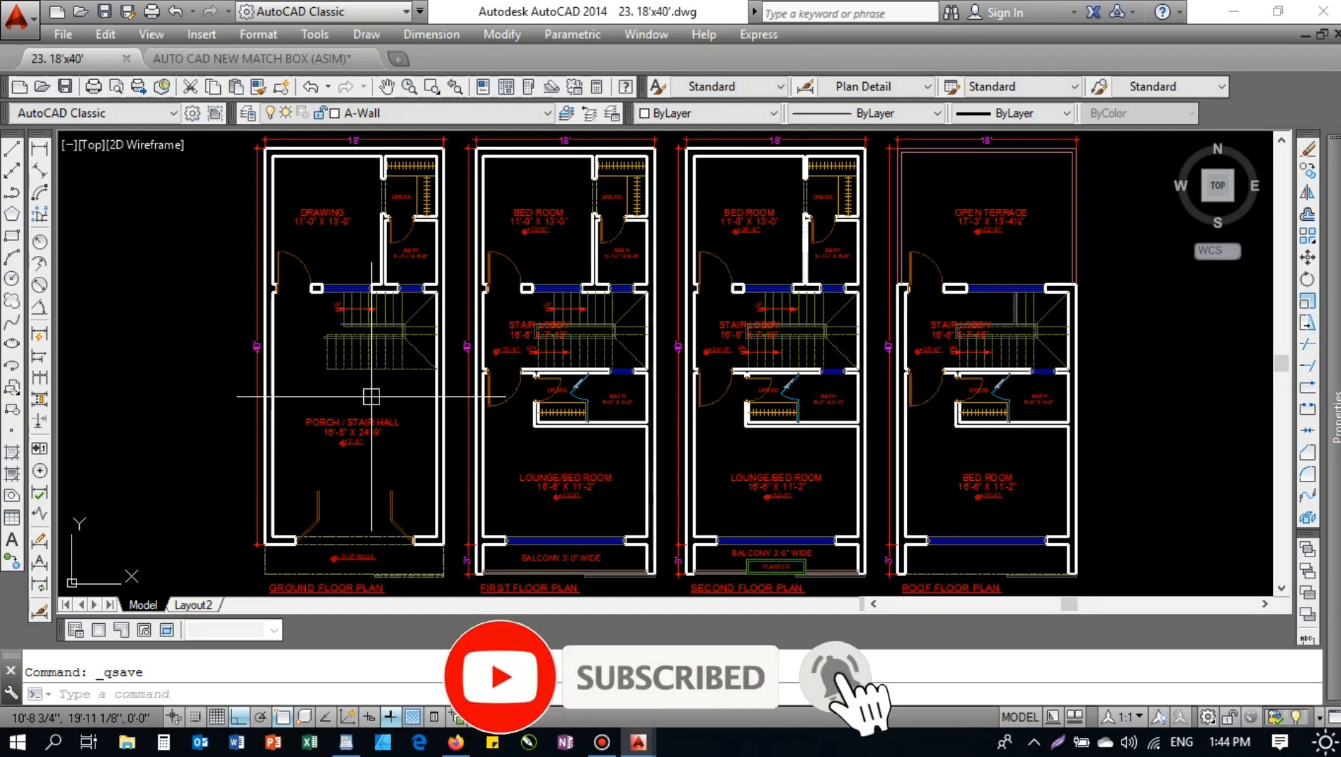
# - Draw a horizontal line across all four floor plans through the lower stair flights
pyautogui.press('Return')
pyautogui.click(208, 358)
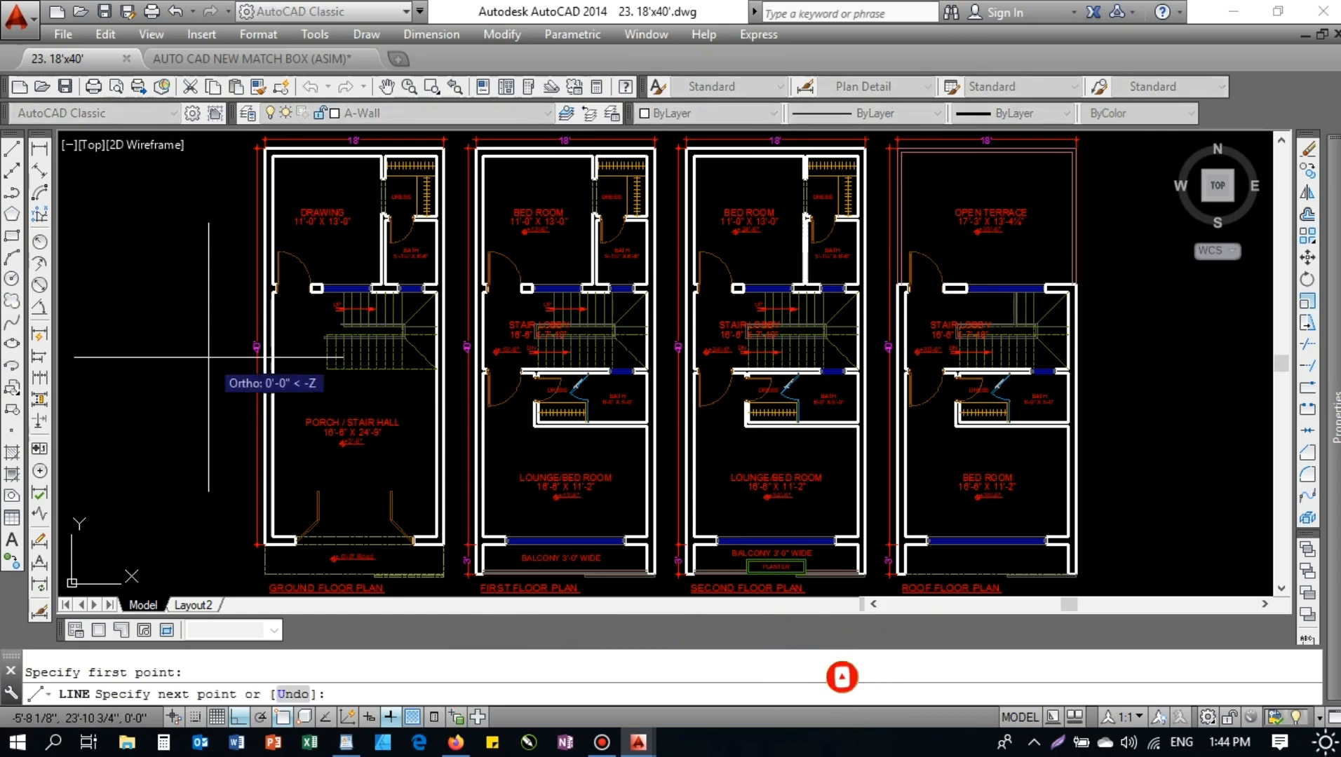
pyautogui.click(1179, 357)
pyautogui.press('Escape')
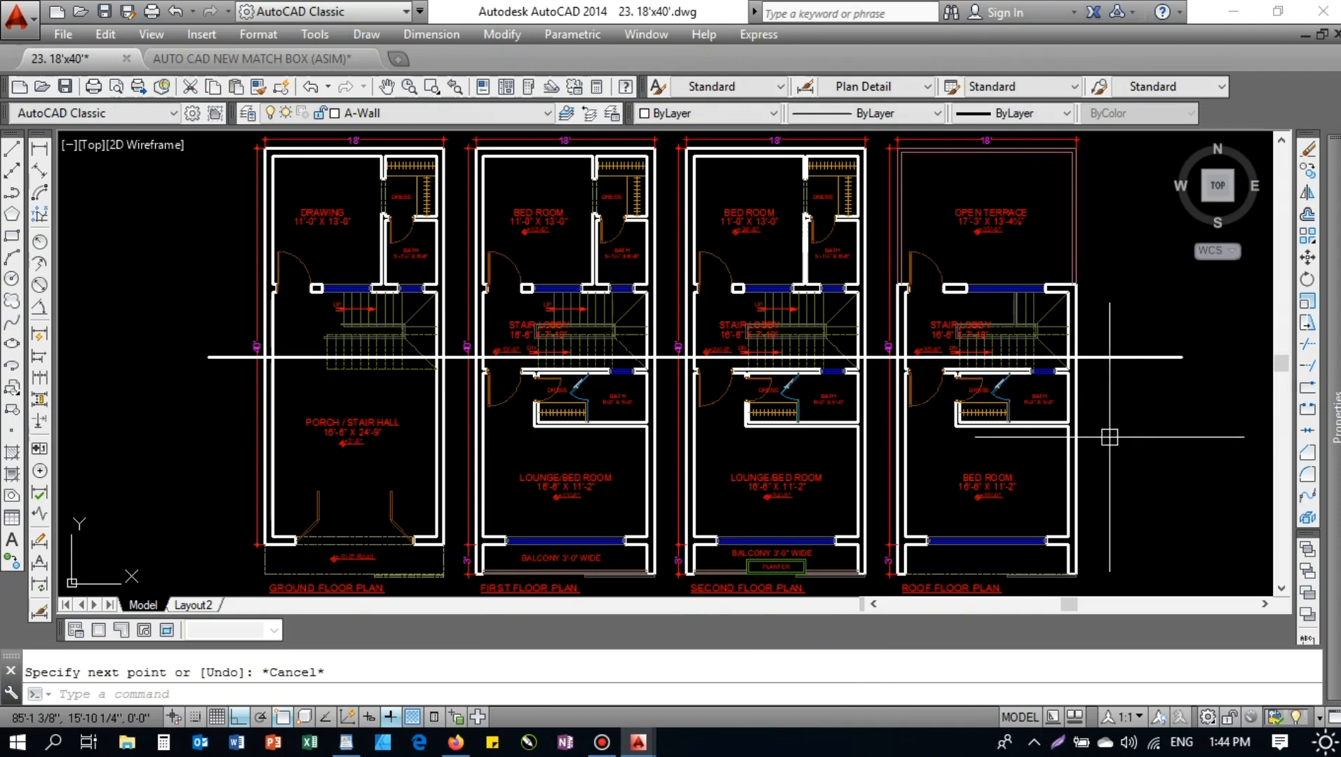
# - Erase the horizontal line crossing the four floor plans
pyautogui.click(1122, 431)
pyautogui.click(1129, 325)
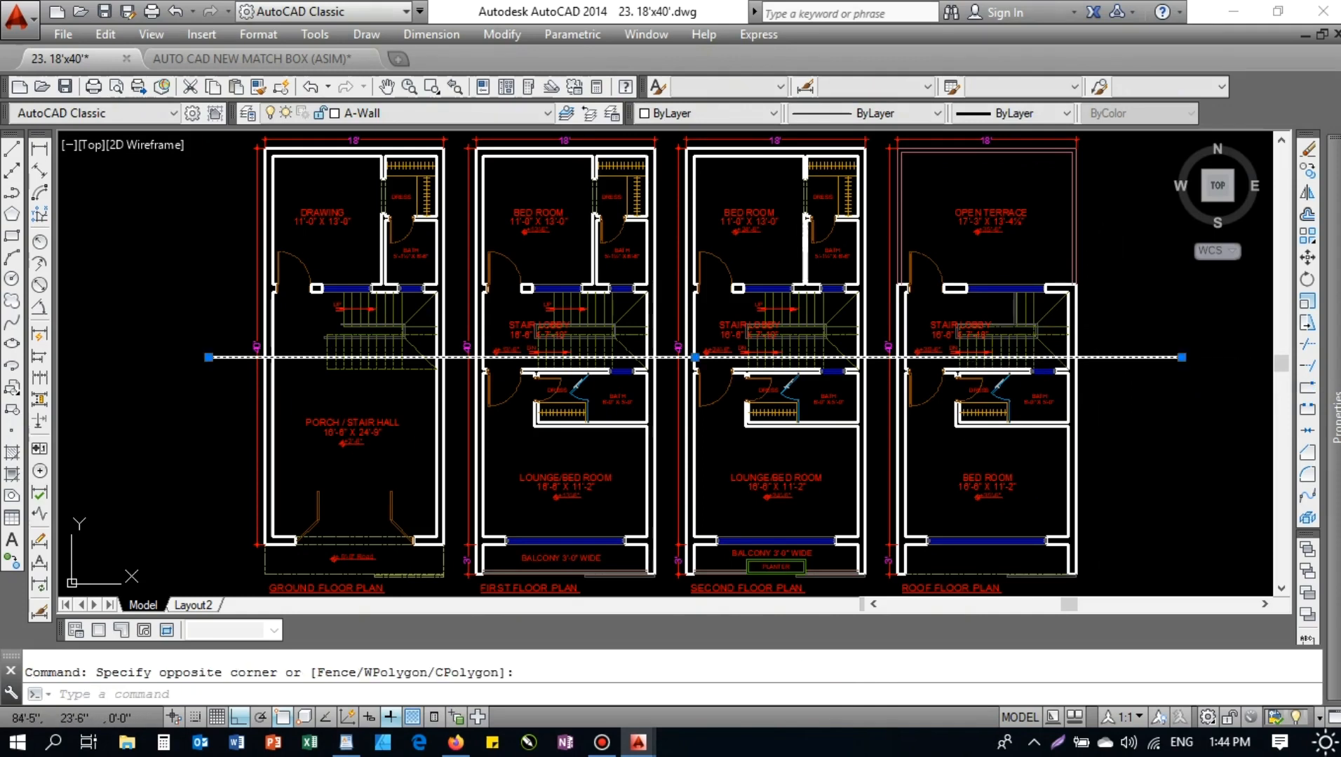
pyautogui.press('Delete')
pyautogui.press('Escape')
pyautogui.middleClick(1111, 345)
pyautogui.middleClick(1112, 345)
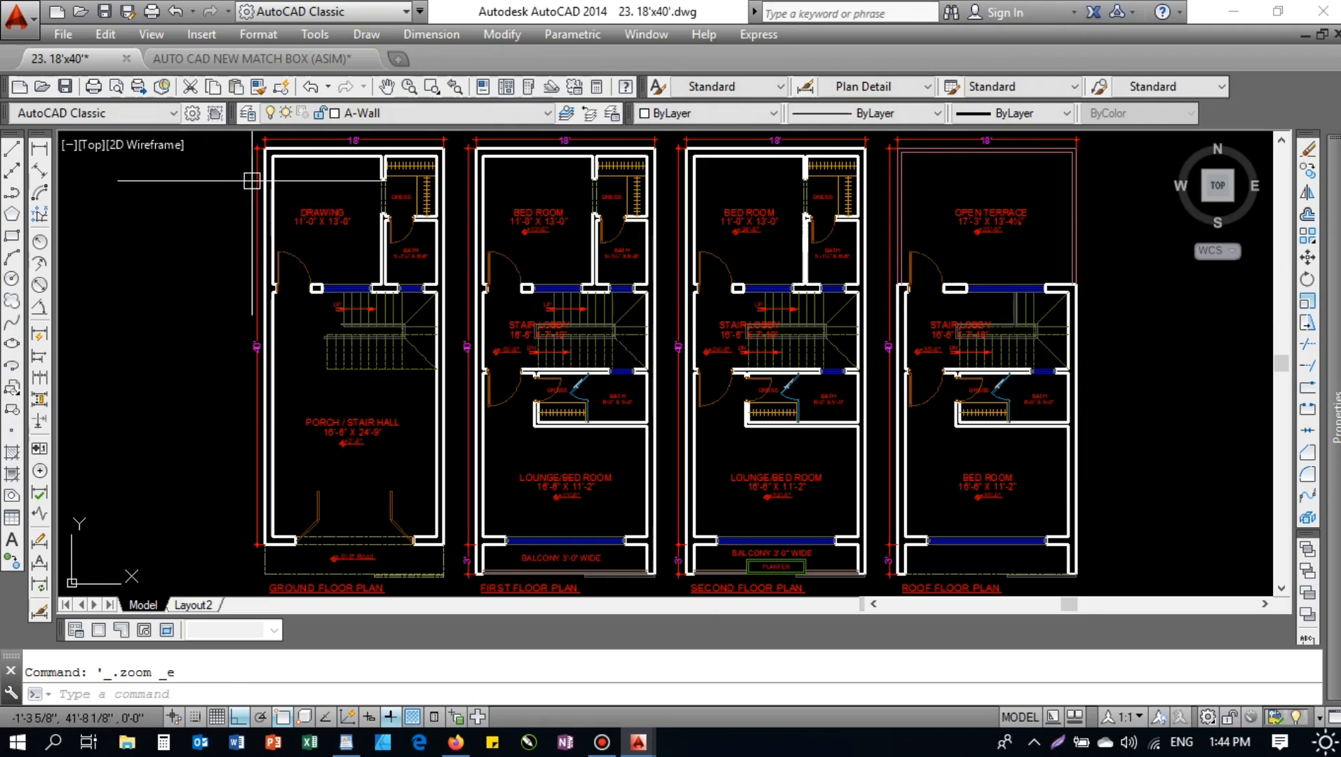
# - Switch to the match box template drawing and show its full set of symbols and blocks
pyautogui.click(240, 57)
pyautogui.scroll(-5, 524, 269)
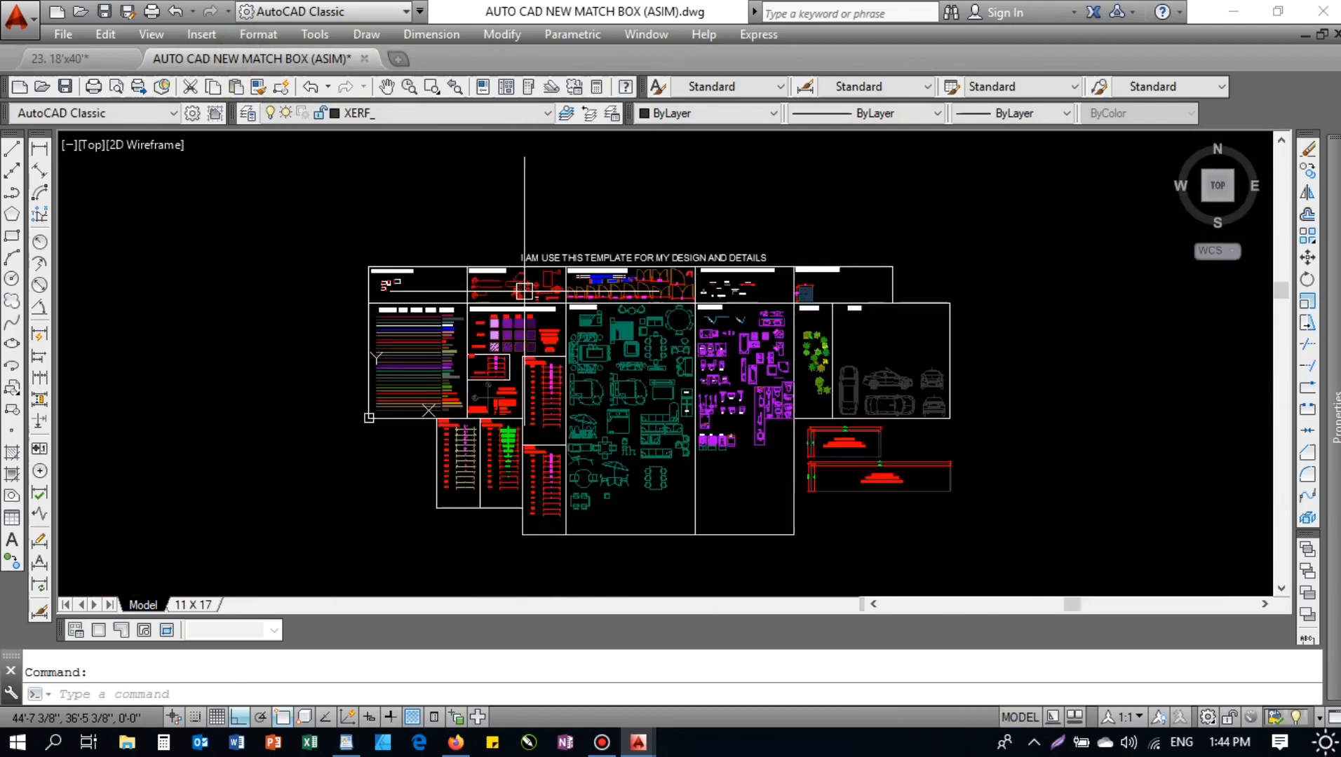
pyautogui.middleClick(612, 240)
pyautogui.middleClick(612, 240)
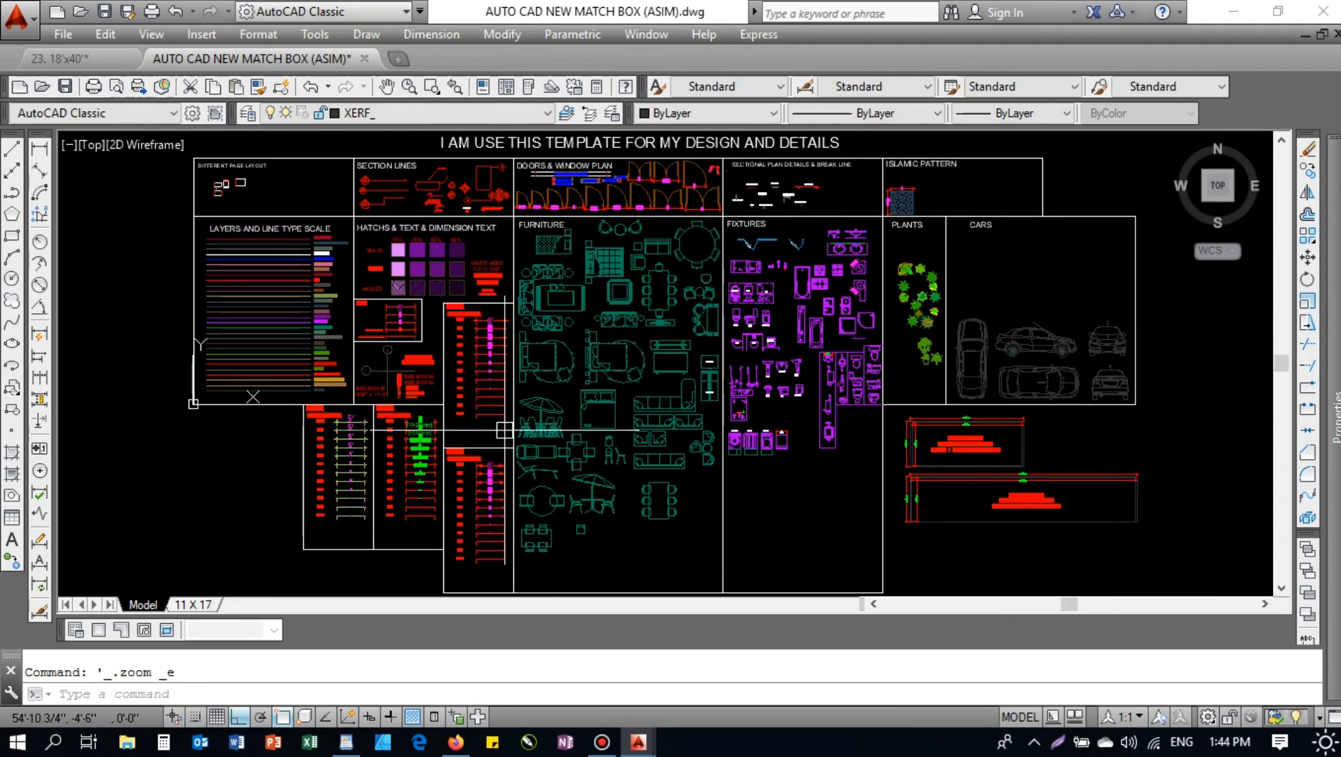
pyautogui.rightClick(284, 351)
pyautogui.press('Escape')
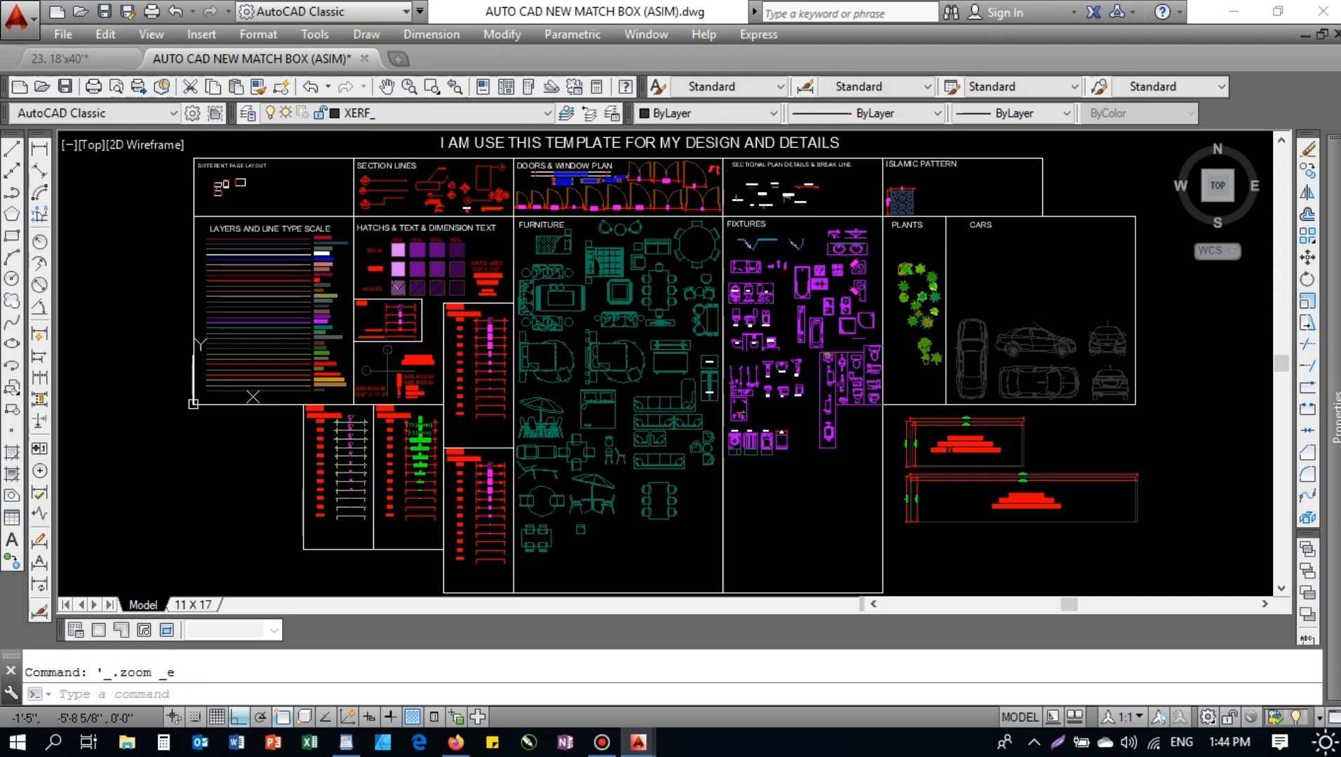
pyautogui.press('Escape')
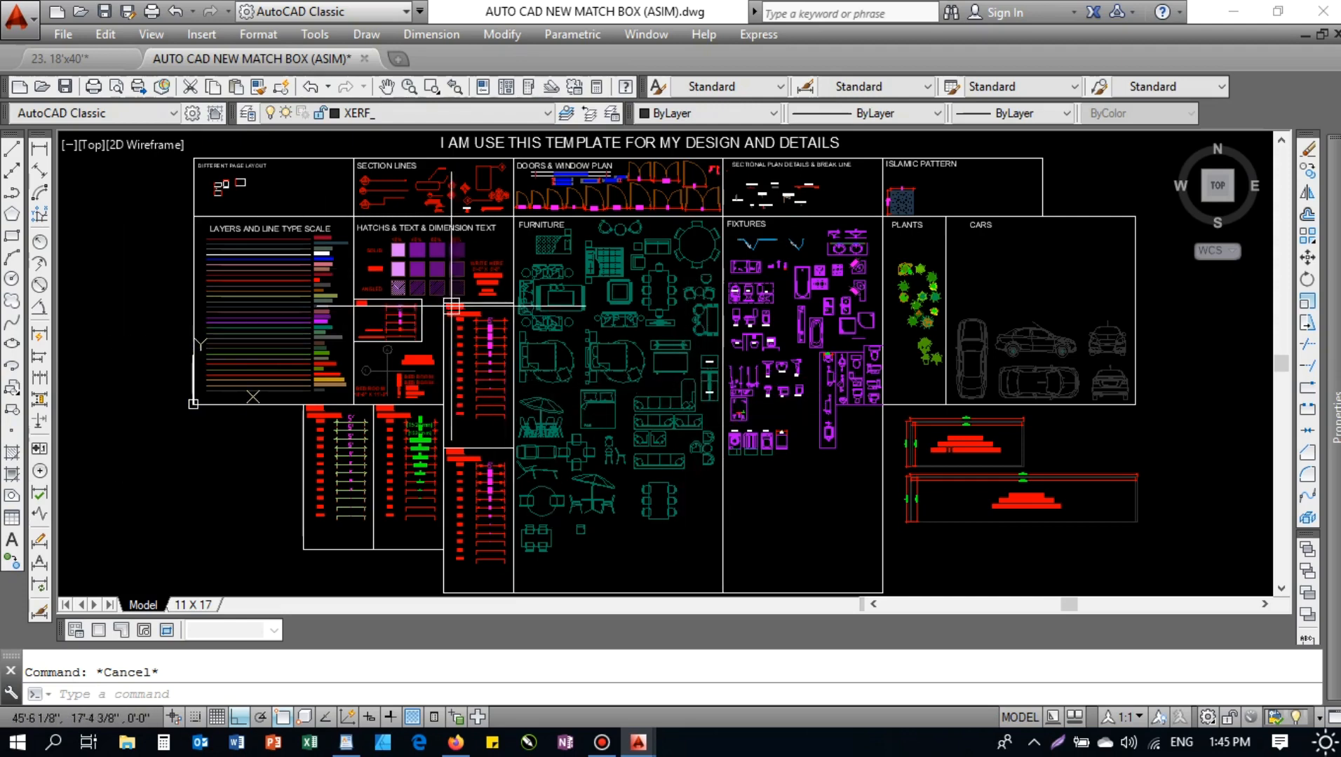
# - Copy the straight section line block labelled D from the template's SECTION LINES group to the clipboard
pyautogui.scroll(4, 366, 158)
pyautogui.scroll(2, 366, 158)
pyautogui.moveTo(455, 245); pyautogui.dragTo(448, 299, button='middle')
pyautogui.scroll(2, 419, 359)
pyautogui.click(504, 463)
pyautogui.click(413, 329)
pyautogui.press('Escape')
pyautogui.click(434, 316)
pyautogui.click(393, 354)
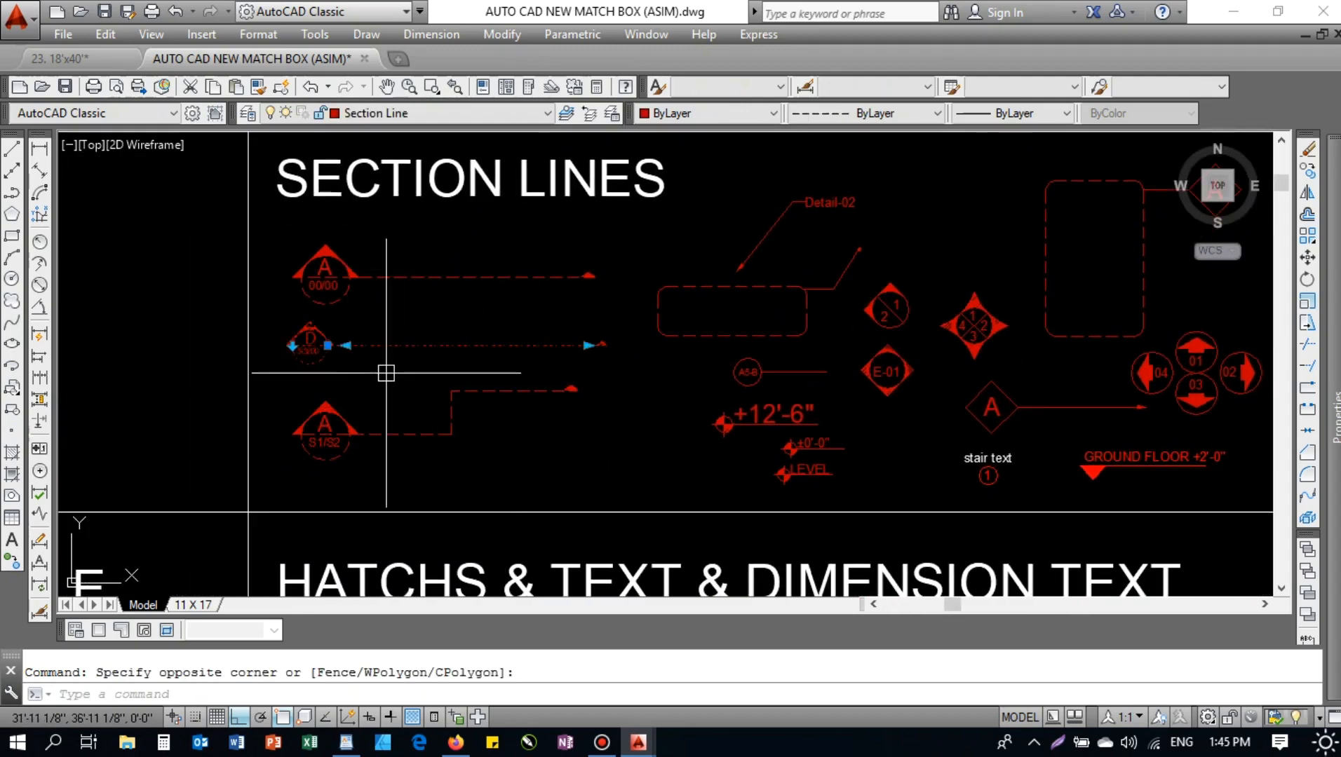
pyautogui.press('Escape')
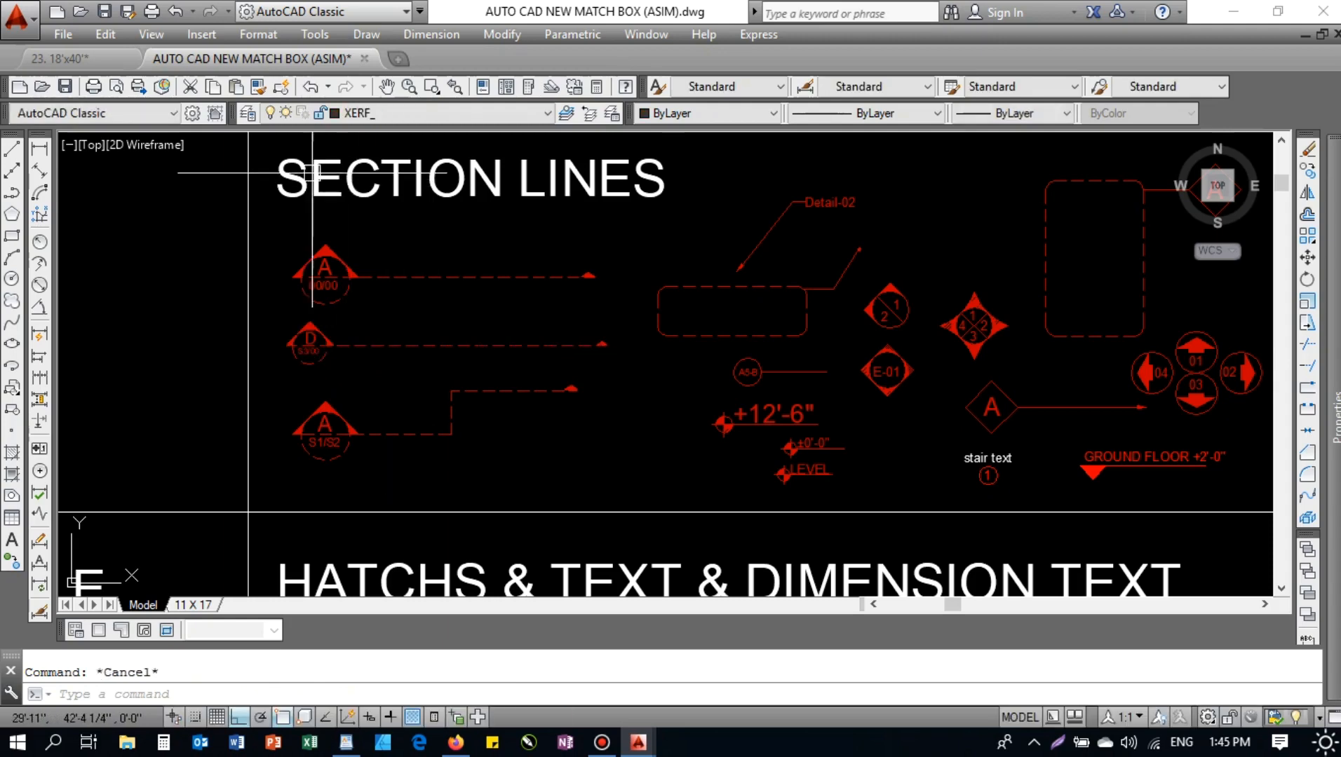
# - Switch back to the 23. 18'x40' drawing and paste the section line beside the ground floor plan, level with the lower stair flight
pyautogui.click(65, 56)
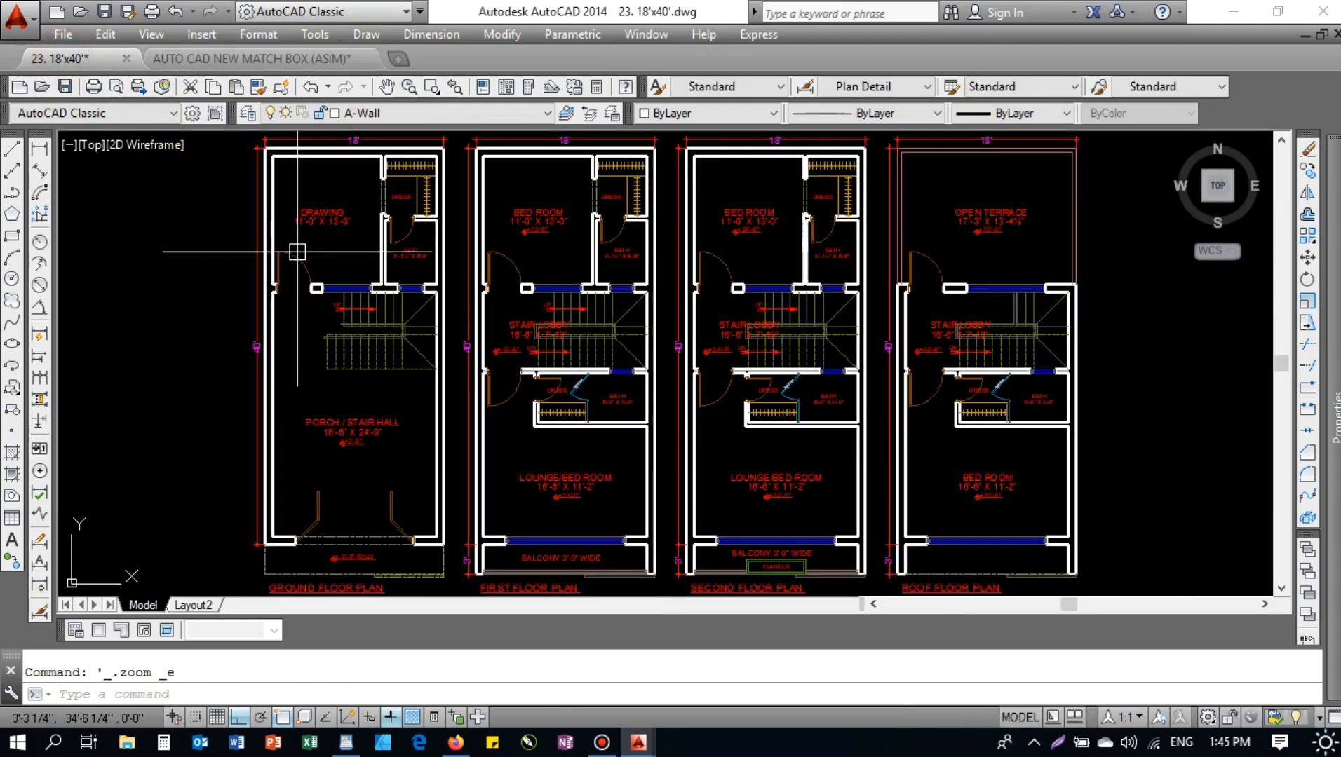
pyautogui.click(236, 88)
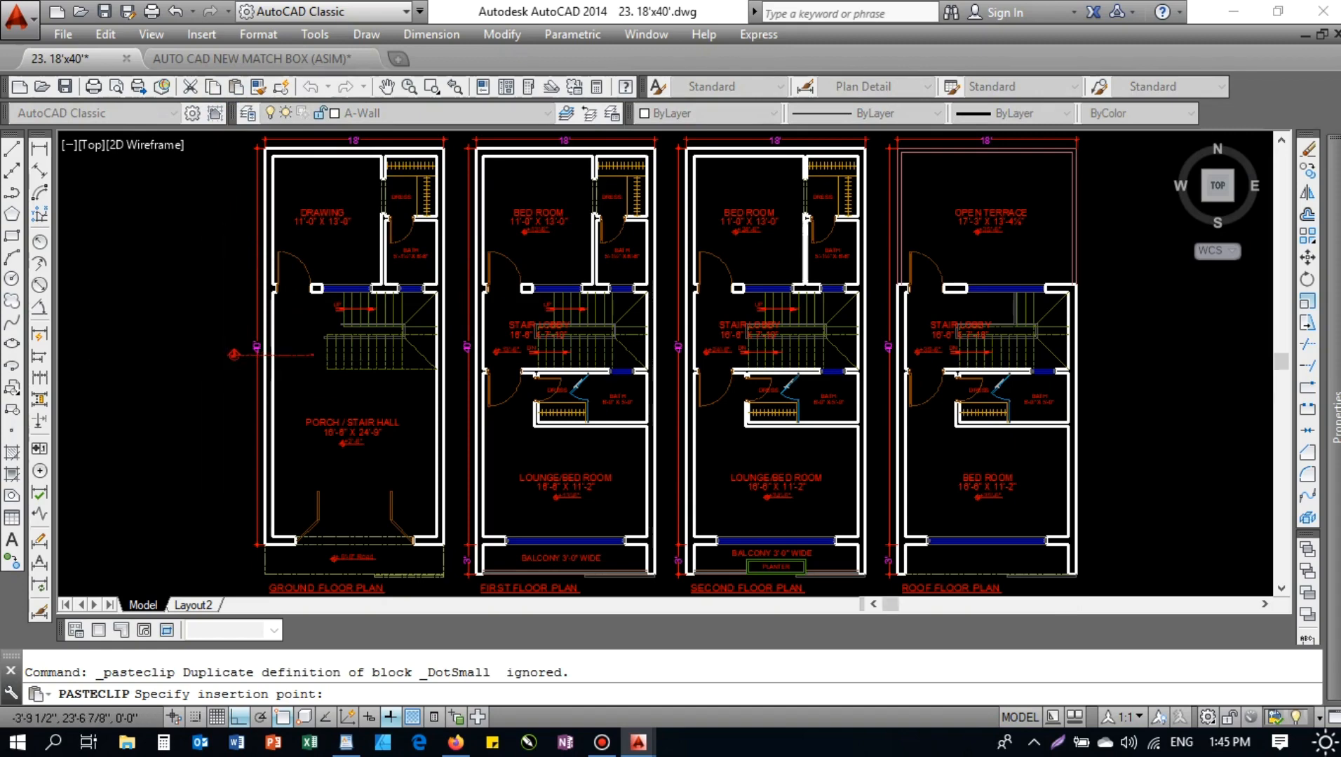
pyautogui.scroll(3, 234, 355)
pyautogui.click(189, 363)
# - Set the pasted section symbol's letter attribute to B and keep its S1/P2 tag at S3/00
pyautogui.scroll(5, 200, 356)
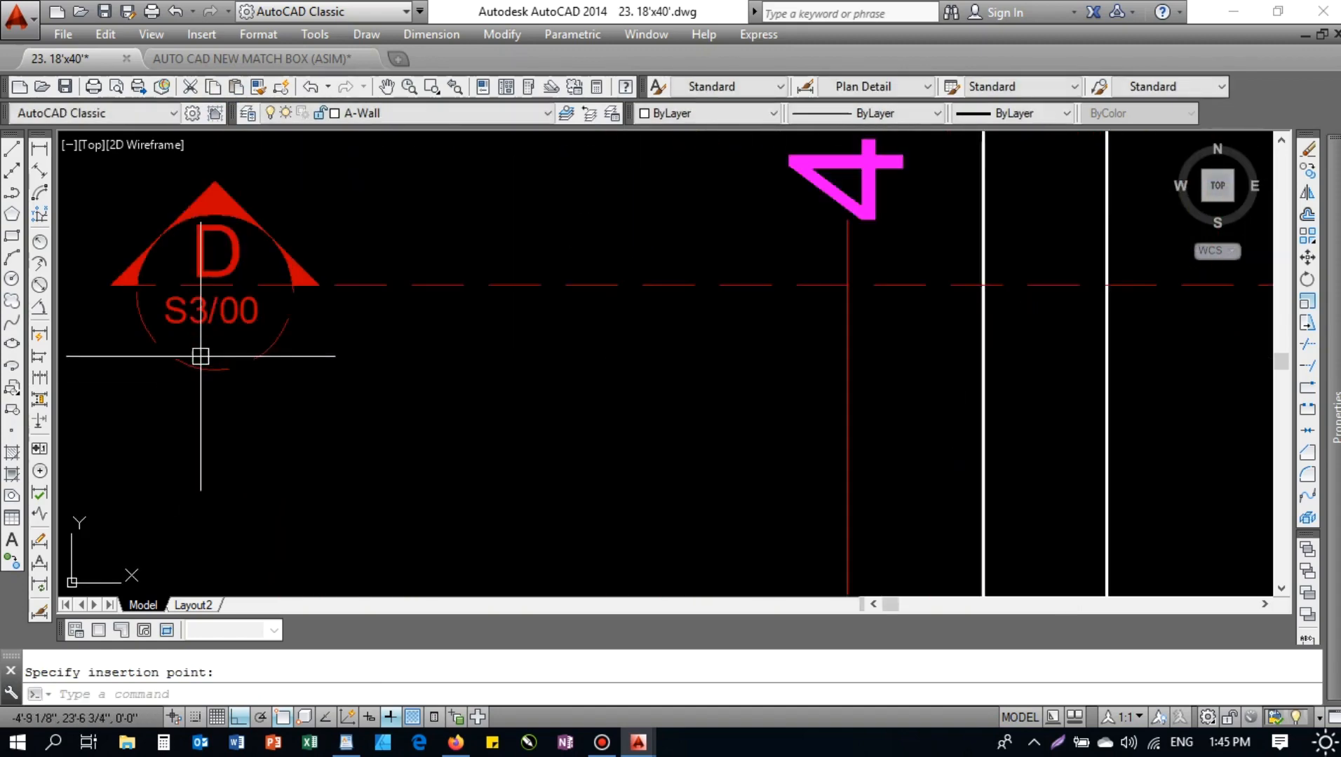
pyautogui.moveTo(201, 356); pyautogui.dragTo(266, 374, button='middle')
pyautogui.doubleClick(289, 299)
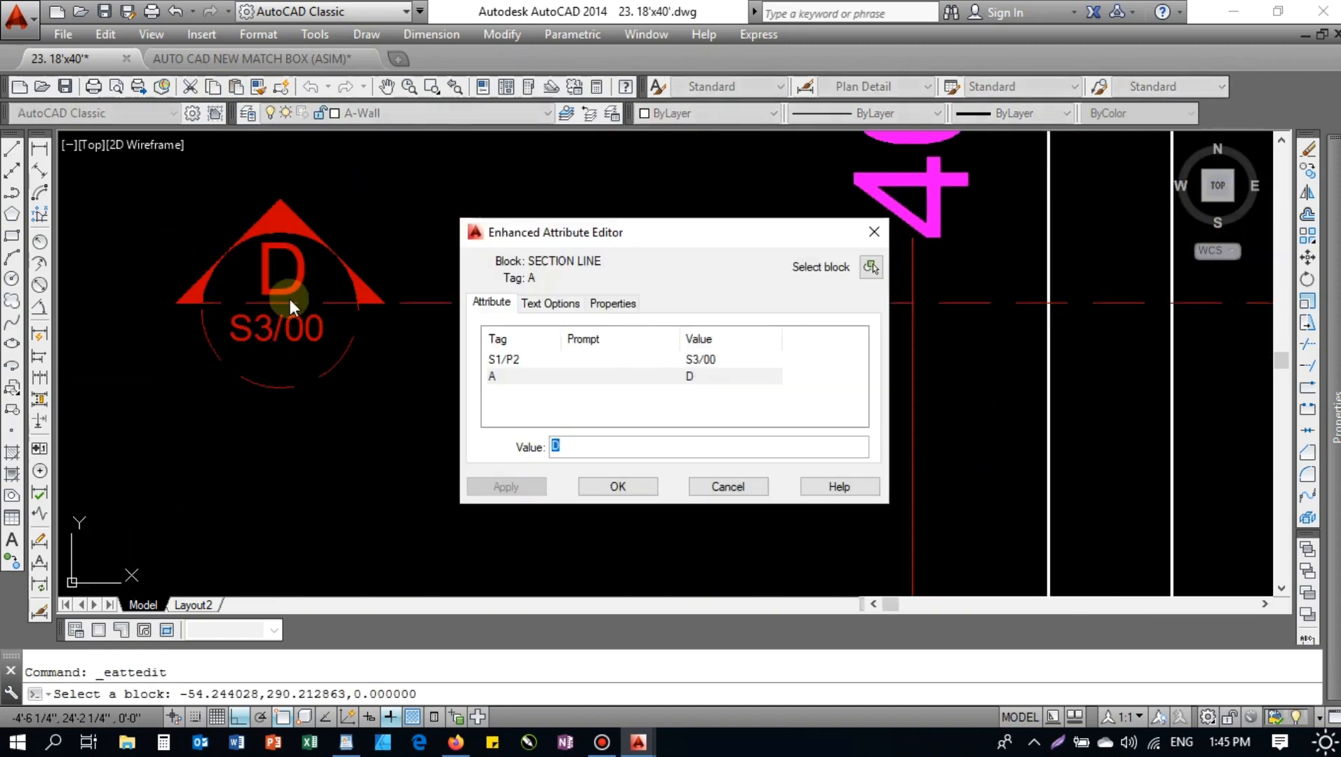
pyautogui.write('B')
pyautogui.click(519, 362)
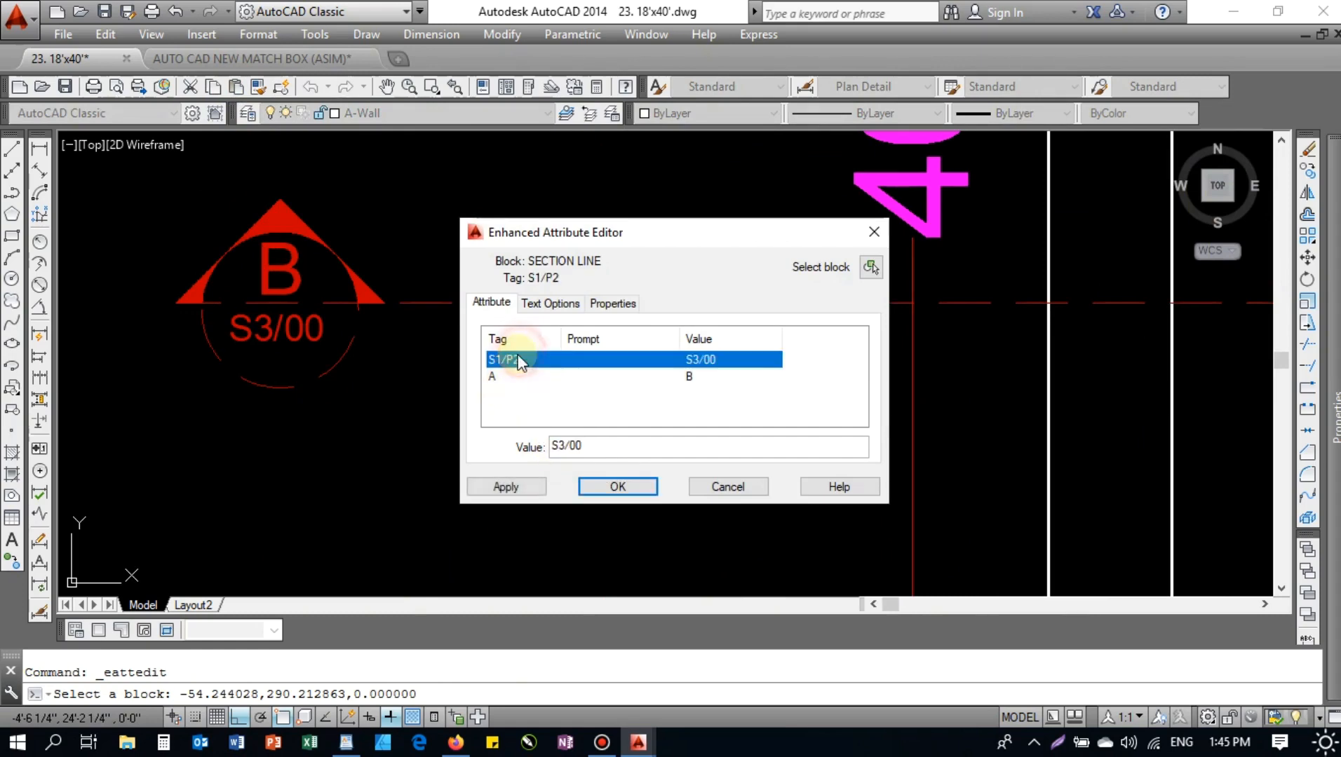
pyautogui.click(586, 444)
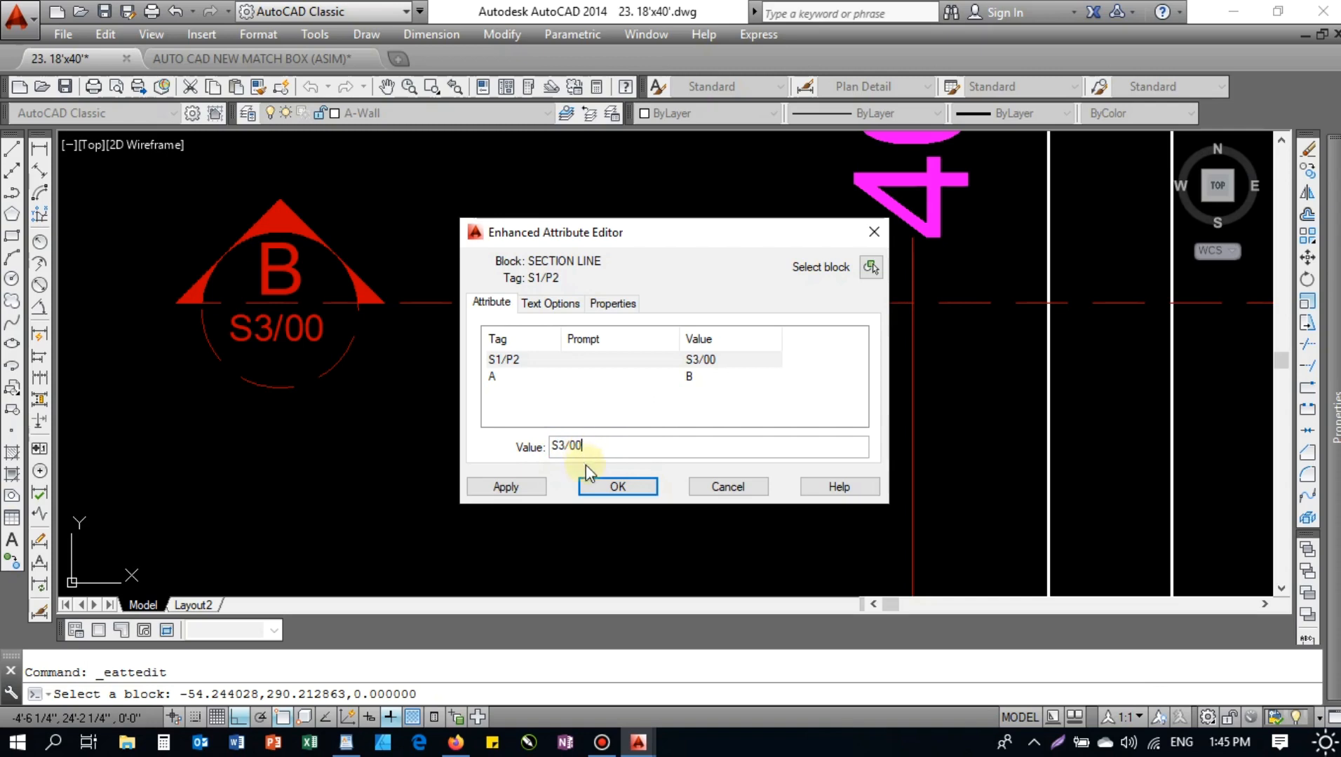
pyautogui.click(620, 489)
# - Move the section line horizontally closer to the ground floor plan
pyautogui.scroll(-6, 330, 374)
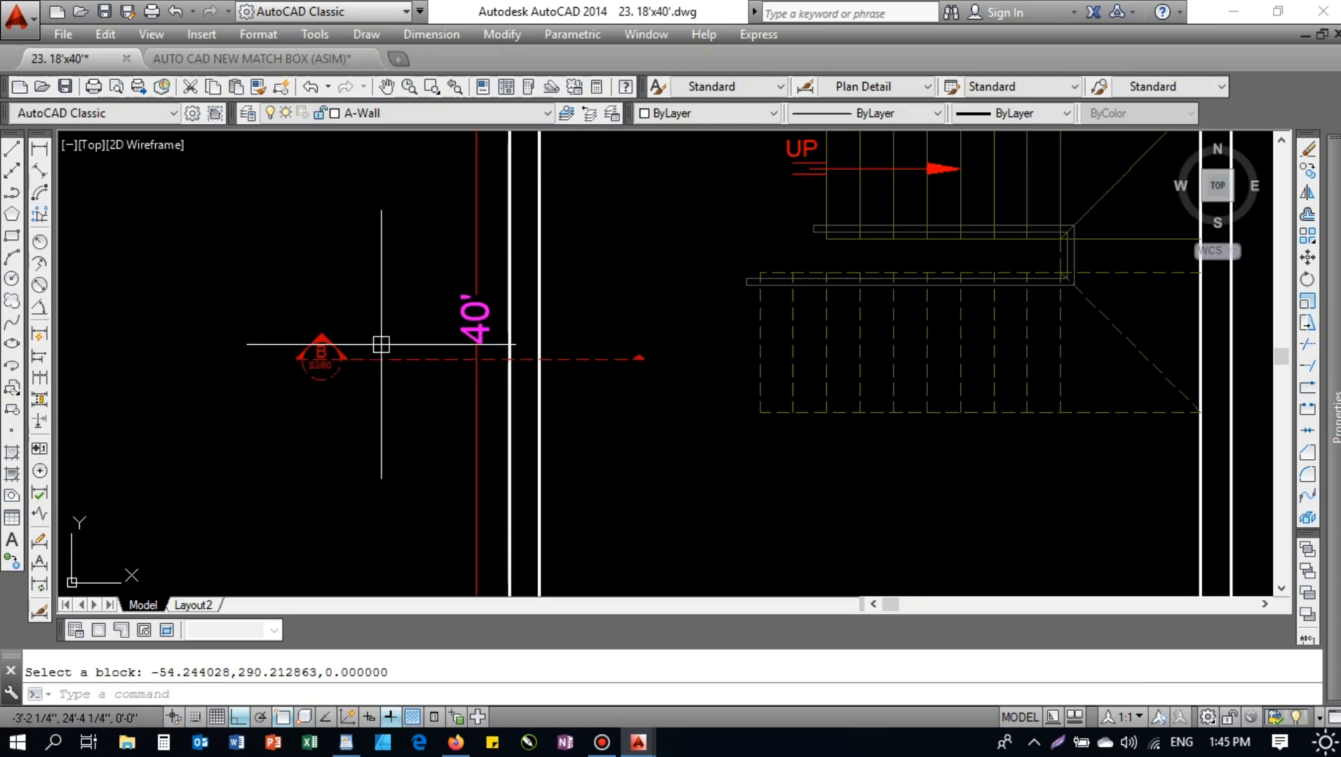
pyautogui.click(383, 359)
pyautogui.write('m')
pyautogui.press('Return')
pyautogui.click(313, 458)
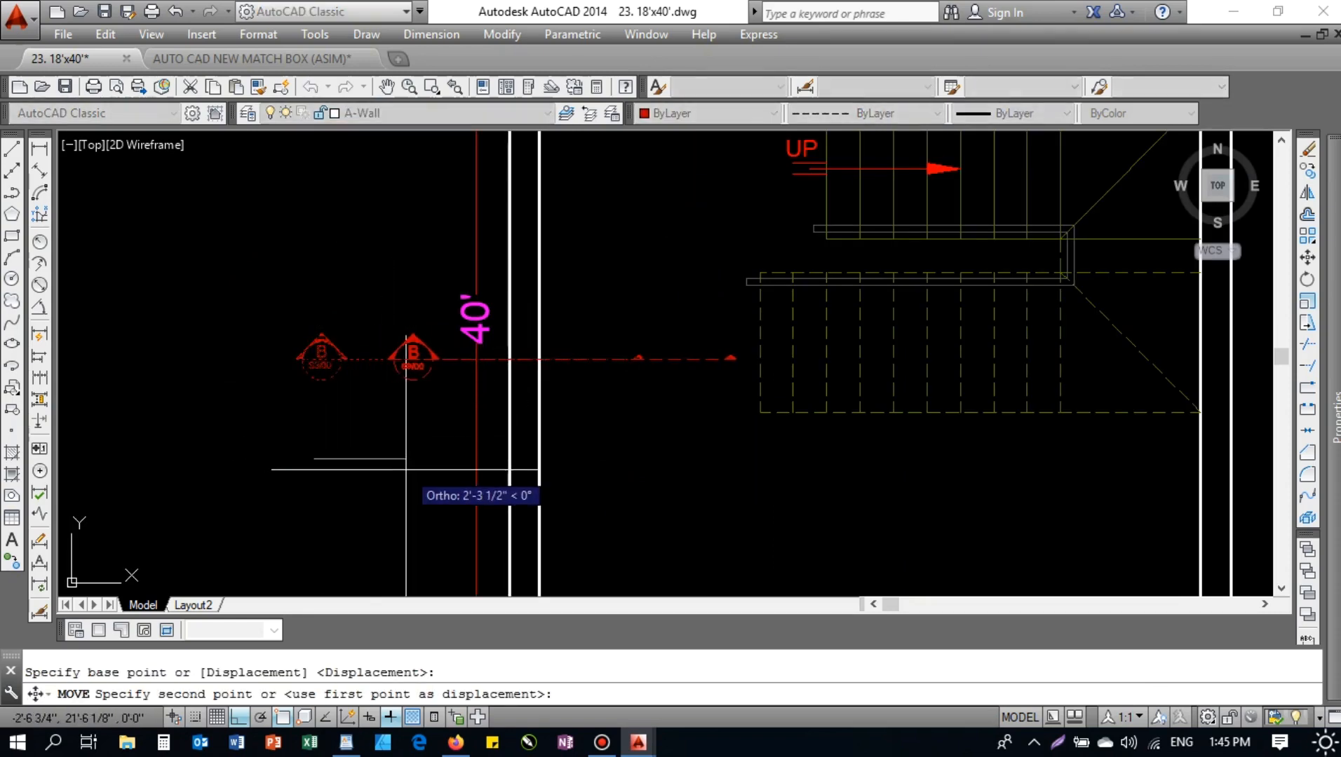
pyautogui.click(421, 476)
# - Stretch the arrow end of section line B across all four plans to just beyond the roof floor plan's outer wall
pyautogui.moveTo(488, 389); pyautogui.dragTo(357, 404, button='middle')
pyautogui.click(530, 377)
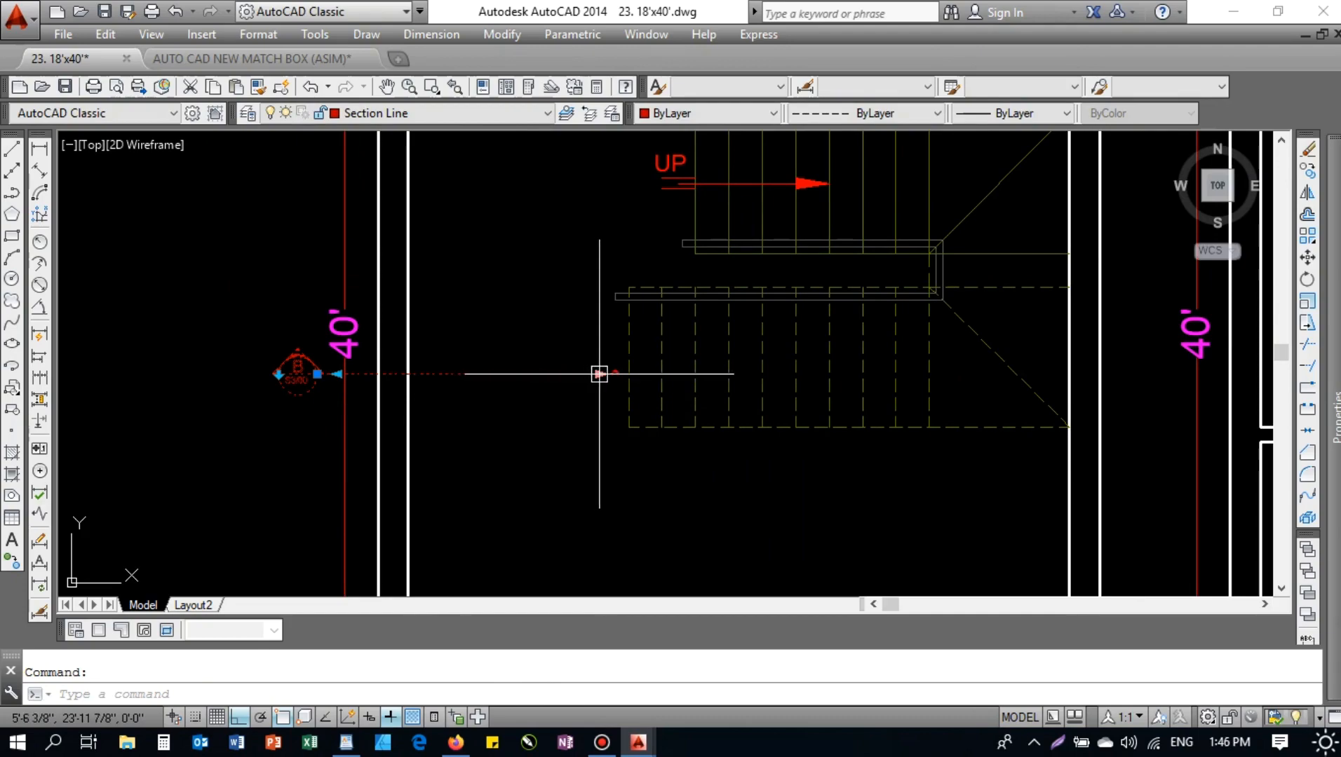
pyautogui.click(599, 374)
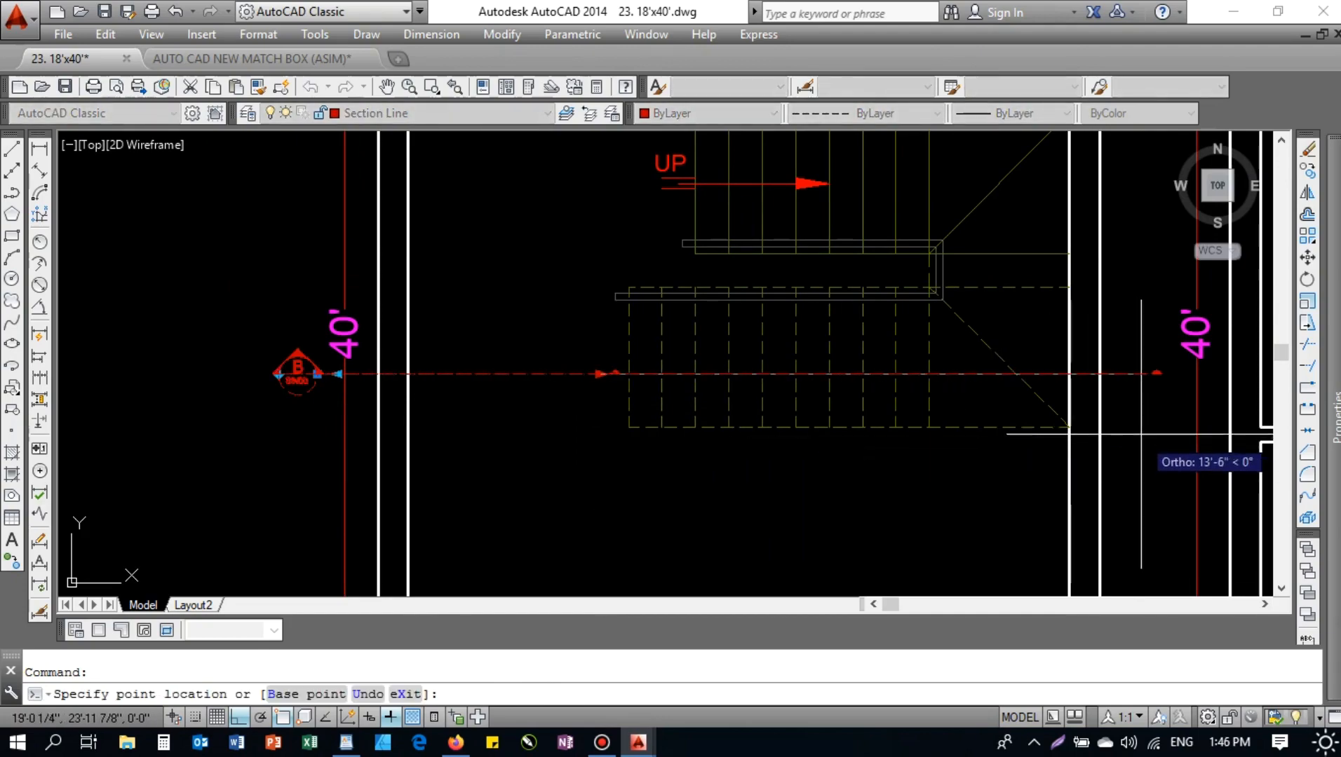
pyautogui.scroll(-6, 1141, 433)
pyautogui.scroll(6, 996, 448)
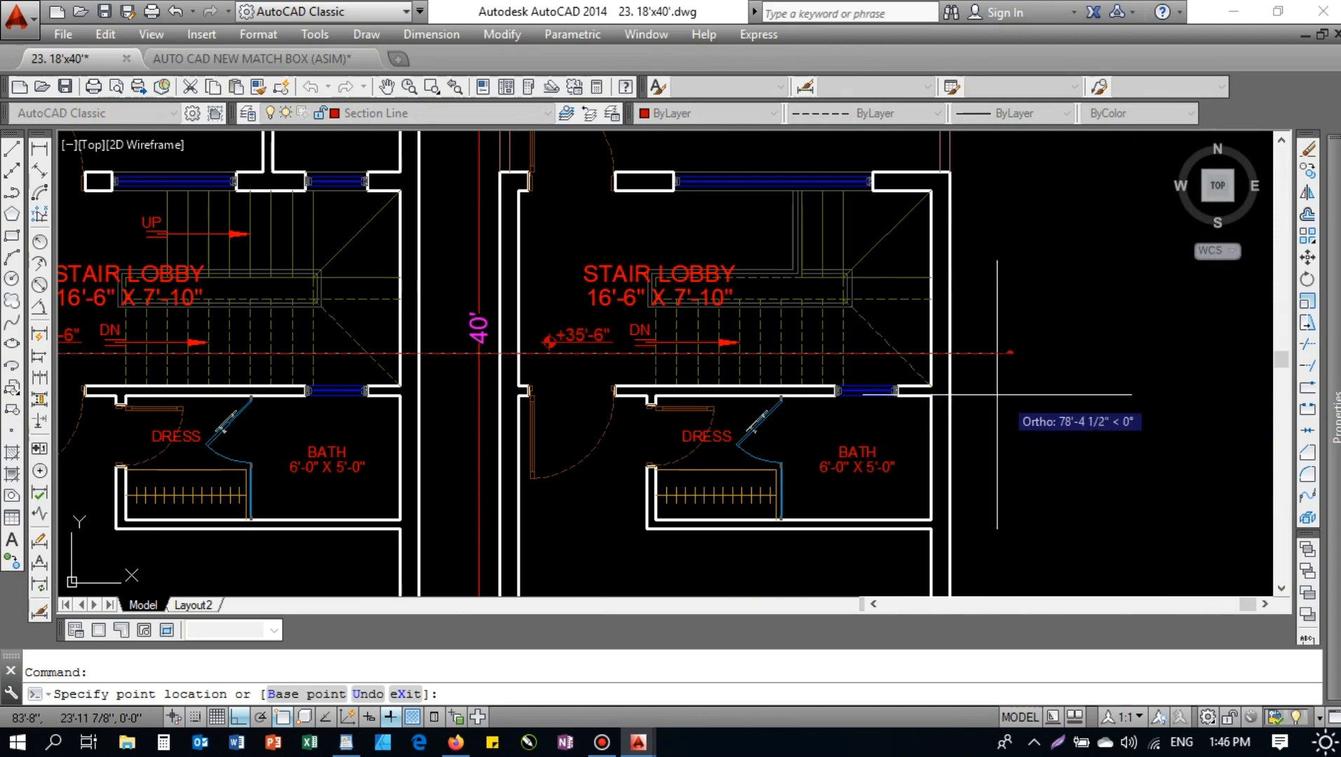
pyautogui.scroll(6, 982, 379)
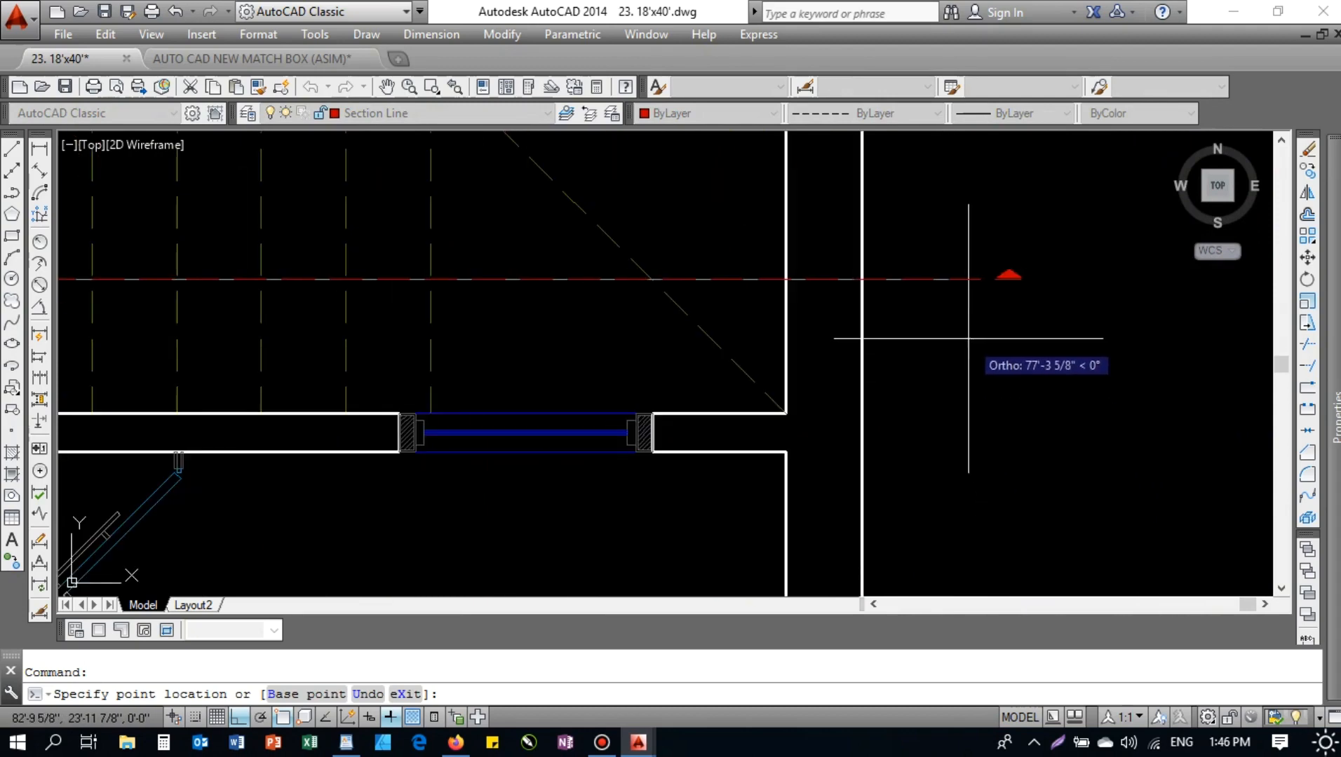
pyautogui.click(925, 304)
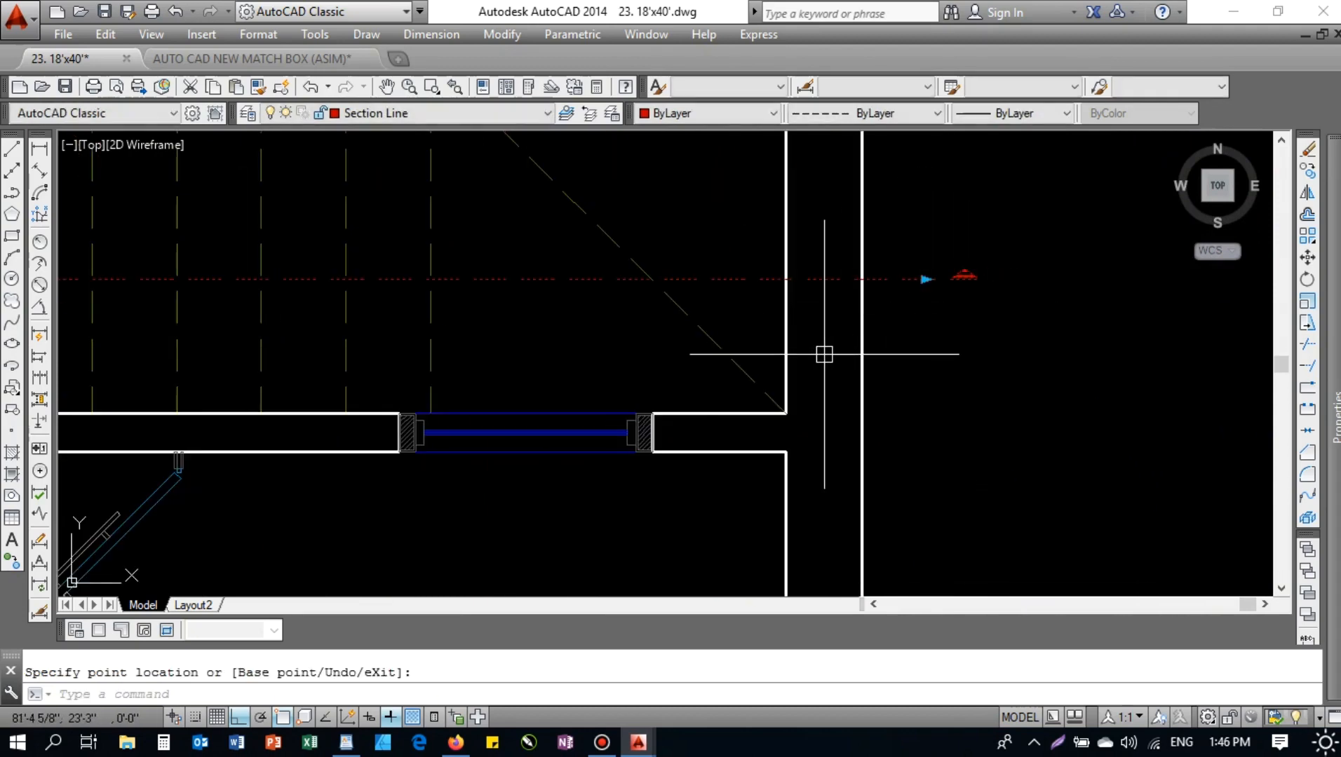
# - Undo the stretch of section line B across the four plans
pyautogui.scroll(-6, 952, 370)
pyautogui.hotkey('ctrl', 'z')
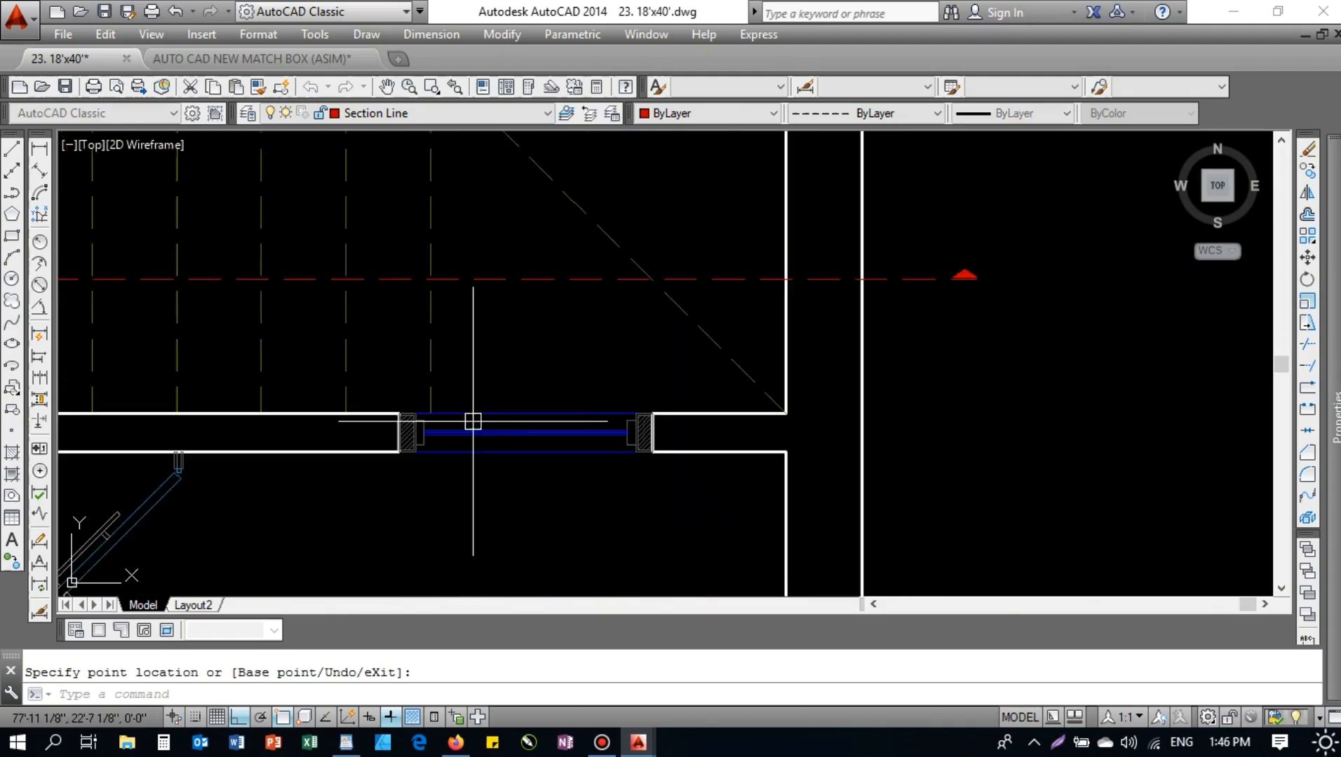
pyautogui.scroll(-7, 709, 320)
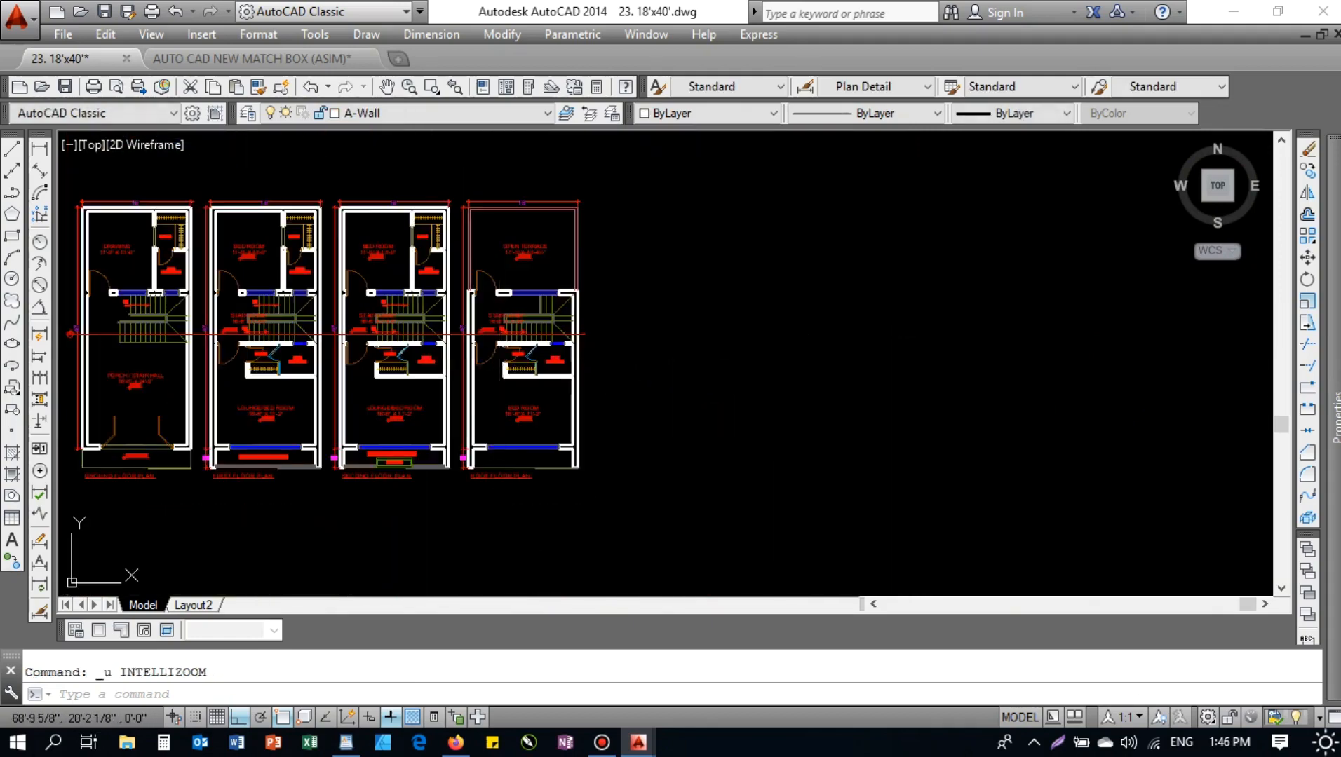
pyautogui.hotkey('ctrl', 'z')
pyautogui.hotkey('ctrl', 'z')
# - Stretch the arrow end of section line B to just beyond the ground floor plan's far outer wall
pyautogui.scroll(2, 547, 361)
pyautogui.click(596, 367)
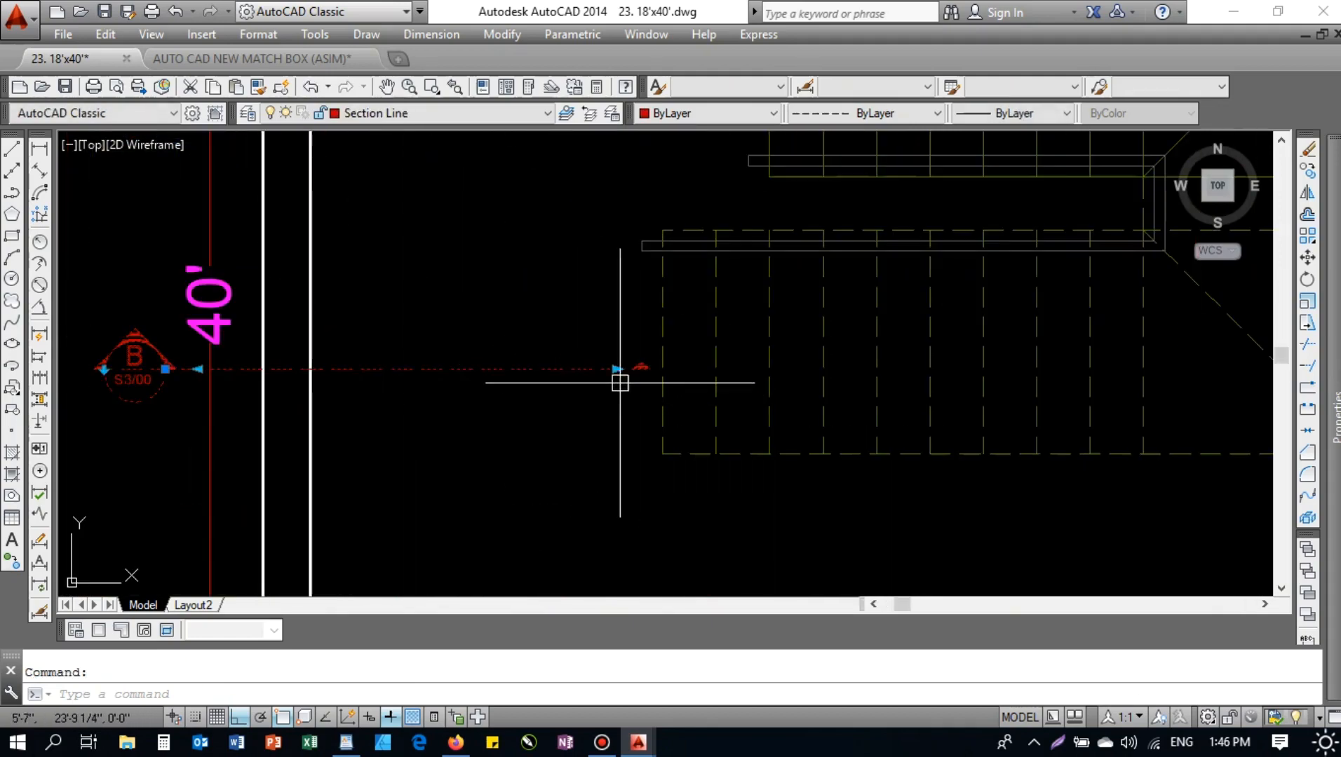
pyautogui.click(616, 369)
pyautogui.moveTo(971, 390); pyautogui.dragTo(184, 401, button='middle')
pyautogui.scroll(2, 603, 379)
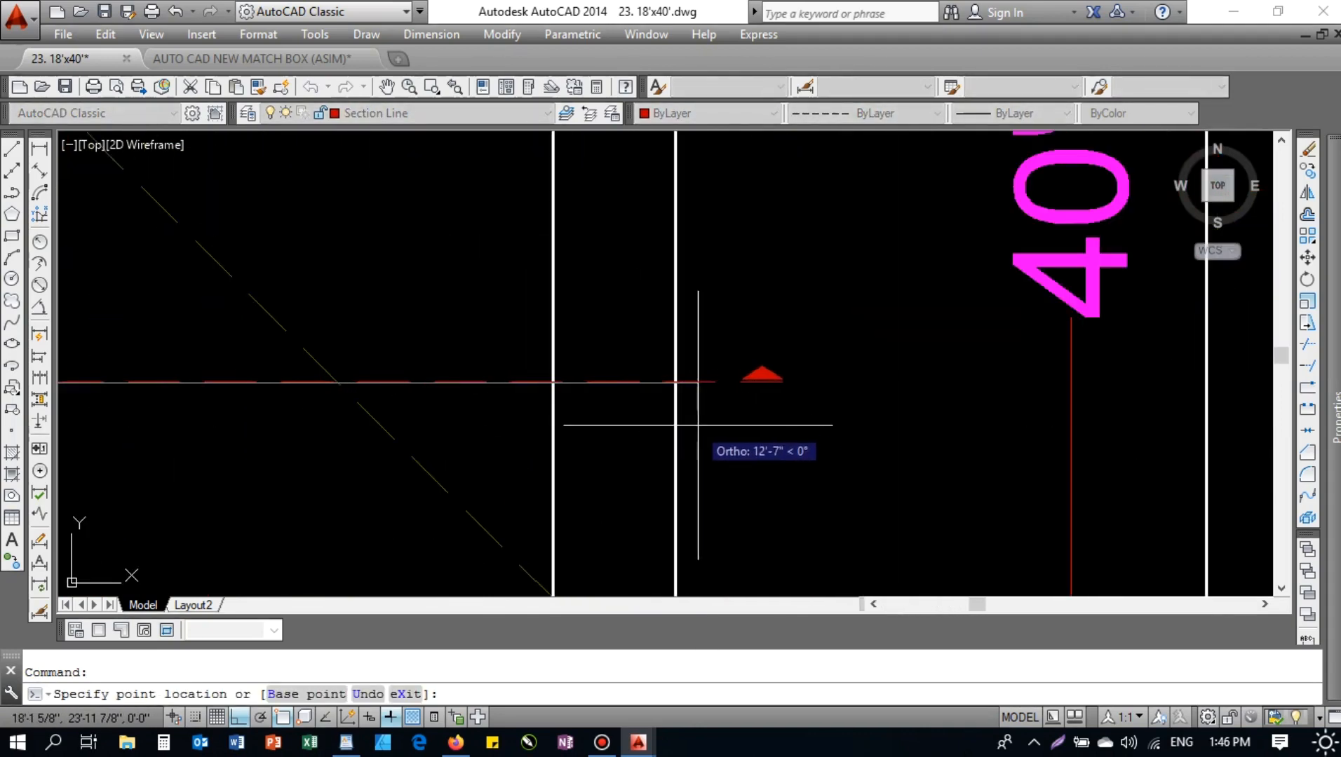
pyautogui.scroll(-3, 697, 434)
pyautogui.press('Escape')
# - Shift the lettered head of section line B about 3 5/8" toward the ground floor plan
pyautogui.scroll(4, 364, 376)
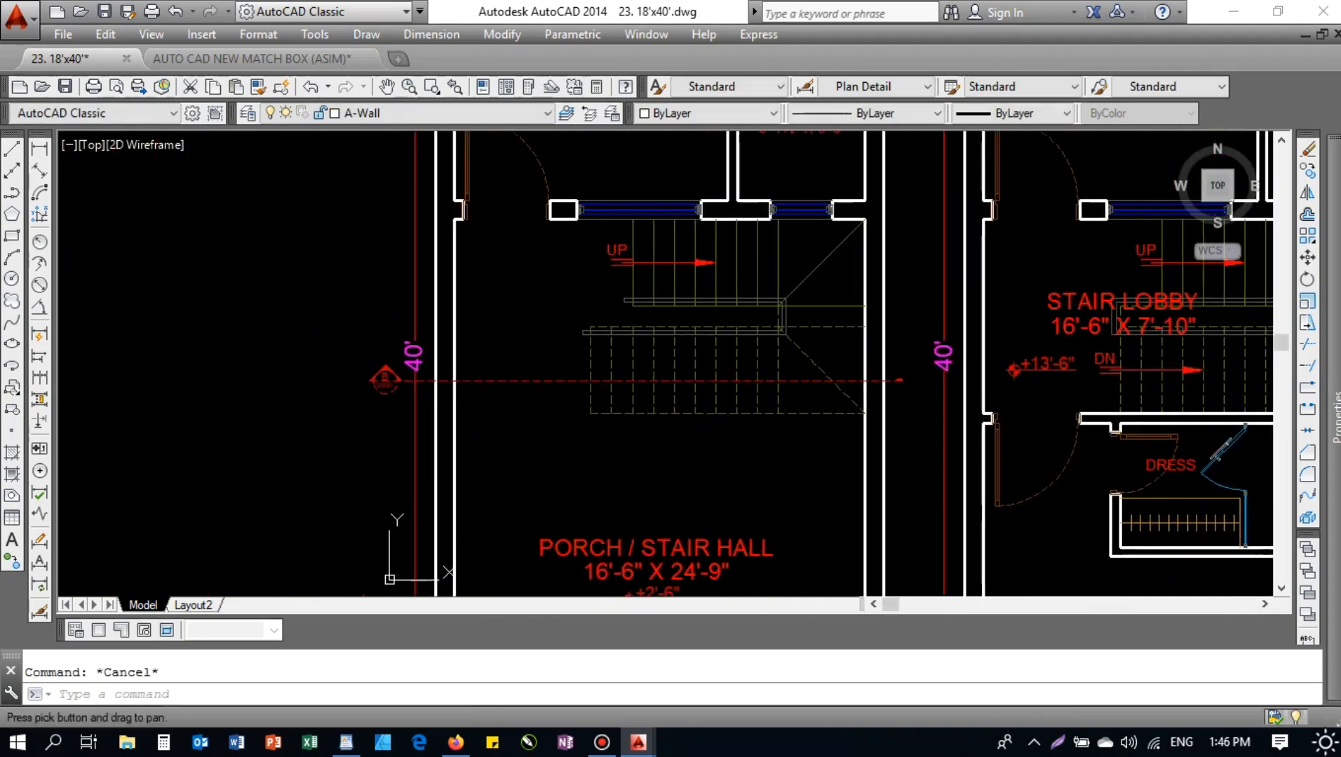
pyautogui.click(435, 437)
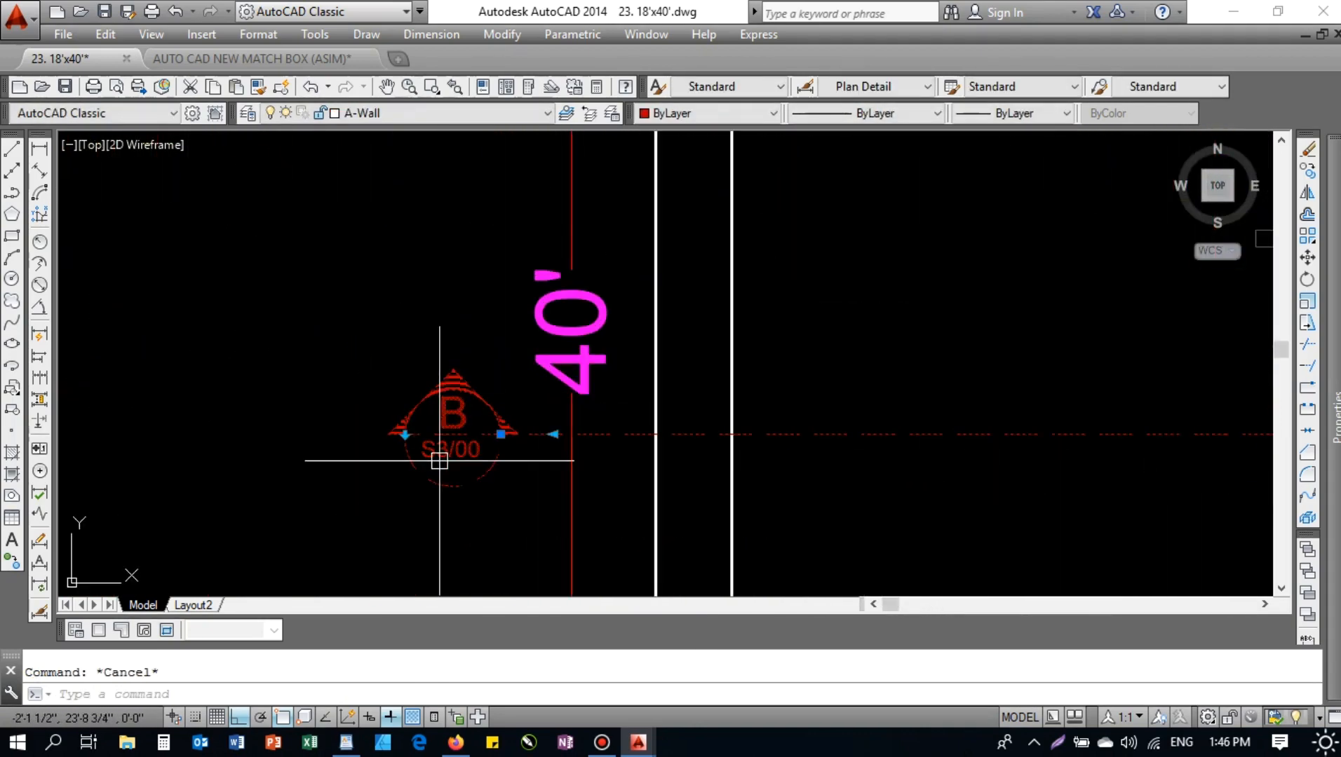
pyautogui.click(554, 434)
pyautogui.scroll(3, 558, 441)
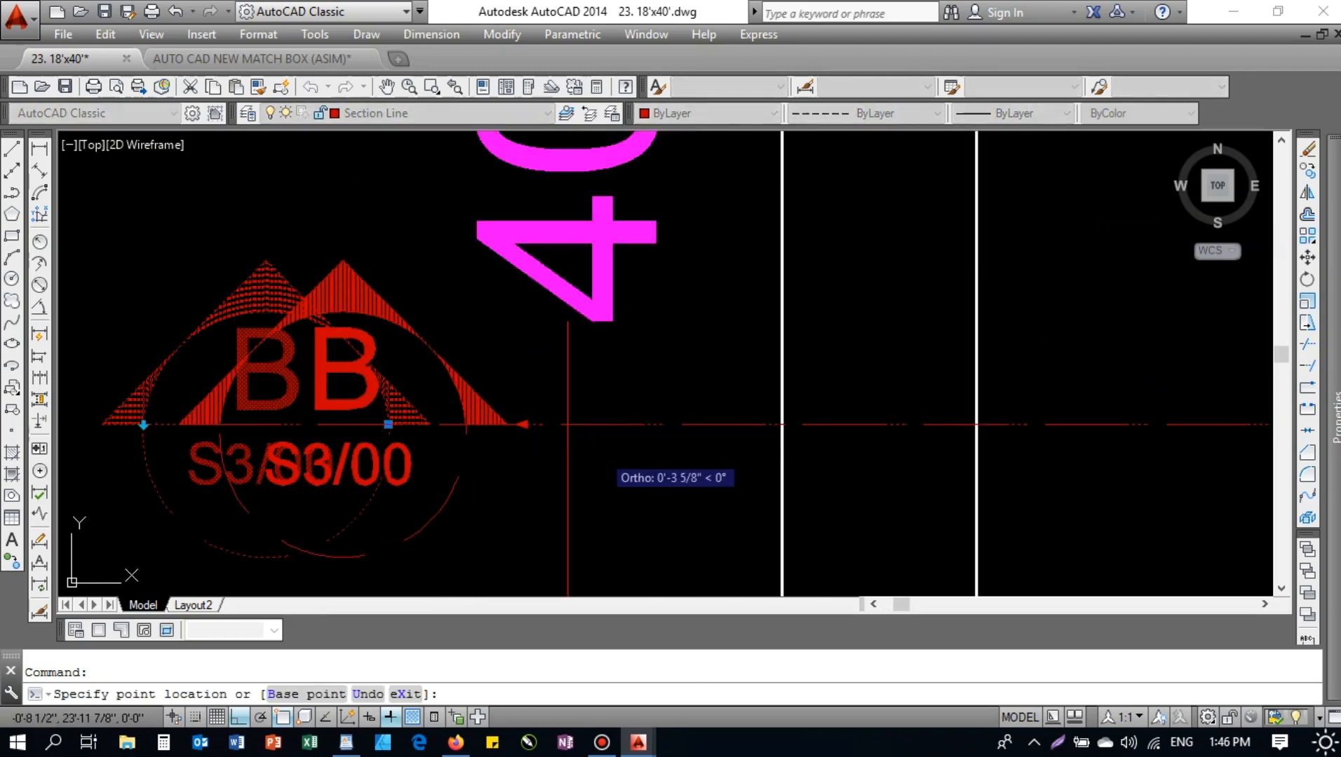
pyautogui.scroll(-3, 484, 374)
pyautogui.press('Escape')
# - Move the ground floor plan's vertical 40' dimension text upward, clear of the section symbol
pyautogui.click(461, 329)
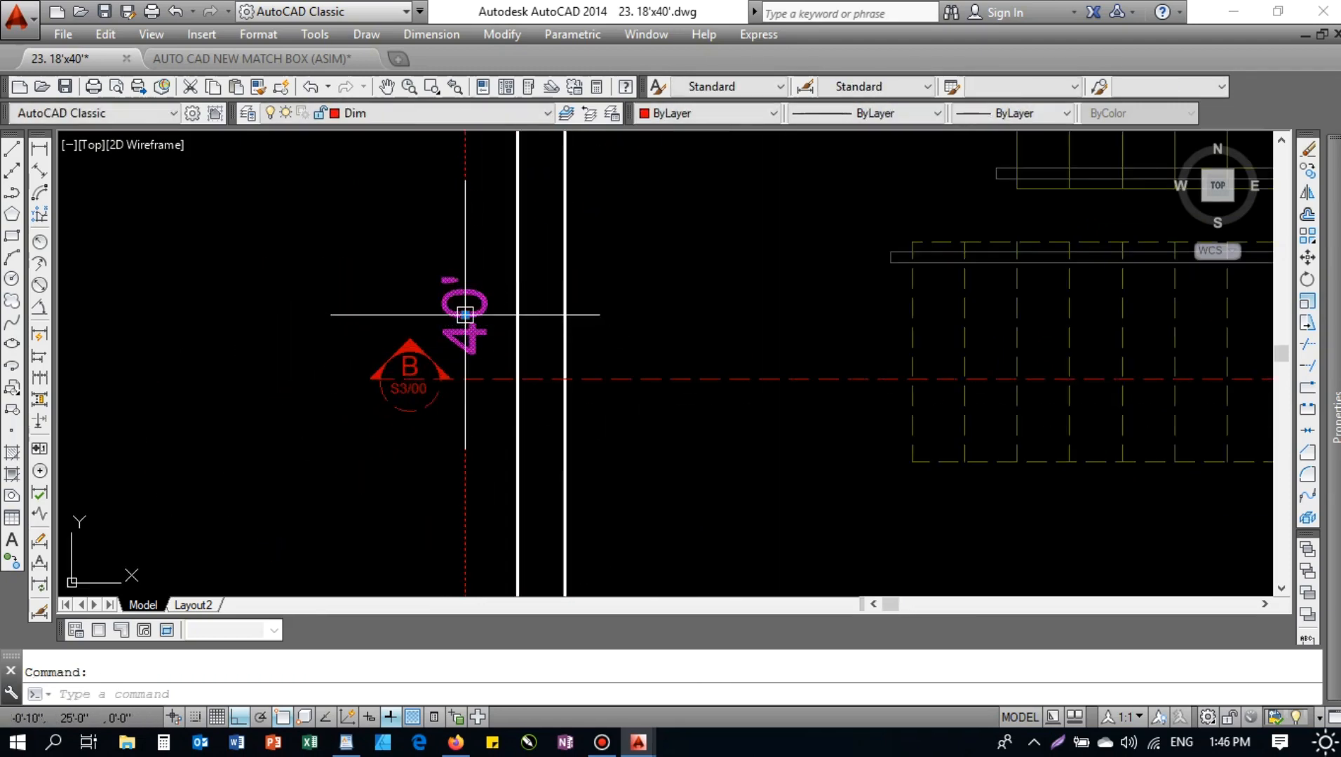
pyautogui.click(465, 310)
pyautogui.press('Escape')
pyautogui.press('Escape')
# - Erase the vertical 40' dimensions beside the upper floor plans
pyautogui.scroll(-5, 657, 287)
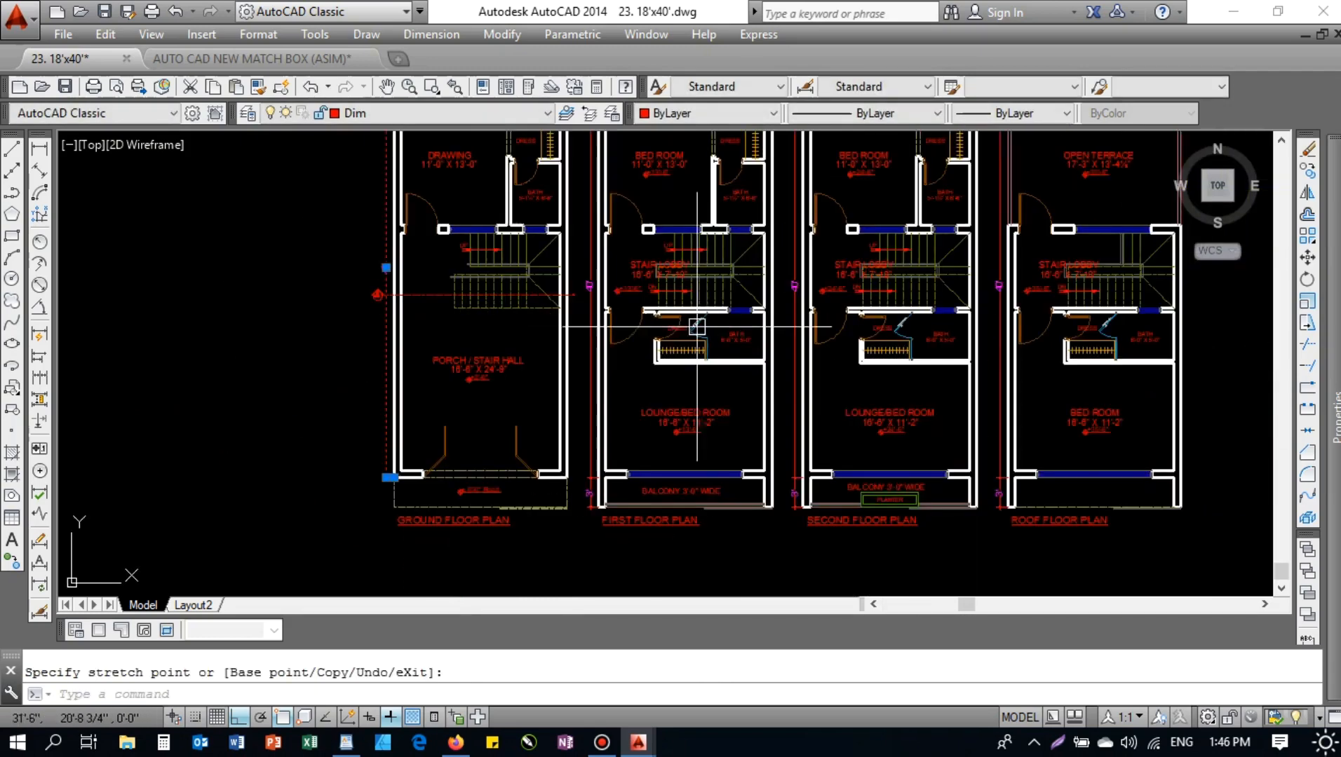
pyautogui.click(673, 286)
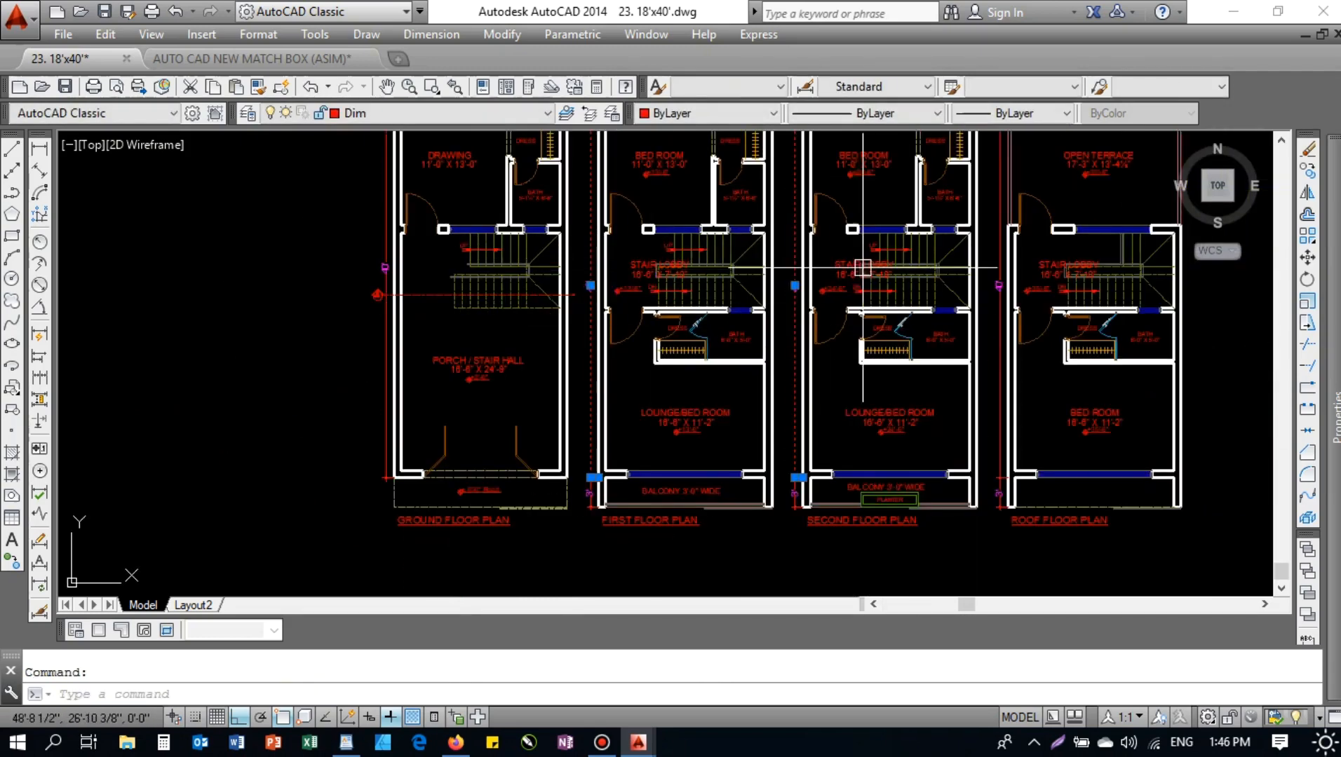
pyautogui.write('e')
pyautogui.press('space')
# - Copy the ground floor plan's vertical 40' dimension to the matching positions beside the first, second and roof floor plans
pyautogui.moveTo(863, 266); pyautogui.dragTo(827, 414, button='middle')
pyautogui.scroll(3, 374, 250)
pyautogui.click(334, 237)
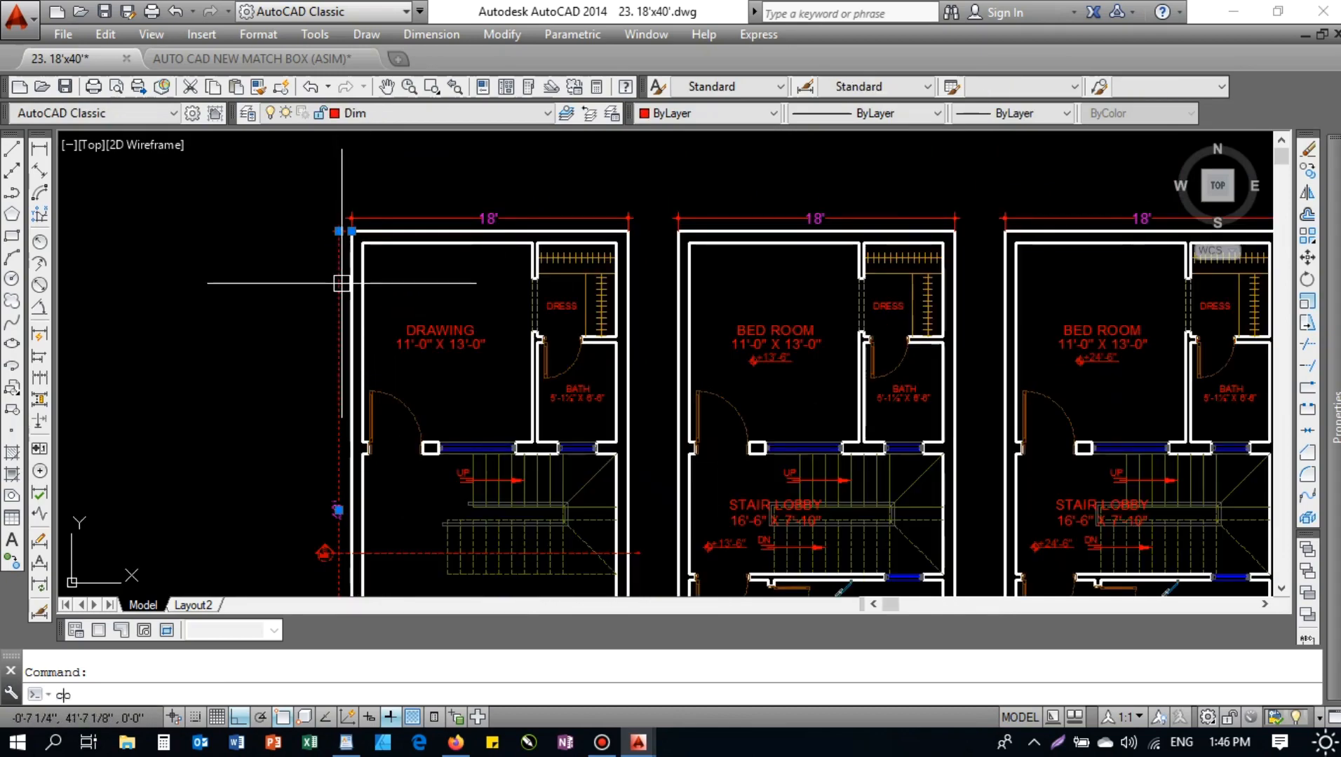
pyautogui.write('cp')
pyautogui.press('space')
pyautogui.scroll(4, 692, 242)
pyautogui.click(529, 216)
pyautogui.moveTo(903, 267); pyautogui.dragTo(250, 310, button='middle')
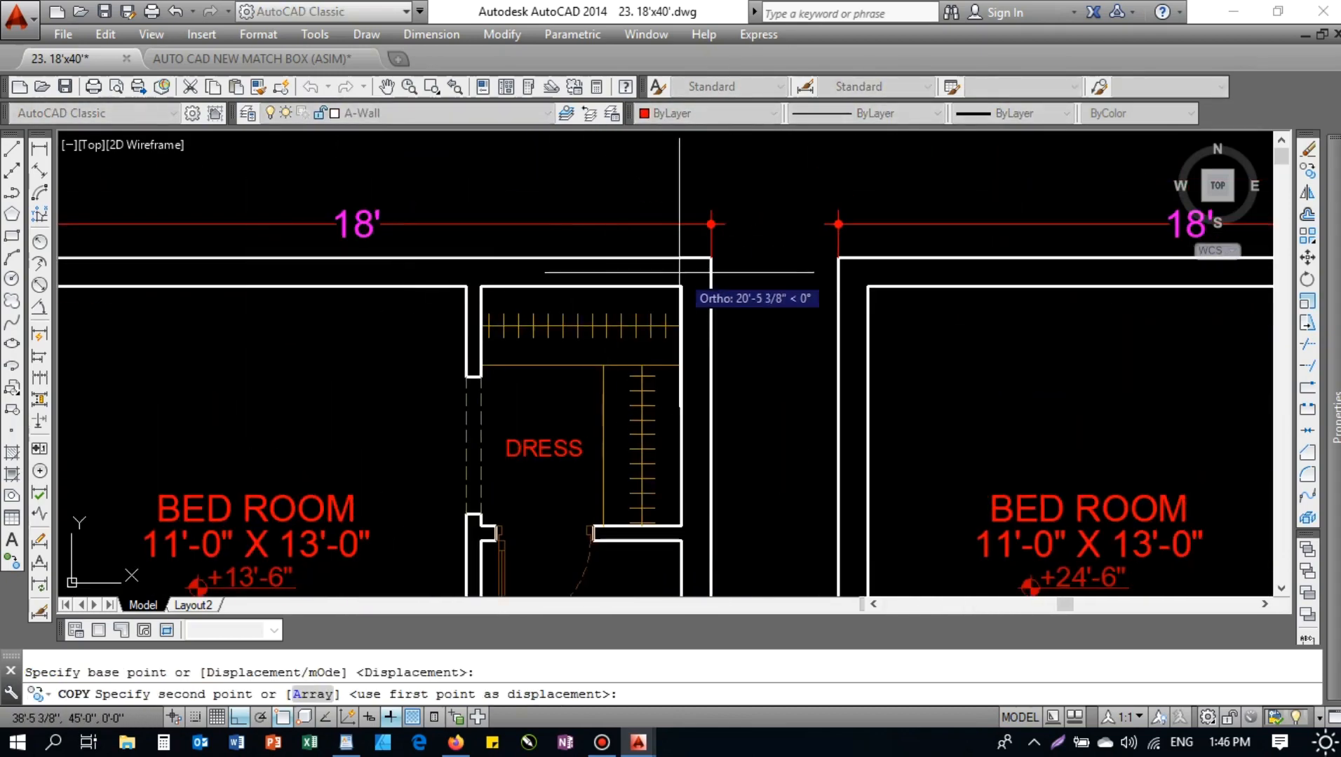
pyautogui.click(711, 257)
pyautogui.scroll(-2, 905, 287)
pyautogui.moveTo(905, 288); pyautogui.dragTo(449, 301, button='middle')
pyautogui.click(848, 283)
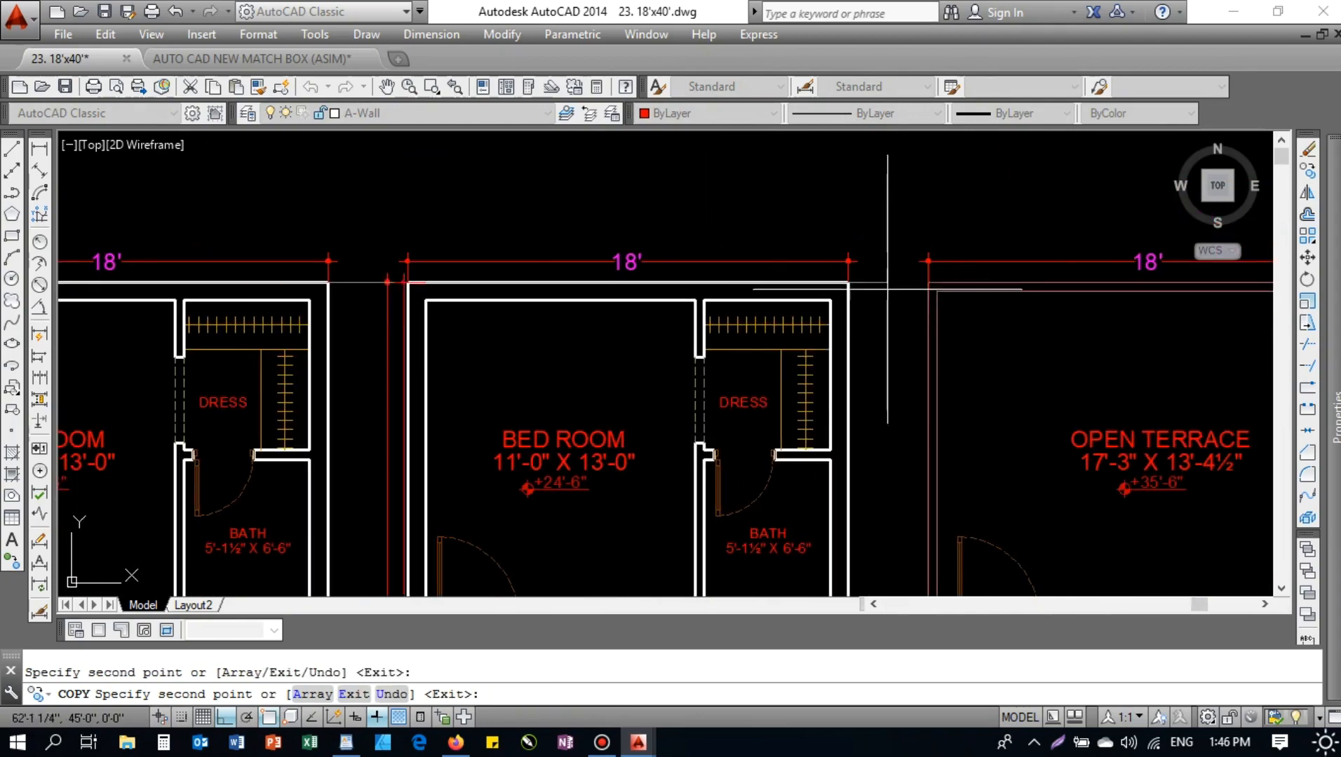
pyautogui.moveTo(887, 288); pyautogui.dragTo(378, 300, button='middle')
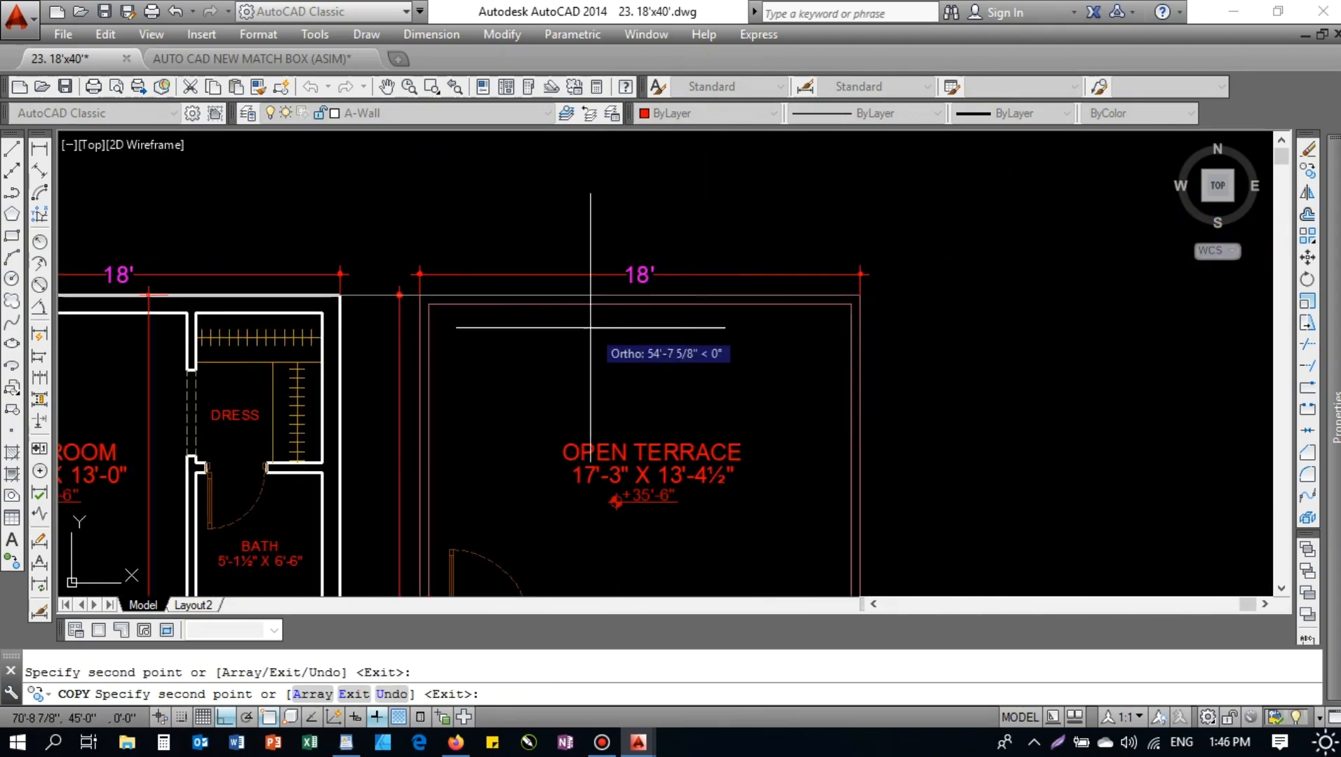
pyautogui.press('Escape')
# - Copy section line B from the ground floor plan to the first floor plan, using the stair's upper outer corner as reference
pyautogui.scroll(-5, 591, 328)
pyautogui.scroll(6, 427, 344)
pyautogui.moveTo(497, 269); pyautogui.dragTo(245, 463, button='middle')
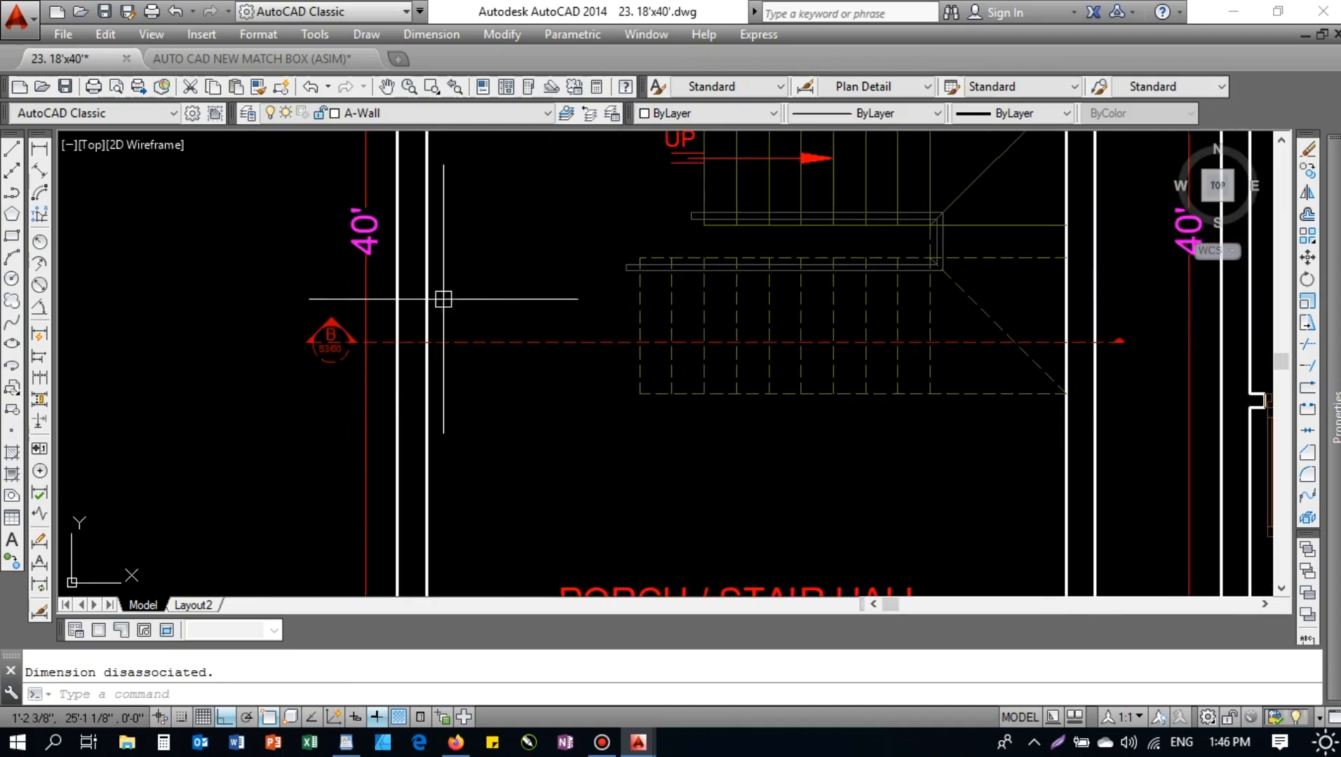
pyautogui.click(526, 342)
pyautogui.write('c')
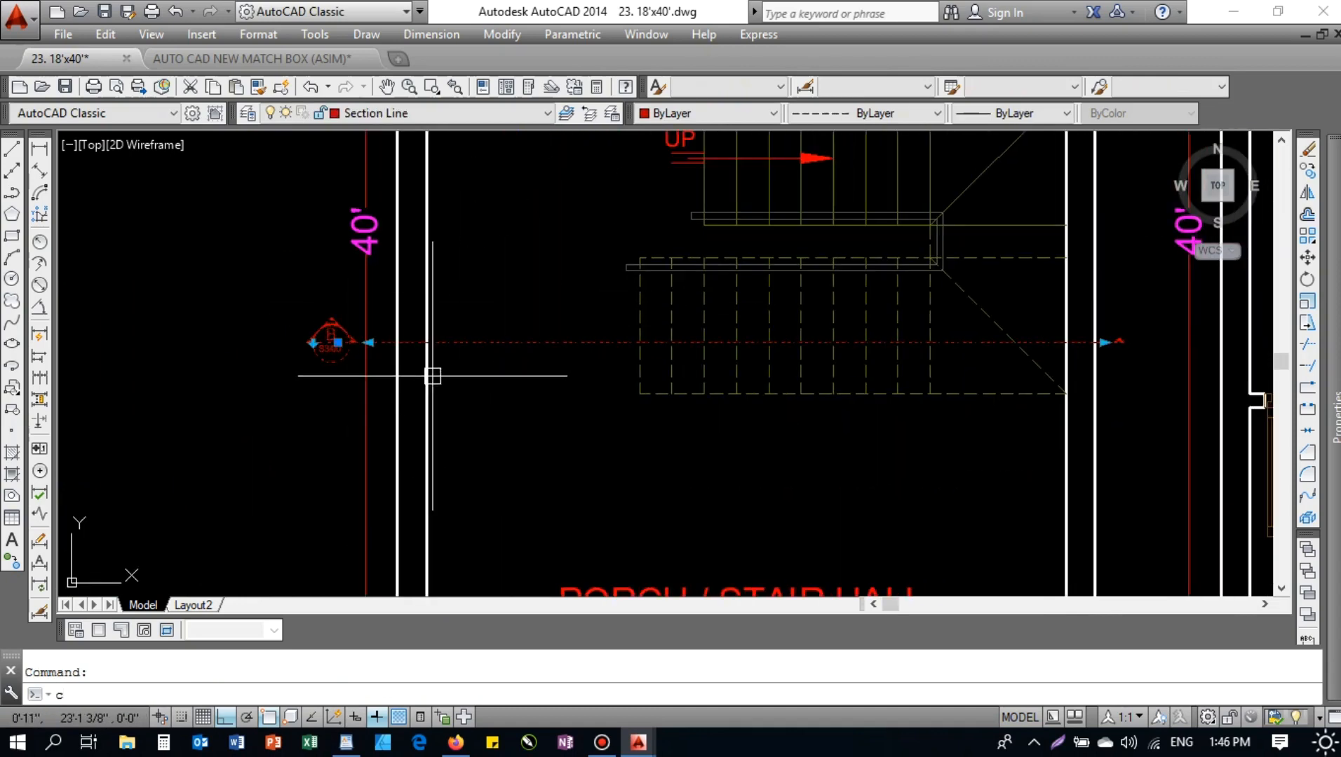
pyautogui.write('o')
pyautogui.press('Return')
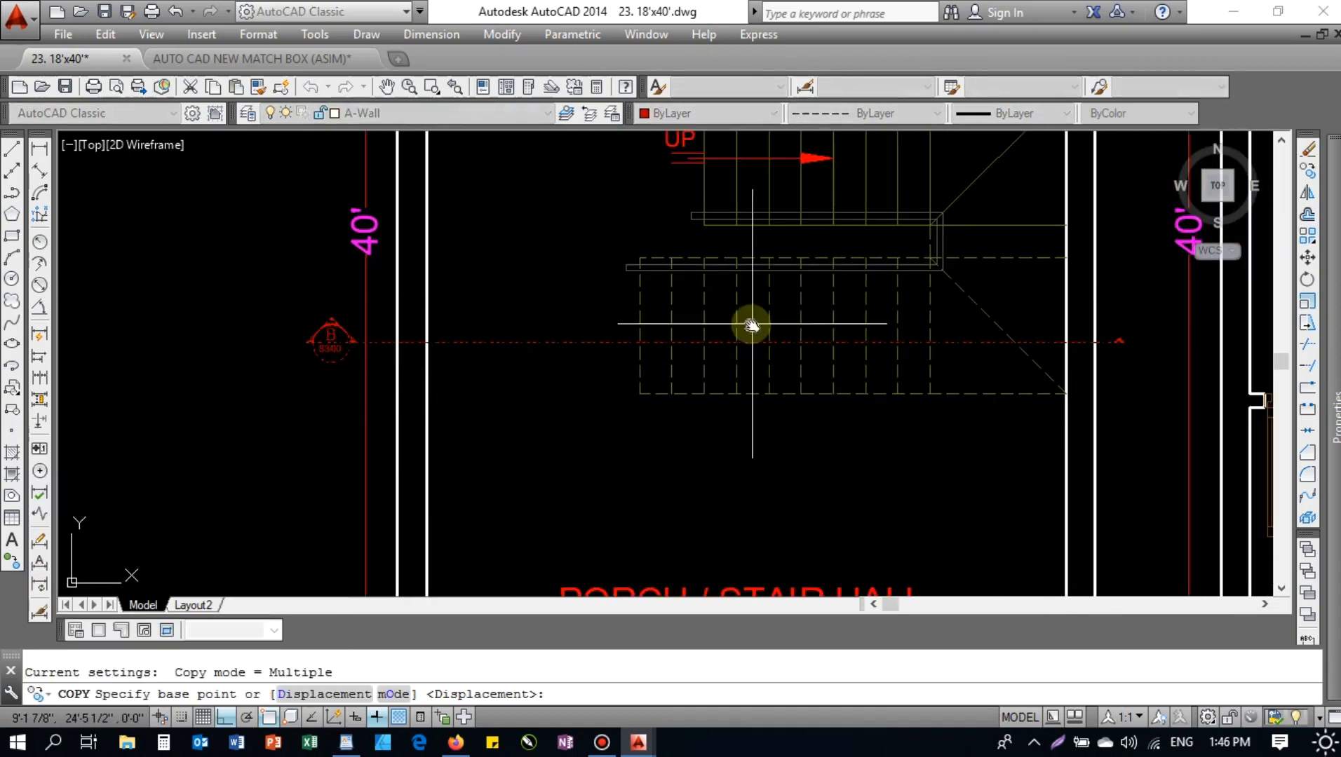
pyautogui.moveTo(751, 324); pyautogui.dragTo(506, 402, button='middle')
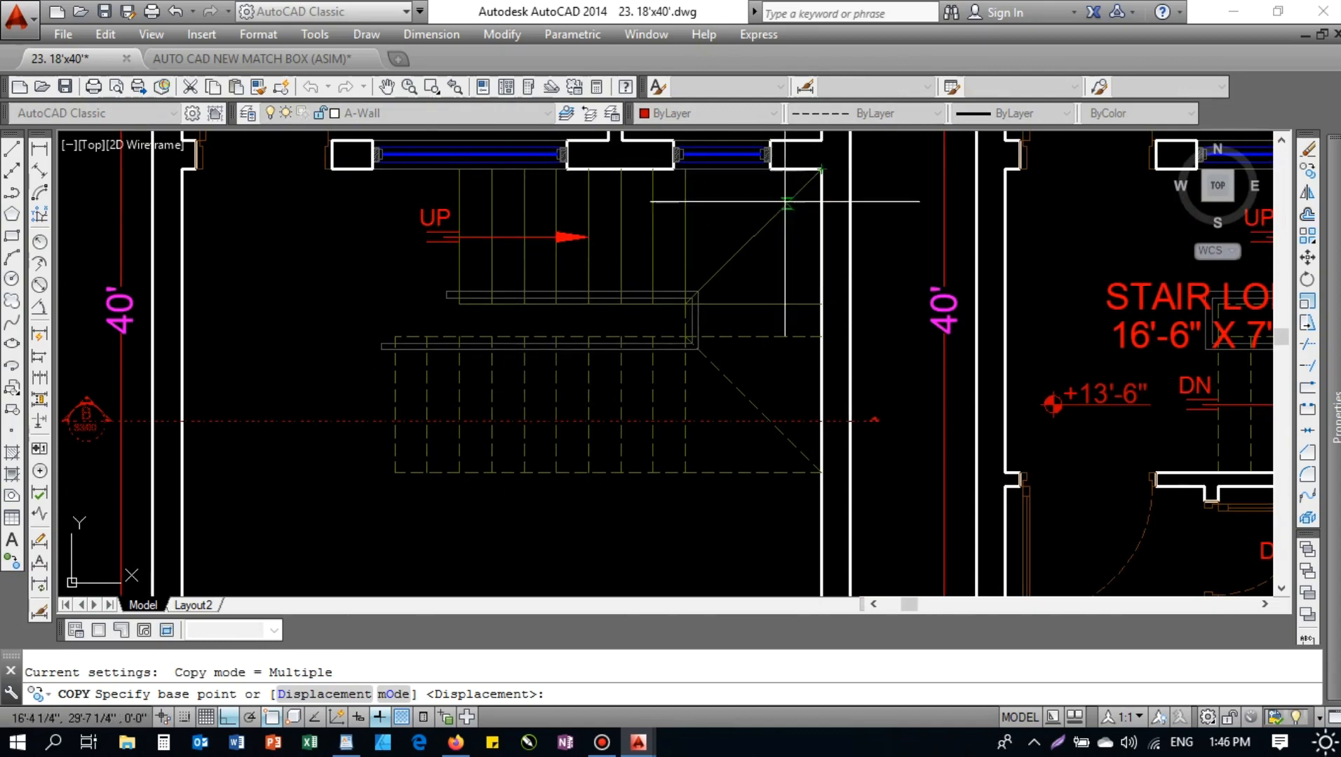
pyautogui.scroll(-4, 796, 195)
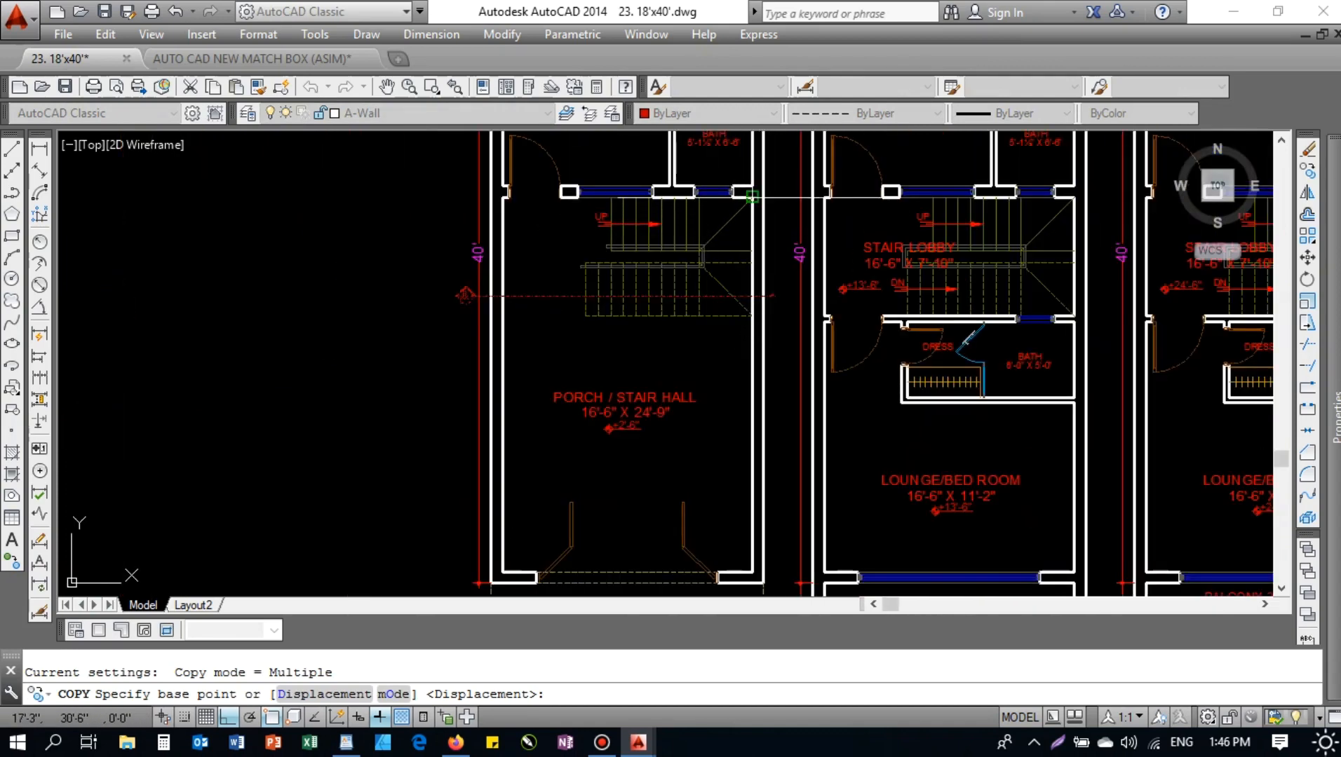
pyautogui.click(751, 195)
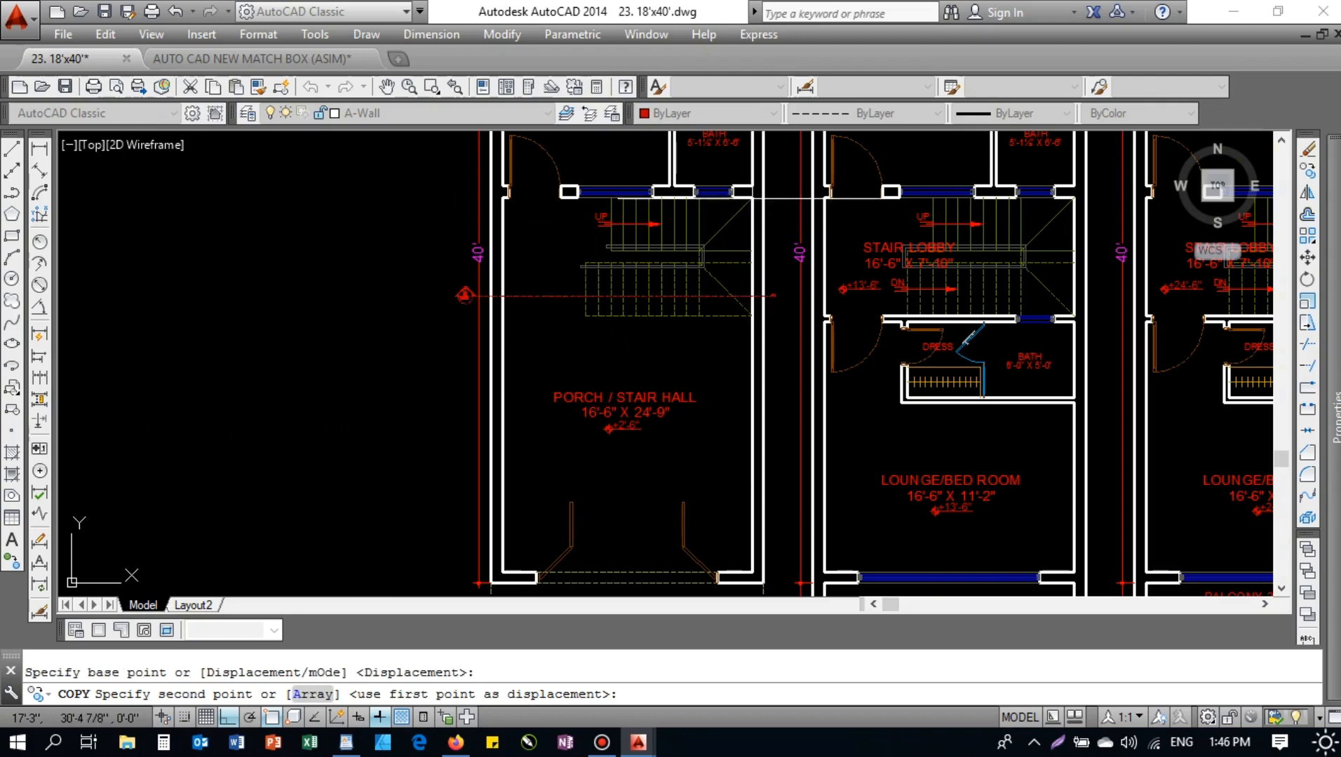
pyautogui.scroll(4, 663, 238)
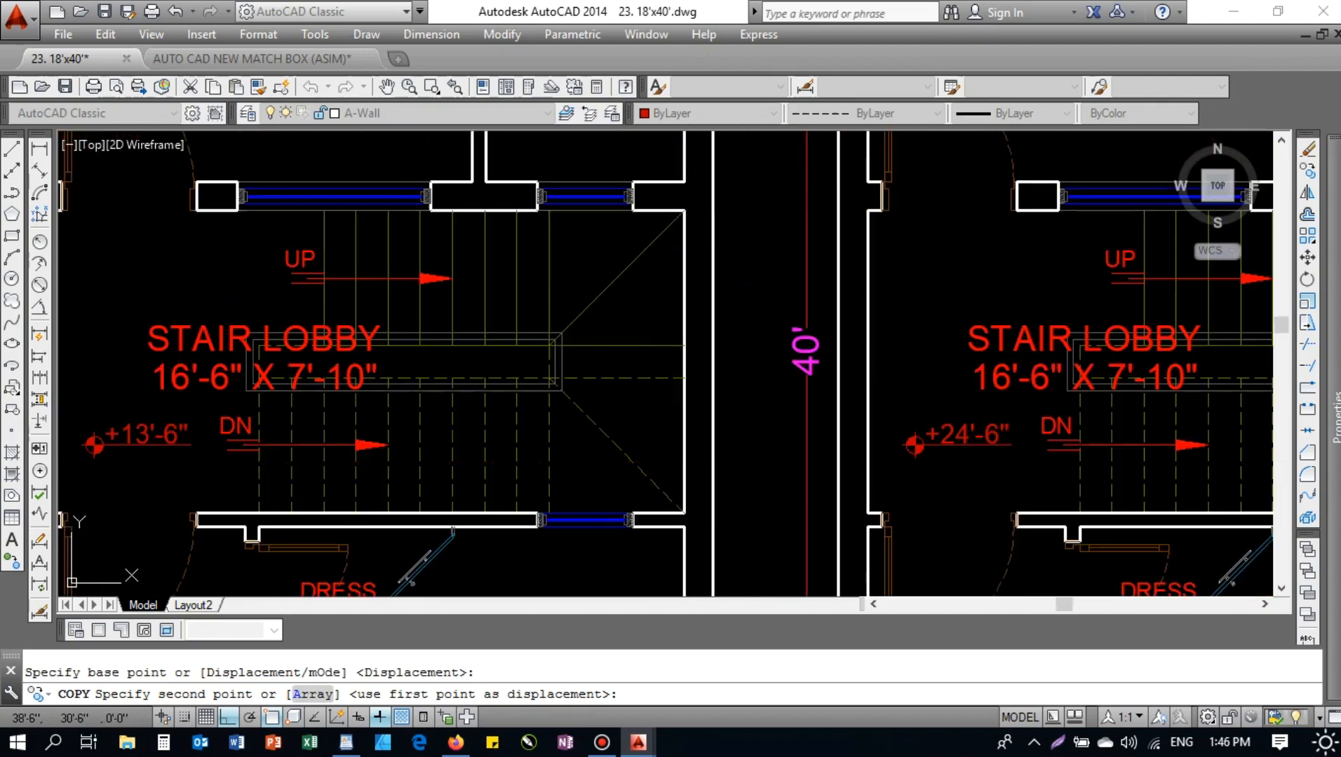
pyautogui.click(684, 210)
# - Place further copies of section line B at the matching stair corners of the second and roof floor plans
pyautogui.scroll(-3, 569, 305)
pyautogui.scroll(3, 701, 266)
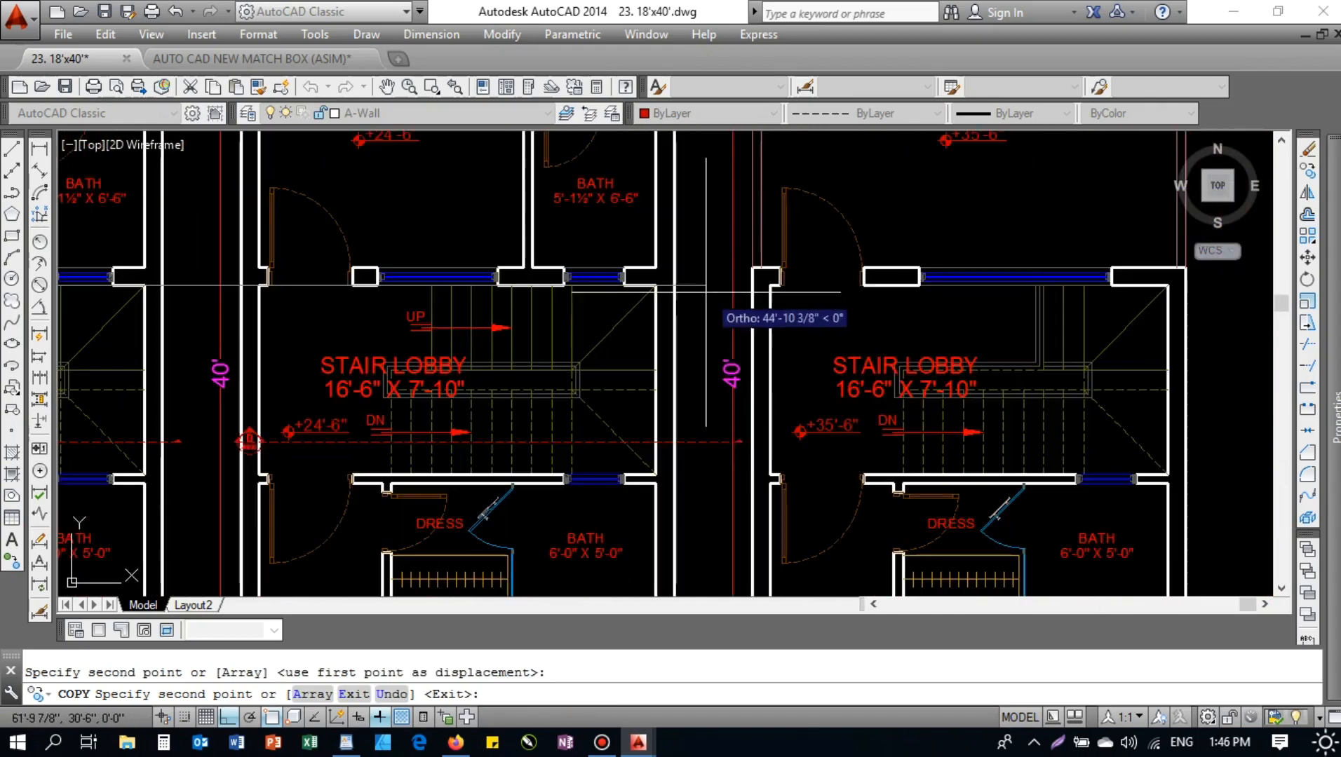
pyautogui.click(657, 292)
pyautogui.scroll(3, 905, 294)
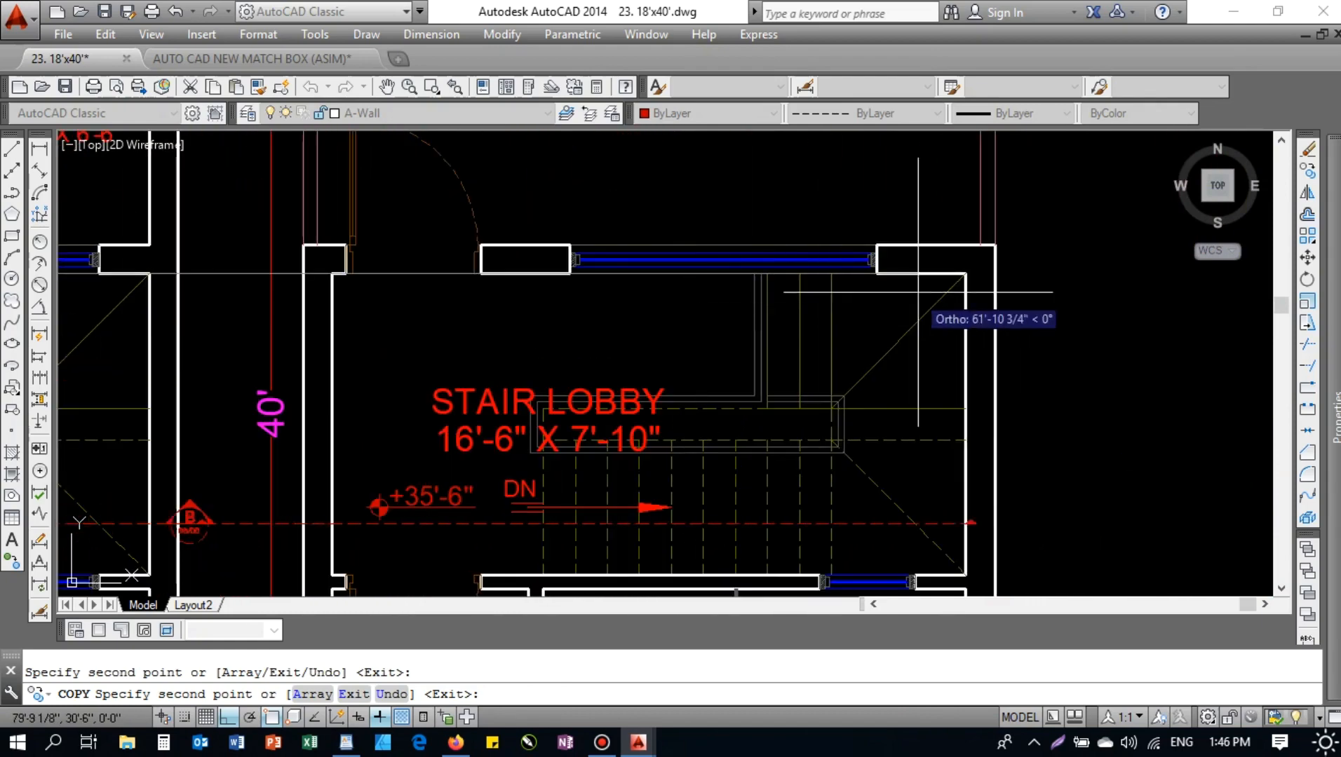
pyautogui.click(965, 274)
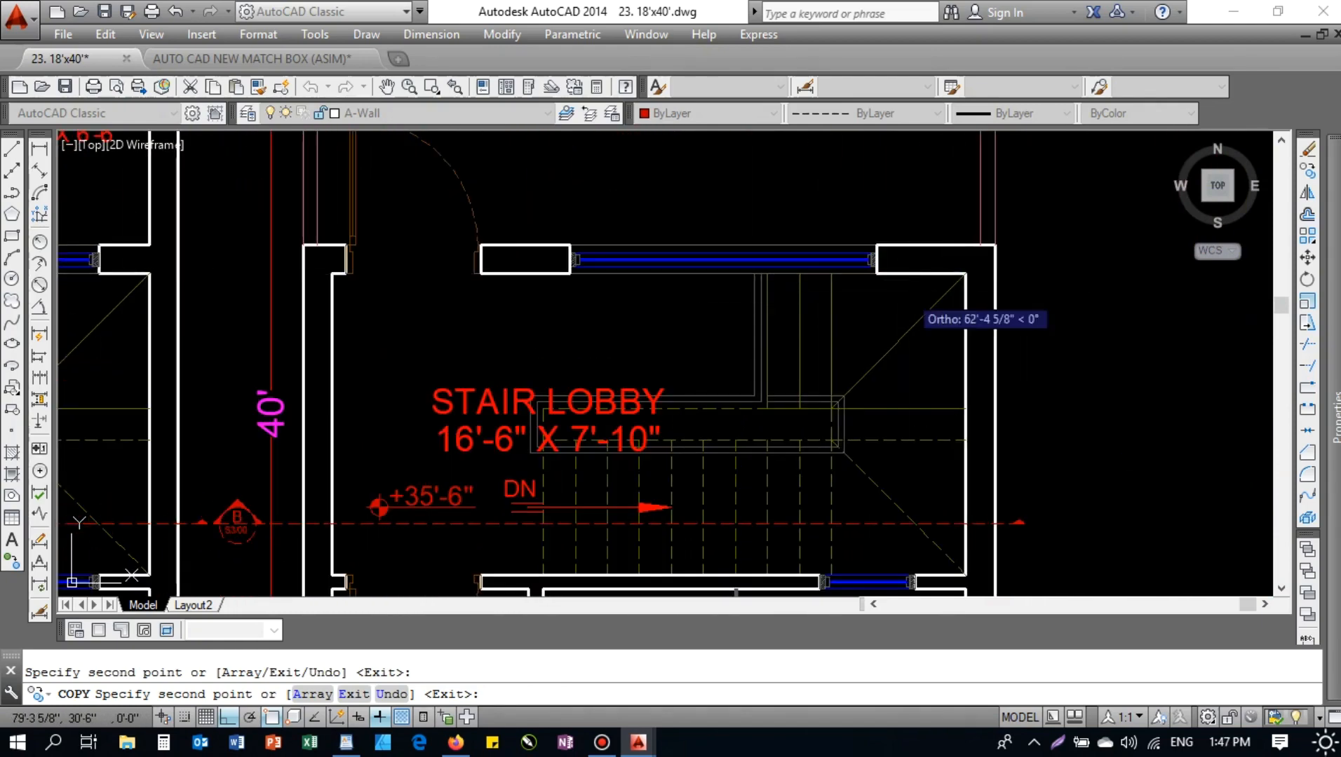
pyautogui.press('Escape')
pyautogui.press('Escape')
# - Move the first, second and roof floor plans together 24" horizontally away from the ground floor plan
pyautogui.scroll(-5, 544, 325)
pyautogui.moveTo(569, 329); pyautogui.dragTo(718, 311, button='middle')
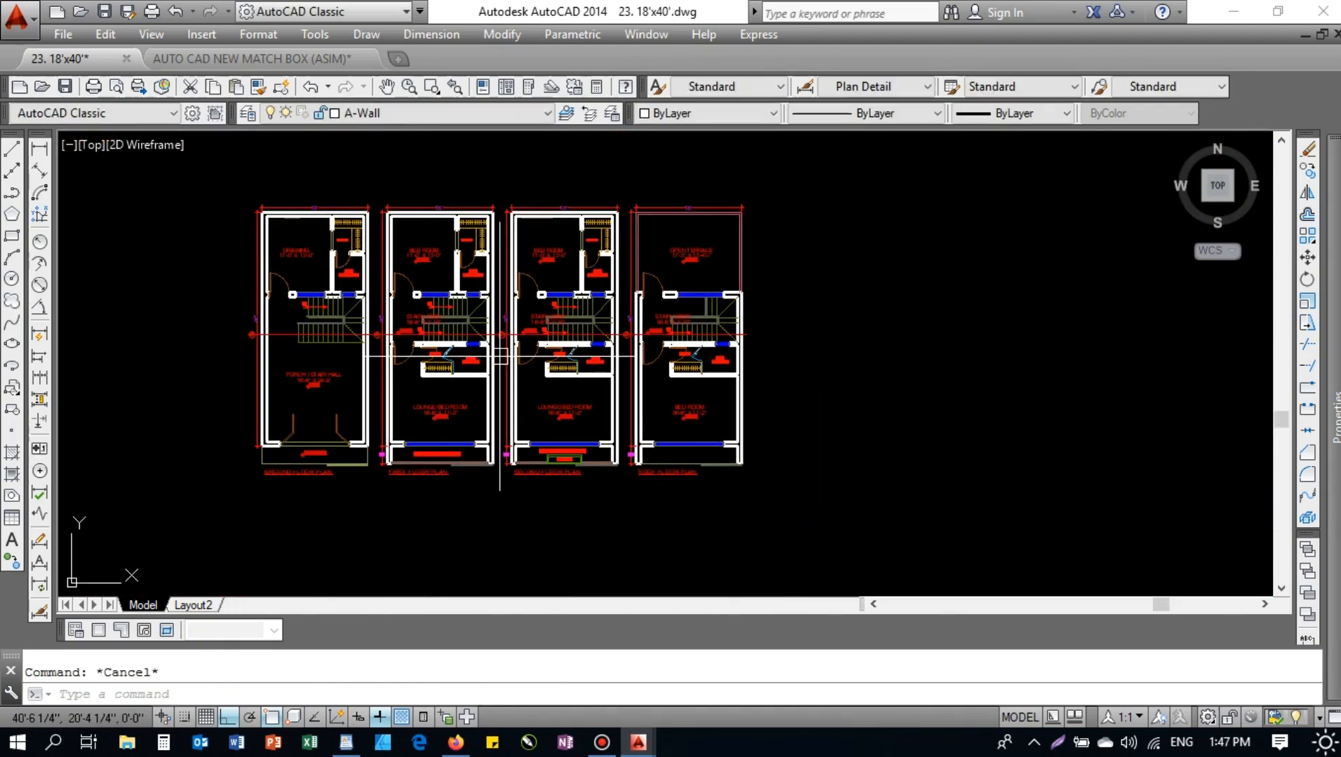
pyautogui.click(805, 177)
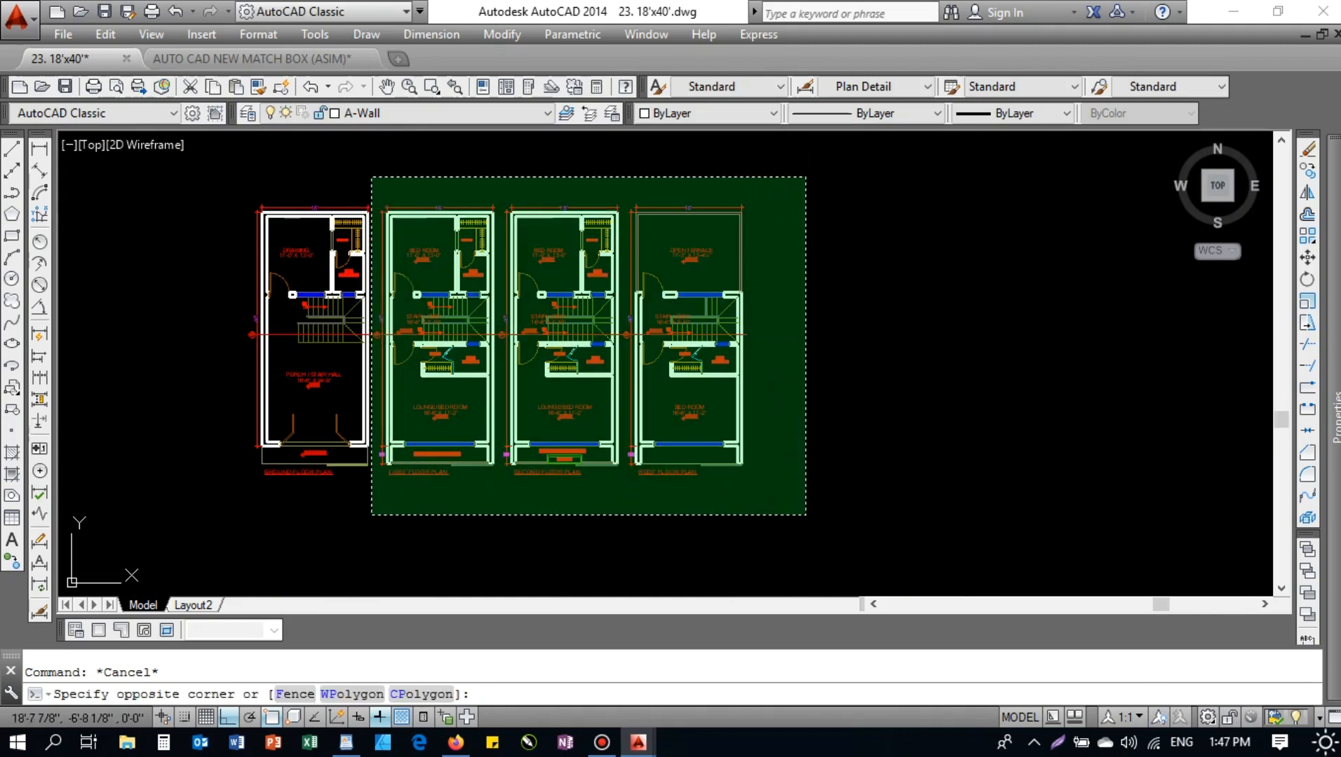
pyautogui.click(382, 516)
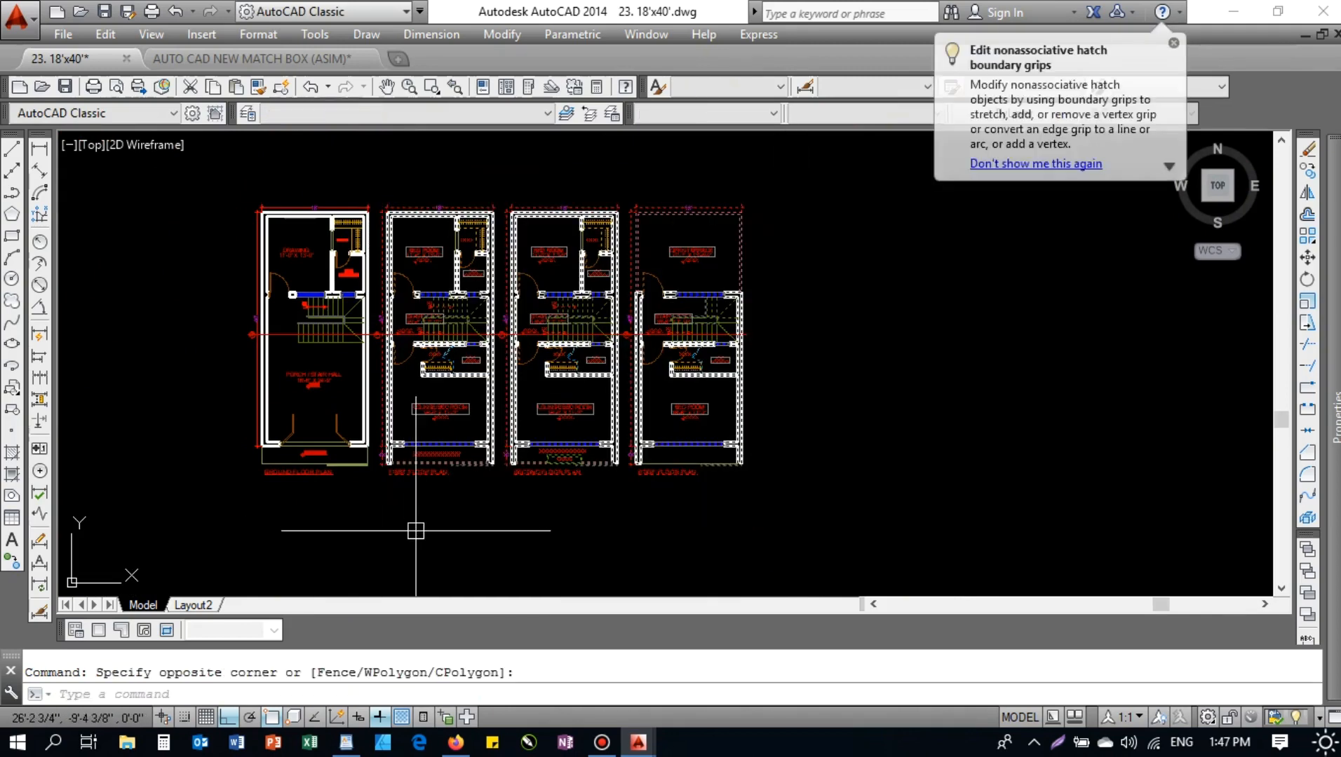
pyautogui.write('m')
pyautogui.press('Return')
pyautogui.click(440, 525)
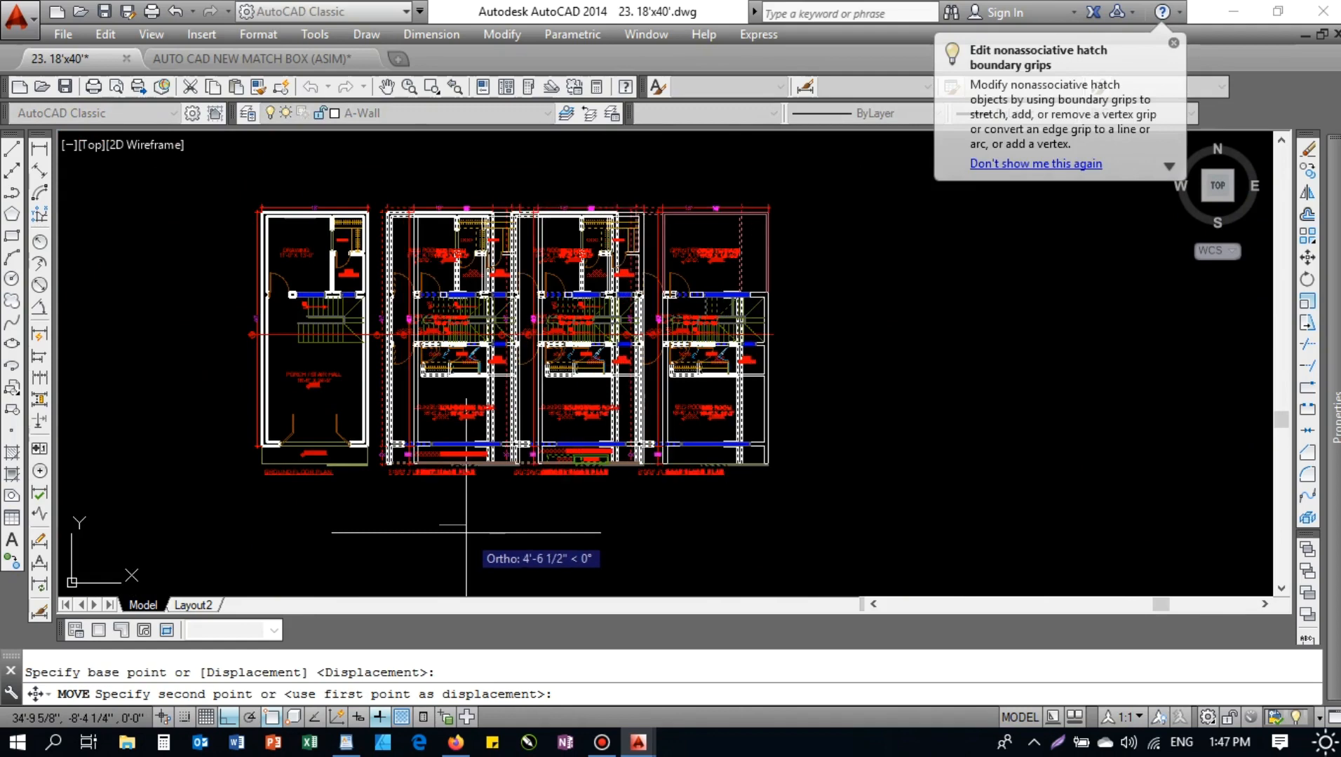
pyautogui.write('24')
pyautogui.press('Return')
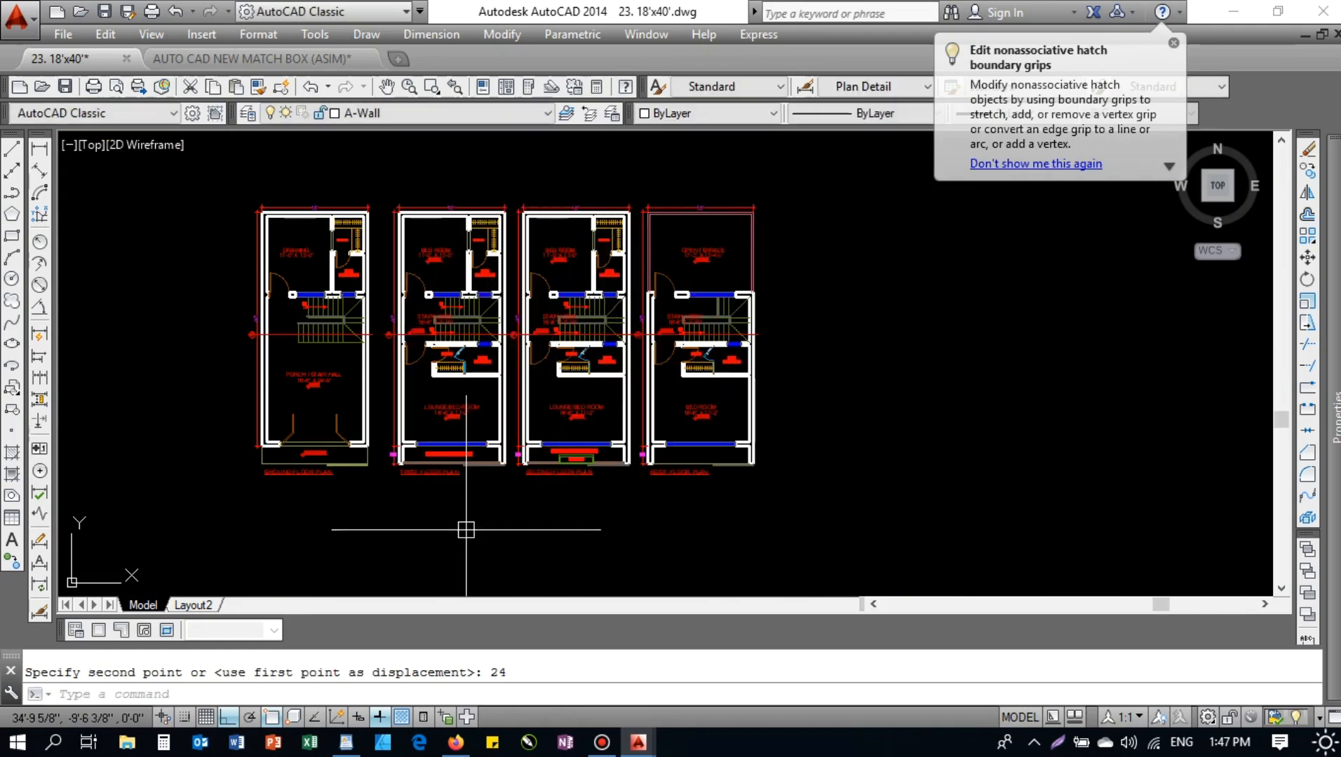
# - Move the second and roof floor plans away from the first floor plan by the same 24" distance
pyautogui.press('Return')
pyautogui.click(820, 518)
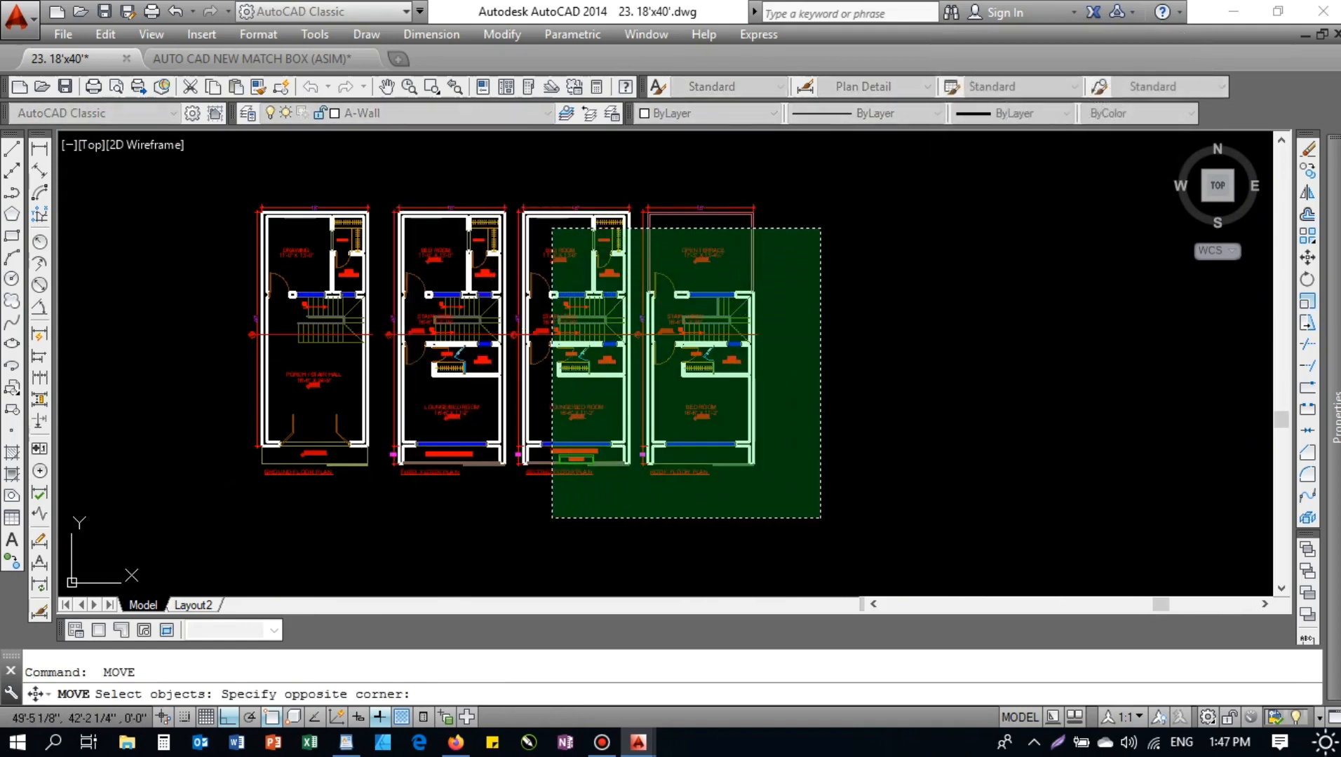
pyautogui.click(514, 167)
pyautogui.press('Return')
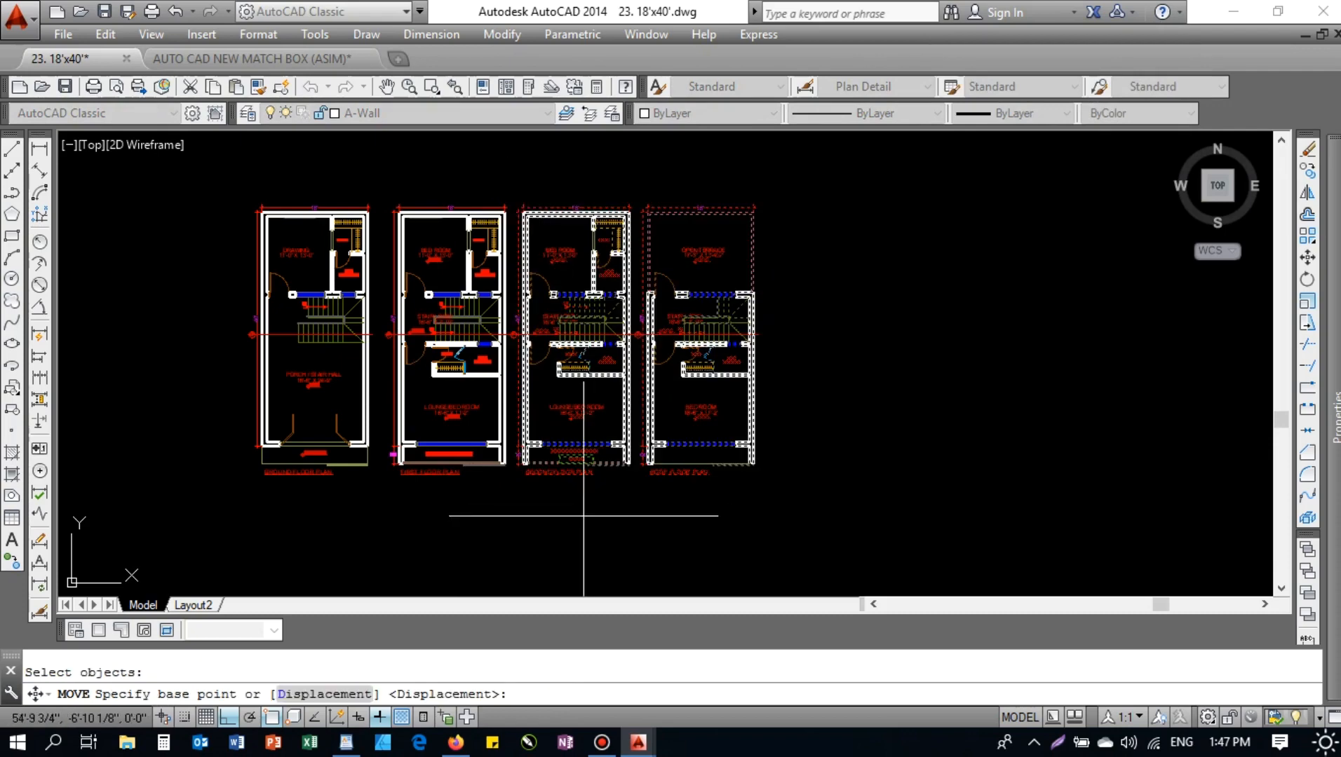
pyautogui.click(586, 515)
pyautogui.press('Return')
# - Move the roof floor plan 24" horizontally away from the second floor plan
pyautogui.press('Return')
pyautogui.click(866, 502)
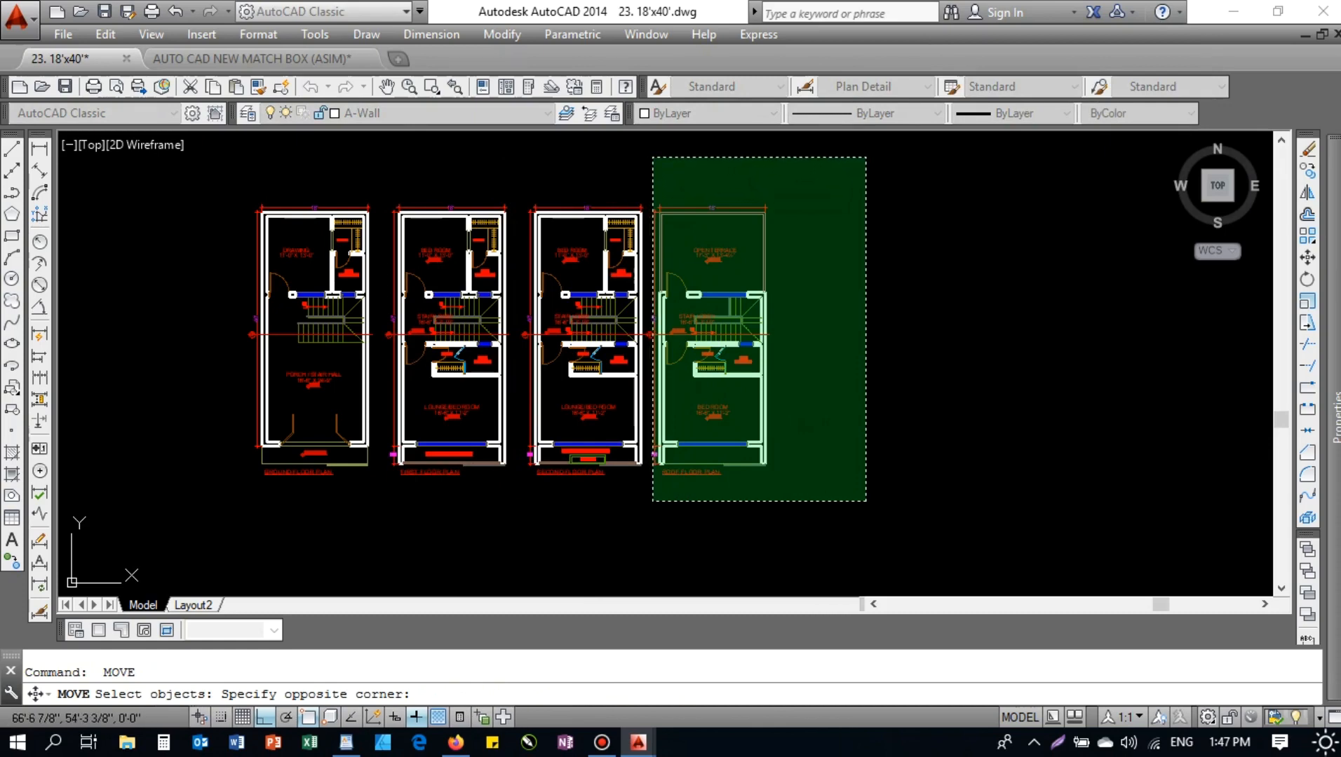
pyautogui.click(652, 155)
pyautogui.press('Return')
pyautogui.click(856, 431)
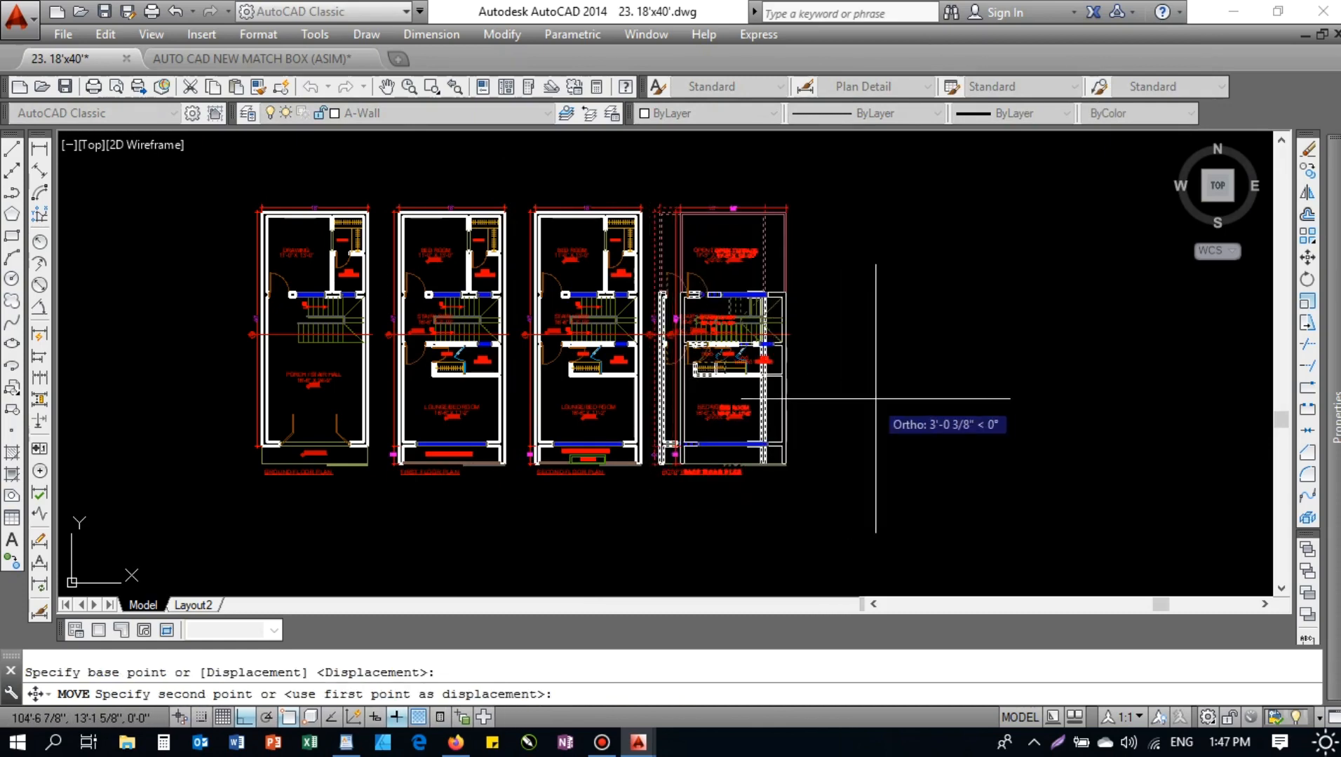
pyautogui.write('24')
pyautogui.press('Return')
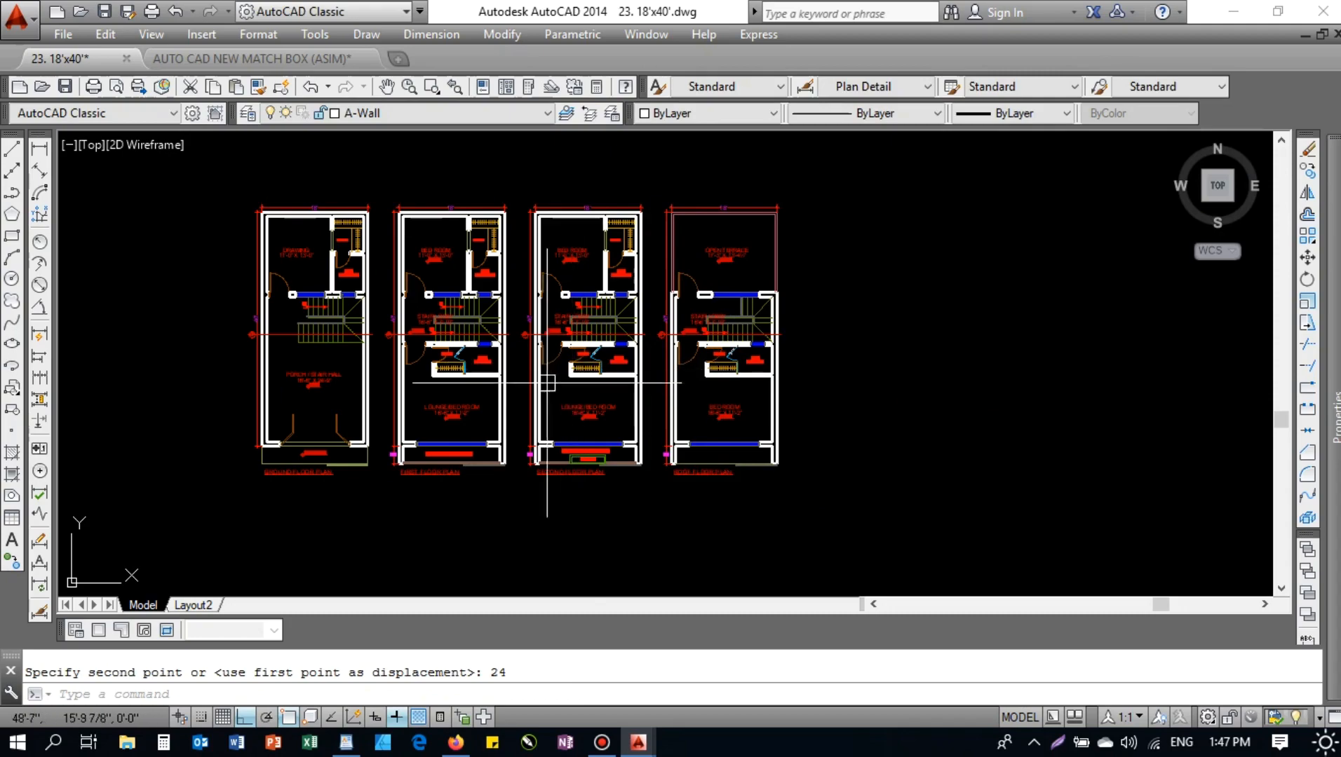
# - Save the drawing with the respaced floor plans
pyautogui.press('Escape')
pyautogui.middleClick(443, 384)
pyautogui.middleClick(443, 383)
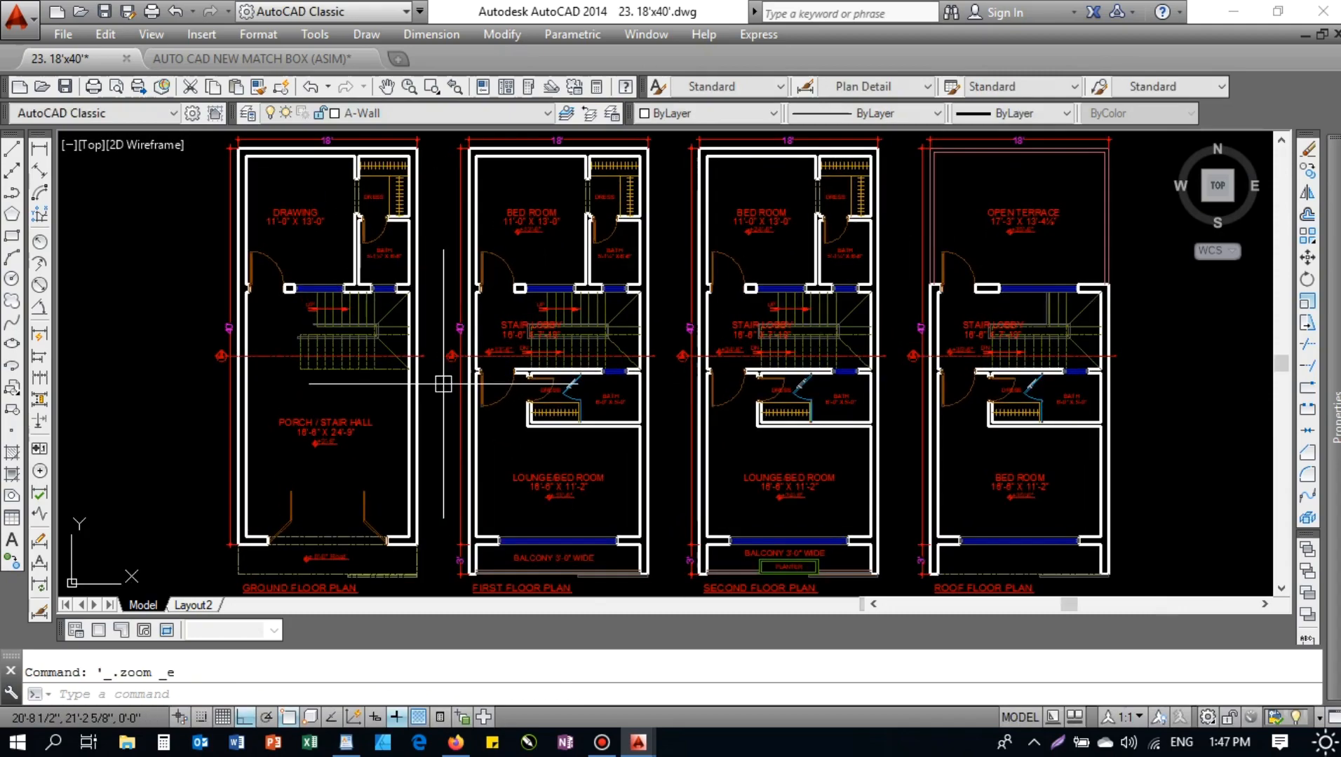
pyautogui.press('Escape')
pyautogui.hotkey('ctrl', 's')
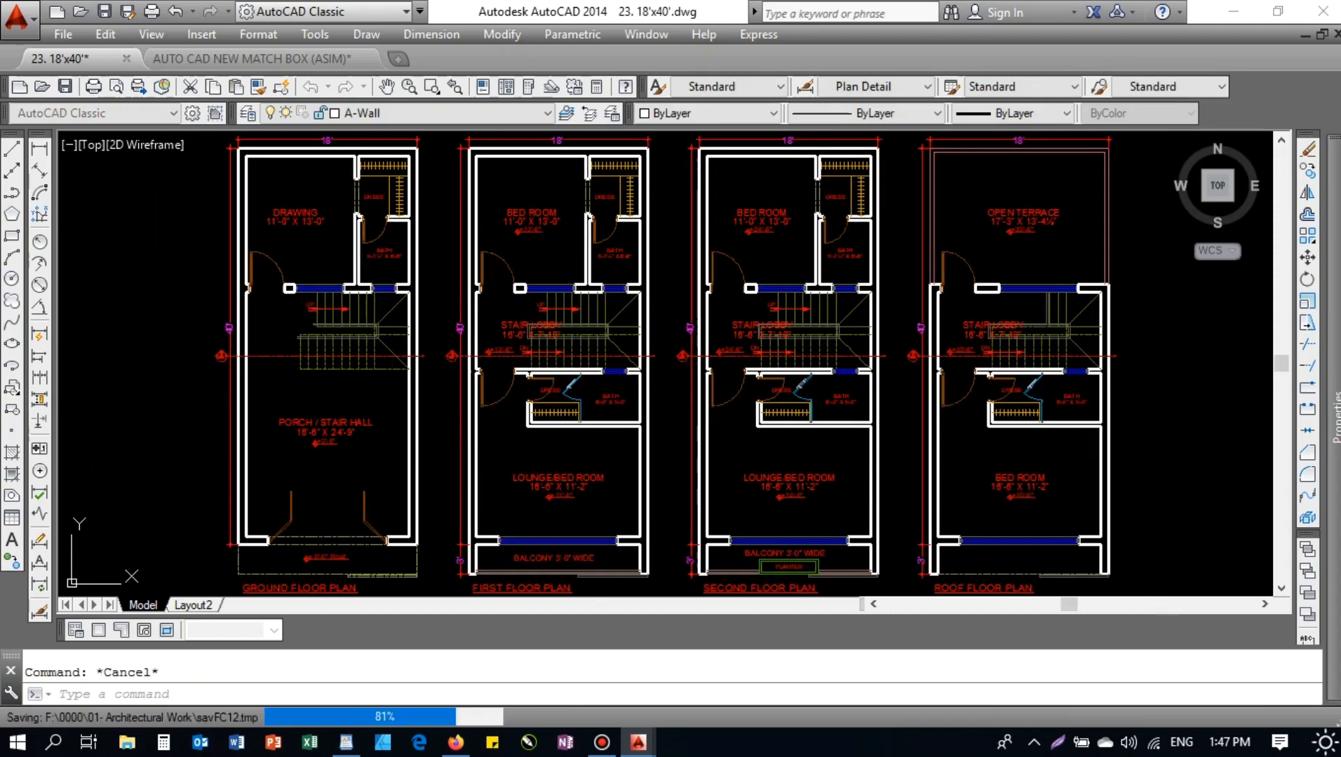
# - Copy the ground floor plan's section line B horizontally into the empty space outside that plan
pyautogui.scroll(8, 149, 321)
pyautogui.scroll(-6, 322, 320)
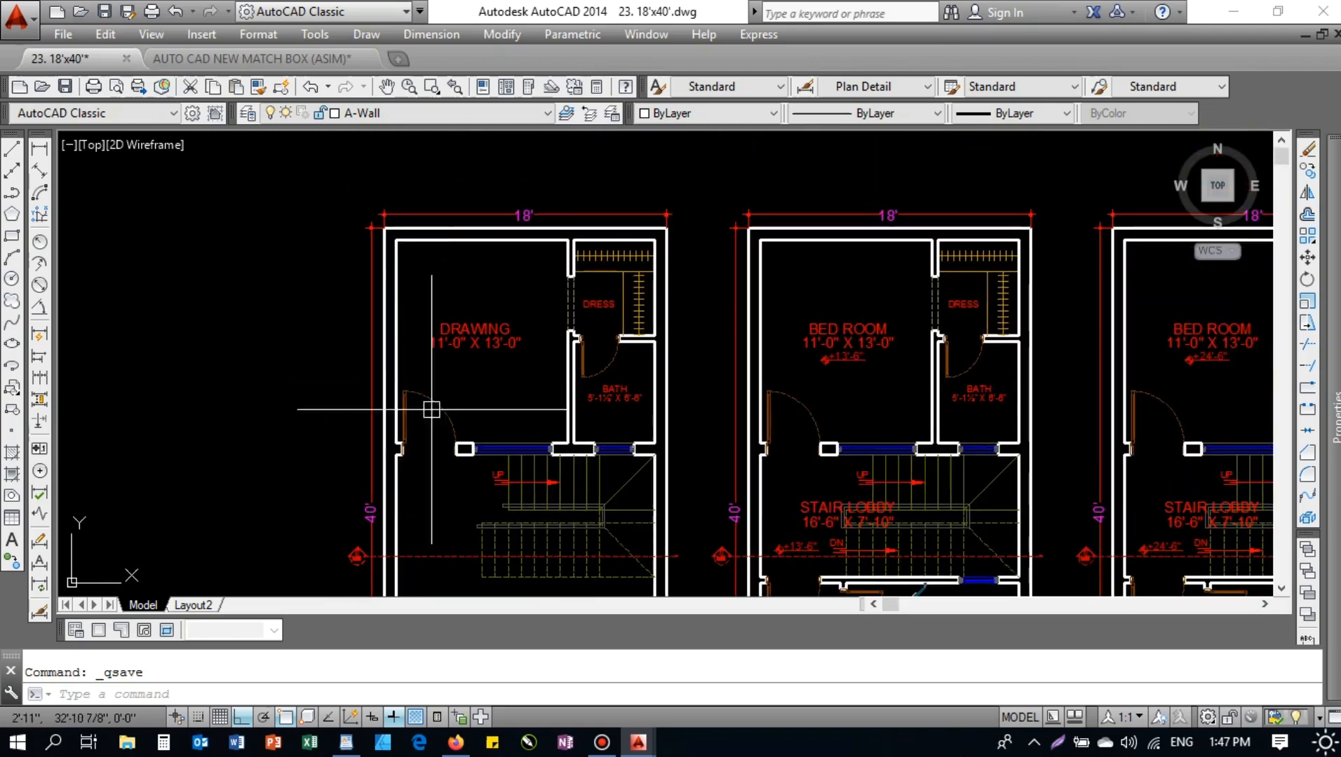
pyautogui.moveTo(432, 419); pyautogui.dragTo(413, 420, button='middle')
pyautogui.click(413, 415)
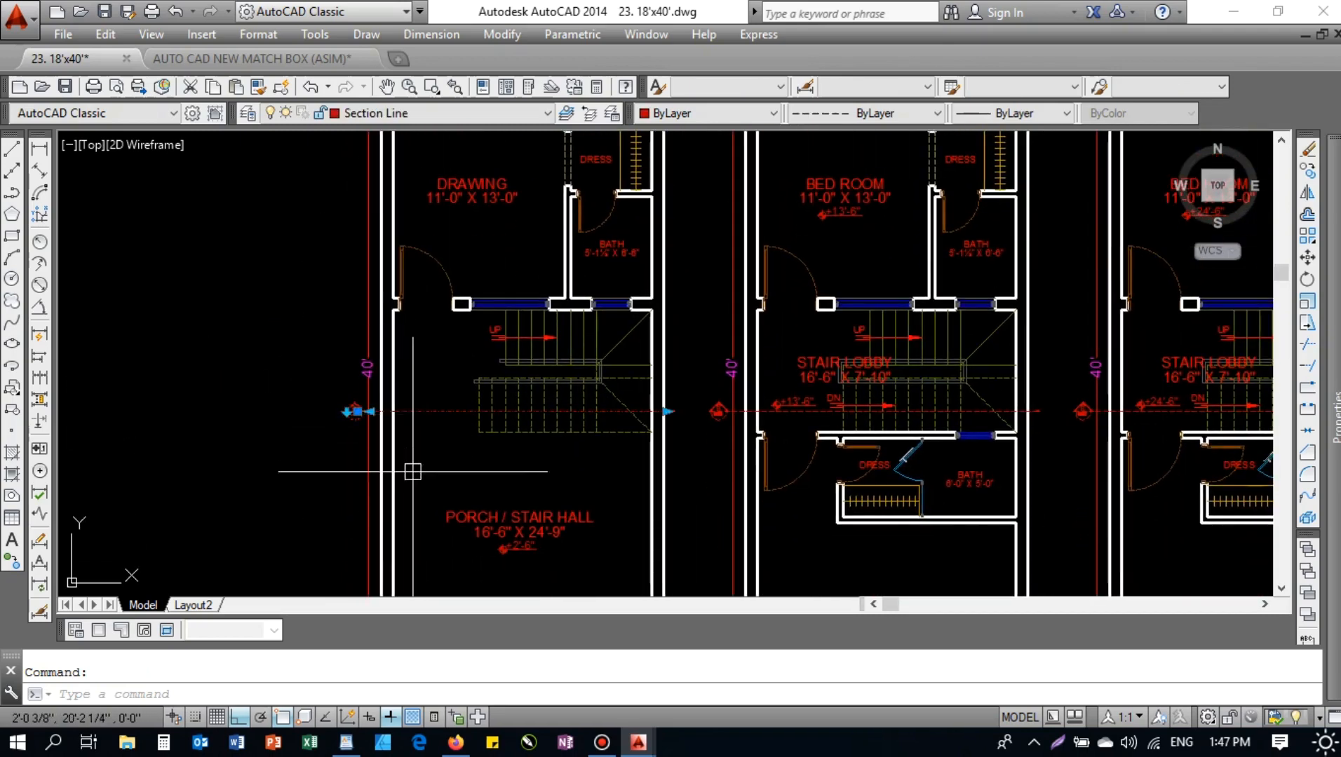
pyautogui.press('Return')
pyautogui.click(425, 424)
pyautogui.moveTo(214, 444); pyautogui.dragTo(762, 443, button='middle')
pyautogui.click(524, 444)
pyautogui.press('Escape')
pyautogui.click(559, 361)
pyautogui.click(533, 509)
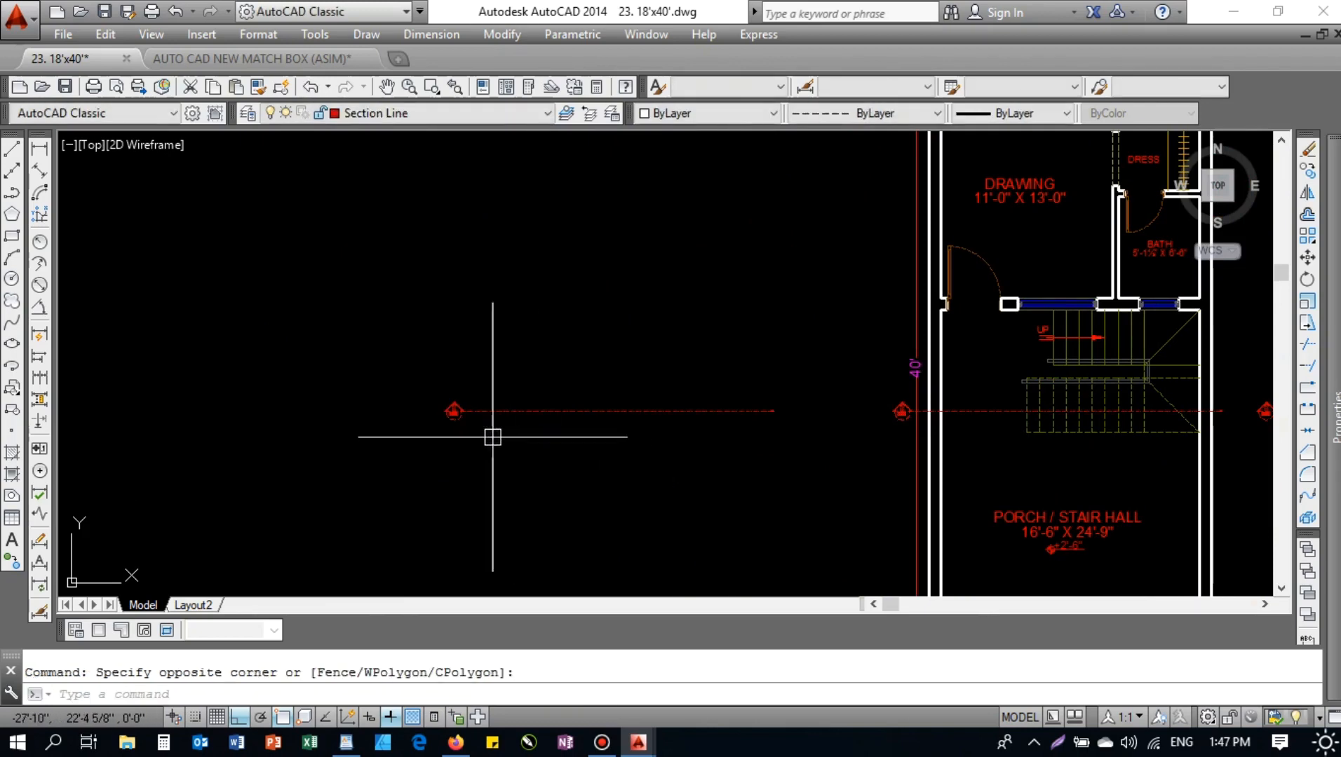
pyautogui.press('Escape')
# - Change the section letter of the copied section line to A
pyautogui.scroll(8, 430, 419)
pyautogui.doubleClick(645, 326)
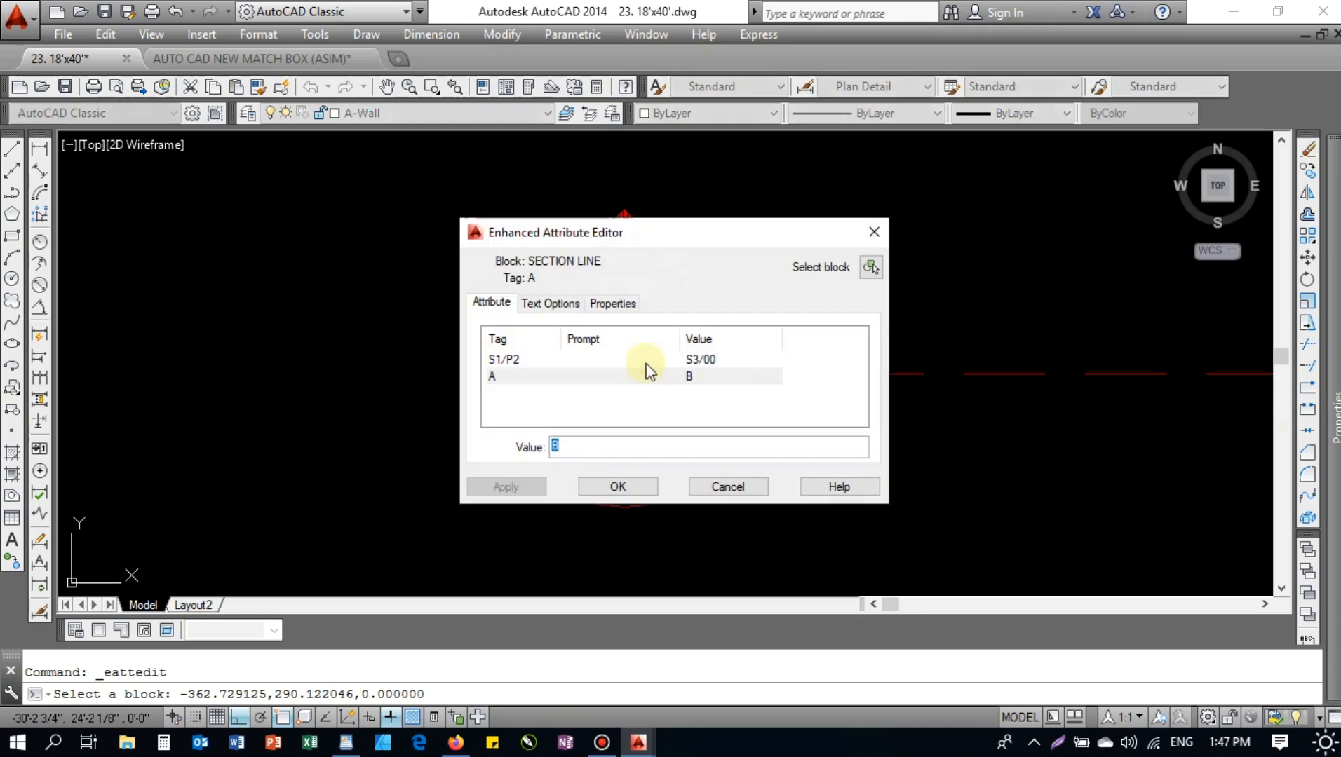
pyautogui.write('A')
pyautogui.click(596, 488)
# - Rotate section line A 90° clockwise about its middle so it runs vertically with the lettered head uppermost
pyautogui.scroll(-5, 595, 489)
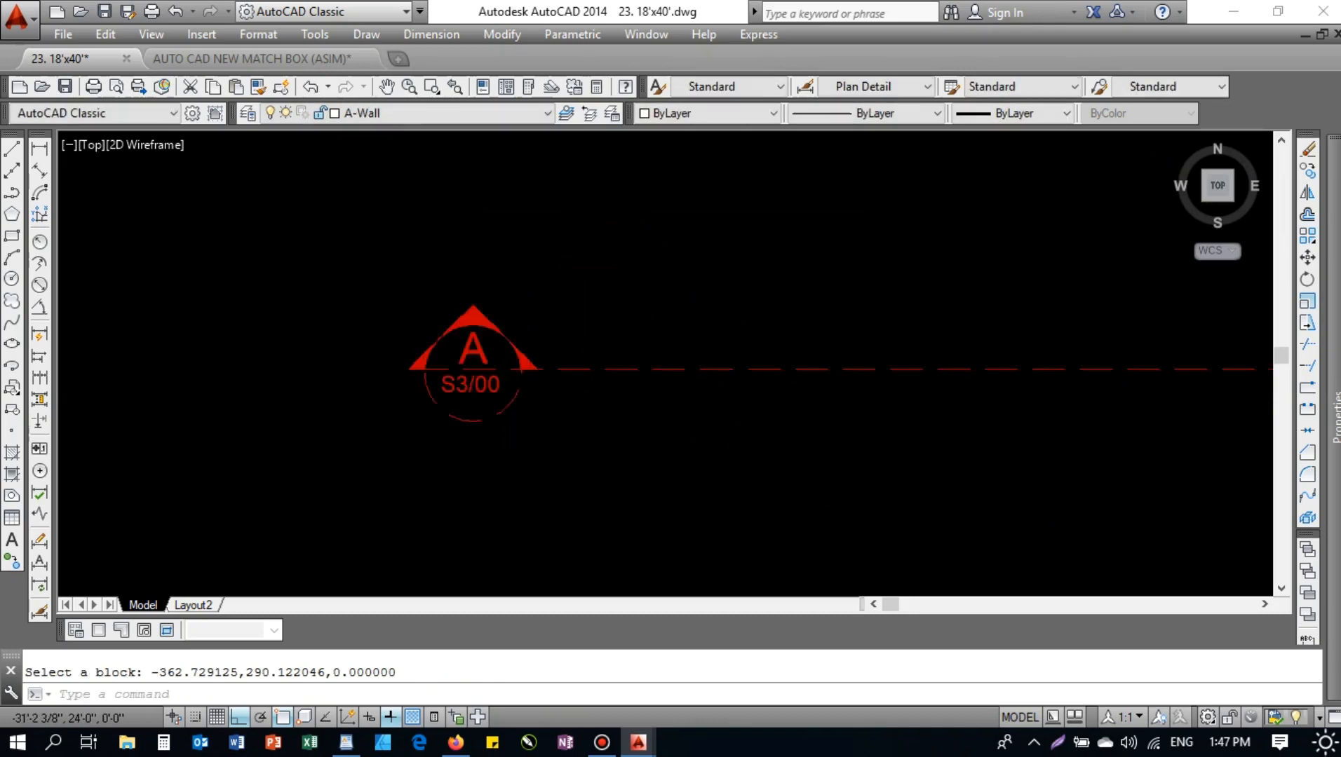
pyautogui.scroll(4, 1016, 385)
pyautogui.scroll(-5, 1015, 385)
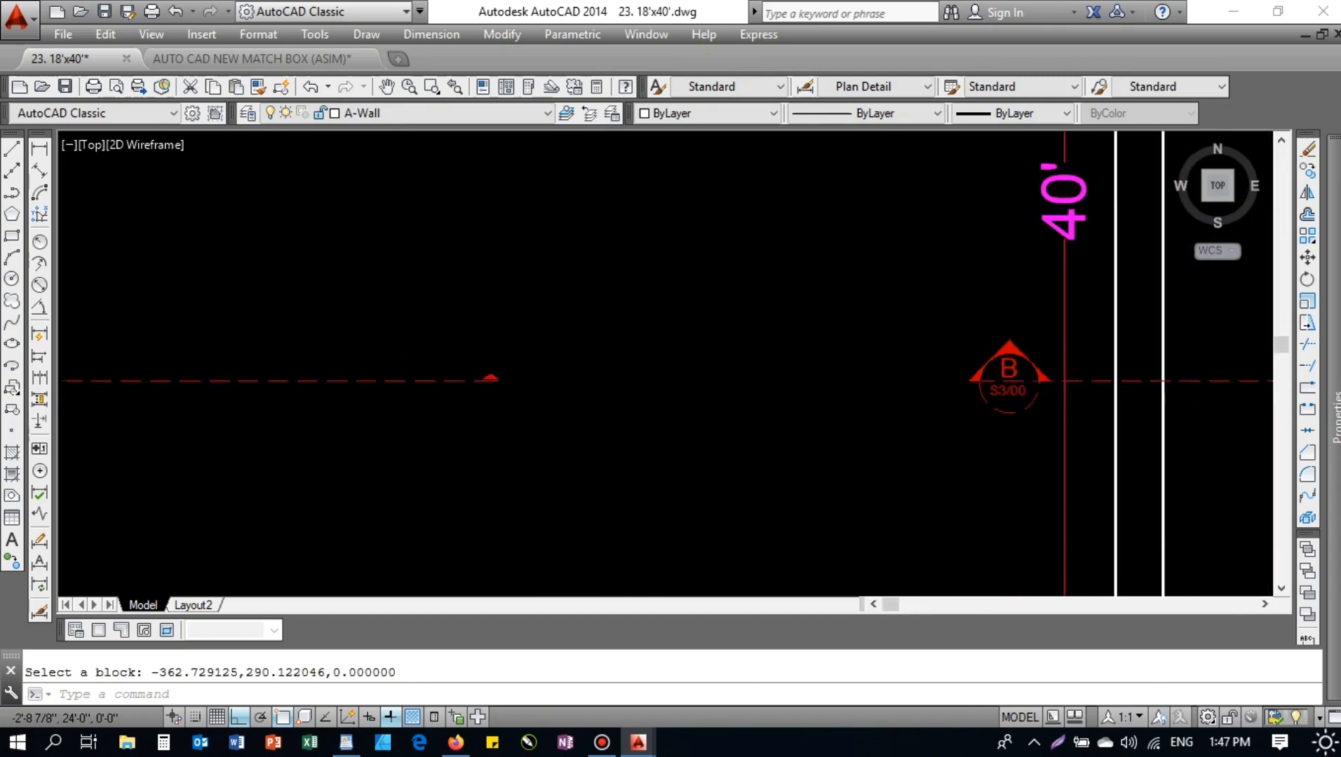
pyautogui.click(589, 363)
pyautogui.click(583, 420)
pyautogui.write('ro')
pyautogui.press('Return')
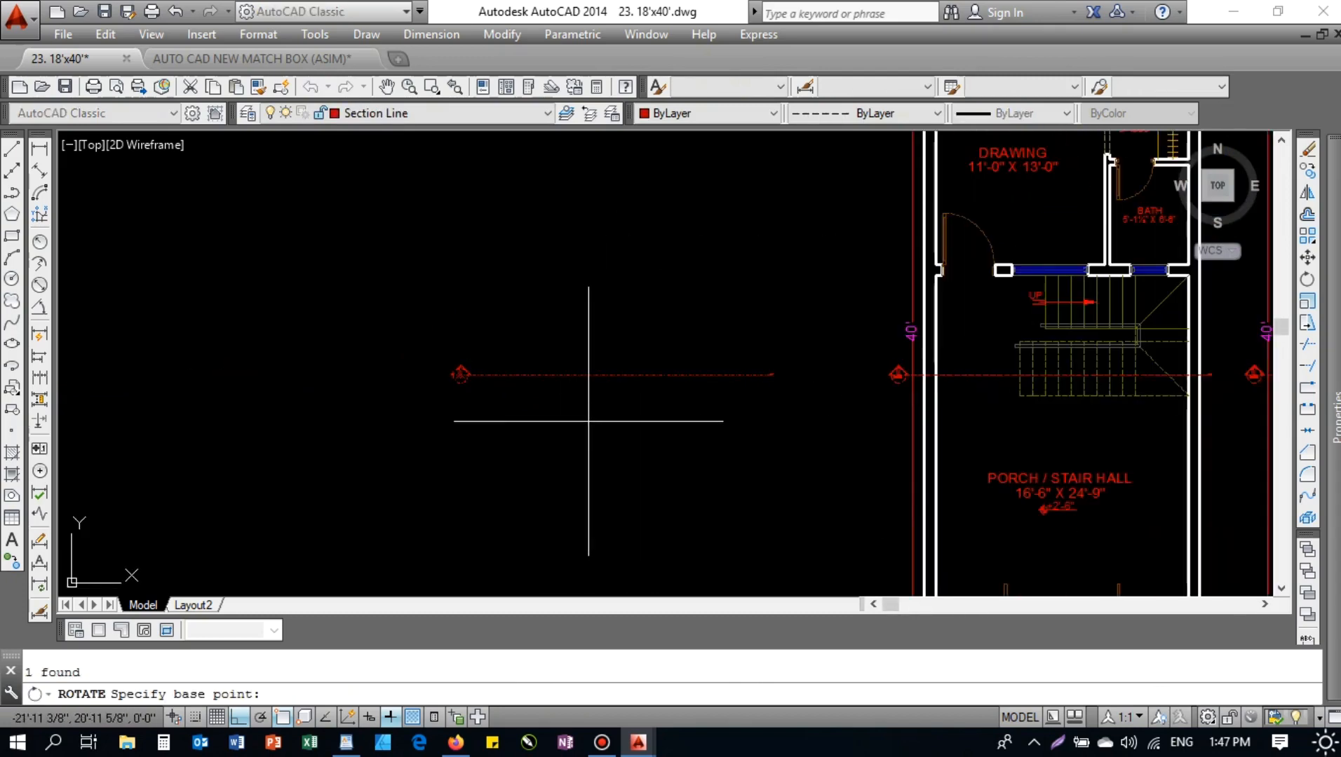
pyautogui.click(602, 376)
pyautogui.click(615, 470)
# - Finish rotating section line A upright and move it onto the ground floor plan, with its head just above the 18' dimension
pyautogui.click(655, 332)
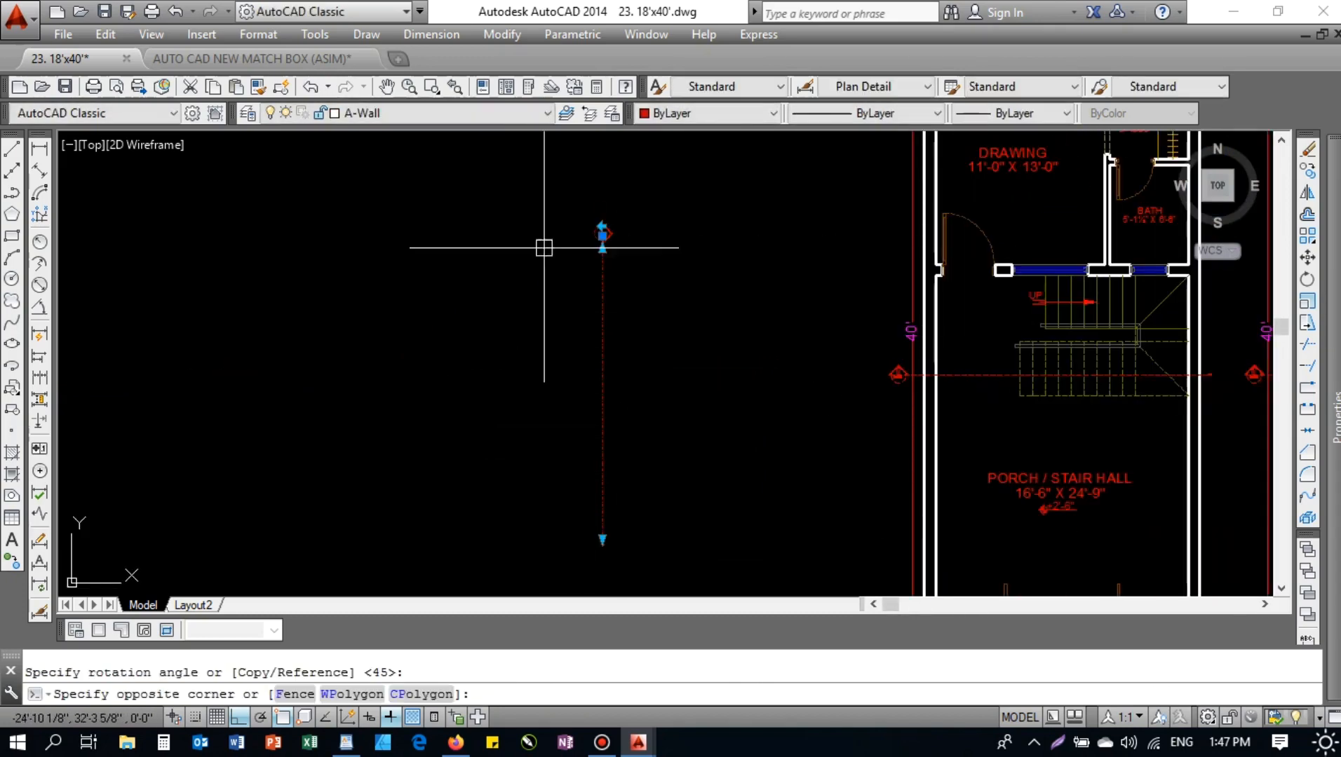
pyautogui.click(545, 248)
pyautogui.moveTo(652, 368); pyautogui.dragTo(540, 436, button='middle')
pyautogui.write('m')
pyautogui.press('Return')
pyautogui.click(489, 352)
pyautogui.moveTo(709, 193); pyautogui.dragTo(524, 484, button='middle')
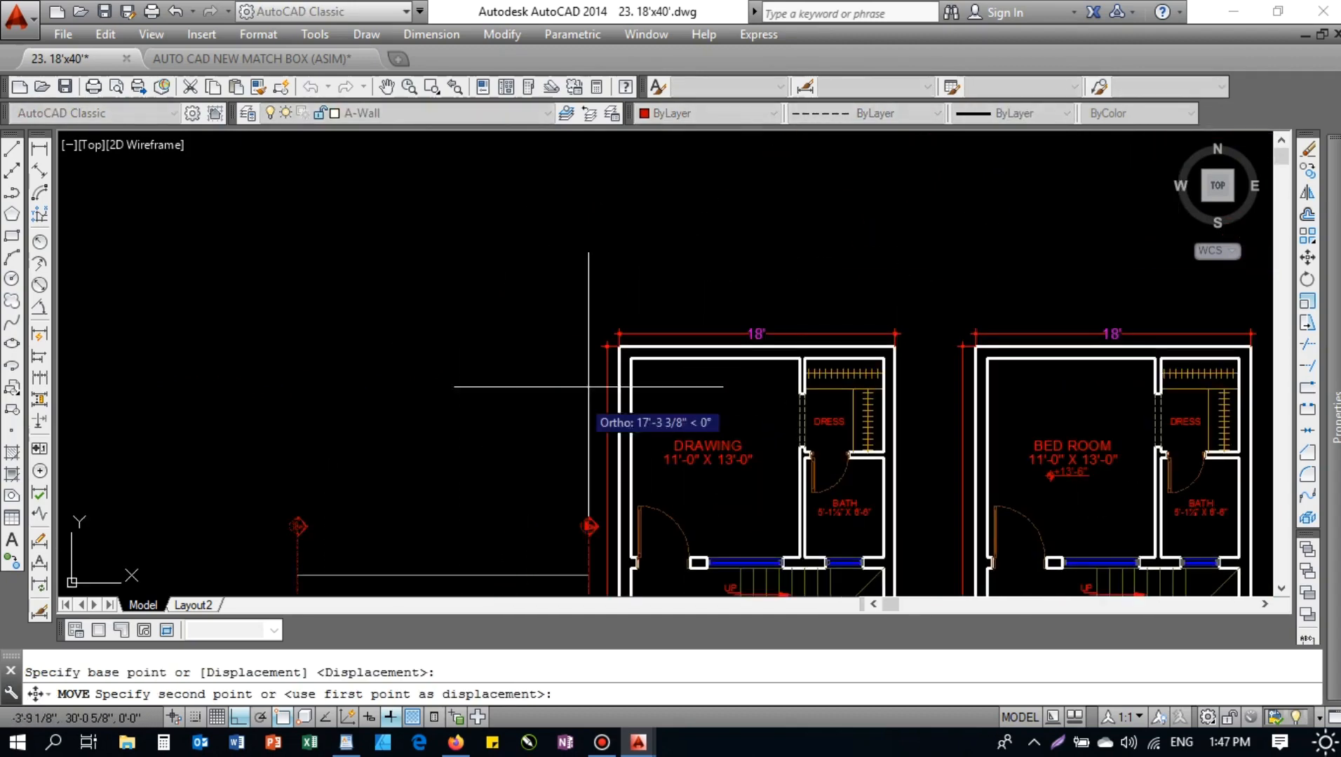
pyautogui.scroll(4, 652, 384)
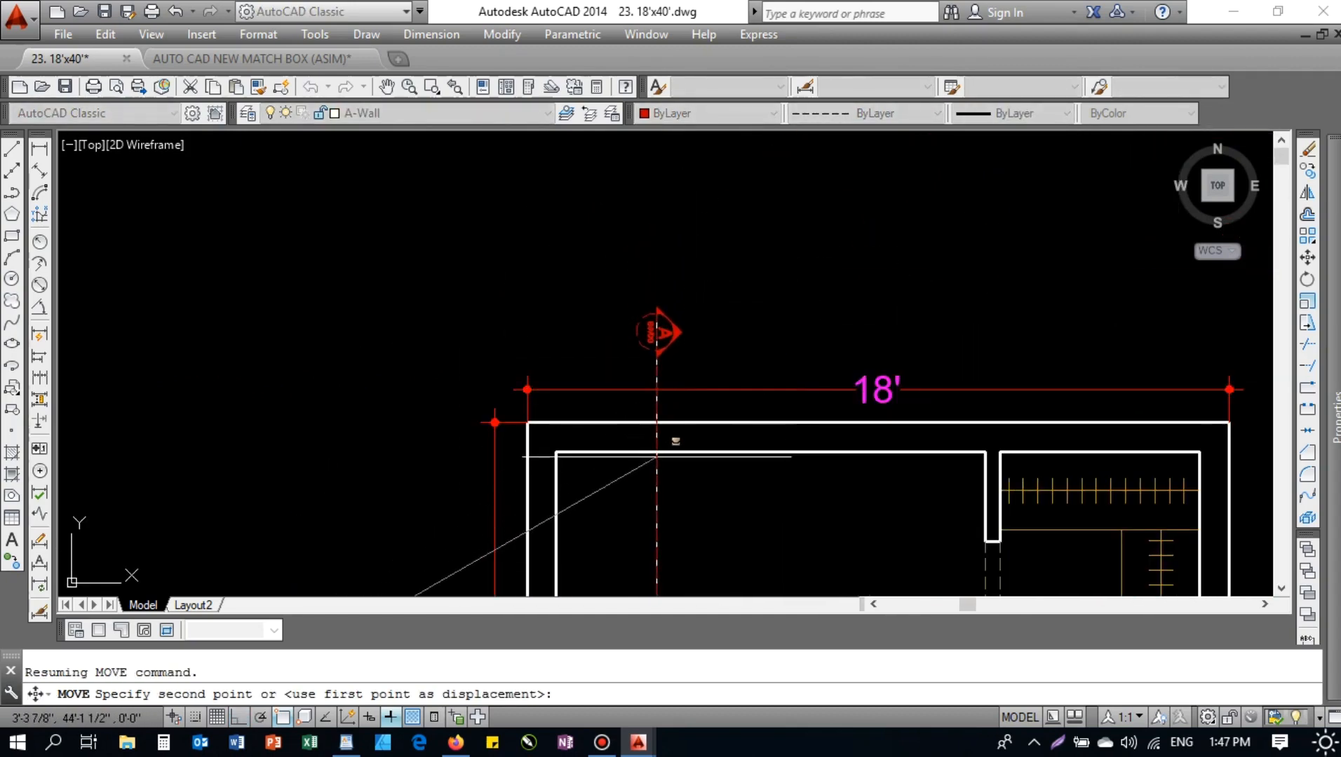
pyautogui.click(645, 478)
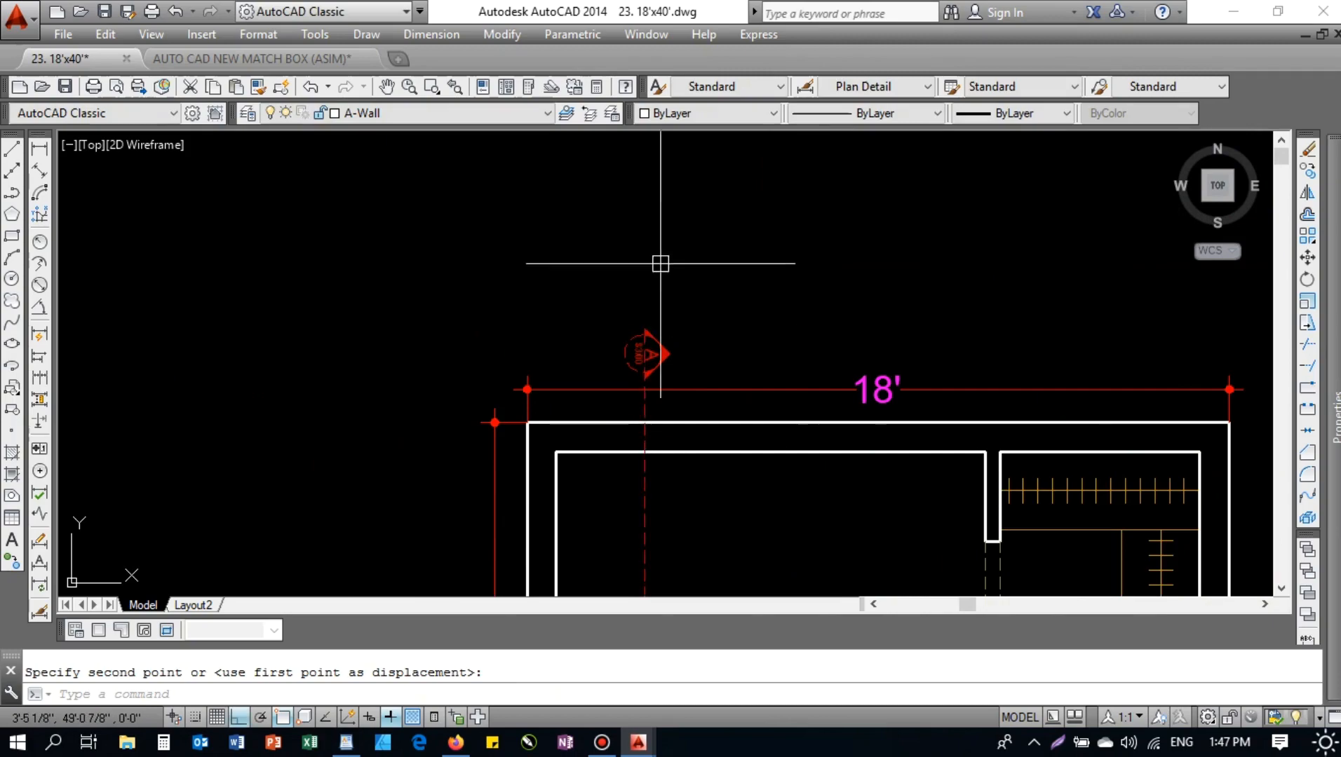
# - Stretch the lower end of section line A down through the ground floor plan to just above the GROUND FLOOR PLAN title
pyautogui.scroll(-4, 658, 270)
pyautogui.scroll(3, 639, 291)
pyautogui.click(644, 339)
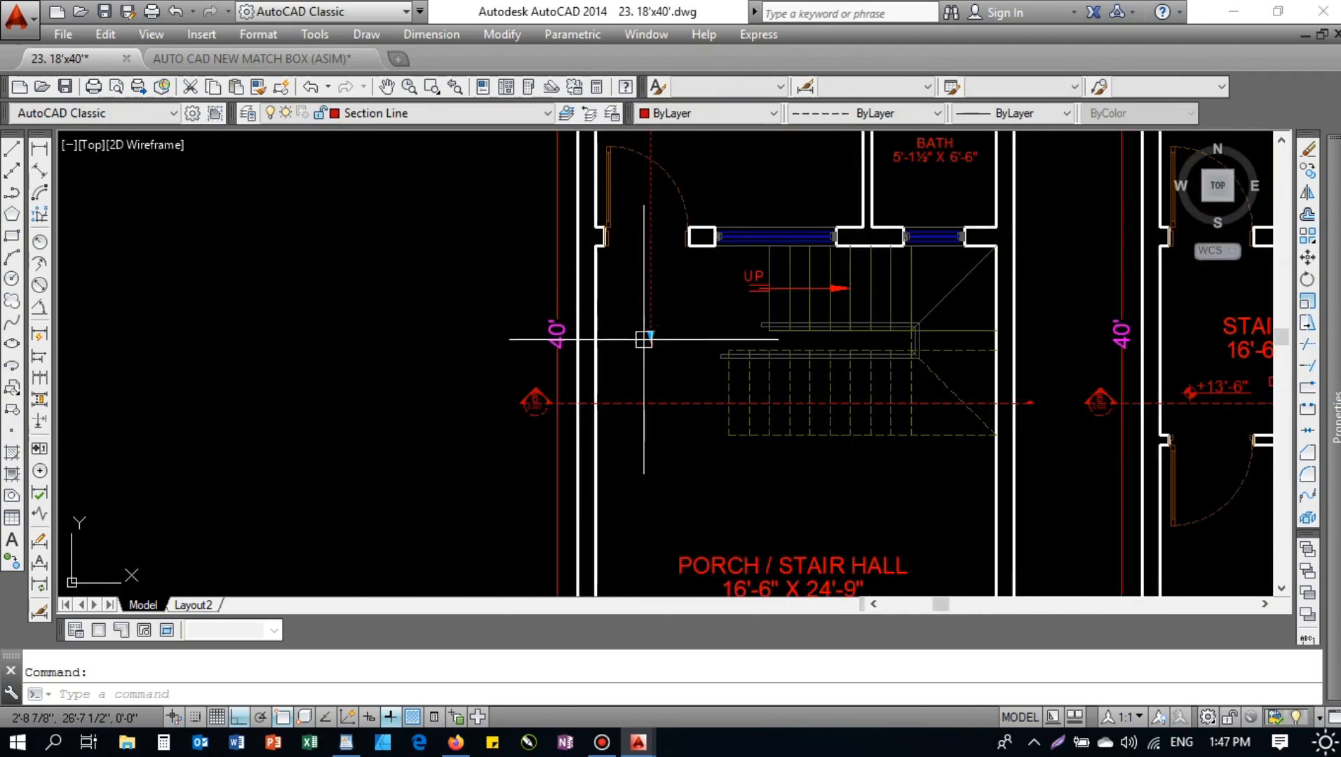
pyautogui.click(651, 334)
pyautogui.scroll(-3, 644, 569)
pyautogui.scroll(3, 614, 276)
pyautogui.scroll(2, 637, 354)
pyautogui.scroll(5, 554, 449)
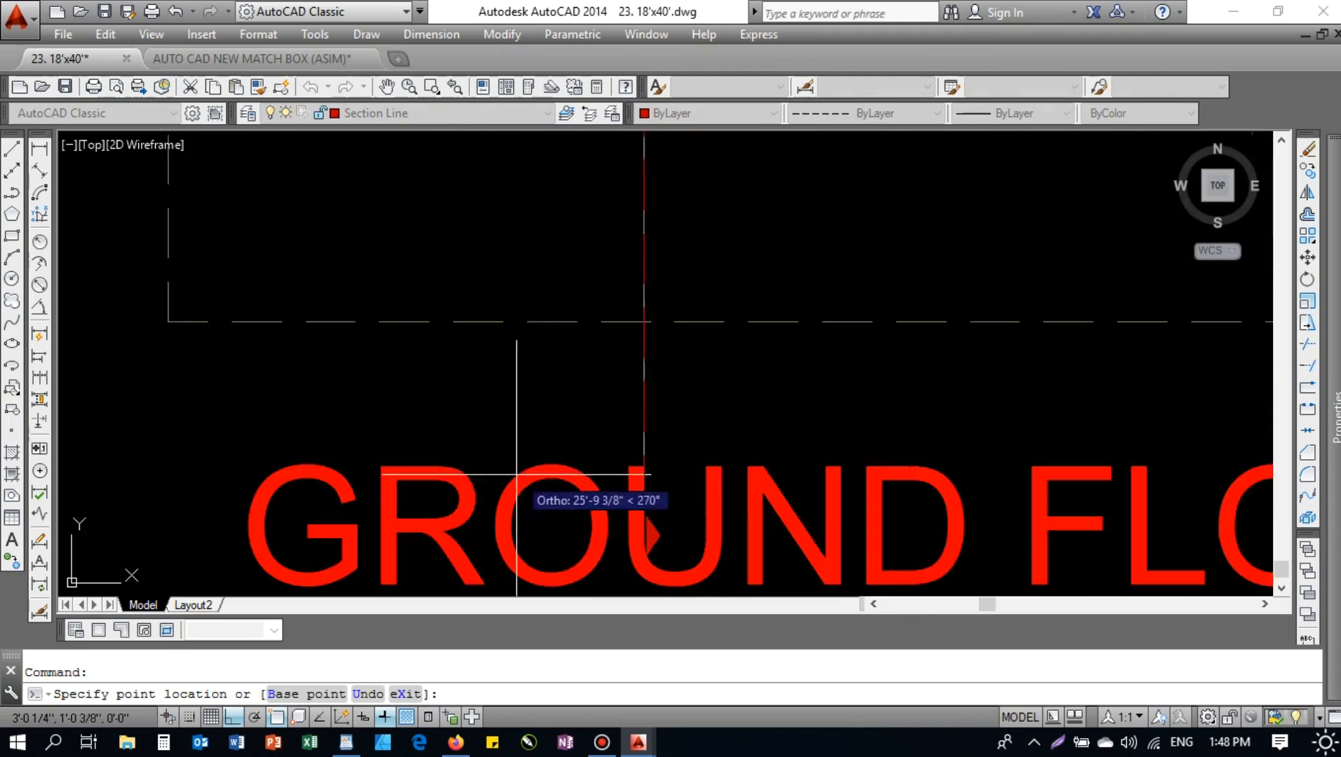
pyautogui.scroll(-3, 509, 394)
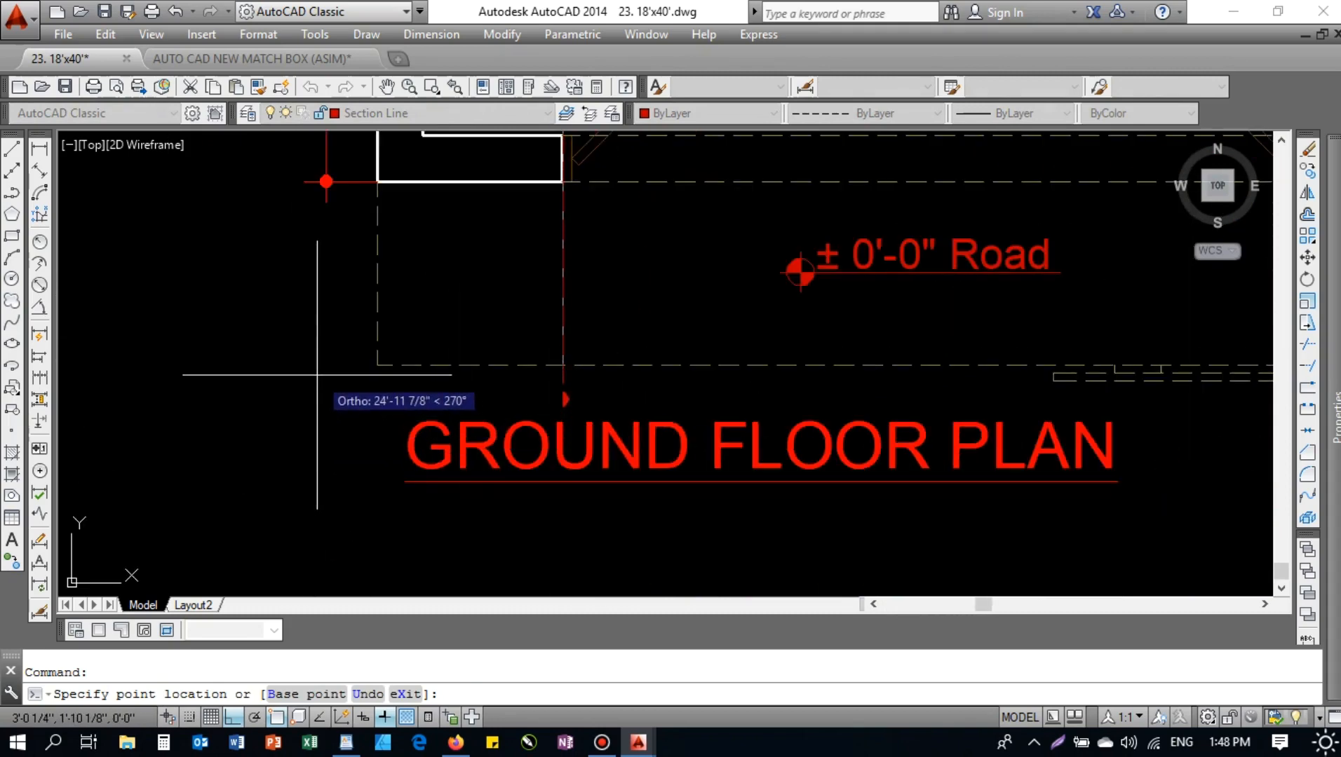
pyautogui.click(316, 383)
pyautogui.press('Escape')
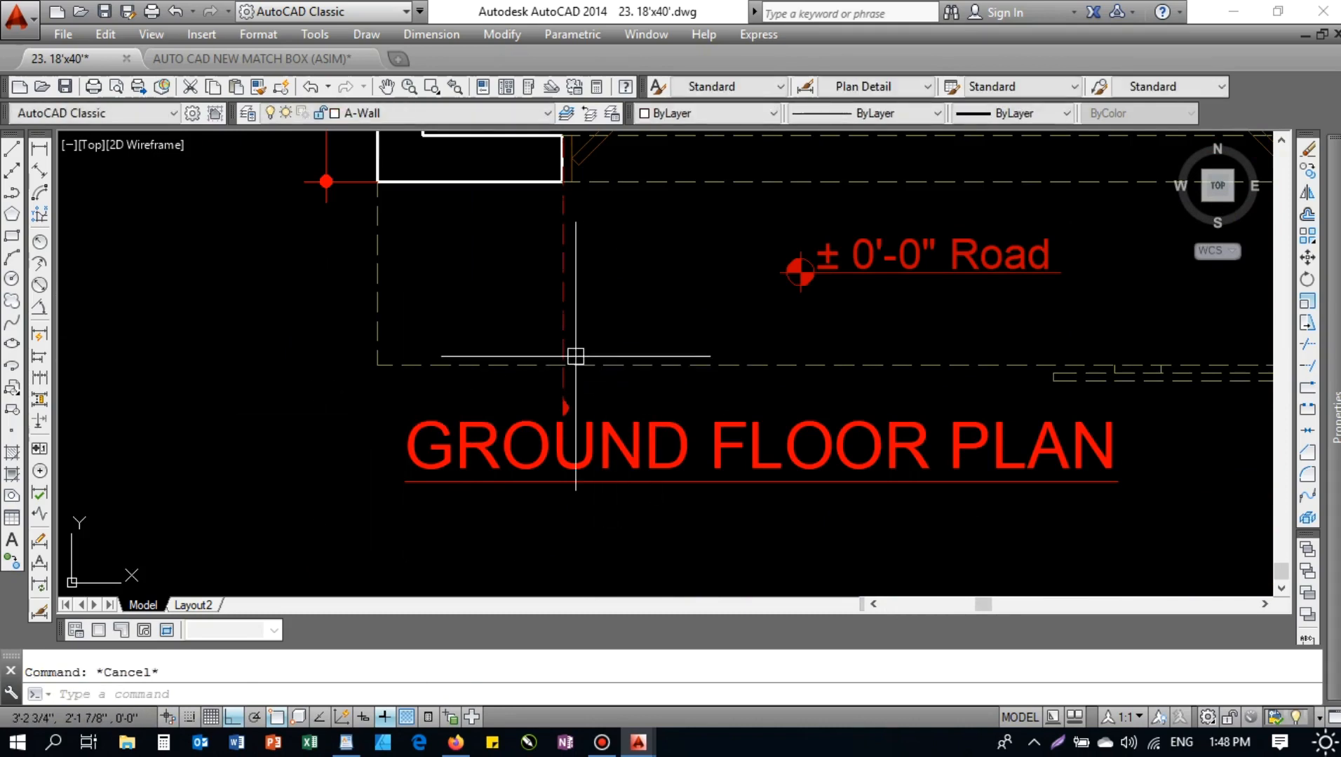
# - Move section line A several inches horizontally into the ground floor plan's gate opening, clear of the wall end
pyautogui.scroll(-2, 578, 320)
pyautogui.scroll(5, 577, 420)
pyautogui.moveTo(580, 434); pyautogui.dragTo(580, 666, button='middle')
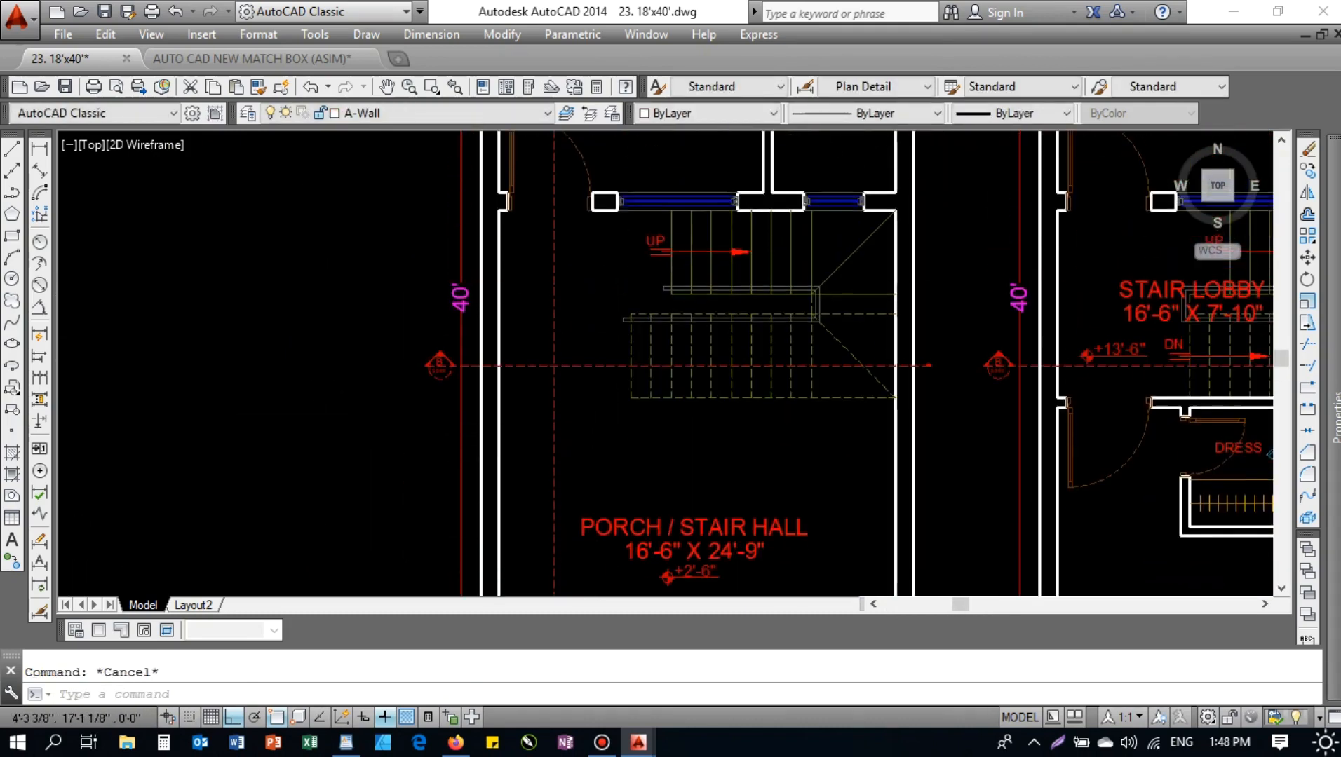
pyautogui.moveTo(578, 536); pyautogui.dragTo(578, 278, button='middle')
pyautogui.moveTo(569, 407); pyautogui.dragTo(550, 236, button='middle')
pyautogui.scroll(4, 548, 244)
pyautogui.click(556, 255)
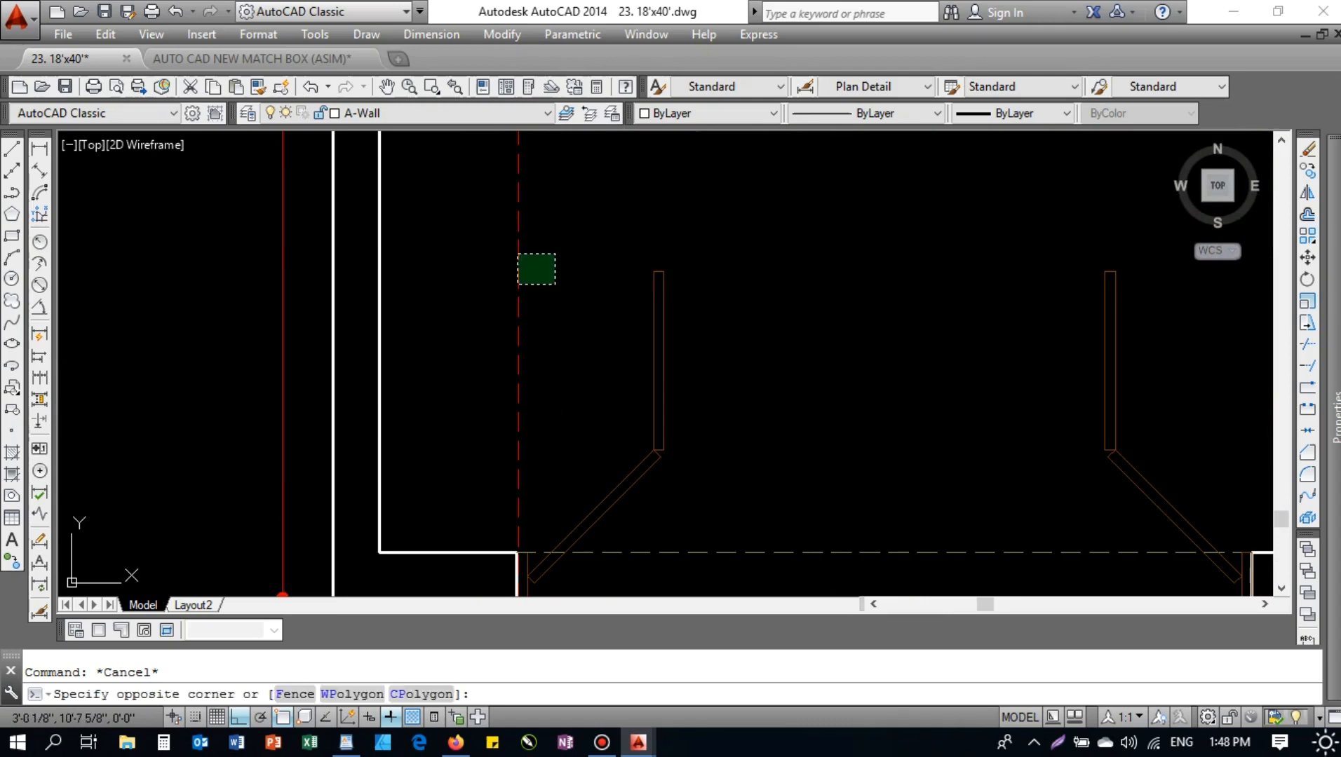
pyautogui.click(516, 285)
pyautogui.write('m')
pyautogui.press('Return')
pyautogui.click(759, 294)
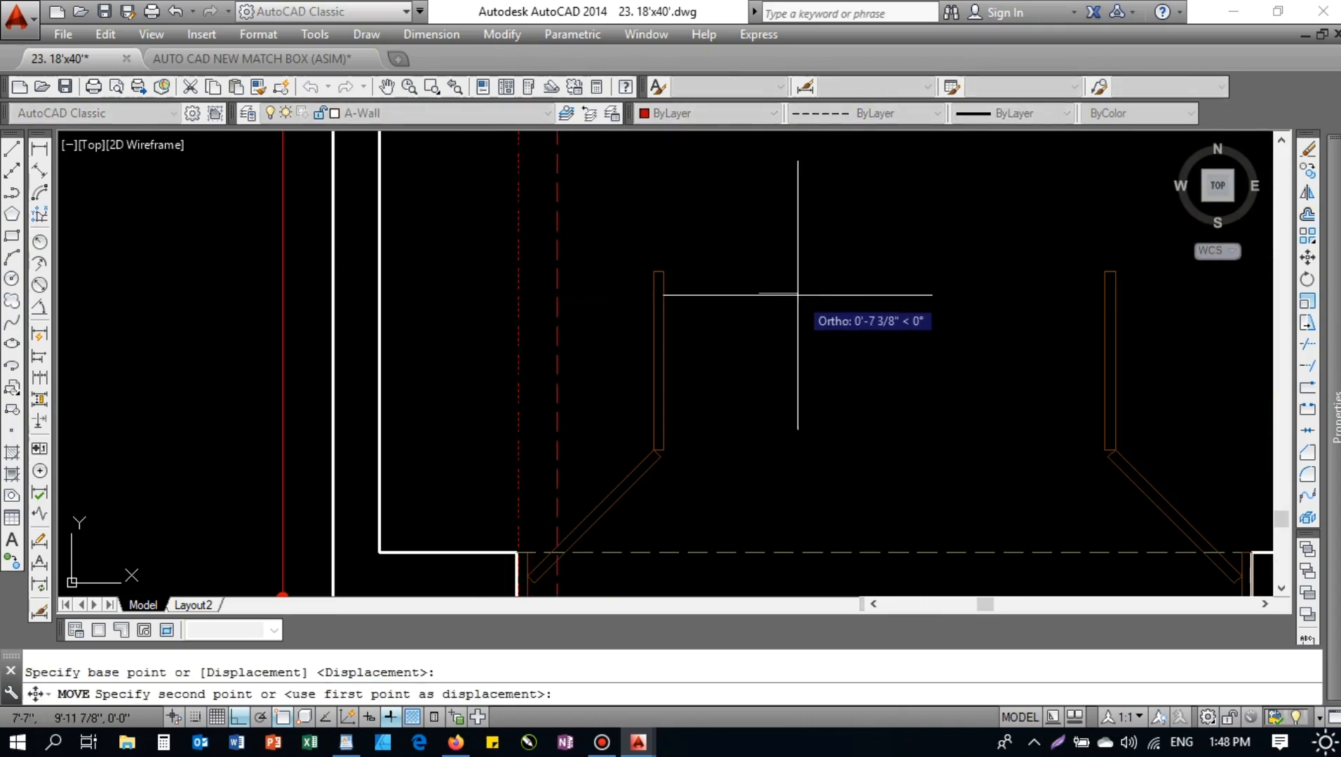
pyautogui.click(806, 293)
# - Copy section line A from the ground floor plan to the first floor plan, using the matching stair corner as reference
pyautogui.scroll(-4, 616, 324)
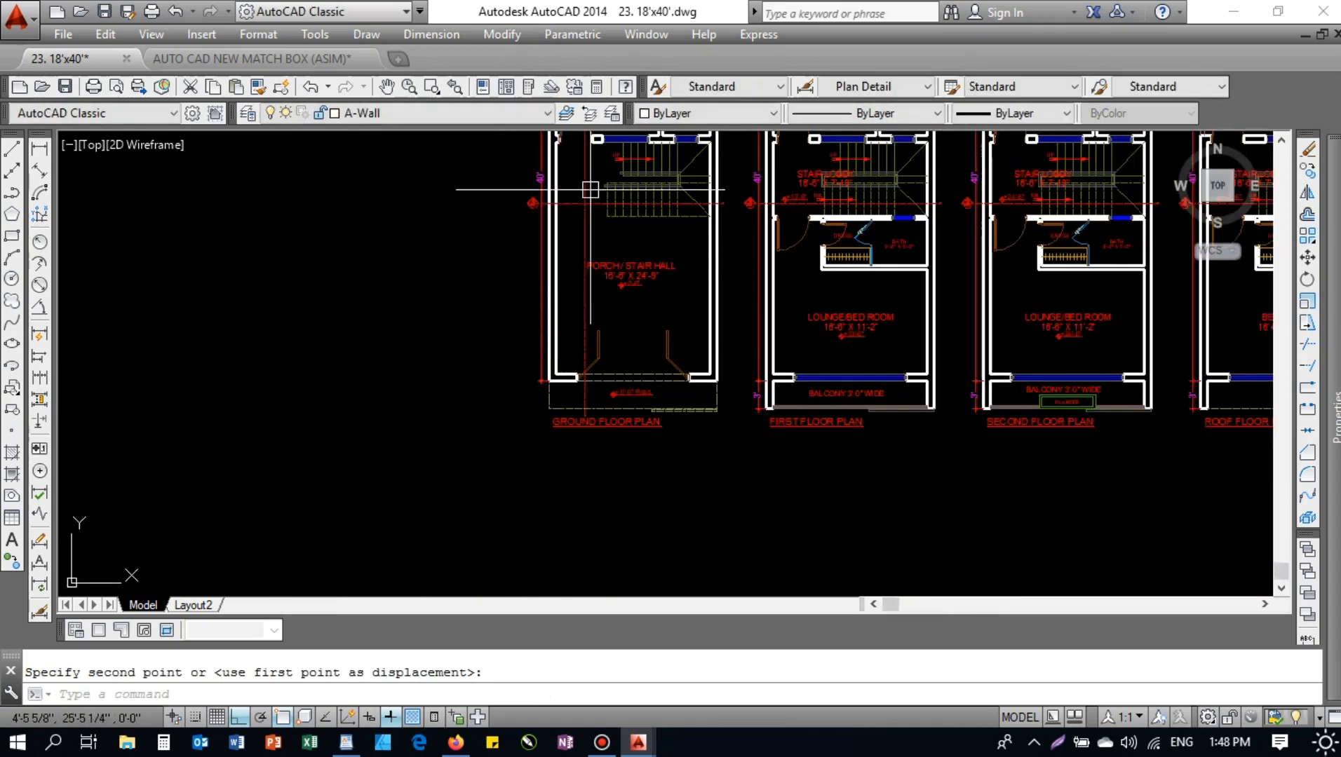
pyautogui.scroll(6, 590, 190)
pyautogui.scroll(-6, 604, 239)
pyautogui.scroll(6, 583, 353)
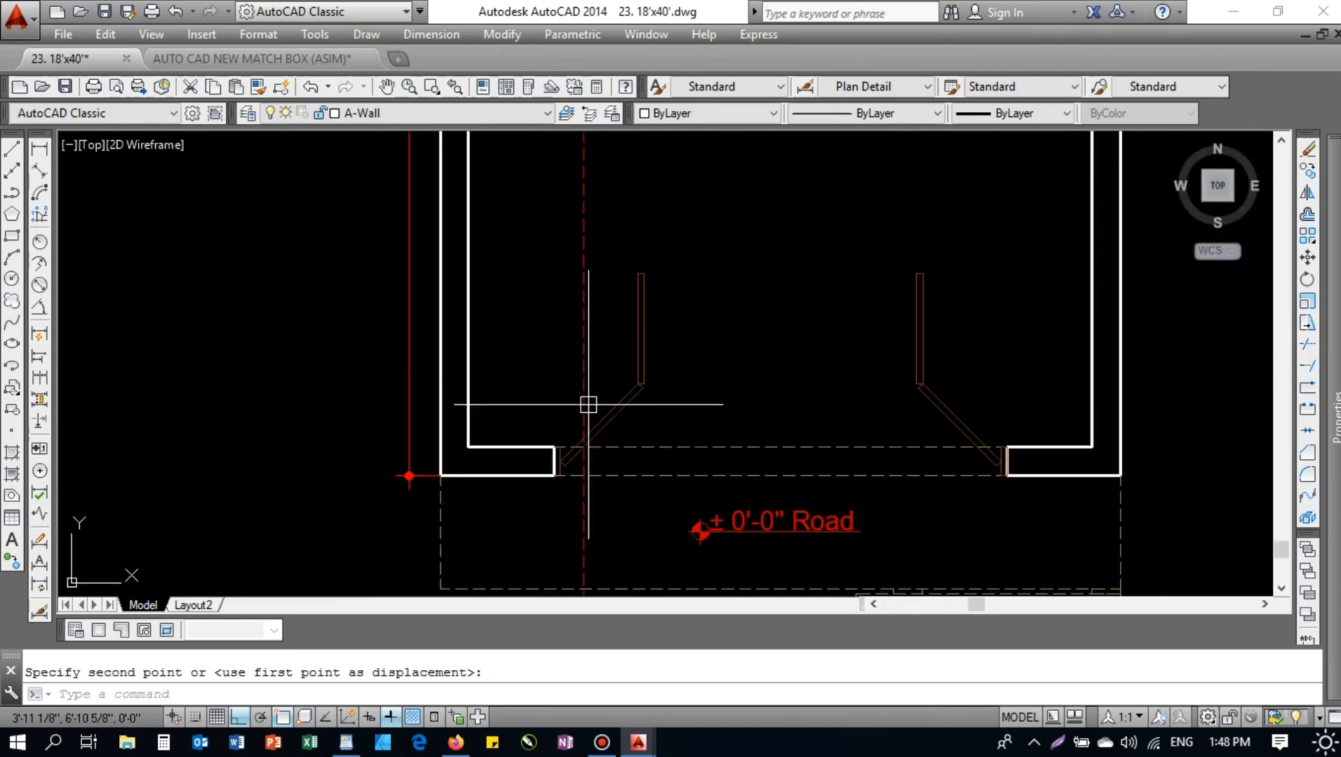
pyautogui.scroll(-4, 582, 480)
pyautogui.scroll(1, 578, 434)
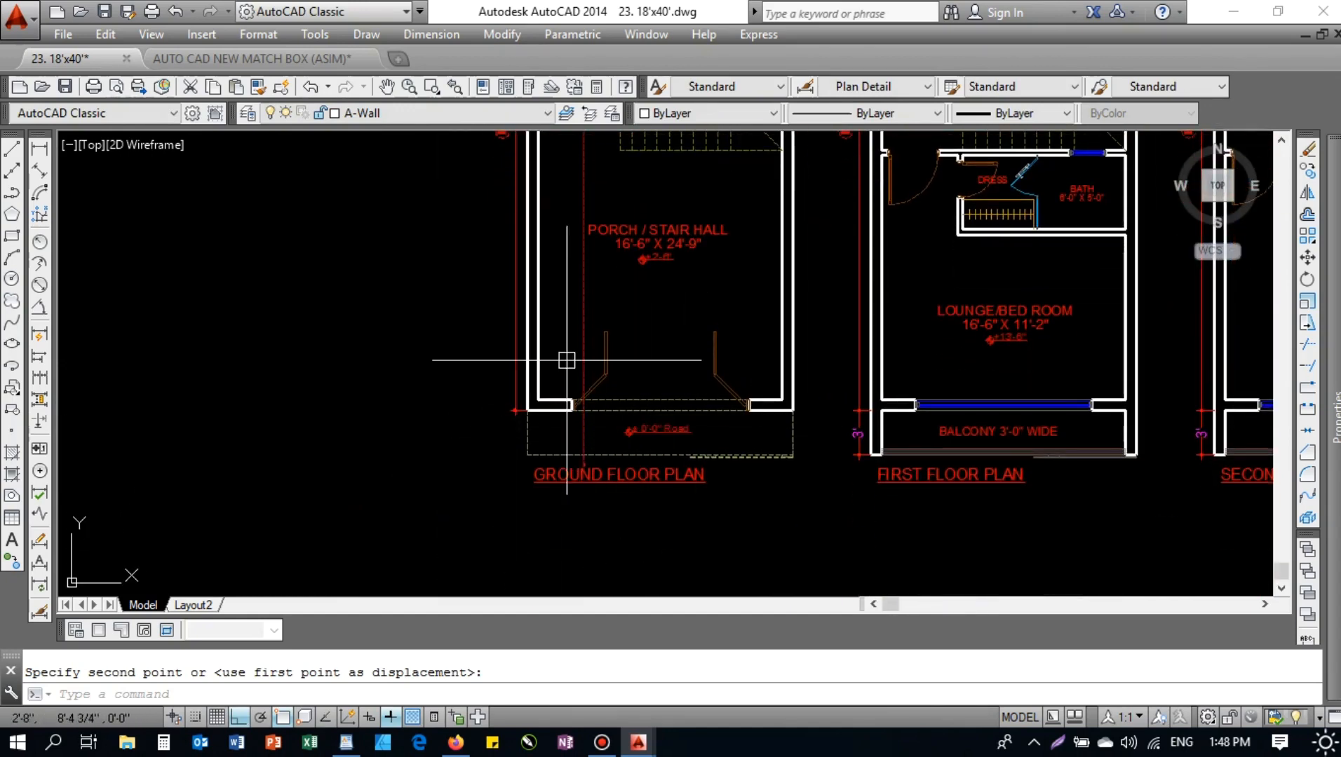
pyautogui.click(596, 313)
pyautogui.click(559, 316)
pyautogui.moveTo(612, 318); pyautogui.dragTo(543, 473, button='middle')
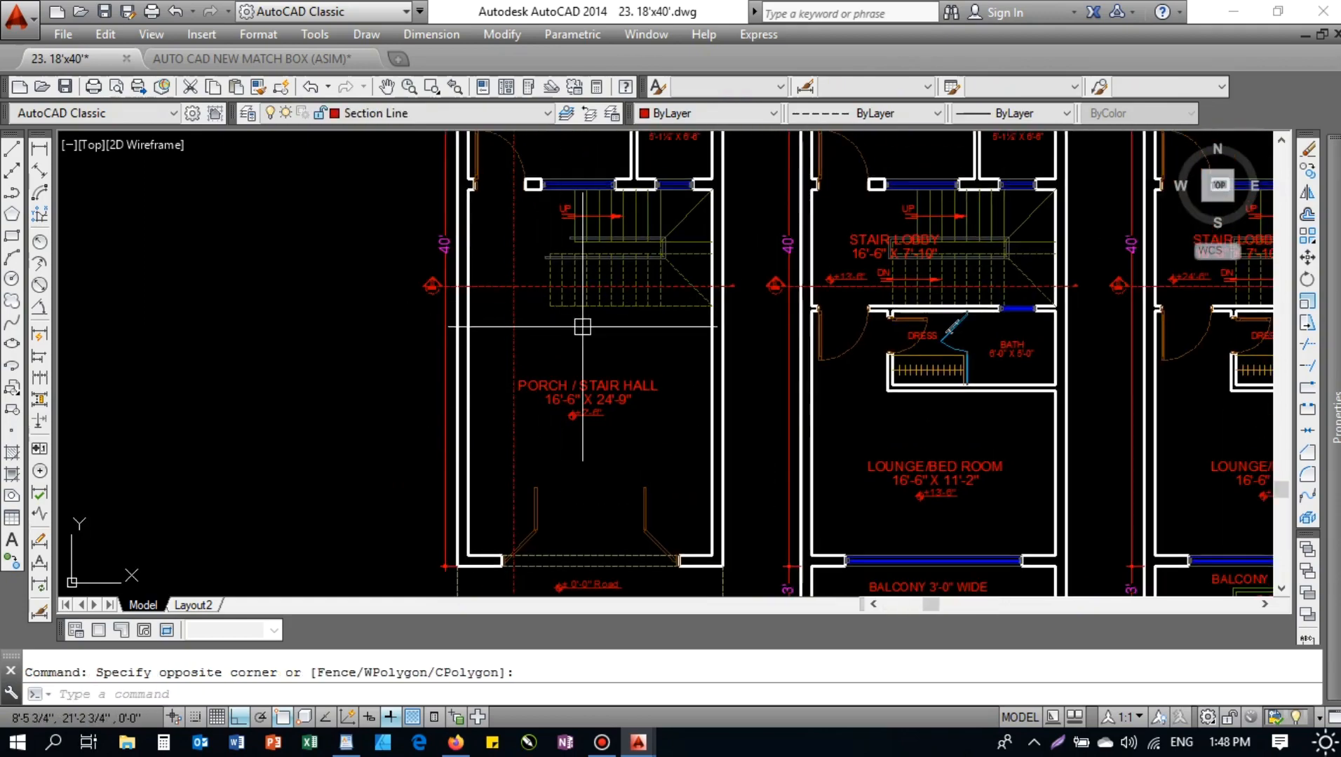
pyautogui.press('Return')
pyautogui.scroll(4, 702, 203)
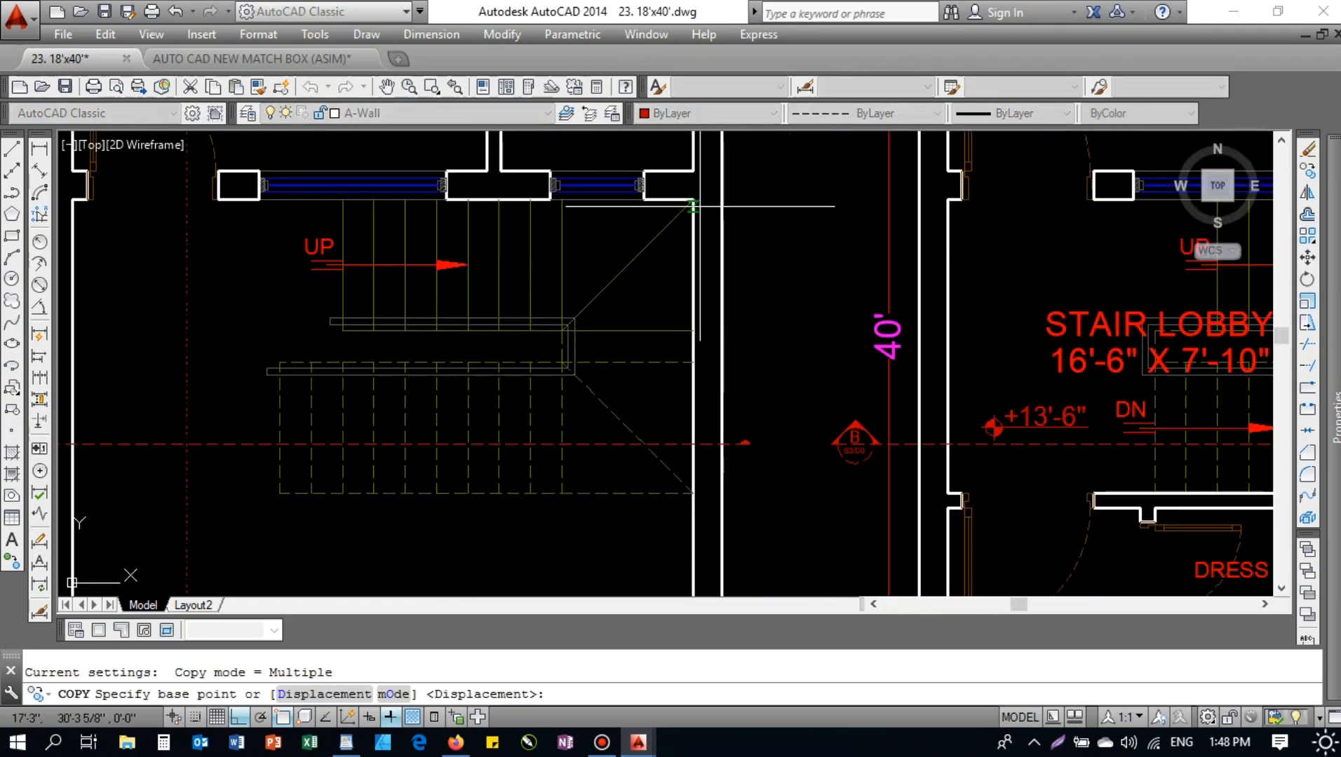
pyautogui.click(693, 199)
pyautogui.scroll(-4, 701, 204)
pyautogui.scroll(4, 743, 220)
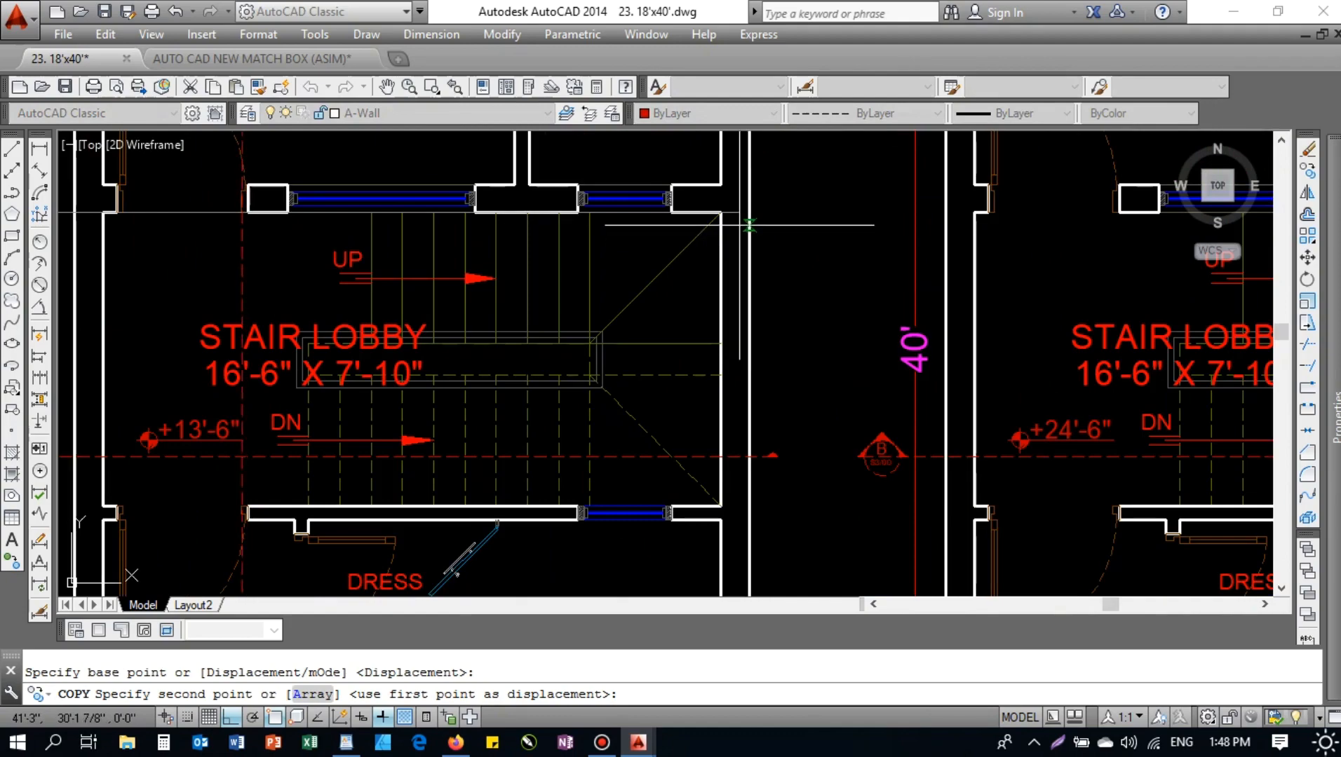
pyautogui.click(720, 212)
# - Place another copy of section line A on the second floor plan at the matching stair corner
pyautogui.scroll(-2, 720, 211)
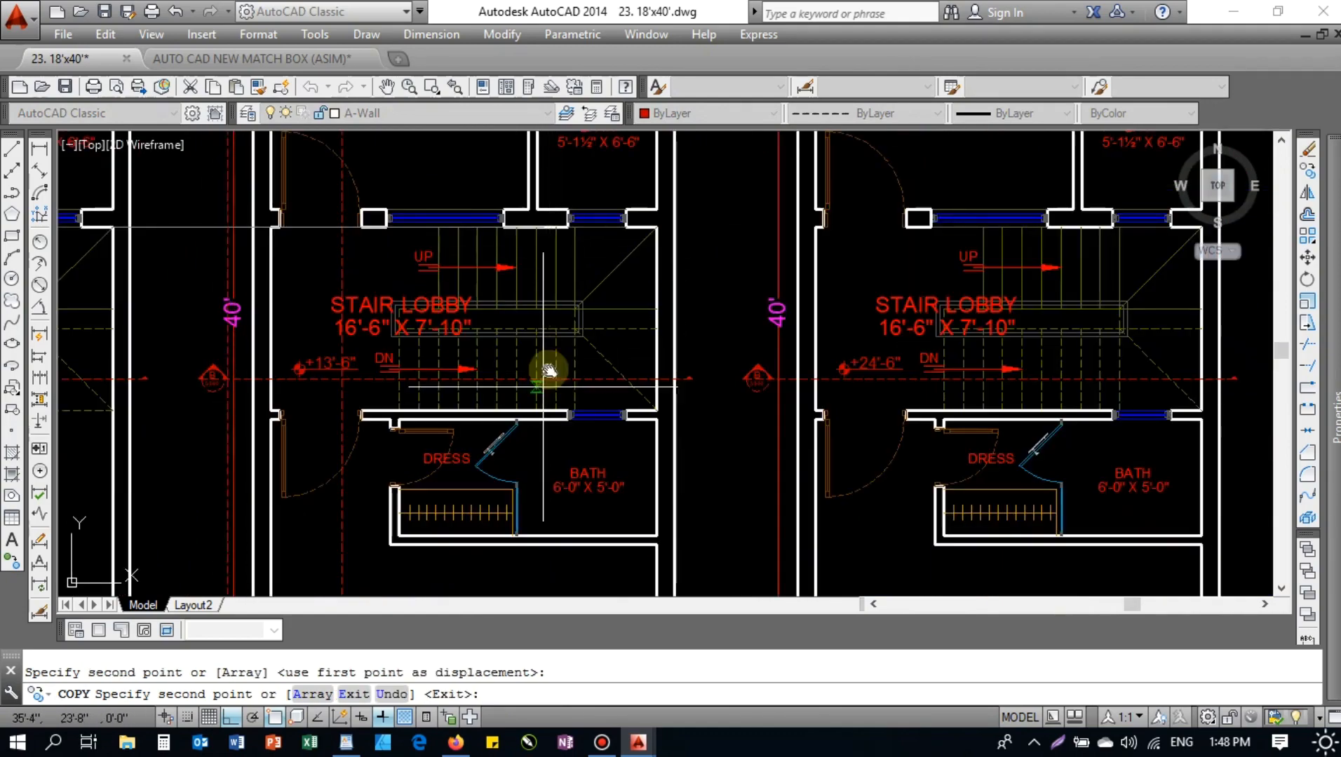
pyautogui.moveTo(538, 375); pyautogui.dragTo(524, 119, button='middle')
pyautogui.scroll(-2, 436, 301)
pyautogui.scroll(2, 417, 386)
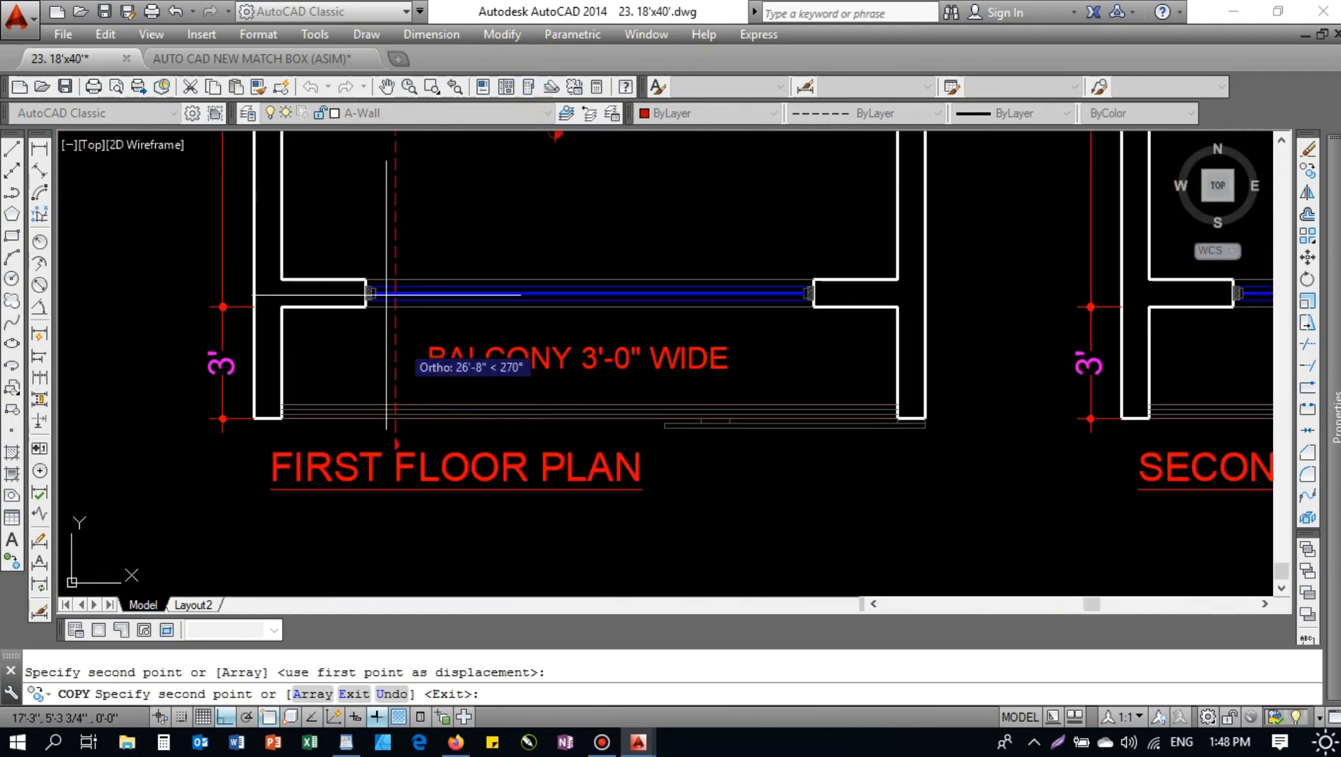
pyautogui.scroll(-3, 507, 232)
pyautogui.moveTo(648, 219); pyautogui.dragTo(552, 417, button='middle')
pyautogui.scroll(3, 670, 266)
pyautogui.scroll(2, 796, 186)
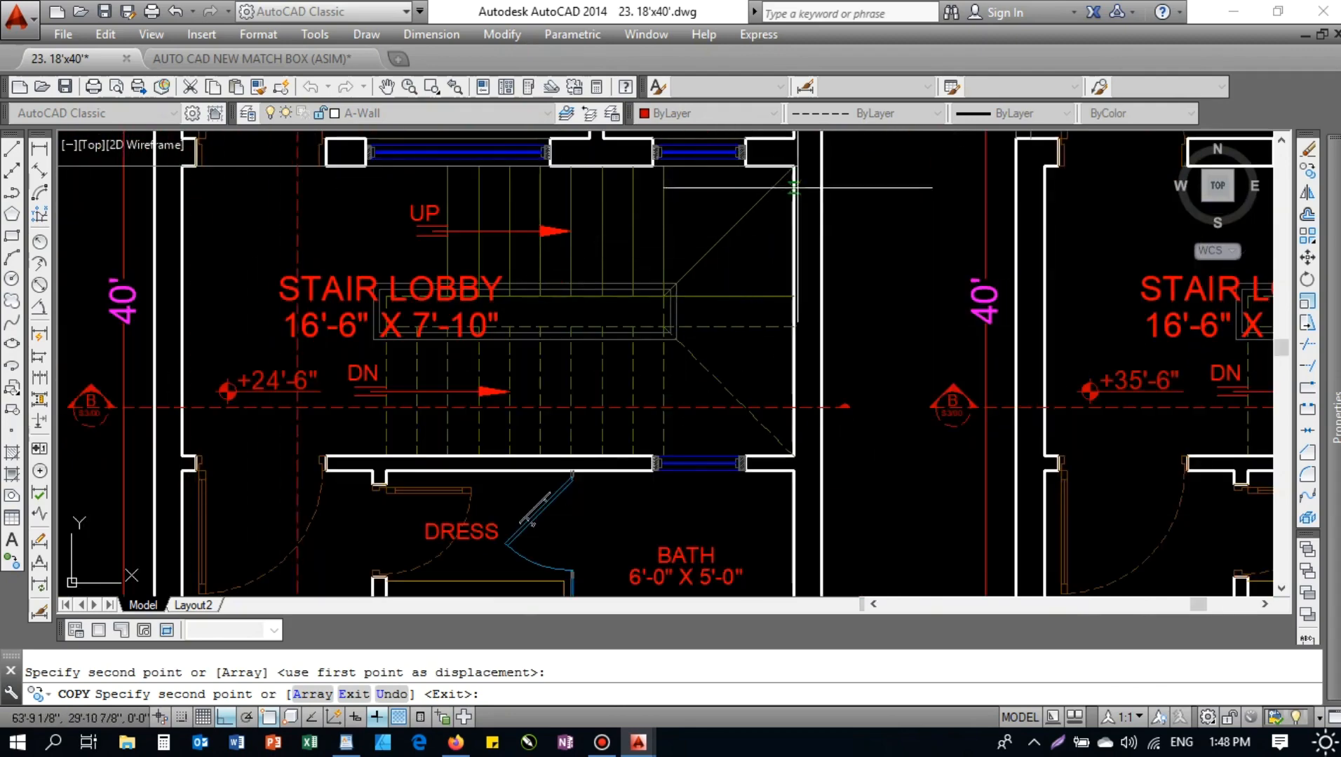
pyautogui.click(793, 166)
# - Place a copy of section line A on the roof floor plan at the matching stair corner and end the copying
pyautogui.scroll(-3, 793, 166)
pyautogui.scroll(4, 697, 248)
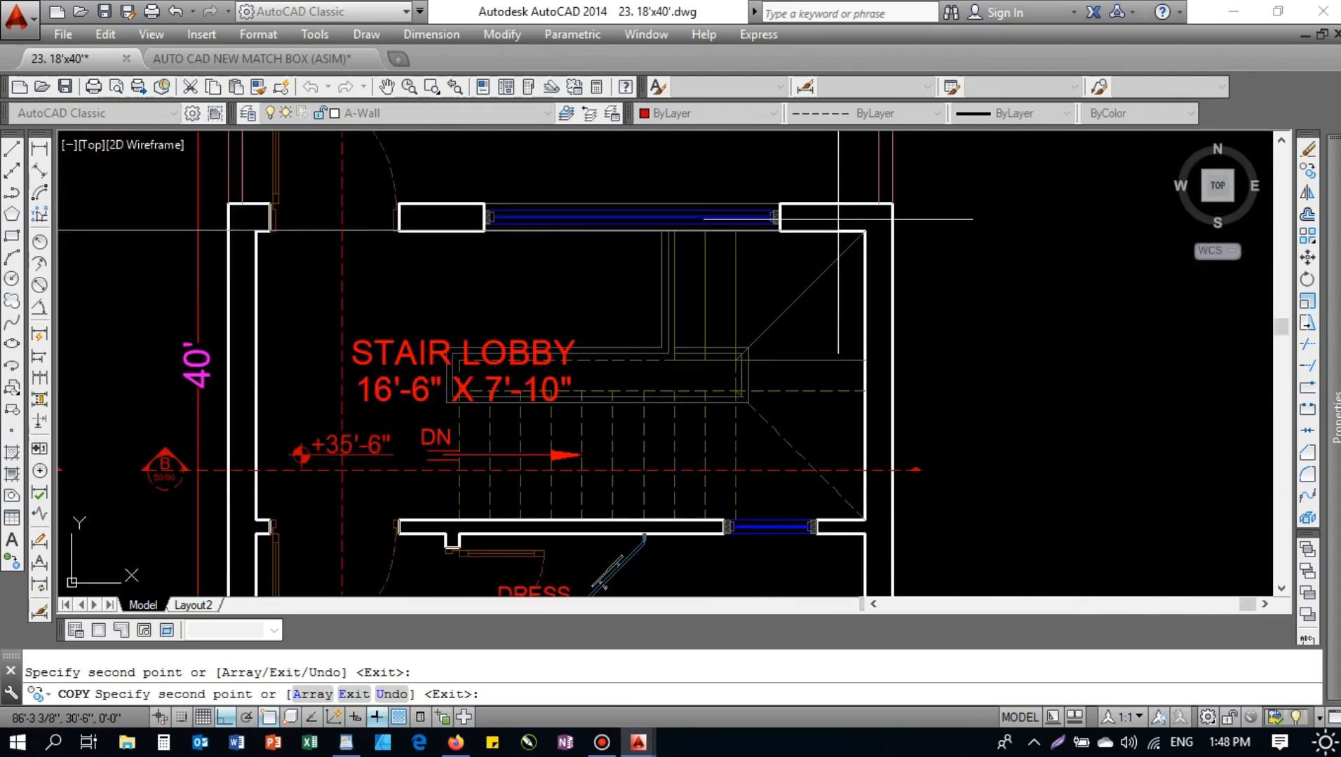
pyautogui.scroll(-5, 865, 230)
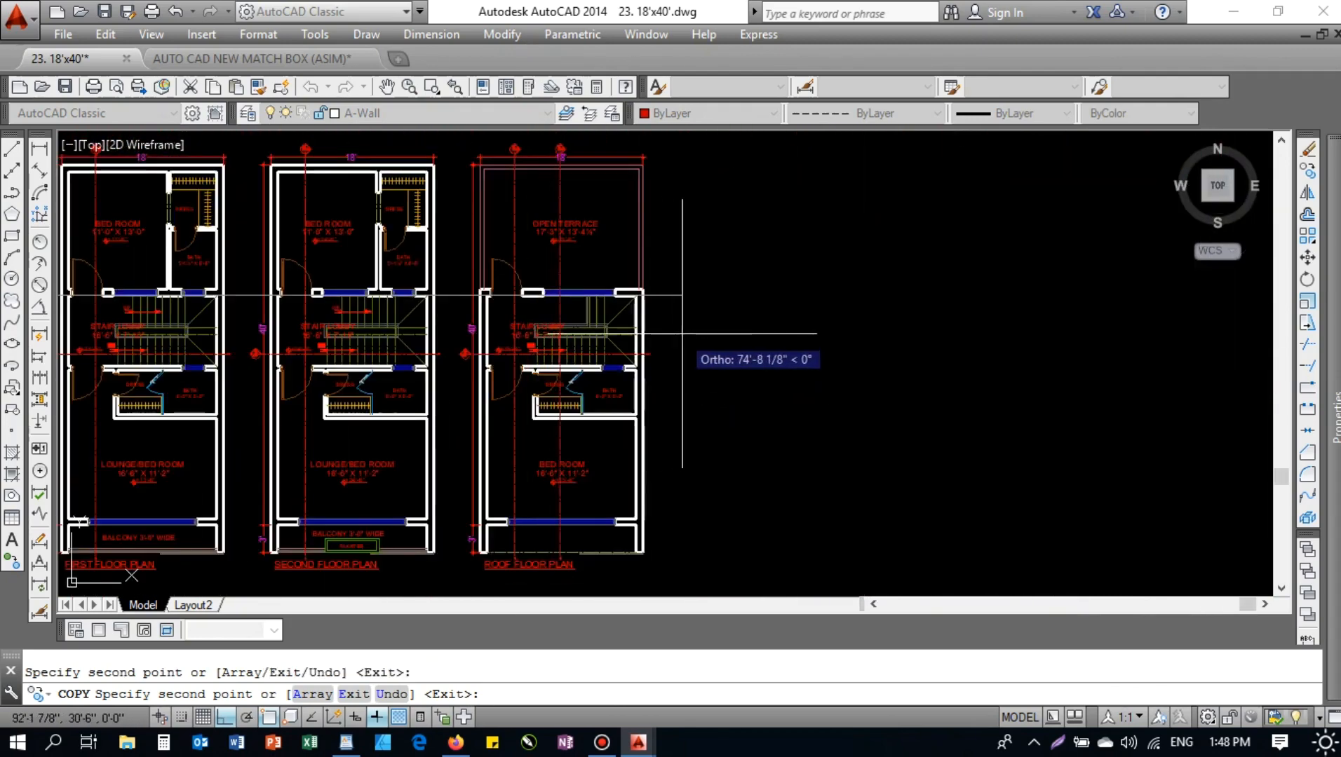
pyautogui.press('Escape')
# - Save the drawing with section line A on all four floor plans
pyautogui.moveTo(719, 291); pyautogui.dragTo(1185, 291, button='middle')
pyautogui.scroll(1, 763, 288)
pyautogui.hotkey('ctrl', 's')
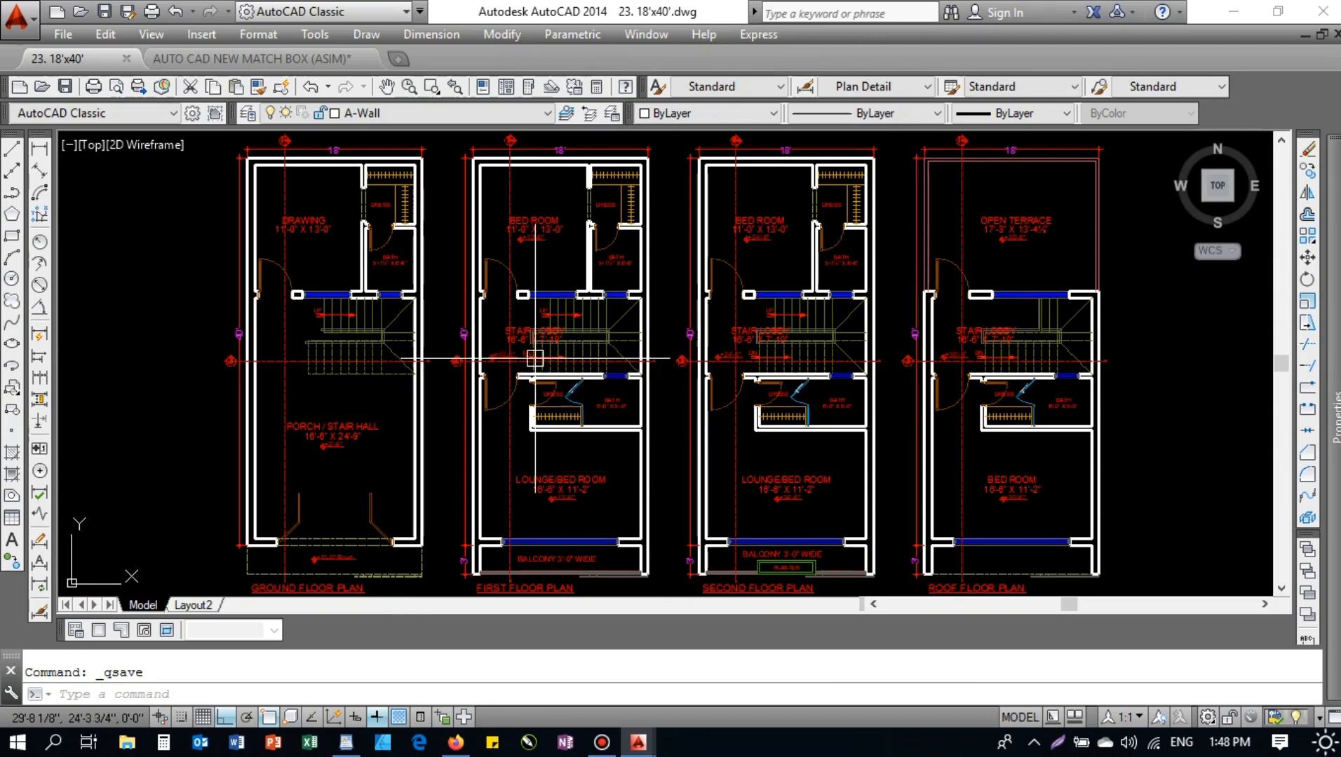
# - Copy all four floor plans horizontally into the empty space beyond the roof floor plan
pyautogui.scroll(-1, 547, 390)
pyautogui.moveTo(538, 414); pyautogui.dragTo(455, 375, button='middle')
pyautogui.press('Escape')
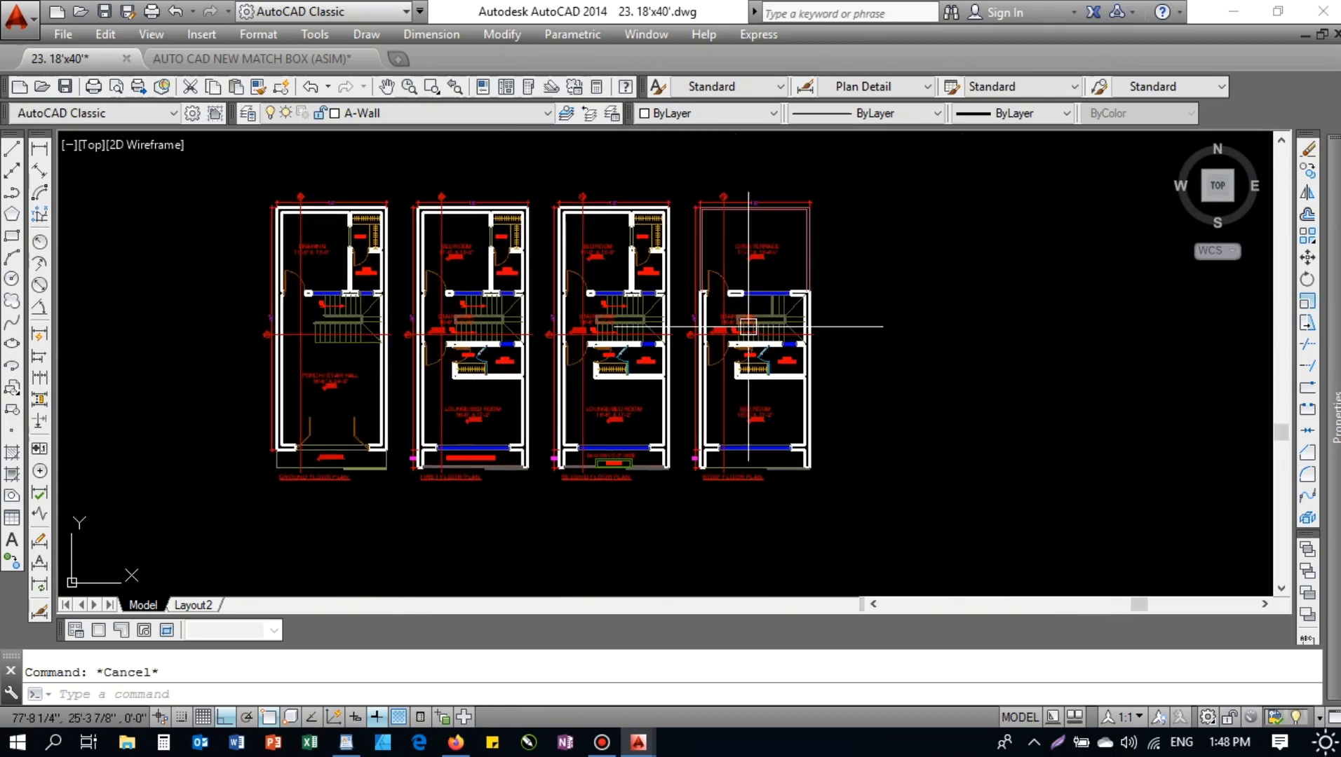
pyautogui.click(907, 174)
pyautogui.click(182, 514)
pyautogui.write('co')
pyautogui.press('Return')
pyautogui.click(289, 492)
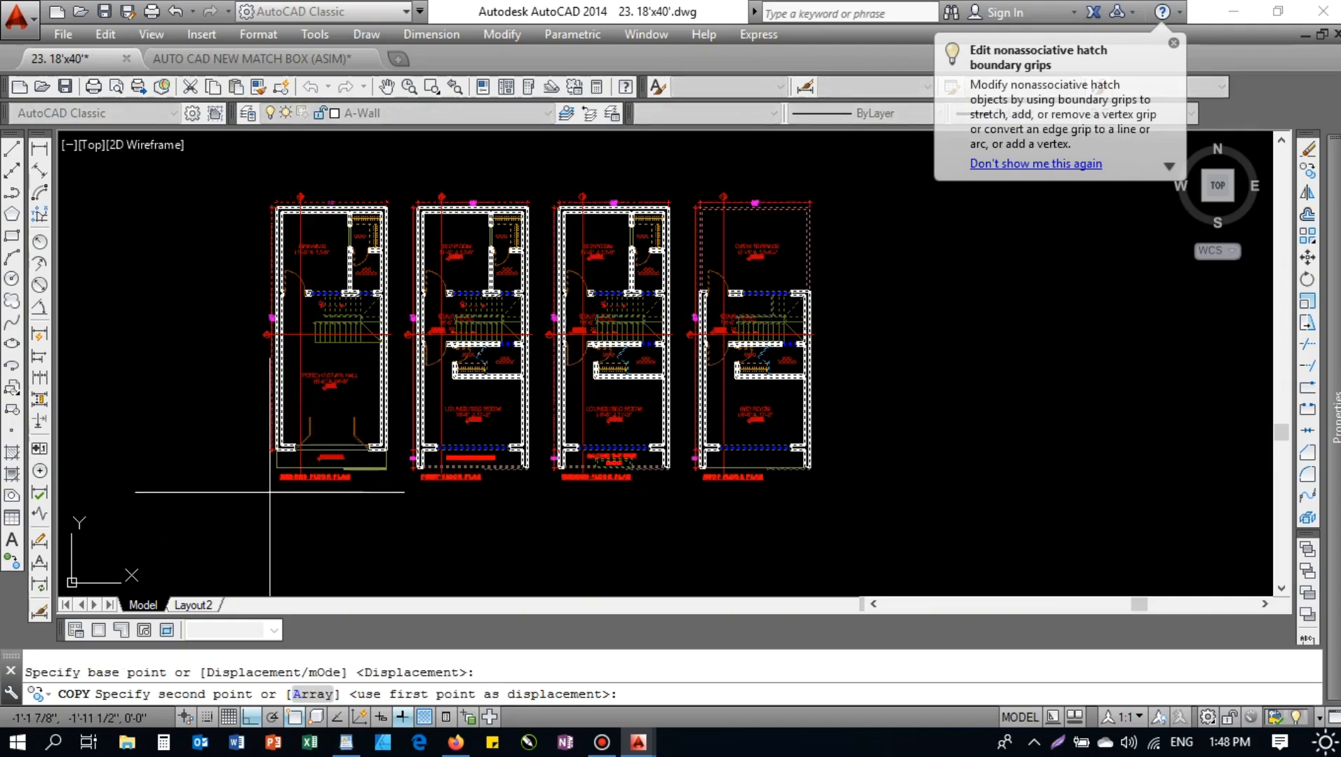
pyautogui.moveTo(827, 521); pyautogui.dragTo(458, 521, button='middle')
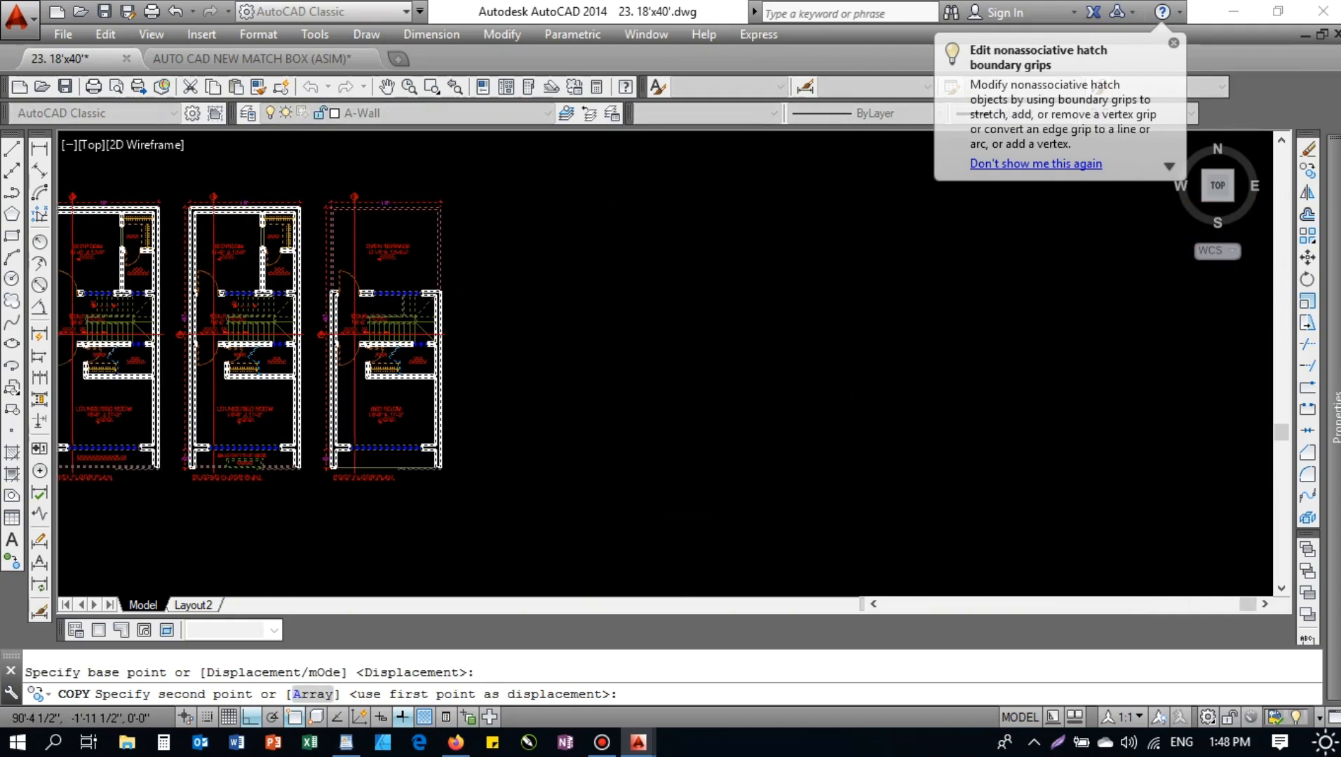
pyautogui.click(617, 521)
pyautogui.press('Escape')
# - Rotate the copied set of four floor plans 90° counterclockwise so the plans stack vertically
pyautogui.moveTo(844, 481); pyautogui.dragTo(674, 523, button='middle')
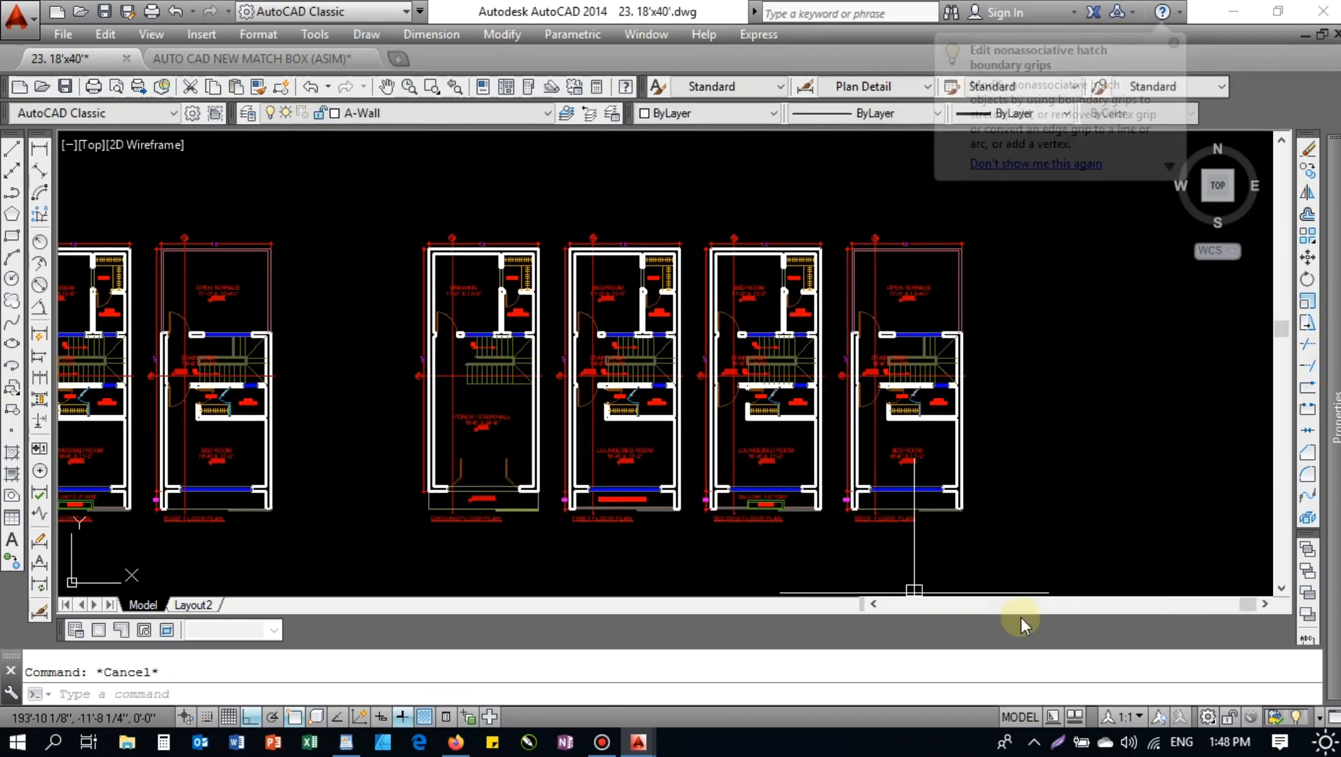
pyautogui.click(1003, 545)
pyautogui.click(369, 197)
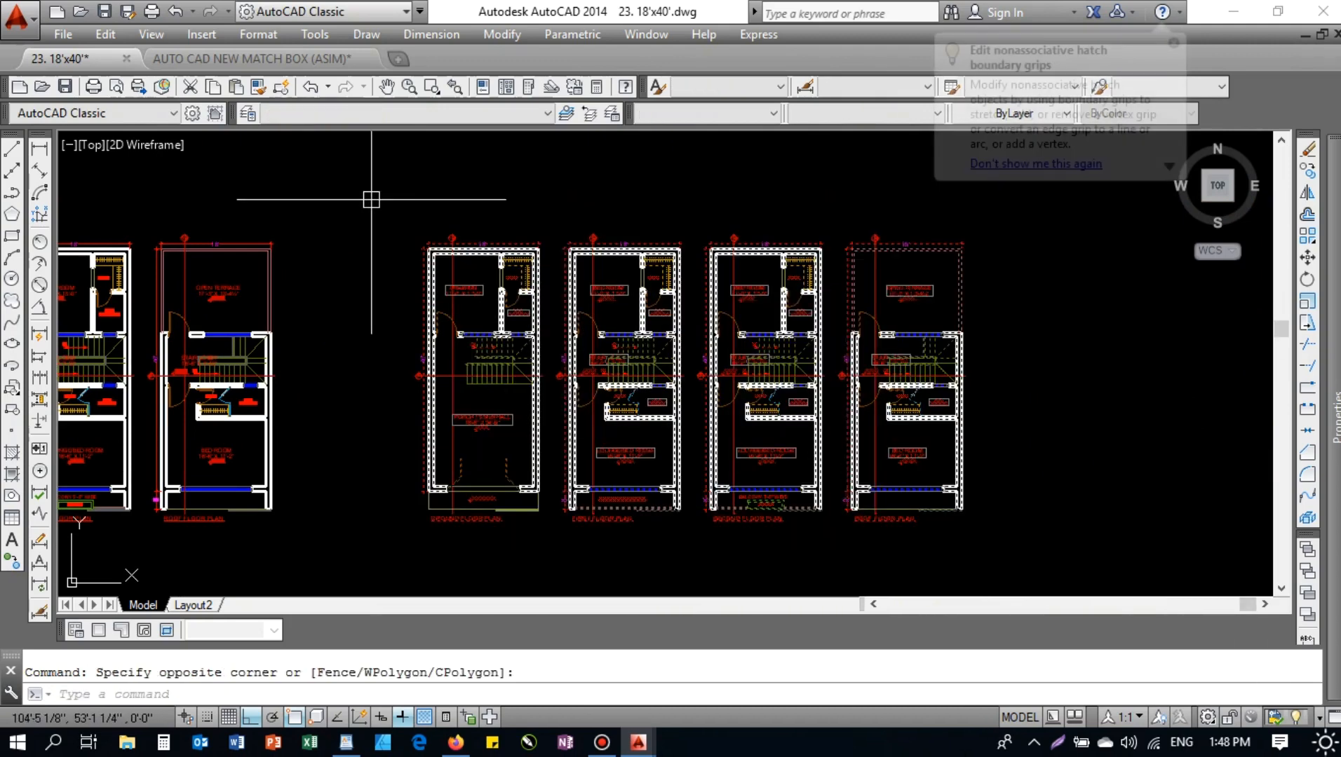
pyautogui.write('ro')
pyautogui.press('Return')
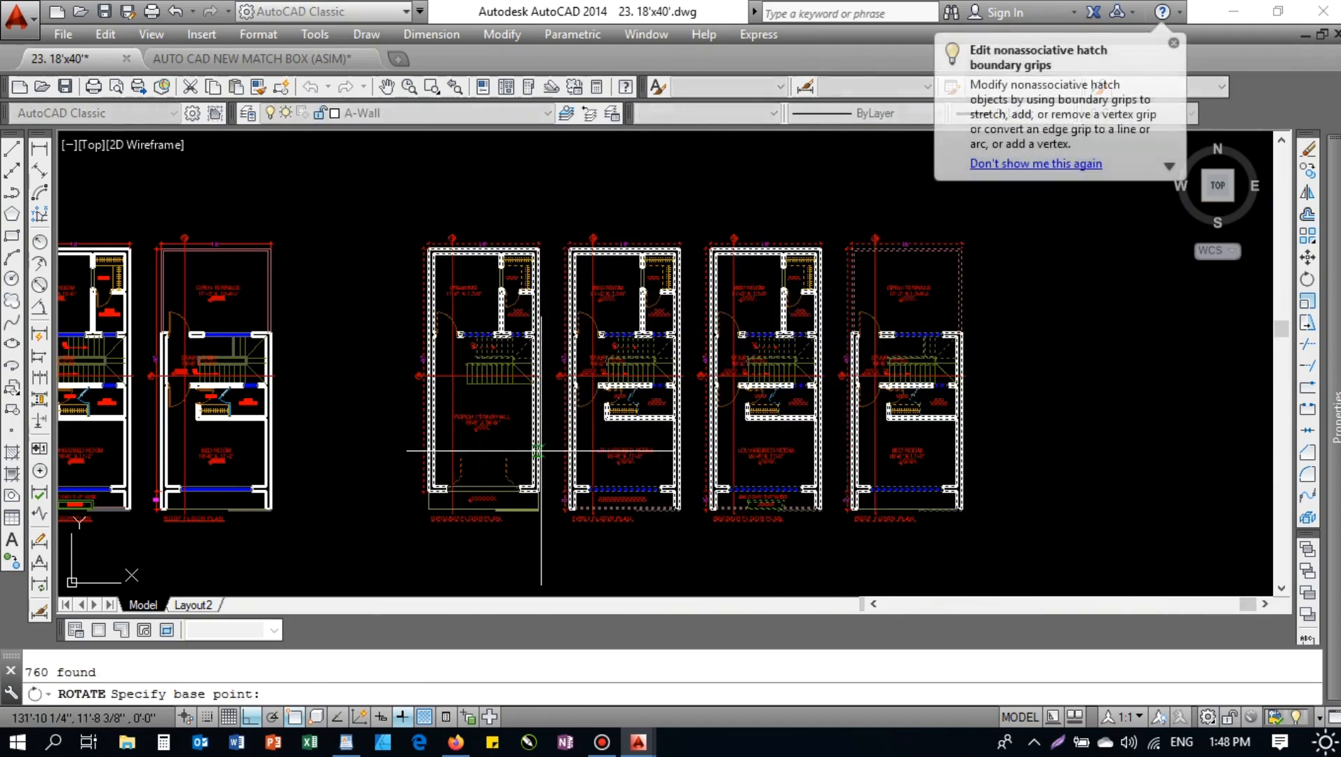
pyautogui.click(516, 389)
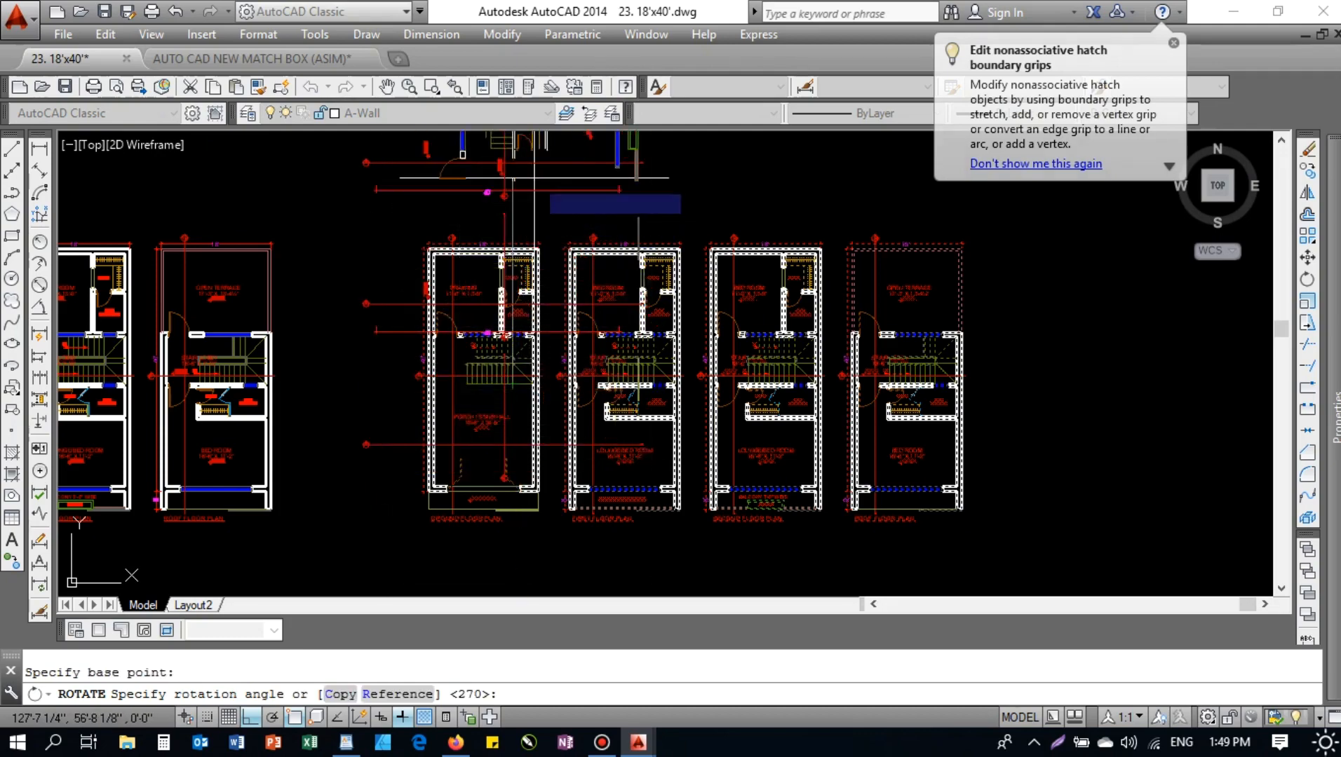
pyautogui.click(533, 177)
# - Move the stack of rotated floor plans horizontally a little farther away from the original plans
pyautogui.moveTo(460, 275); pyautogui.dragTo(482, 363, button='middle')
pyautogui.scroll(-3, 482, 364)
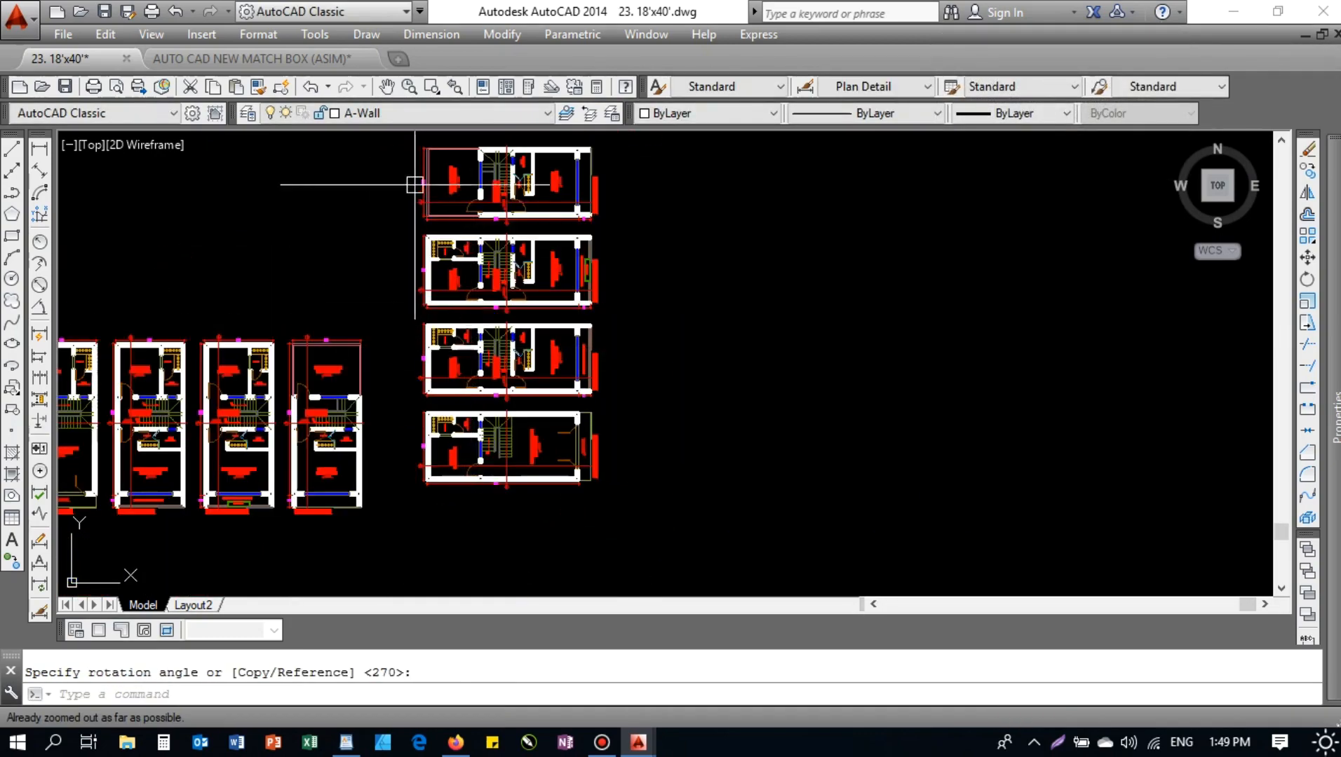
pyautogui.click(409, 149)
pyautogui.click(887, 596)
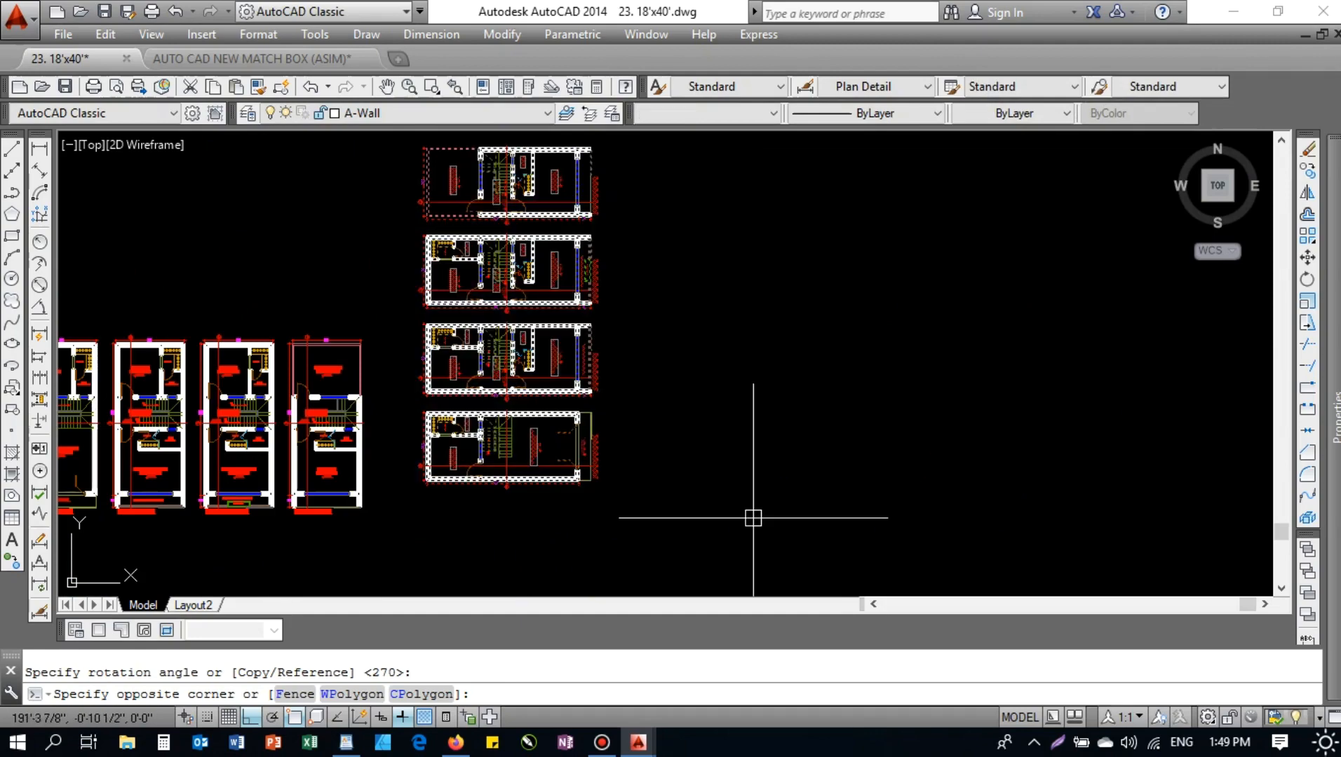
pyautogui.write('m')
pyautogui.press('Return')
pyautogui.click(700, 491)
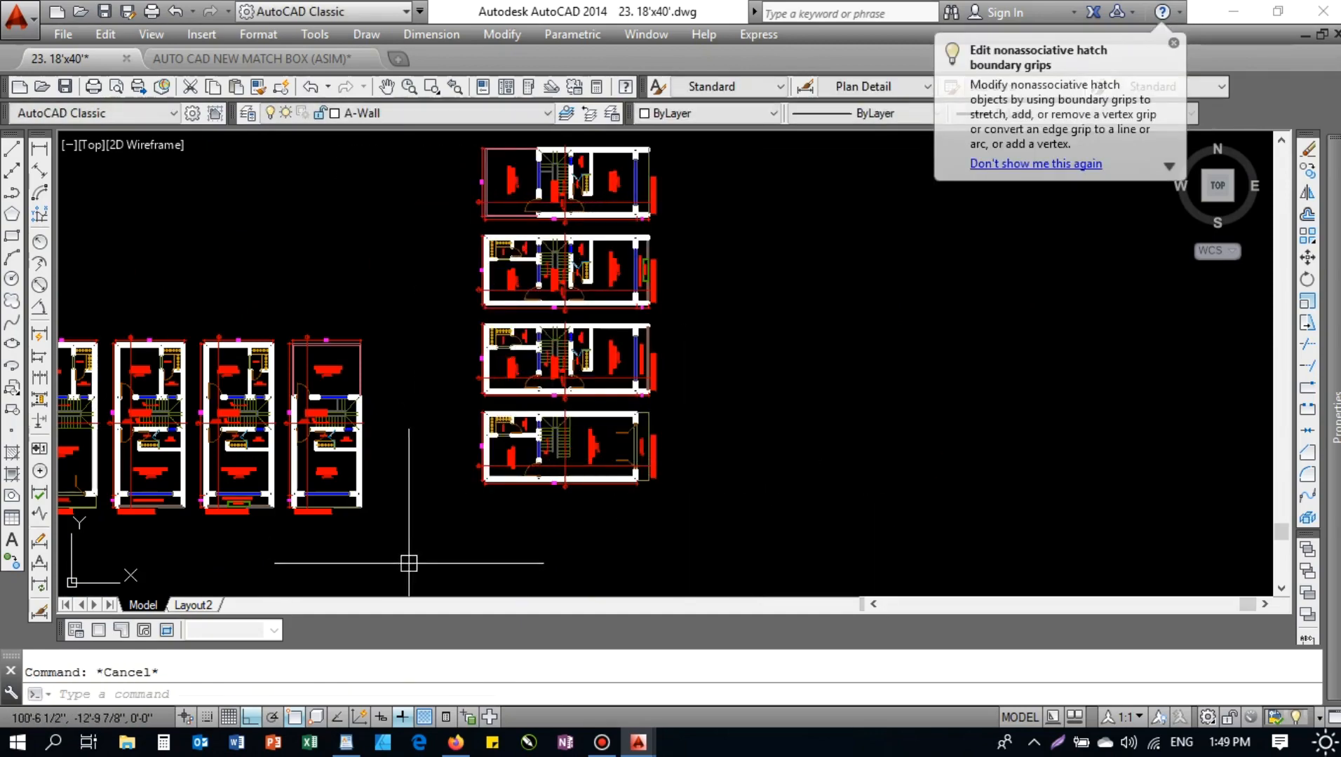
# - Draw a vertical construction line through the rear outer wall corner of the rotated ground floor plan
pyautogui.scroll(6, 497, 457)
pyautogui.write('xl')
pyautogui.press('Return')
pyautogui.write('v')
pyautogui.press('Return')
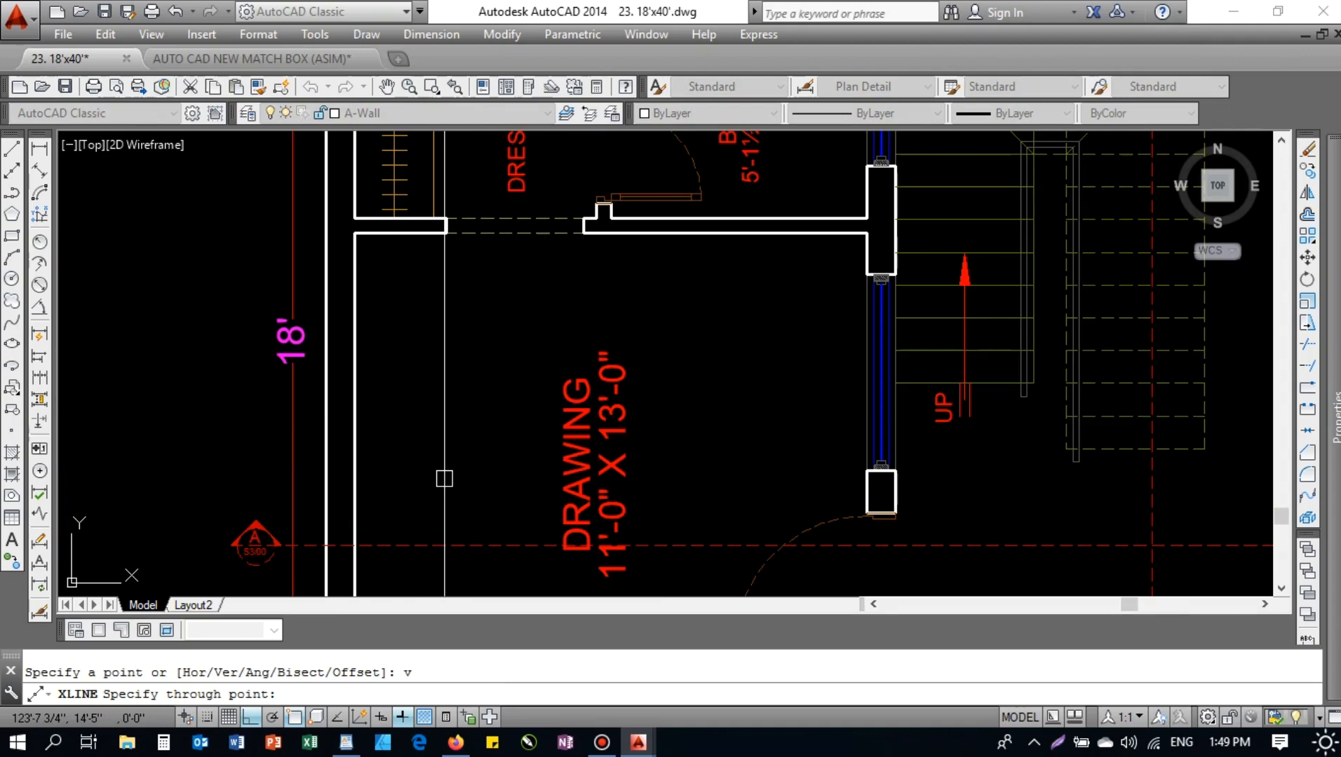
pyautogui.scroll(-6, 430, 329)
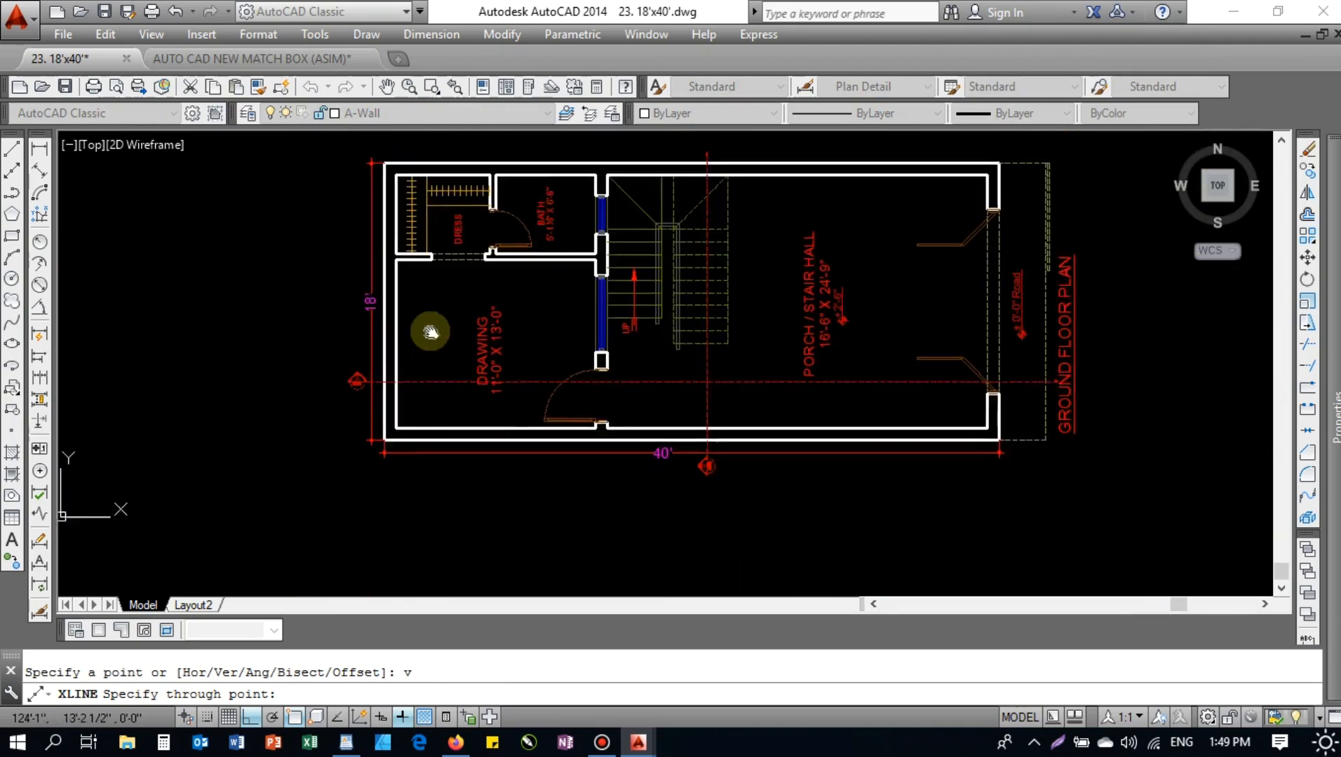
pyautogui.scroll(5, 443, 406)
pyautogui.scroll(2, 393, 270)
pyautogui.moveTo(763, 431); pyautogui.dragTo(613, 191, button='middle')
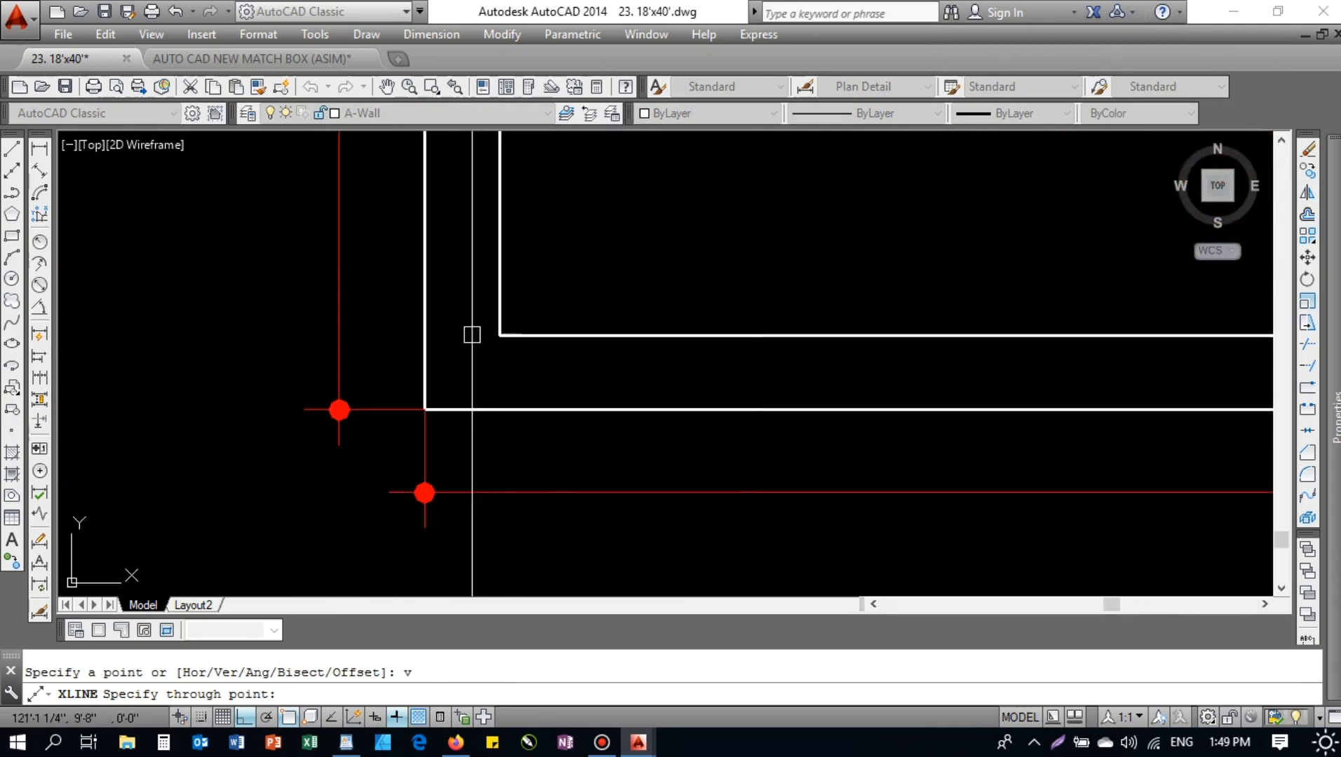
pyautogui.scroll(2, 445, 380)
pyautogui.scroll(-6, 396, 454)
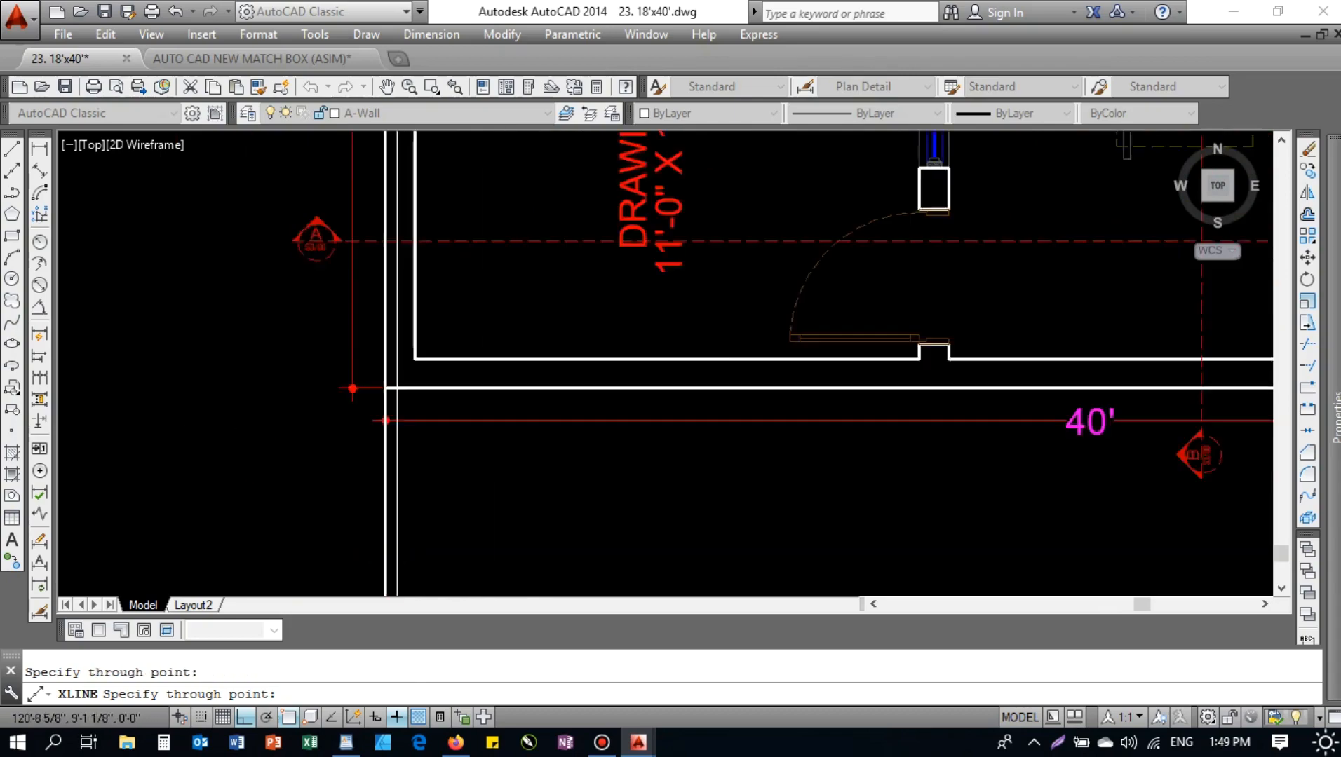
pyautogui.press('Escape')
# - Check the vertical construction line against the rotated plans above, and erase it above the roof floor plan
pyautogui.scroll(4, 420, 329)
pyautogui.scroll(2, 434, 254)
pyautogui.scroll(-1, 434, 255)
pyautogui.scroll(2, 421, 253)
pyautogui.moveTo(384, 320); pyautogui.dragTo(344, 497, button='middle')
pyautogui.moveTo(329, 312); pyautogui.dragTo(302, 536, button='middle')
pyautogui.scroll(2, 321, 272)
pyautogui.scroll(-5, 344, 266)
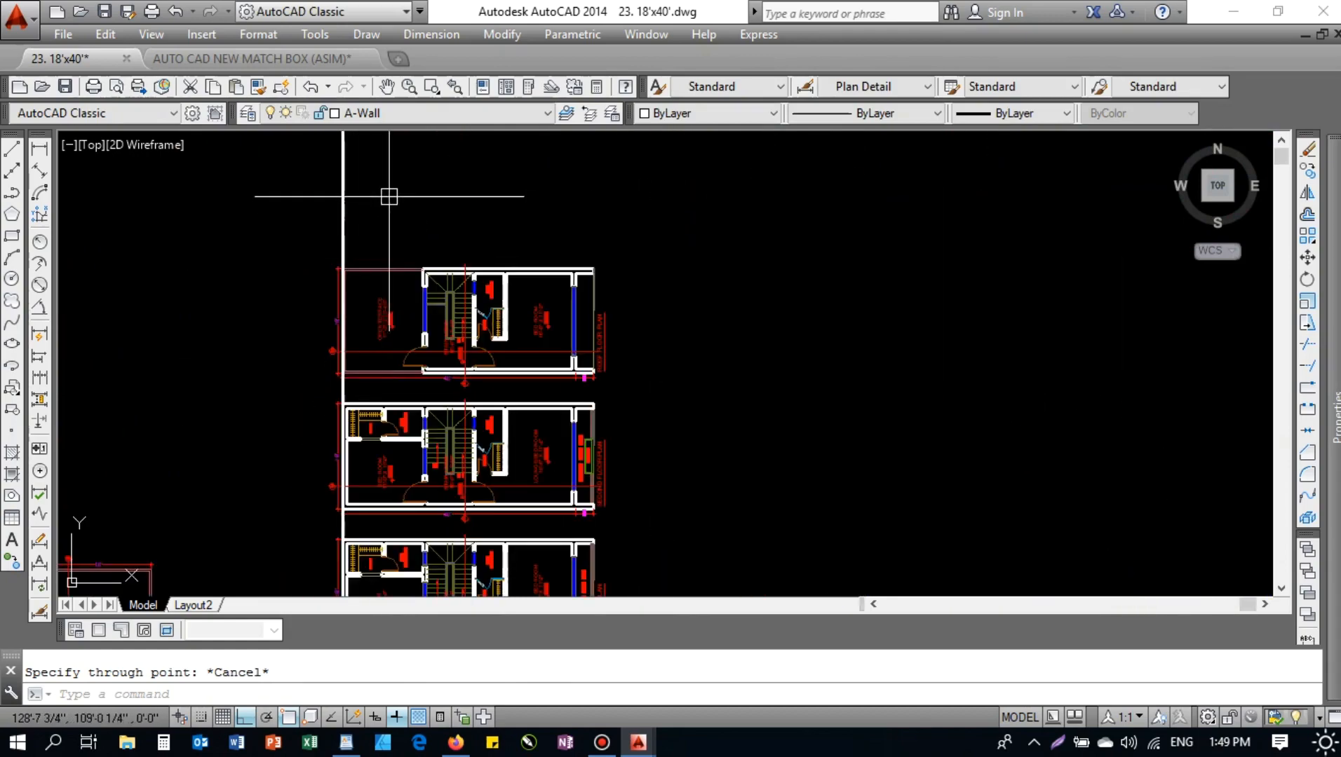
pyautogui.click(396, 183)
pyautogui.click(309, 184)
pyautogui.write('e')
pyautogui.press('Return')
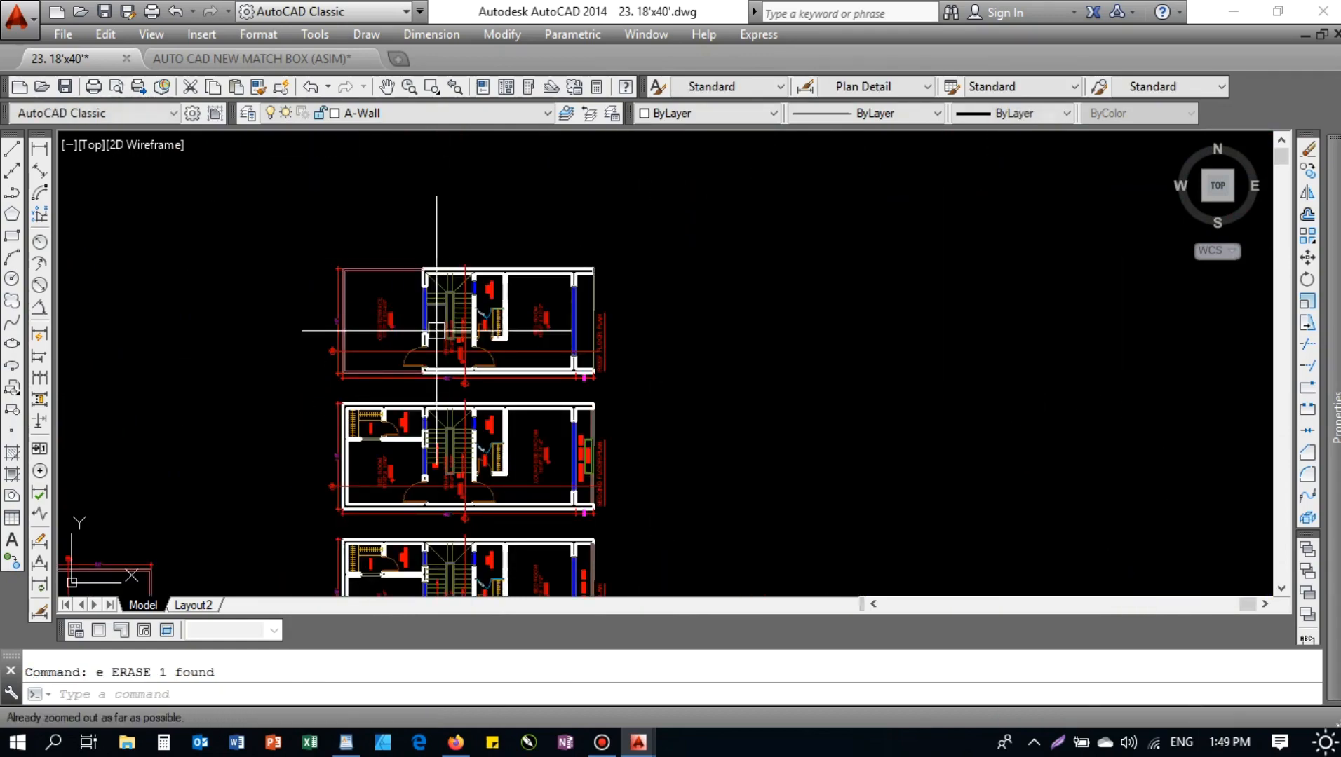
# - Regenerate the drawing
pyautogui.moveTo(443, 210); pyautogui.dragTo(448, 50, button='middle')
pyautogui.moveTo(415, 389); pyautogui.dragTo(409, 163, button='middle')
pyautogui.moveTo(380, 407); pyautogui.dragTo(382, 359, button='middle')
pyautogui.moveTo(314, 397); pyautogui.dragTo(386, 464, button='middle')
pyautogui.moveTo(280, 406); pyautogui.dragTo(741, 542, button='middle')
pyautogui.scroll(-1, 741, 542)
pyautogui.press('Escape')
pyautogui.write('re')
pyautogui.press('Return')
# - Draw a horizontal base line in the empty space below the rotated ground floor plan, extending past both ends of the plan
pyautogui.moveTo(476, 279); pyautogui.dragTo(107, 106, button='middle')
pyautogui.scroll(2, 584, 338)
pyautogui.moveTo(546, 370); pyautogui.dragTo(534, 339, button='middle')
pyautogui.scroll(2, 456, 346)
pyautogui.scroll(-3, 418, 320)
pyautogui.moveTo(434, 402); pyautogui.dragTo(434, 382, button='middle')
pyautogui.scroll(2, 385, 363)
pyautogui.press('Escape')
pyautogui.scroll(-4, 397, 401)
pyautogui.moveTo(397, 490); pyautogui.dragTo(444, 381, button='middle')
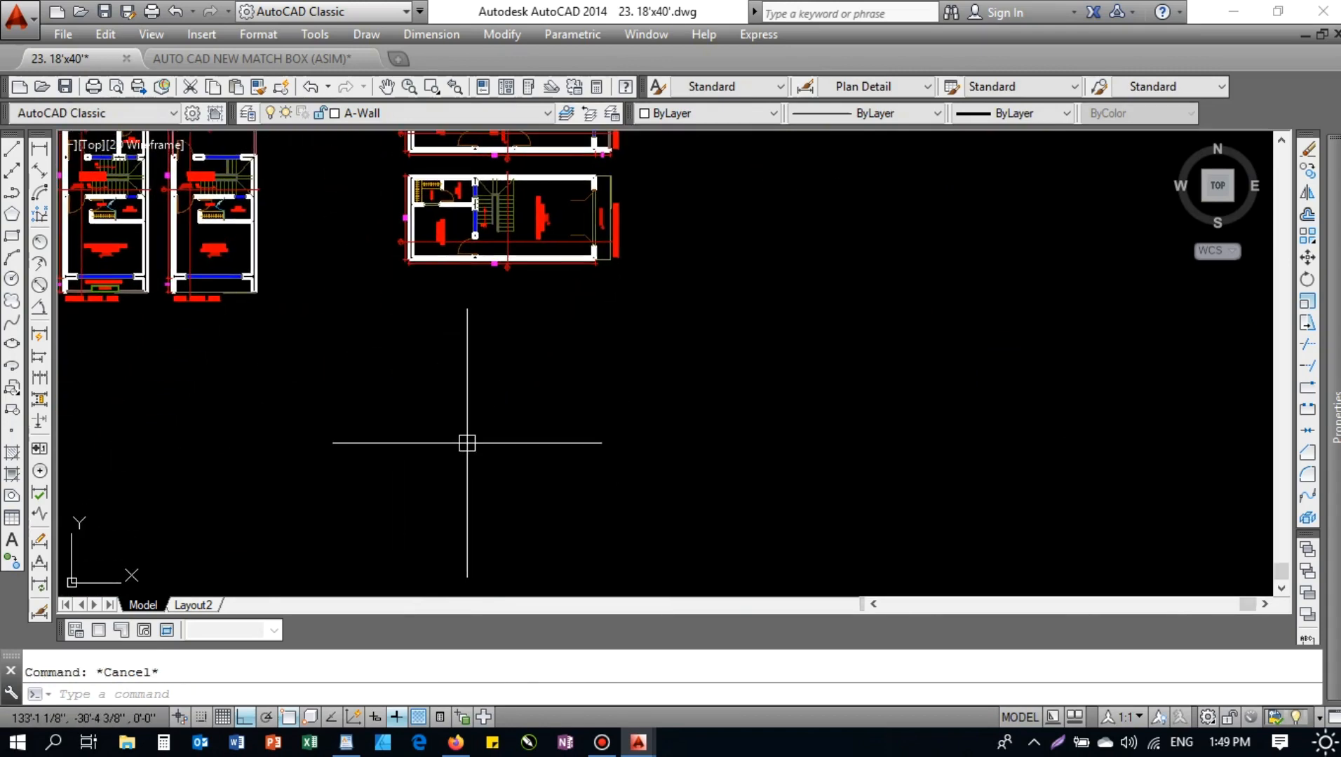
pyautogui.write('l')
pyautogui.press('Return')
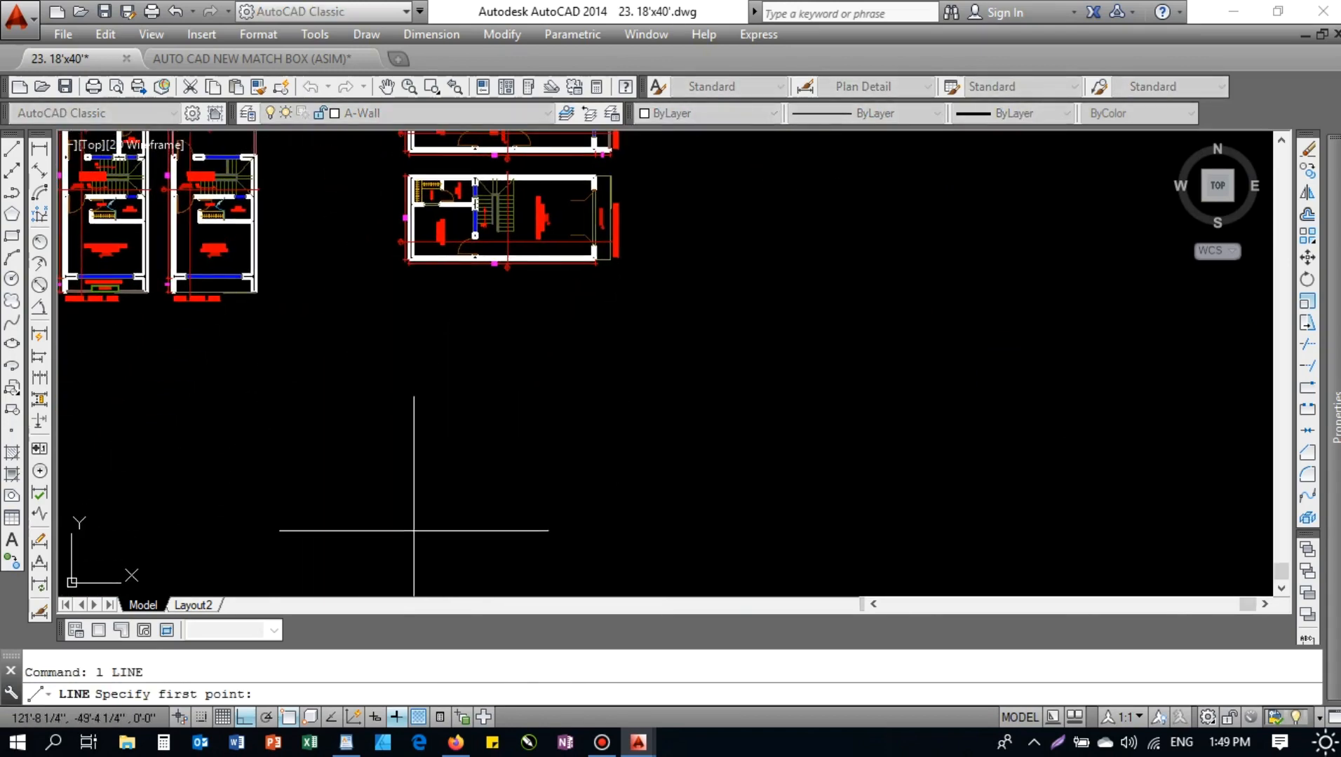
pyautogui.click(327, 488)
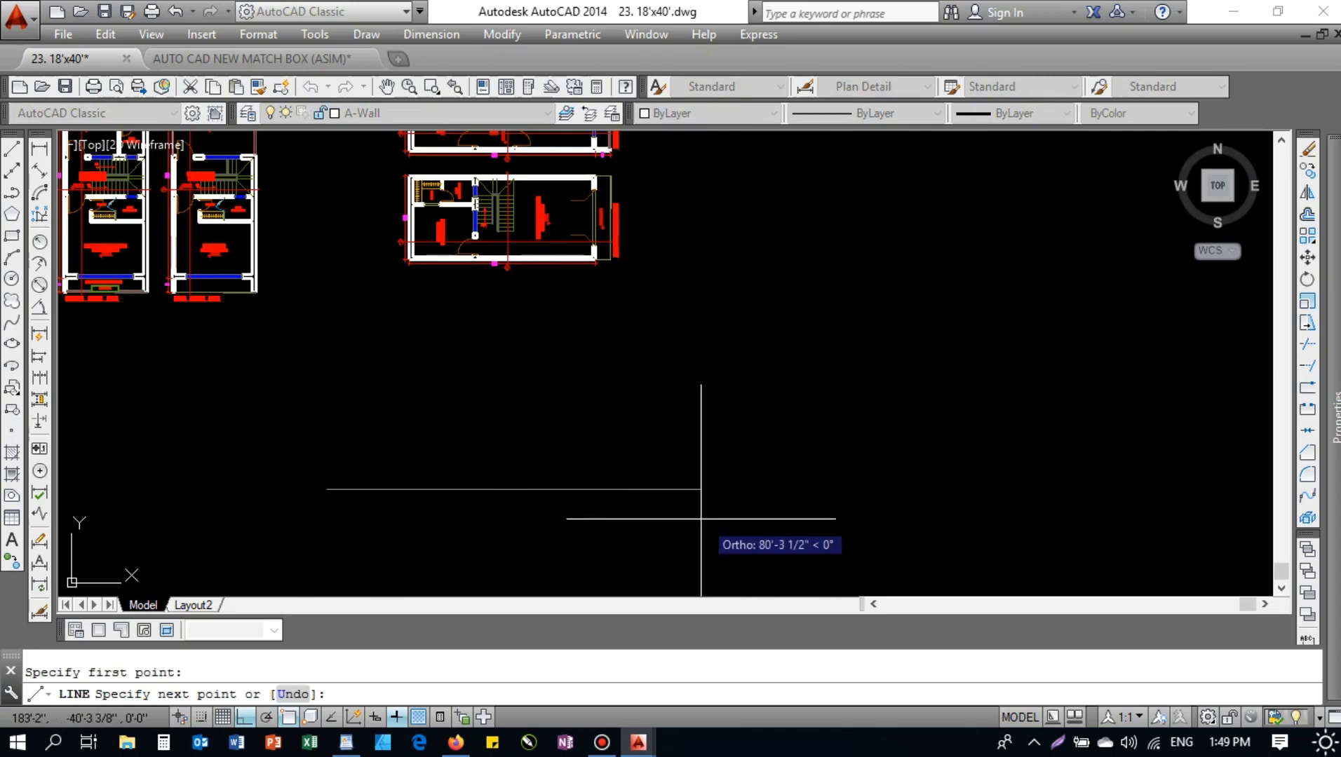
pyautogui.click(669, 501)
pyautogui.press('Escape')
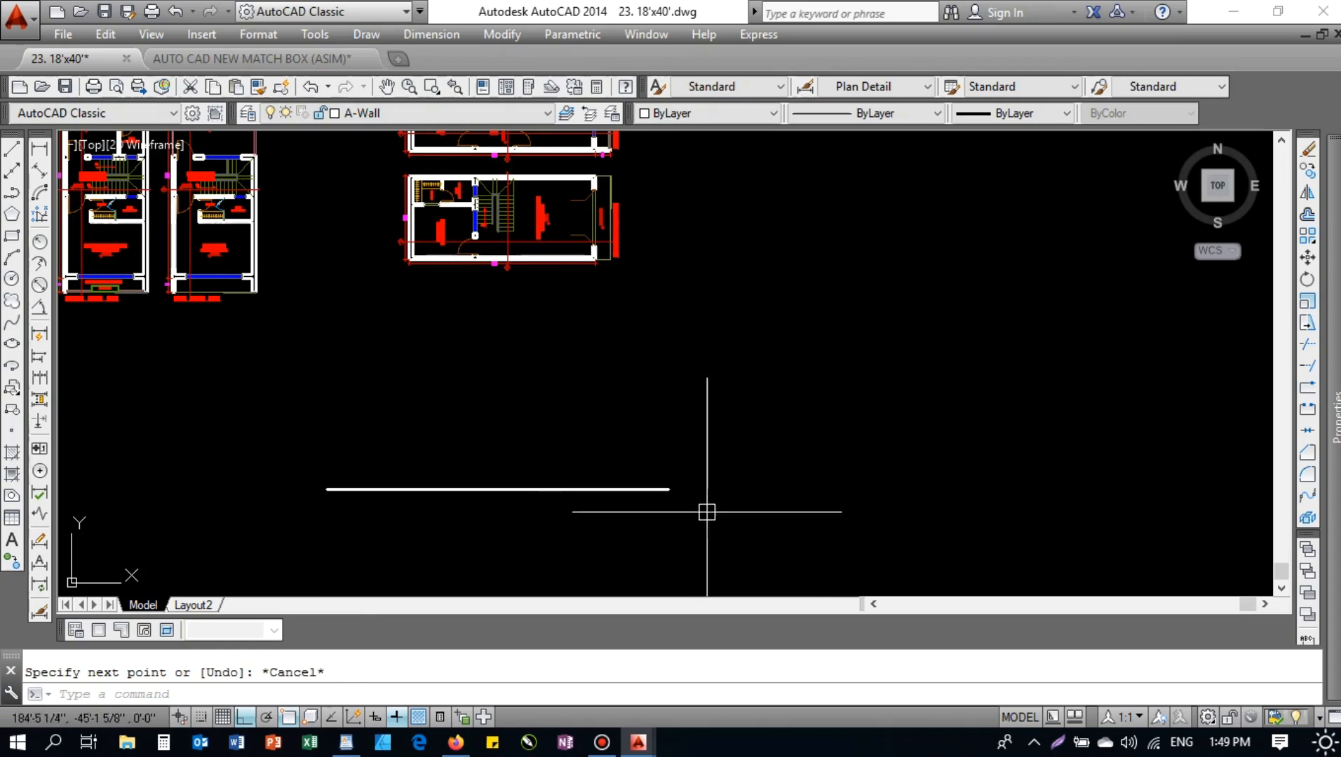
# - Assign the horizontal base line to the ELE-Mid layer
pyautogui.click(447, 476)
pyautogui.click(324, 517)
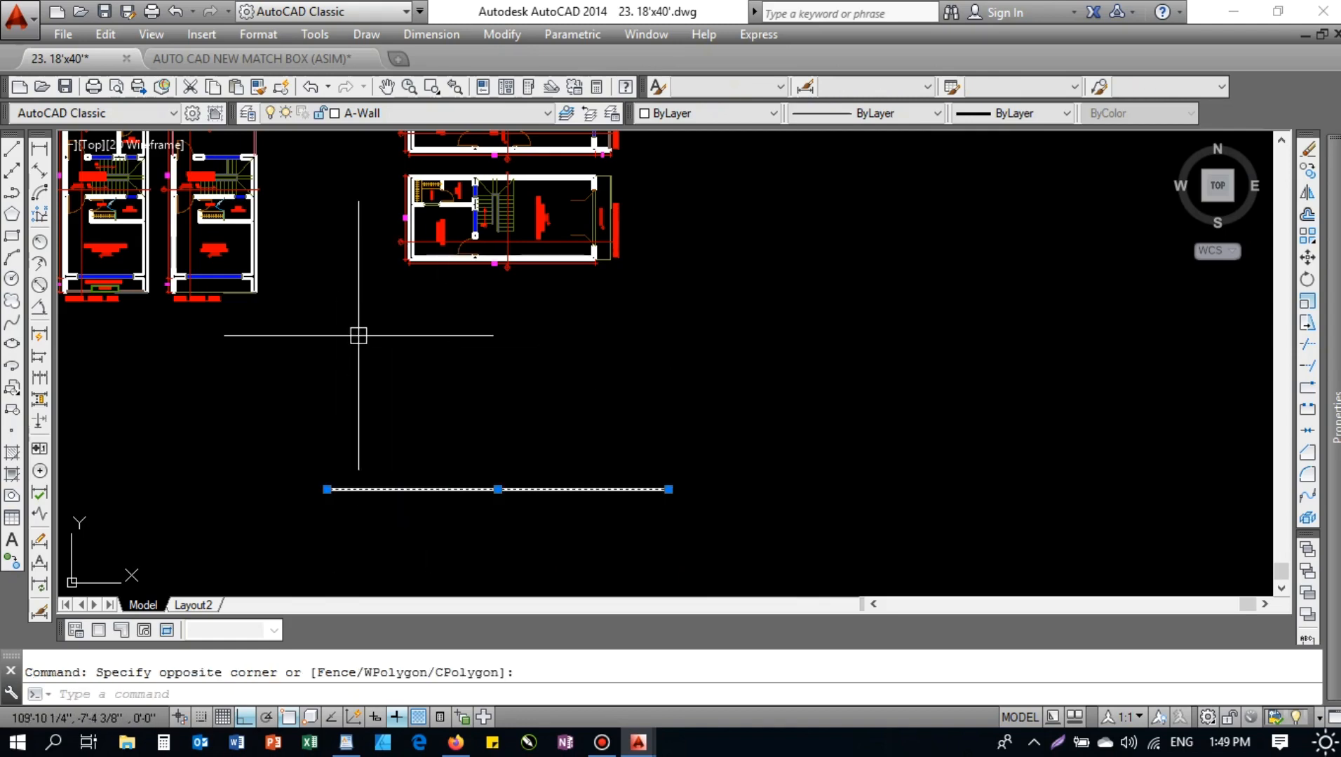
pyautogui.click(368, 114)
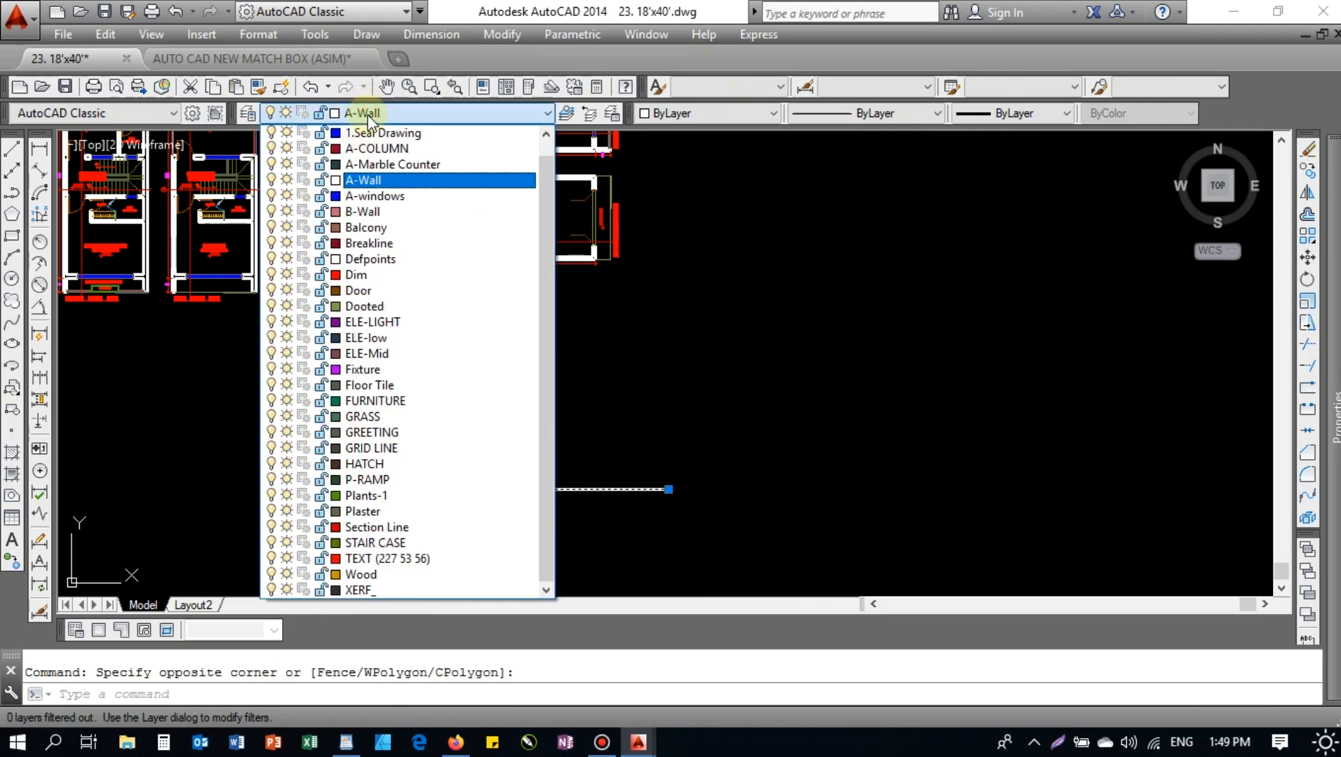
pyautogui.click(364, 354)
pyautogui.press('Escape')
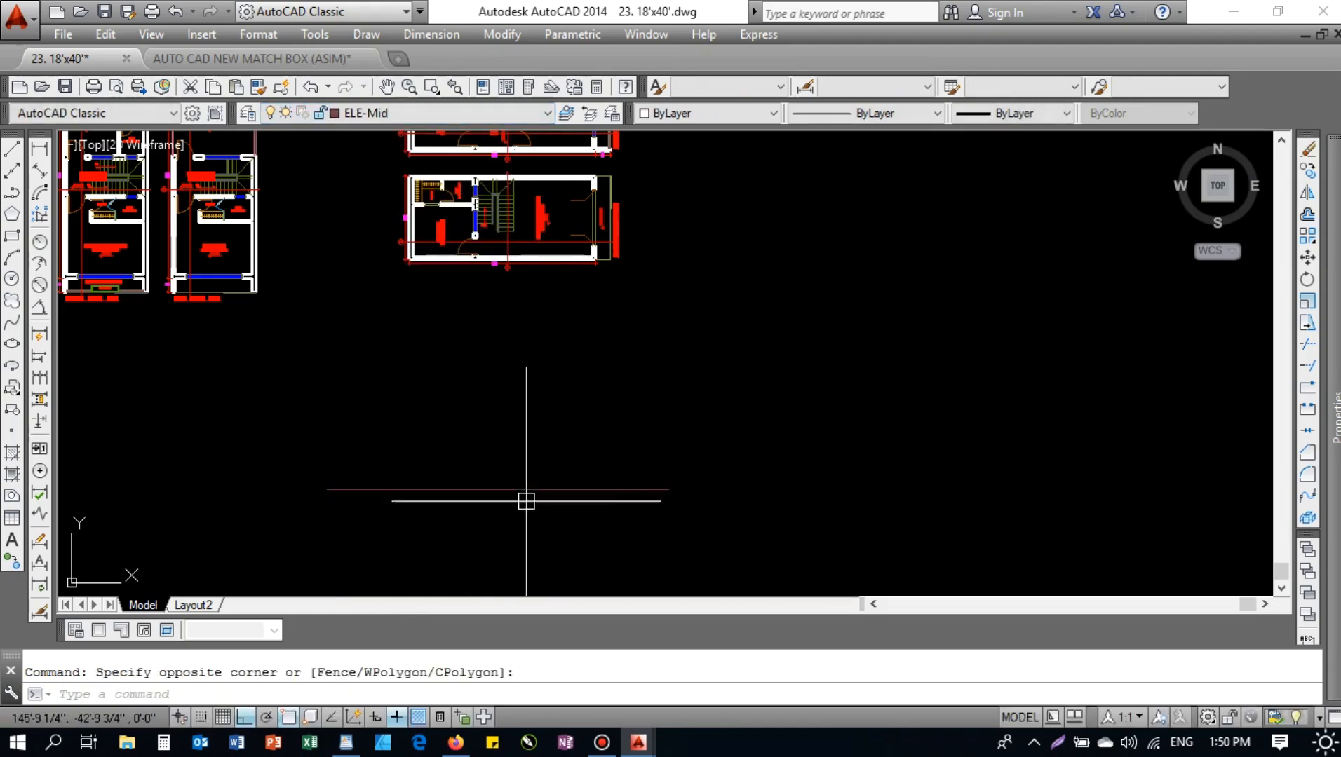
# - Move the base line a little to the right, keeping it horizontal below the rotated ground floor plan
pyautogui.click(539, 480)
pyautogui.click(492, 513)
pyautogui.write('m')
pyautogui.press('Return')
pyautogui.click(521, 444)
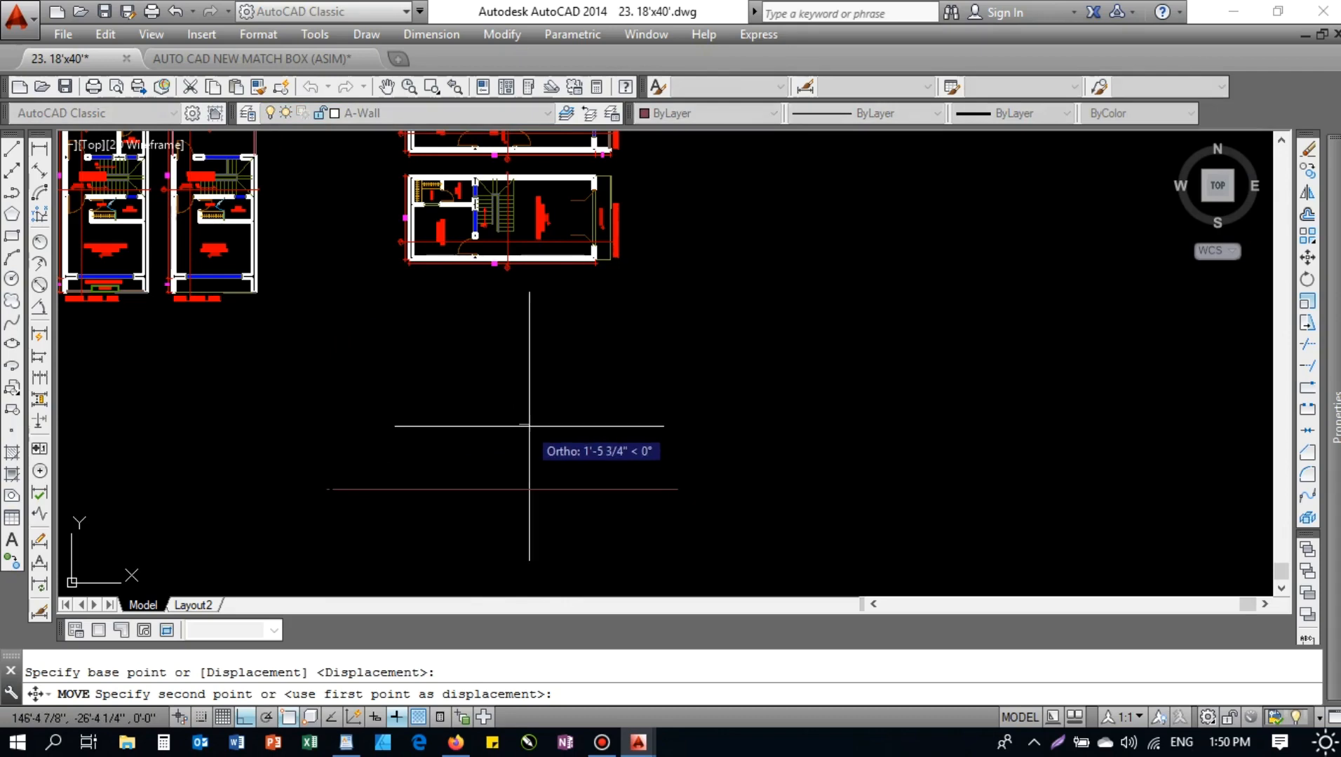
pyautogui.press('Escape')
pyautogui.press('Escape')
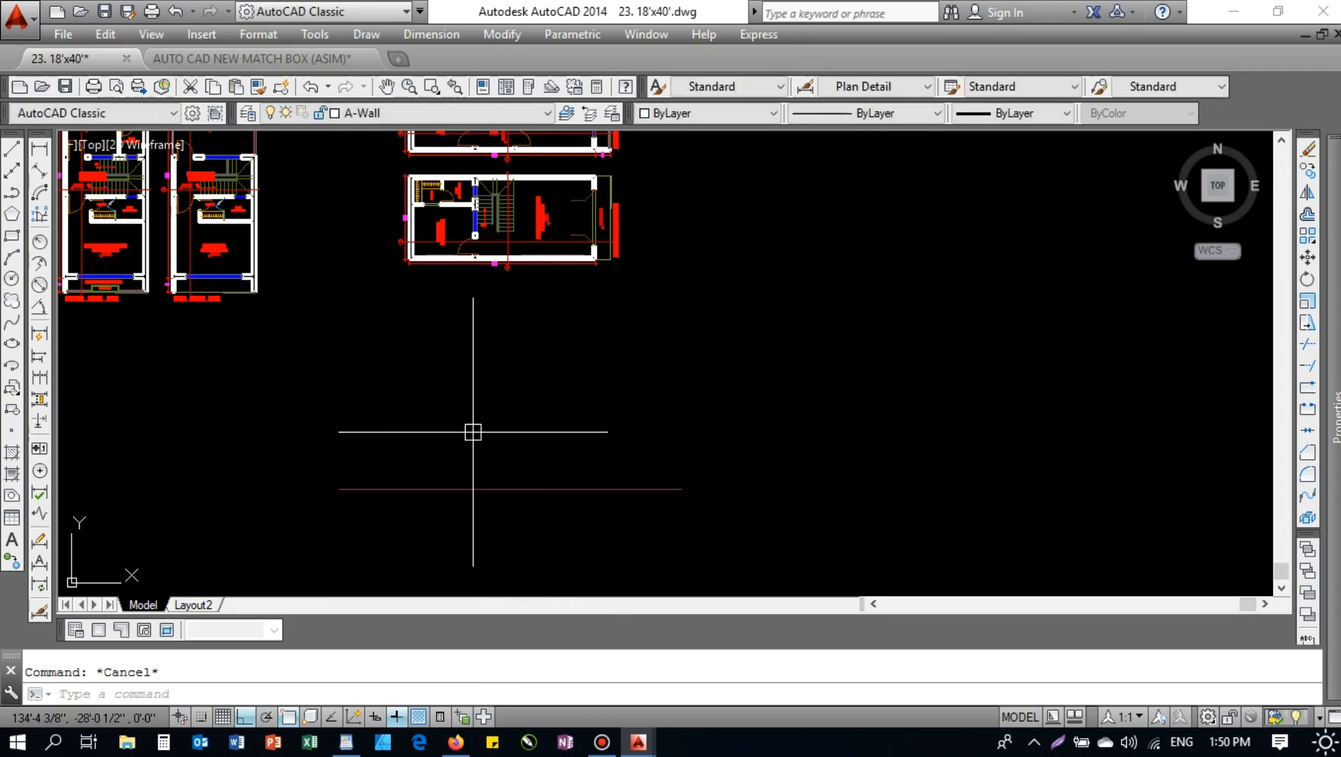
# - Project vertical construction lines from both faces of the drawing room's rear wall, where section line A cuts it
pyautogui.write('xl')
pyautogui.press('Return')
pyautogui.write('v')
pyautogui.press('Return')
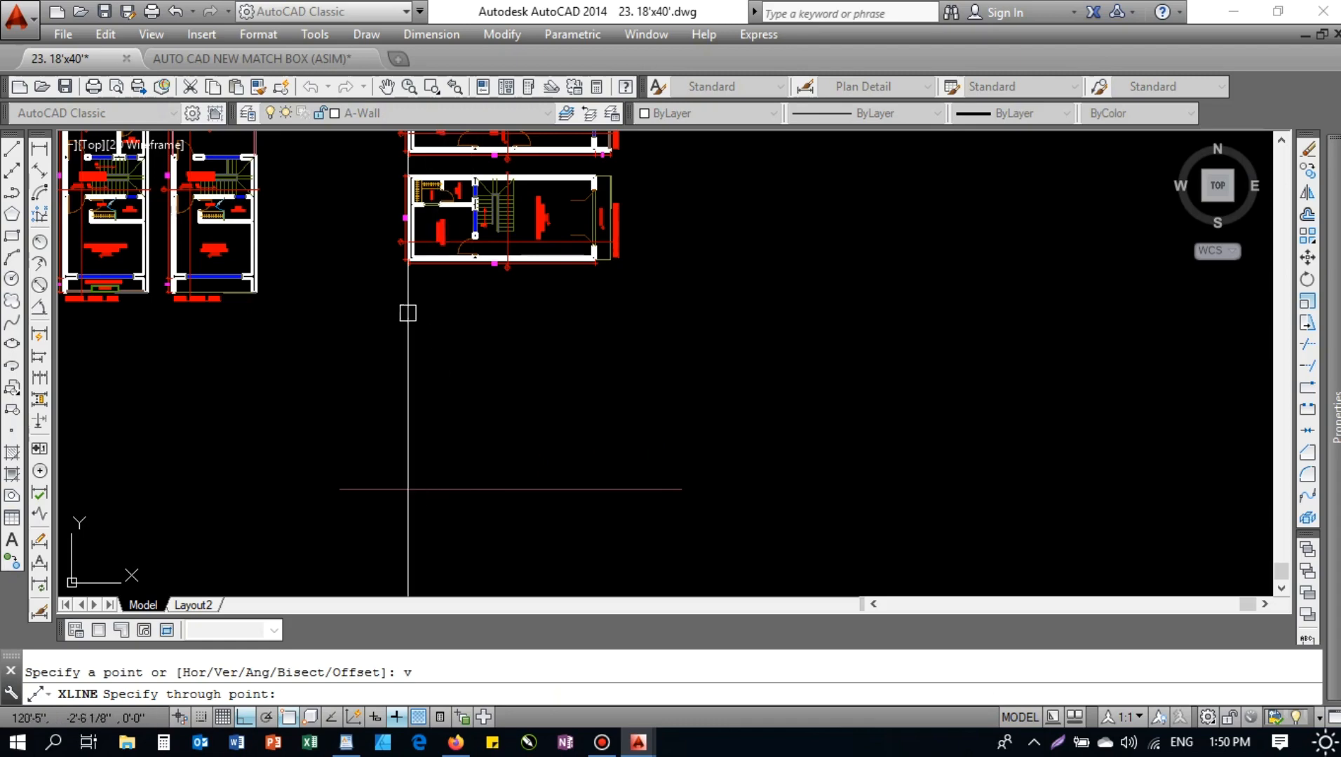
pyautogui.scroll(5, 402, 489)
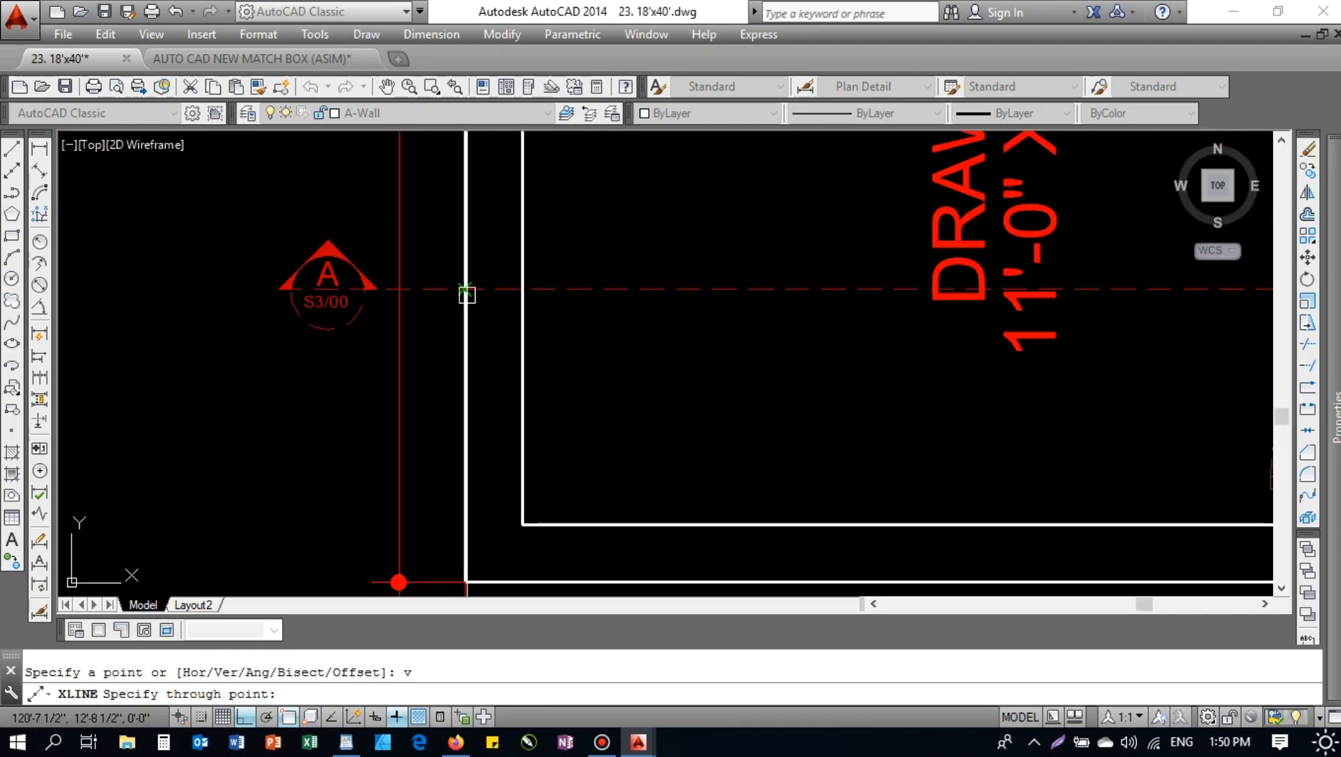
pyautogui.click(467, 295)
pyautogui.scroll(-4, 533, 322)
# - Project vertical construction lines from both faces of the wall between the drawing room and the porch
pyautogui.scroll(6, 547, 328)
pyautogui.scroll(4, 547, 328)
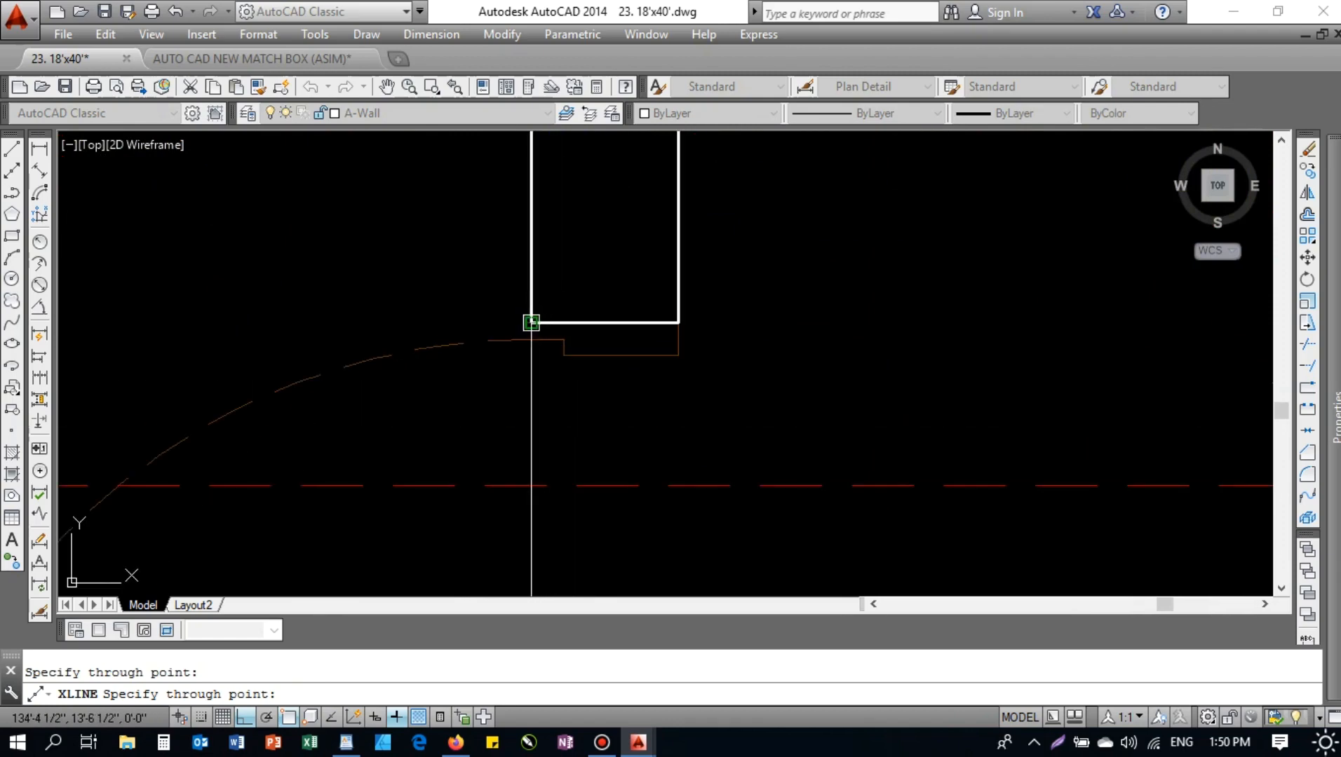
pyautogui.scroll(-5, 516, 301)
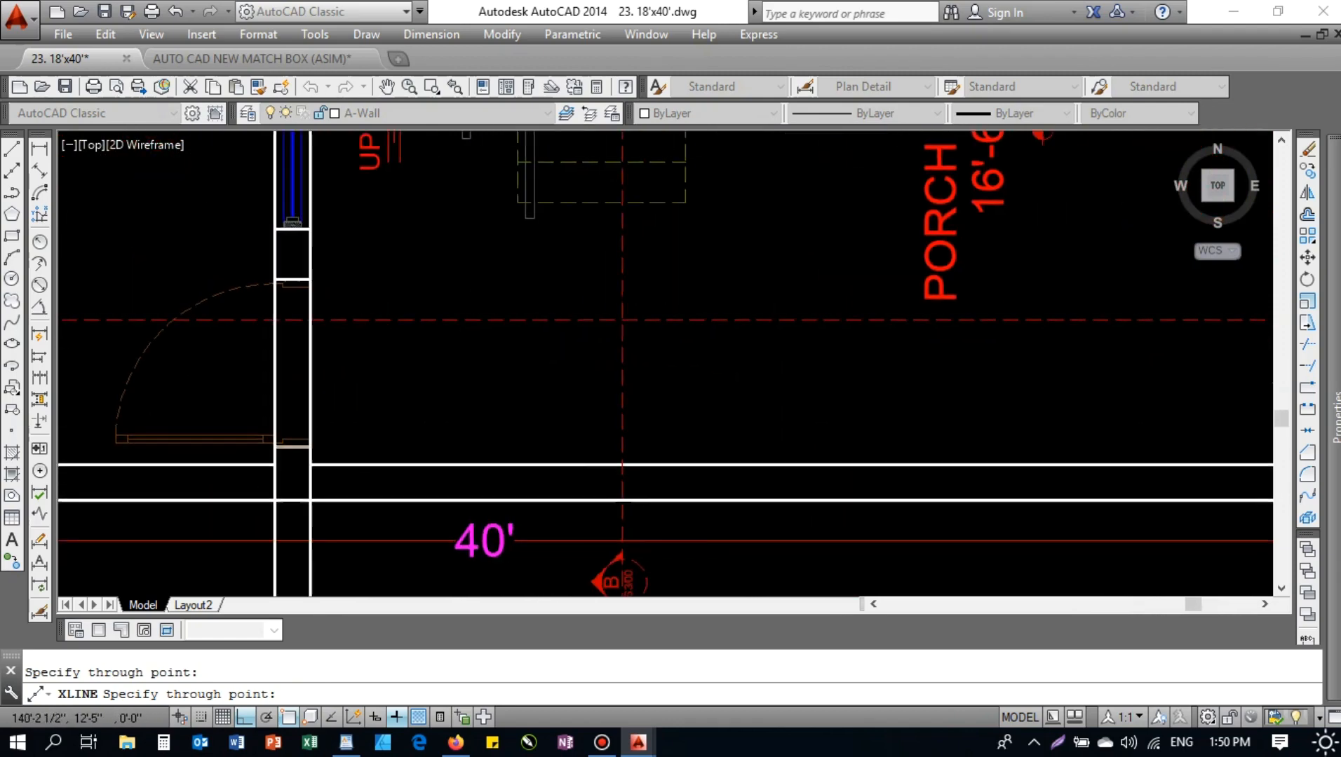
# - Project vertical construction lines from both faces of the front gate wall and from the dashed projection edge beyond it
pyautogui.scroll(-2, 694, 301)
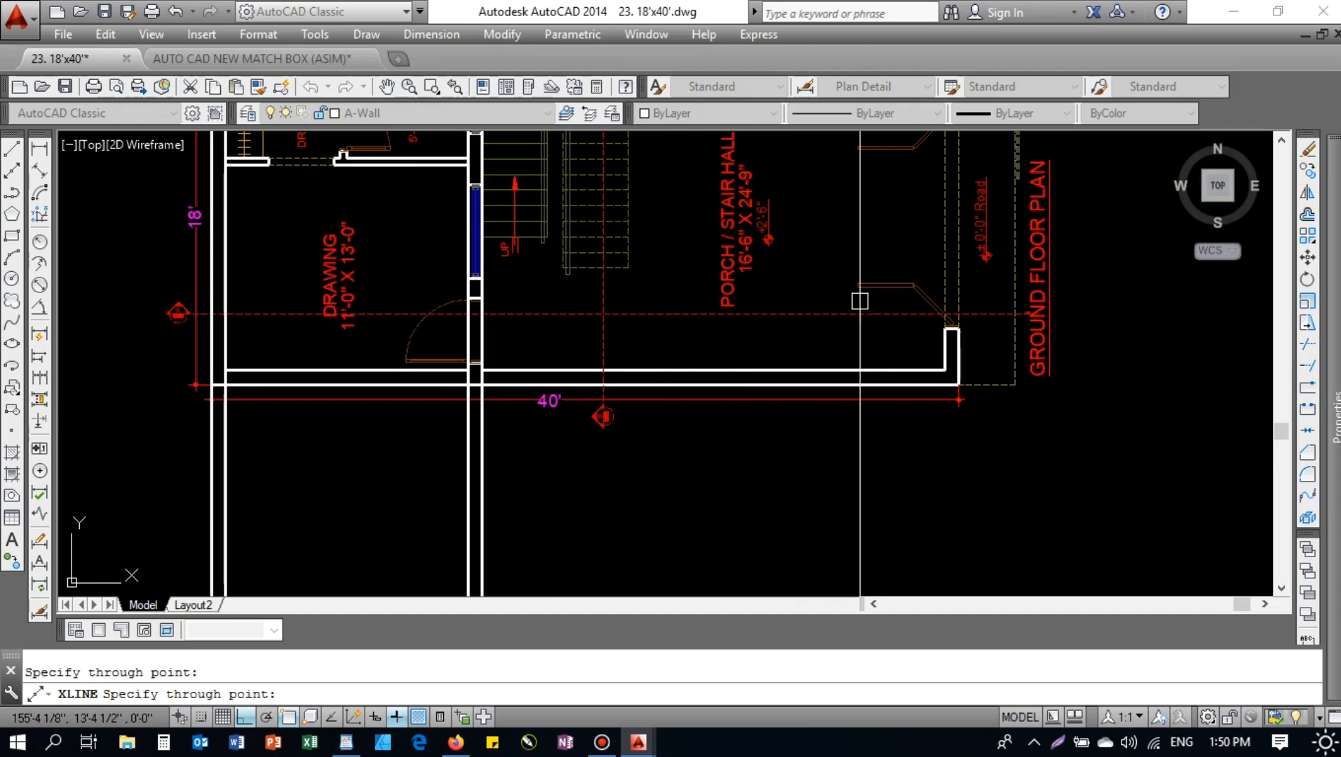
pyautogui.scroll(5, 929, 302)
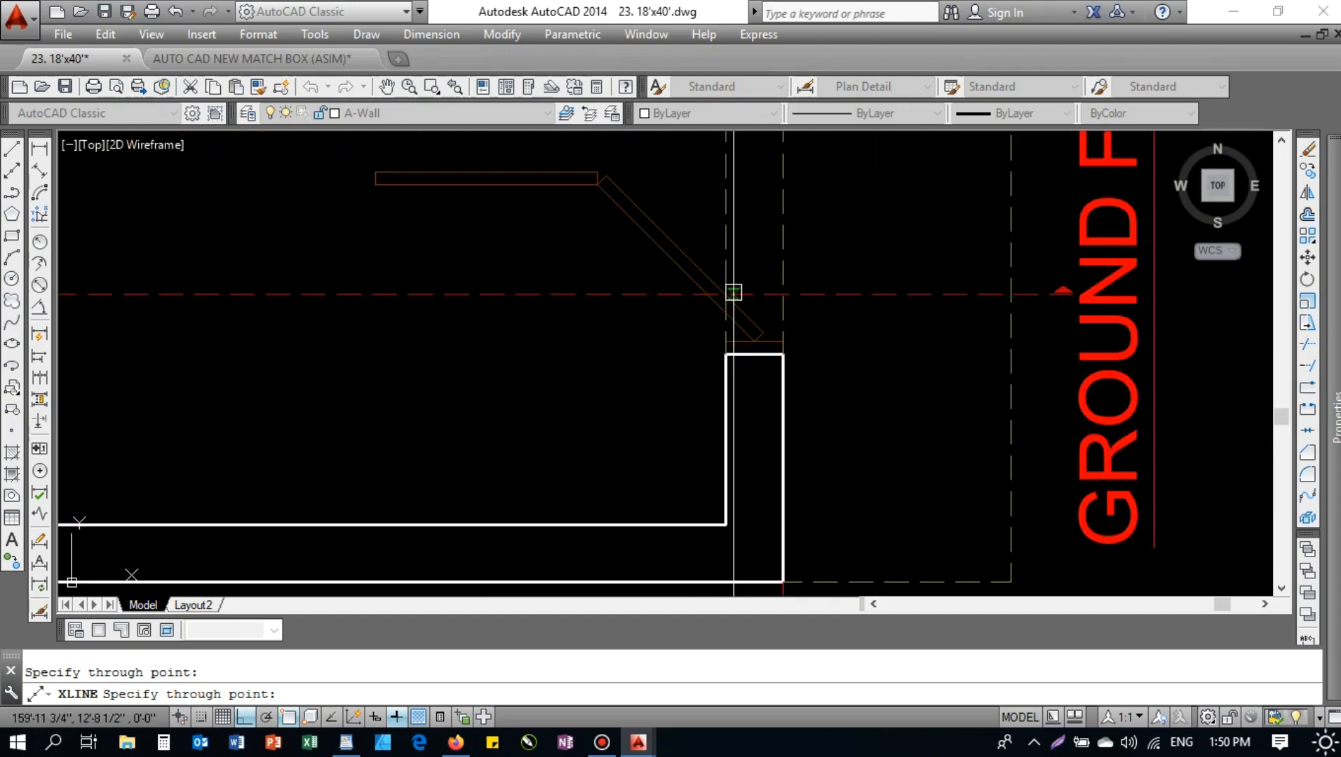
pyautogui.scroll(5, 742, 285)
pyautogui.scroll(-5, 701, 298)
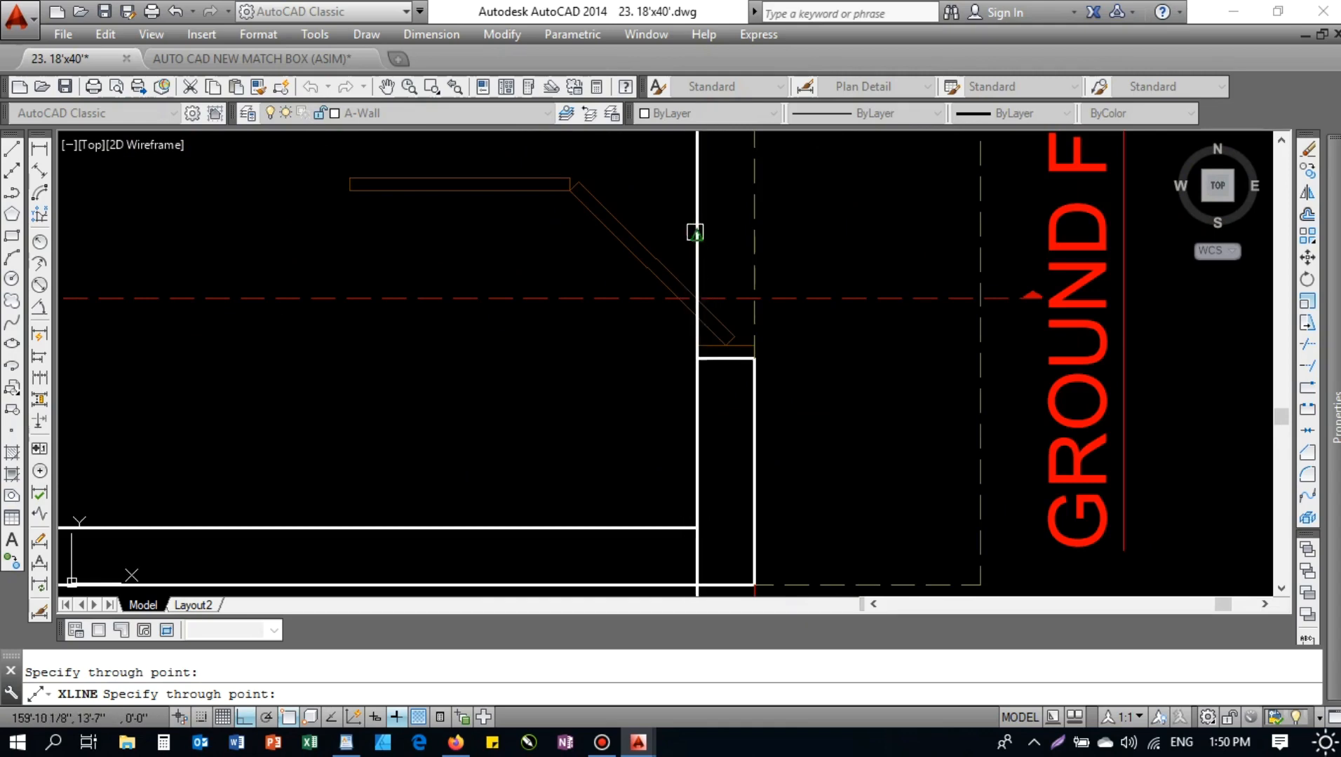
pyautogui.moveTo(809, 279); pyautogui.dragTo(697, 279, button='middle')
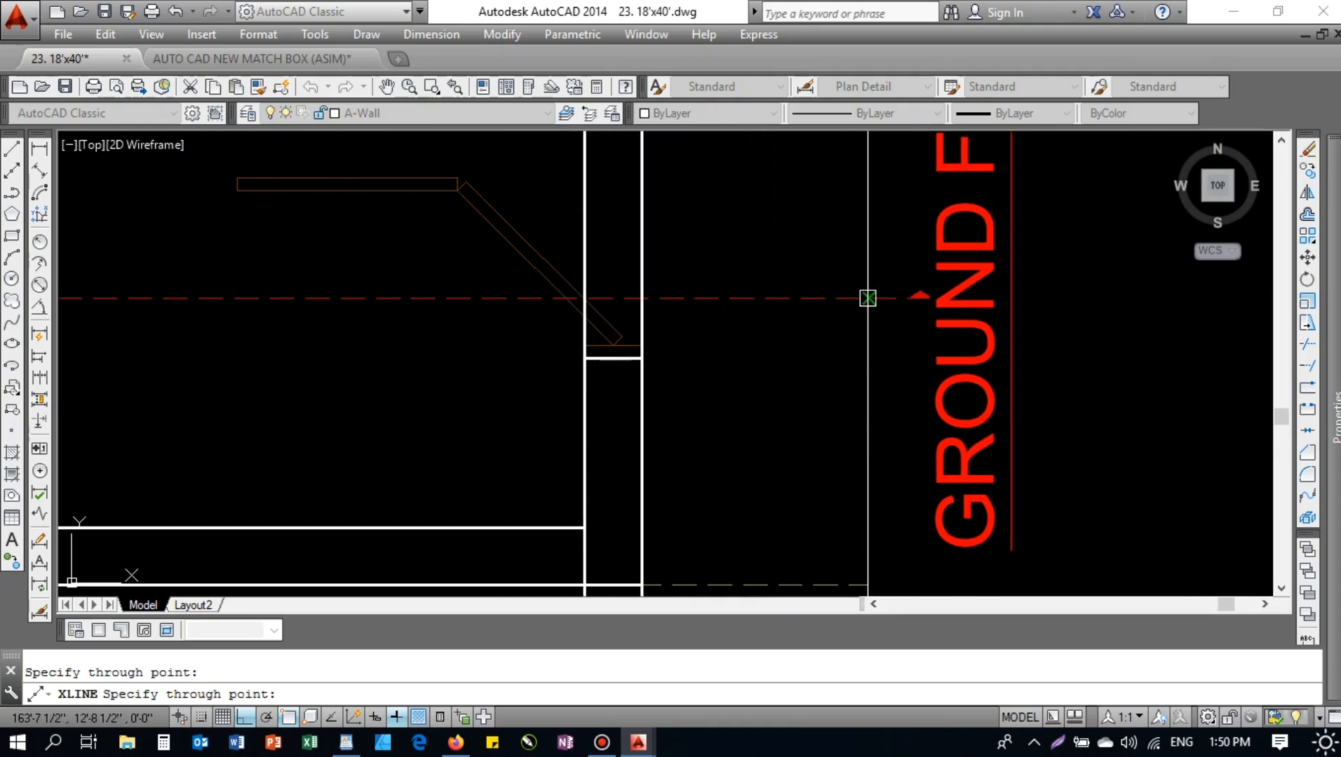
pyautogui.scroll(-10, 626, 371)
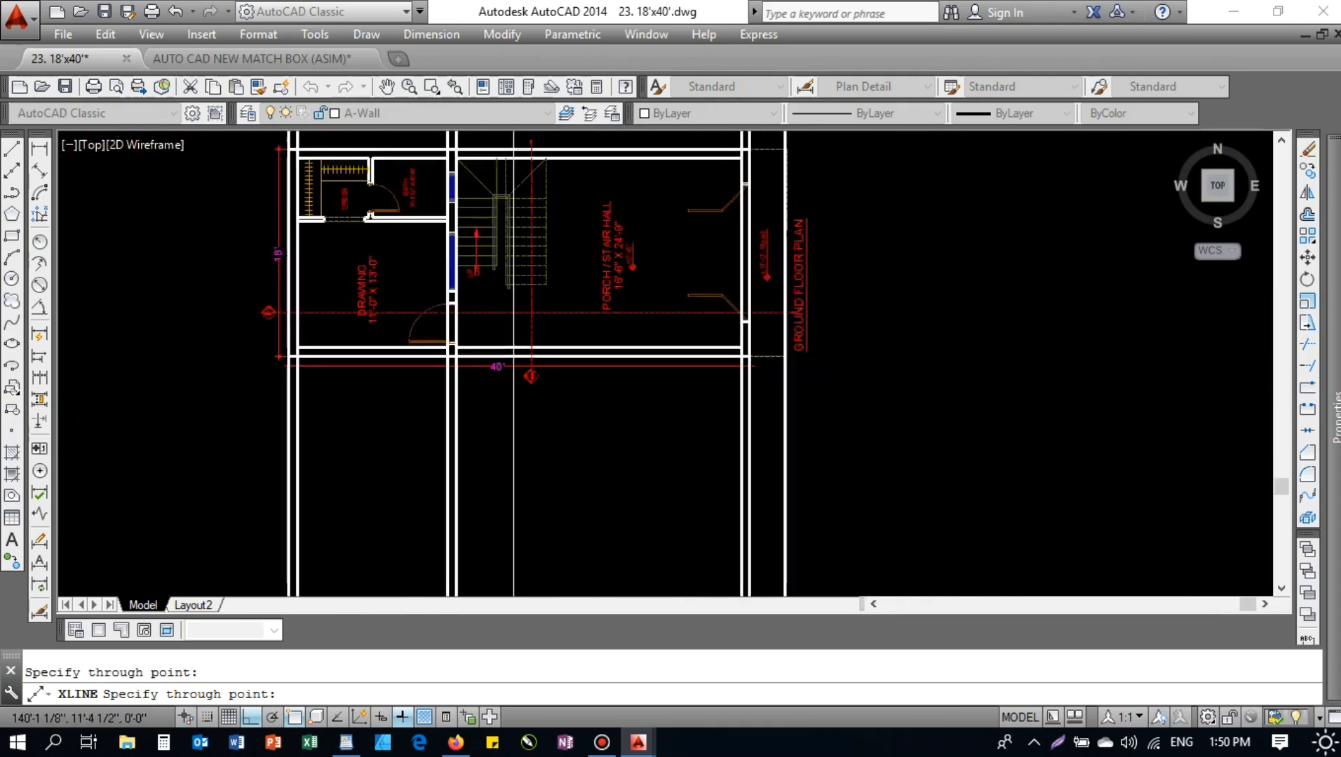
pyautogui.press('Escape')
# - Offset the horizontal base line 3 inches downward
pyautogui.scroll(4, 523, 425)
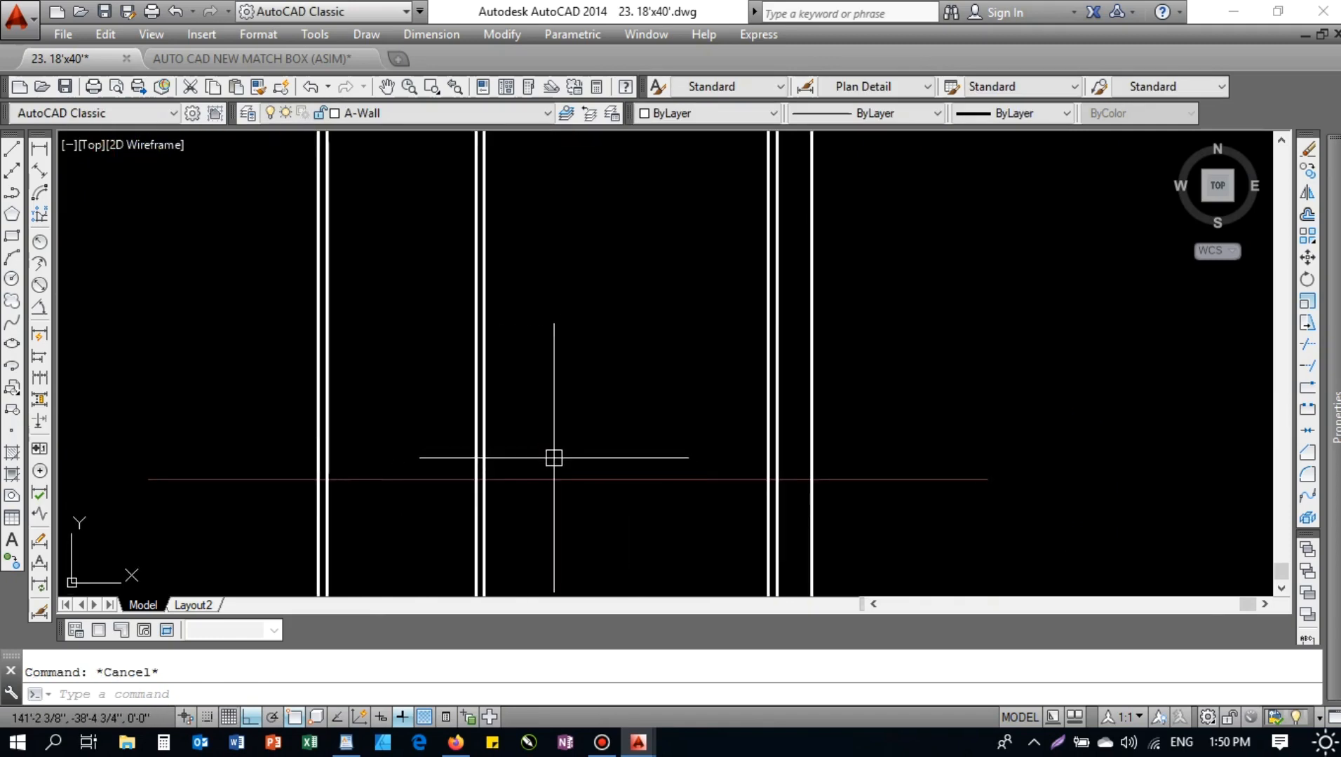
pyautogui.write('o')
pyautogui.press('Return')
pyautogui.moveTo(555, 456); pyautogui.dragTo(587, 379, button='middle')
pyautogui.press('Escape')
pyautogui.press('Return')
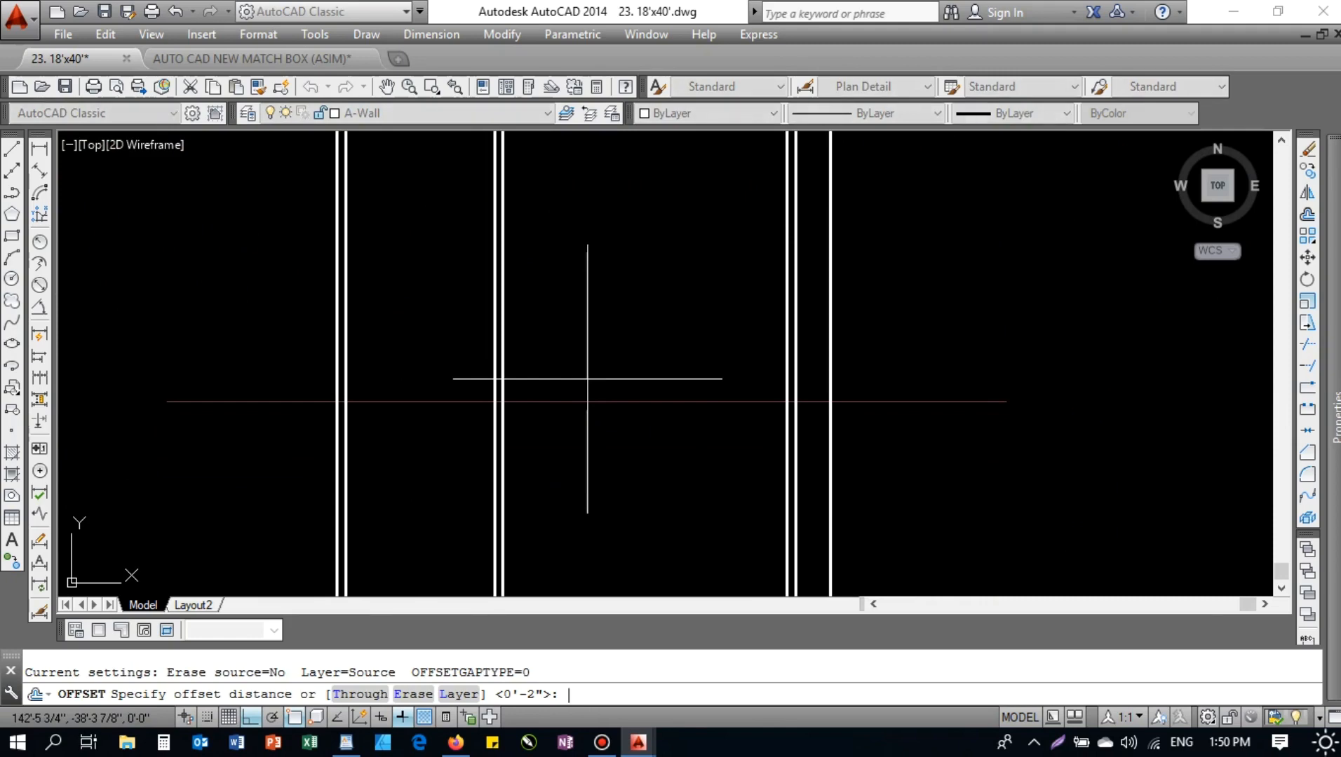
pyautogui.write('3')
pyautogui.press('Return')
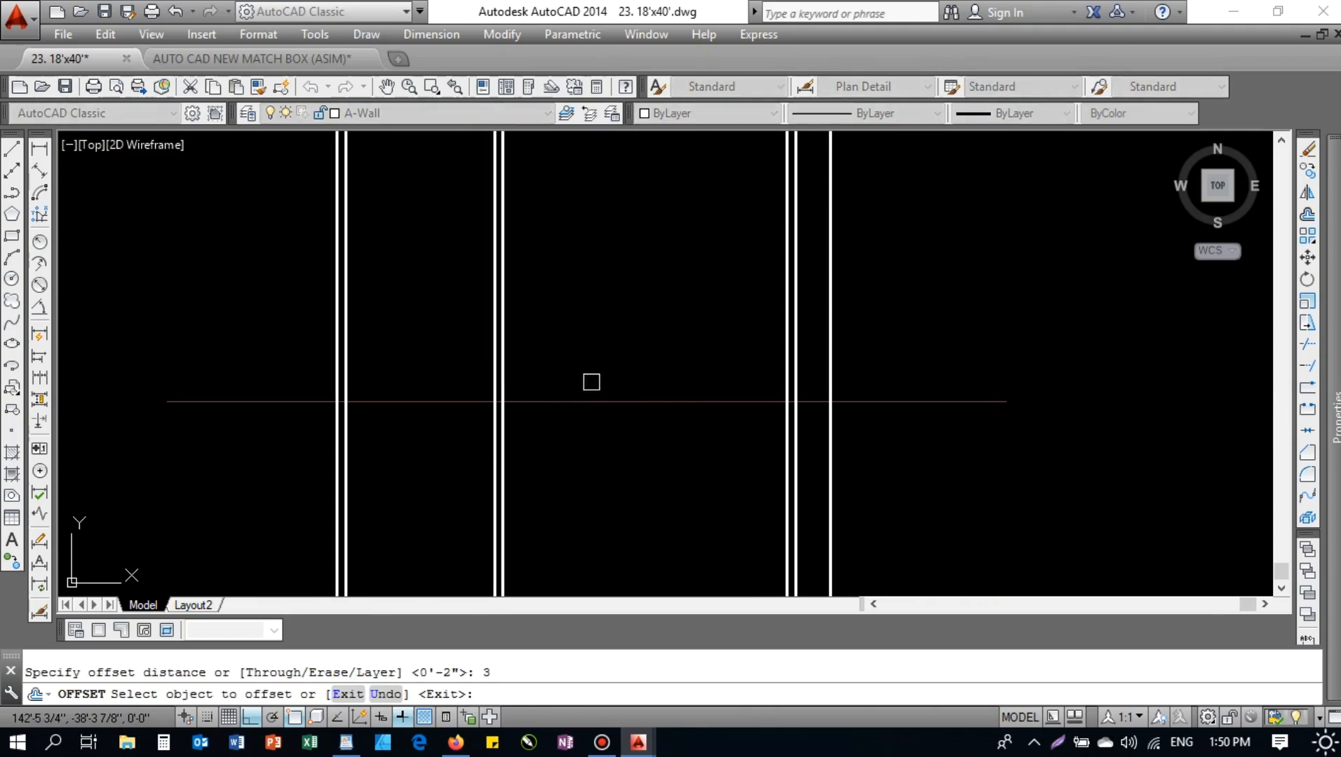
pyautogui.click(587, 403)
pyautogui.click(573, 440)
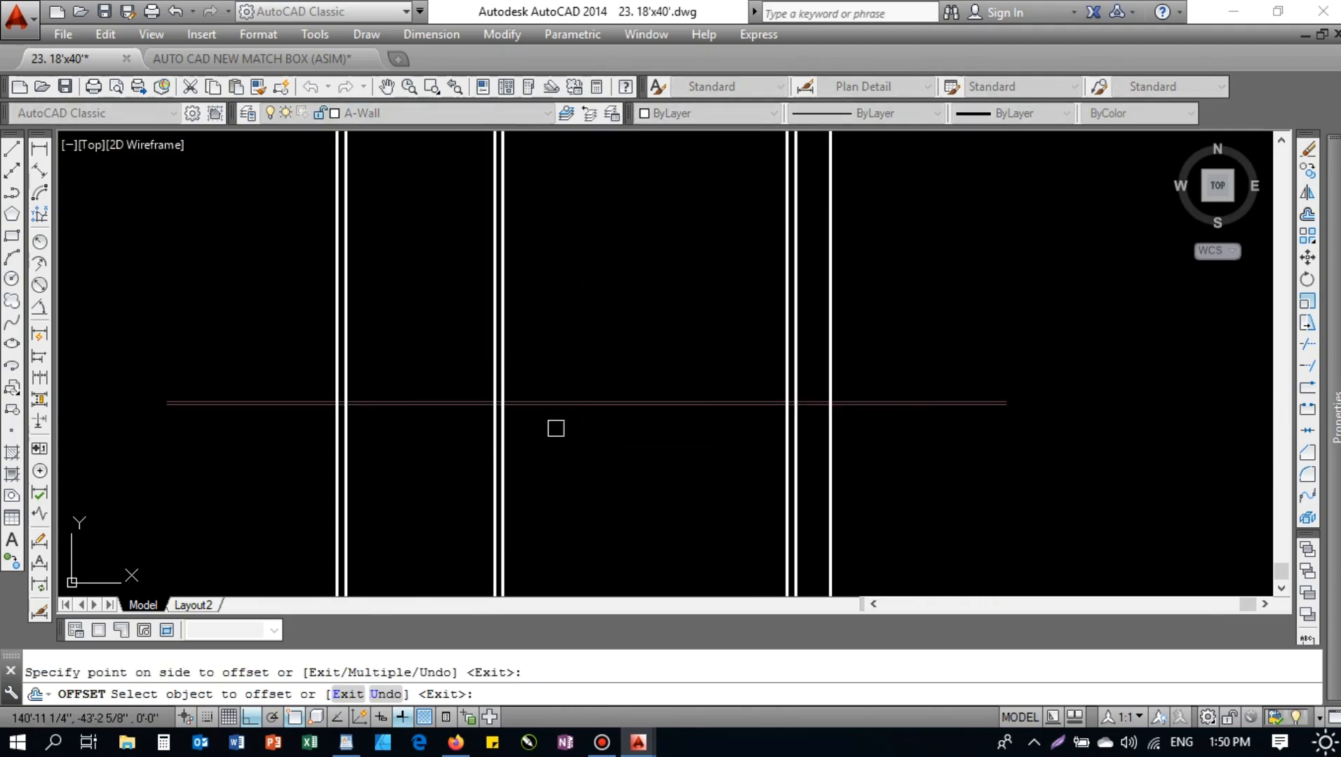
pyautogui.scroll(4, 464, 437)
pyautogui.press('Escape')
pyautogui.press('Escape')
pyautogui.scroll(-3, 512, 400)
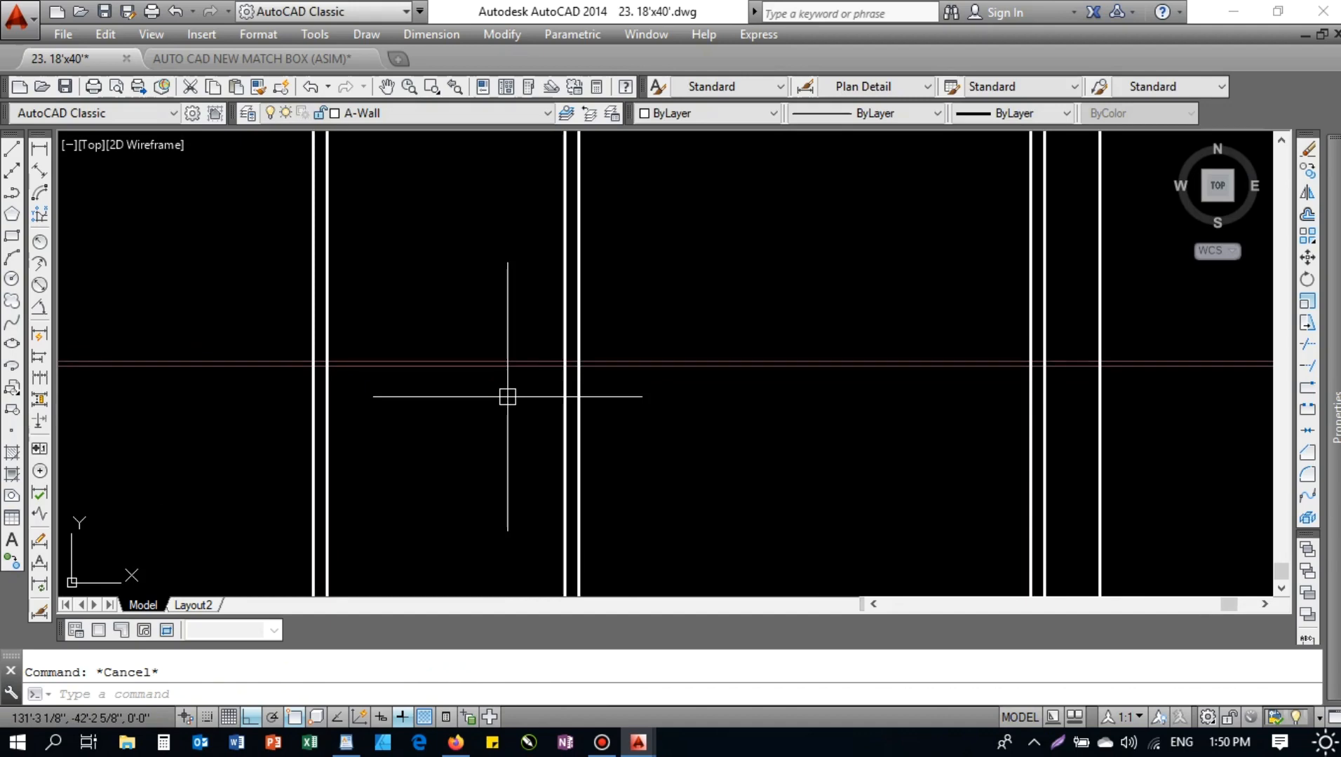
# - Offset the lower of the two horizontal lines 9 inches downward
pyautogui.write('o')
pyautogui.press('Return')
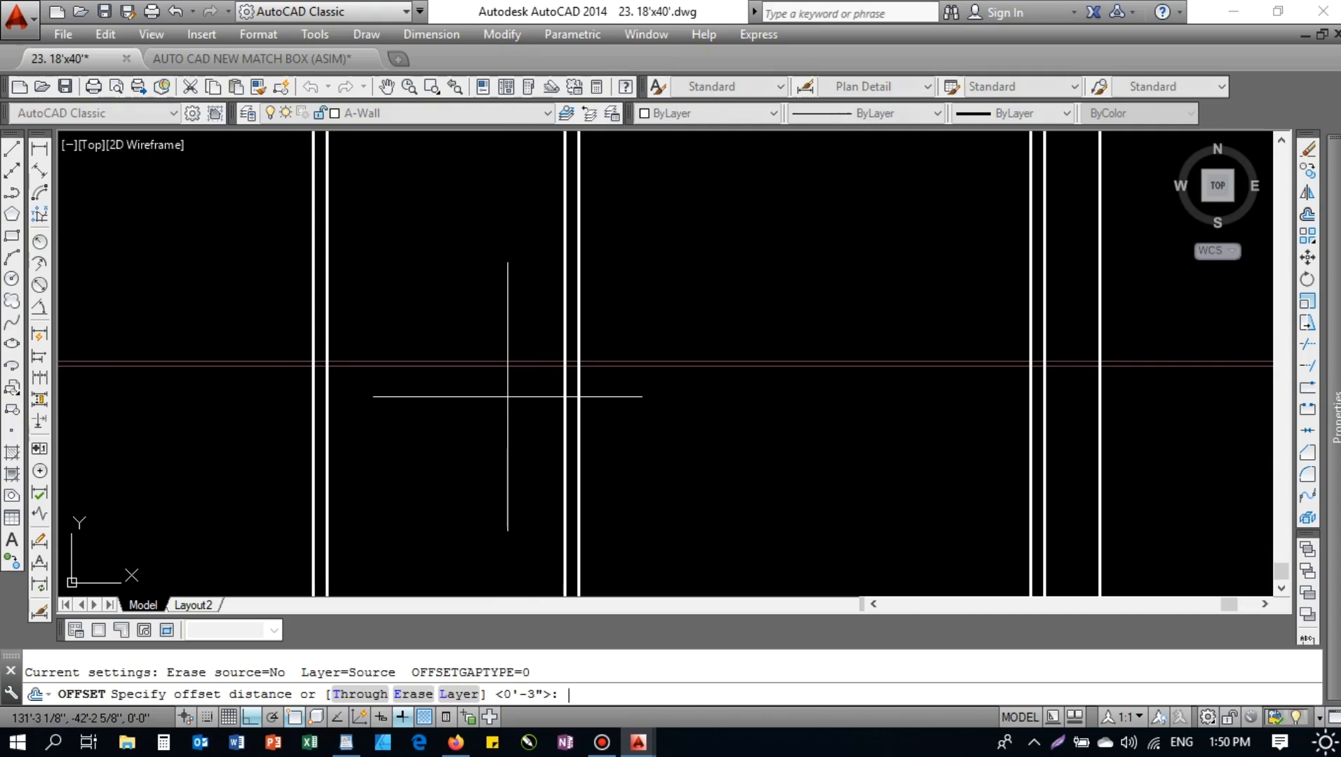
pyautogui.write('9')
pyautogui.press('Return')
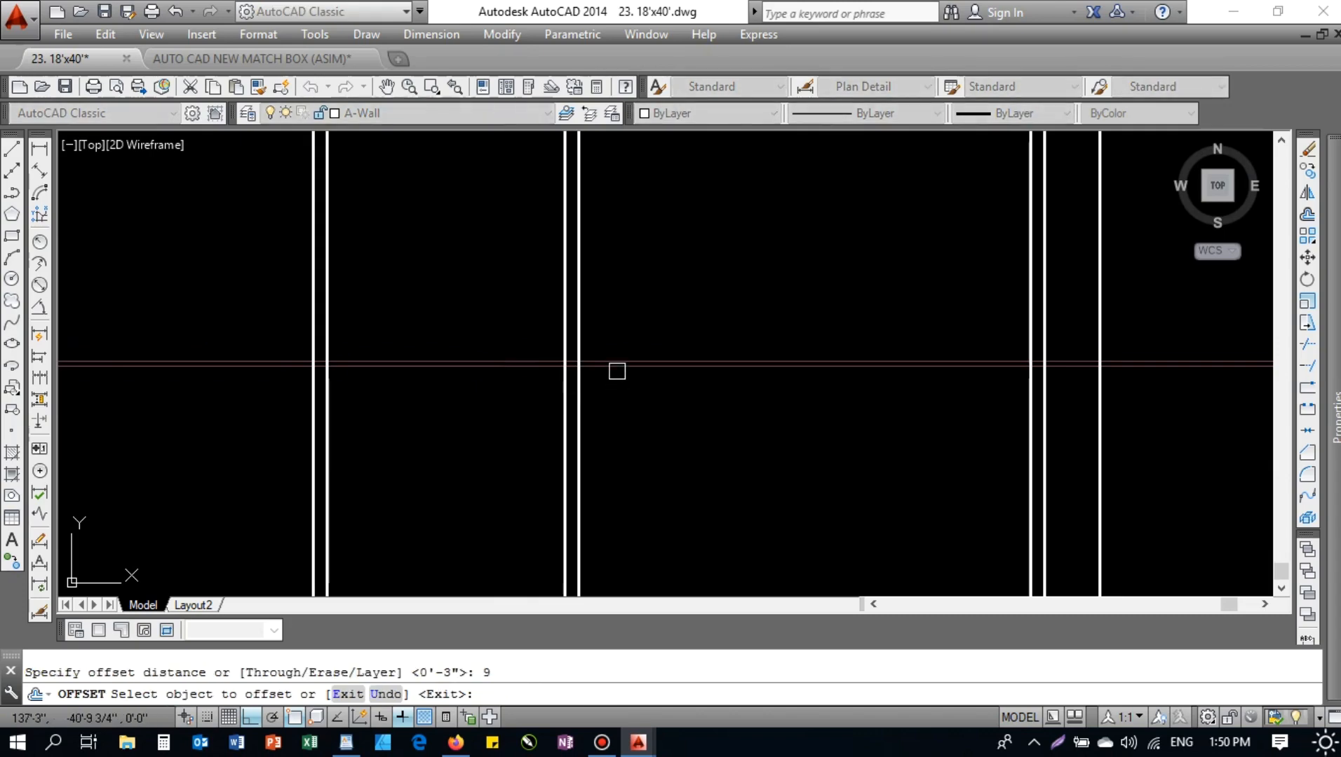
pyautogui.click(616, 371)
pyautogui.click(623, 449)
pyautogui.moveTo(623, 448); pyautogui.dragTo(598, 428, button='middle')
pyautogui.press('Escape')
pyautogui.click(463, 404)
pyautogui.click(422, 290)
pyautogui.press('Escape')
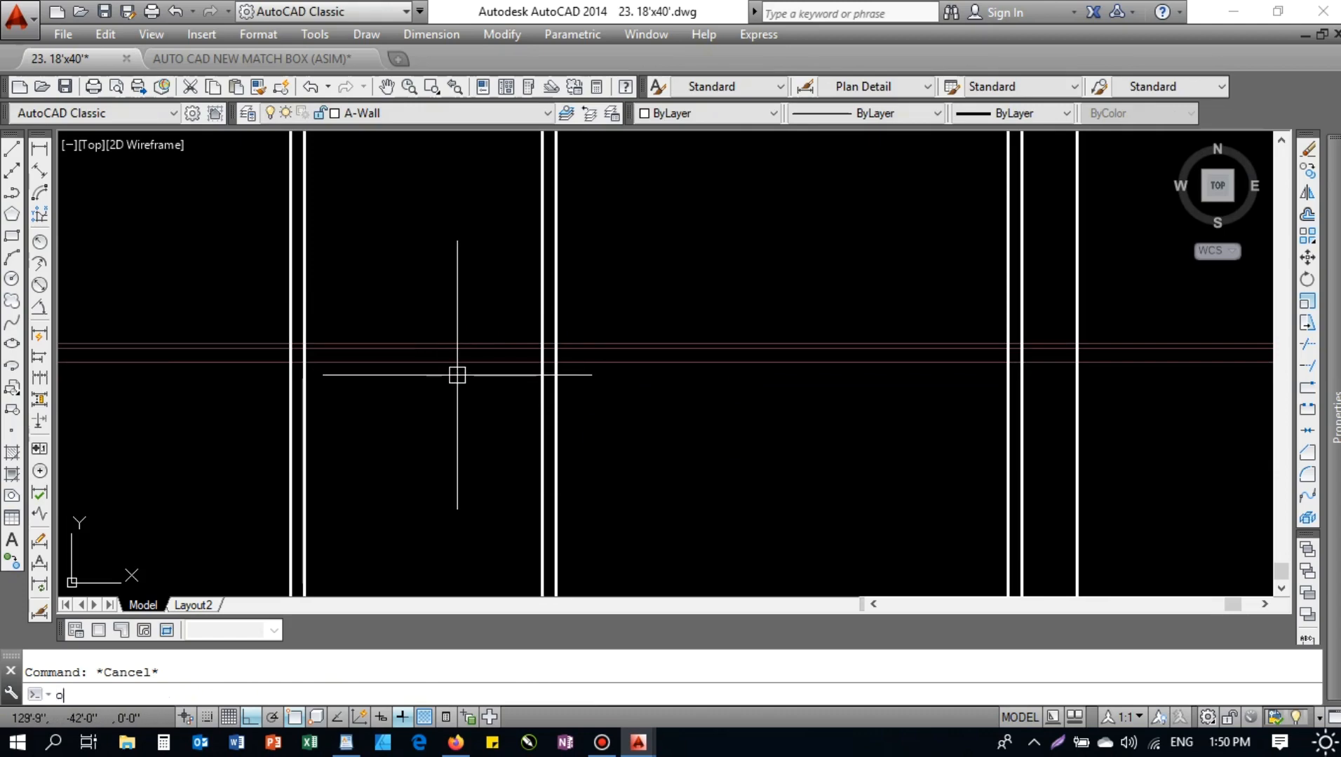
# - Offset the lowest horizontal line 24 inches downward
pyautogui.press('Return')
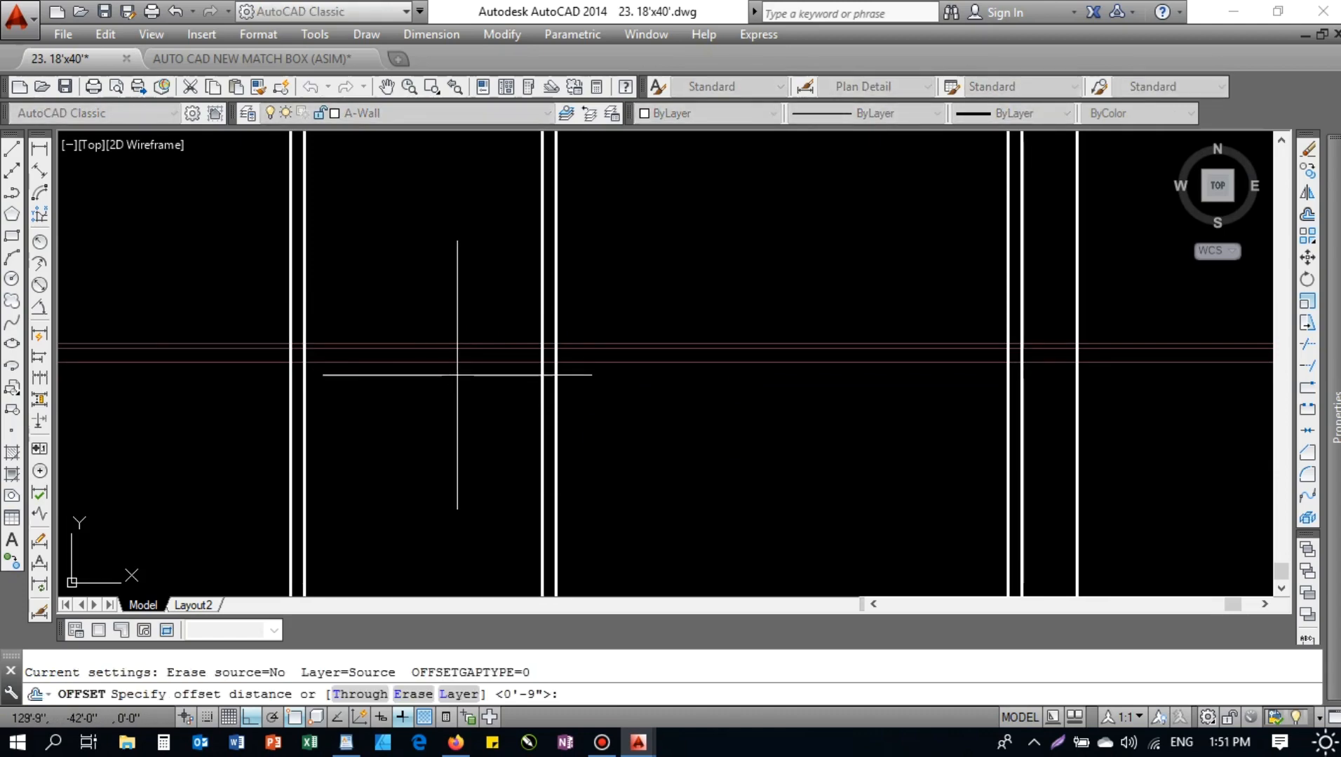
pyautogui.press('Escape')
pyautogui.press('Return')
pyautogui.press('Return')
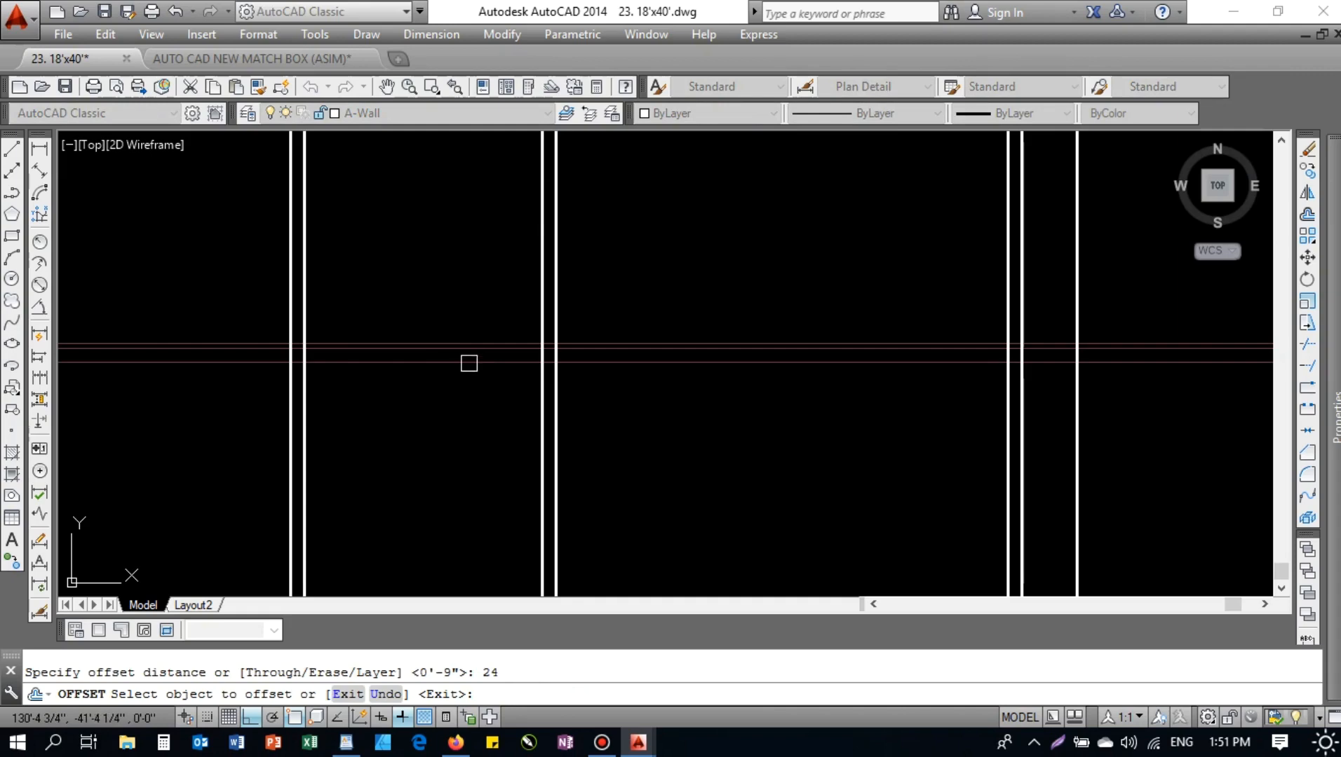
pyautogui.click(468, 362)
pyautogui.click(464, 375)
pyautogui.press('Escape')
# - Move the lowest horizontal line a further 12 inches downward
pyautogui.click(485, 386)
pyautogui.click(475, 465)
pyautogui.write('m')
pyautogui.press('Return')
pyautogui.click(467, 444)
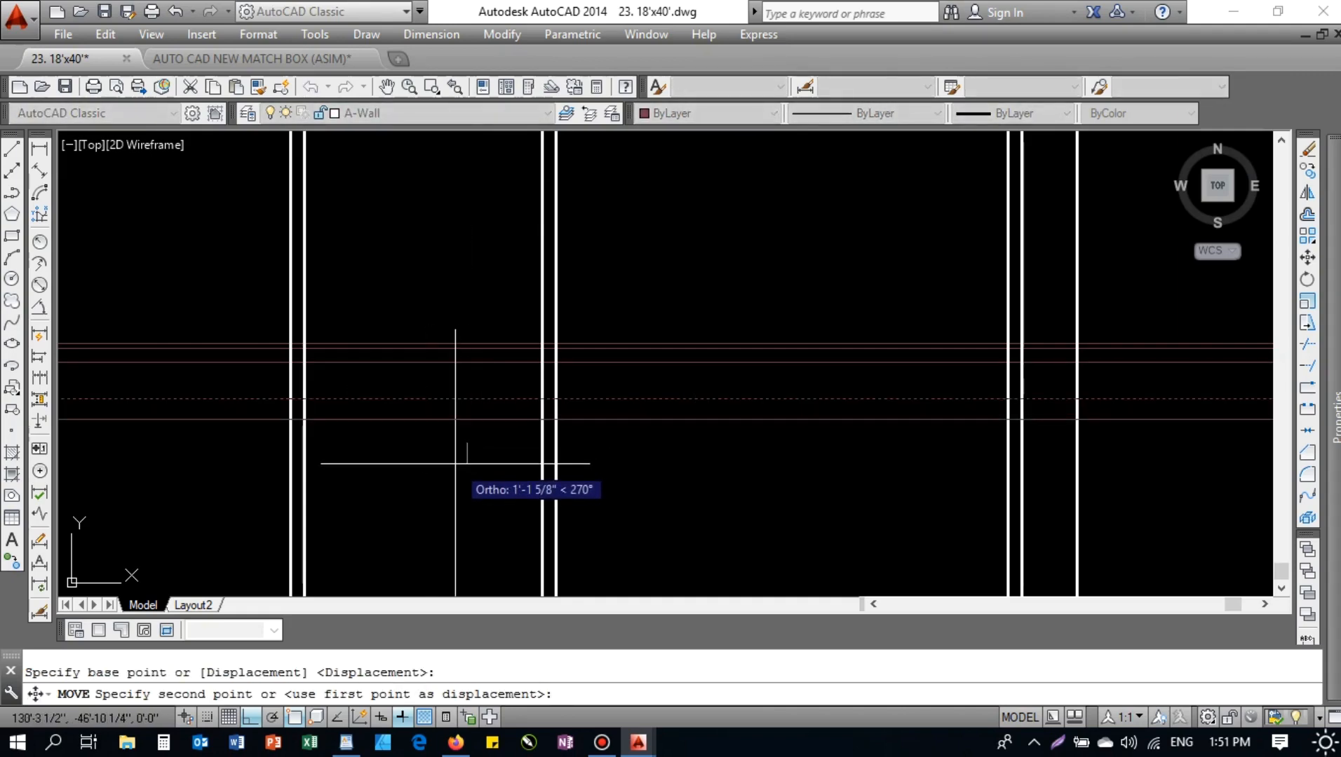
pyautogui.write('12')
pyautogui.press('Return')
pyautogui.press('Escape')
pyautogui.moveTo(491, 455); pyautogui.dragTo(491, 446, button='middle')
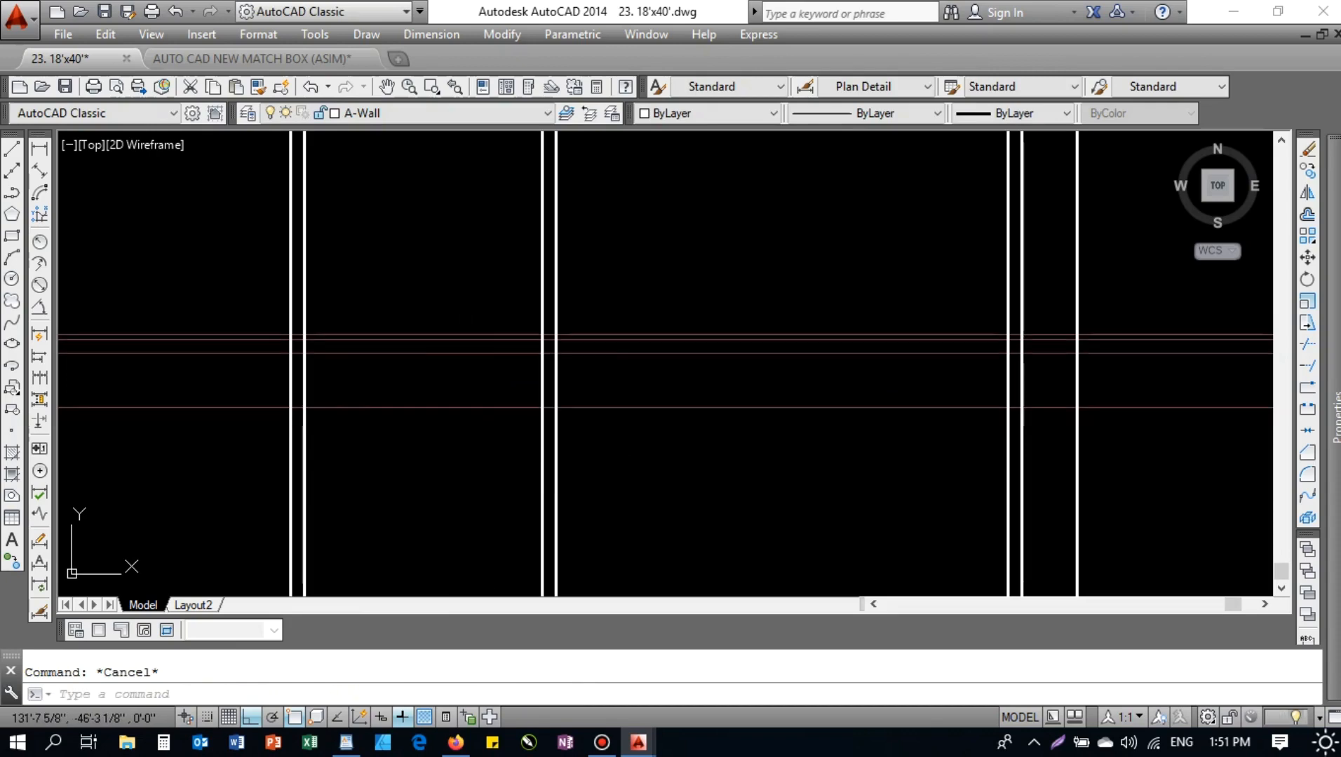
# - Trim the vertical wall lines below the lowest horizontal line
pyautogui.write('tr')
pyautogui.press('Return')
pyautogui.click(474, 418)
pyautogui.click(460, 403)
pyautogui.press('Return')
pyautogui.click(238, 441)
pyautogui.click(1137, 460)
pyautogui.press('Escape')
# - Erase the lowest horizontal line that served as the trimming boundary
pyautogui.click(1122, 409)
pyautogui.write('e')
pyautogui.press('Return')
# - Draw a short line closing the lower end of the leftmost wall between its two faces
pyautogui.scroll(8, 275, 399)
pyautogui.press('Escape')
pyautogui.write('1')
pyautogui.press('Return')
pyautogui.click(377, 431)
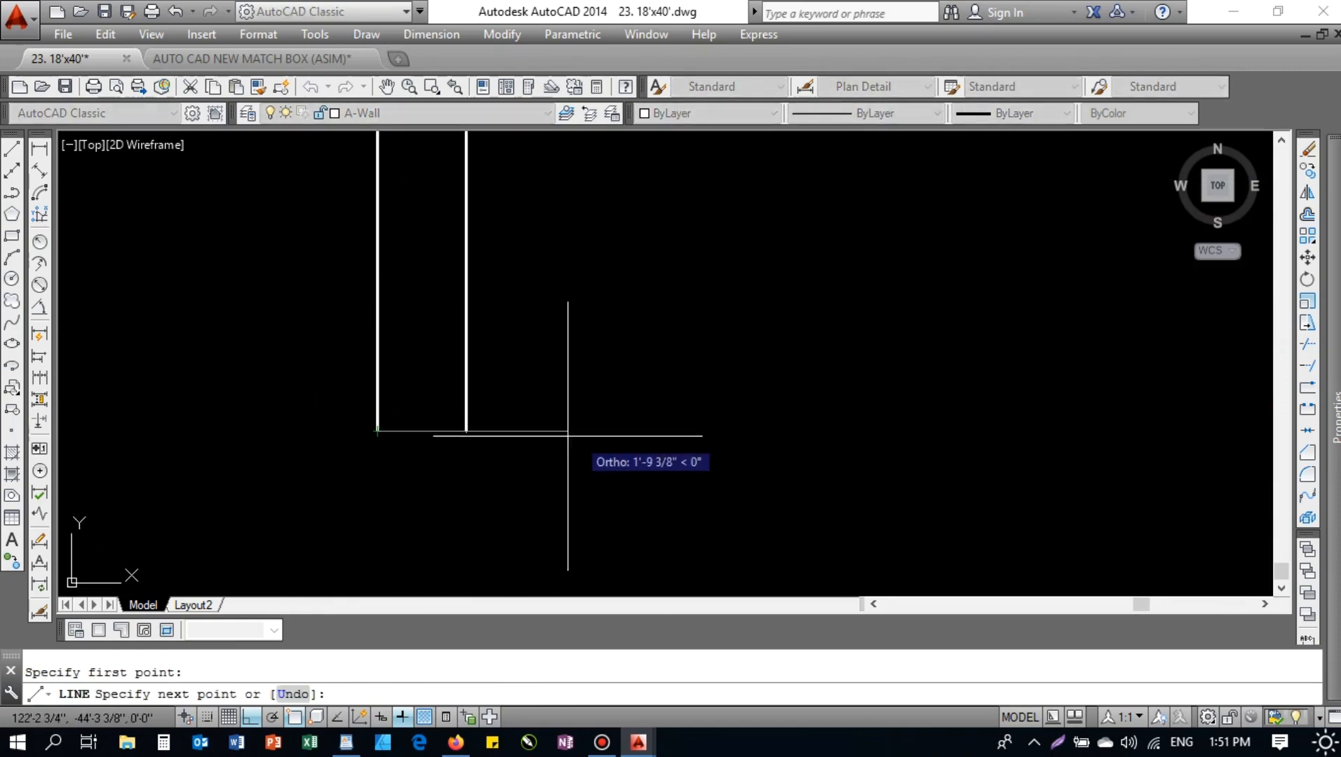
pyautogui.click(466, 431)
pyautogui.press('Escape')
pyautogui.scroll(-5, 470, 351)
pyautogui.click(476, 392)
pyautogui.press('Escape')
# - Copy the break line symbol from the match box drawing to the clipboard
pyautogui.click(278, 59)
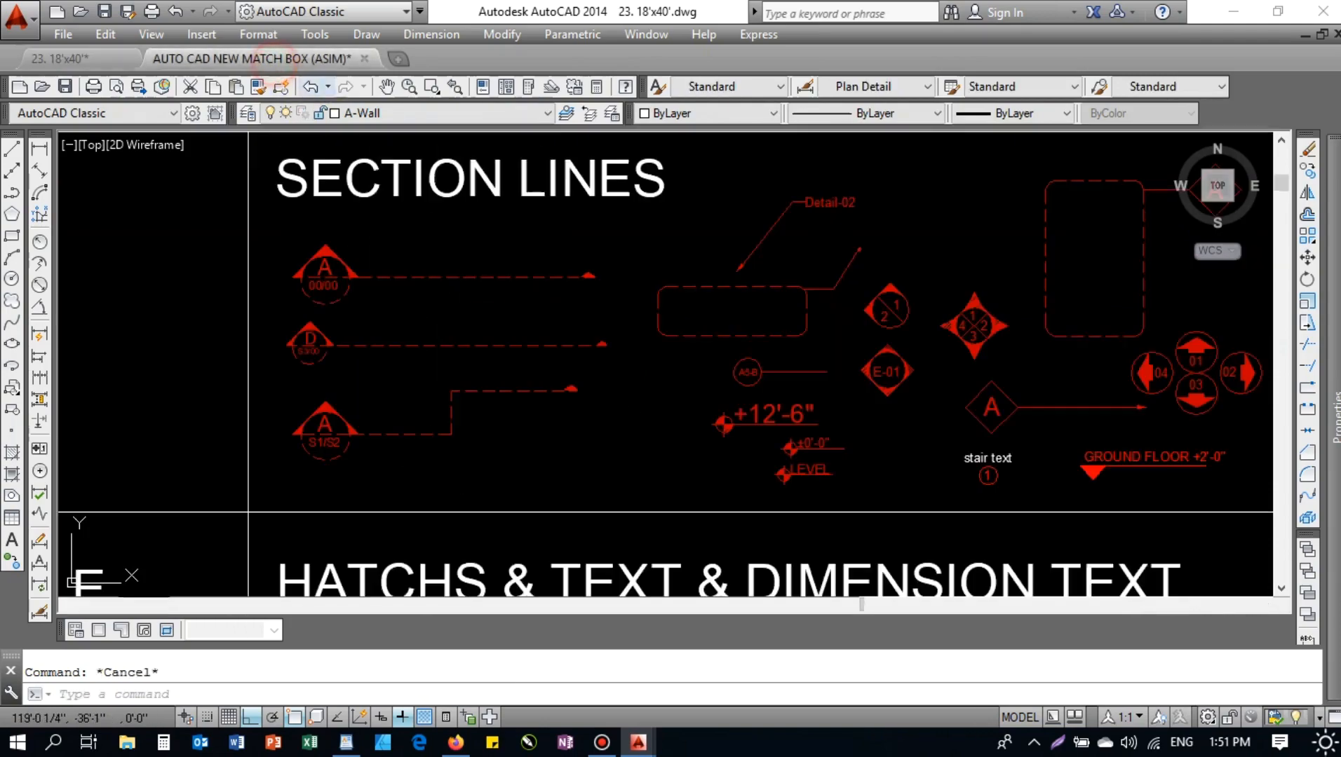
pyautogui.scroll(-2, 725, 374)
pyautogui.scroll(-2, 725, 373)
pyautogui.scroll(6, 781, 359)
pyautogui.moveTo(507, 265); pyautogui.dragTo(518, 282, button='middle')
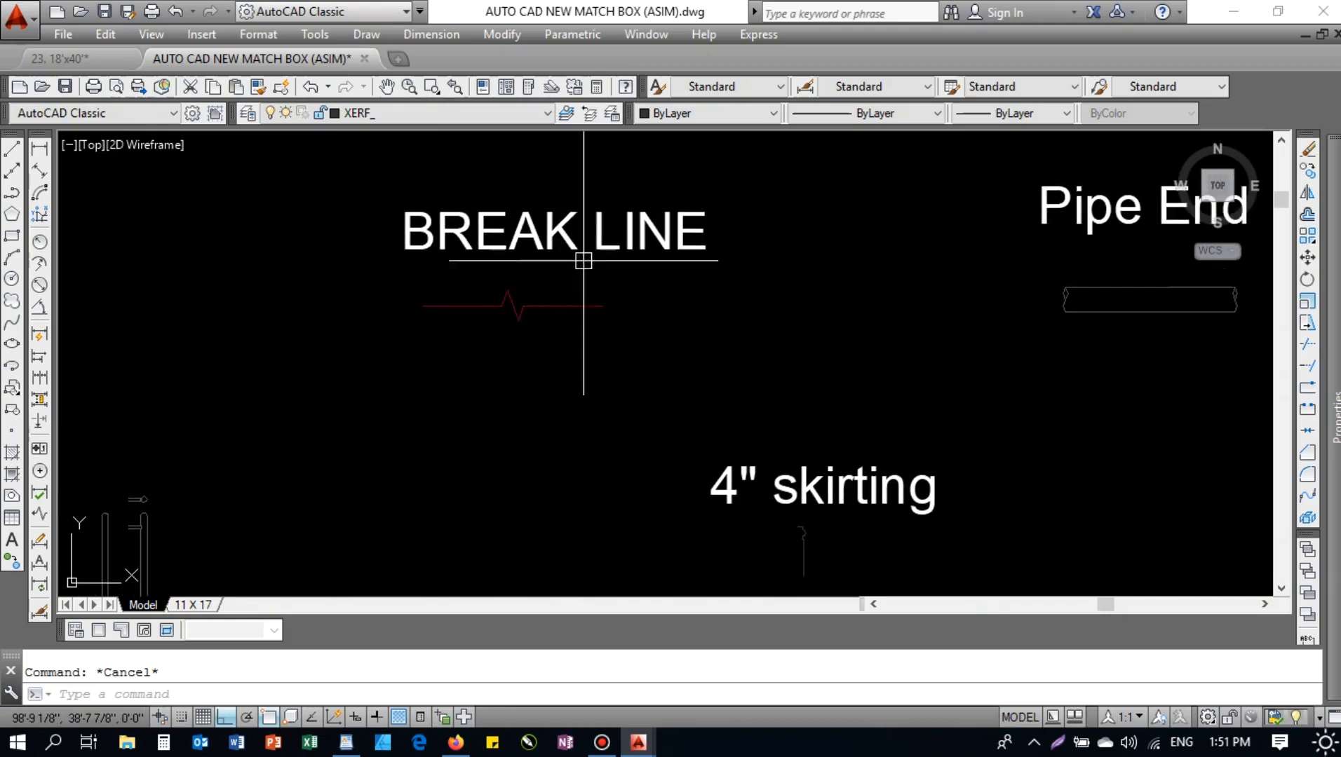
pyautogui.click(544, 368)
pyautogui.click(440, 288)
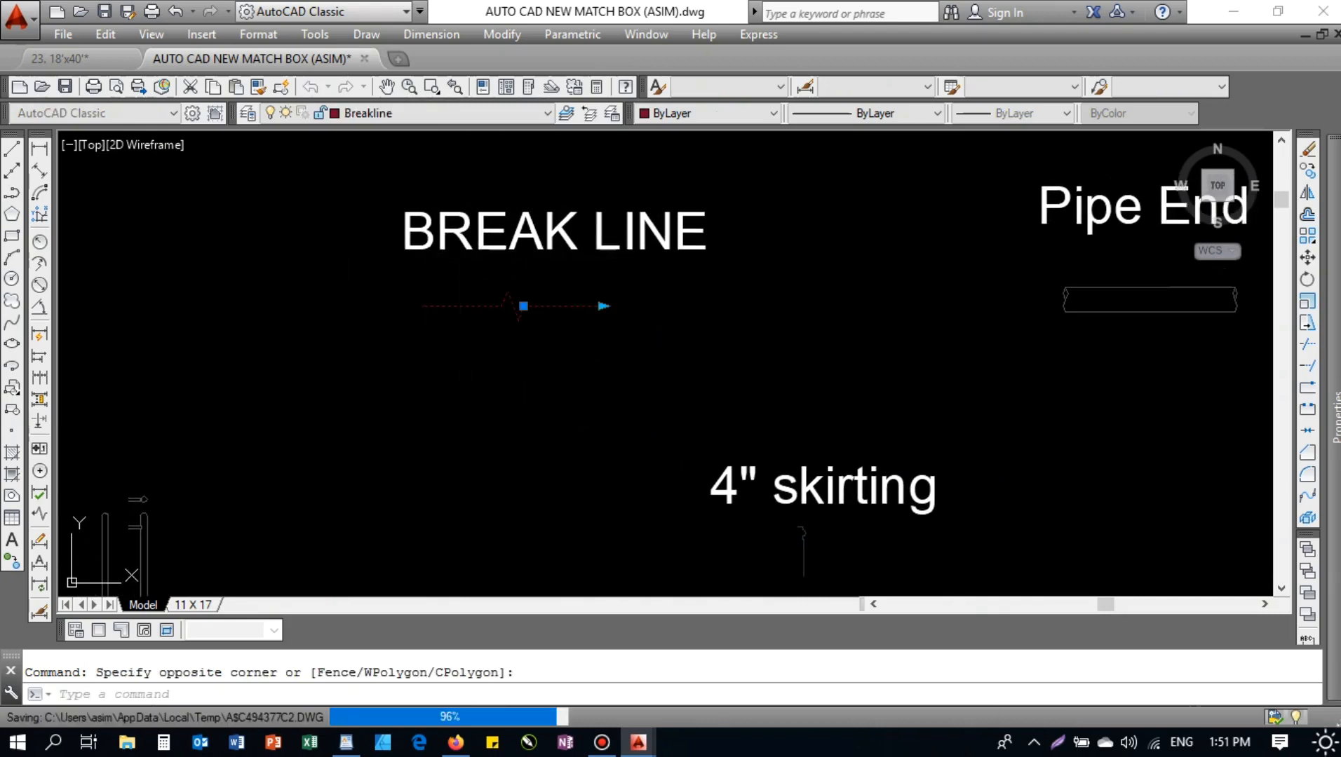
pyautogui.hotkey('ctrl', 'c')
pyautogui.press('Escape')
# - Paste the break line into the 18'x40' drawing and place it on the midpoint of the leftmost wall's closing line
pyautogui.click(98, 58)
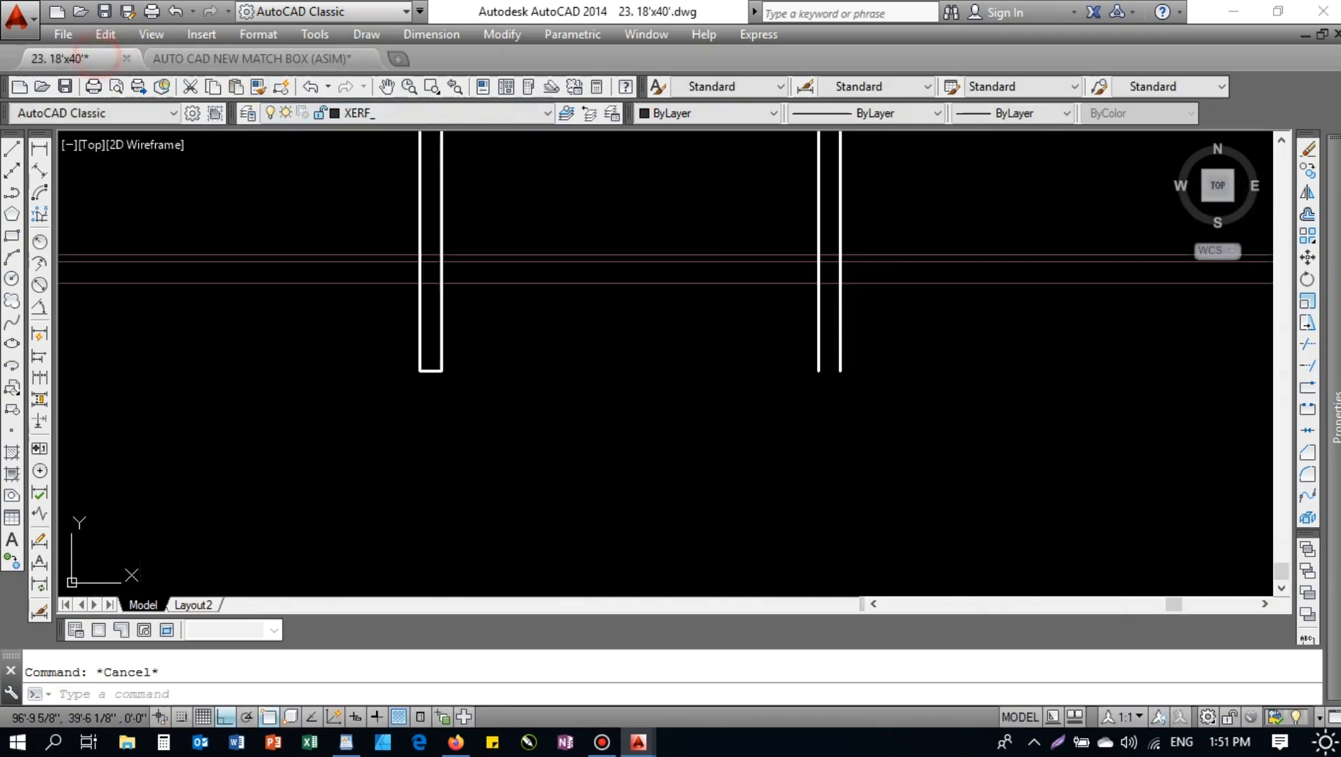
pyautogui.hotkey('ctrl', 'v')
pyautogui.scroll(3, 419, 373)
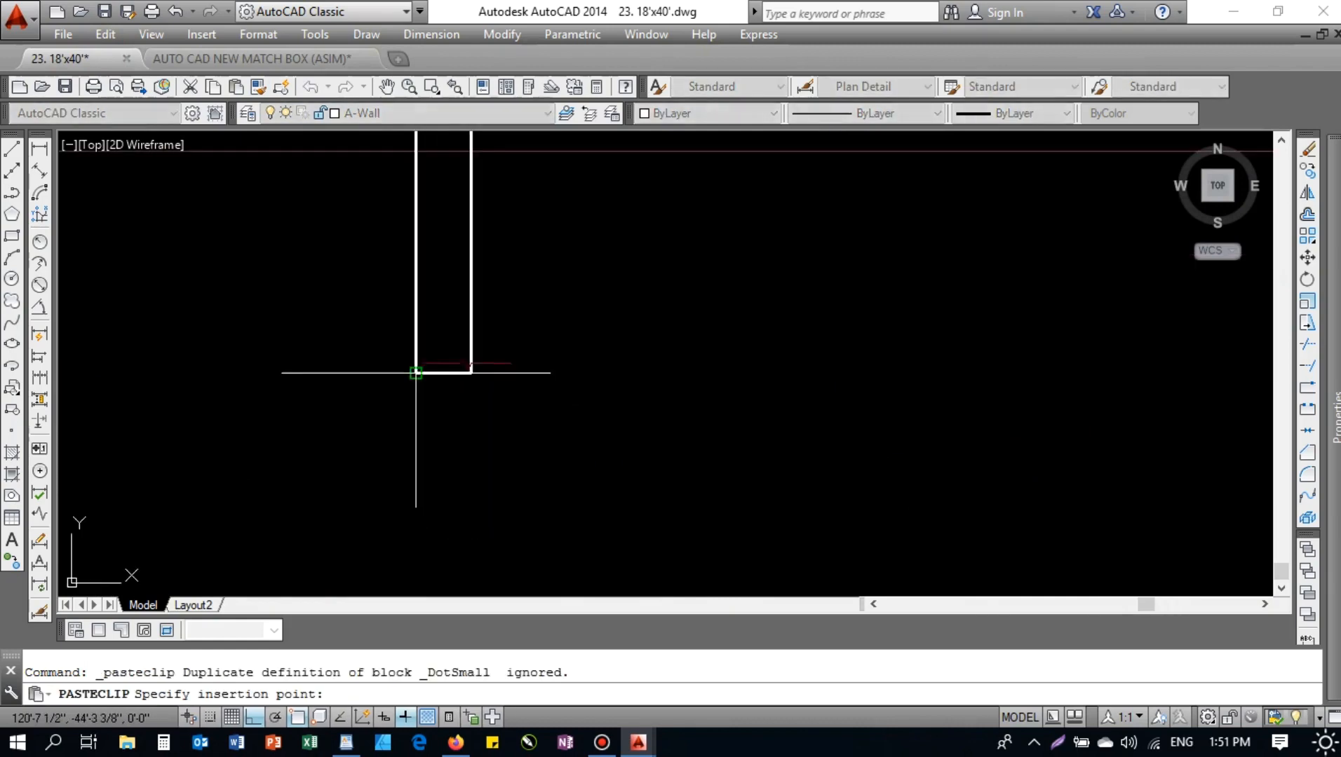
pyautogui.click(365, 444)
pyautogui.click(335, 398)
pyautogui.click(607, 493)
pyautogui.scroll(6, 361, 428)
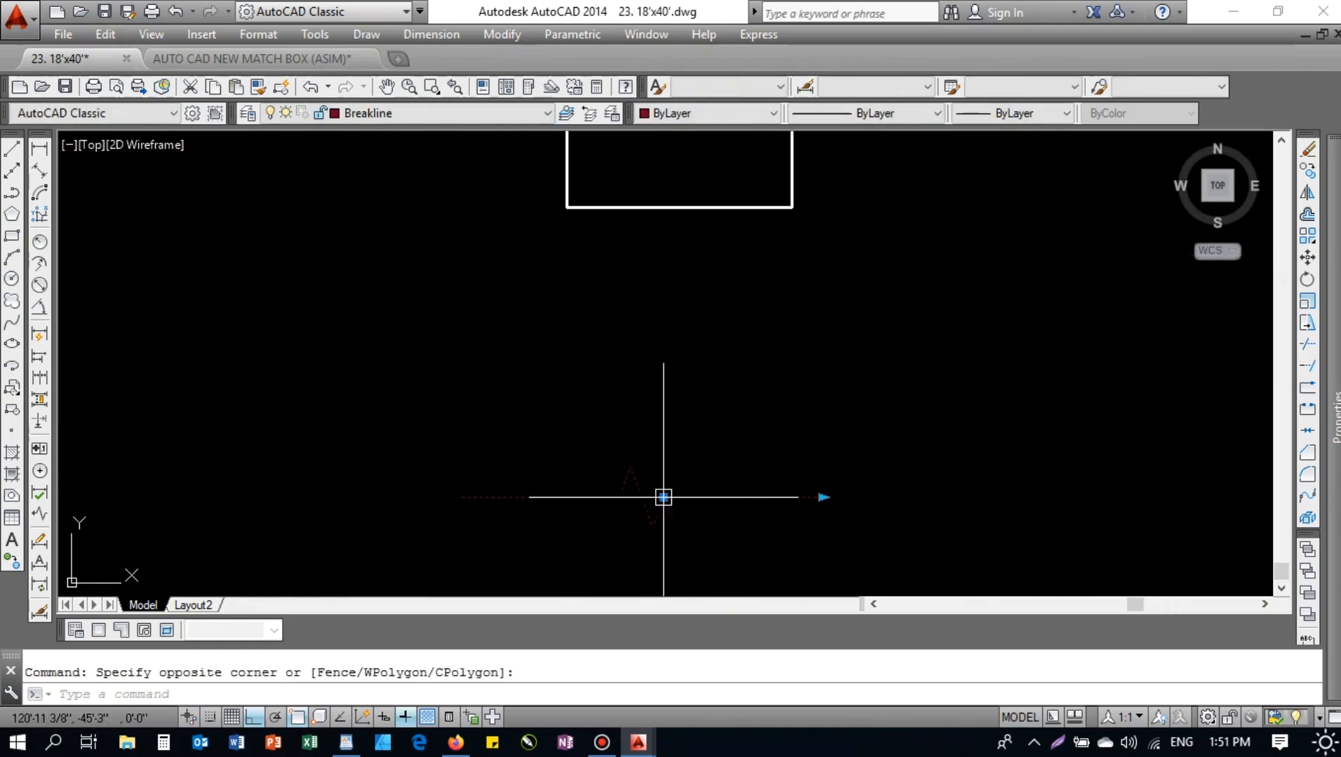
pyautogui.click(662, 498)
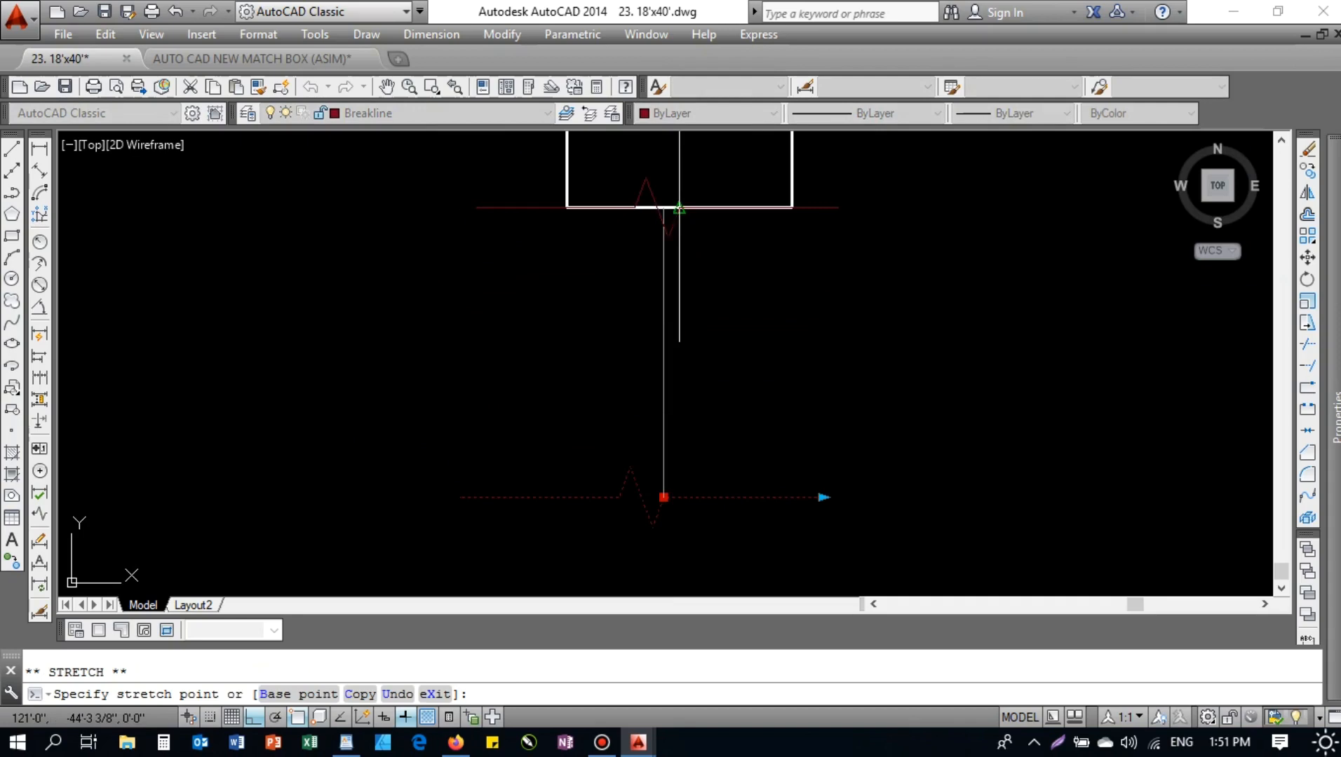
pyautogui.click(680, 208)
# - Move the break line slightly to the right so it is centred across the leftmost wall
pyautogui.scroll(2, 704, 245)
pyautogui.write('m')
pyautogui.press('space')
pyautogui.click(631, 407)
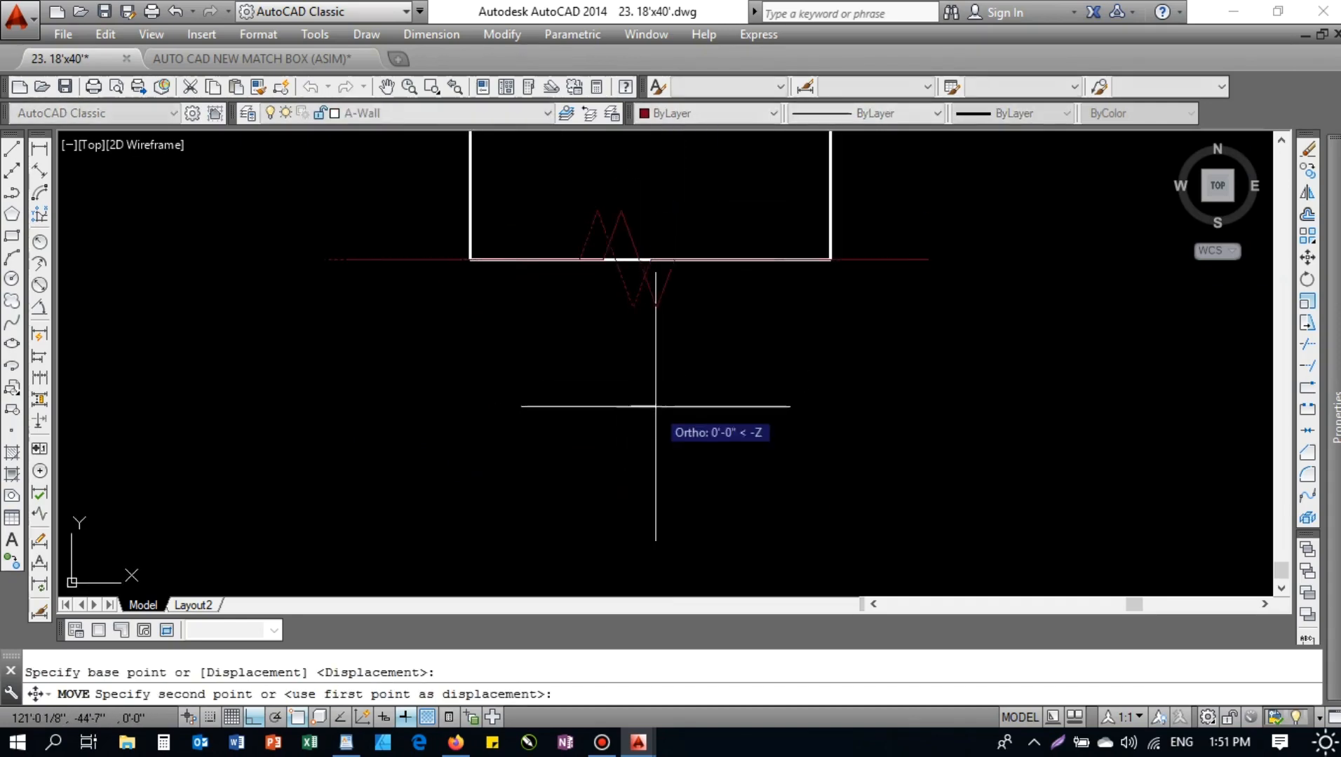
pyautogui.click(665, 406)
pyautogui.scroll(-2, 545, 306)
pyautogui.scroll(-2, 557, 305)
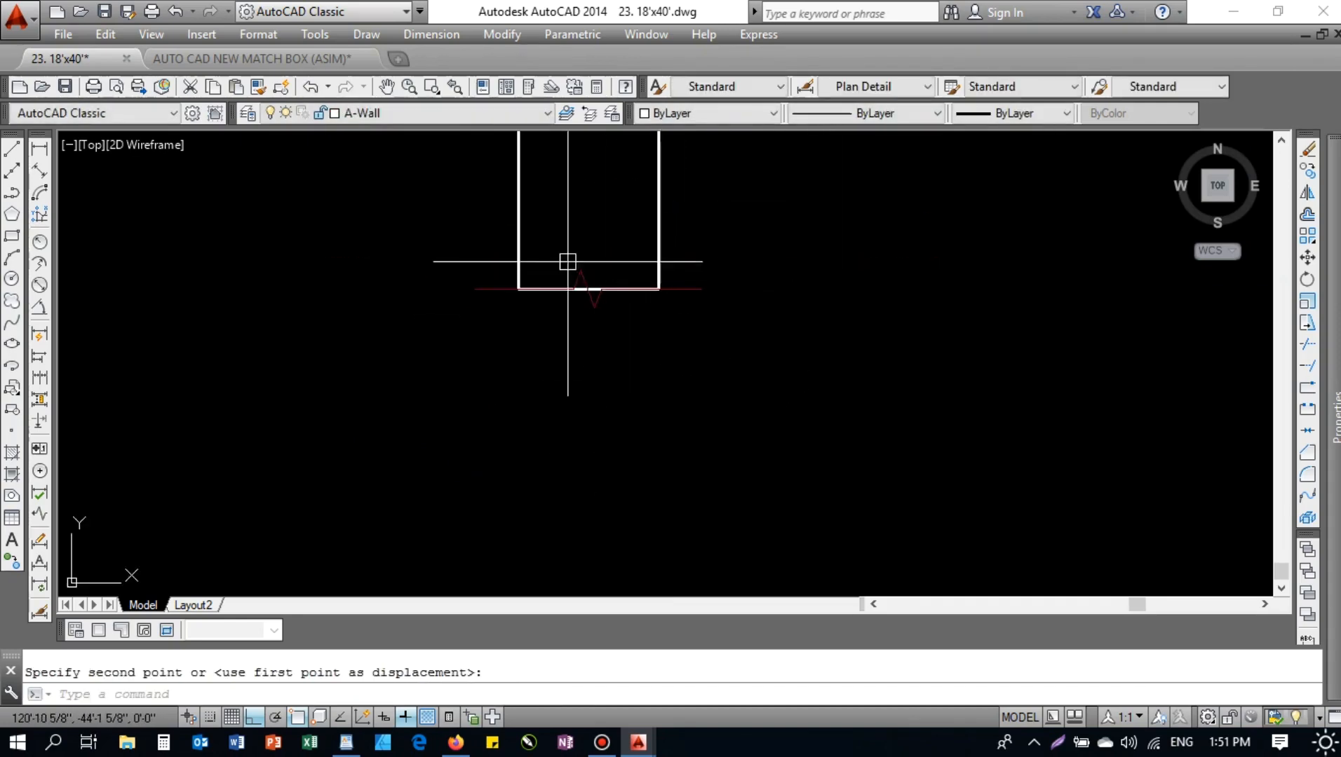
# - Erase the short closing line at the lower end of the leftmost wall, keeping the break line
pyautogui.click(504, 249)
pyautogui.click(677, 343)
pyautogui.write('e')
pyautogui.press('space')
pyautogui.scroll(5, 508, 266)
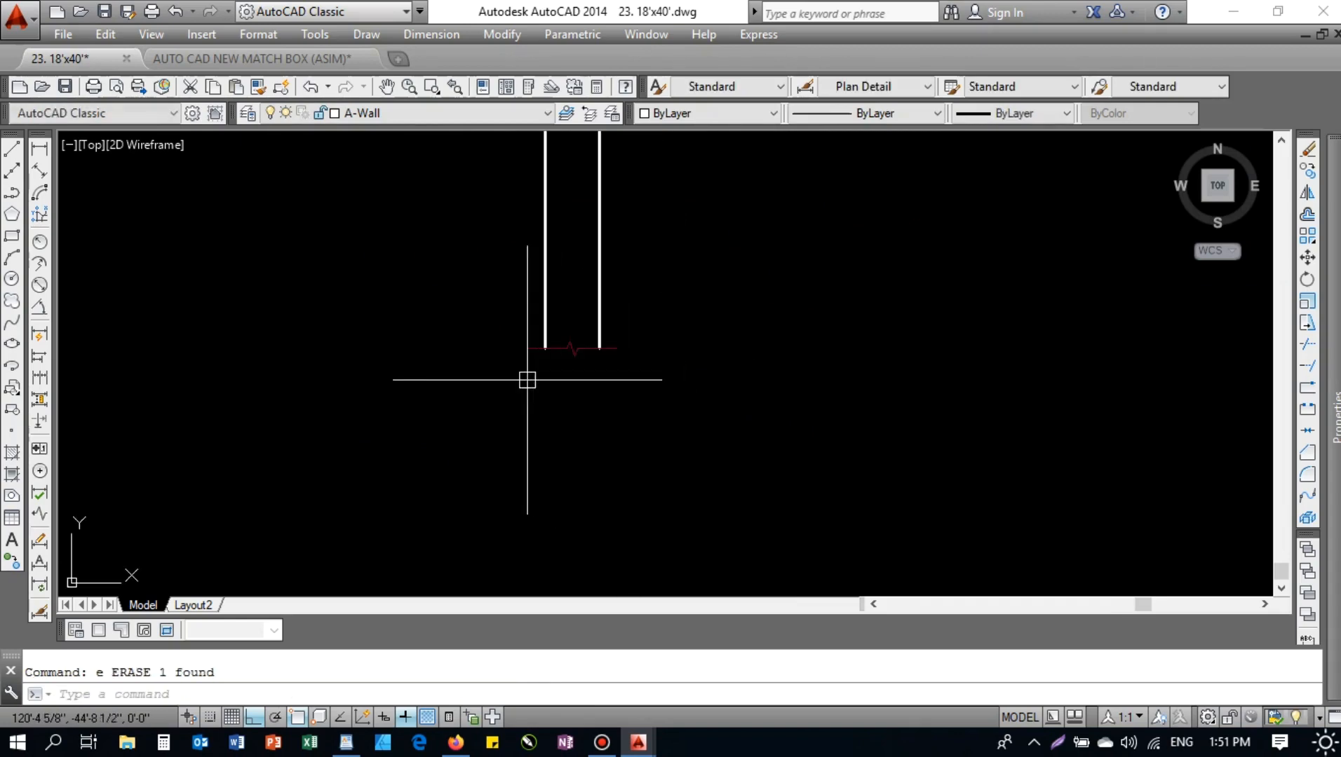
# - Try to lengthen the break line far beyond both faces of the leftmost wall
pyautogui.scroll(5, 519, 388)
pyautogui.click(524, 387)
pyautogui.click(729, 323)
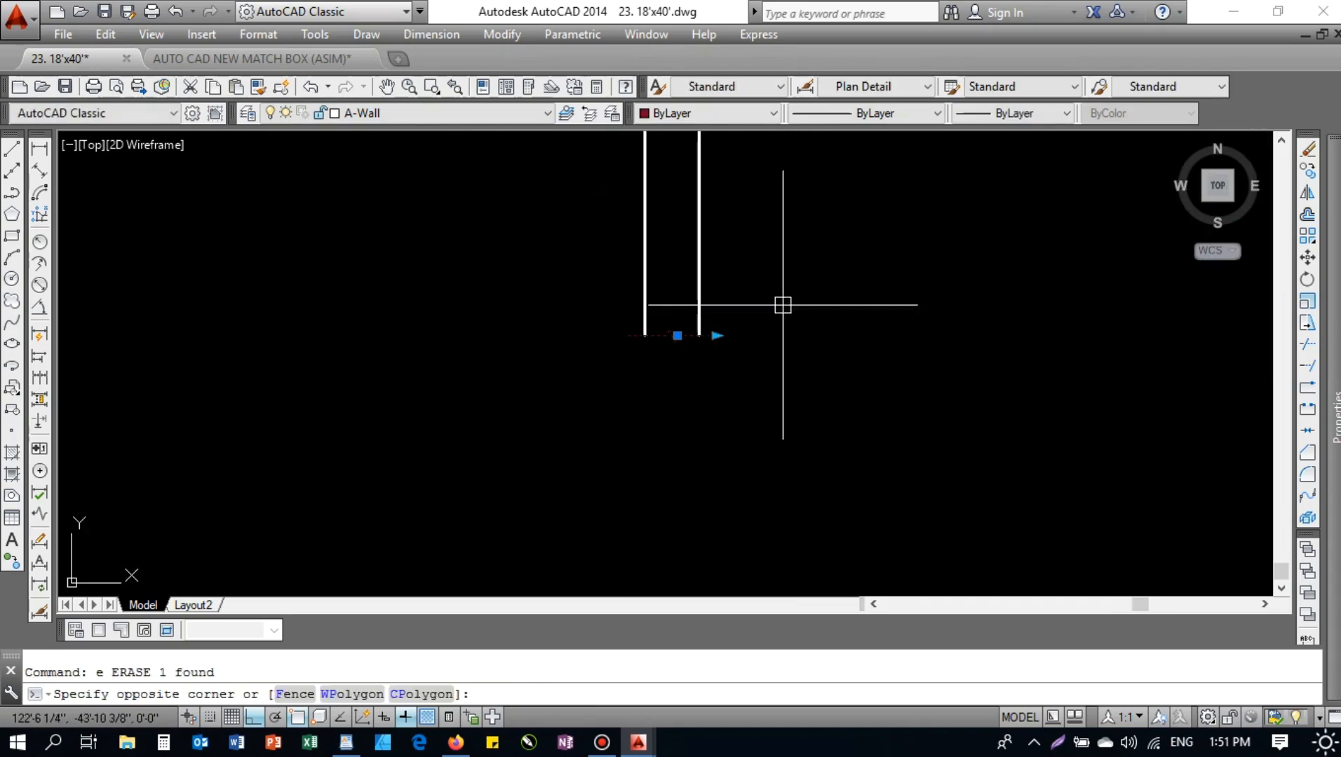
pyautogui.click(715, 335)
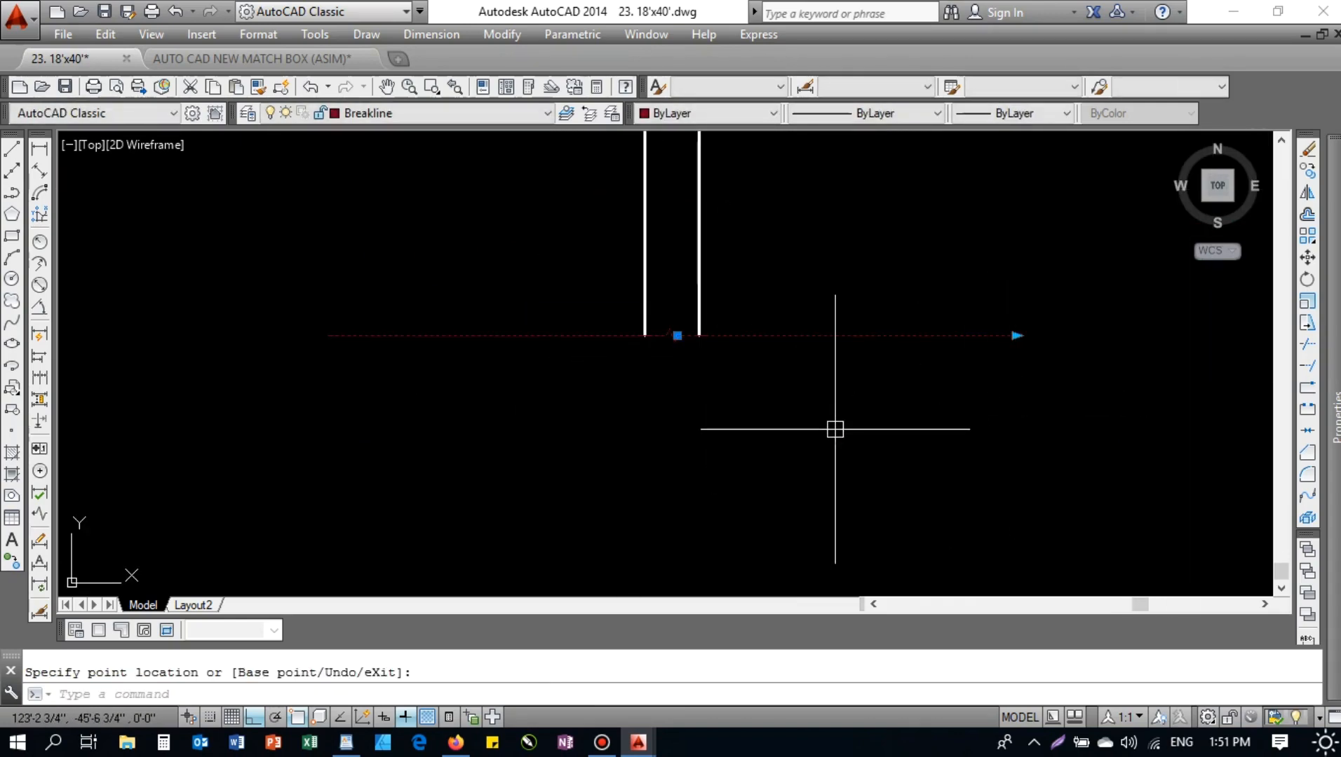
pyautogui.hotkey('ctrl', 'z')
# - Copy the break line from the leftmost wall to the lower ends of the other two double-line walls
pyautogui.click(630, 369)
pyautogui.click(742, 335)
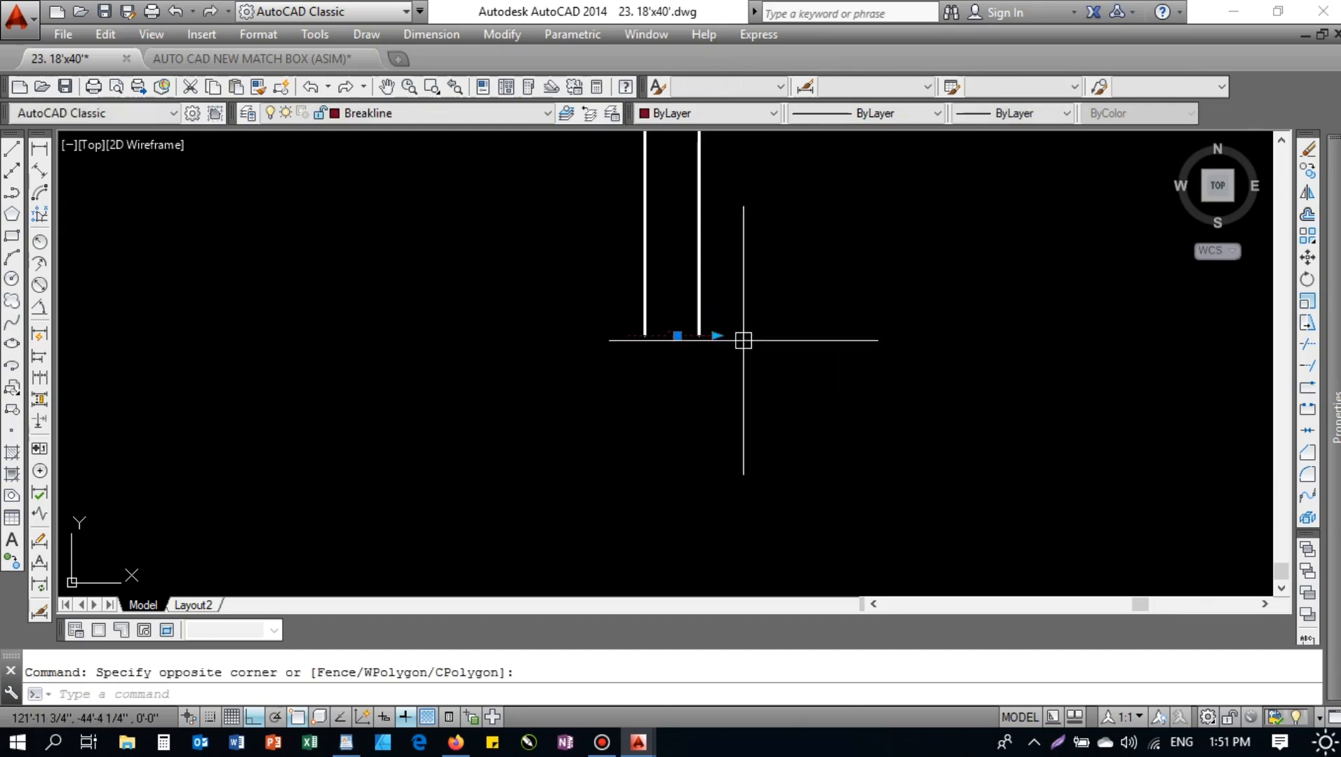
pyautogui.write('co')
pyautogui.press('Return')
pyautogui.scroll(-2, 702, 237)
pyautogui.moveTo(701, 237); pyautogui.dragTo(632, 310, button='middle')
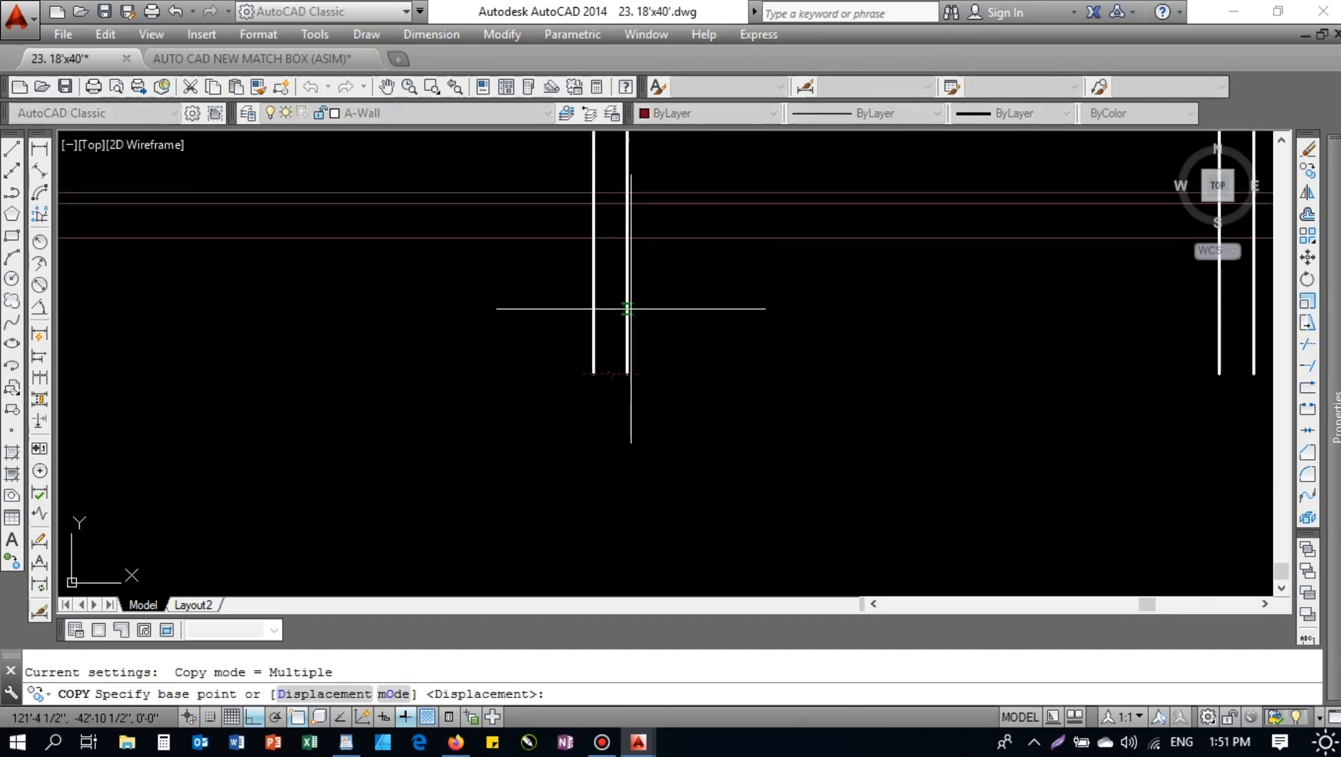
pyautogui.click(629, 296)
pyautogui.moveTo(973, 337); pyautogui.dragTo(594, 348, button='middle')
pyautogui.click(870, 305)
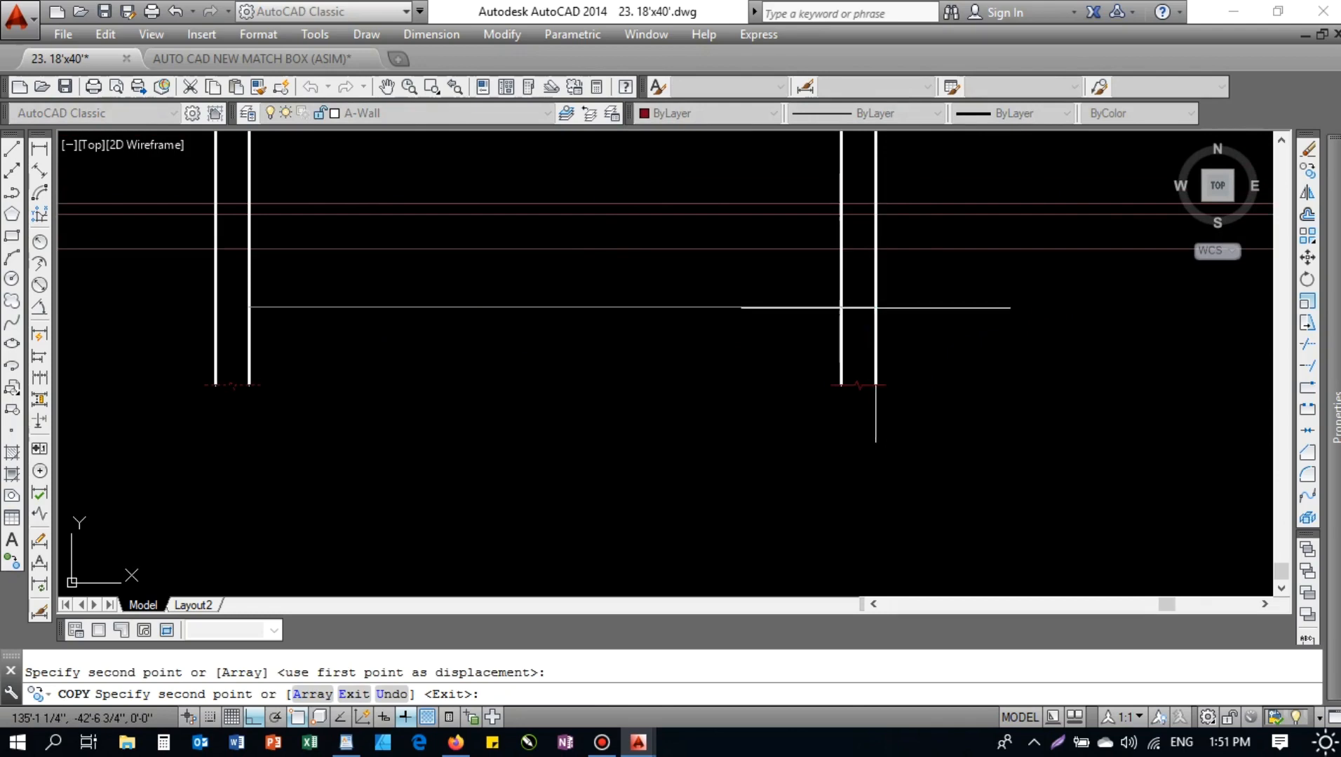
pyautogui.moveTo(868, 305); pyautogui.dragTo(294, 331, button='middle')
pyautogui.scroll(-2, 926, 356)
pyautogui.moveTo(1196, 356); pyautogui.dragTo(873, 363, button='middle')
pyautogui.scroll(2, 885, 363)
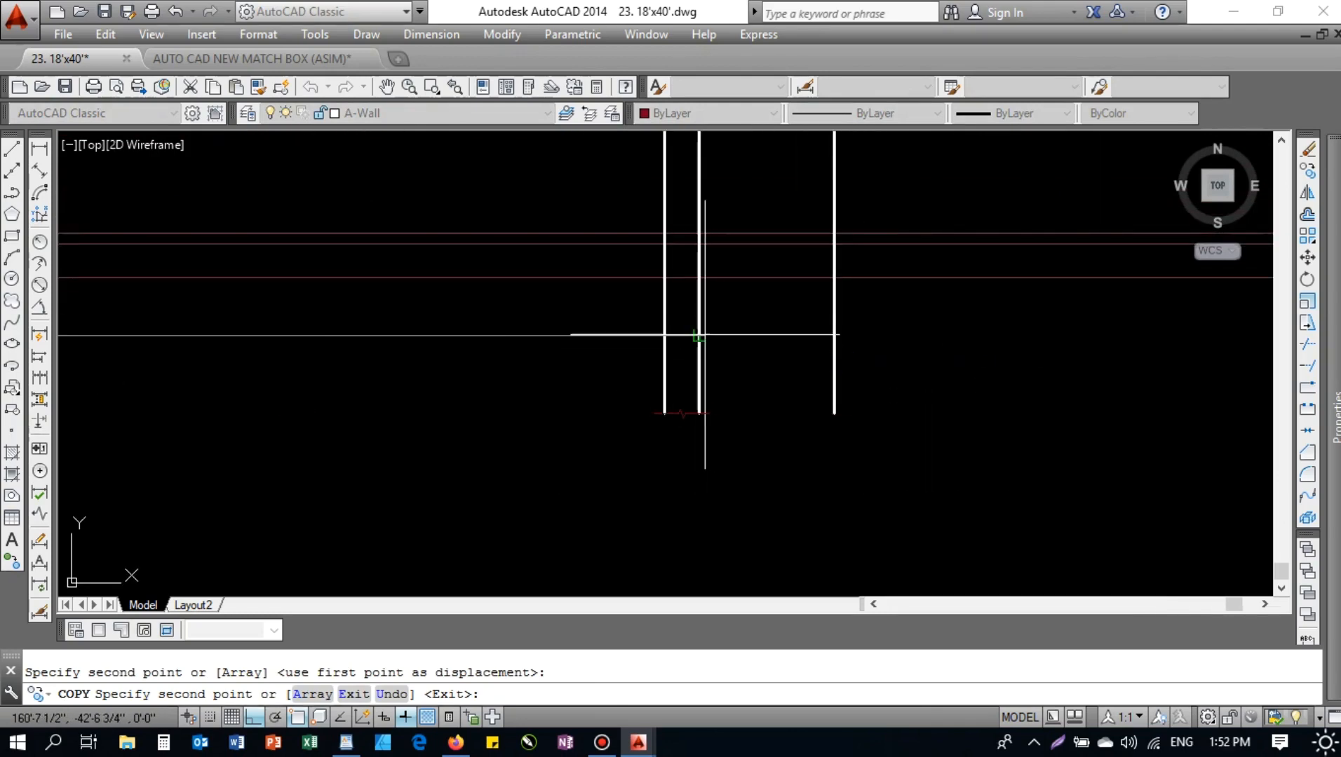
pyautogui.press('Escape')
pyautogui.scroll(-3, 614, 375)
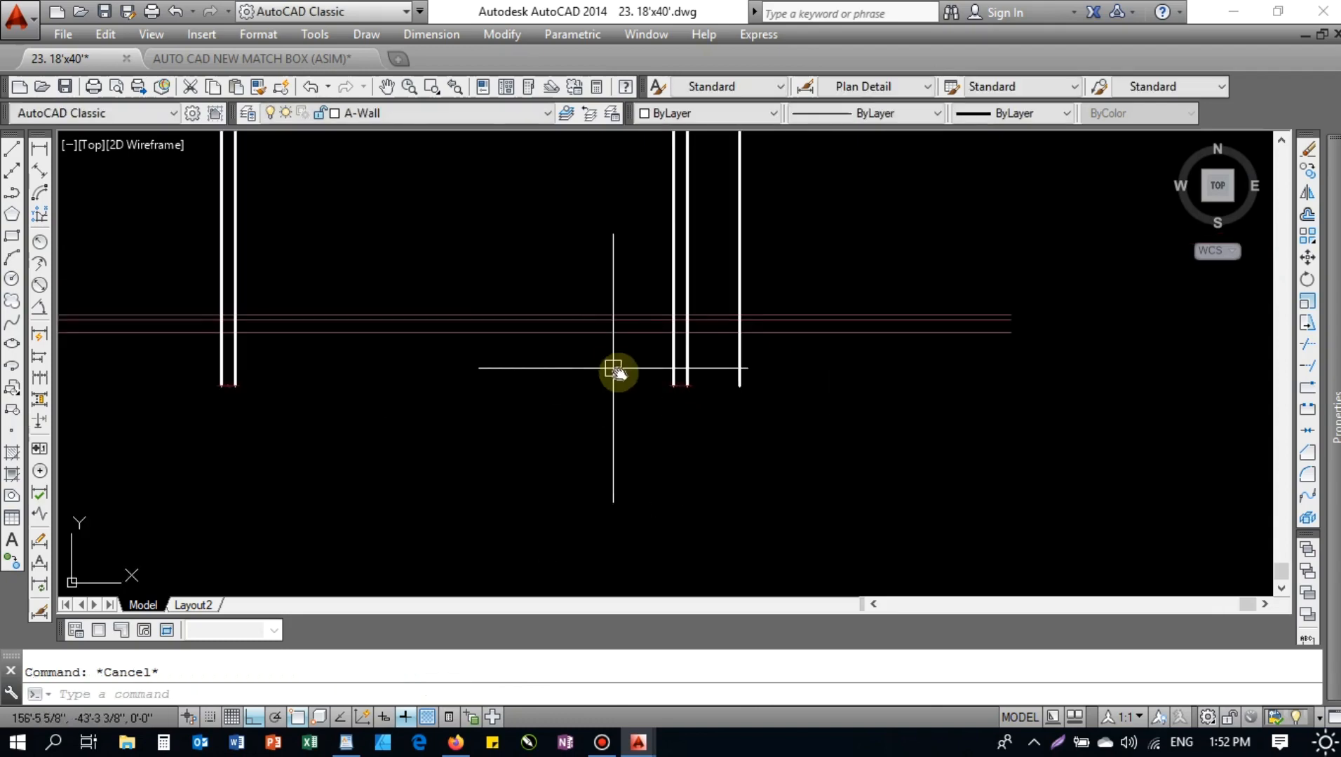
pyautogui.write('ma')
pyautogui.press('Return')
pyautogui.scroll(-5, 574, 361)
pyautogui.moveTo(575, 361); pyautogui.dragTo(657, 378, button='middle')
pyautogui.scroll(3, 538, 385)
pyautogui.moveTo(527, 399); pyautogui.dragTo(399, 519, button='middle')
pyautogui.scroll(-2, 443, 446)
pyautogui.moveTo(447, 417); pyautogui.dragTo(441, 441, button='middle')
pyautogui.scroll(2, 441, 441)
pyautogui.press('Escape')
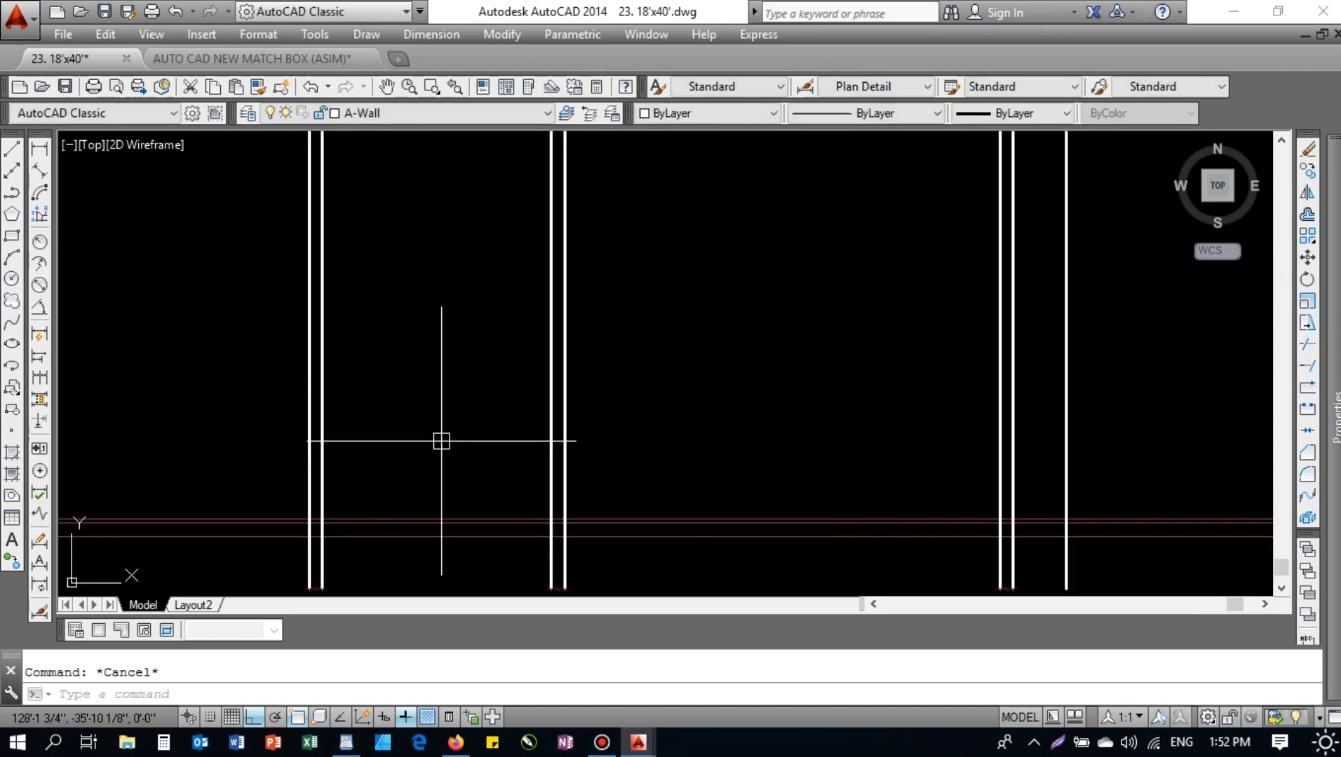
pyautogui.write('o')
pyautogui.press('Return')
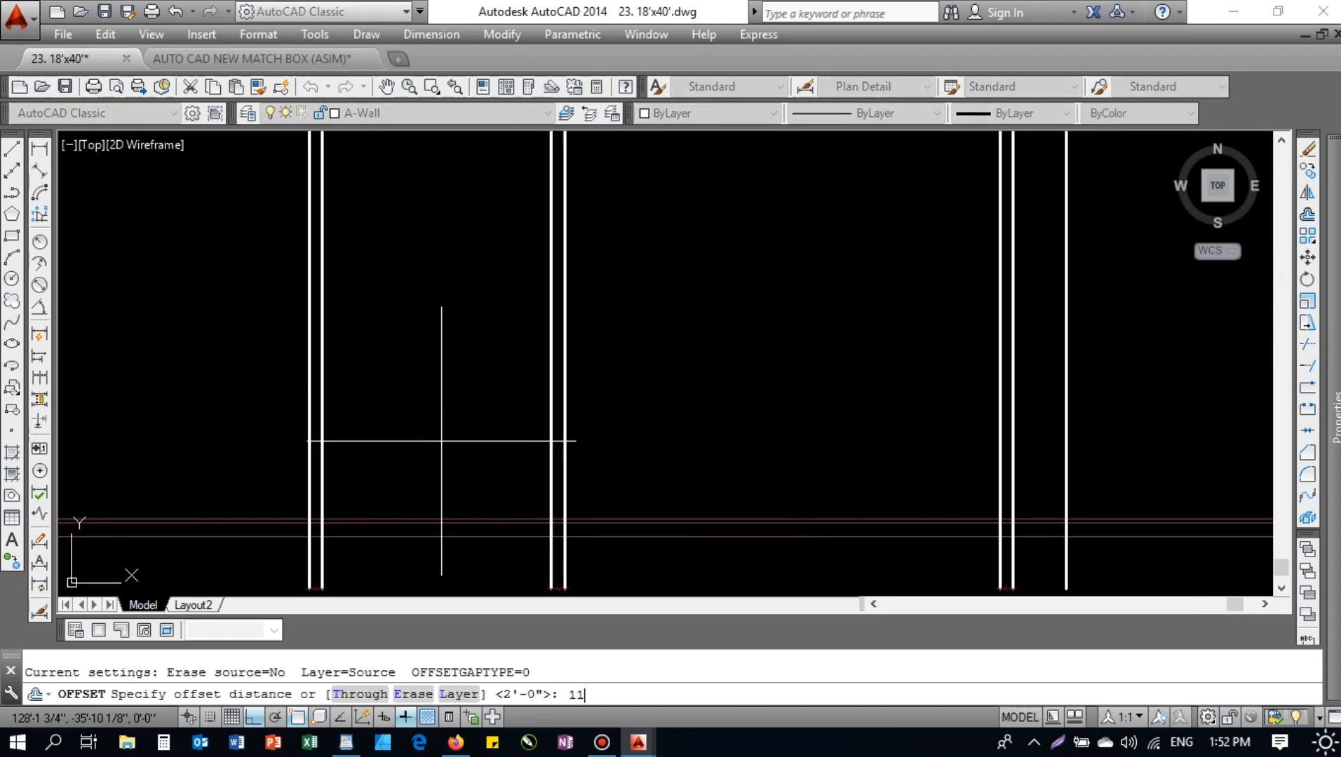
pyautogui.write("11'")
pyautogui.press('Return')
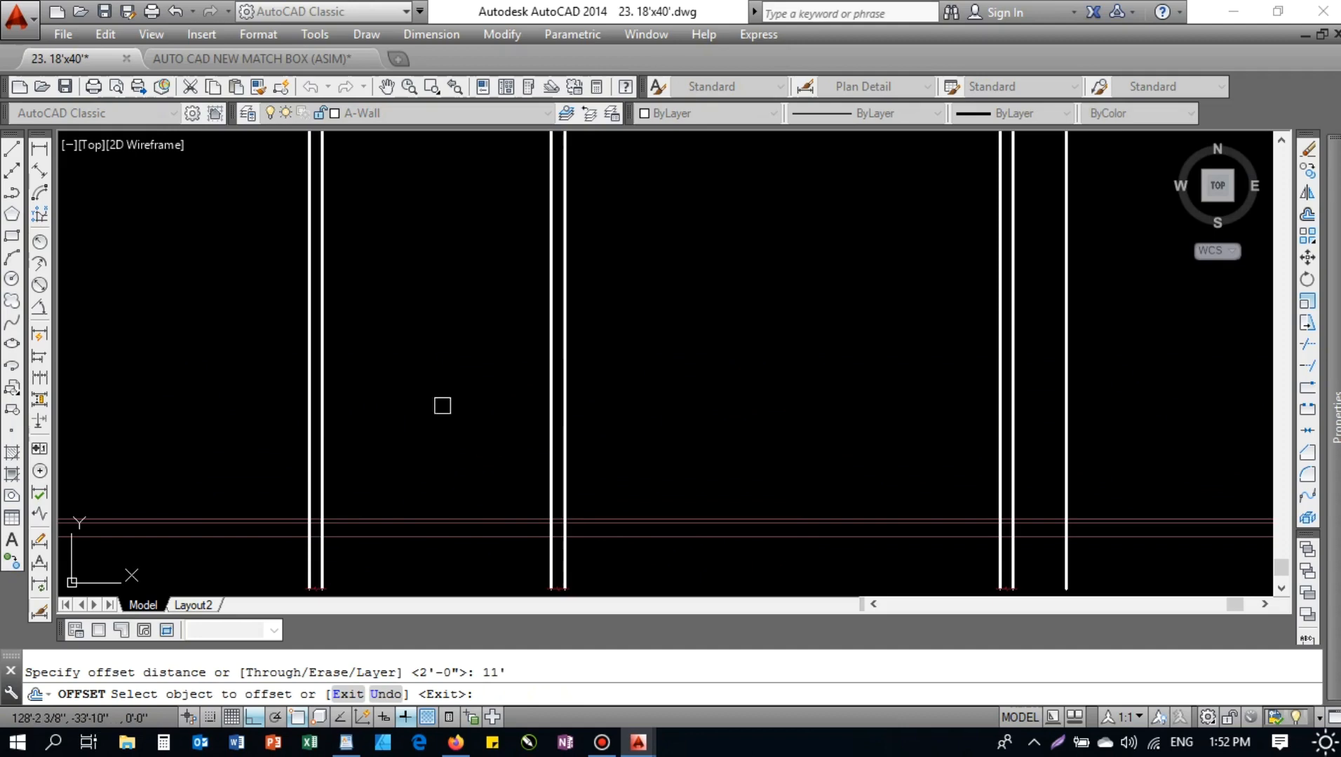
pyautogui.click(399, 520)
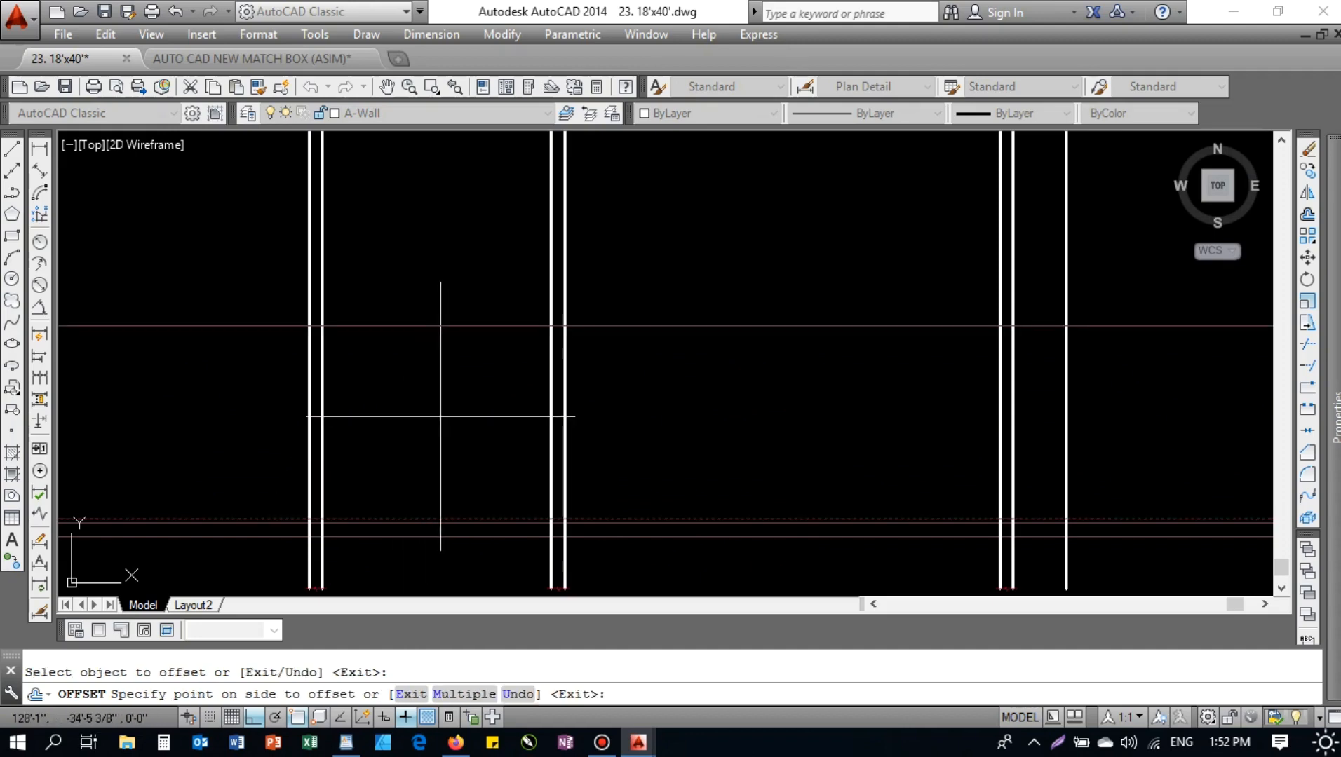
pyautogui.press('Escape')
pyautogui.scroll(3, 440, 417)
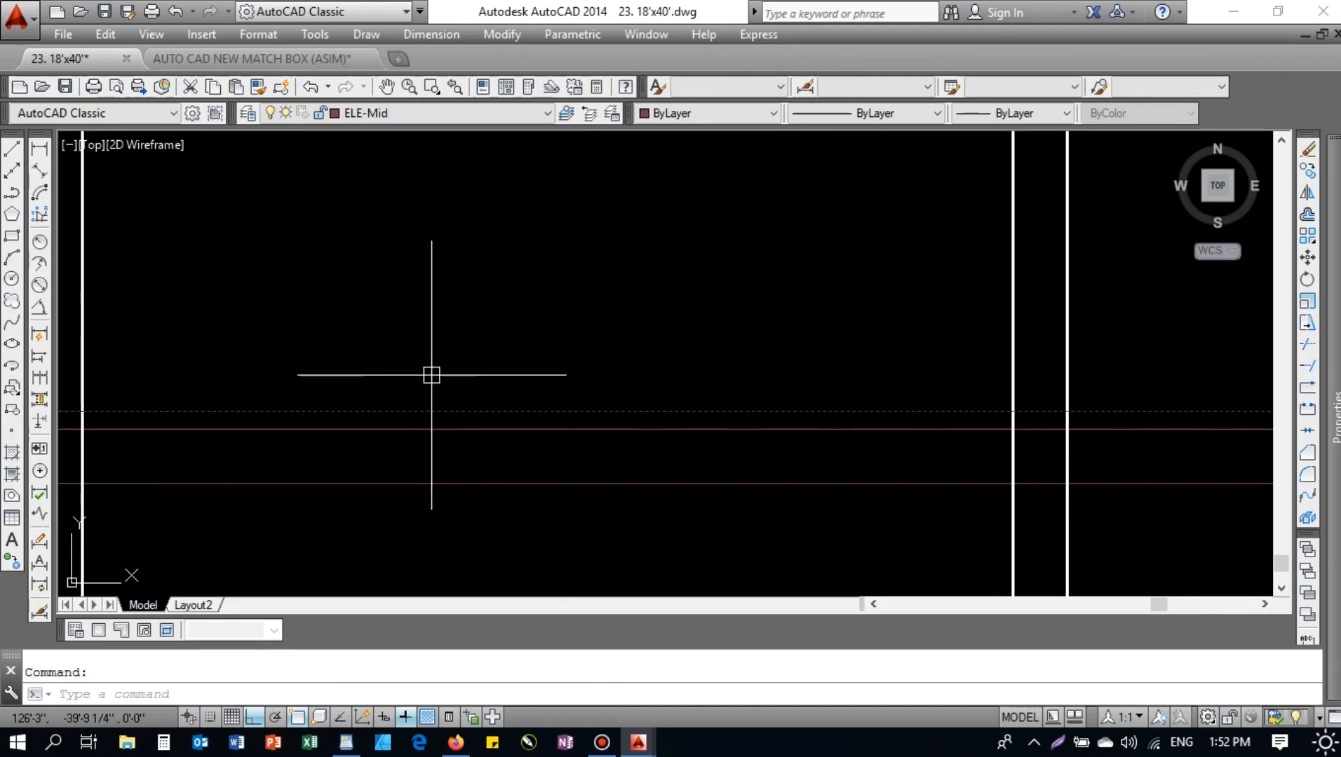
pyautogui.scroll(-4, 500, 416)
pyautogui.moveTo(537, 386); pyautogui.dragTo(508, 414, button='middle')
pyautogui.press('Escape')
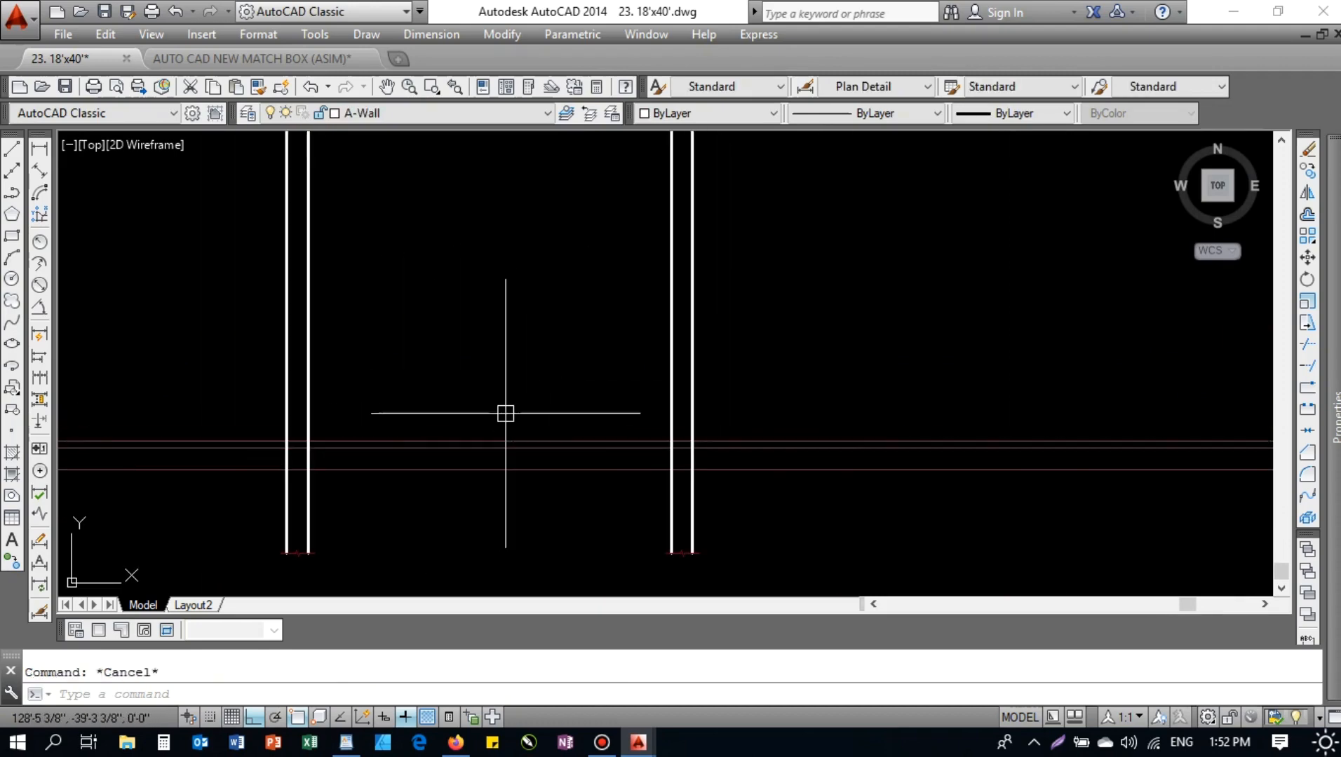
# - Offset the uppermost of the three horizontal level lines 11' upward
pyautogui.write('o')
pyautogui.press('Return')
pyautogui.write("11'")
pyautogui.press('Return')
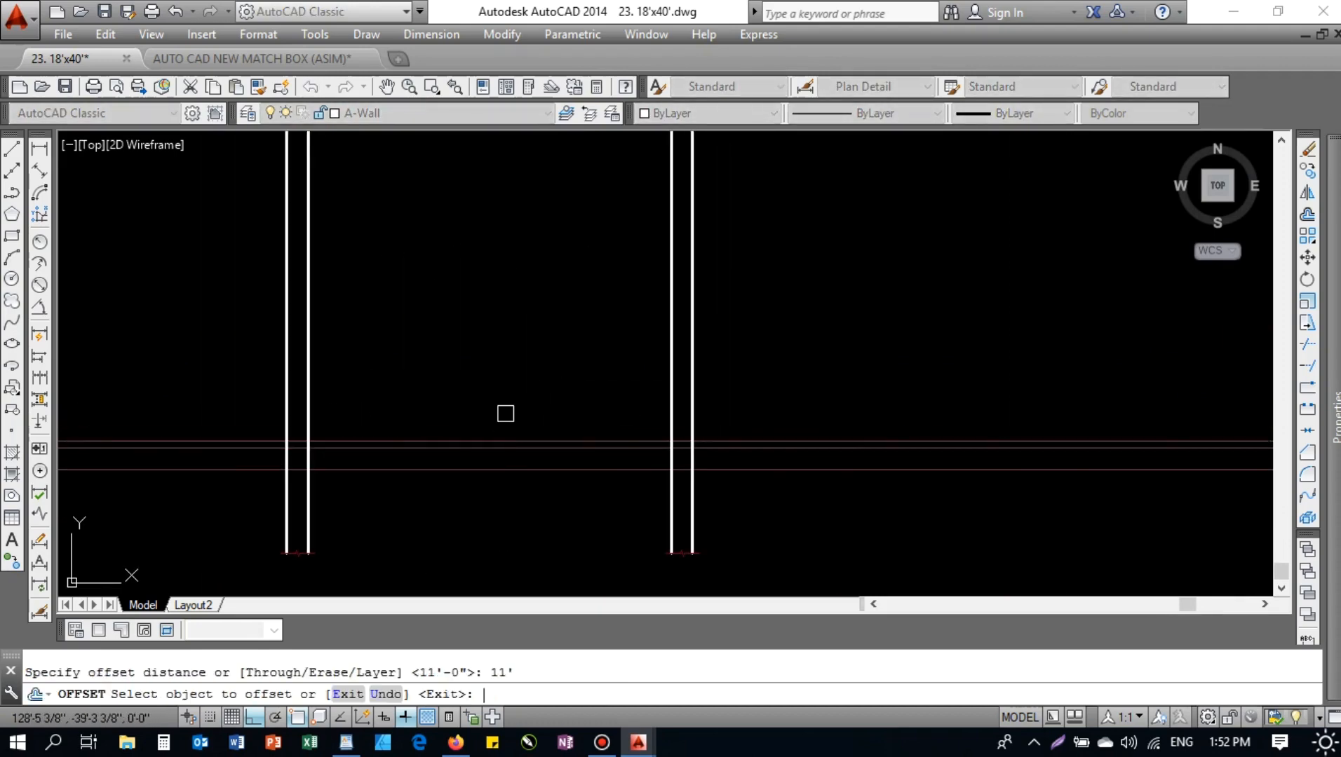
pyautogui.click(498, 438)
pyautogui.scroll(-4, 516, 285)
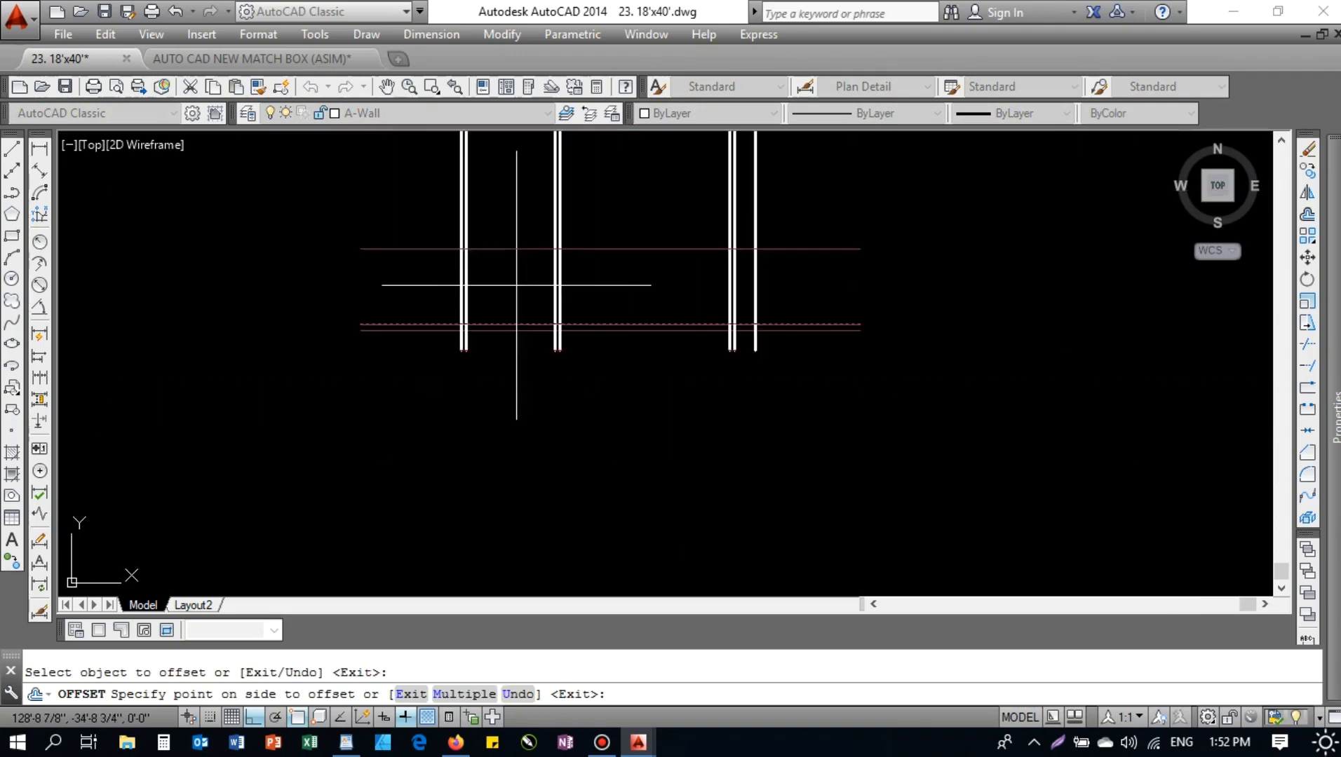
pyautogui.click(515, 278)
pyautogui.moveTo(524, 273); pyautogui.dragTo(475, 400, button='middle')
pyautogui.scroll(3, 475, 400)
pyautogui.press('Escape')
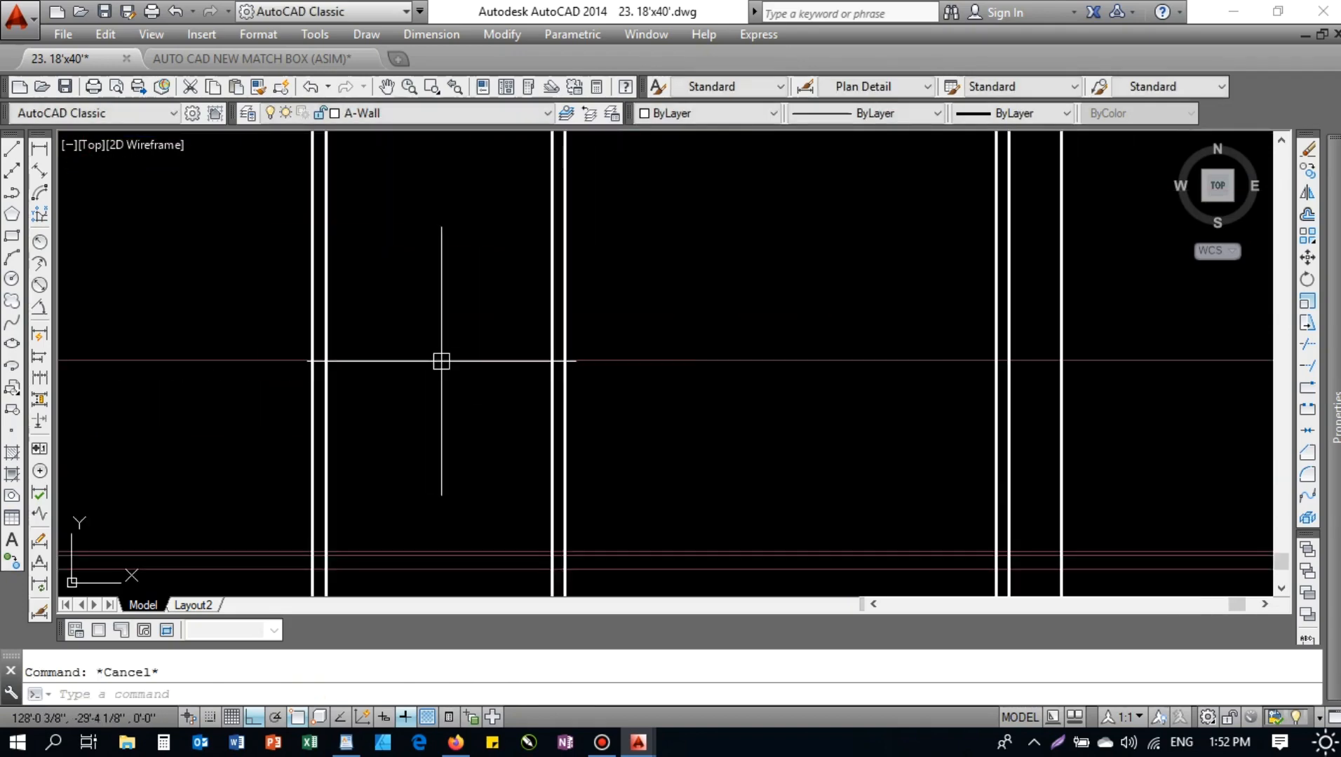
# - Offset the new upper horizontal line a short distance downward to form a parallel pair
pyautogui.press('Return')
pyautogui.press('Return')
pyautogui.click(417, 367)
pyautogui.click(408, 433)
pyautogui.moveTo(377, 398); pyautogui.dragTo(382, 335, button='middle')
pyautogui.press('Escape')
pyautogui.moveTo(432, 345); pyautogui.dragTo(378, 206)
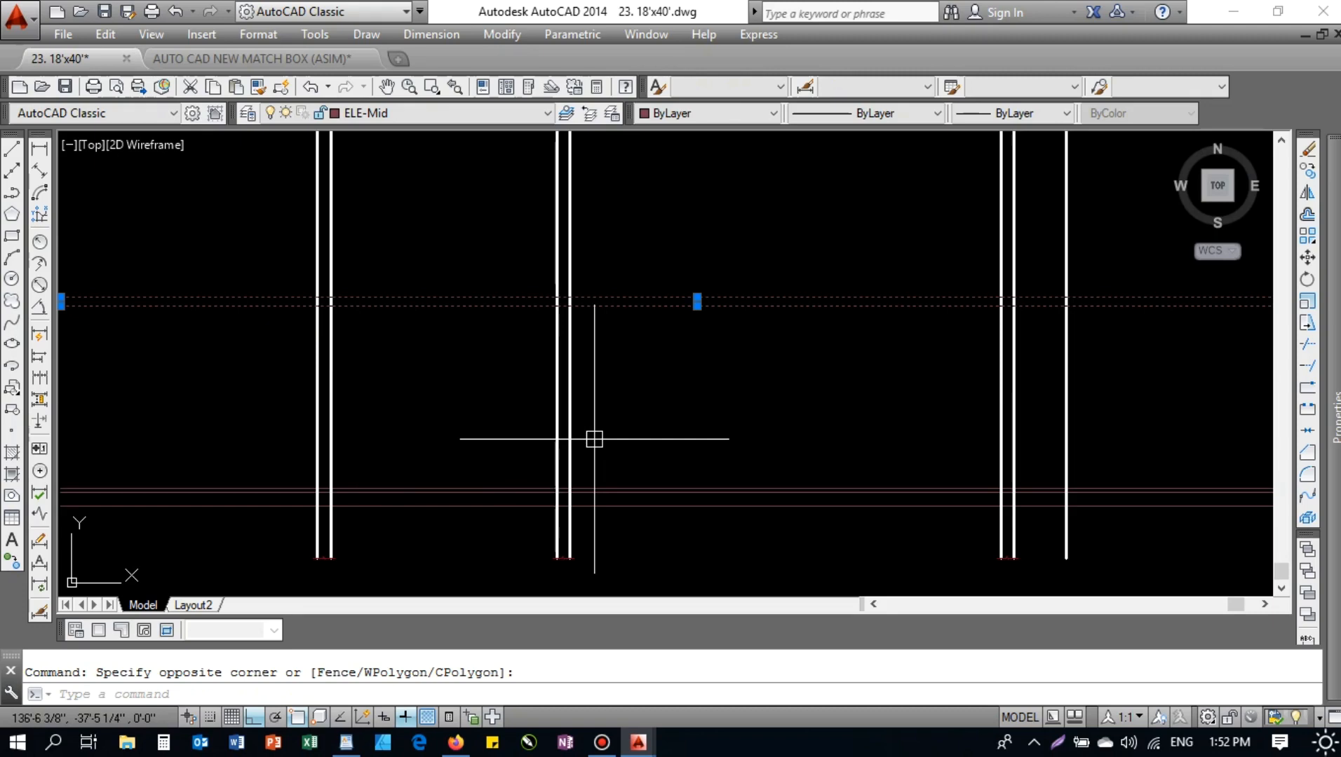
pyautogui.press('Escape')
# - Trim the two upper horizontal lines where they extend beyond the outer face of the leftmost wall
pyautogui.moveTo(697, 494); pyautogui.dragTo(697, 475, button='middle')
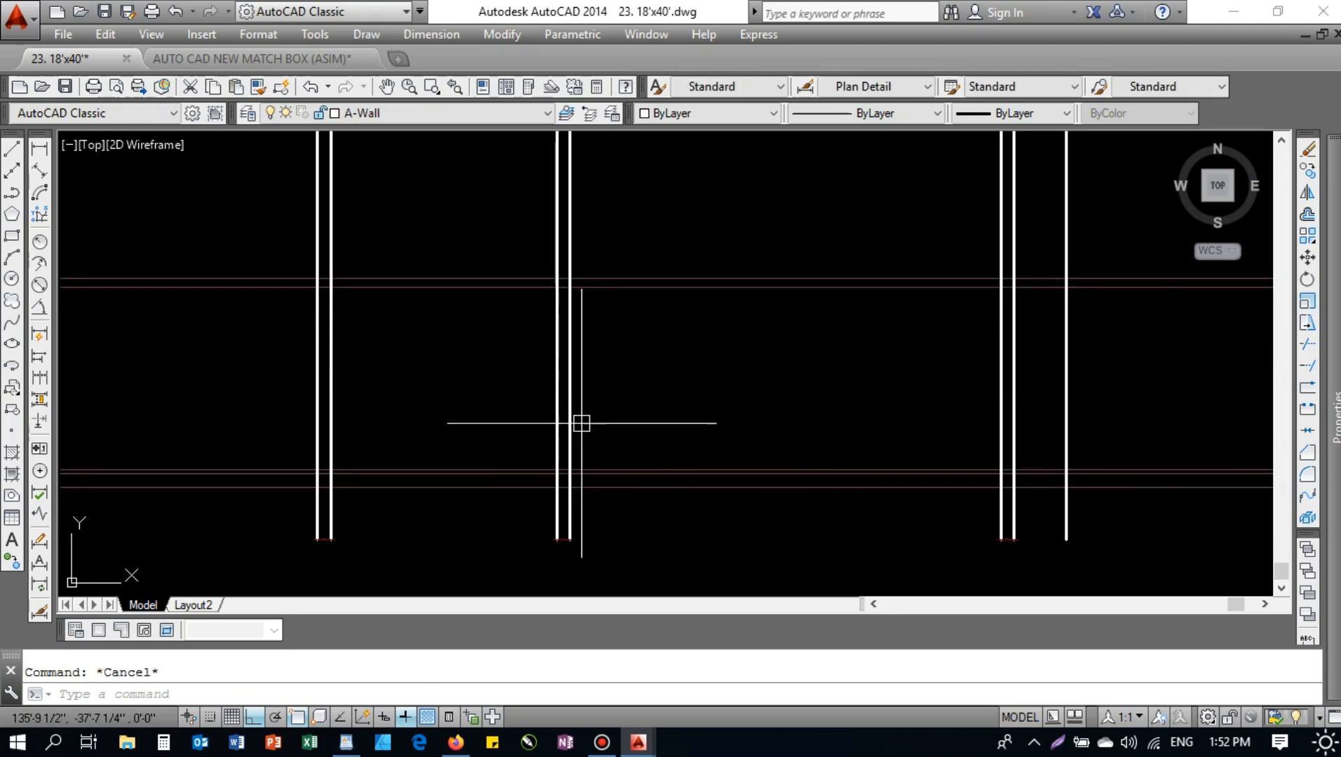
pyautogui.press('space')
pyautogui.click(317, 303)
pyautogui.press('space')
pyautogui.click(283, 262)
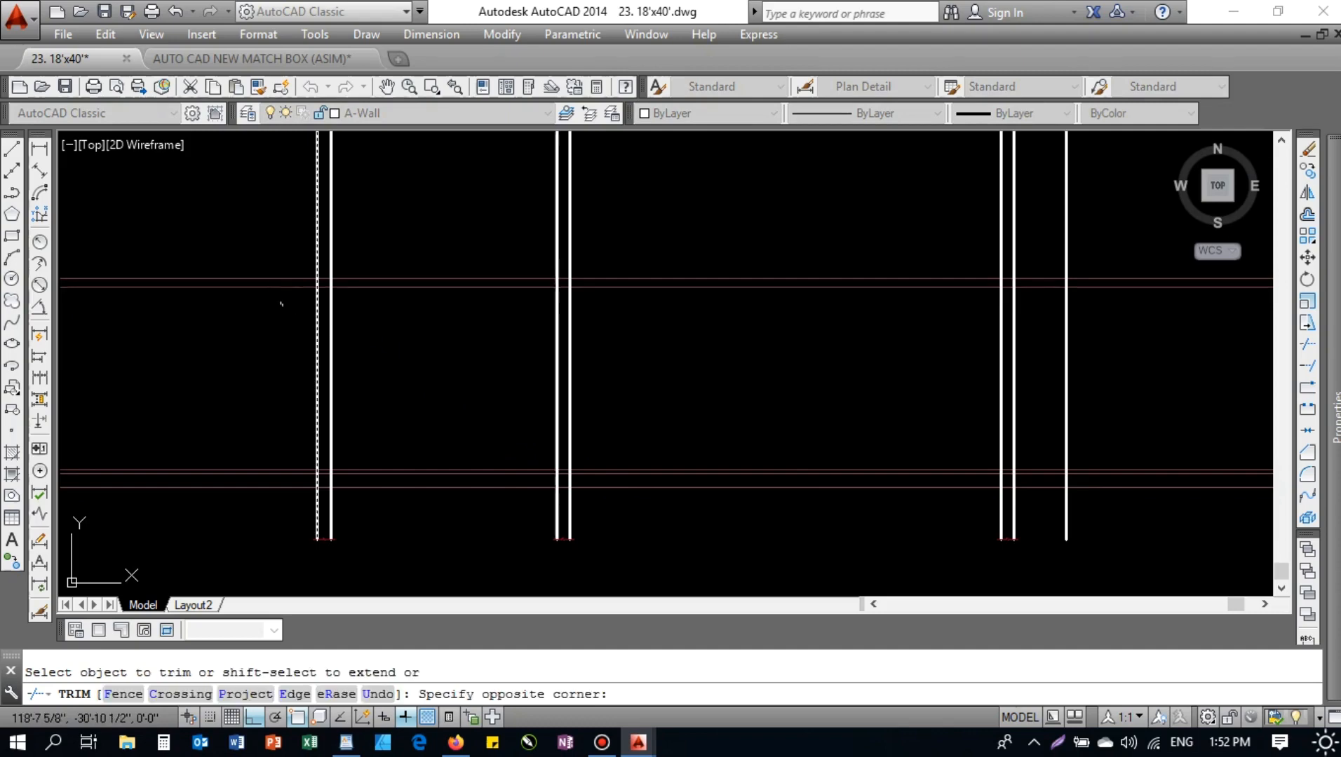
pyautogui.click(297, 317)
pyautogui.press('Escape')
pyautogui.click(690, 363)
pyautogui.click(252, 380)
pyautogui.click(784, 406)
pyautogui.press('Escape')
# - Assign the two upper horizontal lines to the Plaster layer
pyautogui.click(816, 530)
pyautogui.click(759, 240)
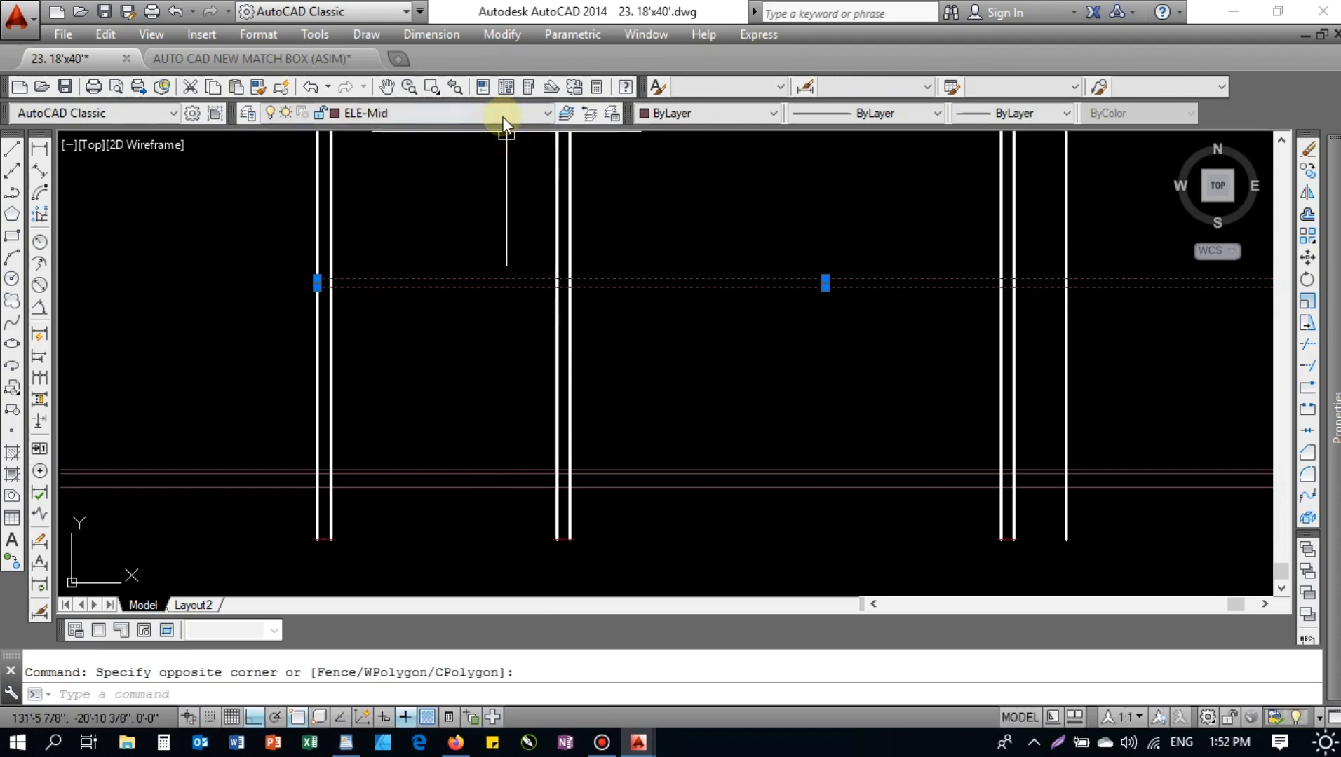
pyautogui.click(504, 116)
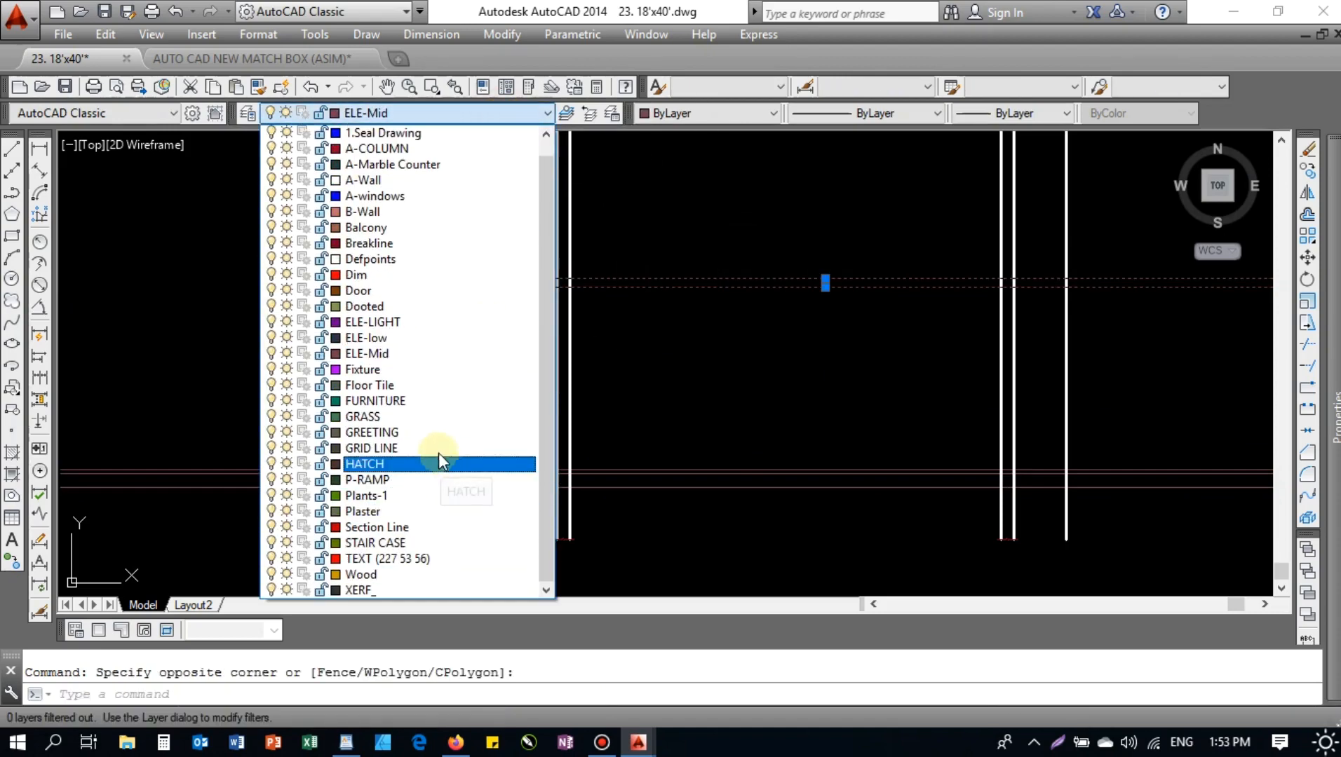
pyautogui.click(408, 512)
pyautogui.press('Escape')
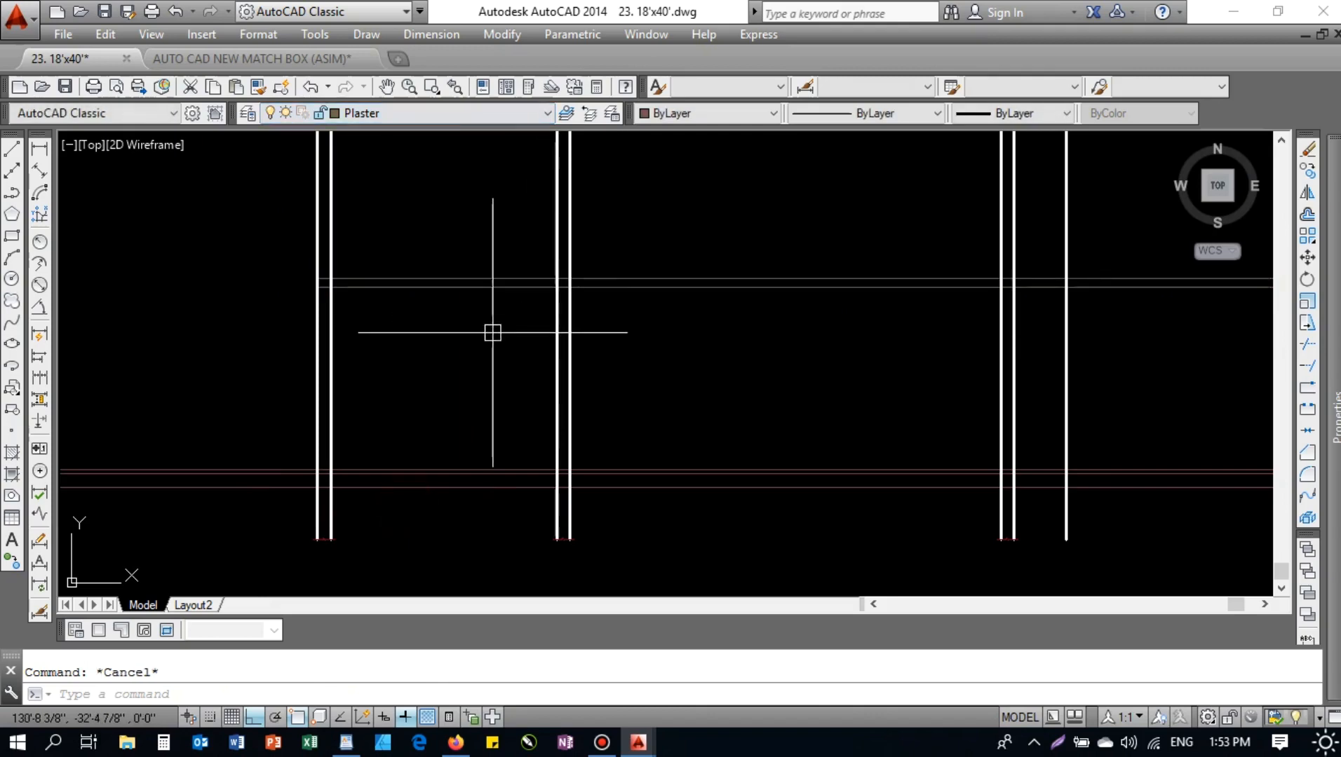
# - Assign all the vertical wall lines, including the single rightmost line, to the B-Wall layer
pyautogui.click(600, 319)
pyautogui.click(291, 331)
pyautogui.click(1098, 345)
pyautogui.click(948, 365)
pyautogui.click(515, 123)
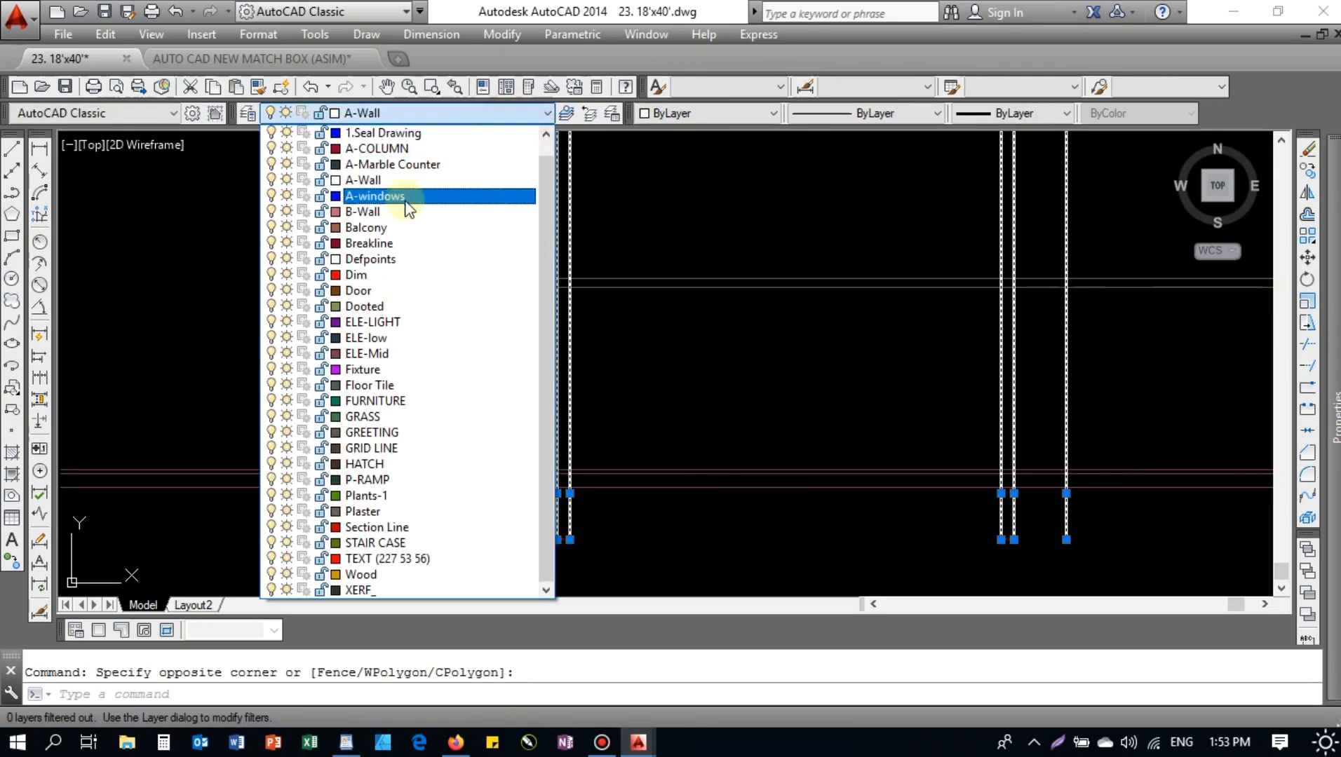
pyautogui.click(405, 202)
pyautogui.press('Escape')
pyautogui.moveTo(659, 346); pyautogui.dragTo(665, 319, button='middle')
pyautogui.scroll(-2, 897, 362)
pyautogui.moveTo(1104, 350); pyautogui.dragTo(1016, 362, button='middle')
pyautogui.scroll(2, 955, 342)
pyautogui.click(951, 249)
pyautogui.click(872, 367)
pyautogui.click(922, 436)
pyautogui.click(771, 498)
pyautogui.scroll(-2, 718, 407)
pyautogui.press('Escape')
pyautogui.scroll(2, 718, 408)
pyautogui.click(757, 337)
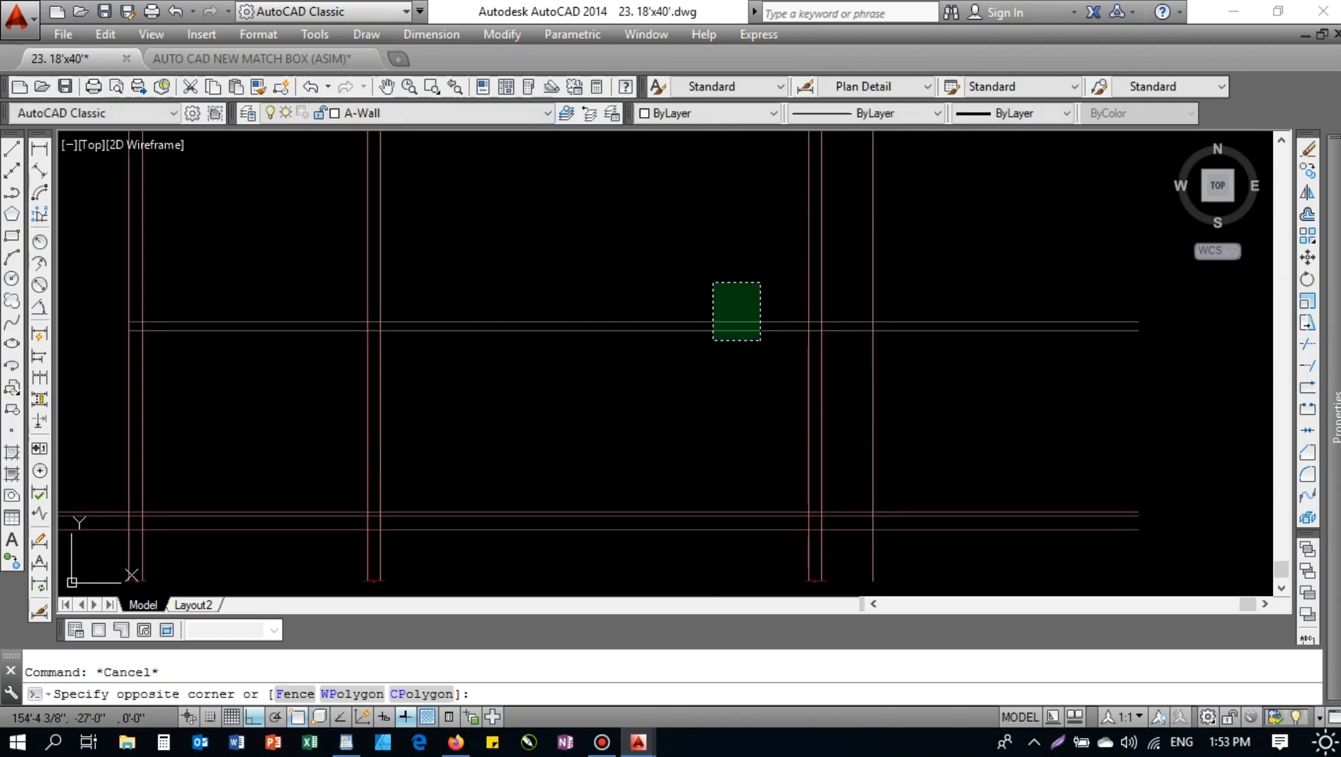
pyautogui.click(718, 290)
pyautogui.click(912, 113)
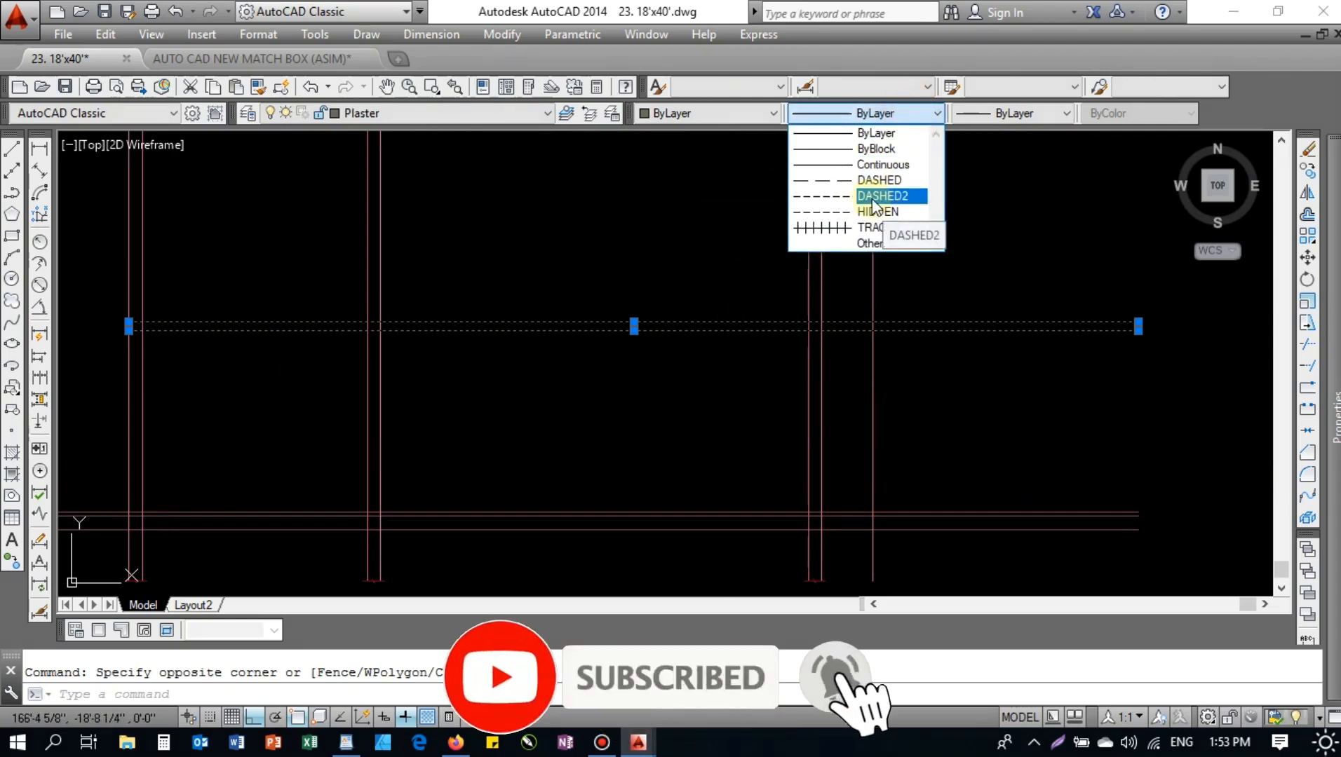
pyautogui.press('Escape')
pyautogui.press('Escape')
# - Move the two upper horizontal lines to the ELE-Mid layer
pyautogui.click(665, 356)
pyautogui.click(582, 300)
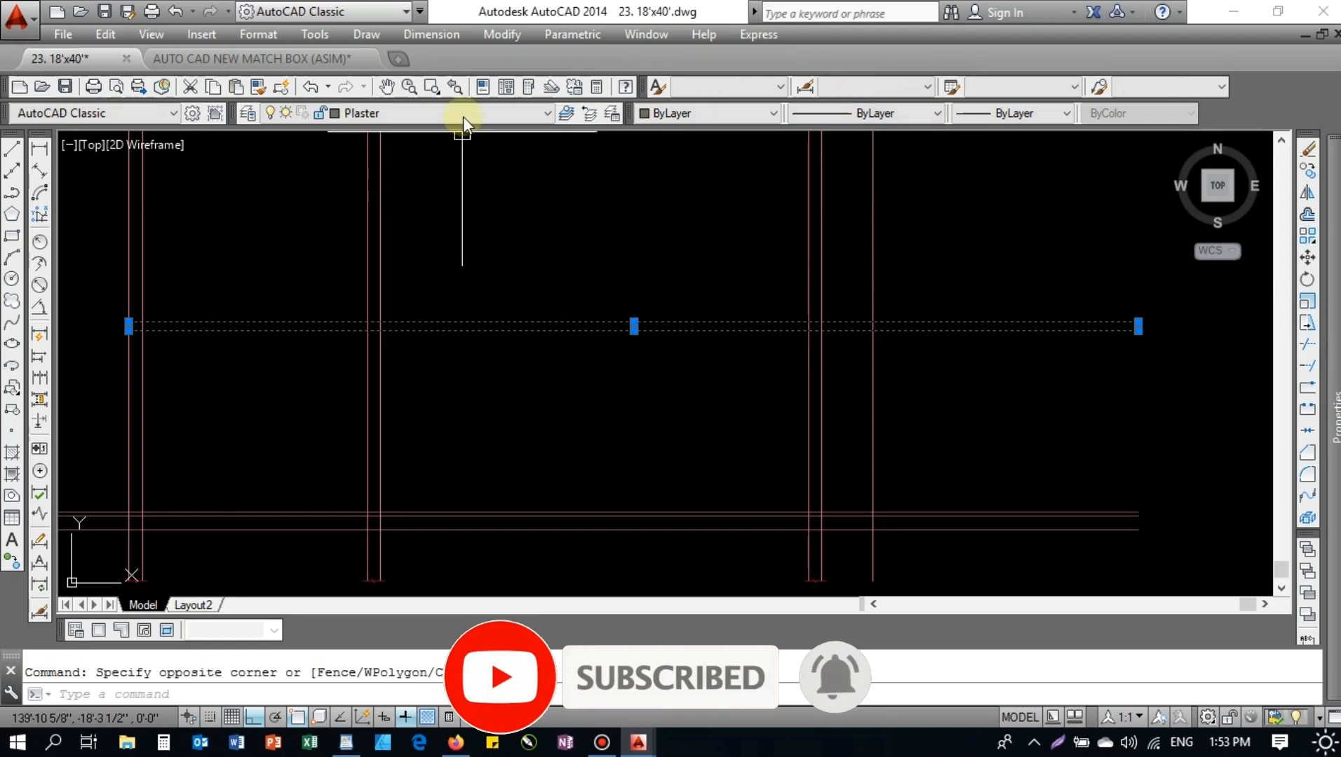
pyautogui.click(463, 117)
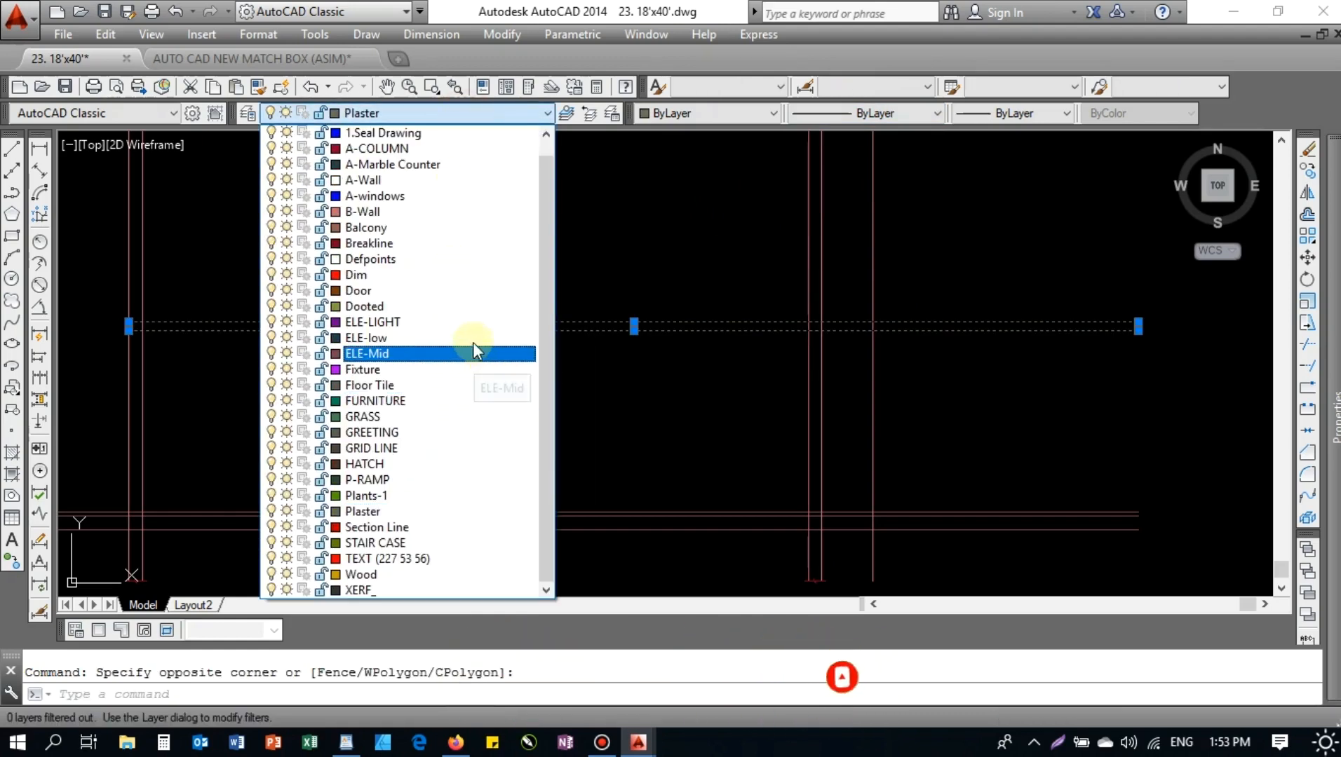
pyautogui.click(472, 353)
pyautogui.press('Escape')
# - Trim the two upper horizontal lines beyond the rightmost vertical line, and trim away that vertical line below them
pyautogui.write('tr')
pyautogui.press('Return')
pyautogui.scroll(5, 912, 337)
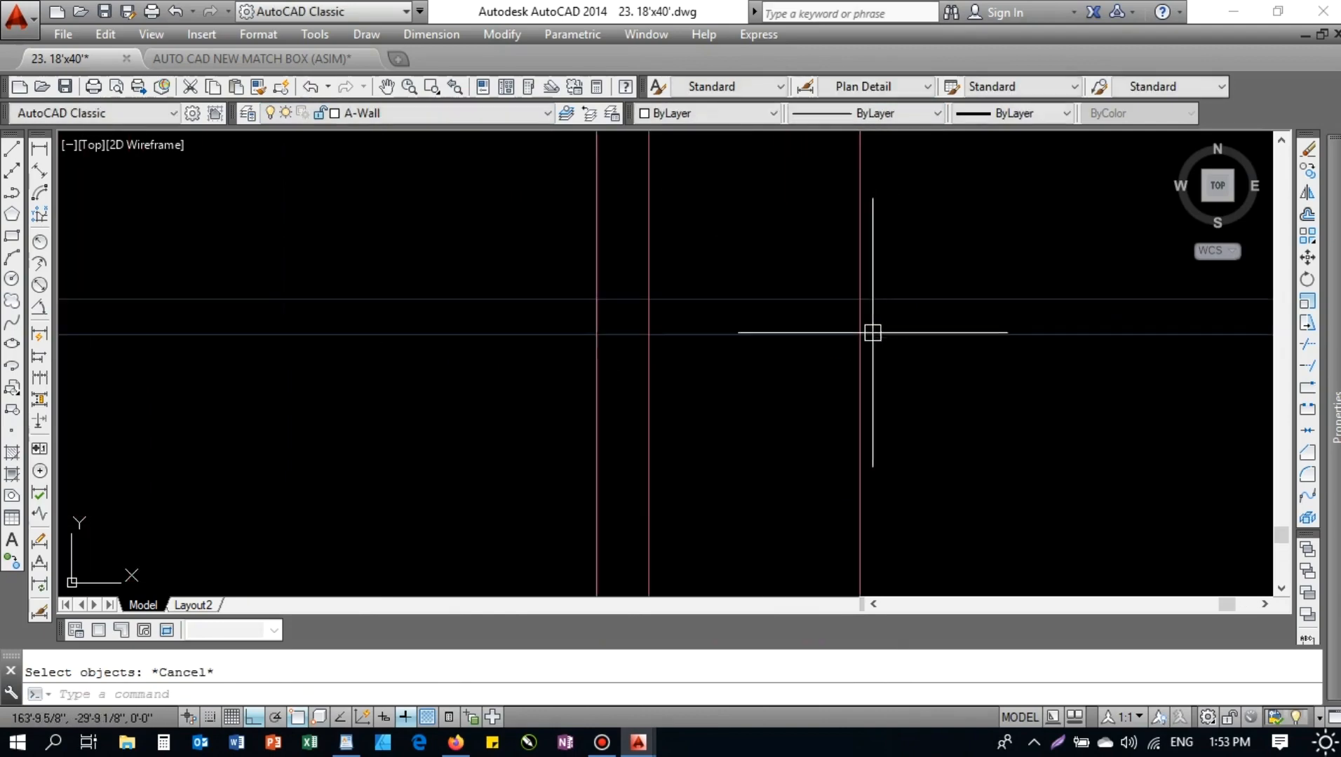
pyautogui.scroll(-3, 797, 324)
pyautogui.press('Escape')
pyautogui.press('Return')
pyautogui.click(779, 341)
pyautogui.press('Return')
pyautogui.click(855, 312)
pyautogui.click(859, 295)
pyautogui.press('Return')
pyautogui.press('Return')
pyautogui.press('Return')
pyautogui.click(778, 329)
pyautogui.press('Return')
# - Match the rightmost vertical line's properties to those of the upper horizontal lines
pyautogui.write('ma')
pyautogui.press('Return')
pyautogui.click(759, 312)
pyautogui.press('Escape')
pyautogui.press('Escape')
pyautogui.press('Return')
pyautogui.click(741, 311)
pyautogui.click(805, 333)
pyautogui.click(748, 270)
pyautogui.press('Escape')
pyautogui.moveTo(702, 300); pyautogui.dragTo(832, 338, button='middle')
pyautogui.scroll(-2, 603, 361)
pyautogui.moveTo(609, 366); pyautogui.dragTo(769, 369, button='middle')
pyautogui.click(617, 359)
pyautogui.click(594, 322)
pyautogui.press('Escape')
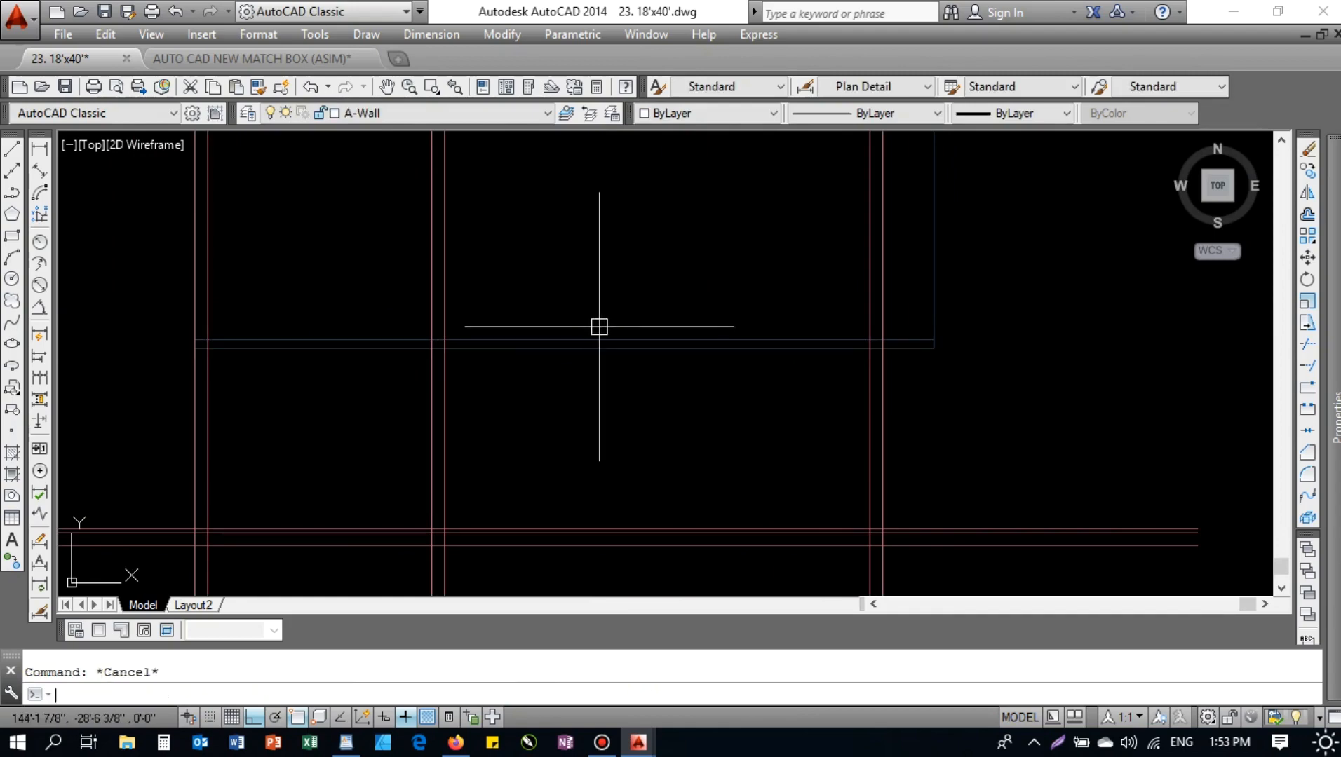
# - Trim the lines of all three walls above the lower of the two upper horizontal lines
pyautogui.write('tr')
pyautogui.press('Return')
pyautogui.press('Escape')
pyautogui.write('tr')
pyautogui.press('Return')
pyautogui.click(530, 348)
pyautogui.press('Return')
pyautogui.click(511, 269)
pyautogui.click(352, 284)
pyautogui.click(314, 273)
pyautogui.click(200, 298)
pyautogui.click(816, 302)
pyautogui.moveTo(815, 302); pyautogui.dragTo(857, 301, button='middle')
pyautogui.press('Escape')
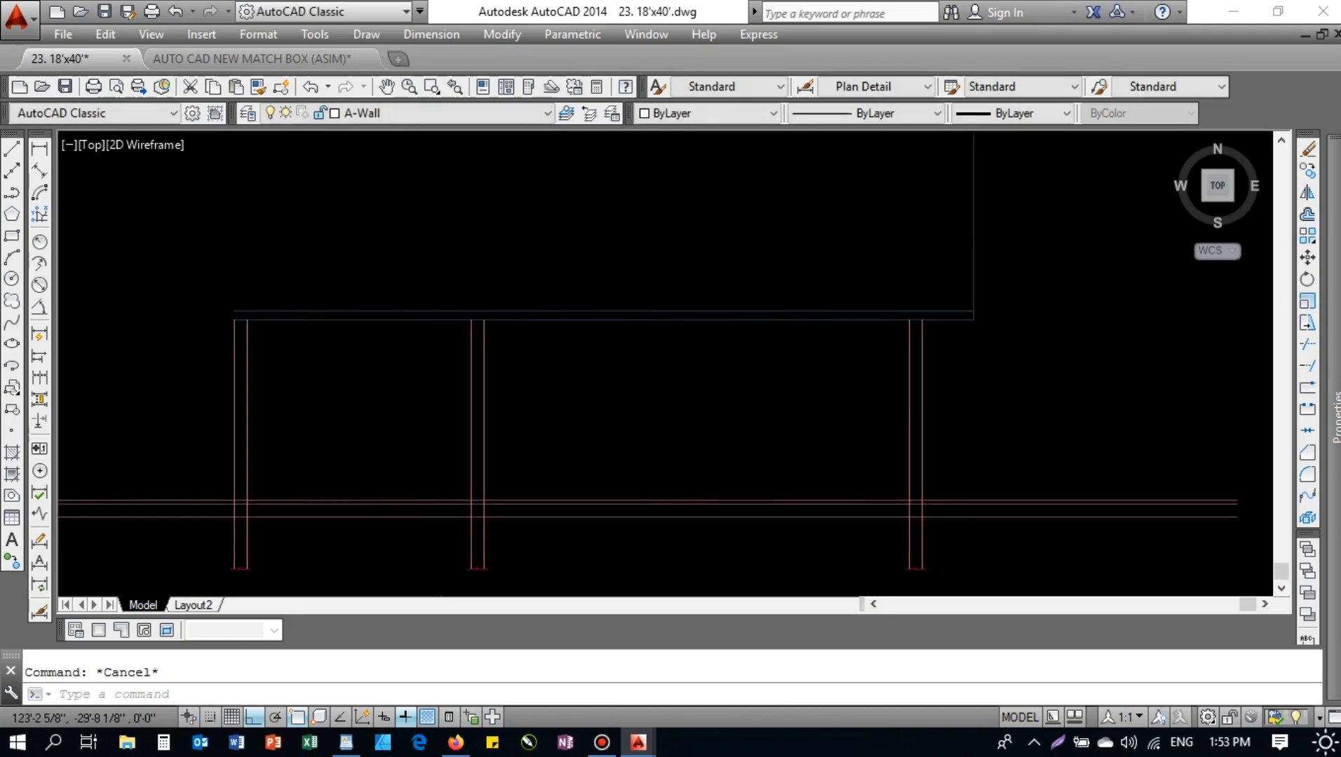
# - Extend the leftmost wall's outer line up to the topmost horizontal line
pyautogui.scroll(2, 299, 353)
pyautogui.write('ex')
pyautogui.press('Return')
pyautogui.press('Return')
pyautogui.click(205, 384)
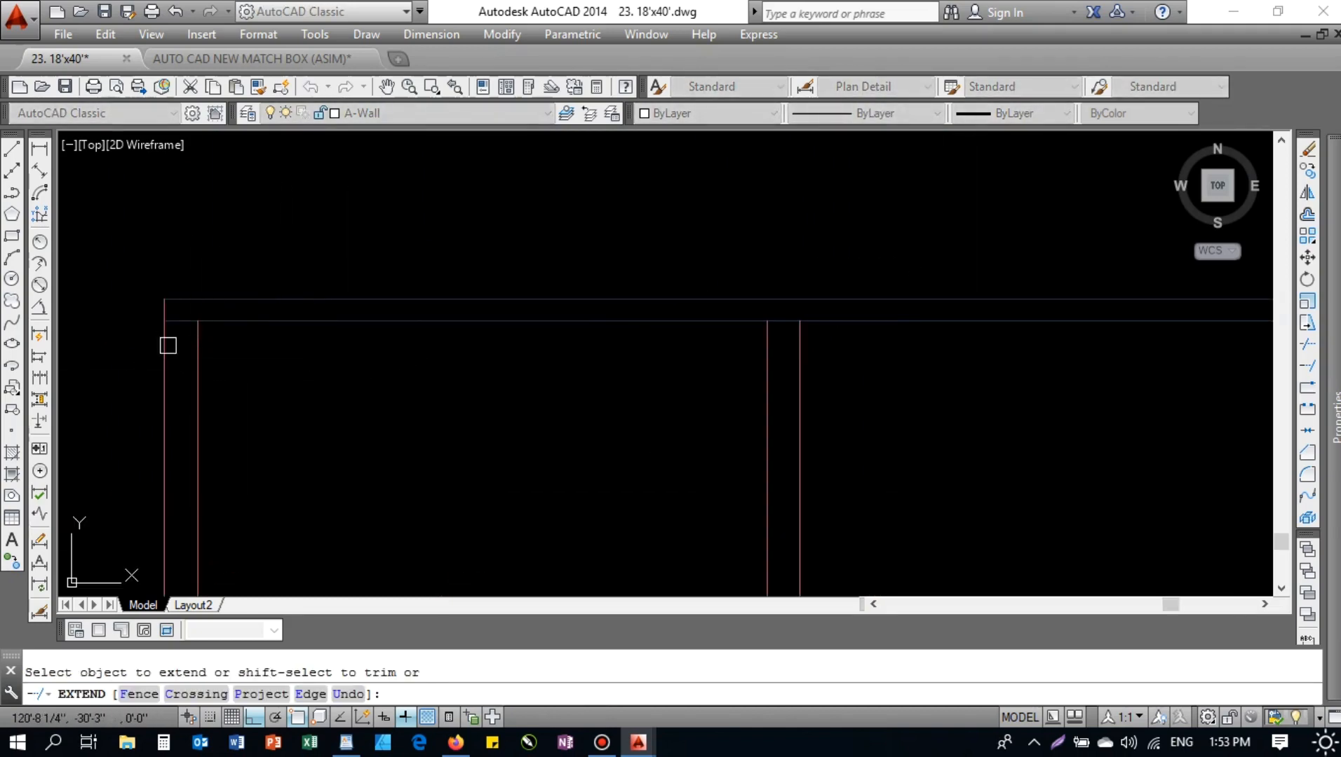
pyautogui.scroll(-2, 397, 332)
pyautogui.press('Escape')
pyautogui.click(159, 225)
pyautogui.click(966, 320)
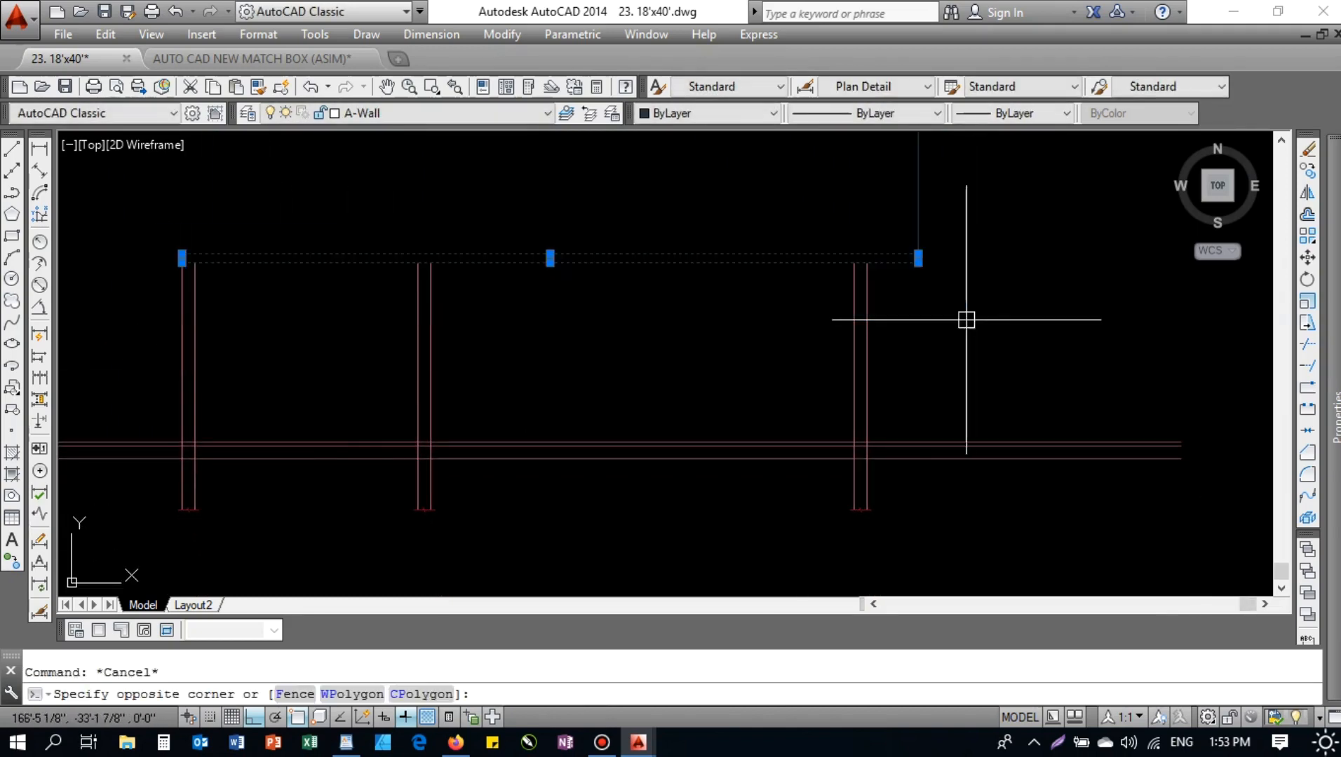
pyautogui.moveTo(637, 320); pyautogui.dragTo(725, 343, button='middle')
pyautogui.press('Escape')
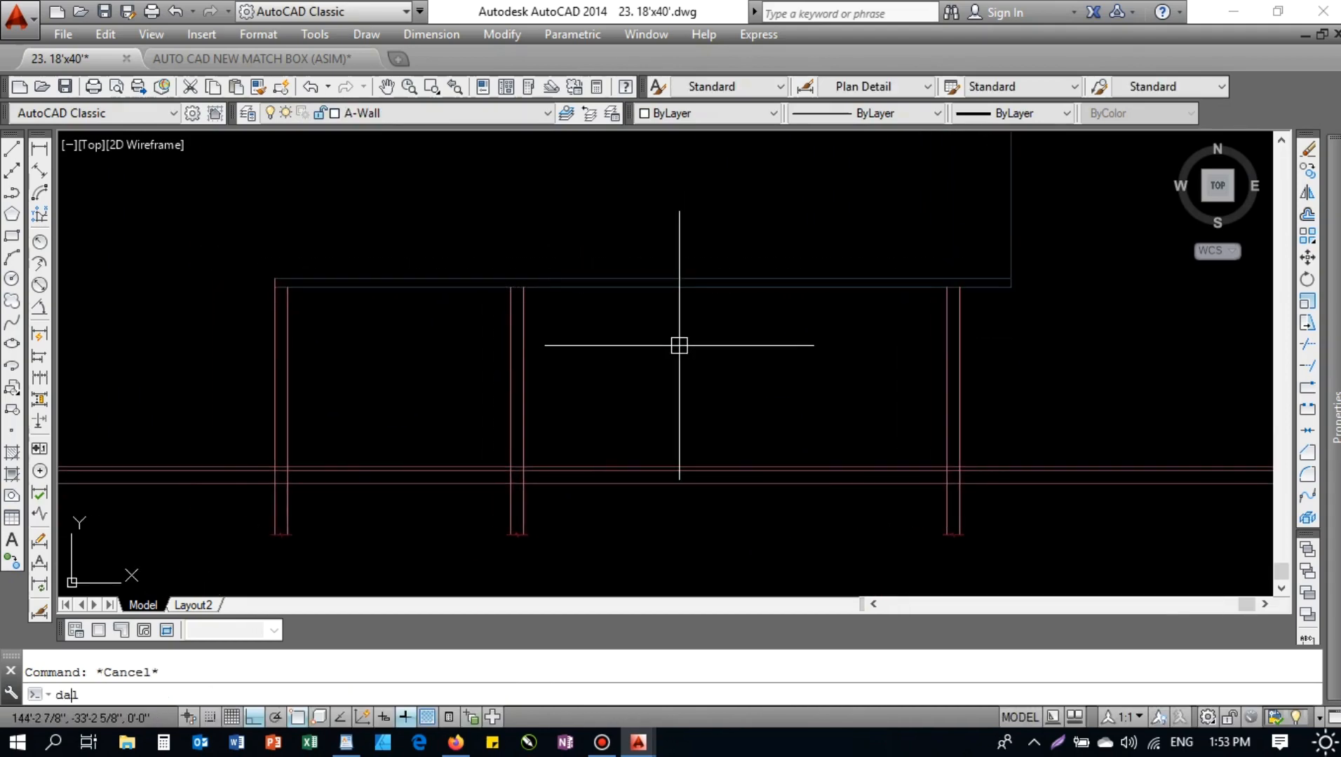
# - Add an aligned dimension from the roof slab's underside to the uppermost floor line, and erase it
pyautogui.write('dal')
pyautogui.press('Return')
pyautogui.click(714, 287)
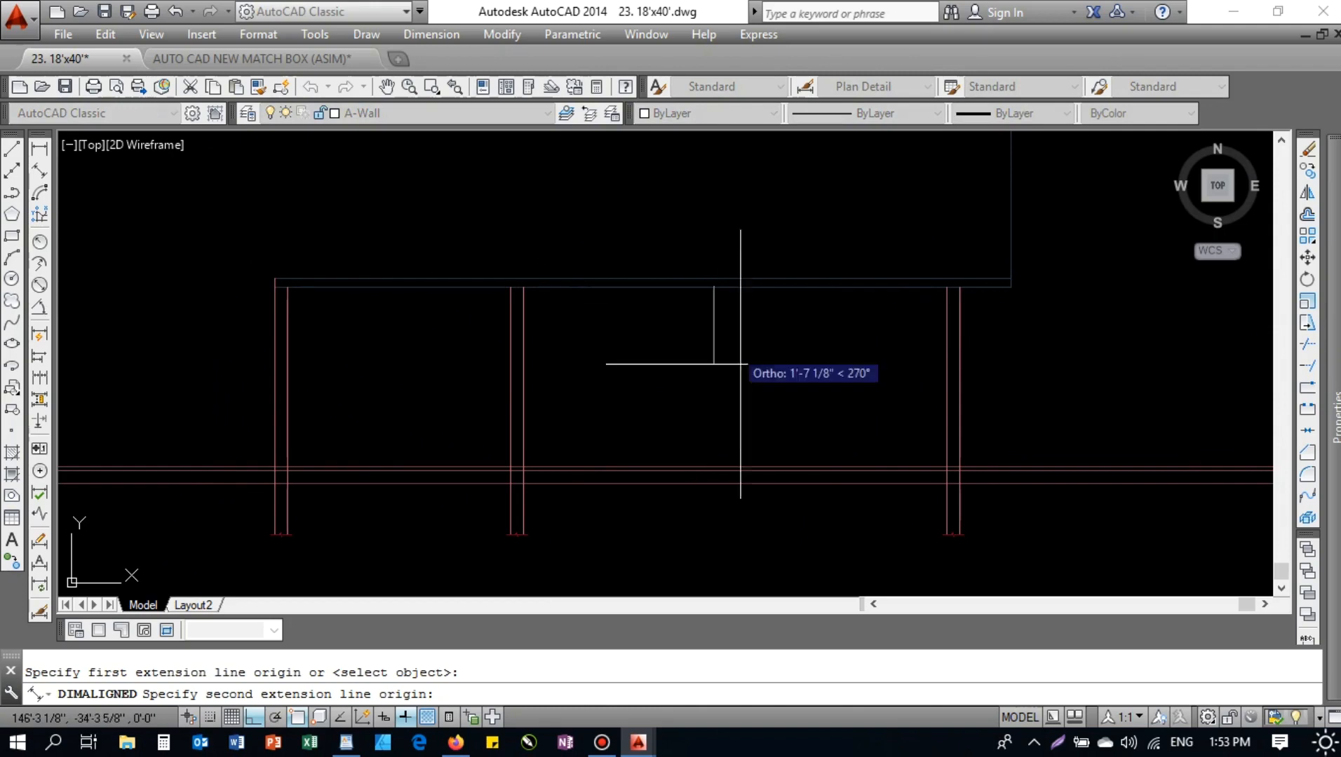
pyautogui.click(712, 467)
pyautogui.scroll(4, 746, 375)
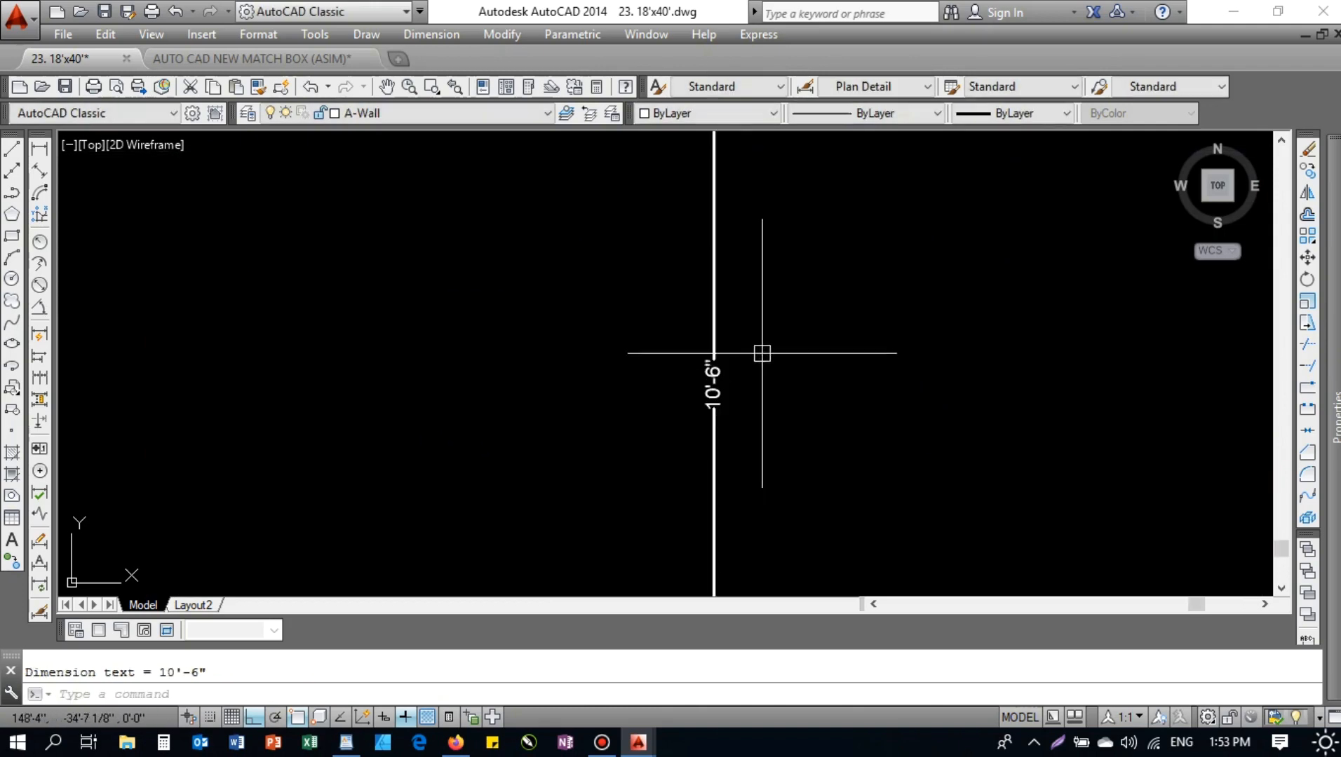
pyautogui.scroll(-3, 713, 359)
pyautogui.press('Escape')
pyautogui.click(732, 339)
pyautogui.click(670, 381)
pyautogui.write('e')
pyautogui.press('space')
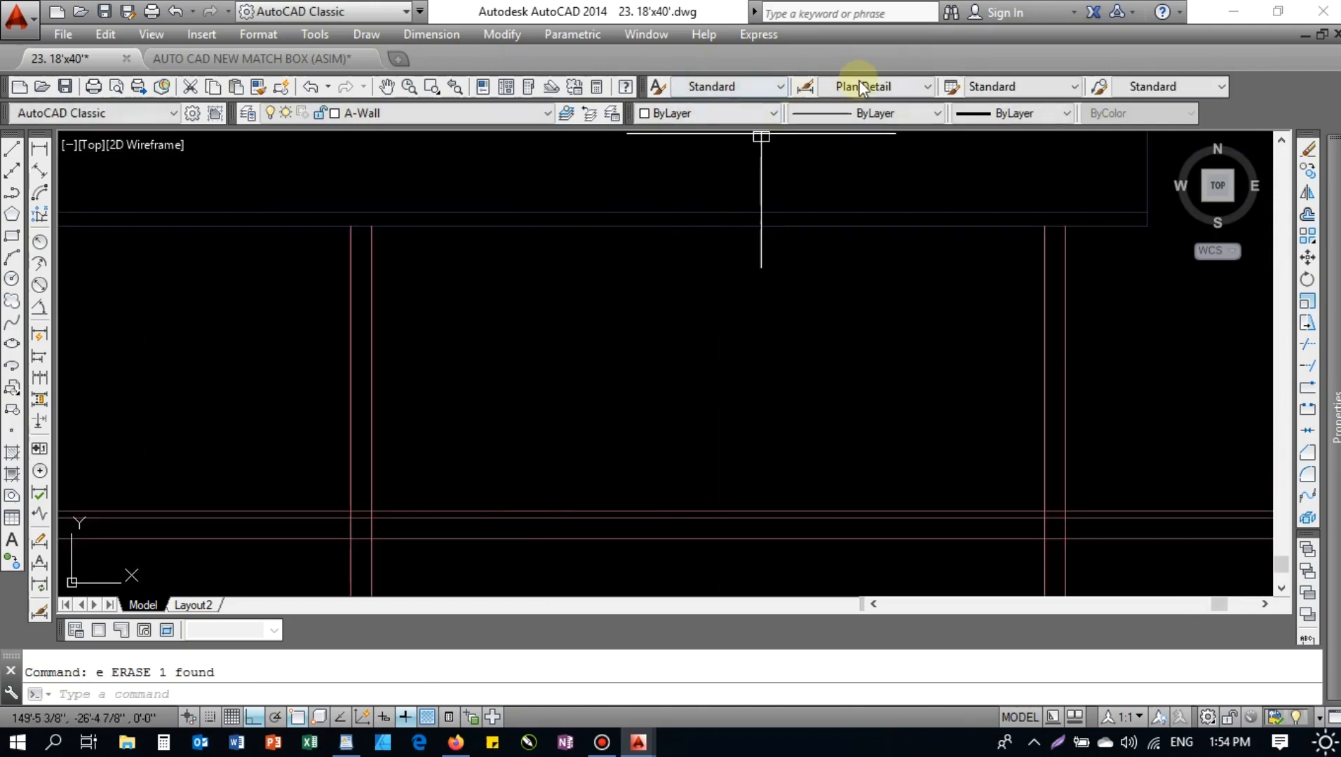
# - Switch the dimension style to Standard and dimension the height from the uppermost floor line to the roof slab's underside
pyautogui.click(861, 84)
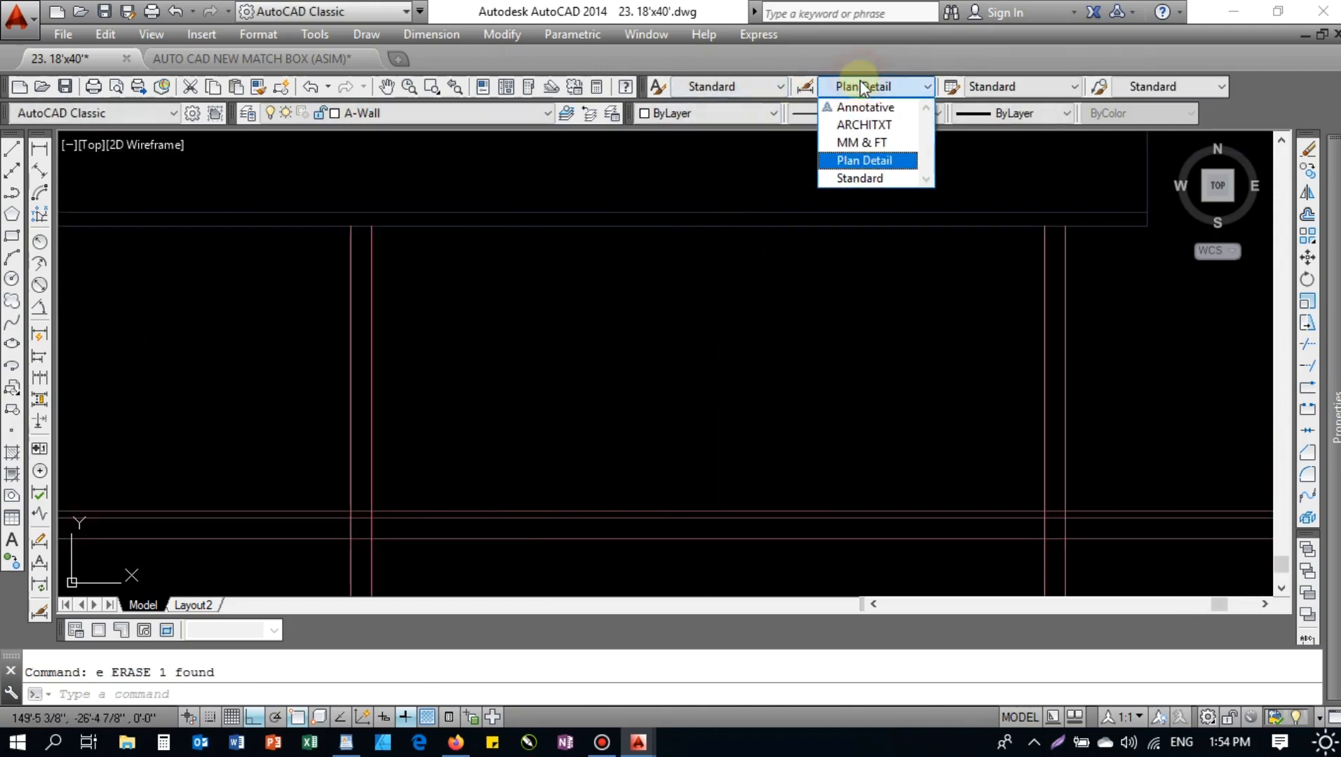
pyautogui.click(860, 179)
pyautogui.press('Escape')
pyautogui.write('dal')
pyautogui.press('Return')
pyautogui.click(731, 226)
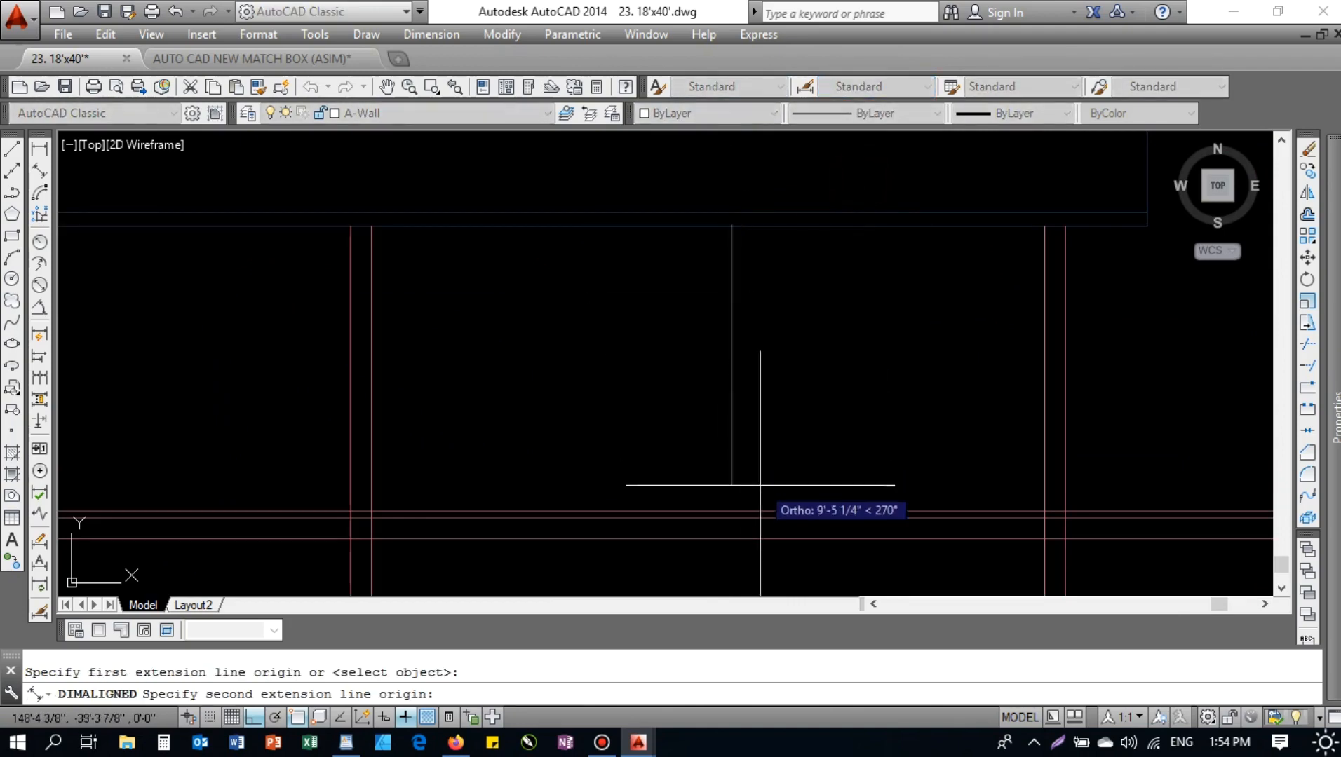
pyautogui.click(731, 511)
pyautogui.click(738, 456)
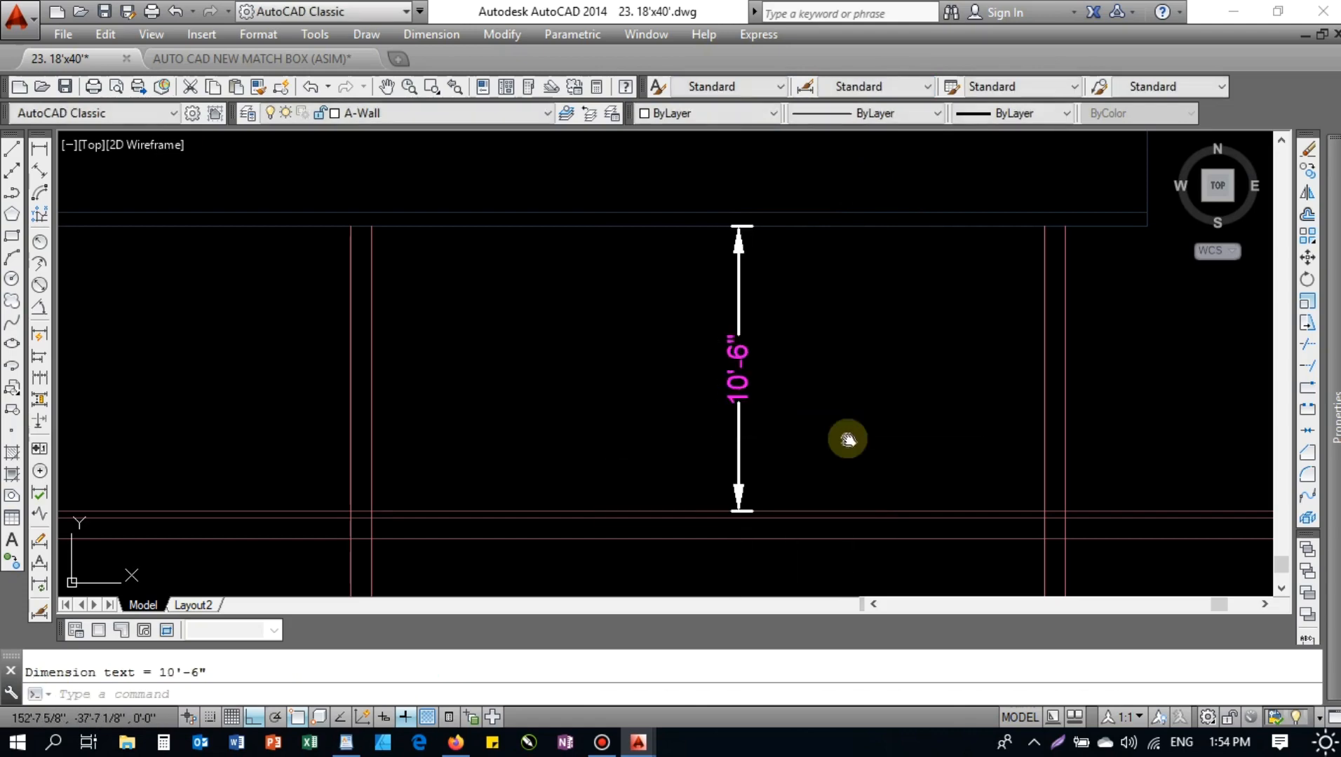
pyautogui.click(782, 341)
pyautogui.press('Escape')
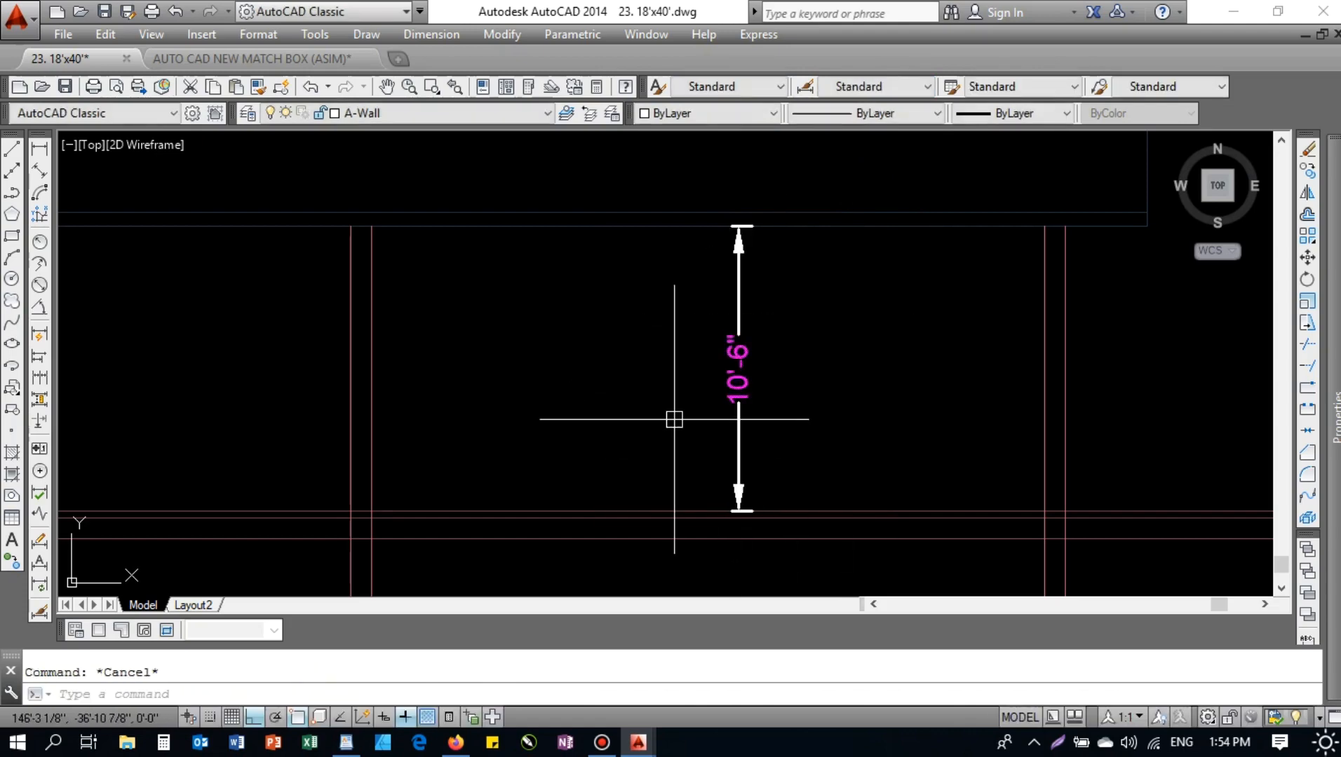
# - Erase the floor-to-slab height dimension
pyautogui.click(738, 414)
pyautogui.click(623, 312)
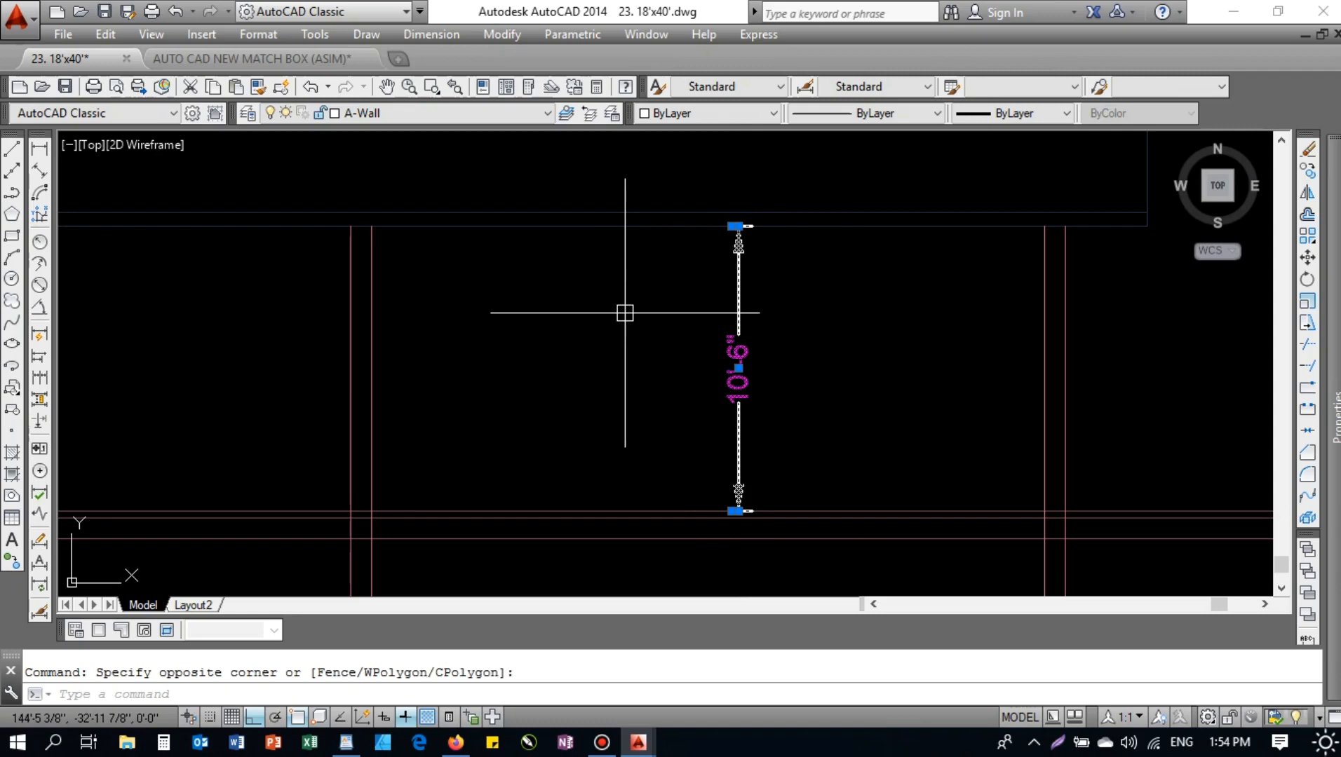
pyautogui.press('Escape')
pyautogui.click(767, 329)
pyautogui.click(664, 449)
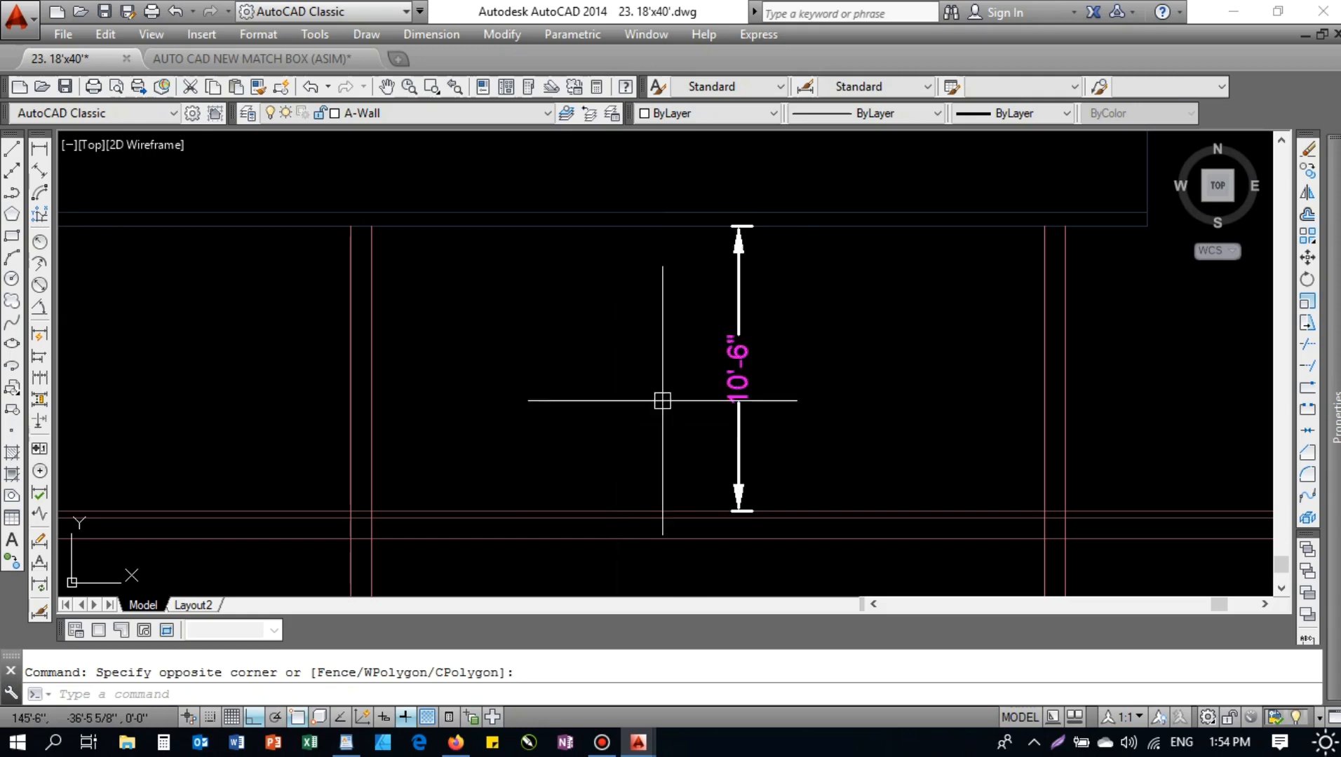
pyautogui.press('Escape')
pyautogui.click(824, 309)
pyautogui.click(584, 454)
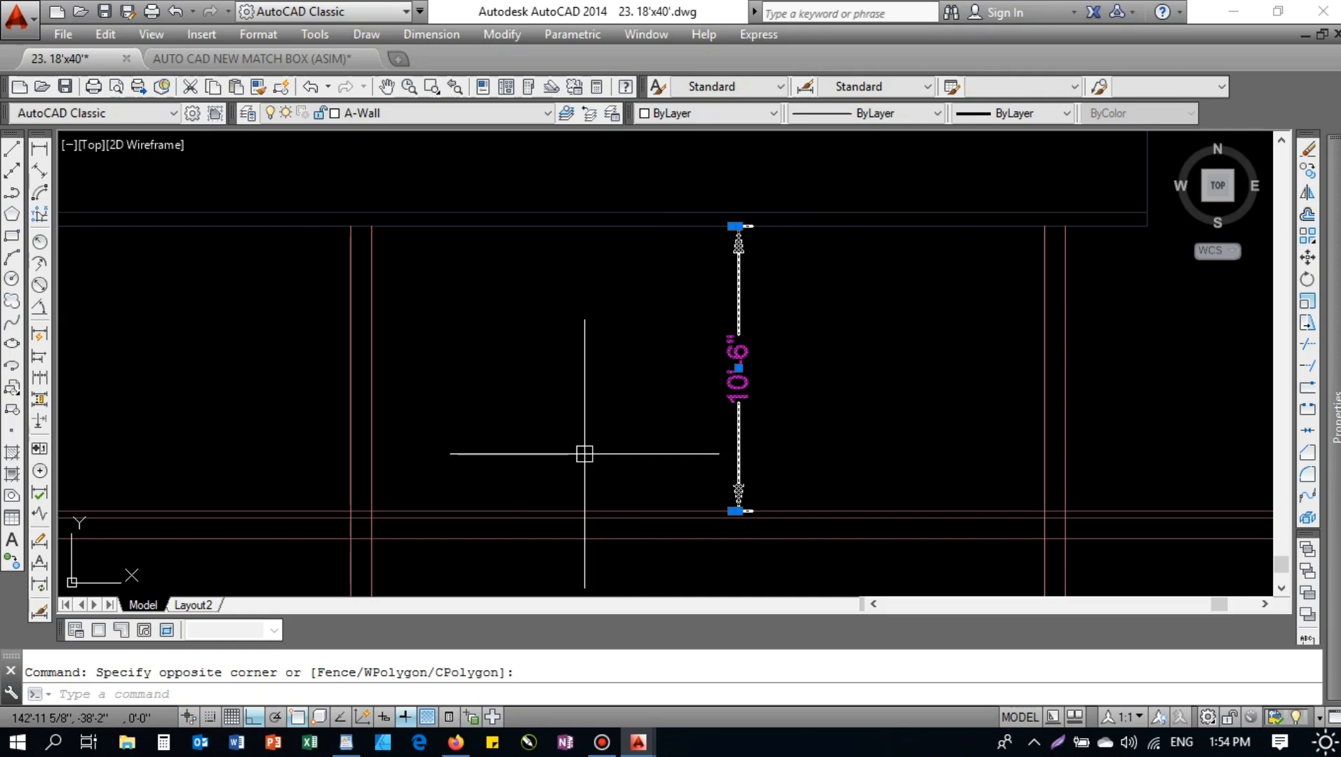
pyautogui.write('e')
pyautogui.press('Return')
# - Trim the three lower level lines where they extend beyond the leftmost wall's outer face
pyautogui.scroll(-3, 624, 371)
pyautogui.scroll(2, 537, 363)
pyautogui.press('Escape')
pyautogui.moveTo(537, 363); pyautogui.dragTo(541, 354, button='middle')
pyautogui.moveTo(715, 385); pyautogui.dragTo(802, 344, button='middle')
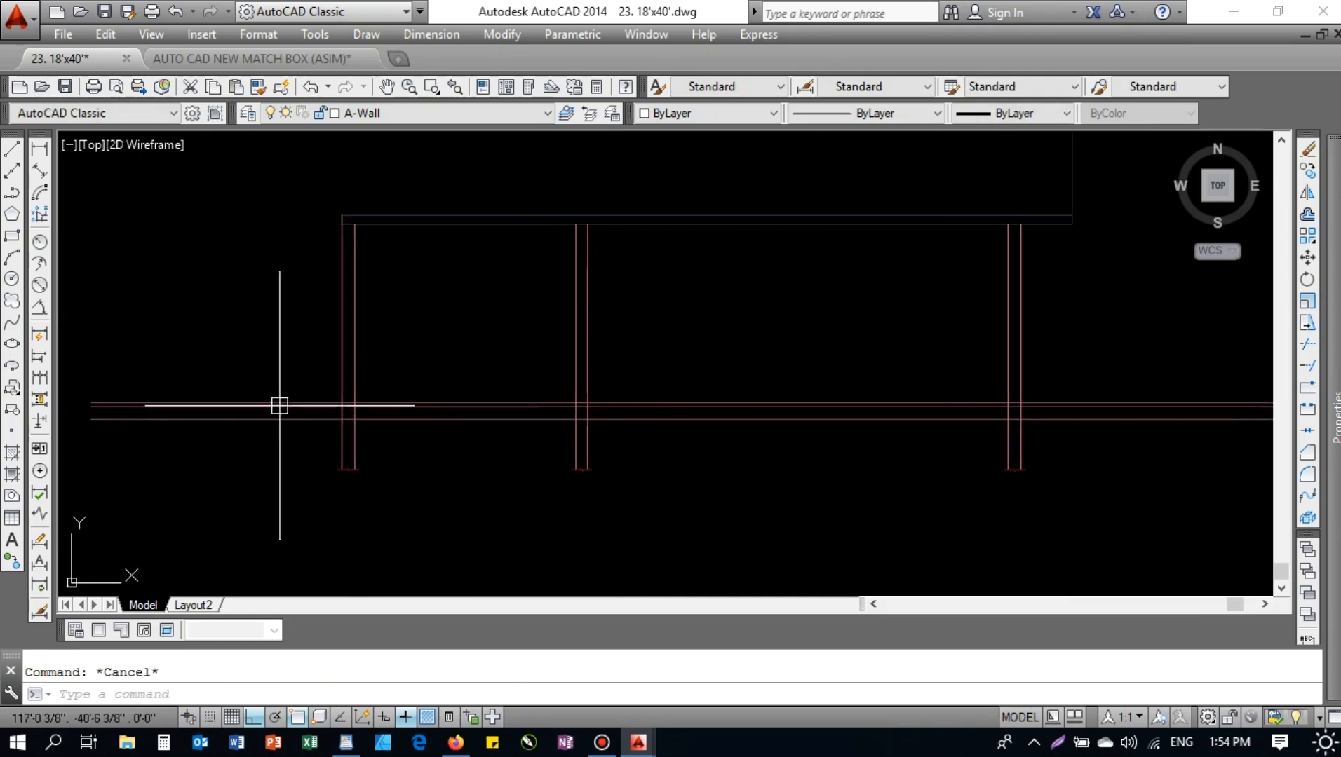
pyautogui.scroll(-8, 509, 404)
pyautogui.scroll(8, 501, 300)
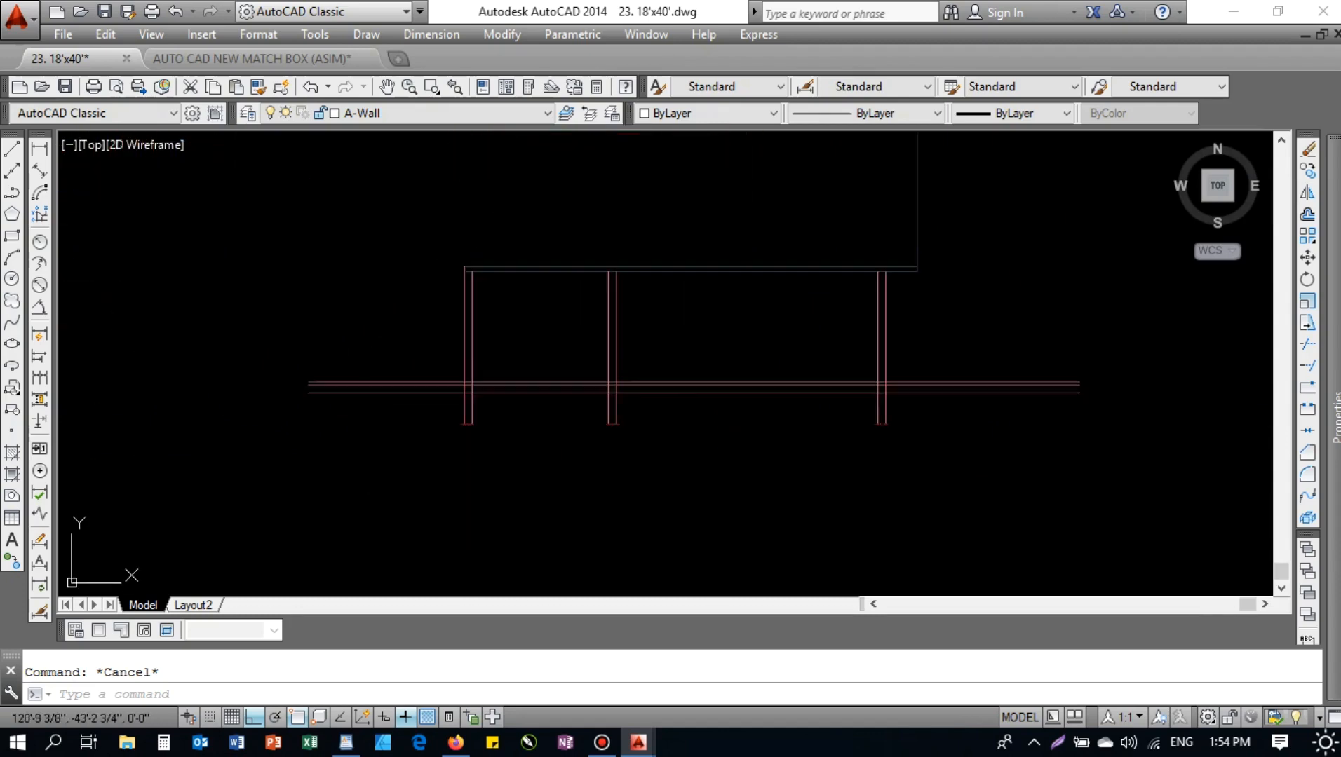
pyautogui.write('tr')
pyautogui.press('Return')
pyautogui.press('Return')
pyautogui.click(409, 393)
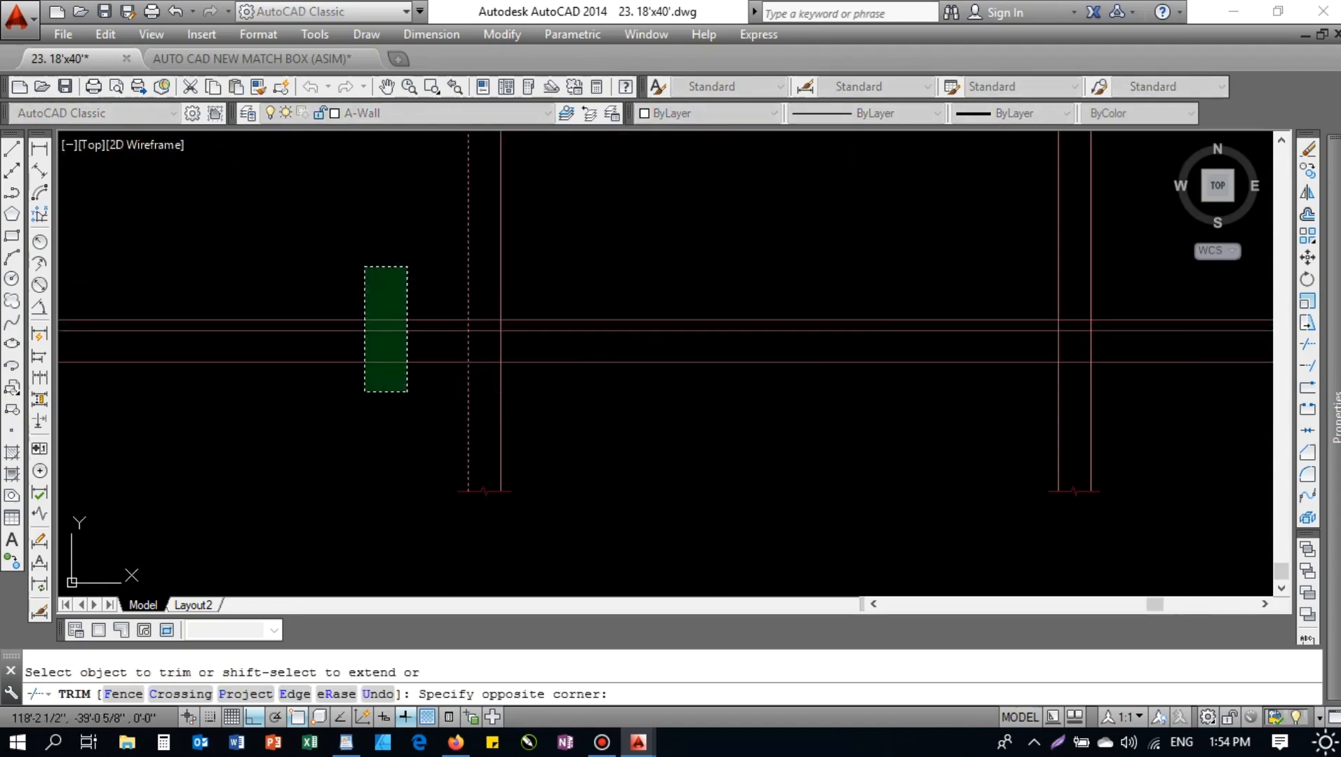
pyautogui.click(385, 320)
pyautogui.press('Escape')
pyautogui.click(500, 392)
pyautogui.click(579, 263)
pyautogui.moveTo(579, 264); pyautogui.dragTo(490, 266, button='middle')
pyautogui.press('Escape')
pyautogui.click(234, 308)
pyautogui.click(547, 407)
pyautogui.press('Escape')
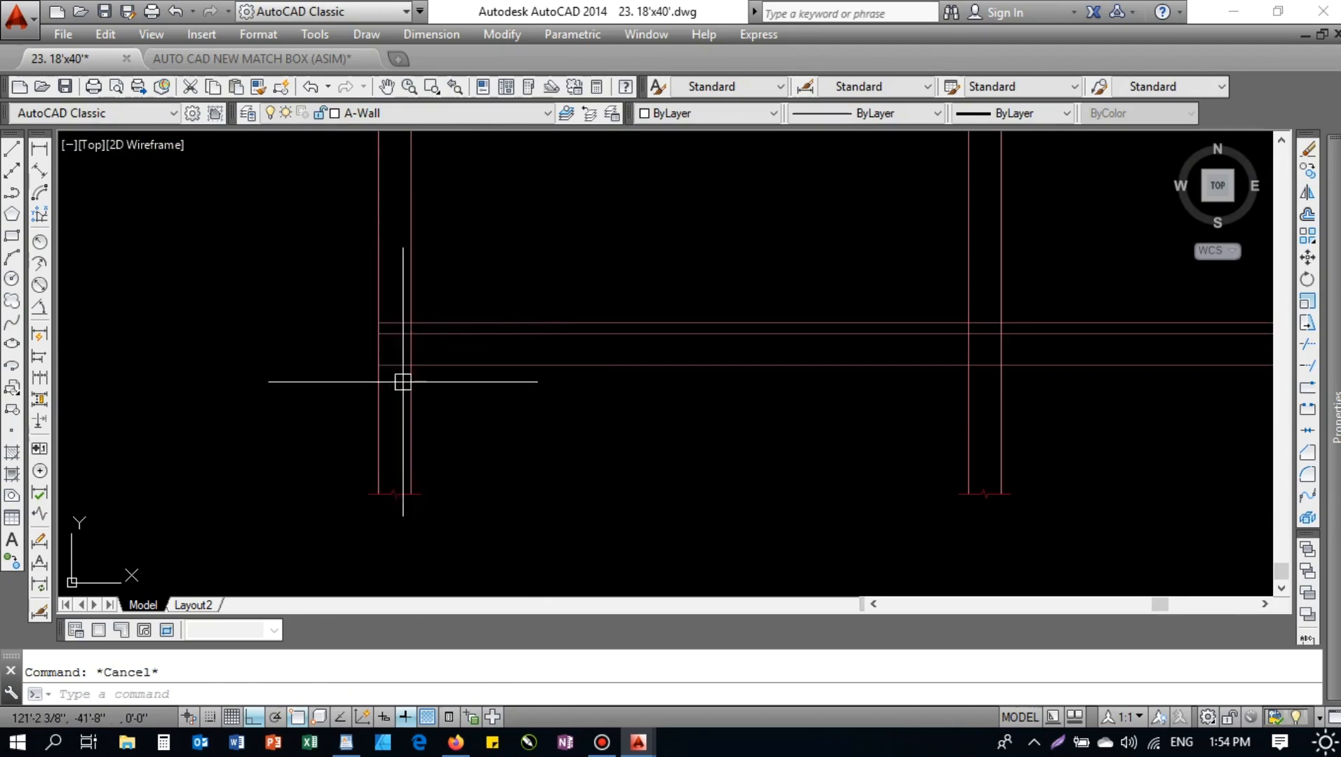
# - Trim the lowest level line between the walls and beyond the last wall, keeping only the segments inside the three walls
pyautogui.moveTo(398, 362)
pyautogui.mouseDown(button='middle')
pyautogui.moveTo(583, 391)
pyautogui.moveTo(549, 381)
pyautogui.mouseUp(button='middle')
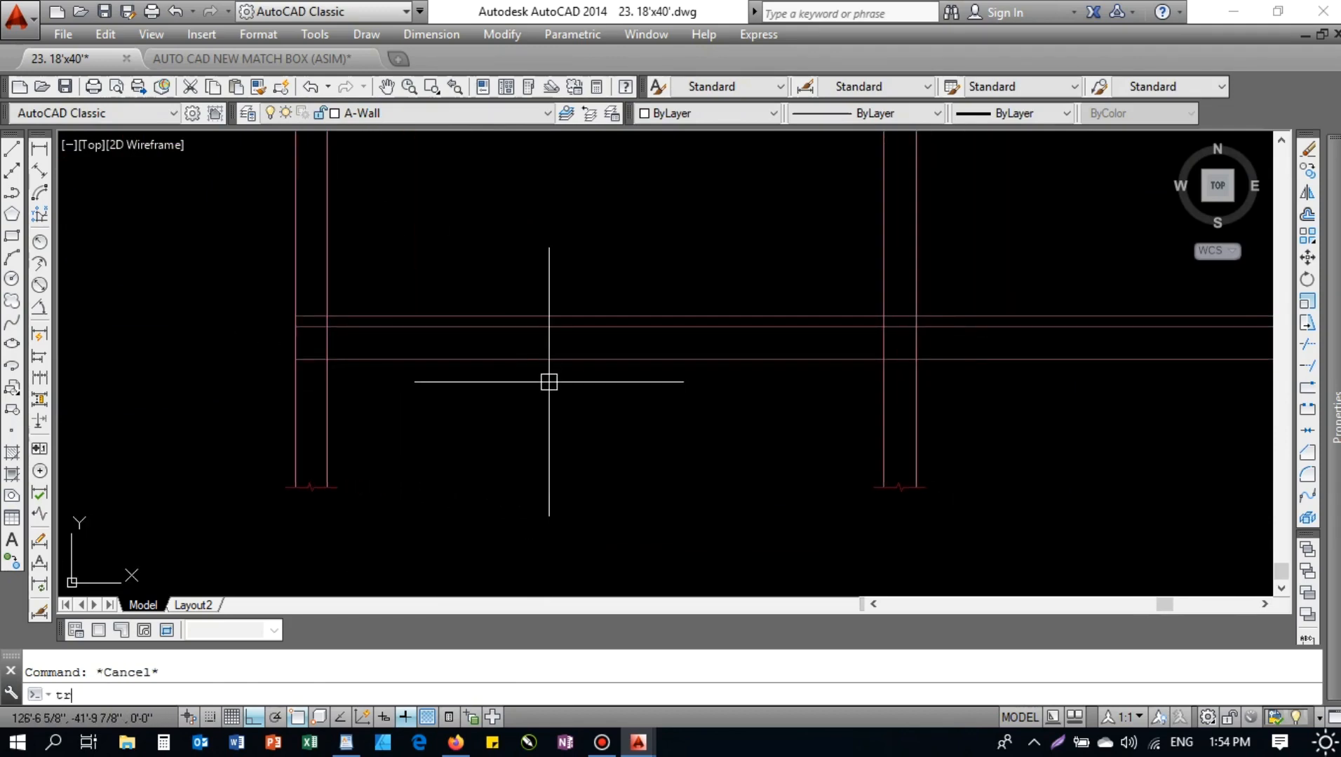
pyautogui.write('tr')
pyautogui.press('Return')
pyautogui.press('Return')
pyautogui.click(542, 359)
pyautogui.moveTo(758, 389); pyautogui.dragTo(363, 385, button='middle')
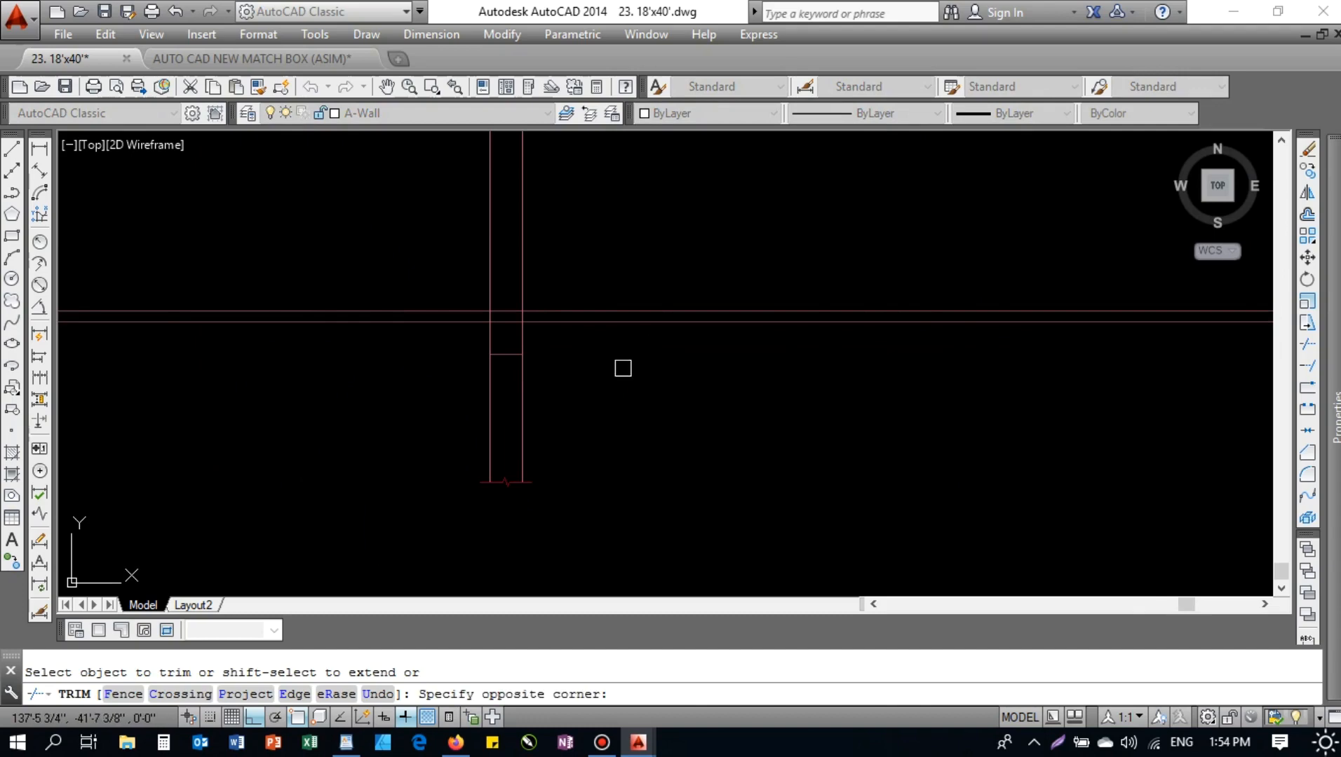
pyautogui.moveTo(820, 371); pyautogui.dragTo(261, 363, button='middle')
pyautogui.moveTo(1007, 337); pyautogui.dragTo(760, 324, button='middle')
pyautogui.scroll(-4, 828, 327)
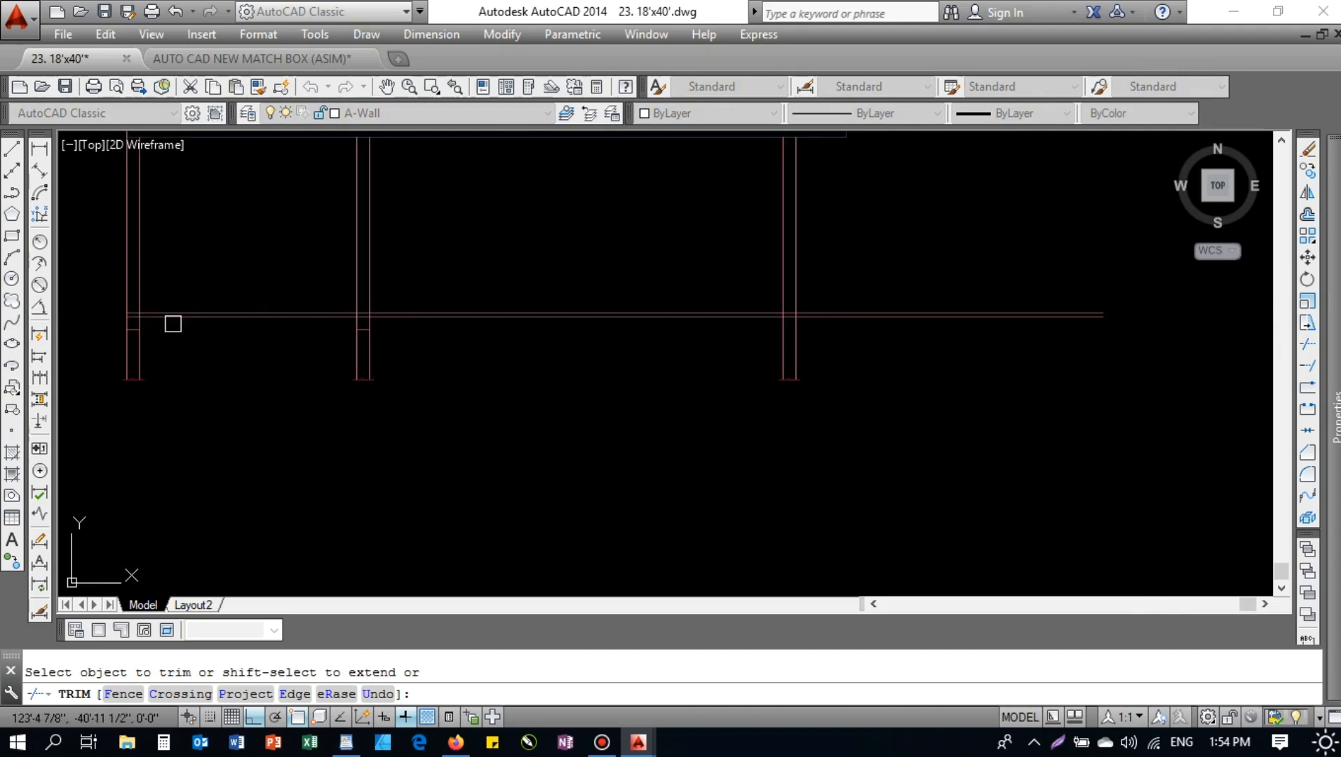
pyautogui.moveTo(269, 366); pyautogui.dragTo(328, 393, button='middle')
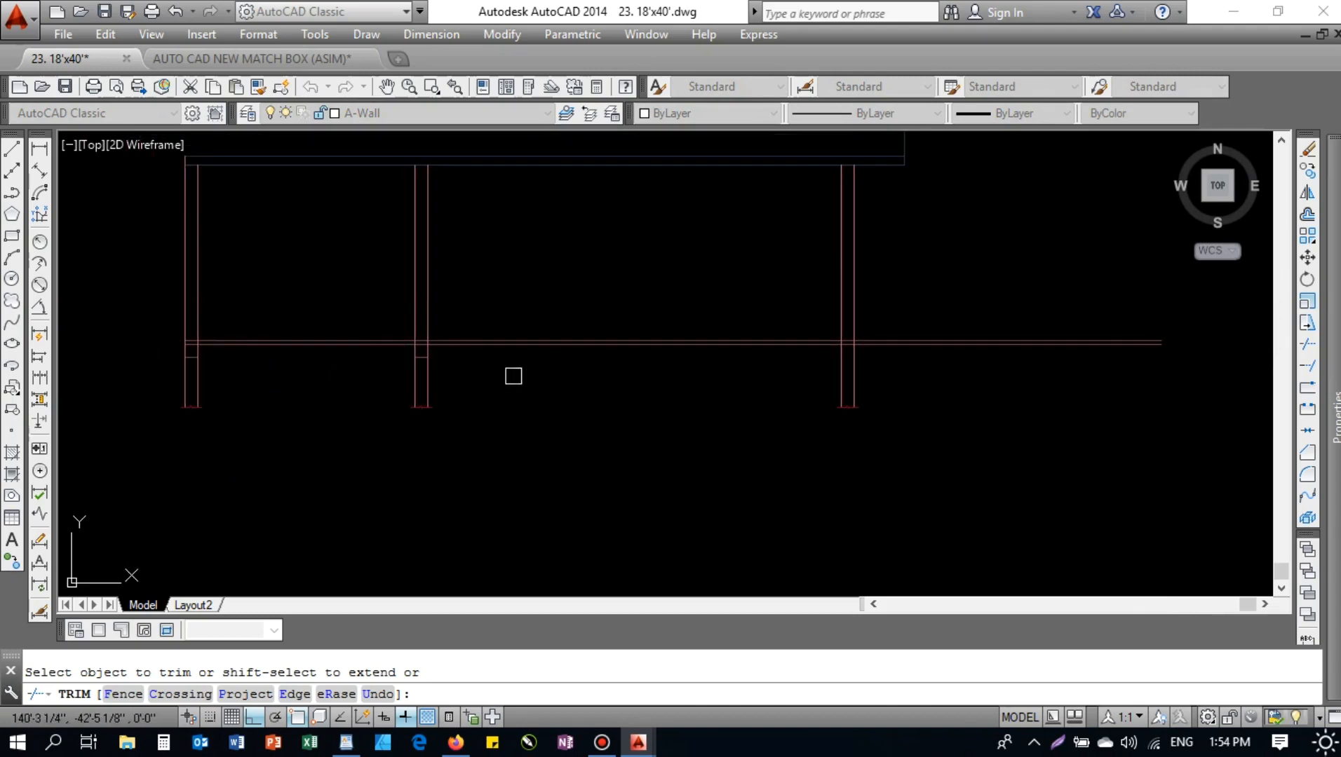
pyautogui.scroll(4, 513, 376)
pyautogui.scroll(-4, 312, 372)
pyautogui.scroll(2, 908, 394)
pyautogui.scroll(-2, 601, 371)
pyautogui.scroll(2, 518, 346)
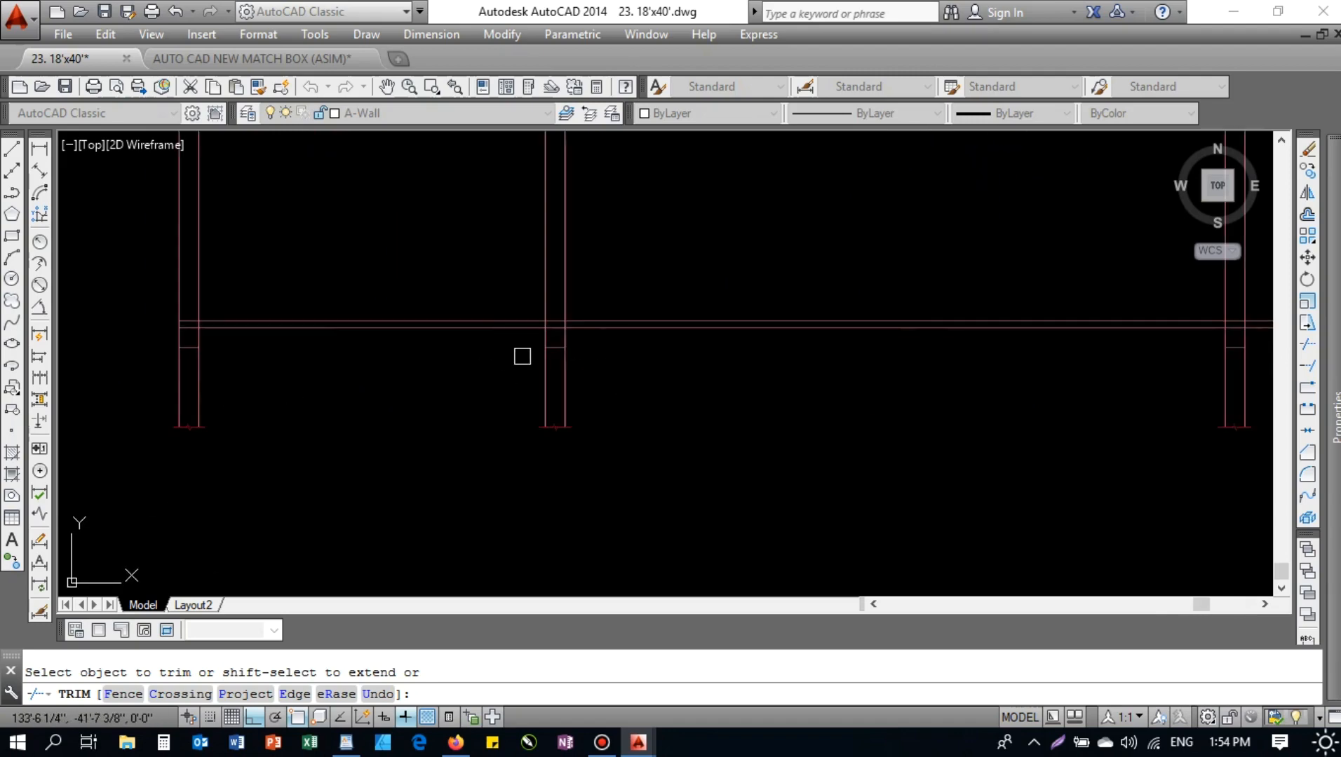
pyautogui.press('Escape')
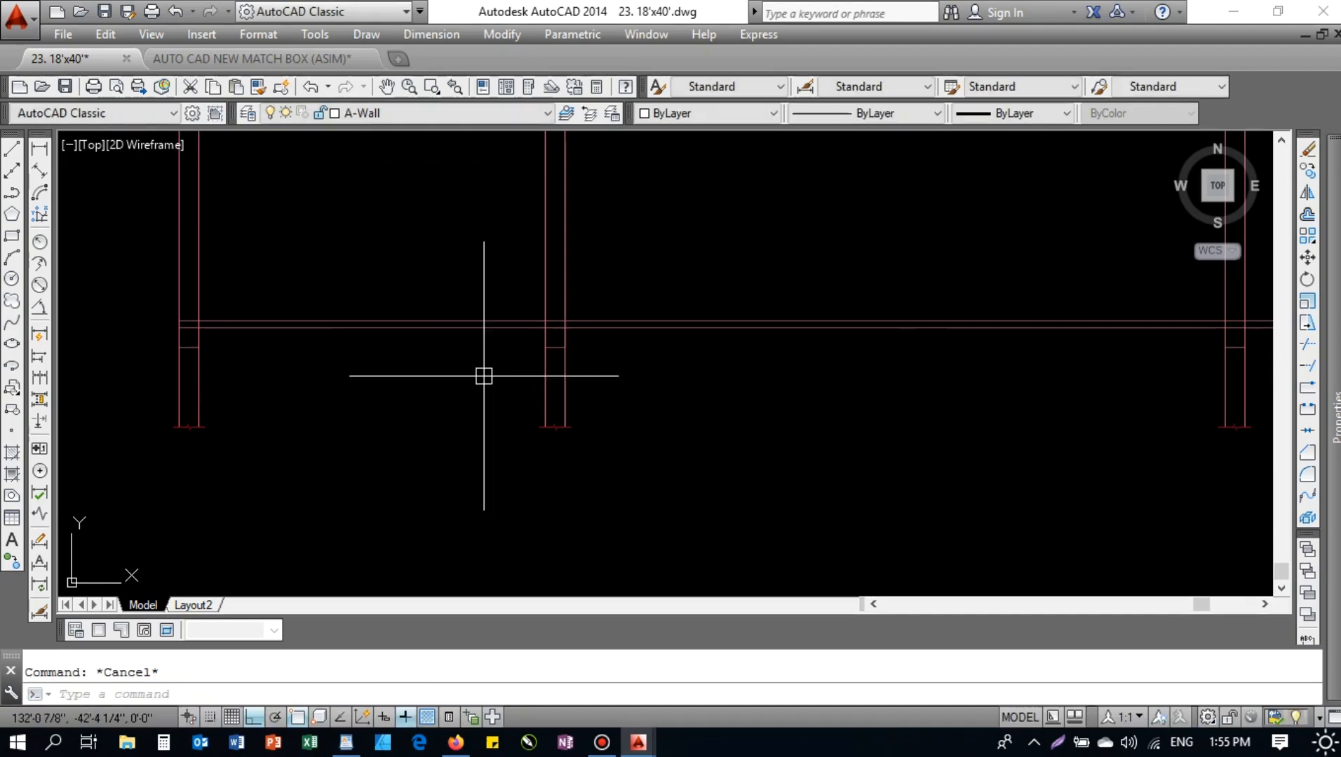
# - Try a horizontal line from the leftmost wall's inner face at the lowest level, and erase it
pyautogui.write('l')
pyautogui.press('Return')
pyautogui.scroll(2, 201, 347)
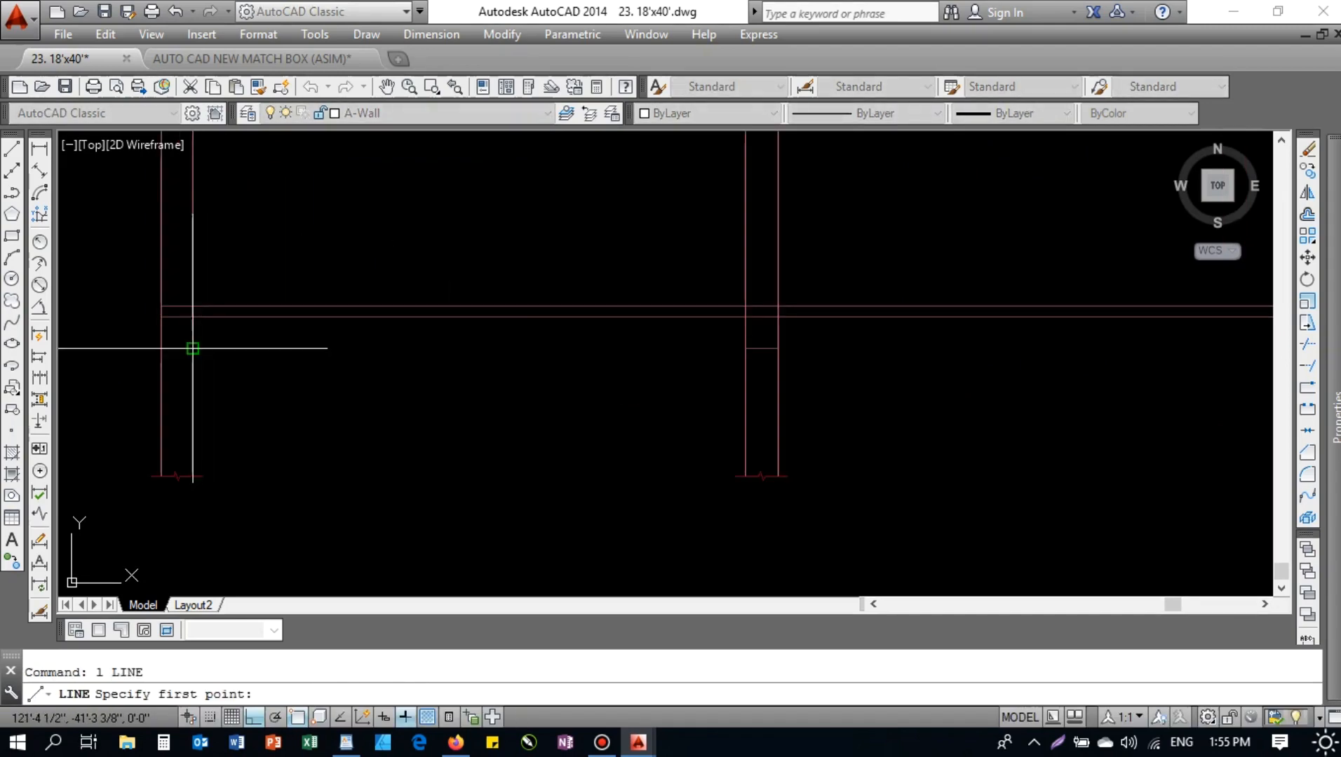
pyautogui.click(192, 347)
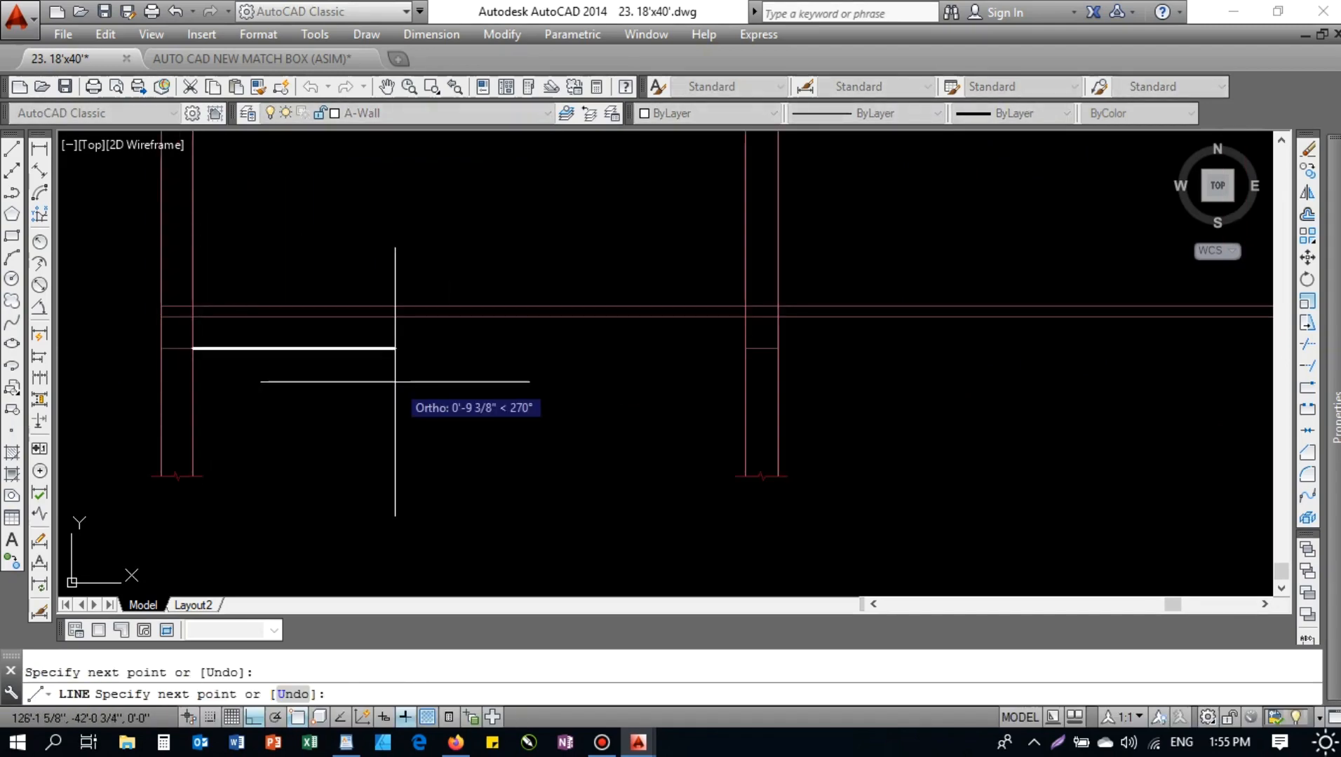
pyautogui.press('Escape')
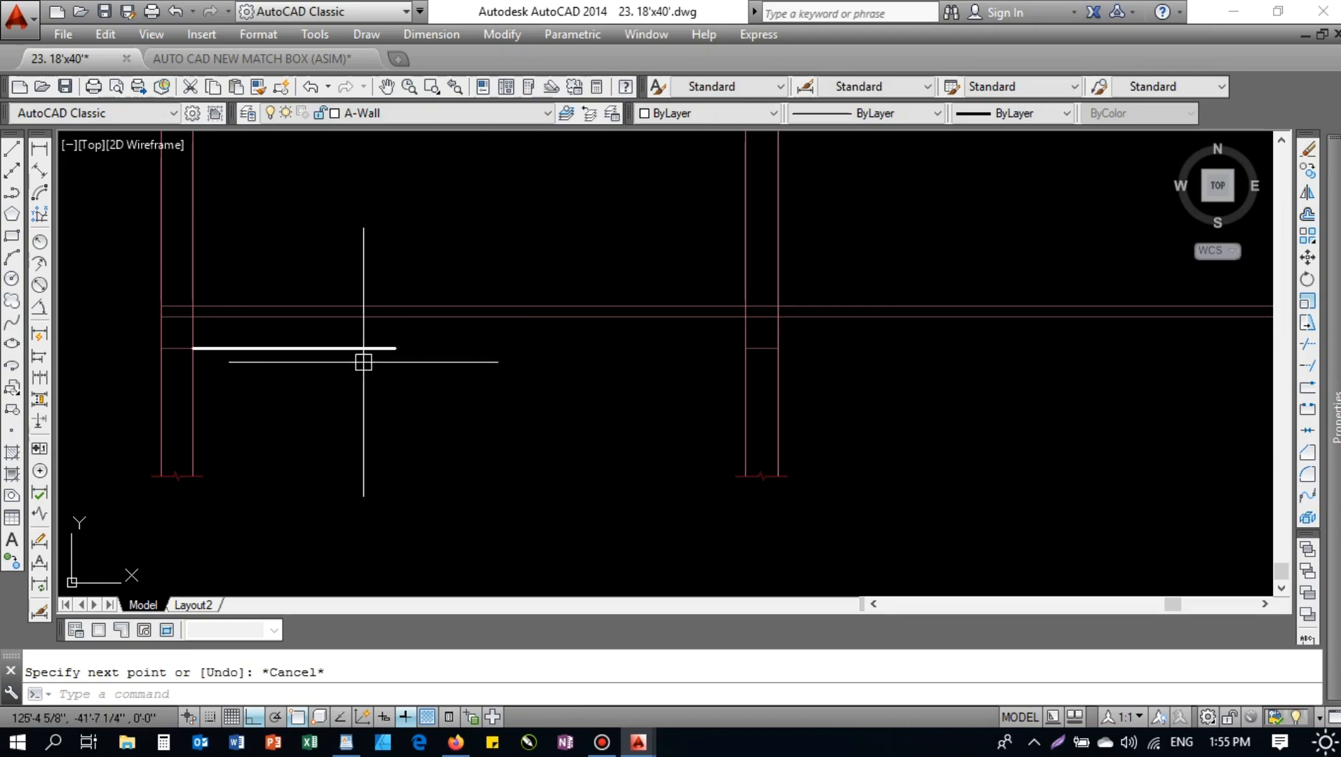
pyautogui.write('e')
pyautogui.press('Return')
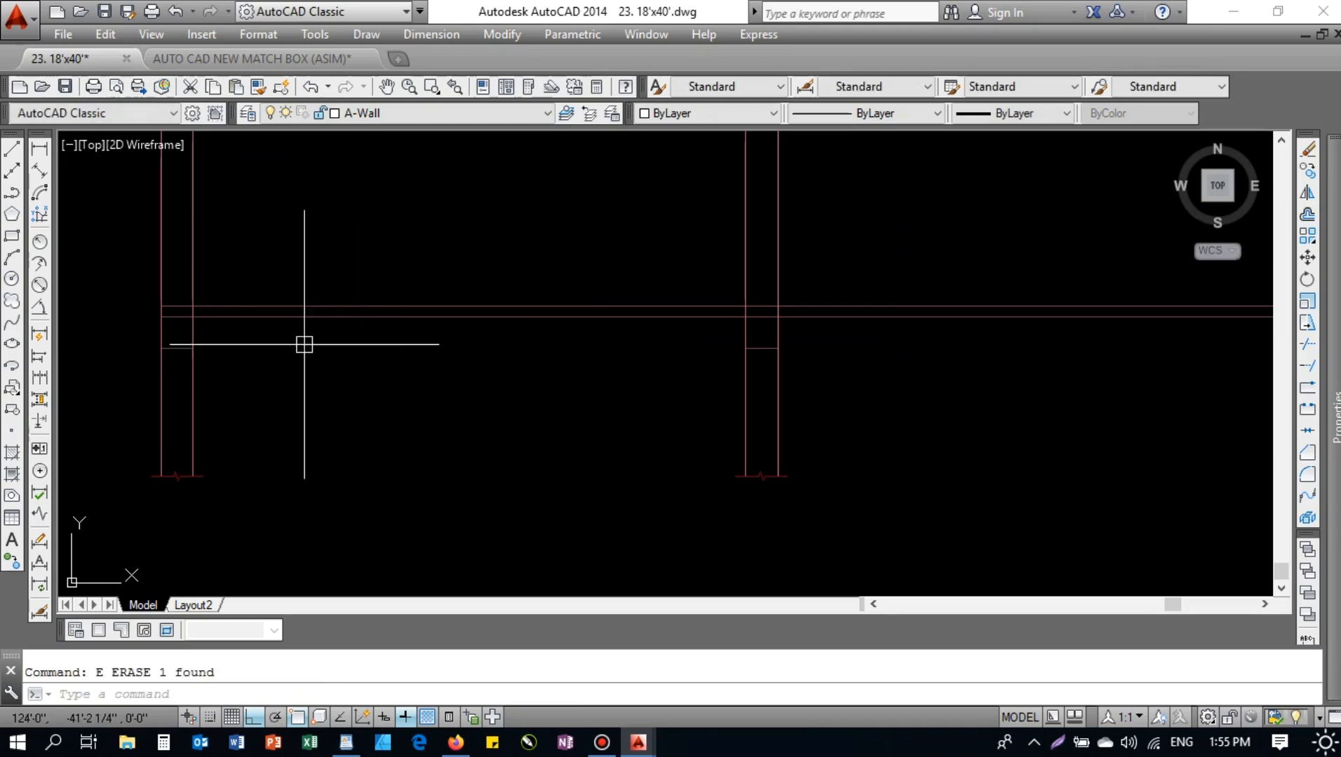
pyautogui.click(601, 473)
pyautogui.click(361, 345)
pyautogui.press('Escape')
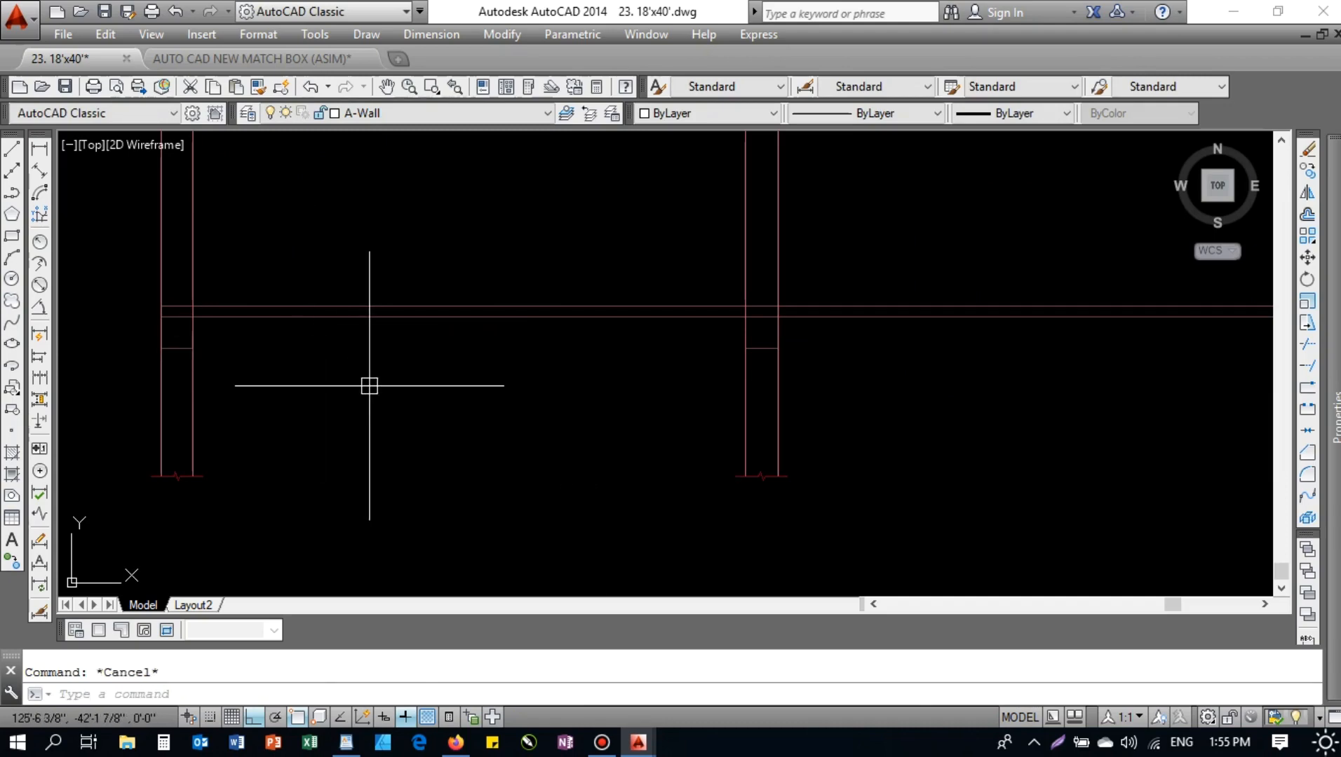
pyautogui.scroll(-3, 435, 332)
pyautogui.scroll(2, 436, 332)
pyautogui.moveTo(494, 328); pyautogui.dragTo(494, 374, button='middle')
pyautogui.scroll(4, 1029, 443)
pyautogui.moveTo(848, 493); pyautogui.dragTo(626, 507, button='middle')
pyautogui.click(695, 396)
pyautogui.click(674, 494)
pyautogui.press('Escape')
pyautogui.write('tr')
pyautogui.press('Return')
pyautogui.press('Return')
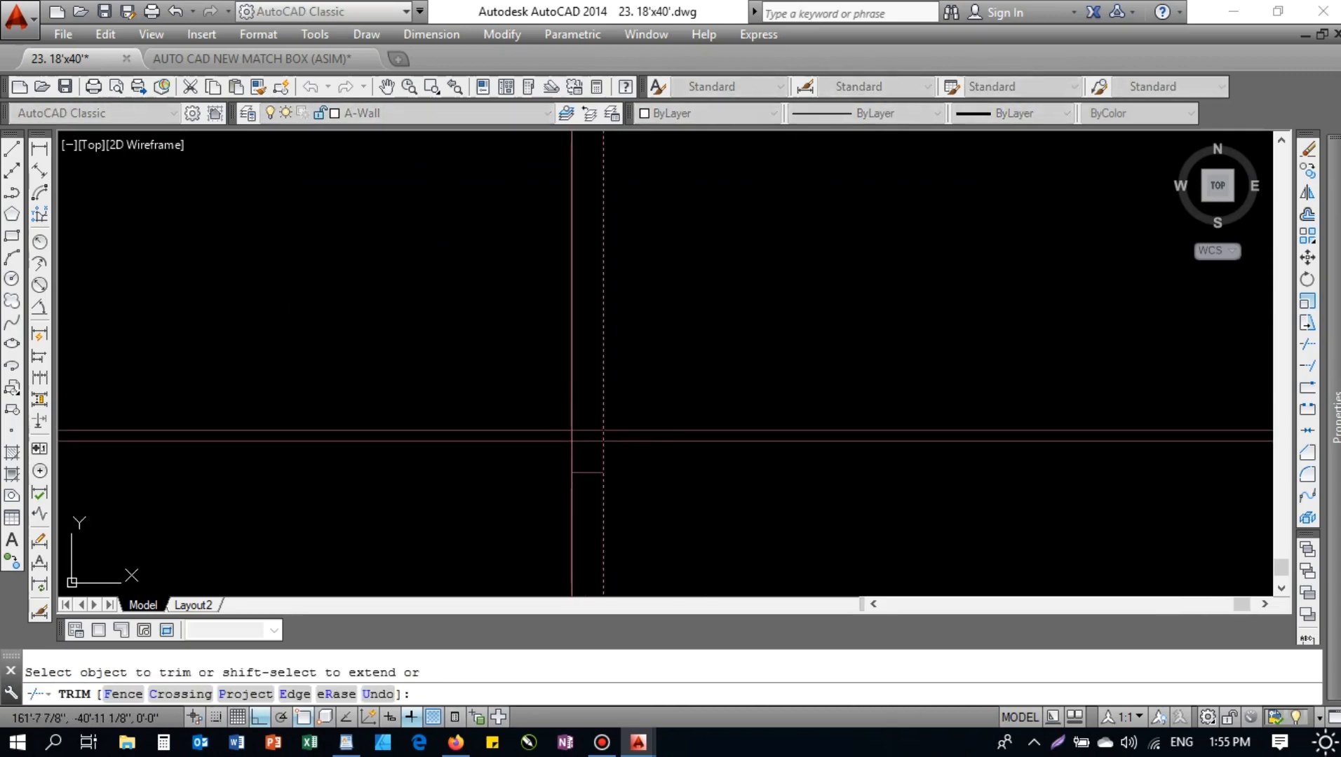
pyautogui.press('Escape')
# - Draw a horizontal line outward from the last wall's outer face at the upper floor level line
pyautogui.scroll(-5, 629, 395)
pyautogui.scroll(4, 603, 233)
pyautogui.moveTo(649, 335); pyautogui.dragTo(655, 219, button='middle')
pyautogui.moveTo(676, 391); pyautogui.dragTo(676, 288, button='middle')
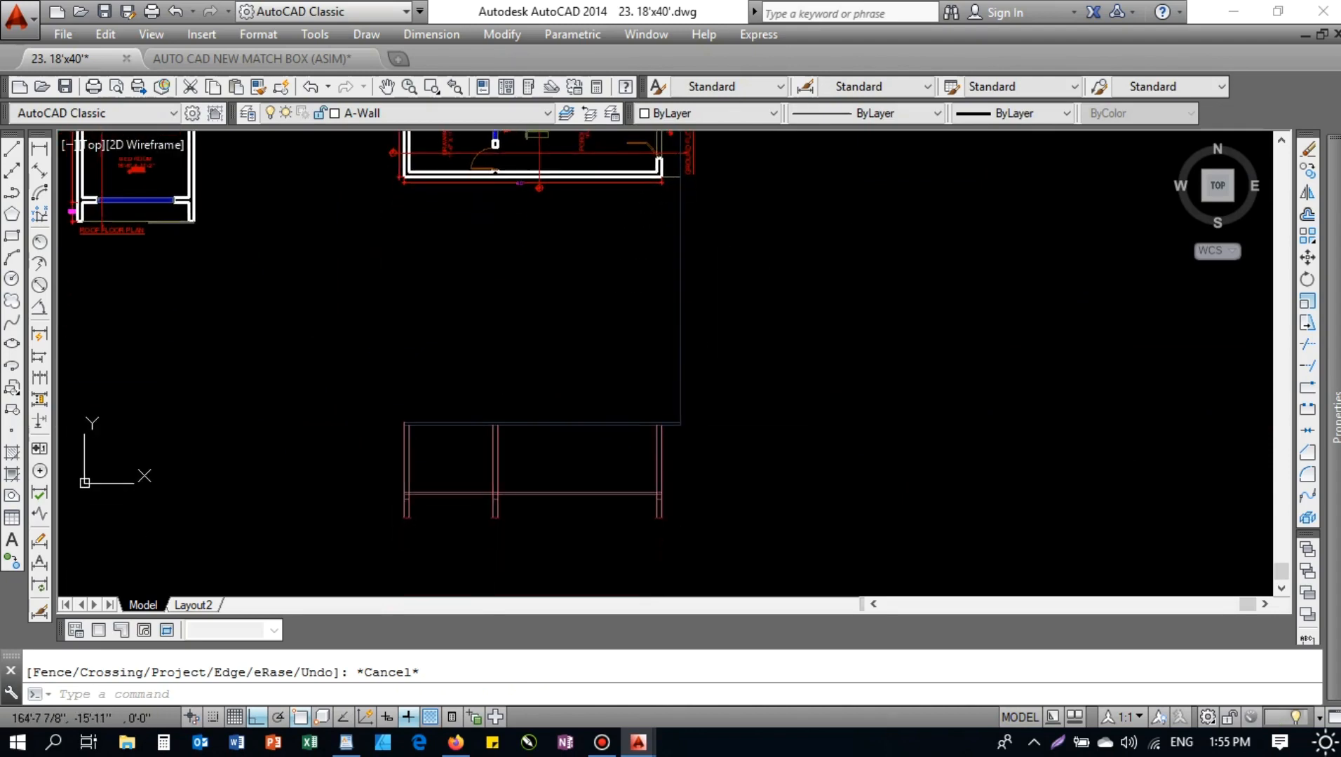
pyautogui.scroll(4, 663, 532)
pyautogui.scroll(4, 660, 434)
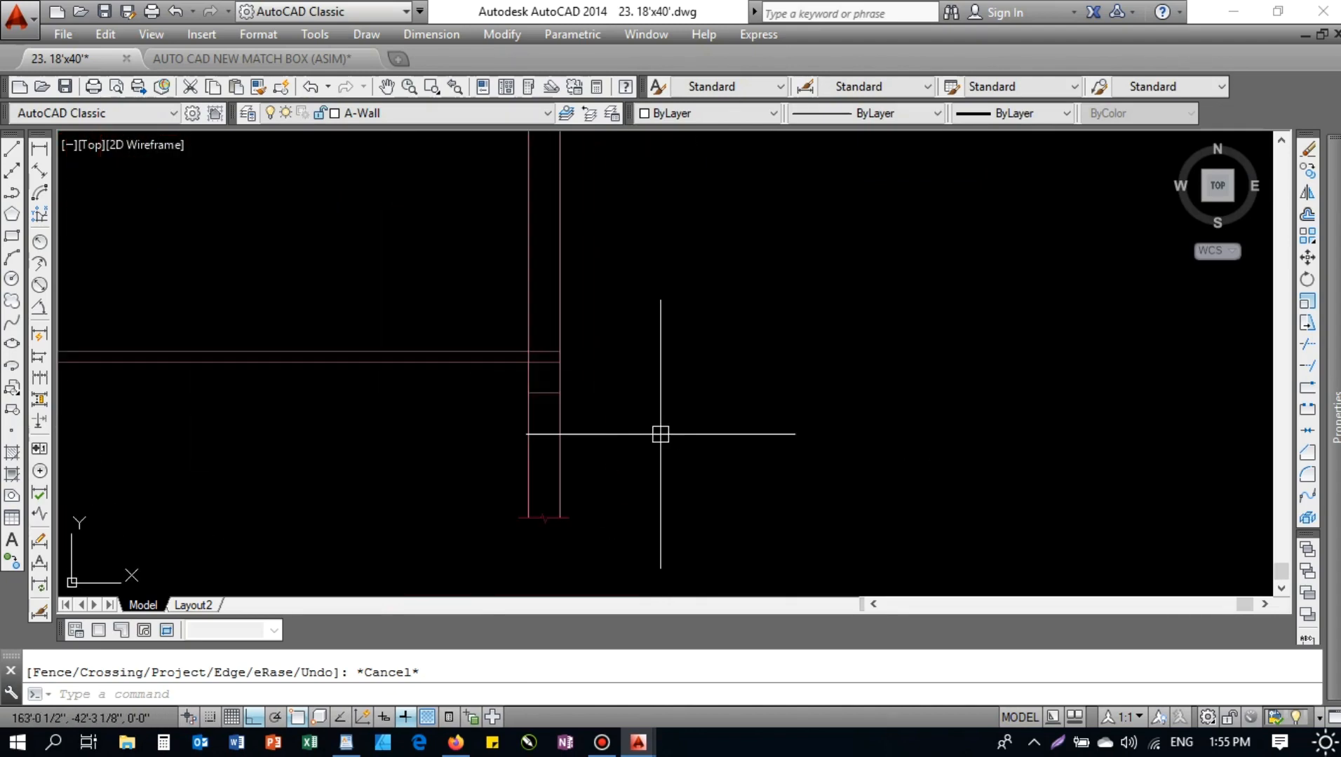
pyautogui.write('l')
pyautogui.press('Return')
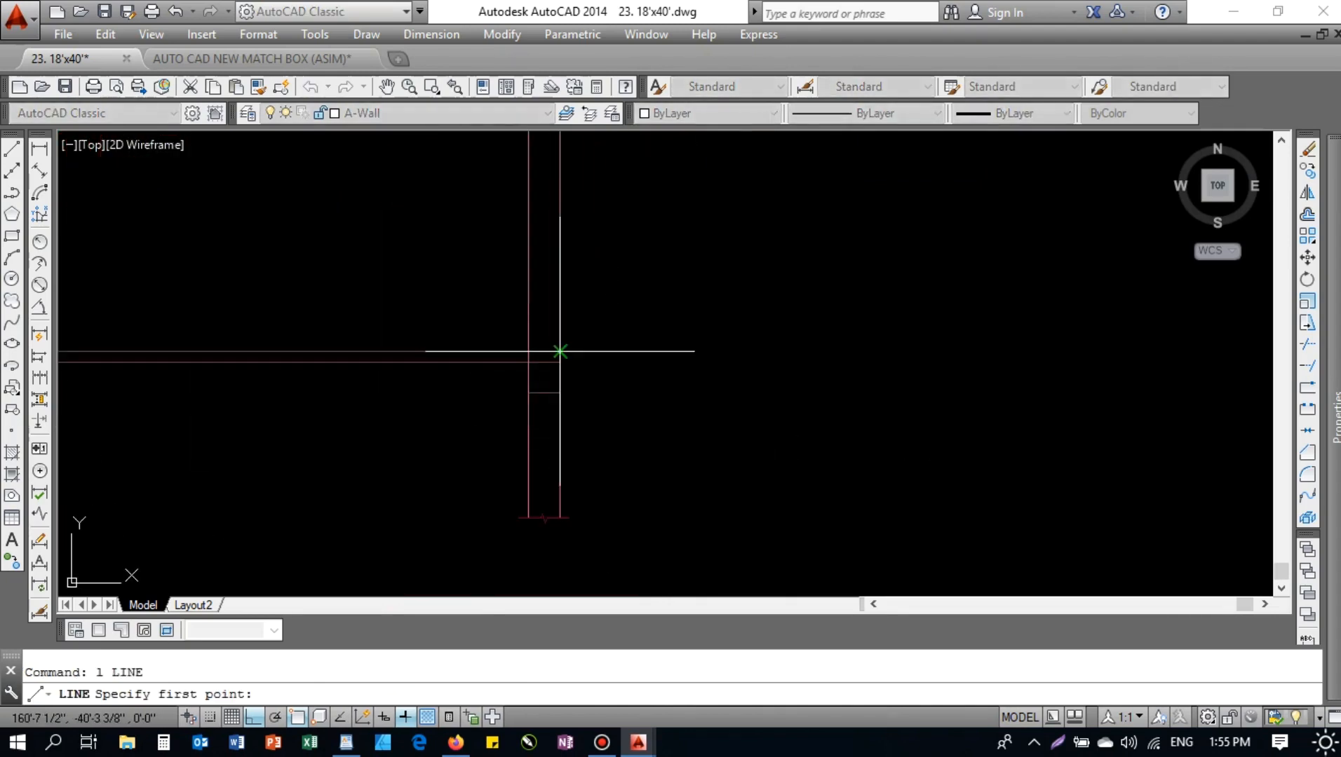
pyautogui.click(558, 352)
pyautogui.click(1043, 400)
pyautogui.press('Escape')
# - Offset the new horizontal line 30 inches downward
pyautogui.click(862, 396)
pyautogui.press('Escape')
pyautogui.write('o')
pyautogui.press('Return')
pyautogui.write('30')
pyautogui.press('Return')
pyautogui.click(785, 357)
pyautogui.click(767, 435)
pyautogui.scroll(-3, 718, 474)
pyautogui.scroll(3, 658, 455)
pyautogui.press('Escape')
# - Stretch the lower horizontal line's outer end farther away from the wall
pyautogui.click(605, 439)
pyautogui.press('Escape')
pyautogui.click(684, 438)
pyautogui.click(700, 440)
pyautogui.click(793, 440)
pyautogui.press('Escape')
# - Offset the last wall's outer face 60 inches outward as a vertical guide line
pyautogui.scroll(2, 569, 436)
pyautogui.write('o')
pyautogui.press('Return')
pyautogui.write('5')
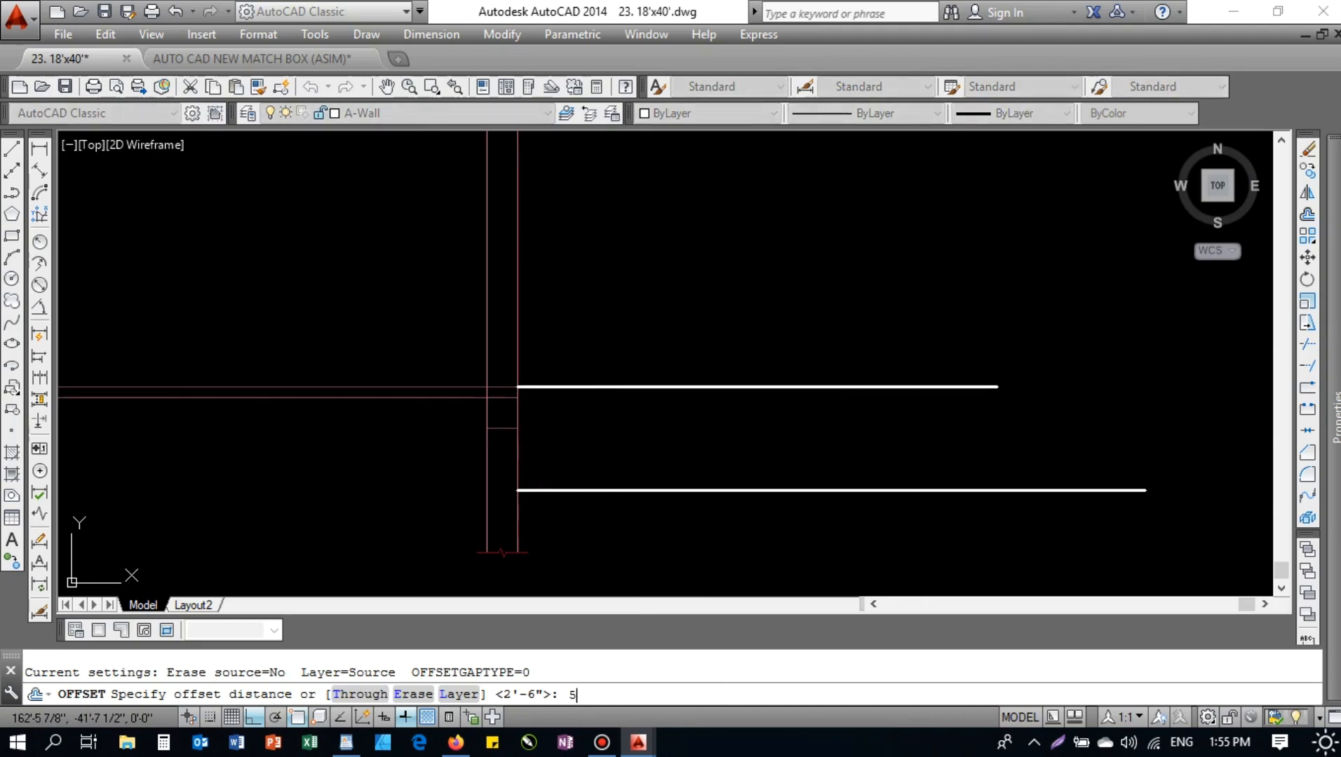
pyautogui.press('Escape')
pyautogui.write('o')
pyautogui.press('Return')
pyautogui.write('60')
pyautogui.press('Return')
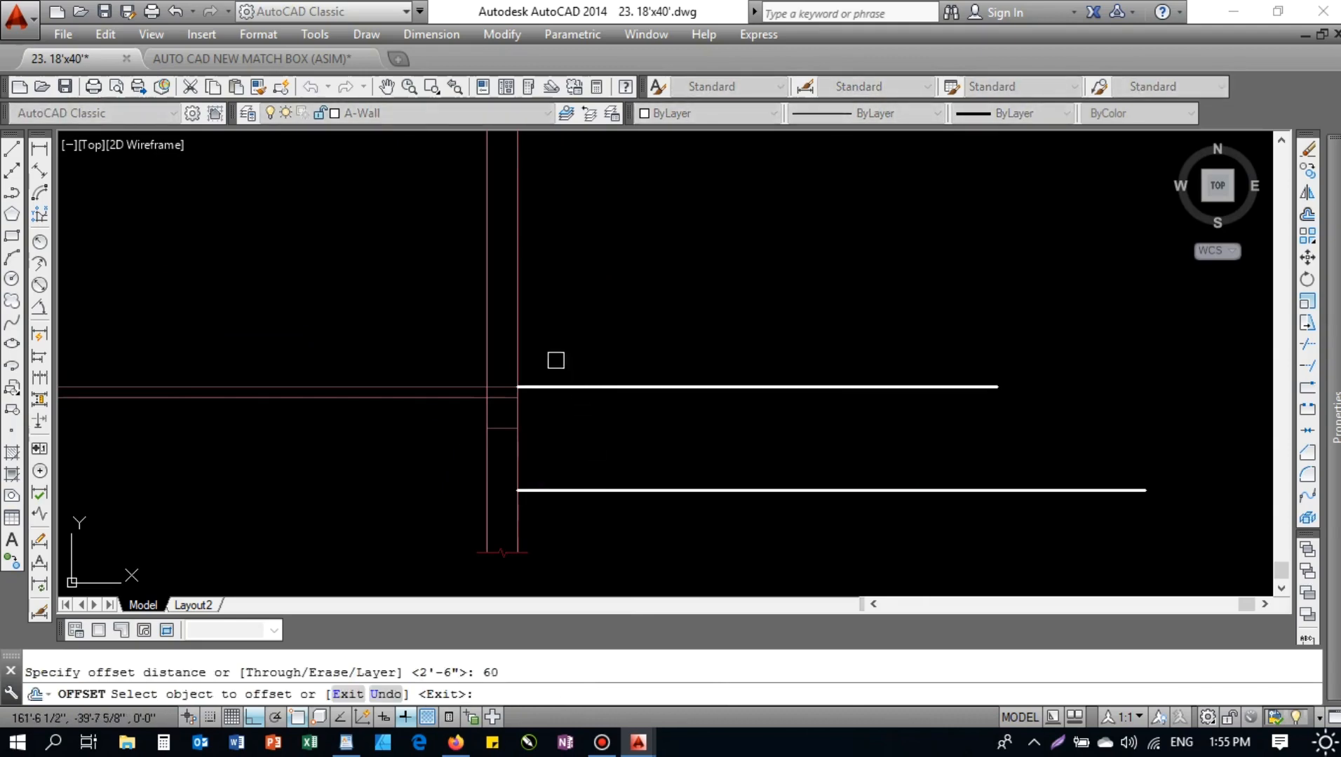
pyautogui.click(516, 315)
pyautogui.click(587, 314)
pyautogui.press('Escape')
pyautogui.moveTo(618, 375); pyautogui.dragTo(577, 365, button='middle')
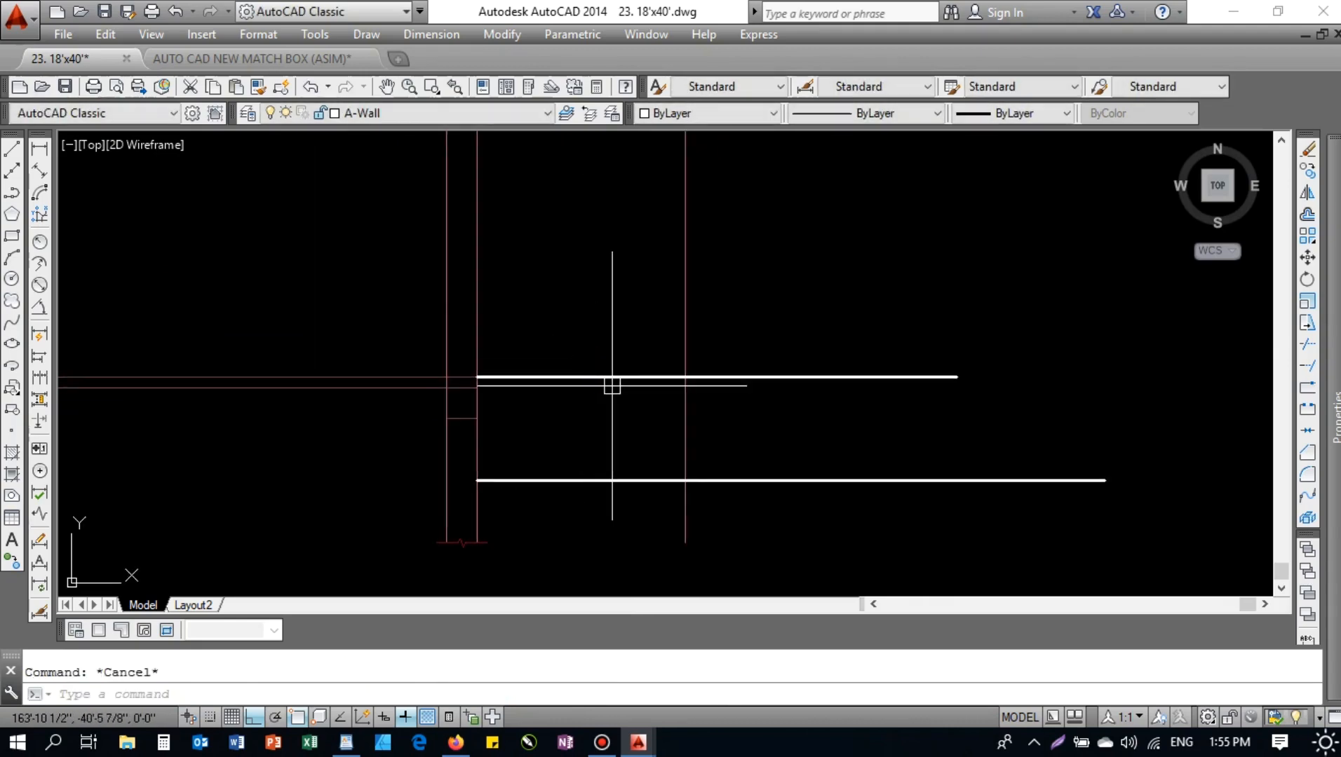
# - Try a sloping polyline from the floor level at the wall to the guide line's lower intersection, and erase it
pyautogui.write('pl')
pyautogui.press('Return')
pyautogui.press('Escape')
pyautogui.write('pl')
pyautogui.press('Return')
pyautogui.click(477, 378)
pyautogui.click(685, 481)
pyautogui.press('Escape')
pyautogui.click(551, 411)
pyautogui.write('e')
pyautogui.press('Return')
pyautogui.press('Escape')
# - Move the vertical guide line 36 inches farther outward from the wall
pyautogui.click(701, 412)
pyautogui.click(600, 415)
pyautogui.moveTo(671, 432); pyautogui.dragTo(672, 422, button='middle')
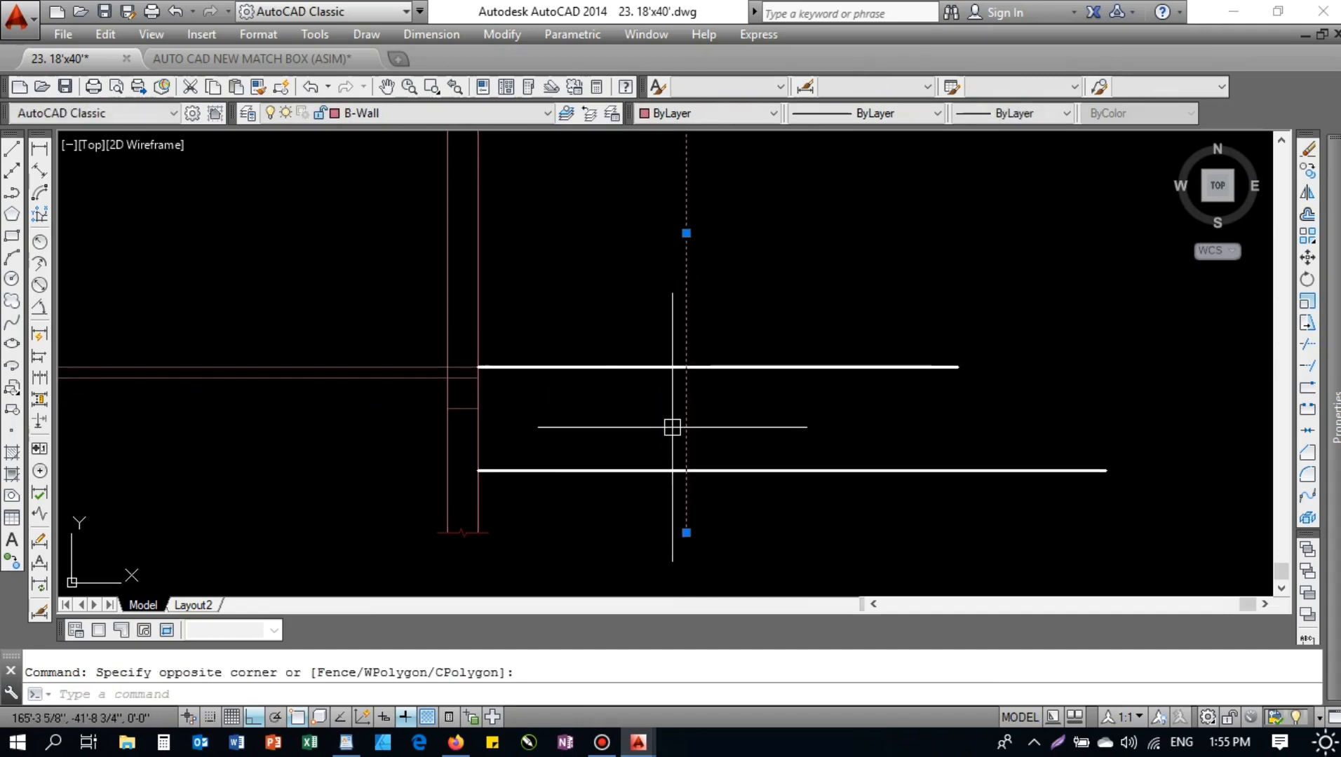
pyautogui.press('Escape')
pyautogui.click(697, 403)
pyautogui.click(620, 418)
pyautogui.press('Escape')
pyautogui.click(703, 415)
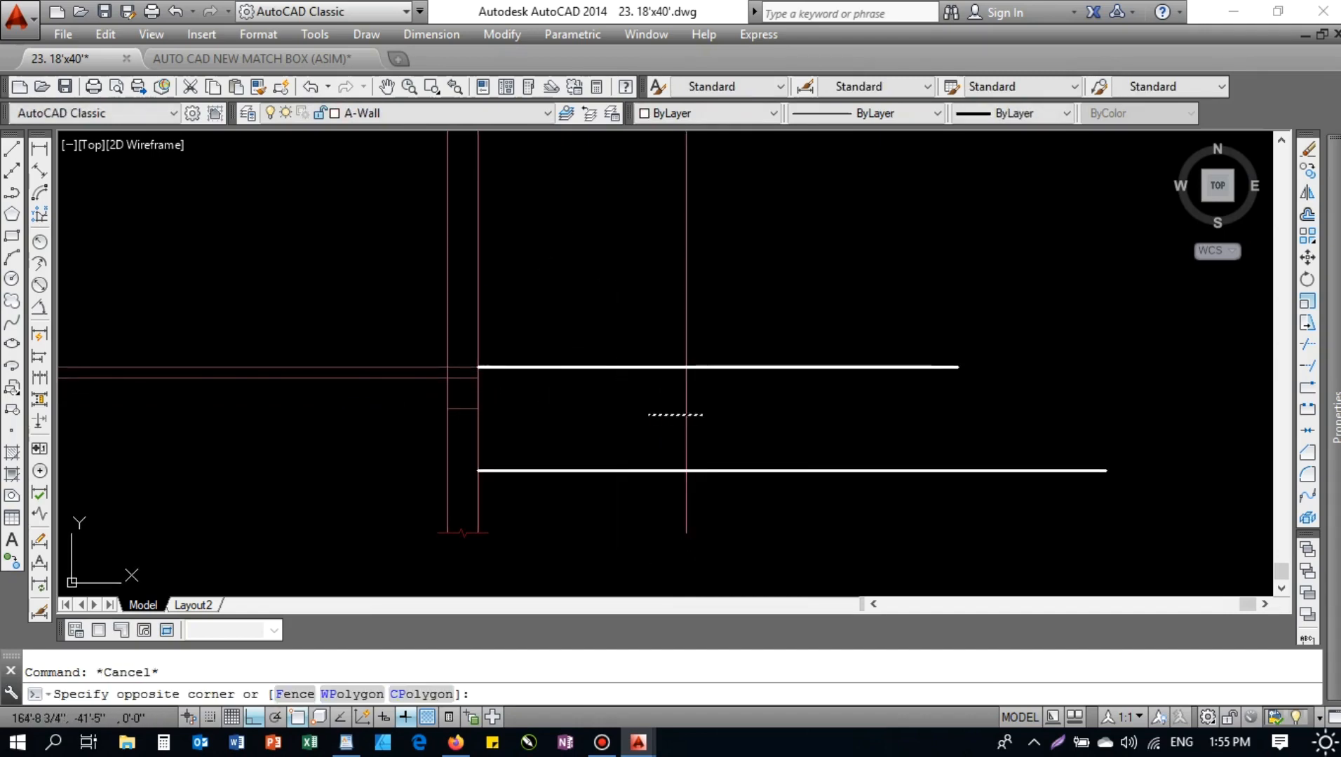
pyautogui.click(665, 415)
pyautogui.write('m')
pyautogui.press('Return')
pyautogui.click(756, 433)
pyautogui.write('36')
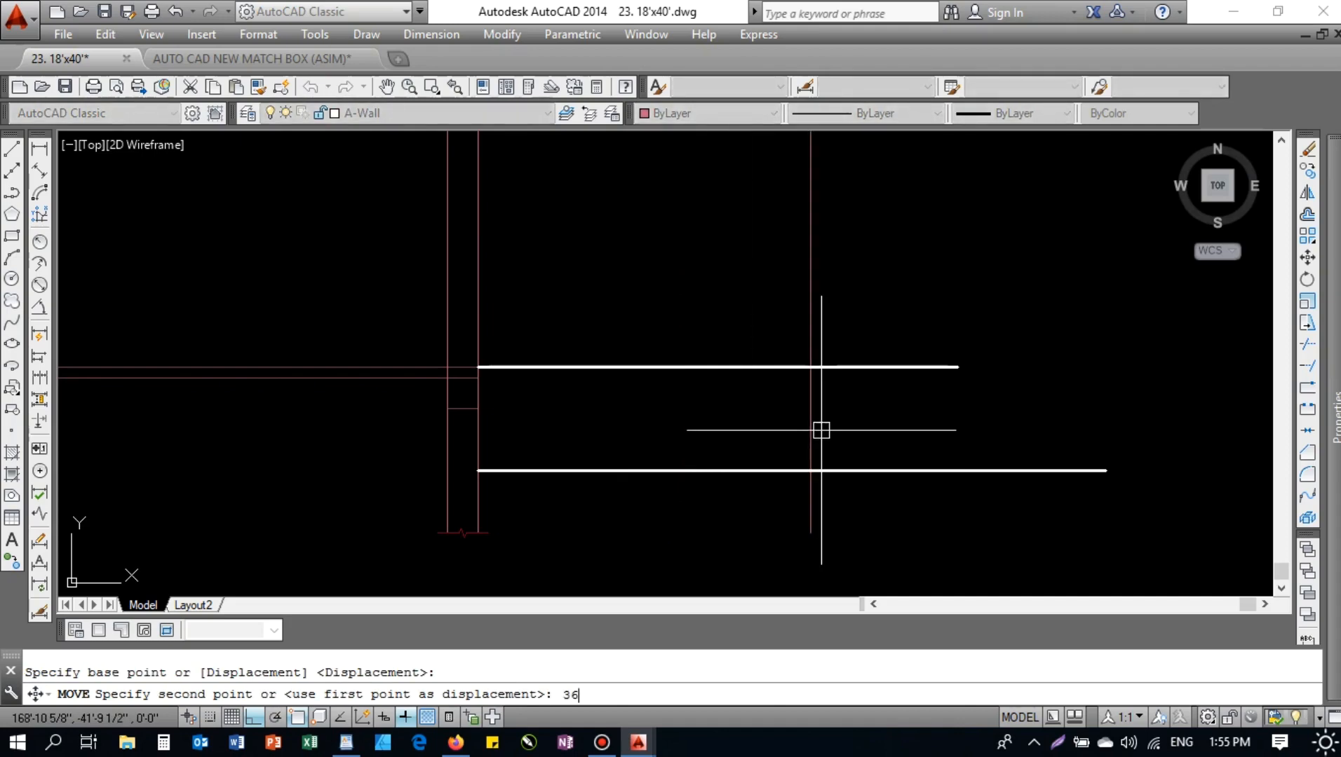
pyautogui.press('Escape')
# - Draw the ramp as a sloping polyline from the floor level at the wall to where the guide meets the lower line
pyautogui.write('pl')
pyautogui.press('Return')
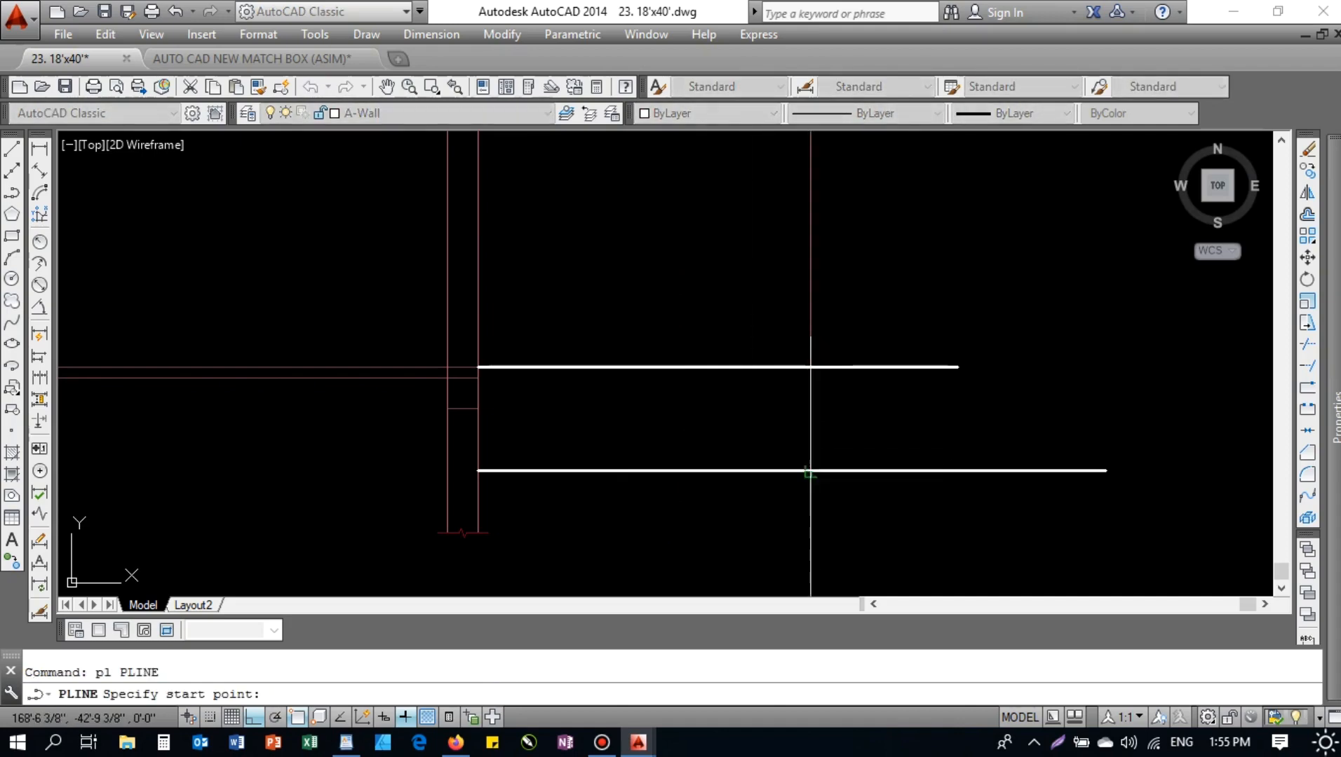
pyautogui.click(461, 364)
pyautogui.click(811, 471)
pyautogui.press('Escape')
# - Erase the vertical guide line at the foot of the ramp
pyautogui.click(852, 407)
pyautogui.click(760, 393)
pyautogui.write('e')
pyautogui.press('Return')
pyautogui.click(668, 365)
pyautogui.press('Escape')
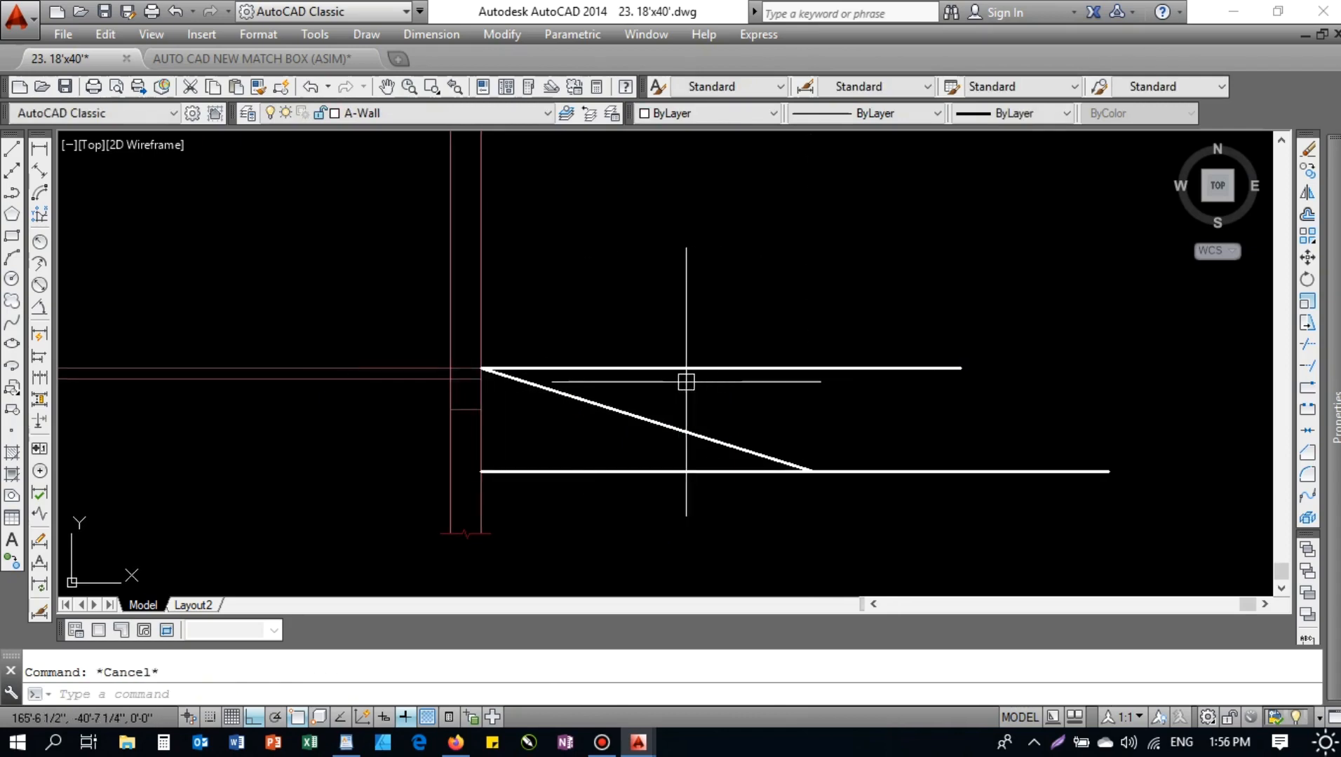
# - Put the sloping ramp line on the P-RAMP layer
pyautogui.scroll(-4, 637, 368)
pyautogui.scroll(-2, 772, 382)
pyautogui.scroll(4, 791, 383)
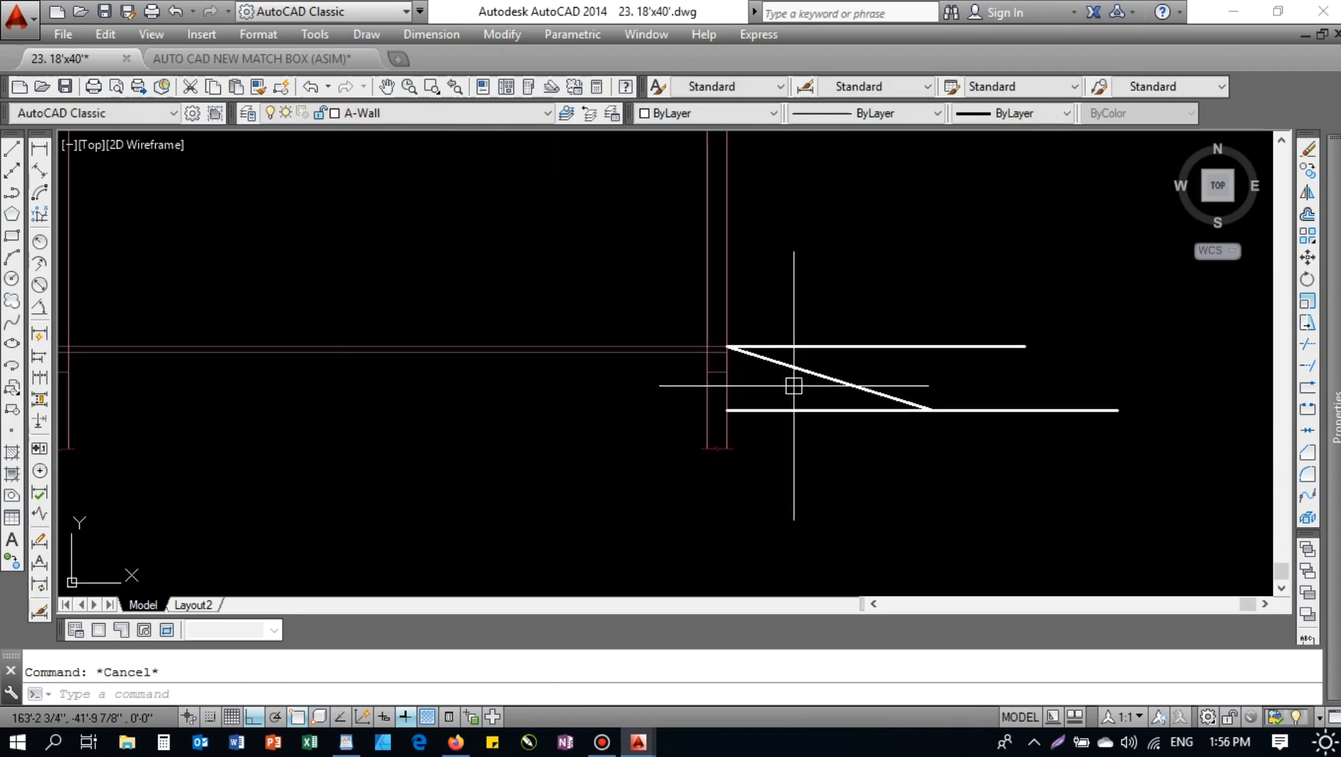
pyautogui.click(795, 379)
pyautogui.click(419, 116)
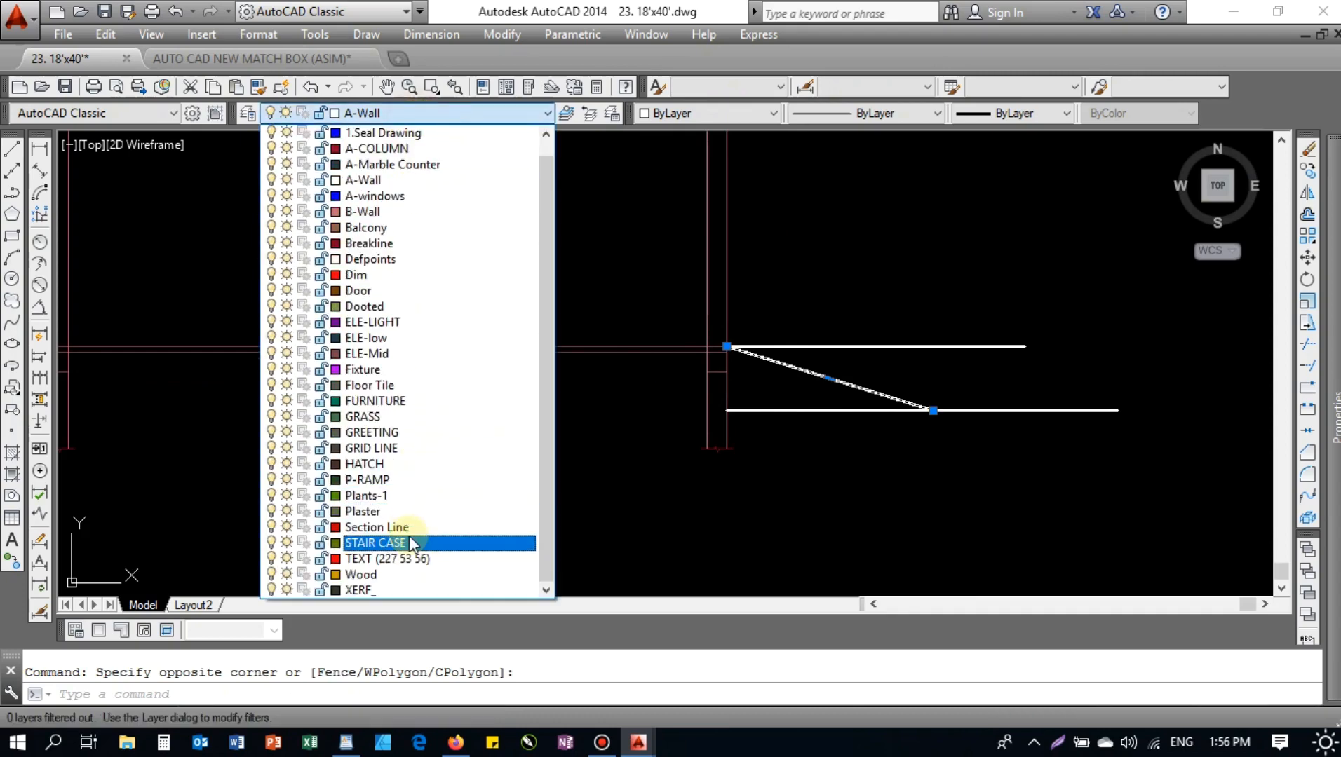
pyautogui.click(372, 480)
pyautogui.press('Escape')
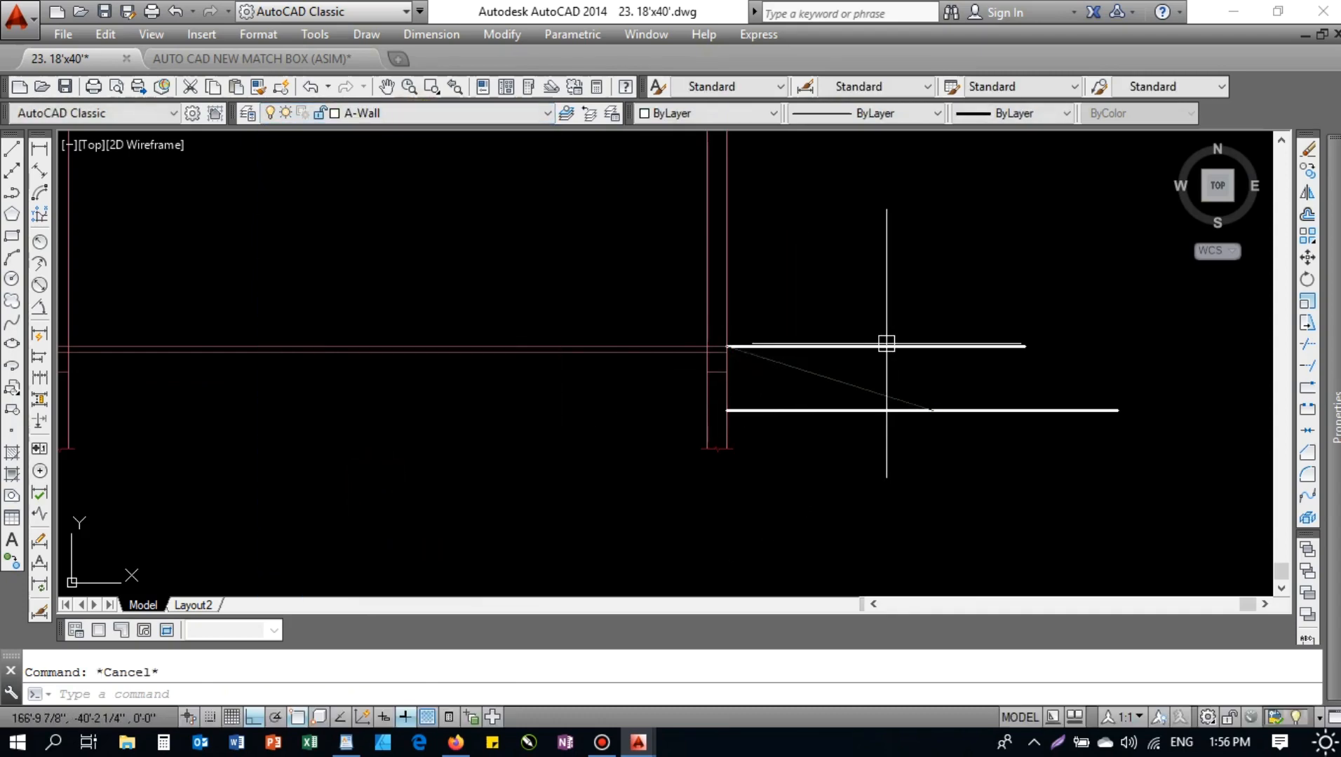
# - Put the two horizontal level lines outside the wall on the Section Line layer and change their linetype
pyautogui.click(889, 346)
pyautogui.click(860, 410)
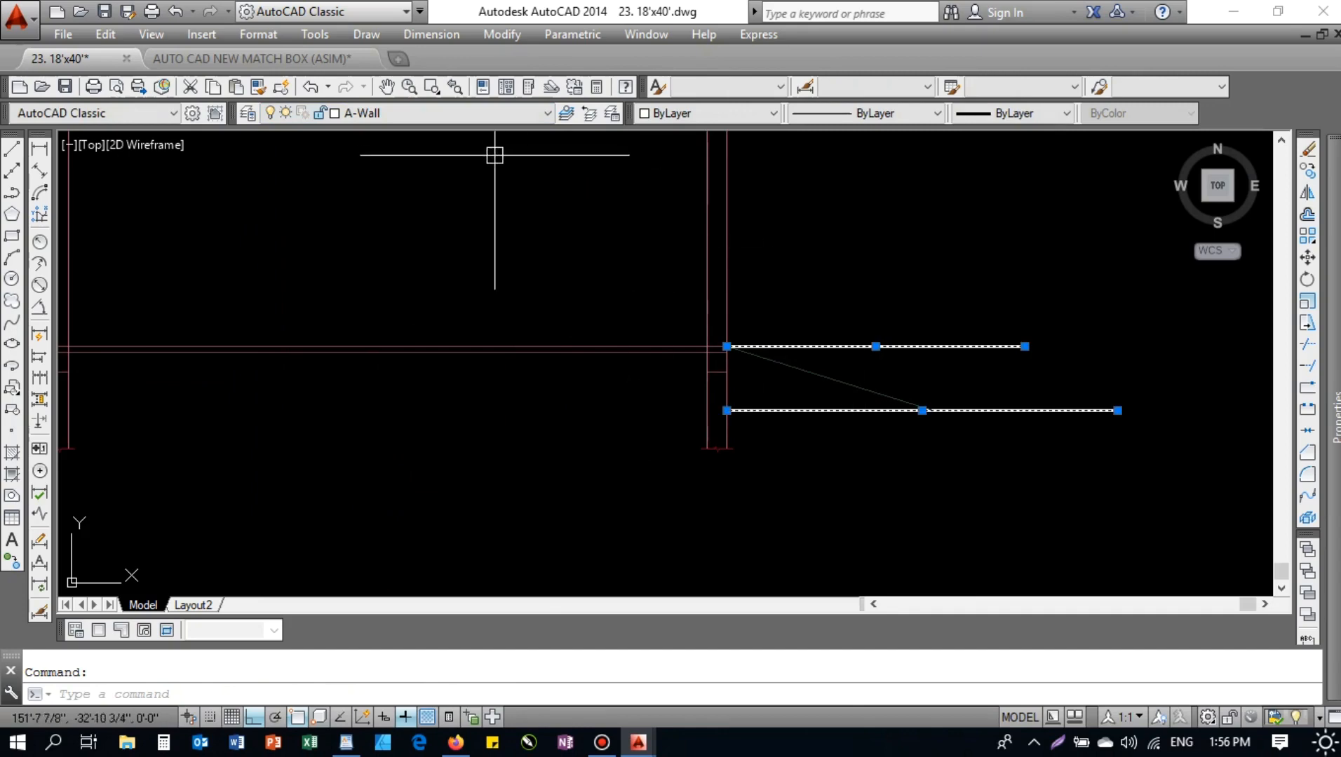
pyautogui.click(469, 110)
pyautogui.click(423, 523)
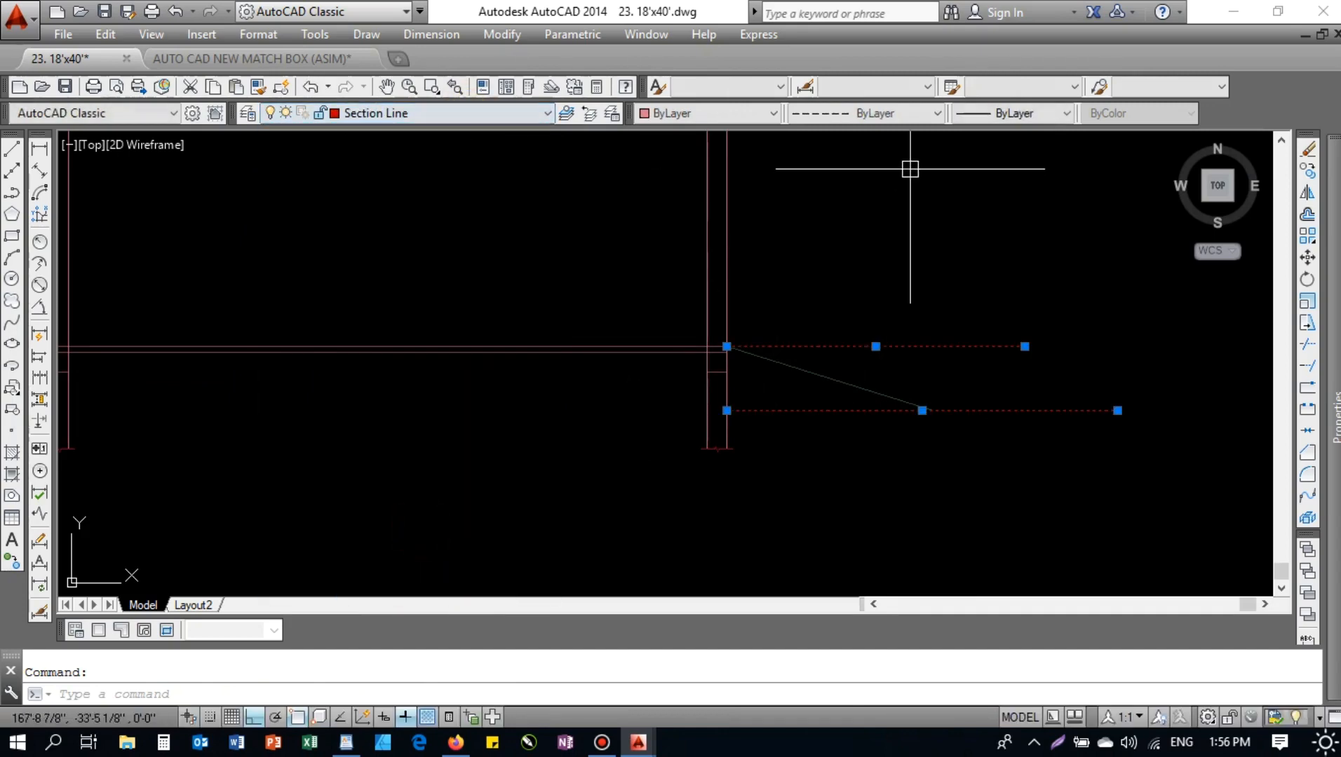
pyautogui.click(879, 113)
pyautogui.click(885, 195)
pyautogui.press('Escape')
pyautogui.scroll(2, 941, 352)
pyautogui.click(1048, 302)
pyautogui.click(991, 373)
pyautogui.scroll(-2, 991, 375)
pyautogui.moveTo(1016, 399); pyautogui.dragTo(852, 376, button='middle')
pyautogui.scroll(1, 889, 380)
pyautogui.press('Escape')
pyautogui.click(955, 443)
pyautogui.press('Escape')
pyautogui.press('Escape')
pyautogui.click(1029, 411)
pyautogui.press('Escape')
# - Draw a vertical line from the upper level line's outer end down across the lower level line
pyautogui.write('l')
pyautogui.press('Return')
pyautogui.click(892, 308)
pyautogui.click(891, 482)
pyautogui.press('Escape')
# - Trim the lower level line beyond the vertical line, and erase the vertical line
pyautogui.write('tr')
pyautogui.press('Return')
pyautogui.click(891, 364)
pyautogui.press('Return')
pyautogui.click(931, 411)
pyautogui.press('Escape')
pyautogui.click(893, 449)
pyautogui.write('e')
pyautogui.press('Return')
pyautogui.scroll(-2, 844, 422)
pyautogui.click(863, 433)
pyautogui.click(847, 275)
pyautogui.scroll(-2, 850, 379)
pyautogui.moveTo(849, 386); pyautogui.dragTo(949, 446, button='middle')
pyautogui.moveTo(766, 399); pyautogui.dragTo(740, 375, button='middle')
pyautogui.scroll(2, 734, 365)
pyautogui.press('Escape')
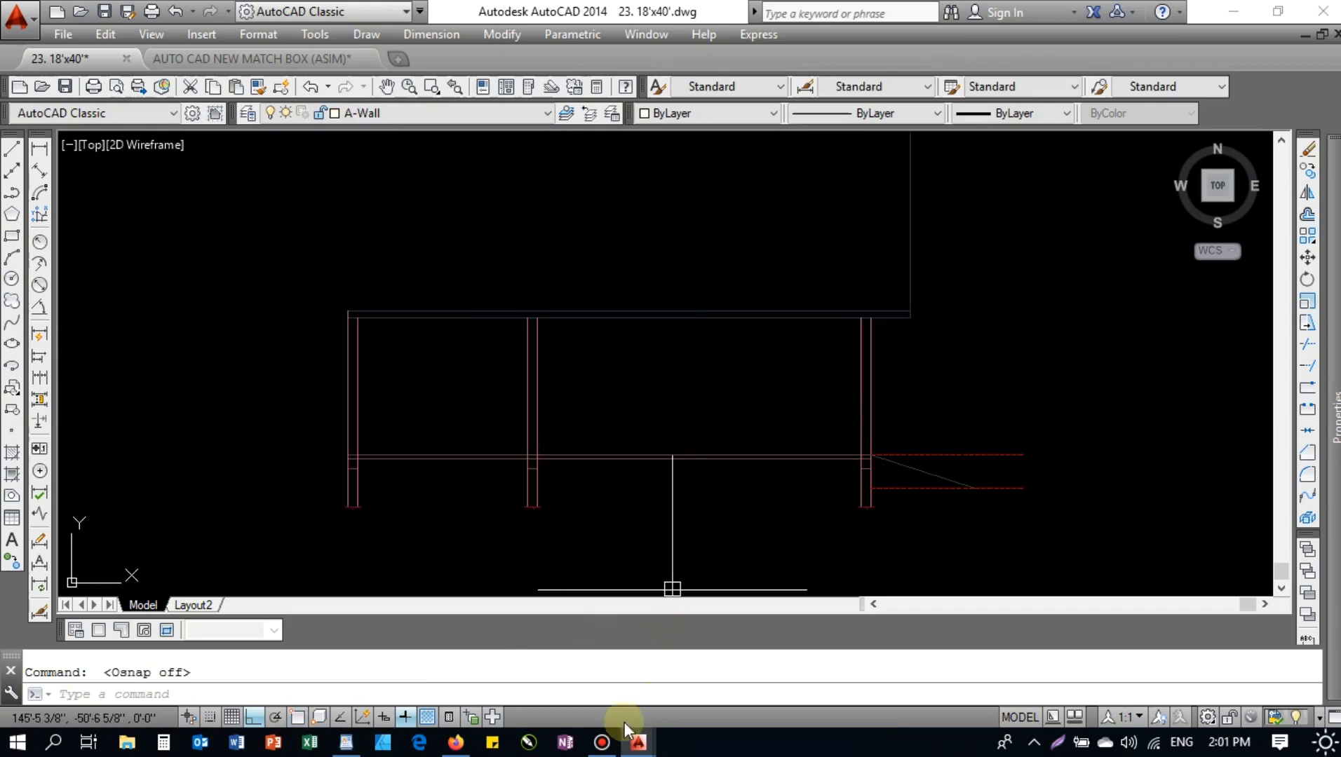
pyautogui.moveTo(601, 748)
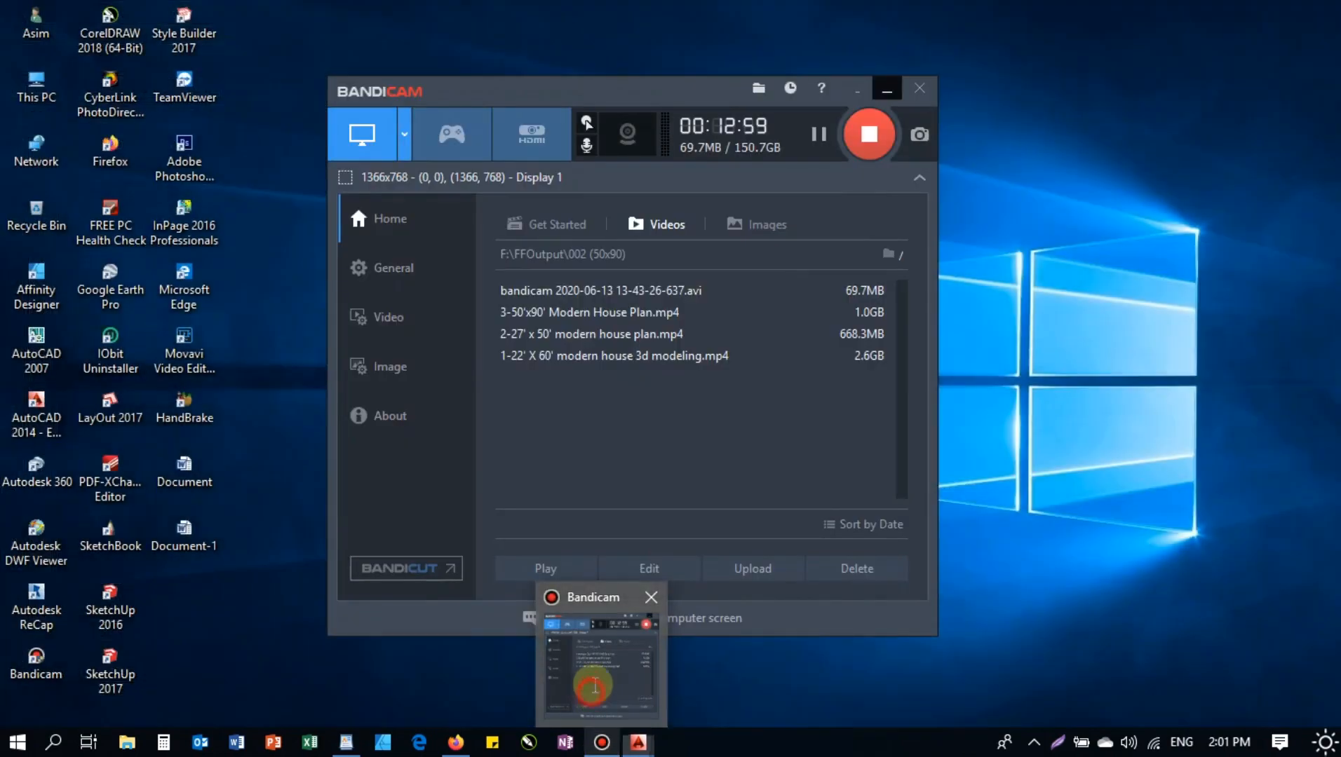
pyautogui.click(590, 690)
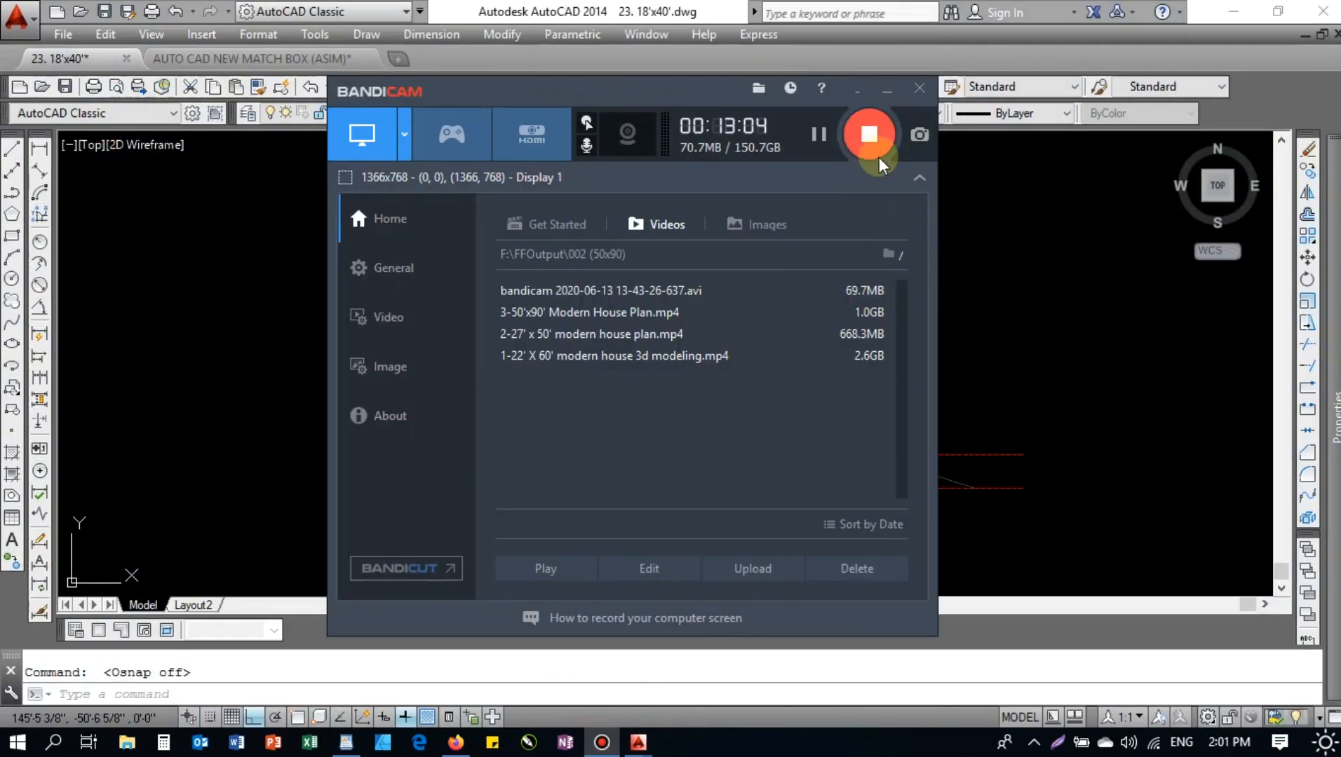
pyautogui.click(885, 93)
pyautogui.click(554, 214)
pyautogui.press('Escape')
pyautogui.moveTo(614, 346); pyautogui.dragTo(577, 335, button='middle')
pyautogui.click(689, 348)
pyautogui.click(638, 222)
pyautogui.press('Escape')
# - Examine the floor plans along section line A, including the drawing room and the stair area
pyautogui.moveTo(715, 405); pyautogui.dragTo(714, 394, button='middle')
pyautogui.moveTo(565, 394); pyautogui.dragTo(598, 519, button='middle')
pyautogui.scroll(-6, 568, 416)
pyautogui.scroll(6, 539, 206)
pyautogui.scroll(2, 582, 208)
pyautogui.moveTo(564, 264); pyautogui.dragTo(554, 426, button='middle')
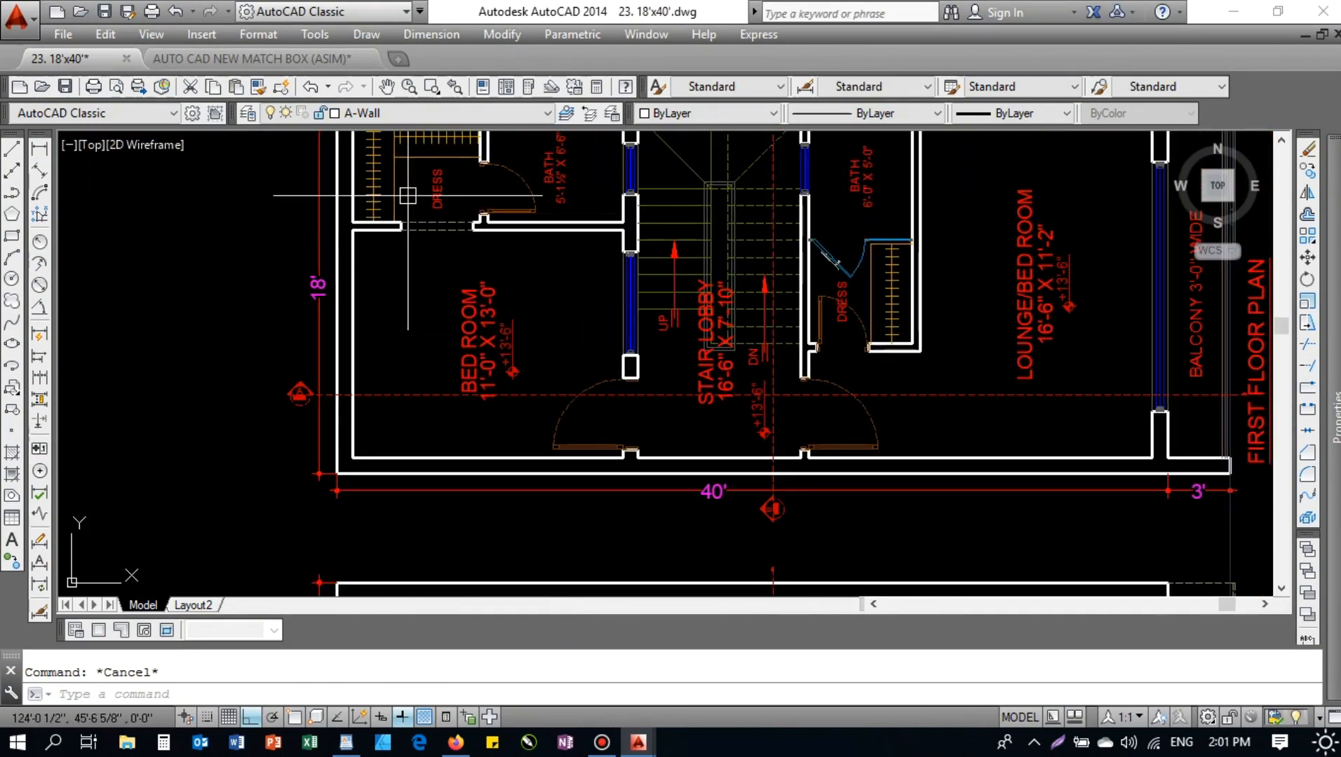
pyautogui.scroll(-6, 868, 264)
pyautogui.scroll(8, 533, 351)
pyautogui.moveTo(387, 379); pyautogui.dragTo(395, 369, button='middle')
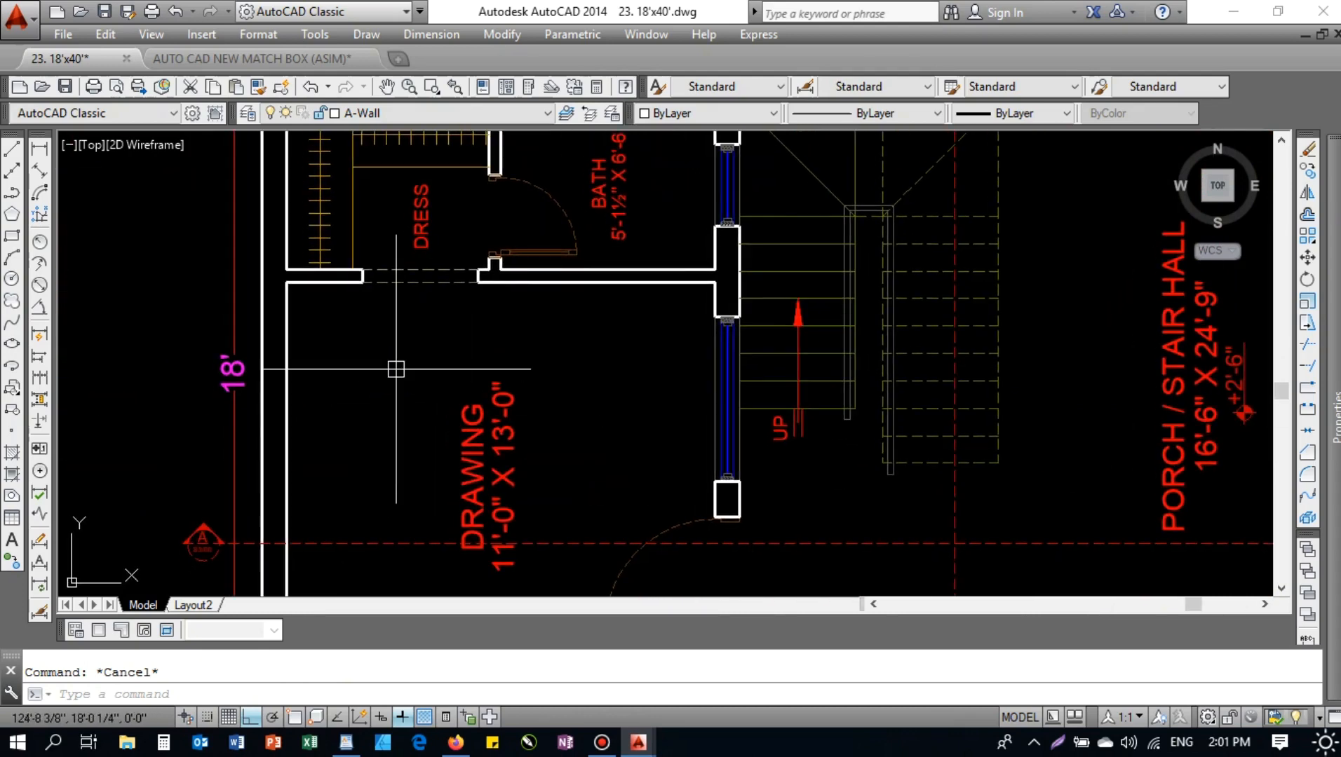
pyautogui.press('Return')
pyautogui.write('v')
pyautogui.press('Return')
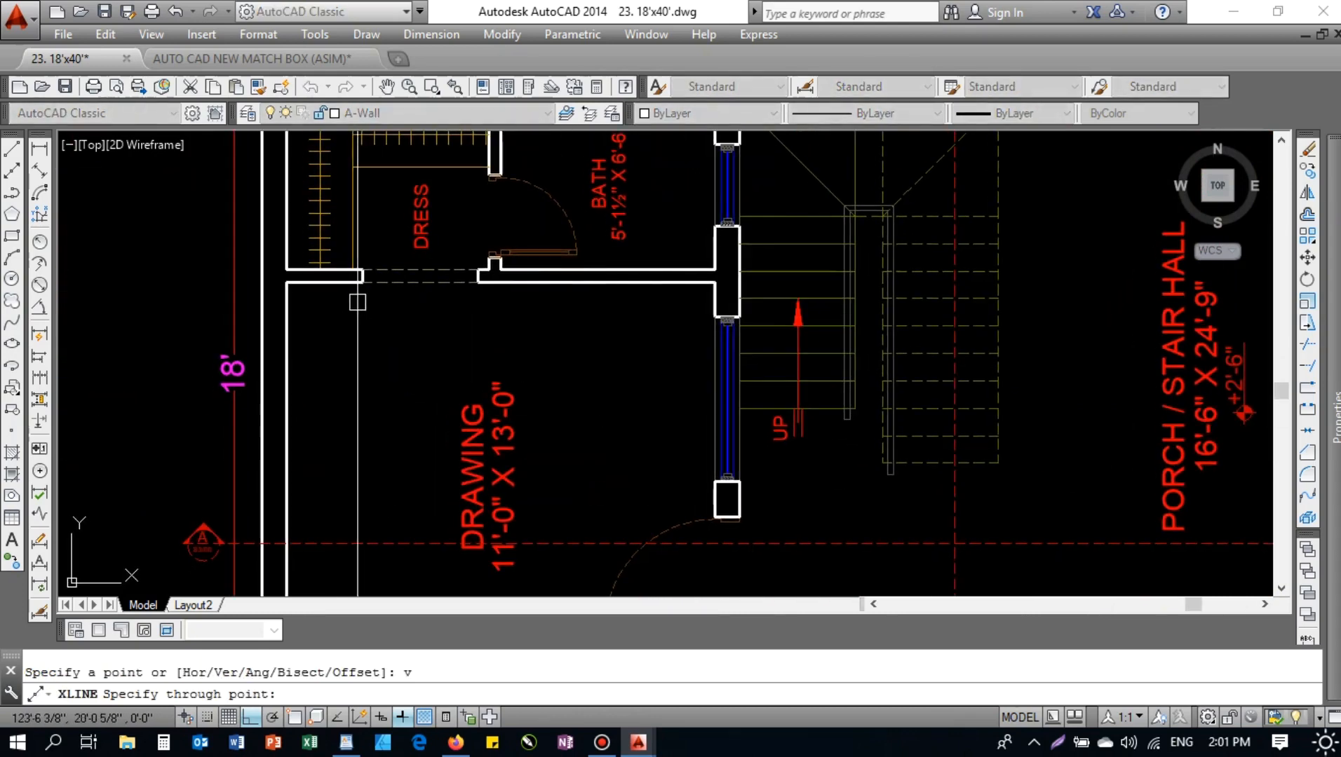
pyautogui.press('Escape')
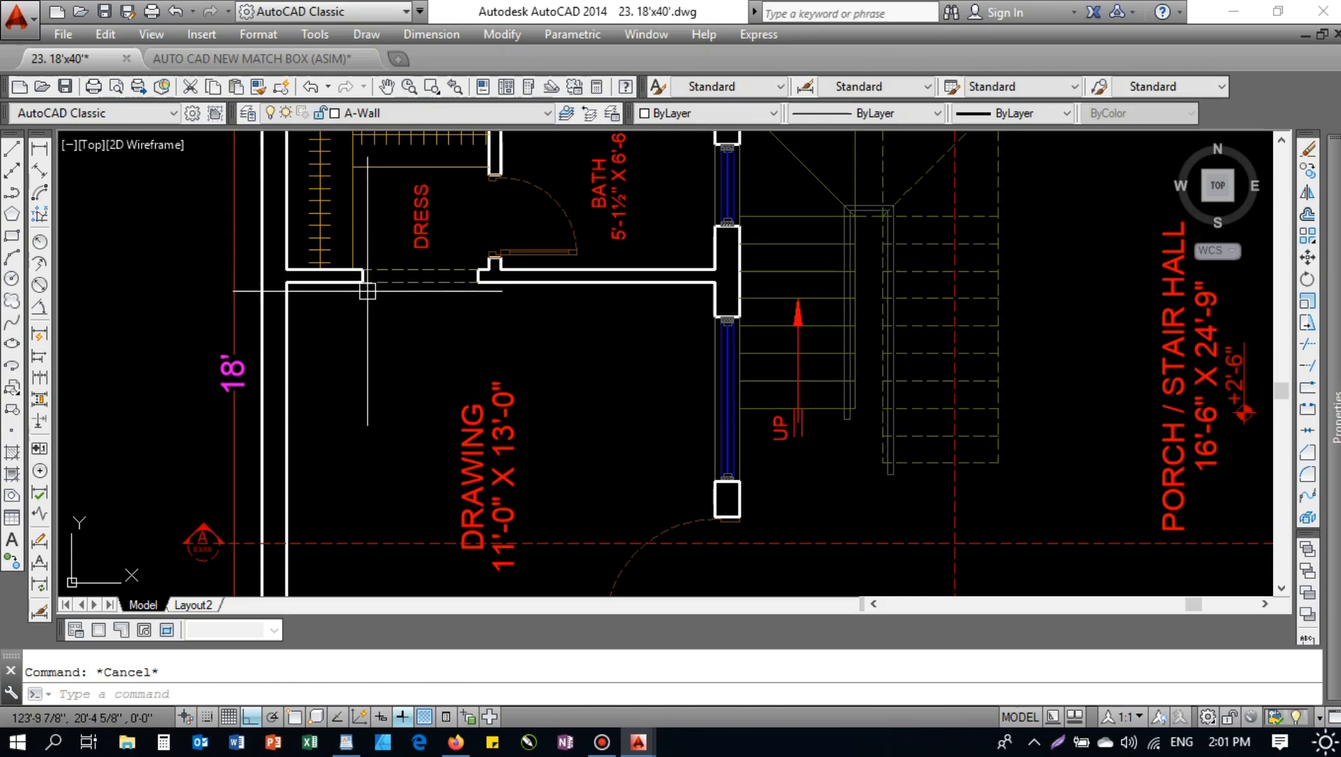
# - Draw vertical construction lines through both jambs of the opening between the dress and the drawing room
pyautogui.write('xl')
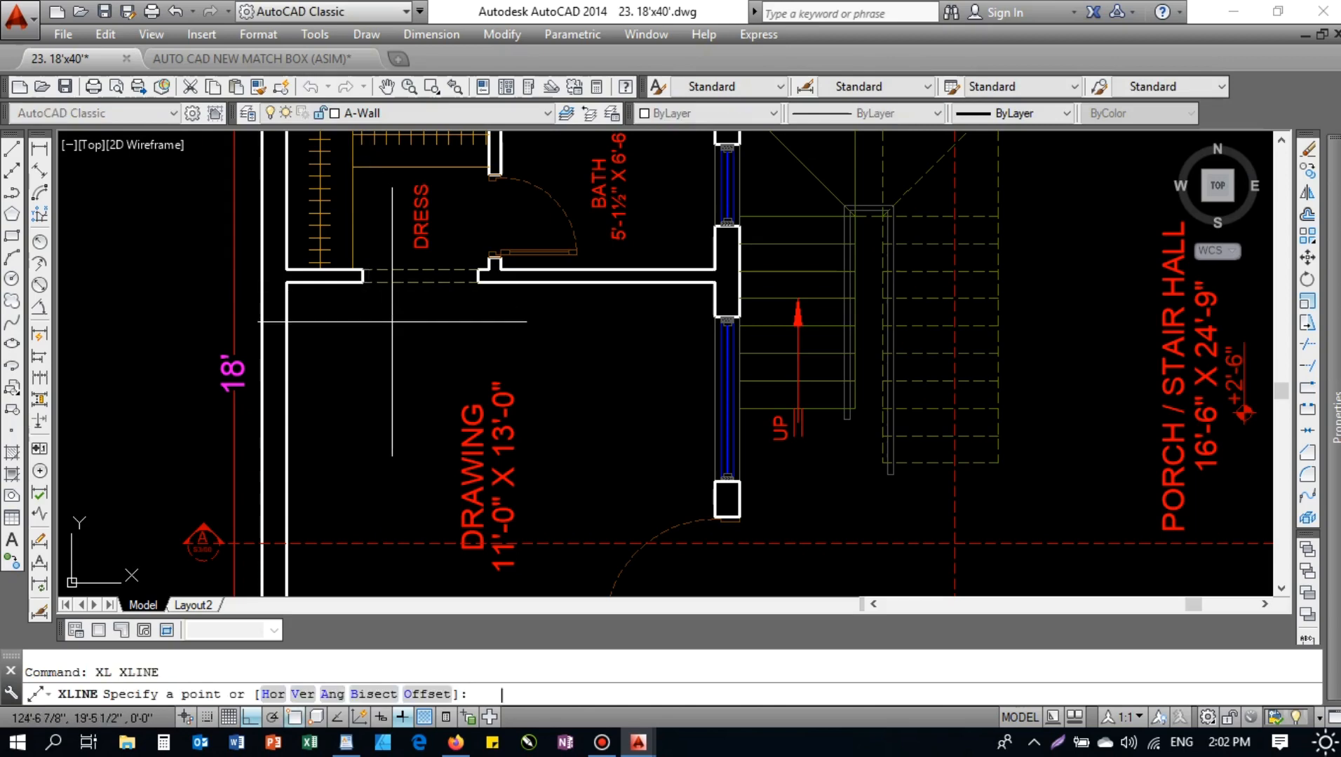
pyautogui.press('Return')
pyautogui.write('v')
pyautogui.press('Return')
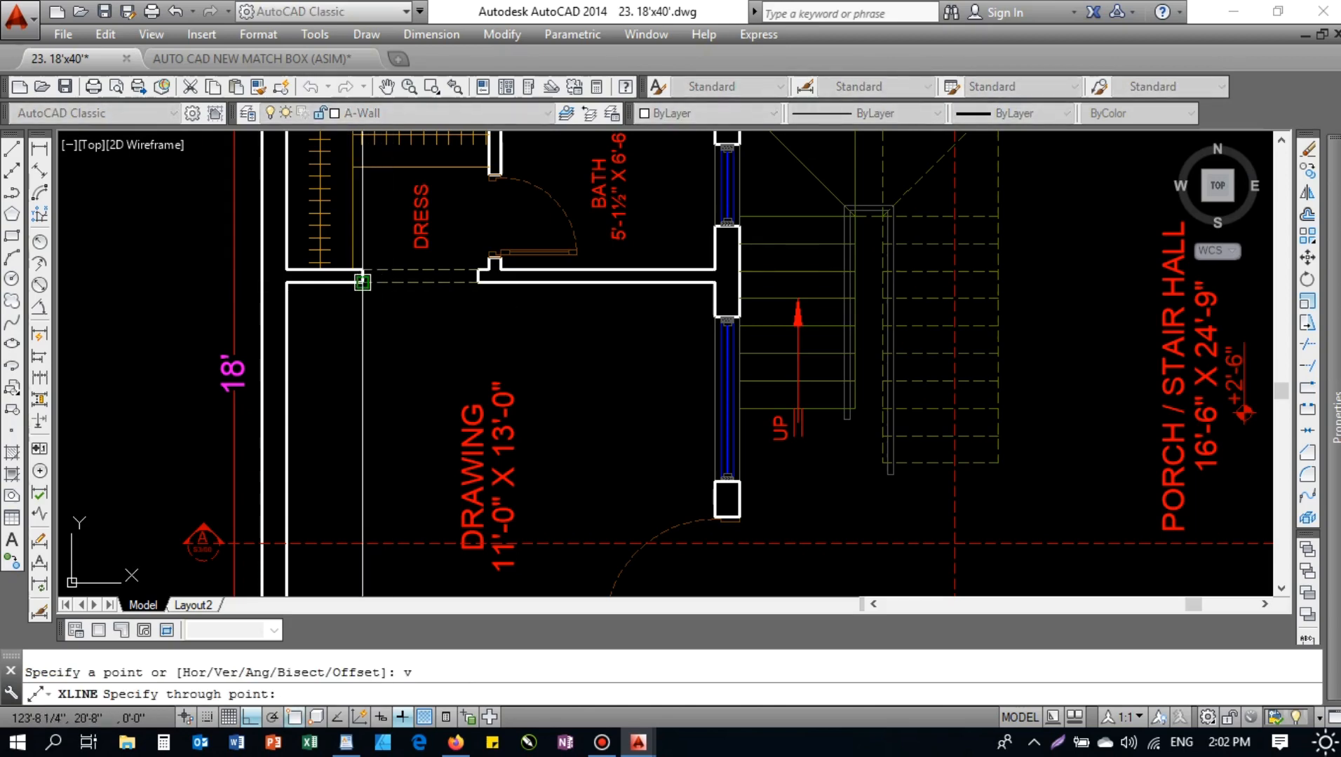
pyautogui.click(362, 277)
pyautogui.click(478, 282)
pyautogui.scroll(-4, 620, 329)
pyautogui.press('Escape')
pyautogui.moveTo(563, 454); pyautogui.dragTo(538, 347, button='middle')
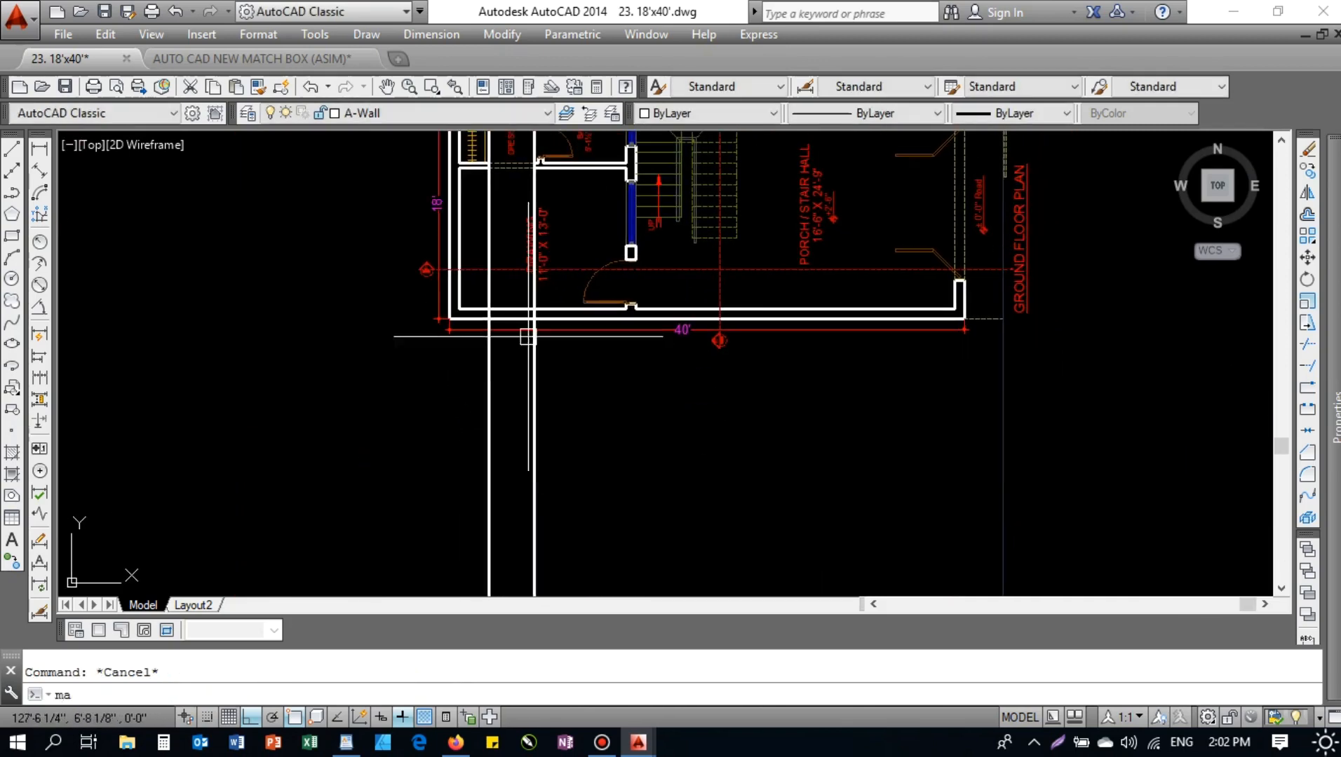
# - Match the two vertical construction lines to the dashed lines of the dress opening
pyautogui.write('ma')
pyautogui.press('Return')
pyautogui.scroll(2, 501, 145)
pyautogui.click(501, 176)
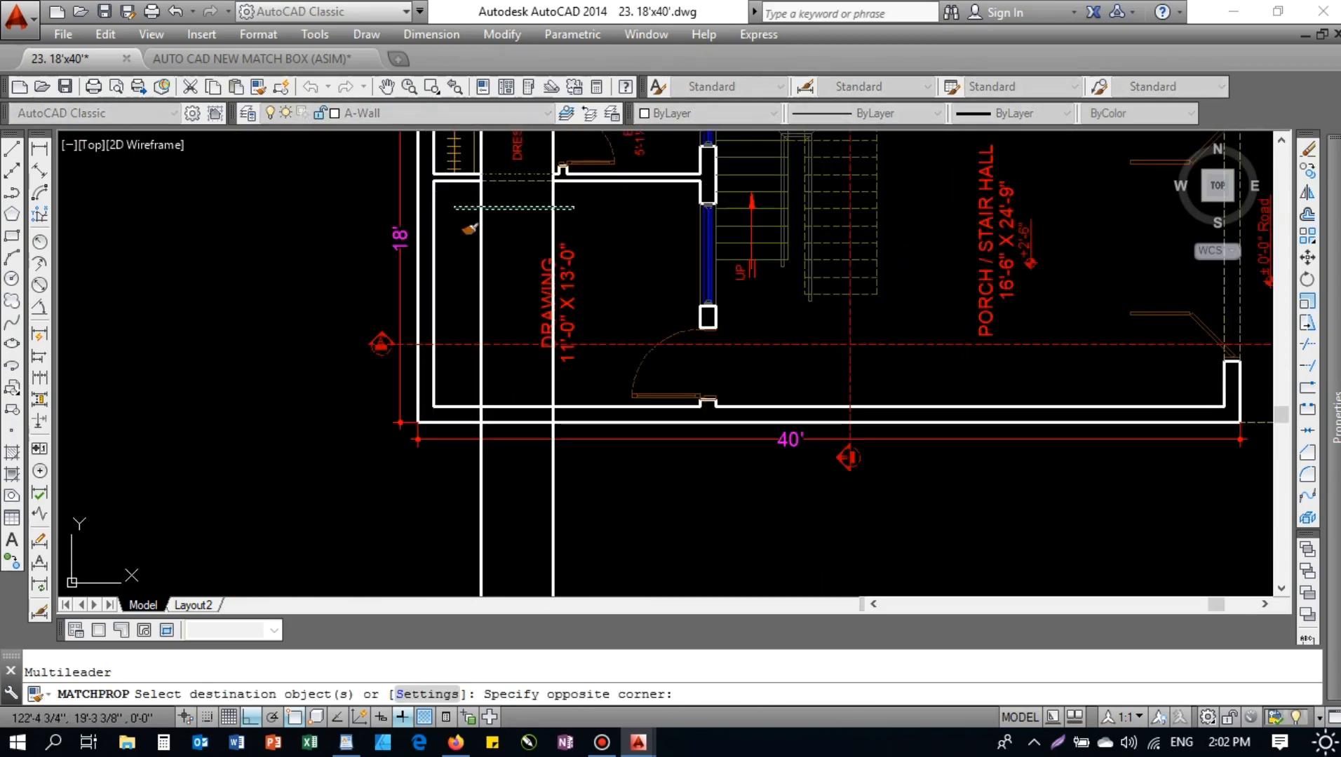
pyautogui.scroll(-2, 469, 232)
pyautogui.press('Escape')
# - Offset the upper floor line in the section upward by 84 inches for the opening's head
pyautogui.scroll(6, 473, 299)
pyautogui.write('o')
pyautogui.press('Return')
pyautogui.write('84')
pyautogui.press('Return')
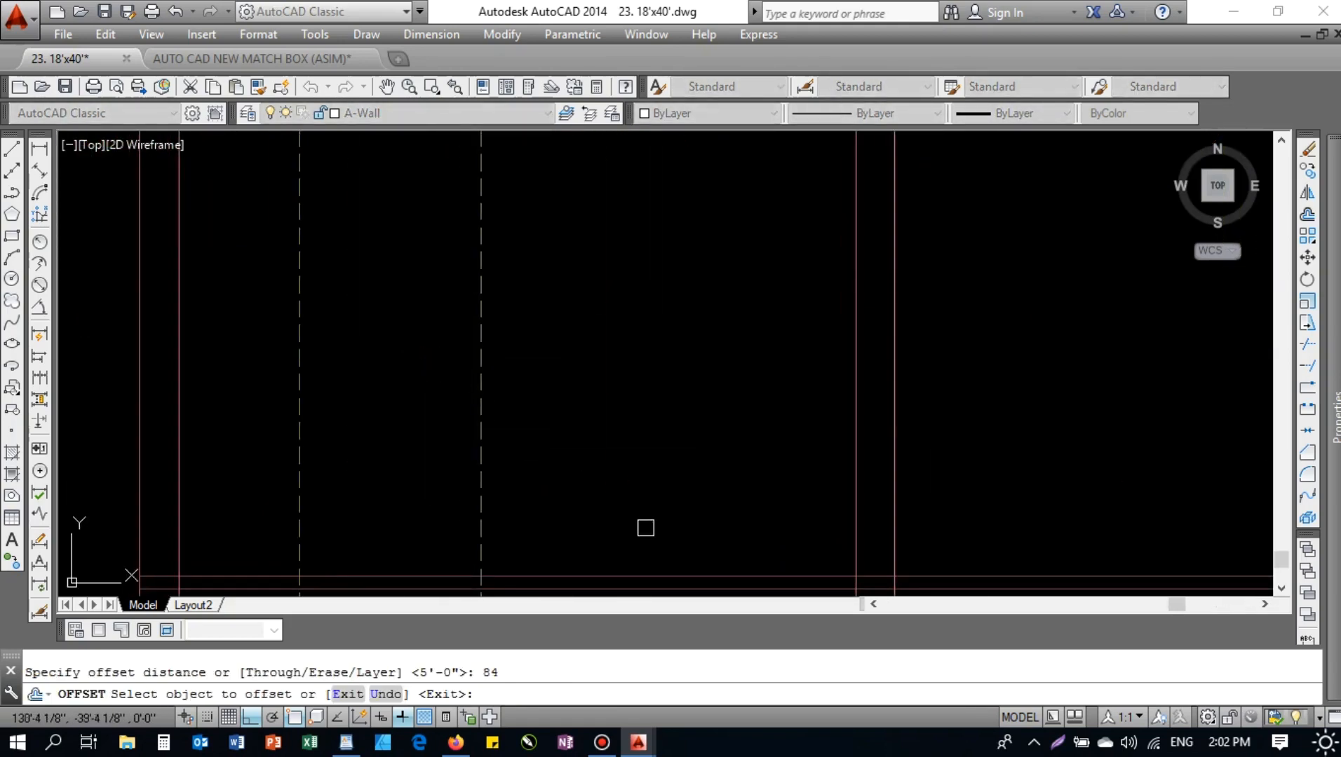
pyautogui.click(629, 578)
pyautogui.moveTo(503, 380); pyautogui.dragTo(513, 444, button='middle')
pyautogui.press('Escape')
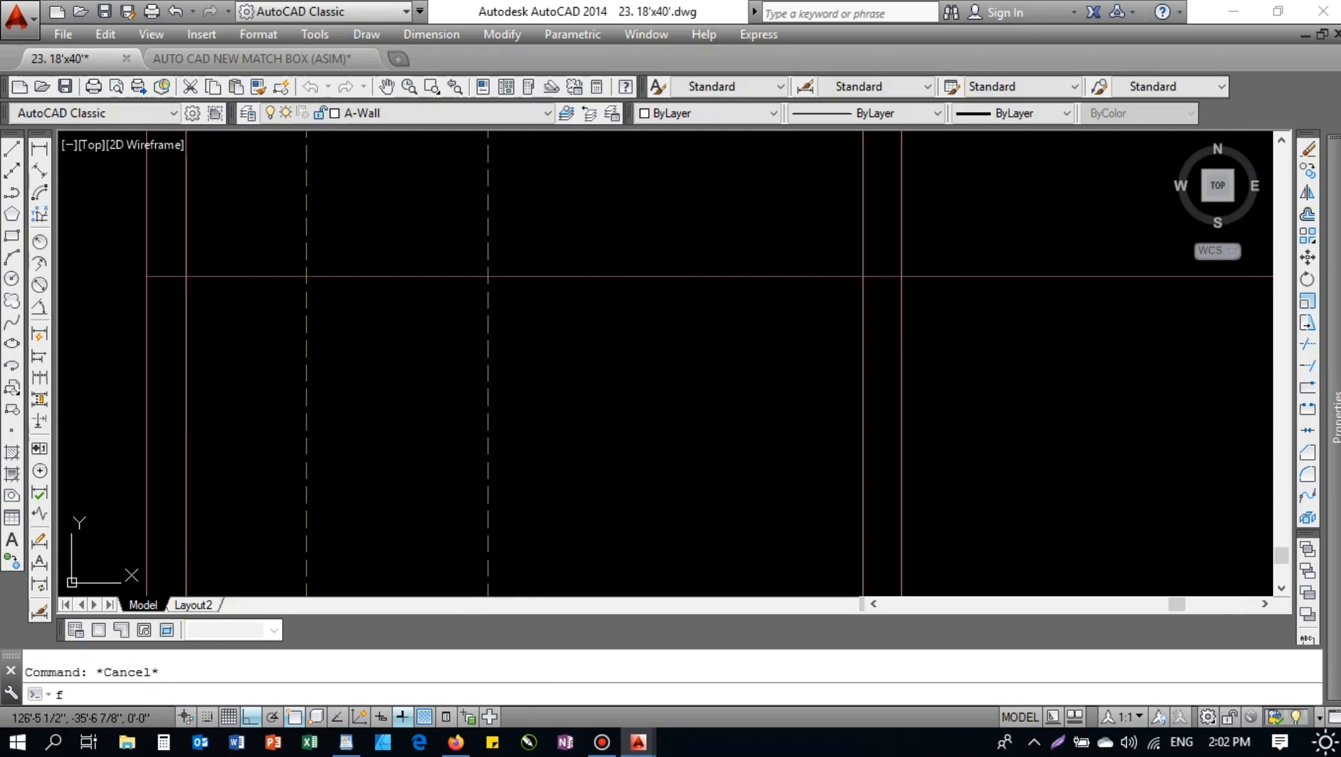
# - Fillet the head line with both dashed jamb lines to form the opening's upper corners
pyautogui.press('Return')
pyautogui.click(435, 284)
pyautogui.click(486, 305)
pyautogui.press('Return')
pyautogui.click(350, 276)
pyautogui.click(300, 317)
pyautogui.scroll(-3, 375, 300)
pyautogui.scroll(5, 389, 352)
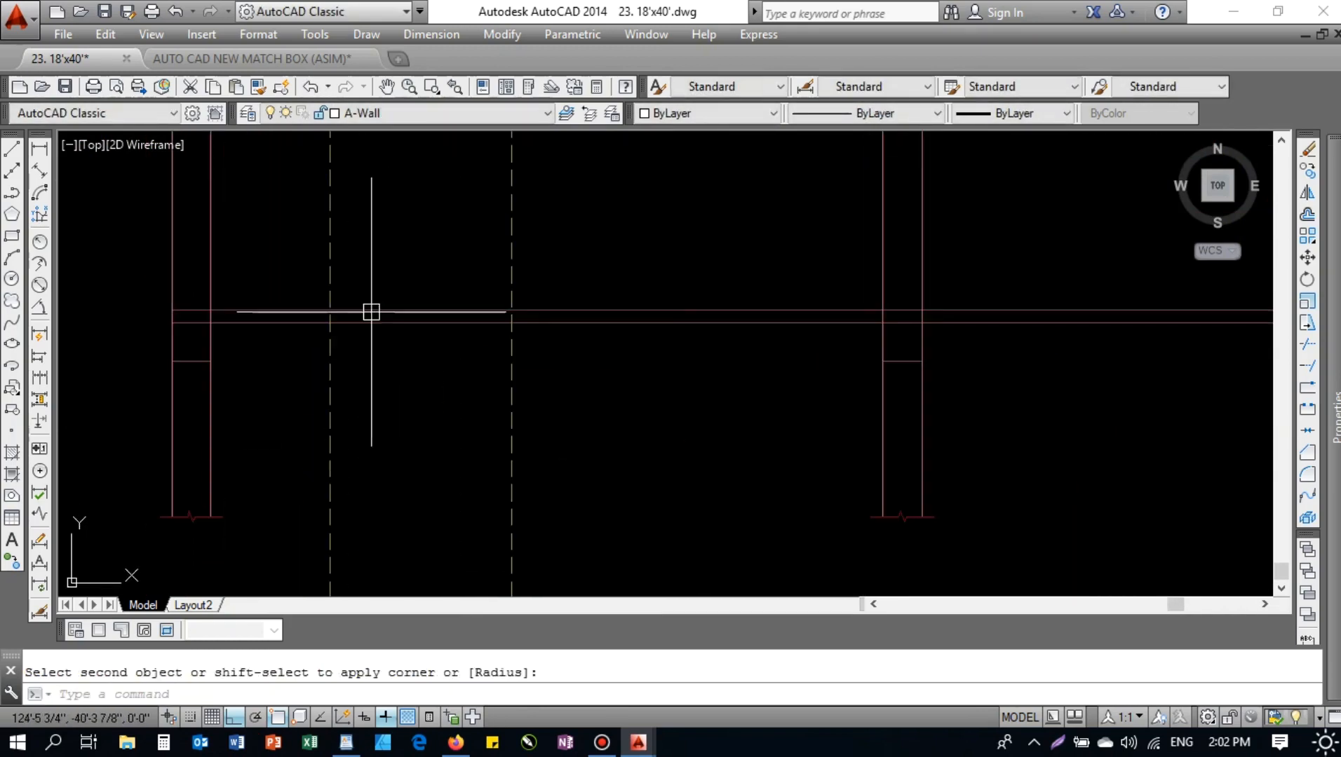
# - Trim the two dashed jamb lines below the upper floor line
pyautogui.press('Escape')
pyautogui.write('tr')
pyautogui.press('Return')
pyautogui.press('Return')
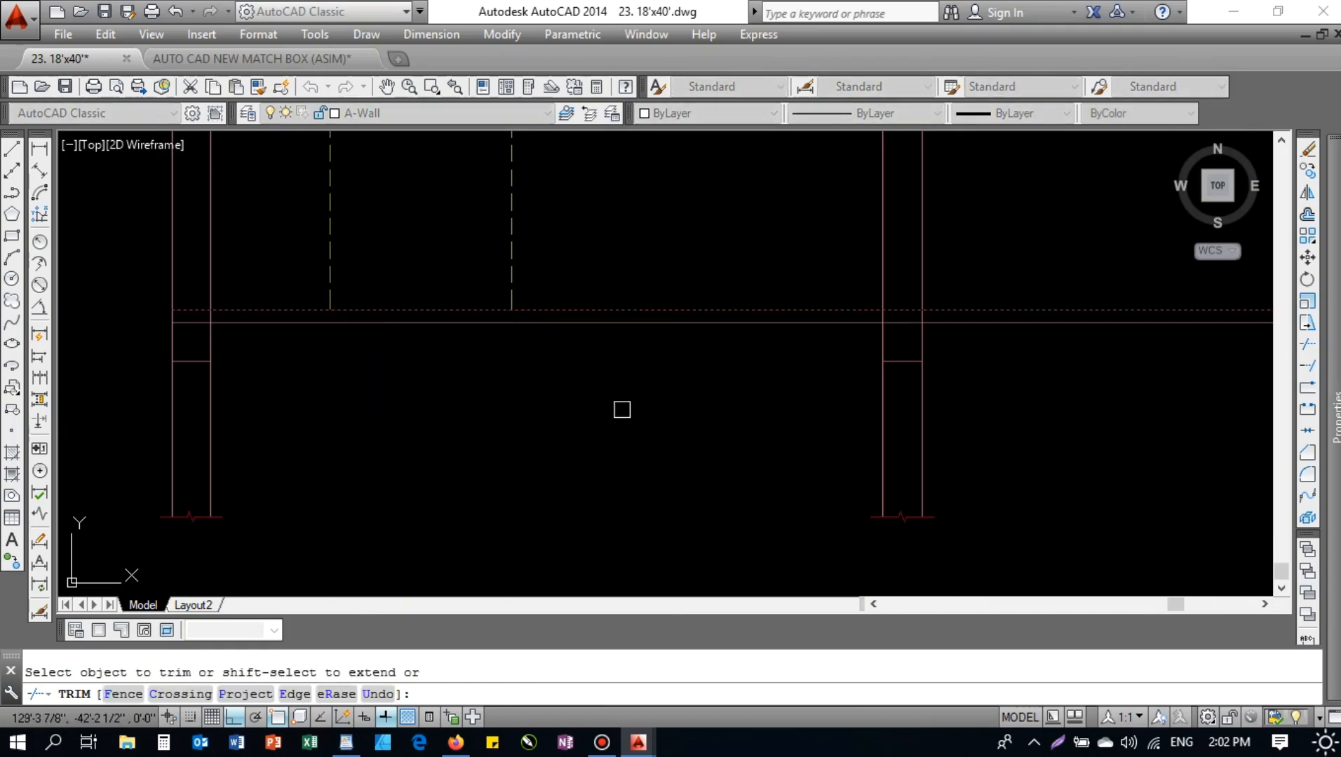
pyautogui.press('Escape')
# - Match the opening's head line to the dashed jamb lines
pyautogui.write('ma')
pyautogui.moveTo(485, 254); pyautogui.dragTo(495, 487, button='middle')
pyautogui.press('Return')
pyautogui.click(521, 316)
pyautogui.click(551, 254)
pyautogui.press('Escape')
# - Join the dashed head line and the two jamb lines into one outline
pyautogui.click(549, 265)
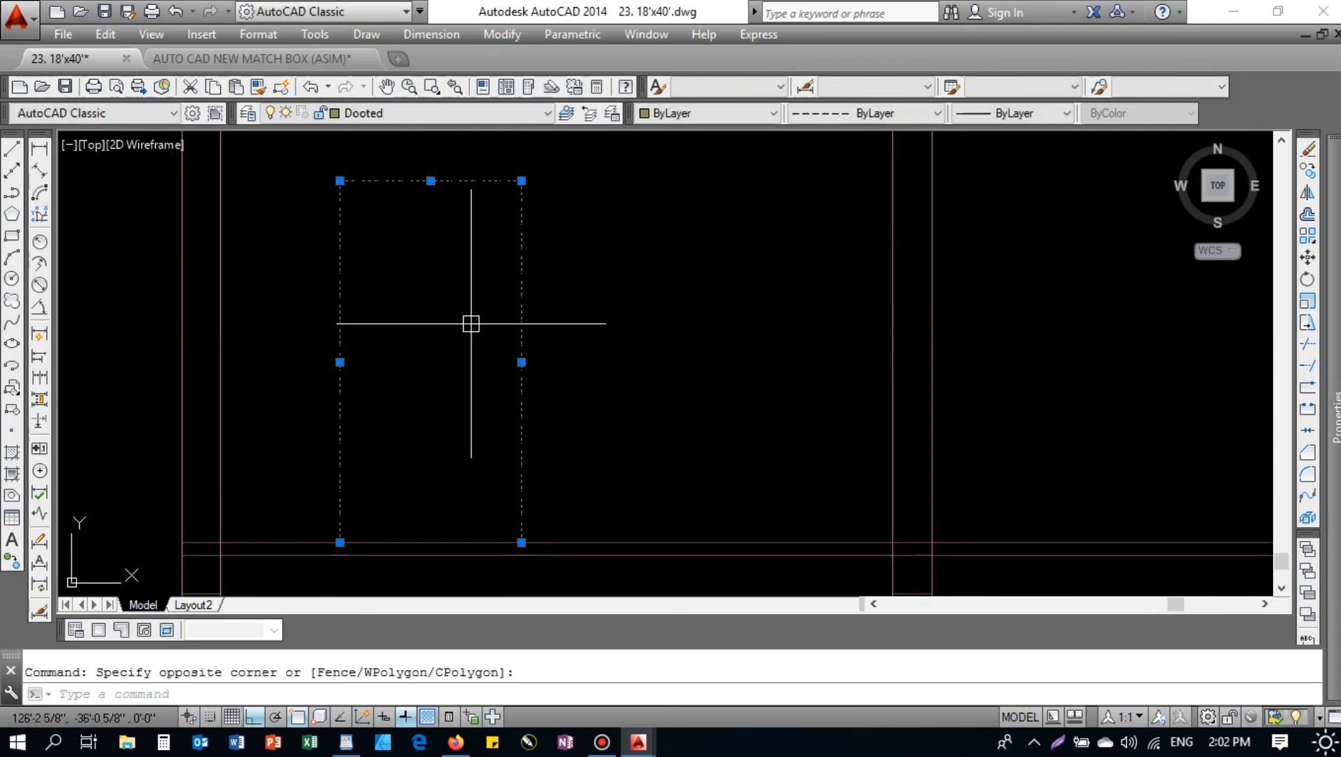
pyautogui.write('j')
pyautogui.press('Return')
pyautogui.click(519, 219)
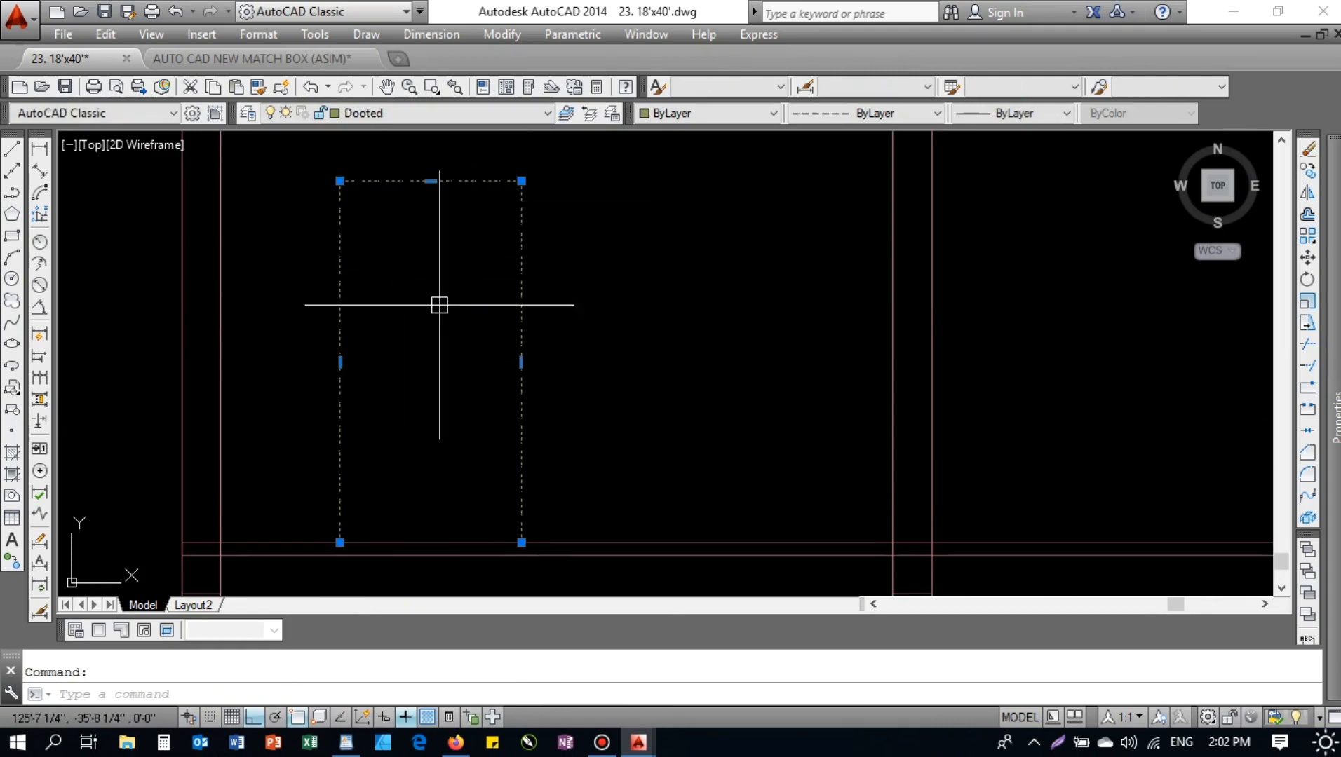
pyautogui.scroll(-2, 404, 293)
pyautogui.press('Escape')
pyautogui.click(406, 273)
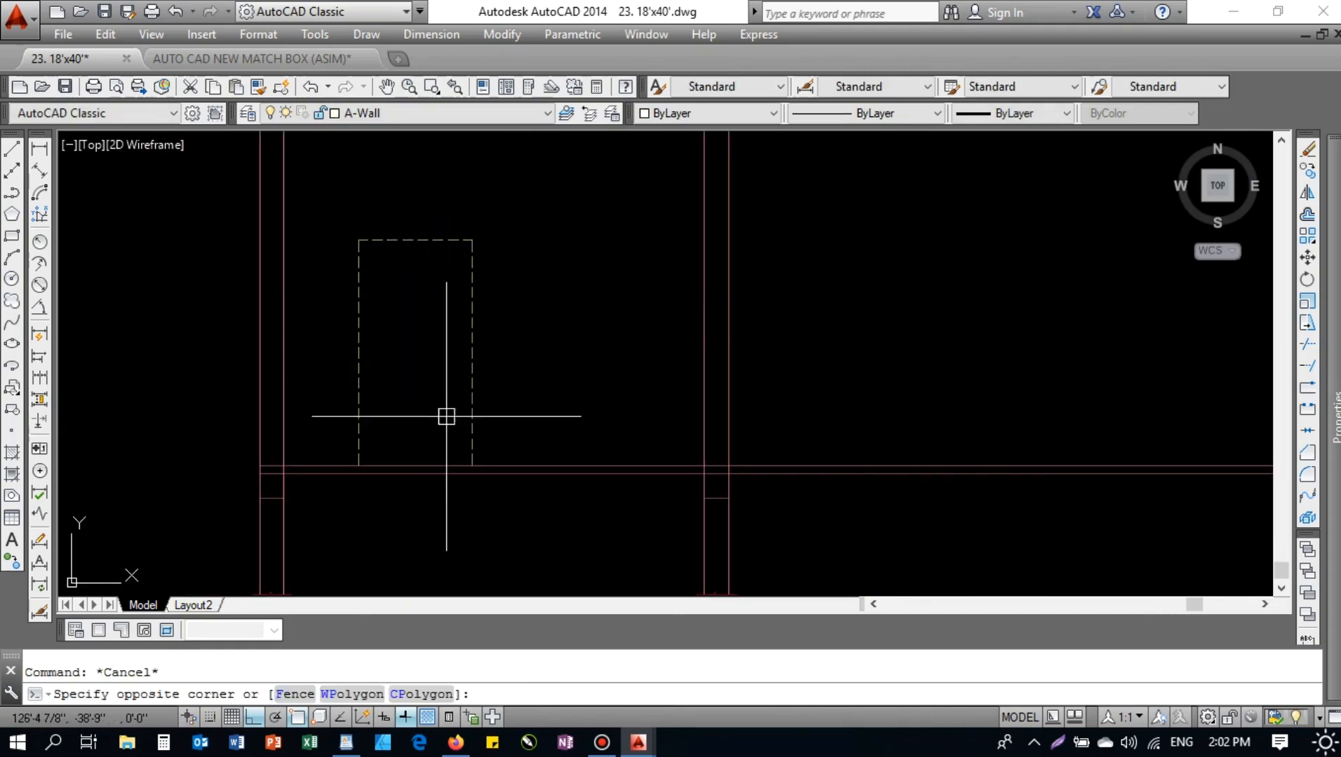
pyautogui.click(448, 420)
# - Examine the section around the porch, including the floor lines, the roof slab and the outer wall beside the ramp
pyautogui.scroll(-3, 433, 334)
pyautogui.scroll(2, 395, 398)
pyautogui.scroll(-2, 420, 393)
pyautogui.scroll(-1, 516, 350)
pyautogui.scroll(5, 494, 382)
pyautogui.scroll(-1, 368, 393)
pyautogui.moveTo(462, 423); pyautogui.dragTo(617, 471, button='middle')
pyautogui.scroll(-1, 482, 463)
pyautogui.scroll(1, 586, 385)
pyautogui.moveTo(586, 385); pyautogui.dragTo(597, 354, button='middle')
pyautogui.scroll(-2, 596, 354)
pyautogui.scroll(2, 596, 355)
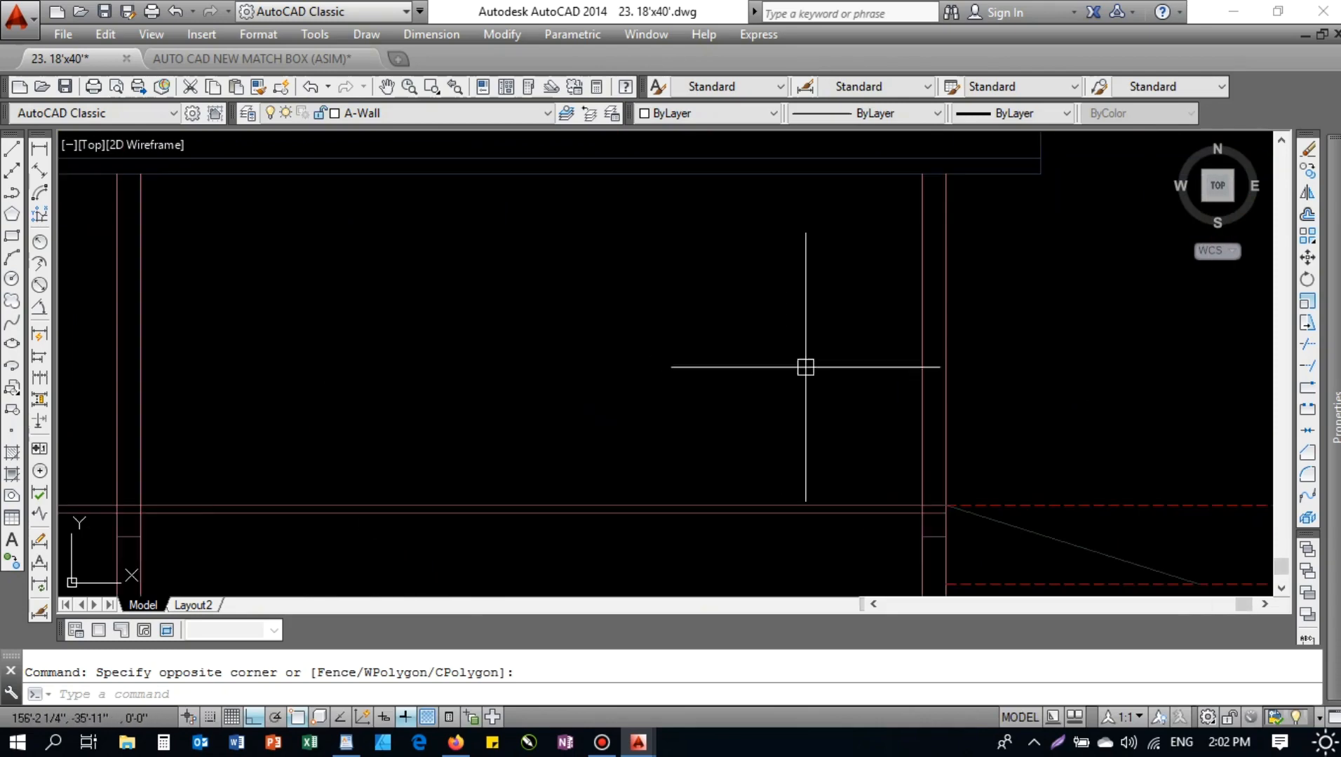
pyautogui.click(937, 372)
pyautogui.moveTo(775, 380); pyautogui.dragTo(798, 357, button='middle')
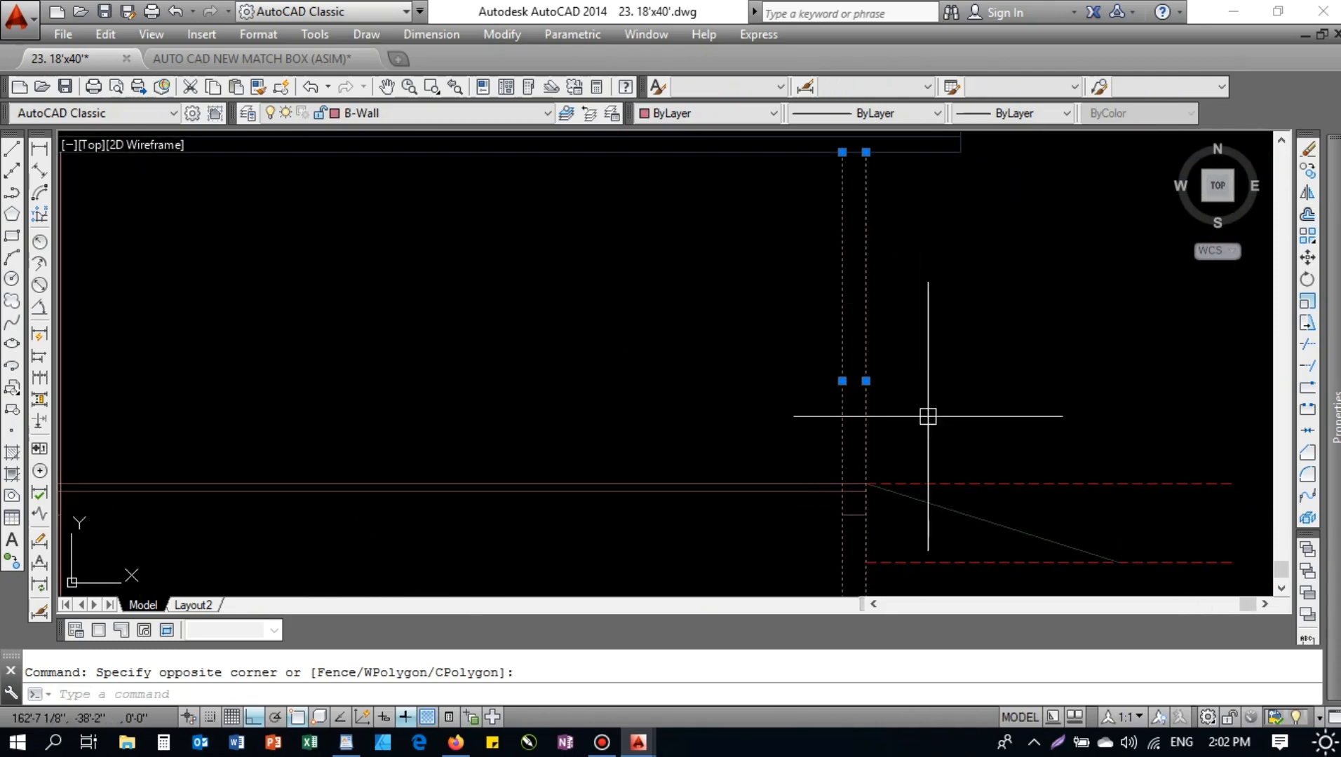
pyautogui.scroll(-3, 804, 367)
pyautogui.scroll(1, 679, 392)
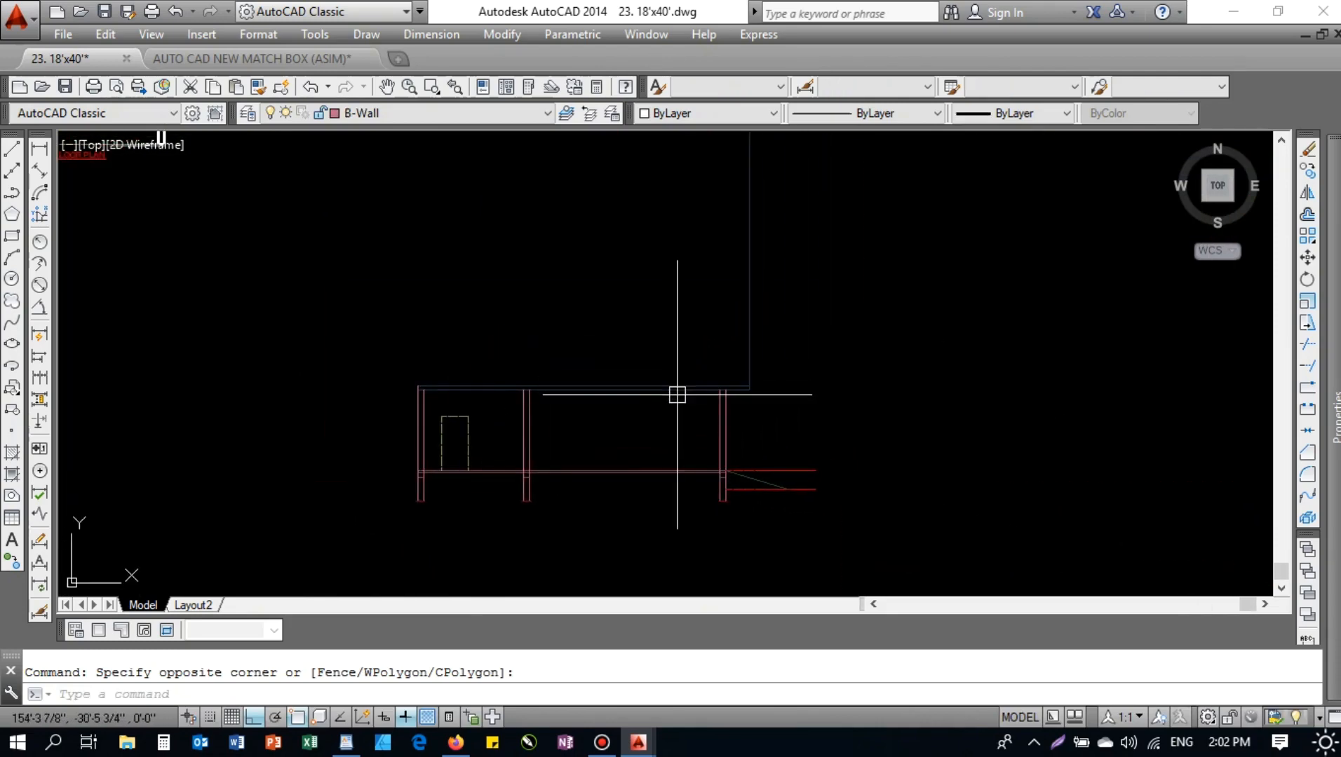
pyautogui.press('Escape')
pyautogui.scroll(5, 755, 443)
pyautogui.write('o')
pyautogui.press('Return')
pyautogui.write('9')
pyautogui.write('o')
pyautogui.press('Return')
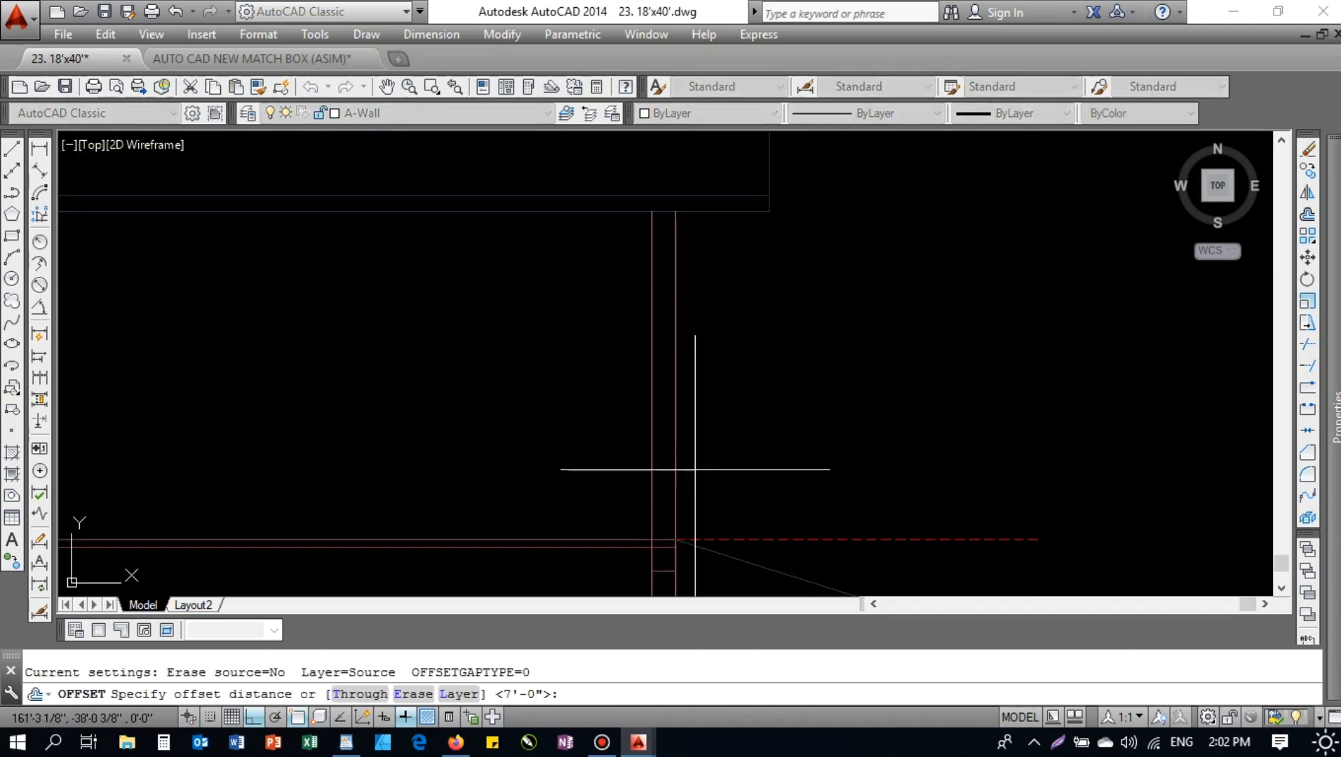
pyautogui.press('Escape')
# - Offset the upper floor line upward by 96 inches for the head of the entrance opening
pyautogui.write('o')
pyautogui.press('Return')
pyautogui.write('96')
pyautogui.press('Return')
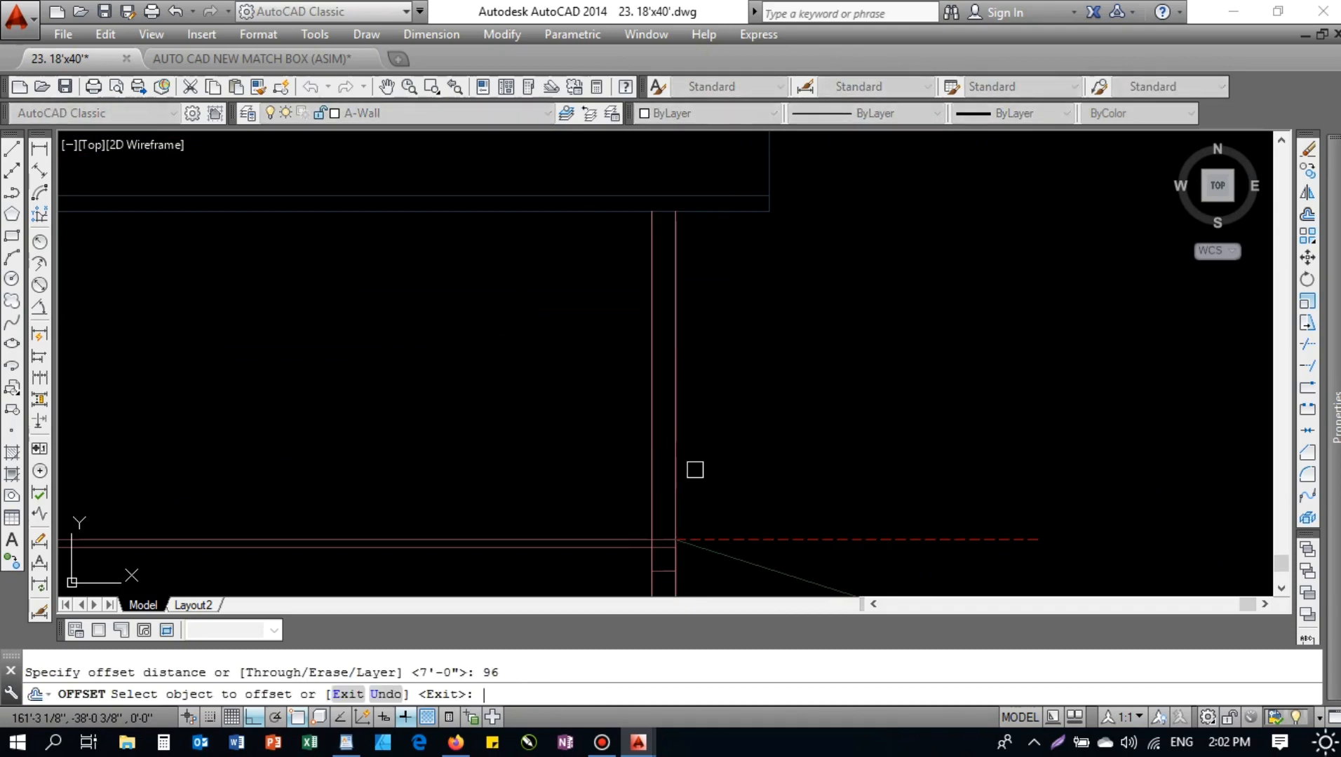
pyautogui.click(614, 534)
pyautogui.click(623, 410)
pyautogui.press('Escape')
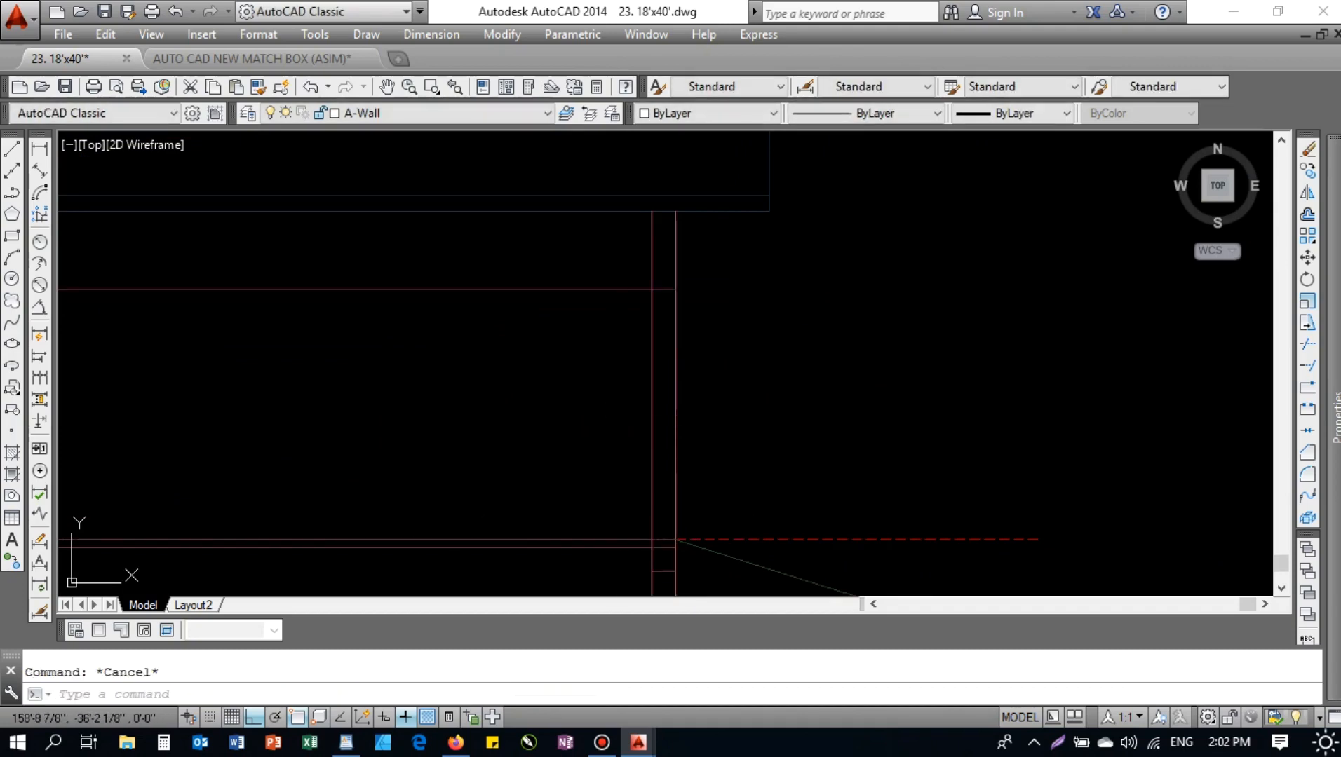
# - Trim the 96-inch line to the entrance wall's thickness and cut away the wall lines between it and the floor
pyautogui.write('tr')
pyautogui.press('Return')
pyautogui.click(620, 313)
pyautogui.press('Return')
pyautogui.click(602, 296)
pyautogui.press('Escape')
pyautogui.press('Escape')
pyautogui.press('Return')
pyautogui.press('Return')
pyautogui.moveTo(628, 436); pyautogui.dragTo(629, 410, button='middle')
pyautogui.press('Escape')
# - Offset the entrance opening's head line upward by 9 inches to form the lintel
pyautogui.write('o')
pyautogui.press('Return')
pyautogui.write('9')
pyautogui.press('Return')
pyautogui.scroll(4, 662, 259)
pyautogui.click(663, 269)
pyautogui.click(667, 203)
pyautogui.moveTo(645, 291); pyautogui.dragTo(639, 398, button='middle')
pyautogui.press('Escape')
# - Match the lintel lines at the entrance opening to the properties of the wall's side line
pyautogui.press('Escape')
pyautogui.write('m')
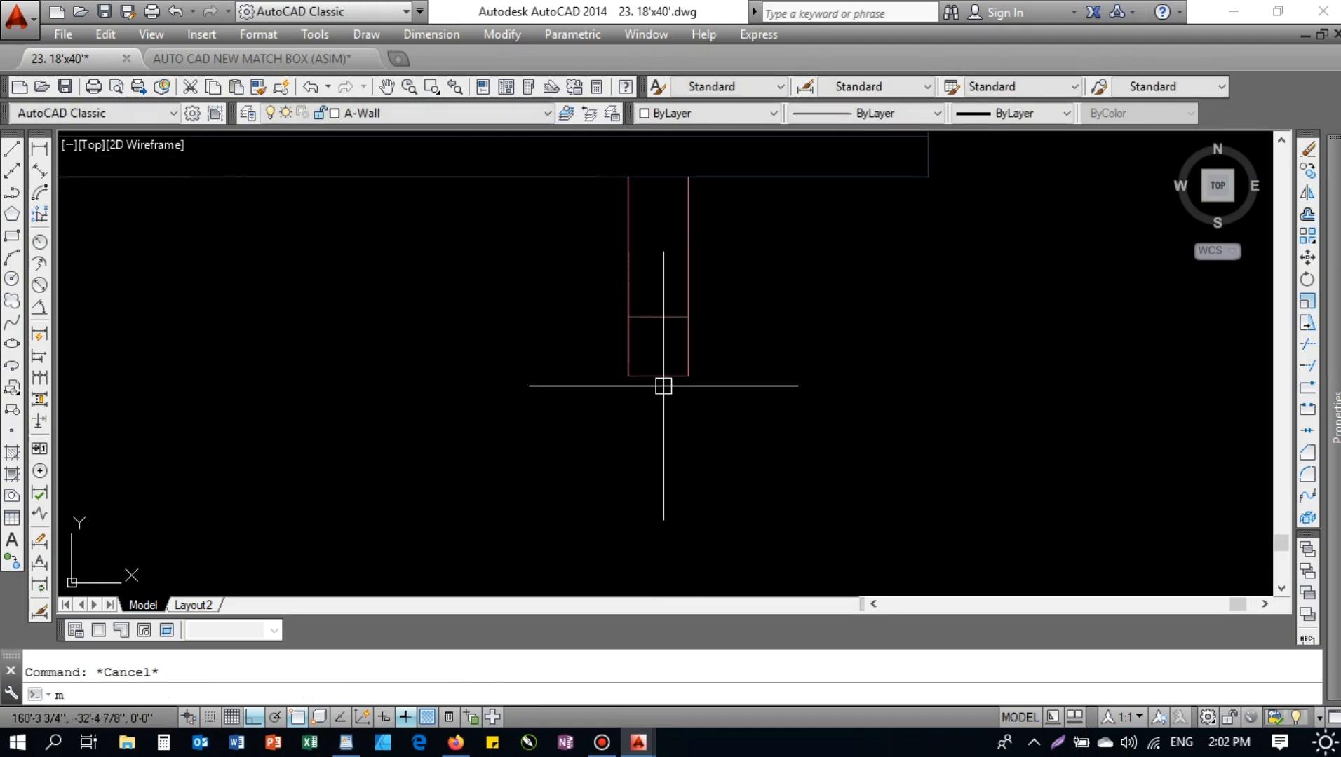
pyautogui.write('a')
pyautogui.press('Return')
pyautogui.click(689, 352)
pyautogui.click(716, 406)
pyautogui.click(642, 342)
pyautogui.press('Escape')
pyautogui.press('Escape')
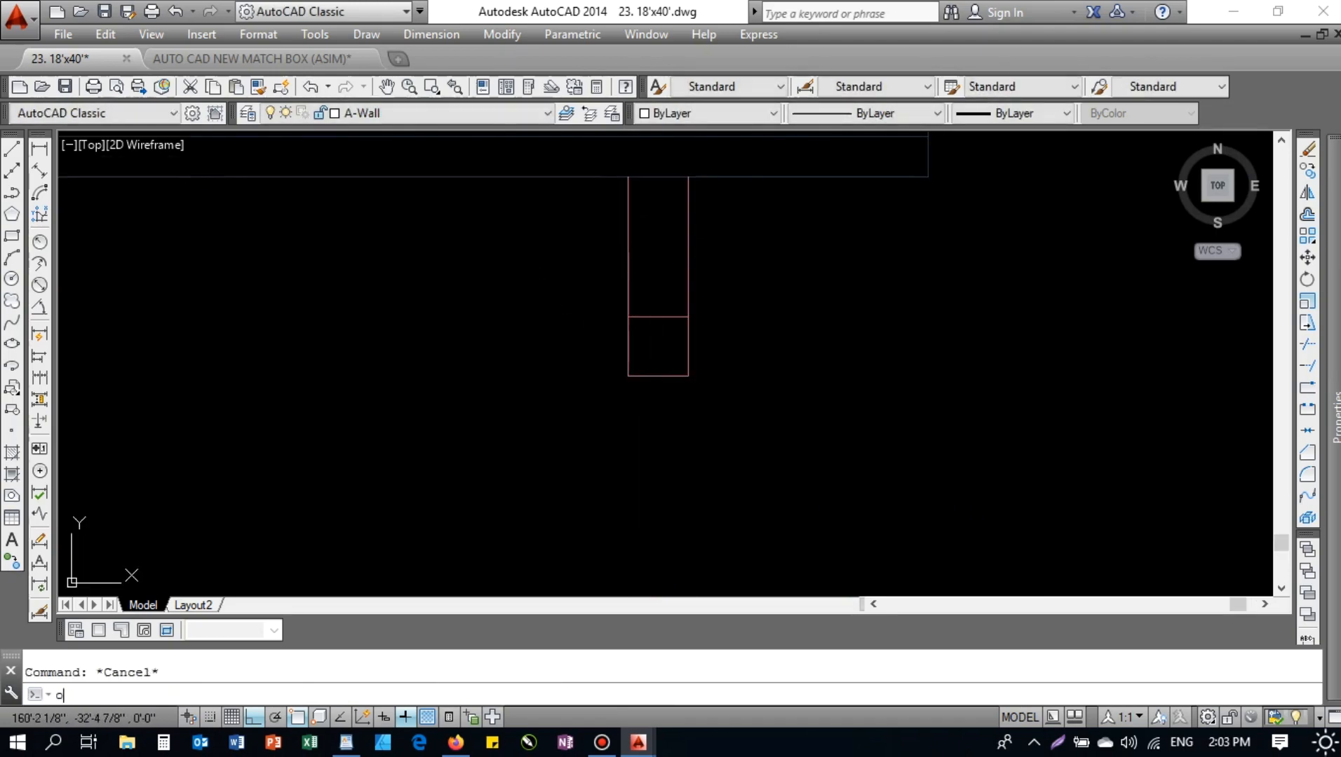
# - Offset the lintel's two side lines and bottom line inward by 0.5 inch
pyautogui.write('o')
pyautogui.press('Return')
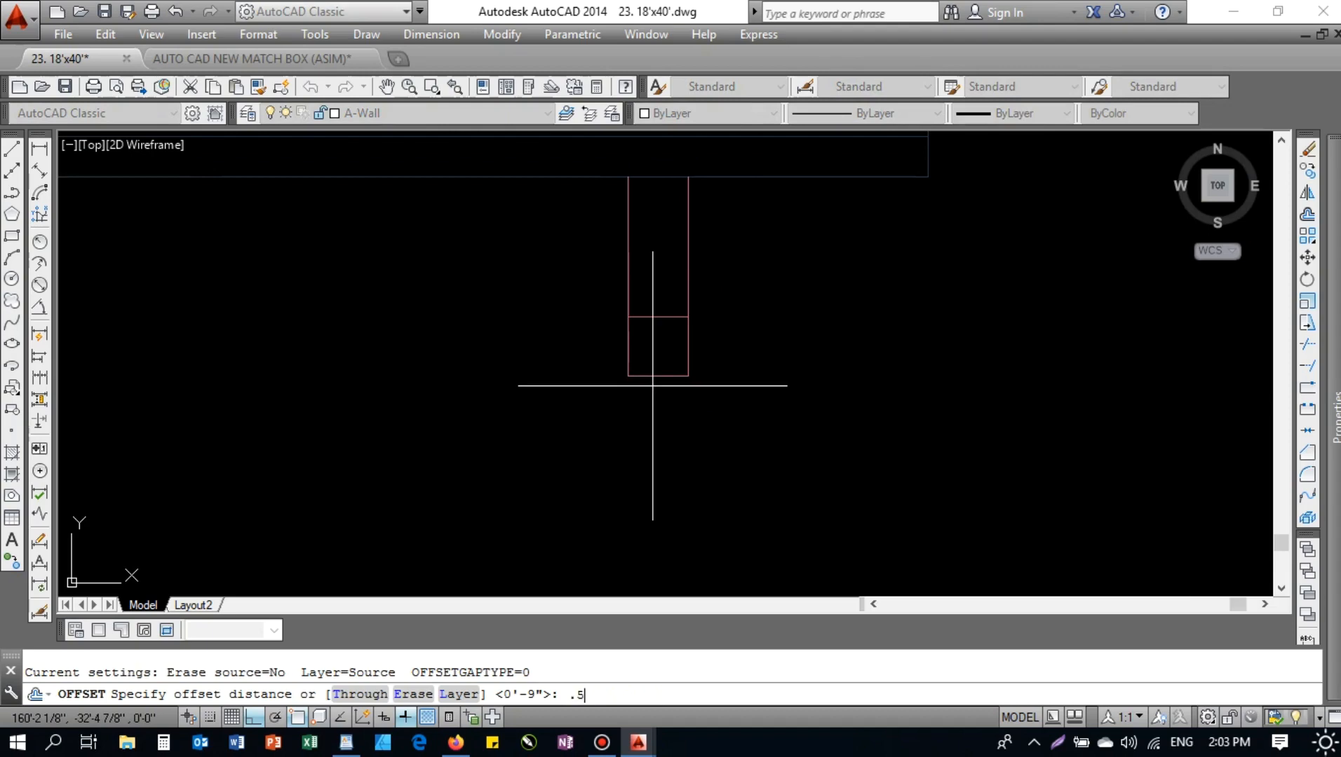
pyautogui.write('.5')
pyautogui.press('Return')
pyautogui.click(626, 341)
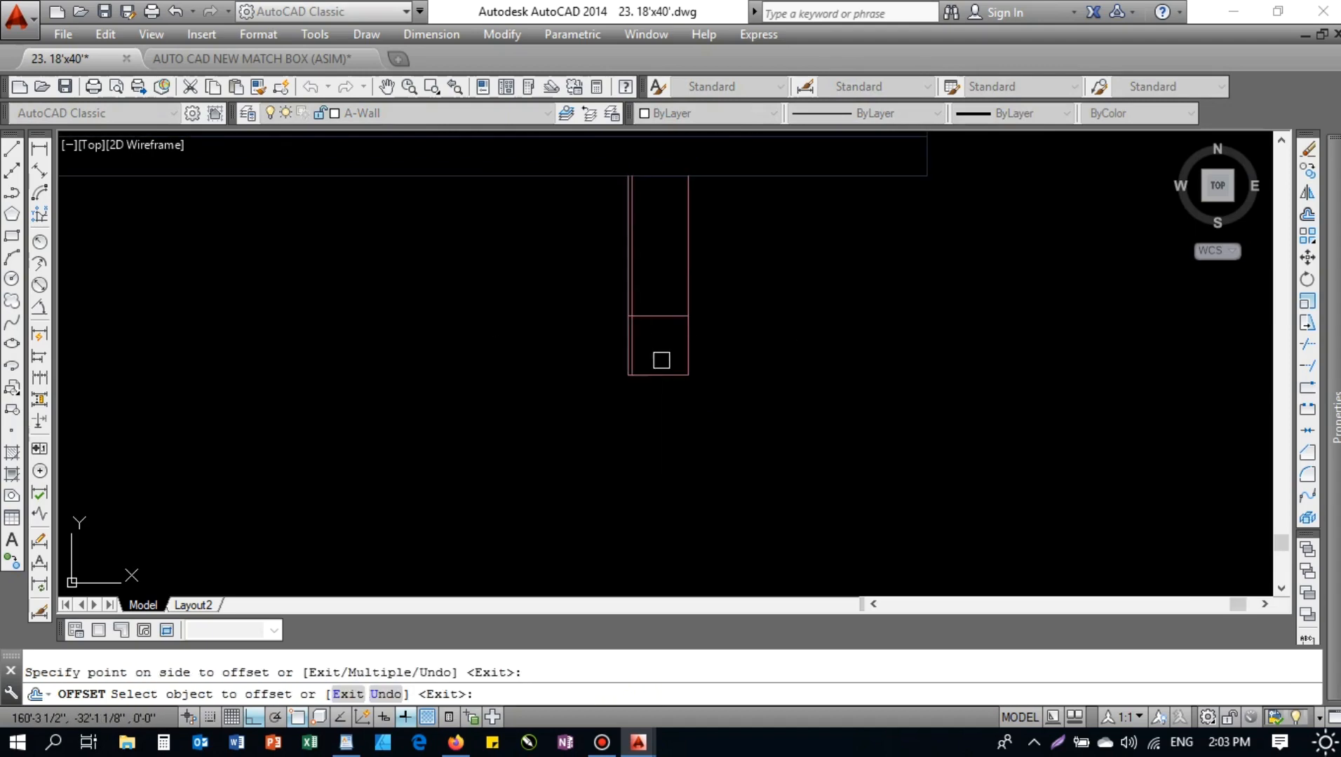
pyautogui.click(688, 338)
pyautogui.click(681, 334)
pyautogui.scroll(3, 664, 347)
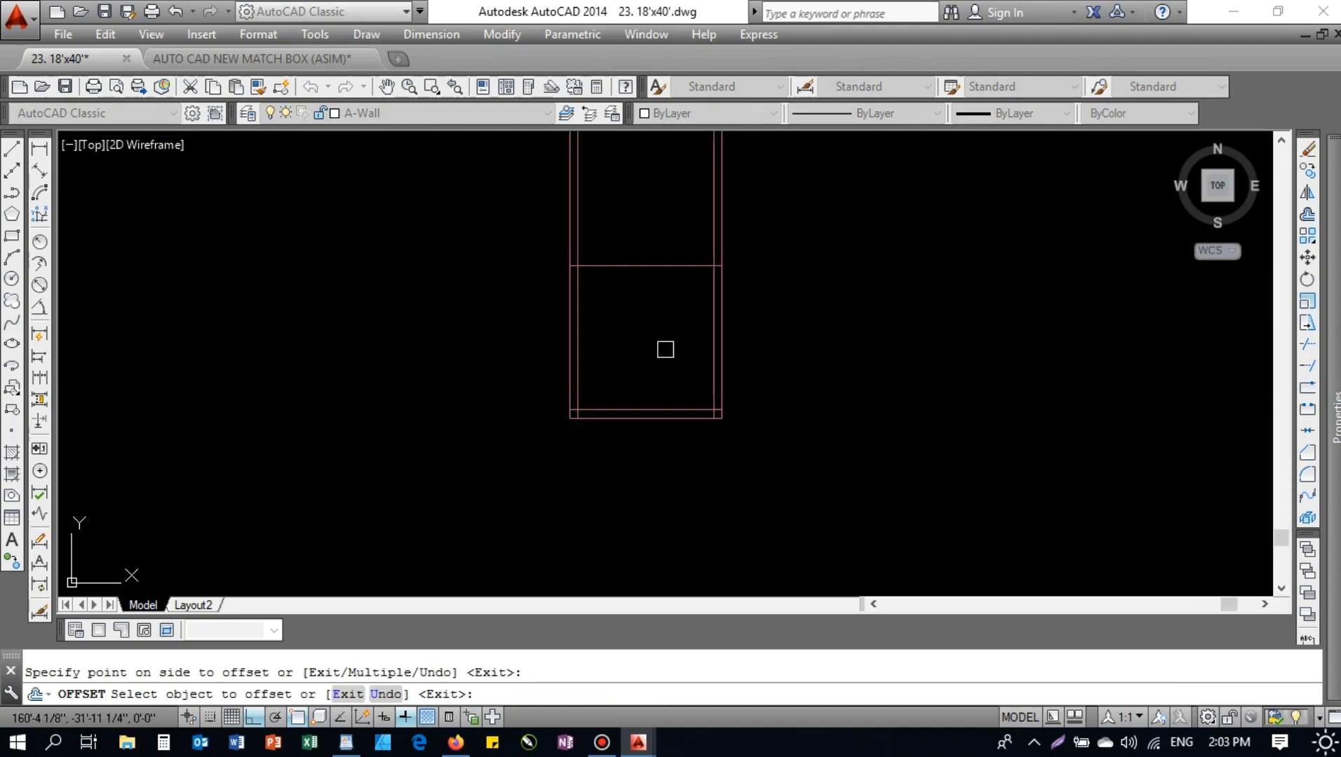
# - Erase the three inner lines offset inside the lintel
pyautogui.press('Escape')
pyautogui.click(712, 362)
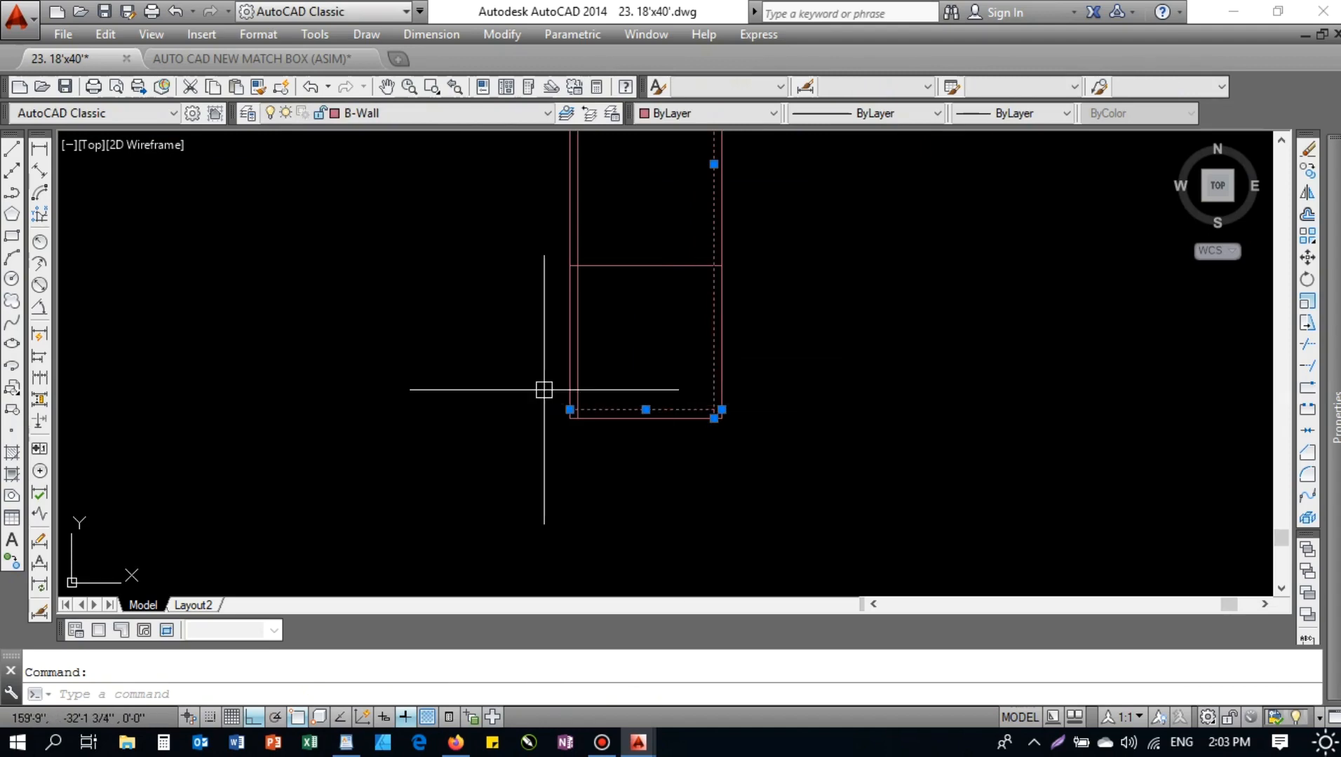
pyautogui.write('e')
pyautogui.press('Return')
pyautogui.scroll(-5, 639, 377)
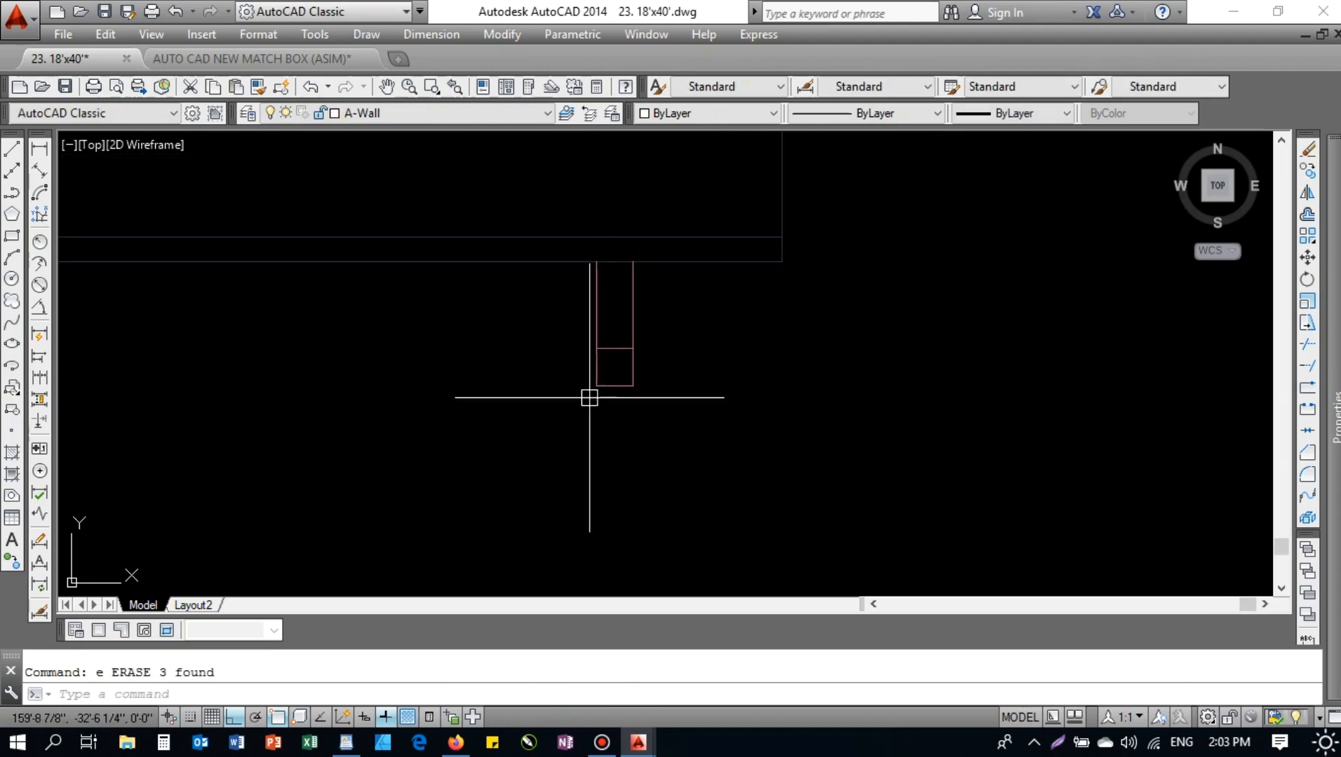
pyautogui.moveTo(558, 351); pyautogui.dragTo(559, 336, button='middle')
pyautogui.click(559, 315)
pyautogui.click(717, 429)
pyautogui.moveTo(566, 440); pyautogui.dragTo(574, 349, button='middle')
pyautogui.scroll(-2, 573, 350)
pyautogui.press('Escape')
# - Draw a vertical line down from the lintel's inner lower corner and extend it to the floor line
pyautogui.write('l')
pyautogui.press('Return')
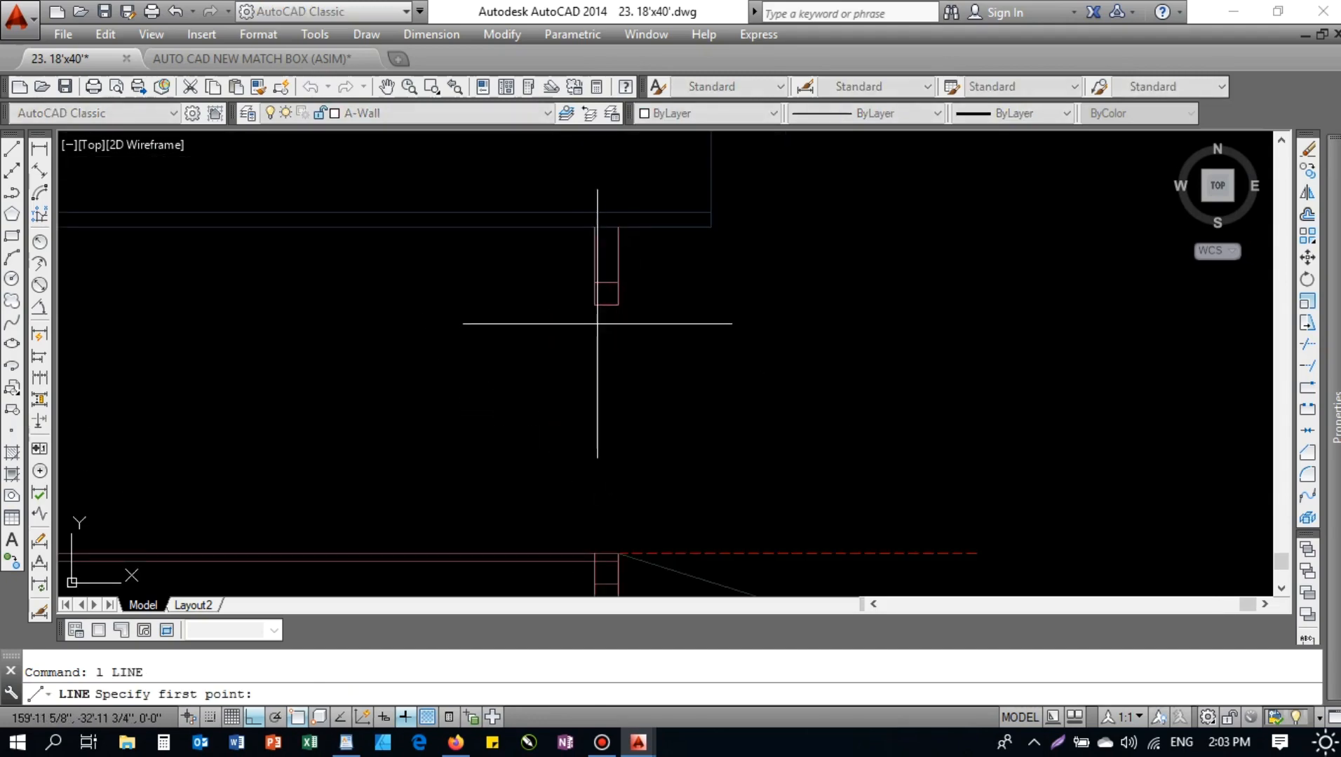
pyautogui.click(594, 305)
pyautogui.click(594, 400)
pyautogui.press('Escape')
pyautogui.press('Escape')
pyautogui.write('ex')
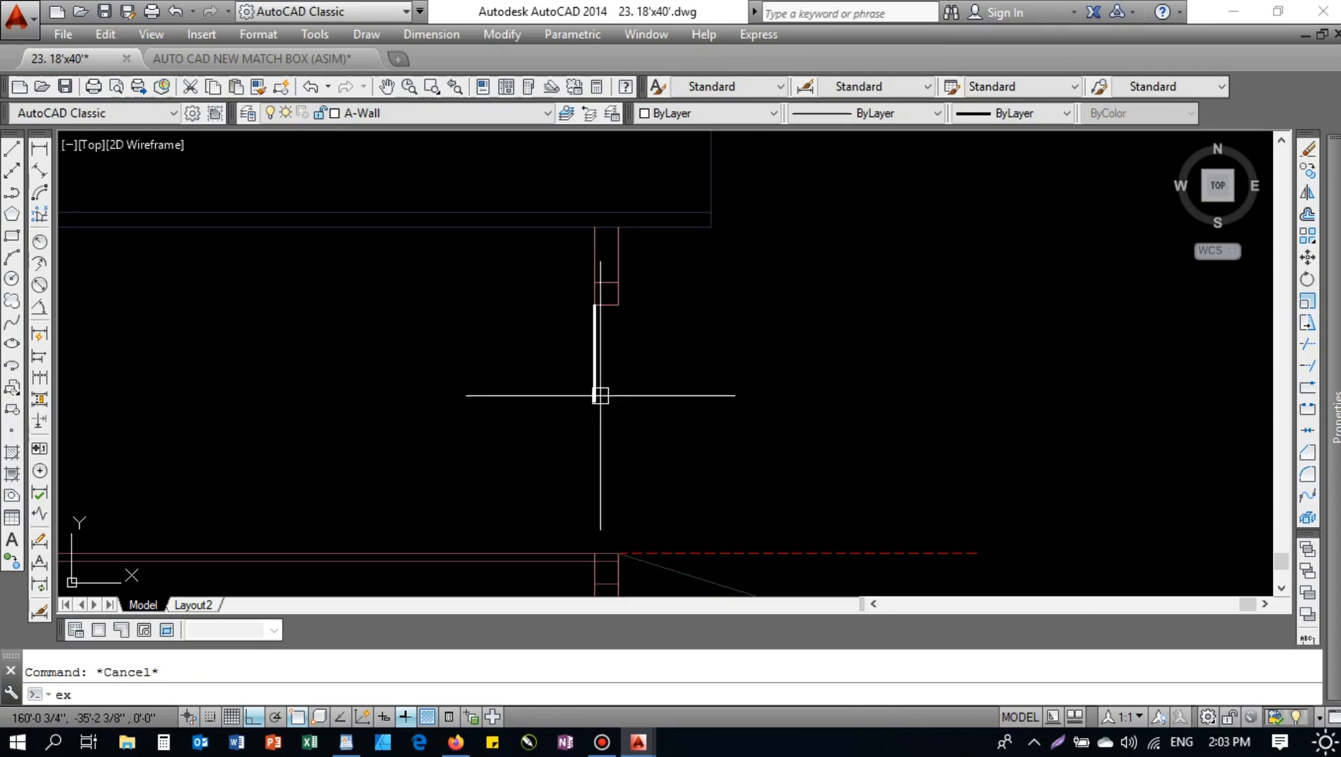
pyautogui.press('Return')
pyautogui.press('Return')
pyautogui.doubleClick(590, 392)
pyautogui.click(597, 394)
pyautogui.press('Return')
# - Offset the vertical opening line by 9 inches toward the ramp side
pyautogui.write('o')
pyautogui.press('Return')
pyautogui.write('9')
pyautogui.press('Return')
pyautogui.click(595, 372)
pyautogui.click(677, 342)
pyautogui.press('Escape')
# - Put the two vertical lines of the entrance opening on the purple-coloured layer
pyautogui.moveTo(668, 361); pyautogui.dragTo(476, 374)
pyautogui.click(440, 116)
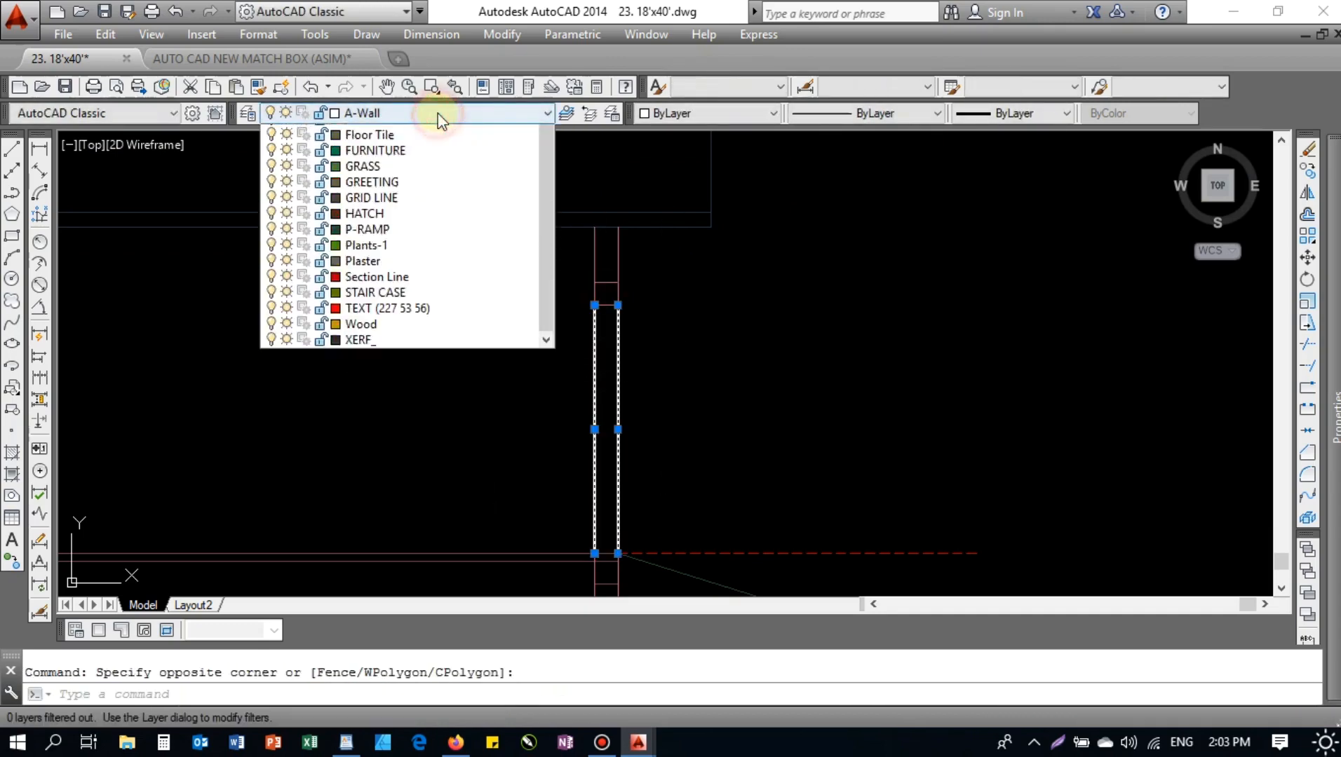
pyautogui.click(393, 322)
pyautogui.press('Escape')
pyautogui.click(663, 386)
pyautogui.click(446, 363)
pyautogui.moveTo(572, 389); pyautogui.dragTo(713, 344, button='middle')
pyautogui.press('Escape')
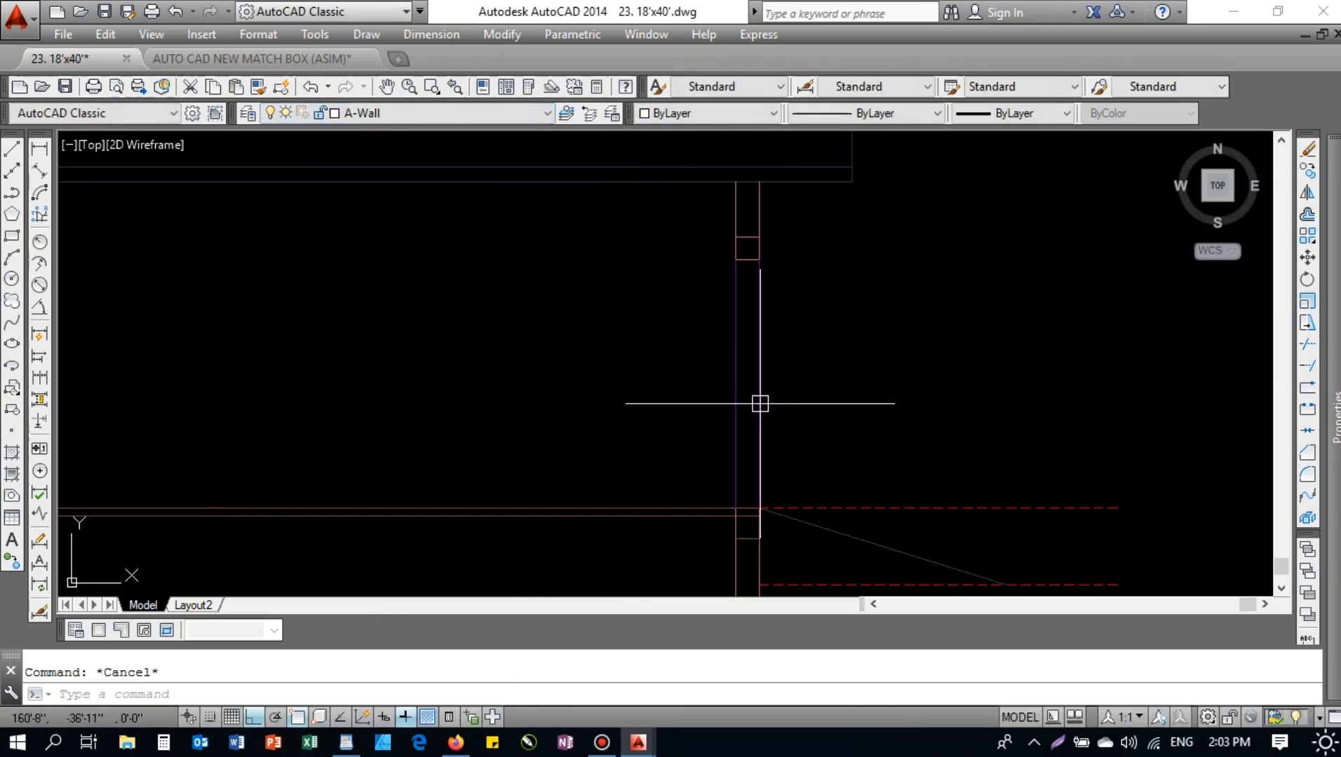
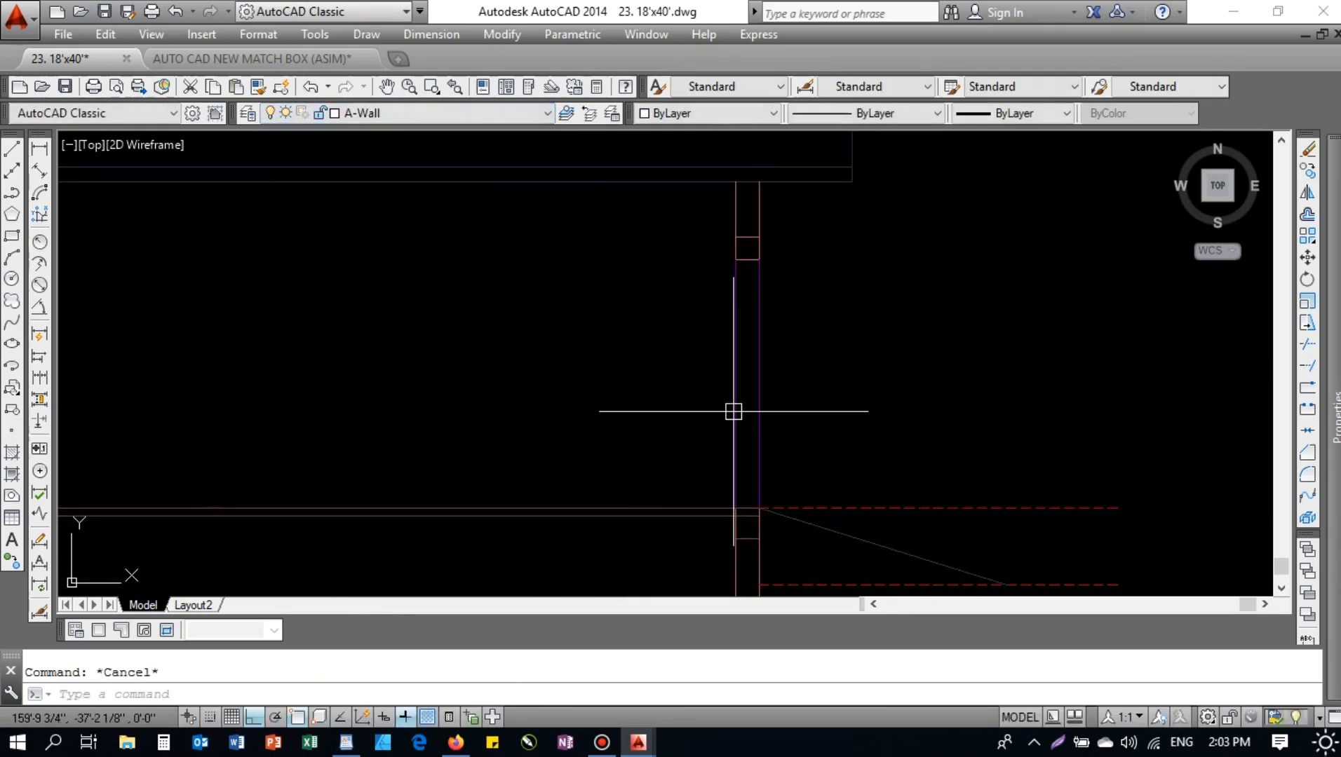
# - Offset the entrance lintel's underside line down by 2 inches between the opening lines
pyautogui.click(759, 297)
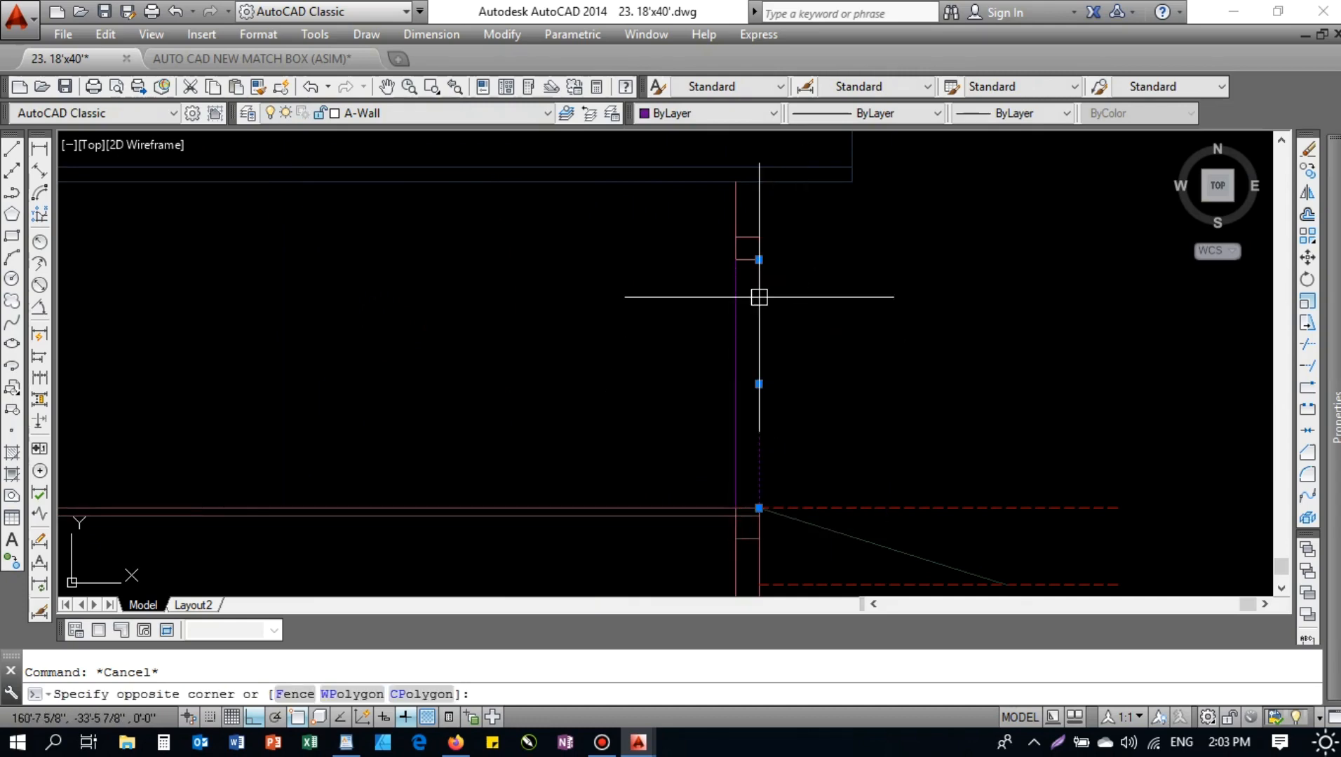
pyautogui.press('Escape')
pyautogui.scroll(5, 778, 277)
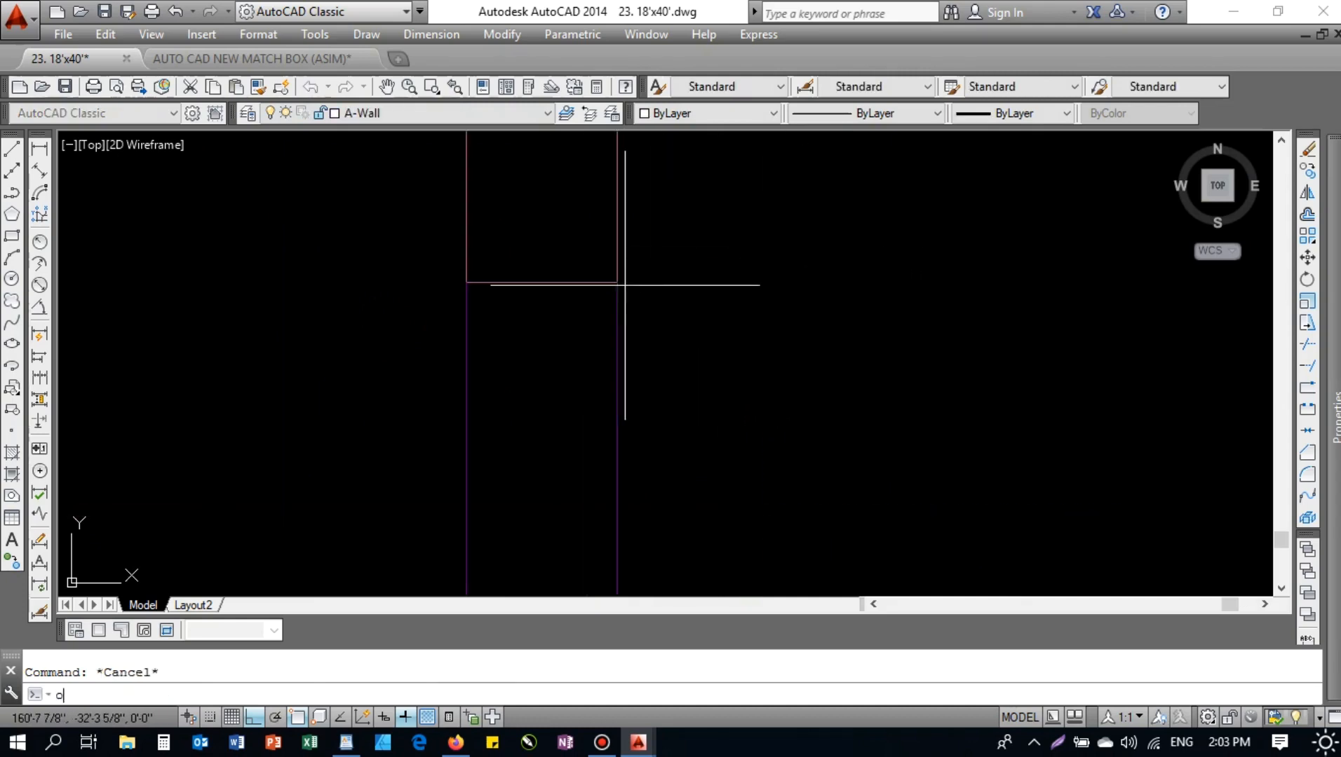
pyautogui.write('o')
pyautogui.press('Return')
pyautogui.write('2')
pyautogui.press('Return')
pyautogui.click(548, 284)
pyautogui.click(555, 369)
pyautogui.press('Escape')
# - Put the new 2-inch strip line and the two vertical entrance opening lines on the Door layer
pyautogui.write('ma')
pyautogui.press('Return')
pyautogui.scroll(-4, 569, 338)
pyautogui.press('Escape')
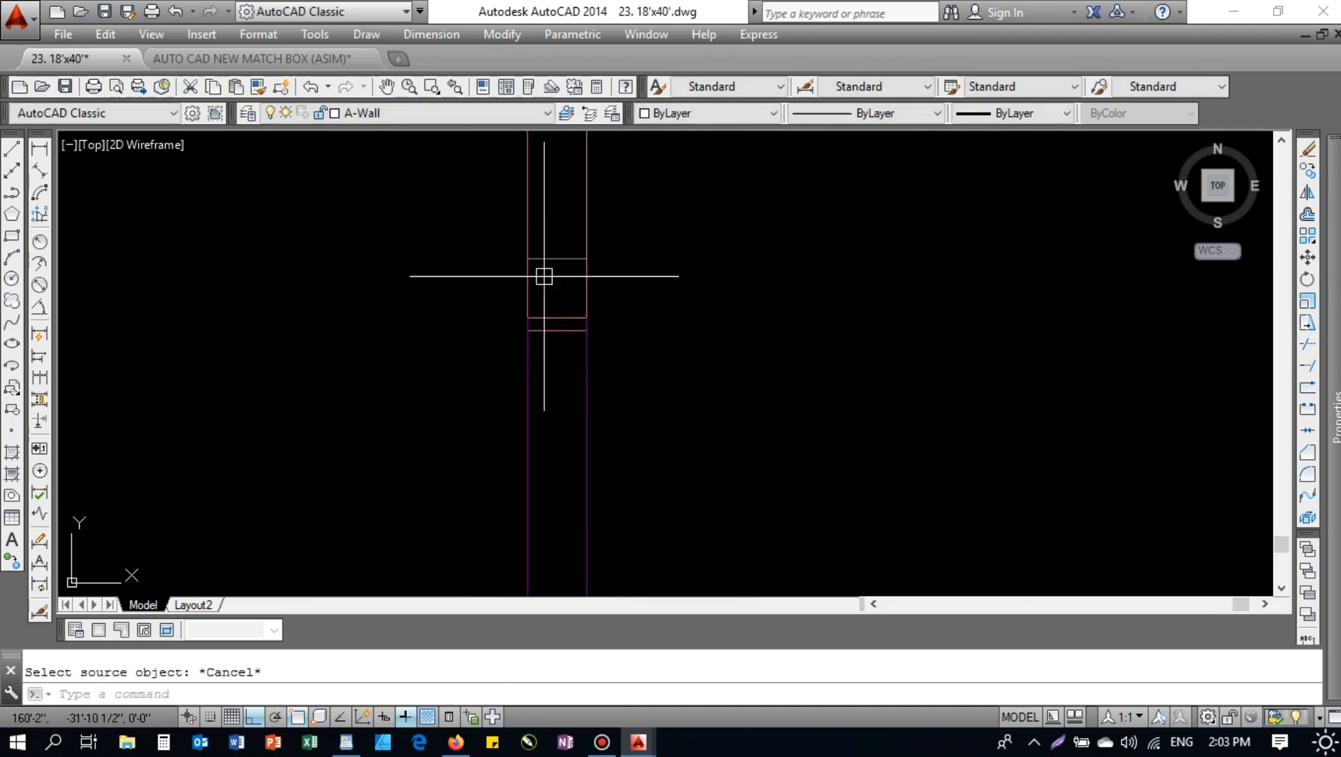
pyautogui.click(619, 322)
pyautogui.click(410, 374)
pyautogui.click(396, 119)
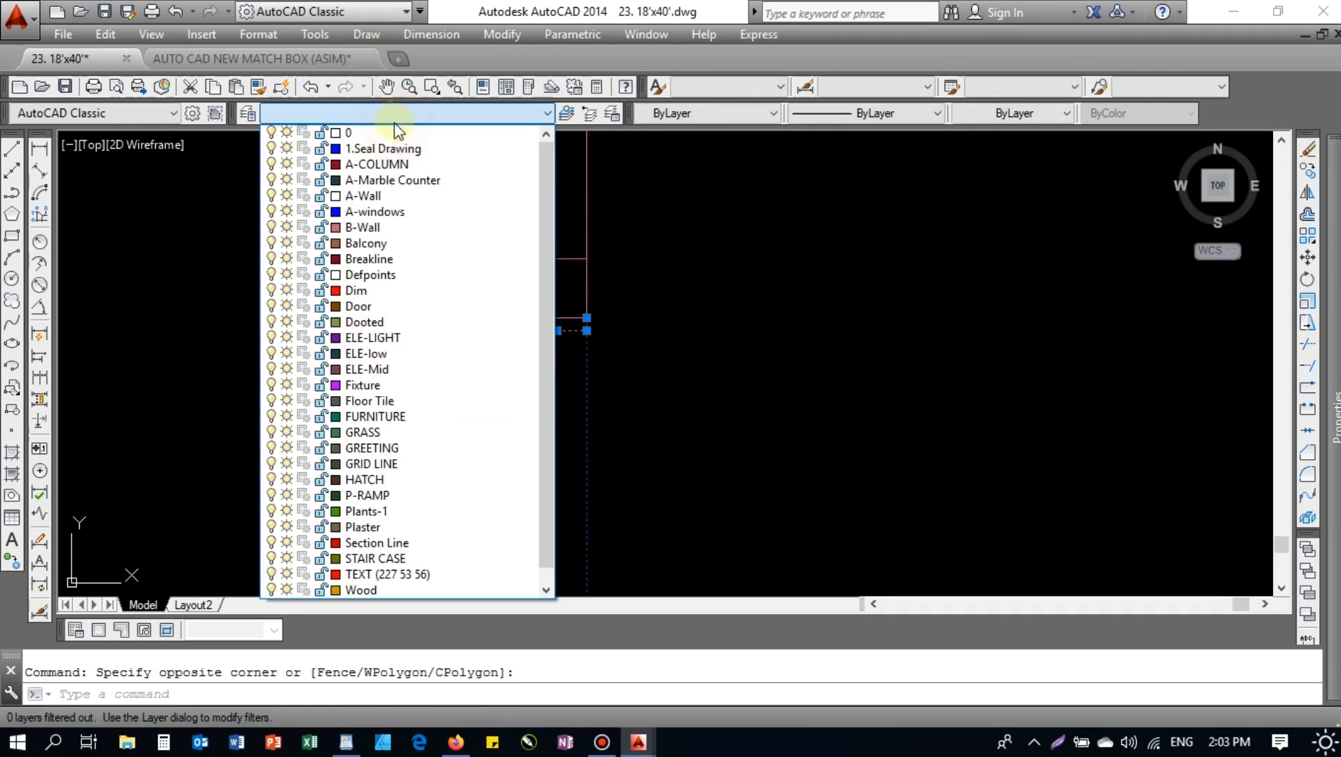
pyautogui.click(359, 307)
pyautogui.press('Escape')
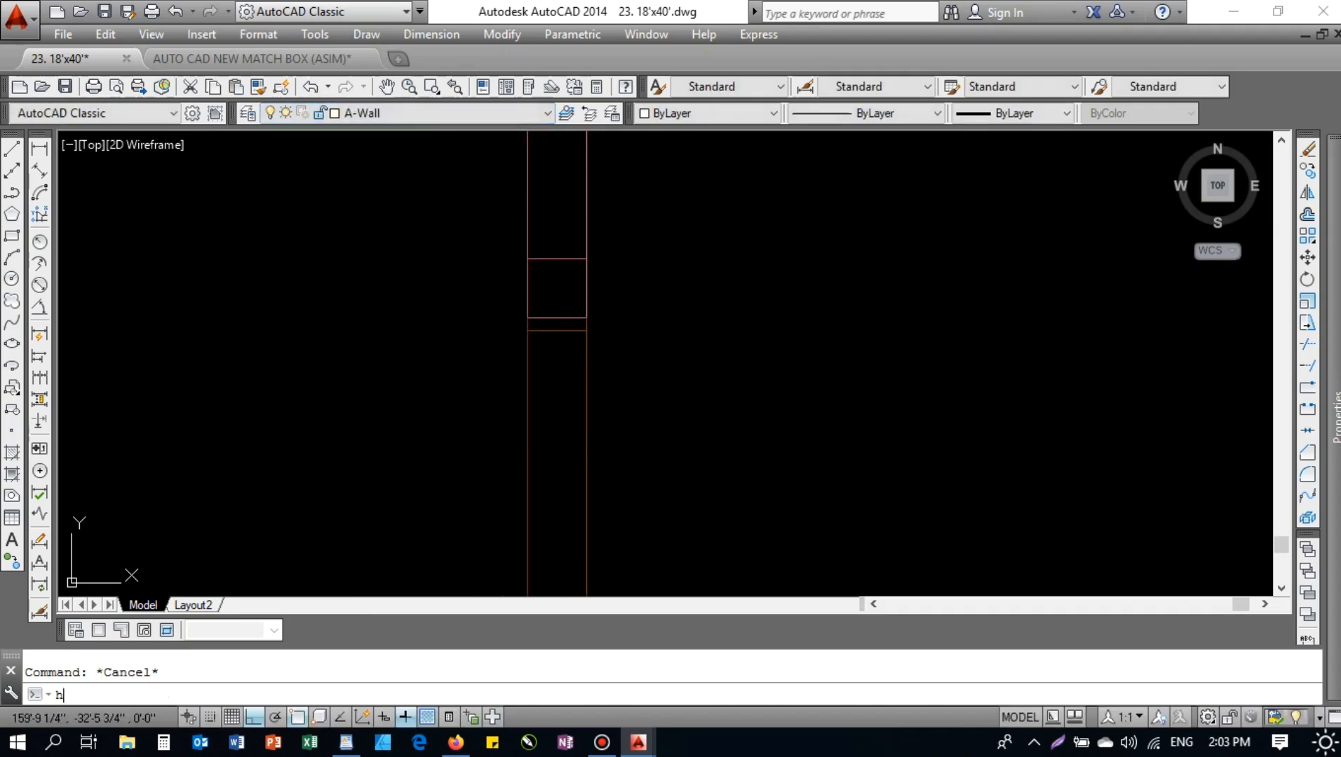
# - Hatch the narrow strip below the entrance lintel with the ANSI31 pattern on the HATCH layer
pyautogui.press('Return')
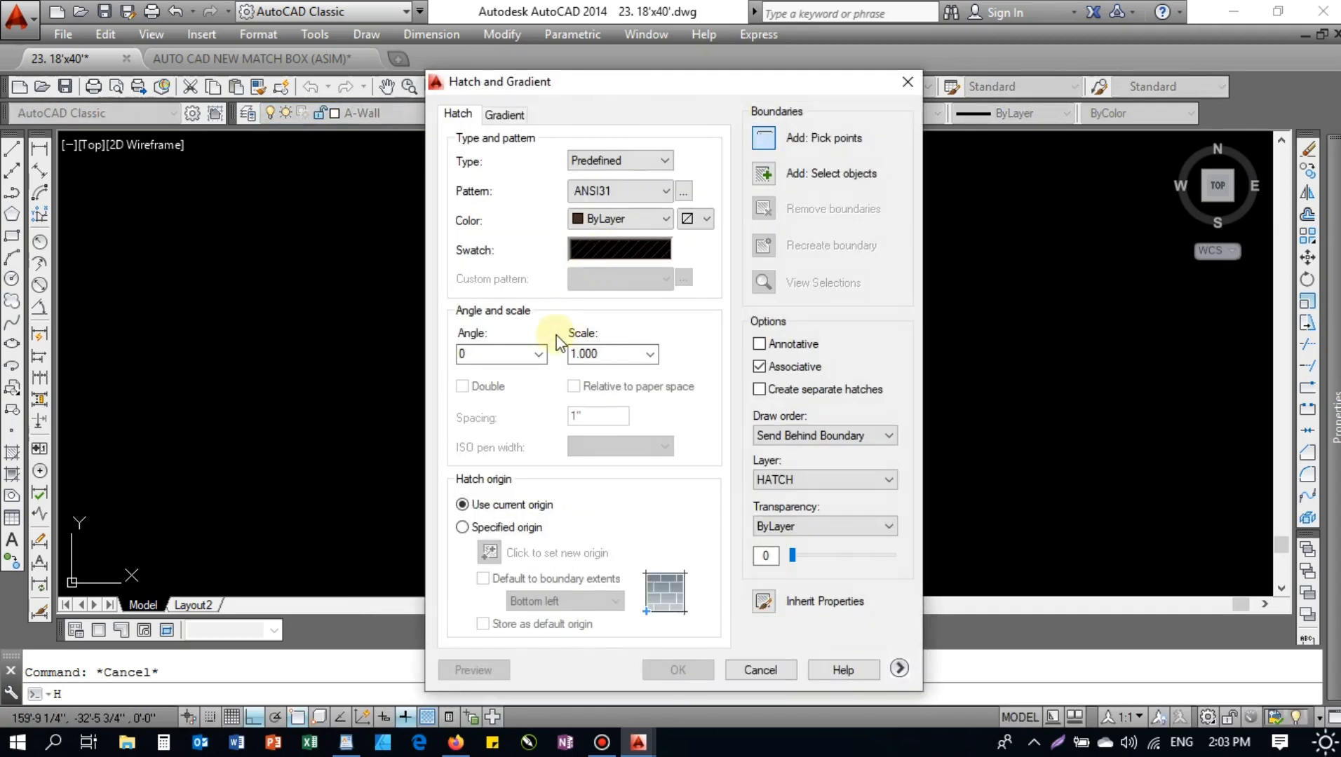
pyautogui.press('Return')
pyautogui.press('Return')
pyautogui.press('Return')
pyautogui.scroll(6, 562, 324)
pyautogui.press('Return')
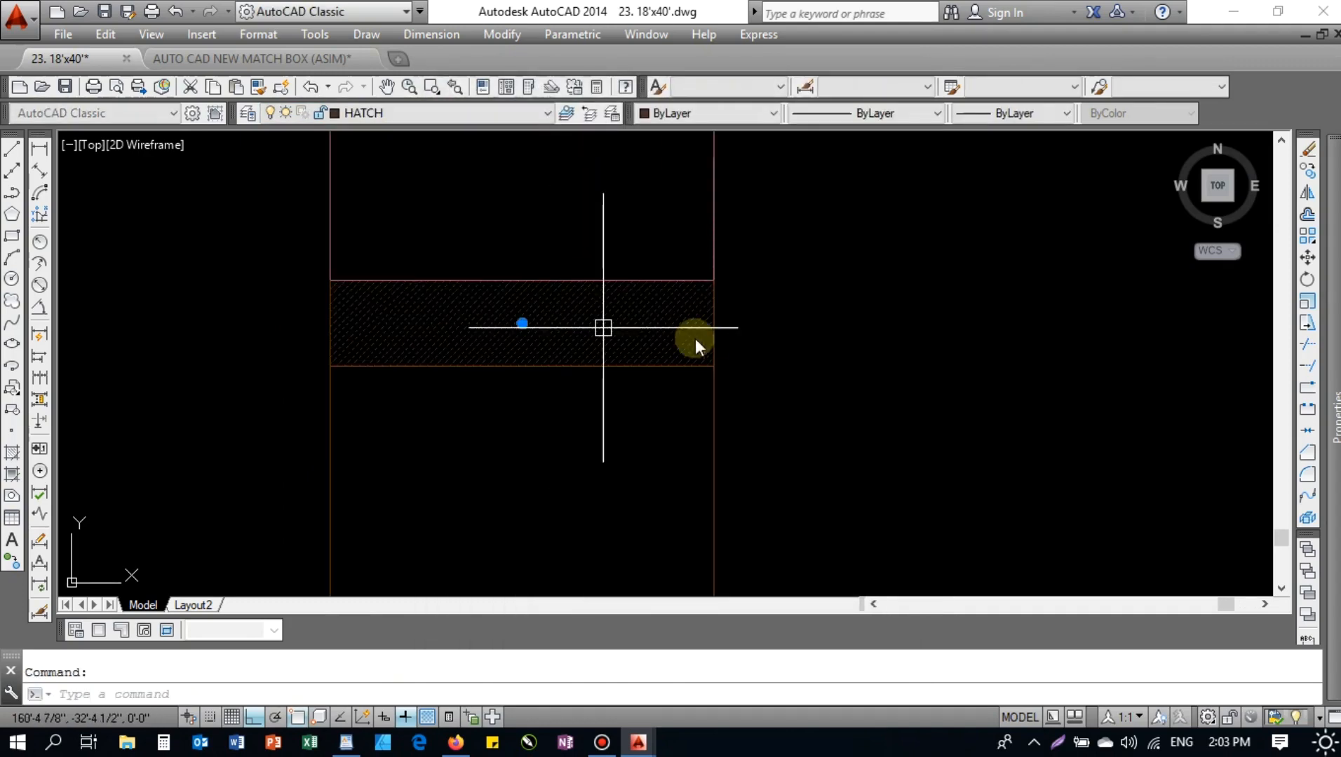
# - Set the scale of the strip's ANSI31 hatch to 5
pyautogui.click(958, 240)
pyautogui.write('6')
pyautogui.press('Return')
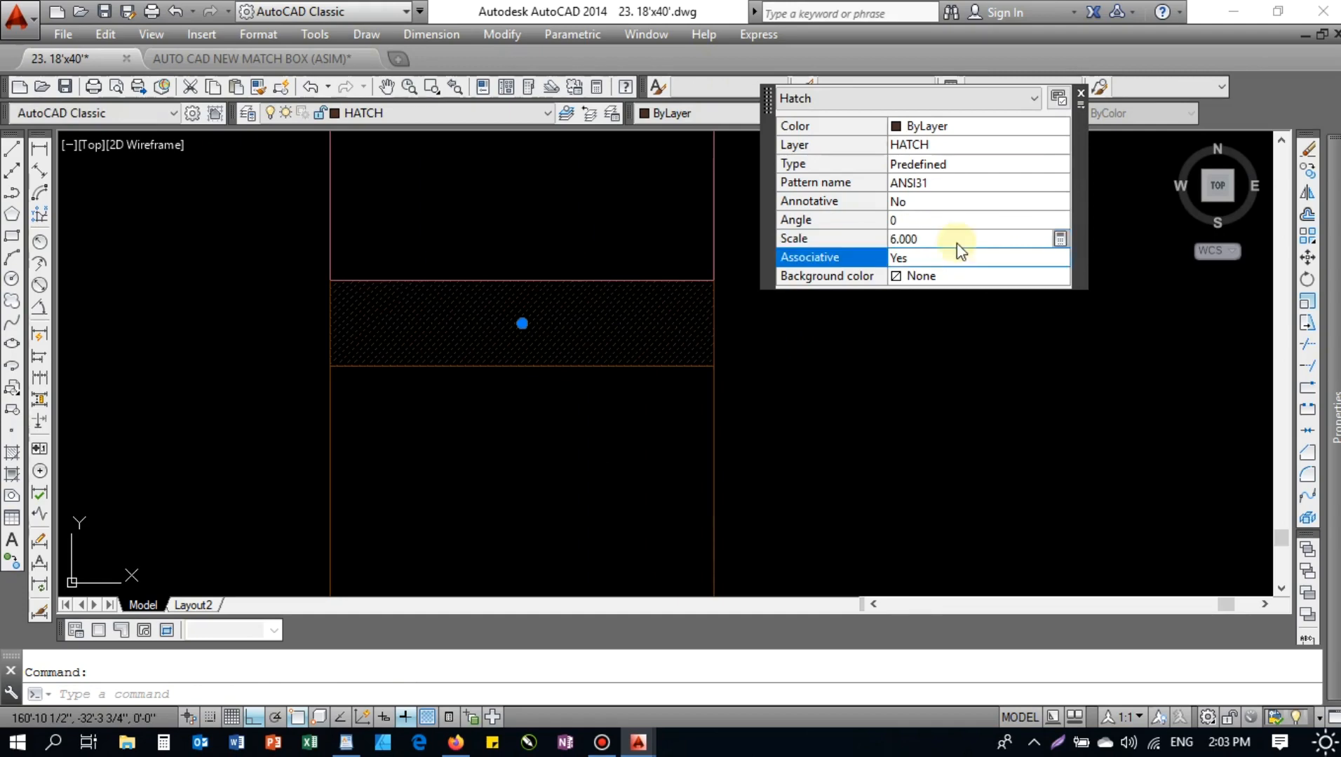
pyautogui.click(956, 239)
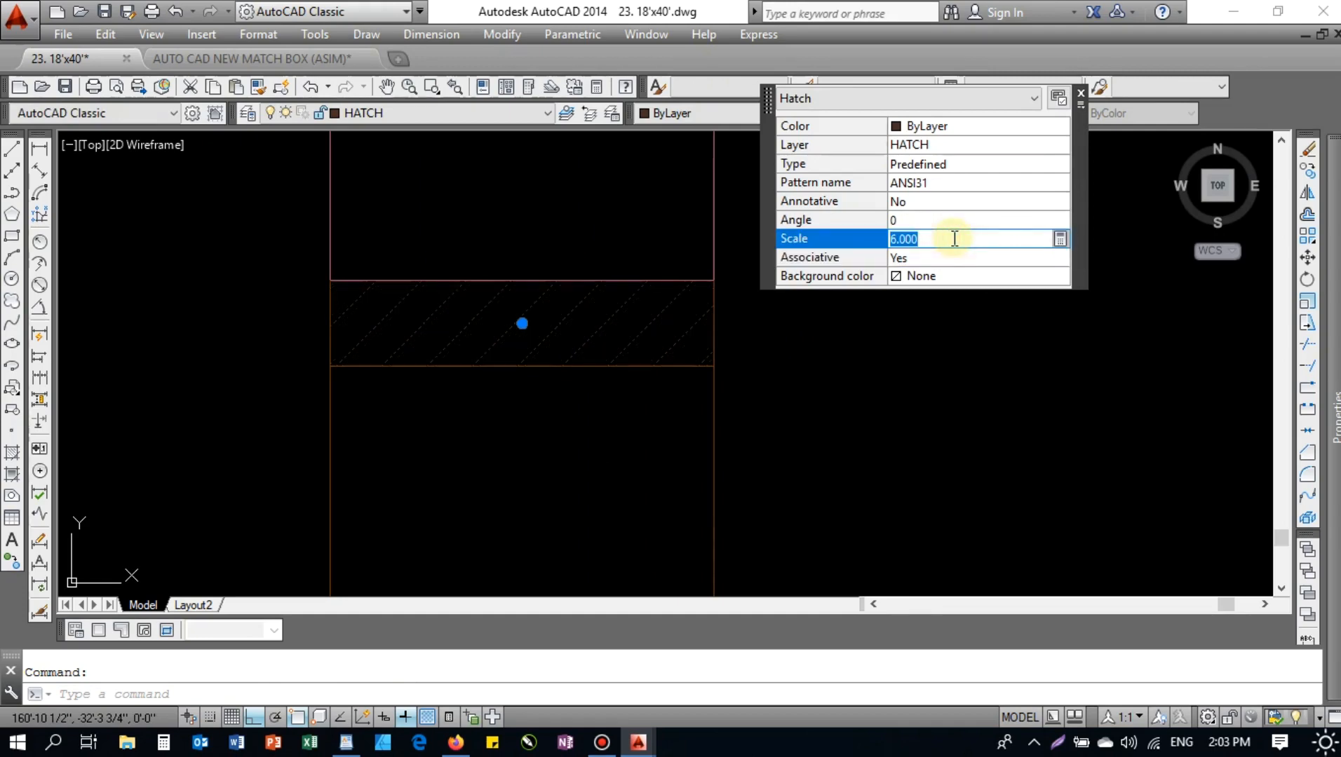
pyautogui.write('5')
pyautogui.press('Return')
pyautogui.press('Escape')
pyautogui.scroll(-4, 715, 315)
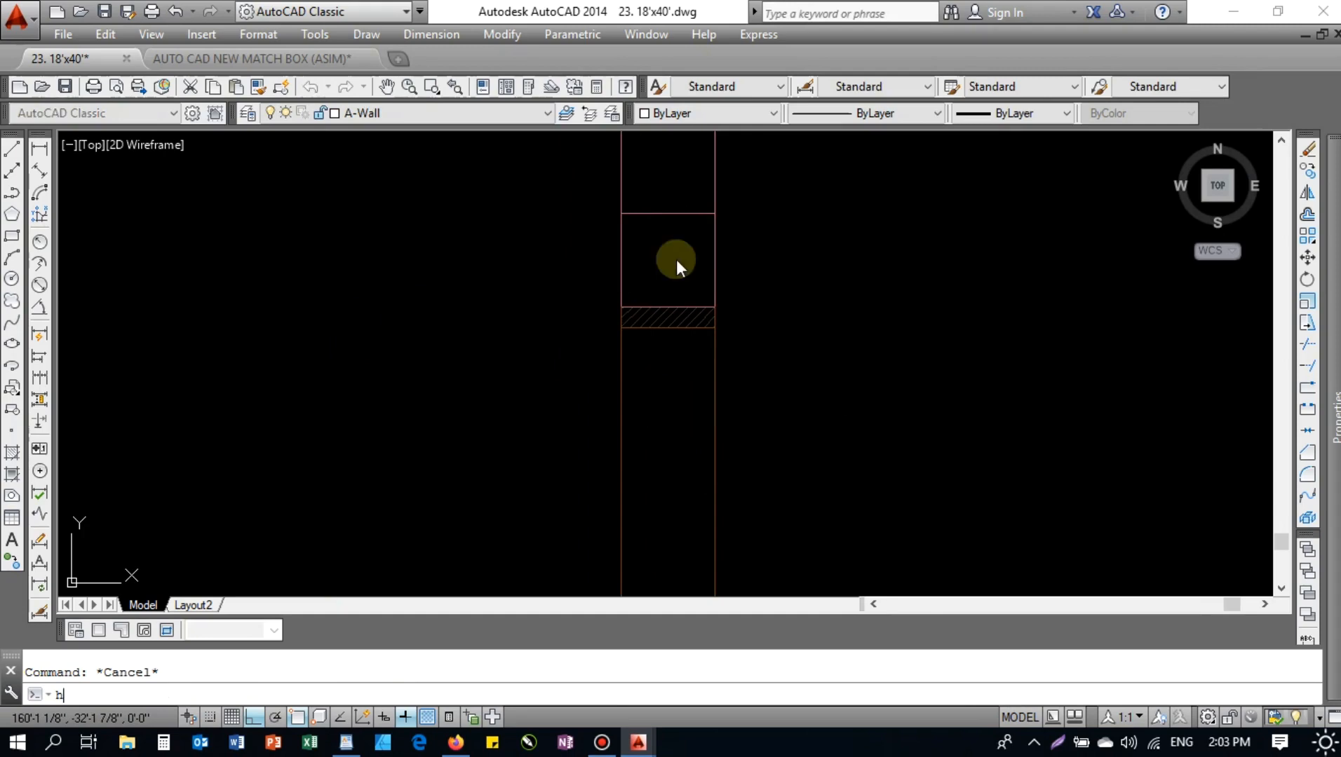
# - Hatch the entrance lintel with the AR-CONC pattern at scale 1
pyautogui.press('Return')
pyautogui.click(620, 250)
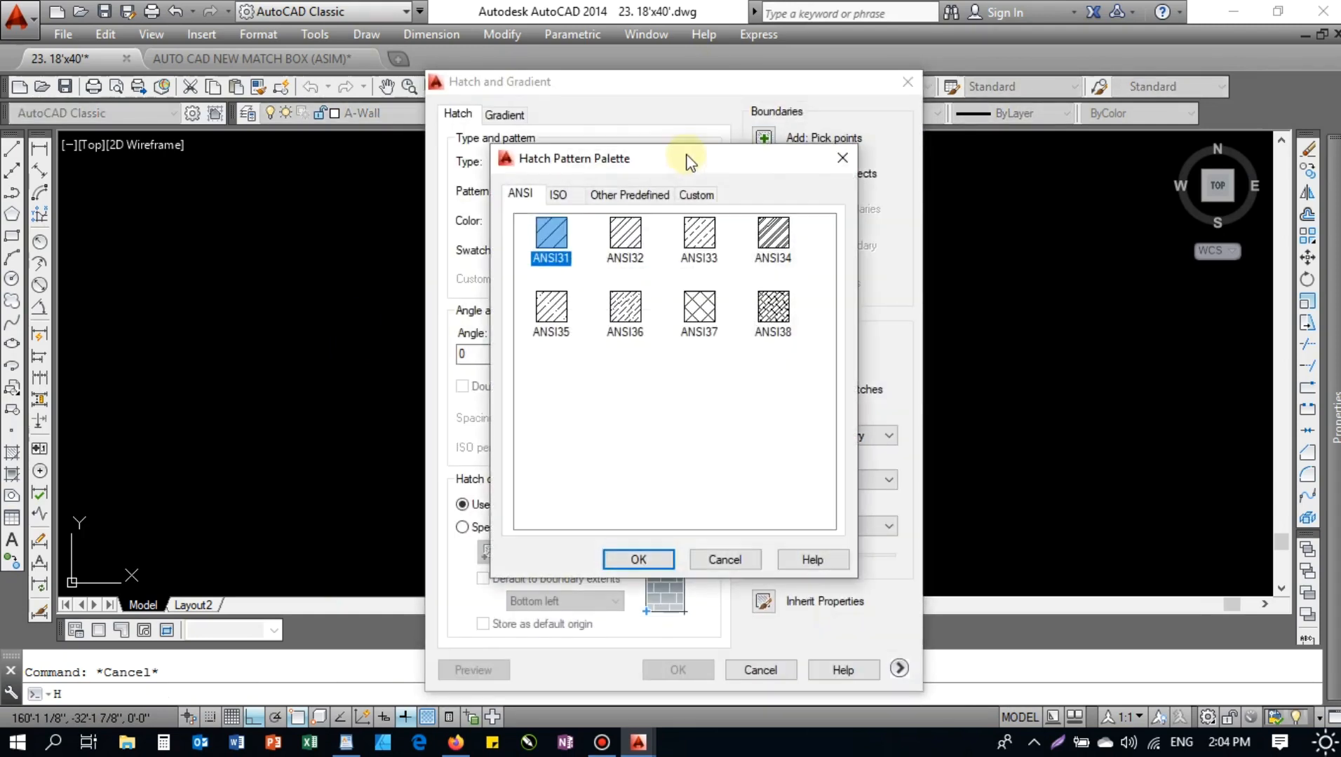
pyautogui.click(617, 195)
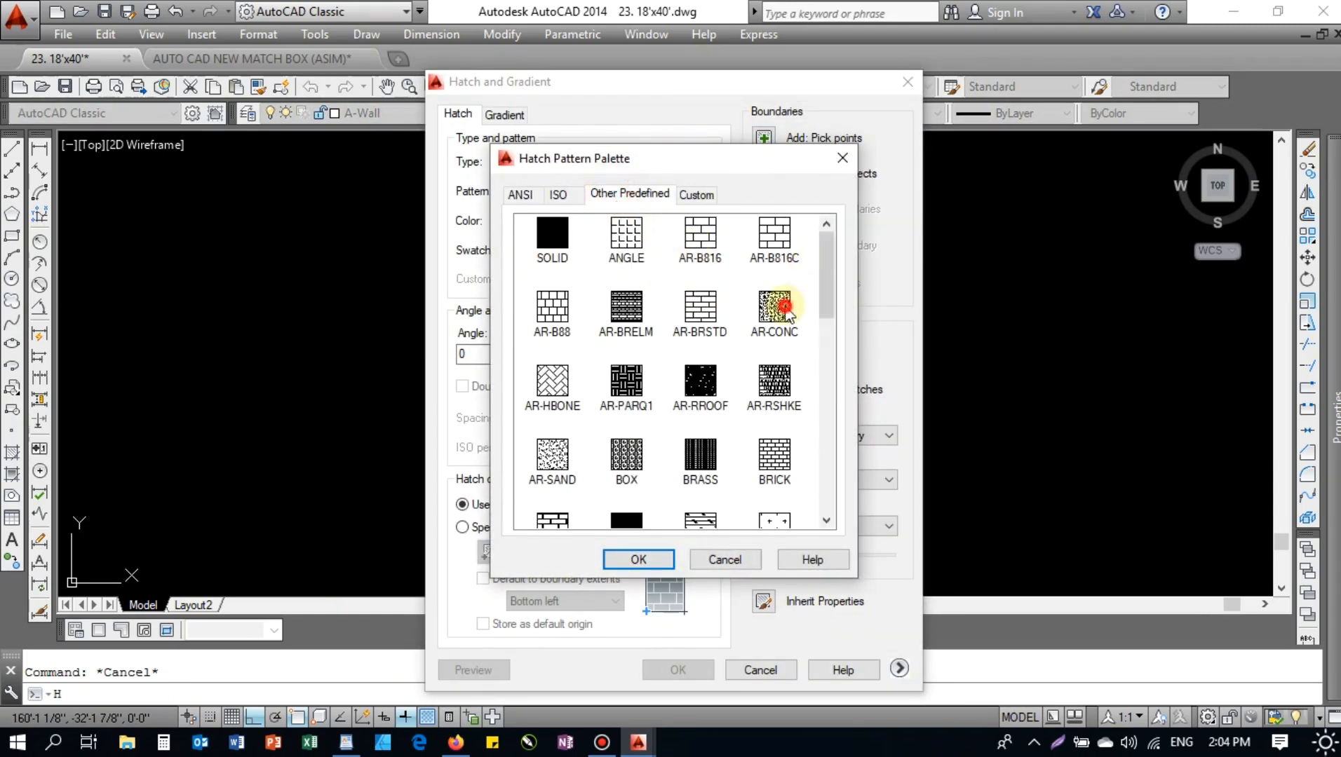
pyautogui.click(622, 561)
pyautogui.click(763, 138)
pyautogui.click(673, 284)
pyautogui.press('Return')
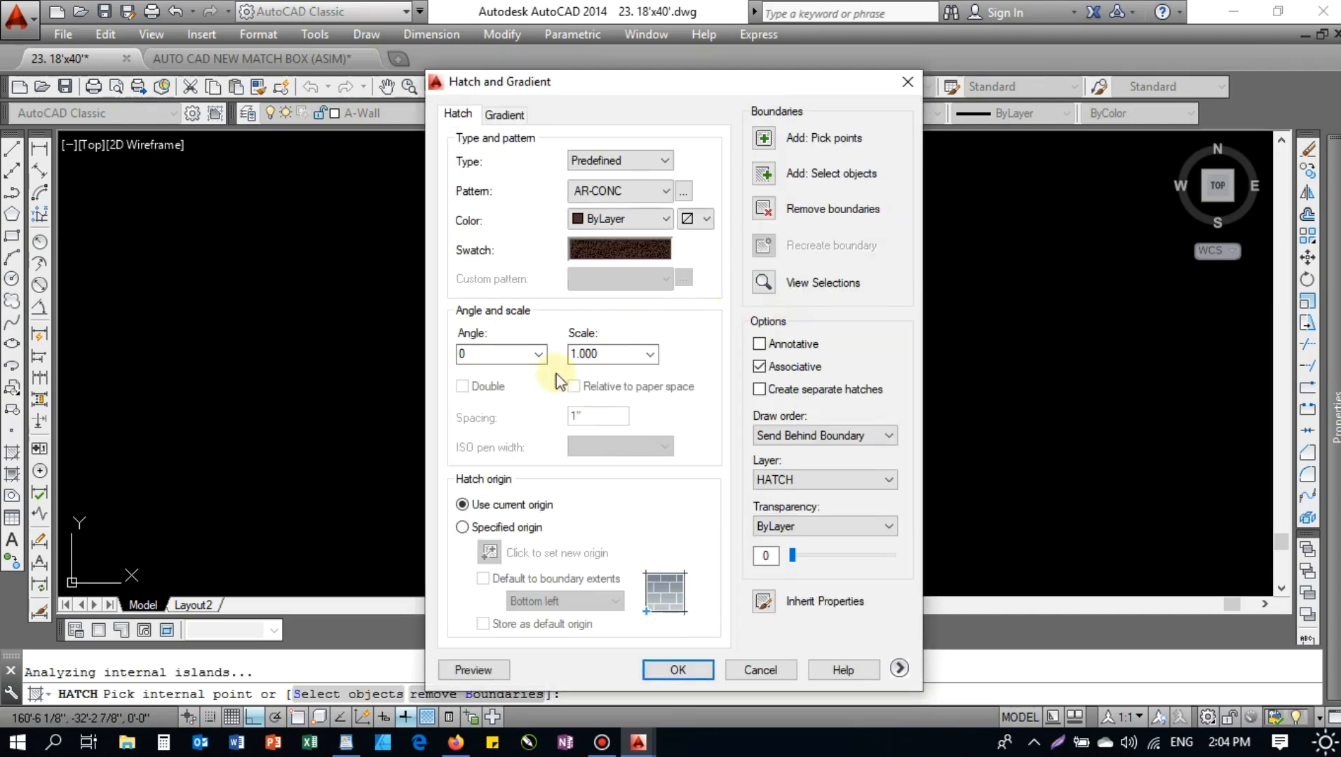
pyautogui.click(672, 668)
pyautogui.click(650, 227)
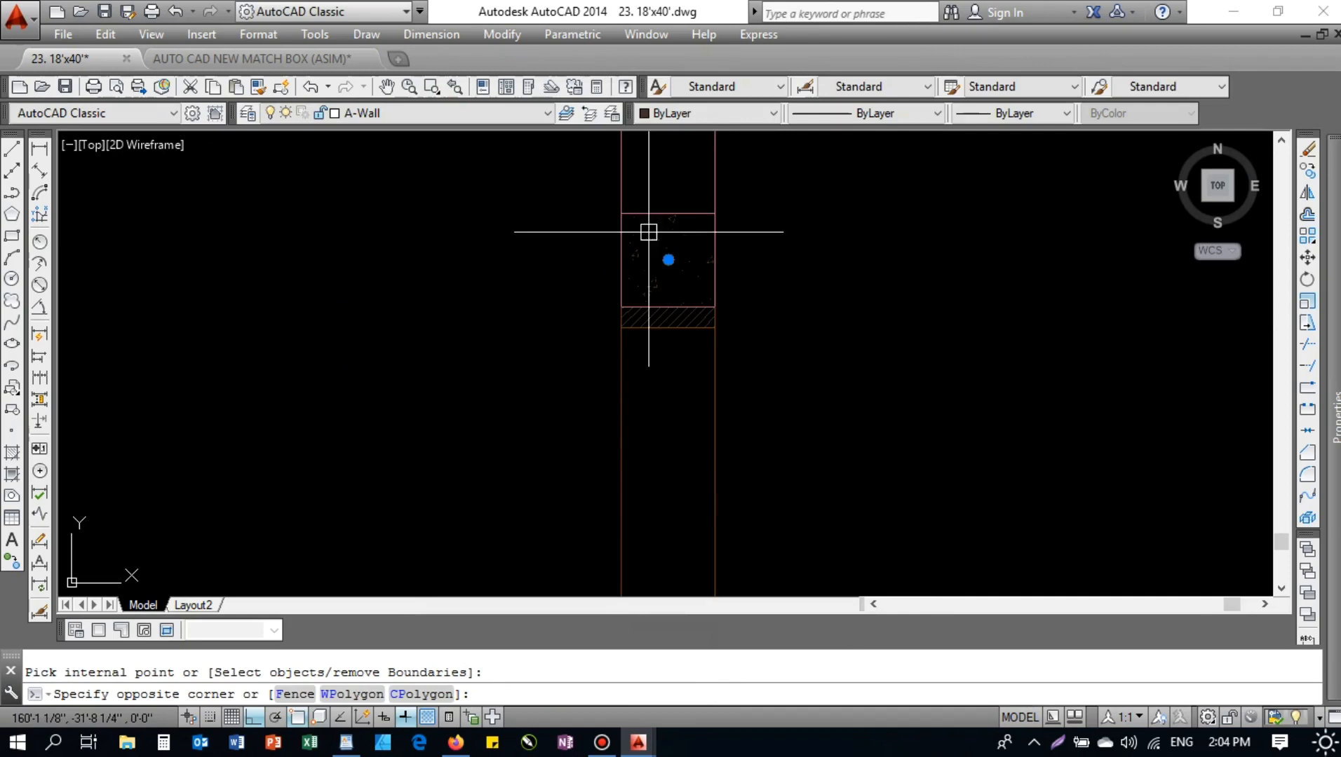
pyautogui.scroll(-10, 703, 321)
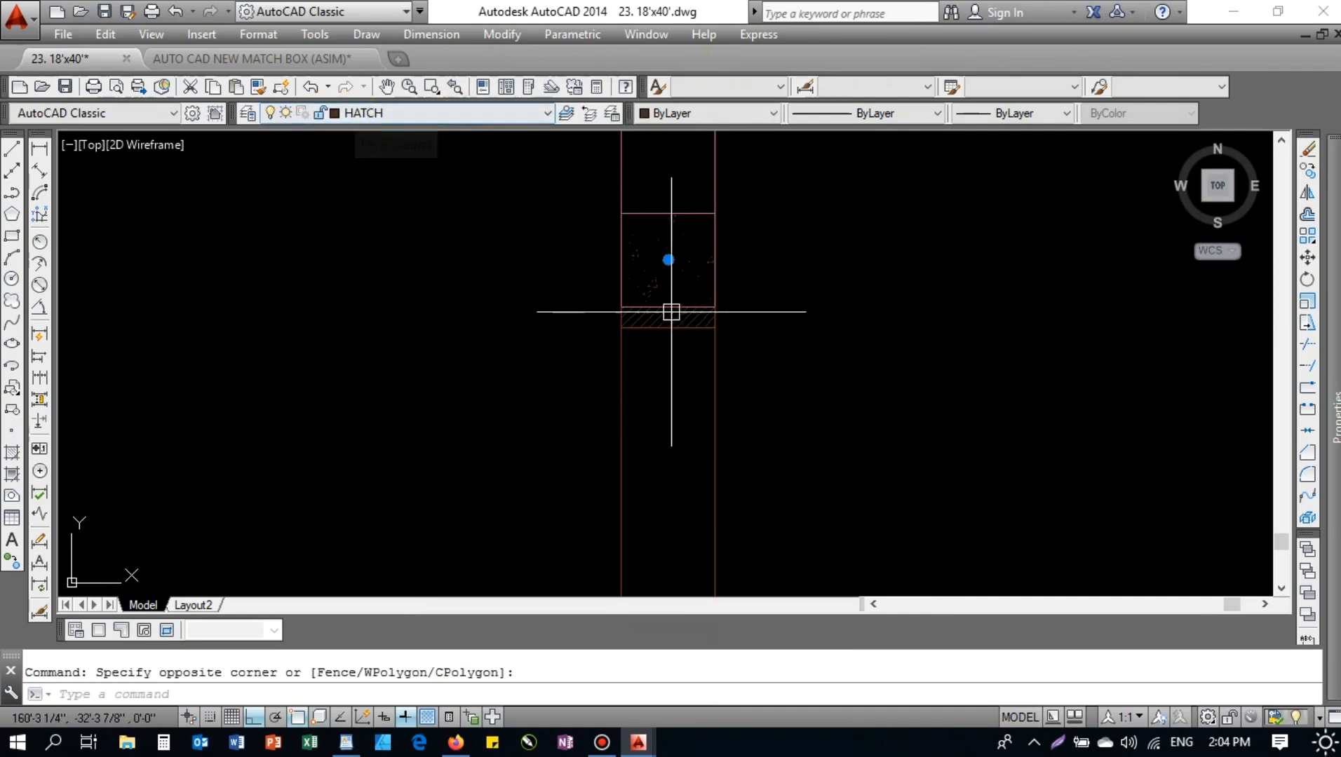
pyautogui.press('Escape')
# - Offset the floor line upward by 84 inches across the section
pyautogui.scroll(-3, 898, 515)
pyautogui.scroll(10, 688, 339)
pyautogui.click(642, 392)
pyautogui.press('Escape')
pyautogui.write('o')
pyautogui.press('Return')
pyautogui.write('84')
pyautogui.press('Return')
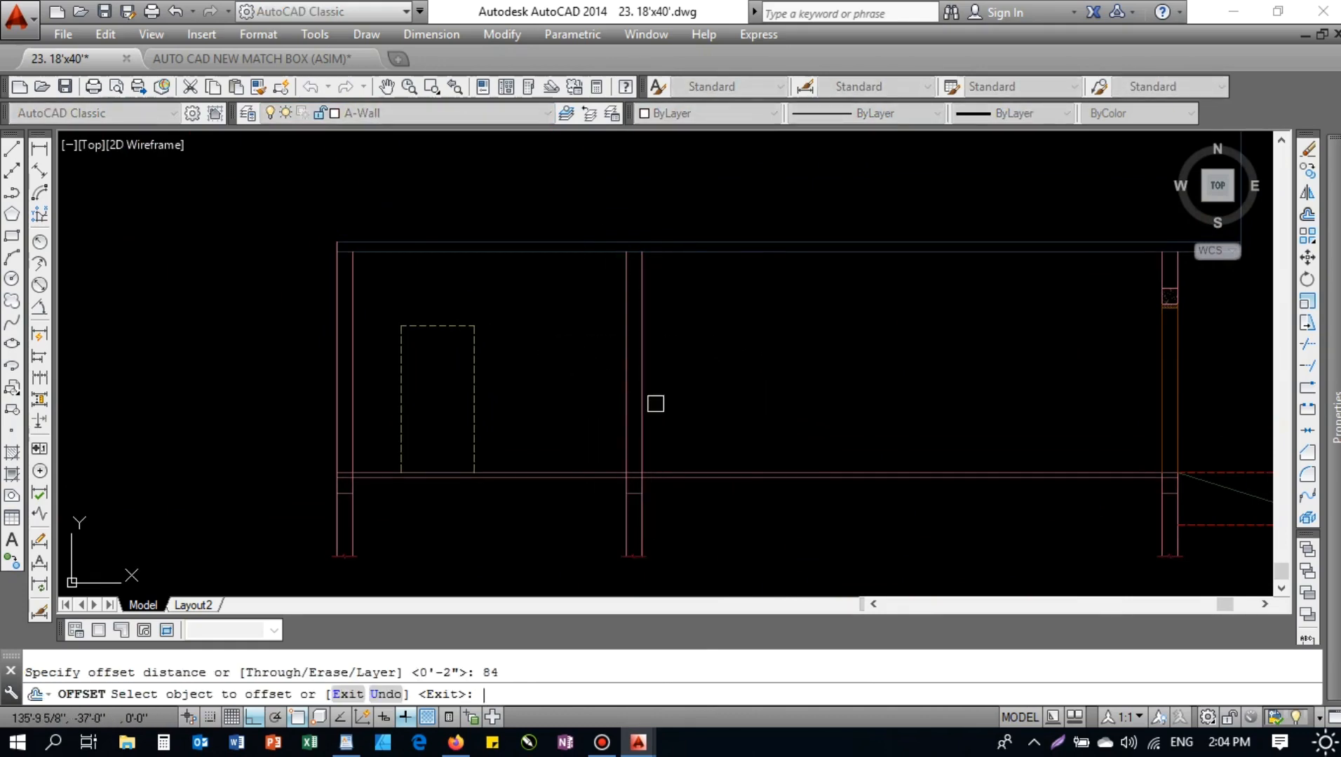
pyautogui.scroll(4, 660, 479)
pyautogui.click(655, 492)
pyautogui.click(617, 404)
pyautogui.scroll(-3, 617, 404)
pyautogui.press('Escape')
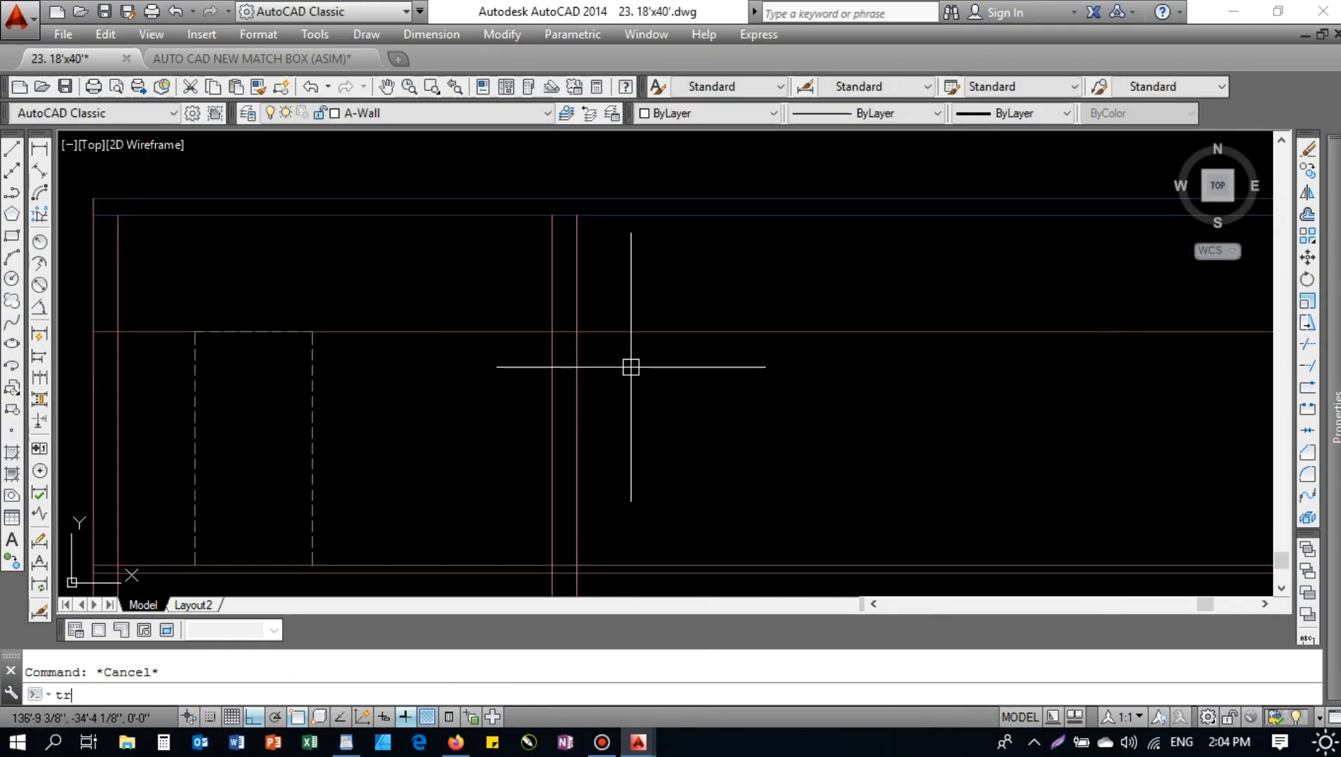
# - Trim away the intermediate wall's two vertical lines between the floor line and the 84-inch offset line
pyautogui.write('tr')
pyautogui.press('Return')
pyautogui.press('Return')
pyautogui.press('Escape')
pyautogui.press('Return')
pyautogui.press('Return')
pyautogui.click(538, 362)
pyautogui.click(582, 376)
pyautogui.press('Escape')
# - Trim the 84-inch offset line back to the faces of the intermediate wall on both sides
pyautogui.press('Return')
pyautogui.press('Return')
pyautogui.click(600, 293)
pyautogui.click(479, 291)
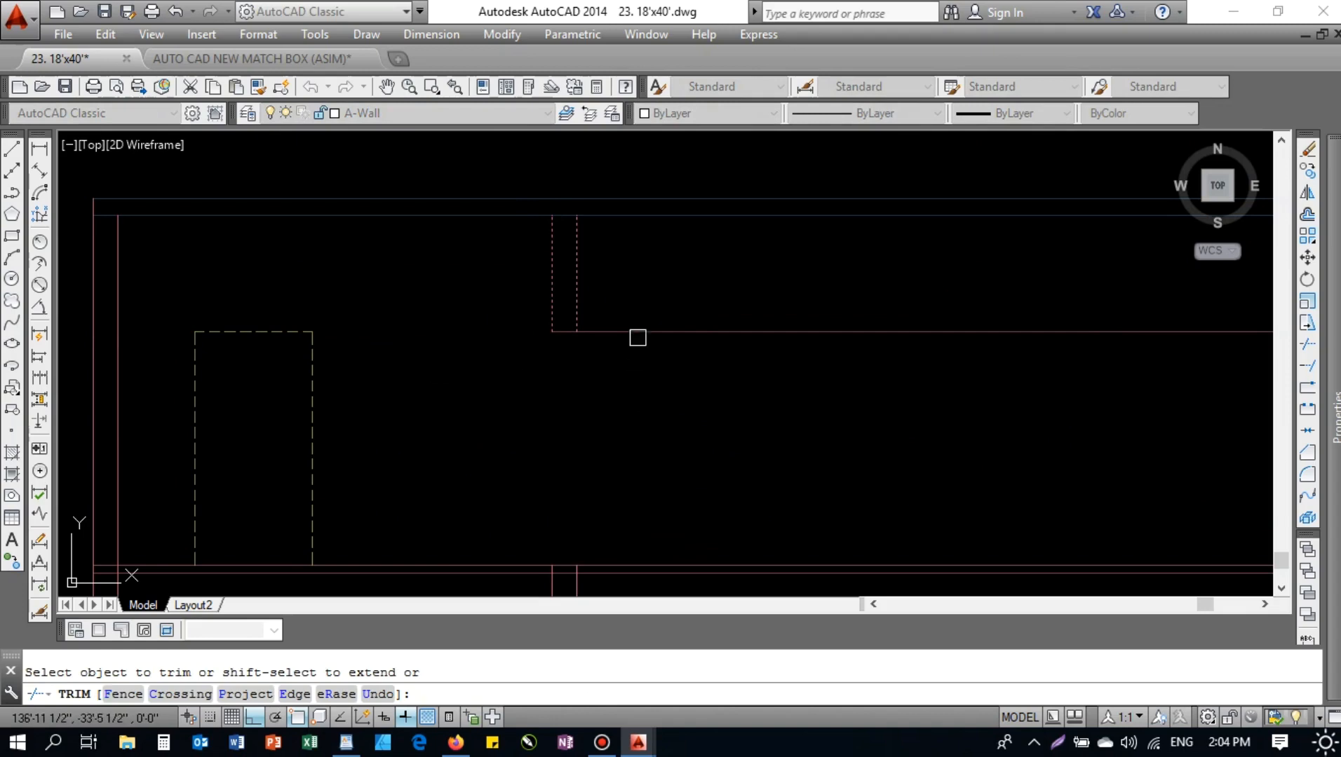
pyautogui.click(638, 338)
pyautogui.press('Escape')
# - Match the line closing the intermediate wall's lower end to the wall line's properties
pyautogui.write('a')
pyautogui.press('Return')
pyautogui.click(582, 312)
pyautogui.click(577, 293)
pyautogui.click(502, 308)
pyautogui.click(664, 366)
pyautogui.press('Escape')
# - Copy the entrance lintel, hatched strip and door lines from the lintel's lower corner to the intermediate wall's lower corner
pyautogui.scroll(-2, 543, 357)
pyautogui.moveTo(664, 360); pyautogui.dragTo(531, 351, button='middle')
pyautogui.scroll(4, 982, 306)
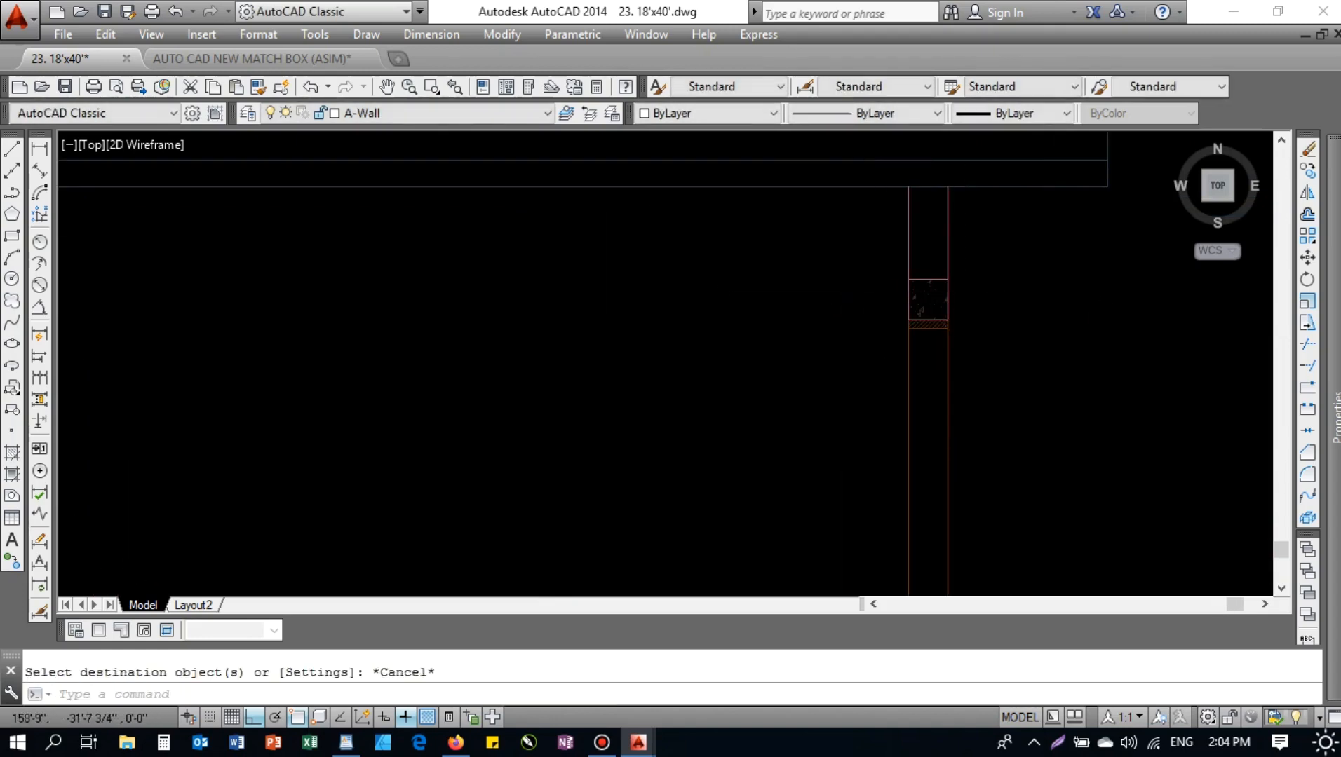
pyautogui.moveTo(945, 299); pyautogui.dragTo(999, 309, button='middle')
pyautogui.scroll(2, 999, 310)
pyautogui.click(854, 242)
pyautogui.click(1060, 377)
pyautogui.click(1057, 394)
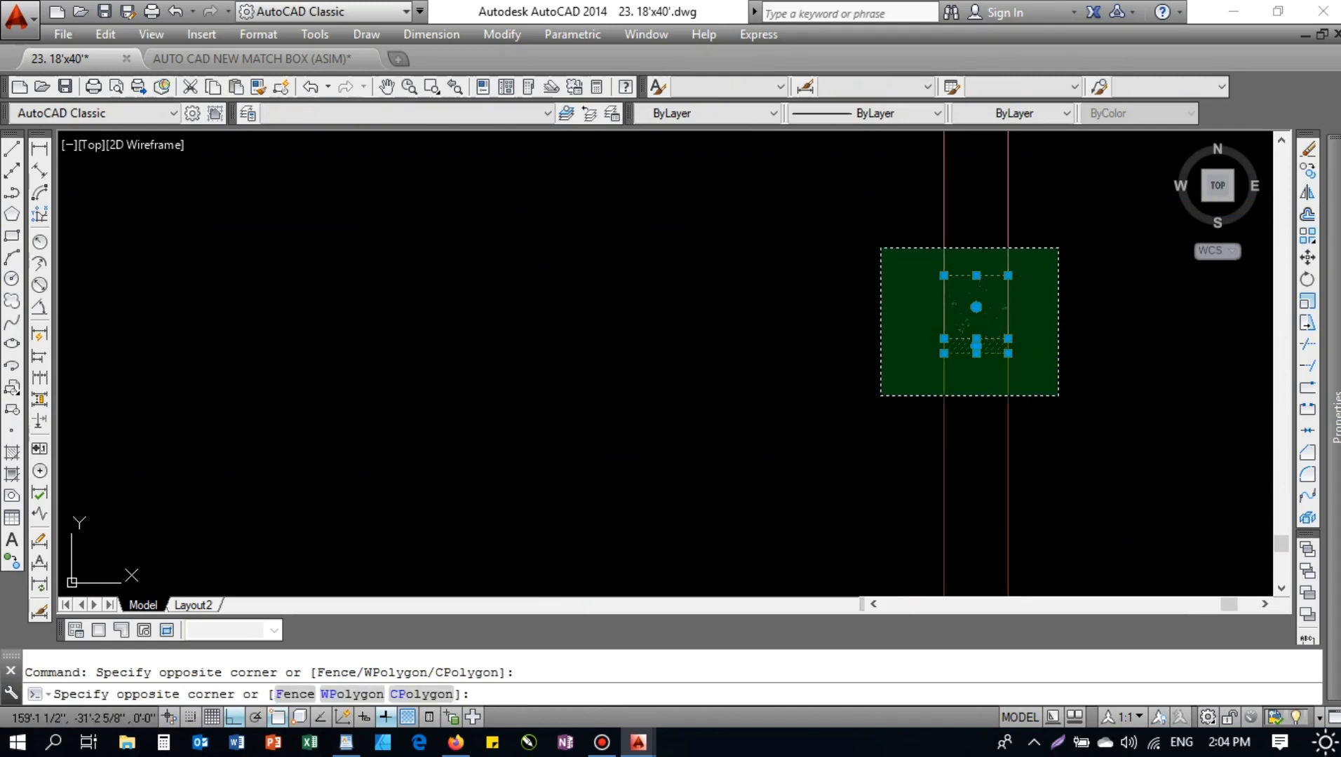
pyautogui.click(882, 248)
pyautogui.press('Return')
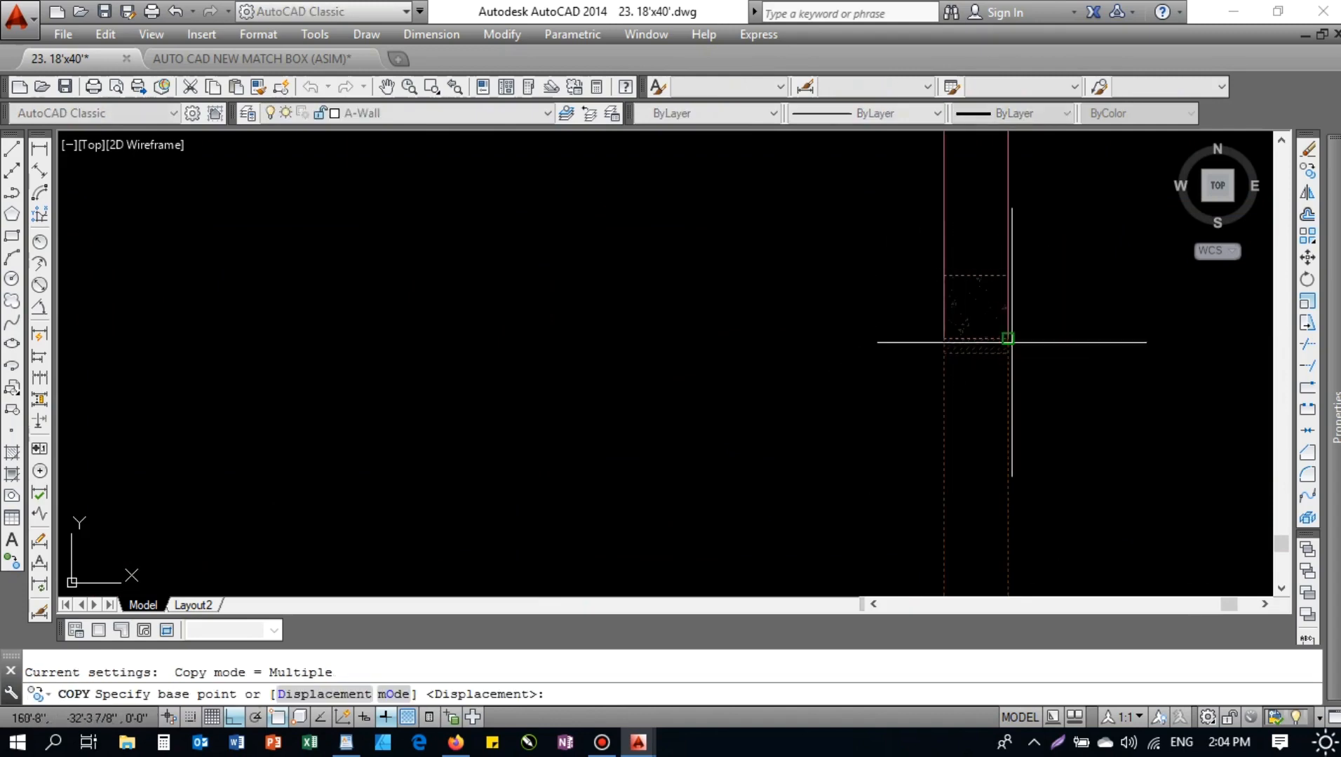
pyautogui.click(1008, 339)
pyautogui.moveTo(1008, 338); pyautogui.dragTo(539, 371, button='middle')
pyautogui.scroll(-2, 538, 371)
pyautogui.scroll(4, 544, 346)
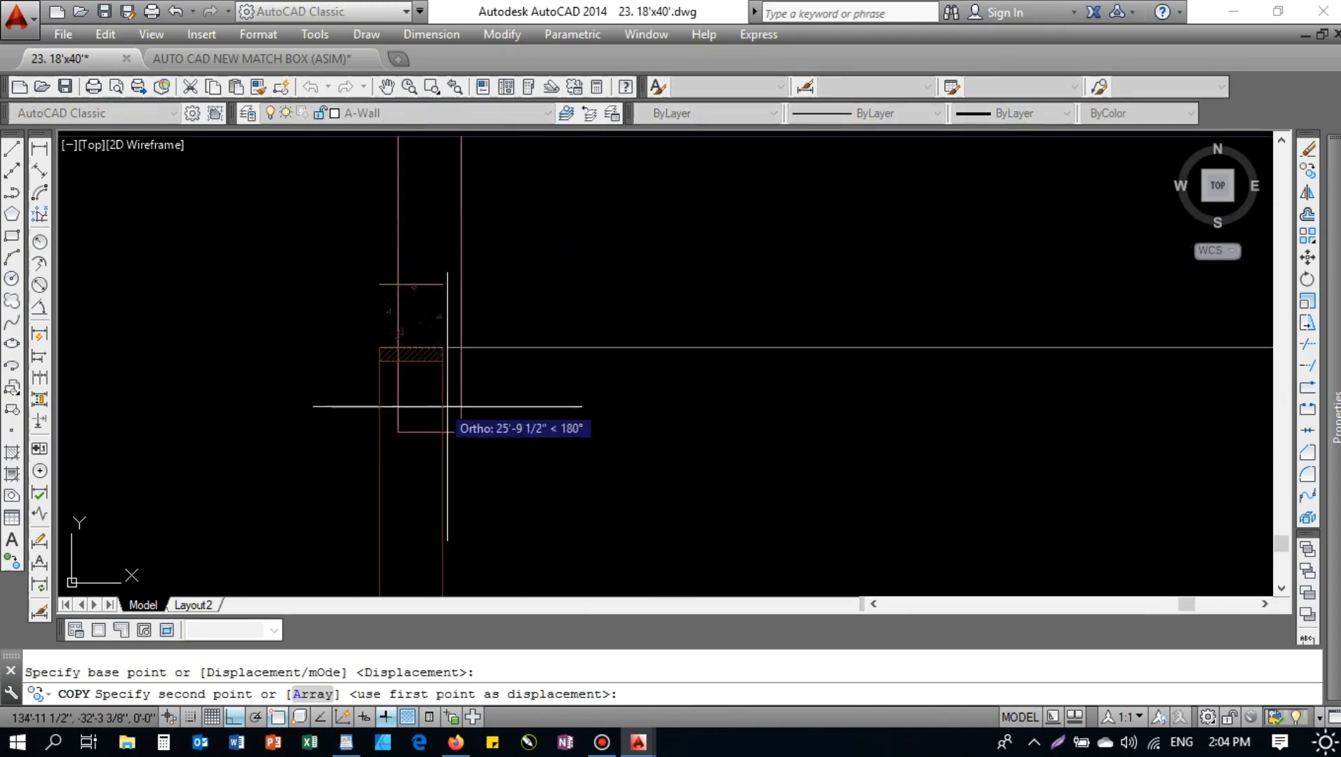
pyautogui.click(494, 448)
pyautogui.scroll(-3, 489, 370)
pyautogui.moveTo(489, 370); pyautogui.dragTo(543, 149, button='middle')
pyautogui.press('Escape')
pyautogui.press('Escape')
# - Trim the copied vertical door lines below the top floor line at the intermediate wall
pyautogui.moveTo(536, 391); pyautogui.dragTo(557, 210, button='middle')
pyautogui.write('tr')
pyautogui.press('Return')
pyautogui.scroll(4, 582, 400)
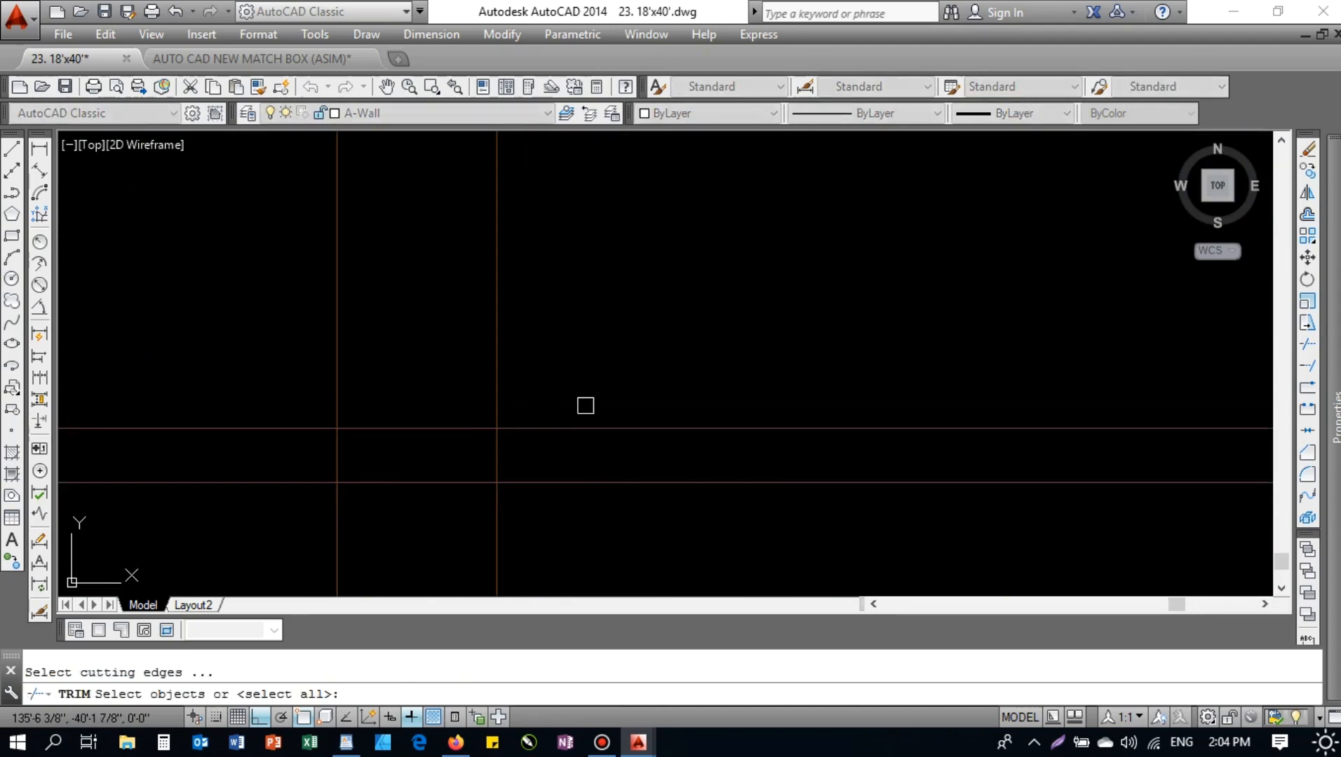
pyautogui.click(557, 429)
pyautogui.press('Return')
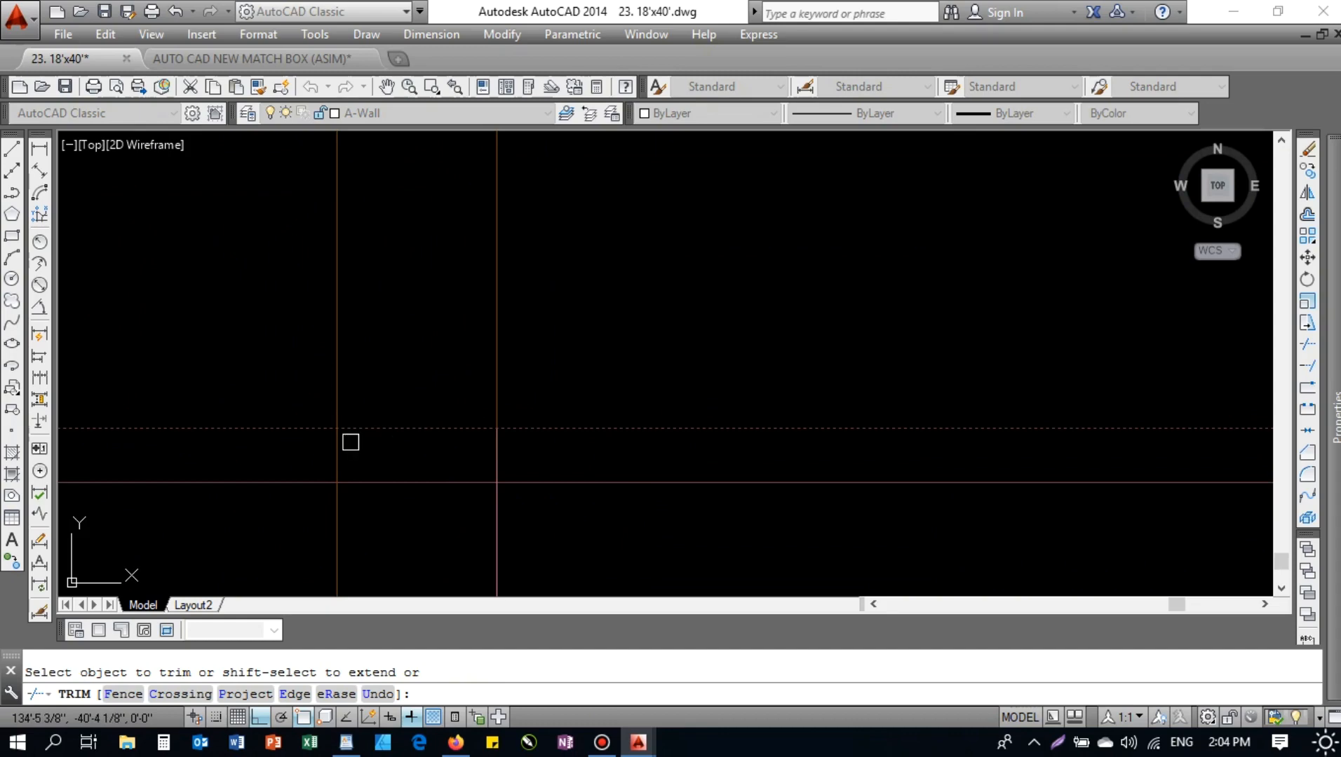
pyautogui.scroll(-3, 336, 451)
pyautogui.press('Escape')
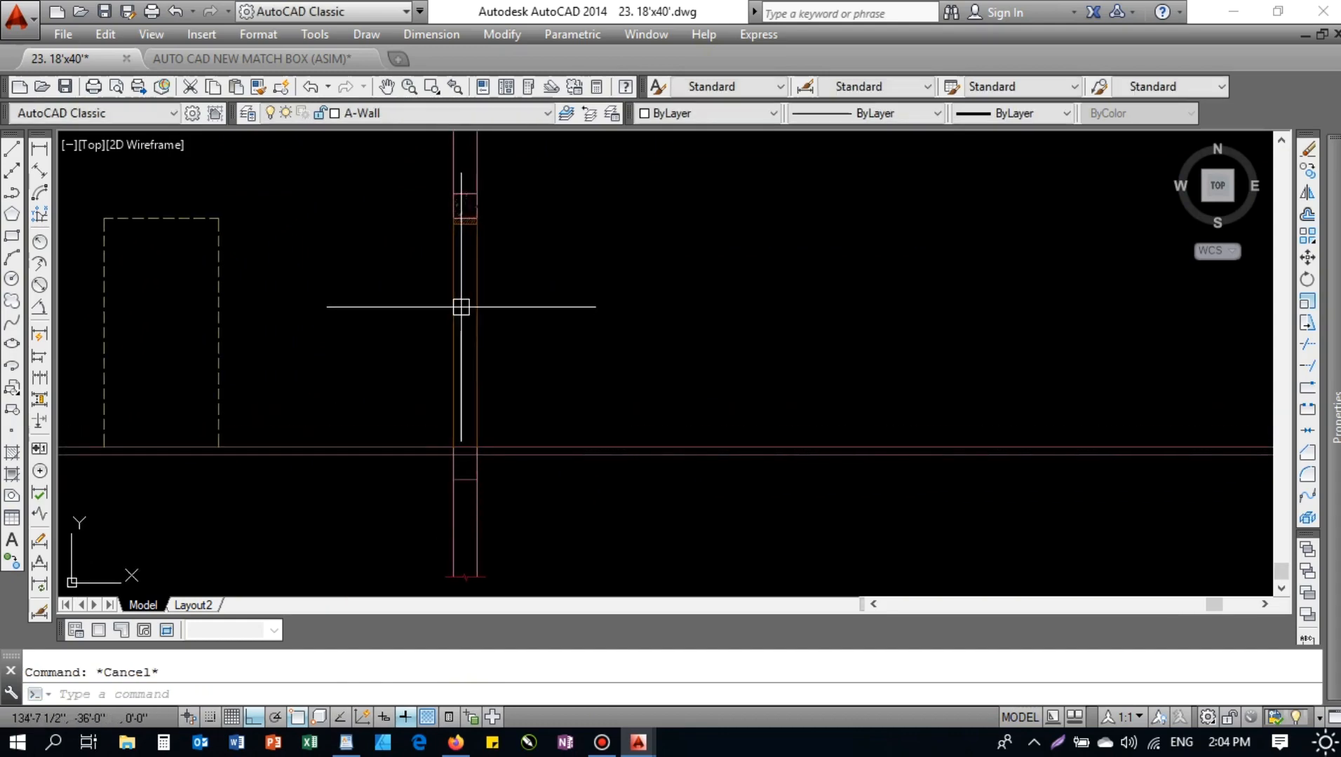
# - Draw a vertical line down from the middle of the hatched strip's underside and extend it to the floor line
pyautogui.scroll(4, 463, 262)
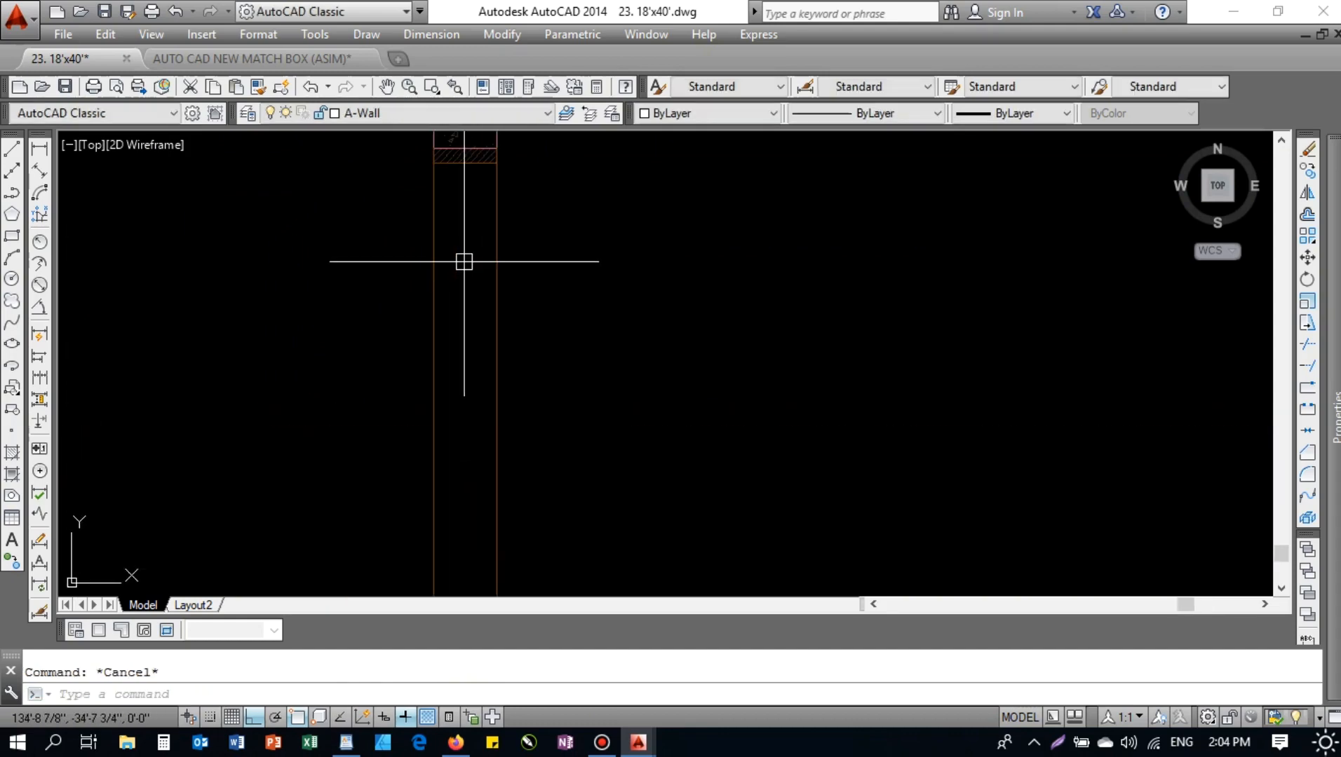
pyautogui.scroll(-2, 463, 262)
pyautogui.scroll(2, 477, 238)
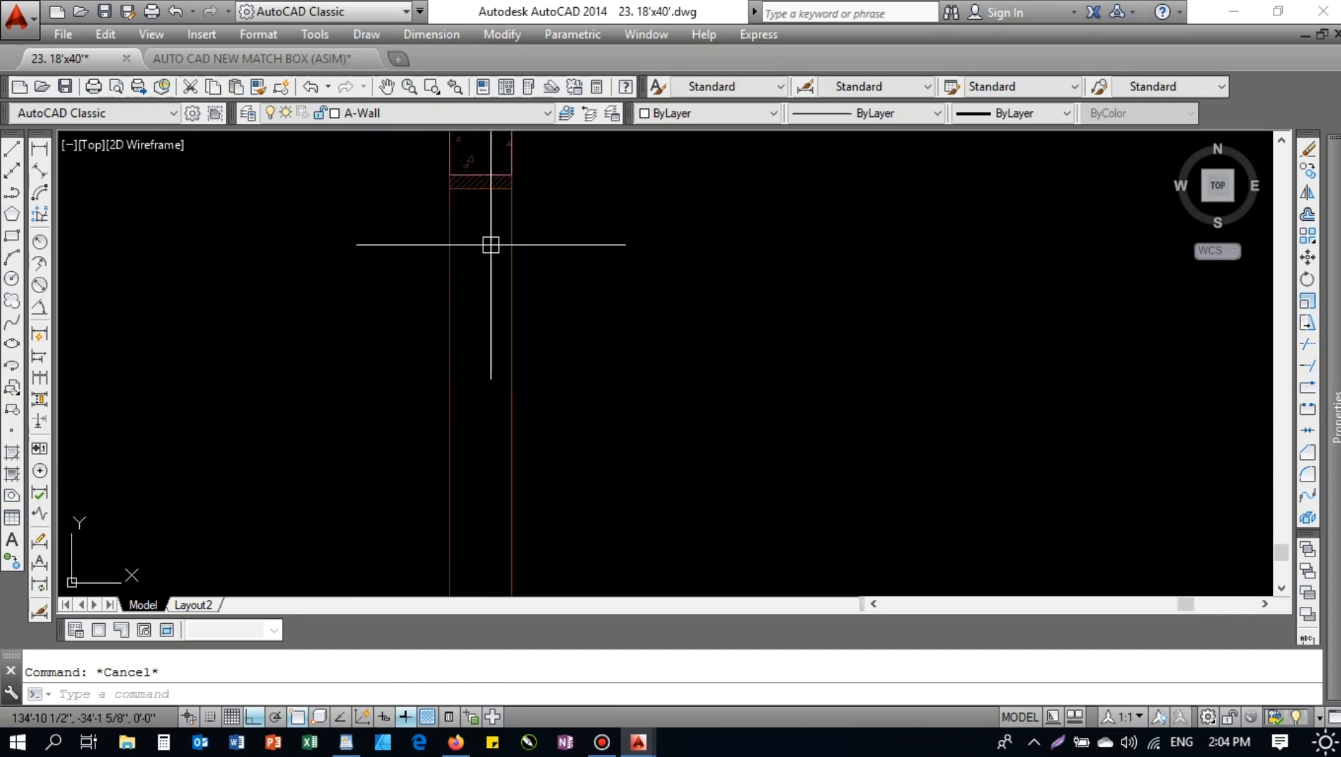
pyautogui.write('l')
pyautogui.press('Return')
pyautogui.click(479, 190)
pyautogui.click(488, 359)
pyautogui.press('Escape')
pyautogui.write('ex')
pyautogui.press('Return')
pyautogui.scroll(-3, 492, 344)
pyautogui.press('Return')
pyautogui.click(480, 335)
pyautogui.press('Escape')
# - Offset the vertical centre line by 1 inch to each side to form the door leaf
pyautogui.write('o')
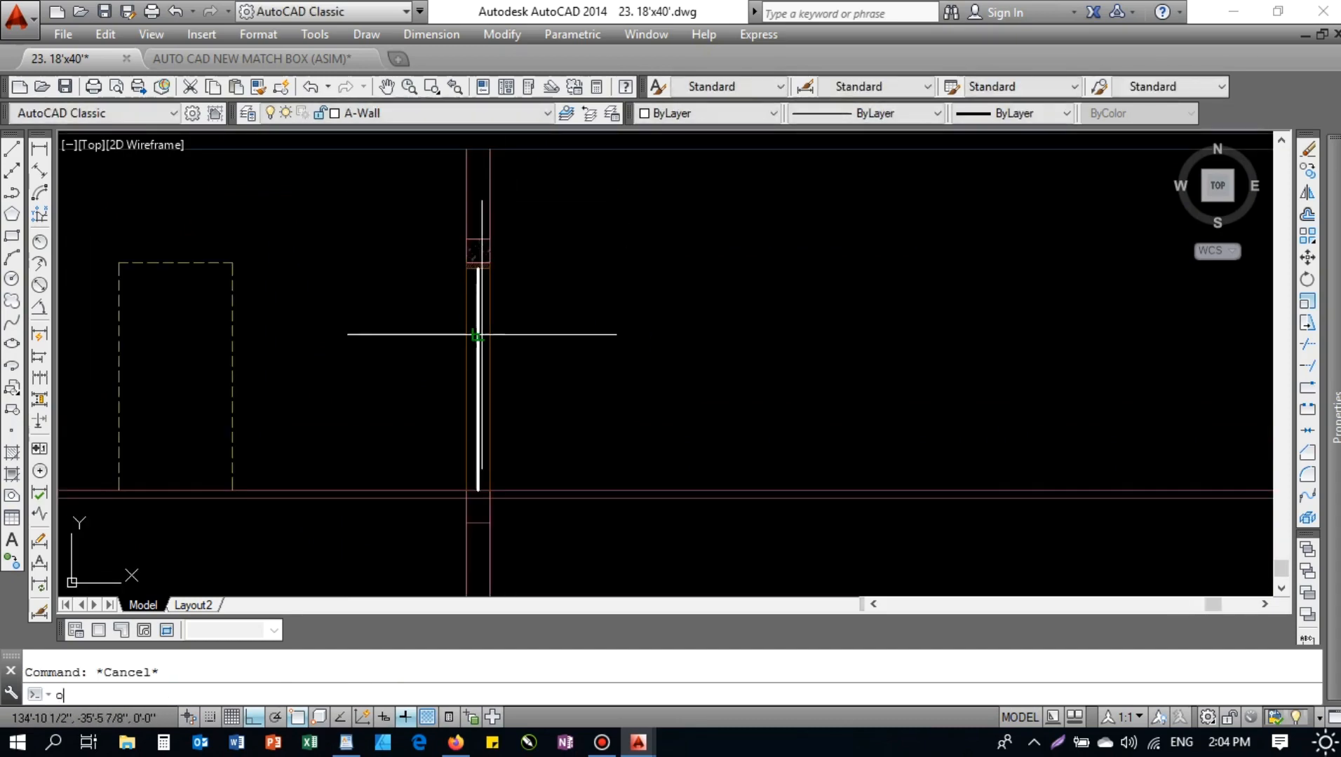
pyautogui.press('Return')
pyautogui.write('1')
pyautogui.press('Return')
pyautogui.scroll(6, 487, 258)
pyautogui.scroll(2, 451, 309)
pyautogui.click(420, 324)
pyautogui.click(382, 323)
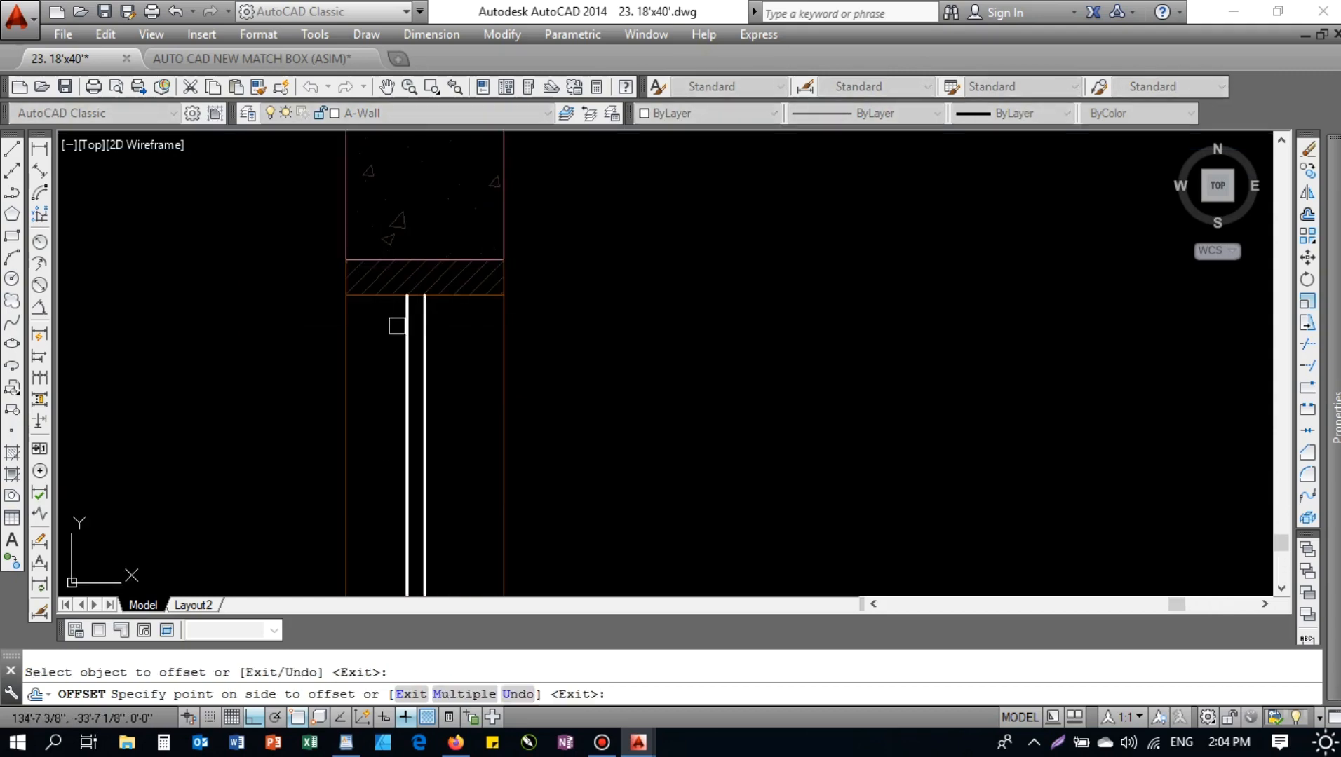
pyautogui.click(424, 312)
pyautogui.click(444, 350)
pyautogui.press('Escape')
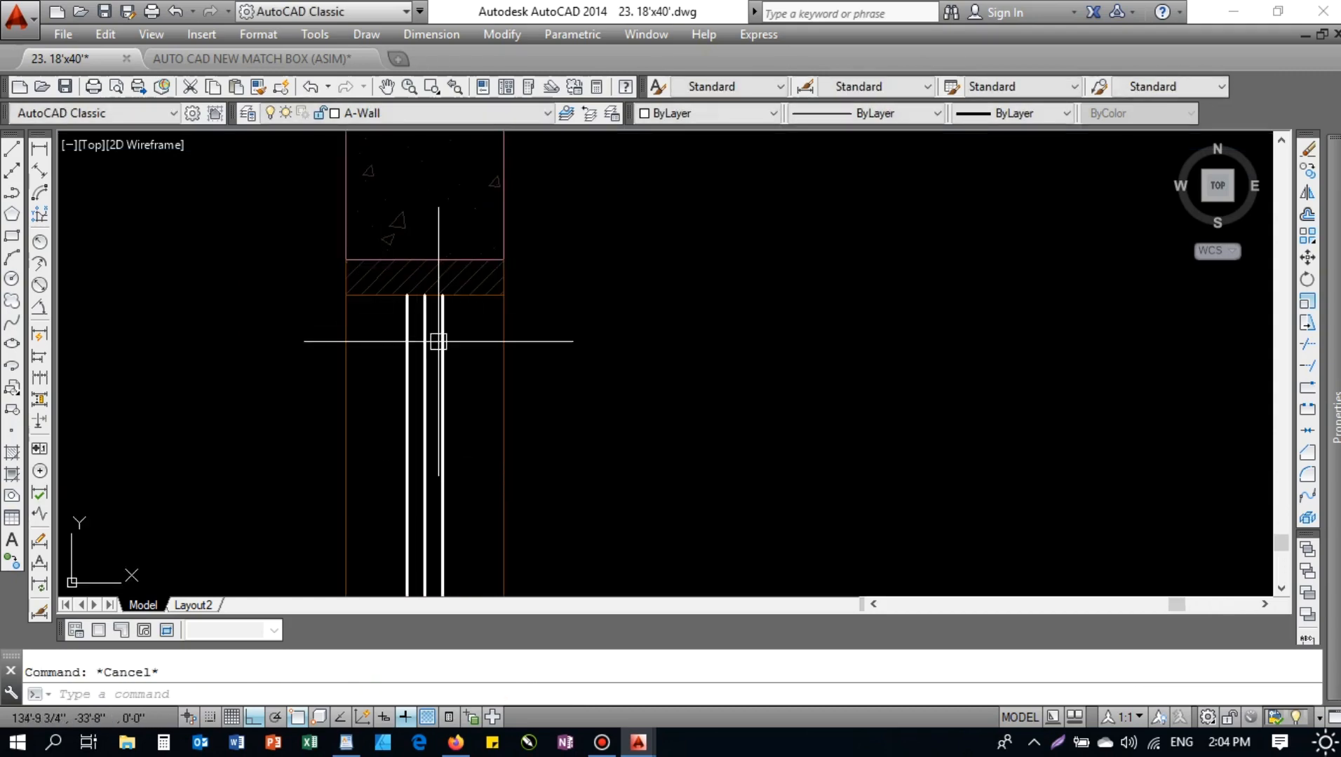
# - Offset the hatched strip's underside line down by 2 inches for the door leaf's top rail
pyautogui.write('o')
pyautogui.press('Return')
pyautogui.write('2')
pyautogui.press('Return')
pyautogui.scroll(3, 459, 295)
pyautogui.click(463, 279)
pyautogui.click(441, 349)
pyautogui.press('Escape')
# - Trim the centre line above the top rail line and the rail line outside the door leaf
pyautogui.write('tr')
pyautogui.press('Return')
pyautogui.press('Return')
pyautogui.click(372, 336)
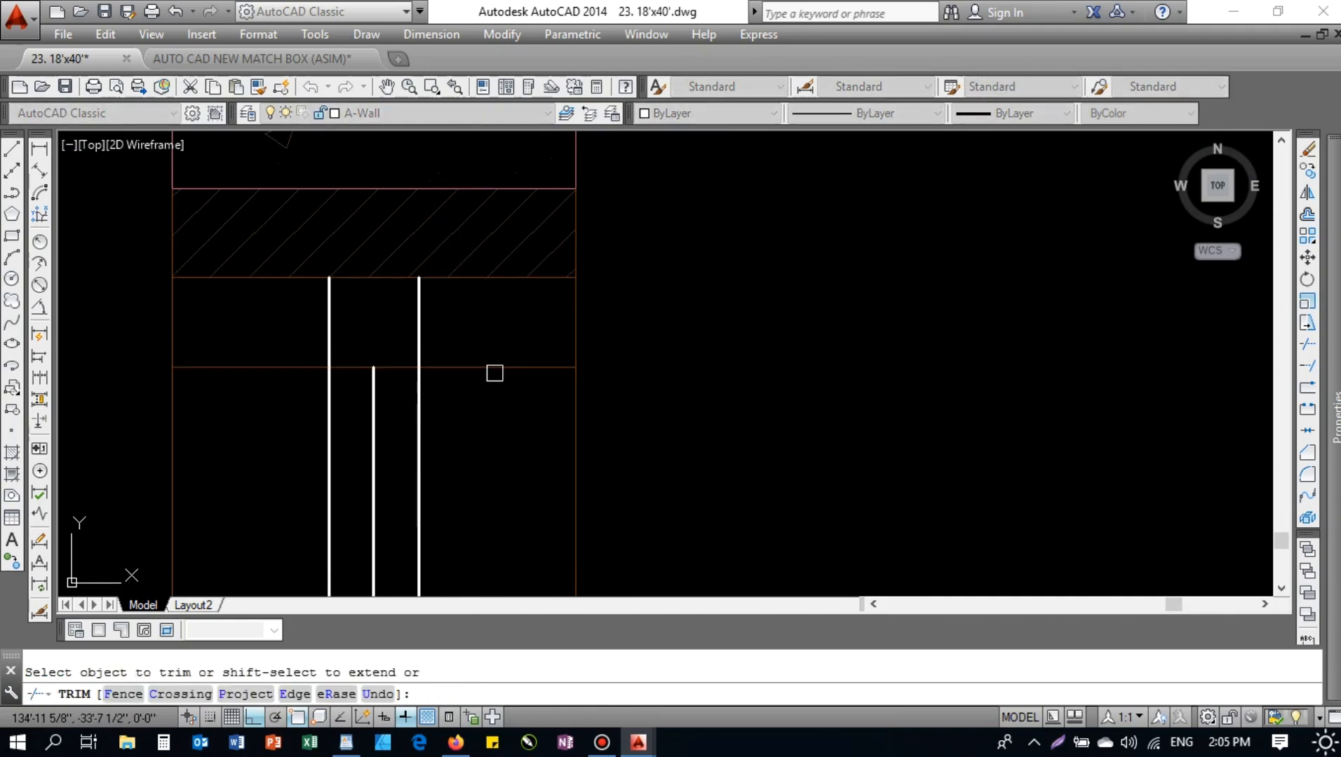
pyautogui.press('Escape')
pyautogui.press('Return')
pyautogui.press('Return')
pyautogui.click(251, 365)
pyautogui.press('Escape')
# - Match the door leaf's vertical lines and top rail line to the brown door frame line's properties
pyautogui.write('ma')
pyautogui.press('Return')
pyautogui.click(575, 342)
pyautogui.click(516, 328)
pyautogui.click(251, 395)
pyautogui.press('Escape')
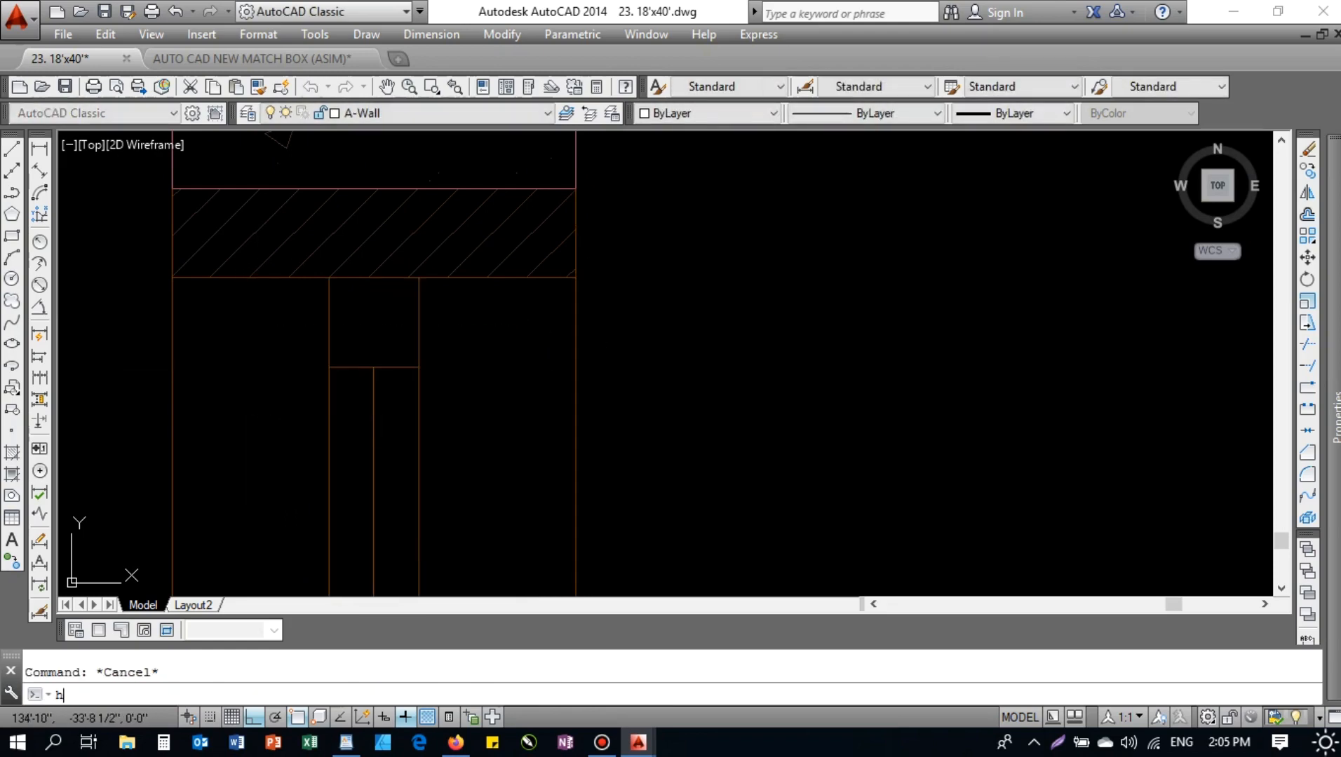
# - Hatch the door leaf's top rail rectangle beneath the hatched strip
pyautogui.press('space')
pyautogui.press('k')
pyautogui.click(377, 330)
pyautogui.press('Return')
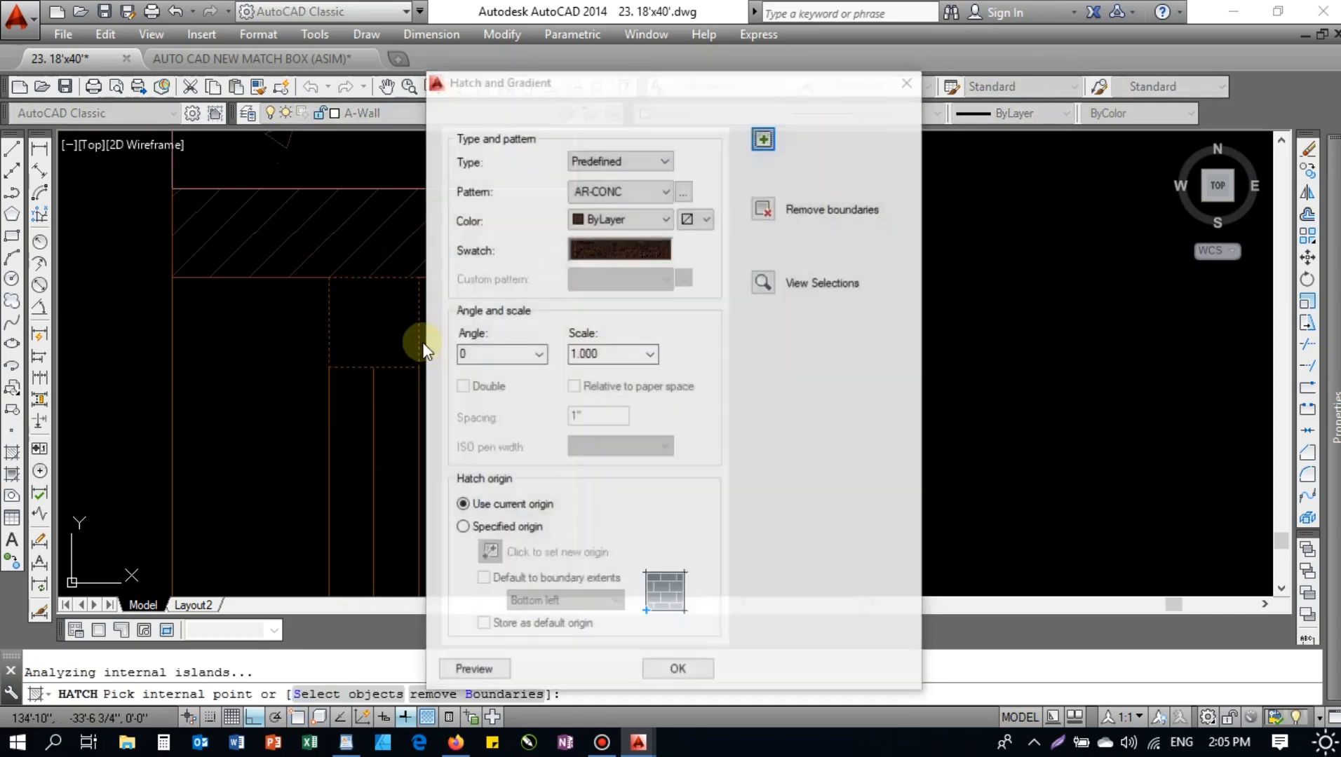
pyautogui.press('Return')
pyautogui.press('Escape')
# - Match the top rail's new hatch to the diagonal hatch of the strip directly above it
pyautogui.click(413, 317)
pyautogui.press('Escape')
pyautogui.click(403, 319)
pyautogui.write('ma')
pyautogui.press('Return')
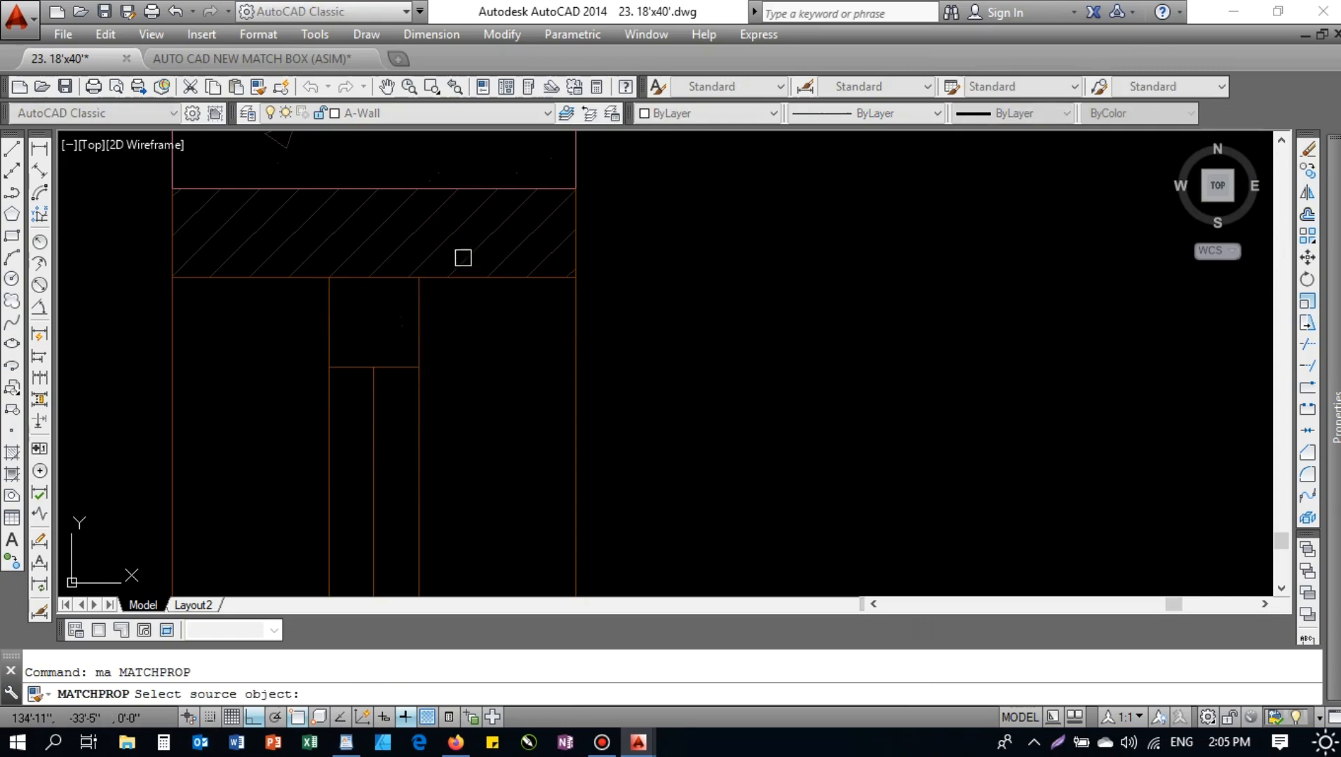
pyautogui.click(417, 274)
pyautogui.press('Escape')
pyautogui.scroll(-5, 422, 350)
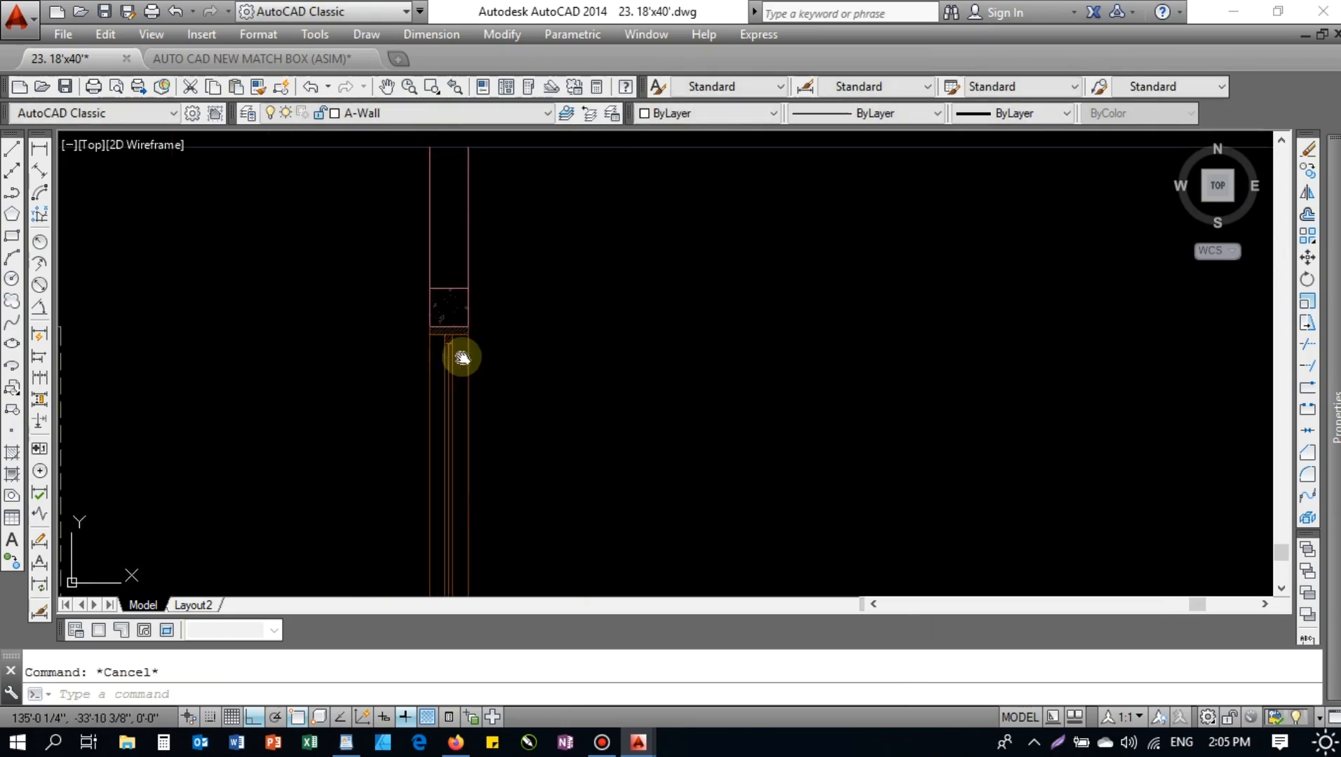
pyautogui.middleClick(461, 356)
pyautogui.middleClick(460, 357)
pyautogui.scroll(10, 592, 389)
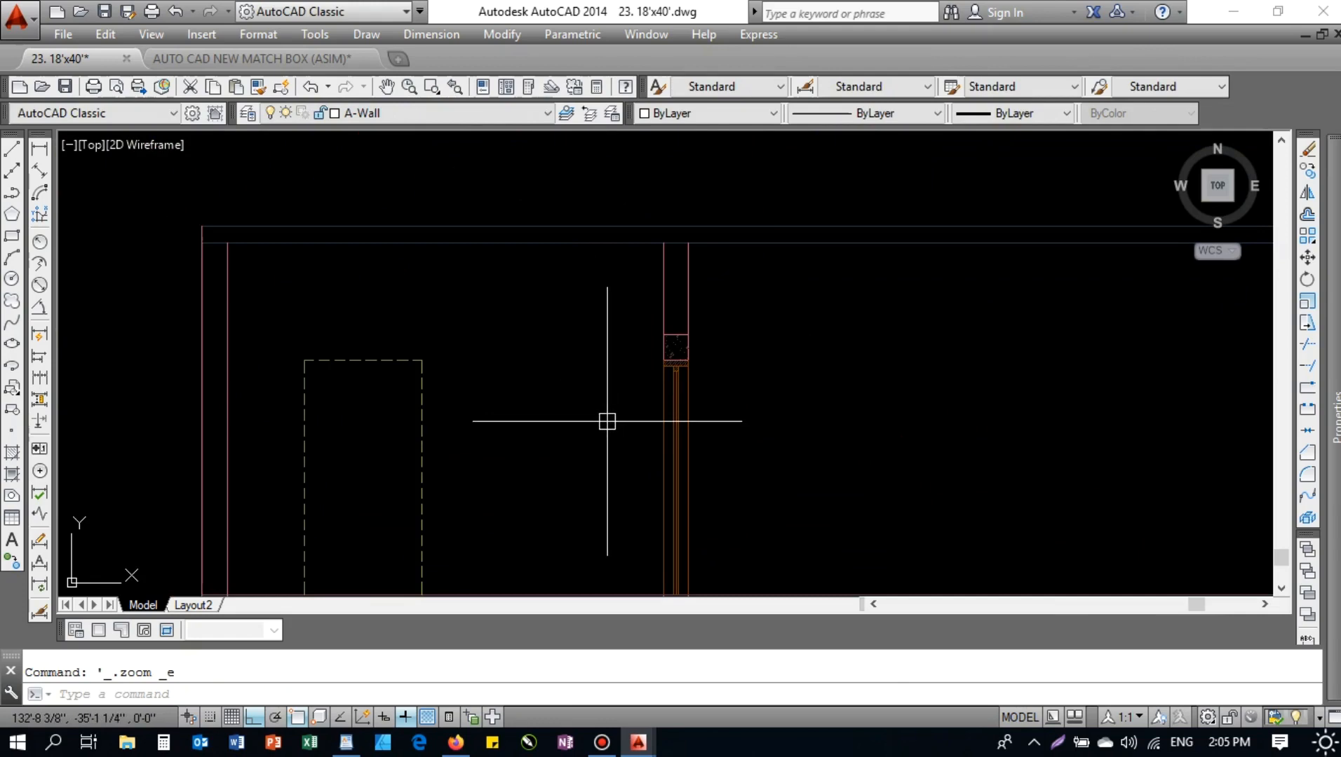
pyautogui.scroll(5, 667, 385)
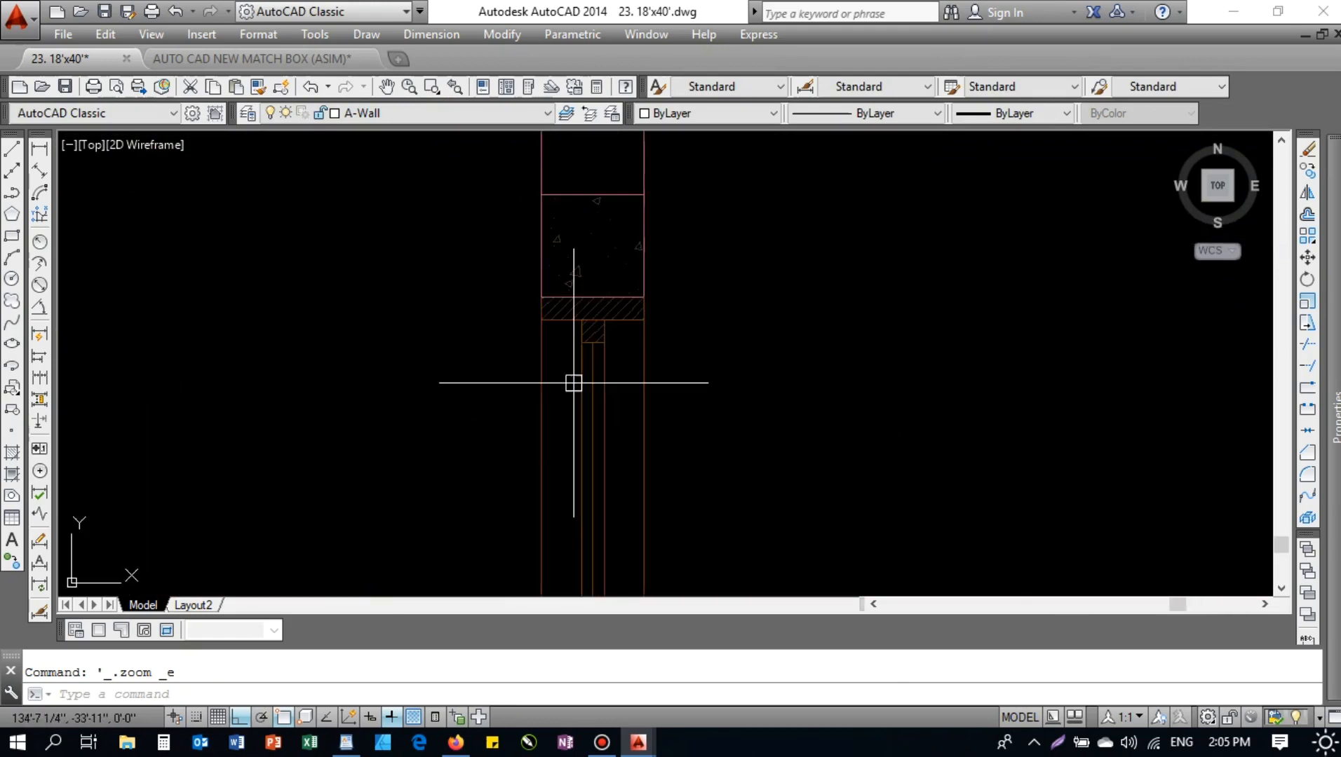
pyautogui.scroll(-7, 596, 449)
pyautogui.scroll(2, 598, 387)
pyautogui.moveTo(578, 387); pyautogui.dragTo(501, 318, button='middle')
pyautogui.click(446, 261)
pyautogui.click(563, 413)
pyautogui.press('Escape')
pyautogui.click(520, 395)
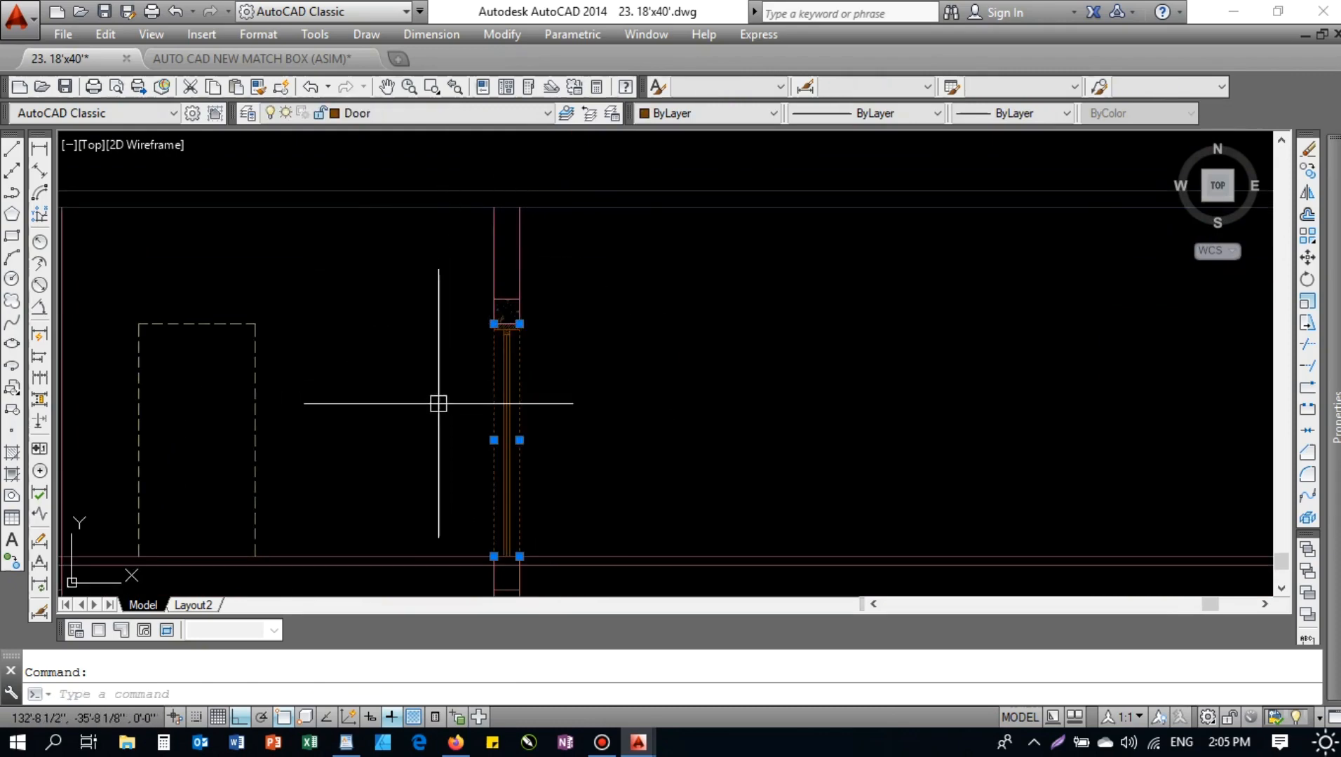
pyautogui.press('Escape')
pyautogui.click(568, 359)
pyautogui.click(443, 435)
pyautogui.scroll(-2, 480, 361)
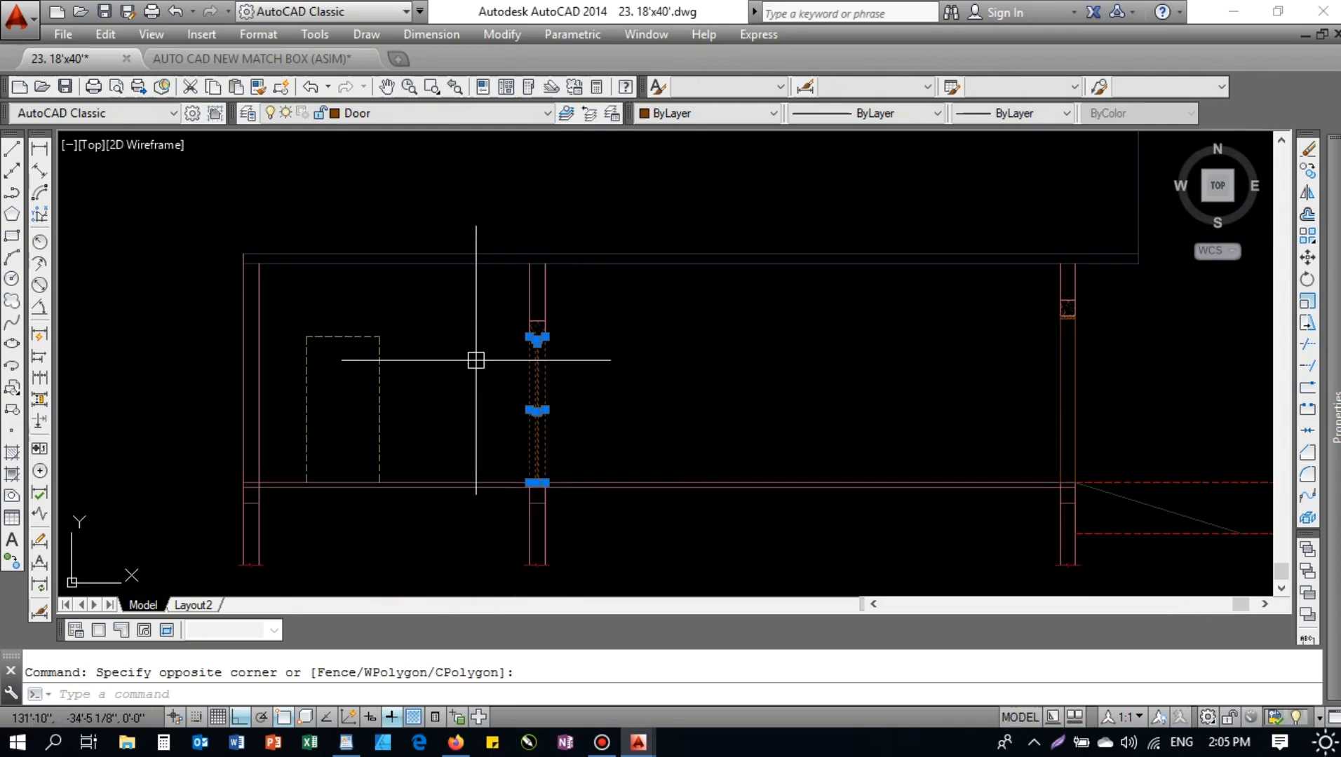
pyautogui.press('Escape')
# - Examine the ground and first floor plans along section line A, comparing their walls, doors, windows and balcony
pyautogui.scroll(-5, 481, 362)
pyautogui.scroll(3, 504, 232)
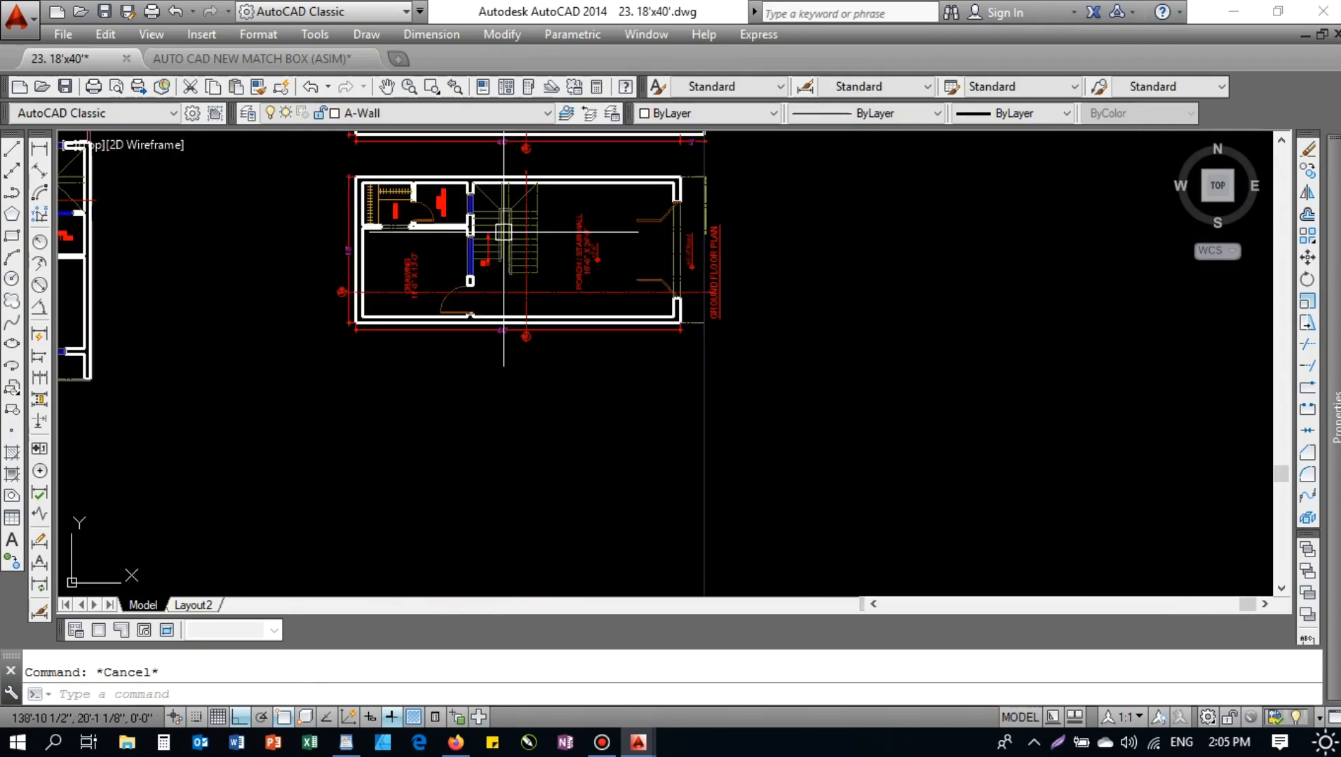
pyautogui.scroll(8, 531, 296)
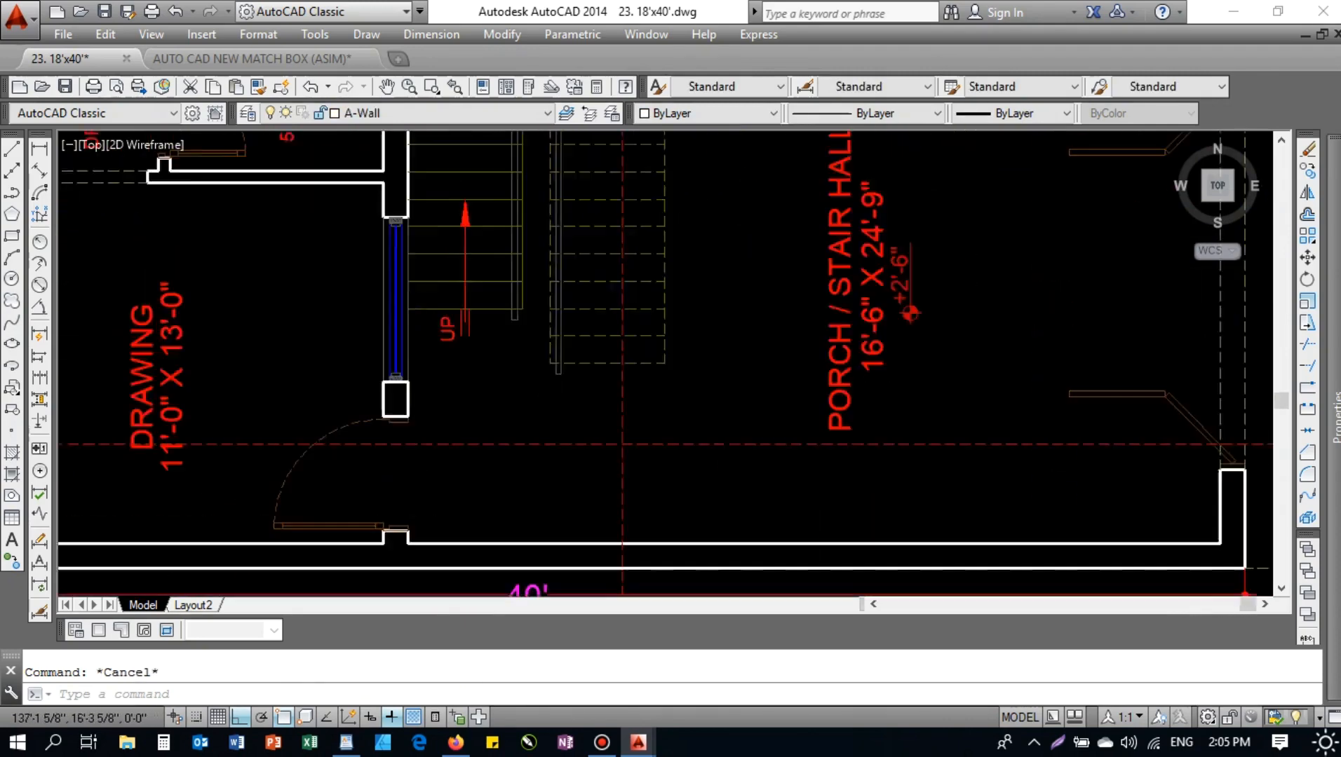
pyautogui.scroll(-6, 489, 345)
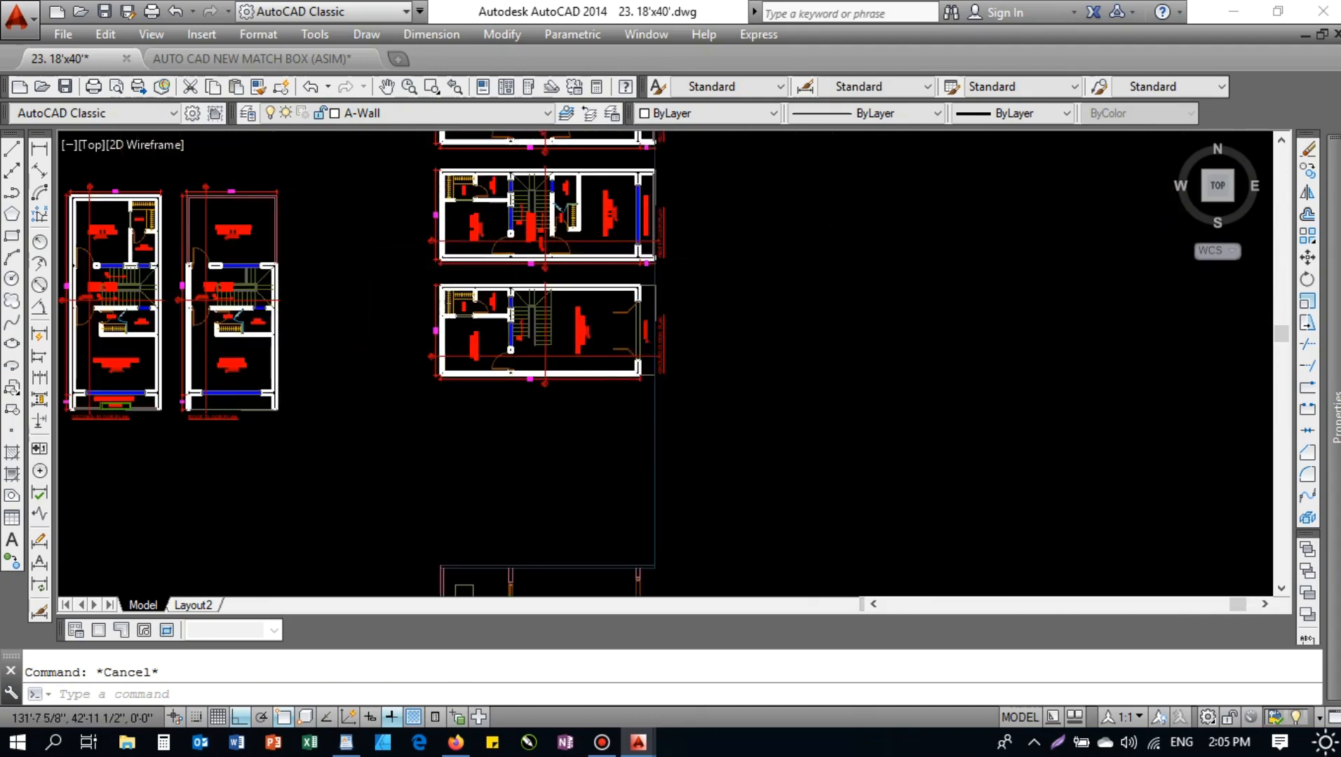
pyautogui.scroll(5, 480, 267)
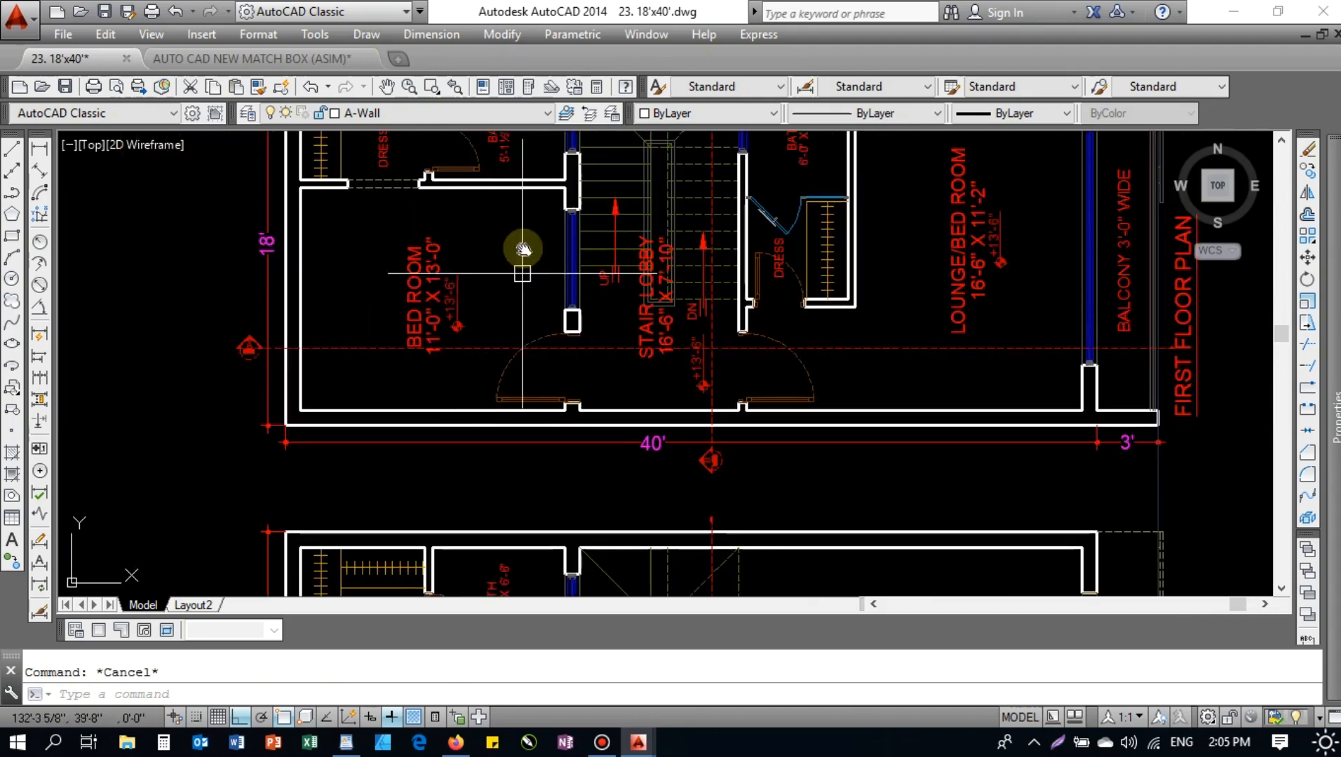
pyautogui.moveTo(522, 249); pyautogui.dragTo(506, 174, button='middle')
pyautogui.moveTo(501, 230); pyautogui.dragTo(457, 305, button='middle')
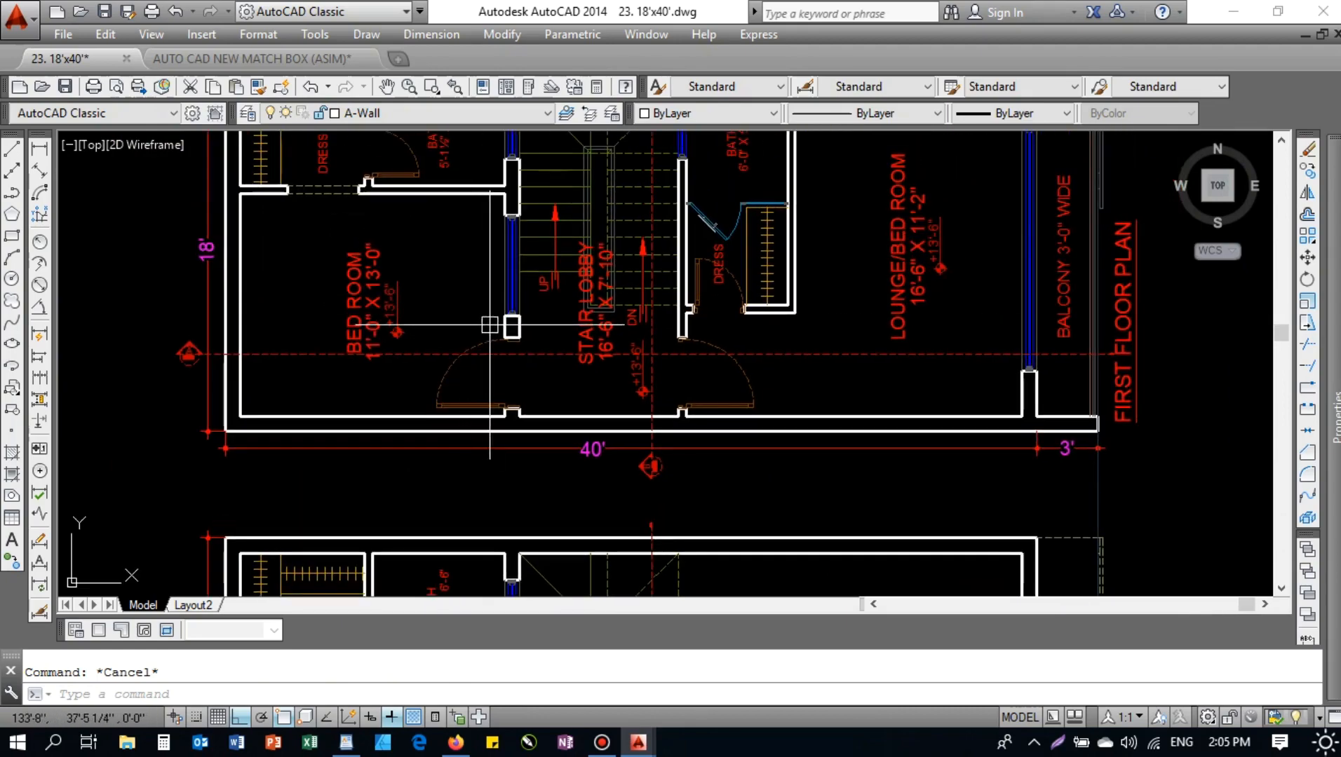
pyautogui.moveTo(481, 383); pyautogui.dragTo(511, 380, button='middle')
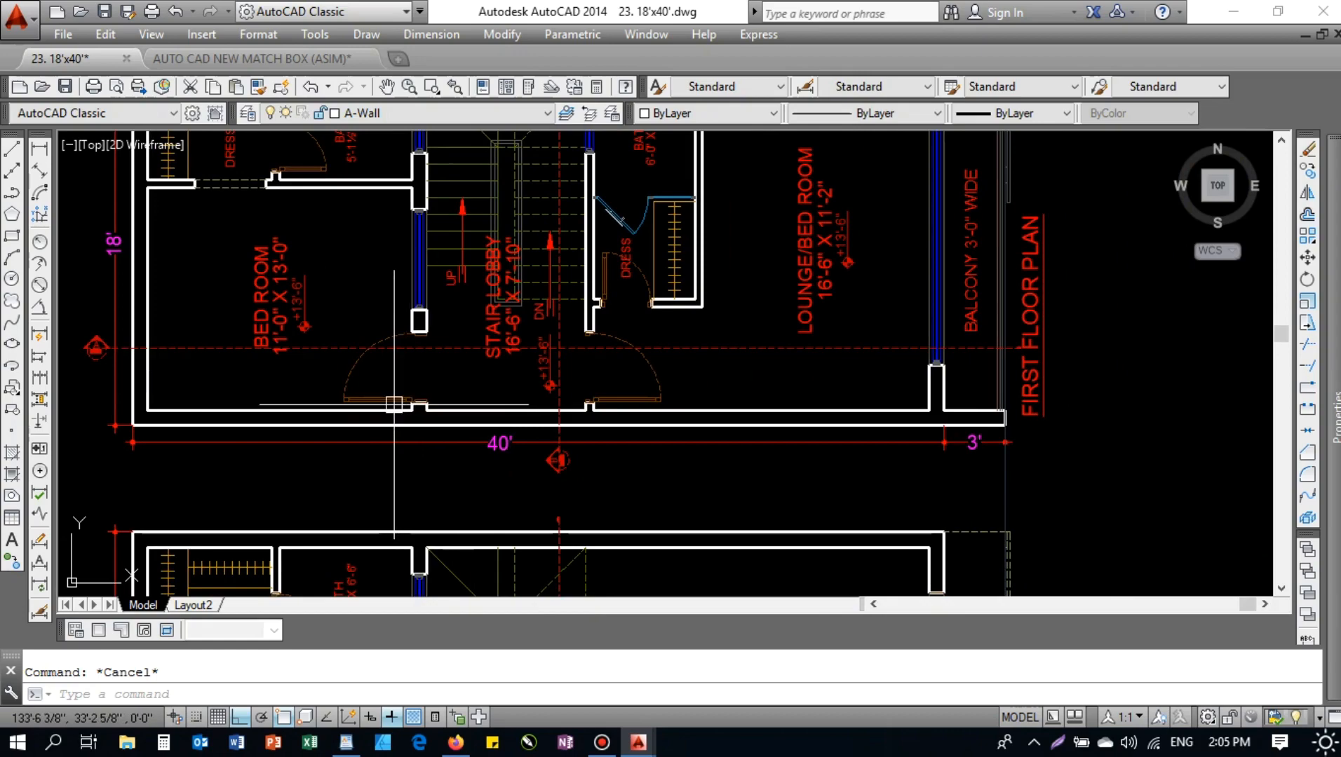
pyautogui.moveTo(1049, 311); pyautogui.dragTo(1032, 393, button='middle')
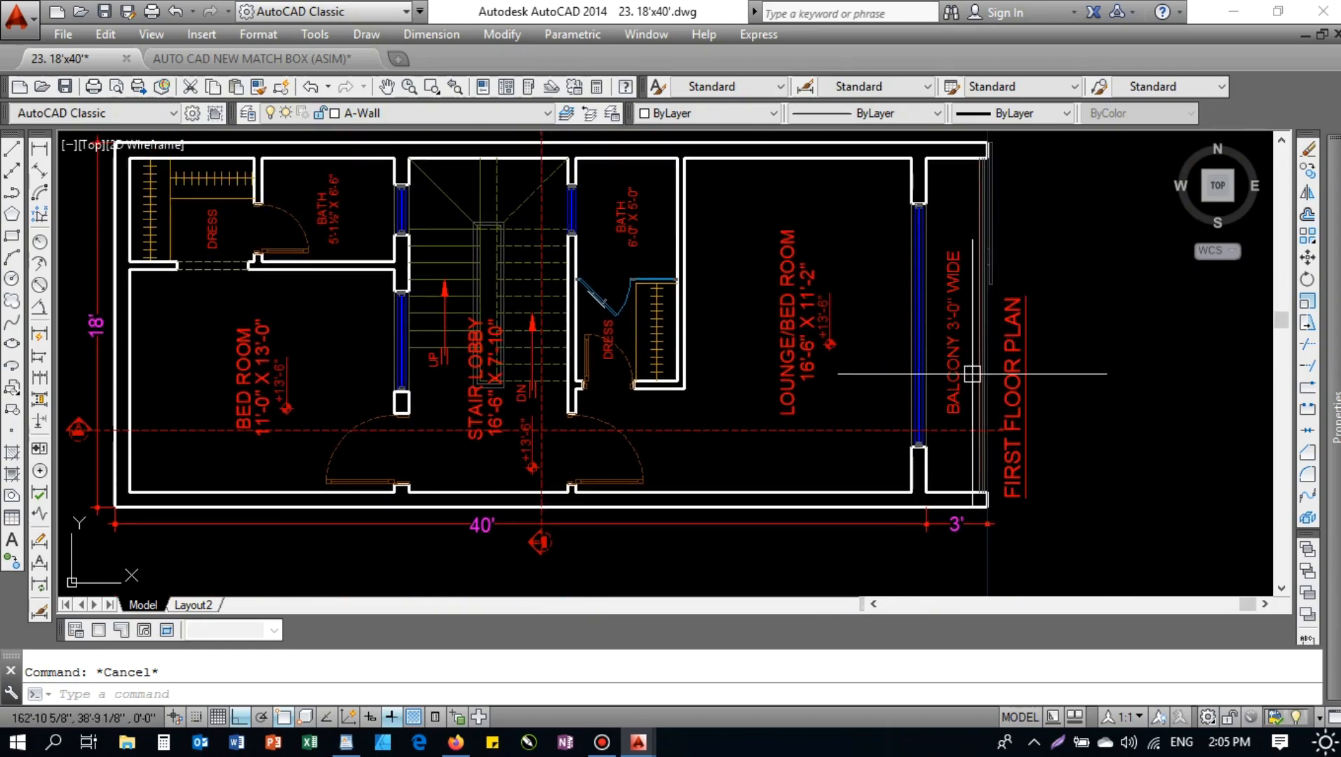
pyautogui.moveTo(370, 392)
pyautogui.mouseDown(button='middle')
pyautogui.moveTo(378, 305)
pyautogui.moveTo(398, 303)
pyautogui.moveTo(398, 288)
pyautogui.mouseUp(button='middle')
pyautogui.scroll(-2, 432, 292)
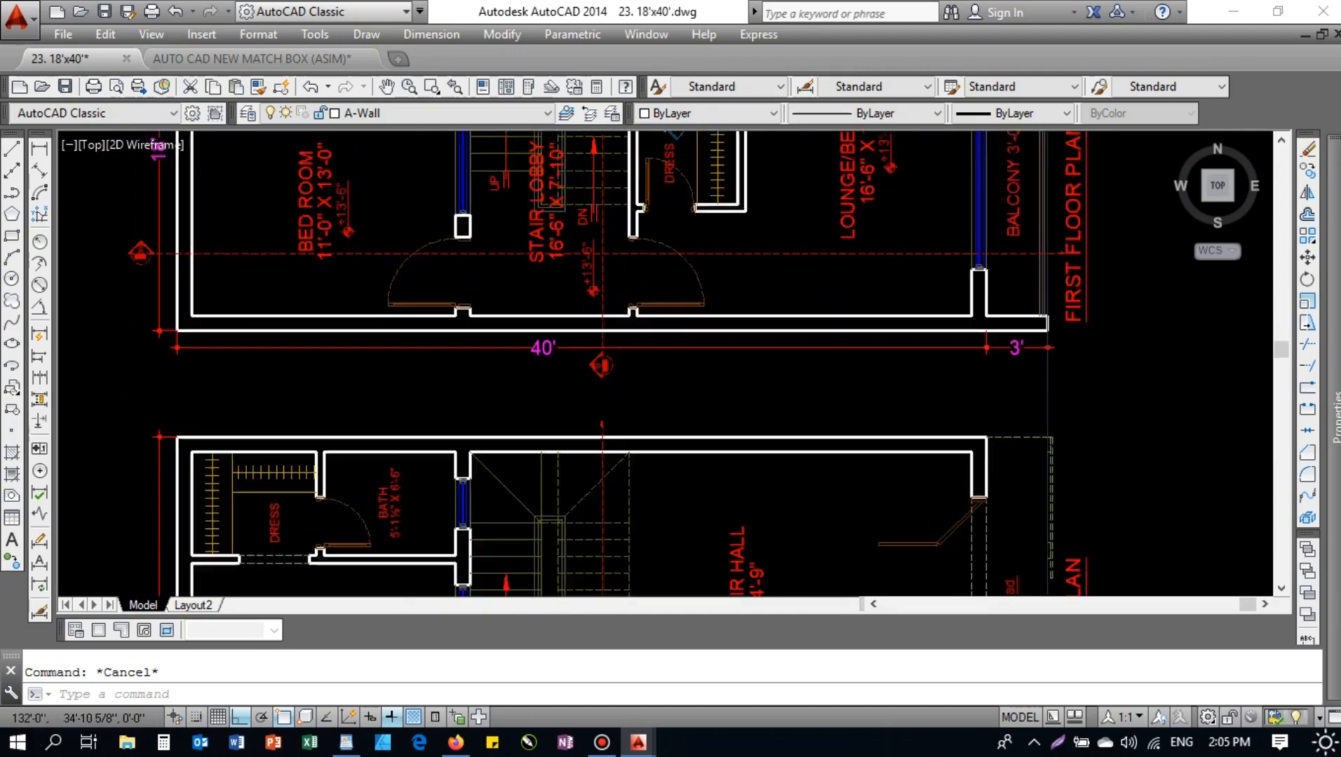
pyautogui.scroll(4, 382, 167)
pyautogui.scroll(-5, 617, 280)
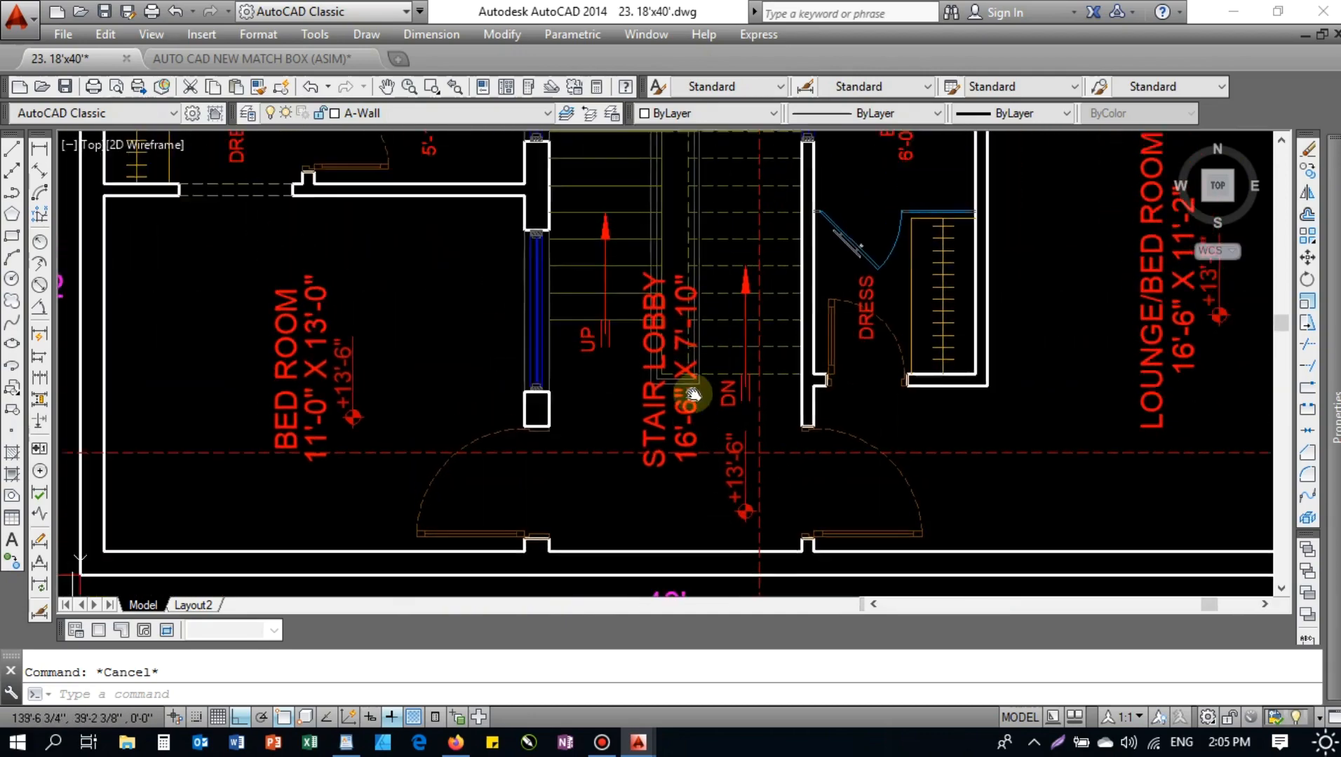
pyautogui.moveTo(447, 383); pyautogui.dragTo(439, 274, button='middle')
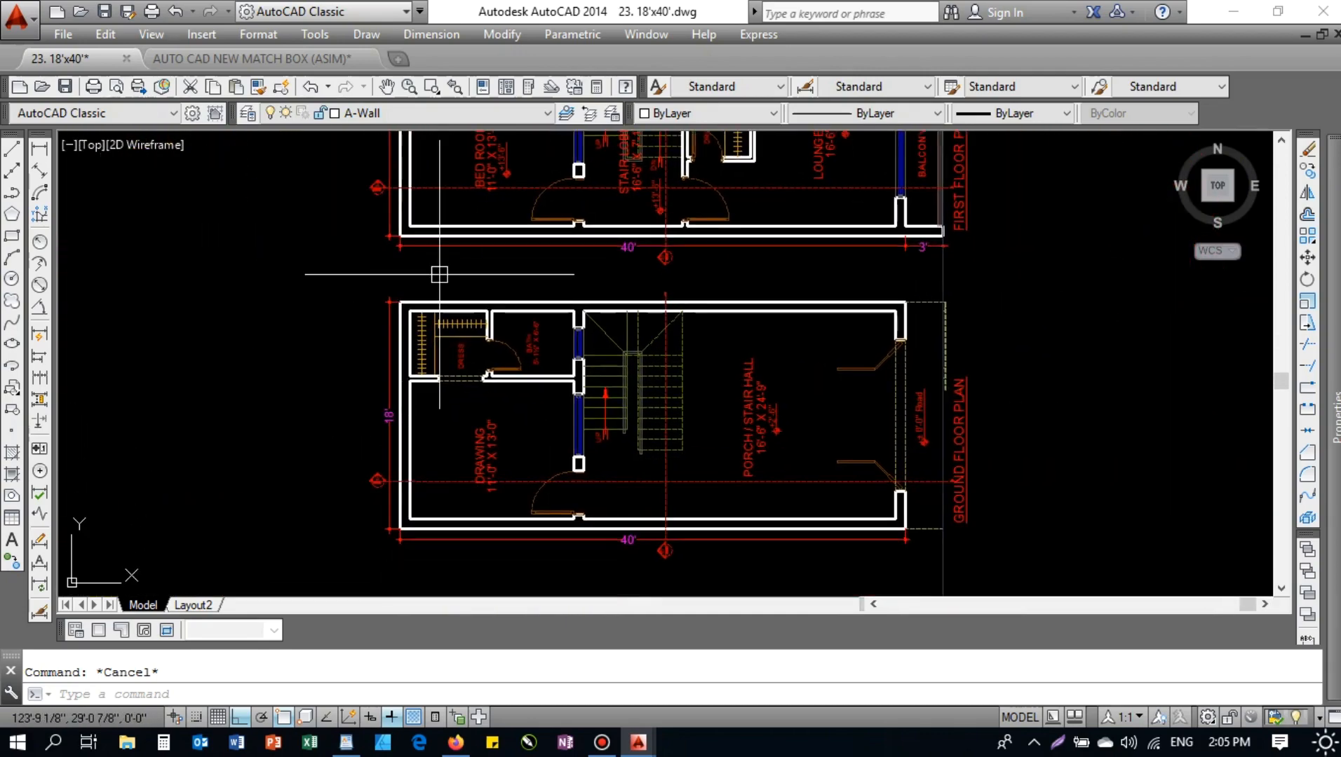
# - Draw two vertical construction lines through the faces of the first floor plan's bedroom-side outer wall
pyautogui.write('v')
pyautogui.press('Return')
pyautogui.scroll(8, 393, 245)
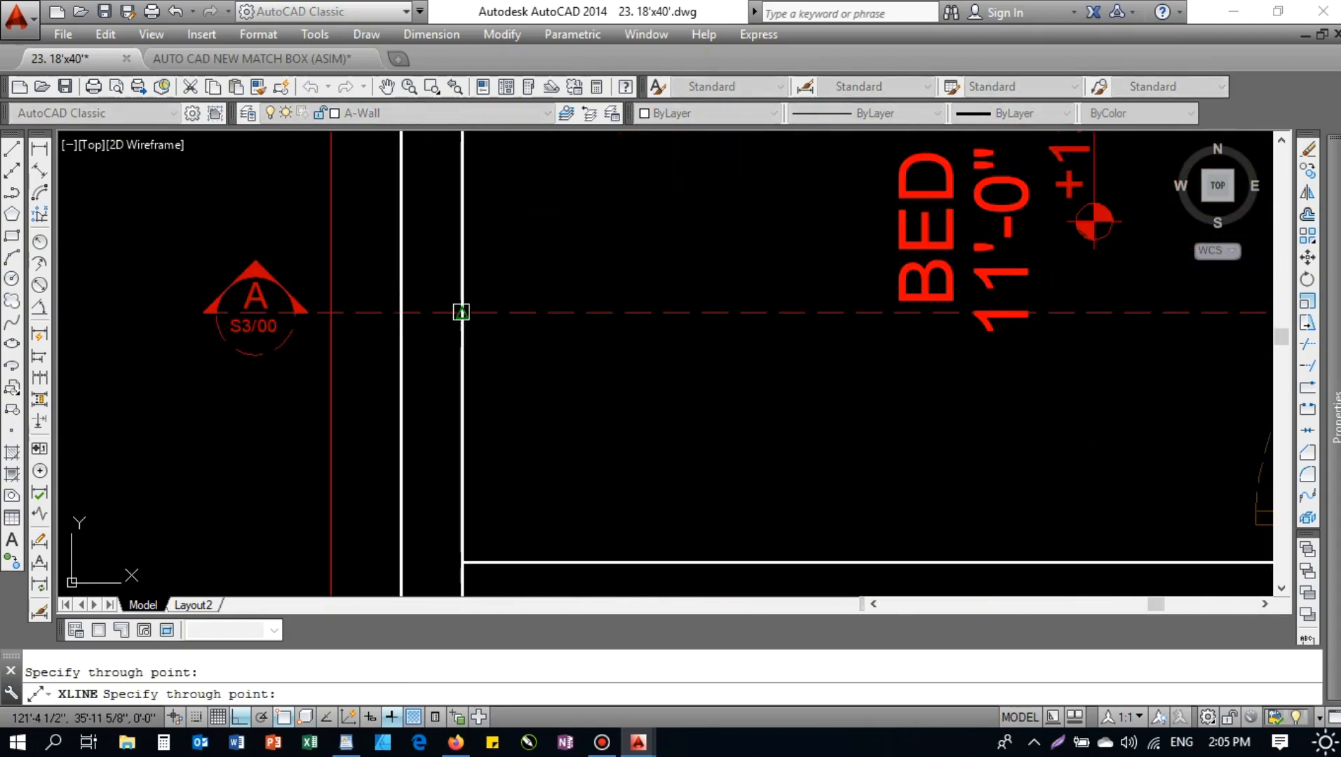
pyautogui.scroll(-3, 461, 313)
pyautogui.scroll(3, 778, 300)
pyautogui.scroll(-5, 662, 357)
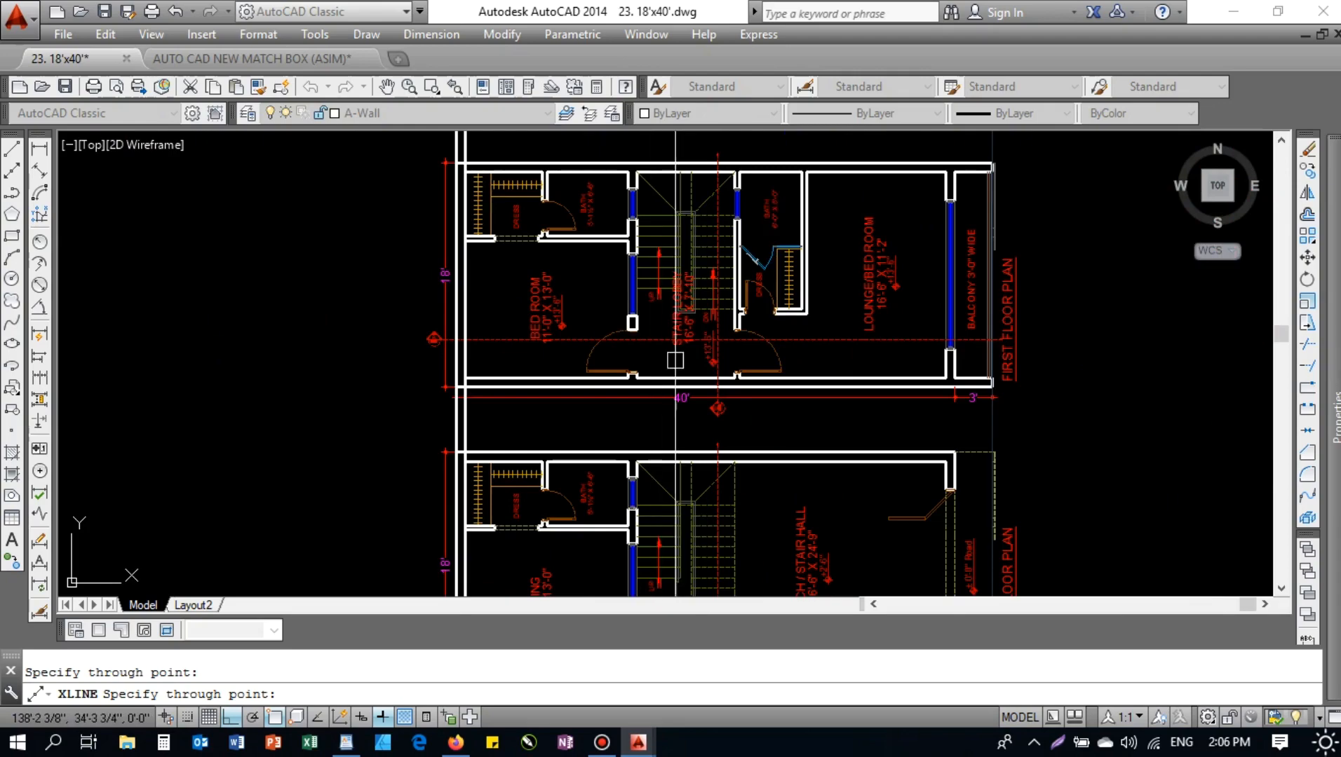
pyautogui.press('Escape')
# - Erase the two vertical construction lines along the bedroom-side outer wall
pyautogui.scroll(5, 484, 280)
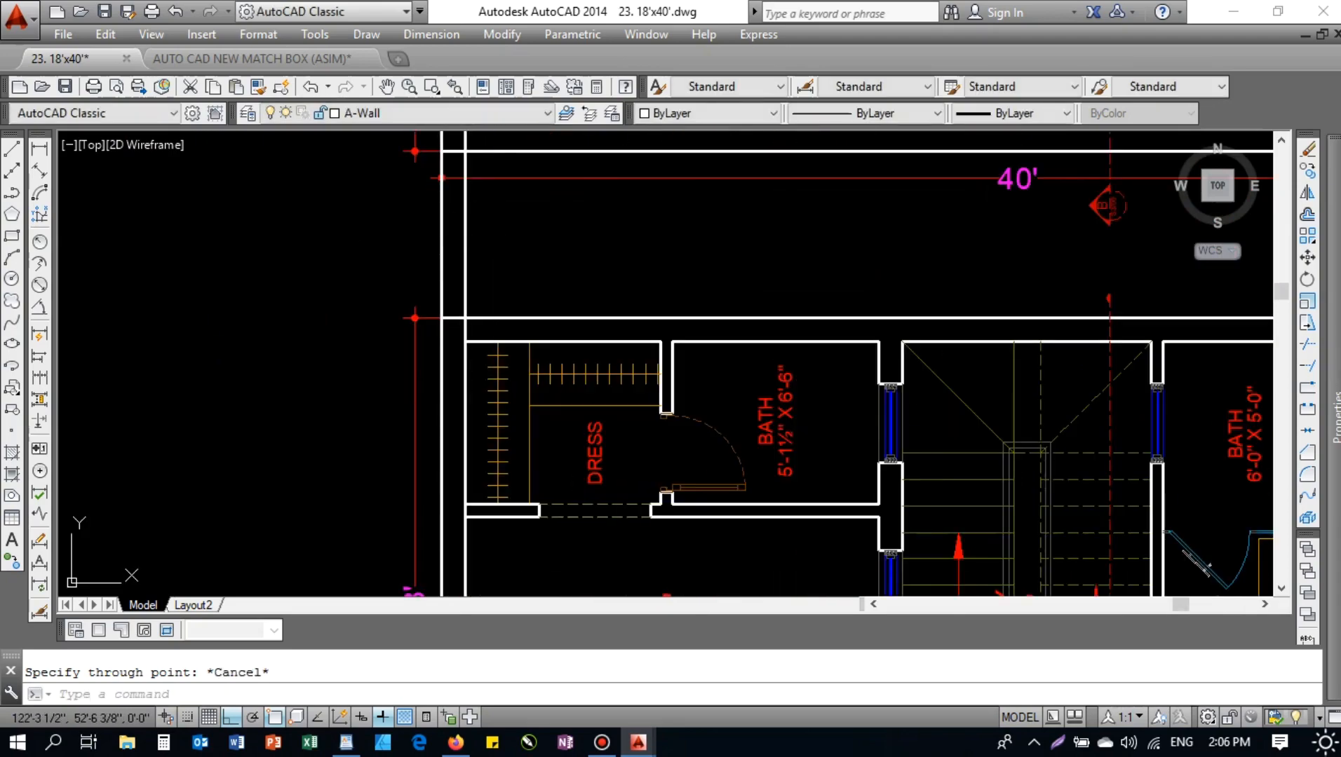
pyautogui.moveTo(488, 239); pyautogui.dragTo(361, 265)
pyautogui.press('Return')
# - Copy the ground floor's walls, lintels, door sections and dashed opening up onto the top line of the first floor slab
pyautogui.scroll(-5, 421, 302)
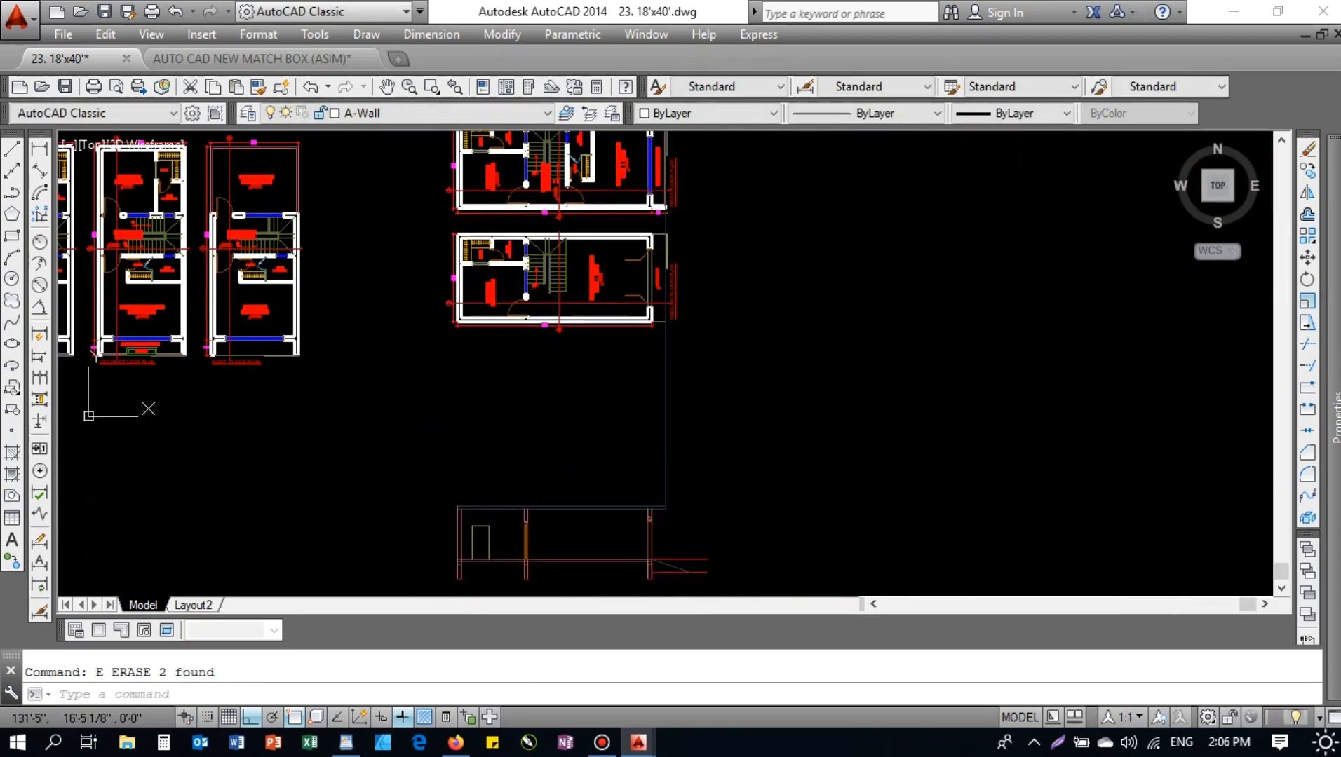
pyautogui.scroll(6, 638, 381)
pyautogui.moveTo(639, 381); pyautogui.dragTo(603, 314, button='middle')
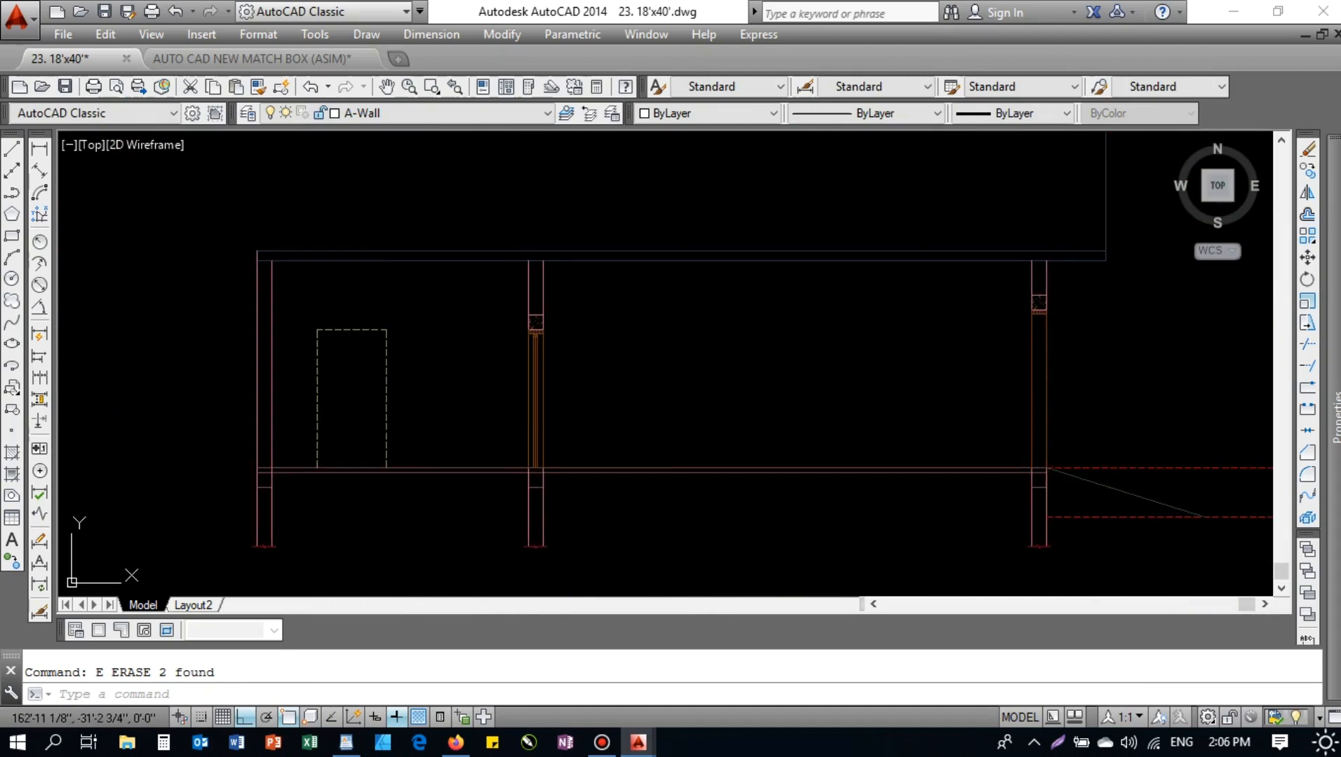
pyautogui.click(1091, 290)
pyautogui.click(193, 430)
pyautogui.click(604, 290)
pyautogui.click(220, 434)
pyautogui.click(1004, 372)
pyautogui.write('o')
pyautogui.press('Return')
pyautogui.scroll(3, 544, 457)
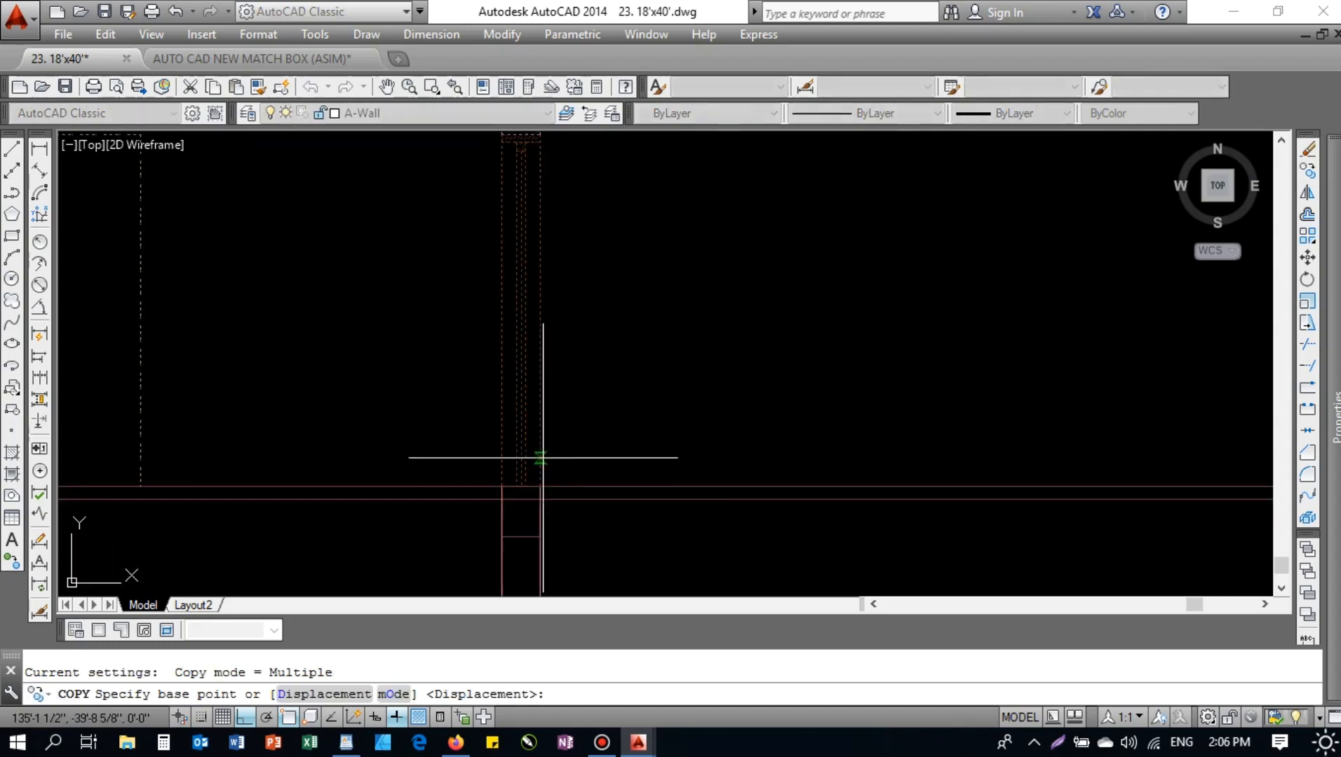
pyautogui.click(540, 486)
pyautogui.scroll(-3, 610, 245)
pyautogui.scroll(3, 589, 248)
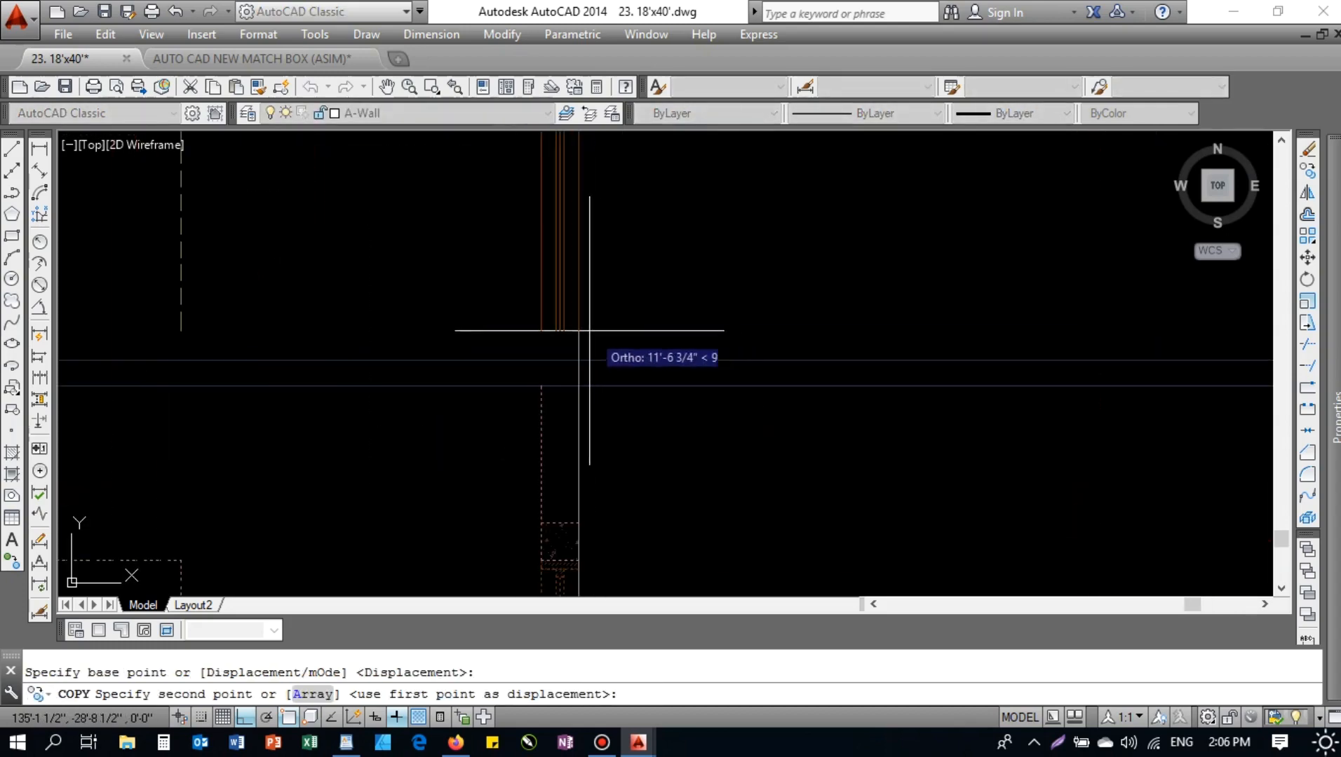
pyautogui.click(578, 361)
pyautogui.scroll(-4, 628, 326)
pyautogui.press('Escape')
pyautogui.press('Escape')
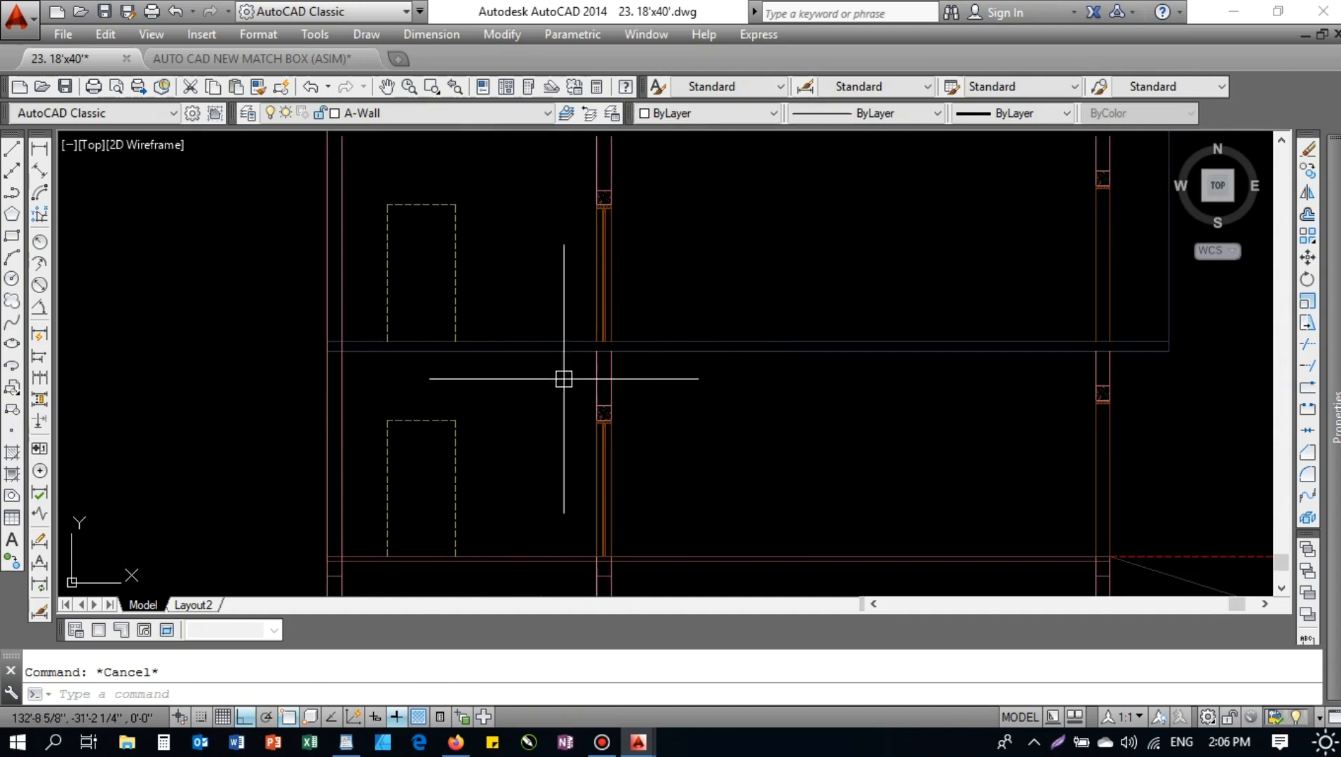
# - Trim the copied outer wall line at the first floor slab's top line
pyautogui.moveTo(355, 396); pyautogui.dragTo(416, 409, button='middle')
pyautogui.write('tr')
pyautogui.press('Return')
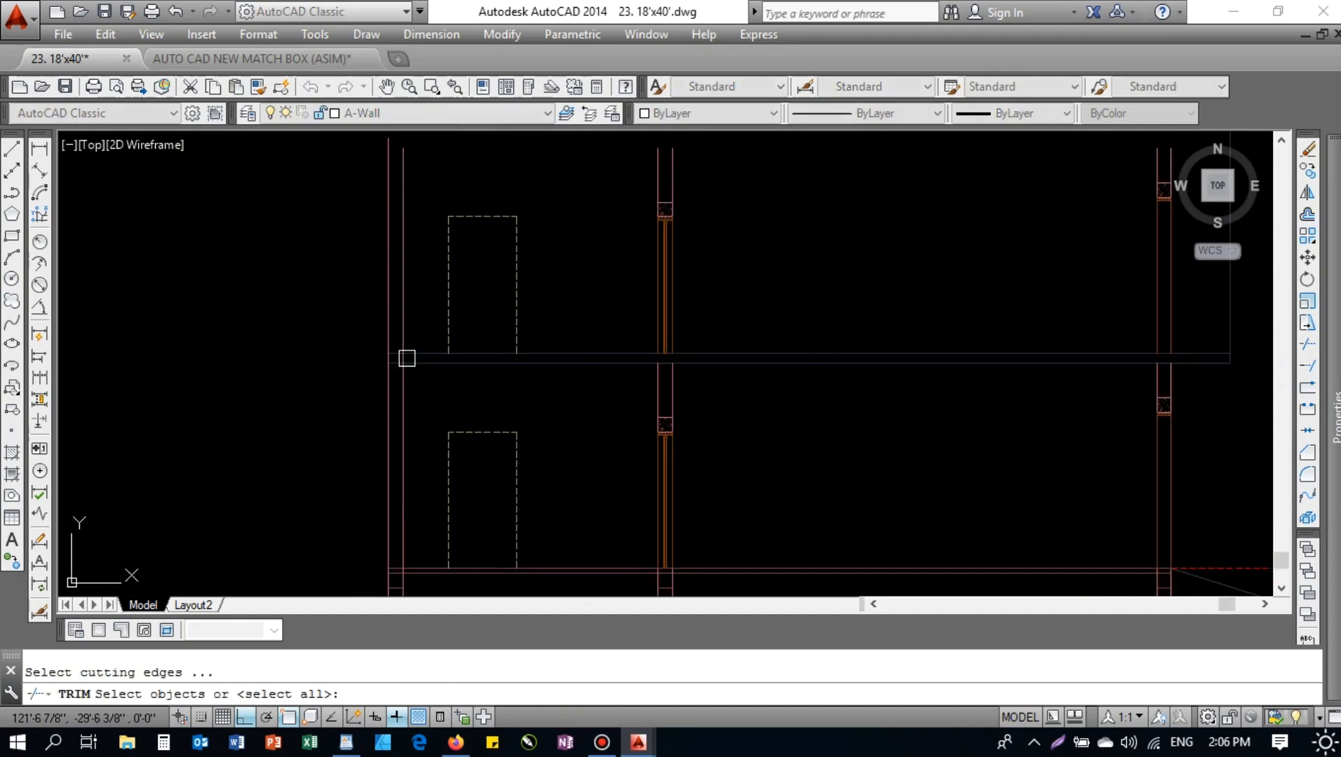
pyautogui.scroll(2, 407, 359)
pyautogui.click(416, 354)
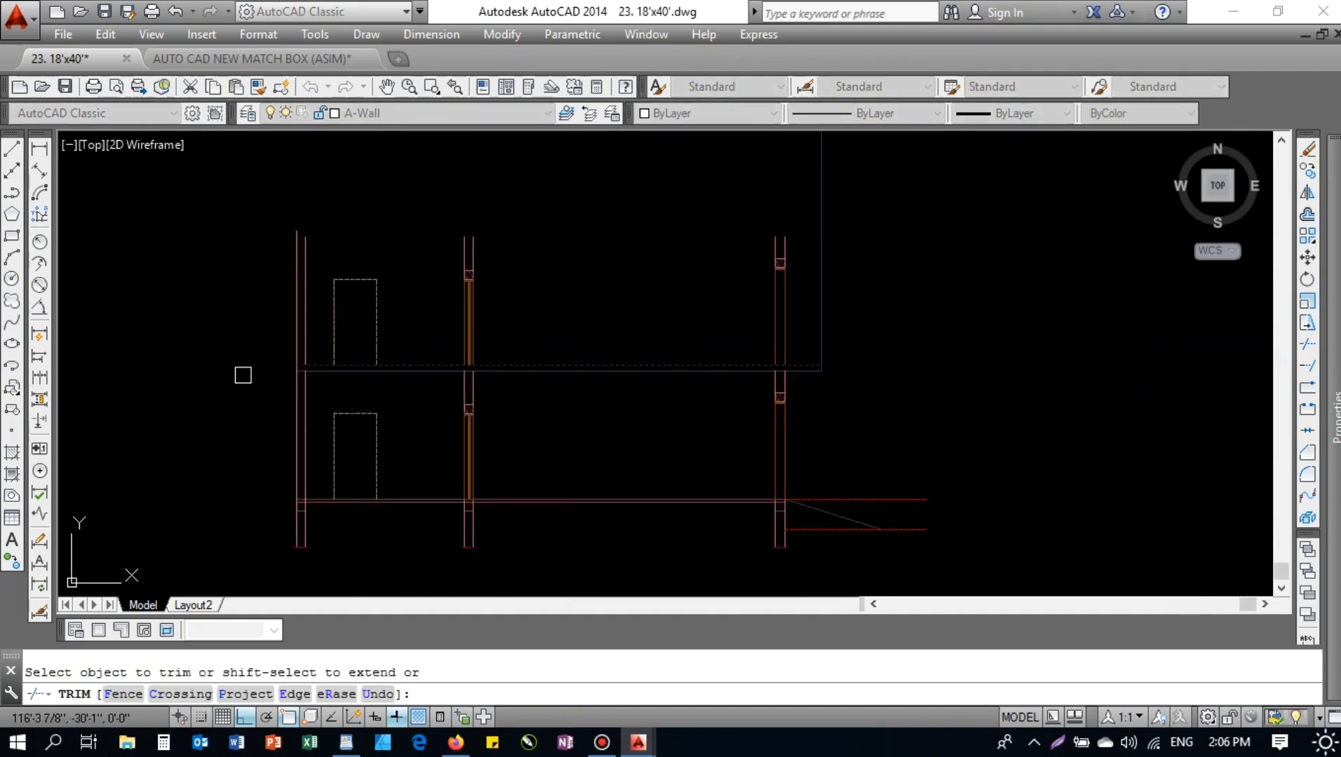
pyautogui.press('Escape')
pyautogui.scroll(-4, 424, 383)
# - Offset the first floor slab's top line up by 11 feet to set the upper roof level
pyautogui.scroll(2, 557, 392)
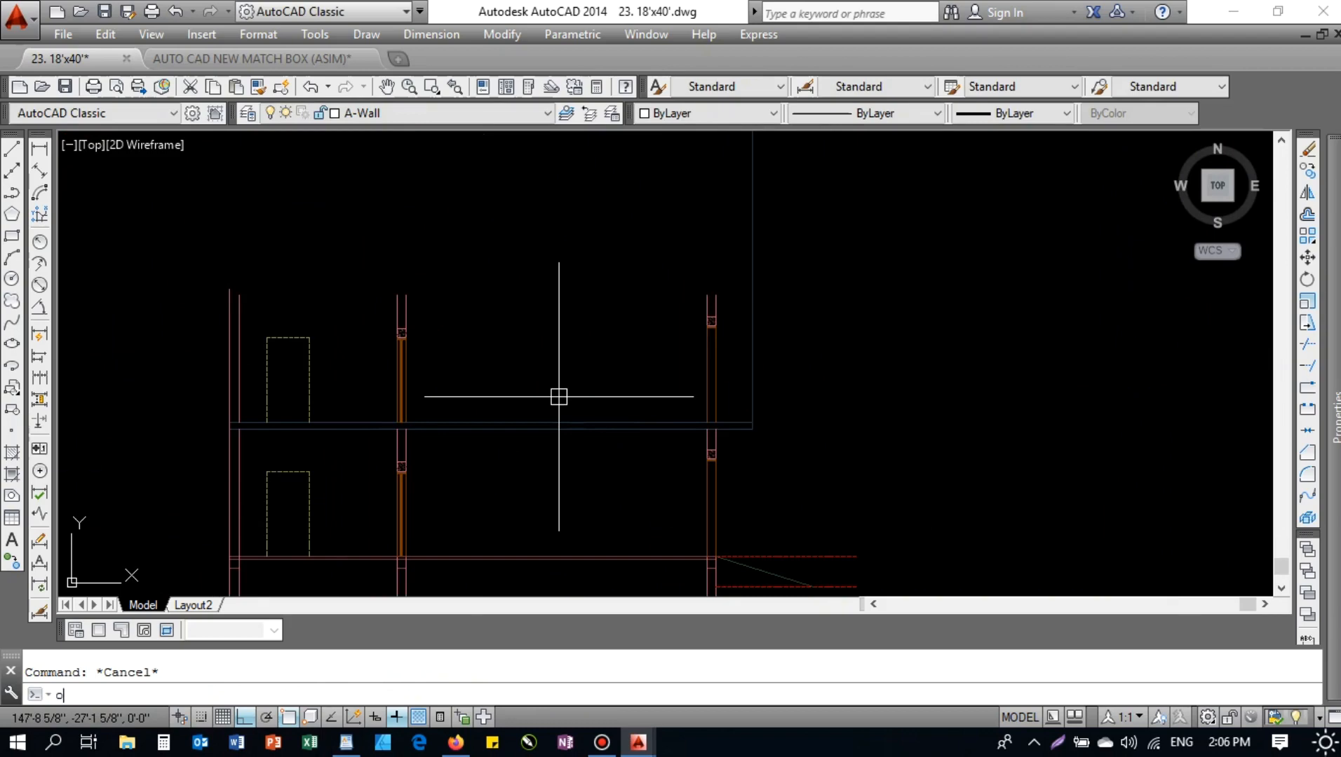
pyautogui.write('o')
pyautogui.press('Return')
pyautogui.write("11'")
pyautogui.press('Return')
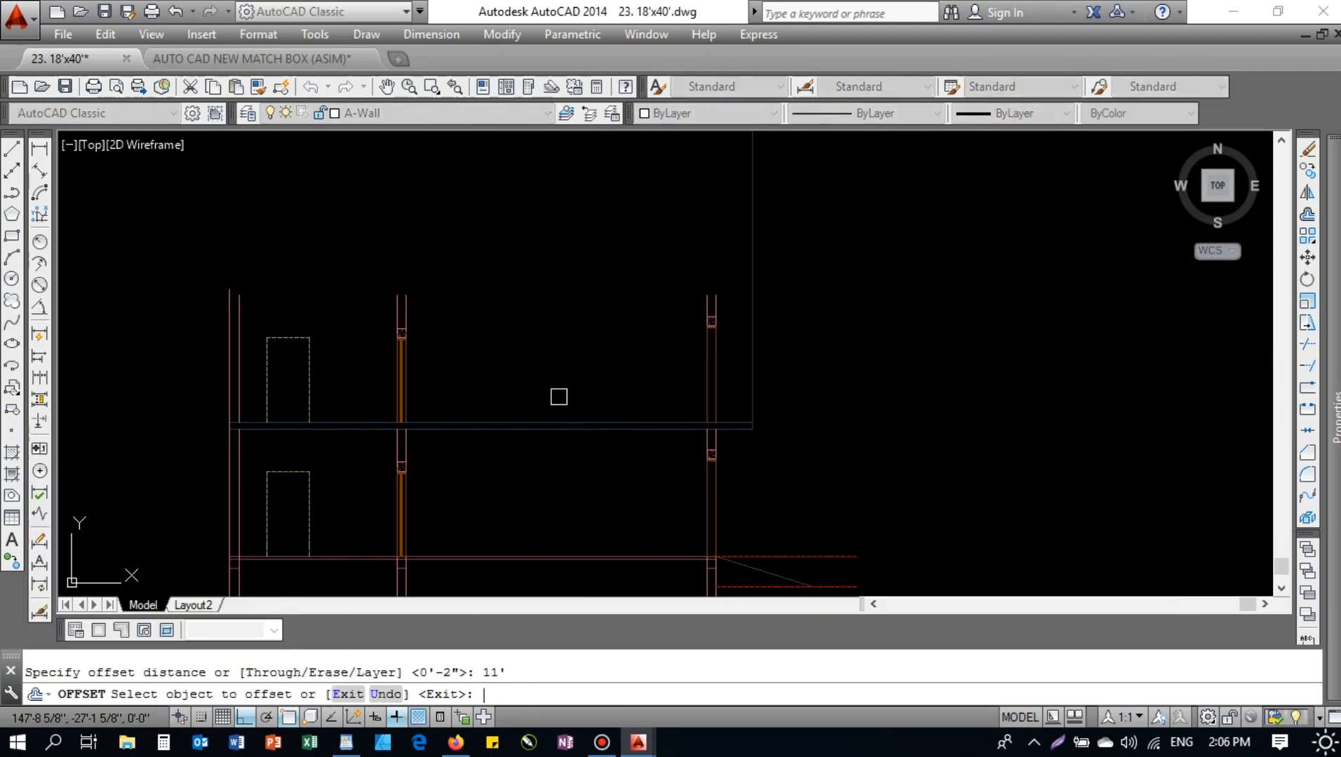
pyautogui.scroll(2, 488, 416)
pyautogui.click(480, 428)
pyautogui.click(456, 383)
pyautogui.moveTo(456, 384); pyautogui.dragTo(600, 410, button='middle')
pyautogui.press('Escape')
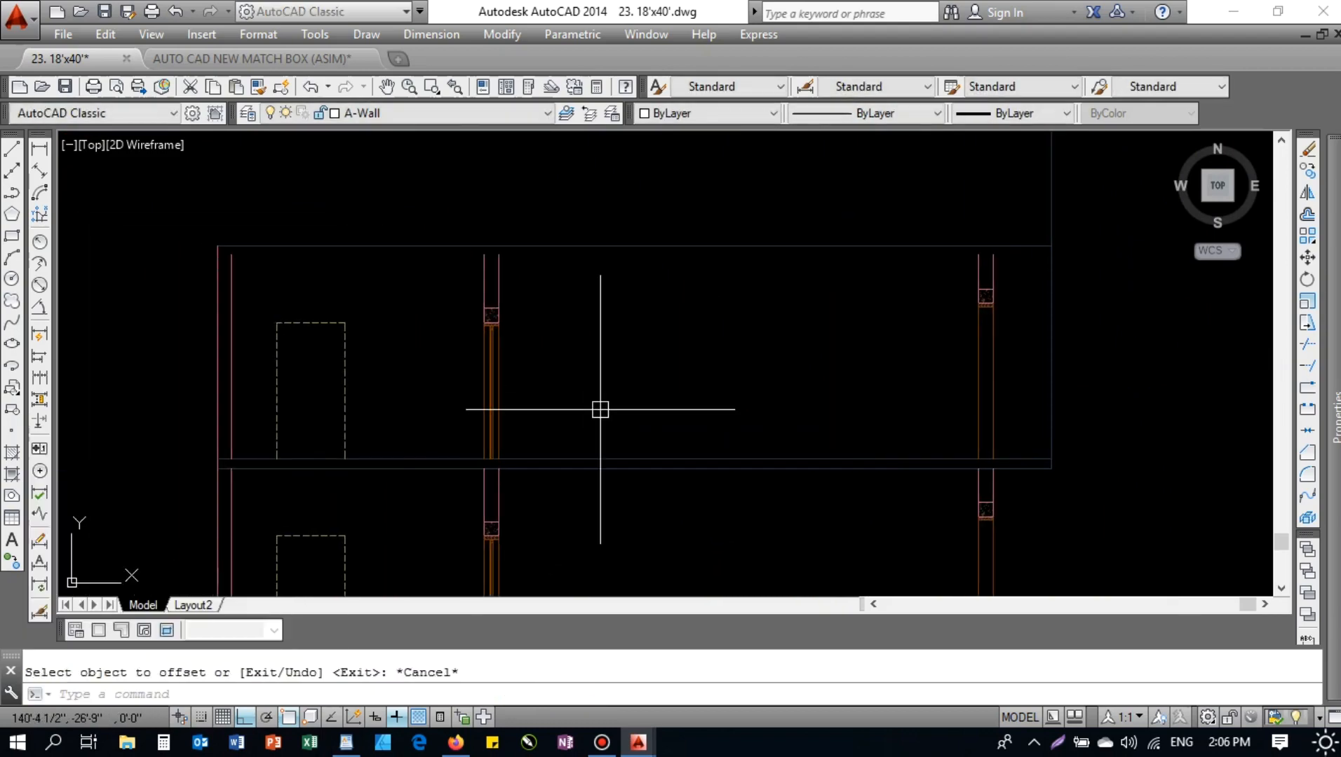
# - Offset the new roof line down by 6 inches to form the roof slab
pyautogui.press('Return')
pyautogui.write('9')
pyautogui.press('Return')
pyautogui.click(583, 246)
pyautogui.press('Escape')
pyautogui.click(613, 249)
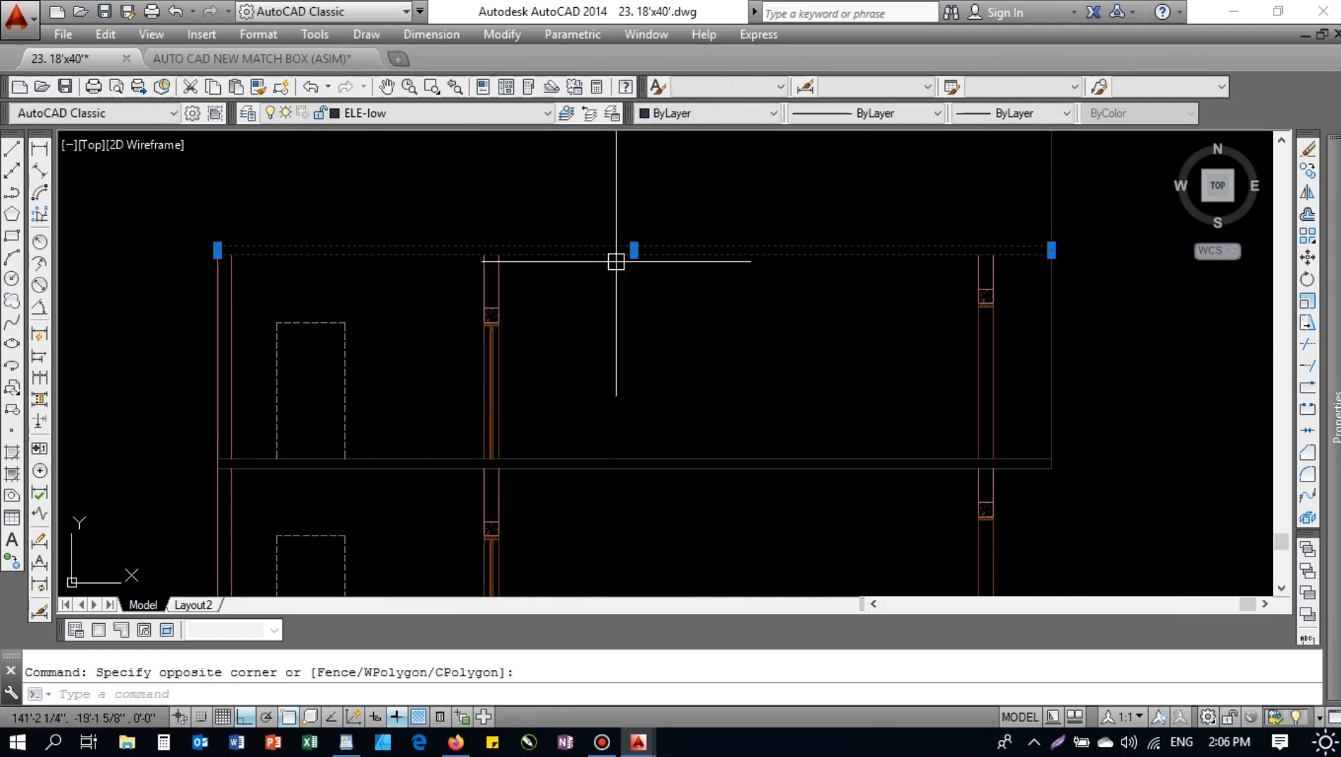
pyautogui.moveTo(698, 309); pyautogui.dragTo(646, 318, button='middle')
pyautogui.moveTo(921, 309); pyautogui.dragTo(798, 318, button='middle')
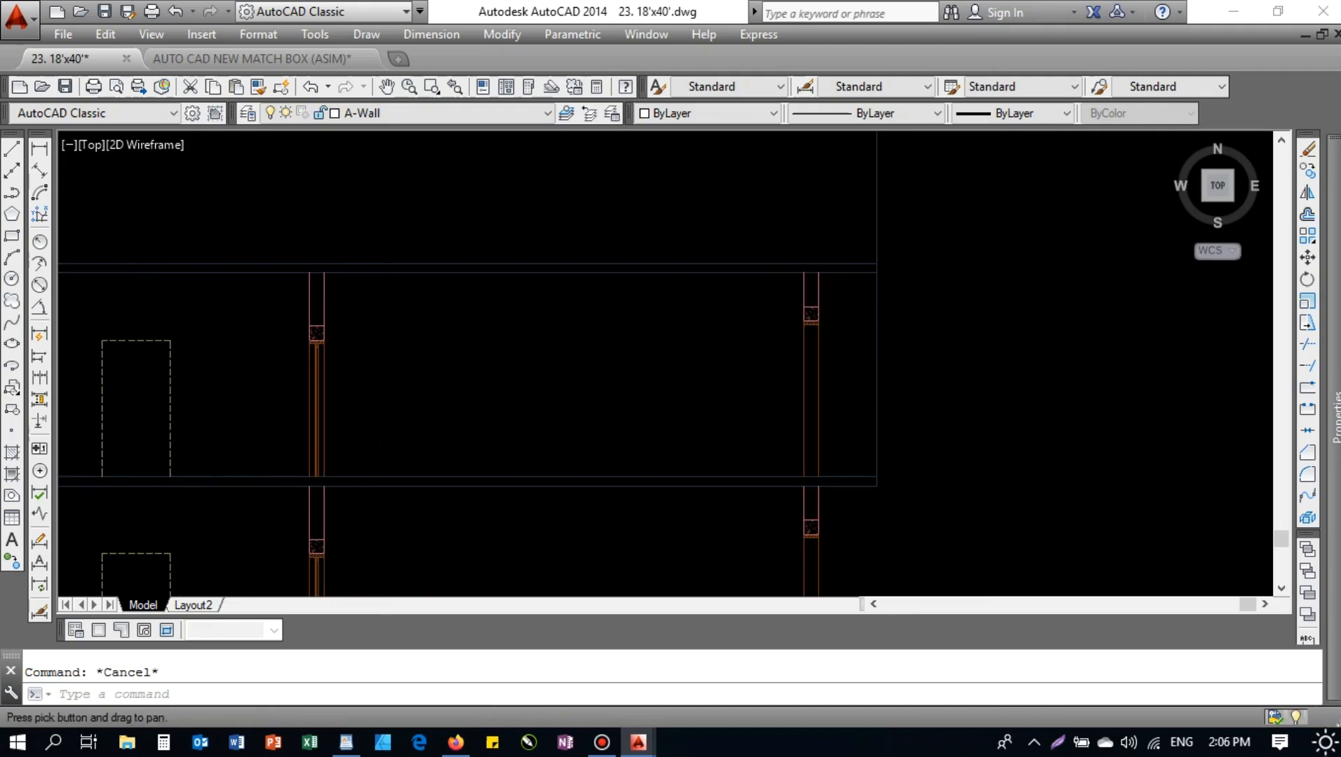
pyautogui.write('o')
pyautogui.press('Return')
pyautogui.write('10')
pyautogui.press('Return')
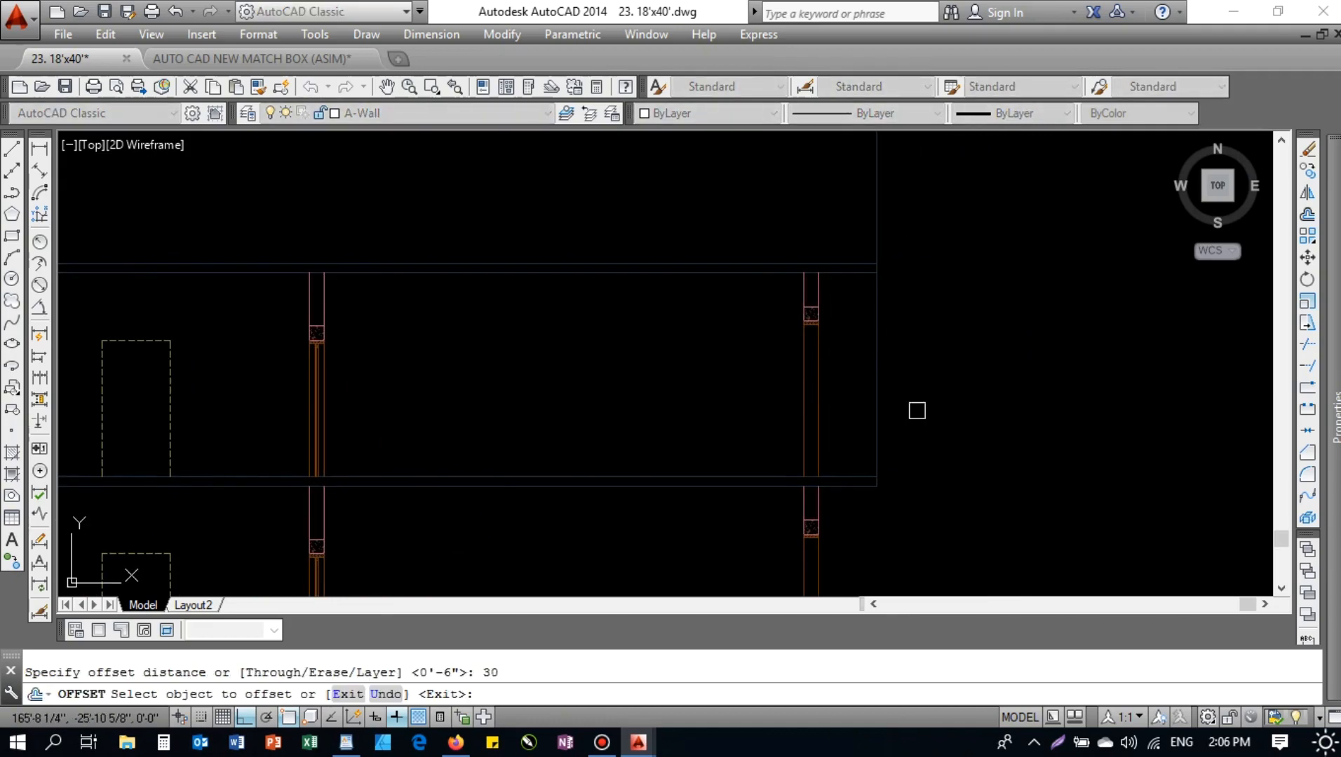
pyautogui.scroll(4, 819, 467)
pyautogui.press('Escape')
# - Offset the vertical line at the first floor slab's balcony end inward by 4.5 inches
pyautogui.write('o')
pyautogui.press('Return')
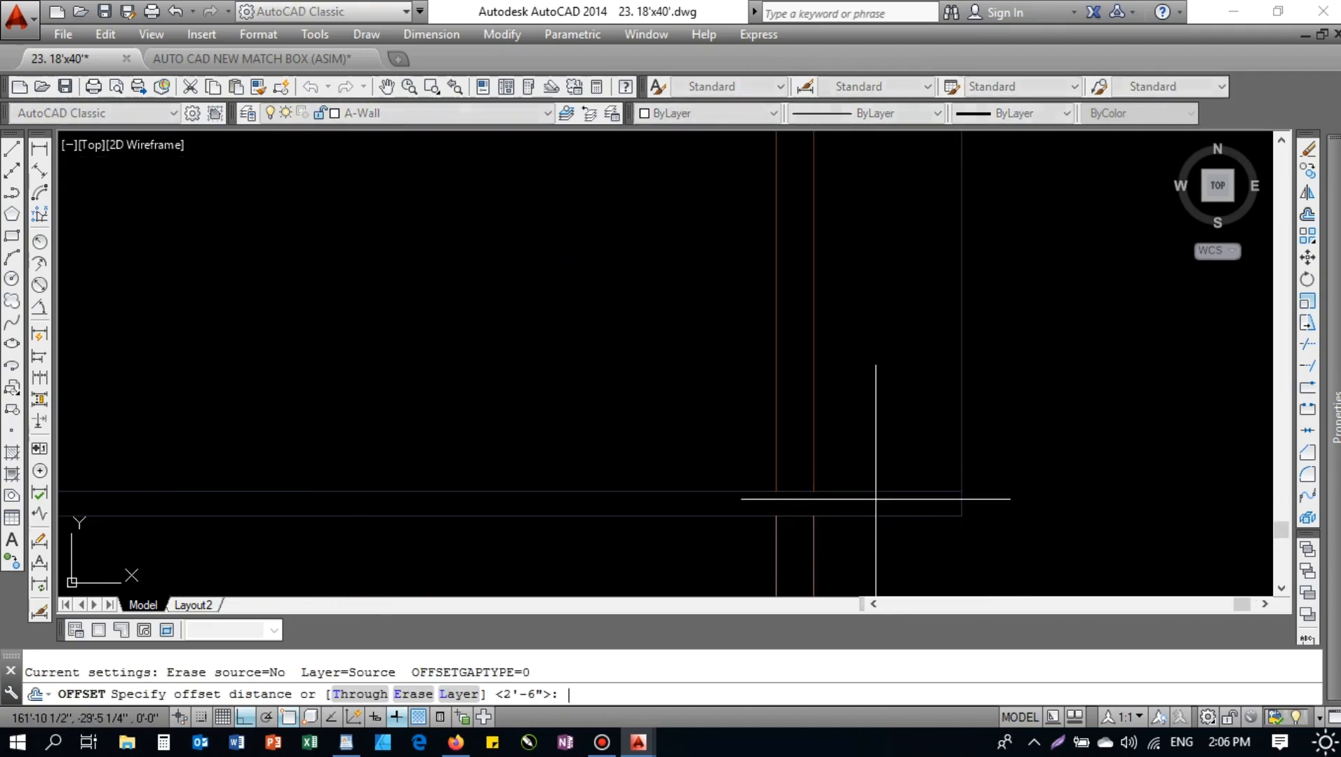
pyautogui.write('4.5')
pyautogui.press('Return')
pyautogui.scroll(5, 877, 547)
pyautogui.moveTo(892, 506); pyautogui.dragTo(594, 398, button='middle')
pyautogui.click(920, 410)
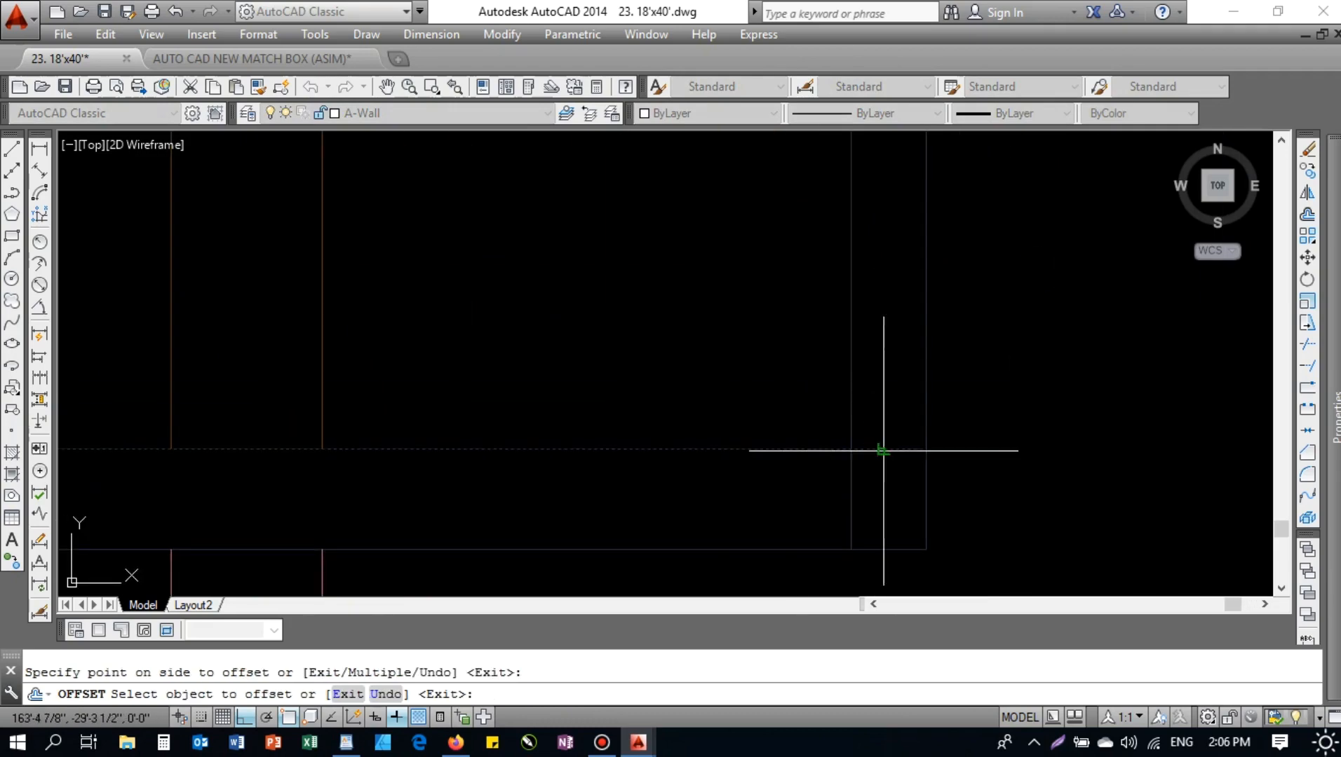
# - Offset the first floor slab's top line upward at the balcony end and fillet the lines into a small edge upstand
pyautogui.click(873, 442)
pyautogui.press('Escape')
pyautogui.write('f')
pyautogui.press('Return')
pyautogui.click(847, 418)
pyautogui.click(816, 452)
pyautogui.press('Return')
pyautogui.click(848, 395)
pyautogui.click(904, 390)
pyautogui.press('Return')
pyautogui.click(918, 404)
pyautogui.click(823, 410)
pyautogui.scroll(-3, 865, 434)
pyautogui.scroll(-3, 865, 435)
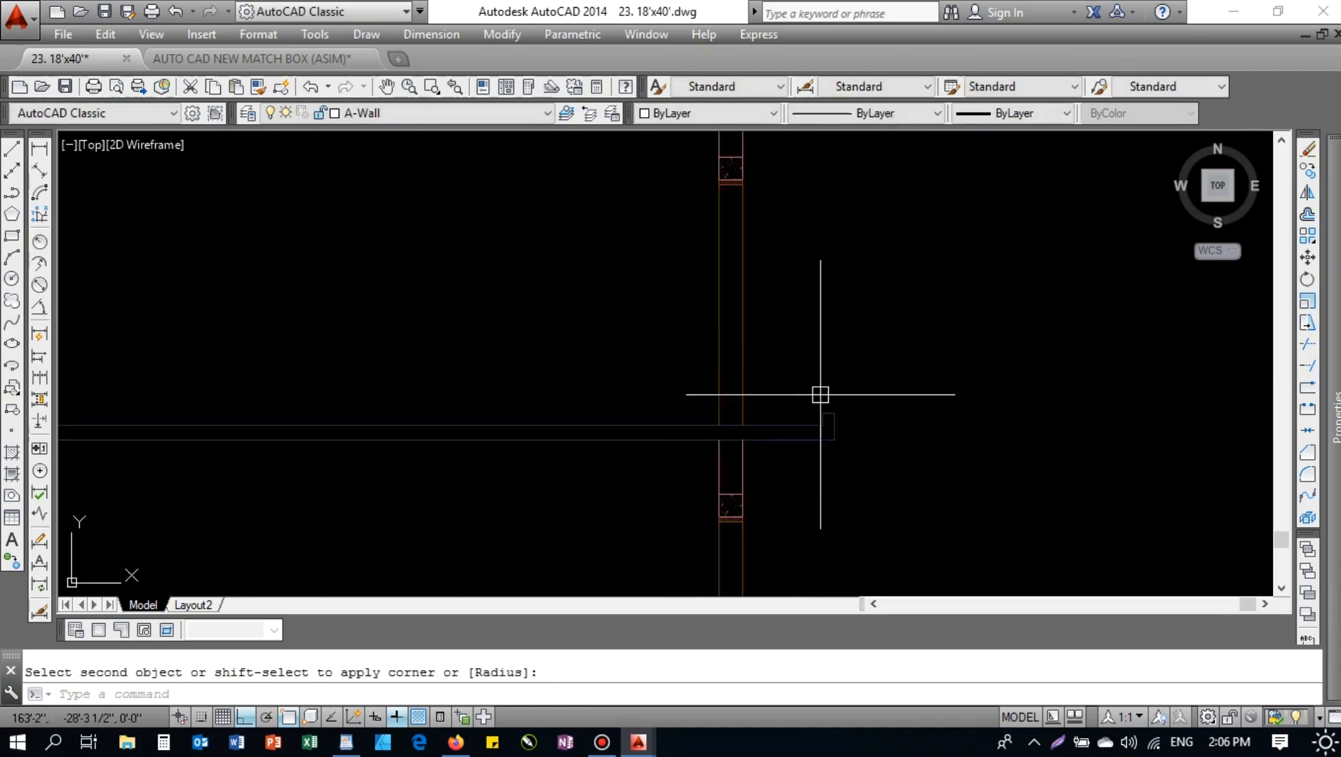
# - Offset the upstand's top line up by 30 inches to set the balcony railing height
pyautogui.scroll(4, 799, 358)
pyautogui.press('Escape')
pyautogui.click(845, 393)
pyautogui.press('Escape')
pyautogui.write('o')
pyautogui.press('Return')
pyautogui.write('30')
pyautogui.press('Return')
pyautogui.scroll(2, 831, 349)
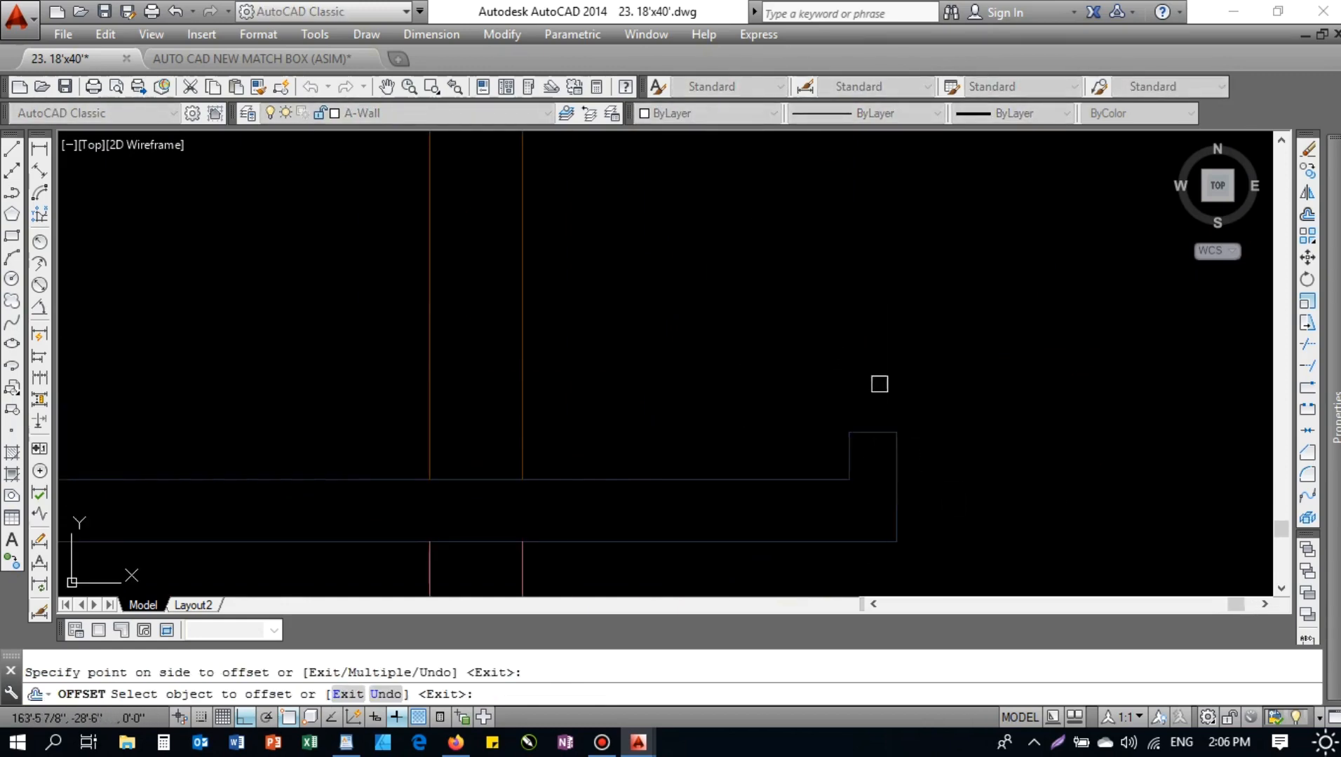
pyautogui.scroll(-6, 879, 384)
pyautogui.moveTo(877, 357); pyautogui.dragTo(785, 393, button='middle')
pyautogui.scroll(4, 796, 383)
pyautogui.press('Escape')
pyautogui.press('Escape')
pyautogui.write('l')
pyautogui.press('Return')
pyautogui.press('Escape')
pyautogui.scroll(-2, 785, 392)
pyautogui.scroll(-2, 782, 397)
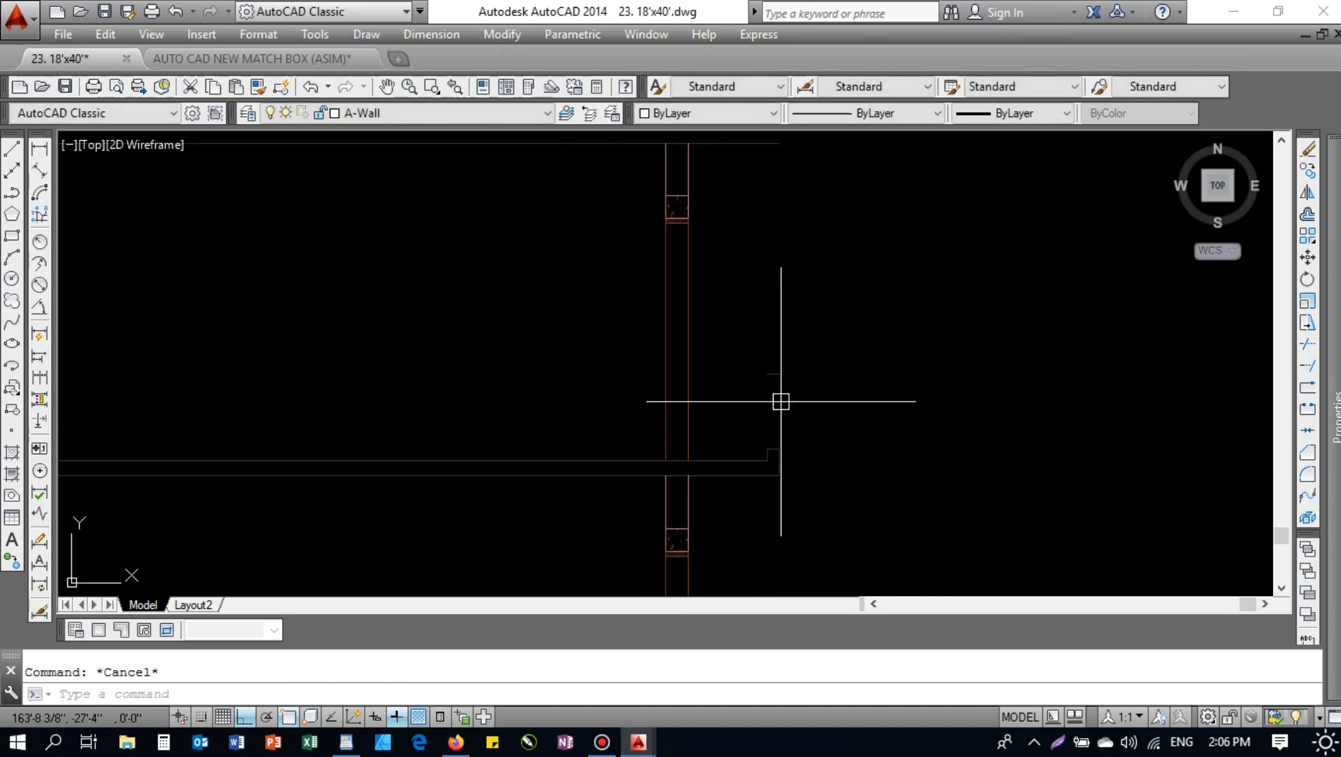
# - Draw a vertical line from the upstand's outer top corner and extend it up to the roof slab's top line
pyautogui.write('l')
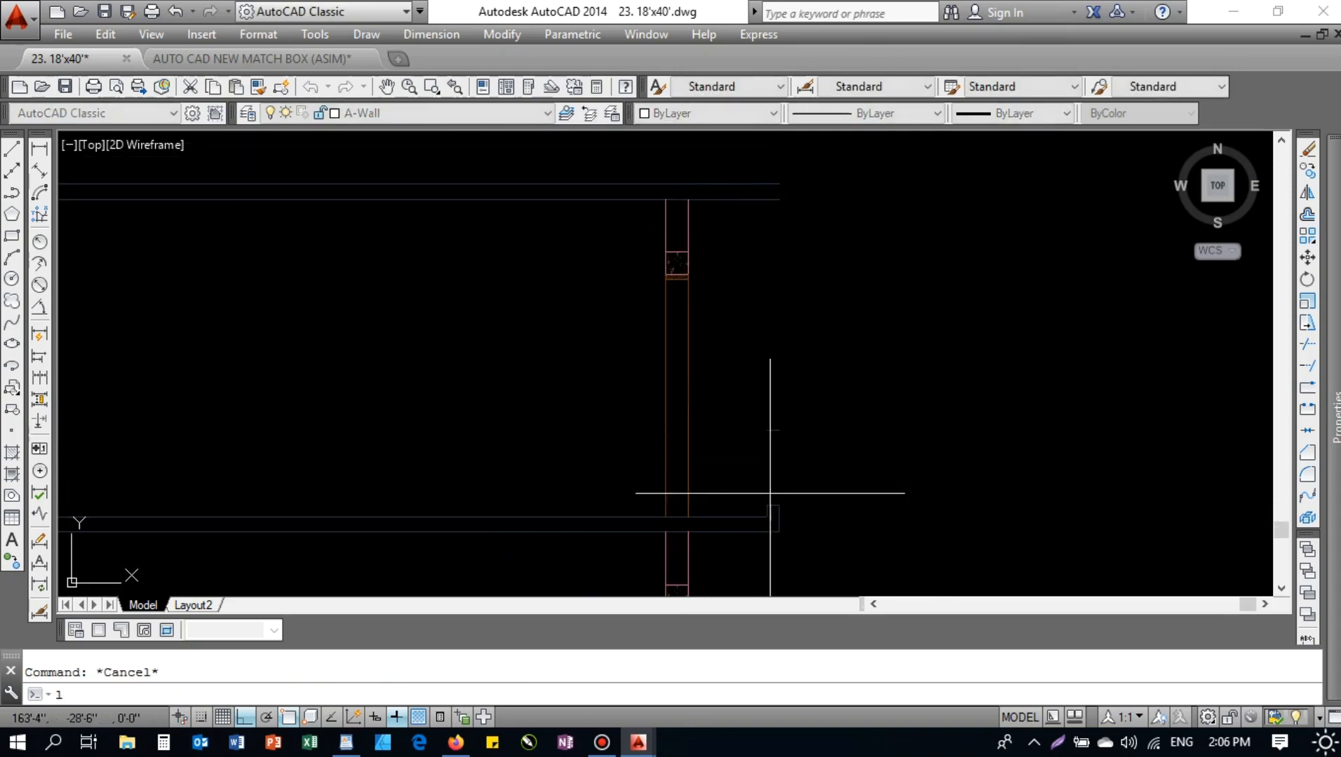
pyautogui.press('Return')
pyautogui.click(778, 503)
pyautogui.click(789, 297)
pyautogui.press('Escape')
pyautogui.write('ex')
pyautogui.press('Return')
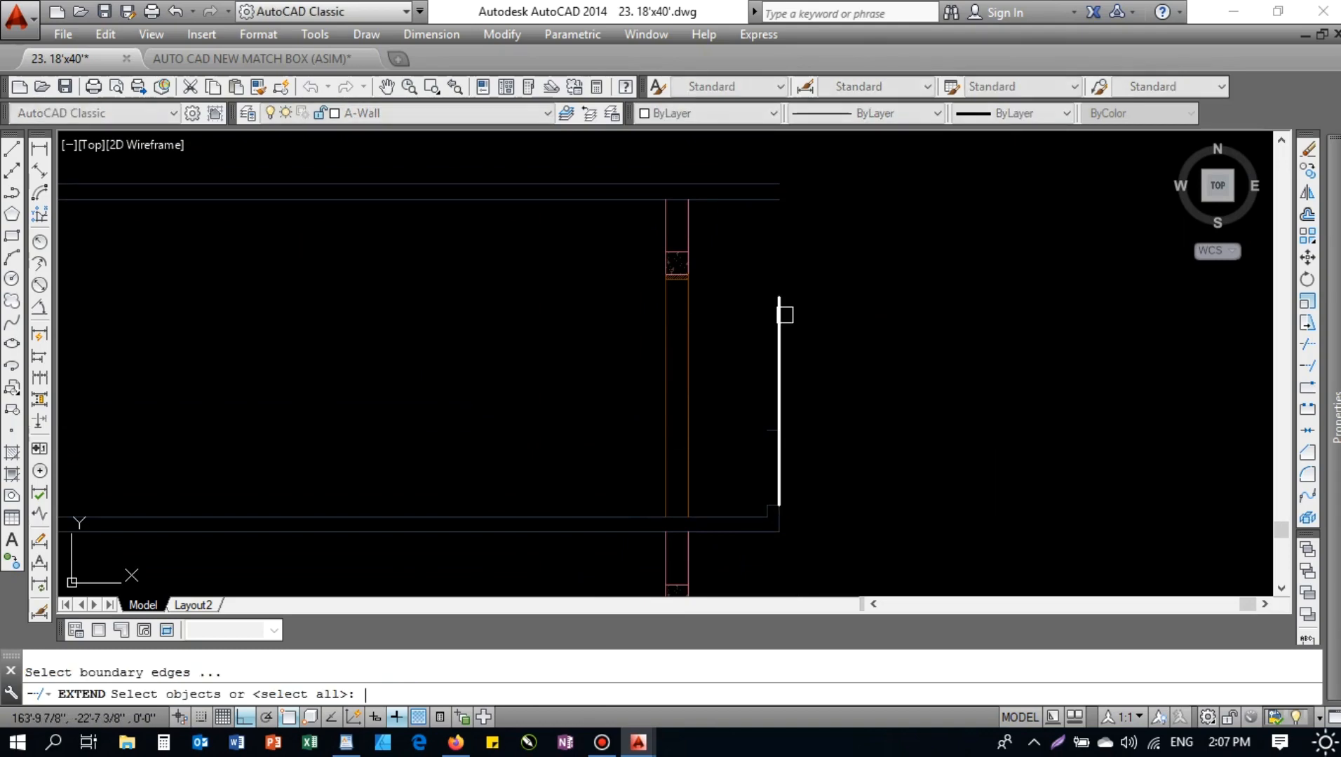
pyautogui.press('Return')
pyautogui.click(779, 303)
pyautogui.press('Escape')
pyautogui.press('Return')
pyautogui.press('Escape')
# - Assign the new vertical line at the balcony edge to the ELE-LIGHT layer
pyautogui.click(741, 255)
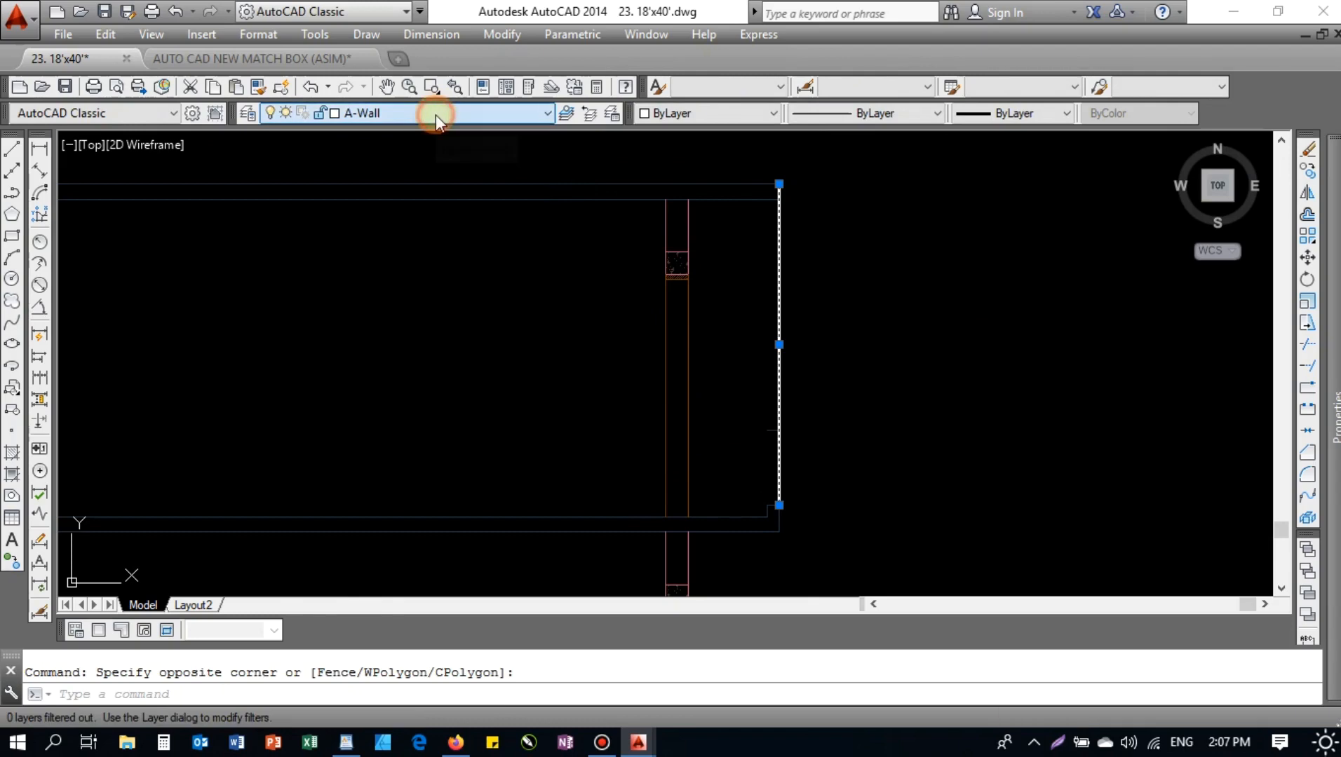
pyautogui.click(437, 113)
pyautogui.click(420, 321)
pyautogui.press('Escape')
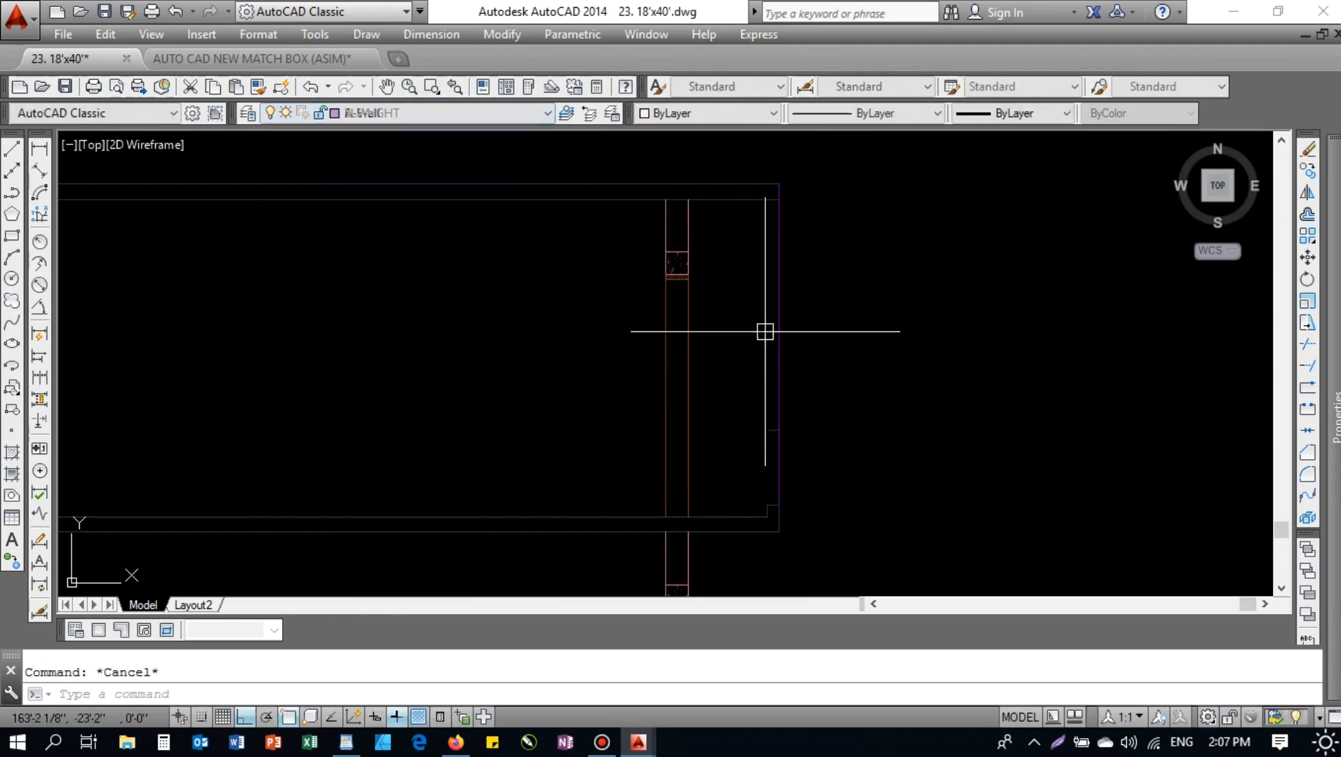
pyautogui.click(786, 332)
pyautogui.click(780, 351)
pyautogui.press('Escape')
pyautogui.scroll(3, 759, 190)
pyautogui.moveTo(761, 188); pyautogui.dragTo(763, 296, button='middle')
pyautogui.write('tr')
pyautogui.press('Return')
pyautogui.press('Return')
pyautogui.scroll(-8, 743, 347)
pyautogui.press('Escape')
# - Assign the short horizontal line at railing height to the Fixture layer
pyautogui.scroll(5, 758, 338)
pyautogui.moveTo(727, 342); pyautogui.dragTo(734, 307, button='middle')
pyautogui.click(726, 302)
pyautogui.click(836, 385)
pyautogui.click(414, 119)
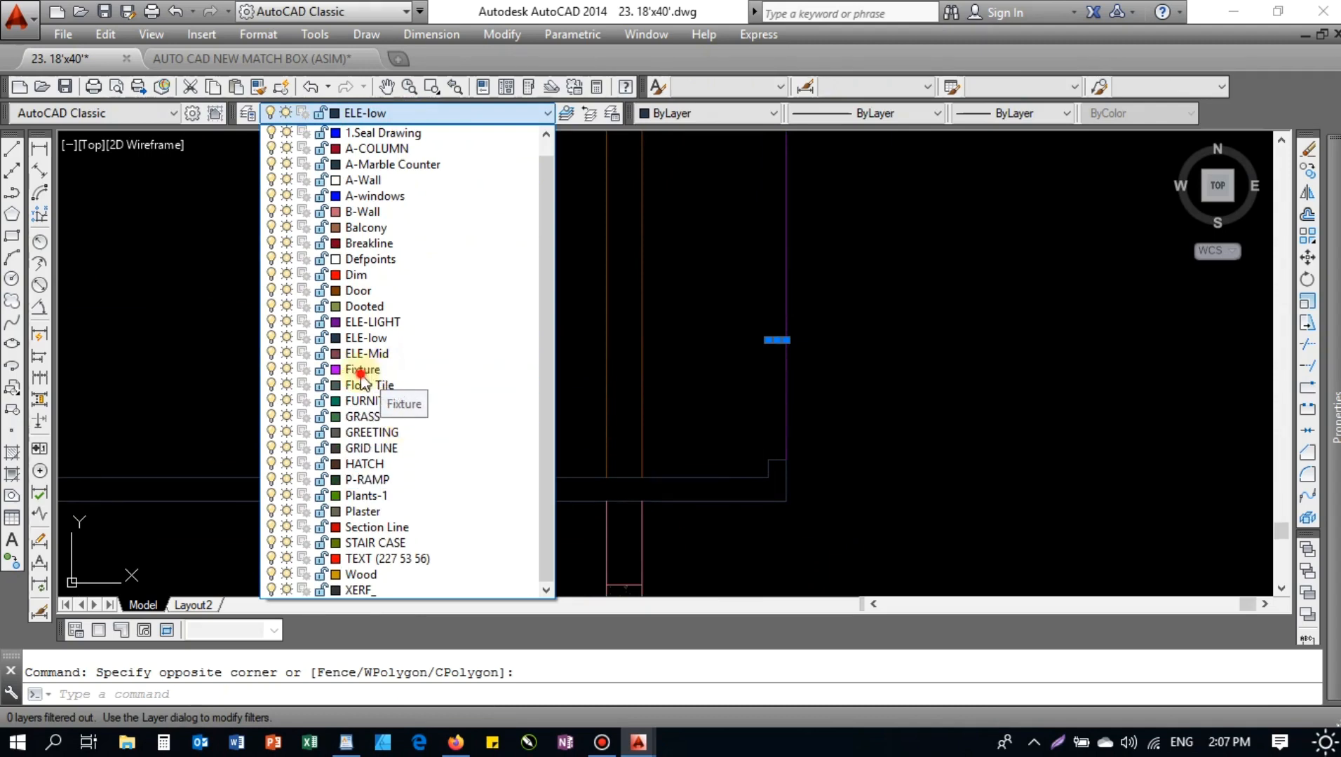
pyautogui.click(361, 374)
pyautogui.press('Escape')
pyautogui.click(740, 300)
pyautogui.click(857, 368)
pyautogui.scroll(4, 786, 353)
pyautogui.scroll(2, 767, 371)
pyautogui.moveTo(767, 371); pyautogui.dragTo(758, 304, button='middle')
pyautogui.press('Escape')
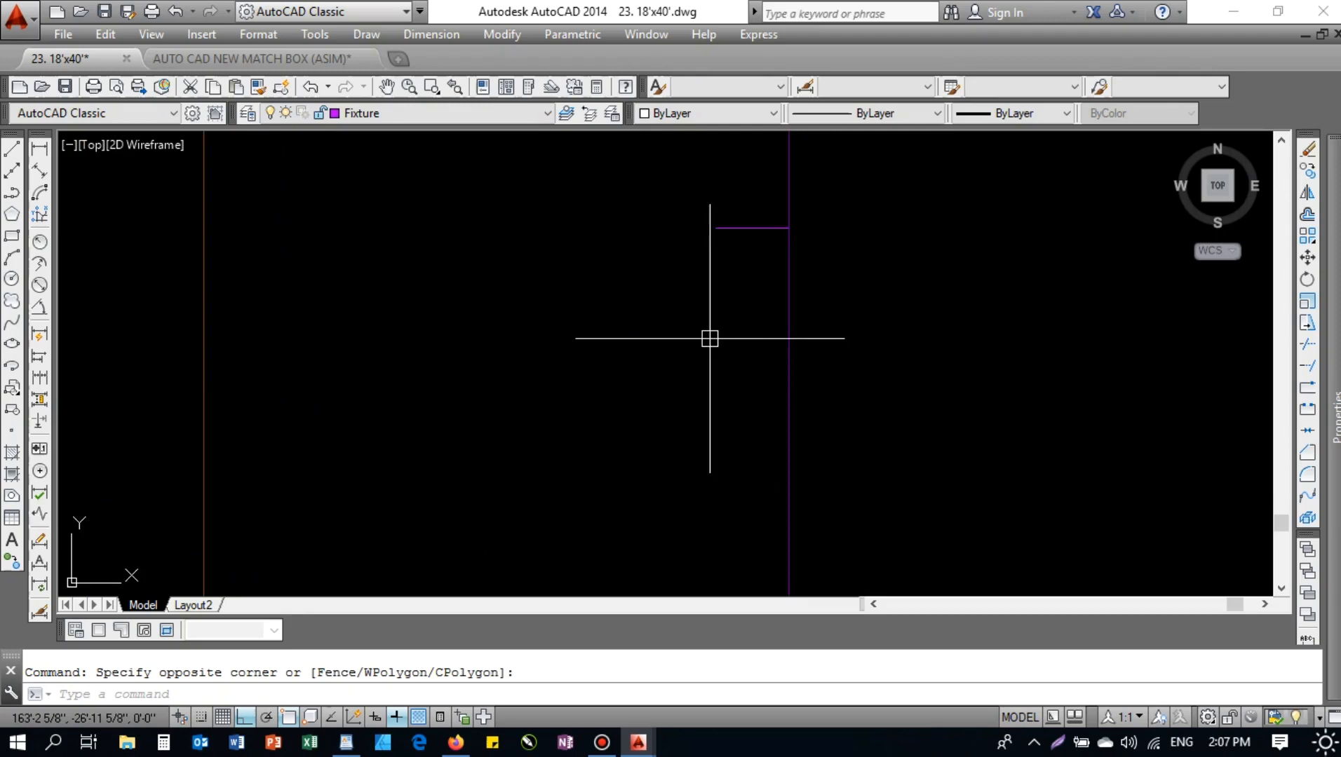
pyautogui.press('Escape')
# - Draw a vertical centre line from the midpoint of the short railing line down to the top of the upstand
pyautogui.scroll(-2, 676, 326)
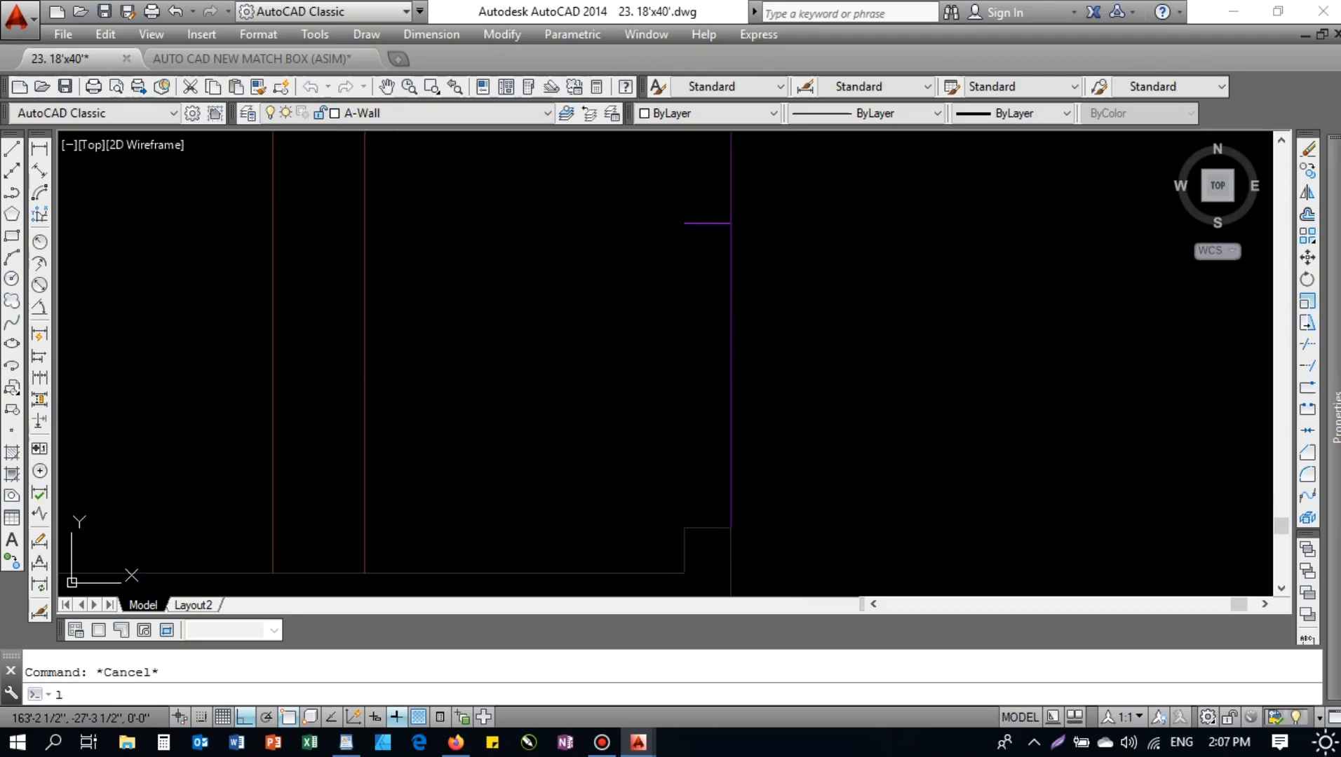
pyautogui.write('l')
pyautogui.press('Return')
pyautogui.click(714, 324)
pyautogui.press('Escape')
pyautogui.press('space')
pyautogui.click(711, 325)
pyautogui.press('Escape')
pyautogui.press('Escape')
# - Offset the railing's centre line 0.75 inches to both sides and erase the original centre line
pyautogui.write('o')
pyautogui.press('Return')
pyautogui.write('.75')
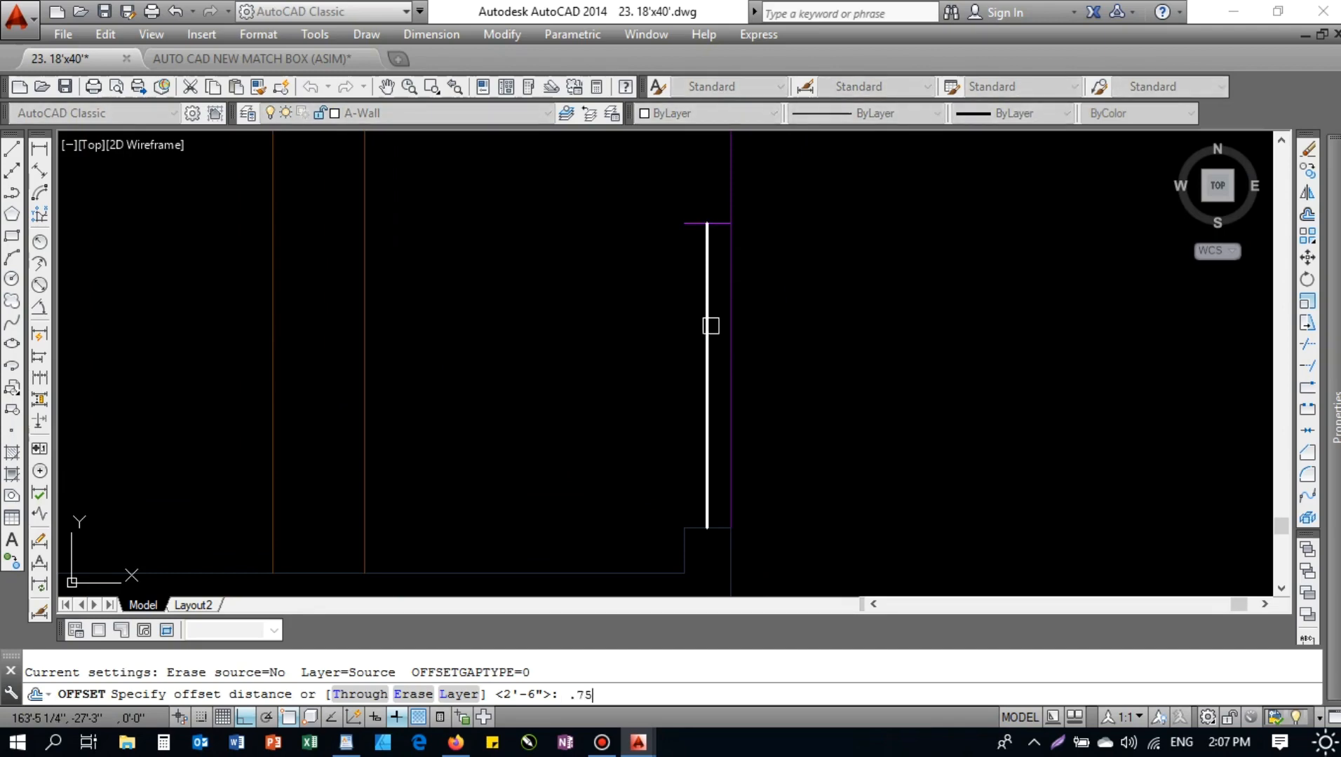
pyautogui.scroll(2, 662, 169)
pyautogui.click(735, 275)
pyautogui.click(748, 276)
pyautogui.click(734, 276)
pyautogui.click(727, 276)
pyautogui.press('Escape')
pyautogui.press('Escape')
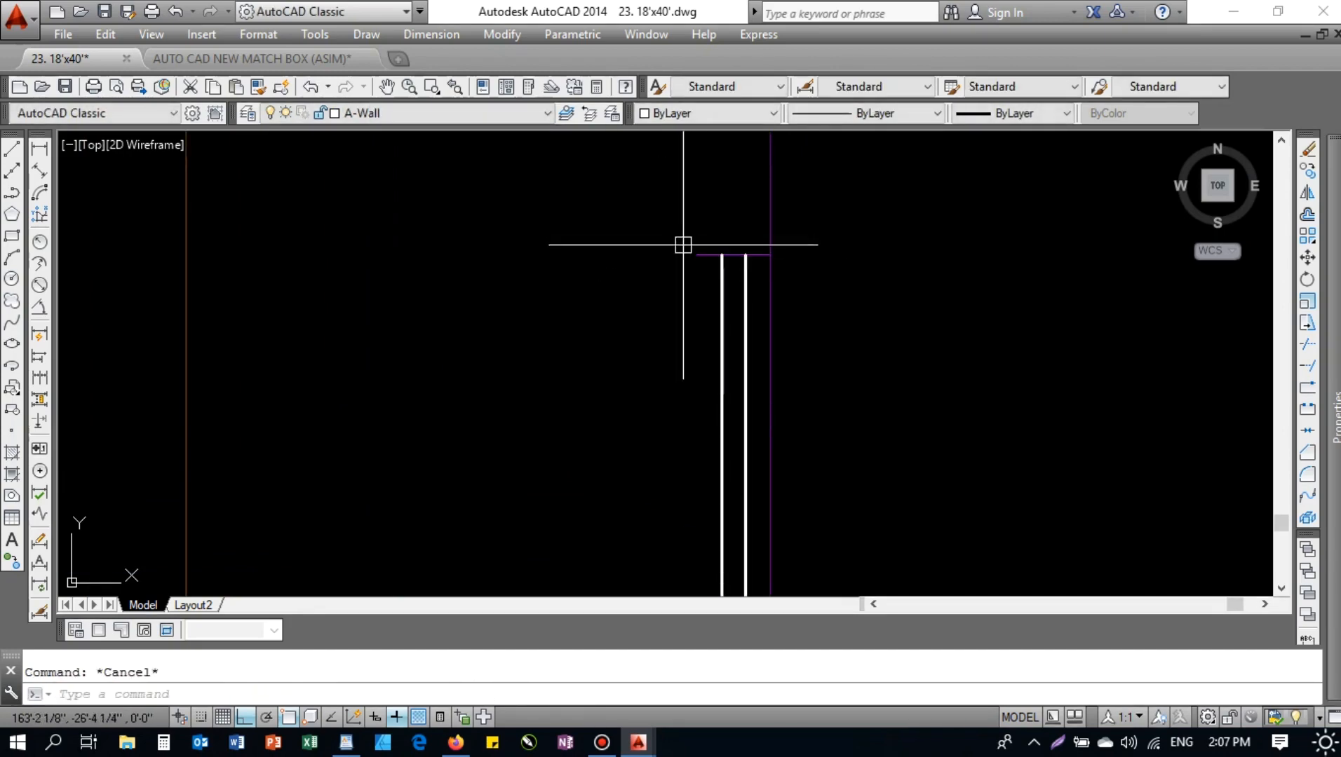
# - Fillet the two vertical railing lines with the short horizontal line to square off the railing's top corners
pyautogui.press('space')
pyautogui.scroll(6, 721, 271)
pyautogui.click(726, 269)
pyautogui.click(766, 201)
pyautogui.press('space')
pyautogui.click(790, 205)
pyautogui.click(819, 245)
pyautogui.press('Escape')
# - Match the properties of the railing's top line onto its two vertical lines
pyautogui.press('space')
pyautogui.click(789, 202)
pyautogui.click(868, 218)
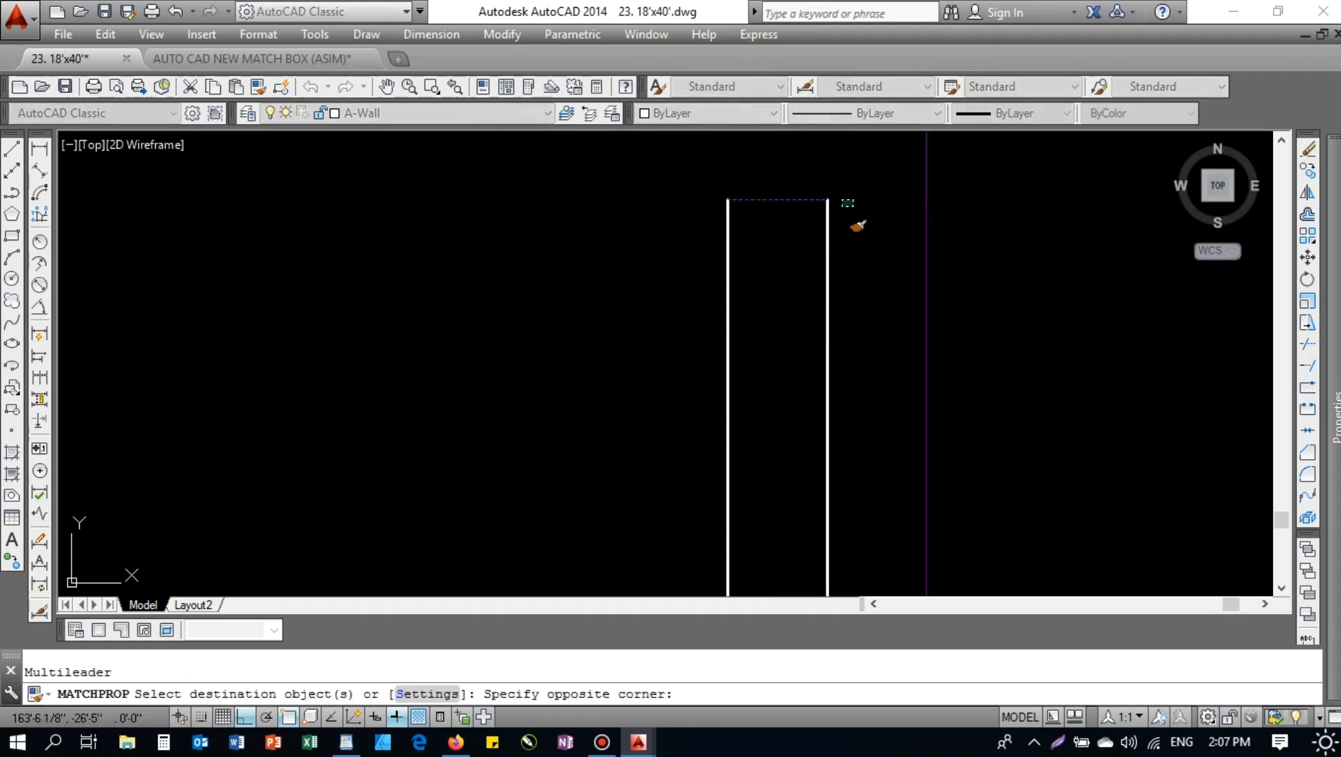
pyautogui.click(704, 249)
pyautogui.press('Escape')
# - Join the railing's top line and two vertical lines into one outline
pyautogui.click(847, 209)
pyautogui.click(699, 184)
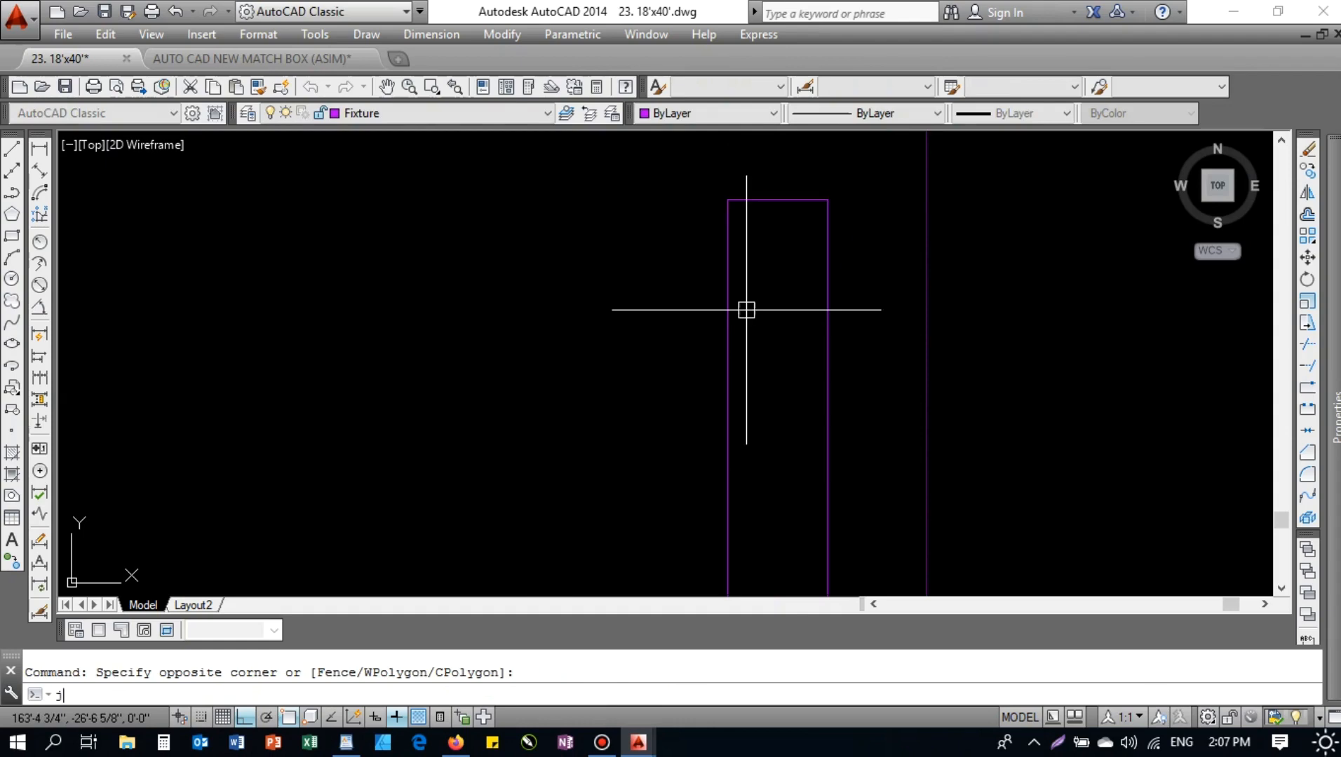
pyautogui.write('j')
pyautogui.press('space')
pyautogui.scroll(-6, 593, 239)
pyautogui.press('Escape')
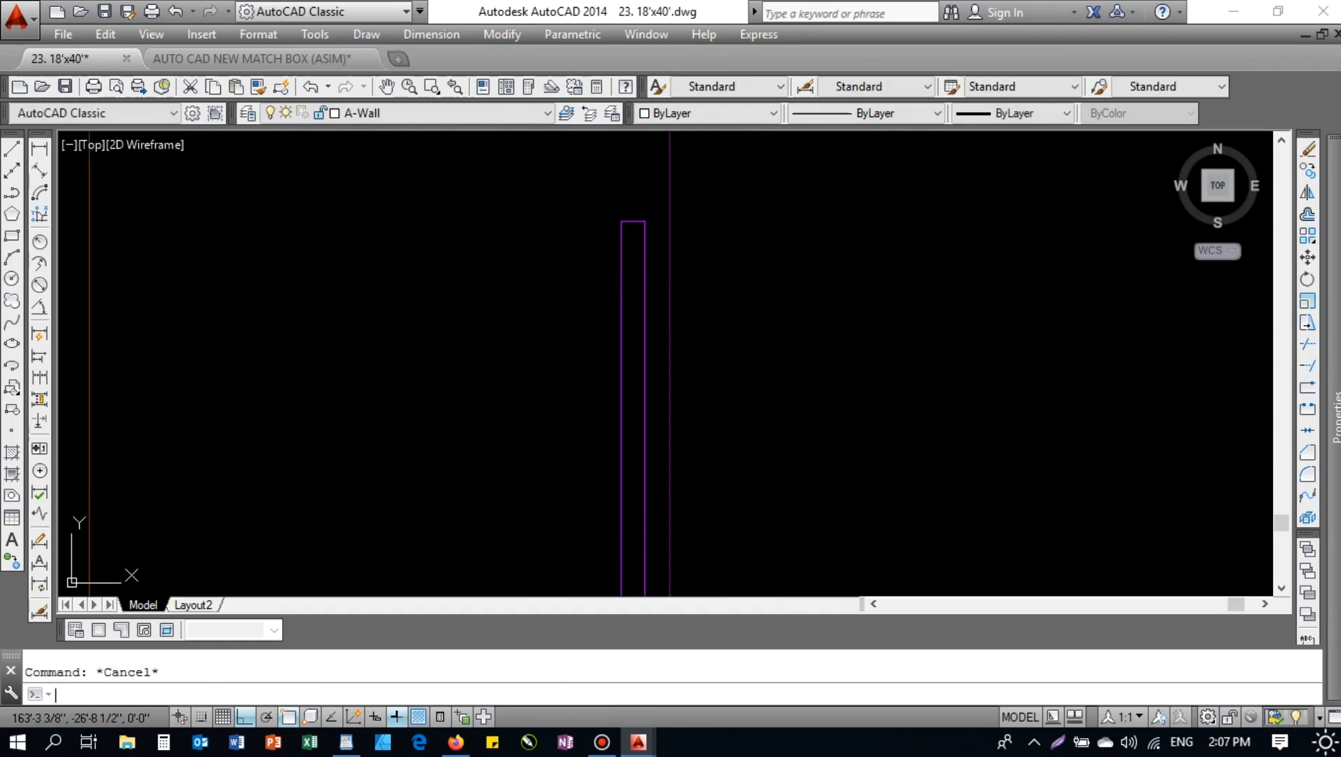
# - Offset the railing outline inward by 0.5 inches
pyautogui.write('o')
pyautogui.press('space')
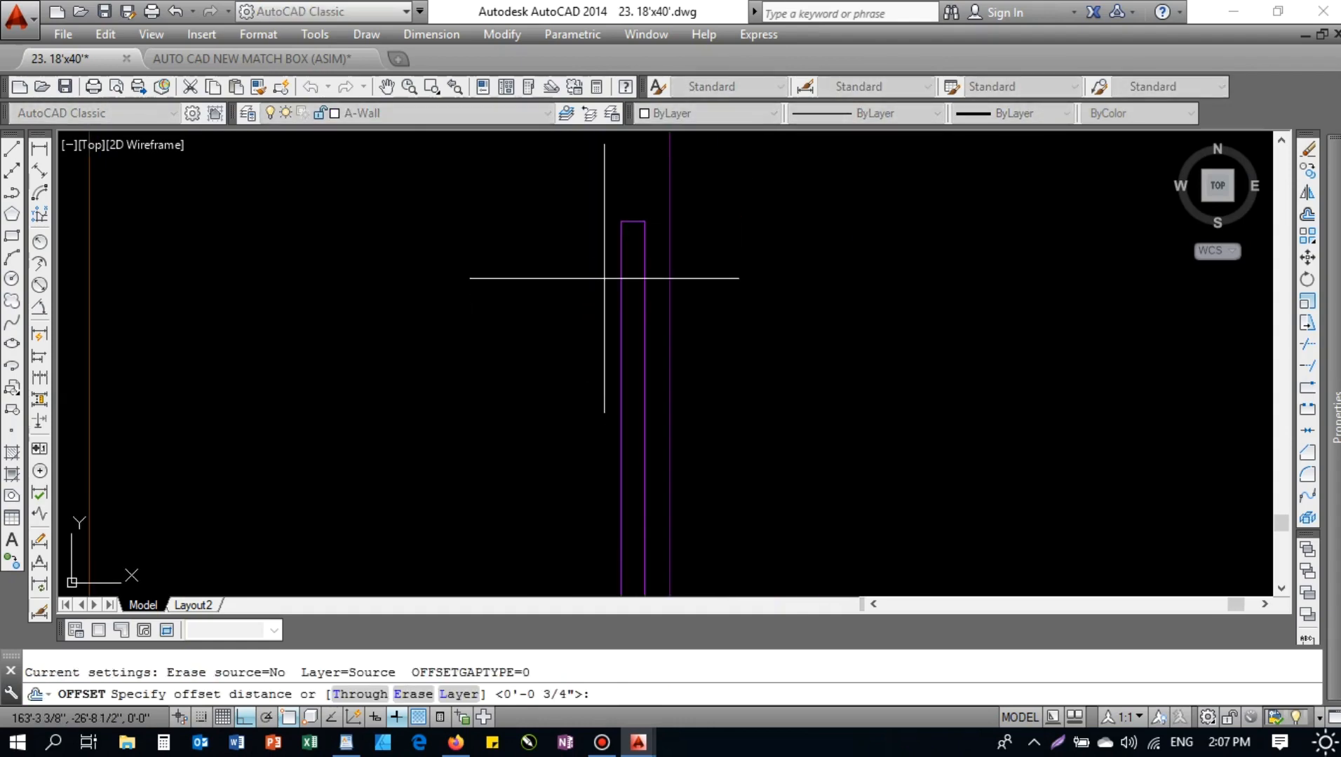
pyautogui.press('space')
pyautogui.scroll(6, 629, 219)
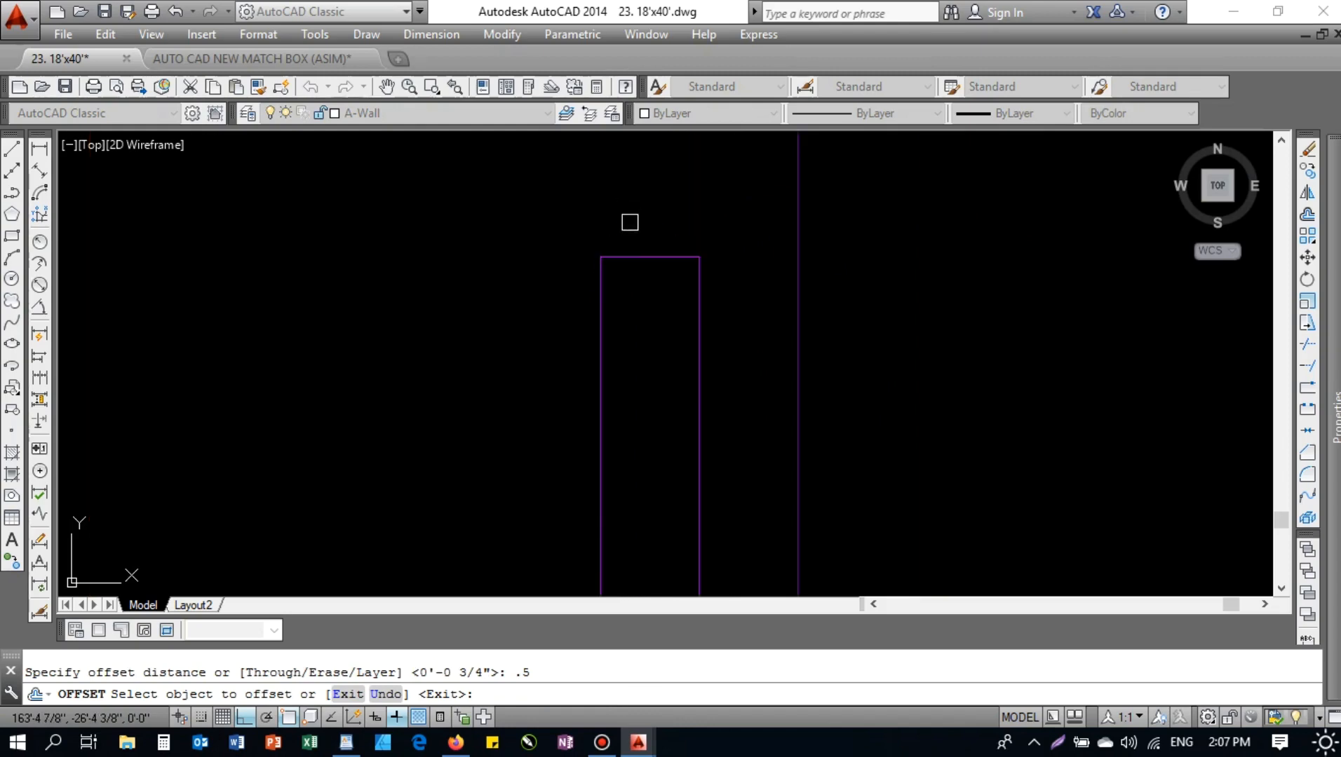
pyautogui.click(627, 257)
pyautogui.click(637, 303)
pyautogui.press('Escape')
# - Assign the inner railing outline to the A-Wall layer
pyautogui.scroll(4, 644, 290)
pyautogui.click(645, 290)
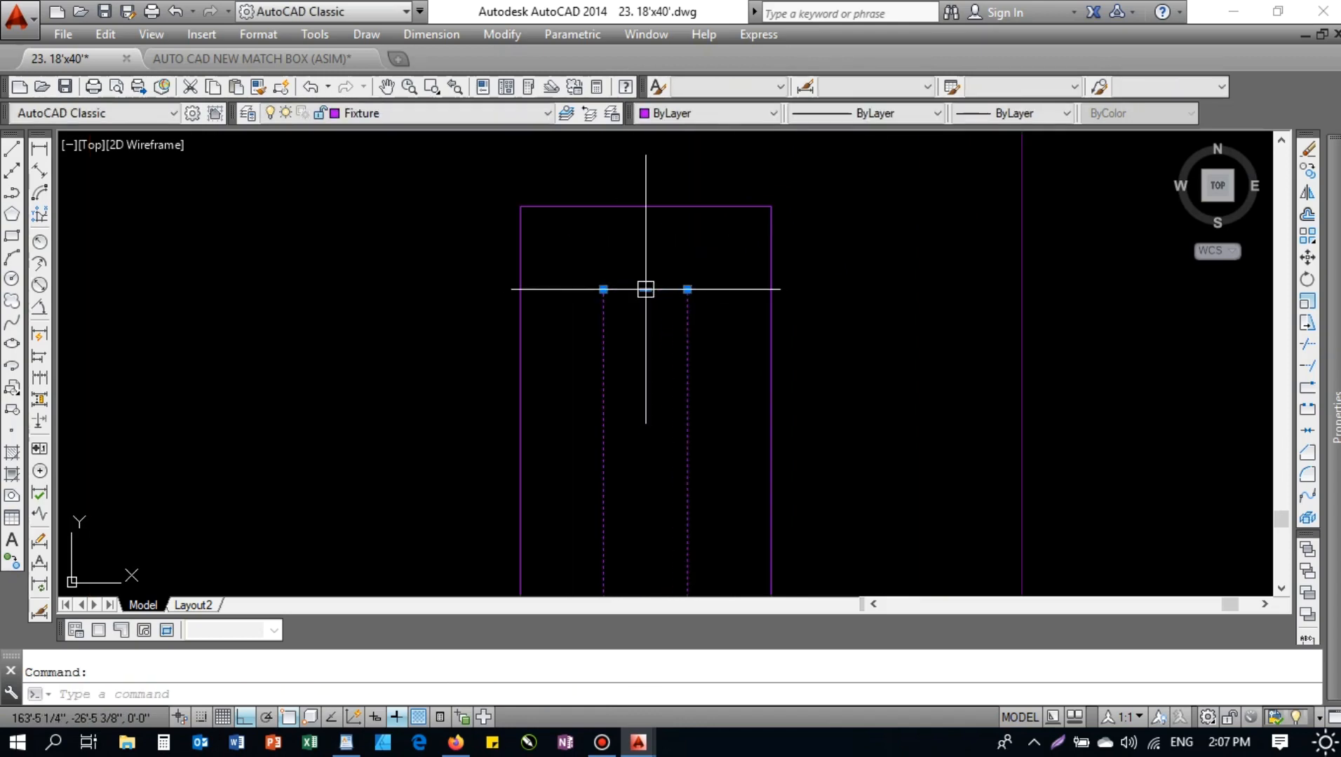
pyautogui.click(644, 208)
pyautogui.scroll(-8, 640, 246)
pyautogui.moveTo(646, 287); pyautogui.dragTo(649, 160, button='middle')
pyautogui.scroll(6, 650, 445)
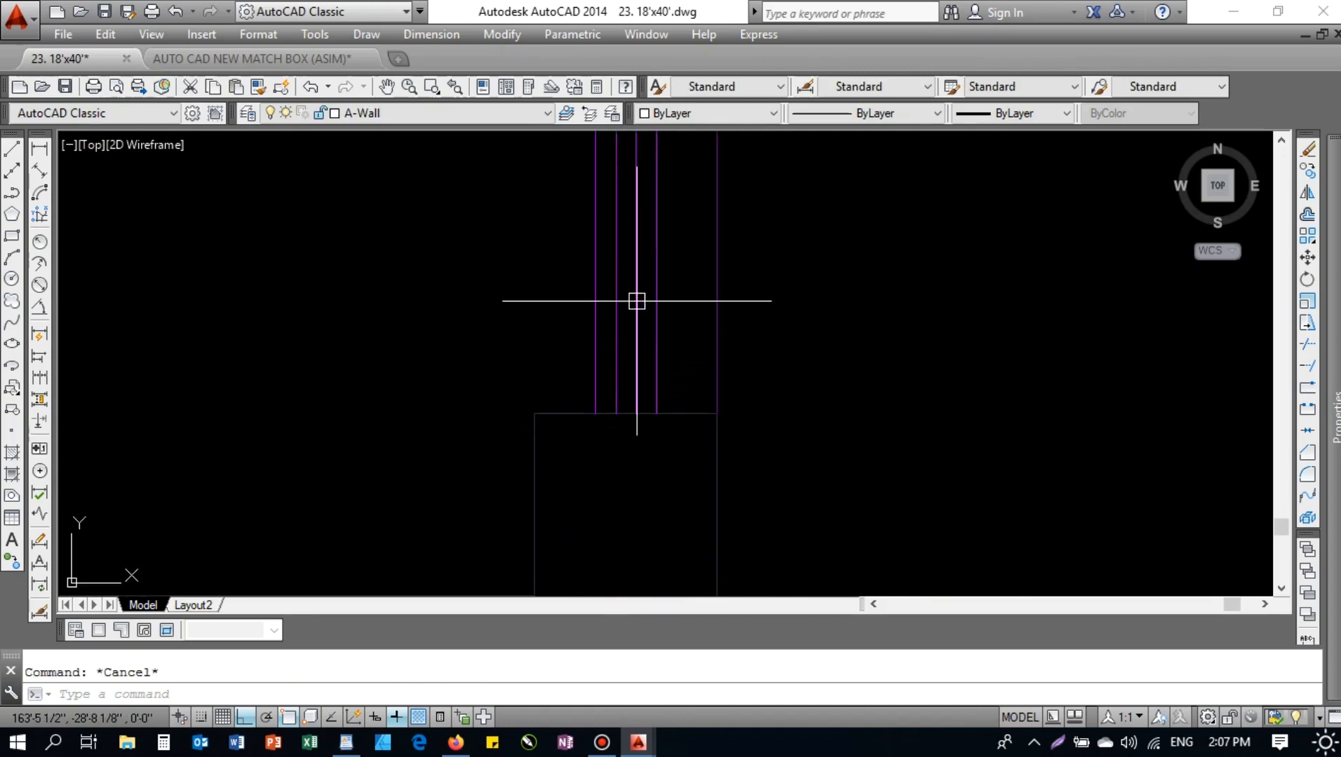
pyautogui.click(484, 112)
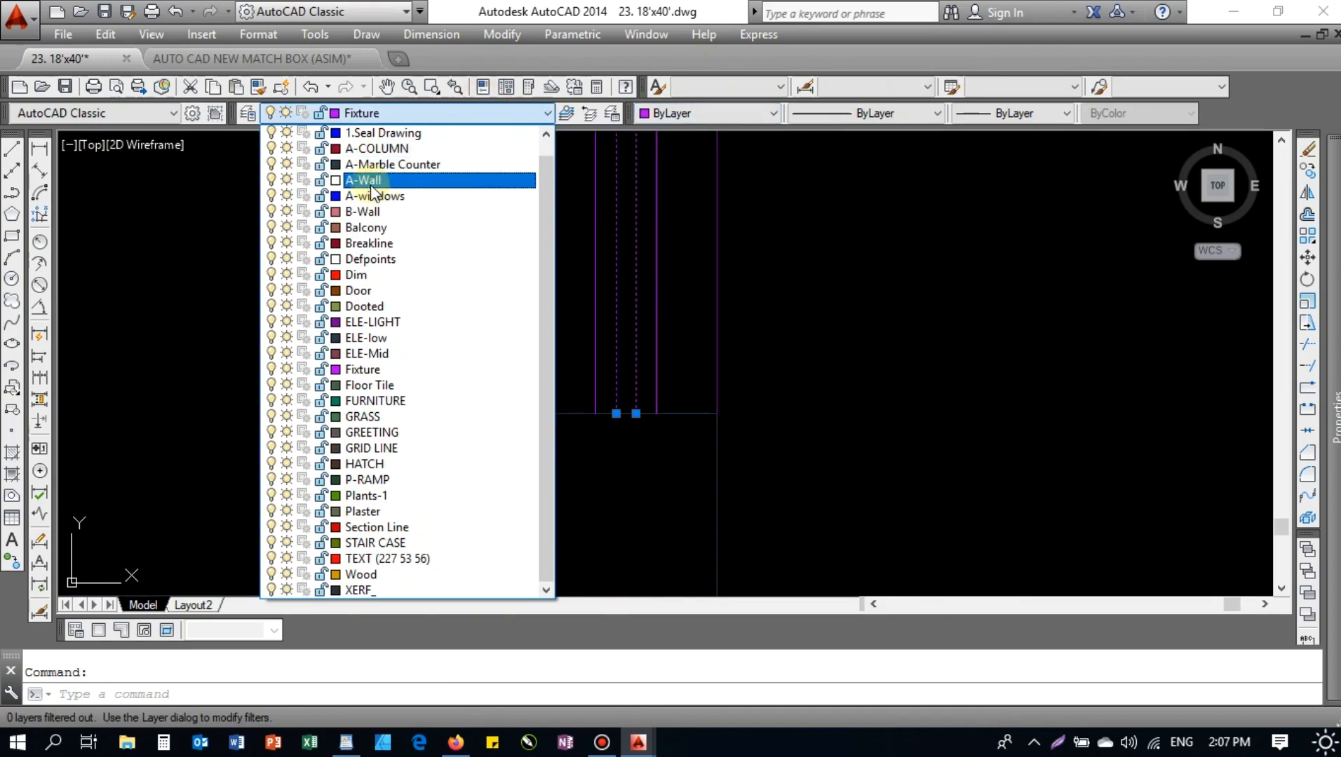
pyautogui.click(364, 181)
pyautogui.press('Escape')
# - Examine the finished balcony railing and the neighbouring first floor wall in the section
pyautogui.scroll(-4, 618, 270)
pyautogui.moveTo(620, 272); pyautogui.dragTo(666, 389, button='middle')
pyautogui.scroll(-3, 642, 402)
pyautogui.scroll(5, 652, 253)
pyautogui.click(666, 211)
pyautogui.scroll(8, 541, 305)
pyautogui.scroll(-4, 554, 329)
pyautogui.scroll(4, 592, 255)
pyautogui.scroll(-6, 623, 338)
pyautogui.scroll(1, 610, 345)
pyautogui.scroll(6, 668, 381)
pyautogui.press('Escape')
pyautogui.scroll(-4, 733, 379)
pyautogui.scroll(2, 731, 281)
pyautogui.scroll(-4, 661, 327)
pyautogui.scroll(4, 678, 327)
pyautogui.moveTo(676, 327); pyautogui.dragTo(827, 331, button='middle')
pyautogui.scroll(-4, 824, 333)
pyautogui.moveTo(666, 373); pyautogui.dragTo(725, 455, button='middle')
pyautogui.click(821, 294)
pyautogui.click(619, 353)
pyautogui.press('Escape')
# - Erase the door lines and the hatched strip beneath the lintel of the first floor wall beside the balcony
pyautogui.scroll(2, 818, 282)
pyautogui.scroll(3, 803, 259)
pyautogui.click(767, 201)
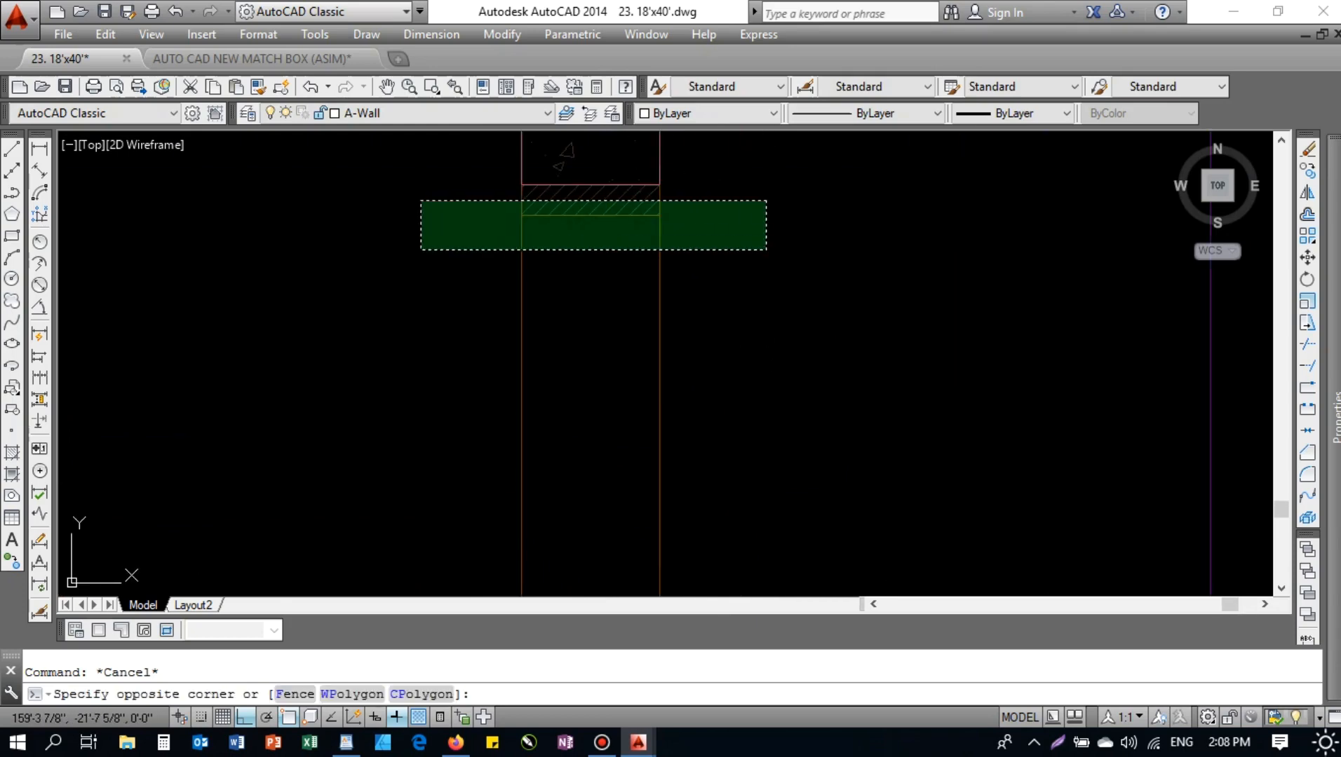
pyautogui.click(416, 253)
pyautogui.scroll(-2, 604, 294)
pyautogui.write('e')
pyautogui.press('space')
pyautogui.press('Escape')
# - Draw a horizontal guide line from the underside of the inner wall's lintel, level with its door head, past the balcony edge
pyautogui.scroll(-4, 661, 297)
pyautogui.moveTo(667, 307); pyautogui.dragTo(903, 254, button='middle')
pyautogui.write('l')
pyautogui.press('space')
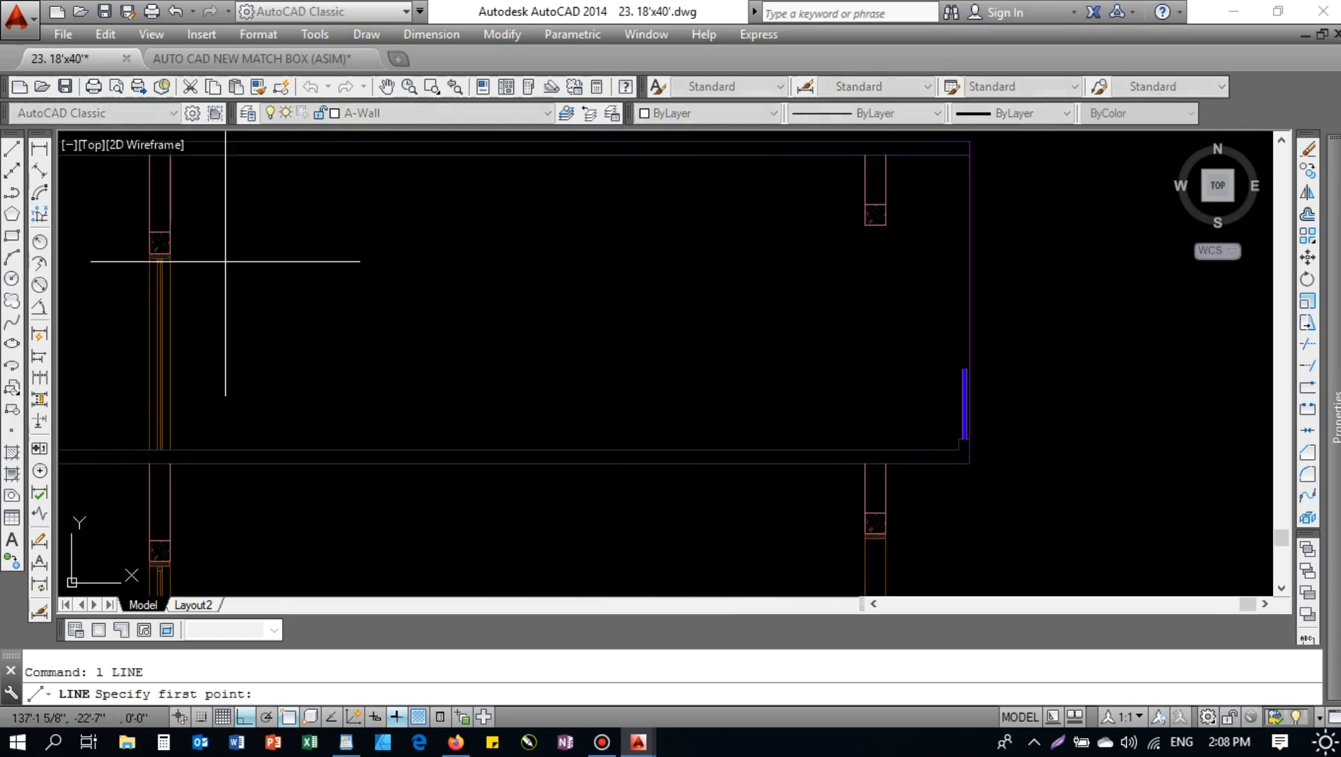
pyautogui.click(166, 253)
pyautogui.click(1107, 302)
pyautogui.moveTo(899, 247); pyautogui.dragTo(798, 280, button='middle')
pyautogui.press('Escape')
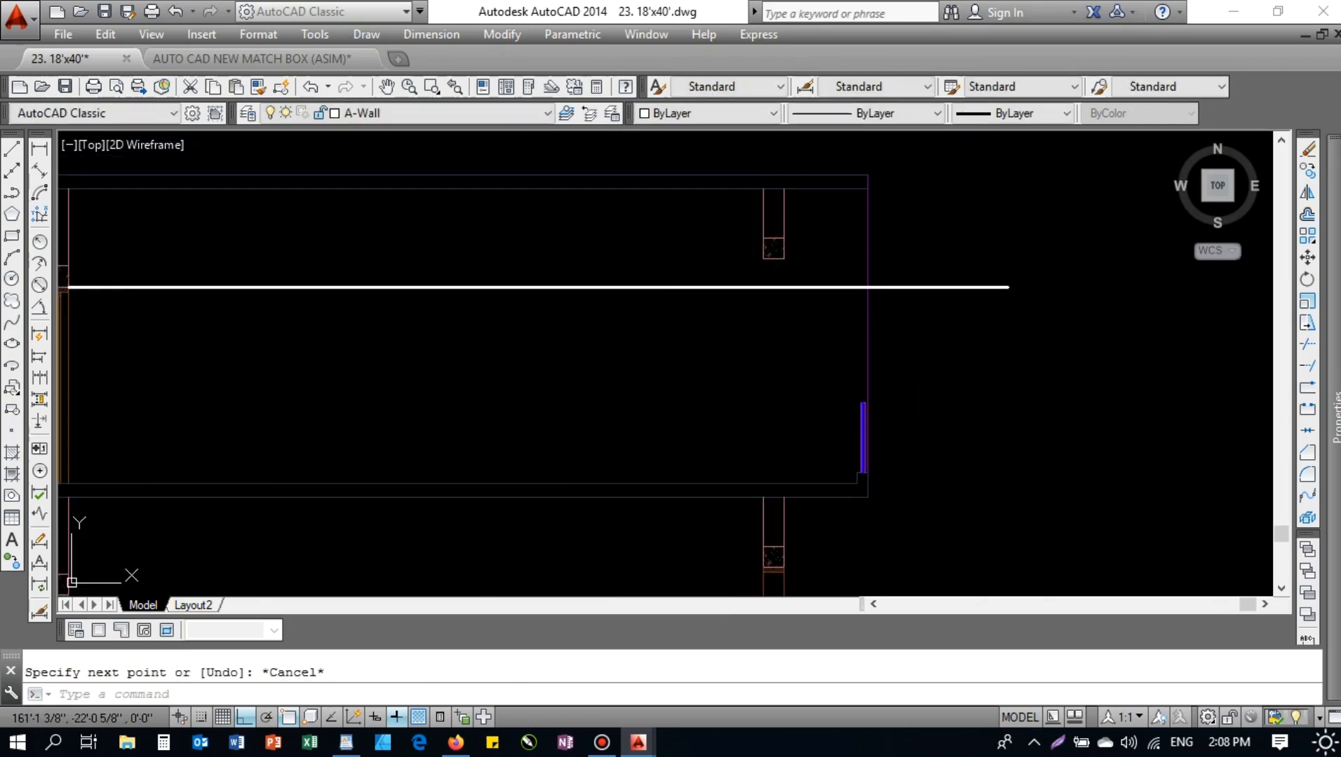
# - Stretch the lintel end of the balcony-side wall vertically to meet the horizontal guide line
pyautogui.write('s')
pyautogui.press('space')
pyautogui.scroll(4, 803, 218)
pyautogui.click(802, 219)
pyautogui.click(620, 373)
pyautogui.click(742, 324)
pyautogui.click(742, 392)
pyautogui.press('Escape')
# - Erase the horizontal guide line under the balcony-side lintel
pyautogui.click(818, 366)
pyautogui.click(763, 416)
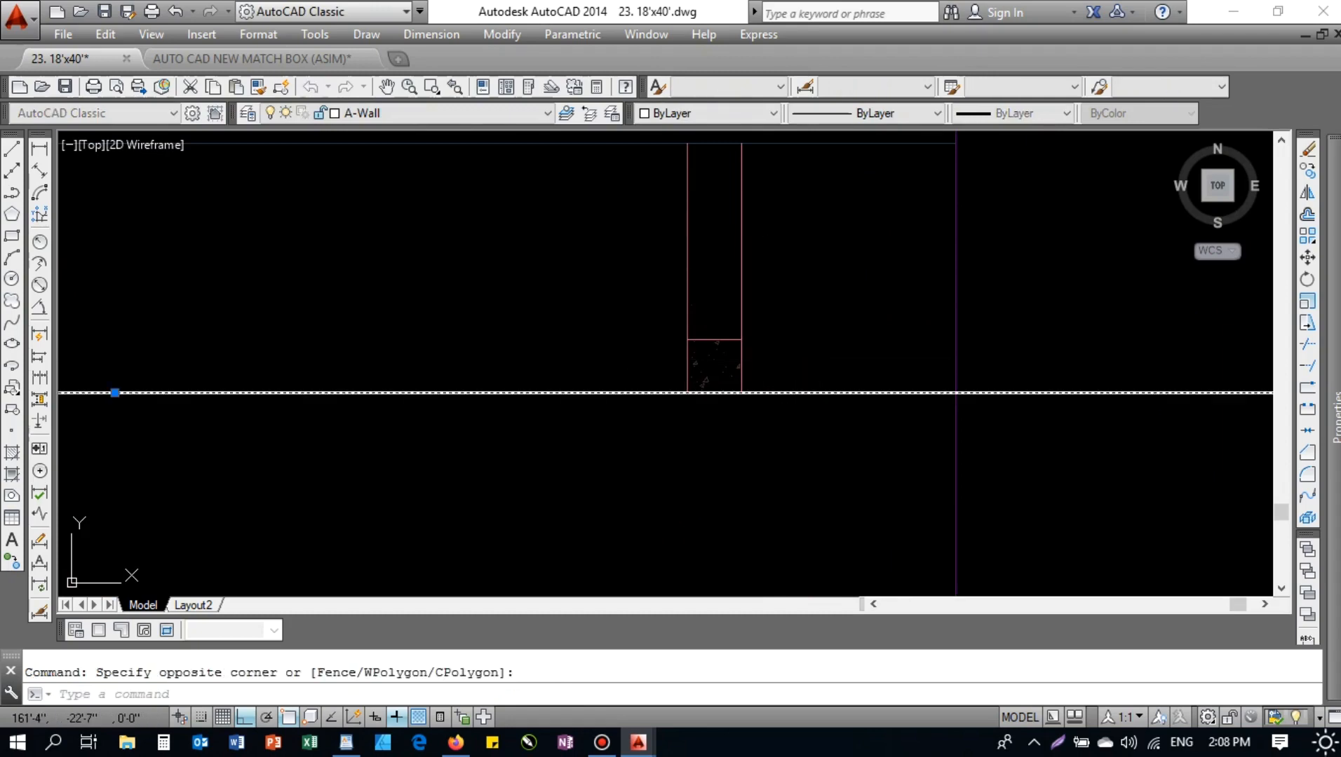
pyautogui.write('e')
pyautogui.scroll(-2, 704, 505)
pyautogui.moveTo(704, 505); pyautogui.dragTo(635, 288, button='middle')
pyautogui.scroll(-2, 633, 294)
pyautogui.press('Escape')
# - Offset the top line of the first floor slab upward by 12 inches
pyautogui.write('o')
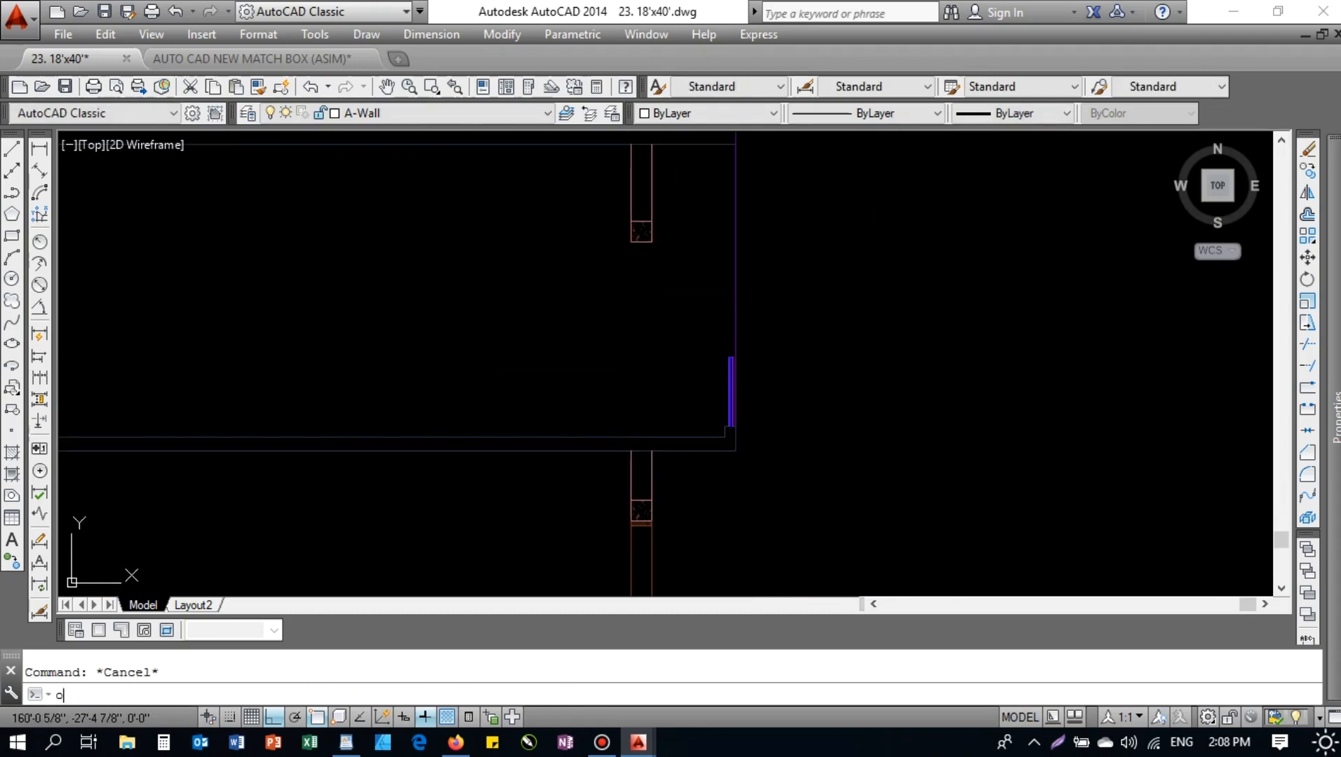
pyautogui.press('Return')
pyautogui.write('12')
pyautogui.press('Return')
pyautogui.scroll(4, 631, 452)
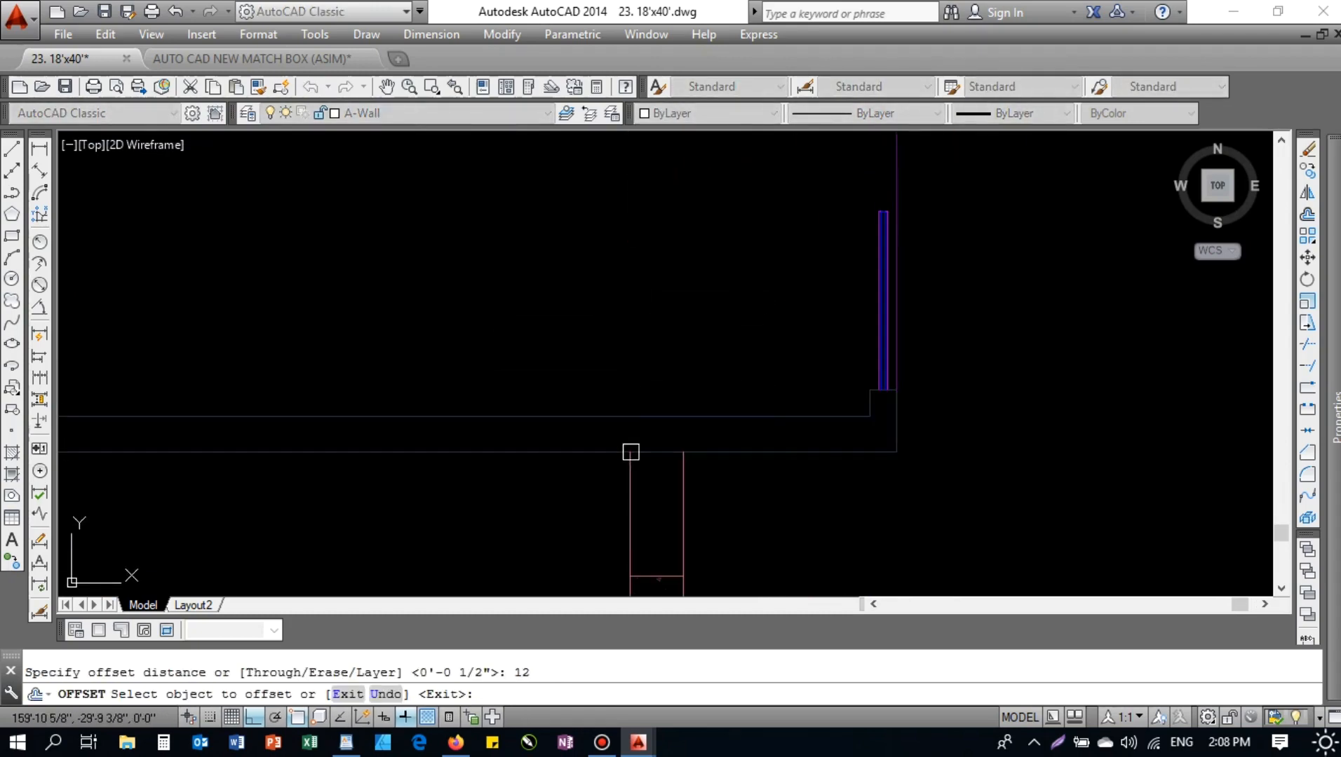
pyautogui.click(636, 417)
pyautogui.click(635, 407)
pyautogui.press('Escape')
# - Draw two vertical lines upward from both faces of the ground floor wall, through the slab and past the offset line
pyautogui.write('l')
pyautogui.press('Return')
pyautogui.click(630, 452)
pyautogui.click(630, 263)
pyautogui.press('Escape')
pyautogui.press('Return')
pyautogui.click(683, 452)
pyautogui.click(683, 271)
pyautogui.press('Escape')
# - Trim the parts of the two vertical lines that run through the slab thickness
pyautogui.write('tr')
pyautogui.press('Return')
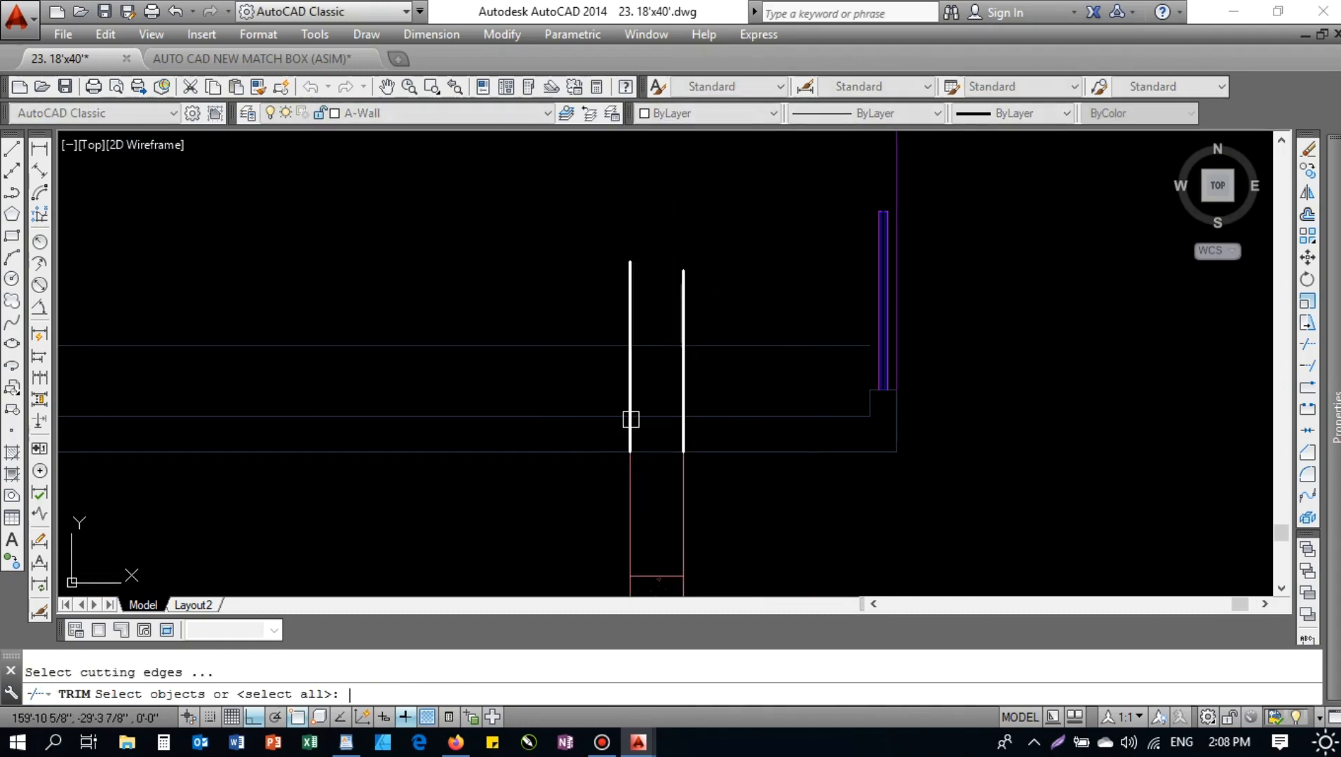
pyautogui.press('Return')
pyautogui.scroll(2, 629, 418)
pyautogui.click(629, 443)
pyautogui.press('Escape')
# - Fillet the two vertical lines with the offset line to close the top of the low sill wall
pyautogui.write('f')
pyautogui.press('Return')
pyautogui.click(629, 309)
pyautogui.click(681, 303)
pyautogui.click(712, 326)
pyautogui.press('Return')
pyautogui.press('Escape')
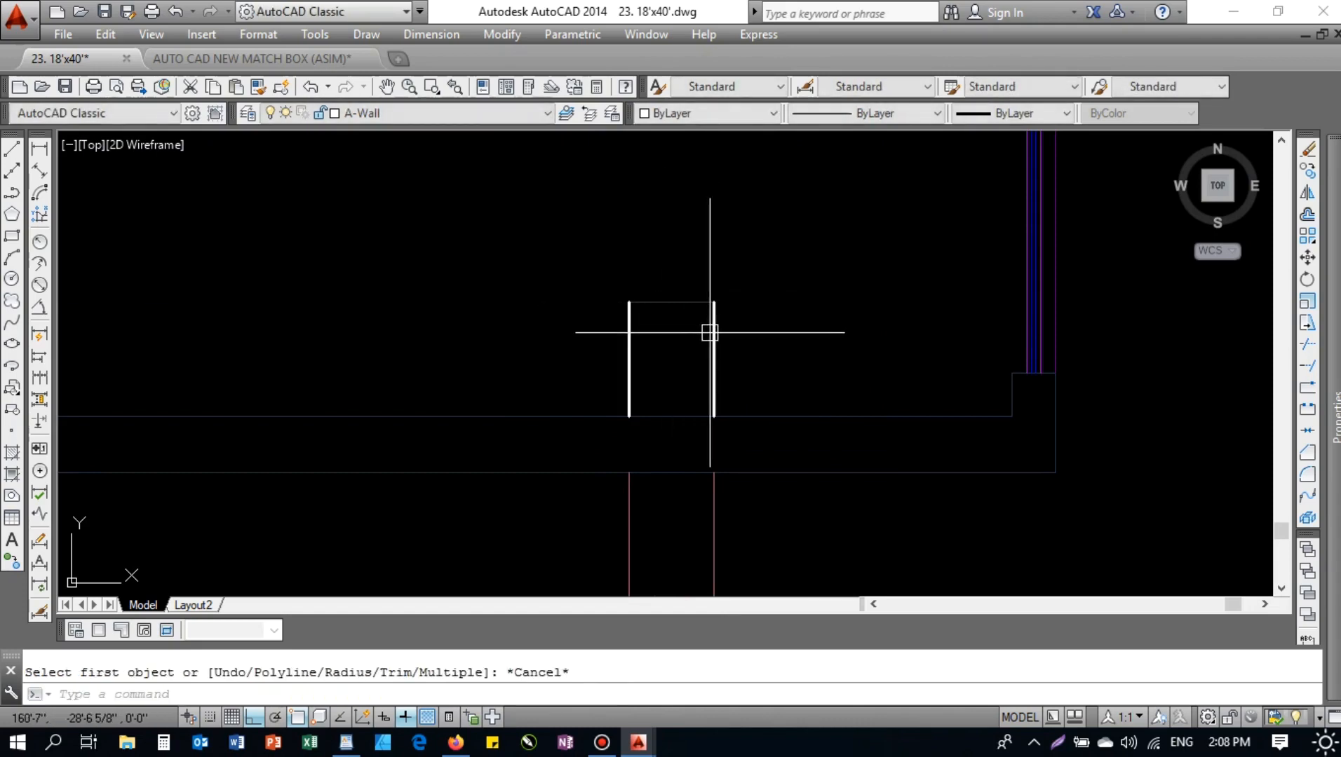
# - Match the sill wall's lines to the properties of the ground floor wall below it
pyautogui.press('Return')
pyautogui.scroll(-2, 686, 366)
pyautogui.click(703, 467)
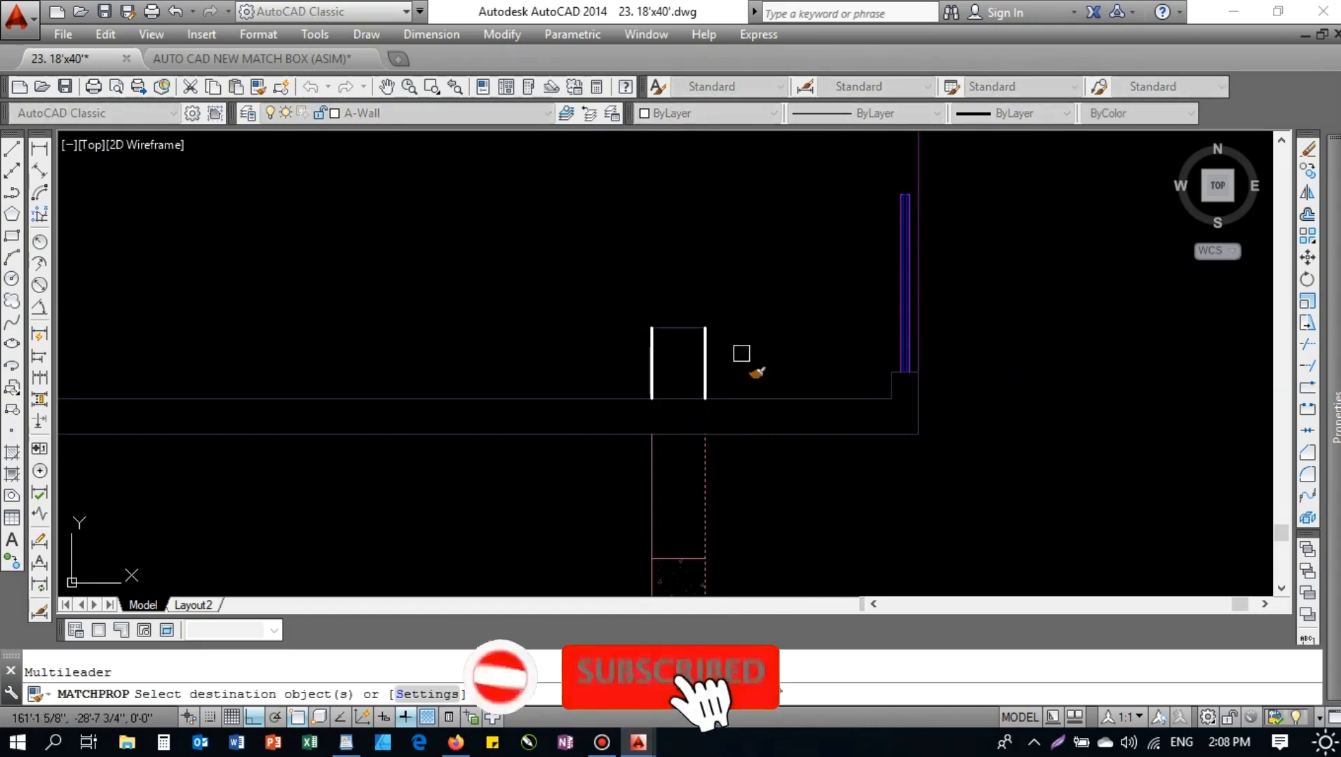
pyautogui.click(741, 353)
pyautogui.click(634, 312)
pyautogui.scroll(-2, 667, 326)
pyautogui.scroll(-4, 709, 344)
pyautogui.press('Escape')
pyautogui.moveTo(675, 297); pyautogui.dragTo(760, 369, button='middle')
pyautogui.press('Escape')
pyautogui.scroll(2, 725, 347)
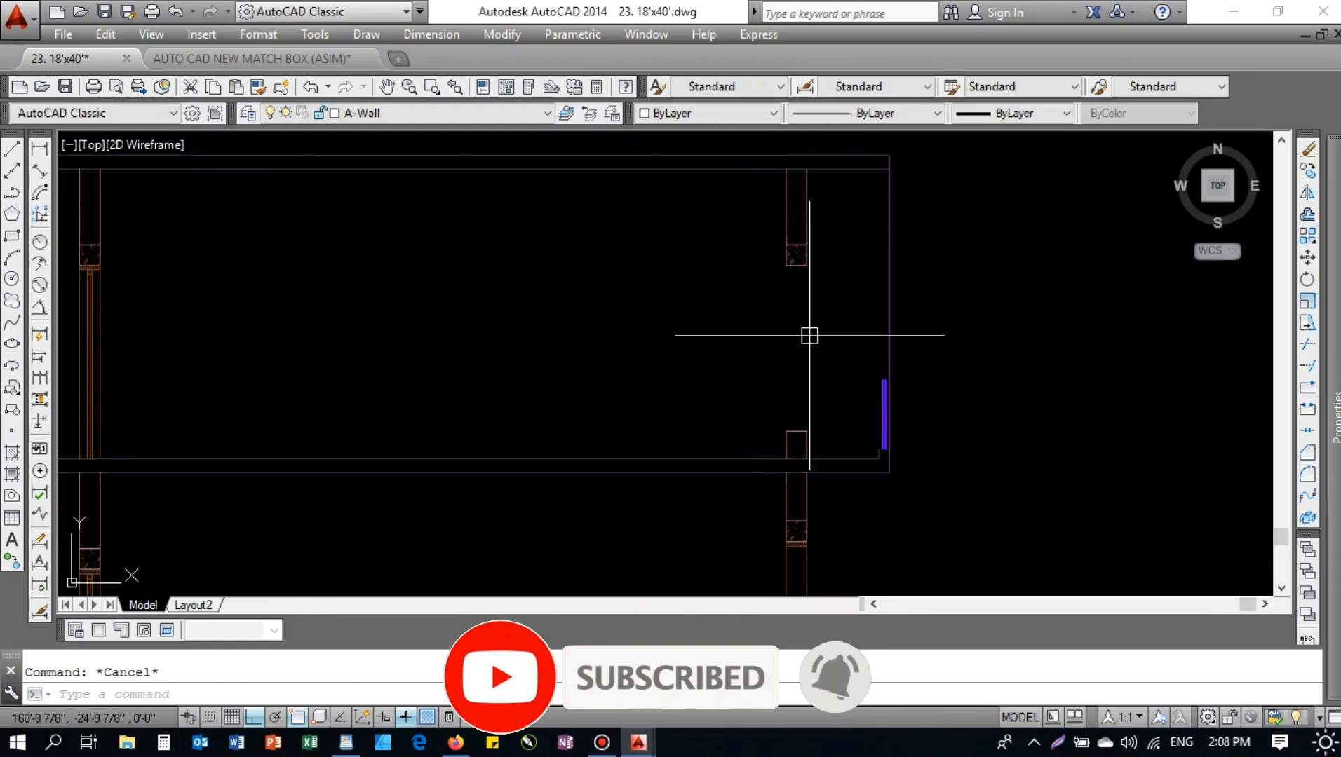
# - Examine the window symbols in the AUTO CAD NEW MATCH BOX drawing and return to the 18'x40' section drawing
pyautogui.click(280, 61)
pyautogui.scroll(-4, 568, 328)
pyautogui.scroll(-2, 569, 328)
pyautogui.scroll(8, 554, 284)
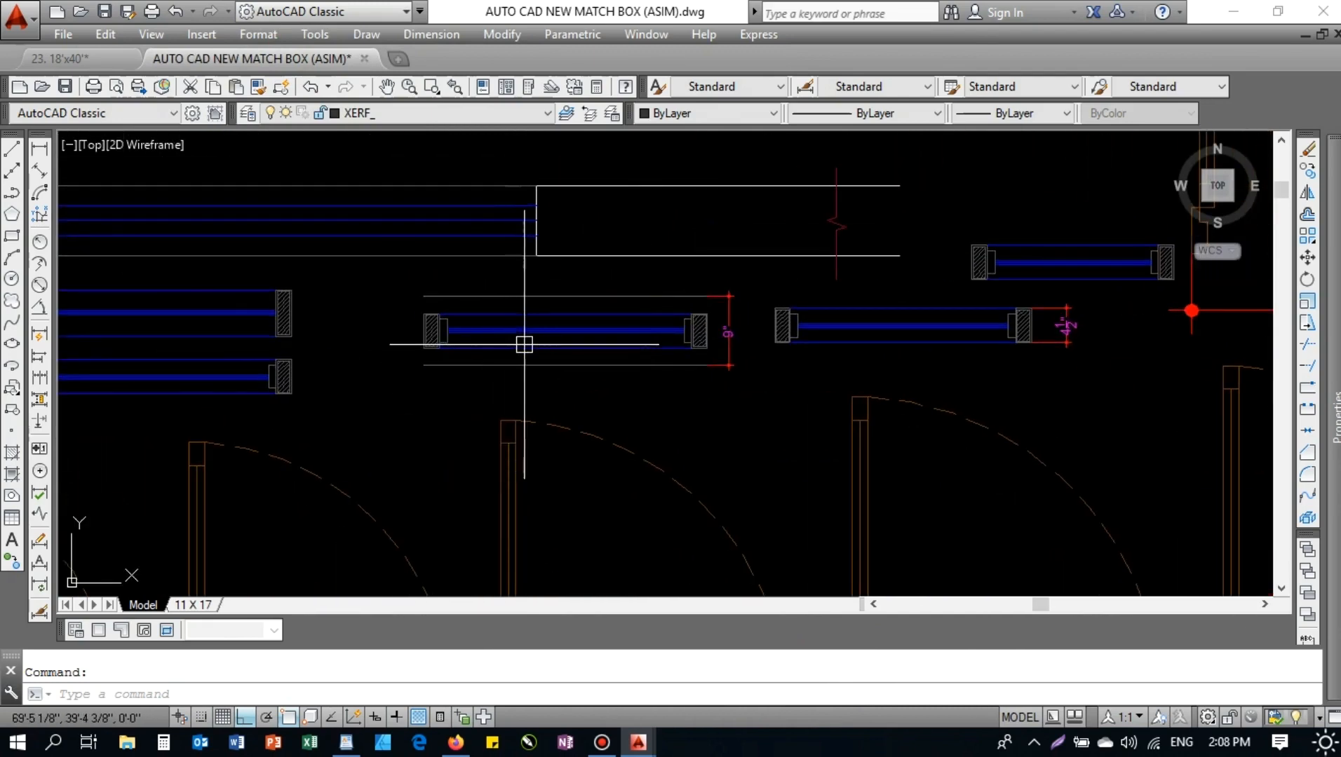
pyautogui.press('Escape')
pyautogui.scroll(6, 689, 316)
pyautogui.scroll(-4, 716, 322)
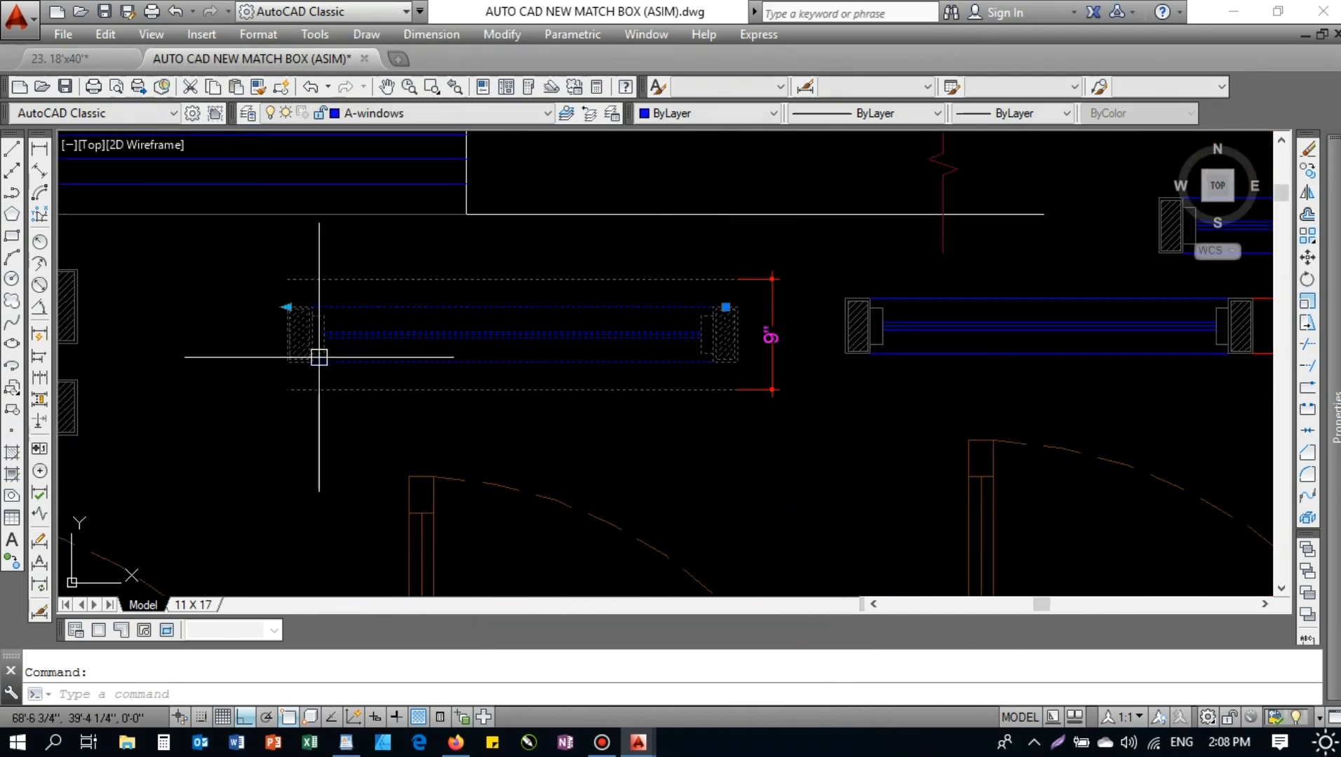
pyautogui.scroll(-5, 548, 323)
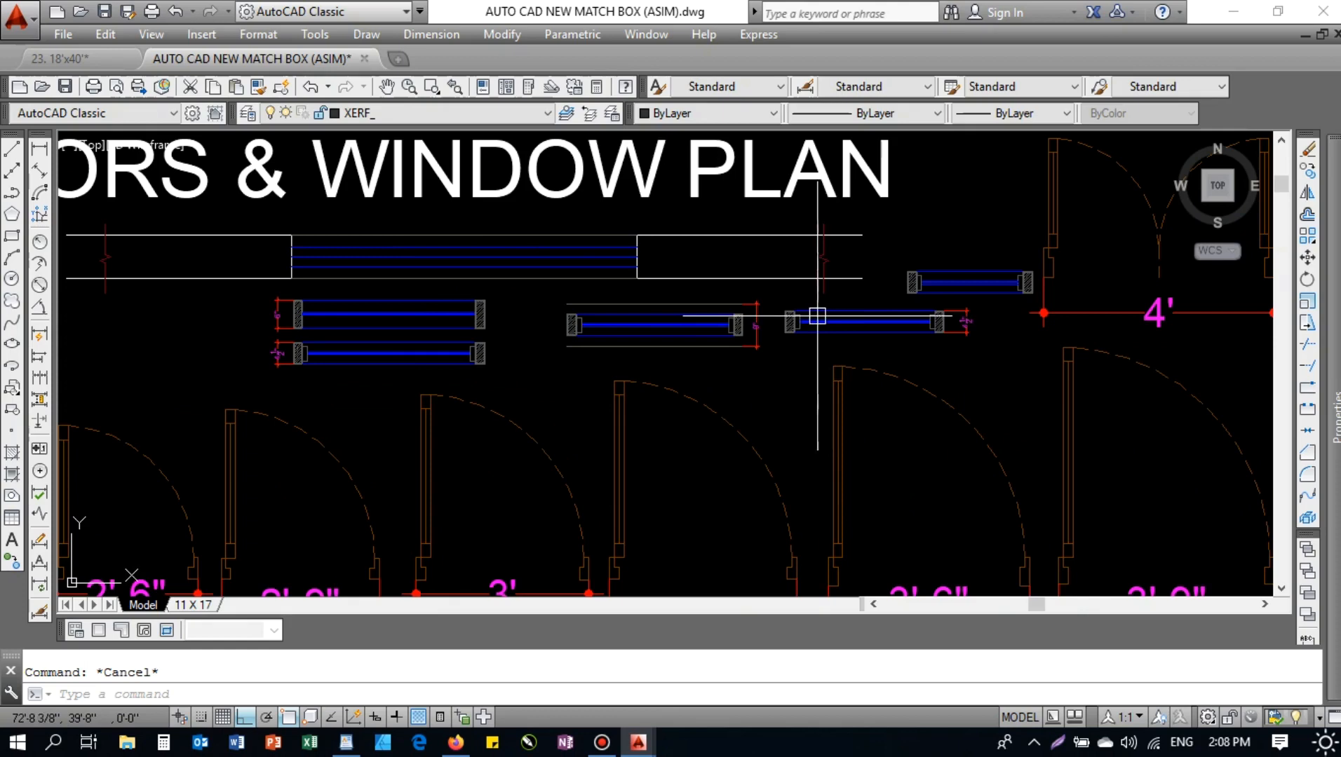
pyautogui.click(63, 58)
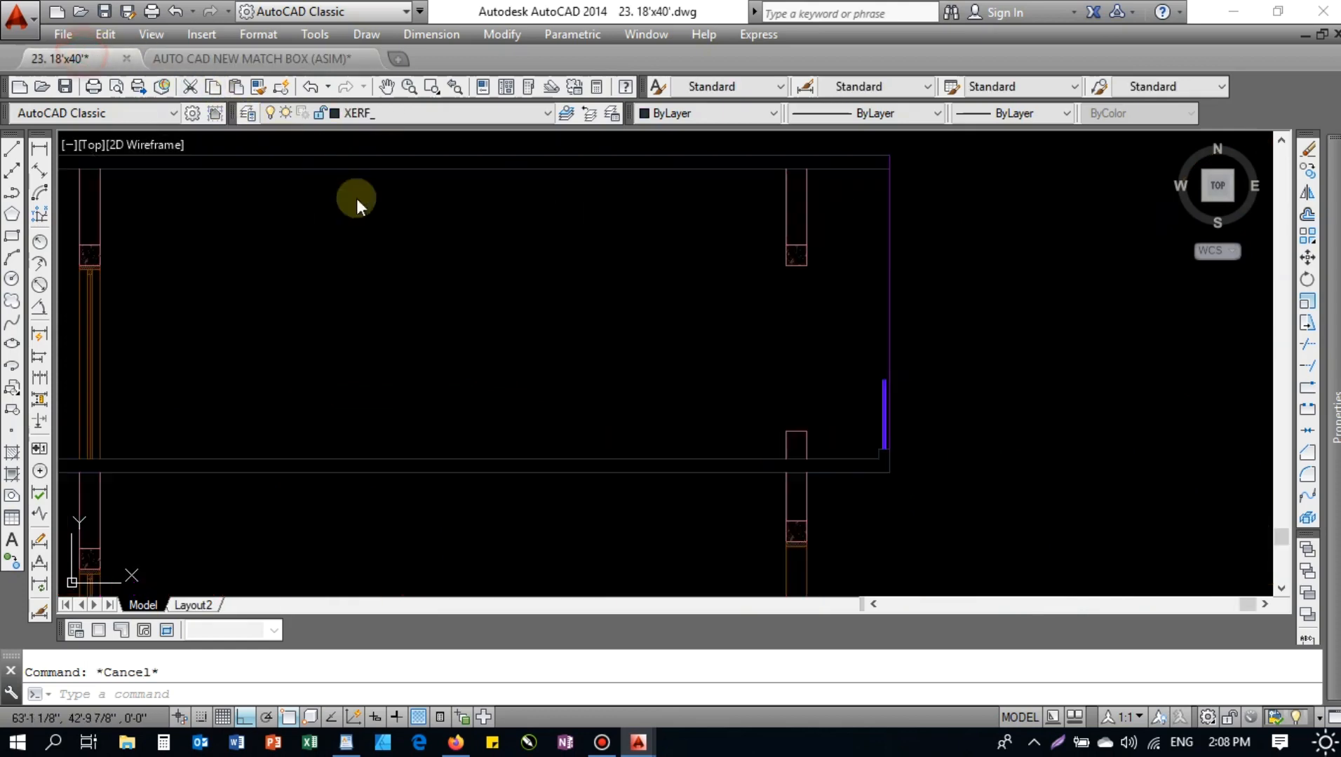
# - Copy the window from the roof floor plan to an empty area of the section, beside the upper floor's balcony wall
pyautogui.scroll(-5, 434, 321)
pyautogui.scroll(6, 365, 284)
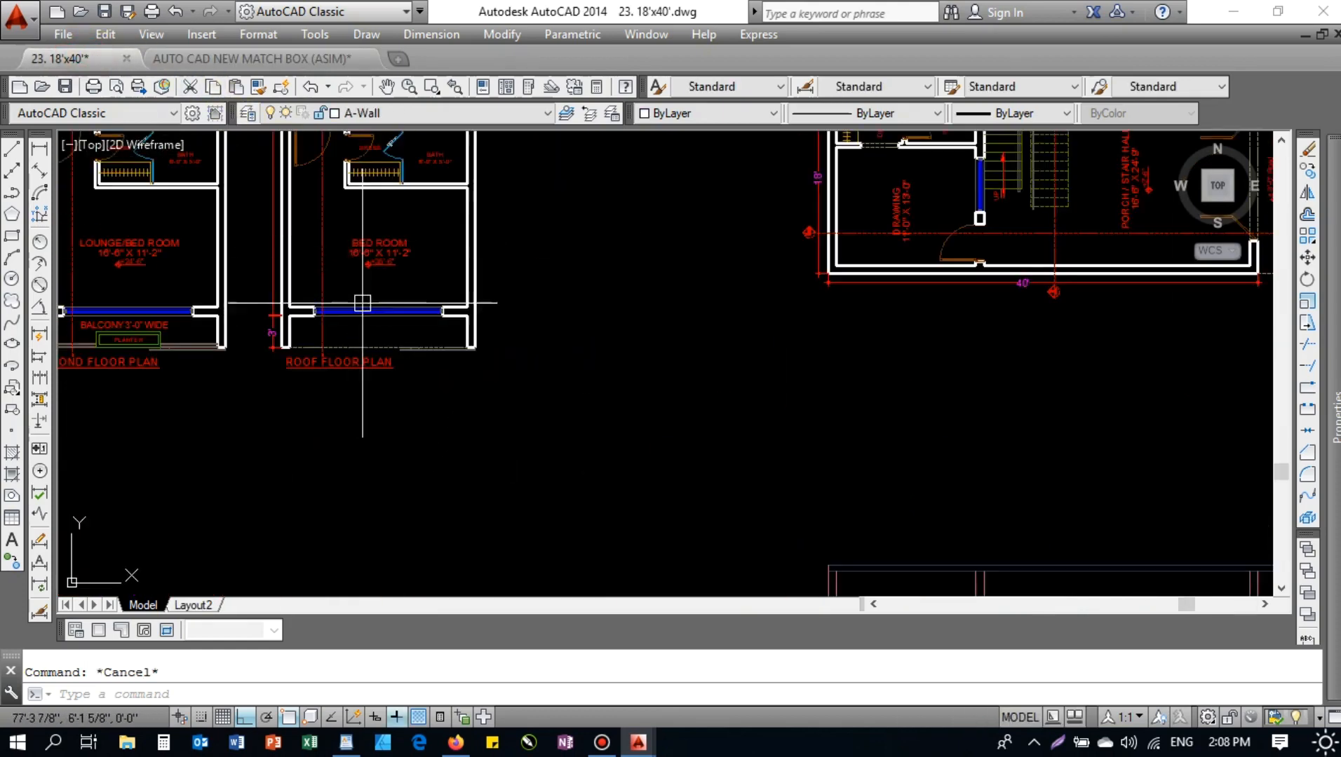
pyautogui.click(390, 313)
pyautogui.write('co')
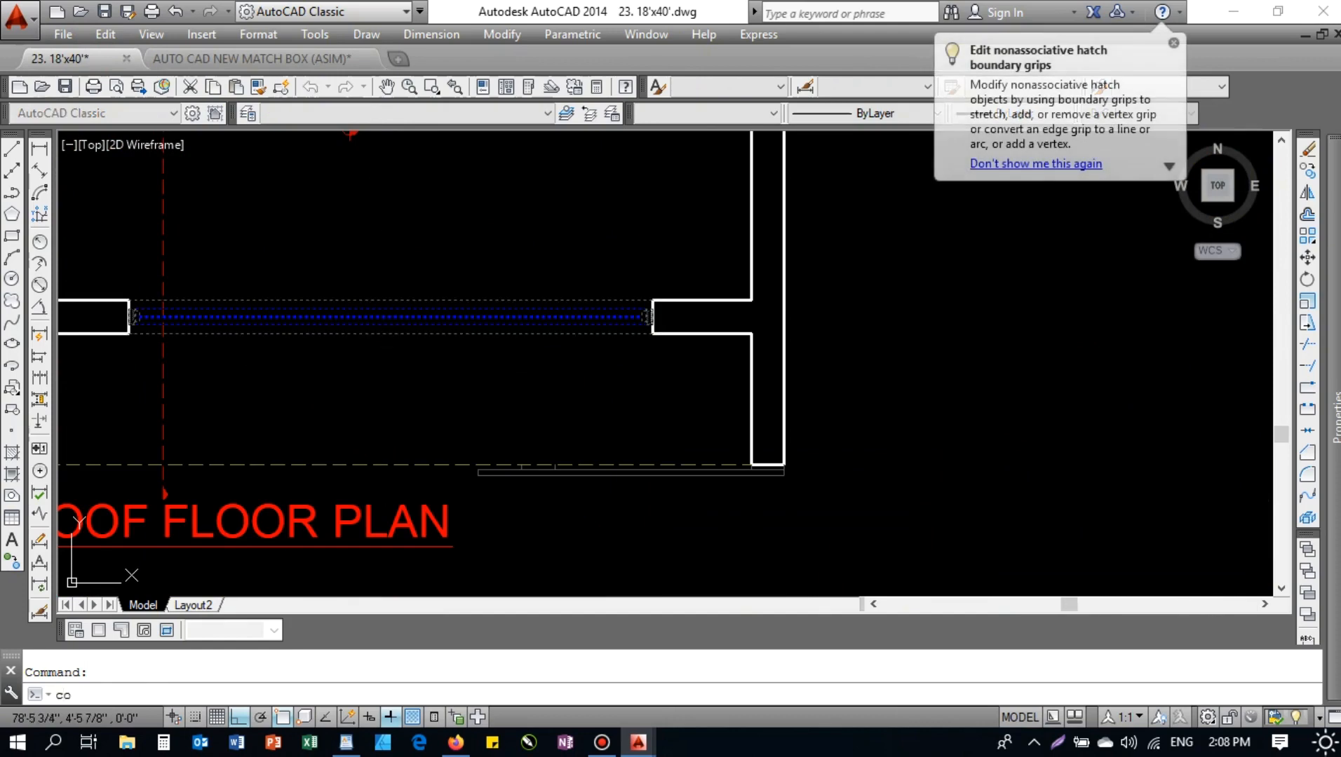
pyautogui.press('Return')
pyautogui.click(371, 367)
pyautogui.scroll(-6, 228, 349)
pyautogui.moveTo(757, 512); pyautogui.dragTo(647, 383, button='middle')
pyautogui.scroll(4, 646, 386)
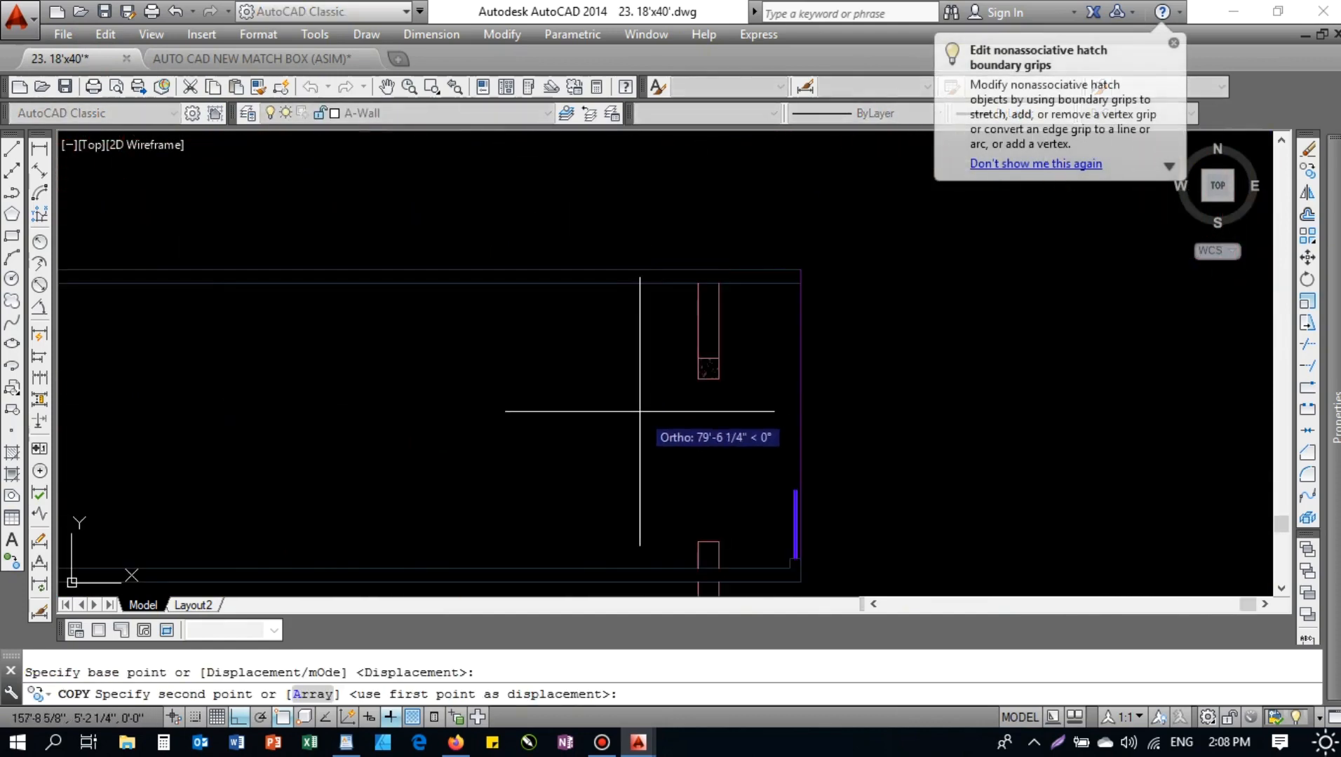
pyautogui.press('F8')
pyautogui.click(606, 464)
pyautogui.press('F8')
pyautogui.press('Escape')
# - Rotate the copied window 90 degrees so it stands vertically in the section
pyautogui.scroll(4, 591, 487)
pyautogui.click(591, 486)
pyautogui.click(544, 415)
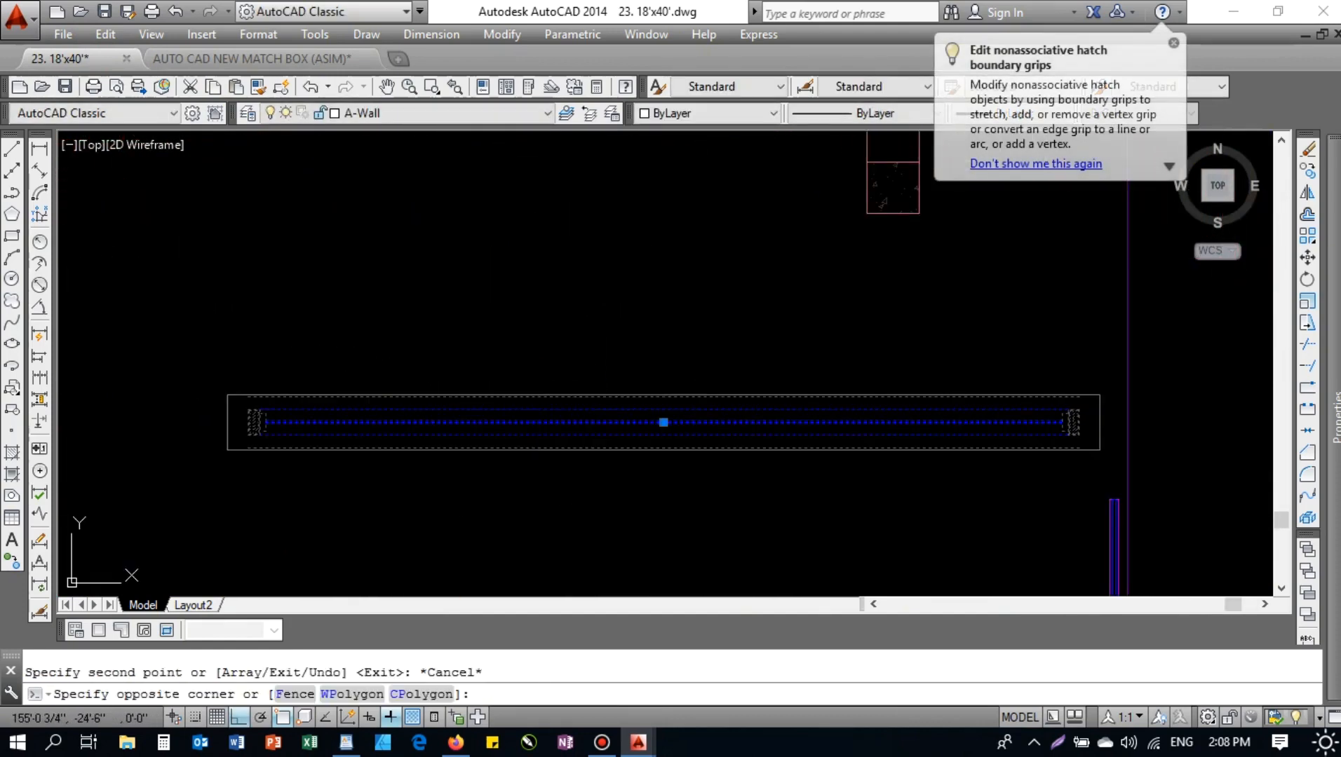
pyautogui.write('ro')
pyautogui.press('Return')
pyautogui.click(542, 420)
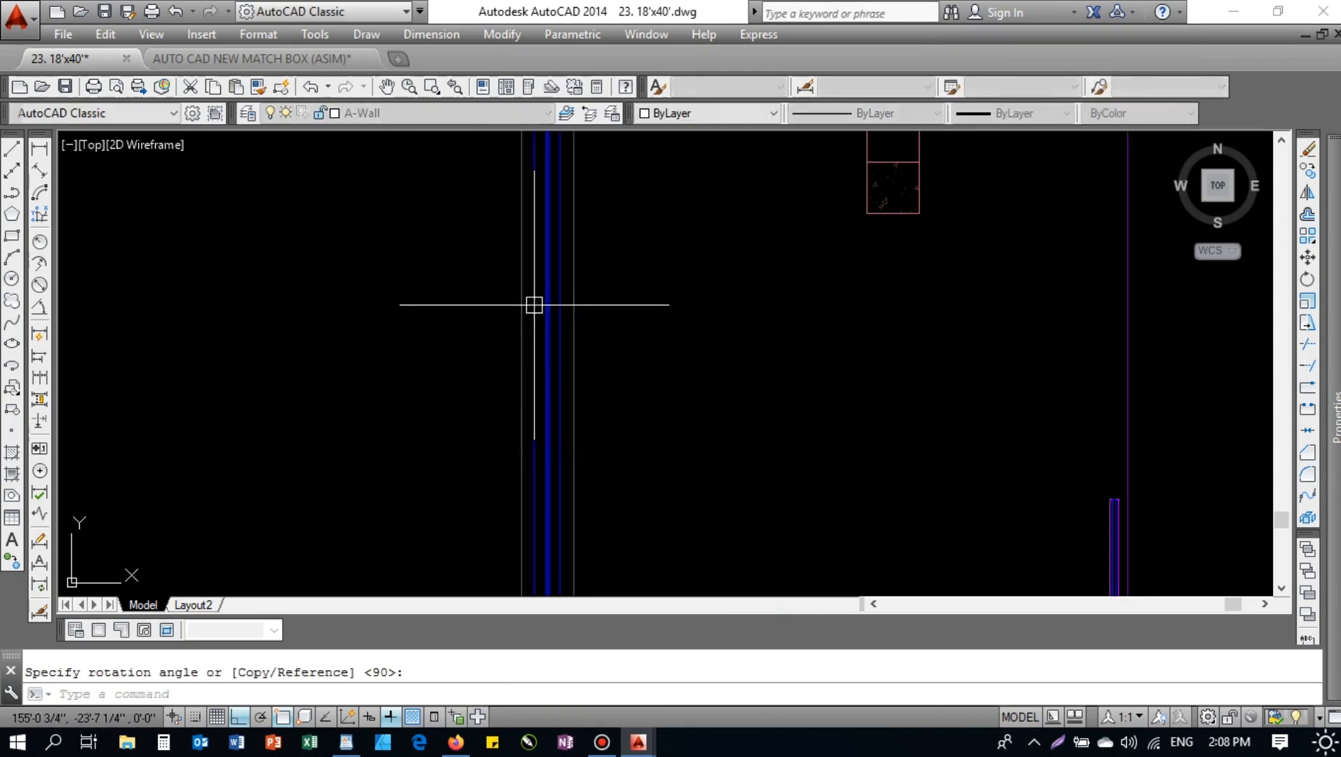
# - Shorten the vertical window by stretching its lower end upward
pyautogui.scroll(-4, 540, 309)
pyautogui.write('s')
pyautogui.press('Return')
pyautogui.click(571, 461)
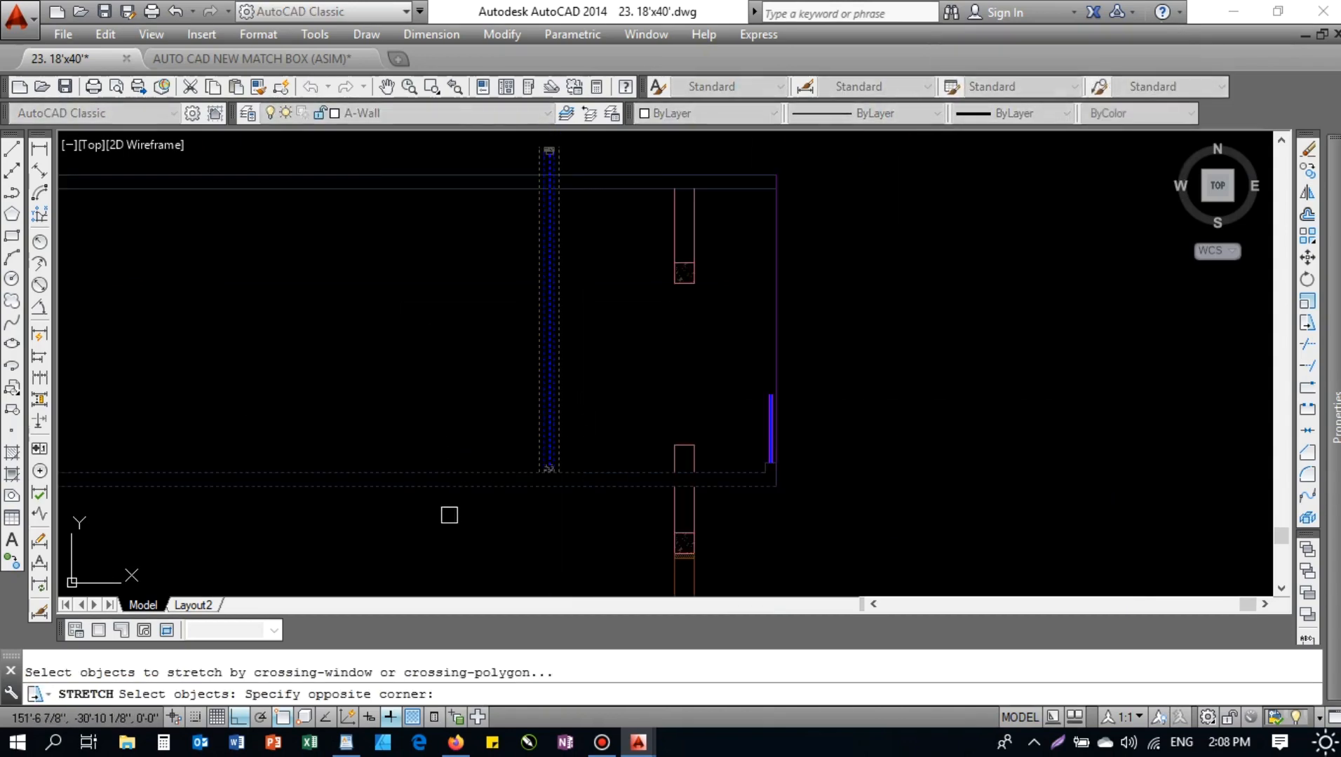
pyautogui.press('Return')
pyautogui.click(607, 446)
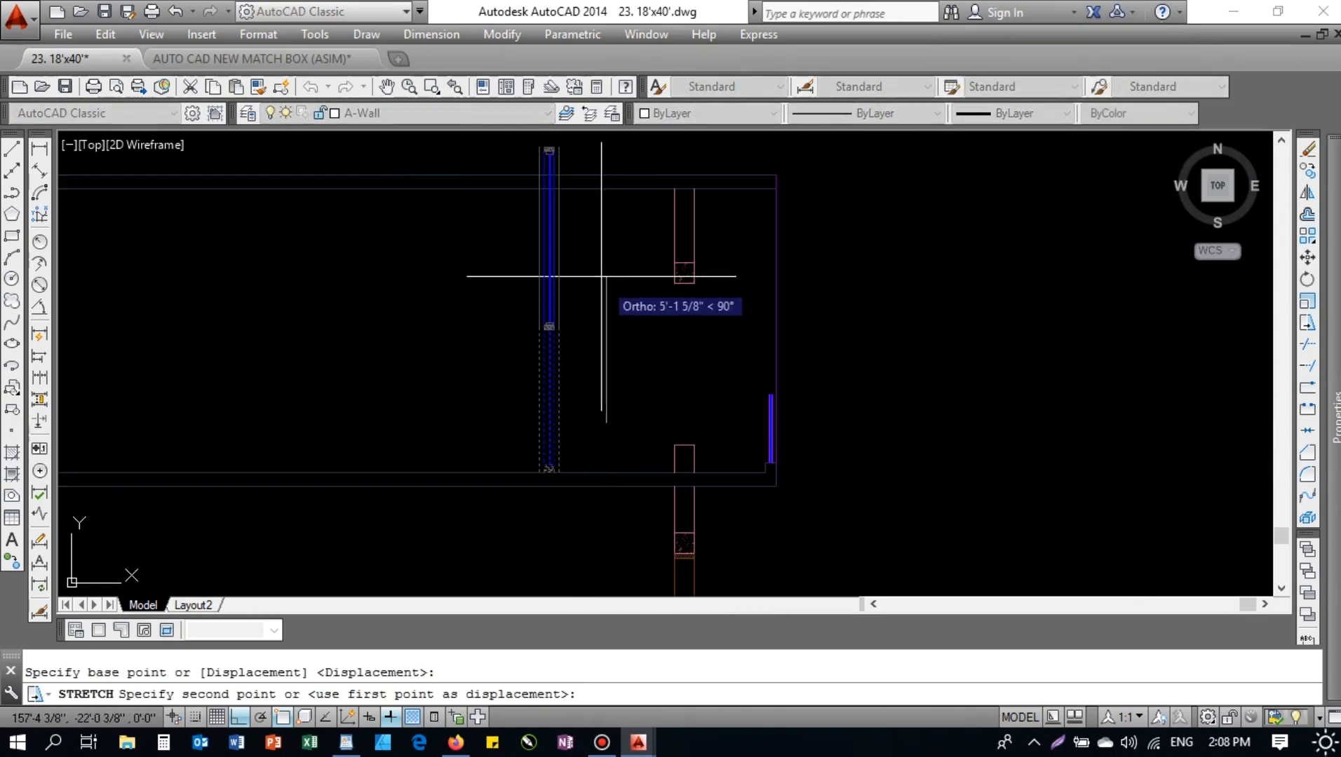
pyautogui.click(600, 257)
pyautogui.click(598, 233)
# - Move the window into the upper floor's balcony wall opening, with its top corner against the underside of the lintel
pyautogui.click(542, 321)
pyautogui.click(542, 444)
pyautogui.write('m')
pyautogui.press('Return')
pyautogui.scroll(4, 502, 255)
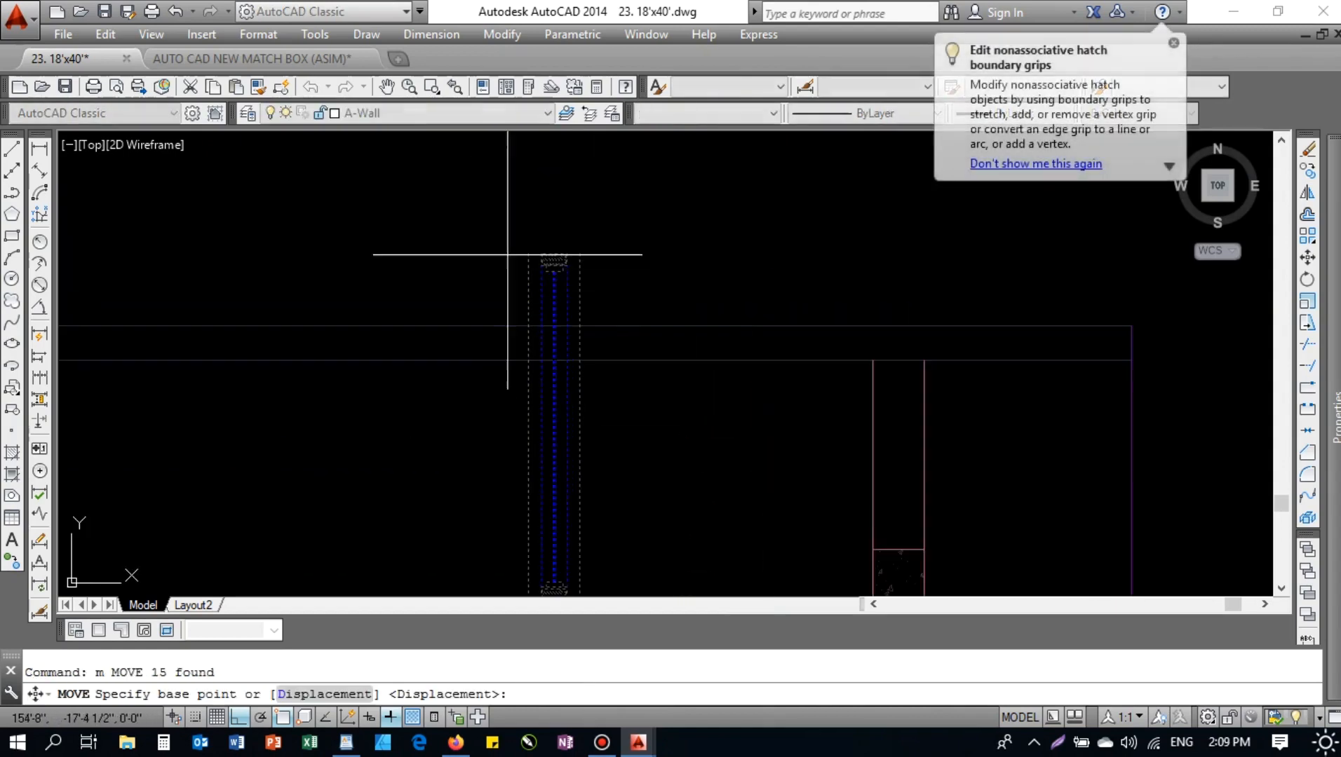
pyautogui.click(523, 283)
pyautogui.scroll(-4, 540, 199)
pyautogui.scroll(-2, 901, 536)
pyautogui.moveTo(901, 536); pyautogui.dragTo(677, 302, button='middle')
pyautogui.scroll(6, 675, 300)
pyautogui.click(583, 397)
# - Stretch the window's lower end down to the top of the sill wall
pyautogui.scroll(-6, 452, 408)
pyautogui.moveTo(501, 477); pyautogui.dragTo(541, 385, button='middle')
pyautogui.moveTo(531, 526); pyautogui.dragTo(525, 407, button='middle')
pyautogui.scroll(4, 524, 407)
pyautogui.press('Escape')
pyautogui.write('s')
pyautogui.press('Return')
pyautogui.click(636, 345)
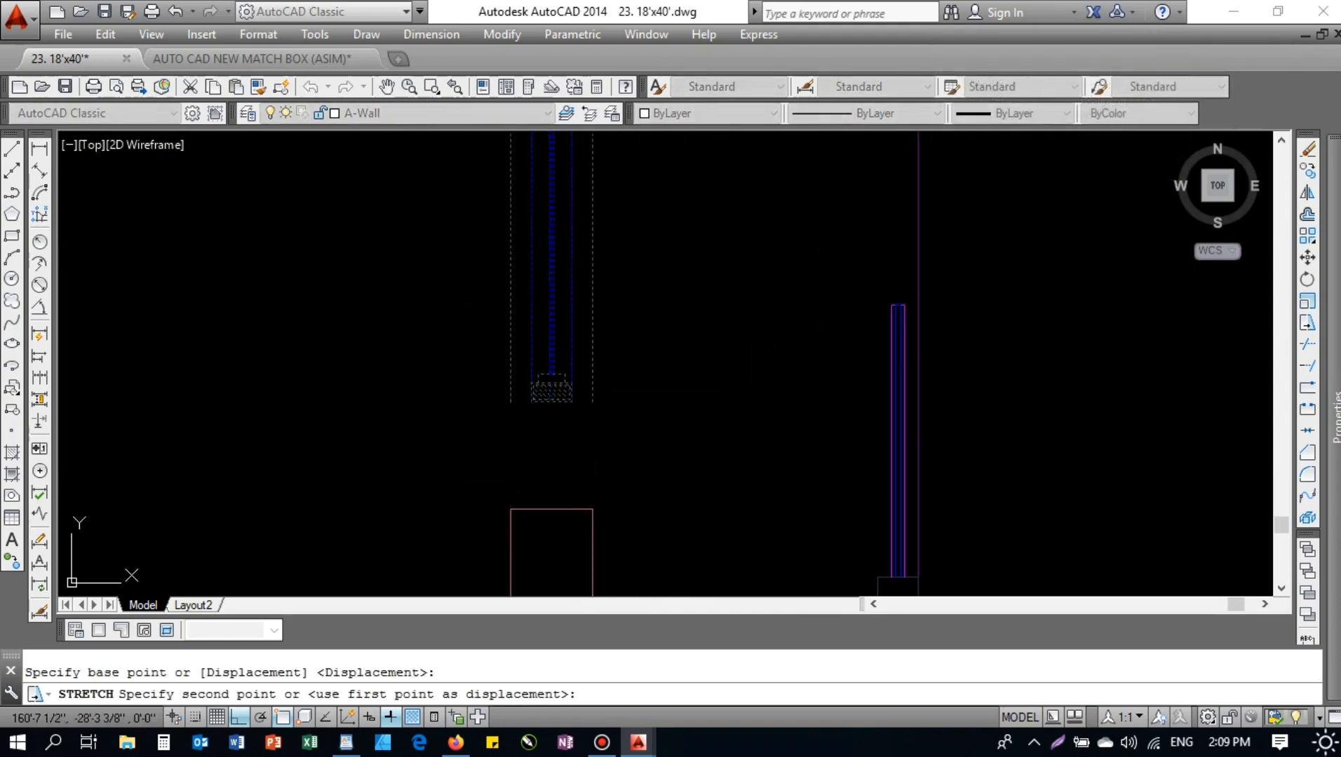
pyautogui.click(591, 508)
pyautogui.scroll(-6, 641, 295)
pyautogui.moveTo(643, 287); pyautogui.dragTo(647, 410, button='middle')
pyautogui.scroll(2, 642, 407)
pyautogui.press('Escape')
pyautogui.click(694, 326)
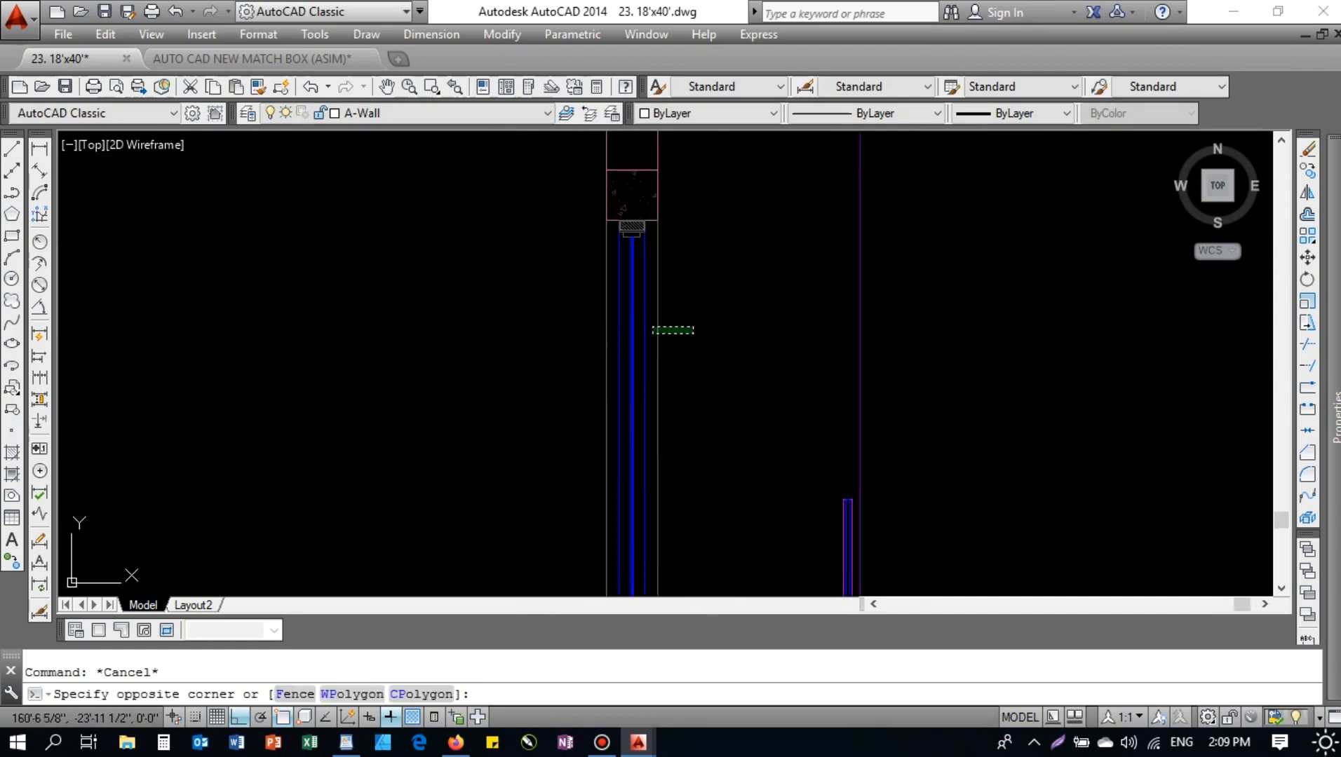
pyautogui.scroll(-3, 631, 378)
pyautogui.press('Escape')
# - Draw vertical construction lines through both jambs of the front dressing room's door in the first floor plan
pyautogui.moveTo(665, 348); pyautogui.dragTo(701, 361, button='middle')
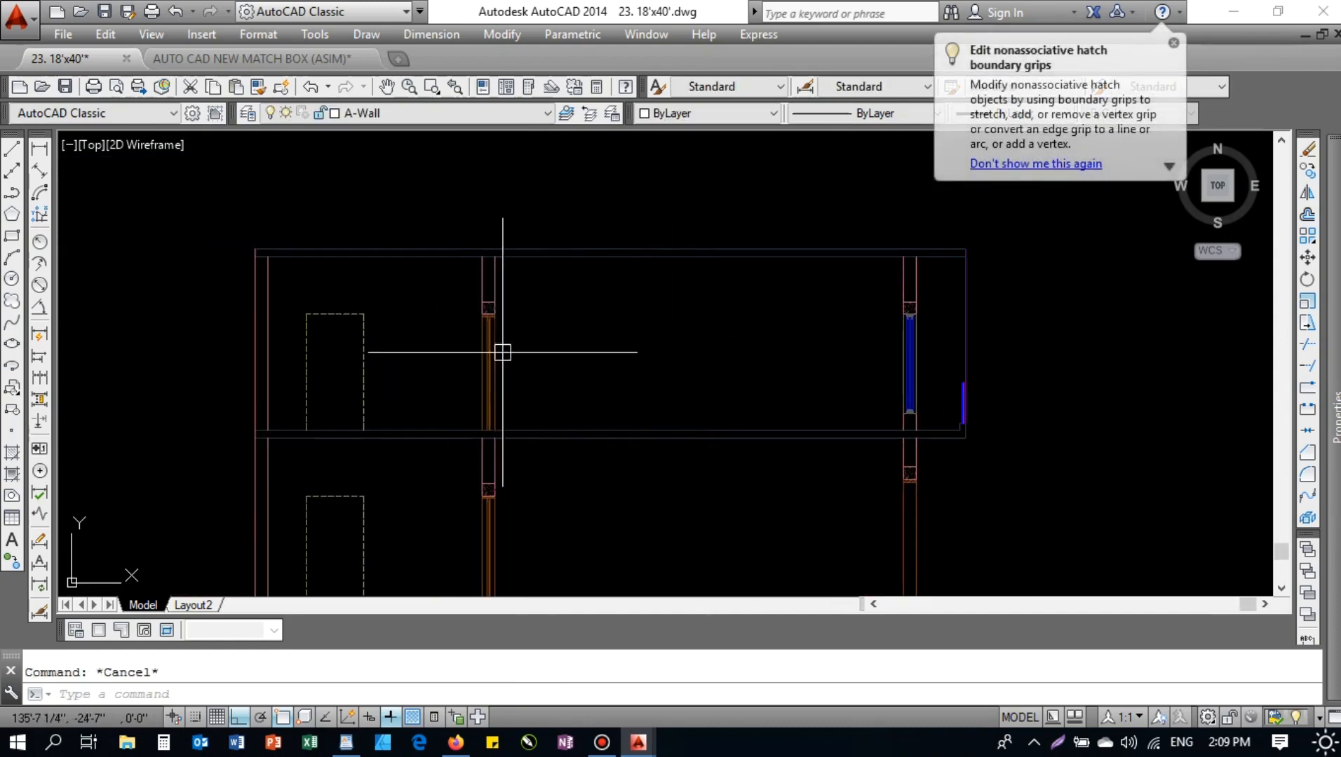
pyautogui.scroll(-6, 559, 356)
pyautogui.moveTo(566, 264); pyautogui.dragTo(558, 449, button='middle')
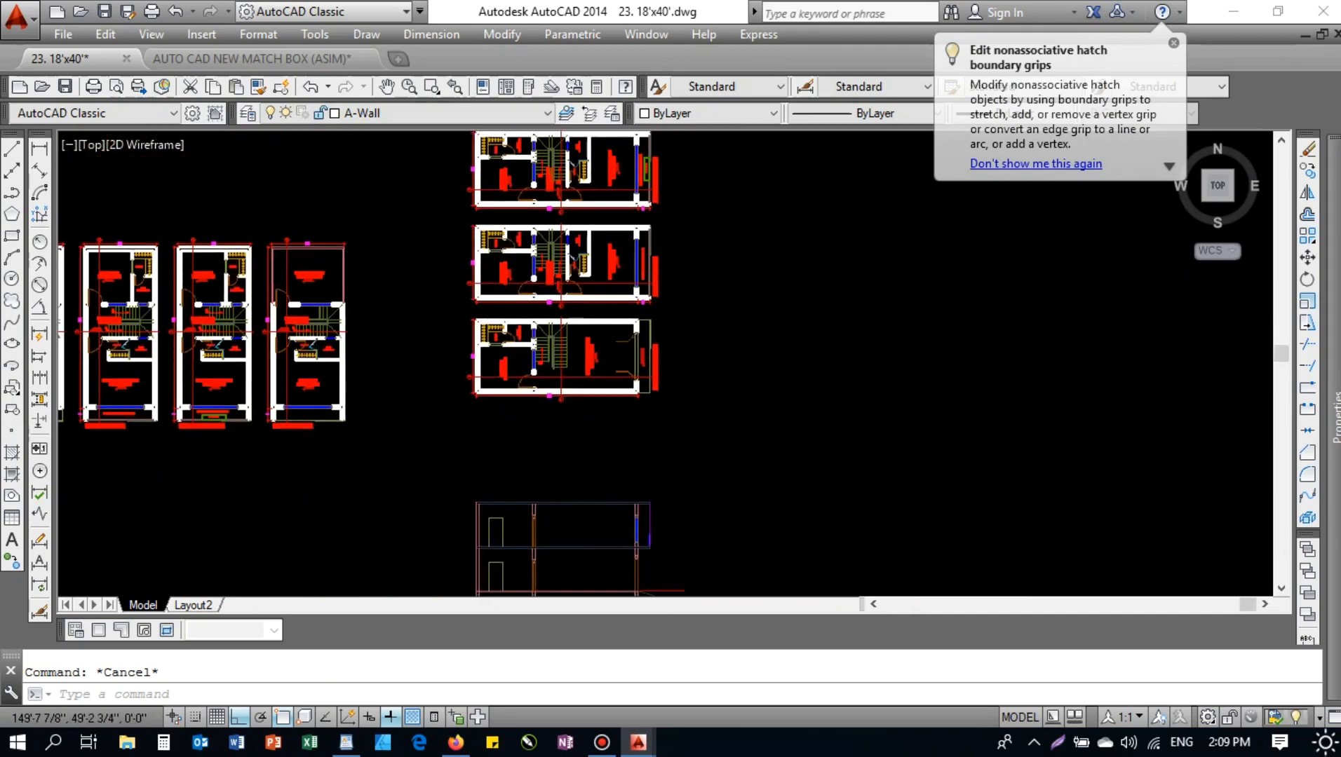
pyautogui.scroll(6, 556, 320)
pyautogui.scroll(3, 556, 281)
pyautogui.scroll(-5, 560, 295)
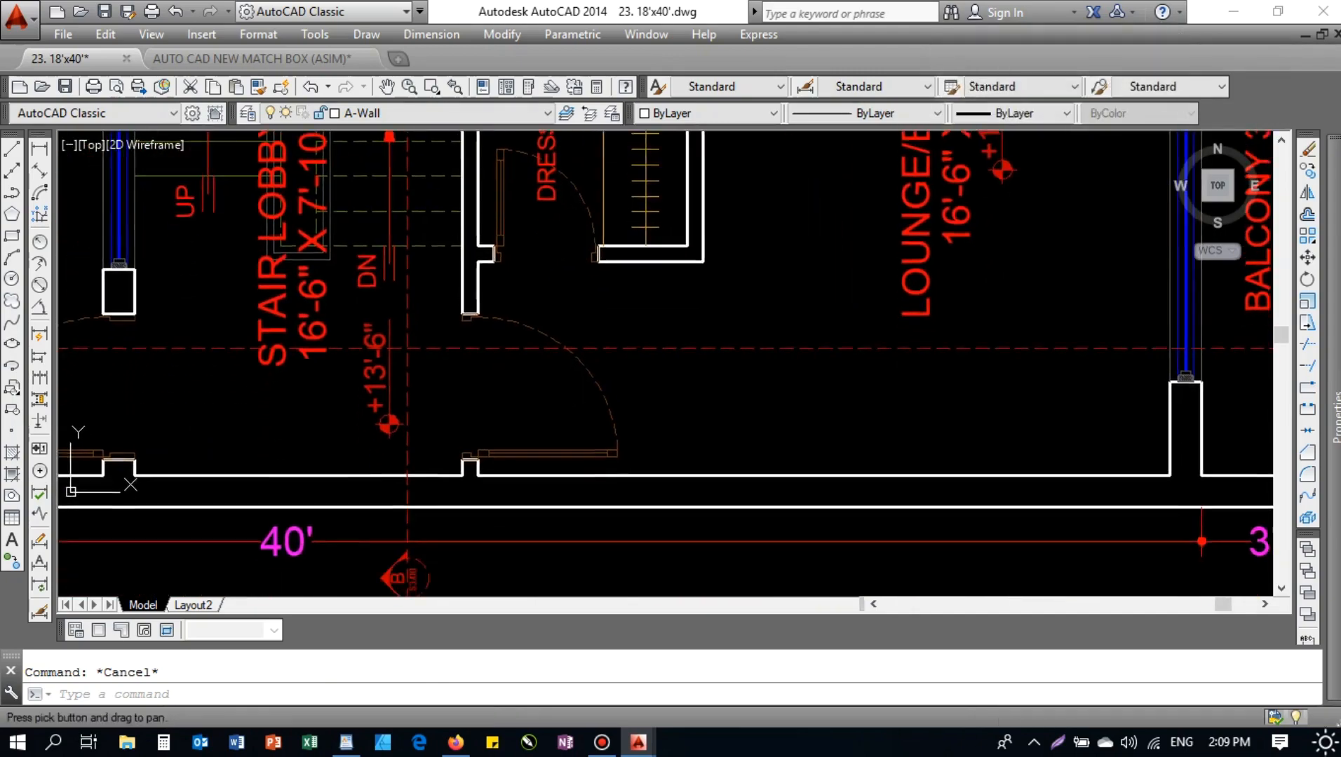
pyautogui.scroll(6, 563, 290)
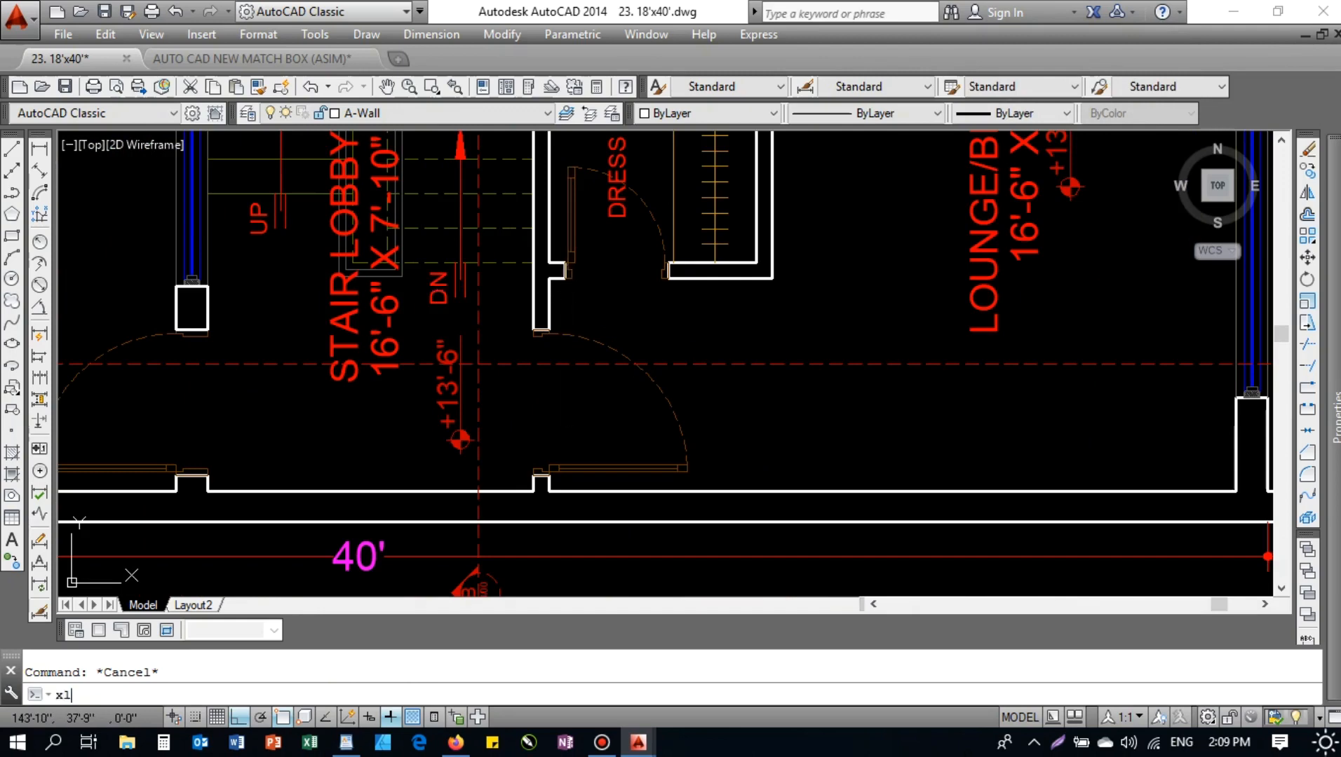
pyautogui.press('Return')
pyautogui.write('v')
pyautogui.press('Return')
pyautogui.scroll(3, 570, 290)
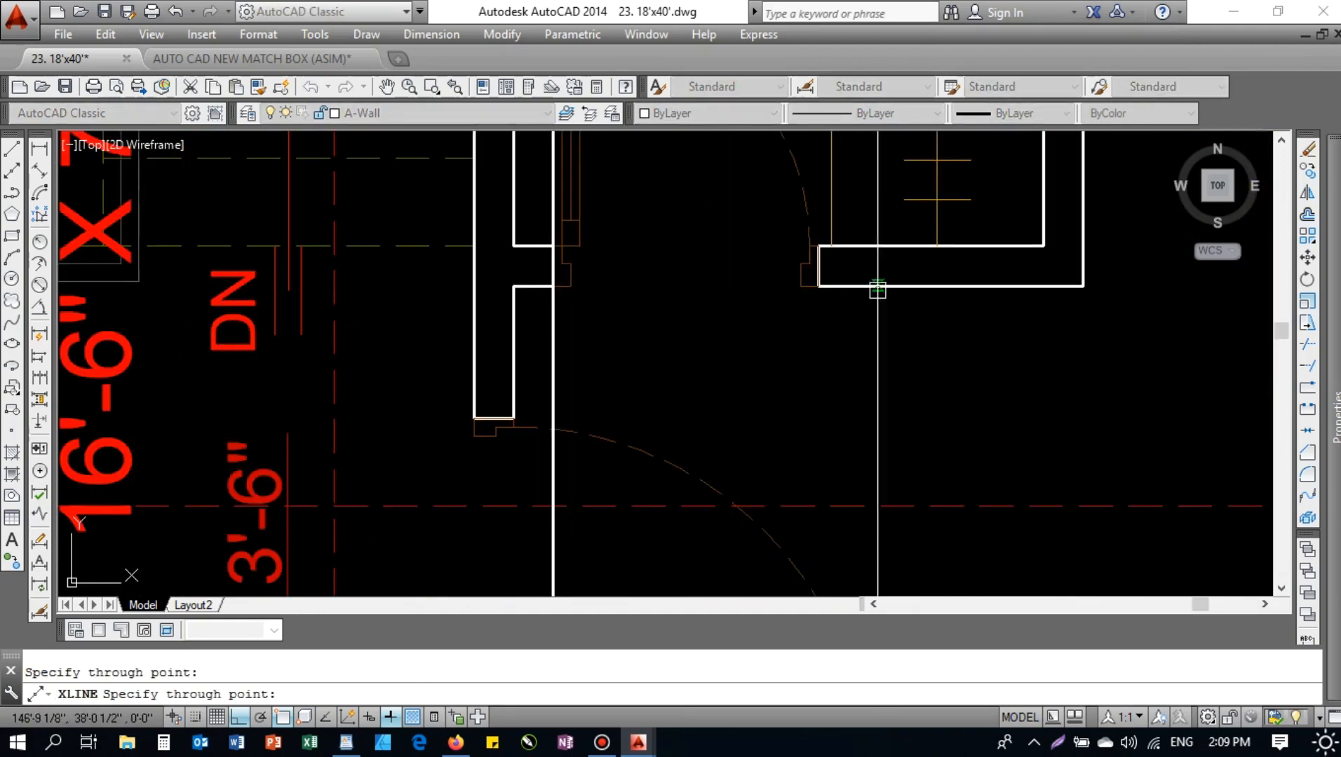
pyautogui.press('Escape')
# - Match the two door construction lines to the properties of the door frame
pyautogui.write('ma')
pyautogui.press('Return')
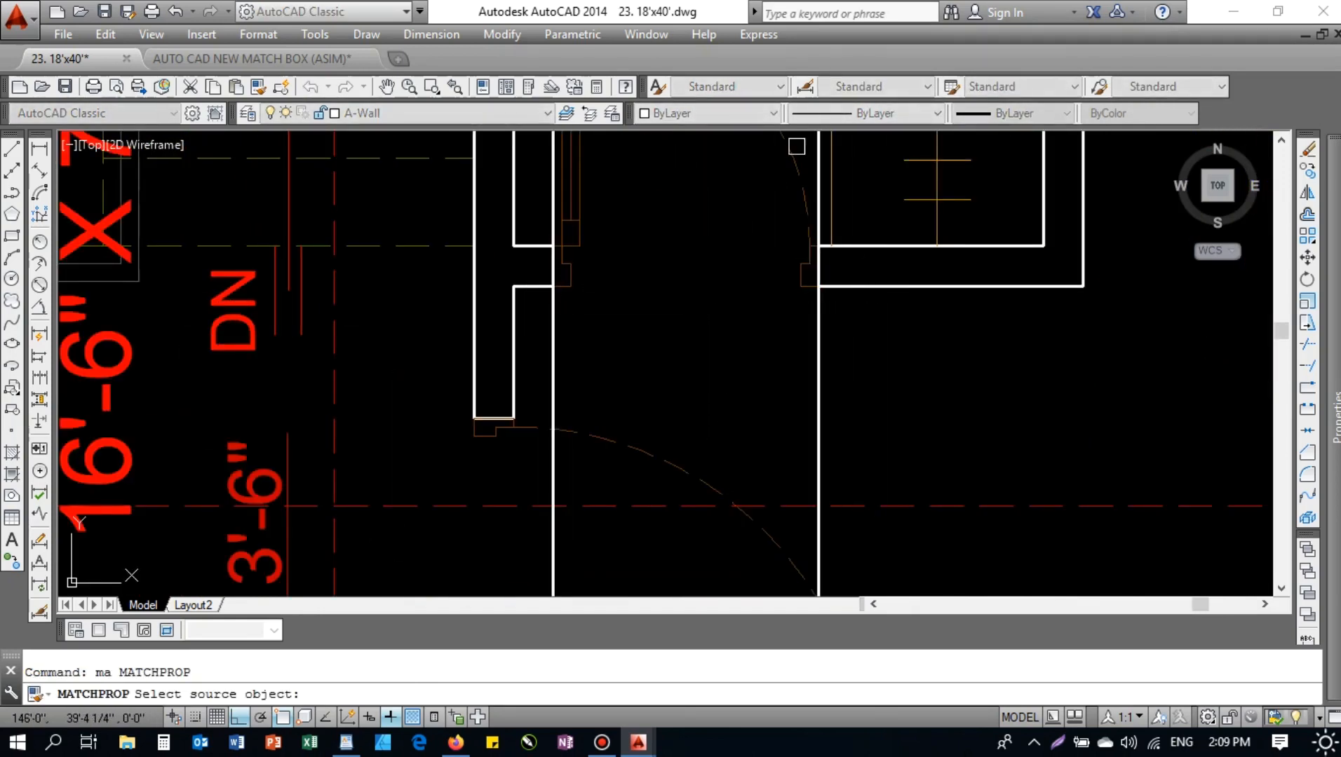
pyautogui.click(805, 275)
pyautogui.click(815, 307)
pyautogui.scroll(-5, 723, 347)
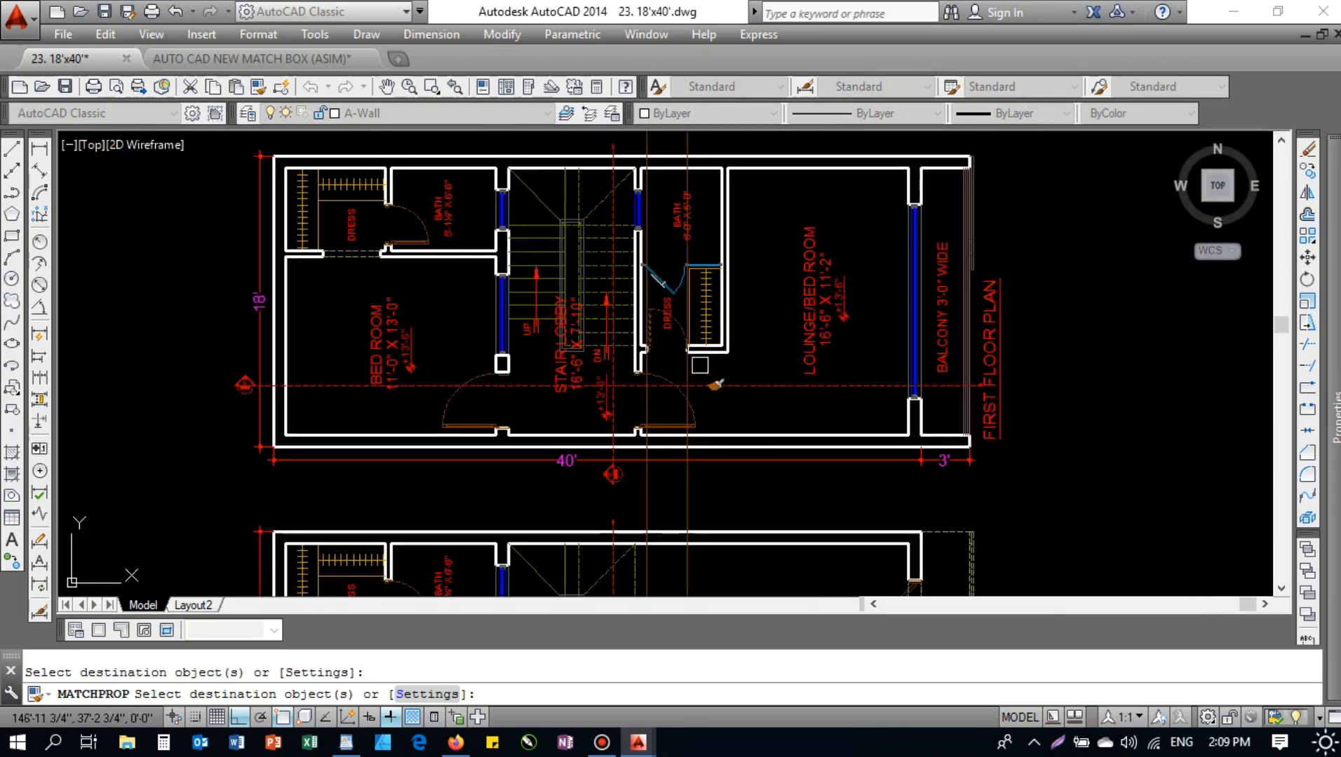
pyautogui.moveTo(737, 362); pyautogui.dragTo(798, 352, button='middle')
pyautogui.press('Escape')
# - Draw a vertical construction line through the outer face of the dressing room wall beside the lounge/bed room
pyautogui.write('xl')
pyautogui.press('Return')
pyautogui.write('v')
pyautogui.press('Return')
pyautogui.scroll(4, 798, 352)
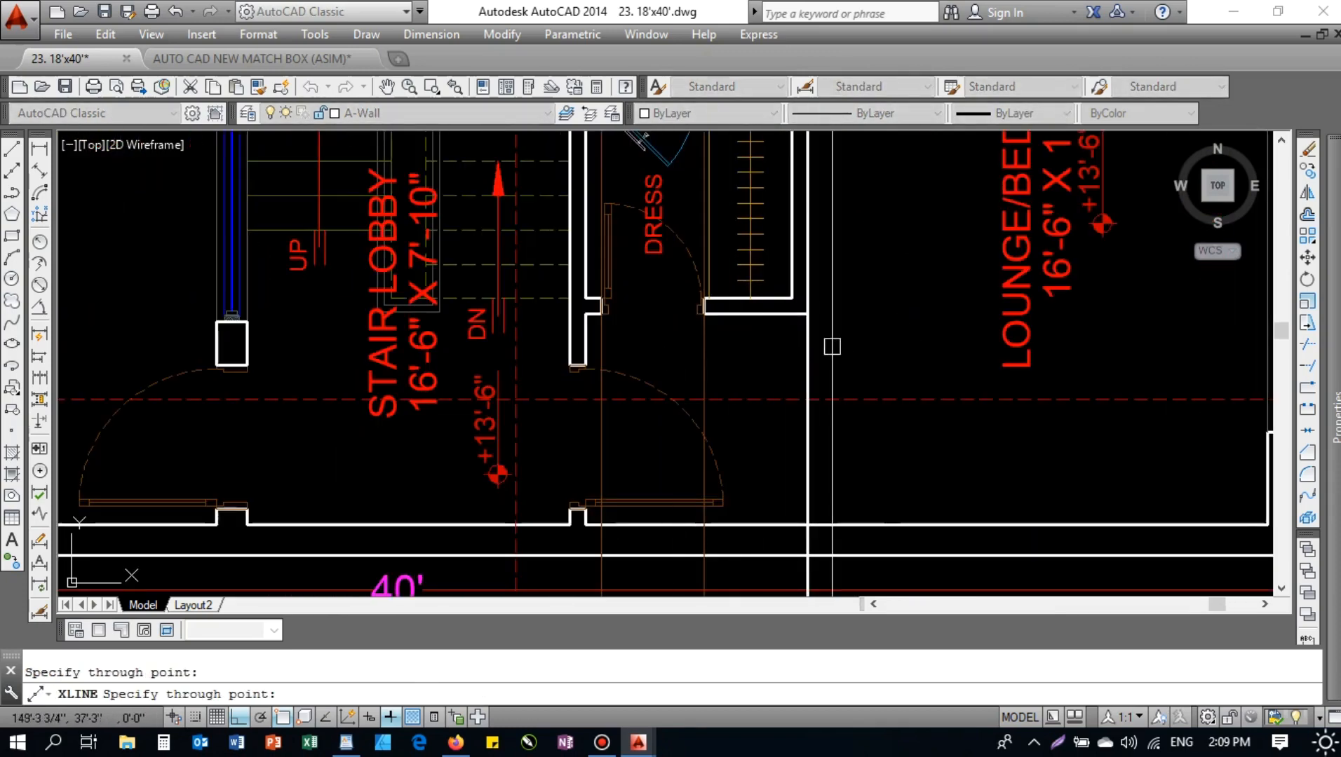
pyautogui.scroll(-4, 831, 346)
pyautogui.scroll(3, 494, 250)
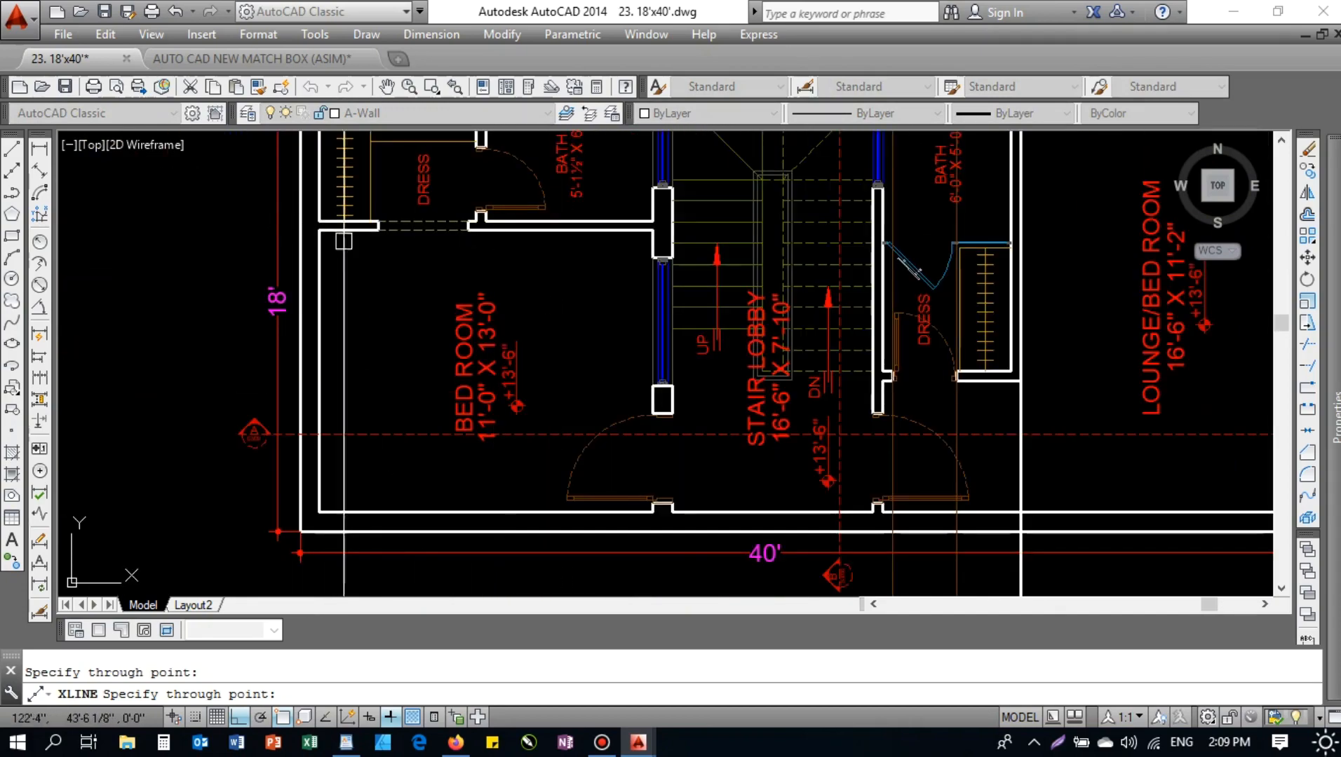
pyautogui.scroll(-2, 443, 242)
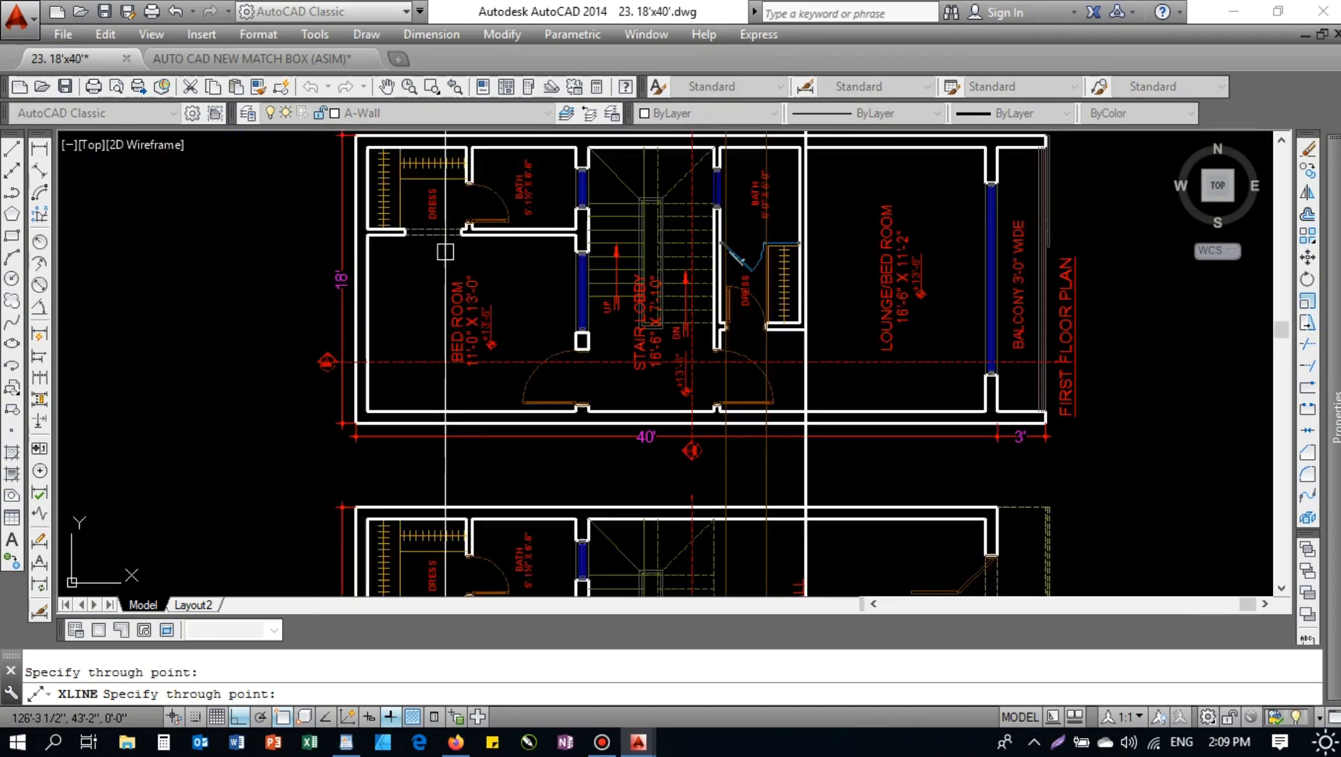
pyautogui.moveTo(642, 330); pyautogui.dragTo(410, 359, button='middle')
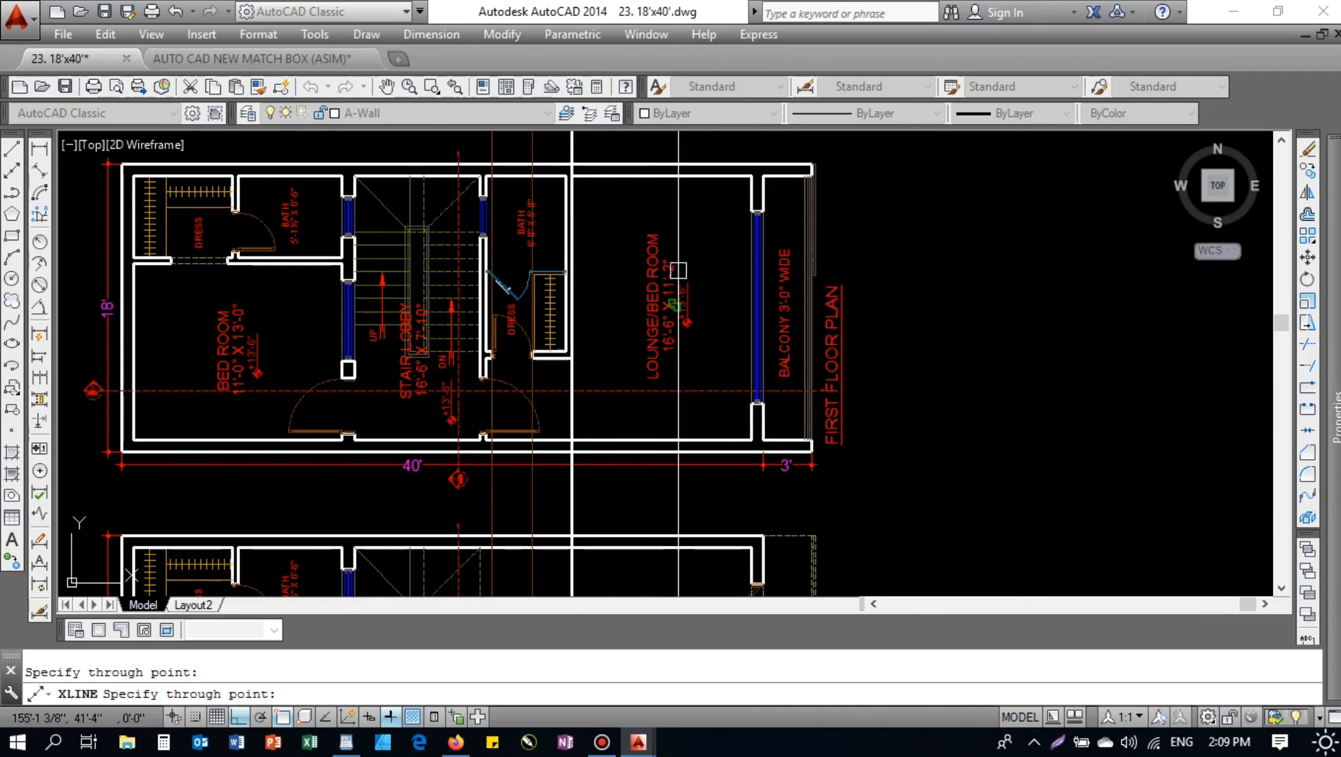
pyautogui.scroll(8, 812, 308)
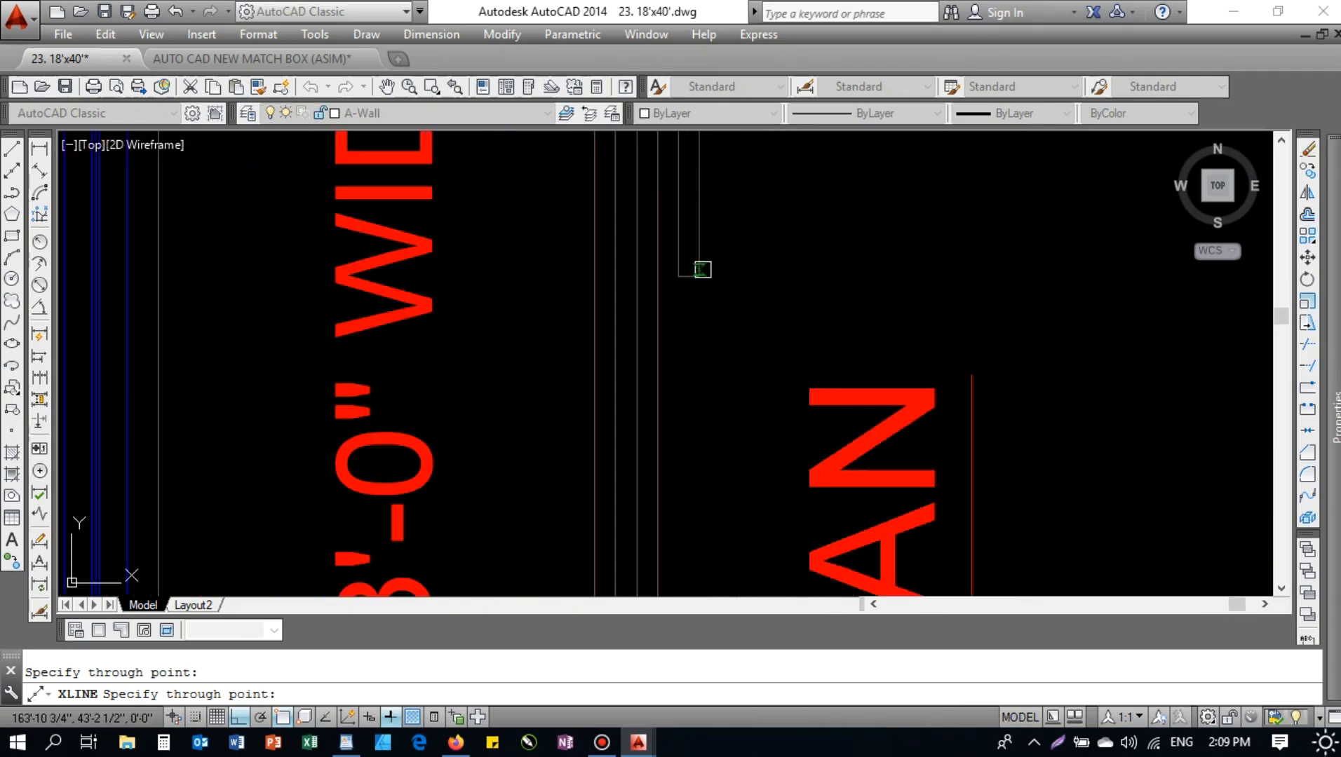
pyautogui.scroll(-3, 667, 281)
pyautogui.press('Escape')
pyautogui.moveTo(613, 134); pyautogui.dragTo(683, 359, button='middle')
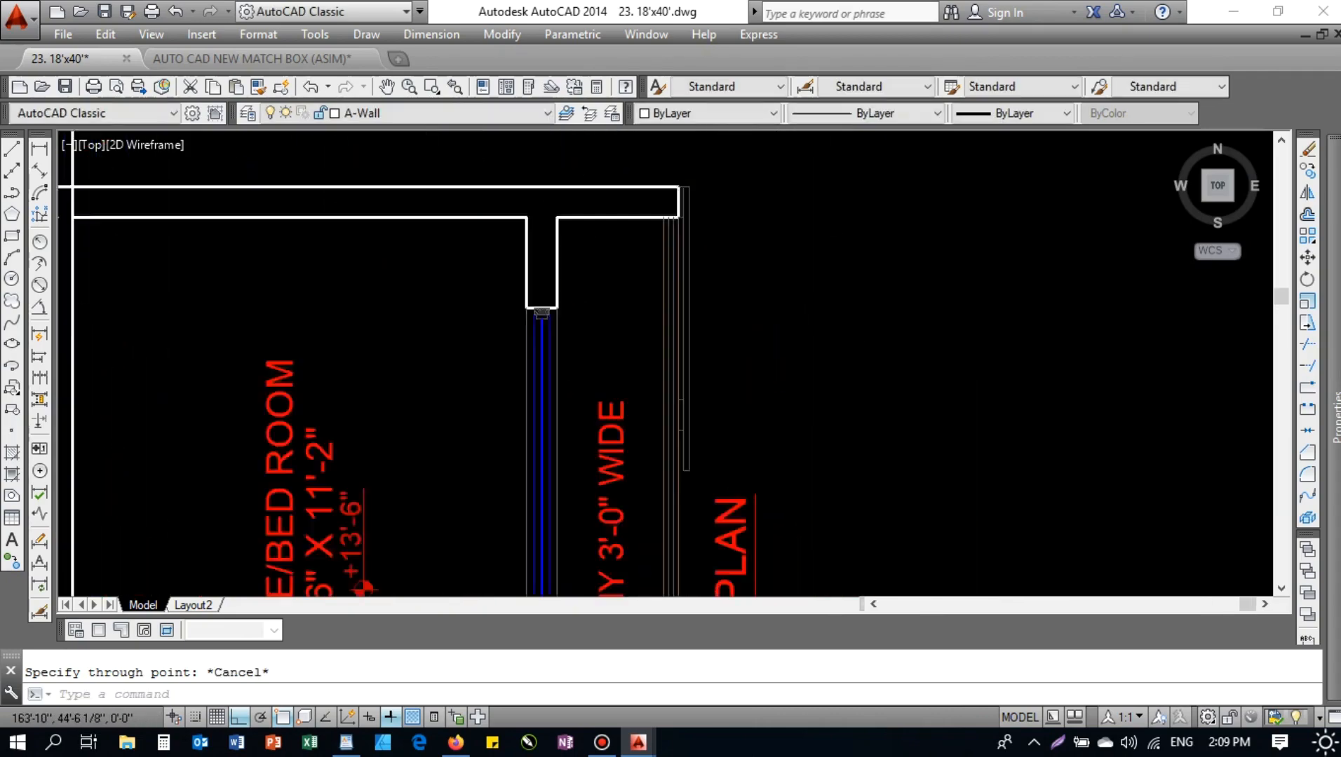
pyautogui.click(643, 155)
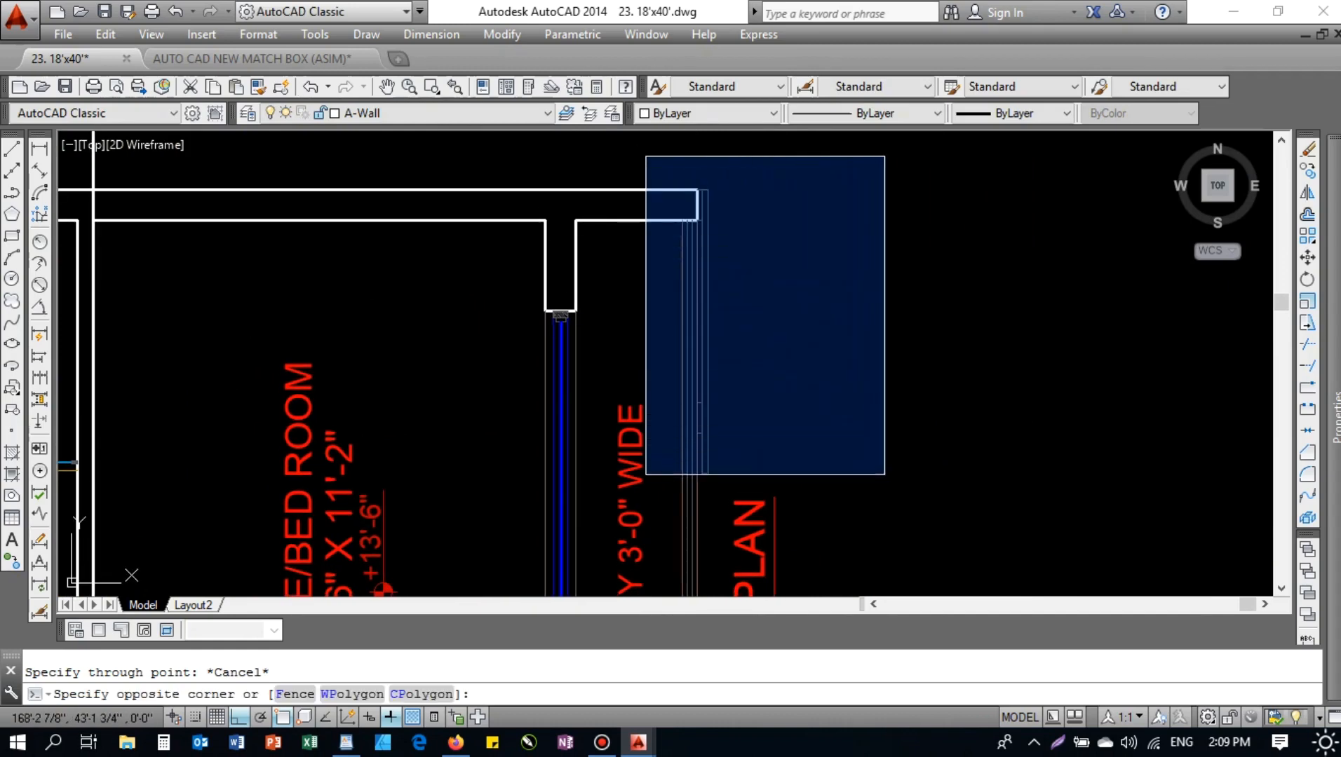
pyautogui.click(897, 493)
pyautogui.press('Escape')
# - Match the wall construction line to the properties of the section's purple vertical line at the balcony edge
pyautogui.scroll(-6, 823, 284)
pyautogui.moveTo(618, 371); pyautogui.dragTo(622, 358, button='middle')
pyautogui.scroll(10, 647, 453)
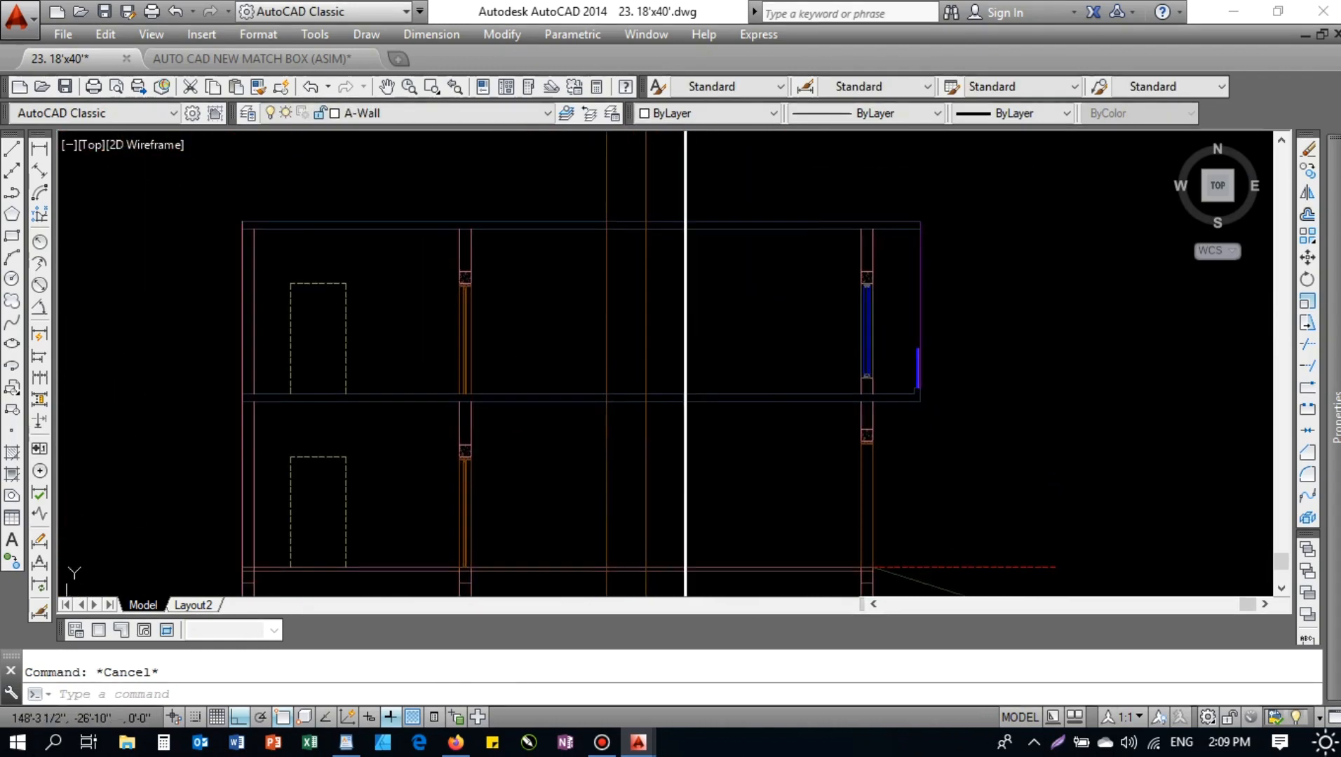
pyautogui.press('Return')
pyautogui.click(924, 259)
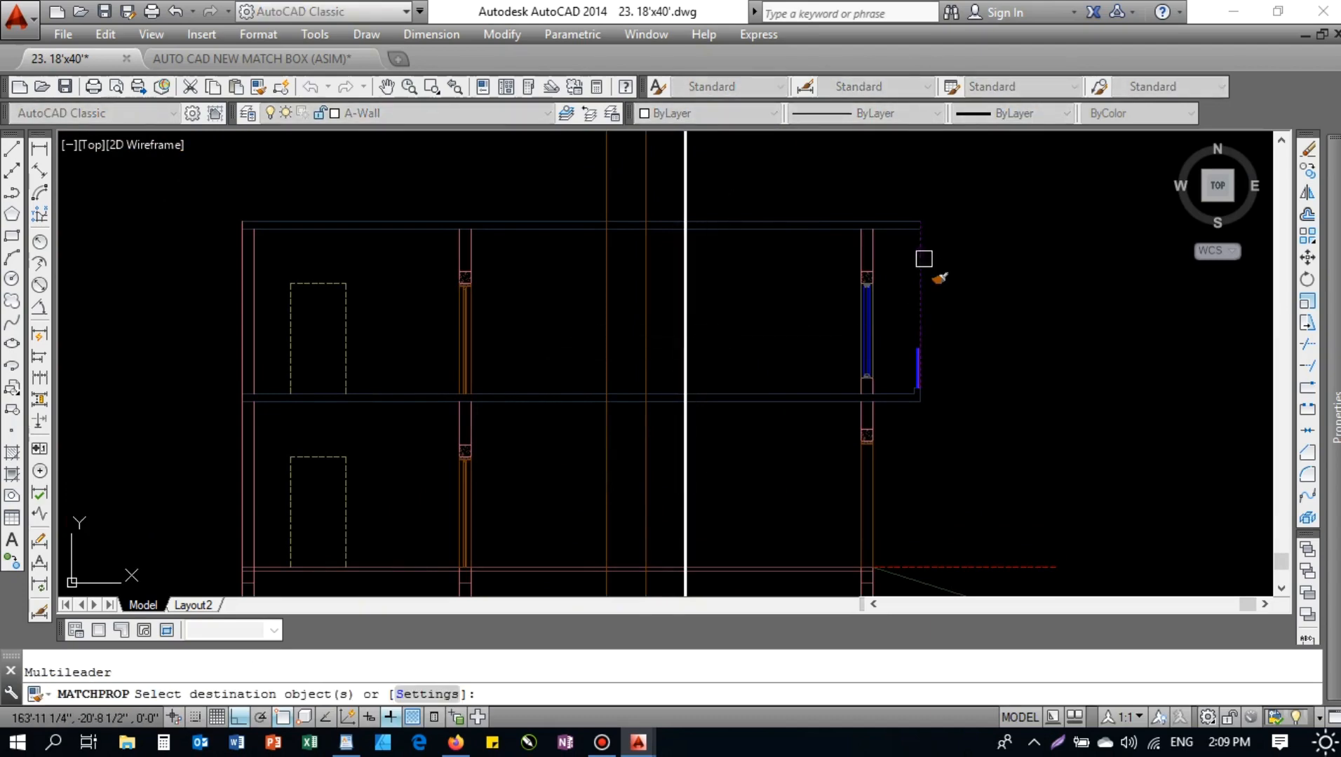
pyautogui.press('Escape')
# - Trim the wall line to the upper storey, between the floor surface and the underside of the roof slab
pyautogui.write('tr')
pyautogui.press('Return')
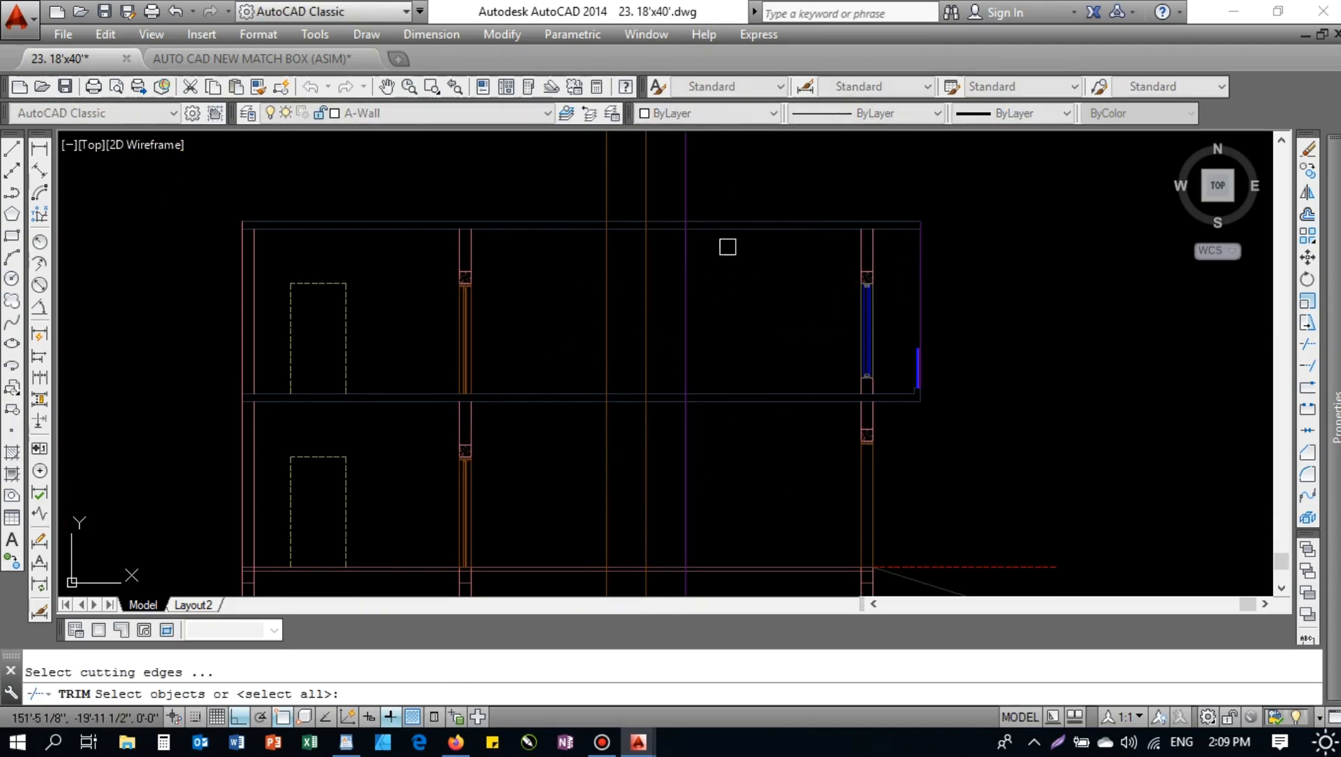
pyautogui.click(727, 234)
pyautogui.press('Return')
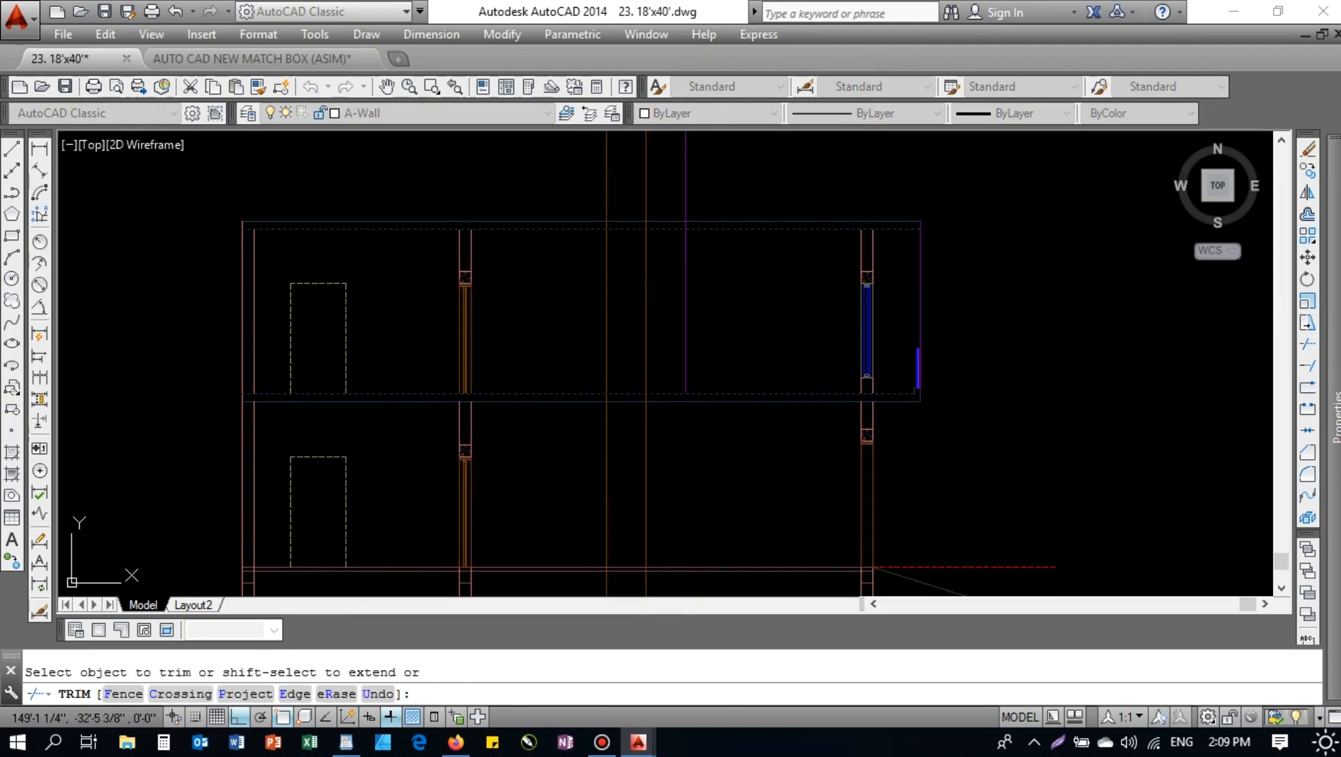
pyautogui.press('Escape')
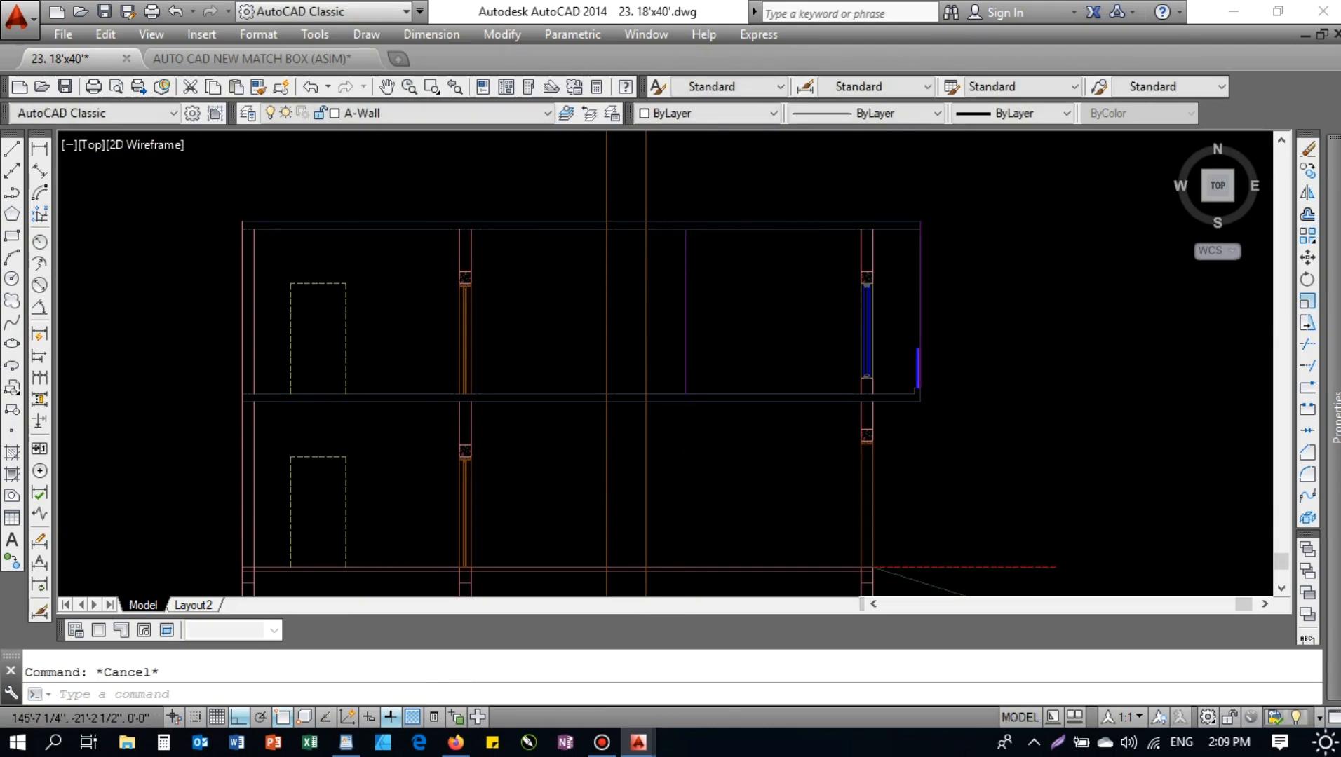
# - Offset the upper floor's surface line upward by 84 inches for the door head
pyautogui.scroll(2, 631, 235)
pyautogui.write('o')
pyautogui.press('Return')
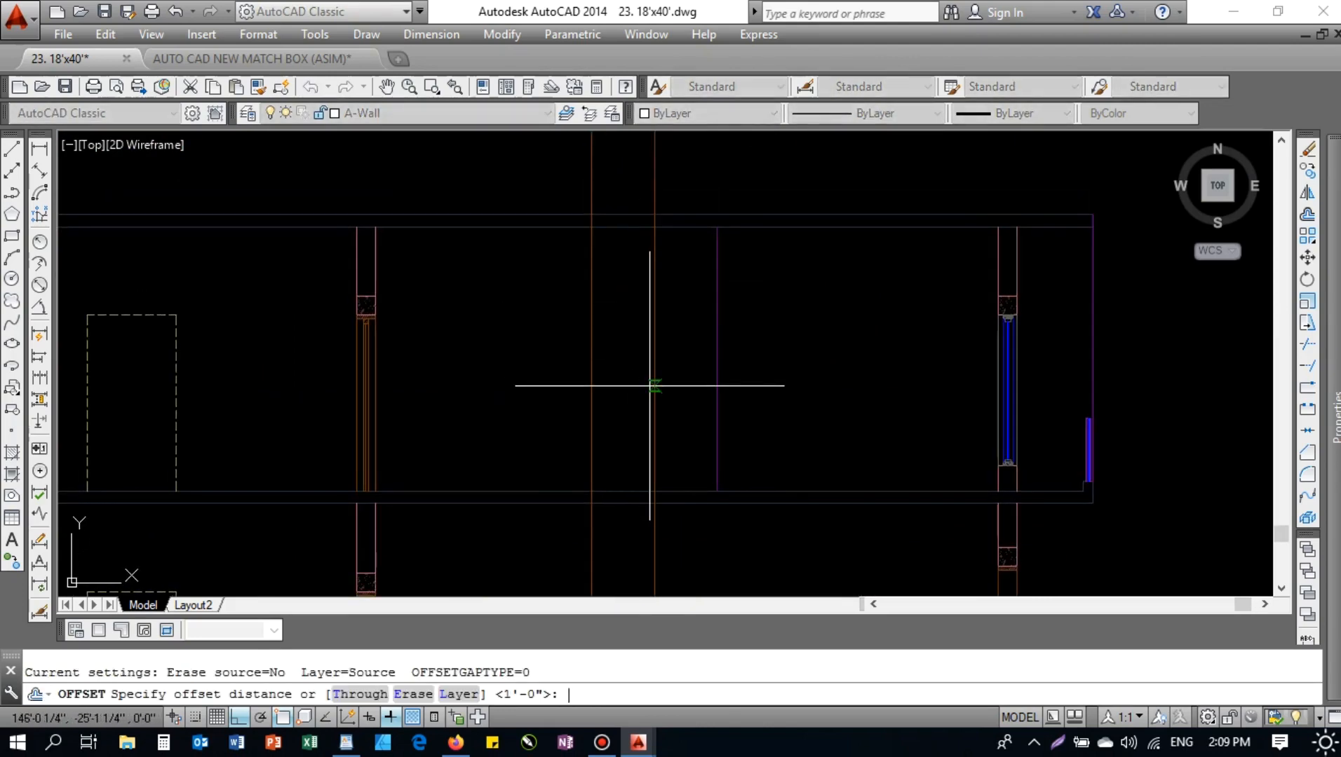
pyautogui.write('84')
pyautogui.press('Return')
pyautogui.click(682, 486)
pyautogui.click(682, 454)
pyautogui.press('Escape')
# - Trim the two door jamb lines above the door head line and below the upper floor's surface
pyautogui.write('tr')
pyautogui.press('Return')
pyautogui.click(685, 317)
pyautogui.press('Return')
pyautogui.click(655, 271)
pyautogui.press('Escape')
pyautogui.press('Return')
pyautogui.click(553, 491)
pyautogui.press('Return')
pyautogui.press('Escape')
# - Trim the door head line on both sides so it spans only between the two jambs
pyautogui.press('Return')
pyautogui.click(582, 368)
pyautogui.click(681, 347)
pyautogui.click(681, 347)
pyautogui.click(541, 390)
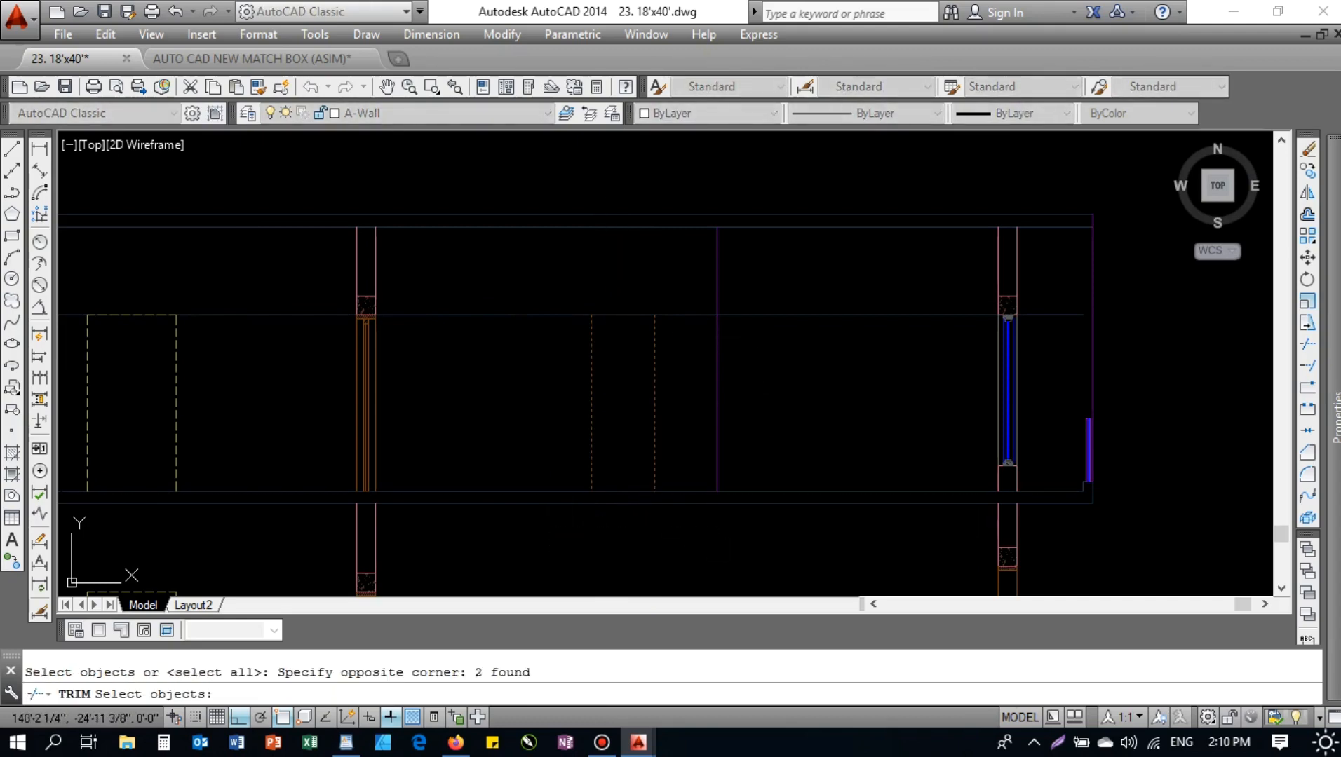
pyautogui.press('Return')
pyautogui.press('Escape')
pyautogui.press('Escape')
# - Match the door head line to the properties of the door jamb line
pyautogui.write('ma')
pyautogui.press('Return')
pyautogui.click(655, 352)
pyautogui.click(638, 286)
pyautogui.click(629, 336)
pyautogui.press('Escape')
# - Join the head line and two jamb lines of the door into a single outline
pyautogui.scroll(2, 630, 337)
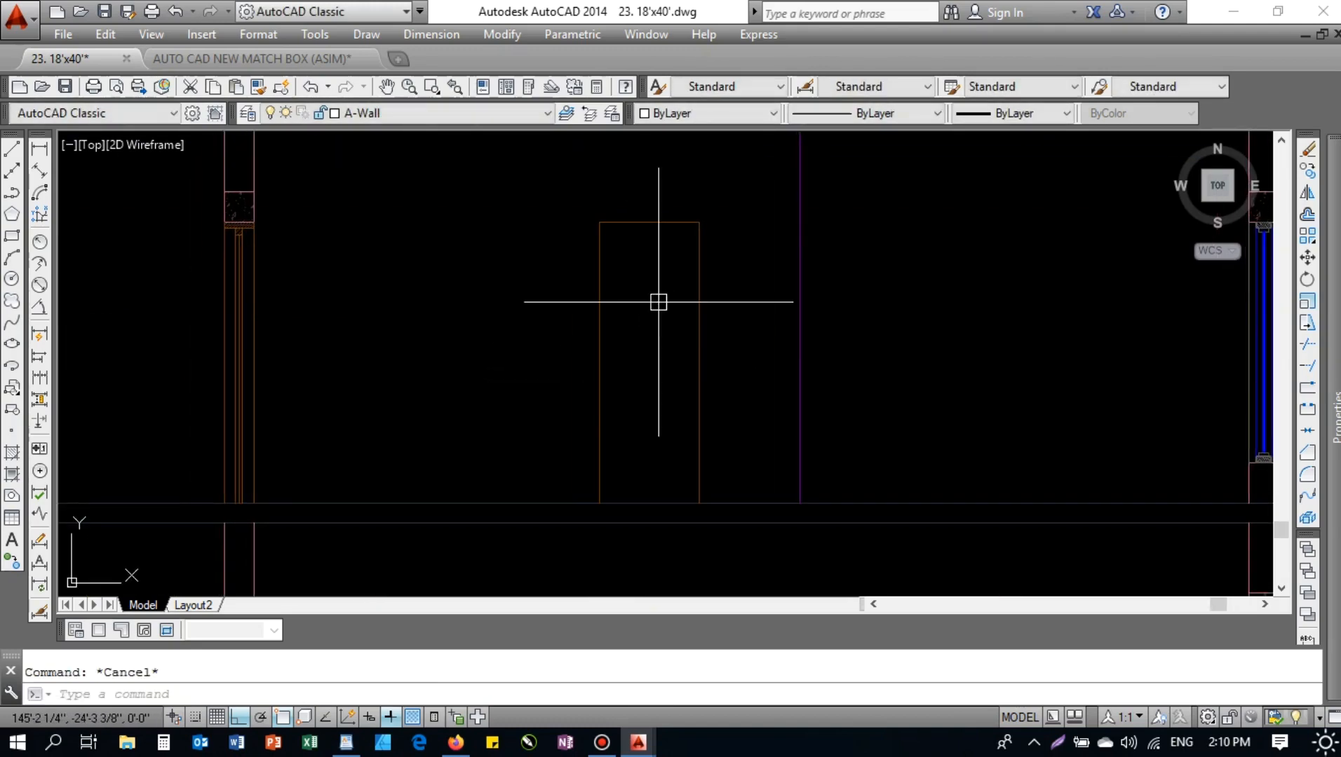
pyautogui.moveTo(707, 238); pyautogui.dragTo(723, 206, button='middle')
pyautogui.click(736, 177)
pyautogui.click(565, 275)
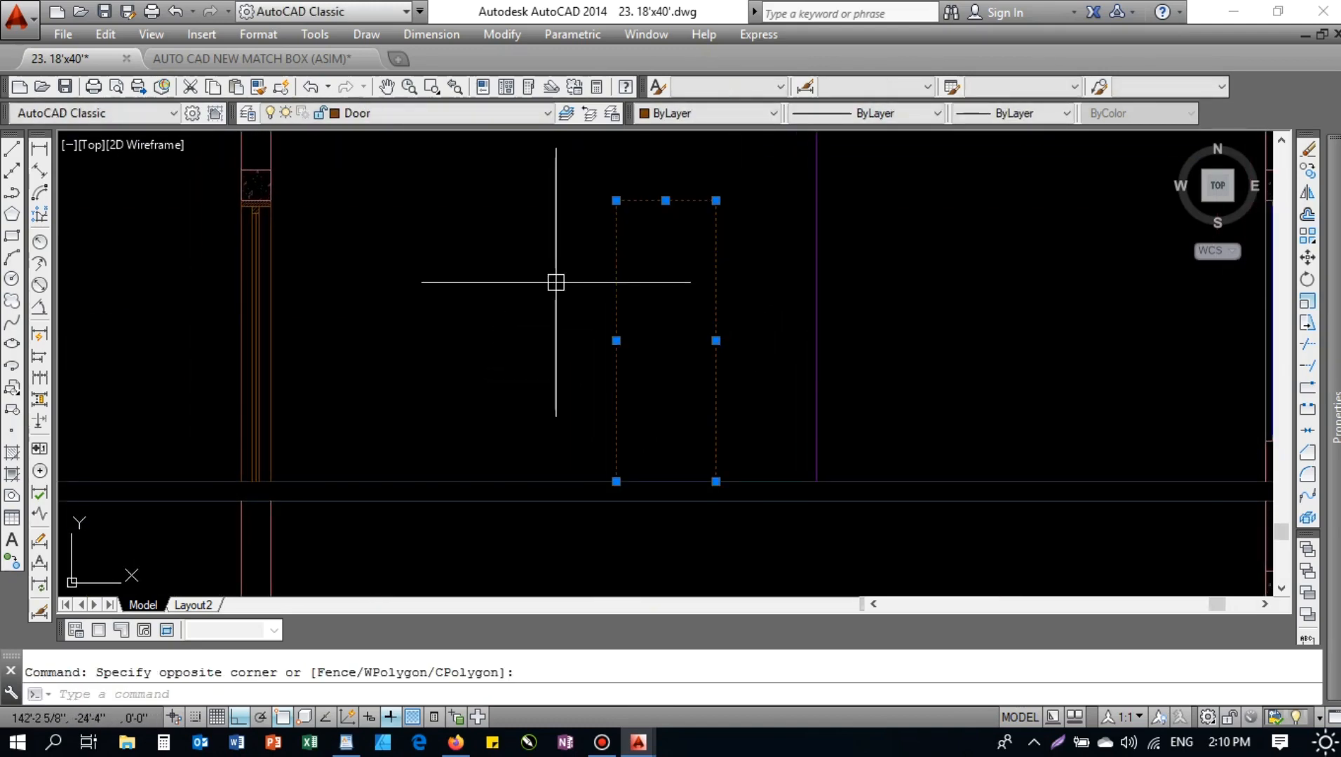
pyautogui.press('Escape')
# - Offset the door outline 2 inches inward to form the door frame
pyautogui.write('o')
pyautogui.press('space')
pyautogui.write('2')
pyautogui.press('space')
pyautogui.click(674, 203)
pyautogui.click(679, 234)
pyautogui.press('Escape')
pyautogui.scroll(2, 653, 278)
pyautogui.scroll(-2, 649, 279)
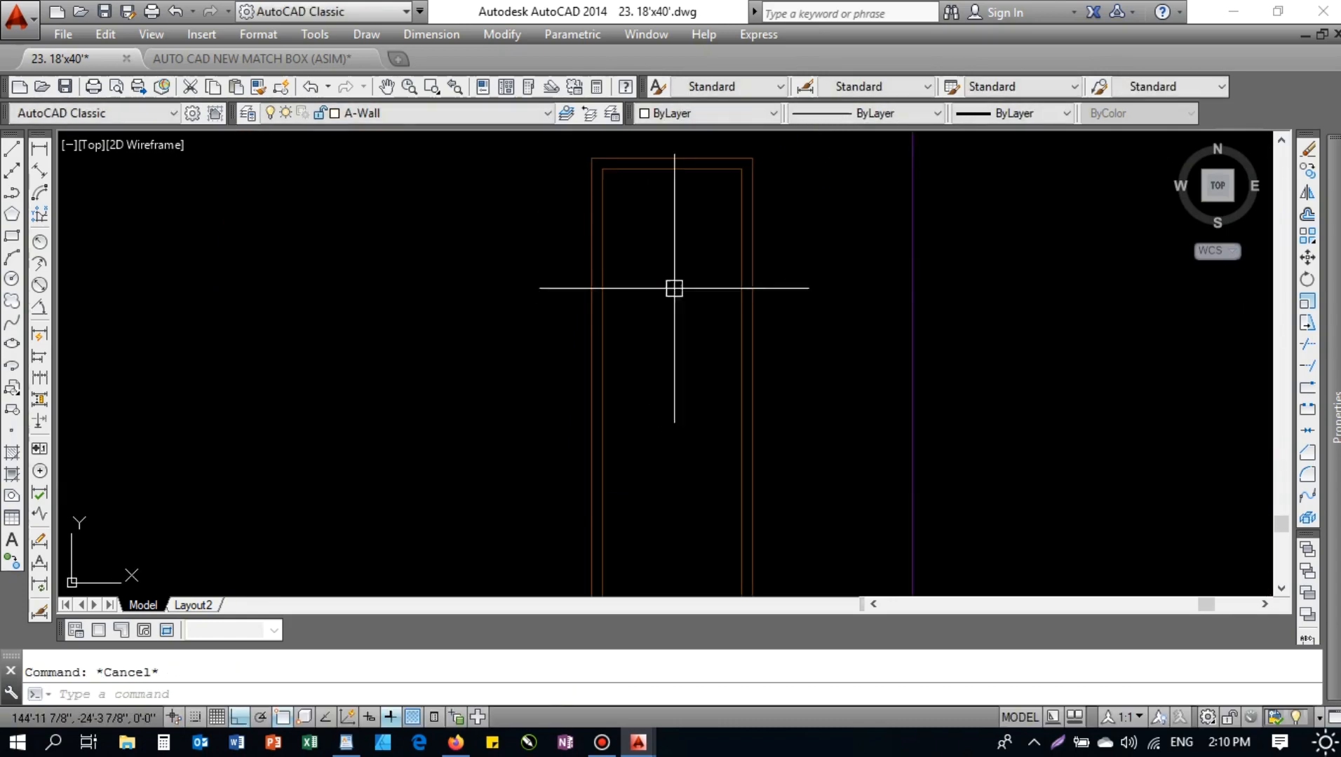
pyautogui.scroll(2, 656, 318)
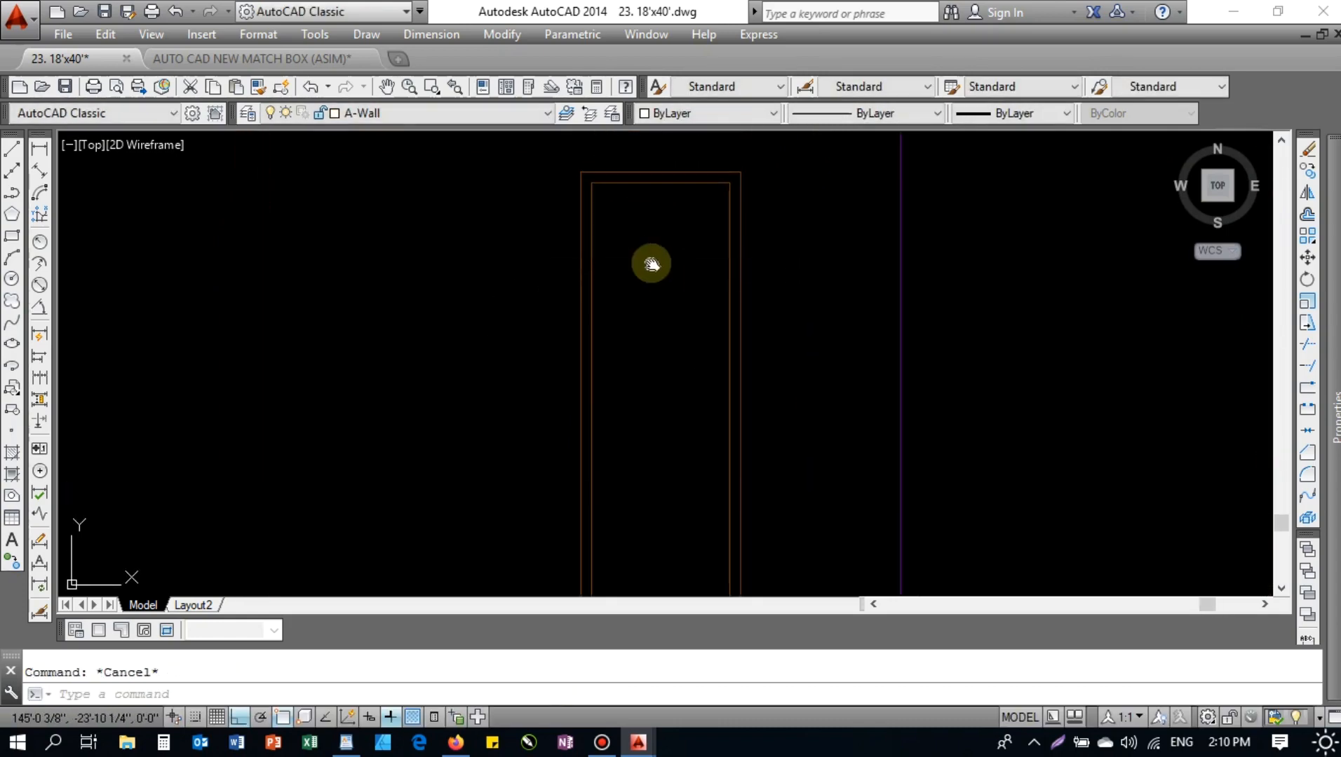
pyautogui.write('o')
pyautogui.press('space')
pyautogui.write('5')
pyautogui.press('space')
pyautogui.click(699, 219)
pyautogui.click(670, 230)
pyautogui.press('space')
pyautogui.click(679, 197)
pyautogui.press('Escape')
# - Offset the inner door frame outline 4 inches inward to form the door panel border
pyautogui.write('o')
pyautogui.press('space')
pyautogui.write('5')
pyautogui.press('space')
pyautogui.click(694, 173)
pyautogui.click(670, 230)
pyautogui.moveTo(581, 337); pyautogui.dragTo(592, 328, button='middle')
pyautogui.press('Escape')
# - Offset the floor line 1 inch upward across the bottom of the door
pyautogui.write('o')
pyautogui.press('space')
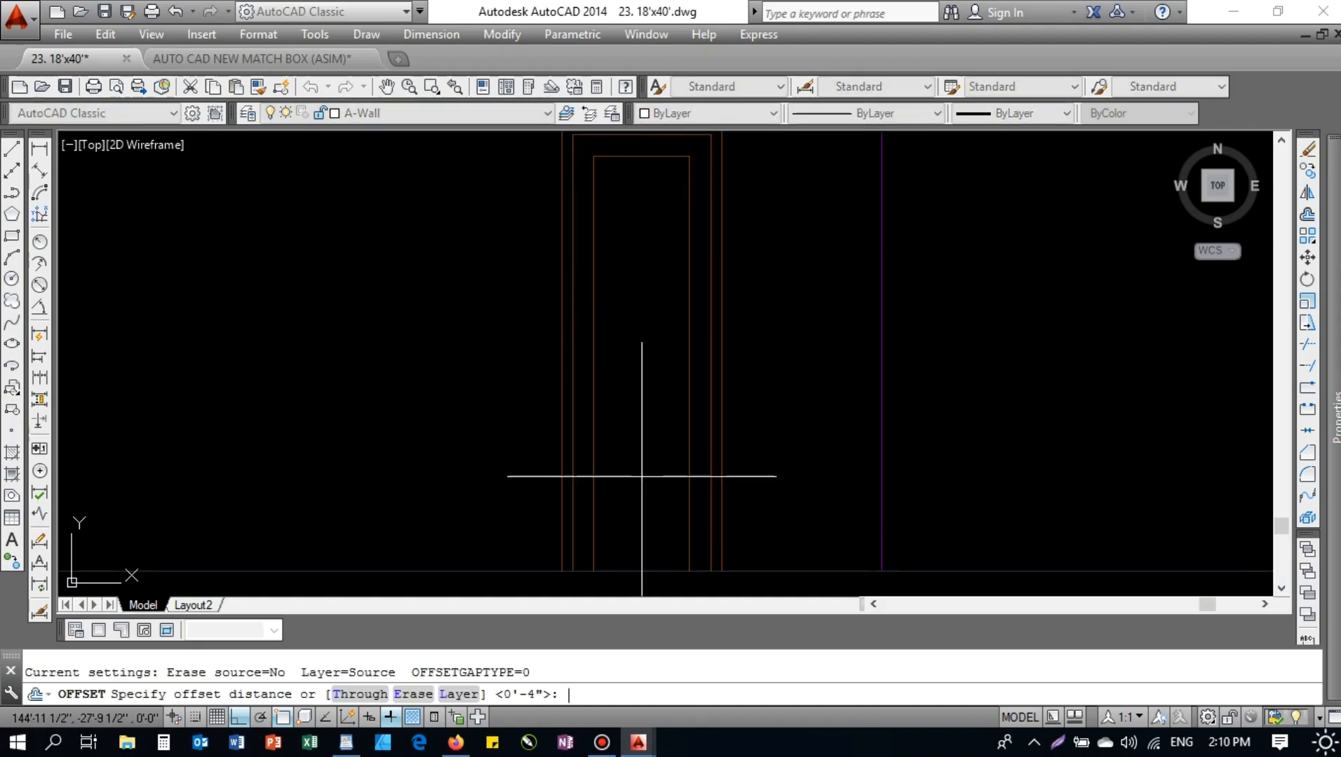
pyautogui.write('1')
pyautogui.press('space')
pyautogui.scroll(4, 615, 578)
pyautogui.click(637, 569)
pyautogui.click(661, 510)
pyautogui.press('Escape')
pyautogui.scroll(4, 611, 556)
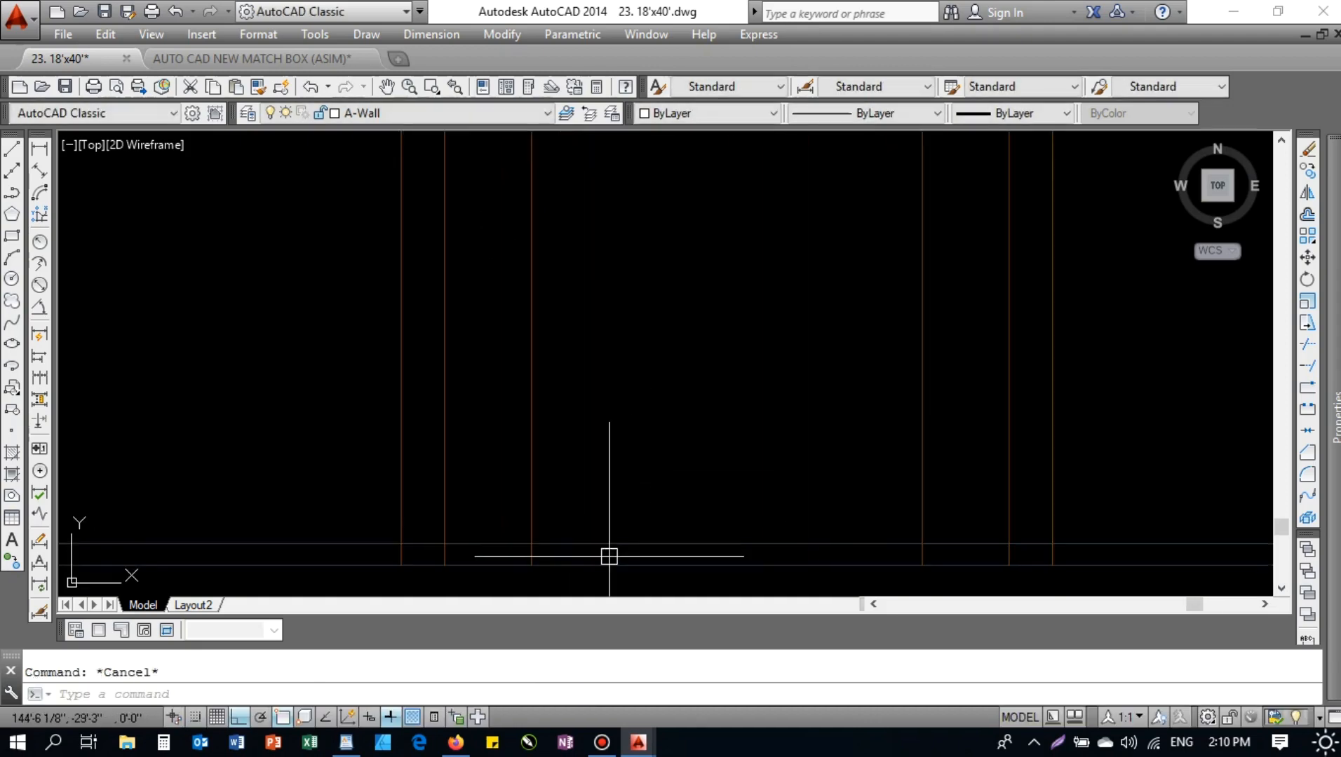
pyautogui.press('Escape')
# - Erase the 1-inch offset line and offset the floor line 0.5 inch upward instead
pyautogui.moveTo(608, 554); pyautogui.dragTo(604, 486, button='middle')
pyautogui.click(595, 463)
pyautogui.write('eo')
pyautogui.press('space')
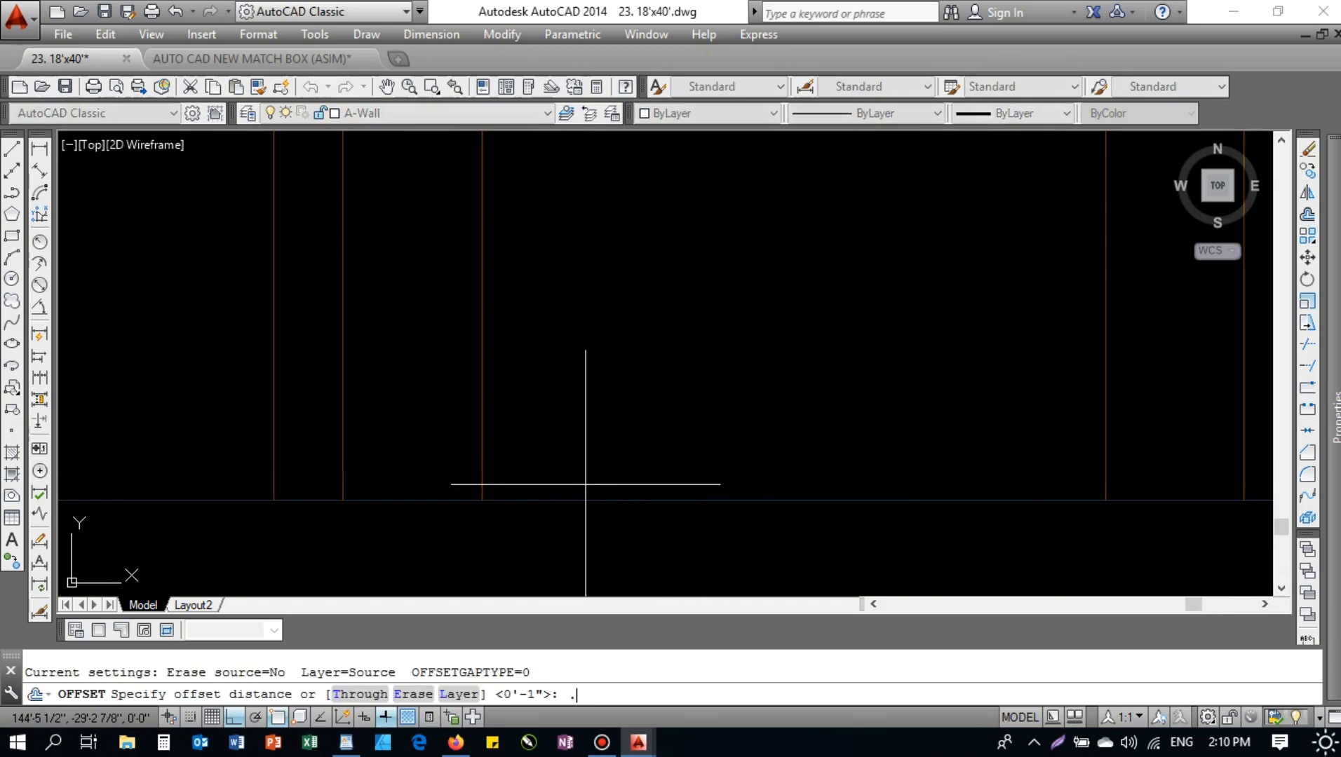
pyautogui.write('.5')
pyautogui.press('space')
pyautogui.press('Escape')
# - Fillet the raised bottom line with both sides of the innermost door outline to close its lower corners
pyautogui.write('f')
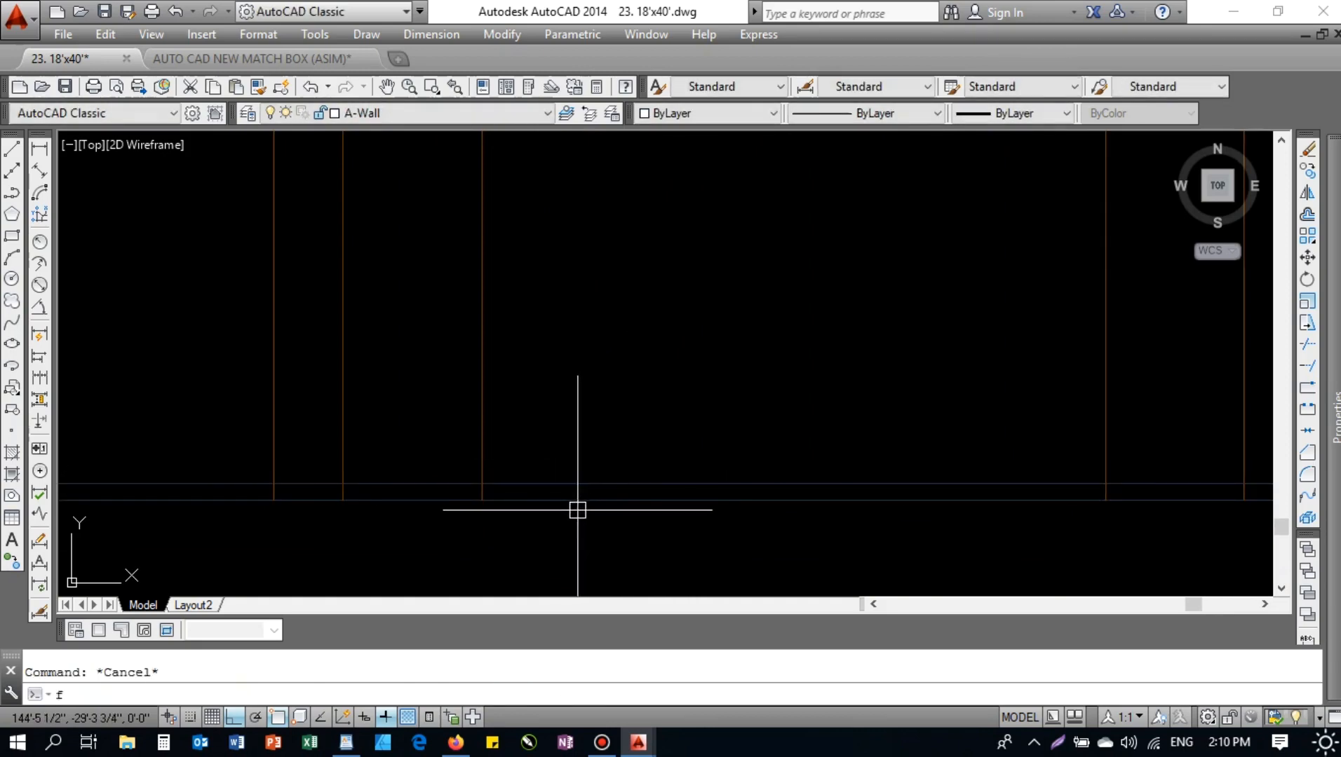
pyautogui.press('space')
pyautogui.click(500, 482)
pyautogui.click(488, 459)
pyautogui.press('space')
pyautogui.click(703, 479)
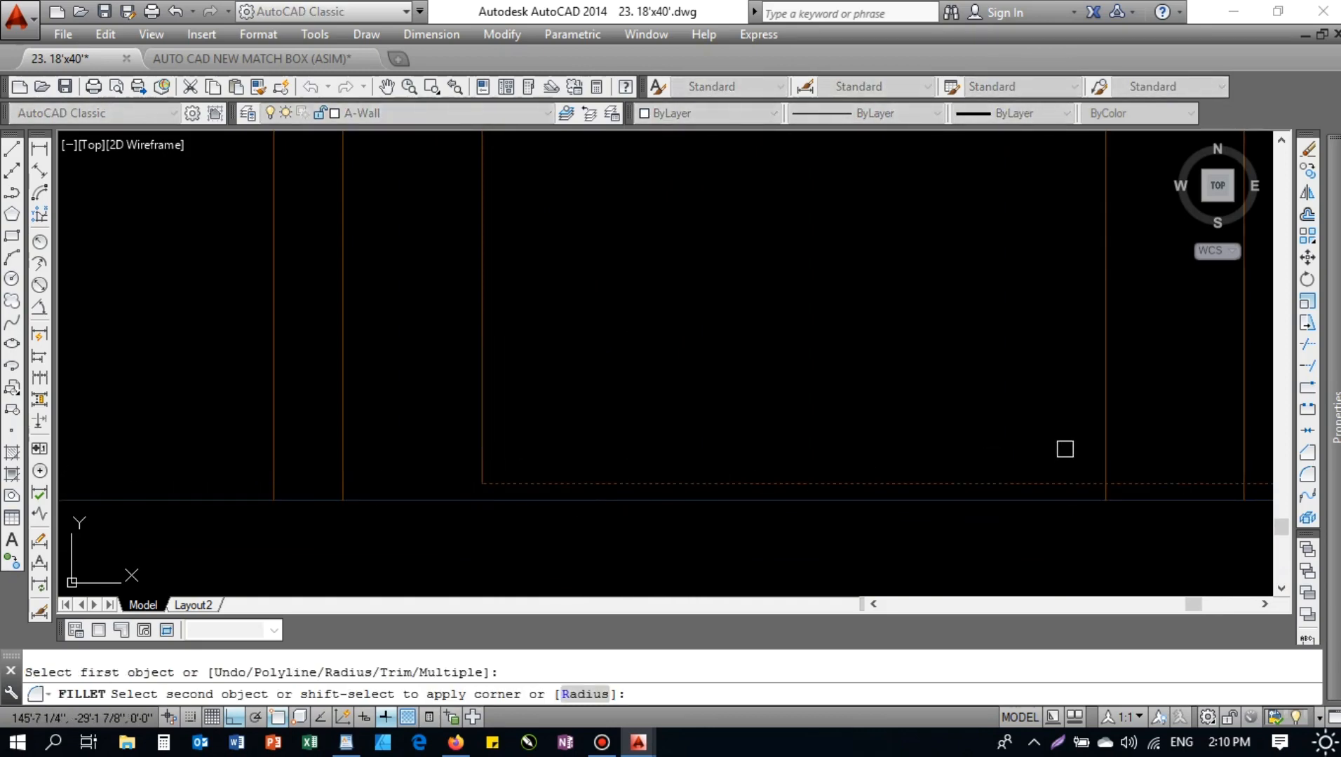
pyautogui.click(1105, 441)
pyautogui.scroll(-2, 410, 410)
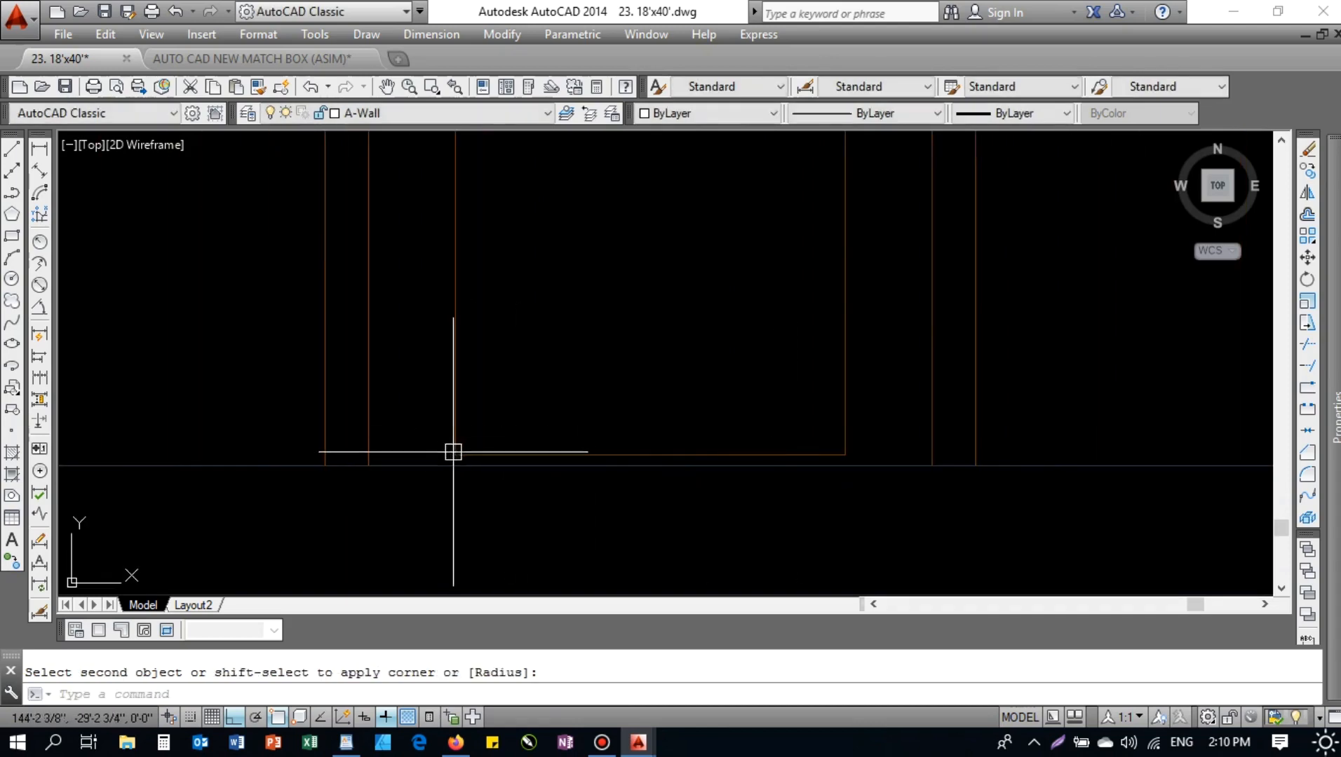
pyautogui.press('Escape')
pyautogui.write('l')
pyautogui.press('space')
pyautogui.click(454, 456)
pyautogui.press('Escape')
pyautogui.write('e')
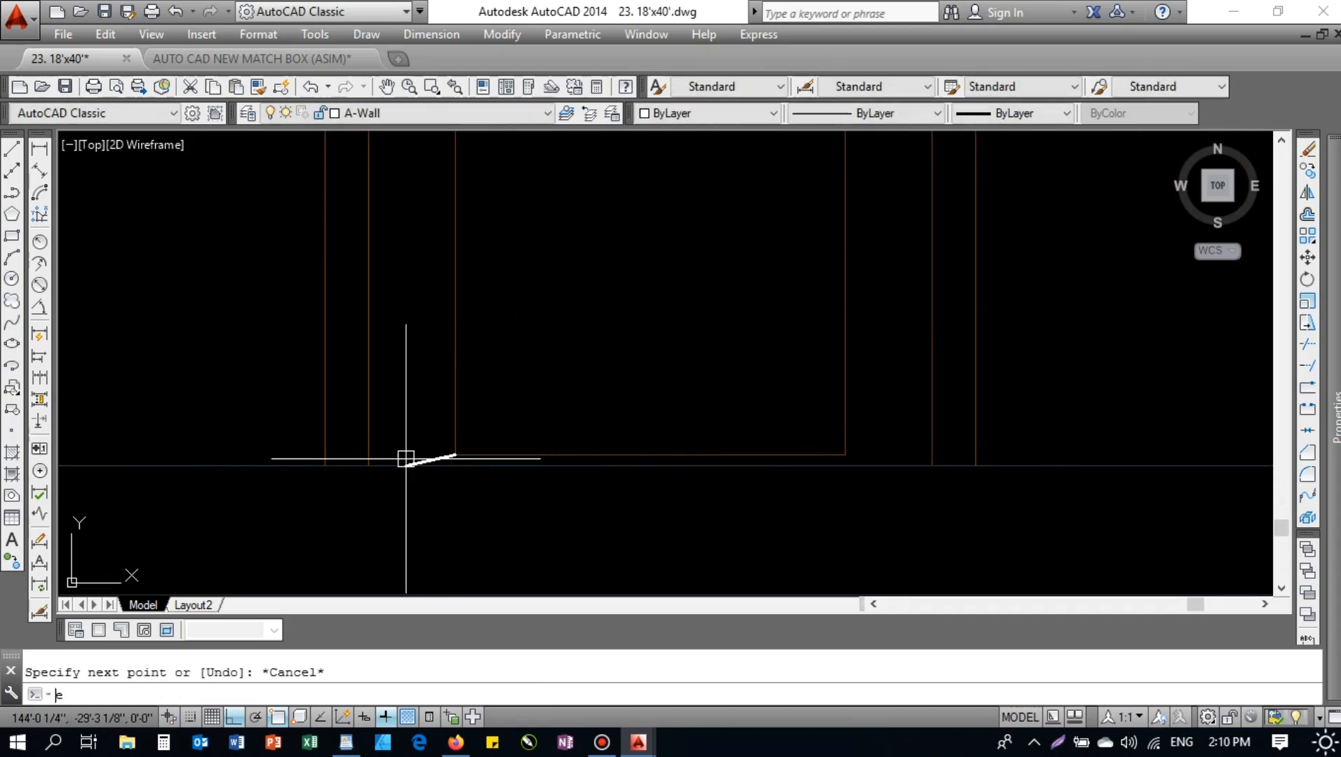
pyautogui.press('Escape')
pyautogui.click(434, 459)
pyautogui.write('e')
pyautogui.press('space')
pyautogui.press('Escape')
# - Offset the closed innermost door outline 4 inches outward onto the door frame's inner edge
pyautogui.write('o')
pyautogui.press('space')
pyautogui.write('2')
pyautogui.press('space')
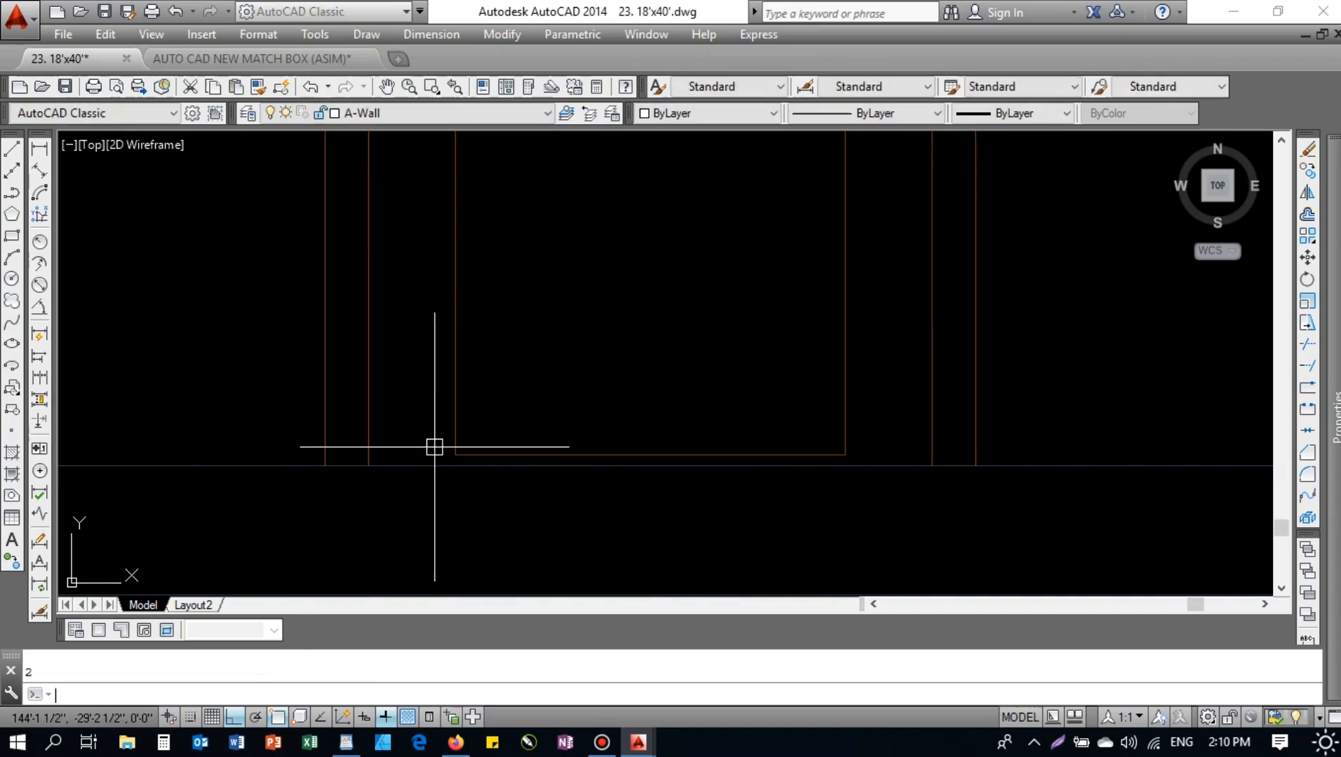
pyautogui.write('o')
pyautogui.press('space')
pyautogui.write('4')
pyautogui.press('space')
pyautogui.click(453, 369)
pyautogui.click(383, 378)
pyautogui.press('Escape')
# - Stretch the bottom edge of the outward offset outline up level with the bottom of the innermost outline
pyautogui.click(492, 540)
pyautogui.click(649, 542)
pyautogui.press('Escape')
pyautogui.scroll(-4, 545, 398)
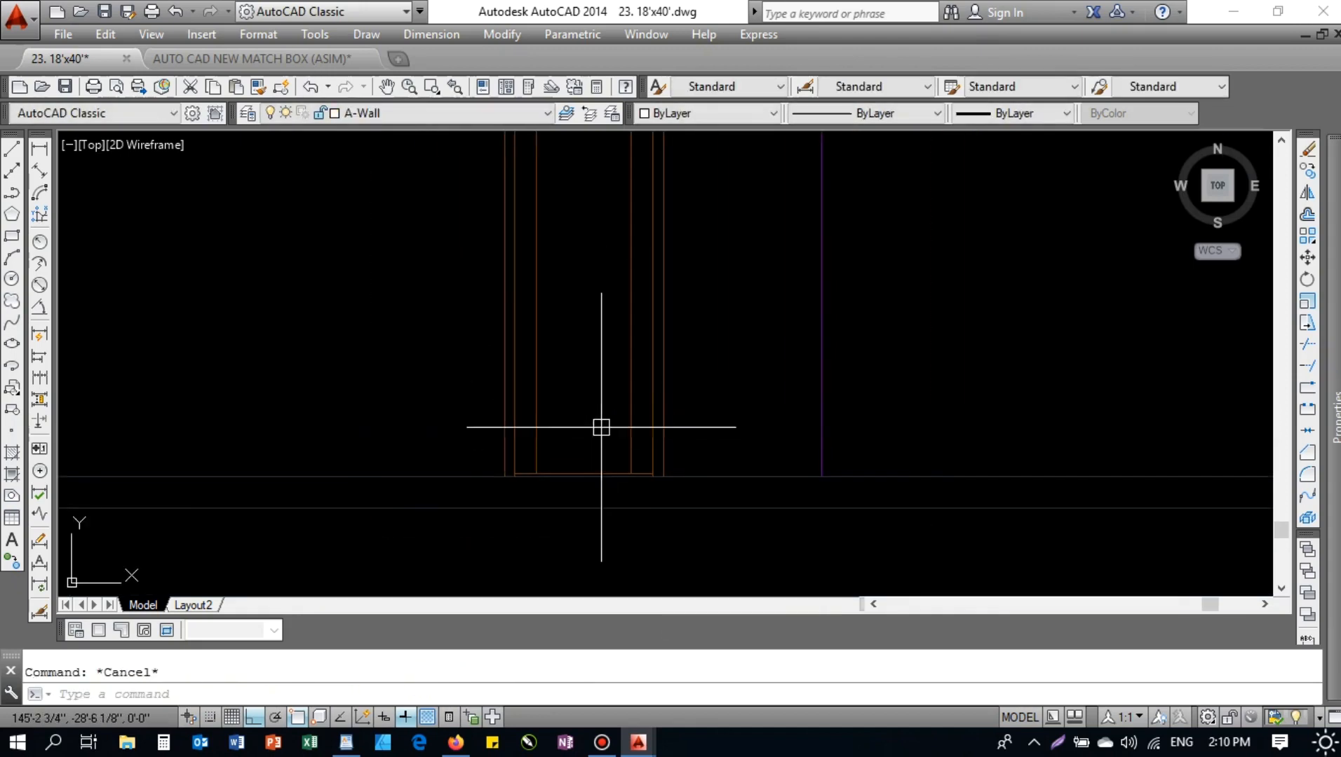
pyautogui.scroll(-2, 577, 382)
pyautogui.scroll(2, 569, 297)
pyautogui.scroll(-2, 575, 310)
pyautogui.moveTo(562, 208); pyautogui.dragTo(571, 257, button='middle')
pyautogui.scroll(2, 579, 278)
pyautogui.scroll(-2, 581, 276)
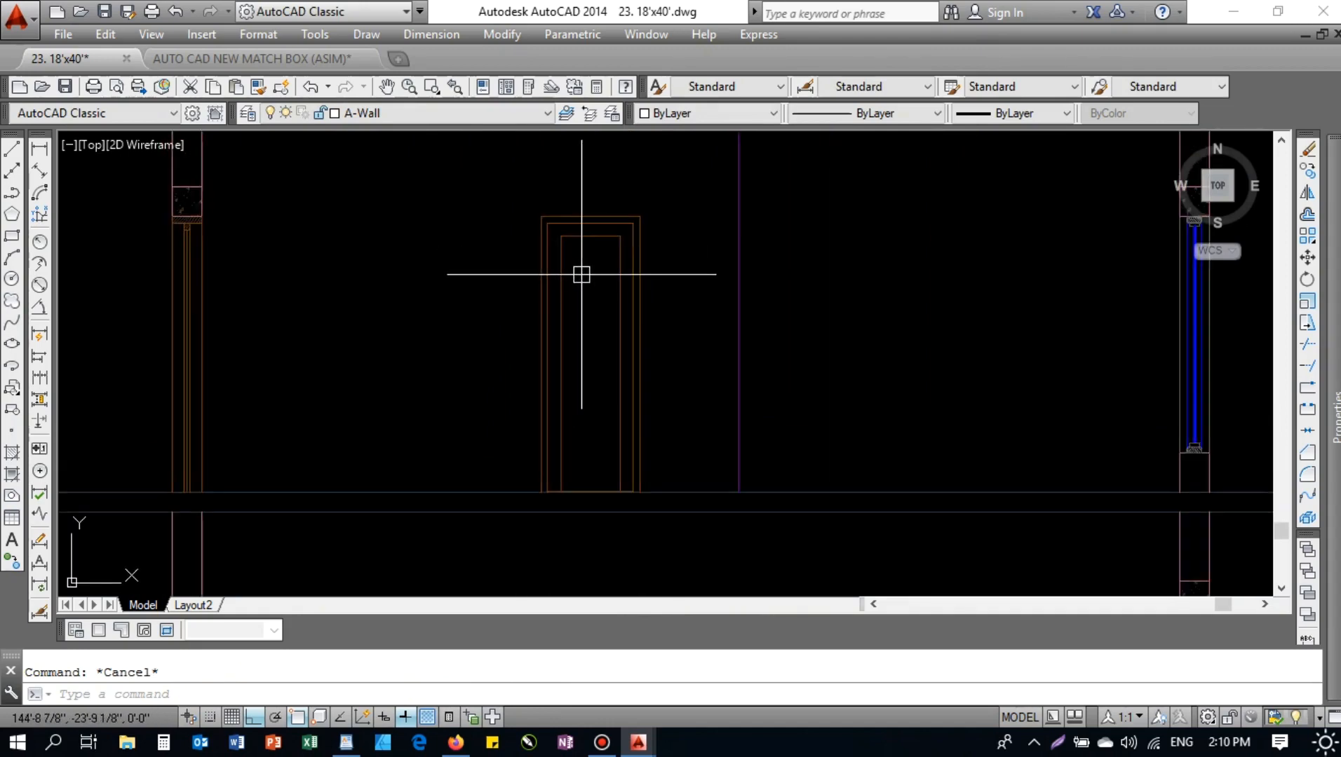
pyautogui.click(581, 229)
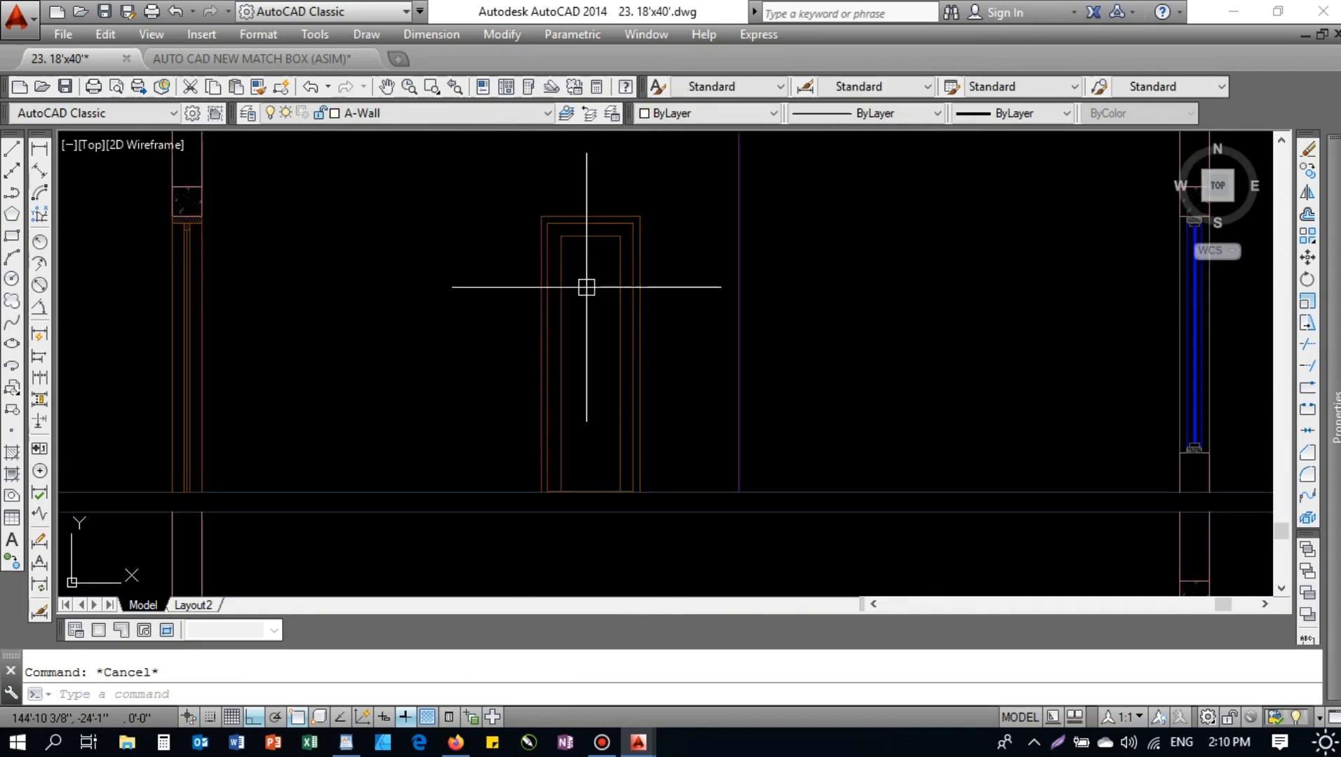
pyautogui.scroll(2, 575, 290)
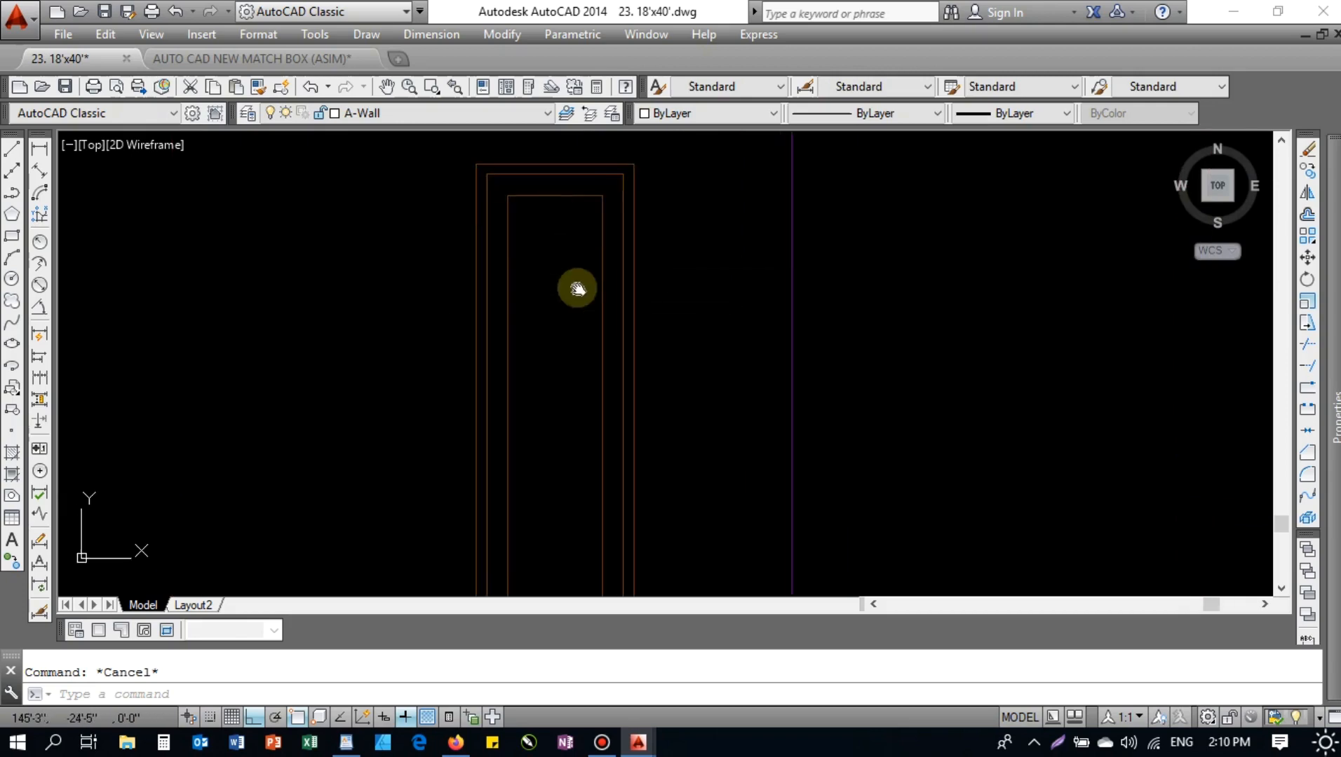
# - Draw a line along the top edge of the innermost door outline from corner to corner
pyautogui.scroll(-1, 575, 285)
pyautogui.write('l')
pyautogui.press('Return')
pyautogui.click(512, 217)
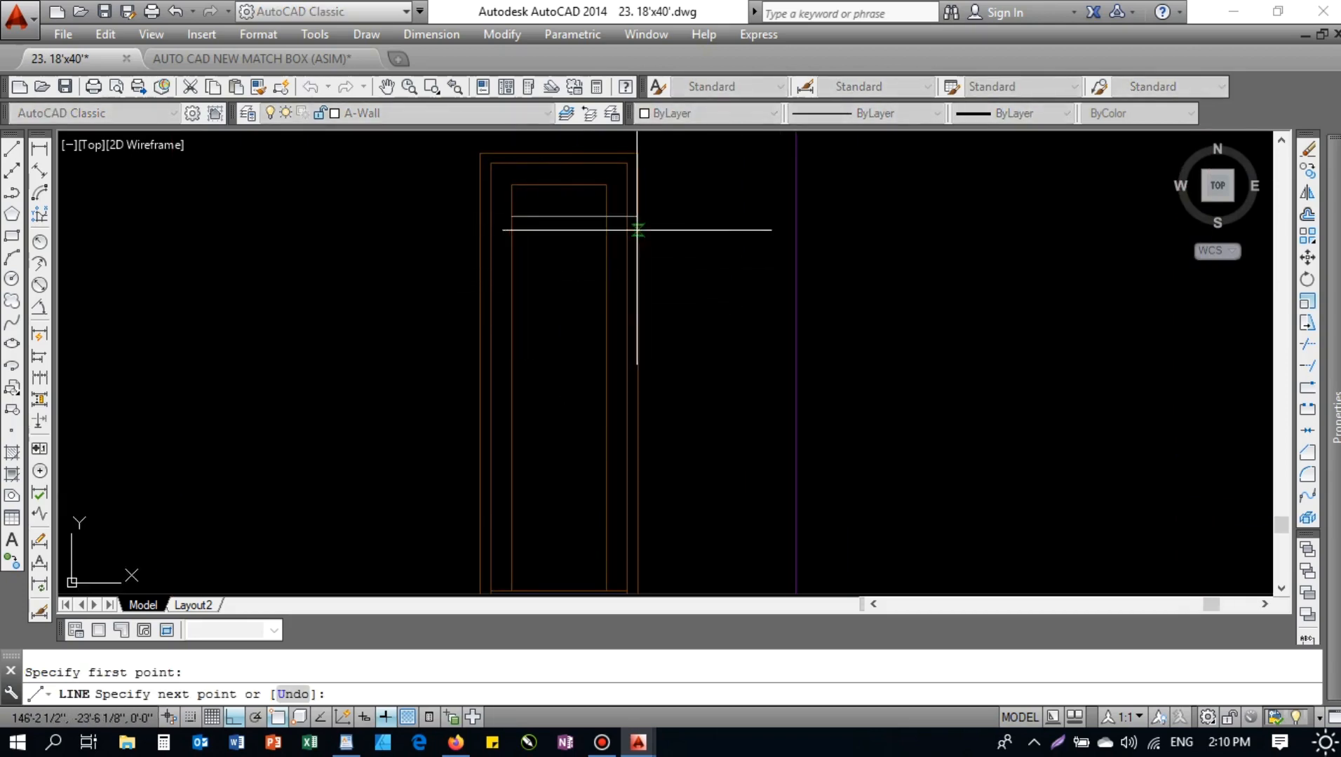
pyautogui.press('Return')
pyautogui.press('Return')
pyautogui.click(512, 184)
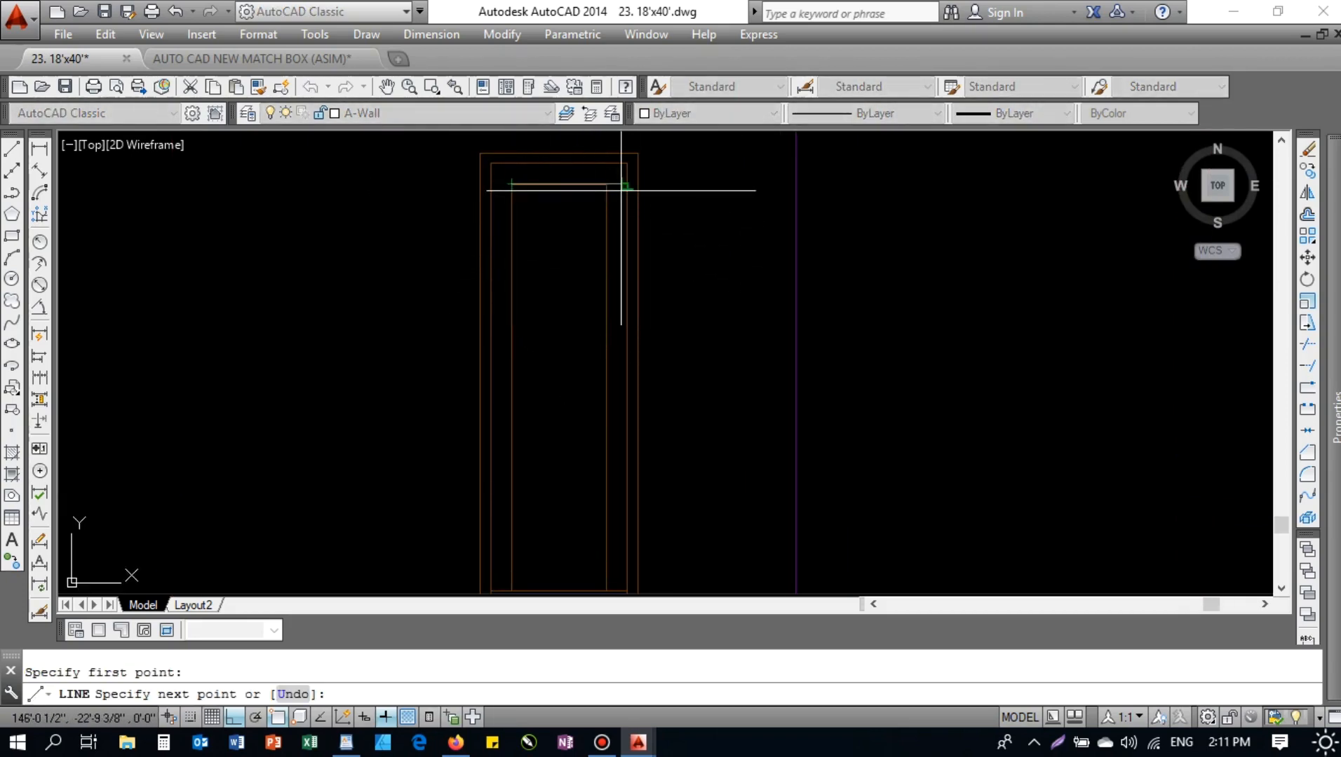
pyautogui.click(606, 184)
pyautogui.press('Escape')
# - Offset the line on the panel's top edge 6 inches downward
pyautogui.write('o')
pyautogui.press('Return')
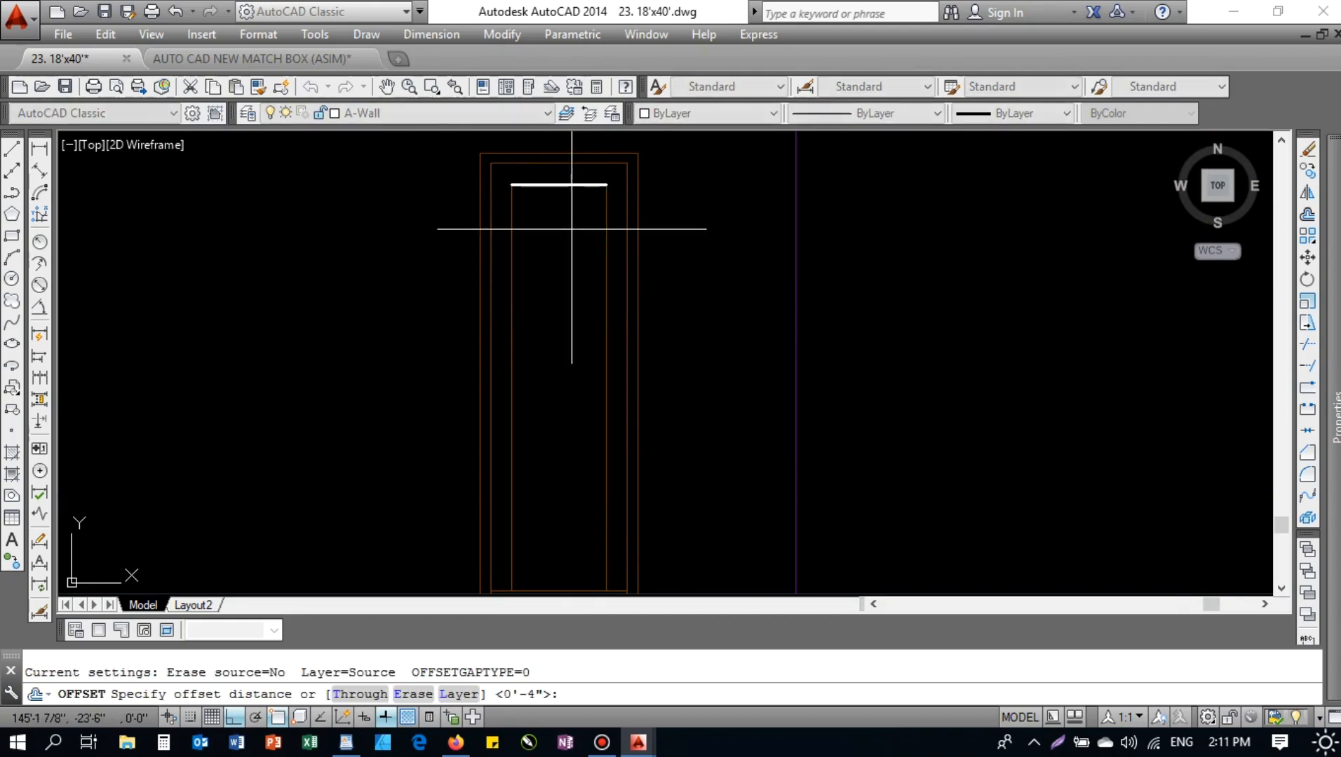
pyautogui.write('6')
pyautogui.press('Return')
pyautogui.click(586, 185)
pyautogui.click(580, 250)
pyautogui.press('Escape')
# - Offset the lower panel line 1 inch downward to form a pair of slat lines
pyautogui.write('o')
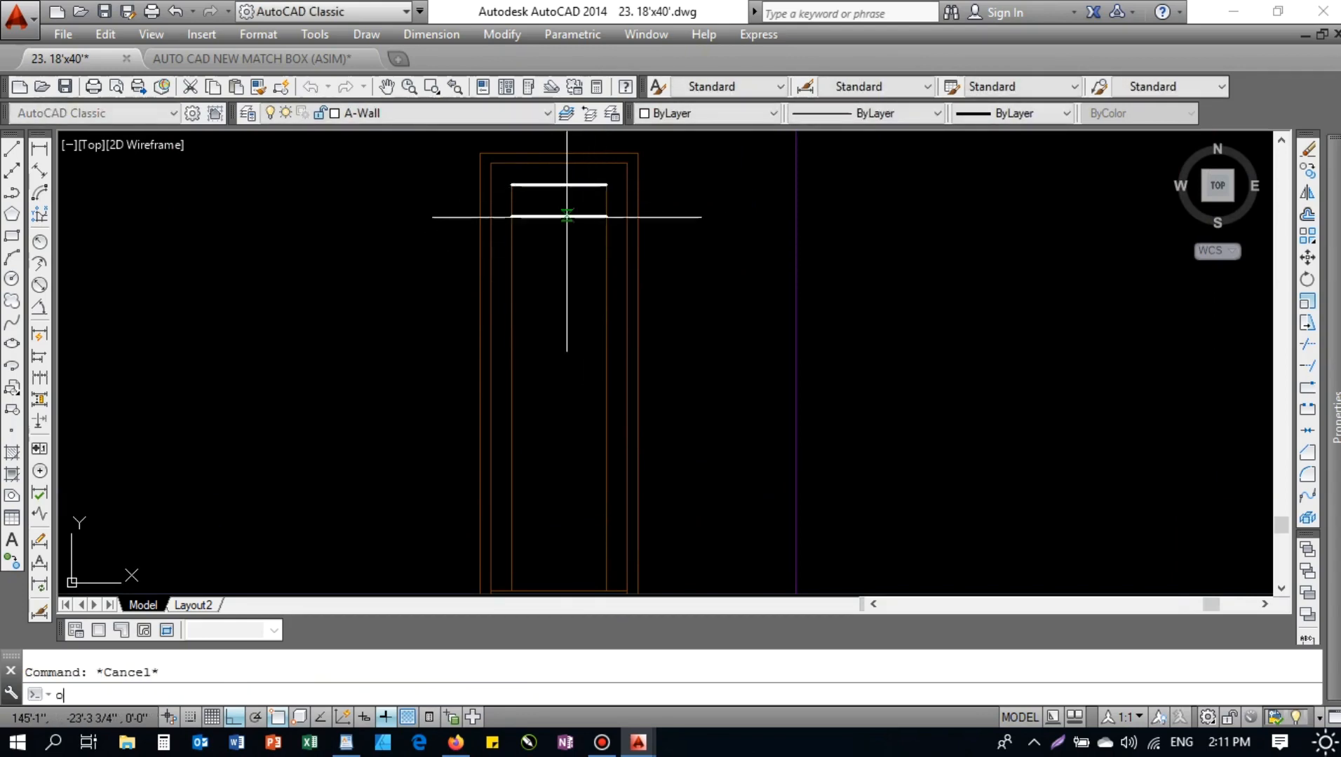
pyautogui.press('Return')
pyautogui.write('1')
pyautogui.press('Return')
pyautogui.click(568, 216)
pyautogui.click(577, 228)
pyautogui.press('Escape')
# - Erase the helper line on the panel's top edge and match both slat lines to the innermost door outline's properties
pyautogui.click(571, 190)
pyautogui.write('e')
pyautogui.press('Return')
pyautogui.press('Return')
pyautogui.click(605, 237)
pyautogui.click(573, 226)
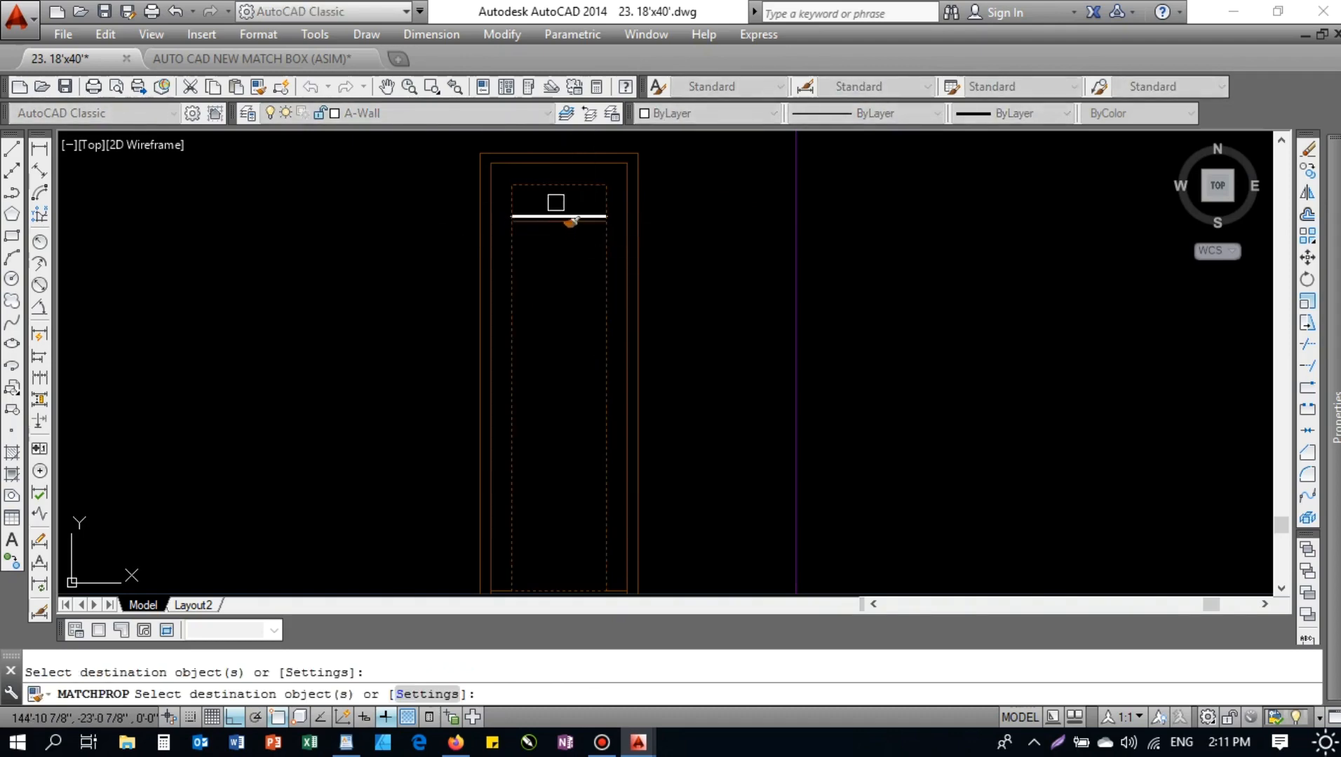
pyautogui.press('Escape')
# - Copy the pair of slat lines repeatedly down the door panel, spaced by the distance from the panel's top corner
pyautogui.click(561, 203)
pyautogui.click(541, 270)
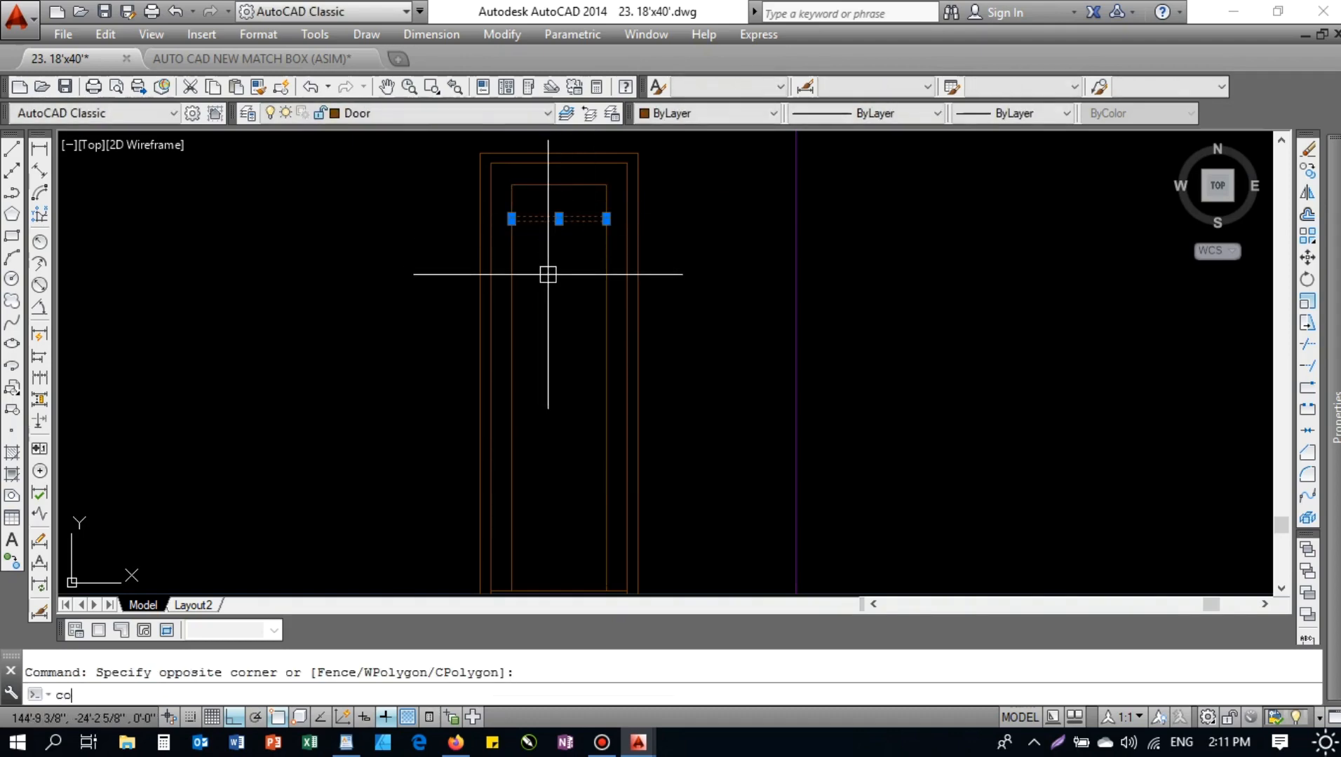
pyautogui.press('Return')
pyautogui.click(607, 185)
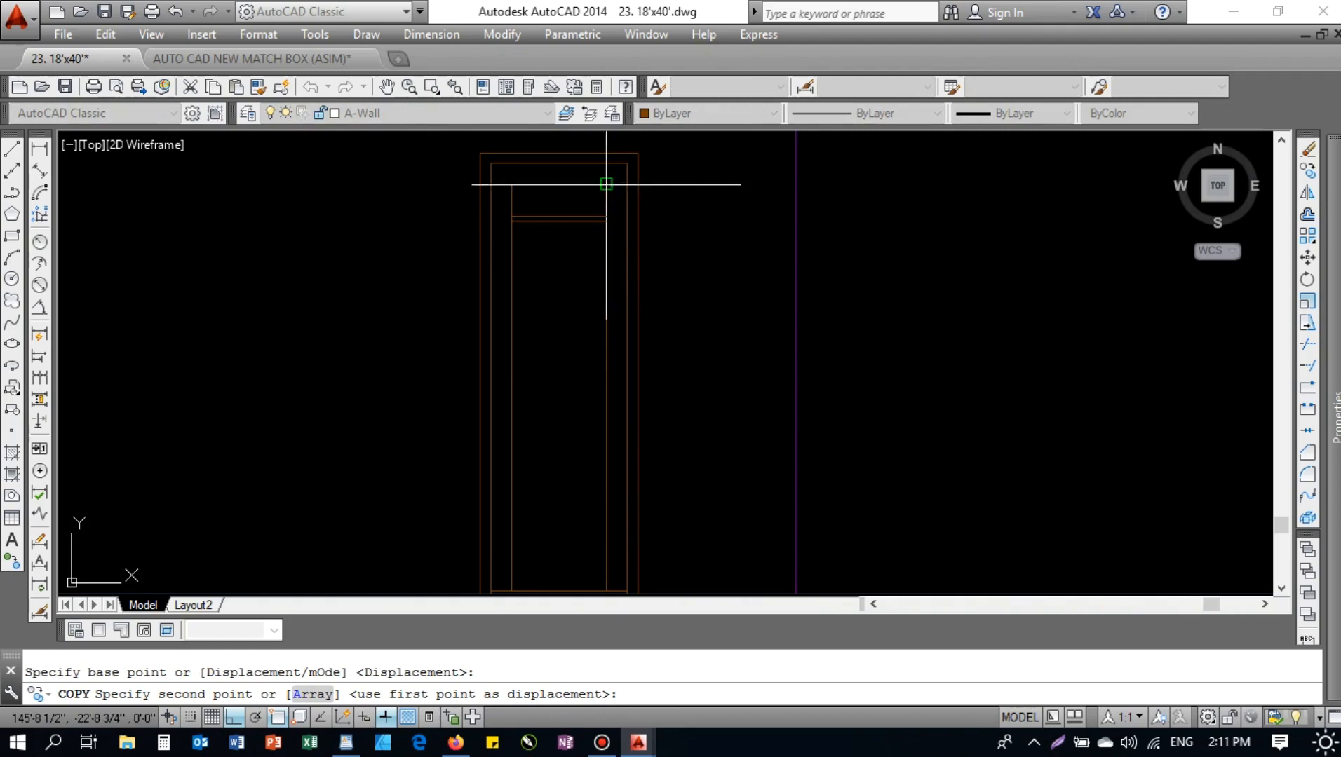
pyautogui.click(607, 221)
pyautogui.click(606, 257)
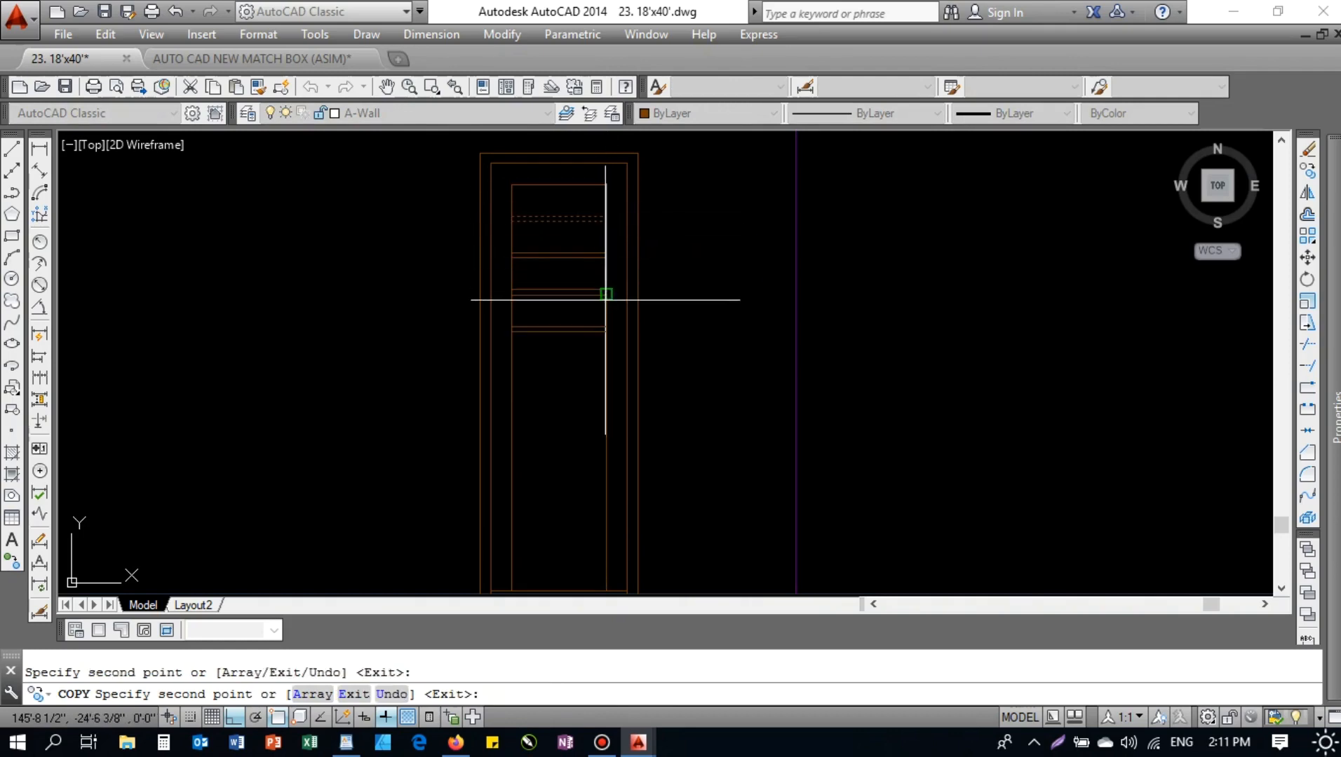
pyautogui.click(606, 294)
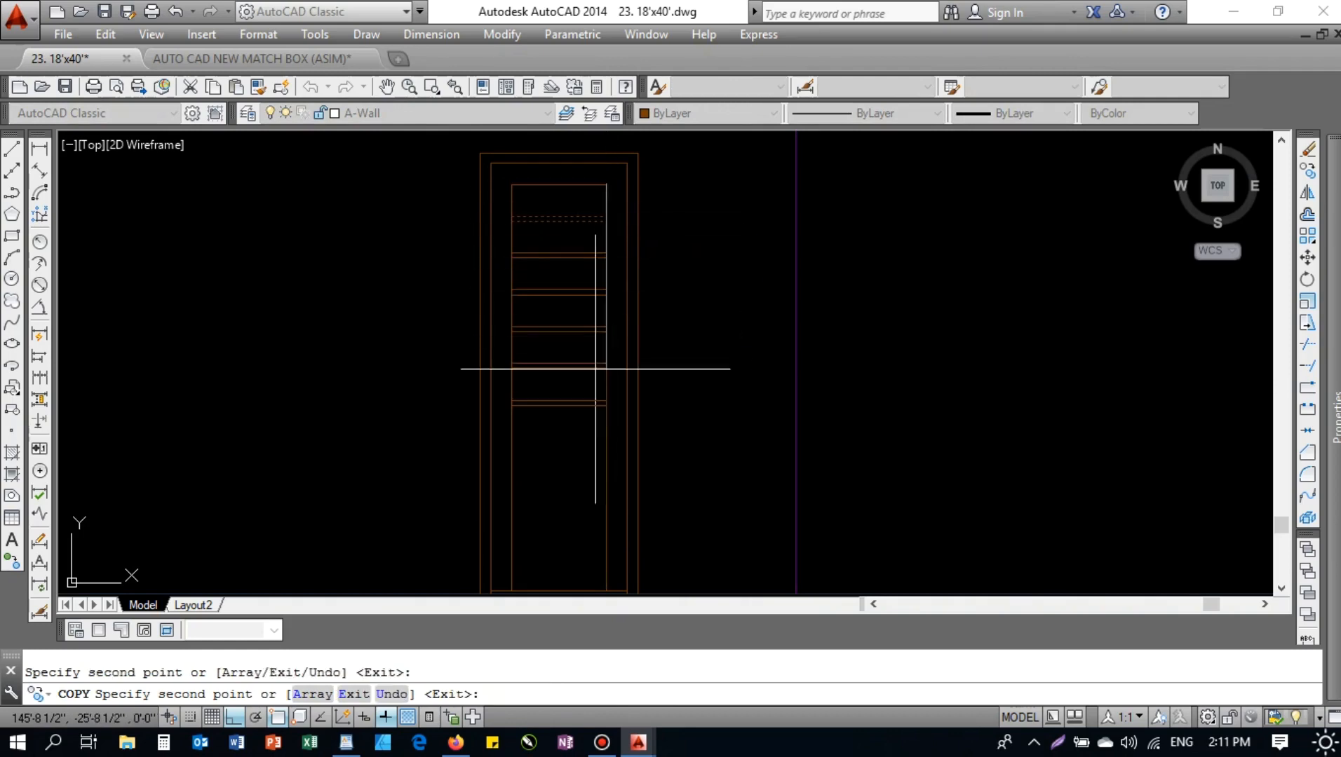
pyautogui.moveTo(606, 368); pyautogui.dragTo(617, 323, button='middle')
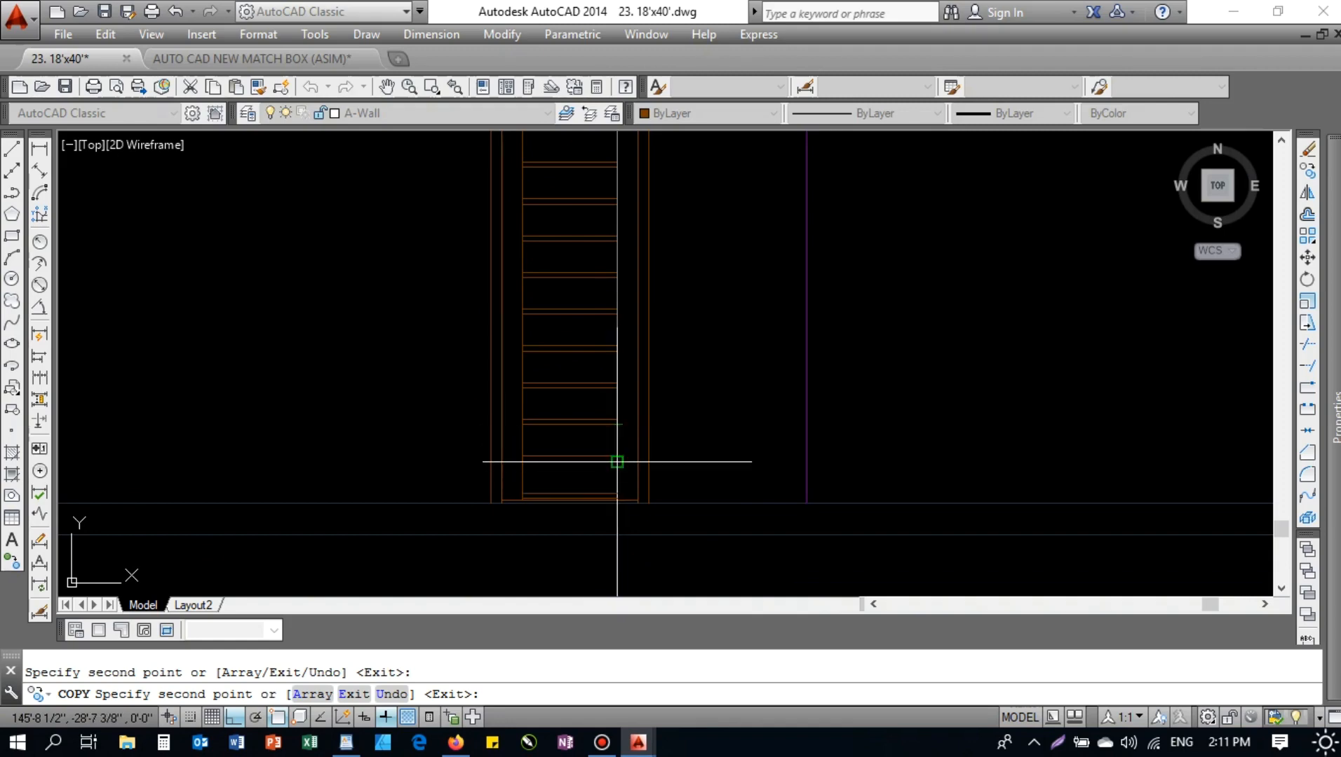
pyautogui.press('Escape')
# - Erase the two lowest pairs of slat lines in the door panel
pyautogui.scroll(5, 590, 380)
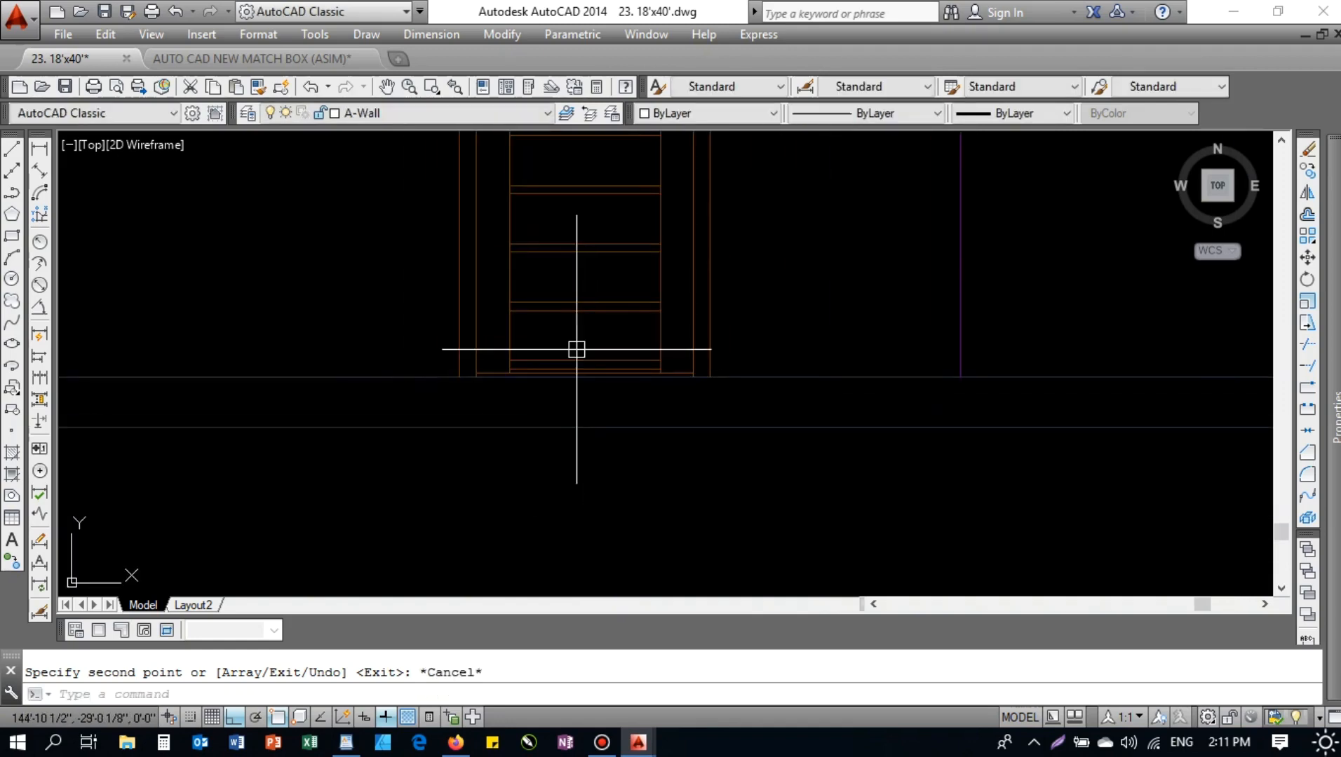
pyautogui.click(548, 373)
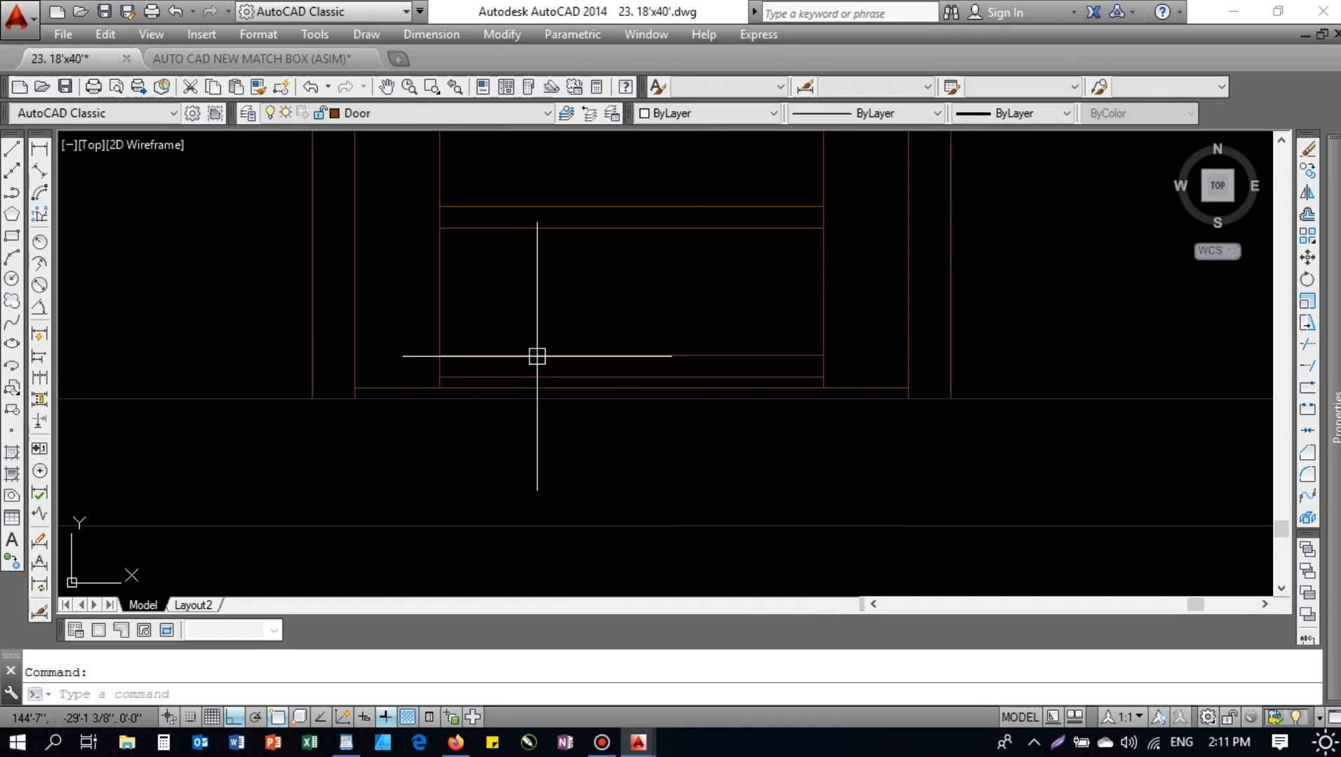
pyautogui.scroll(-4, 543, 337)
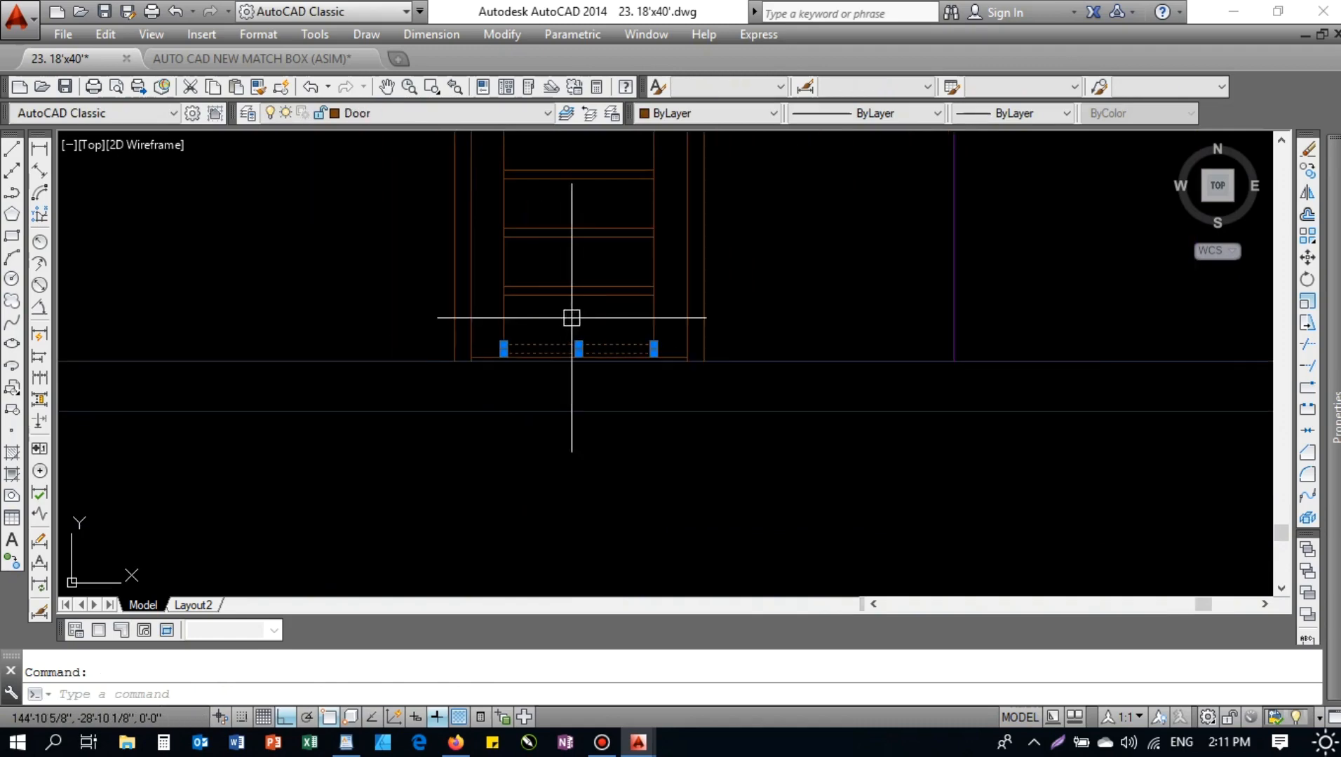
pyautogui.click(571, 317)
pyautogui.click(548, 270)
pyautogui.write('e')
pyautogui.press('space')
pyautogui.scroll(-4, 597, 302)
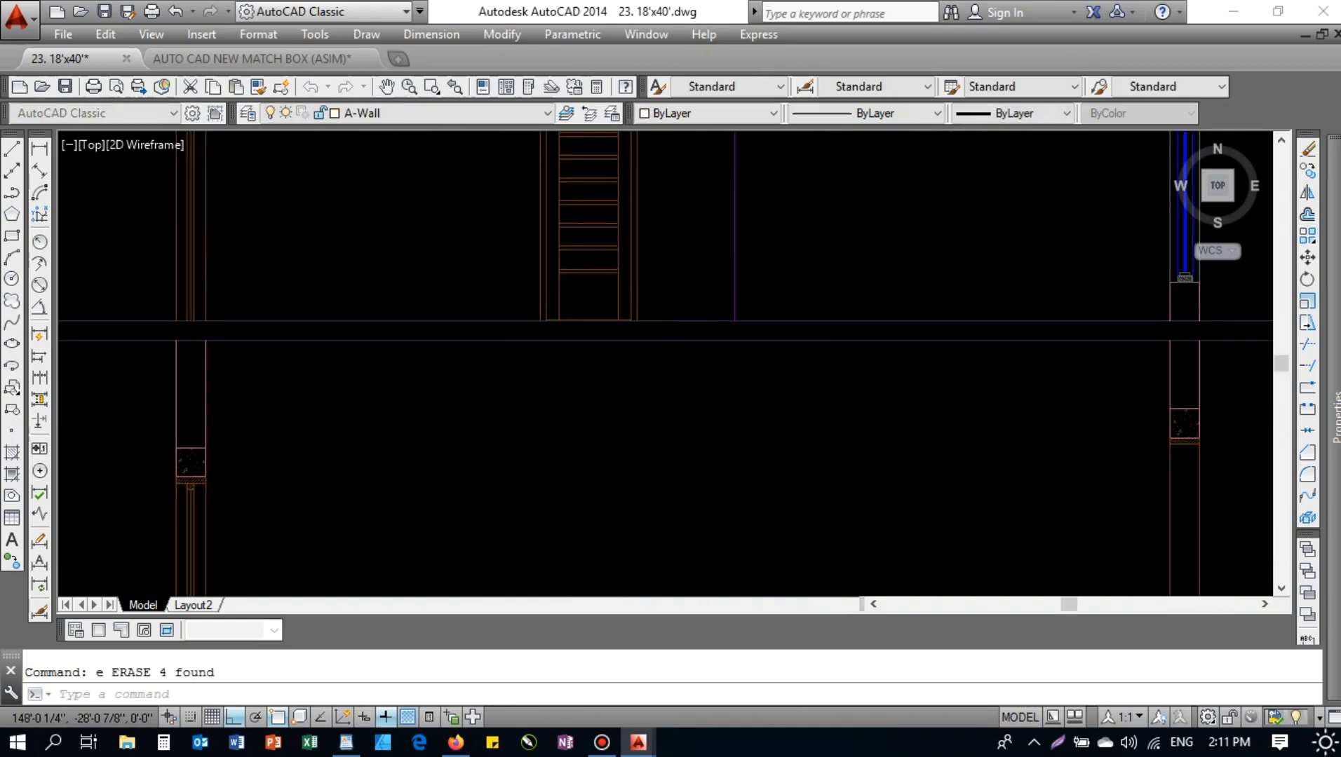
pyautogui.middleClick(631, 322)
pyautogui.middleClick(631, 323)
pyautogui.scroll(6, 673, 357)
pyautogui.scroll(6, 635, 380)
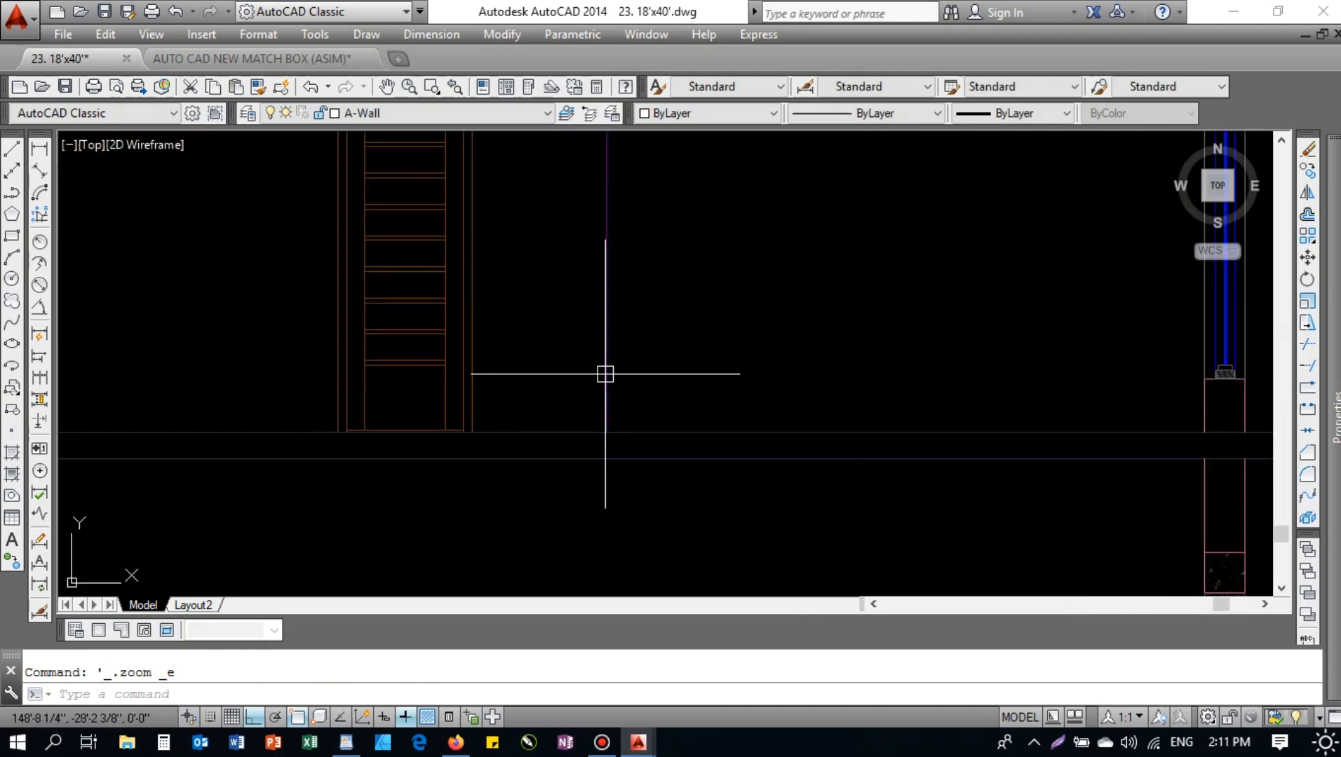
# - Undo the last erase and erase only the lowest pair of slat lines in the door panel
pyautogui.hotkey('ctrl', 'z')
pyautogui.click(373, 323)
pyautogui.click(736, 396)
pyautogui.write('e')
pyautogui.press('space')
pyautogui.scroll(-4, 677, 428)
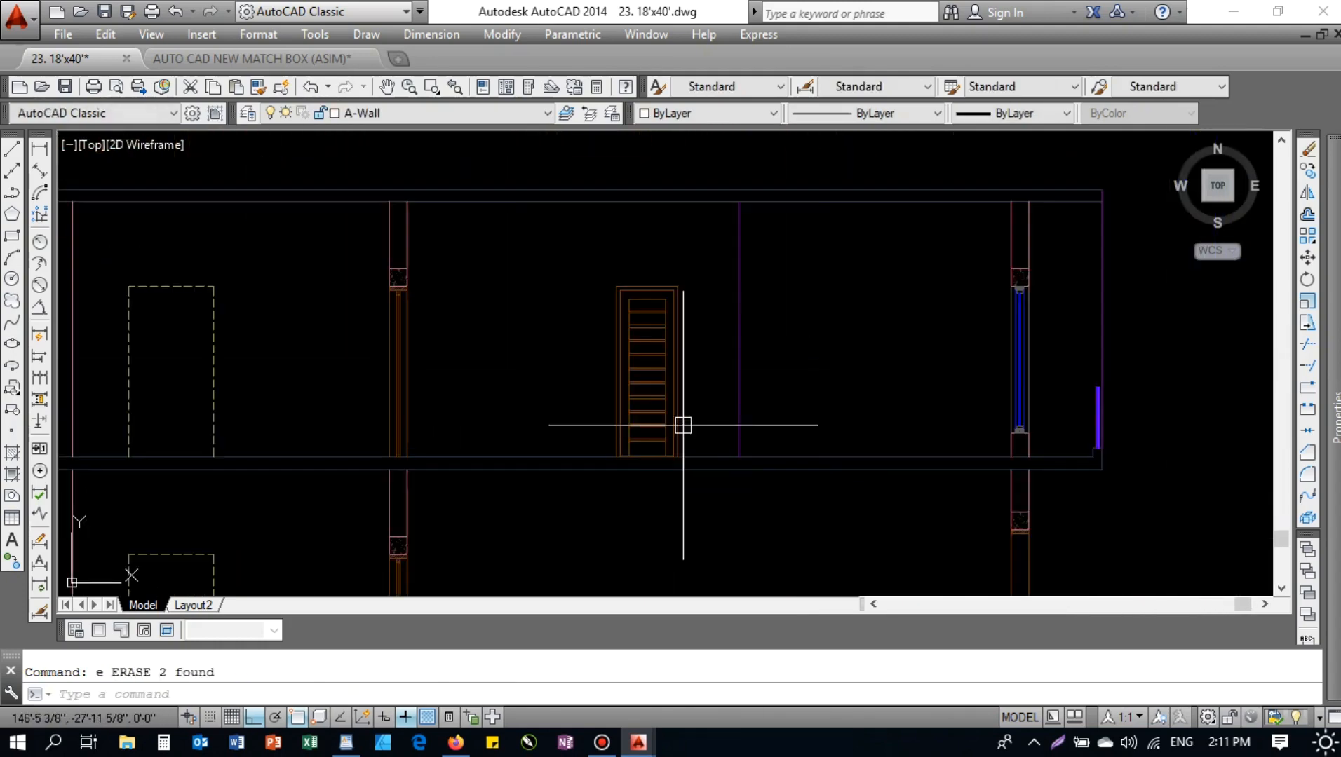
# - Regenerate the drawing display around the slatted door
pyautogui.scroll(2, 681, 365)
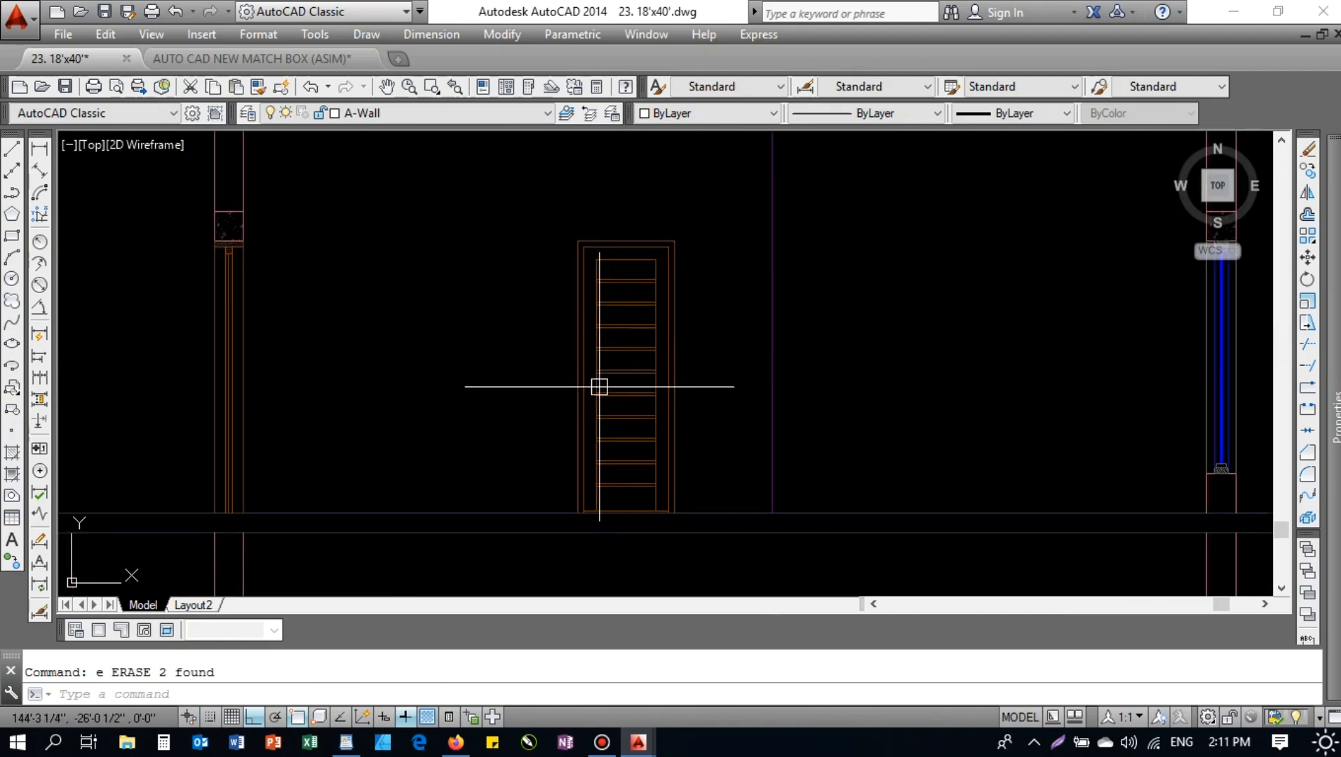
pyautogui.scroll(4, 599, 386)
pyautogui.press('Escape')
pyautogui.write('re')
pyautogui.press('Return')
pyautogui.scroll(-8, 594, 405)
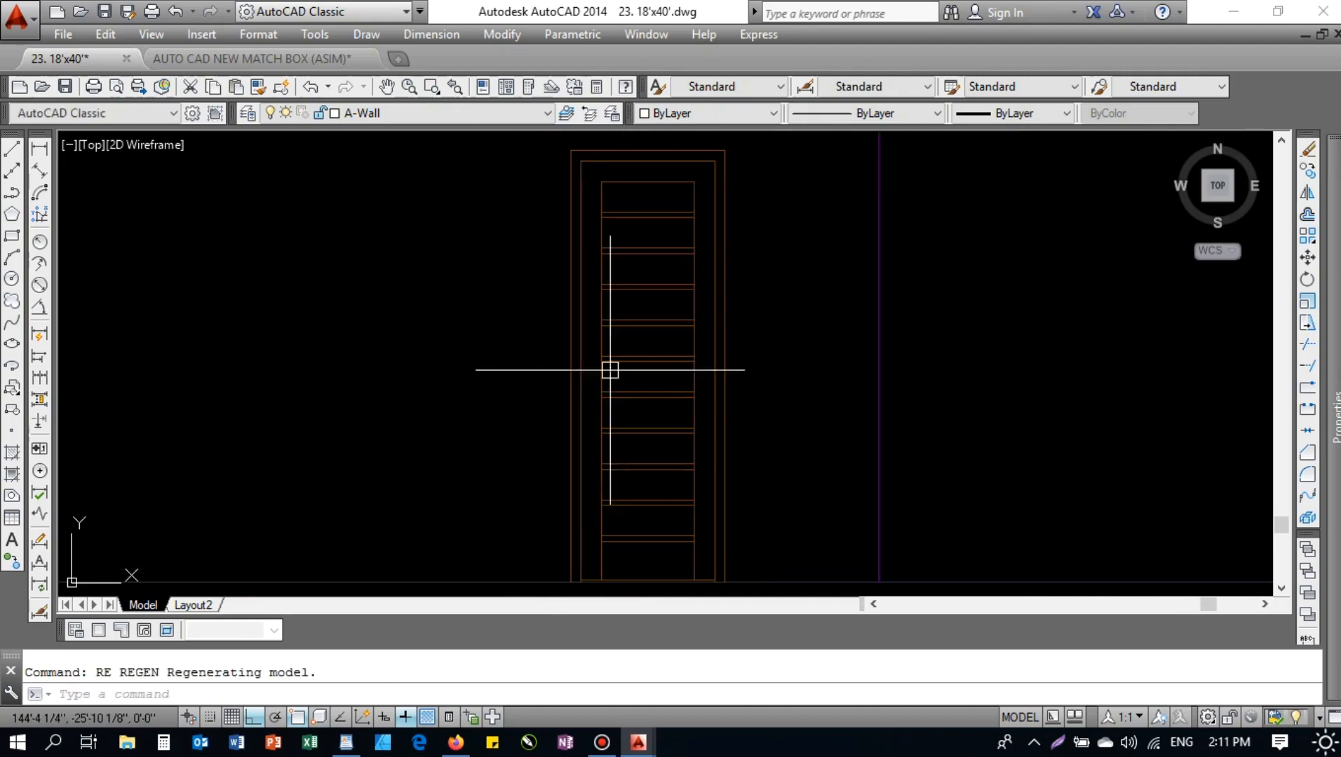
# - Offset the upper floor line 42 inches upward across the slatted door
pyautogui.scroll(5, 614, 290)
pyautogui.moveTo(593, 210); pyautogui.dragTo(588, 382, button='middle')
pyautogui.scroll(2, 620, 211)
pyautogui.scroll(-7, 620, 164)
pyautogui.moveTo(620, 165); pyautogui.dragTo(862, 323, button='middle')
pyautogui.scroll(-1, 862, 323)
pyautogui.press('Escape')
pyautogui.moveTo(857, 534); pyautogui.dragTo(653, 343, button='middle')
pyautogui.scroll(10, 621, 414)
pyautogui.write('o')
pyautogui.press('Return')
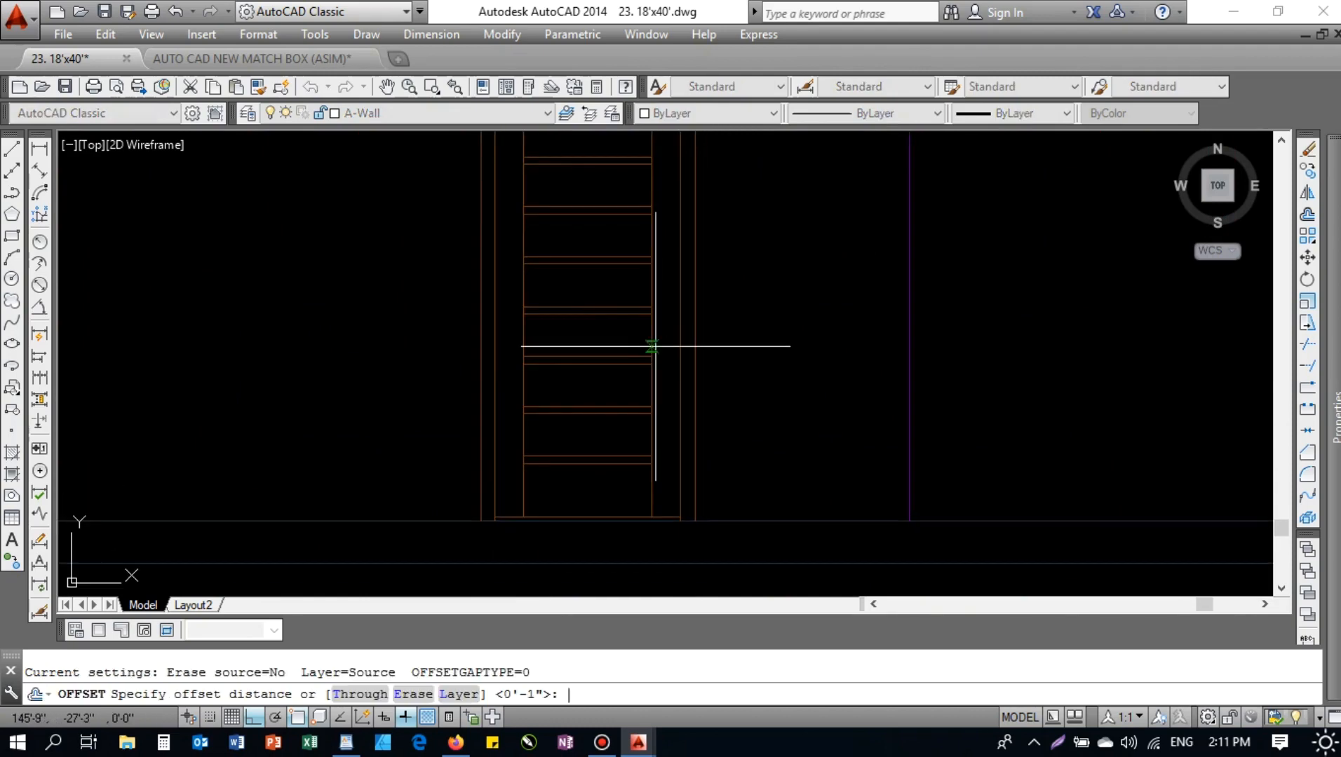
pyautogui.press('Return')
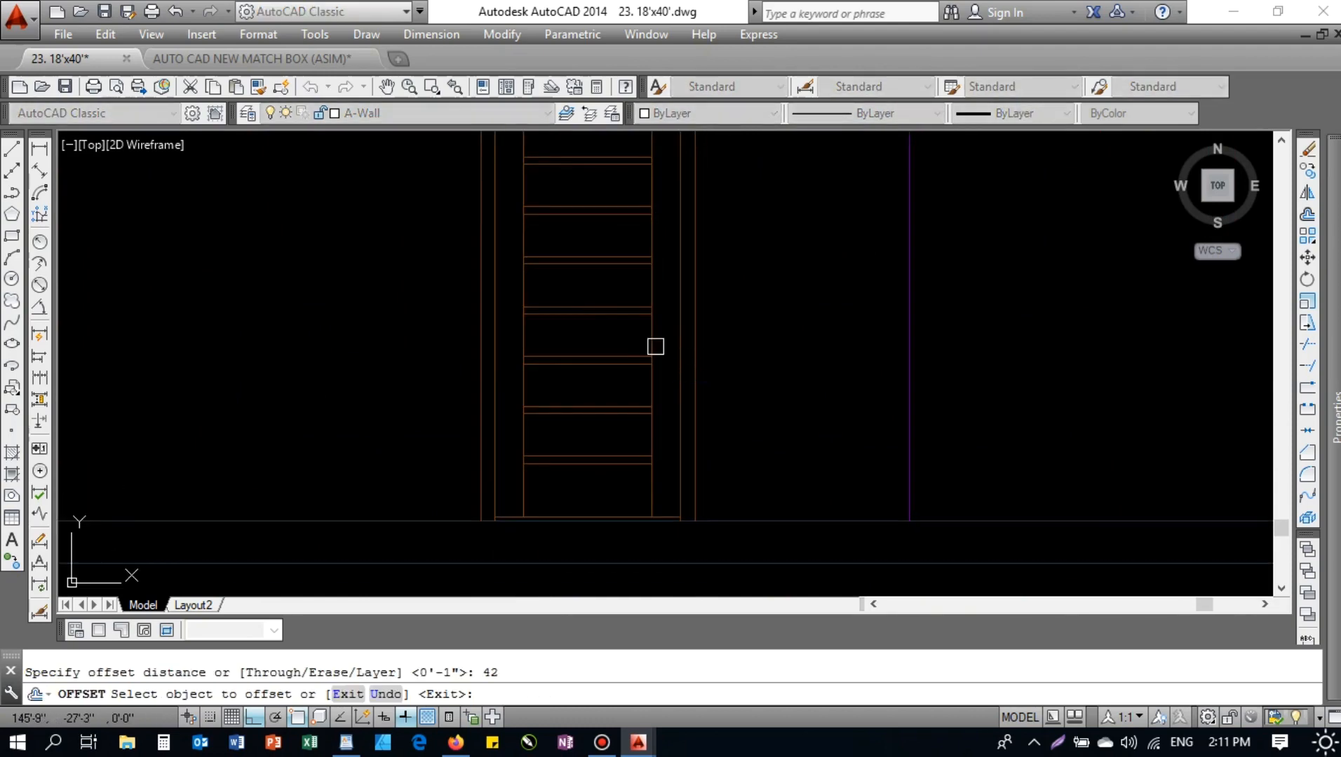
pyautogui.click(714, 520)
pyautogui.click(687, 386)
pyautogui.press('Escape')
pyautogui.write('c')
pyautogui.press('Return')
pyautogui.scroll(3, 667, 312)
pyautogui.press('Escape')
# - Trim the offset line so that only the short piece across the door's right stile is left
pyautogui.write('tr')
pyautogui.press('Return')
pyautogui.click(639, 339)
pyautogui.click(622, 344)
pyautogui.press('Return')
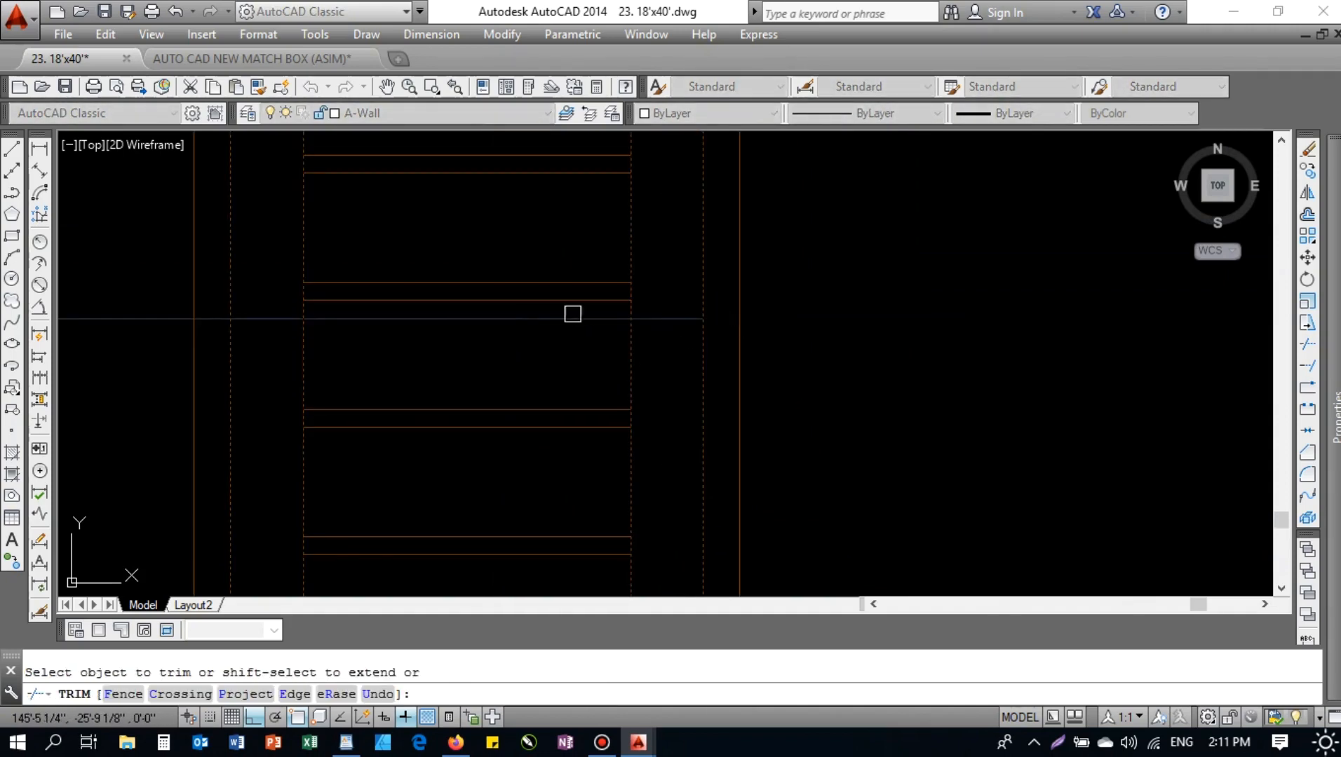
pyautogui.press('Escape')
pyautogui.press('Escape')
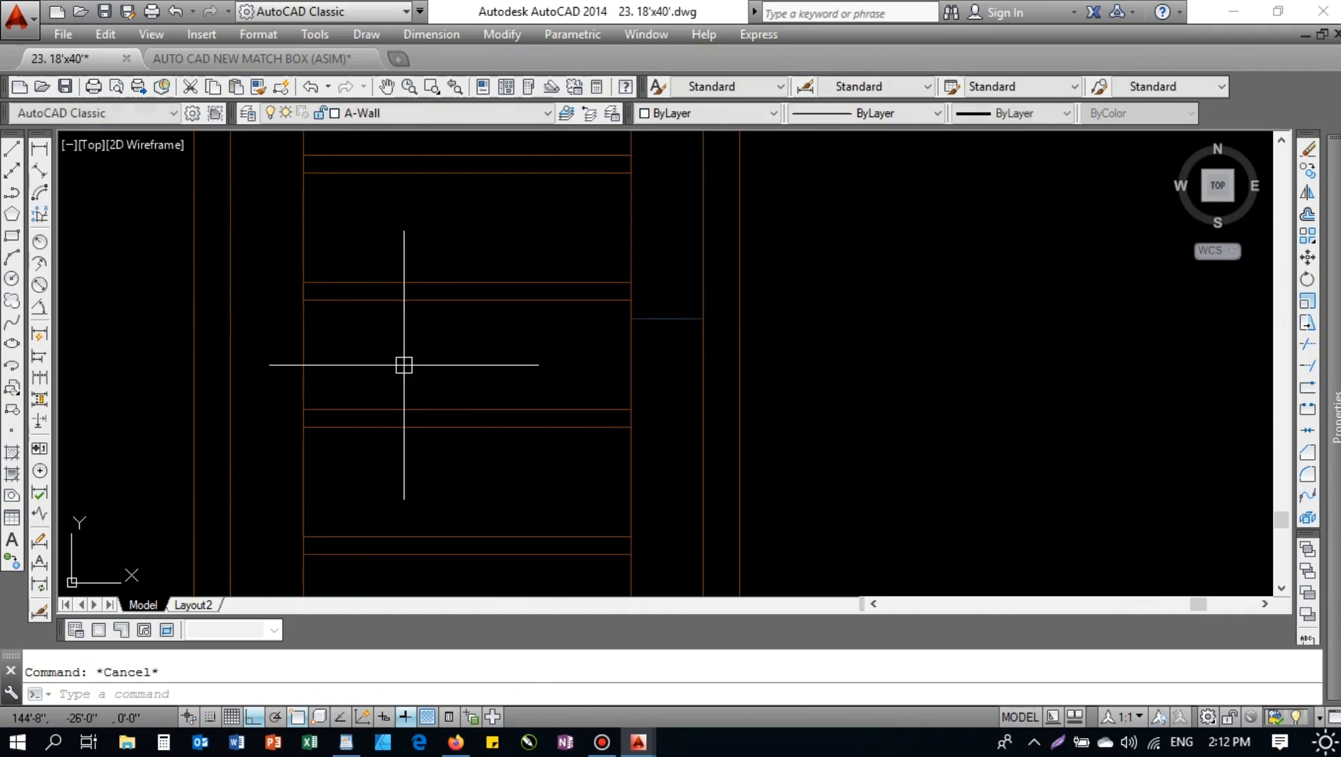
# - Draw two concentric circles for the door knob, centred on the midpoint of the short line in the stile
pyautogui.write('c')
pyautogui.press('Return')
pyautogui.scroll(5, 652, 344)
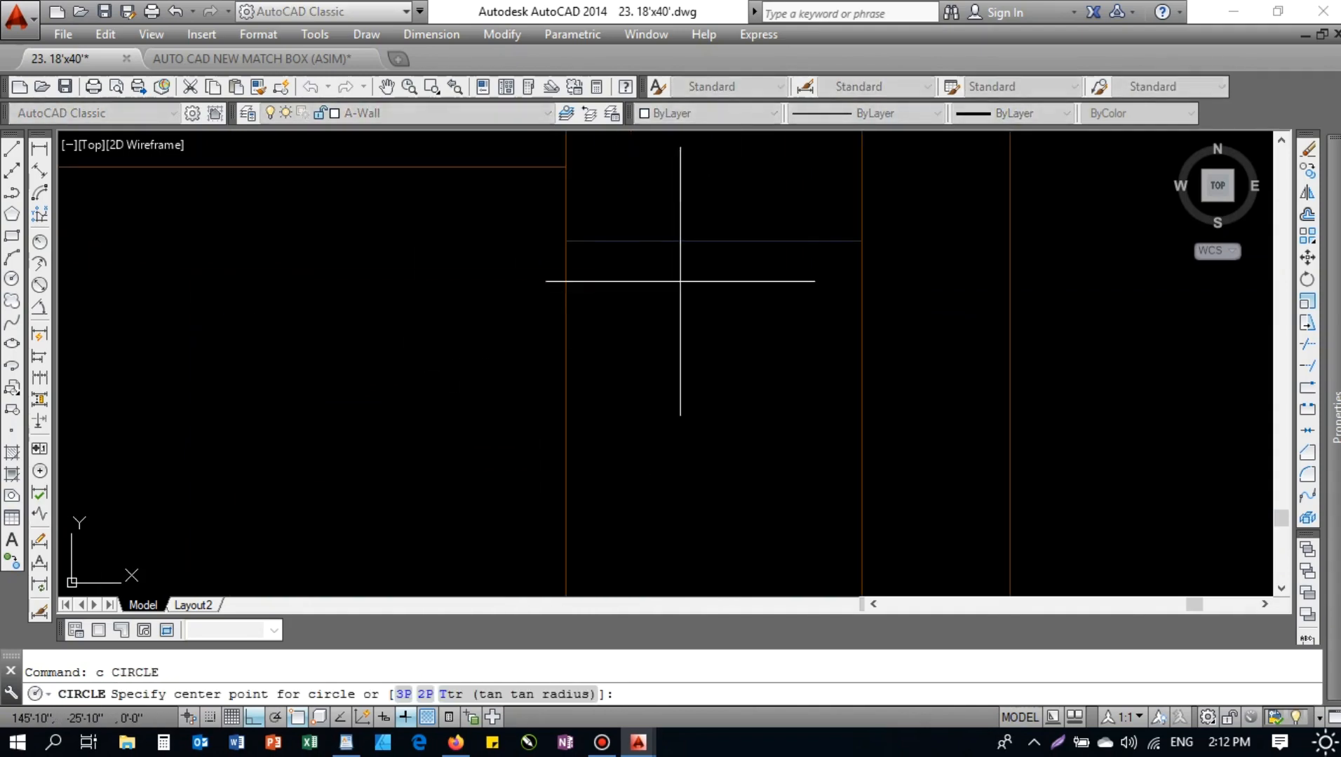
pyautogui.click(712, 239)
pyautogui.click(772, 256)
pyautogui.press('Return')
pyautogui.click(713, 240)
pyautogui.click(714, 265)
pyautogui.press('Return')
pyautogui.press('Escape')
# - Match the properties of the door's edge line onto the two knob circles
pyautogui.write('ma')
pyautogui.press('Return')
pyautogui.click(817, 241)
pyautogui.click(796, 314)
pyautogui.click(713, 262)
pyautogui.press('Escape')
pyautogui.press('Return')
pyautogui.click(856, 279)
pyautogui.click(626, 317)
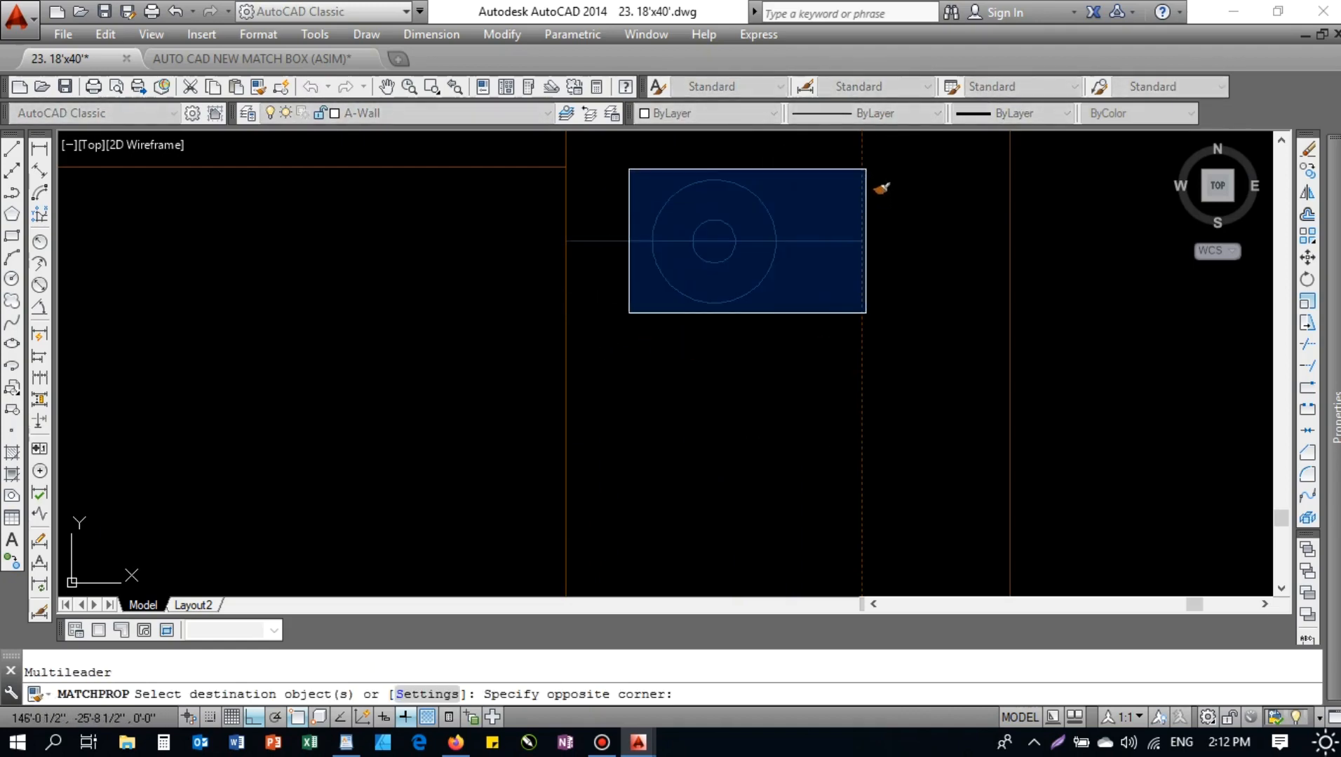
pyautogui.click(892, 171)
pyautogui.press('Escape')
# - Erase the short guide line in the stile and move both knob circles to the GRID LINE layer
pyautogui.write('e')
pyautogui.press('Return')
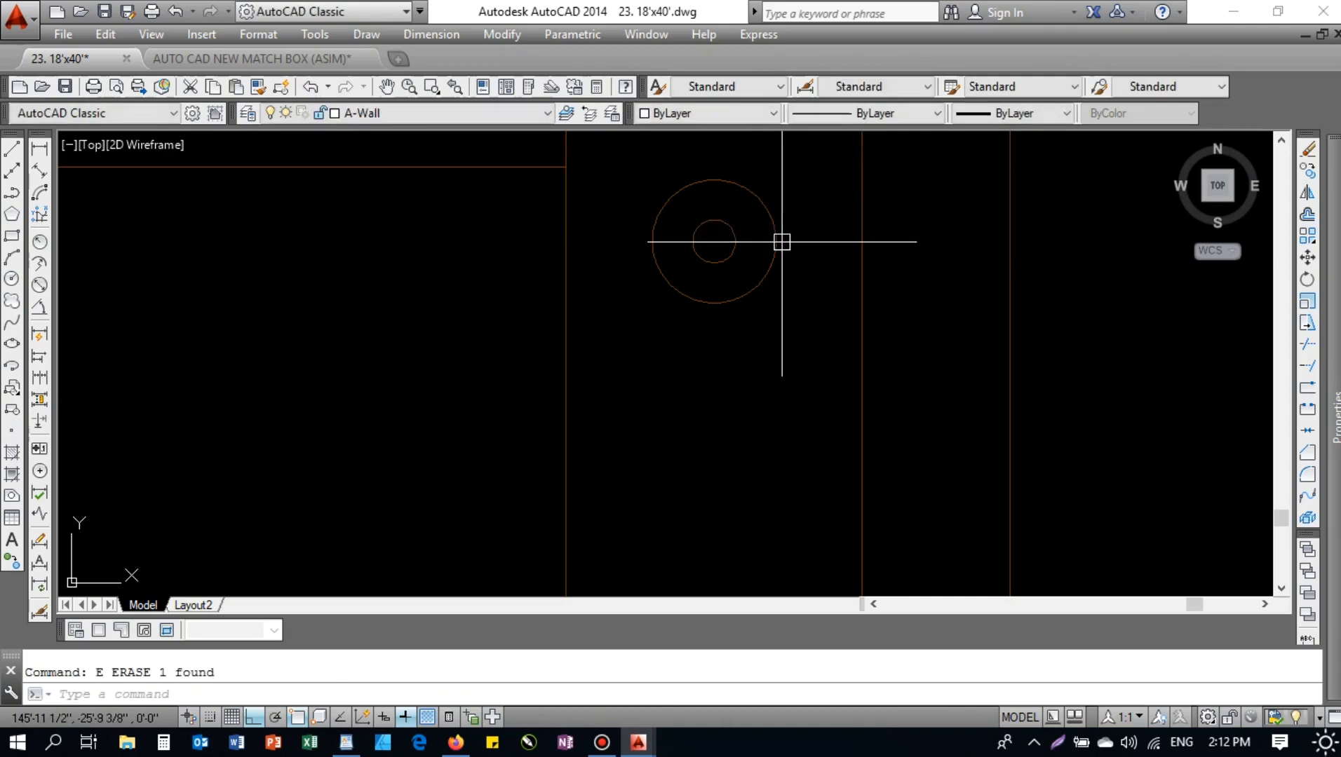
pyautogui.click(792, 217)
pyautogui.click(628, 276)
pyautogui.click(462, 115)
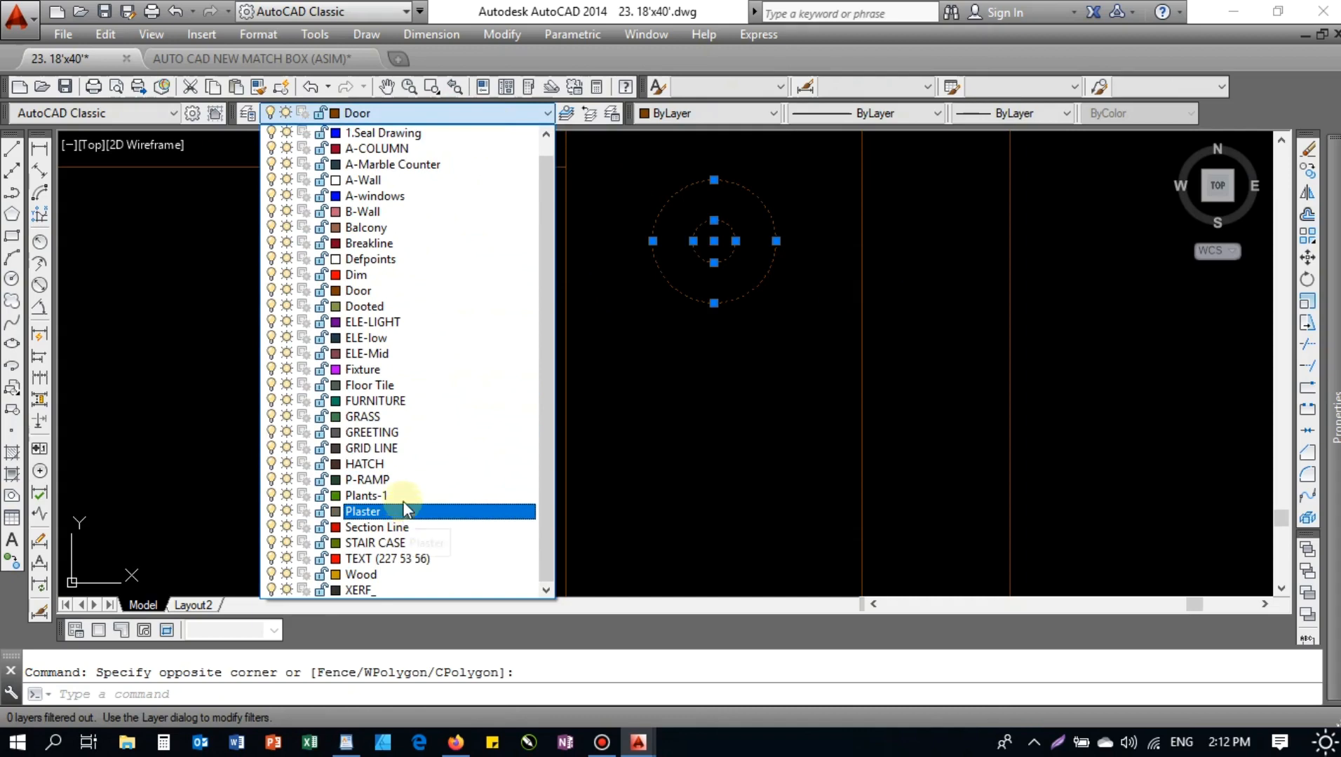
pyautogui.click(406, 448)
pyautogui.press('Escape')
# - Check the finished door in the section and save the drawing
pyautogui.scroll(5, 719, 276)
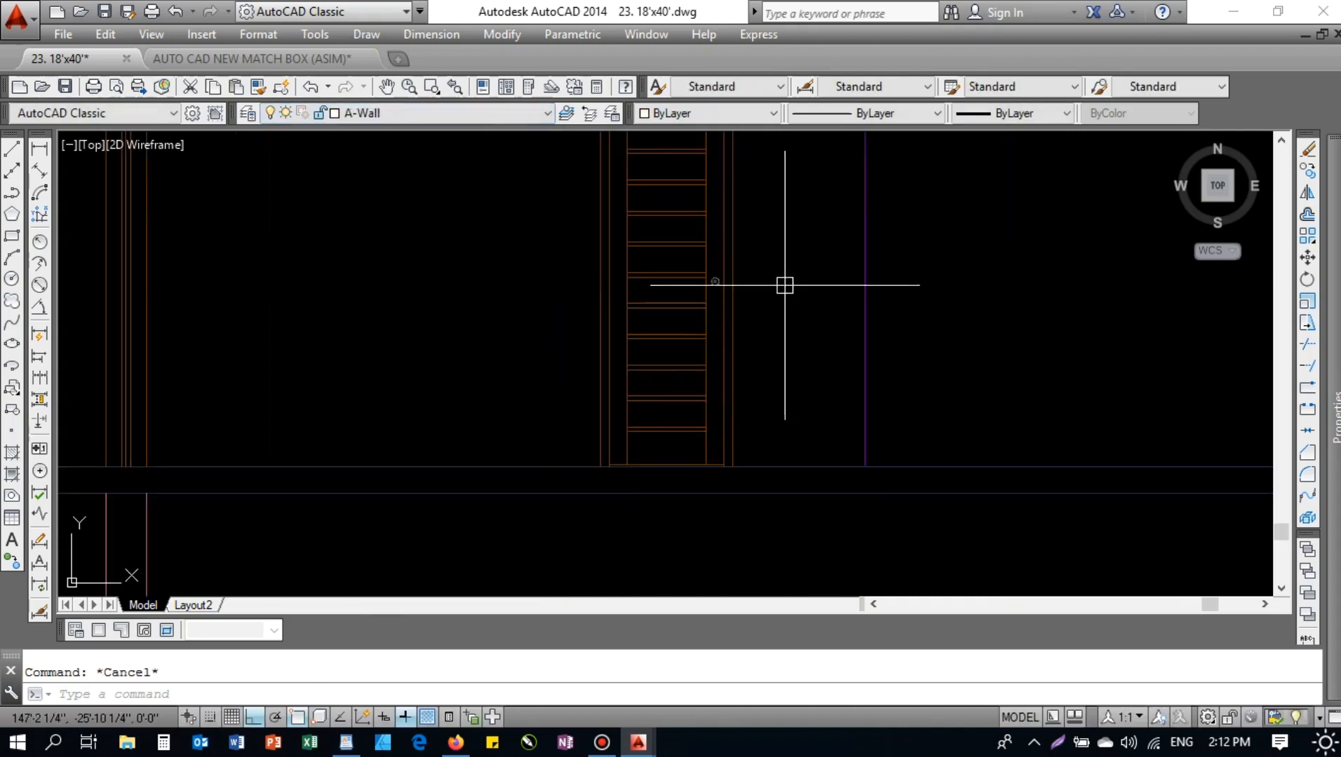
pyautogui.middleClick(709, 357)
pyautogui.middleClick(708, 358)
pyautogui.scroll(10, 709, 359)
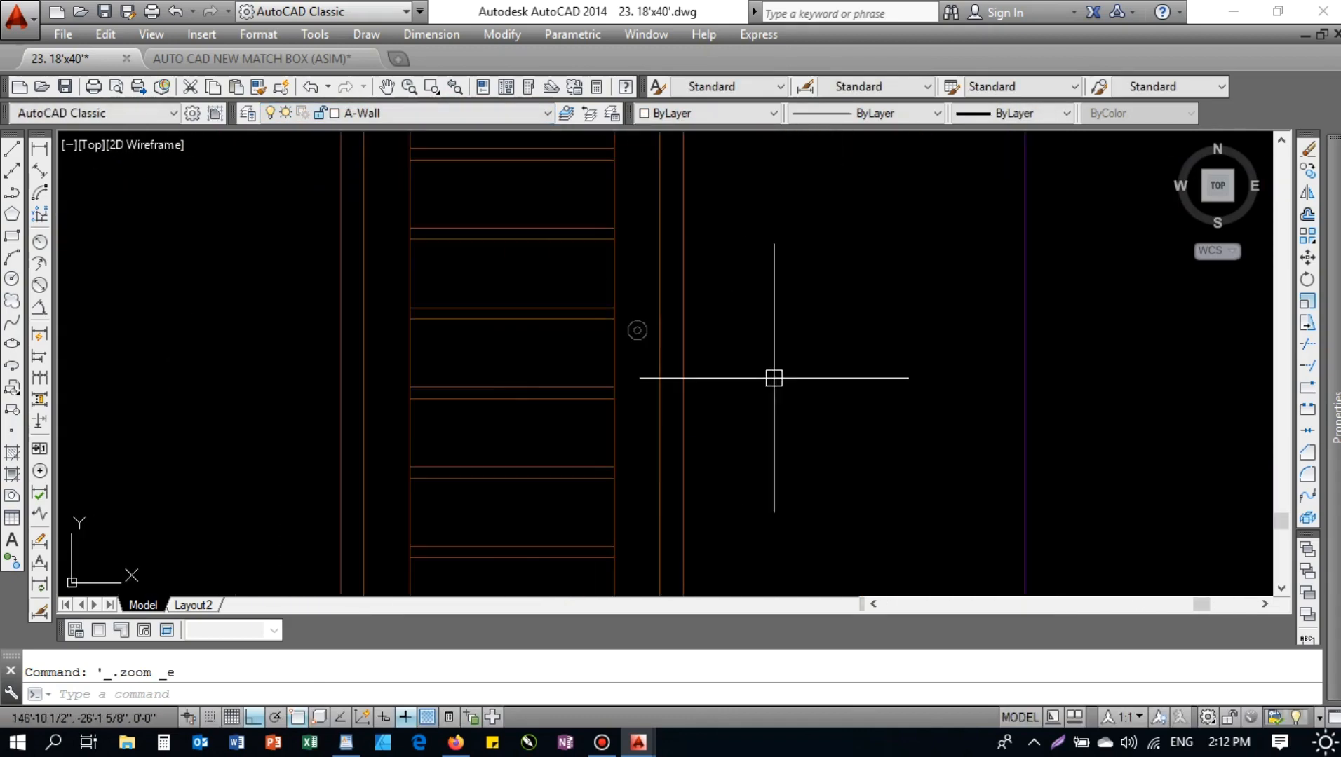
pyautogui.scroll(-8, 656, 332)
pyautogui.moveTo(602, 357); pyautogui.dragTo(579, 338, button='middle')
pyautogui.press('Escape')
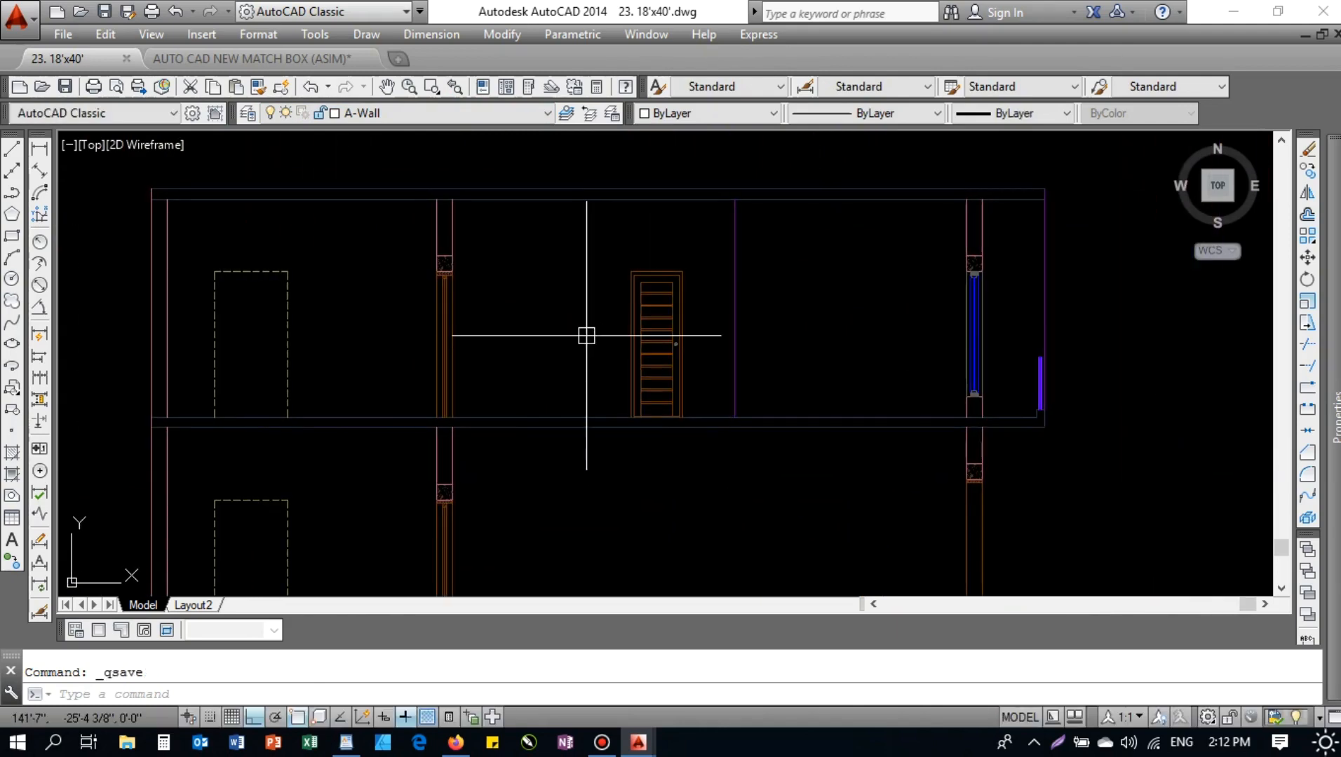
# - Examine the first floor plan around the stair lobby wall and compare it with the section below
pyautogui.scroll(-5, 586, 335)
pyautogui.moveTo(569, 239); pyautogui.dragTo(610, 316, button='middle')
pyautogui.scroll(-3, 680, 242)
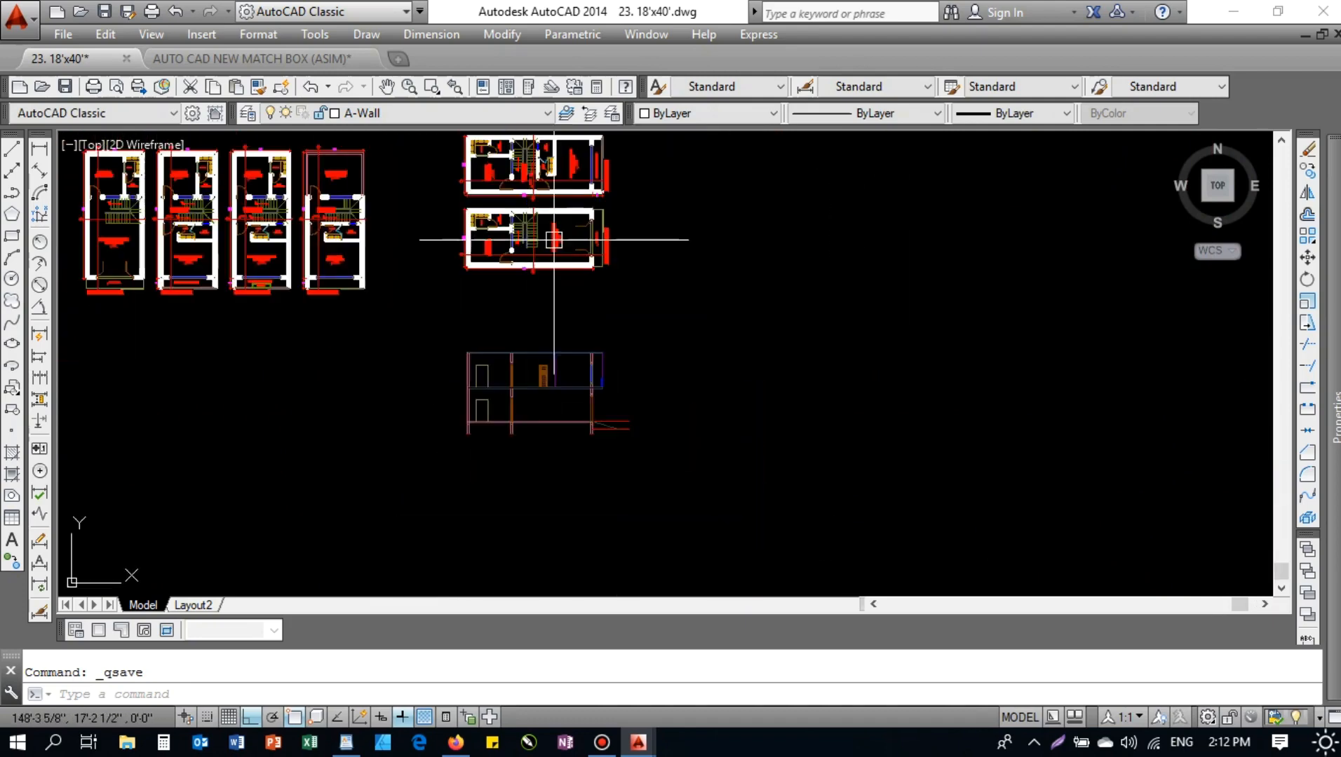
pyautogui.scroll(10, 517, 265)
pyautogui.scroll(-2, 516, 265)
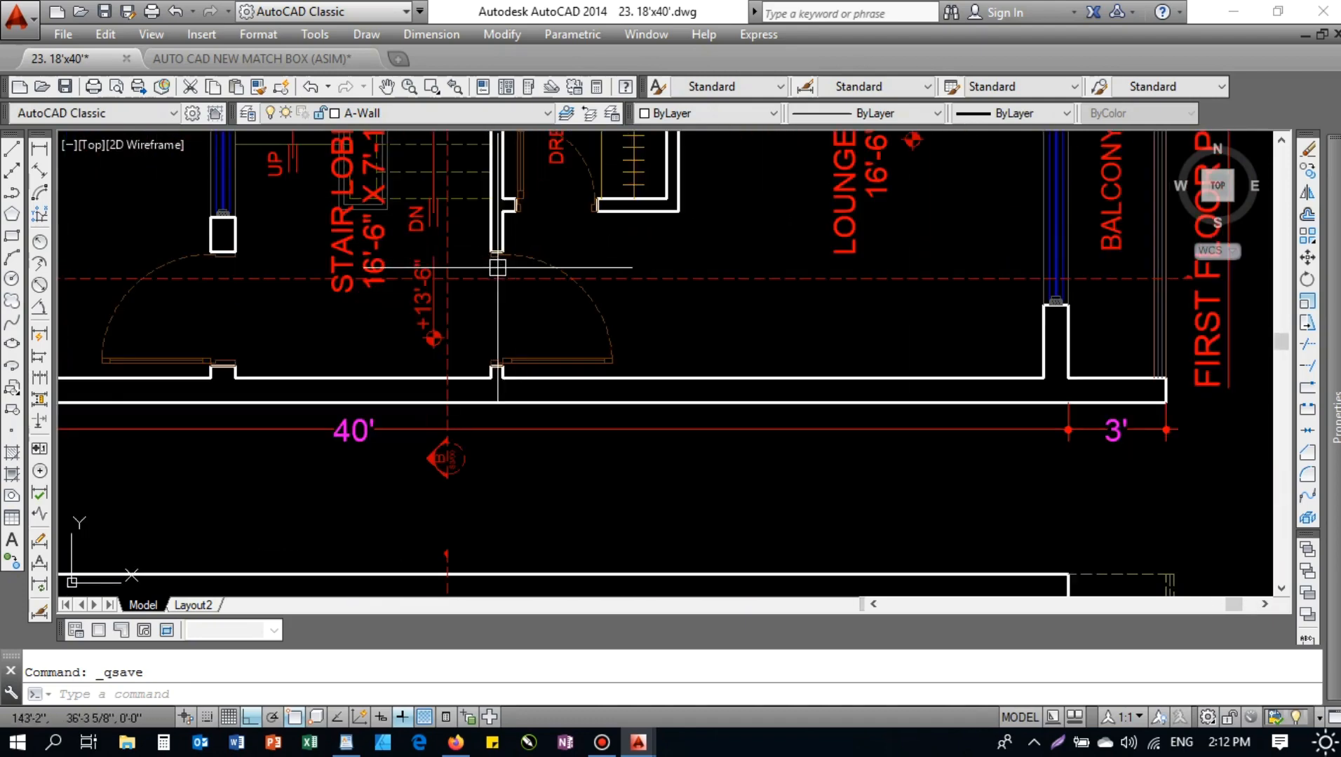
pyautogui.moveTo(529, 287); pyautogui.dragTo(535, 264, button='middle')
pyautogui.scroll(-4, 522, 316)
pyautogui.scroll(5, 509, 330)
pyautogui.scroll(-5, 446, 343)
pyautogui.moveTo(532, 523)
pyautogui.mouseDown(button='middle')
pyautogui.moveTo(546, 327)
pyautogui.moveTo(544, 480)
pyautogui.mouseUp(button='middle')
# - Draw vertical construction lines through both faces of the wall between the stair lobby and the dress on the first floor plan
pyautogui.write('xl')
pyautogui.press('Return')
pyautogui.write('v')
pyautogui.press('Return')
pyautogui.moveTo(543, 252); pyautogui.dragTo(545, 411, button='middle')
pyautogui.scroll(6, 547, 400)
pyautogui.scroll(9, 571, 368)
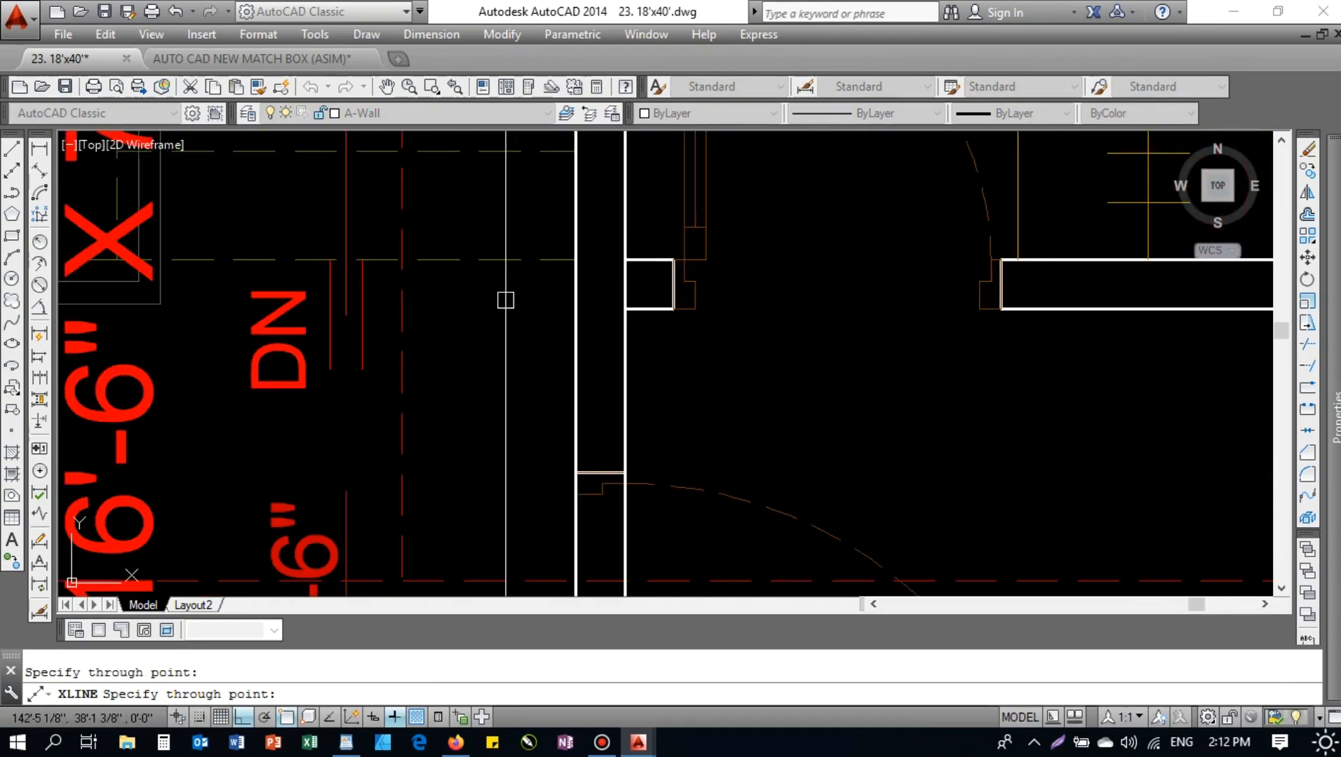
pyautogui.press('Escape')
# - Match the properties of the plan's door onto the two vertical construction lines
pyautogui.scroll(-5, 561, 354)
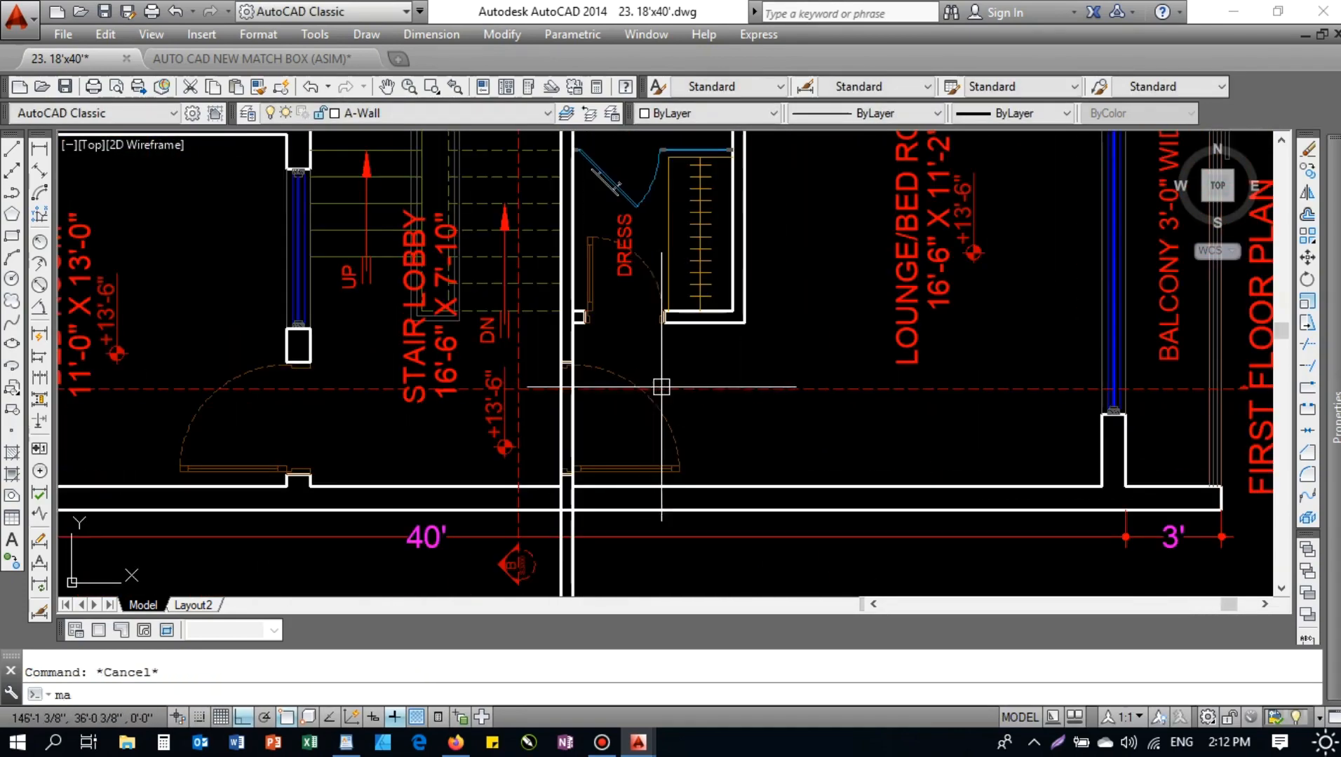
pyautogui.press('Return')
pyautogui.click(614, 388)
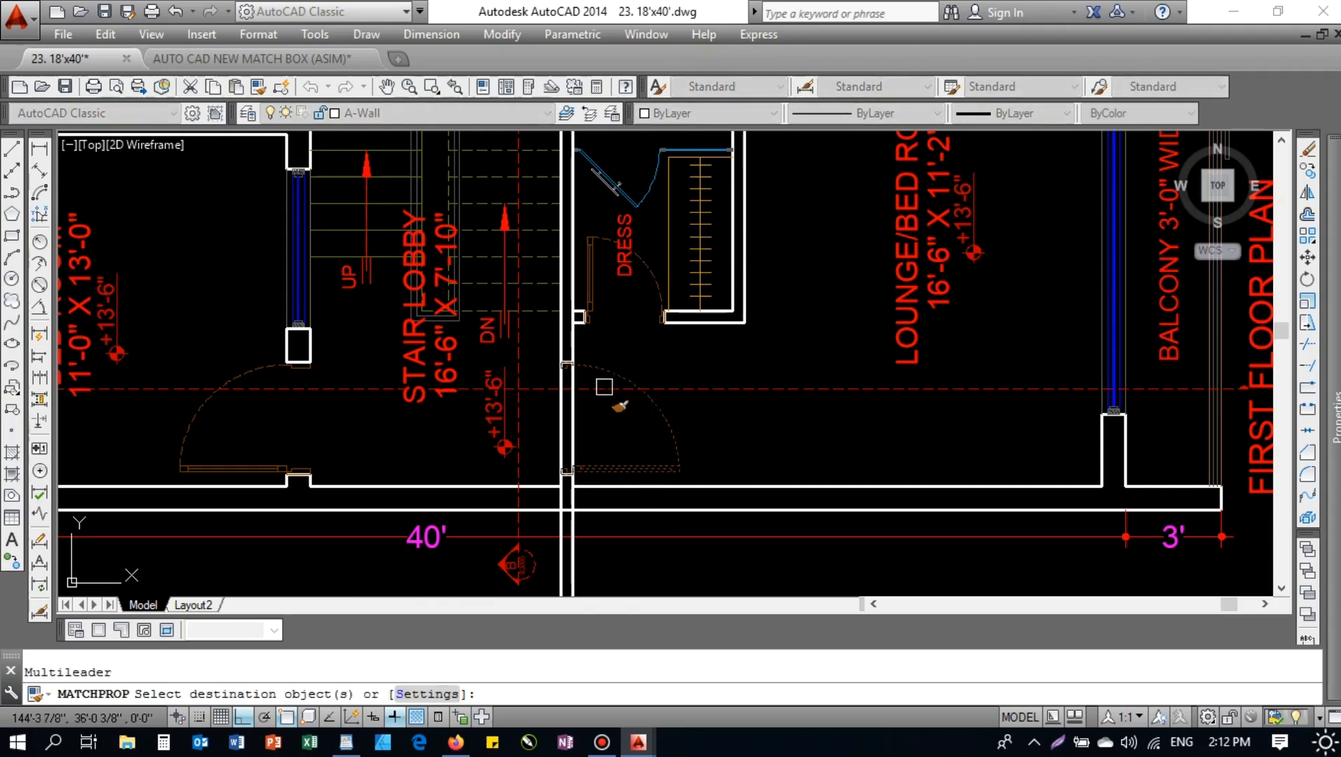
pyautogui.click(540, 427)
pyautogui.press('Escape')
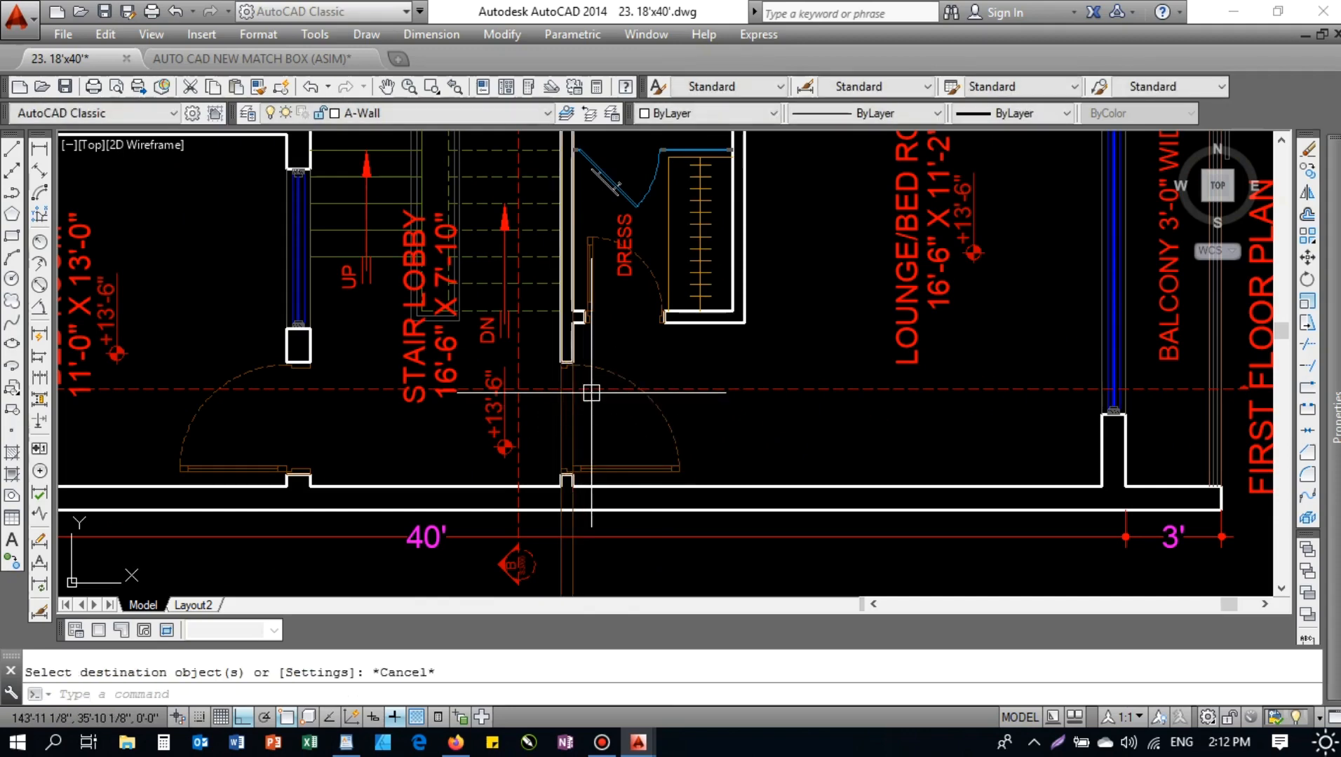
pyautogui.press('Escape')
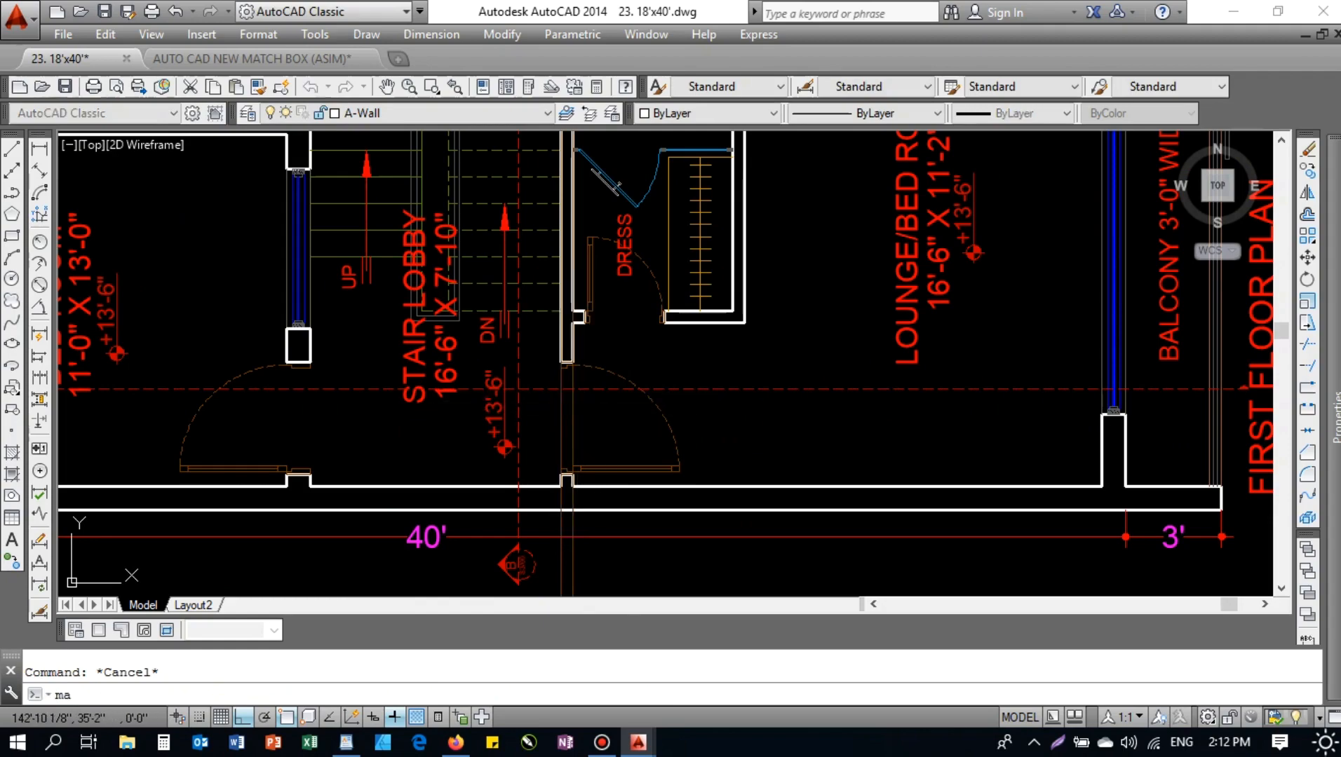
pyautogui.press('Return')
pyautogui.press('Escape')
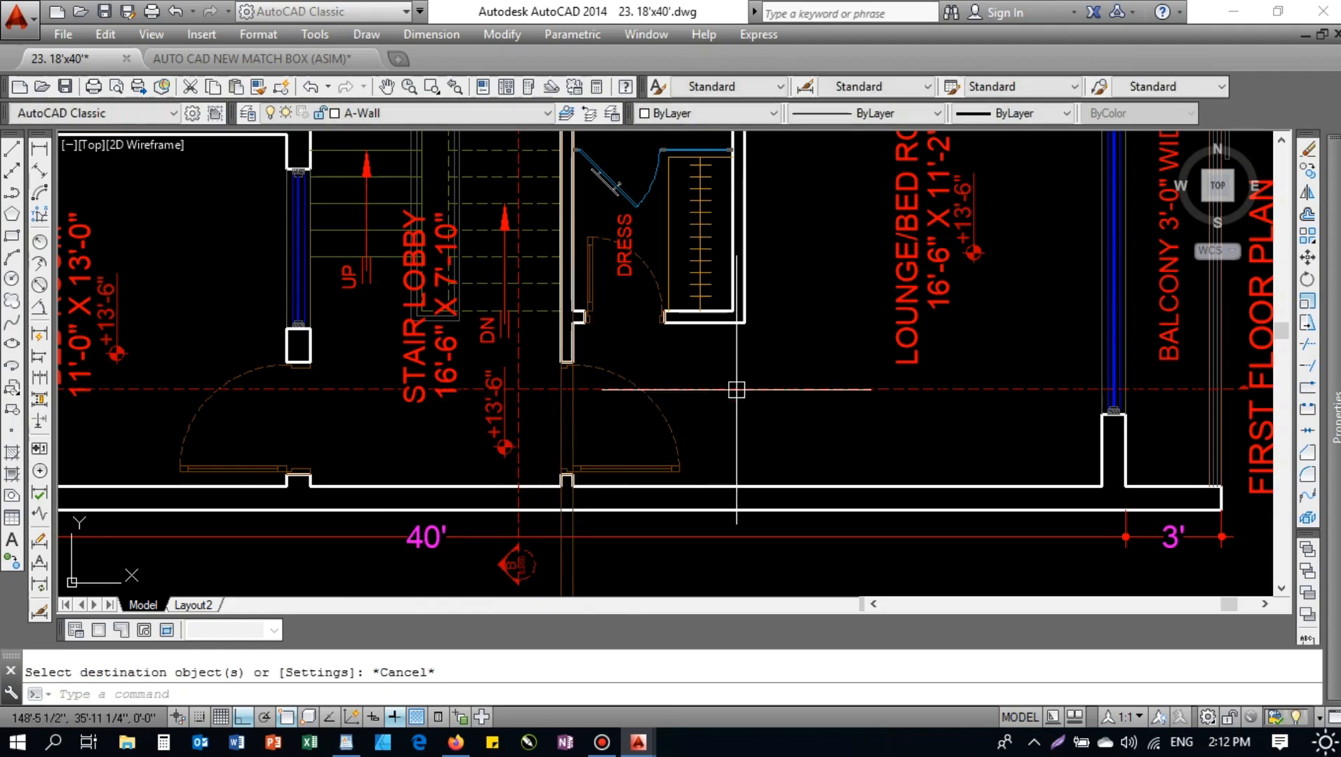
# - Trim the two construction lines off below the upper floor line in the section
pyautogui.scroll(-5, 733, 389)
pyautogui.moveTo(600, 544); pyautogui.dragTo(600, 403, button='middle')
pyautogui.scroll(6, 617, 442)
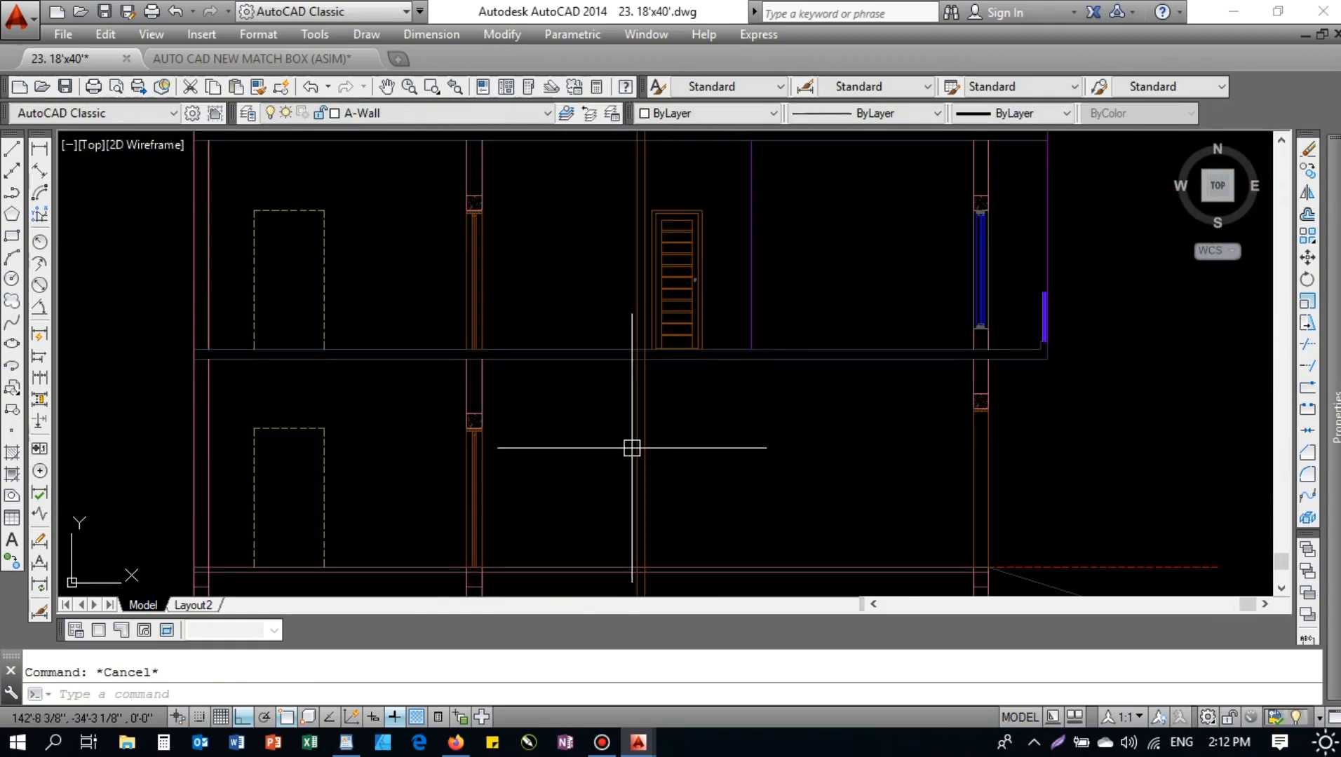
pyautogui.moveTo(596, 315); pyautogui.dragTo(596, 386, button='middle')
pyautogui.write('tr')
pyautogui.press('Return')
pyautogui.scroll(4, 599, 415)
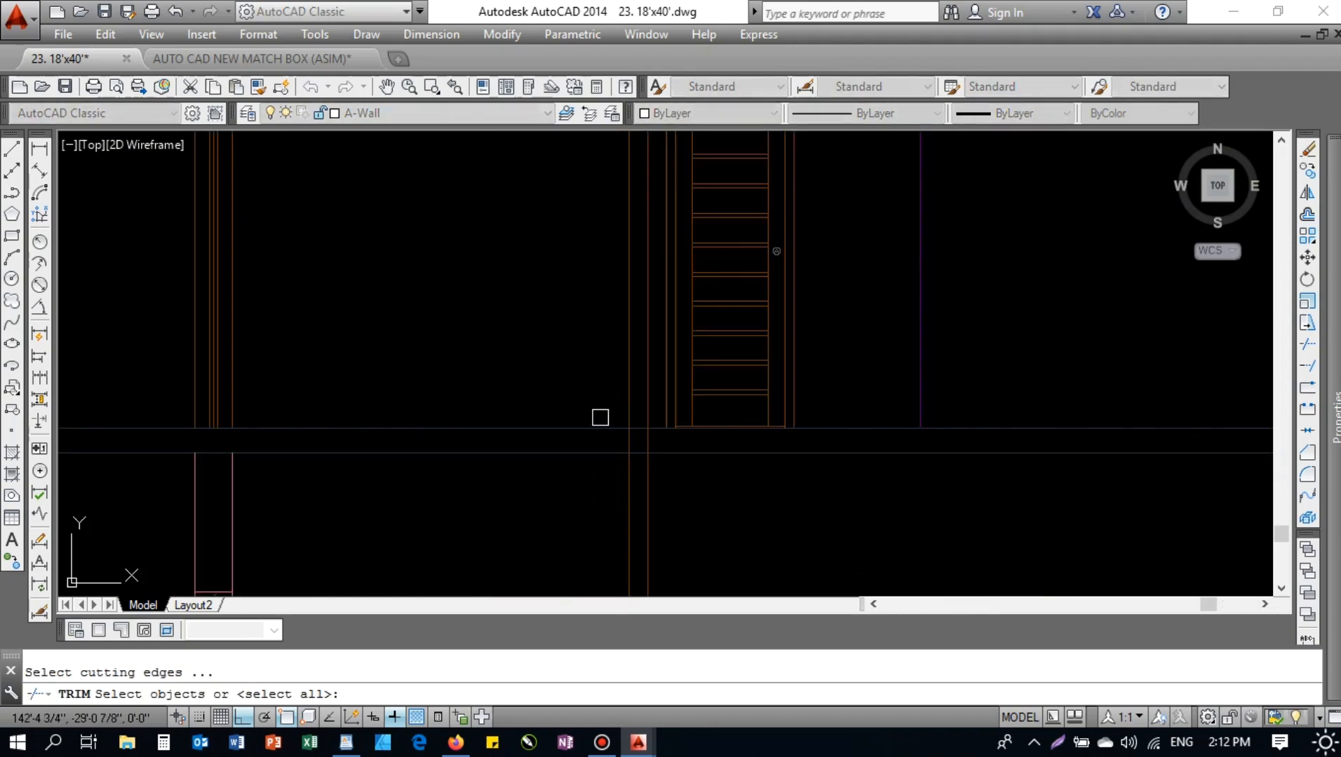
pyautogui.press('Return')
pyautogui.press('Escape')
# - Match the section's wall line properties onto the two new vertical lines beside the slatted door
pyautogui.write('ma')
pyautogui.press('Return')
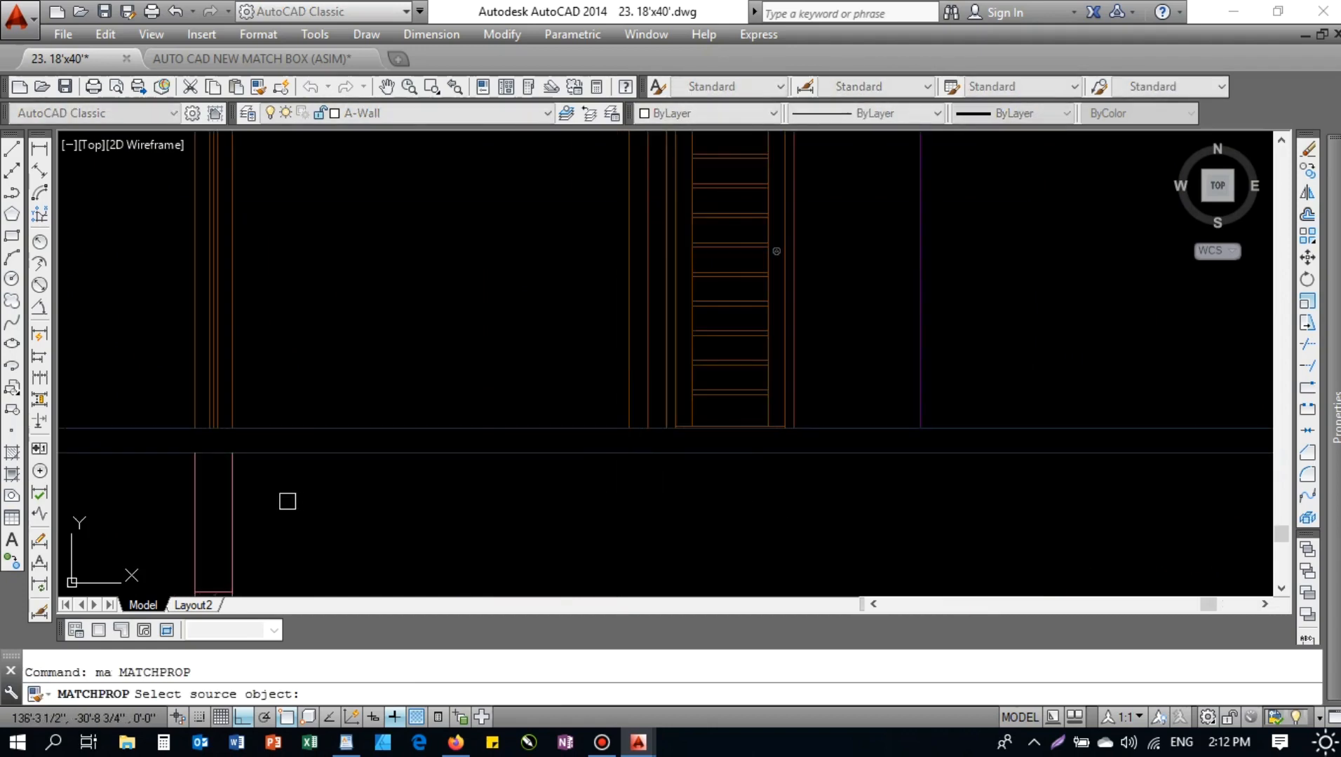
pyautogui.scroll(-3, 570, 302)
pyautogui.press('Escape')
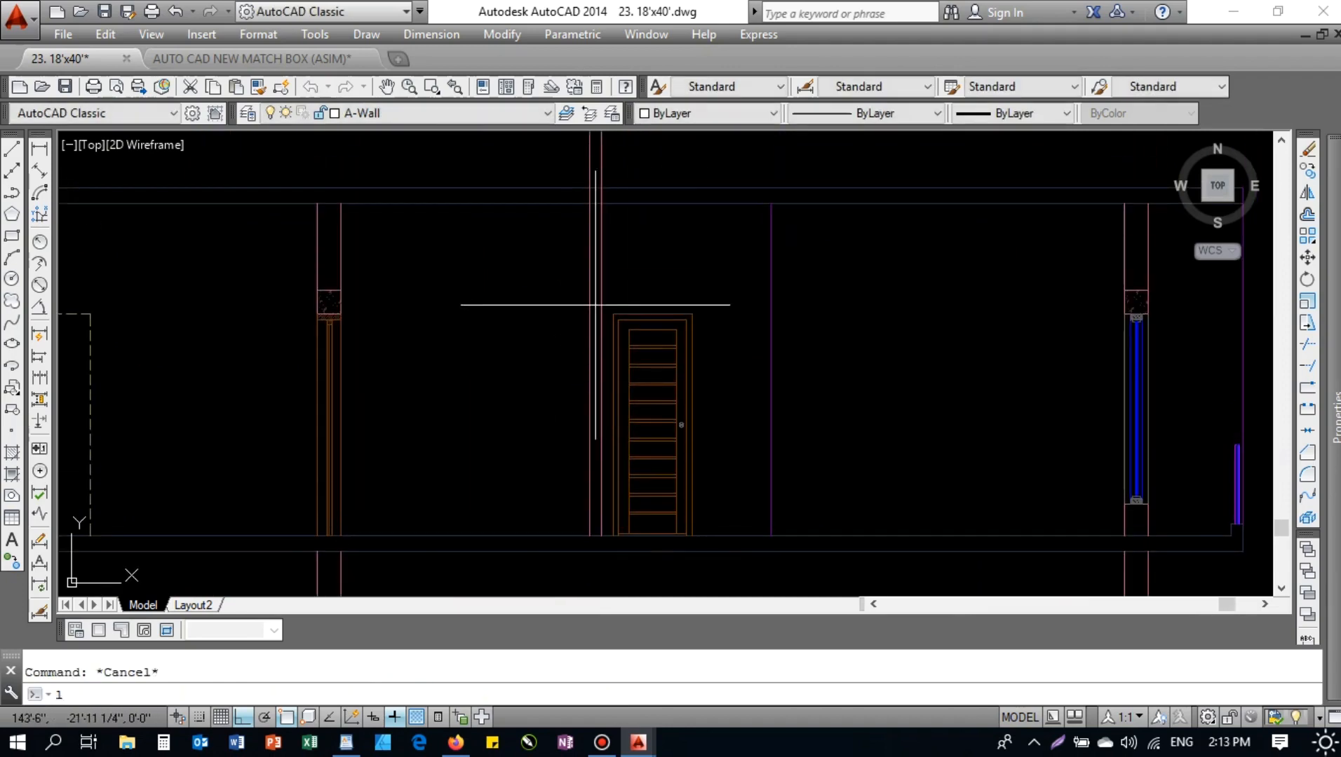
pyautogui.write('l')
pyautogui.press('Return')
pyautogui.scroll(2, 314, 300)
pyautogui.press('Escape')
# - Copy the hatched lintel above the neighbouring door opening onto the new wall at the same height
pyautogui.click(291, 237)
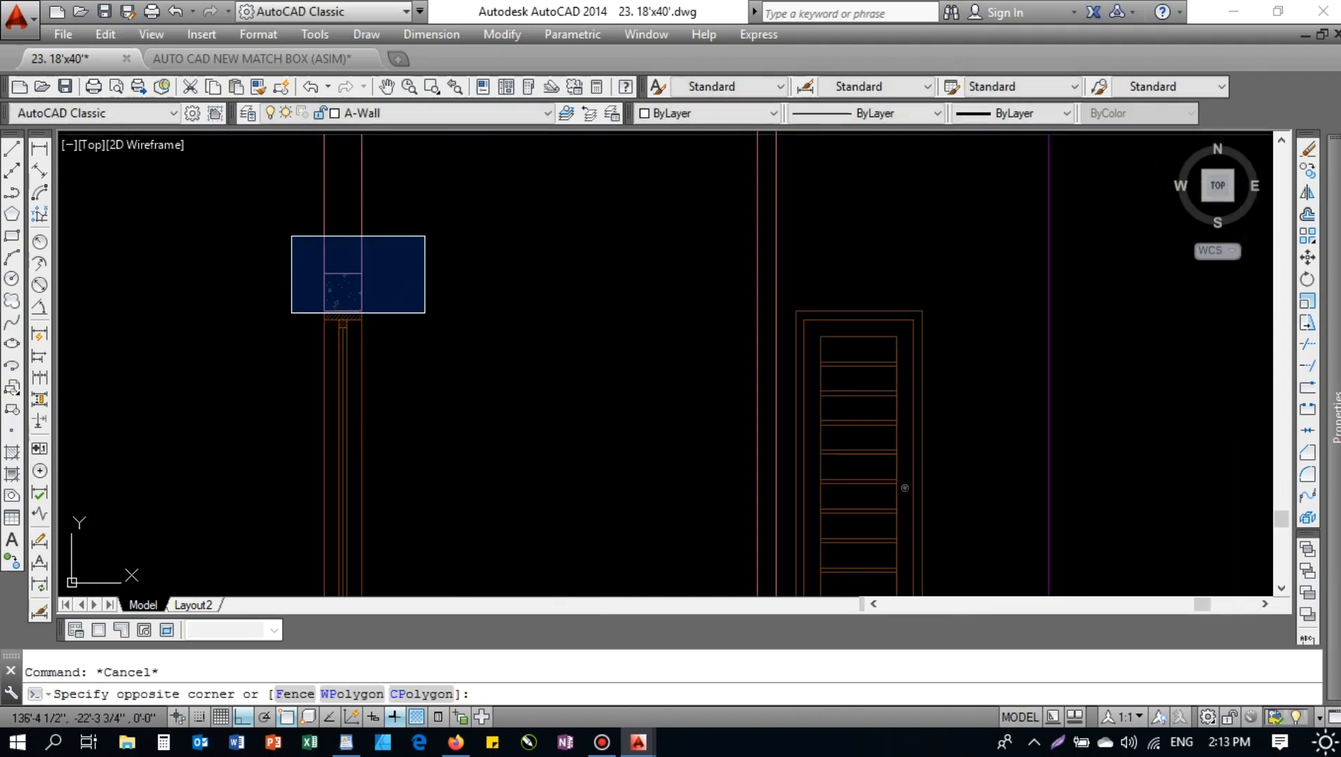
pyautogui.click(425, 313)
pyautogui.write('co')
pyautogui.press('Return')
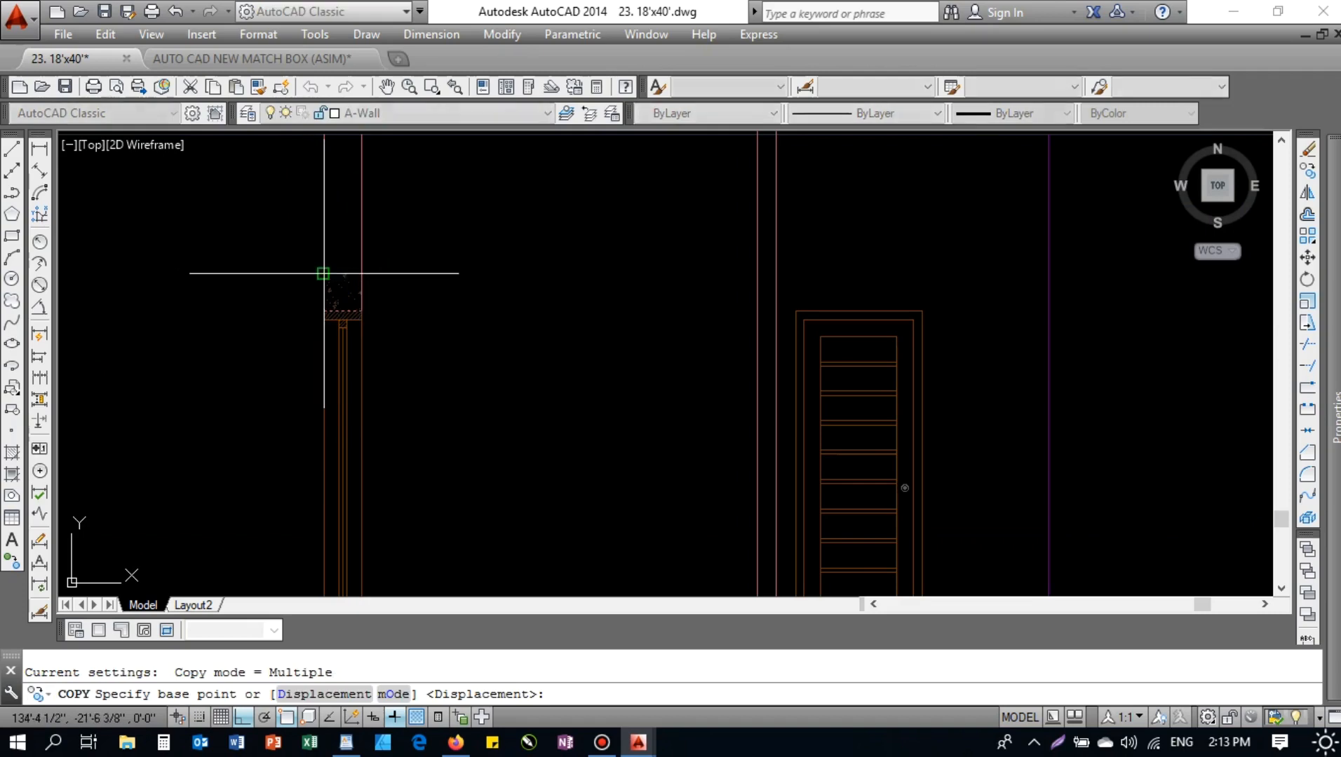
pyautogui.click(323, 273)
pyautogui.click(757, 273)
pyautogui.press('Escape')
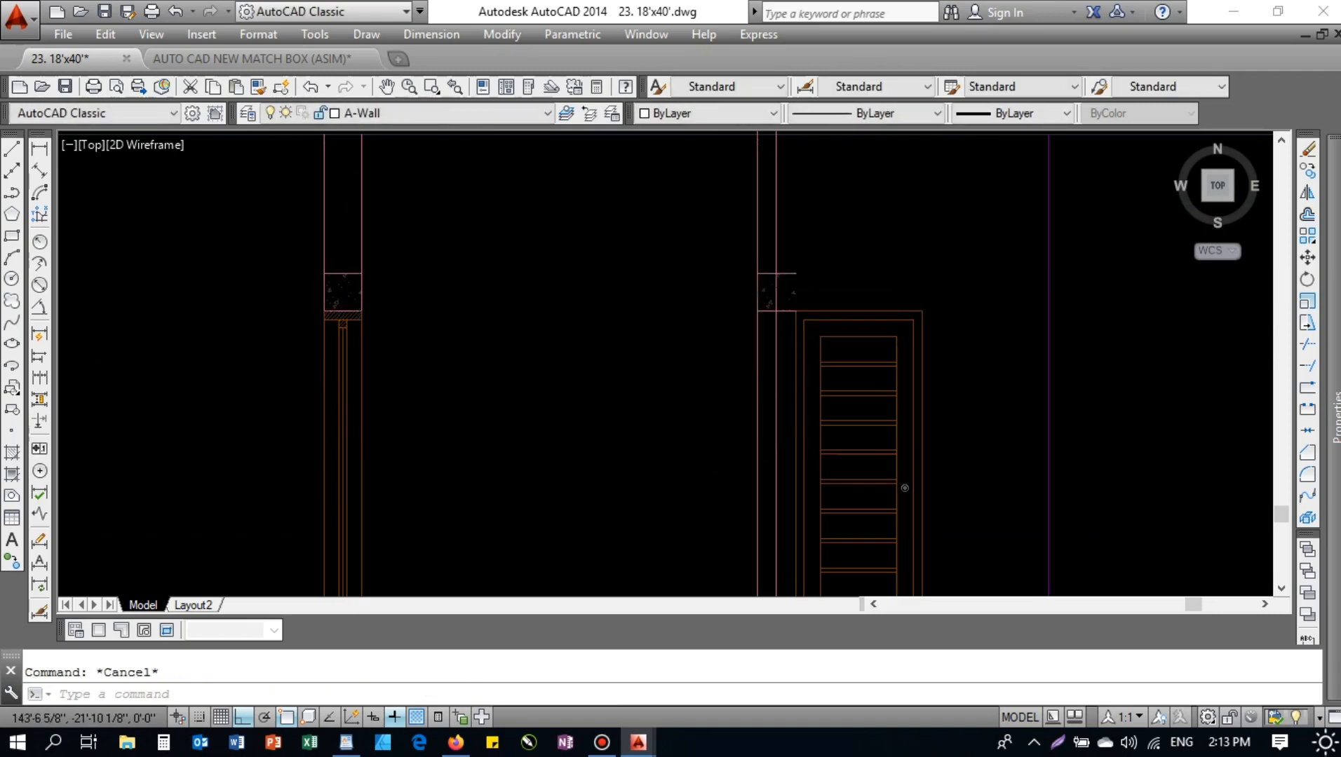
# - Erase the concrete hatch from the copied lintel and save the drawing
pyautogui.scroll(3, 788, 290)
pyautogui.click(832, 173)
pyautogui.click(776, 419)
pyautogui.moveTo(784, 418); pyautogui.dragTo(667, 432, button='middle')
pyautogui.press('Escape')
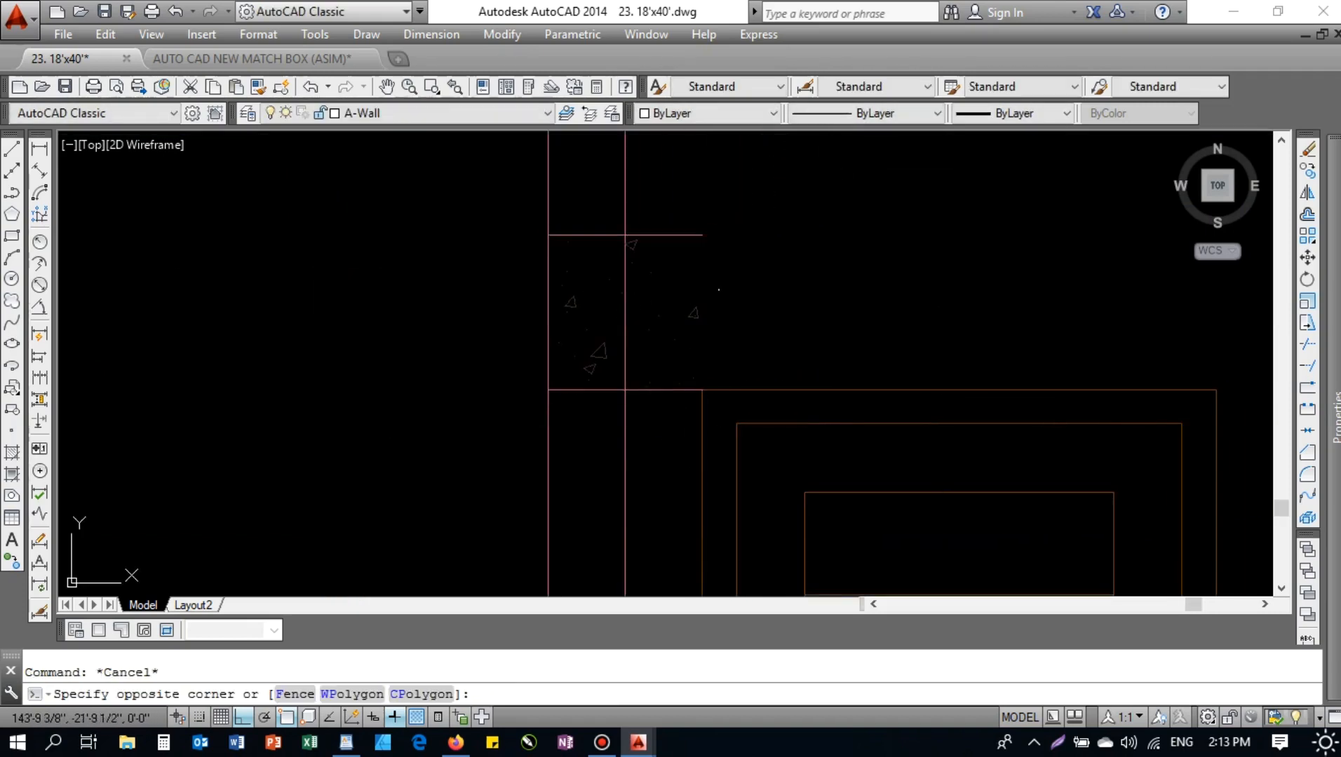
pyautogui.click(705, 332)
pyautogui.press('Escape')
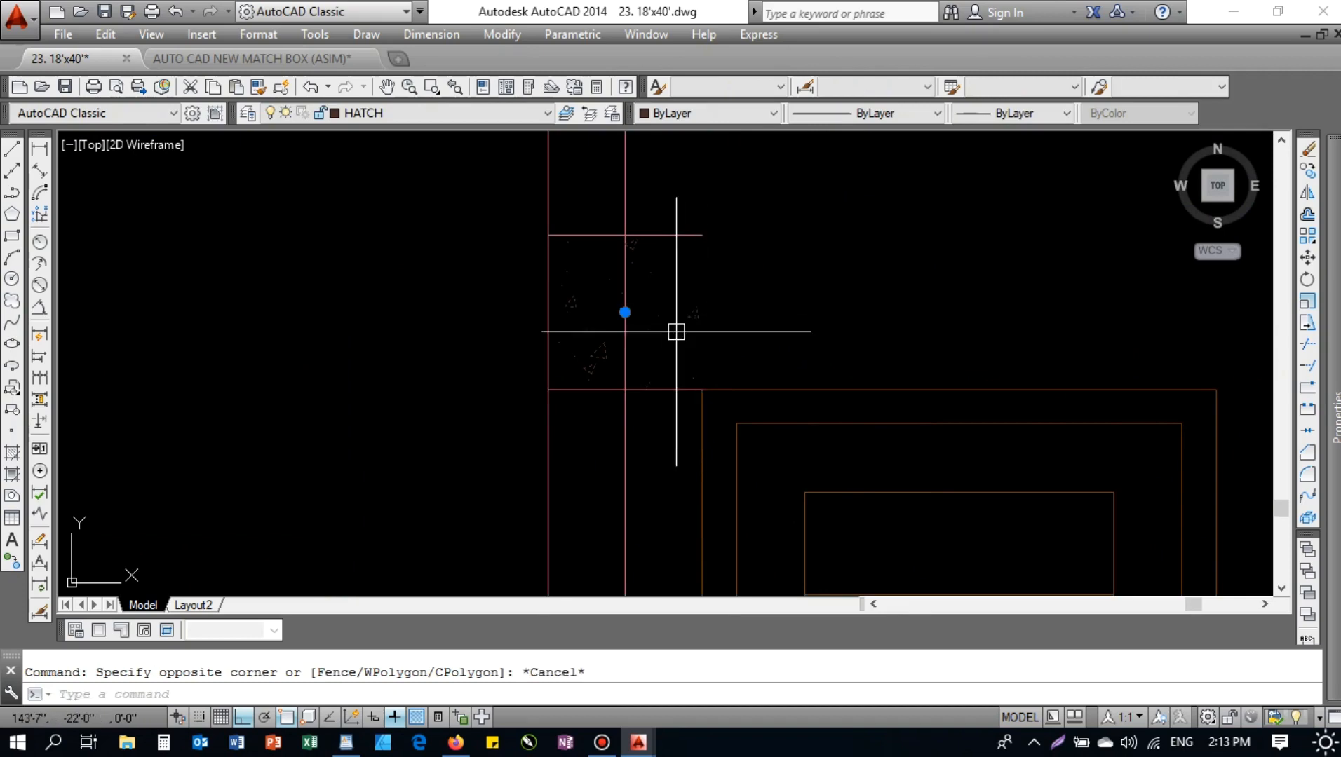
pyautogui.click(678, 325)
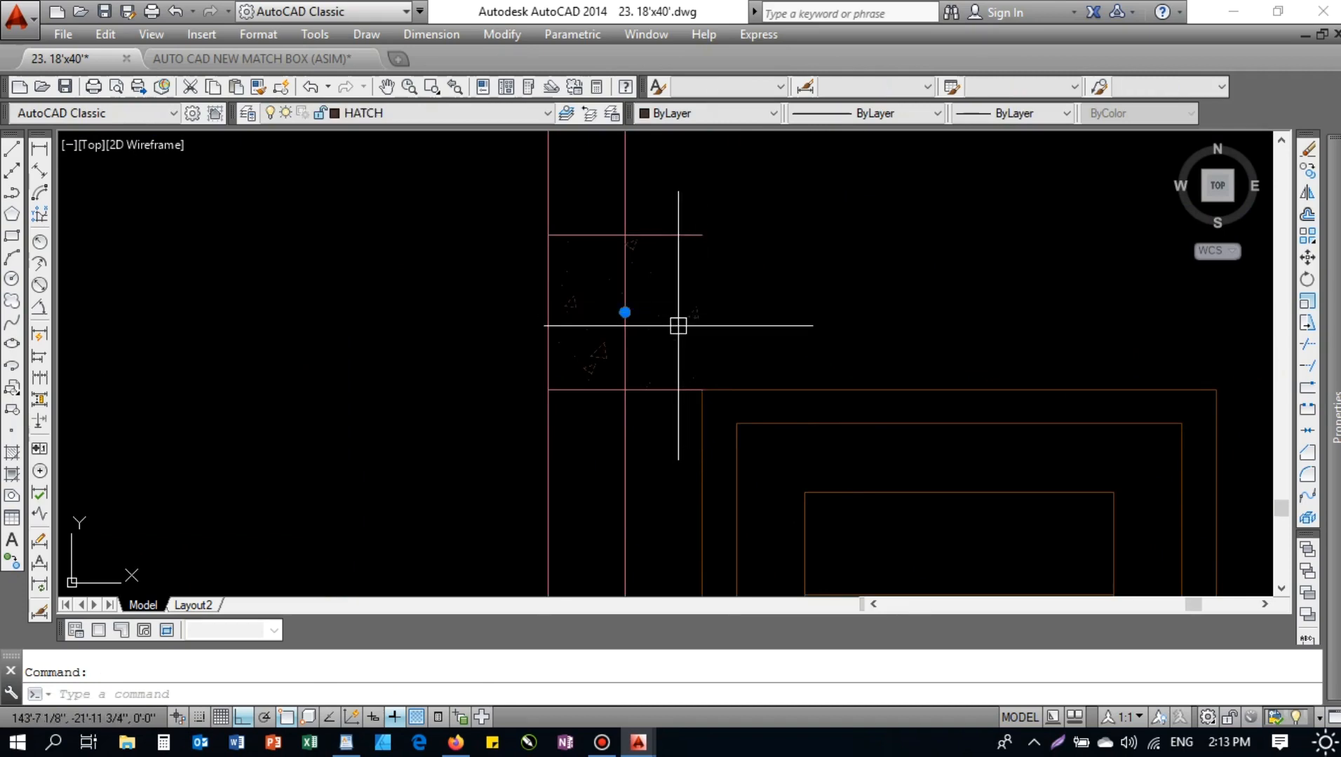
pyautogui.press('Escape')
pyautogui.click(656, 308)
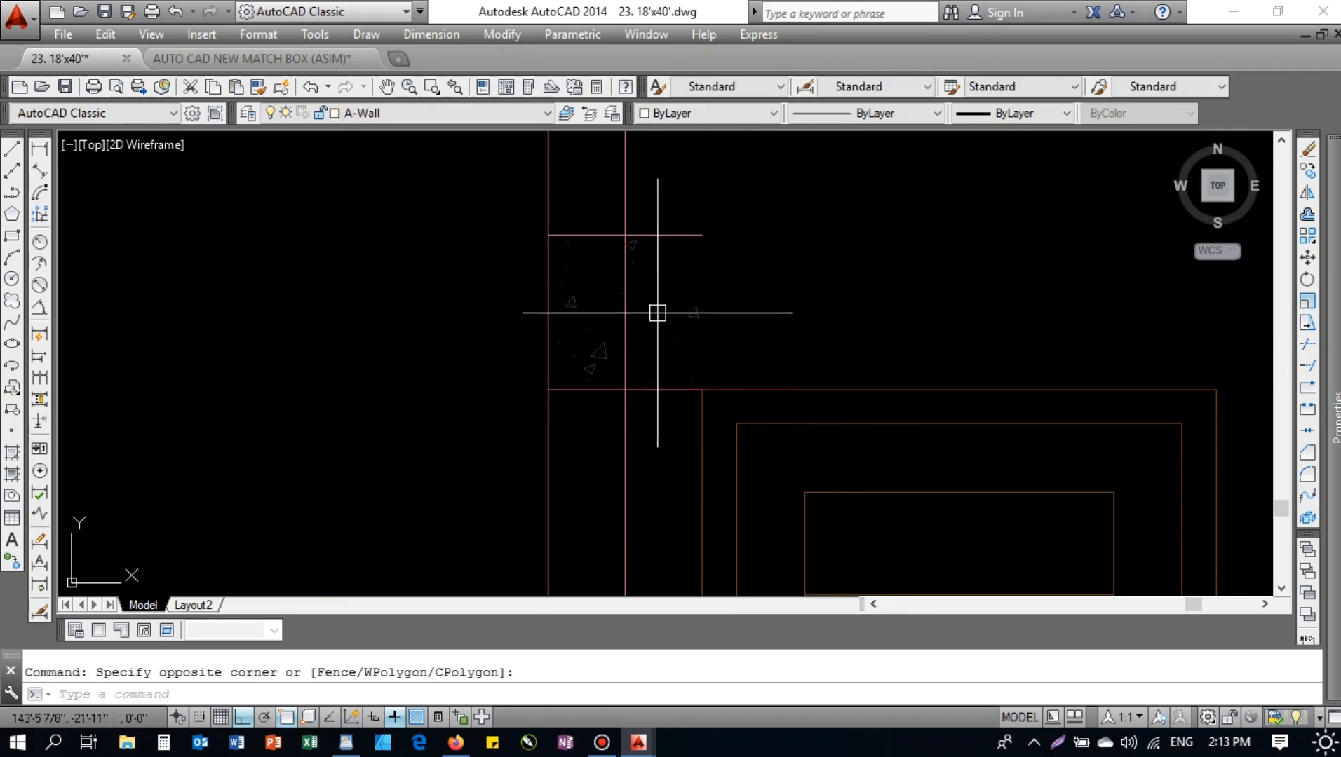
pyautogui.click(681, 309)
pyautogui.press('Escape')
pyautogui.click(714, 326)
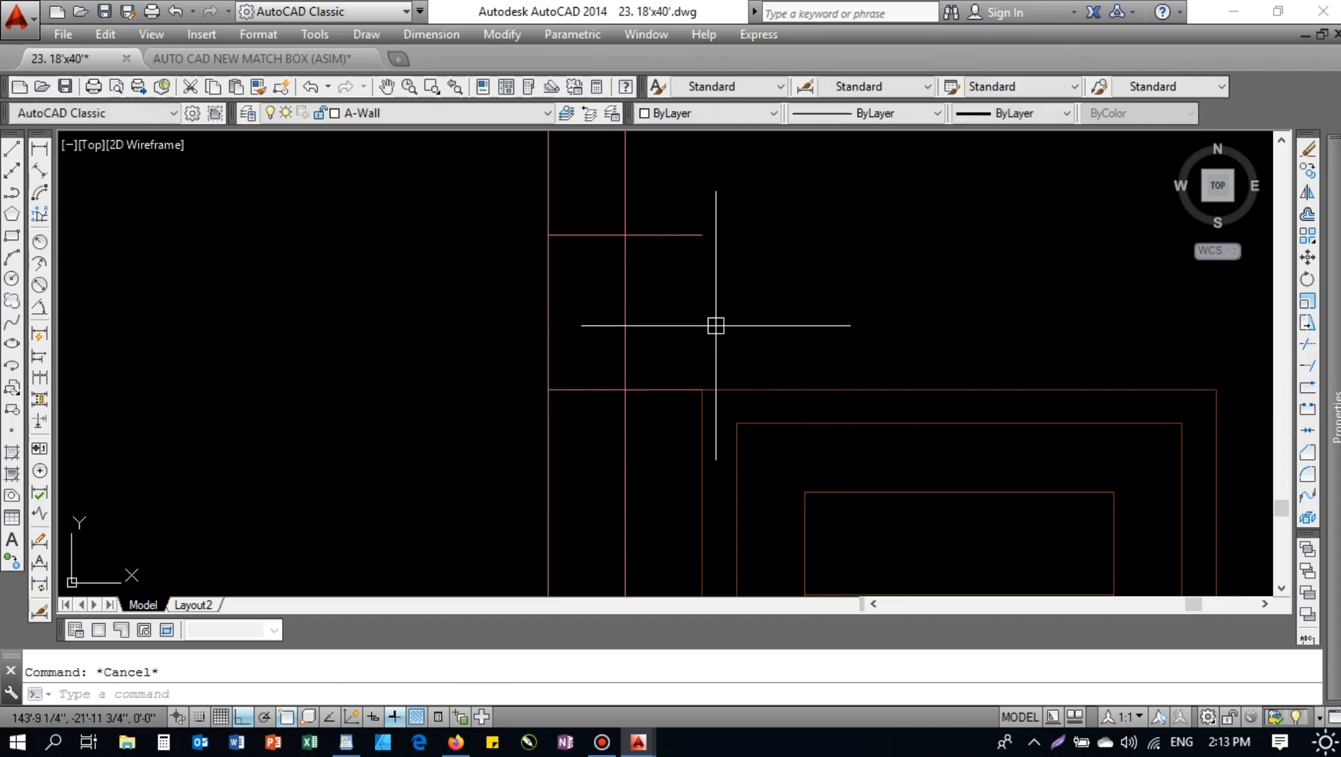
pyautogui.press('Return')
pyautogui.click(586, 297)
pyautogui.press('Escape')
# - Trim the copied lintel's lines where they overhang the right face of the new wall
pyautogui.write('tr')
pyautogui.press('Return')
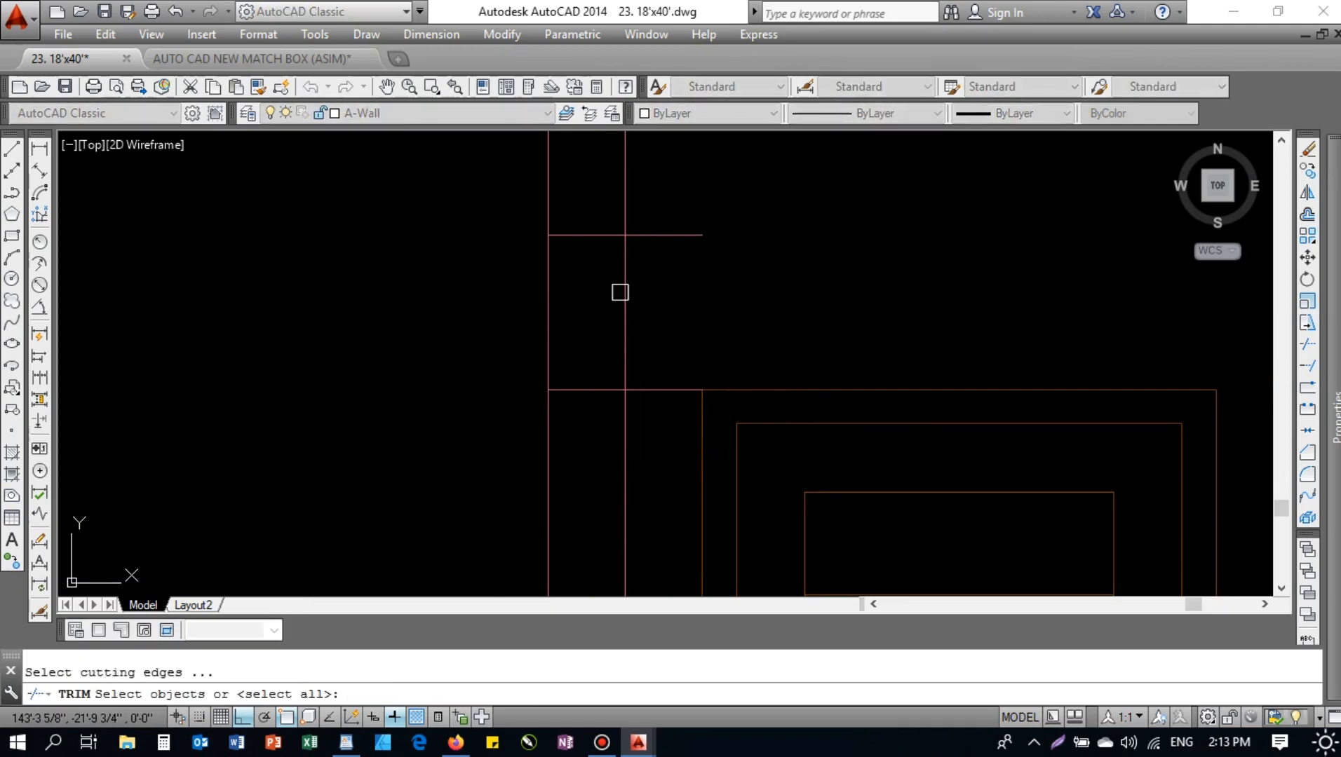
pyautogui.click(623, 291)
pyautogui.press('Return')
pyautogui.click(658, 427)
pyautogui.press('Escape')
# - Trim away both new wall lines below the bottom of the copied lintel
pyautogui.press('Return')
pyautogui.moveTo(618, 346); pyautogui.dragTo(618, 450, button='middle')
pyautogui.scroll(-2, 582, 392)
pyautogui.press('Escape')
pyautogui.scroll(1, 577, 420)
pyautogui.press('Return')
pyautogui.click(519, 383)
pyautogui.click(618, 423)
pyautogui.press('Return')
pyautogui.click(620, 429)
pyautogui.click(552, 423)
pyautogui.scroll(-5, 561, 407)
pyautogui.moveTo(508, 443); pyautogui.dragTo(519, 364, button='middle')
pyautogui.press('Escape')
pyautogui.press('Escape')
pyautogui.scroll(3, 404, 332)
pyautogui.scroll(-3, 578, 353)
pyautogui.scroll(3, 597, 353)
pyautogui.write('l')
pyautogui.press('Return')
pyautogui.moveTo(596, 353); pyautogui.dragTo(556, 593, button='middle')
pyautogui.press('Escape')
# - Trim both new wall lines off above the underside of the roof slab
pyautogui.write('tr')
pyautogui.press('Return')
pyautogui.click(638, 324)
pyautogui.press('Return')
pyautogui.moveTo(561, 224); pyautogui.dragTo(650, 170)
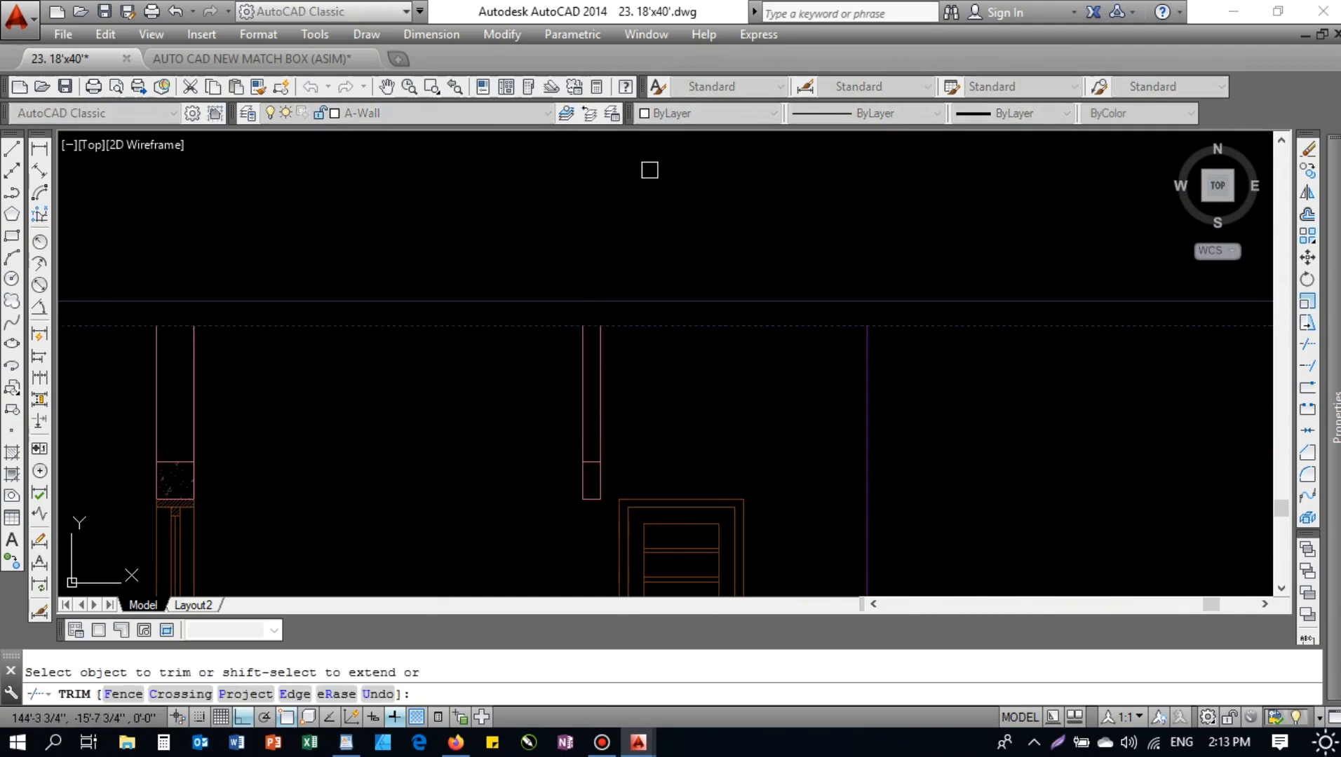
# - Draw a vertical line down from the lintel's lower left corner and extend it to the upper floor slab
pyautogui.press('Escape')
pyautogui.scroll(-3, 539, 410)
pyautogui.scroll(3, 539, 364)
pyautogui.write('l')
pyautogui.press('Return')
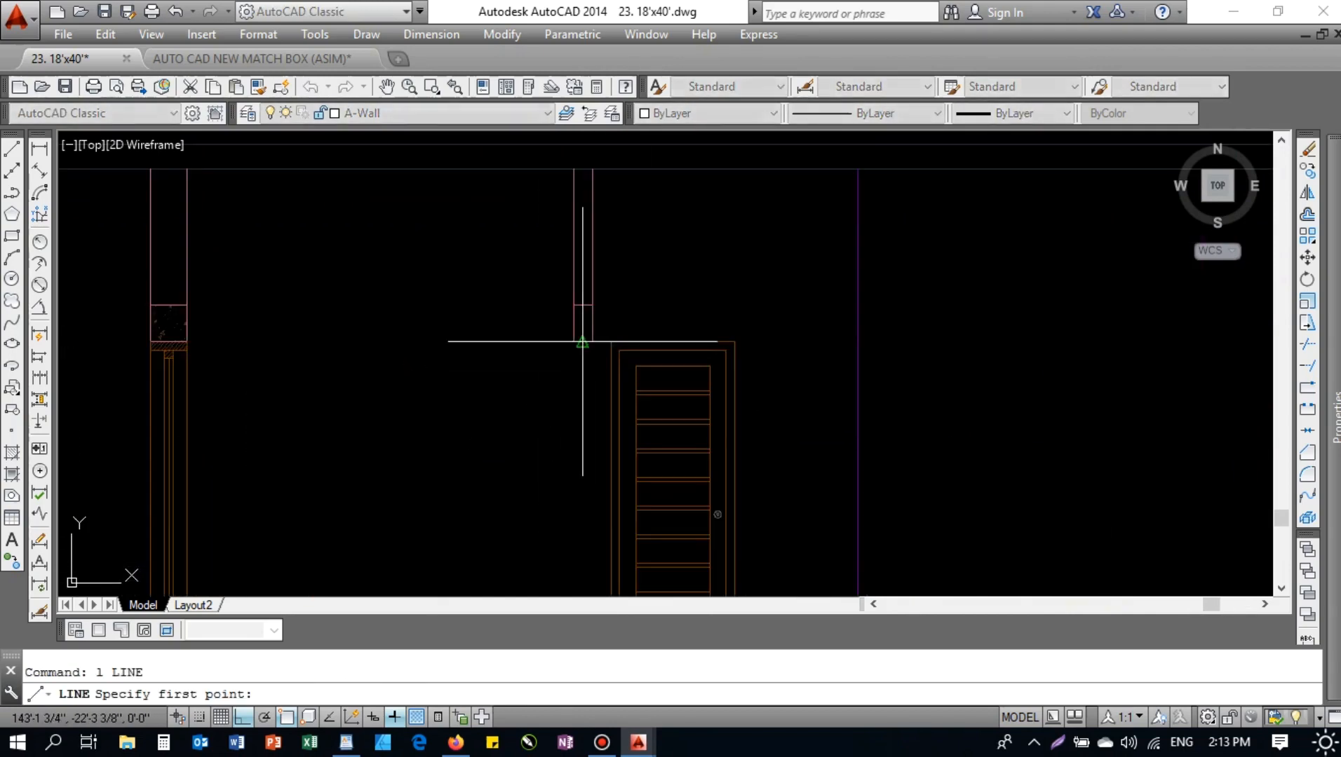
pyautogui.click(574, 342)
pyautogui.scroll(-3, 526, 383)
pyautogui.press('Escape')
pyautogui.write('ex')
pyautogui.press('Return')
pyautogui.press('Return')
pyautogui.click(547, 393)
pyautogui.press('Escape')
# - Offset the vertical line below the lintel by 4.5" towards the wall's right face
pyautogui.write('o')
pyautogui.press('Return')
pyautogui.write('9')
pyautogui.press('Return')
pyautogui.press('Escape')
pyautogui.write('o')
pyautogui.press('Return')
pyautogui.write('4.5')
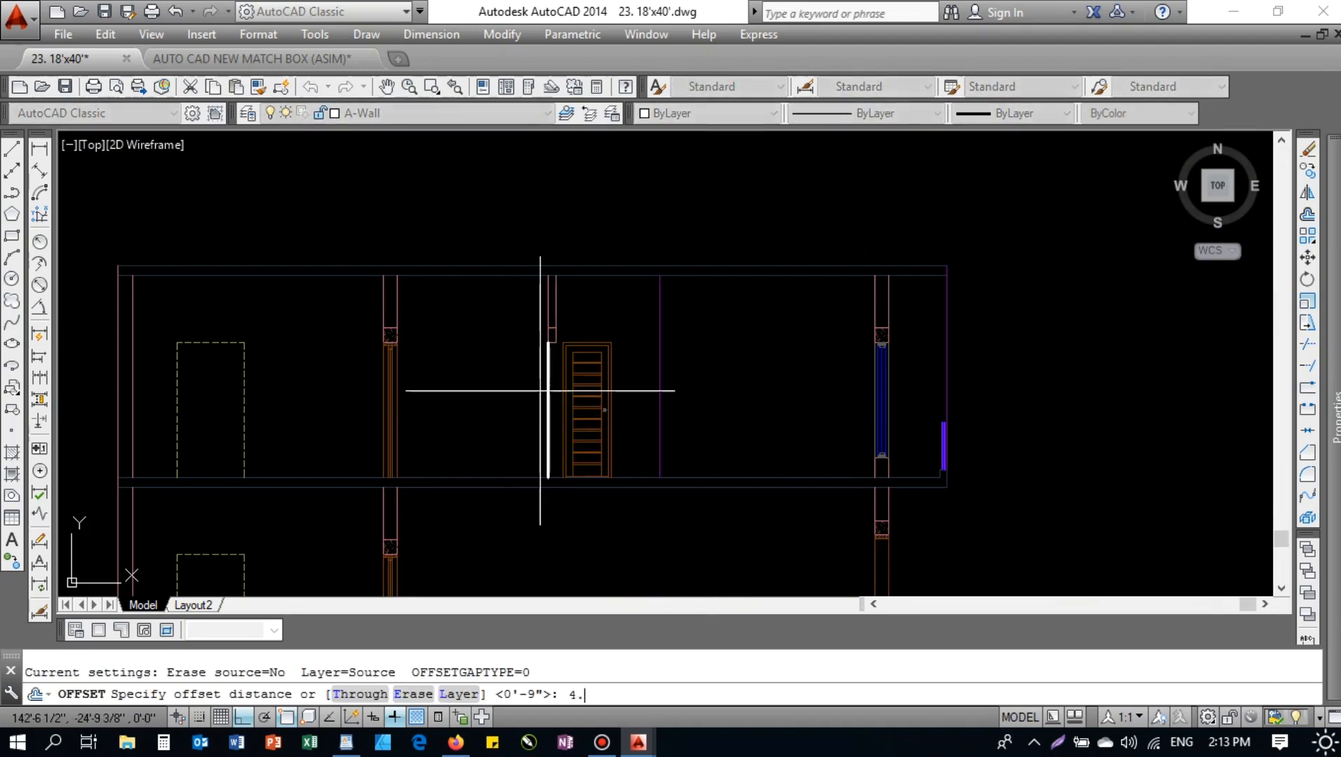
pyautogui.press('Return')
pyautogui.scroll(2, 592, 347)
pyautogui.click(484, 406)
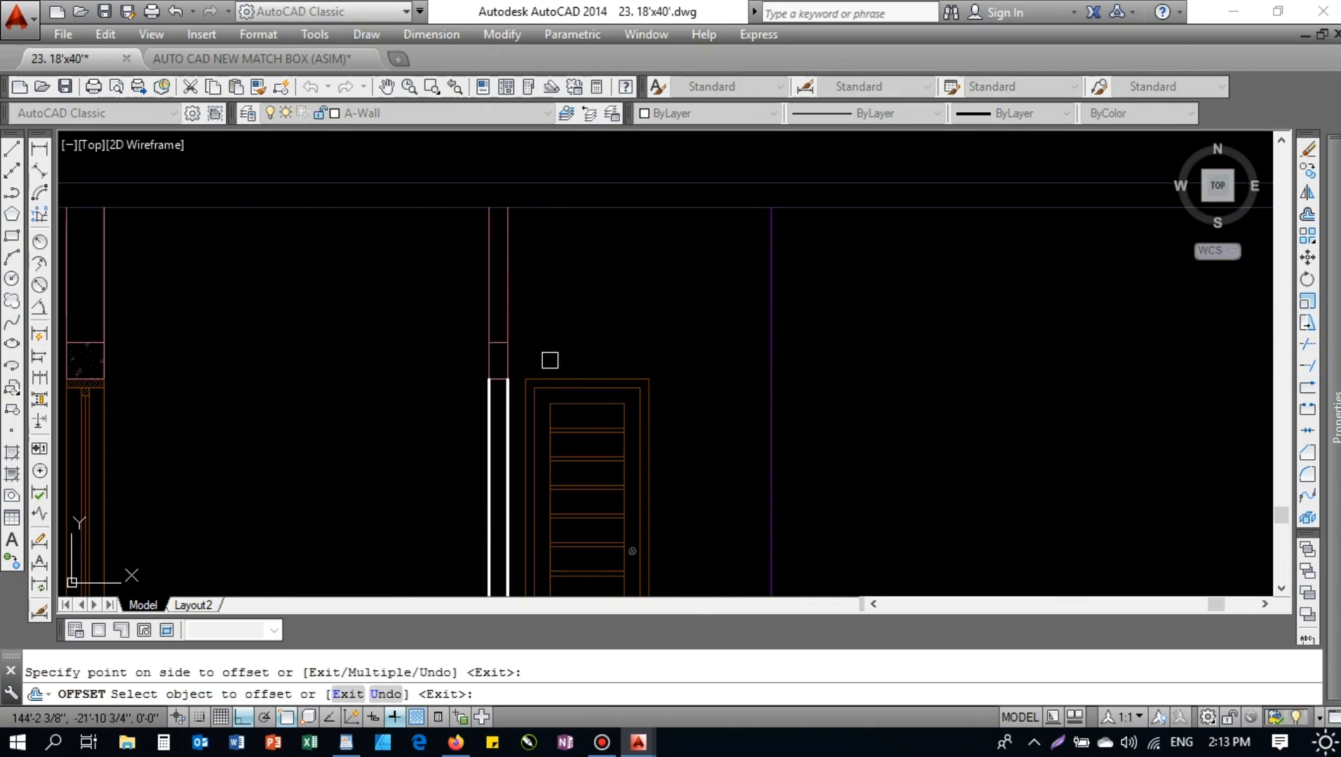
pyautogui.click(551, 361)
pyautogui.press('Escape')
# - Match both new vertical lines below the lintel to the properties of the existing sectioned door's lines
pyautogui.press('Return')
pyautogui.scroll(-4, 460, 368)
pyautogui.click(317, 390)
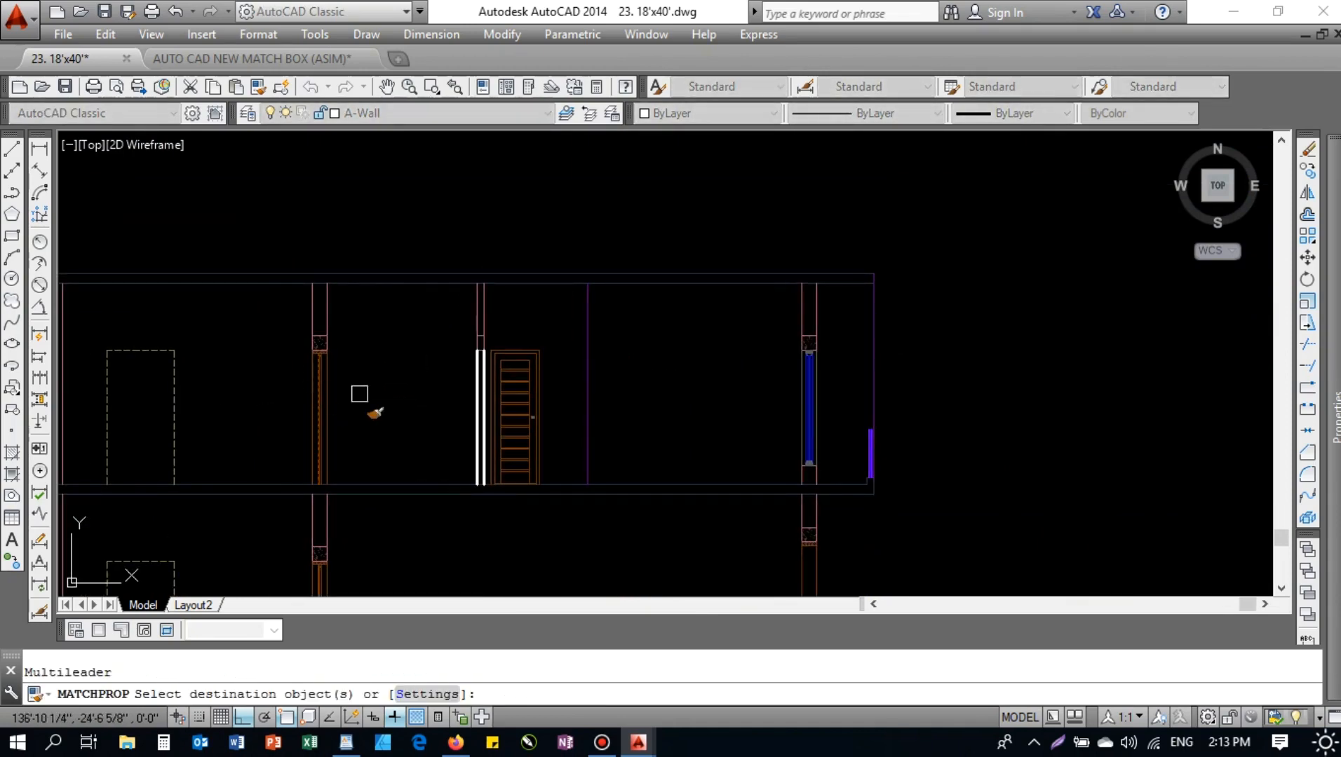
pyautogui.scroll(8, 477, 353)
pyautogui.click(451, 313)
pyautogui.click(314, 375)
pyautogui.moveTo(366, 376); pyautogui.dragTo(517, 450, button='middle')
pyautogui.press('Escape')
# - Offset the lintel's bottom line 2" downwards to form the door frame's head
pyautogui.write('o')
pyautogui.press('Return')
pyautogui.write('2')
pyautogui.press('Return')
pyautogui.click(528, 321)
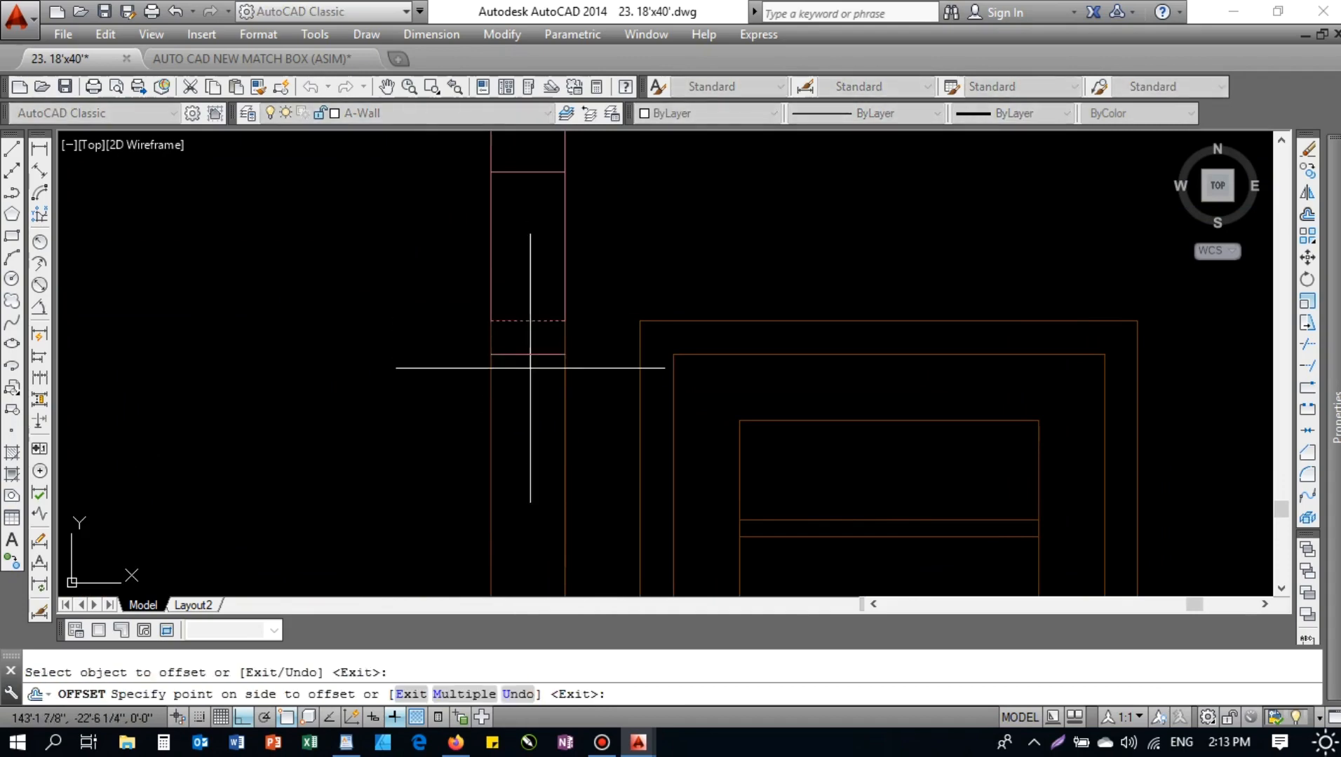
pyautogui.click(520, 382)
pyautogui.press('Escape')
# - Match the frame head's lower line to the properties of the door frame's vertical line
pyautogui.write('ma')
pyautogui.press('Return')
pyautogui.click(559, 392)
pyautogui.click(538, 350)
pyautogui.click(534, 377)
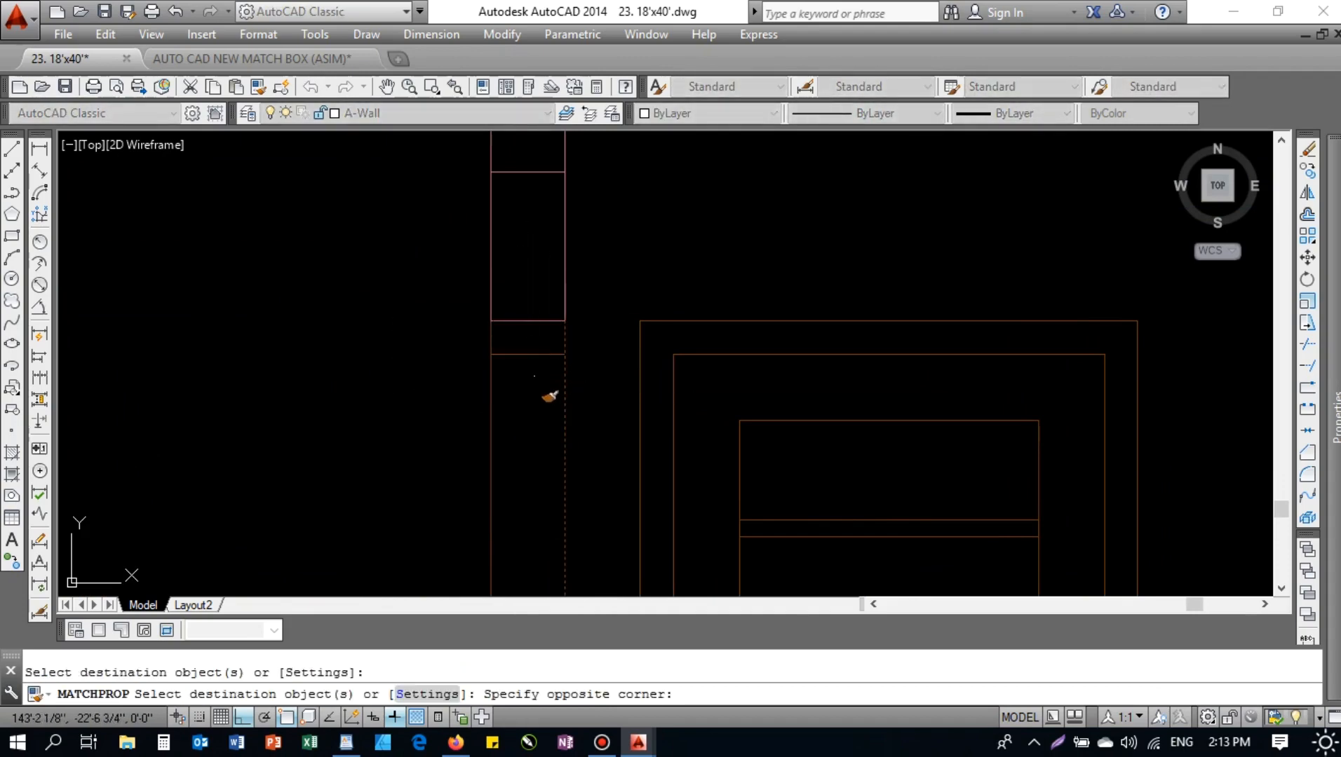
pyautogui.press('Escape')
pyautogui.press('Escape')
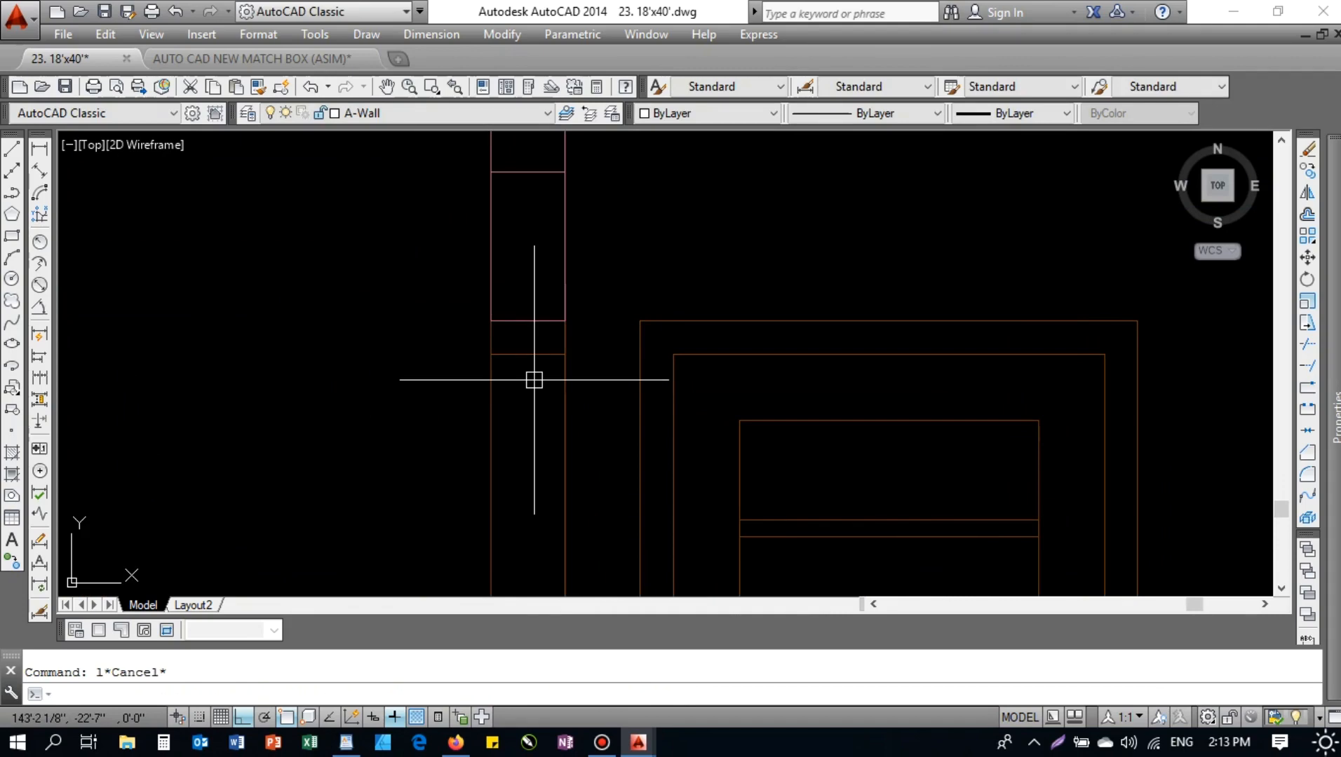
pyautogui.write('h')
pyautogui.press('Return')
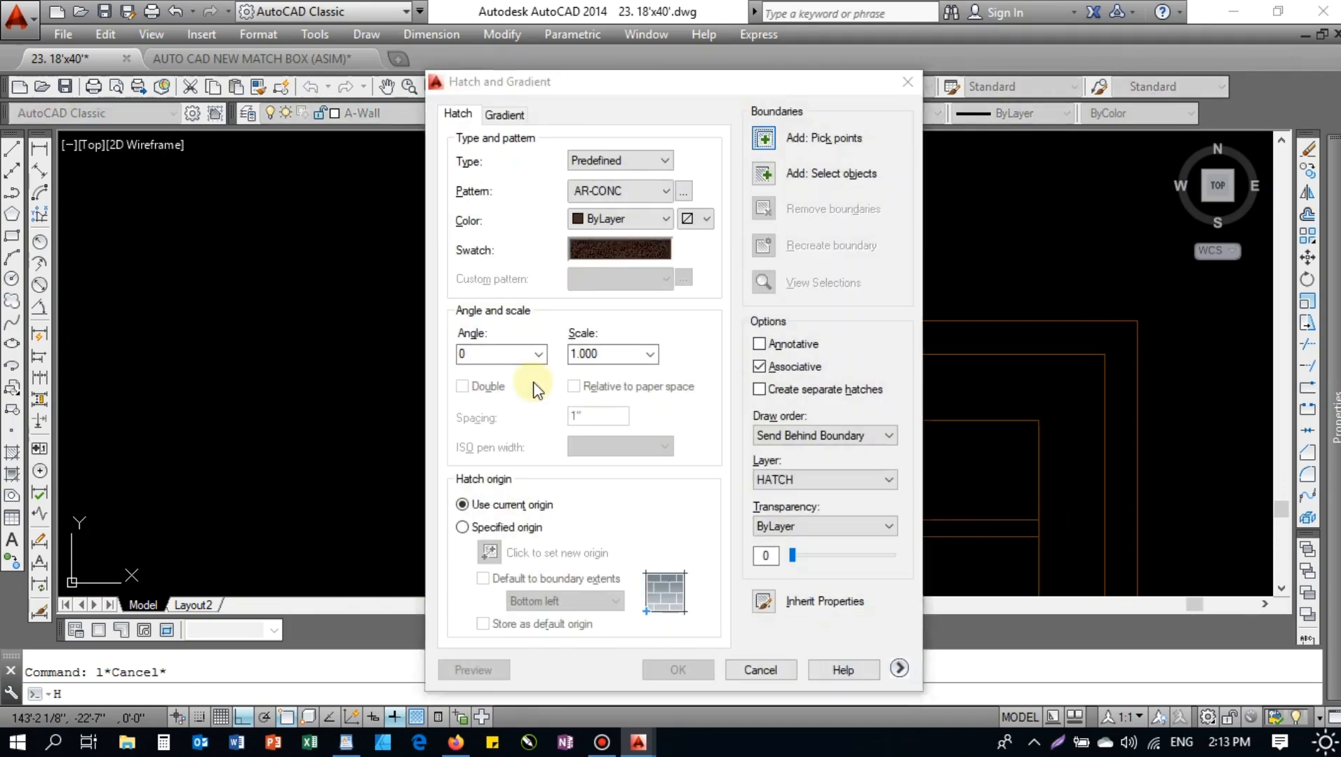
pyautogui.hotkey('alt', 'k')
pyautogui.press('Return')
pyautogui.press('Escape')
pyautogui.press('Escape')
pyautogui.scroll(-2, 533, 358)
pyautogui.moveTo(419, 362); pyautogui.dragTo(609, 332, button='middle')
pyautogui.scroll(-1, 600, 334)
pyautogui.scroll(3, 274, 330)
pyautogui.click(255, 316)
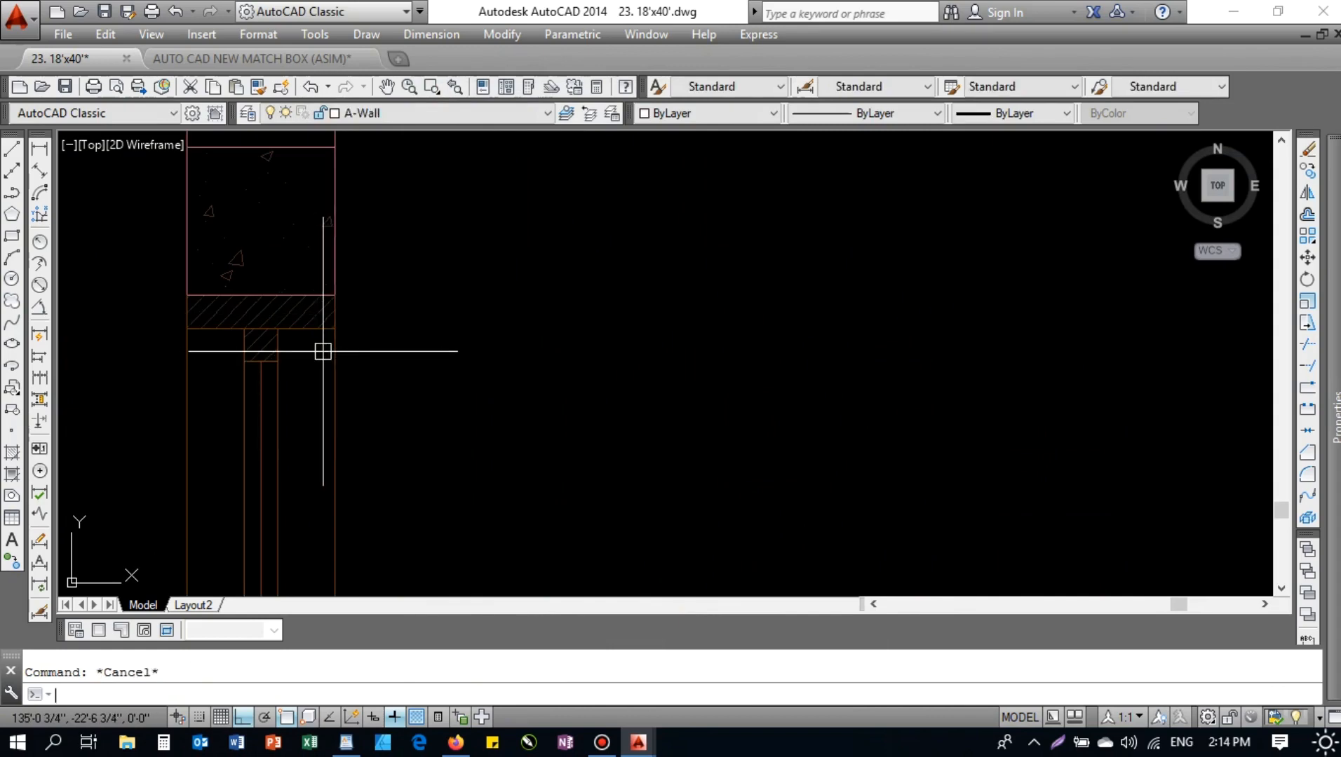
pyautogui.press('Return')
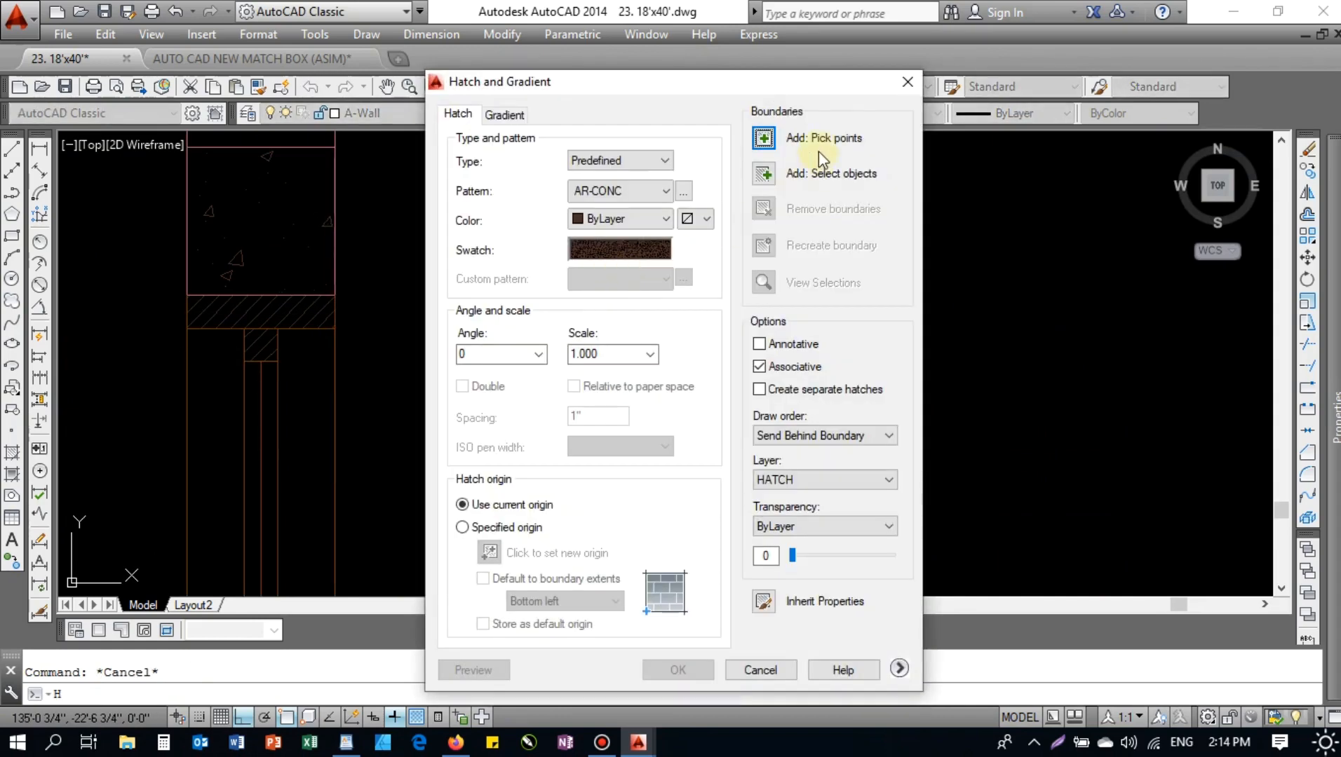
pyautogui.click(765, 174)
pyautogui.scroll(-5, 476, 322)
pyautogui.moveTo(596, 340); pyautogui.dragTo(359, 313, button='middle')
pyautogui.scroll(5, 592, 295)
pyautogui.press('Escape')
pyautogui.press('Escape')
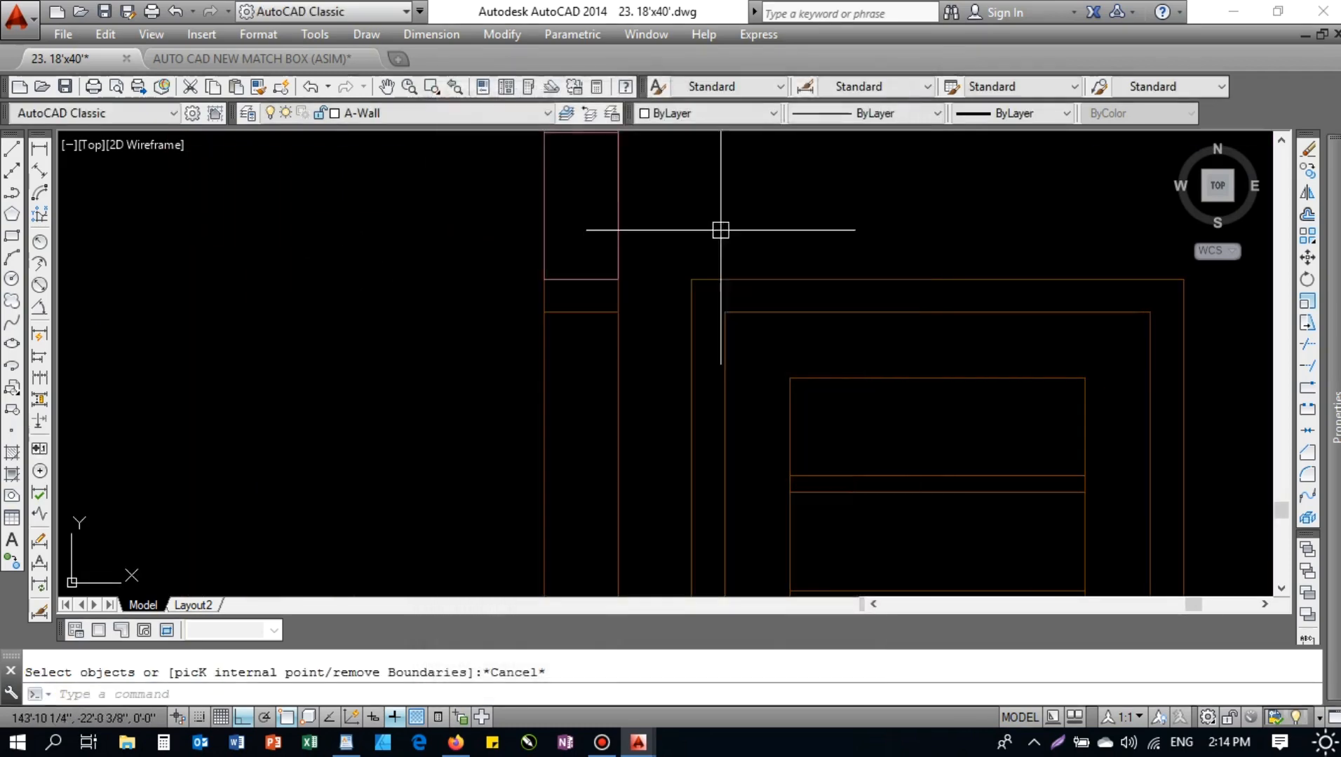
# - Hatch the new door frame's head with the ANSI31 pattern
pyautogui.press('Return')
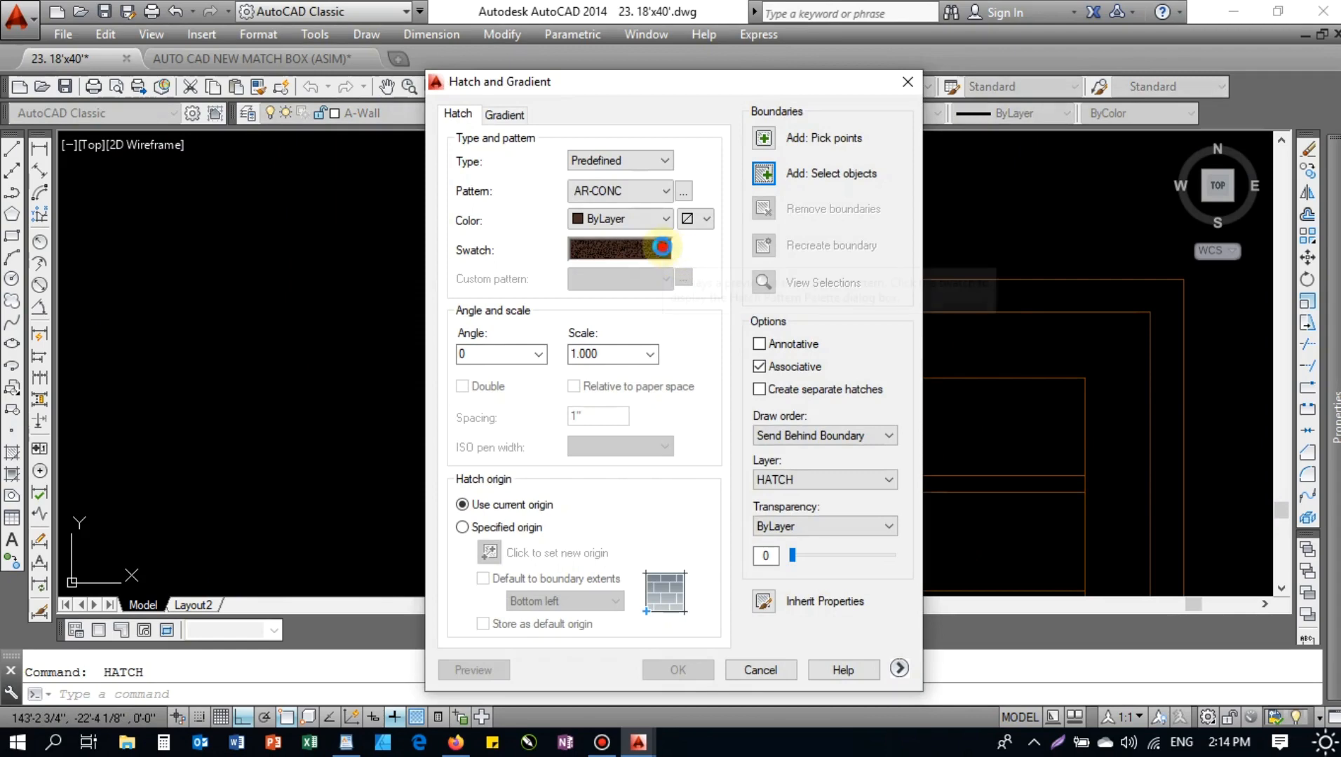
pyautogui.click(680, 256)
pyautogui.click(541, 194)
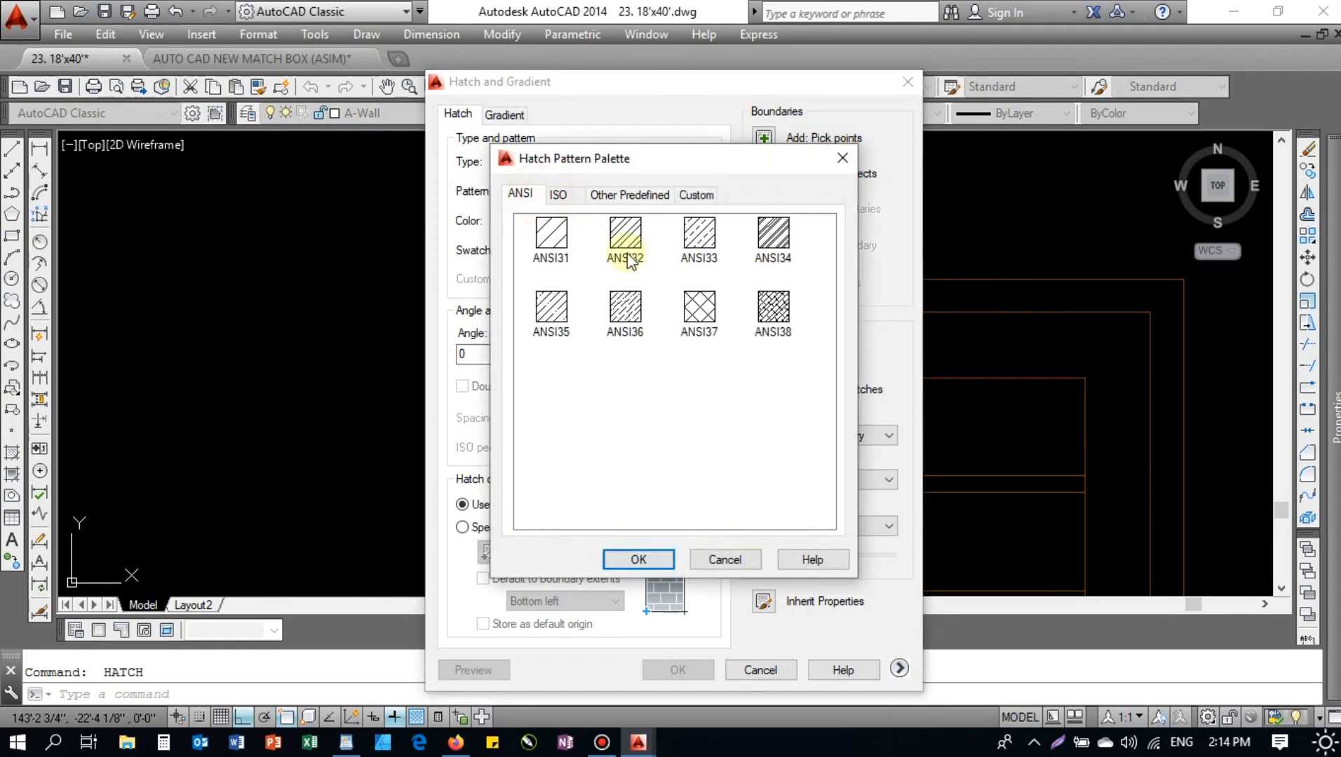
pyautogui.click(635, 560)
pyautogui.click(764, 140)
pyautogui.click(585, 301)
pyautogui.press('Return')
pyautogui.press('Escape')
# - Match the new frame head's hatch to the hatch on the existing sectioned door frame
pyautogui.write('ma')
pyautogui.press('Return')
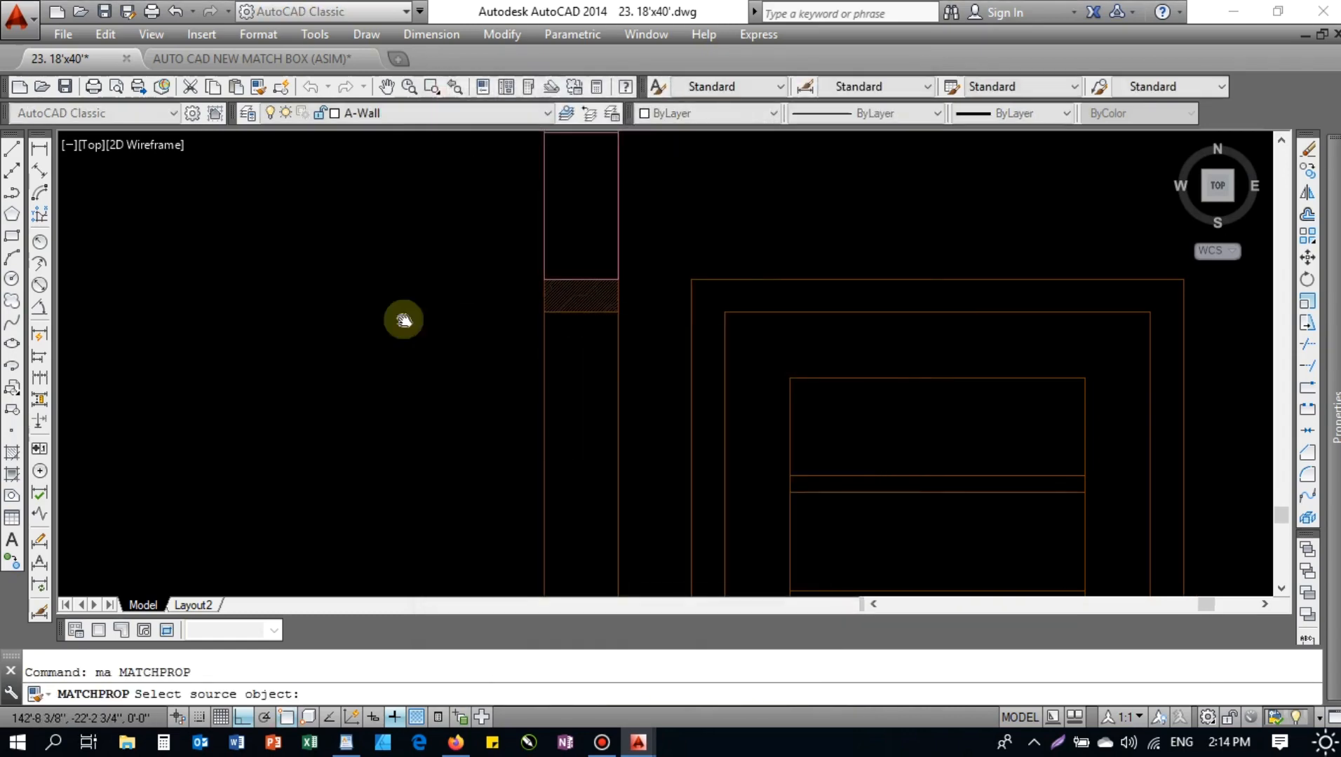
pyautogui.scroll(-8, 764, 323)
pyautogui.scroll(8, 432, 319)
pyautogui.click(768, 293)
pyautogui.scroll(-4, 797, 320)
pyautogui.scroll(2, 391, 290)
pyautogui.scroll(4, 686, 305)
pyautogui.scroll(-6, 540, 340)
pyautogui.press('Escape')
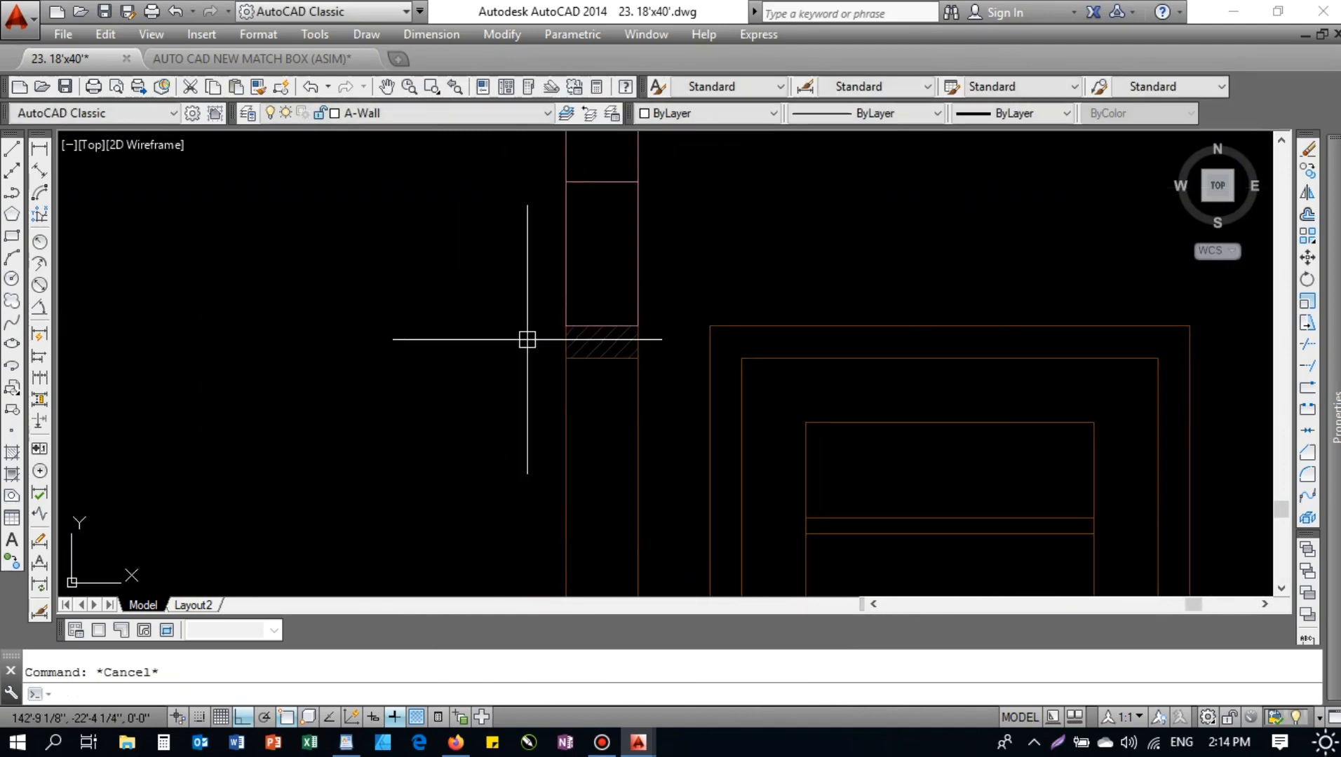
# - Hatch the lintel above the new door frame with the ANSI31 pattern
pyautogui.write('h')
pyautogui.press('Return')
pyautogui.click(635, 250)
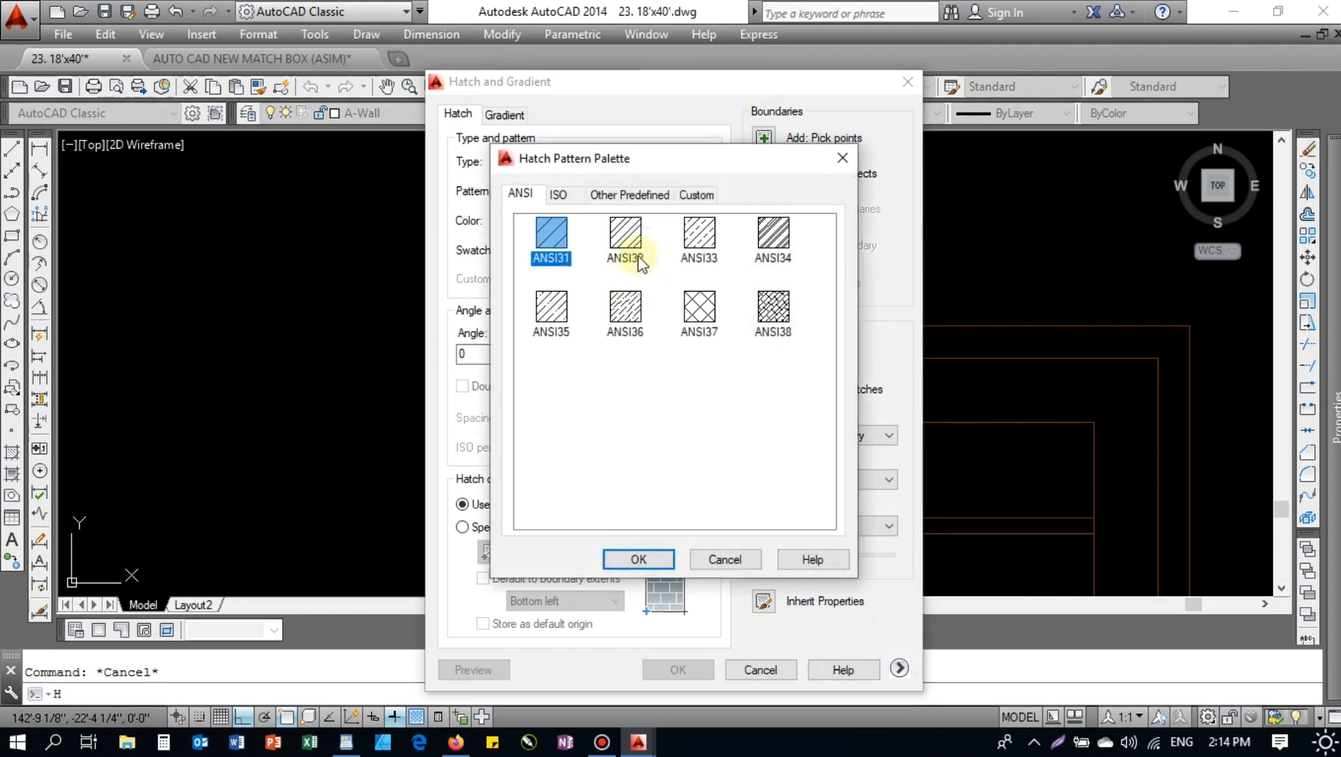
pyautogui.press('Escape')
pyautogui.press('Escape')
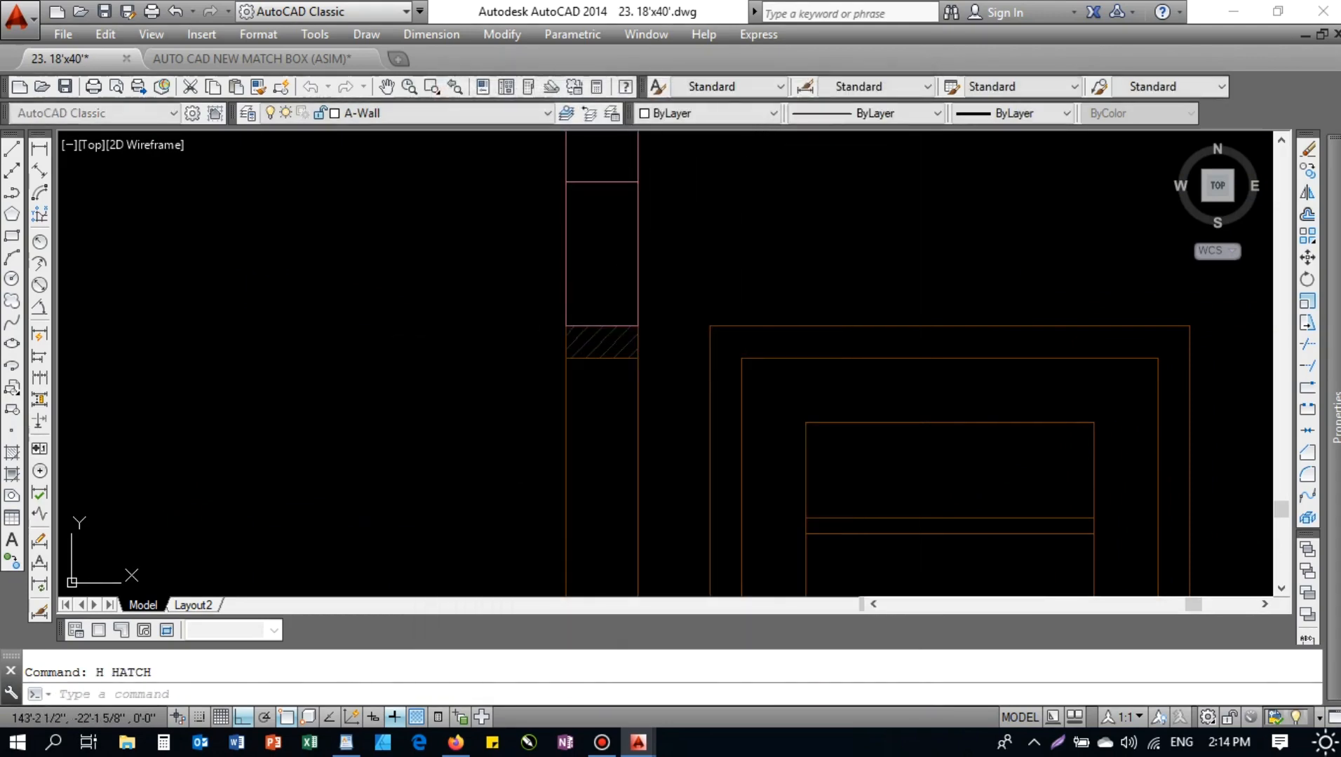
pyautogui.click(602, 277)
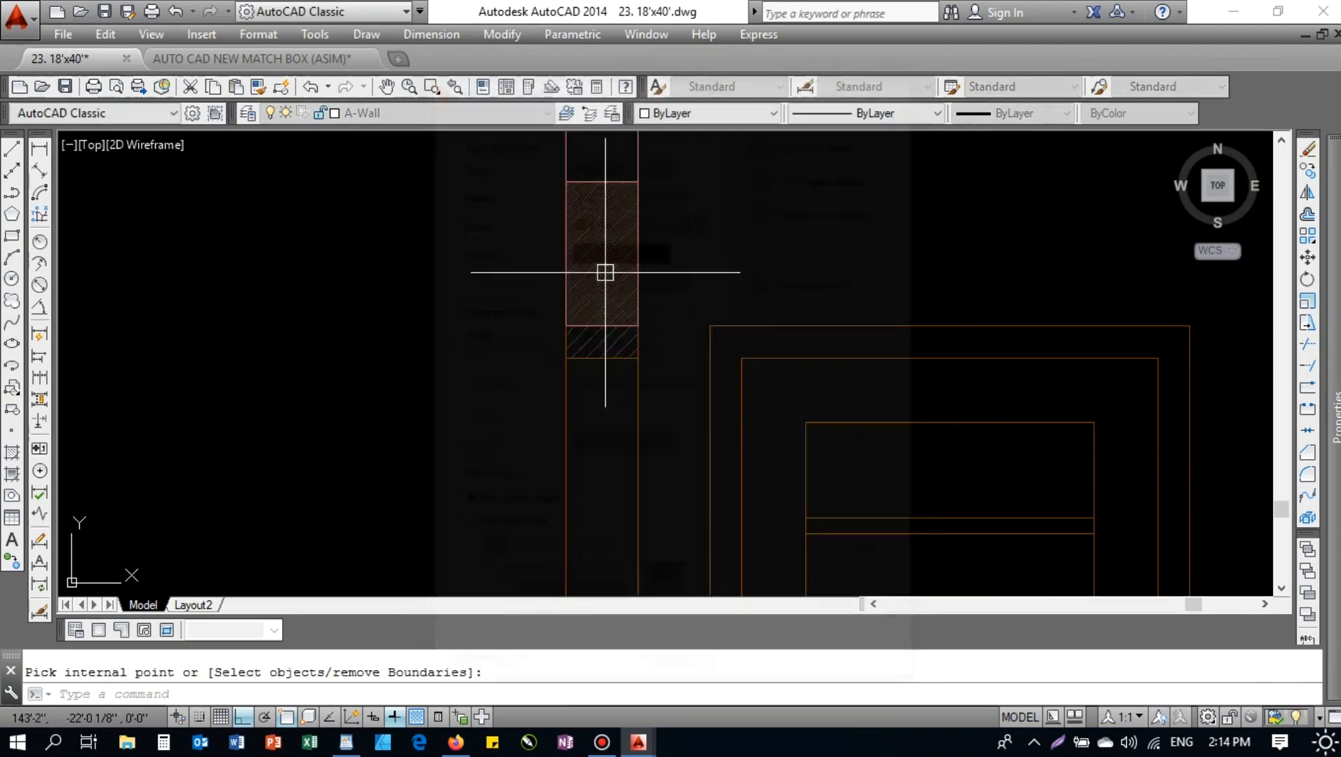
pyautogui.press('Escape')
# - Match the new lintel's hatch to the concrete hatch of the existing lintel above the other sectioned door
pyautogui.press('Return')
pyautogui.scroll(-4, 818, 323)
pyautogui.scroll(4, 122, 293)
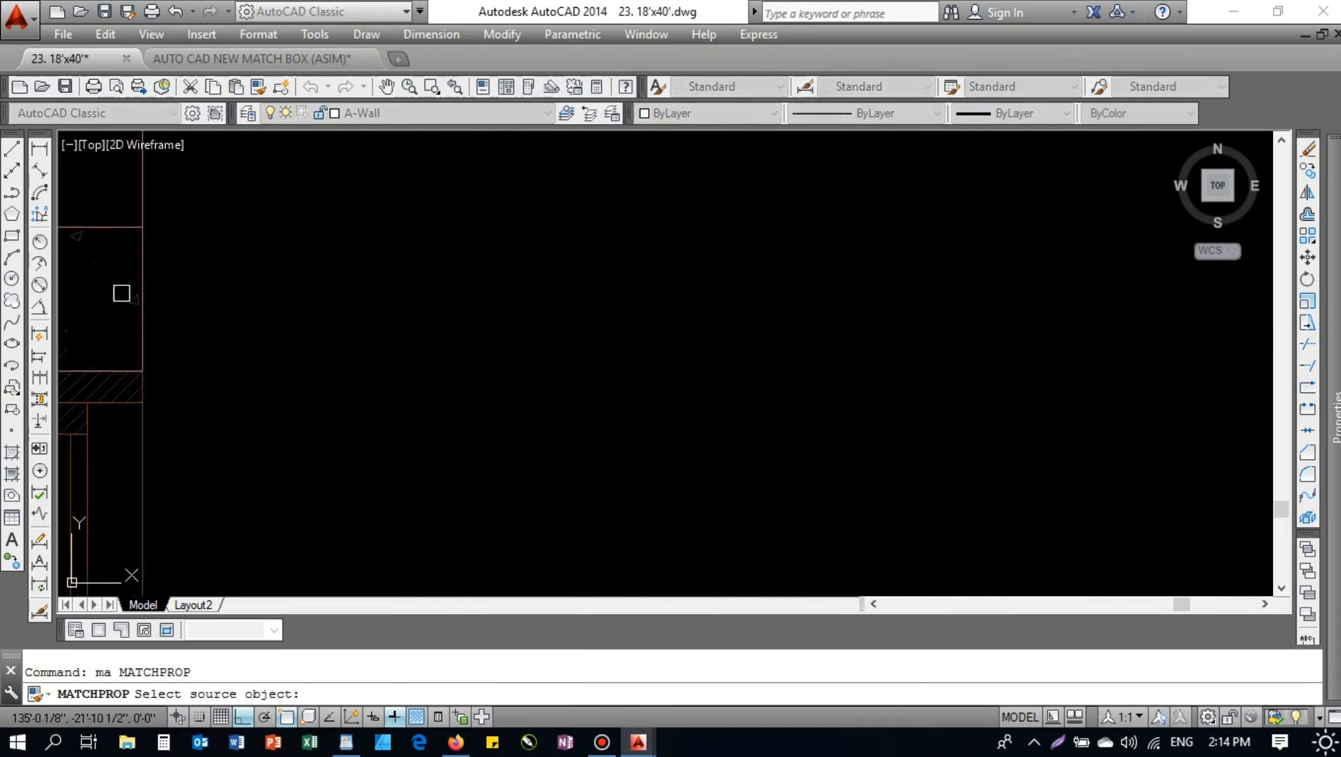
pyautogui.click(134, 301)
pyautogui.scroll(-2, 177, 315)
pyautogui.scroll(4, 854, 288)
pyautogui.click(289, 346)
pyautogui.scroll(-3, 514, 445)
pyautogui.moveTo(515, 445); pyautogui.dragTo(623, 285, button='middle')
pyautogui.press('Escape')
pyautogui.click(513, 211)
pyautogui.click(646, 344)
pyautogui.press('Escape')
# - Draw a vertical line down from the midpoint of the frame head's underside and extend it to the floor
pyautogui.scroll(-2, 489, 333)
pyautogui.moveTo(489, 332)
pyautogui.mouseDown(button='middle')
pyautogui.moveTo(525, 346)
pyautogui.moveTo(563, 251)
pyautogui.mouseUp(button='middle')
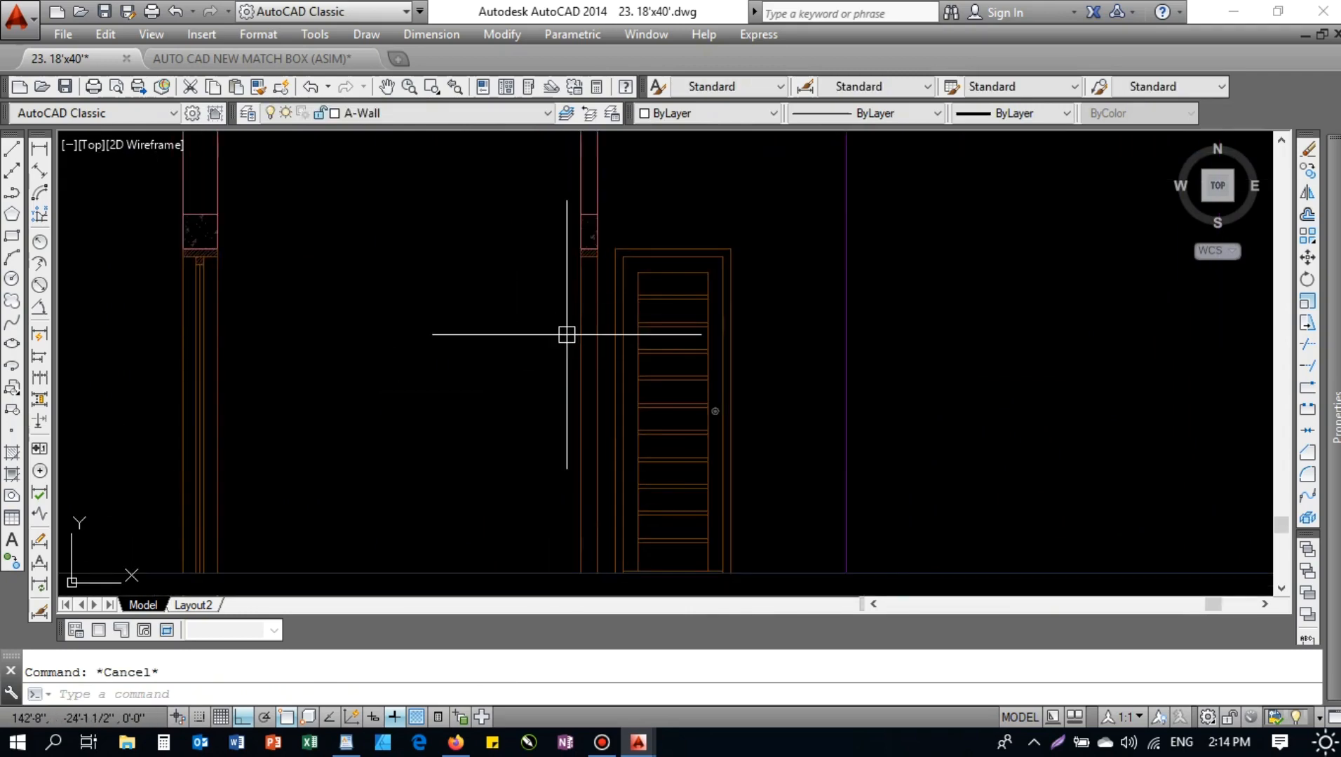
pyautogui.write('l')
pyautogui.press('Return')
pyautogui.scroll(2, 579, 226)
pyautogui.click(571, 229)
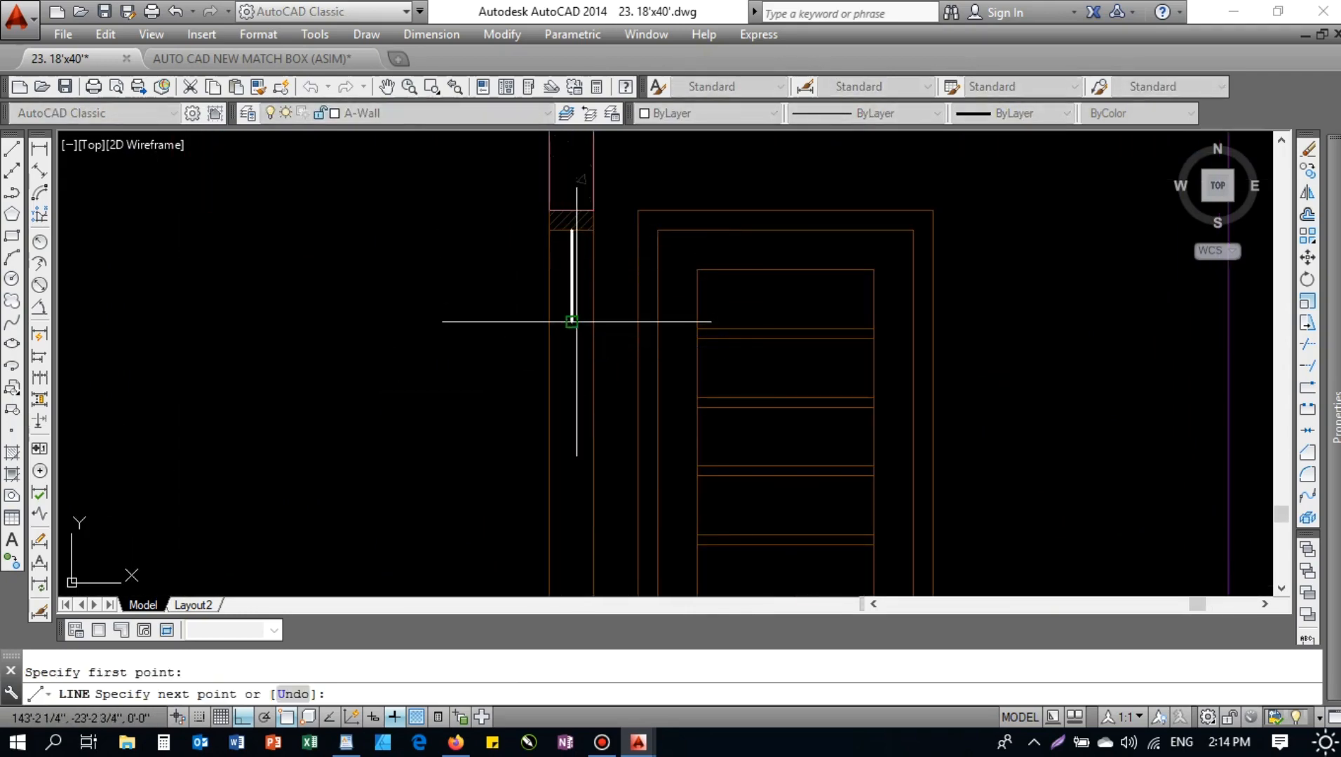
pyautogui.press('Escape')
pyautogui.write('ex')
pyautogui.press('Return')
pyautogui.press('Return')
pyautogui.press('Escape')
pyautogui.press('Escape')
pyautogui.scroll(-2, 583, 320)
pyautogui.write('e')
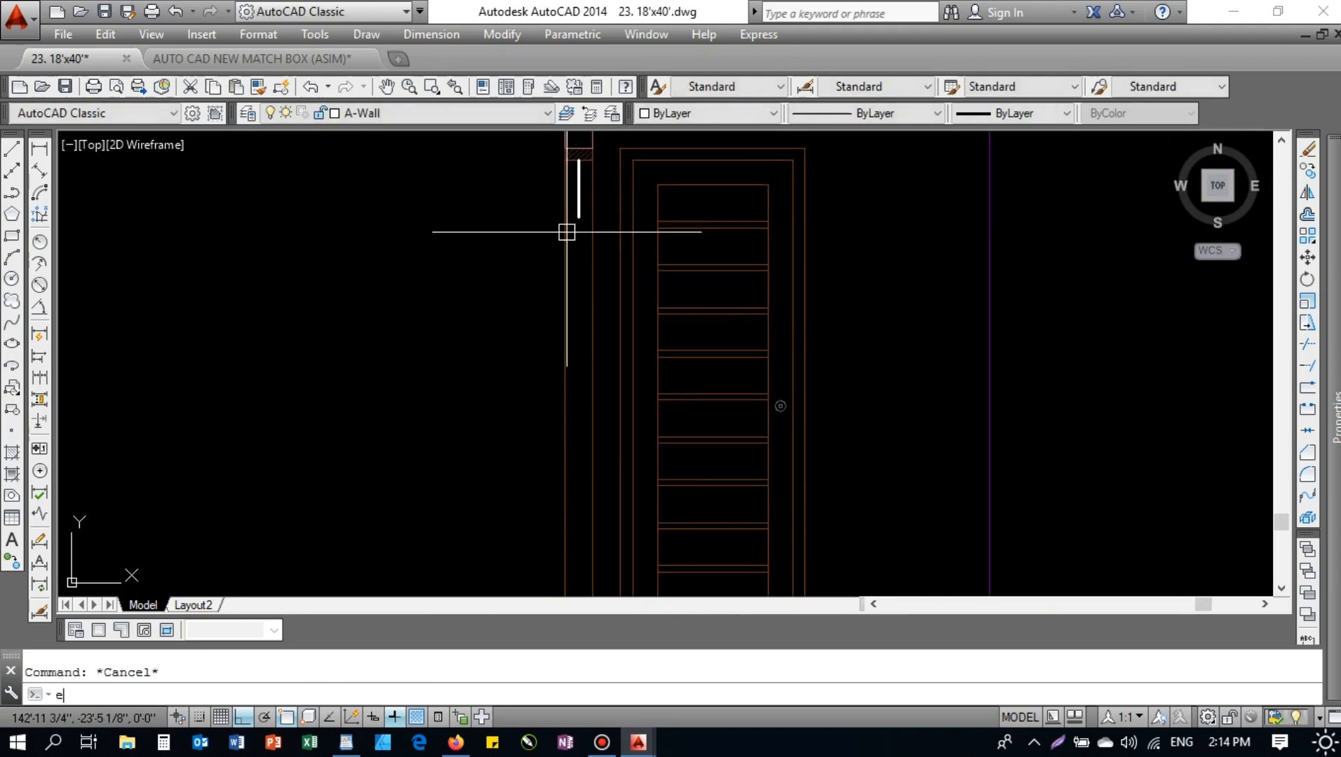
pyautogui.write('x')
pyautogui.press('Return')
pyautogui.press('Return')
pyautogui.scroll(-3, 566, 233)
# - Offset the central door line 1" to each side to form the door leaf's thickness
pyautogui.press('Escape')
pyautogui.write('o')
pyautogui.press('Return')
pyautogui.write('1')
pyautogui.press('Return')
pyautogui.scroll(7, 568, 201)
pyautogui.click(593, 196)
pyautogui.click(571, 200)
pyautogui.click(595, 203)
pyautogui.click(617, 214)
pyautogui.press('Escape')
# - Offset the frame head's bottom line 4" downwards across the door leaf
pyautogui.write('o')
pyautogui.press('Return')
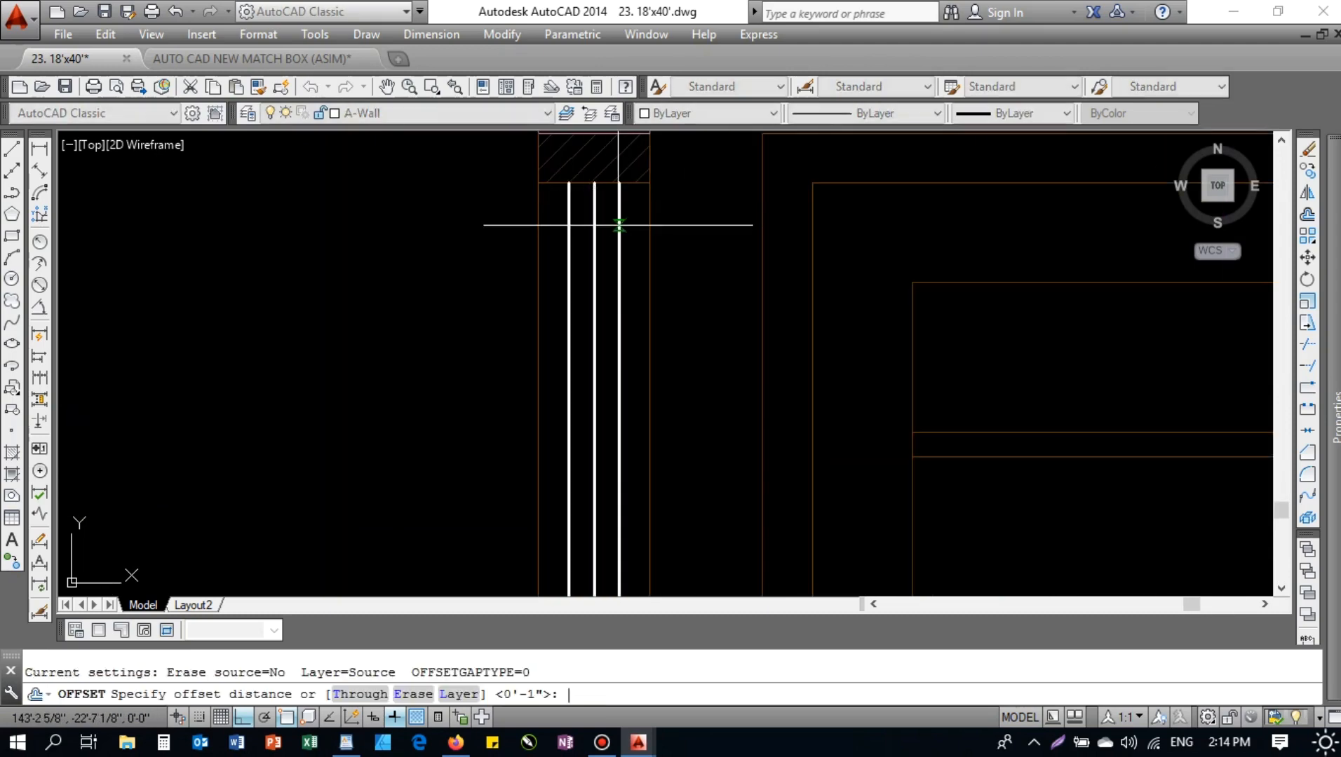
pyautogui.write('4')
pyautogui.press('Return')
pyautogui.scroll(3, 635, 185)
pyautogui.click(606, 214)
pyautogui.press('Escape')
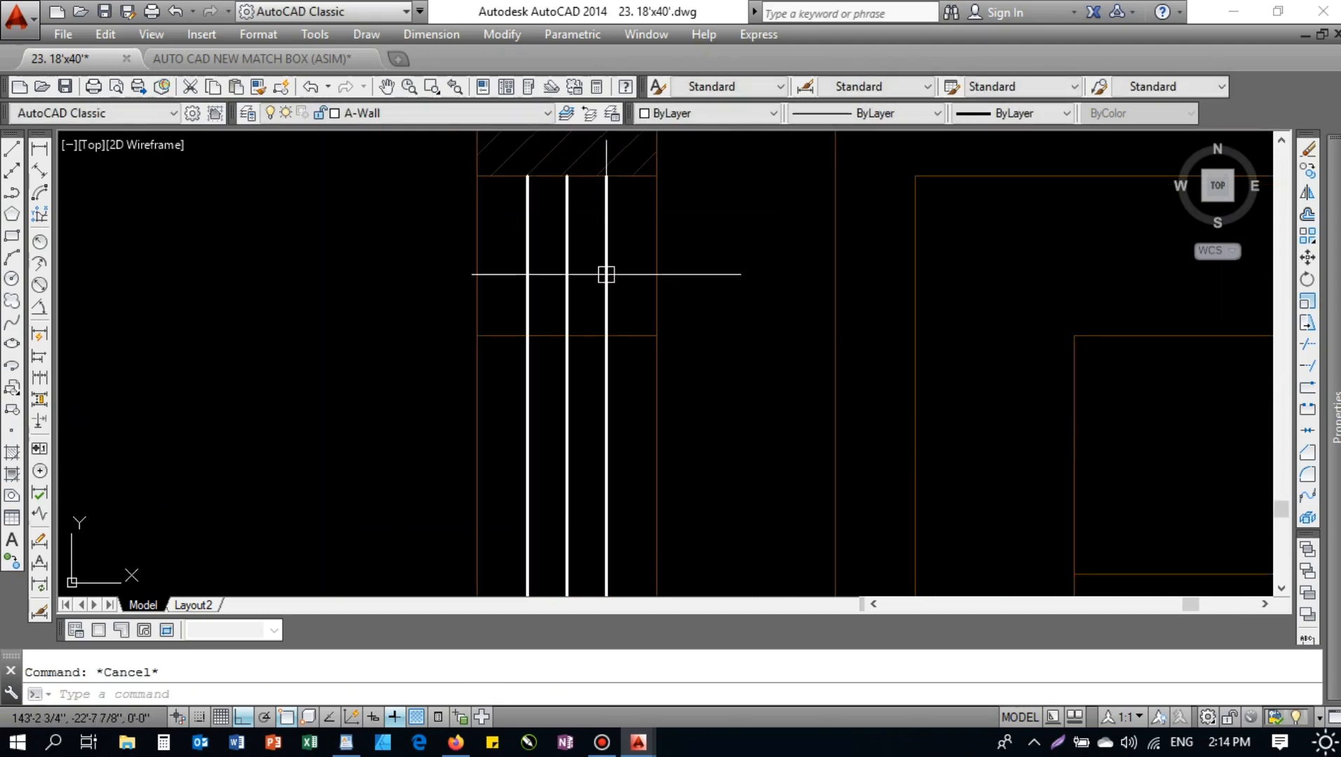
# - Trim the central line above the leaf's top rail line and that rail line's ends outside the leaf
pyautogui.write('tr')
pyautogui.press('Return')
pyautogui.press('Return')
pyautogui.click(568, 272)
pyautogui.press('Return')
pyautogui.press('Return')
pyautogui.press('Return')
pyautogui.press('Escape')
# - Match the three vertical door leaf lines to the properties of the leaf's top rail line
pyautogui.write('ma')
pyautogui.press('Return')
pyautogui.click(539, 336)
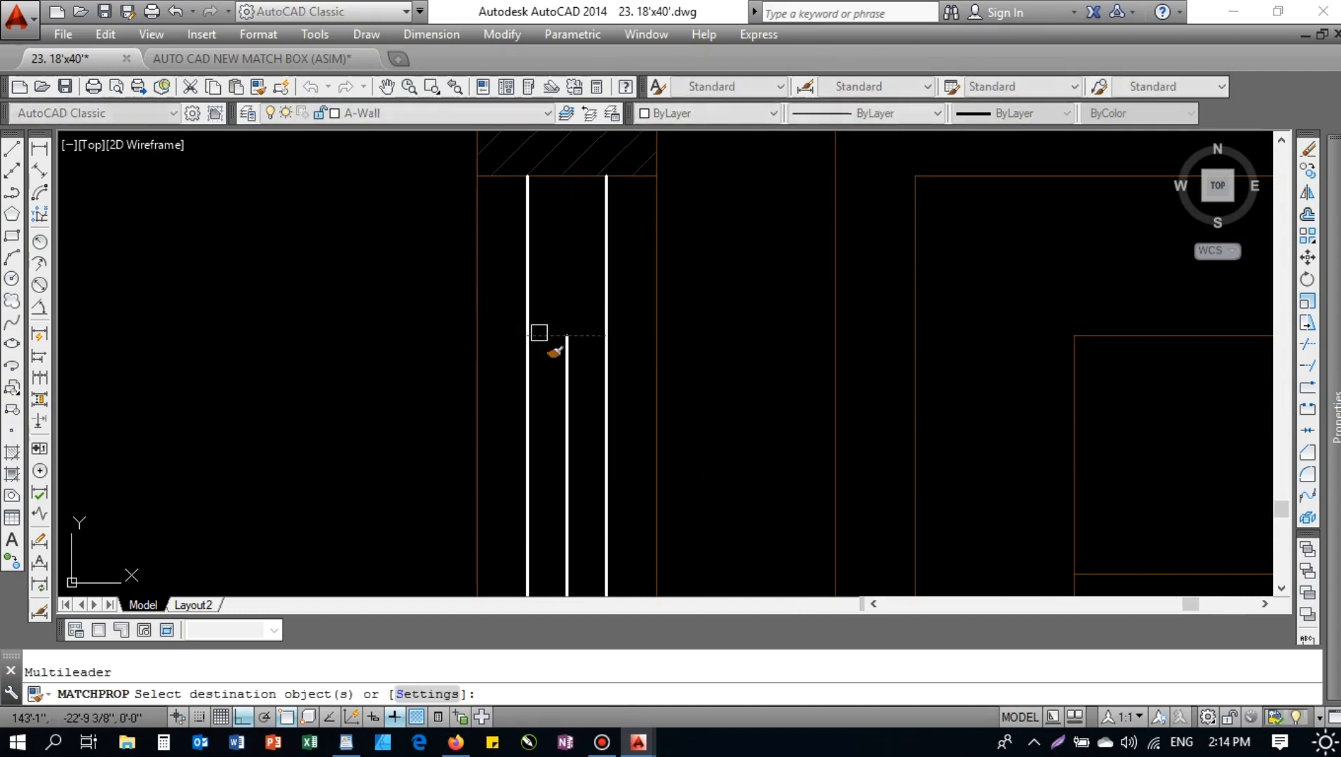
pyautogui.click(628, 258)
pyautogui.click(511, 372)
pyautogui.press('Escape')
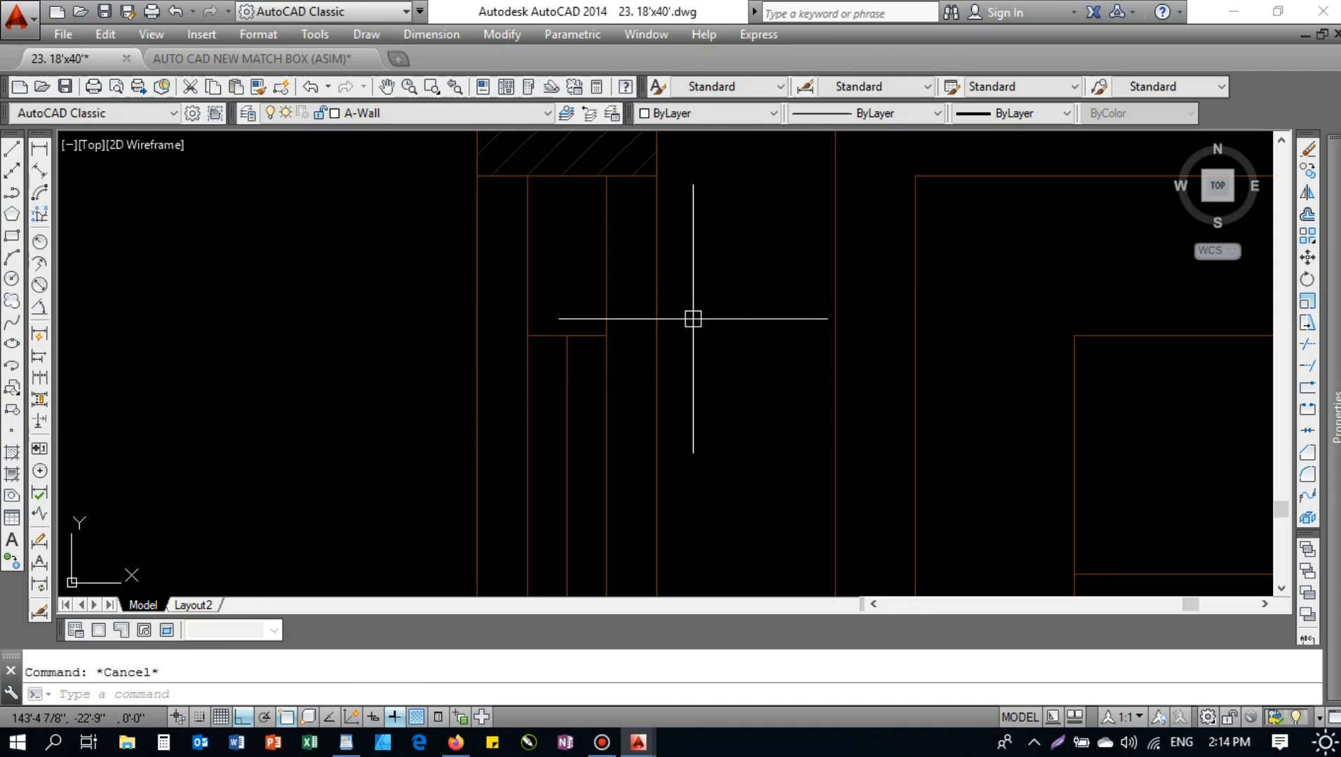
# - Hatch the door leaf's top rail and match that hatch to the frame head's hatch properties
pyautogui.write('h')
pyautogui.press('Return')
pyautogui.click(764, 137)
pyautogui.click(592, 286)
pyautogui.press('Return')
pyautogui.press('Return')
pyautogui.press('Escape')
pyautogui.write('ma')
pyautogui.press('Return')
pyautogui.click(571, 249)
pyautogui.press('Escape')
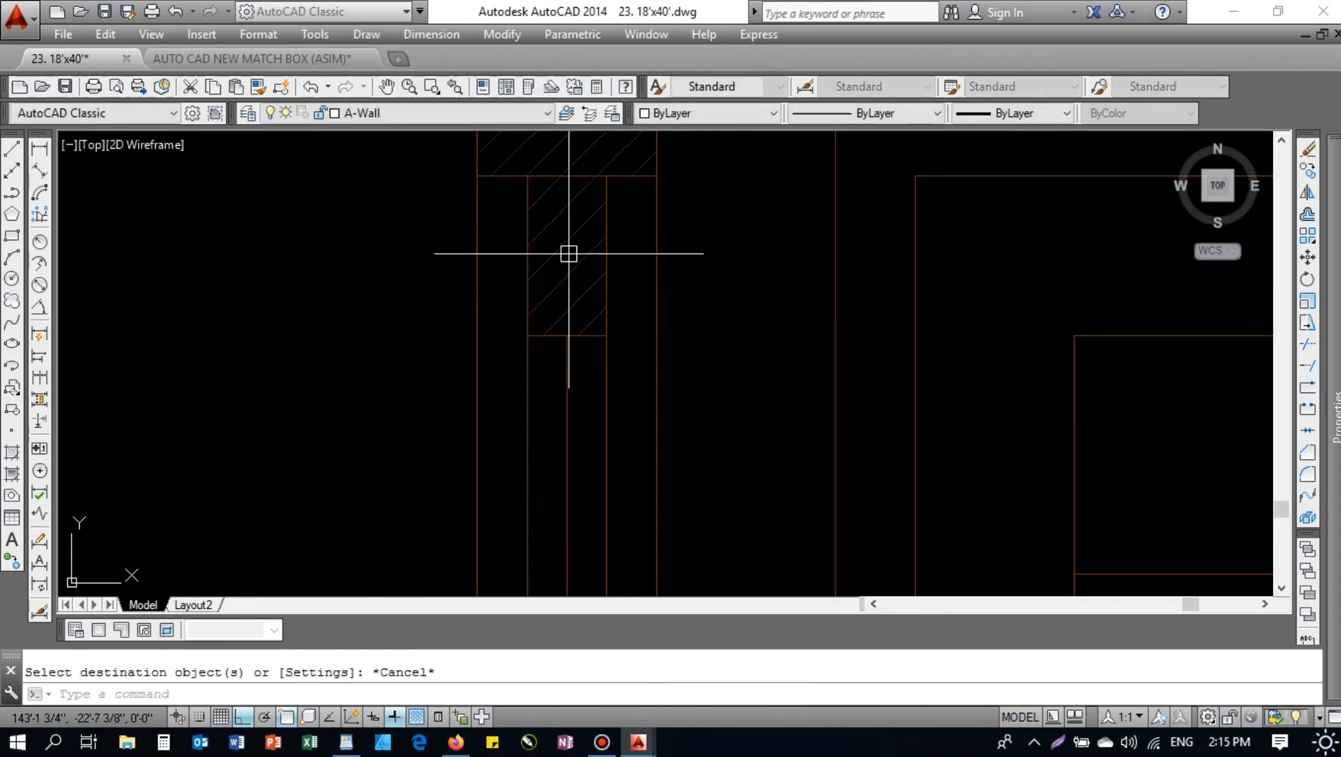
# - Set a smaller pattern scale for the ANSI31 hatch in the door leaf's top rail
pyautogui.click(568, 255)
pyautogui.click(766, 154)
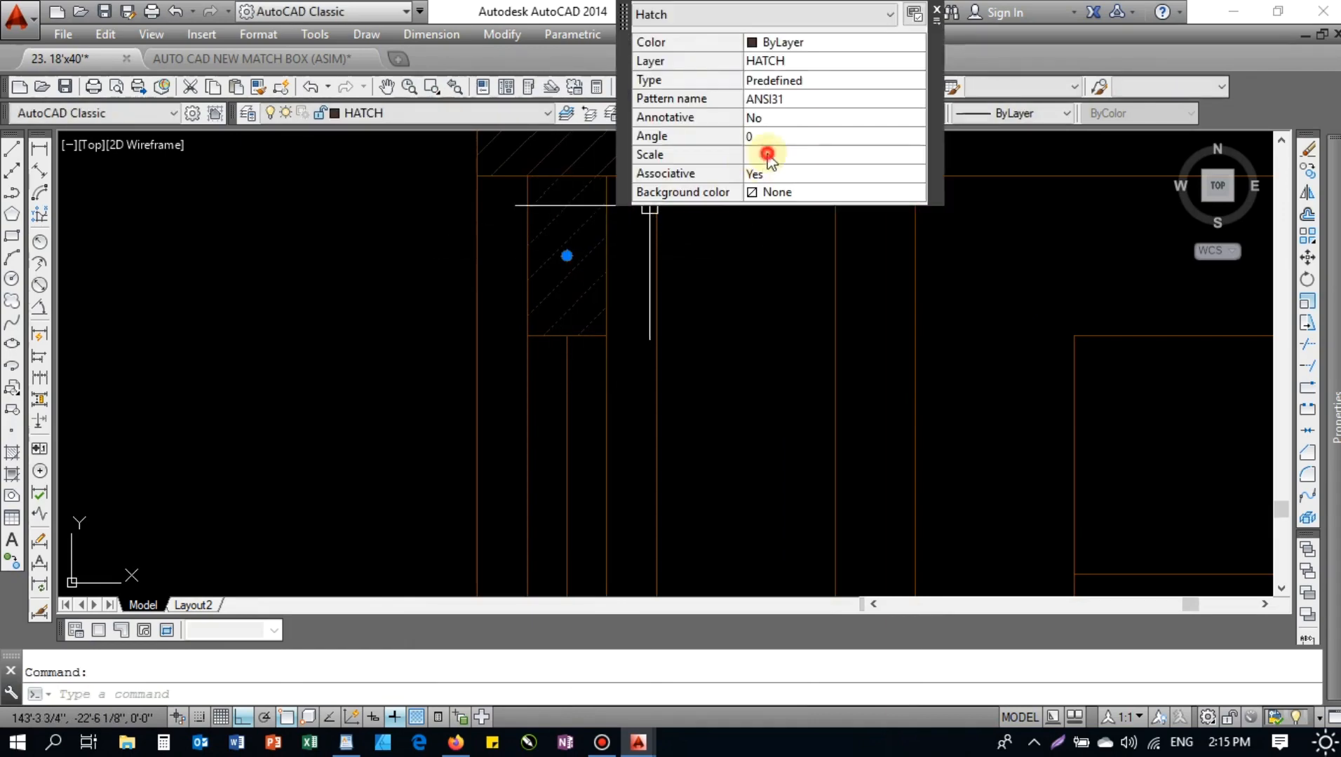
pyautogui.press('Return')
pyautogui.press('Escape')
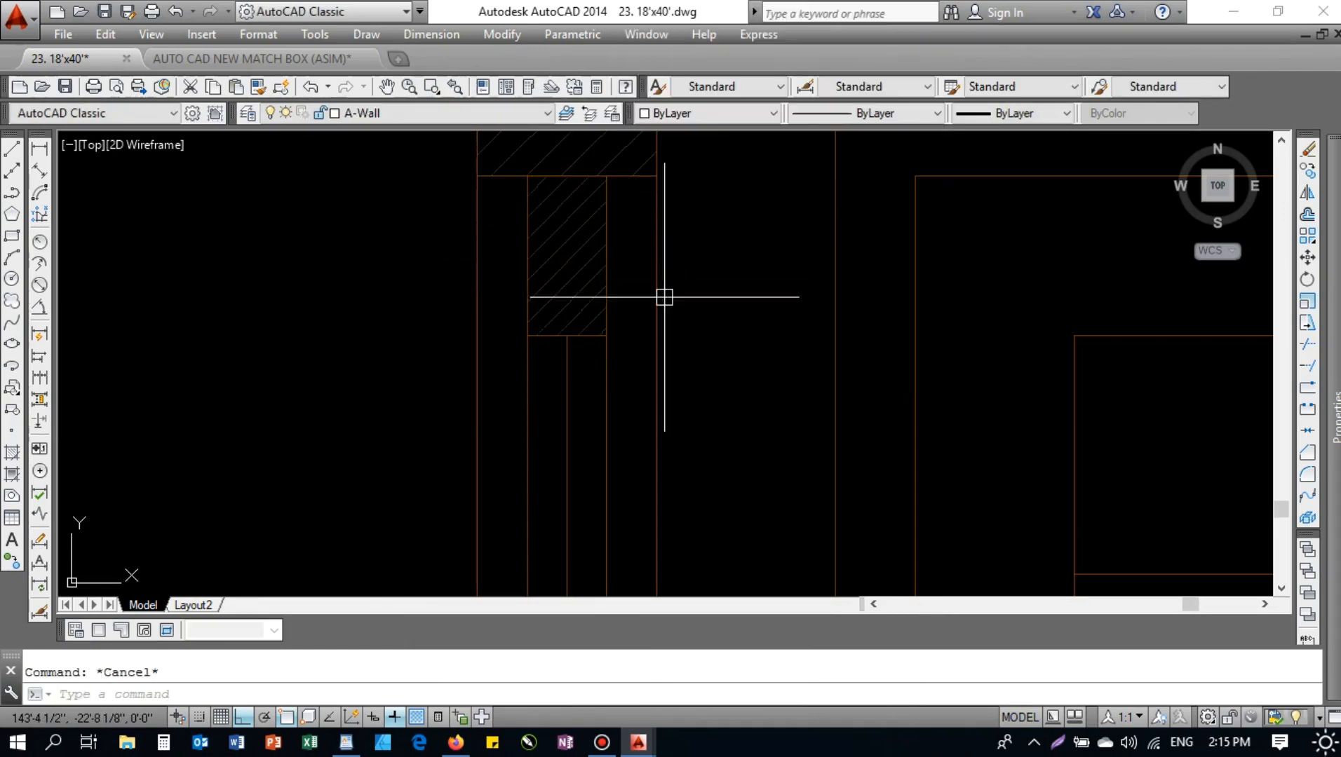
# - Match the top rail hatch of the other sectioned door on the same floor to the rescaled hatch
pyautogui.press('Return')
pyautogui.click(557, 245)
pyautogui.scroll(-4, 705, 282)
pyautogui.moveTo(734, 308); pyautogui.dragTo(1138, 297, button='middle')
pyautogui.scroll(5, 453, 272)
pyautogui.click(664, 272)
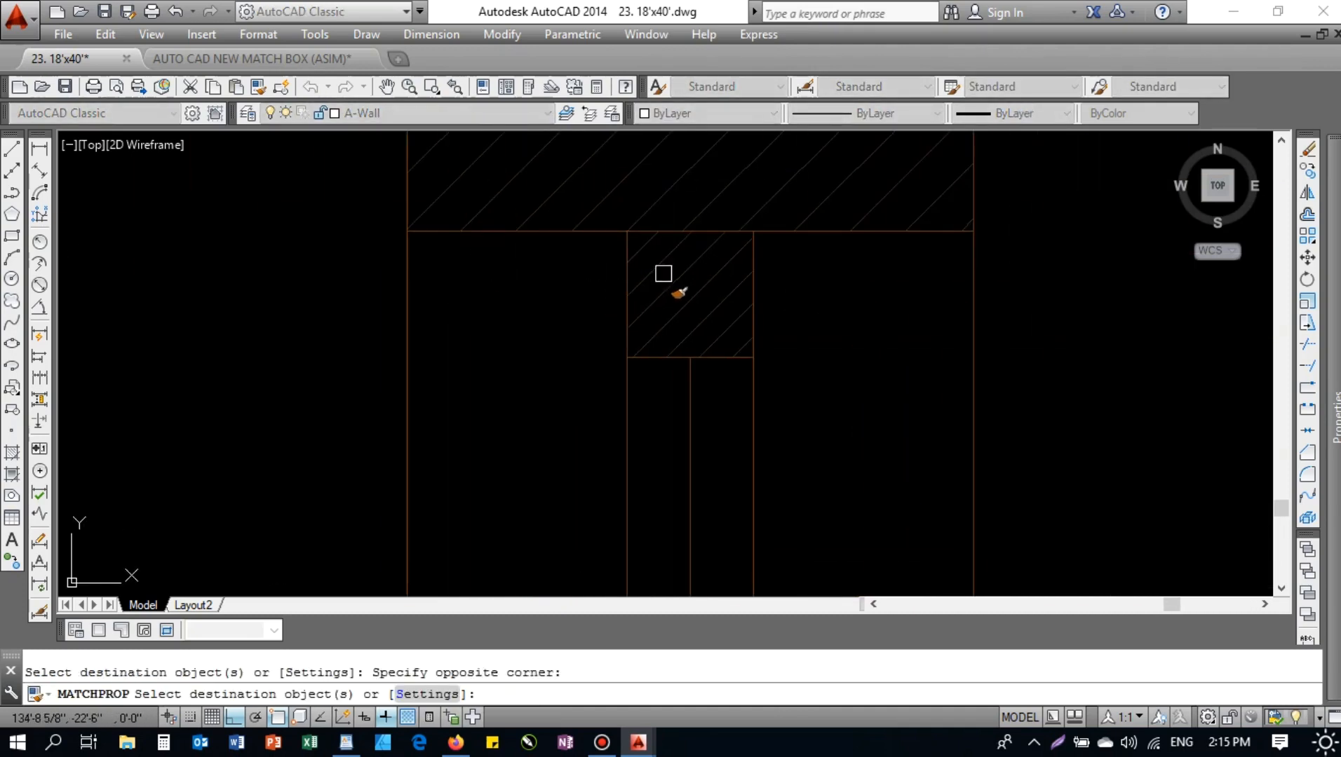
pyautogui.press('Escape')
# - Stretch the bottom edge of that door's hatched top rail 2" downwards
pyautogui.scroll(-3, 563, 314)
pyautogui.press('Escape')
pyautogui.write('s')
pyautogui.press('Return')
pyautogui.click(679, 242)
pyautogui.click(551, 305)
pyautogui.press('Return')
pyautogui.click(693, 317)
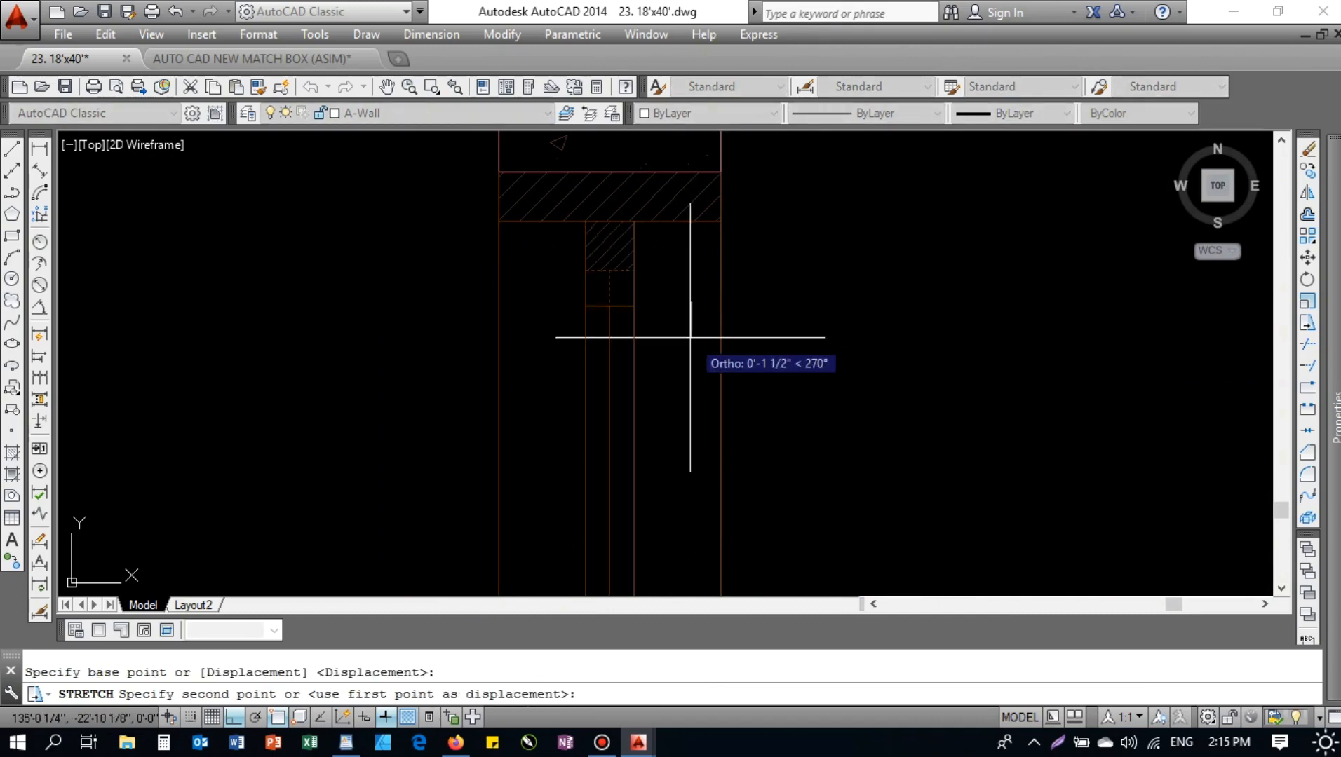
pyautogui.write('2')
pyautogui.press('Return')
# - Stretch the bottom edge of the ground-floor sectioned door's top rail 2" downwards
pyautogui.scroll(-3, 657, 332)
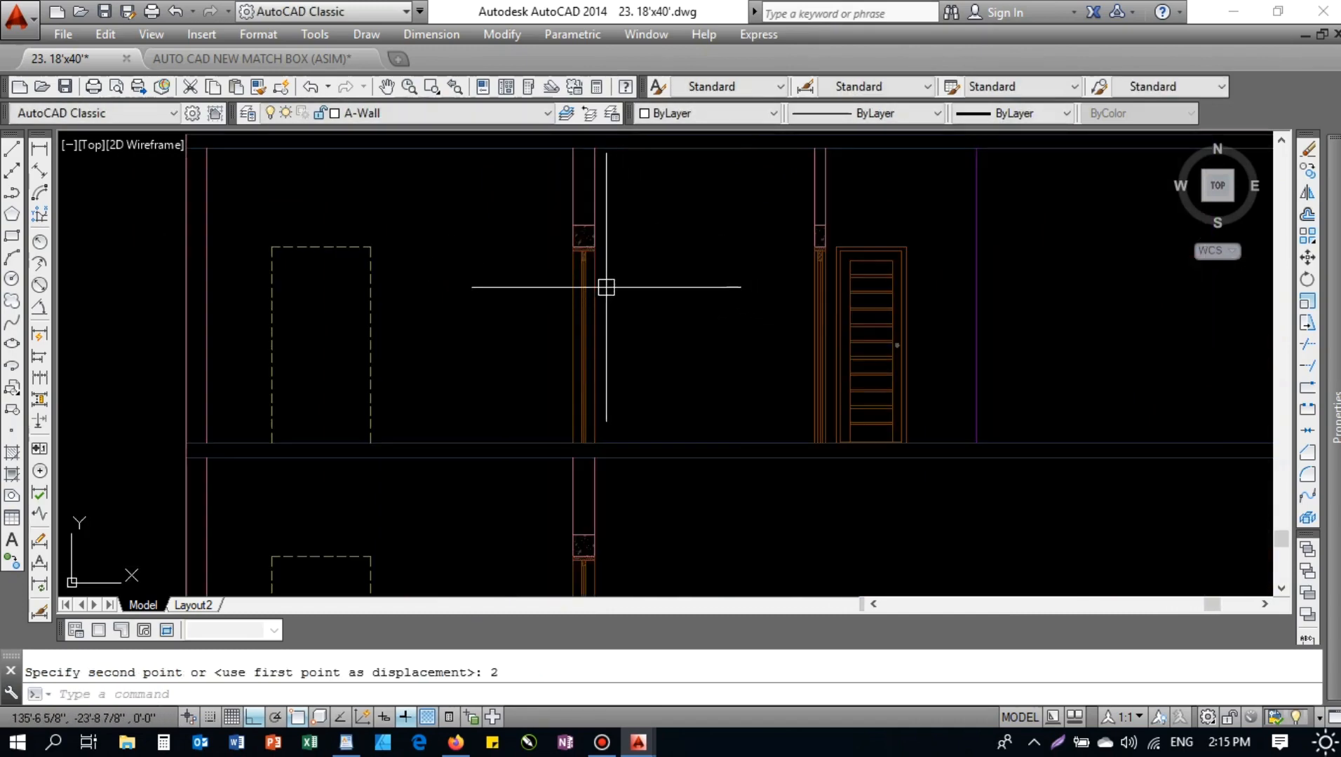
pyautogui.scroll(5, 611, 290)
pyautogui.scroll(-8, 614, 309)
pyautogui.press('Return')
pyautogui.scroll(7, 614, 395)
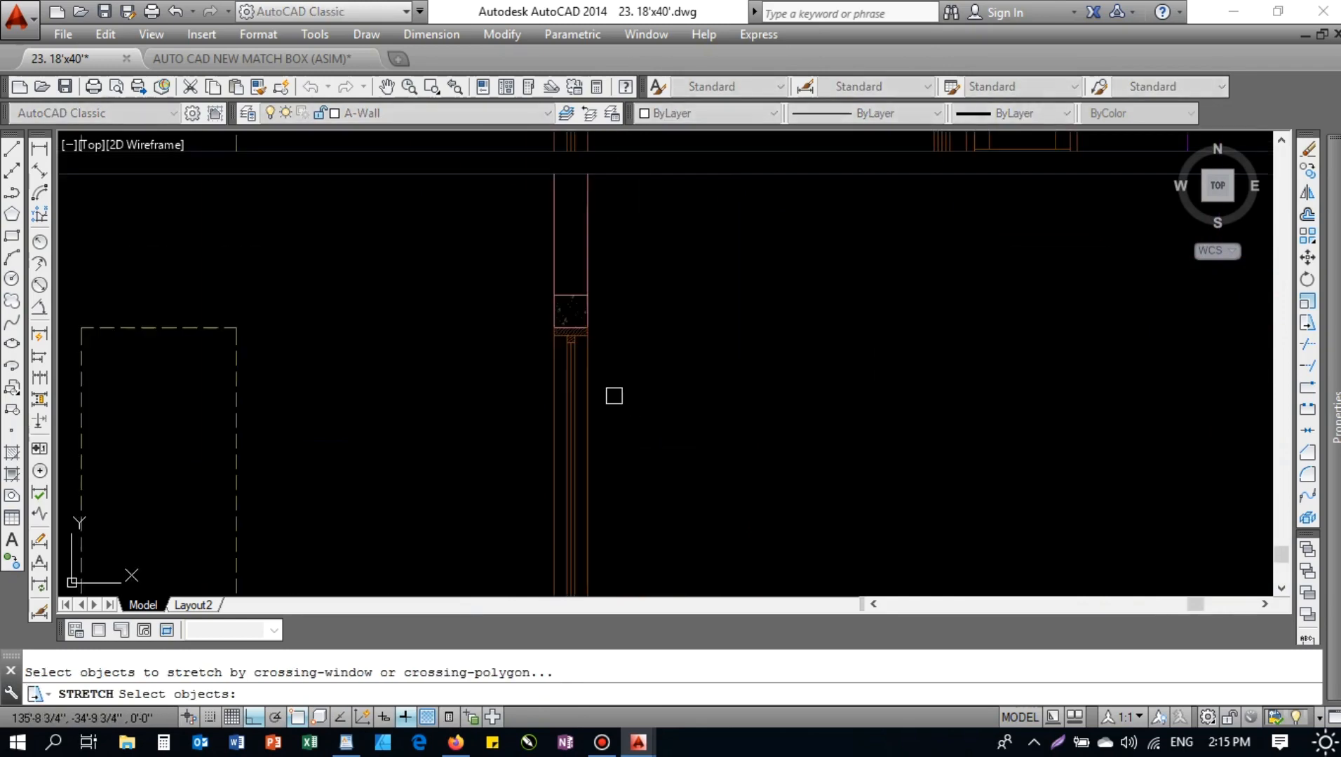
pyautogui.click(642, 344)
pyautogui.click(534, 259)
pyautogui.press('Return')
pyautogui.click(843, 316)
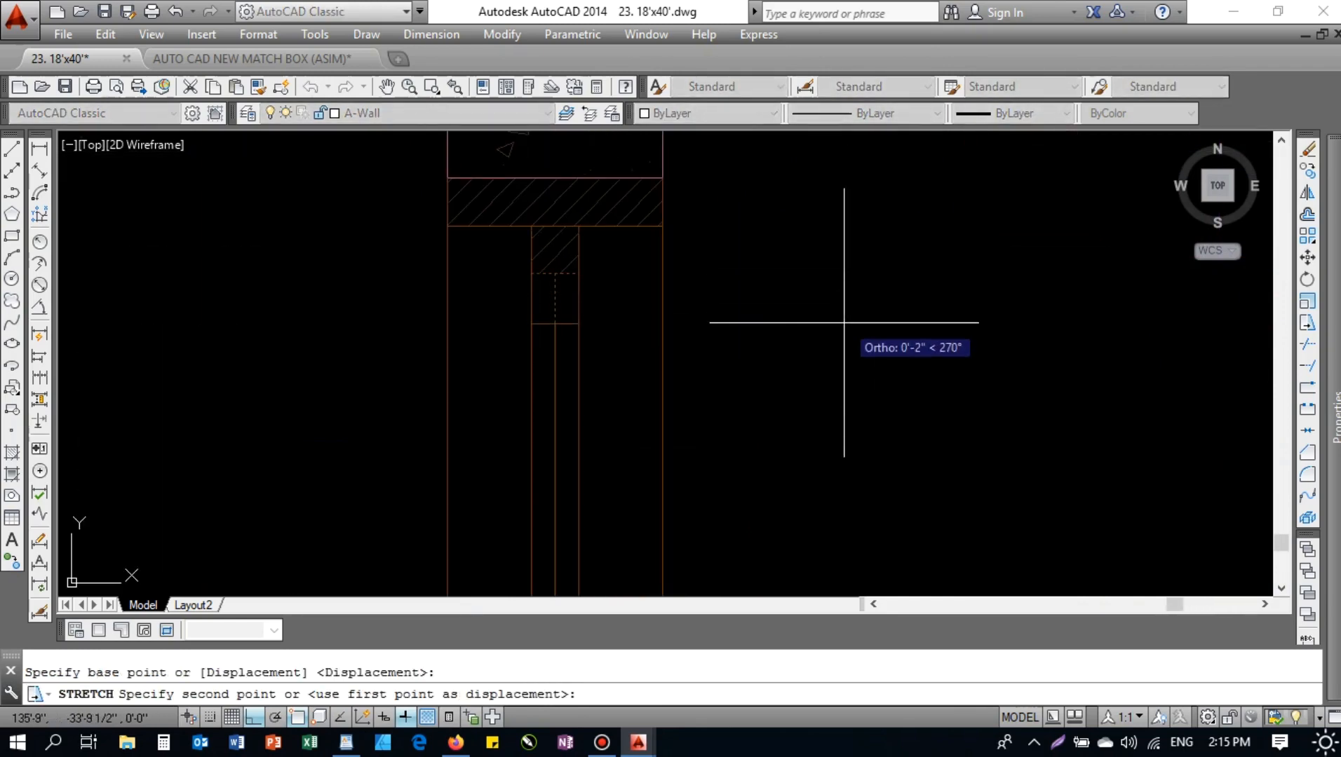
pyautogui.write('2')
pyautogui.press('Return')
# - Copy the upper floor's walls, doors, window and roof slab vertically upwards to form another storey, placing its base on the existing top slab
pyautogui.scroll(1, 844, 322)
pyautogui.scroll(-8, 604, 369)
pyautogui.moveTo(702, 280); pyautogui.dragTo(640, 414, button='middle')
pyautogui.scroll(6, 682, 335)
pyautogui.scroll(-6, 655, 242)
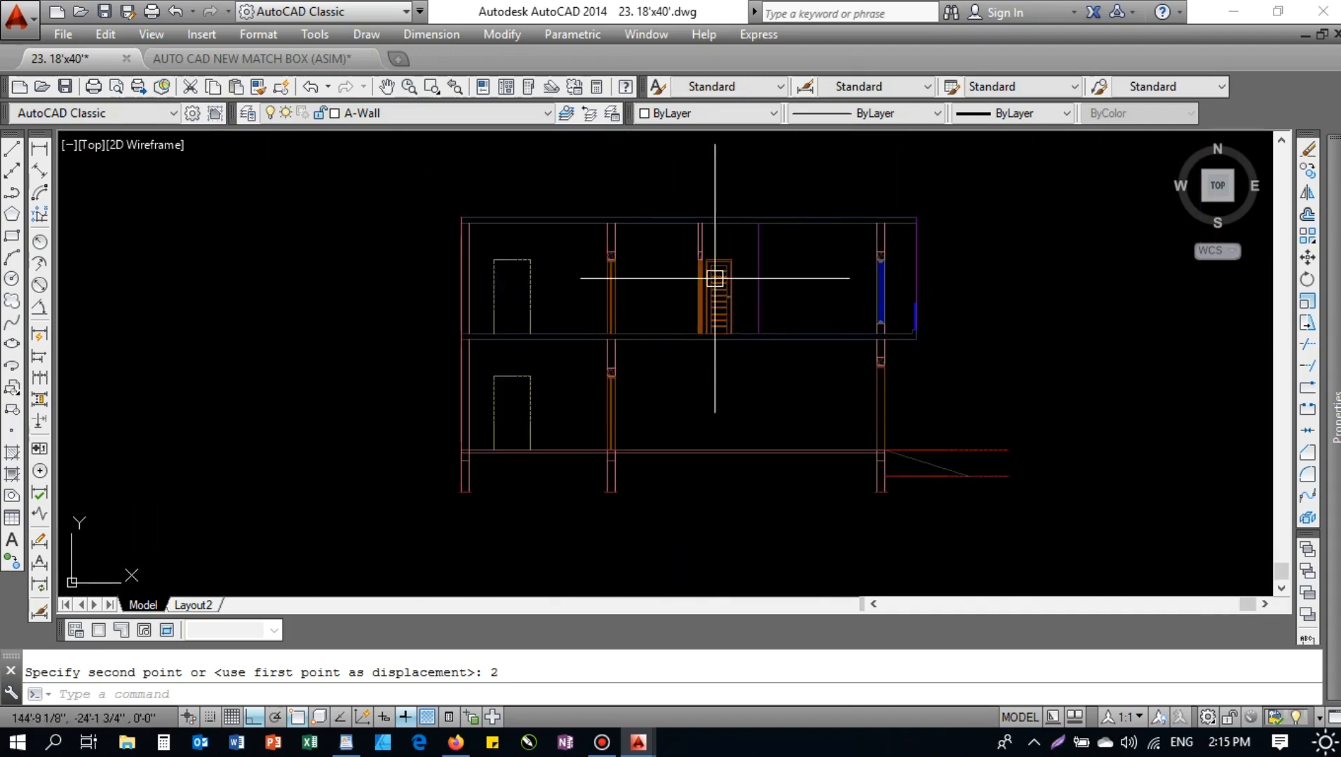
pyautogui.moveTo(676, 267); pyautogui.dragTo(675, 318, button='middle')
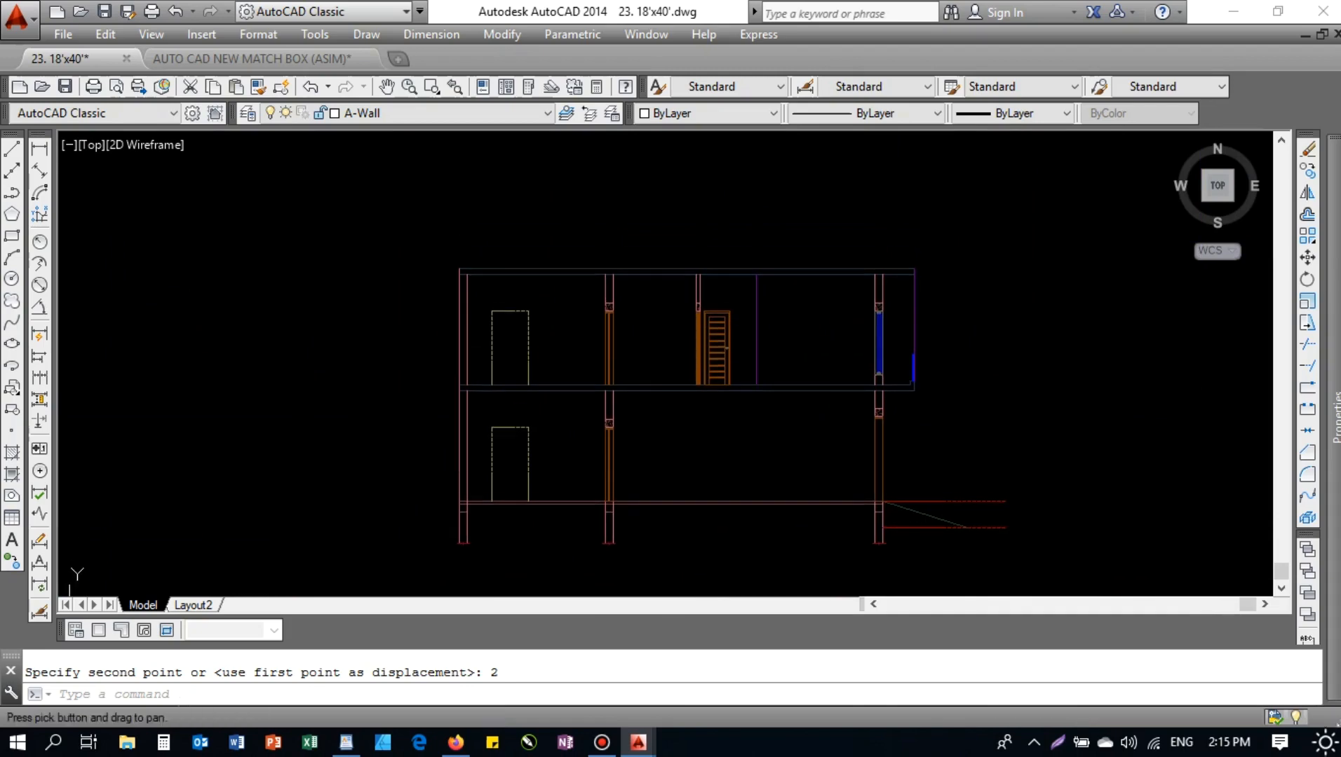
pyautogui.click(947, 235)
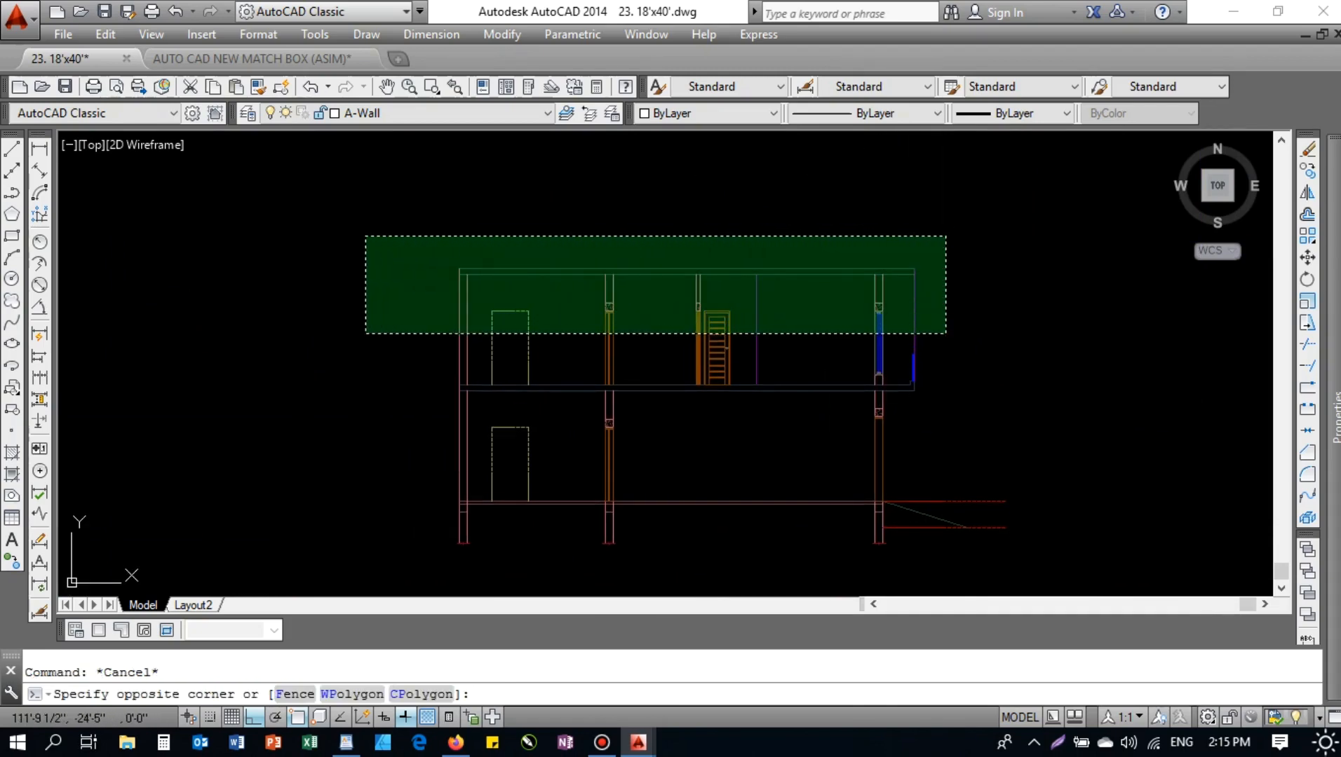
pyautogui.click(326, 338)
pyautogui.scroll(4, 754, 359)
pyautogui.click(1110, 369)
pyautogui.click(1032, 409)
pyautogui.moveTo(418, 396); pyautogui.dragTo(458, 417, button='middle')
pyautogui.scroll(-4, 595, 376)
pyautogui.scroll(4, 641, 370)
pyautogui.click(518, 267)
pyautogui.click(694, 458)
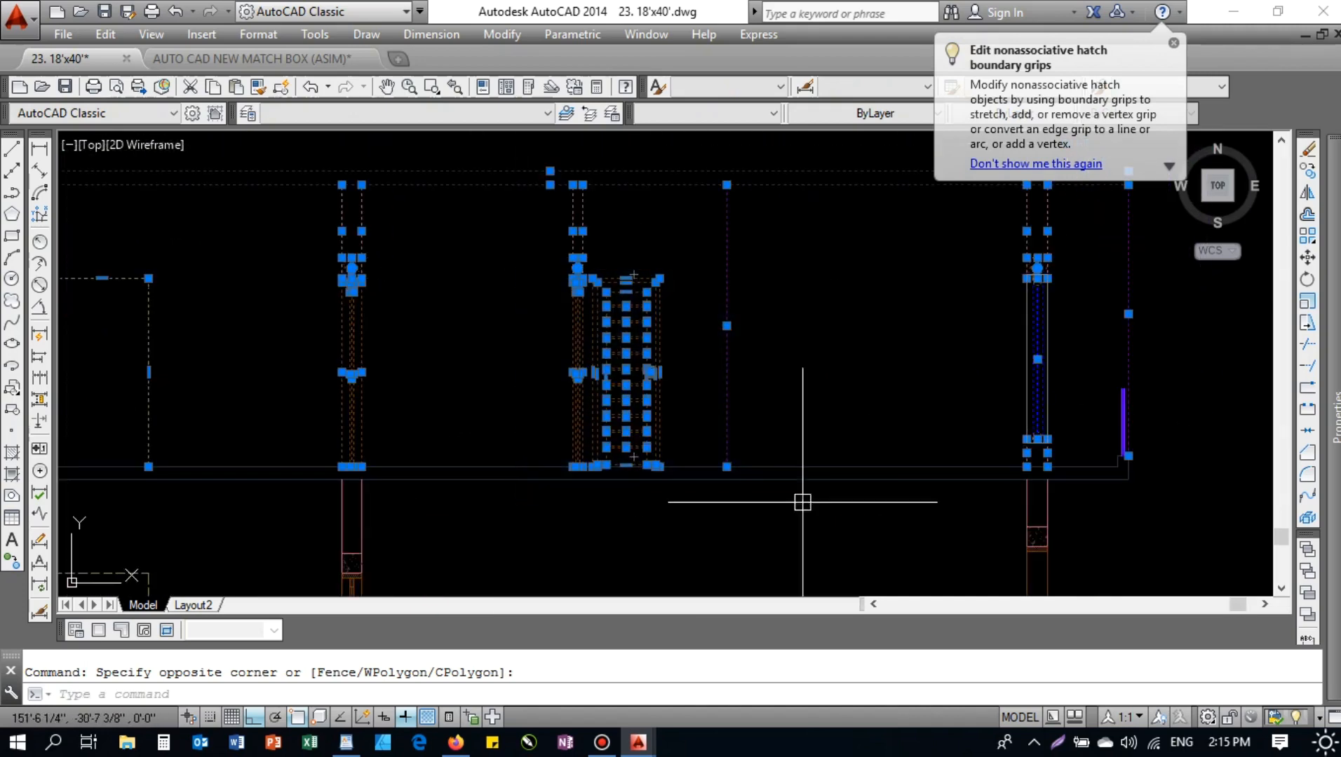
pyautogui.scroll(-4, 599, 419)
pyautogui.scroll(2, 421, 401)
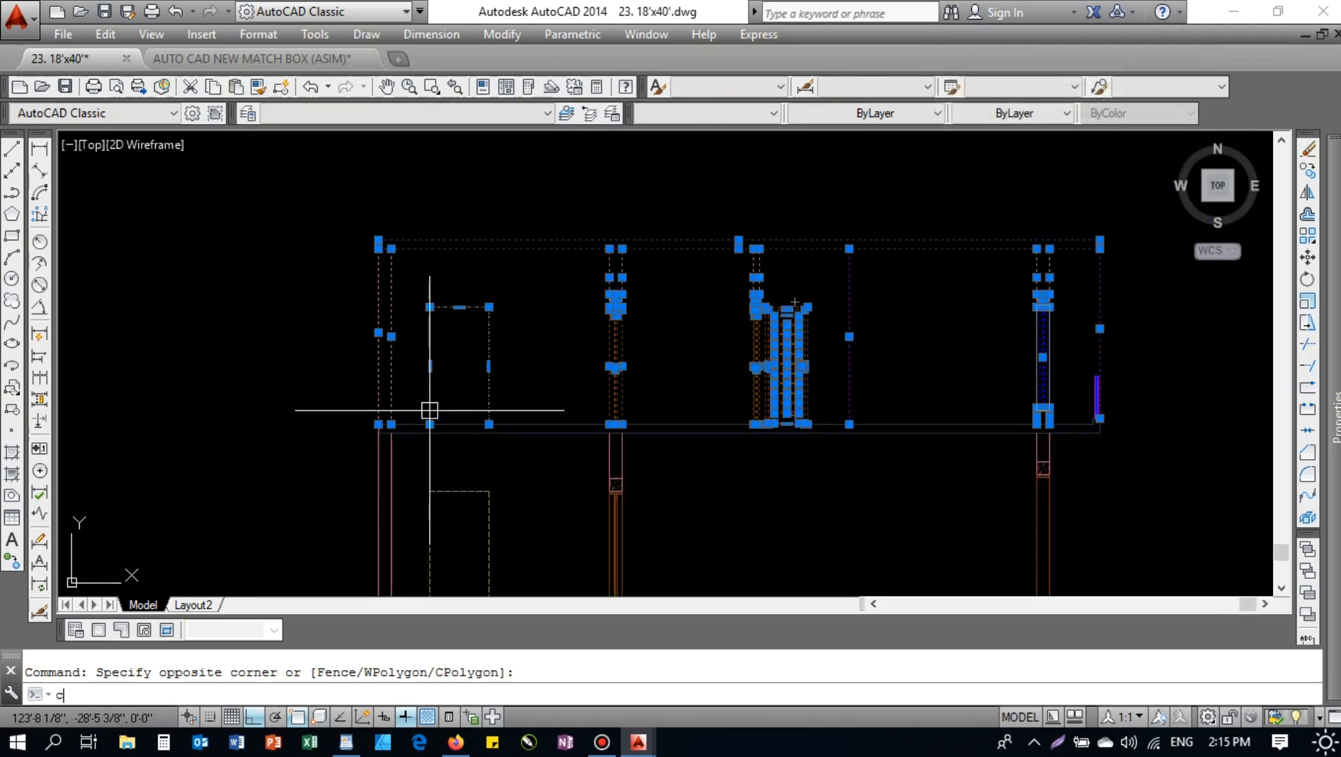
pyautogui.write('co')
pyautogui.press('Return')
pyautogui.click(378, 424)
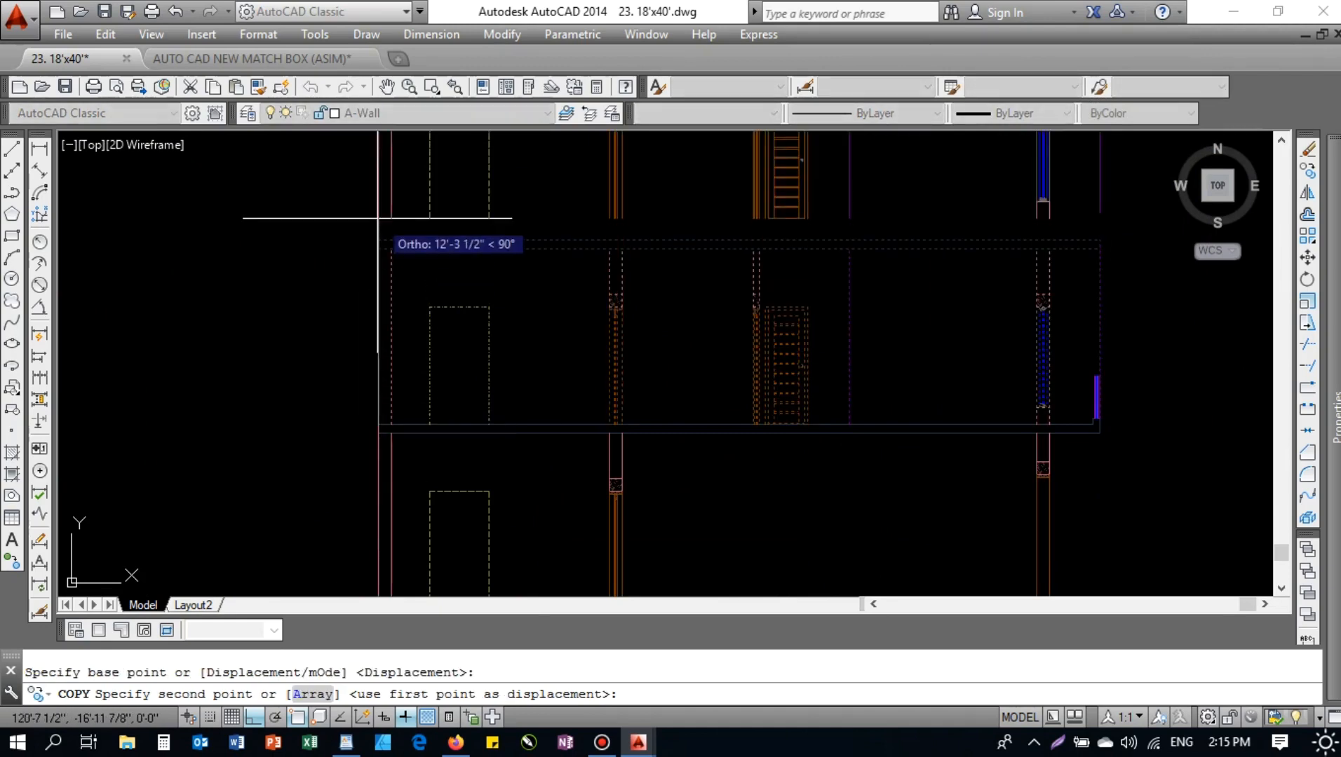
pyautogui.click(295, 314)
pyautogui.press('Escape')
pyautogui.scroll(-3, 351, 368)
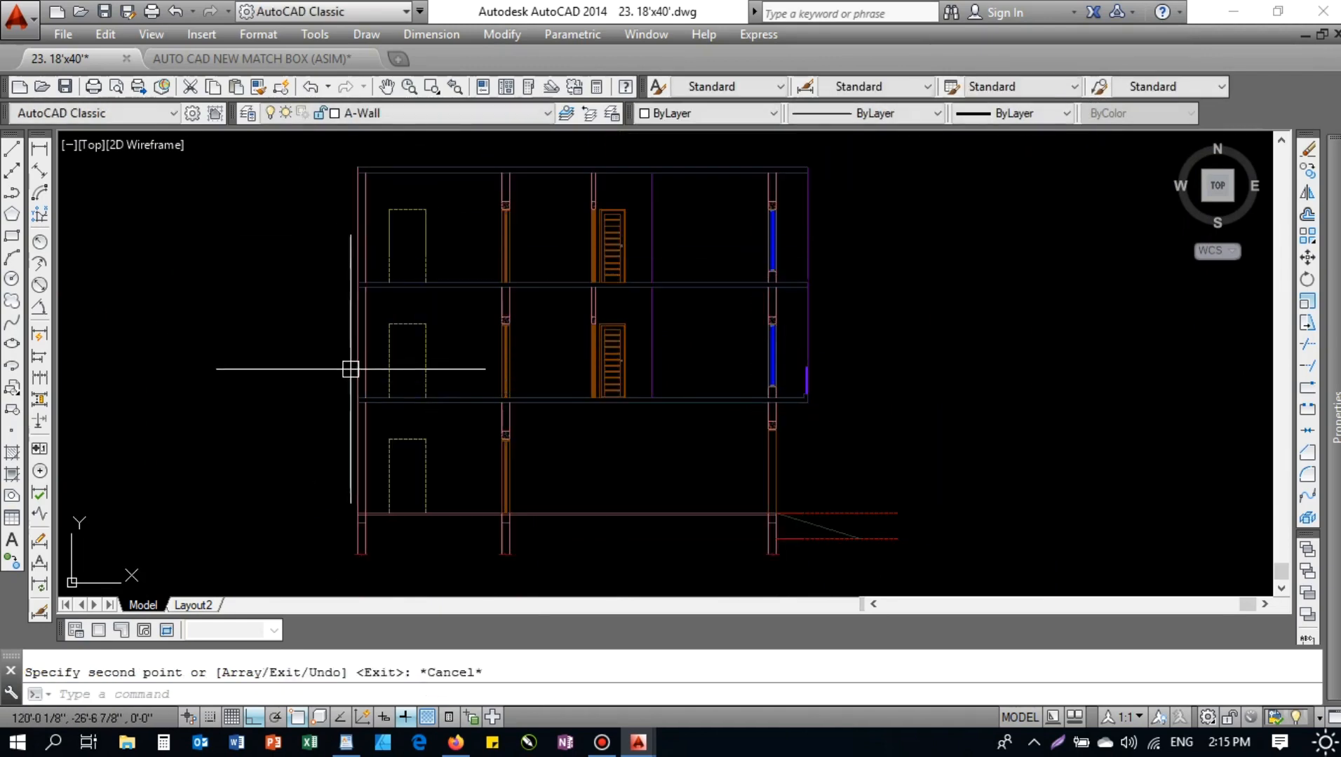
pyautogui.scroll(4, 777, 324)
pyautogui.write('ex')
pyautogui.press('Return')
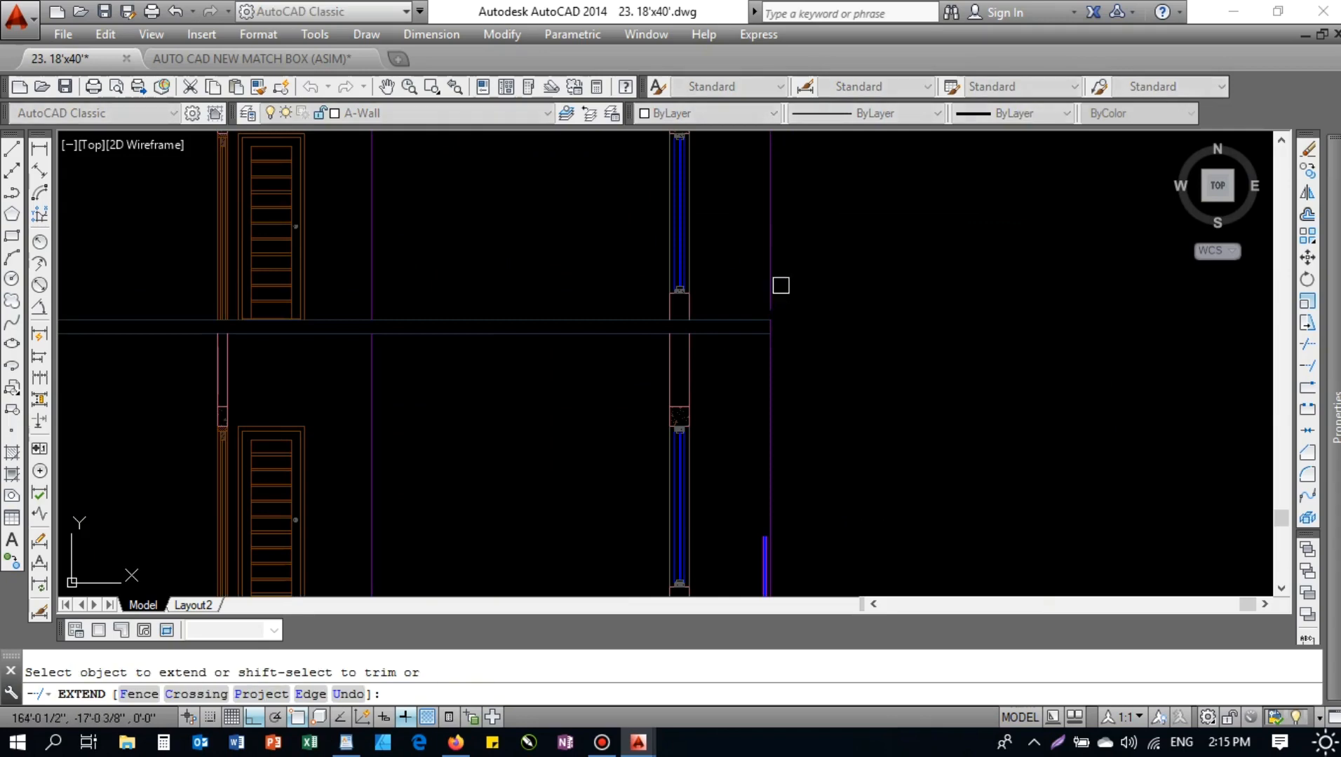
pyautogui.press('Escape')
# - Copy the balcony's slab edge, curb and railing from the floor below up to the new storey's slab end
pyautogui.scroll(-2, 785, 331)
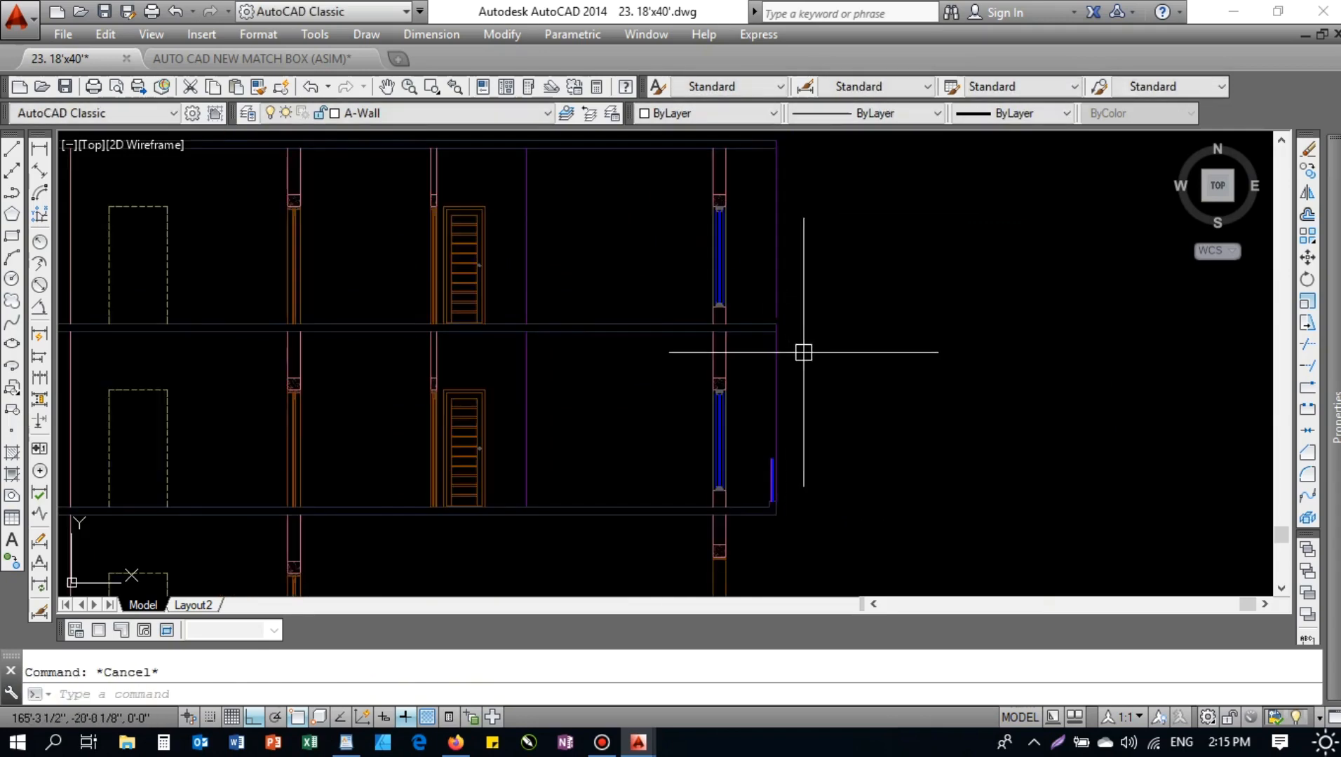
pyautogui.scroll(4, 757, 525)
pyautogui.click(801, 500)
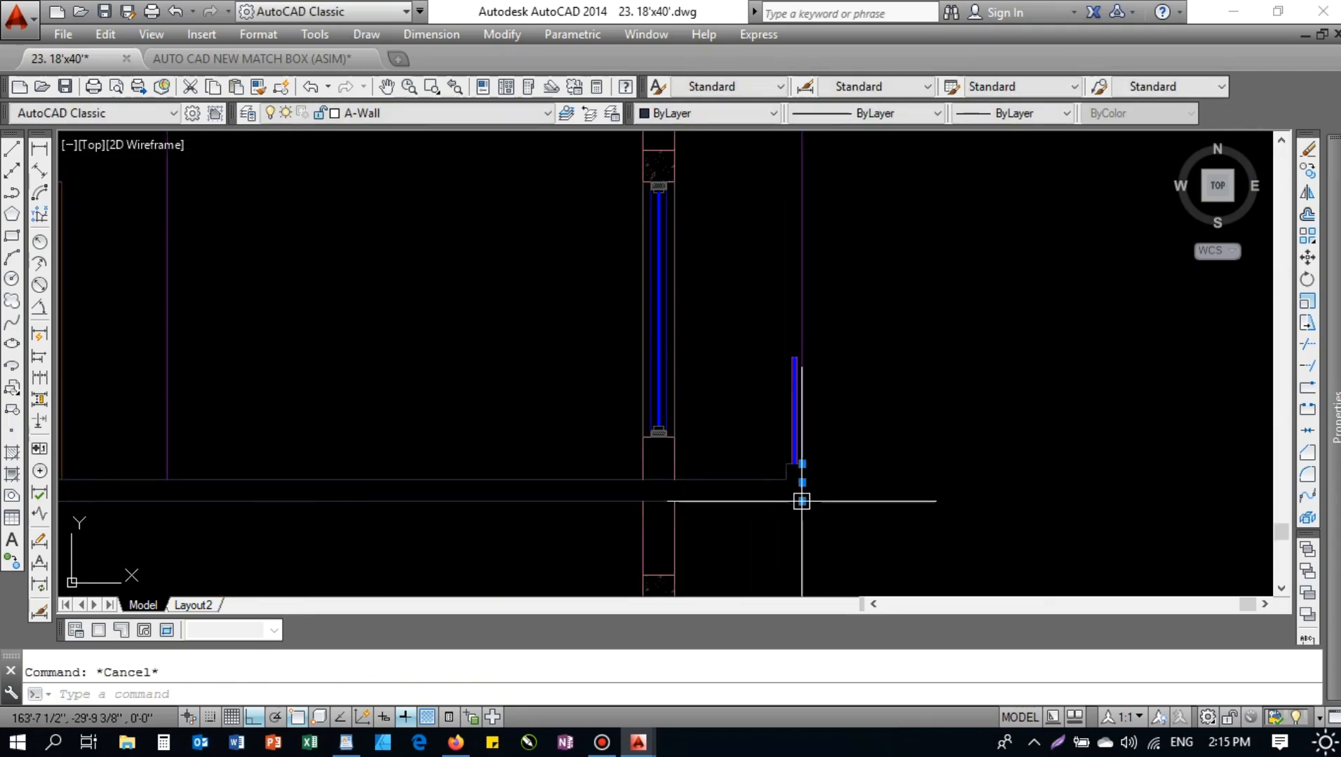
pyautogui.click(753, 514)
pyautogui.click(892, 452)
pyautogui.click(756, 533)
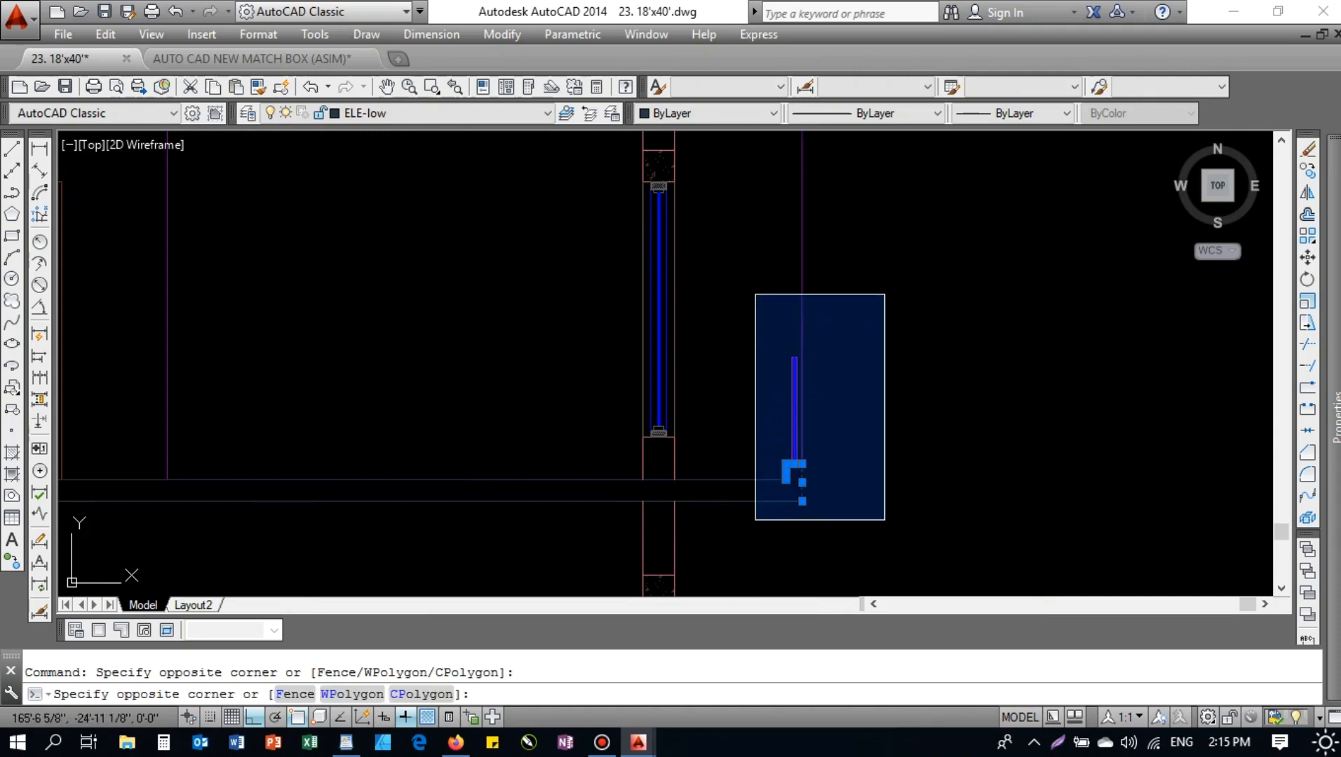
pyautogui.click(887, 294)
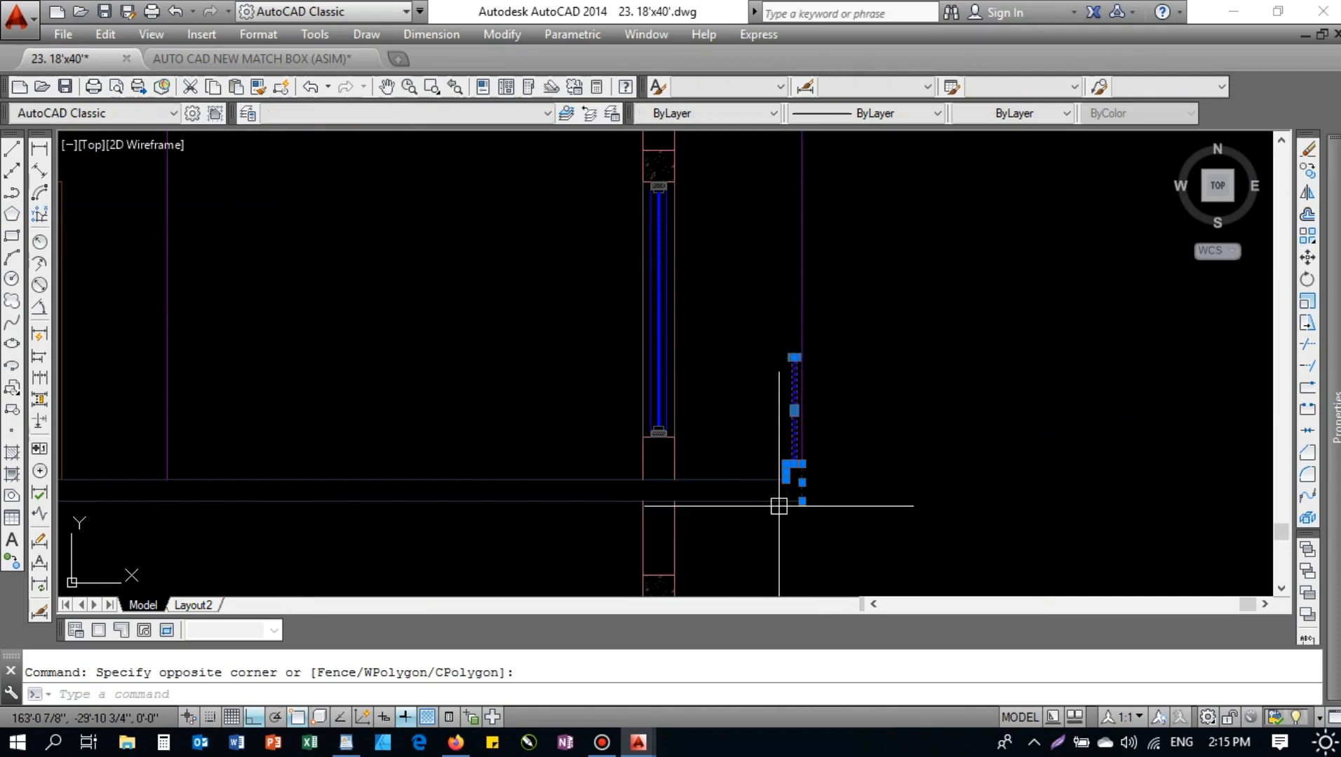
pyautogui.press('Return')
pyautogui.click(802, 500)
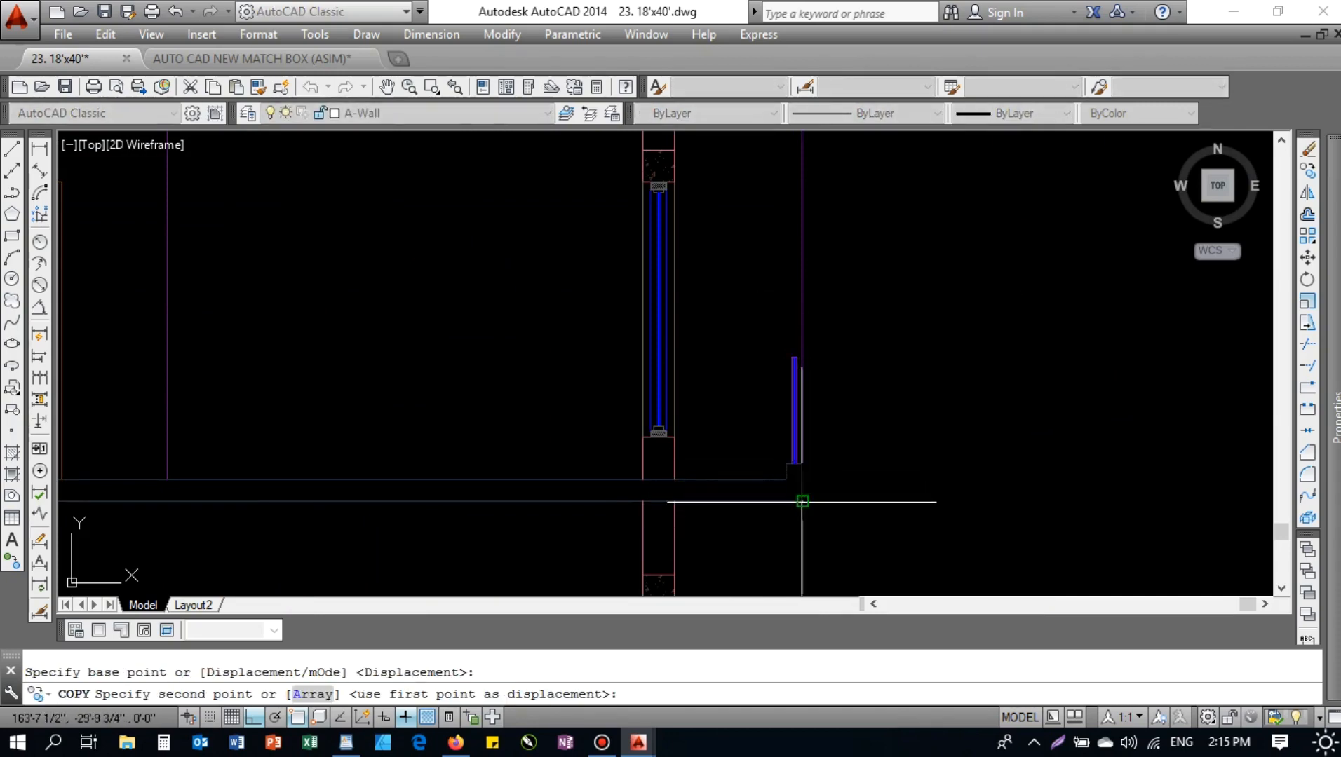
pyautogui.scroll(-2, 872, 314)
pyautogui.moveTo(850, 302); pyautogui.dragTo(815, 519, button='middle')
pyautogui.scroll(5, 810, 368)
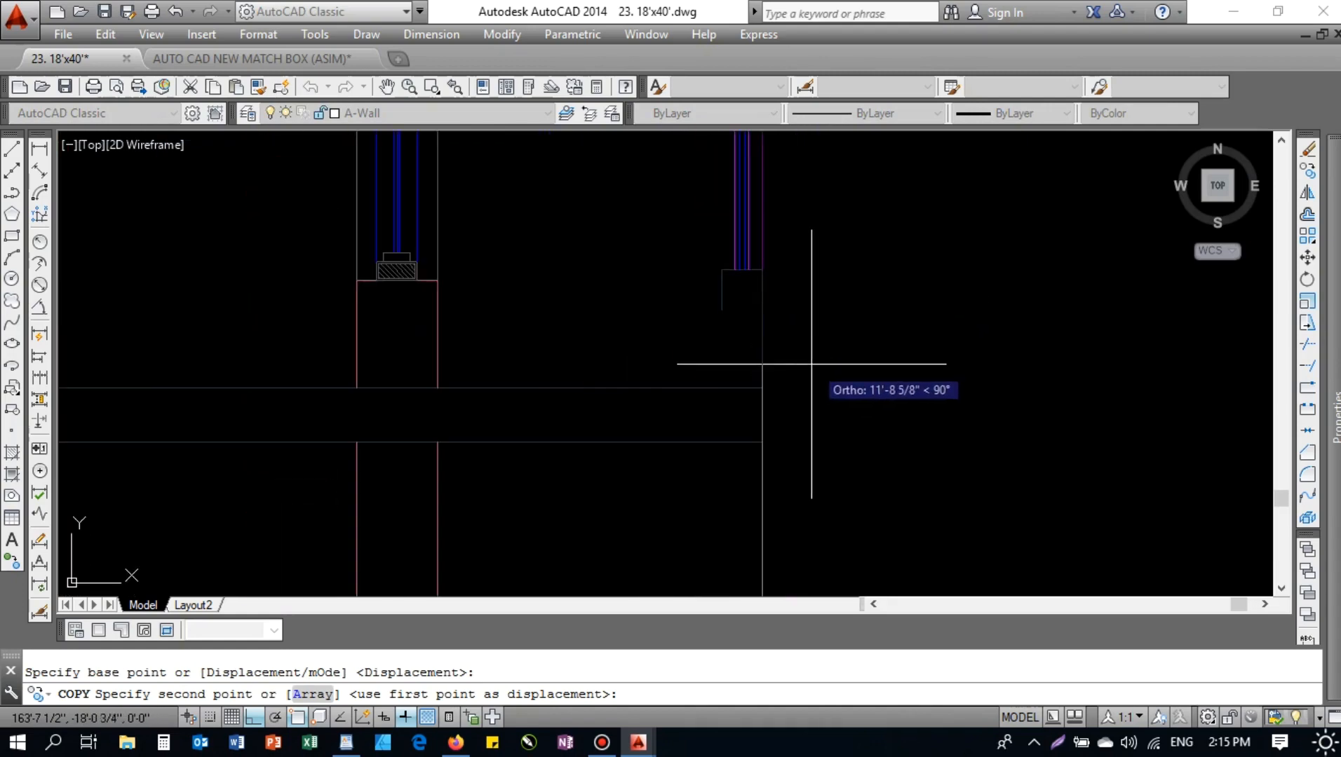
pyautogui.press('Escape')
# - Fillet the new storey's slab top line with the inner face line of the copied balcony curb
pyautogui.click(737, 439)
pyautogui.click(838, 351)
pyautogui.press('Return')
pyautogui.click(705, 387)
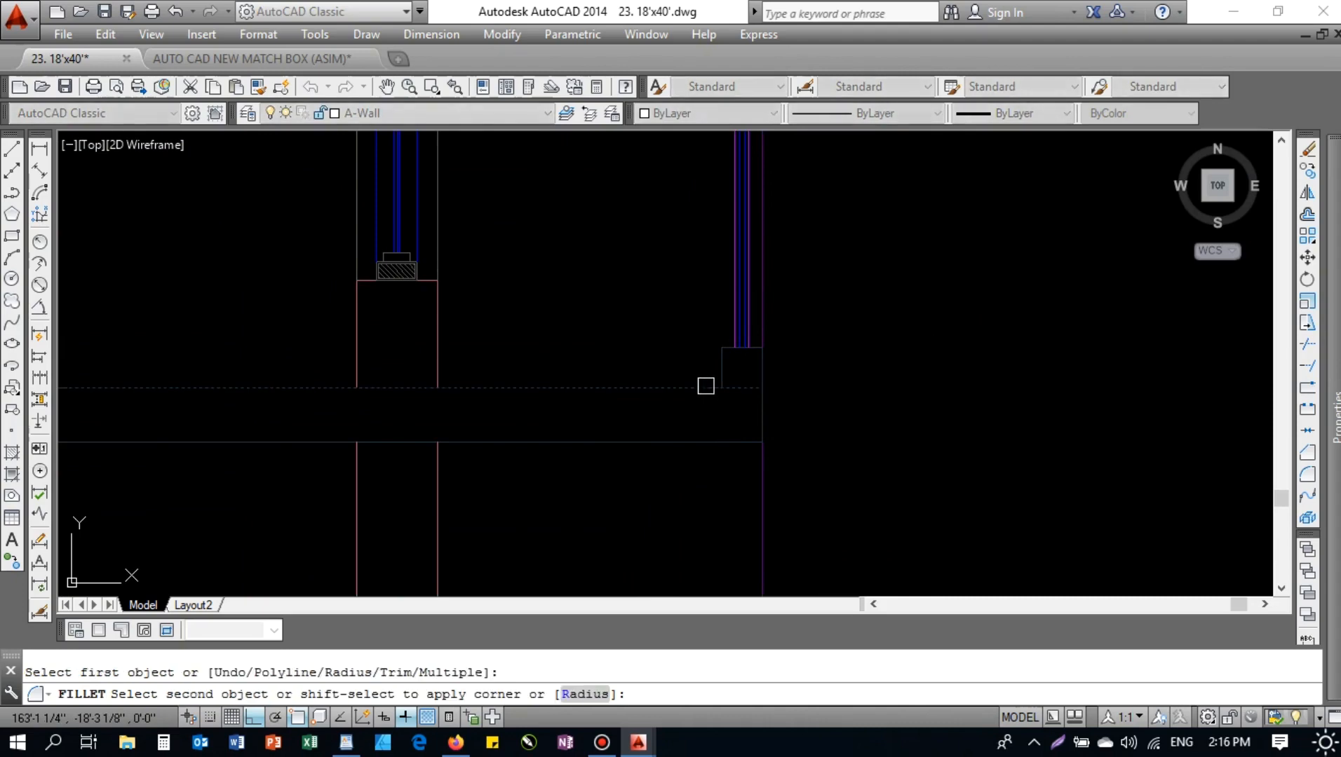
pyautogui.scroll(-3, 721, 365)
pyautogui.scroll(2, 670, 407)
pyautogui.press('Escape')
# - Try to offset the new storey's slab top line 30" upwards
pyautogui.moveTo(677, 383)
pyautogui.mouseDown(button='middle')
pyautogui.moveTo(664, 389)
pyautogui.moveTo(683, 364)
pyautogui.mouseUp(button='middle')
pyautogui.write('o')
pyautogui.press('Return')
pyautogui.write('30')
pyautogui.press('Return')
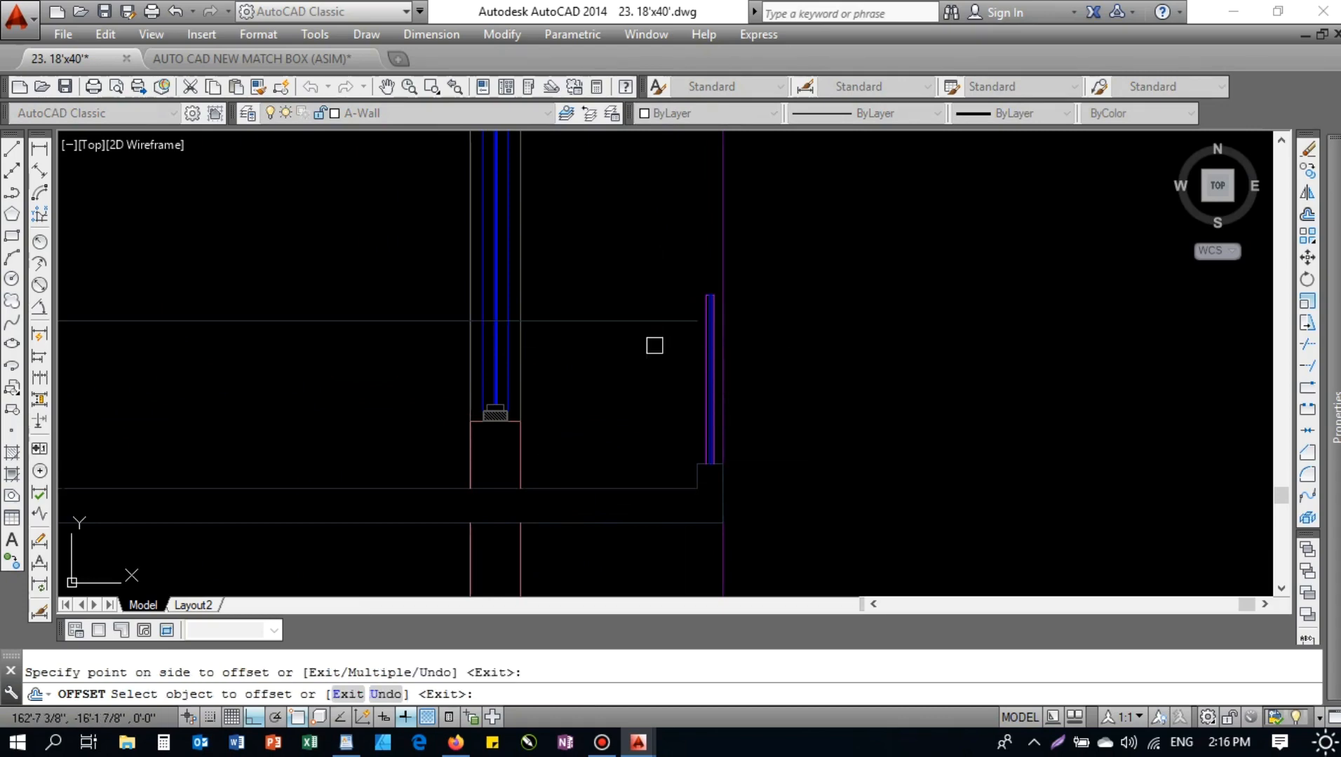
pyautogui.press('Escape')
pyautogui.press('Escape')
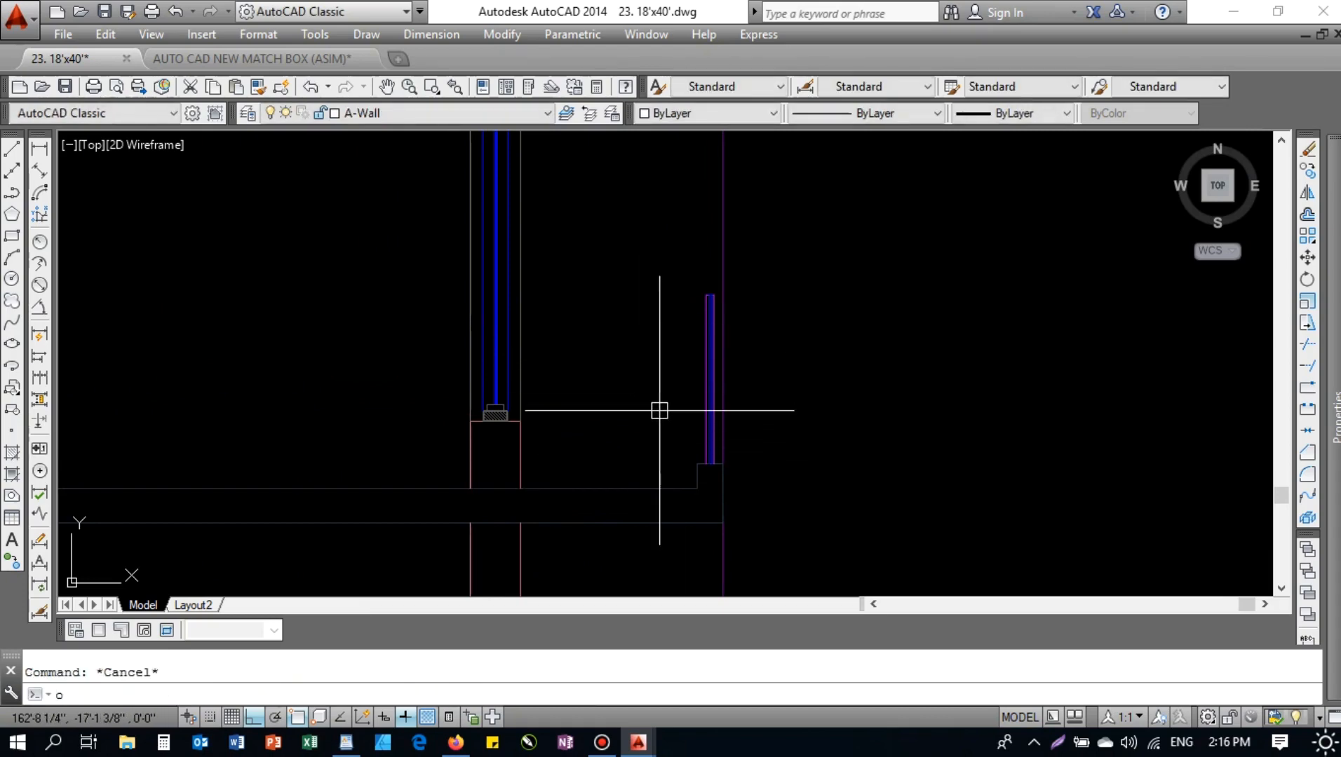
# - Offset the balcony curb's top line 30" upwards to the railing's top
pyautogui.press('Return')
pyautogui.press('Return')
pyautogui.scroll(5, 672, 453)
pyautogui.scroll(-4, 605, 413)
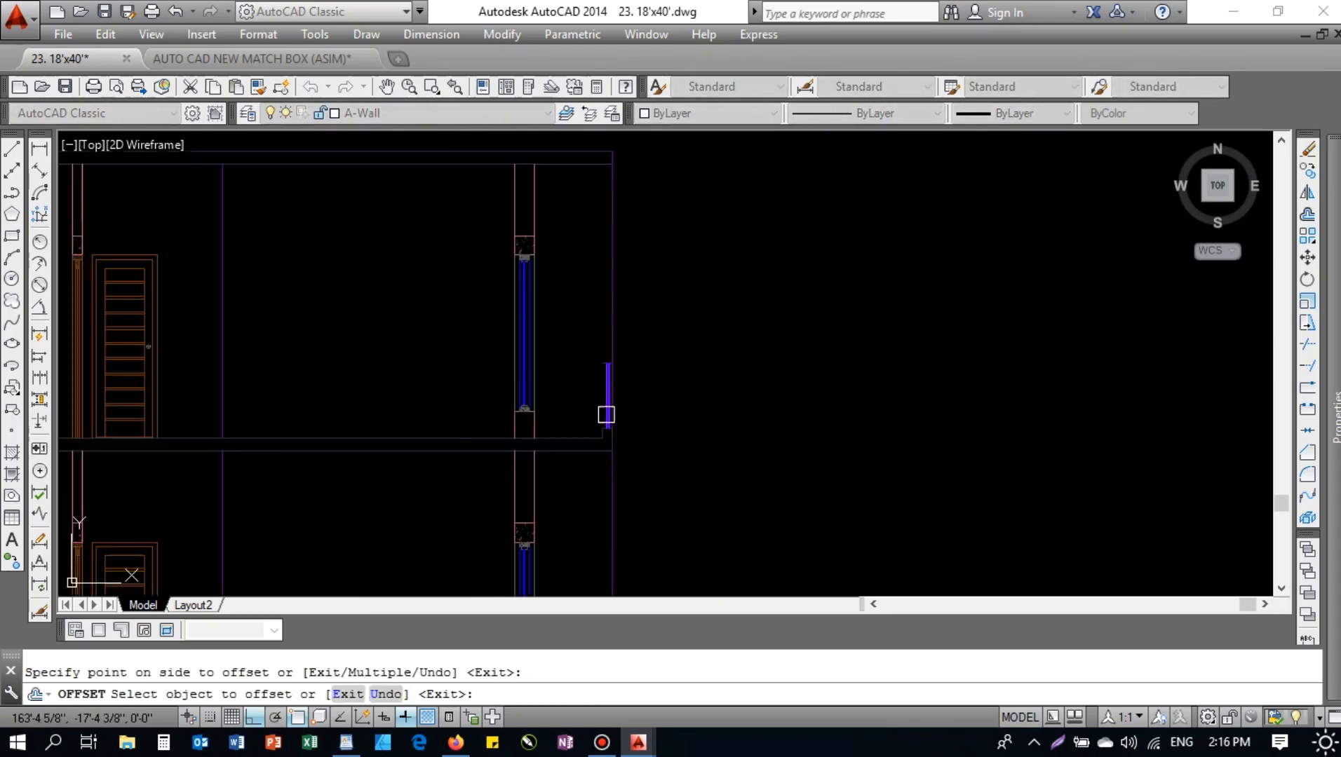
pyautogui.press('Escape')
# - Draw a vertical construction line through the planter wall's inner edge on the second floor plan's balcony
pyautogui.scroll(4, 595, 359)
pyautogui.click(611, 359)
pyautogui.write('xl')
pyautogui.press('Return')
pyautogui.write('v')
pyautogui.press('Return')
pyautogui.scroll(-4, 622, 218)
pyautogui.scroll(-1, 622, 217)
pyautogui.scroll(6, 569, 165)
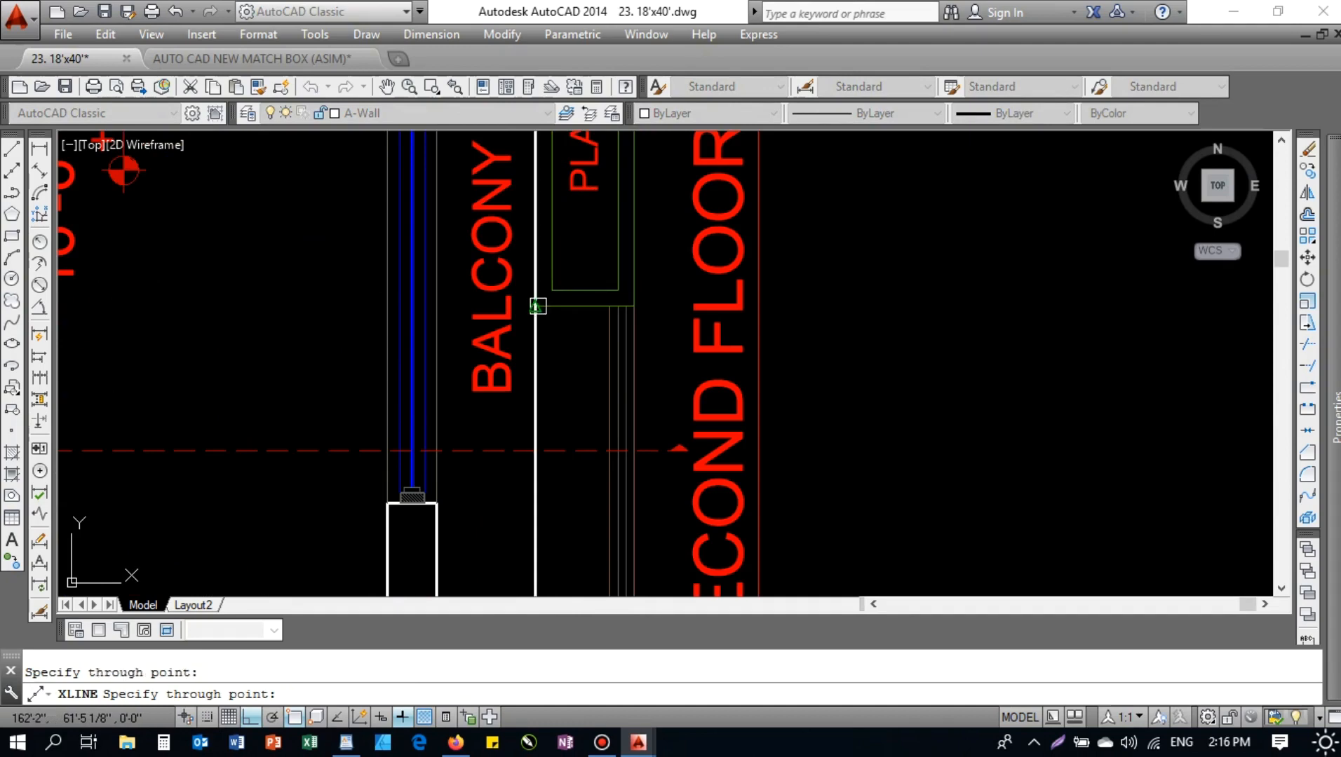
pyautogui.press('Escape')
# - Match the vertical construction line to the properties of the planter's outline in the plan
pyautogui.click(552, 288)
pyautogui.click(527, 379)
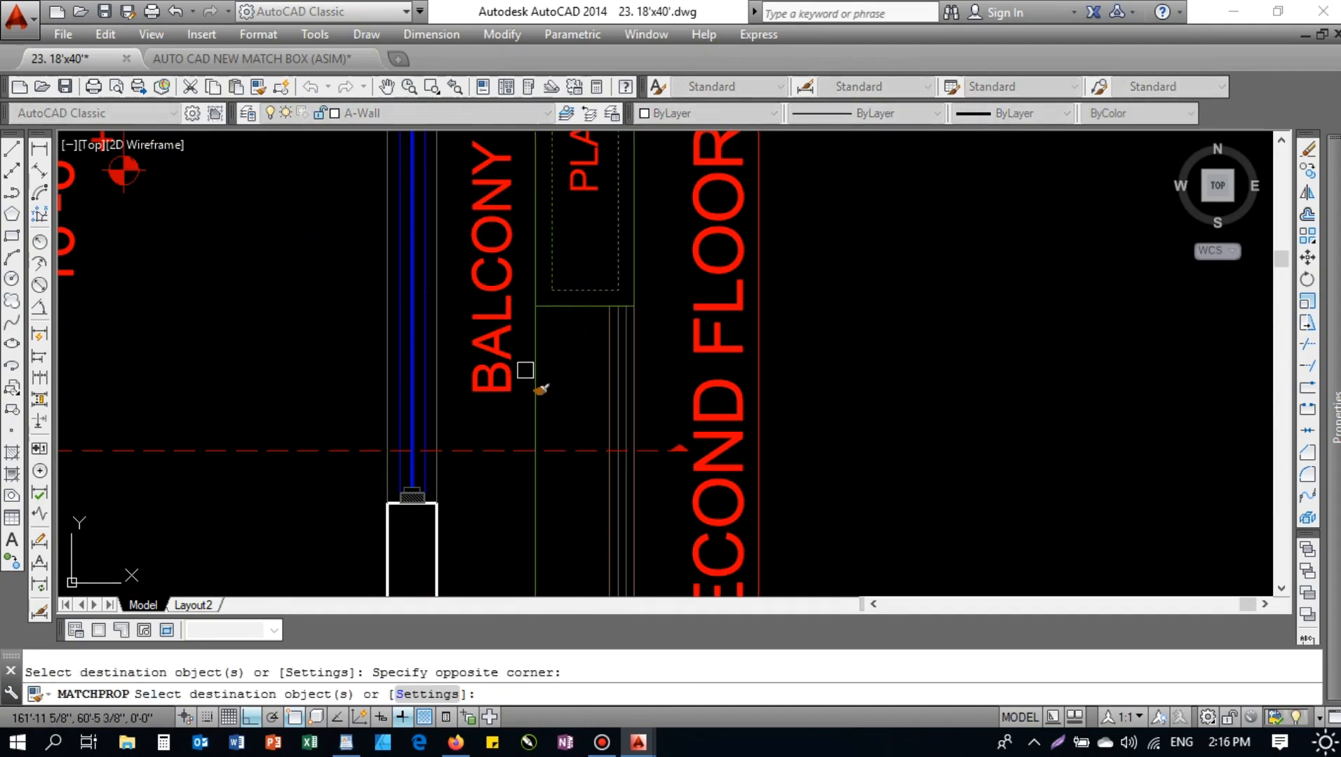
pyautogui.scroll(-8, 554, 375)
pyautogui.press('Escape')
# - Fillet the vertical construction line with the line at the railing's top in the section to form the planter's upper corner
pyautogui.scroll(10, 547, 363)
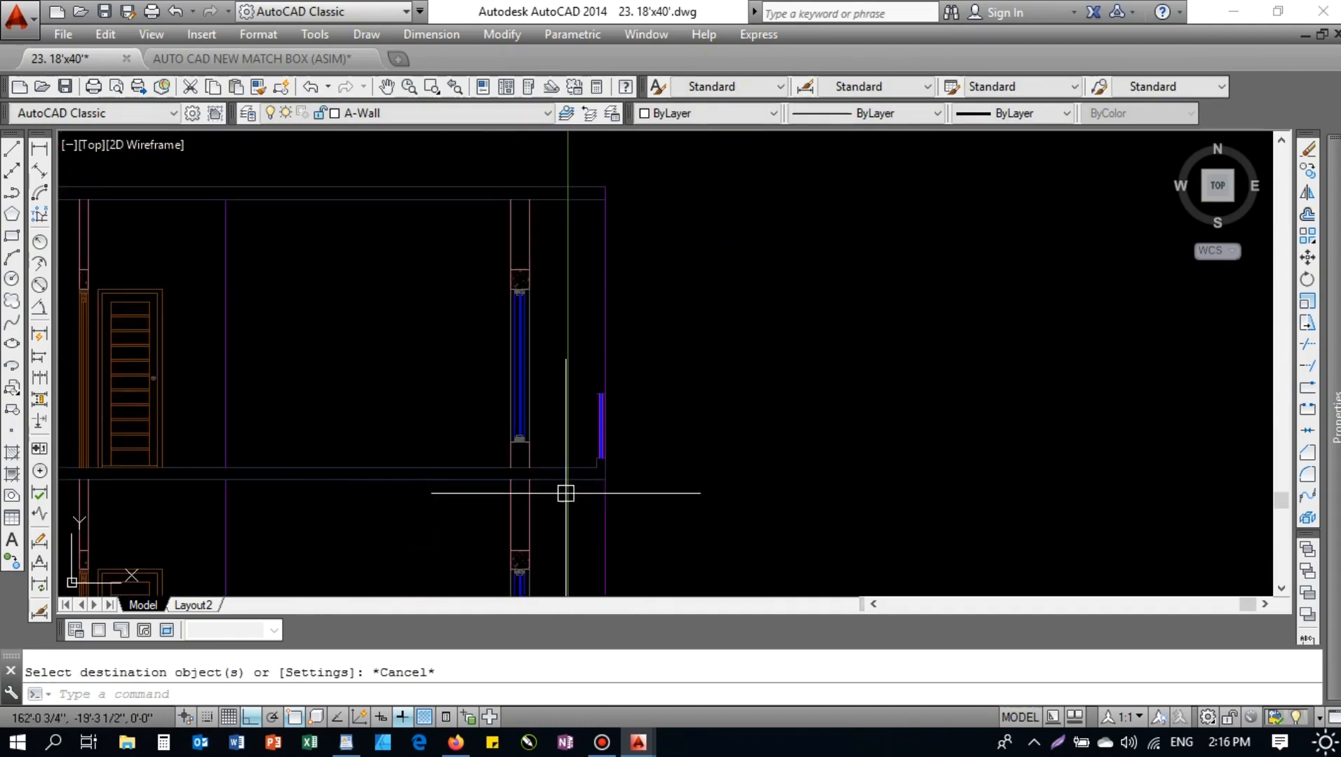
pyautogui.press('Escape')
pyautogui.write('f')
pyautogui.press('Return')
pyautogui.click(570, 321)
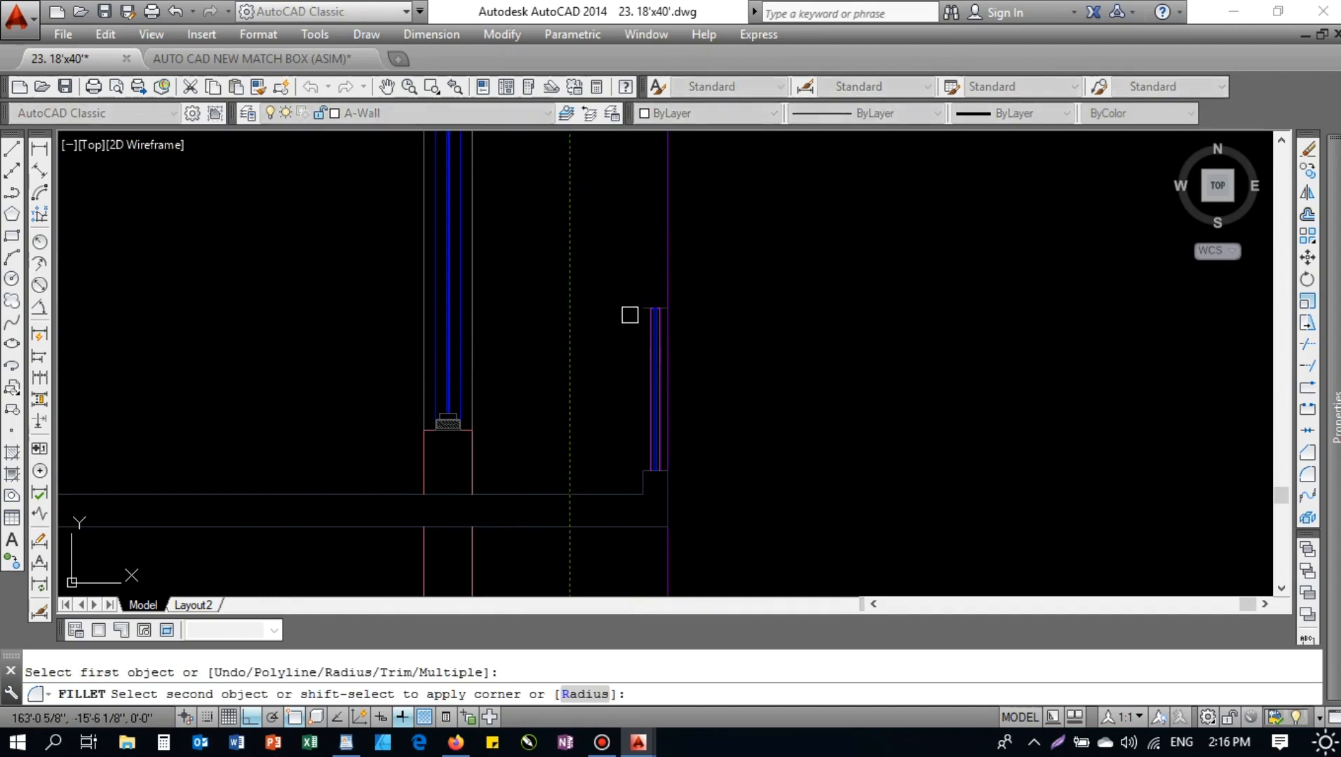
pyautogui.click(638, 310)
# - Match the planter's top line to the properties of its vertical line
pyautogui.press('Escape')
pyautogui.write('ma')
pyautogui.press('Return')
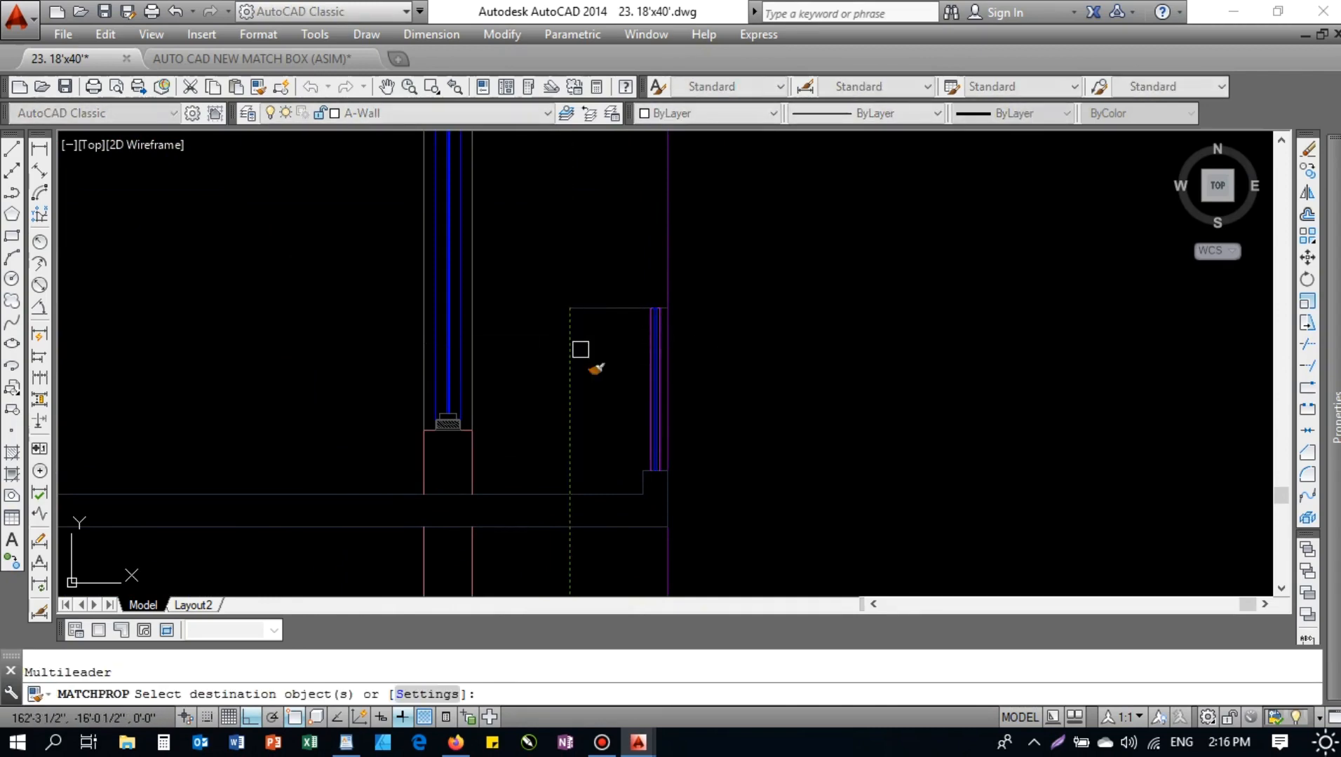
pyautogui.press('Escape')
# - Trim the planter's vertical line below the balcony slab's top
pyautogui.moveTo(572, 401); pyautogui.dragTo(572, 361, button='middle')
pyautogui.write('tr')
pyautogui.press('Return')
pyautogui.click(572, 473)
pyautogui.press('Return')
pyautogui.press('Return')
pyautogui.press('Escape')
# - Join the planter's top line and vertical line into a single polyline
pyautogui.scroll(-2, 584, 360)
pyautogui.click(602, 323)
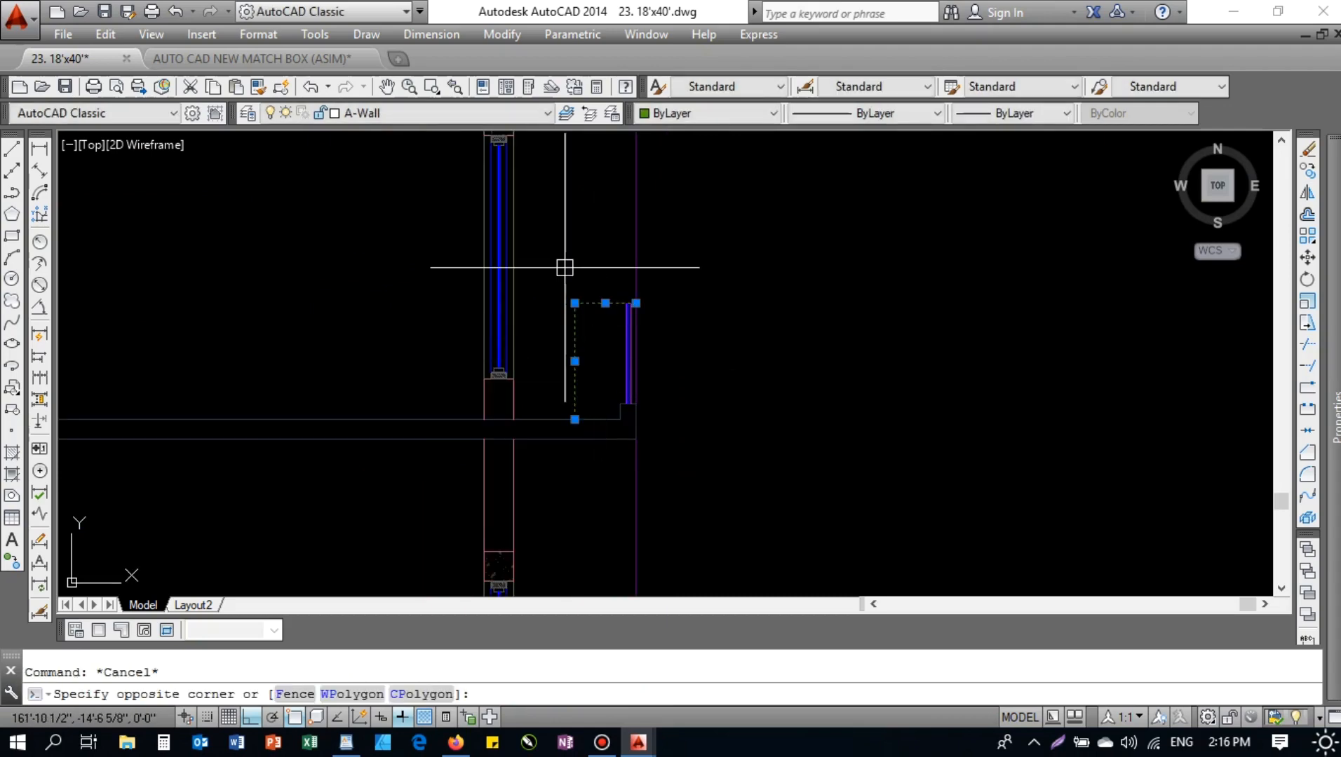
pyautogui.click(565, 293)
pyautogui.write('j')
pyautogui.press('Return')
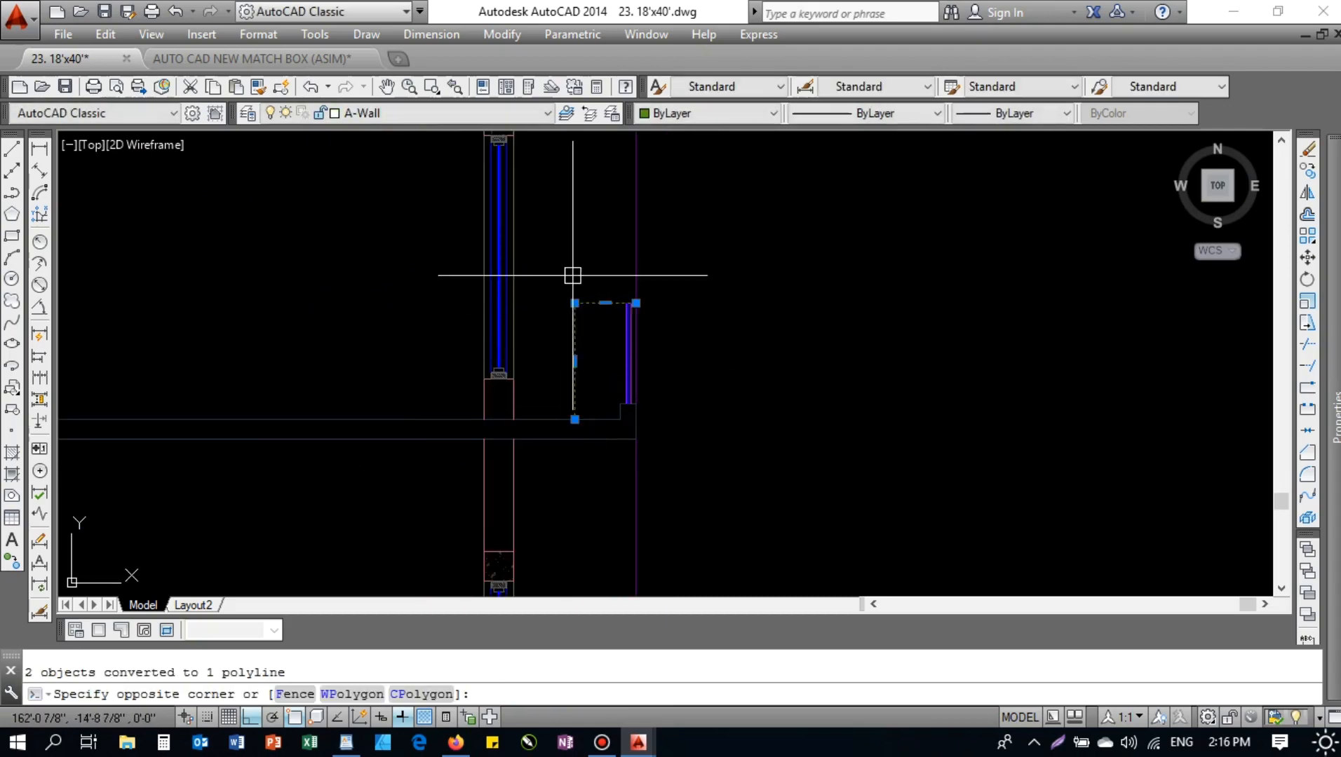
pyautogui.press('Escape')
# - Examine the second floor's planter, balcony edge and storey layout in the section
pyautogui.scroll(-2, 629, 320)
pyautogui.scroll(5, 695, 378)
pyautogui.scroll(-5, 629, 455)
pyautogui.click(694, 366)
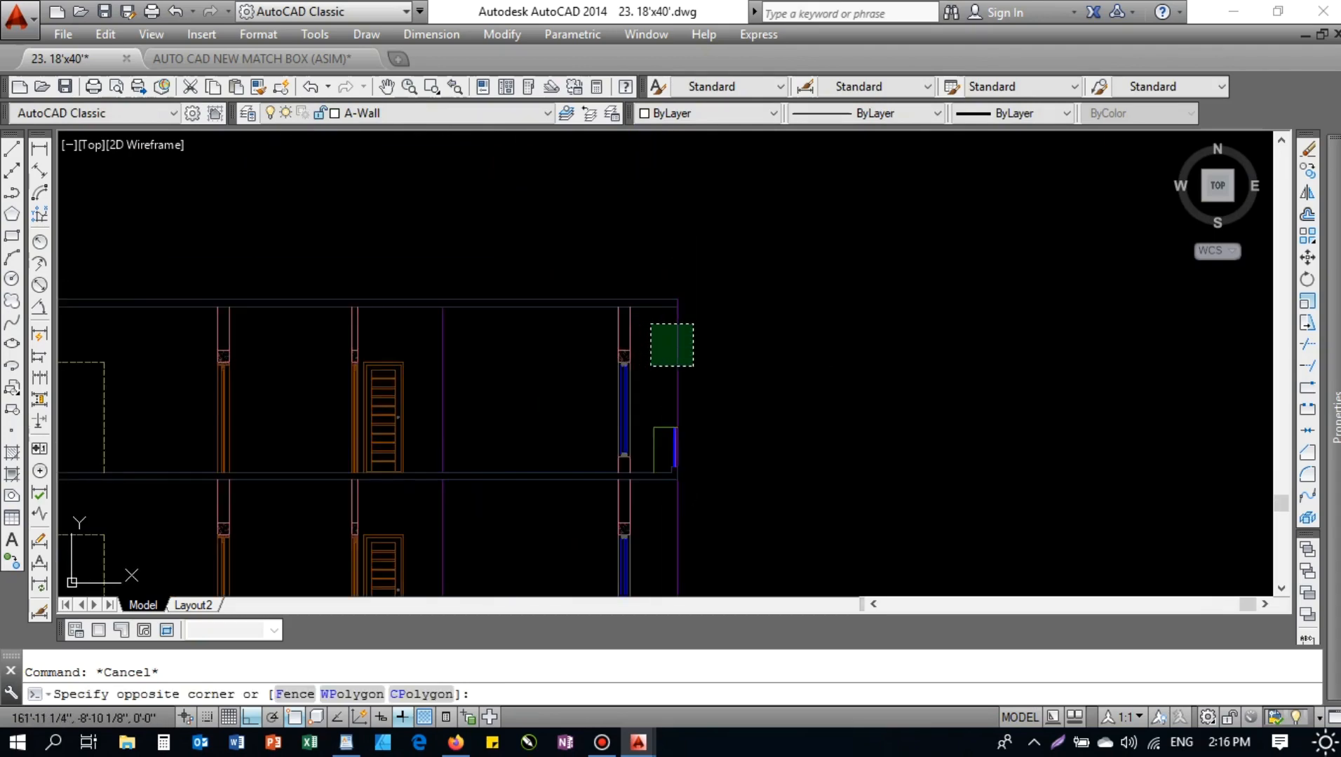
pyautogui.click(650, 324)
pyautogui.scroll(2, 691, 342)
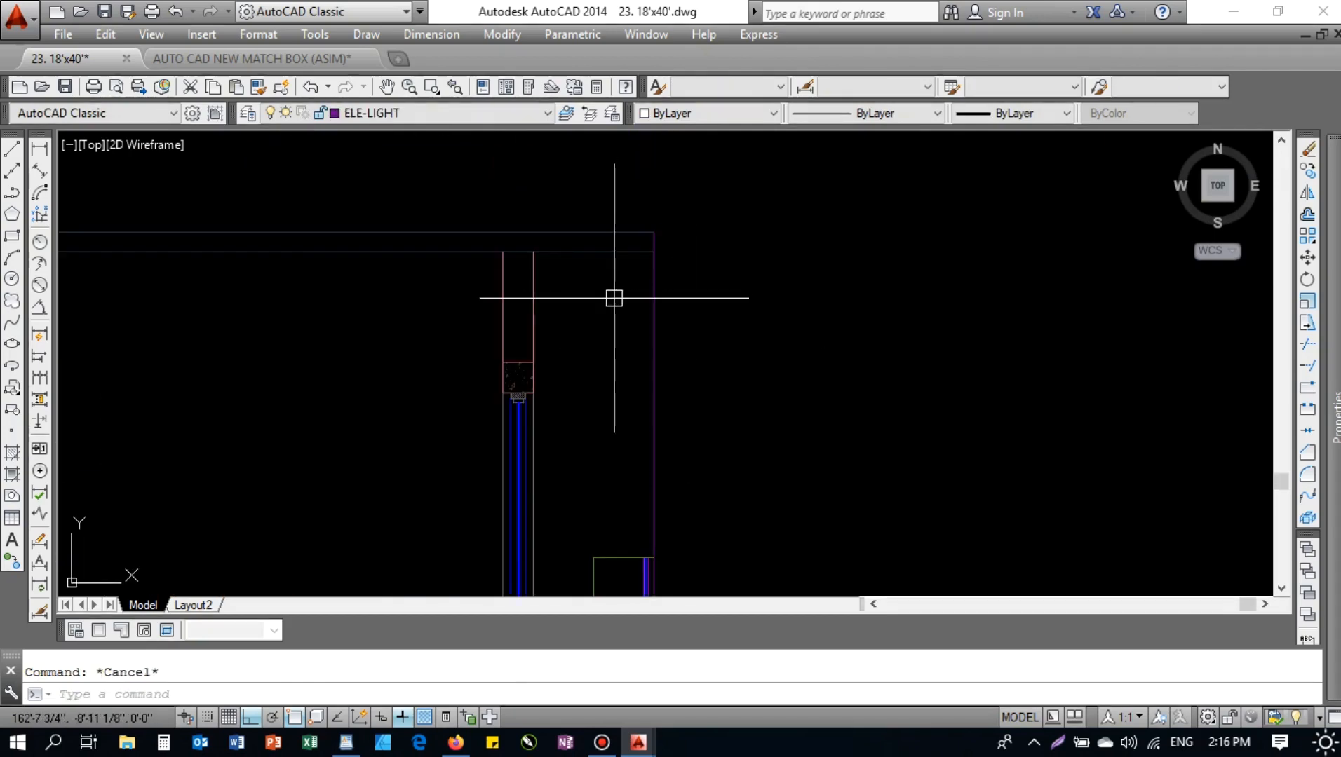
pyautogui.scroll(-2, 635, 312)
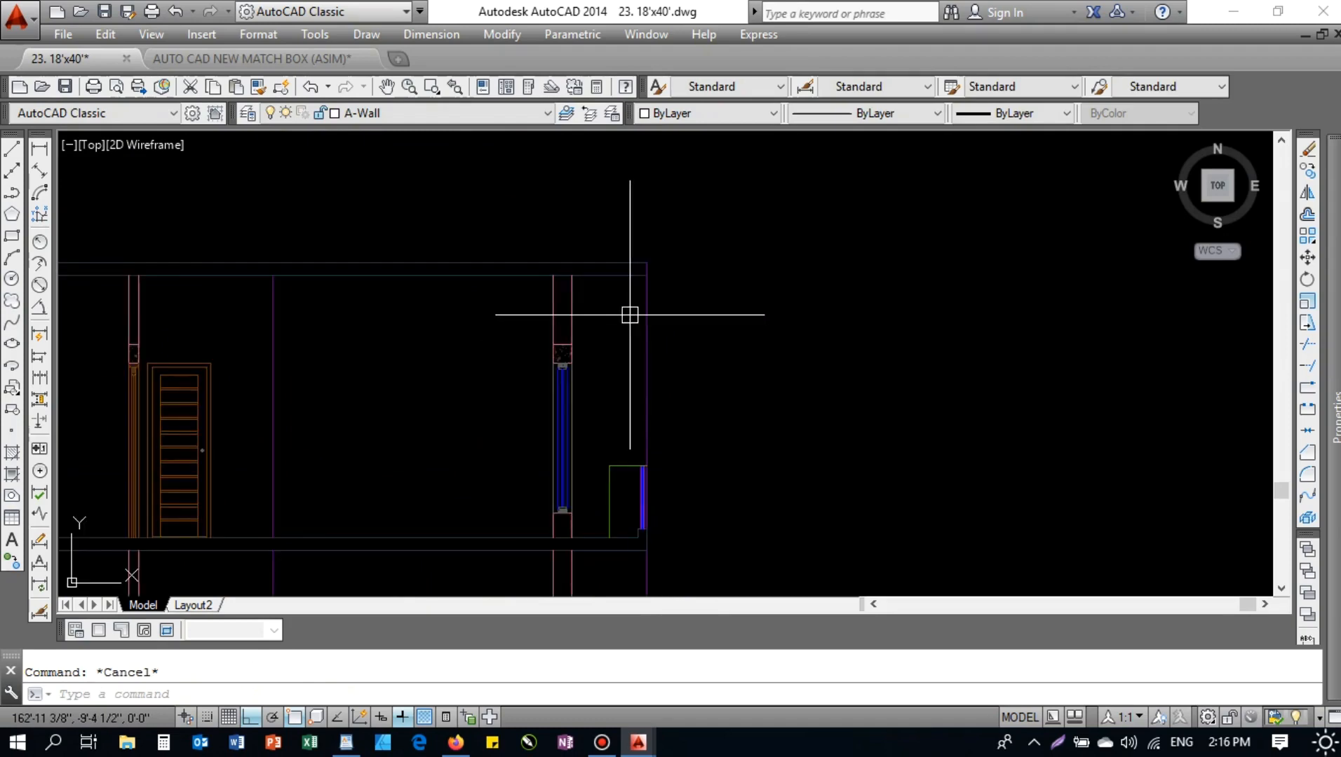
pyautogui.scroll(-4, 644, 314)
pyautogui.moveTo(365, 350)
pyautogui.mouseDown(button='middle')
pyautogui.moveTo(461, 300)
pyautogui.moveTo(524, 345)
pyautogui.moveTo(524, 320)
pyautogui.moveTo(497, 326)
pyautogui.mouseUp(button='middle')
pyautogui.scroll(2, 411, 313)
pyautogui.scroll(-2, 523, 320)
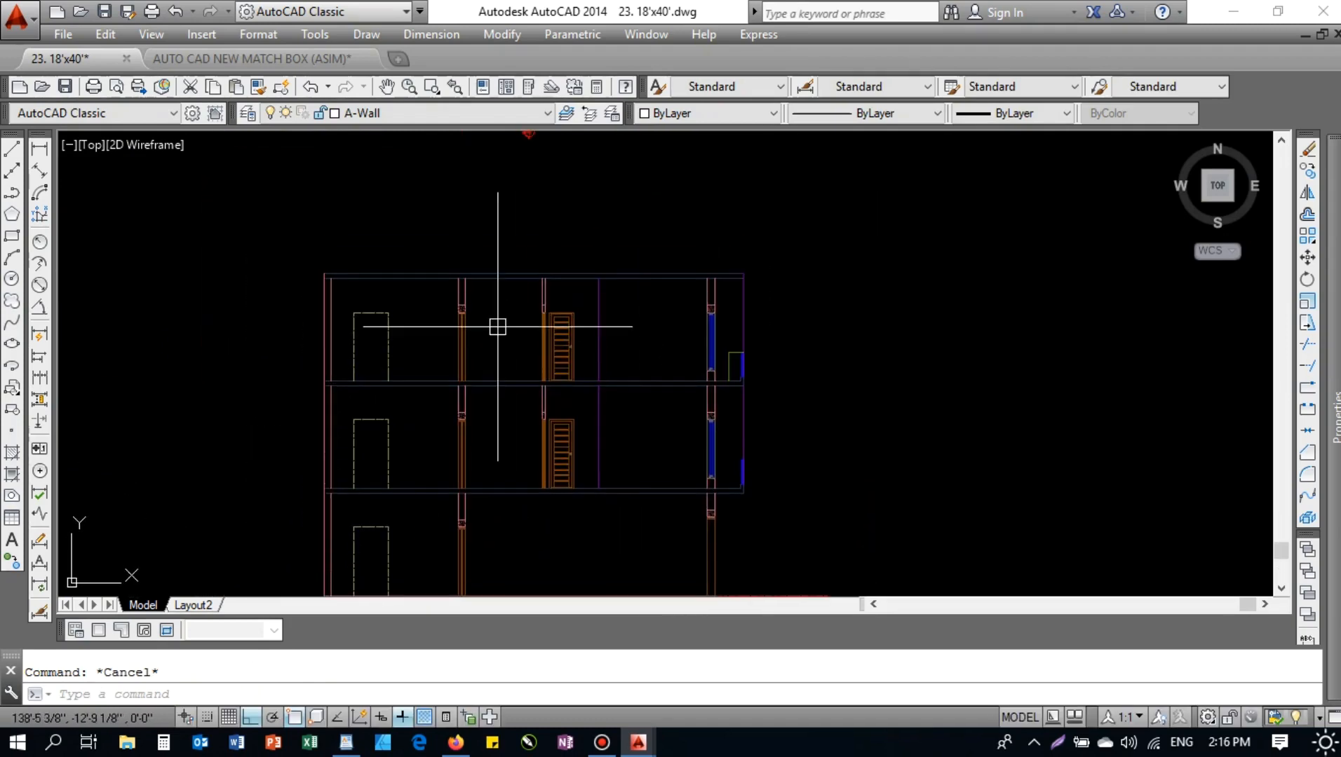
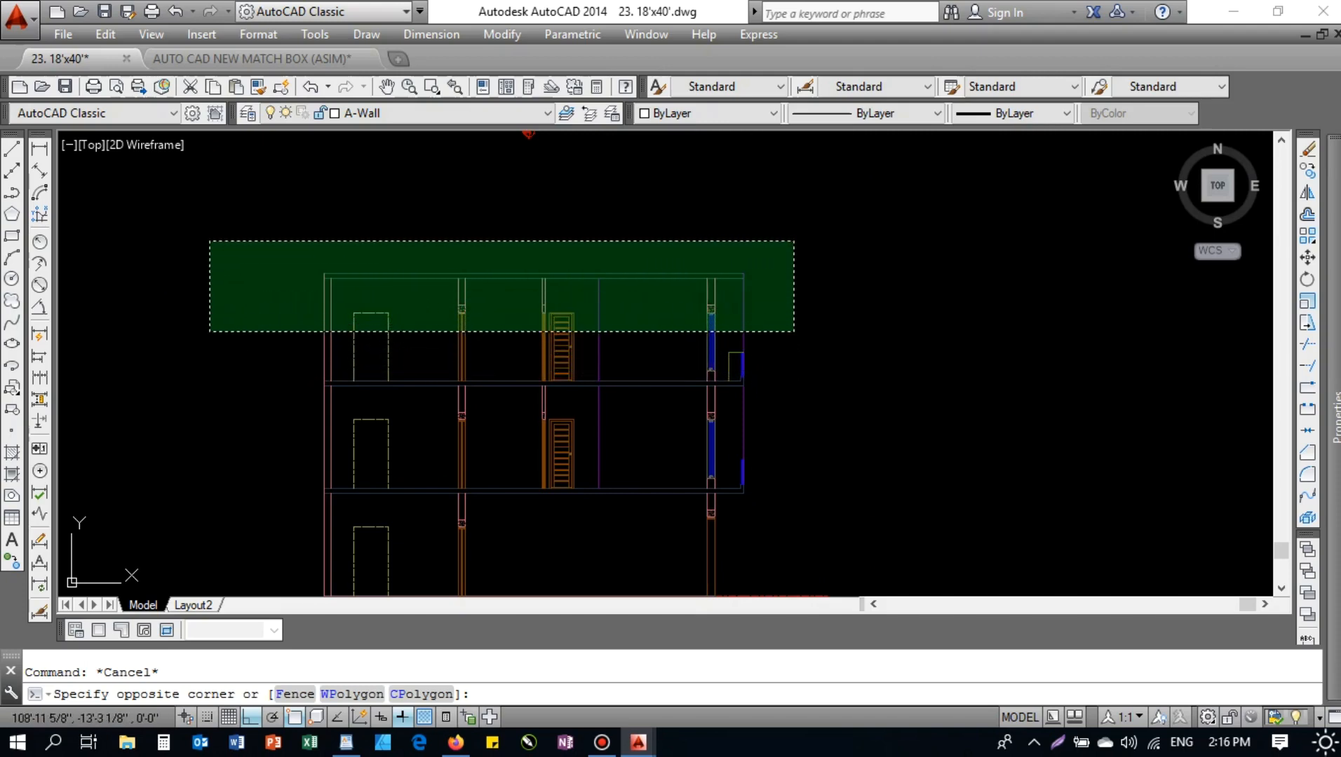
# - Copy the uppermost storey's walls, doors, window and top slab onto the slab above to form another storey
pyautogui.click(209, 331)
pyautogui.scroll(4, 491, 302)
pyautogui.click(509, 249)
pyautogui.click(947, 504)
pyautogui.scroll(5, 919, 464)
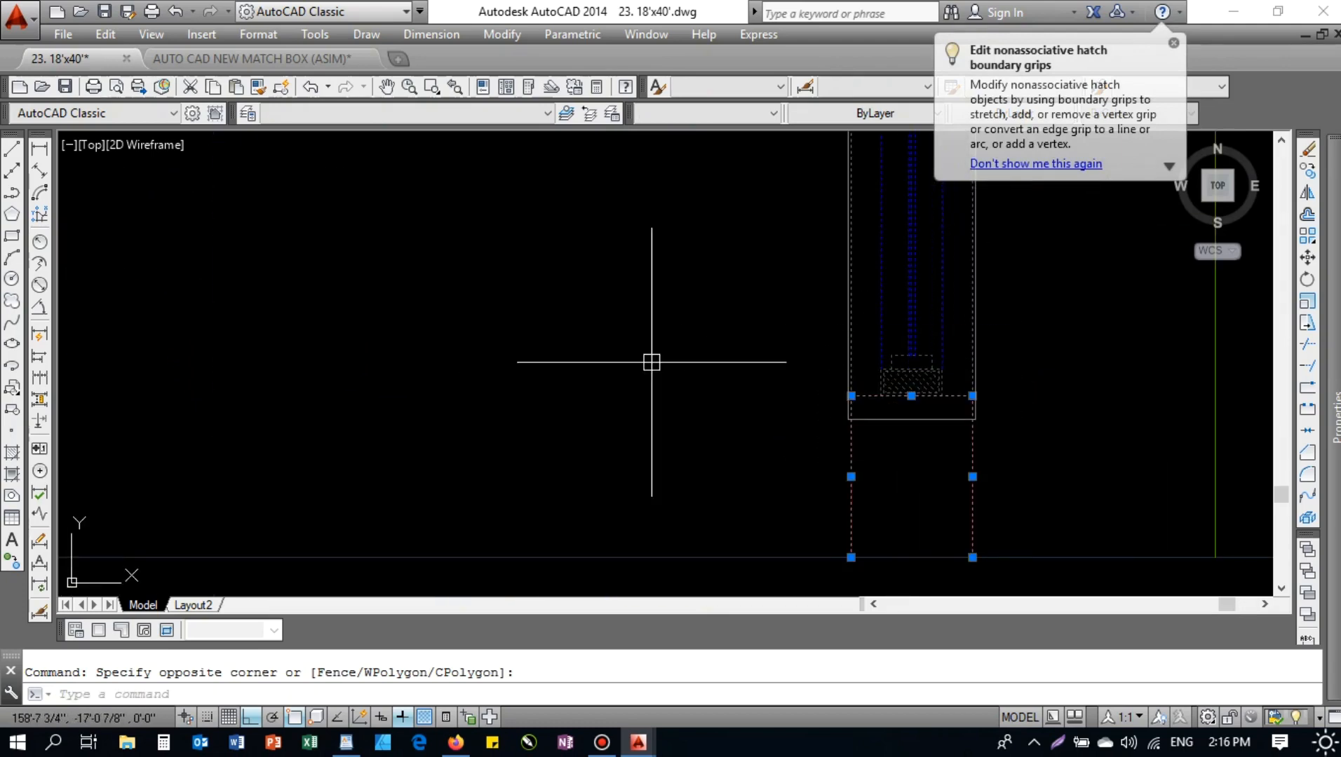
pyautogui.scroll(-5, 652, 363)
pyautogui.scroll(2, 539, 374)
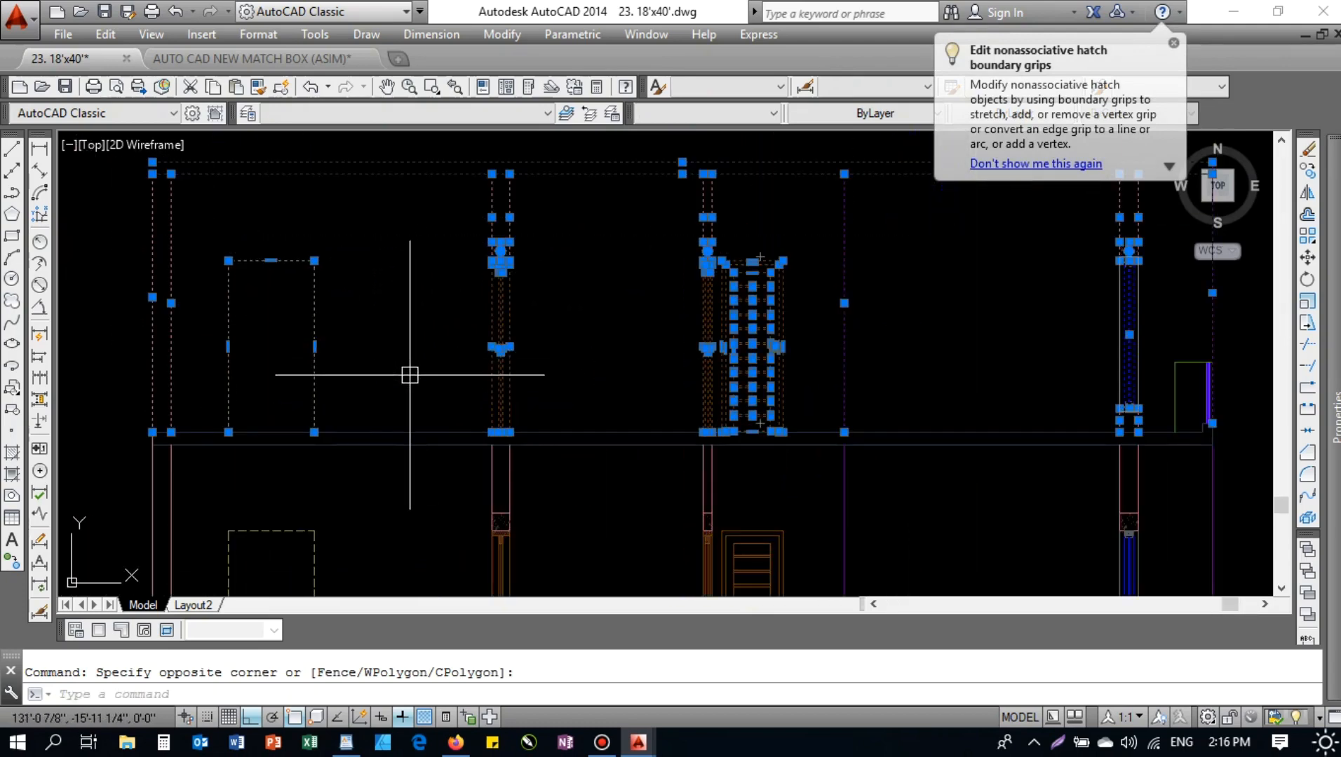
pyautogui.press('Return')
pyautogui.click(152, 433)
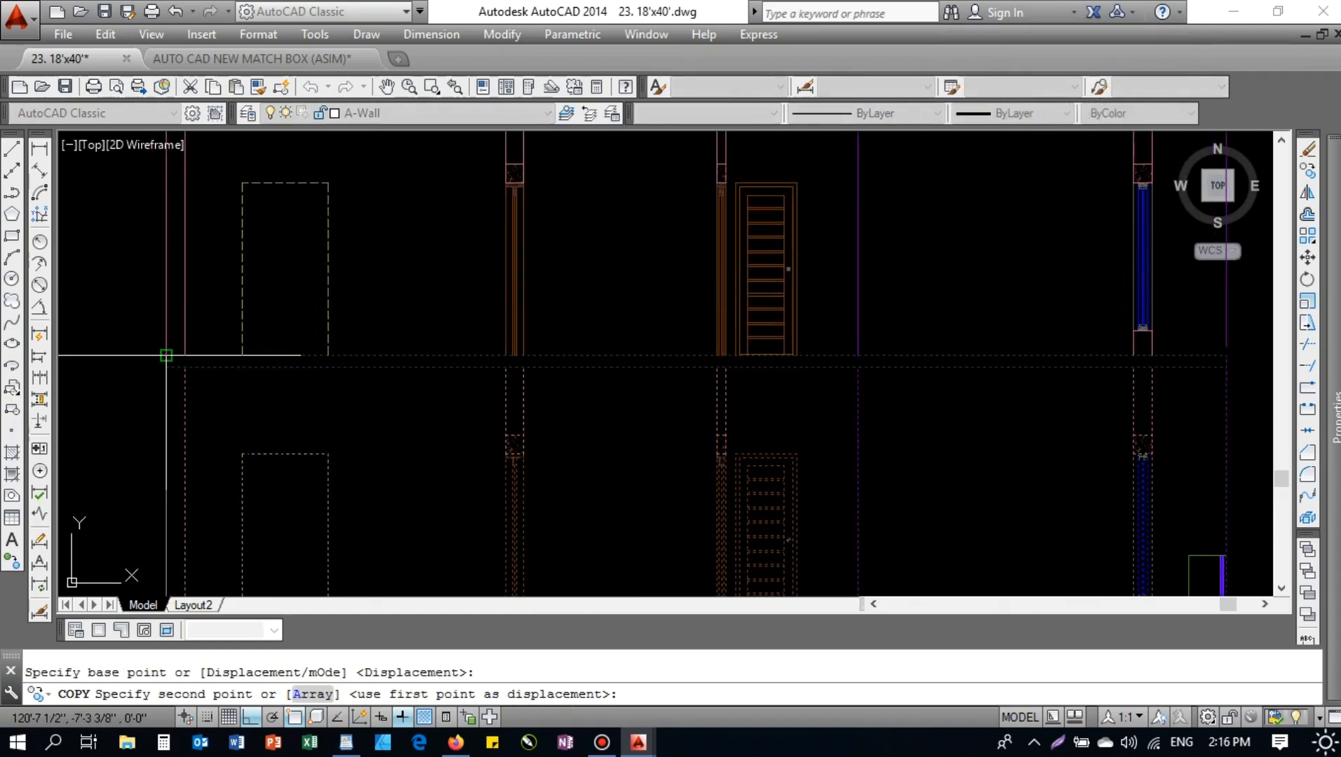
pyautogui.press('Escape')
# - Erase the two outer wall lines and the dashed opening from the new top storey's bay farthest from the balcony
pyautogui.scroll(-1, 472, 428)
pyautogui.scroll(1, 580, 395)
pyautogui.click(652, 404)
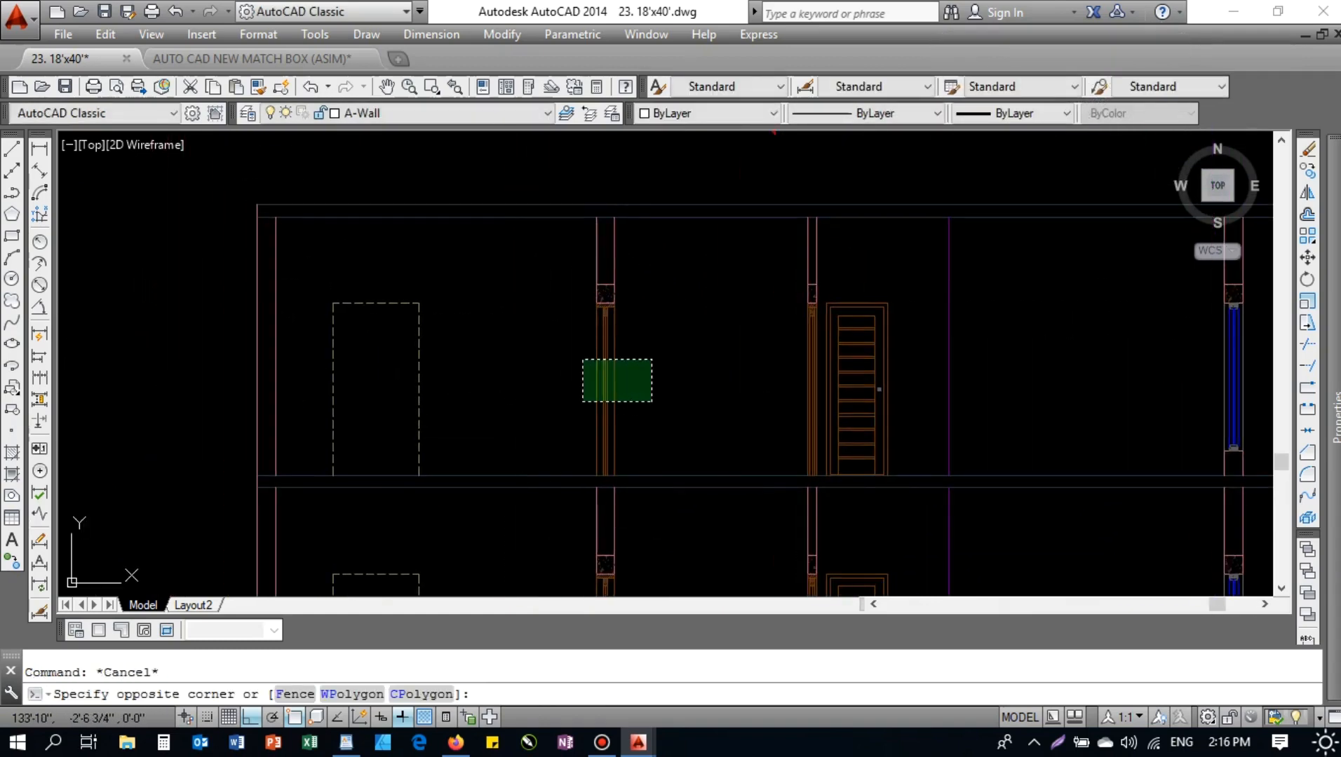
pyautogui.click(437, 268)
pyautogui.click(436, 265)
pyautogui.click(437, 265)
pyautogui.press('Escape')
pyautogui.click(478, 276)
pyautogui.click(226, 375)
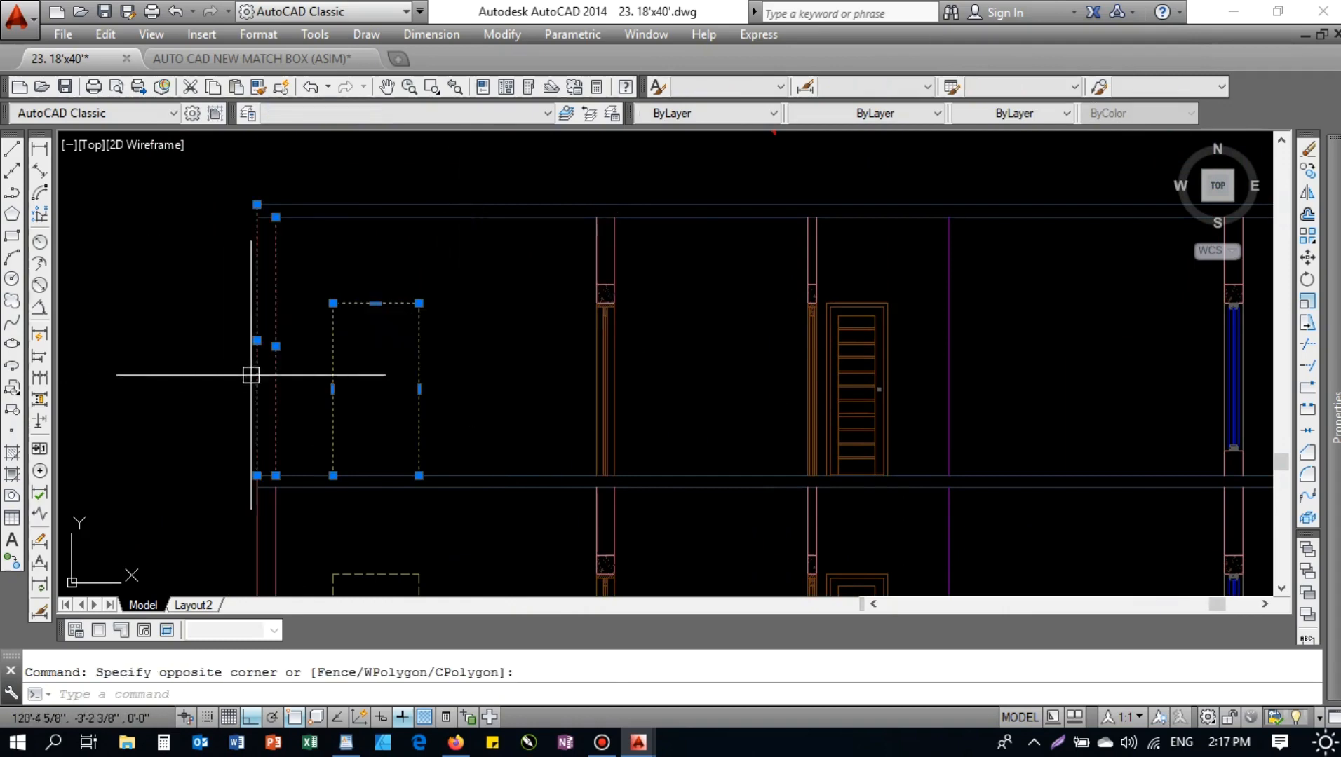
pyautogui.press('Escape')
pyautogui.press('BackSpace')
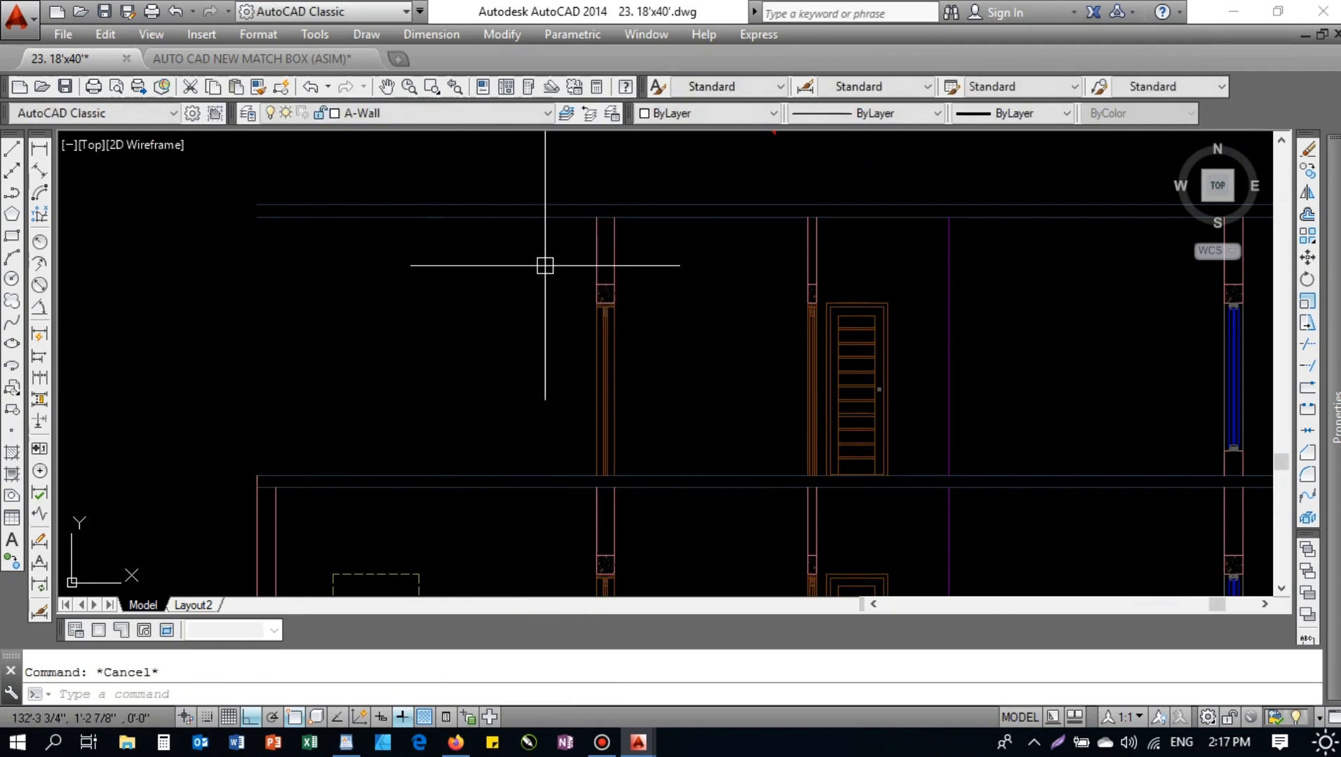
# - Close the roof slab's end in line with the remaining wall and trim the slab lines projecting over the open terrace
pyautogui.write('l')
pyautogui.press('Return')
pyautogui.press('Escape')
pyautogui.write('ex')
pyautogui.press('Return')
pyautogui.press('Return')
pyautogui.press('Escape')
pyautogui.press('Return')
pyautogui.press('Return')
pyautogui.press('Escape')
pyautogui.write('tr')
pyautogui.press('Return')
pyautogui.press('Return')
pyautogui.click(548, 238)
pyautogui.click(537, 166)
pyautogui.press('Escape')
# - Draw the terrace parapet outline from the slab's outer edge upward, with its top line extended across to the wall
pyautogui.scroll(-4, 430, 301)
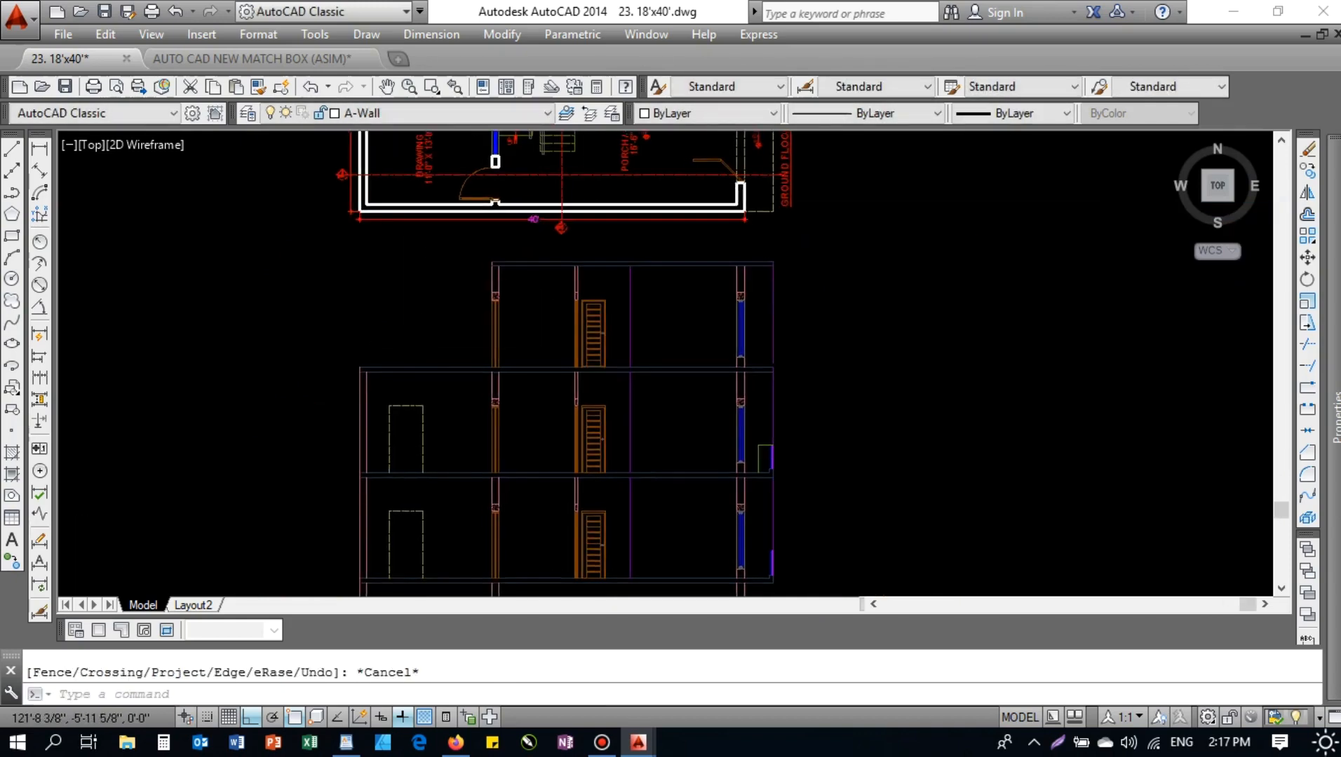
pyautogui.scroll(4, 374, 357)
pyautogui.press('Escape')
pyautogui.write('l')
pyautogui.press('Return')
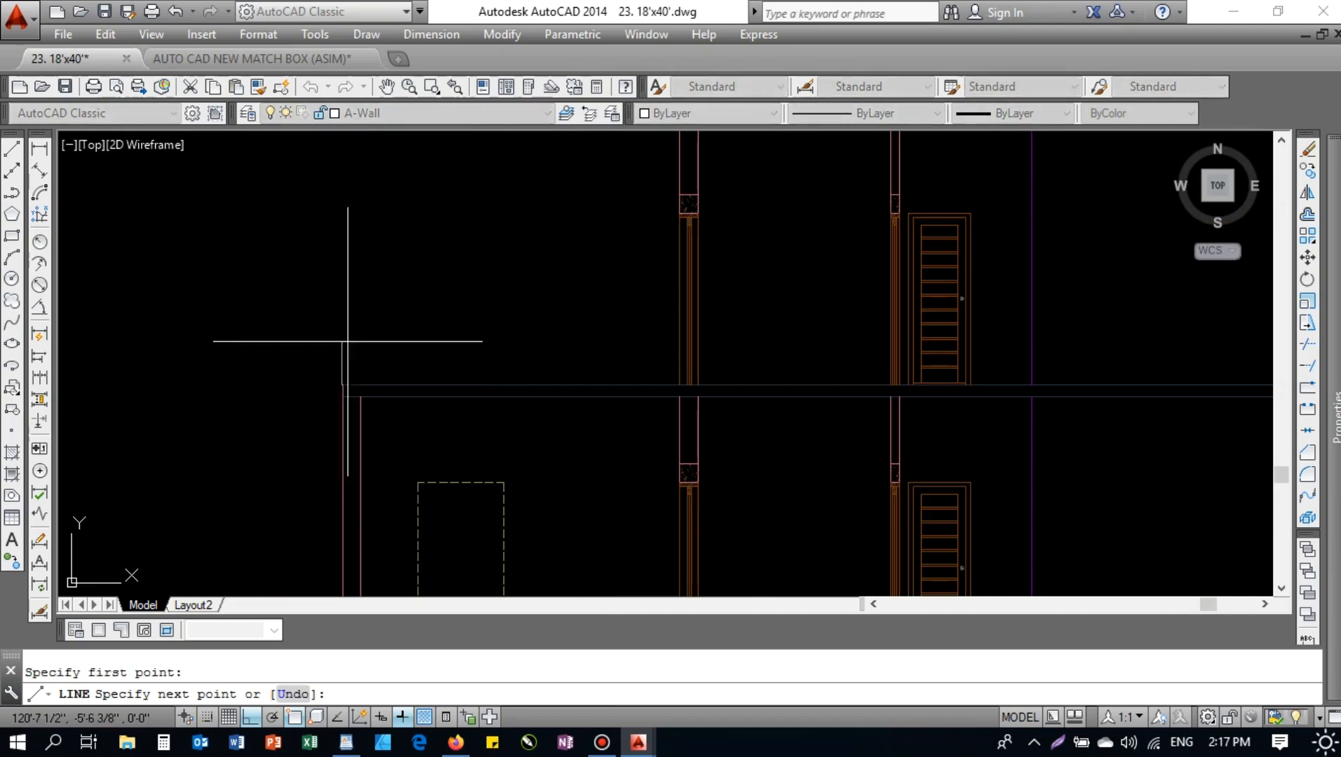
pyautogui.click(584, 315)
pyautogui.press('Escape')
pyautogui.write('ex')
pyautogui.press('Return')
pyautogui.press('Escape')
pyautogui.click(568, 326)
pyautogui.press('Escape')
pyautogui.write('ex')
pyautogui.press('Return')
pyautogui.press('Return')
pyautogui.click(567, 324)
pyautogui.press('Escape')
# - Offset the terrace parapet's outer vertical line 4.5" inward
pyautogui.write('o')
pyautogui.press('Return')
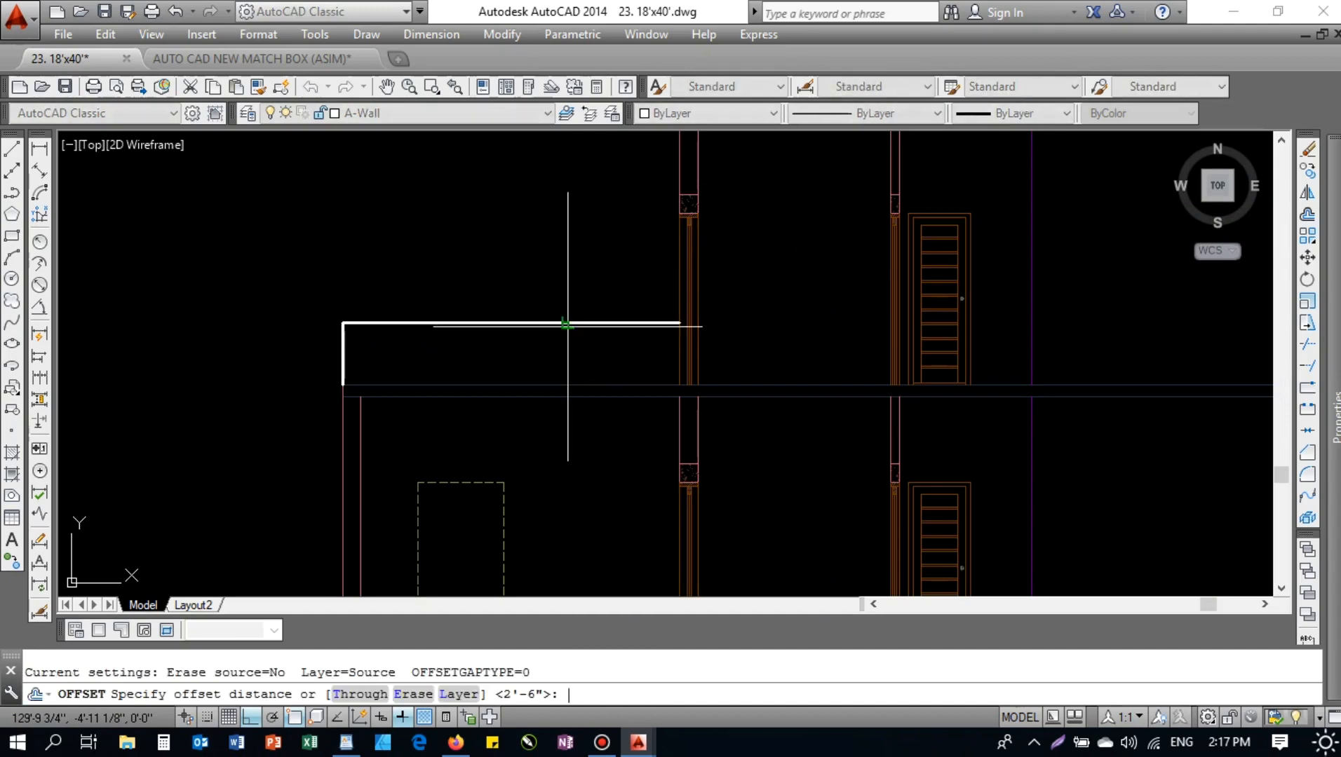
pyautogui.write('4.5')
pyautogui.press('Return')
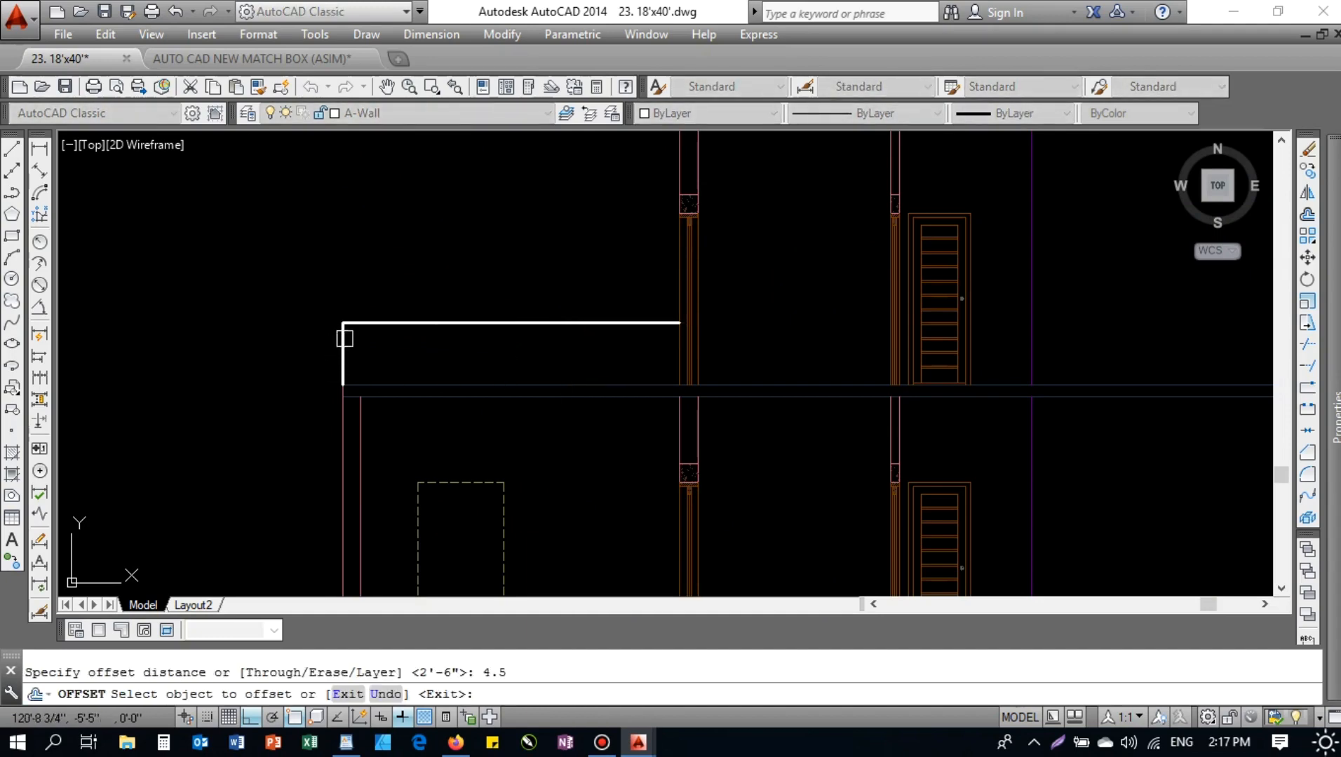
pyautogui.click(344, 336)
pyautogui.click(353, 349)
pyautogui.press('Escape')
# - Match the terrace parapet's lines to the properties of the wall line below
pyautogui.scroll(4, 351, 344)
pyautogui.write('m')
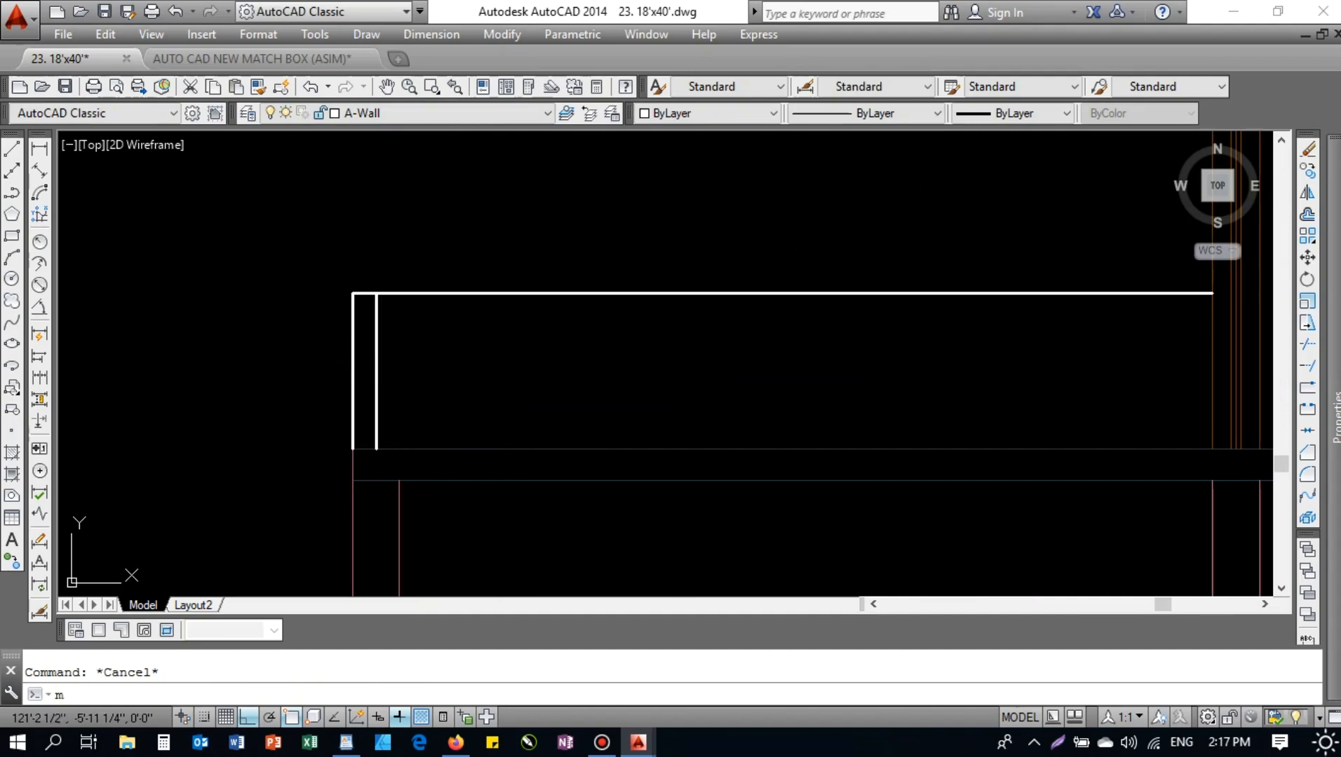
pyautogui.write('a')
pyautogui.press('Return')
pyautogui.scroll(-2, 404, 447)
pyautogui.click(394, 483)
pyautogui.click(442, 373)
pyautogui.click(297, 291)
pyautogui.press('Escape')
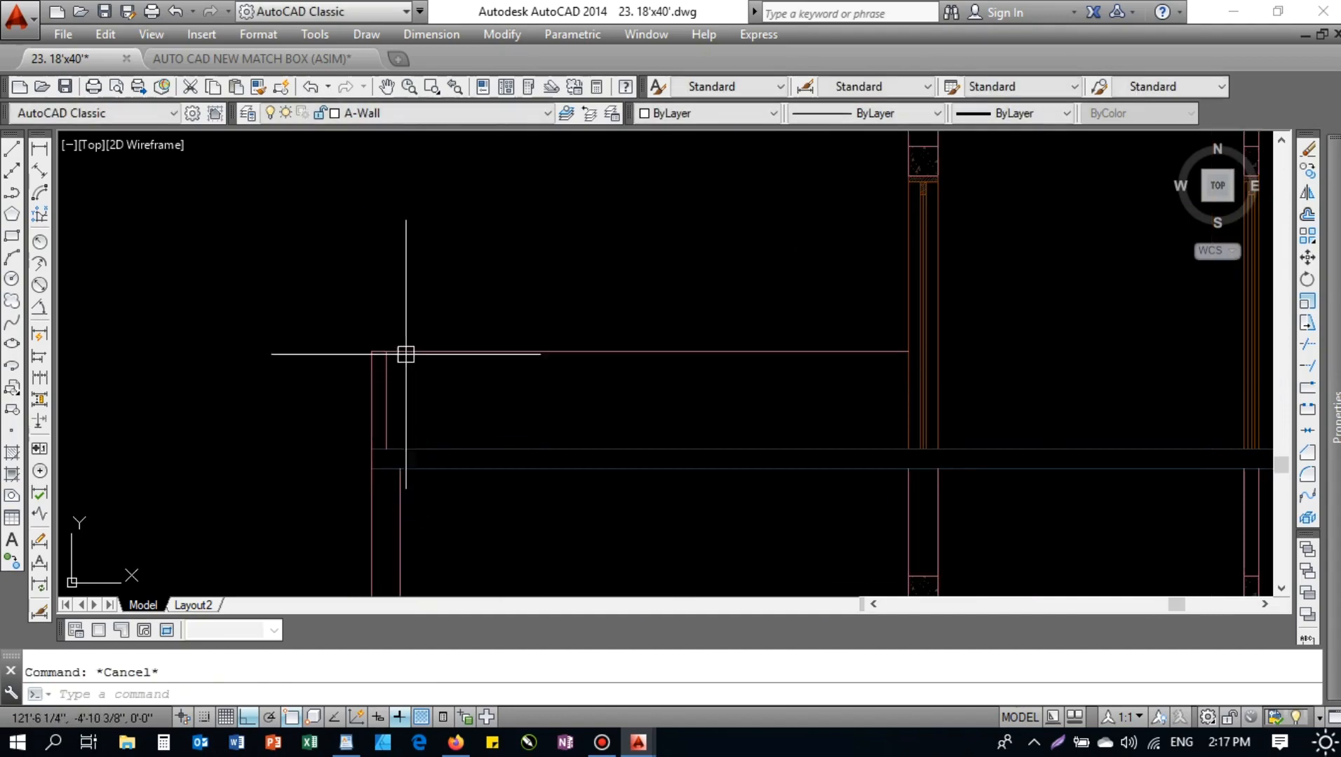
pyautogui.scroll(-2, 405, 355)
pyautogui.click(483, 382)
pyautogui.click(262, 316)
pyautogui.moveTo(549, 392); pyautogui.dragTo(372, 364, button='middle')
pyautogui.press('Escape')
pyautogui.click(394, 362)
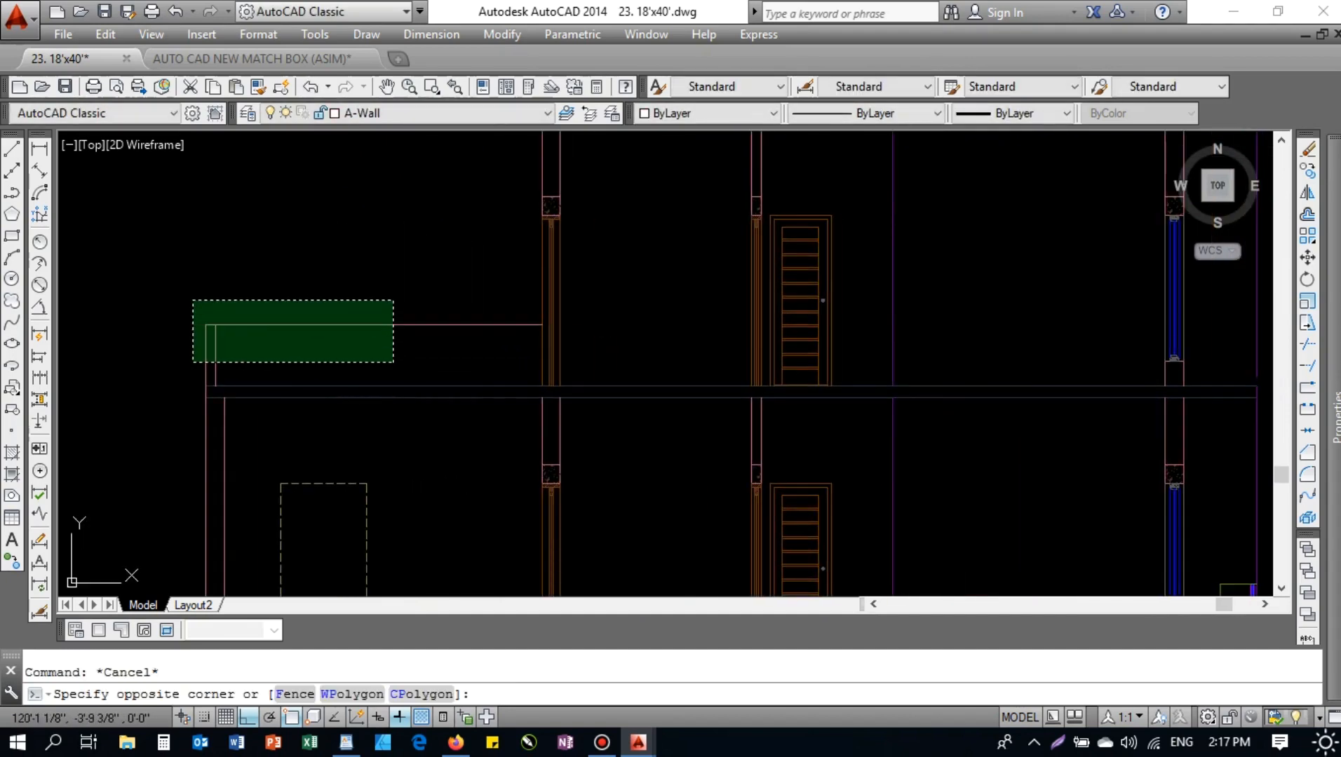
pyautogui.click(148, 285)
pyautogui.scroll(-2, 291, 314)
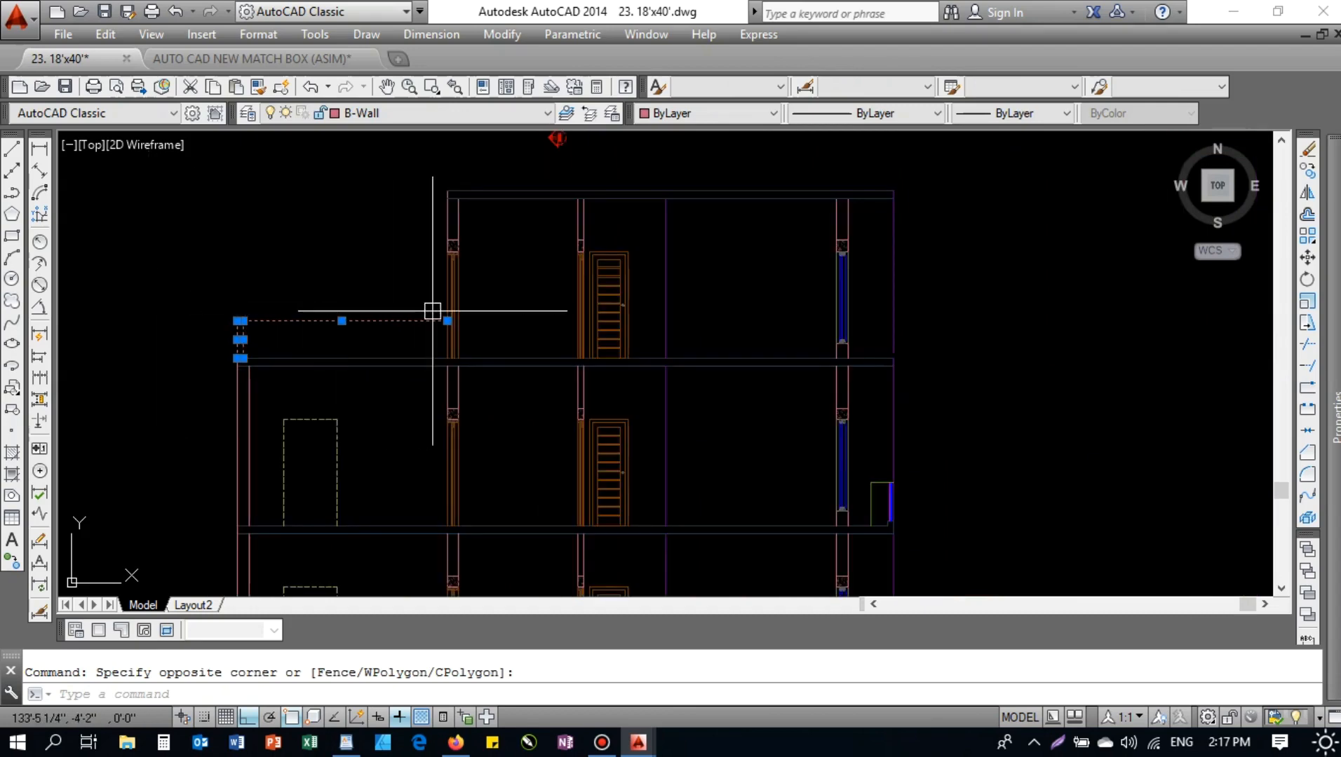
pyautogui.moveTo(507, 215); pyautogui.dragTo(436, 311, button='middle')
pyautogui.scroll(-4, 497, 286)
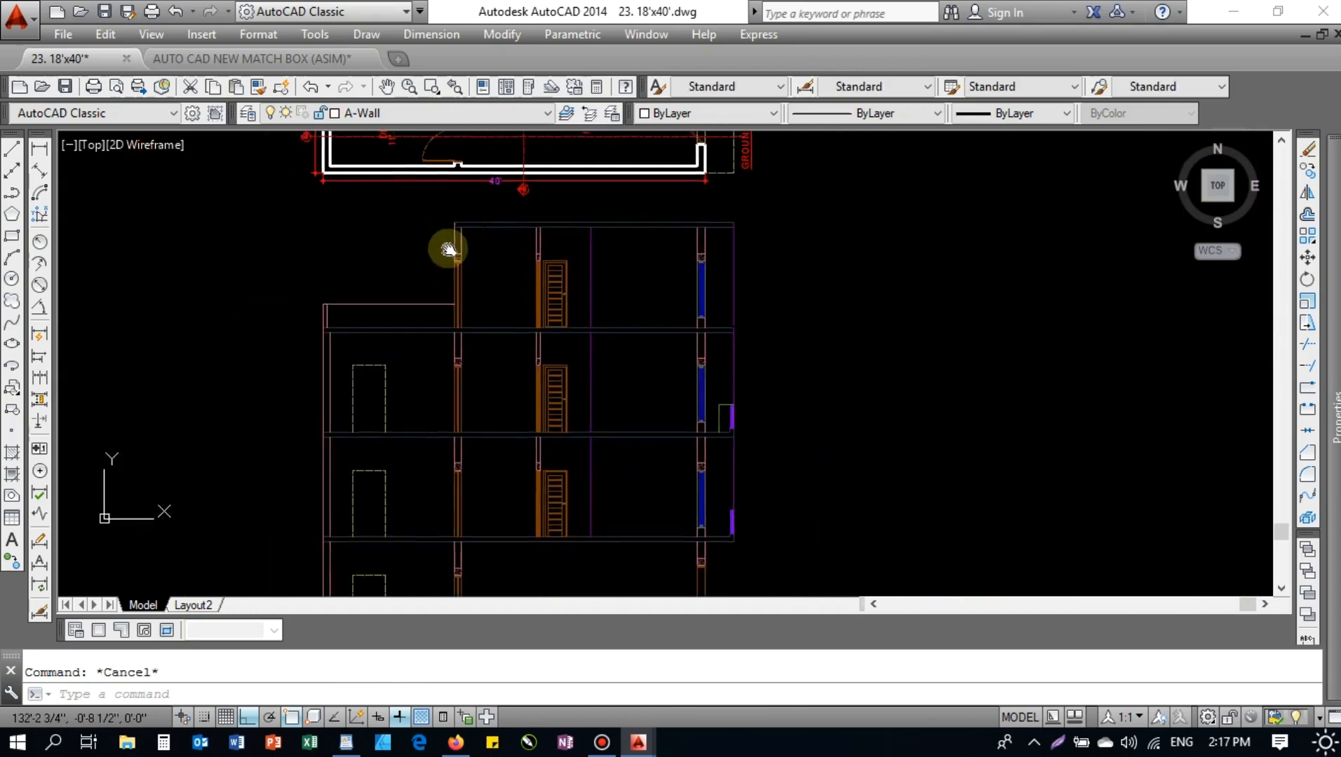
# - Move the entire building section 36" straight down, away from the floor plan
pyautogui.click(339, 208)
pyautogui.click(835, 524)
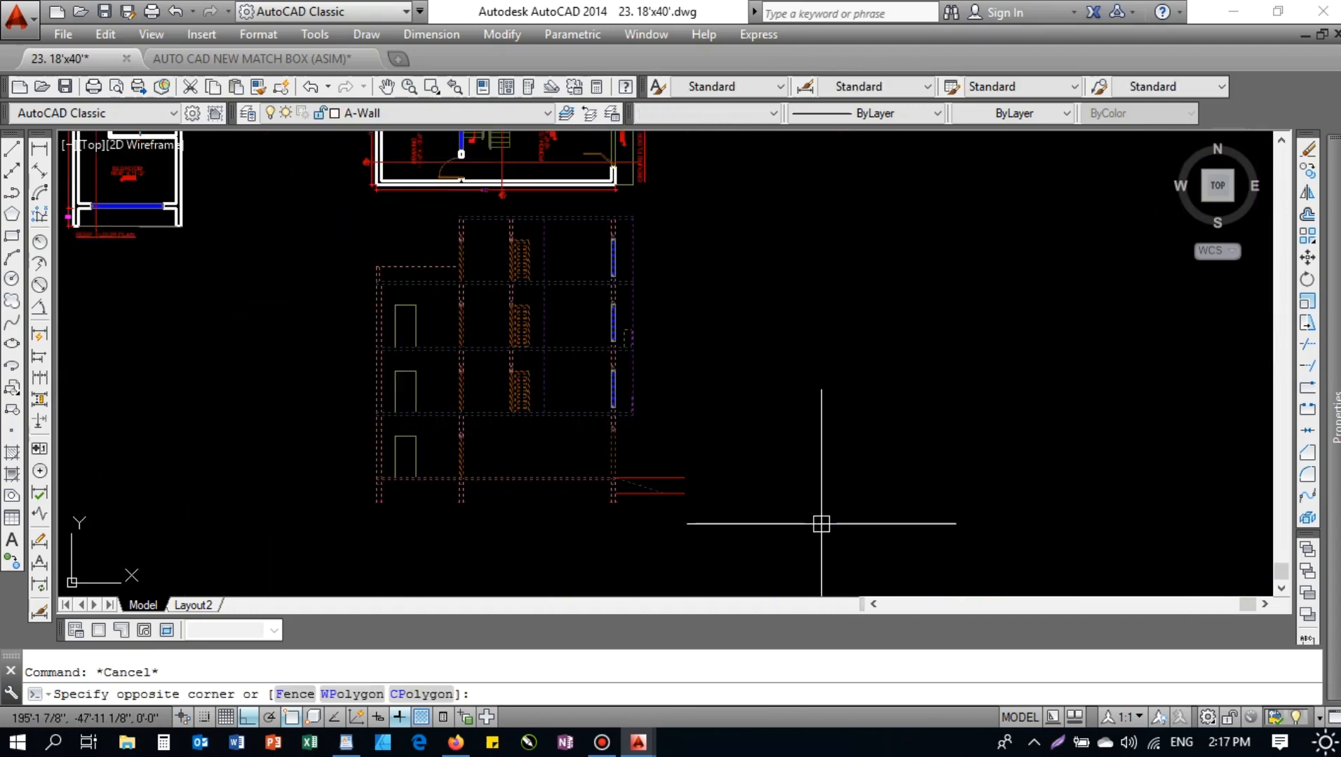
pyautogui.write('m')
pyautogui.press('Return')
pyautogui.click(794, 452)
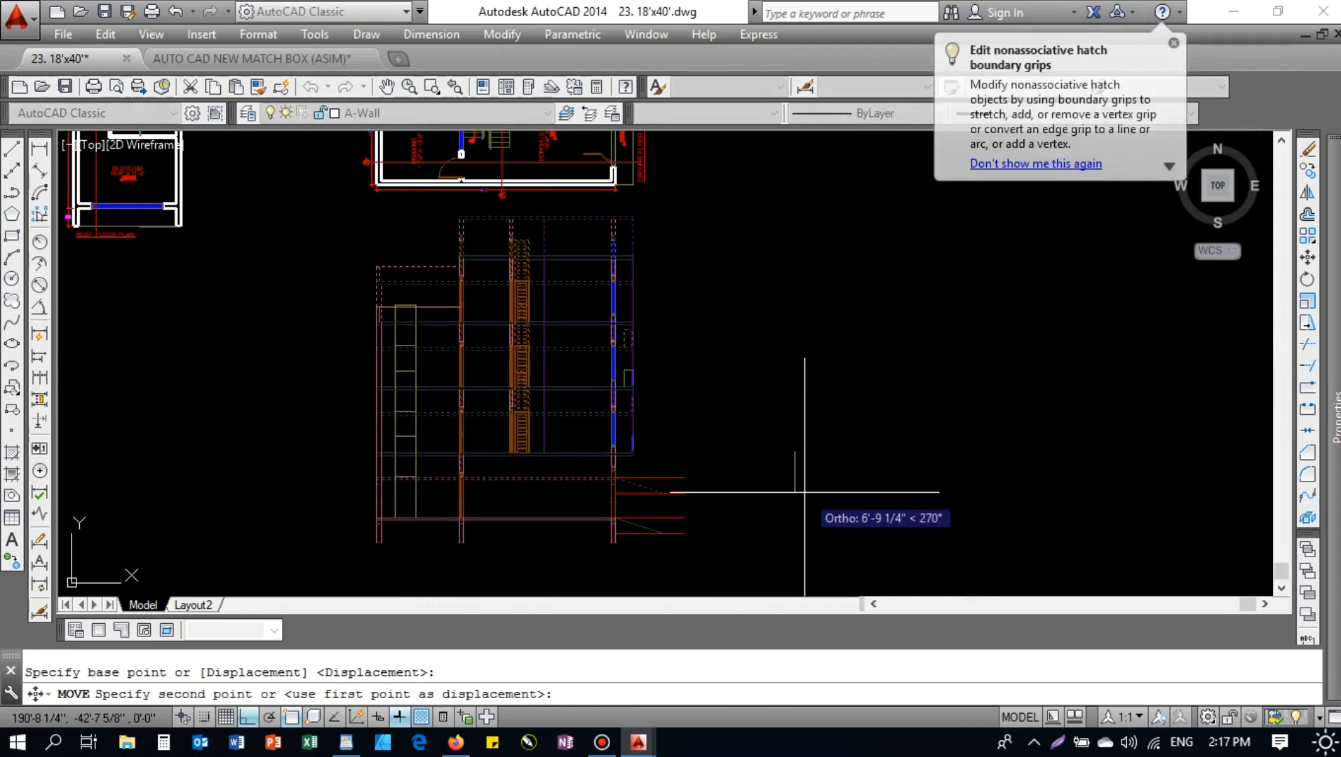
pyautogui.write('36')
pyautogui.press('Return')
# - Move the entire section slightly farther down from the floor plan and regenerate the drawing
pyautogui.press('Return')
pyautogui.click(770, 543)
pyautogui.click(248, 221)
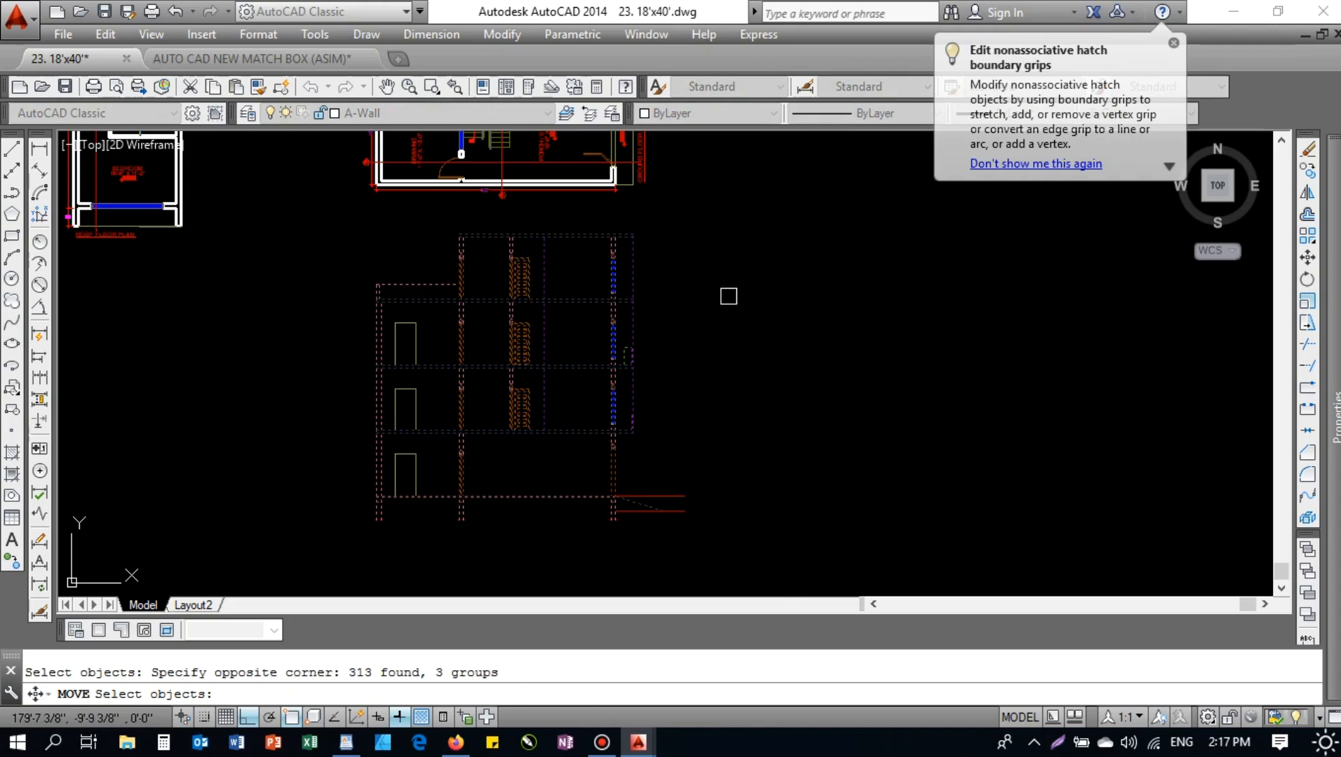
pyautogui.press('Return')
pyautogui.click(729, 279)
pyautogui.click(725, 292)
pyautogui.press('Escape')
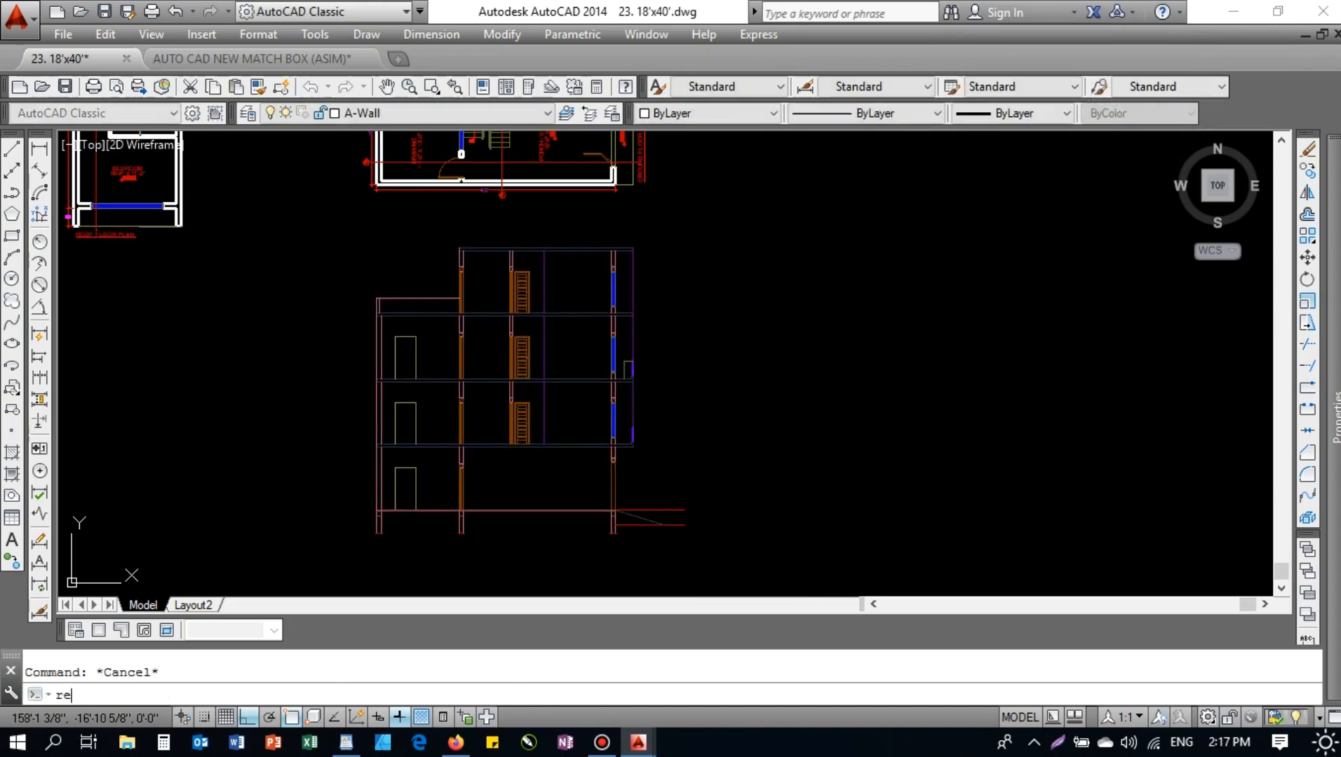
pyautogui.press('Return')
# - Offset the roof slab's top line 24" upward to set the roof parapet's height
pyautogui.scroll(5, 481, 268)
pyautogui.moveTo(676, 202); pyautogui.dragTo(604, 360, button='middle')
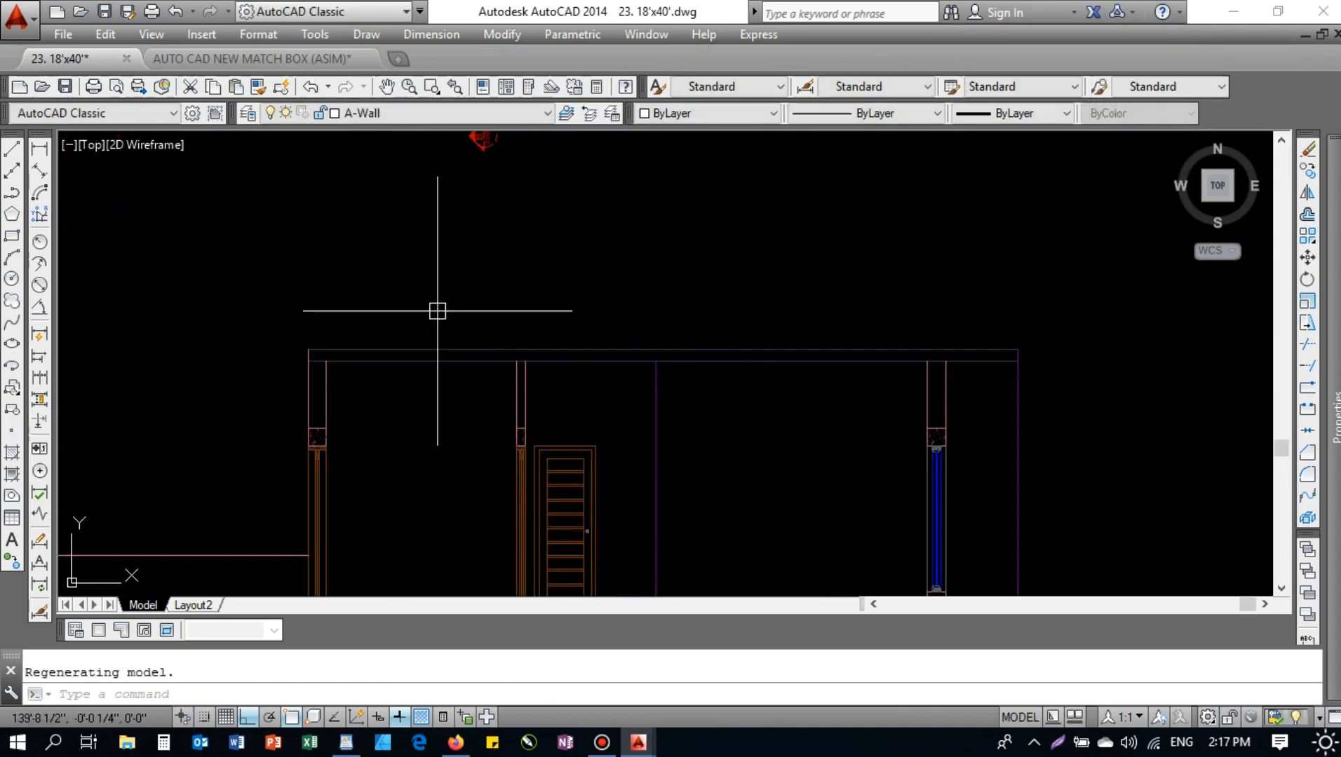
pyautogui.write('o')
pyautogui.press('Return')
pyautogui.write('24')
pyautogui.press('Return')
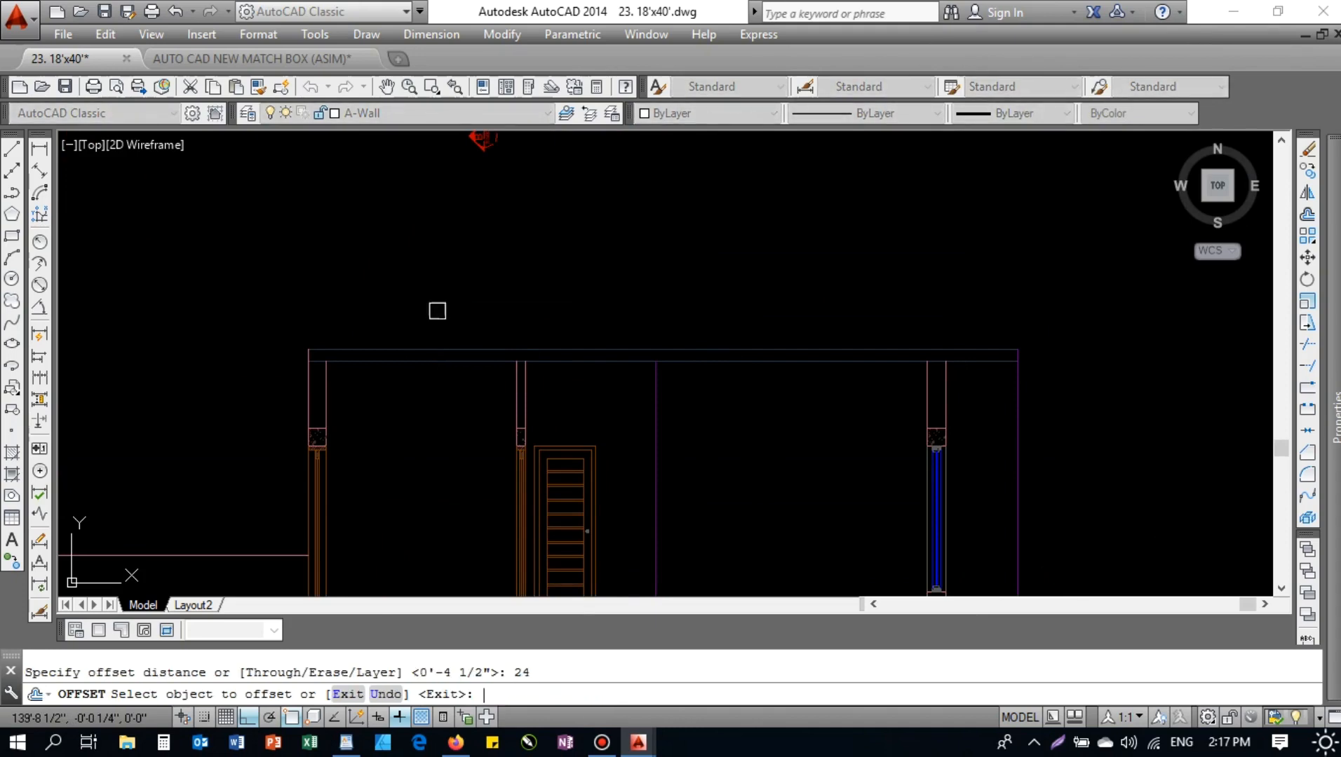
pyautogui.scroll(2, 355, 365)
pyautogui.click(357, 345)
pyautogui.click(363, 296)
pyautogui.moveTo(362, 297); pyautogui.dragTo(363, 308, button='middle')
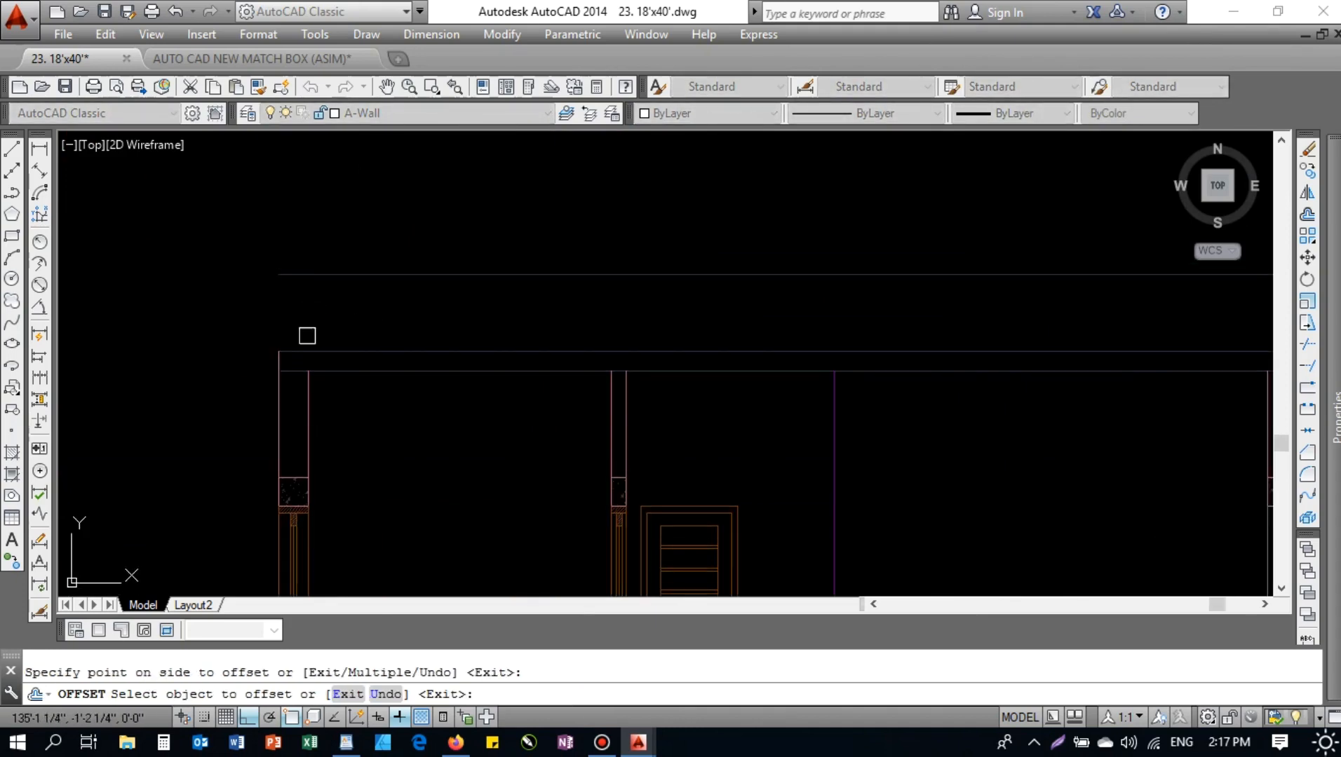
pyautogui.press('Escape')
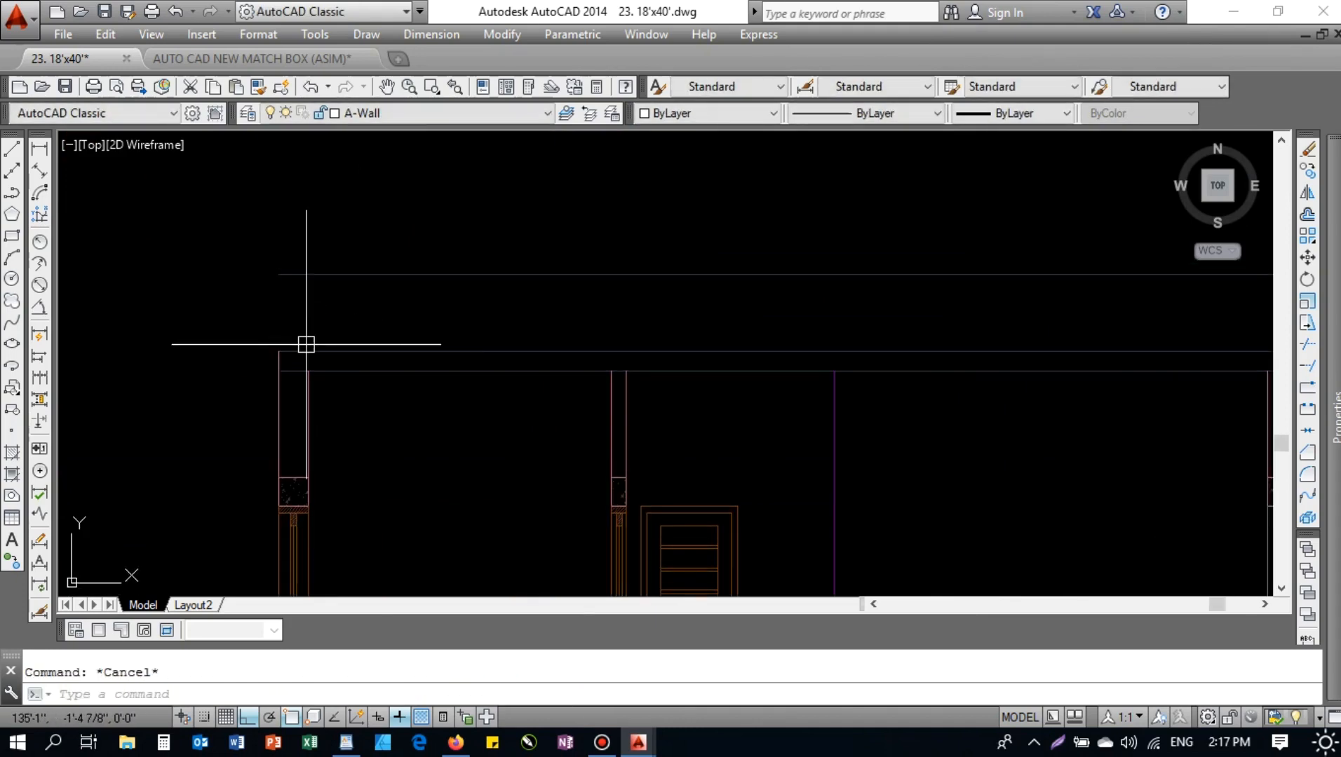
# - Draw the roof parapet's outer vertical line from the slab's top corner on the terrace side to the parapet's top line
pyautogui.click(279, 352)
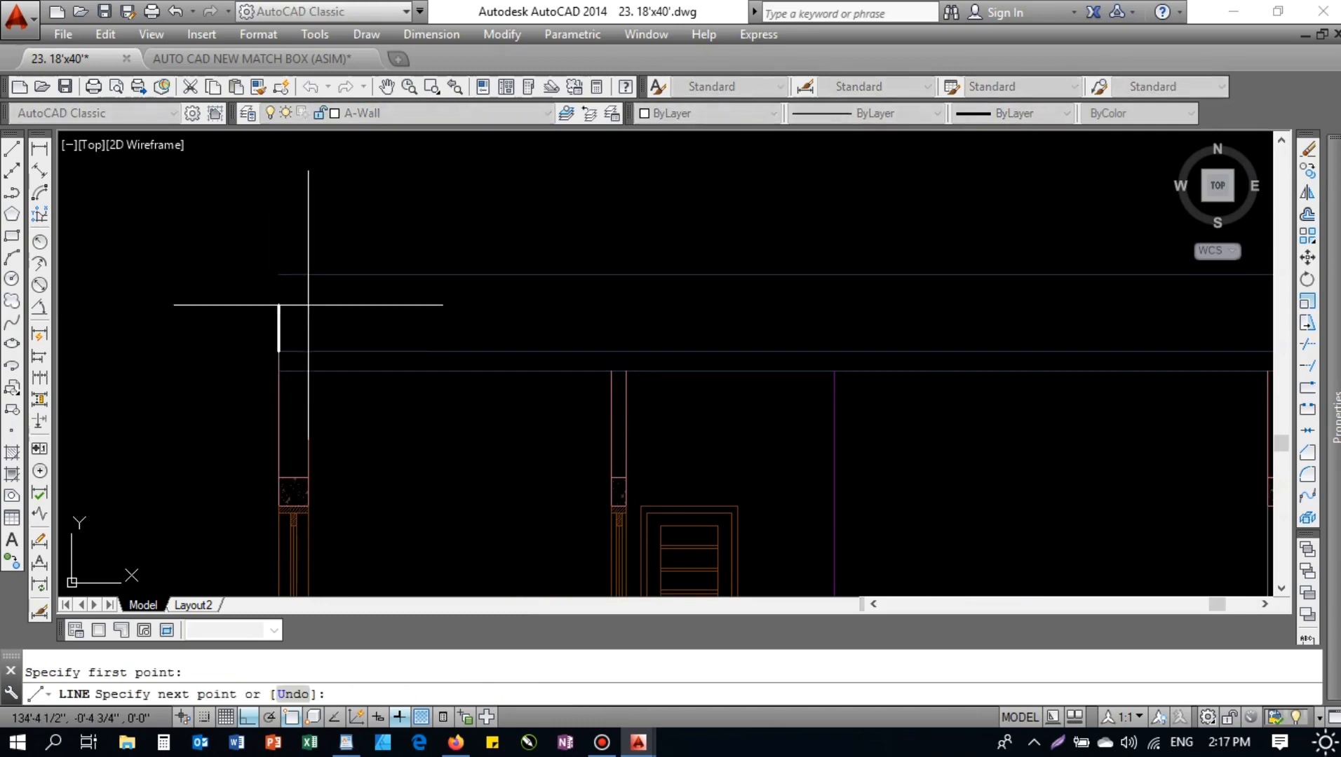
pyautogui.click(280, 274)
pyautogui.press('Escape')
pyautogui.write('ex')
pyautogui.press('Return')
pyautogui.press('Return')
pyautogui.press('Escape')
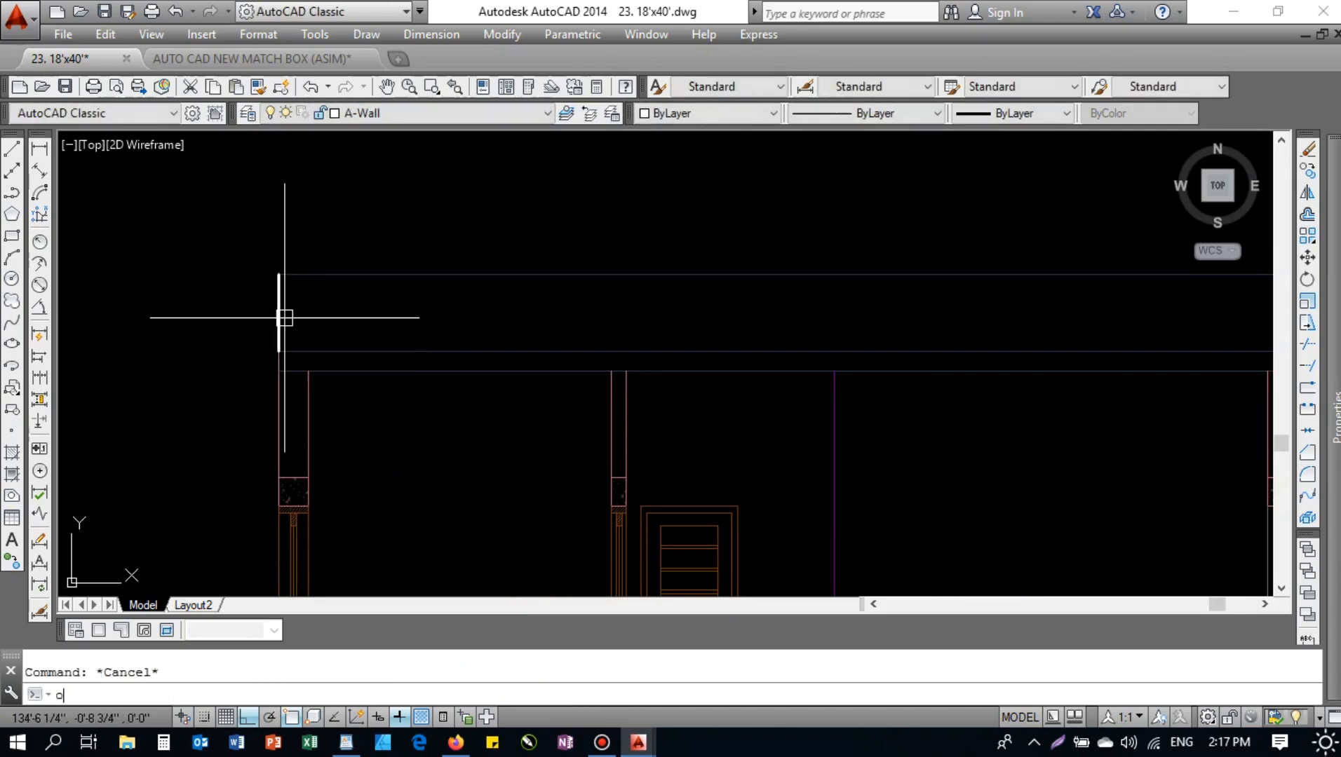
# - Offset the roof parapet's vertical line 2" outward and its top line 2" downward for a coping
pyautogui.write('o')
pyautogui.press('Return')
pyautogui.write('2')
pyautogui.press('Return')
pyautogui.click(278, 315)
pyautogui.click(289, 308)
pyautogui.scroll(6, 294, 267)
pyautogui.press('Return')
pyautogui.press('Return')
pyautogui.press('Return')
pyautogui.click(299, 250)
pyautogui.click(293, 290)
pyautogui.press('Escape')
# - Fillet the coping's outer vertical line with its top and lower lines to close the projecting end
pyautogui.write('f')
pyautogui.press('Return')
pyautogui.click(236, 261)
pyautogui.click(297, 250)
pyautogui.press('Return')
pyautogui.click(242, 264)
pyautogui.click(306, 276)
pyautogui.press('Return')
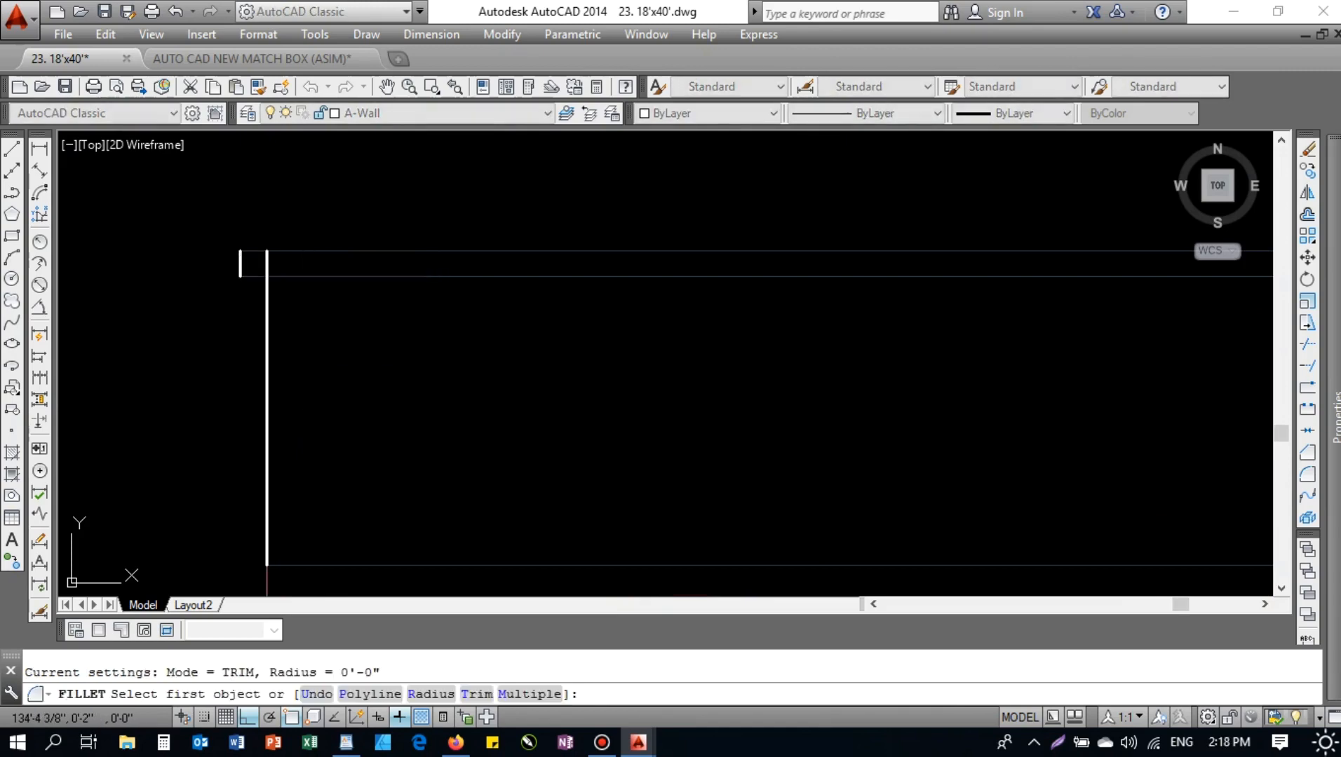
pyautogui.press('Escape')
# - Offset the roof parapet's outer vertical line 4.5" inward to give the parapet its thickness
pyautogui.write('o')
pyautogui.press('Return')
pyautogui.write('4.5')
pyautogui.press('Return')
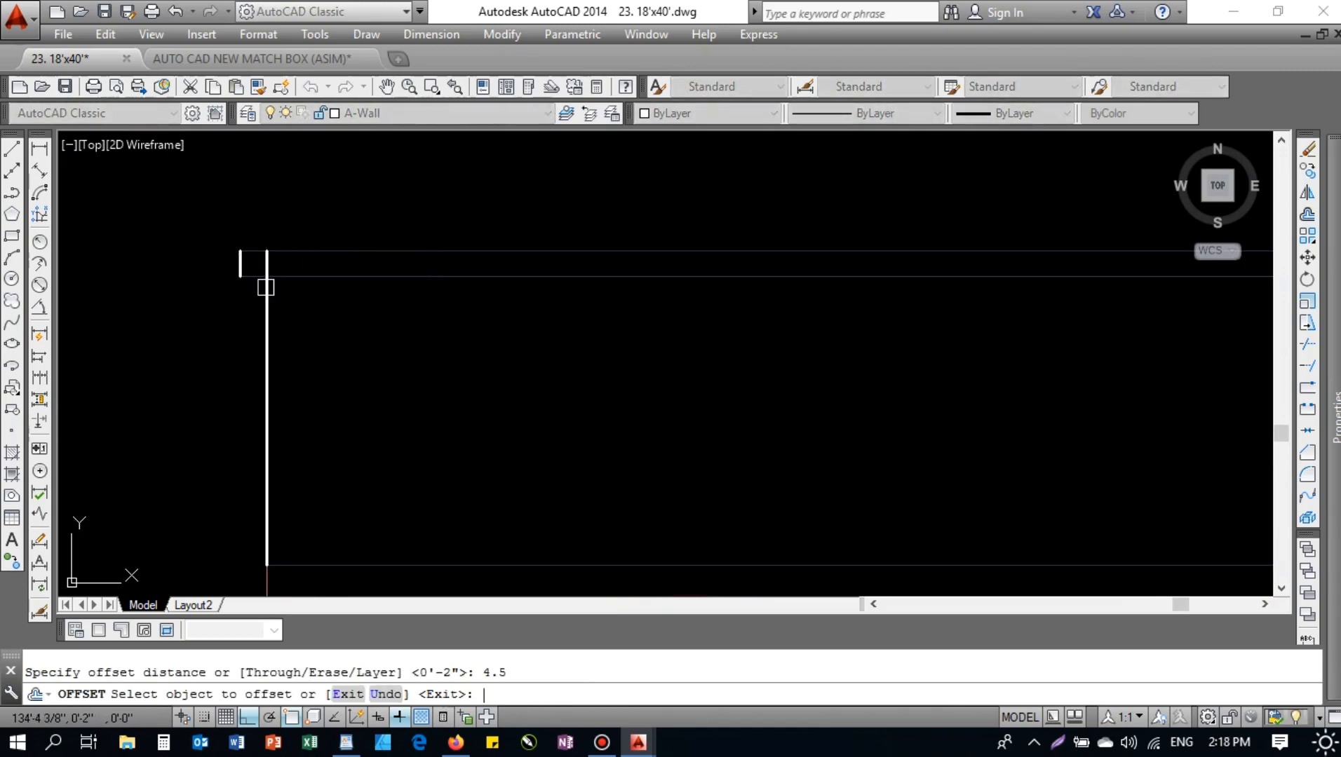
pyautogui.click(267, 301)
pyautogui.click(335, 308)
pyautogui.press('Escape')
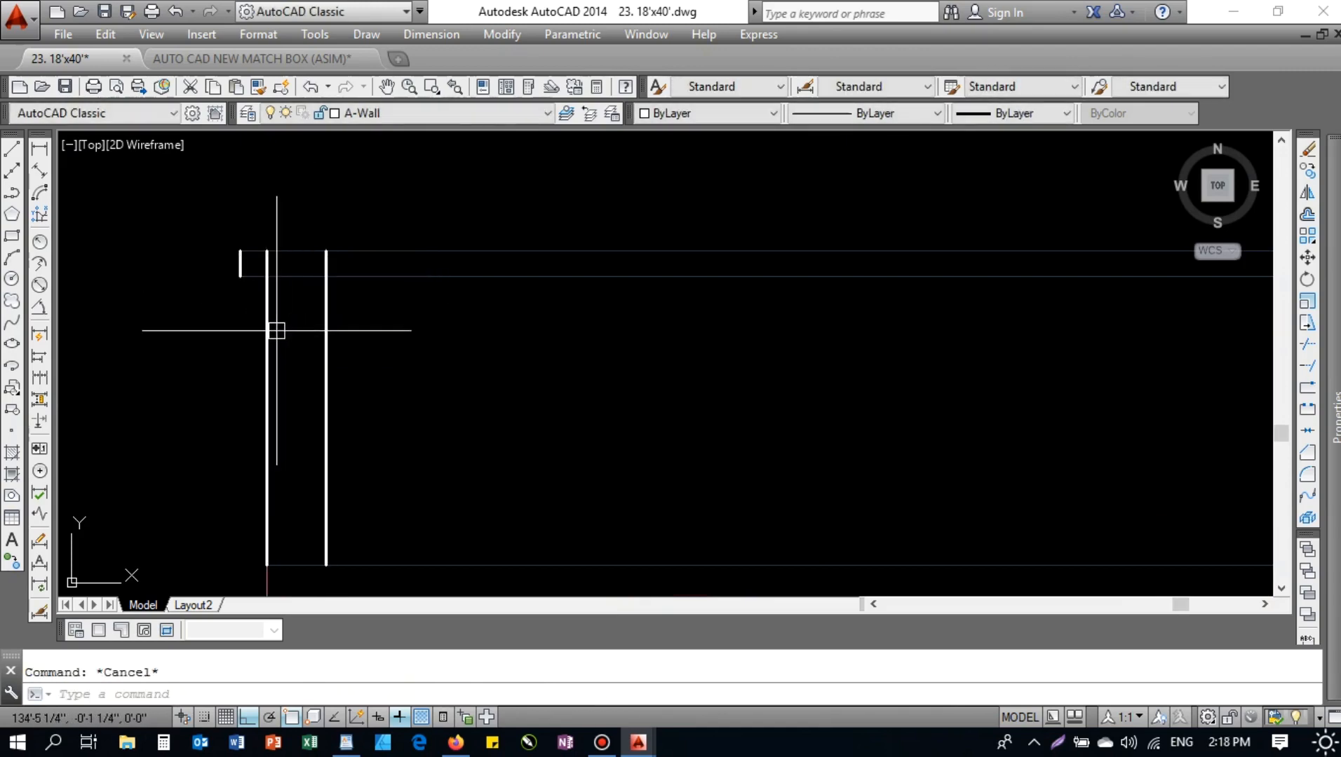
# - Fillet the coping's lower line with the parapet's outer line, and the parapet's inner line with the top line
pyautogui.write('f')
pyautogui.press('Return')
pyautogui.scroll(3, 252, 279)
pyautogui.click(275, 268)
pyautogui.click(300, 304)
pyautogui.press('Return')
pyautogui.click(379, 207)
pyautogui.click(430, 239)
pyautogui.press('Escape')
# - Match the roof parapet and coping lines to the properties of the wall line below the slab
pyautogui.scroll(-6, 392, 258)
pyautogui.write('ma')
pyautogui.press('Return')
pyautogui.scroll(-2, 412, 439)
pyautogui.click(381, 509)
pyautogui.moveTo(456, 387); pyautogui.dragTo(320, 276)
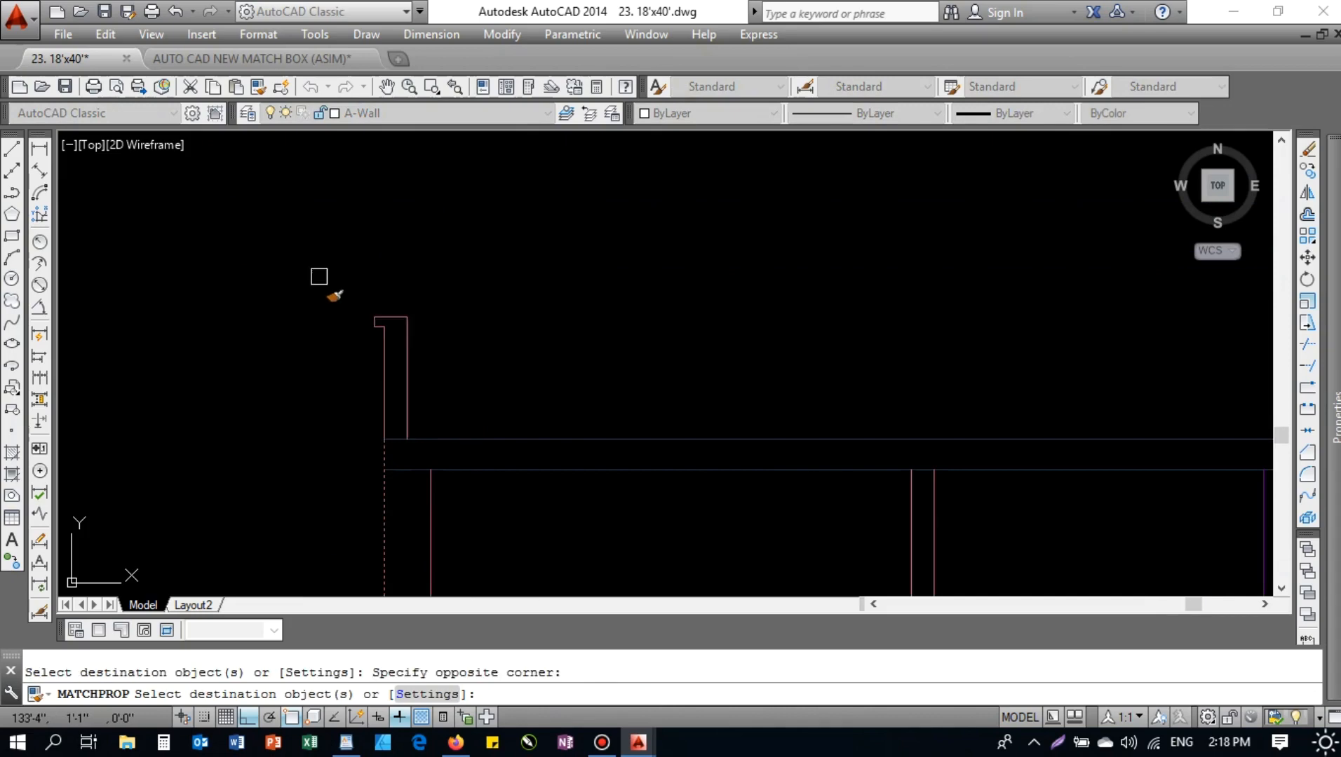
pyautogui.press('Escape')
# - Join the roof parapet and coping lines
pyautogui.click(473, 279)
pyautogui.click(264, 345)
pyautogui.write('j')
pyautogui.press('Return')
# - Mirror the roof parapet to the slab's opposite end about a vertical axis through the slab's midpoint, keeping the original
pyautogui.click(399, 332)
pyautogui.click(311, 307)
pyautogui.scroll(-6, 525, 365)
pyautogui.moveTo(684, 375); pyautogui.dragTo(585, 363, button='middle')
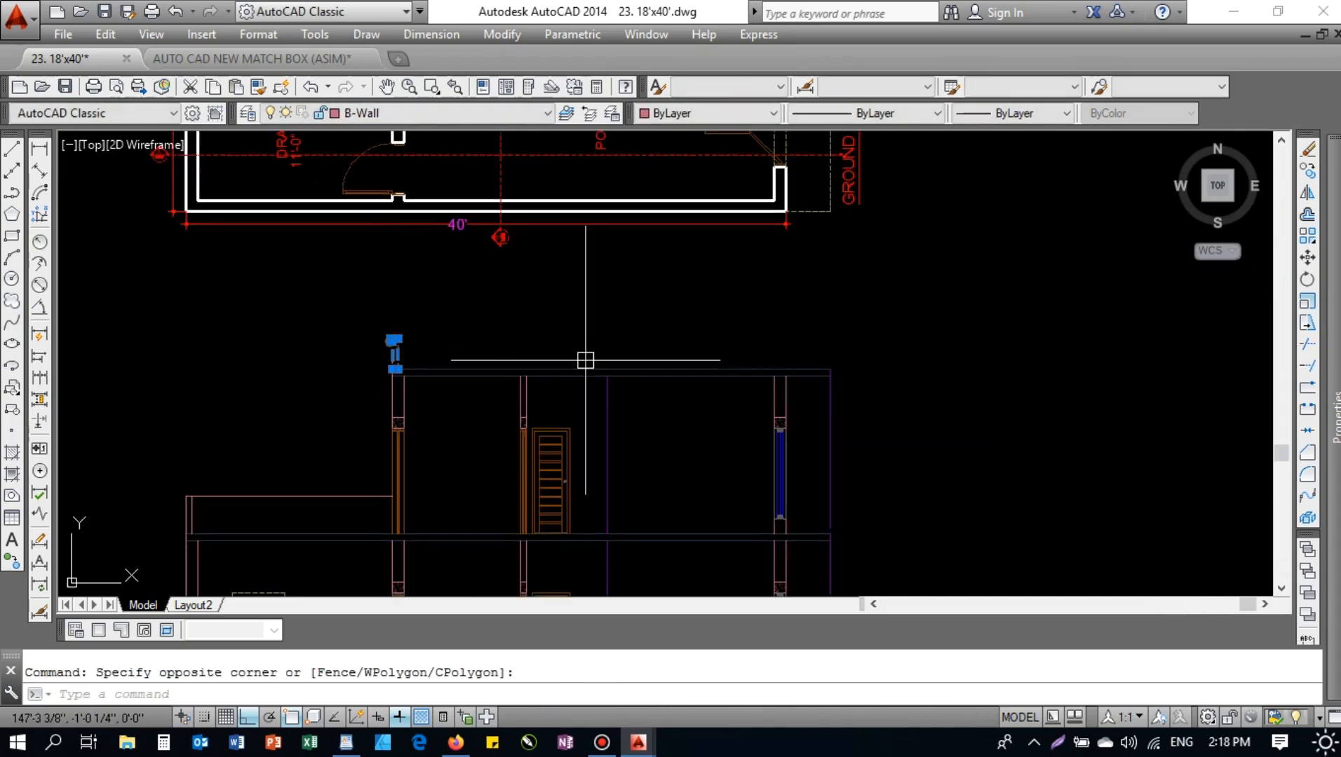
pyautogui.write('mi')
pyautogui.press('Return')
pyautogui.click(615, 306)
pyautogui.press('Return')
# - Move the mirrored parapet horizontally inward along the roof slab to just inside the front window wall
pyautogui.scroll(4, 802, 350)
pyautogui.click(921, 338)
pyautogui.click(851, 297)
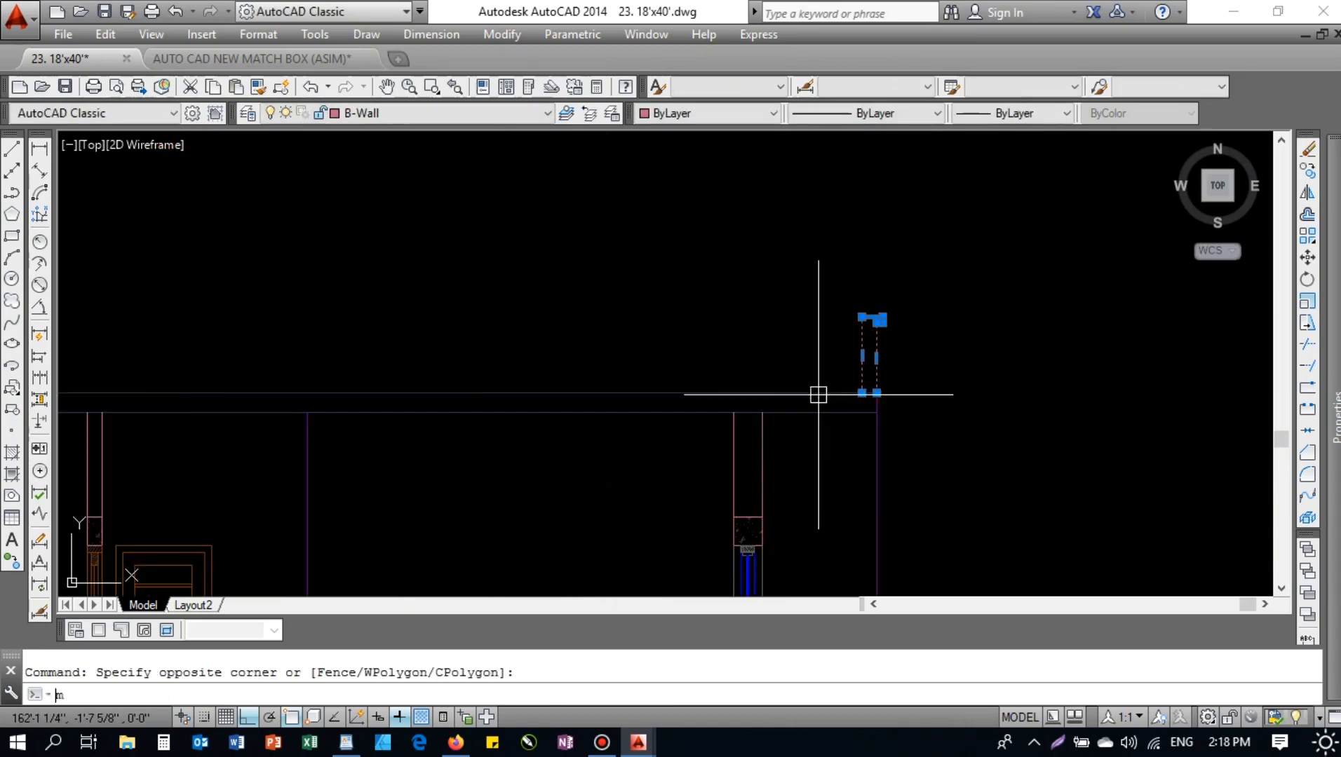
pyautogui.write('m')
pyautogui.press('Return')
pyautogui.click(845, 393)
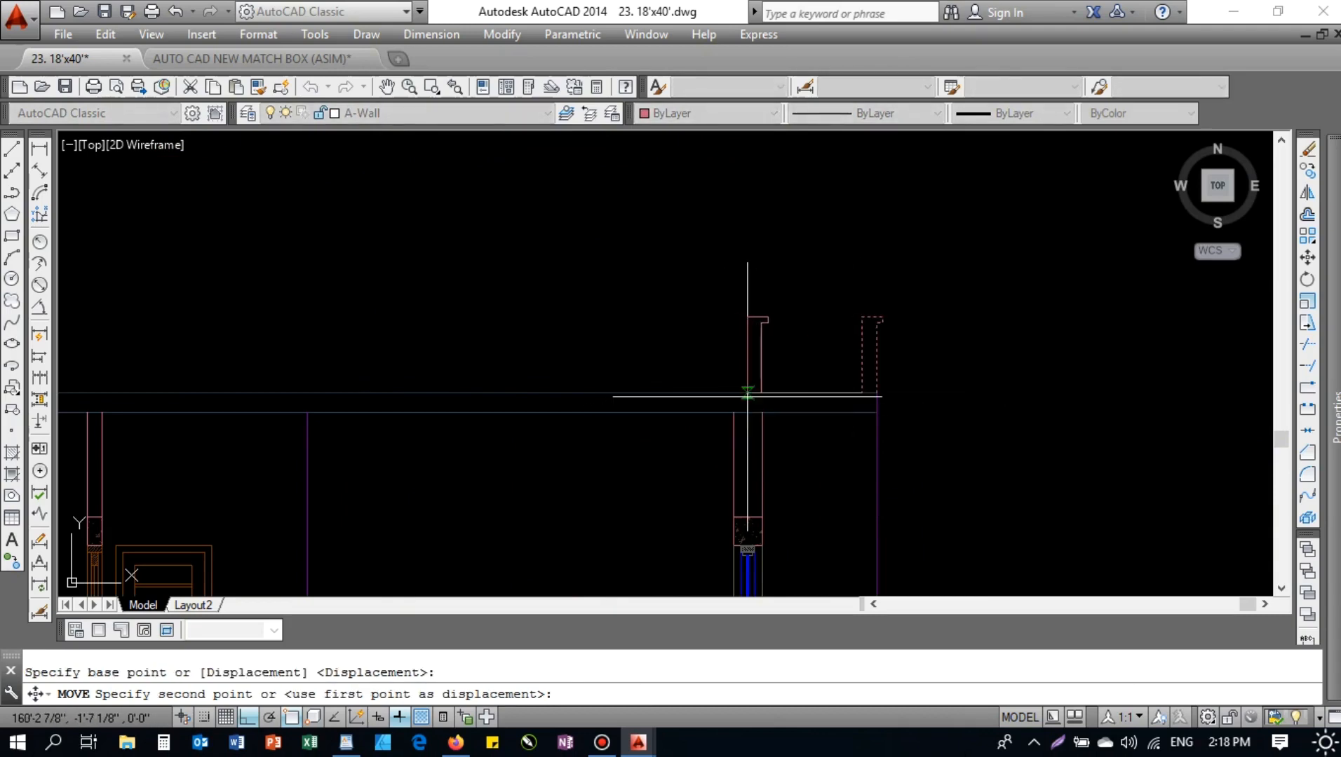
pyautogui.click(714, 391)
# - Draw a vertical guide line upward from the front window wall's outer top corner, past the roof slab
pyautogui.press('Return')
pyautogui.click(763, 413)
pyautogui.click(786, 281)
pyautogui.press('Escape')
pyautogui.press('Escape')
# - Move the mirrored parapet by its outer base corner to the guide line's intersection with the slab's top
pyautogui.click(736, 343)
pyautogui.click(614, 288)
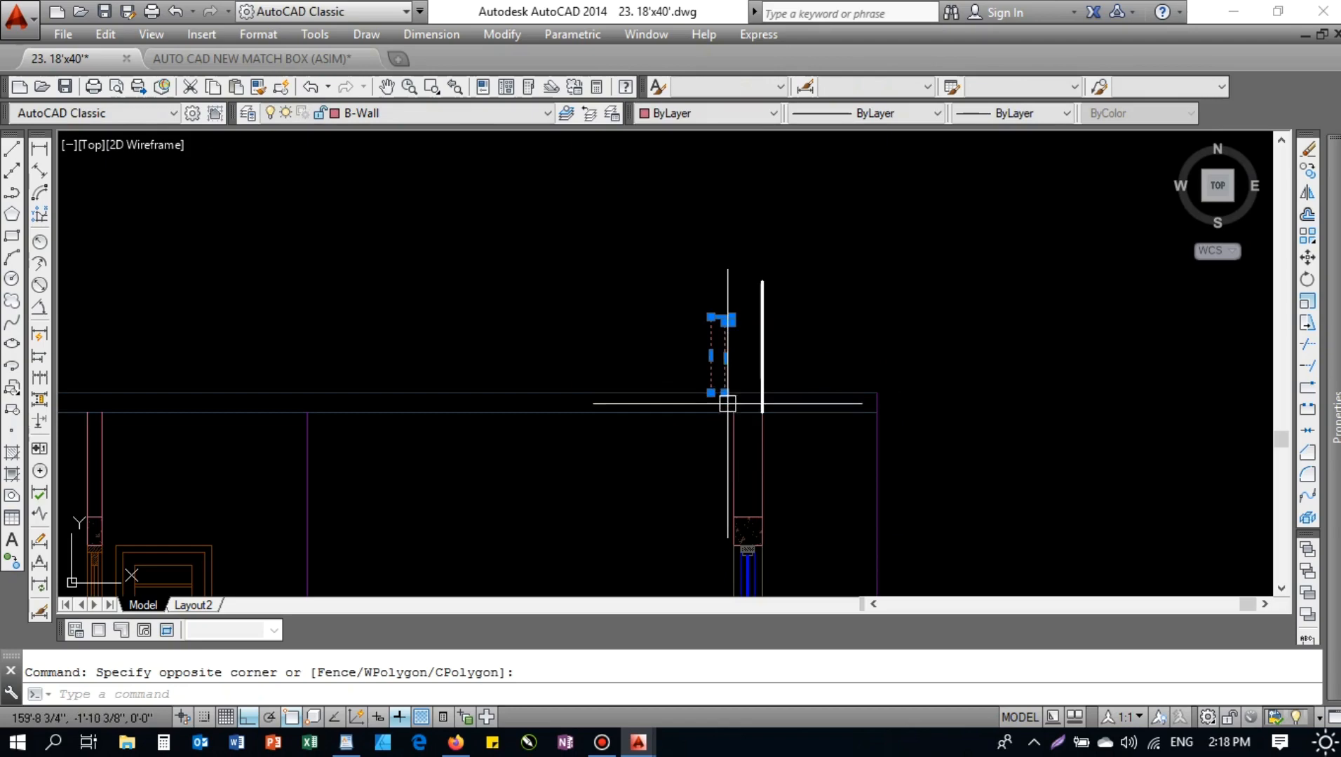
pyautogui.write('m')
pyautogui.press('Return')
pyautogui.click(725, 392)
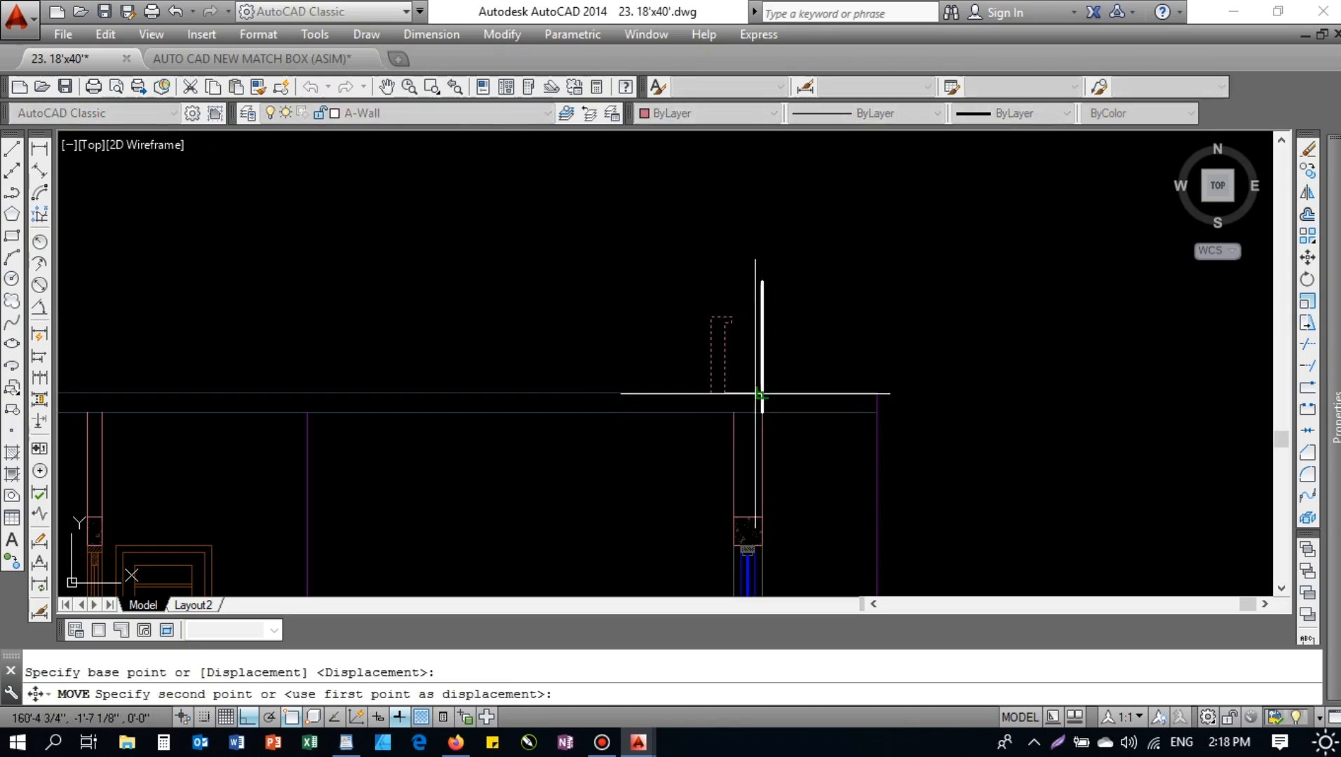
pyautogui.click(763, 394)
pyautogui.press('Escape')
# - Erase the vertical guide line above the front window wall
pyautogui.click(797, 302)
pyautogui.click(686, 256)
pyautogui.moveTo(754, 306); pyautogui.dragTo(609, 284, button='middle')
pyautogui.write('e')
pyautogui.press('Return')
pyautogui.scroll(1, 677, 377)
pyautogui.moveTo(643, 335); pyautogui.dragTo(604, 284, button='middle')
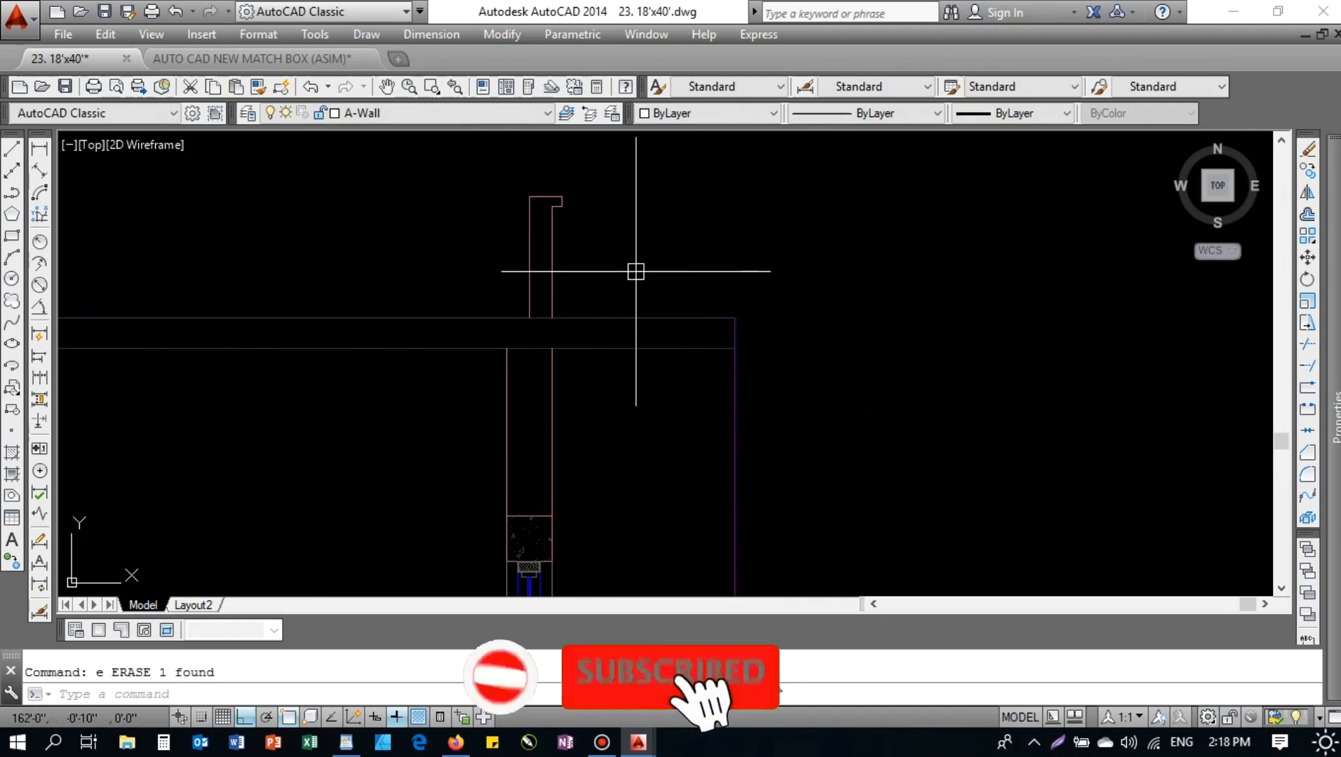
pyautogui.click(635, 272)
pyautogui.click(602, 399)
pyautogui.scroll(-2, 698, 335)
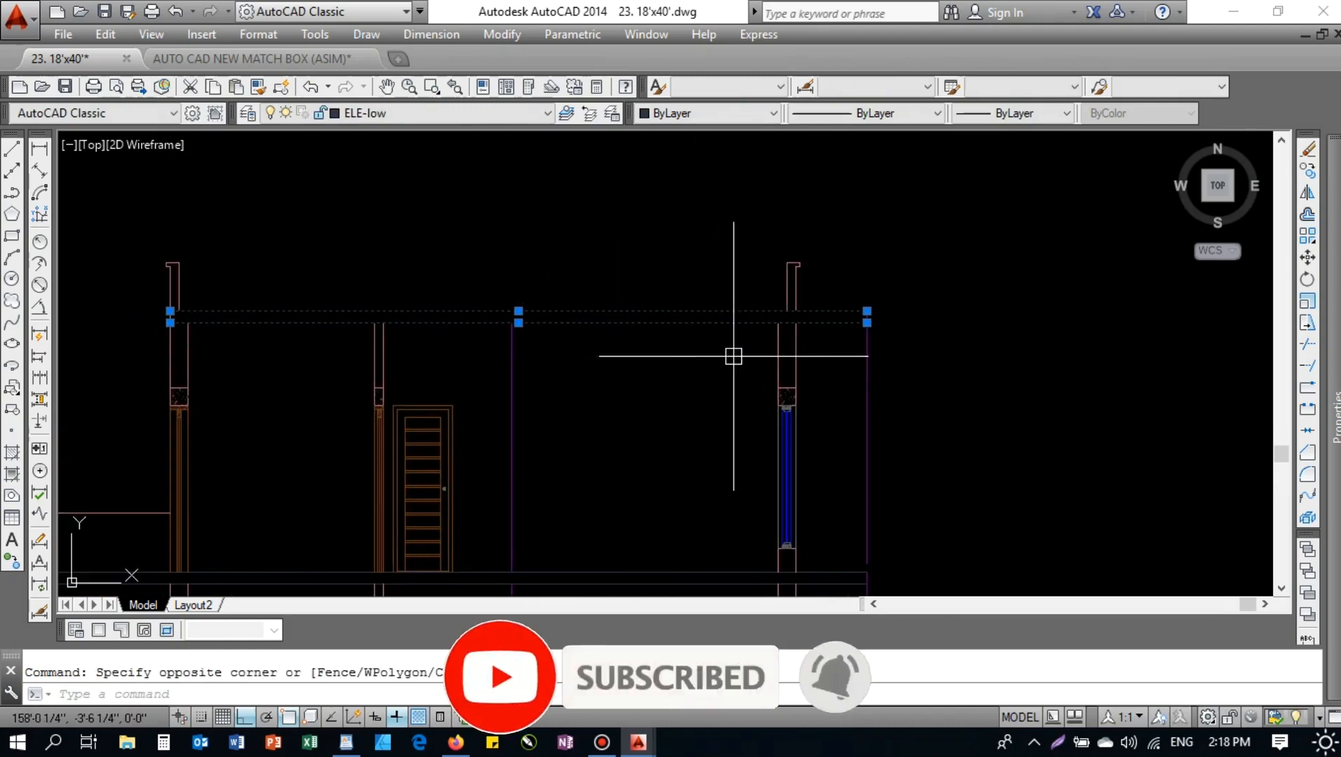
pyautogui.press('Escape')
pyautogui.scroll(4, 868, 323)
pyautogui.click(818, 353)
pyautogui.click(790, 240)
pyautogui.press('Escape')
# - Draw a horizontal line from the front parapet's inner top corner and extend it to the opposite roof parapet
pyautogui.moveTo(646, 297); pyautogui.dragTo(905, 370, button='middle')
pyautogui.write('l')
pyautogui.press('Return')
pyautogui.click(920, 239)
pyautogui.scroll(-3, 834, 260)
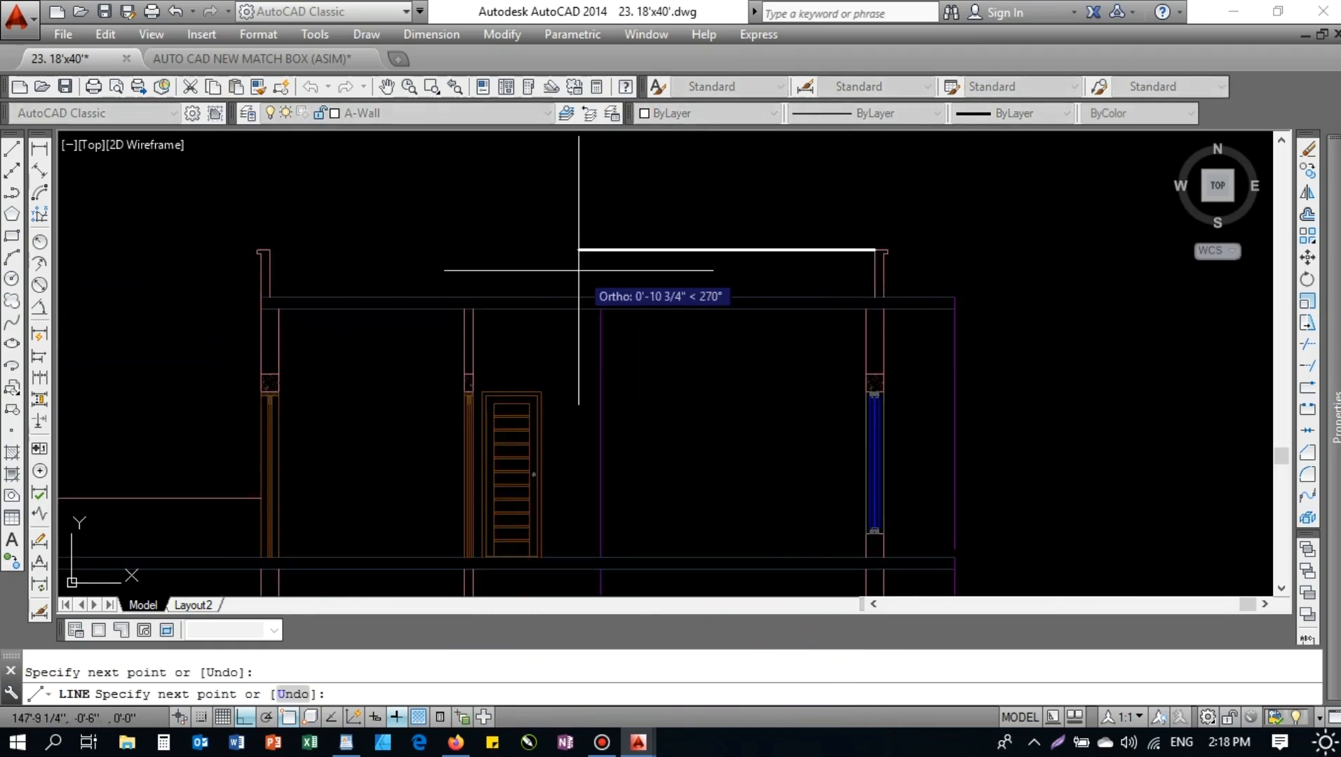
pyautogui.press('Escape')
pyautogui.write('ex')
pyautogui.press('Return')
pyautogui.press('Return')
pyautogui.click(589, 251)
pyautogui.press('Return')
pyautogui.press('Escape')
# - Stretch the tops of both roof parapets and their connecting line 12" downward
pyautogui.write('s')
pyautogui.press('Return')
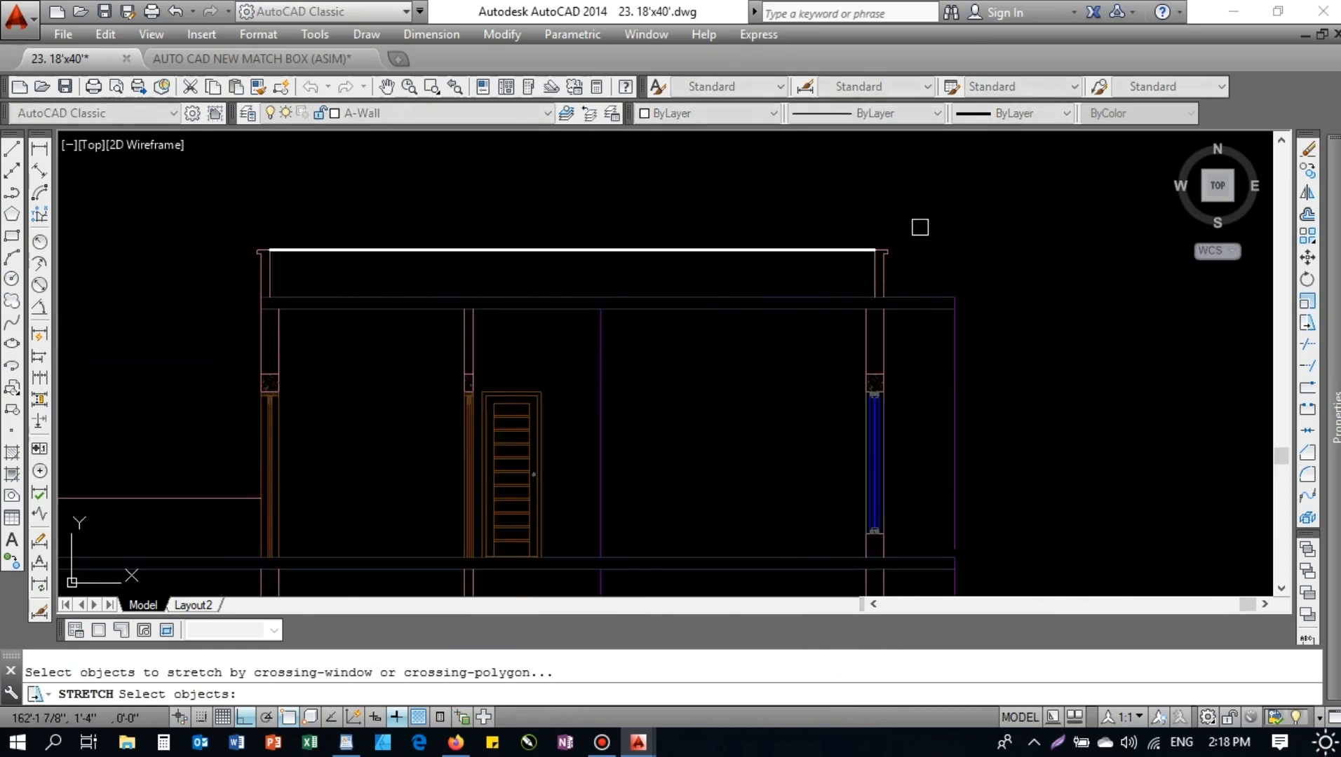
pyautogui.click(915, 229)
pyautogui.click(219, 284)
pyautogui.press('Return')
pyautogui.click(192, 259)
pyautogui.write('12')
pyautogui.press('Escape')
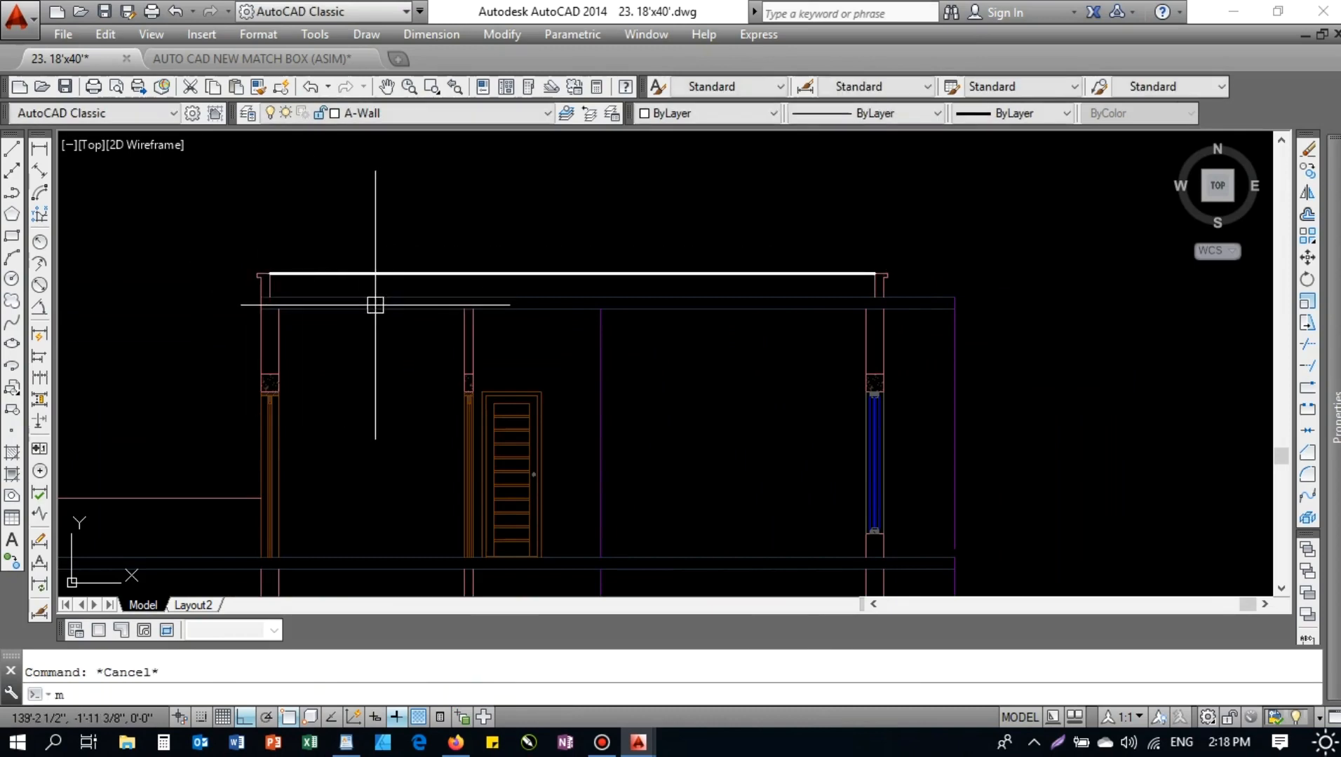
# - Match the connecting top line's properties to those of the roof parapet
pyautogui.write('ma')
pyautogui.press('Return')
pyautogui.scroll(4, 824, 302)
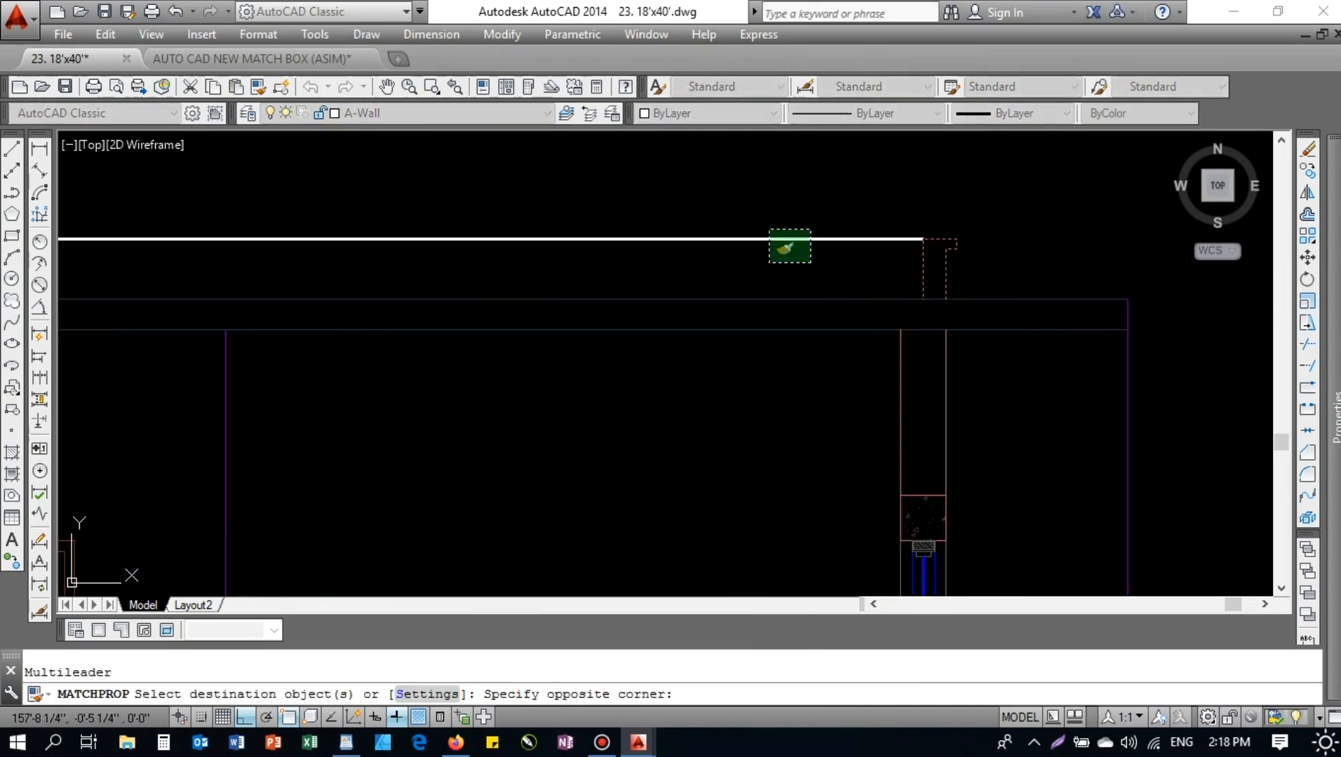
pyautogui.click(792, 239)
pyautogui.scroll(-6, 490, 302)
pyautogui.press('Escape')
pyautogui.press('Escape')
# - Check the roof slab's front overhang against the roof floor plan and the other floor plans
pyautogui.scroll(2, 432, 314)
pyautogui.scroll(4, 701, 270)
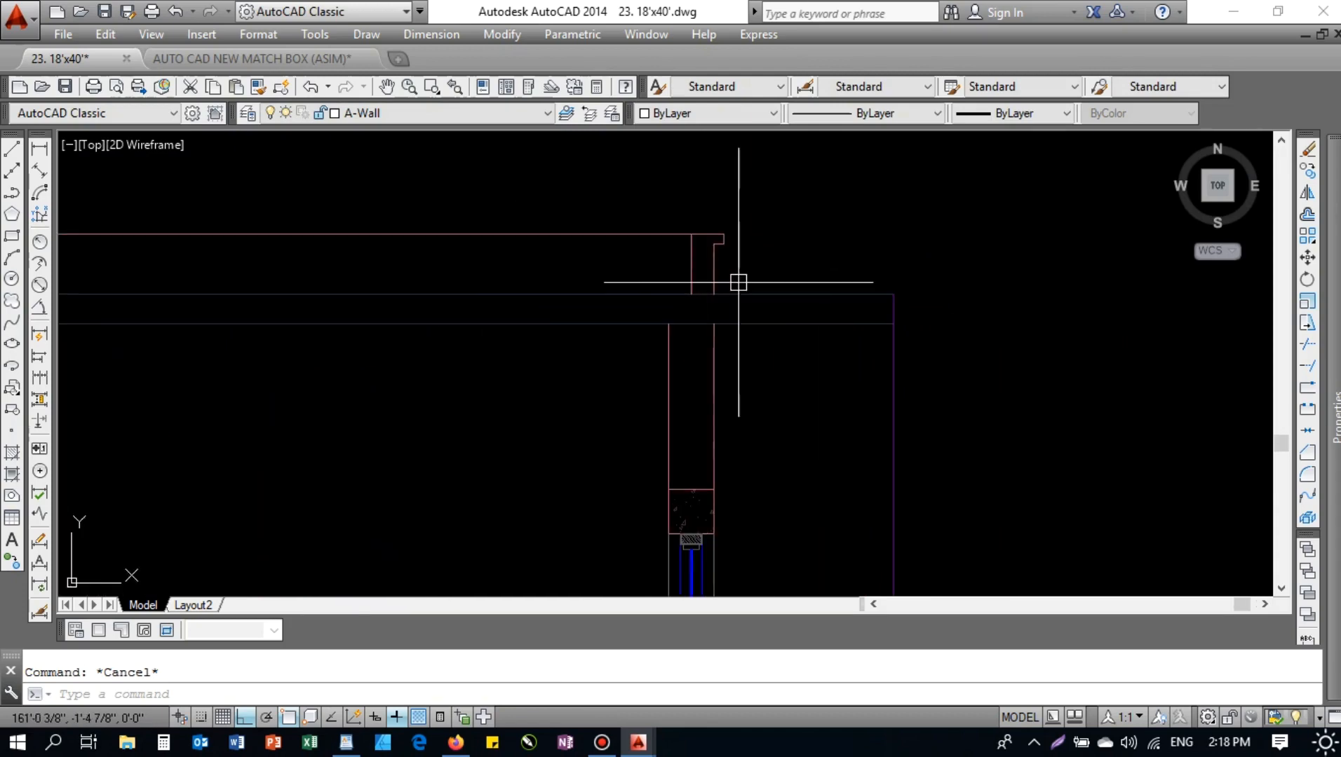
pyautogui.moveTo(706, 267); pyautogui.dragTo(612, 256, button='middle')
pyautogui.click(788, 252)
pyautogui.click(715, 360)
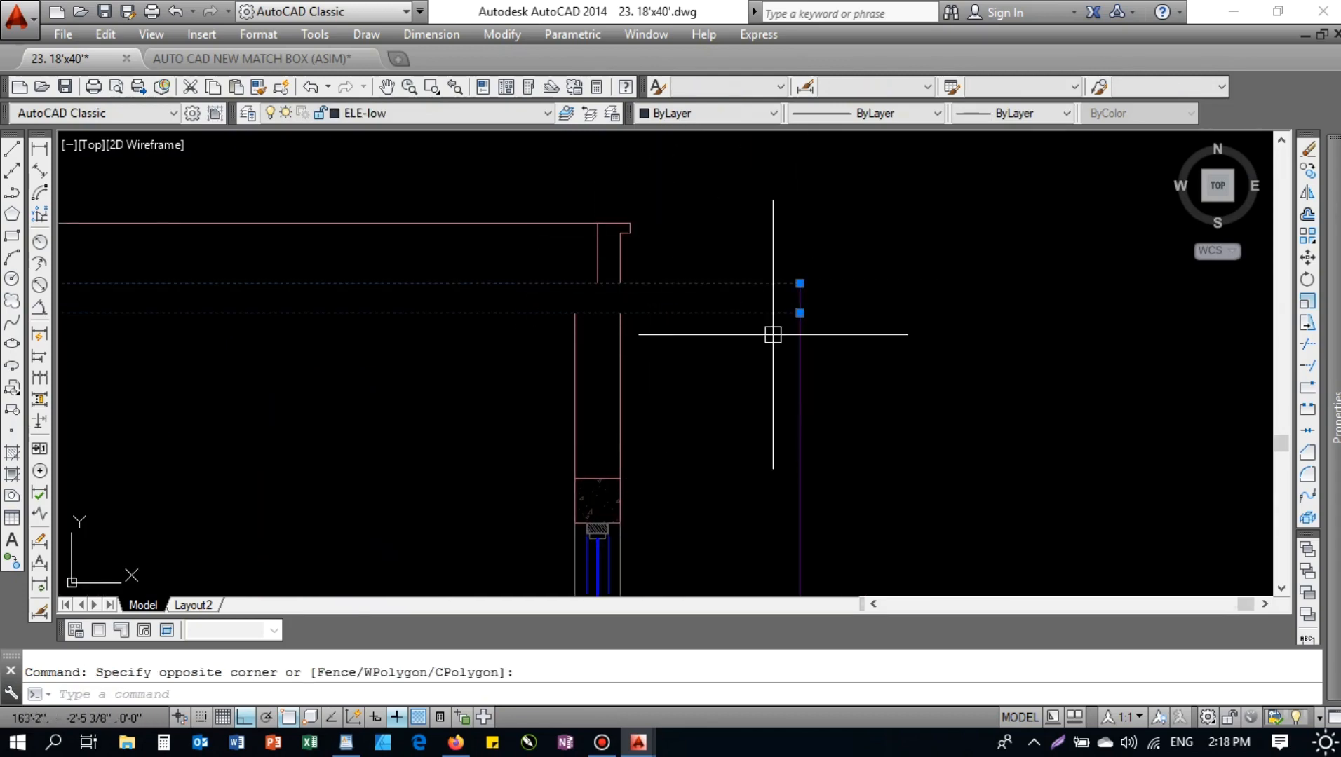
pyautogui.scroll(-6, 623, 335)
pyautogui.scroll(3, 652, 224)
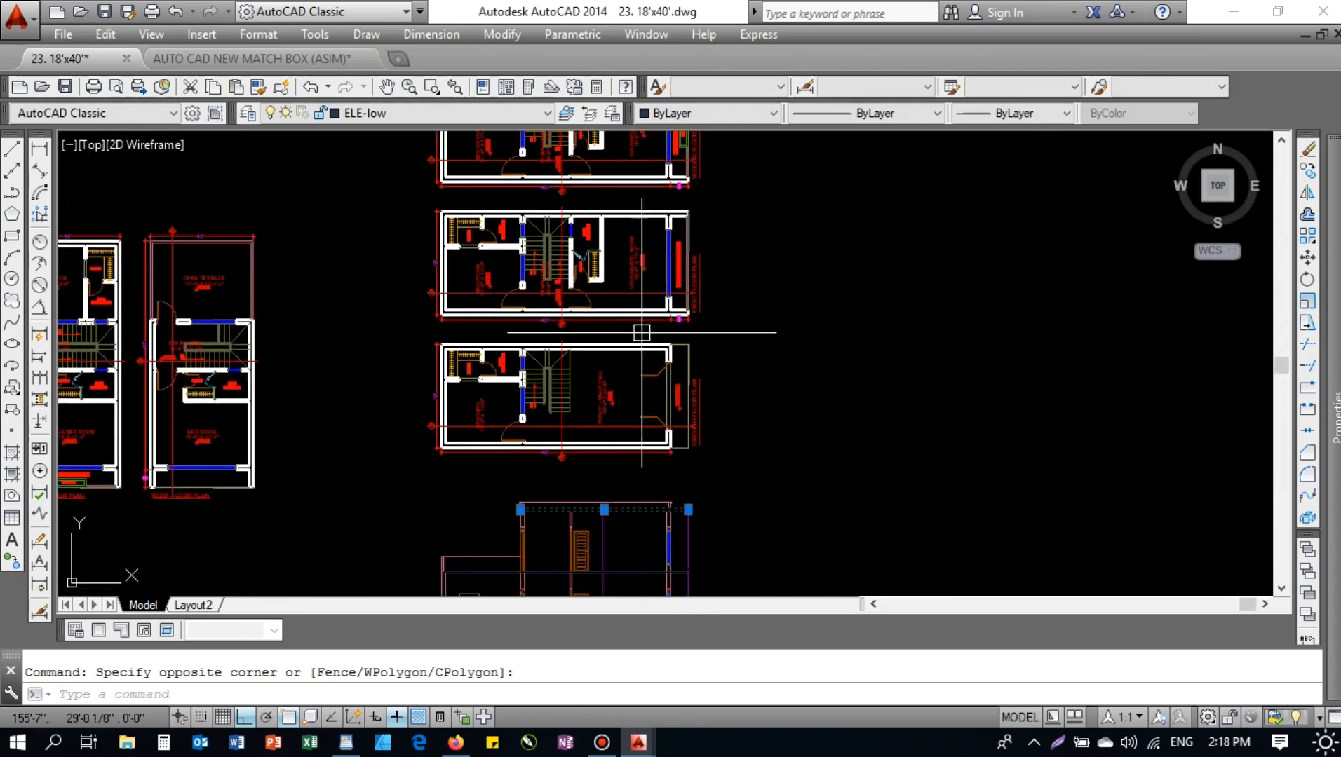
pyautogui.scroll(10, 708, 365)
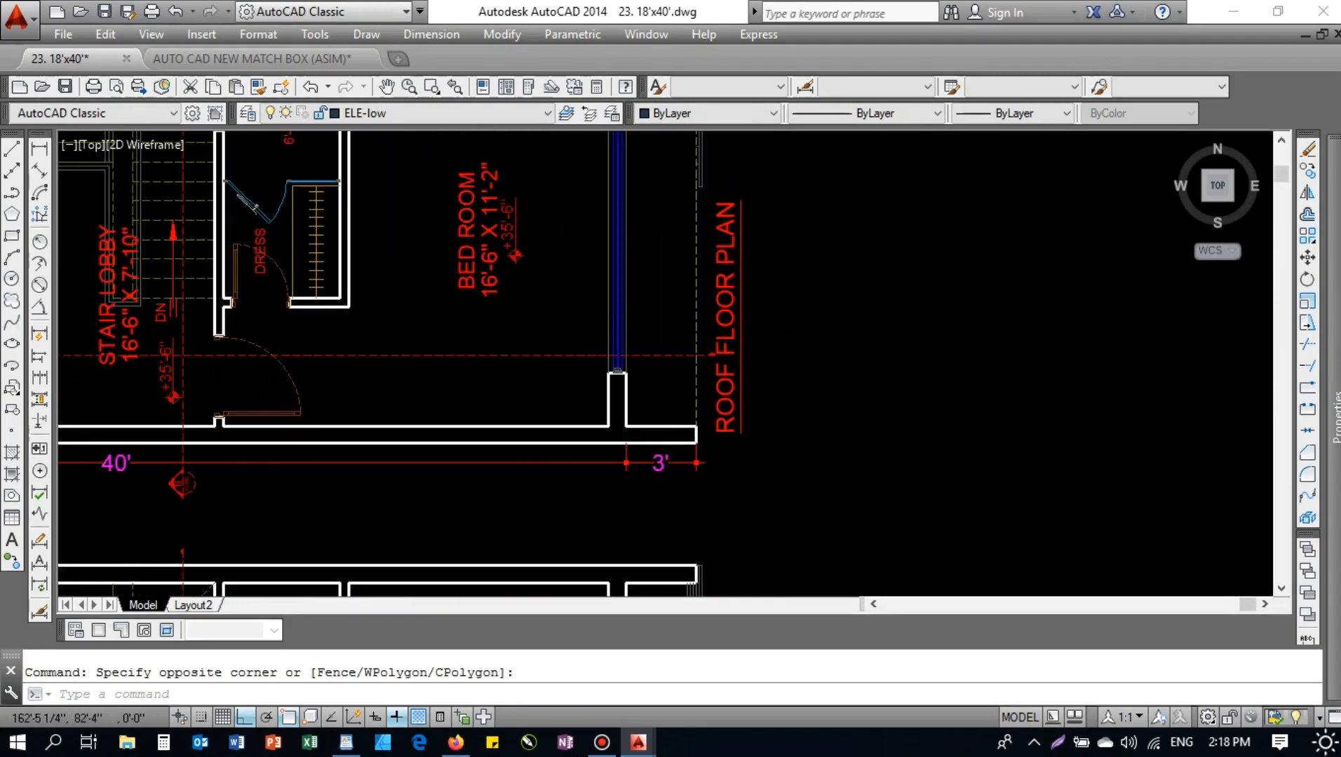
pyautogui.scroll(-5, 676, 361)
pyautogui.scroll(4, 652, 371)
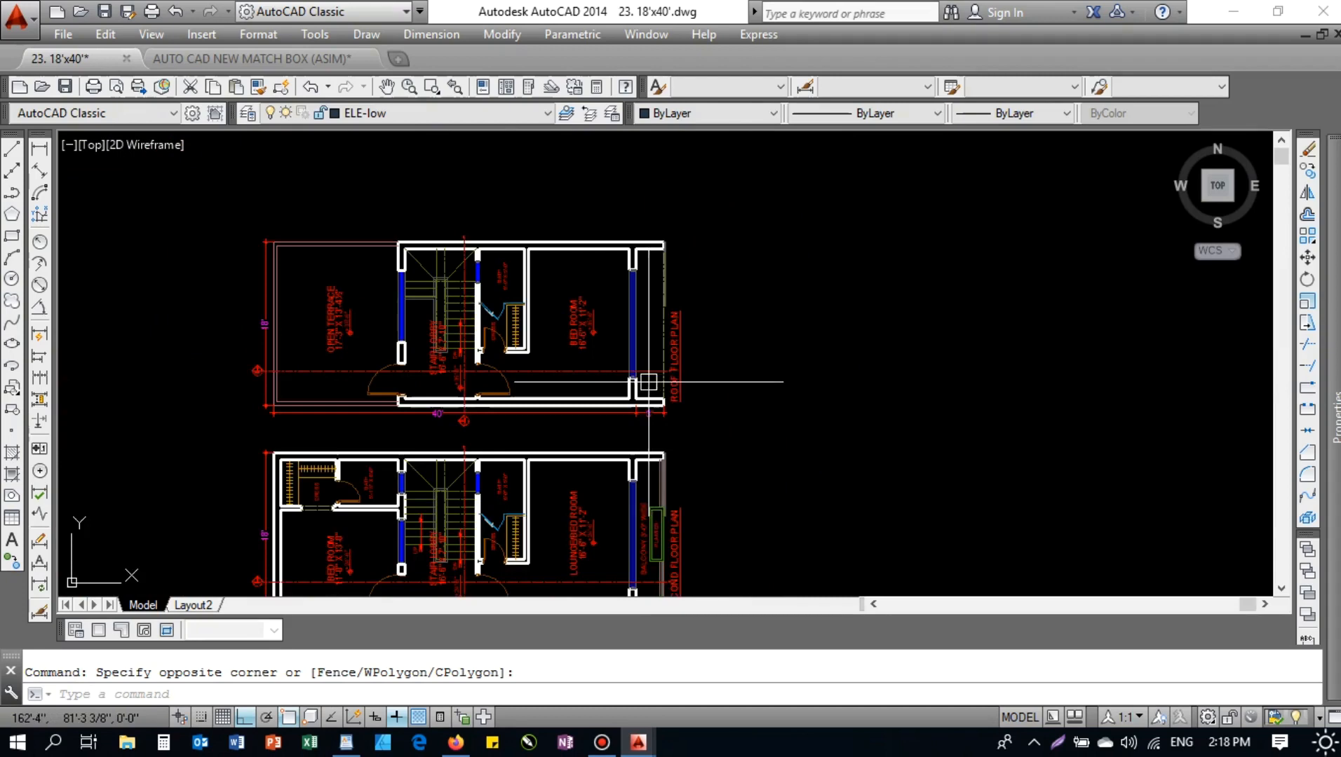
pyautogui.scroll(-2, 670, 250)
pyautogui.scroll(2, 641, 307)
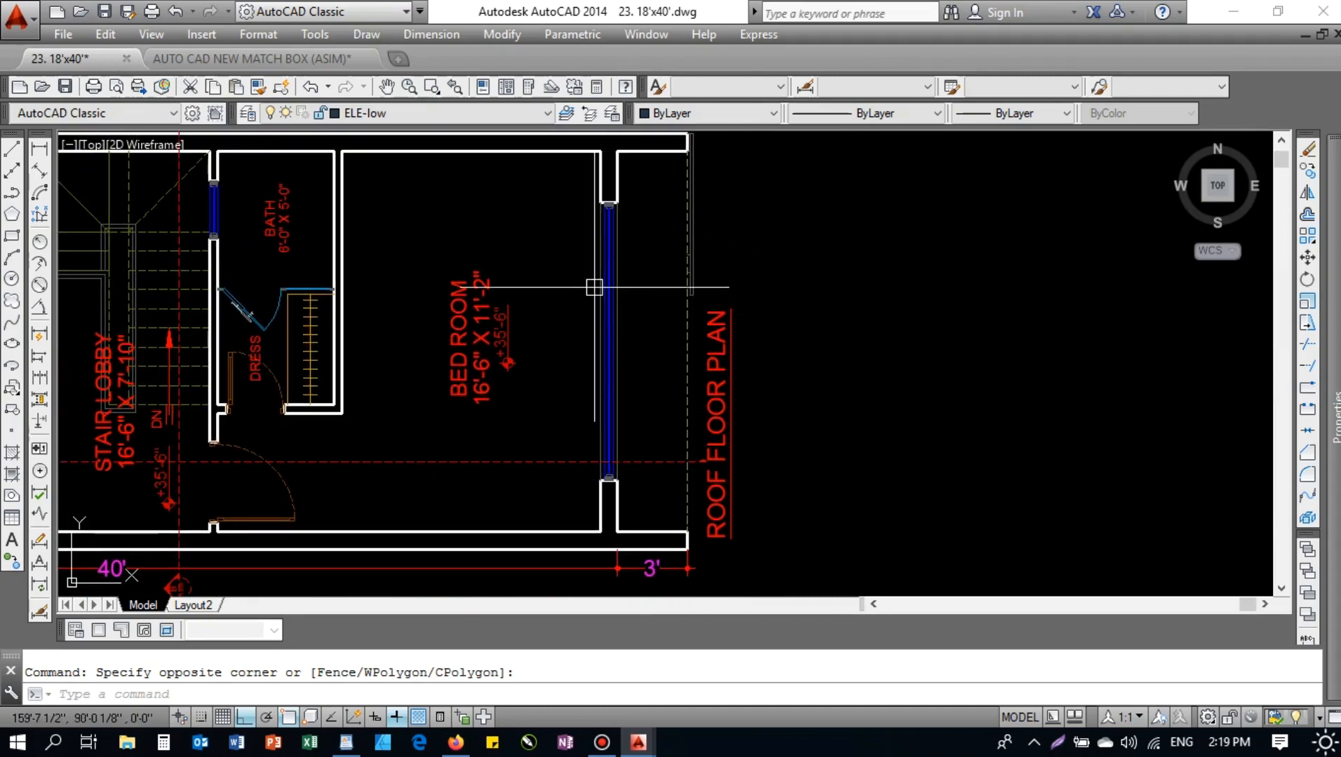
pyautogui.scroll(-6, 594, 287)
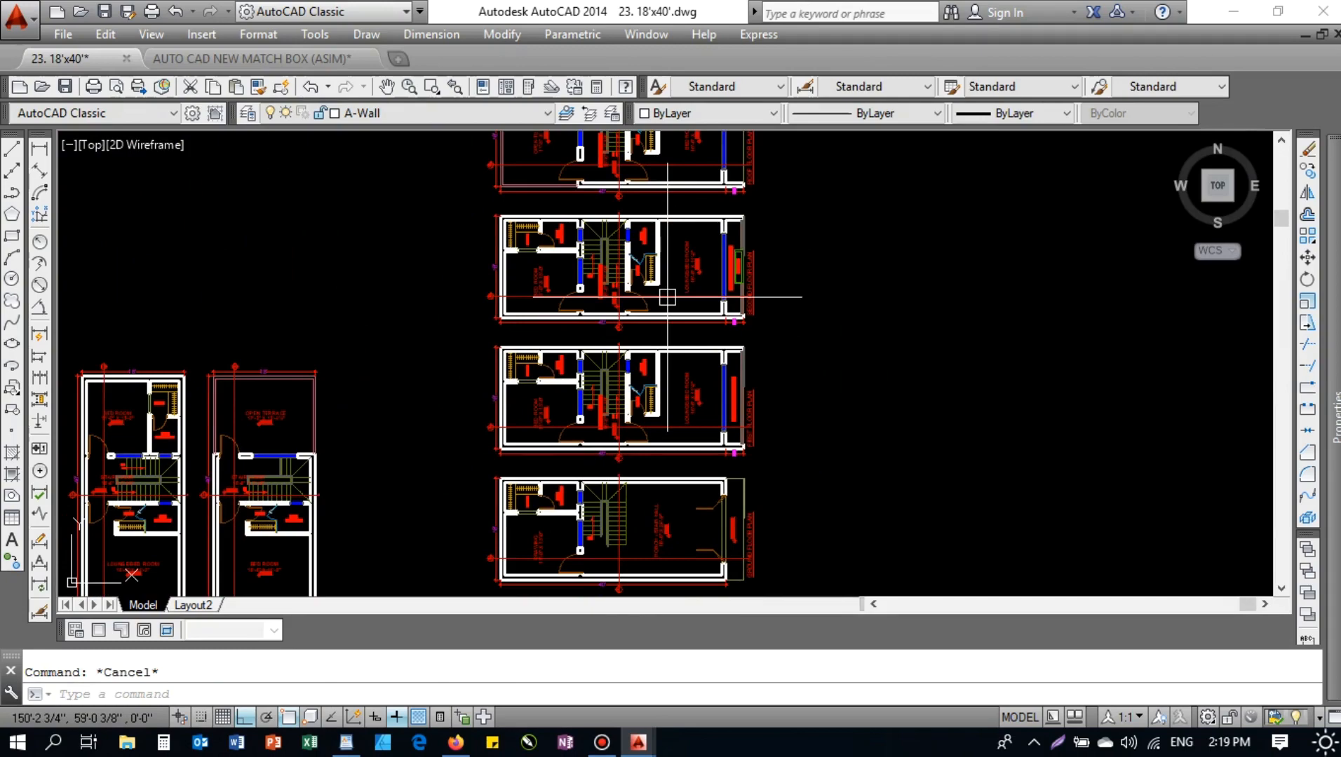
pyautogui.scroll(-2, 743, 453)
pyautogui.scroll(4, 673, 469)
pyautogui.scroll(-3, 632, 310)
pyautogui.scroll(5, 637, 449)
pyautogui.scroll(-3, 631, 384)
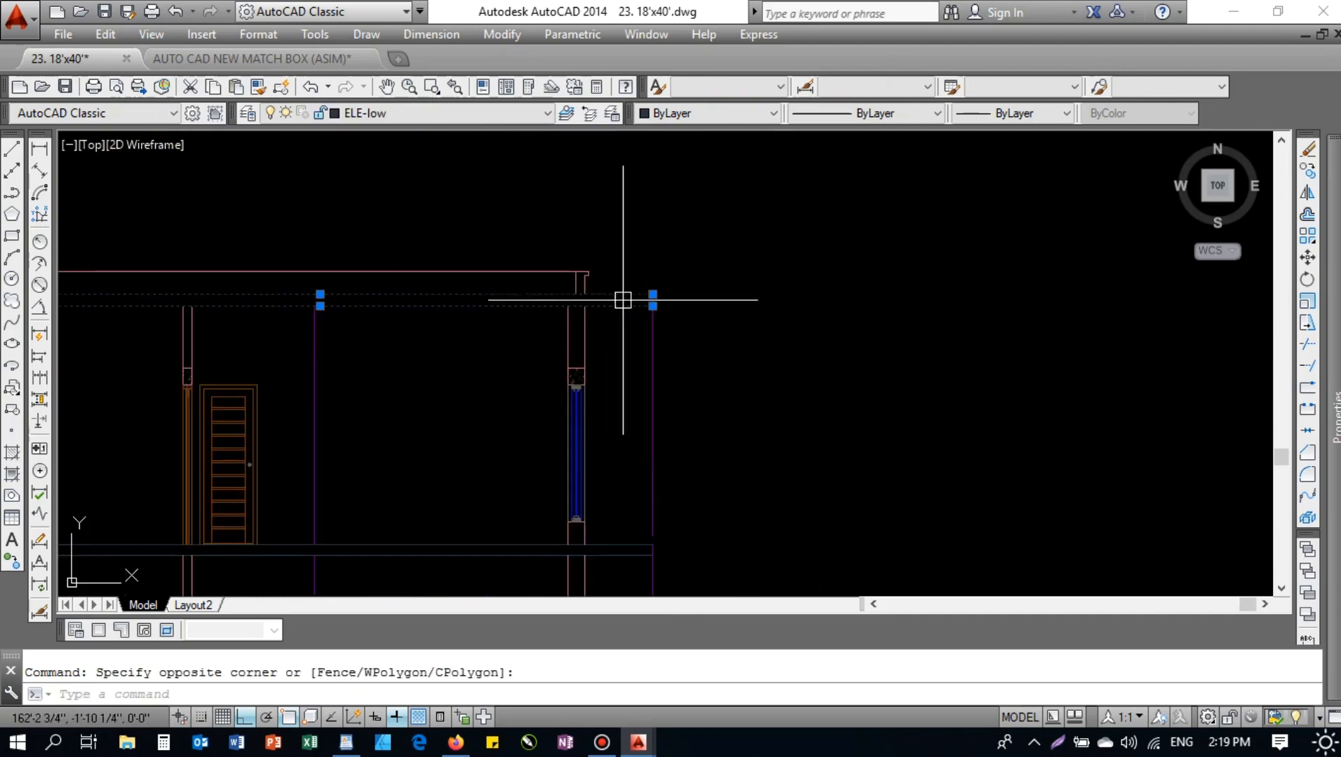
pyautogui.press('Escape')
# - Extend the top storey's outer front line down to the storey's floor slab
pyautogui.scroll(-2, 649, 383)
pyautogui.scroll(4, 623, 370)
pyautogui.write('ex')
pyautogui.press('Return')
pyautogui.press('Return')
pyautogui.scroll(6, 610, 354)
pyautogui.press('Escape')
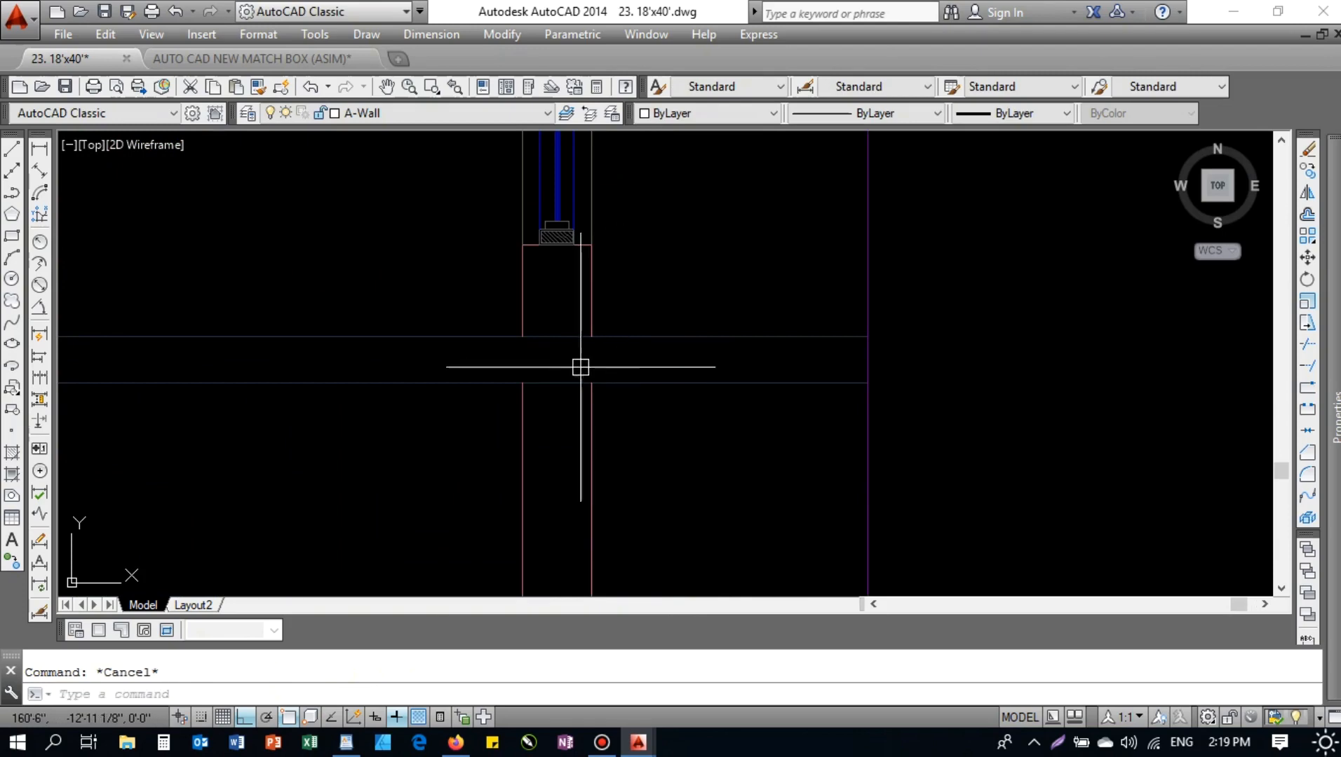
# - Extend the front wall's outer line through the top storey's floor slab and trim the slab's overhang beyond it
pyautogui.write('ex')
pyautogui.press('Return')
pyautogui.press('Return')
pyautogui.click(589, 405)
pyautogui.press('Escape')
pyautogui.write('tr')
pyautogui.press('Return')
pyautogui.press('Return')
pyautogui.press('Escape')
# - Compare the section's front overhangs and balcony with the floor plans above it
pyautogui.scroll(-8, 659, 361)
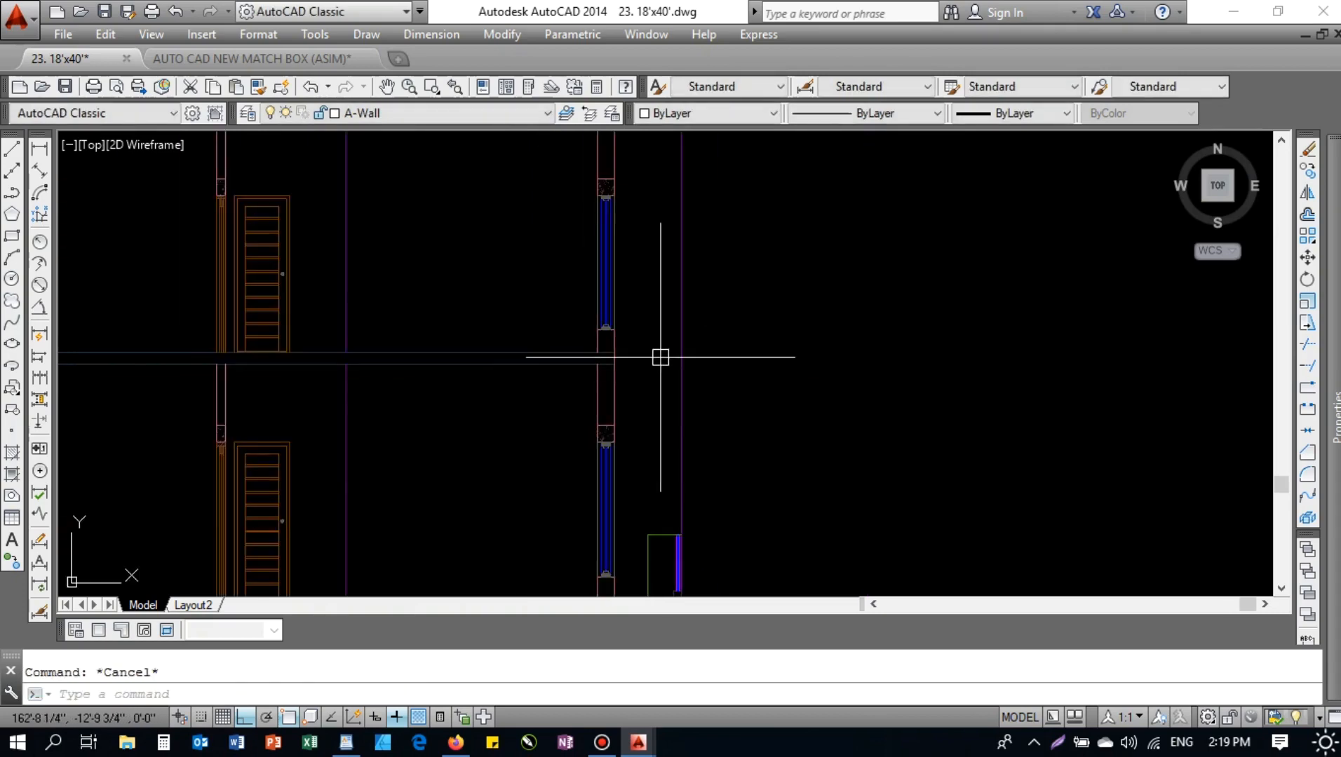
pyautogui.scroll(7, 685, 311)
pyautogui.scroll(-5, 635, 276)
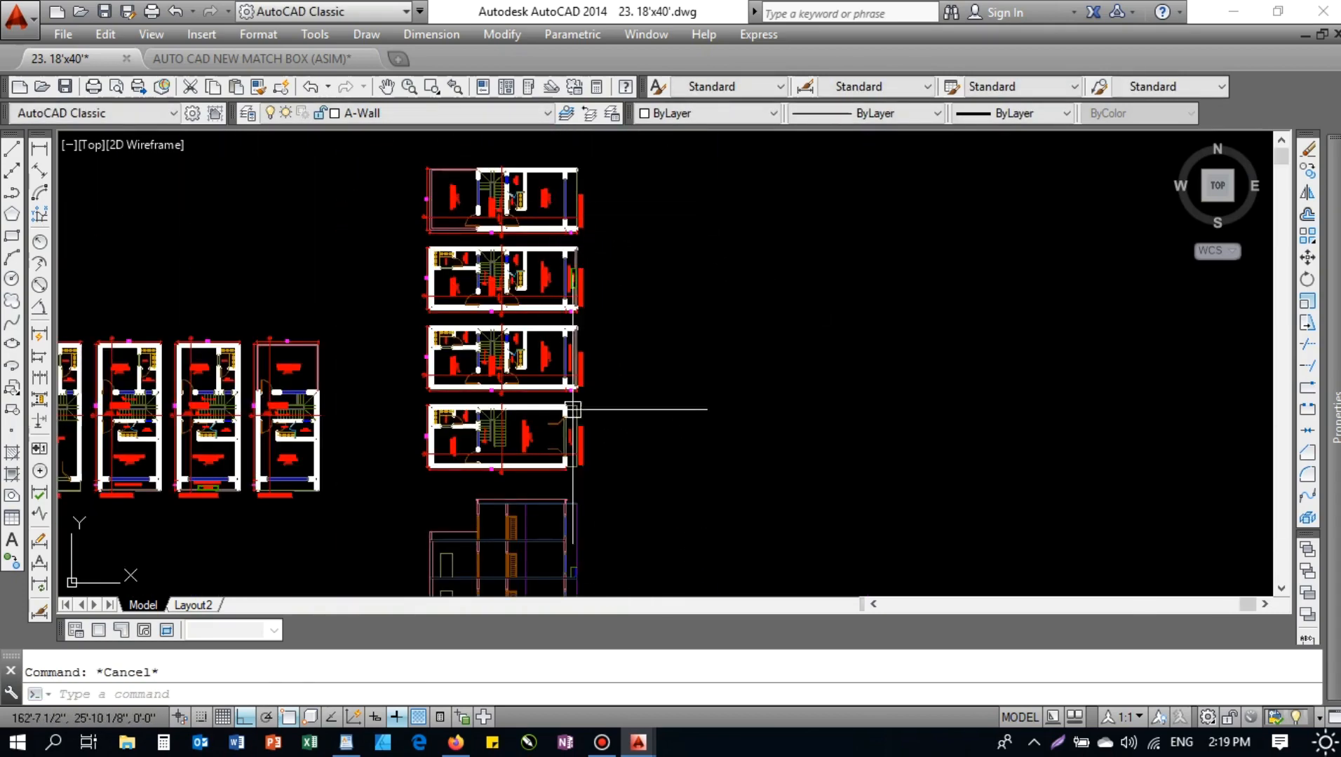
pyautogui.moveTo(566, 376); pyautogui.dragTo(571, 227, button='middle')
pyautogui.moveTo(557, 354); pyautogui.dragTo(563, 395, button='middle')
pyautogui.scroll(7, 586, 186)
pyautogui.scroll(-9, 576, 210)
pyautogui.scroll(6, 582, 409)
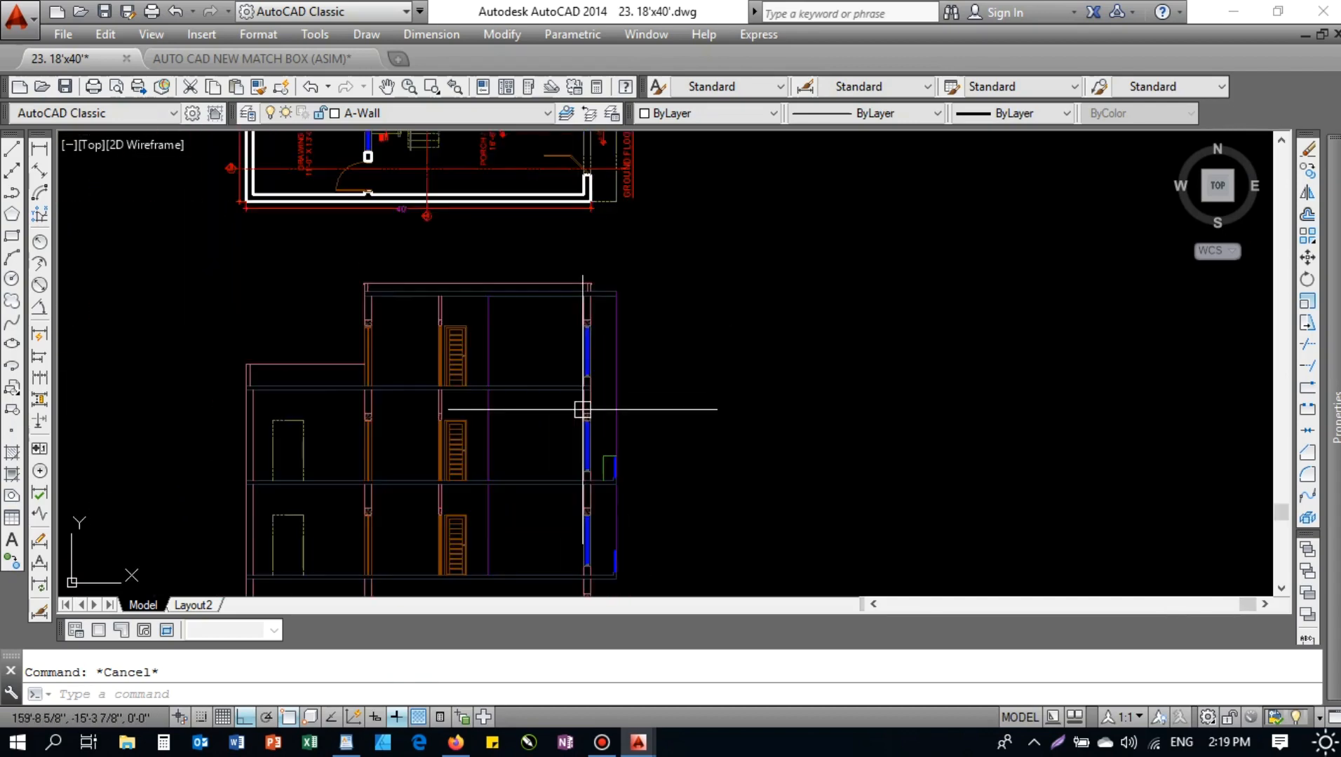
pyautogui.scroll(2, 583, 410)
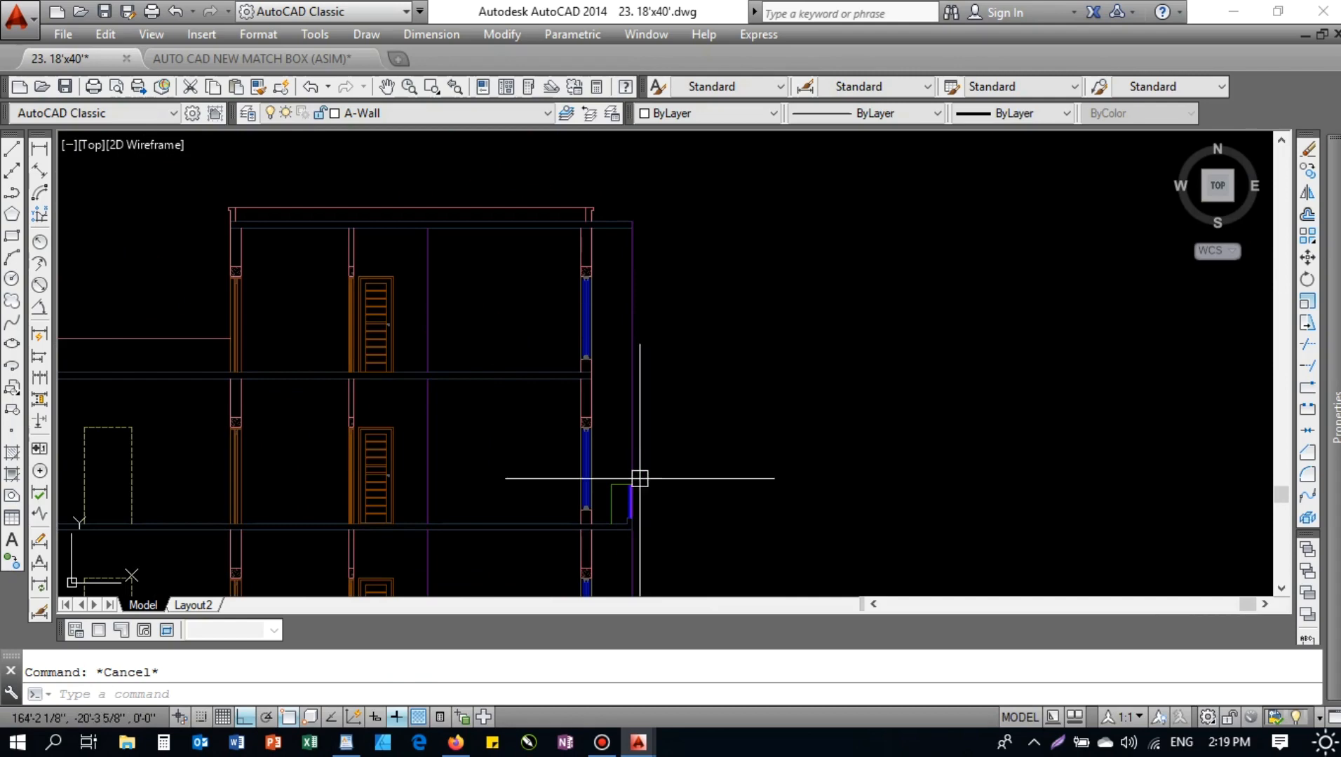
# - Regenerate the drawing display and save the drawing
pyautogui.write('re')
pyautogui.press('Return')
pyautogui.scroll(4, 616, 421)
pyautogui.scroll(-2, 617, 482)
pyautogui.moveTo(611, 407)
pyautogui.mouseDown(button='middle')
pyautogui.moveTo(607, 448)
pyautogui.moveTo(660, 337)
pyautogui.mouseUp(button='middle')
pyautogui.scroll(-2, 608, 448)
pyautogui.hotkey('ctrl', 's')
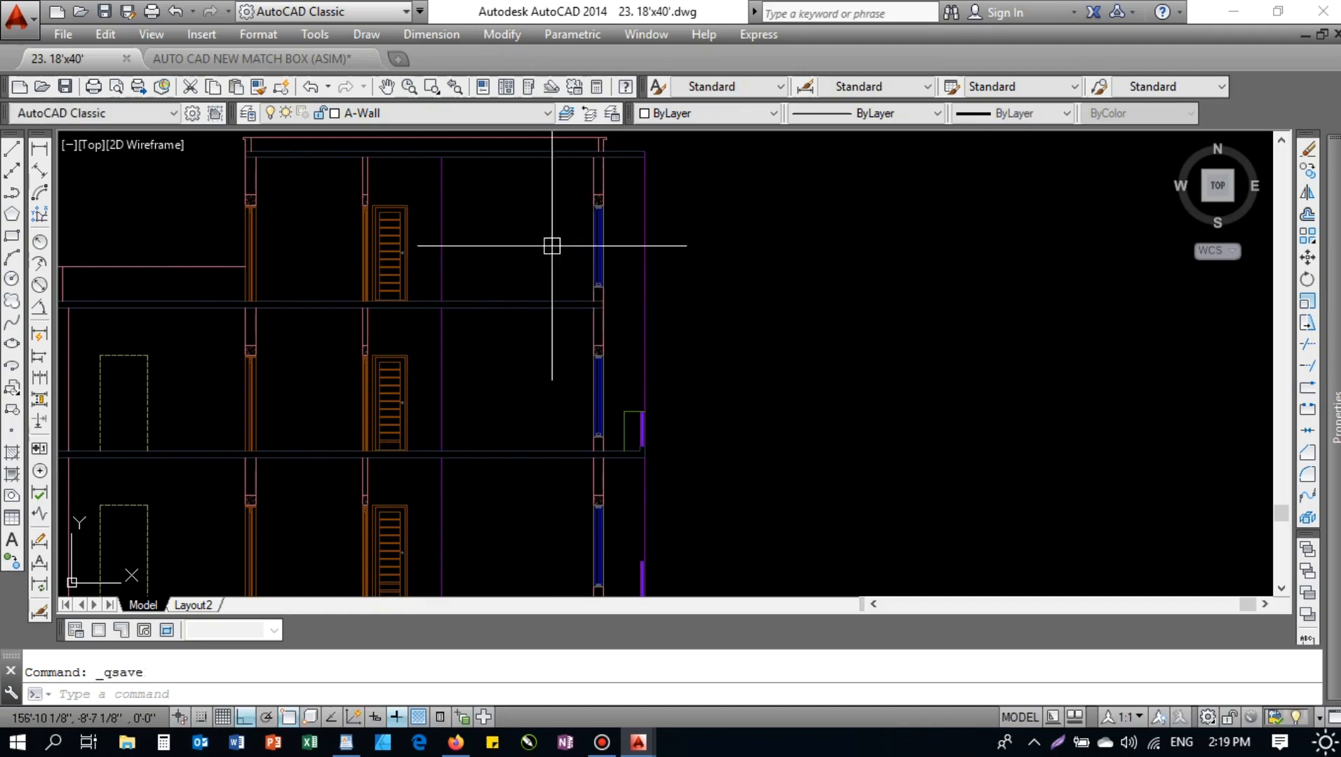
# - Review the whole building section from the roof parapet down to the foundations and entrance ramp
pyautogui.moveTo(540, 240); pyautogui.dragTo(652, 264, button='middle')
pyautogui.moveTo(553, 288); pyautogui.dragTo(602, 205, button='middle')
pyautogui.scroll(-4, 603, 206)
pyautogui.scroll(4, 541, 331)
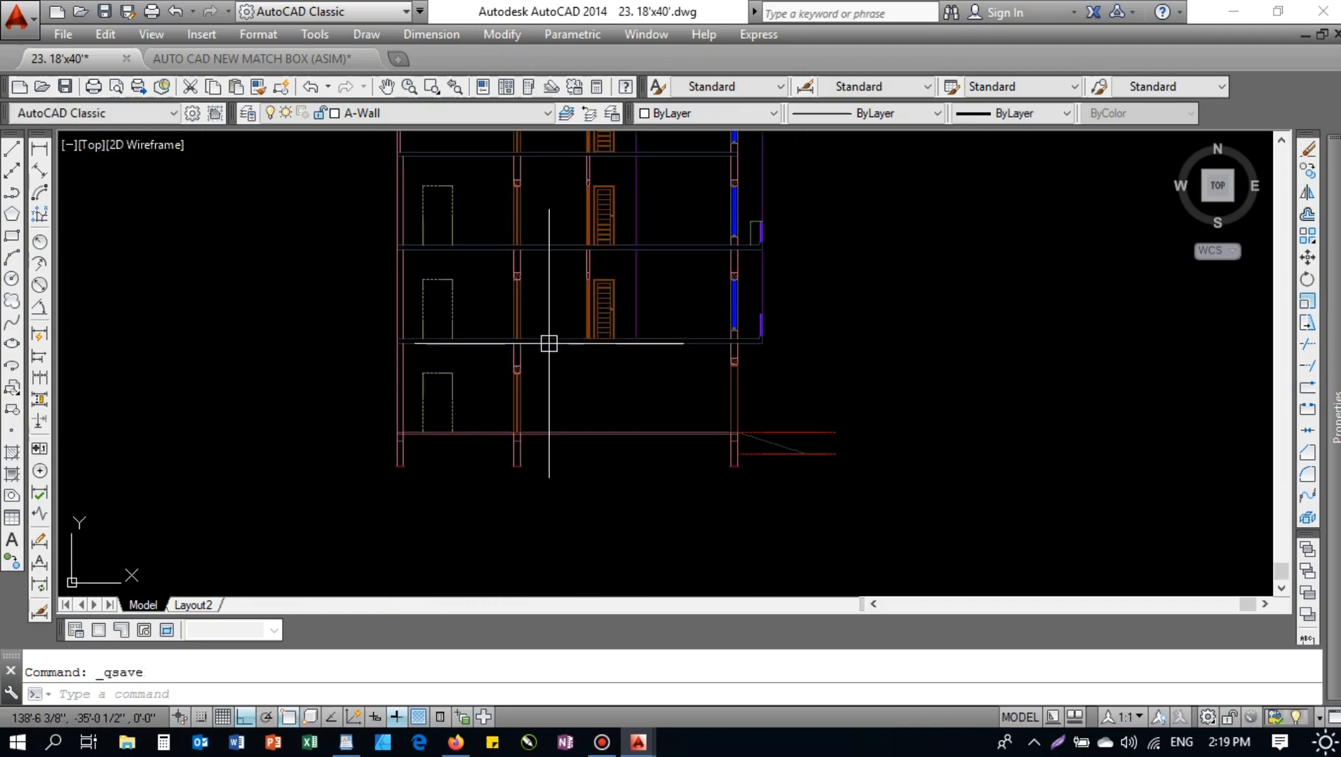
pyautogui.middleClick(547, 382)
pyautogui.middleClick(547, 383)
pyautogui.scroll(6, 727, 472)
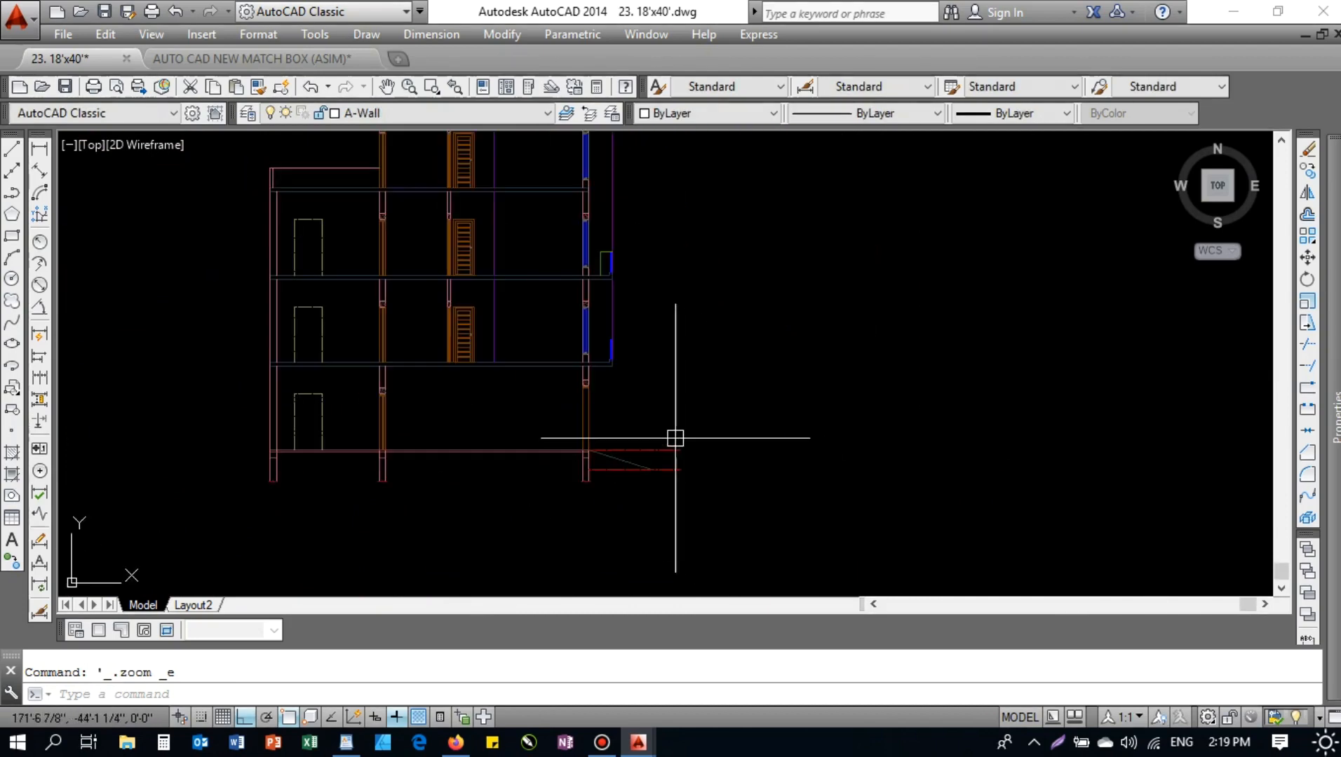
pyautogui.moveTo(665, 400); pyautogui.dragTo(666, 463, button='middle')
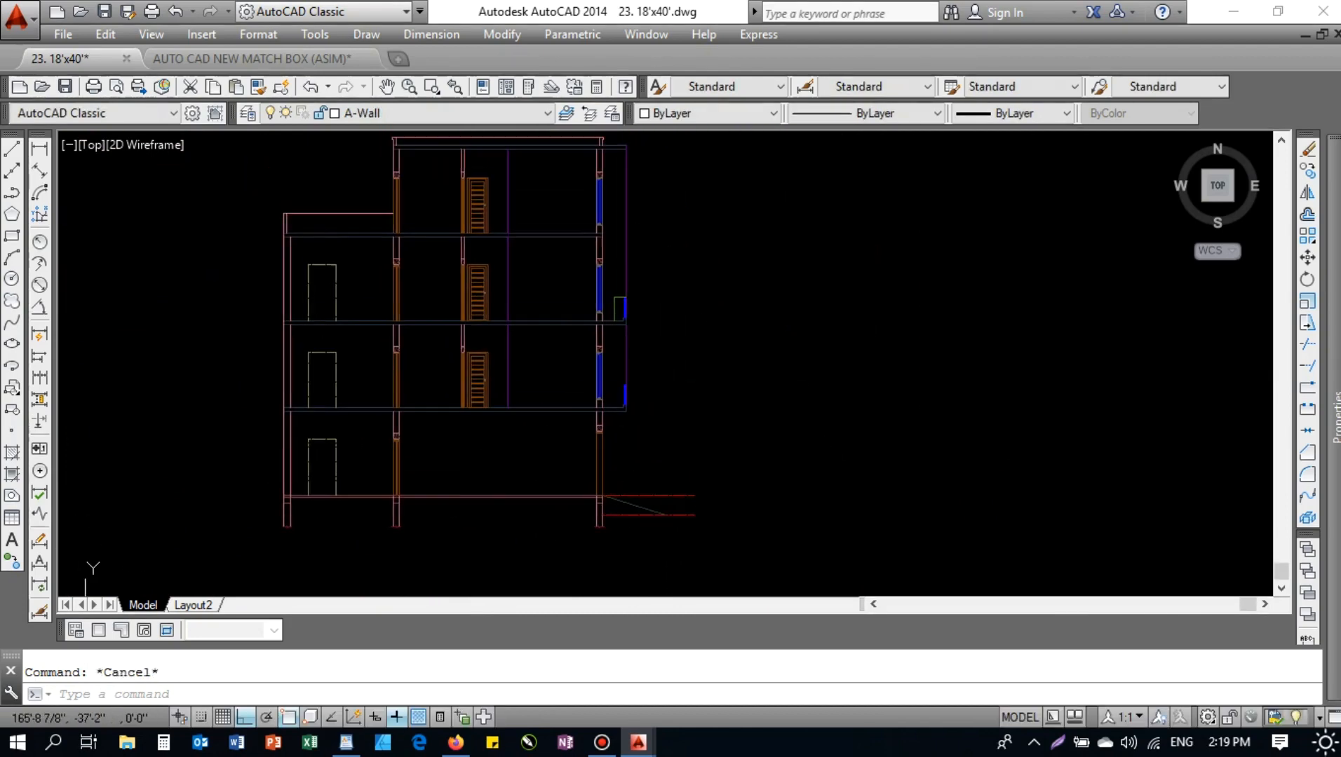
# - Offset the ground floor's dashed level line beside the ramp 11' upward to the next floor level
pyautogui.scroll(4, 708, 449)
pyautogui.click(705, 428)
pyautogui.click(668, 546)
pyautogui.press('Escape')
pyautogui.write('o')
pyautogui.press('Return')
pyautogui.write("11'")
pyautogui.press('Return')
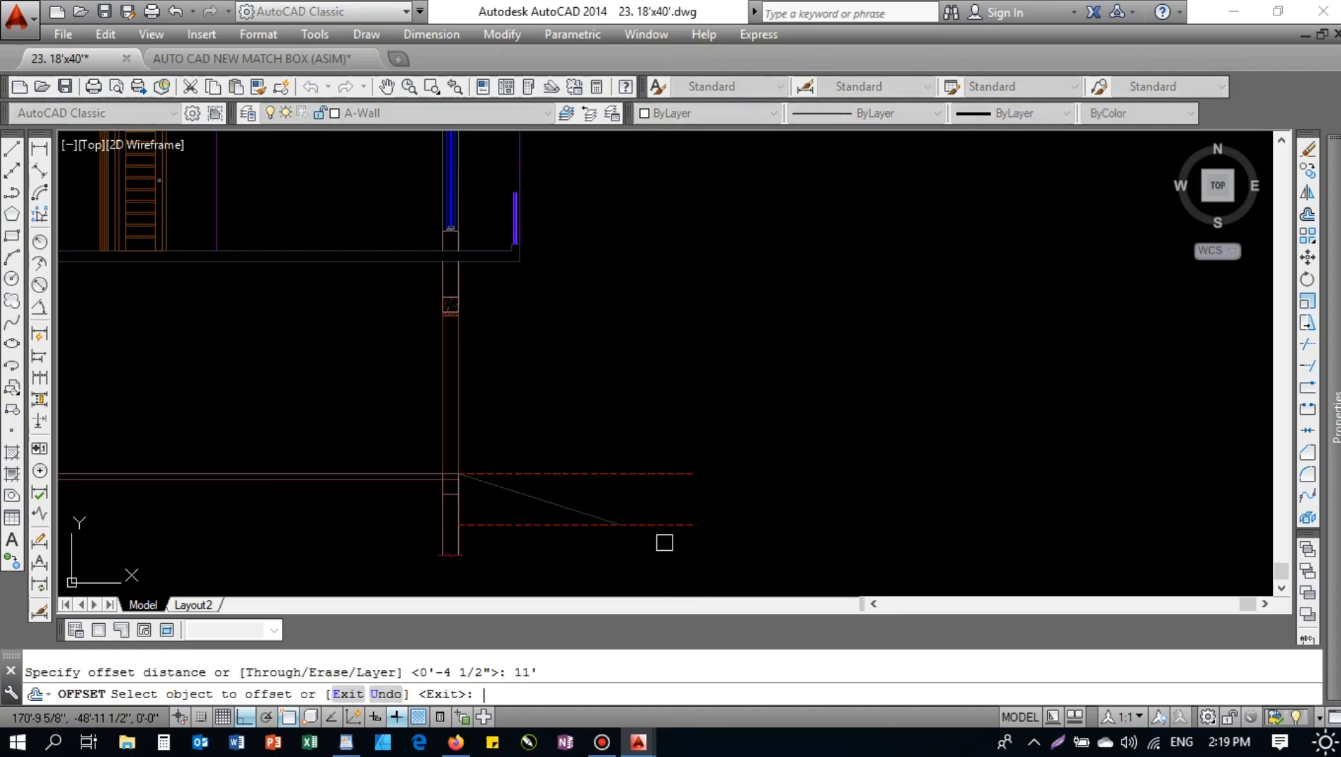
pyautogui.click(641, 471)
pyautogui.click(667, 415)
pyautogui.moveTo(571, 339); pyautogui.dragTo(576, 408, button='middle')
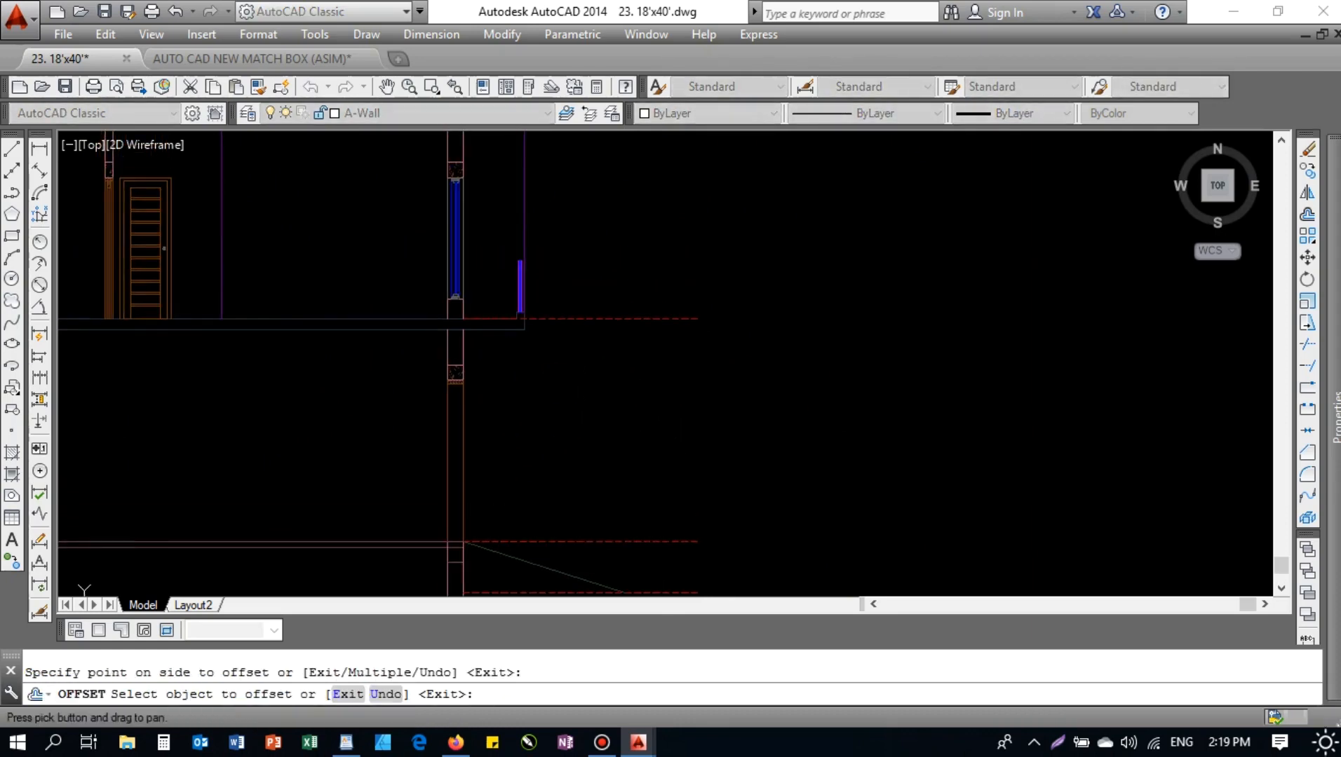
# - Shorten the new first-floor dashed level line so that it starts at the outer edge of the front slab projection
pyautogui.scroll(4, 503, 324)
pyautogui.press('Escape')
pyautogui.press('Escape')
pyautogui.click(645, 314)
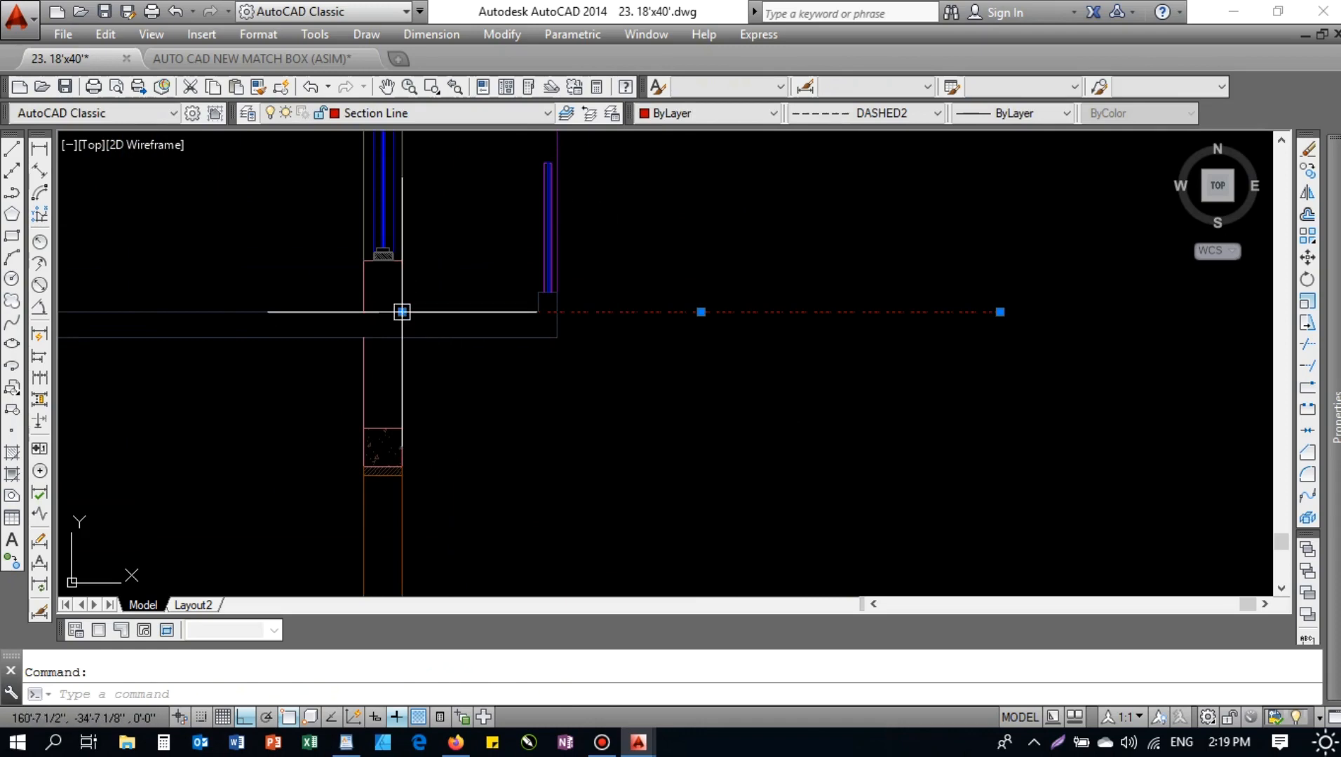
pyautogui.click(402, 312)
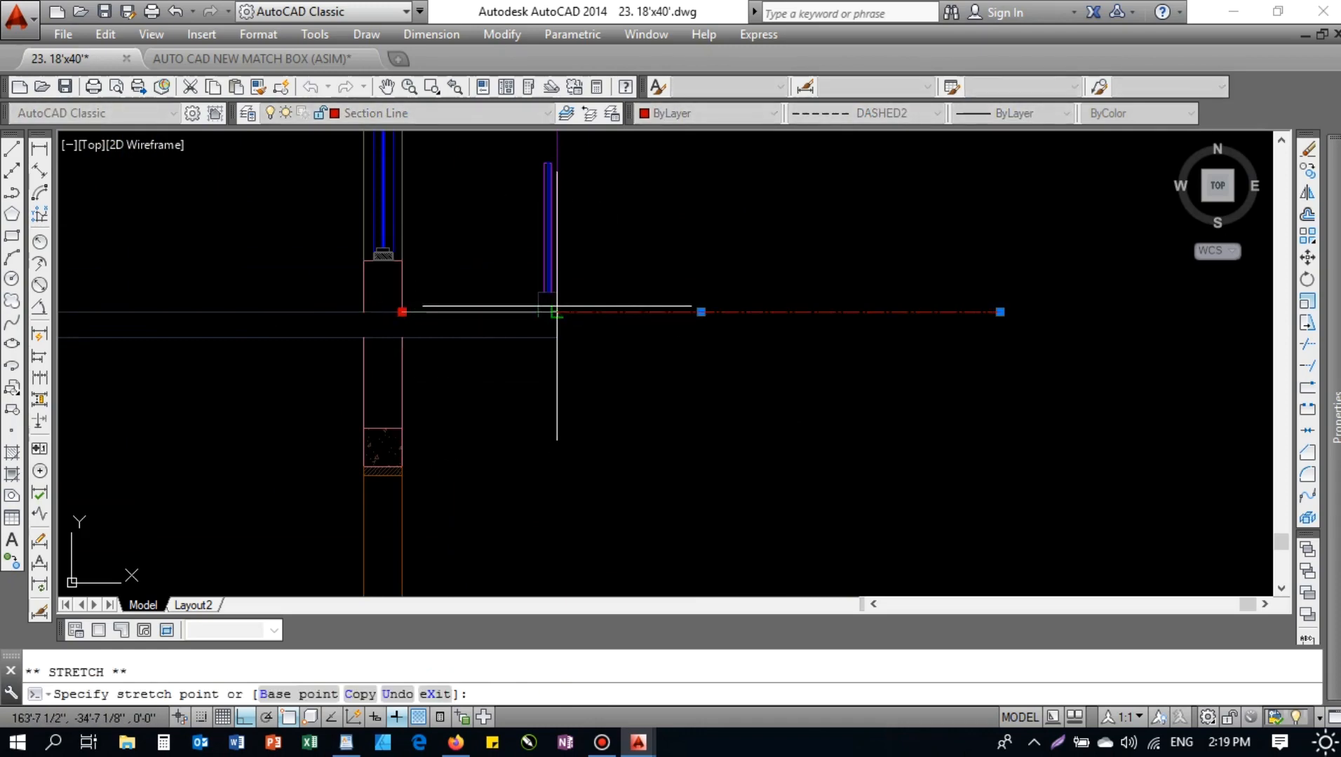
pyautogui.click(556, 312)
pyautogui.scroll(2, 555, 312)
pyautogui.press('Escape')
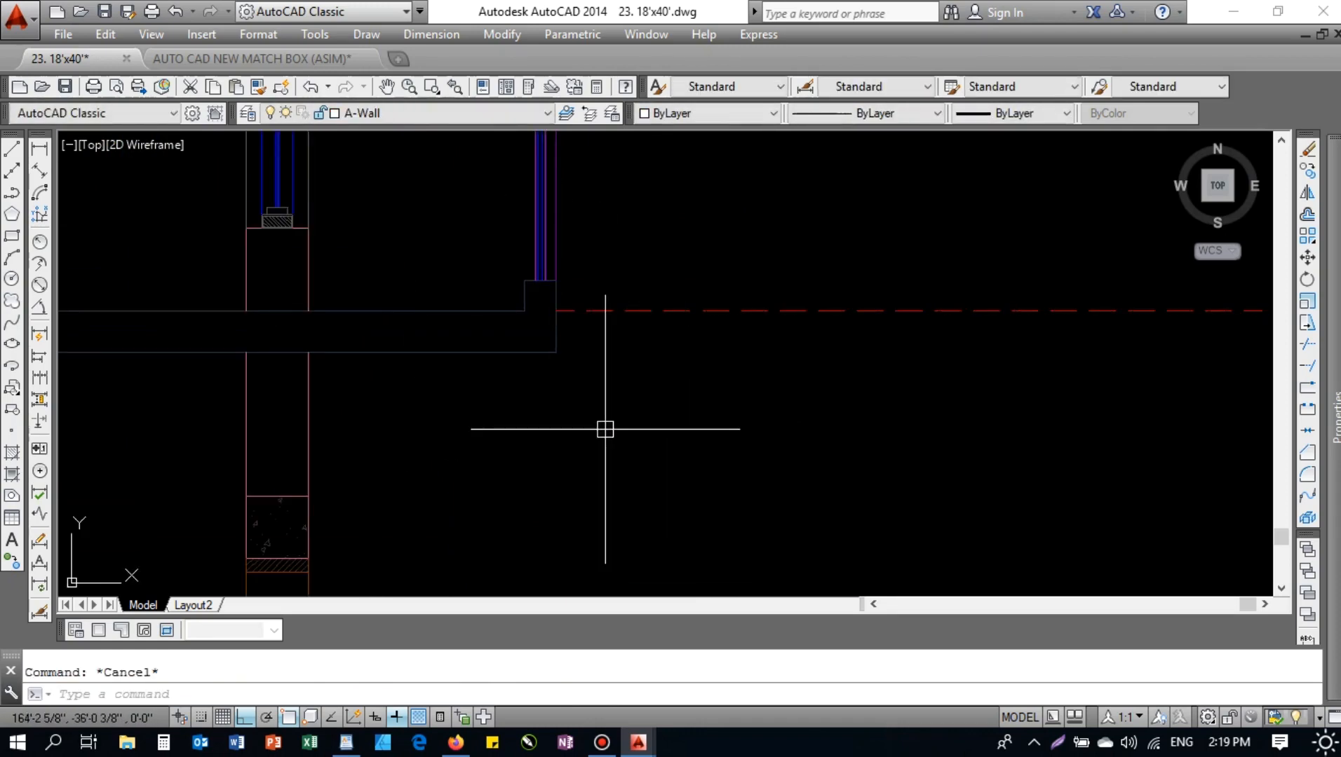
# - Offset the first-floor level line 6" downward to mark the underside of the slab
pyautogui.write('o')
pyautogui.press('Return')
pyautogui.write('6')
pyautogui.press('Return')
pyautogui.click(627, 310)
pyautogui.click(623, 377)
pyautogui.press('Escape')
# - Offset the first-floor level line 11' upward to the next floor's slab
pyautogui.write('o')
pyautogui.press('Return')
pyautogui.write("11'")
pyautogui.press('Return')
pyautogui.scroll(-5, 637, 377)
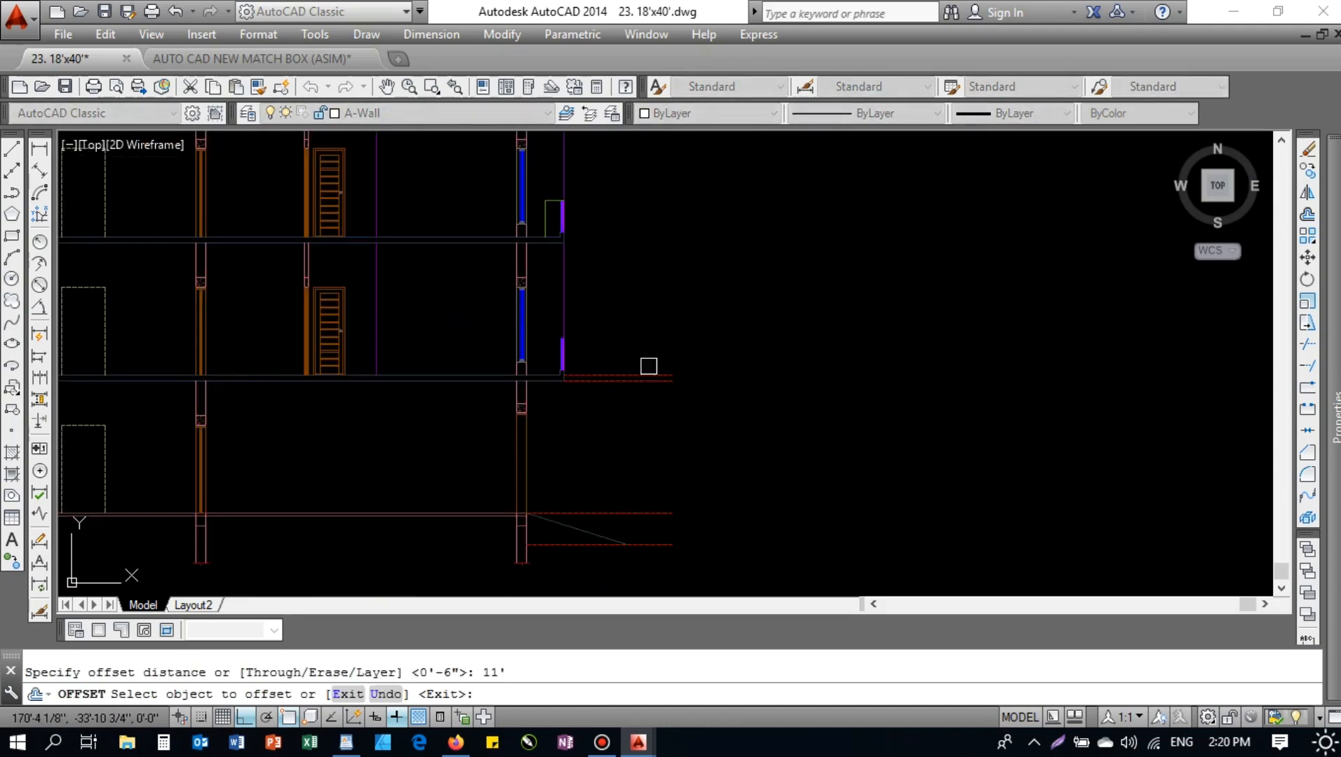
pyautogui.click(637, 377)
pyautogui.click(614, 270)
pyautogui.press('Escape')
# - Offset the second-floor level line 6" downward to the underside of its slab
pyautogui.scroll(3, 605, 244)
pyautogui.write('o')
pyautogui.press('Return')
pyautogui.write('6')
pyautogui.press('Return')
pyautogui.click(603, 224)
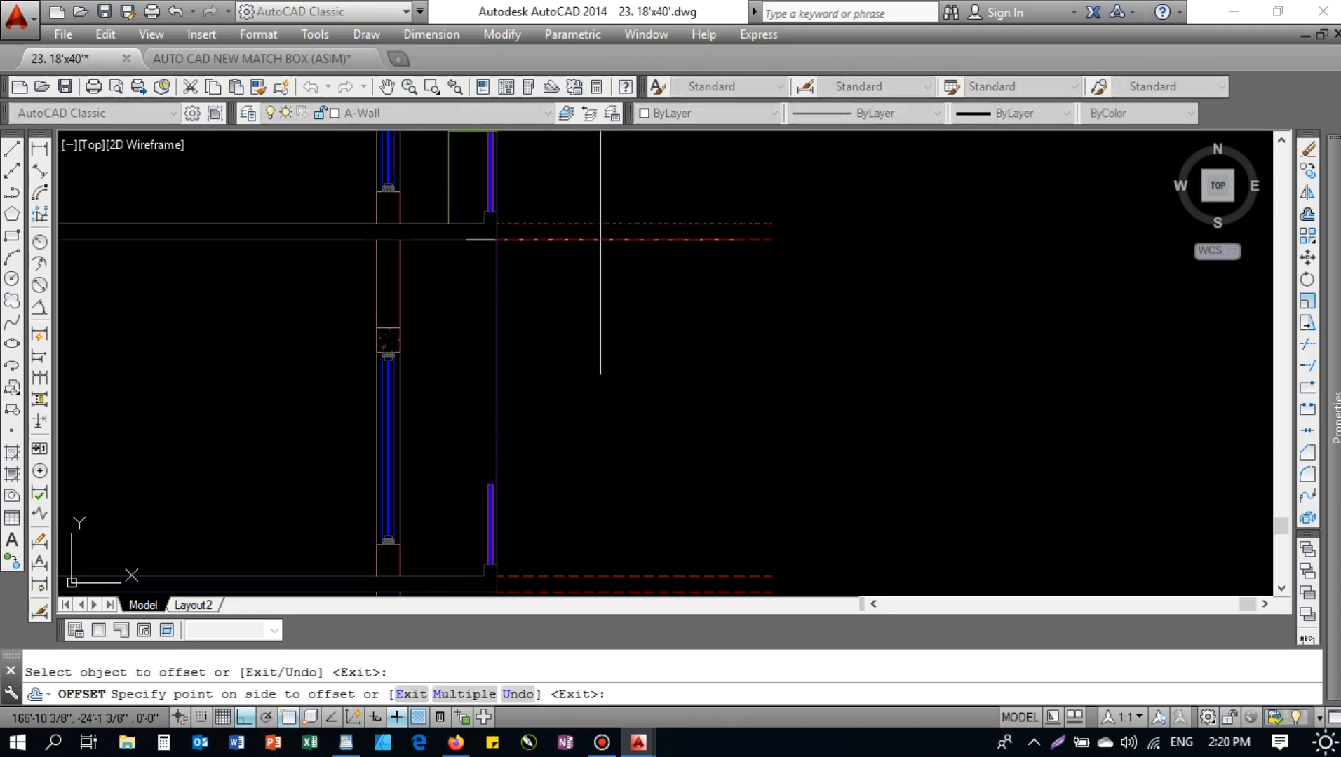
pyautogui.click(602, 285)
pyautogui.press('Escape')
# - Offset the second-floor level line 11' upward to the slab above it
pyautogui.write('o')
pyautogui.press('Return')
pyautogui.write("11'")
pyautogui.press('Return')
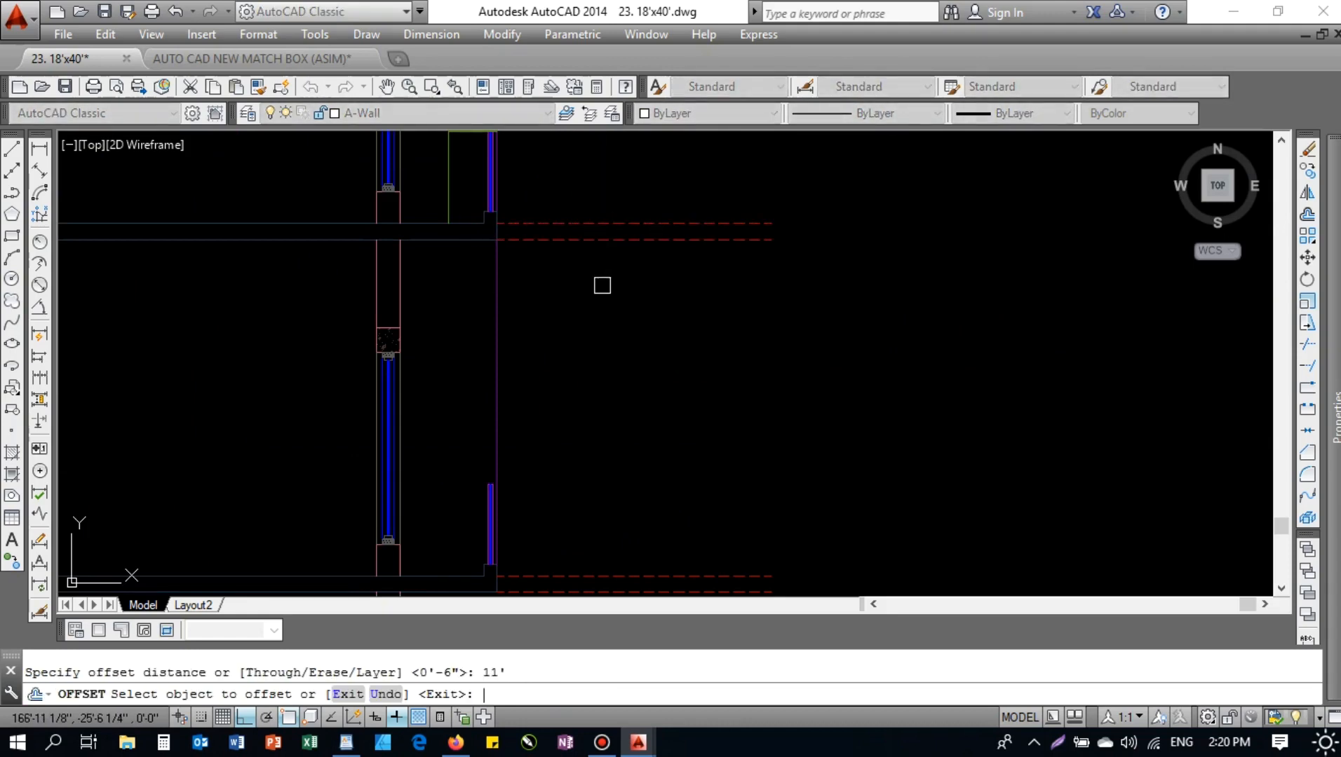
pyautogui.scroll(-2, 554, 300)
pyautogui.scroll(-1, 575, 357)
pyautogui.scroll(1, 578, 362)
pyautogui.click(577, 371)
pyautogui.click(575, 275)
pyautogui.press('Escape')
# - Offset the third-floor level line 6" downward to the underside of its slab
pyautogui.moveTo(575, 275); pyautogui.dragTo(575, 328, button='middle')
pyautogui.write('o')
pyautogui.press('Return')
pyautogui.press('Return')
pyautogui.click(541, 218)
pyautogui.click(557, 278)
pyautogui.press('Escape')
pyautogui.moveTo(557, 274); pyautogui.dragTo(564, 384, button='middle')
# - Offset the third-floor level line 11' upward to the top of the uppermost roof slab
pyautogui.write('o')
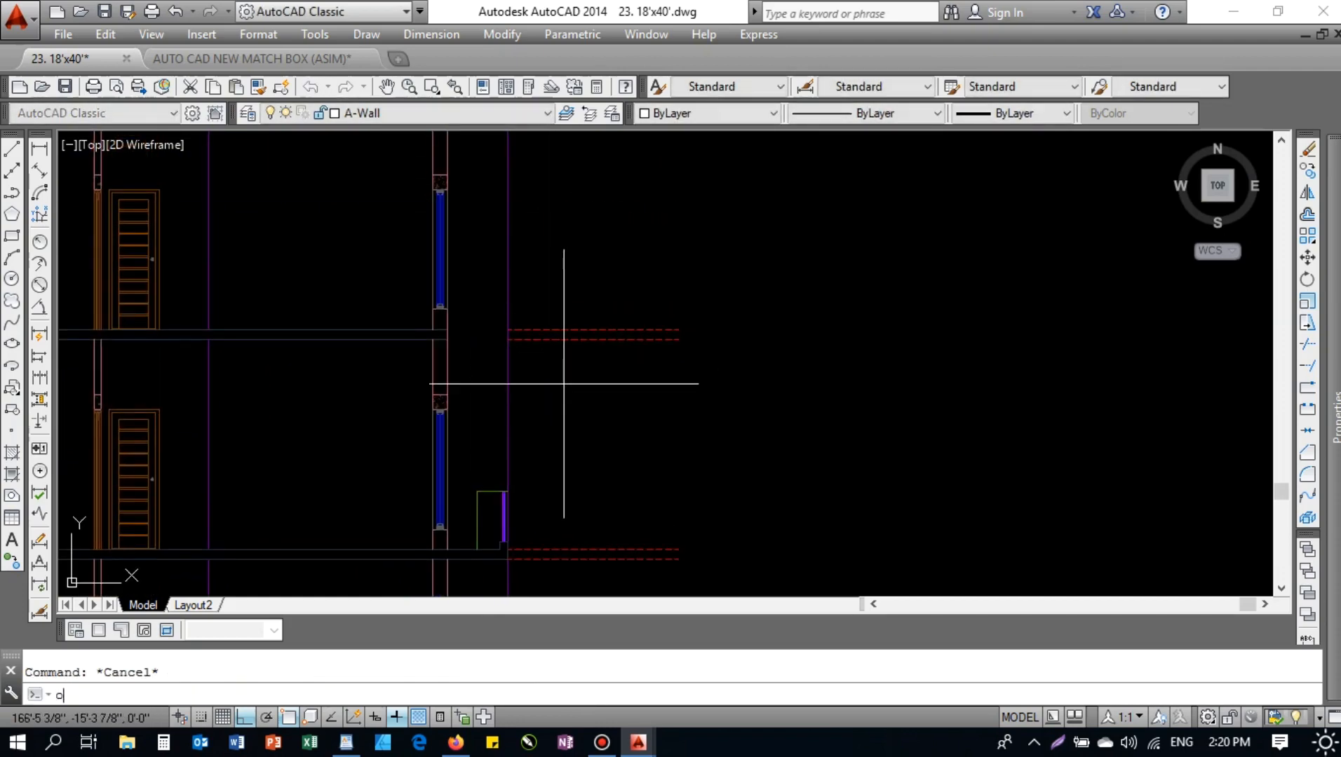
pyautogui.press('Return')
pyautogui.write("11'")
pyautogui.press('Return')
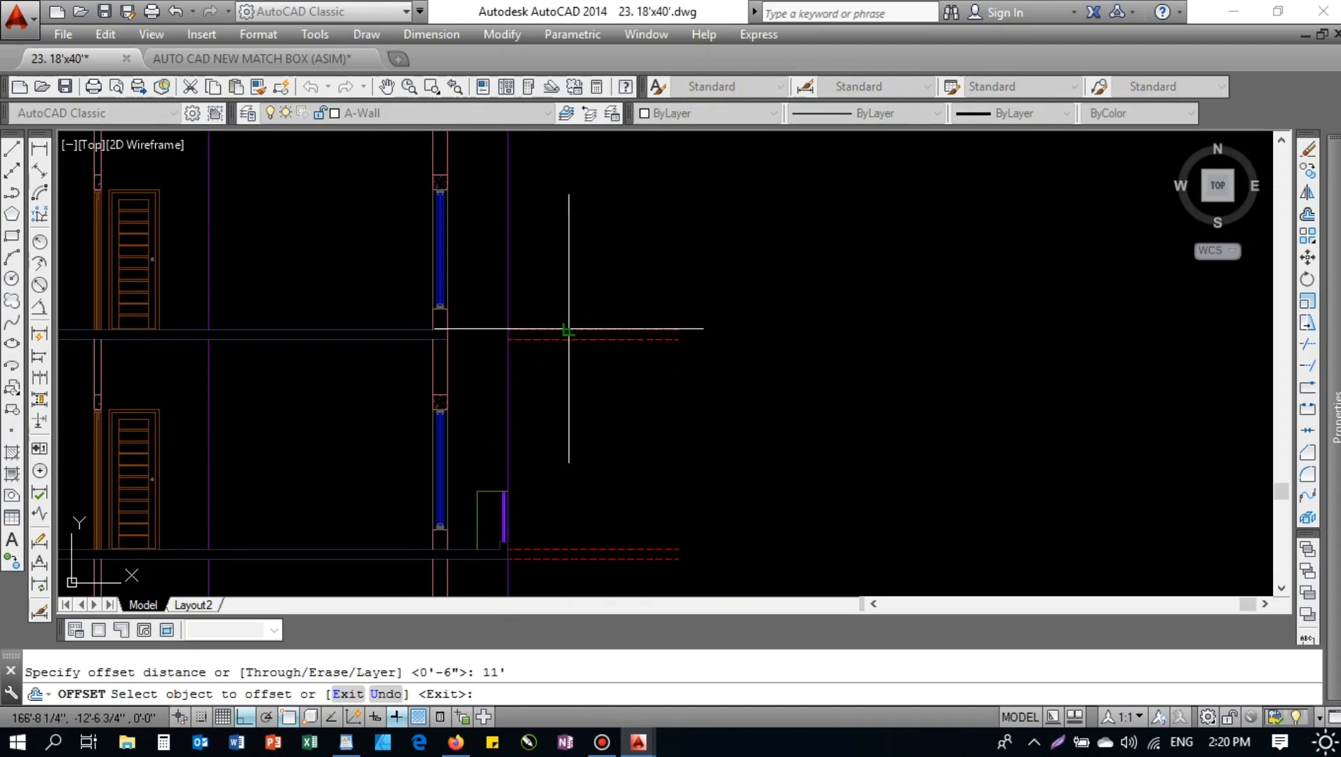
pyautogui.click(568, 329)
pyautogui.moveTo(528, 137); pyautogui.dragTo(584, 314, button='middle')
pyautogui.press('Escape')
# - Offset the uppermost roof slab's level line 6" downward to the slab's underside
pyautogui.write('o')
pyautogui.press('Return')
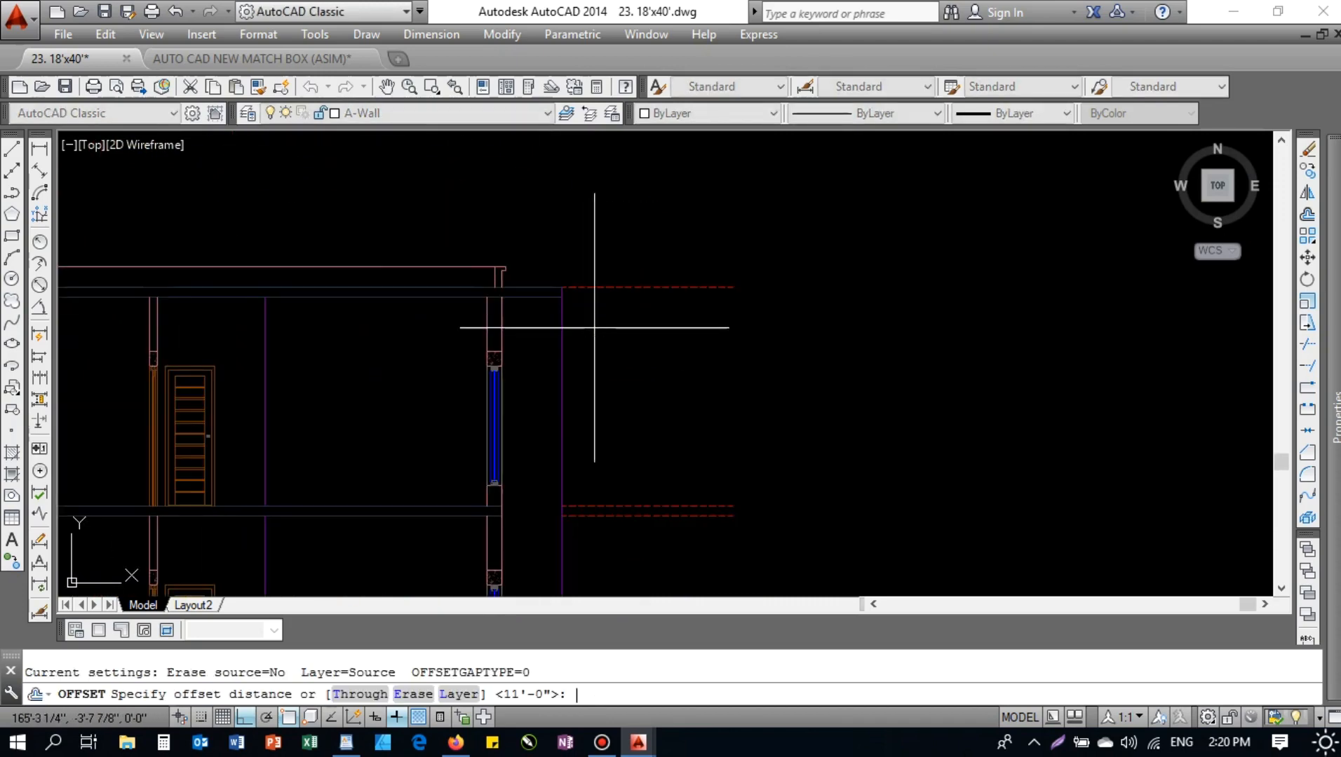
pyautogui.write('6')
pyautogui.press('Return')
pyautogui.click(597, 287)
pyautogui.click(599, 345)
pyautogui.scroll(-3, 596, 295)
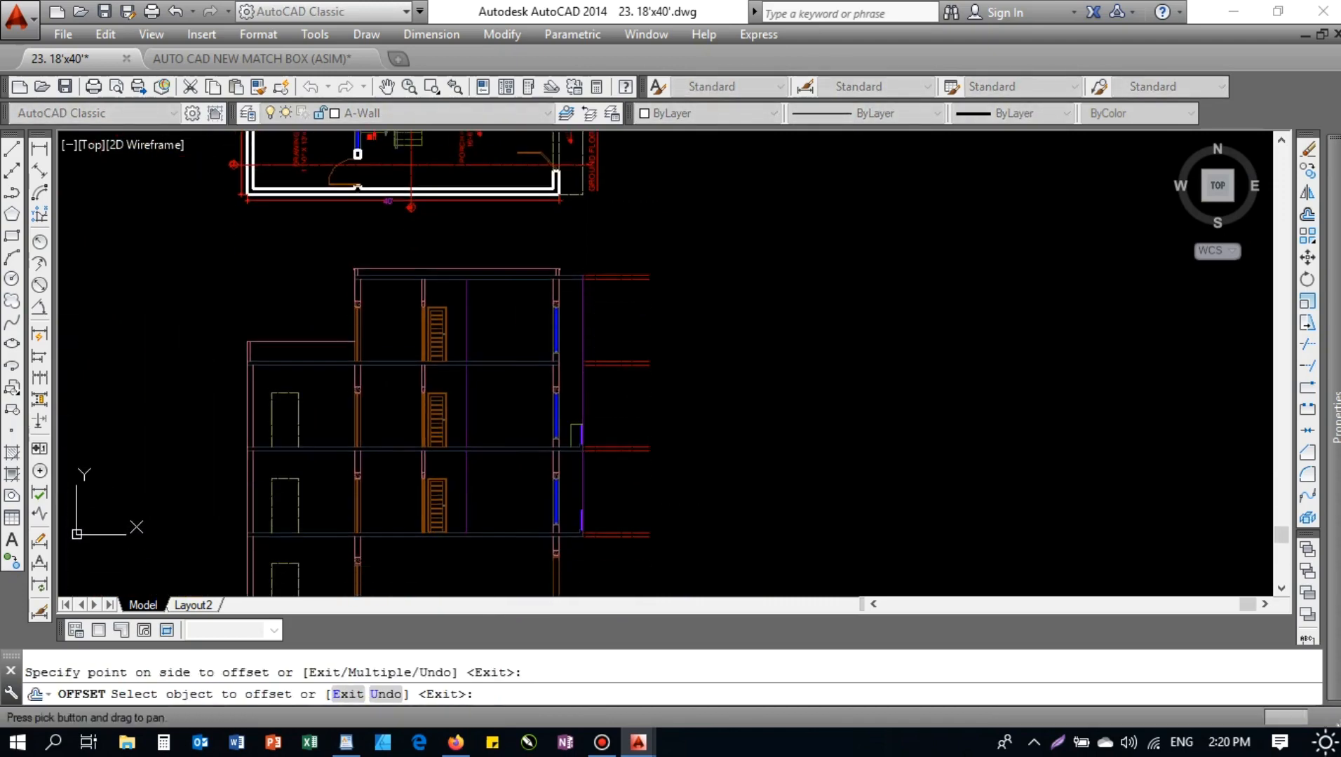
pyautogui.press('Escape')
pyautogui.click(664, 251)
pyautogui.click(587, 582)
pyautogui.press('Escape')
# - Offset the uppermost roof slab's level line 12" upward to the top of the parapet
pyautogui.scroll(4, 606, 421)
pyautogui.moveTo(603, 281); pyautogui.dragTo(604, 447, button='middle')
pyautogui.write('o')
pyautogui.press('Return')
pyautogui.write('12')
pyautogui.press('Return')
pyautogui.click(572, 355)
pyautogui.click(572, 320)
pyautogui.press('Escape')
# - Extend the parapet level line inward to the outer edge of the parapet coping
pyautogui.write('ex')
pyautogui.press('Return')
pyautogui.press('Return')
pyautogui.click(504, 324)
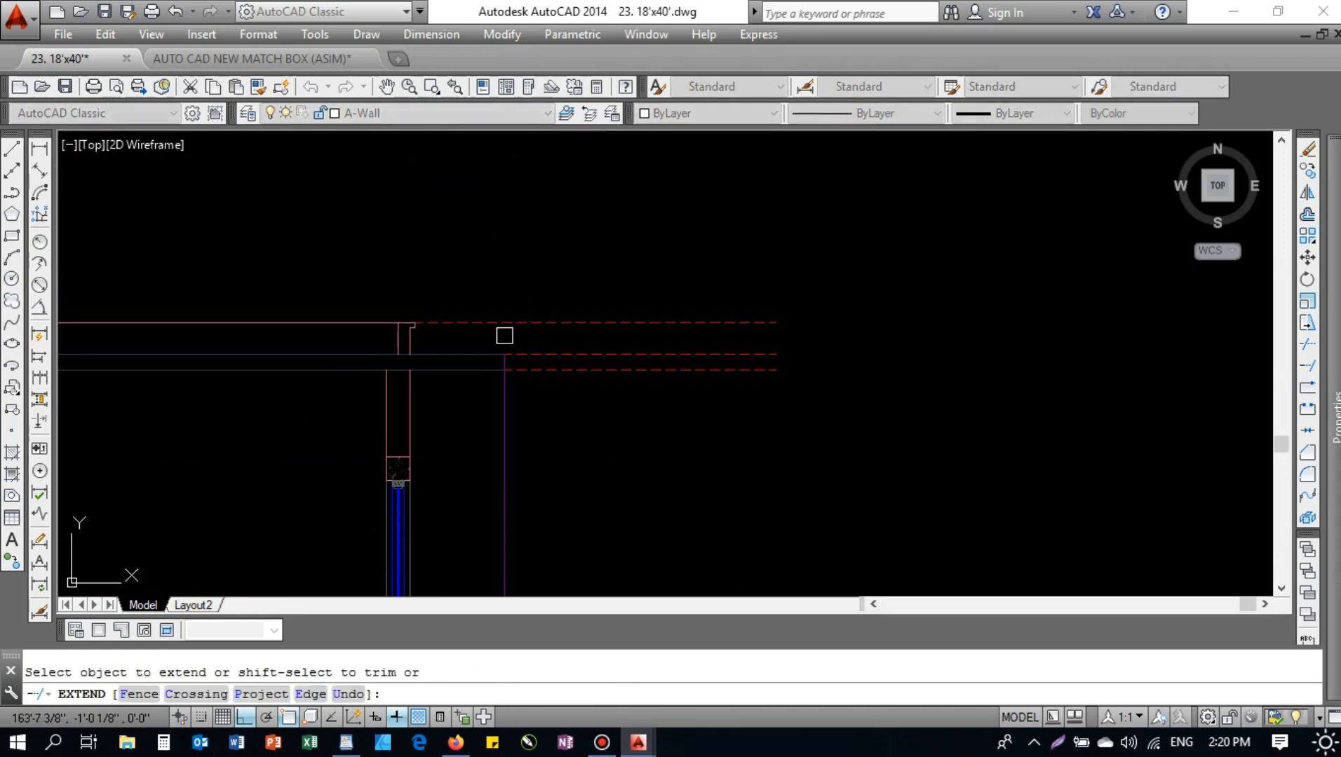
pyautogui.scroll(-4, 561, 347)
pyautogui.press('Escape')
pyautogui.press('Escape')
# - Copy all the dashed level lines from the front of the section to its rear side, against the outer wall face
pyautogui.click(631, 316)
pyautogui.click(600, 467)
pyautogui.scroll(-4, 648, 339)
pyautogui.moveTo(649, 360); pyautogui.dragTo(654, 293, button='middle')
pyautogui.click(712, 245)
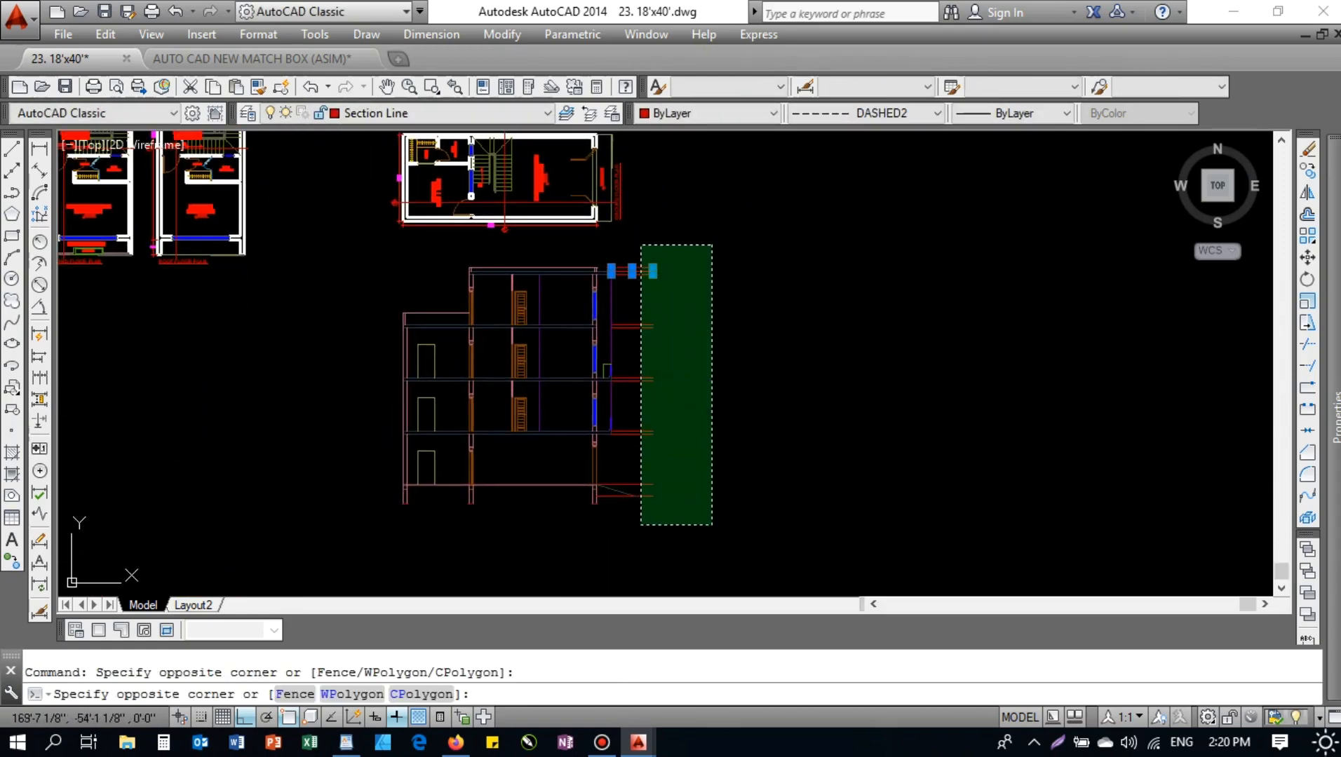
pyautogui.click(639, 526)
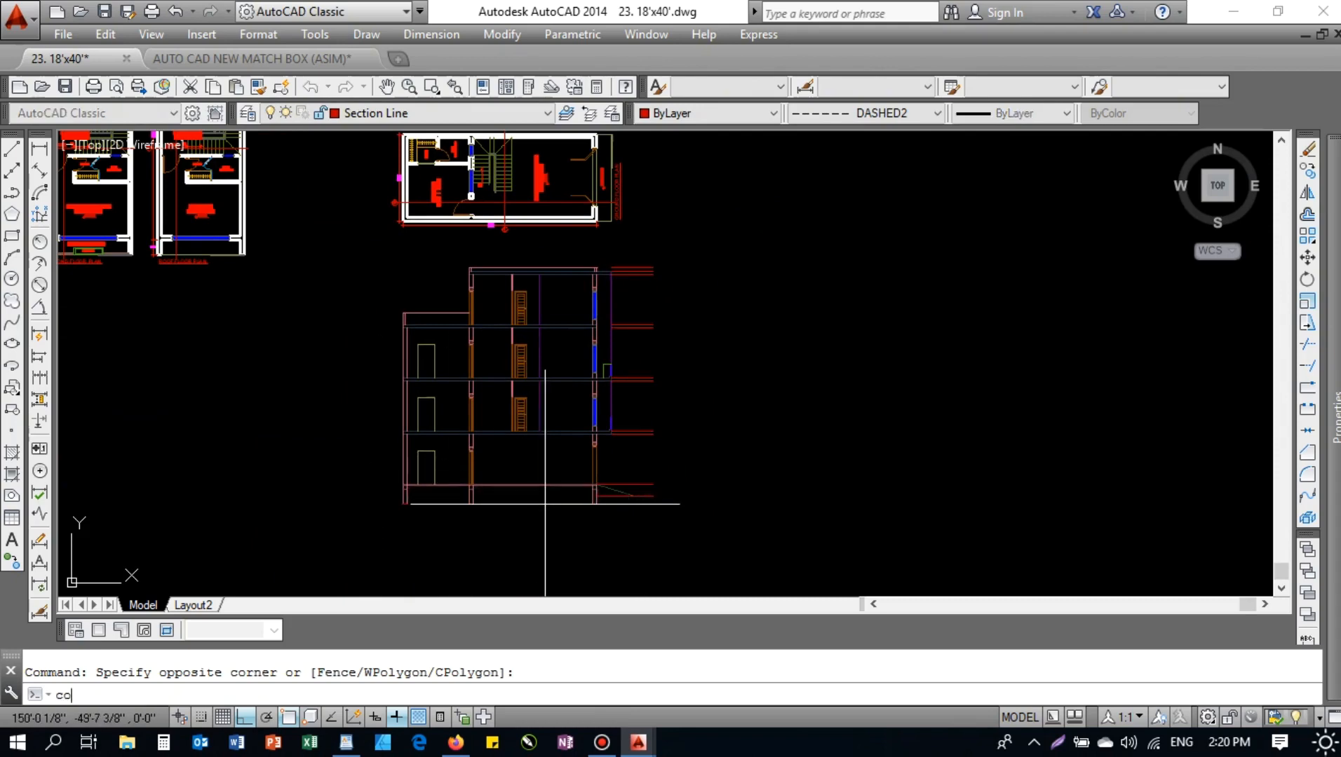
pyautogui.write('co')
pyautogui.press('Return')
pyautogui.scroll(5, 545, 503)
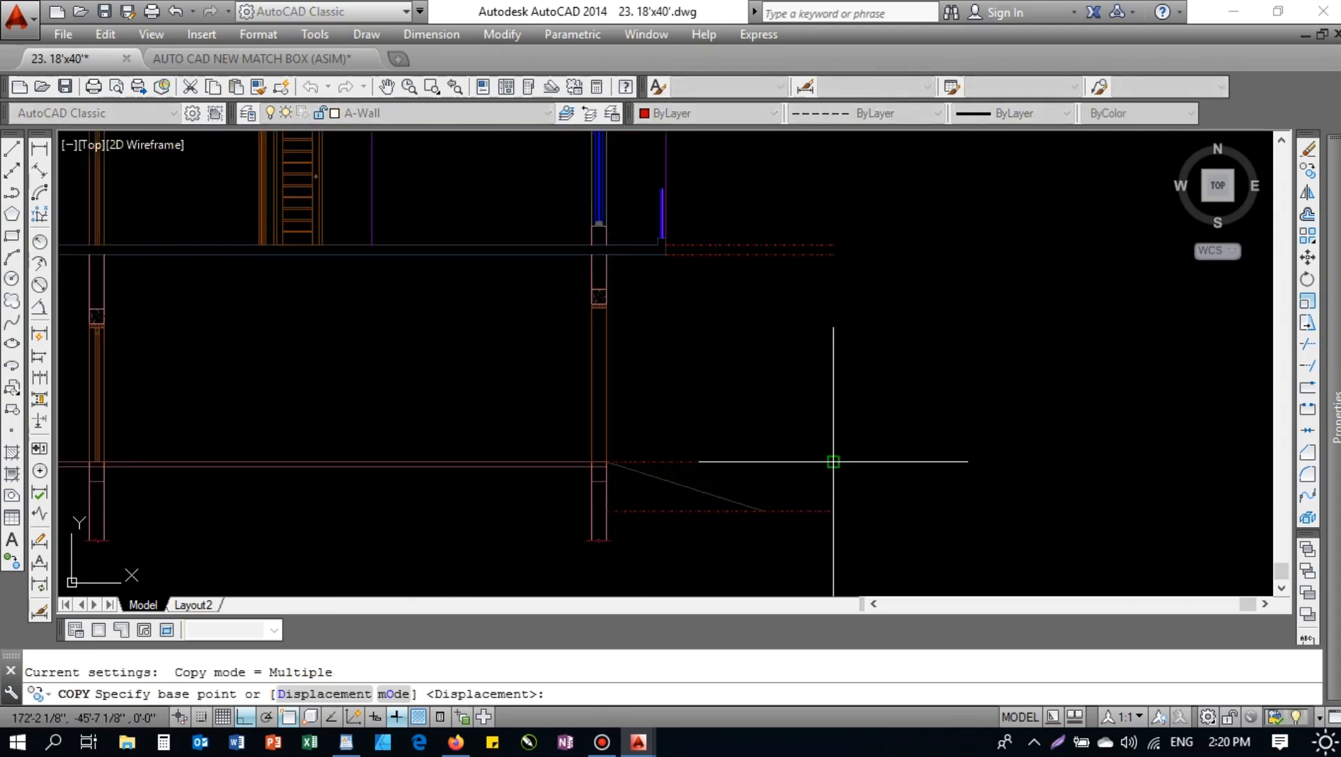
pyautogui.click(833, 461)
pyautogui.scroll(-5, 825, 477)
pyautogui.scroll(5, 764, 479)
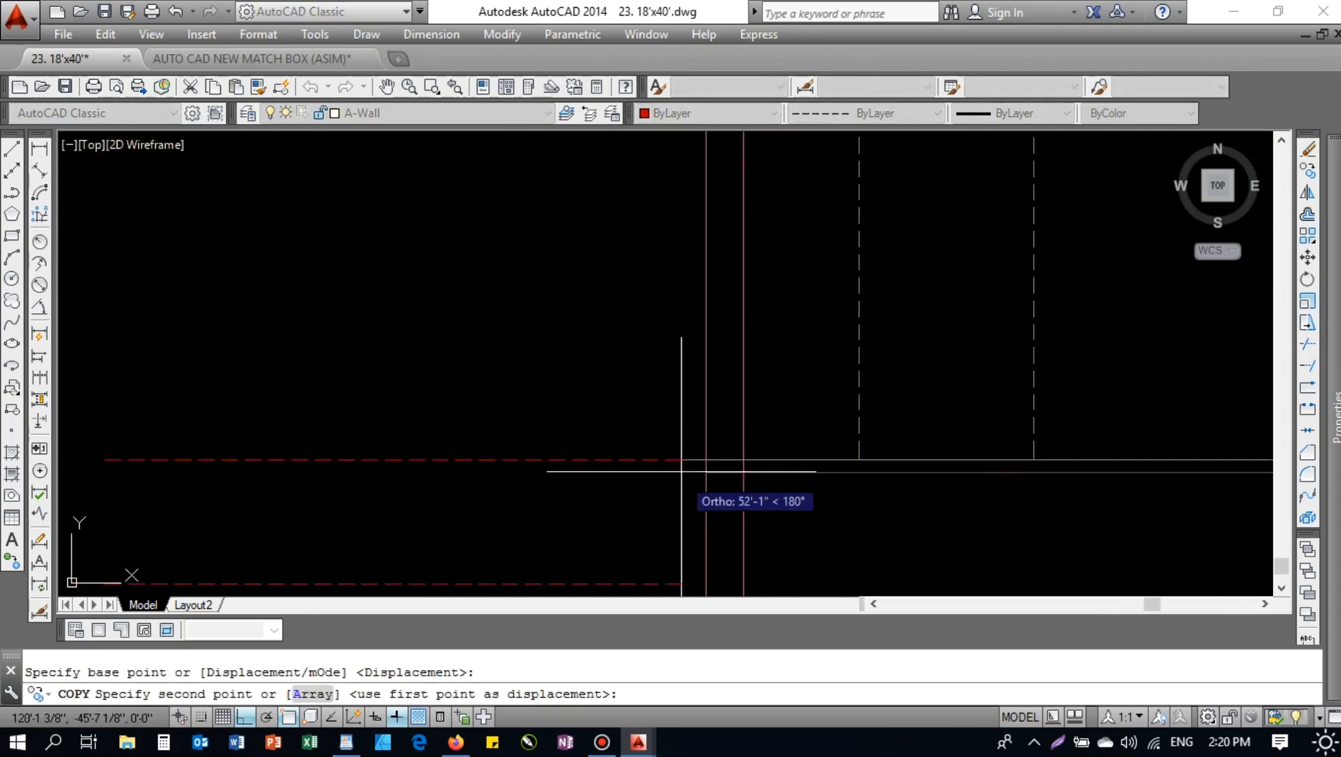
pyautogui.click(509, 460)
pyautogui.scroll(-5, 500, 442)
pyautogui.press('Escape')
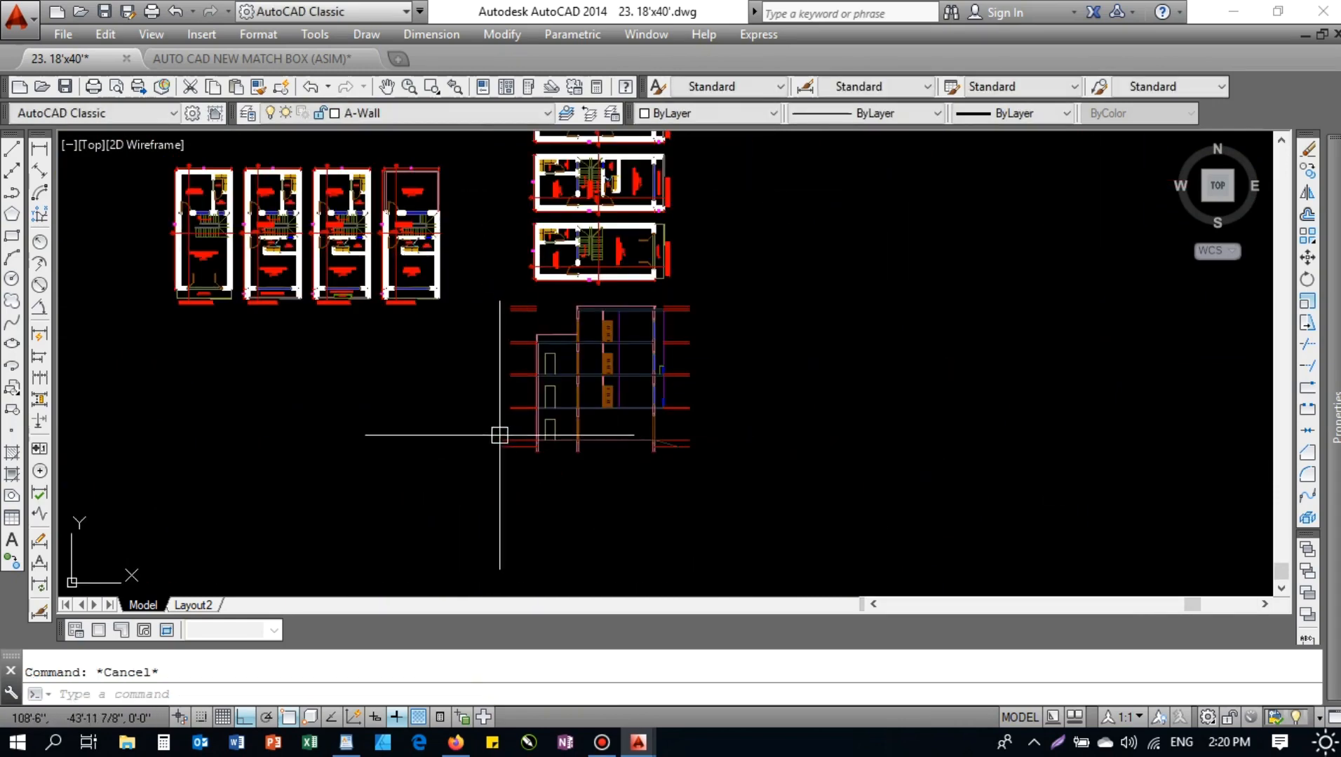
pyautogui.write('s')
pyautogui.press('Return')
pyautogui.scroll(5, 498, 392)
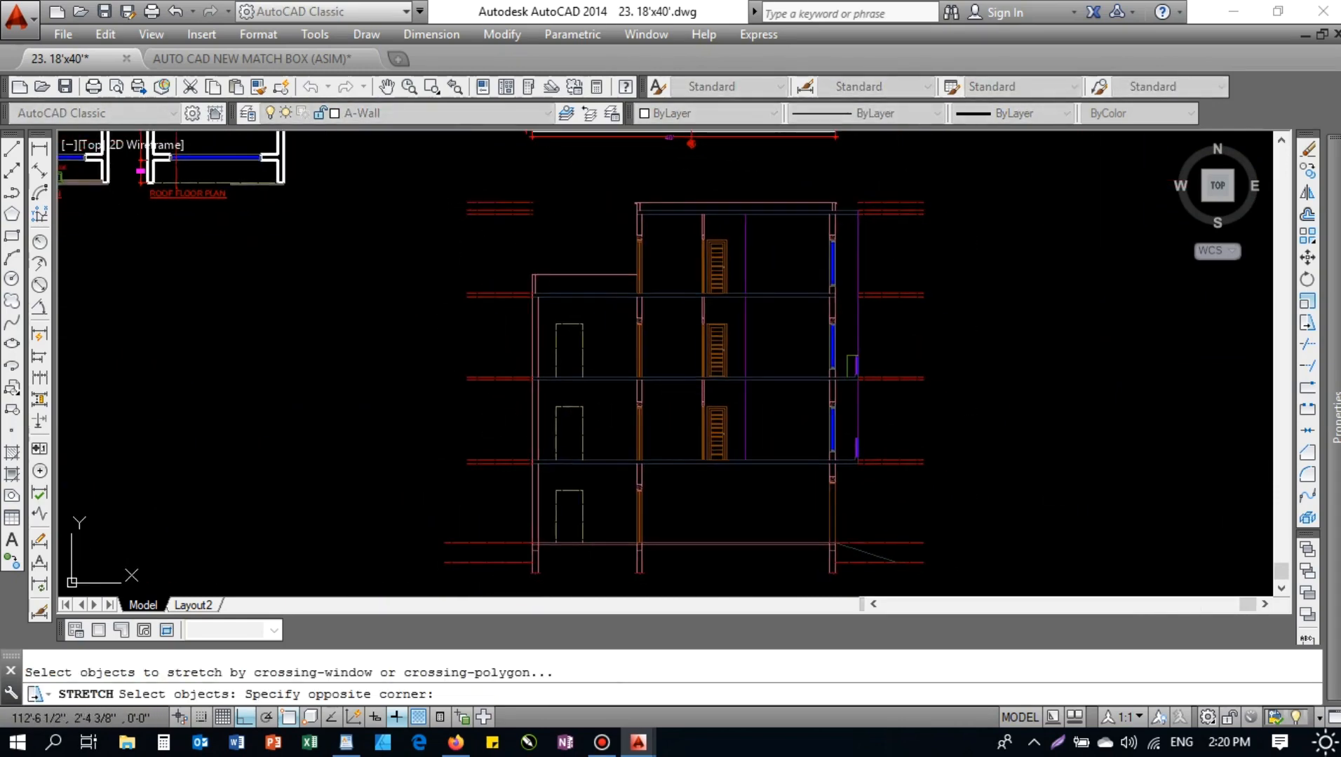
pyautogui.click(354, 522)
pyautogui.press('Escape')
# - Draw a vertical guide line down from the outer end of the copied first-floor level line, past the ground lines
pyautogui.write('l')
pyautogui.press('Return')
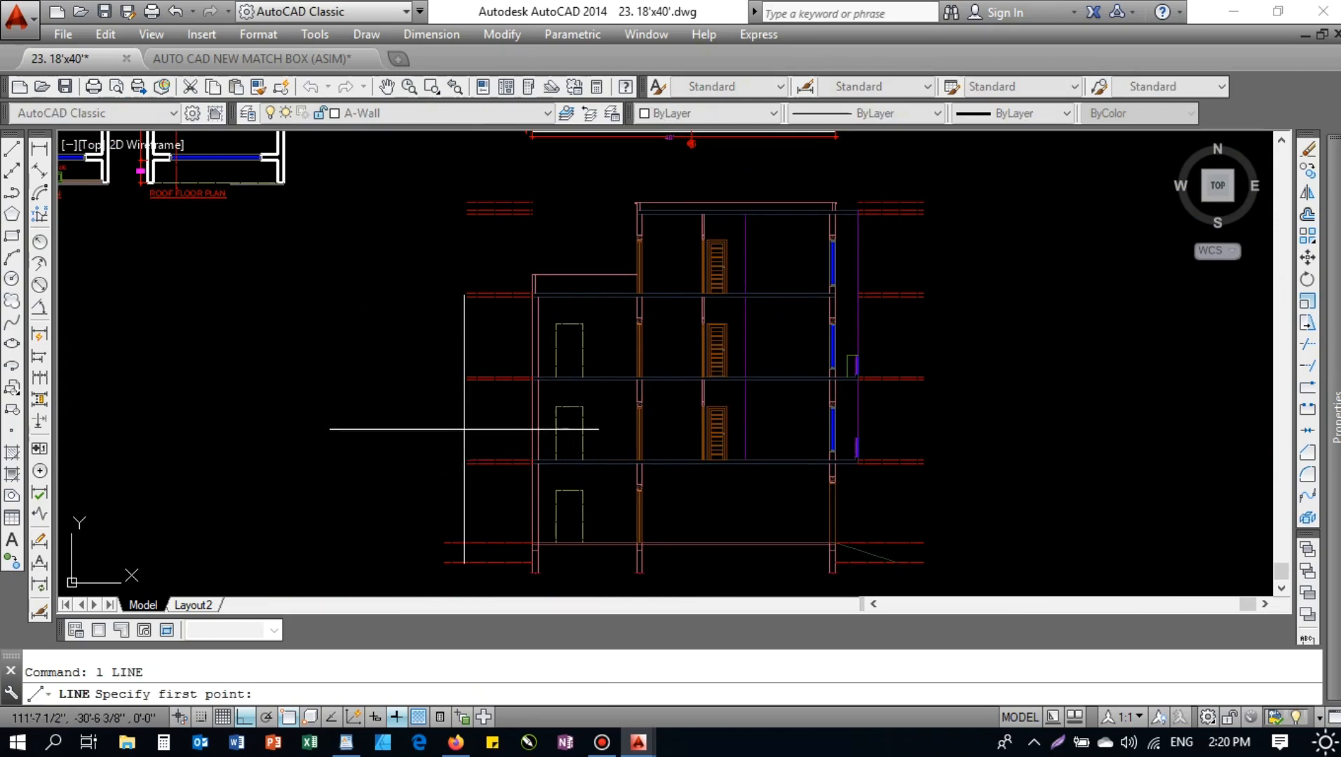
pyautogui.moveTo(467, 460); pyautogui.dragTo(471, 323, button='middle')
pyautogui.click(462, 511)
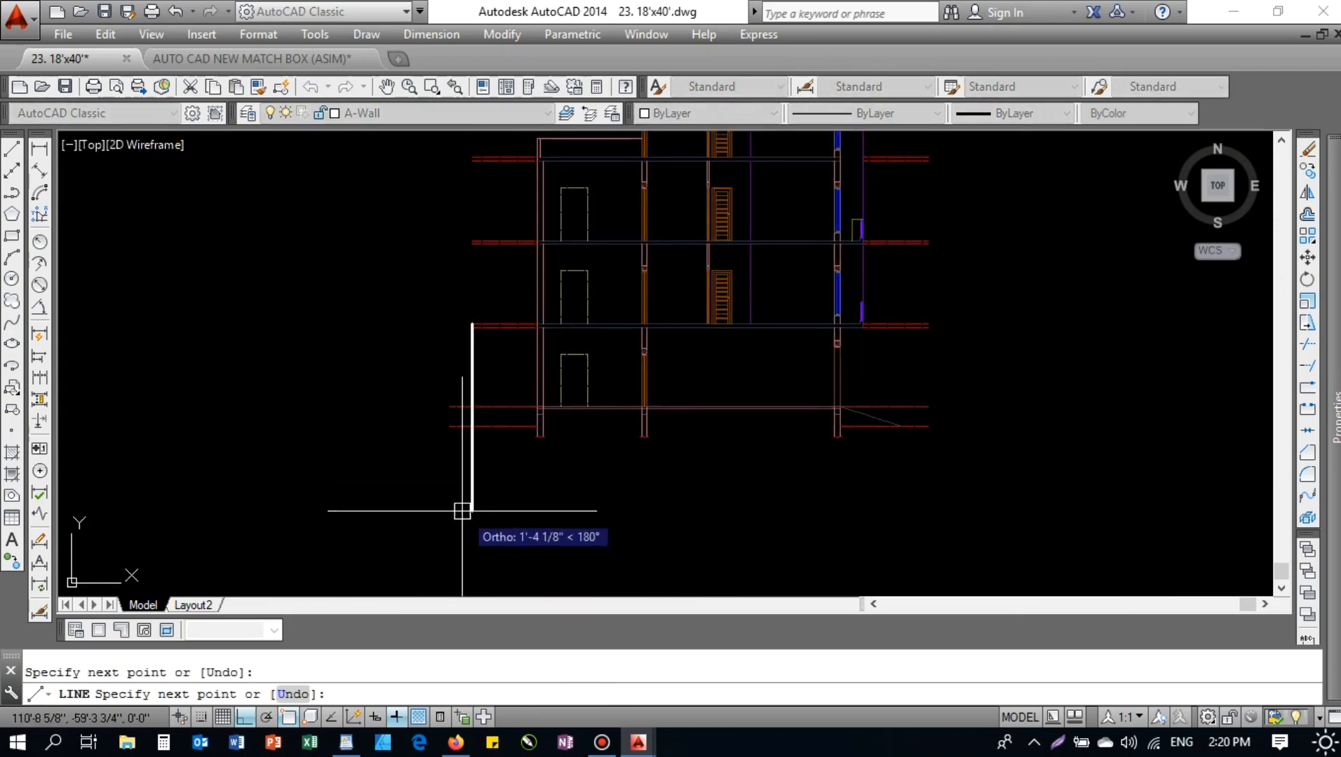
pyautogui.press('Escape')
# - Trim the two copied ground-level lines where they project beyond the vertical guide, and erase the guide line
pyautogui.write('tr')
pyautogui.press('Return')
pyautogui.press('Return')
pyautogui.press('Return')
pyautogui.press('Return')
pyautogui.press('Return')
pyautogui.click(457, 427)
pyautogui.click(456, 406)
pyautogui.press('Escape')
pyautogui.click(471, 450)
pyautogui.write('e')
pyautogui.press('Return')
# - Check the alignment of the front level lines' outer ends with a temporary vertical line and erase it
pyautogui.moveTo(649, 481); pyautogui.dragTo(332, 499, button='middle')
pyautogui.press('Escape')
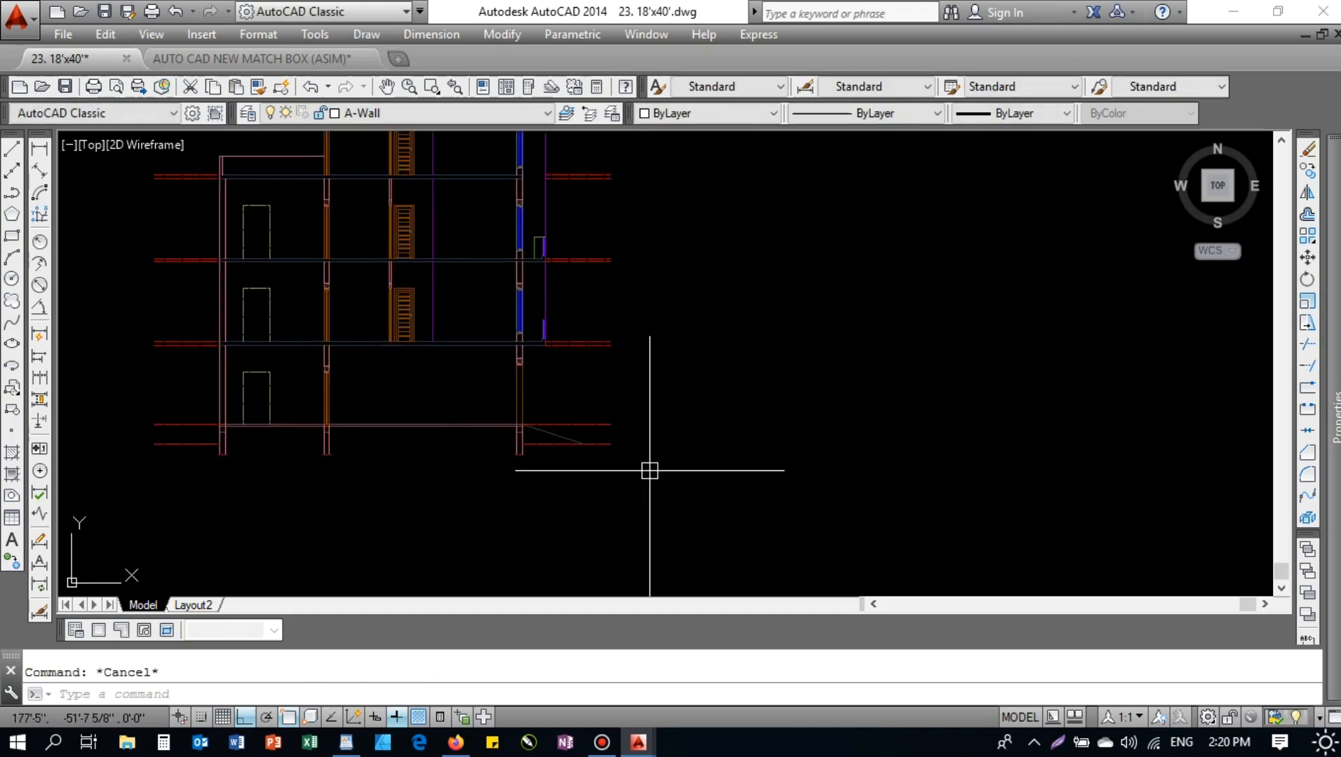
pyautogui.write('l')
pyautogui.press('Return')
pyautogui.click(610, 345)
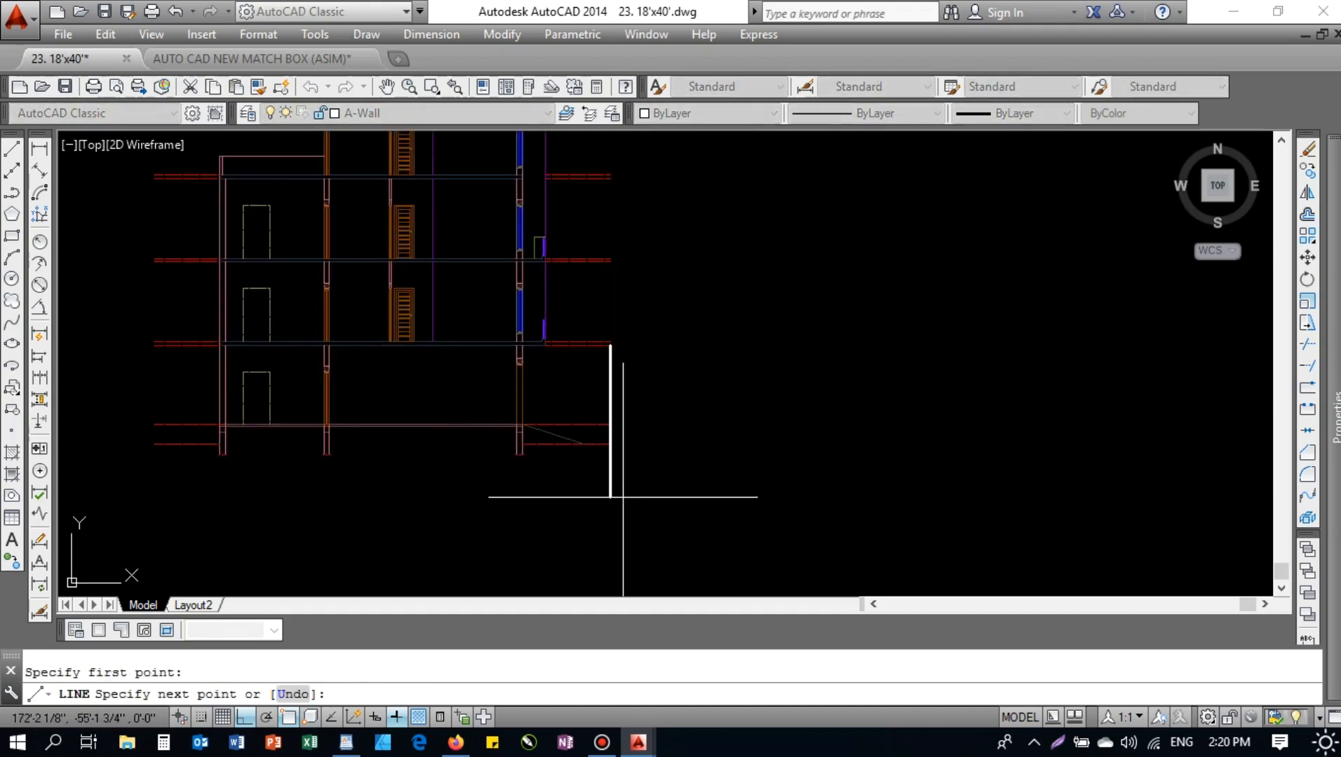
pyautogui.click(612, 499)
pyautogui.press('Escape')
pyautogui.write('e')
pyautogui.press('Return')
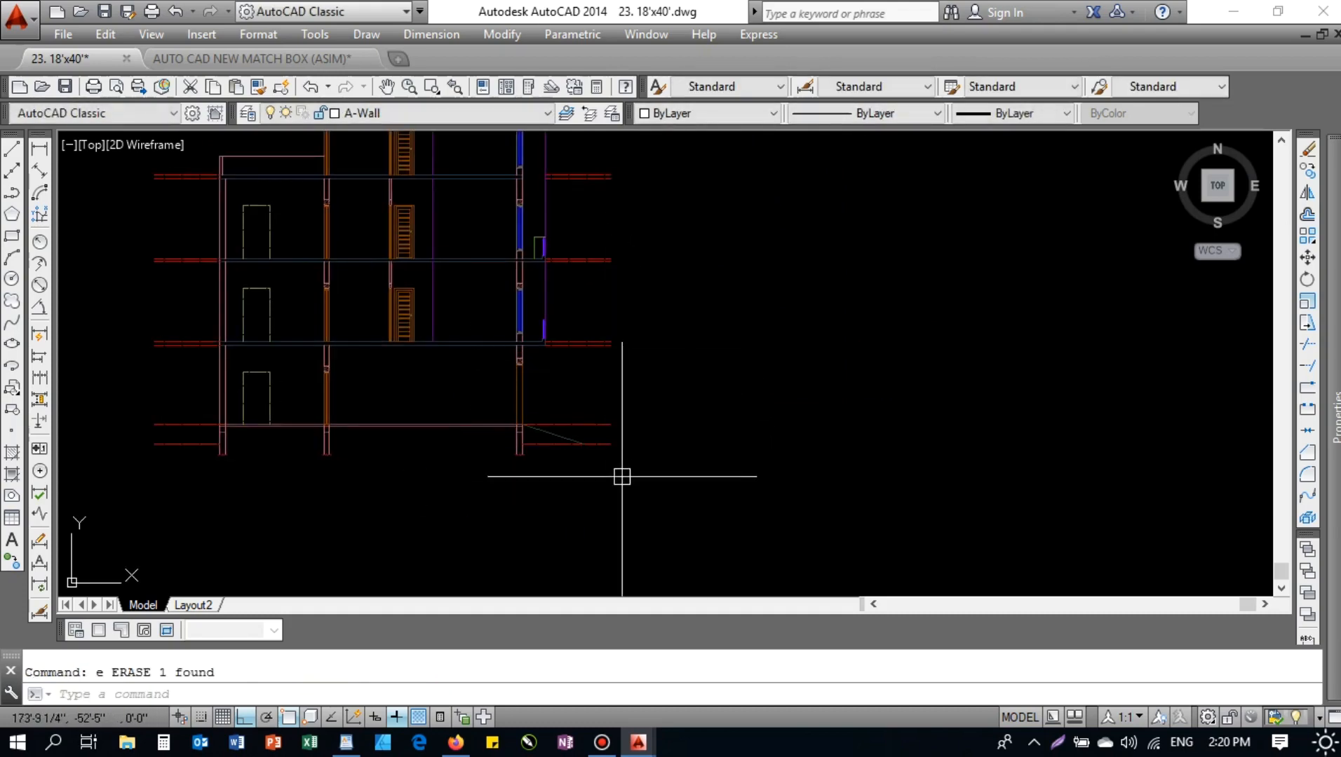
pyautogui.scroll(-2, 435, 474)
pyautogui.scroll(2, 305, 413)
pyautogui.scroll(-2, 305, 413)
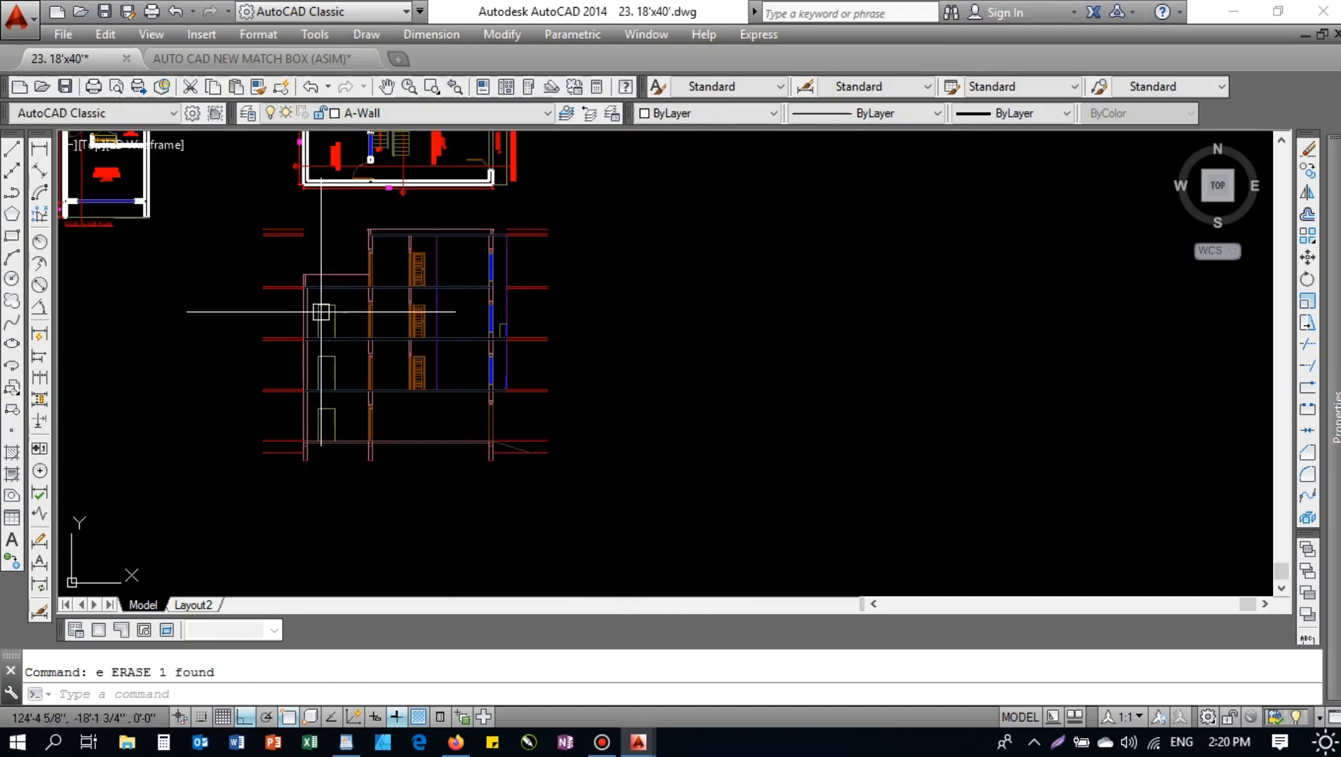
pyautogui.click(285, 205)
pyautogui.click(246, 477)
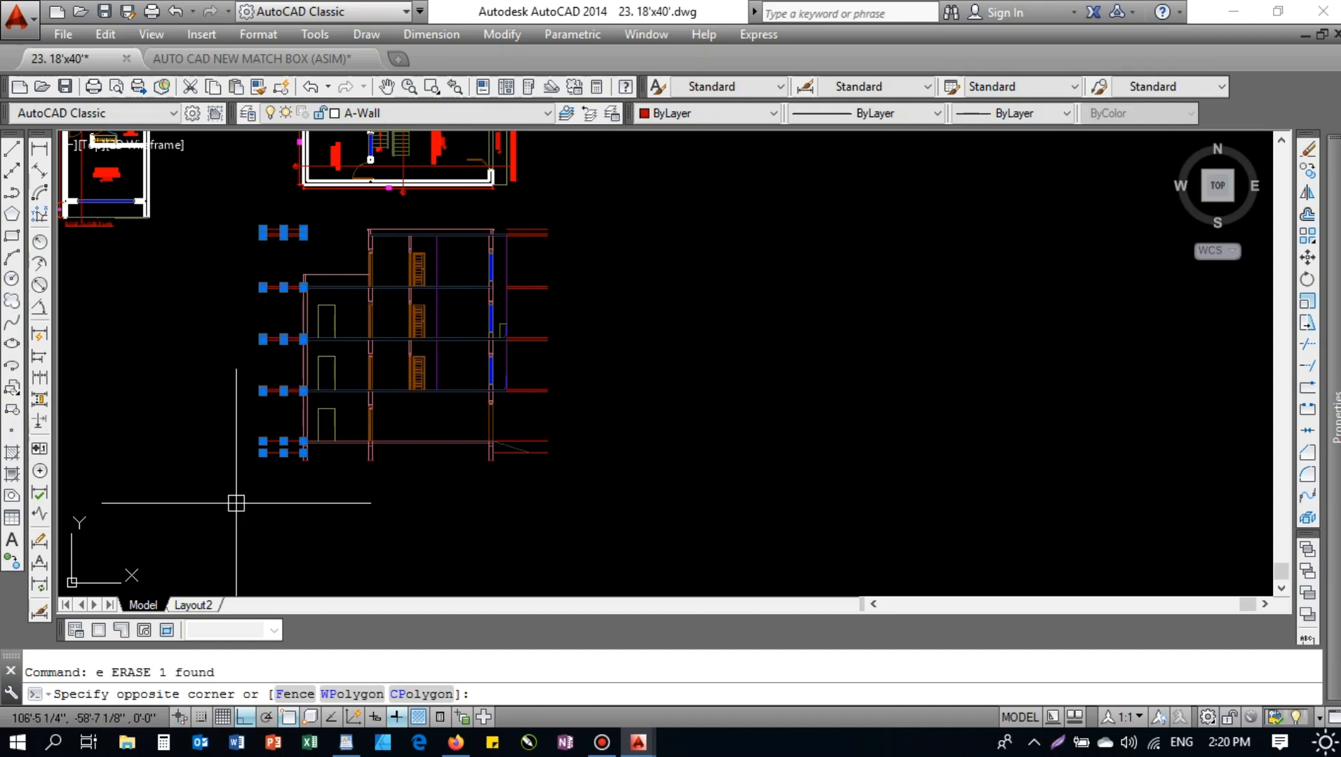
pyautogui.press('Escape')
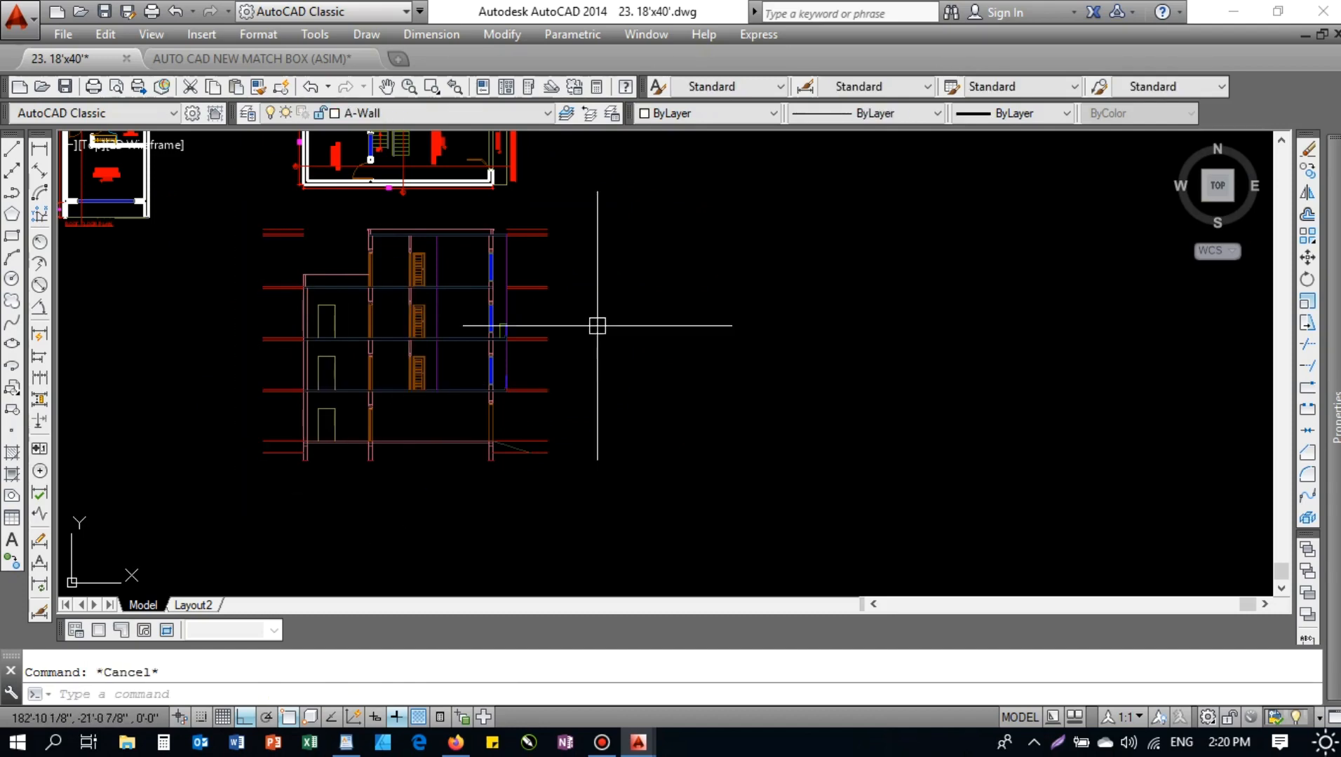
pyautogui.scroll(2, 392, 364)
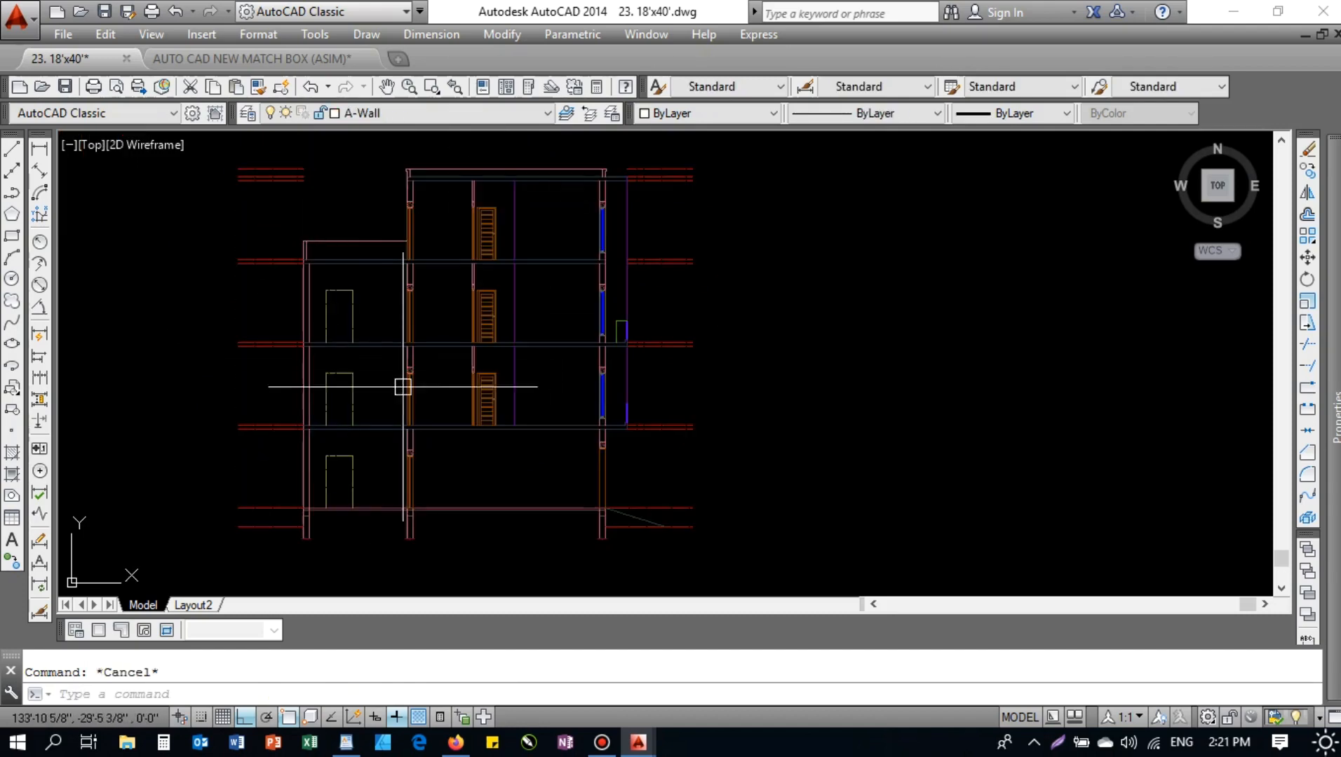
# - Place vertical construction lines through both ends of the first stair tread in the floor plan above the section
pyautogui.scroll(2, 454, 439)
pyautogui.write('xl')
pyautogui.press('Return')
pyautogui.write('v')
pyautogui.press('Return')
pyautogui.scroll(-5, 443, 421)
pyautogui.scroll(5, 404, 358)
pyautogui.scroll(6, 403, 358)
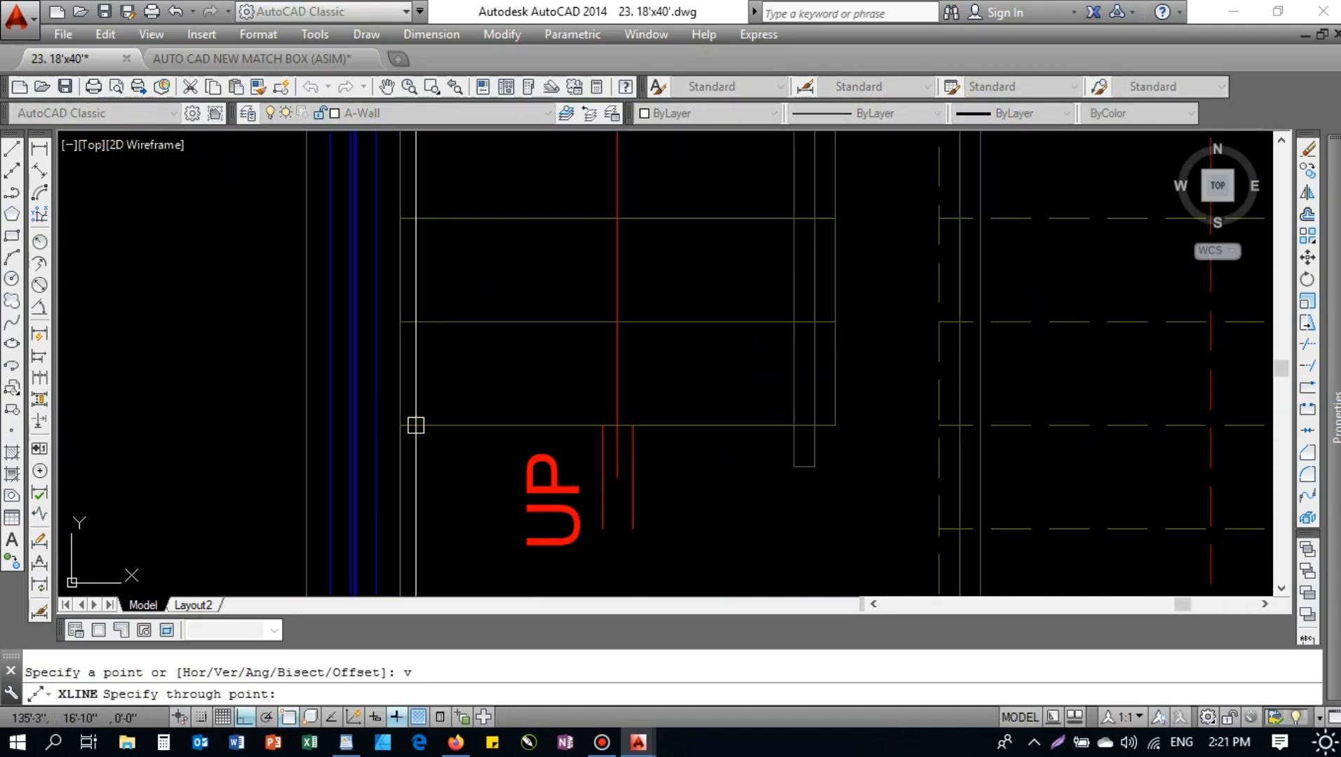
pyautogui.click(401, 426)
pyautogui.click(835, 425)
pyautogui.press('Escape')
# - Match the properties of the stair tread line onto the two vertical construction lines
pyautogui.write('ma')
pyautogui.press('space')
pyautogui.click(701, 428)
pyautogui.scroll(-6, 652, 220)
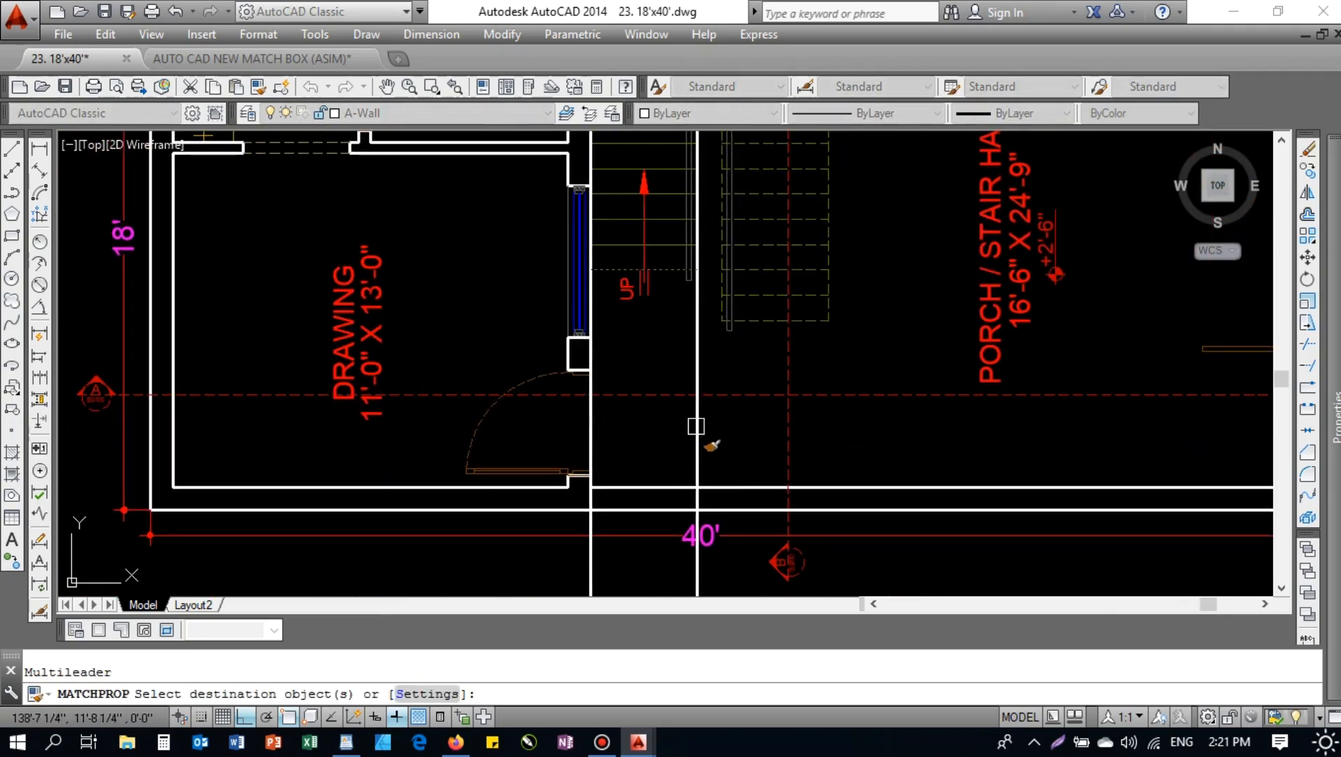
pyautogui.click(697, 426)
pyautogui.click(637, 425)
pyautogui.press('Escape')
pyautogui.scroll(-3, 561, 428)
pyautogui.press('Escape')
# - Count the treads of the first stair flight in the ground floor plan, up to and including the diagonal landing line
pyautogui.scroll(6, 551, 389)
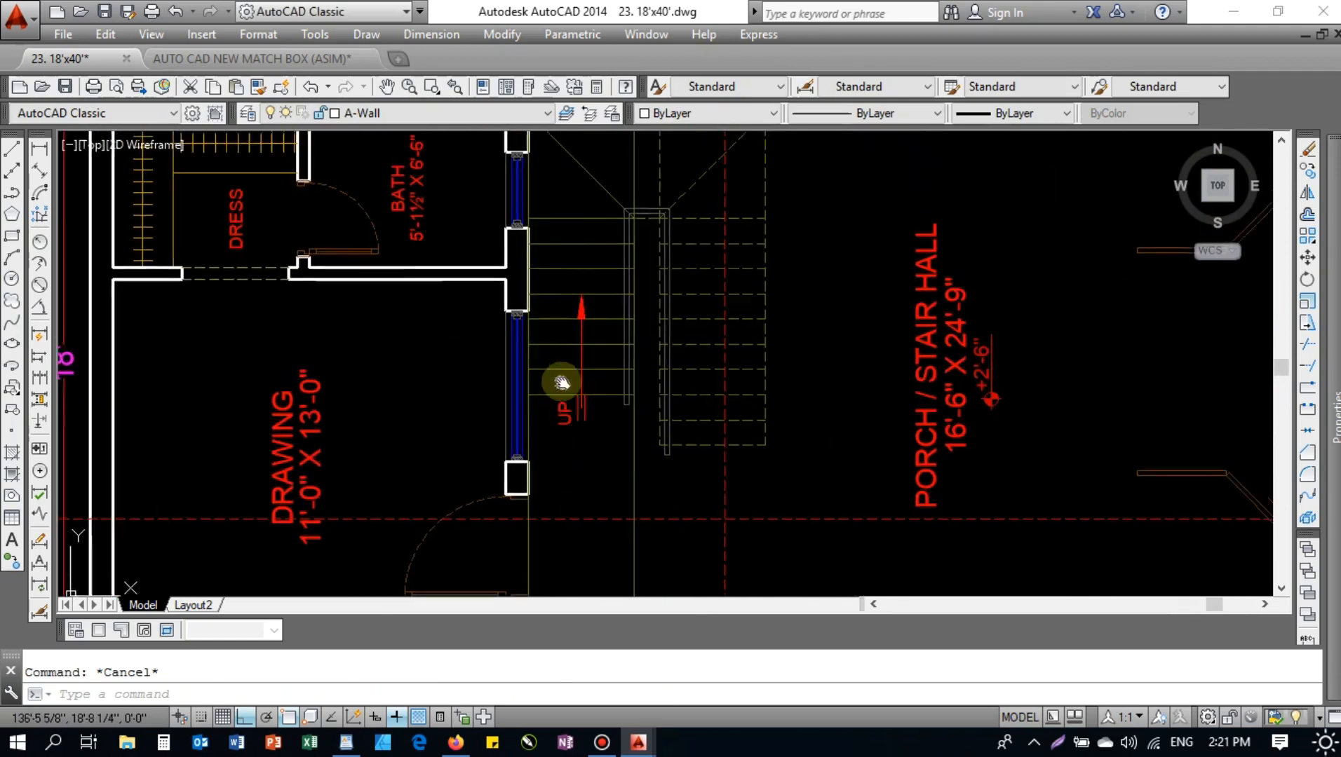
pyautogui.click(538, 500)
pyautogui.click(540, 461)
pyautogui.click(538, 423)
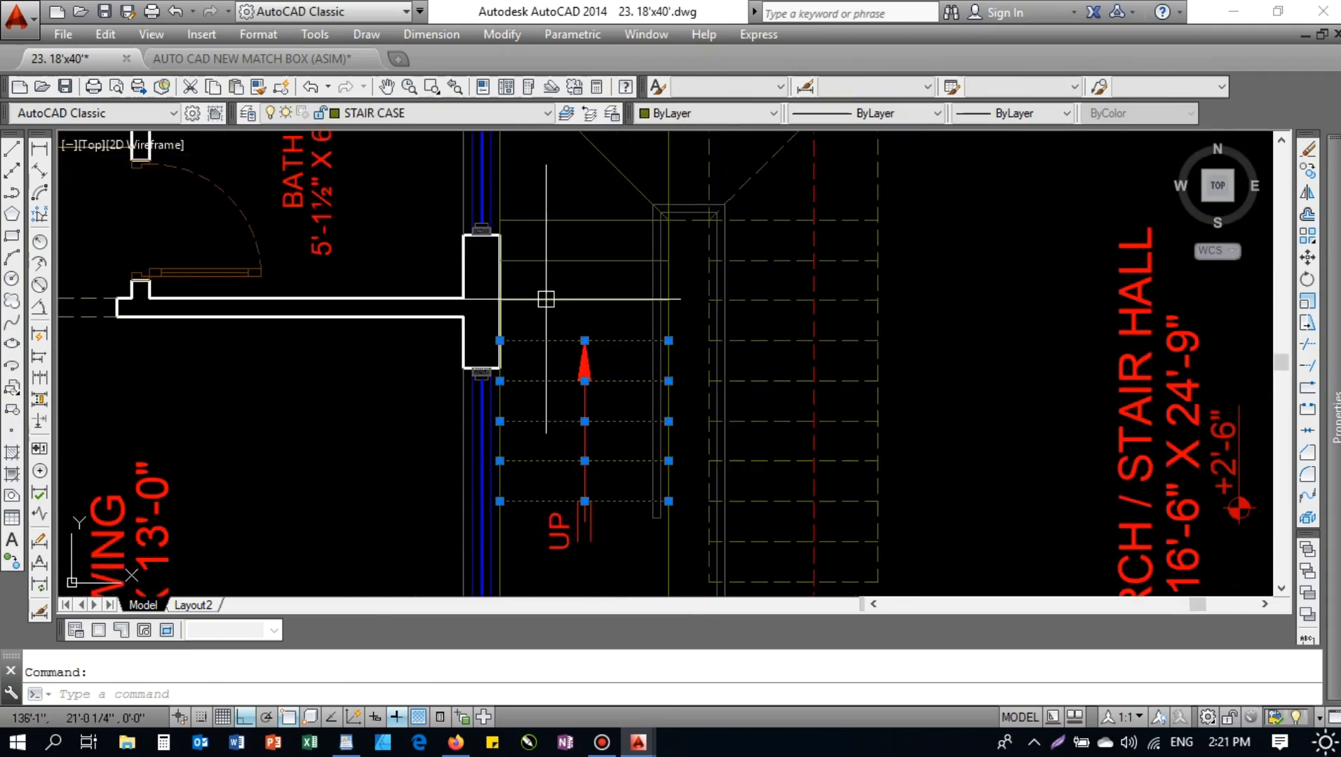
pyautogui.click(540, 277)
pyautogui.click(530, 213)
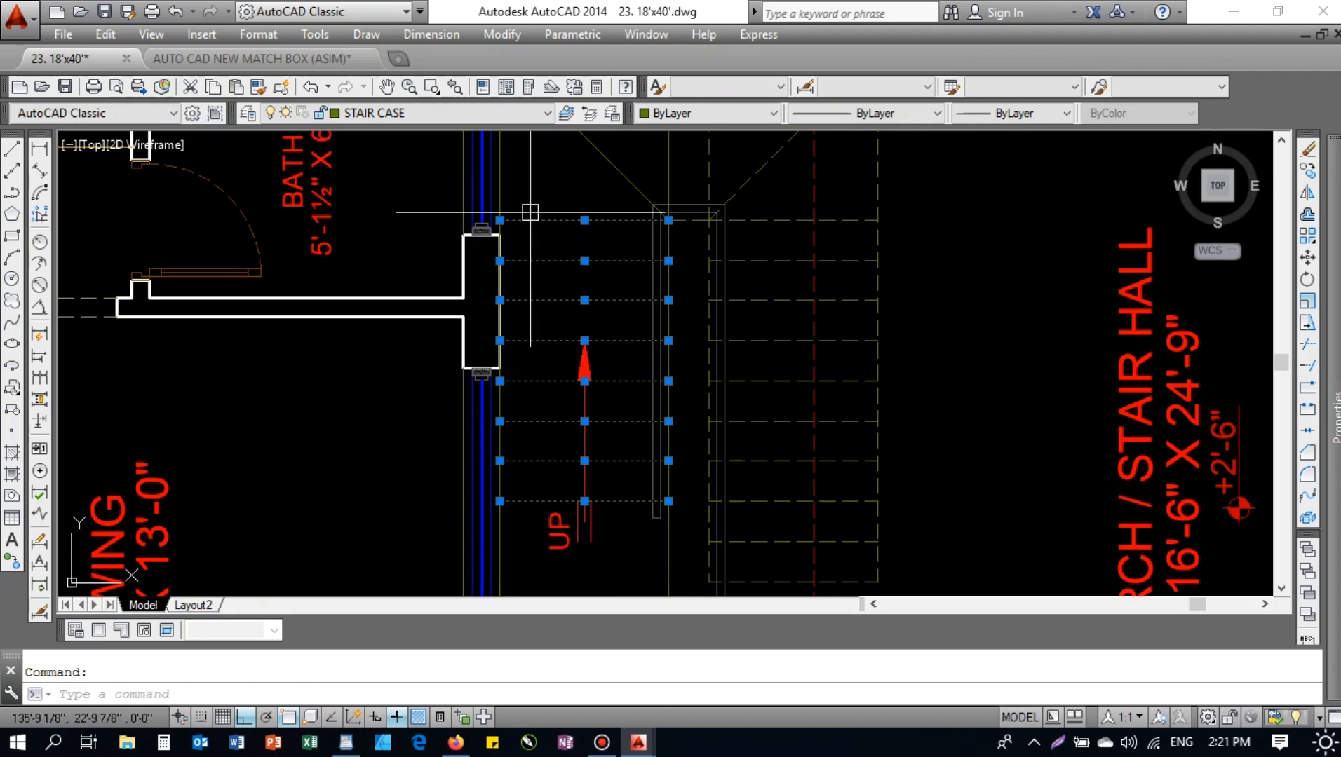
pyautogui.click(555, 206)
pyautogui.click(534, 232)
pyautogui.scroll(-3, 534, 232)
pyautogui.scroll(3, 567, 267)
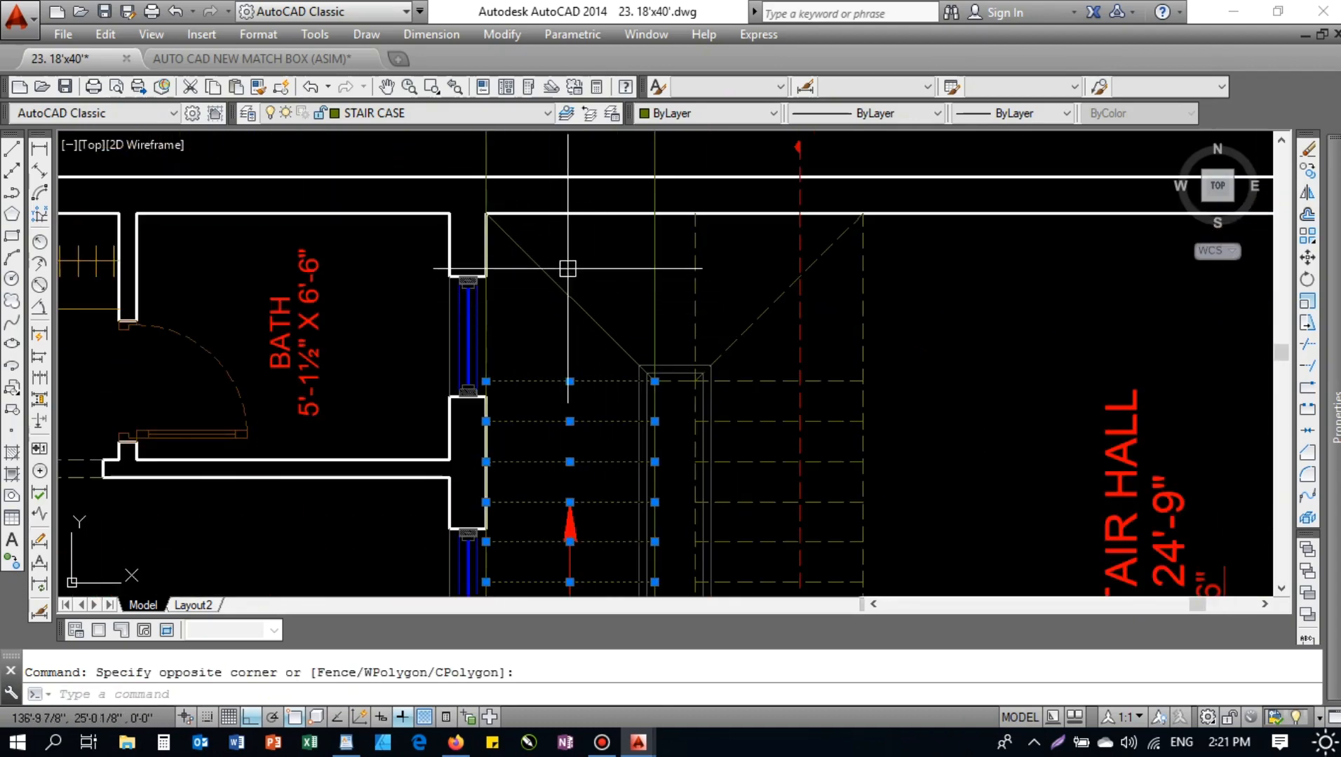
pyautogui.click(569, 297)
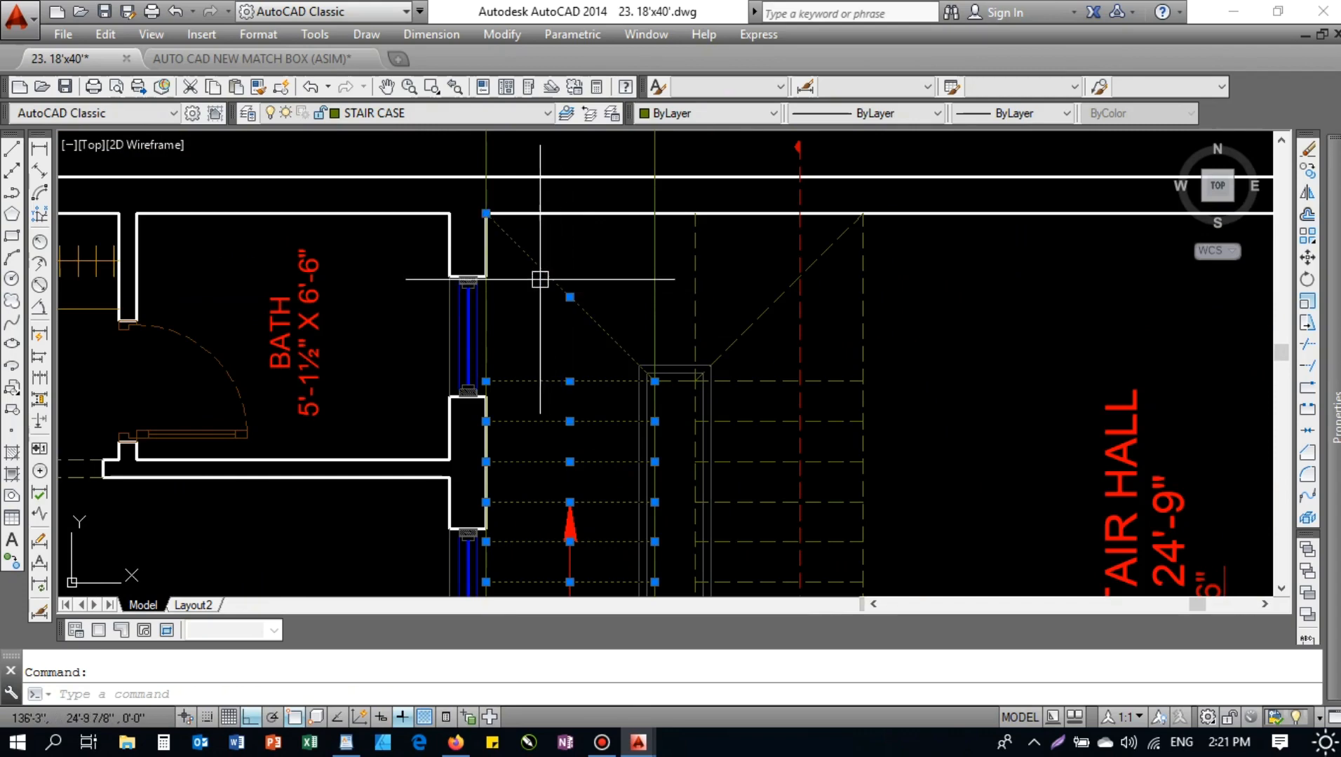
pyautogui.press('Escape')
pyautogui.click(538, 285)
pyautogui.click(525, 245)
pyautogui.press('Escape')
pyautogui.scroll(-14, 548, 265)
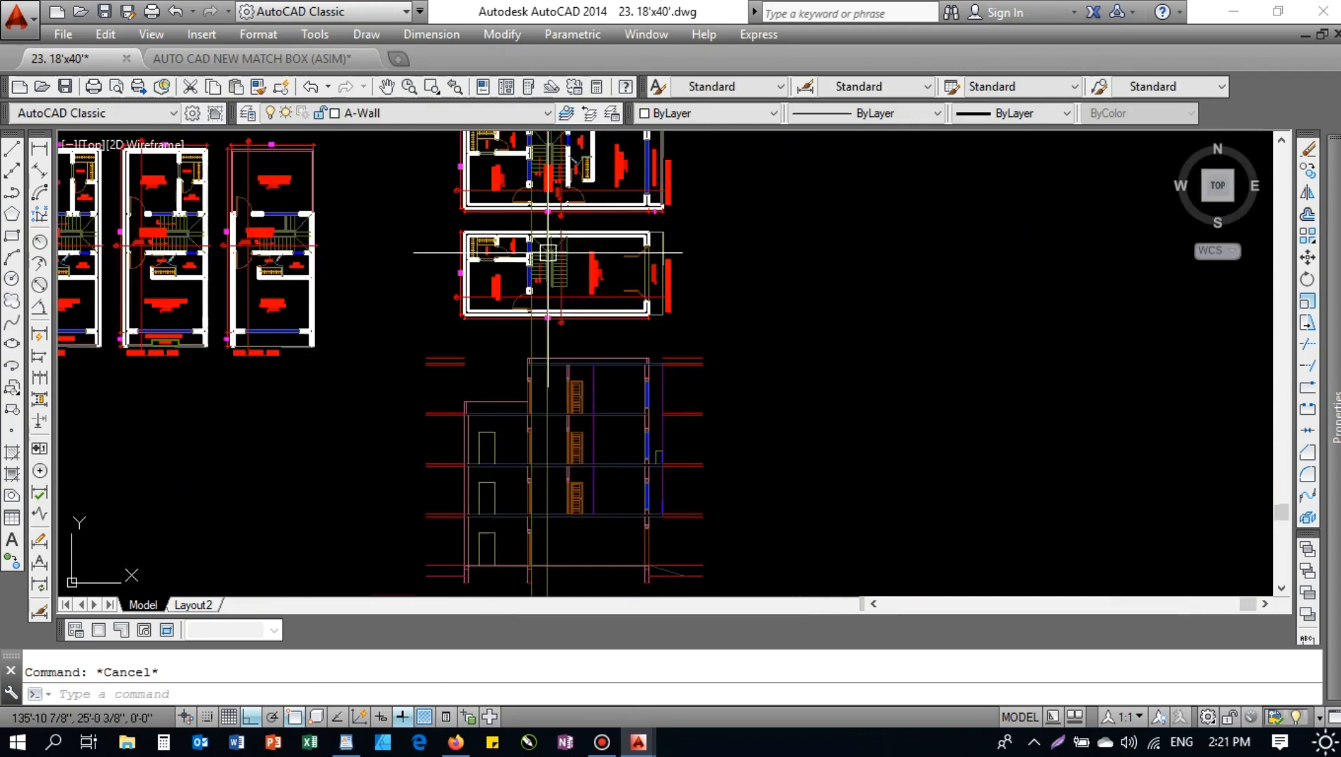
pyautogui.scroll(6, 552, 351)
pyautogui.scroll(2, 554, 313)
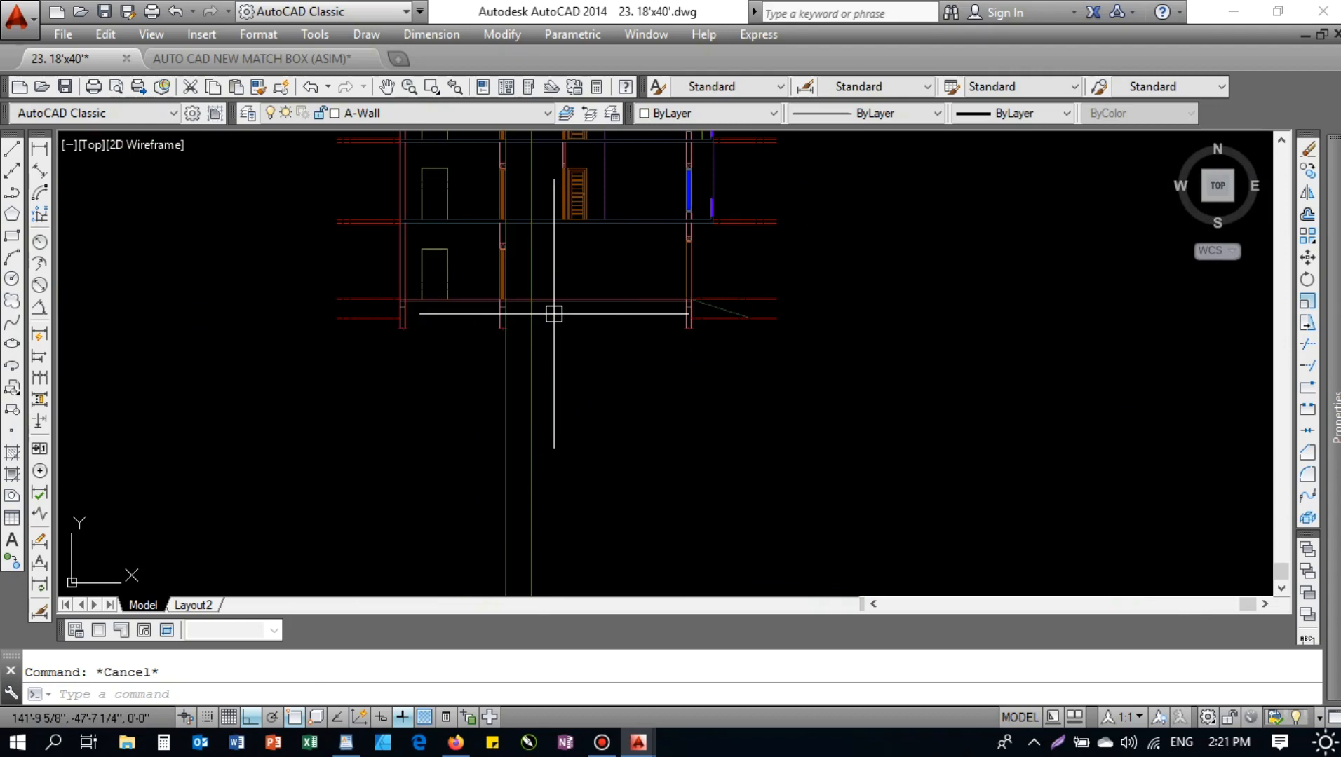
pyautogui.scroll(8, 554, 313)
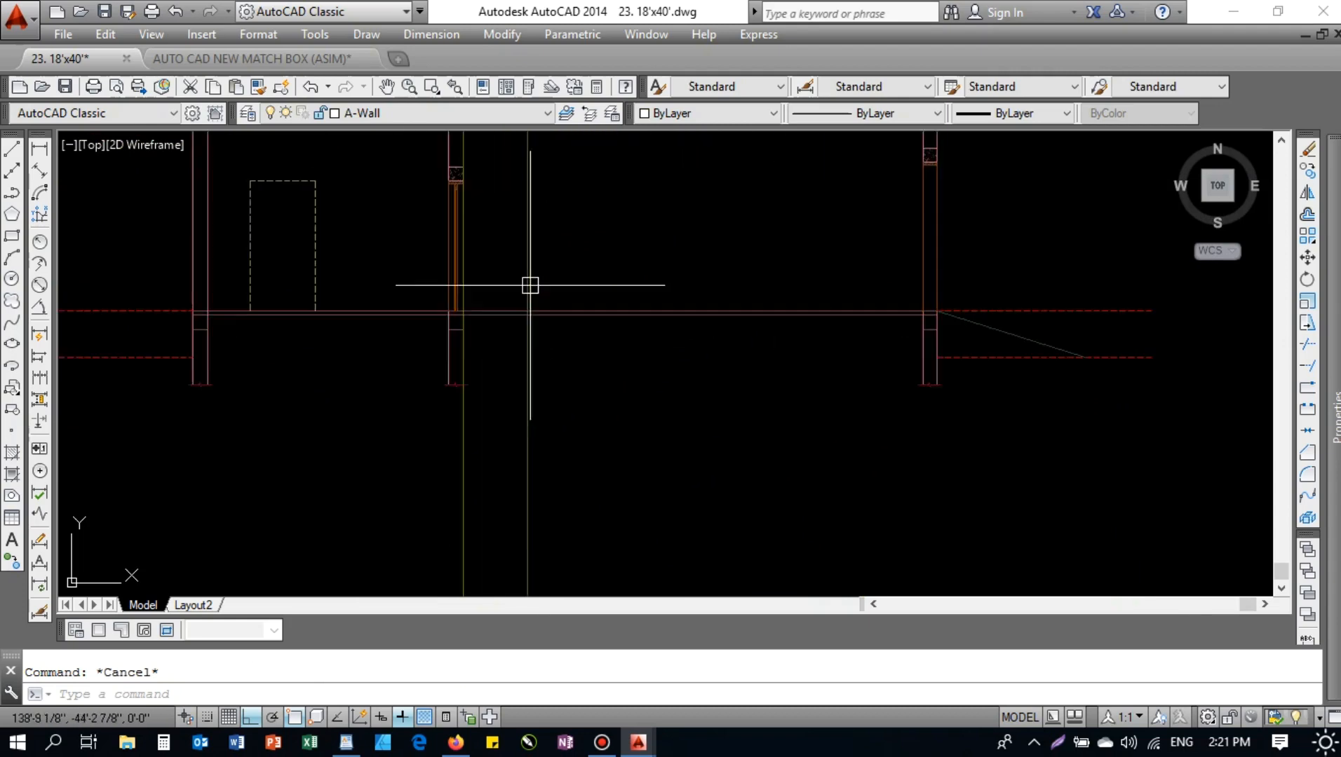
pyautogui.write('o')
pyautogui.press('Return')
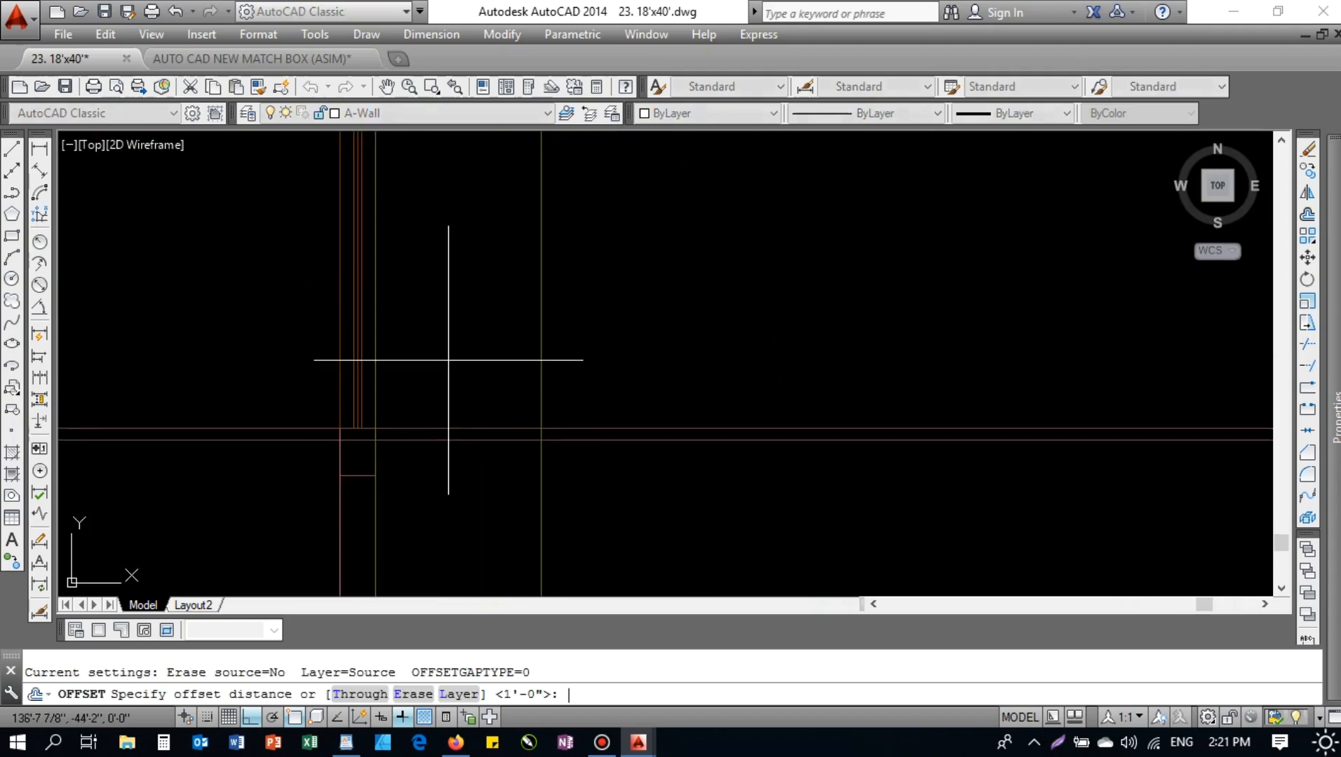
pyautogui.write('10')
pyautogui.press('Return')
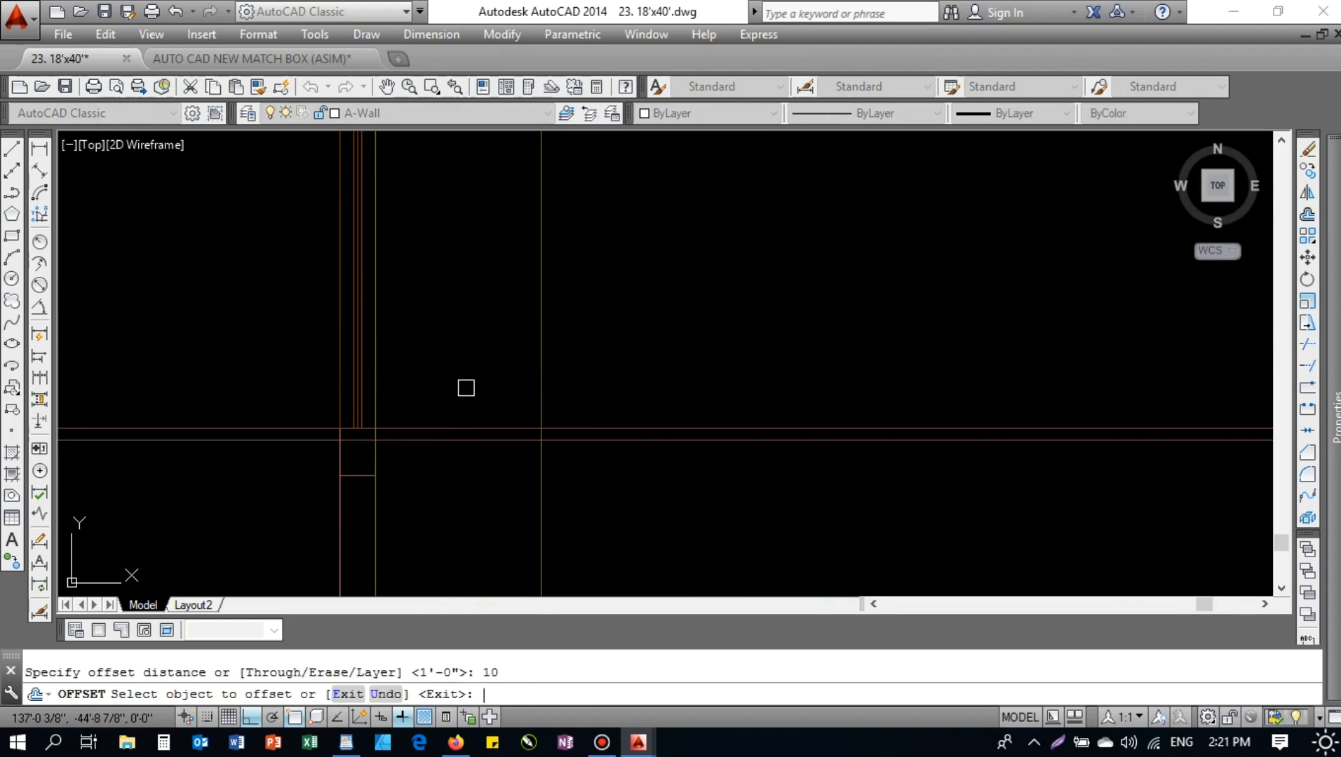
pyautogui.press('Escape')
# - Try offsetting the ground floor line upward twice by 6 inches, and erase the offset copies
pyautogui.press('Return')
pyautogui.write('6')
pyautogui.press('Return')
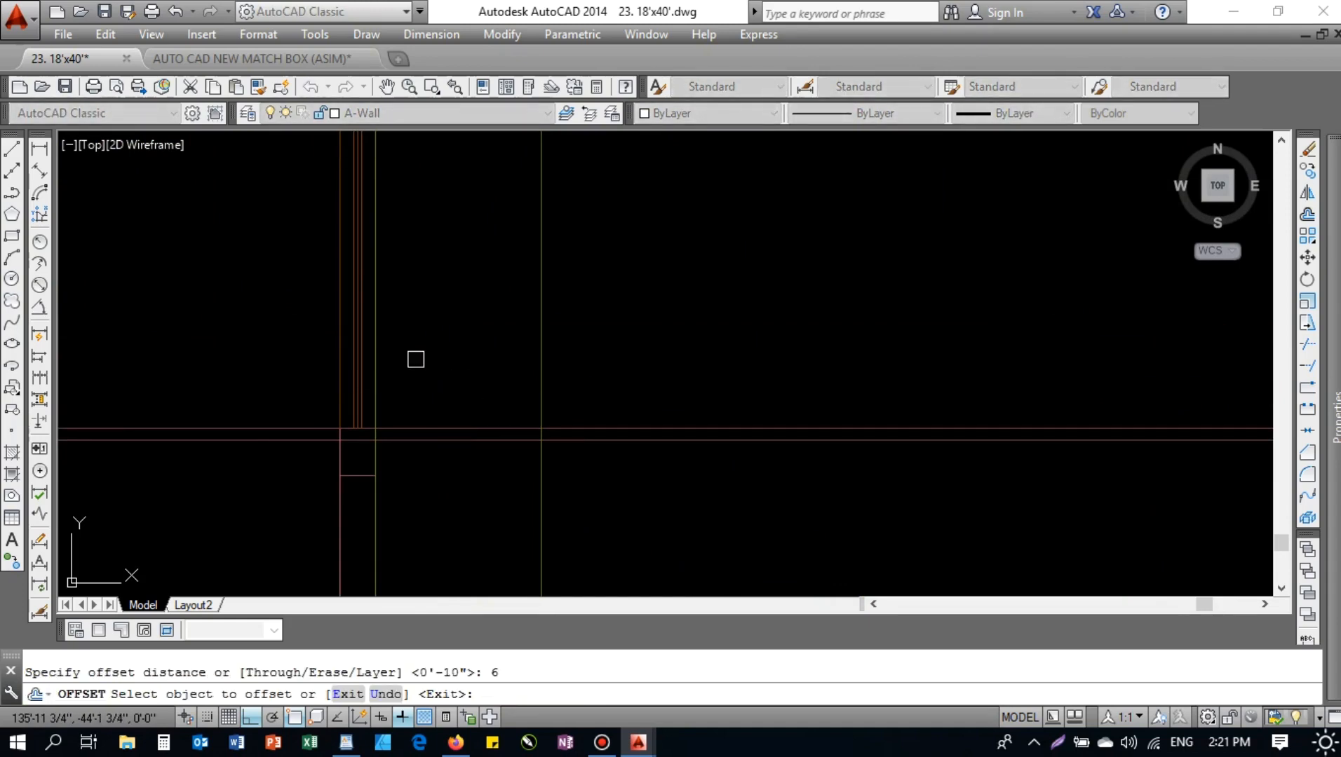
pyautogui.click(434, 428)
pyautogui.click(464, 386)
pyautogui.click(446, 406)
pyautogui.click(449, 381)
pyautogui.press('Escape')
pyautogui.click(456, 356)
pyautogui.click(424, 419)
pyautogui.press('Delete')
pyautogui.press('Escape')
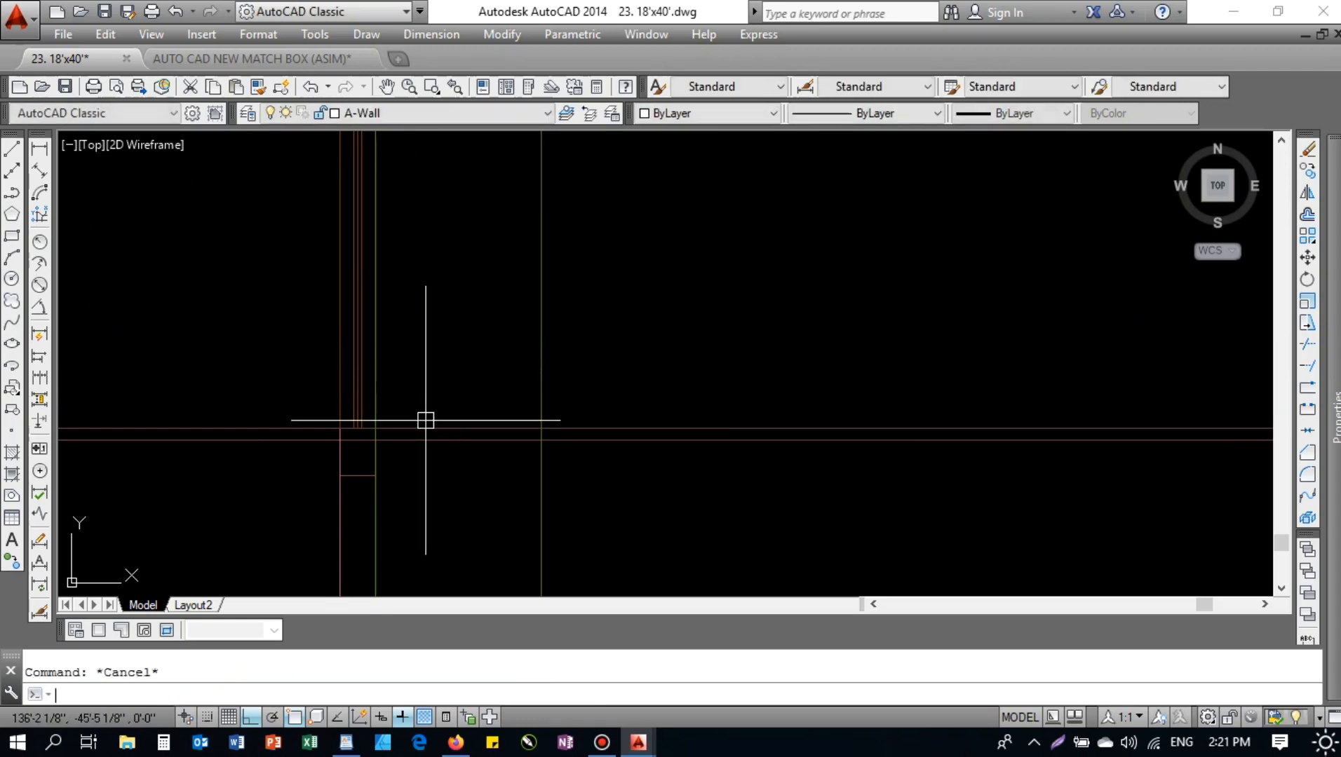
# - Draw a line along the ground floor level between the two vertical stair construction lines in the section
pyautogui.write('l')
pyautogui.press('Return')
pyautogui.click(375, 428)
pyautogui.click(541, 428)
pyautogui.press('Escape')
pyautogui.press('Escape')
# - Match the properties of the stair construction line onto the new line at ground floor level
pyautogui.write('ma')
pyautogui.press('Return')
pyautogui.click(541, 471)
pyautogui.click(528, 460)
pyautogui.click(506, 429)
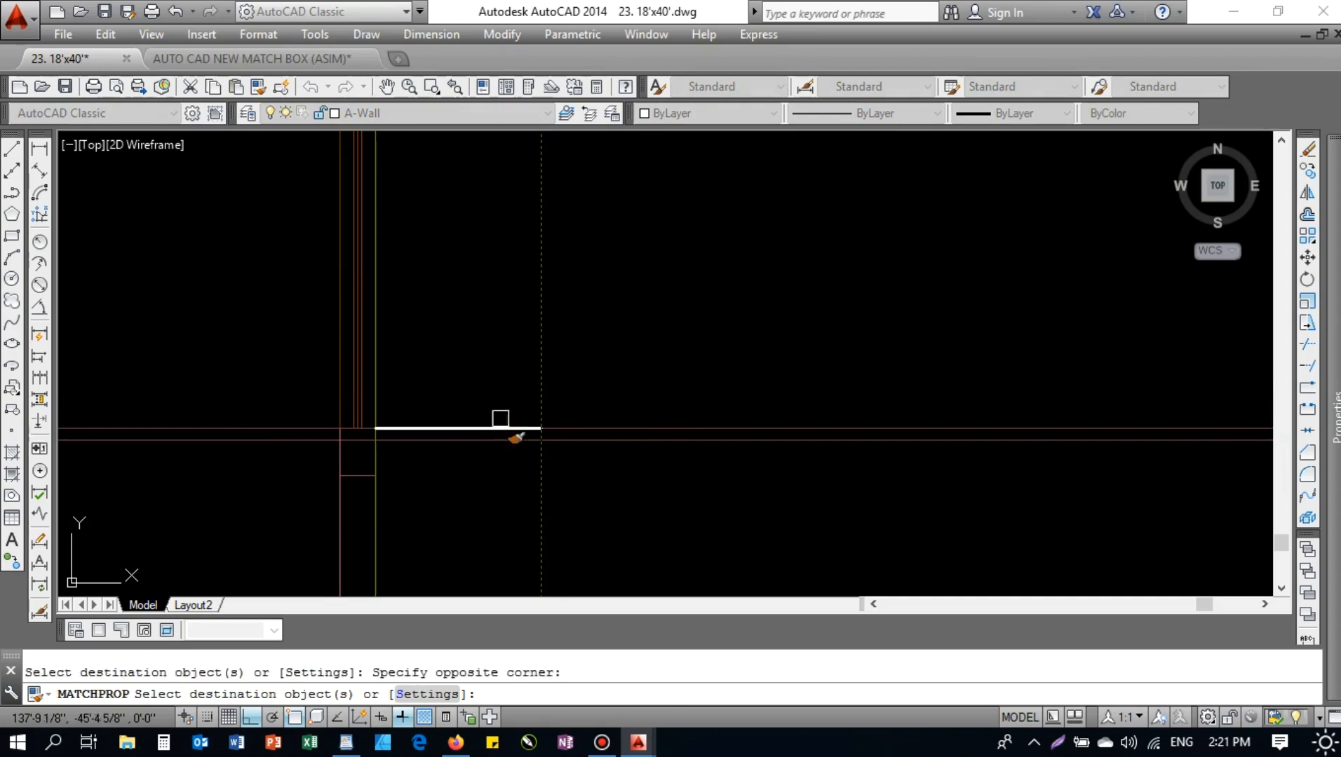
pyautogui.press('Escape')
pyautogui.write('o')
pyautogui.press('Return')
pyautogui.write('5')
pyautogui.press('Return')
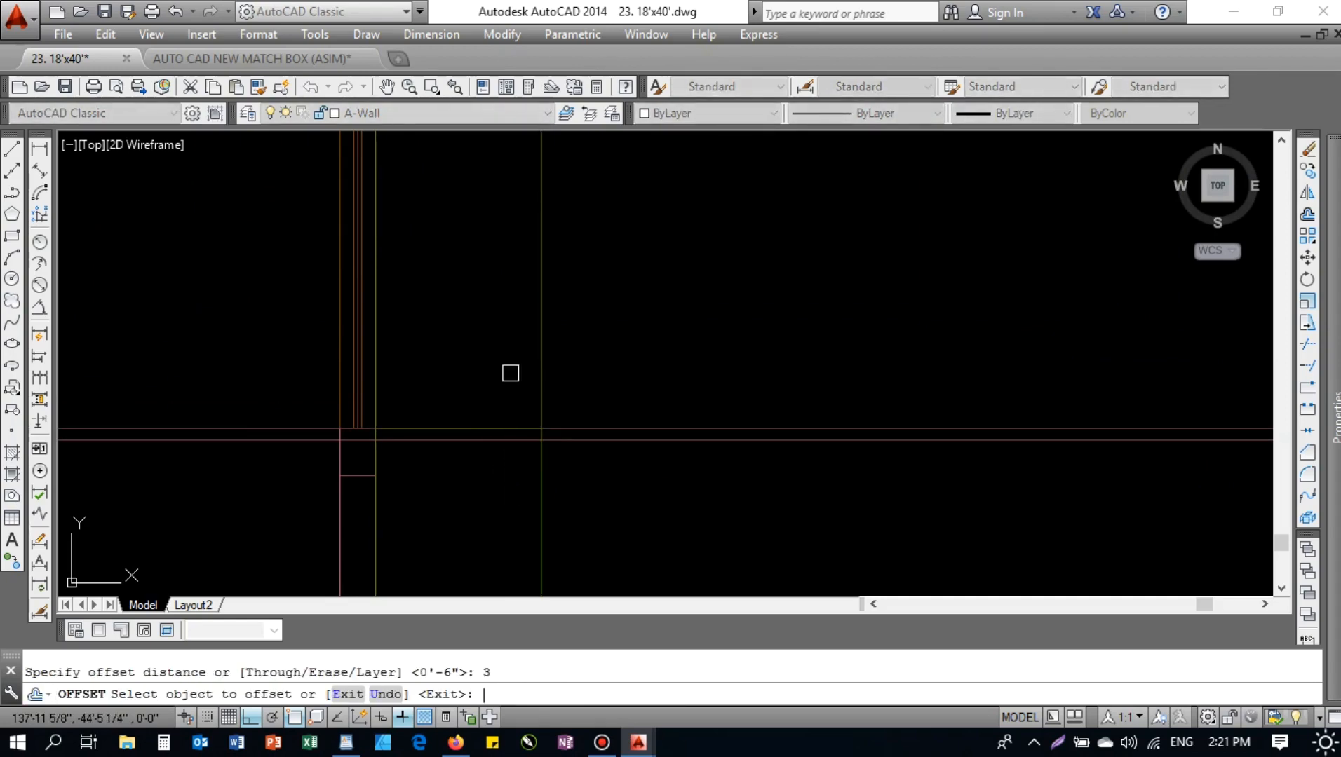
pyautogui.press('Escape')
# - Offset the floor-level stair line upward 6 inches twice to form the first two riser levels
pyautogui.write('o')
pyautogui.press('Return')
pyautogui.write('6')
pyautogui.press('Return')
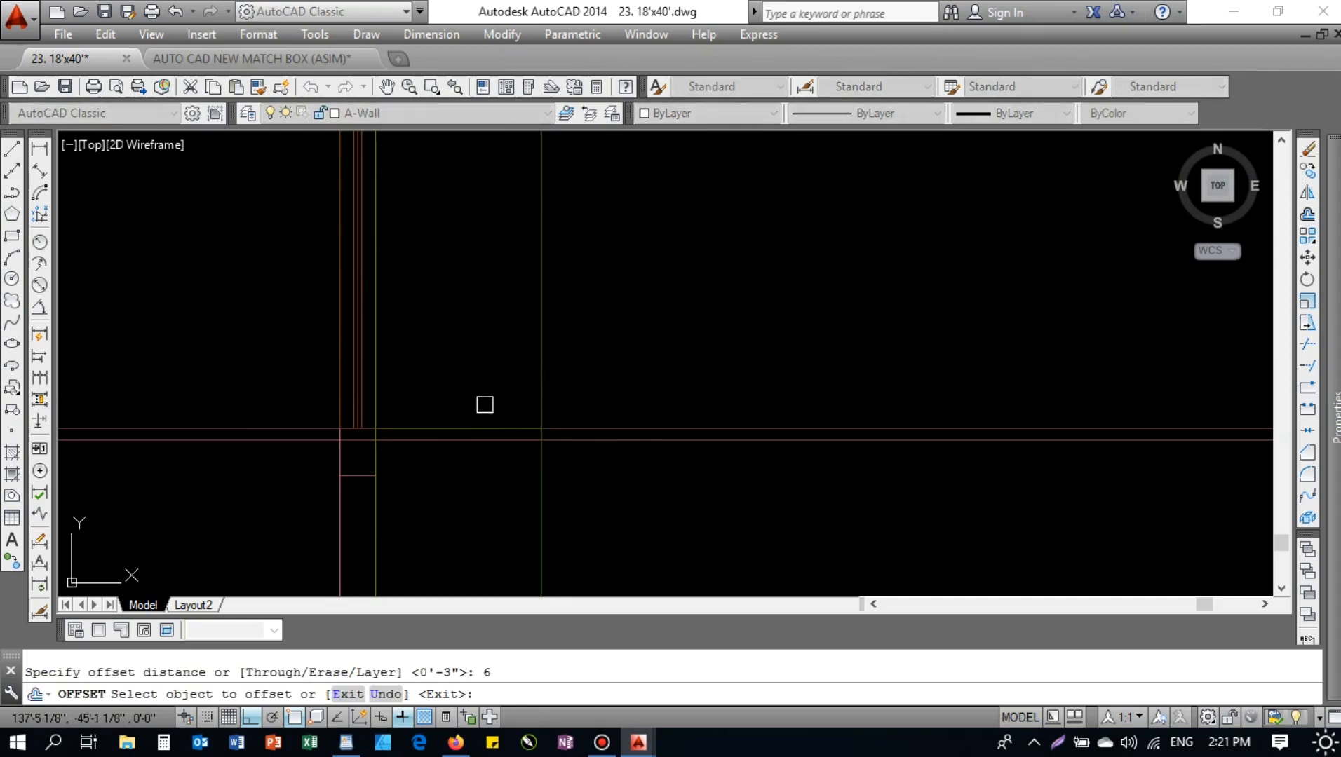
pyautogui.click(465, 430)
pyautogui.click(473, 401)
pyautogui.click(473, 404)
pyautogui.click(484, 347)
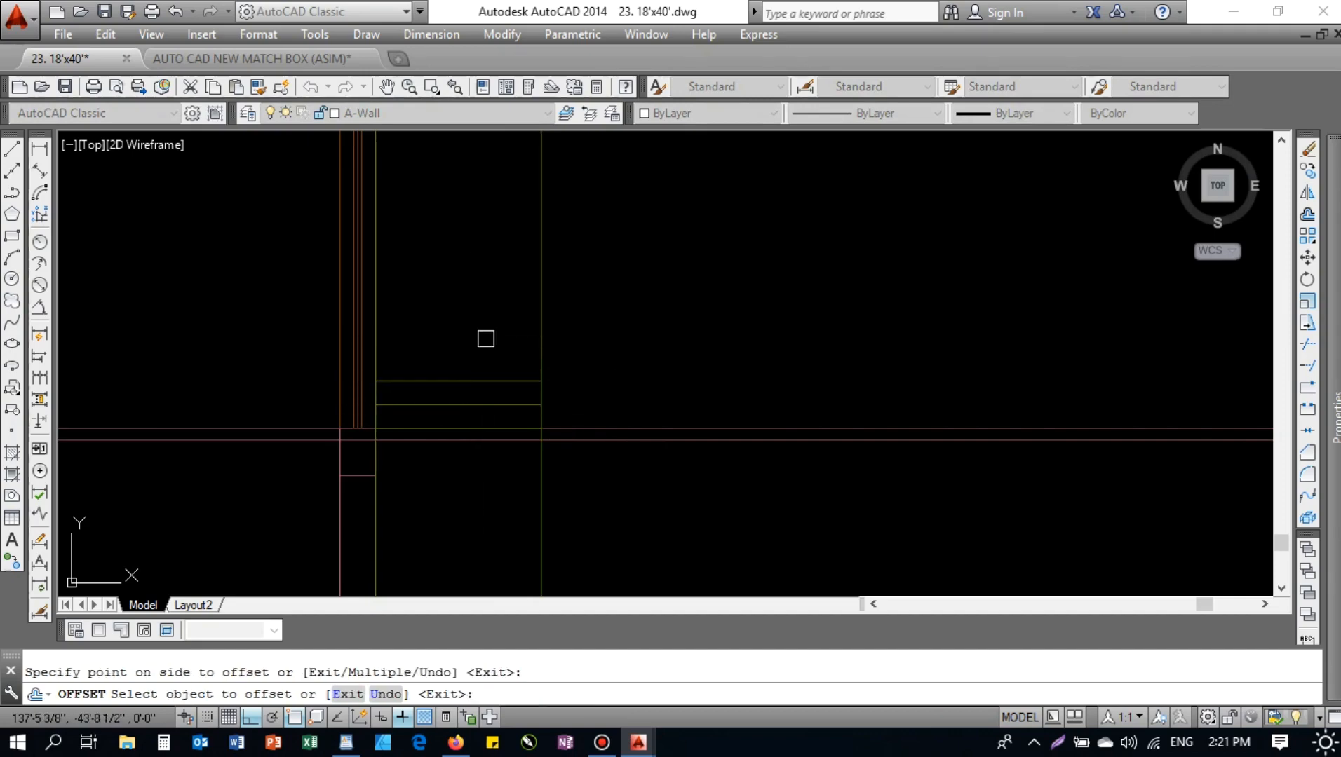
# - Repeat the 6-inch offset upward with the Multiple option until nine stair lines stand above the floor
pyautogui.click(466, 383)
pyautogui.write('m')
pyautogui.press('Return')
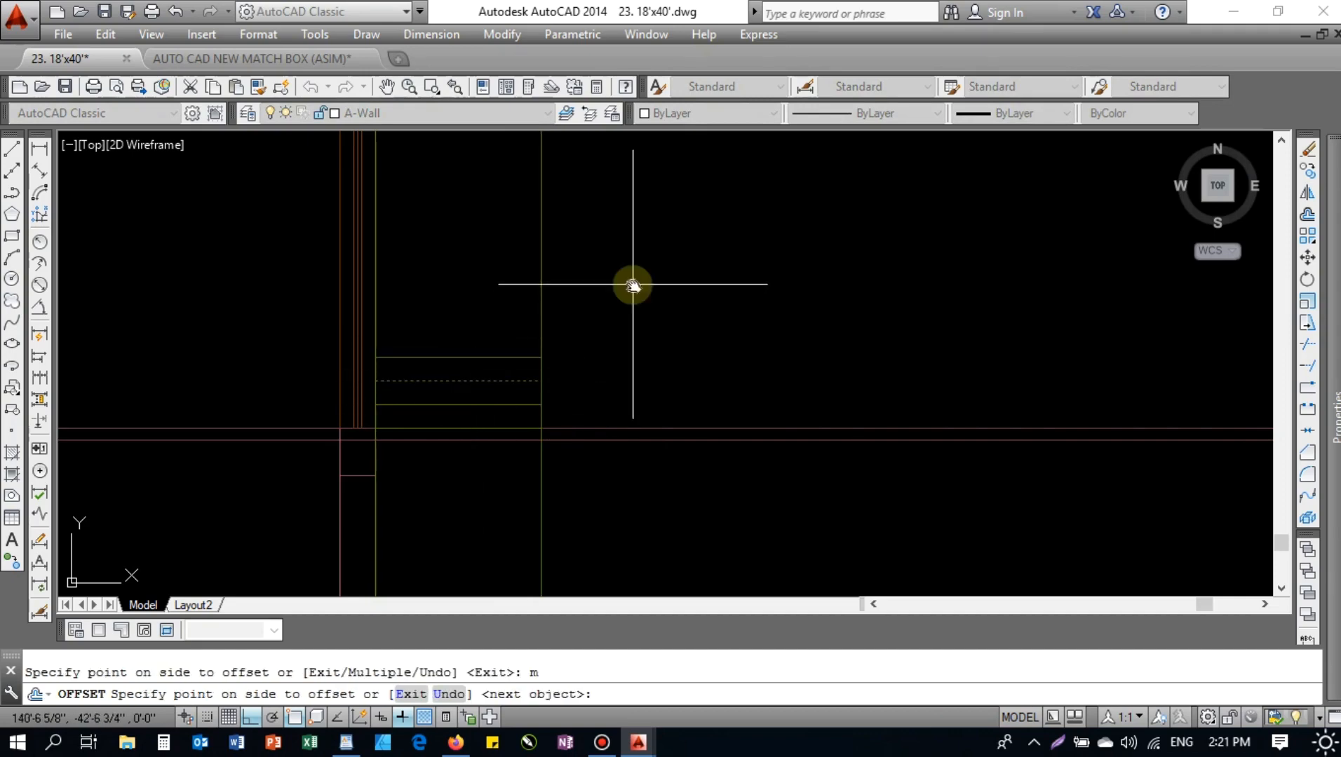
pyautogui.moveTo(633, 285); pyautogui.dragTo(688, 401, button='middle')
pyautogui.click(728, 347)
pyautogui.click(720, 308)
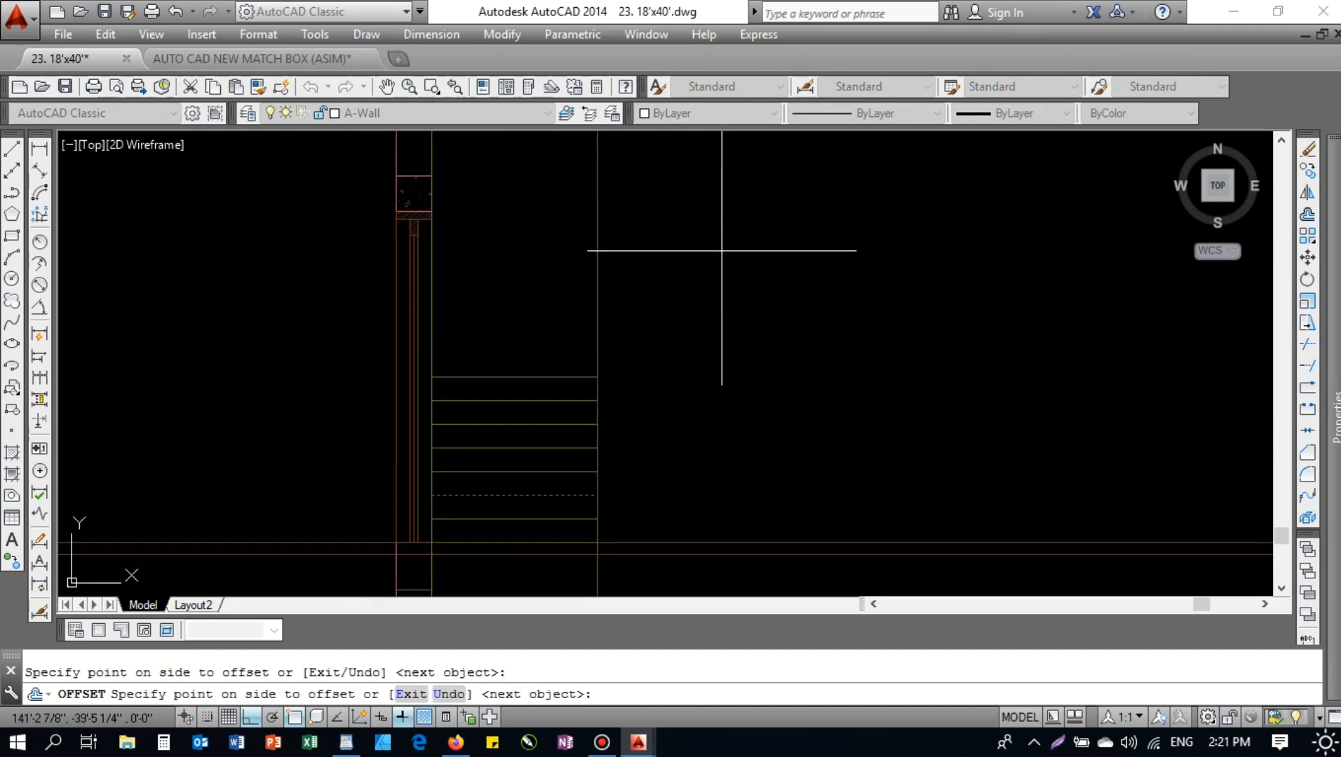
pyautogui.press('Escape')
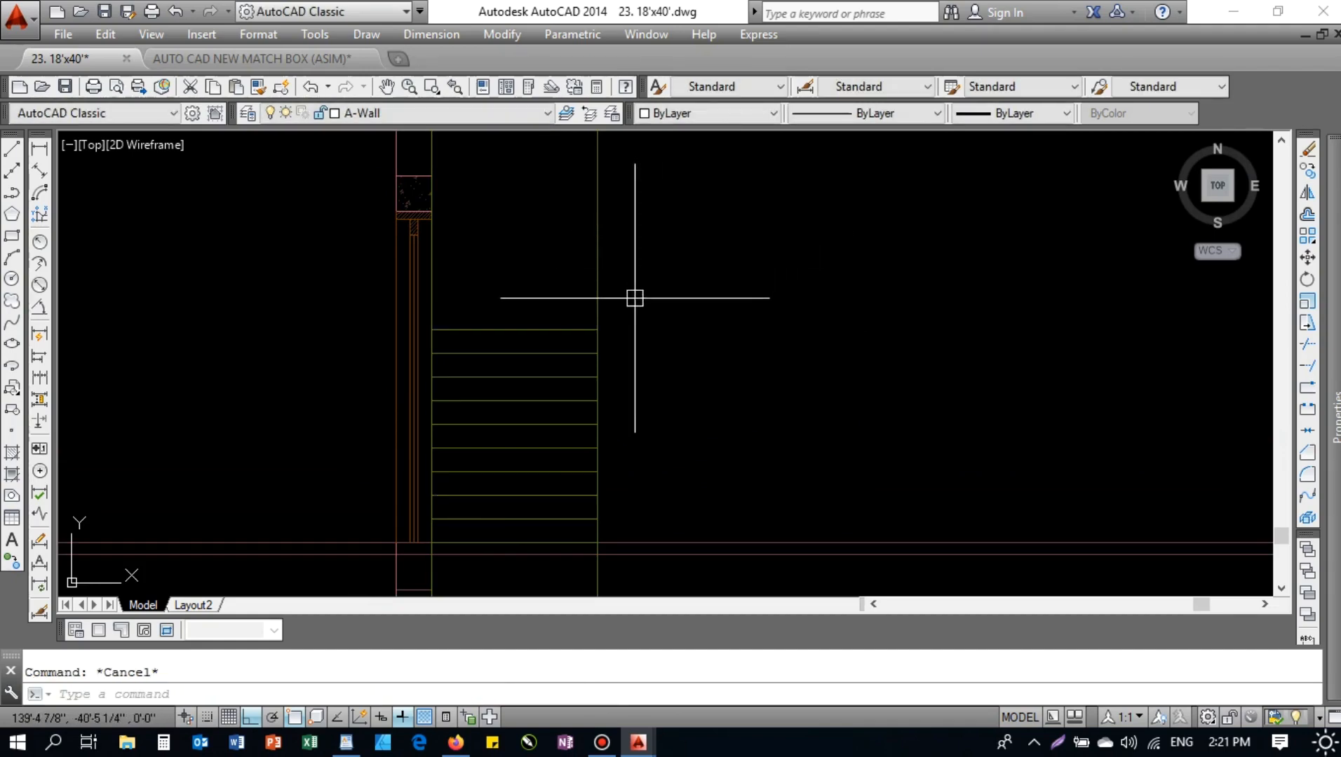
# - List the offset stair lines above the floor to check their count
pyautogui.click(550, 298)
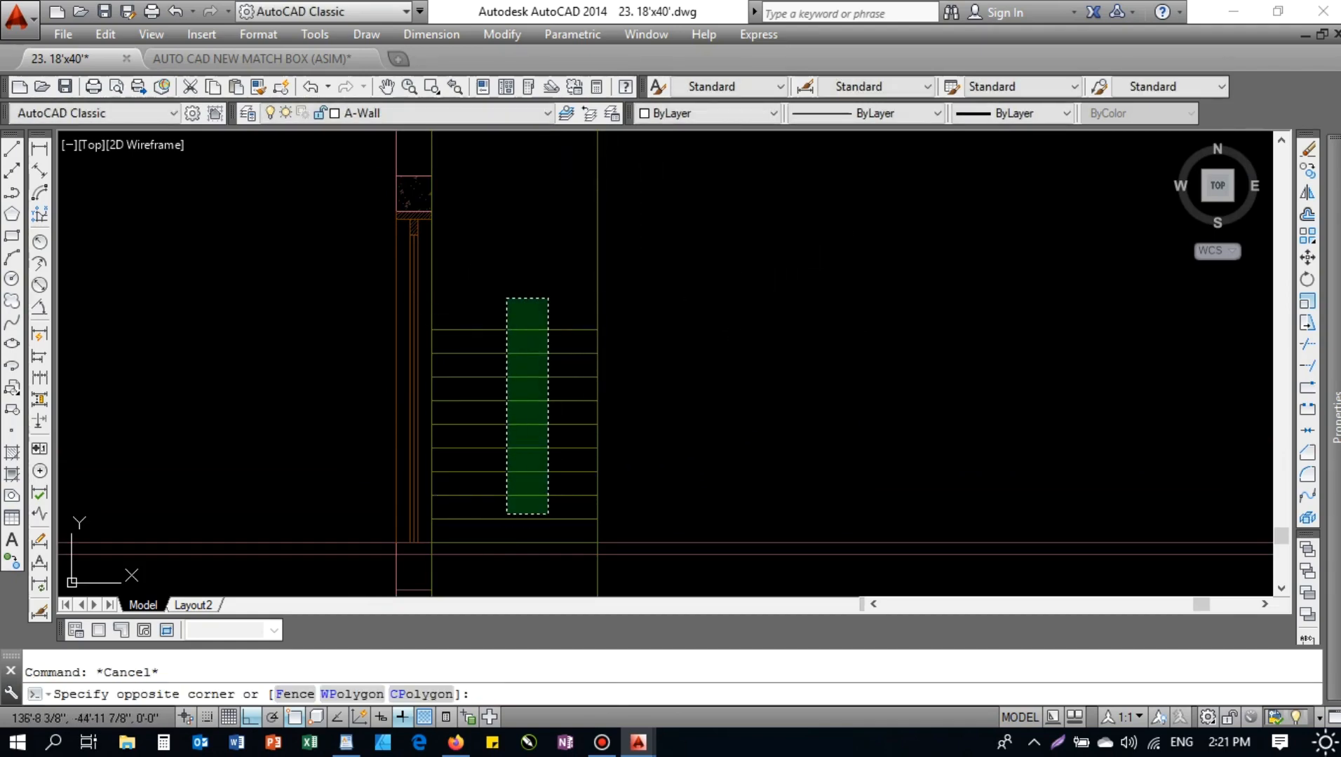
pyautogui.click(498, 534)
pyautogui.write('li')
pyautogui.press('Return')
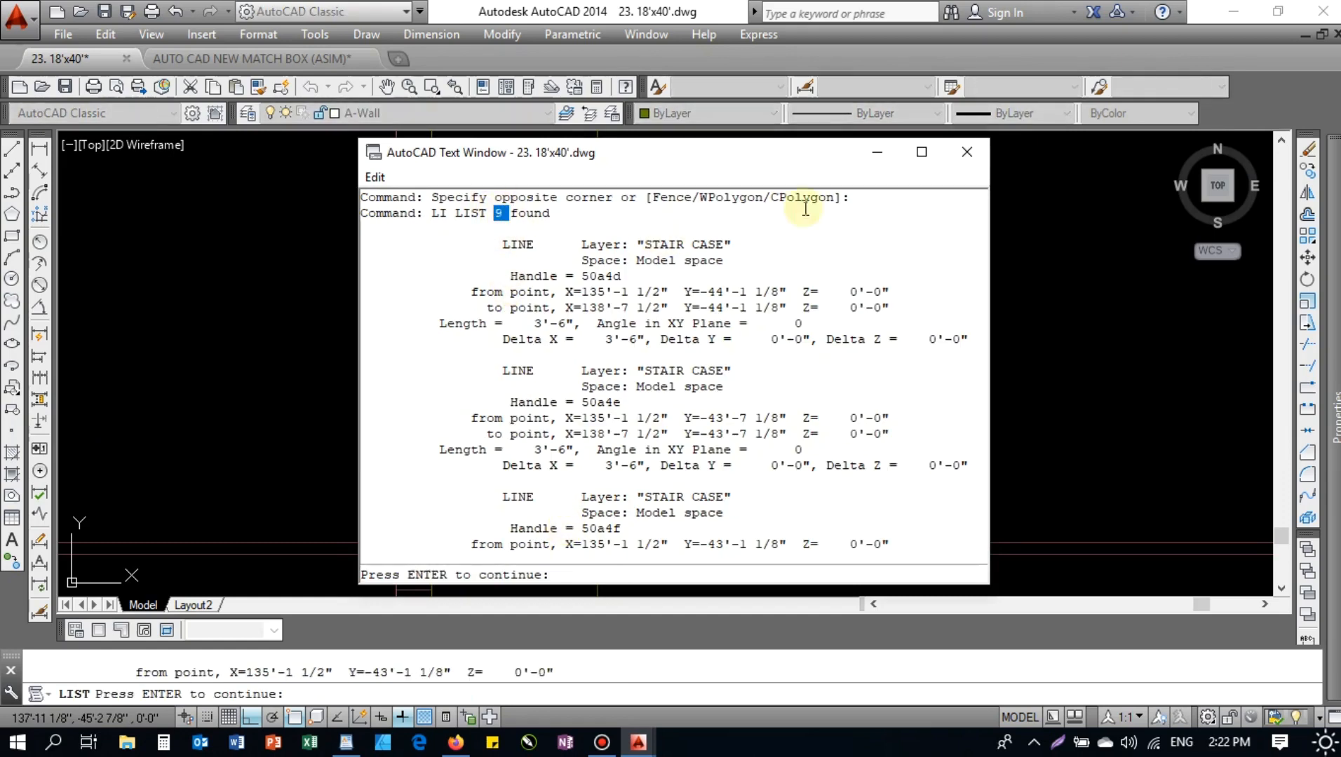
pyautogui.click(965, 152)
pyautogui.press('Escape')
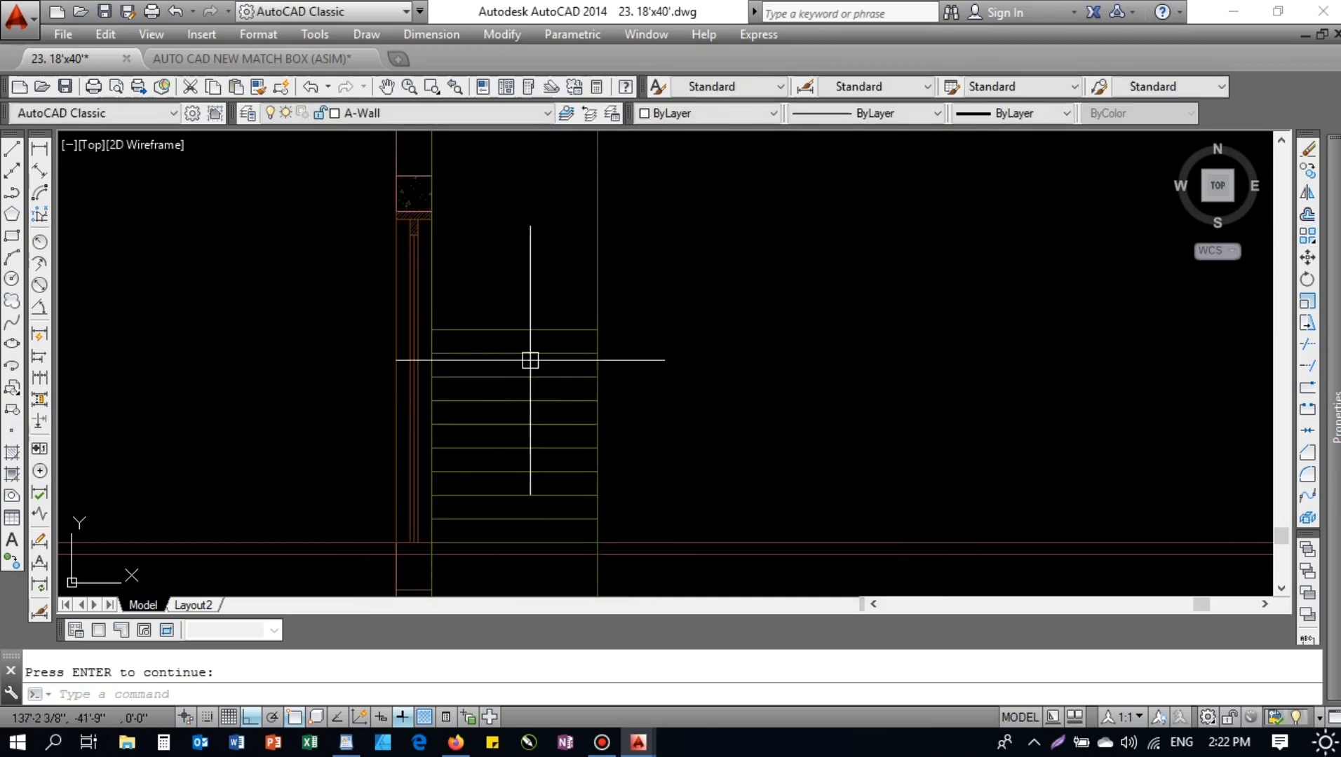
# - Erase the base stair line that lies on the ground floor level
pyautogui.scroll(-2, 524, 371)
pyautogui.scroll(2, 513, 455)
pyautogui.click(557, 463)
pyautogui.write('e')
pyautogui.press('Return')
pyautogui.scroll(-2, 514, 436)
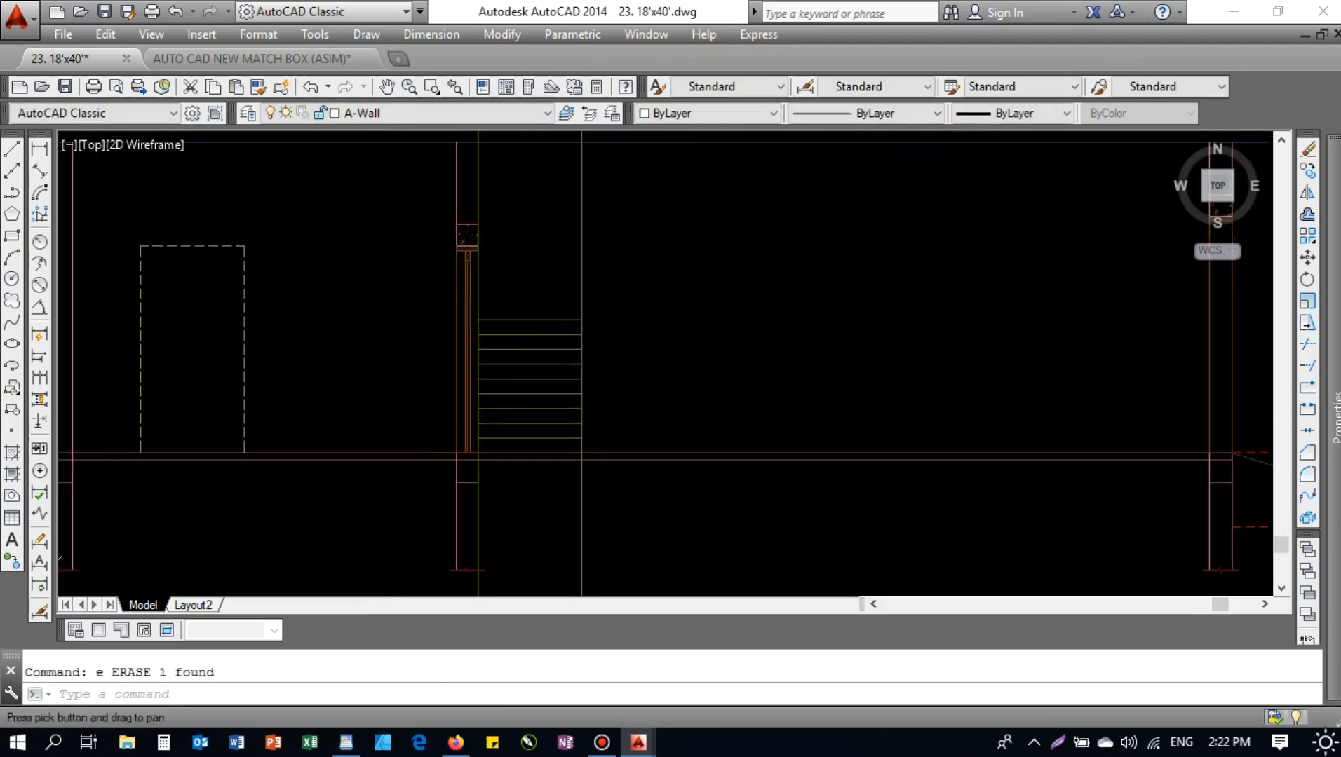
# - Draw a horizontal landing line outward from the outer end of the second-highest stair line
pyautogui.moveTo(629, 323); pyautogui.dragTo(602, 333, button='middle')
pyautogui.press('Escape')
pyautogui.click(536, 326)
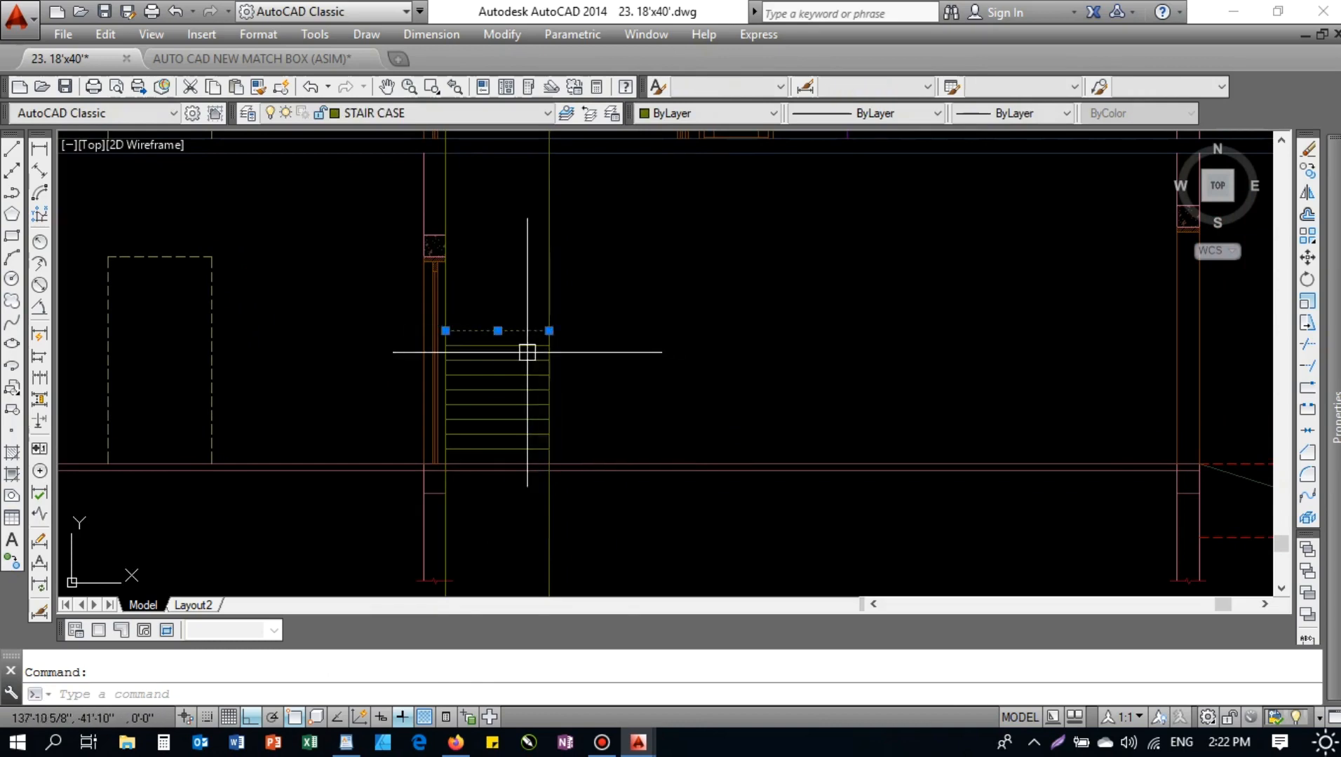
pyautogui.scroll(2, 530, 324)
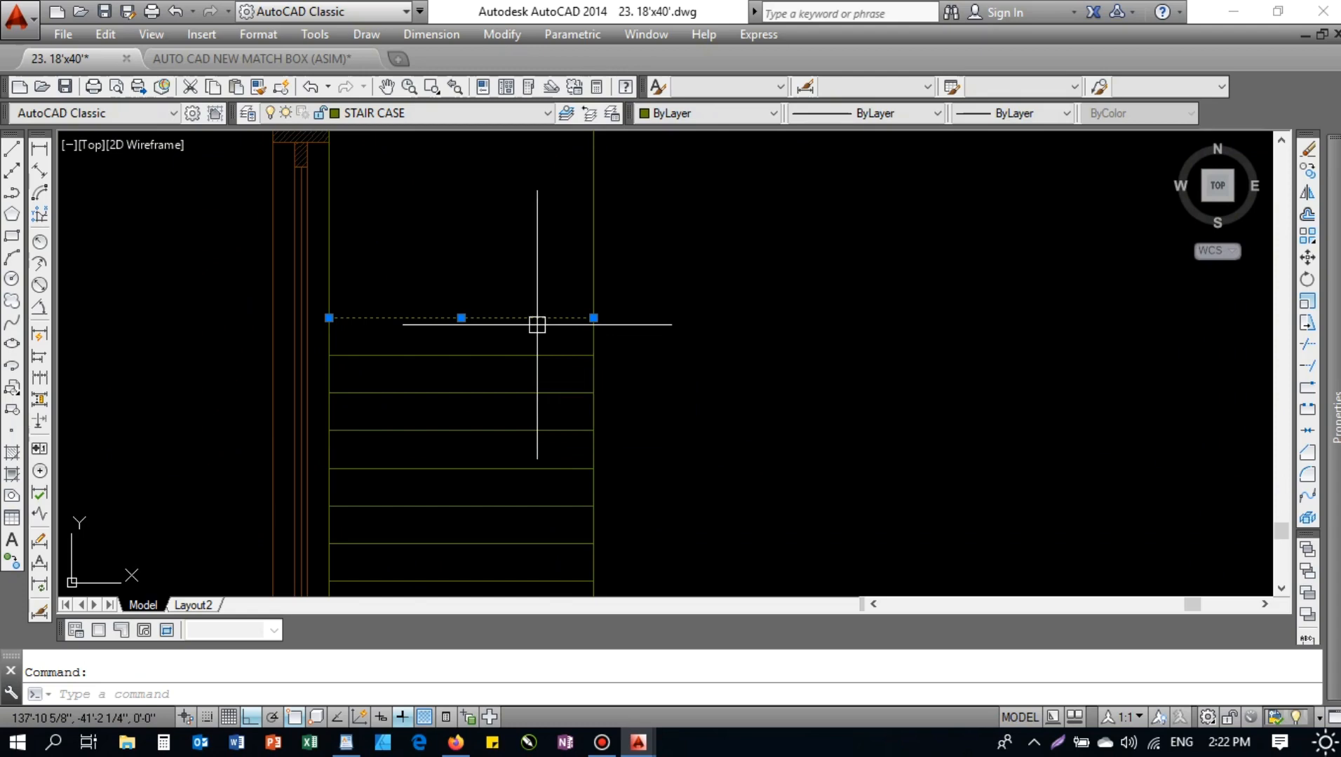
pyautogui.press('Escape')
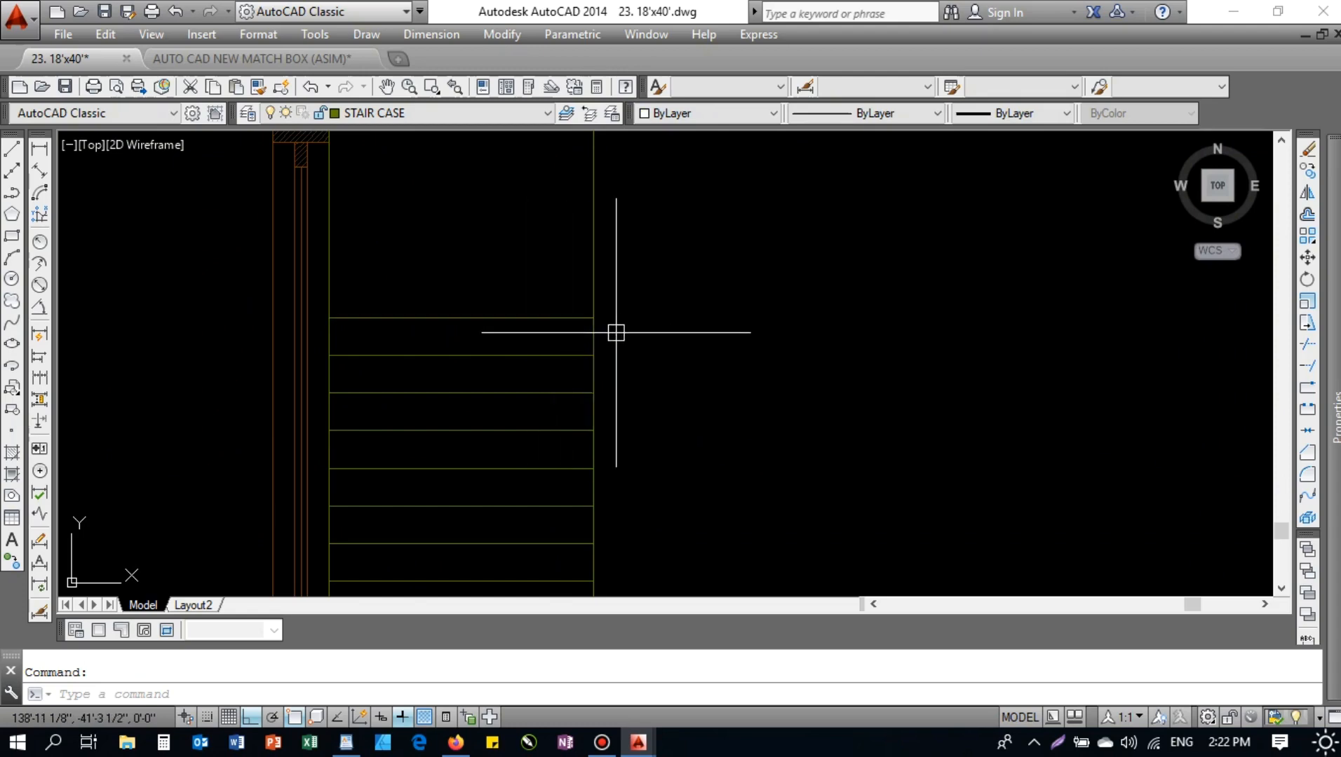
pyautogui.write('l')
pyautogui.press('Return')
pyautogui.click(594, 355)
pyautogui.scroll(-2, 660, 358)
pyautogui.scroll(-3, 660, 358)
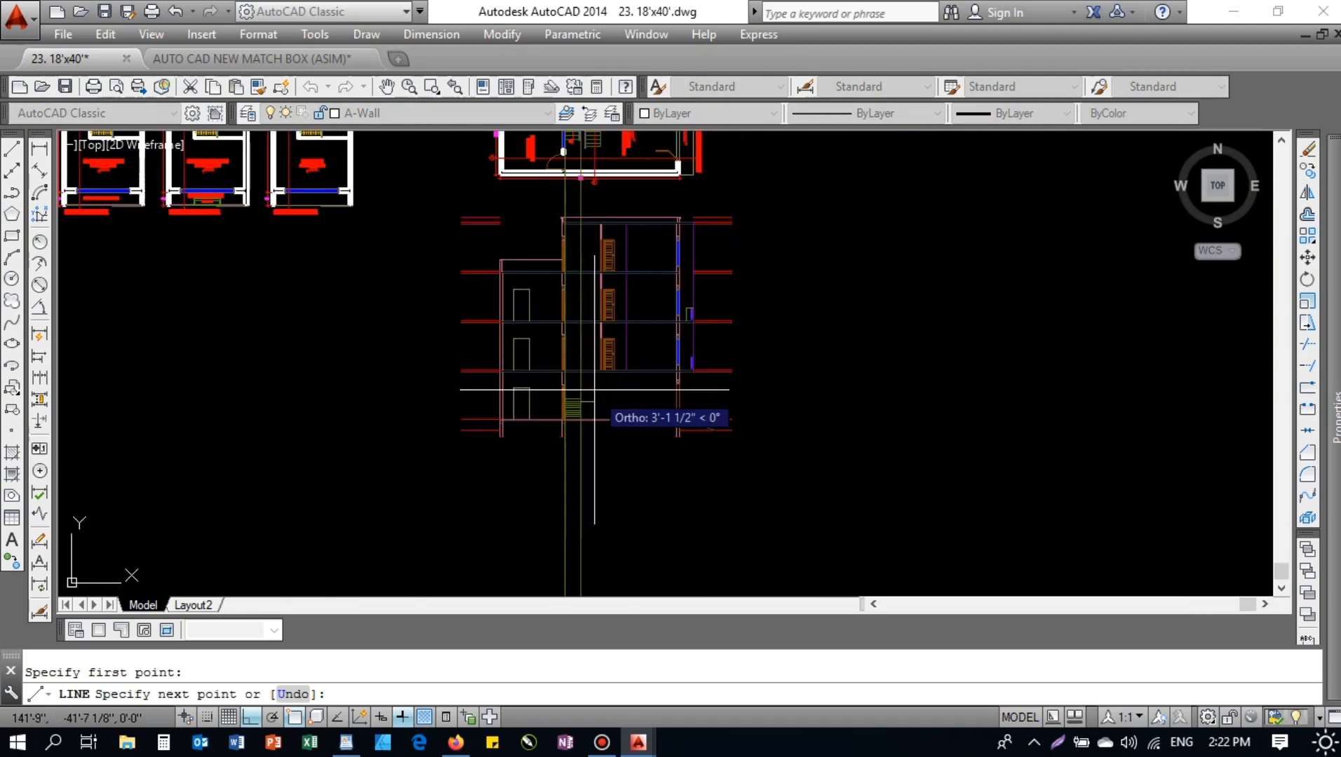
pyautogui.scroll(5, 596, 393)
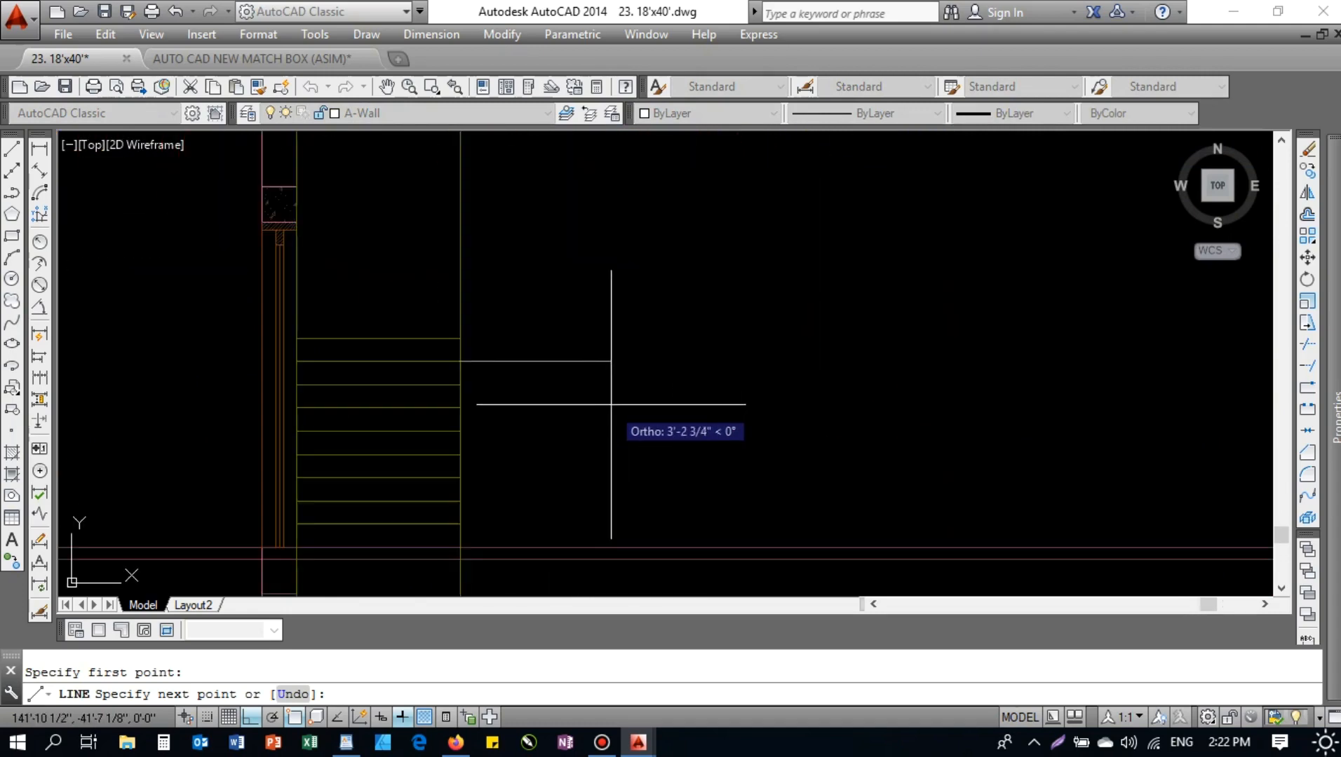
pyautogui.click(637, 396)
pyautogui.press('Escape')
pyautogui.scroll(-2, 549, 385)
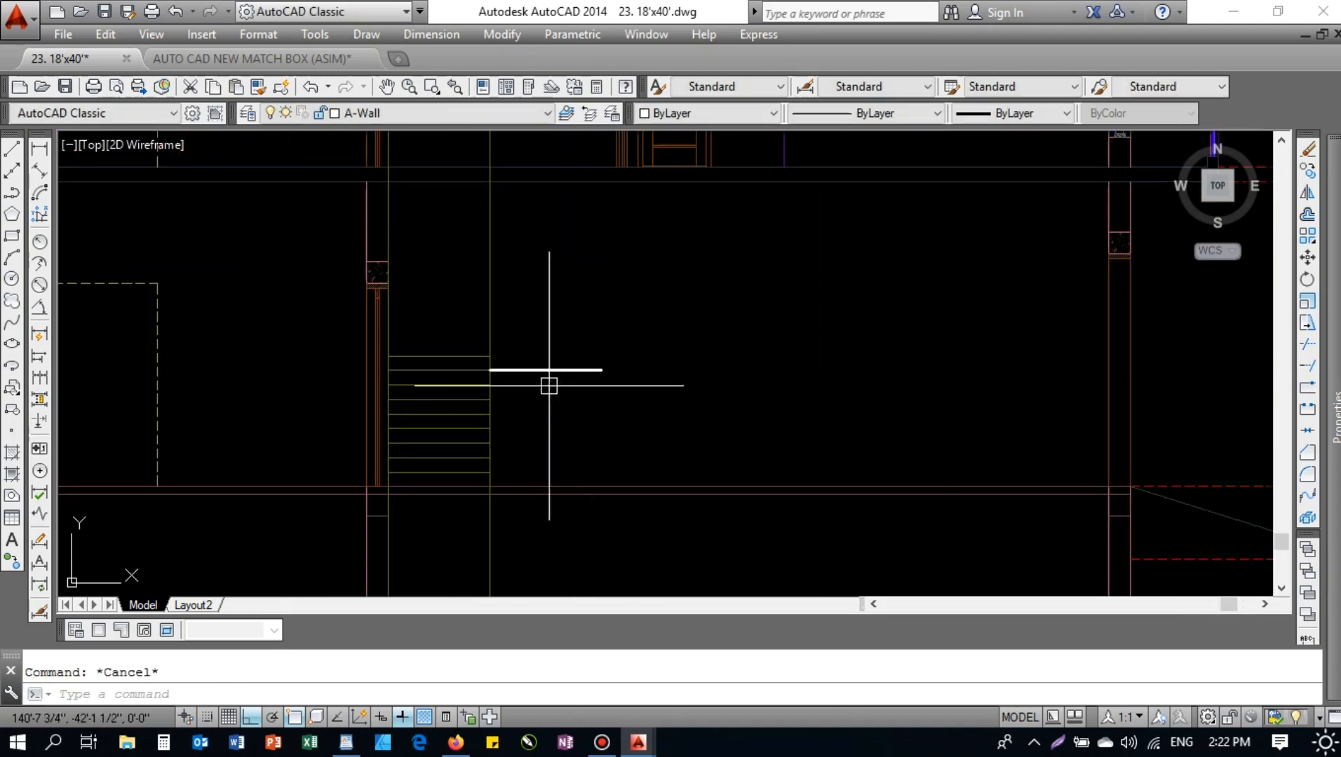
# - Place a vertical construction line through the outer edge of the second, dashed stair flight in the ground floor plan
pyautogui.click(572, 371)
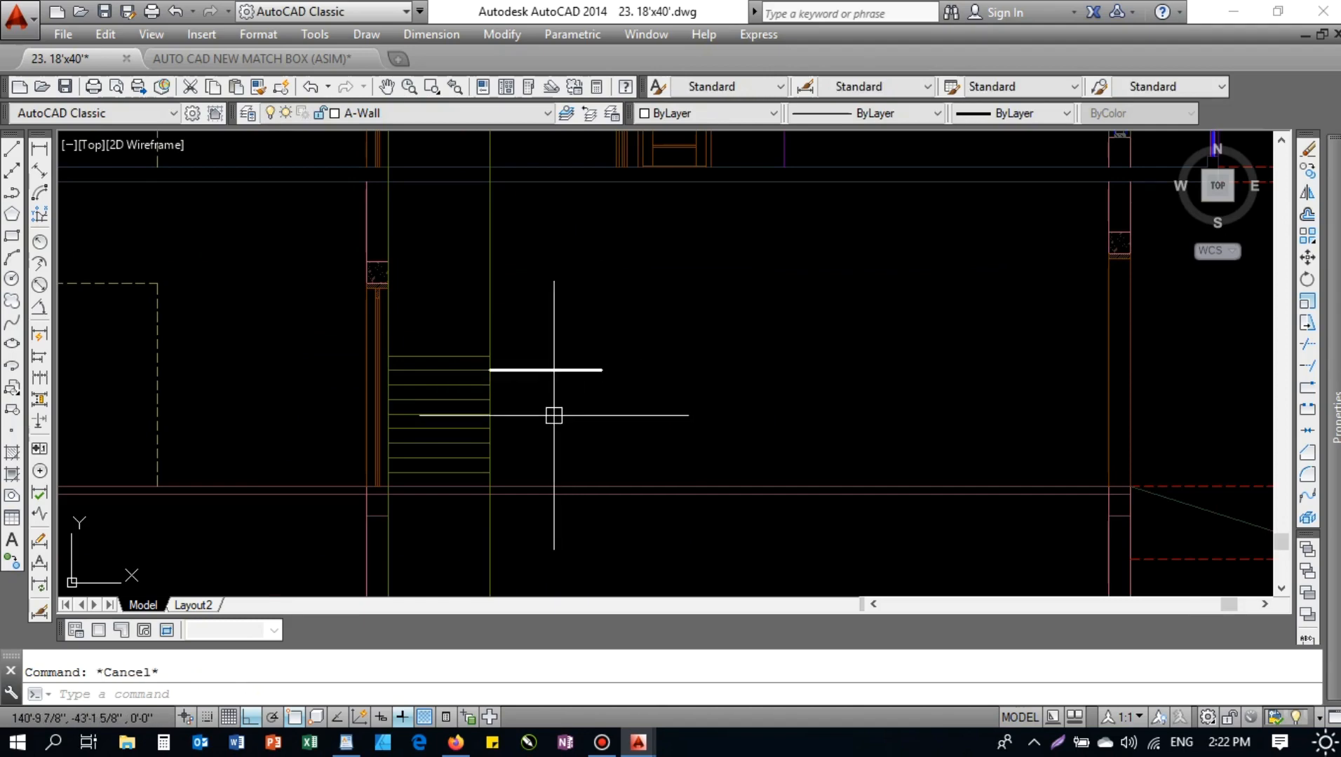
pyautogui.press('Return')
pyautogui.write('v')
pyautogui.moveTo(591, 293); pyautogui.dragTo(591, 449, button='middle')
pyautogui.scroll(6, 620, 277)
pyautogui.click(628, 265)
pyautogui.scroll(-7, 628, 266)
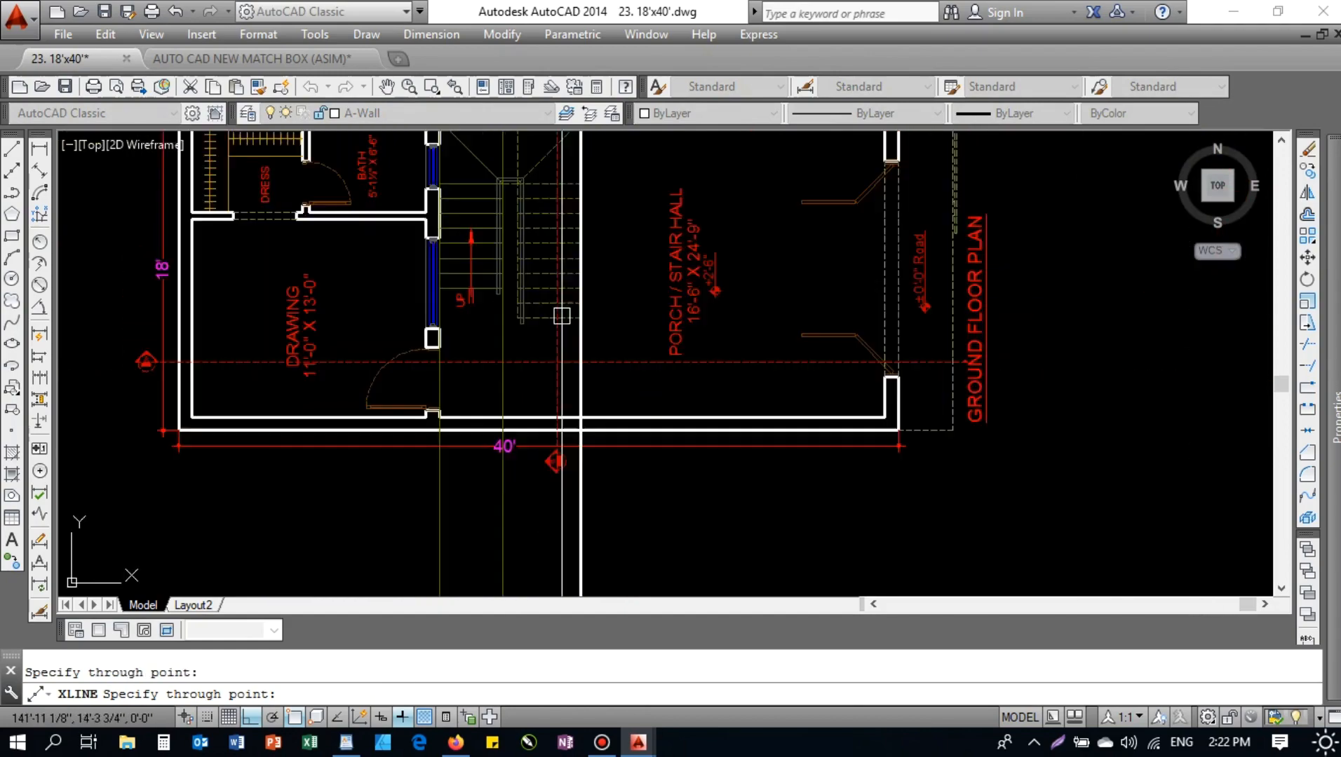
pyautogui.scroll(5, 478, 262)
pyautogui.scroll(-5, 474, 294)
pyautogui.press('Escape')
# - Match the properties of the existing stair construction line onto the new vertical construction line in the section
pyautogui.moveTo(510, 520)
pyautogui.mouseDown(button='middle')
pyautogui.moveTo(505, 302)
pyautogui.moveTo(500, 320)
pyautogui.mouseUp(button='middle')
pyautogui.moveTo(521, 552); pyautogui.dragTo(506, 304, button='middle')
pyautogui.scroll(4, 507, 305)
pyautogui.write('ma')
pyautogui.press('Return')
pyautogui.click(474, 238)
pyautogui.click(541, 233)
pyautogui.click(527, 293)
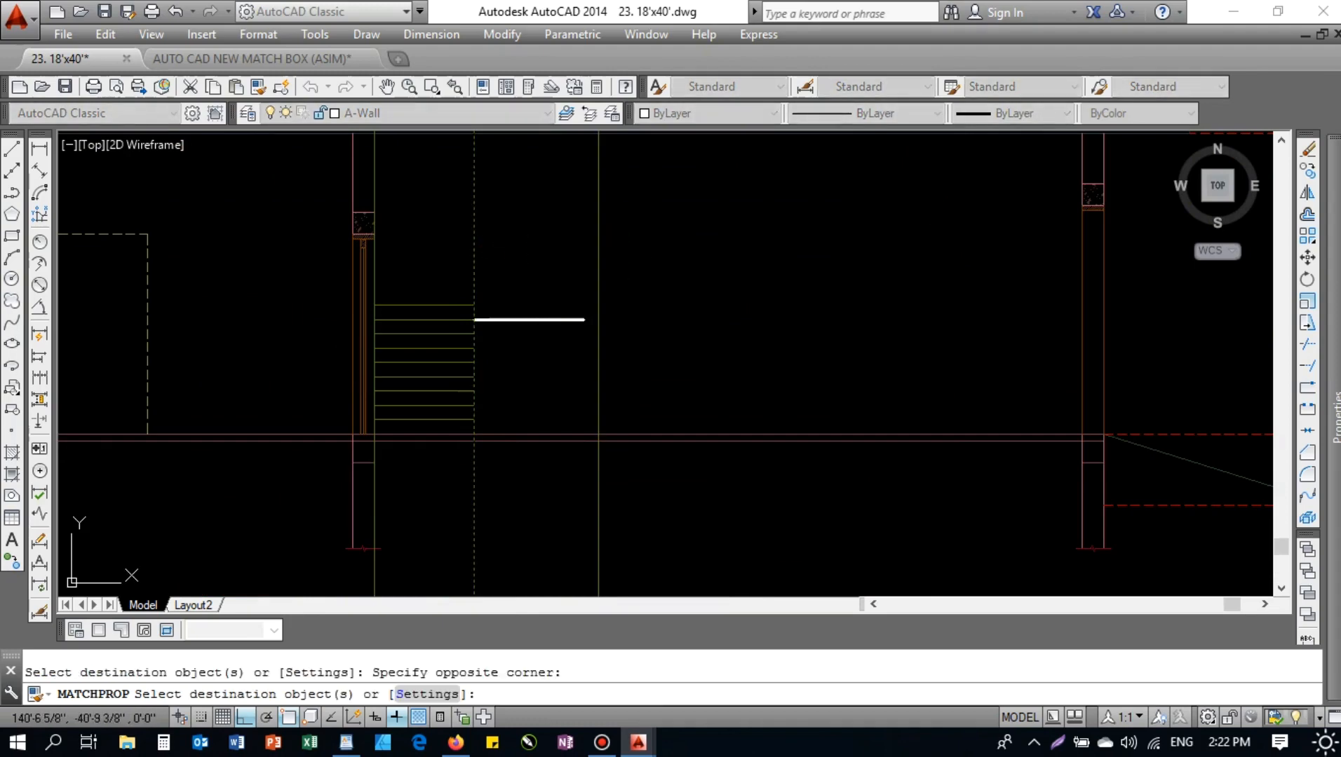
pyautogui.press('Escape')
# - Offset the outer construction line inward by the first flight's width, picked between its two vertical construction lines
pyautogui.write('o')
pyautogui.press('Return')
pyautogui.click(474, 194)
pyautogui.click(374, 197)
pyautogui.click(598, 226)
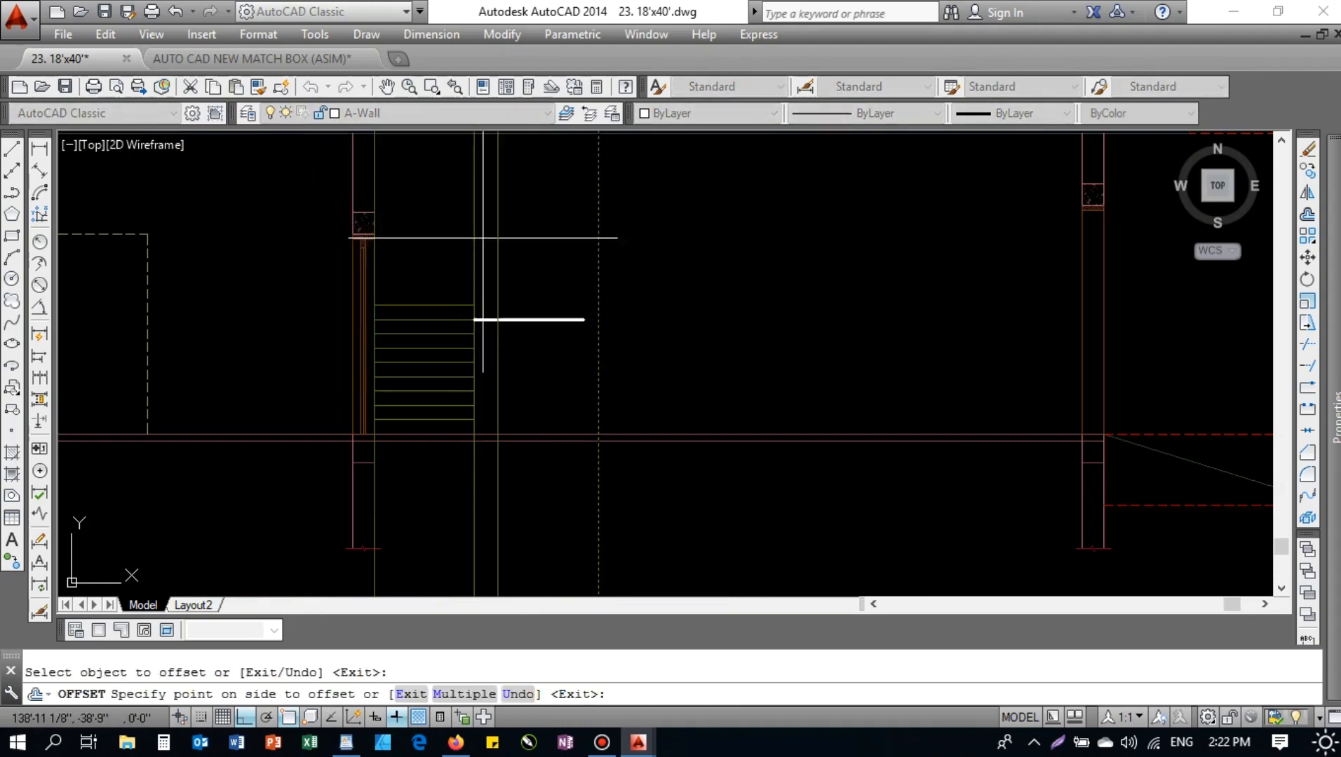
pyautogui.press('Escape')
# - Extend the horizontal landing line to the outer vertical construction line
pyautogui.write('r')
pyautogui.press('Return')
pyautogui.scroll(3, 535, 334)
pyautogui.press('Escape')
pyautogui.press('Escape')
pyautogui.write('ex')
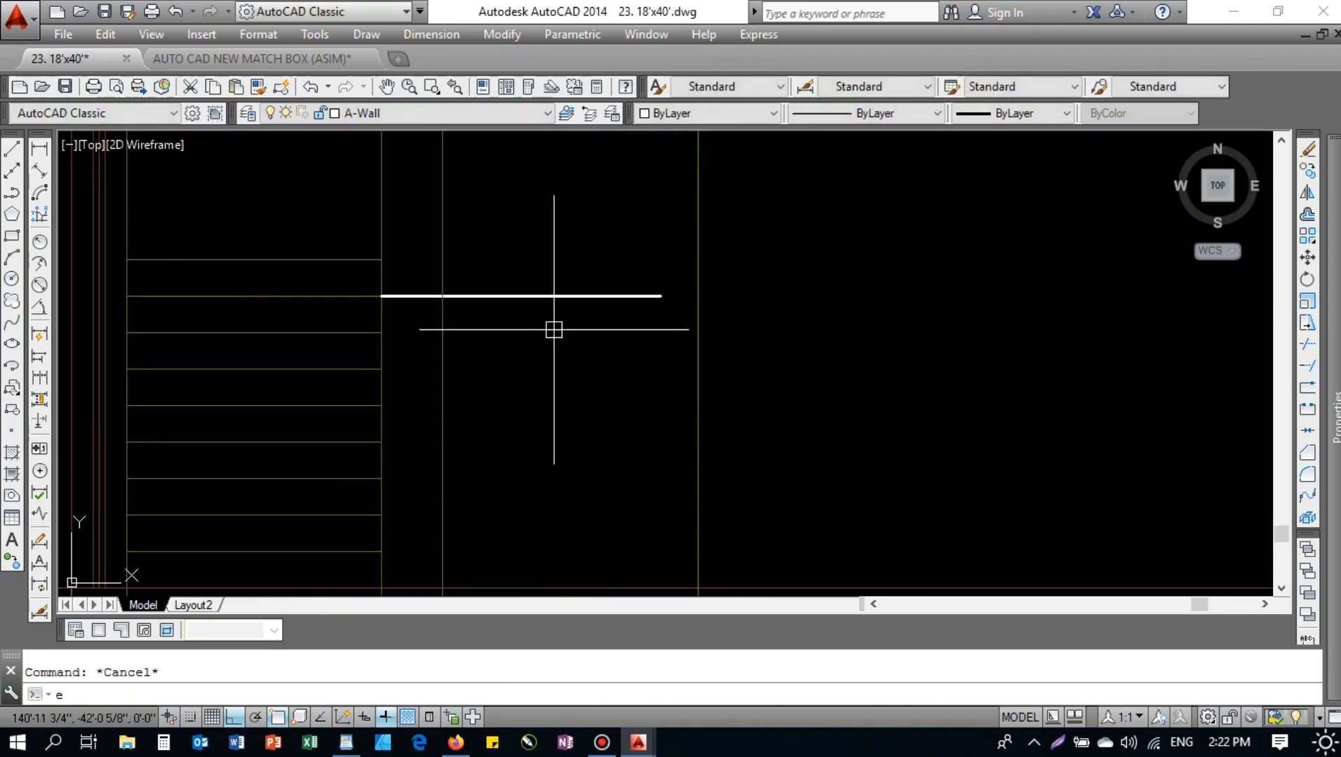
pyautogui.press('Return')
pyautogui.press('Return')
pyautogui.click(586, 297)
pyautogui.press('Return')
pyautogui.press('Escape')
# - Match the properties of the inner vertical stair construction line onto the extended landing line in the section
pyautogui.write('ma')
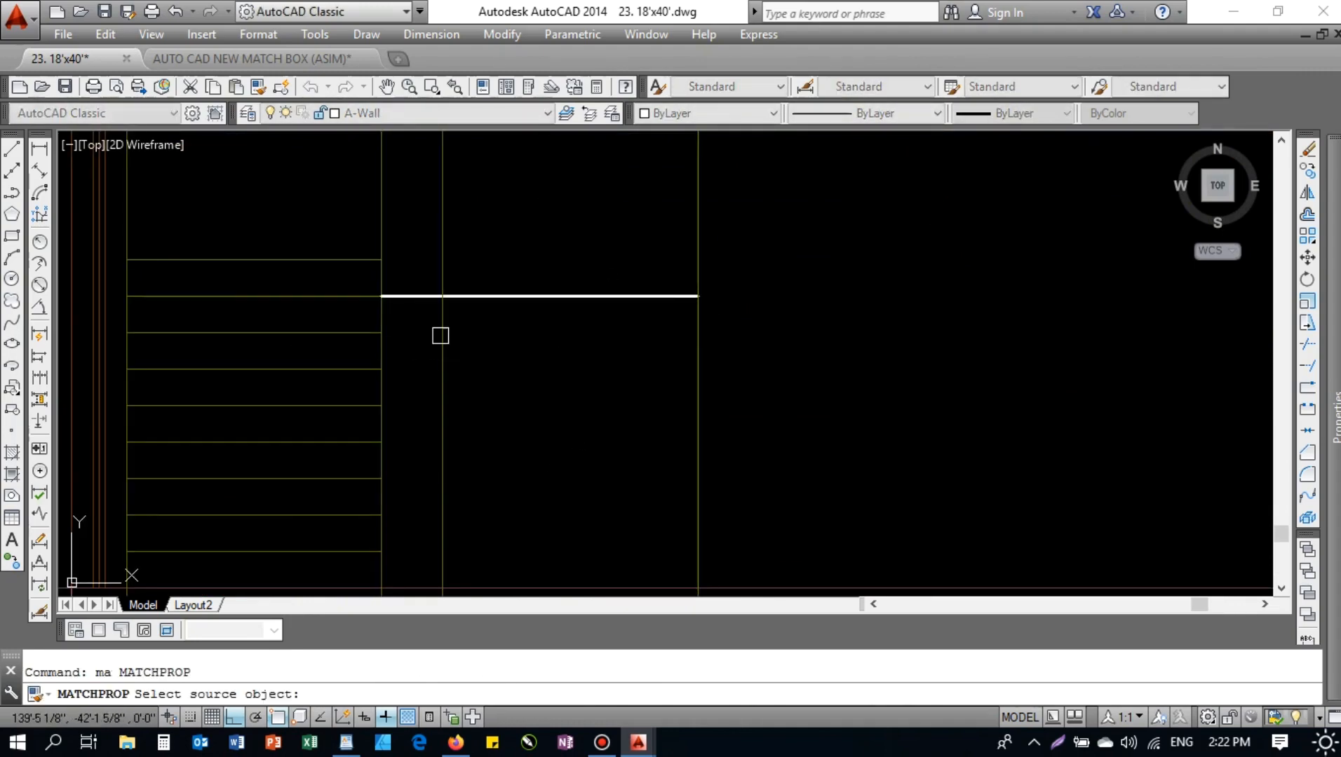
pyautogui.press('Return')
pyautogui.click(440, 314)
pyautogui.click(534, 314)
pyautogui.click(505, 287)
pyautogui.press('Escape')
# - Offset the landing line 6 inches upward to the first flight's uppermost line and erase the original landing line below it
pyautogui.moveTo(505, 287); pyautogui.dragTo(550, 441, button='middle')
pyautogui.write('o')
pyautogui.press('Return')
pyautogui.write('6')
pyautogui.press('Return')
pyautogui.click(526, 451)
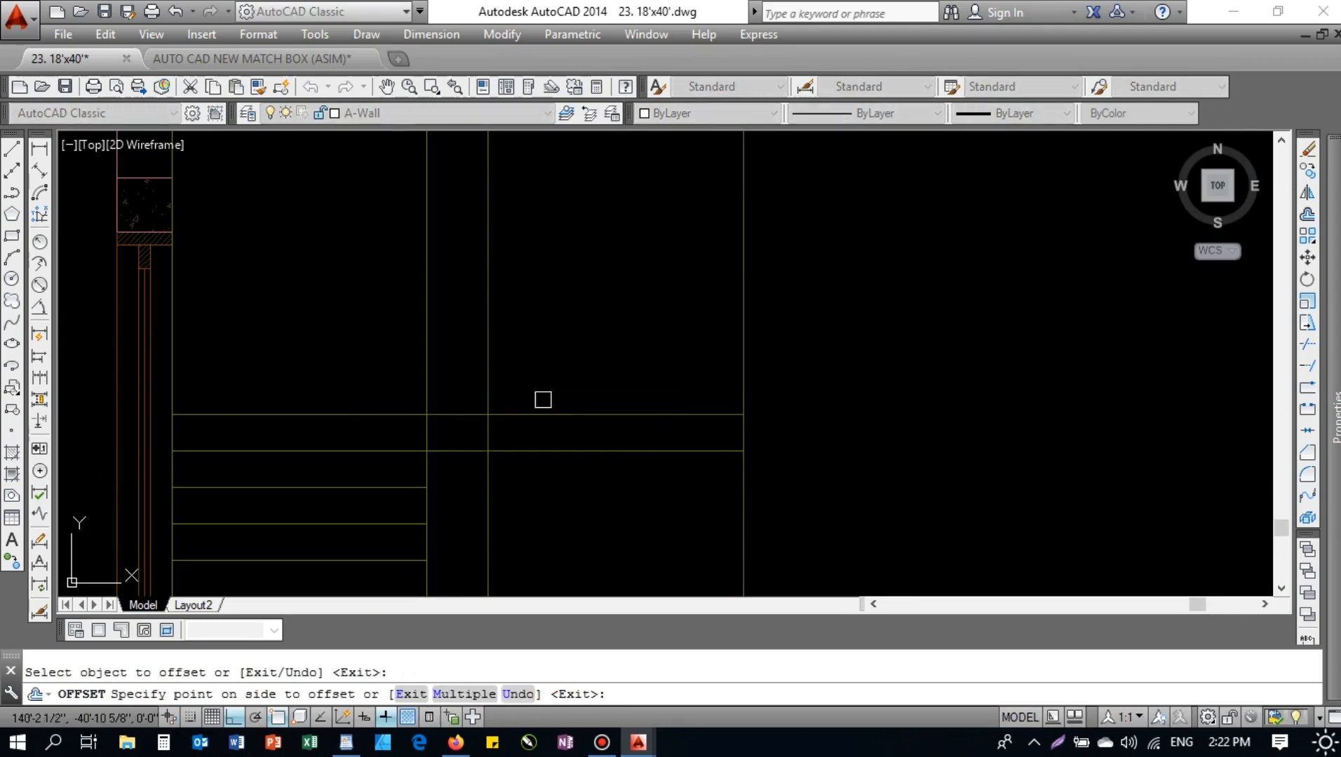
pyautogui.click(542, 399)
pyautogui.press('Escape')
pyautogui.click(455, 450)
pyautogui.write('e')
pyautogui.press('Return')
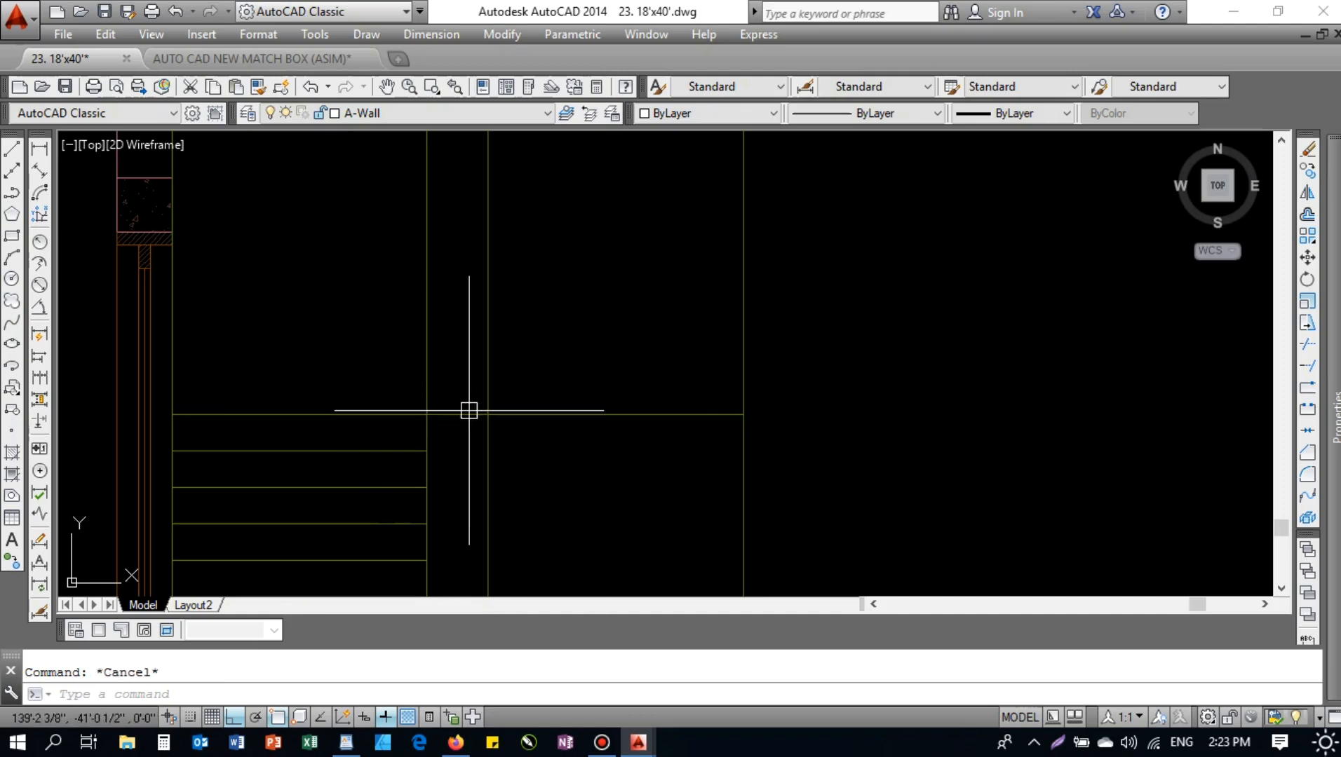
# - Offset the raised landing line another 6 inches upward
pyautogui.scroll(-5, 493, 439)
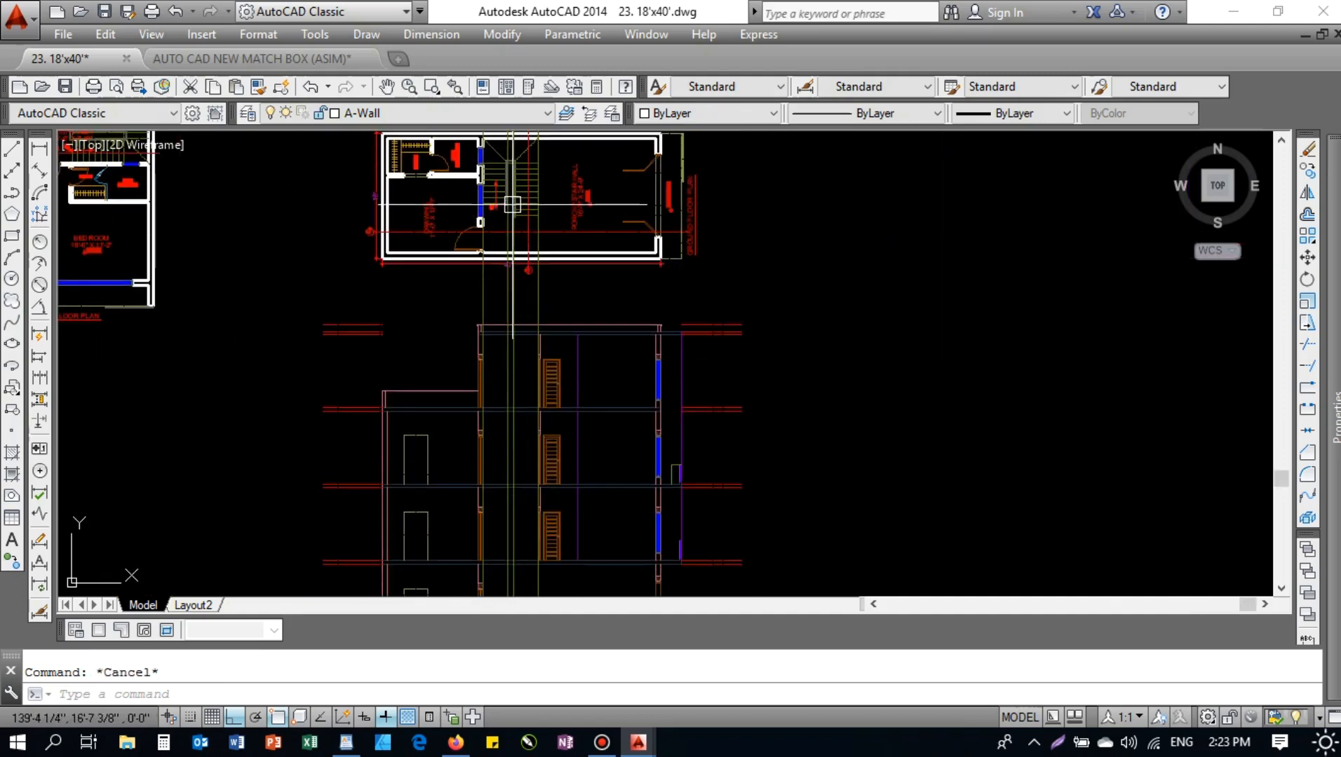
pyautogui.scroll(-2, 472, 187)
pyautogui.scroll(8, 515, 321)
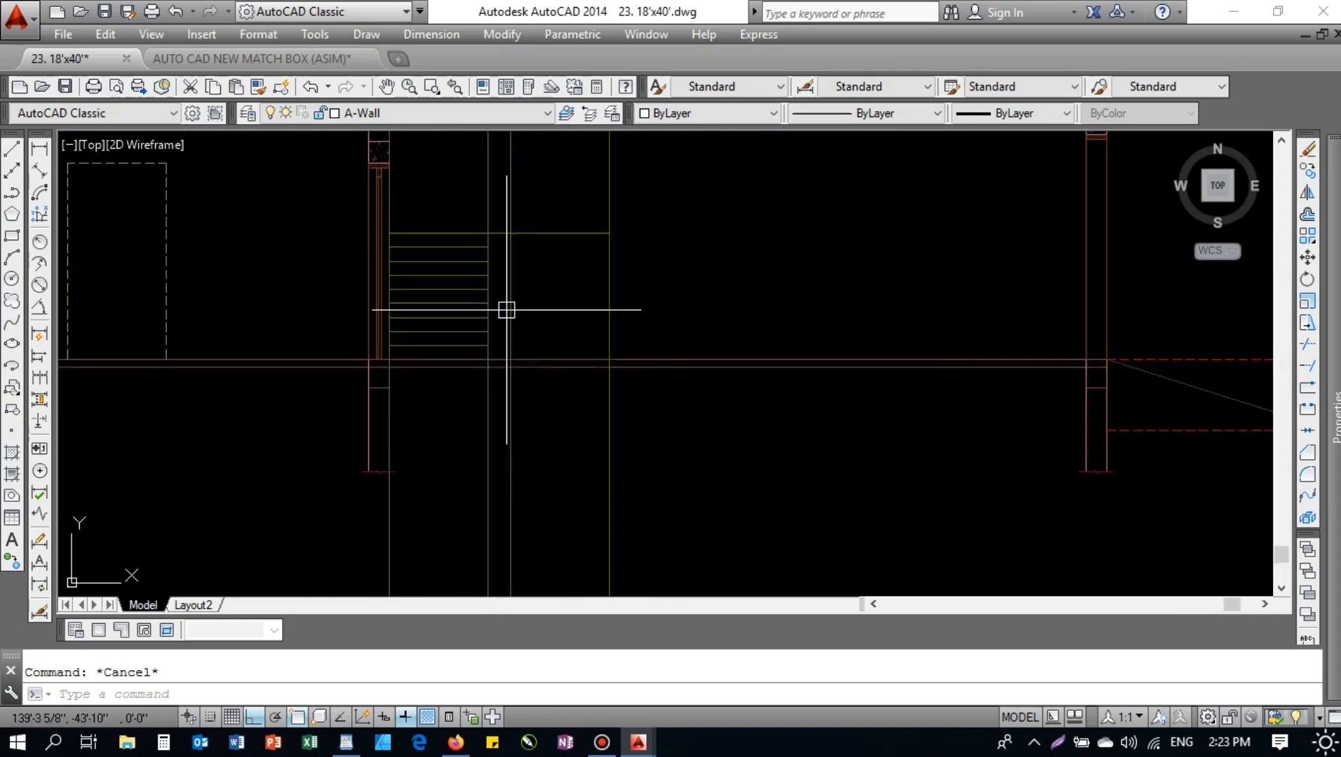
pyautogui.scroll(2, 488, 344)
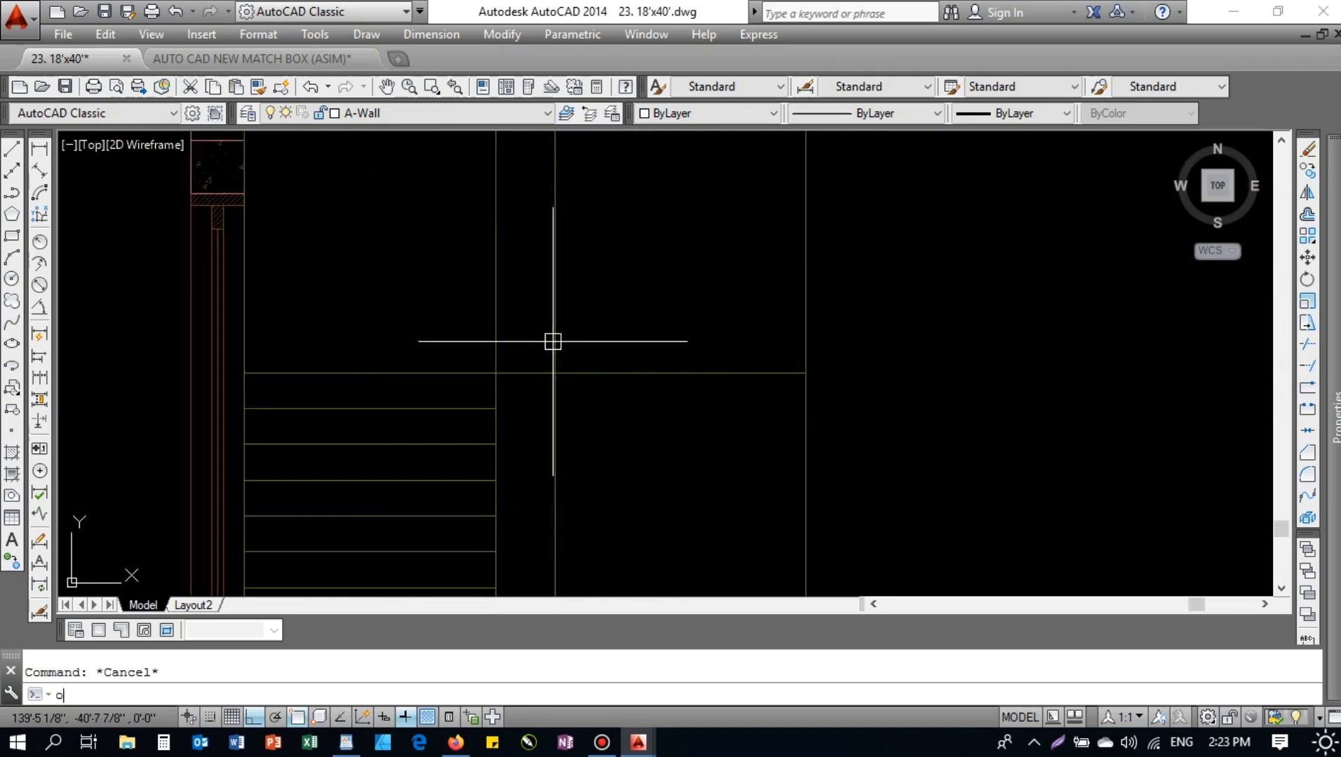
pyautogui.press('Return')
pyautogui.write('6')
pyautogui.press('Return')
pyautogui.click(578, 373)
pyautogui.click(596, 376)
pyautogui.press('Escape')
pyautogui.press('Escape')
pyautogui.moveTo(649, 367); pyautogui.dragTo(643, 396, button='middle')
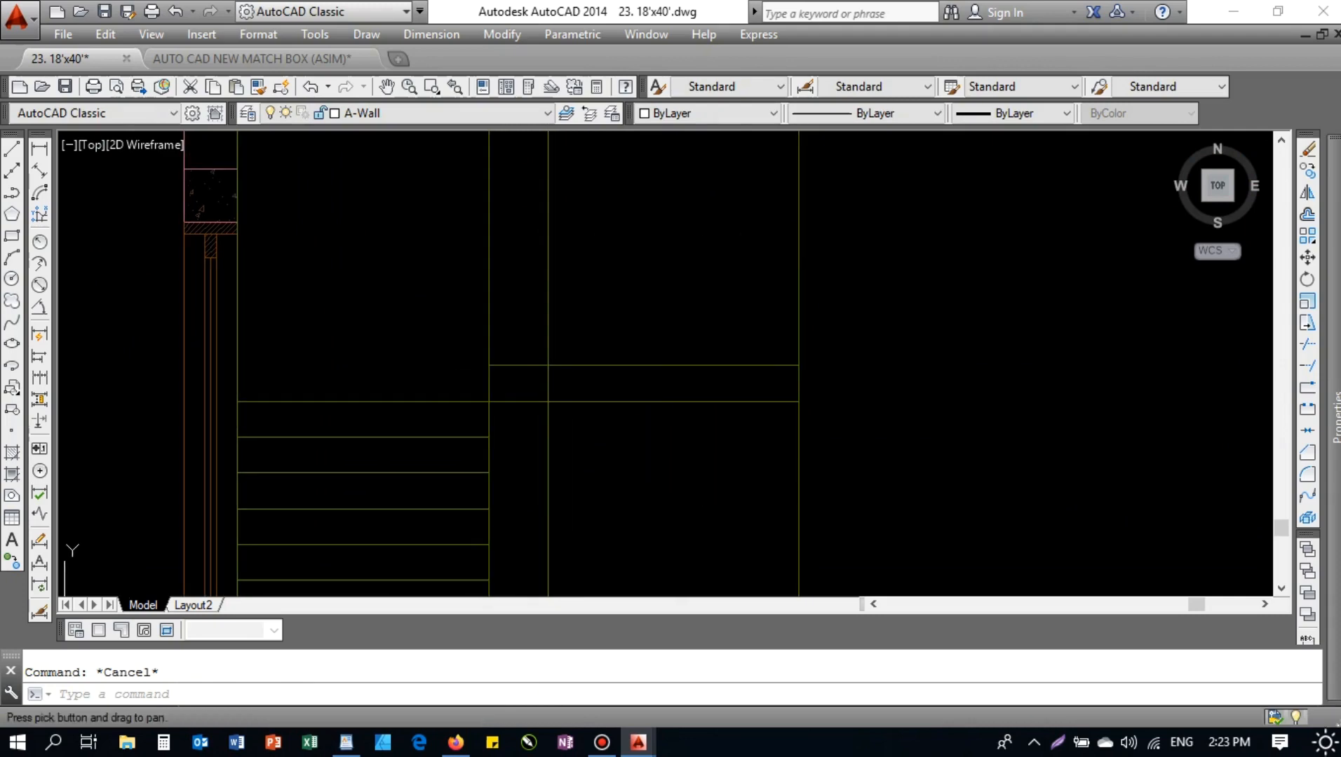
pyautogui.press('BackSpace')
pyautogui.write('xl')
pyautogui.press('Return')
pyautogui.write('v')
pyautogui.press('Return')
pyautogui.scroll(-8, 543, 383)
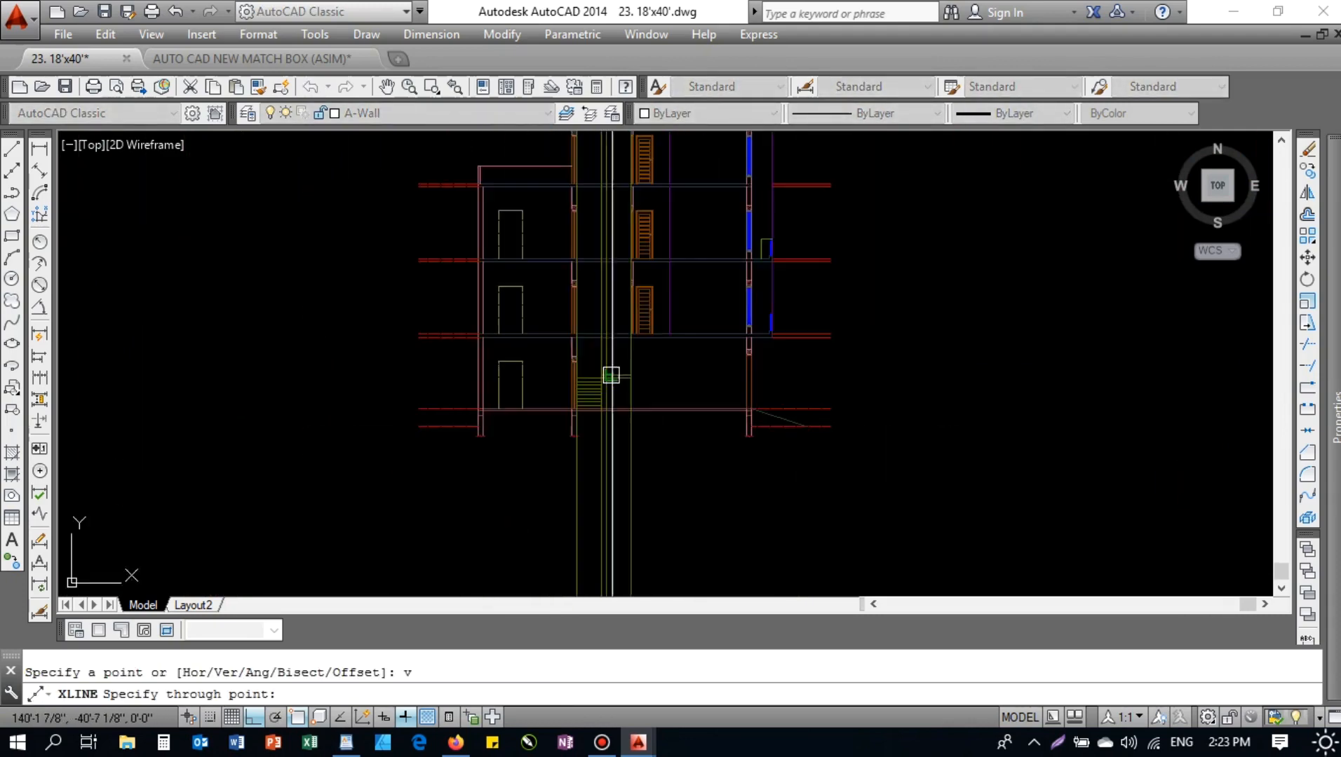
pyautogui.scroll(6, 623, 342)
pyautogui.scroll(4, 568, 484)
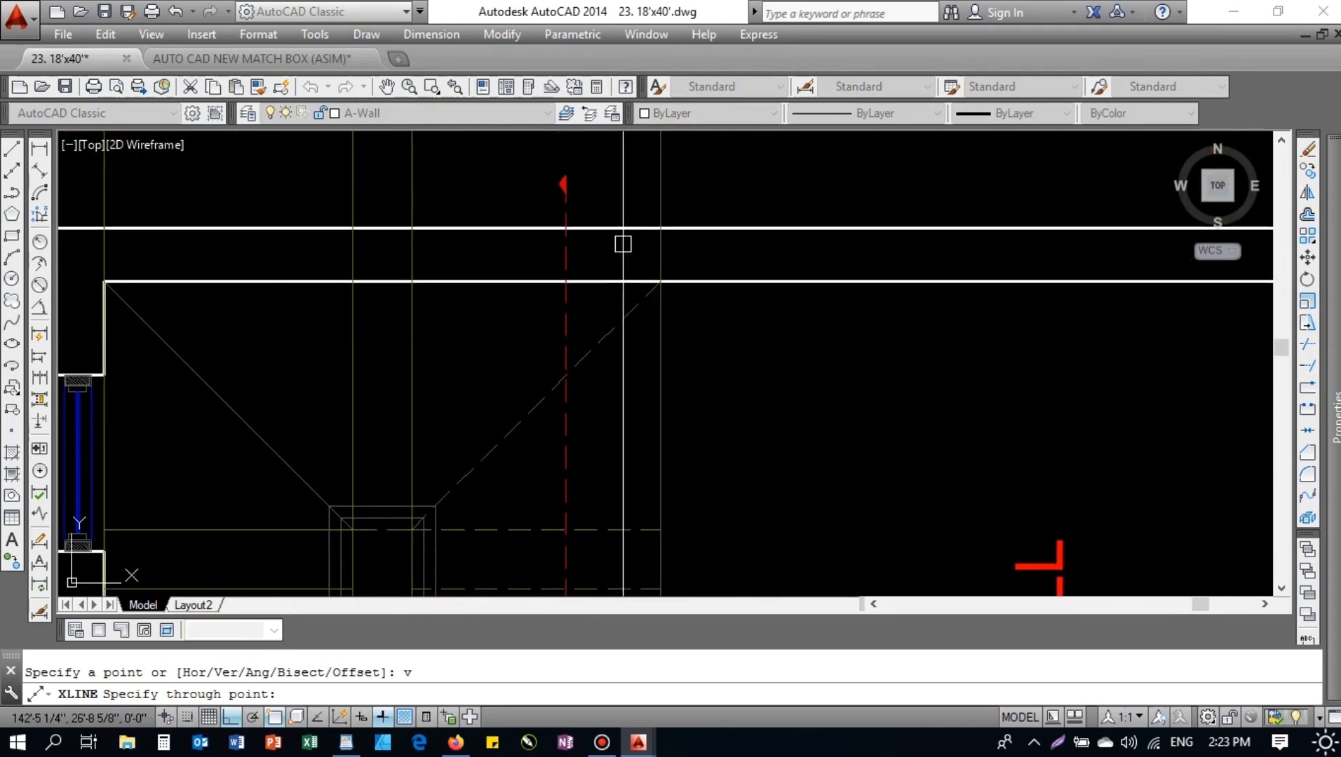
pyautogui.press('Escape')
# - Erase the two inner vertical construction lines running from the ground floor plan's stair flights into the section
pyautogui.click(569, 359)
pyautogui.press('Escape')
pyautogui.moveTo(474, 467); pyautogui.dragTo(522, 312, button='middle')
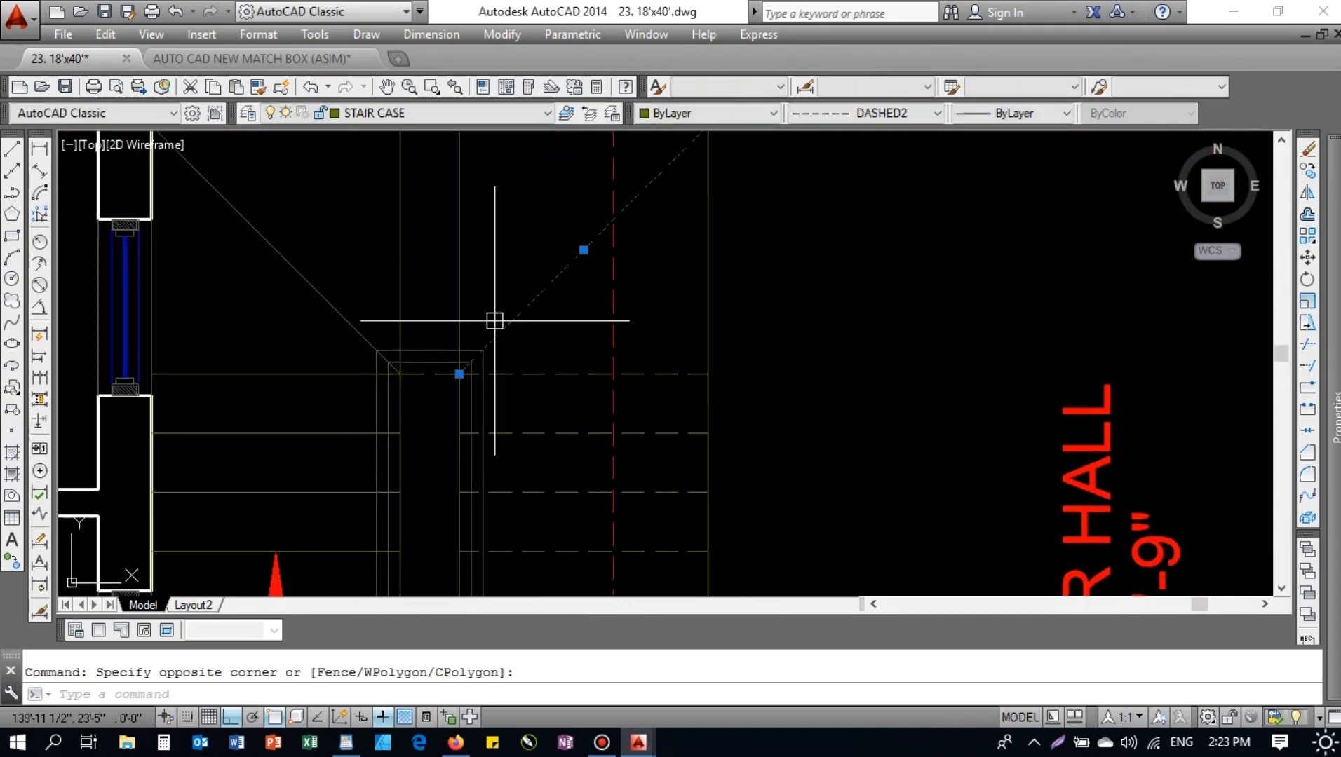
pyautogui.click(400, 210)
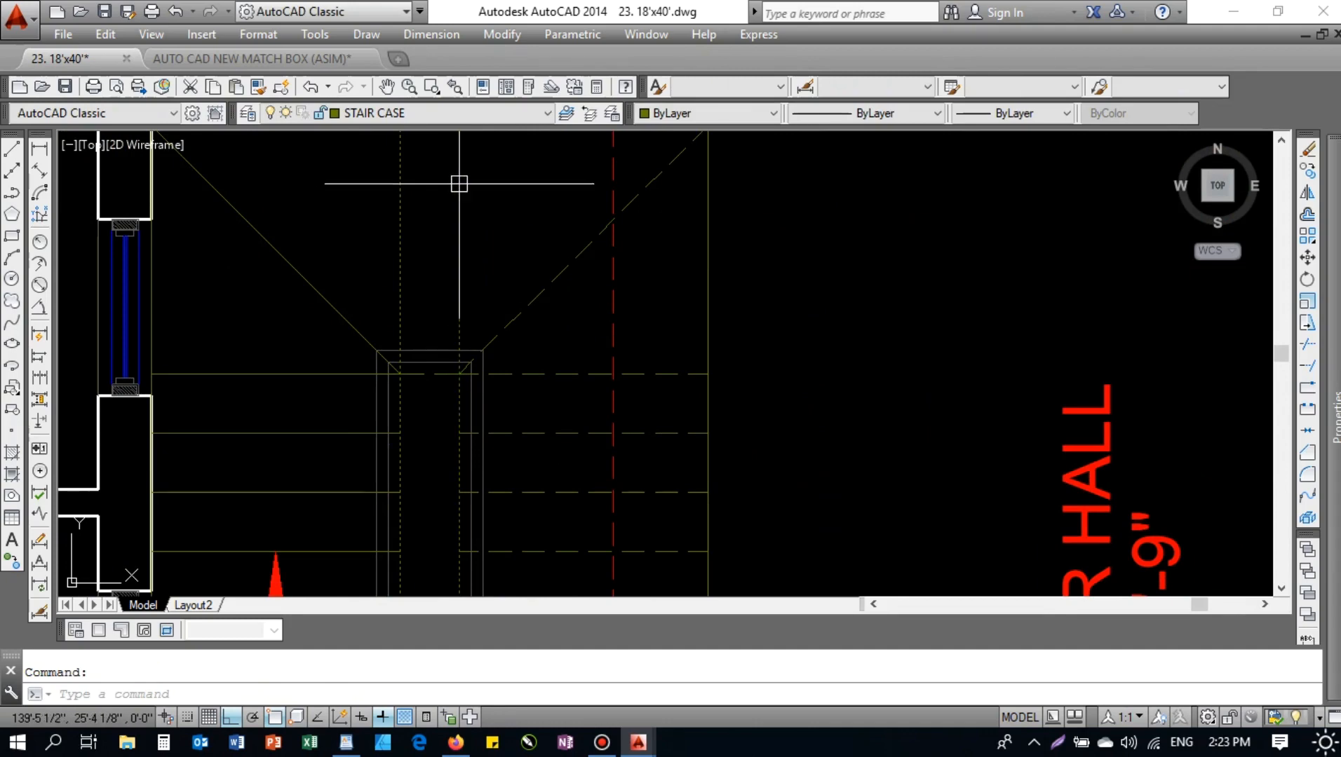
pyautogui.scroll(-4, 495, 325)
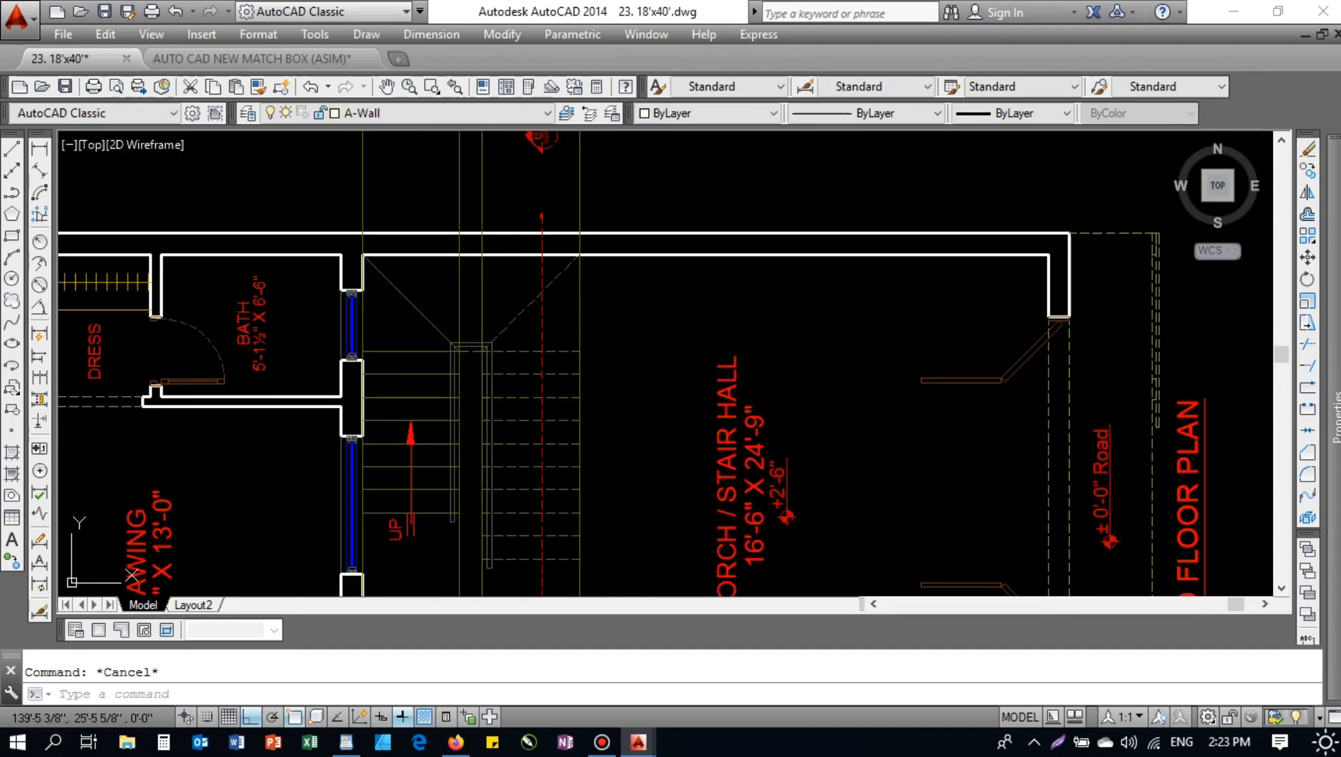
pyautogui.write('e')
pyautogui.press('space')
pyautogui.scroll(4, 484, 319)
pyautogui.click(501, 272)
pyautogui.click(356, 318)
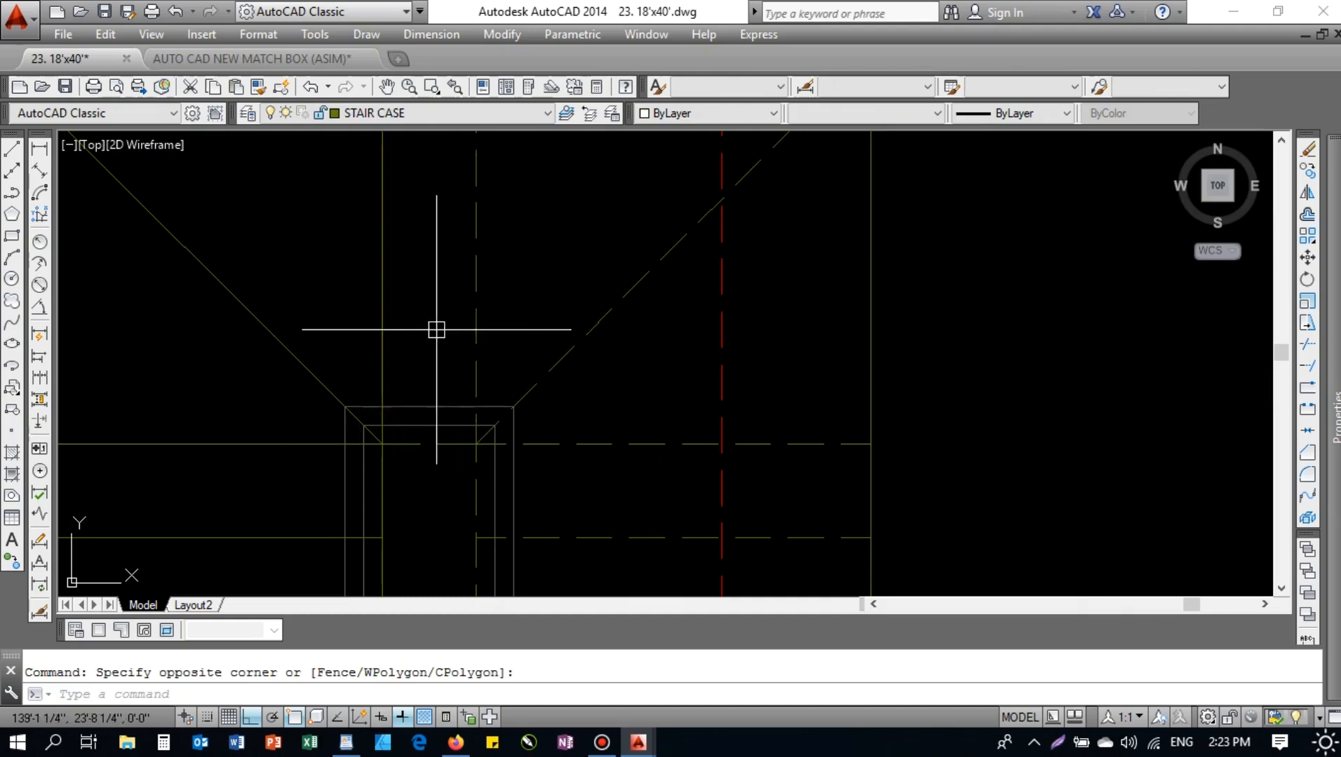
pyautogui.press('Escape')
pyautogui.click(381, 253)
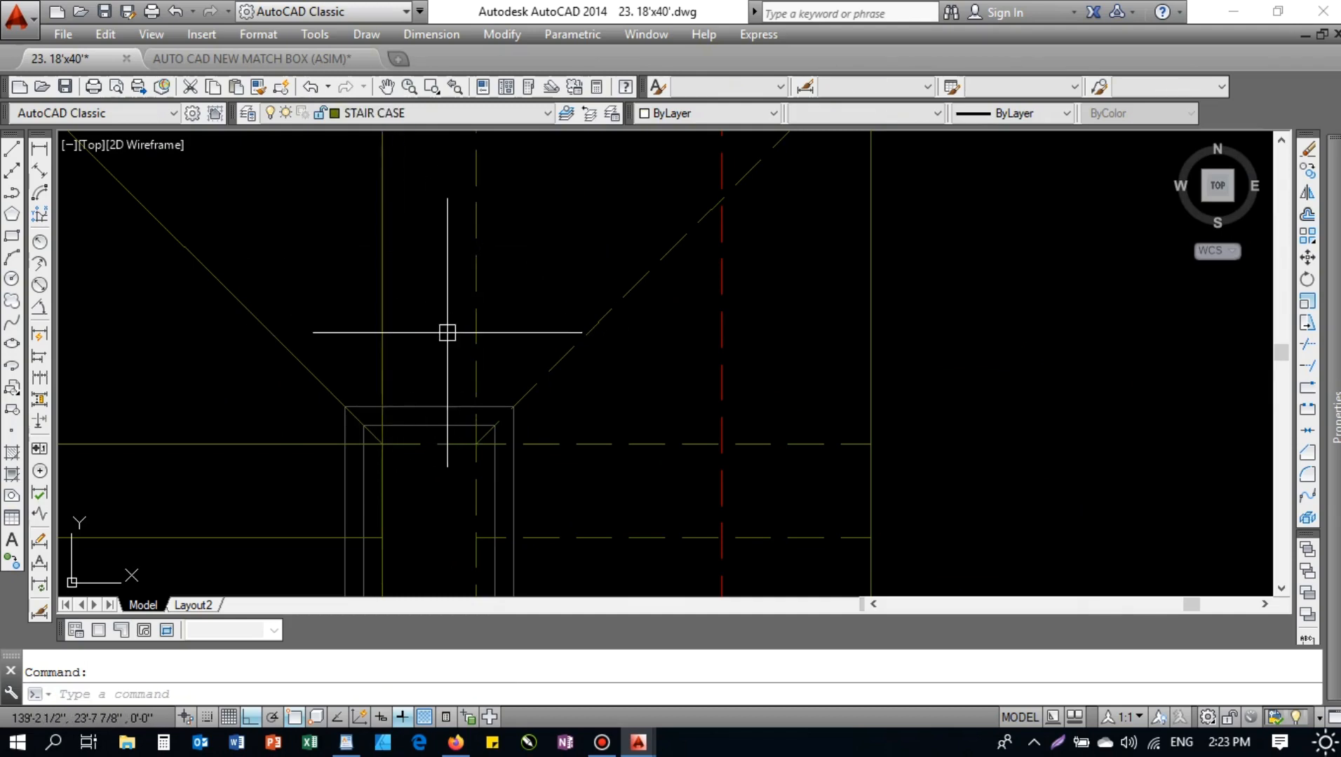
pyautogui.click(474, 279)
pyautogui.scroll(-5, 414, 295)
pyautogui.press('Escape')
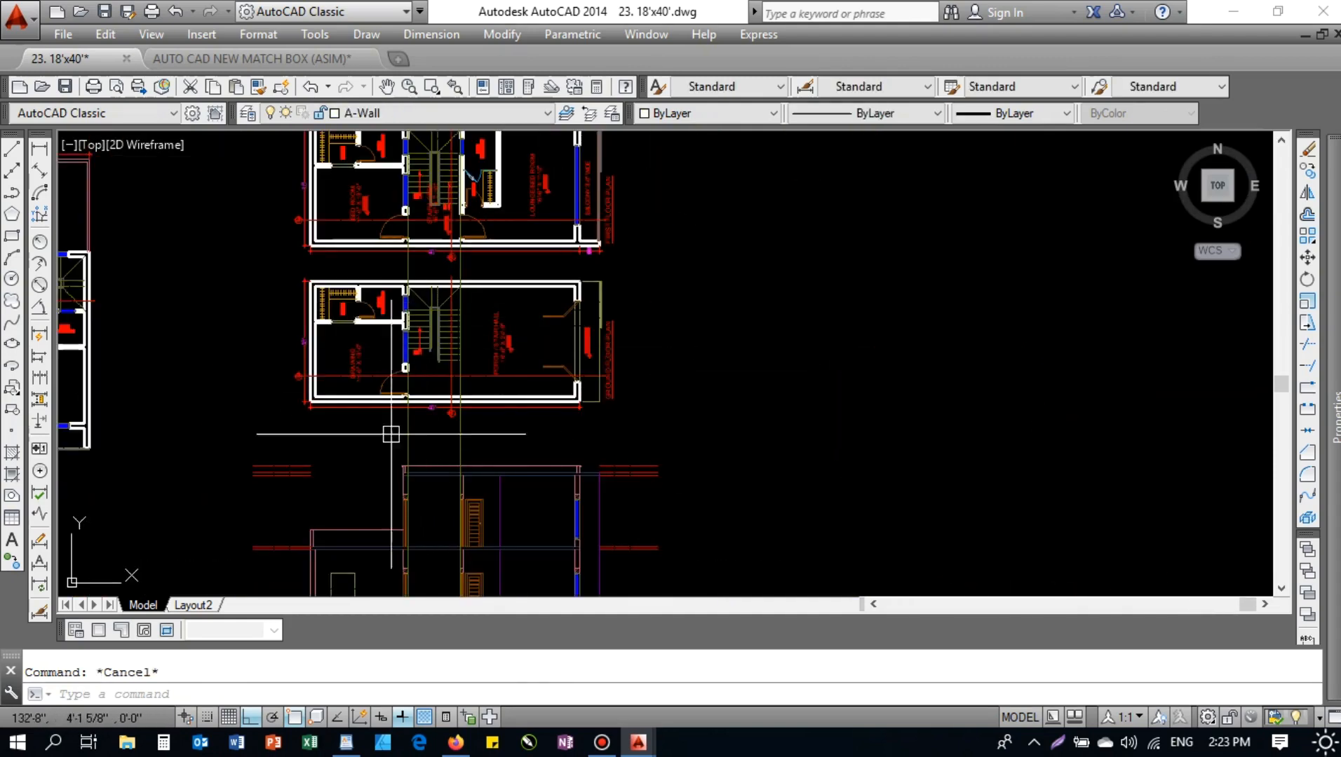
# - Draw a vertical line from the inner end of the uppermost landing line down to the finished floor line
pyautogui.moveTo(390, 434); pyautogui.dragTo(434, 240, button='middle')
pyautogui.scroll(5, 500, 329)
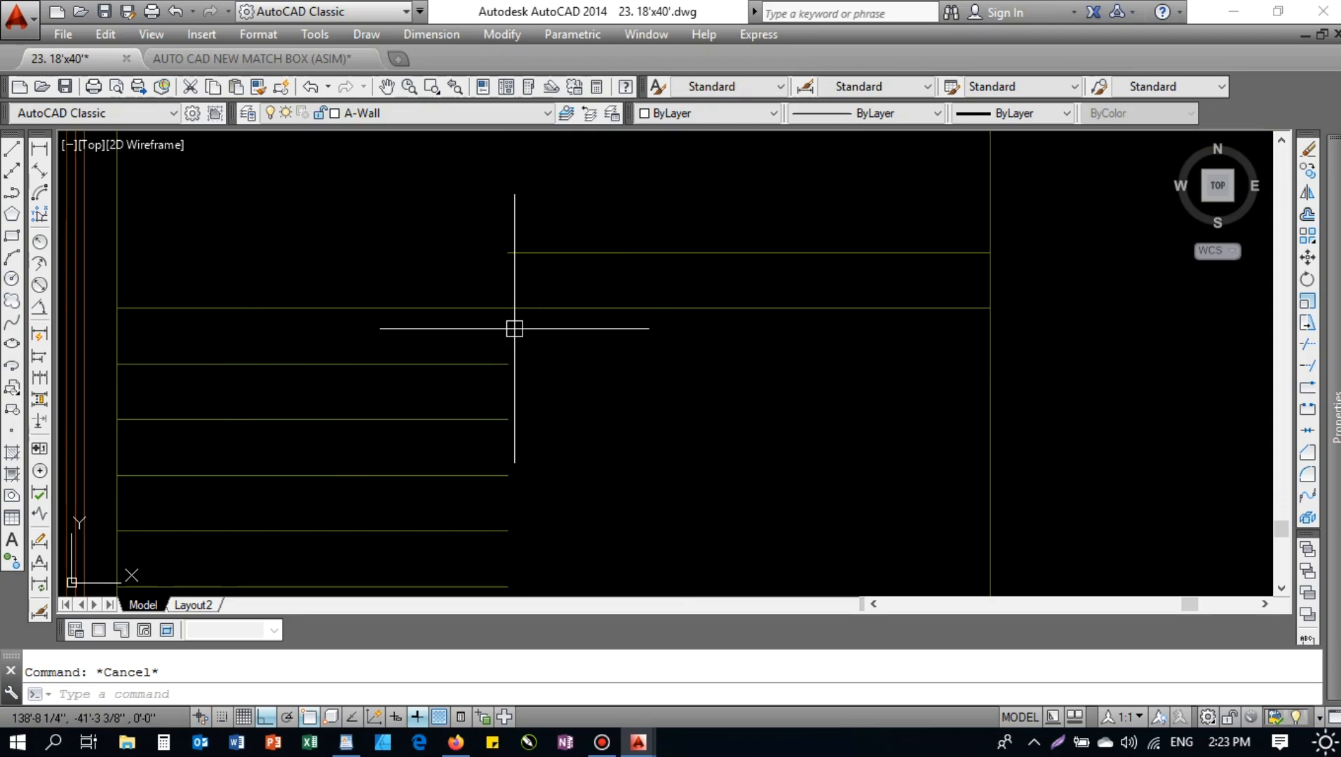
pyautogui.write('l')
pyautogui.press('Return')
pyautogui.click(507, 252)
pyautogui.scroll(-5, 526, 294)
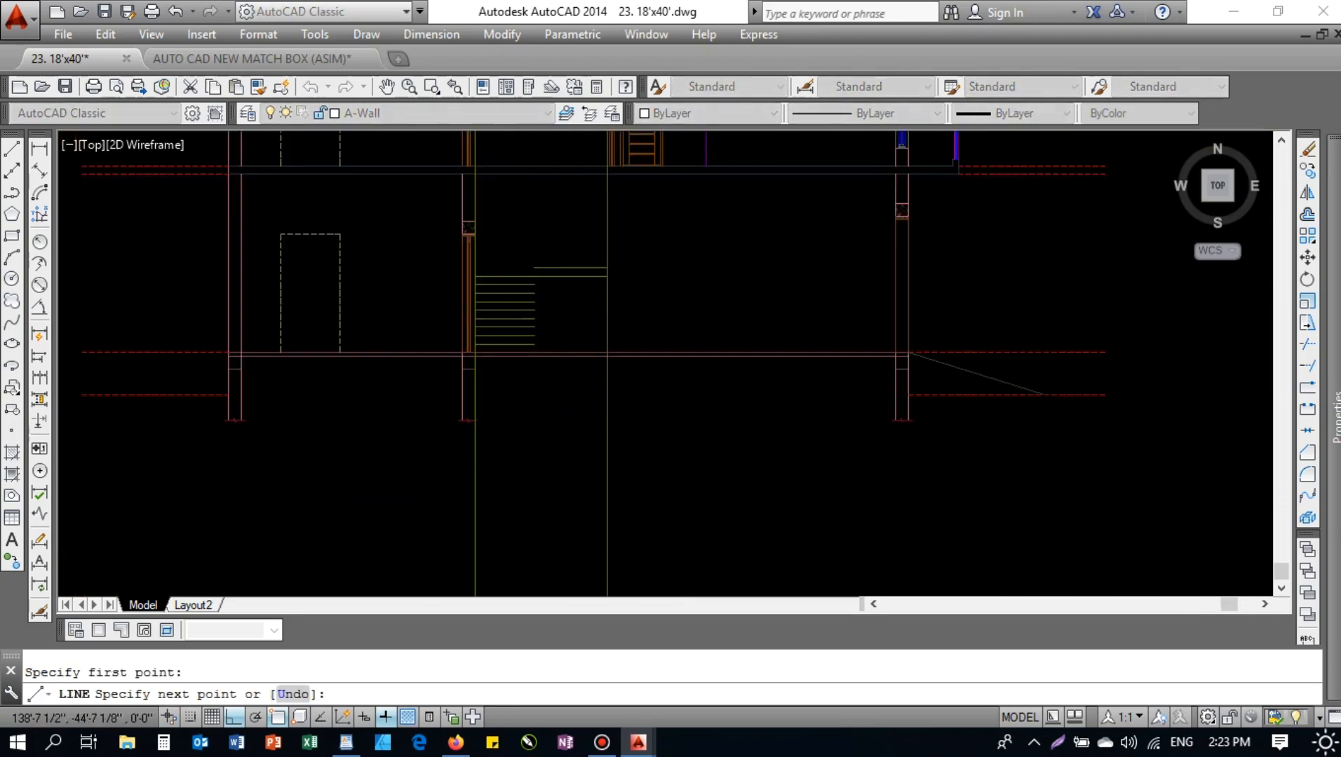
pyautogui.scroll(4, 528, 339)
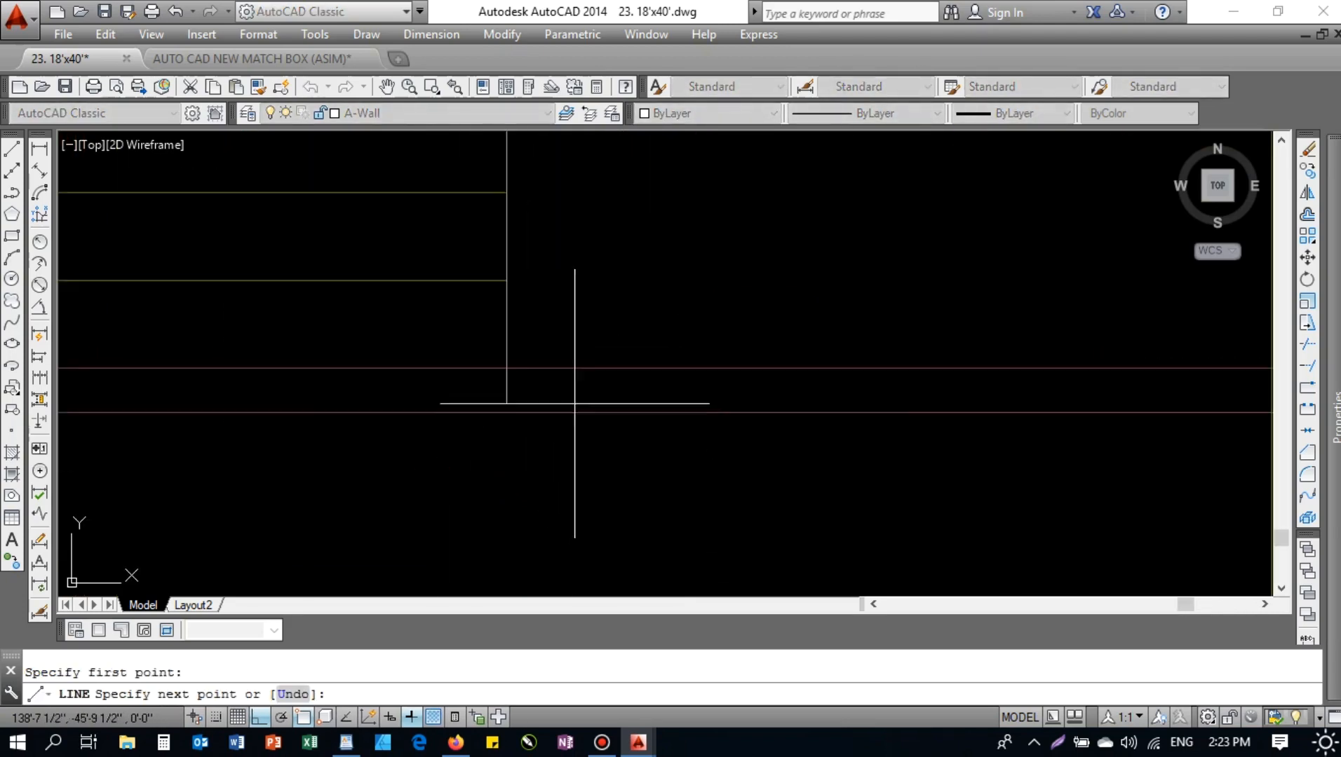
pyautogui.click(506, 368)
pyautogui.press('Escape')
pyautogui.scroll(-3, 566, 279)
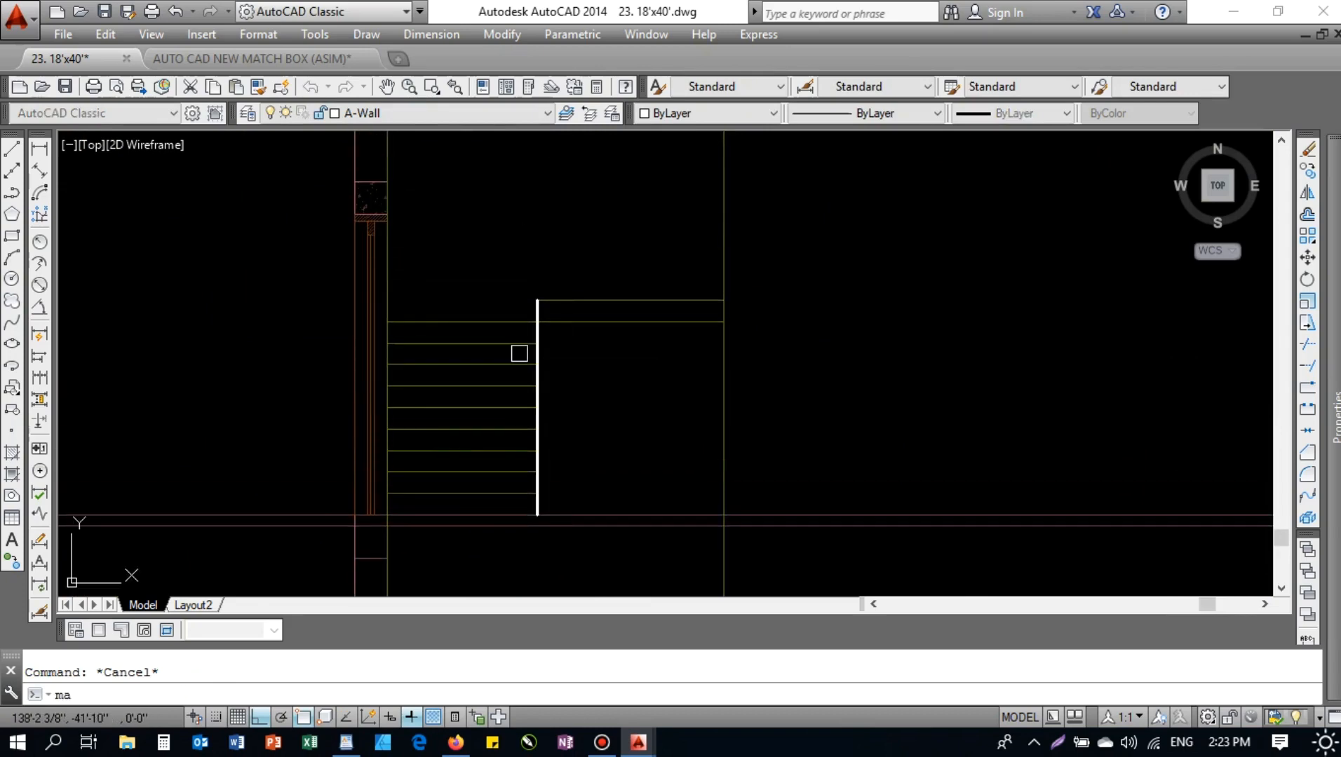
# - Match the stair line properties onto the new vertical line at the end of the first flight
pyautogui.click(518, 323)
pyautogui.click(553, 312)
pyautogui.click(491, 293)
pyautogui.press('Escape')
pyautogui.press('Escape')
# - Offset the uppermost landing line 6 inches upward to add another riser level
pyautogui.scroll(5, 545, 319)
pyautogui.write('o')
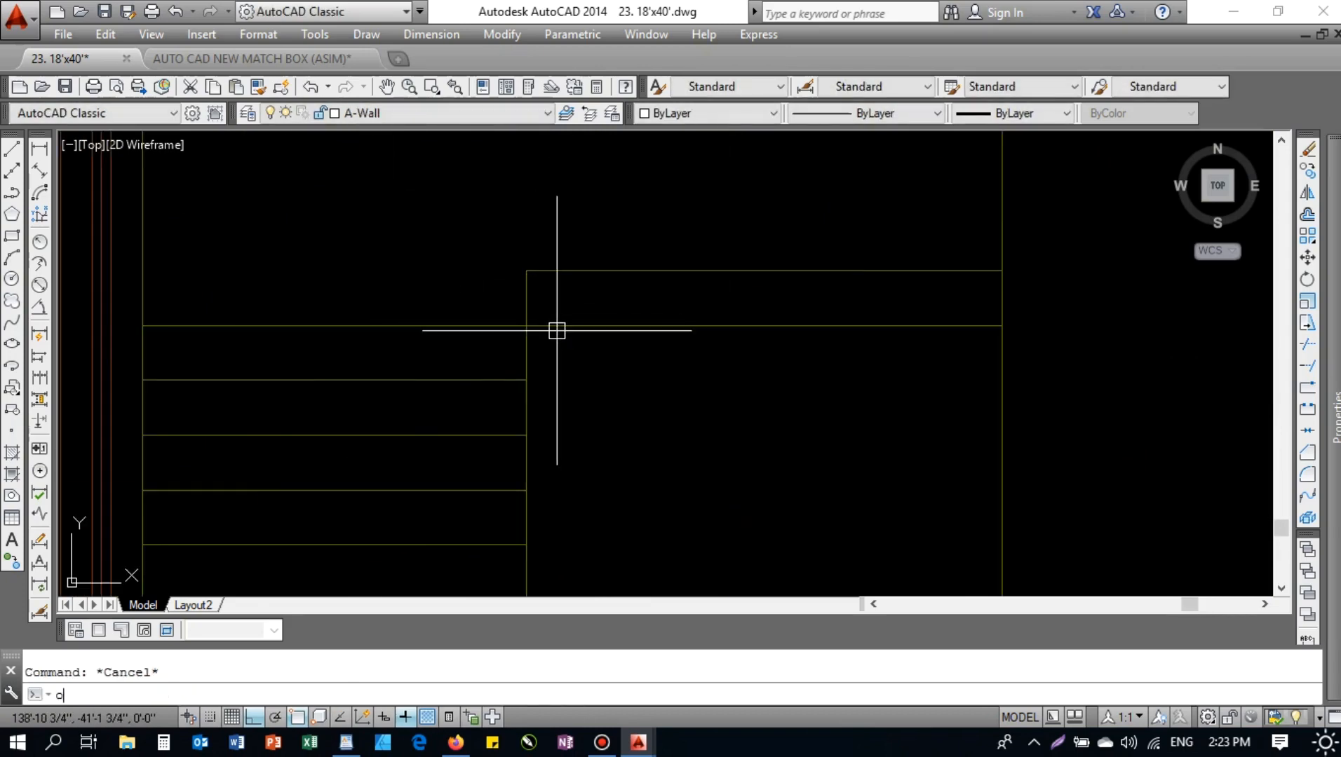
pyautogui.press('Return')
pyautogui.write('6')
pyautogui.press('Return')
pyautogui.click(600, 271)
pyautogui.click(614, 252)
pyautogui.moveTo(639, 323); pyautogui.dragTo(611, 339, button='middle')
pyautogui.press('Escape')
pyautogui.press('Escape')
pyautogui.click(611, 339)
pyautogui.press('Escape')
pyautogui.write('o')
pyautogui.press('Return')
pyautogui.scroll(-2, 561, 298)
pyautogui.press('Escape')
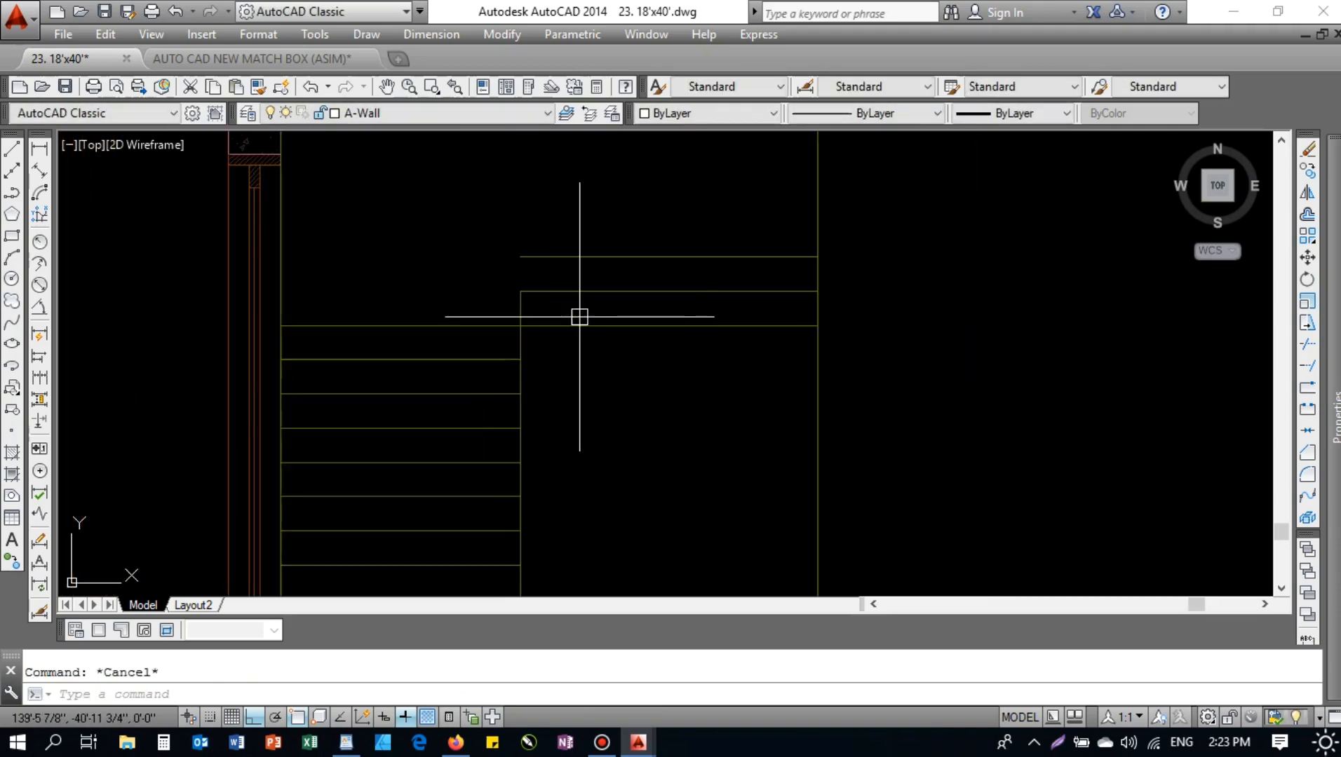
# - Offset the outer vertical construction line 42 inches inward across the landing lines
pyautogui.write('o')
pyautogui.press('Return')
pyautogui.write('42')
pyautogui.press('Return')
pyautogui.click(812, 363)
pyautogui.click(697, 368)
pyautogui.press('Escape')
# - Trim the part of the offset vertical line that runs below the lowest landing line
pyautogui.write('tr')
pyautogui.press('Return')
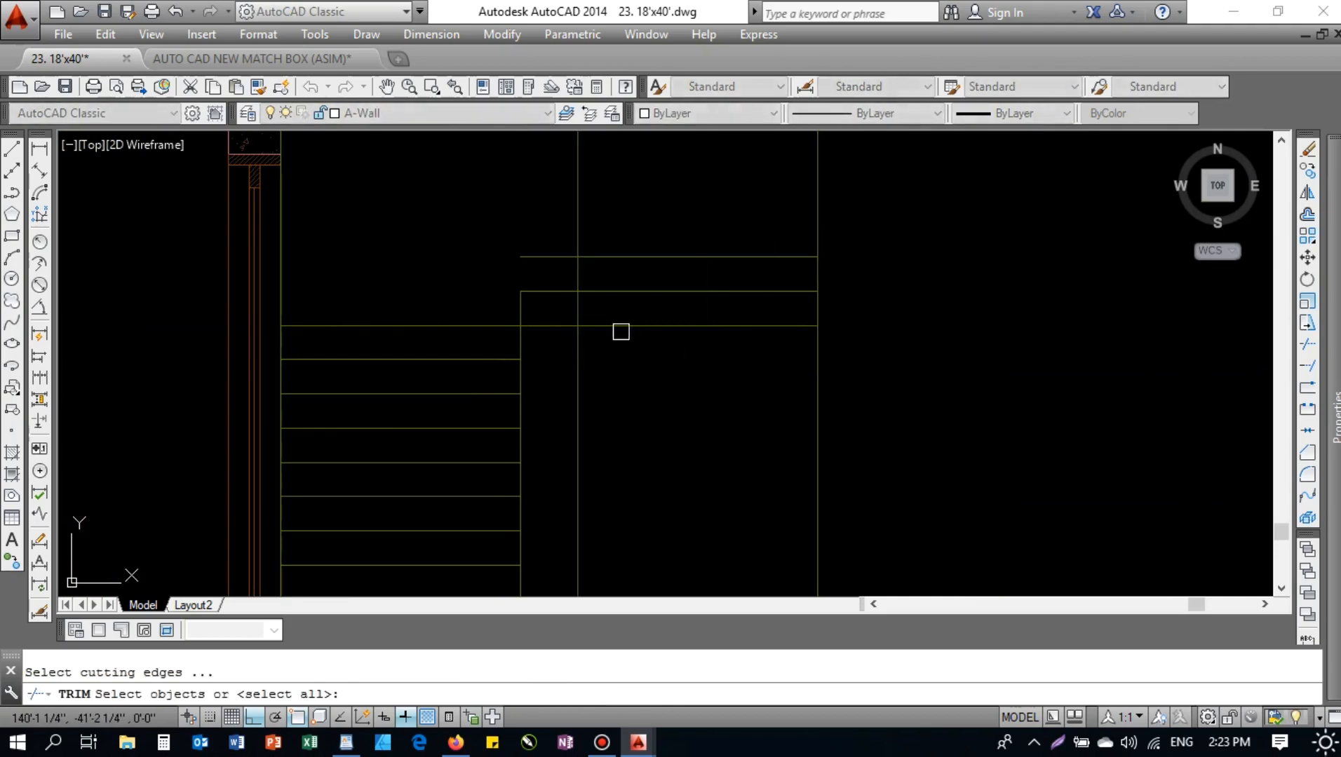
pyautogui.click(620, 326)
pyautogui.press('Return')
pyautogui.press('Return')
# - Fillet the lowest landing line with the offset vertical line at zero radius, keeping the part toward the first flight
pyautogui.scroll(2, 560, 284)
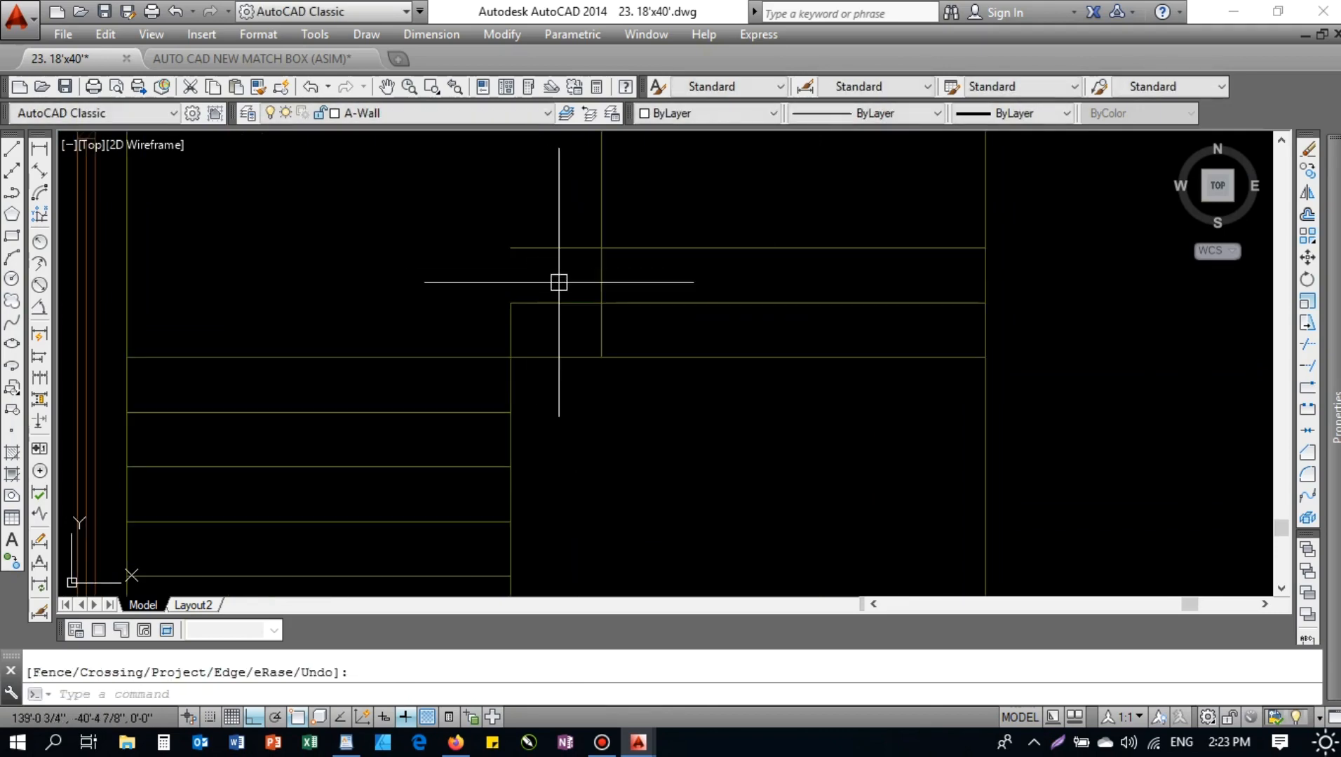
pyautogui.write('f')
pyautogui.press('Return')
pyautogui.click(574, 417)
pyautogui.click(595, 370)
pyautogui.press('Return')
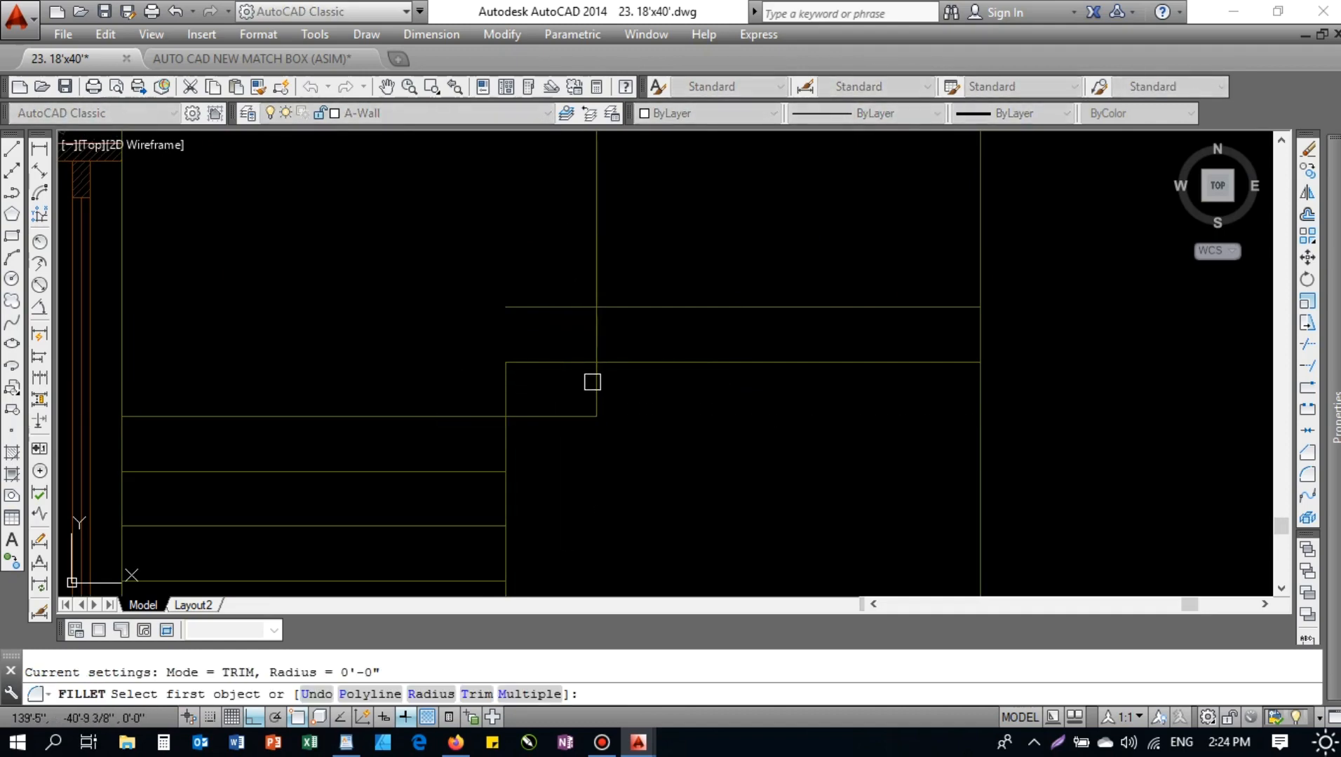
# - Undo the last fillet between the lowest landing line and the offset vertical line
pyautogui.click(592, 382)
pyautogui.press('Escape')
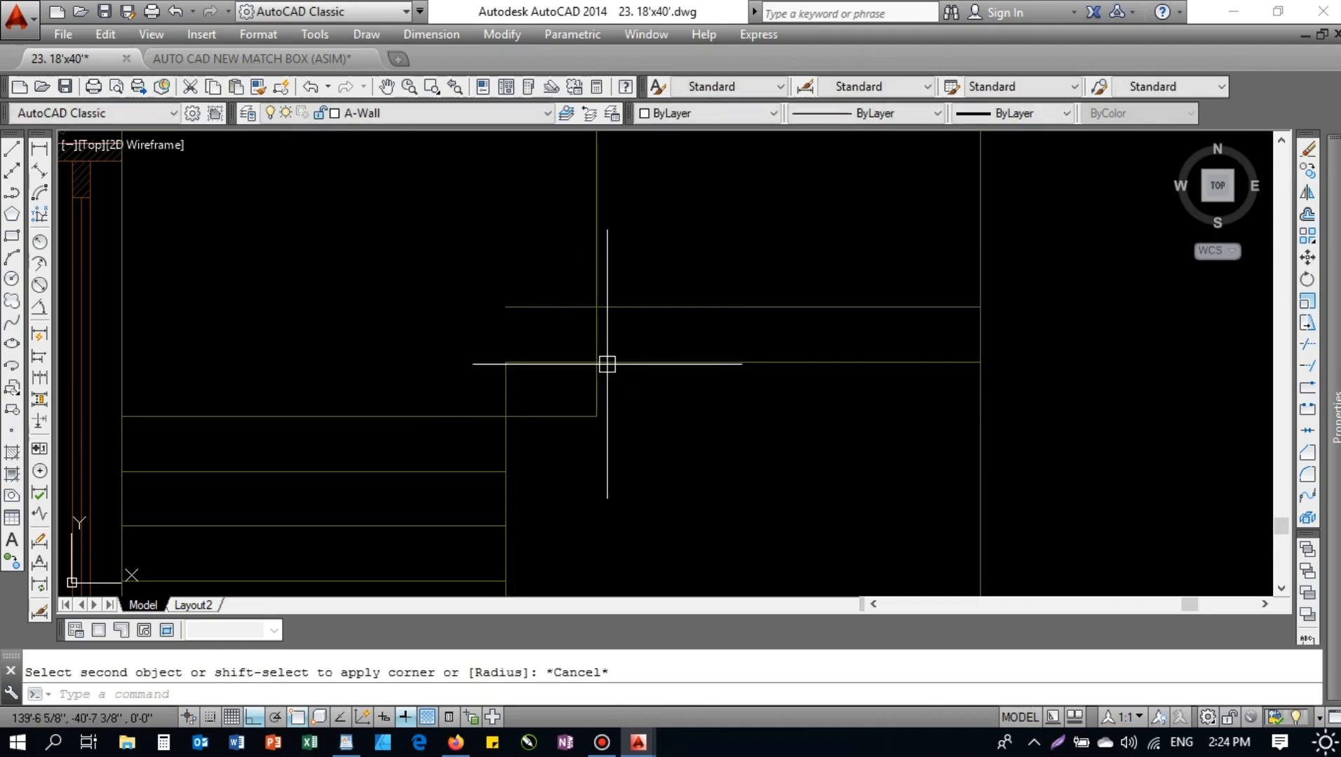
pyautogui.press('Return')
pyautogui.click(594, 385)
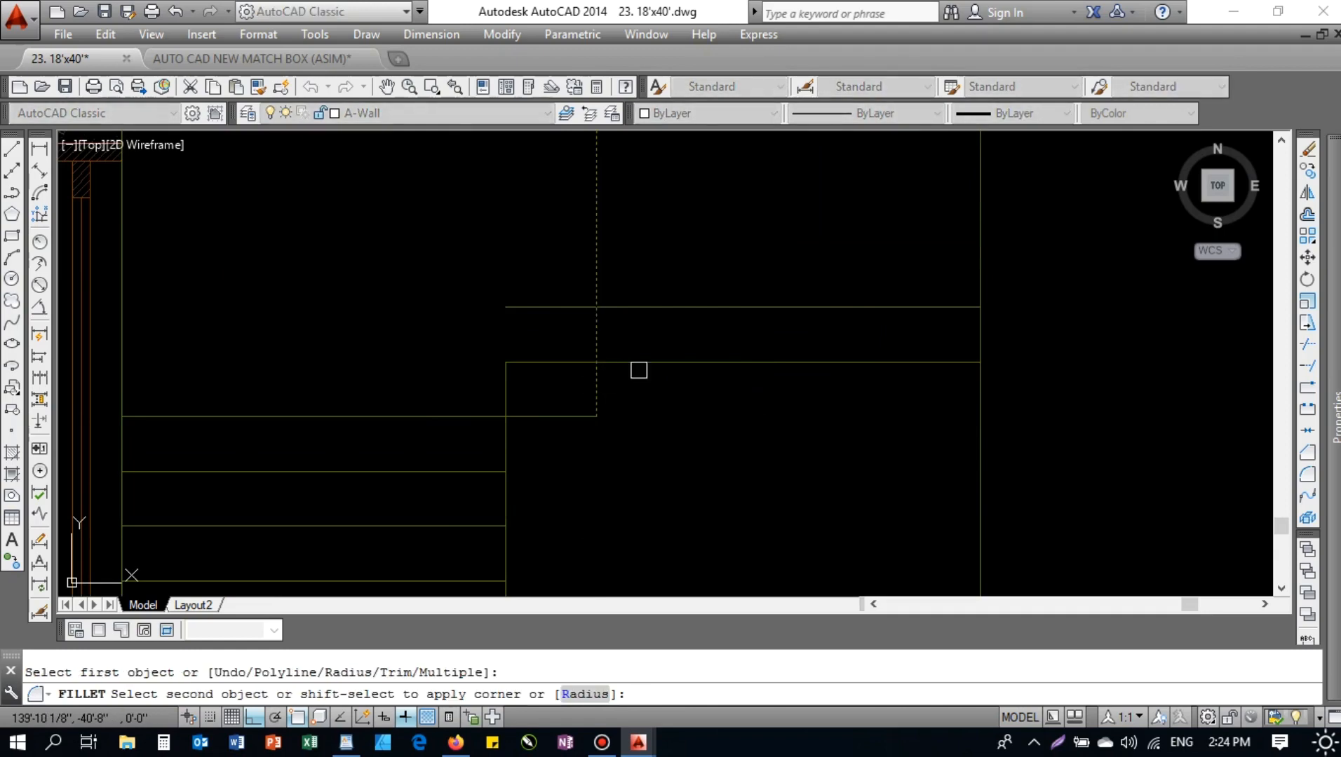
pyautogui.press('Escape')
pyautogui.hotkey('ctrl', 'z')
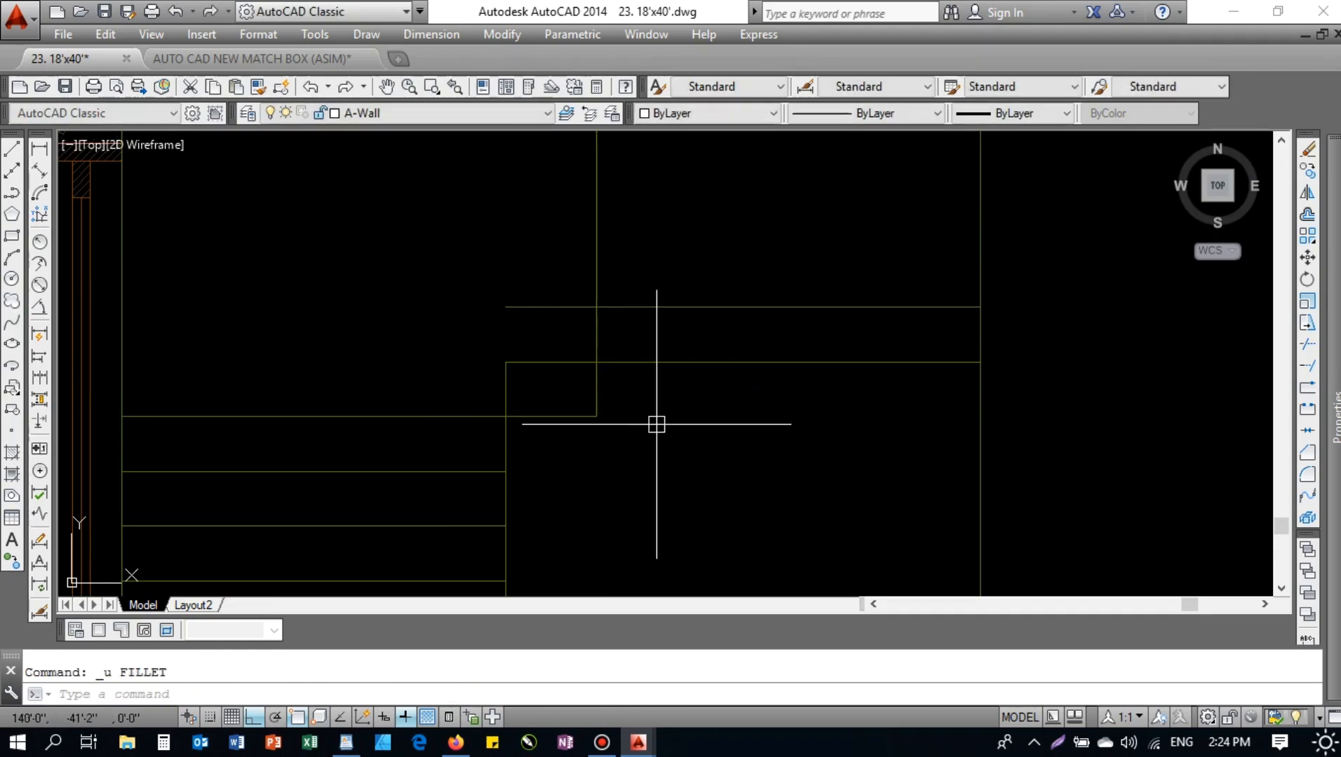
pyautogui.moveTo(658, 395); pyautogui.dragTo(644, 387, button='middle')
pyautogui.press('Escape')
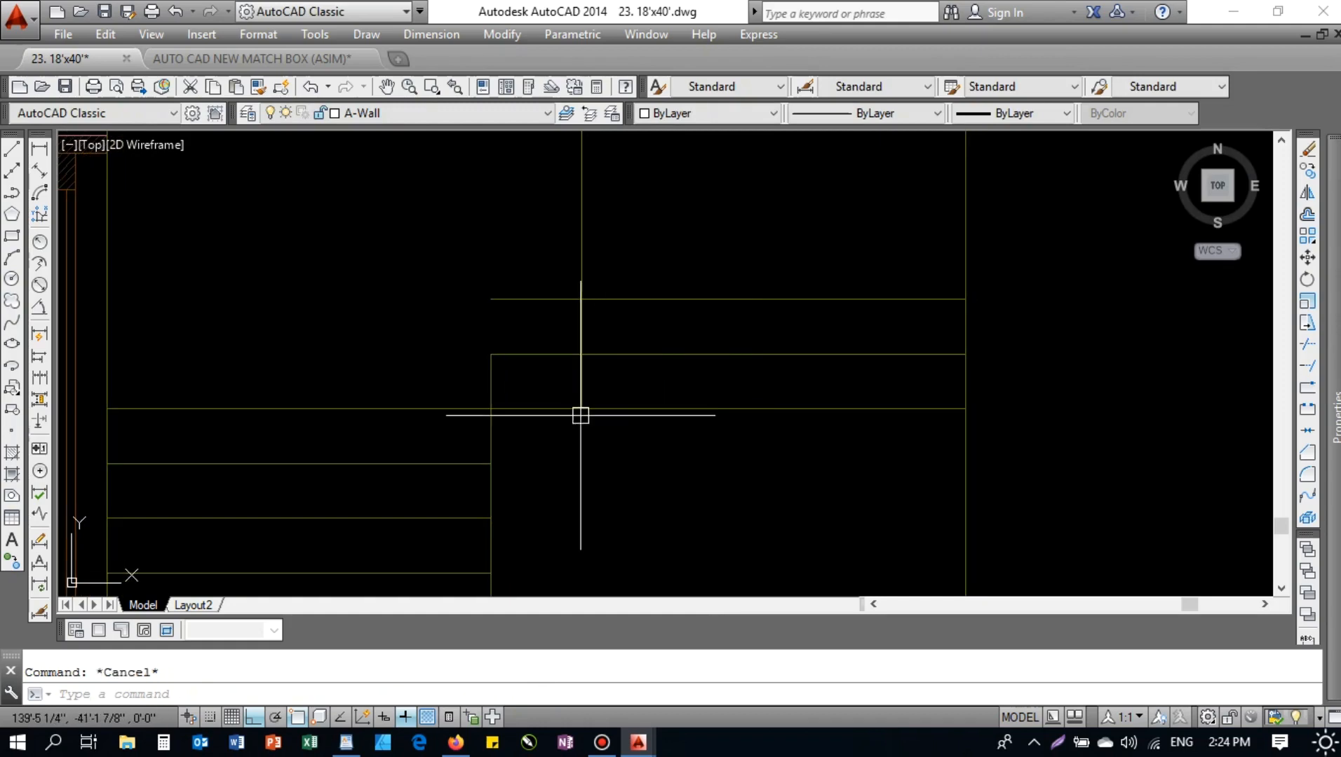
# - Fillet the lowest landing line and the offset vertical line into a square corner, keeping the first flight's side
pyautogui.press('Return')
pyautogui.click(572, 415)
pyautogui.click(586, 380)
pyautogui.press('Return')
pyautogui.press('Escape')
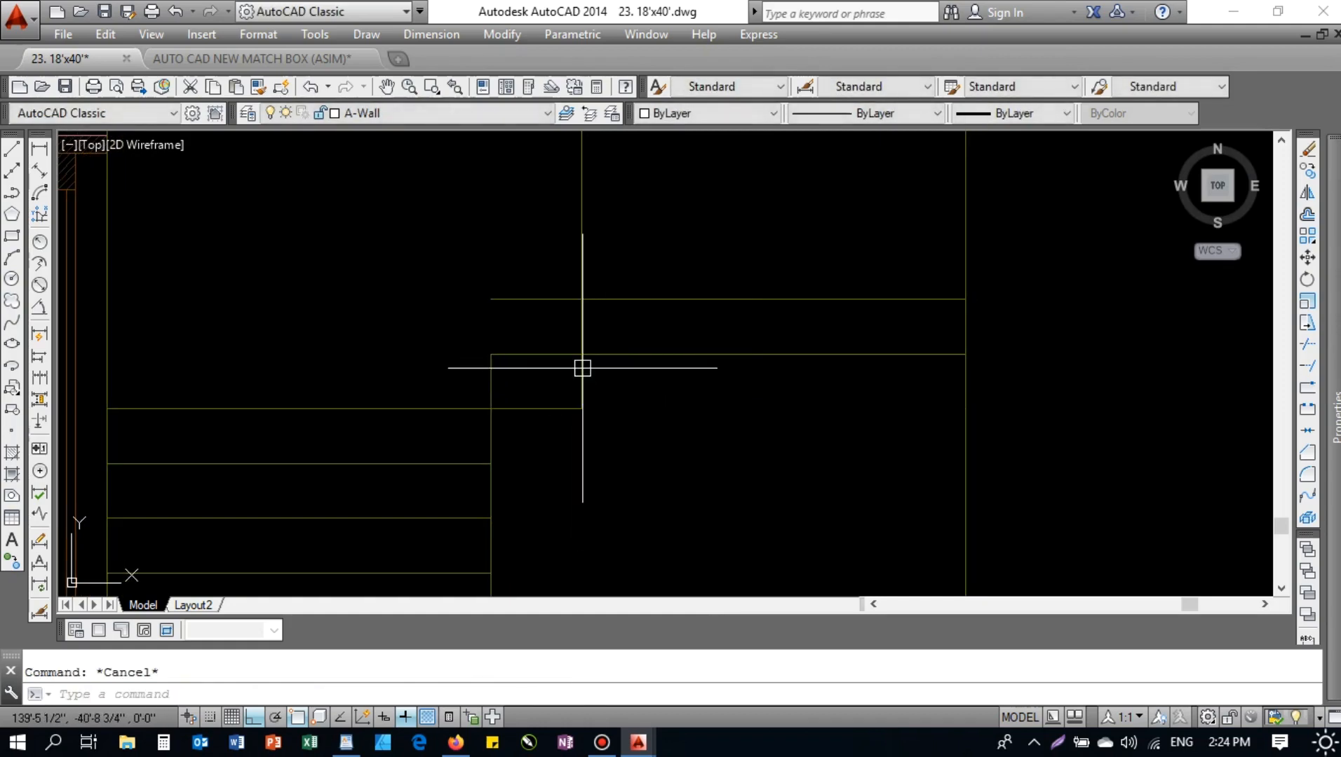
pyautogui.write('o')
pyautogui.press('Return')
pyautogui.write('12')
pyautogui.press('Return')
pyautogui.press('Escape')
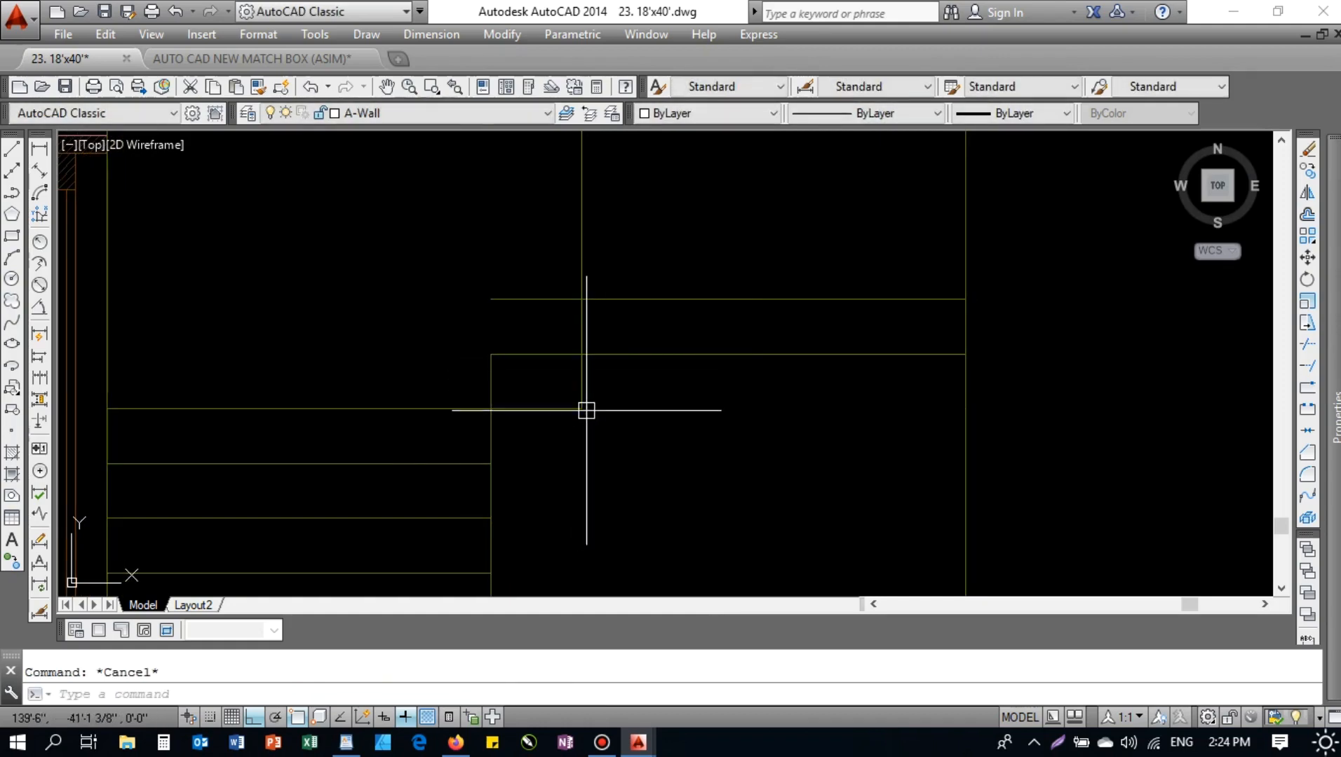
pyautogui.write('tr')
pyautogui.press('Return')
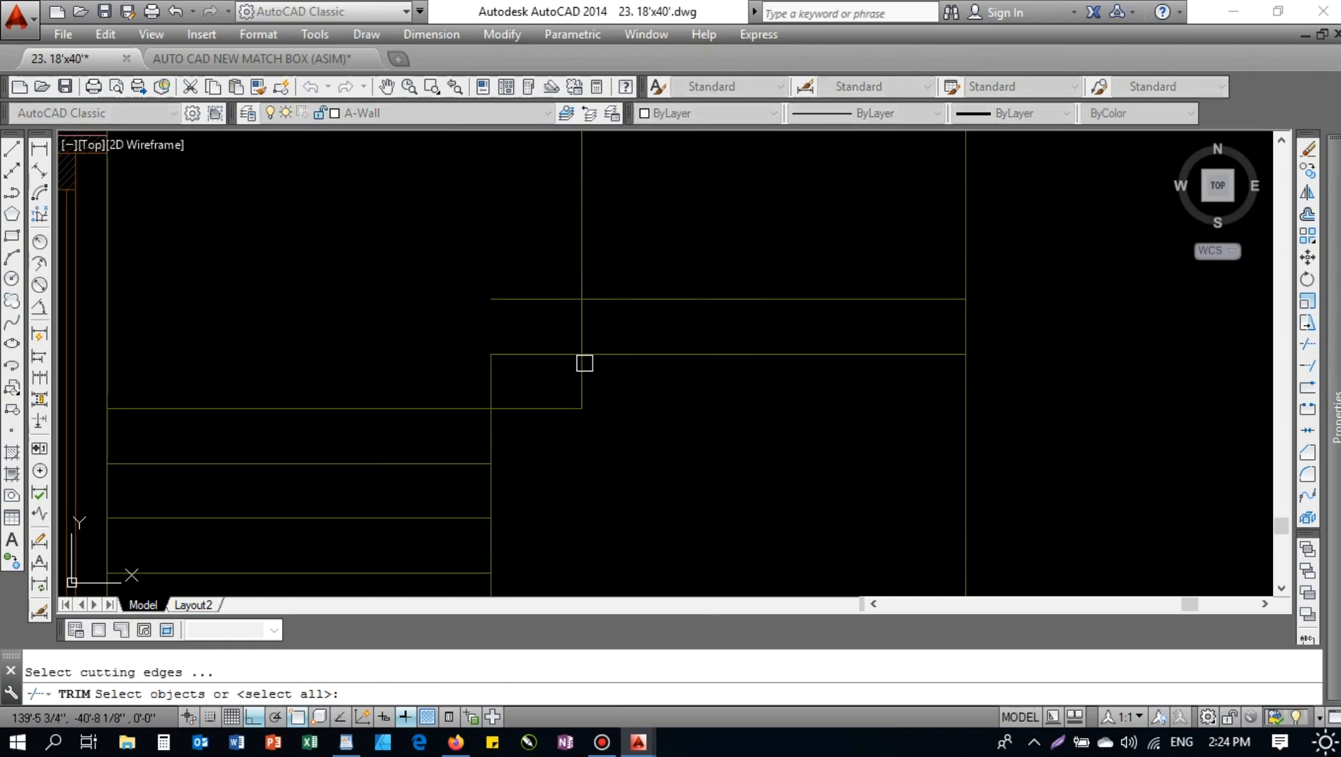
pyautogui.press('Escape')
pyautogui.press('Return')
pyautogui.press('Escape')
# - Fillet the offset vertical line and the topmost landing line into a square corner, keeping the outer side
pyautogui.write('f')
pyautogui.press('Return')
pyautogui.click(607, 298)
pyautogui.click(607, 297)
pyautogui.moveTo(689, 326); pyautogui.dragTo(528, 346, button='middle')
pyautogui.press('Escape')
pyautogui.write('t')
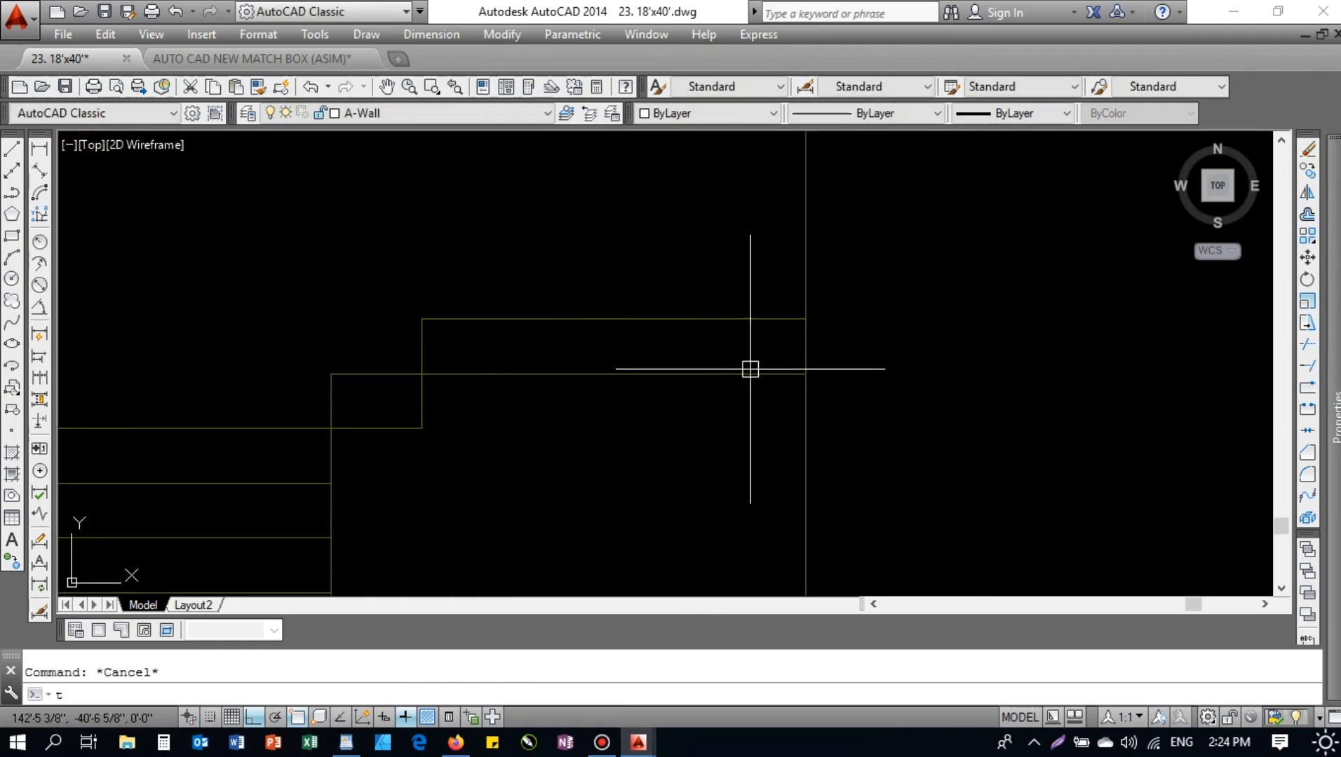
pyautogui.write('r')
pyautogui.press('Return')
pyautogui.click(774, 372)
pyautogui.press('Escape')
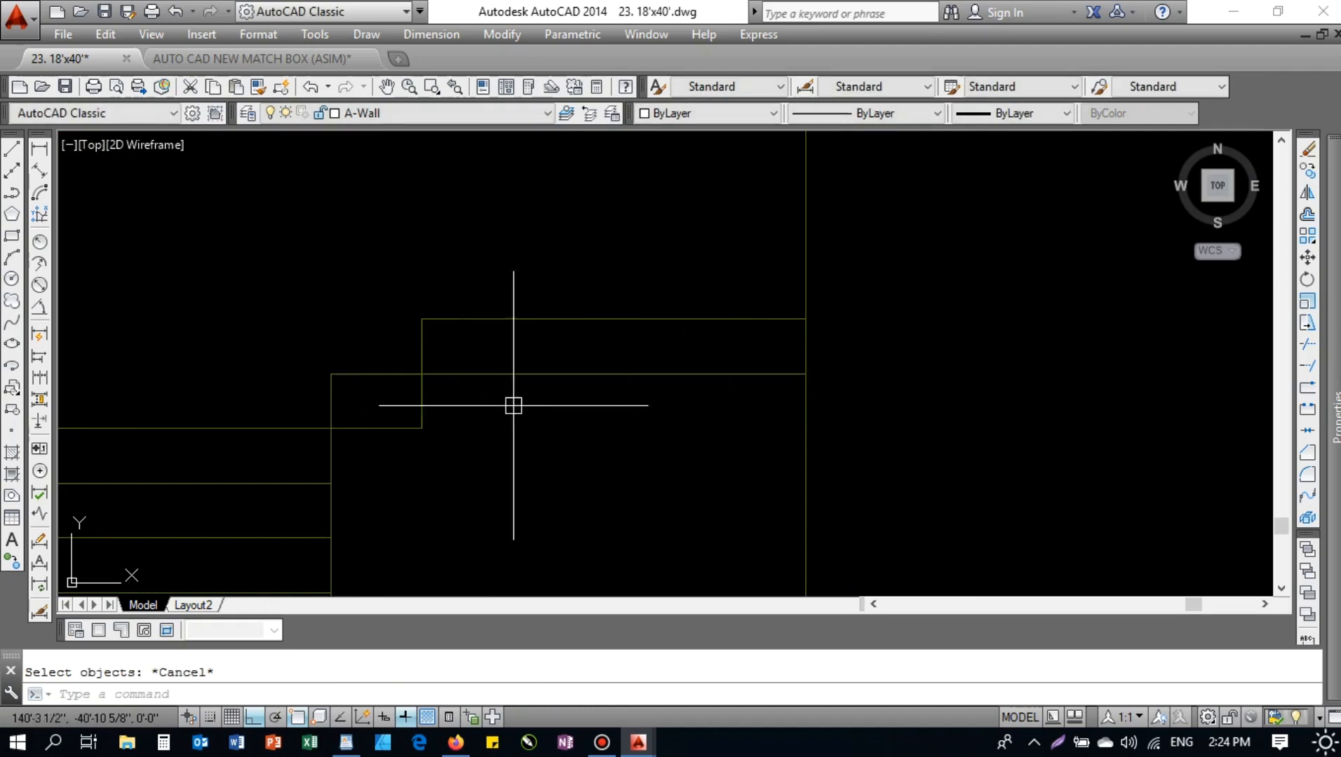
# - Copy the middle landing line straight down to the level of the lowest landing line
pyautogui.click(455, 375)
pyautogui.write('co')
pyautogui.press('Return')
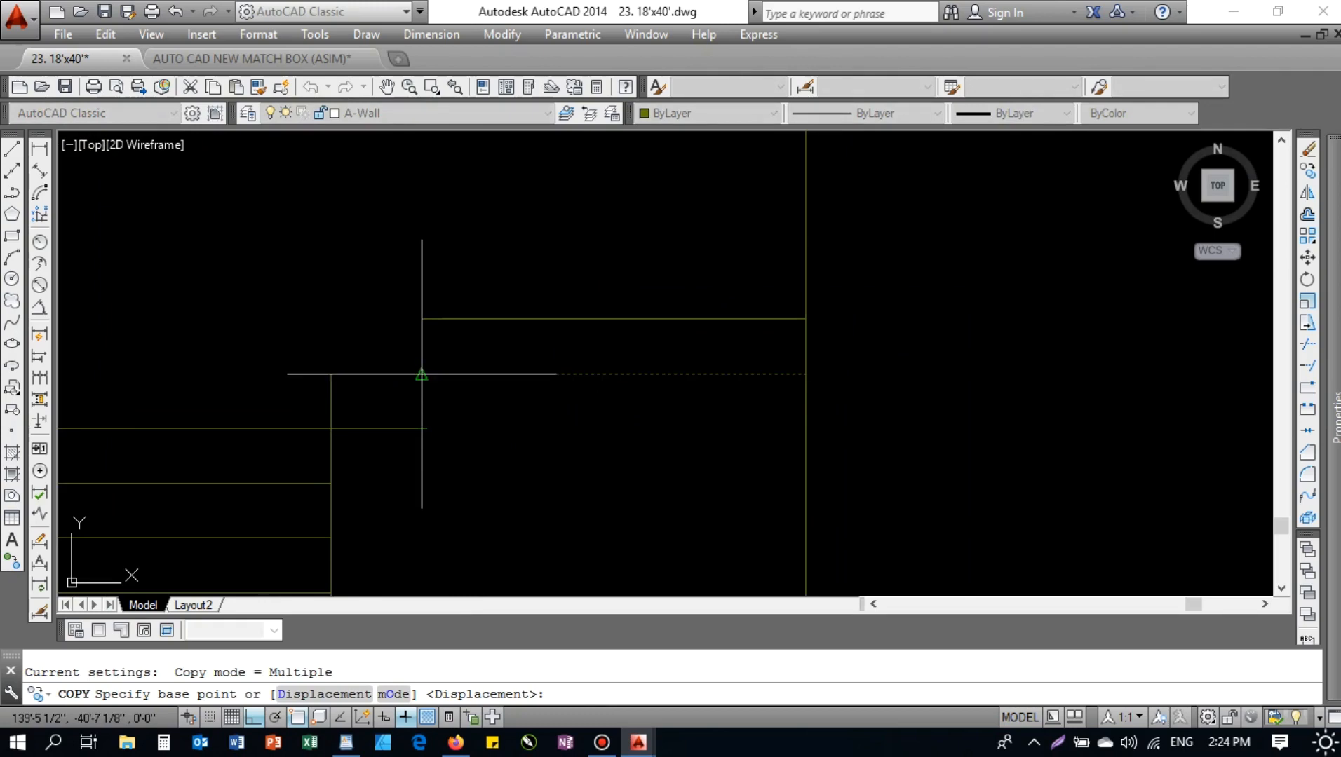
pyautogui.click(421, 422)
pyautogui.click(421, 429)
pyautogui.press('Escape')
pyautogui.press('Escape')
# - Fillet the copied landing line with the short vertical riser line, keeping the line's outer part beyond the riser
pyautogui.write('f')
pyautogui.press('Return')
pyautogui.click(451, 428)
pyautogui.click(423, 414)
pyautogui.press('Escape')
# - Trim the short vertical riser line below the middle landing line
pyautogui.write('tr')
pyautogui.press('Return')
pyautogui.press('Return')
pyautogui.click(420, 398)
pyautogui.press('Return')
pyautogui.press('Escape')
pyautogui.scroll(-2, 756, 328)
pyautogui.moveTo(579, 323); pyautogui.dragTo(598, 389, button='middle')
pyautogui.click(573, 340)
pyautogui.press('Escape')
# - Offset the topmost landing line upward repeatedly at 6-inch spacing until the risers reach the underside of the upper floor slab
pyautogui.write('o')
pyautogui.press('Return')
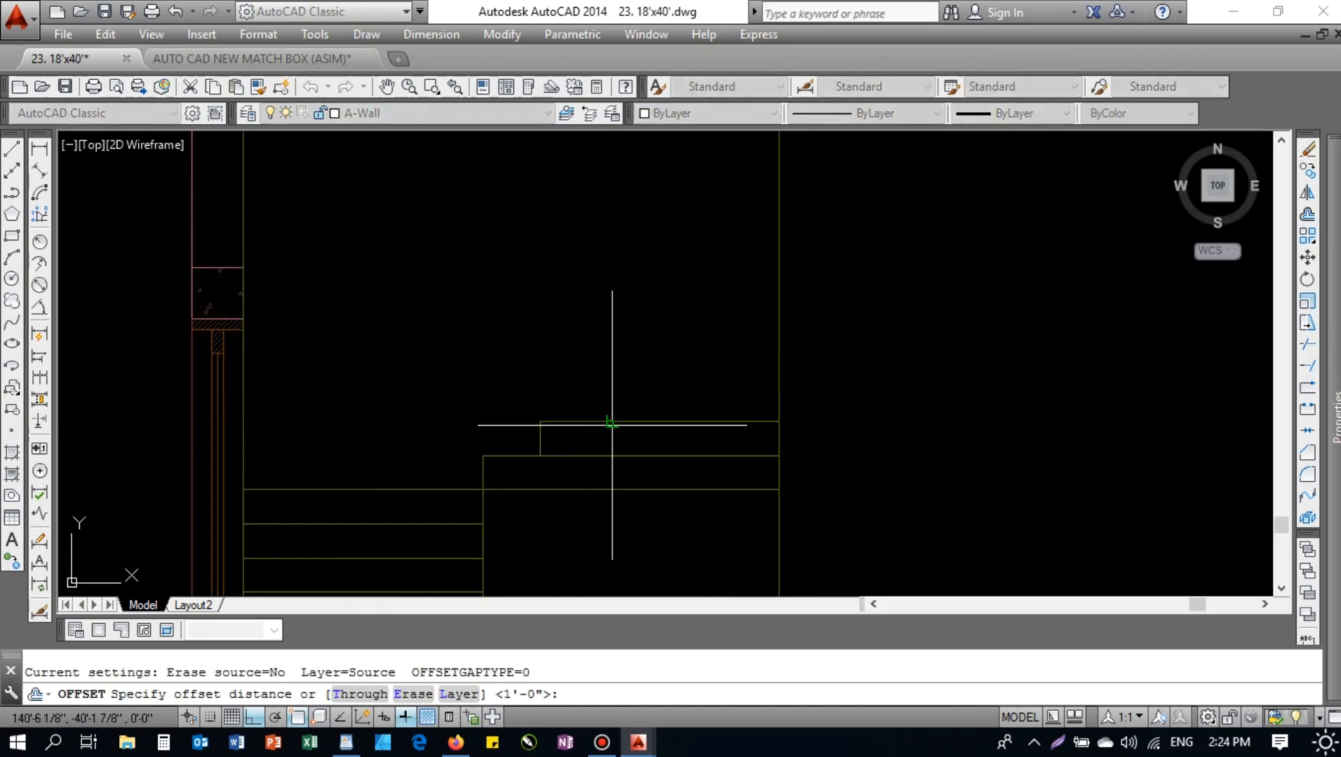
pyautogui.click(622, 421)
pyautogui.click(622, 420)
pyautogui.click(641, 352)
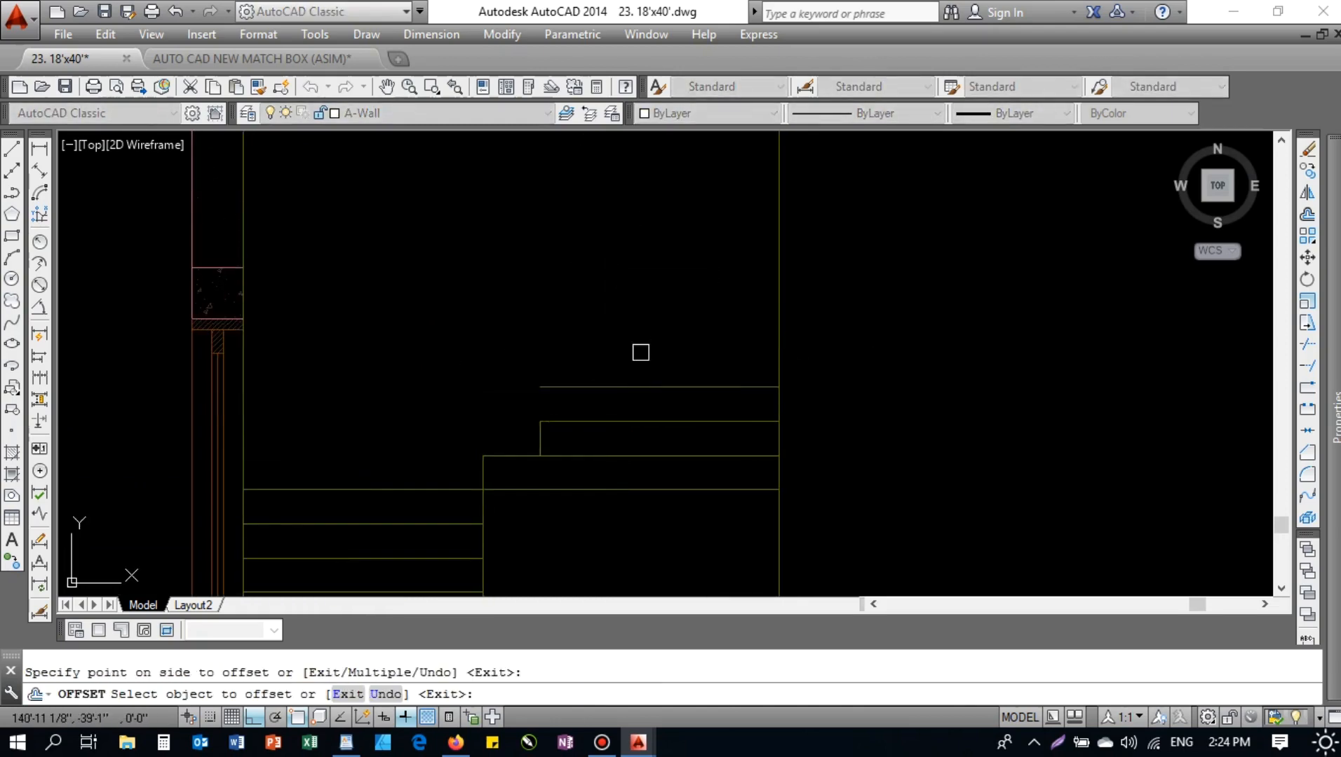
pyautogui.click(636, 386)
pyautogui.click(644, 362)
pyautogui.click(641, 353)
pyautogui.click(631, 333)
pyautogui.click(619, 319)
pyautogui.click(631, 291)
pyautogui.scroll(-4, 632, 291)
pyautogui.scroll(2, 632, 351)
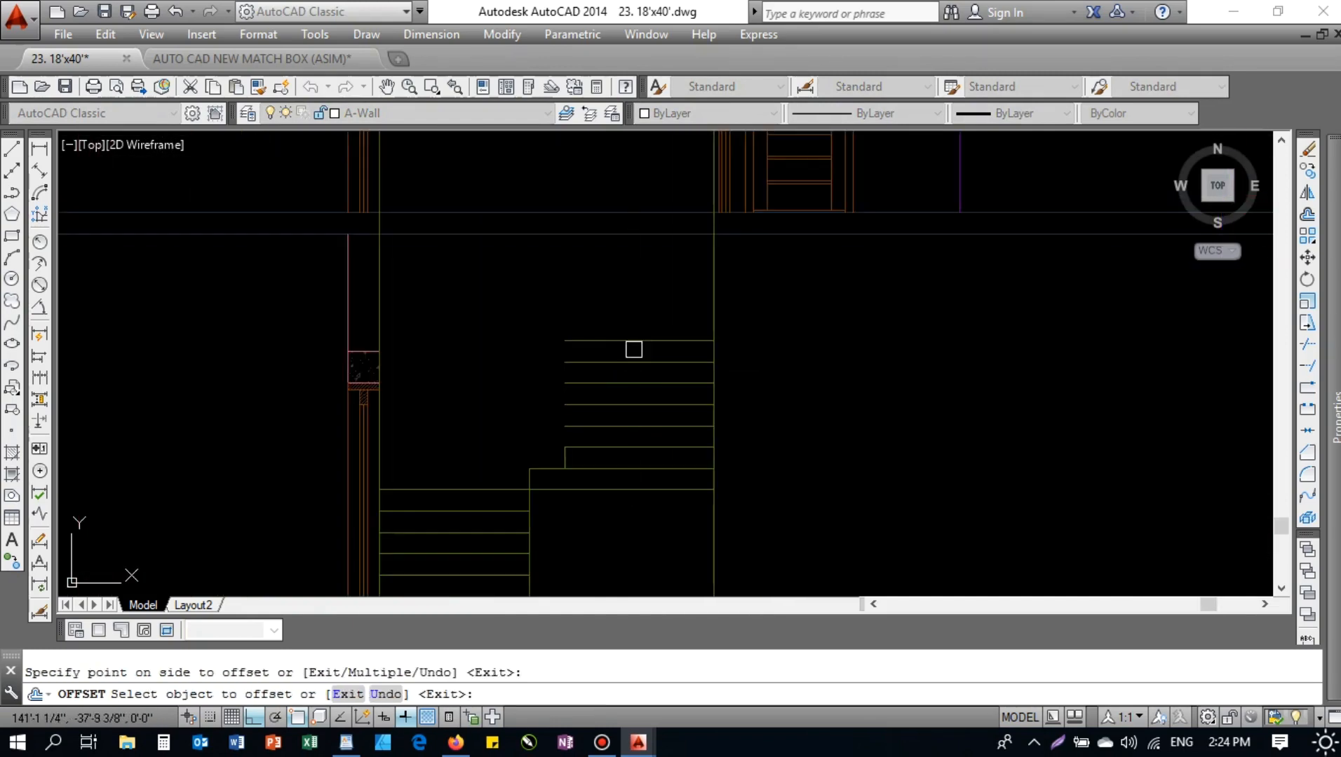
pyautogui.click(637, 318)
pyautogui.click(628, 299)
pyautogui.click(624, 298)
pyautogui.click(625, 287)
pyautogui.click(631, 276)
pyautogui.click(629, 263)
pyautogui.click(629, 255)
pyautogui.click(626, 239)
pyautogui.press('Escape')
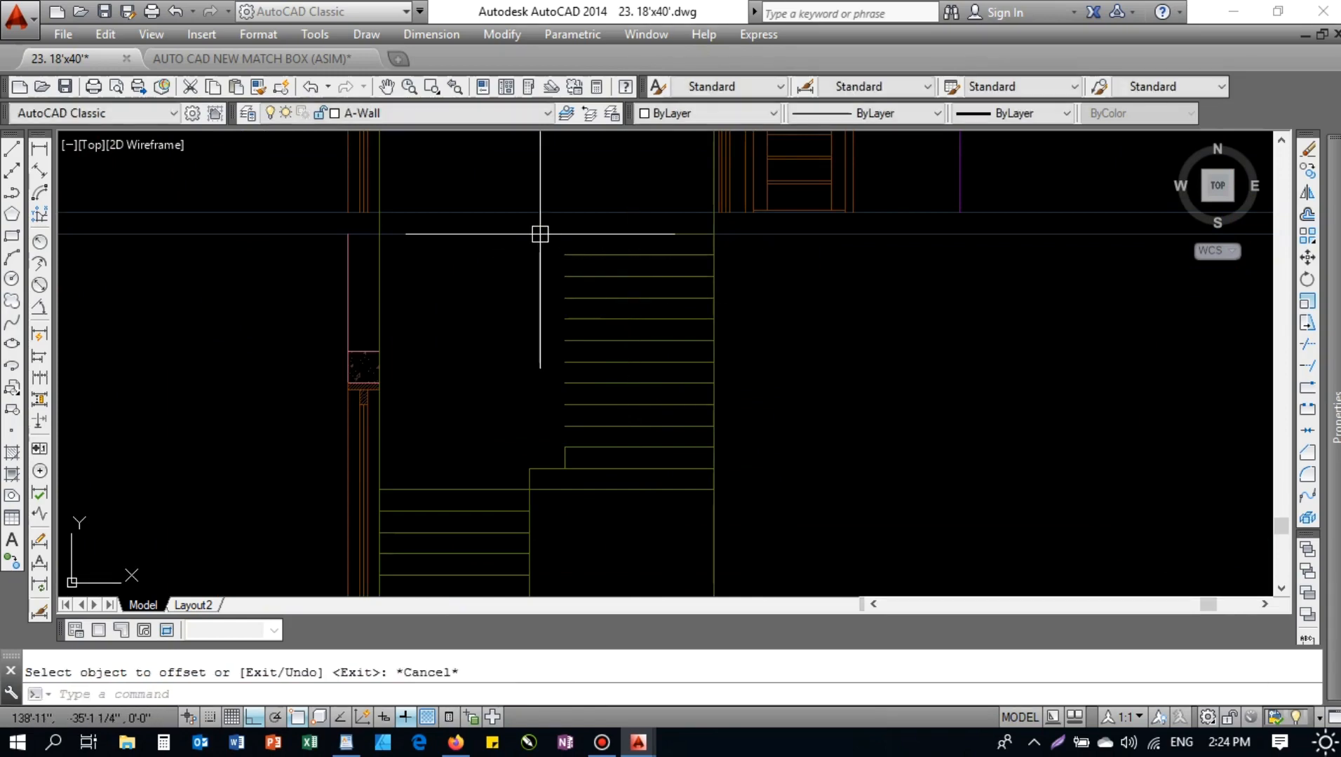
# - Offset the second flight's outer vertical line 42 inches inward to form the flight's other edge
pyautogui.press('Return')
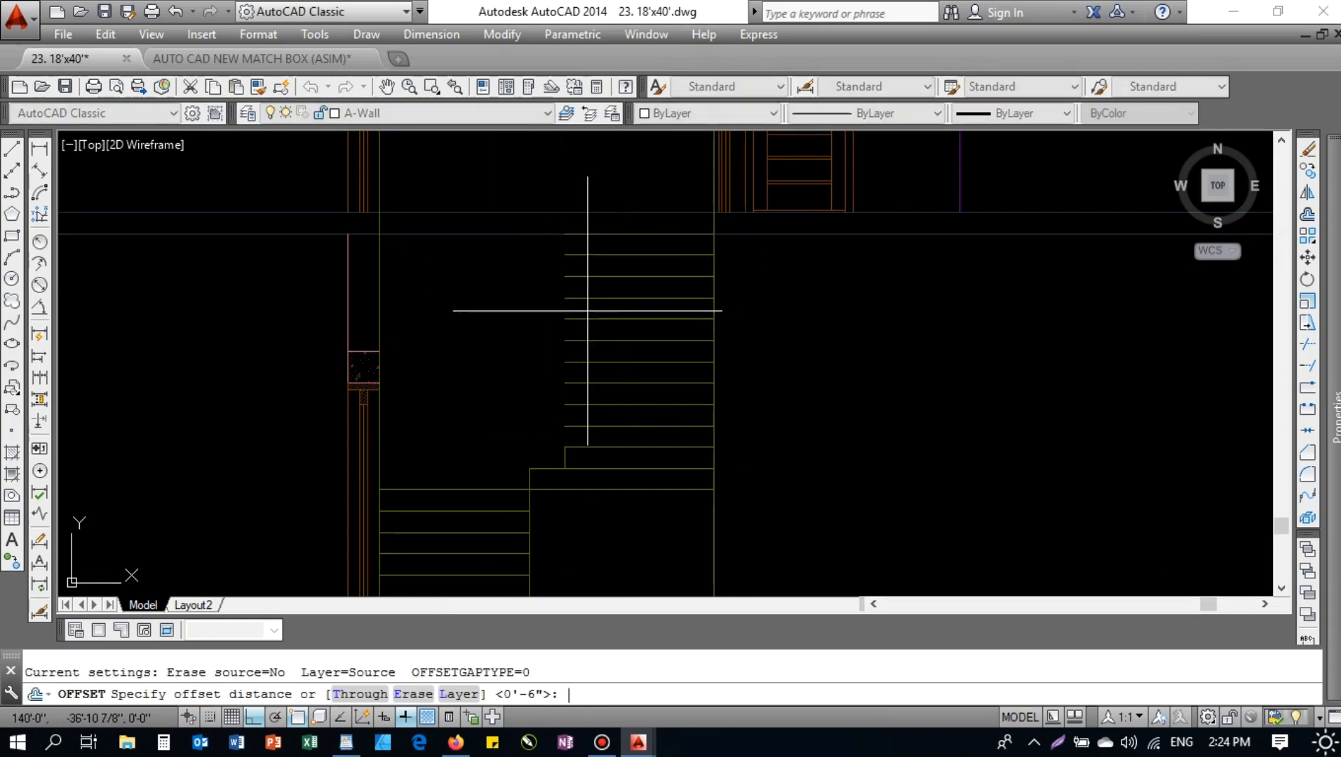
pyautogui.write('42')
pyautogui.press('Return')
pyautogui.scroll(4, 687, 194)
pyautogui.click(747, 320)
pyautogui.click(618, 315)
pyautogui.press('Escape')
# - Trim both vertical edge lines of the second flight above the upper floor line
pyautogui.write('tr')
pyautogui.press('Return')
pyautogui.click(526, 236)
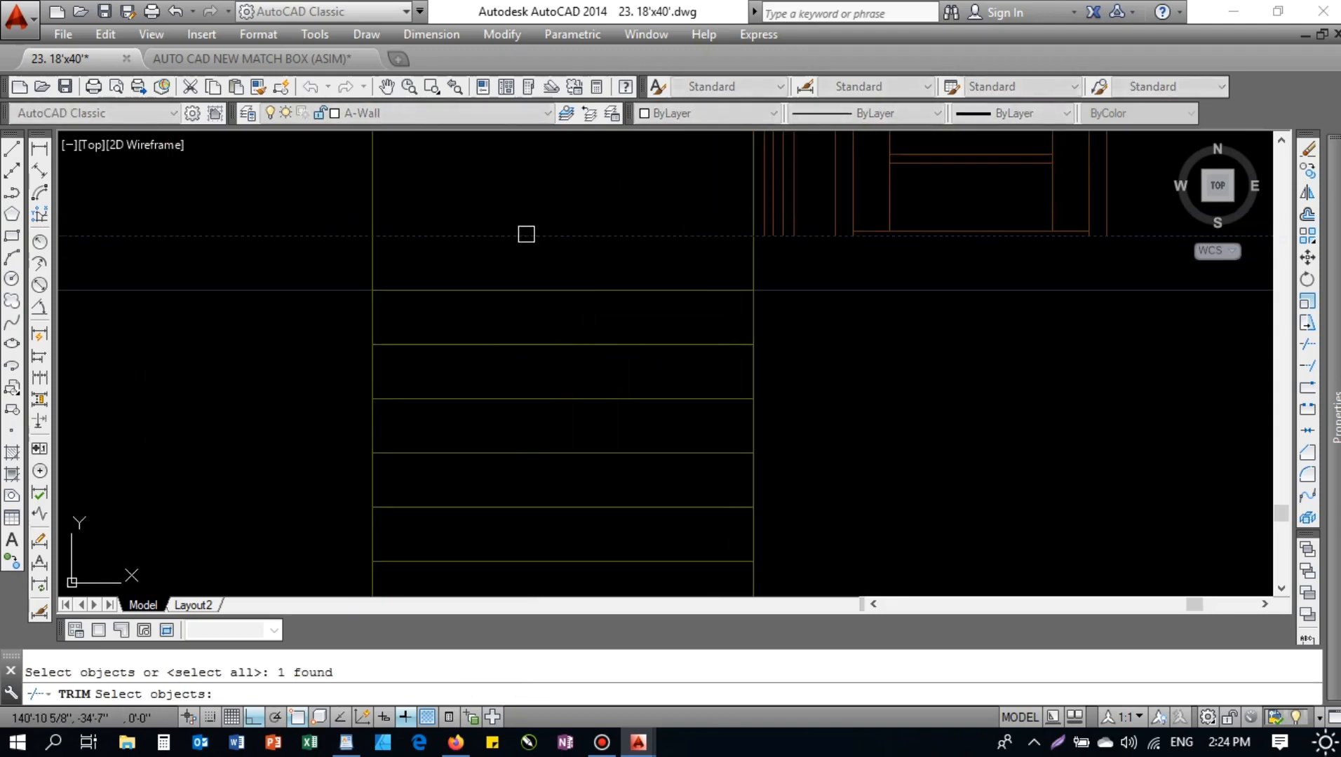
pyautogui.scroll(-3, 421, 324)
pyautogui.press('Return')
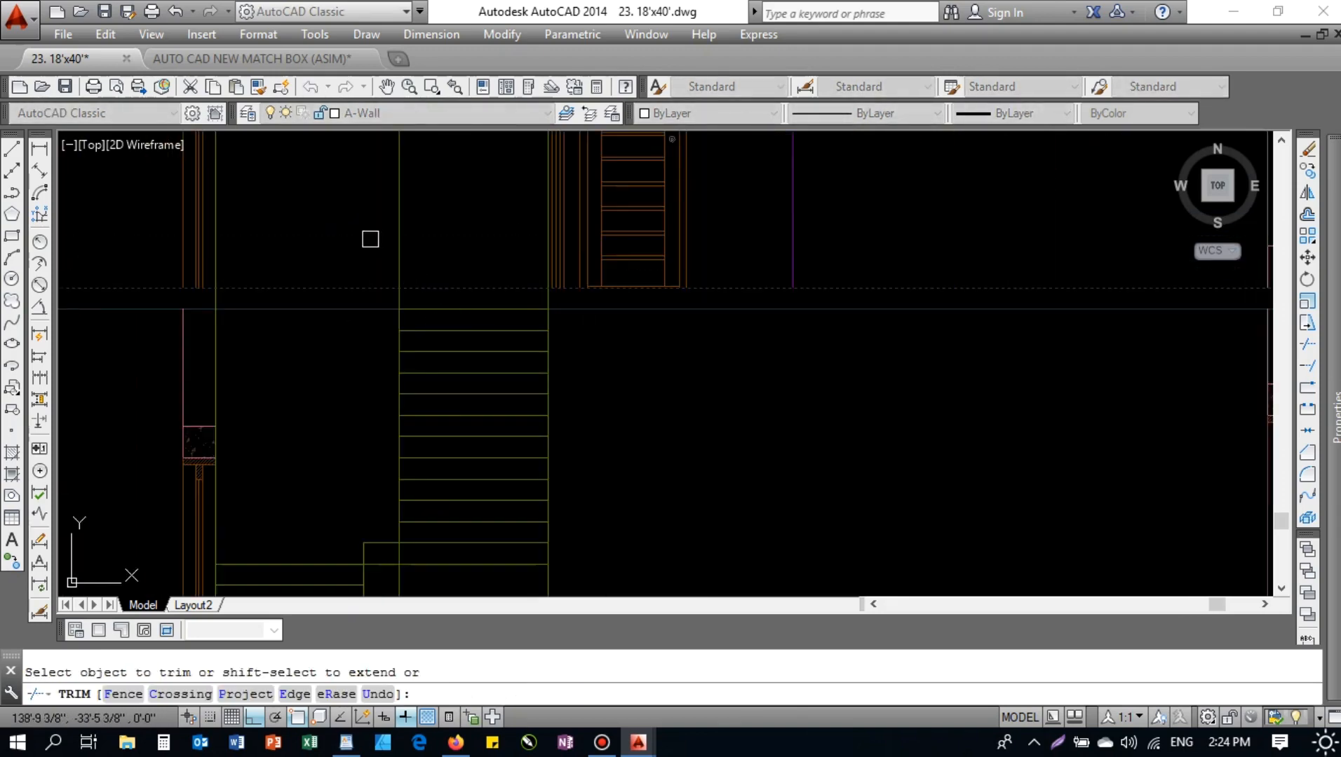
pyautogui.press('Escape')
# - Trim the upper floor slab lines across the stair opening between the second flight's vertical edges
pyautogui.press('Return')
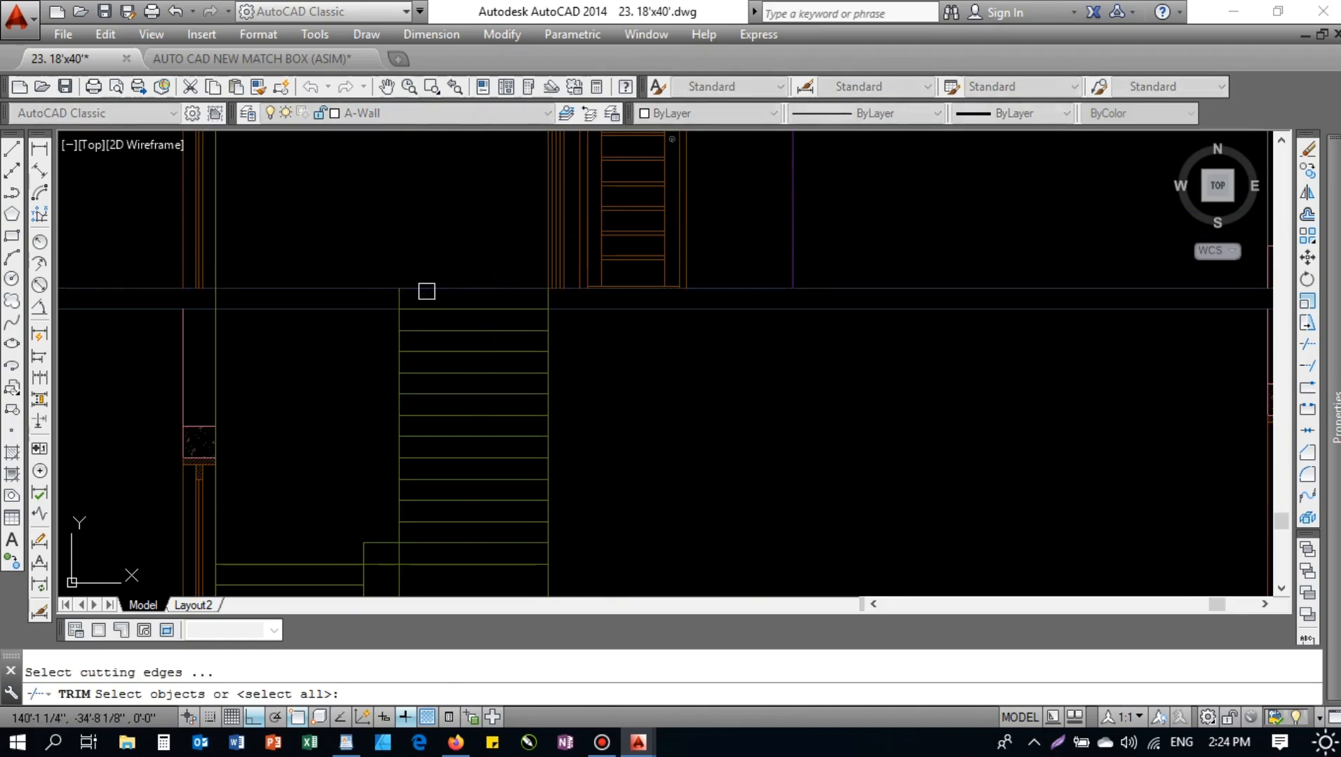
pyautogui.scroll(3, 403, 310)
pyautogui.click(404, 294)
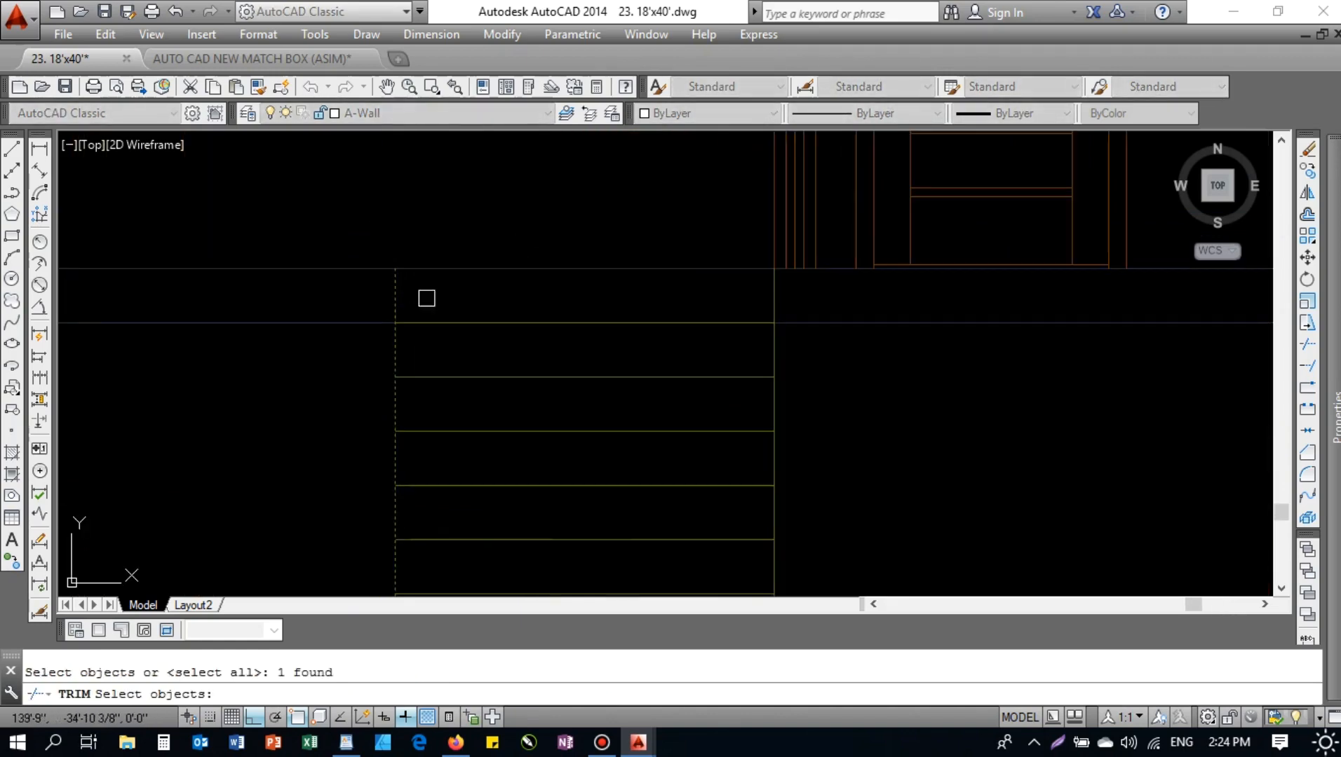
pyautogui.press('Return')
pyautogui.click(673, 235)
pyautogui.click(555, 369)
pyautogui.scroll(-6, 581, 359)
# - Trim the second flight's vertical edges below the lowest landing line
pyautogui.moveTo(577, 491); pyautogui.dragTo(571, 332, button='middle')
pyautogui.scroll(4, 571, 333)
pyautogui.press('Escape')
pyautogui.press('Return')
pyautogui.click(510, 241)
pyautogui.press('Return')
pyautogui.click(444, 258)
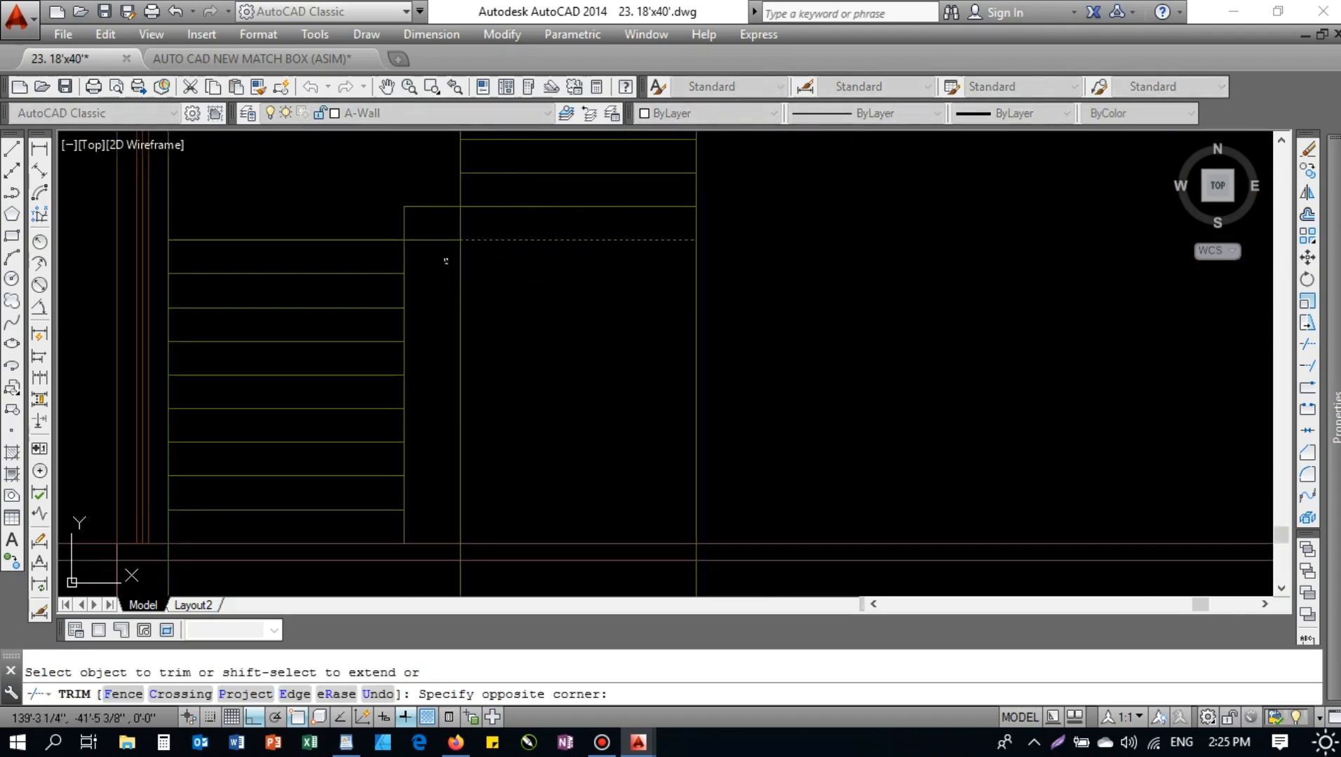
pyautogui.moveTo(685, 310); pyautogui.dragTo(694, 478, button='middle')
pyautogui.press('Escape')
pyautogui.press('Escape')
# - List the step lines of both flights to check their count, and inspect the uppermost steps
pyautogui.click(618, 452)
pyautogui.moveTo(594, 270); pyautogui.dragTo(593, 436, button='middle')
pyautogui.scroll(-4, 593, 433)
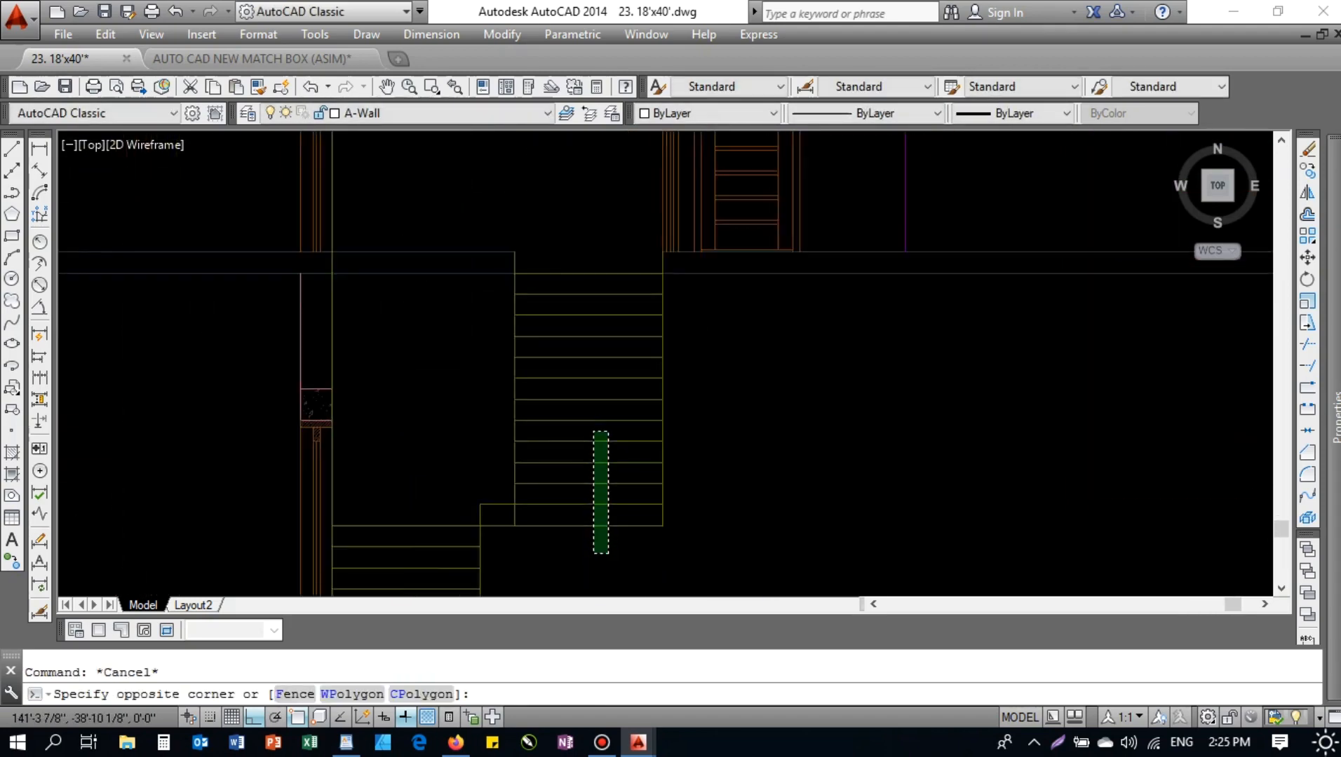
pyautogui.click(582, 299)
pyautogui.scroll(5, 571, 350)
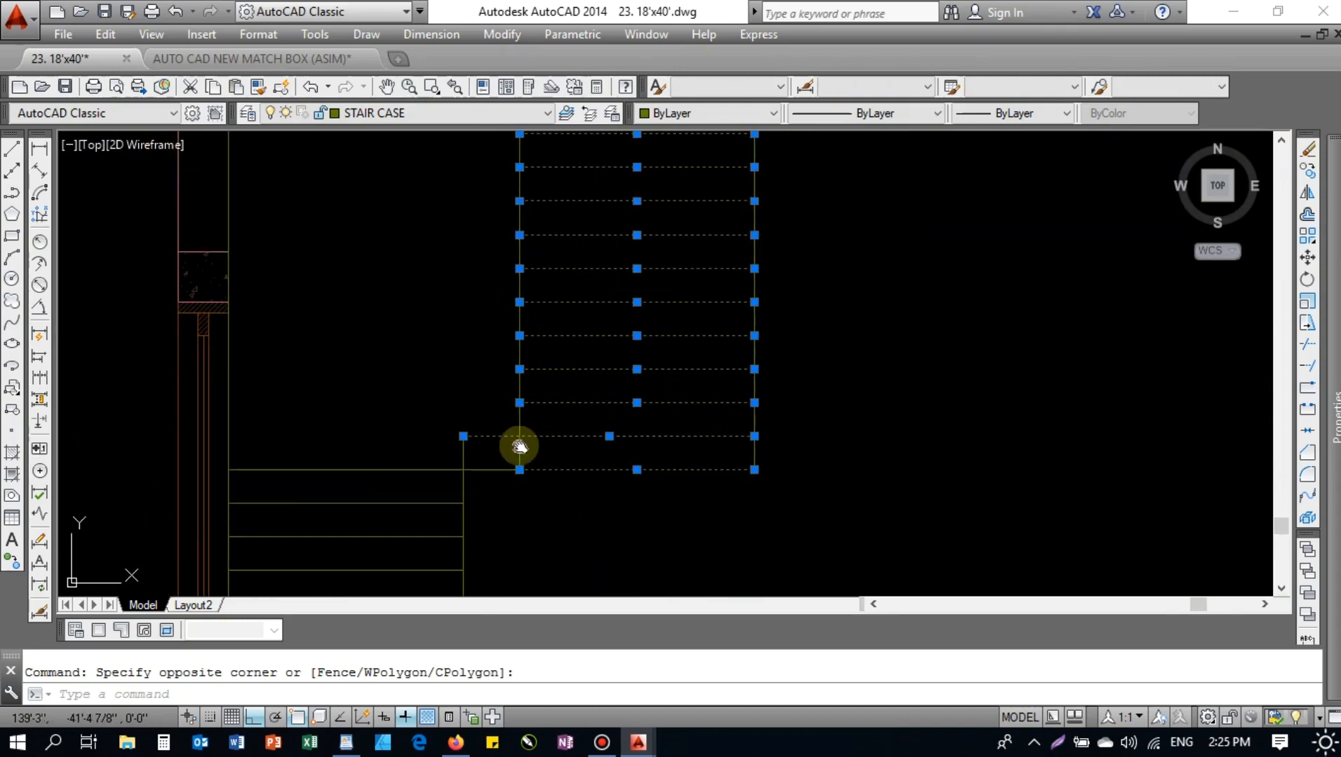
pyautogui.moveTo(520, 446); pyautogui.dragTo(524, 299, button='middle')
pyautogui.click(524, 294)
pyautogui.scroll(-3, 524, 344)
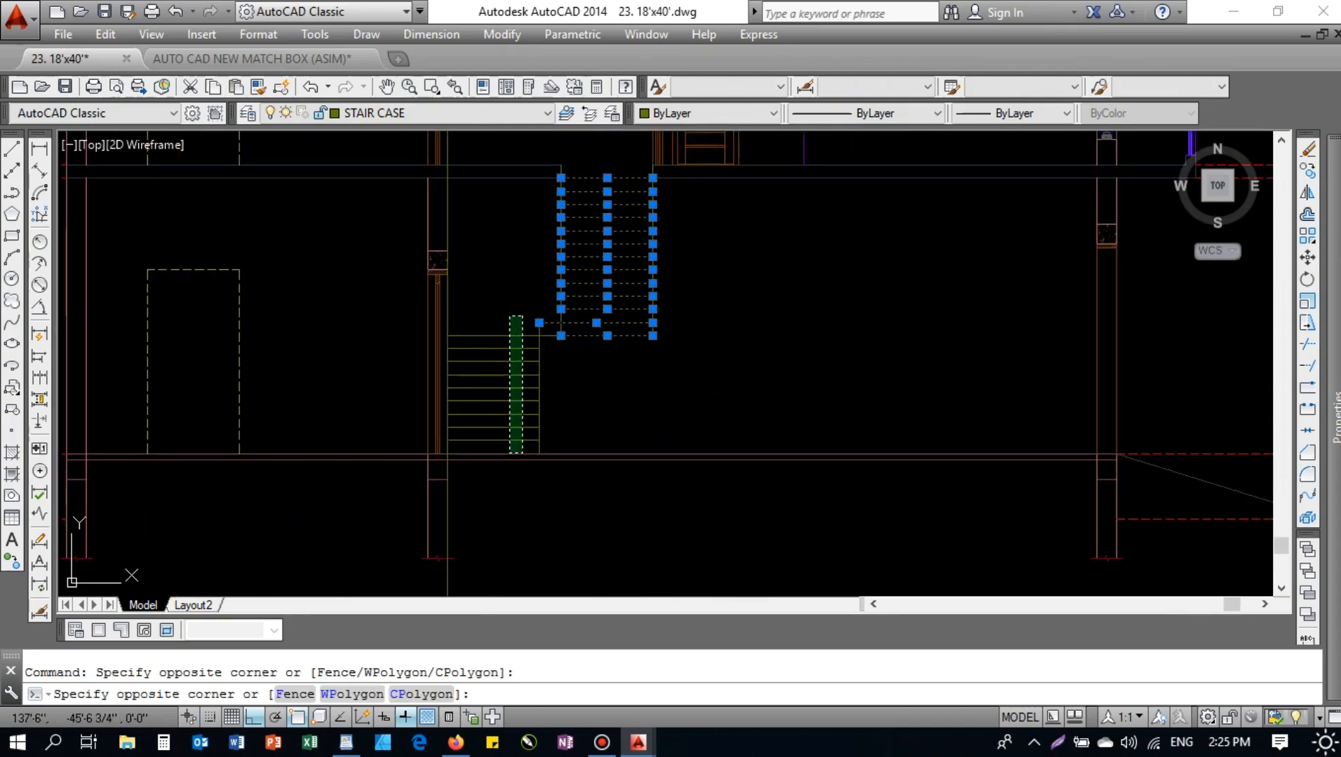
pyautogui.click(504, 443)
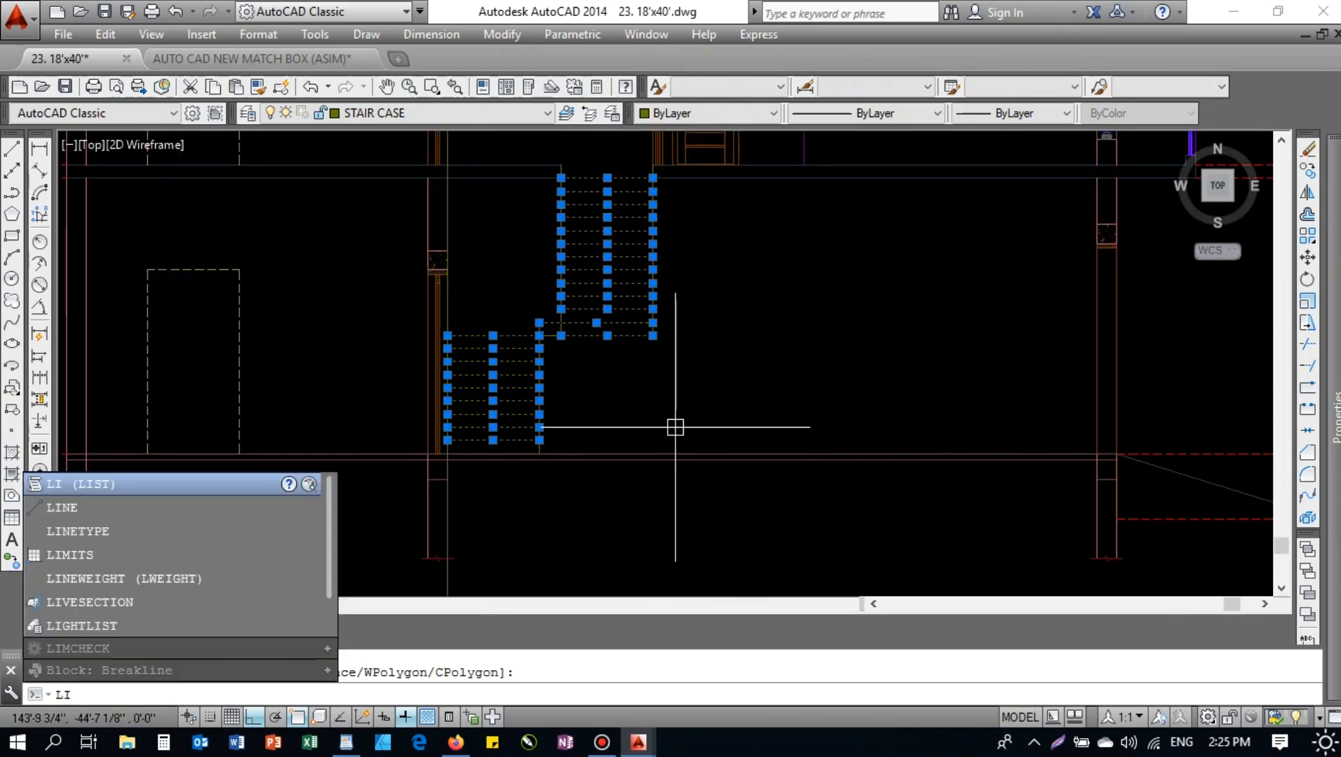
pyautogui.write('li')
pyautogui.press('Return')
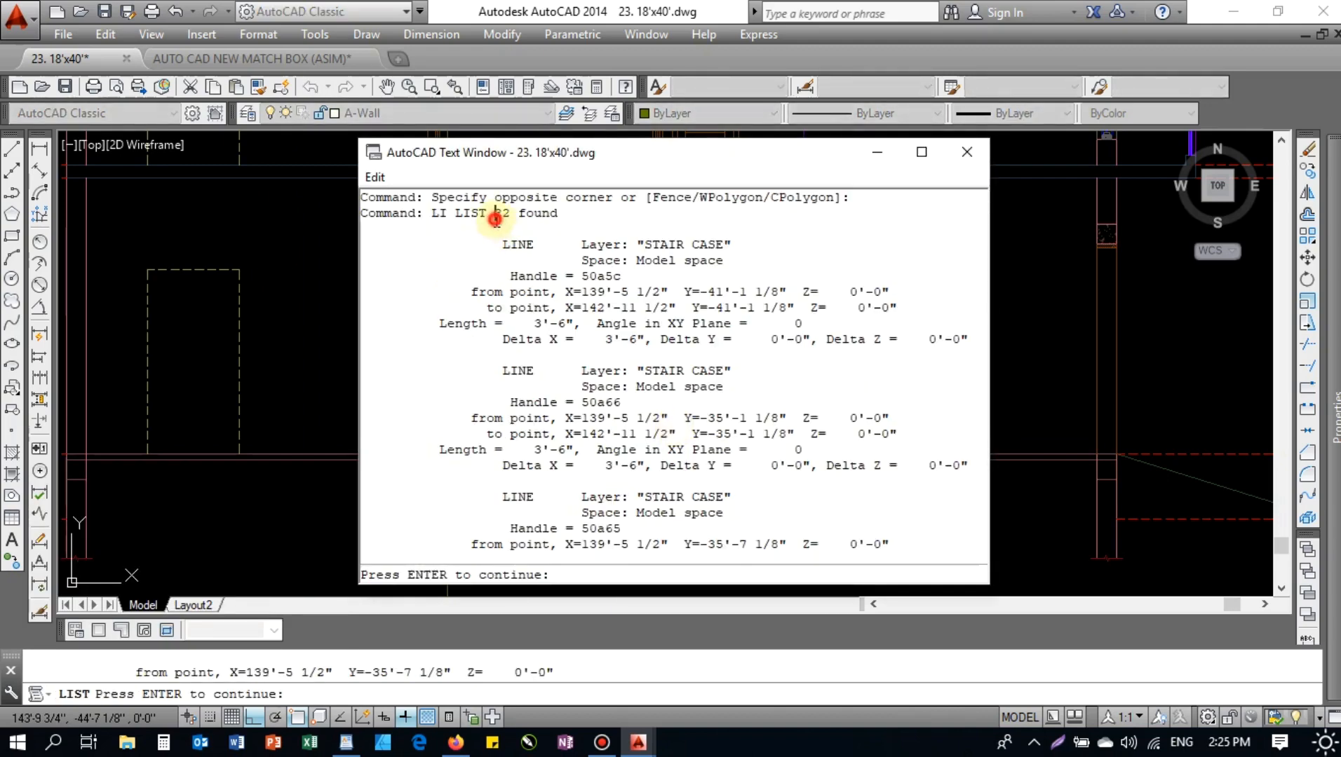
pyautogui.click(980, 156)
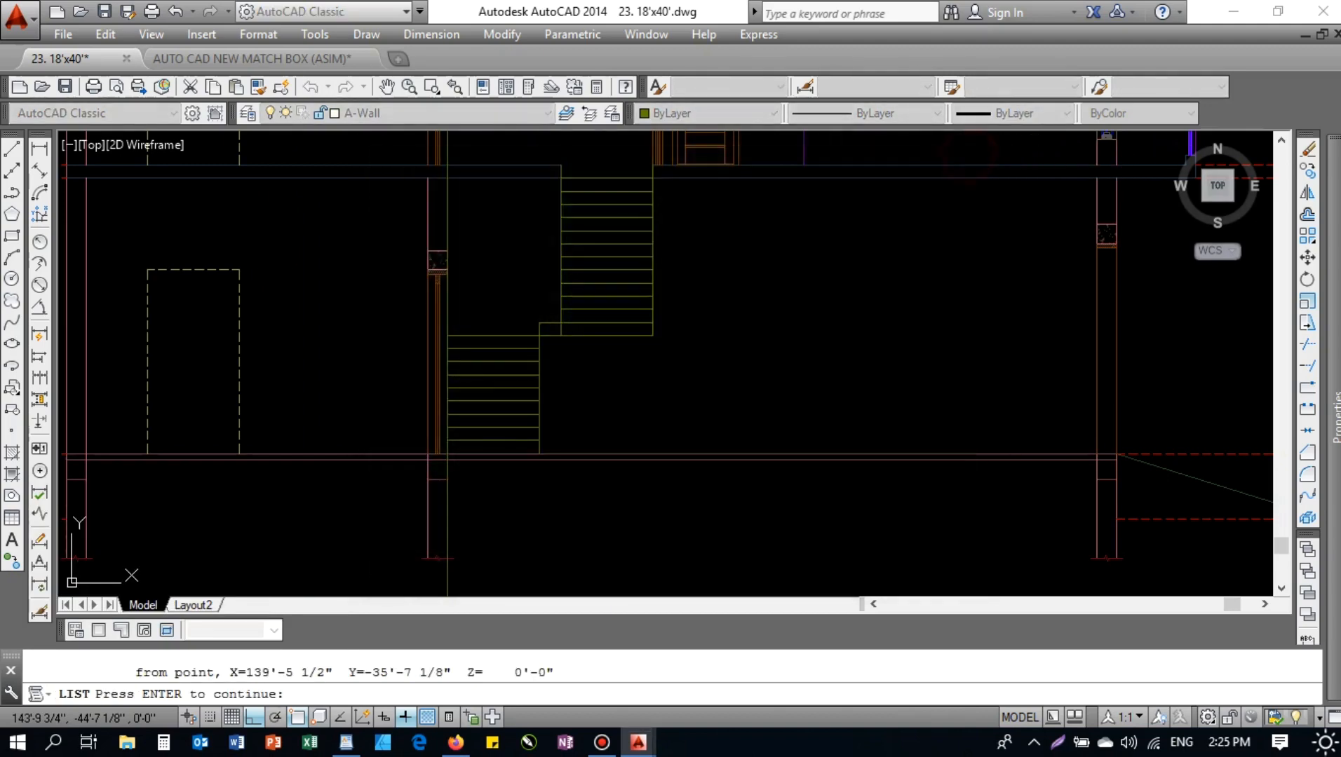
pyautogui.press('Escape')
pyautogui.press('Escape')
pyautogui.scroll(4, 619, 165)
pyautogui.click(619, 170)
pyautogui.click(590, 291)
pyautogui.scroll(3, 590, 291)
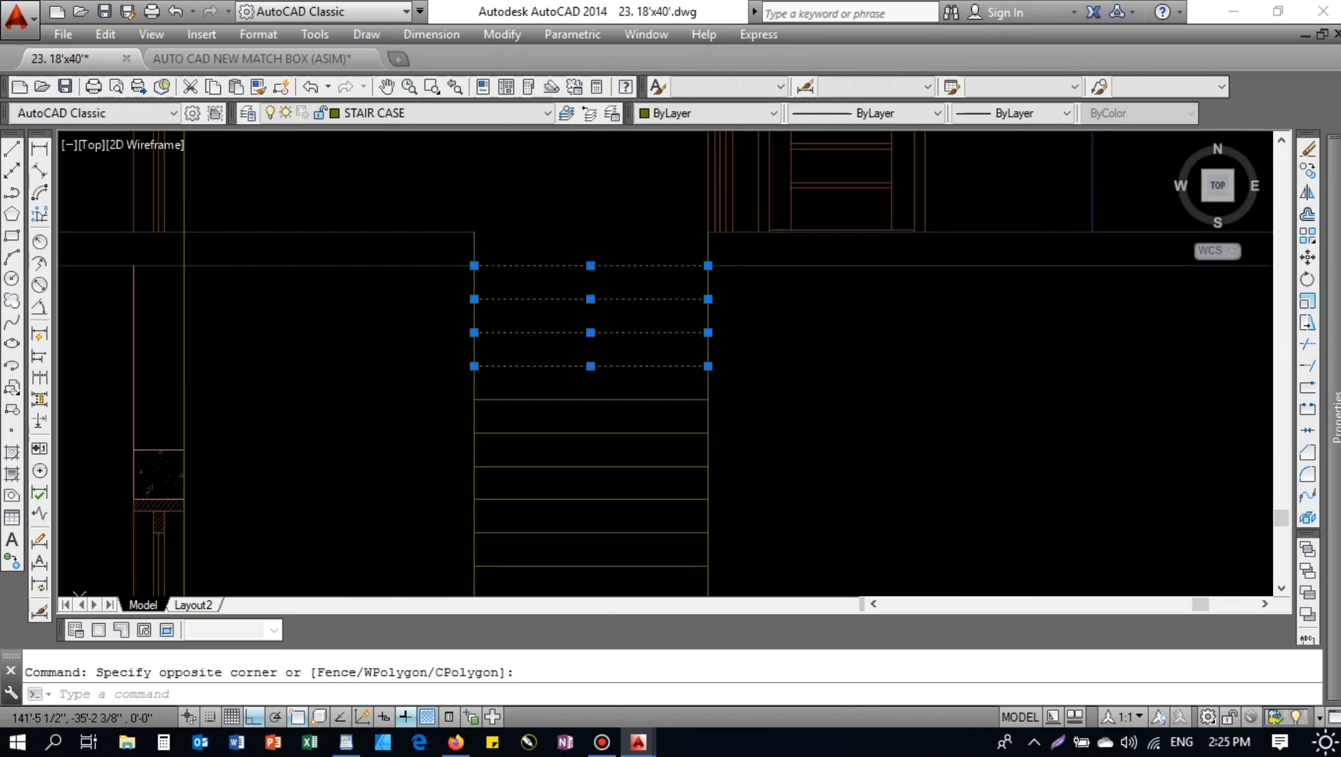
pyautogui.press('Escape')
# - Draw a horizontal line at upper floor level from the top of the second flight's inner edge and extend it to the outer edge
pyautogui.write('l')
pyautogui.press('Return')
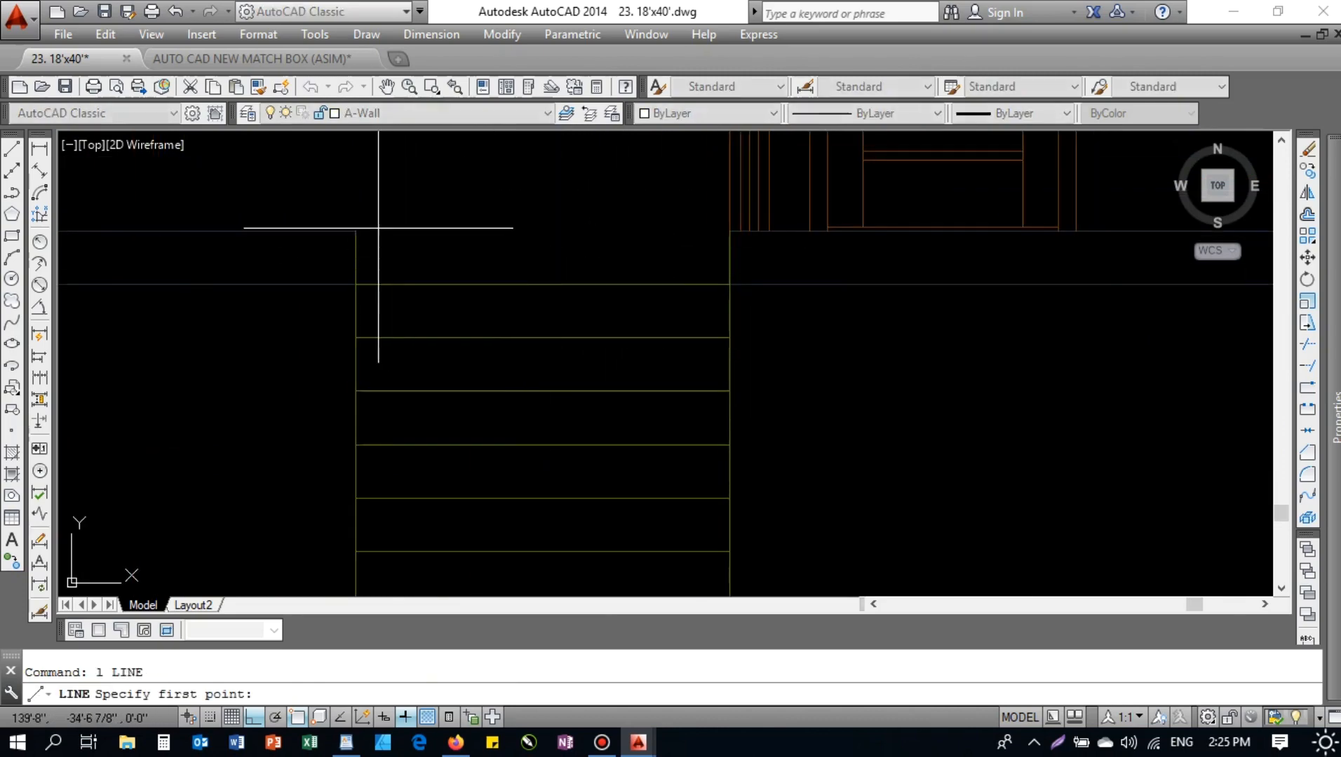
pyautogui.click(356, 230)
pyautogui.click(507, 231)
pyautogui.press('Escape')
pyautogui.write('ex')
pyautogui.press('Return')
pyautogui.press('Return')
pyautogui.click(488, 231)
pyautogui.press('Escape')
# - Match the properties of the slab's lower line onto the new line at the top of the second flight
pyautogui.write('ma')
pyautogui.press('Return')
pyautogui.click(772, 274)
pyautogui.click(771, 283)
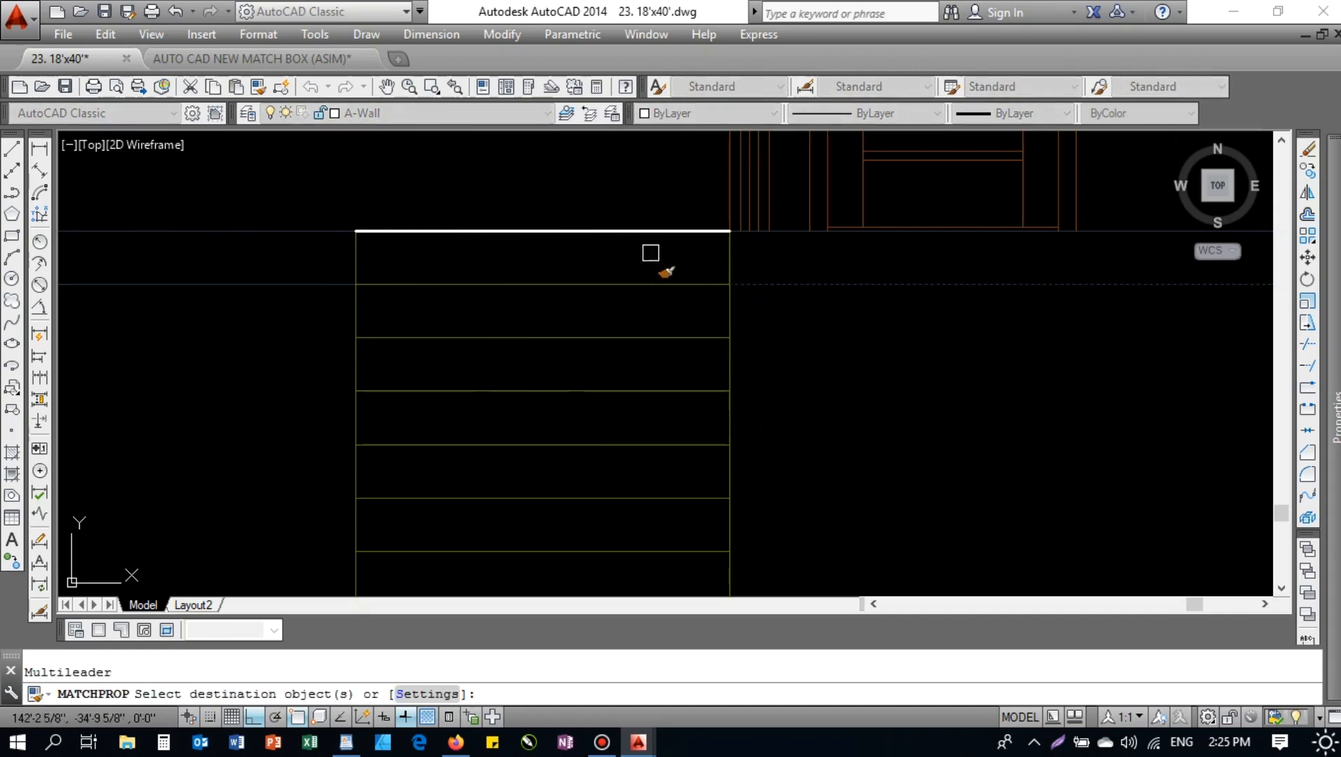
pyautogui.click(641, 251)
pyautogui.click(540, 204)
pyautogui.press('Escape')
# - Check the step lines of the second flight and the first flight by selecting them
pyautogui.scroll(-3, 561, 214)
pyautogui.click(563, 208)
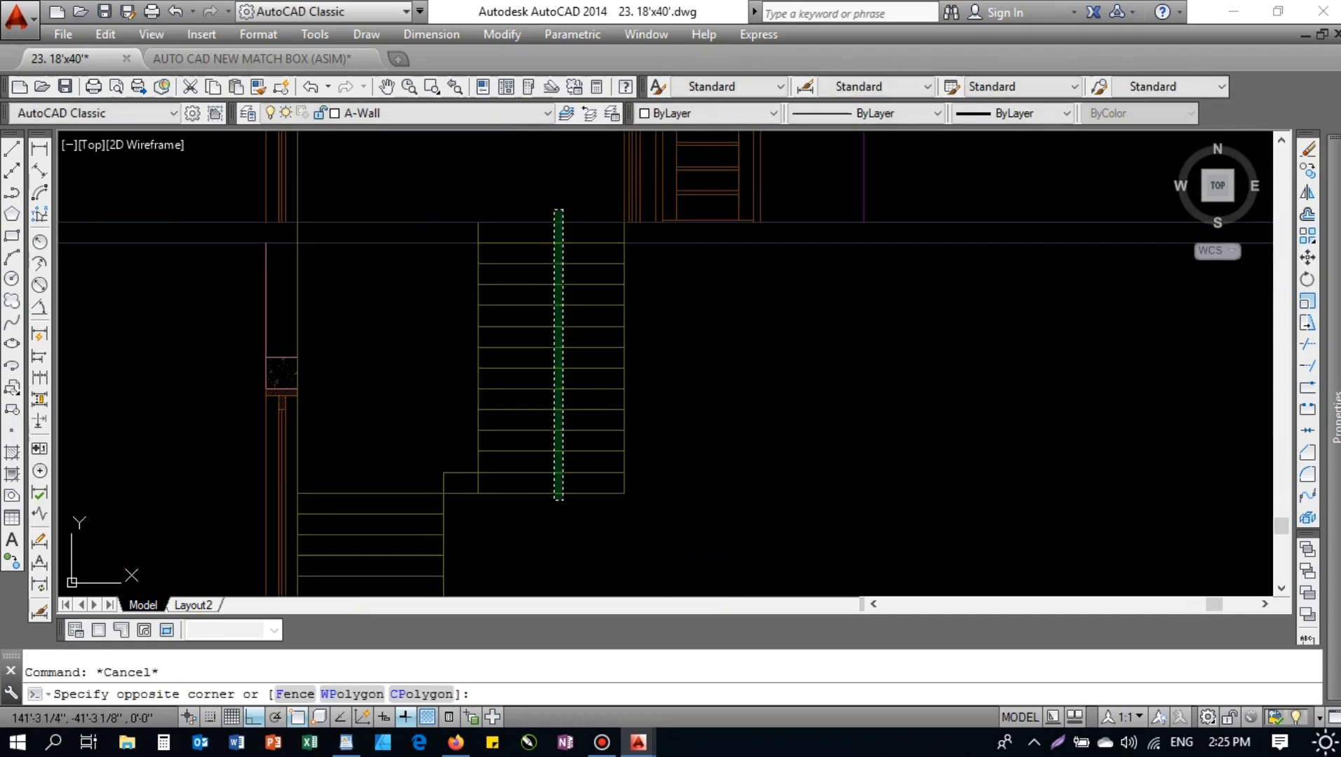
pyautogui.click(556, 494)
pyautogui.moveTo(460, 380); pyautogui.dragTo(517, 254, button='middle')
pyautogui.click(441, 308)
pyautogui.click(425, 523)
pyautogui.press('Escape')
pyautogui.write('tr')
pyautogui.press('Return')
pyautogui.click(363, 534)
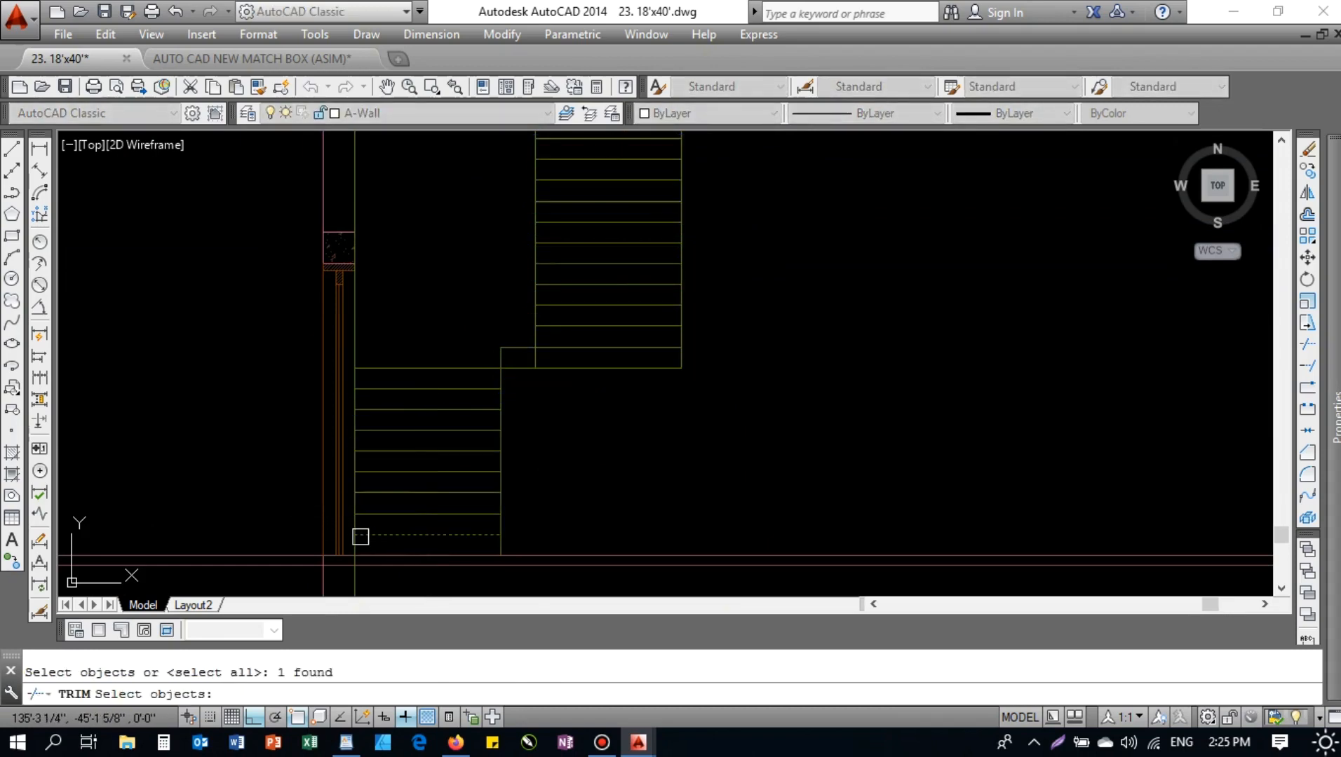
pyautogui.press('Return')
pyautogui.moveTo(357, 549); pyautogui.dragTo(378, 403, button='middle')
pyautogui.press('Escape')
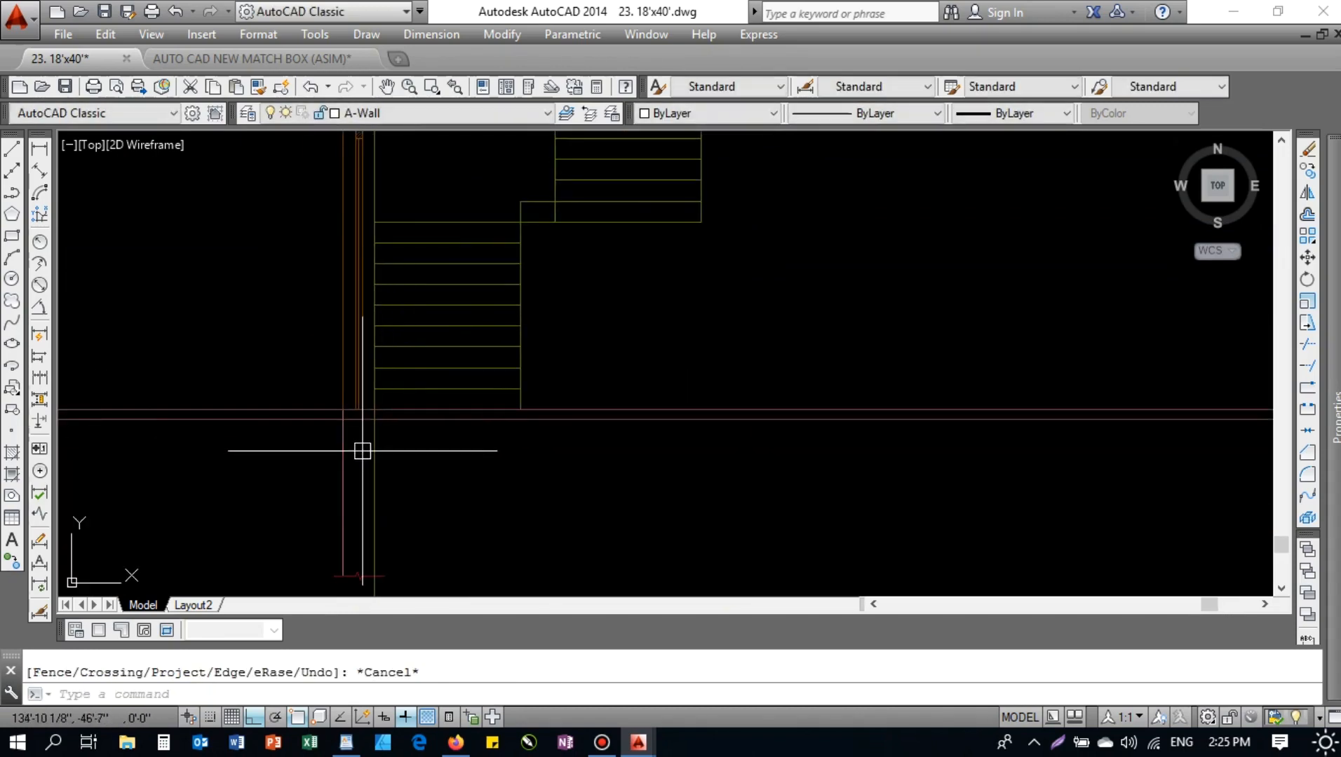
# - Erase the vertical projection line running along the wall beside the first flight
pyautogui.click(376, 453)
pyautogui.write('e')
pyautogui.press('Return')
pyautogui.scroll(-4, 491, 414)
pyautogui.scroll(2, 499, 376)
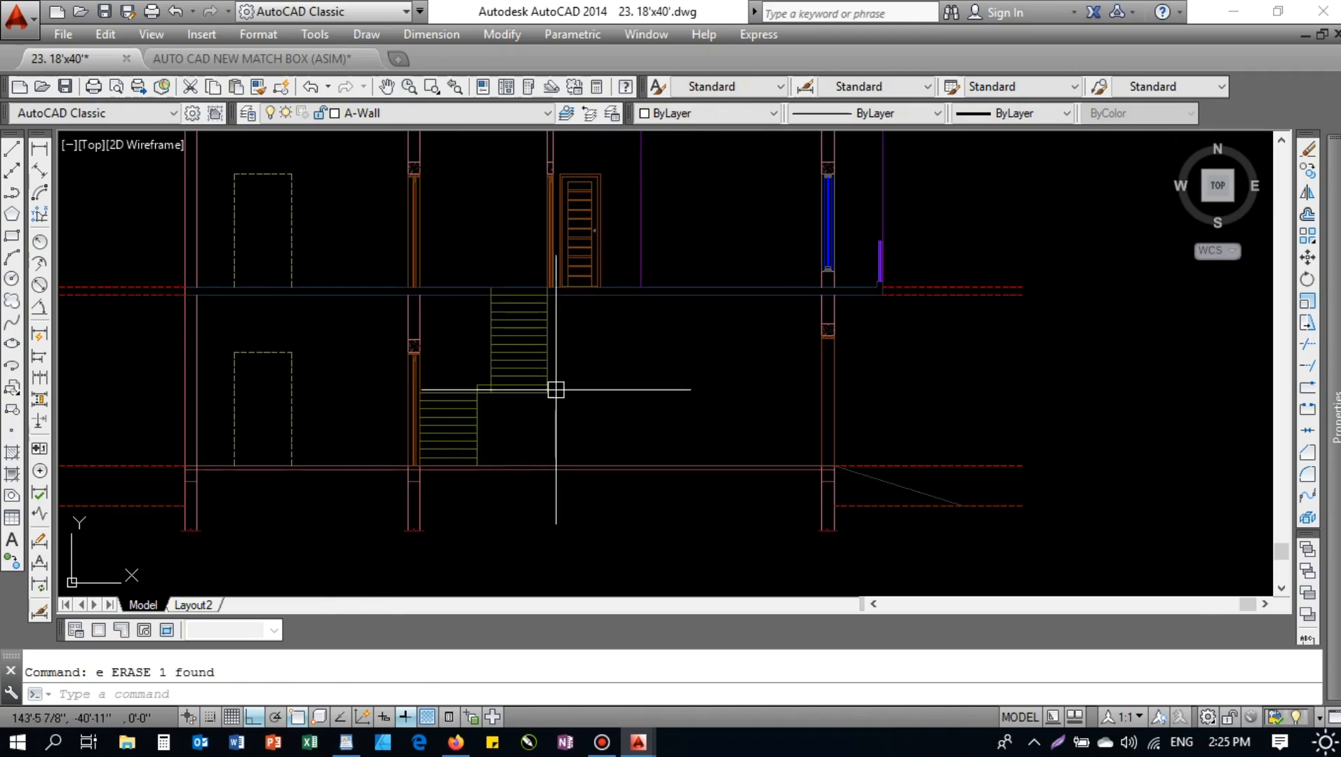
pyautogui.click(531, 454)
pyautogui.click(432, 312)
pyautogui.scroll(5, 526, 301)
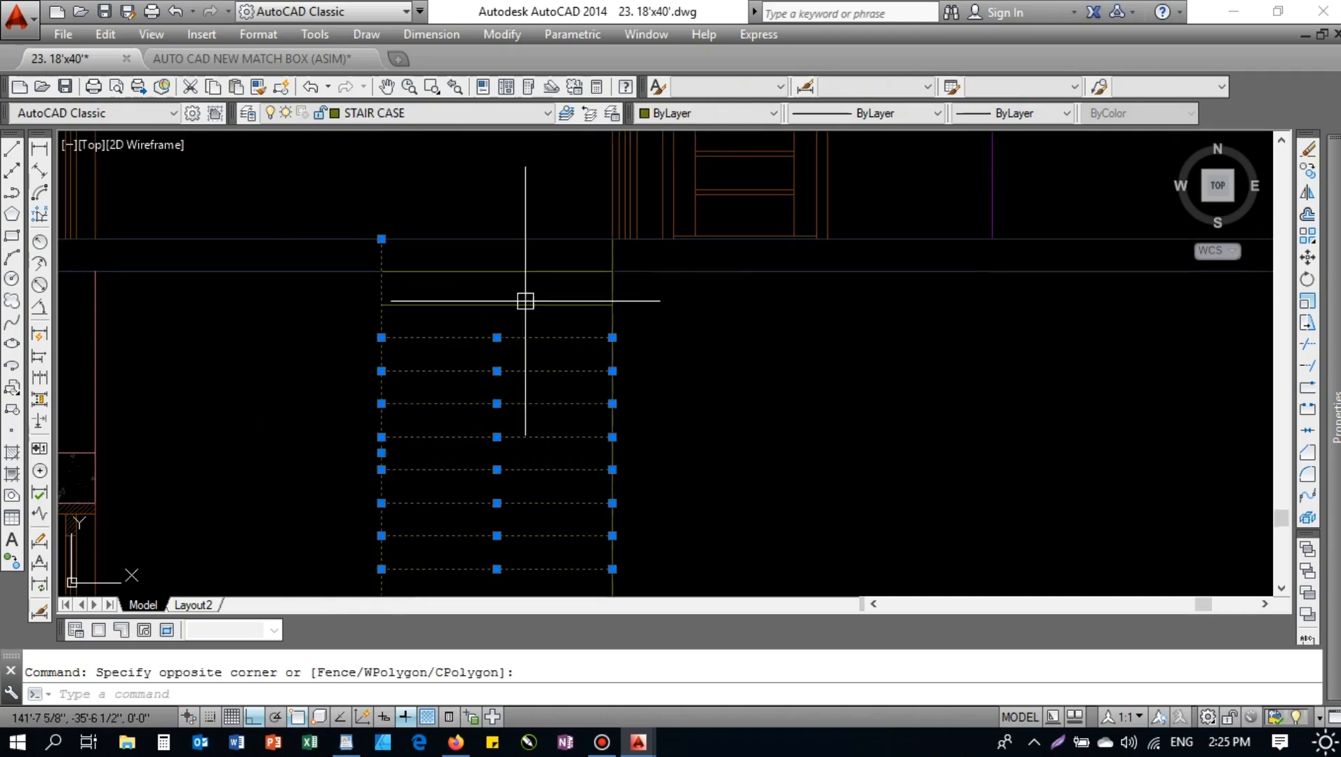
pyautogui.click(527, 241)
pyautogui.click(497, 281)
pyautogui.scroll(-5, 500, 293)
pyautogui.press('Escape')
pyautogui.click(522, 441)
pyautogui.click(480, 210)
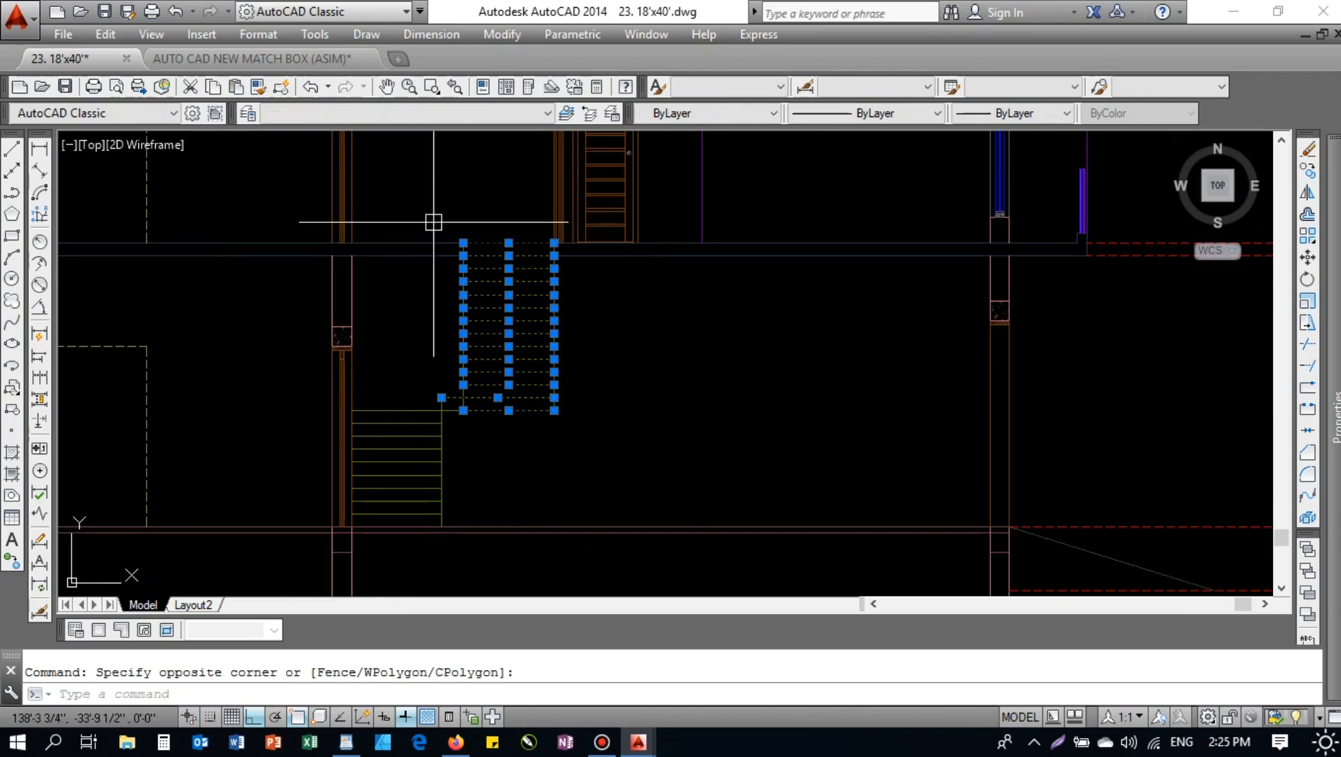
pyautogui.press('Escape')
# - Copy the complete staircase straight up to each of the two floors above, using the slab underside at the wall as reference
pyautogui.click(429, 194)
pyautogui.click(592, 443)
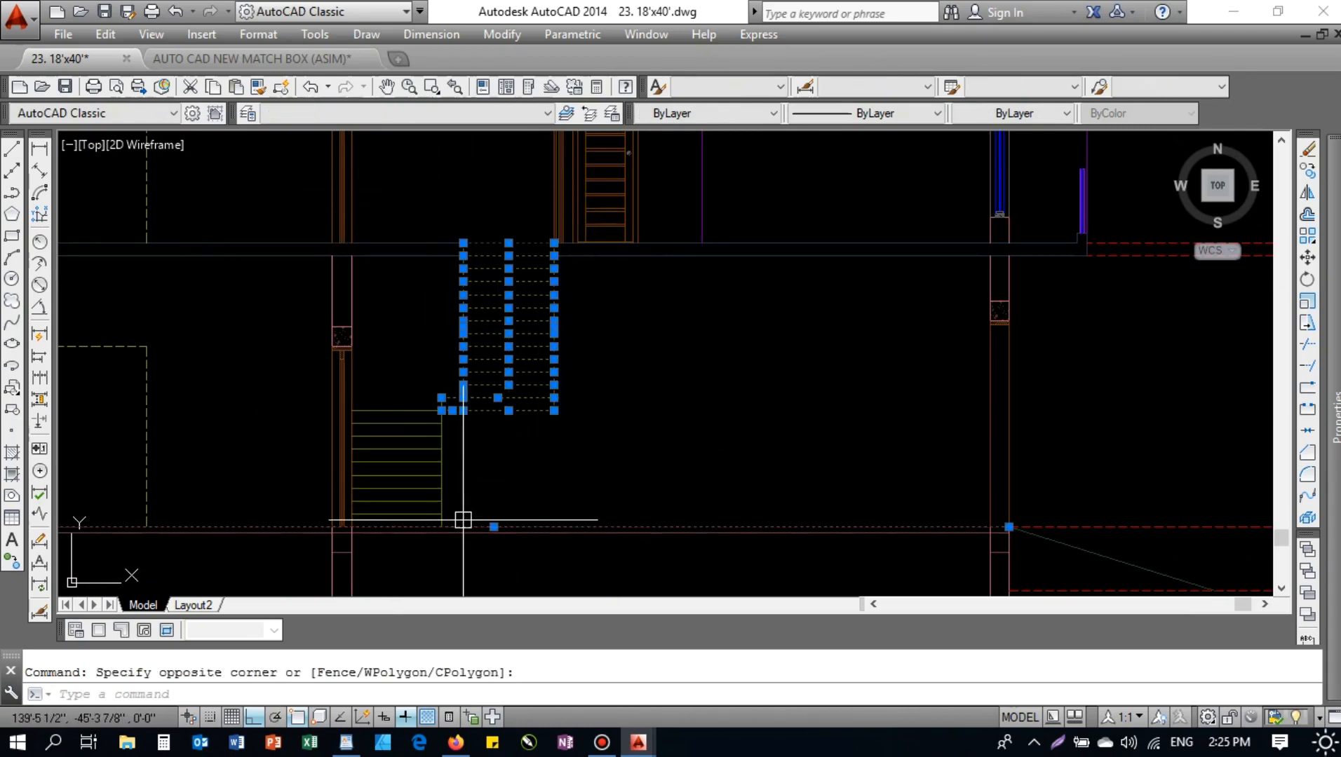
pyautogui.scroll(3, 460, 506)
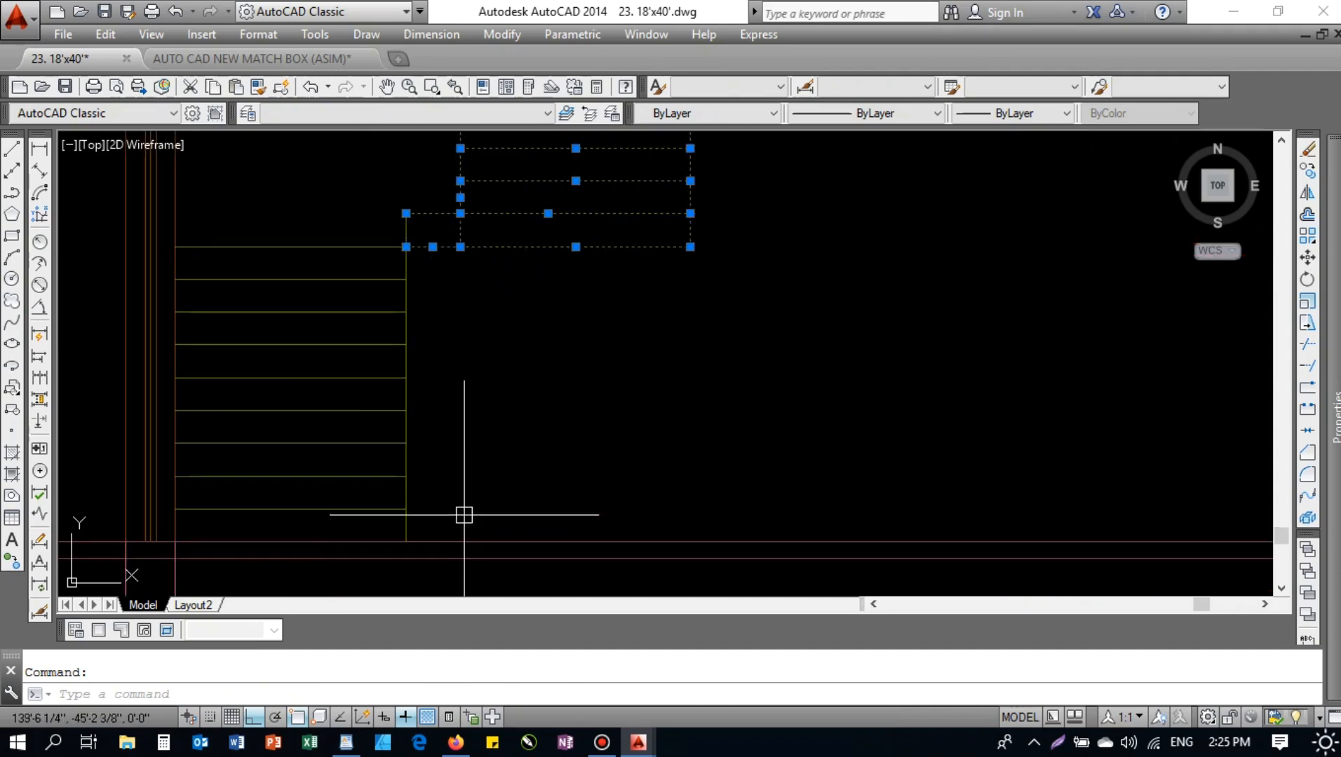
pyautogui.click(461, 517)
pyautogui.click(314, 209)
pyautogui.scroll(-5, 452, 297)
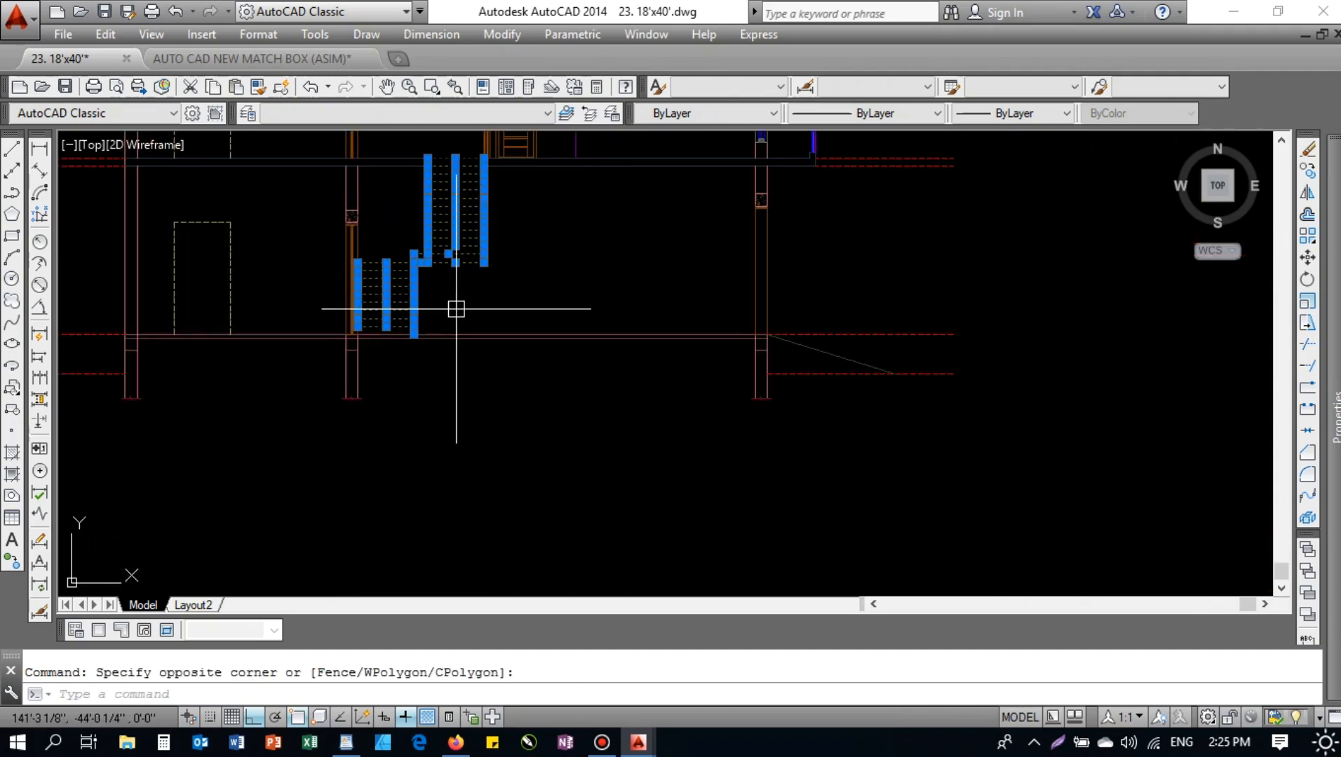
pyautogui.write('c')
pyautogui.press('Return')
pyautogui.scroll(3, 744, 298)
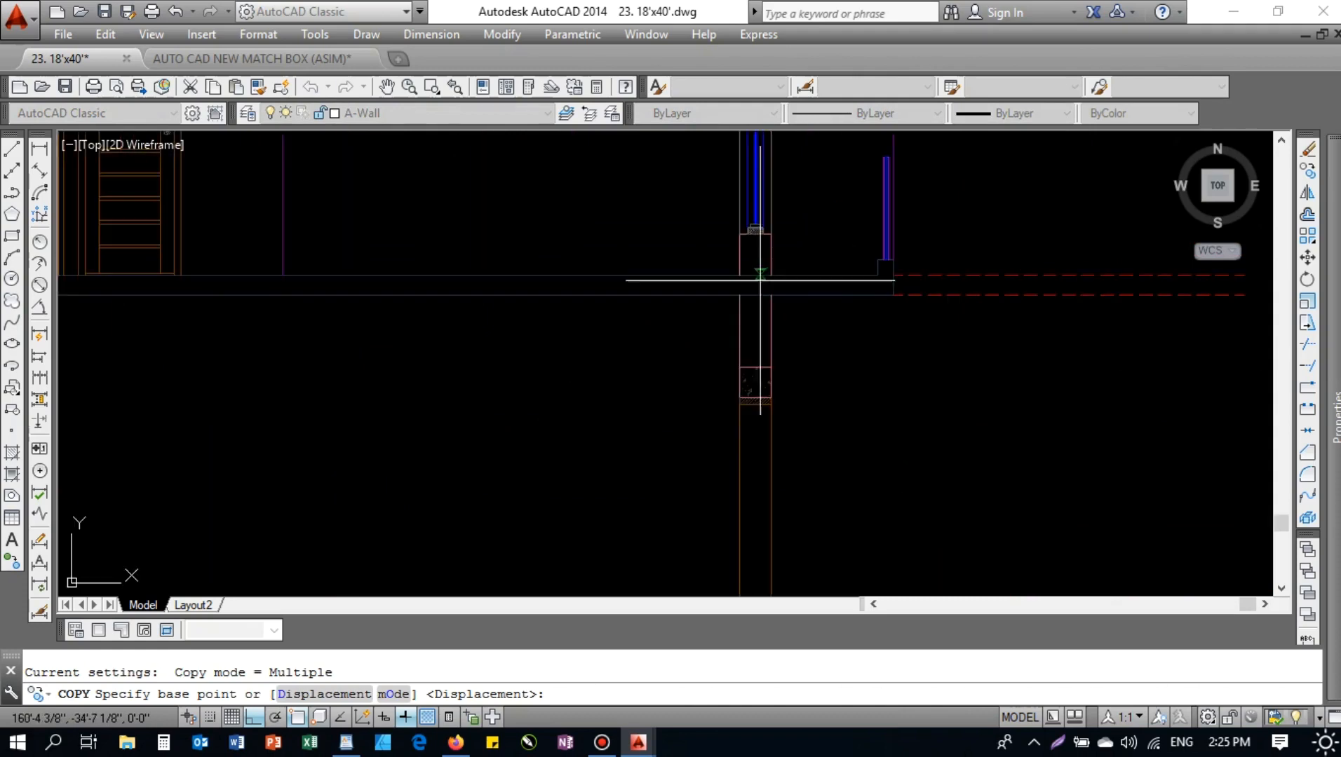
pyautogui.click(741, 302)
pyautogui.scroll(-3, 710, 279)
pyautogui.scroll(4, 707, 300)
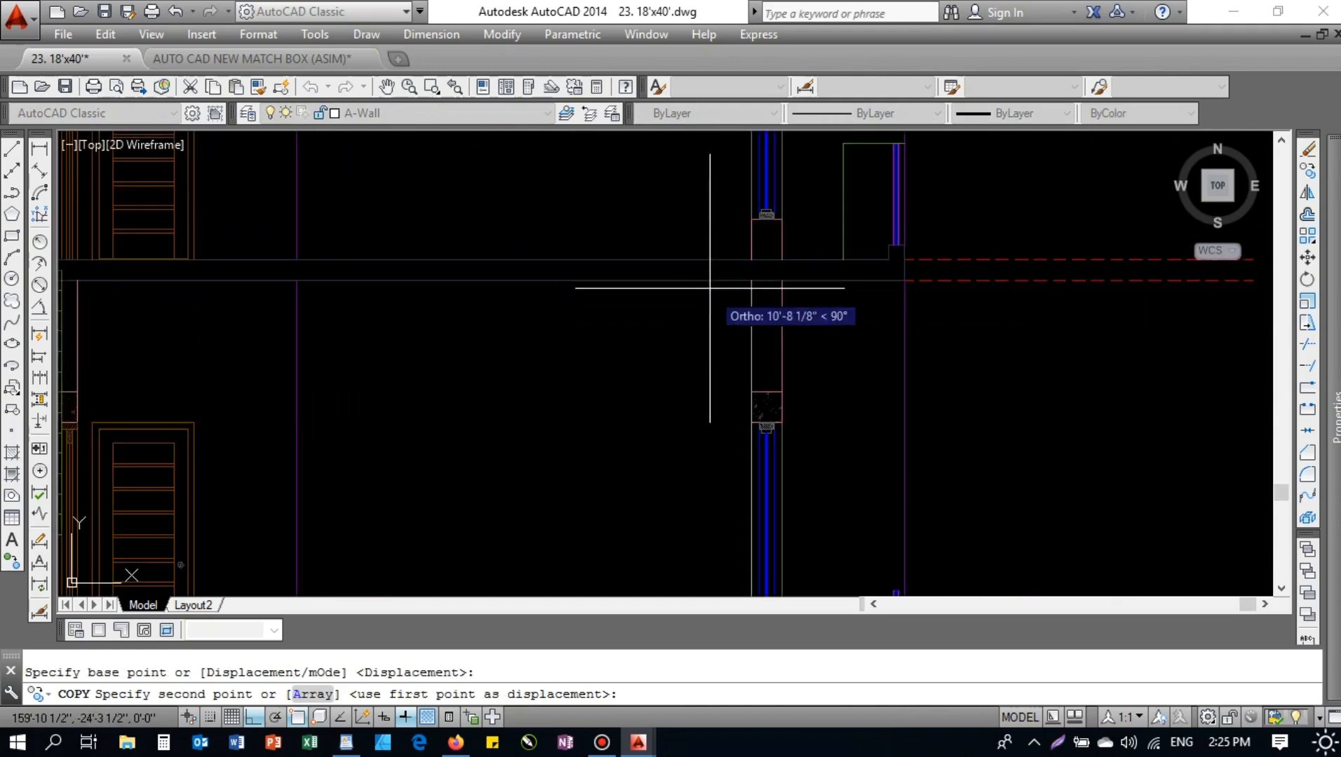
pyautogui.click(751, 281)
pyautogui.scroll(-3, 727, 350)
pyautogui.scroll(2, 719, 300)
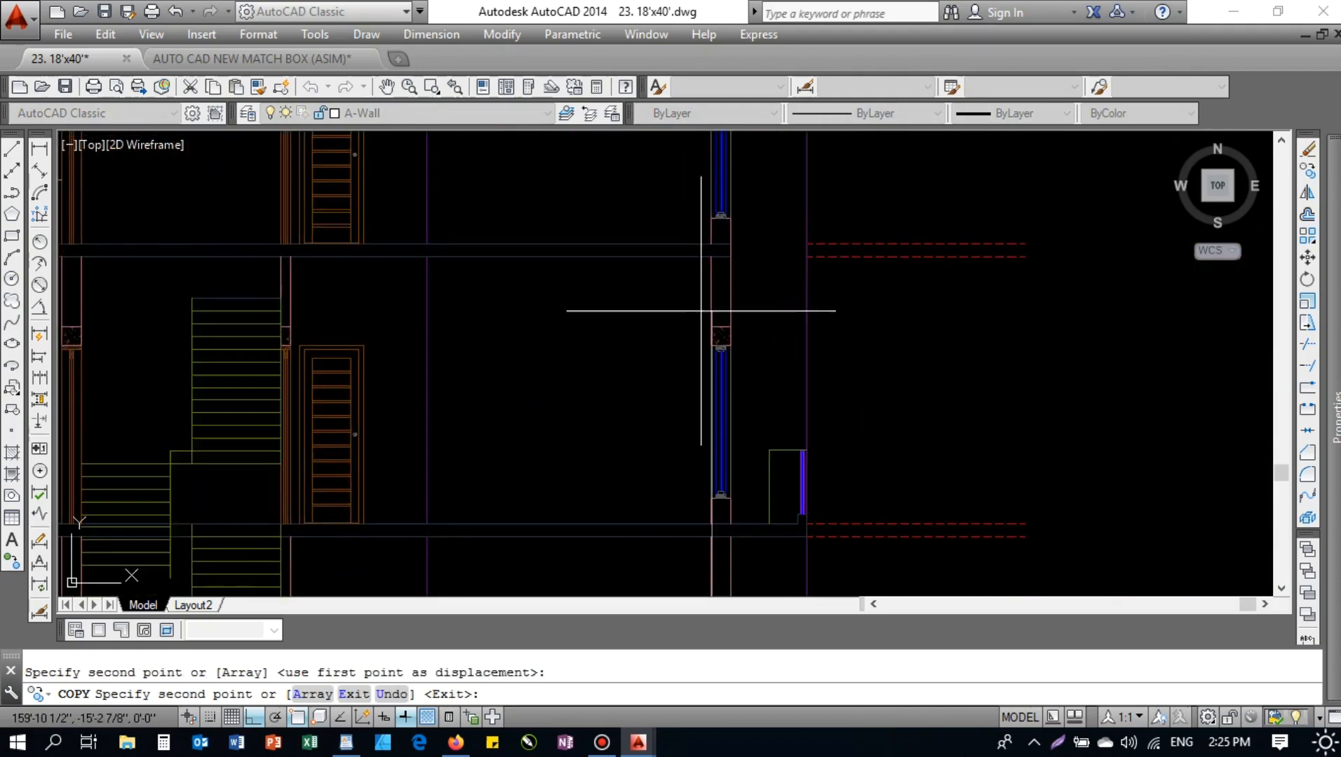
pyautogui.click(712, 256)
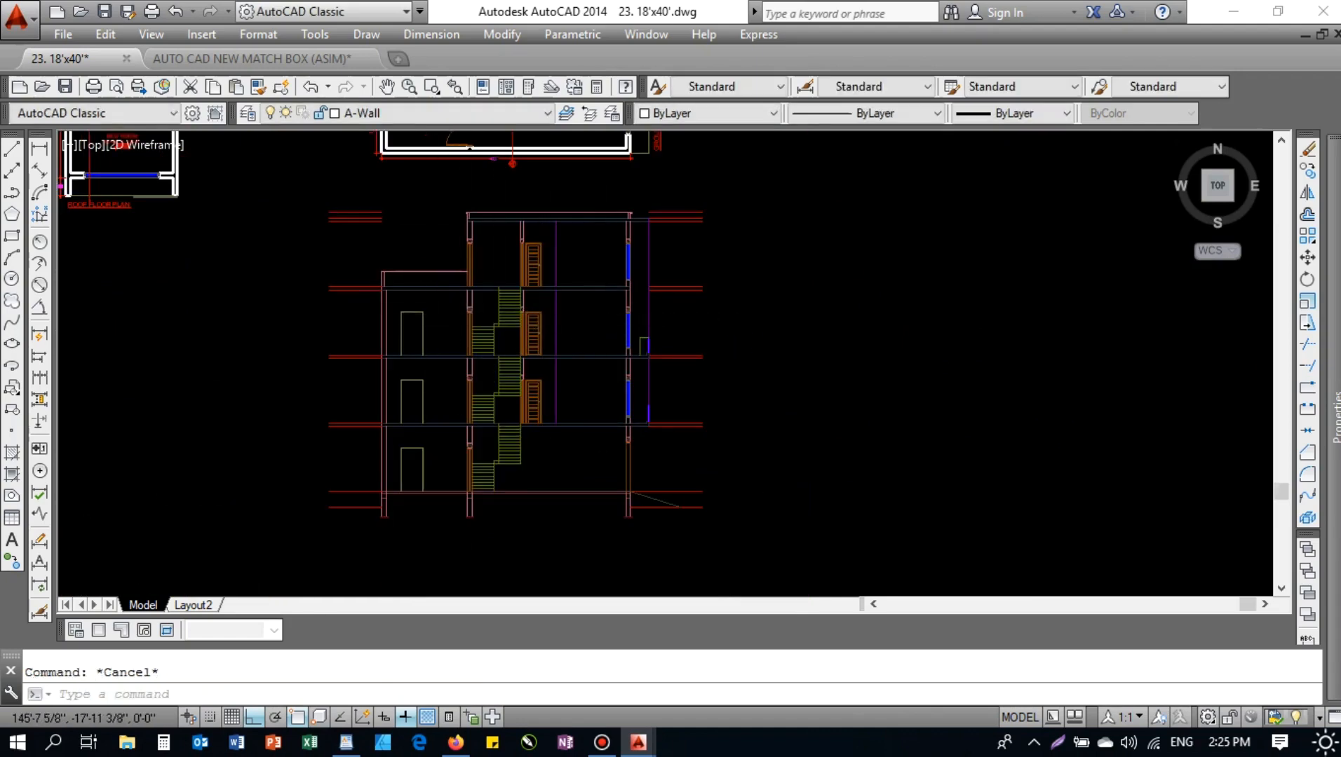
# - Trim the slab lines crossing the top of the uppermost staircase, using the flight's side edges as cutting boundaries
pyautogui.scroll(5, 488, 275)
pyautogui.write('tr')
pyautogui.press('Return')
pyautogui.scroll(2, 406, 221)
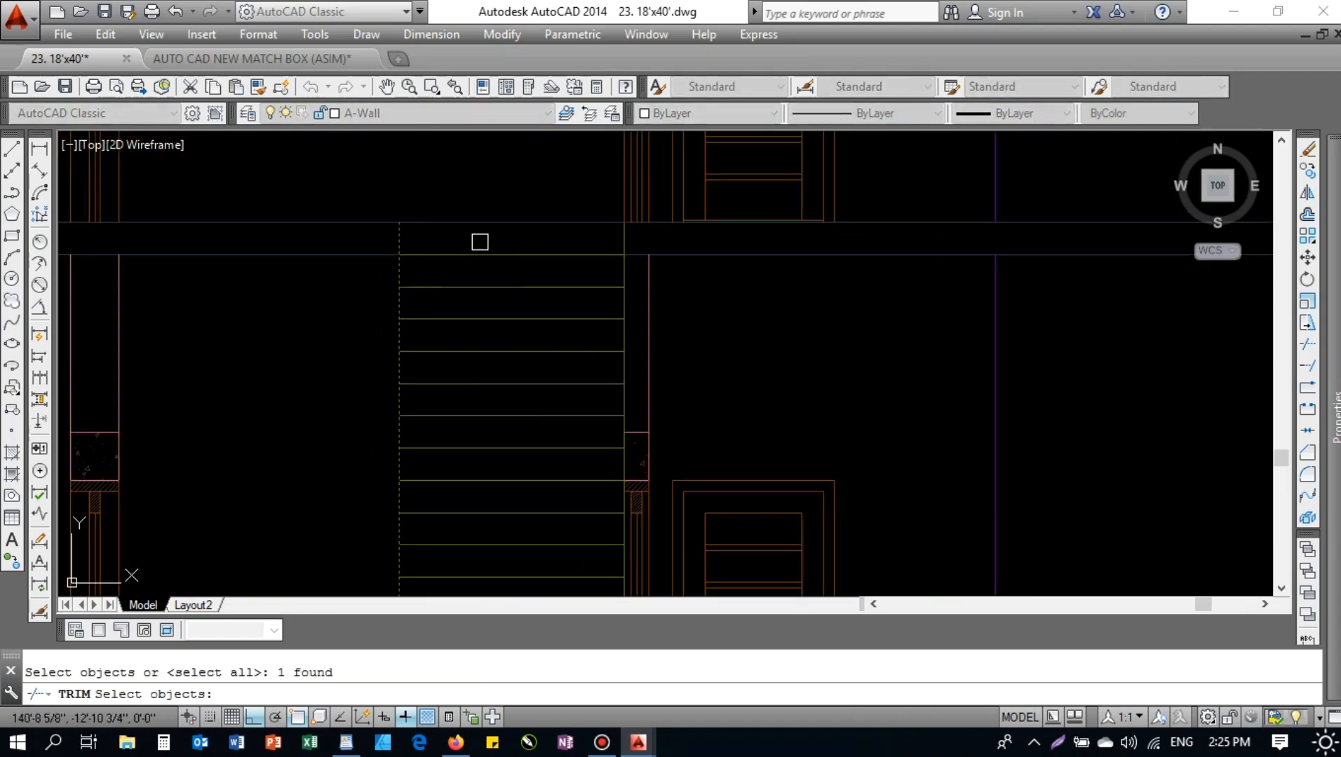
pyautogui.press('Return')
pyautogui.click(524, 328)
pyautogui.scroll(-8, 493, 314)
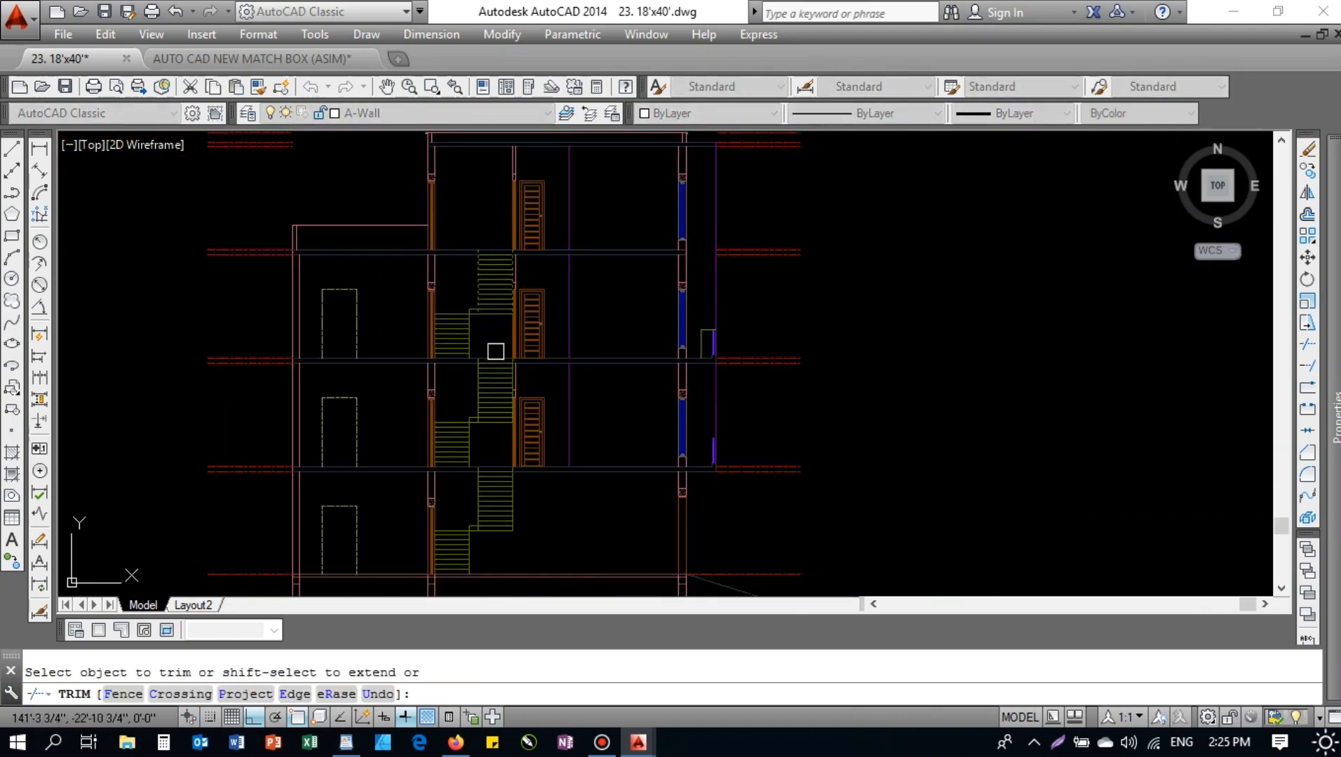
pyautogui.moveTo(500, 410); pyautogui.dragTo(526, 255, button='middle')
pyautogui.press('Escape')
# - Trim the slab lines where the middle staircase meets the floor above, between the side edges of its upper flight
pyautogui.write('tr')
pyautogui.press('Return')
pyautogui.scroll(6, 518, 199)
pyautogui.scroll(2, 507, 186)
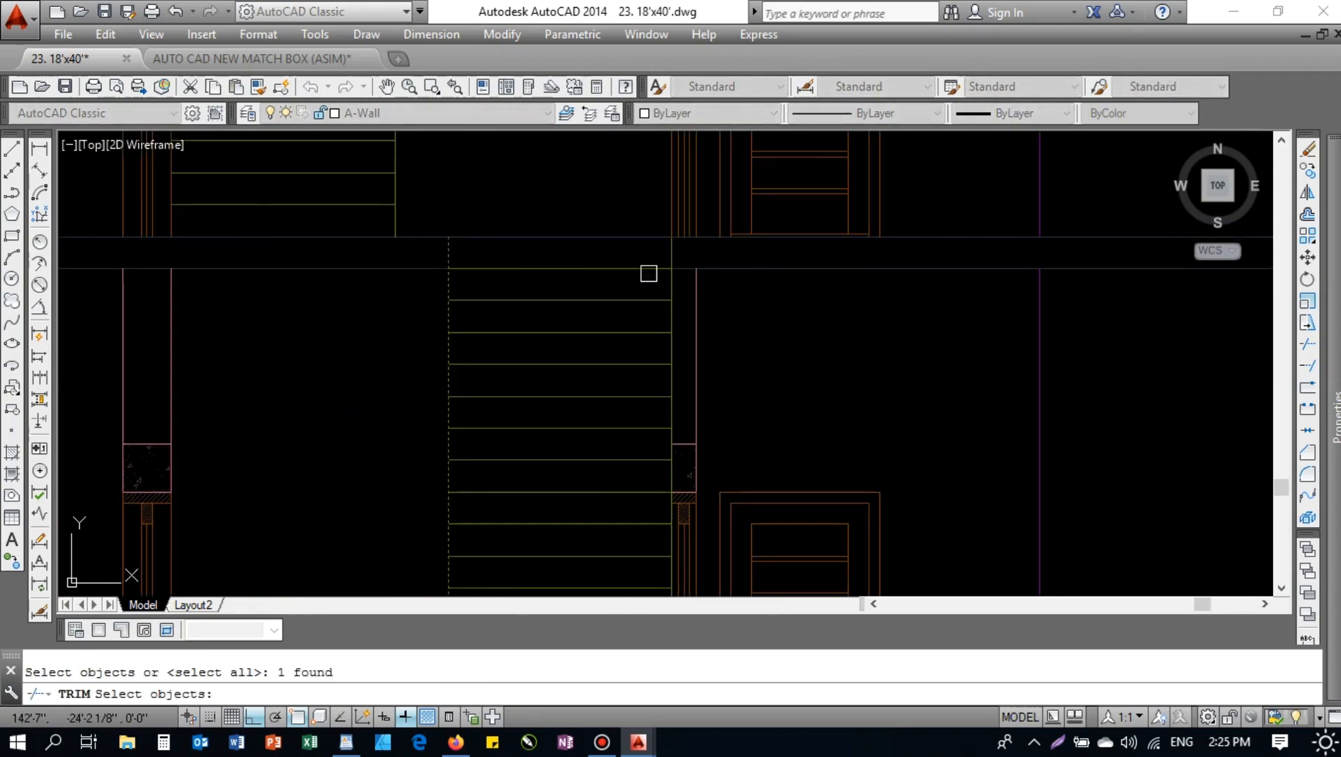
pyautogui.press('Return')
pyautogui.scroll(-5, 560, 198)
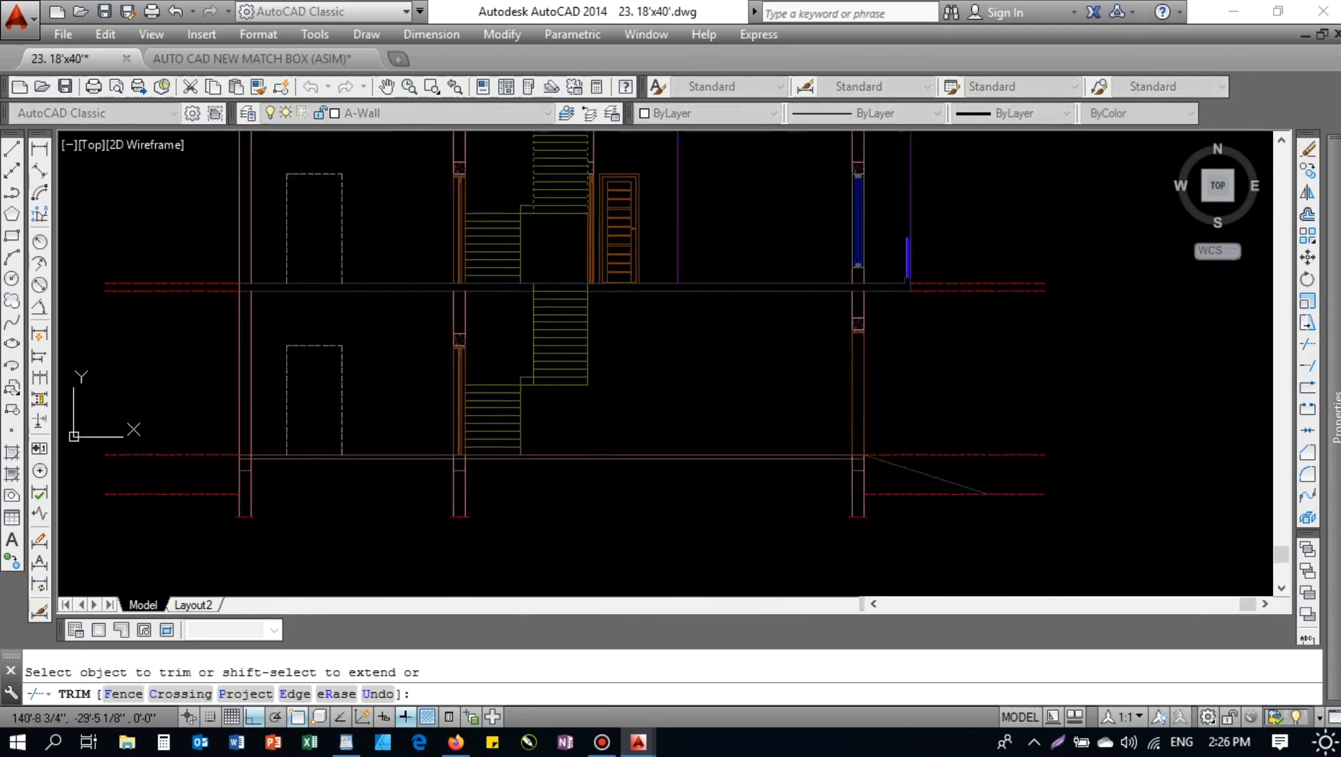
pyautogui.press('Escape')
# - Trim the slab lines above the ground-floor staircase between the two side edges of its upper flight
pyautogui.scroll(5, 526, 315)
pyautogui.write('tr')
pyautogui.press('Return')
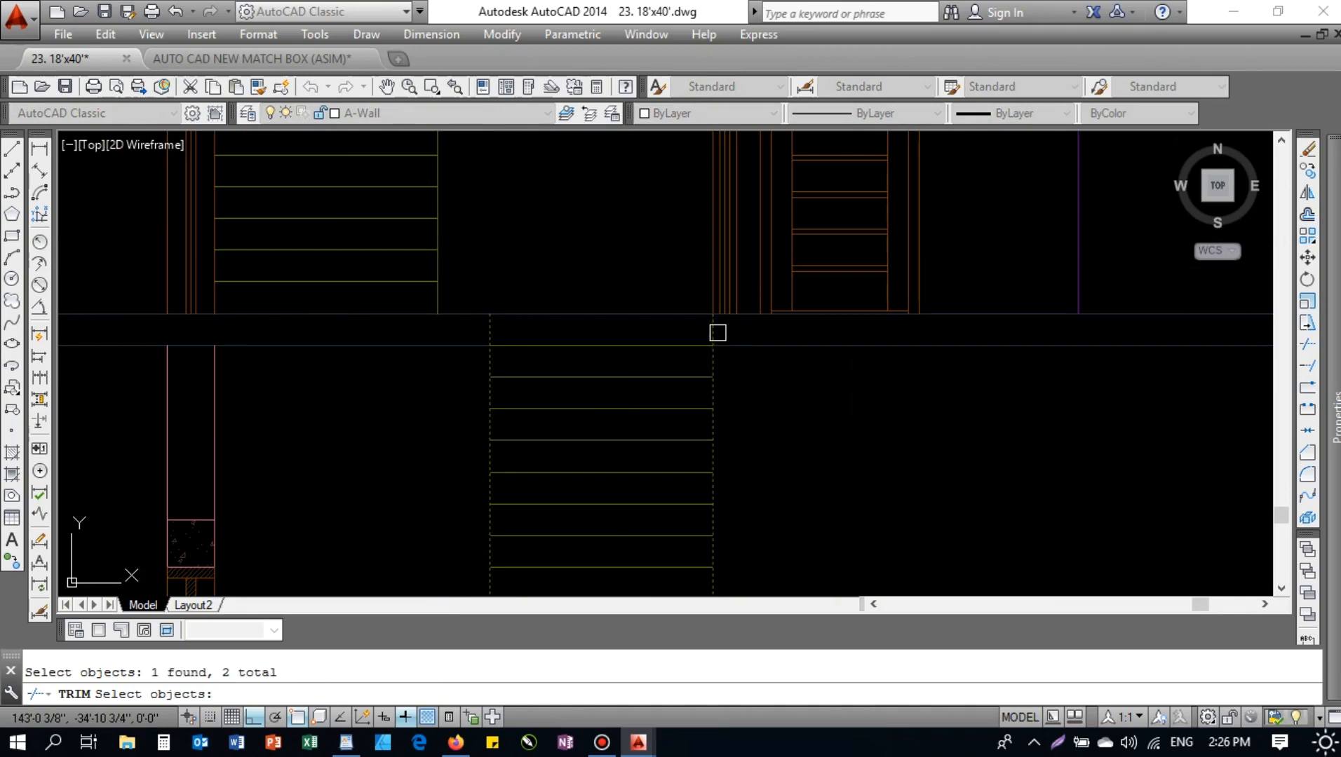
pyautogui.press('Return')
pyautogui.click(662, 259)
pyautogui.click(651, 430)
pyautogui.scroll(-8, 557, 278)
pyautogui.press('Escape')
# - Start the Copy command for objects in the building section
pyautogui.middleClick(884, 370)
pyautogui.middleClick(884, 371)
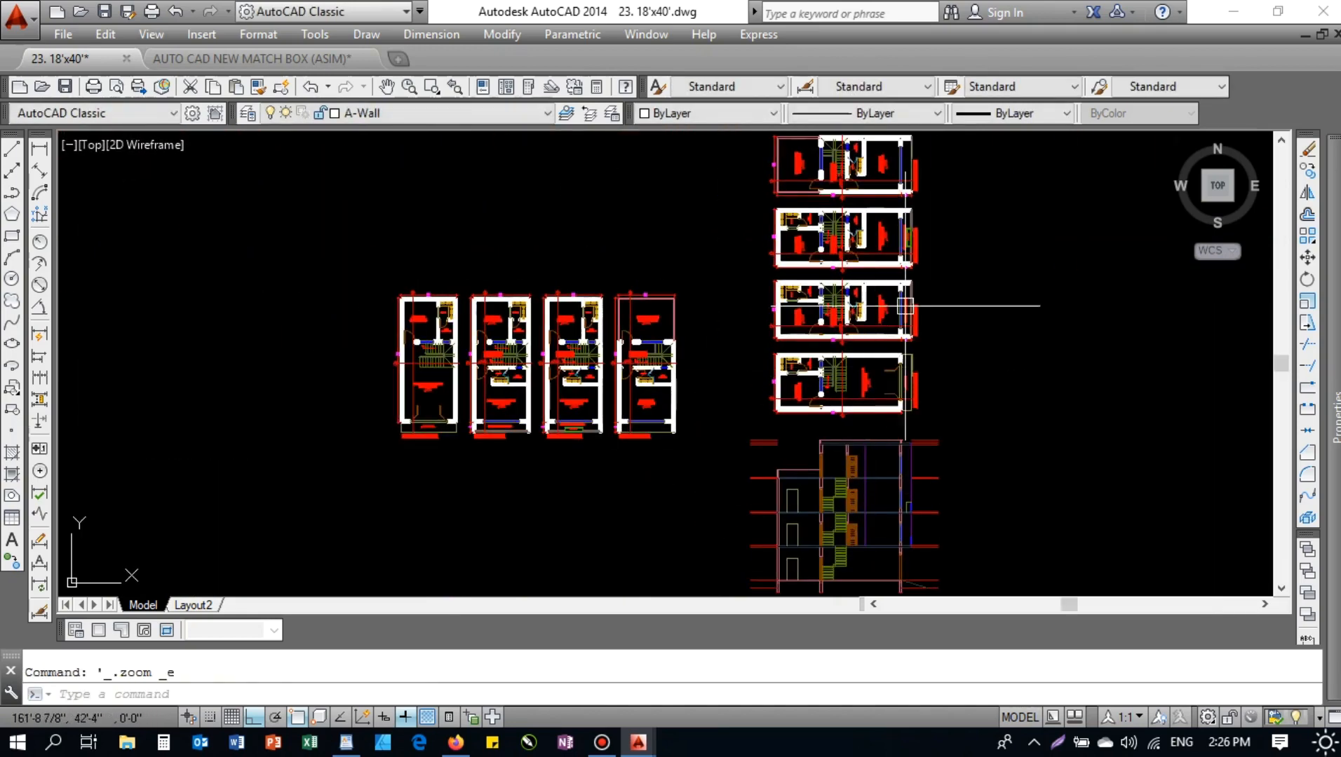
pyautogui.scroll(4, 959, 603)
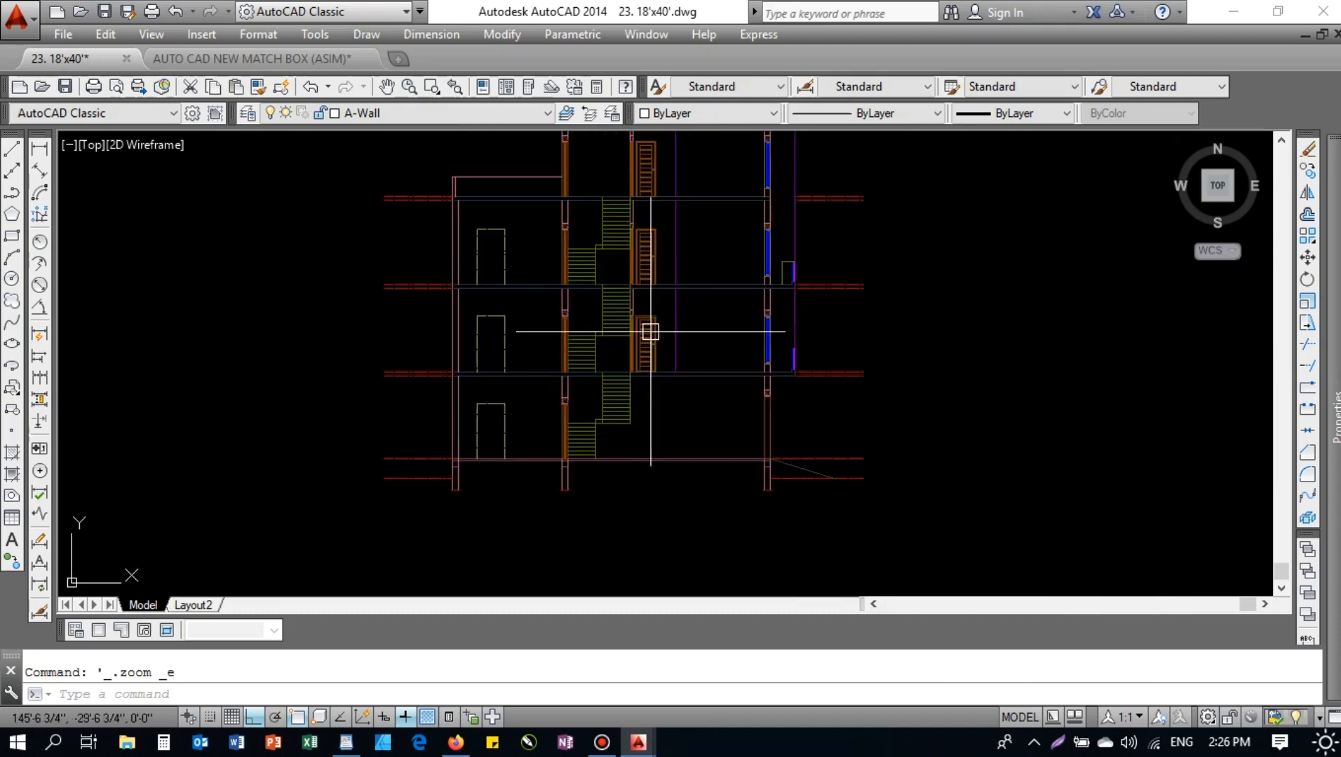
pyautogui.moveTo(645, 339); pyautogui.dragTo(599, 419, button='middle')
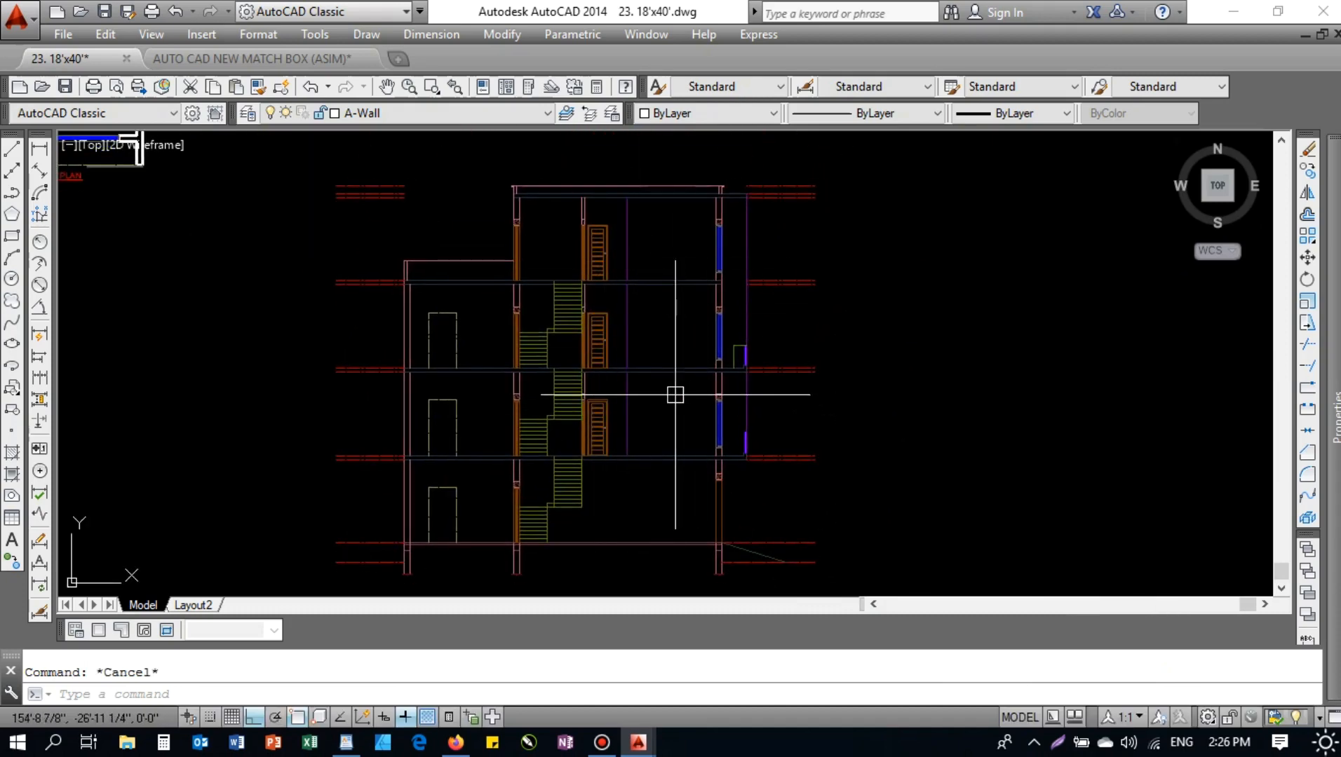
pyautogui.write('o')
pyautogui.press('Return')
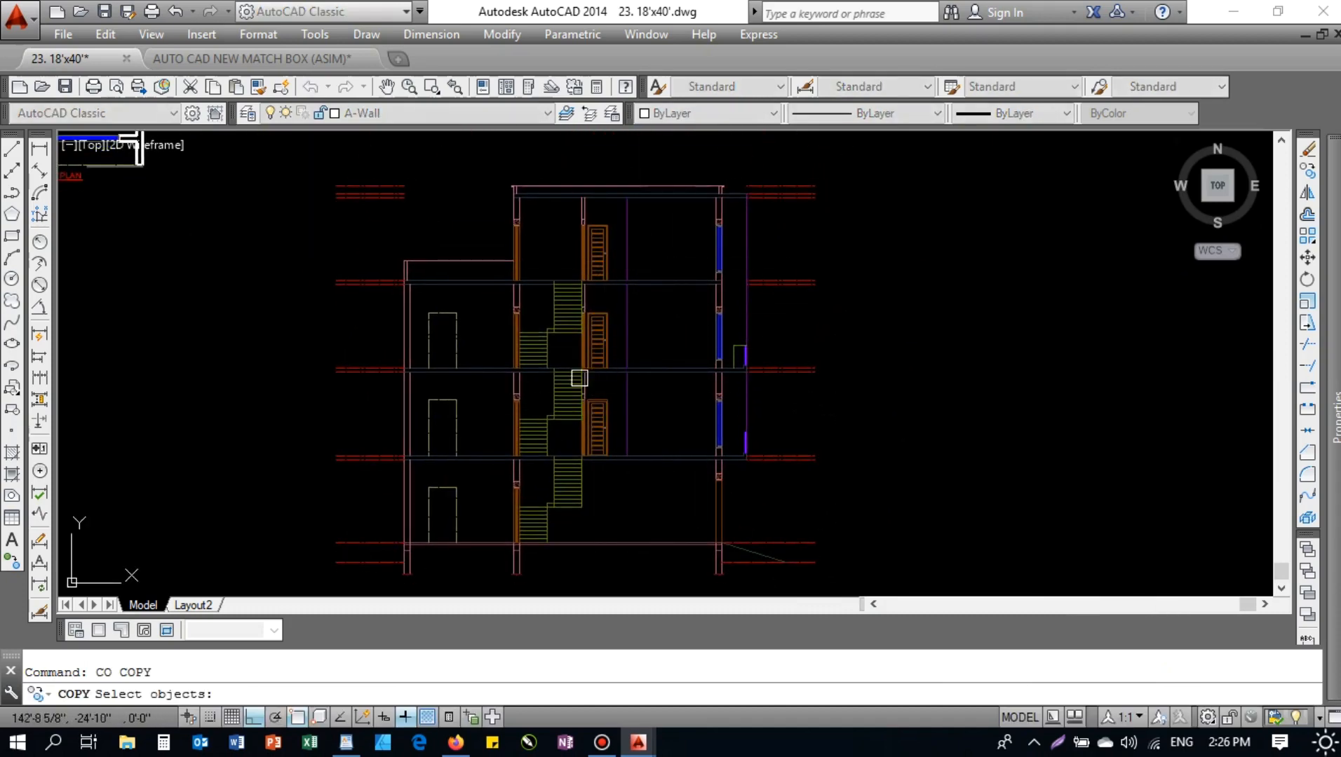
# - Copy the DRESS text label from the floor plan into the ground-floor space beside the stairs in the section
pyautogui.scroll(-3, 578, 381)
pyautogui.scroll(3, 724, 207)
pyautogui.scroll(4, 304, 258)
pyautogui.scroll(-5, 303, 258)
pyautogui.scroll(4, 209, 260)
pyautogui.moveTo(285, 287); pyautogui.dragTo(312, 491, button='middle')
pyautogui.moveTo(276, 311); pyautogui.dragTo(275, 478, button='middle')
pyautogui.scroll(4, 354, 271)
pyautogui.press('Return')
pyautogui.click(311, 197)
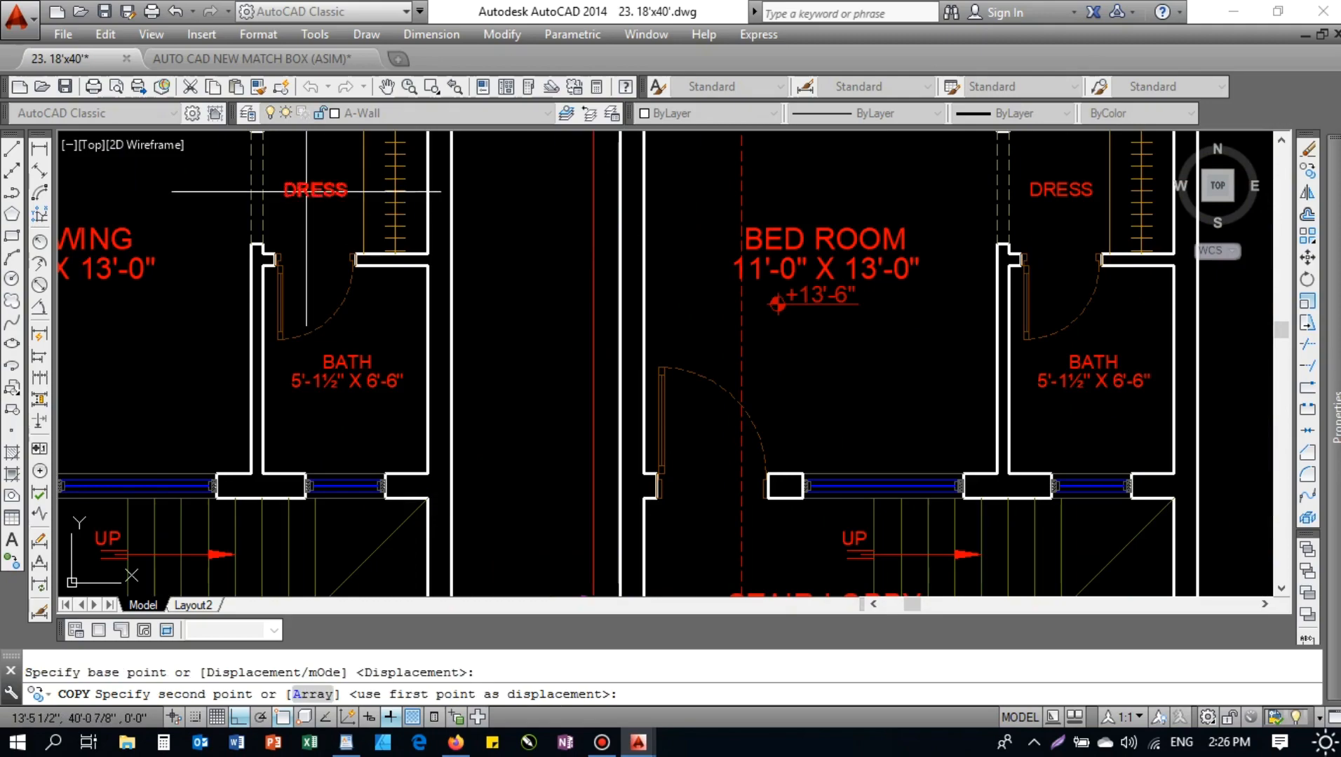
pyautogui.scroll(-4, 217, 230)
pyautogui.moveTo(955, 550); pyautogui.dragTo(637, 371, button='middle')
pyautogui.moveTo(1111, 526); pyautogui.dragTo(676, 260, button='middle')
pyautogui.moveTo(1184, 523); pyautogui.dragTo(628, 326, button='middle')
pyautogui.moveTo(651, 491)
pyautogui.mouseDown(button='middle')
pyautogui.moveTo(555, 350)
pyautogui.moveTo(518, 424)
pyautogui.mouseUp(button='middle')
pyautogui.scroll(4, 535, 368)
pyautogui.scroll(-3, 517, 424)
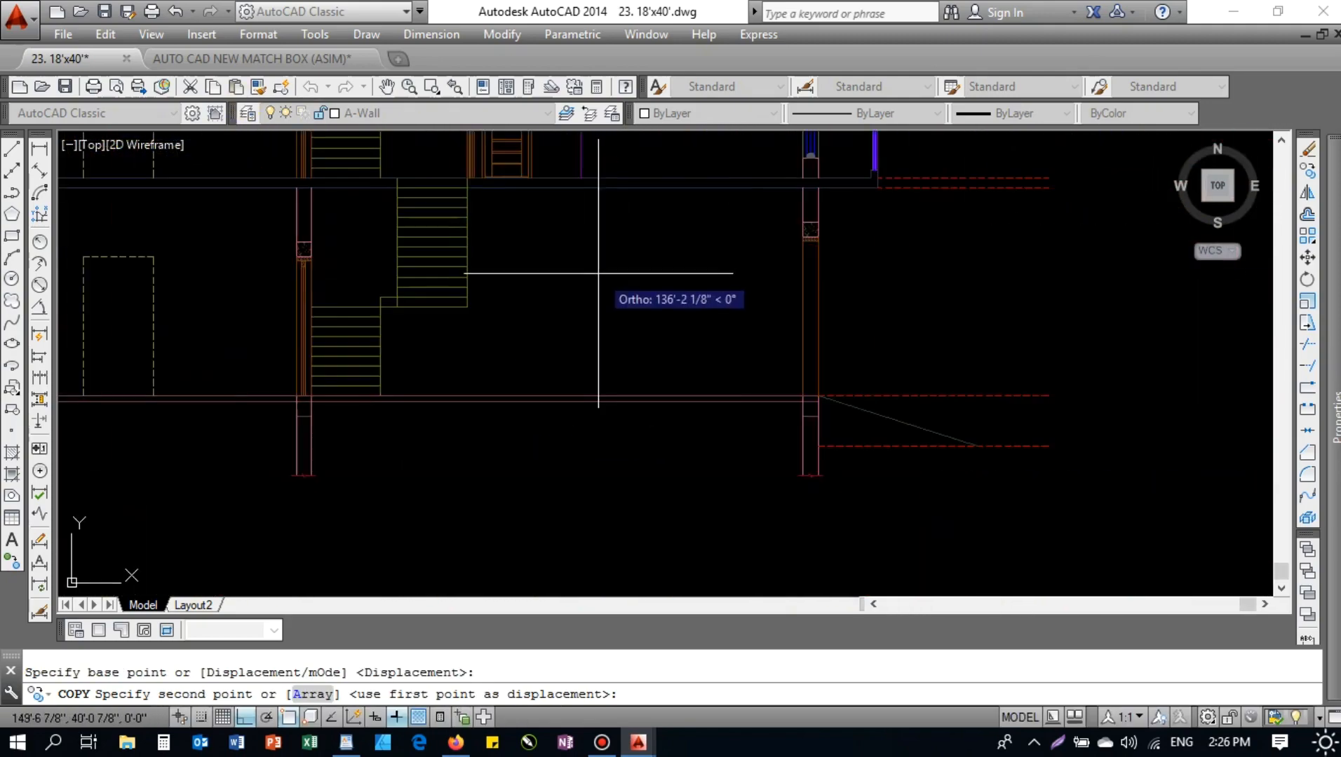
pyautogui.click(590, 319)
pyautogui.press('Escape')
# - Change the copied DRESS label in the section to read CAR PORCH in capitals
pyautogui.scroll(4, 591, 319)
pyautogui.click(598, 316)
pyautogui.doubleClick(596, 330)
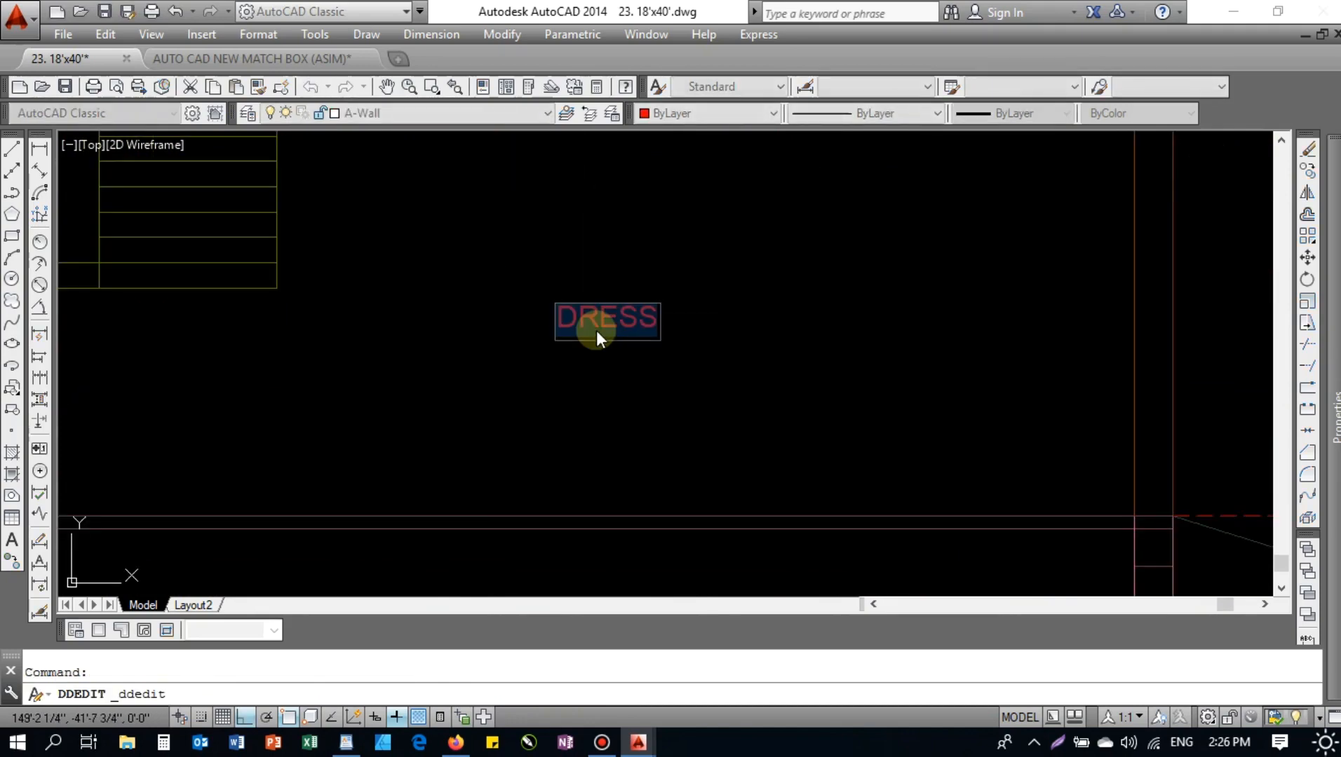
pyautogui.write('carporch')
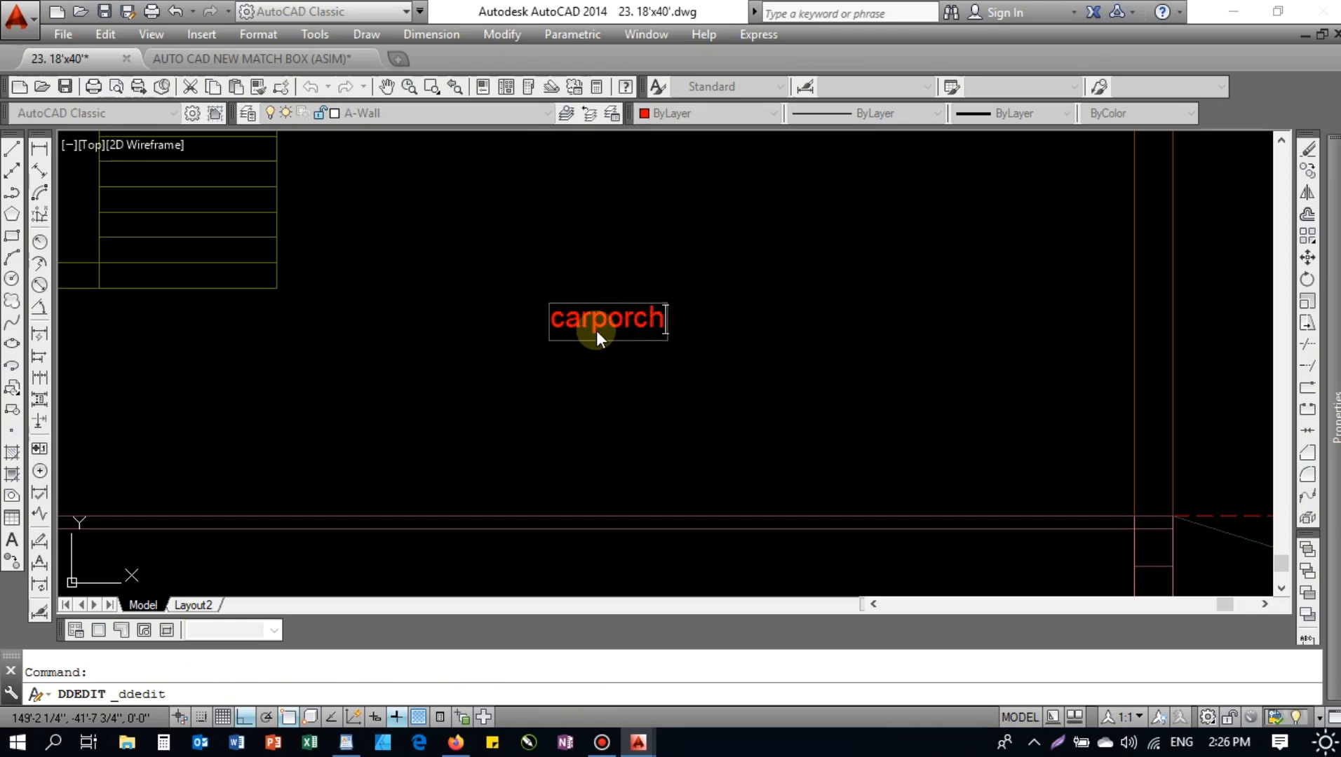
pyautogui.hotkey('ctrl', 'a')
pyautogui.hotkey('ctrl', 'shift', 'u')
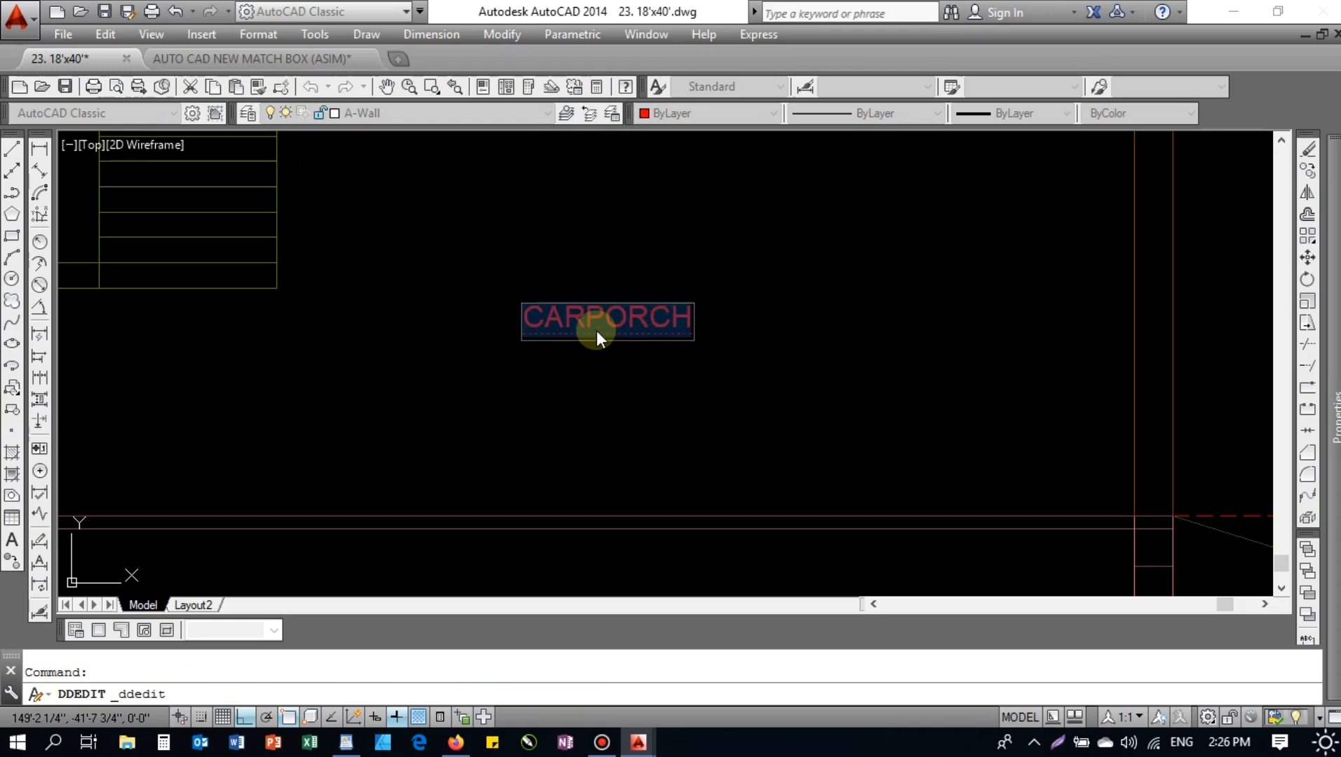
pyautogui.click(591, 321)
pyautogui.click(748, 338)
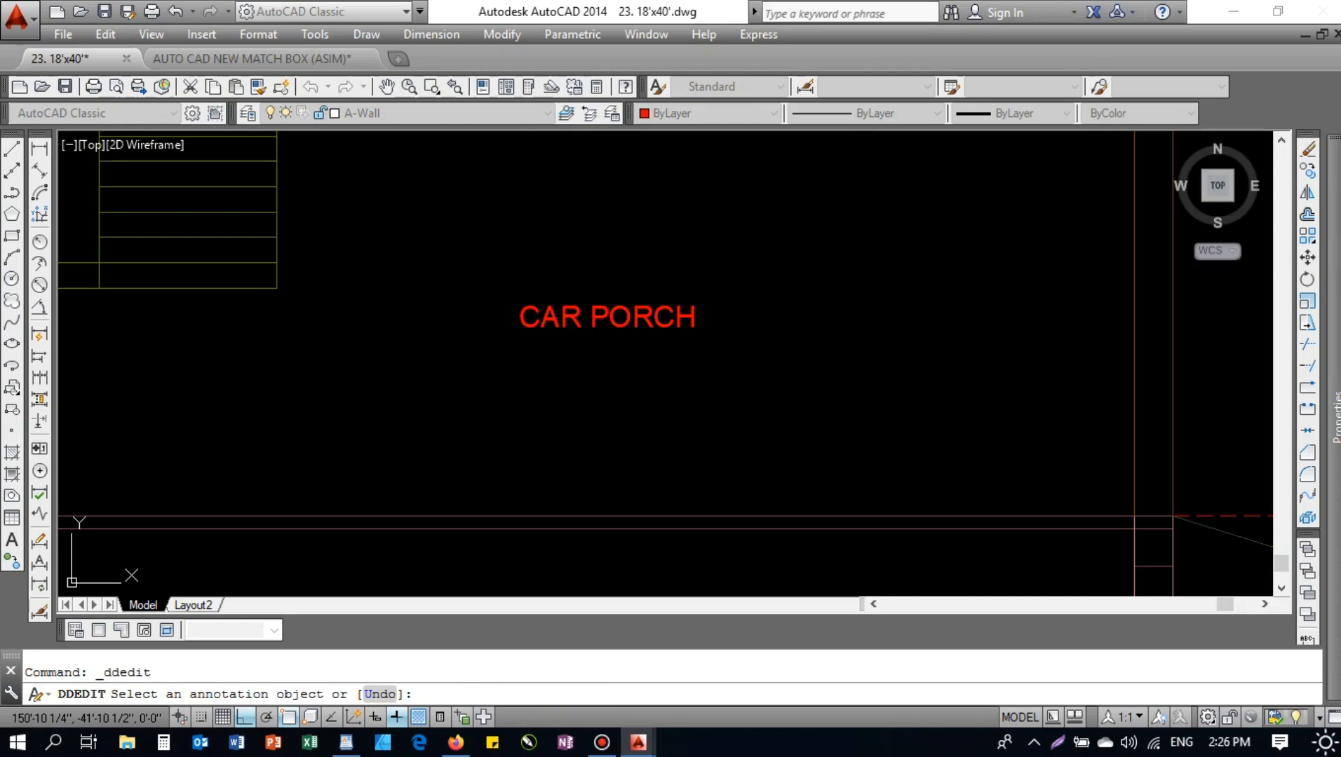
pyautogui.press('Escape')
# - Increase the text height of the CAR PORCH label
pyautogui.click(702, 366)
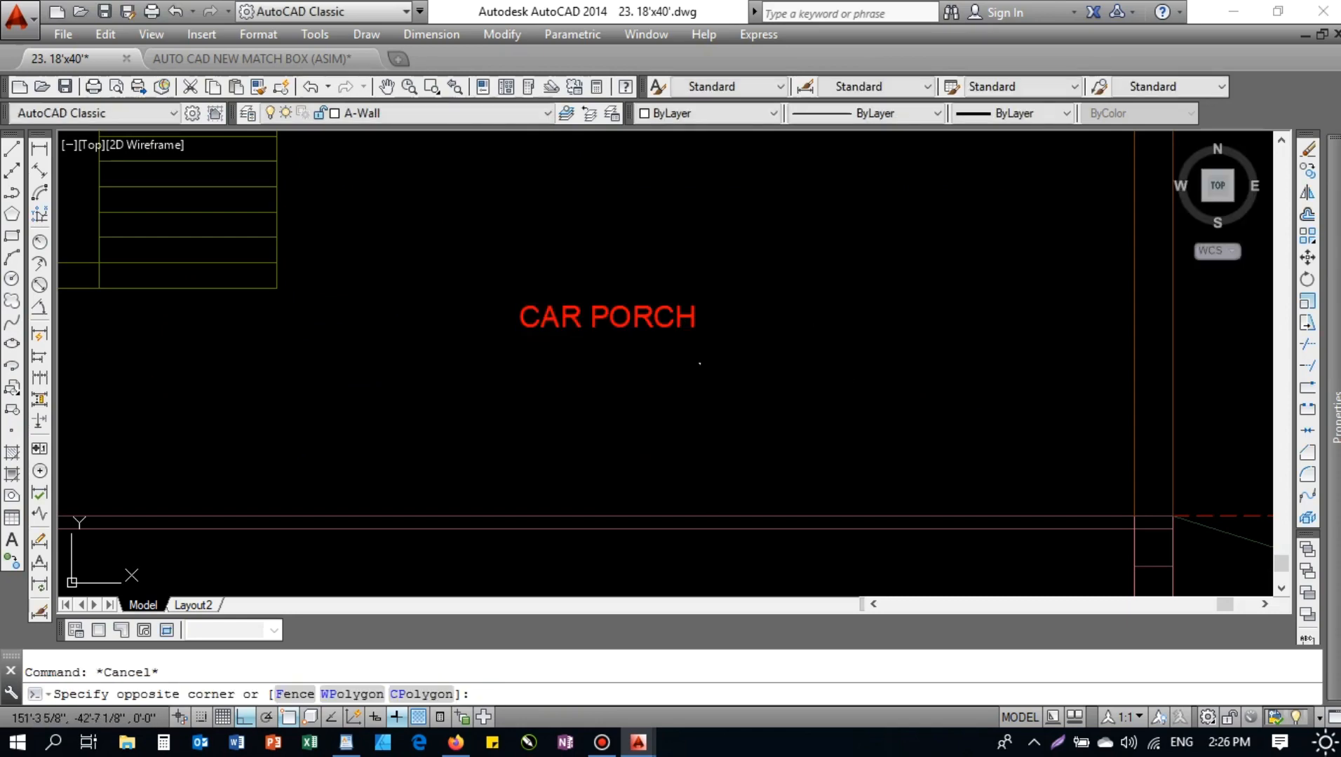
pyautogui.click(628, 291)
pyautogui.moveTo(1335, 417)
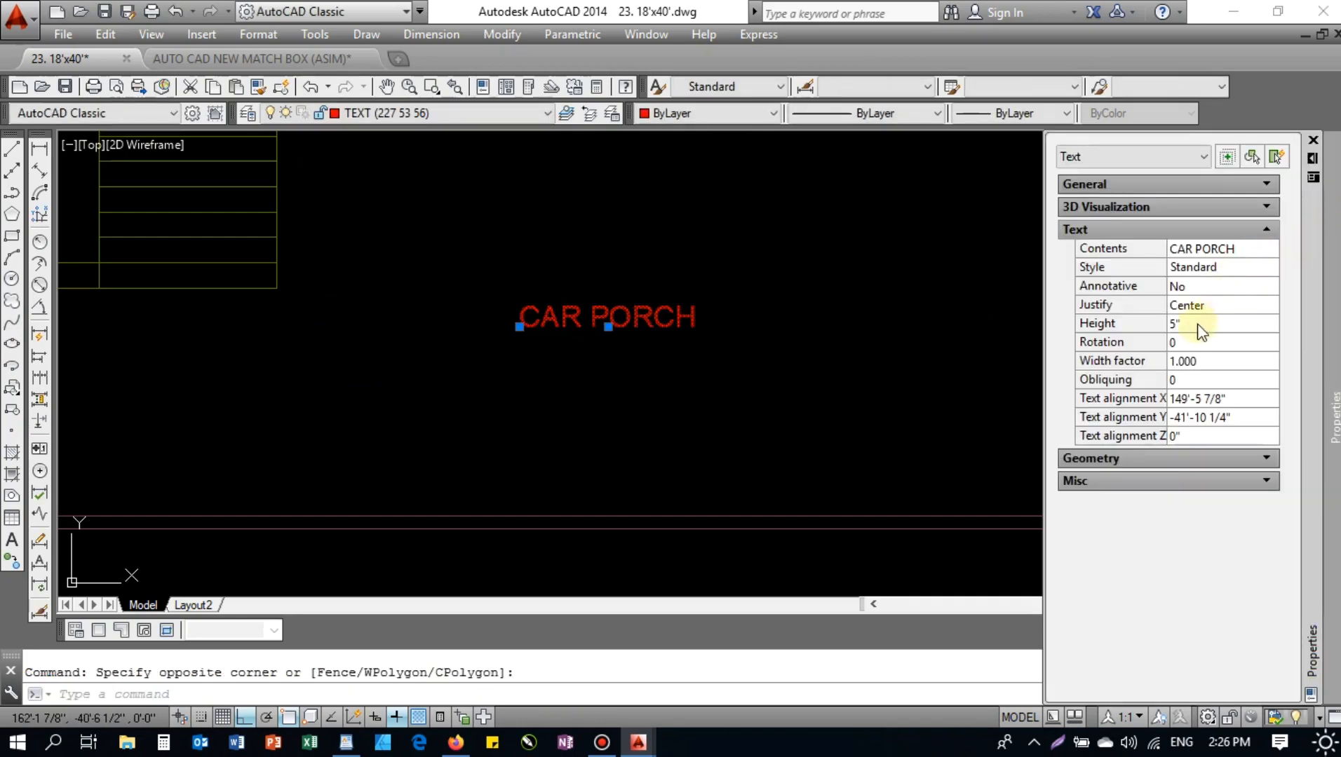
pyautogui.press('Return')
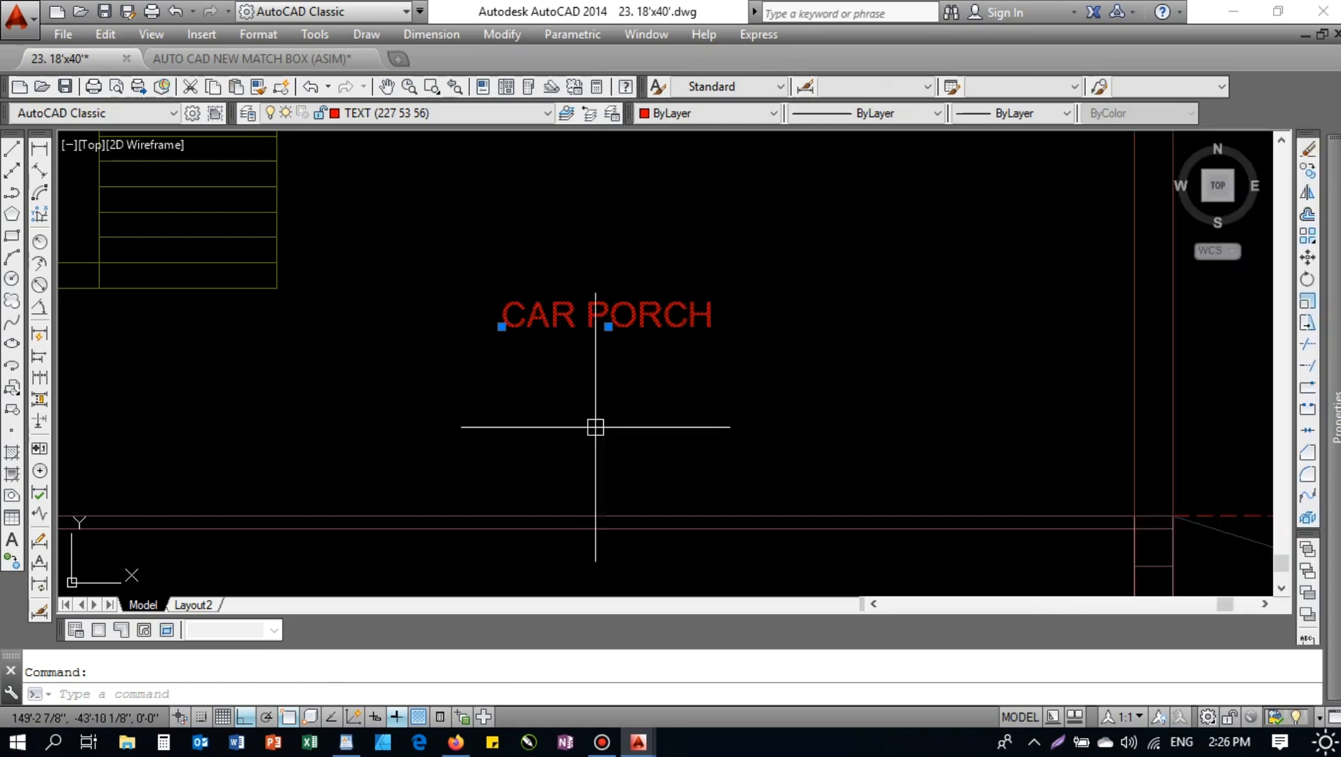
pyautogui.press('Escape')
# - Copy the CAR PORCH label horizontally into the ground-floor room with the dashed door opening
pyautogui.scroll(-3, 582, 375)
pyautogui.moveTo(536, 413); pyautogui.dragTo(667, 413, button='middle')
pyautogui.write('co')
pyautogui.press('Return')
pyautogui.click(729, 358)
pyautogui.scroll(3, 494, 375)
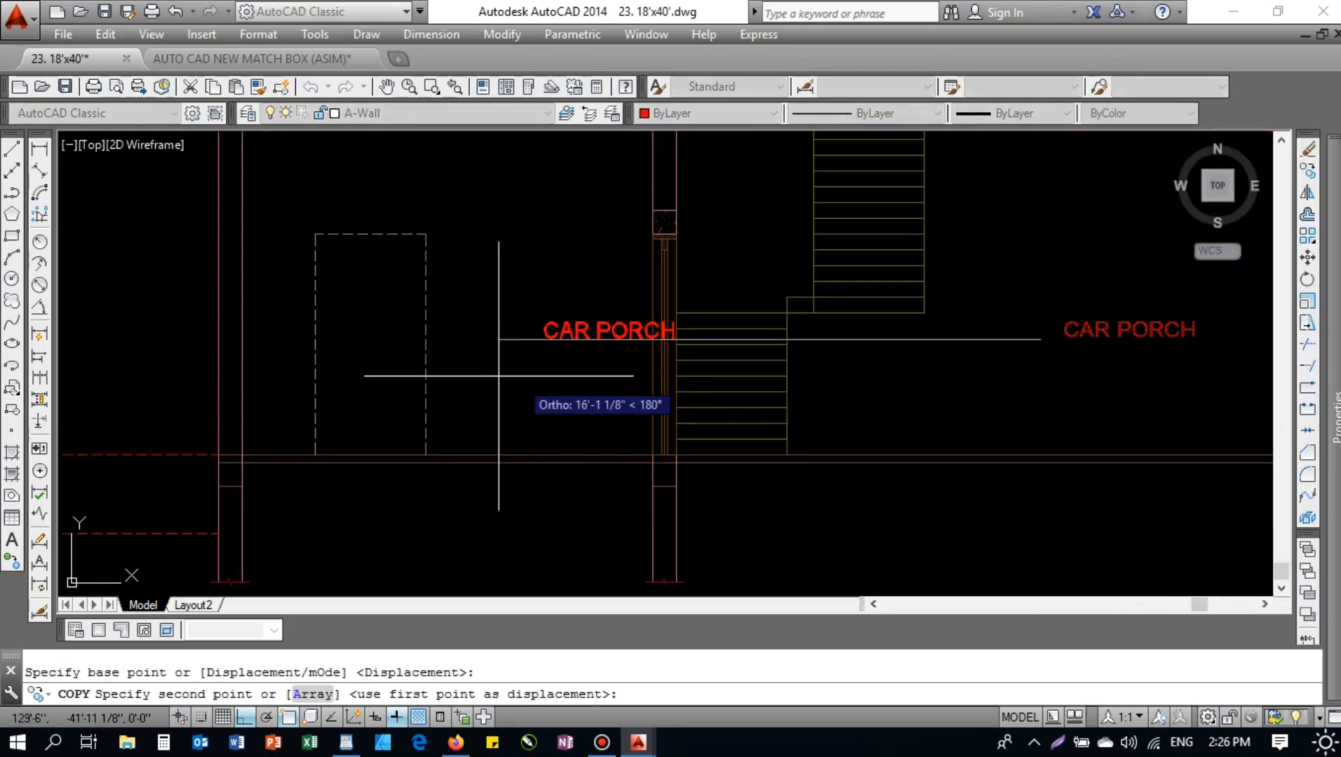
pyautogui.click(373, 336)
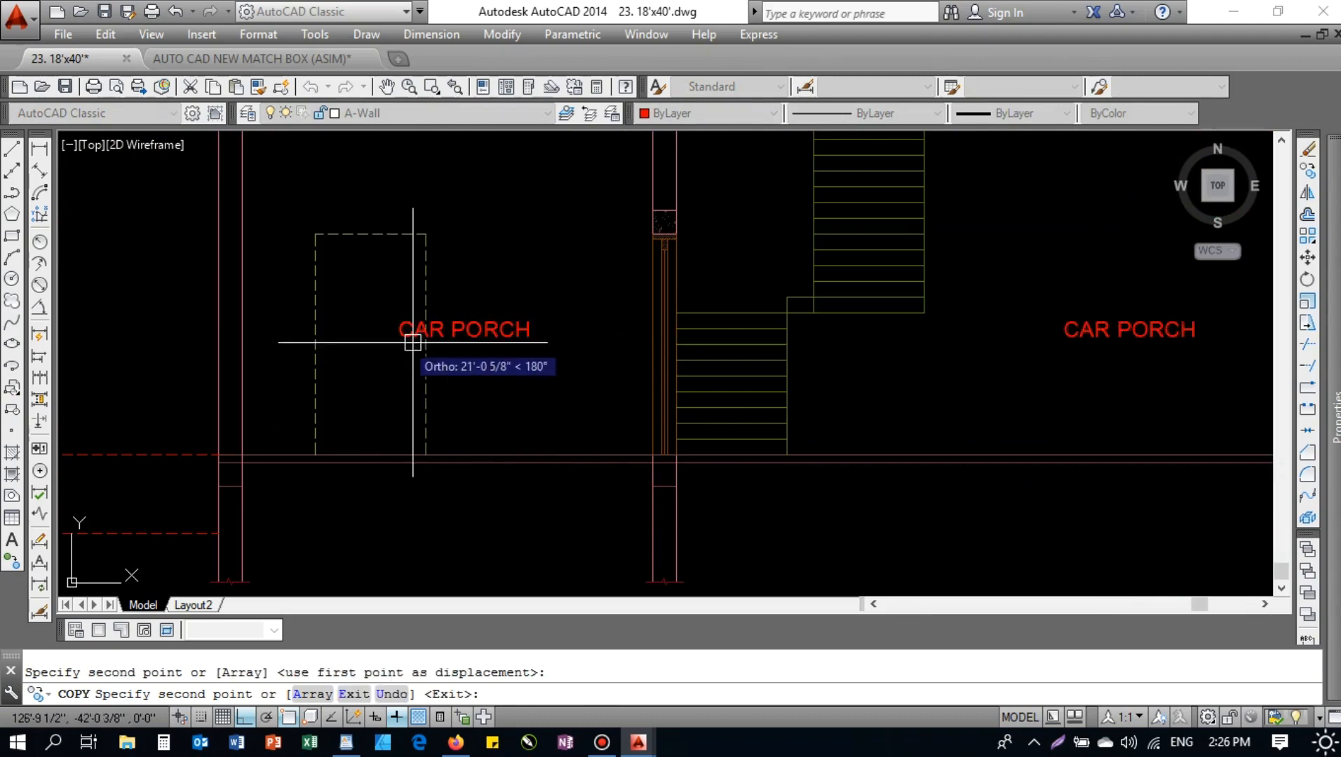
pyautogui.press('Return')
# - Change the copied label in the ground-floor room to BED ROOM
pyautogui.doubleClick(483, 340)
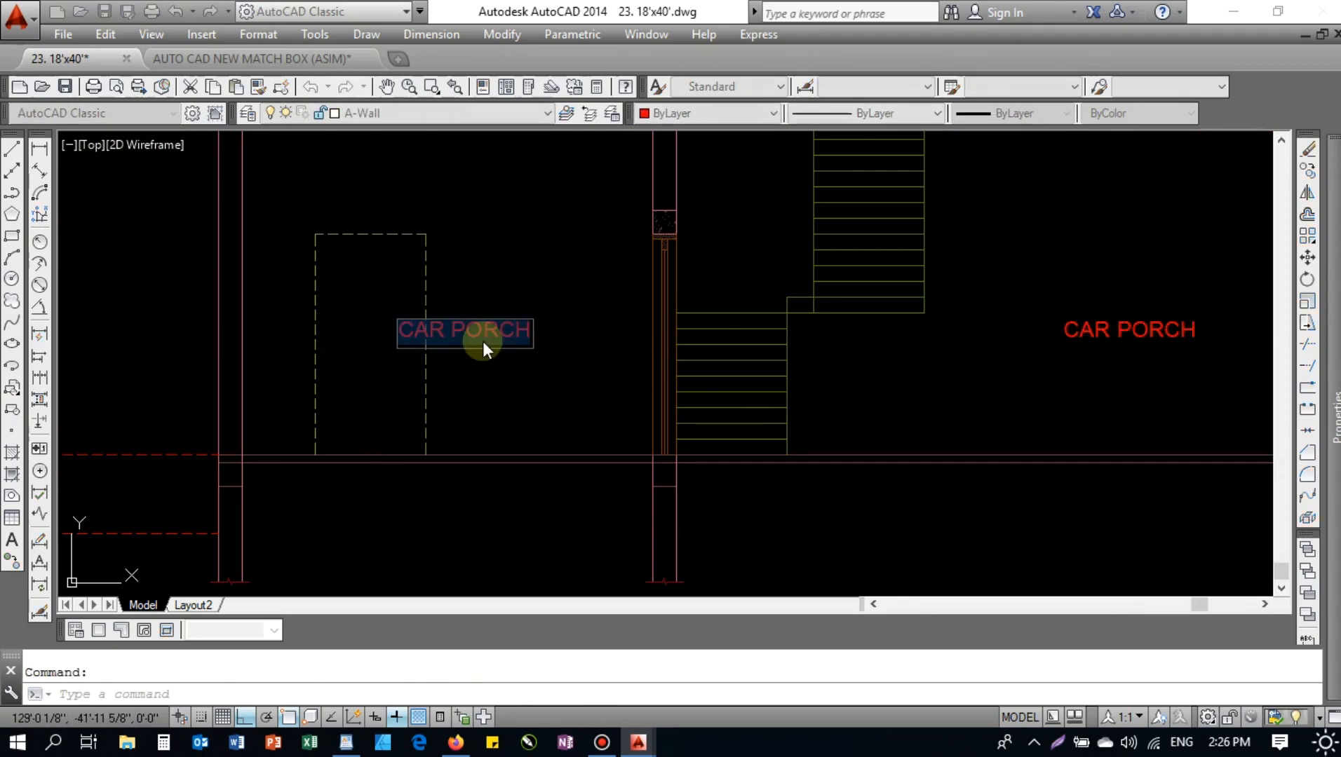
pyautogui.write('be')
pyautogui.write('BED ROOM')
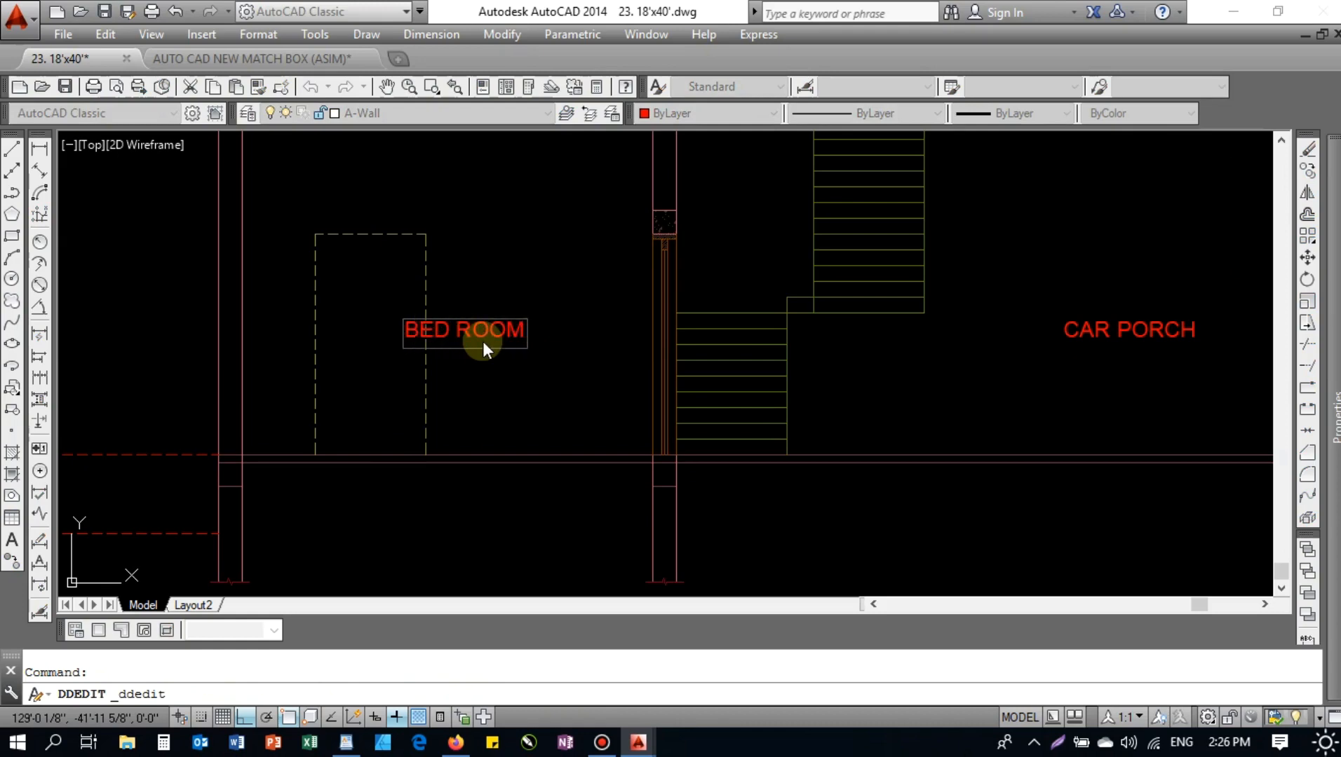
pyautogui.press('Return')
pyautogui.press('Escape')
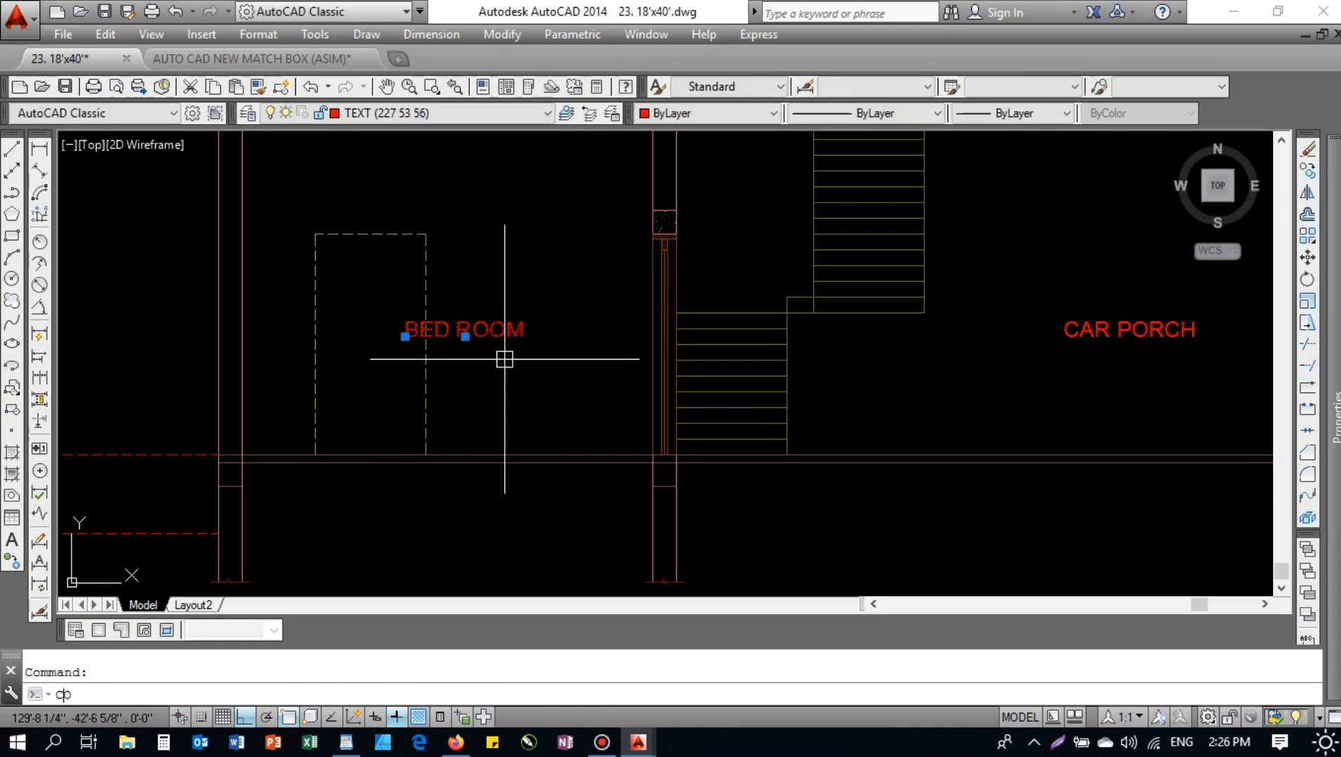
# - Copy the BED ROOM label straight up to the two floors above and to the terrace level
pyautogui.write('cp')
pyautogui.press('Return')
pyautogui.scroll(-2, 386, 365)
pyautogui.click(385, 365)
pyautogui.moveTo(384, 306); pyautogui.dragTo(364, 510, button='middle')
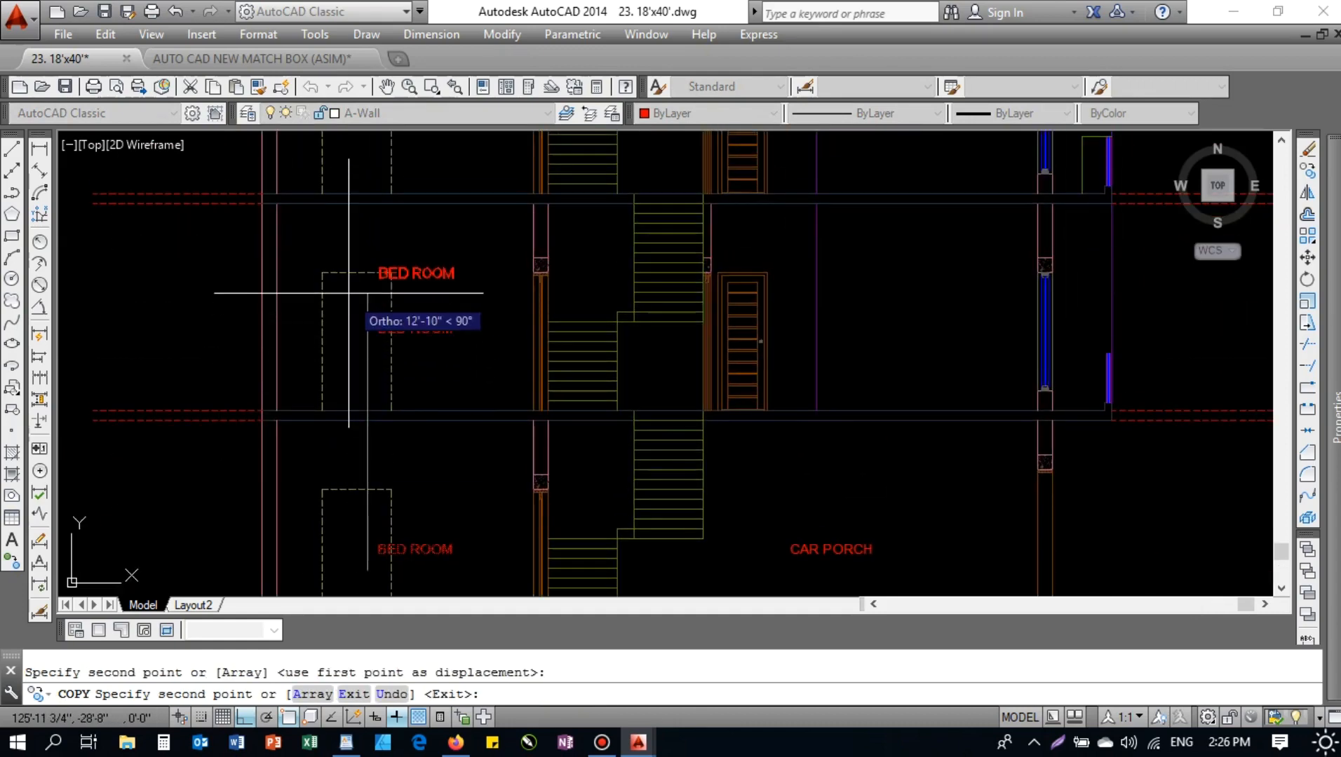
pyautogui.click(315, 330)
pyautogui.scroll(-2, 338, 438)
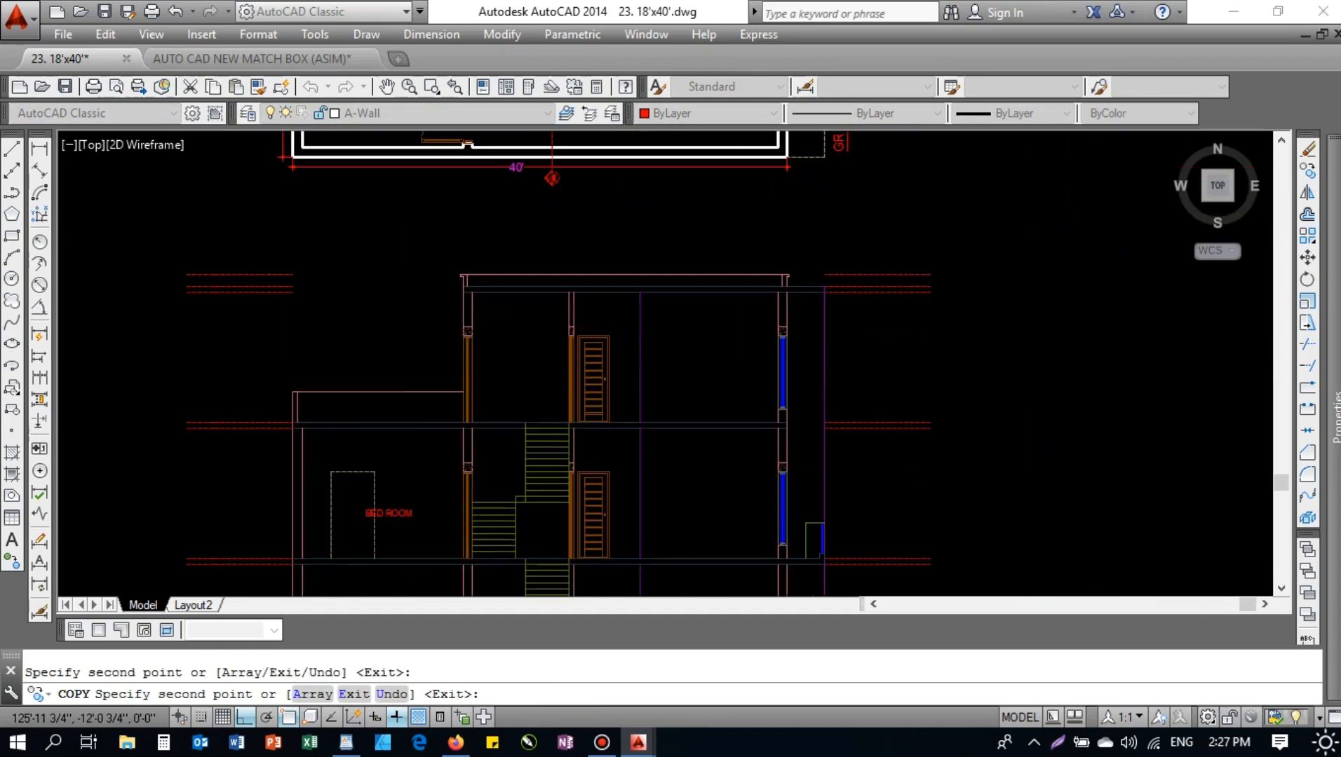
pyautogui.scroll(5, 375, 421)
pyautogui.scroll(-2, 336, 211)
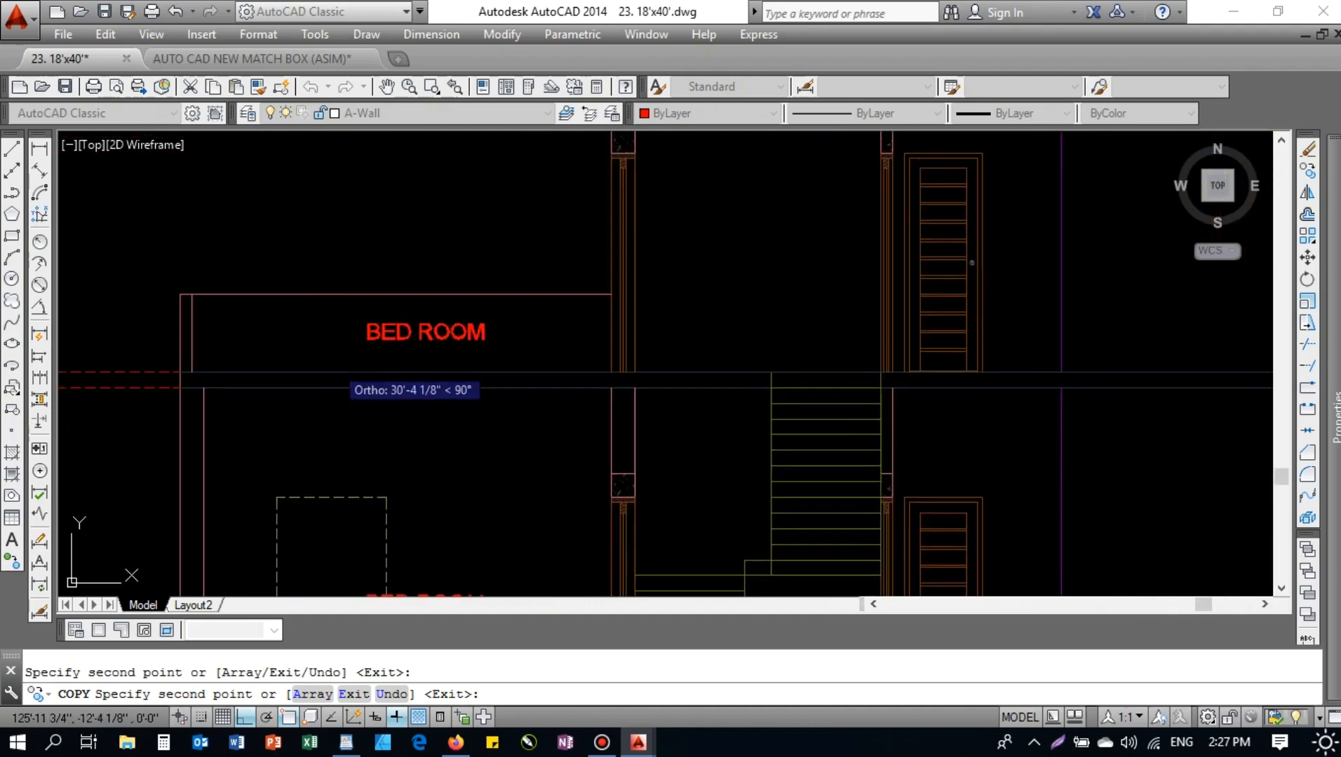
pyautogui.press('Escape')
# - Move the terrace-level BED ROOM label slightly lower, closer to the slab
pyautogui.click(380, 336)
pyautogui.write('m')
pyautogui.press('Return')
pyautogui.click(571, 335)
pyautogui.press('Escape')
# - Change the terrace-level BED ROOM label to TERRACE
pyautogui.doubleClick(434, 342)
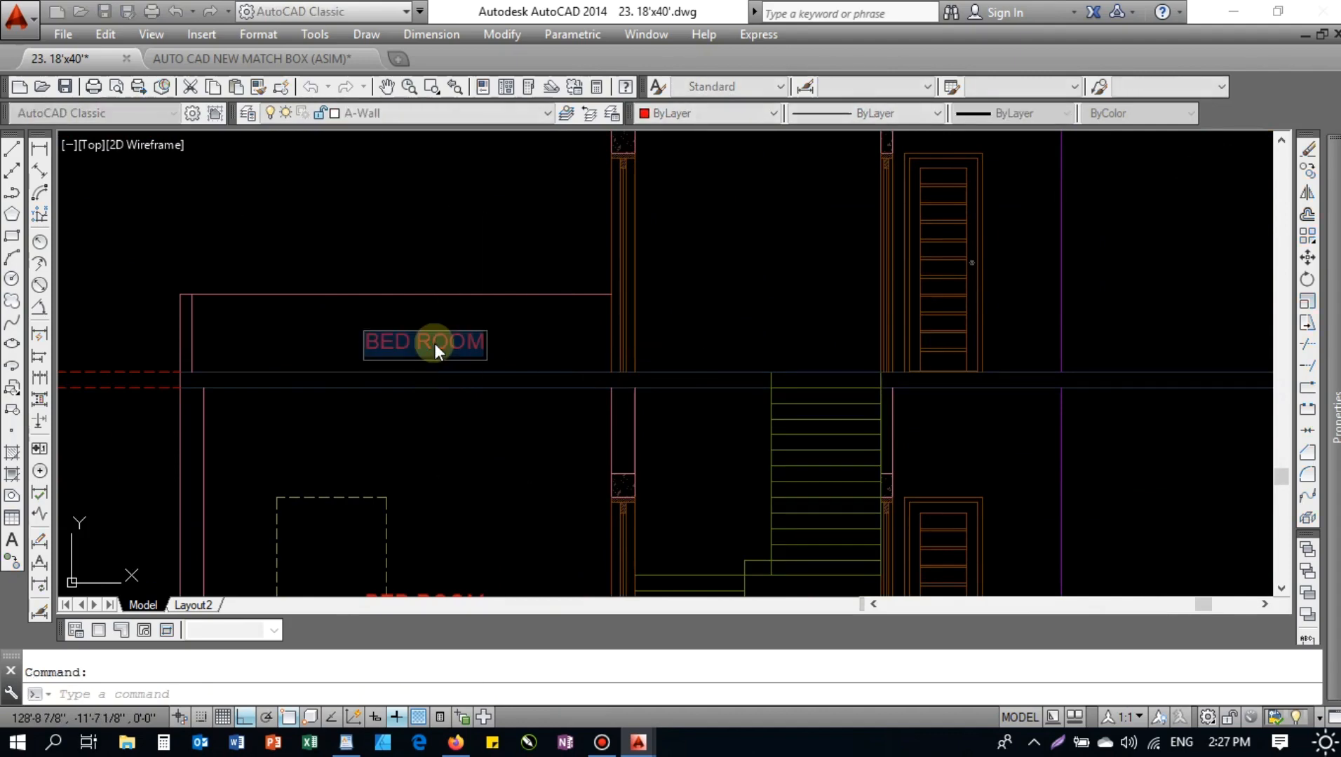
pyautogui.write('TERRACE')
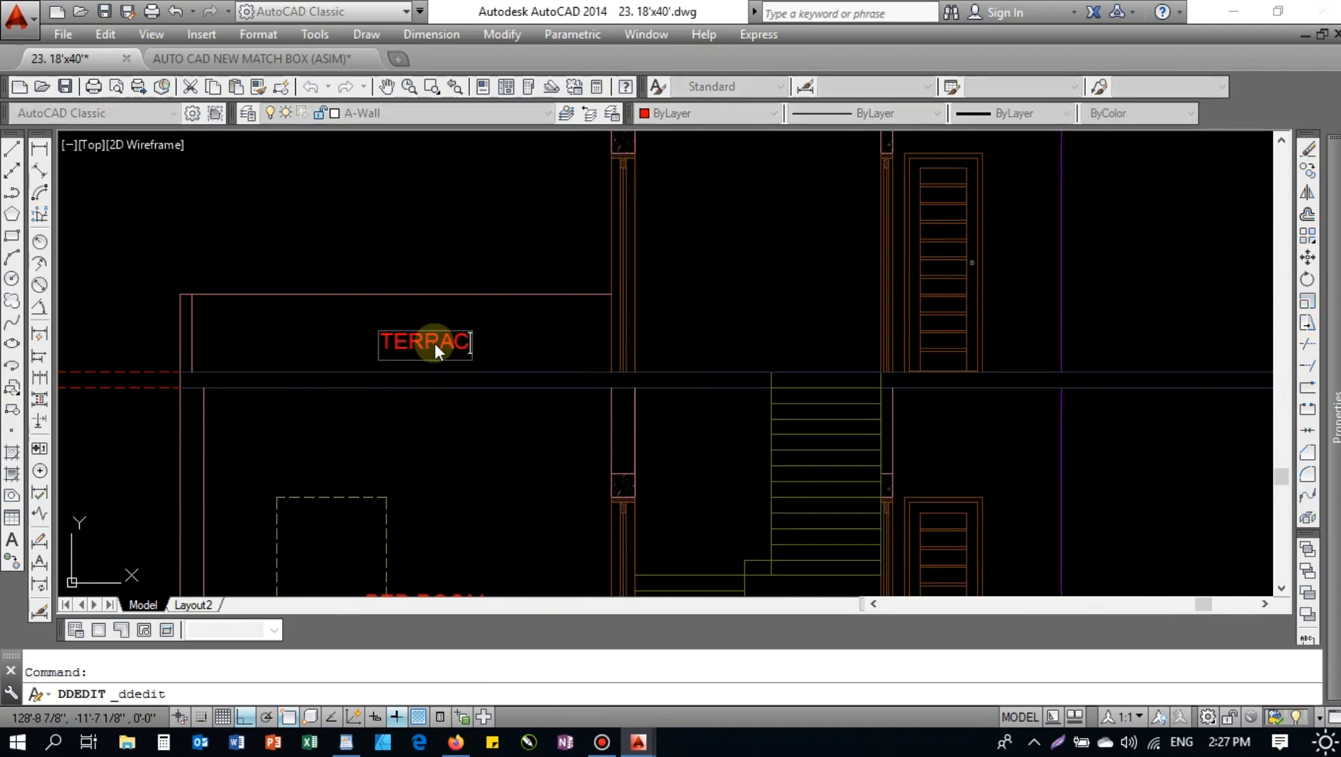
pyautogui.press('Return')
pyautogui.scroll(-5, 479, 320)
pyautogui.press('Escape')
# - Copy the TERRACE label horizontally into the adjacent stair space on the top floor
pyautogui.click(362, 278)
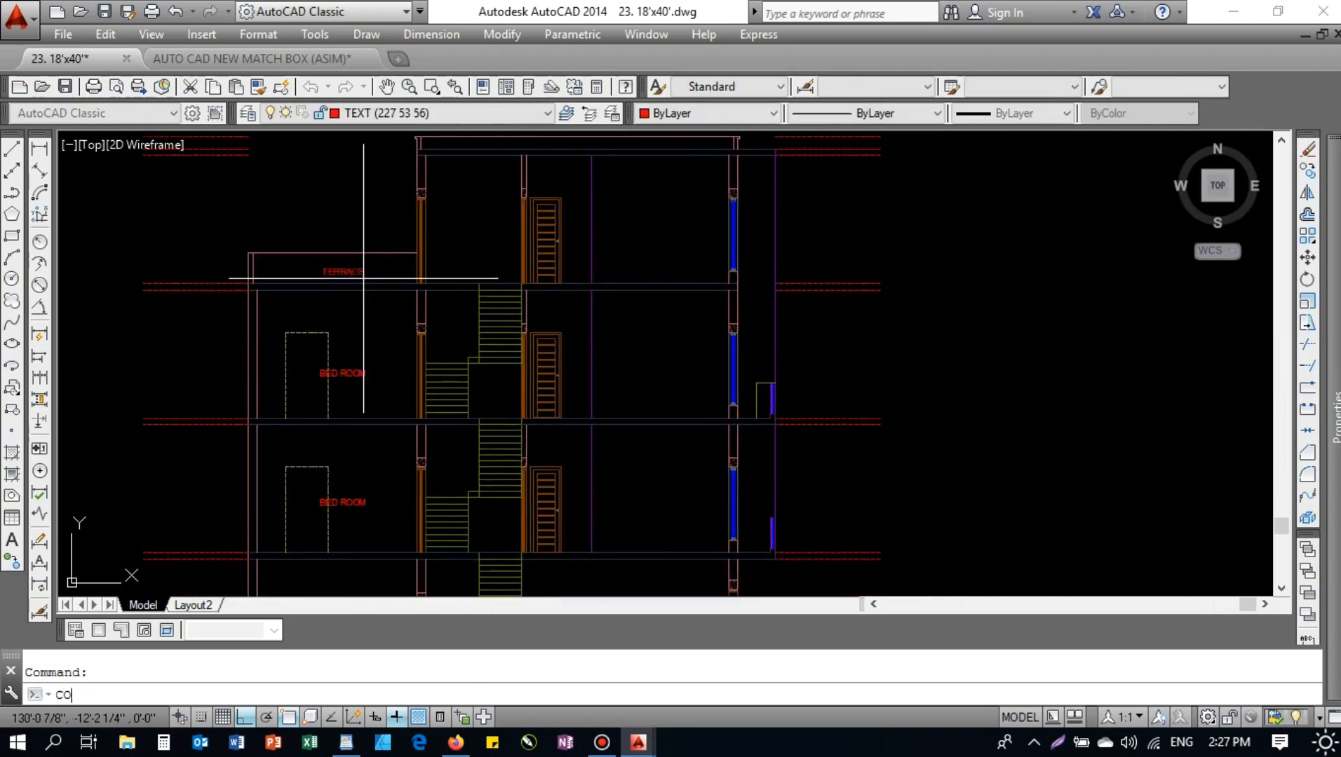
pyautogui.write('CO')
pyautogui.press('Return')
pyautogui.click(337, 212)
pyautogui.click(467, 209)
pyautogui.press('Escape')
# - Change the copied label in the top-floor stair space to STAIR LOBBY
pyautogui.scroll(4, 459, 266)
pyautogui.click(466, 279)
pyautogui.doubleClick(464, 274)
pyautogui.write('STAIR LOBBY')
pyautogui.click(486, 190)
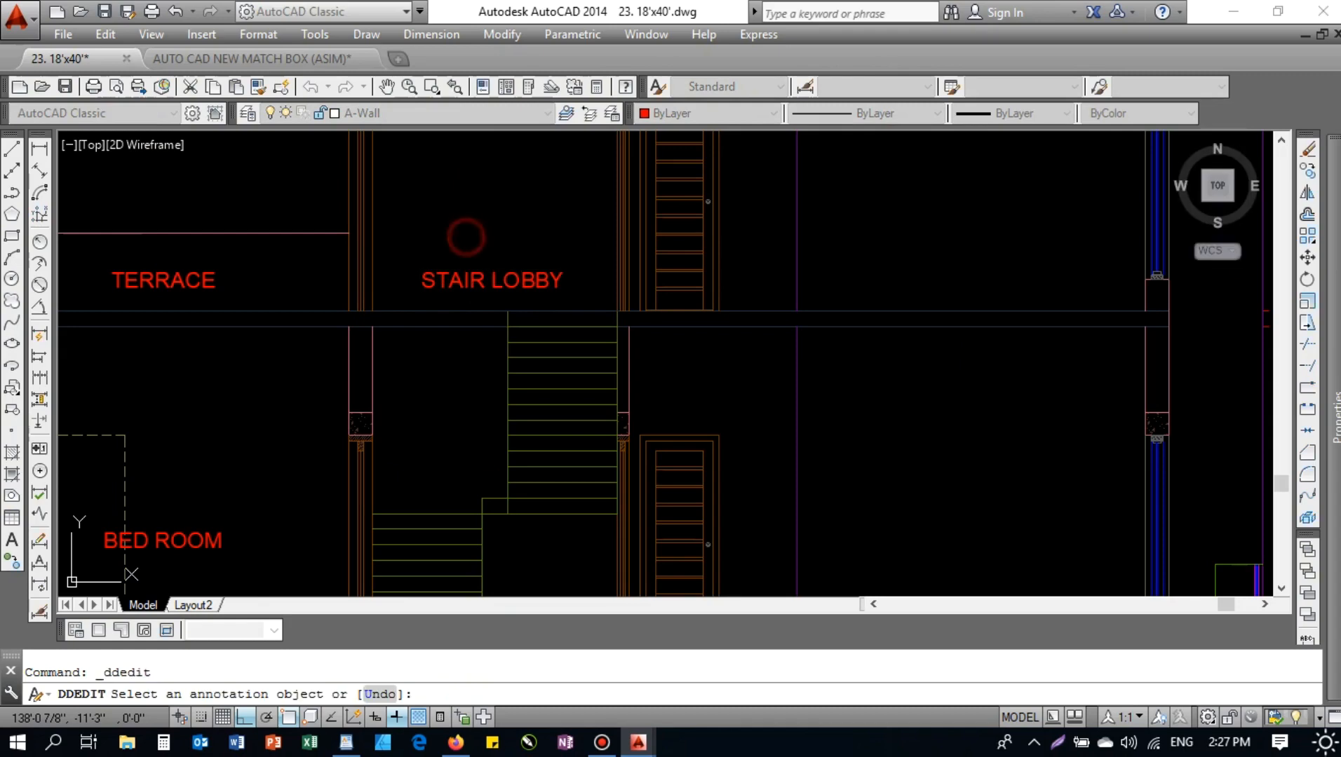
pyautogui.press('Escape')
pyautogui.click(494, 275)
pyautogui.write('CO')
pyautogui.press('Return')
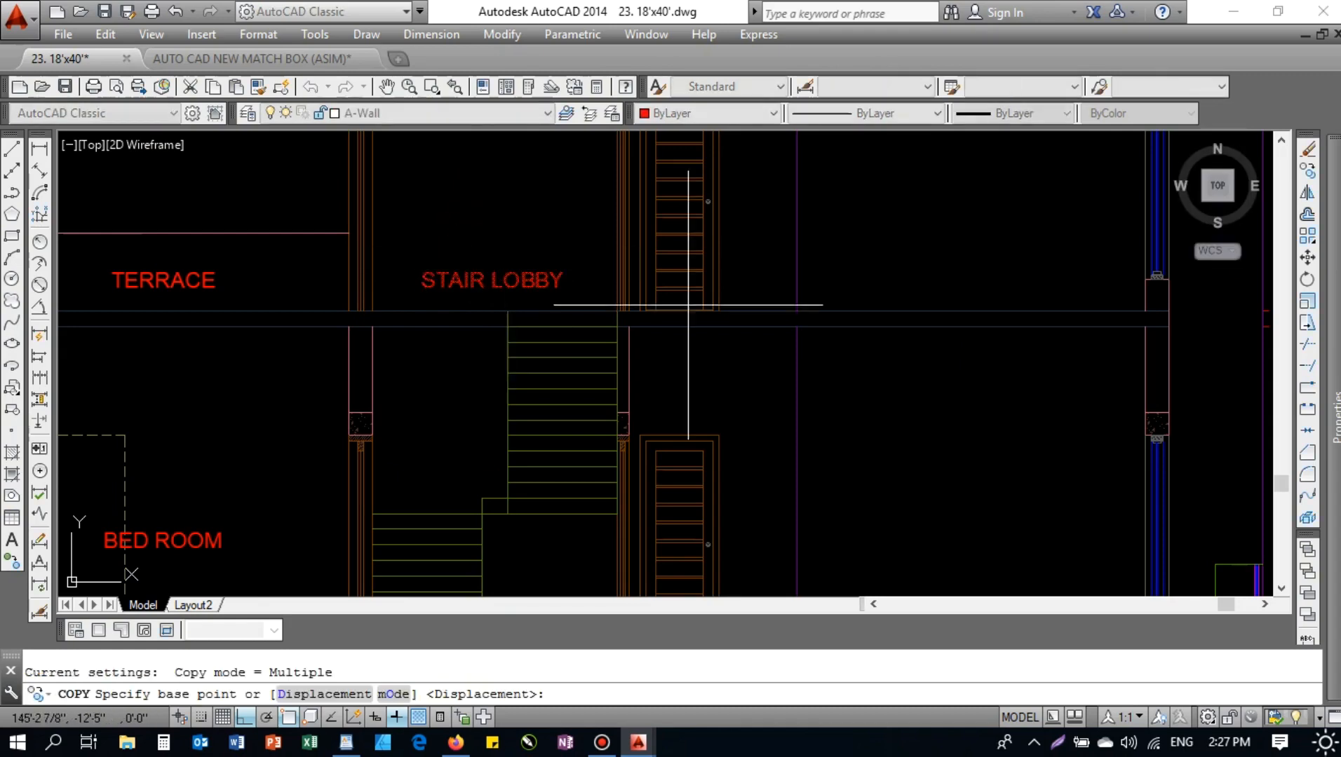
pyautogui.moveTo(676, 304); pyautogui.dragTo(679, 262, button='middle')
pyautogui.scroll(-2, 626, 284)
pyautogui.moveTo(540, 215); pyautogui.dragTo(532, 308, button='middle')
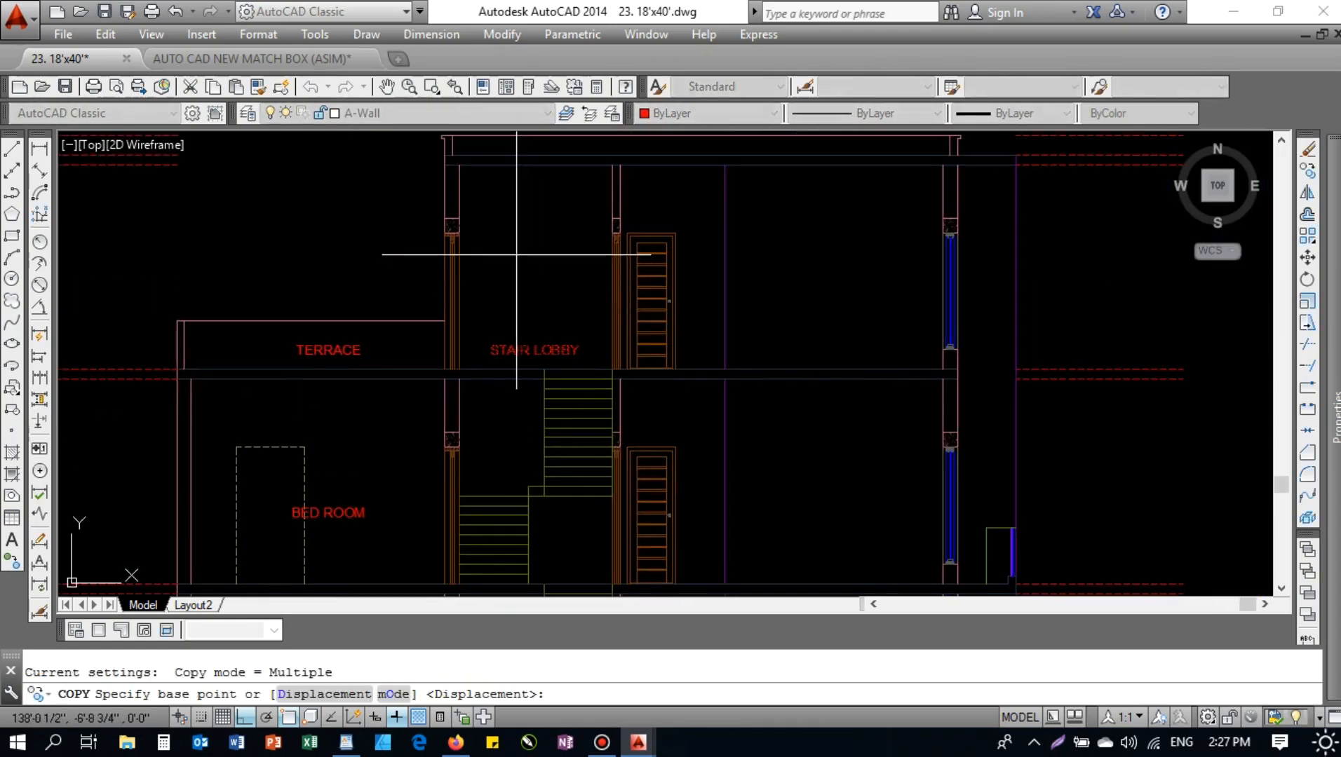
pyautogui.click(479, 286)
pyautogui.press('Escape')
pyautogui.press('Return')
pyautogui.click(515, 350)
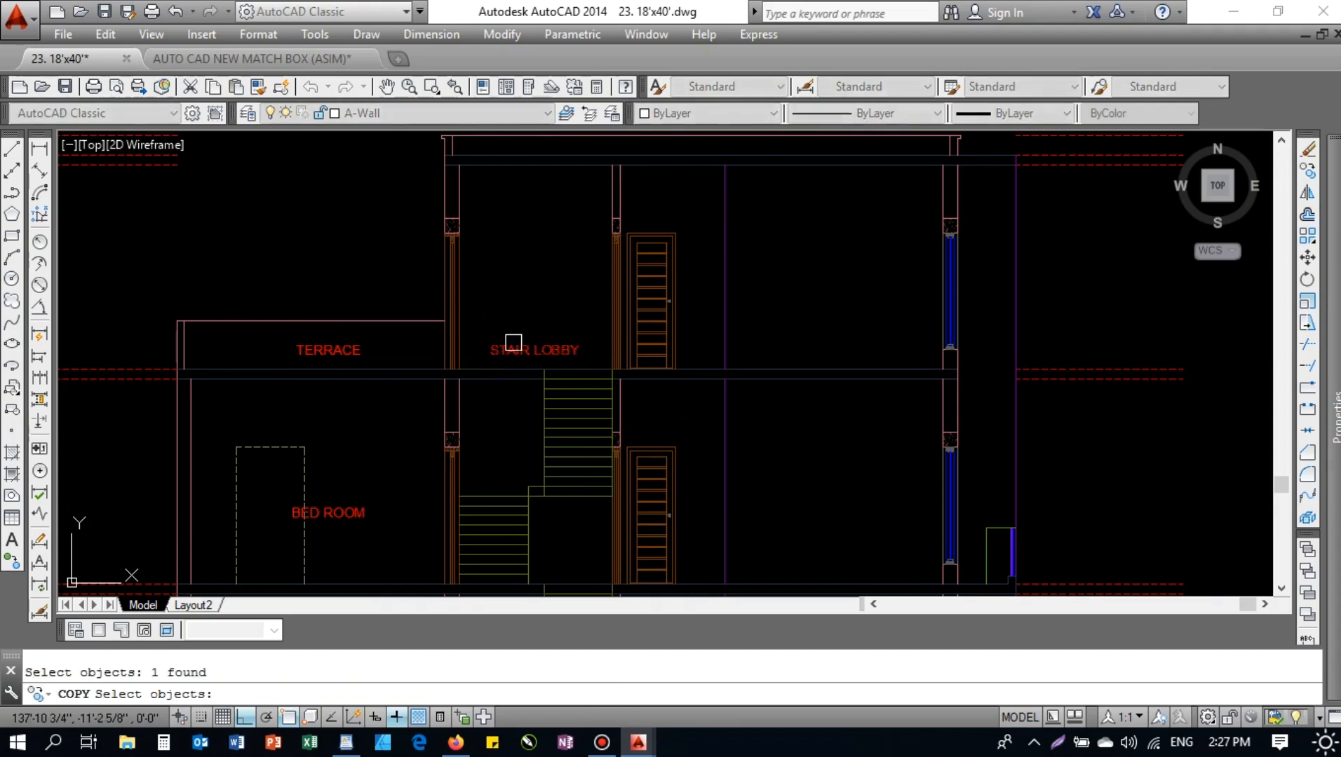
pyautogui.press('Return')
pyautogui.click(466, 376)
pyautogui.press('Escape')
# - Copy the STAIR LOBBY label down to the two floors below, using the slab and wall corners as reference points
pyautogui.press('Return')
pyautogui.click(506, 354)
pyautogui.press('Return')
pyautogui.click(456, 379)
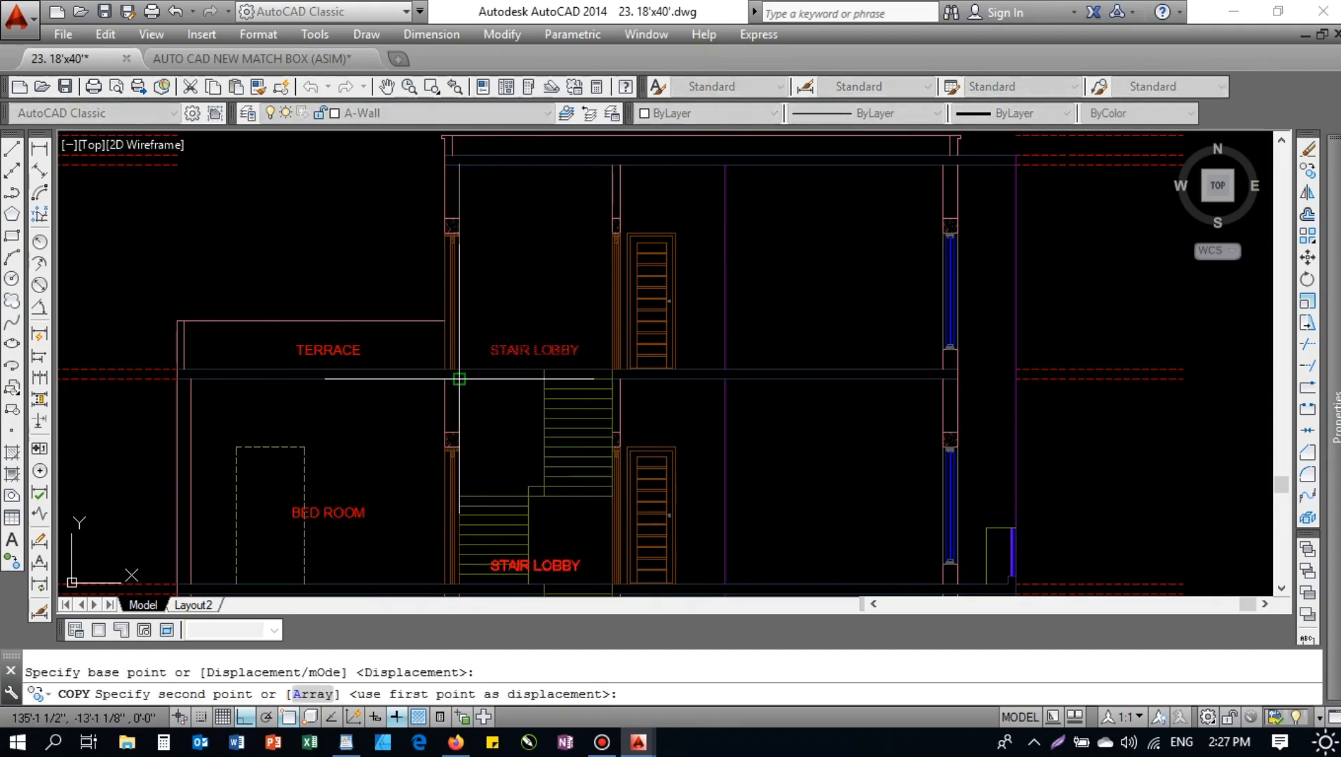
pyautogui.moveTo(452, 410); pyautogui.dragTo(425, 156, button='middle')
pyautogui.click(432, 340)
pyautogui.moveTo(443, 373); pyautogui.dragTo(421, 126, button='middle')
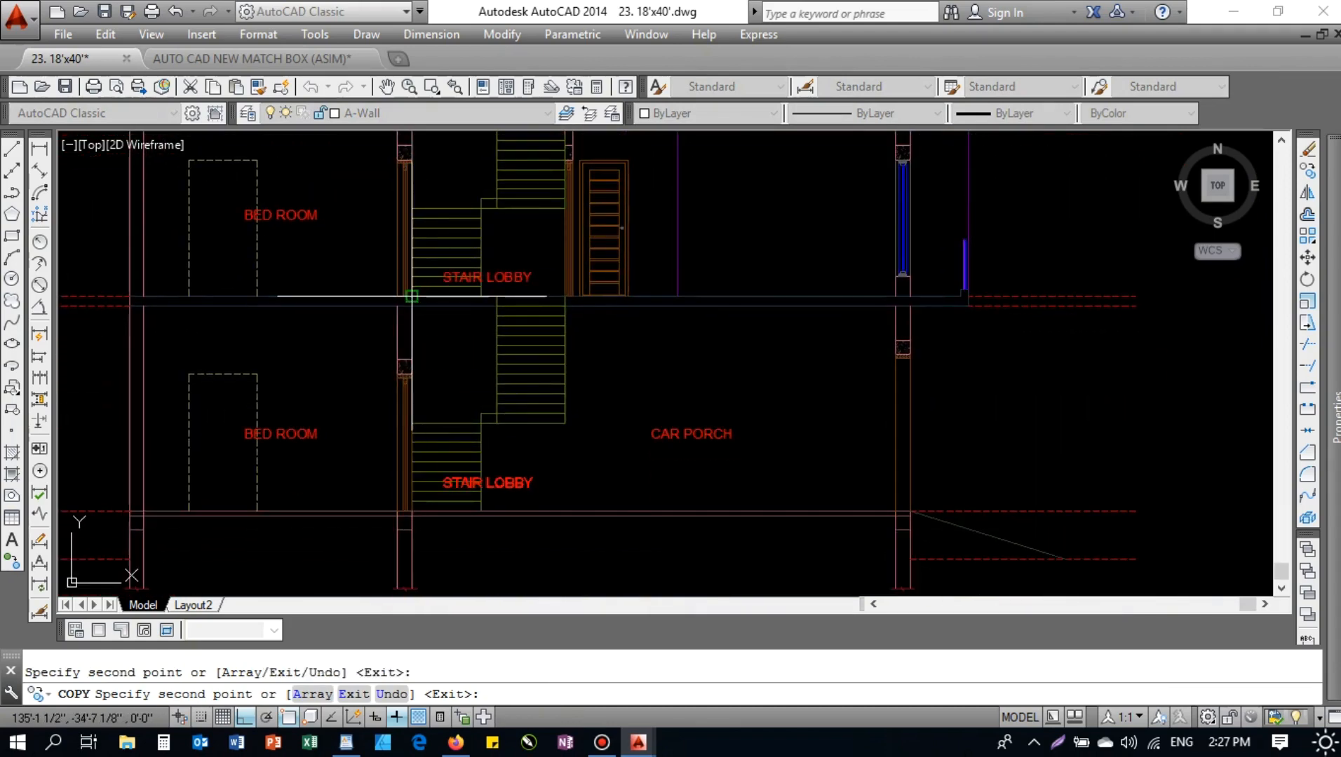
pyautogui.press('Escape')
# - Extend the ground-floor CAR PORCH label to read CAR PORCH/STAIR LOBBY
pyautogui.scroll(-3, 614, 395)
pyautogui.scroll(3, 666, 393)
pyautogui.click(674, 393)
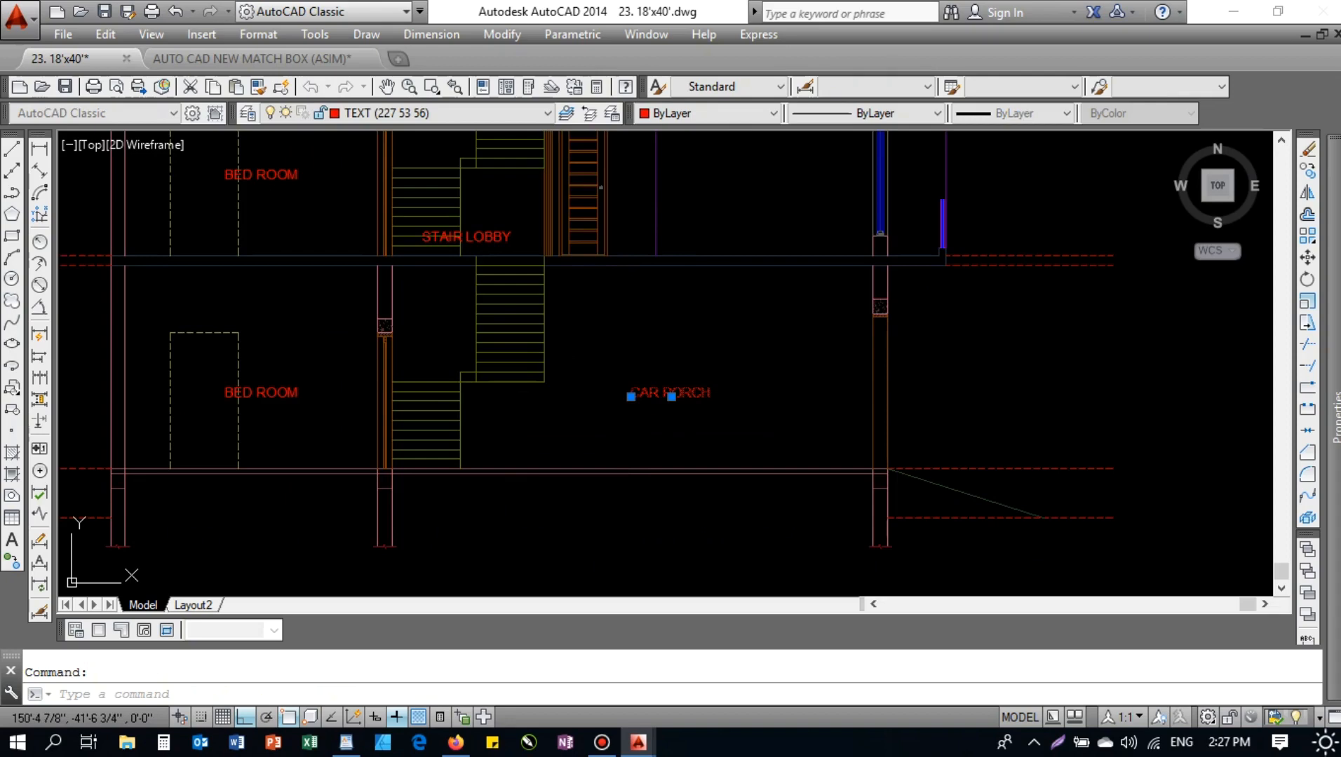
pyautogui.doubleClick(702, 388)
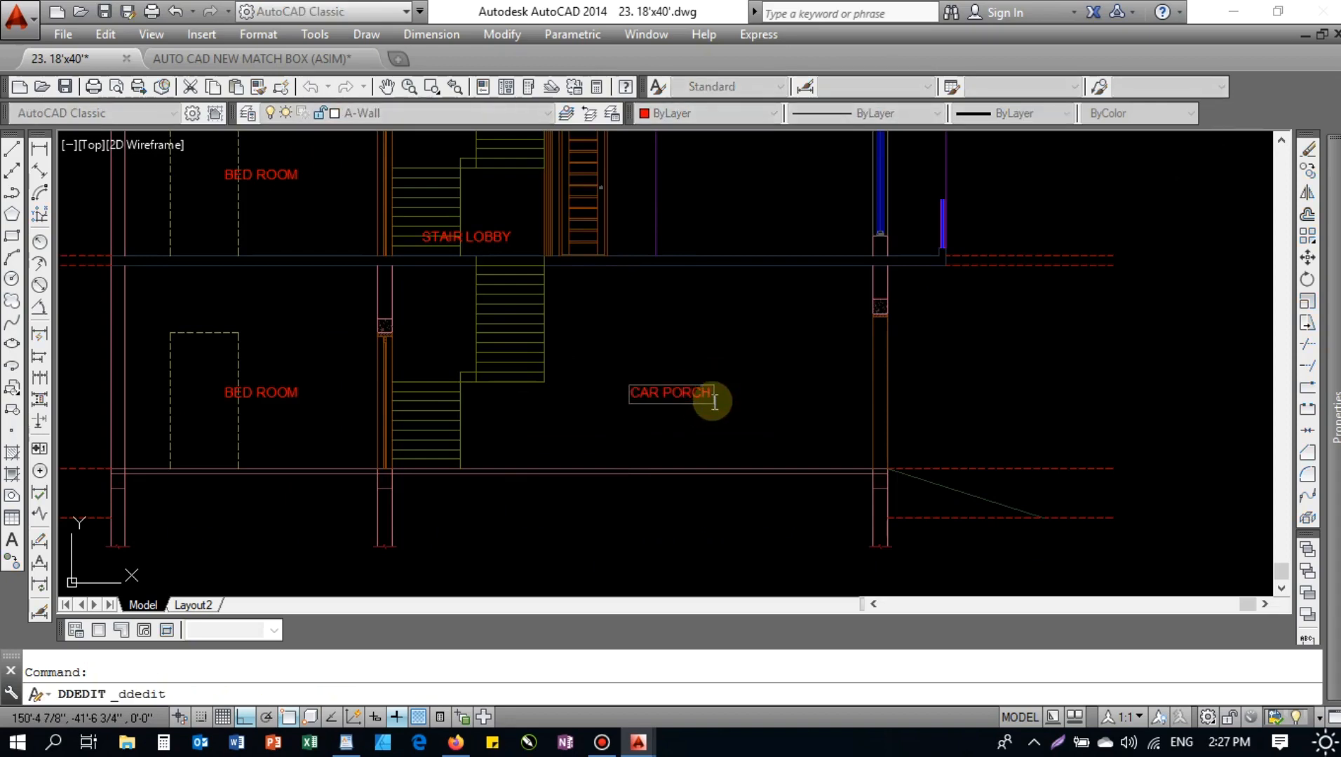
pyautogui.write('/STAIR LO')
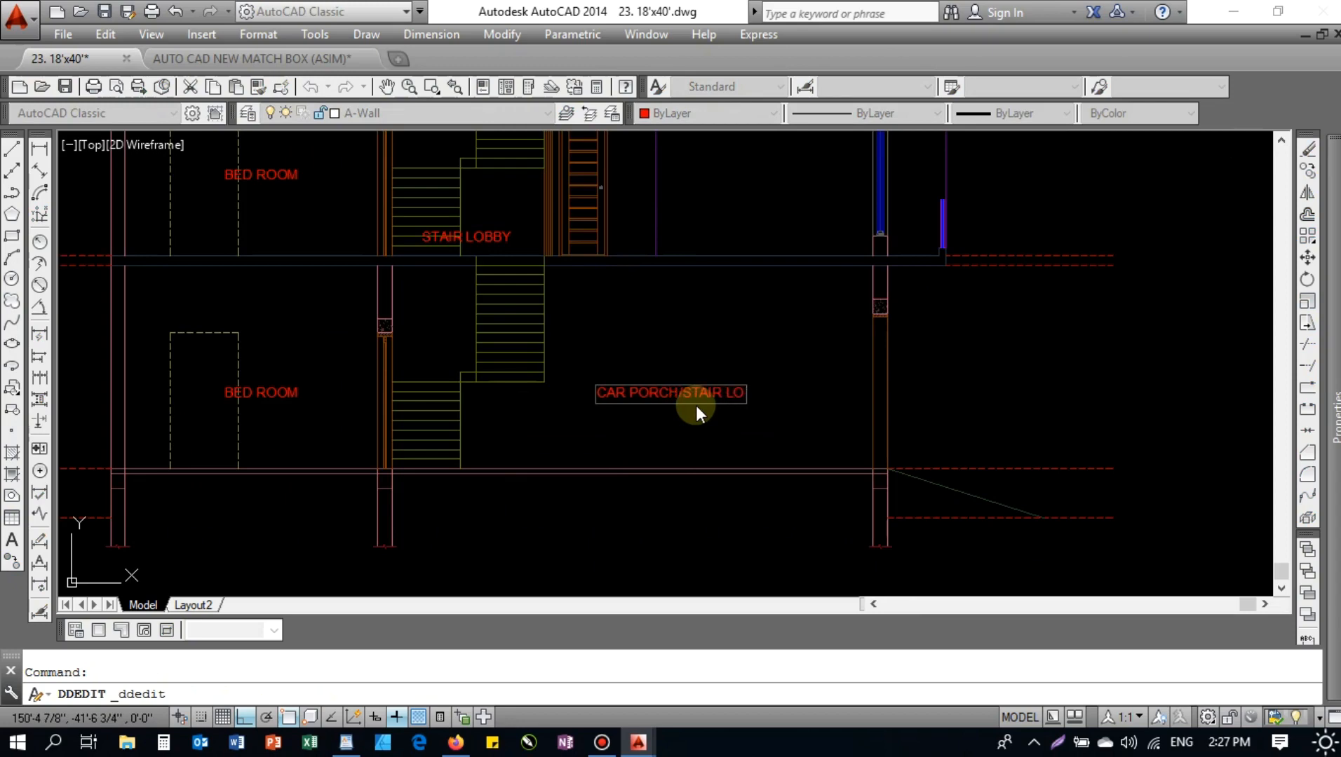
pyautogui.write('BBY')
pyautogui.press('Return')
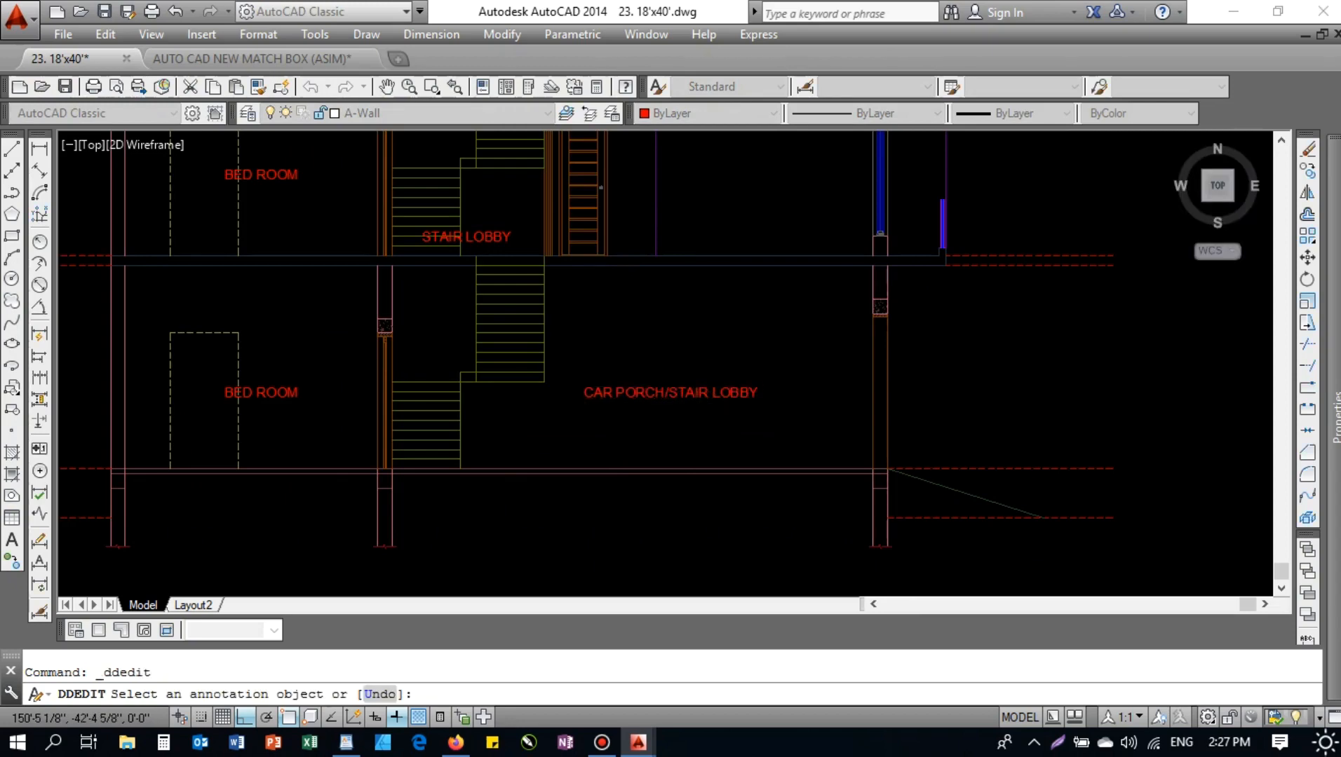
pyautogui.scroll(-2, 414, 543)
pyautogui.press('Escape')
pyautogui.press('Escape')
pyautogui.scroll(2, 703, 447)
pyautogui.click(703, 446)
pyautogui.click(649, 440)
pyautogui.press('Escape')
pyautogui.press('Escape')
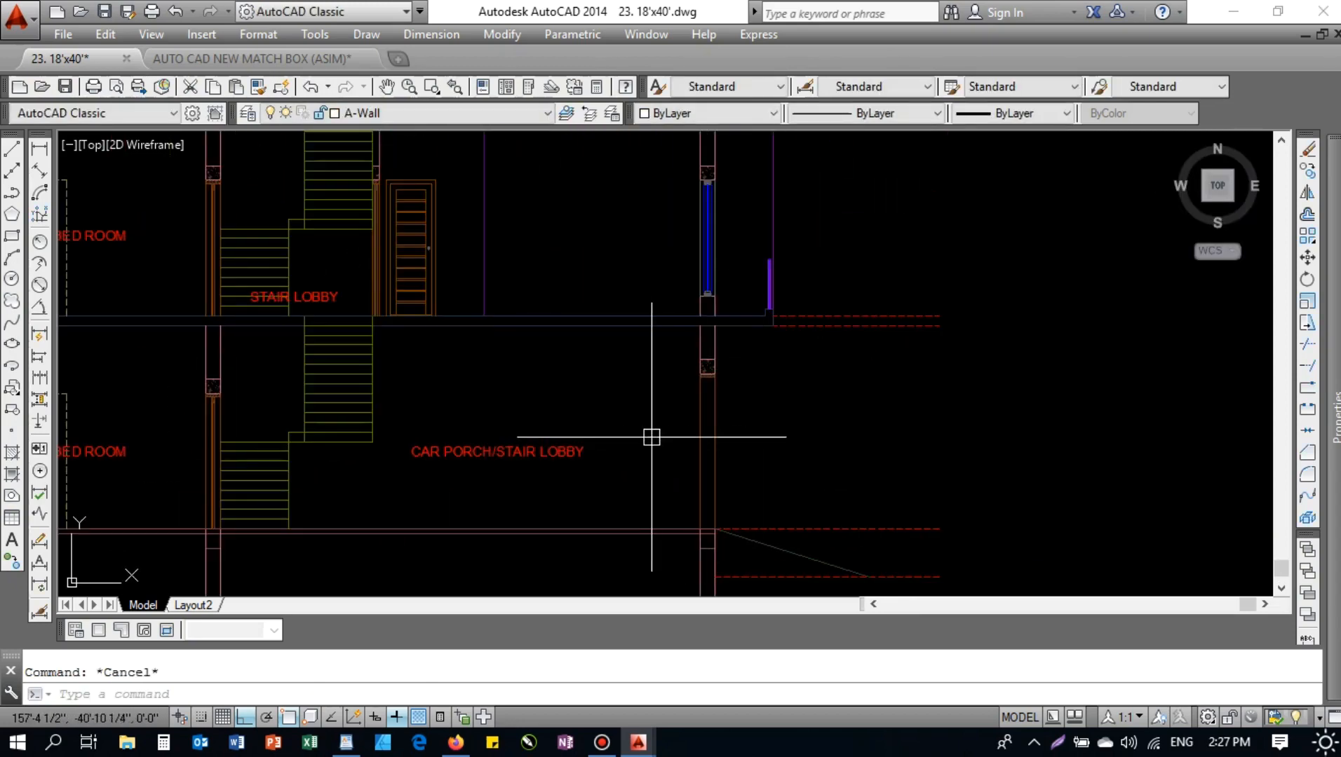
# - Copy the BED ROOM label of the second-highest floor horizontally into the room beyond the stairs and door
pyautogui.scroll(-2, 653, 438)
pyautogui.scroll(-2, 721, 420)
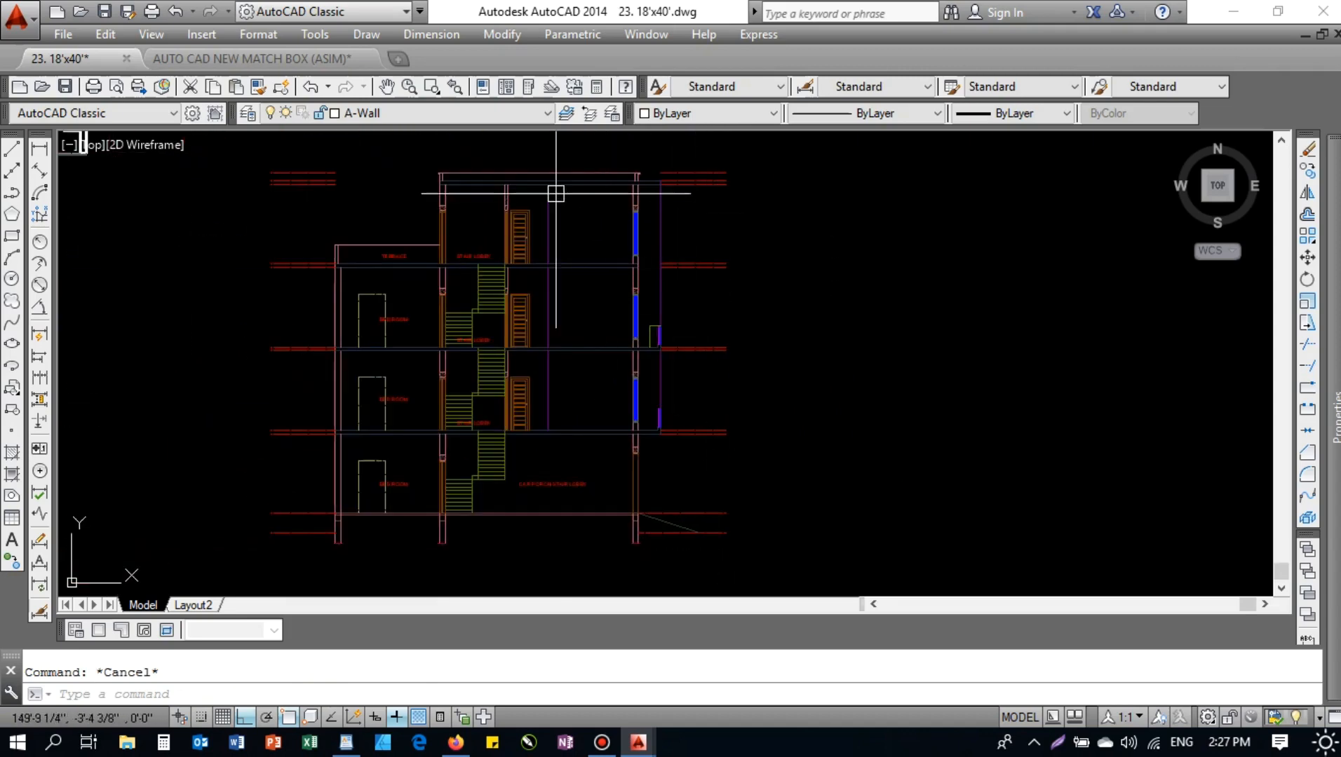
pyautogui.scroll(4, 555, 184)
pyautogui.moveTo(656, 279); pyautogui.dragTo(667, 204, button='middle')
pyautogui.scroll(-2, 528, 280)
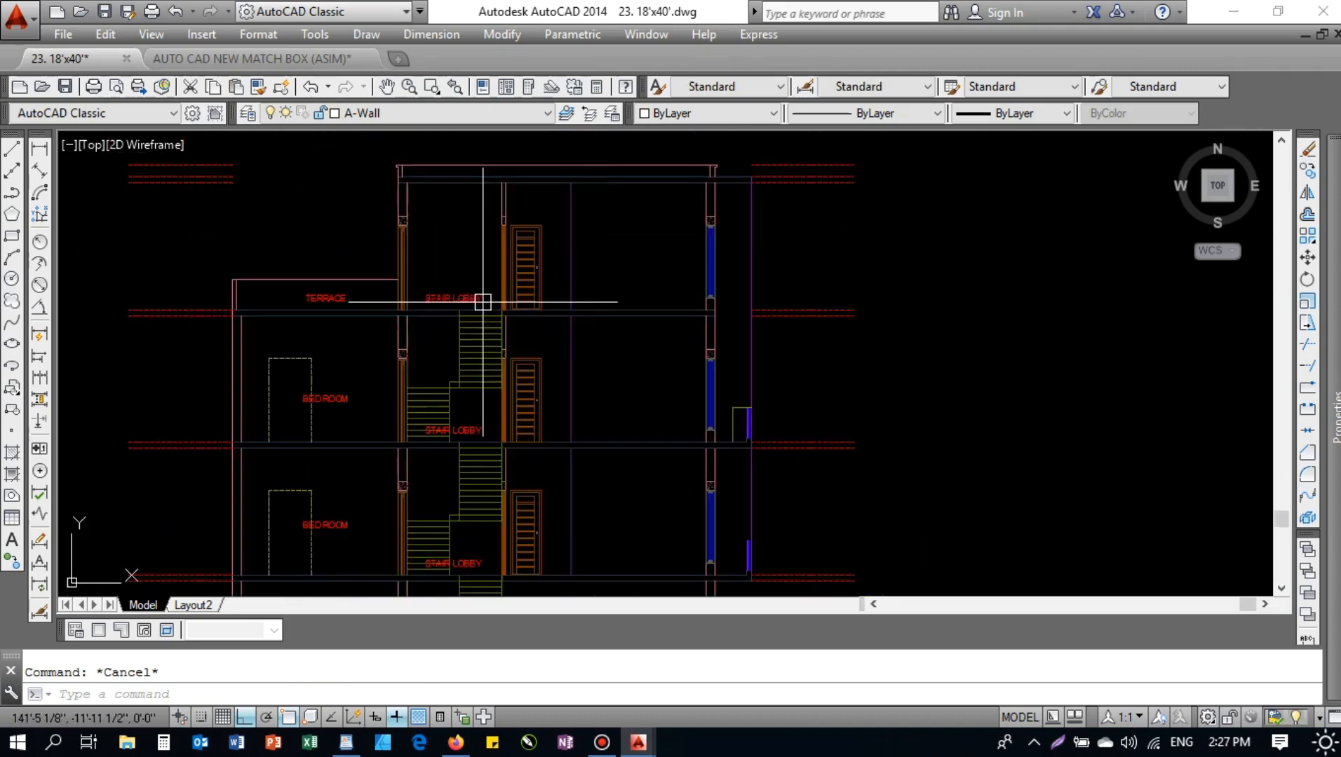
pyautogui.moveTo(428, 362); pyautogui.dragTo(541, 289, button='middle')
pyautogui.scroll(2, 446, 333)
pyautogui.click(445, 337)
pyautogui.click(437, 323)
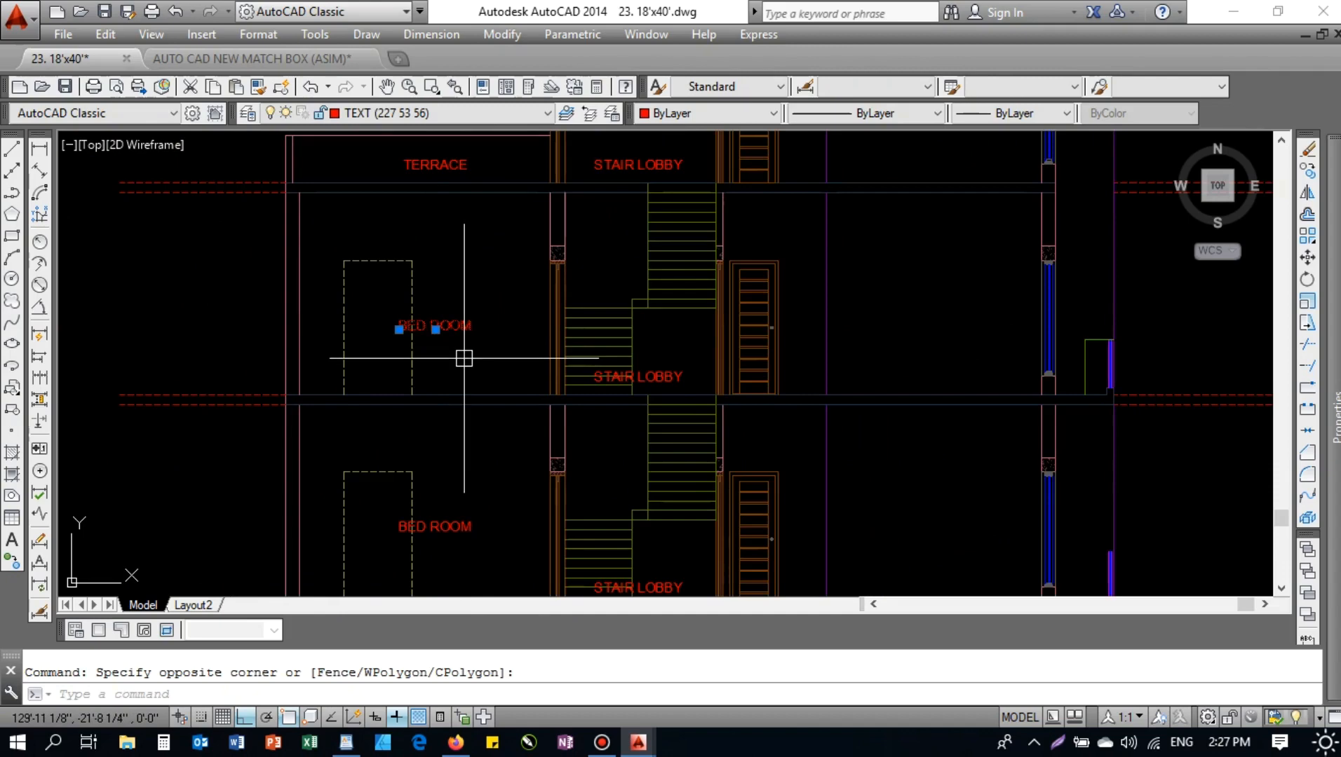
pyautogui.write('co')
pyautogui.press('Return')
pyautogui.click(453, 266)
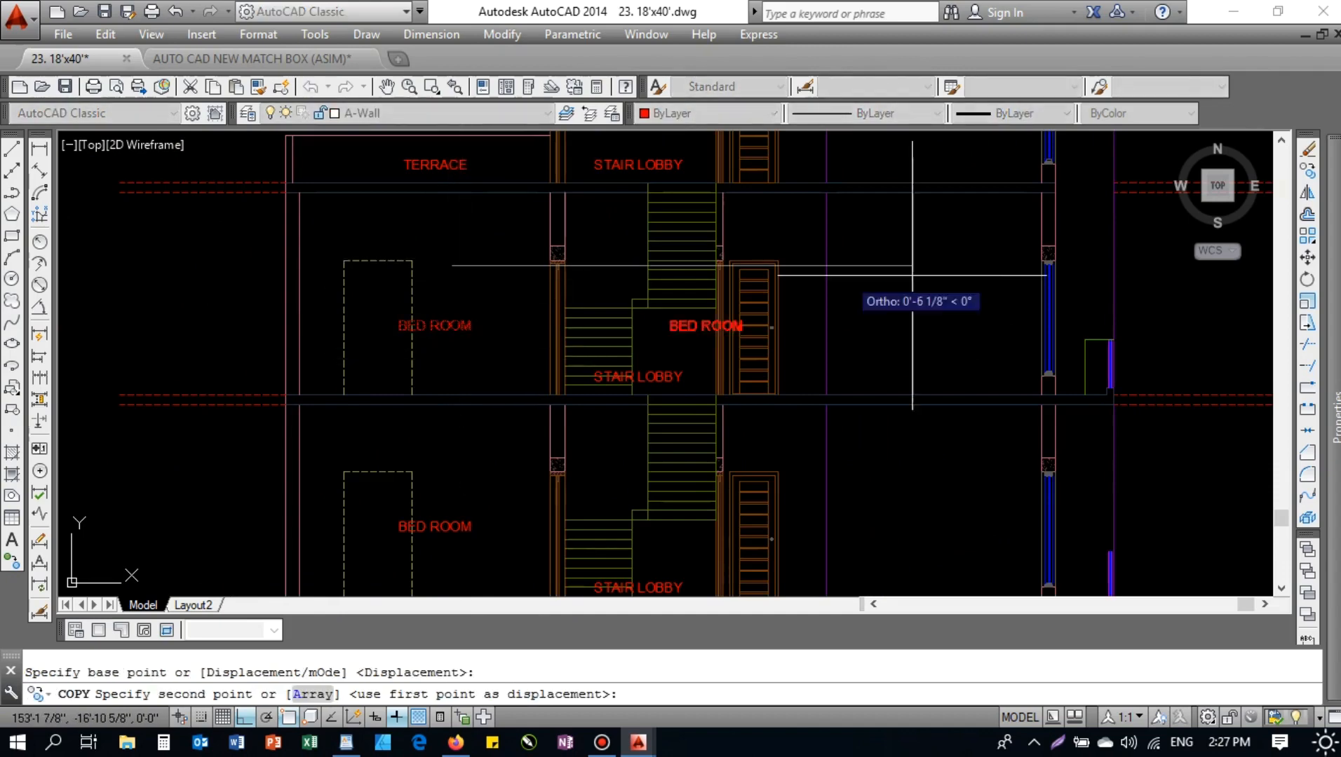
pyautogui.click(947, 278)
pyautogui.press('Escape')
# - Copy the new BED ROOM label straight up into the top-floor room above it
pyautogui.press('Return')
pyautogui.click(933, 324)
pyautogui.press('Return')
pyautogui.click(915, 290)
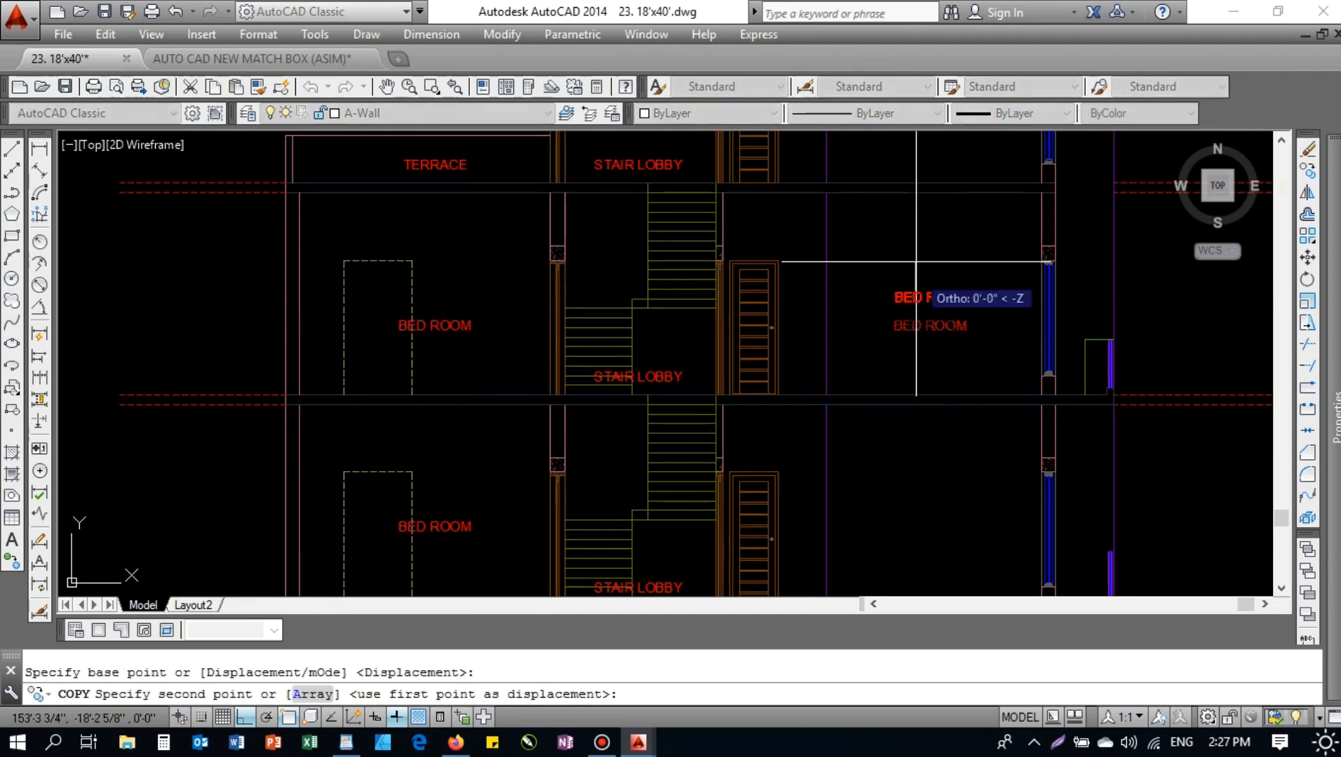
pyautogui.moveTo(923, 154); pyautogui.dragTo(889, 330, button='middle')
pyautogui.click(889, 223)
pyautogui.press('Escape')
# - Copy the same BED ROOM label straight down to just above the slab over the car porch
pyautogui.press('Return')
pyautogui.click(913, 497)
pyautogui.moveTo(902, 471); pyautogui.dragTo(857, 356, button='middle')
pyautogui.moveTo(846, 288); pyautogui.dragTo(843, 357, button='middle')
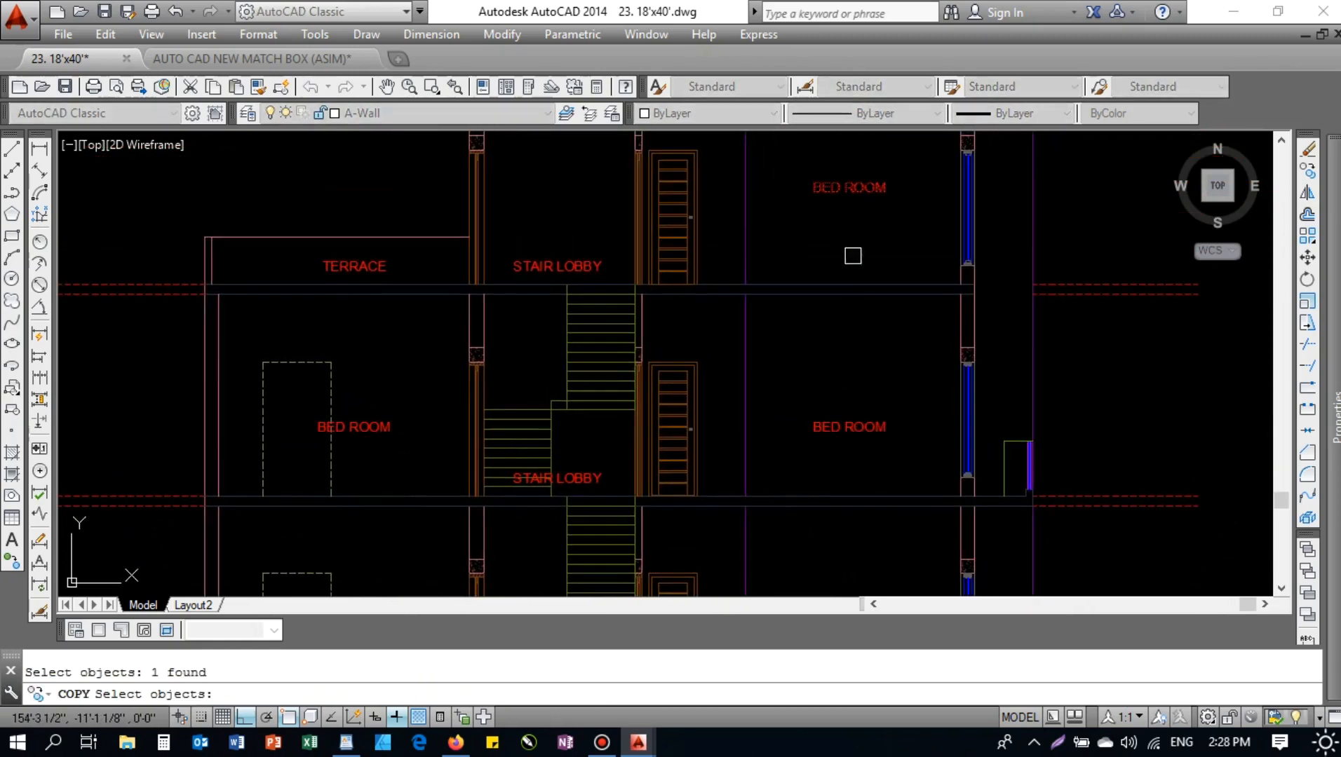
pyautogui.press('Return')
pyautogui.click(849, 230)
pyautogui.moveTo(901, 534); pyautogui.dragTo(848, 250, button='middle')
pyautogui.moveTo(805, 457); pyautogui.dragTo(807, 363, button='middle')
pyautogui.scroll(2, 806, 363)
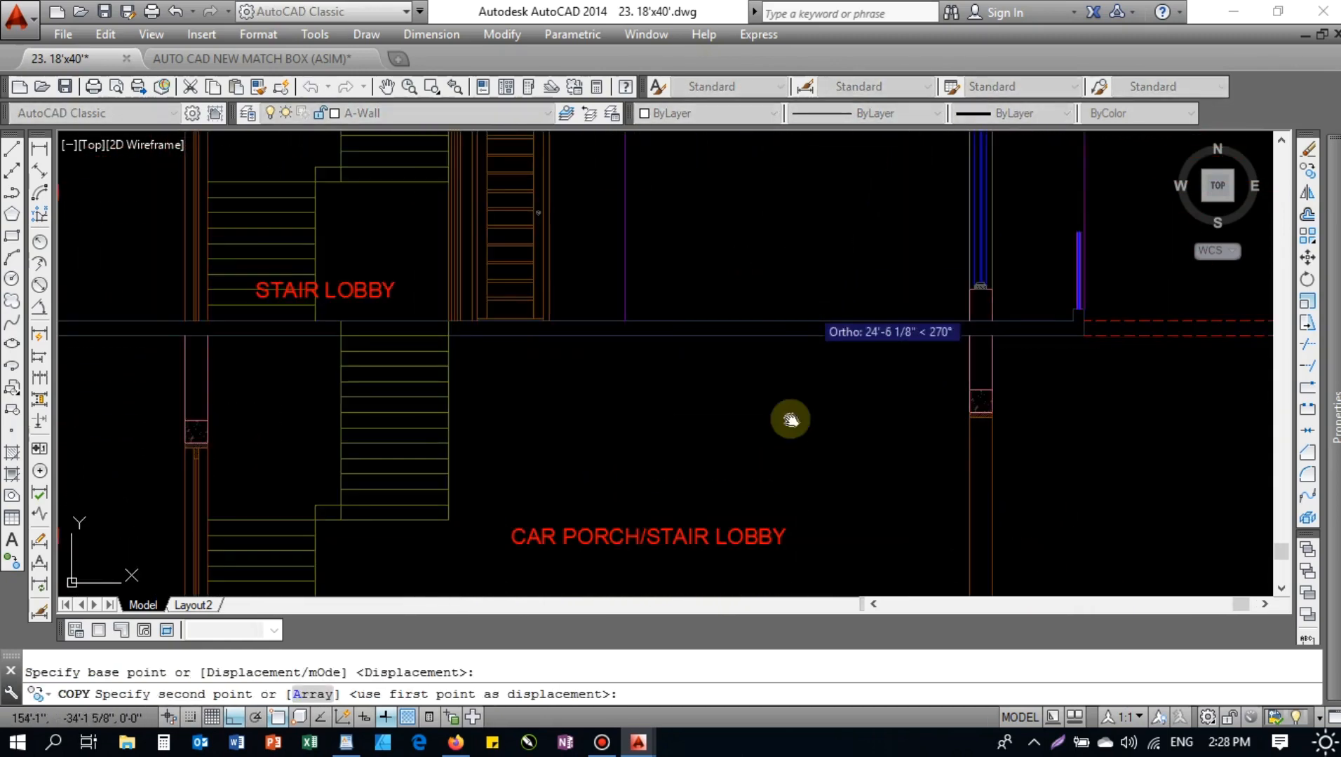
pyautogui.moveTo(793, 419); pyautogui.dragTo(819, 513, button='middle')
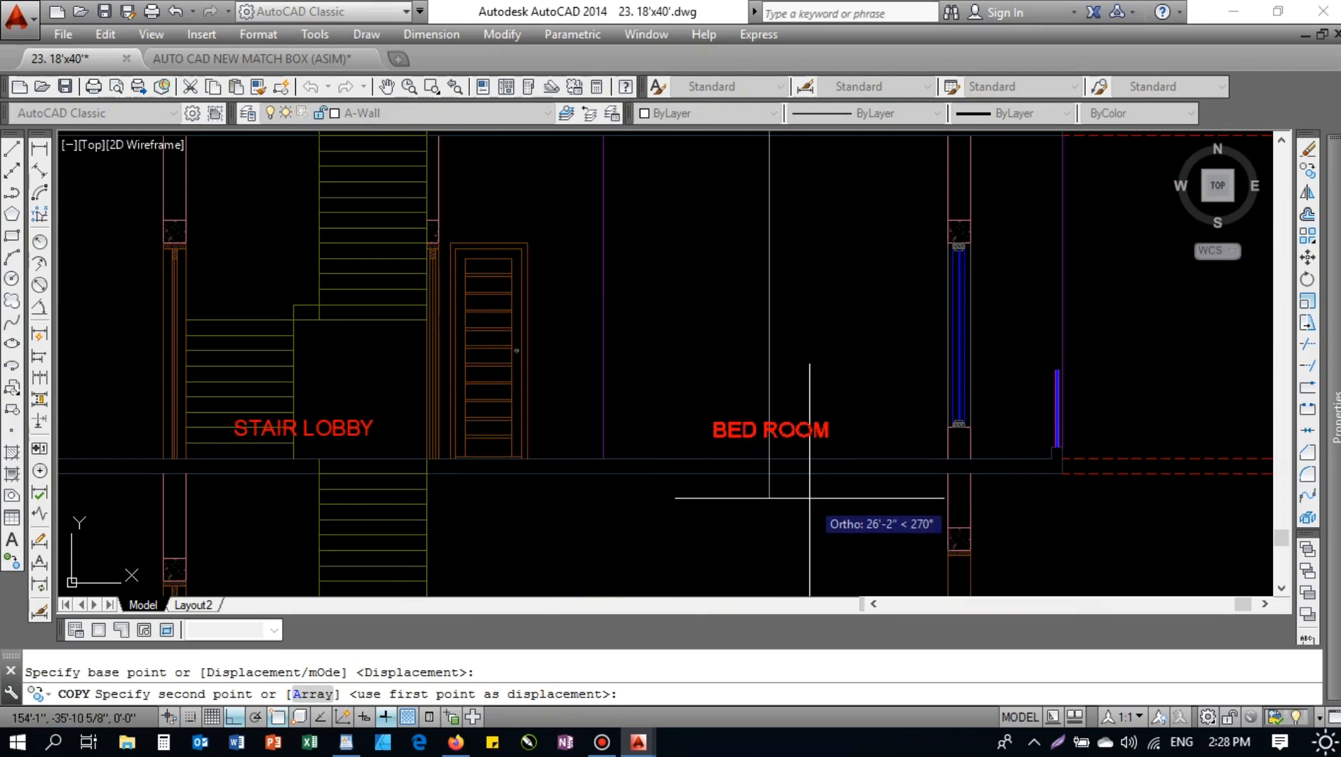
pyautogui.click(810, 498)
pyautogui.press('Escape')
# - Erase the two upper BED ROOM labels beside the blue windows, keeping the one above the car porch
pyautogui.scroll(-3, 687, 470)
pyautogui.click(710, 274)
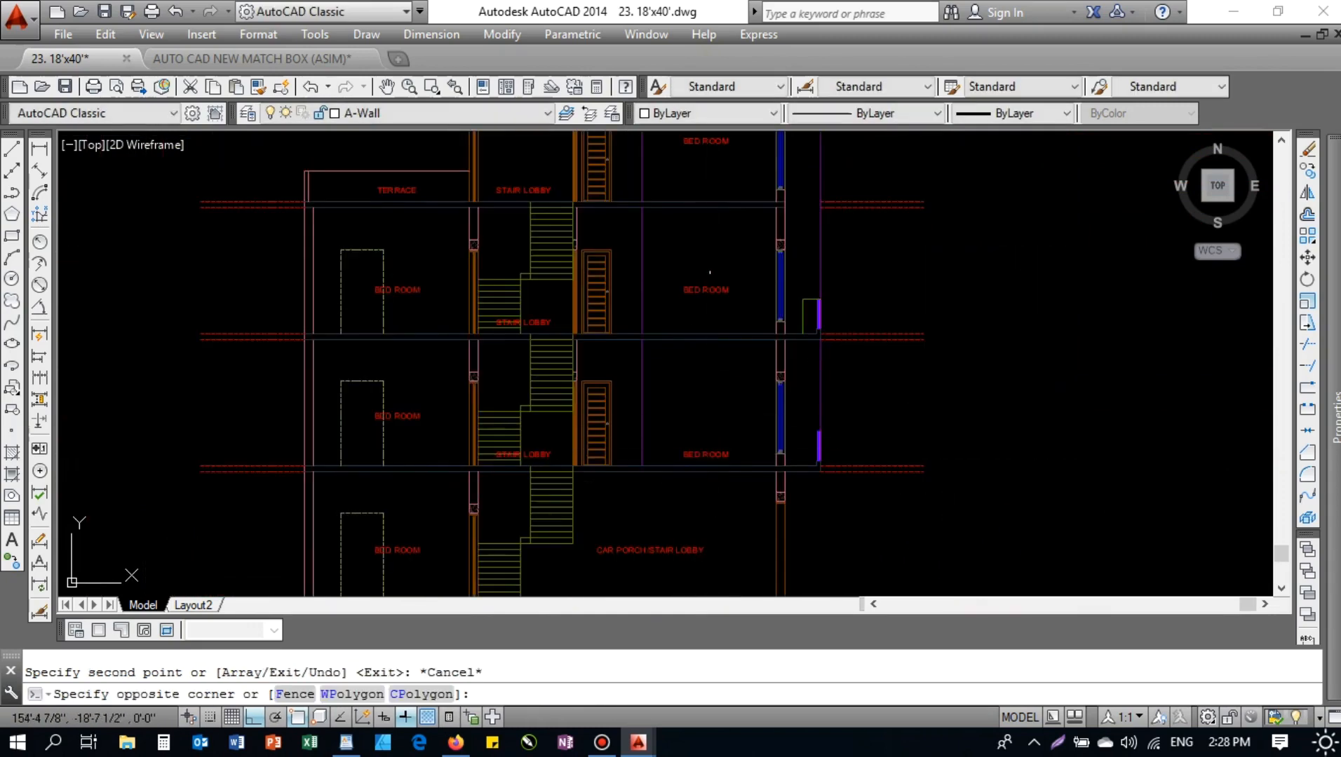
pyautogui.click(659, 295)
pyautogui.moveTo(677, 232); pyautogui.dragTo(689, 320, button='middle')
pyautogui.click(715, 237)
pyautogui.write('e')
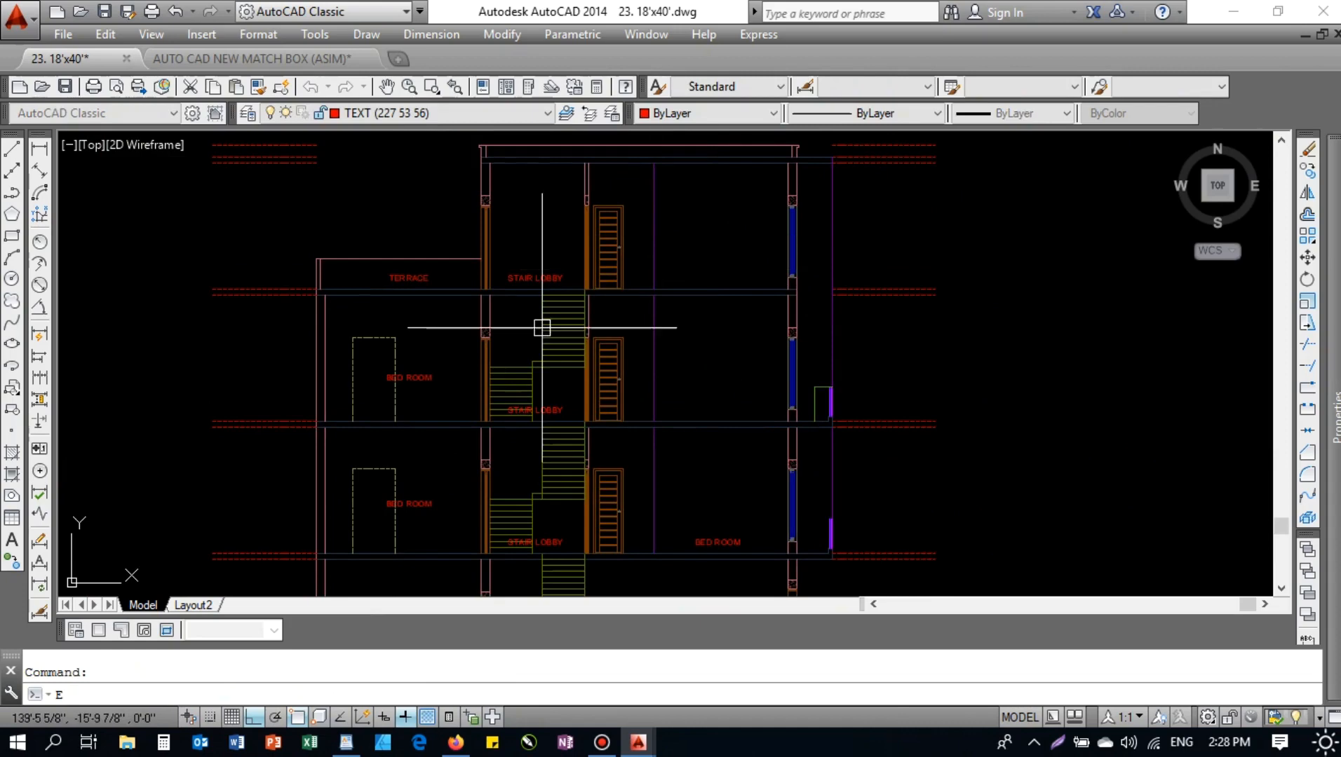
pyautogui.press('space')
# - Erase the BED ROOM labels beside the dashed doors on the two floors between the ground floor and terrace
pyautogui.moveTo(428, 379); pyautogui.dragTo(565, 249, button='middle')
pyautogui.click(565, 248)
pyautogui.click(565, 375)
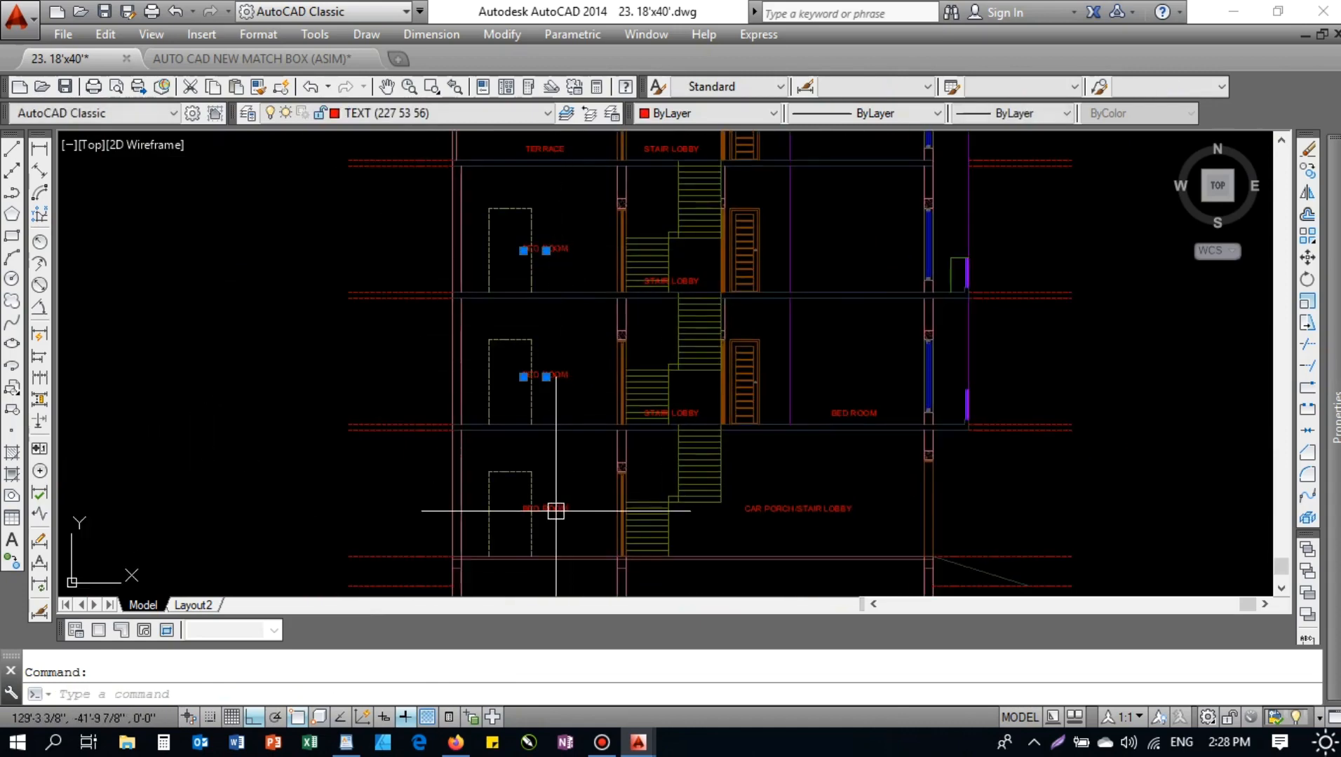
pyautogui.write('e')
pyautogui.press('space')
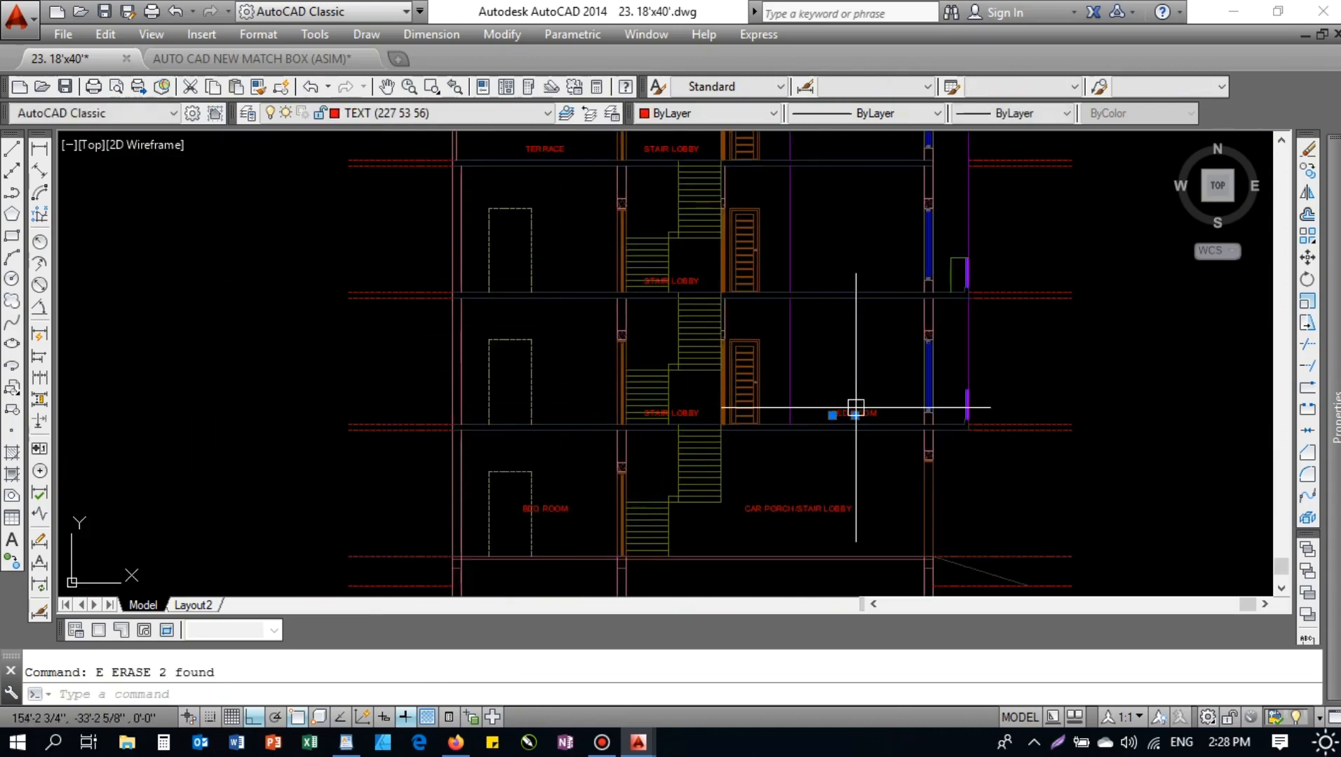
# - Copy the BED ROOM label above the car porch up to the two floors above, using the slab lines as reference
pyautogui.moveTo(855, 408); pyautogui.dragTo(672, 464, button='middle')
pyautogui.write('co')
pyautogui.press('space')
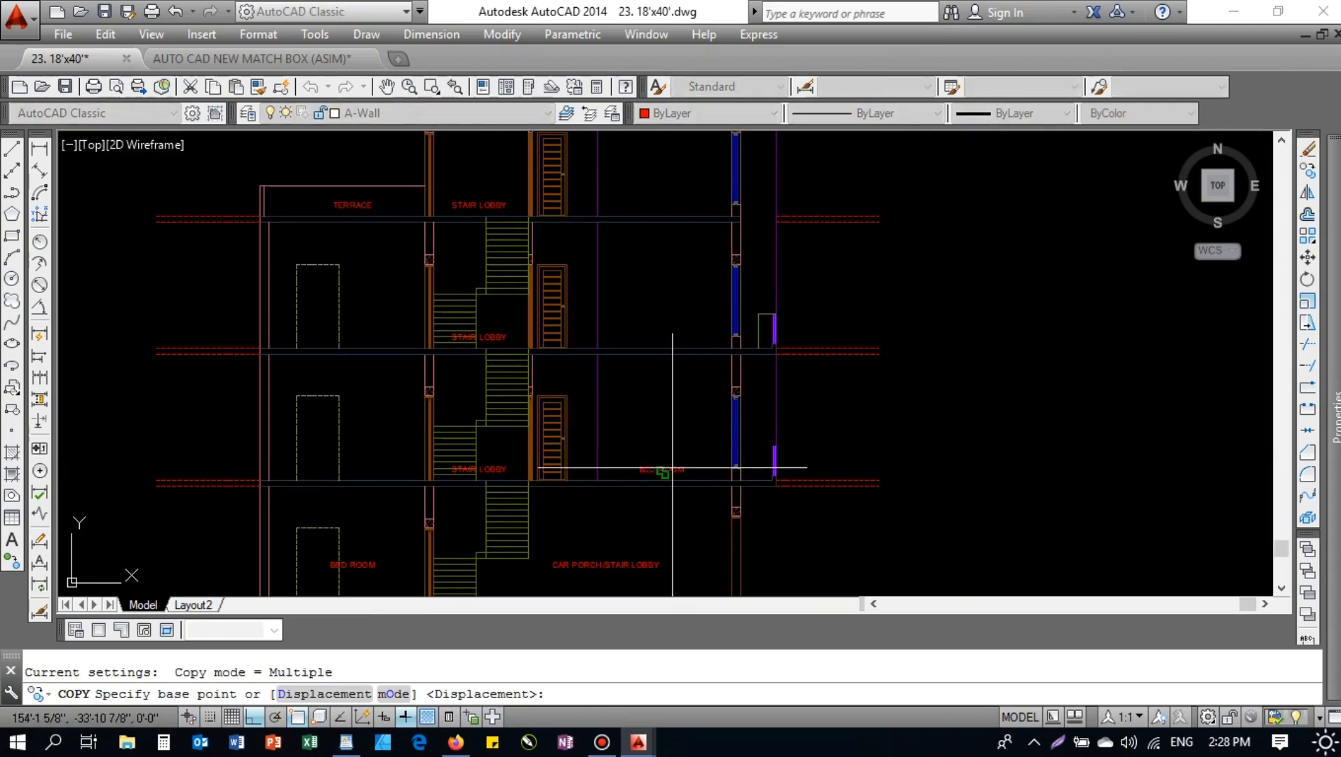
pyautogui.click(695, 482)
pyautogui.click(695, 349)
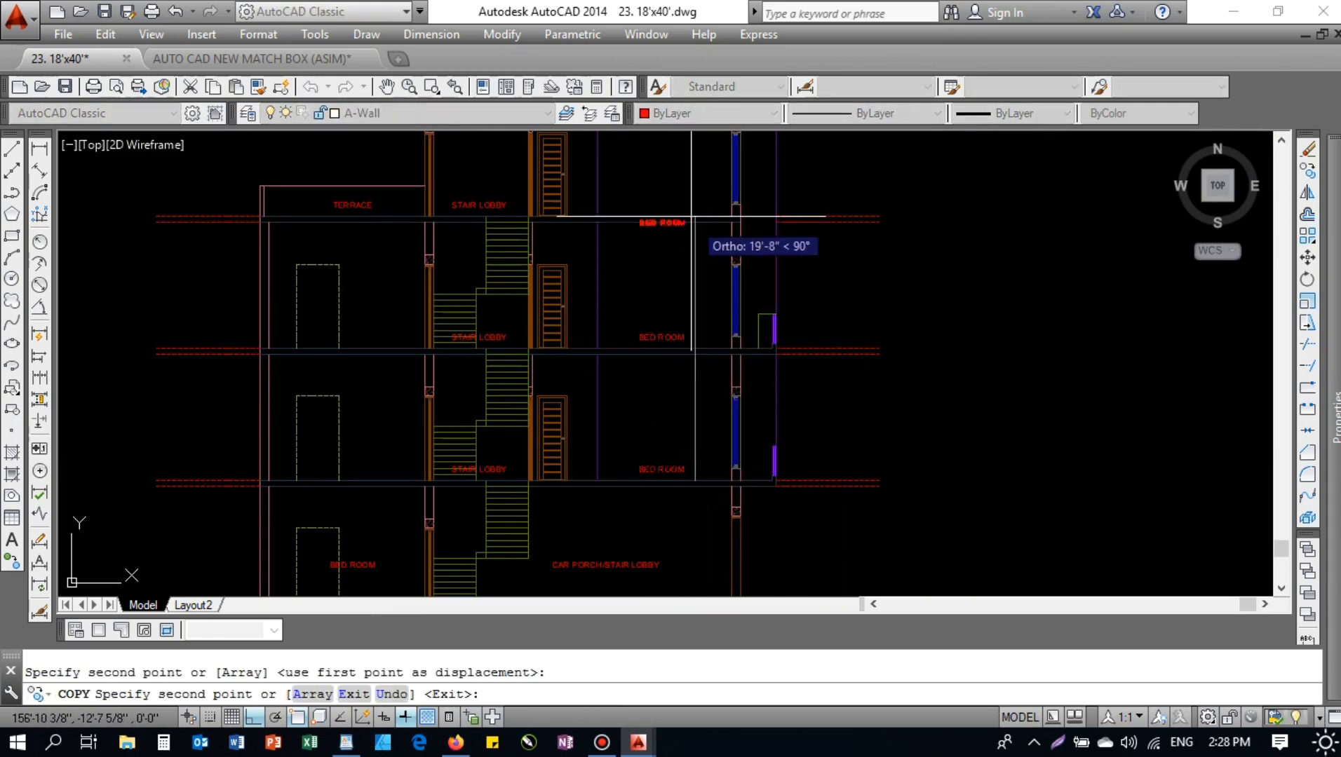
pyautogui.click(695, 217)
pyautogui.press('Escape')
# - Copy the BED ROOM labels of the two middle floors horizontally into the rooms with the dashed doors
pyautogui.press('space')
pyautogui.click(662, 469)
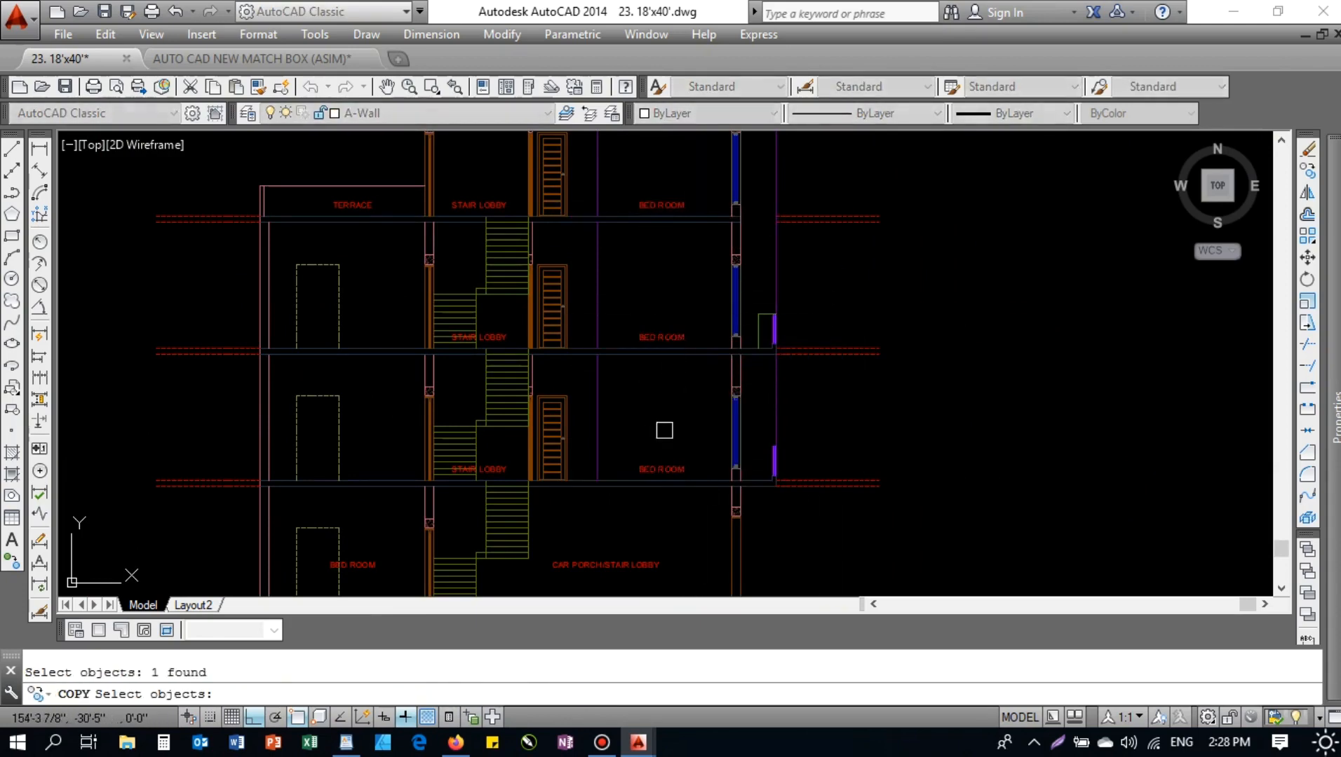
pyautogui.press('space')
pyautogui.click(672, 426)
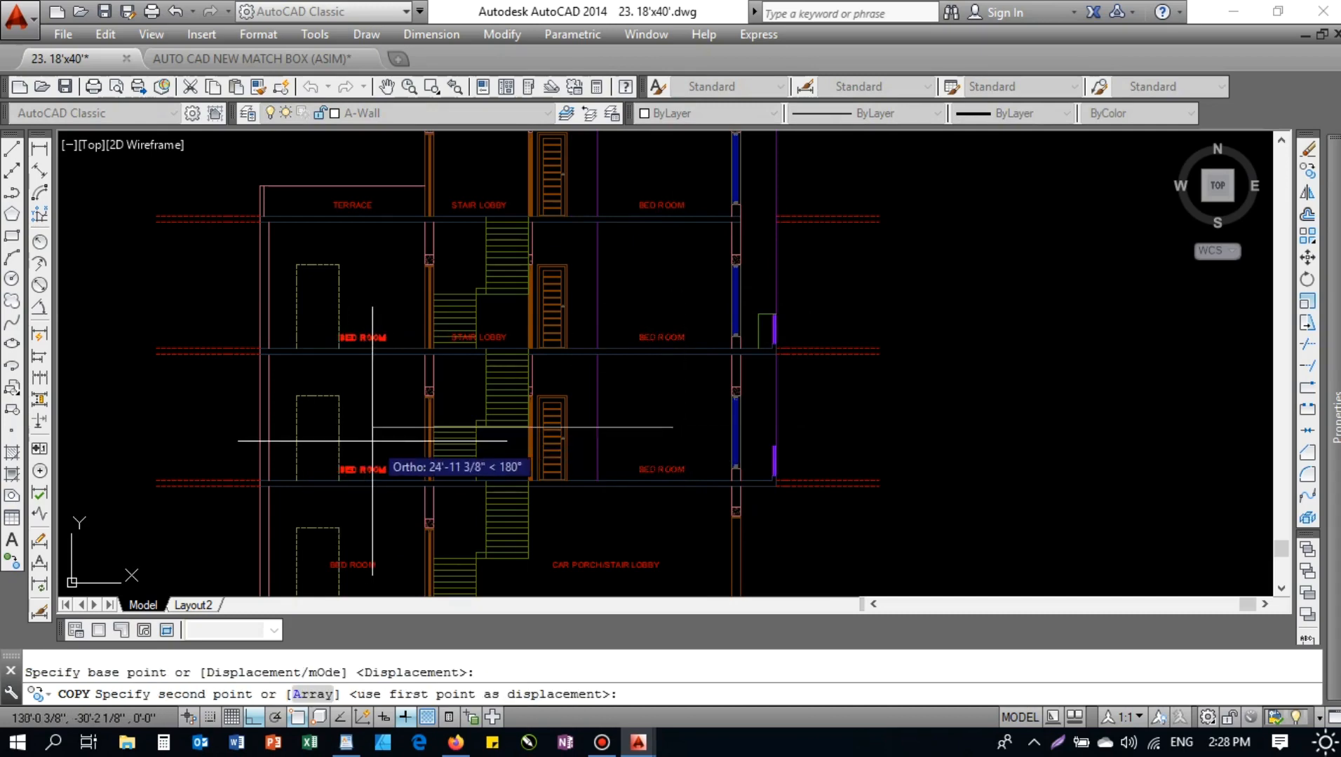
pyautogui.click(380, 442)
pyautogui.press('Escape')
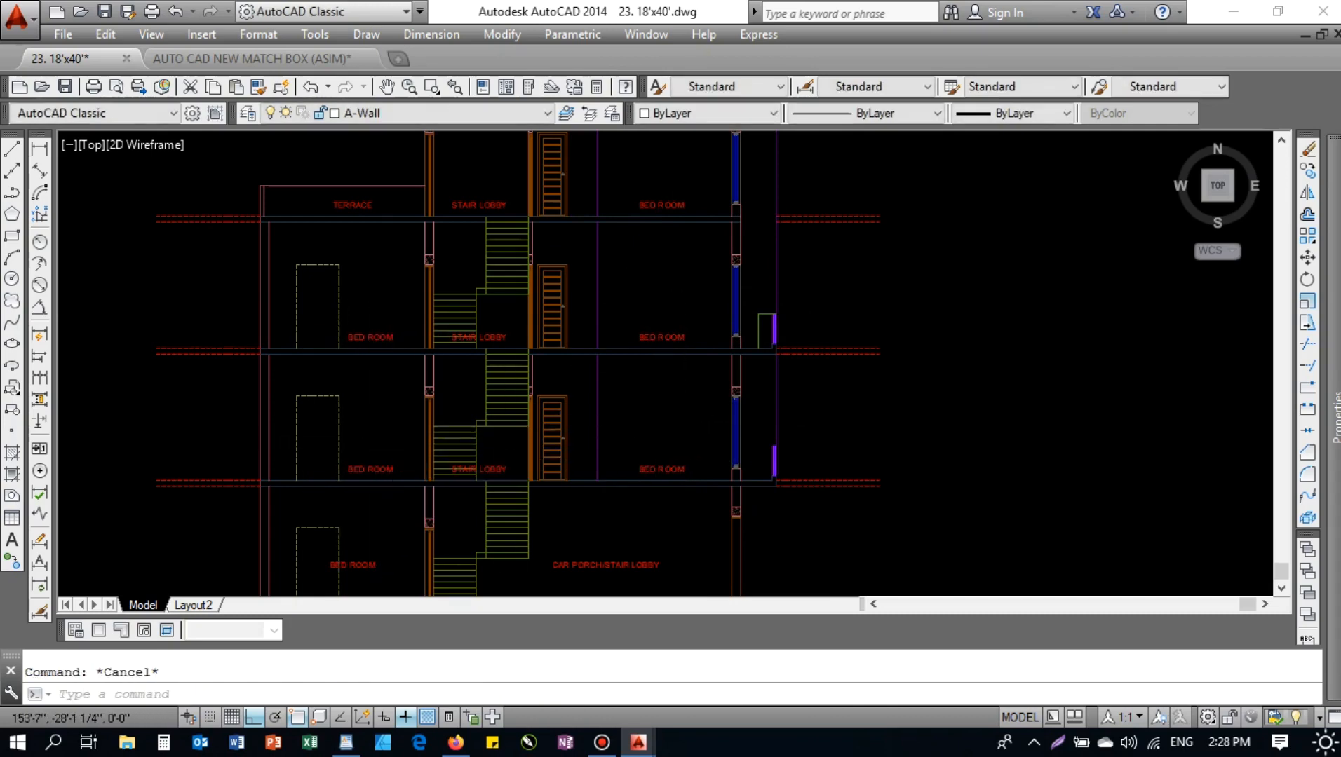
# - Review the room labels across all floors and save the section drawing
pyautogui.scroll(-3, 653, 358)
pyautogui.scroll(3, 709, 364)
pyautogui.moveTo(710, 364); pyautogui.dragTo(670, 351, button='middle')
pyautogui.scroll(2, 705, 459)
pyautogui.moveTo(705, 458); pyautogui.dragTo(614, 383, button='middle')
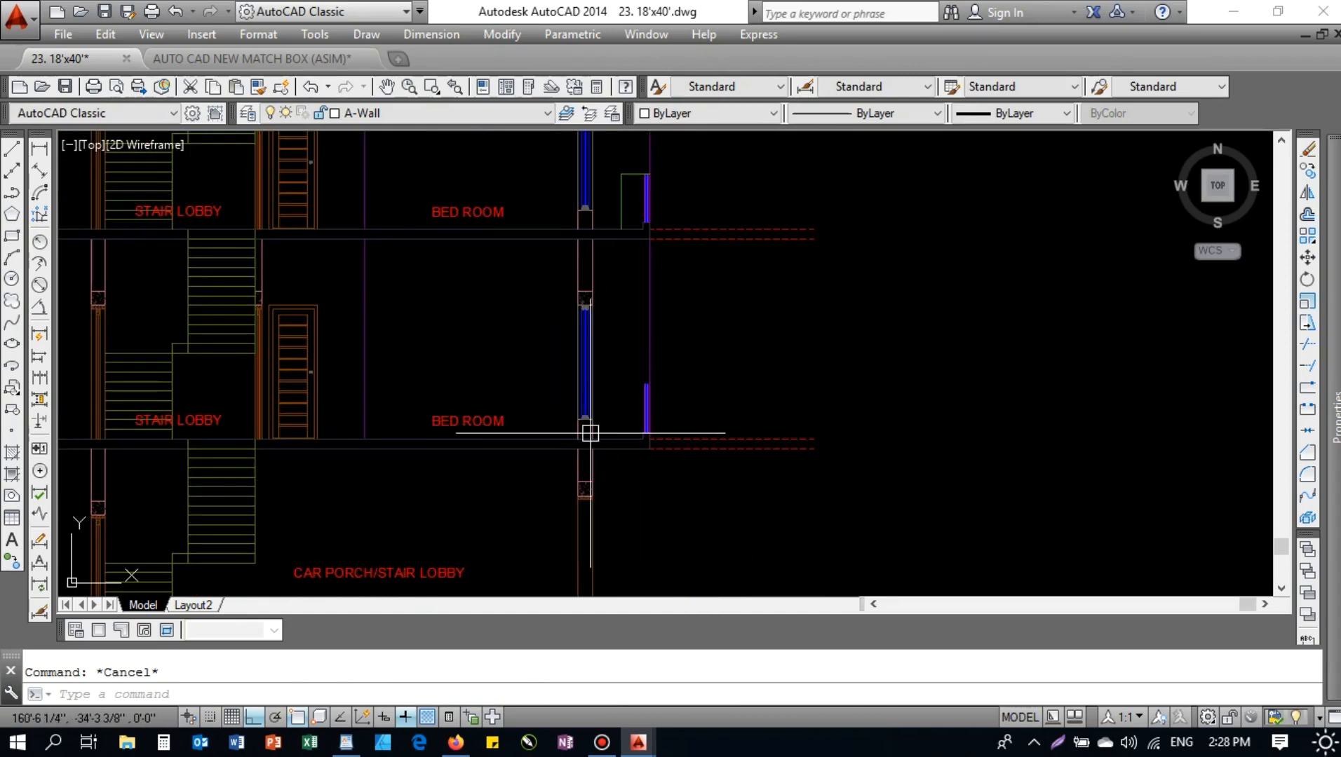
pyautogui.scroll(-2, 588, 418)
pyautogui.moveTo(598, 324); pyautogui.dragTo(782, 256, button='middle')
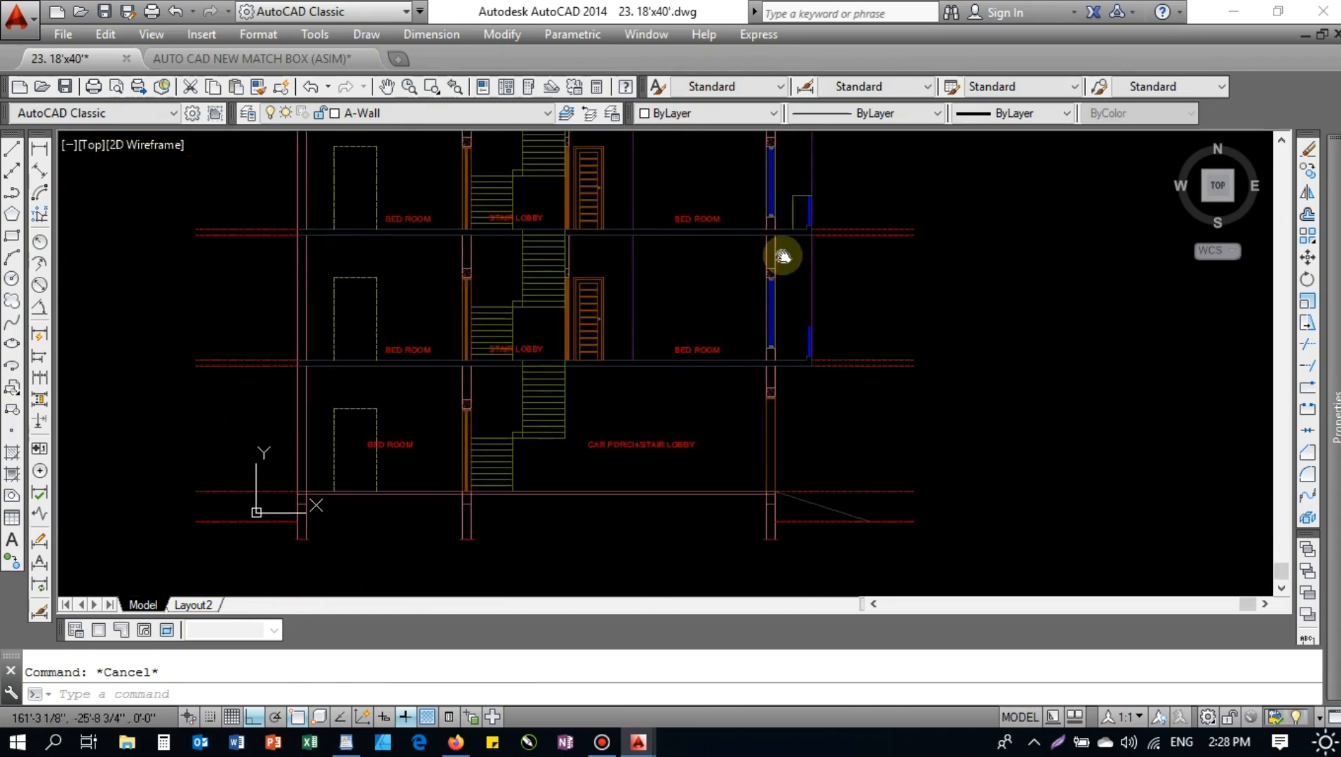
pyautogui.moveTo(695, 298); pyautogui.dragTo(679, 345, button='middle')
pyautogui.scroll(-2, 611, 358)
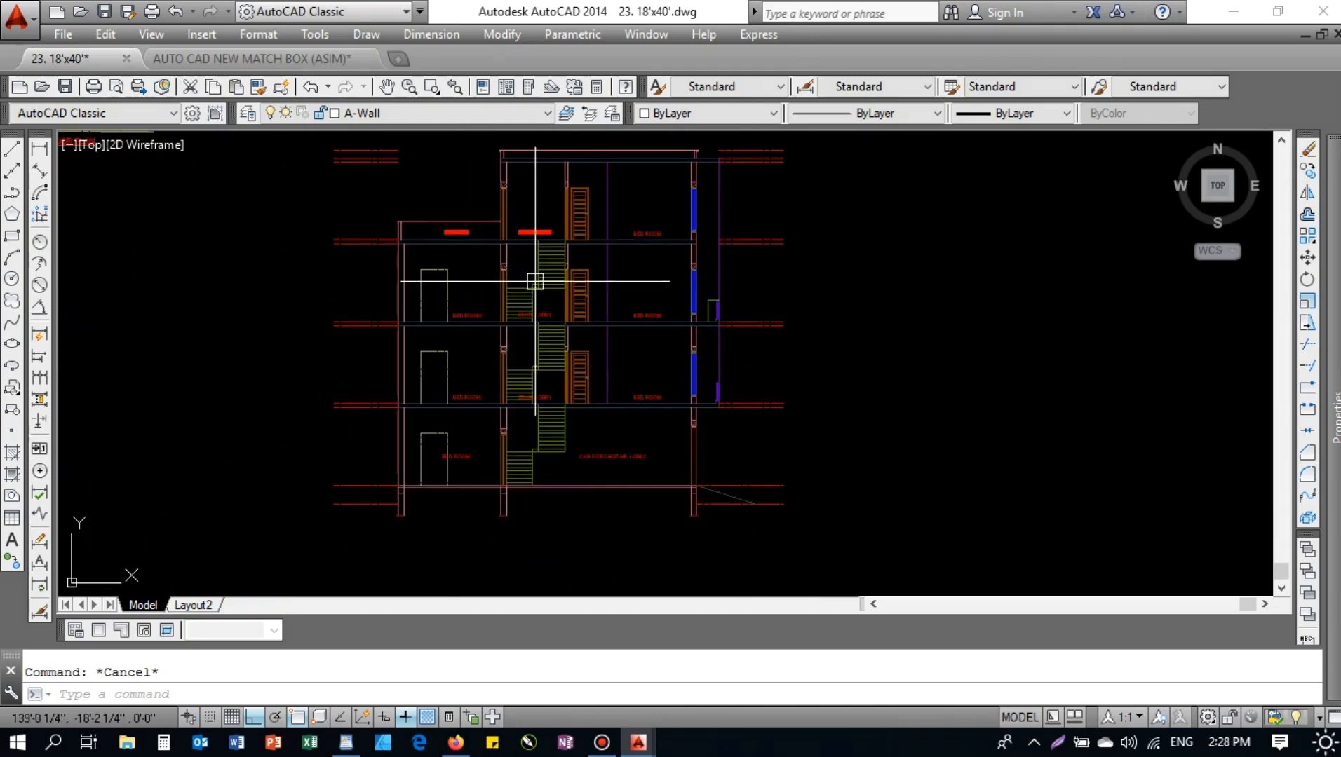
pyautogui.hotkey('ctrl', 's')
pyautogui.moveTo(584, 233); pyautogui.dragTo(543, 249, button='middle')
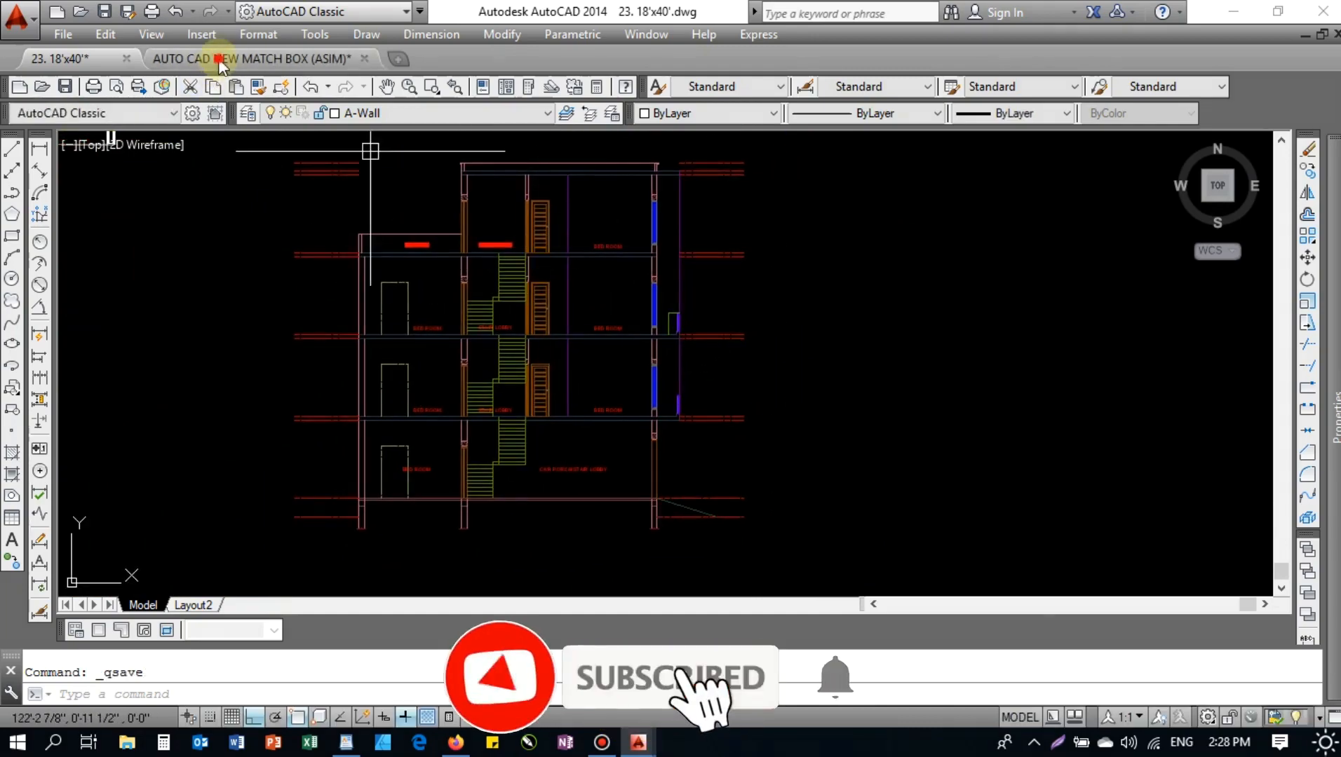
# - Switch to the AUTO CAD NEW MATCH BOX (ASIM) drawing and copy its GROUND FLOOR +2'-0" level marker to the clipboard
pyautogui.click(221, 60)
pyautogui.scroll(-5, 538, 416)
pyautogui.scroll(4, 557, 343)
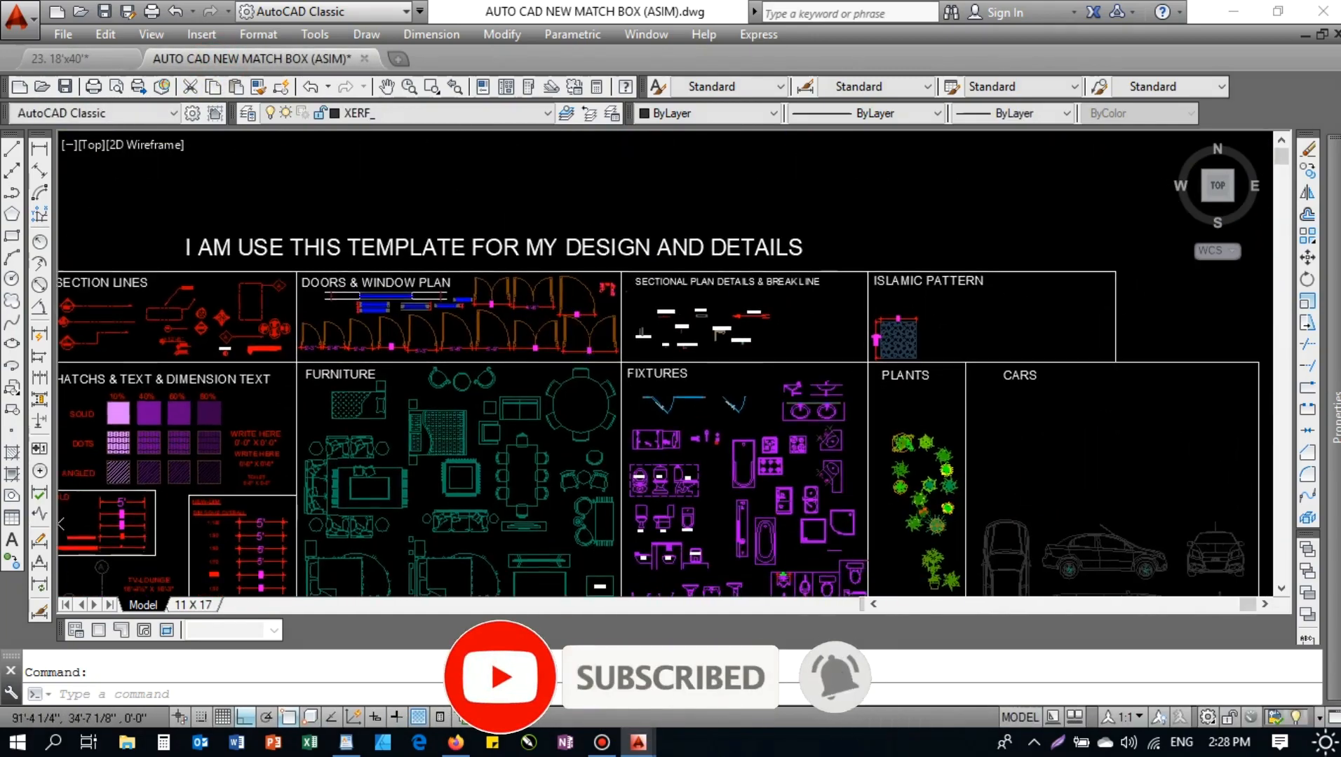
pyautogui.moveTo(557, 343); pyautogui.dragTo(1197, 264, button='middle')
pyautogui.scroll(-2, 1196, 264)
pyautogui.moveTo(306, 333)
pyautogui.mouseDown(button='middle')
pyautogui.moveTo(665, 322)
pyautogui.moveTo(133, 385)
pyautogui.mouseUp(button='middle')
pyautogui.scroll(5, 665, 320)
pyautogui.scroll(-2, 445, 379)
pyautogui.moveTo(772, 374); pyautogui.dragTo(623, 371, button='middle')
pyautogui.click(838, 309)
pyautogui.click(751, 404)
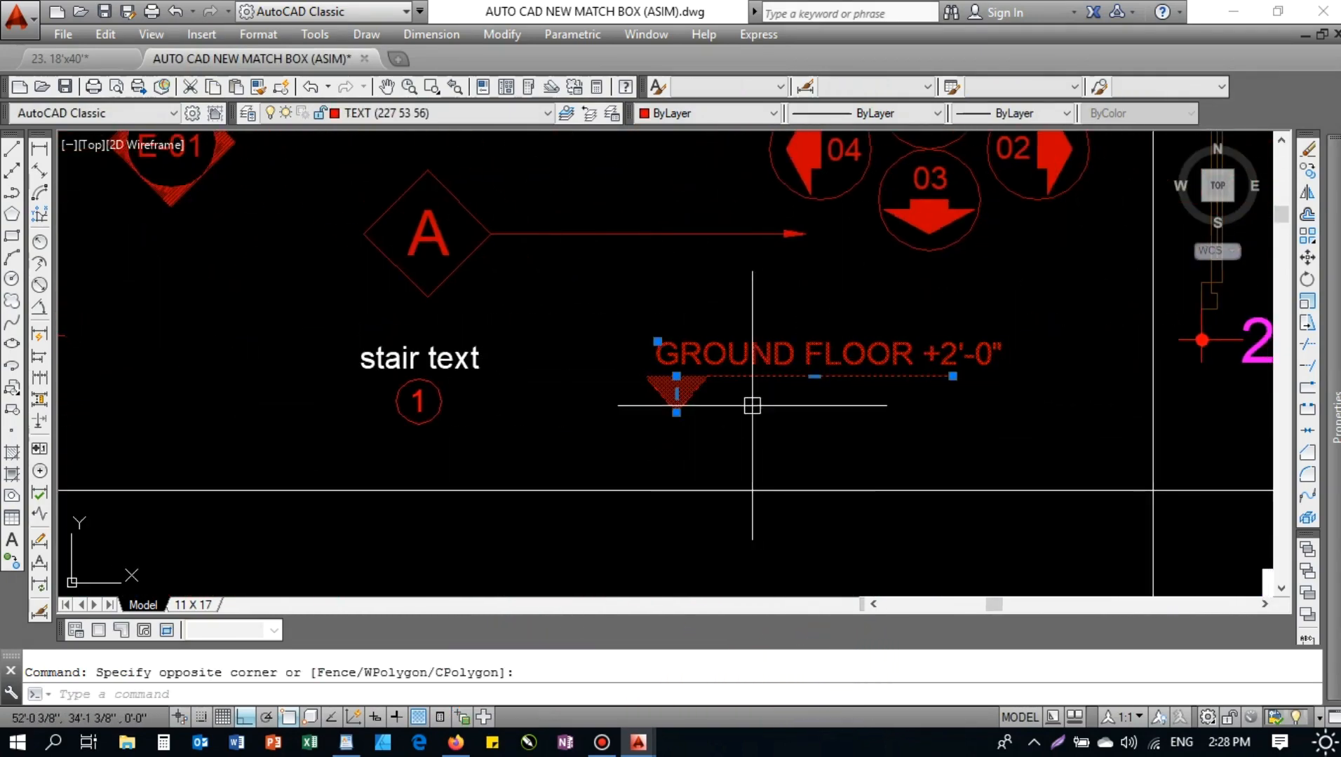
pyautogui.hotkey('ctrl', 'c')
pyautogui.press('Escape')
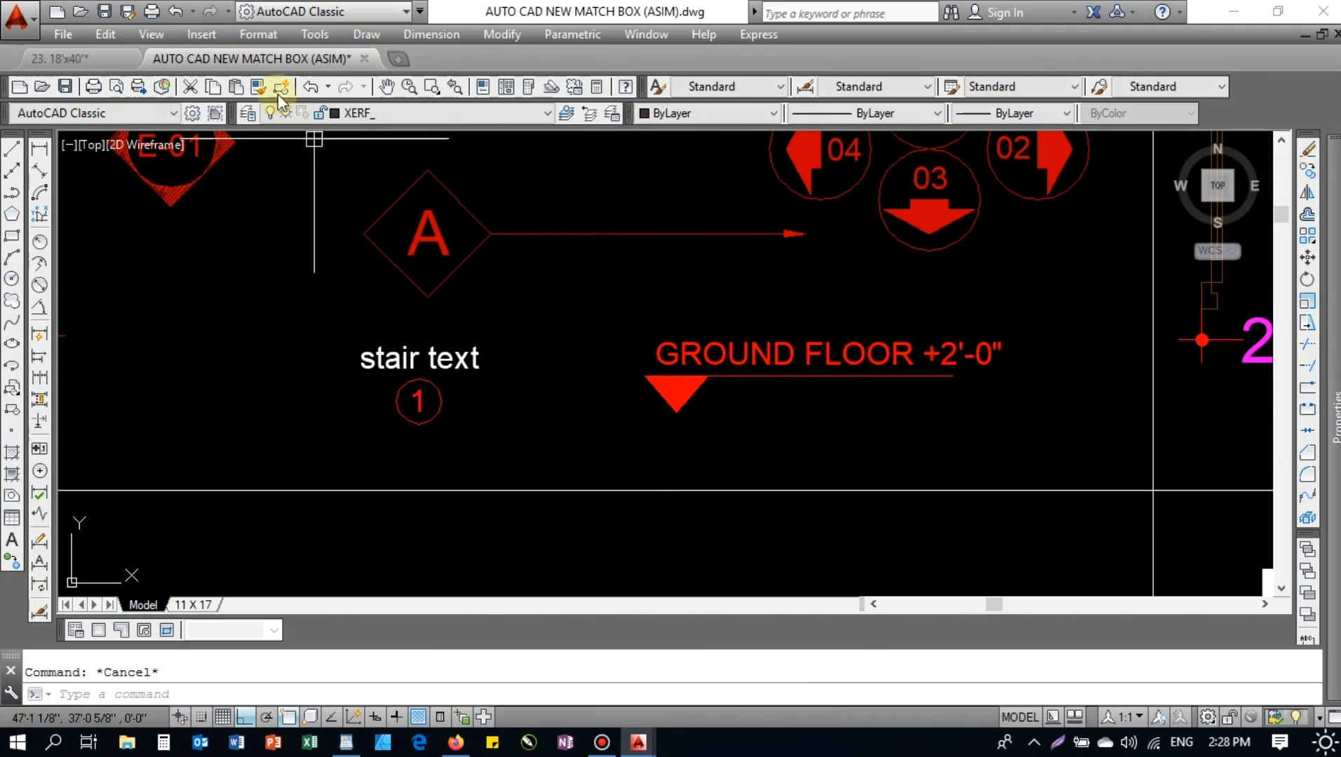
# - Return to the 18'x40' drawing and paste the level marker near the lower dashed line beyond the ramp
pyautogui.click(91, 62)
pyautogui.scroll(4, 700, 483)
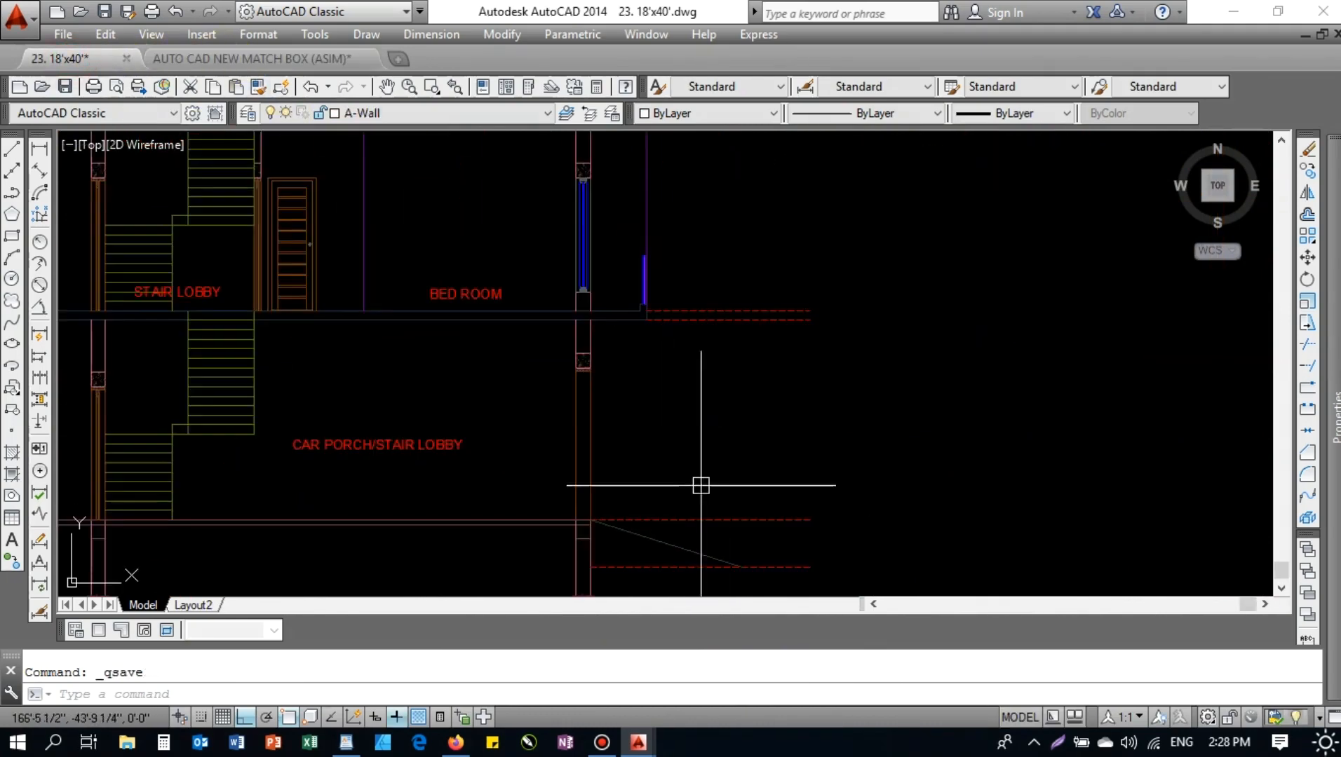
pyautogui.moveTo(741, 502); pyautogui.dragTo(680, 335, button='middle')
pyautogui.hotkey('ctrl', 'v')
pyautogui.scroll(3, 701, 412)
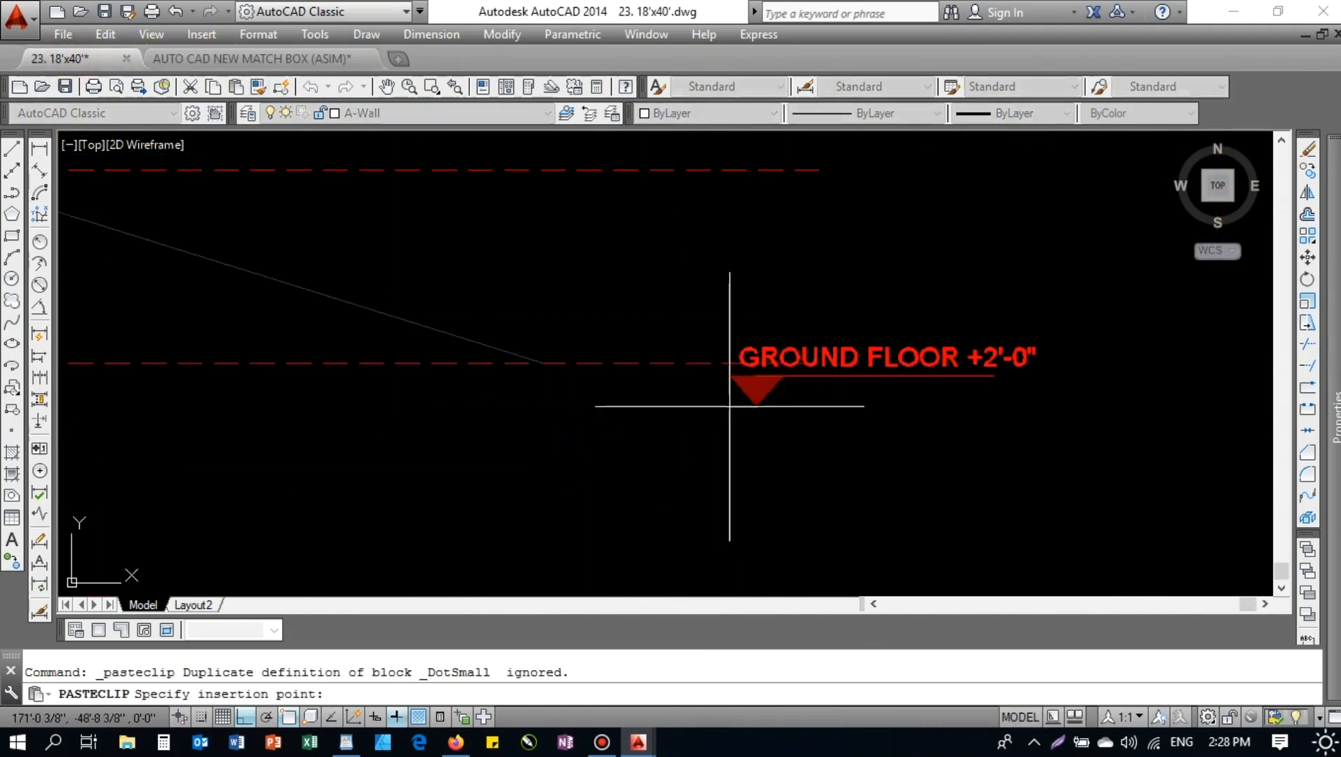
pyautogui.click(637, 344)
# - Group the pasted marker's text, line and triangle into one object
pyautogui.click(732, 333)
pyautogui.click(602, 275)
pyautogui.write('g')
pyautogui.press('Return')
pyautogui.click(755, 317)
# - Move the grouped marker so its triangle tip rests on the lower dashed line near the foot of the ramp
pyautogui.write('m')
pyautogui.press('Return')
pyautogui.click(663, 350)
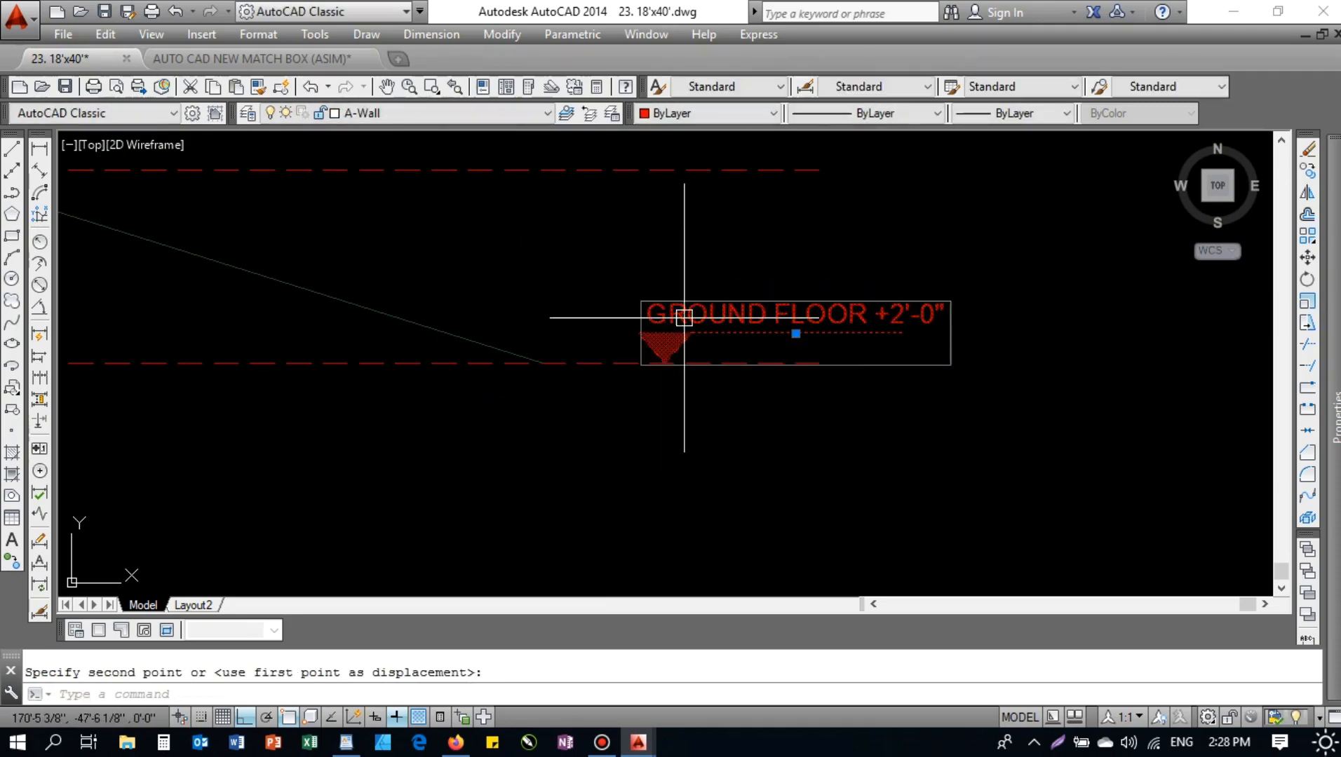
pyautogui.write('m')
pyautogui.press('Return')
pyautogui.click(784, 414)
pyautogui.click(713, 446)
pyautogui.click(691, 306)
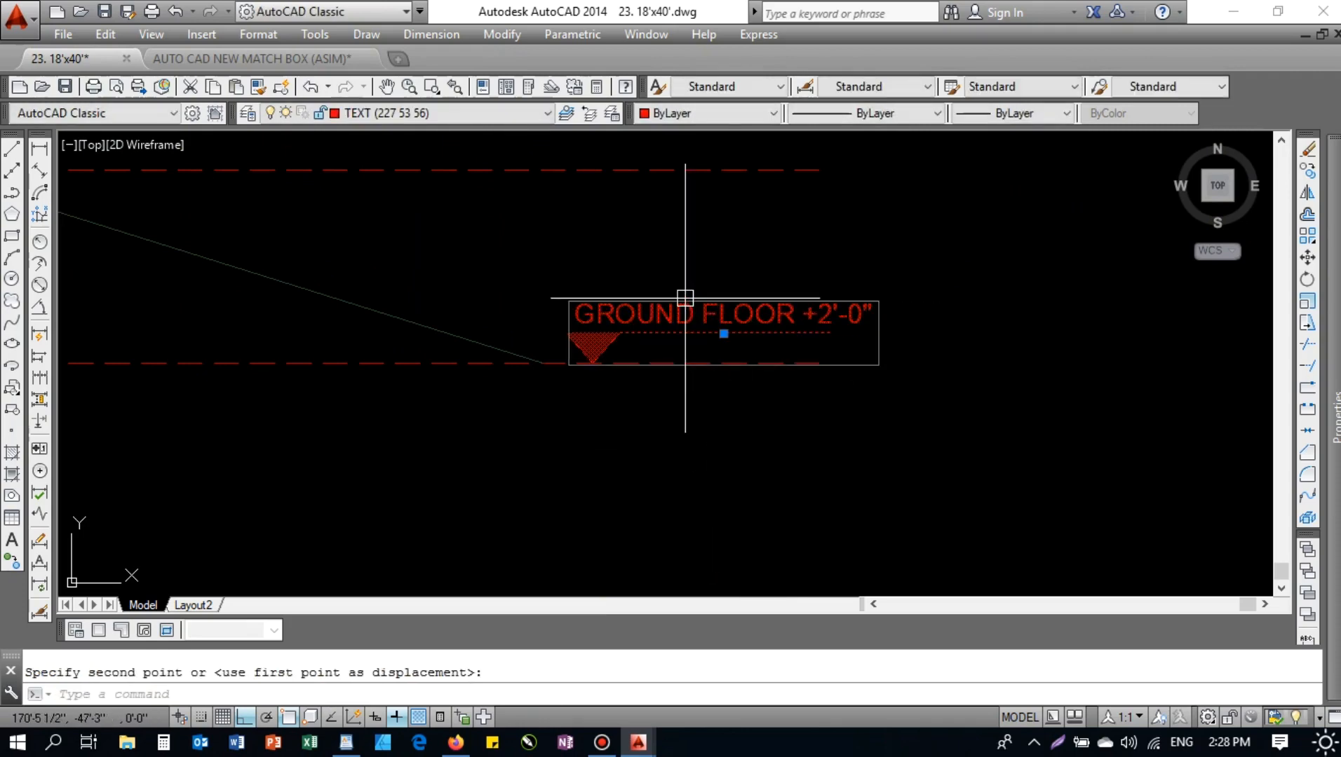
# - Change the marker's text to ROAD LEVEL ± 0'-0"
pyautogui.press('Escape')
pyautogui.write('ED')
pyautogui.press('Return')
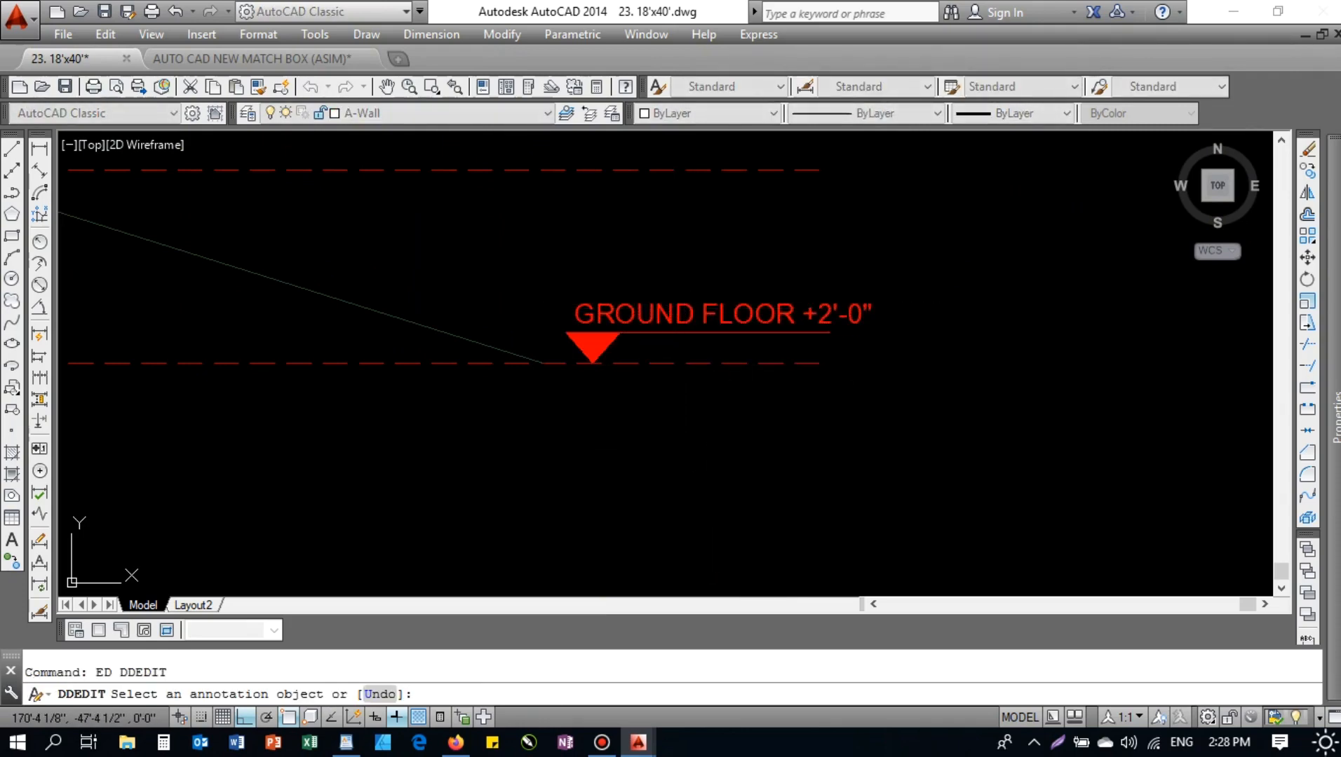
pyautogui.click(678, 312)
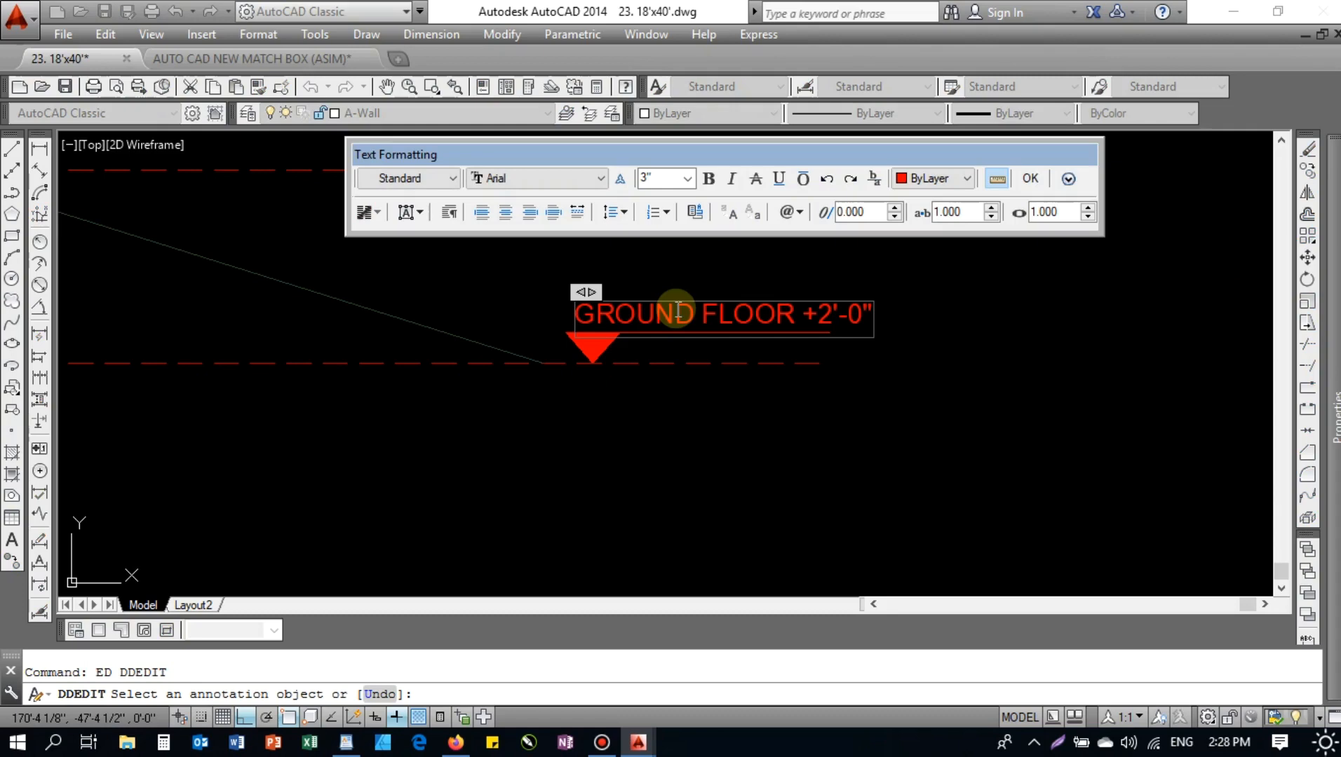
pyautogui.hotkey('ctrl', 'a')
pyautogui.write('ROA')
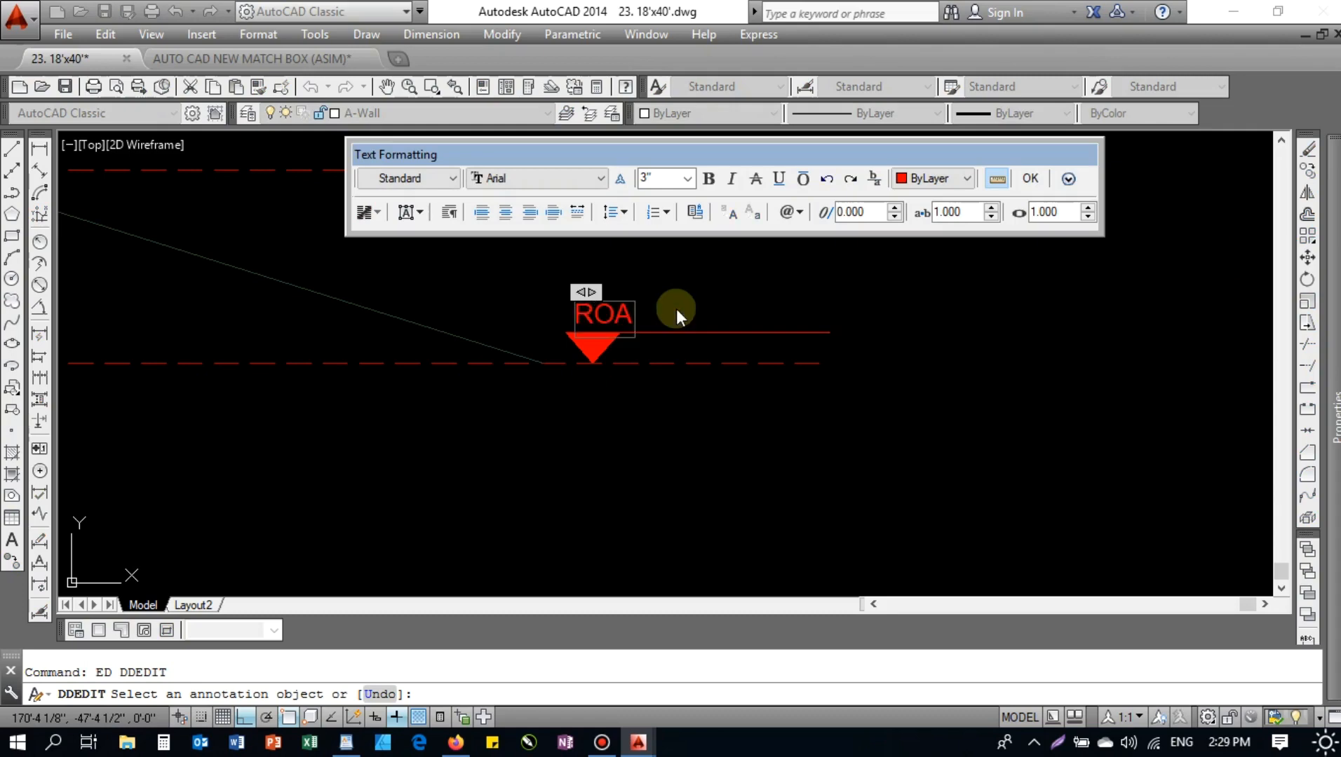
pyautogui.write('D LEVEL ± 0\'-0"')
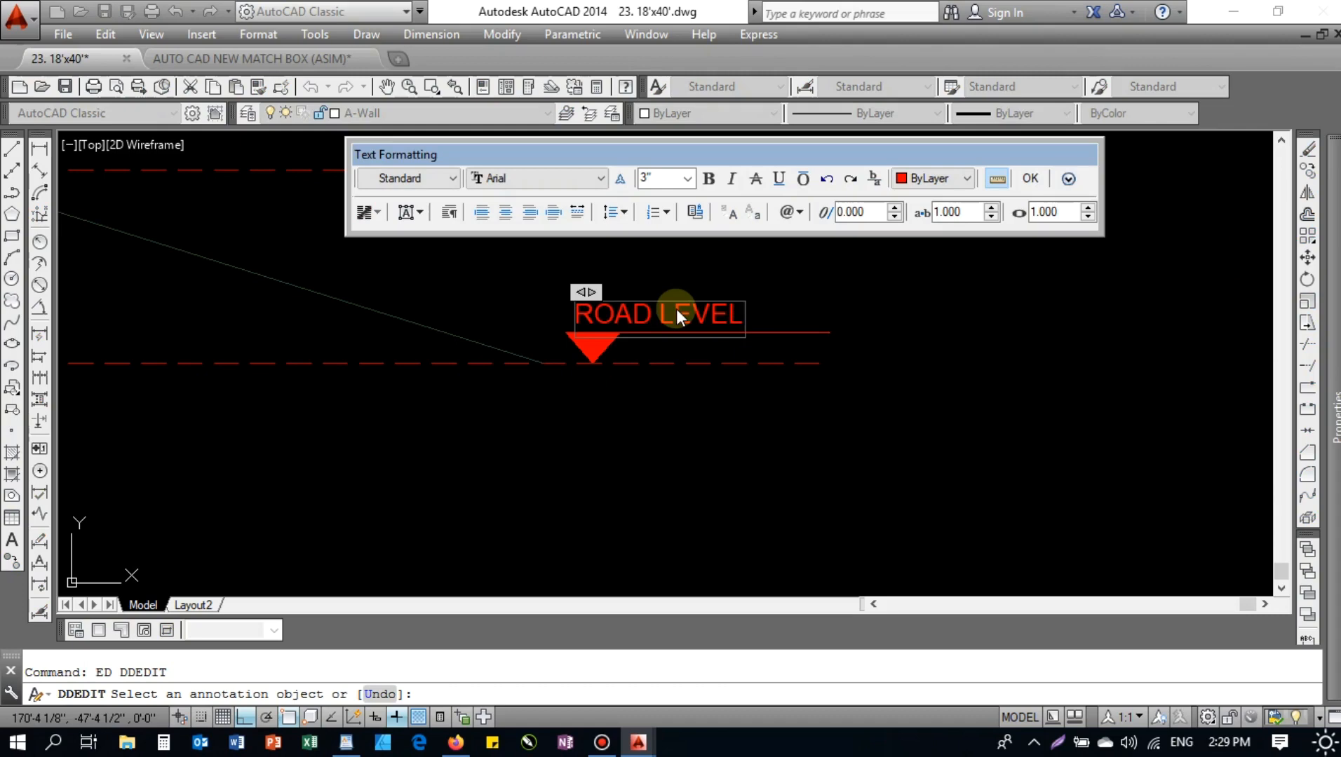
pyautogui.write('%%p')
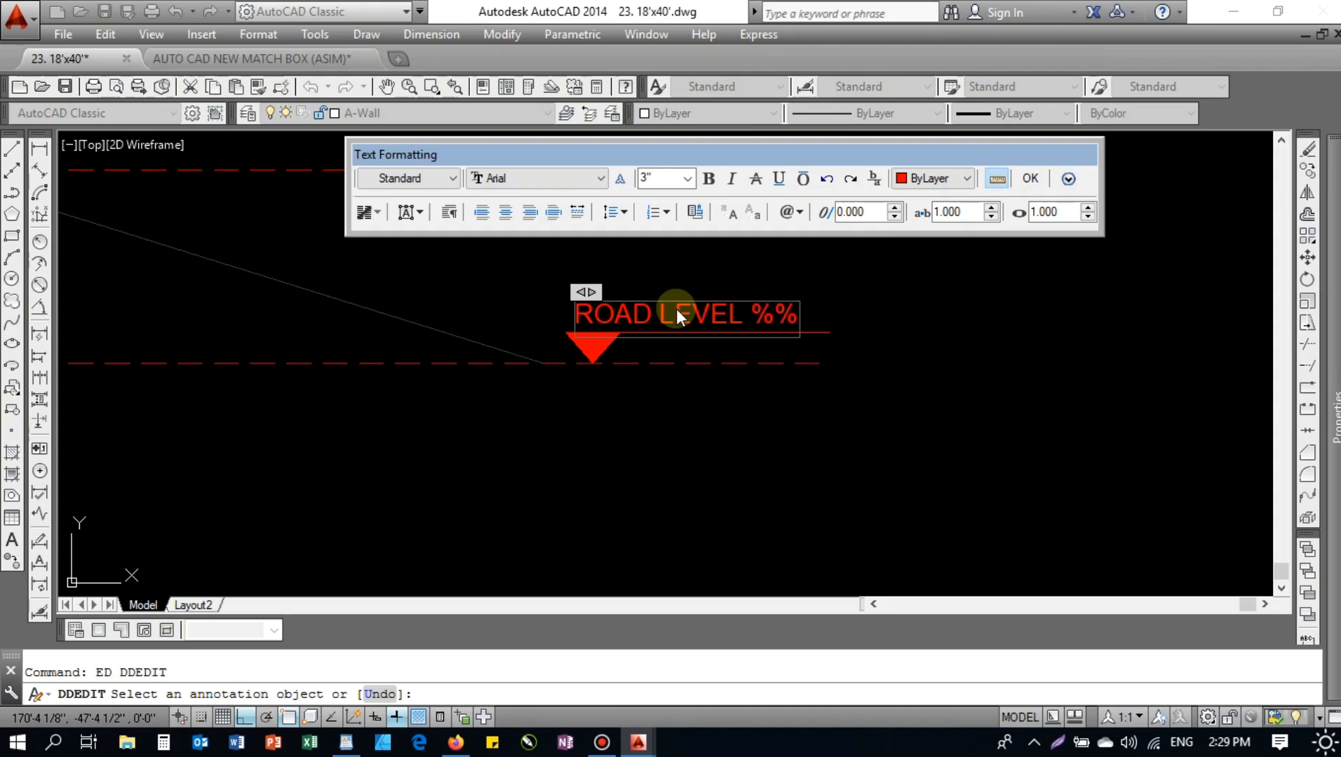
pyautogui.write('0\'0"')
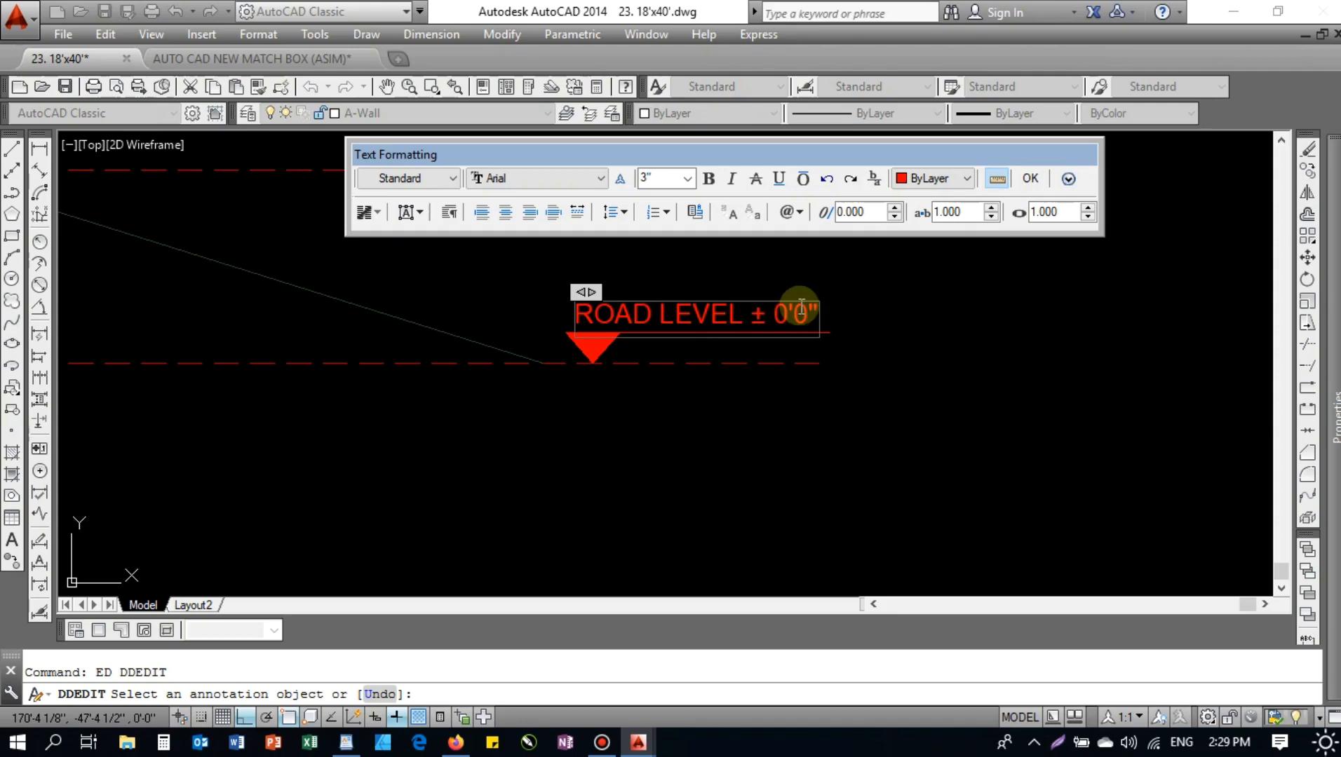
pyautogui.click(910, 357)
pyautogui.press('Escape')
# - Copy the ROAD LEVEL marker straight up so its triangle tip rests on the dashed line at the head of the ramp
pyautogui.click(758, 331)
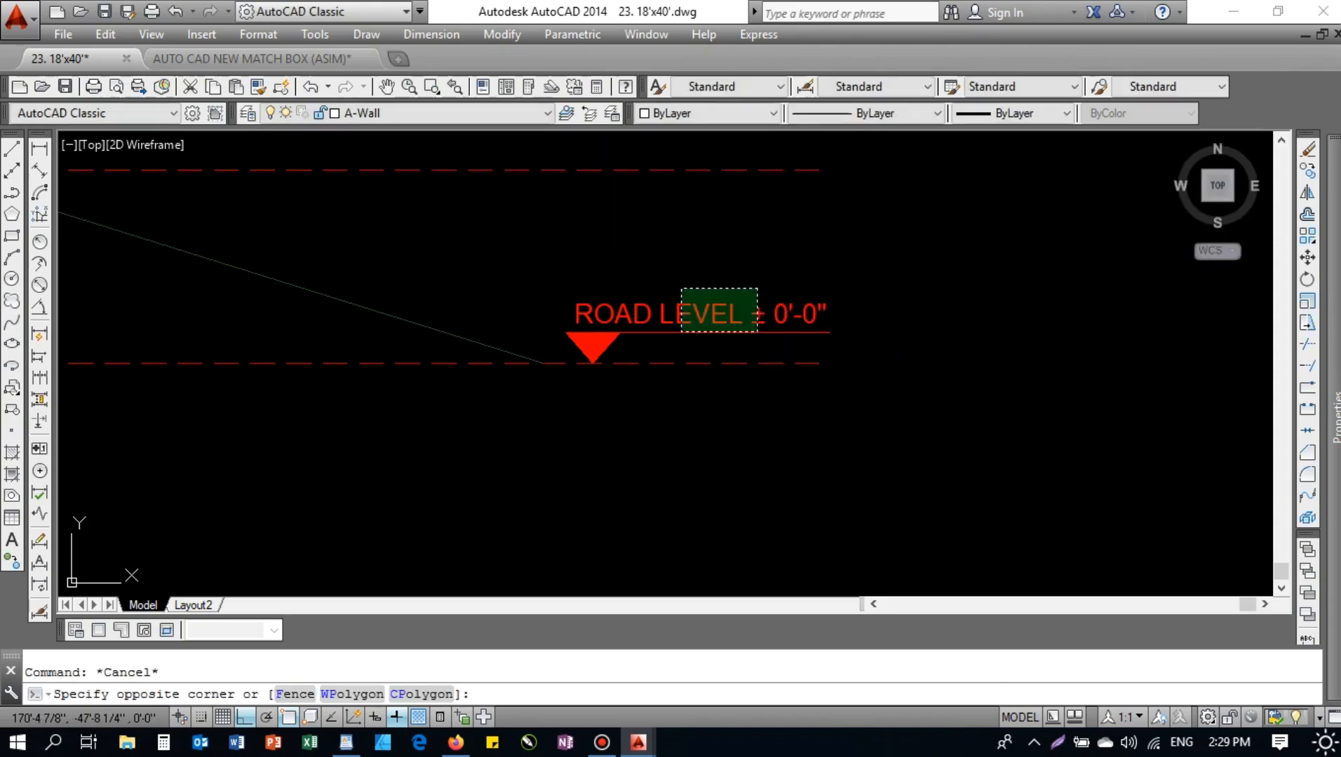
pyautogui.click(685, 287)
pyautogui.moveTo(895, 327); pyautogui.dragTo(899, 360, button='middle')
pyautogui.write('co')
pyautogui.press('Return')
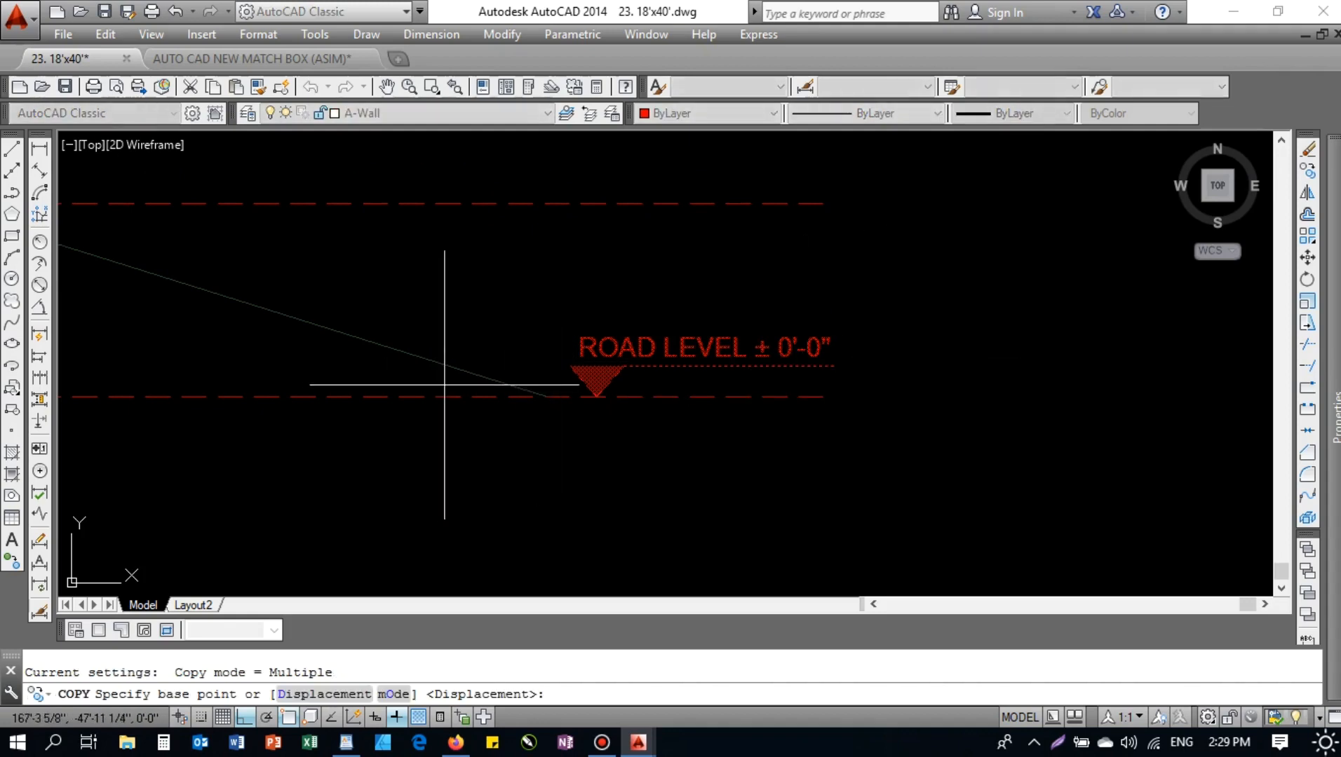
pyautogui.click(543, 394)
pyautogui.moveTo(552, 217); pyautogui.dragTo(552, 291, button='middle')
pyautogui.click(550, 279)
pyautogui.press('Escape')
pyautogui.click(618, 243)
pyautogui.press('Escape')
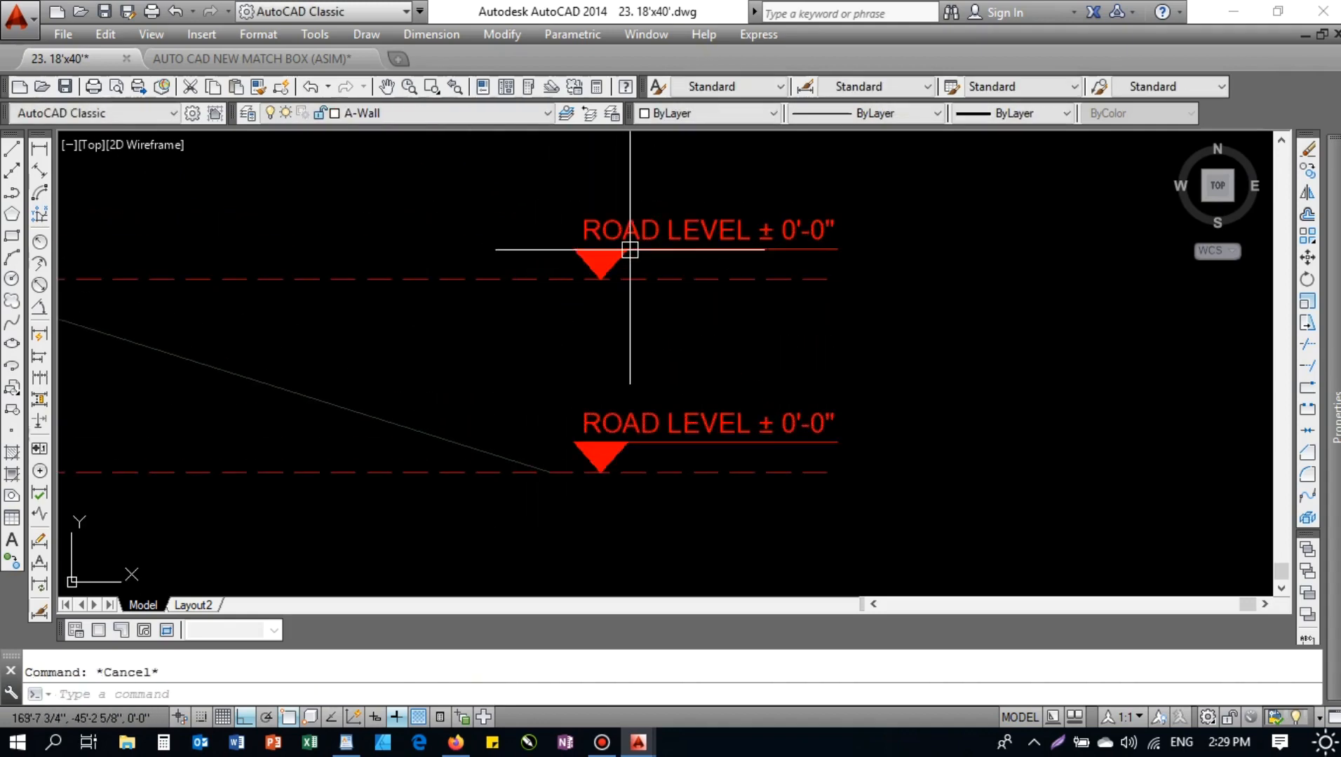
# - Change the copied marker's text to F.F.L LEVEL + 2'-6"
pyautogui.write('ED')
pyautogui.press('Return')
pyautogui.click(651, 236)
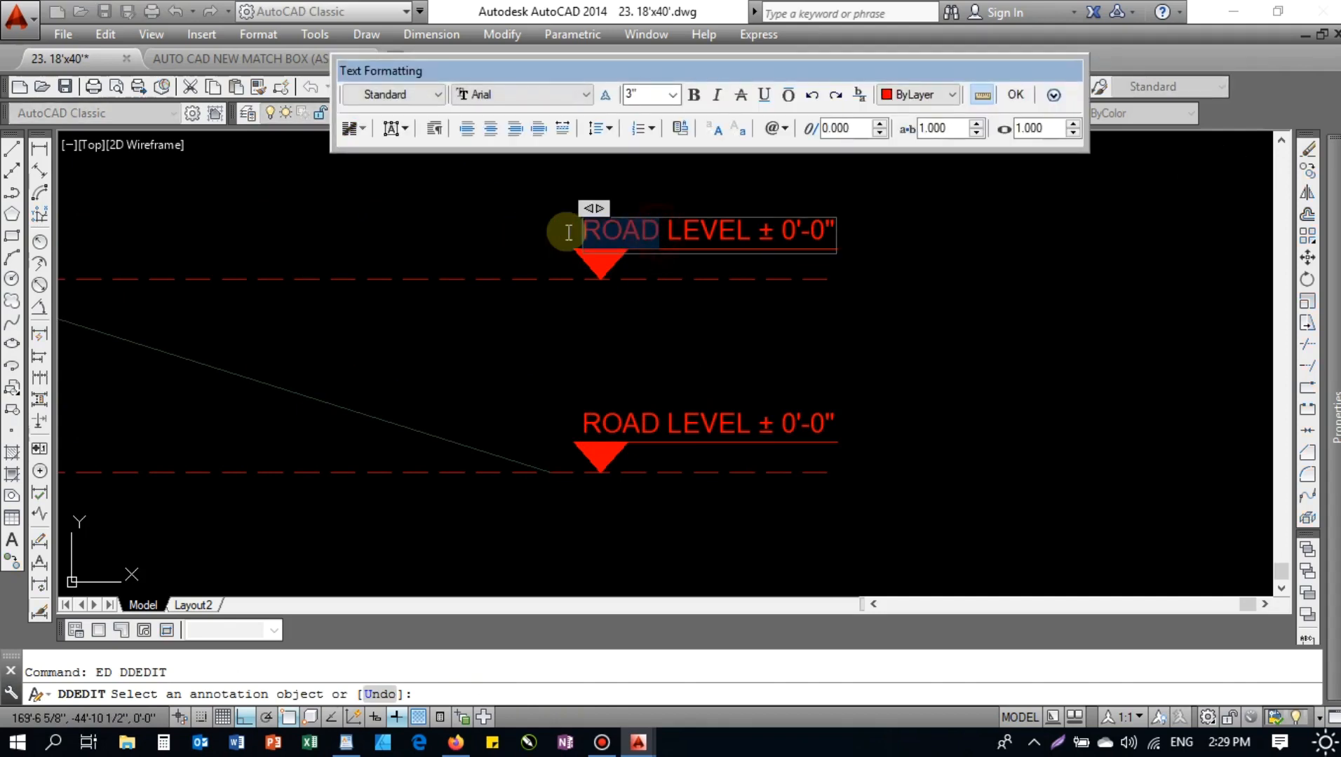
pyautogui.write('F')
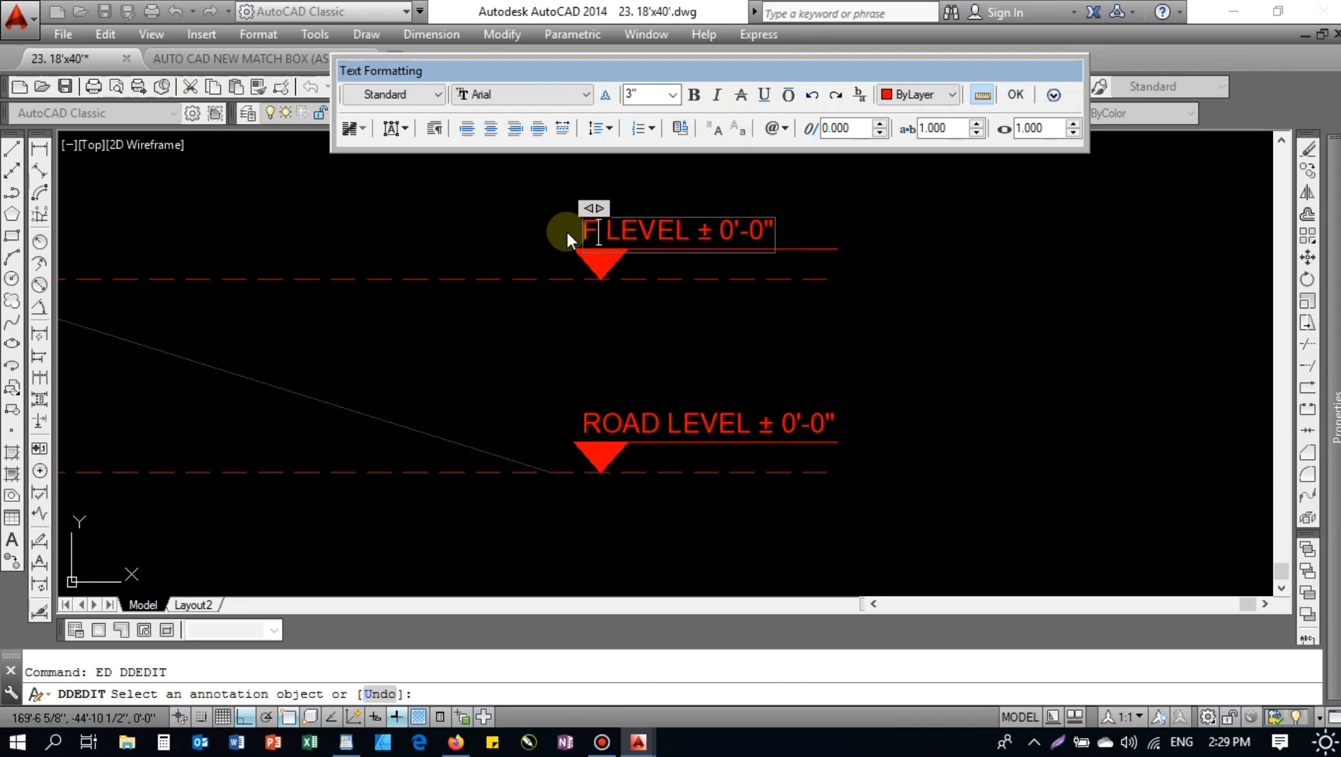
pyautogui.write('.F.F')
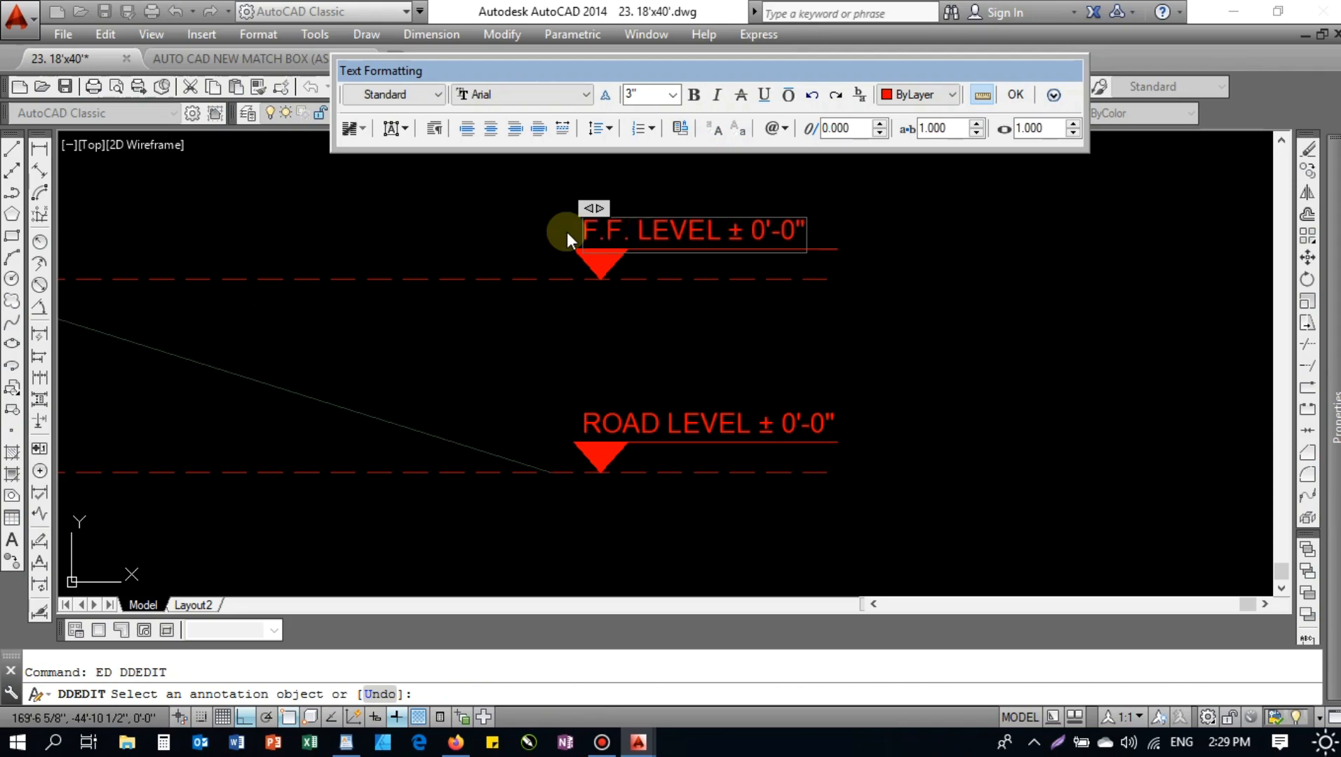
pyautogui.press('BackSpace')
pyautogui.write('L')
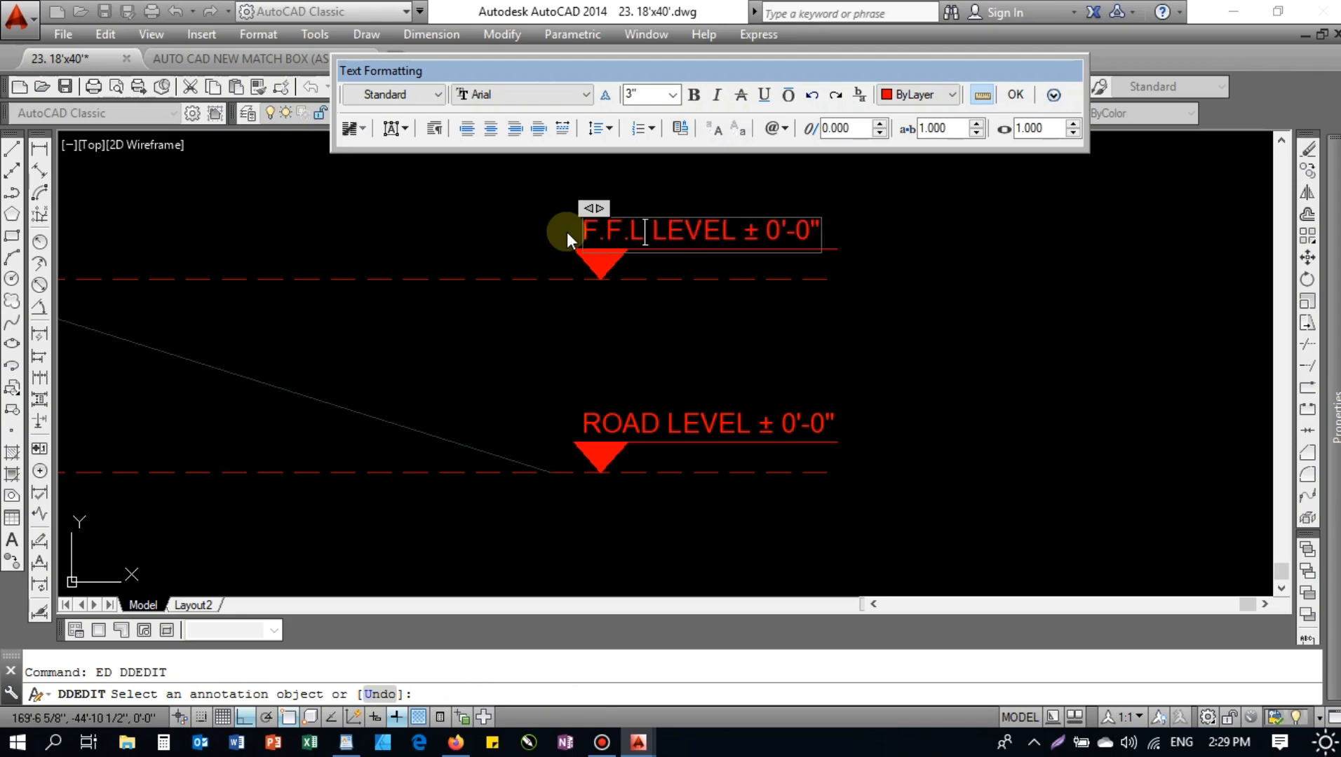
pyautogui.doubleClick(769, 230)
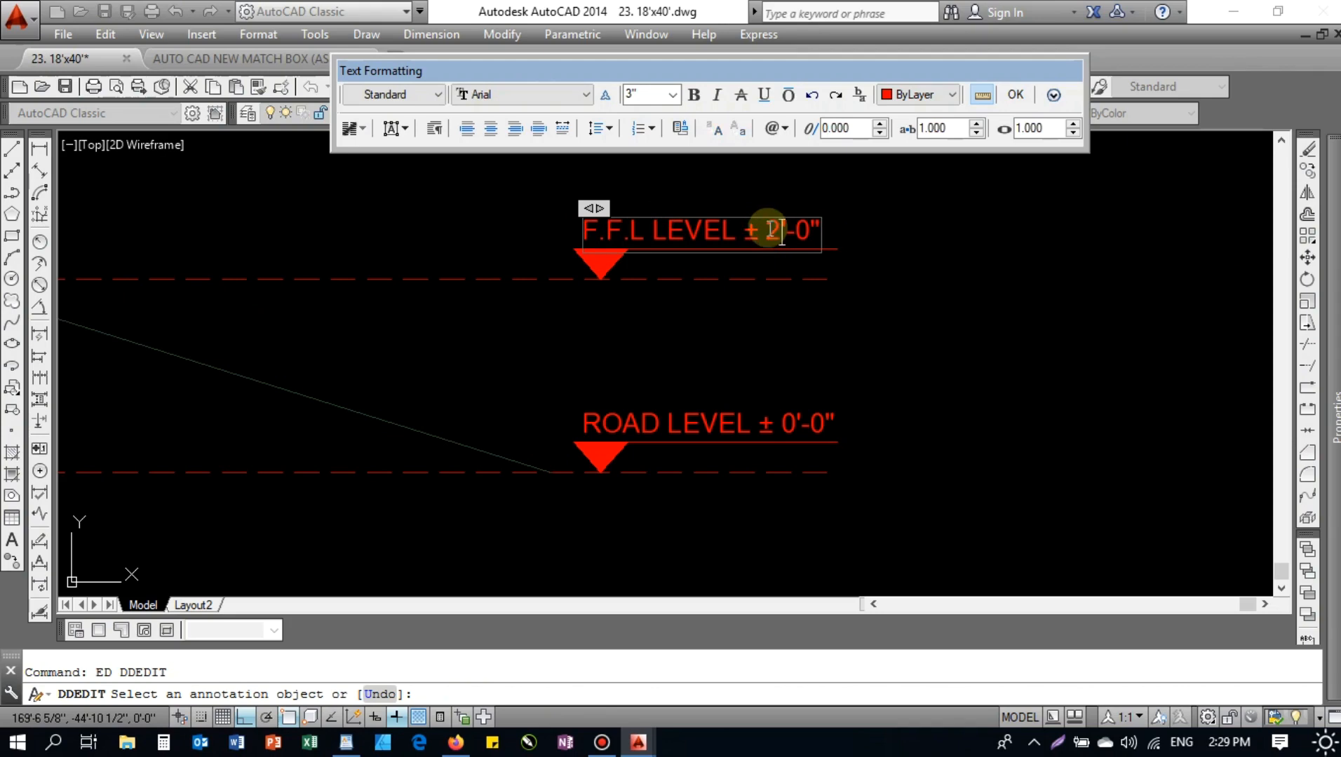
pyautogui.write('2')
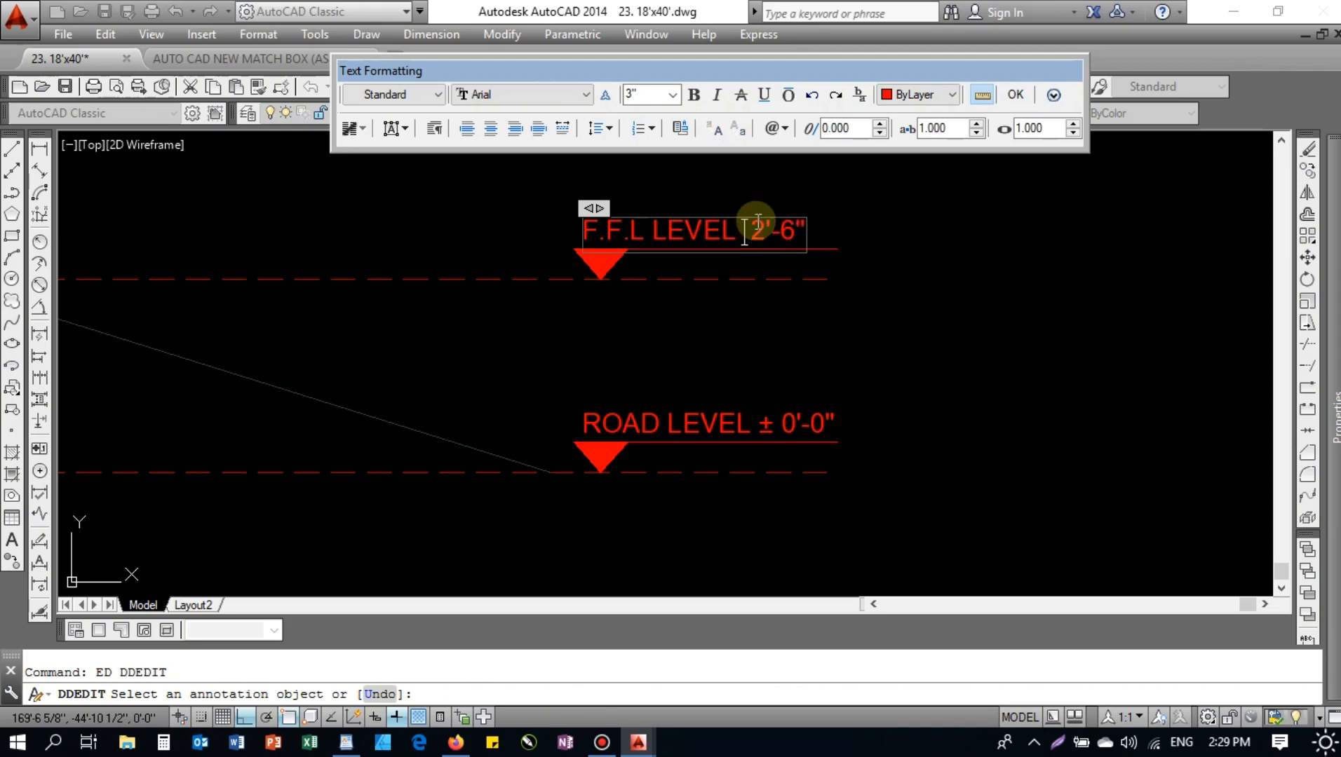
pyautogui.click(872, 257)
pyautogui.press('Escape')
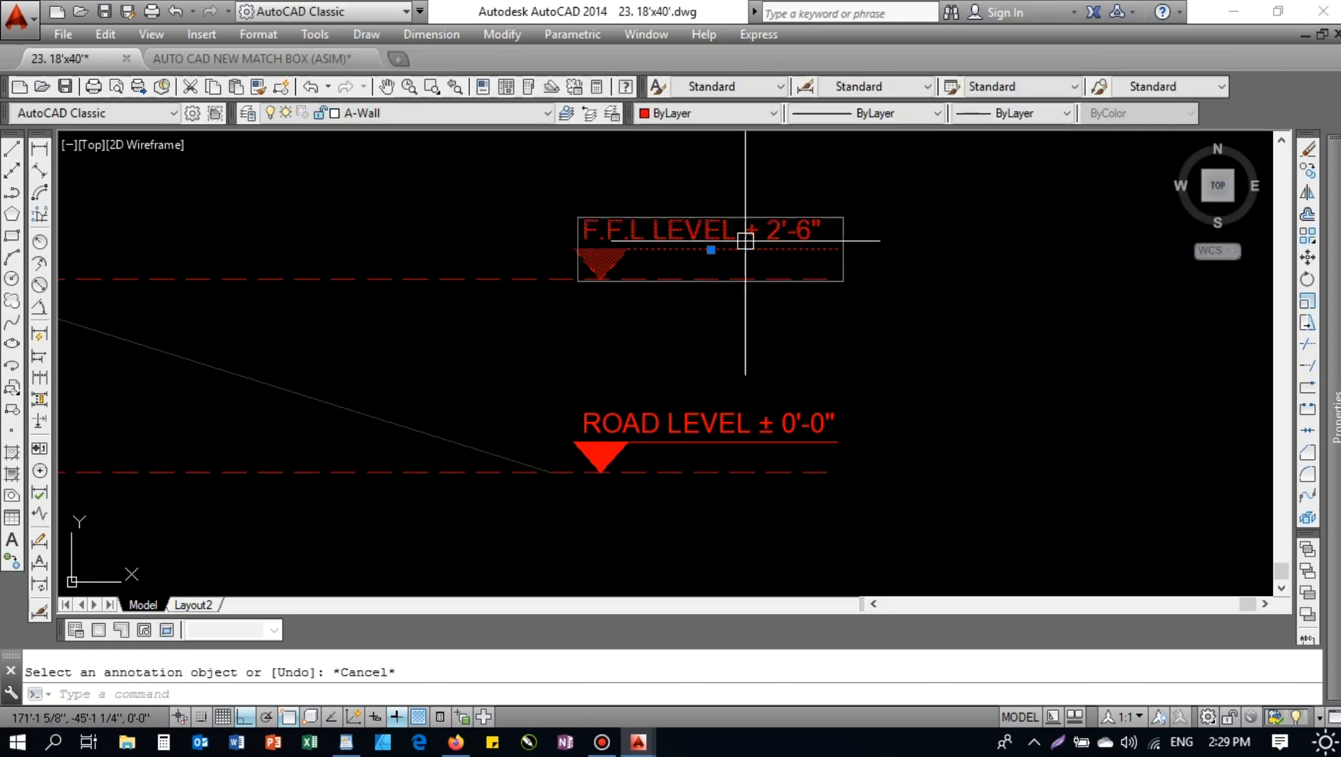
# - Copy the F.F.L marker straight up onto the upper dashed line of the first-floor slab
pyautogui.scroll(-5, 702, 249)
pyautogui.write('co')
pyautogui.press('Return')
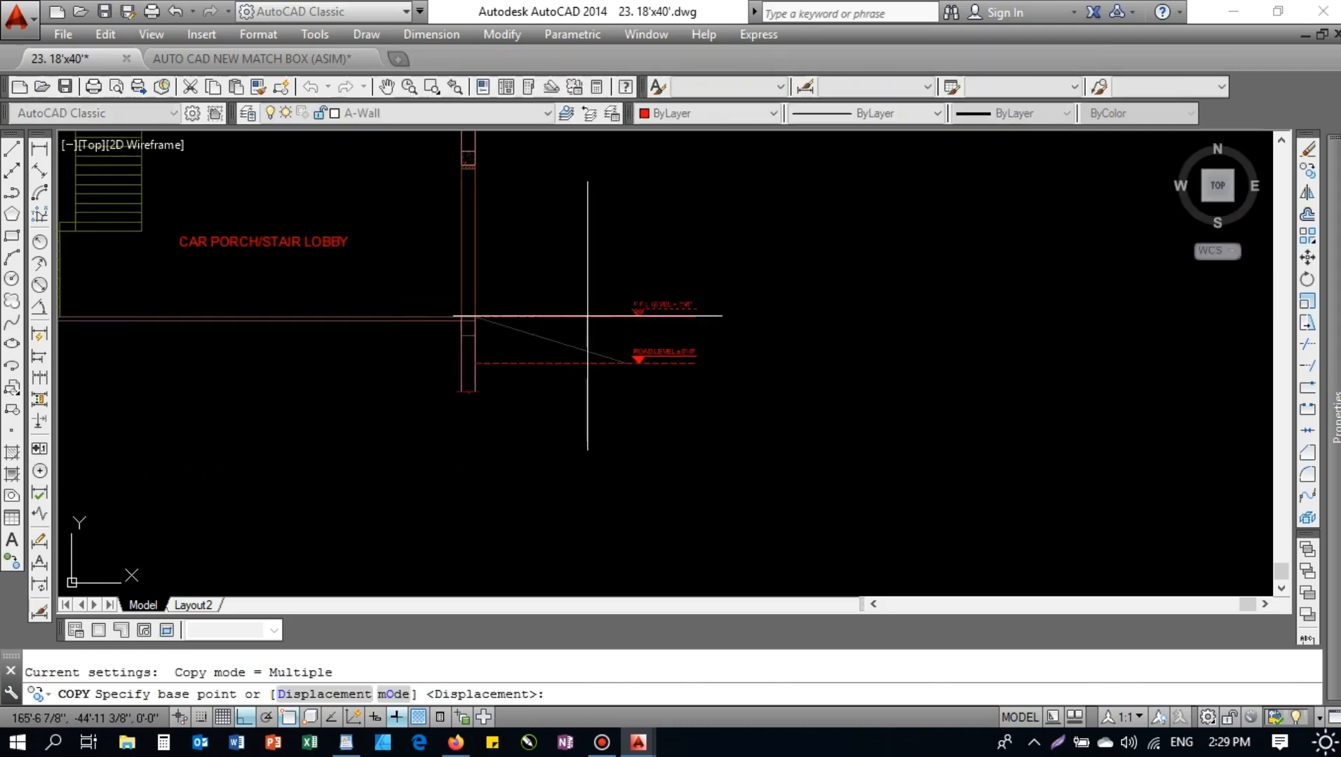
pyautogui.click(585, 317)
pyautogui.moveTo(594, 200); pyautogui.dragTo(566, 421, button='middle')
pyautogui.scroll(5, 554, 333)
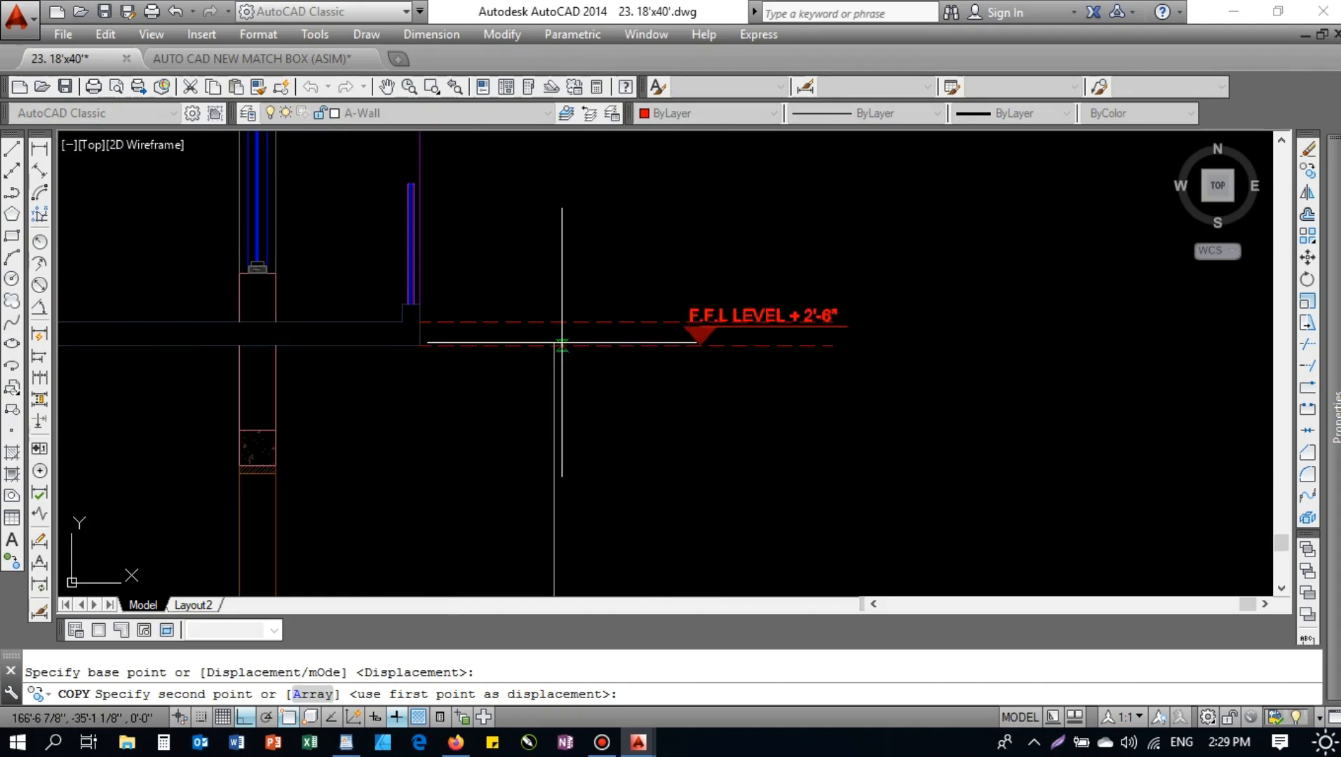
pyautogui.click(550, 326)
# - Place further copies of the F.F.L marker on the upper floors' finished levels, the roof slab top and the highest dashed line
pyautogui.scroll(-5, 614, 211)
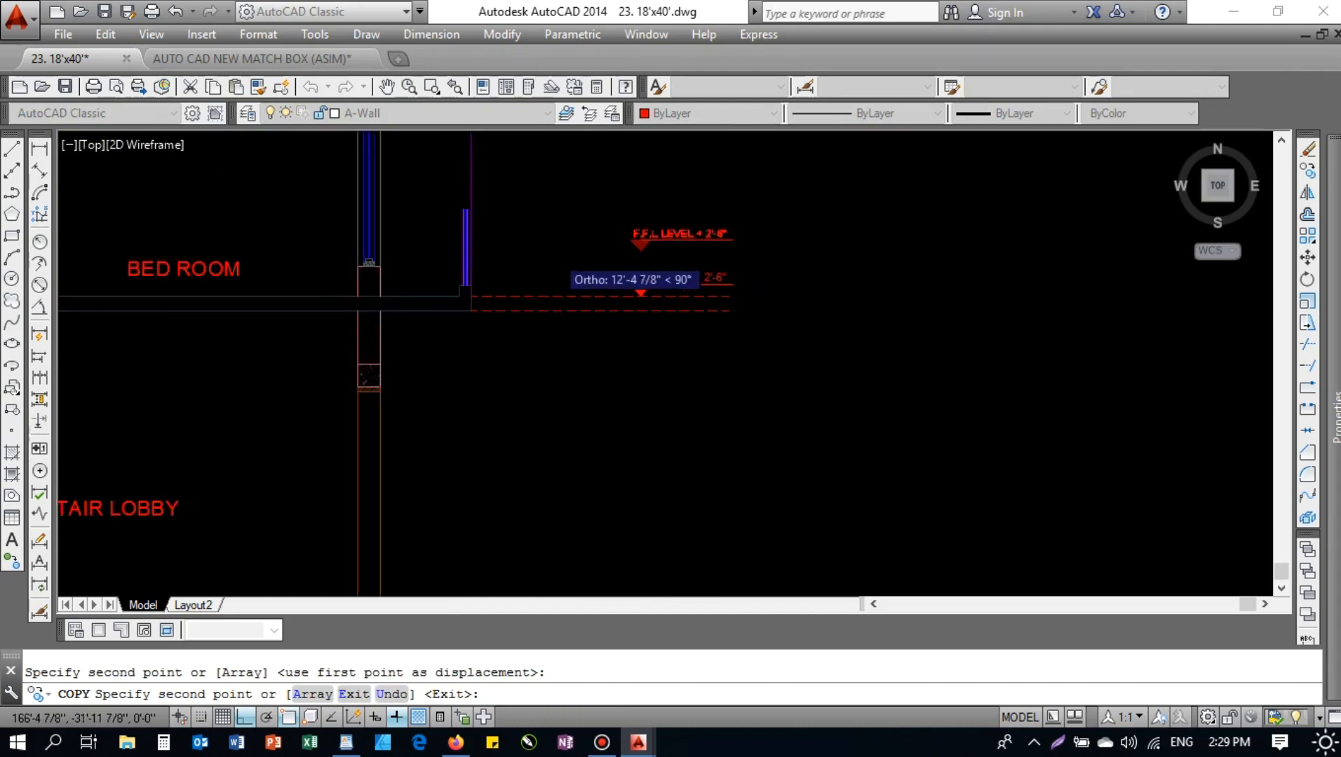
pyautogui.scroll(5, 535, 355)
pyautogui.click(533, 372)
pyautogui.scroll(-5, 527, 383)
pyautogui.scroll(5, 536, 284)
pyautogui.moveTo(536, 284); pyautogui.dragTo(483, 506, button='middle')
pyautogui.click(456, 539)
pyautogui.scroll(-6, 468, 419)
pyautogui.scroll(6, 497, 286)
pyautogui.click(389, 360)
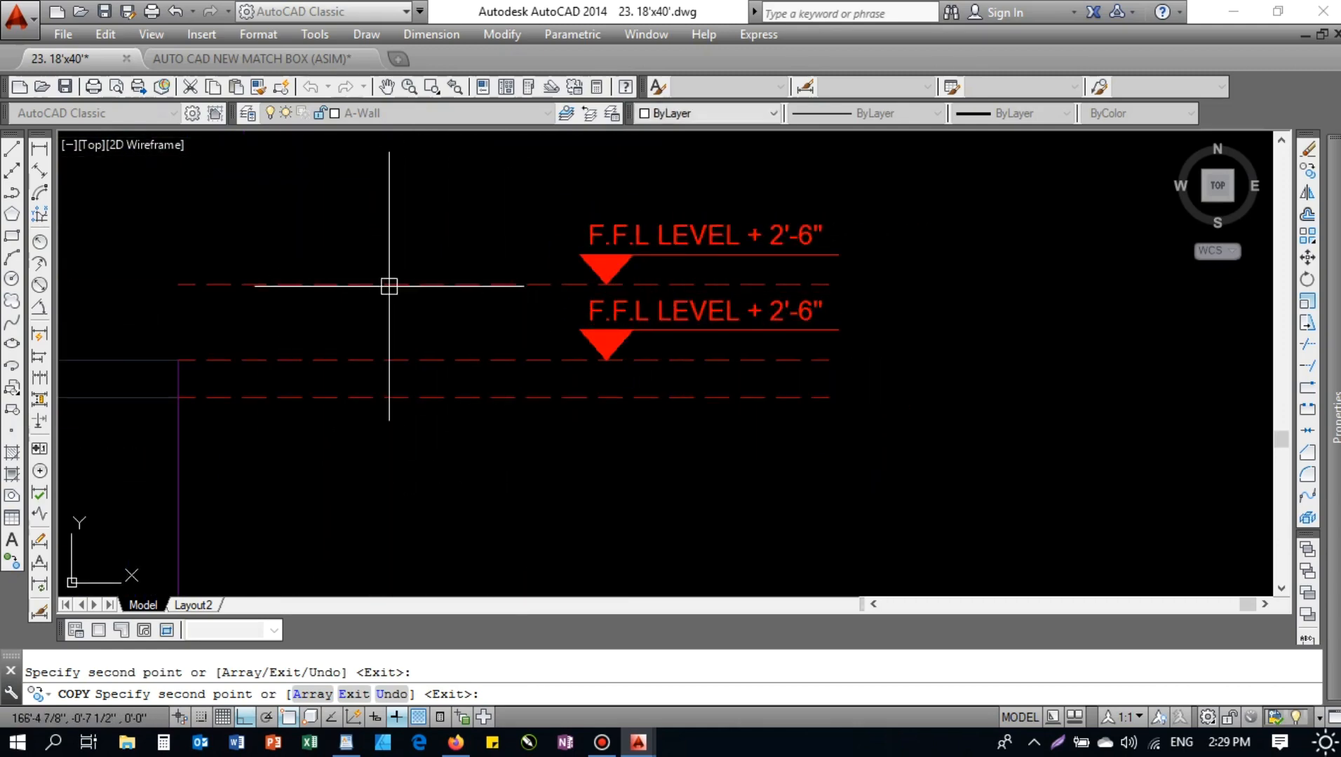
pyautogui.press('Escape')
# - Add an aligned vertical dimension between the road level and ground-floor level dashed lines, across the ramp
pyautogui.scroll(-5, 497, 434)
pyautogui.moveTo(497, 434); pyautogui.dragTo(494, 416, button='middle')
pyautogui.scroll(-6, 489, 441)
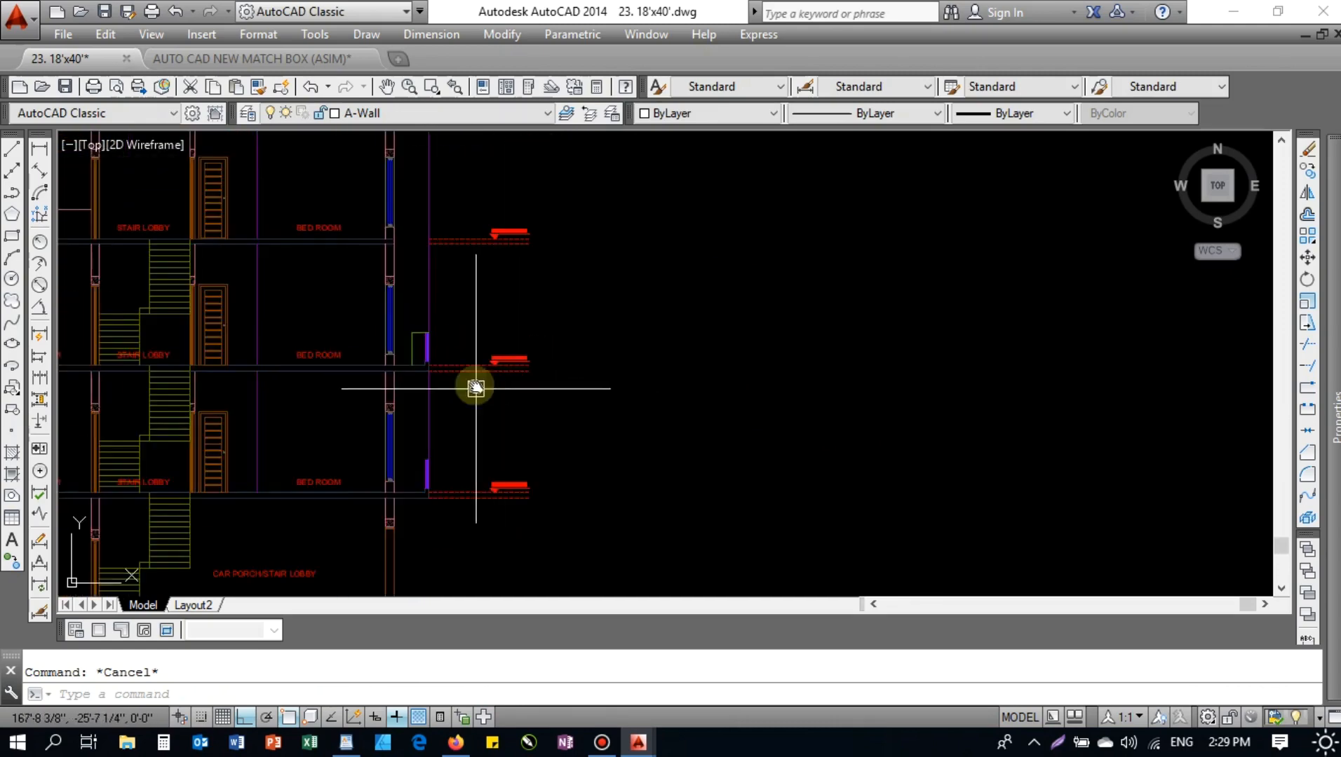
pyautogui.scroll(4, 487, 442)
pyautogui.write('DIMA')
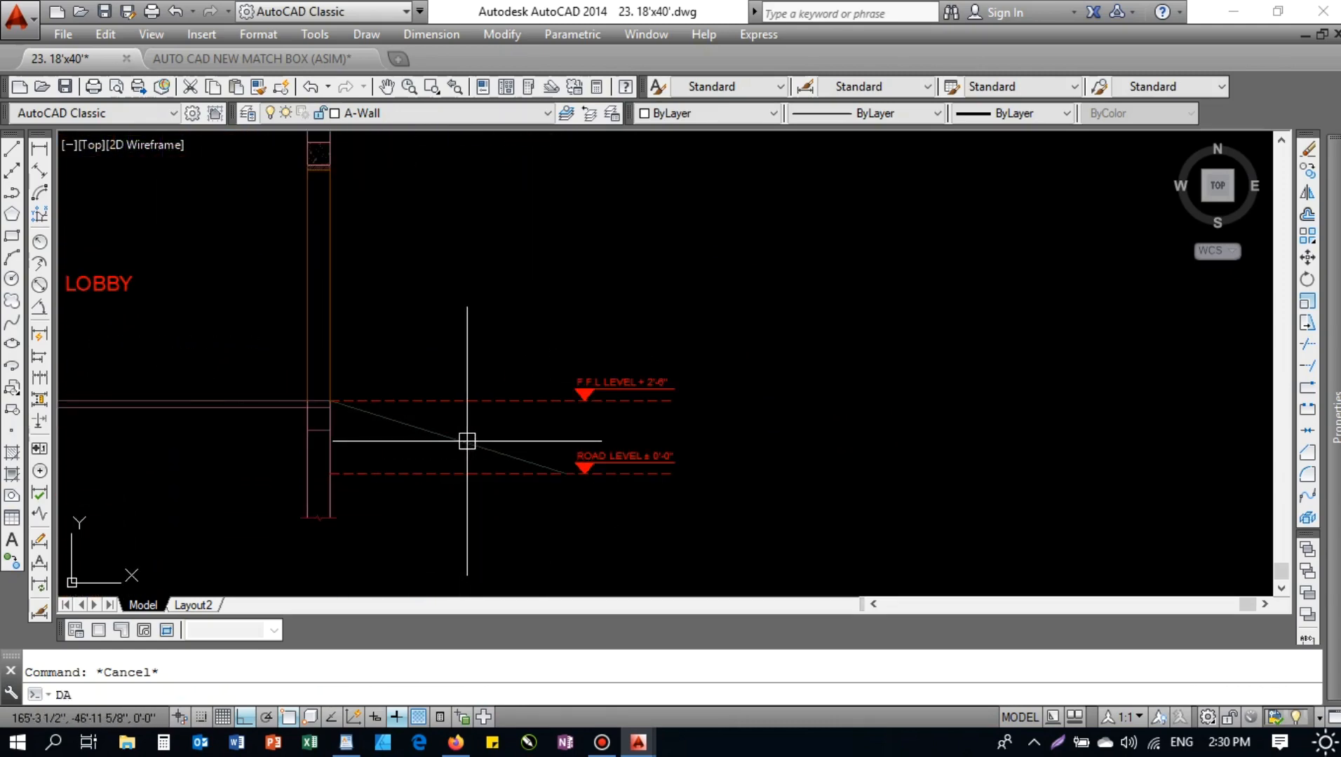
pyautogui.write('L')
pyautogui.press('Return')
pyautogui.click(420, 473)
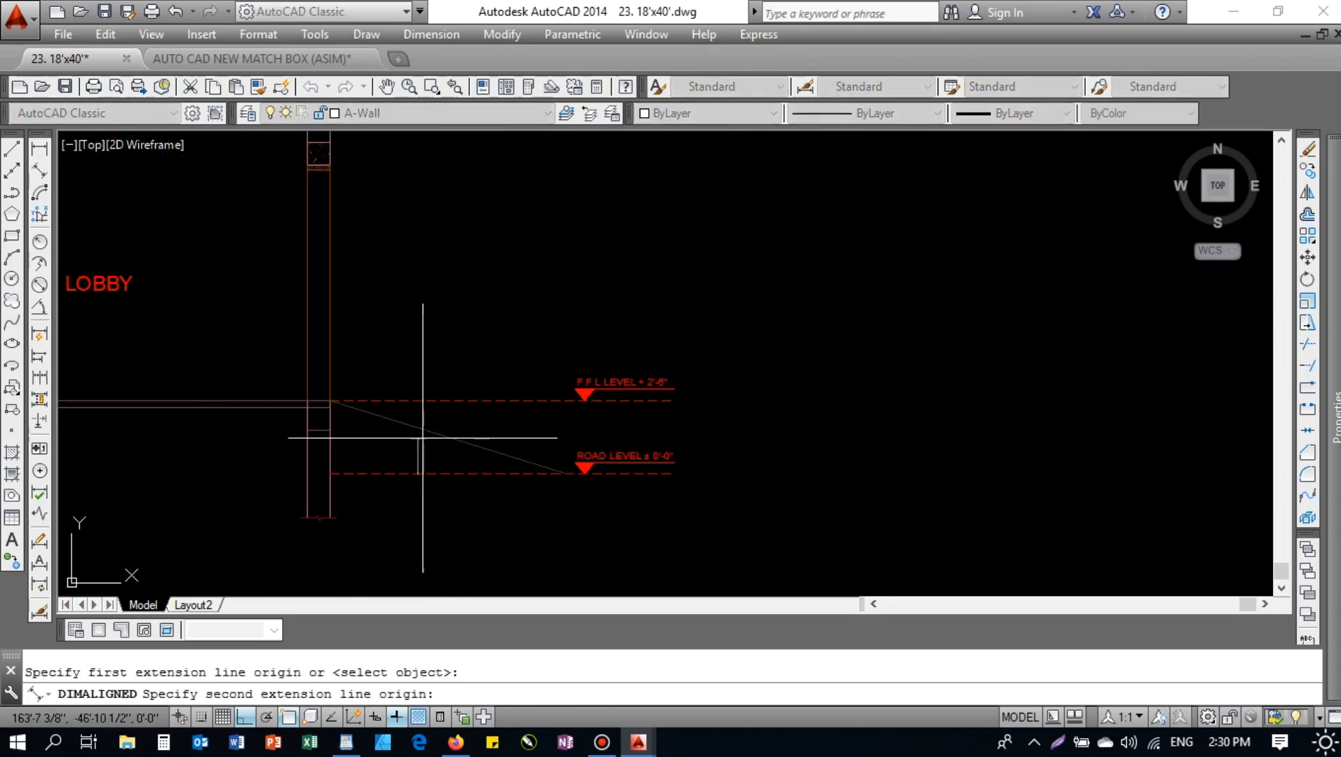
pyautogui.click(416, 402)
pyautogui.scroll(-3, 419, 402)
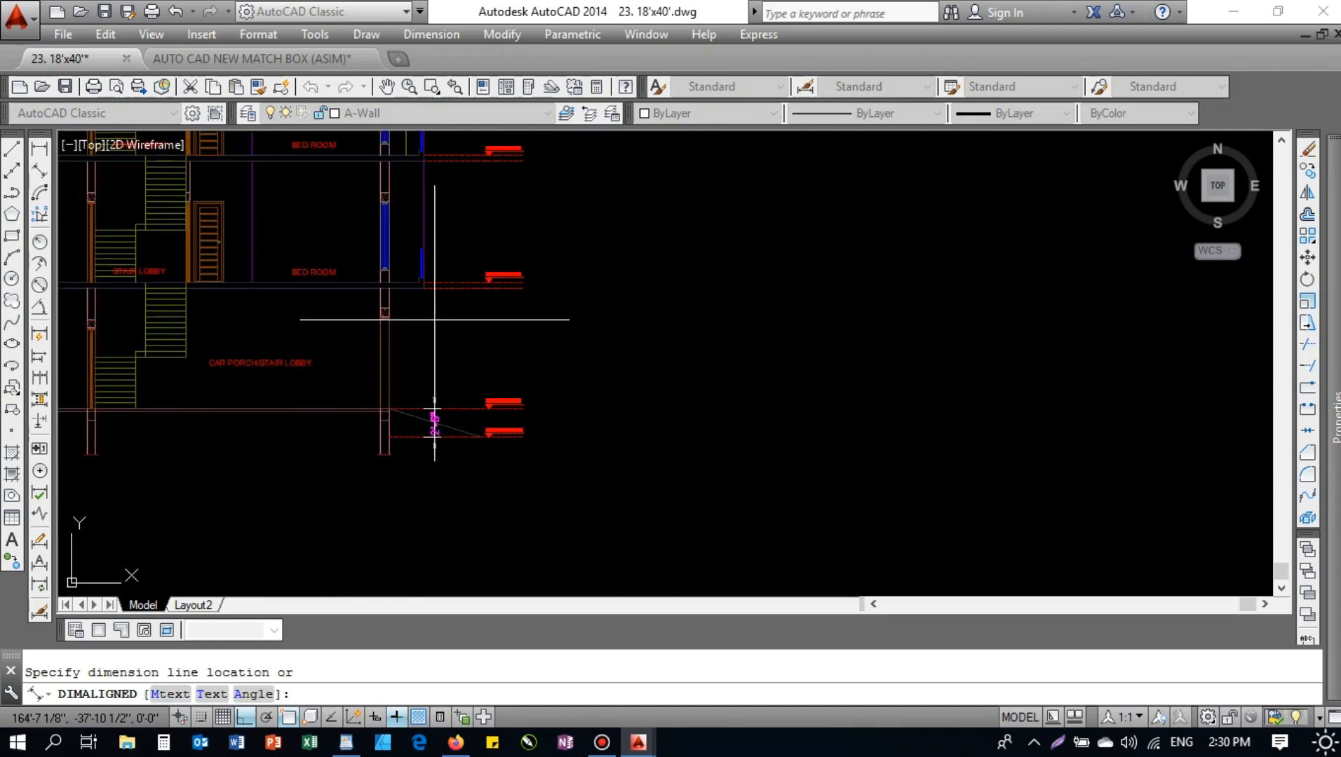
pyautogui.click(434, 320)
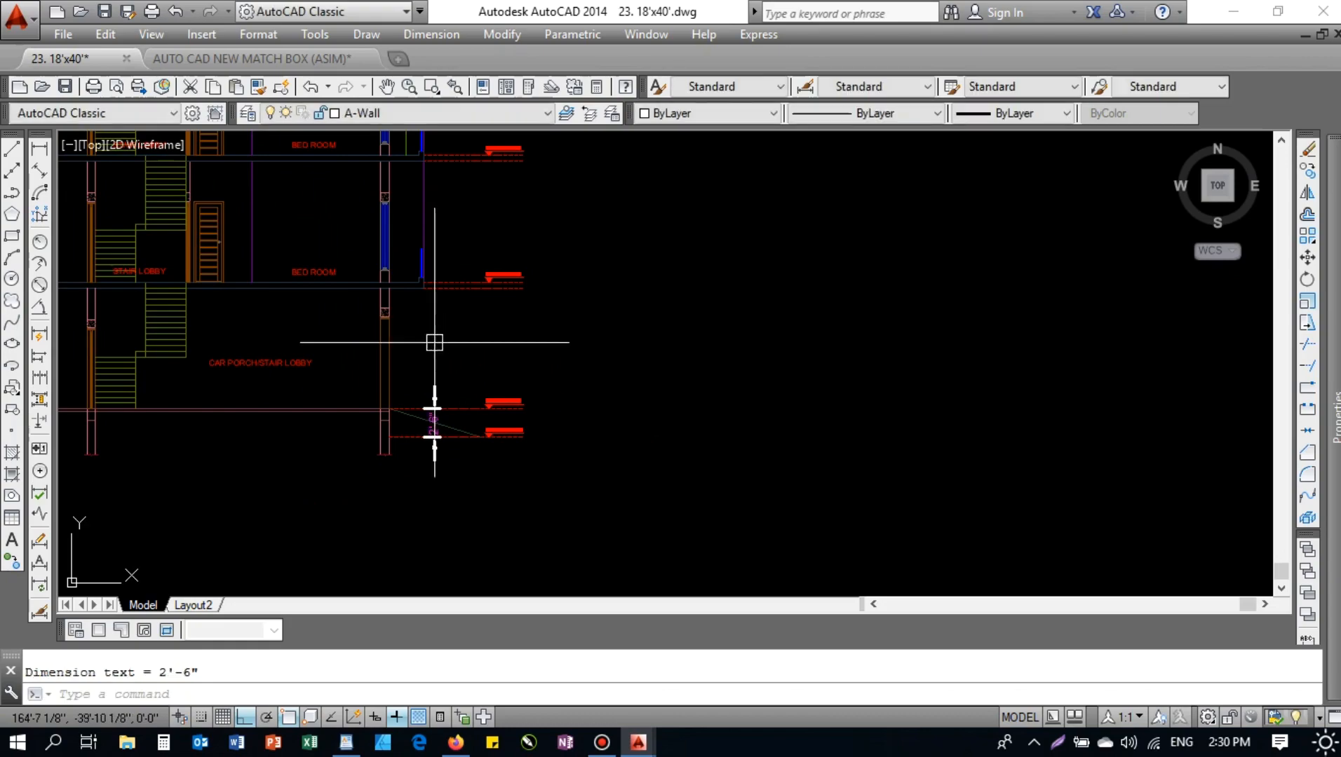
pyautogui.scroll(4, 434, 423)
pyautogui.click(423, 314)
pyautogui.click(425, 315)
# - In the AUTO CAD NEW MATCH BOX (ASIM) drawing, pick the red 1:50 sample dimension as the source for Match Properties
pyautogui.click(238, 58)
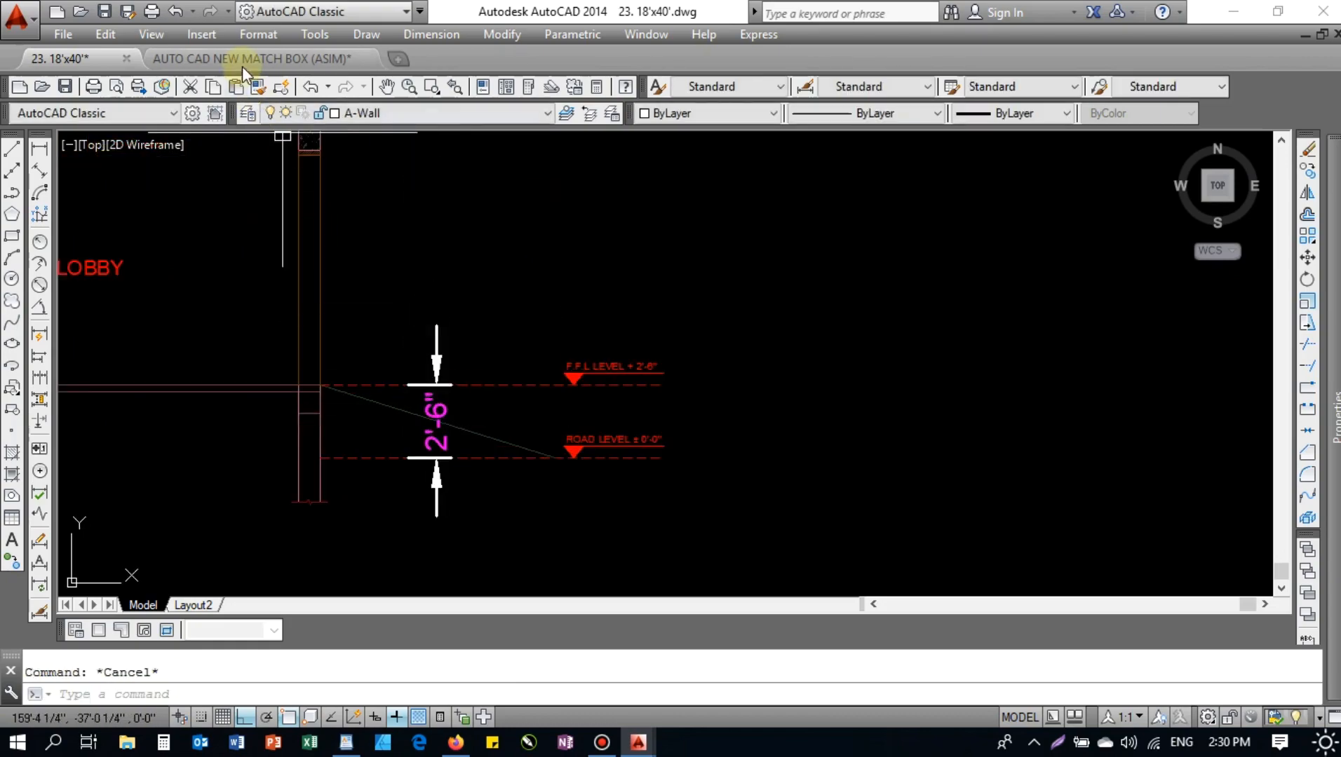
pyautogui.scroll(-6, 568, 348)
pyautogui.moveTo(464, 270); pyautogui.dragTo(464, 105, button='middle')
pyautogui.scroll(8, 350, 365)
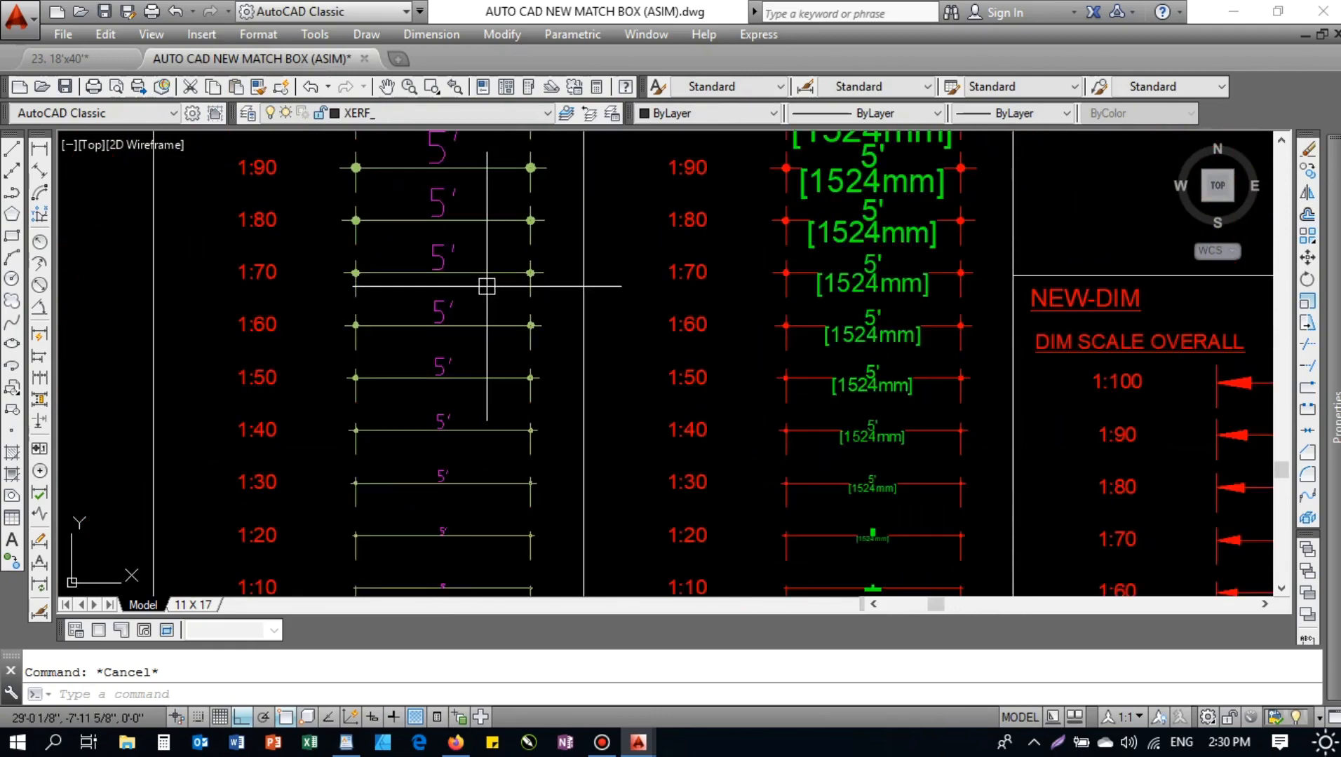
pyautogui.write('MA')
pyautogui.press('Return')
pyautogui.scroll(-5, 527, 290)
pyautogui.scroll(10, 676, 239)
pyautogui.moveTo(676, 239)
pyautogui.mouseDown(button='middle')
pyautogui.moveTo(654, 245)
pyautogui.moveTo(630, 320)
pyautogui.mouseUp(button='middle')
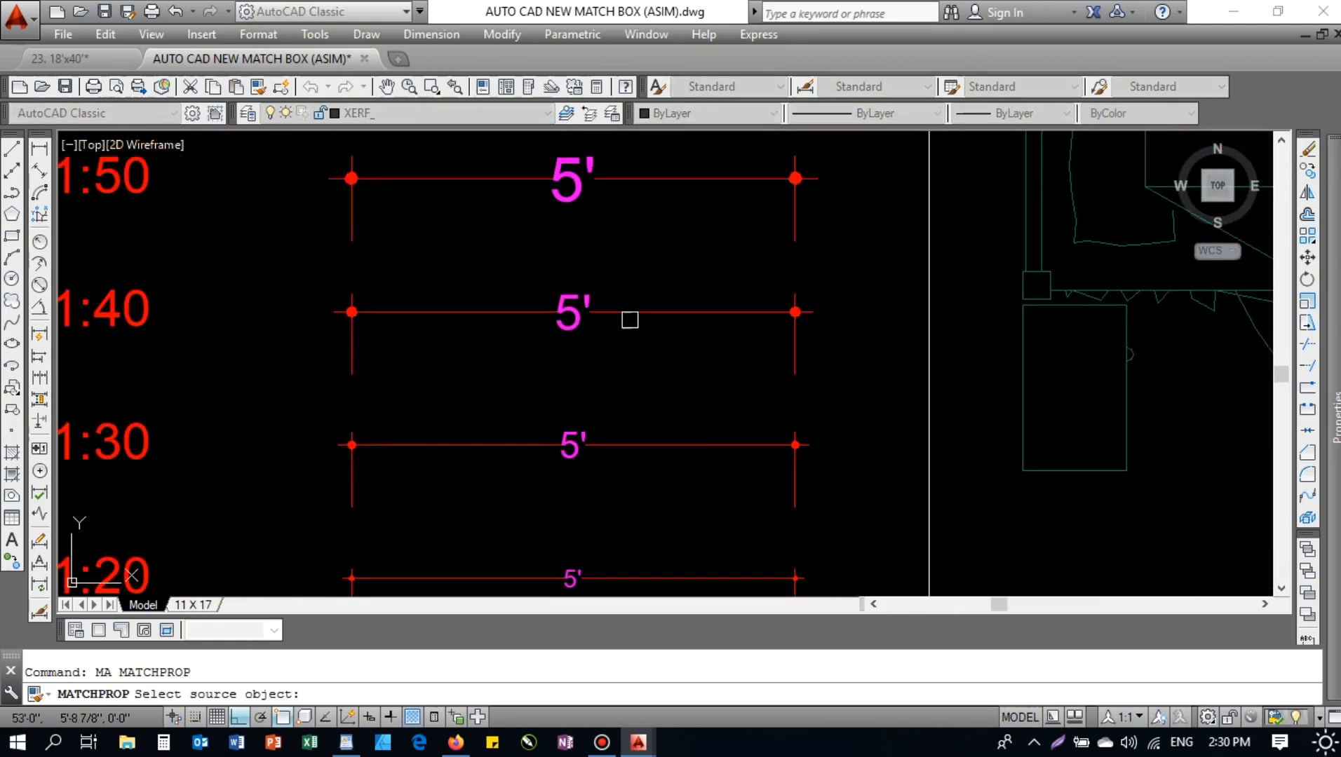
pyautogui.click(613, 180)
# - Return to the 18'x40' drawing and apply the sample's properties to the dimension across the ramp
pyautogui.click(69, 58)
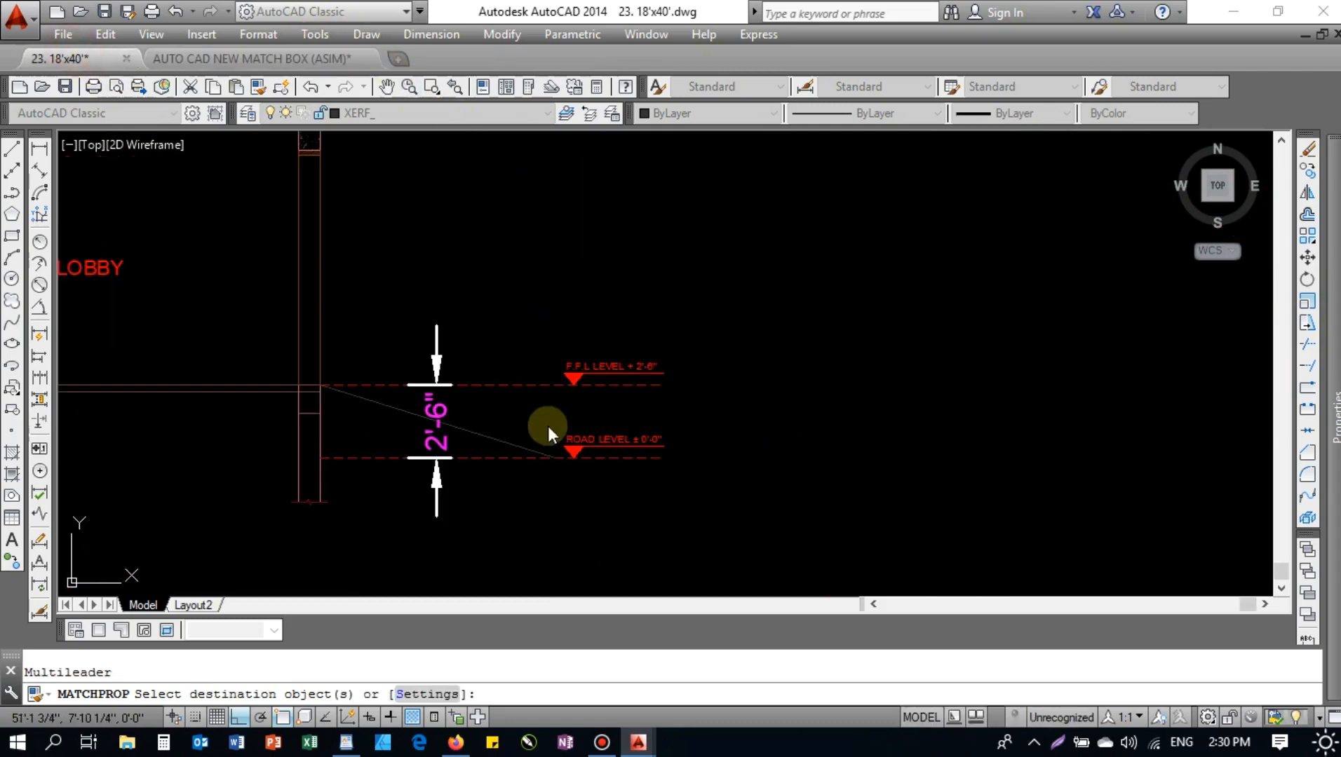
pyautogui.scroll(4, 414, 389)
pyautogui.click(479, 381)
pyautogui.click(429, 418)
pyautogui.scroll(-4, 496, 375)
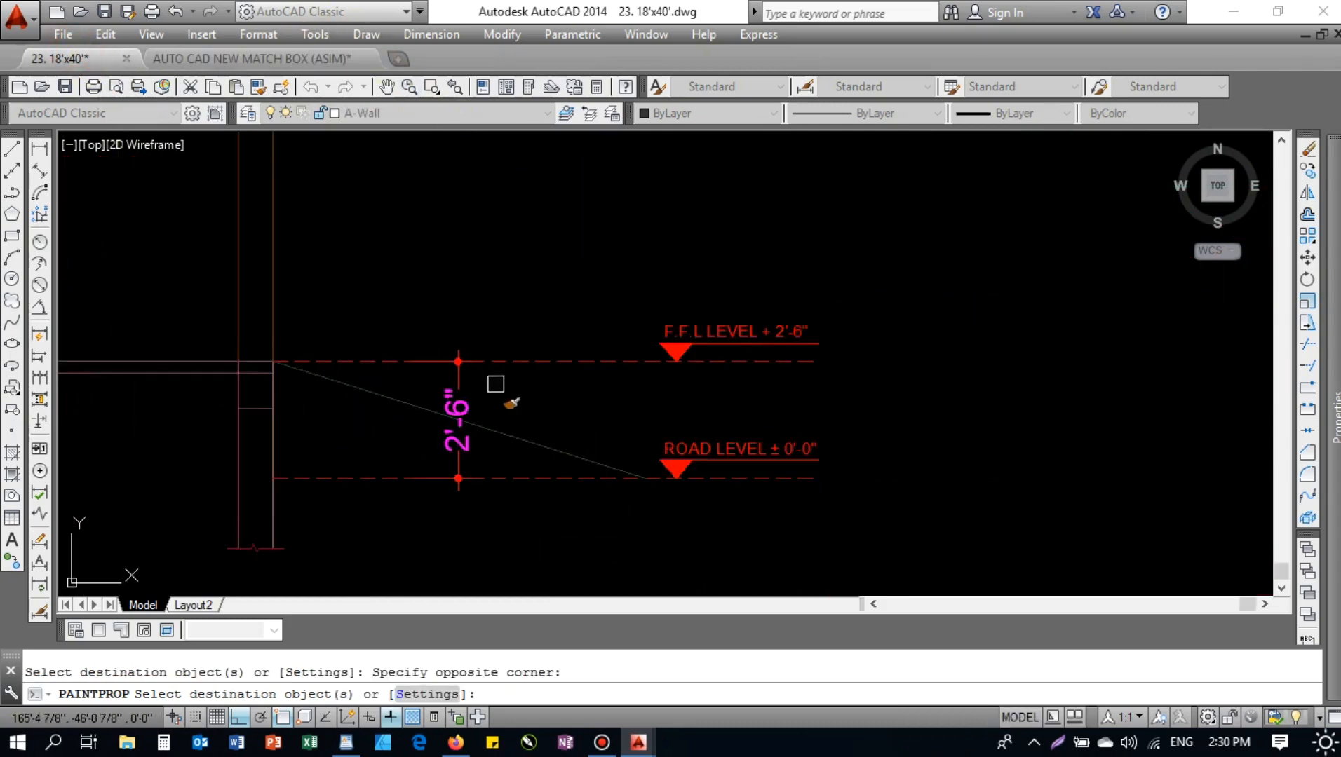
pyautogui.scroll(2, 527, 373)
pyautogui.press('Escape')
pyautogui.press('Escape')
# - Continue the dimension chain from the ramp dimension up to the underside of the first-floor slab
pyautogui.write('DIMCO')
pyautogui.press('Return')
pyautogui.write('S')
pyautogui.press('Return')
pyautogui.click(467, 298)
pyautogui.scroll(5, 398, 421)
pyautogui.click(464, 340)
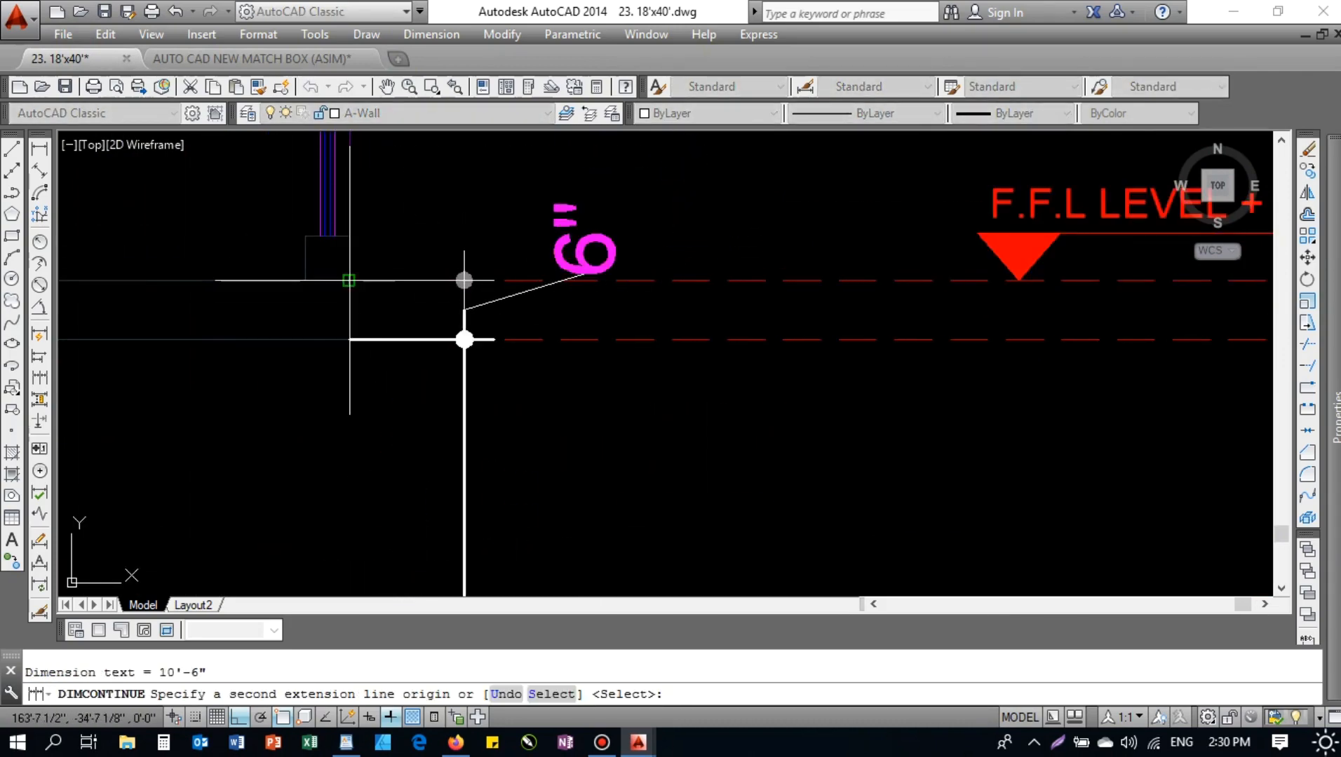
# - Continue the dimension chain over the first-floor slab top and the undersides and tops of the next two floor slabs
pyautogui.scroll(-3, 464, 337)
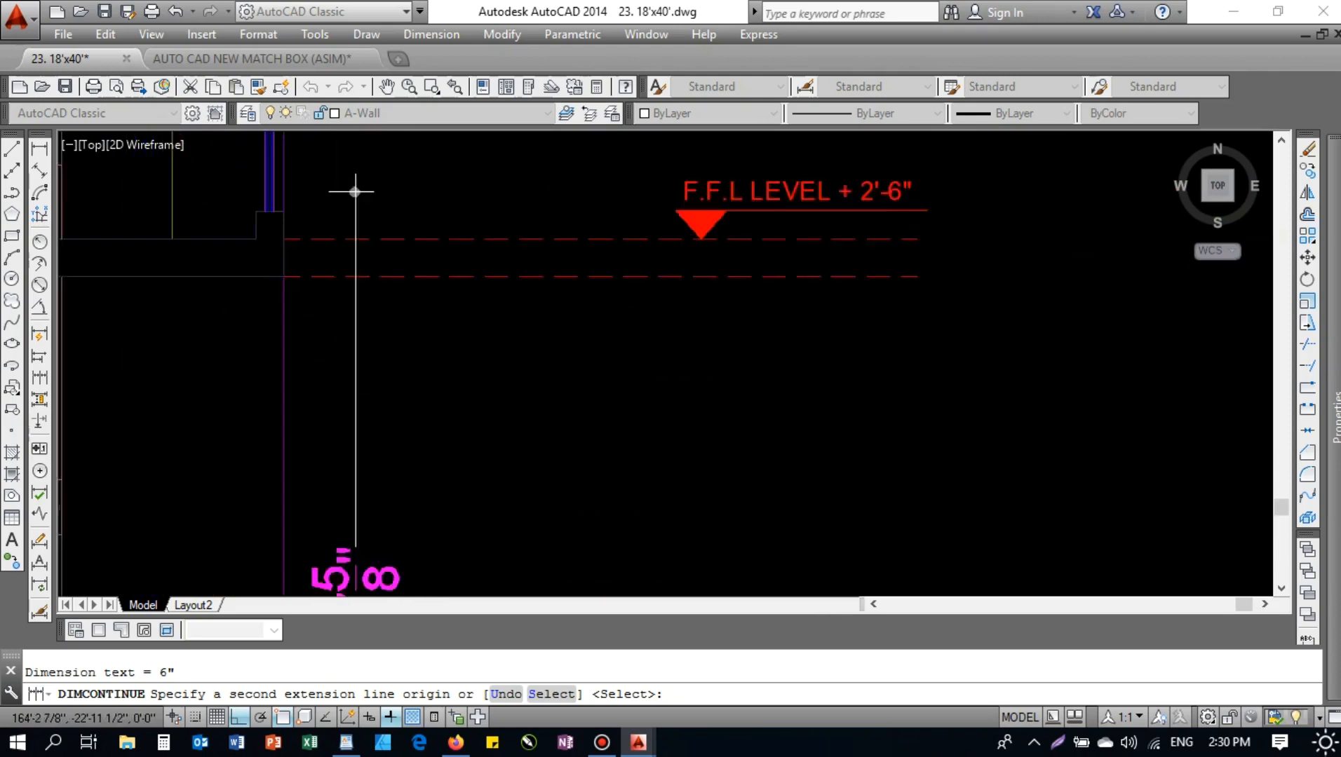
pyautogui.scroll(3, 357, 259)
pyautogui.click(372, 324)
pyautogui.click(373, 261)
pyautogui.scroll(-3, 373, 252)
pyautogui.scroll(3, 399, 162)
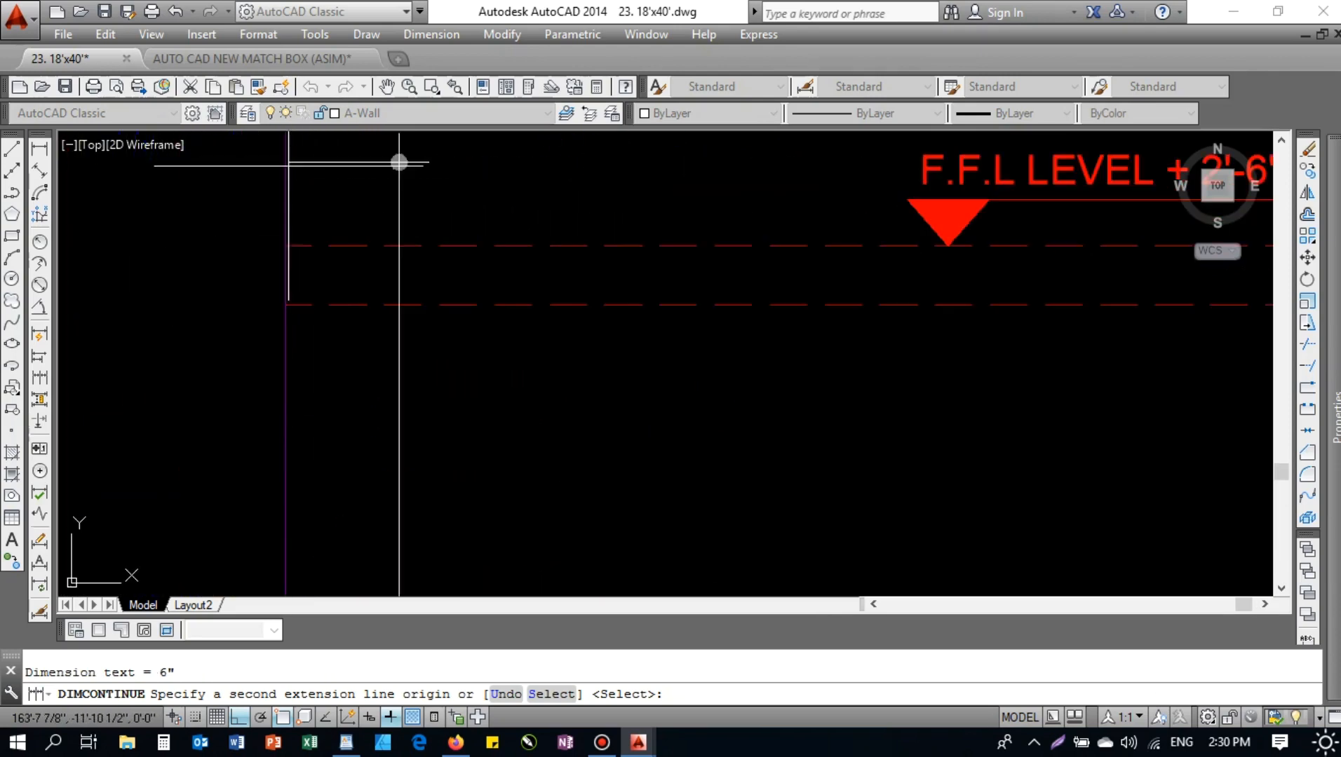
pyautogui.click(285, 305)
pyautogui.click(286, 246)
pyautogui.scroll(-5, 355, 301)
# - Continue the dimension chain to the roof slab's underside and top, ending at the highest dashed line
pyautogui.moveTo(355, 161); pyautogui.dragTo(327, 358, button='middle')
pyautogui.moveTo(316, 259); pyautogui.dragTo(316, 400, button='middle')
pyautogui.scroll(2, 372, 181)
pyautogui.click(398, 183)
pyautogui.moveTo(399, 183); pyautogui.dragTo(398, 349, button='middle')
pyautogui.click(398, 291)
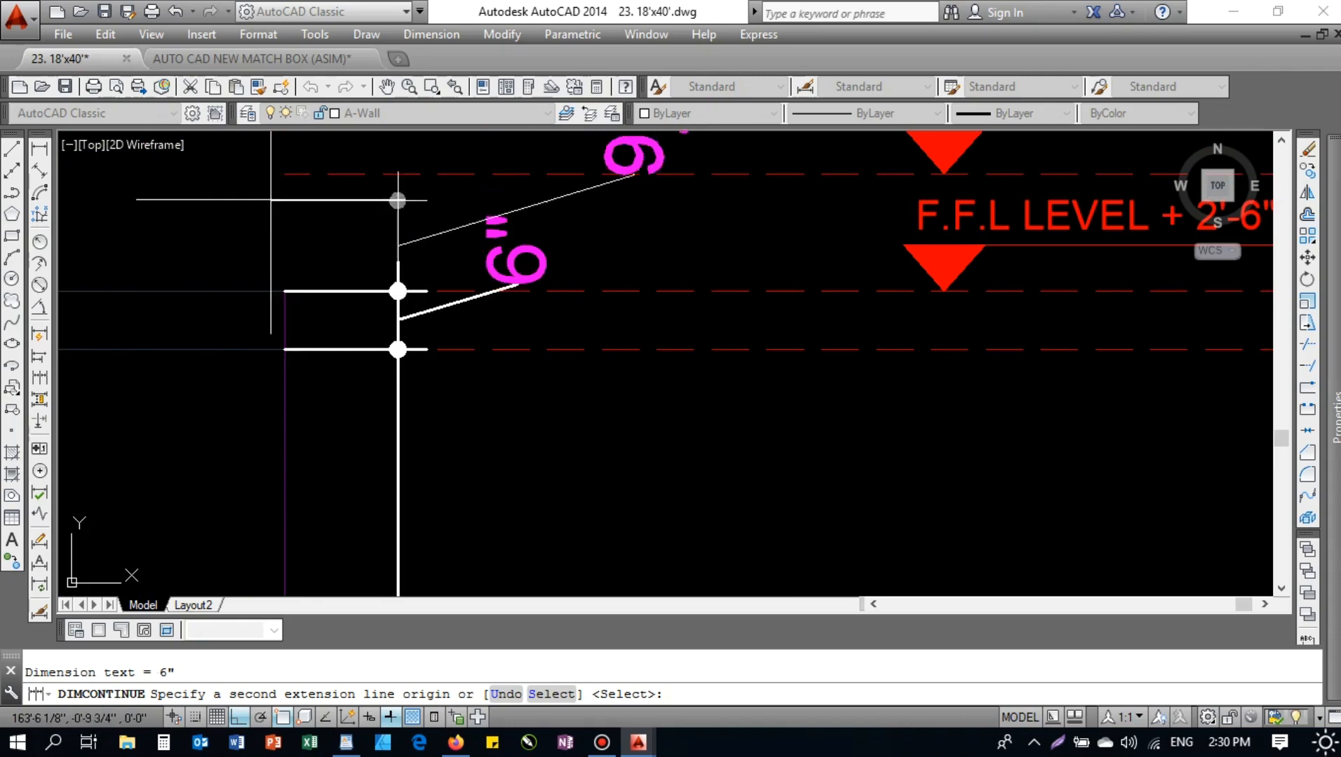
pyautogui.click(397, 174)
pyautogui.press('Escape')
# - Match the red ramp dimension's properties onto the lowest white dimensions of the chain, around the first-floor slab
pyautogui.write('MA')
pyautogui.press('Return')
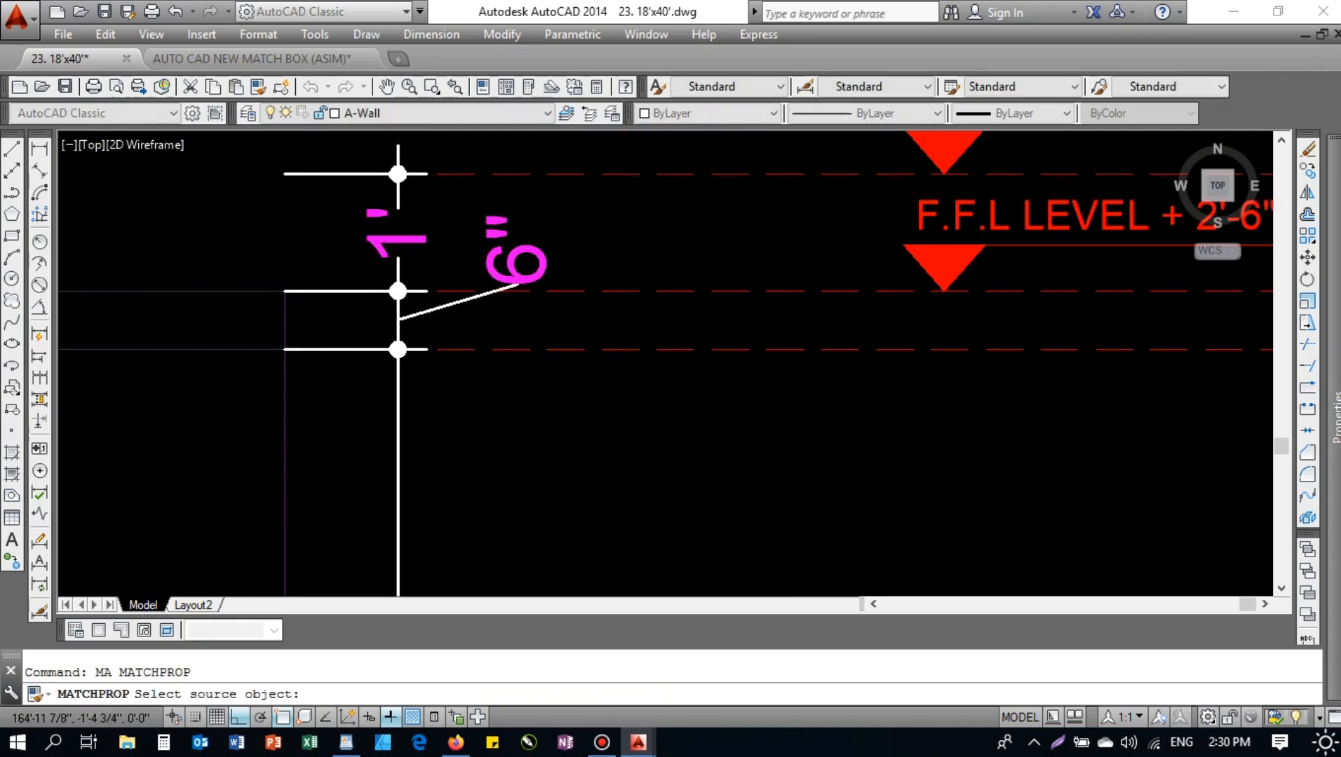
pyautogui.scroll(-5, 359, 251)
pyautogui.scroll(3, 410, 305)
pyautogui.scroll(3, 513, 313)
pyautogui.click(616, 335)
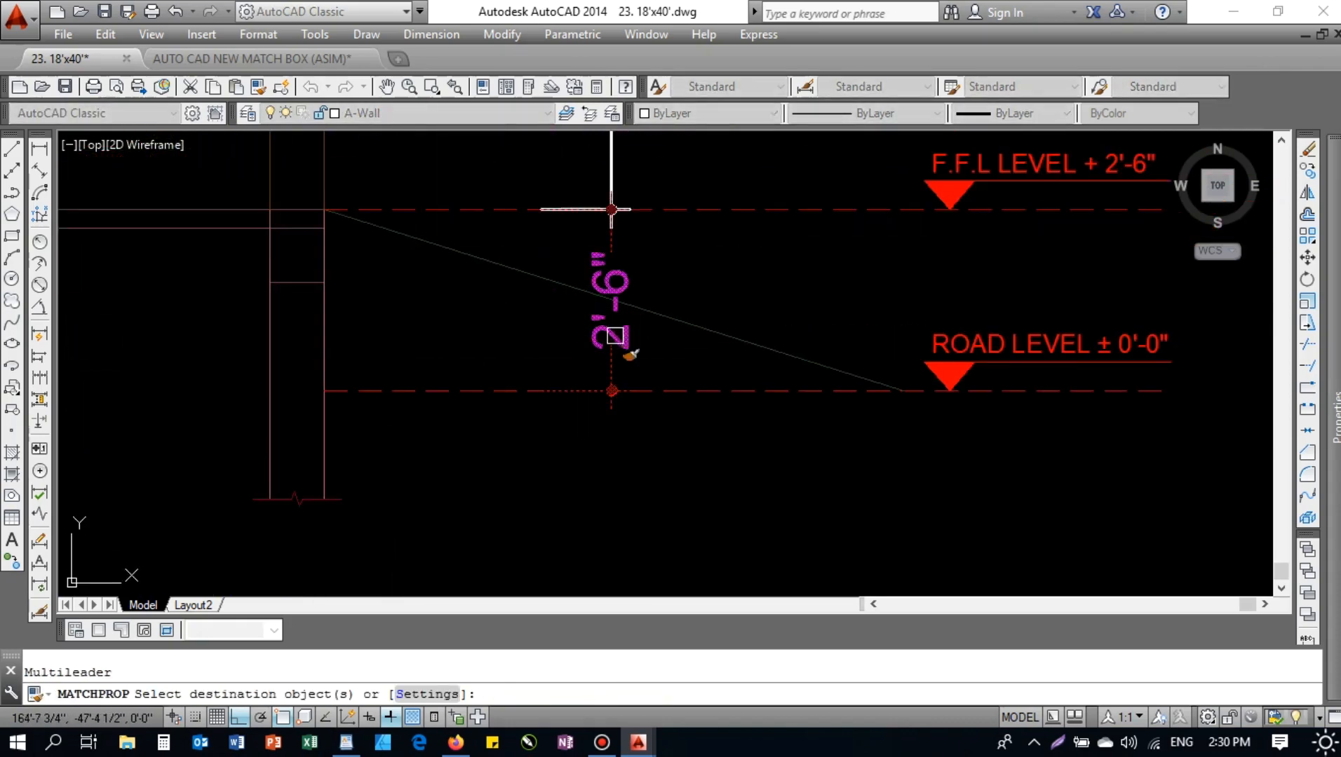
pyautogui.moveTo(658, 168); pyautogui.dragTo(529, 440, button='middle')
pyautogui.click(527, 320)
pyautogui.click(462, 268)
# - Apply the same matched properties to the remaining white dimensions of the chain, up to the highest dashed line
pyautogui.scroll(-3, 463, 268)
pyautogui.scroll(3, 497, 290)
pyautogui.click(541, 283)
pyautogui.click(444, 327)
pyautogui.scroll(-3, 444, 326)
pyautogui.scroll(3, 463, 290)
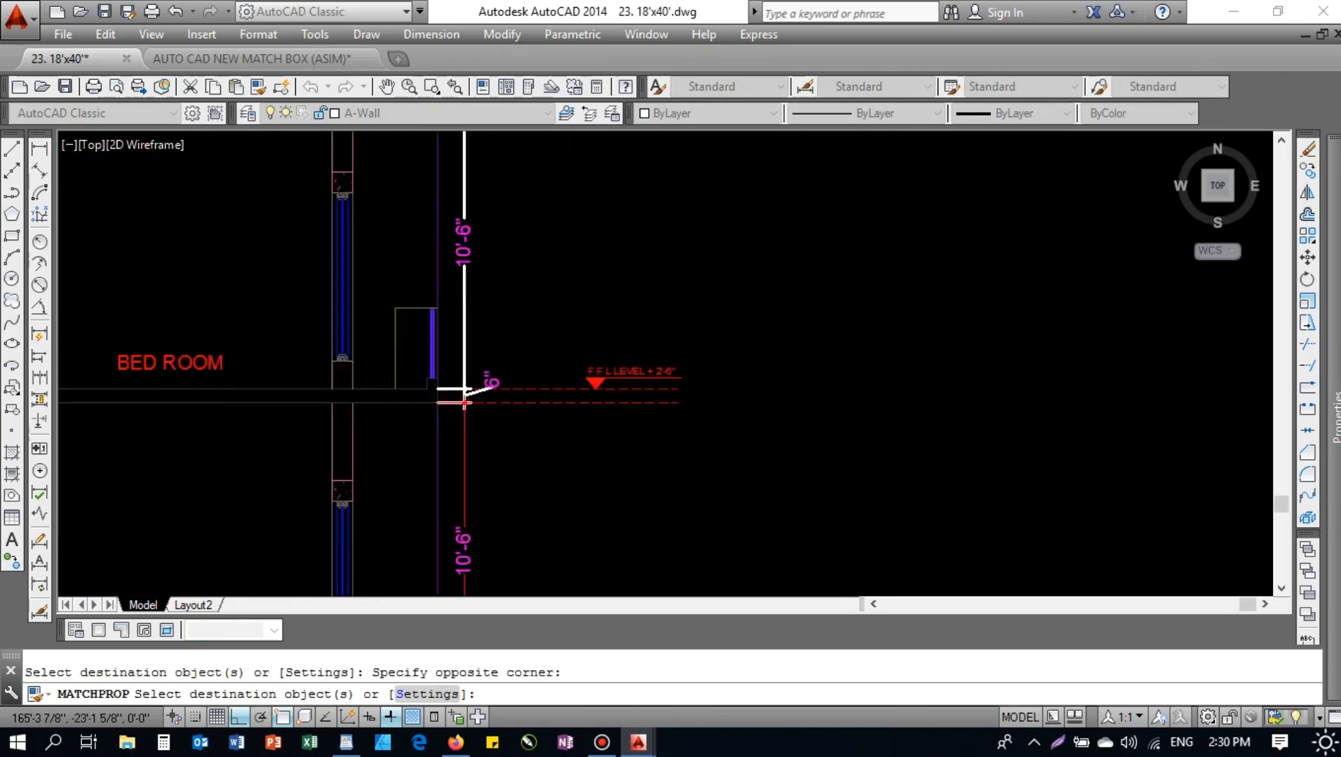
pyautogui.scroll(-3, 455, 317)
pyautogui.scroll(3, 469, 385)
pyautogui.scroll(-3, 435, 436)
pyautogui.scroll(3, 438, 404)
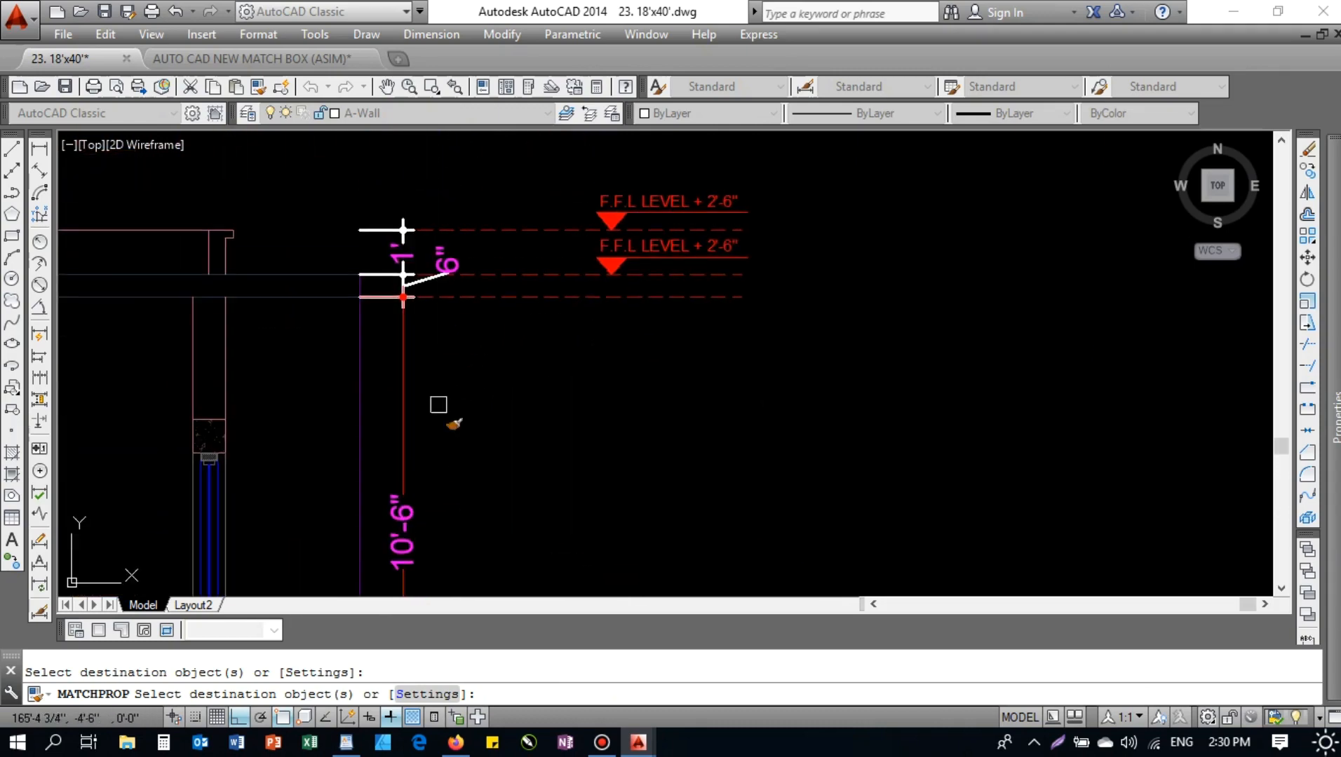
pyautogui.scroll(-3, 472, 279)
pyautogui.press('Escape')
# - Add an aligned dimension from the ground-floor level line to the first-floor slab top, placed outside the existing chain
pyautogui.scroll(4, 471, 387)
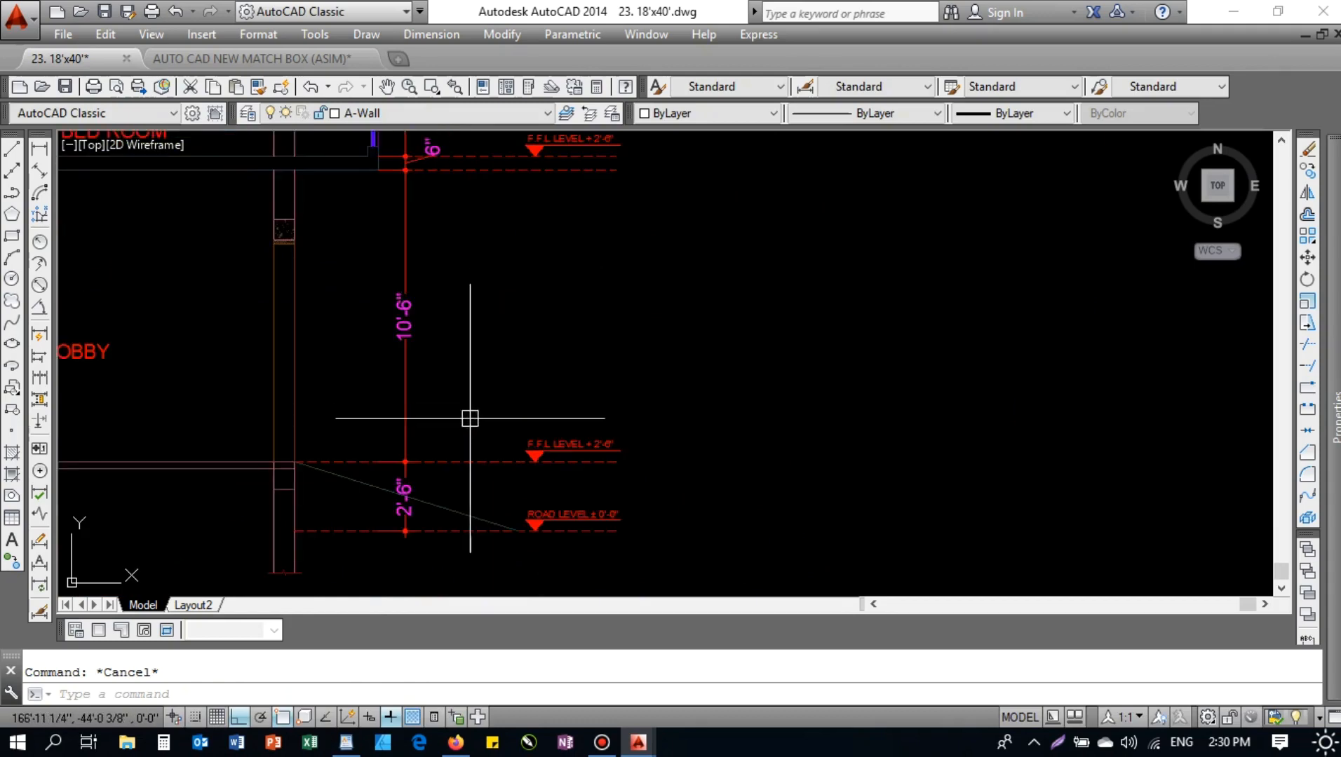
pyautogui.write('DAL')
pyautogui.press('Return')
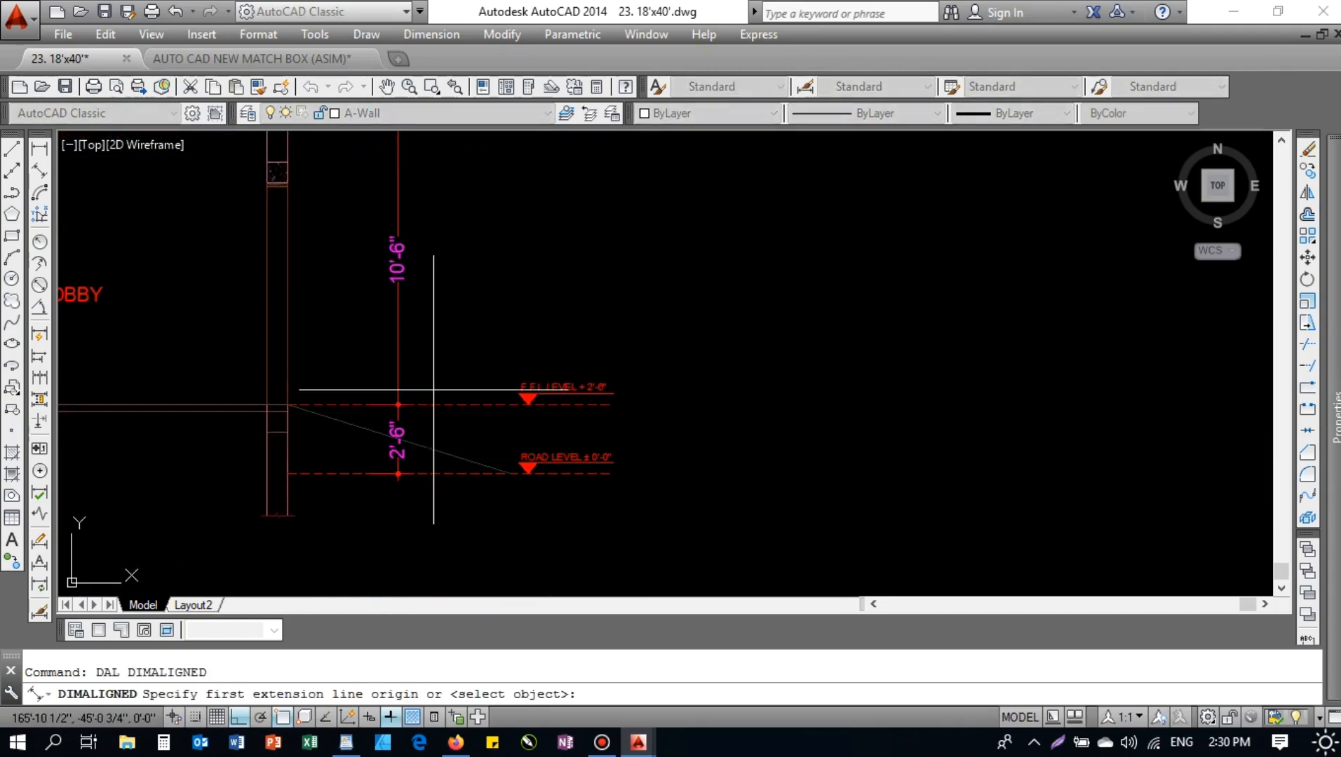
pyautogui.click(421, 405)
pyautogui.scroll(2, 421, 392)
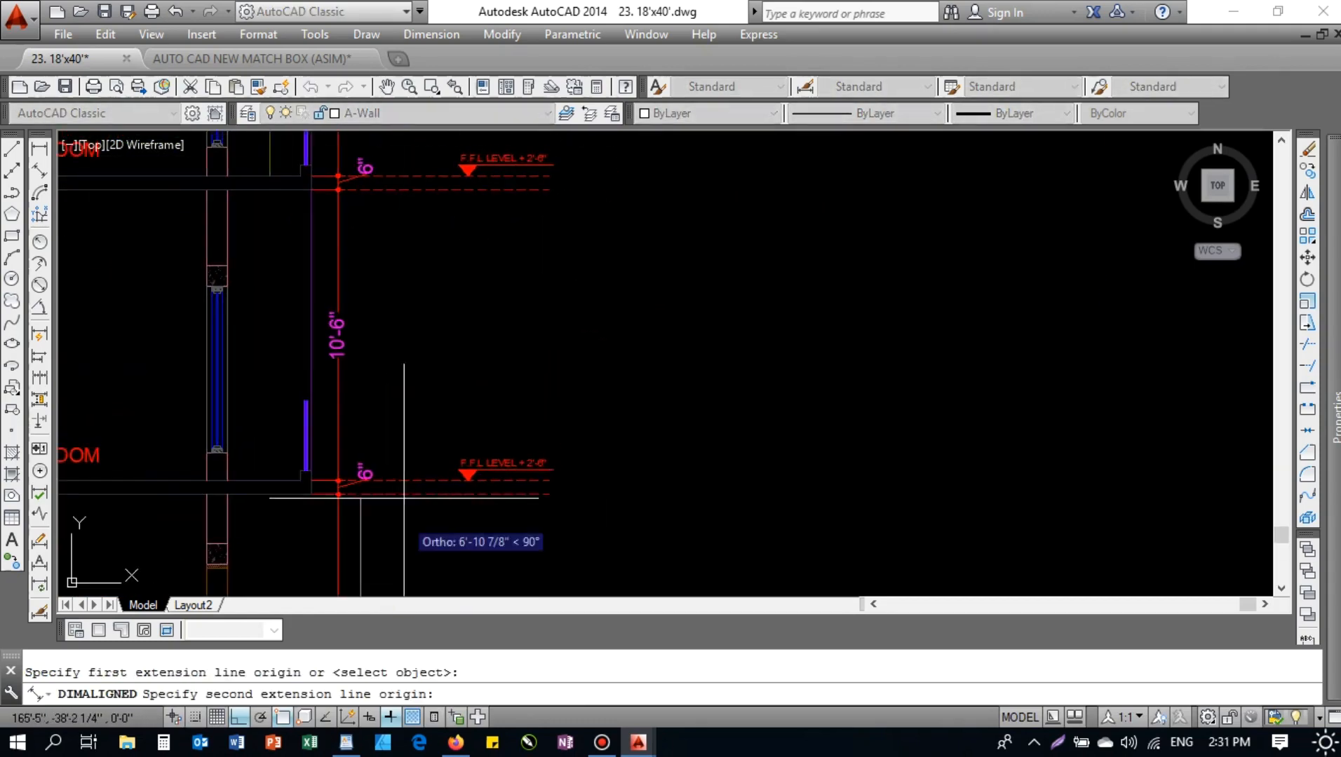
pyautogui.scroll(3, 367, 421)
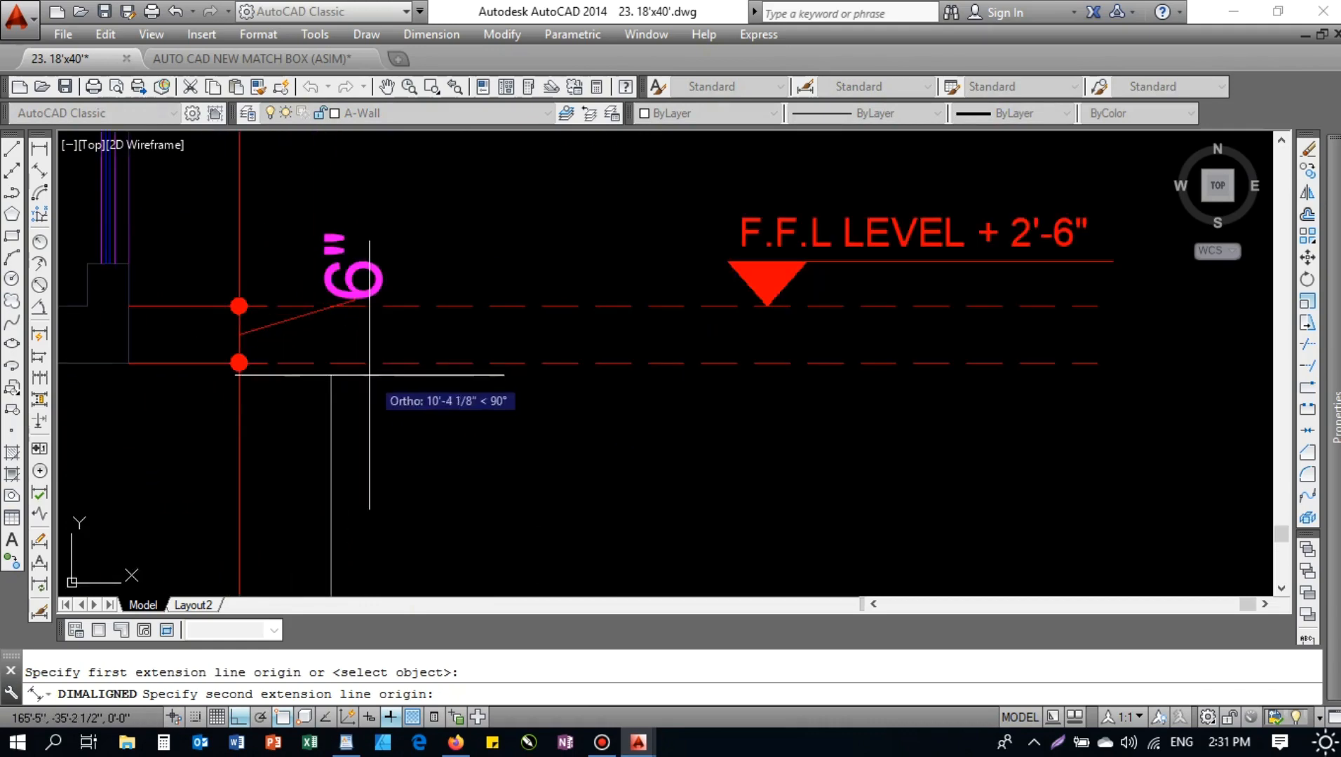
pyautogui.click(332, 305)
pyautogui.scroll(-2, 331, 306)
pyautogui.scroll(-2, 377, 305)
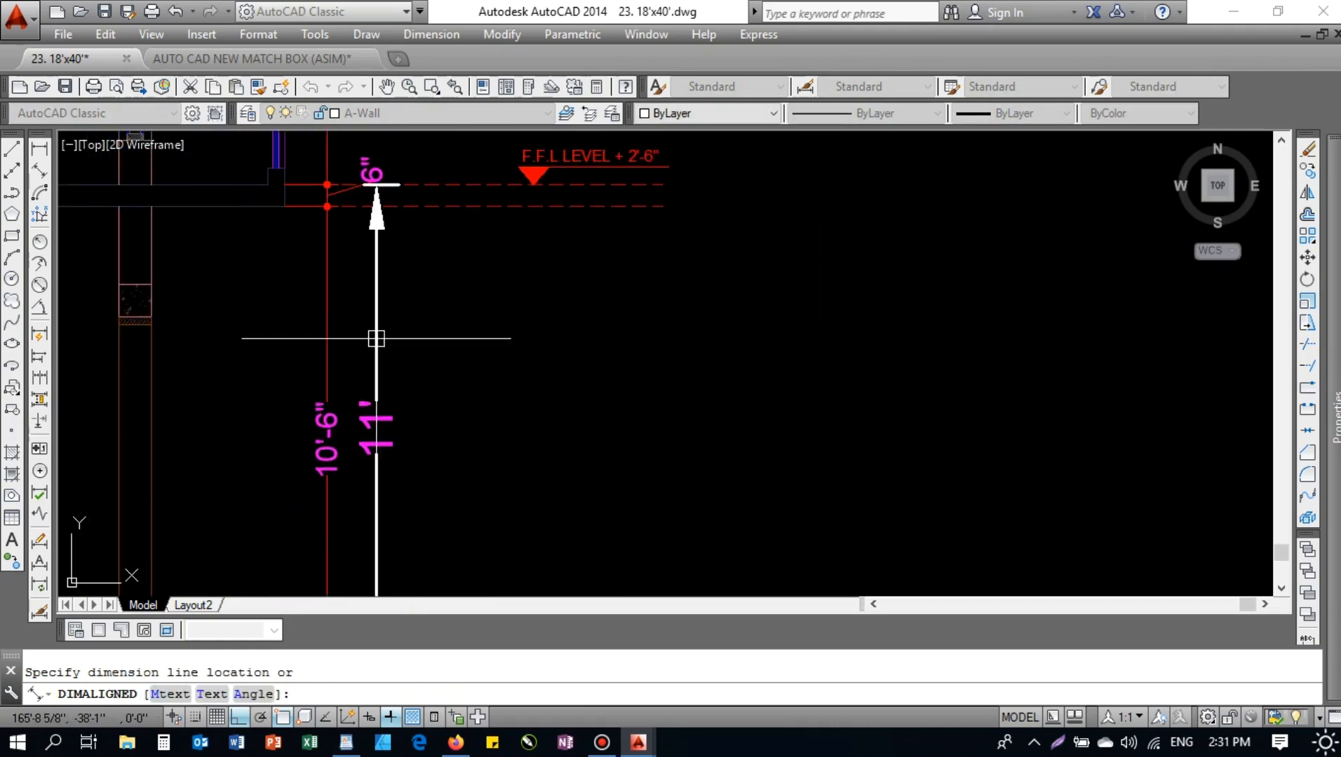
pyautogui.click(377, 339)
# - Match the properties of the adjacent red chain dimension onto the new ground-to-first-floor dimension
pyautogui.moveTo(368, 427); pyautogui.dragTo(408, 296, button='middle')
pyautogui.press('Escape')
pyautogui.press('Escape')
pyautogui.click(370, 287)
pyautogui.click(446, 248)
pyautogui.click(407, 285)
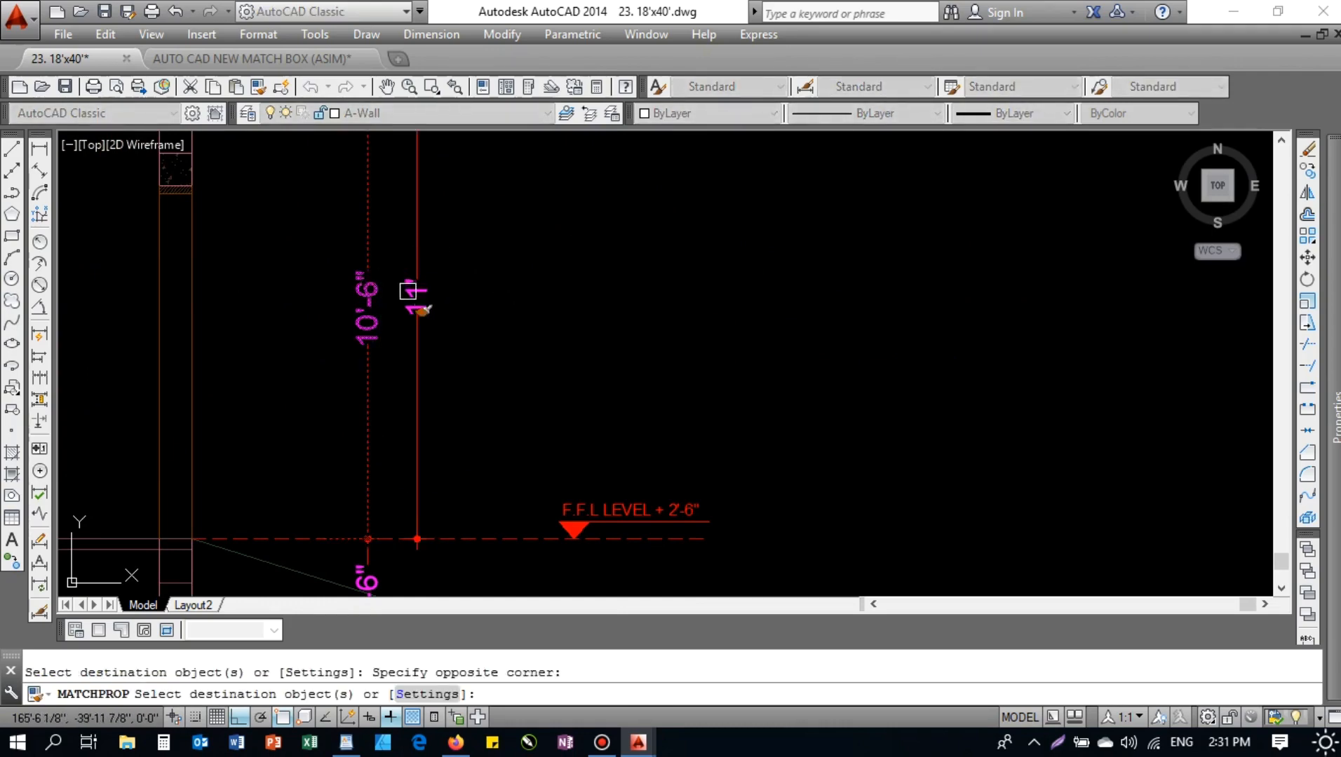
pyautogui.press('Escape')
# - Try to add a baseline dimension from the ground-floor level line up to the second-floor slab top
pyautogui.moveTo(414, 309); pyautogui.dragTo(420, 376, button='middle')
pyautogui.scroll(-2, 419, 369)
pyautogui.click(420, 368)
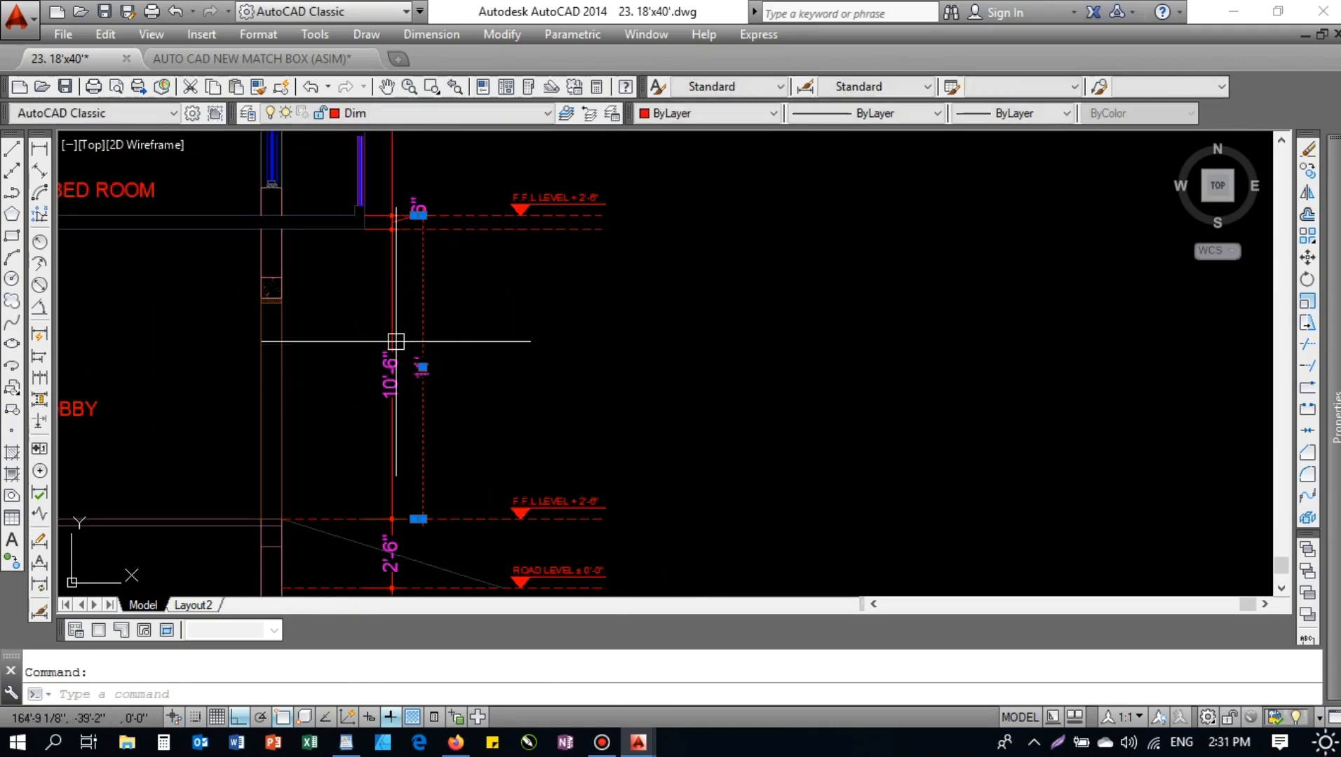
pyautogui.click(41, 360)
pyautogui.moveTo(440, 180); pyautogui.dragTo(408, 471, button='middle')
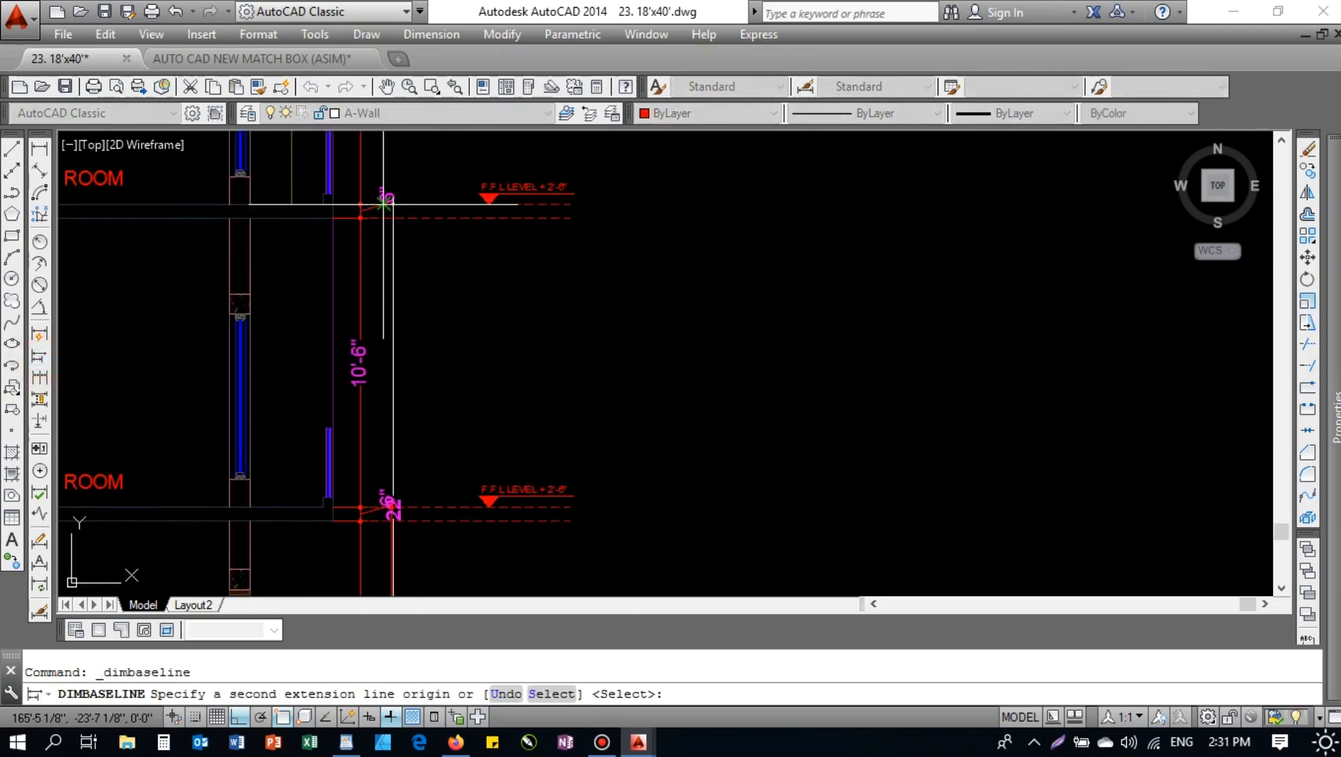
pyautogui.scroll(4, 383, 205)
pyautogui.click(441, 200)
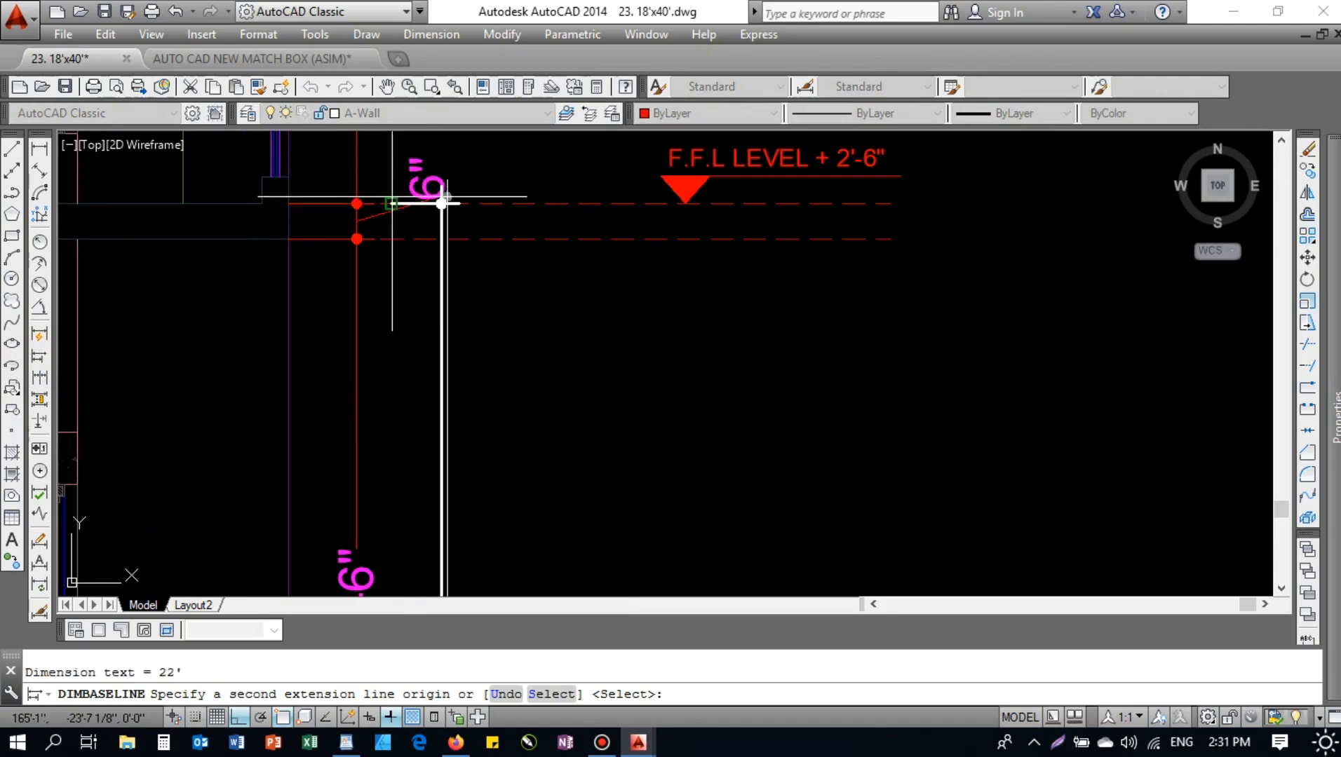
pyautogui.scroll(-4, 410, 211)
pyautogui.moveTo(454, 403); pyautogui.dragTo(459, 347, button='middle')
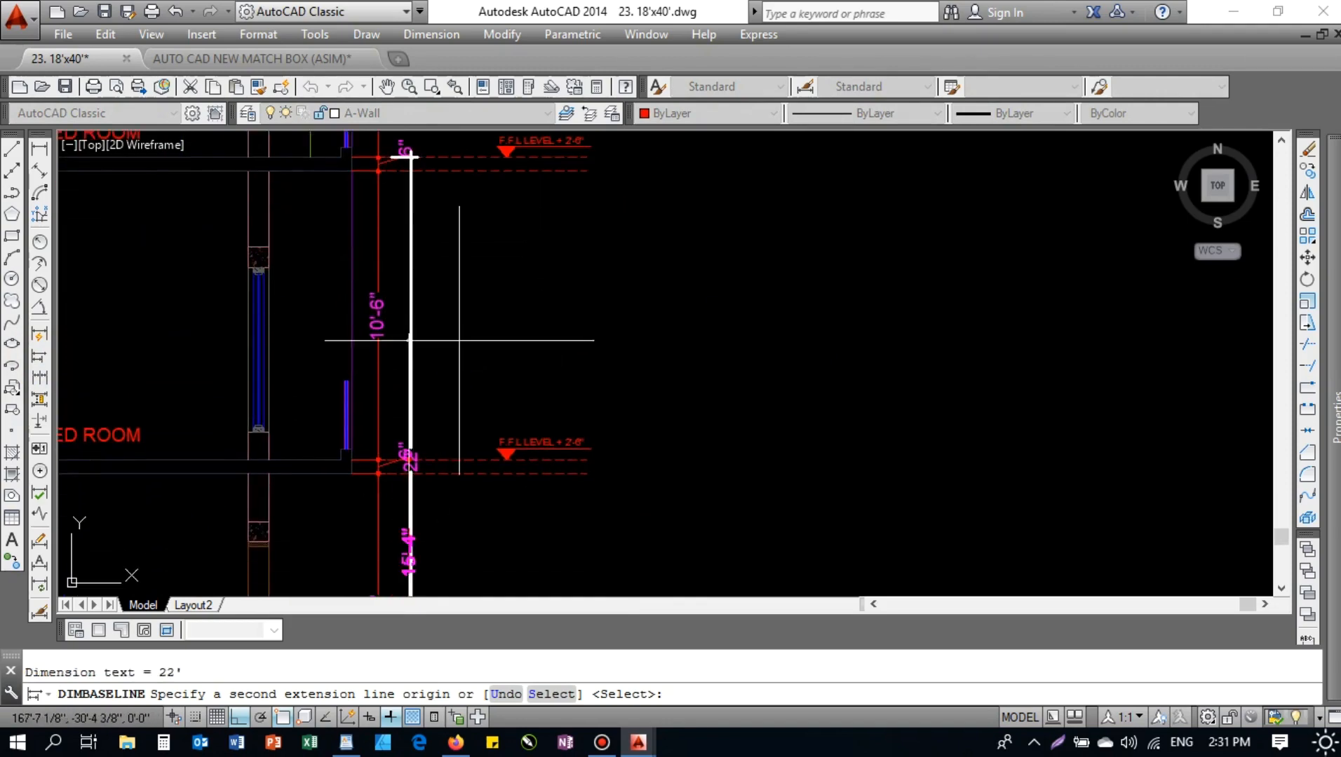
# - Erase the white baseline dimension overlapping the floor-to-floor dimension
pyautogui.press('Escape')
pyautogui.click(416, 265)
pyautogui.click(401, 272)
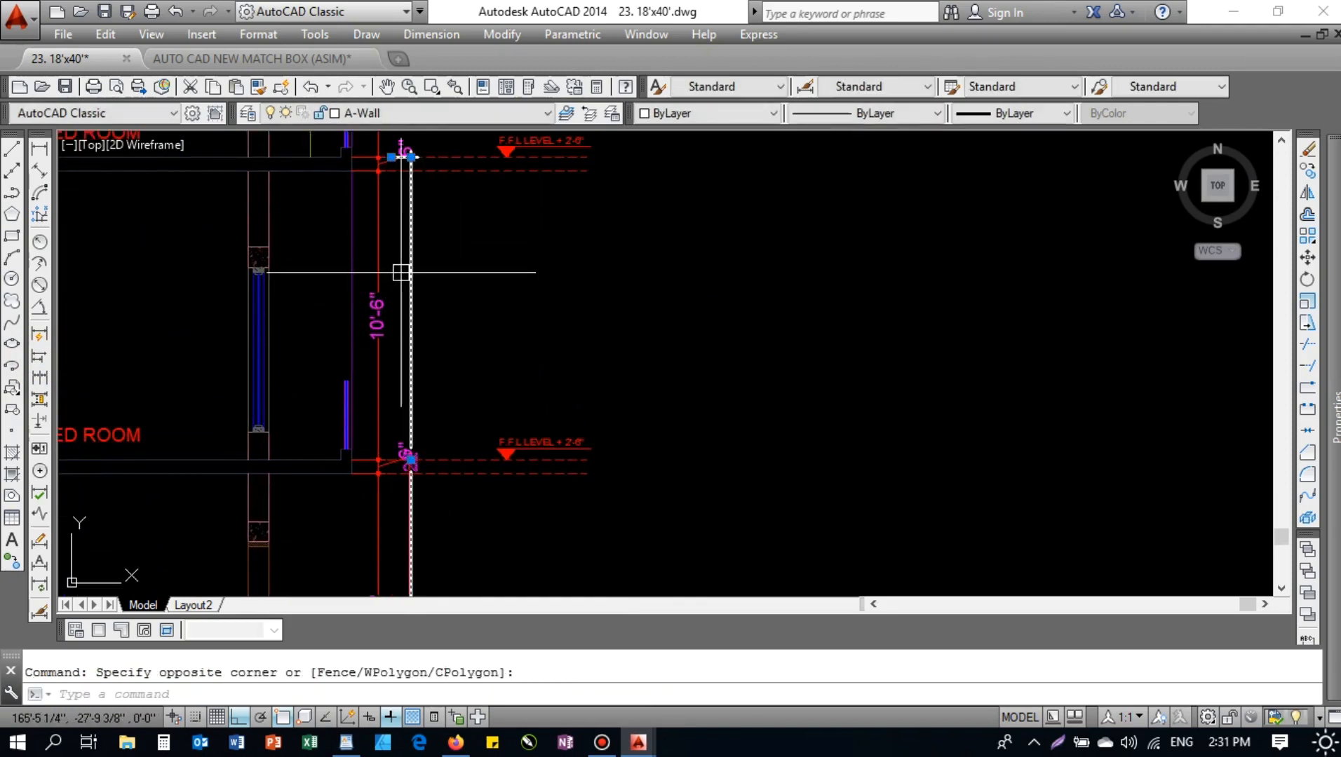
pyautogui.write('e')
pyautogui.press('Return')
# - Continue the floor-to-floor dimension over the tops of the upper floor slabs, ending at the roof slab's top
pyautogui.write('dc')
pyautogui.press('Return')
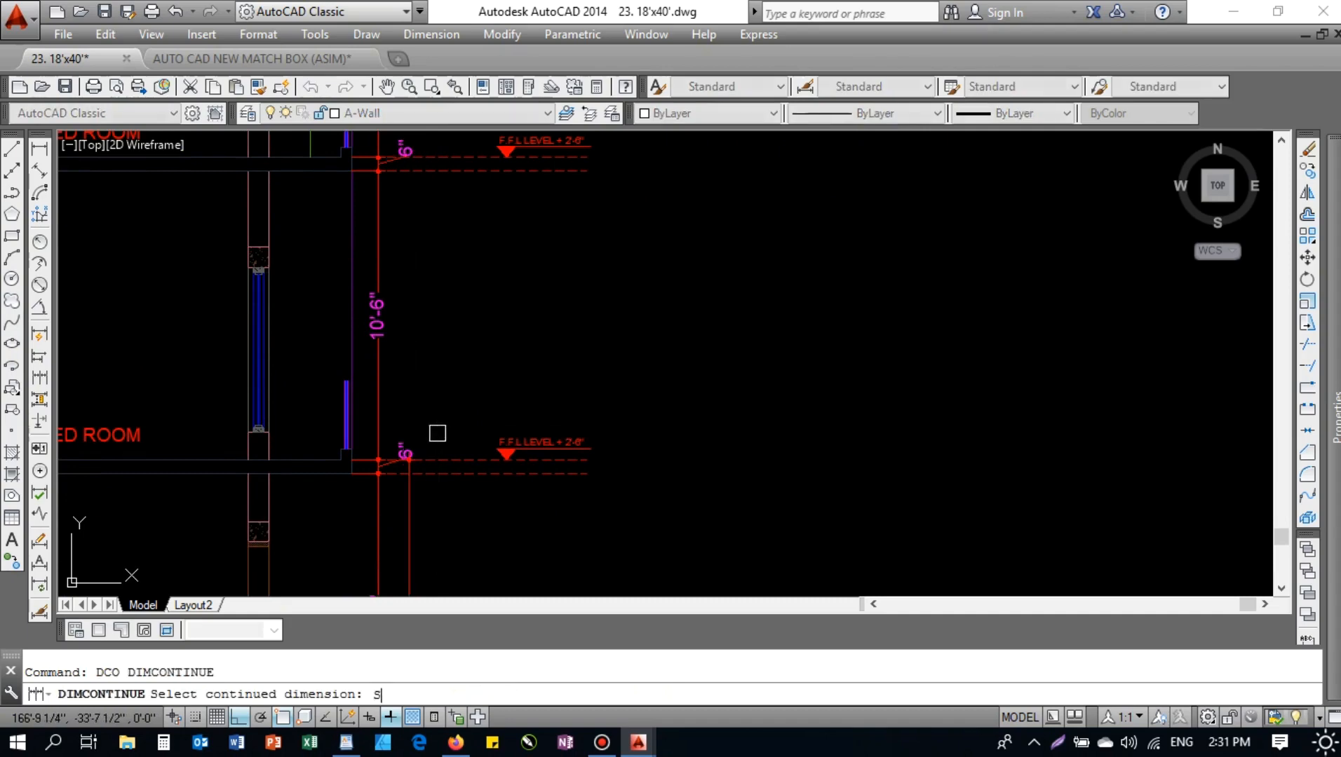
pyautogui.click(414, 460)
pyautogui.scroll(6, 414, 460)
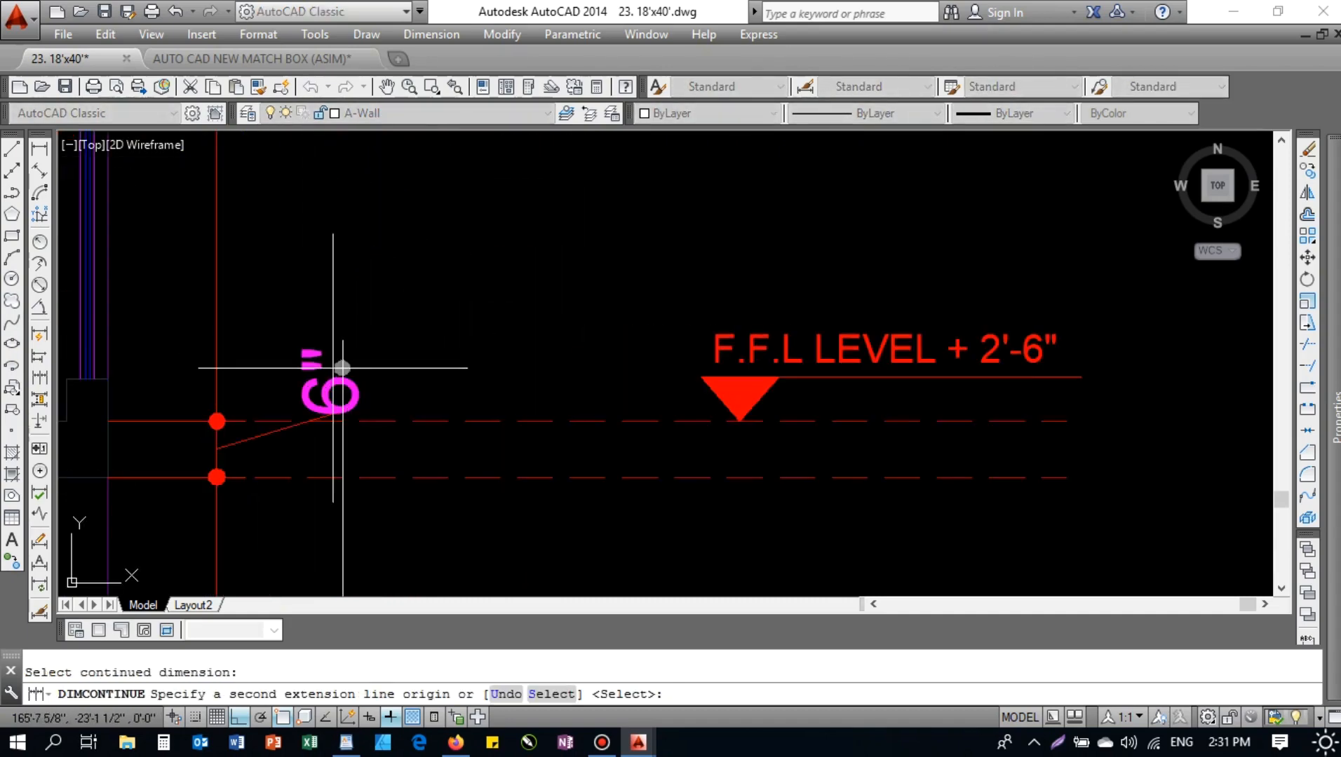
pyautogui.click(280, 418)
pyautogui.scroll(-3, 329, 264)
pyautogui.moveTo(344, 186); pyautogui.dragTo(316, 517, button='middle')
pyautogui.scroll(4, 318, 206)
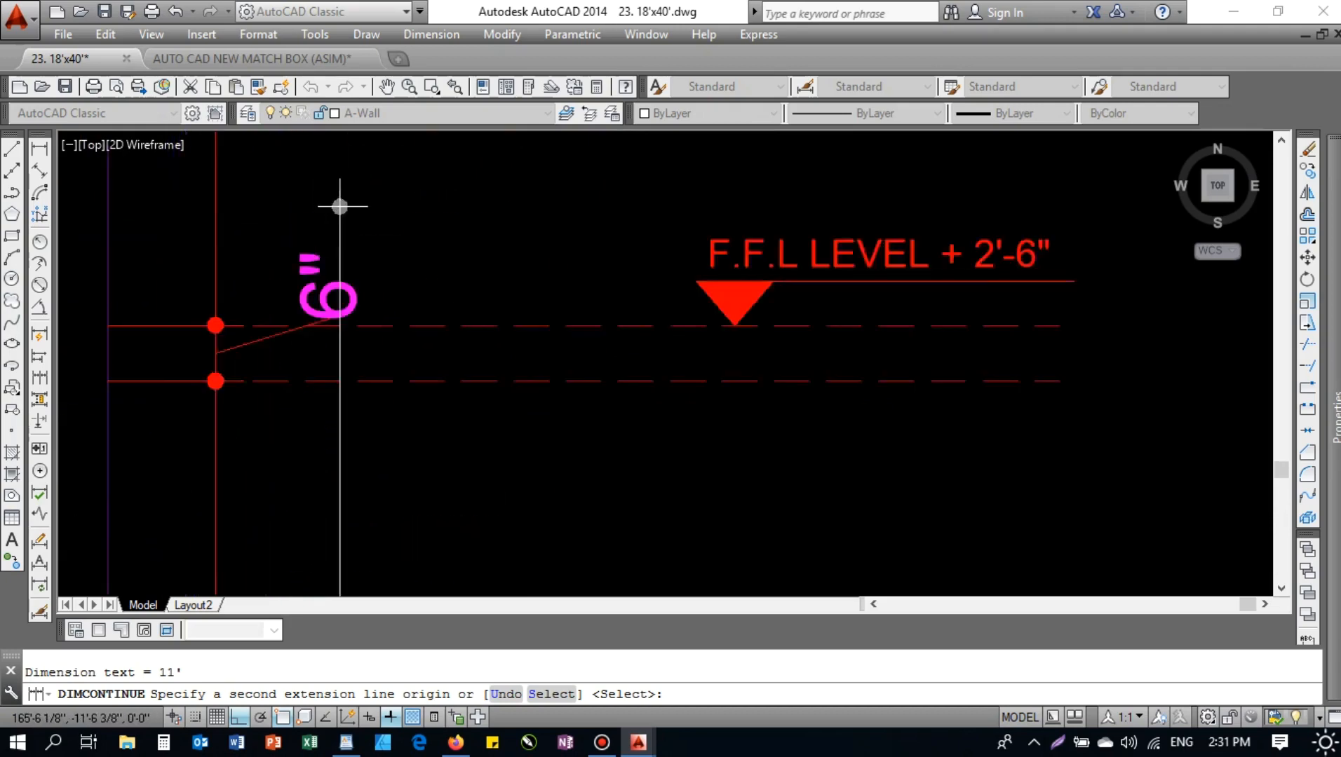
pyautogui.scroll(-4, 309, 254)
pyautogui.moveTo(309, 170)
pyautogui.mouseDown(button='middle')
pyautogui.moveTo(313, 461)
pyautogui.moveTo(306, 449)
pyautogui.mouseUp(button='middle')
pyautogui.scroll(4, 305, 370)
pyautogui.press('Escape')
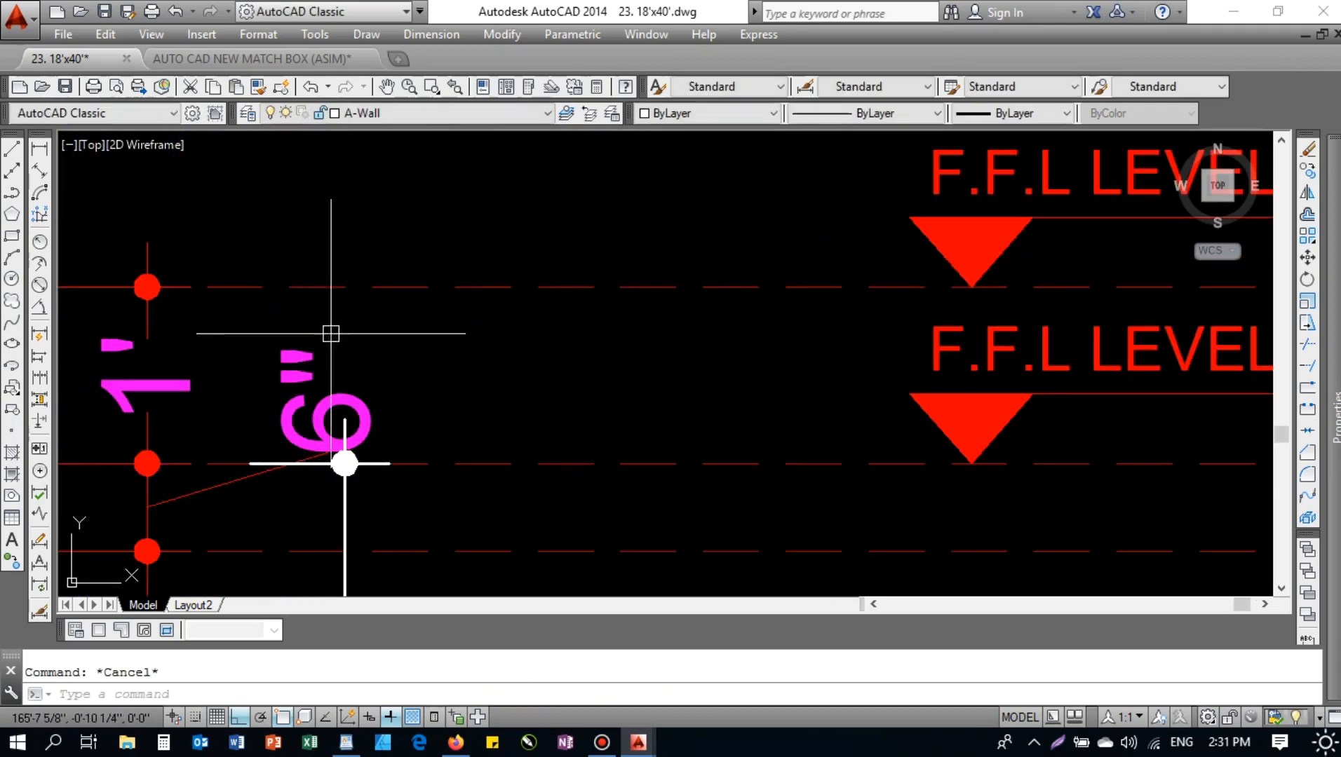
# - Match the red chain dimension's properties onto the white floor-to-floor dimensions of the upper floors
pyautogui.scroll(-5, 392, 294)
pyautogui.press('space')
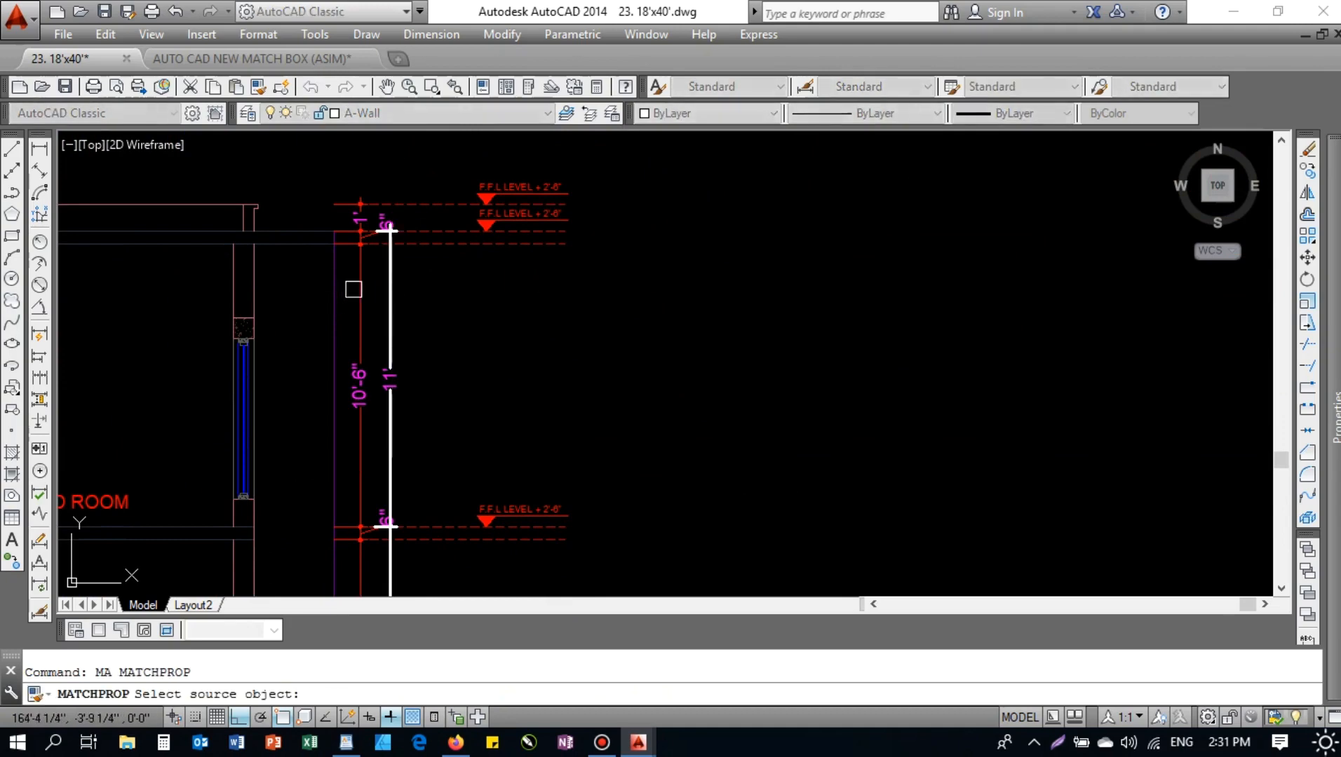
pyautogui.click(363, 291)
pyautogui.click(386, 304)
pyautogui.moveTo(406, 427)
pyautogui.mouseDown(button='middle')
pyautogui.moveTo(401, 228)
pyautogui.moveTo(405, 305)
pyautogui.mouseUp(button='middle')
pyautogui.moveTo(402, 502); pyautogui.dragTo(351, 251, button='middle')
pyautogui.moveTo(337, 449); pyautogui.dragTo(342, 248, button='middle')
pyautogui.press('Escape')
pyautogui.press('Escape')
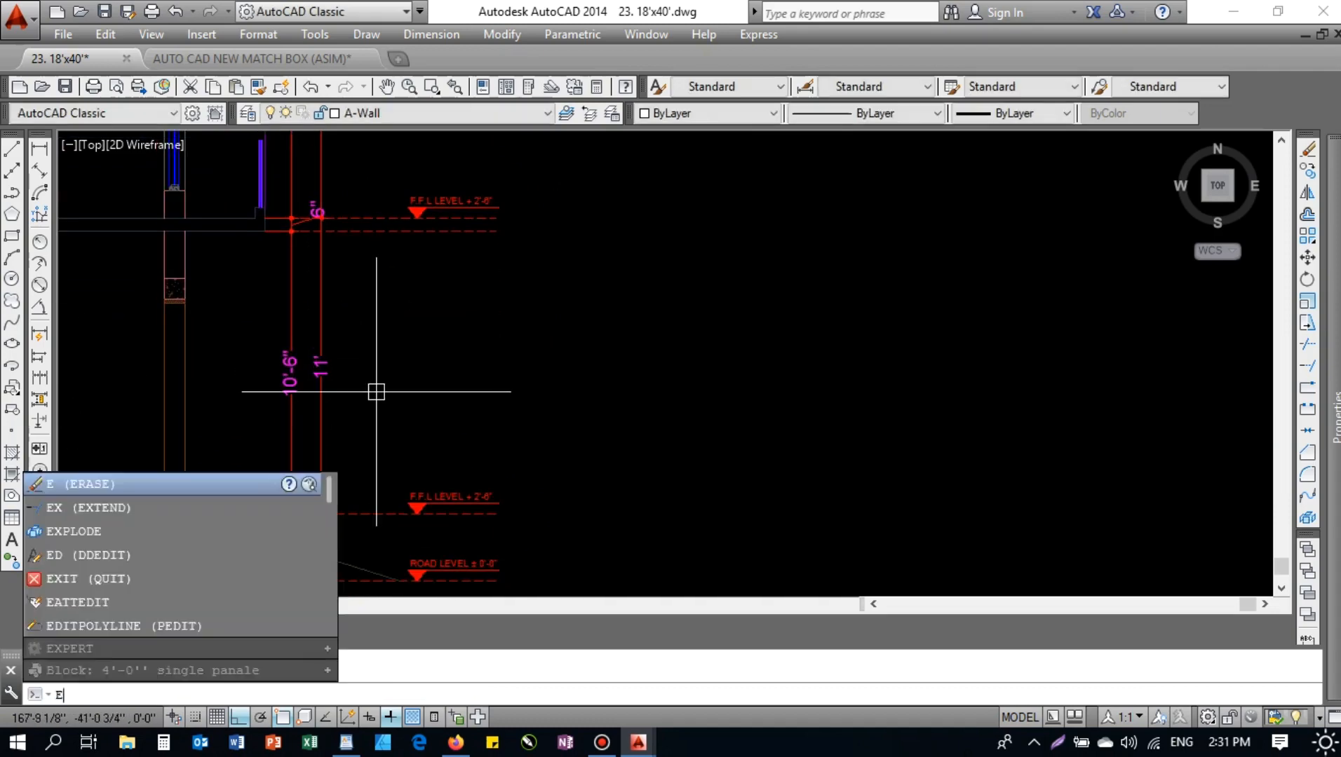
# - Add an overall aligned dimension from the road level line to the highest dashed line, outside the two existing chains
pyautogui.write('DAL')
pyautogui.press('space')
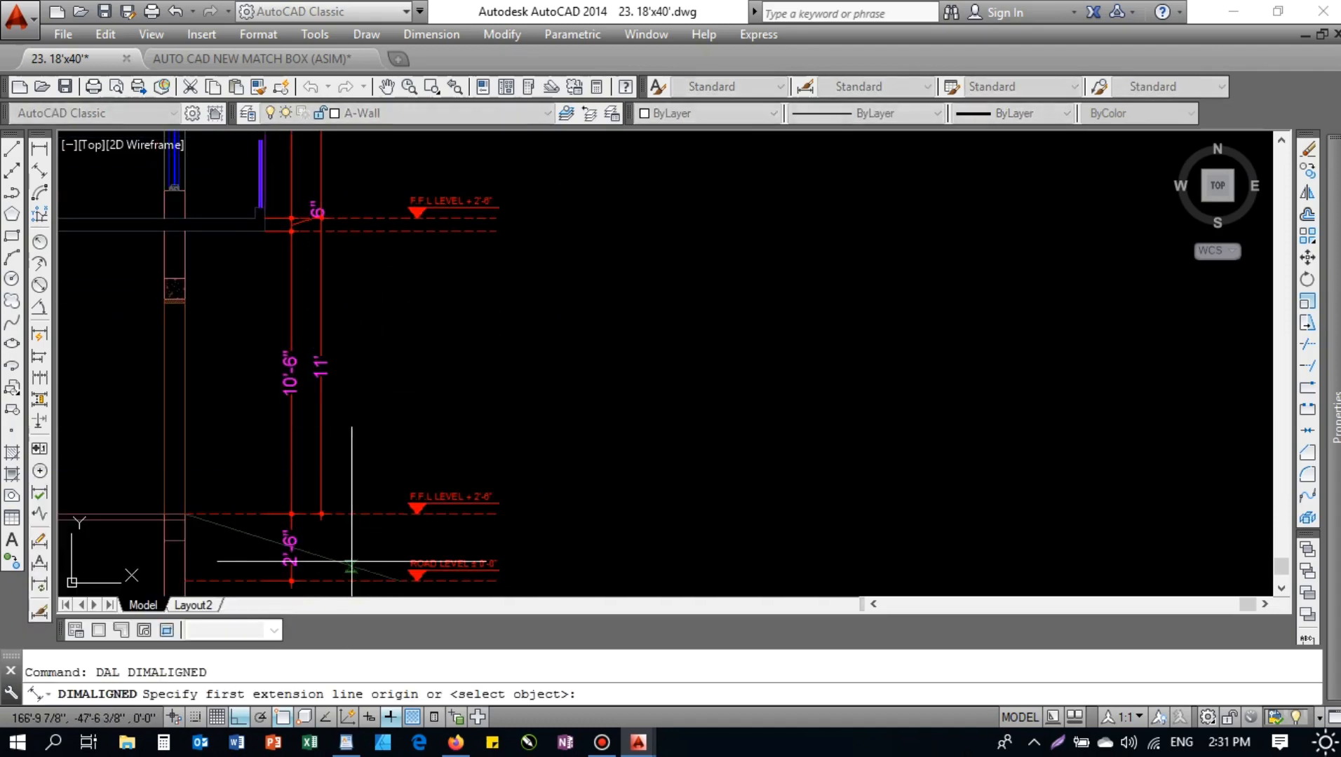
pyautogui.click(339, 580)
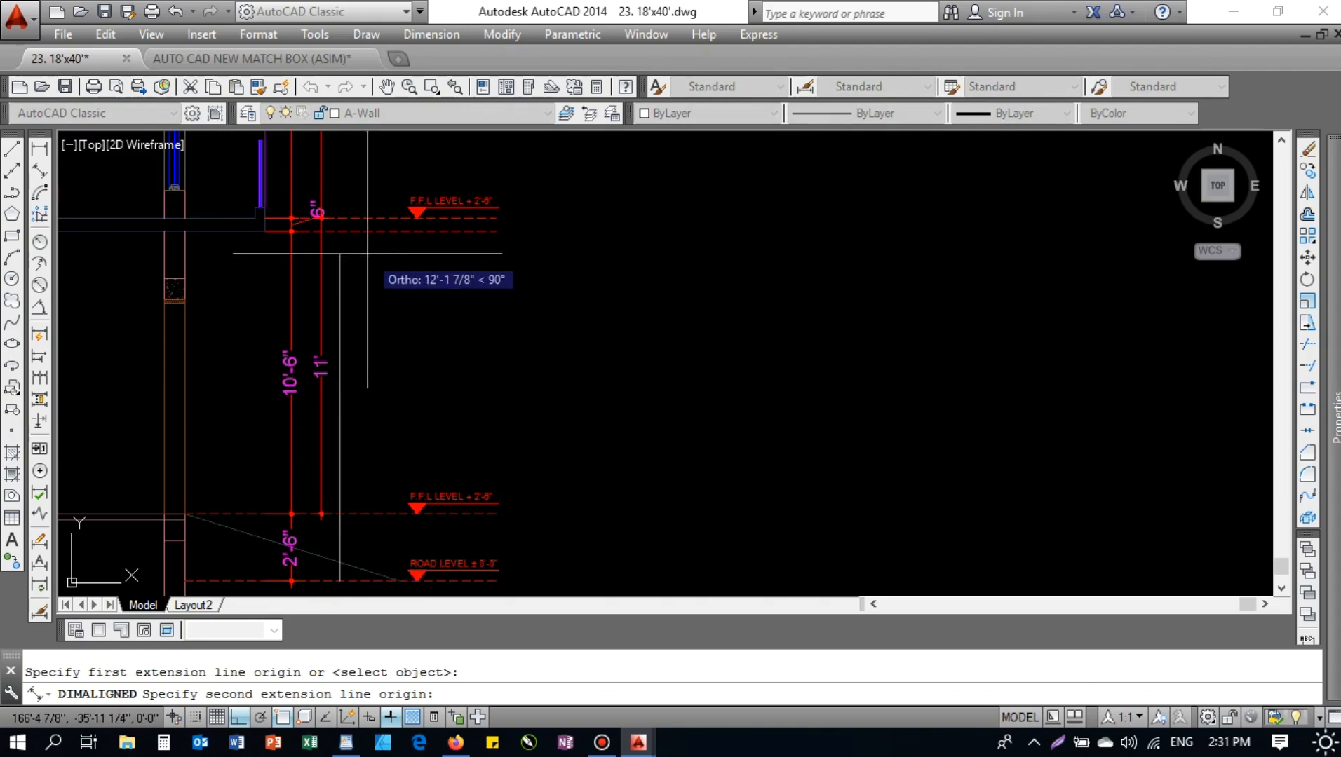
pyautogui.scroll(-6, 363, 232)
pyautogui.scroll(6, 360, 253)
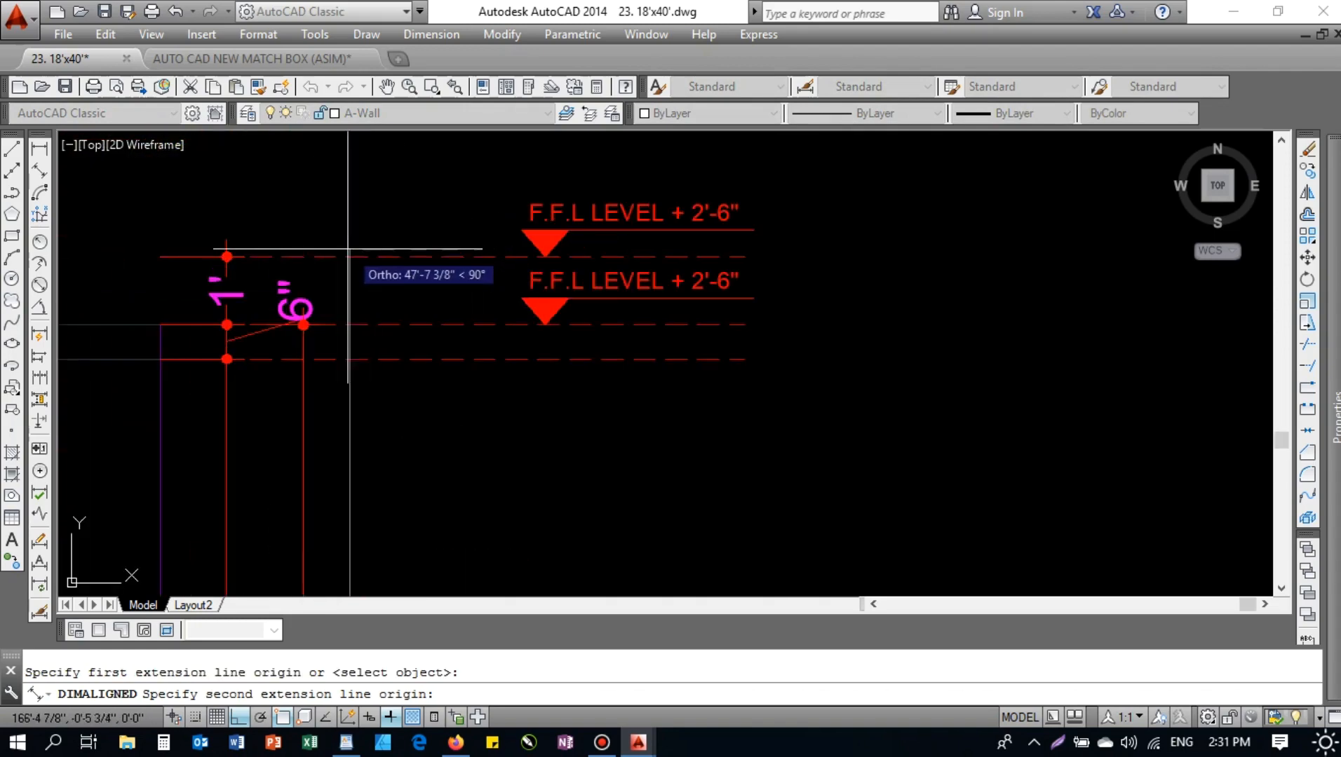
pyautogui.click(353, 265)
pyautogui.scroll(-3, 353, 280)
pyautogui.moveTo(365, 354); pyautogui.dragTo(370, 183, button='middle')
pyautogui.scroll(-2, 370, 182)
pyautogui.moveTo(374, 252); pyautogui.dragTo(376, 235, button='middle')
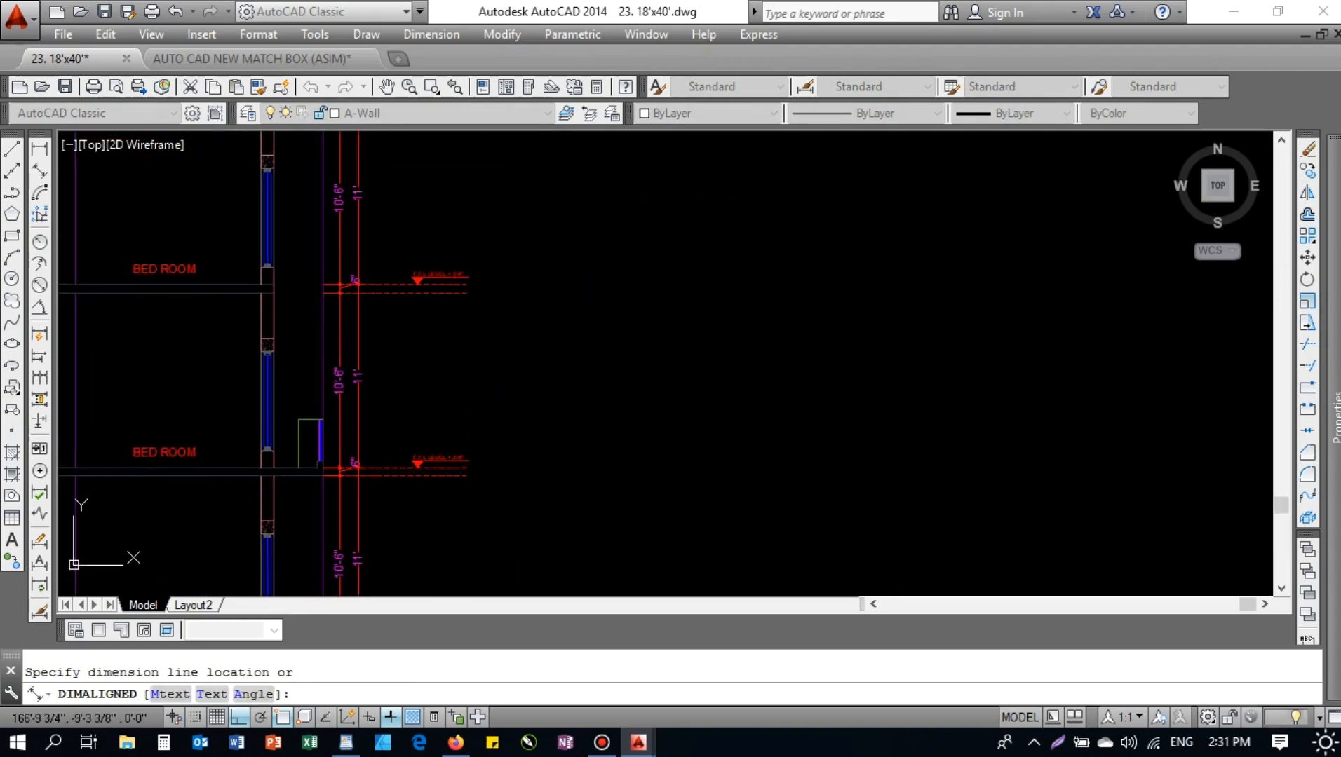
pyautogui.scroll(2, 376, 235)
pyautogui.click(383, 389)
pyautogui.moveTo(383, 389); pyautogui.dragTo(374, 465, button='middle')
pyautogui.press('Escape')
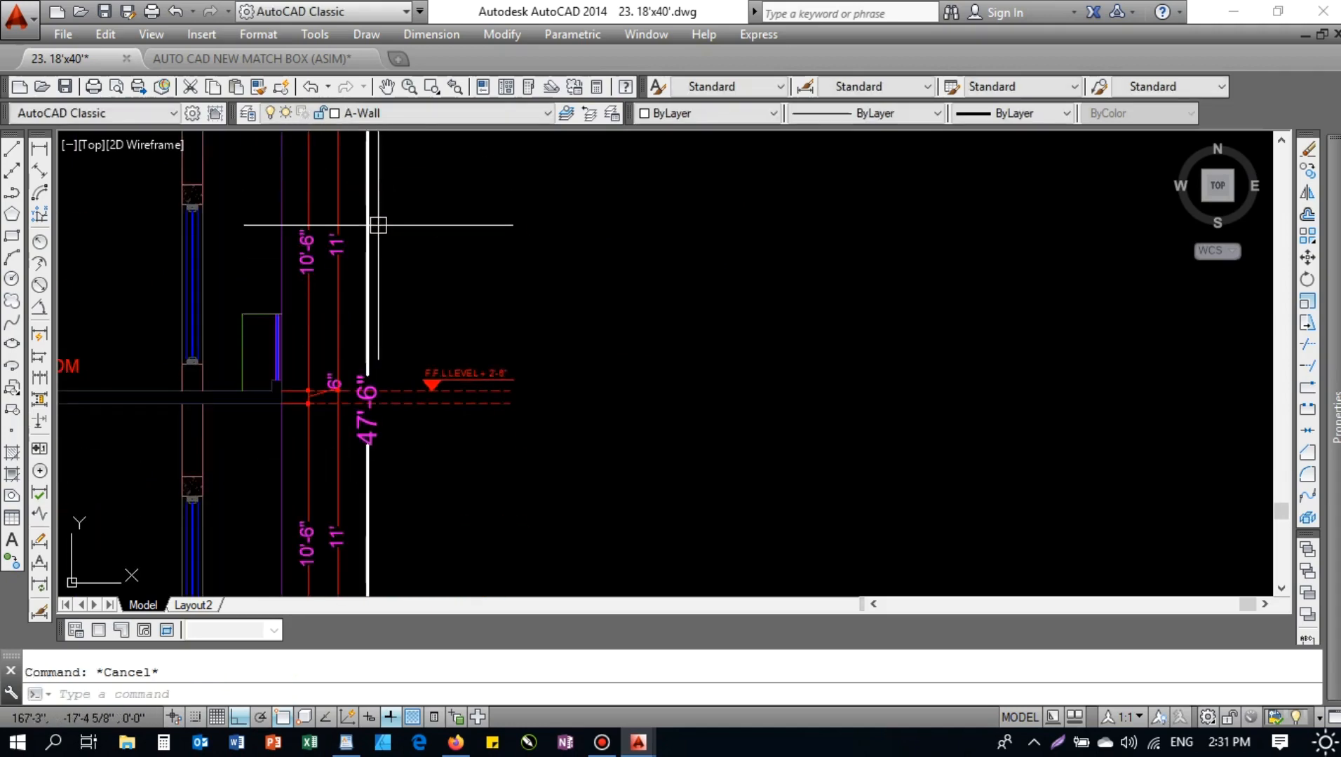
# - Match a red floor-to-floor dimension's properties onto the overall height dimension
pyautogui.press('Return')
pyautogui.click(339, 203)
pyautogui.click(368, 280)
pyautogui.press('Escape')
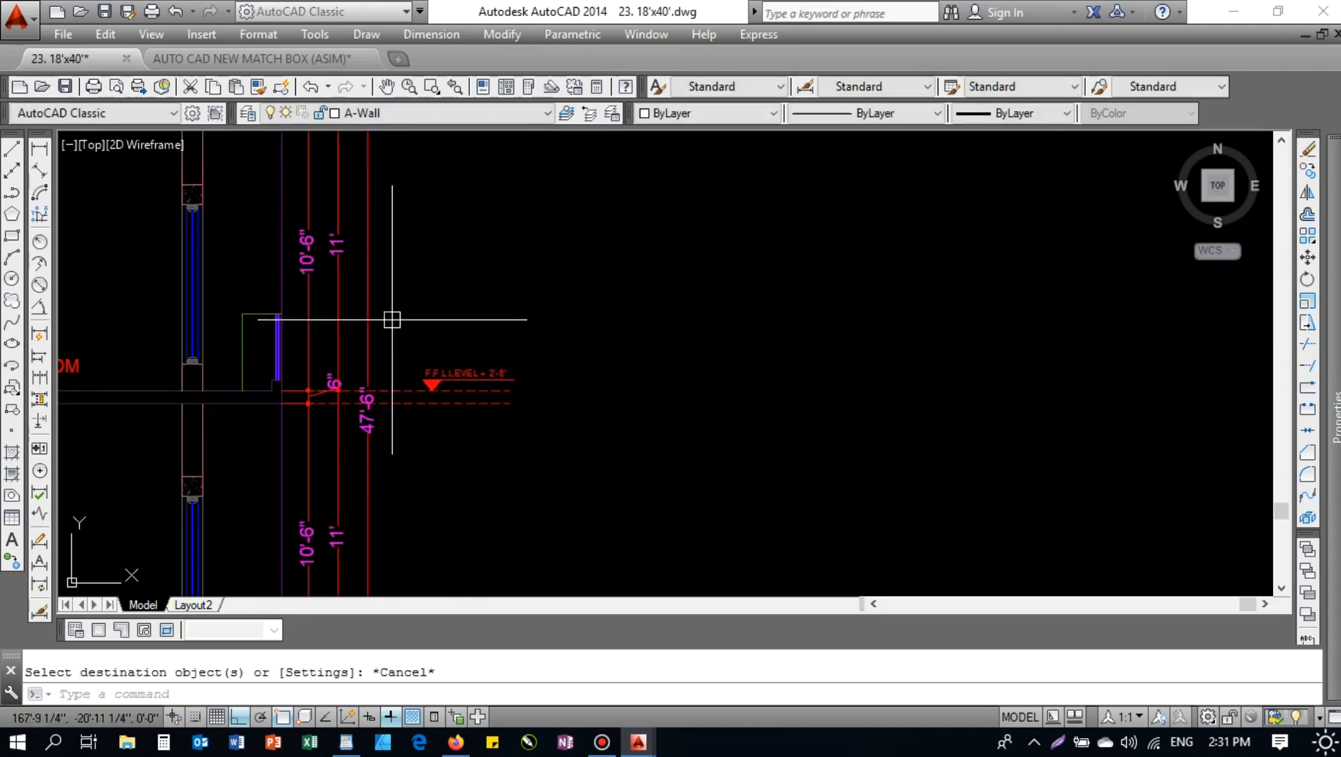
# - Change the value in the first-floor level marker's label to + 13'-6"
pyautogui.scroll(6, 396, 415)
pyautogui.scroll(-4, 296, 398)
pyautogui.moveTo(297, 398); pyautogui.dragTo(315, 302, button='middle')
pyautogui.scroll(-4, 411, 375)
pyautogui.moveTo(414, 430); pyautogui.dragTo(408, 298, button='middle')
pyautogui.scroll(6, 397, 367)
pyautogui.moveTo(398, 366); pyautogui.dragTo(413, 251, button='middle')
pyautogui.write('ED')
pyautogui.press('Return')
pyautogui.scroll(2, 449, 273)
pyautogui.scroll(-3, 479, 245)
pyautogui.scroll(-2, 628, 278)
pyautogui.scroll(5, 628, 279)
pyautogui.scroll(2, 591, 302)
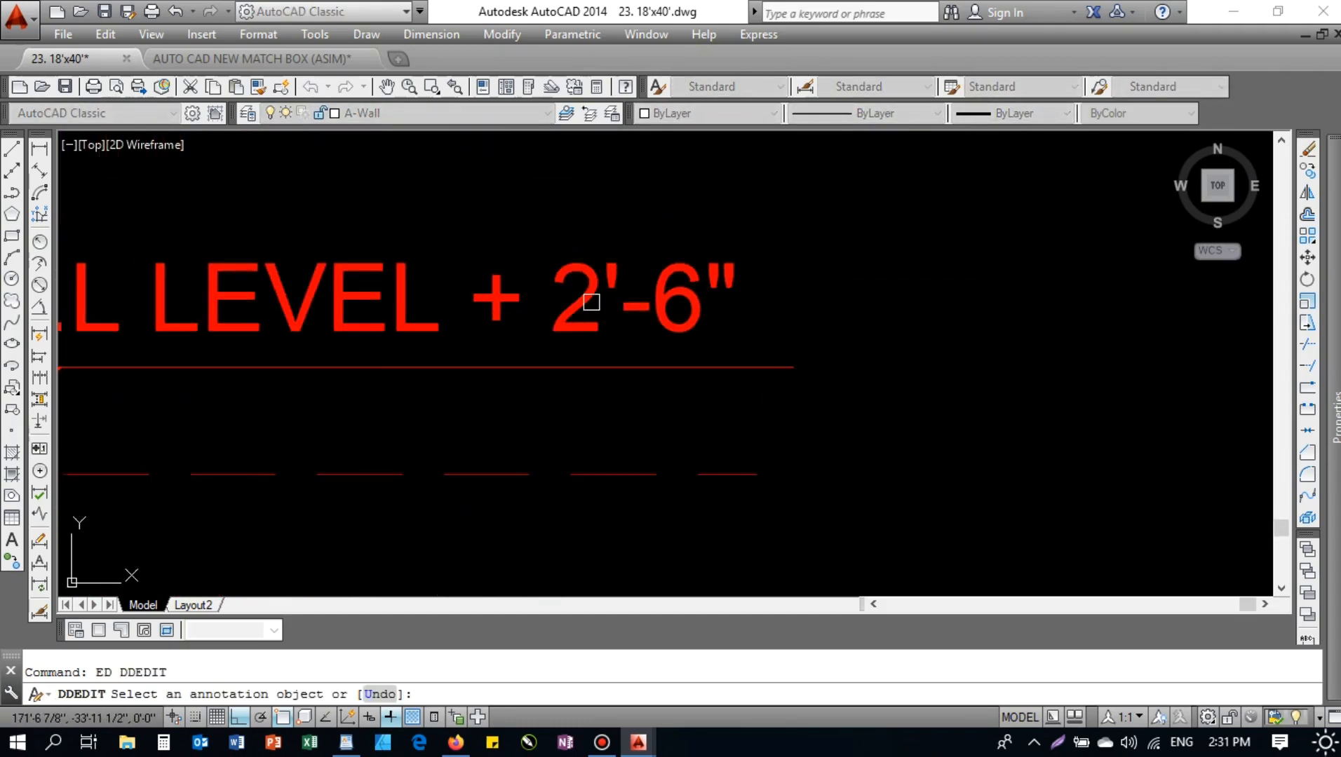
pyautogui.click(557, 302)
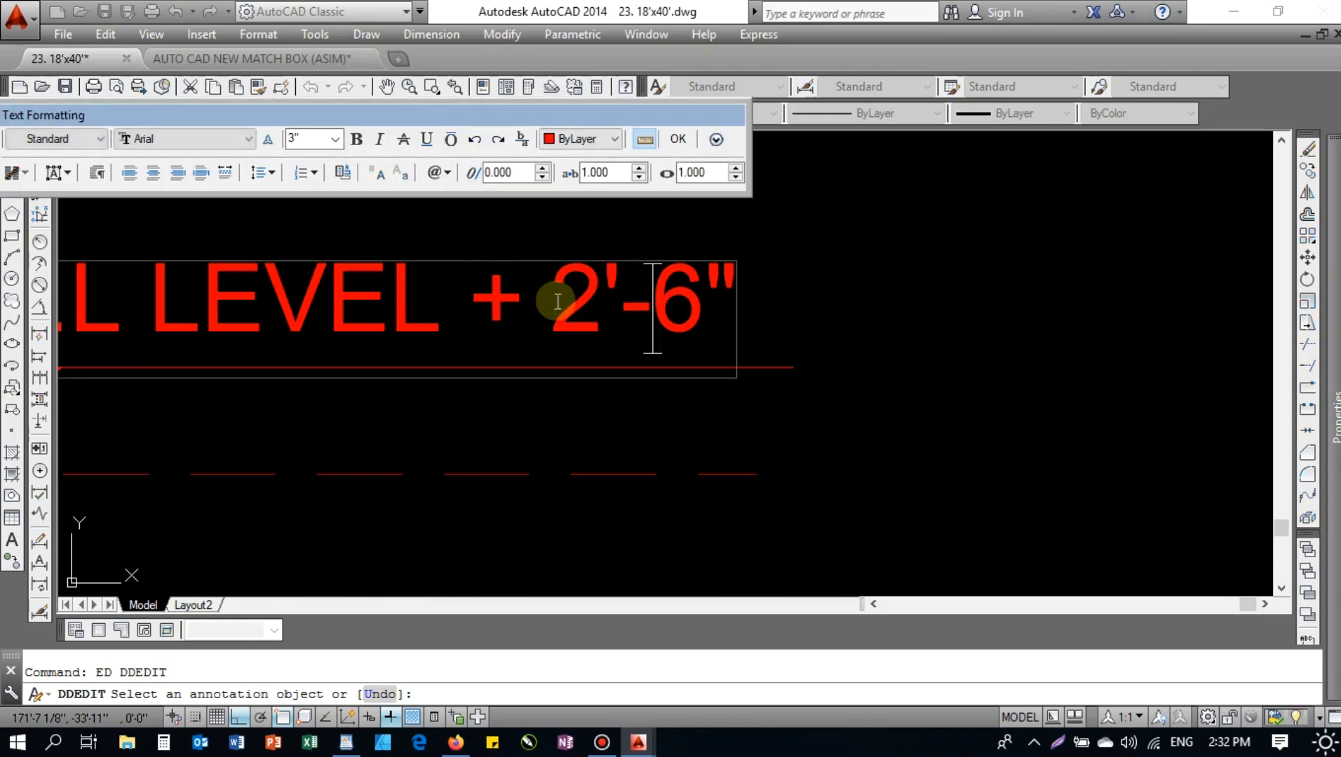
pyautogui.click(558, 301)
pyautogui.press('Delete')
pyautogui.write('13')
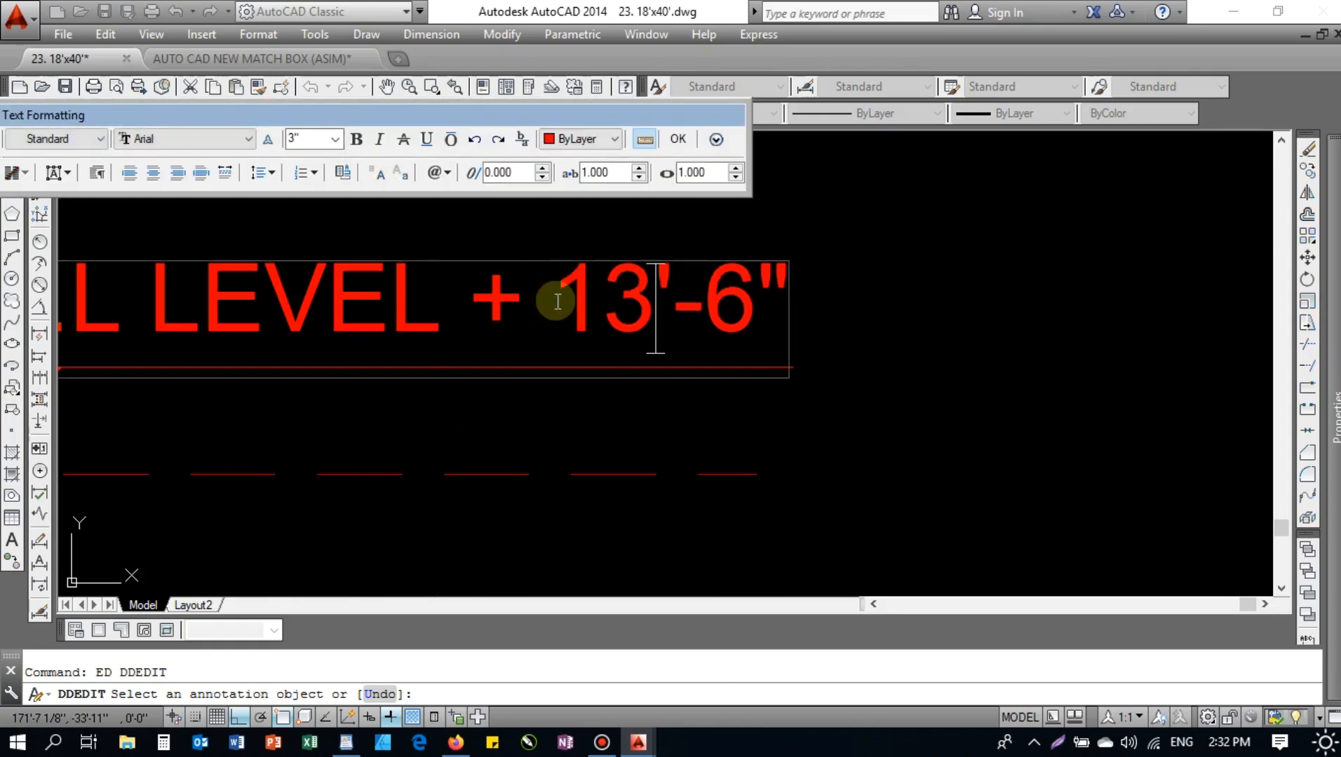
pyautogui.click(845, 342)
pyautogui.scroll(-3, 458, 387)
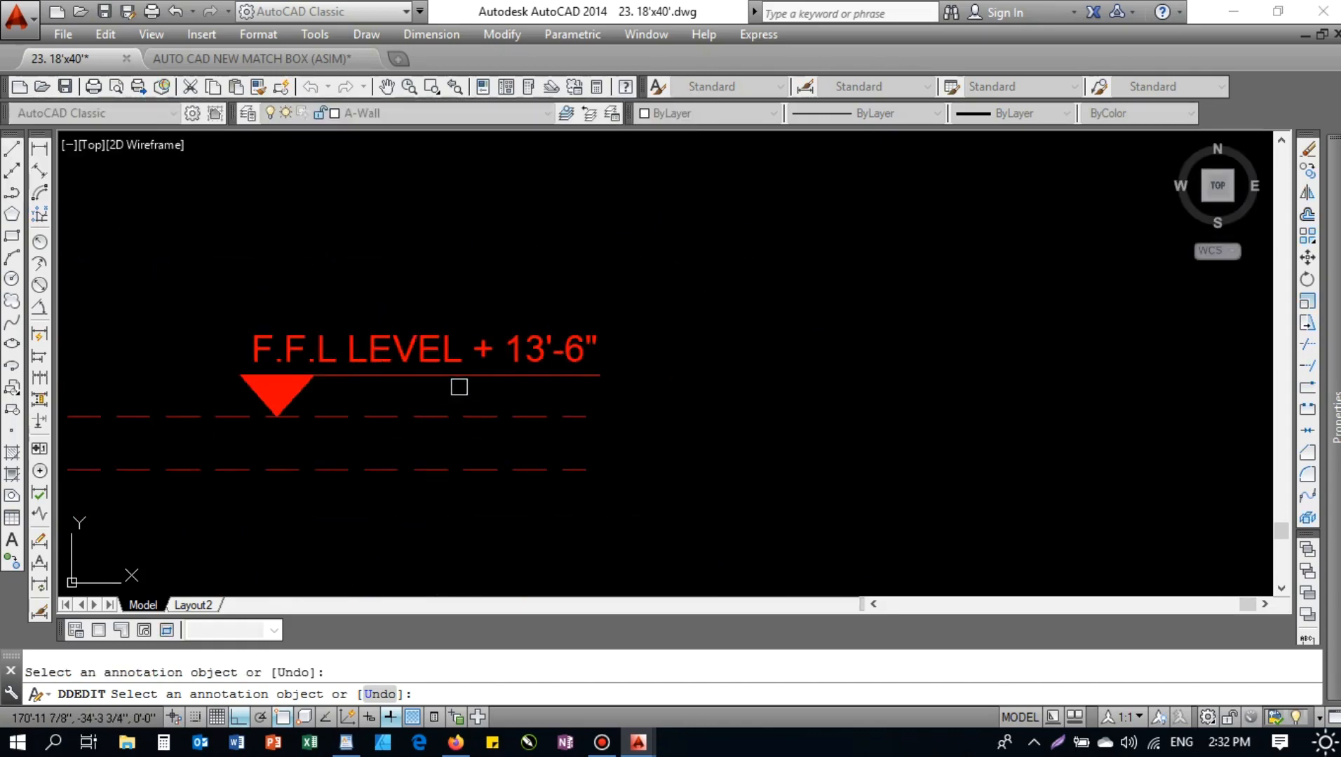
pyautogui.scroll(-5, 521, 323)
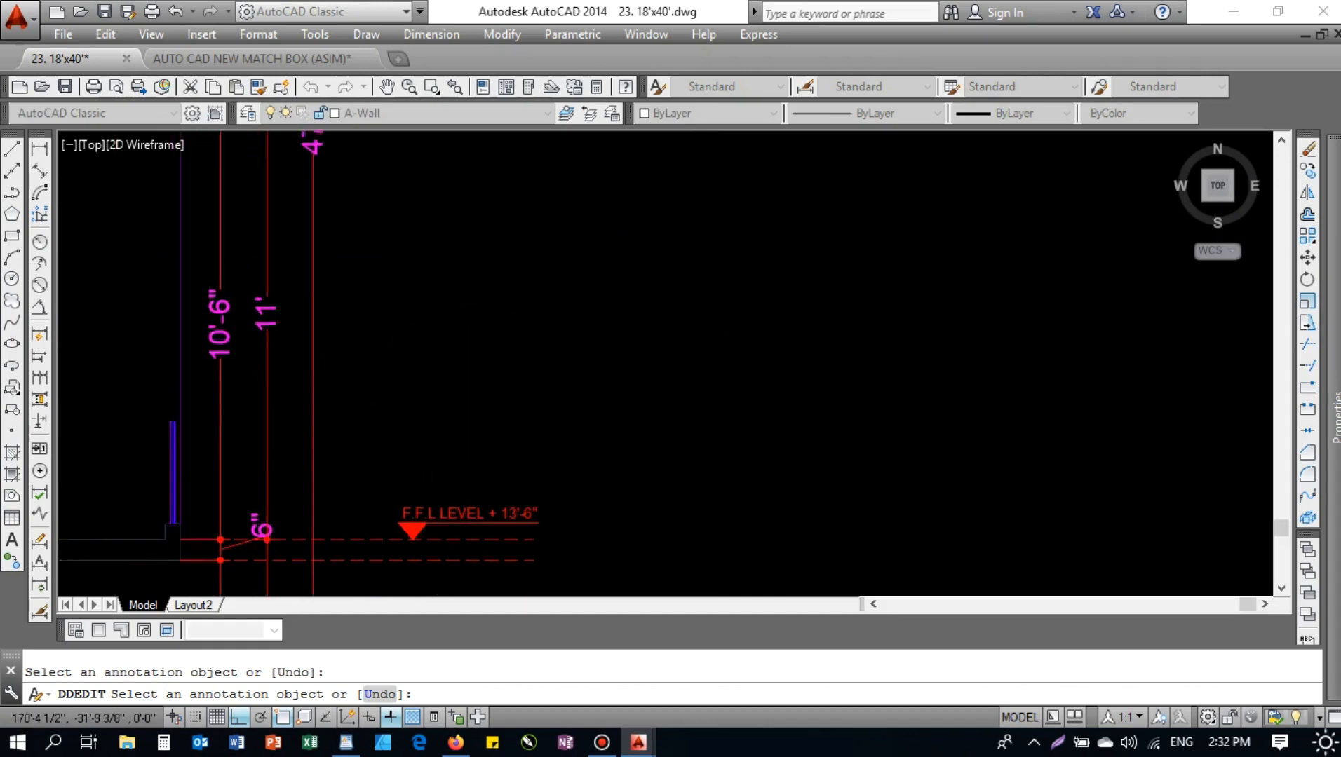
pyautogui.moveTo(463, 354); pyautogui.dragTo(538, 297, button='middle')
pyautogui.press('Escape')
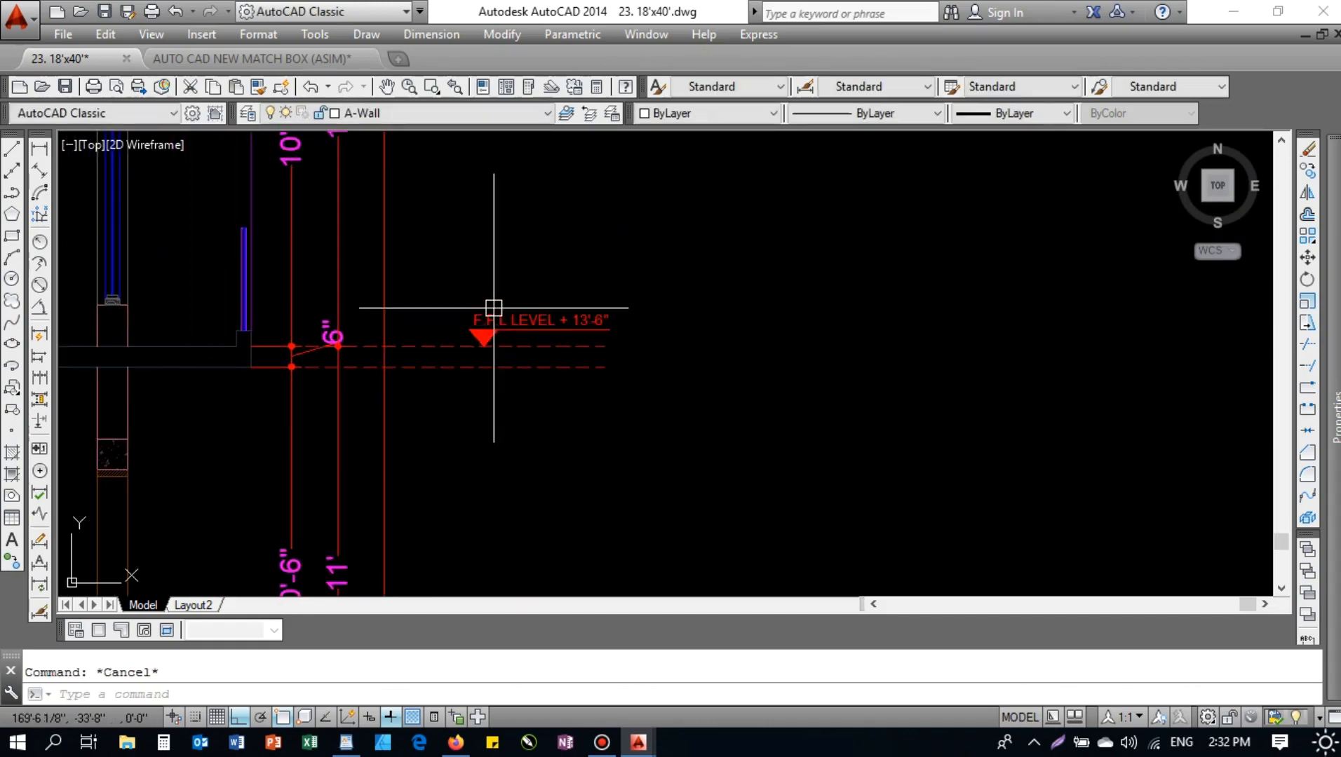
# - Replace F.F.L with FIRST FLOOR in the label of the + 13'-6" level marker
pyautogui.scroll(4, 491, 305)
pyautogui.click(491, 315)
pyautogui.press('Escape')
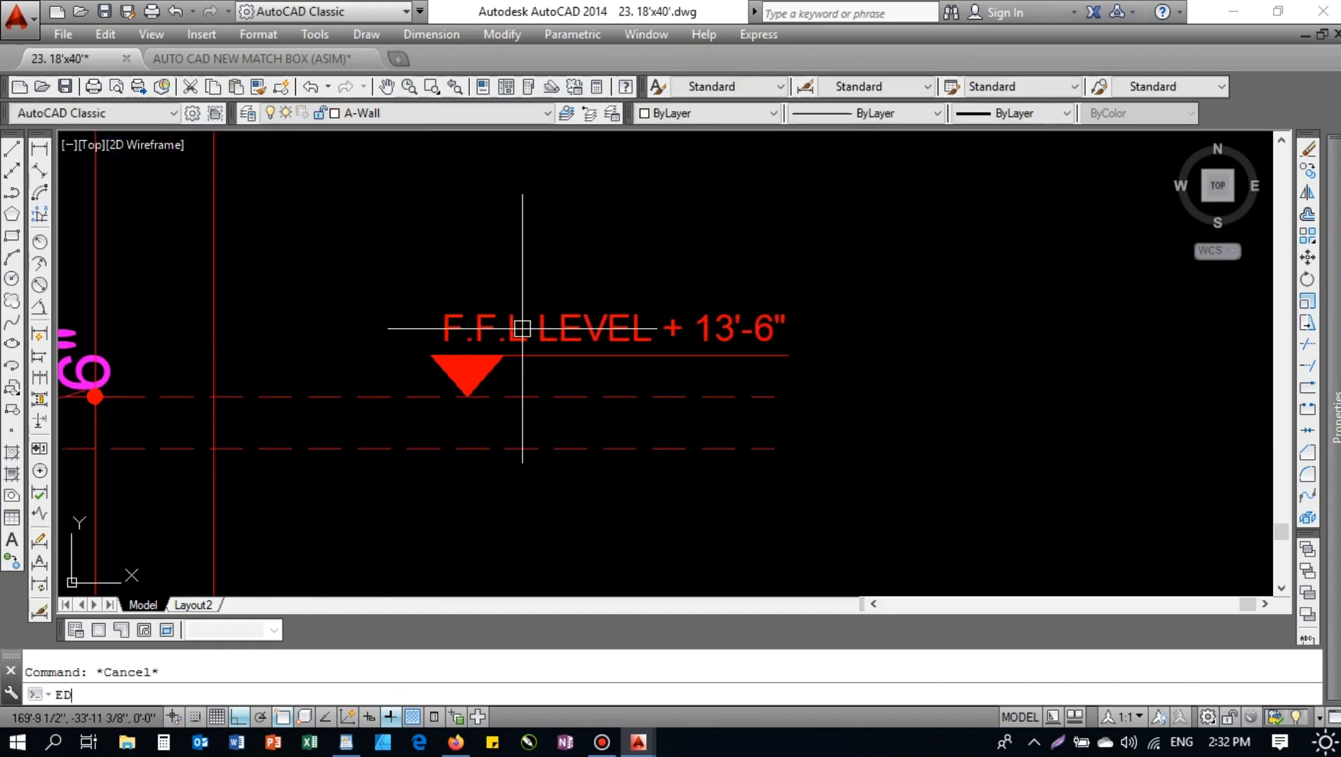
pyautogui.write('ed')
pyautogui.press('Return')
pyautogui.click(521, 341)
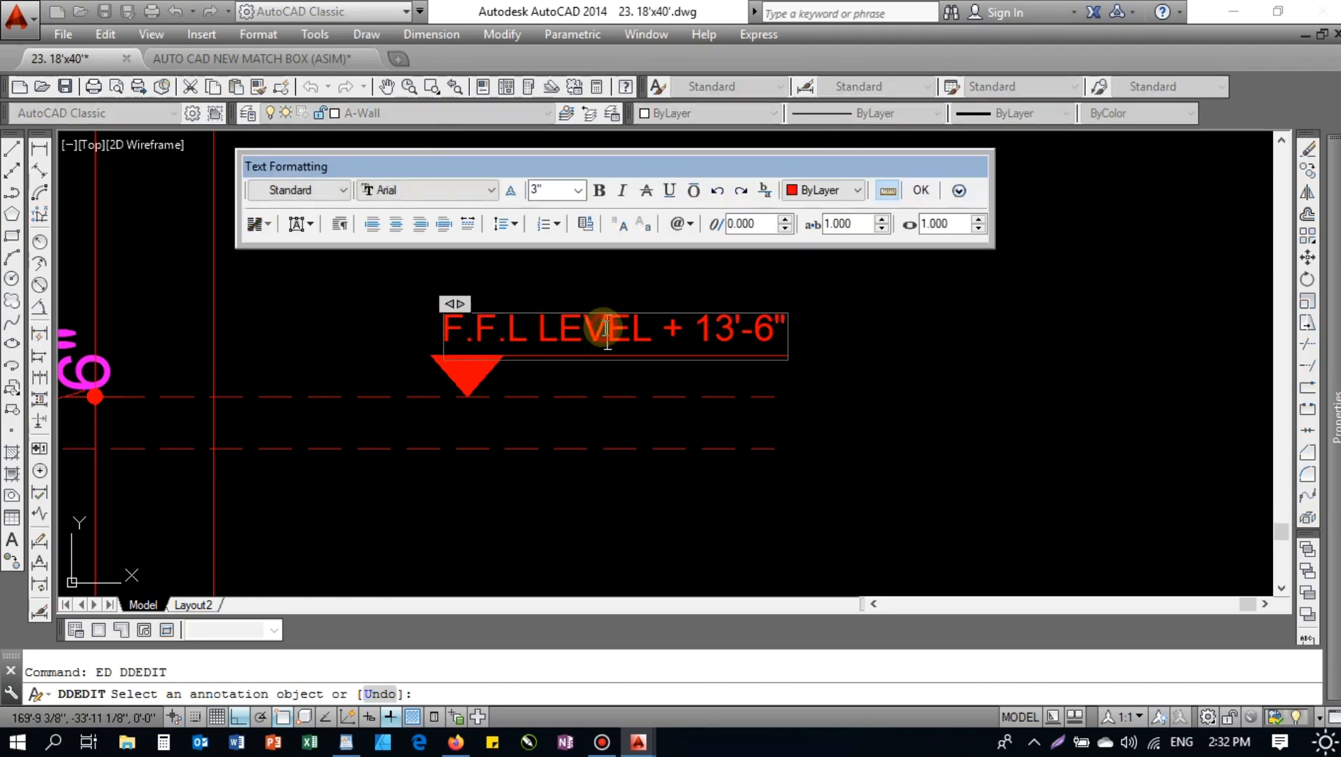
pyautogui.write('FIRSR')
pyautogui.press('BackSpace')
pyautogui.write('T FLOOR')
pyautogui.click(575, 374)
pyautogui.press('Escape')
# - Try to extend the first-floor level marker's underline beneath the full length of its label
pyautogui.write('ex')
pyautogui.press('Return')
pyautogui.press('Return')
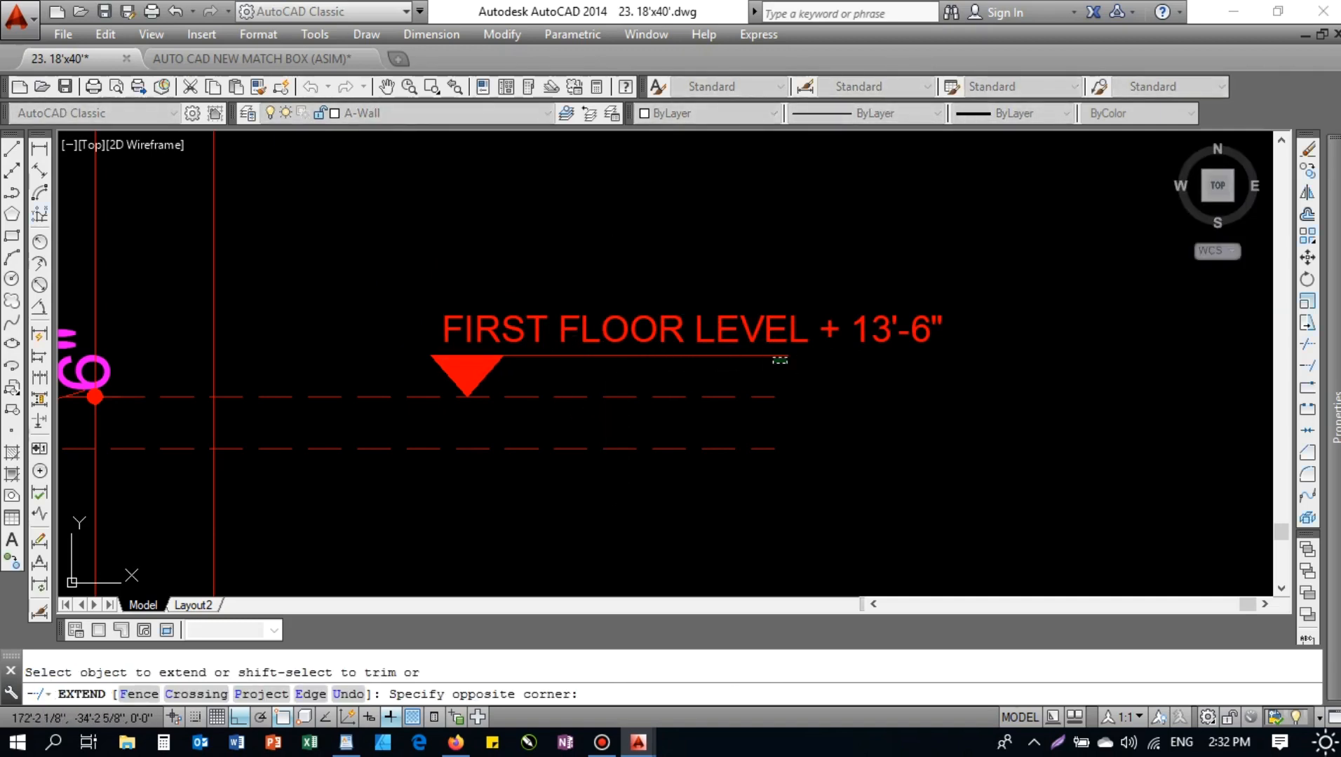
pyautogui.press('Escape')
pyautogui.click(763, 363)
pyautogui.press('Escape')
pyautogui.click(763, 357)
pyautogui.moveTo(763, 357); pyautogui.dragTo(569, 339, button='middle')
pyautogui.press('Escape')
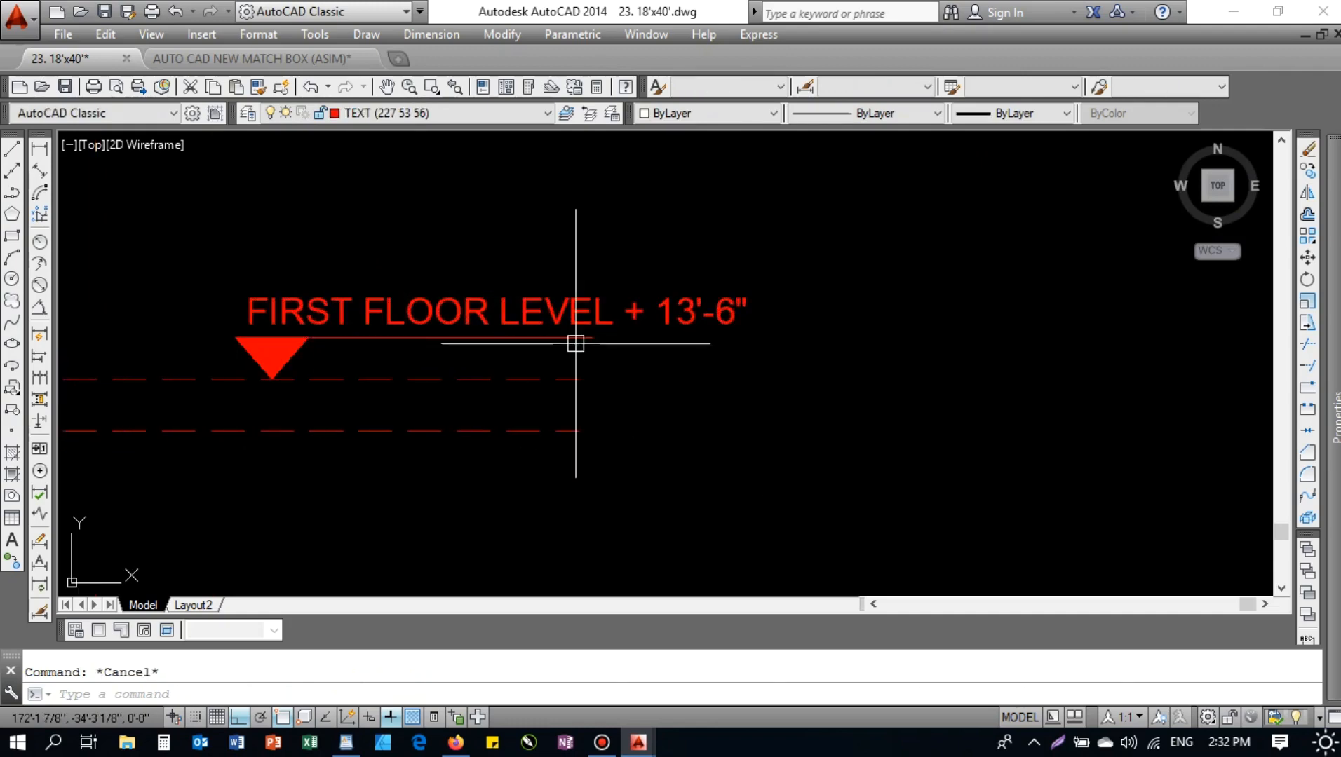
pyautogui.rightClick(571, 333)
pyautogui.click(545, 337)
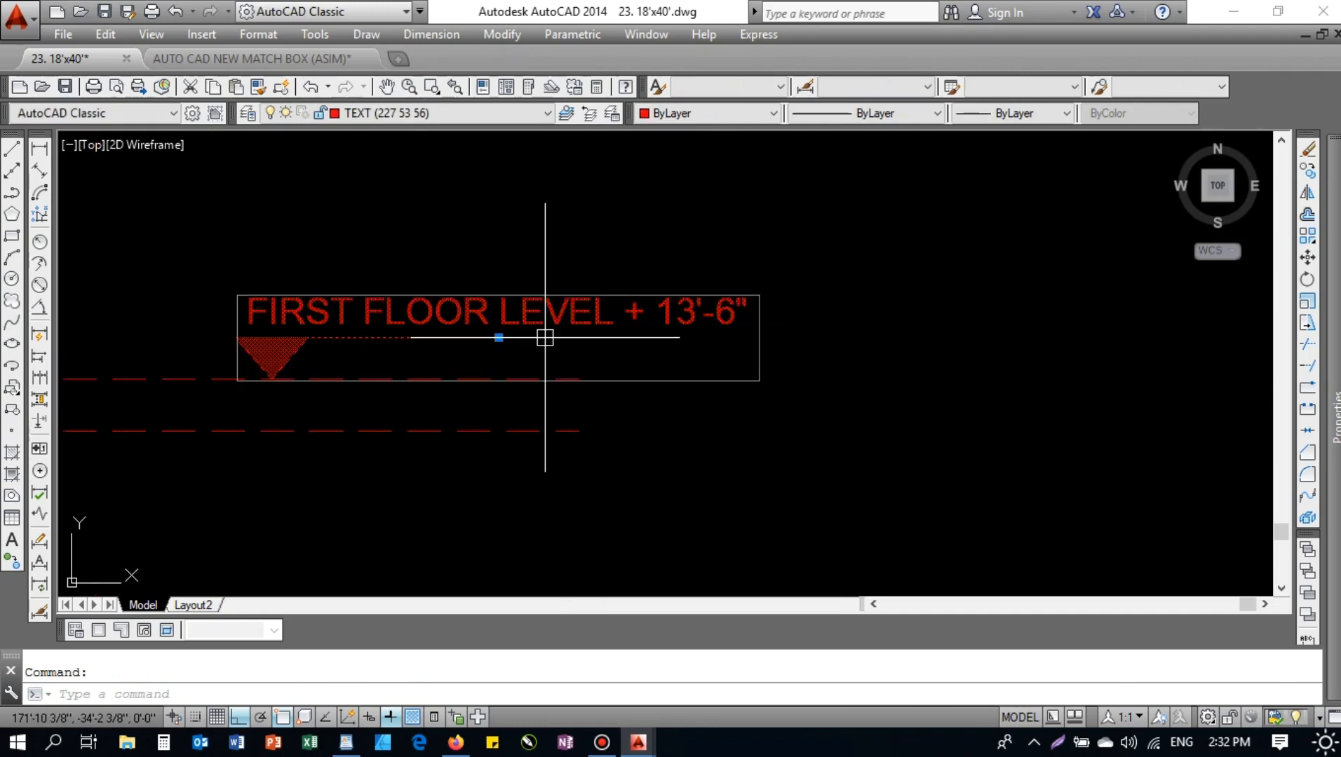
pyautogui.press('Escape')
pyautogui.write('ed')
pyautogui.press('Return')
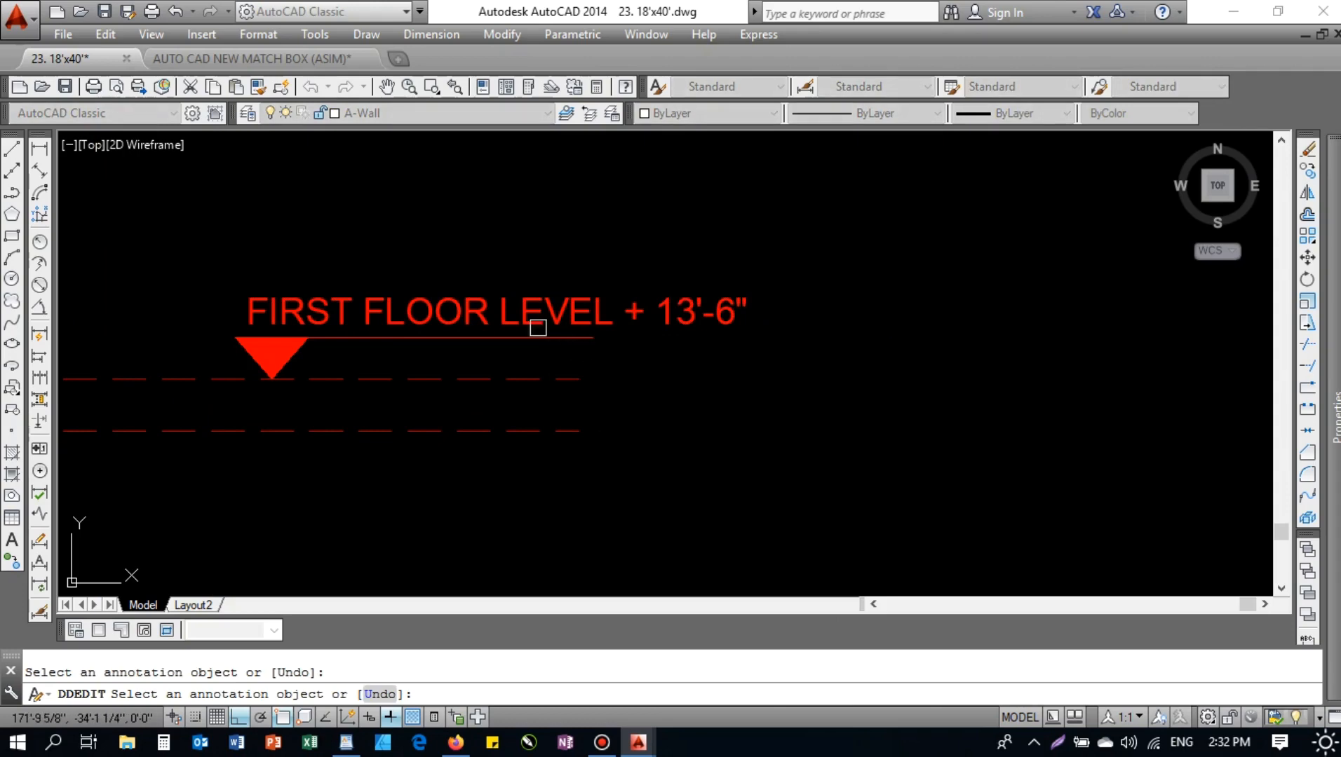
pyautogui.click(637, 354)
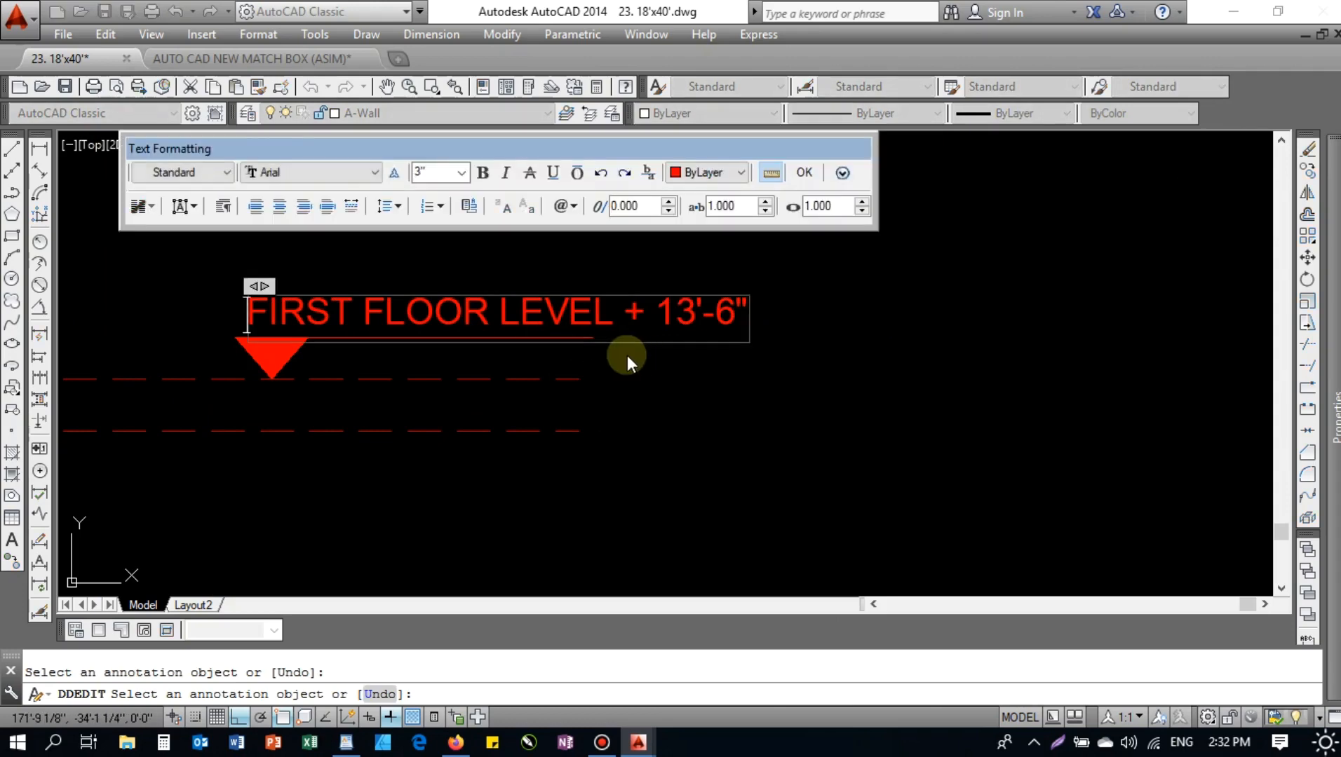
pyautogui.press('Escape')
pyautogui.press('Escape')
pyautogui.click(590, 346)
pyautogui.press('Escape')
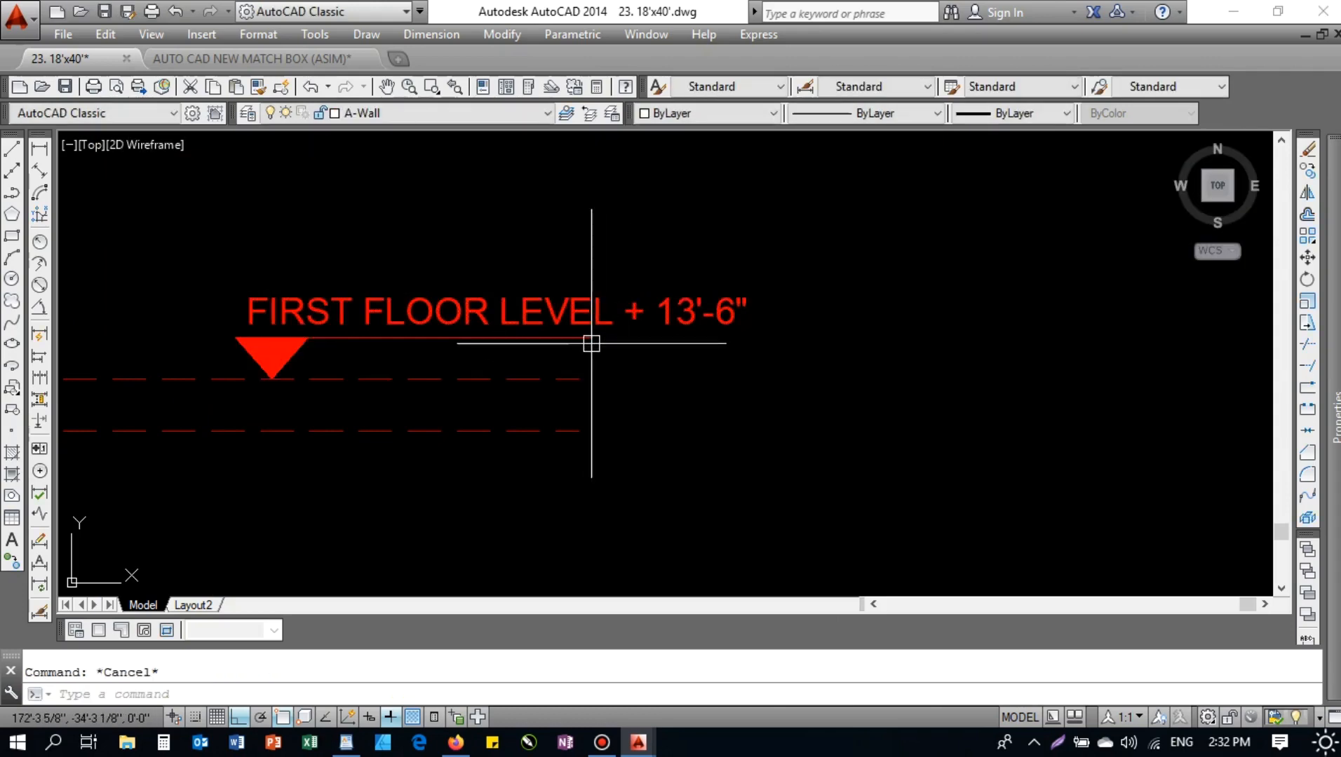
# - Ungroup the first-floor level marker so its label and underline are separate objects
pyautogui.rightClick(585, 337)
pyautogui.click(515, 305)
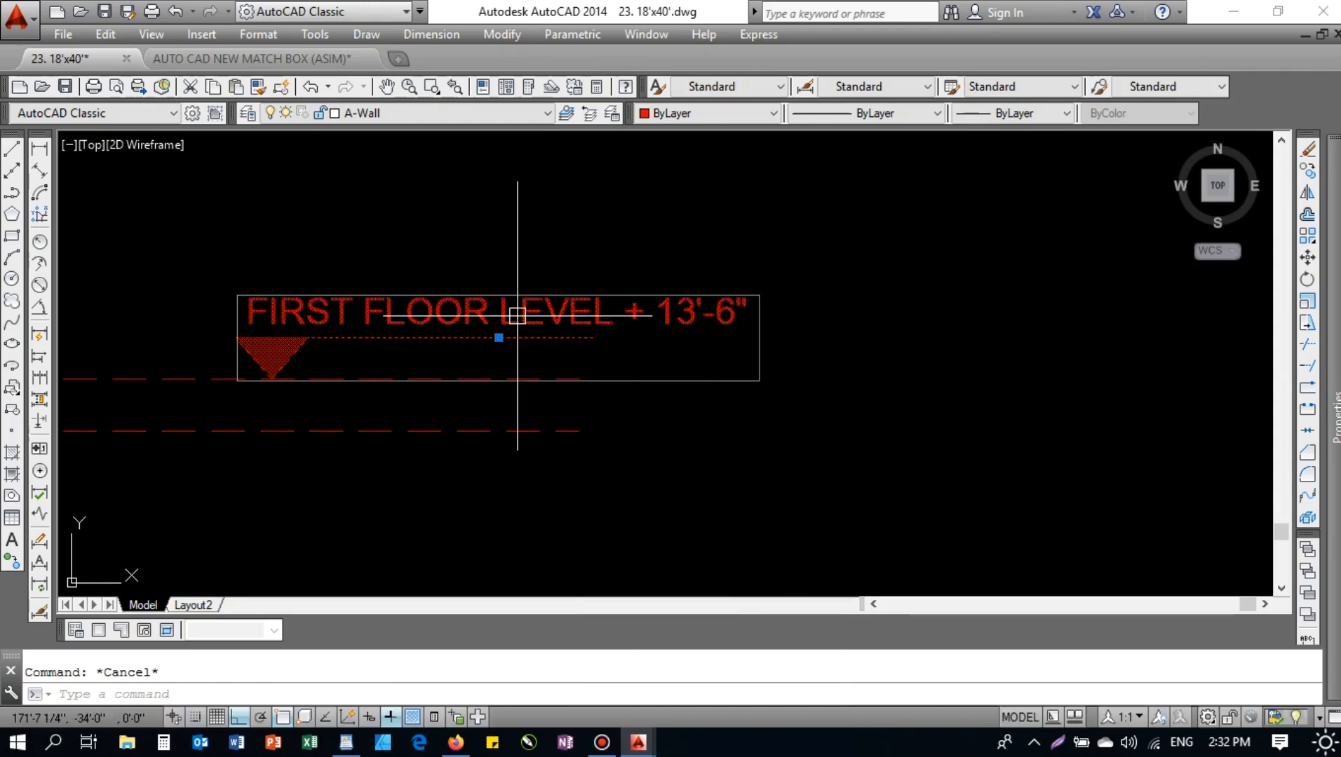
pyautogui.rightClick(577, 336)
pyautogui.moveTo(694, 526)
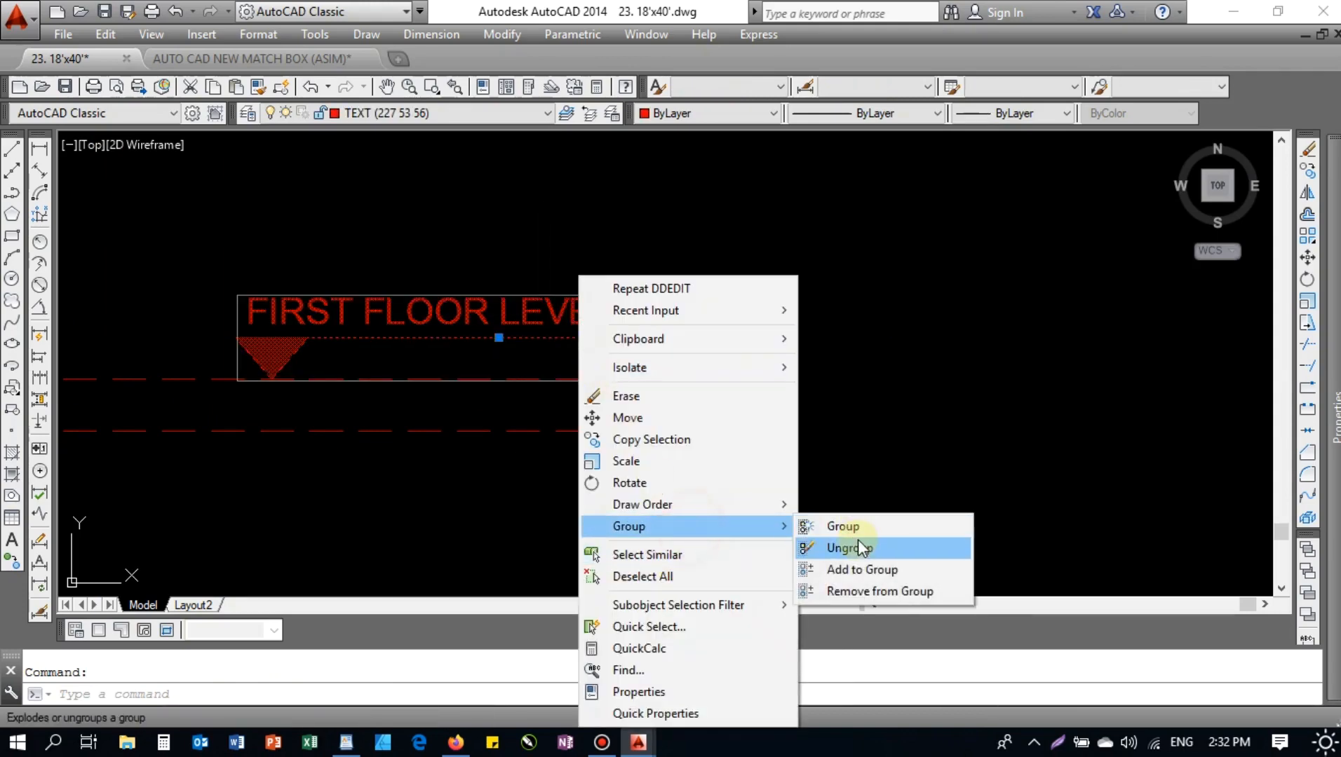
pyautogui.click(857, 545)
pyautogui.press('Escape')
pyautogui.write('ex')
pyautogui.press('Return')
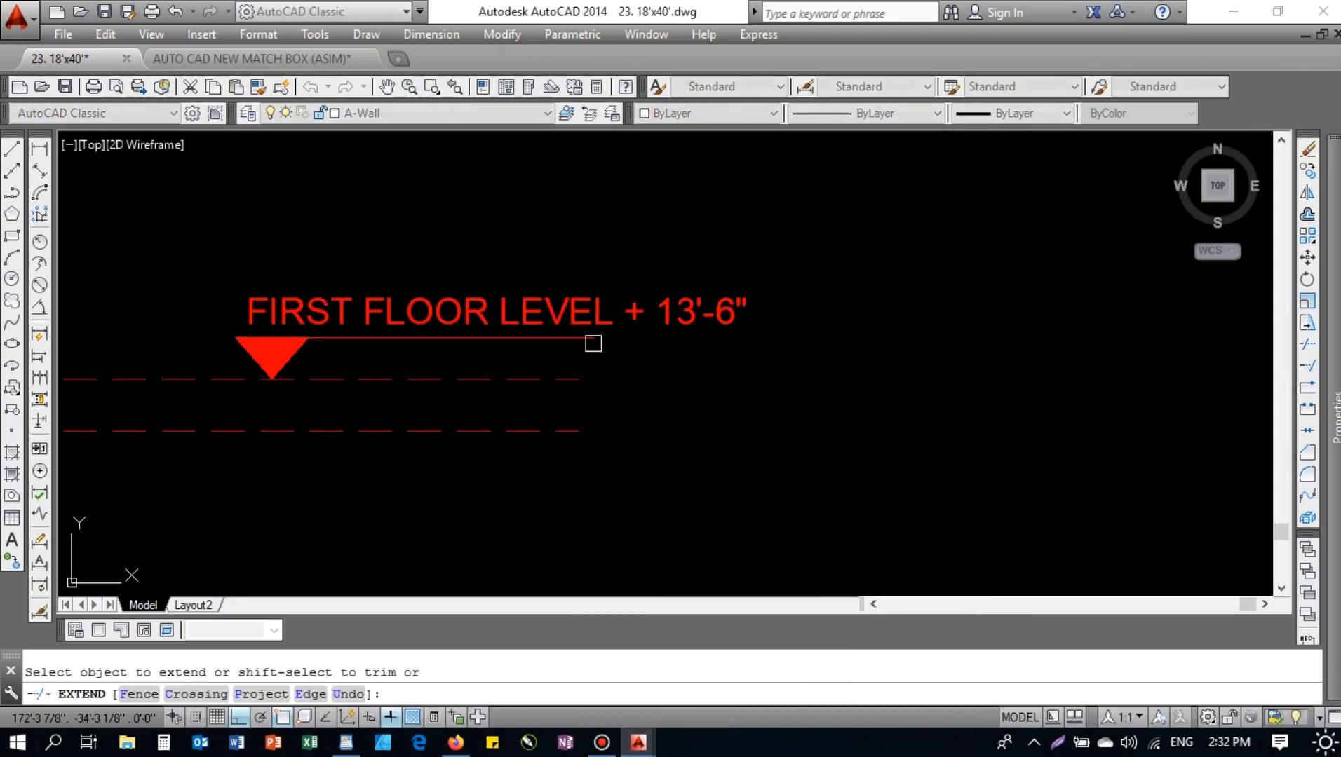
pyautogui.press('Escape')
pyautogui.click(568, 338)
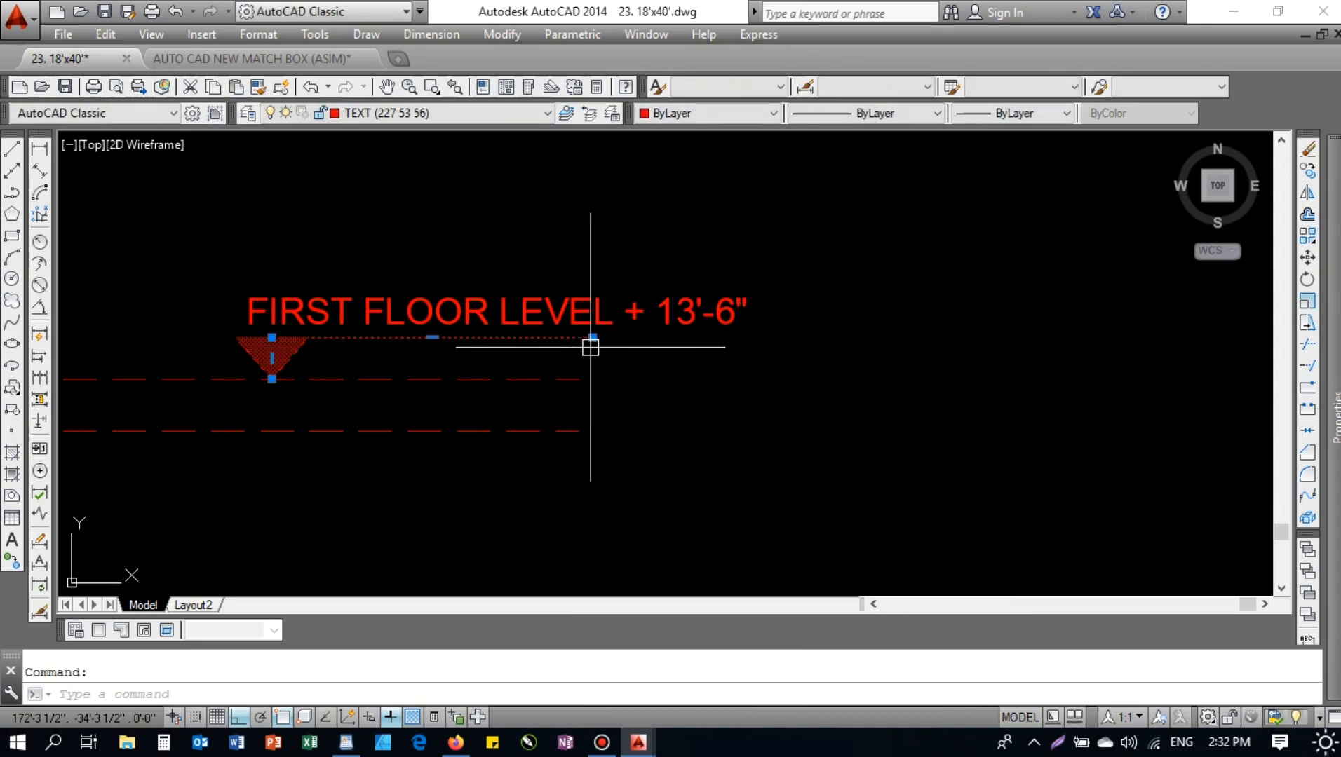
pyautogui.press('Escape')
# - Move the FIRST FLOOR LEVEL + 13'-6" label slightly straight down, closer to its underline
pyautogui.scroll(3, 599, 350)
pyautogui.scroll(-2, 619, 276)
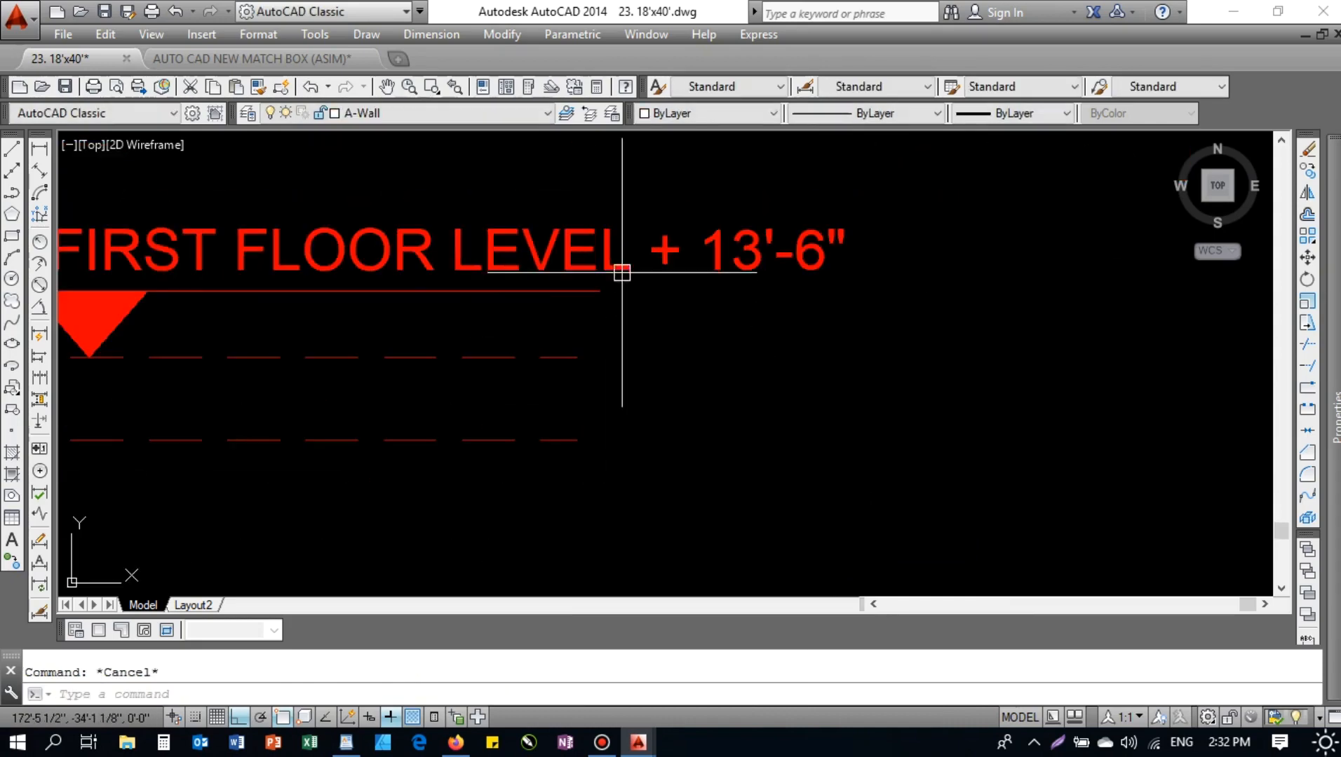
pyautogui.scroll(2, 635, 332)
pyautogui.write('m')
pyautogui.press('Return')
pyautogui.click(662, 325)
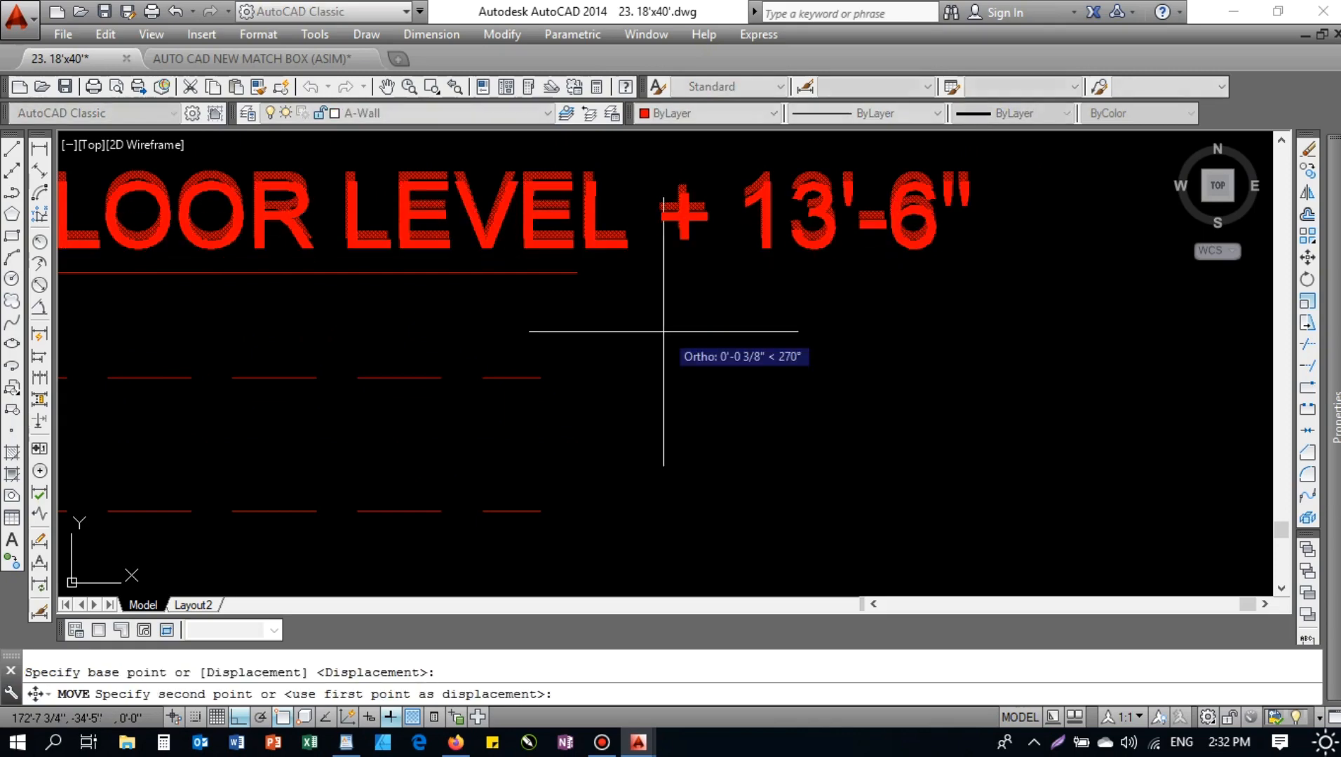
pyautogui.click(664, 339)
pyautogui.press('Escape')
# - Extend the first-floor level marker's underline beneath the full length of its label
pyautogui.write('ex')
pyautogui.press('Return')
pyautogui.press('Return')
pyautogui.click(569, 274)
pyautogui.press('Escape')
pyautogui.scroll(-4, 621, 320)
# - Group the first-floor level marker's label, underline and triangle into one object
pyautogui.click(635, 324)
pyautogui.click(546, 275)
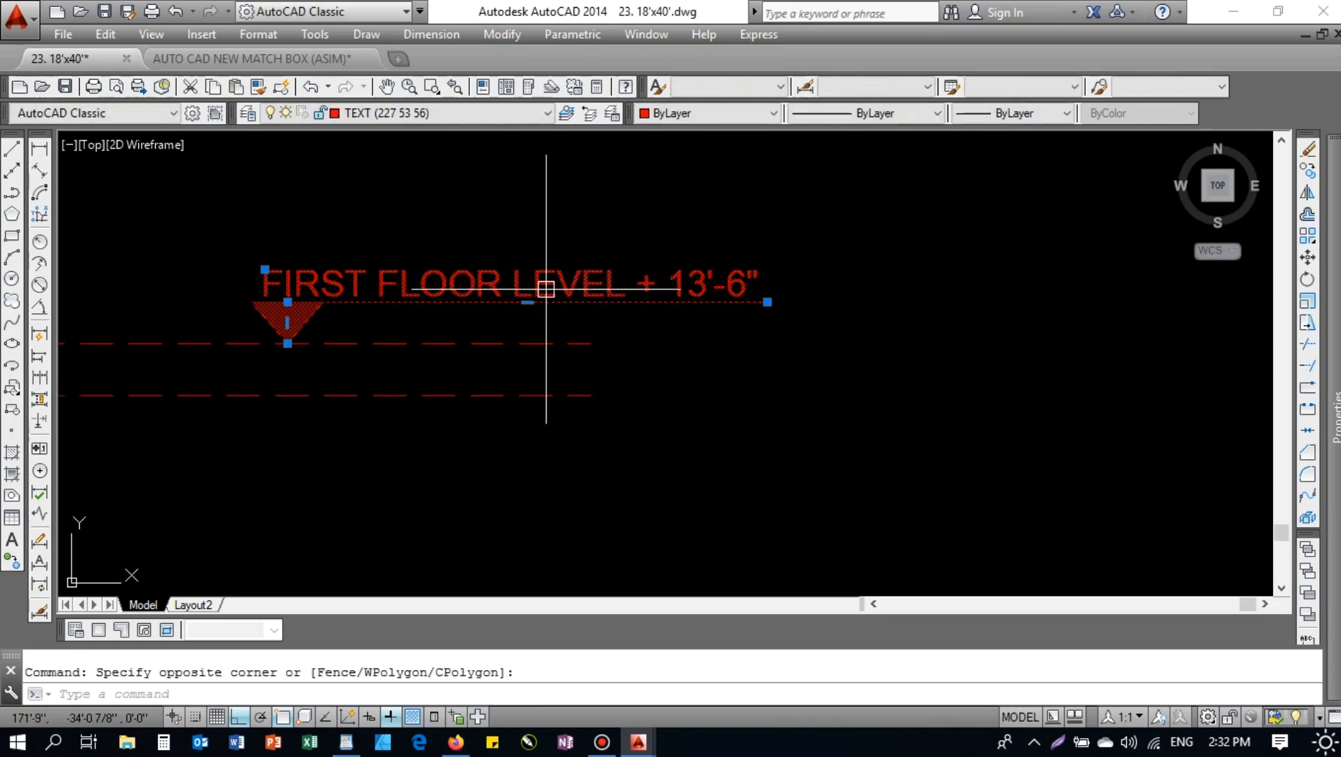
pyautogui.rightClick(546, 274)
pyautogui.moveTo(701, 526)
pyautogui.click(778, 524)
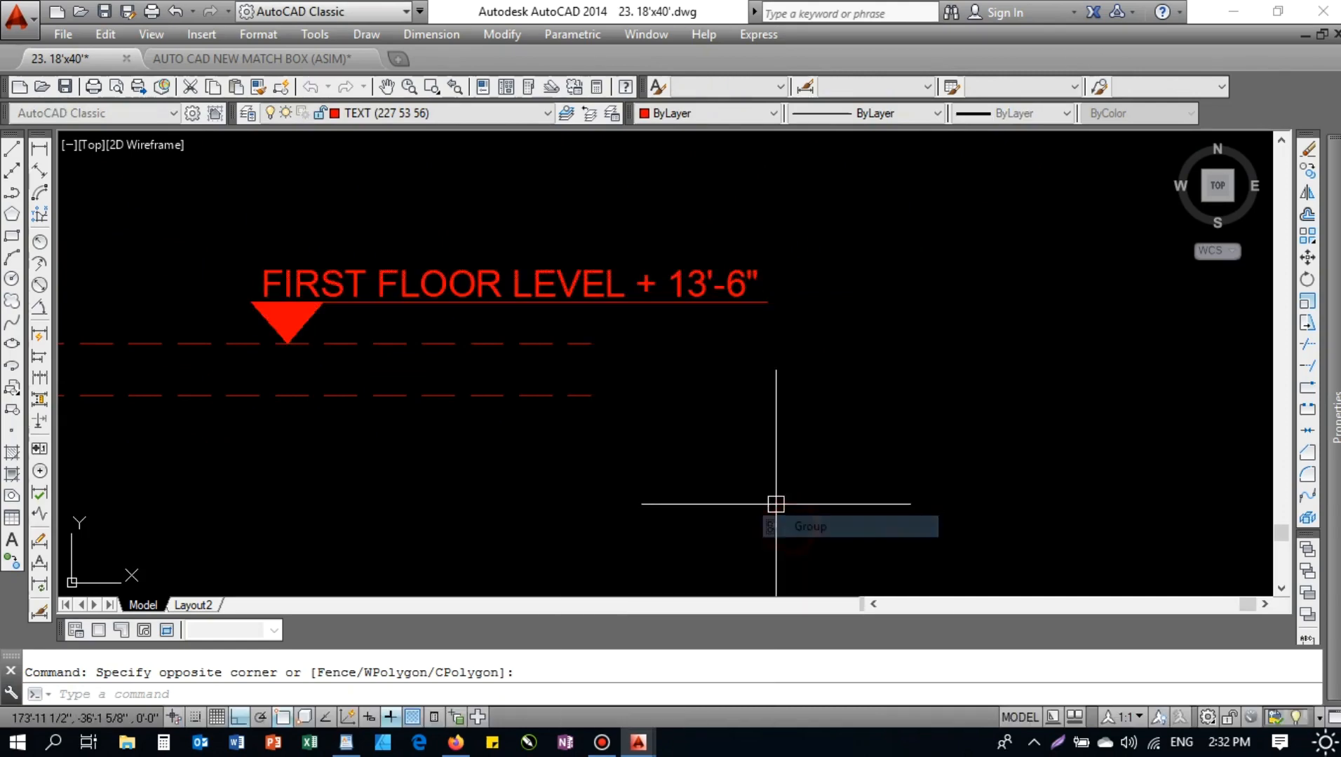
pyautogui.press('Escape')
pyautogui.write('ex')
pyautogui.press('Return')
pyautogui.press('Return')
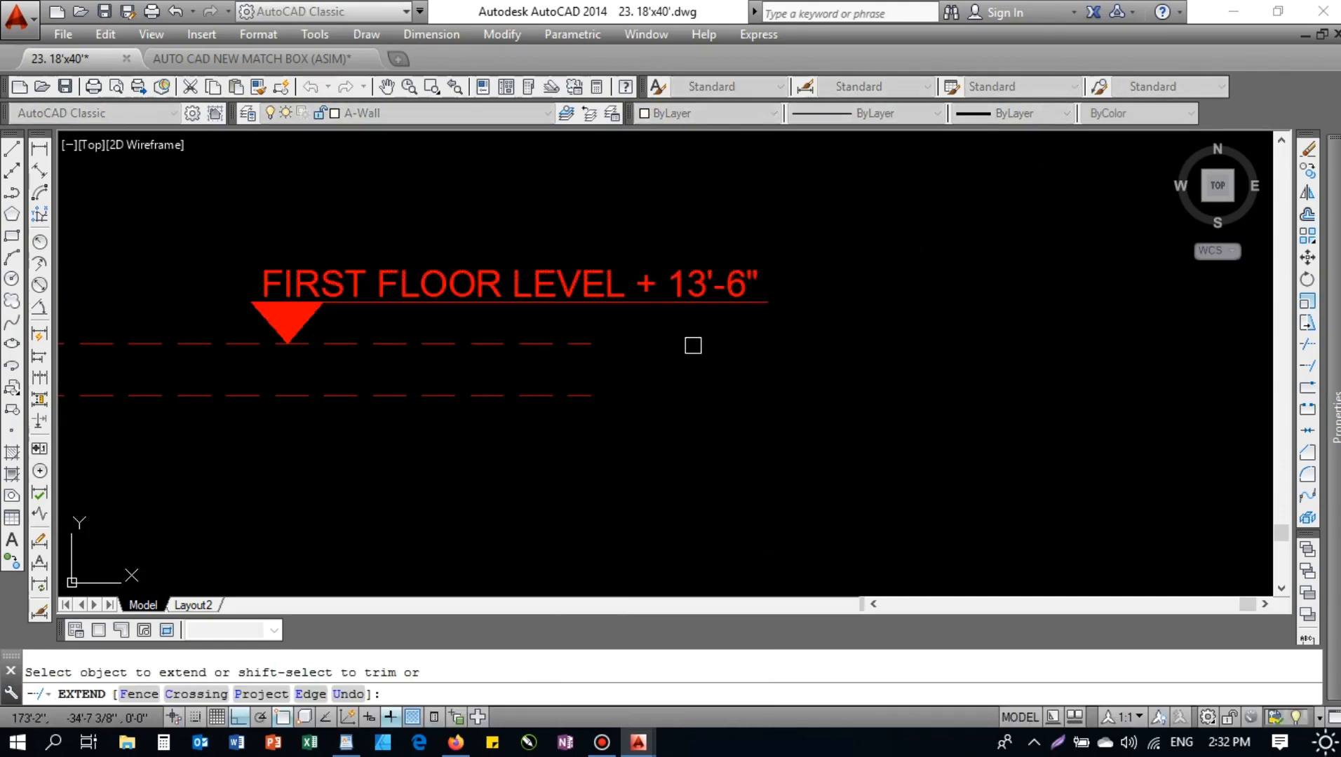
pyautogui.press('Escape')
pyautogui.press('Escape')
# - Erase the old level markers on the floors above the first floor
pyautogui.scroll(-8, 596, 330)
pyautogui.click(610, 326)
pyautogui.moveTo(606, 244); pyautogui.dragTo(592, 389, button='middle')
pyautogui.press('Escape')
pyautogui.click(591, 280)
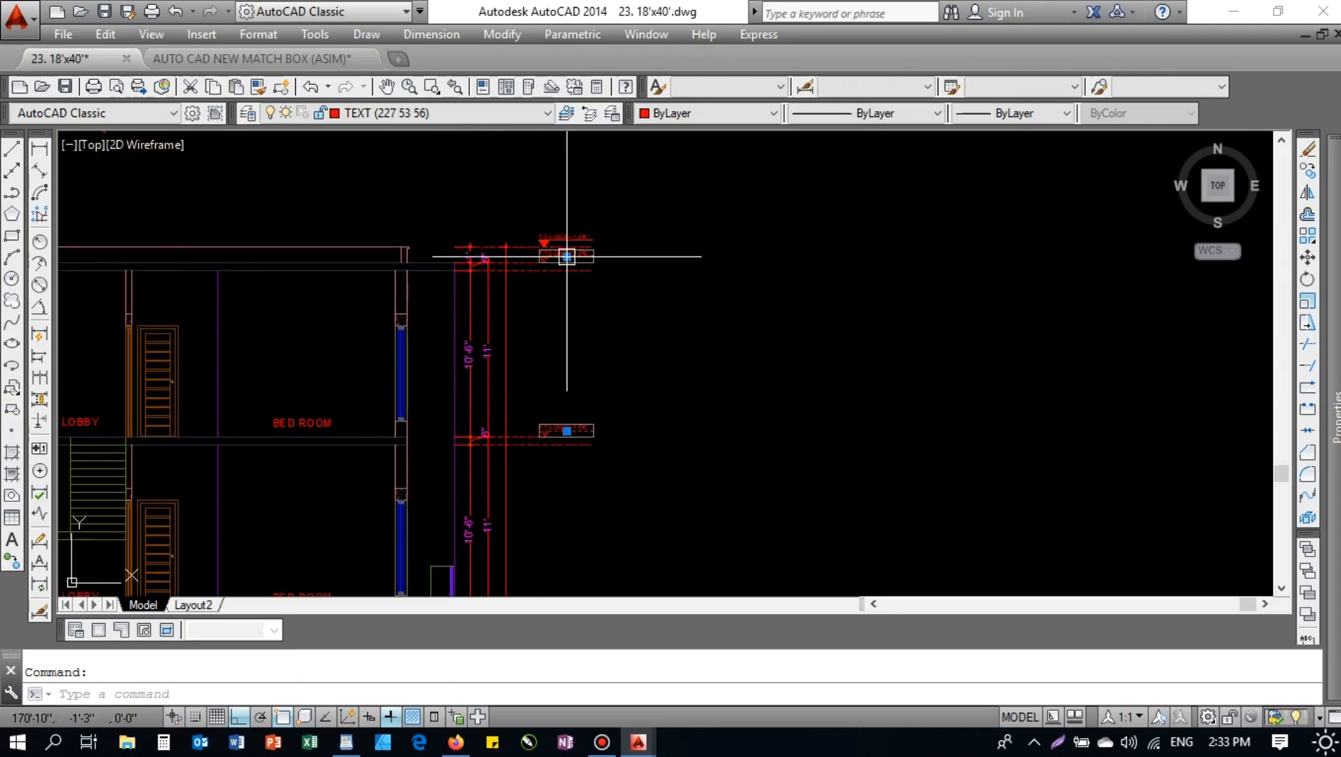
pyautogui.press('Return')
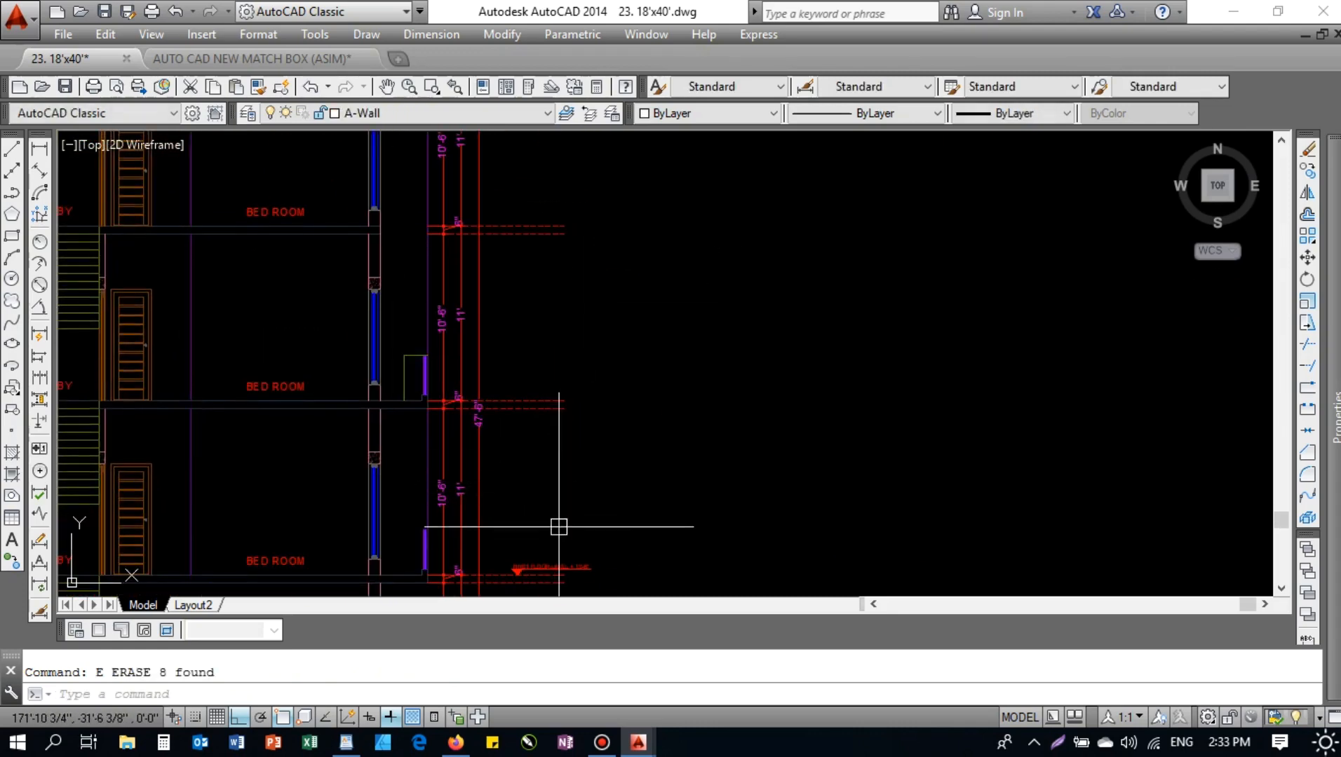
# - Copy the first-floor level marker straight up onto the second-floor slab's upper dashed line
pyautogui.scroll(5, 554, 420)
pyautogui.click(556, 364)
pyautogui.write('co')
pyautogui.press('Return')
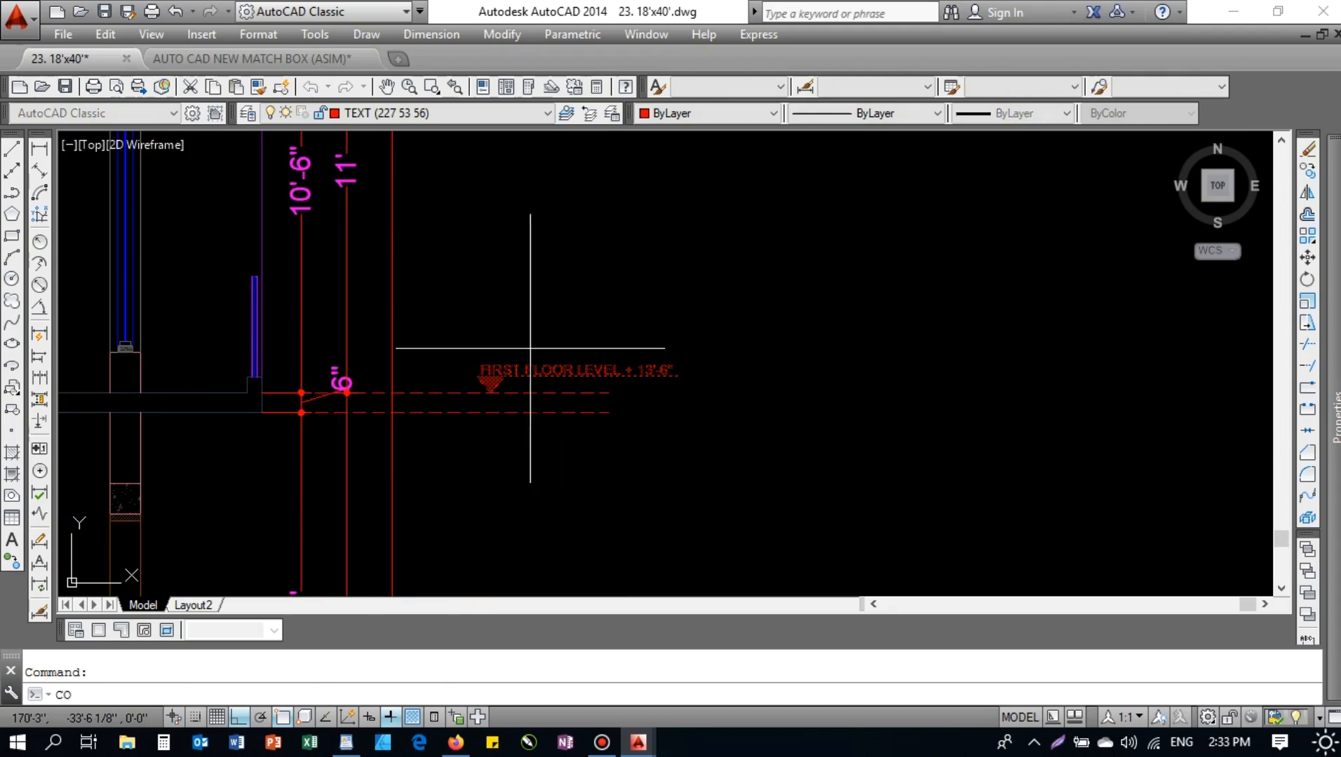
pyautogui.click(458, 392)
pyautogui.scroll(-3, 445, 262)
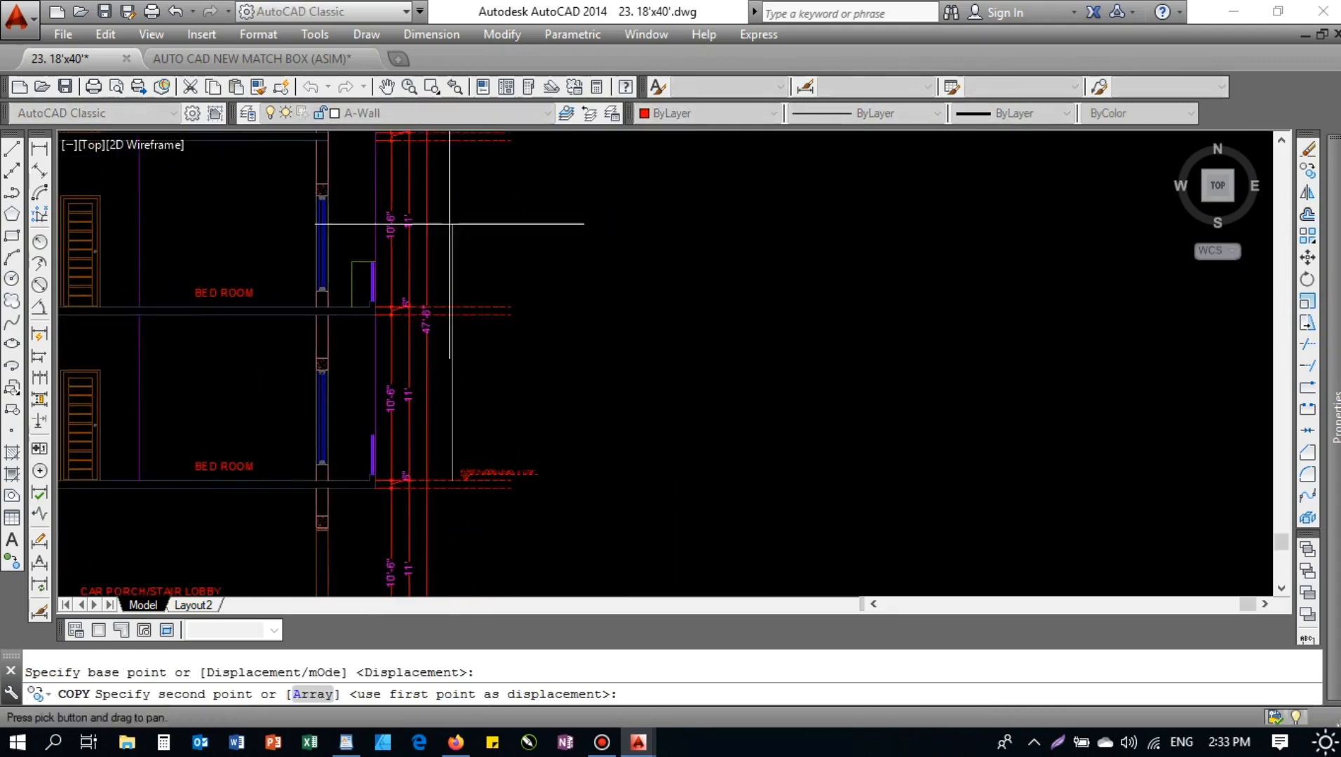
pyautogui.scroll(3, 464, 338)
pyautogui.press('Escape')
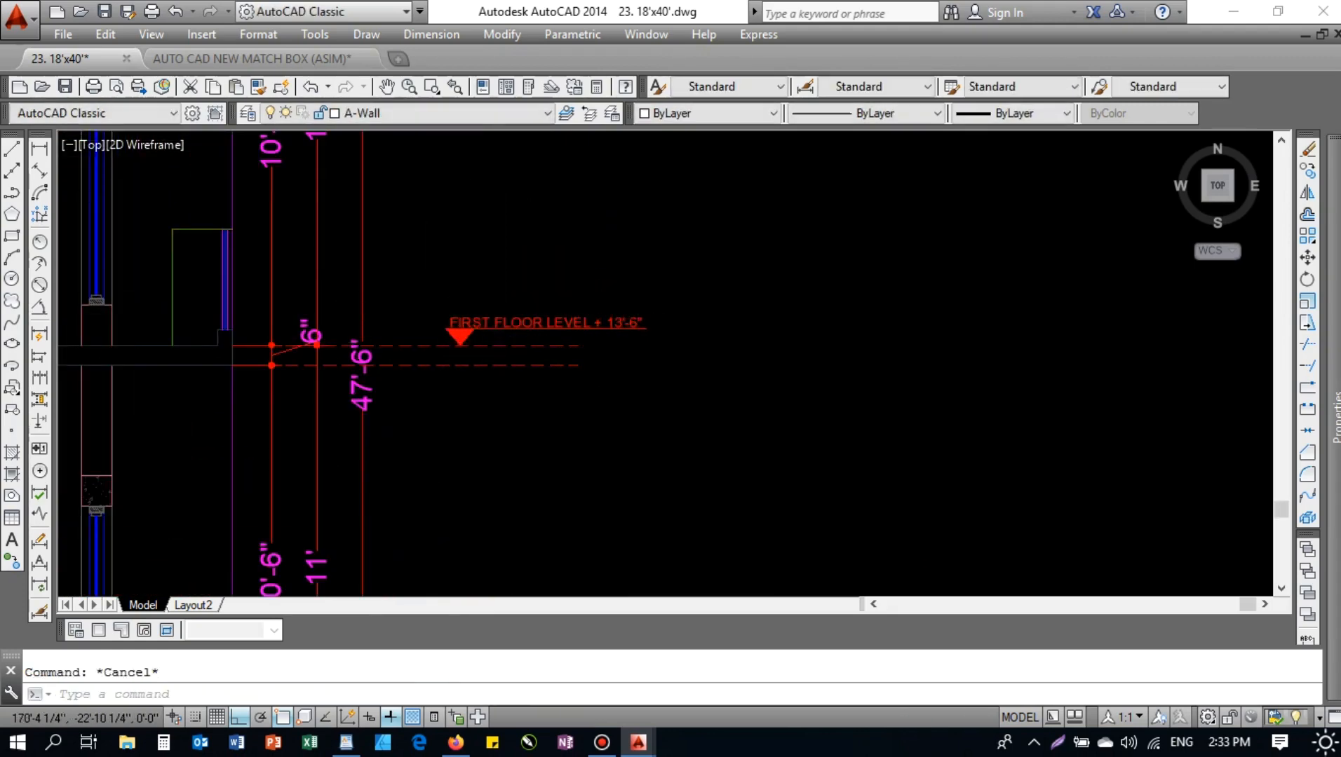
# - Replace FIRST with SECOND in the label of the level marker copied to the second-floor slab
pyautogui.scroll(3, 503, 309)
pyautogui.write('ed')
pyautogui.press('Return')
pyautogui.click(455, 326)
pyautogui.moveTo(456, 326); pyautogui.dragTo(310, 324)
pyautogui.write('SECOND F')
pyautogui.press('BackSpace')
pyautogui.write('D')
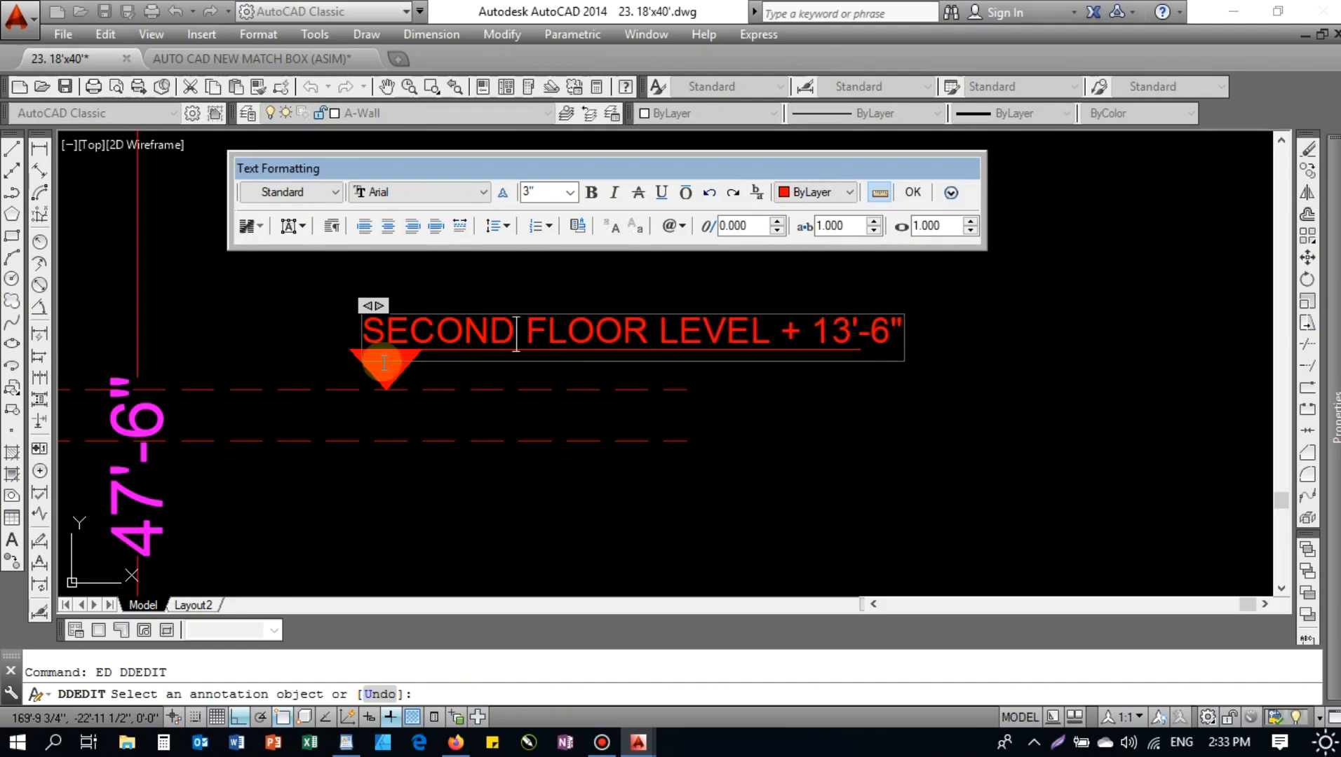
pyautogui.click(814, 439)
pyautogui.press('Escape')
# - Extend the second-floor level marker's underline beneath the full length of its label
pyautogui.write('EX')
pyautogui.press('Return')
pyautogui.press('Return')
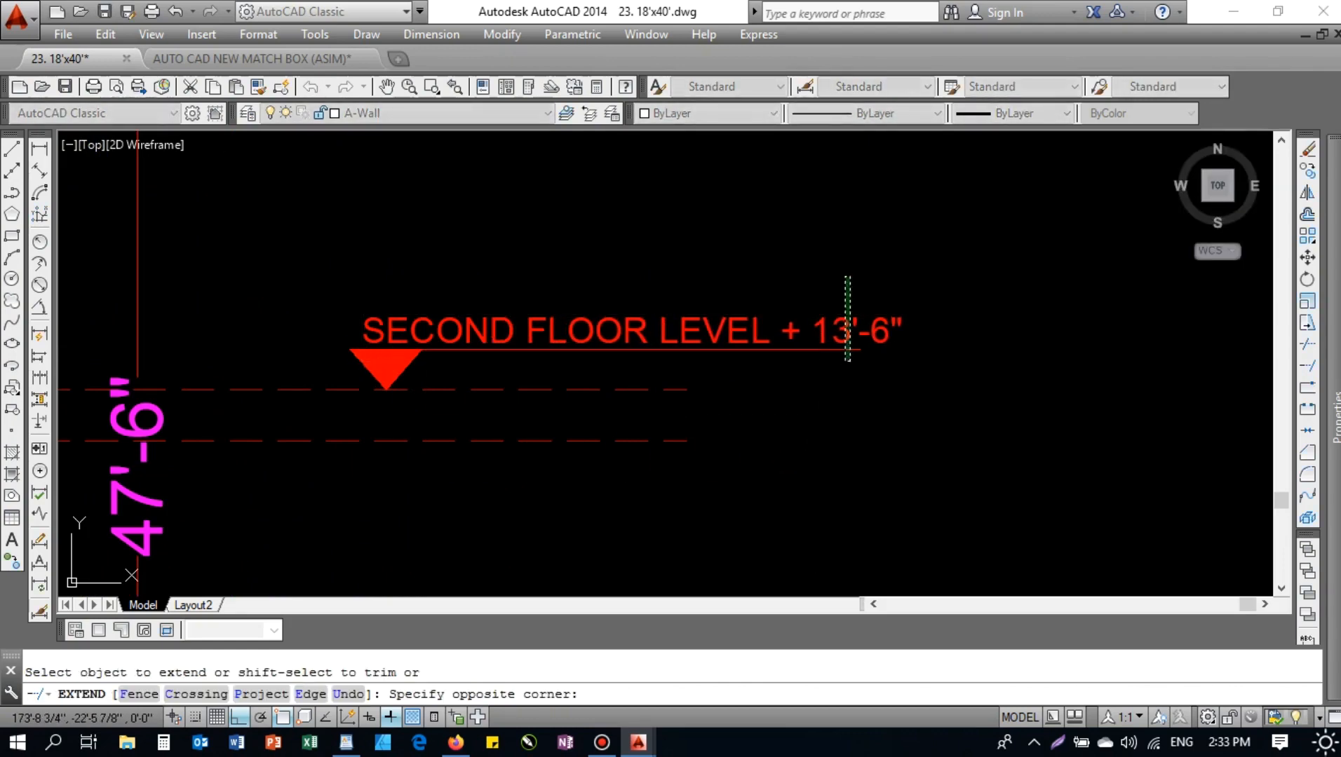
pyautogui.press('Escape')
# - Copy the second-floor level marker straight up onto the roof slab's upper dashed line
pyautogui.click(533, 373)
pyautogui.write('C')
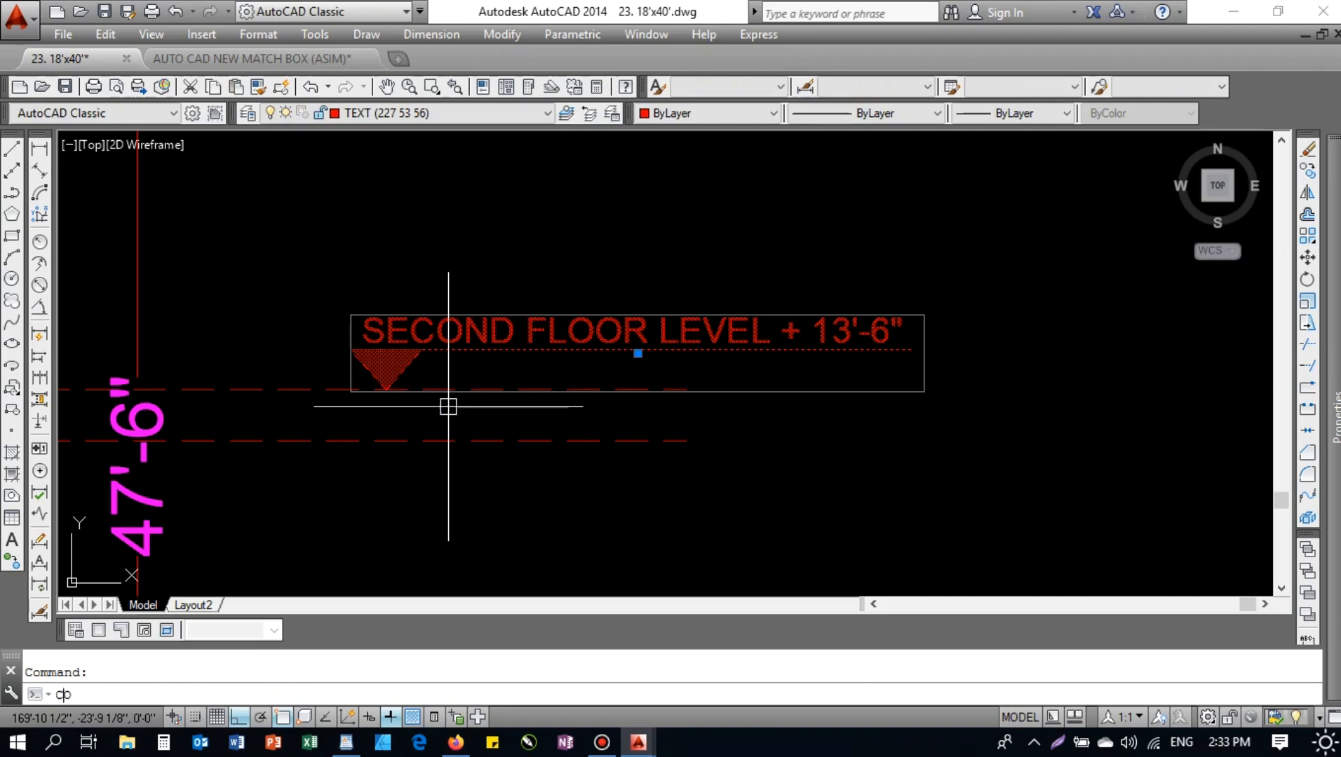
pyautogui.write('O')
pyautogui.press('Return')
pyautogui.click(340, 392)
pyautogui.scroll(-5, 343, 309)
pyautogui.moveTo(352, 242); pyautogui.dragTo(386, 496, button='middle')
pyautogui.scroll(6, 383, 272)
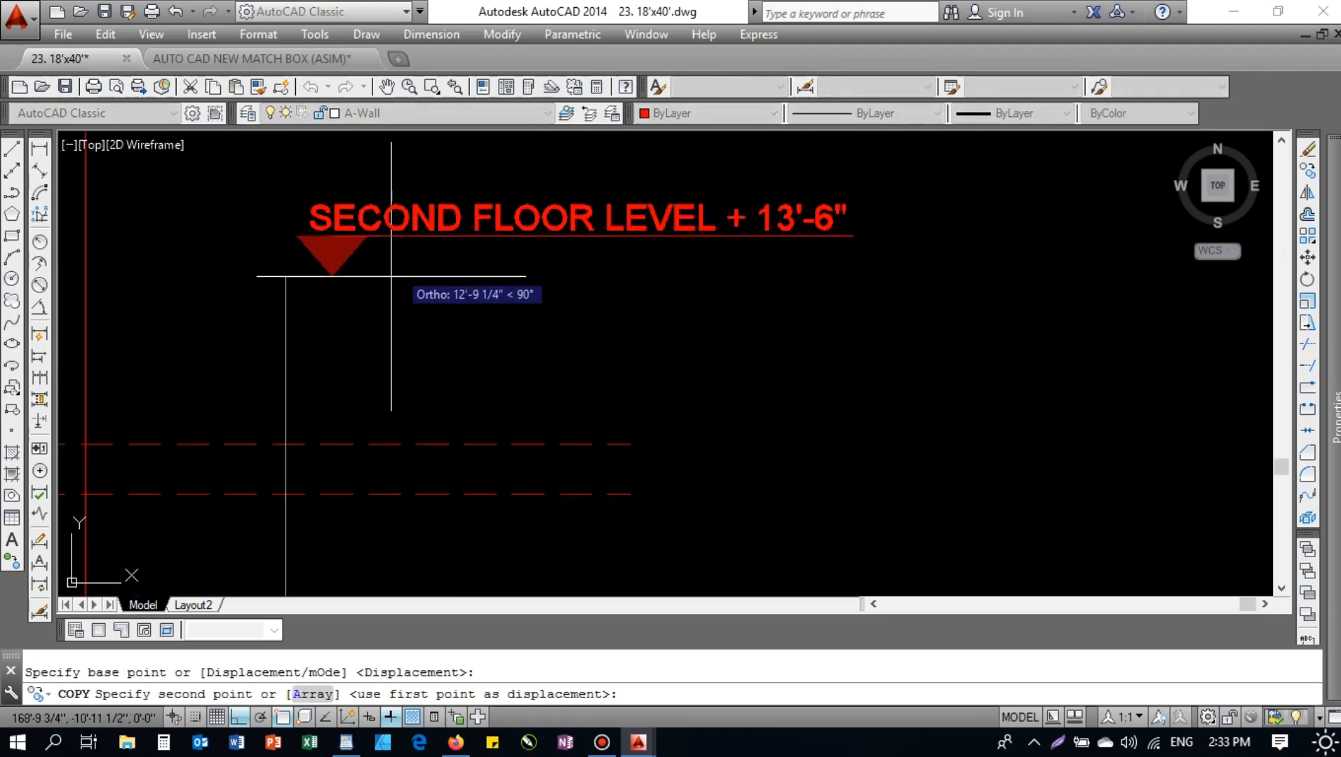
pyautogui.click(301, 444)
pyautogui.press('Escape')
# - Replace SECOND with ROOF in the label of the level marker at the roof slab
pyautogui.write('E')
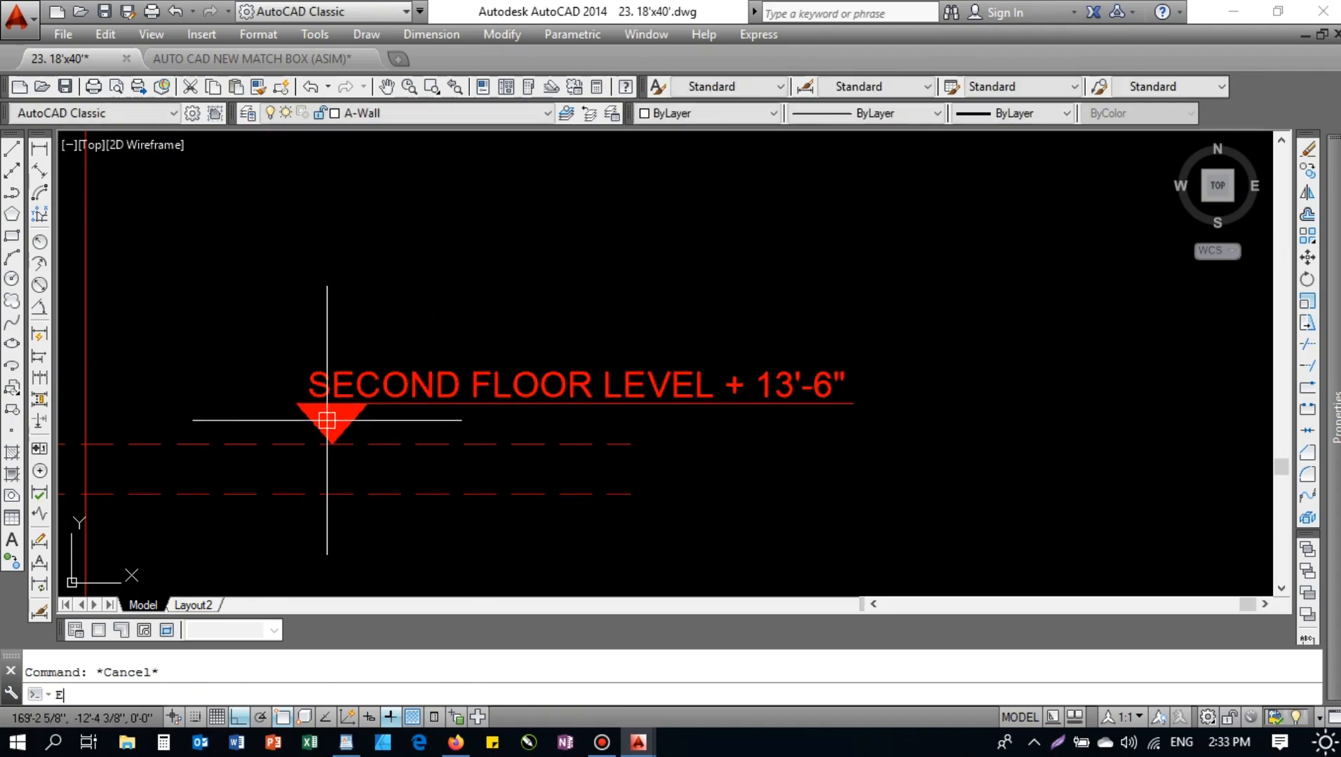
pyautogui.write('D')
pyautogui.press('Return')
pyautogui.click(427, 391)
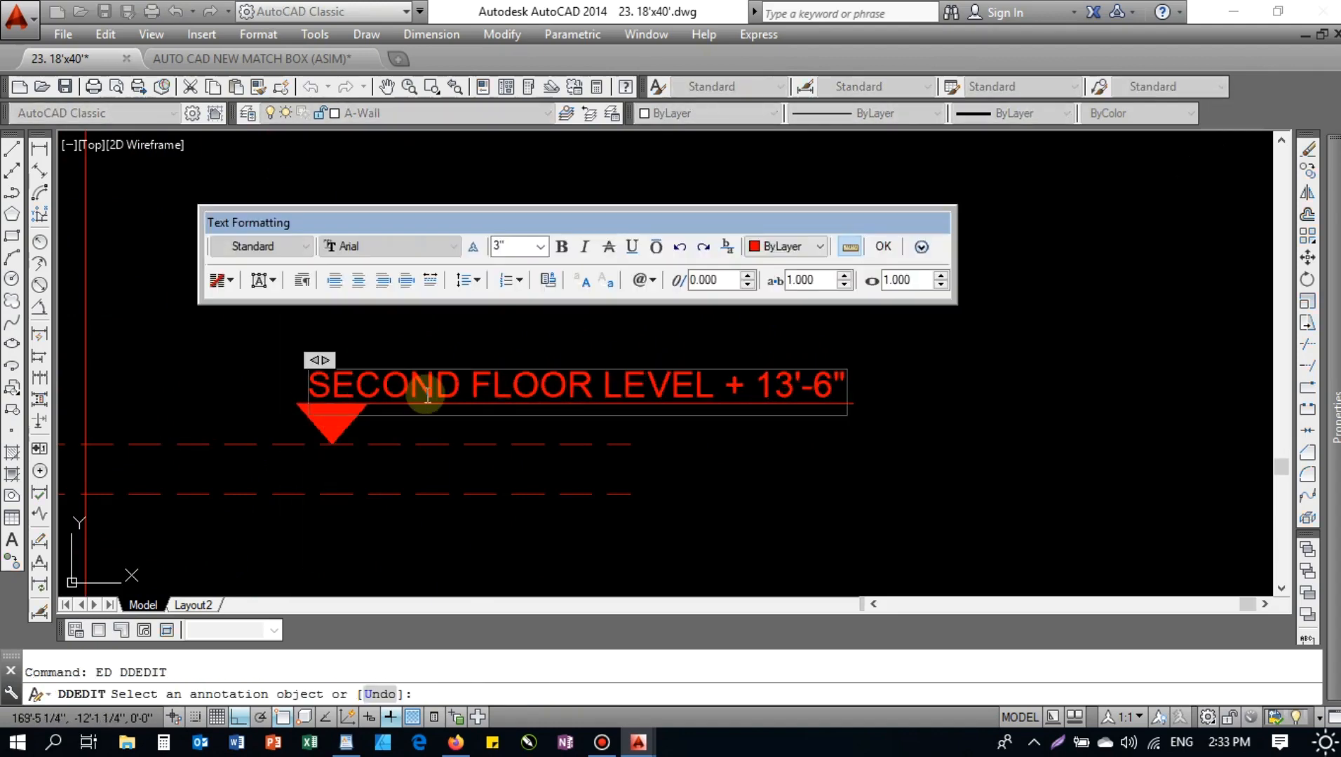
pyautogui.moveTo(459, 385); pyautogui.dragTo(270, 383)
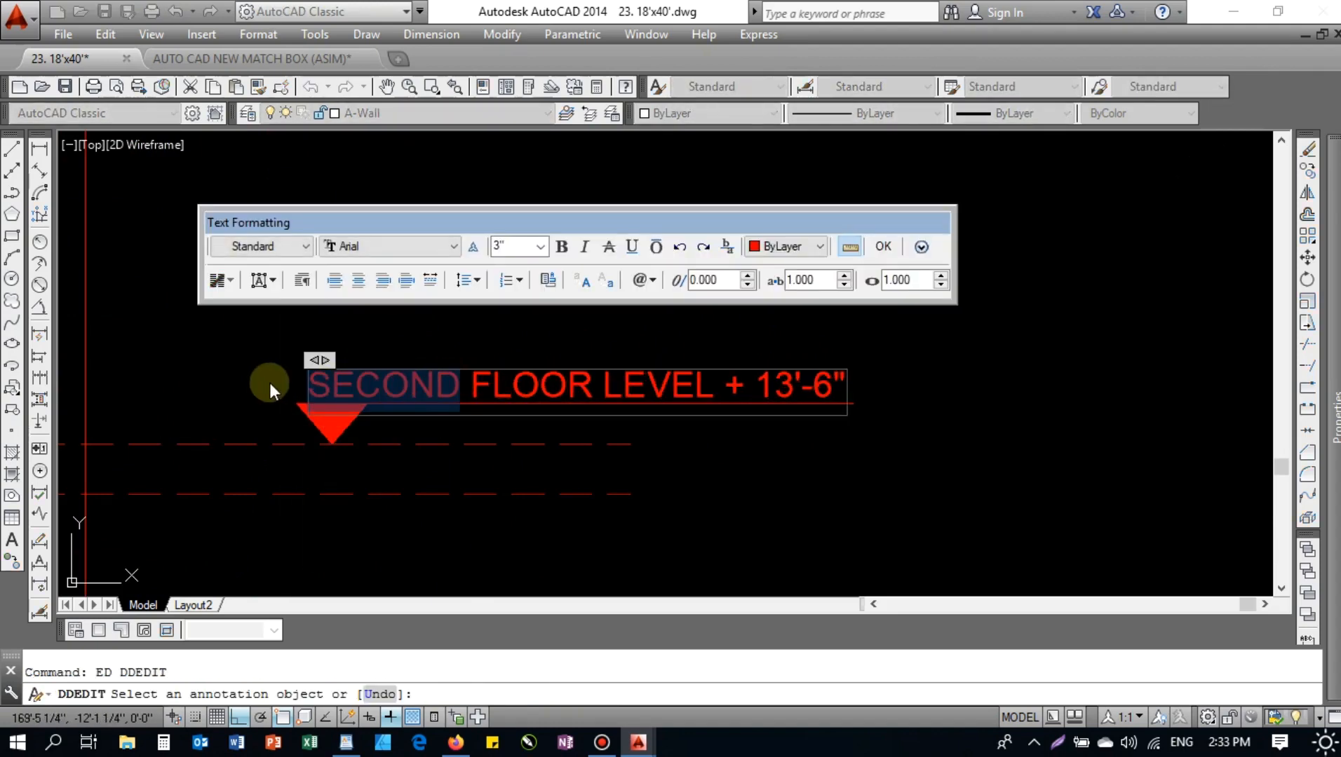
pyautogui.write('ROOF')
pyautogui.click(270, 382)
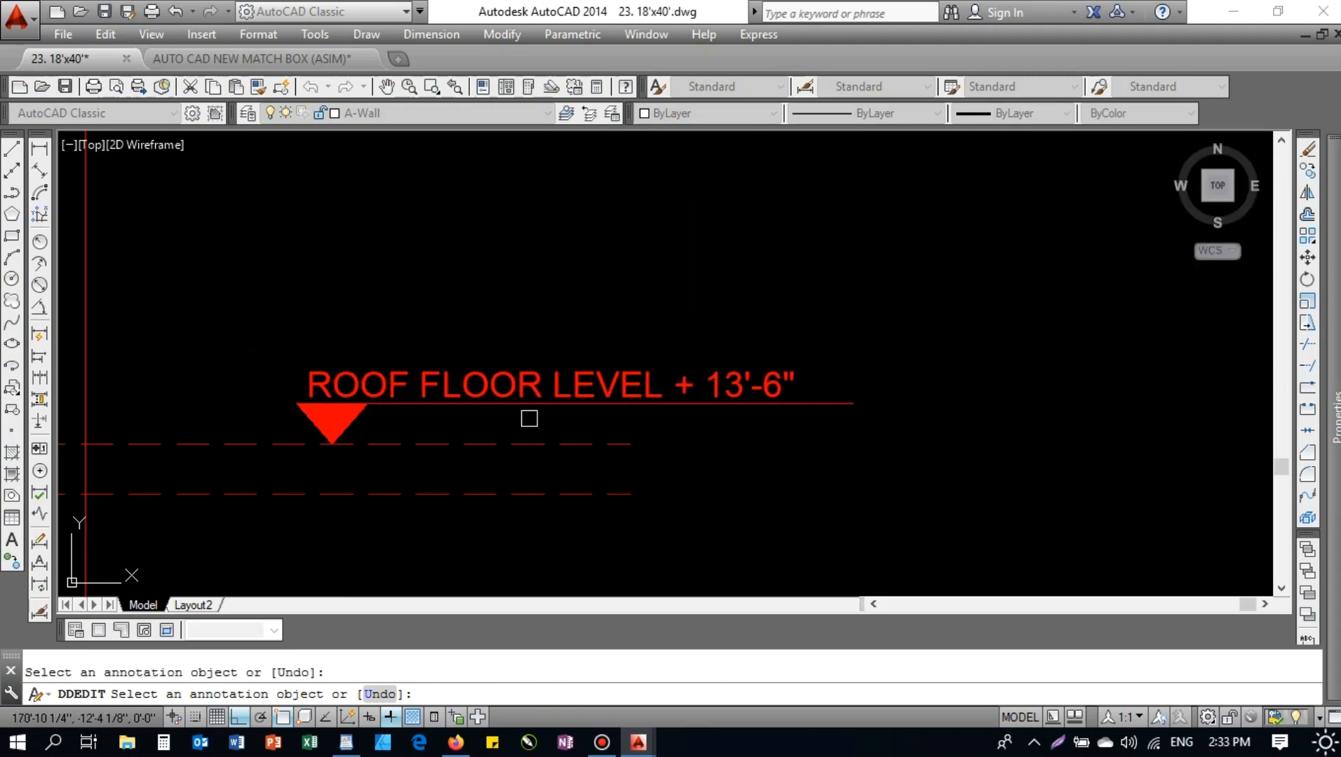
pyautogui.press('Escape')
# - Trim the excess underline beyond the end of the roof level marker's label
pyautogui.write('tr')
pyautogui.press('Return')
pyautogui.press('Return')
pyautogui.click(827, 403)
pyautogui.press('Escape')
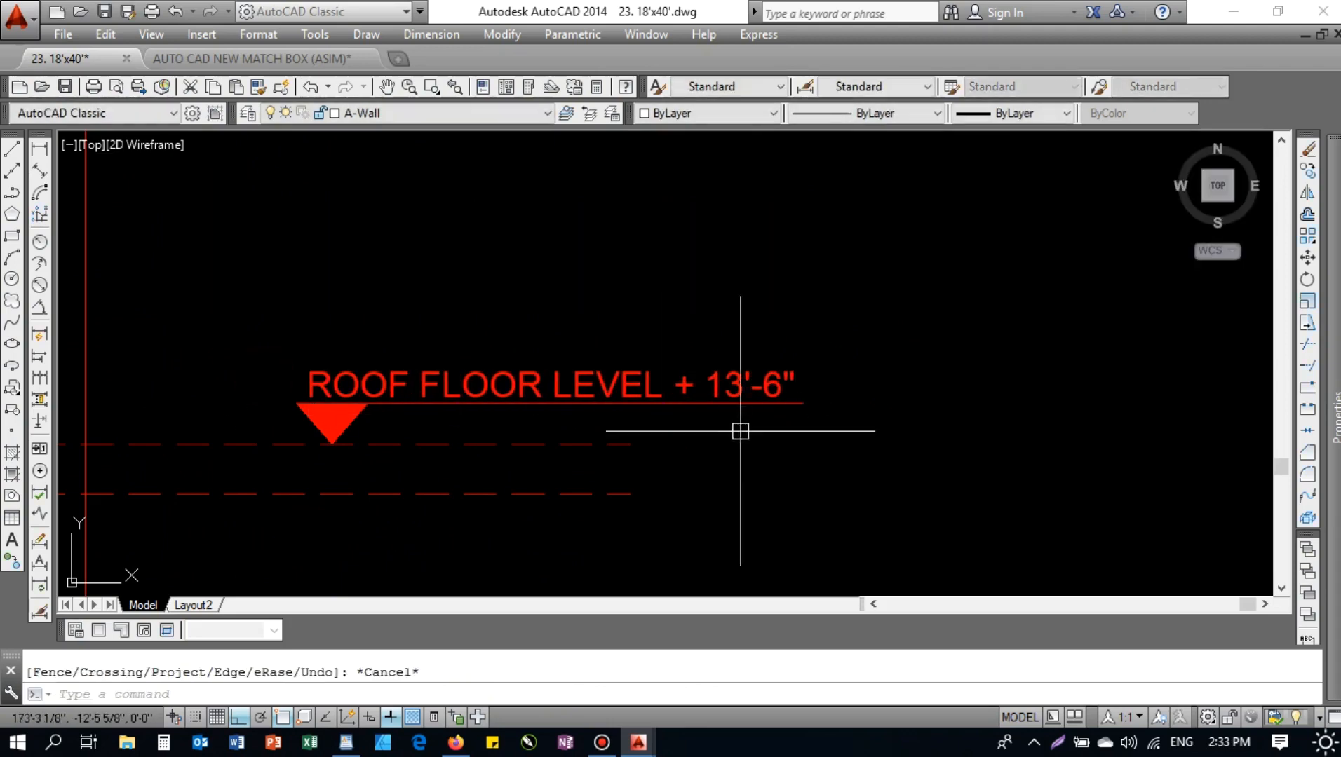
pyautogui.press('Escape')
pyautogui.moveTo(737, 421); pyautogui.dragTo(699, 359)
pyautogui.write('c')
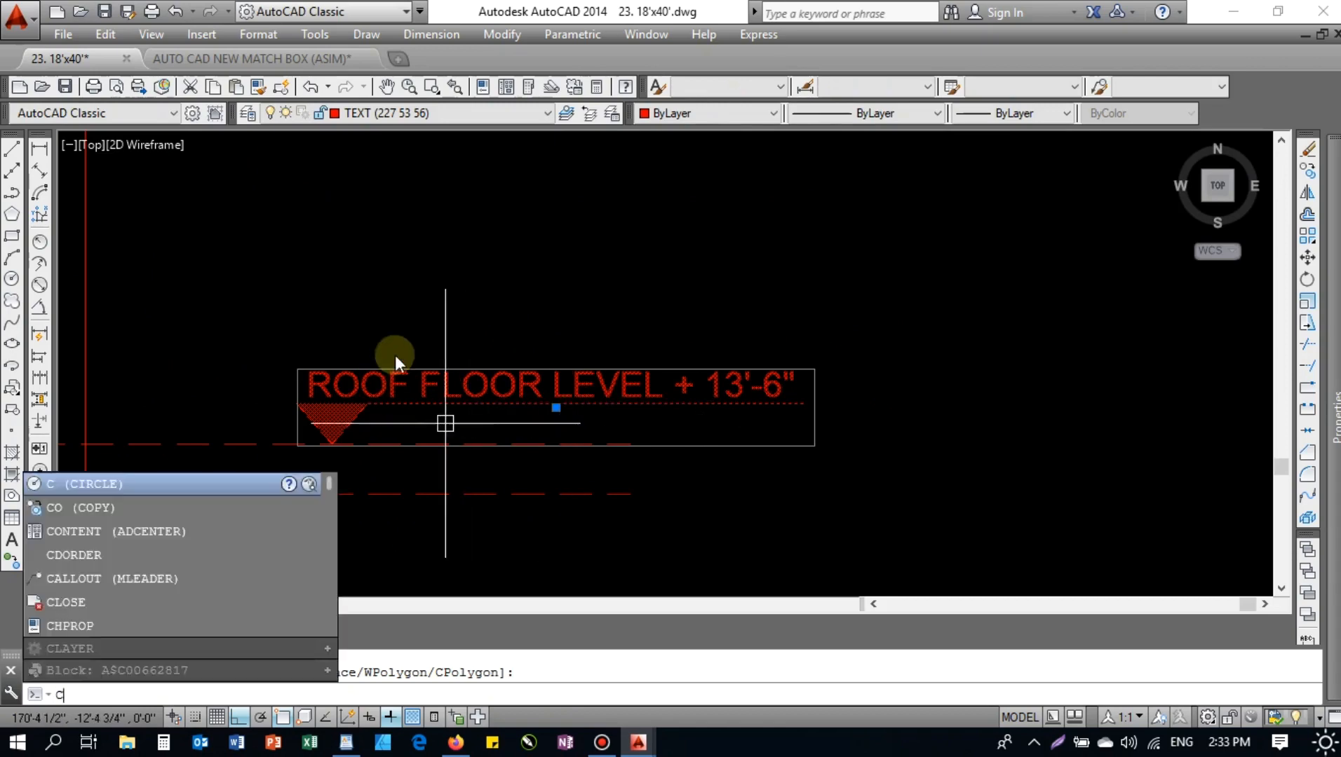
pyautogui.press('Escape')
# - Change the value in the second-floor level marker's label to + 24'-6"
pyautogui.scroll(-5, 441, 231)
pyautogui.scroll(5, 435, 343)
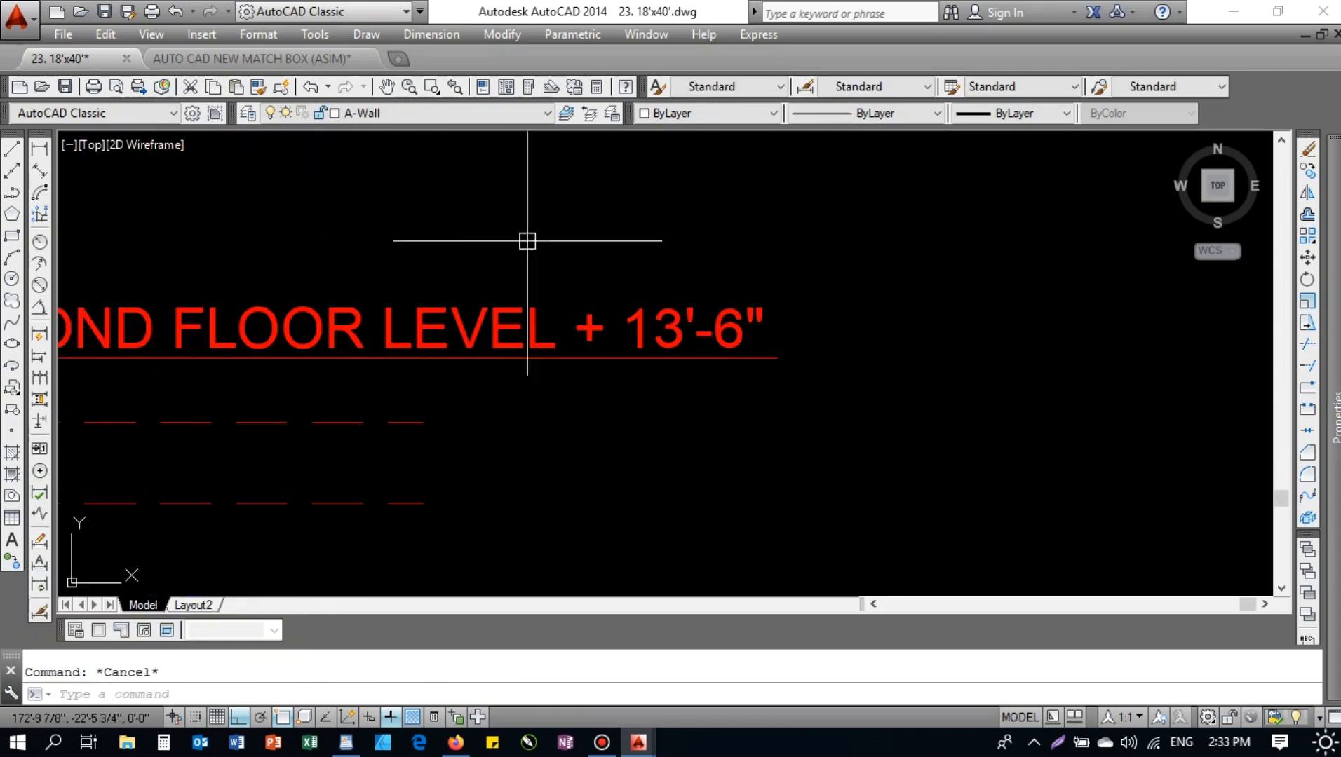
pyautogui.press('Return')
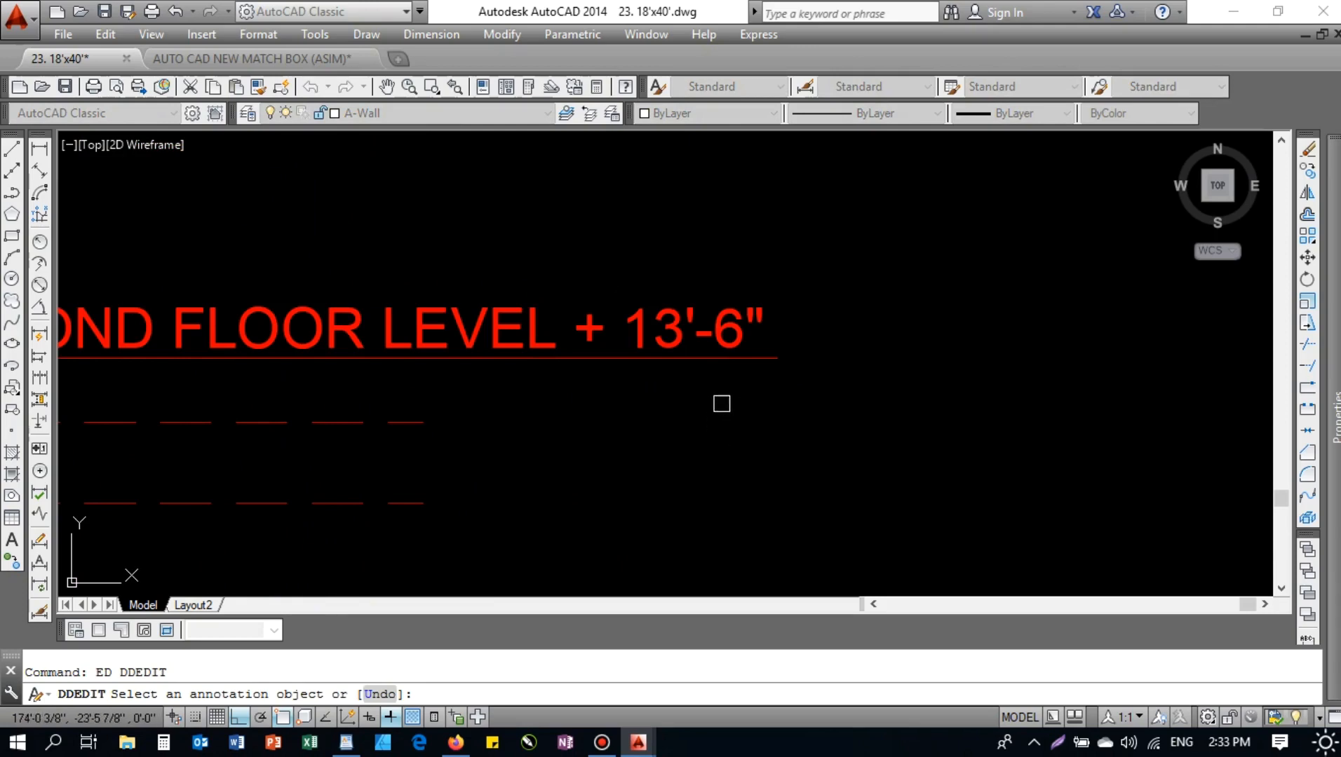
pyautogui.click(652, 345)
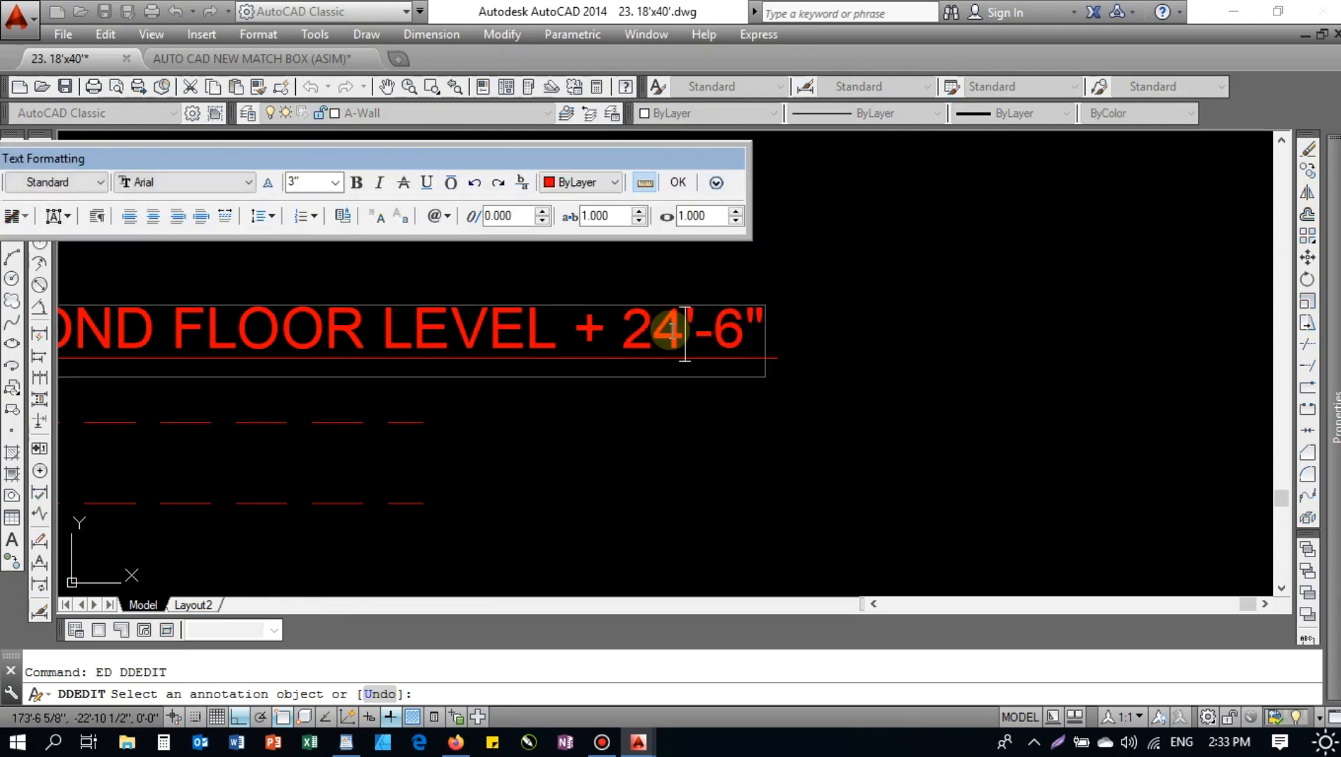
pyautogui.click(725, 419)
pyautogui.scroll(-6, 697, 416)
pyautogui.press('Escape')
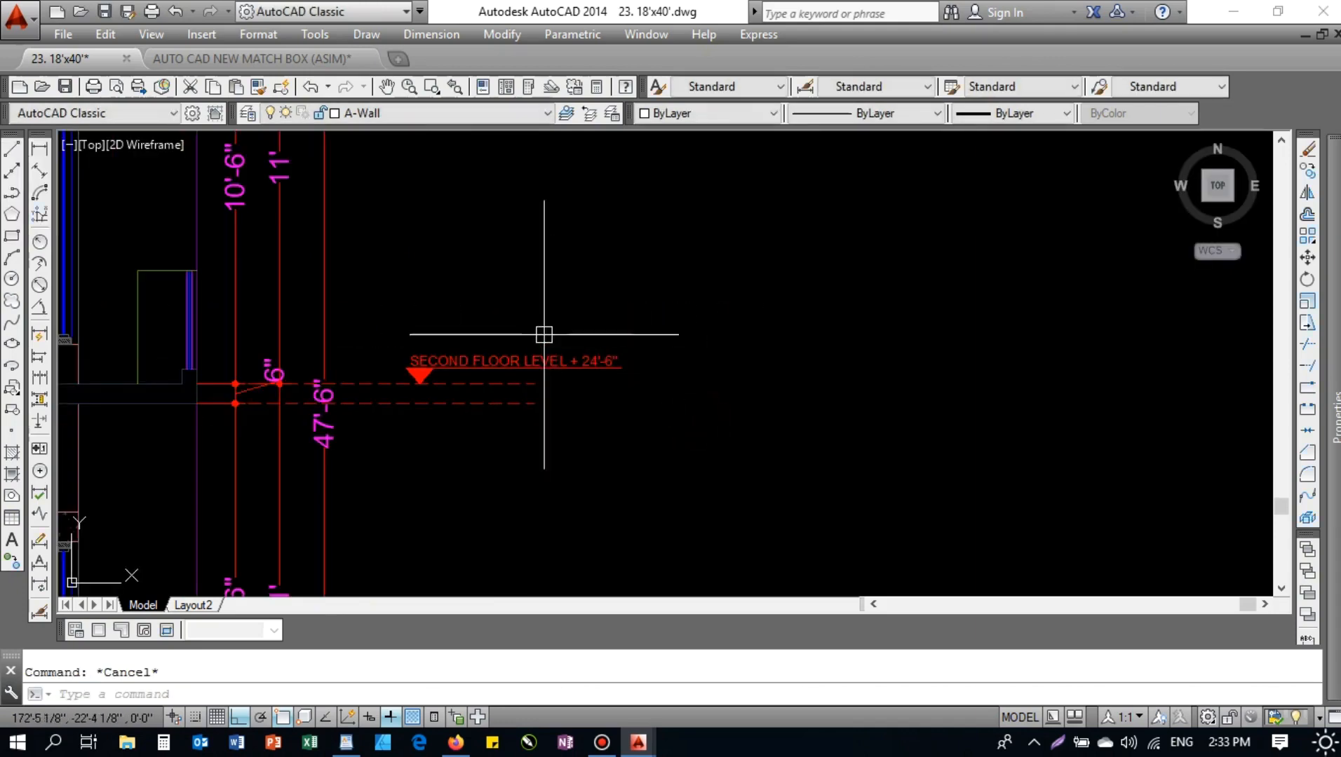
# - Change the value in the roof floor level marker's label to + 35'-6"
pyautogui.write('ed')
pyautogui.press('Return')
pyautogui.moveTo(557, 249); pyautogui.dragTo(547, 287, button='middle')
pyautogui.scroll(5, 548, 287)
pyautogui.scroll(2, 655, 337)
pyautogui.click(652, 329)
pyautogui.press('BackSpace')
pyautogui.press('BackSpace')
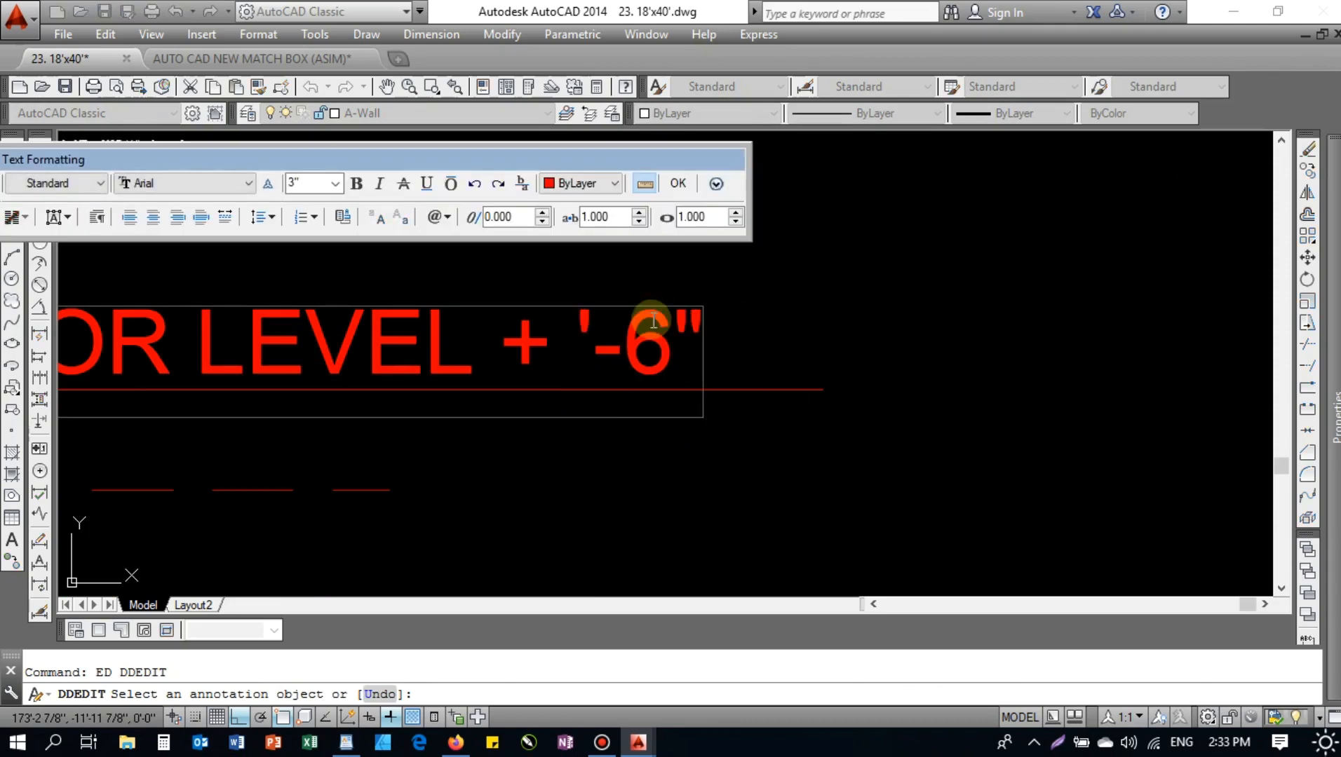
pyautogui.write('36')
pyautogui.press('BackSpace')
pyautogui.write('5')
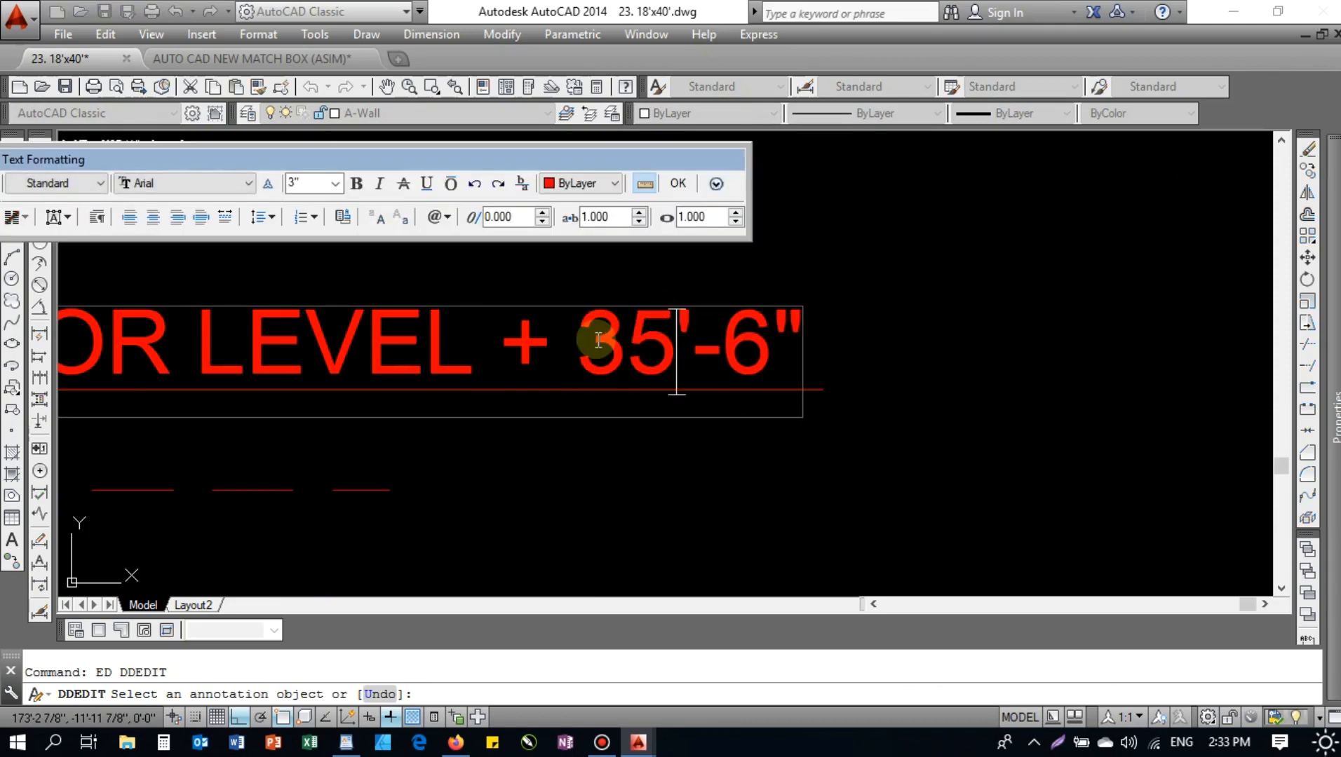
pyautogui.click(605, 496)
pyautogui.scroll(-6, 527, 323)
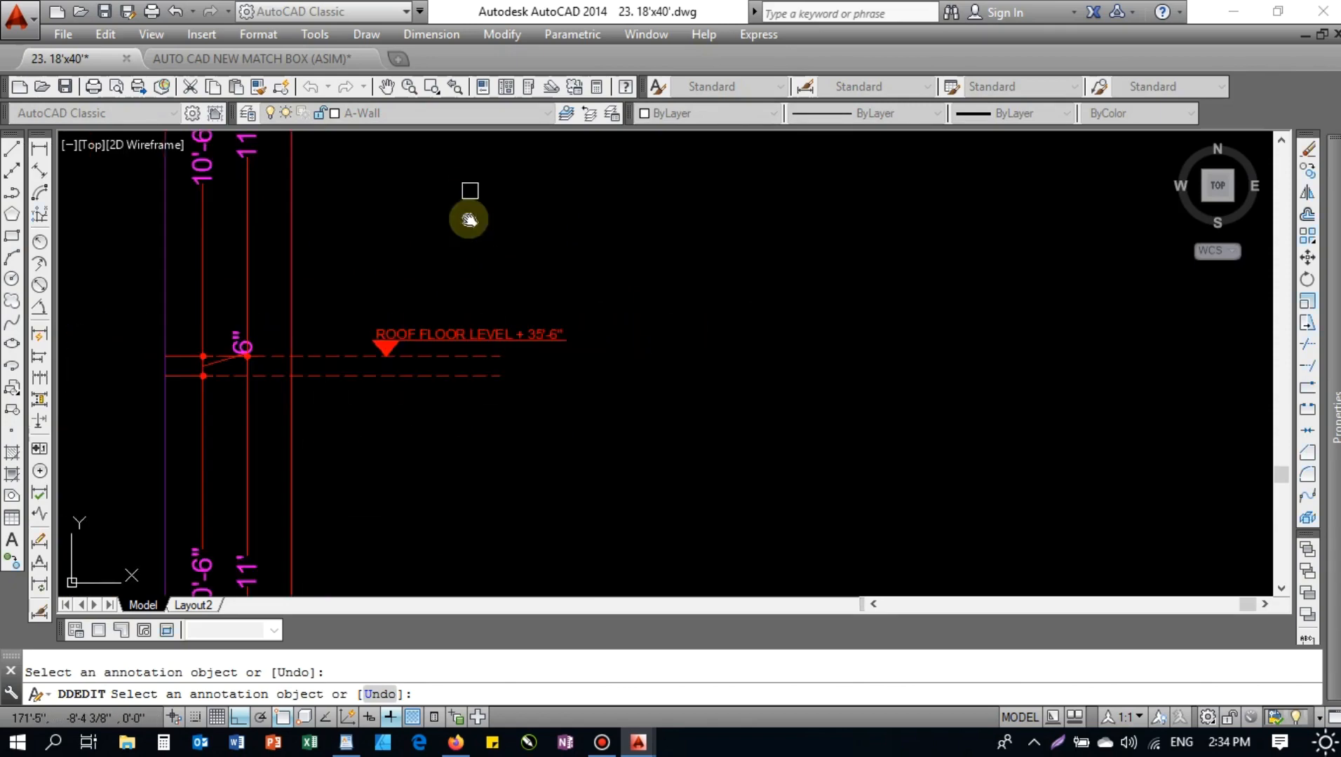
# - Copy the roof floor level marker vertically up to the dashed line at the top roof slab
pyautogui.moveTo(470, 219); pyautogui.dragTo(464, 442, button='middle')
pyautogui.moveTo(477, 204); pyautogui.dragTo(480, 345, button='middle')
pyautogui.moveTo(477, 284); pyautogui.dragTo(459, 73, button='middle')
pyautogui.press('Escape')
pyautogui.press('Escape')
pyautogui.click(484, 492)
pyautogui.write('CO')
pyautogui.press('Return')
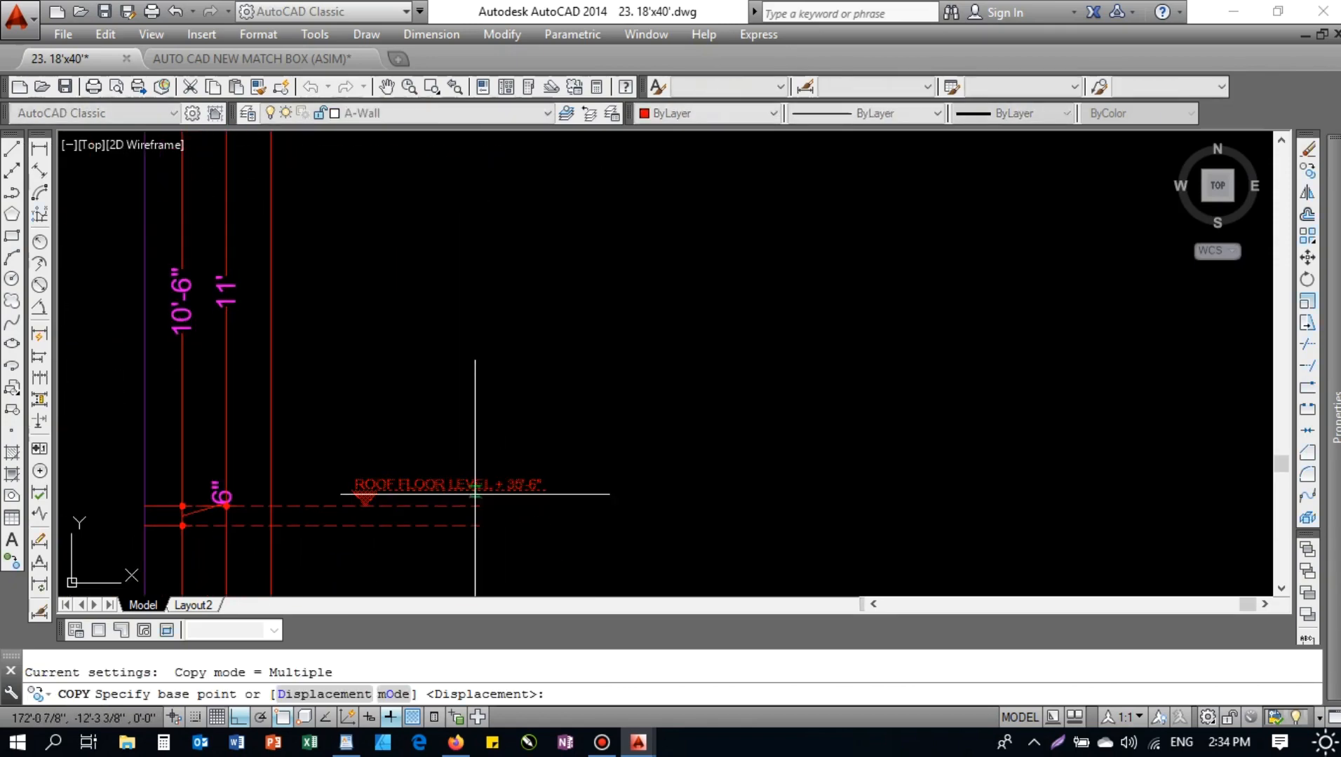
pyautogui.click(330, 505)
pyautogui.moveTo(308, 389); pyautogui.dragTo(303, 561, button='middle')
pyautogui.scroll(3, 331, 334)
pyautogui.scroll(2, 332, 334)
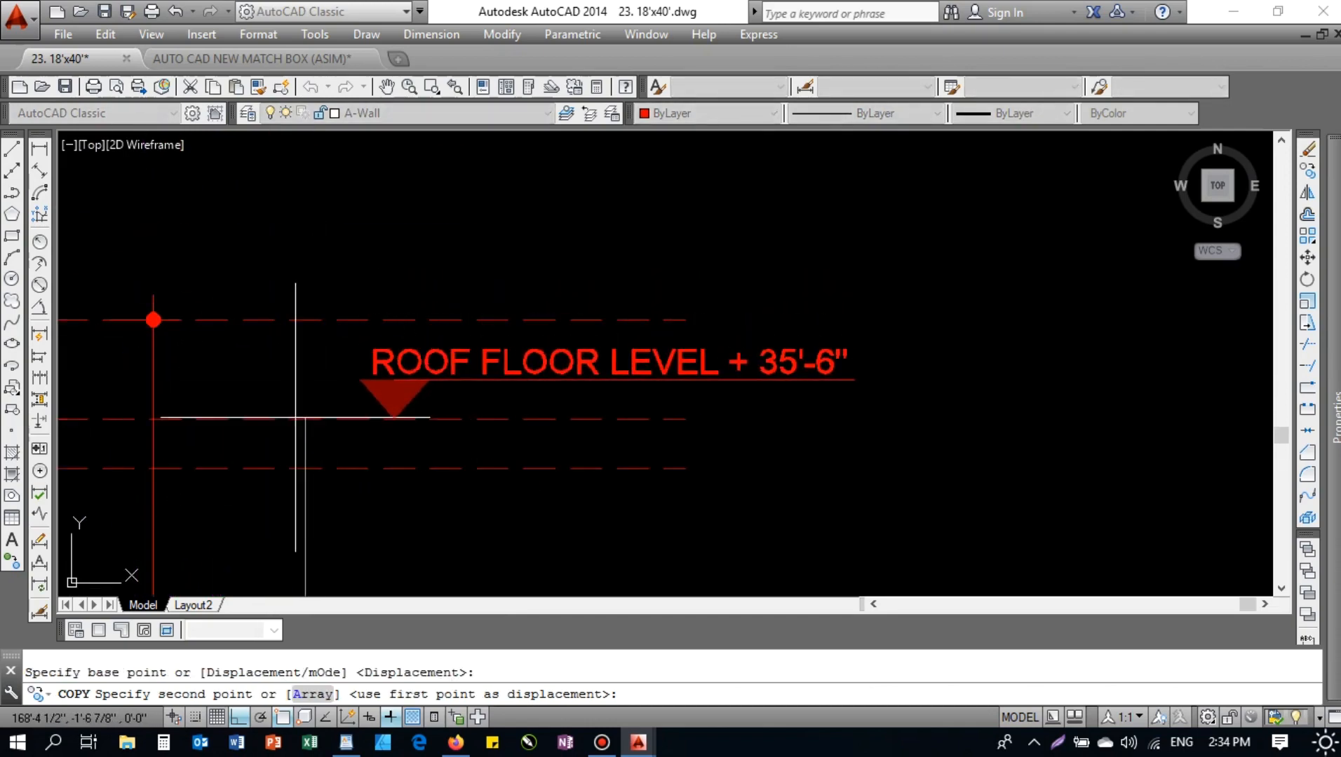
pyautogui.press('Escape')
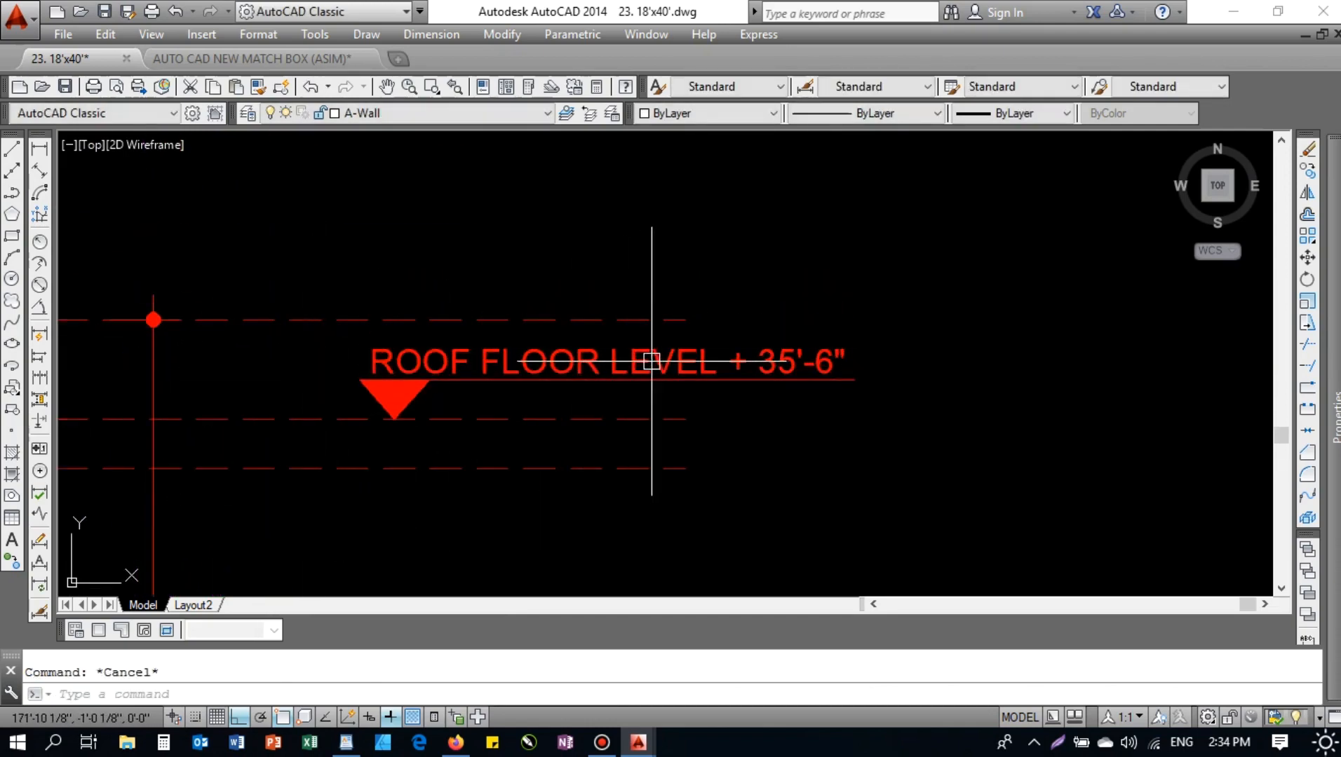
# - Delete the word FLOOR from the label of the level marker copied to the top roof slab
pyautogui.click(624, 362)
pyautogui.press('Escape')
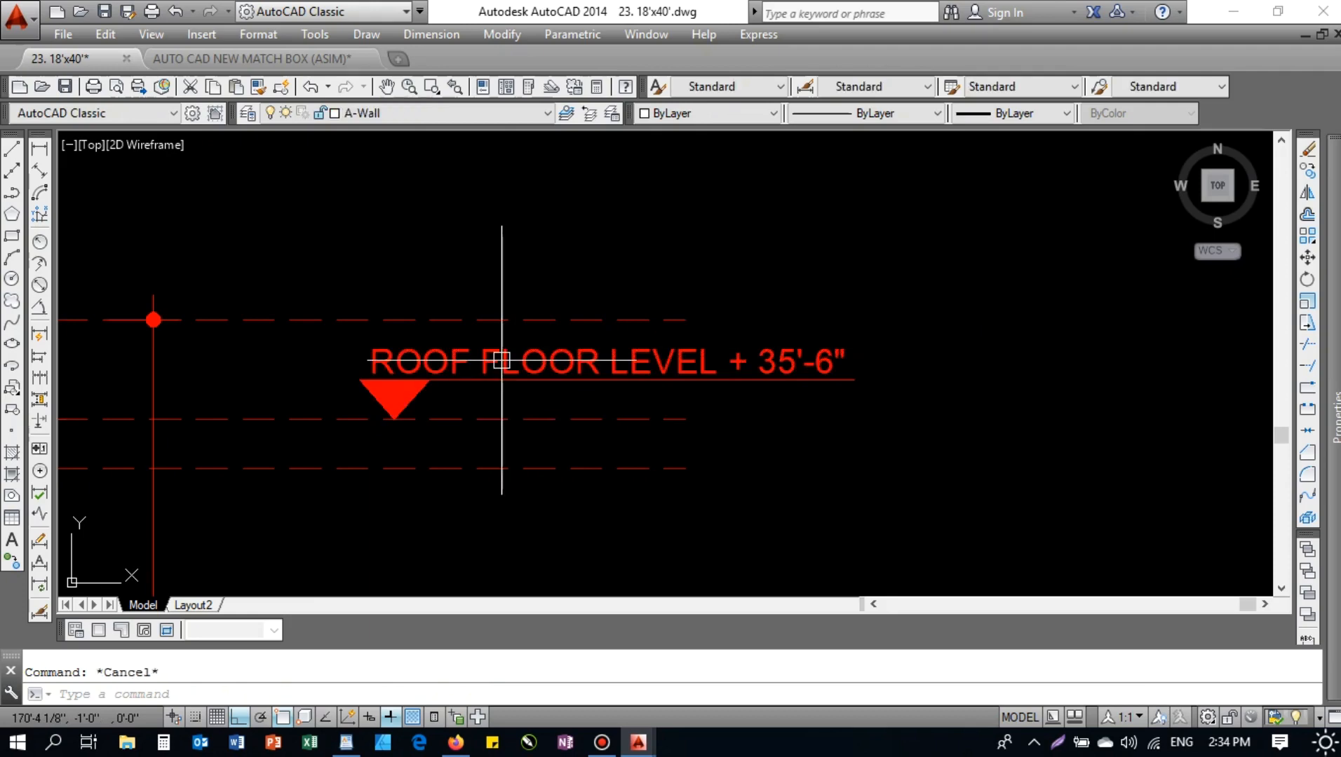
pyautogui.press('Return')
pyautogui.click(489, 366)
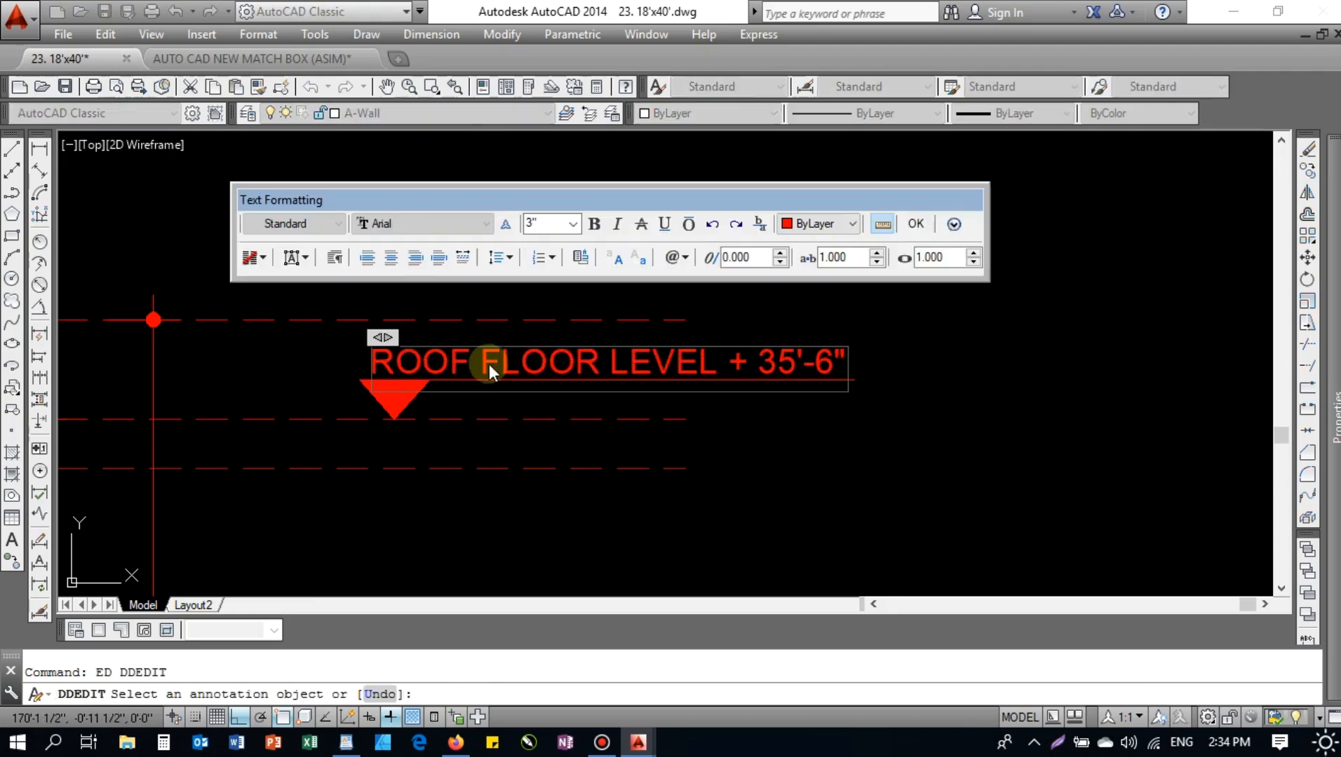
pyautogui.press('Escape')
pyautogui.scroll(-6, 494, 369)
pyautogui.scroll(6, 496, 372)
pyautogui.scroll(-4, 497, 345)
pyautogui.scroll(4, 538, 304)
pyautogui.scroll(2, 554, 298)
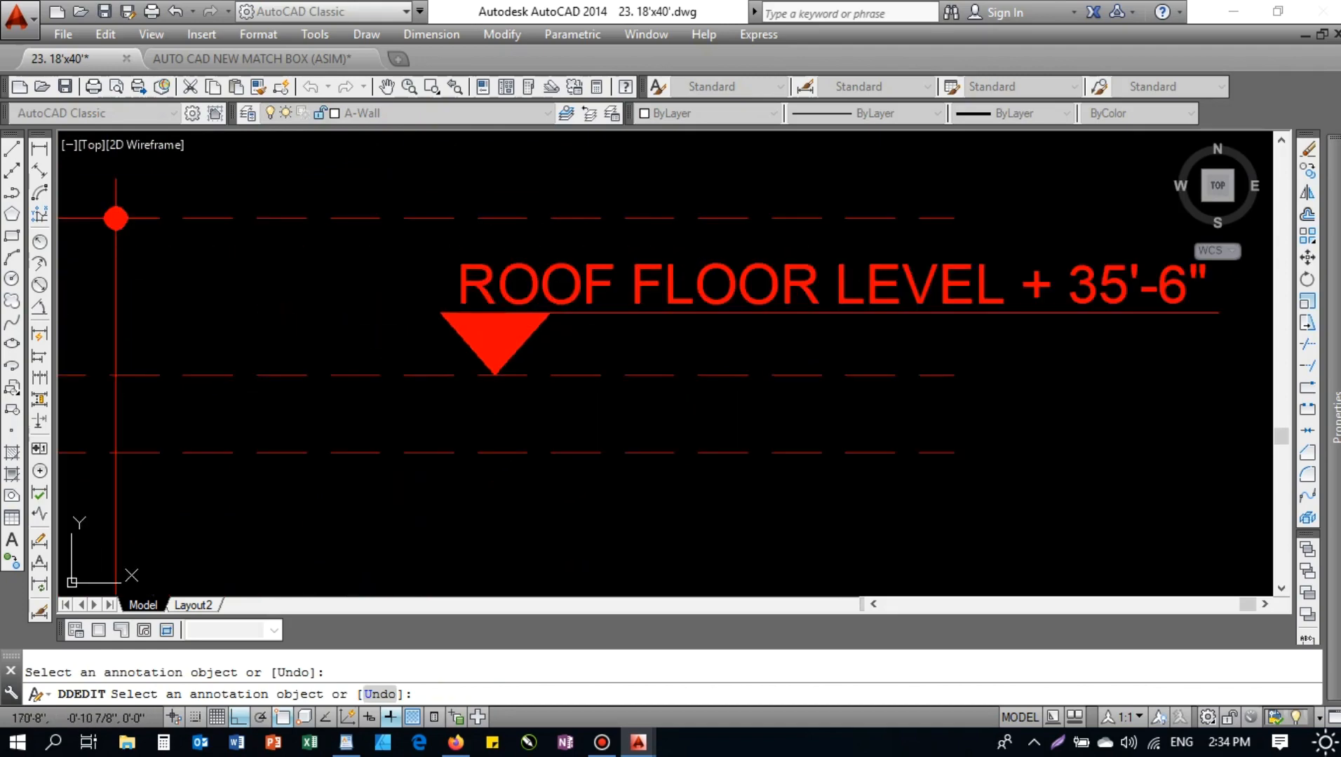
pyautogui.click(769, 284)
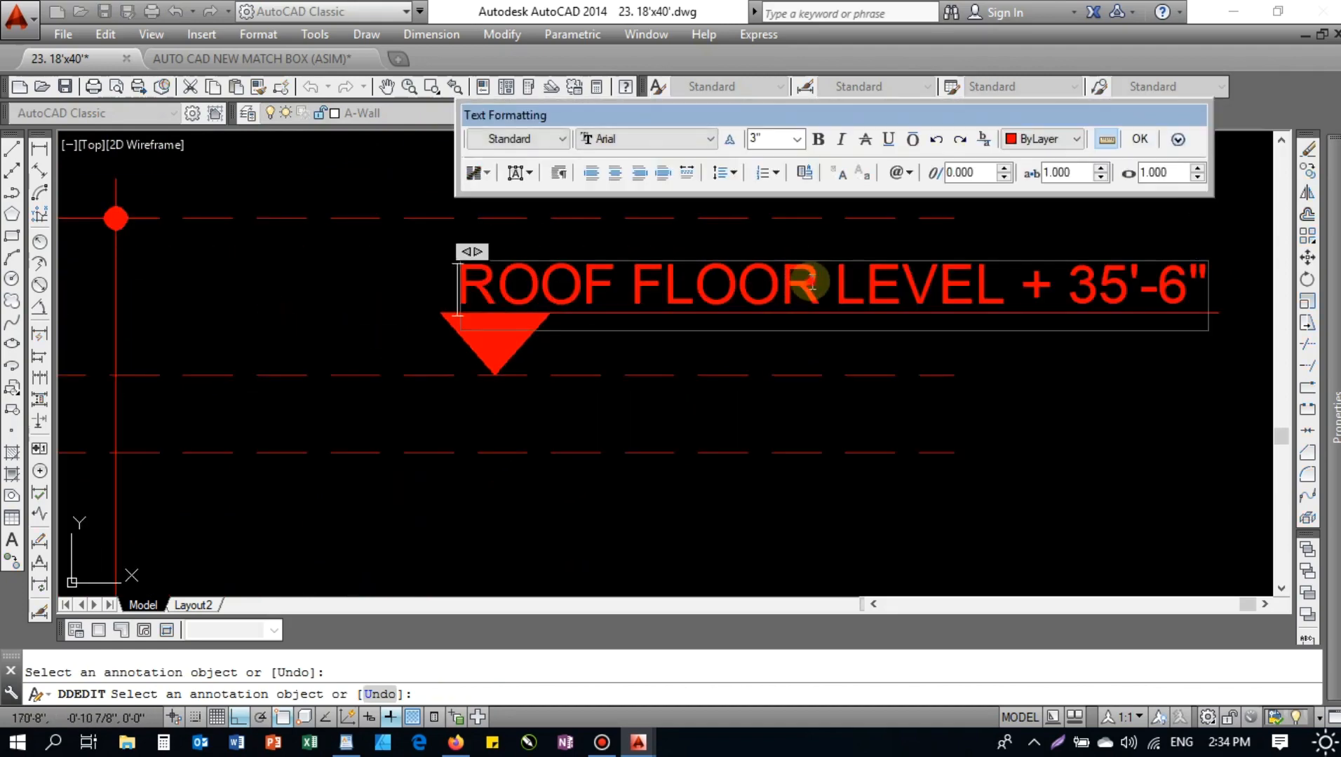
pyautogui.moveTo(819, 284); pyautogui.dragTo(652, 291)
pyautogui.press('BackSpace')
pyautogui.press('BackSpace')
# - Change the value in the top roof slab marker's label to + 46'-6"
pyautogui.scroll(1, 866, 300)
pyautogui.moveTo(772, 336); pyautogui.dragTo(629, 370, button='middle')
pyautogui.scroll(-1, 679, 347)
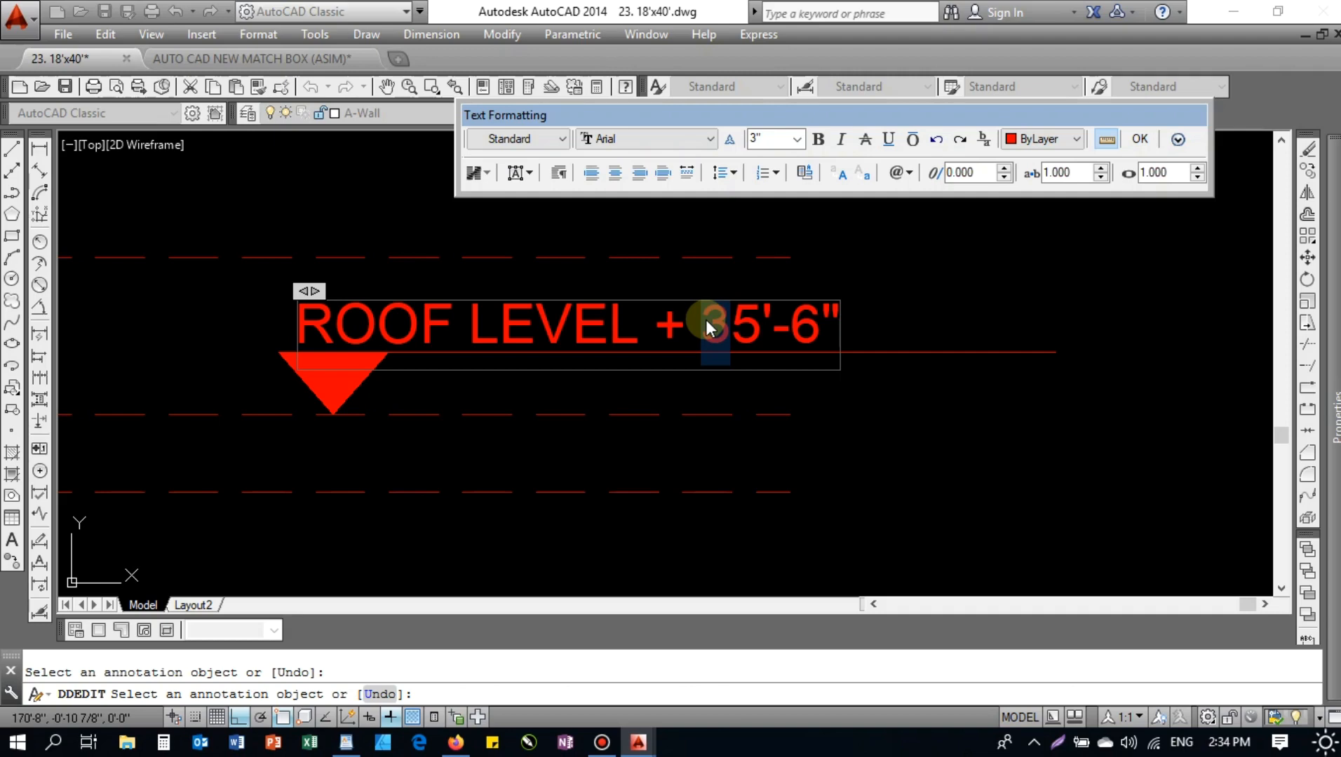
pyautogui.write('46')
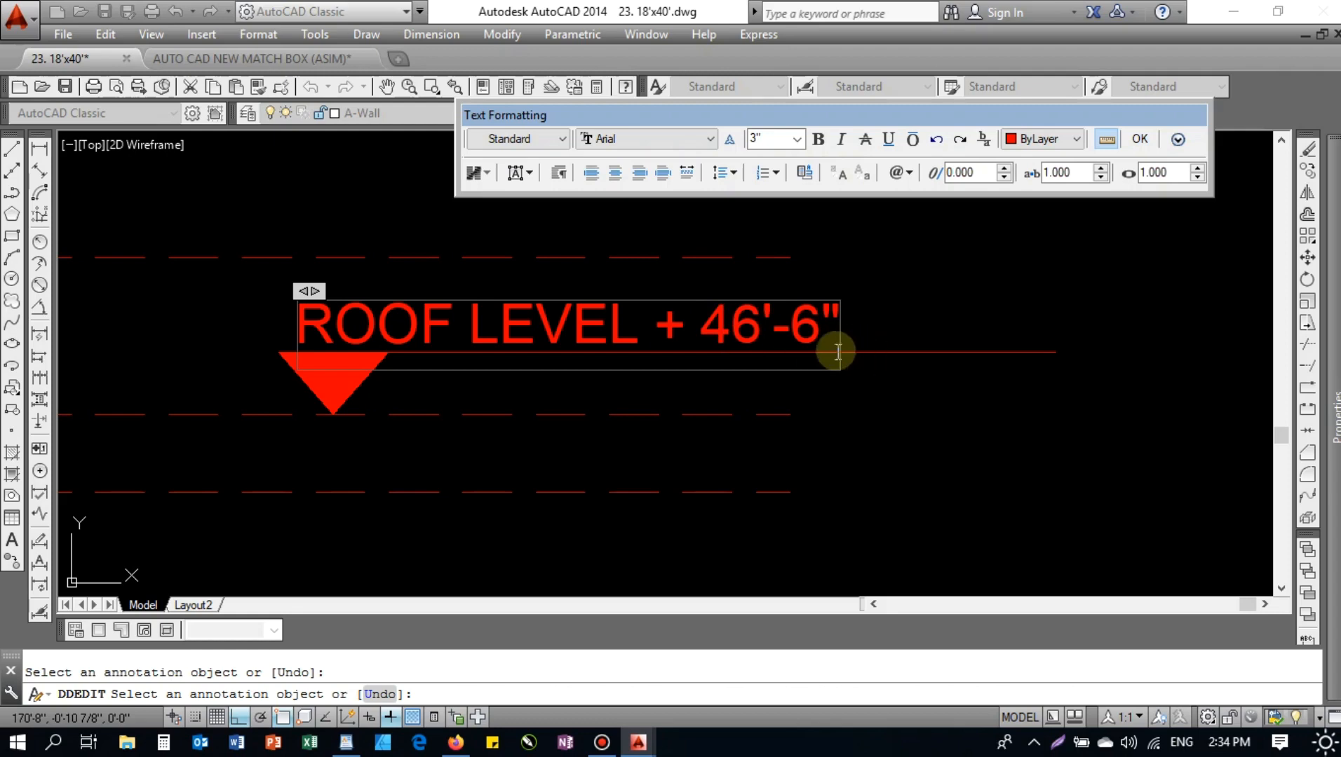
pyautogui.click(842, 386)
pyautogui.press('Escape')
# - Trim the excess underline beyond the end of the ROOF LEVEL + 46'-6" label
pyautogui.write('TR')
pyautogui.press('space')
pyautogui.press('space')
pyautogui.click(943, 353)
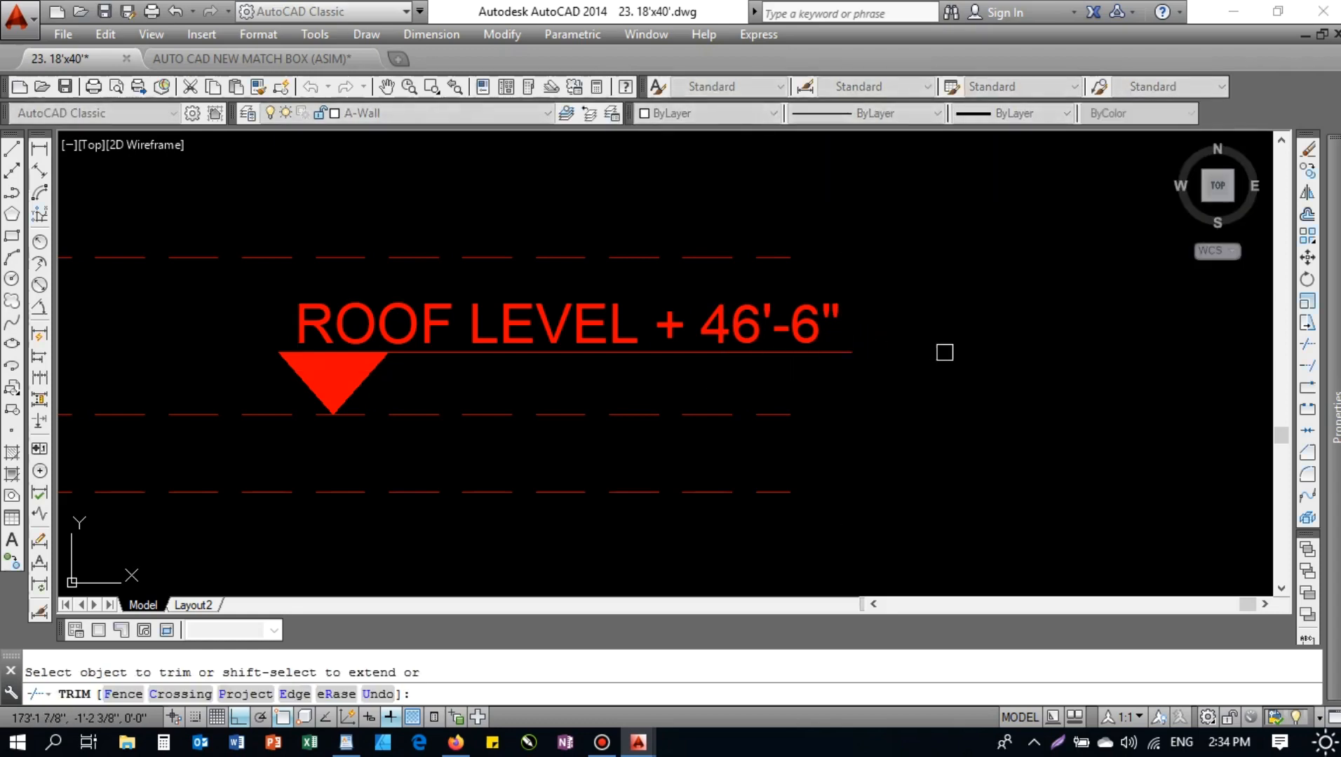
pyautogui.press('Escape')
# - Copy the ROOF LEVEL marker vertically up to the topmost dashed line at the parapet
pyautogui.click(834, 352)
pyautogui.write('CO')
pyautogui.press('space')
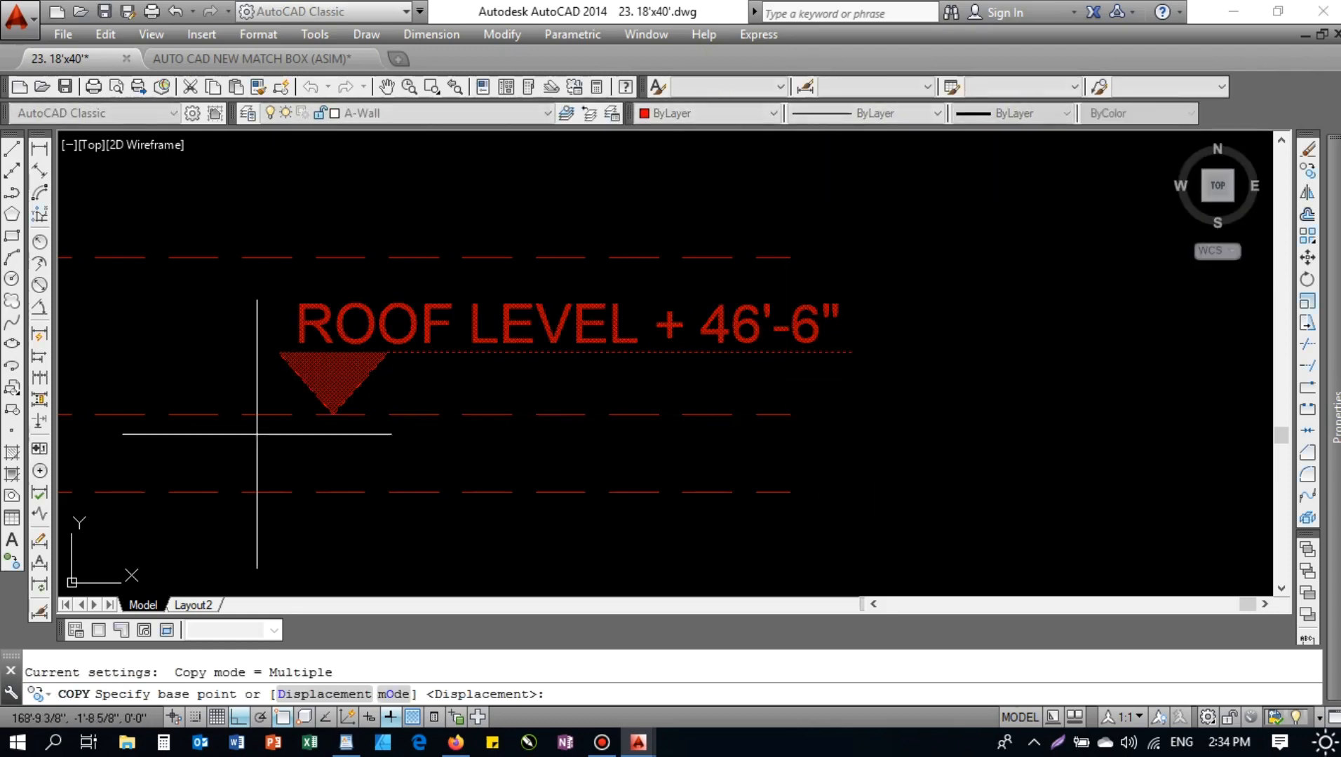
pyautogui.click(405, 414)
pyautogui.click(405, 257)
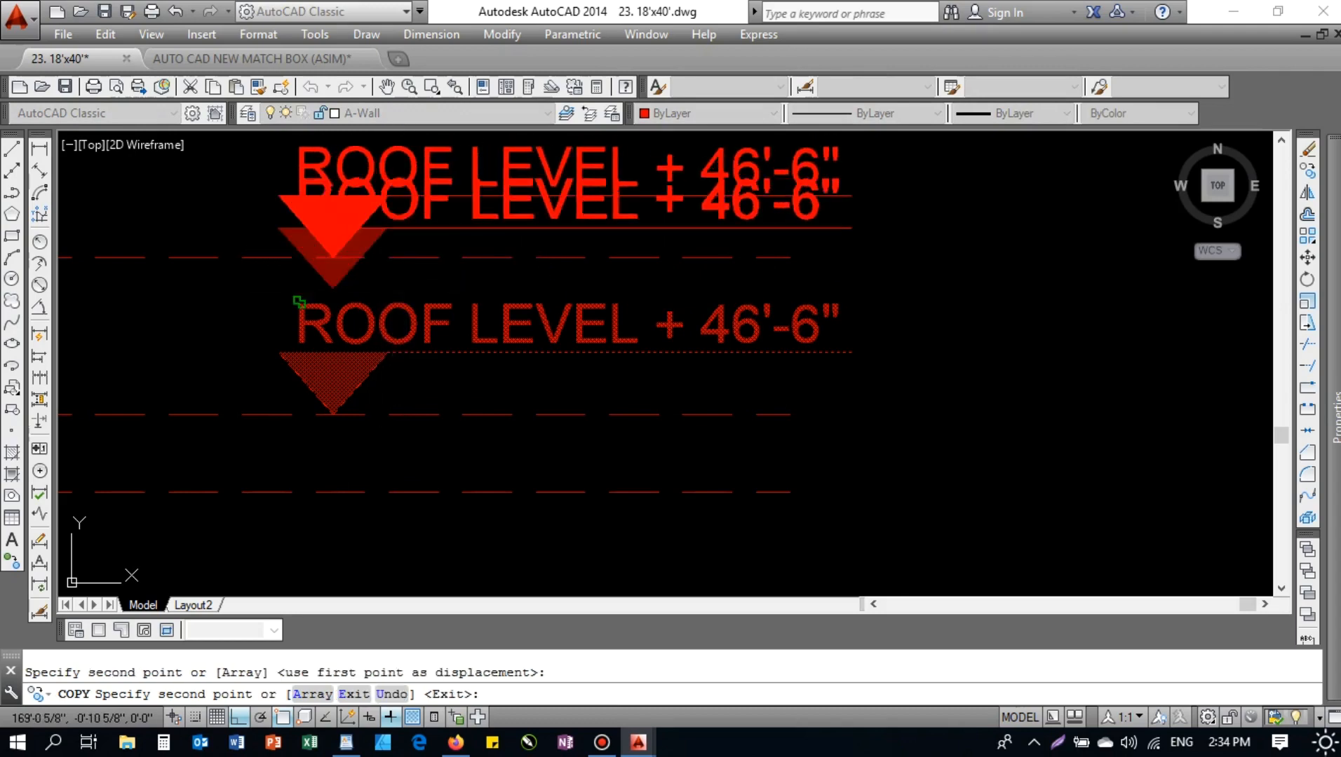
pyautogui.press('Escape')
# - Change the topmost level marker's label to PERAPET LEVEL + 47'-6"
pyautogui.scroll(-4, 435, 316)
pyautogui.write('ED')
pyautogui.press('space')
pyautogui.scroll(4, 498, 271)
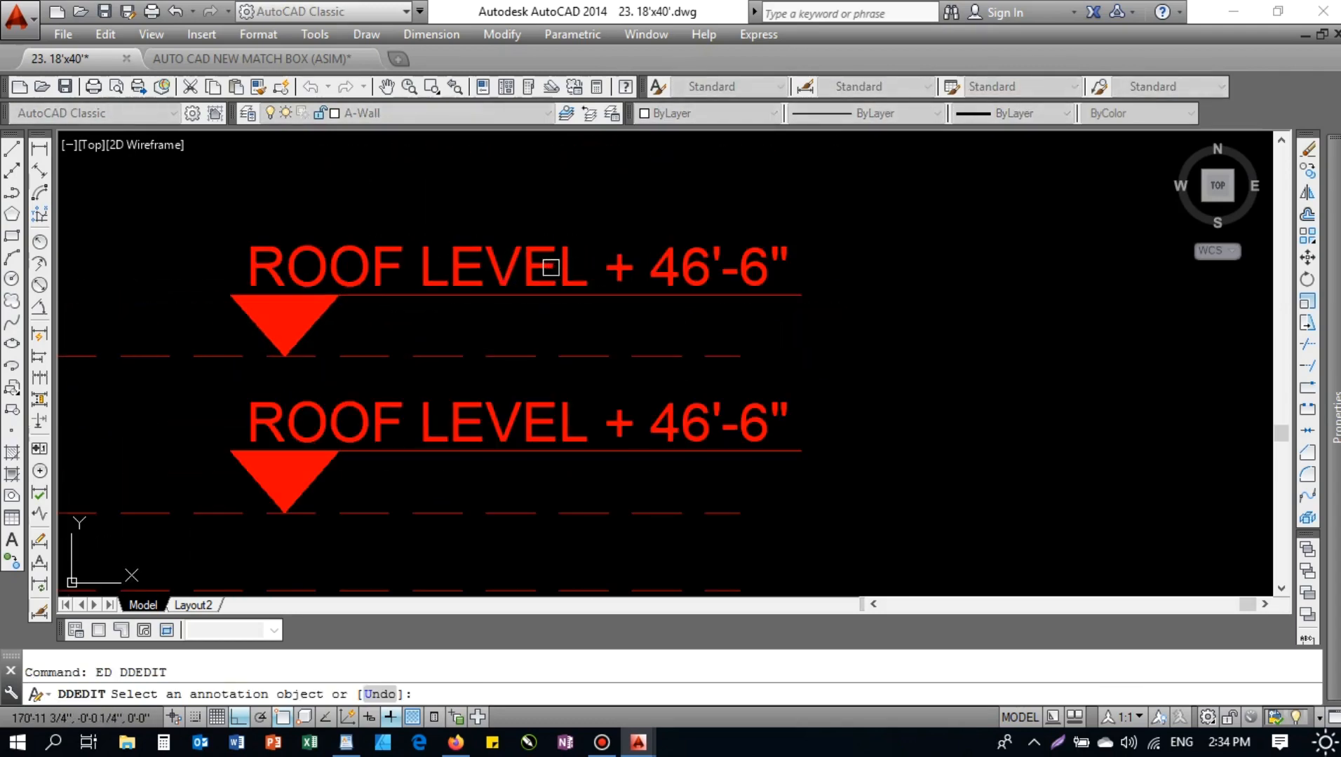
pyautogui.click(393, 258)
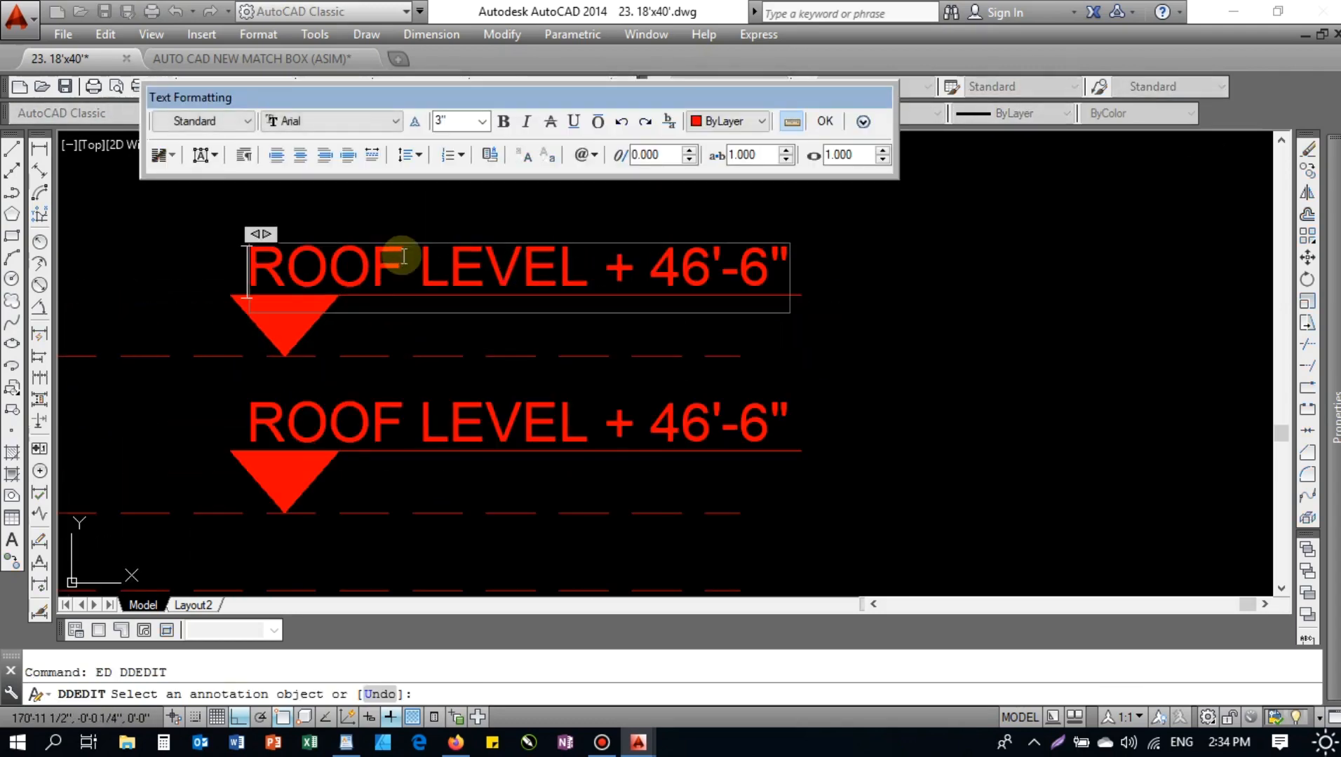
pyautogui.moveTo(402, 258); pyautogui.dragTo(212, 255)
pyautogui.write('PERAP')
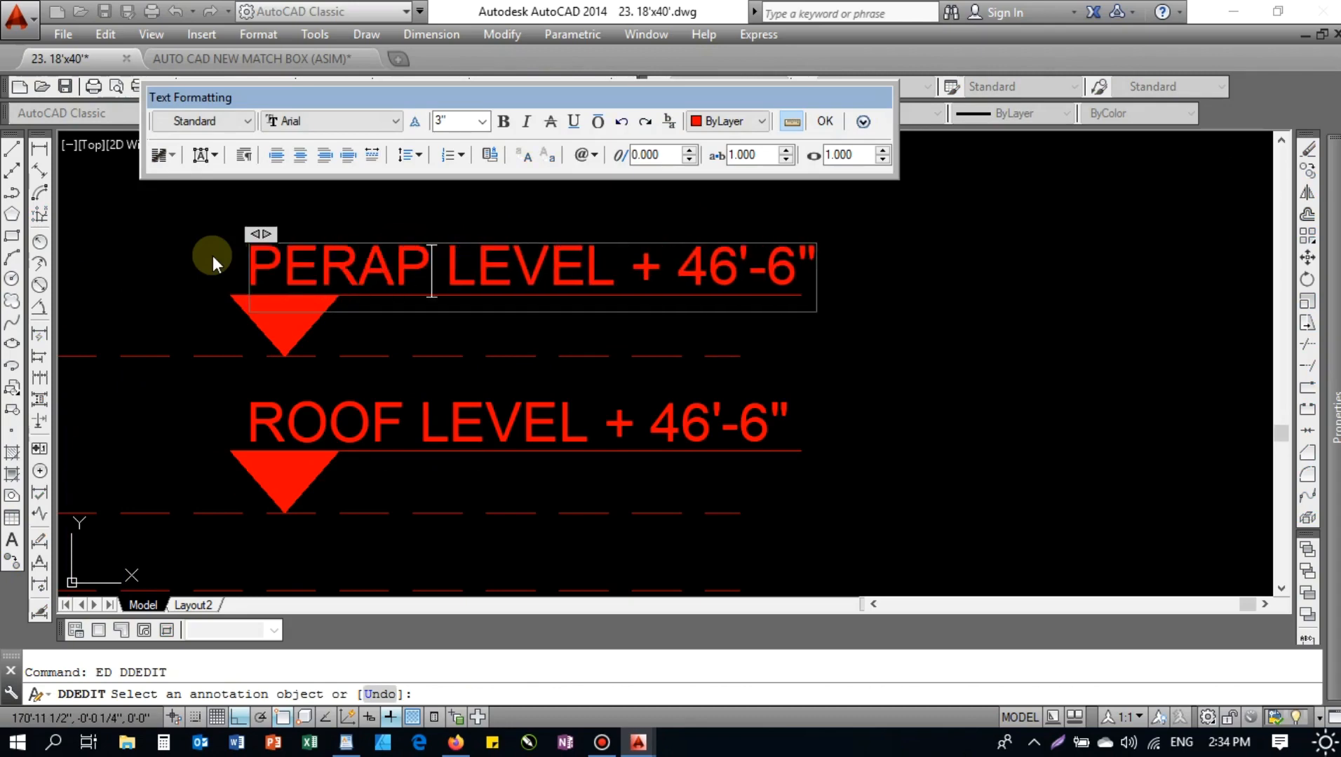
pyautogui.write('ET')
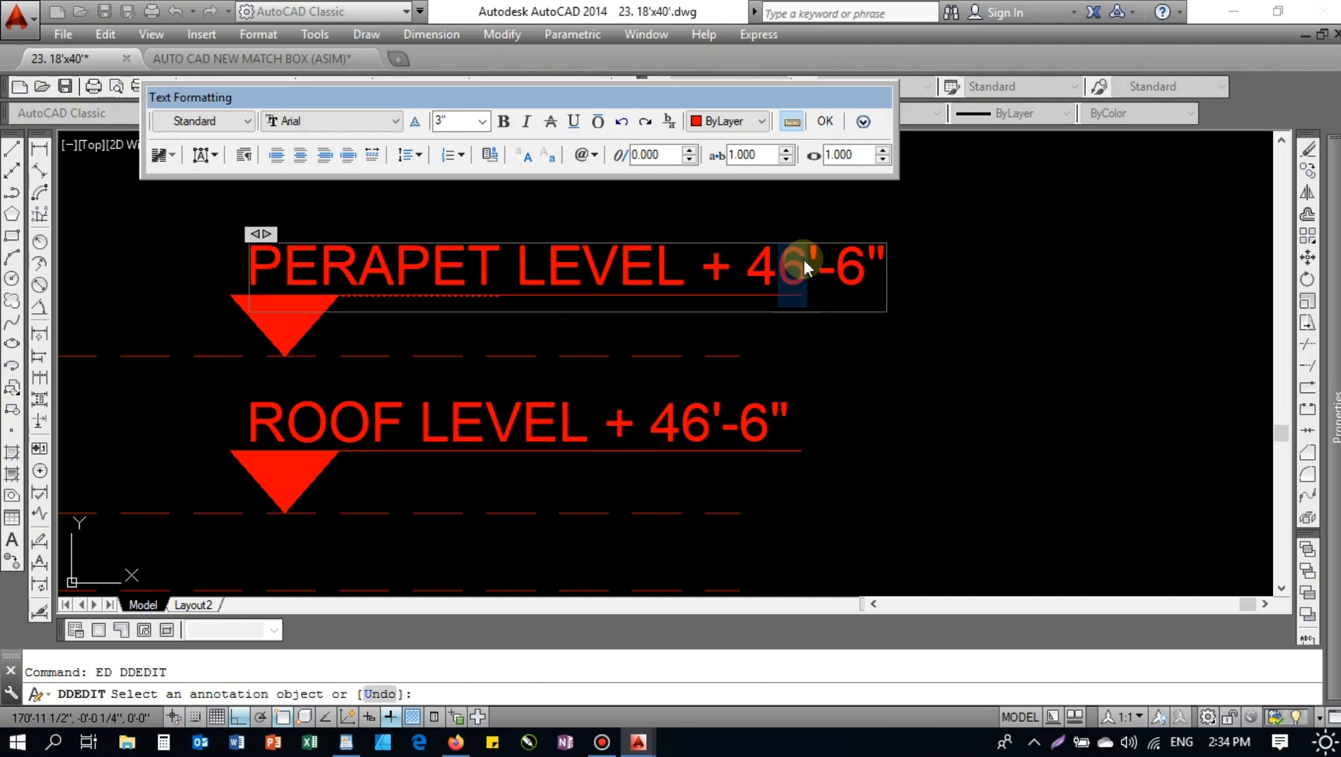
pyautogui.write('7')
pyautogui.click(683, 354)
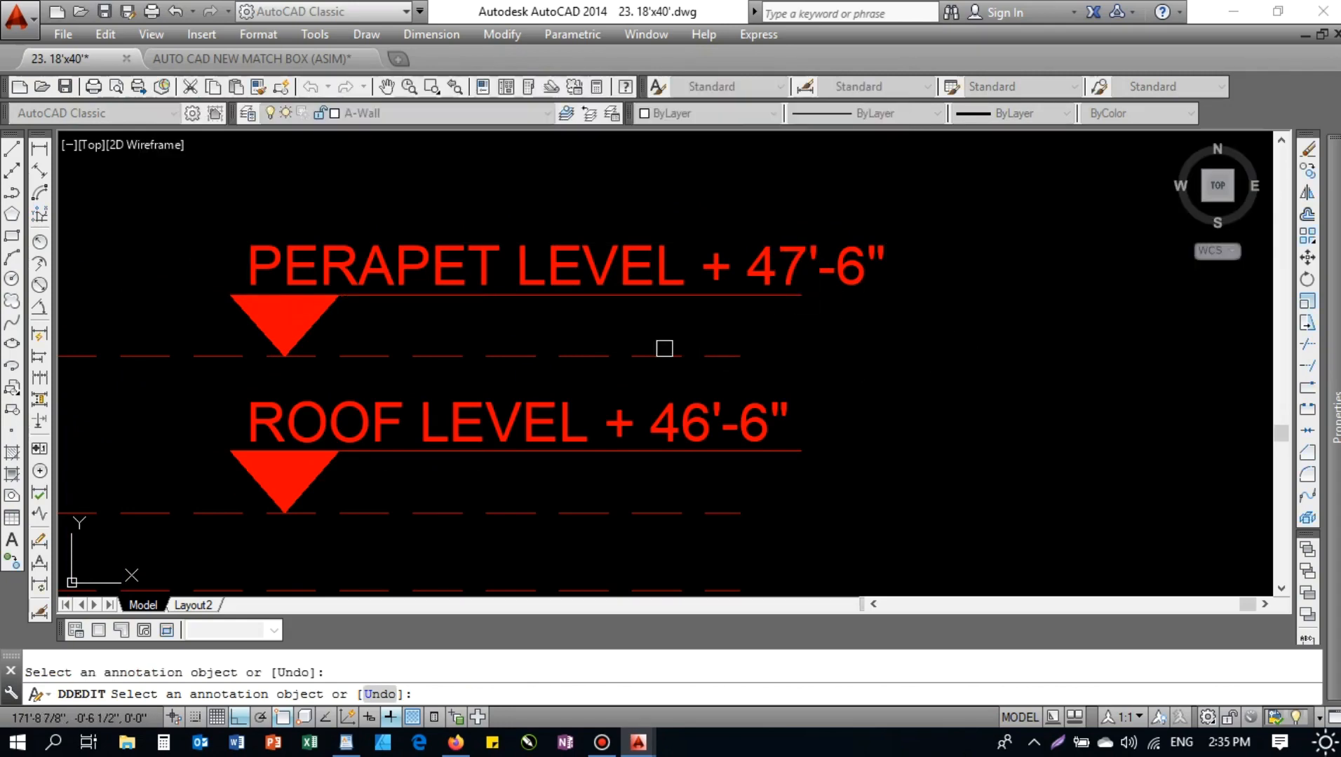
pyautogui.press('Escape')
pyautogui.scroll(-3, 580, 325)
pyautogui.write('ex')
pyautogui.press('Return')
pyautogui.press('Return')
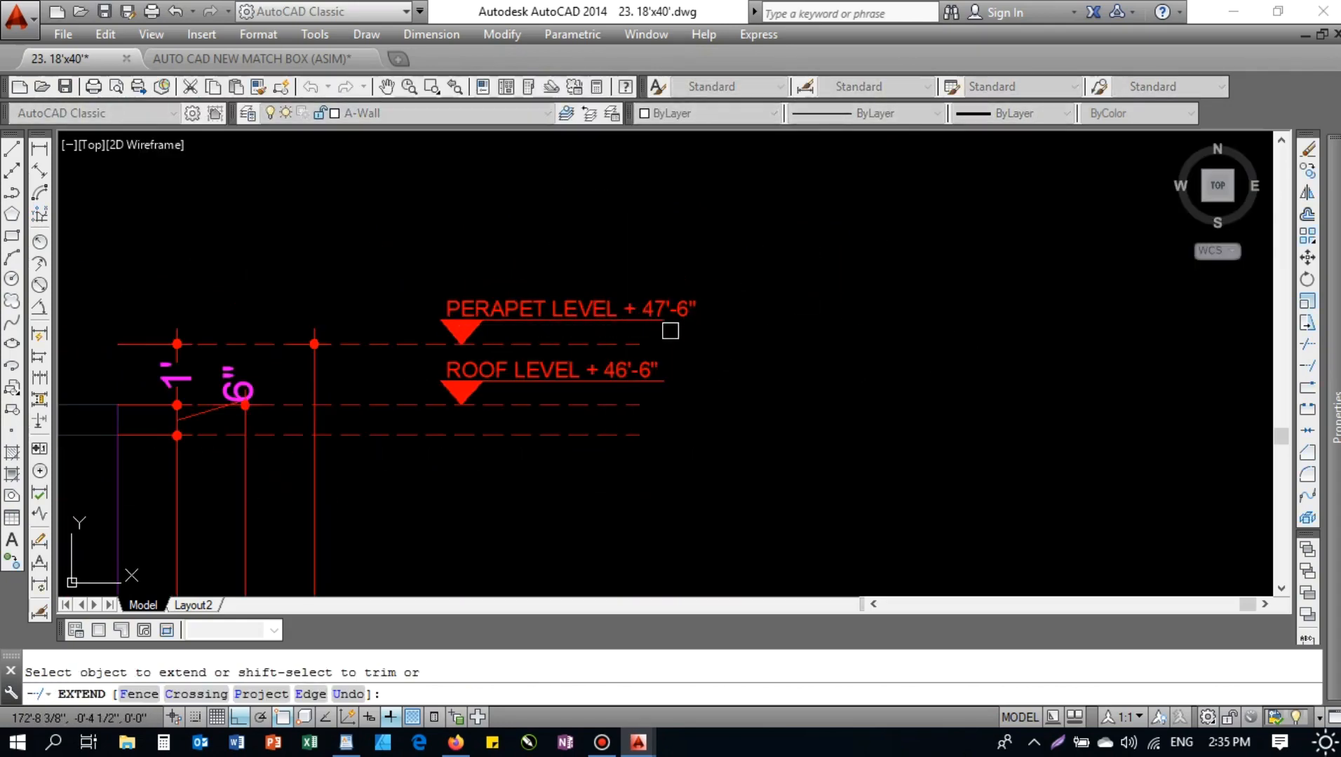
pyautogui.press('Escape')
pyautogui.press('Escape')
# - Examine the level markers and vertical dimensions along the right side of the section from parapet to second floor
pyautogui.scroll(-5, 573, 272)
pyautogui.moveTo(517, 421); pyautogui.dragTo(503, 341, button='middle')
pyautogui.scroll(5, 503, 341)
pyautogui.moveTo(520, 491); pyautogui.dragTo(509, 233, button='middle')
pyautogui.moveTo(481, 479); pyautogui.dragTo(464, 149, button='middle')
pyautogui.moveTo(424, 407); pyautogui.dragTo(452, 158, button='middle')
pyautogui.scroll(-1, 451, 158)
pyautogui.scroll(2, 449, 301)
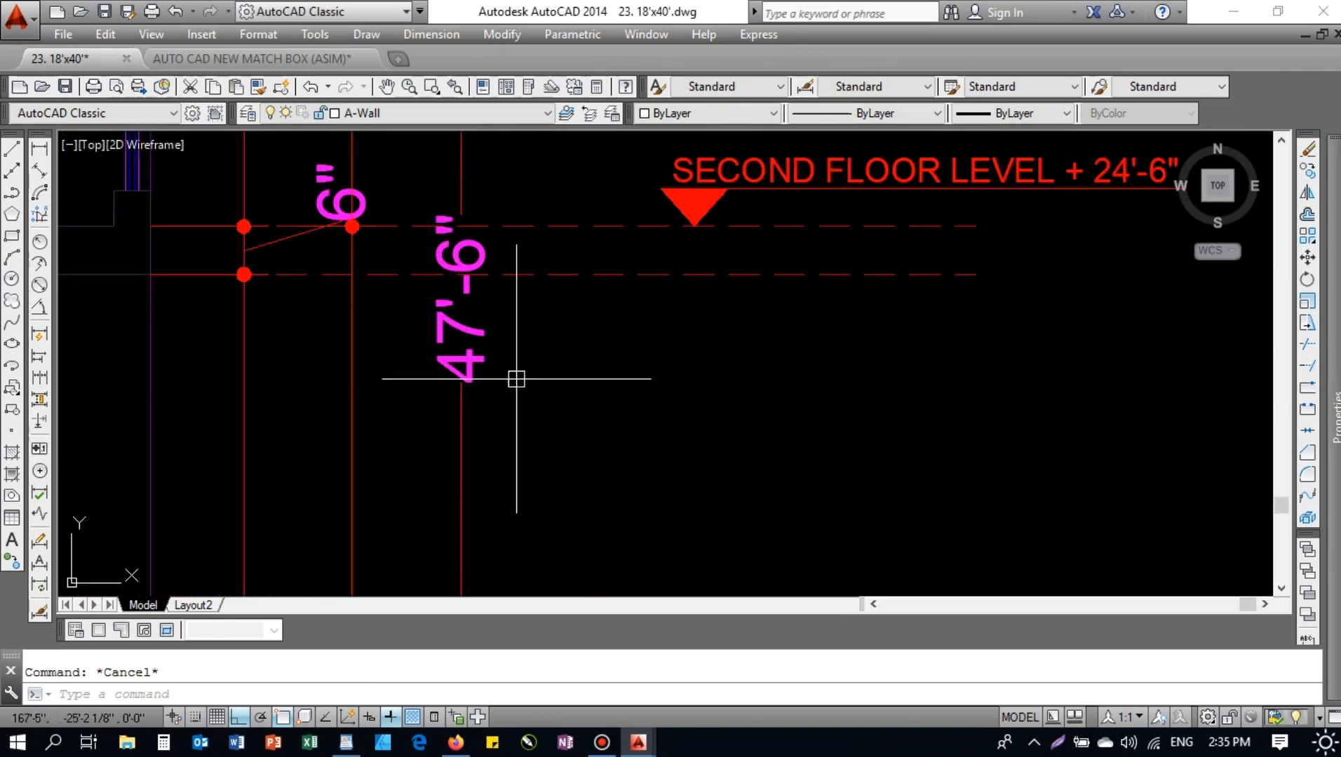
pyautogui.scroll(-4, 500, 352)
pyautogui.scroll(-2, 444, 335)
pyautogui.scroll(-2, 443, 359)
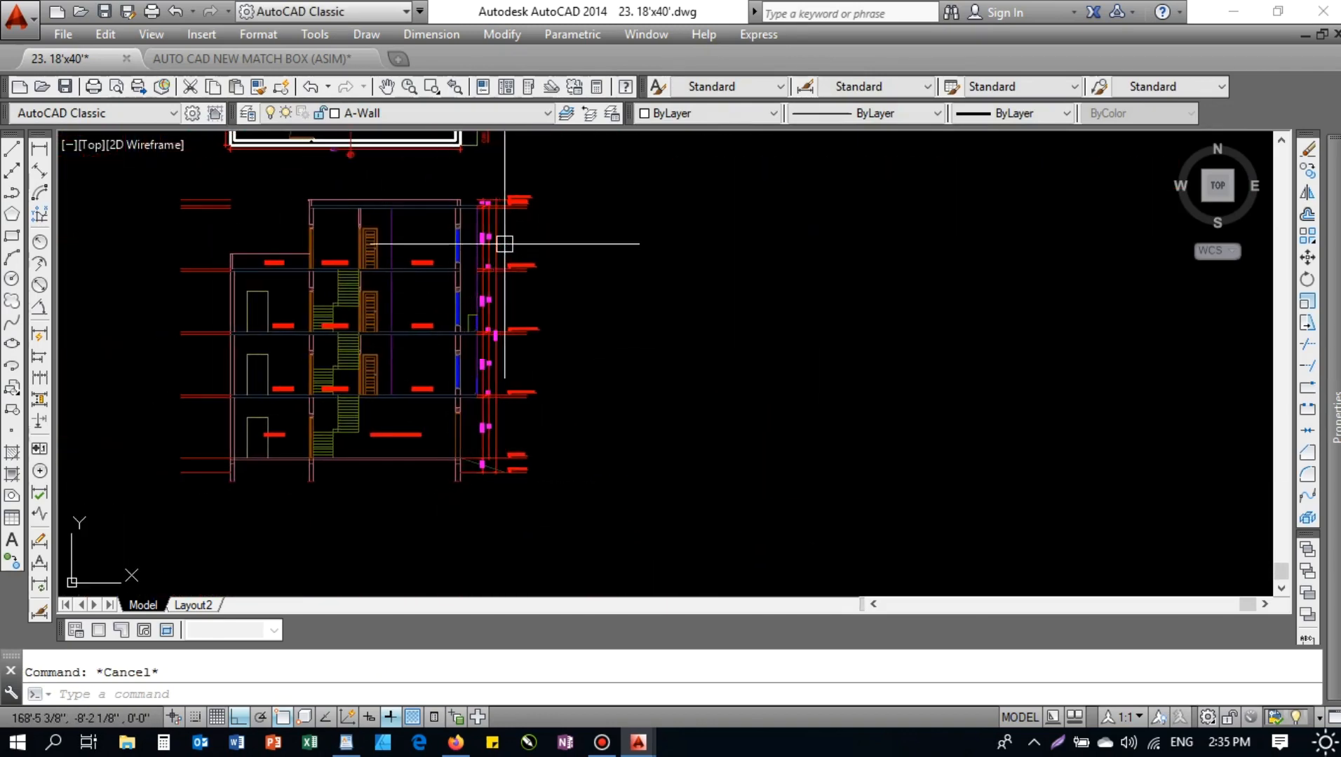
# - Copy all level markers from the section's right side horizontally onto the dashed level lines on its left side
pyautogui.scroll(2, 504, 178)
pyautogui.click(504, 178)
pyautogui.scroll(-3, 519, 203)
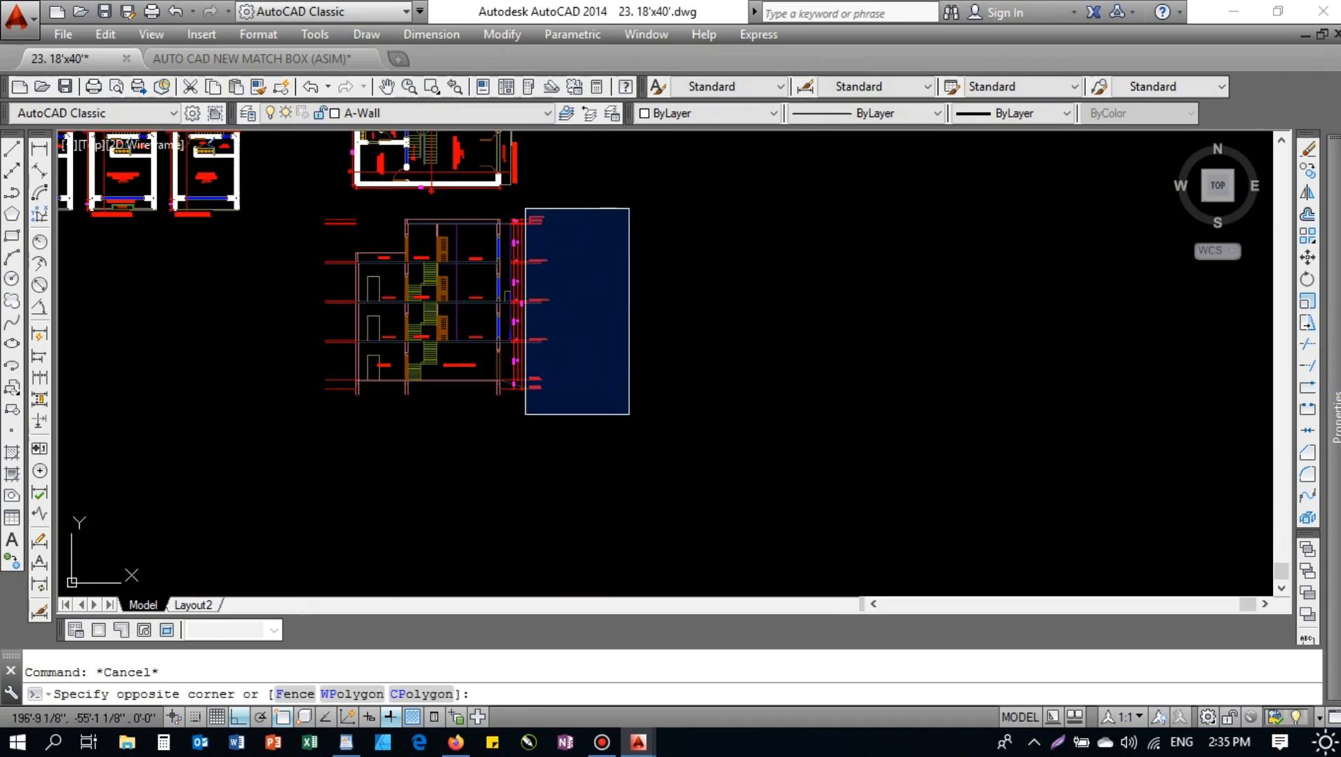
pyautogui.click(765, 551)
pyautogui.scroll(3, 545, 386)
pyautogui.scroll(2, 488, 443)
pyautogui.write('c')
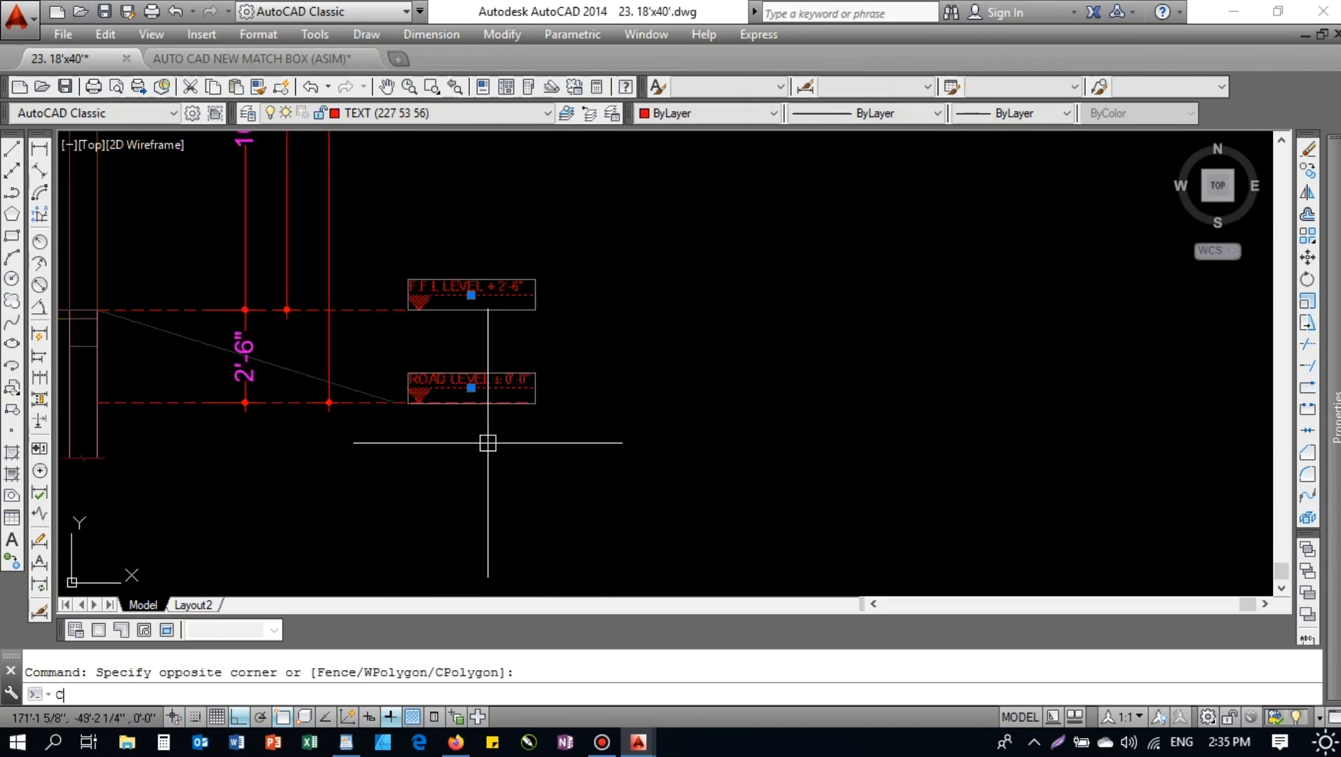
pyautogui.write('o')
pyautogui.press('Return')
pyautogui.scroll(4, 488, 443)
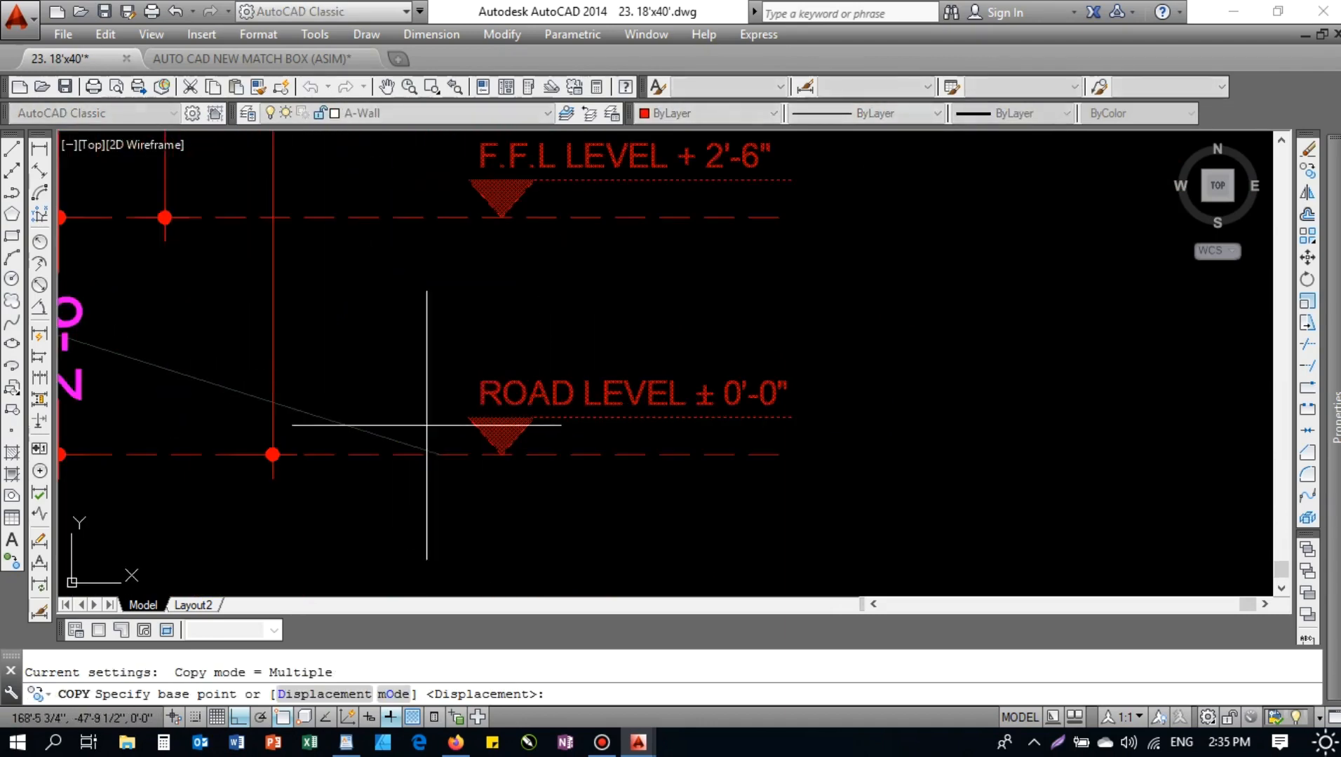
pyautogui.click(501, 455)
pyautogui.scroll(-6, 587, 455)
pyautogui.scroll(2, 378, 455)
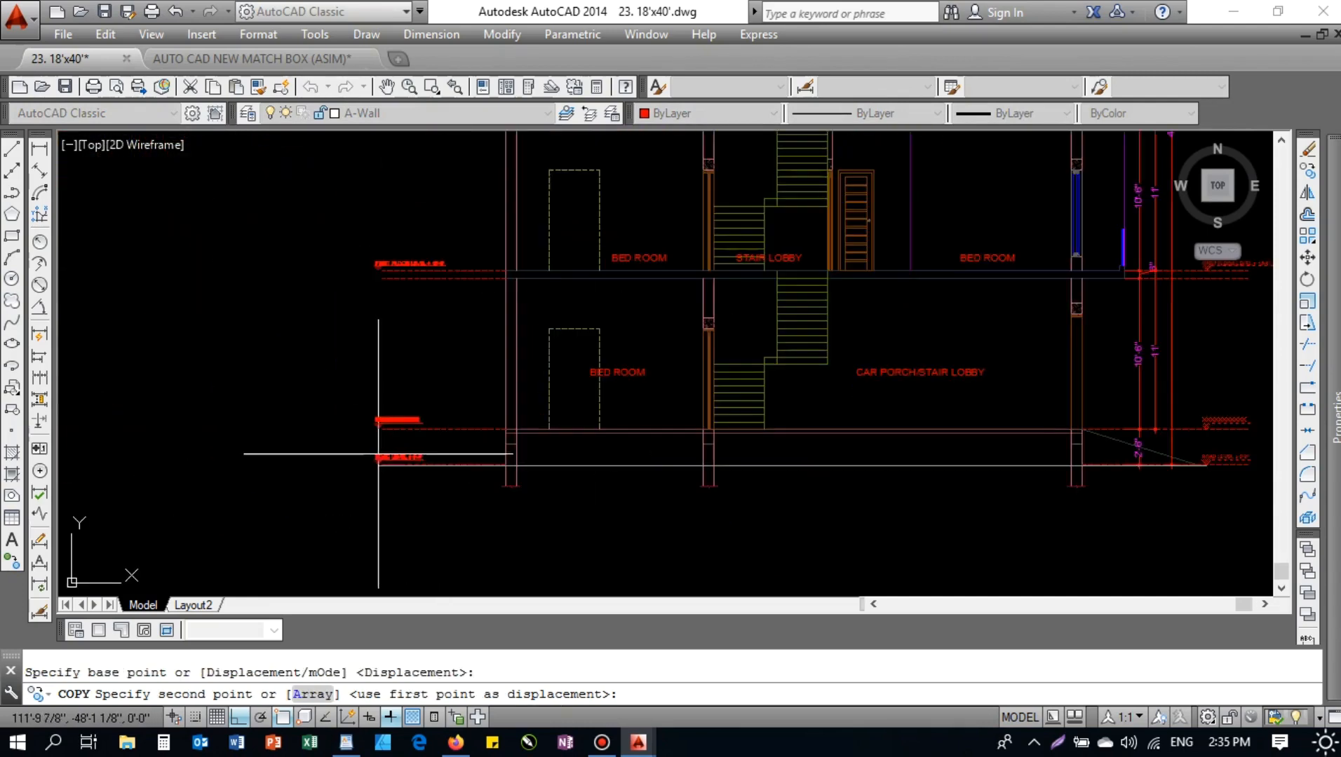
pyautogui.scroll(8, 399, 449)
pyautogui.scroll(-4, 465, 463)
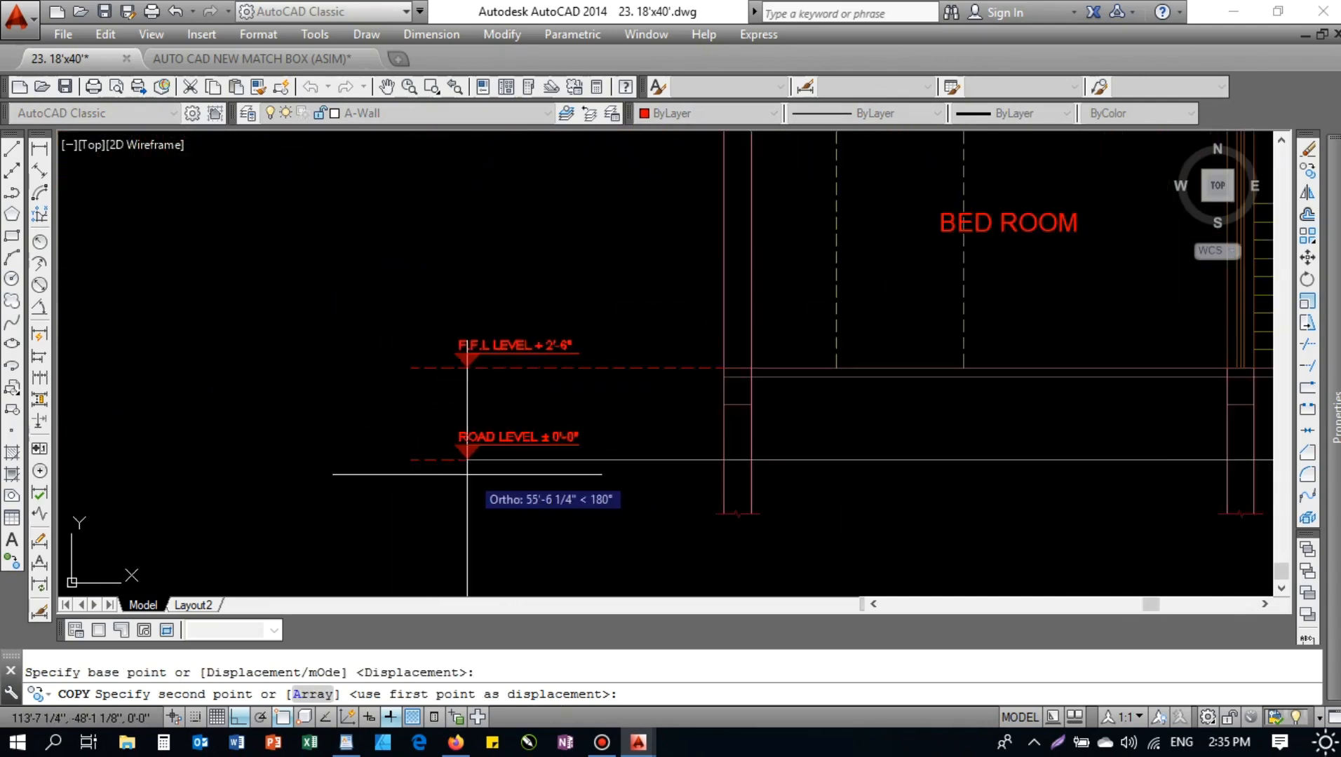
pyautogui.scroll(-3, 467, 474)
pyautogui.click(484, 481)
pyautogui.press('Escape')
# - Mirror the level markers on the section's left side about a vertical line, erasing the source objects
pyautogui.scroll(-5, 472, 482)
pyautogui.click(455, 513)
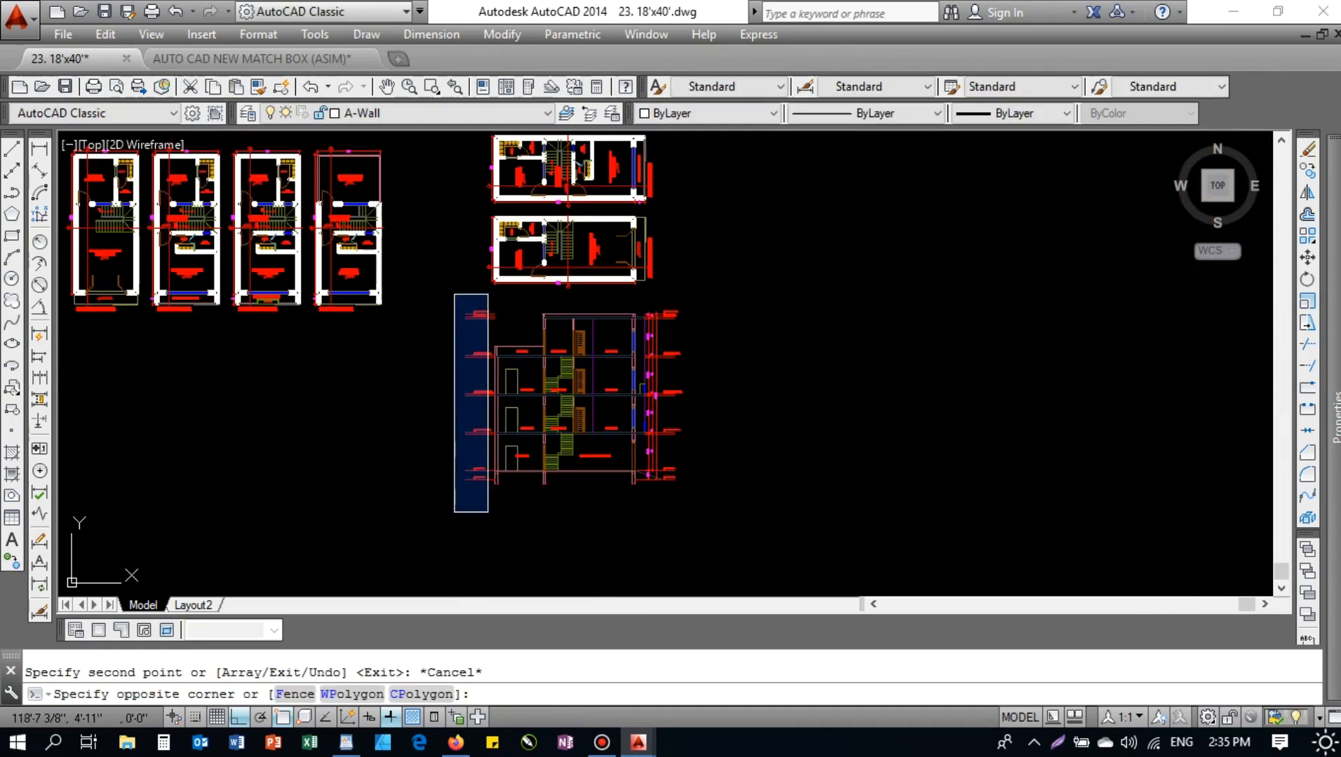
pyautogui.click(491, 287)
pyautogui.scroll(6, 478, 309)
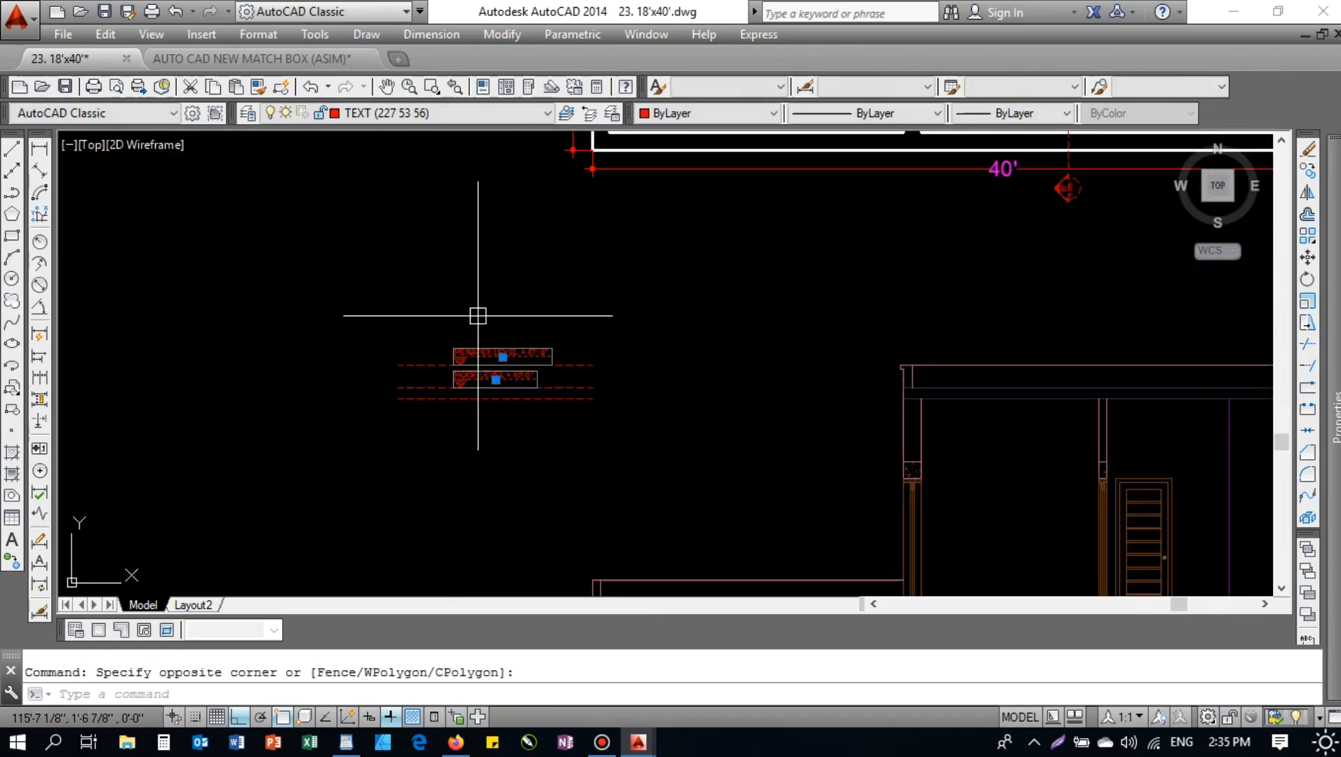
pyautogui.write('I')
pyautogui.press('Return')
pyautogui.click(513, 337)
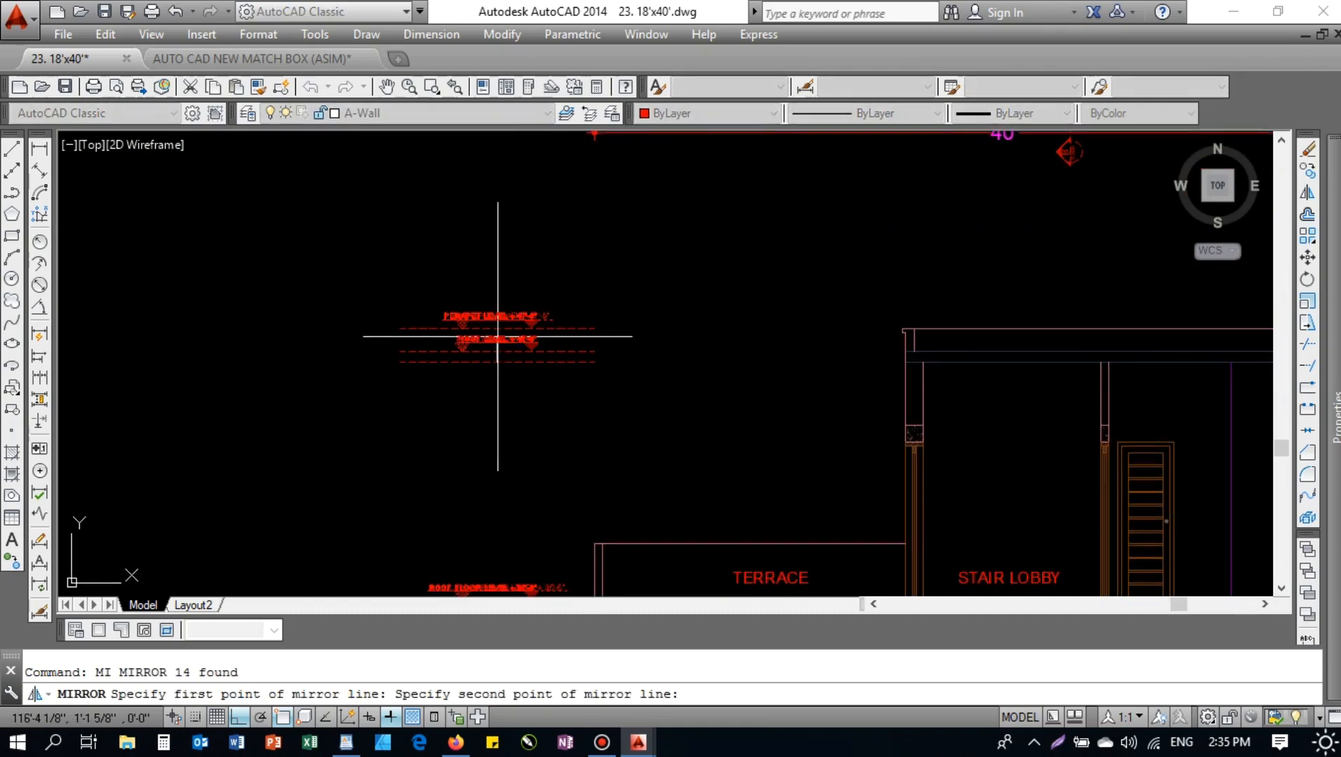
pyautogui.click(512, 219)
pyautogui.write('Y')
pyautogui.press('Return')
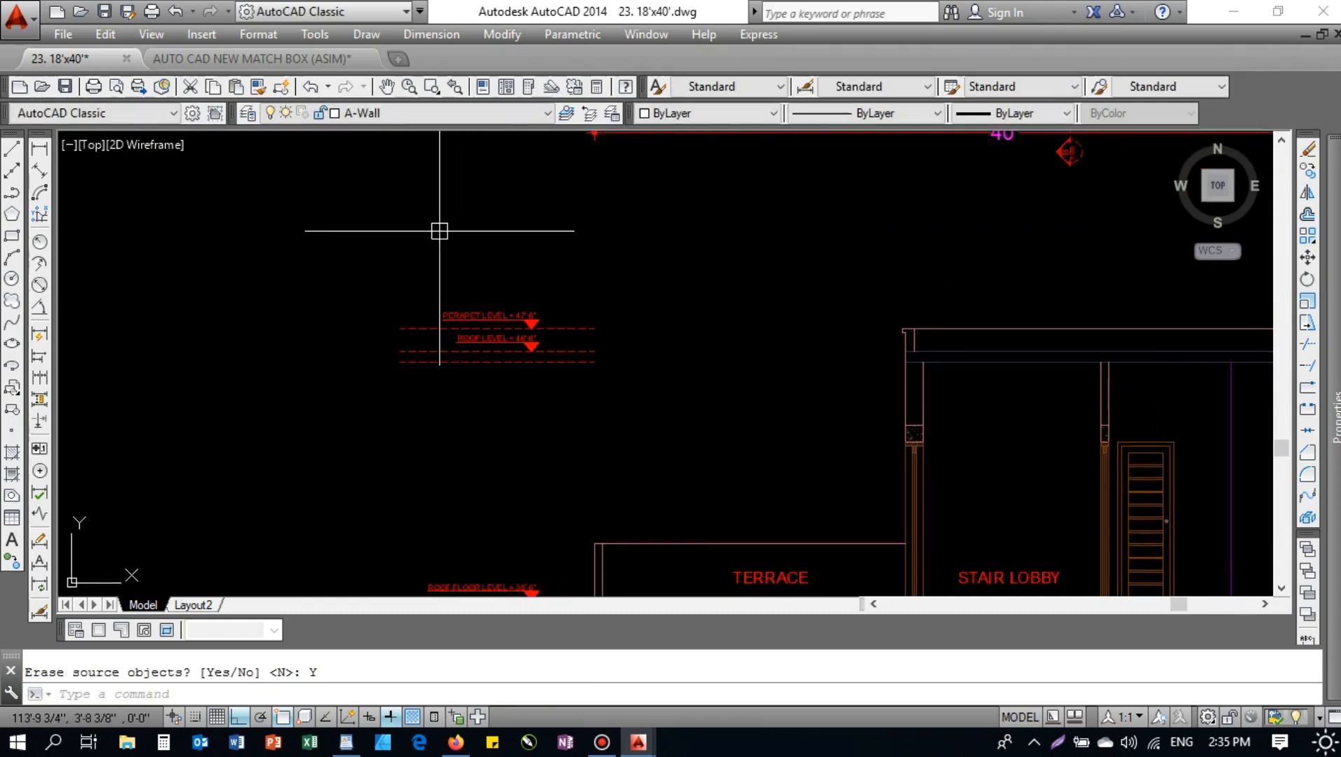
# - Review the mirrored level markers, the dimension chains and the whole annotated section
pyautogui.scroll(5, 480, 367)
pyautogui.scroll(-5, 477, 303)
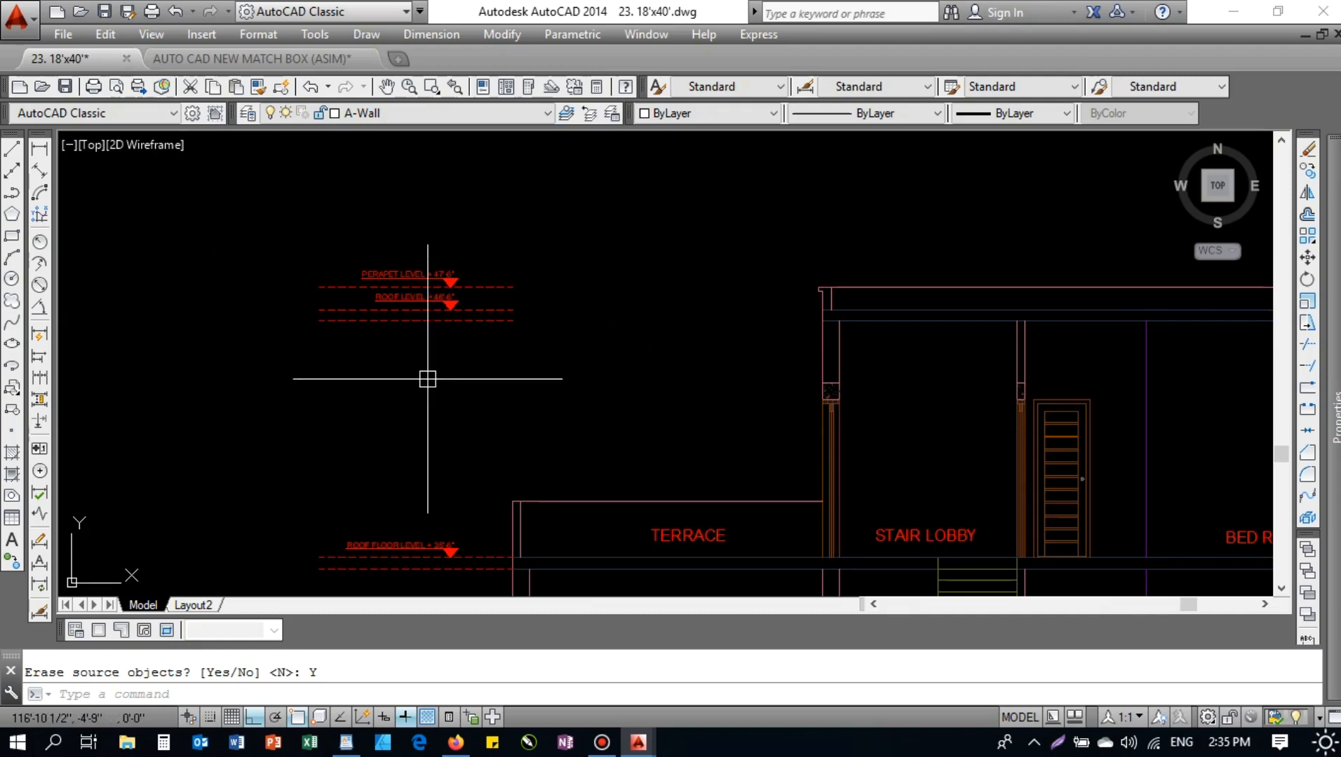
pyautogui.scroll(5, 414, 291)
pyautogui.scroll(-5, 405, 393)
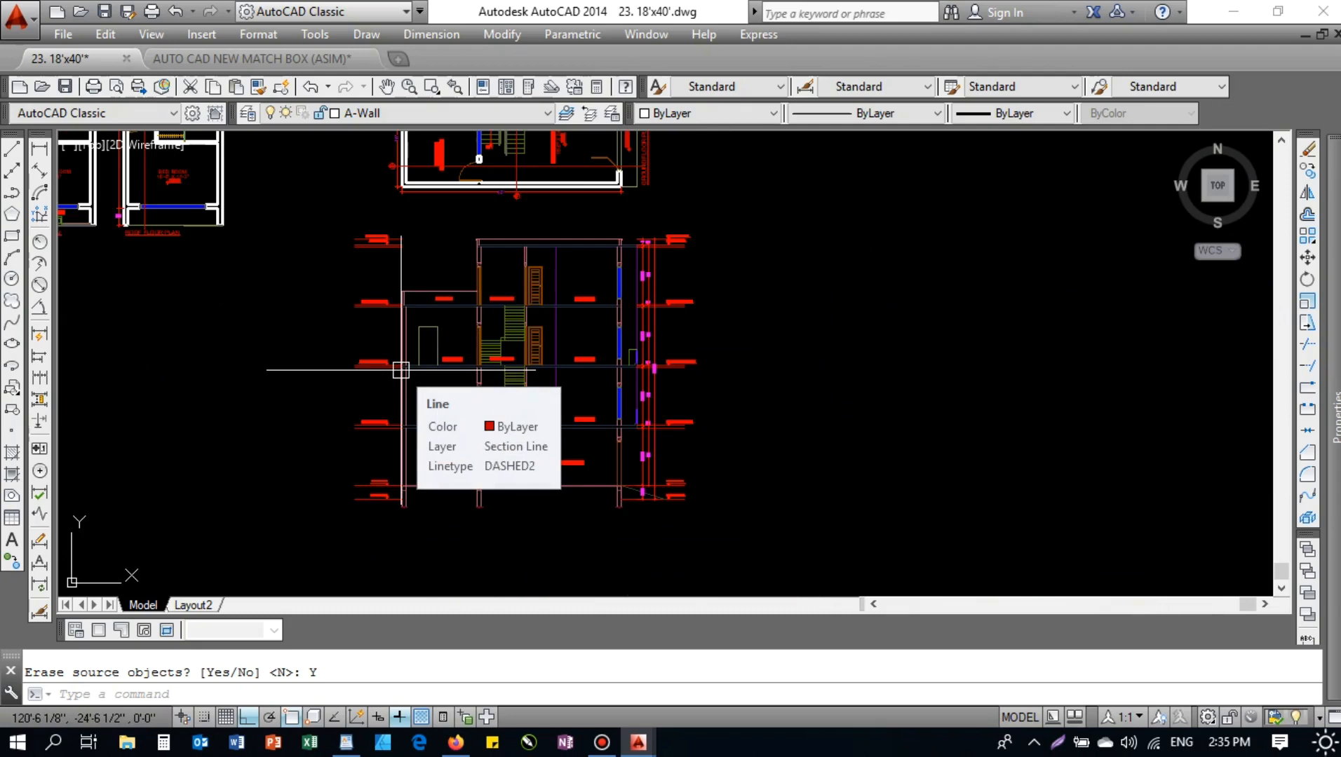
pyautogui.scroll(4, 515, 359)
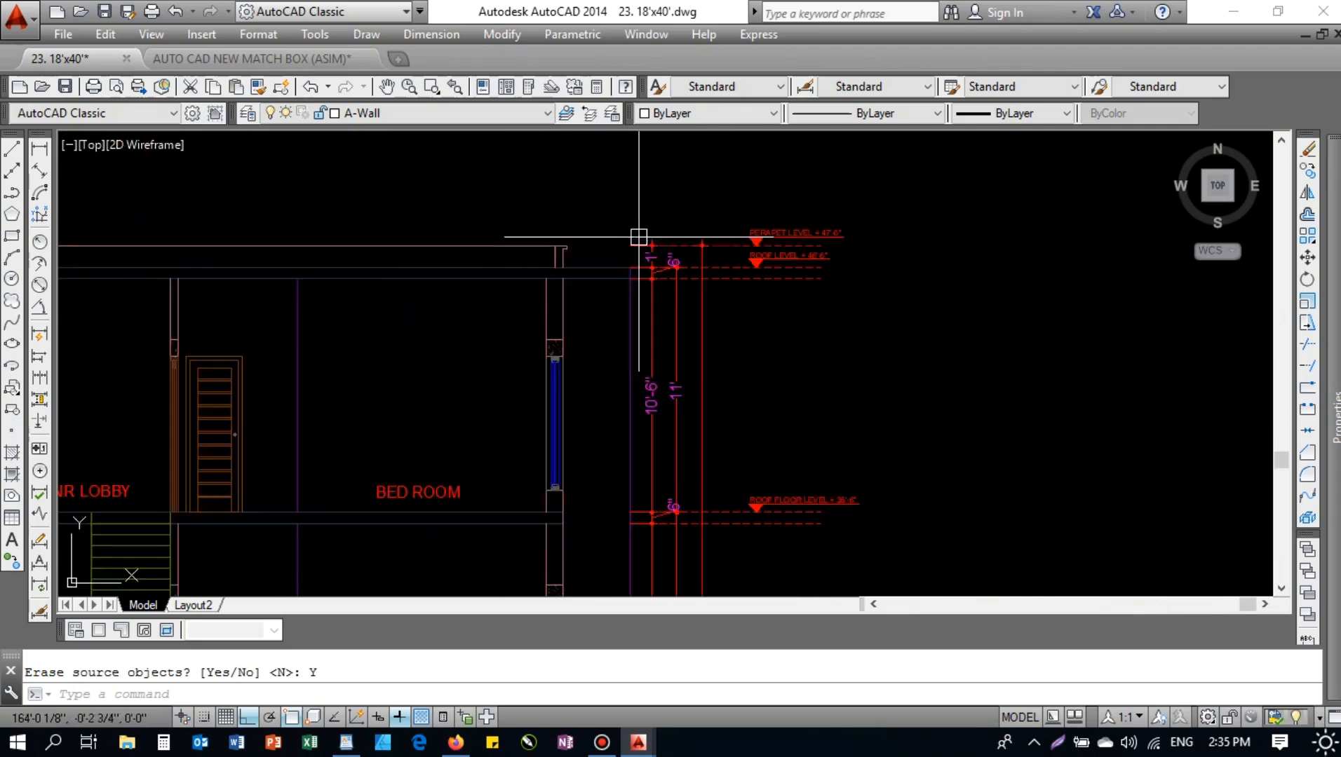
pyautogui.scroll(-3, 596, 245)
pyautogui.moveTo(591, 294); pyautogui.dragTo(563, 367, button='middle')
pyautogui.scroll(2, 598, 248)
pyautogui.press('Escape')
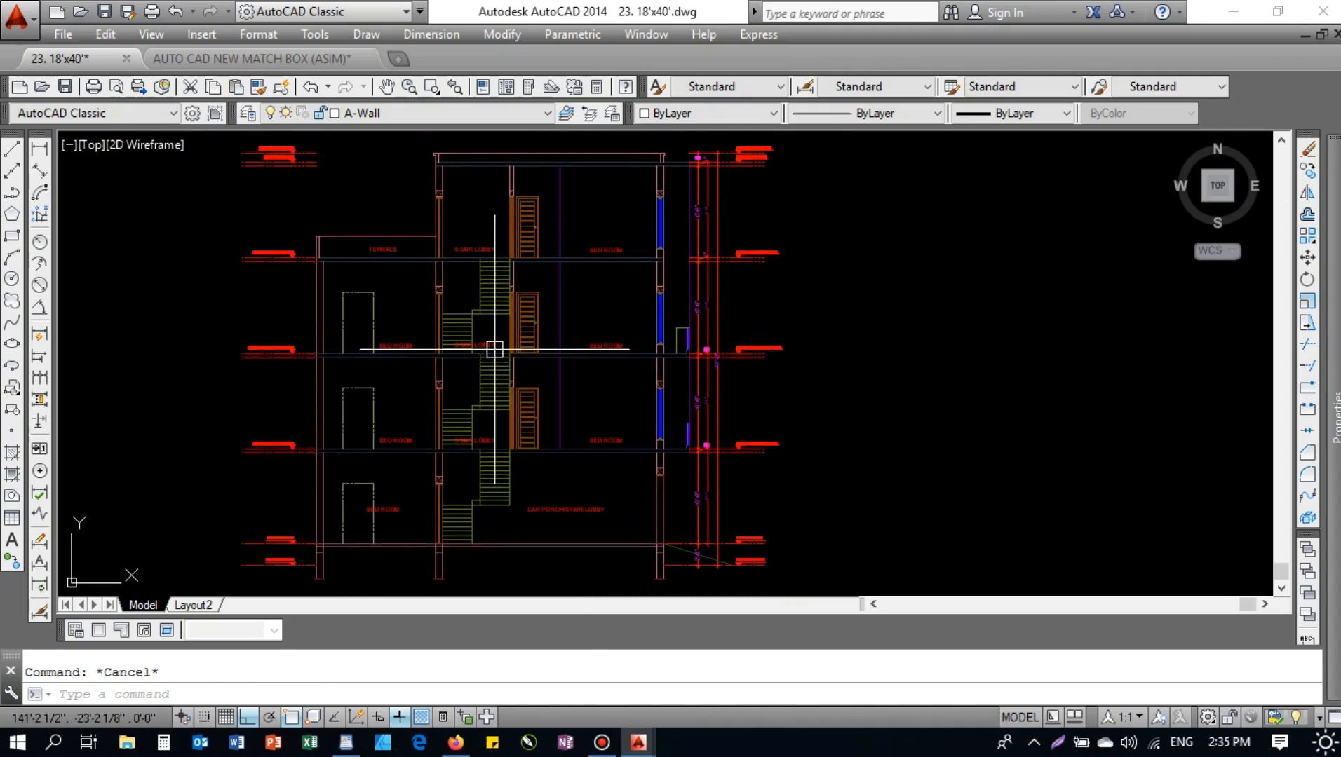
pyautogui.moveTo(440, 338); pyautogui.dragTo(439, 350, button='middle')
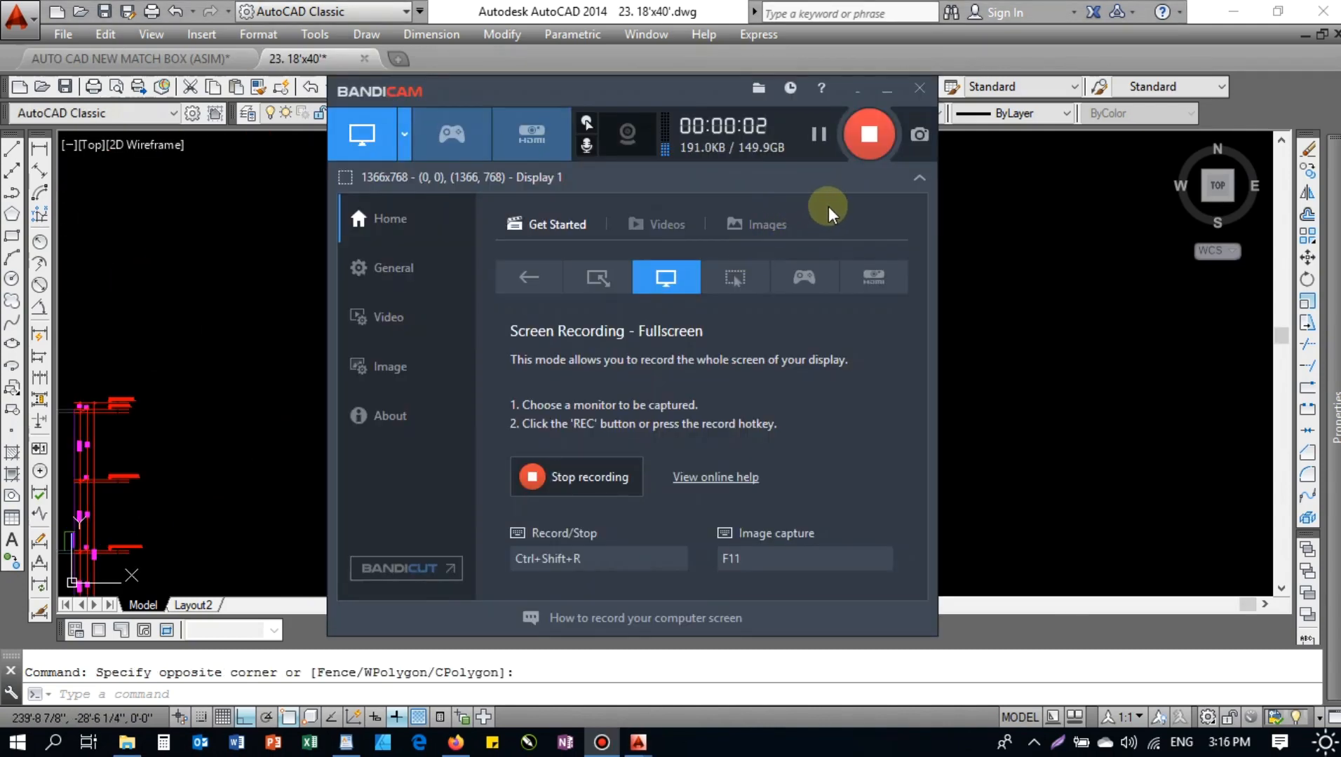
pyautogui.click(885, 90)
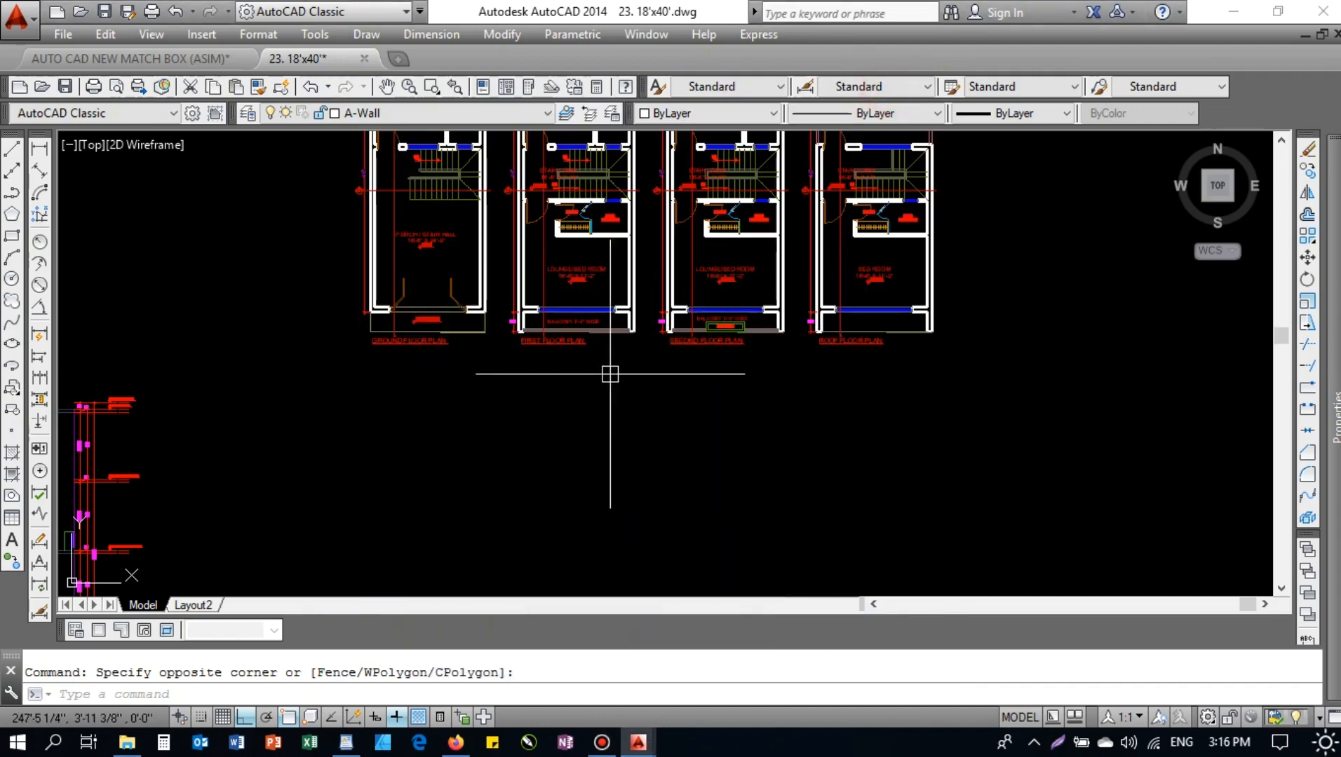
# - Examine the annotated section in model space, from the terrace and room labels down to the road level
pyautogui.scroll(-2, 524, 410)
pyautogui.press('Escape')
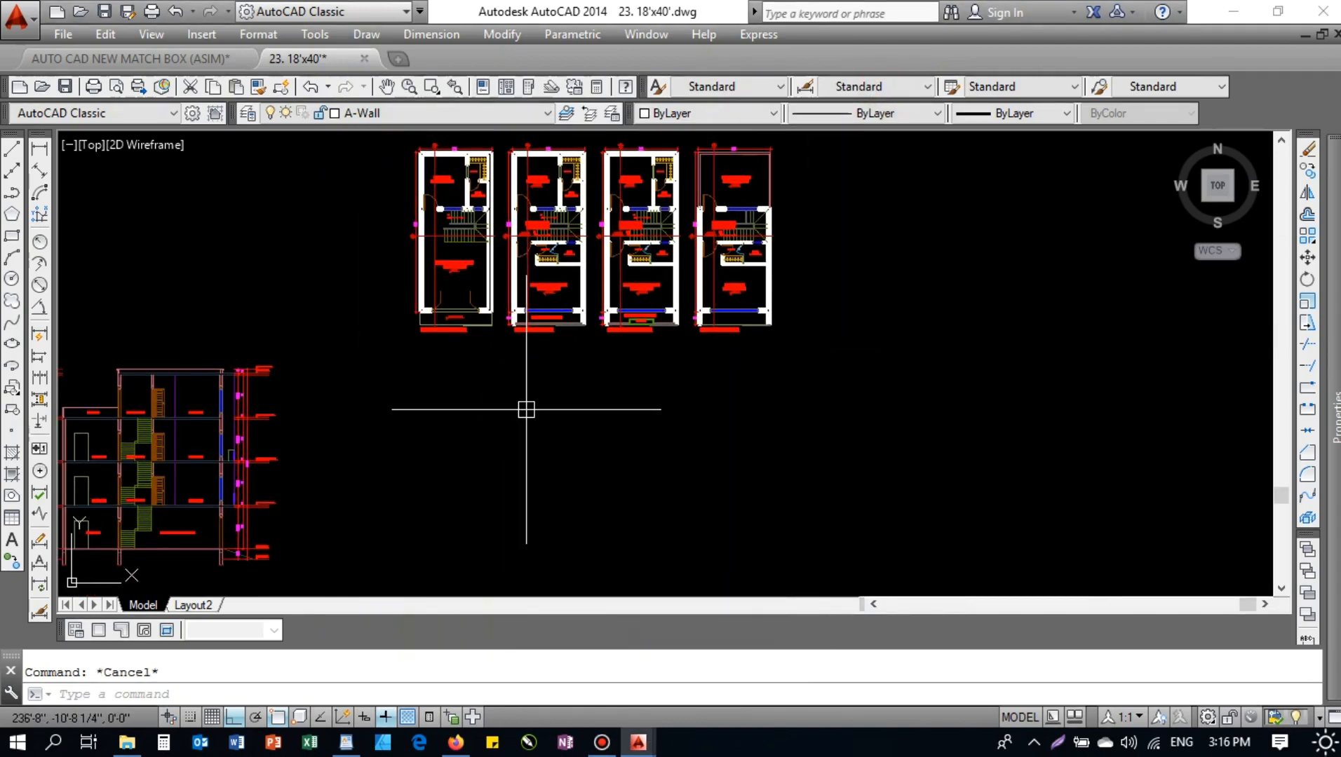
pyautogui.moveTo(200, 436); pyautogui.dragTo(454, 435, button='middle')
pyautogui.scroll(2, 400, 471)
pyautogui.moveTo(398, 471); pyautogui.dragTo(463, 380, button='middle')
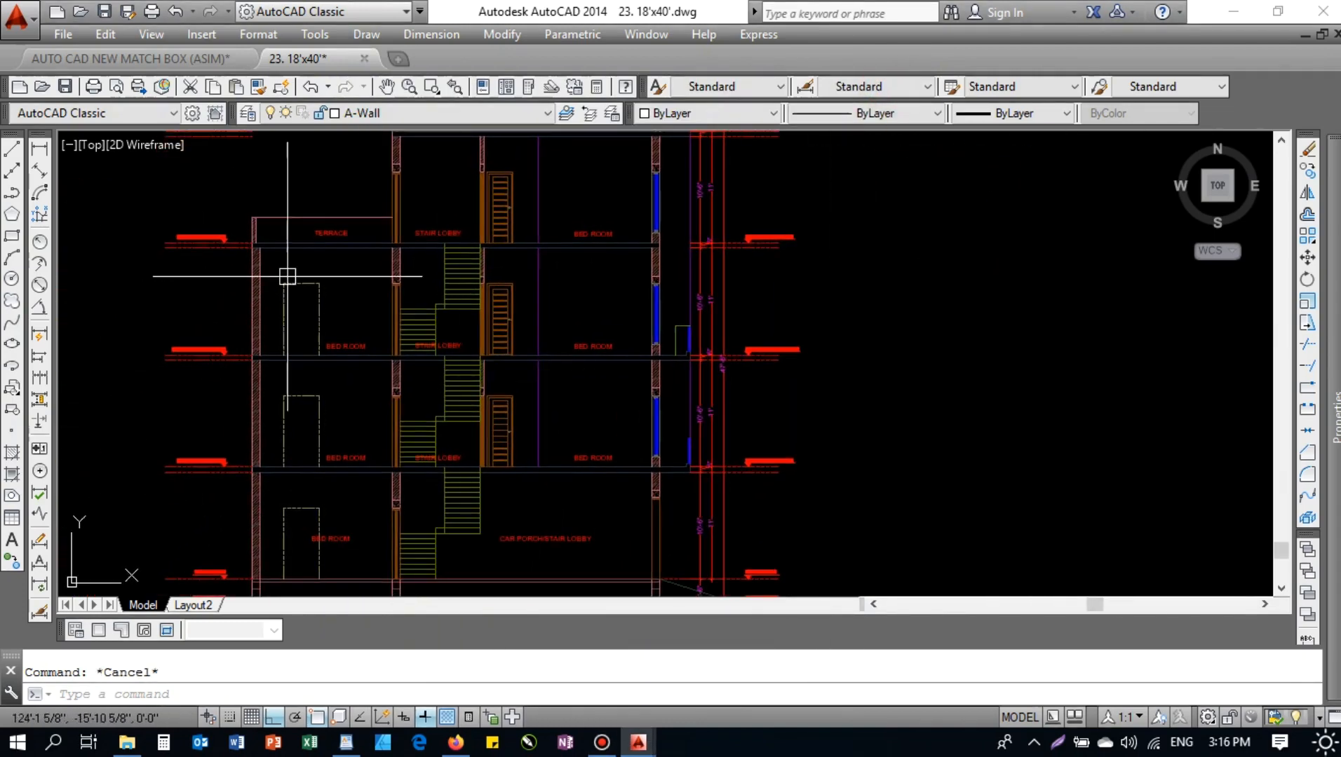
pyautogui.scroll(2, 357, 450)
pyautogui.scroll(-4, 409, 388)
pyautogui.scroll(2, 394, 237)
pyautogui.moveTo(392, 237); pyautogui.dragTo(420, 200, button='middle')
pyautogui.scroll(-2, 383, 276)
pyautogui.scroll(2, 404, 470)
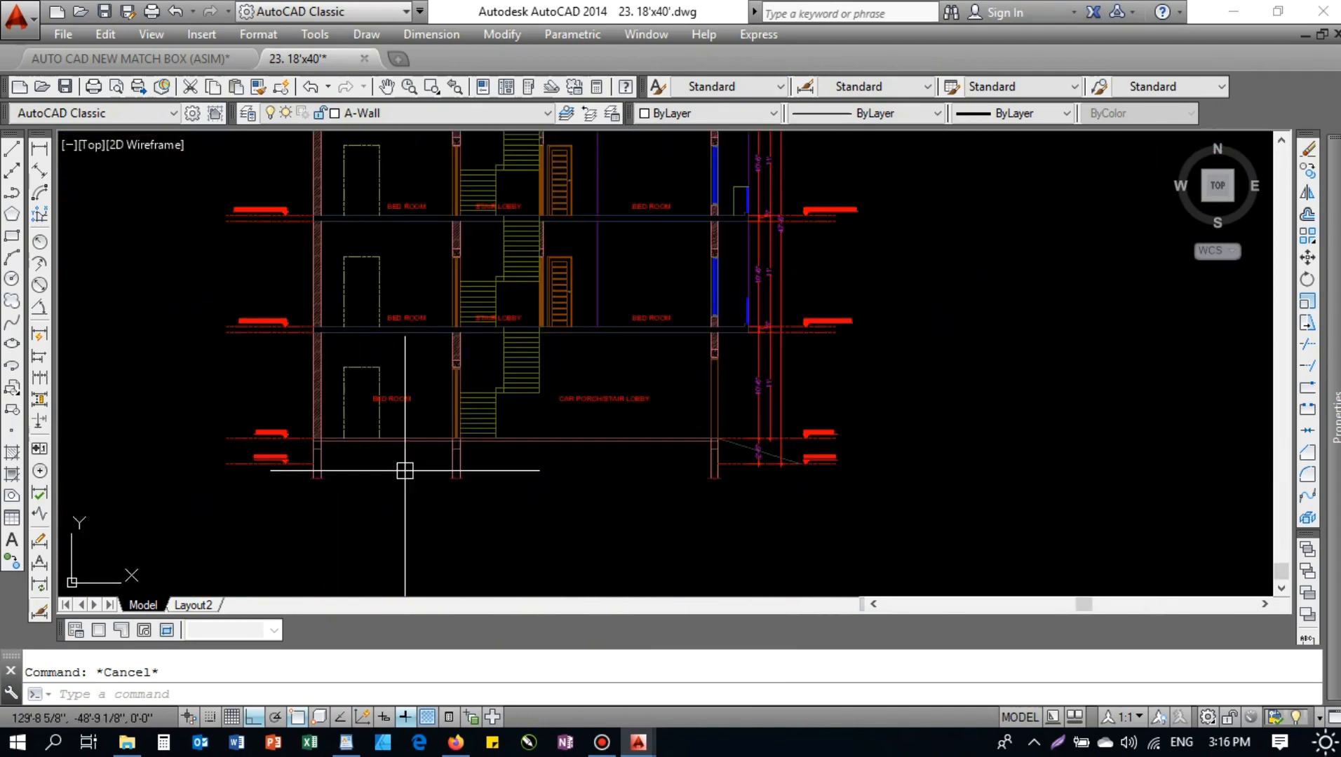
# - In Layout2, copy the ground floor plan's A3 sheet frame horizontally to the empty area beyond the roof floor plan sheet
pyautogui.click(206, 610)
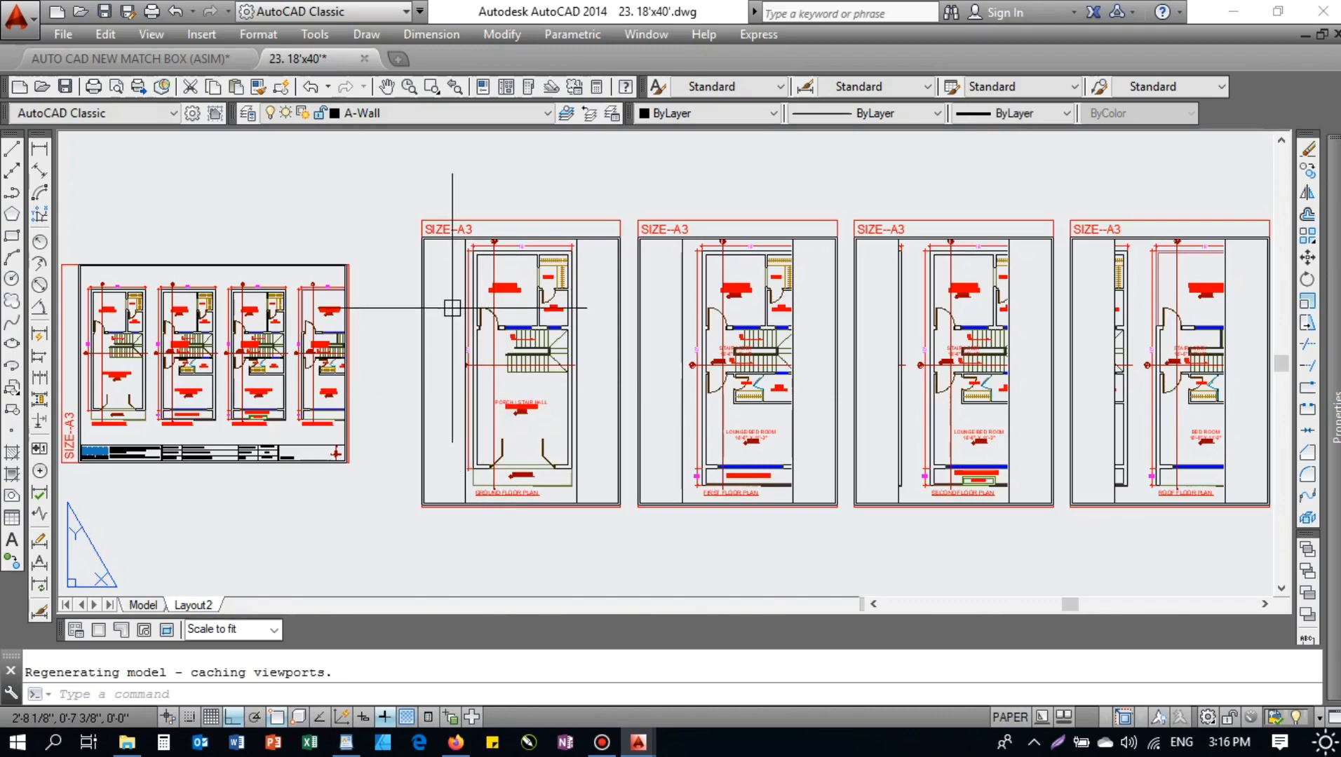
pyautogui.scroll(4, 431, 270)
pyautogui.click(400, 236)
pyautogui.click(383, 177)
pyautogui.scroll(-3, 389, 278)
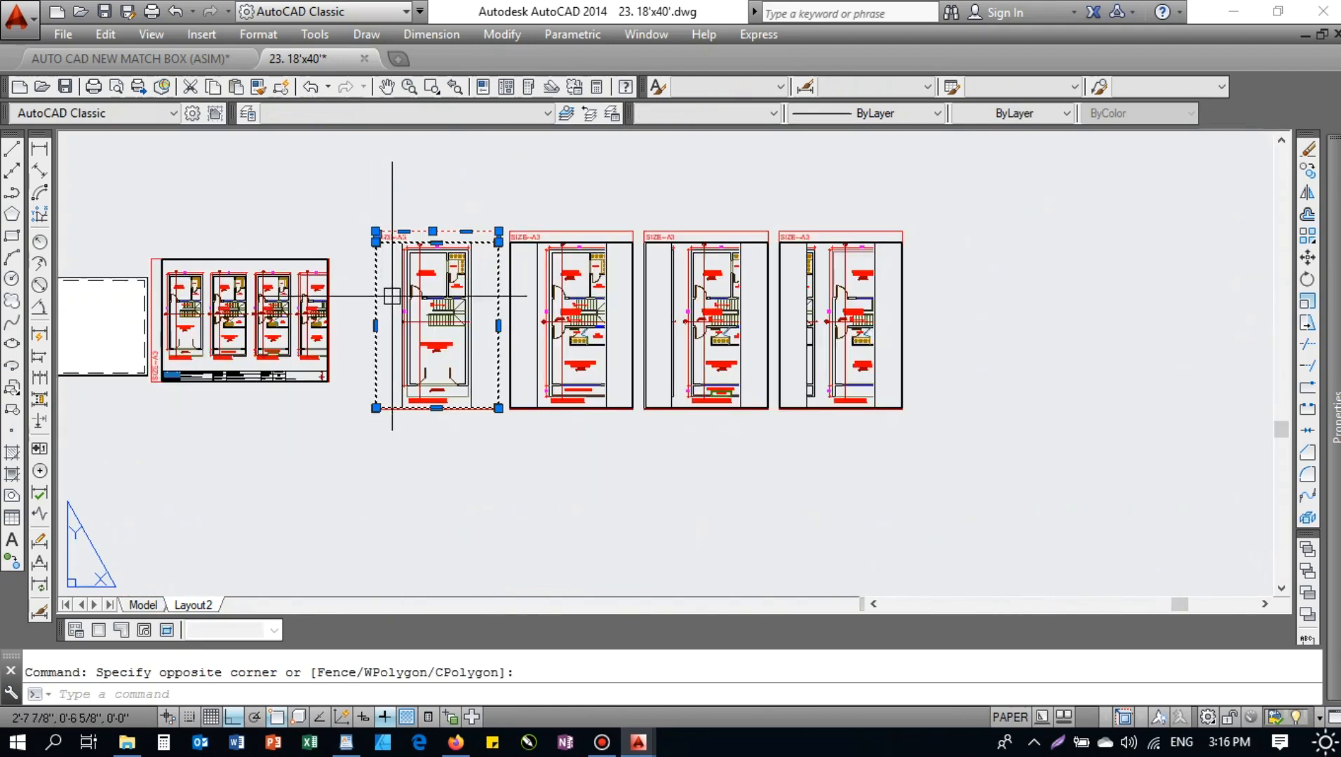
pyautogui.scroll(4, 372, 382)
pyautogui.click(393, 483)
pyautogui.click(333, 402)
pyautogui.write('co')
pyautogui.press('Return')
pyautogui.click(379, 461)
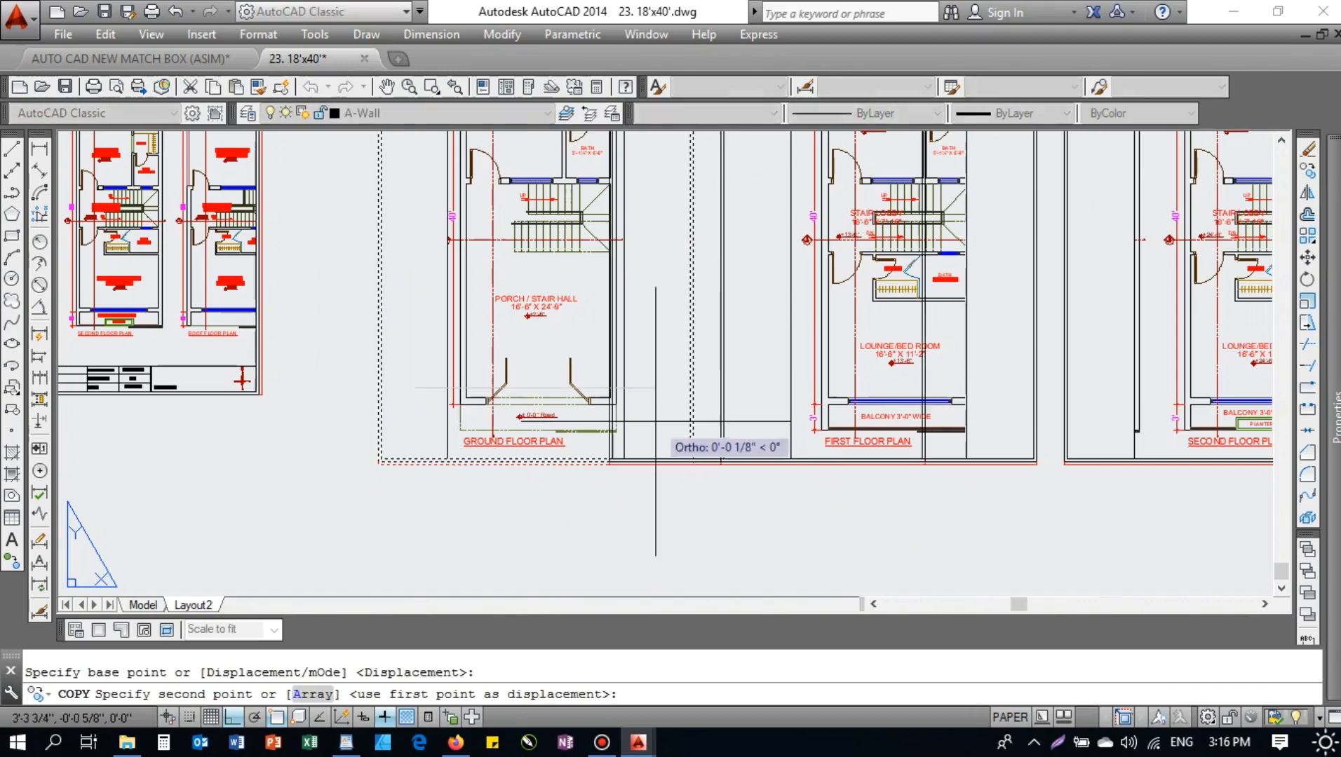
pyautogui.scroll(-4, 434, 421)
pyautogui.click(826, 433)
pyautogui.press('Escape')
# - Rotate the copied A3 frame 90 degrees into landscape orientation
pyautogui.click(905, 298)
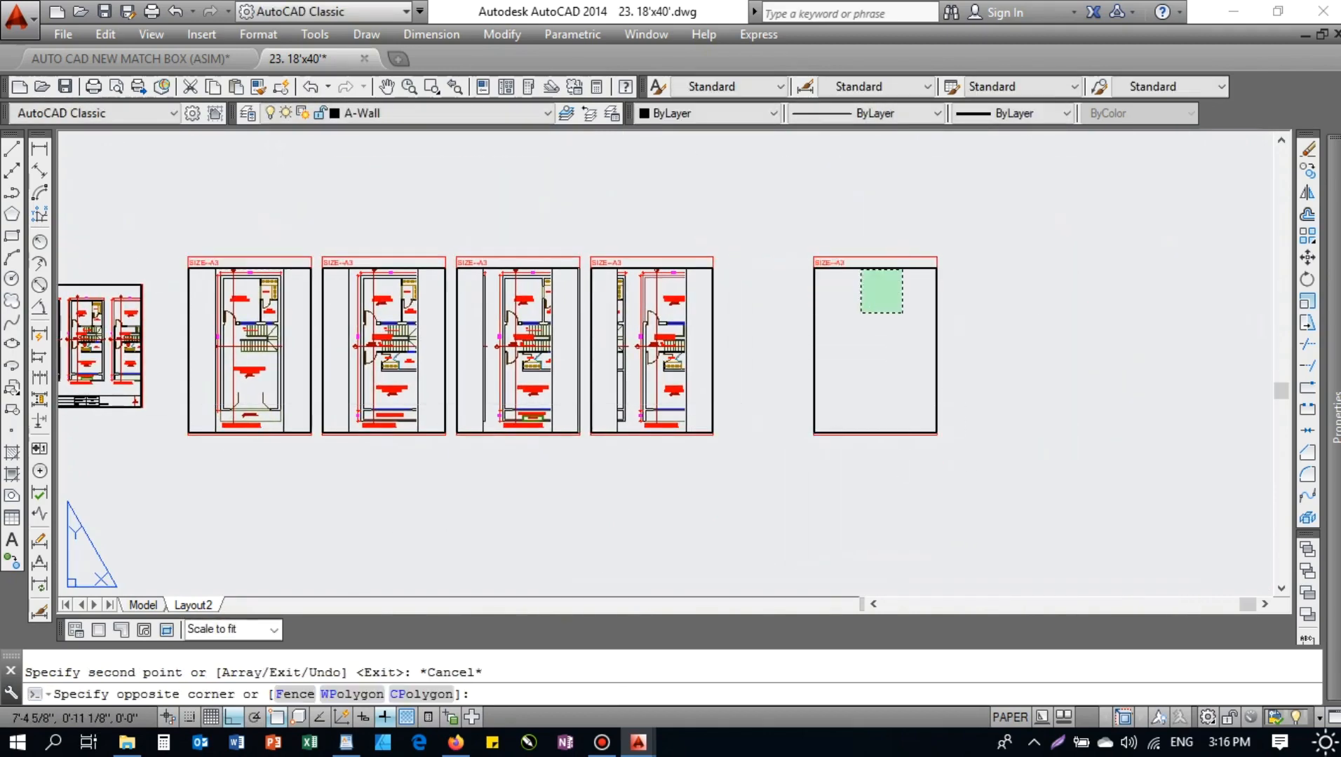
pyautogui.click(807, 330)
pyautogui.click(1003, 223)
pyautogui.click(804, 490)
pyautogui.moveTo(854, 401); pyautogui.dragTo(700, 446, button='middle')
pyautogui.write('ro')
pyautogui.press('Return')
pyautogui.click(693, 404)
pyautogui.click(717, 274)
pyautogui.scroll(4, 685, 347)
pyautogui.moveTo(677, 406); pyautogui.dragTo(579, 391, button='middle')
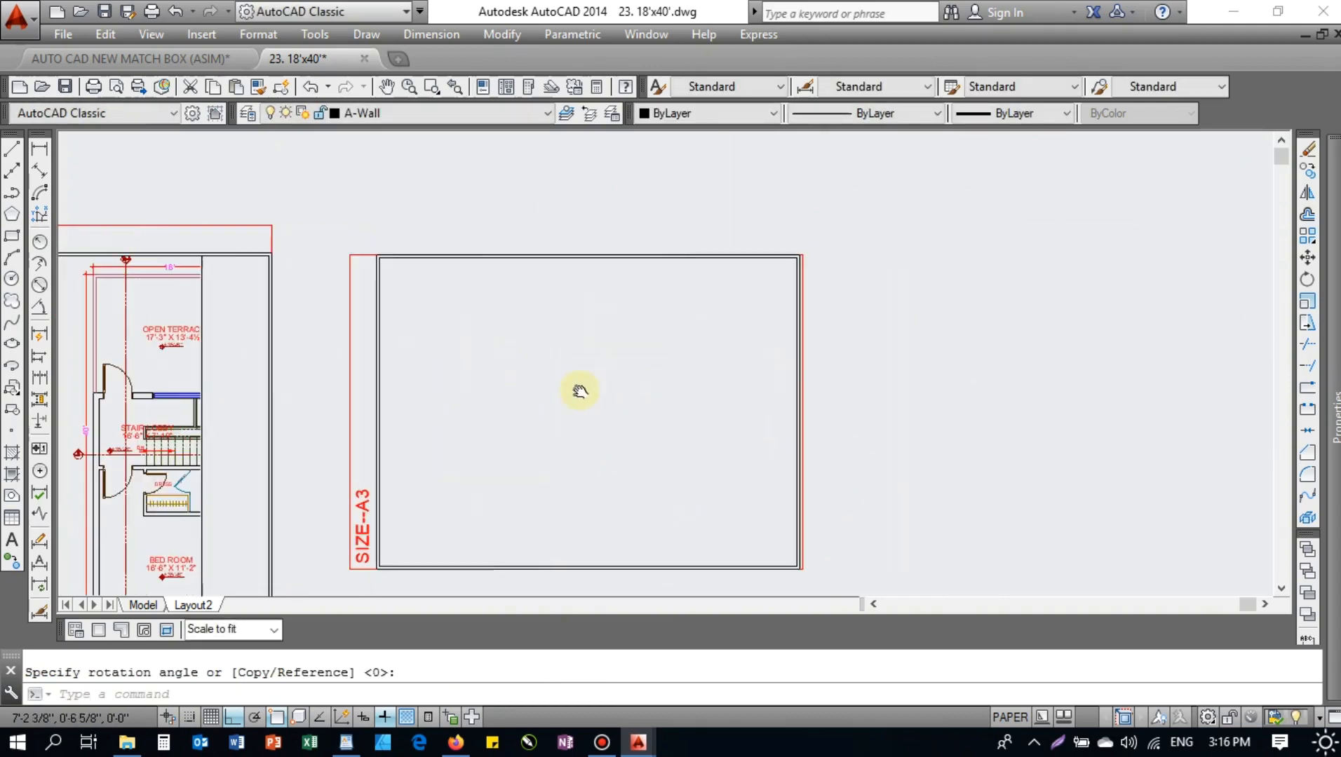
# - Create a rectangular viewport with MVIEW spanning the inner border of the landscape A3 frame, corner to corner
pyautogui.write('mv')
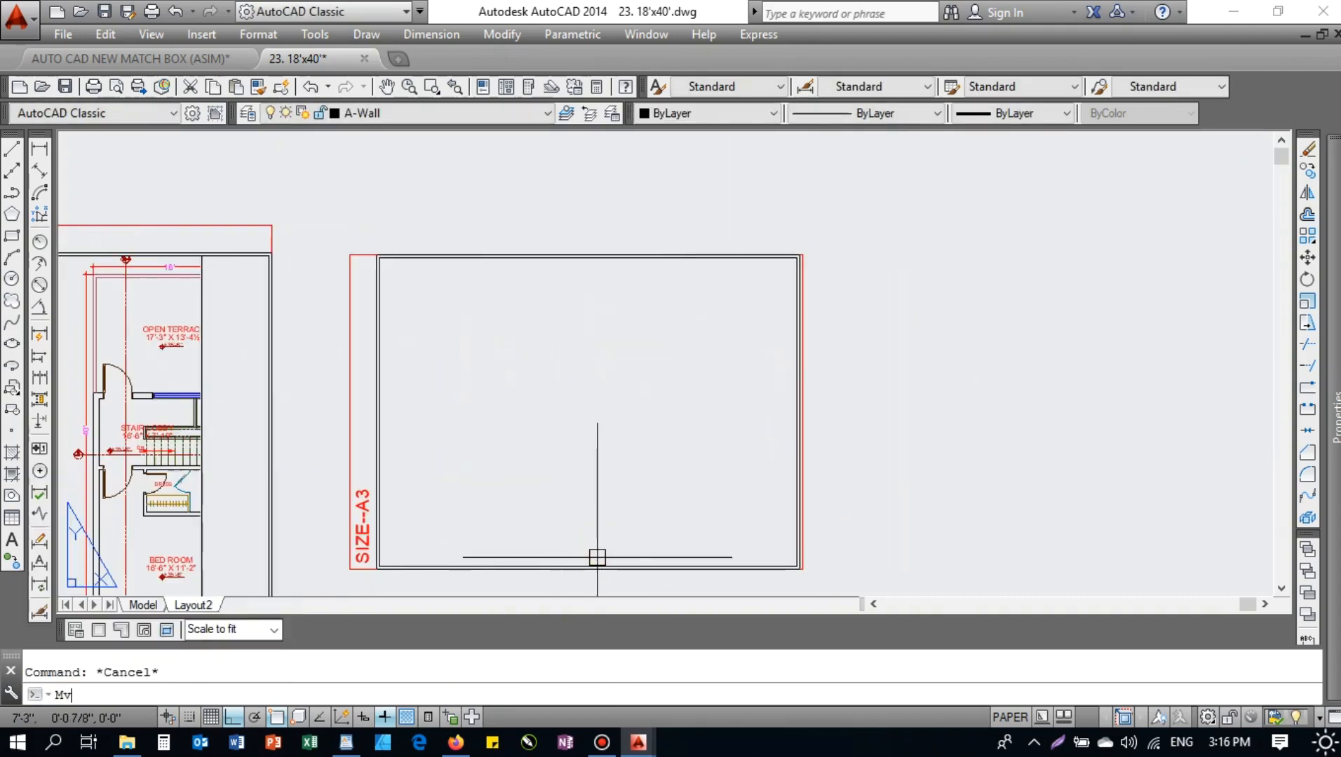
pyautogui.press('Return')
pyautogui.click(379, 258)
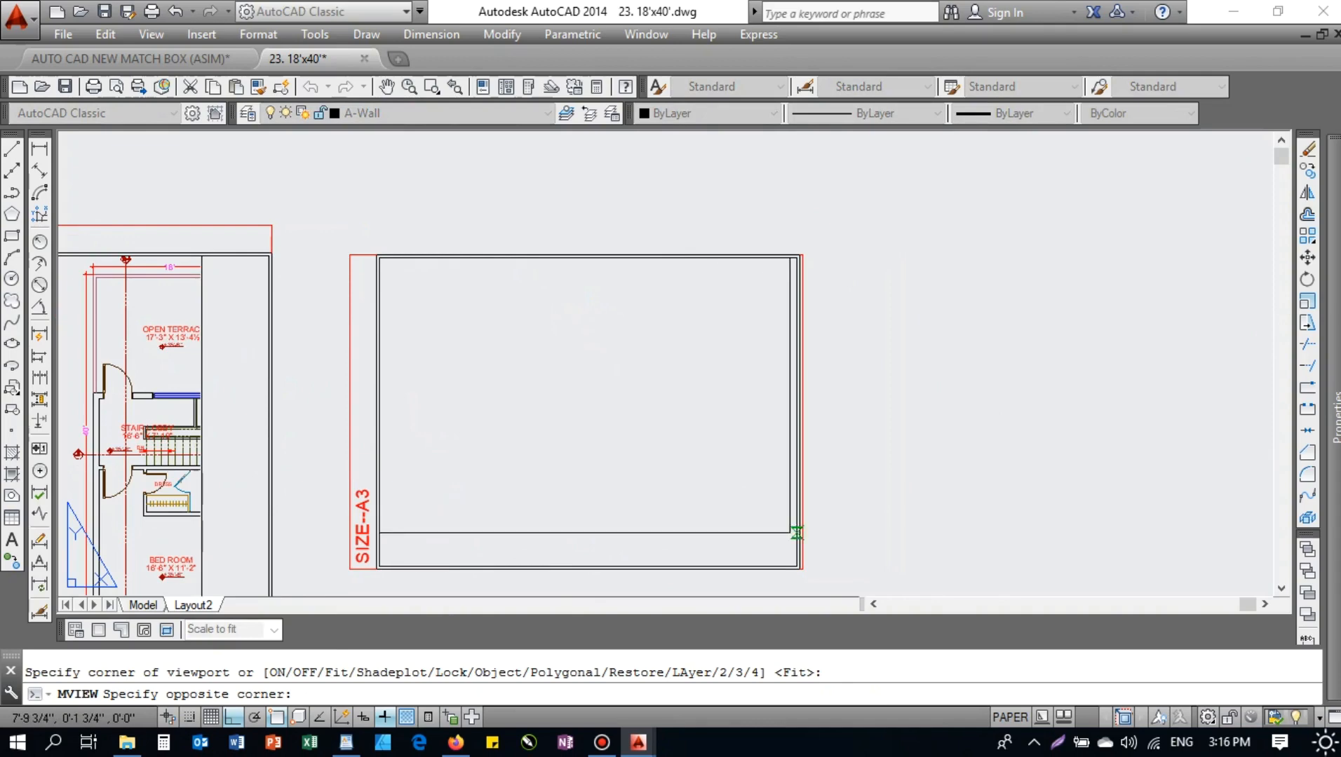
pyautogui.click(797, 566)
# - Frame the house section in the new viewport so that it is centred and the floor plans are out of view
pyautogui.doubleClick(612, 443)
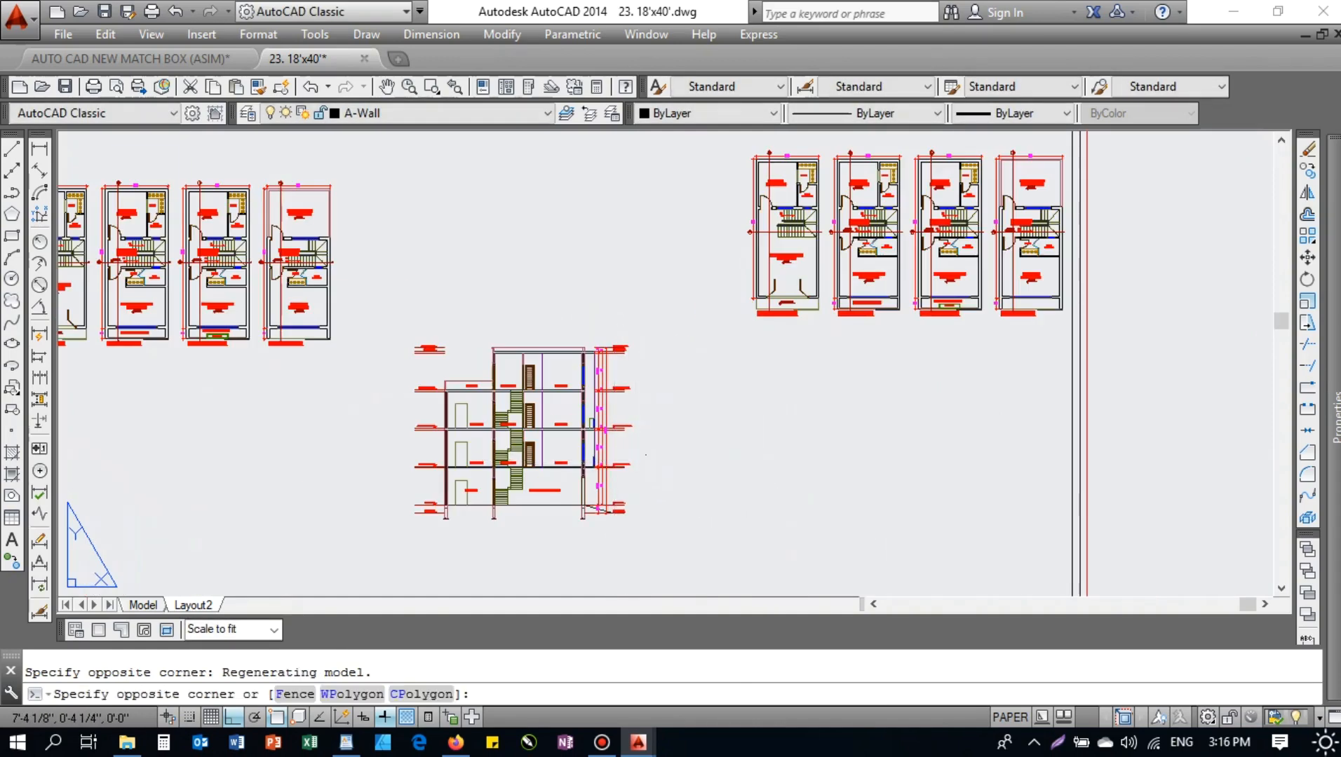
pyautogui.scroll(-2, 613, 442)
pyautogui.doubleClick(1120, 366)
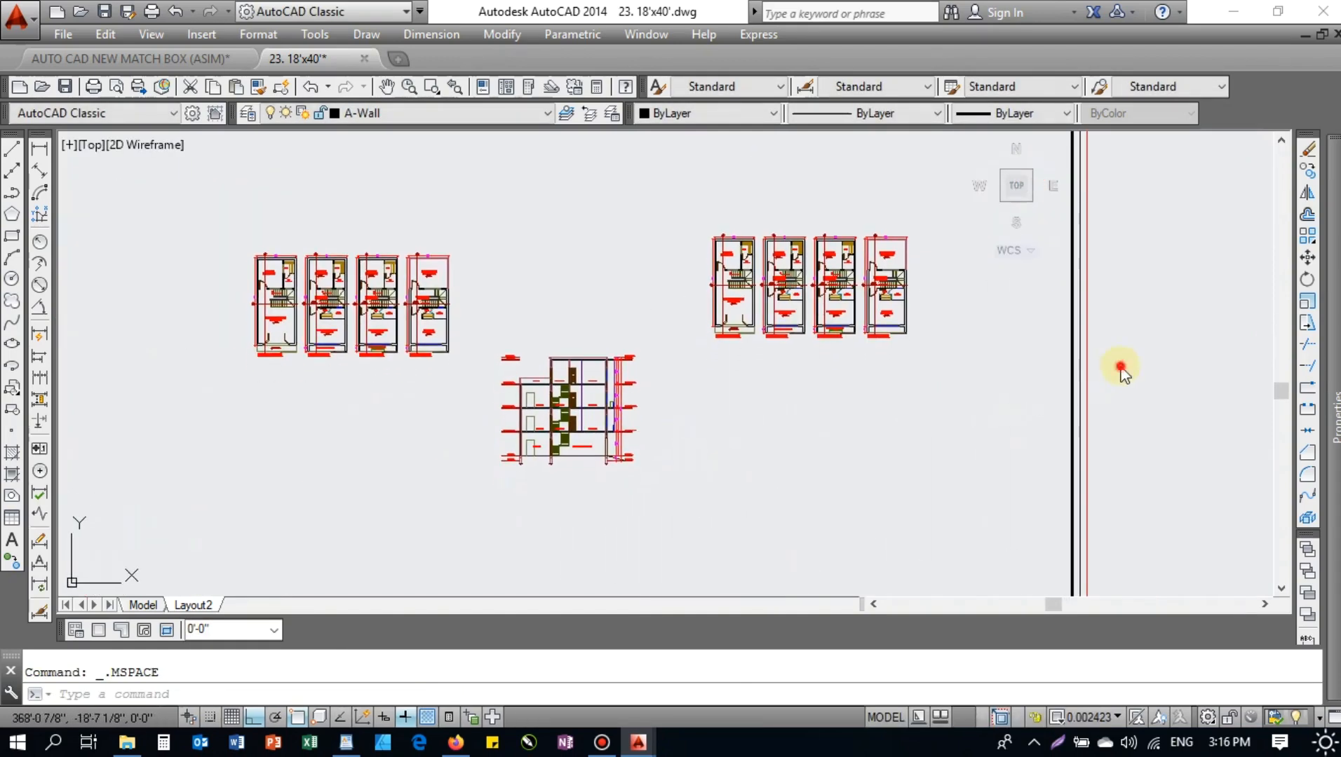
pyautogui.scroll(-2, 877, 371)
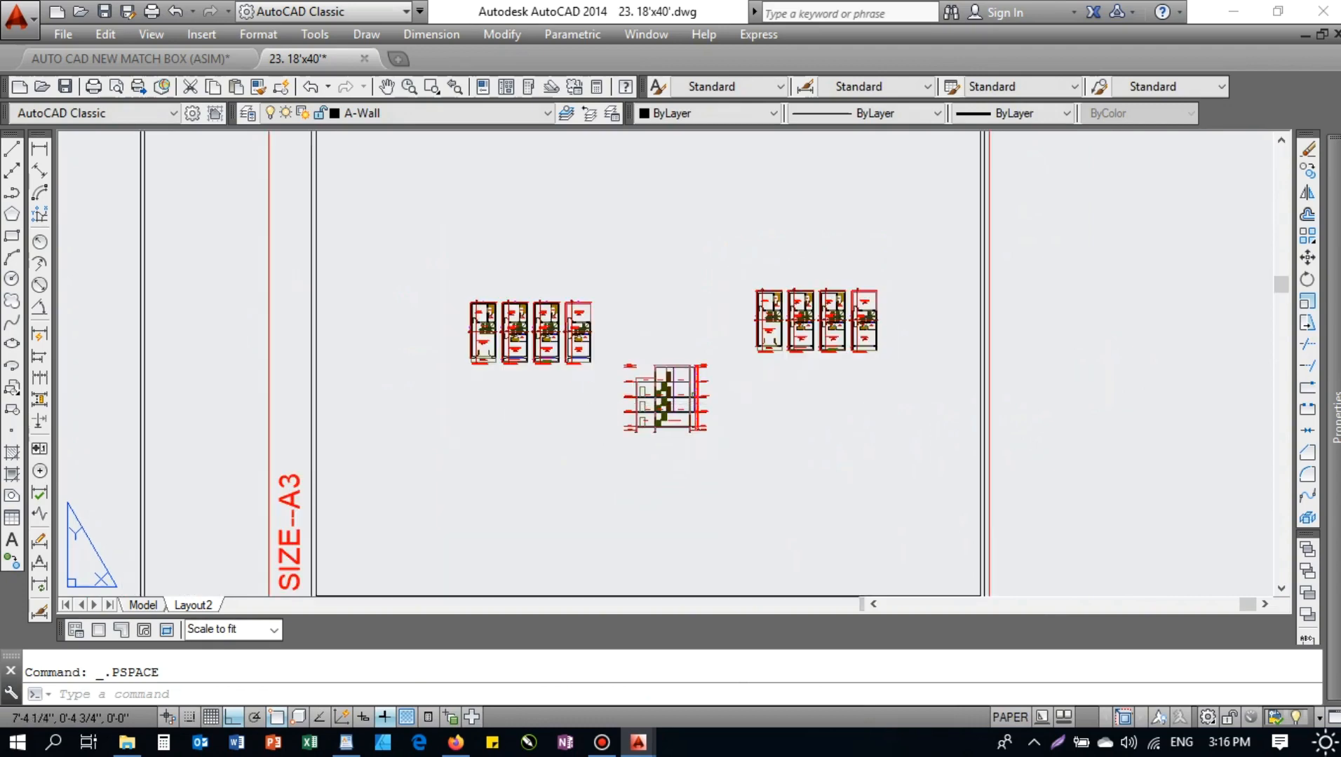
pyautogui.doubleClick(716, 408)
pyautogui.middleClick(709, 451)
pyautogui.middleClick(709, 450)
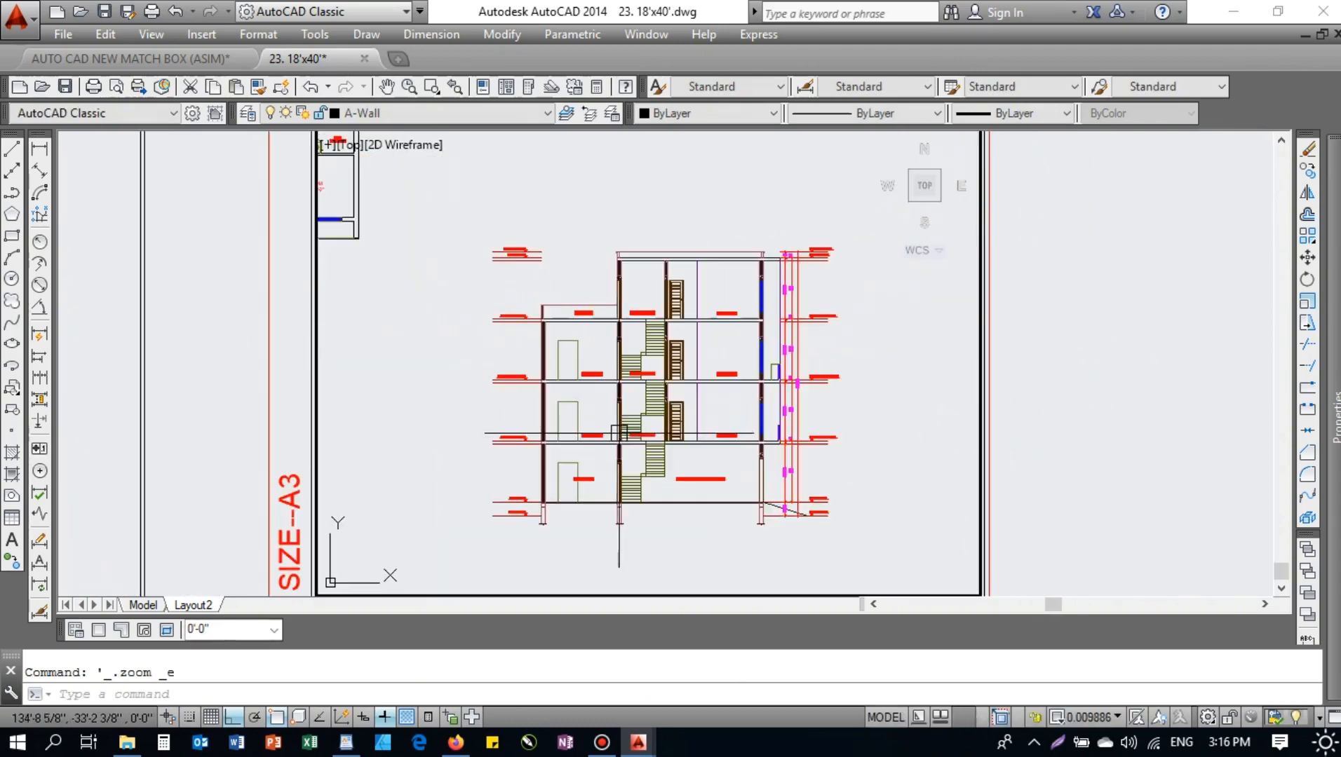
pyautogui.moveTo(709, 450); pyautogui.dragTo(694, 438, button='middle')
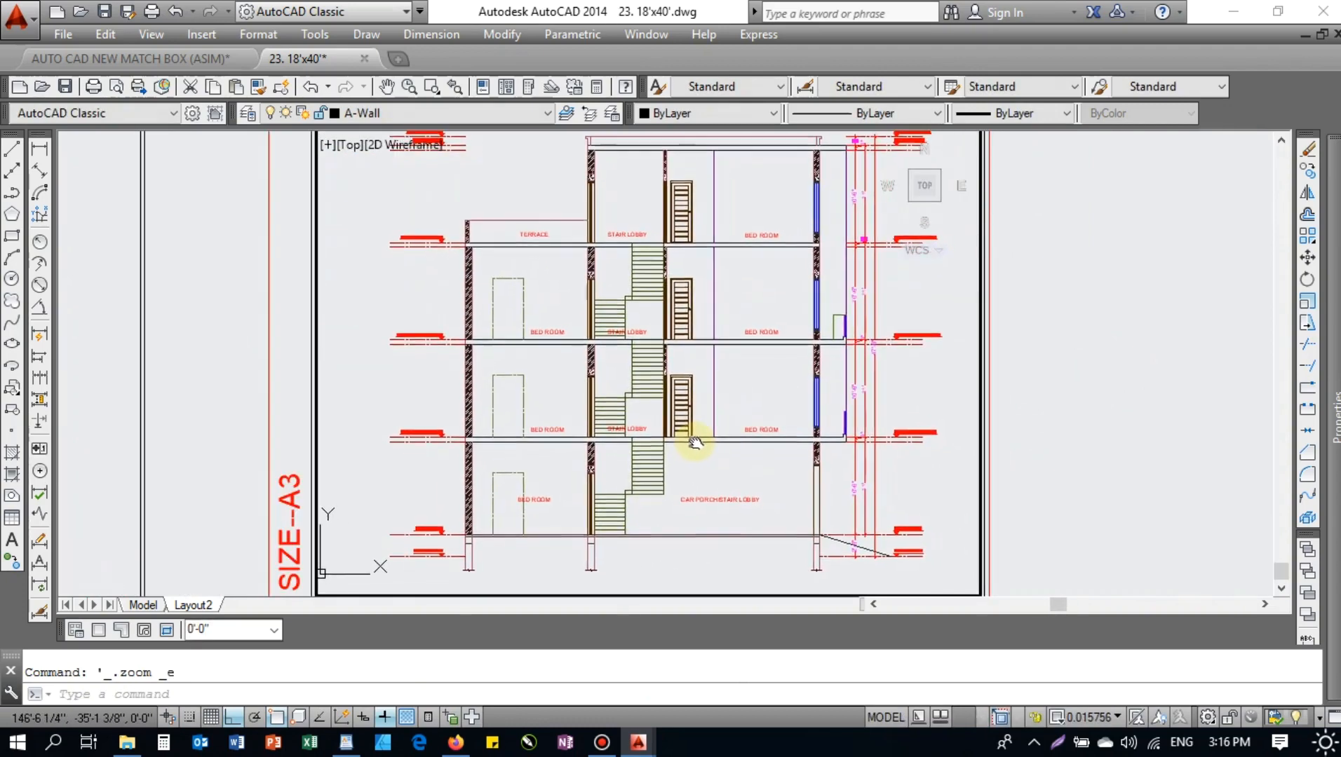
pyautogui.doubleClick(1093, 434)
pyautogui.scroll(-2, 610, 375)
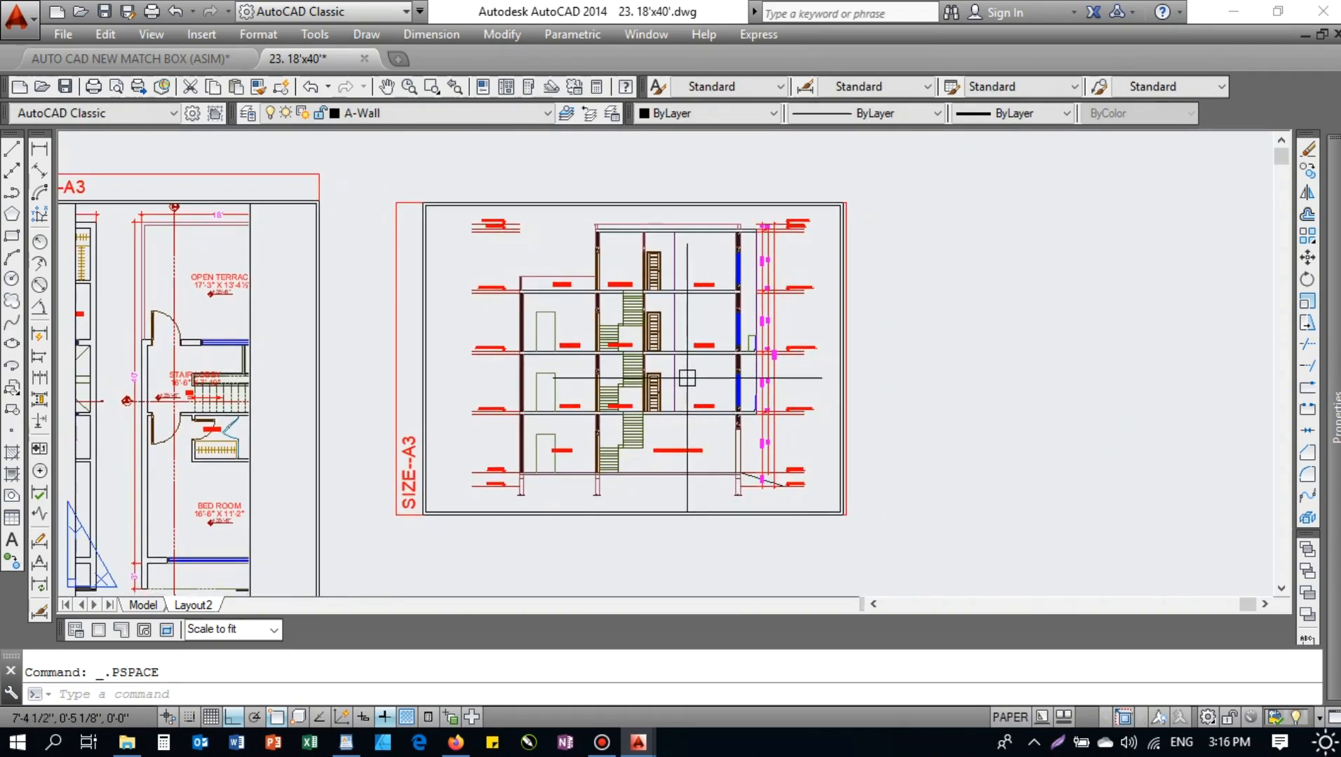
# - Enlarge the section slightly with real-time zoom and recentre it to fill the viewport, and return to paper space
pyautogui.doubleClick(691, 377)
pyautogui.moveTo(691, 377); pyautogui.dragTo(692, 376, button='middle')
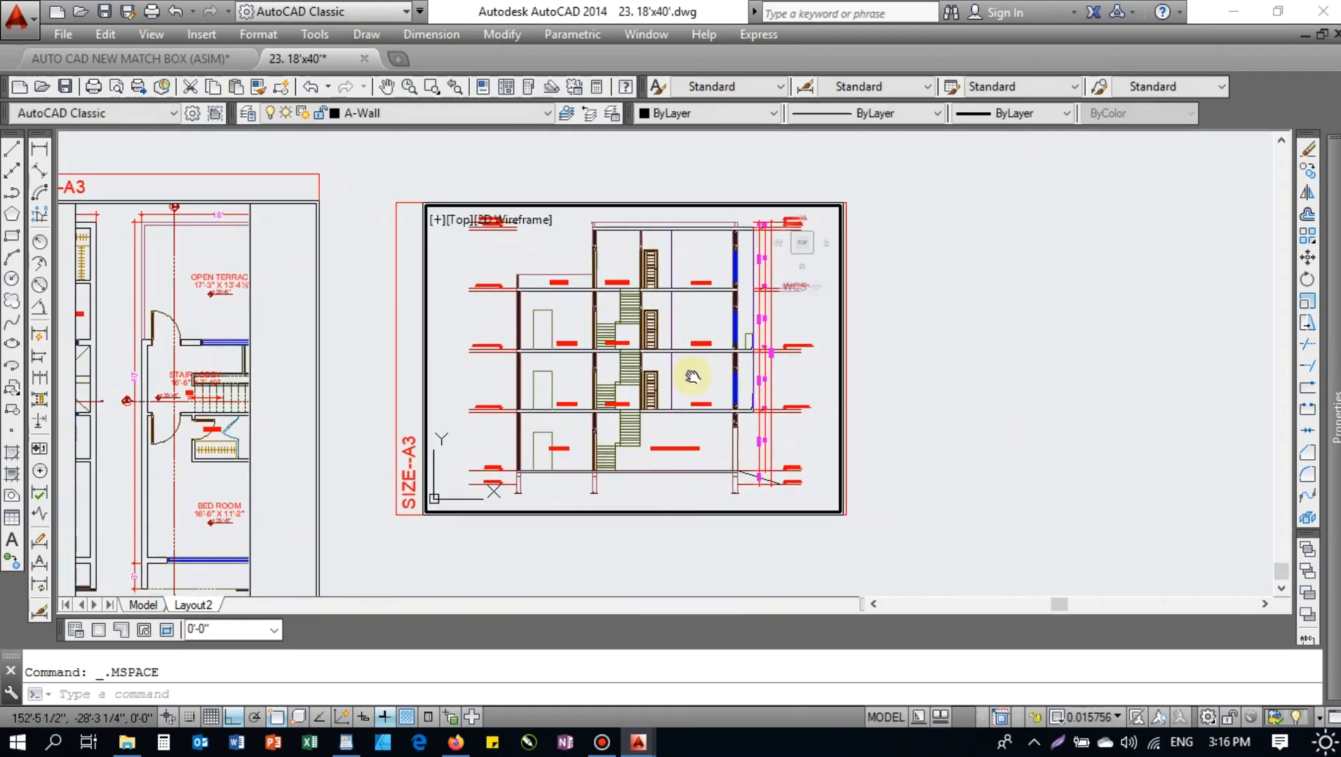
pyautogui.press('Return')
pyautogui.moveTo(624, 359); pyautogui.dragTo(662, 359)
pyautogui.moveTo(652, 367); pyautogui.dragTo(643, 368, button='middle')
pyautogui.moveTo(642, 369); pyautogui.dragTo(637, 370)
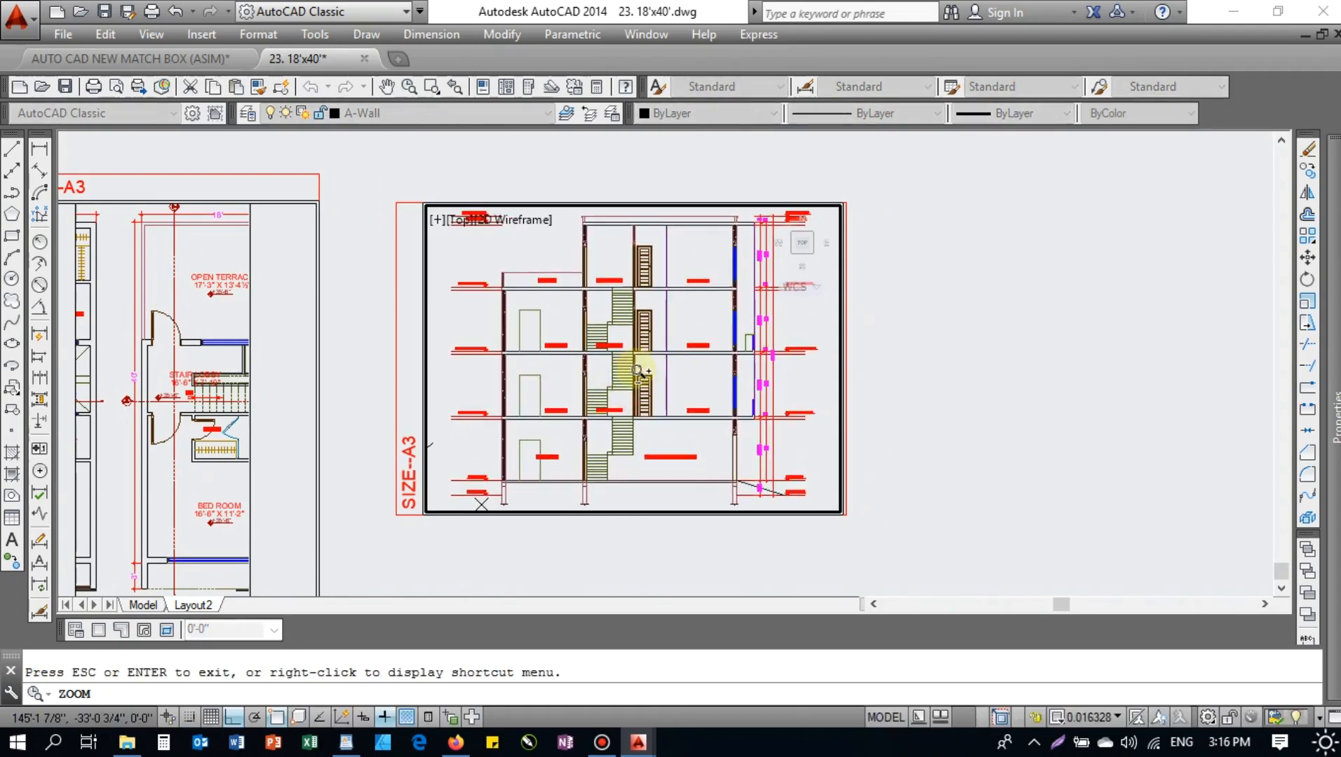
pyautogui.press('Escape')
pyautogui.doubleClick(939, 374)
# - Check the section's detail and its sheet beside the floor plan sheets, and save the drawing
pyautogui.scroll(12, 803, 276)
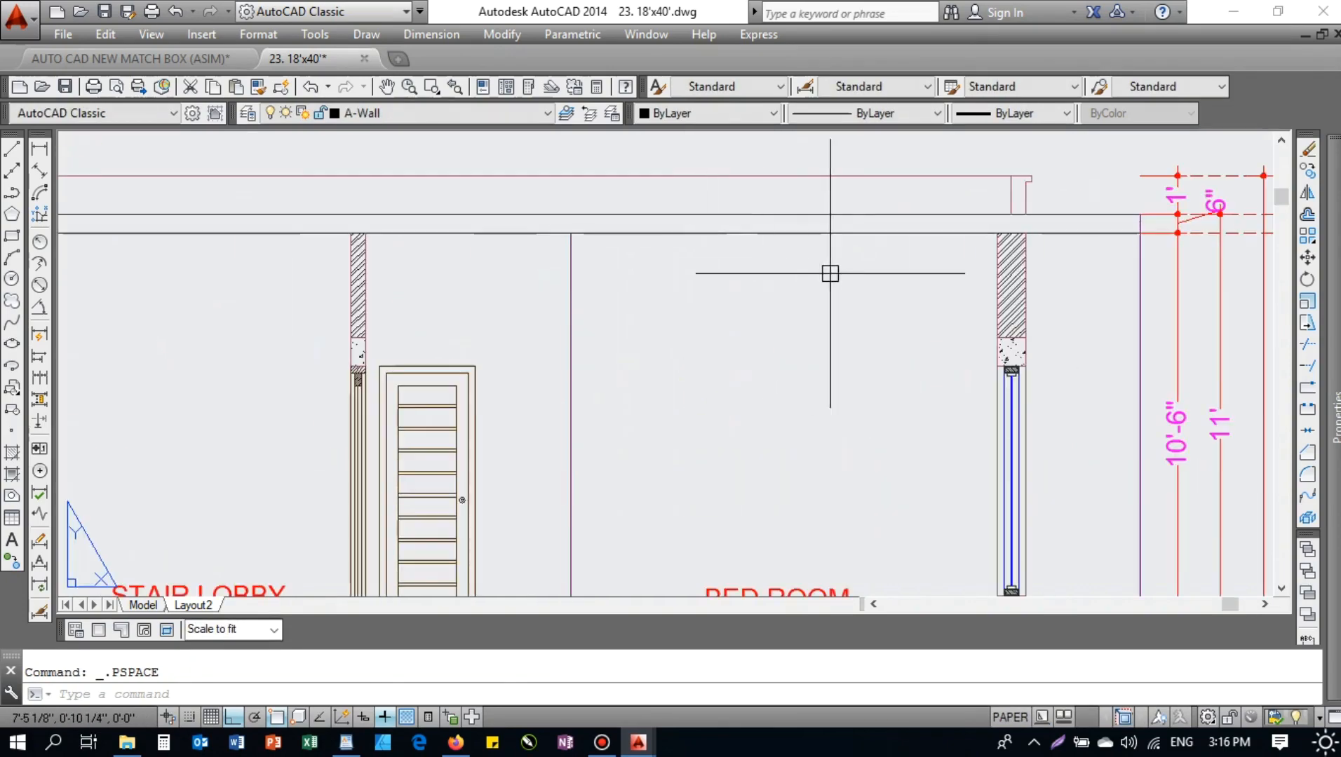
pyautogui.scroll(-10, 1029, 274)
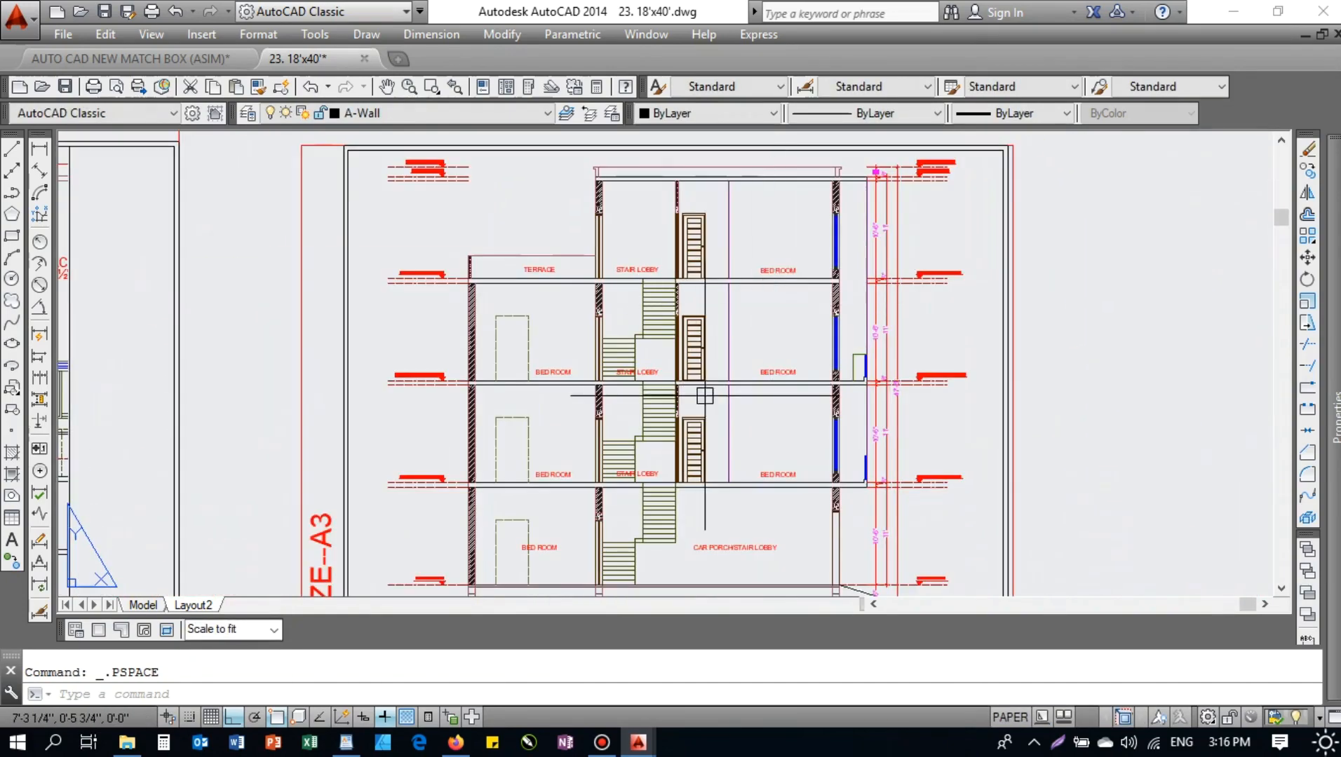
pyautogui.moveTo(699, 391); pyautogui.dragTo(686, 326, button='middle')
pyautogui.middleClick(1093, 345)
pyautogui.middleClick(1094, 344)
pyautogui.scroll(7, 838, 374)
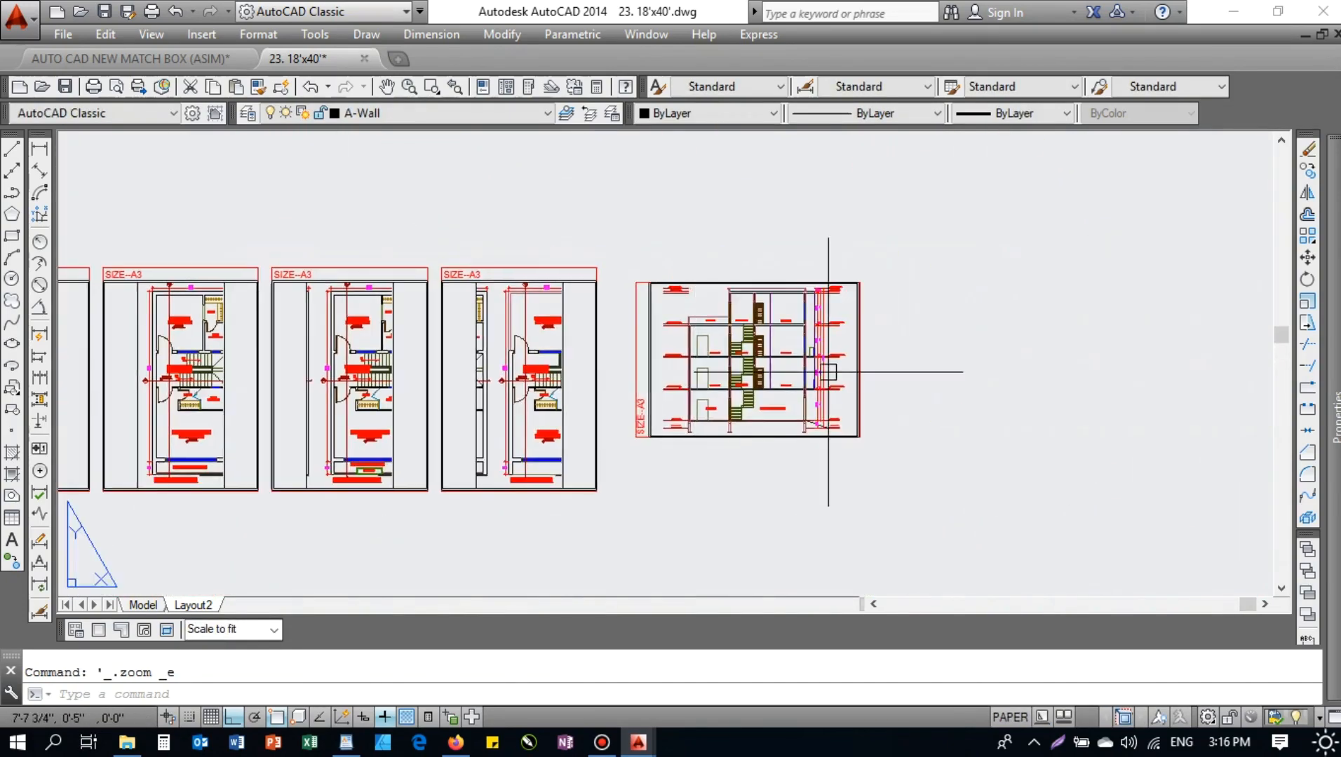
pyautogui.scroll(-3, 661, 360)
pyautogui.moveTo(660, 360); pyautogui.dragTo(671, 343, button='middle')
pyautogui.press('Escape')
pyautogui.hotkey('ctrl', 's')
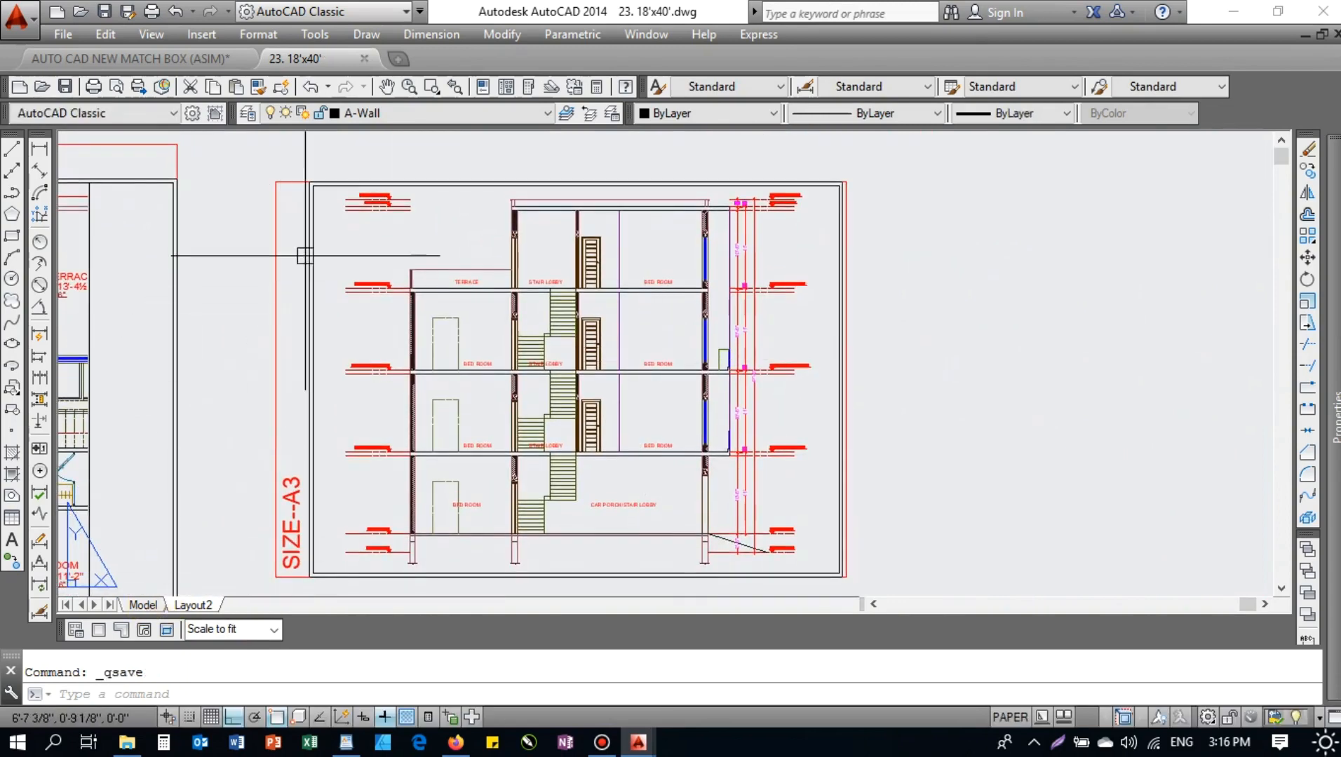
pyautogui.click(325, 165)
pyautogui.click(272, 214)
pyautogui.click(833, 180)
pyautogui.click(821, 242)
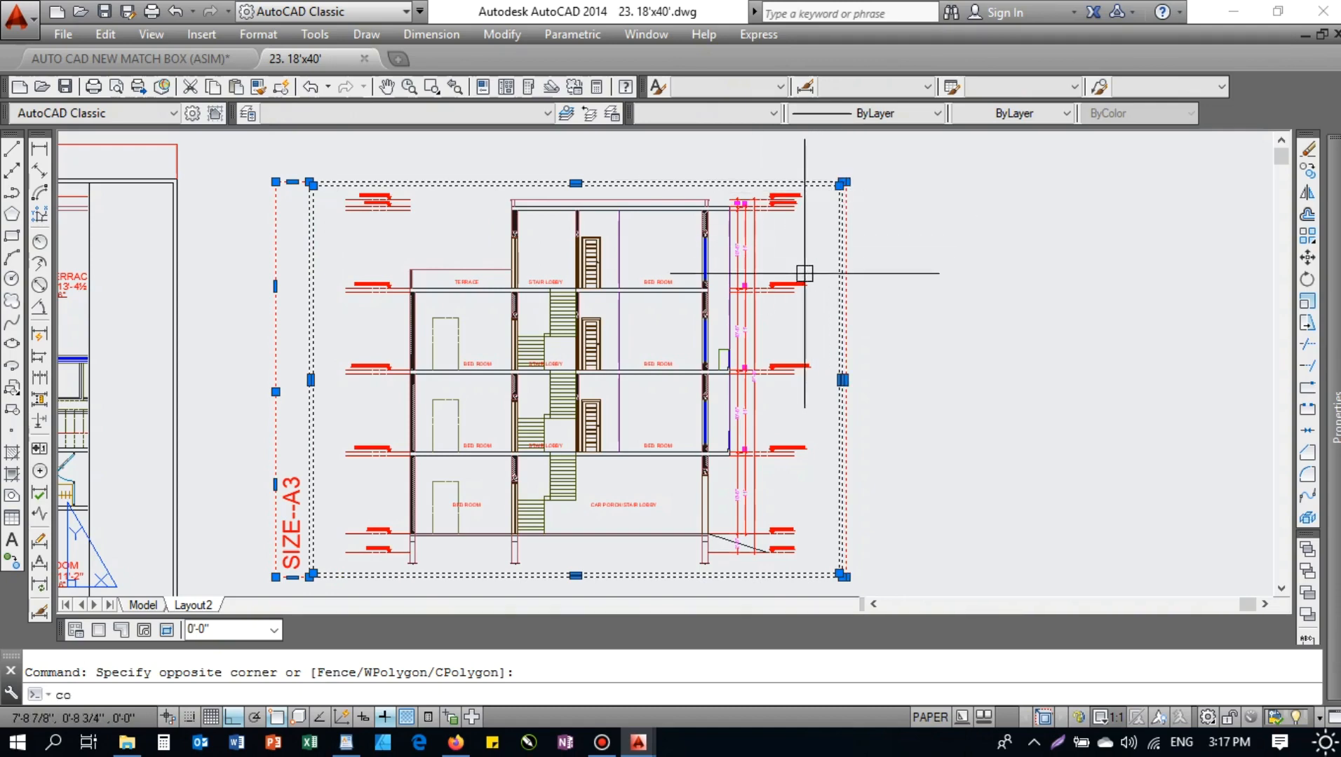
pyautogui.press('Return')
pyautogui.click(326, 150)
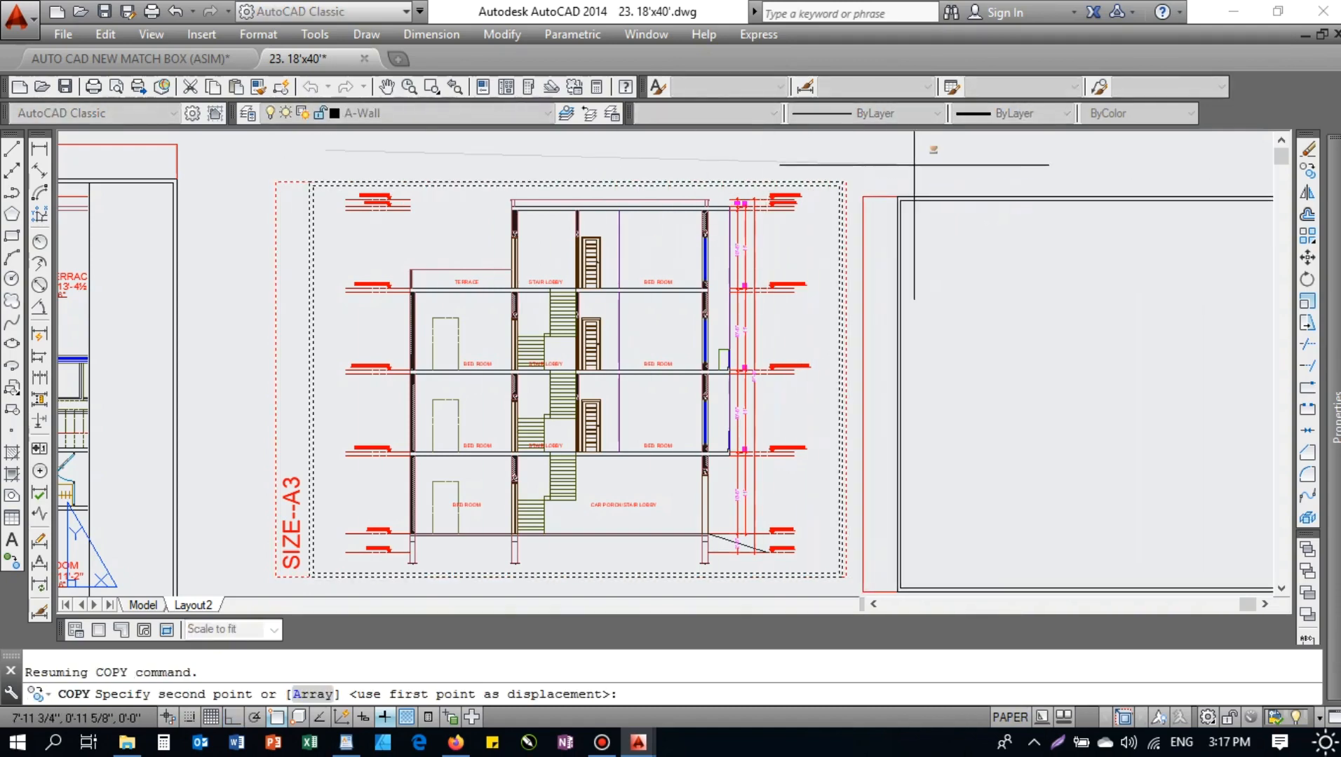
pyautogui.press('Escape')
# - Copy the roof floor plan's portrait A3 frame horizontally to the empty area beyond the section sheet
pyautogui.press('space')
pyautogui.scroll(-2, 253, 203)
pyautogui.moveTo(252, 204); pyautogui.dragTo(357, 195, button='middle')
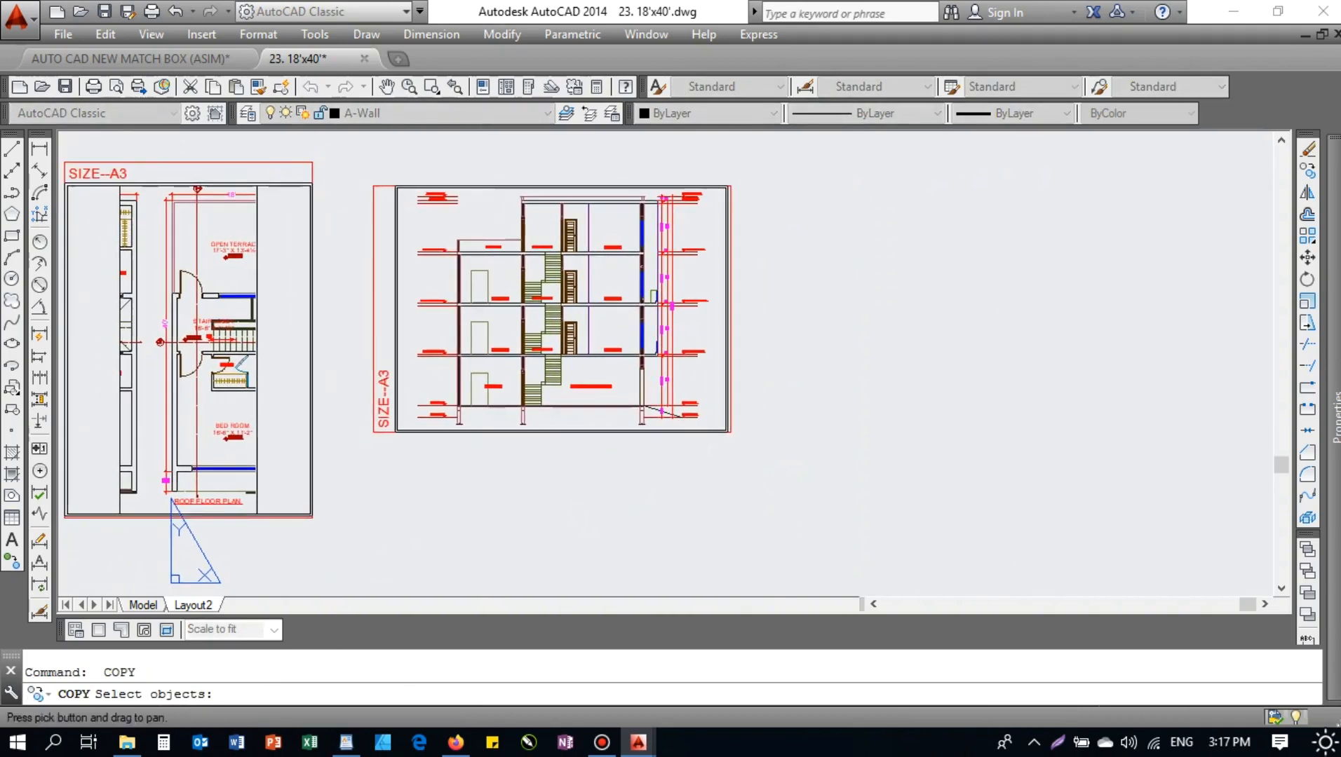
pyautogui.click(336, 154)
pyautogui.click(275, 544)
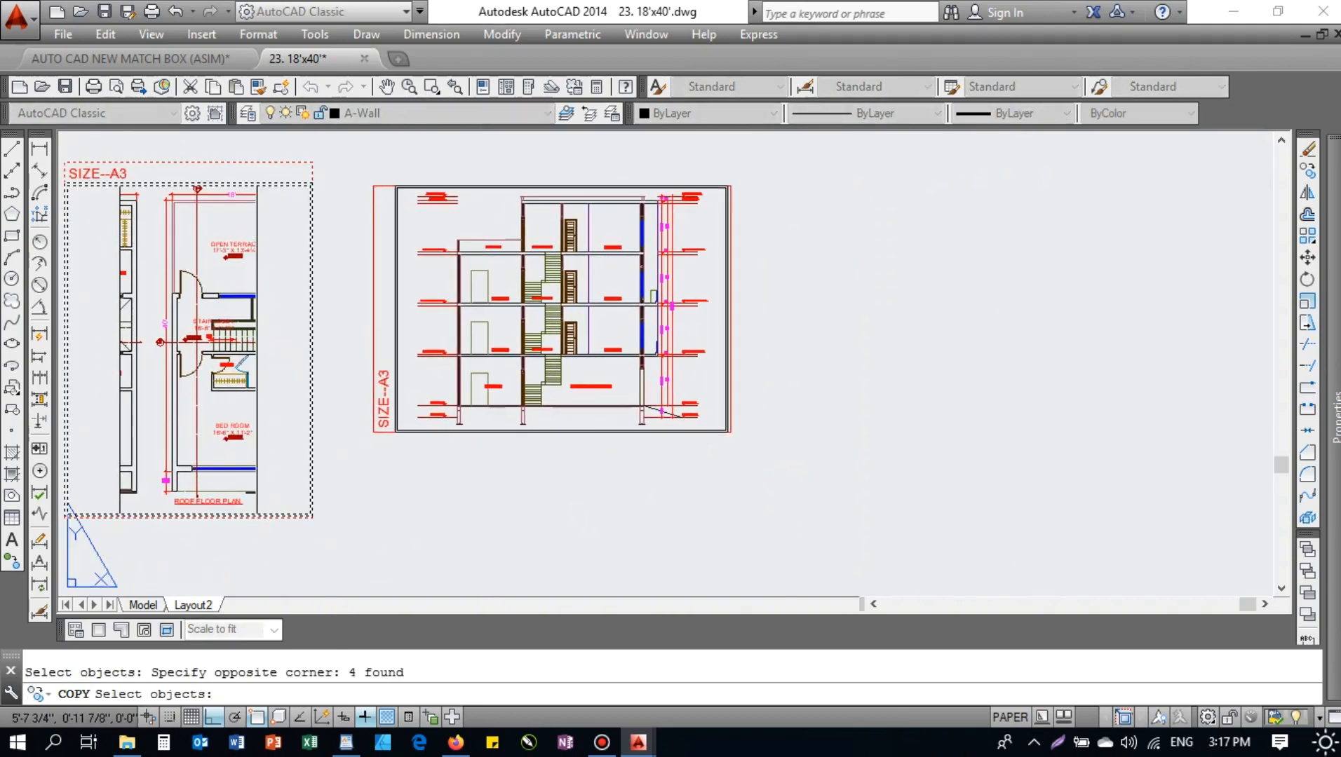
pyautogui.press('Return')
pyautogui.click(213, 151)
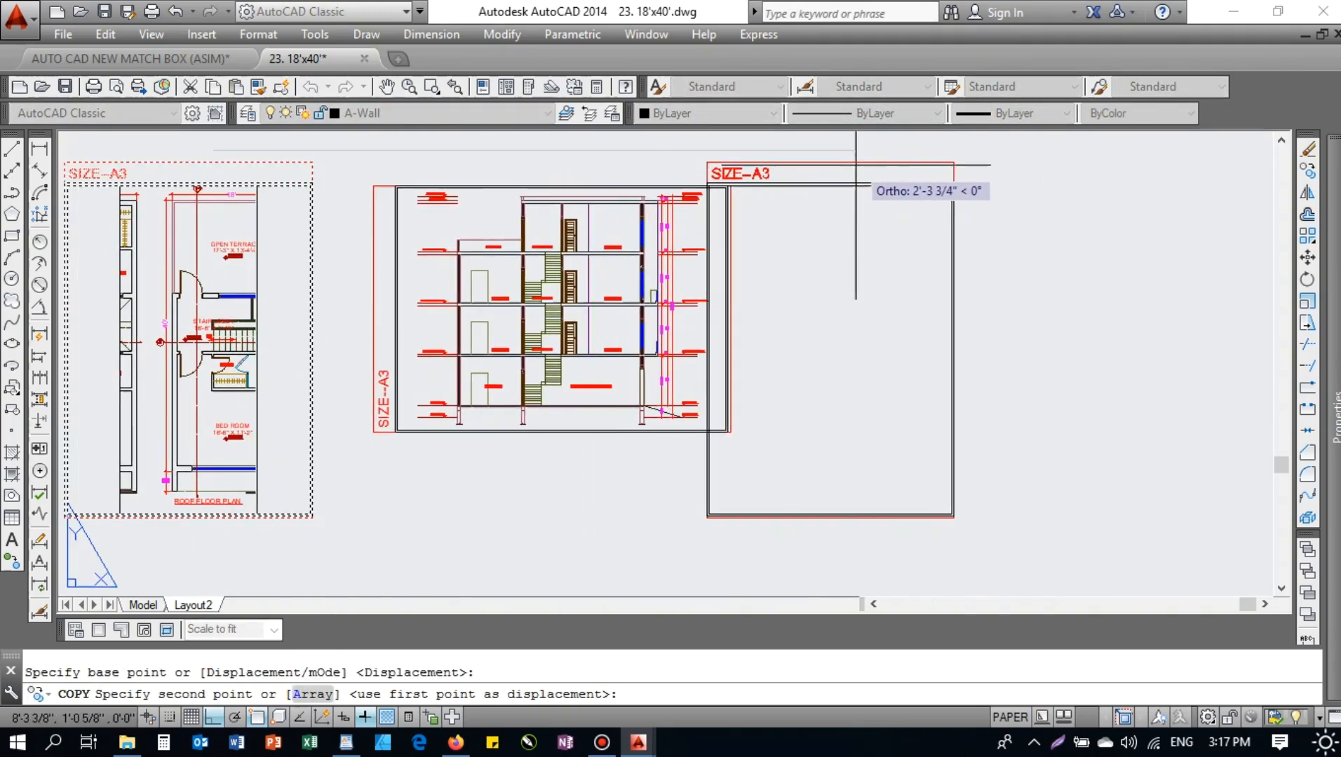
pyautogui.click(894, 172)
pyautogui.press('Escape')
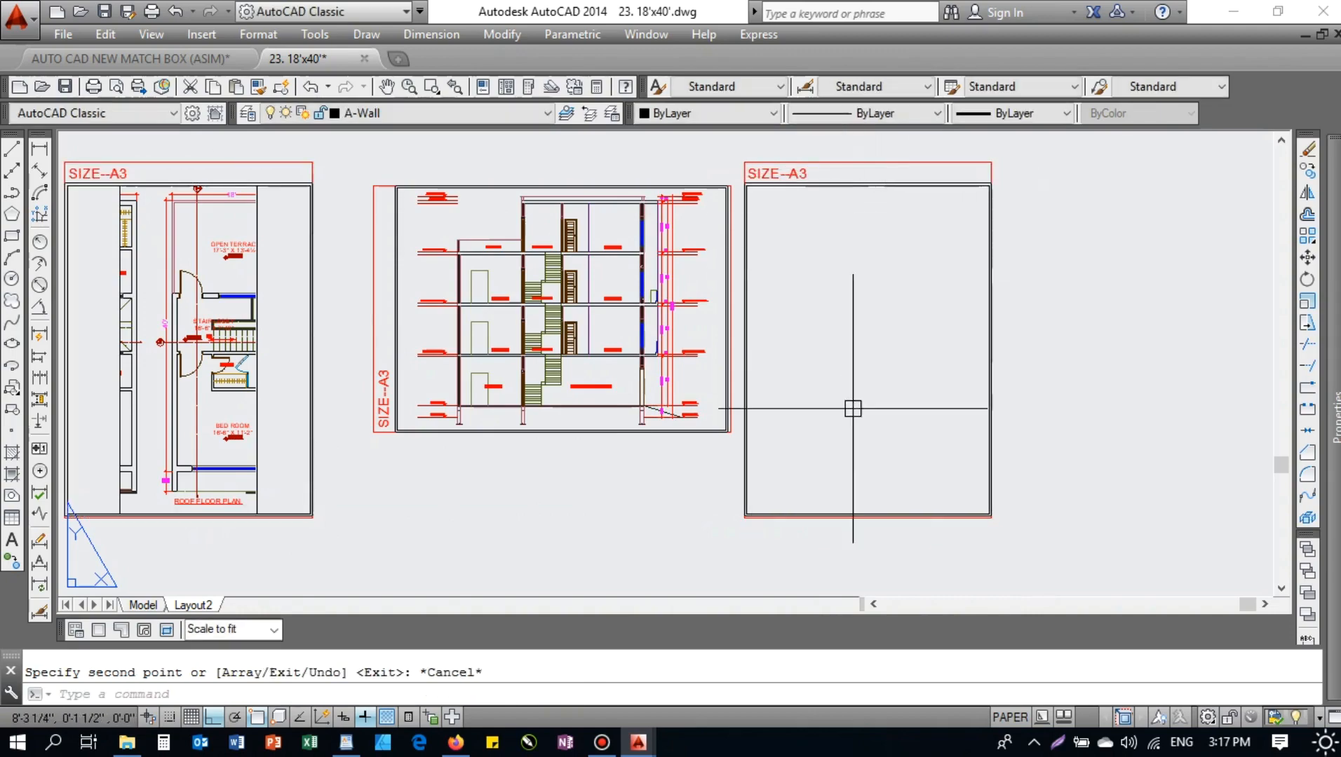
# - Return to model space and examine the four floor plans with their section lines
pyautogui.moveTo(857, 284); pyautogui.dragTo(838, 268, button='middle')
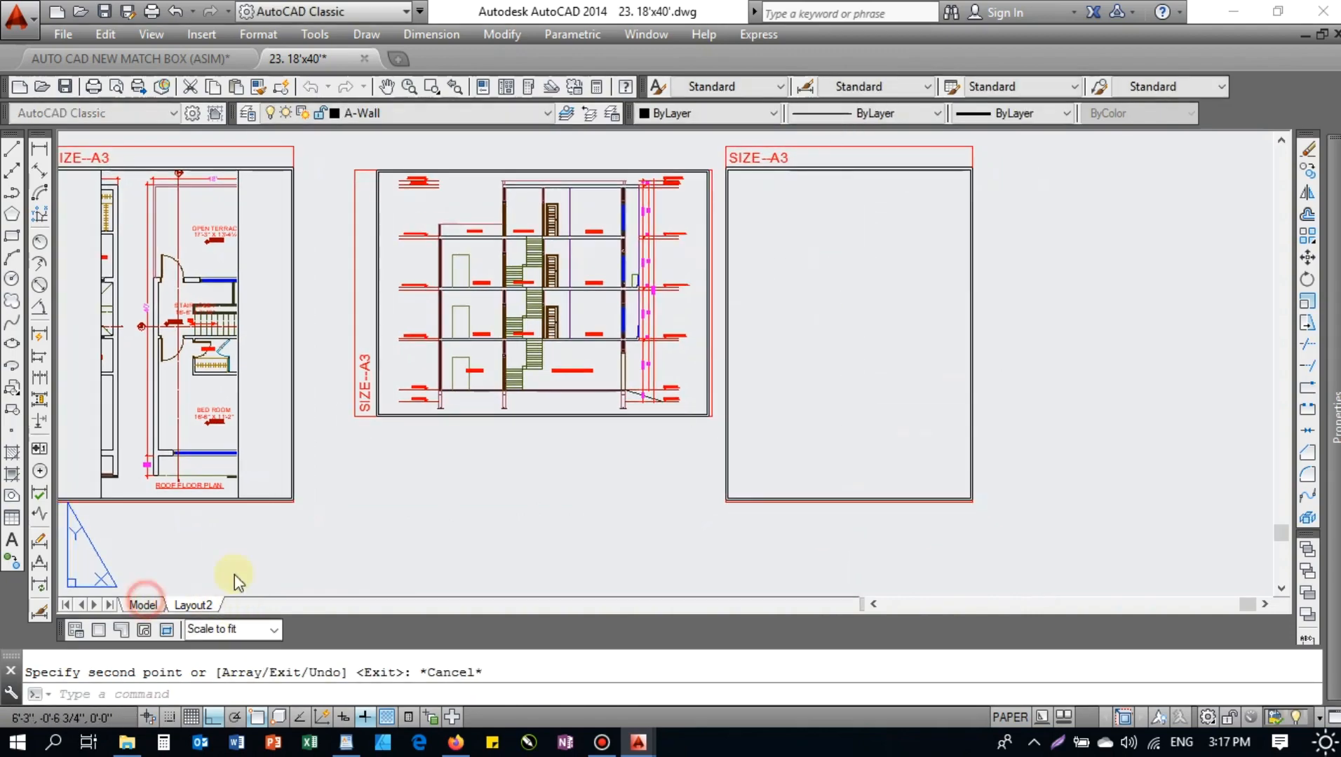
pyautogui.click(144, 604)
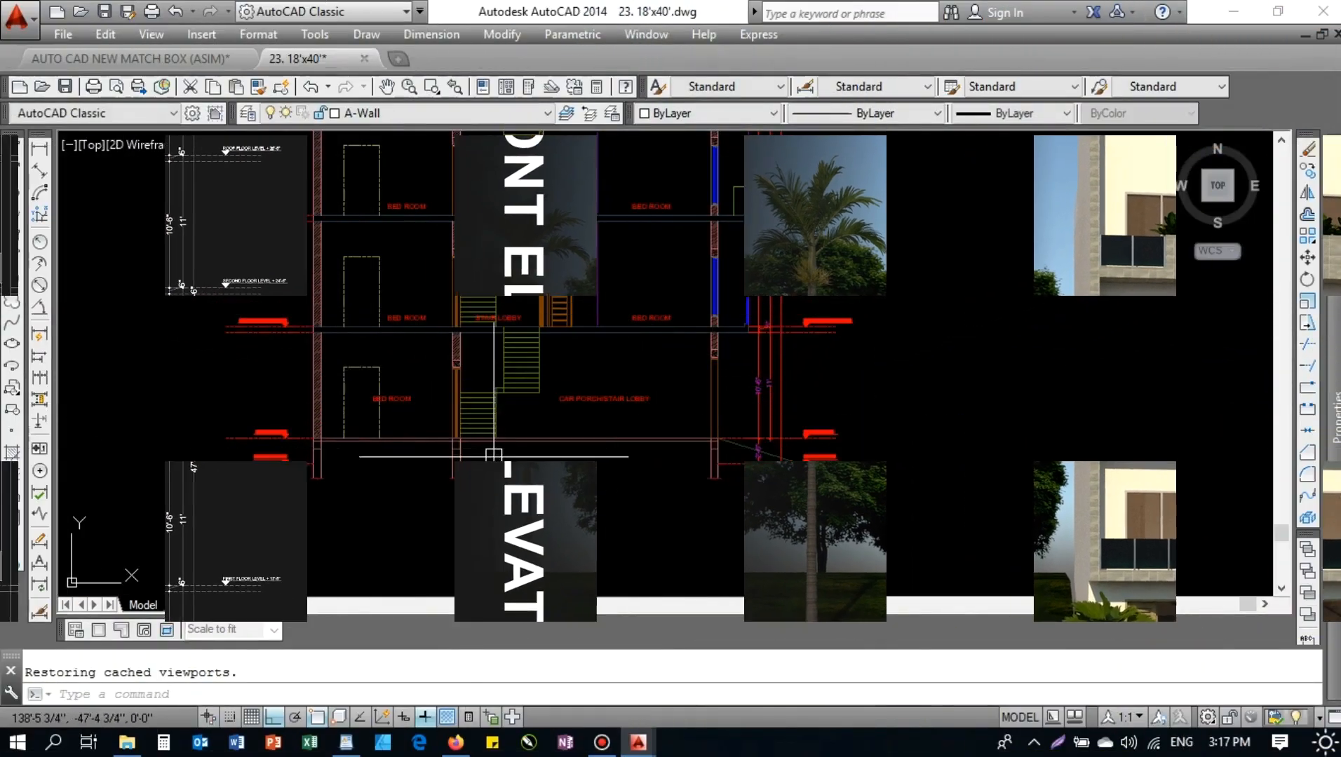
pyautogui.scroll(-5, 383, 398)
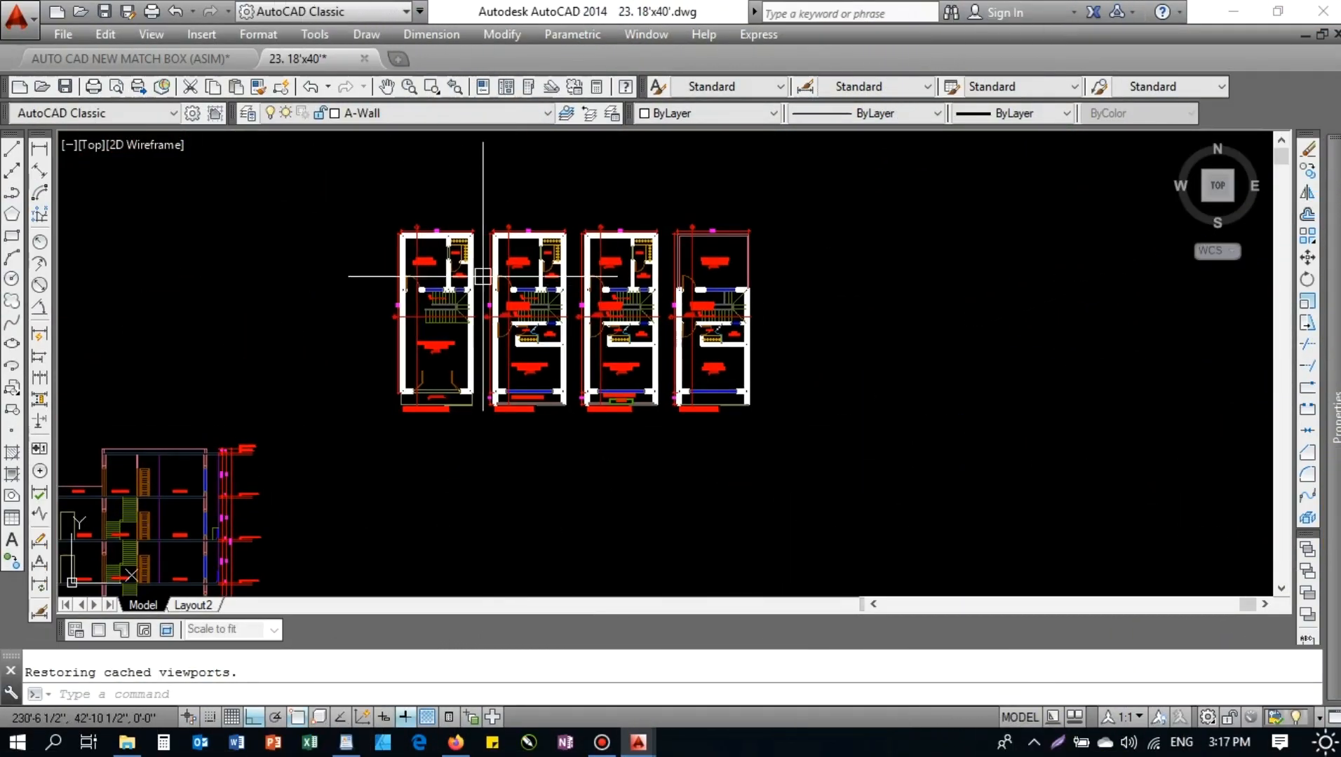
pyautogui.scroll(3, 484, 279)
pyautogui.moveTo(487, 309); pyautogui.dragTo(468, 262, button='middle')
pyautogui.scroll(-2, 448, 281)
pyautogui.scroll(2, 690, 304)
pyautogui.scroll(-2, 693, 306)
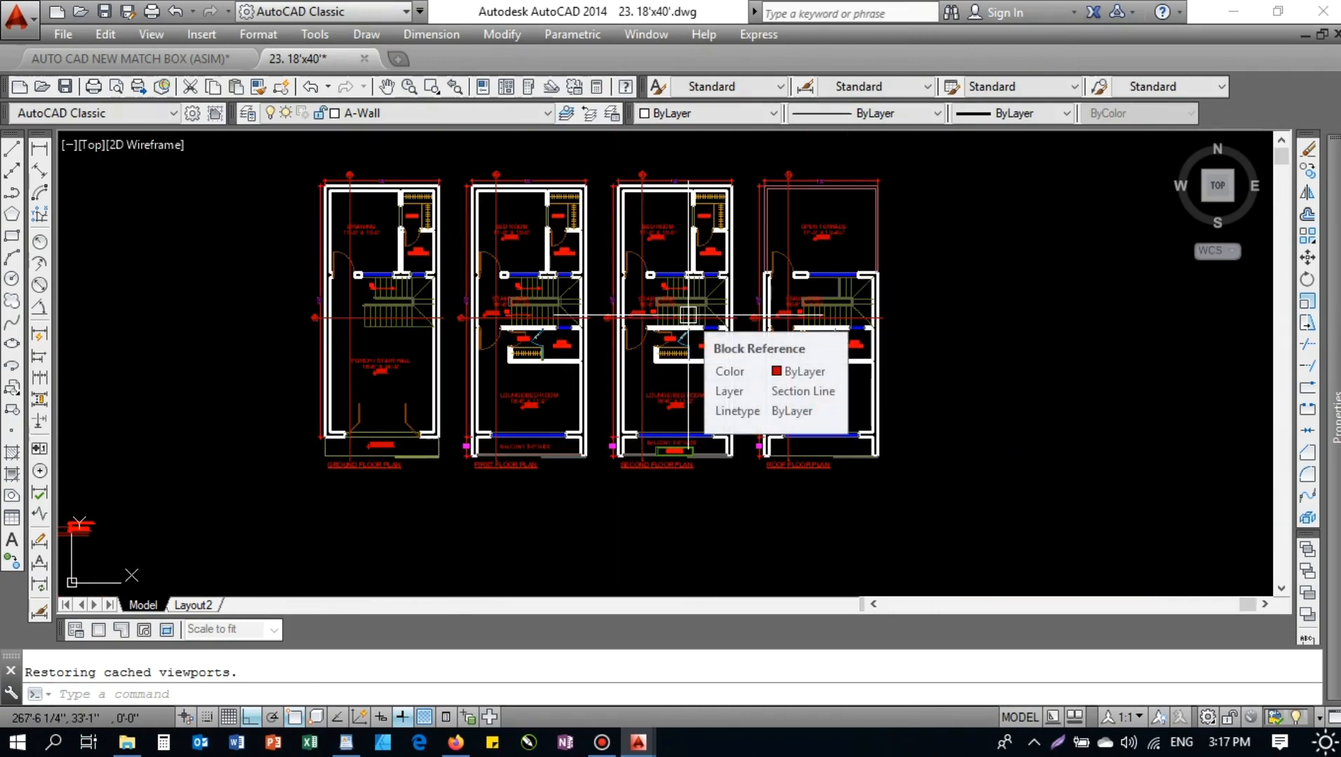
pyautogui.press('Escape')
# - Draw a horizontal line from the end of the section's F.F.L LEVEL + 2'-6" line across the empty area below the floor plans
pyautogui.moveTo(434, 471); pyautogui.dragTo(469, 353, button='middle')
pyautogui.scroll(-2, 384, 474)
pyautogui.moveTo(399, 497); pyautogui.dragTo(411, 407, button='middle')
pyautogui.press('Return')
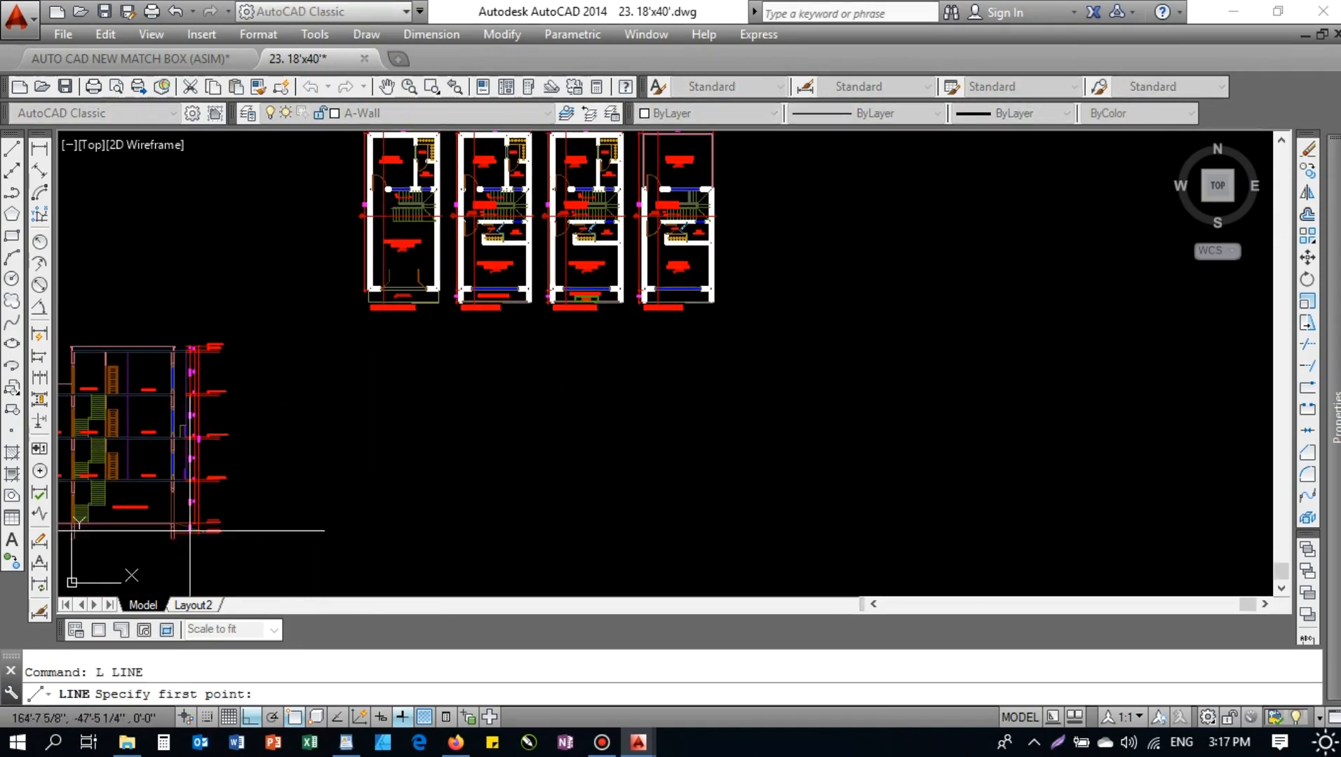
pyautogui.scroll(4, 232, 524)
pyautogui.scroll(-4, 302, 463)
pyautogui.scroll(2, 420, 387)
pyautogui.scroll(-2, 364, 499)
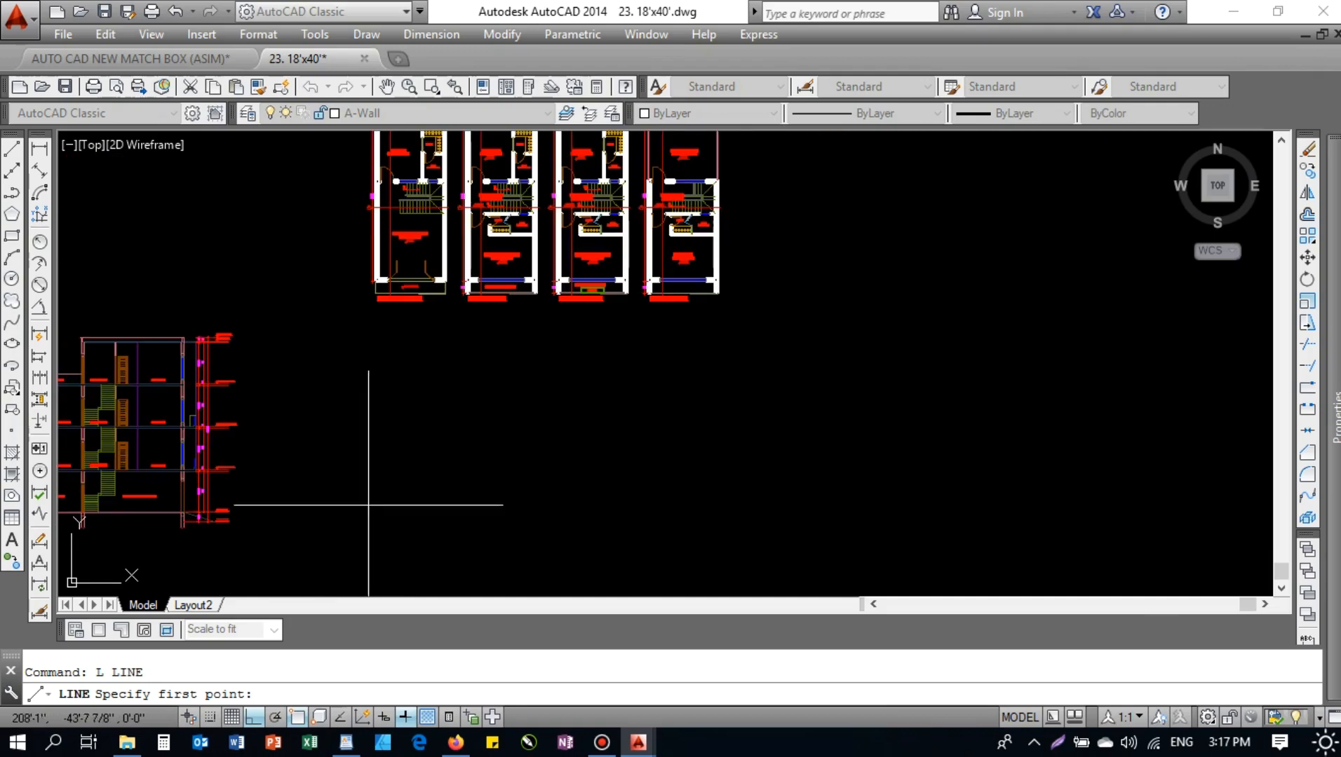
pyautogui.scroll(5, 324, 505)
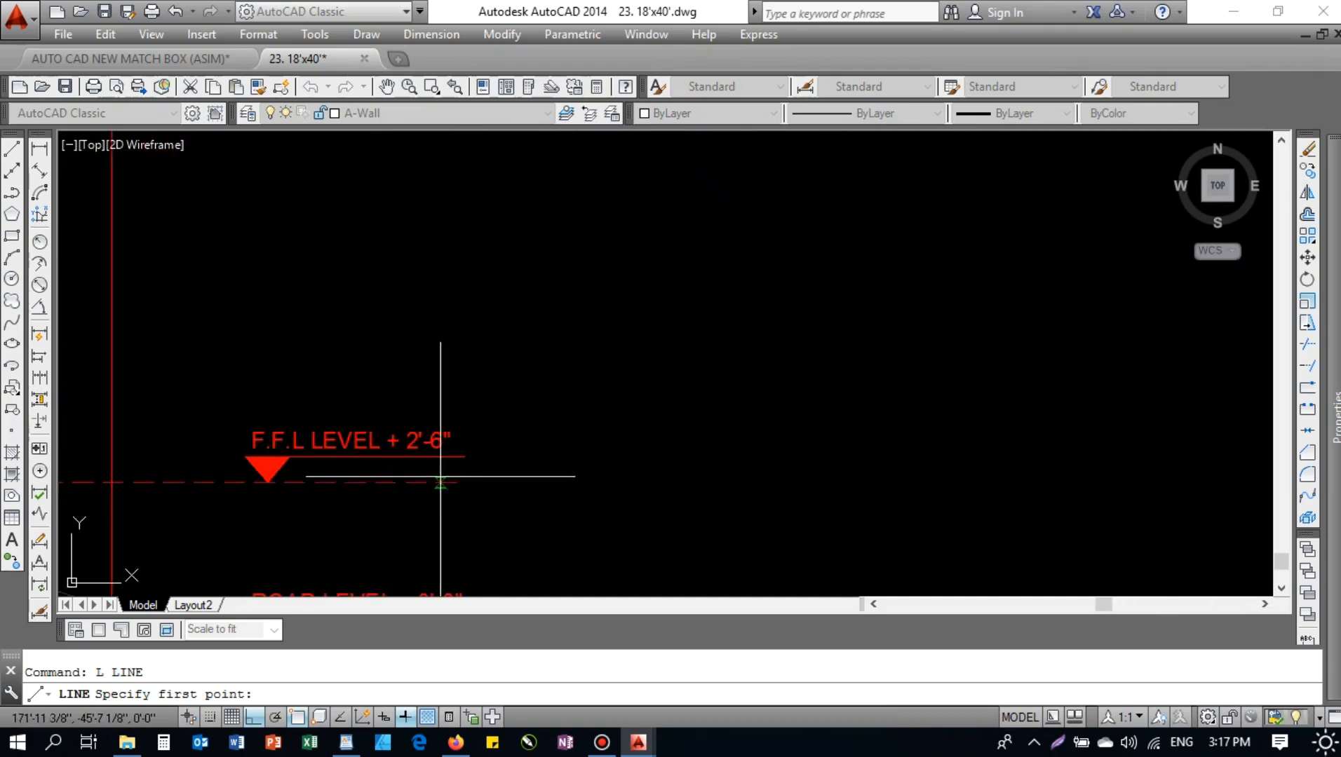
pyautogui.scroll(-8, 699, 492)
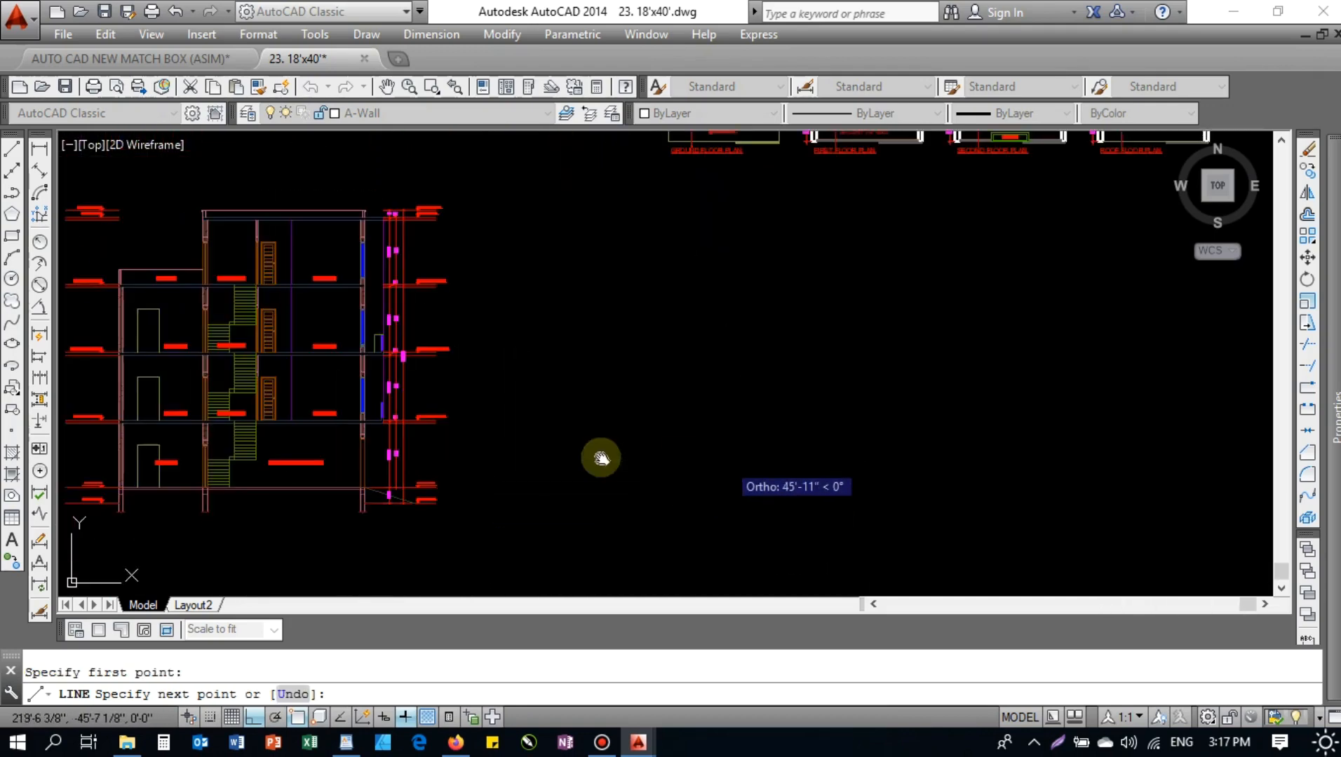
pyautogui.click(904, 465)
pyautogui.press('Escape')
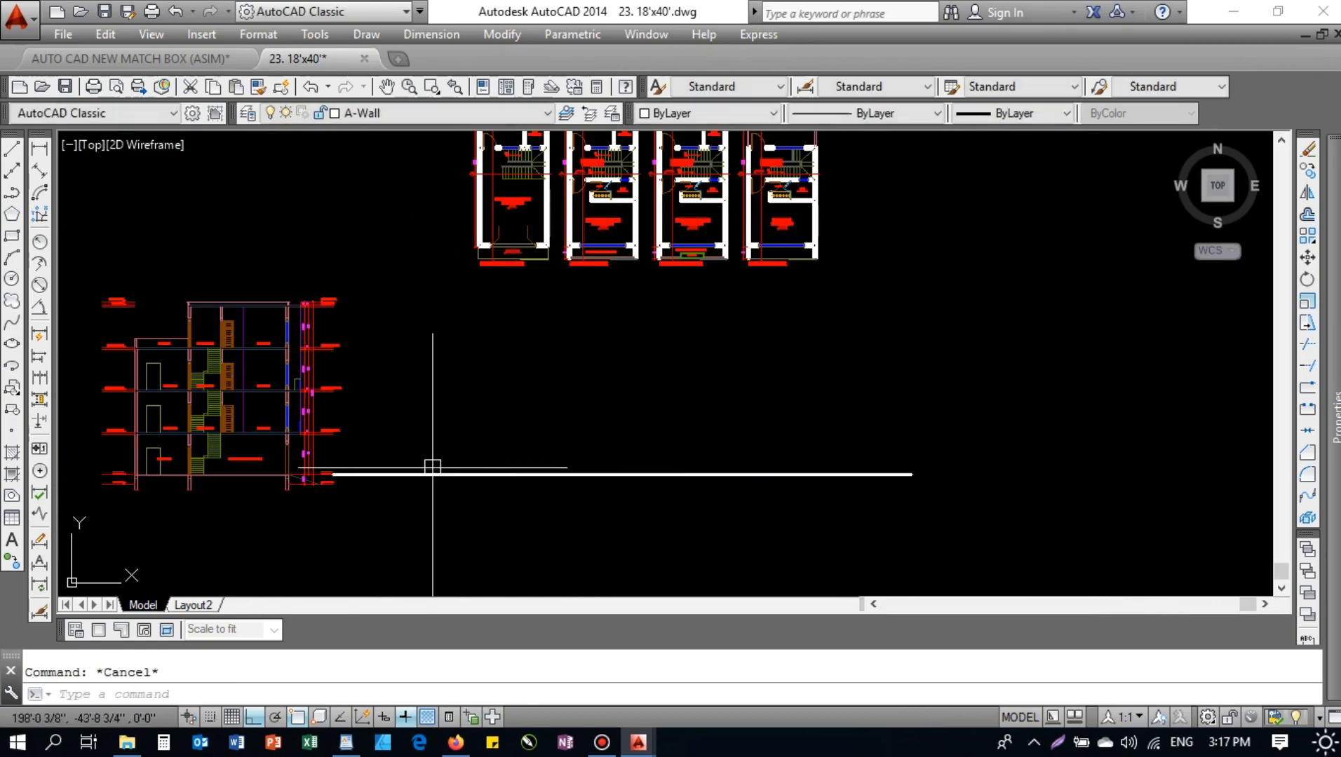
# - Match the properties of the section's wall line onto the new horizontal floor level line
pyautogui.scroll(2, 400, 466)
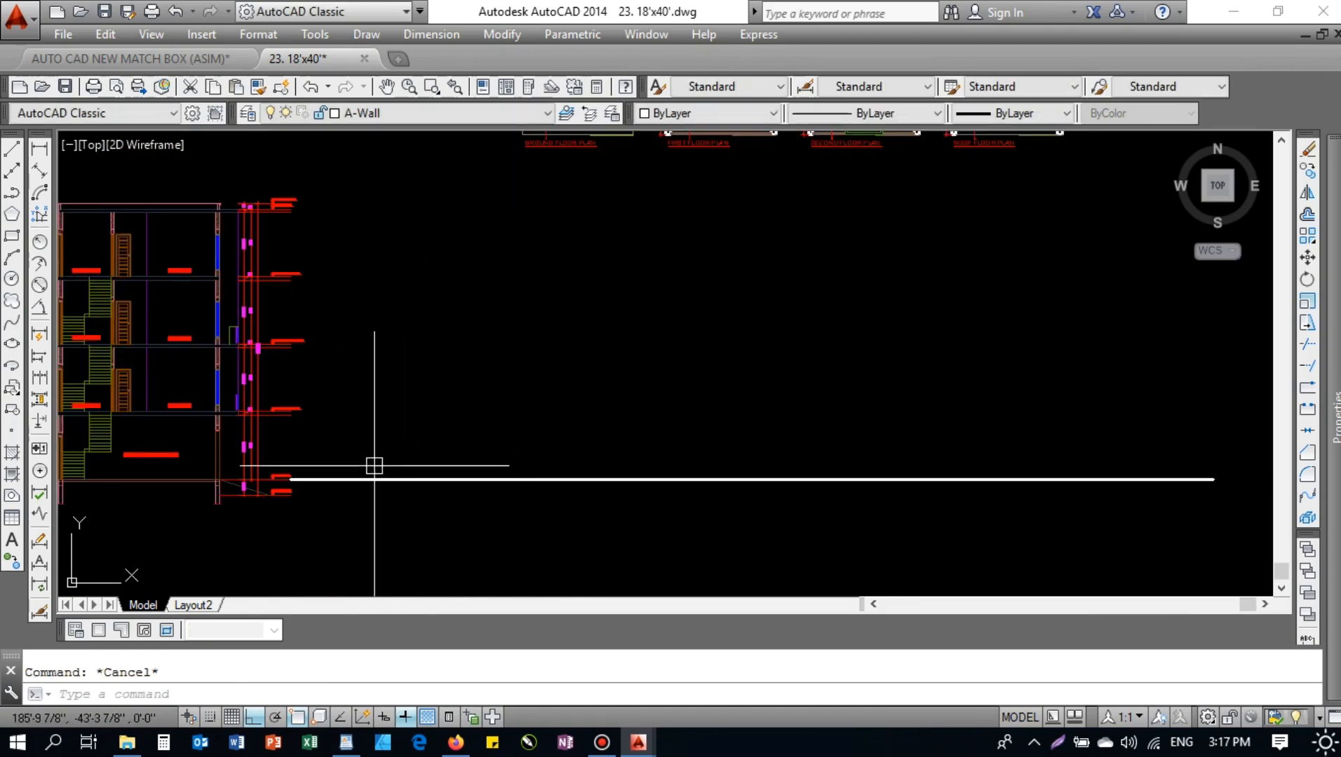
pyautogui.scroll(5, 188, 515)
pyautogui.click(272, 406)
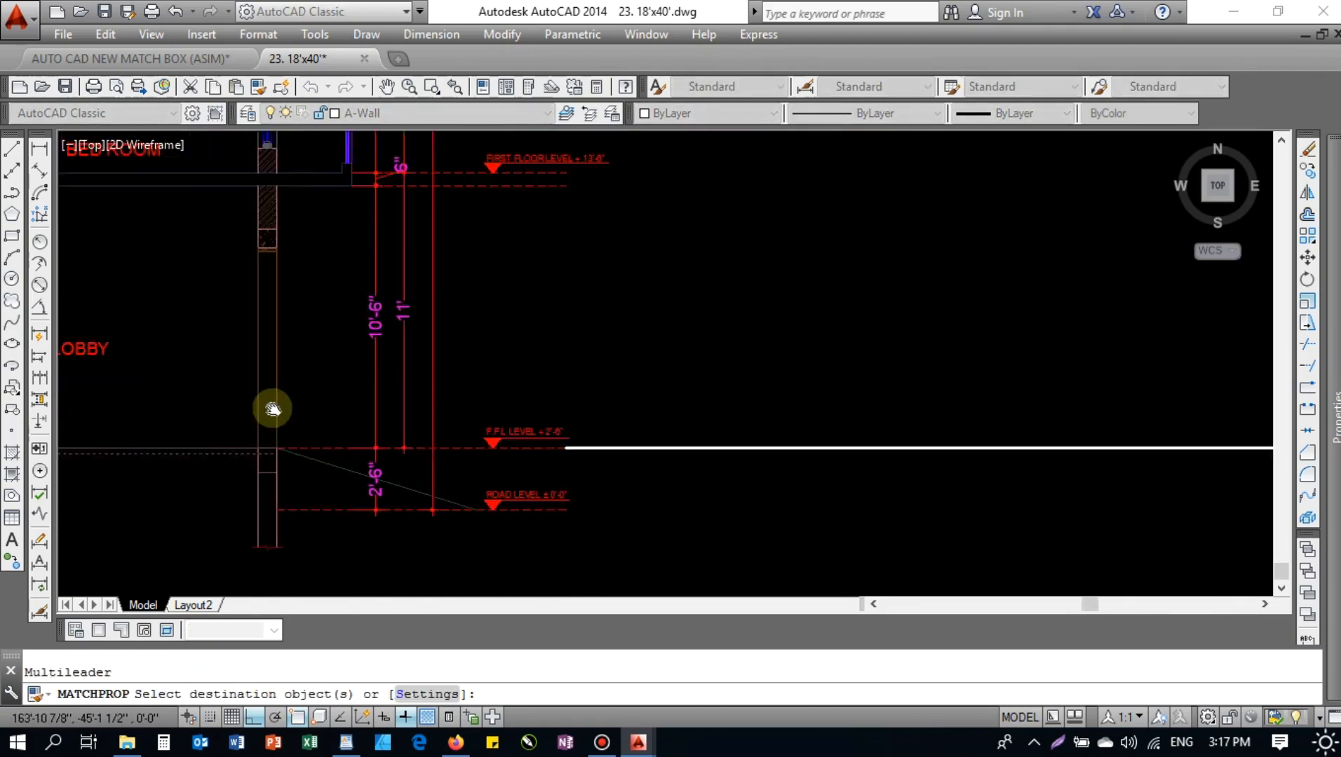
pyautogui.scroll(-1, 405, 440)
pyautogui.click(705, 438)
pyautogui.click(647, 377)
pyautogui.press('Escape')
pyautogui.press('Return')
pyautogui.click(196, 454)
pyautogui.press('Escape')
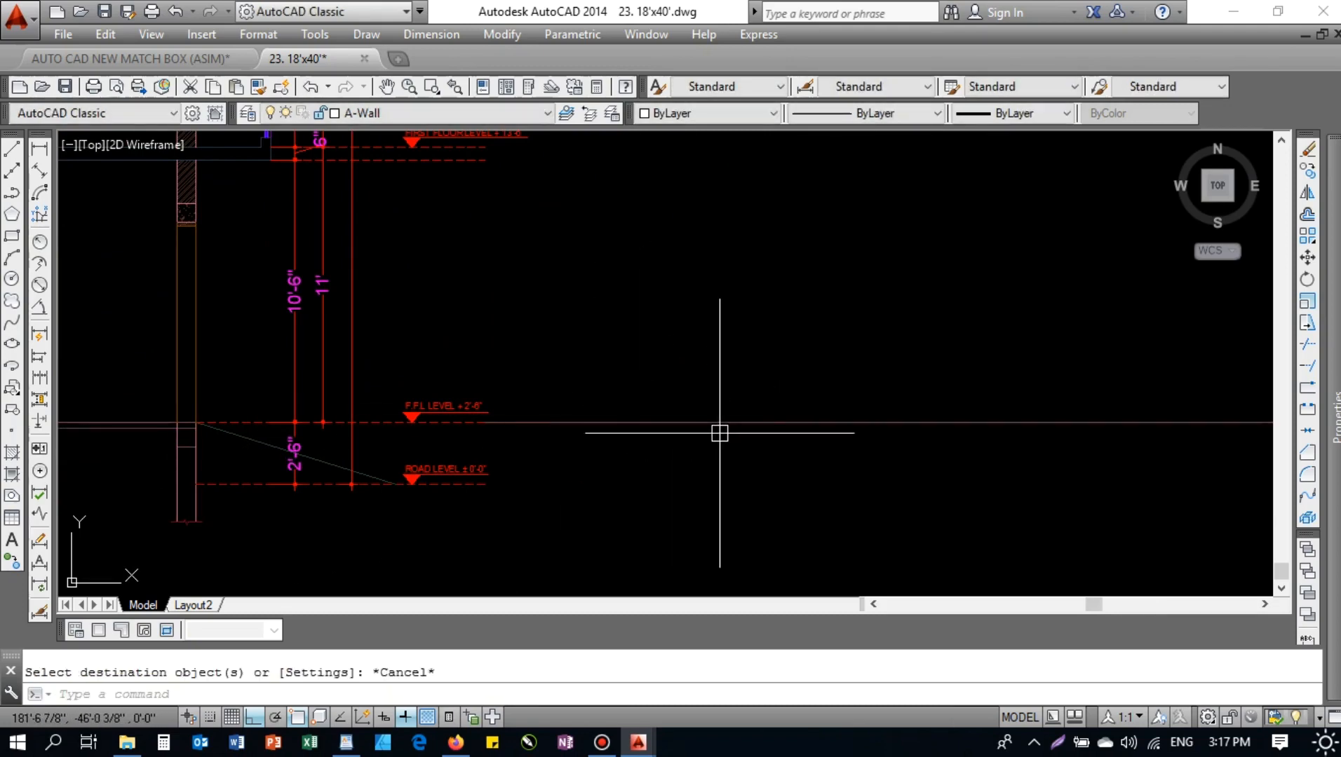
# - Place vertical construction lines through the outer and inner edges of the ground floor plan's two front wall piers
pyautogui.scroll(-7, 592, 392)
pyautogui.scroll(2, 623, 264)
pyautogui.write('xl')
pyautogui.press('Return')
pyautogui.write('v')
pyautogui.press('Return')
pyautogui.scroll(6, 399, 305)
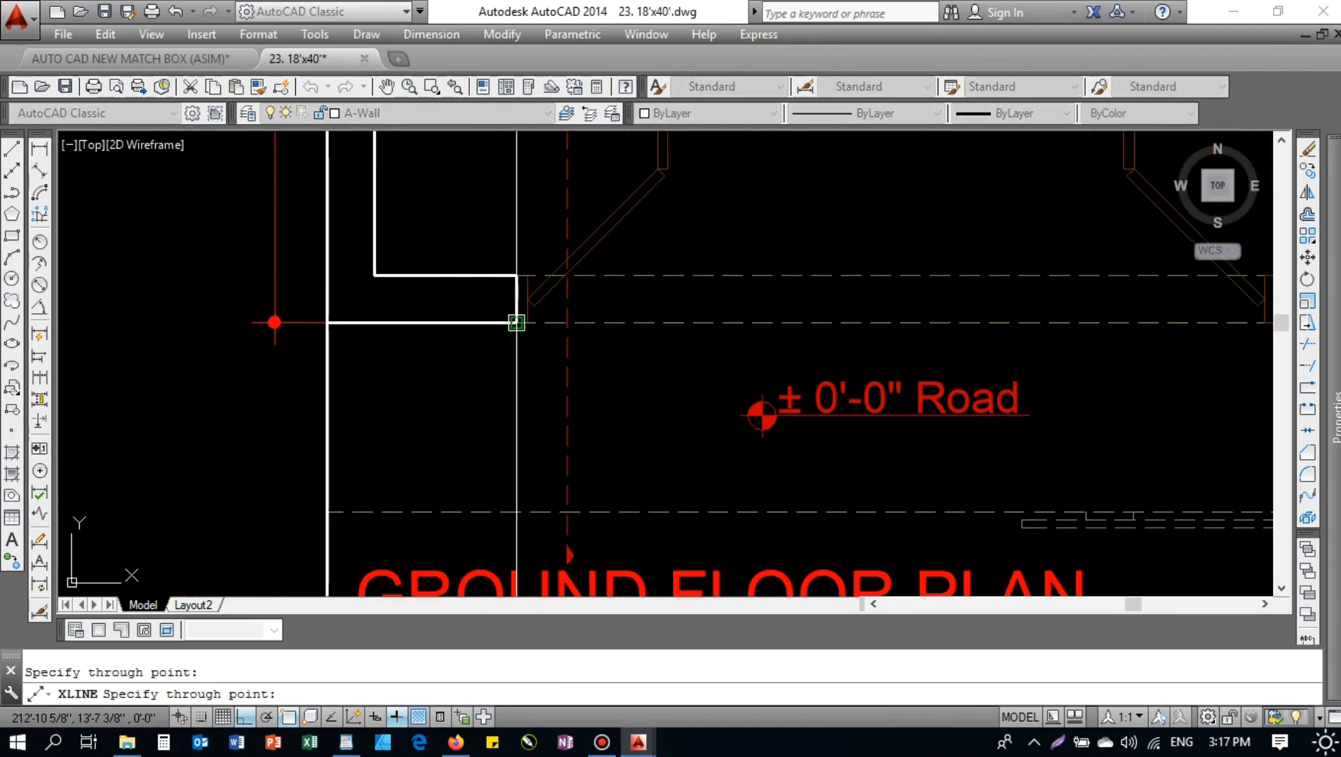
pyautogui.scroll(-4, 631, 358)
pyautogui.scroll(6, 601, 381)
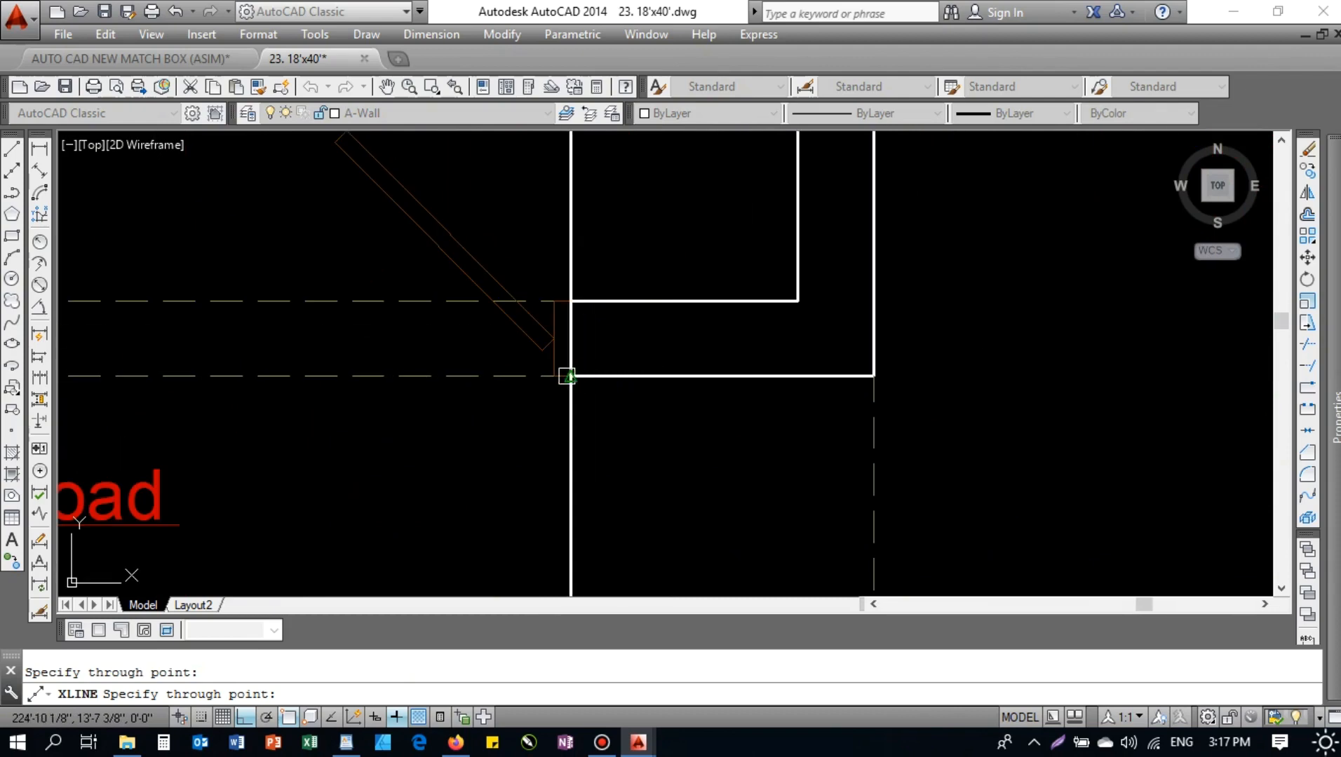
pyautogui.scroll(-3, 841, 386)
pyautogui.scroll(-4, 814, 382)
pyautogui.press('Escape')
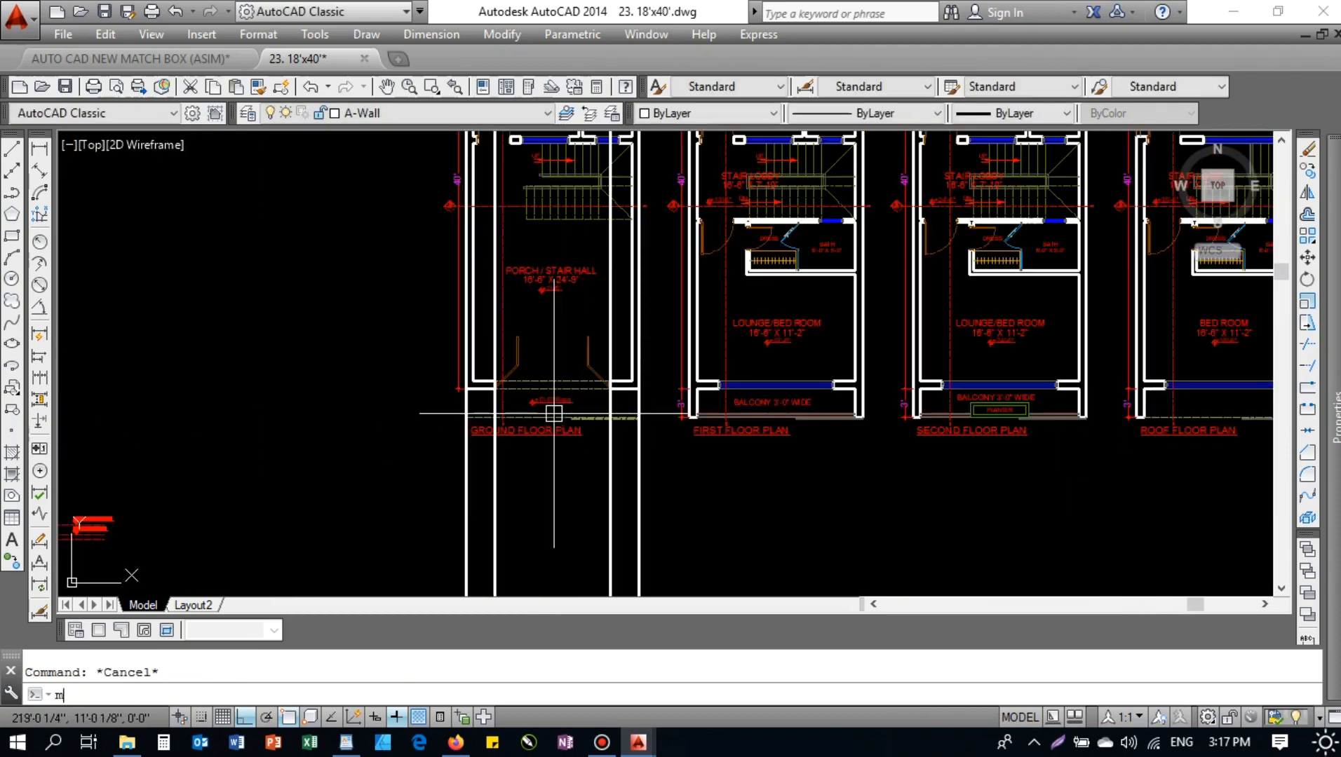
# - Match the properties of the section's wall line onto the four vertical construction lines
pyautogui.write('ma')
pyautogui.press('Return')
pyautogui.scroll(-3, 388, 443)
pyautogui.moveTo(387, 443); pyautogui.dragTo(417, 371, button='middle')
pyautogui.scroll(4, 259, 454)
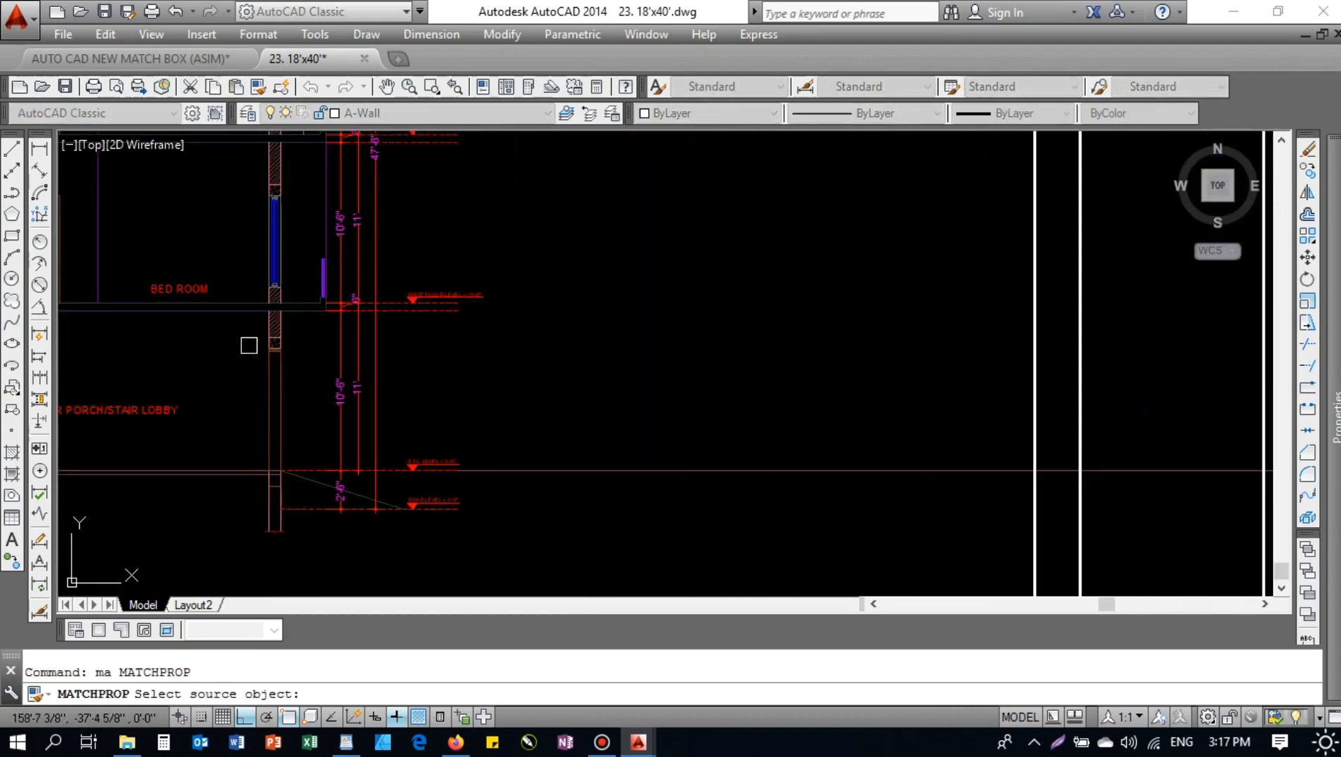
pyautogui.moveTo(840, 392); pyautogui.dragTo(622, 383, button='middle')
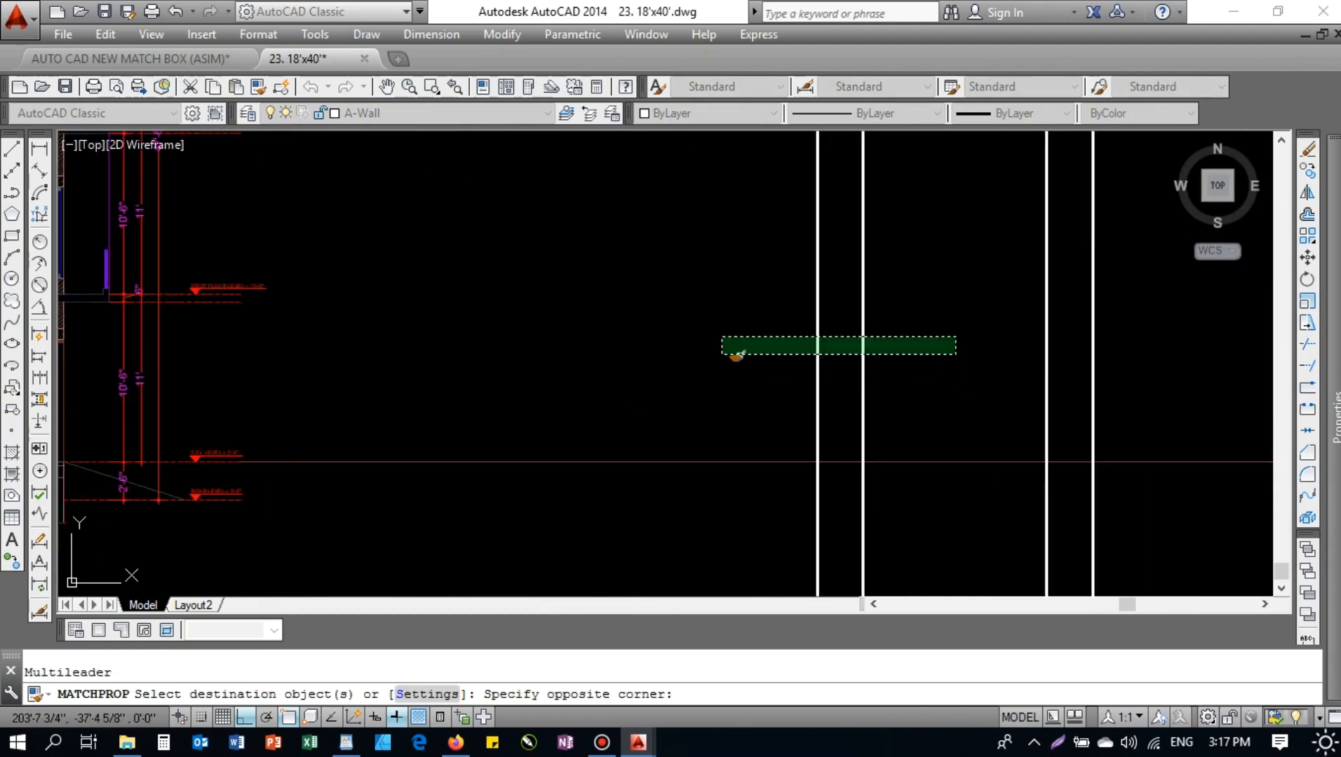
pyautogui.click(577, 322)
pyautogui.scroll(-4, 576, 317)
pyautogui.moveTo(766, 347); pyautogui.dragTo(695, 359, button='middle')
pyautogui.click(824, 279)
pyautogui.click(510, 344)
pyautogui.scroll(6, 662, 382)
pyautogui.press('Escape')
pyautogui.press('Escape')
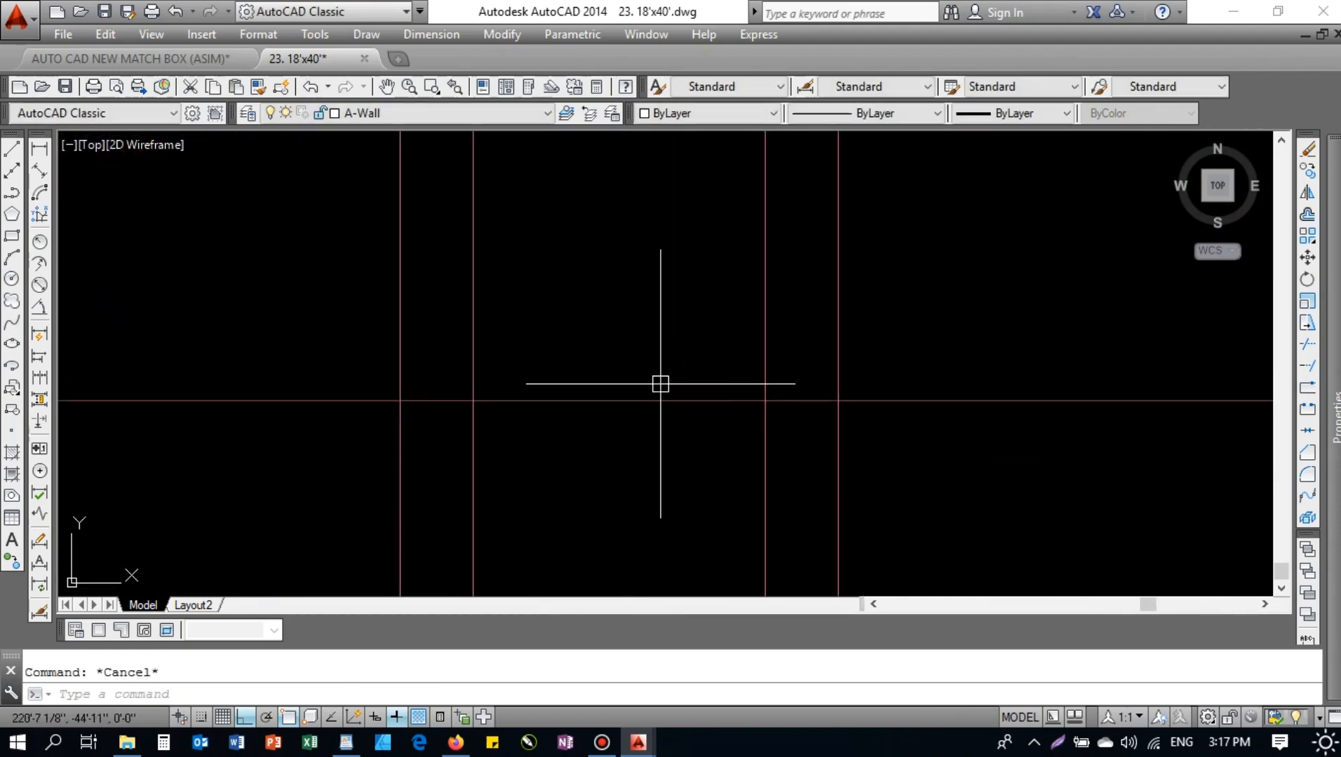
# - Trim the four vertical lines below the horizontal floor level line
pyautogui.write('tr')
pyautogui.press('Return')
pyautogui.click(551, 402)
pyautogui.press('Return')
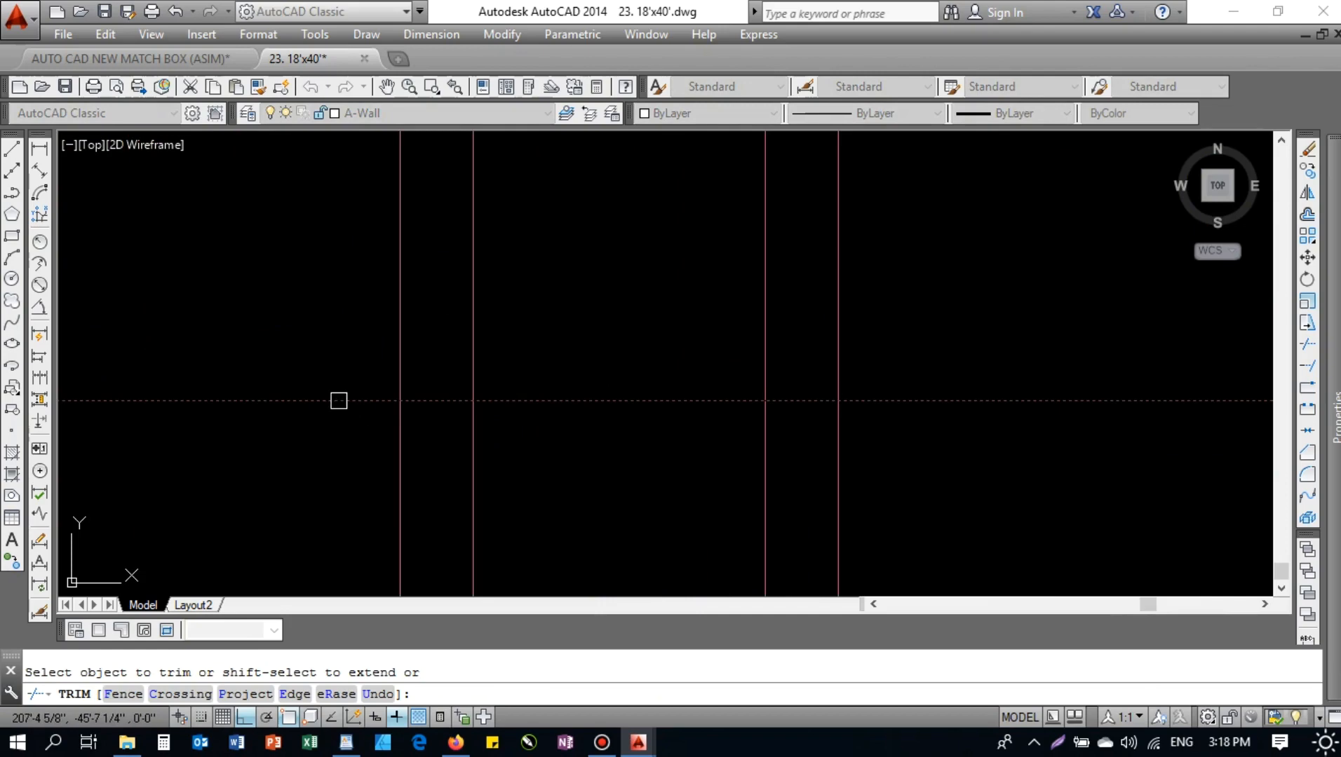
pyautogui.click(354, 419)
pyautogui.click(881, 483)
pyautogui.scroll(-4, 660, 418)
pyautogui.scroll(2, 559, 396)
pyautogui.press('Escape')
# - Offset the floor level line 30 inches downward for the road level
pyautogui.write('o')
pyautogui.press('Return')
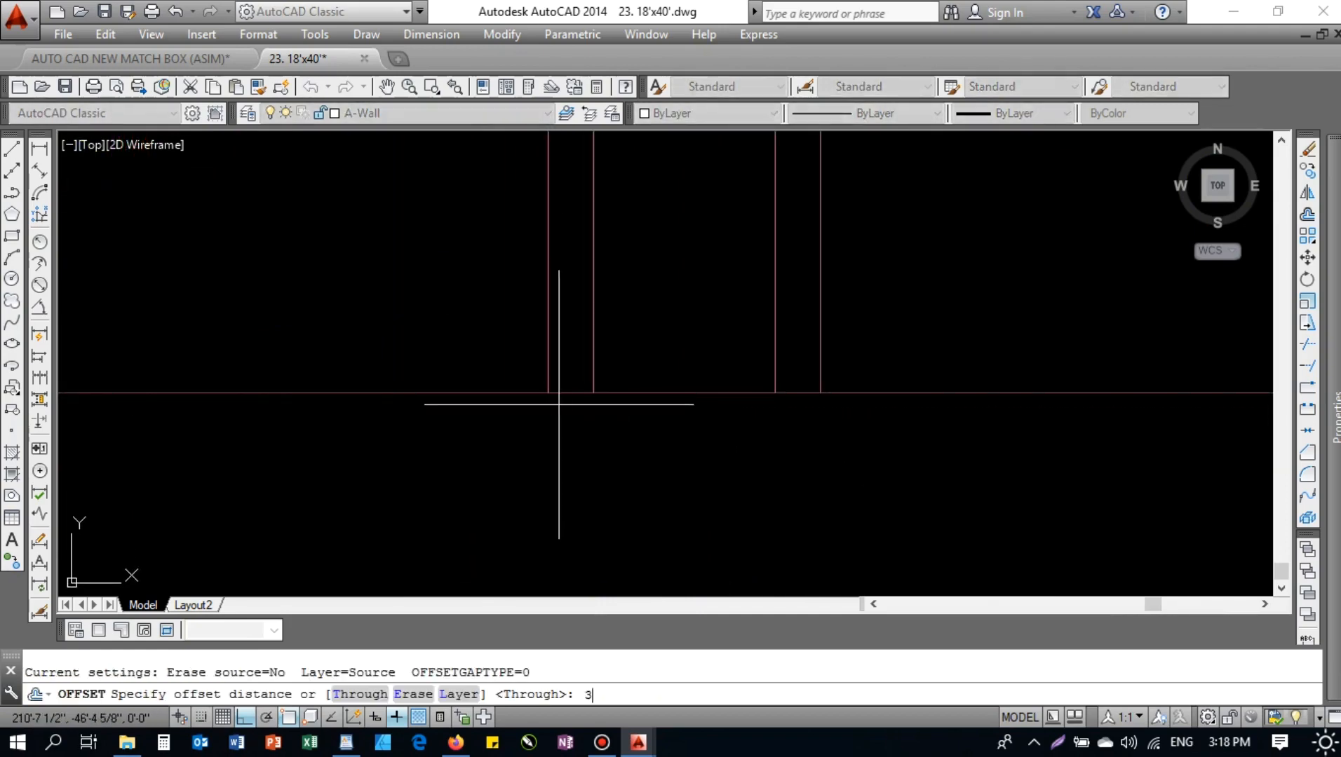
pyautogui.write('30')
pyautogui.press('Return')
pyautogui.click(550, 397)
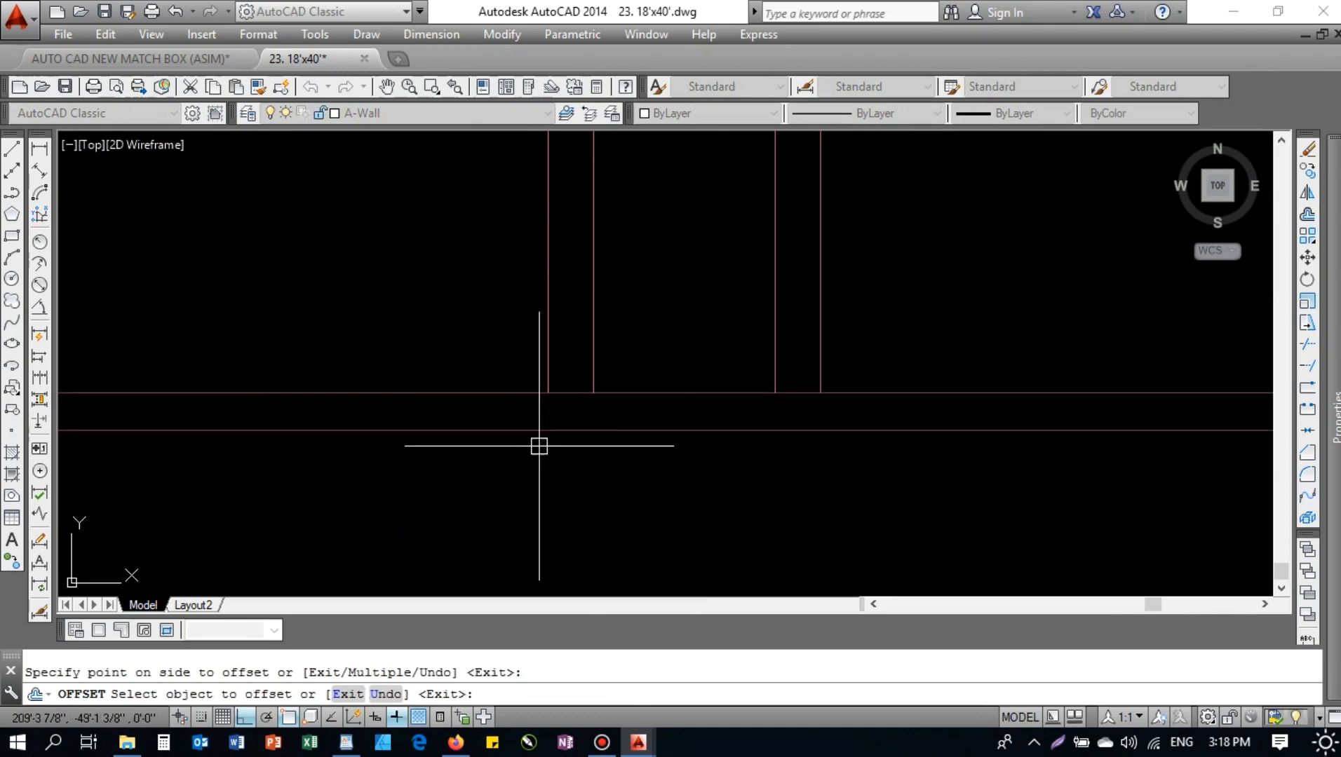
pyautogui.press('Escape')
pyautogui.write('l')
pyautogui.press('Return')
pyautogui.click(549, 393)
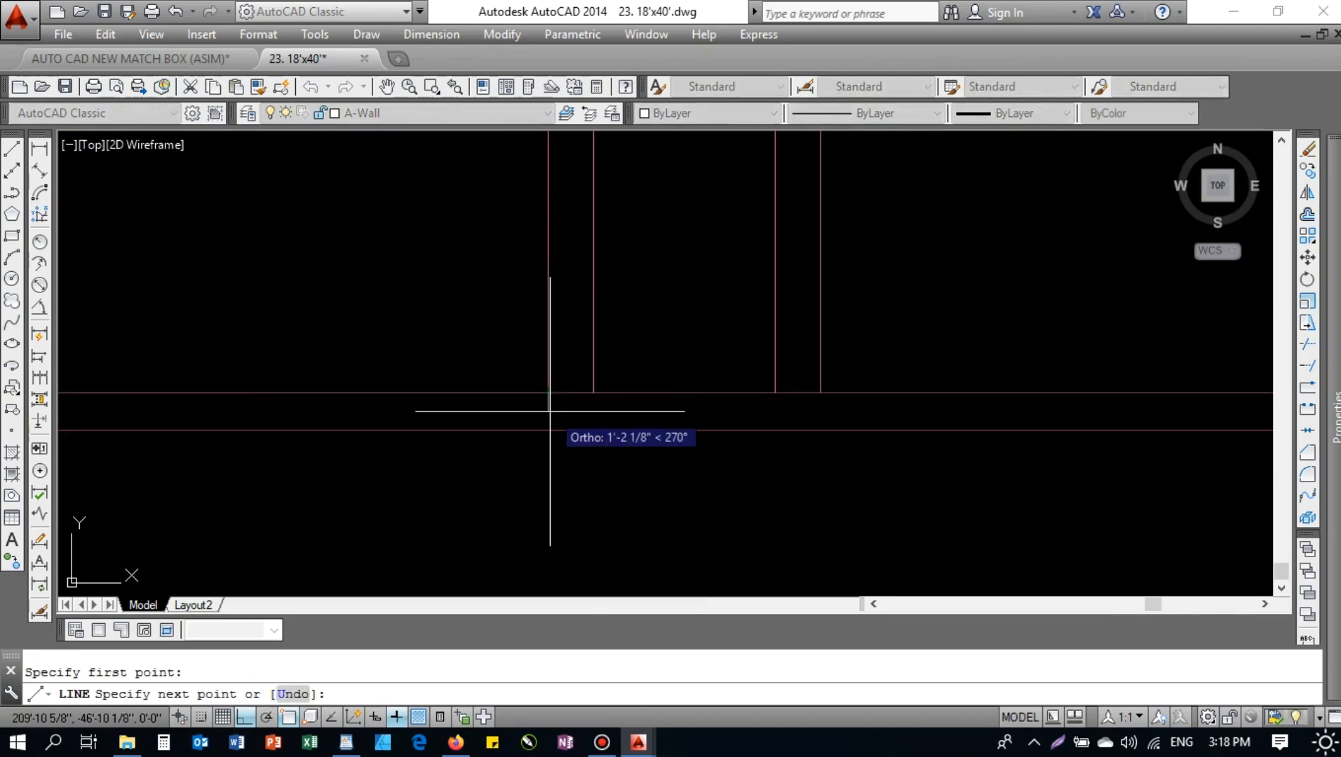
pyautogui.press('Escape')
pyautogui.write('ex')
pyautogui.press('Return')
pyautogui.press('Return')
pyautogui.press('Escape')
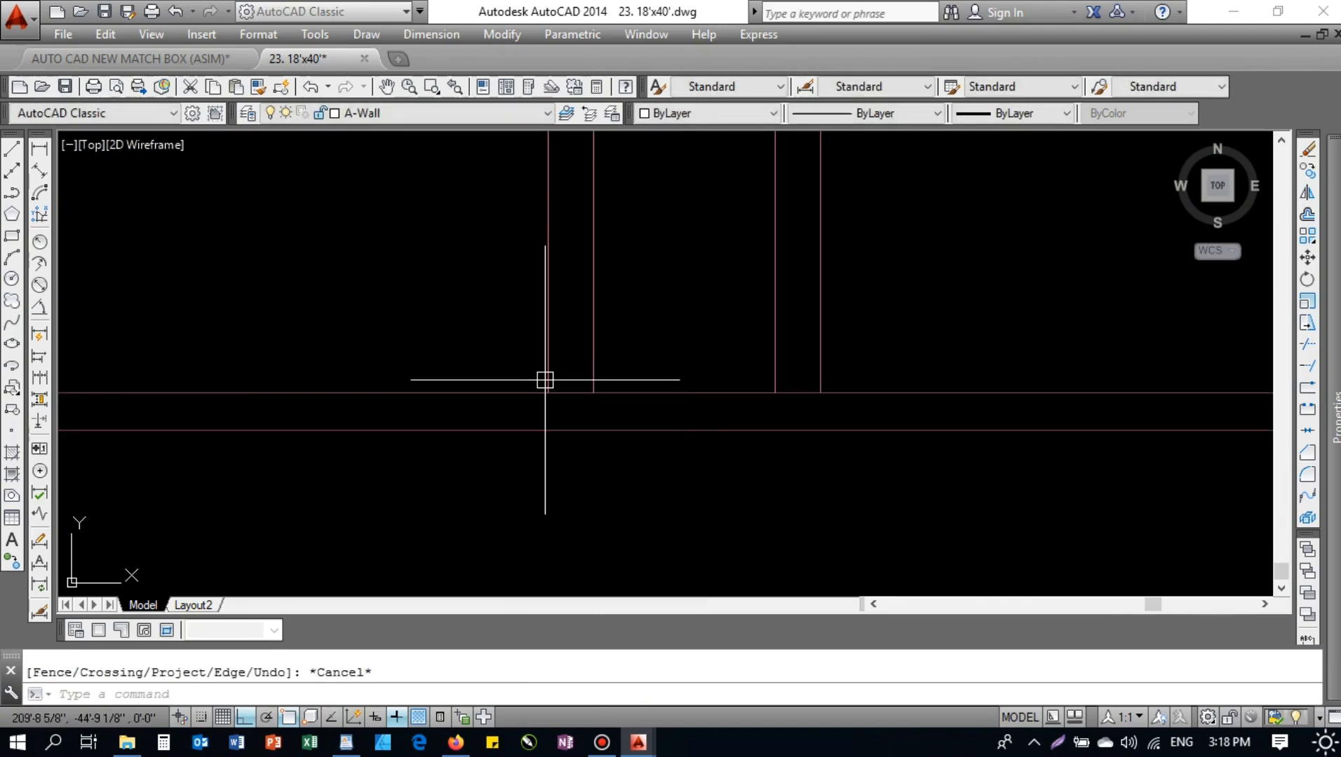
# - Draw a short vertical line between the floor and road level lines below the left pier's outer edge
pyautogui.write('l')
pyautogui.press('Return')
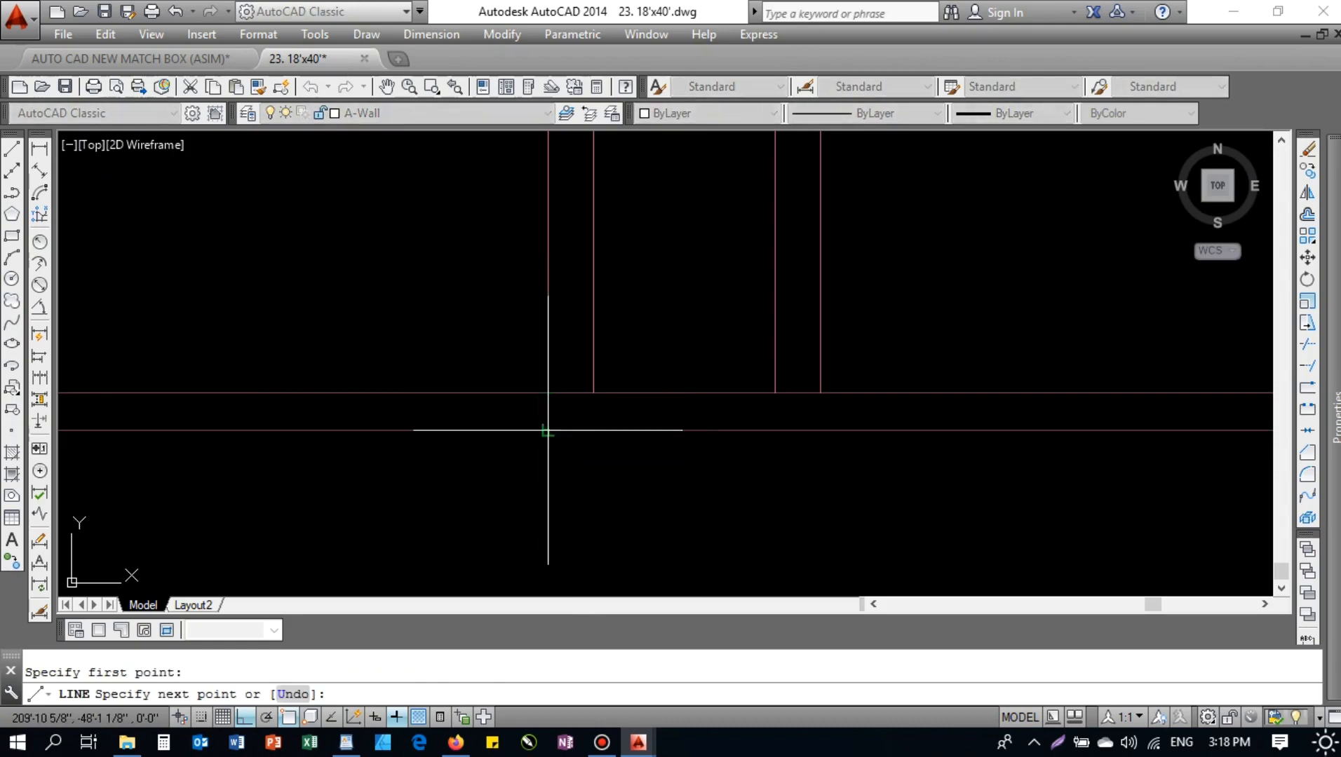
pyautogui.click(549, 430)
pyautogui.press('Escape')
# - Draw a rectangle below the left pier, spanning its width between the road and floor level lines
pyautogui.write('rec')
pyautogui.press('Return')
pyautogui.click(548, 430)
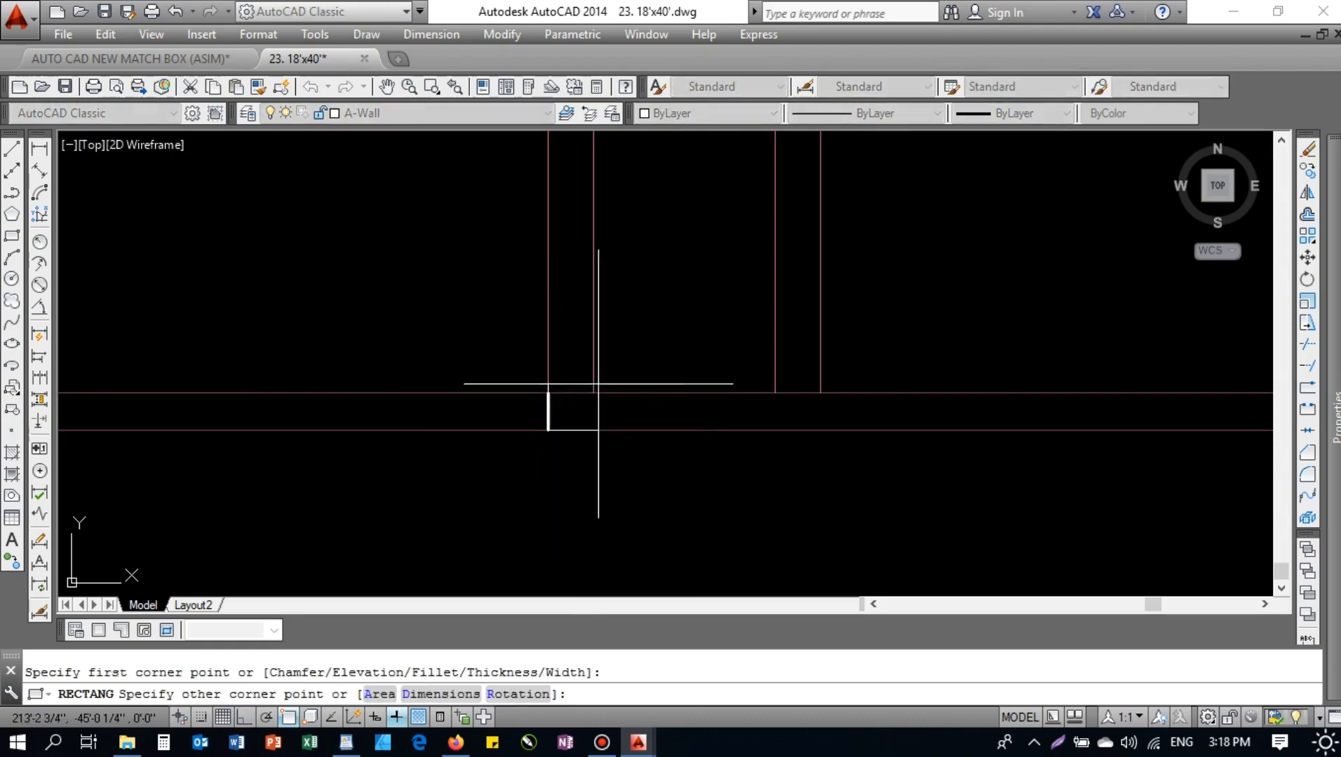
pyautogui.click(593, 393)
pyautogui.press('Escape')
# - Erase the short vertical line that duplicates the rectangle's left edge
pyautogui.scroll(6, 553, 406)
pyautogui.click(471, 317)
pyautogui.click(607, 519)
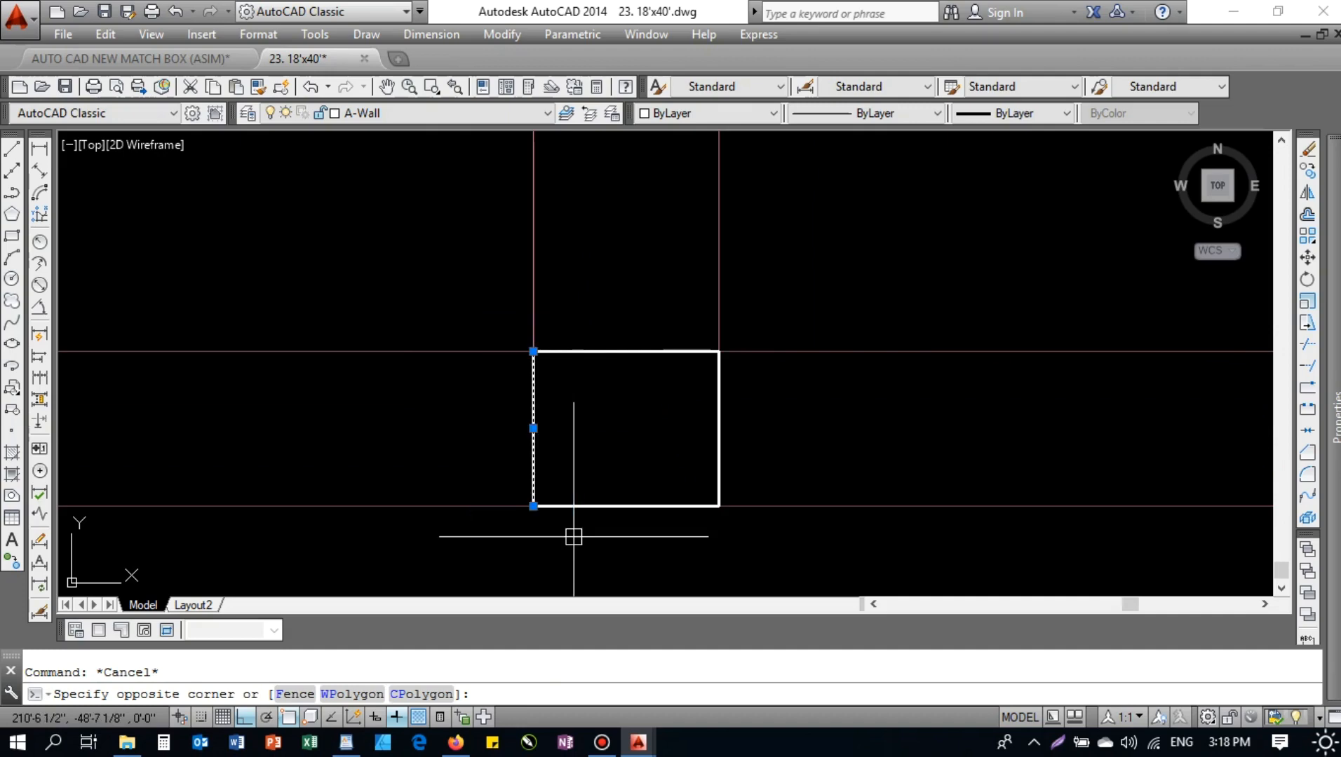
pyautogui.write('e')
pyautogui.press('Return')
# - Trim the floor level line beyond the outer edges of the left and right piers
pyautogui.click(445, 363)
pyautogui.click(367, 260)
pyautogui.scroll(-8, 470, 343)
pyautogui.scroll(2, 477, 354)
pyautogui.press('Escape')
pyautogui.write('tr')
pyautogui.press('Return')
pyautogui.press('Return')
pyautogui.click(424, 324)
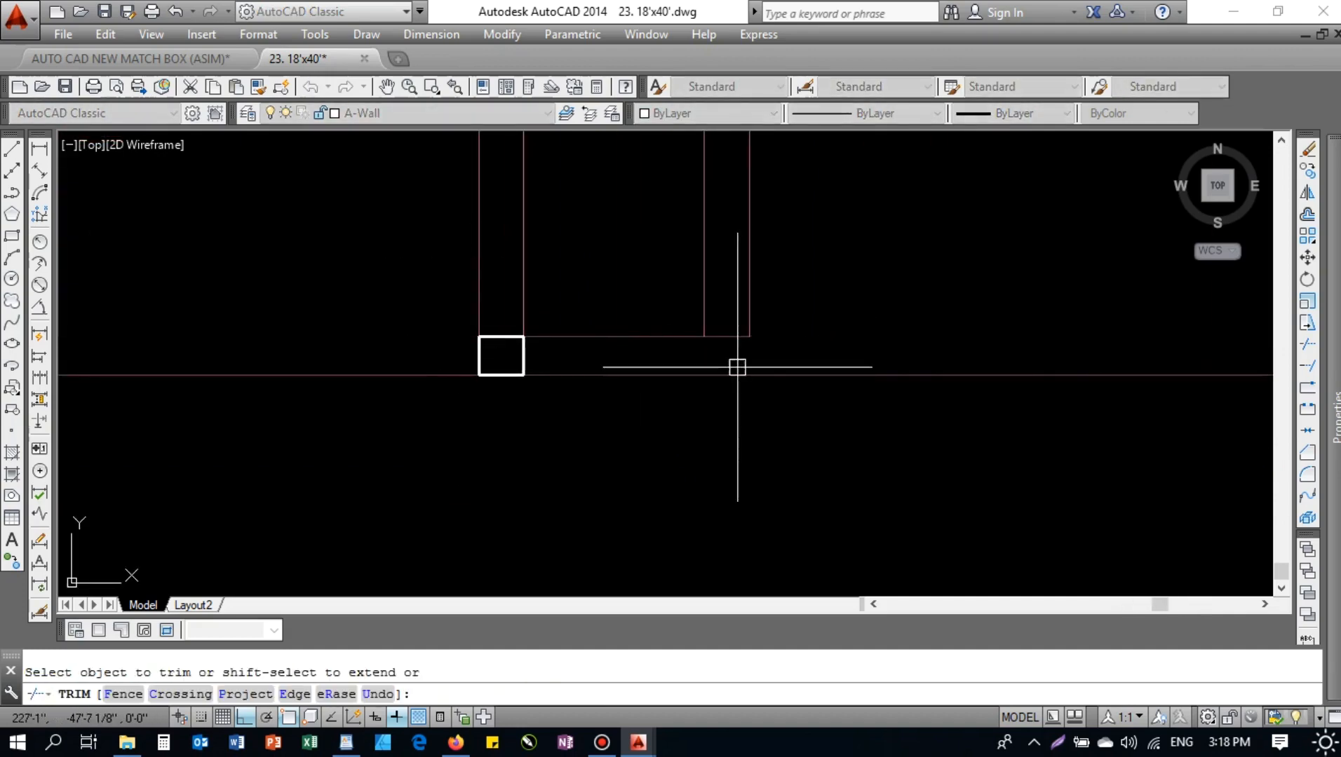
pyautogui.press('Escape')
# - Mirror the pier base rectangle about the opening's vertical centreline to place it under the right pier
pyautogui.click(524, 341)
pyautogui.write('mi')
pyautogui.press('Return')
pyautogui.click(614, 337)
pyautogui.click(614, 421)
# - Trim the road level line beyond the outer sides of the two pier base rectangles
pyautogui.write('tr')
pyautogui.press('Return')
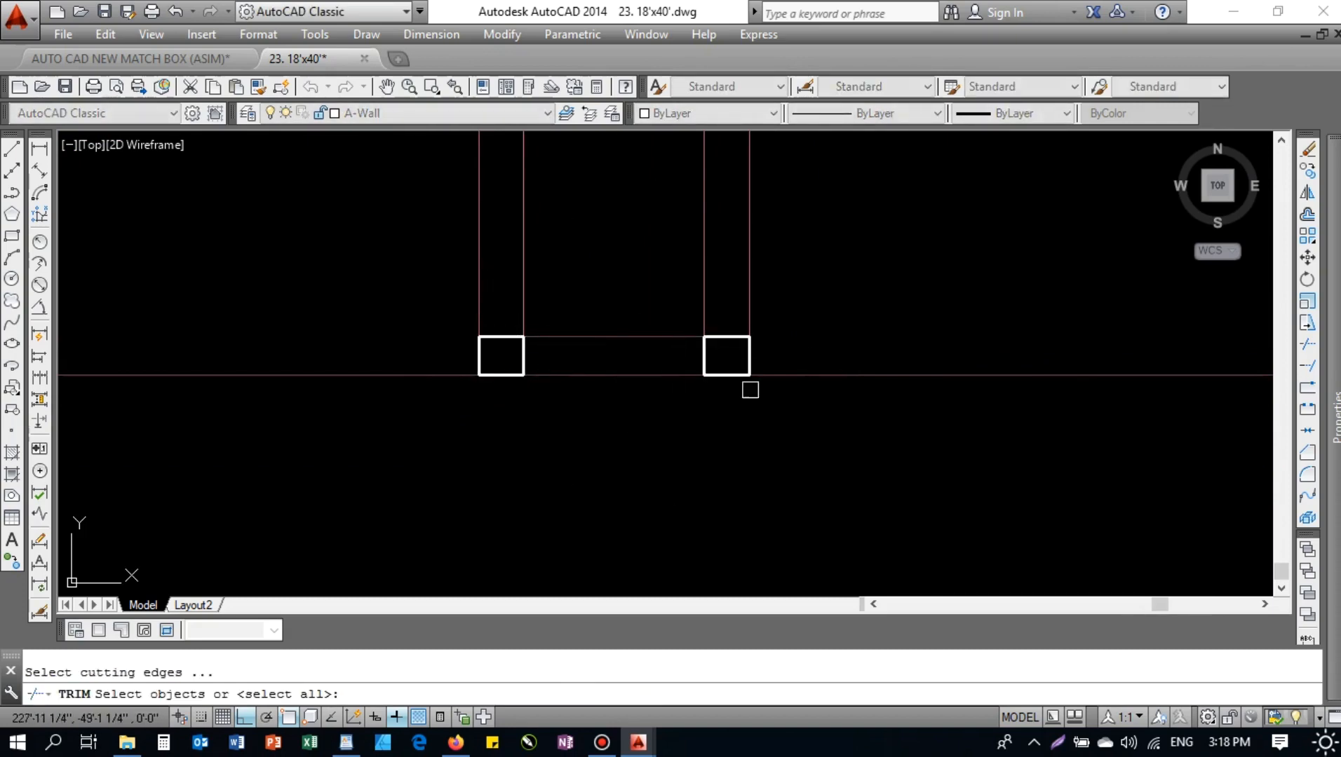
pyautogui.press('Return')
pyautogui.click(808, 368)
pyautogui.click(487, 407)
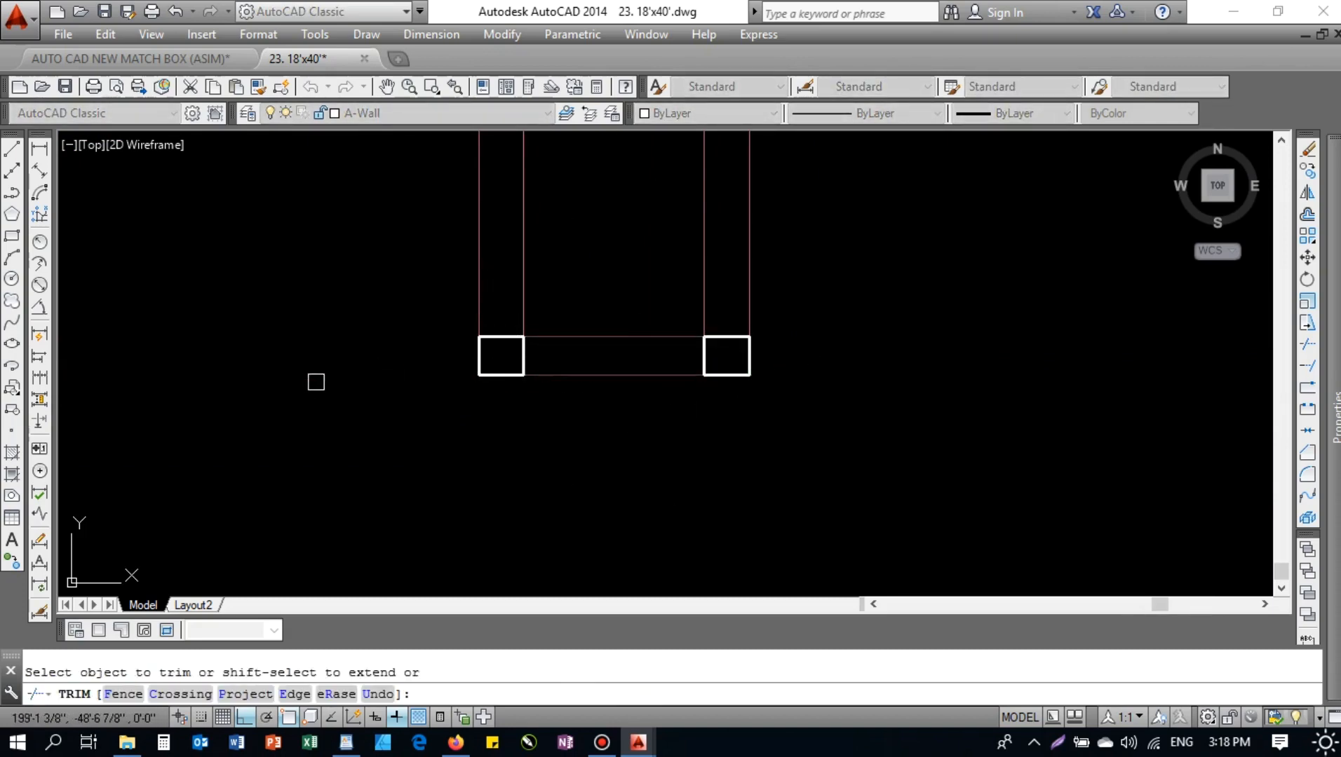
pyautogui.press('Escape')
# - Draw a line along the road level joining the lower inner corners of the two pier base rectangles
pyautogui.click(569, 376)
pyautogui.moveTo(595, 336); pyautogui.dragTo(595, 365, button='middle')
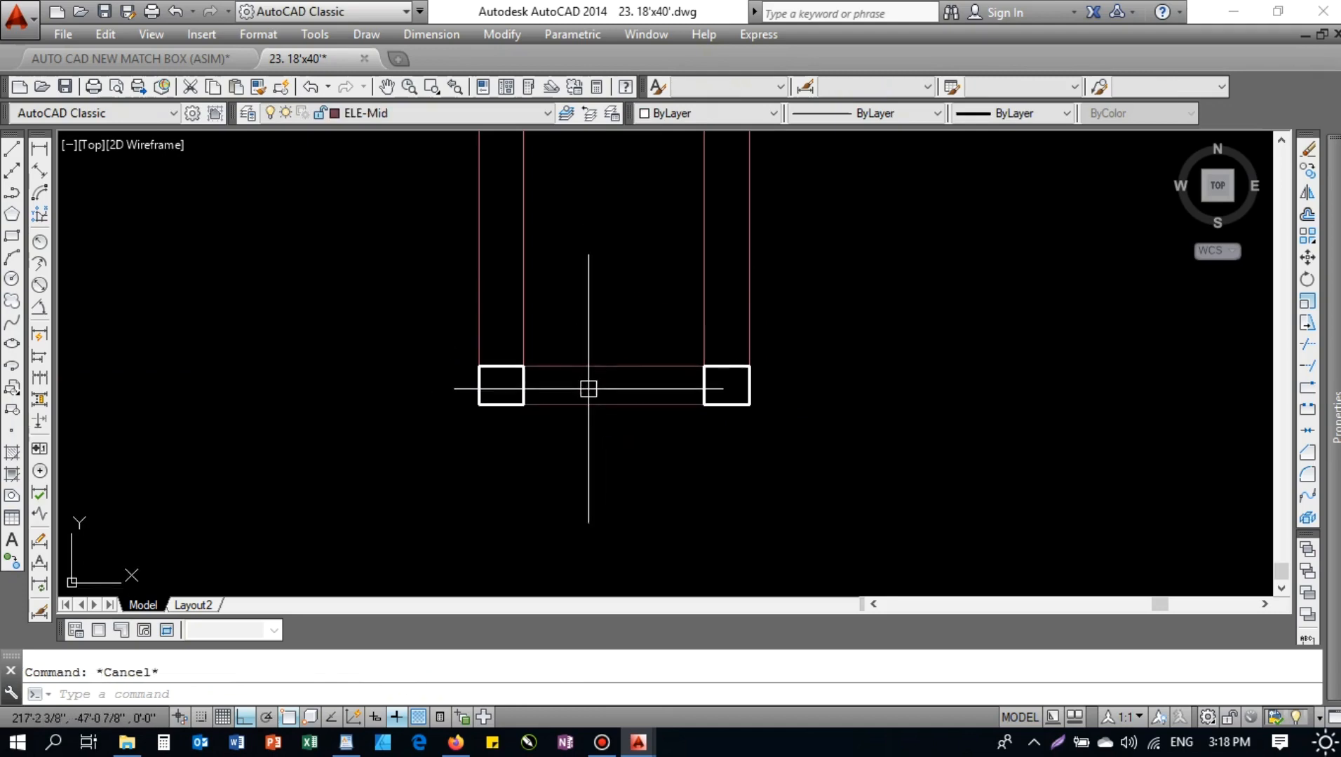
pyautogui.click(568, 398)
pyautogui.click(566, 419)
pyautogui.press('Escape')
pyautogui.write('l')
pyautogui.press('Return')
pyautogui.click(523, 405)
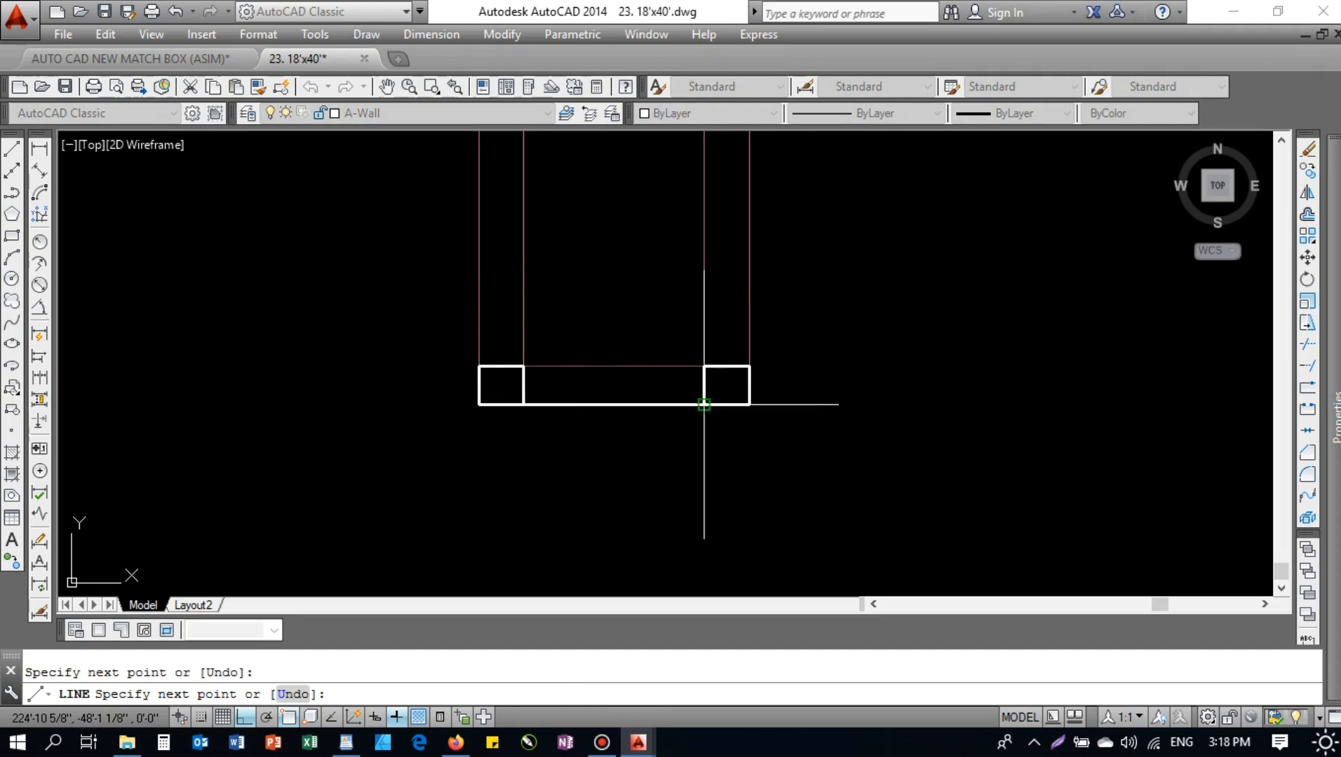
pyautogui.press('Escape')
pyautogui.click(652, 419)
pyautogui.press('Escape')
# - Match the properties of the section's sloping ramp line onto the road level line between the pier bases
pyautogui.press('Return')
pyautogui.scroll(-2, 609, 399)
pyautogui.moveTo(488, 410); pyautogui.dragTo(583, 412, button='middle')
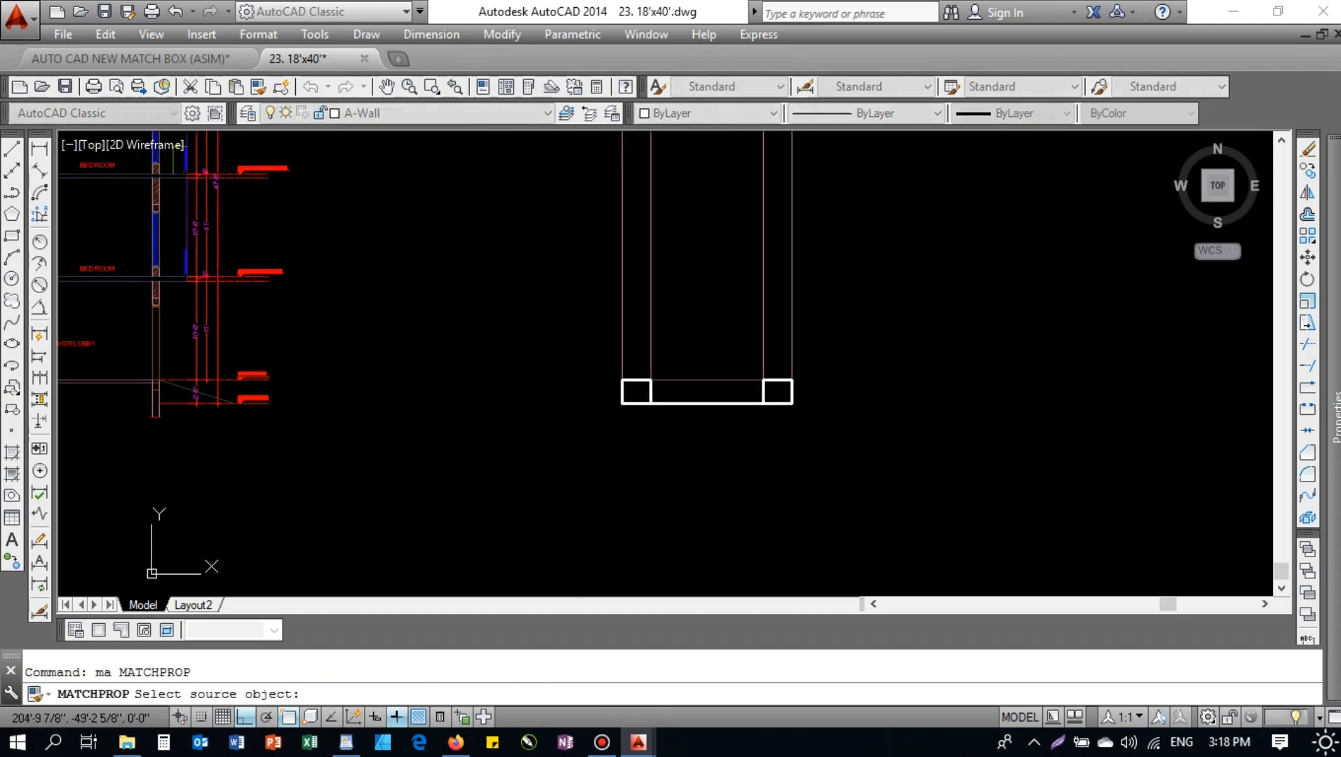
pyautogui.scroll(6, 270, 380)
pyautogui.moveTo(141, 431); pyautogui.dragTo(600, 350, button='middle')
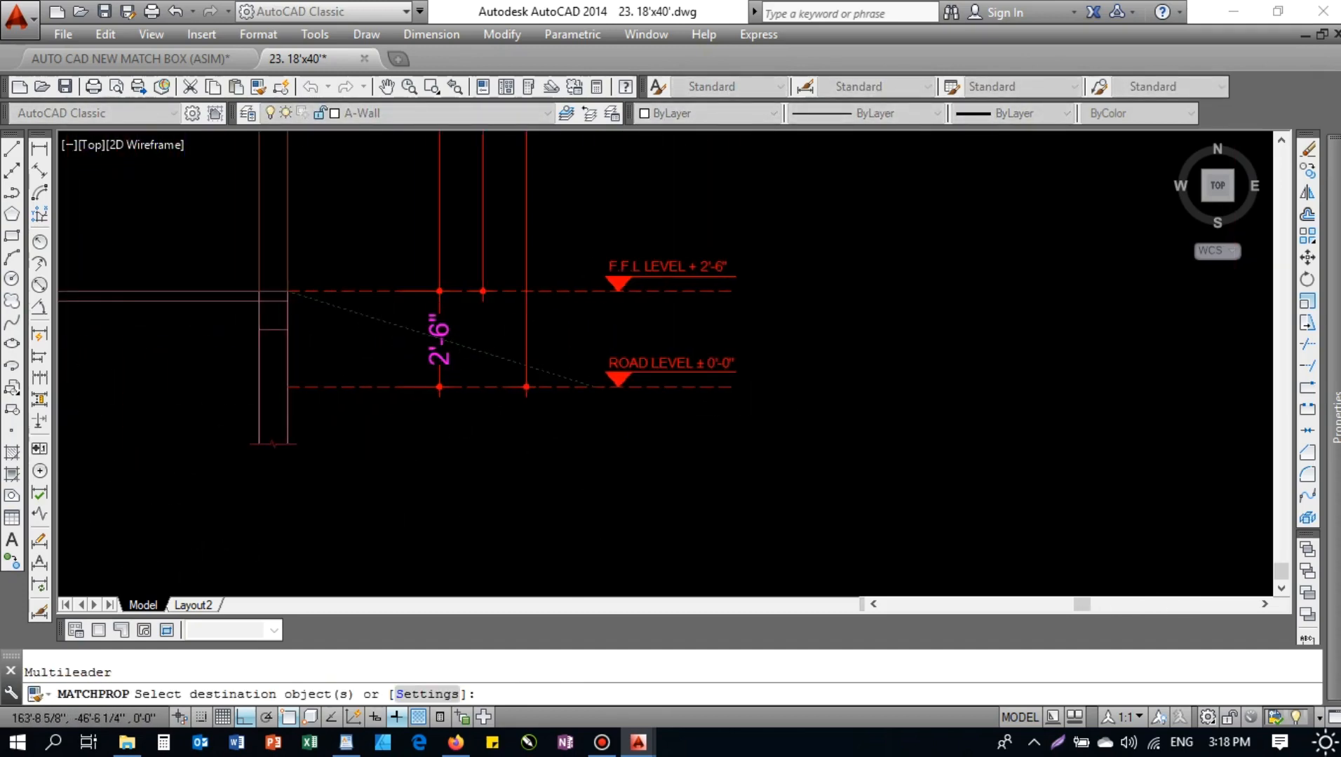
pyautogui.scroll(-3, 452, 341)
pyautogui.moveTo(973, 343); pyautogui.dragTo(662, 362, button='middle')
pyautogui.scroll(4, 680, 368)
pyautogui.click(629, 336)
pyautogui.click(482, 409)
pyautogui.scroll(-2, 580, 394)
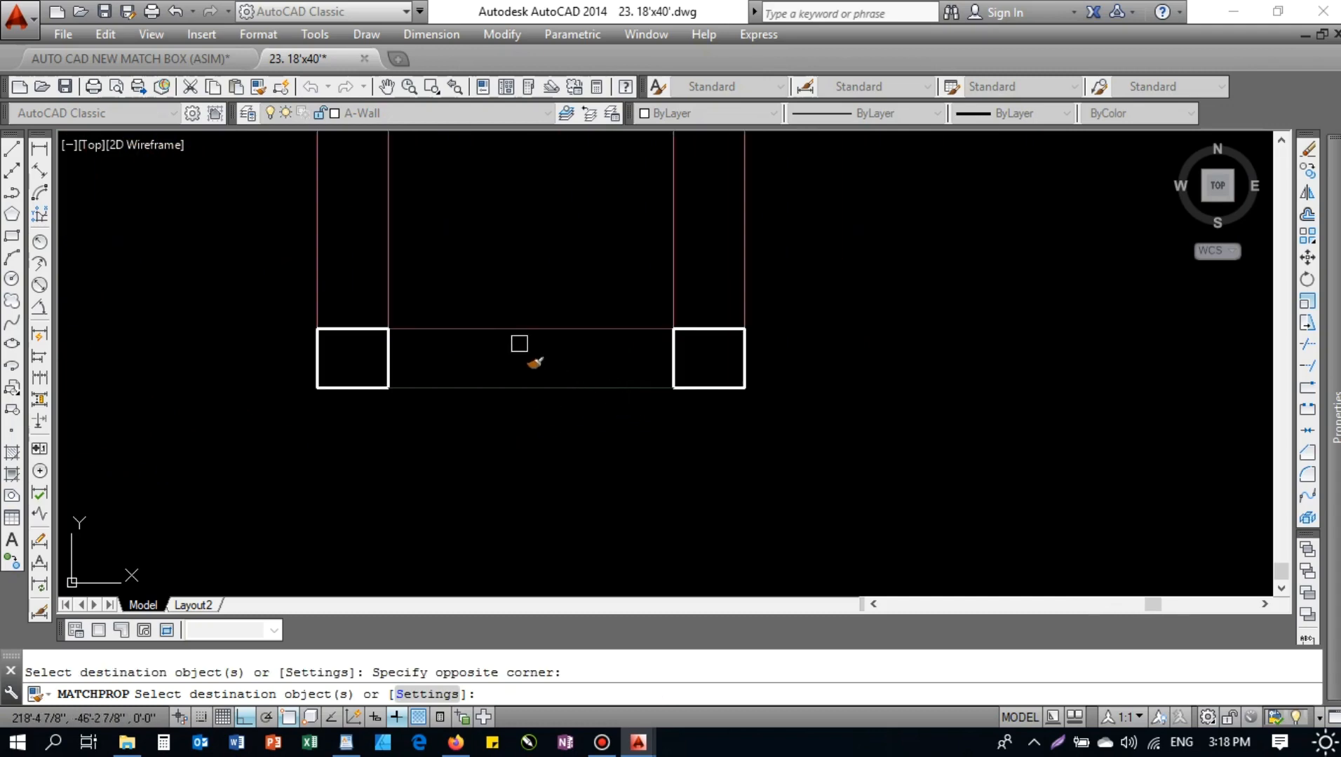
pyautogui.press('Escape')
pyautogui.click(554, 287)
pyautogui.click(509, 434)
pyautogui.press('Escape')
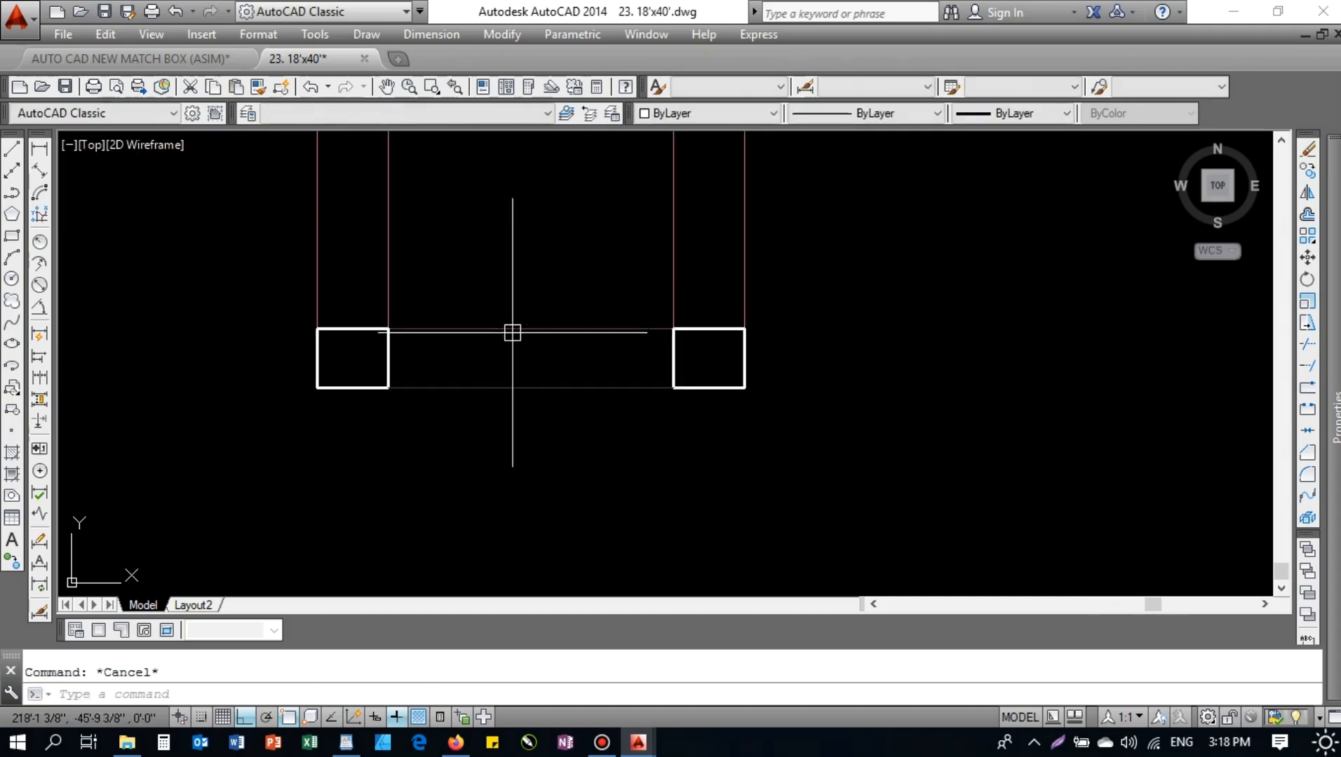
pyautogui.click(513, 328)
pyautogui.scroll(-4, 498, 435)
pyautogui.scroll(3, 497, 410)
pyautogui.press('Escape')
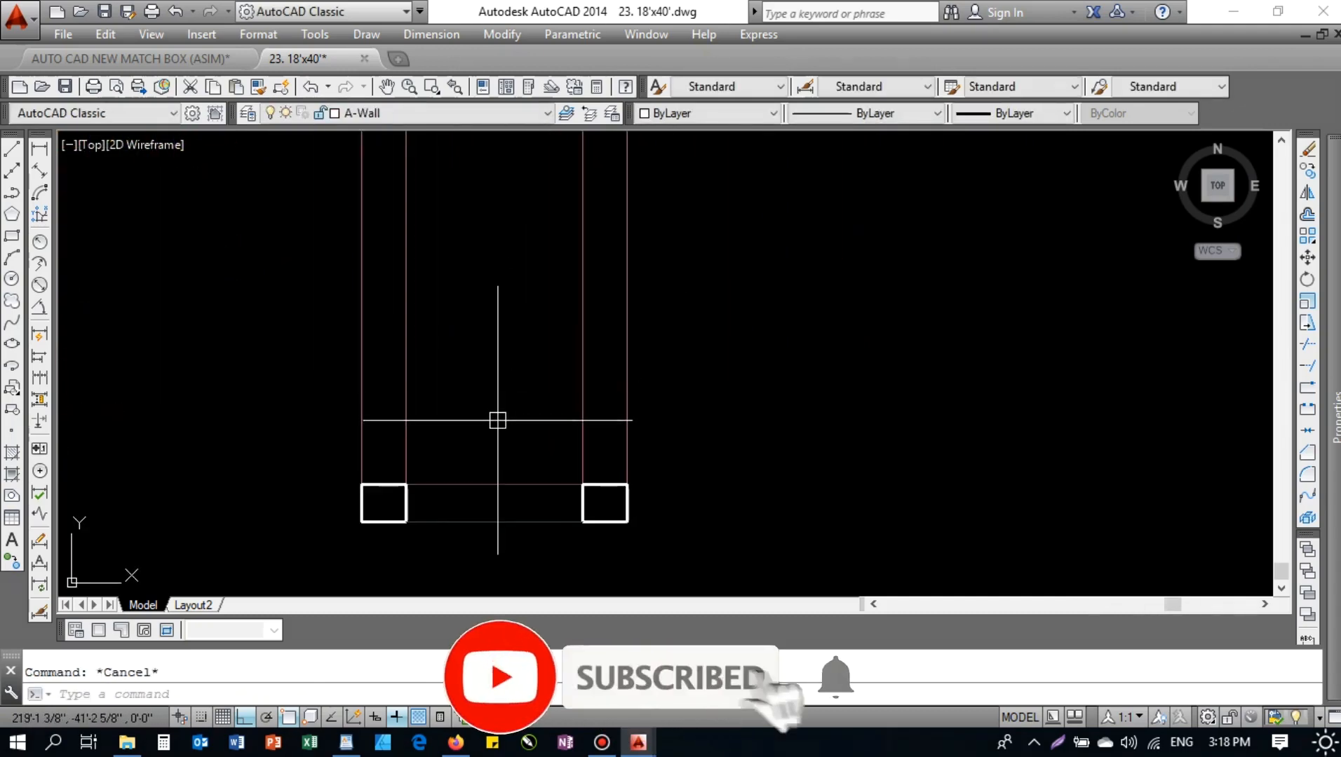
# - Offset the floor level line upward between the piers to mark the first floor level
pyautogui.write('o')
pyautogui.press('Return')
pyautogui.press('Return')
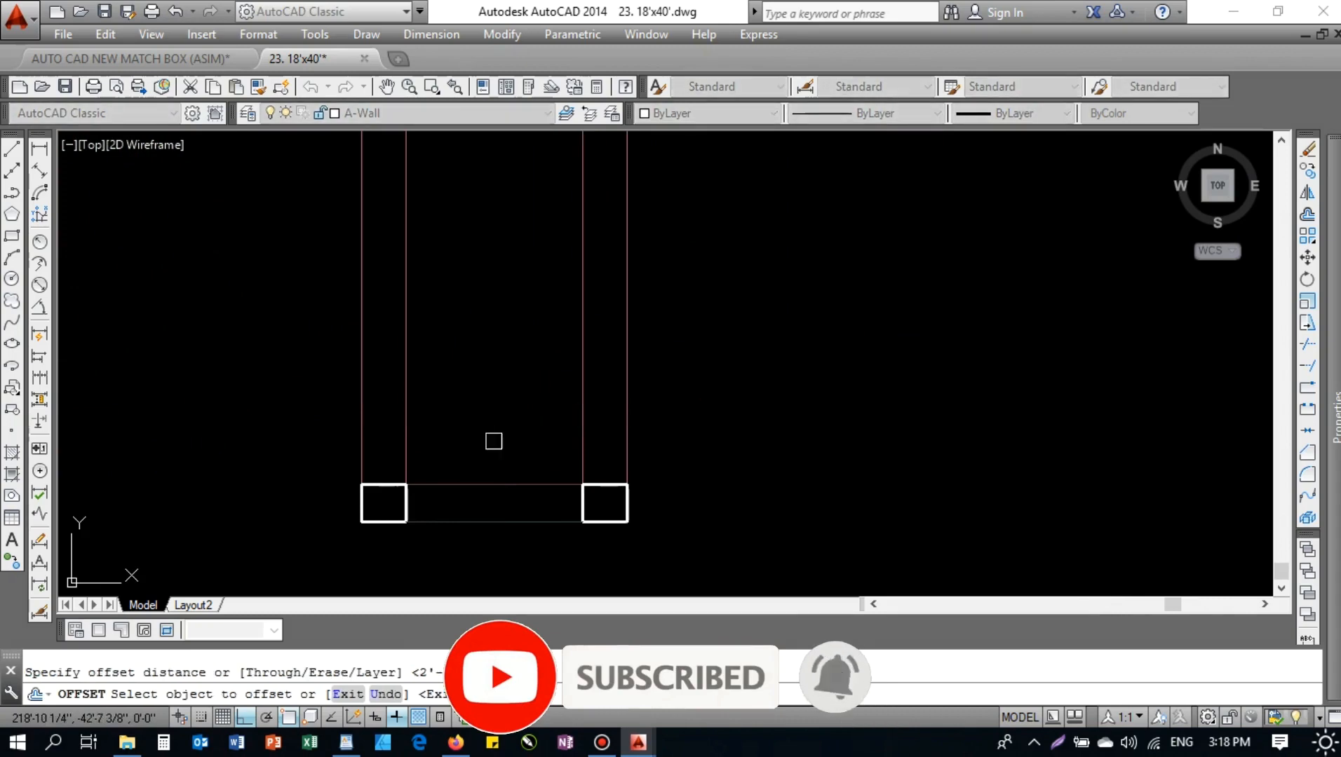
pyautogui.moveTo(487, 412); pyautogui.dragTo(507, 455, button='middle')
pyautogui.press('Escape')
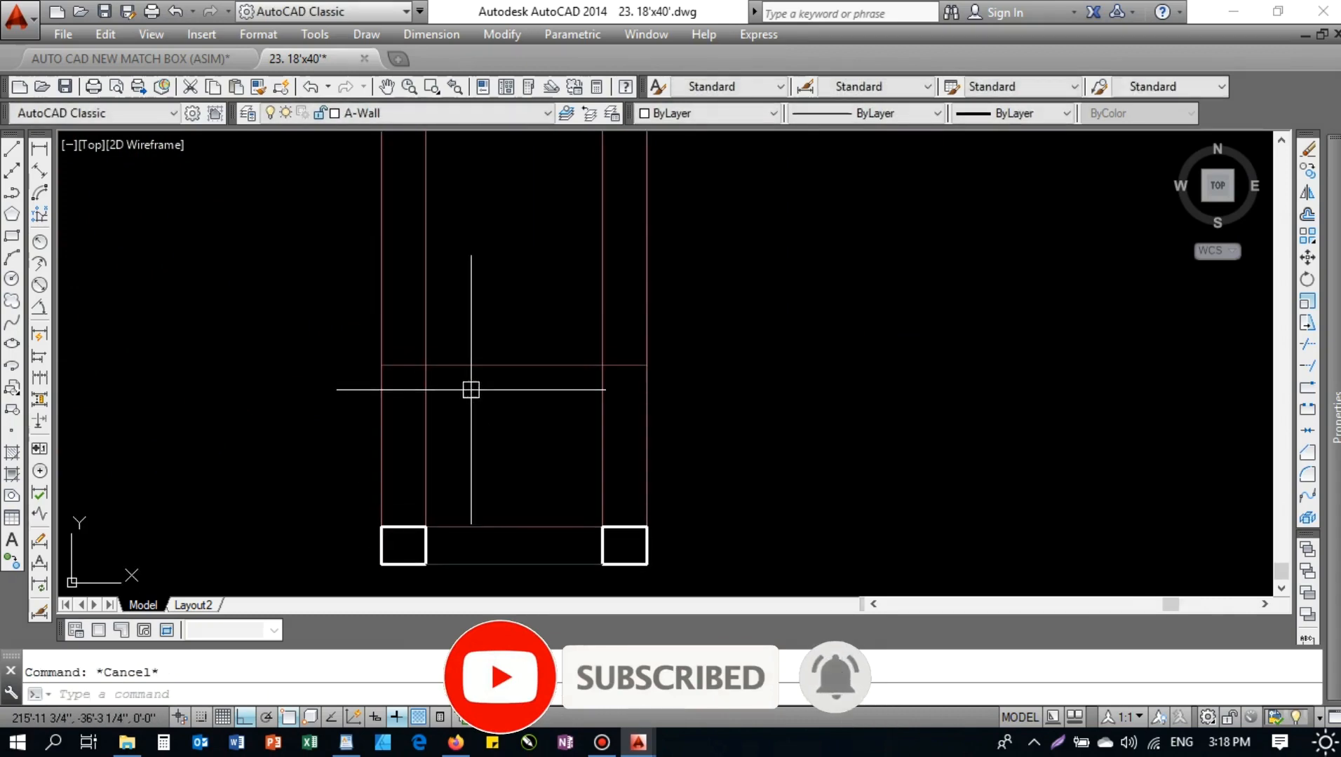
# - Offset the first floor level line 6 inches downward for the slab thickness
pyautogui.write('o')
pyautogui.press('Return')
pyautogui.write('6')
pyautogui.press('Return')
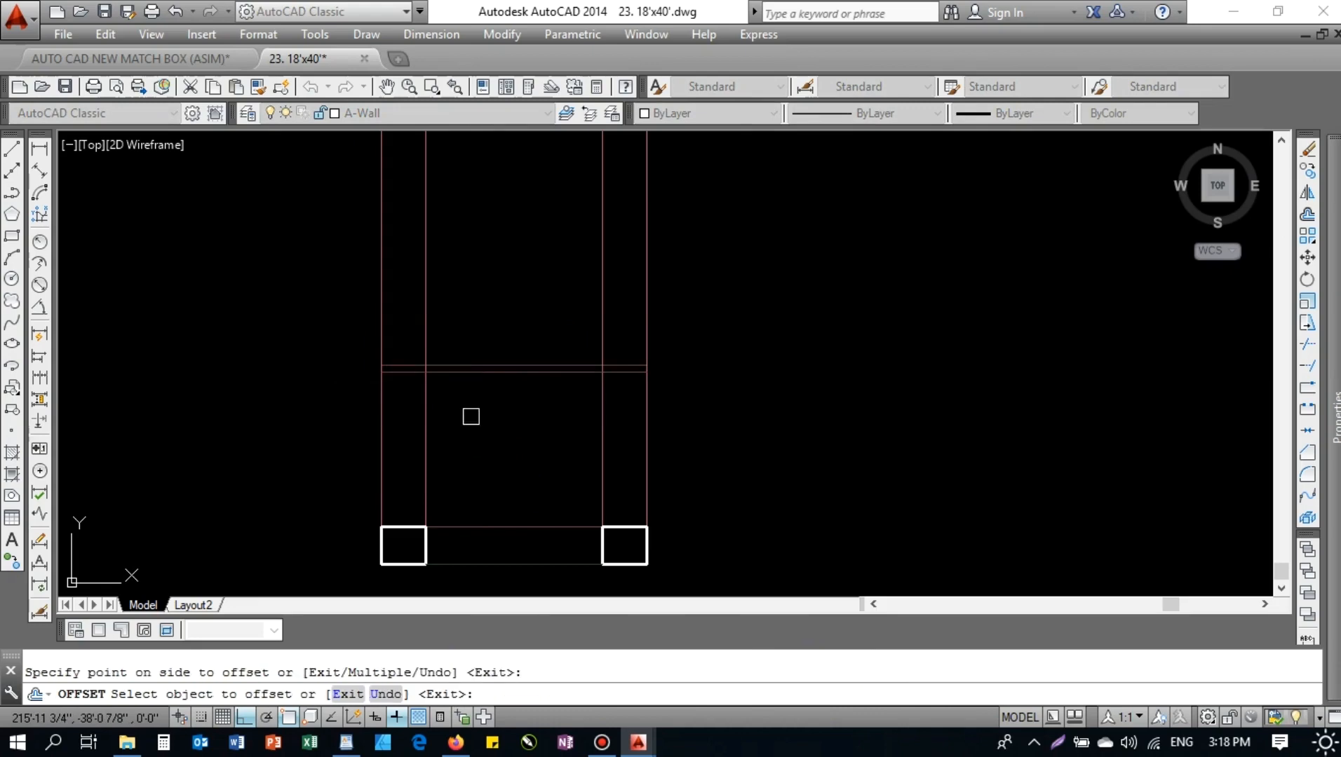
# - Match the ELE-low line properties onto the two slab lines at the first floor level of the elevation
pyautogui.moveTo(442, 450); pyautogui.dragTo(441, 546, button='middle')
pyautogui.scroll(2, 443, 547)
pyautogui.press('Escape')
pyautogui.click(521, 458)
pyautogui.click(505, 367)
pyautogui.press('Escape')
pyautogui.write('ma')
pyautogui.press('Return')
pyautogui.scroll(-4, 505, 372)
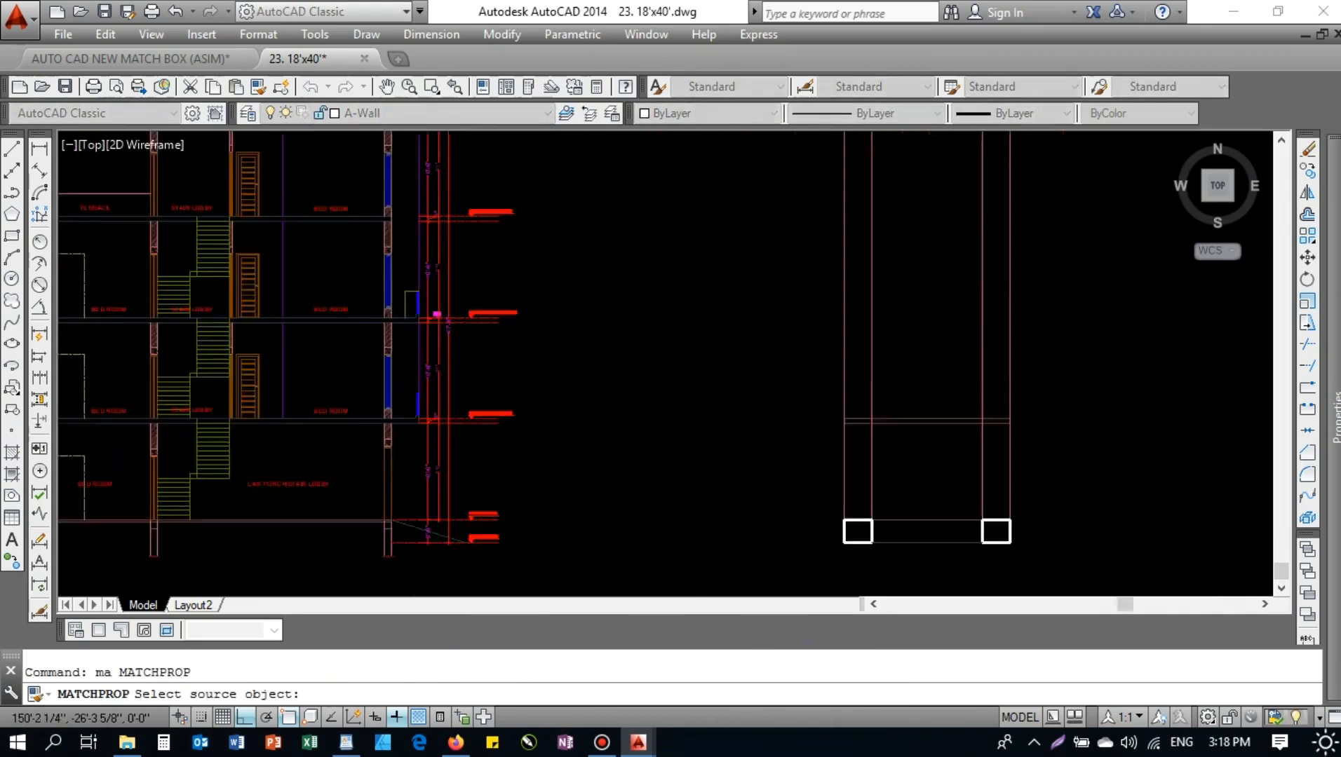
pyautogui.scroll(5, 296, 258)
pyautogui.scroll(-4, 394, 319)
pyautogui.scroll(4, 772, 425)
pyautogui.scroll(1, 644, 329)
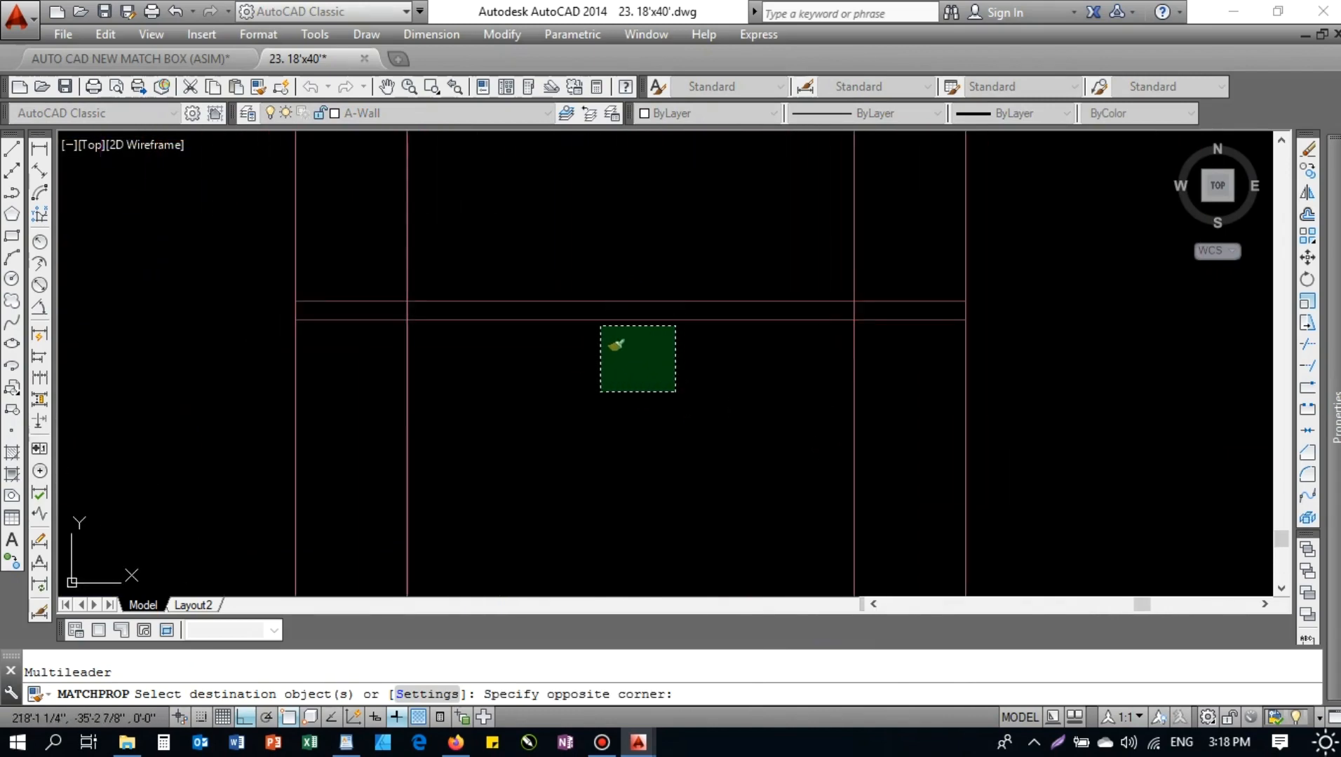
pyautogui.click(568, 271)
pyautogui.press('Escape')
# - Set the linetype of the upper first floor slab line to DASHED2
pyautogui.click(616, 295)
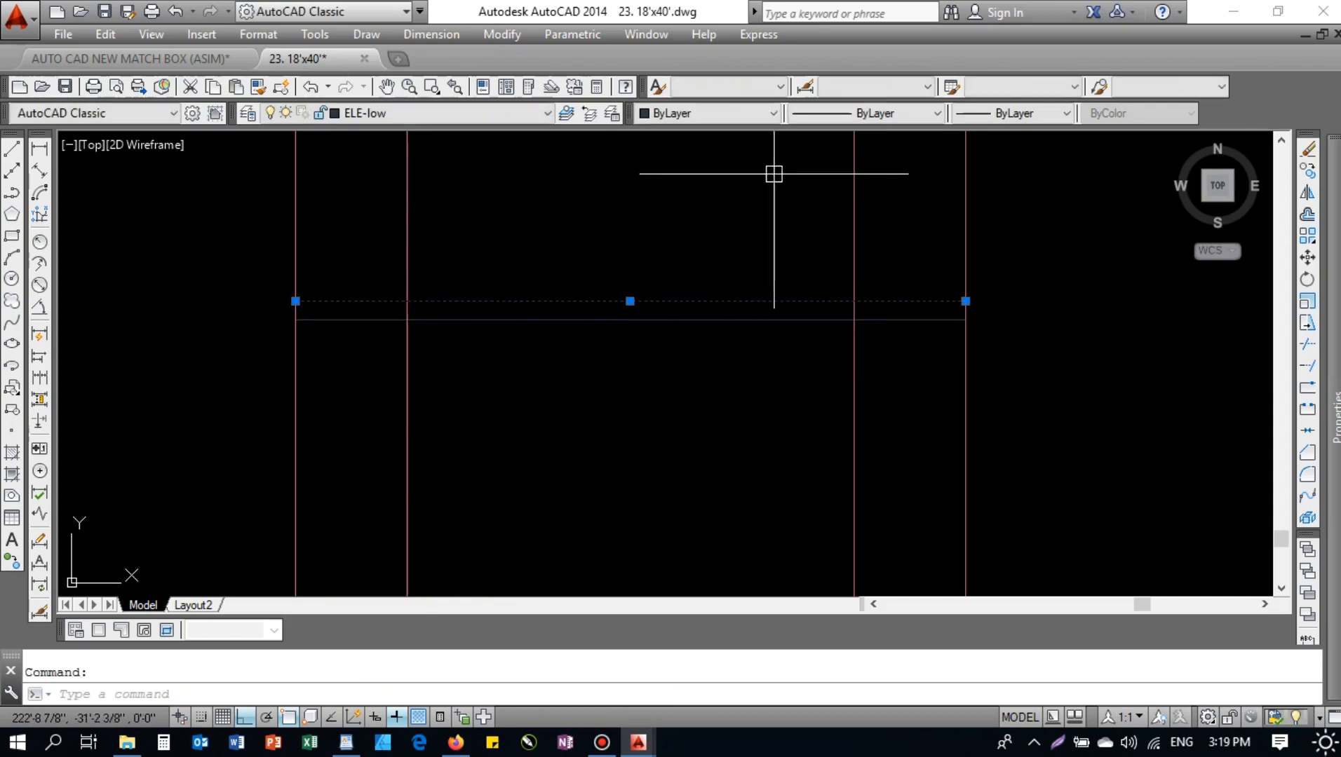
pyautogui.click(849, 114)
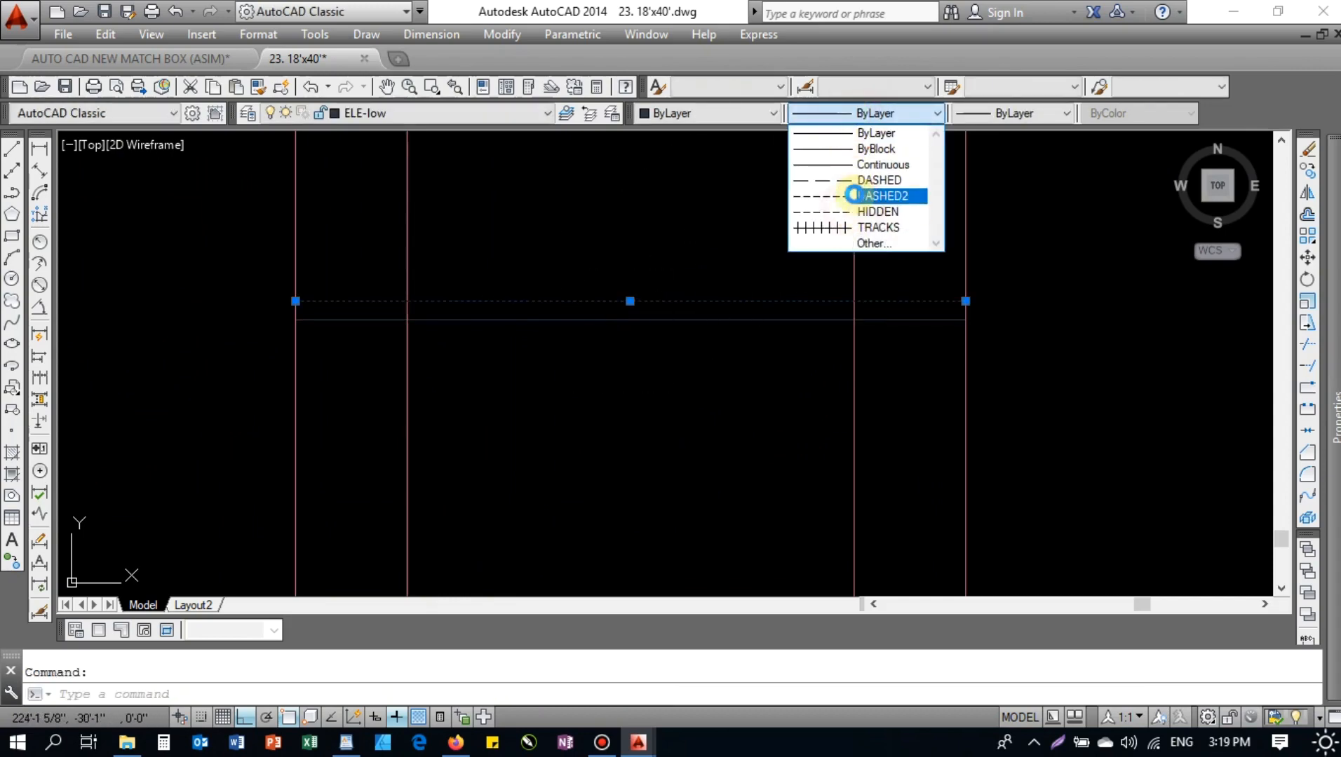
pyautogui.click(853, 196)
pyautogui.press('Escape')
pyautogui.scroll(-2, 568, 333)
pyautogui.scroll(1, 488, 368)
pyautogui.moveTo(562, 344); pyautogui.dragTo(506, 393, button='middle')
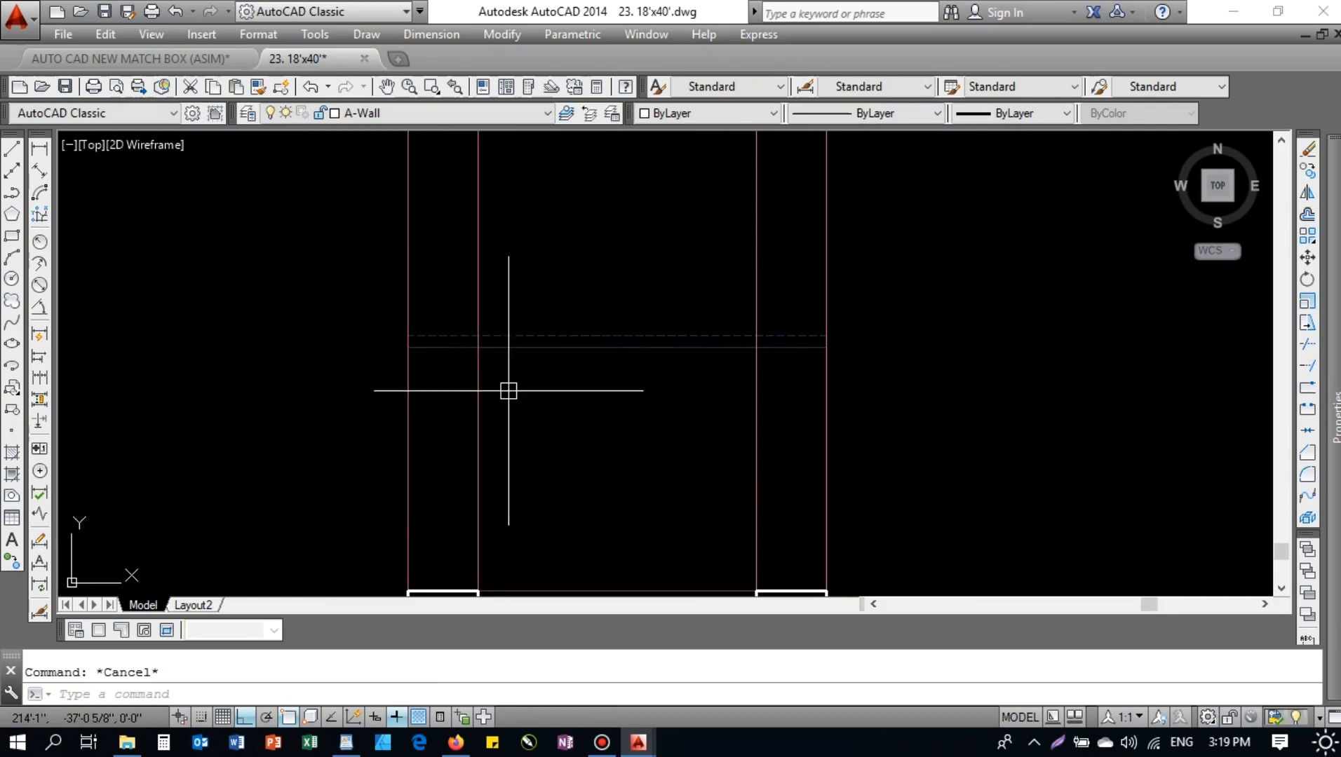
pyautogui.click(352, 366)
pyautogui.click(800, 412)
pyautogui.click(928, 388)
pyautogui.click(274, 406)
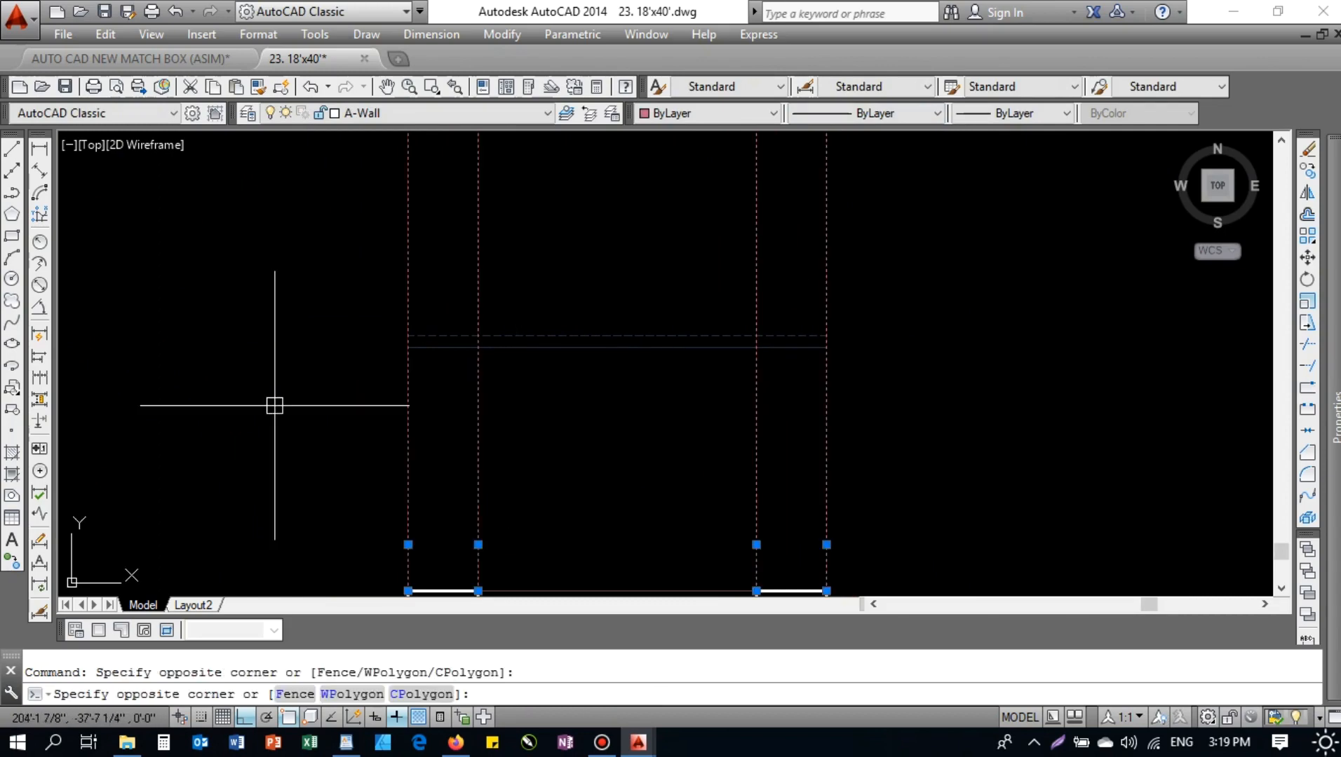
pyautogui.scroll(-3, 523, 383)
pyautogui.moveTo(532, 405); pyautogui.dragTo(531, 386, button='middle')
pyautogui.scroll(2, 531, 372)
pyautogui.scroll(2, 546, 385)
pyautogui.press('Escape')
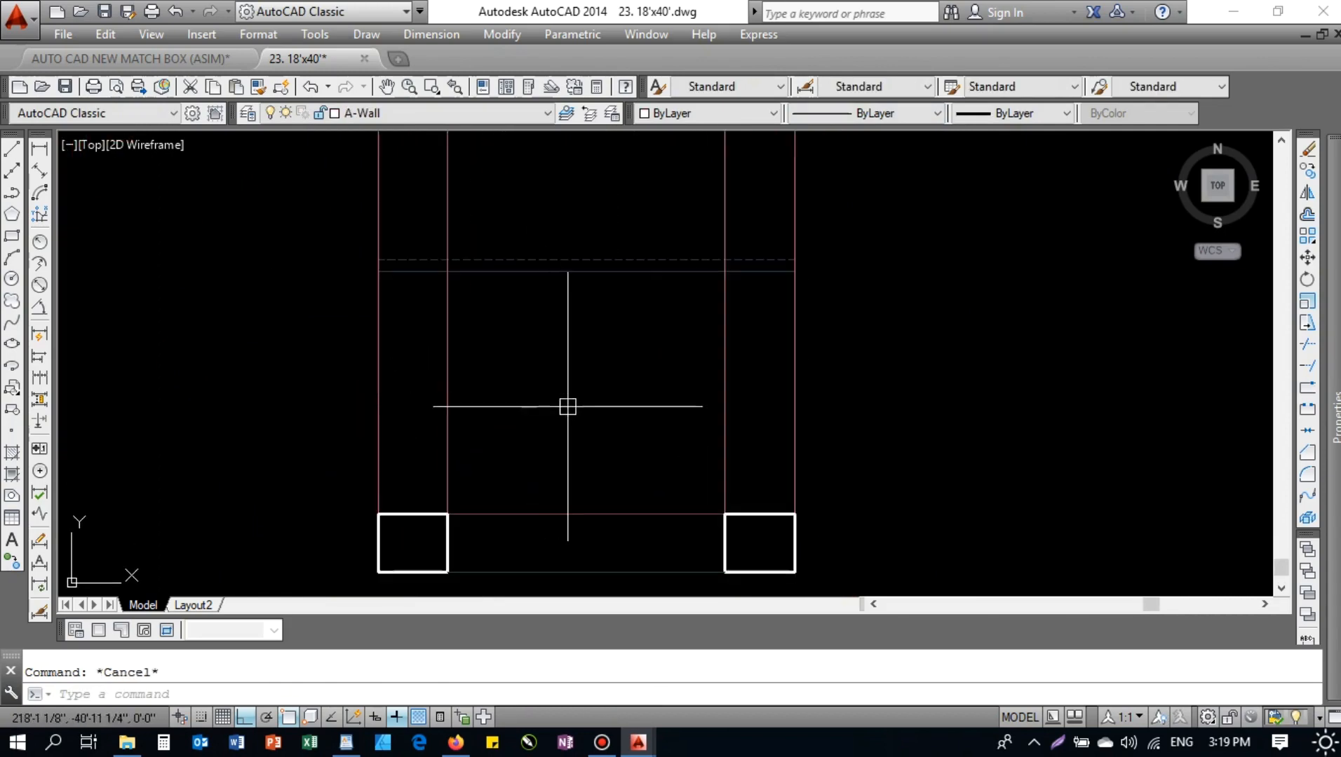
# - Offset the floor level line between the piers 8 feet upward for the head of the ground floor opening
pyautogui.write('o')
pyautogui.press('Return')
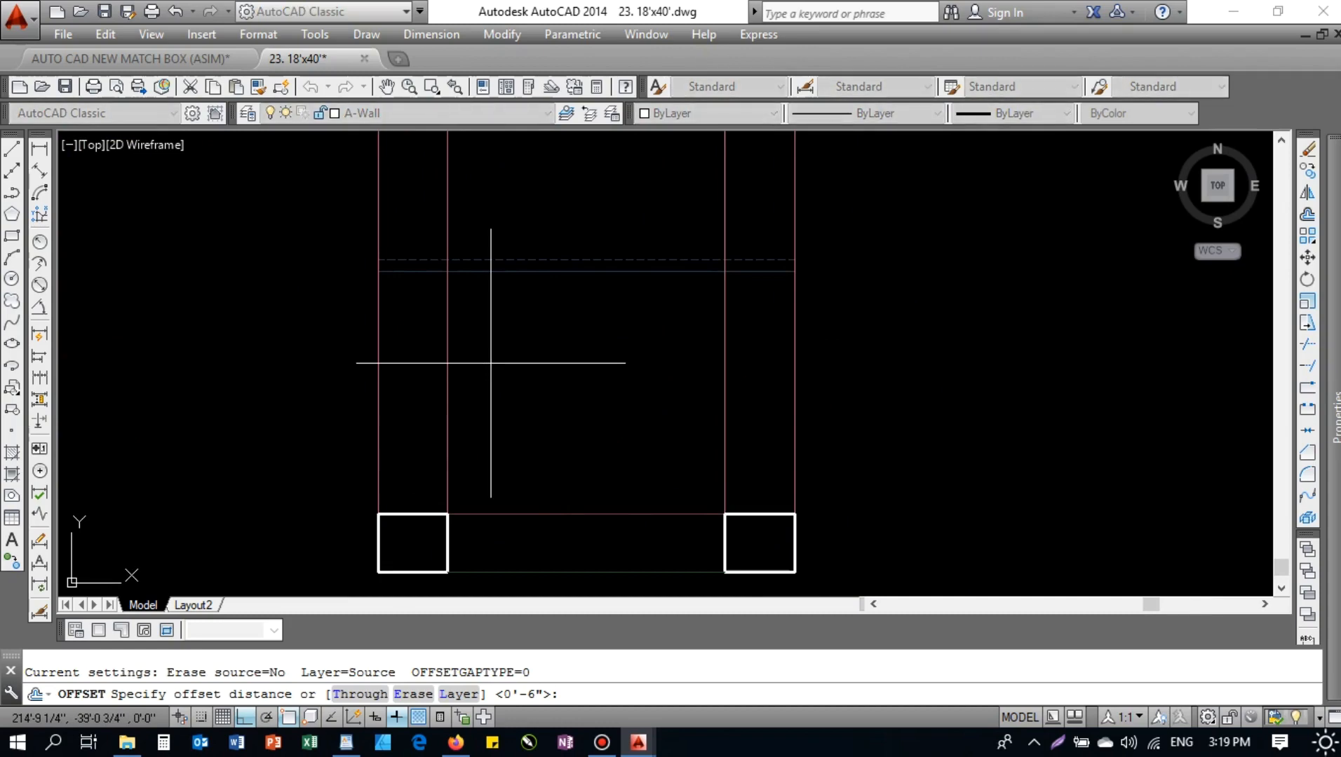
pyautogui.press('Return')
pyautogui.click(537, 514)
pyautogui.click(560, 419)
pyautogui.press('Escape')
# - Fillet the opening's head line with both inner pier lines to form square upper corners
pyautogui.write('f')
pyautogui.press('Return')
pyautogui.click(473, 330)
pyautogui.click(723, 352)
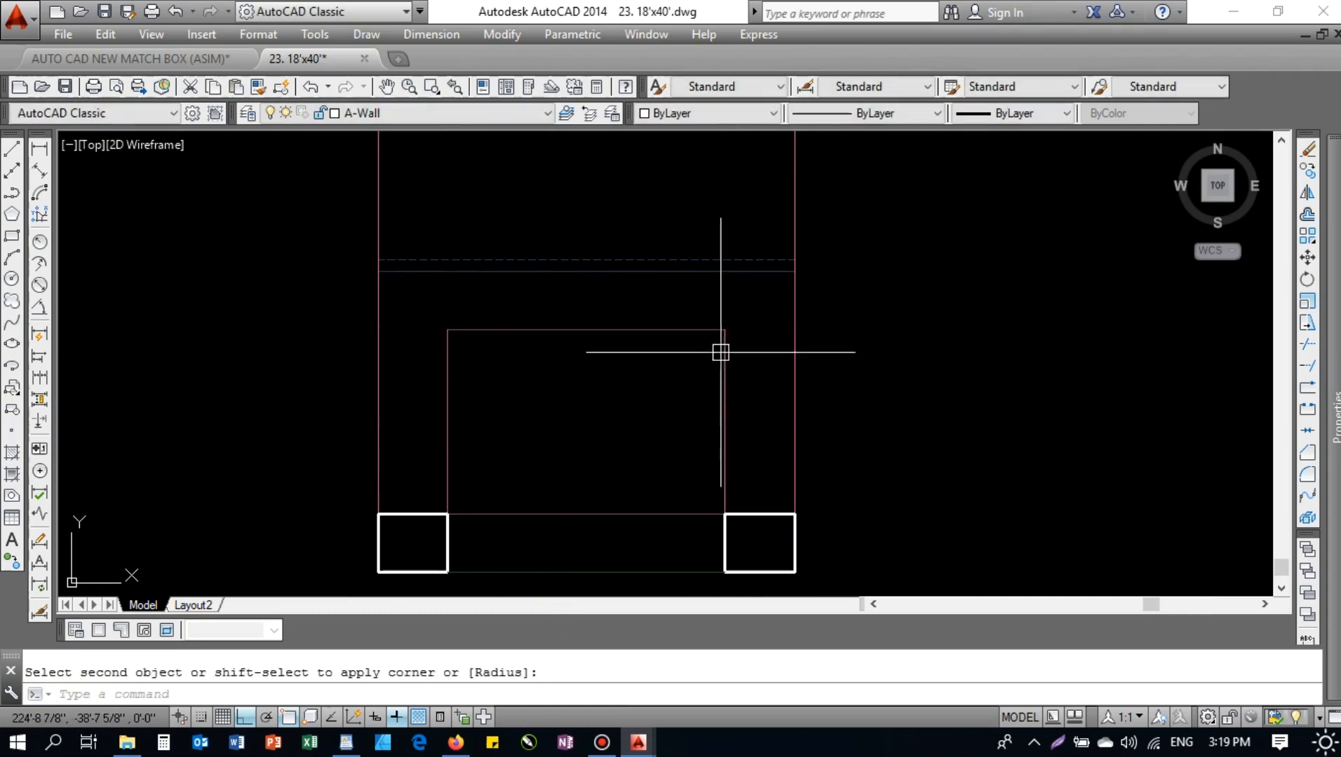
# - Match the properties of the outer wall line onto the lower first floor slab line
pyautogui.moveTo(624, 283); pyautogui.dragTo(604, 318, button='middle')
pyautogui.click(603, 306)
pyautogui.press('Escape')
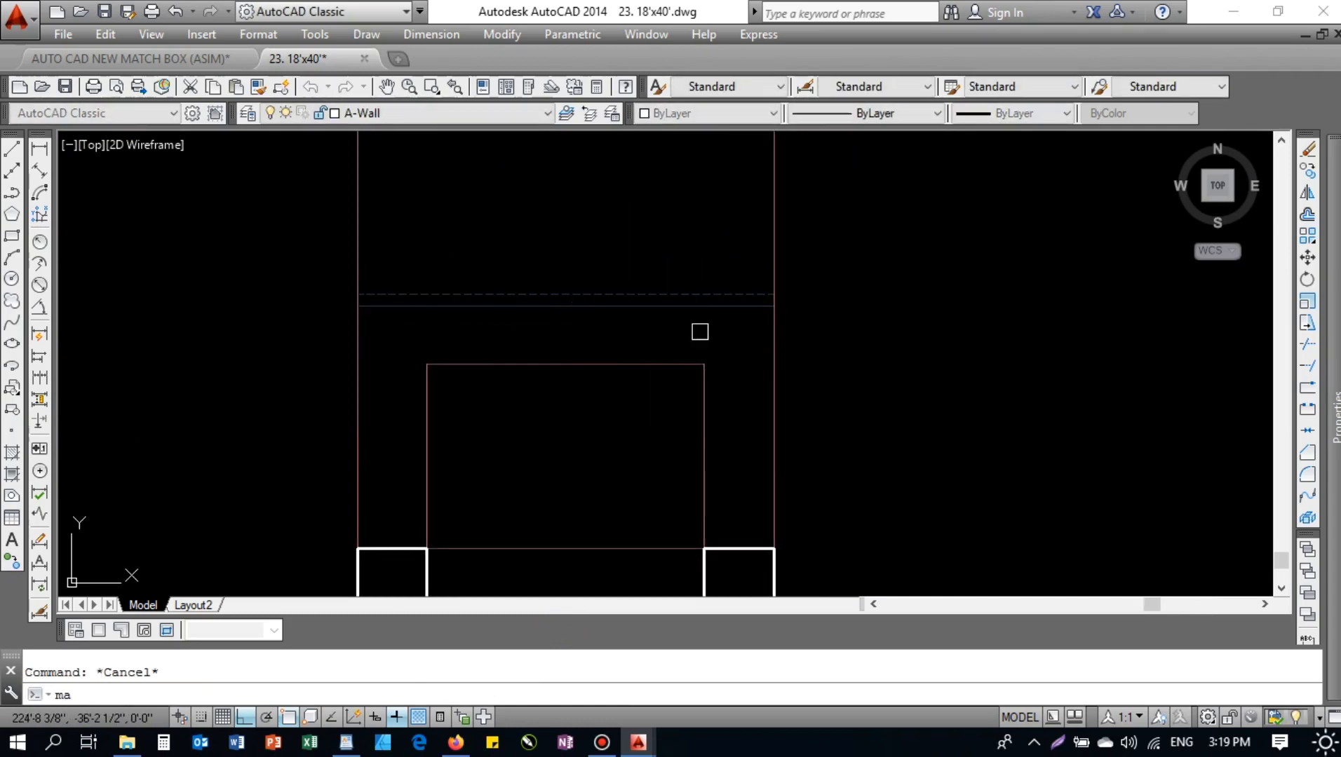
pyautogui.write('ma')
pyautogui.press('Return')
pyautogui.click(783, 317)
pyautogui.press('Escape')
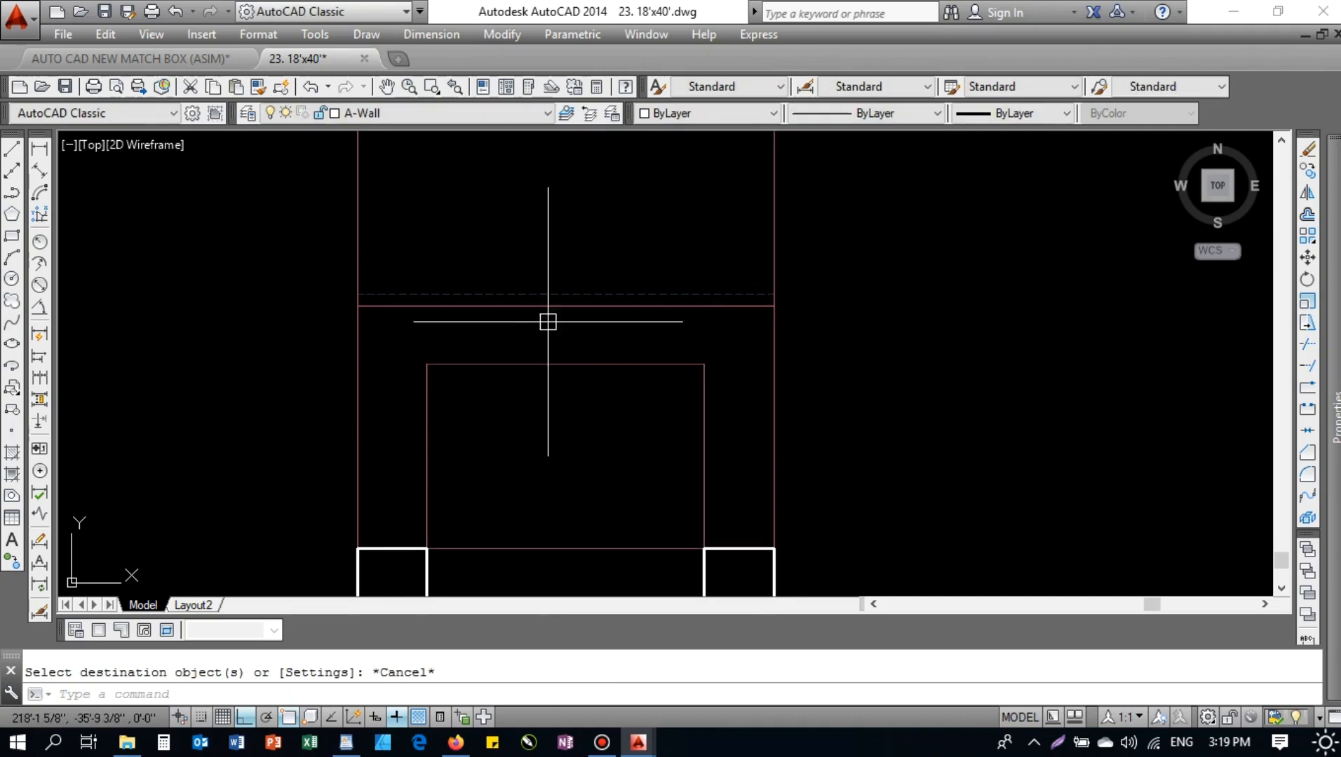
# - Offset the dashed first floor level line 11 feet upward for the next floor level
pyautogui.moveTo(485, 287); pyautogui.dragTo(548, 325, button='middle')
pyautogui.write('o')
pyautogui.press('Return')
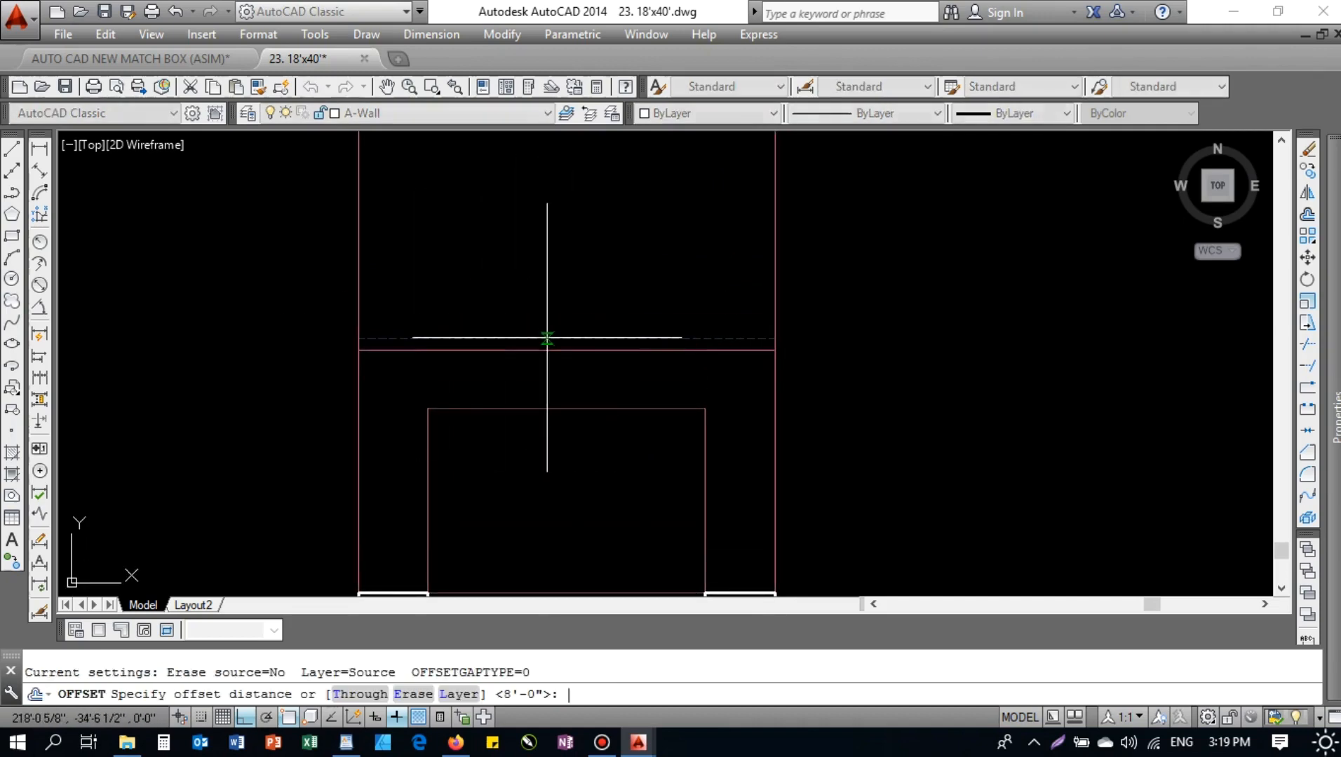
pyautogui.write('11')
pyautogui.press('Return')
pyautogui.click(552, 339)
pyautogui.click(552, 330)
pyautogui.scroll(-4, 523, 337)
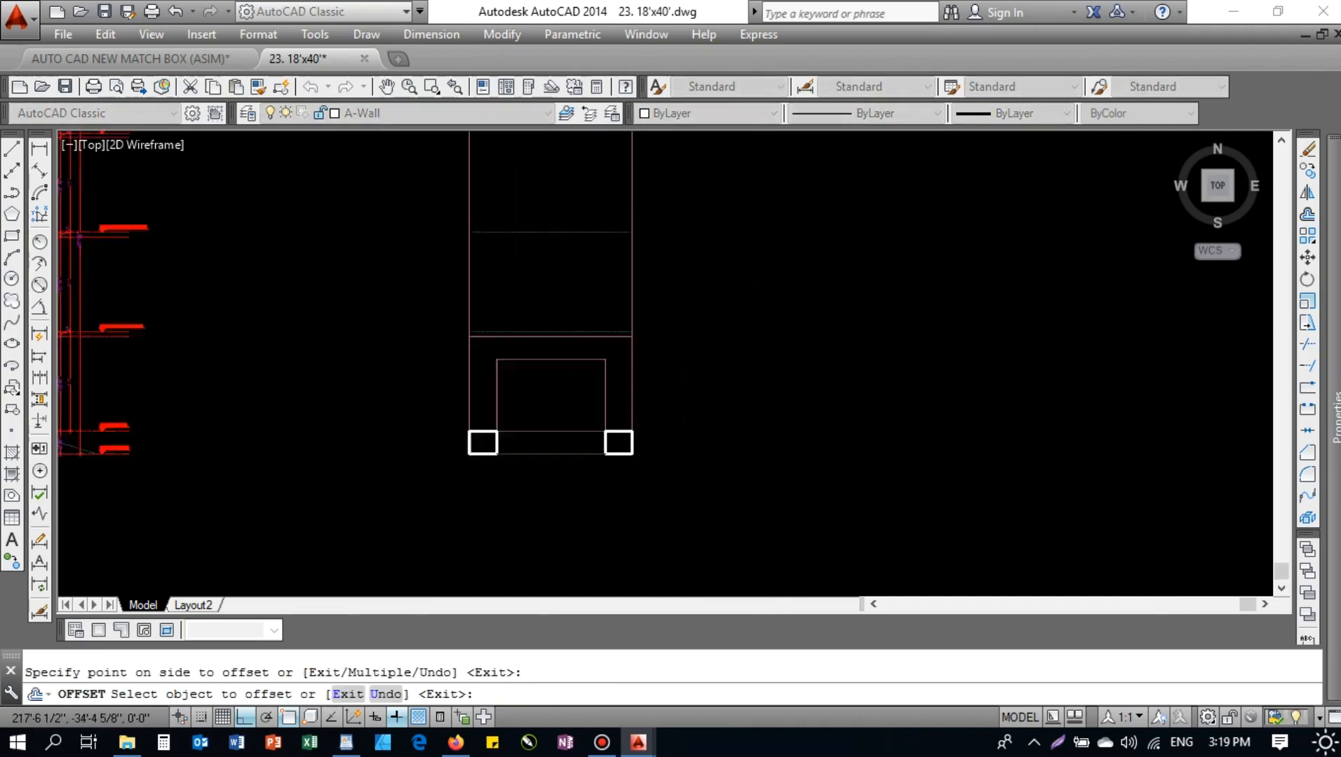
pyautogui.scroll(2, 526, 343)
# - Fillet the new upper level line with both outer wall lines to close the top corners of the first floor
pyautogui.press('Escape')
pyautogui.write('f')
pyautogui.press('Return')
pyautogui.click(464, 353)
pyautogui.click(542, 337)
pyautogui.press('Return')
pyautogui.click(660, 337)
pyautogui.click(725, 358)
pyautogui.press('Escape')
# - Match the properties of the outer wall line onto the first floor's top line
pyautogui.write('ma')
pyautogui.press('Return')
pyautogui.click(722, 372)
pyautogui.click(607, 337)
pyautogui.click(608, 314)
pyautogui.press('Escape')
# - Offset both outer wall lines inward to show the side wall thickness on the first floor
pyautogui.write('o')
pyautogui.press('Return')
pyautogui.write('5')
pyautogui.press('Return')
pyautogui.click(720, 390)
pyautogui.click(608, 375)
pyautogui.click(463, 355)
pyautogui.click(524, 357)
# - Trim the inner side wall lines where they extend below the first floor slab's lower line
pyautogui.scroll(4, 479, 398)
pyautogui.press('Escape')
pyautogui.write('tr')
pyautogui.press('Return')
pyautogui.press('Return')
pyautogui.press('Escape')
pyautogui.scroll(-2, 488, 380)
pyautogui.scroll(2, 872, 466)
pyautogui.press('Return')
pyautogui.click(872, 466)
pyautogui.press('Return')
pyautogui.click(917, 499)
pyautogui.press('Escape')
# - Offset the dashed first floor level line 12 inches upward for a balcony curb
pyautogui.scroll(-4, 752, 446)
pyautogui.moveTo(685, 428); pyautogui.dragTo(649, 439, button='middle')
pyautogui.scroll(2, 674, 393)
pyautogui.moveTo(674, 393); pyautogui.dragTo(667, 349, button='middle')
pyautogui.press('Escape')
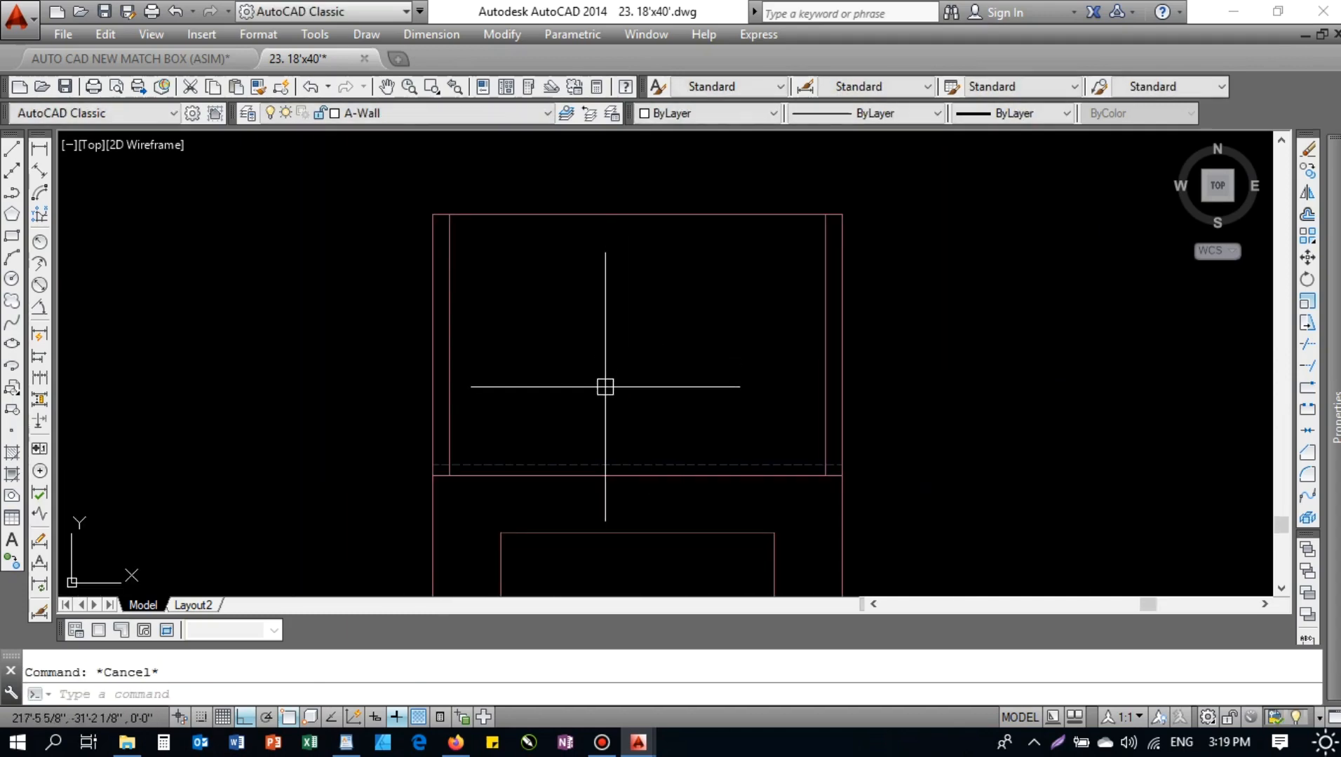
pyautogui.write('o')
pyautogui.press('Return')
pyautogui.write('12')
pyautogui.press('Return')
pyautogui.scroll(2, 629, 449)
pyautogui.click(623, 482)
pyautogui.press('Escape')
# - Examine the balcony curb and railing at the first floor level in the section drawing
pyautogui.scroll(-4, 575, 389)
pyautogui.moveTo(219, 383); pyautogui.dragTo(488, 353, button='middle')
pyautogui.scroll(4, 427, 475)
pyautogui.scroll(4, 398, 467)
pyautogui.moveTo(398, 467); pyautogui.dragTo(392, 264, button='middle')
pyautogui.scroll(4, 403, 410)
pyautogui.moveTo(403, 409); pyautogui.dragTo(421, 355, button='middle')
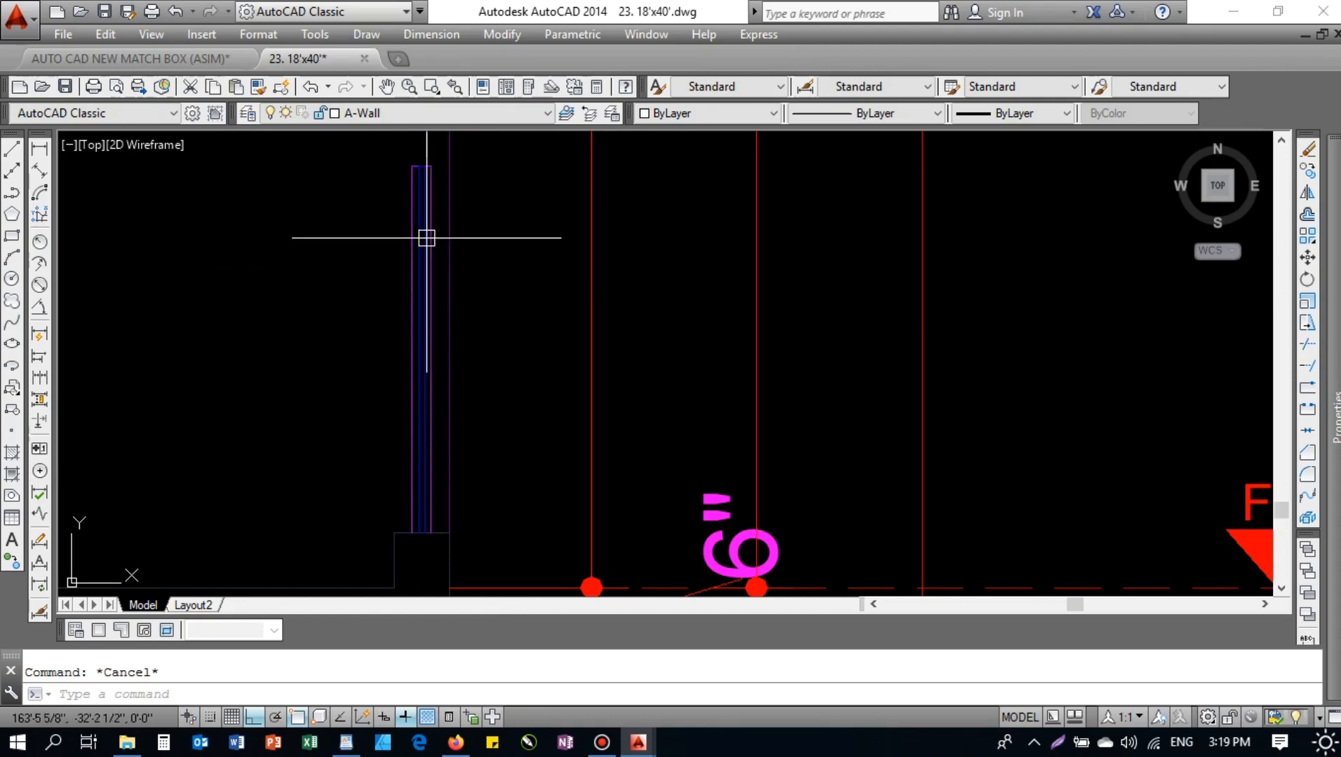
pyautogui.click(441, 215)
pyautogui.click(347, 260)
pyautogui.scroll(-4, 361, 293)
pyautogui.press('Escape')
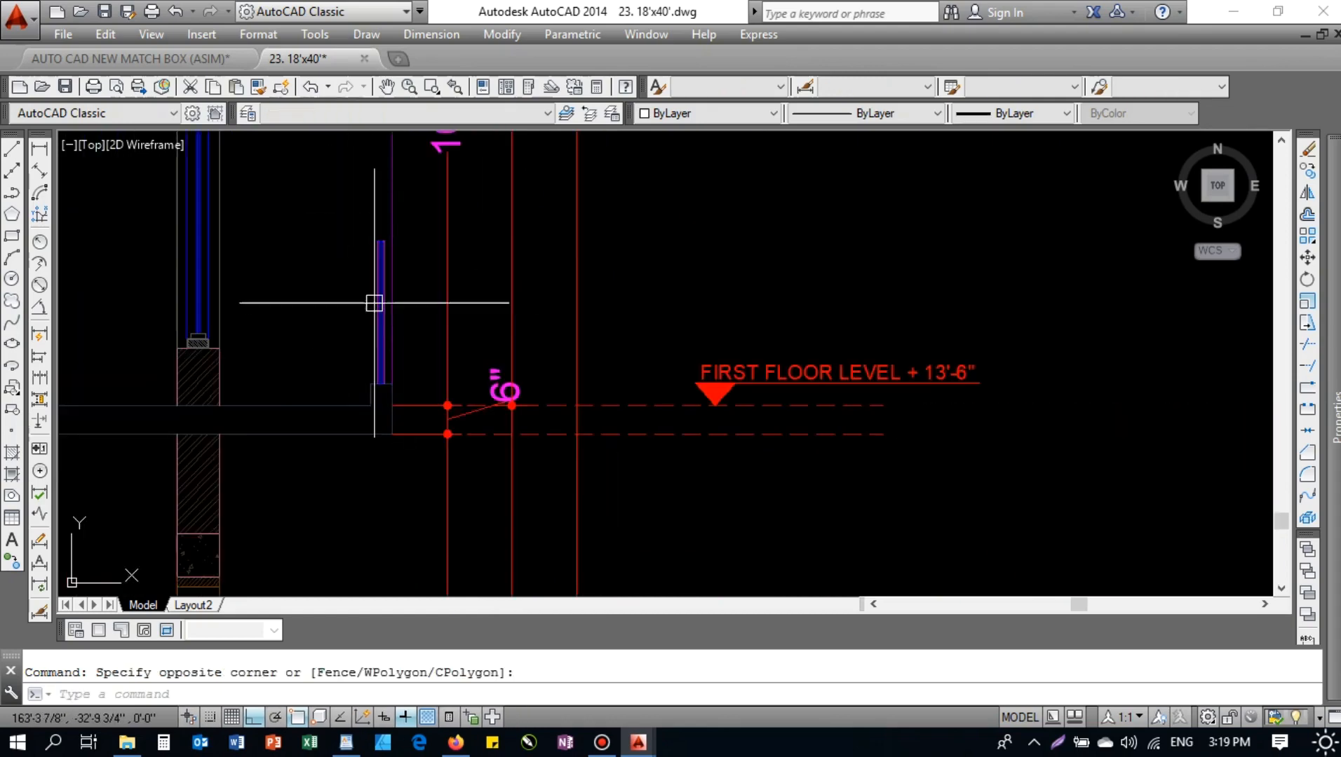
# - Erase the offset line just above the first floor level in the elevation
pyautogui.scroll(-4, 374, 302)
pyautogui.moveTo(587, 317); pyautogui.dragTo(270, 351, button='middle')
pyautogui.scroll(-3, 270, 351)
pyautogui.moveTo(886, 358); pyautogui.dragTo(631, 350, button='middle')
pyautogui.scroll(3, 627, 316)
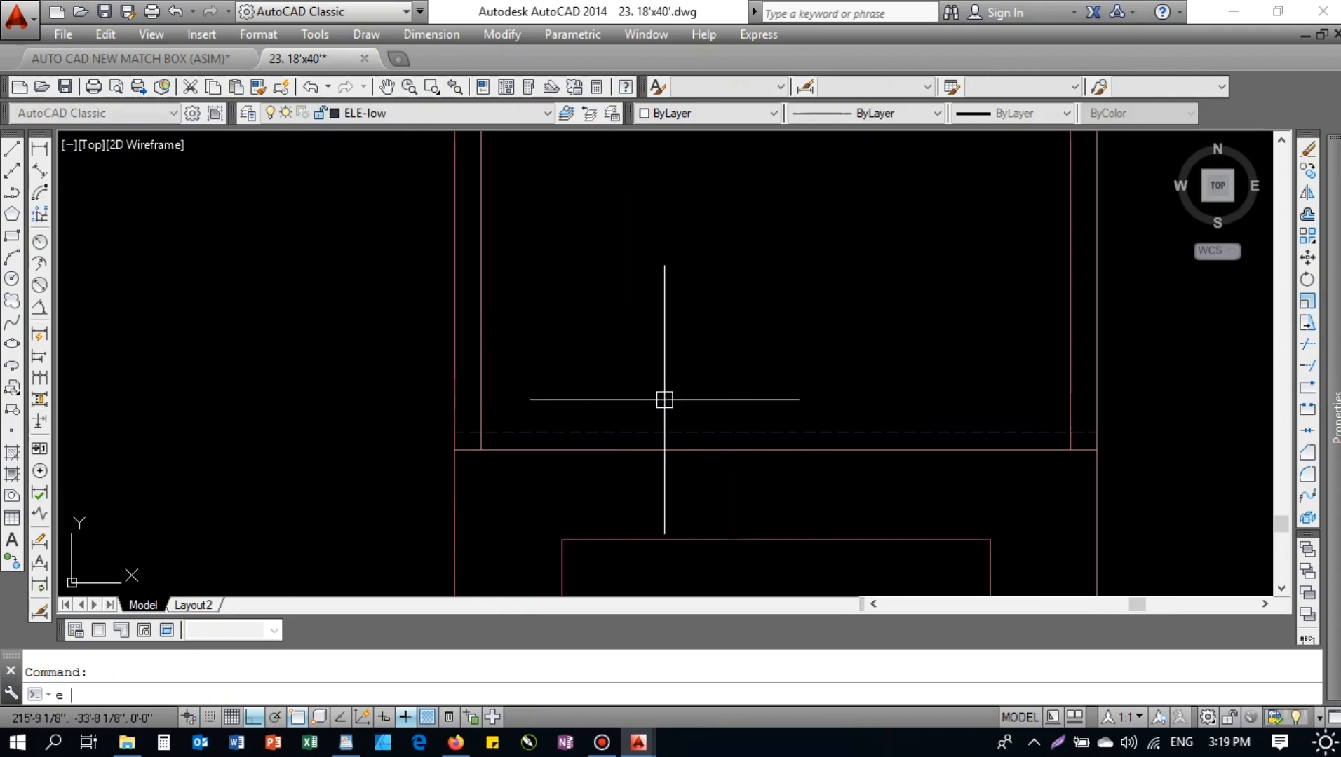
pyautogui.press('Return')
pyautogui.scroll(-6, 668, 396)
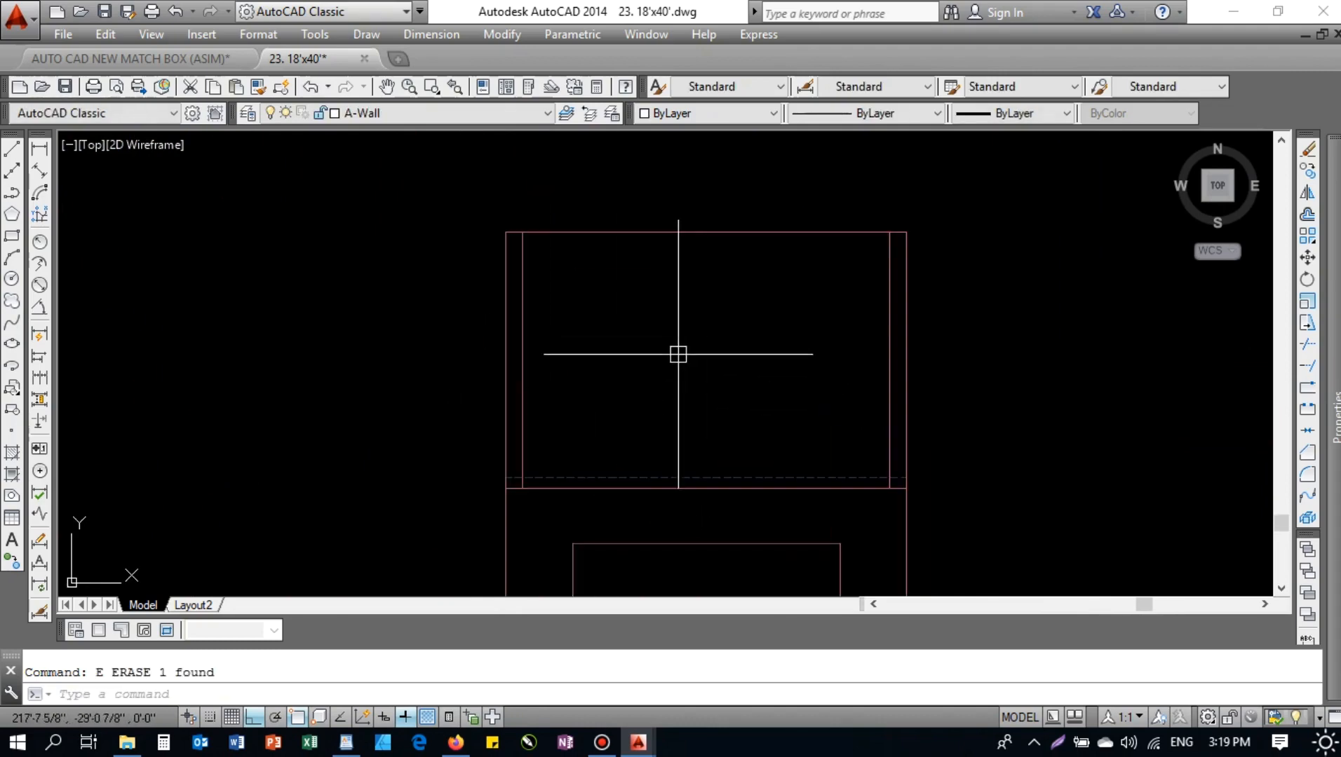
pyautogui.scroll(4, 648, 289)
pyautogui.moveTo(666, 325); pyautogui.dragTo(638, 267, button='middle')
pyautogui.scroll(-4, 468, 284)
pyautogui.moveTo(456, 338); pyautogui.dragTo(460, 309, button='middle')
pyautogui.press('Escape')
pyautogui.click(338, 389)
pyautogui.click(547, 584)
pyautogui.press('Escape')
pyautogui.scroll(4, 398, 547)
pyautogui.scroll(2, 515, 434)
pyautogui.scroll(-1, 532, 392)
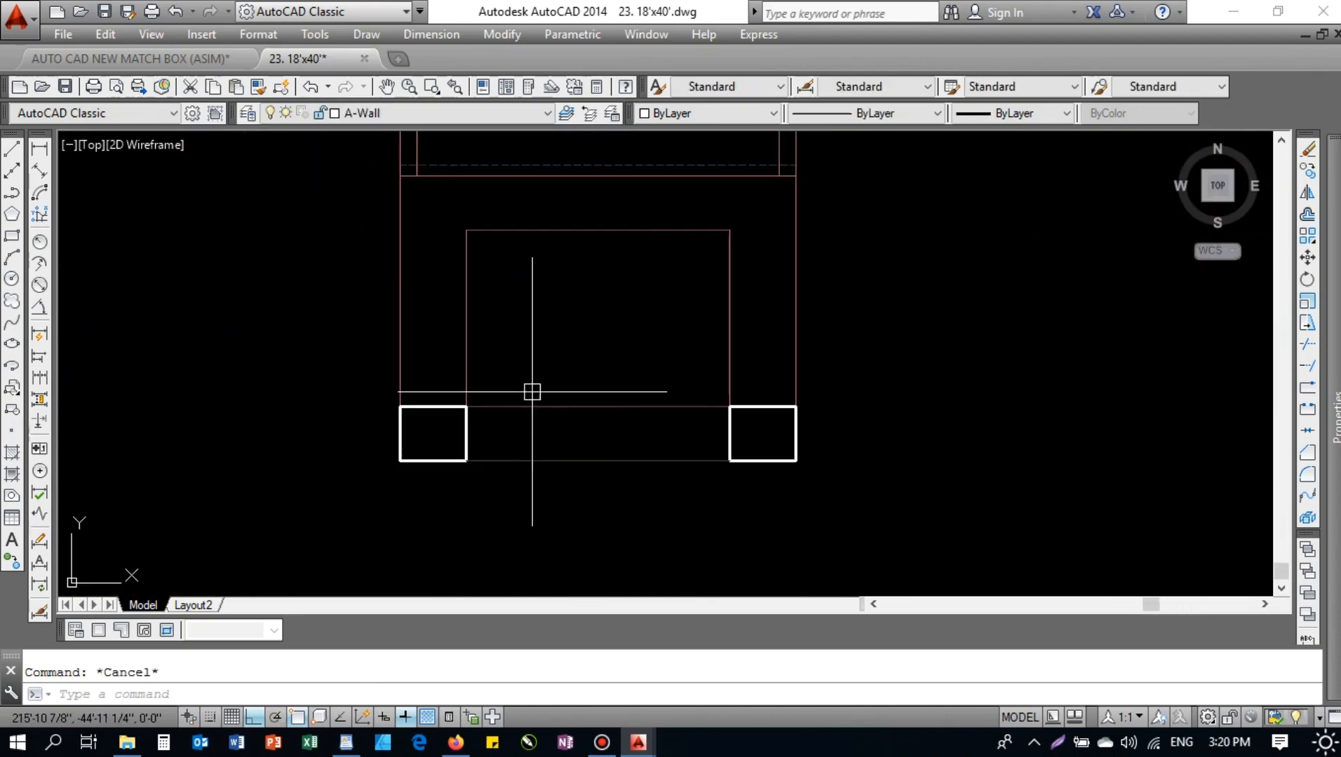
# - Move both pier base rectangles to the Plants-1 layer
pyautogui.scroll(-2, 555, 385)
pyautogui.scroll(2, 488, 405)
pyautogui.click(522, 409)
pyautogui.click(475, 416)
pyautogui.click(777, 419)
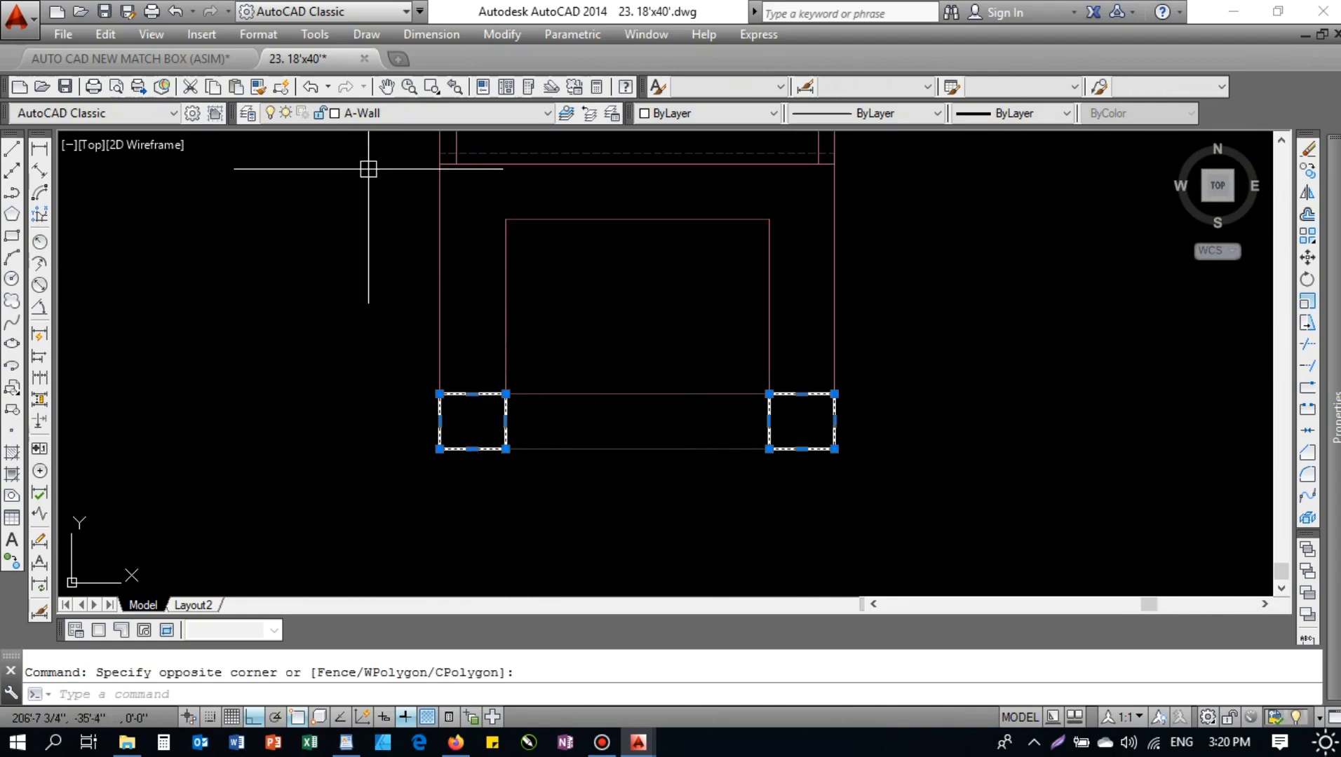
pyautogui.click(362, 113)
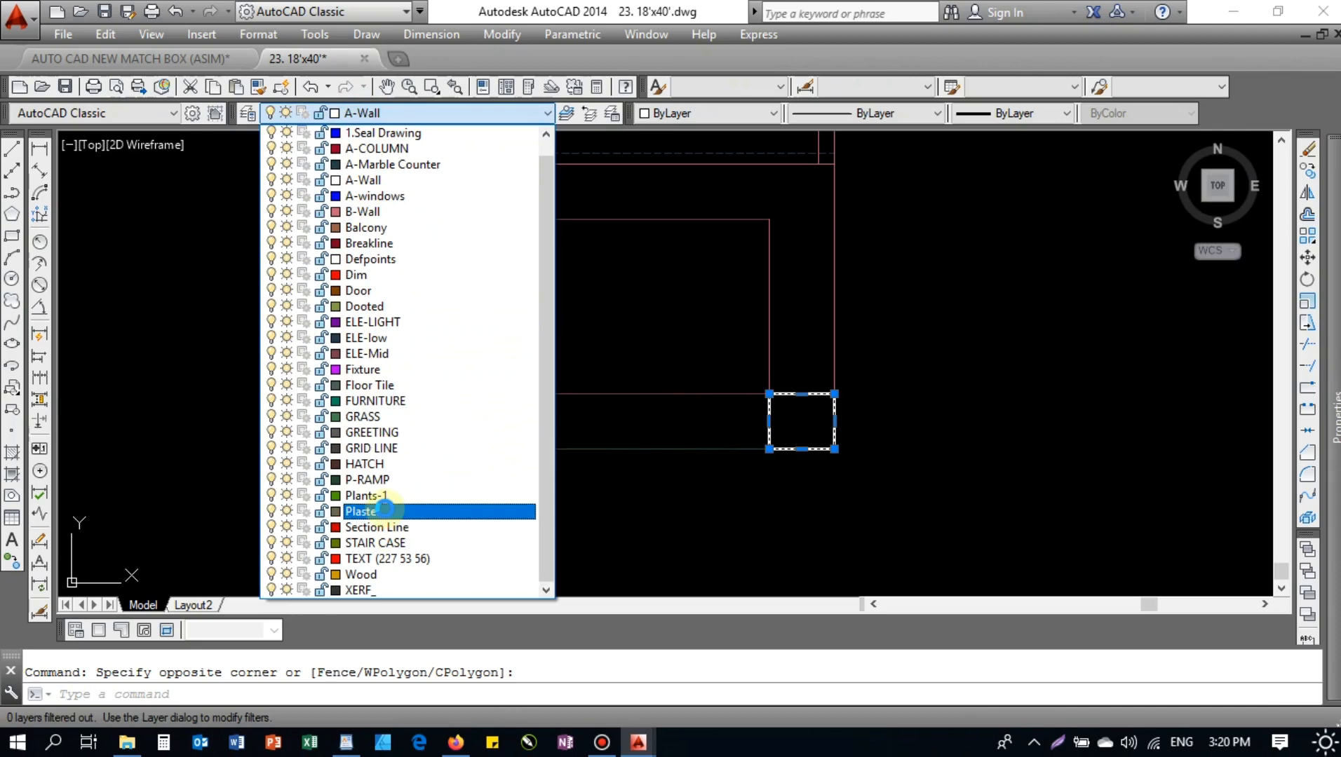
pyautogui.click(392, 497)
pyautogui.press('Escape')
pyautogui.click(418, 392)
pyautogui.click(842, 455)
pyautogui.press('Escape')
pyautogui.click(896, 410)
pyautogui.click(385, 423)
pyautogui.moveTo(619, 418); pyautogui.dragTo(388, 413, button='middle')
pyautogui.scroll(3, 331, 387)
pyautogui.press('Escape')
pyautogui.scroll(-2, 517, 430)
pyautogui.scroll(-1, 388, 413)
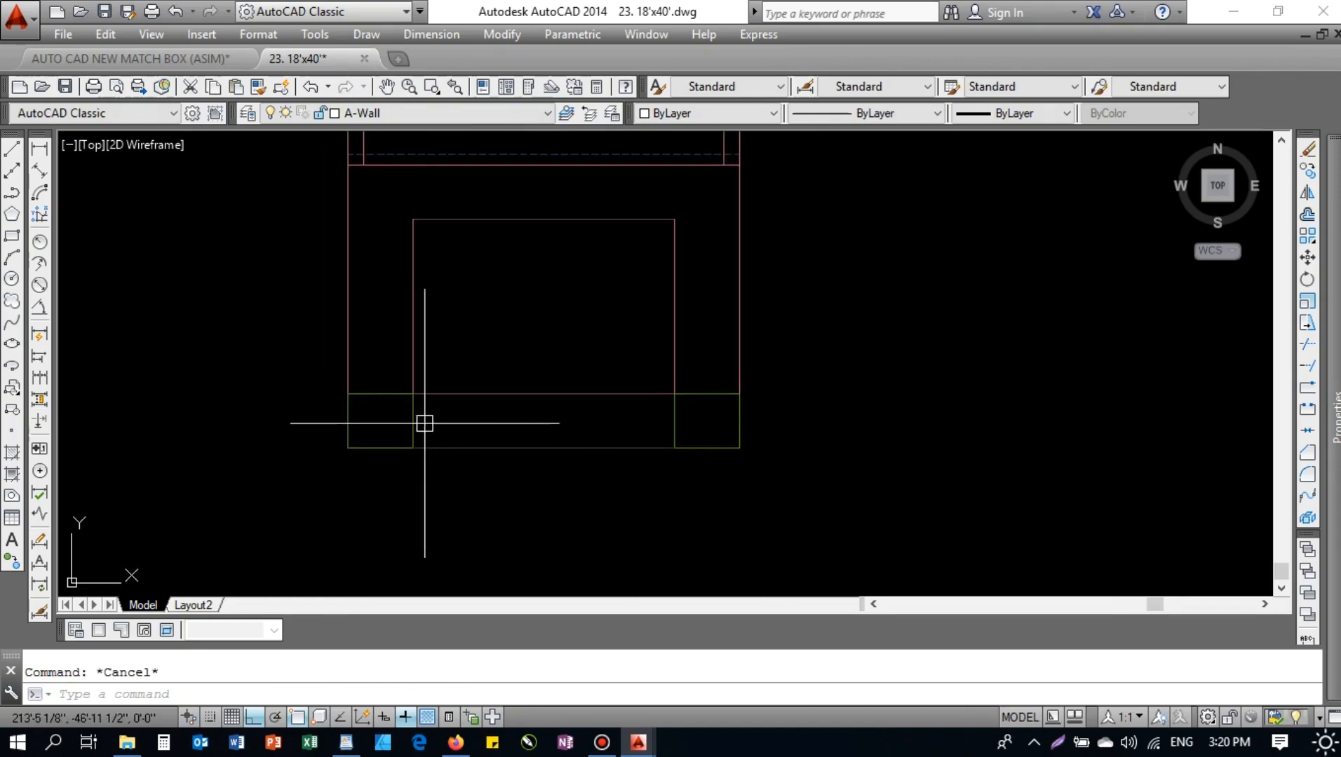
# - Match the ground floor opening's outline in the elevation to the properties of its left side line
pyautogui.press('Escape')
pyautogui.moveTo(475, 286); pyautogui.dragTo(410, 350, button='middle')
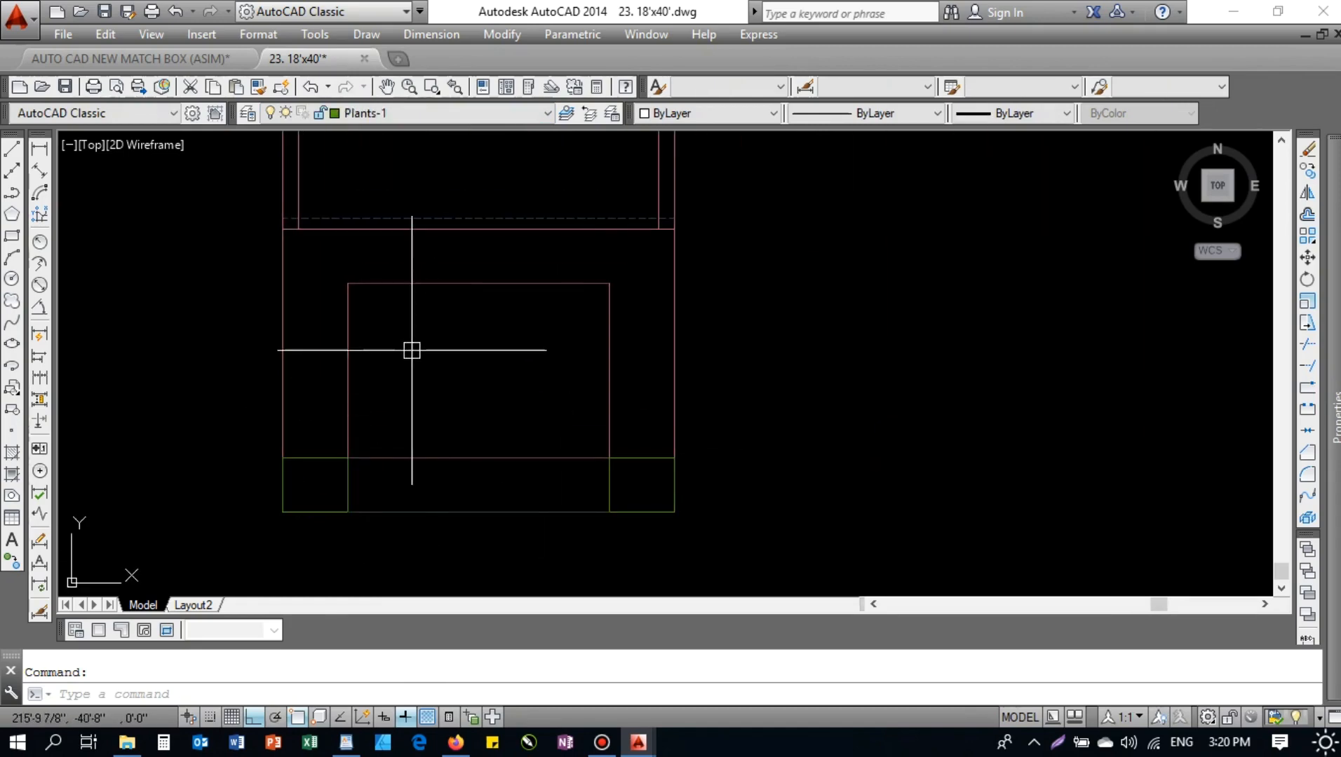
pyautogui.click(314, 277)
pyautogui.click(631, 403)
pyautogui.click(623, 381)
pyautogui.click(316, 263)
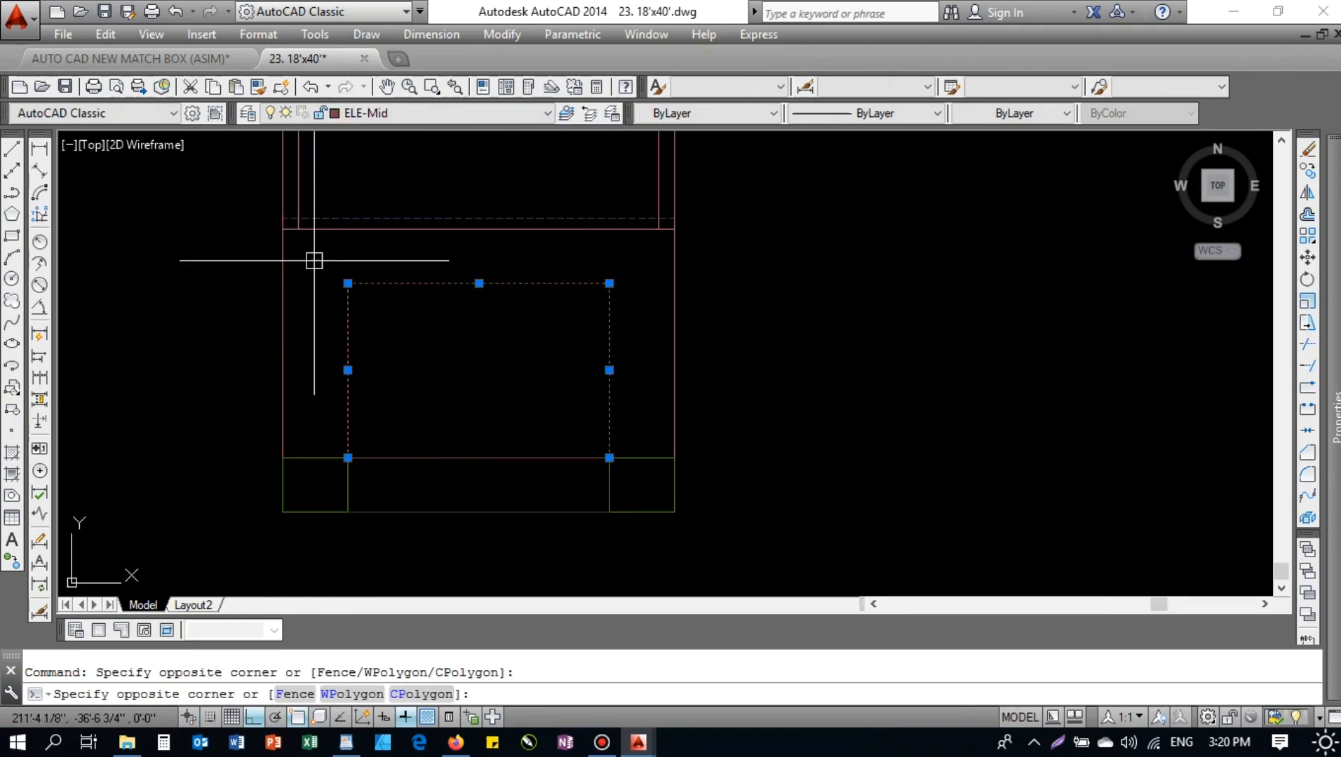
pyautogui.scroll(6, 365, 289)
pyautogui.press('Escape')
pyautogui.press('Return')
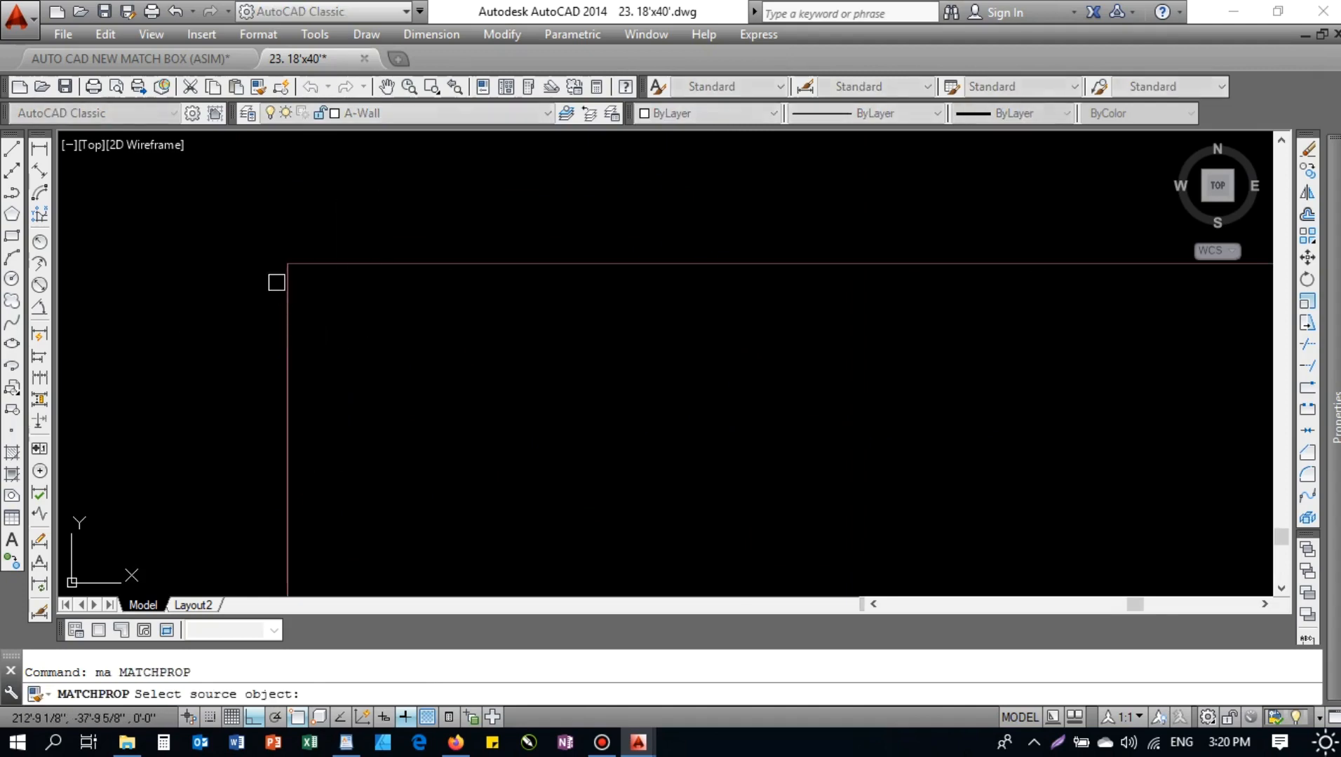
pyautogui.click(288, 287)
pyautogui.click(343, 305)
pyautogui.scroll(-3, 436, 342)
pyautogui.press('Escape')
pyautogui.click(494, 341)
pyautogui.click(344, 323)
pyautogui.press('Escape')
# - Save the drawing
pyautogui.scroll(-3, 410, 362)
pyautogui.moveTo(411, 362); pyautogui.dragTo(414, 409, button='middle')
pyautogui.scroll(2, 423, 326)
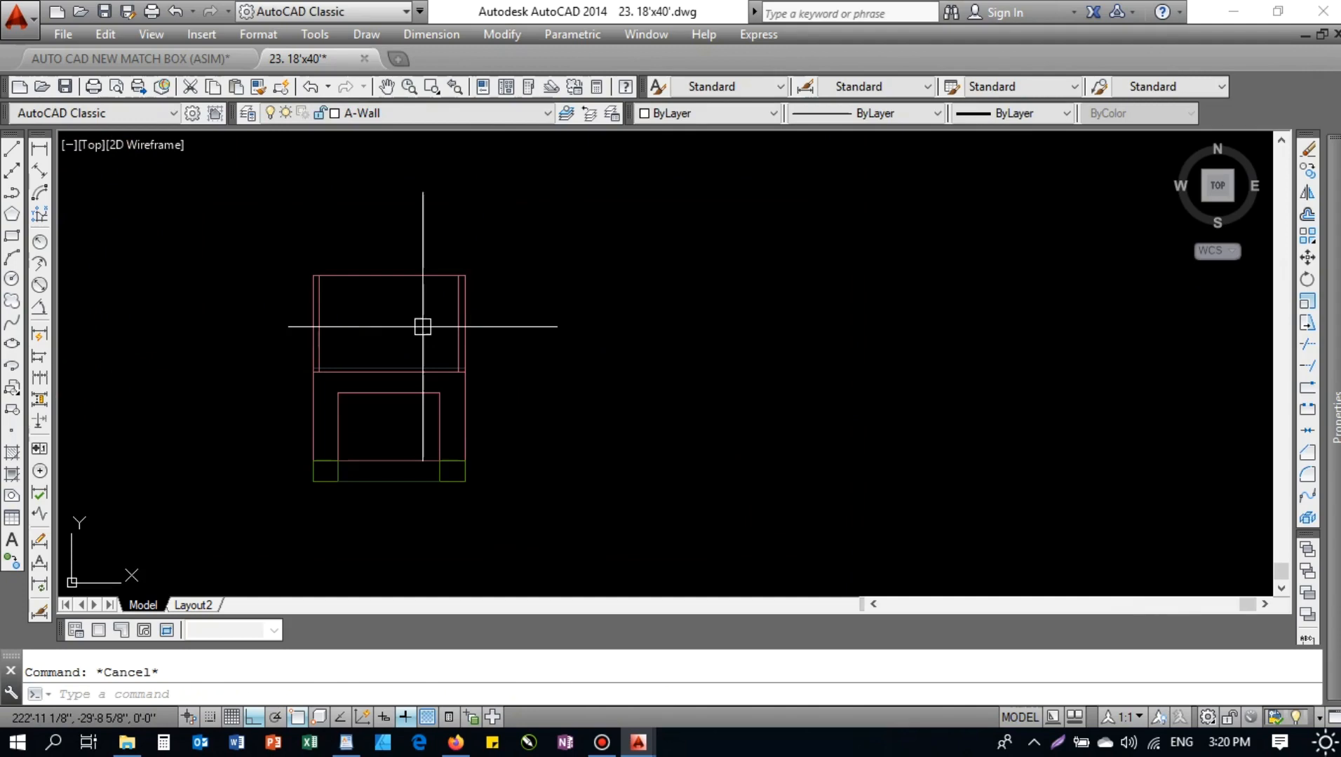
pyautogui.scroll(3, 421, 306)
pyautogui.moveTo(377, 309); pyautogui.dragTo(437, 210, button='middle')
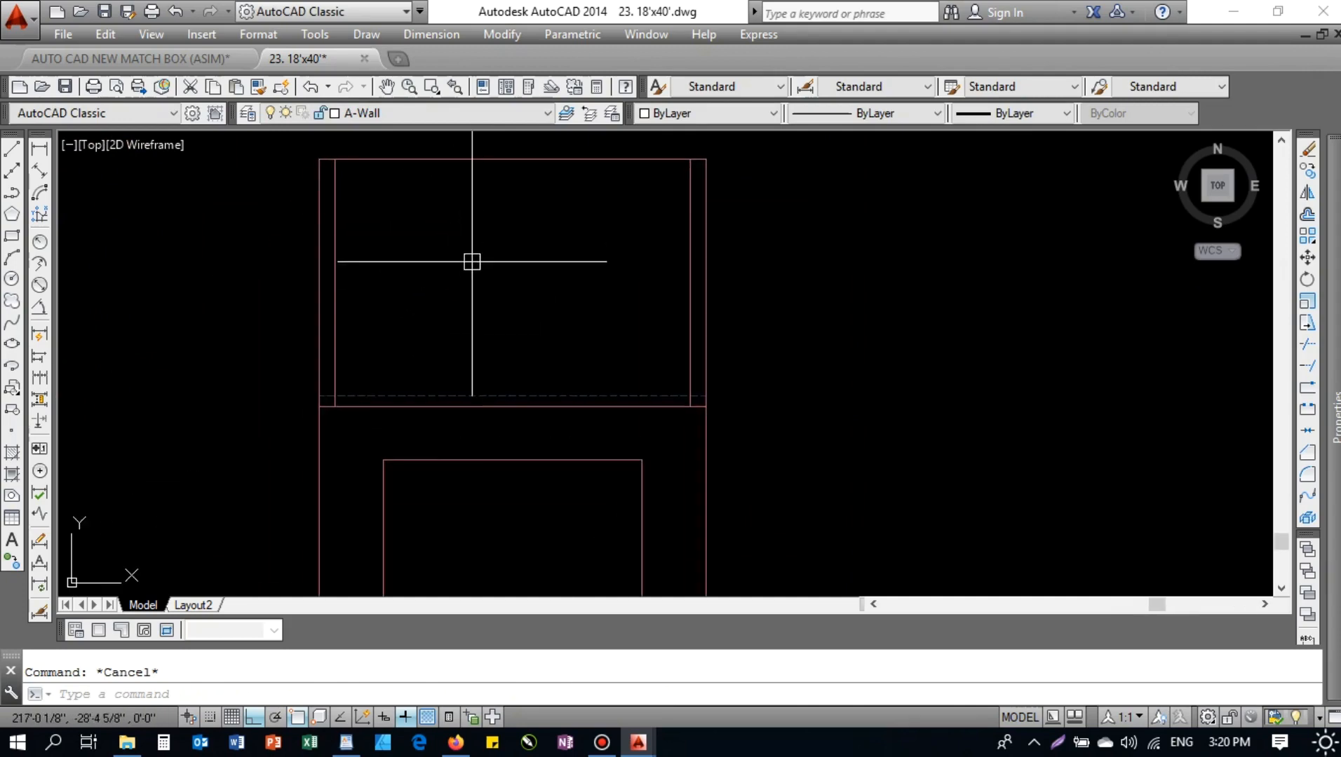
pyautogui.scroll(-4, 502, 291)
pyautogui.moveTo(502, 292); pyautogui.dragTo(703, 280, button='middle')
pyautogui.moveTo(557, 315); pyautogui.dragTo(551, 410, button='middle')
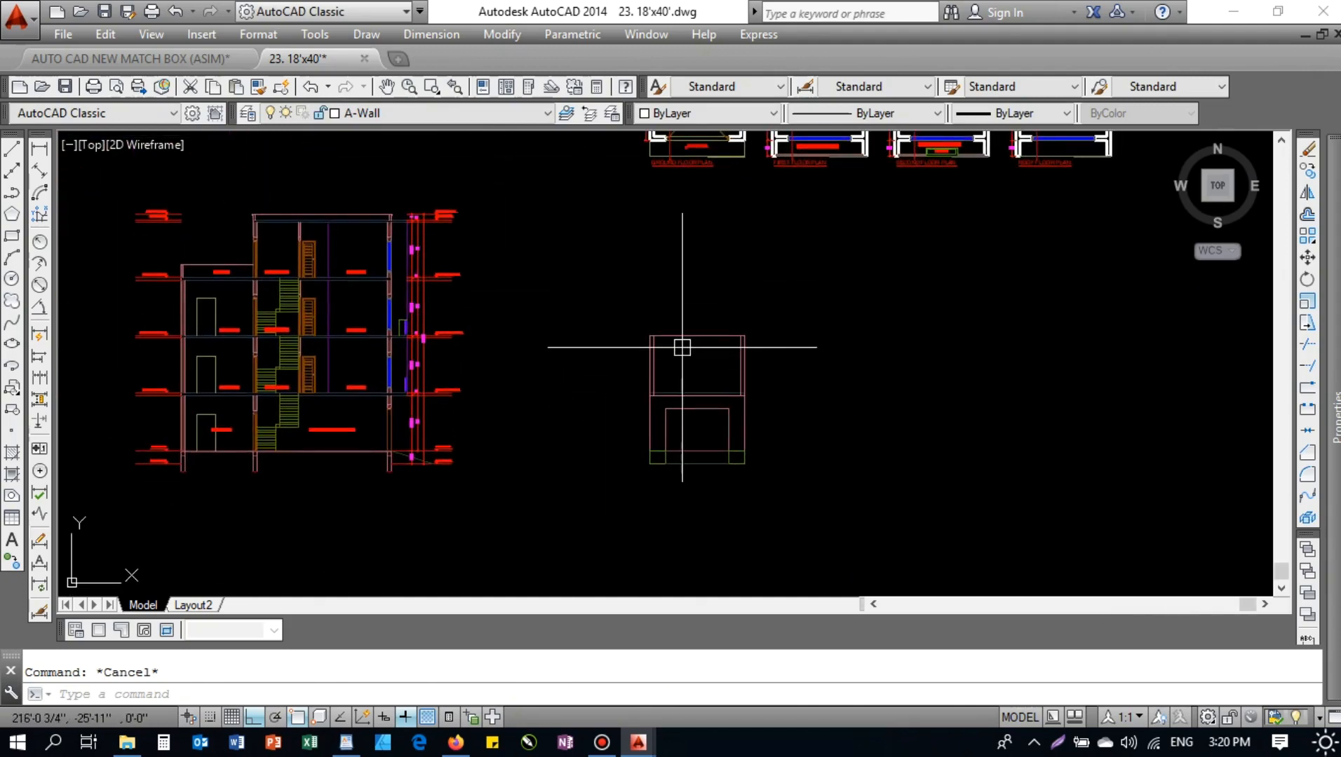
pyautogui.scroll(2, 682, 347)
pyautogui.moveTo(665, 366); pyautogui.dragTo(646, 354, button='middle')
pyautogui.hotkey('ctrl', 's')
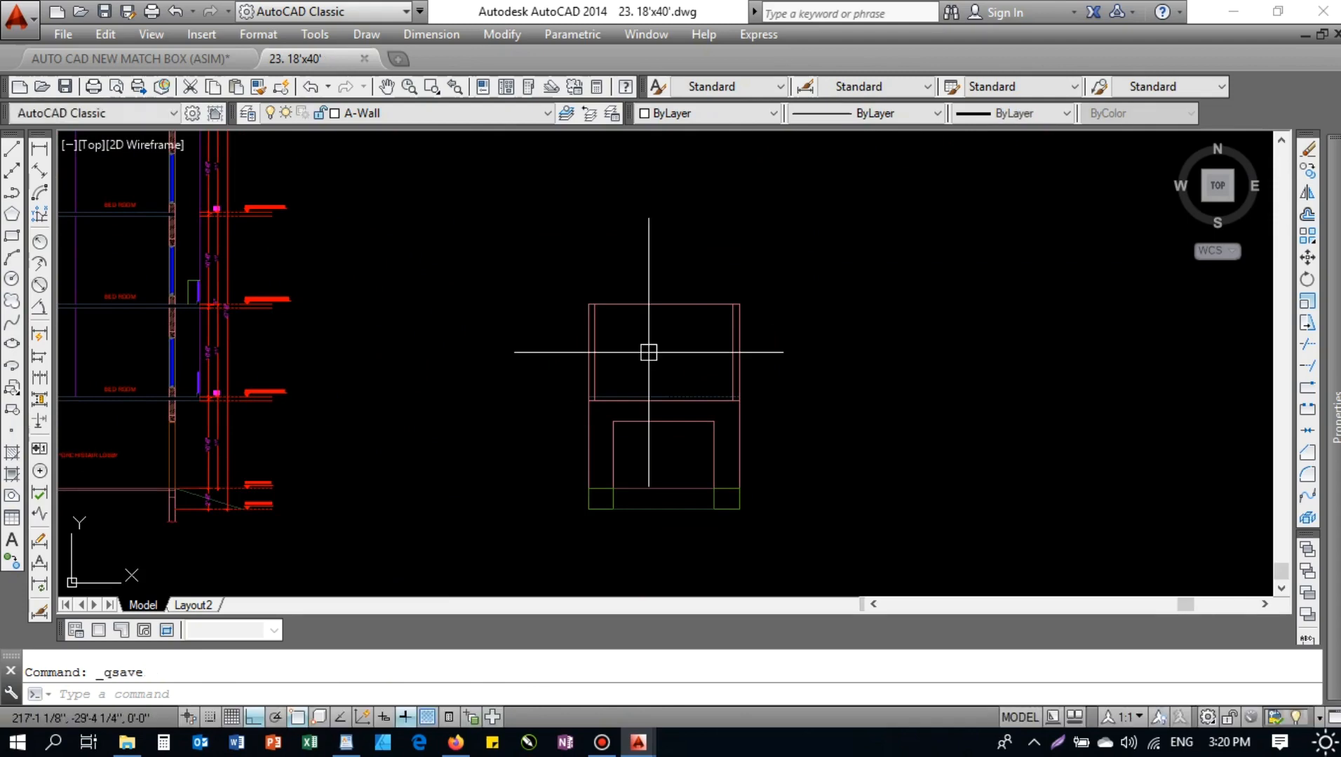
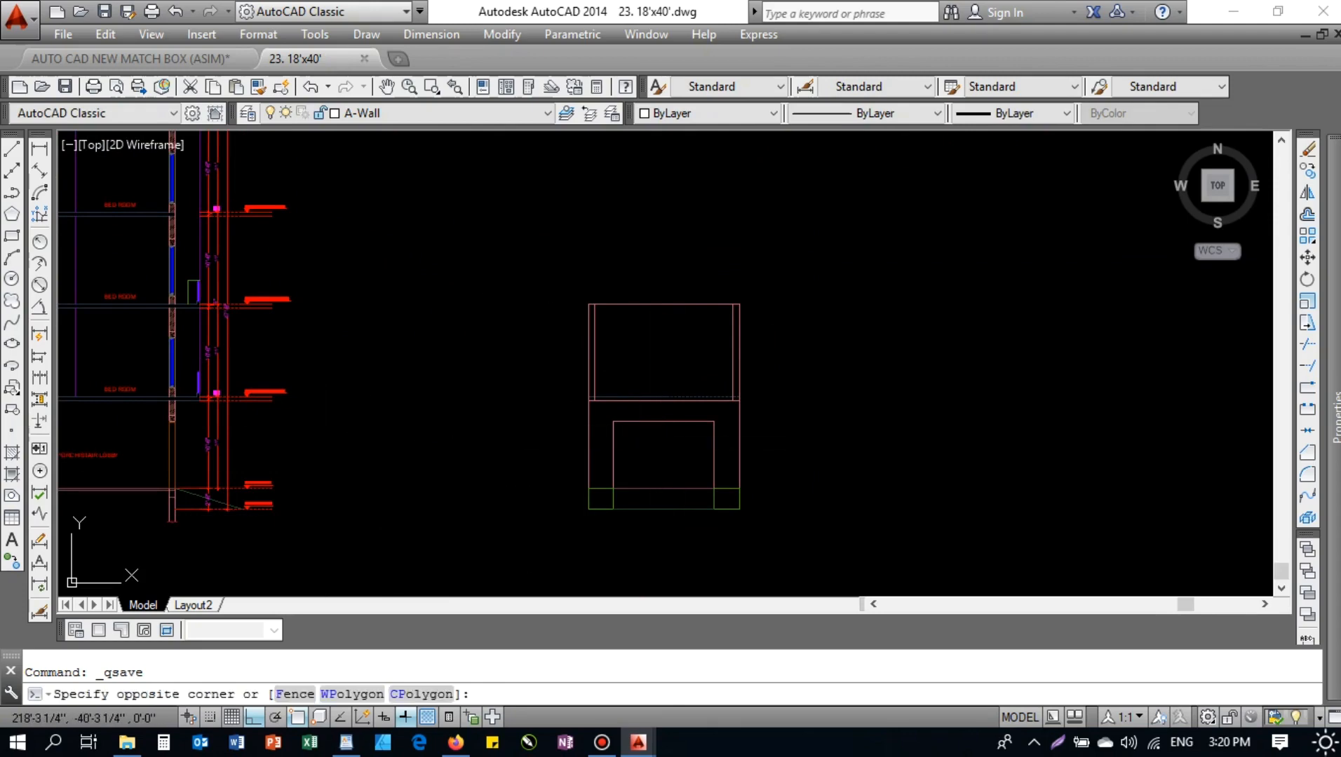
# - Examine the folding gate at the porch entrance in the ground floor plan, and compare it with the elevation
pyautogui.click(637, 459)
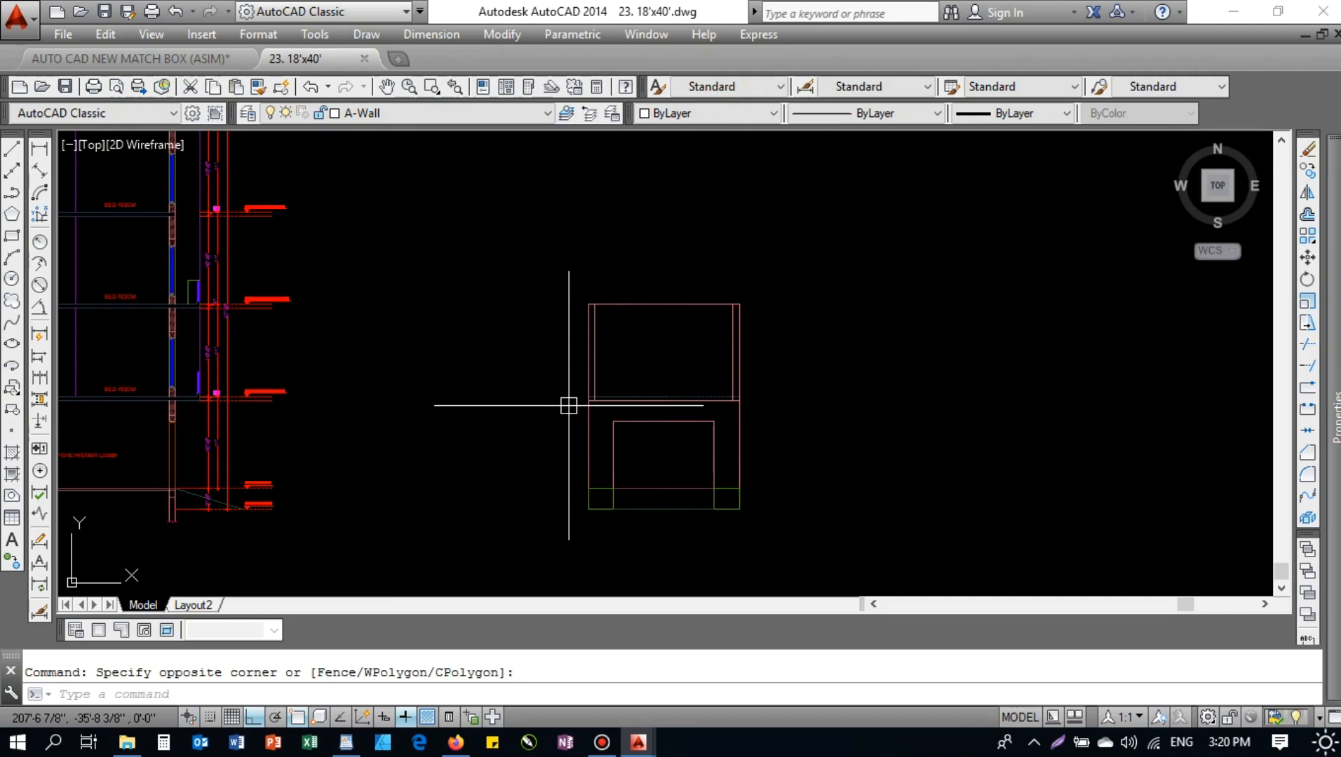
pyautogui.scroll(-2, 662, 419)
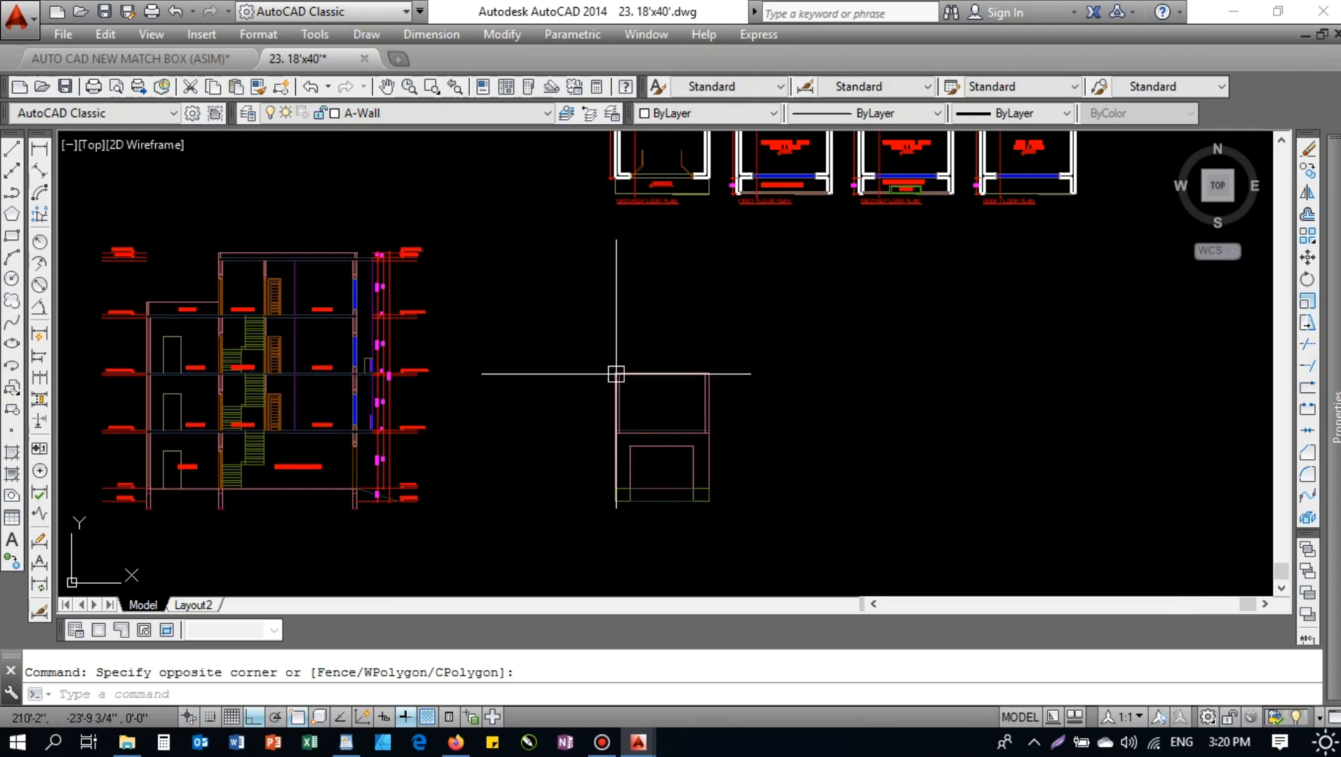
pyautogui.scroll(8, 666, 261)
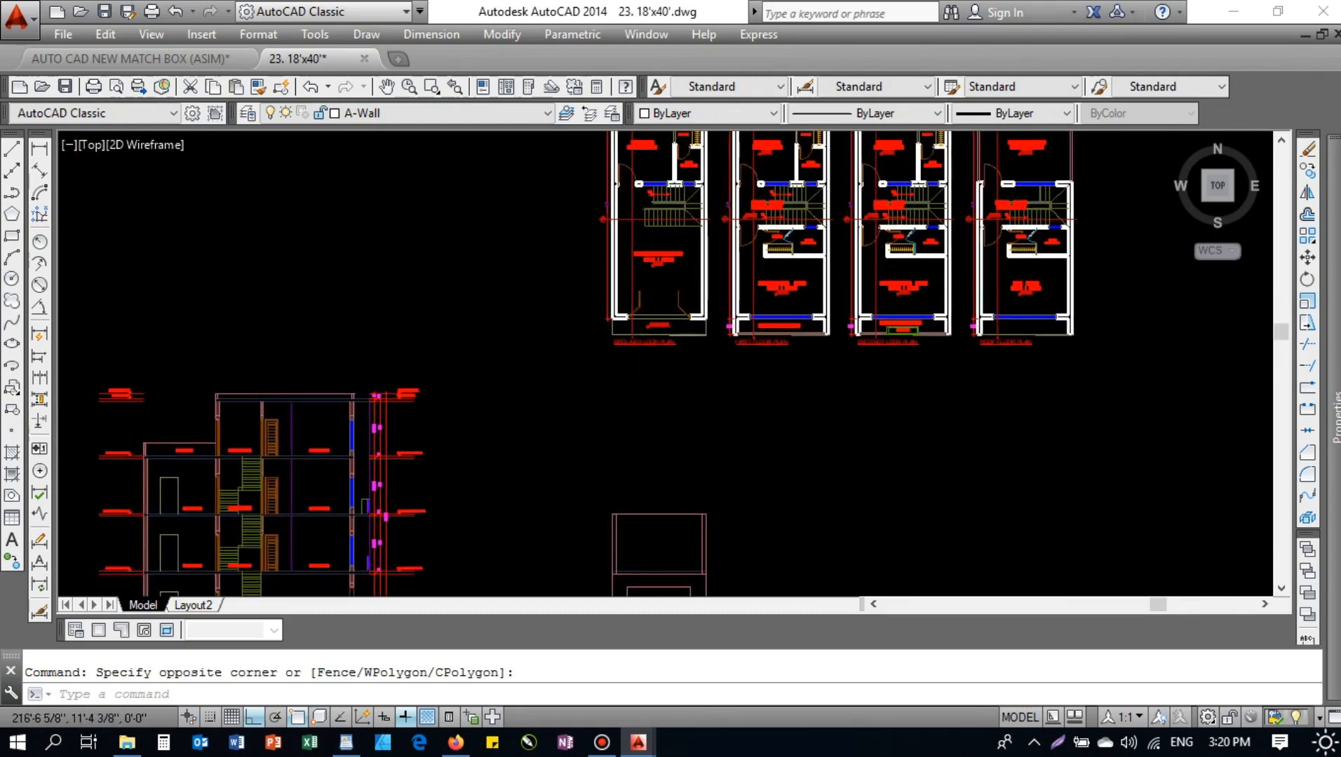
pyautogui.click(496, 347)
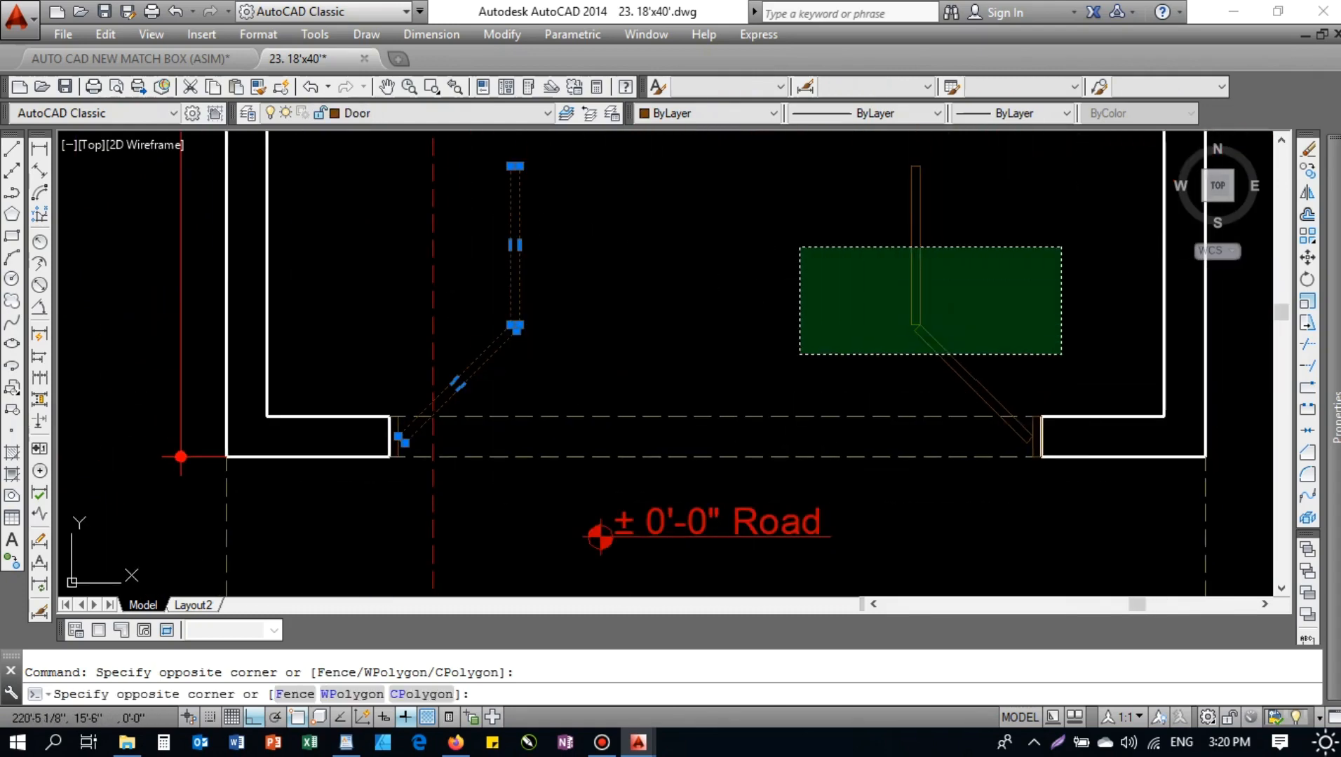
pyautogui.press('Escape')
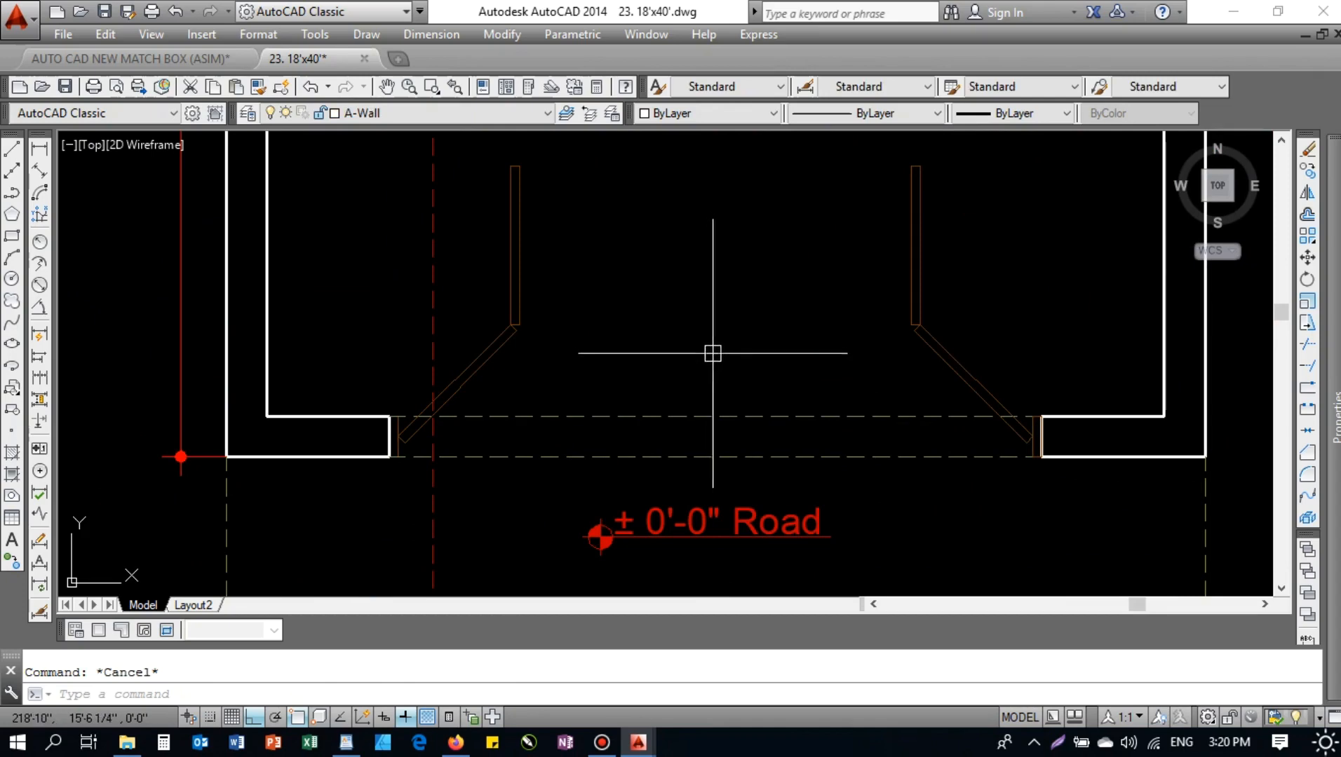
pyautogui.scroll(-6, 713, 353)
pyautogui.scroll(-5, 693, 353)
pyautogui.scroll(6, 654, 265)
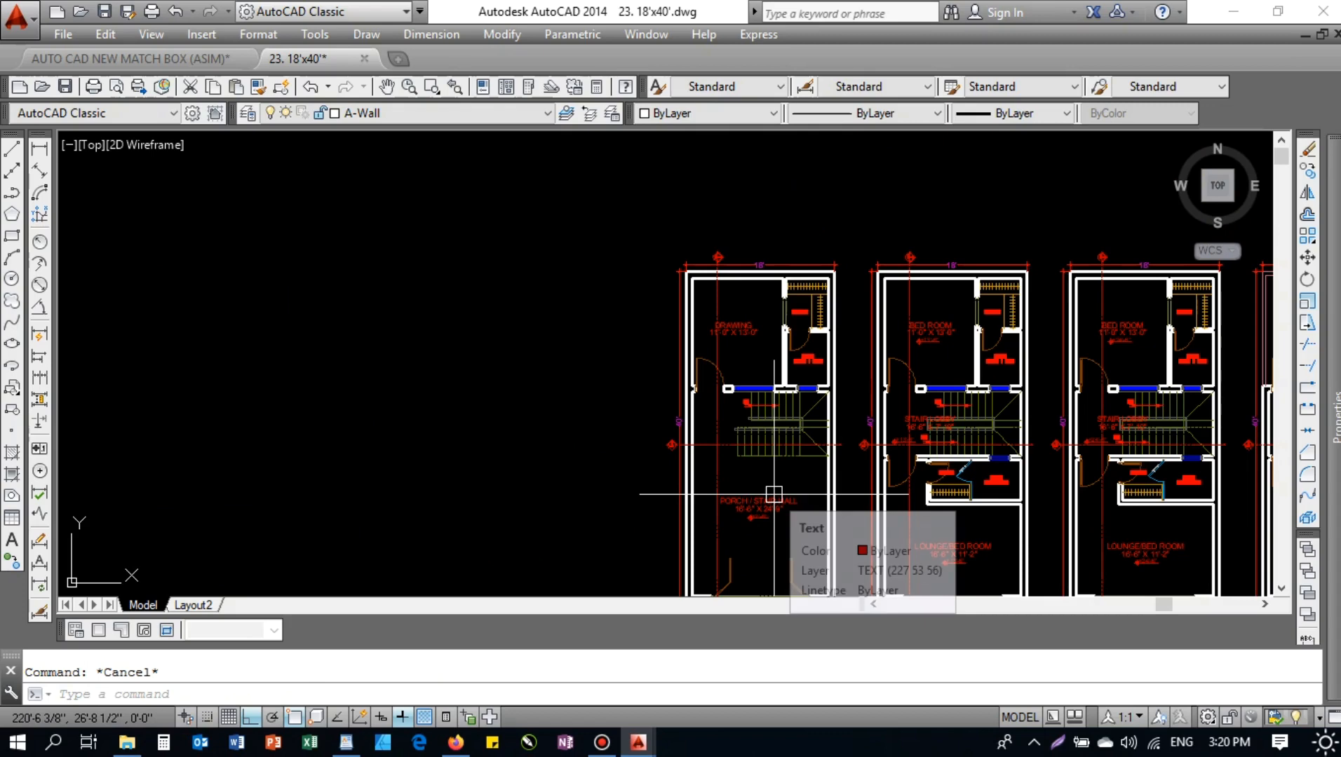
pyautogui.scroll(-2, 772, 275)
pyautogui.moveTo(760, 428)
pyautogui.mouseDown(button='middle')
pyautogui.moveTo(733, 374)
pyautogui.moveTo(736, 298)
pyautogui.mouseUp(button='middle')
pyautogui.moveTo(657, 440); pyautogui.dragTo(615, 237, button='middle')
pyautogui.scroll(3, 584, 400)
pyautogui.moveTo(537, 471); pyautogui.dragTo(542, 415, button='middle')
pyautogui.scroll(-5, 542, 415)
pyautogui.scroll(3, 547, 356)
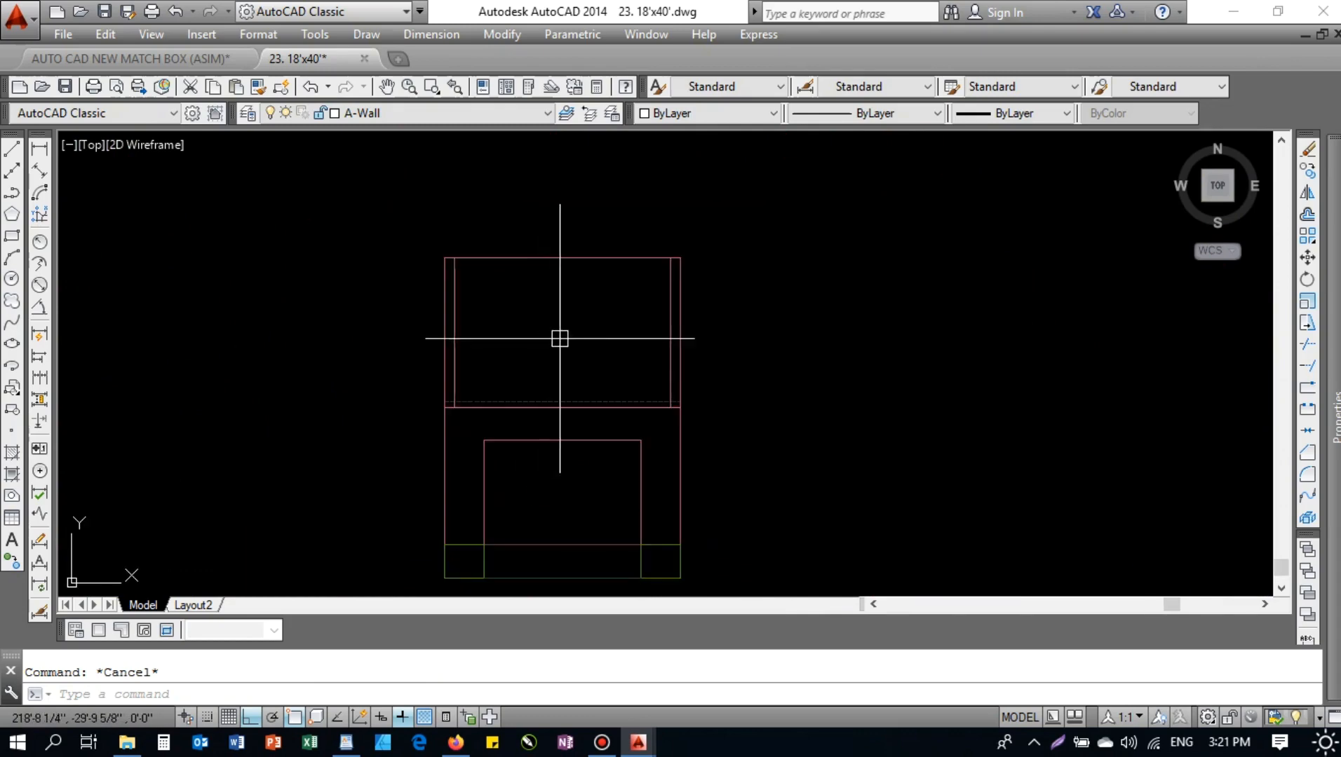
# - Examine the outer edge and railing of the 3'-0" wide balcony in the first floor plan
pyautogui.scroll(-5, 561, 335)
pyautogui.scroll(4, 637, 332)
pyautogui.scroll(2, 473, 367)
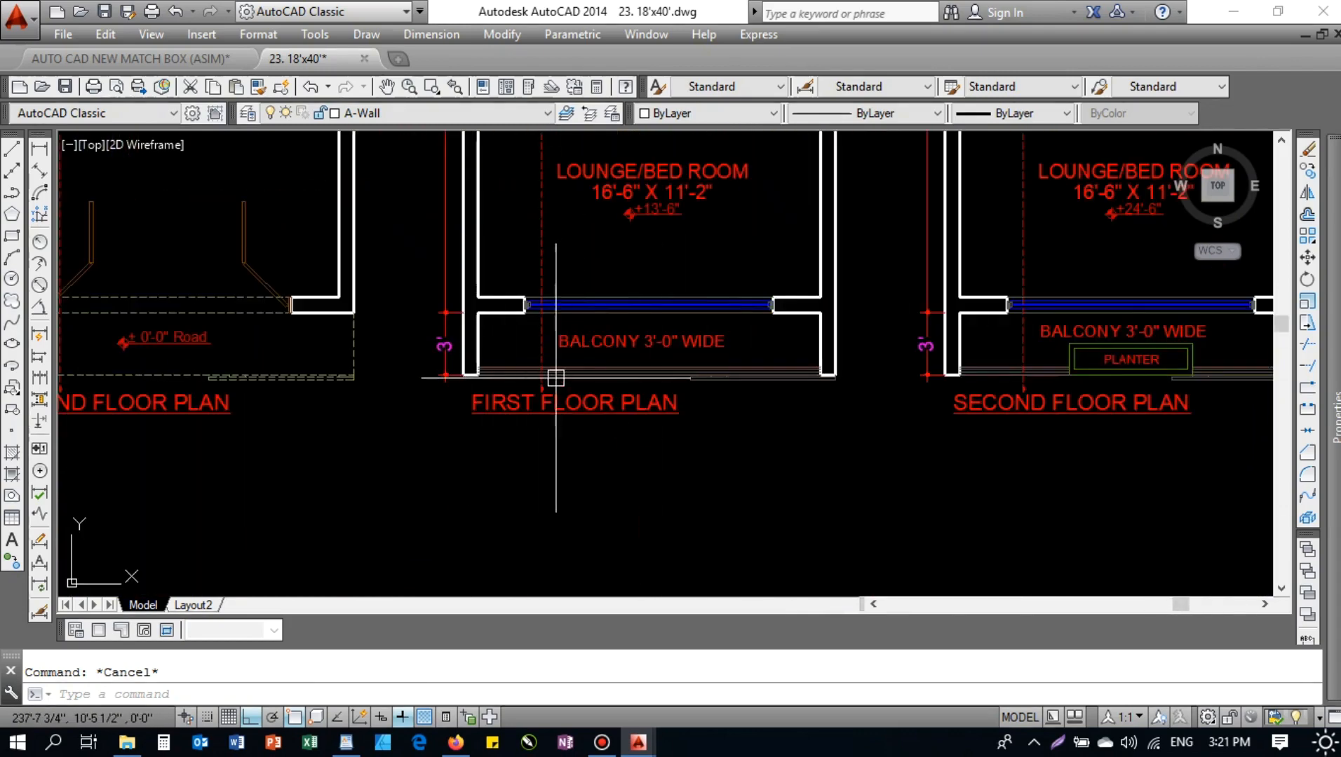
pyautogui.scroll(4, 535, 378)
pyautogui.scroll(-2, 374, 375)
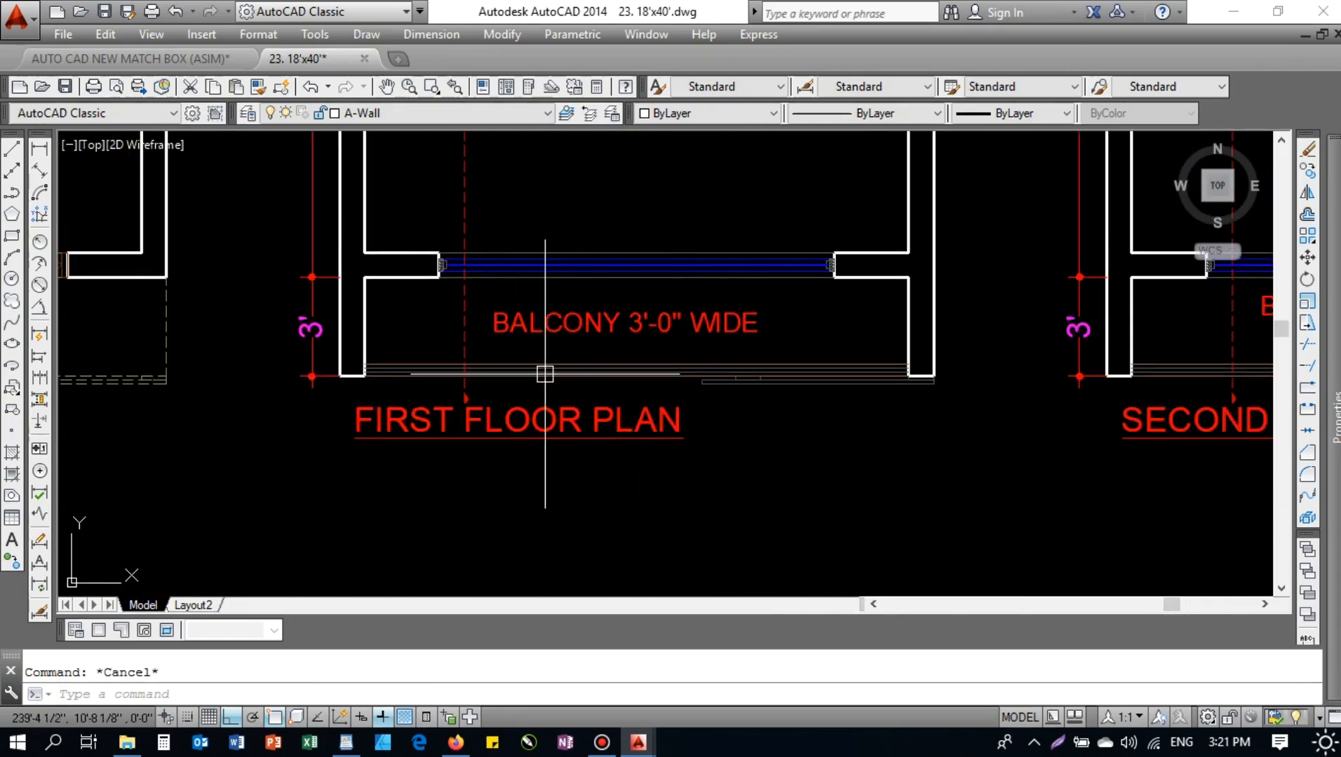
pyautogui.moveTo(547, 374); pyautogui.dragTo(559, 337, button='middle')
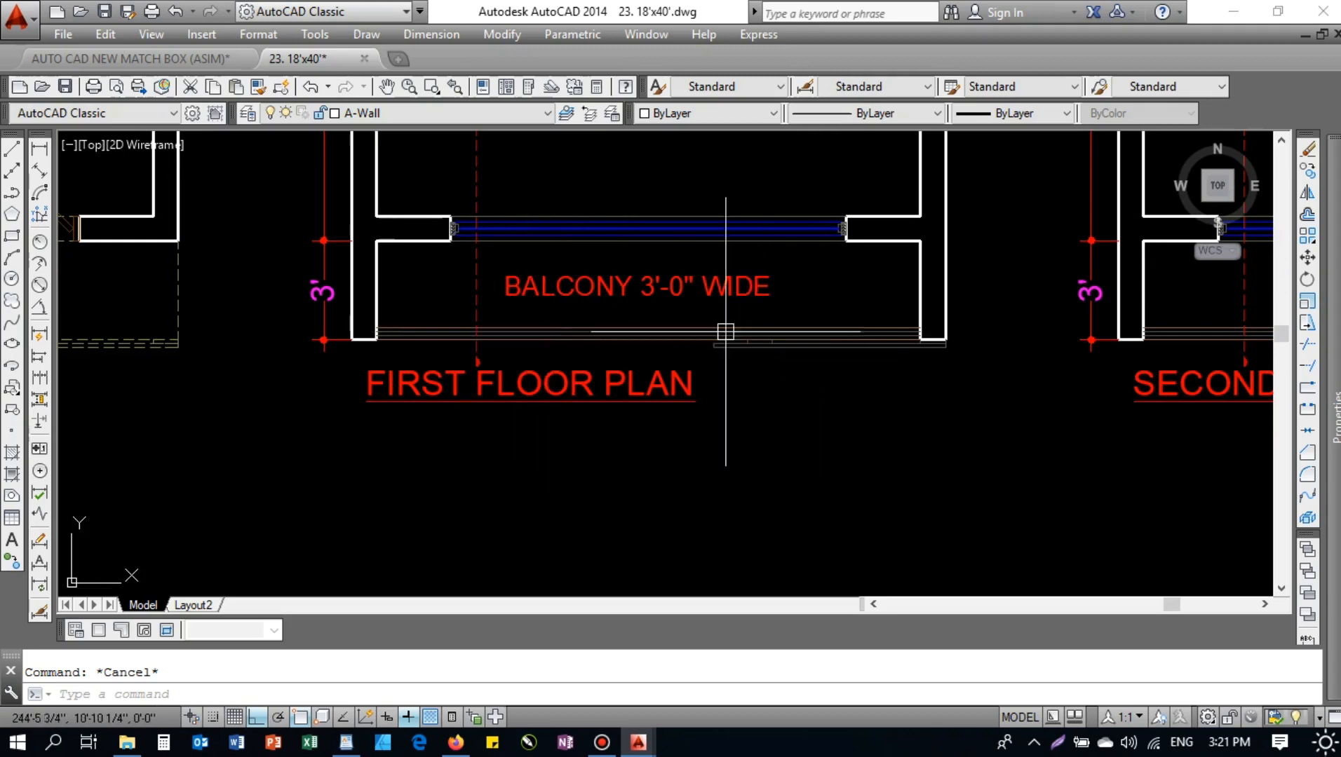
pyautogui.scroll(2, 642, 338)
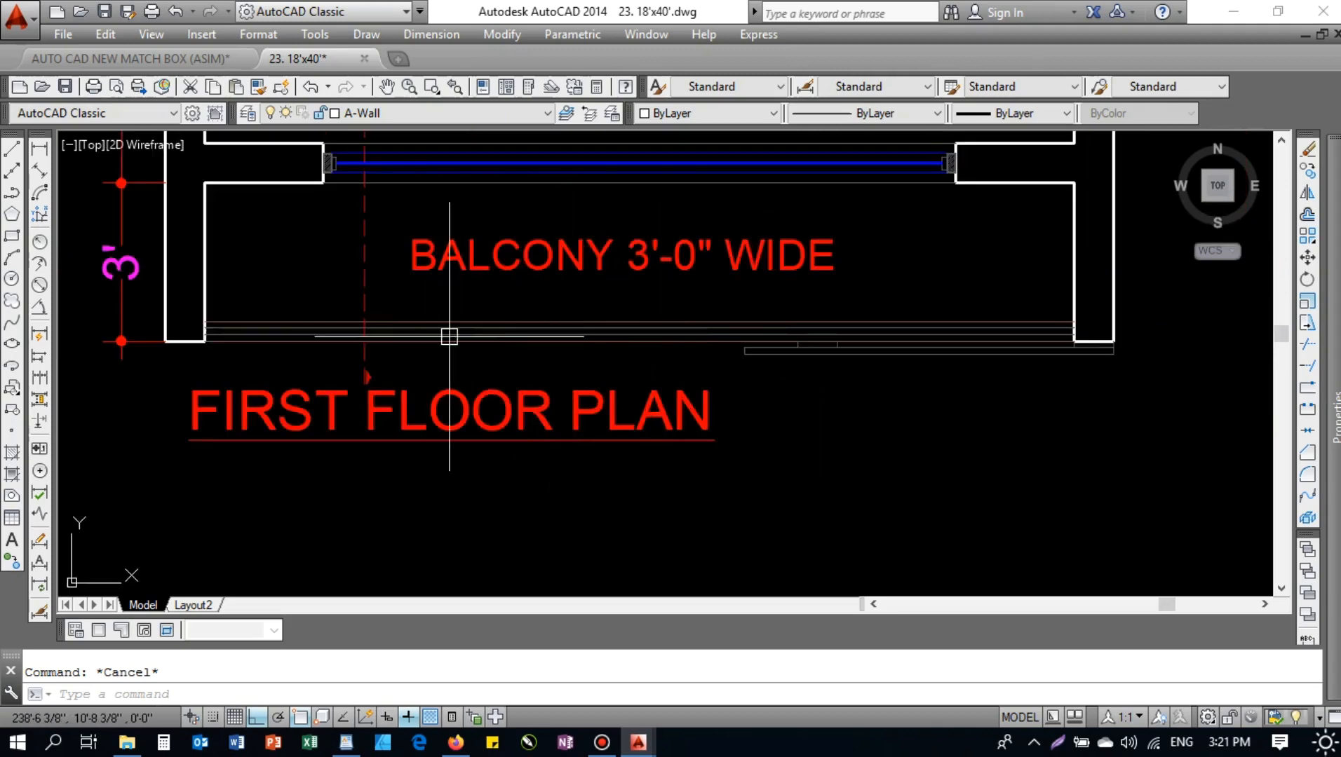
pyautogui.scroll(-8, 545, 302)
pyautogui.moveTo(541, 293); pyautogui.dragTo(540, 137, button='middle')
# - Offset the dashed first floor level line in the elevation 4.5 inches upward for the balcony curb
pyautogui.scroll(-4, 540, 141)
pyautogui.scroll(10, 496, 302)
pyautogui.moveTo(230, 166); pyautogui.dragTo(435, 369, button='middle')
pyautogui.write('o')
pyautogui.press('Return')
pyautogui.write('4.5')
pyautogui.press('Return')
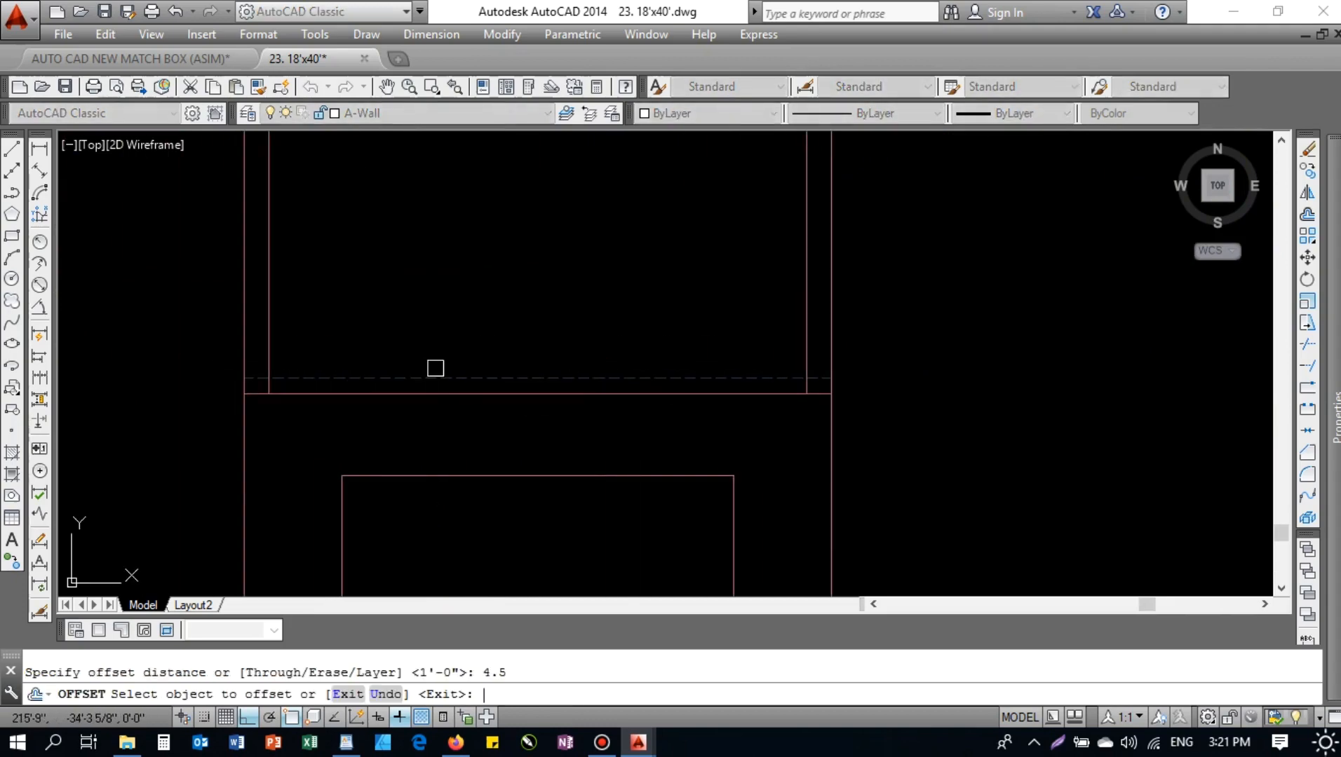
pyautogui.click(385, 378)
pyautogui.press('Escape')
# - Trim both ends of the new curb line back to the inner faces of the side walls
pyautogui.scroll(4, 323, 382)
pyautogui.moveTo(270, 374); pyautogui.dragTo(494, 372, button='middle')
pyautogui.press('Return')
pyautogui.press('Escape')
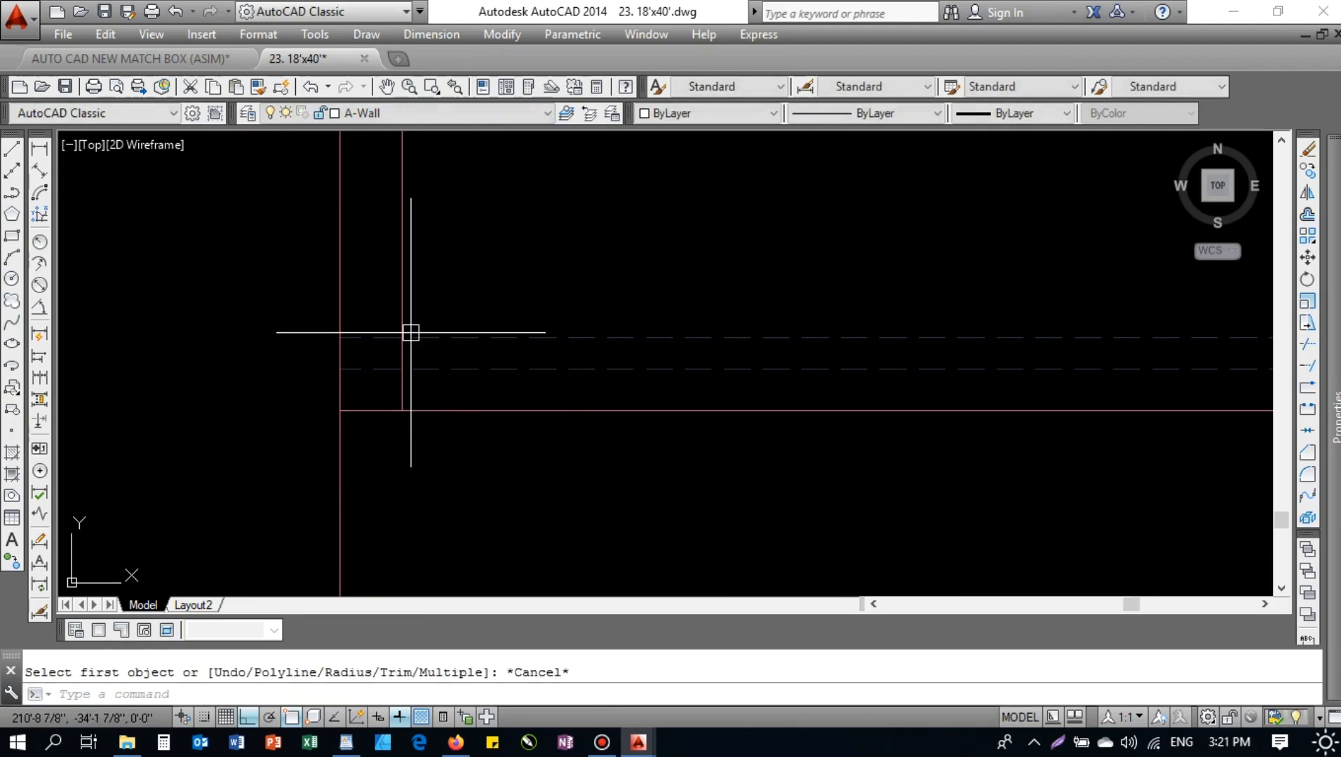
pyautogui.press('Return')
pyautogui.press('Return')
pyautogui.click(375, 336)
pyautogui.scroll(-4, 381, 347)
pyautogui.moveTo(959, 334); pyautogui.dragTo(625, 336, button='middle')
pyautogui.scroll(4, 625, 336)
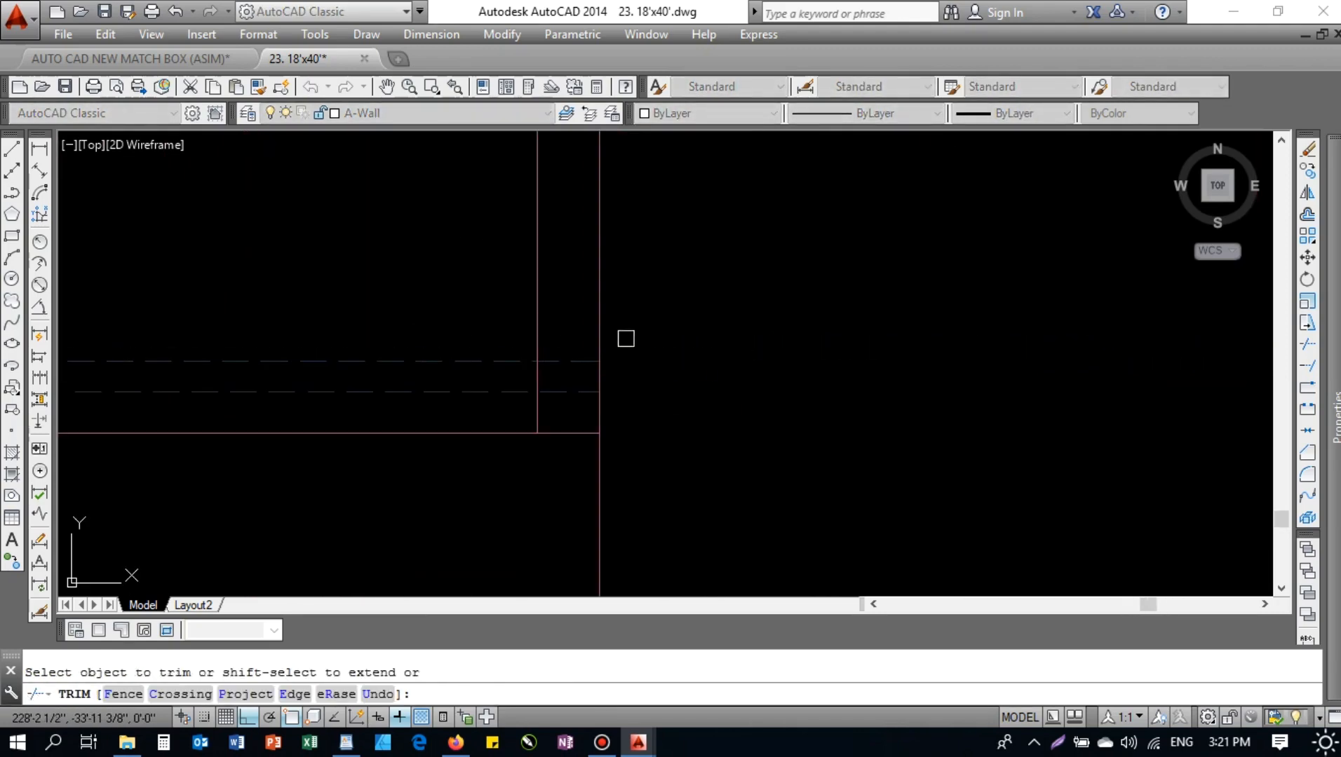
pyautogui.press('Return')
pyautogui.press('Return')
pyautogui.press('Return')
pyautogui.press('Return')
# - Match the curb line's properties to those of the solid slab bottom line below it
pyautogui.write('ma')
pyautogui.press('Return')
pyautogui.click(559, 434)
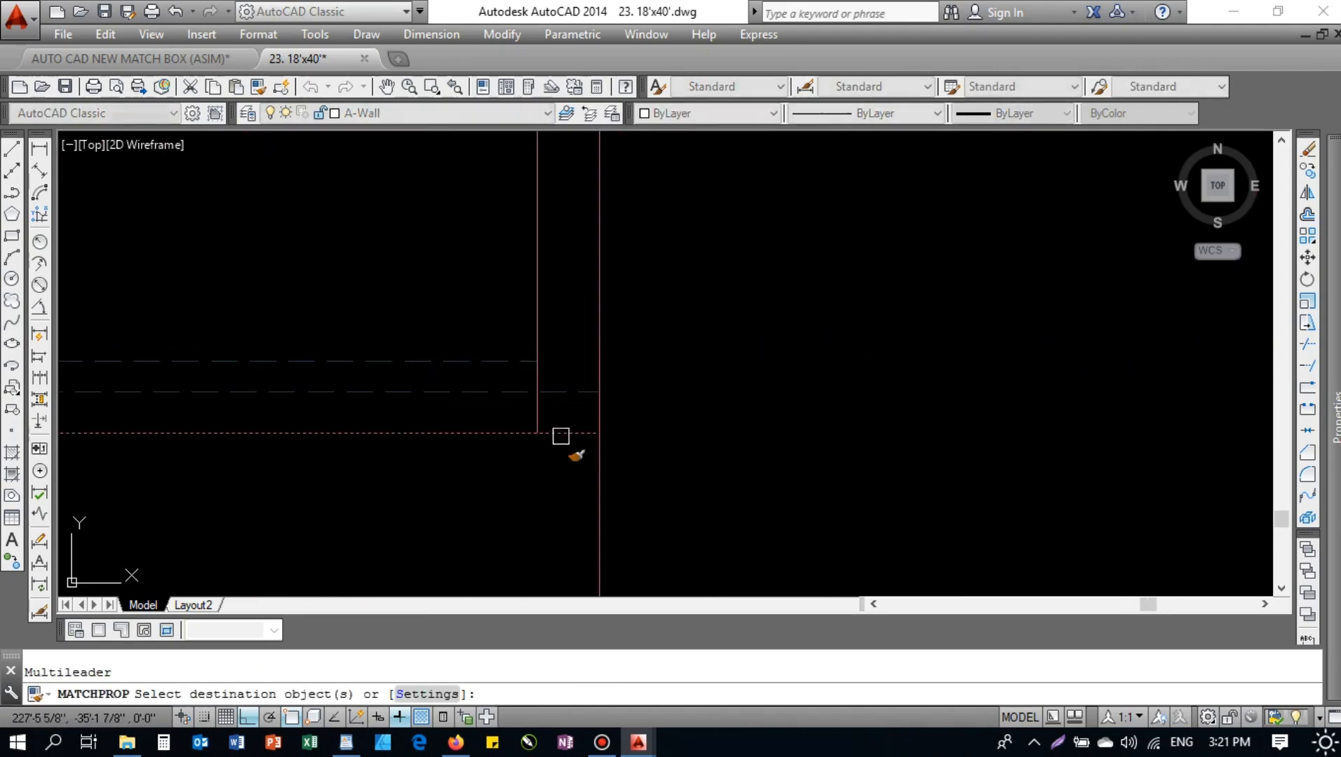
pyautogui.click(454, 373)
pyautogui.click(365, 315)
pyautogui.scroll(-4, 540, 346)
pyautogui.moveTo(572, 358); pyautogui.dragTo(803, 330, button='middle')
pyautogui.press('Escape')
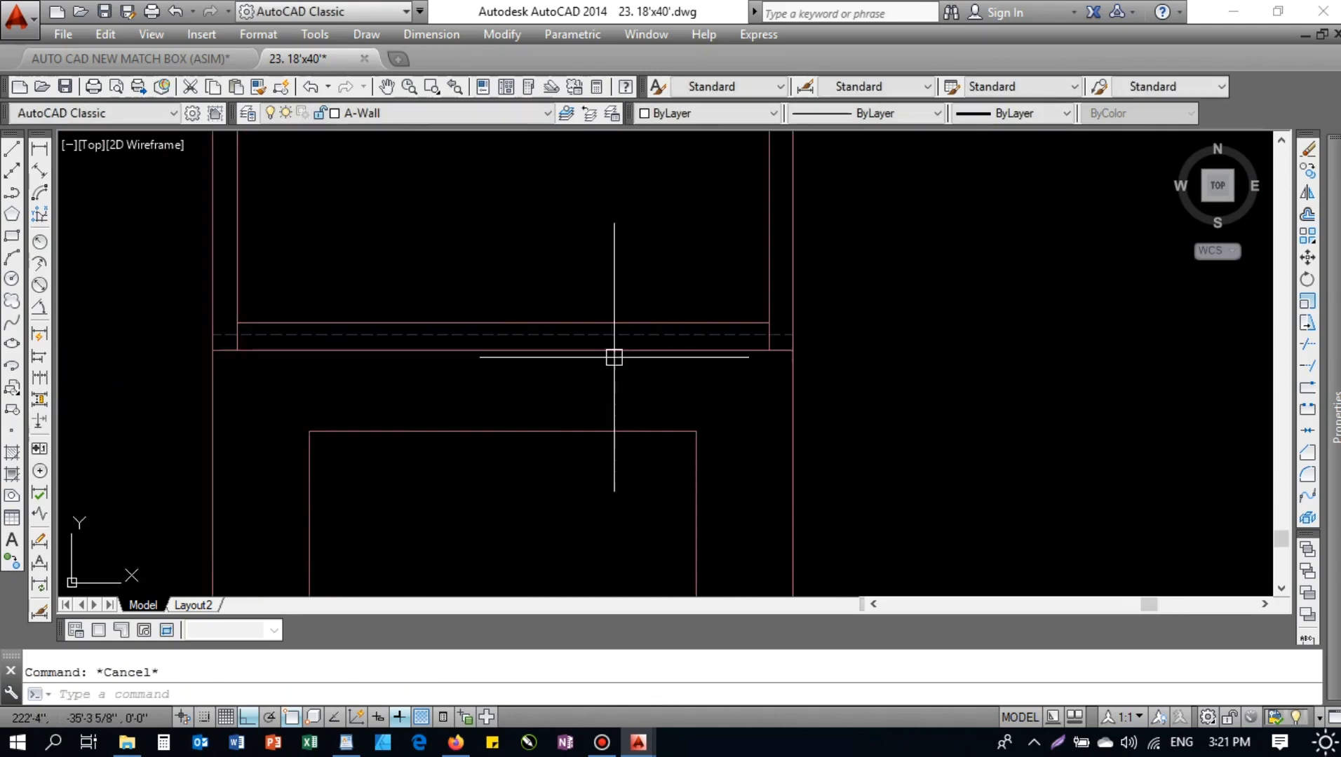
pyautogui.scroll(2, 235, 325)
pyautogui.click(440, 306)
pyautogui.click(418, 407)
pyautogui.press('Escape')
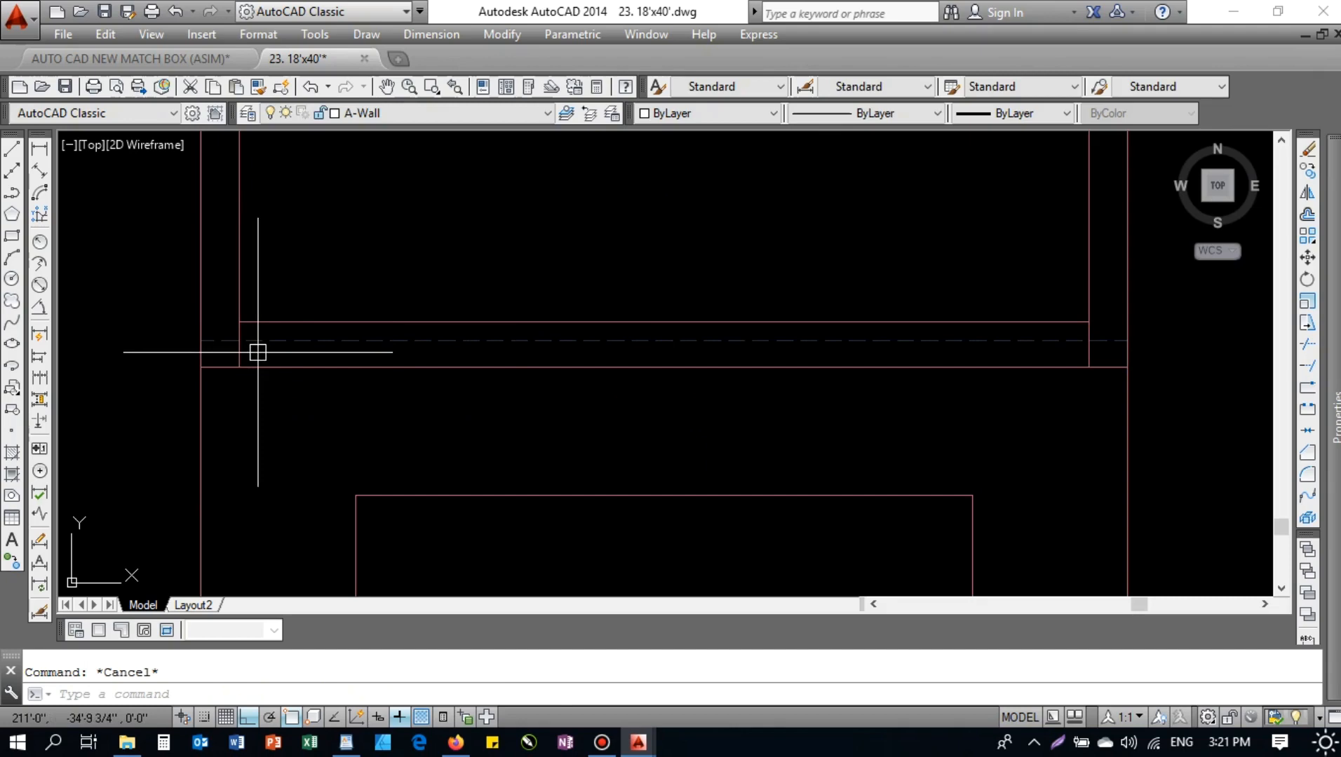
# - Fillet the curb line with both inner side wall lines to close the two lower corners of the first floor opening
pyautogui.write('f')
pyautogui.press('Return')
pyautogui.click(241, 311)
pyautogui.click(277, 320)
pyautogui.moveTo(1017, 348); pyautogui.dragTo(846, 382, button='middle')
pyautogui.press('Return')
pyautogui.click(864, 354)
pyautogui.click(915, 291)
pyautogui.scroll(-3, 867, 383)
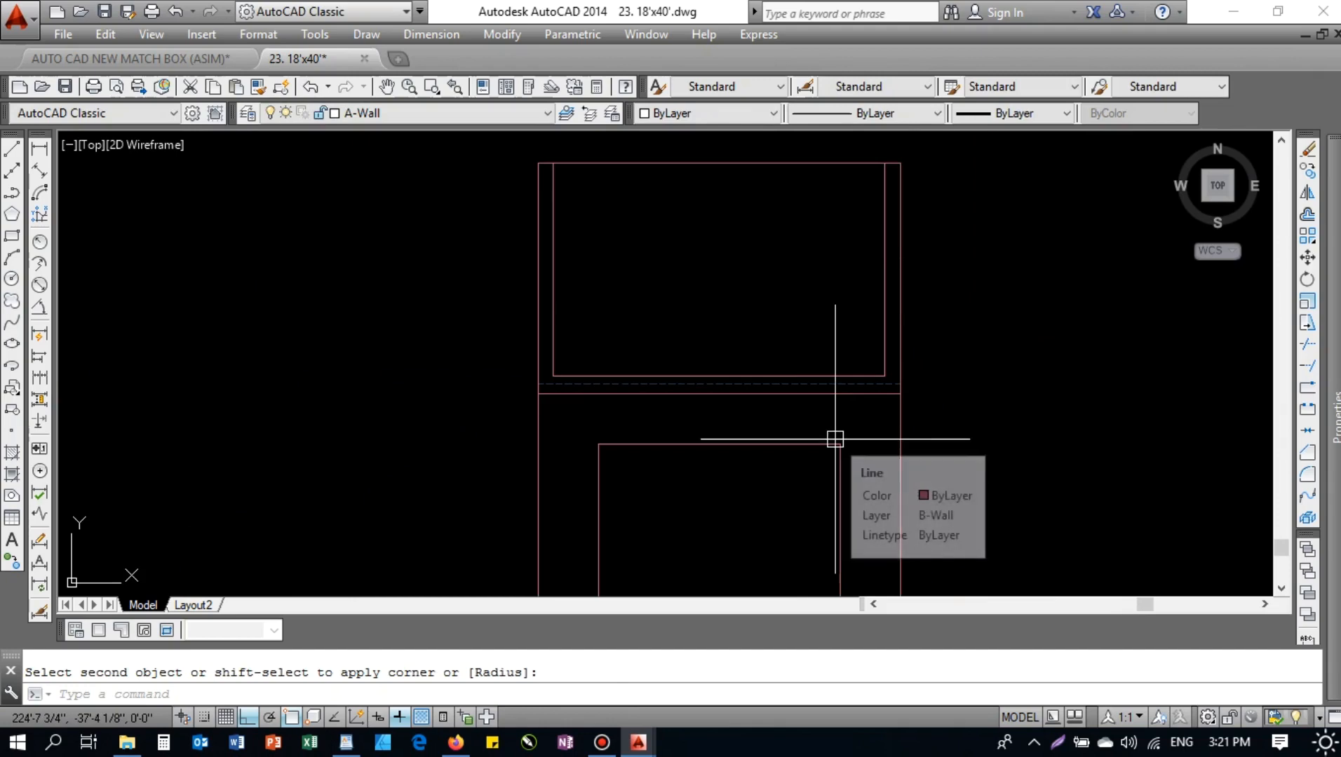
pyautogui.scroll(3, 666, 337)
pyautogui.press('Escape')
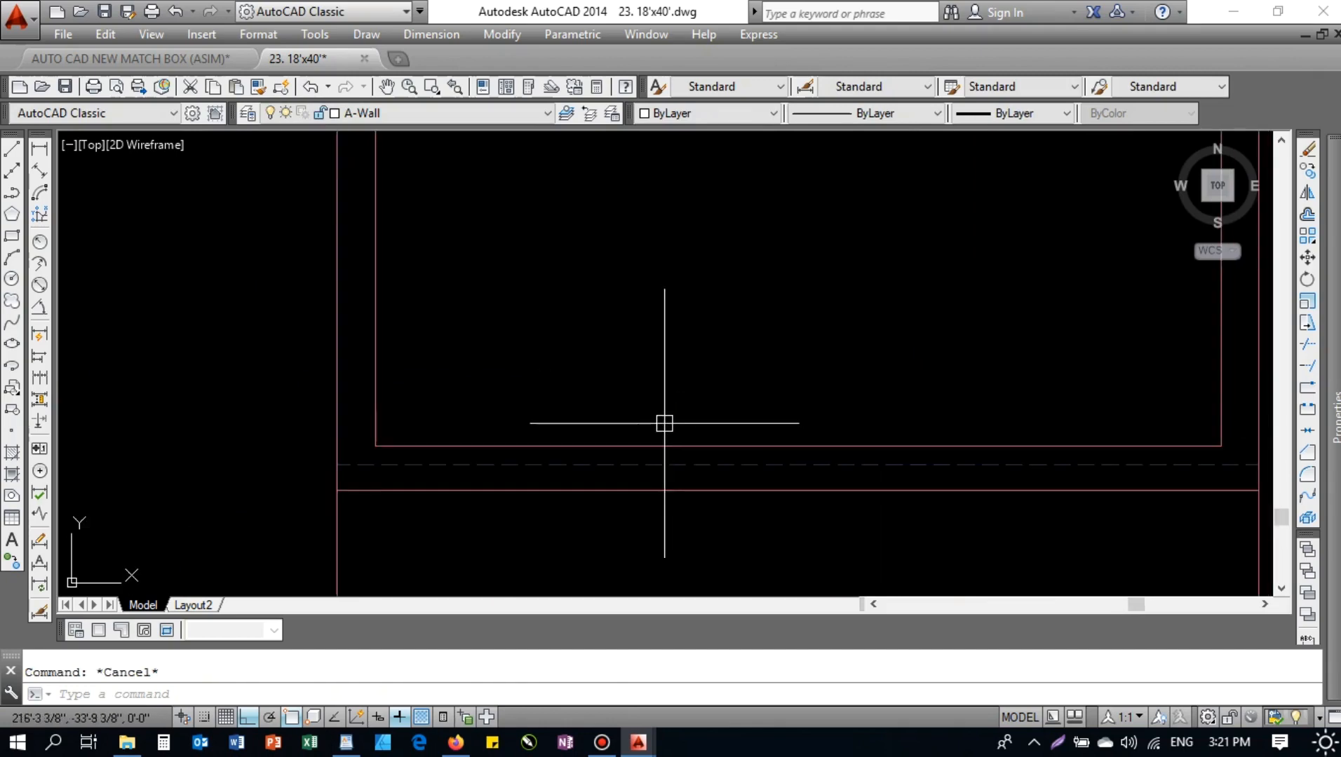
# - Offset the curb line 30 inches upward to mark the railing height
pyautogui.write('o')
pyautogui.press('Return')
pyautogui.write('30')
pyautogui.press('Return')
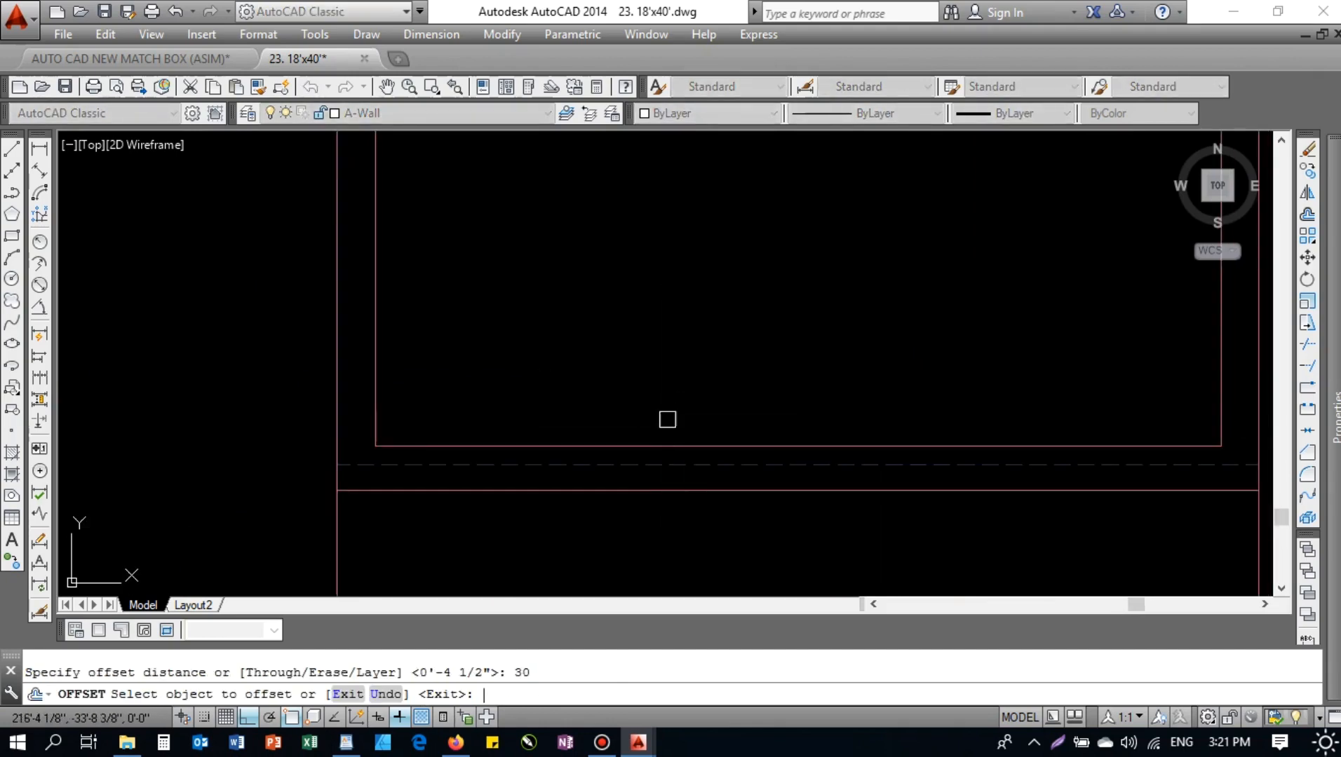
pyautogui.click(685, 446)
pyautogui.click(682, 419)
pyautogui.press('Escape')
# - Copy the first floor balcony railing profile from the section to the lower-left inner corner of the elevation's first floor opening
pyautogui.scroll(-9, 680, 414)
pyautogui.scroll(6, 499, 359)
pyautogui.scroll(3, 536, 360)
pyautogui.scroll(4, 730, 386)
pyautogui.scroll(1, 594, 389)
pyautogui.click(613, 334)
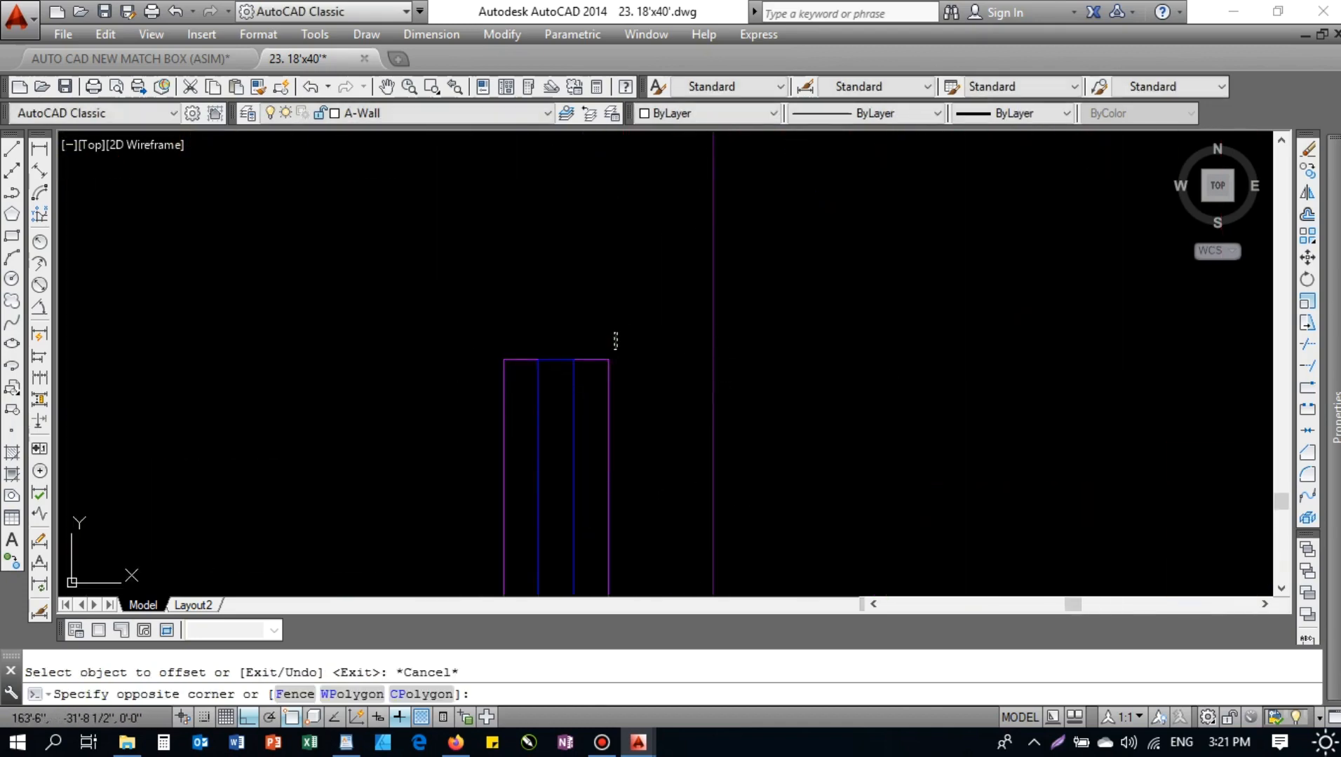
pyautogui.click(405, 379)
pyautogui.scroll(-1, 512, 320)
pyautogui.scroll(-2, 544, 319)
pyautogui.moveTo(539, 561); pyautogui.dragTo(483, 338, button='middle')
pyautogui.write('co')
pyautogui.press('space')
pyautogui.scroll(-3, 488, 424)
pyautogui.moveTo(490, 519); pyautogui.dragTo(470, 327, button='middle')
pyautogui.click(463, 359)
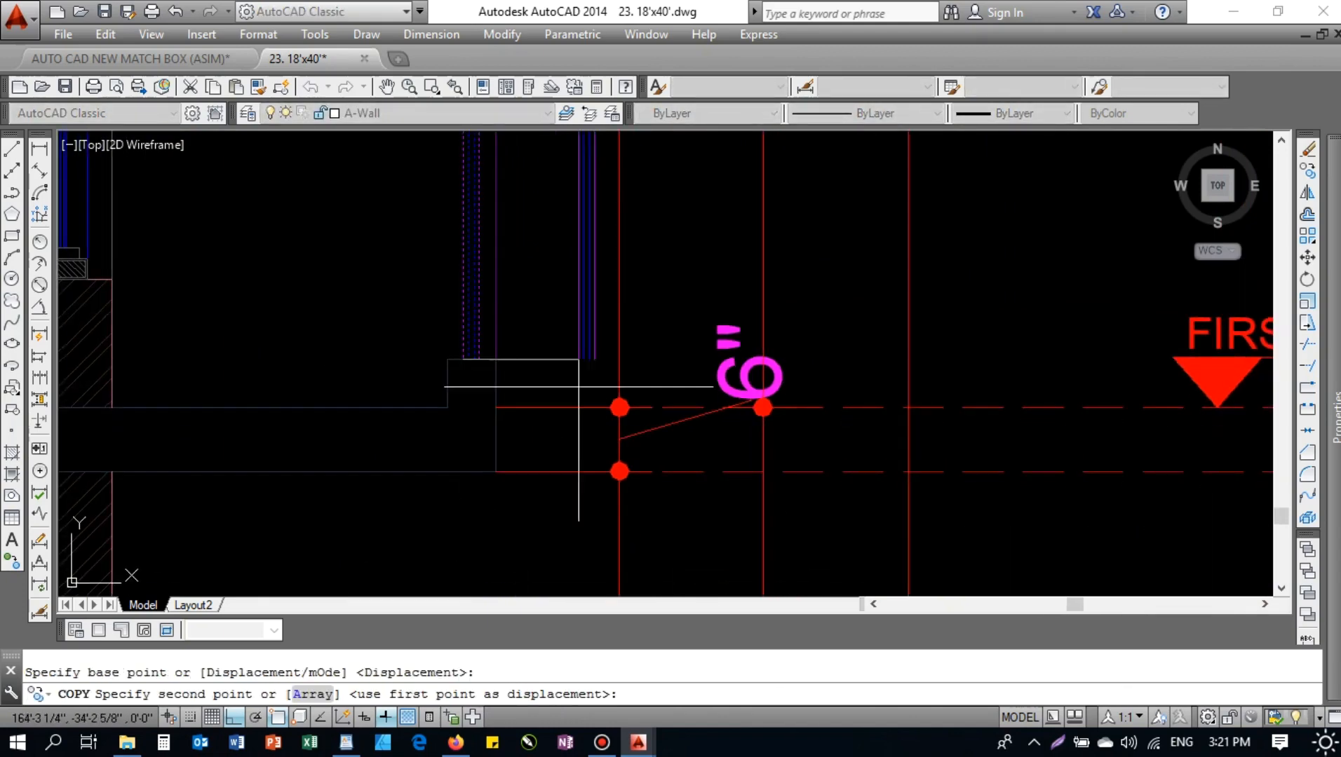
pyautogui.scroll(-4, 666, 385)
pyautogui.moveTo(455, 380); pyautogui.dragTo(173, 377, button='middle')
pyautogui.scroll(3, 887, 362)
pyautogui.click(982, 475)
pyautogui.press('Escape')
# - Move the two blue A-windows lines out of the copied railing post, a short distance to its right
pyautogui.moveTo(1035, 406); pyautogui.dragTo(740, 413, button='middle')
pyautogui.scroll(4, 702, 295)
pyautogui.click(671, 290)
pyautogui.click(663, 282)
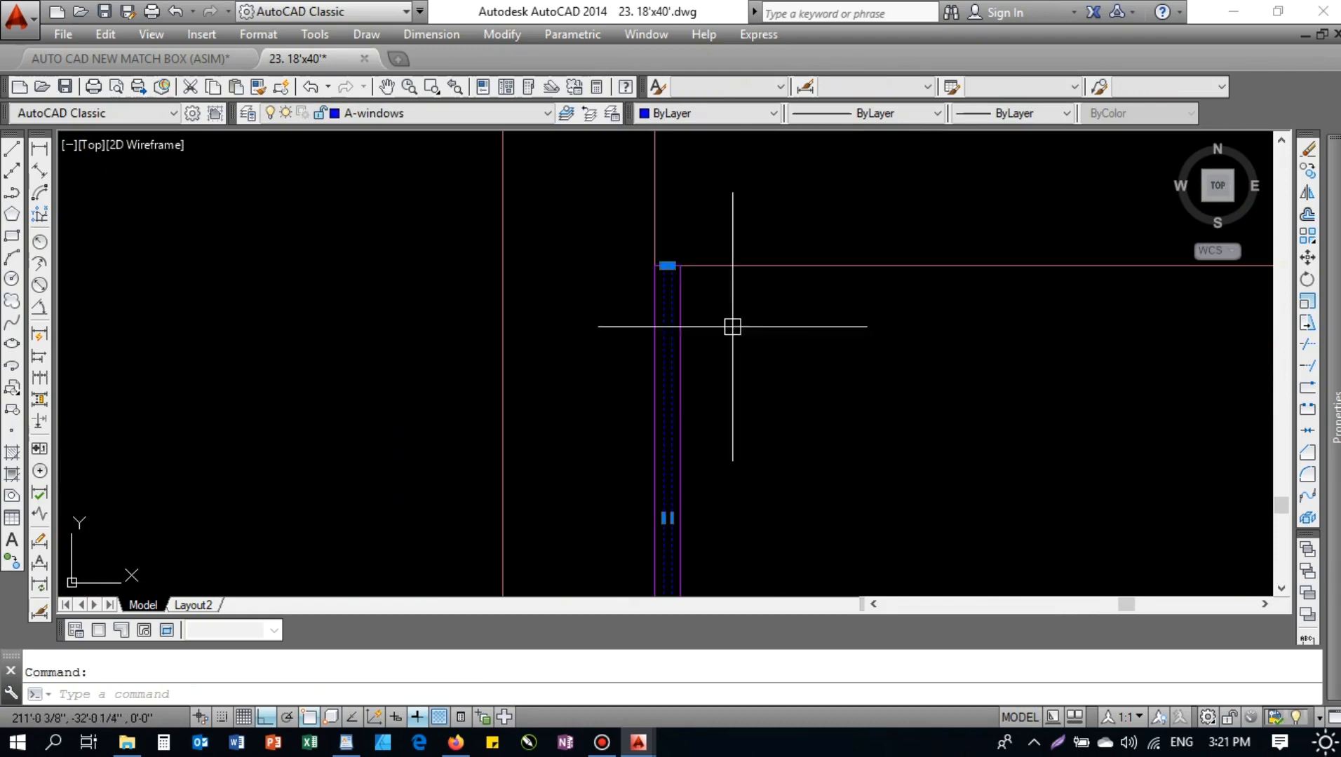
pyautogui.press('space')
pyautogui.click(718, 318)
pyautogui.click(879, 336)
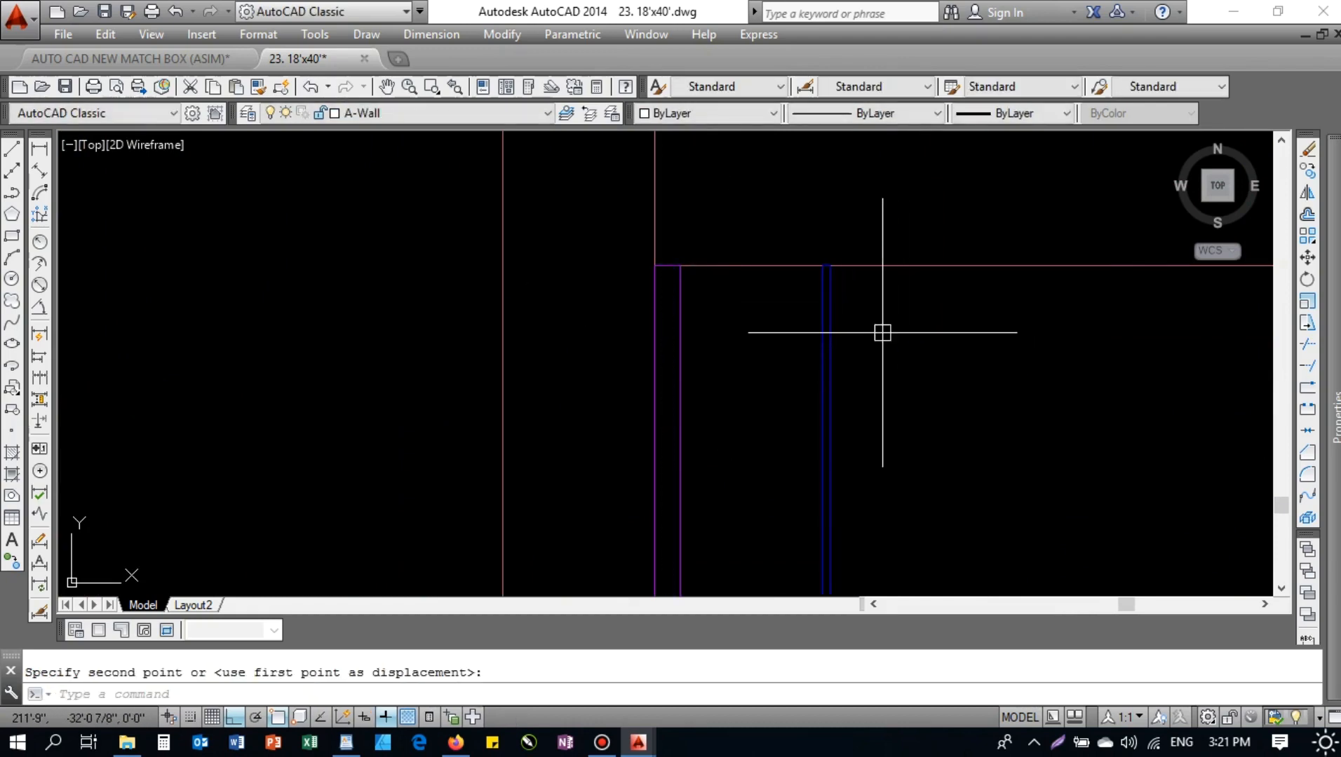
# - Erase the horizontal railing height line above the curb
pyautogui.click(890, 319)
pyautogui.click(885, 198)
pyautogui.moveTo(881, 266); pyautogui.dragTo(764, 143, button='middle')
pyautogui.write('e')
pyautogui.press('space')
pyautogui.press('space')
# - Copy the purple railing post from the left inner wall to the right inner wall of the first floor opening
pyautogui.click(565, 254)
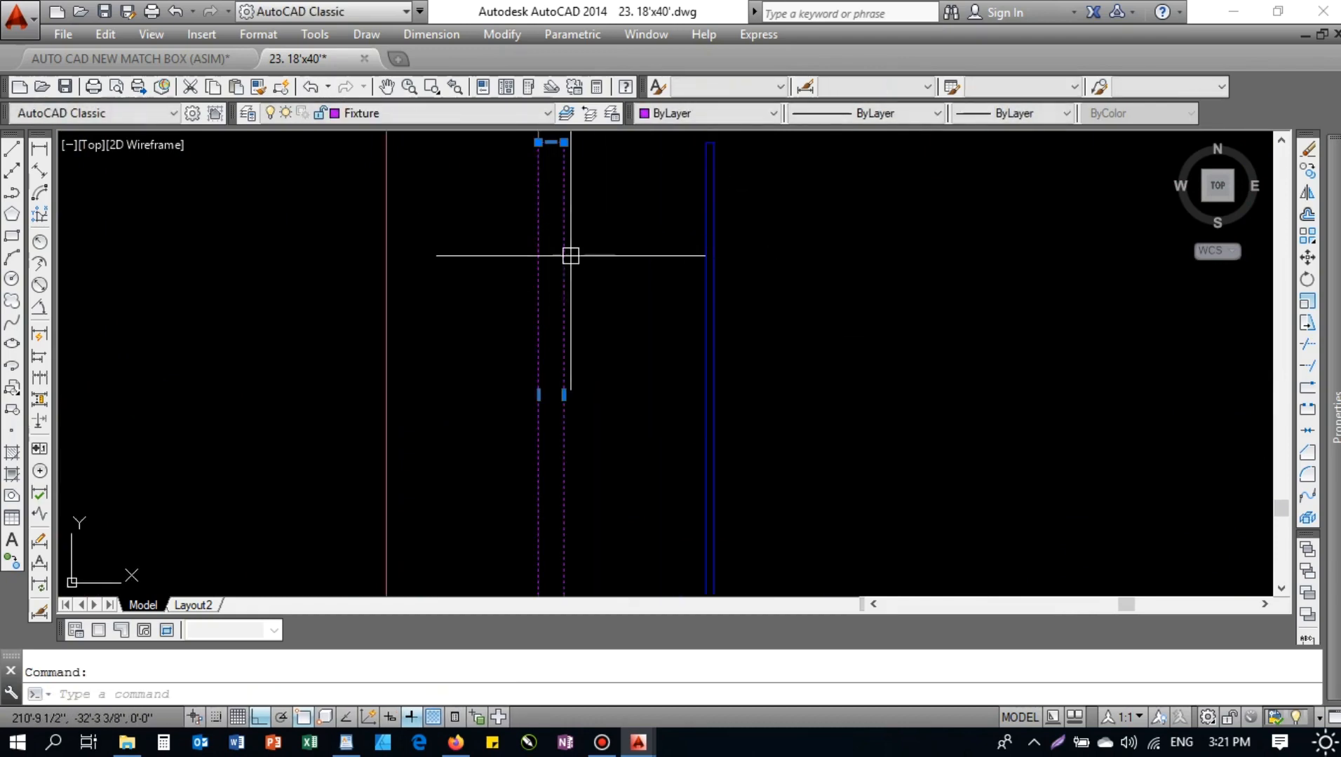
pyautogui.scroll(-2, 563, 278)
pyautogui.write('co')
pyautogui.press('space')
pyautogui.click(561, 346)
pyautogui.scroll(-2, 791, 319)
pyautogui.moveTo(1074, 314); pyautogui.dragTo(831, 330, button='middle')
pyautogui.scroll(2, 808, 330)
pyautogui.click(730, 369)
# - Try to place another copy of the left railing post 24 inches to its right, and undo that copy
pyautogui.scroll(-2, 666, 361)
pyautogui.write('2')
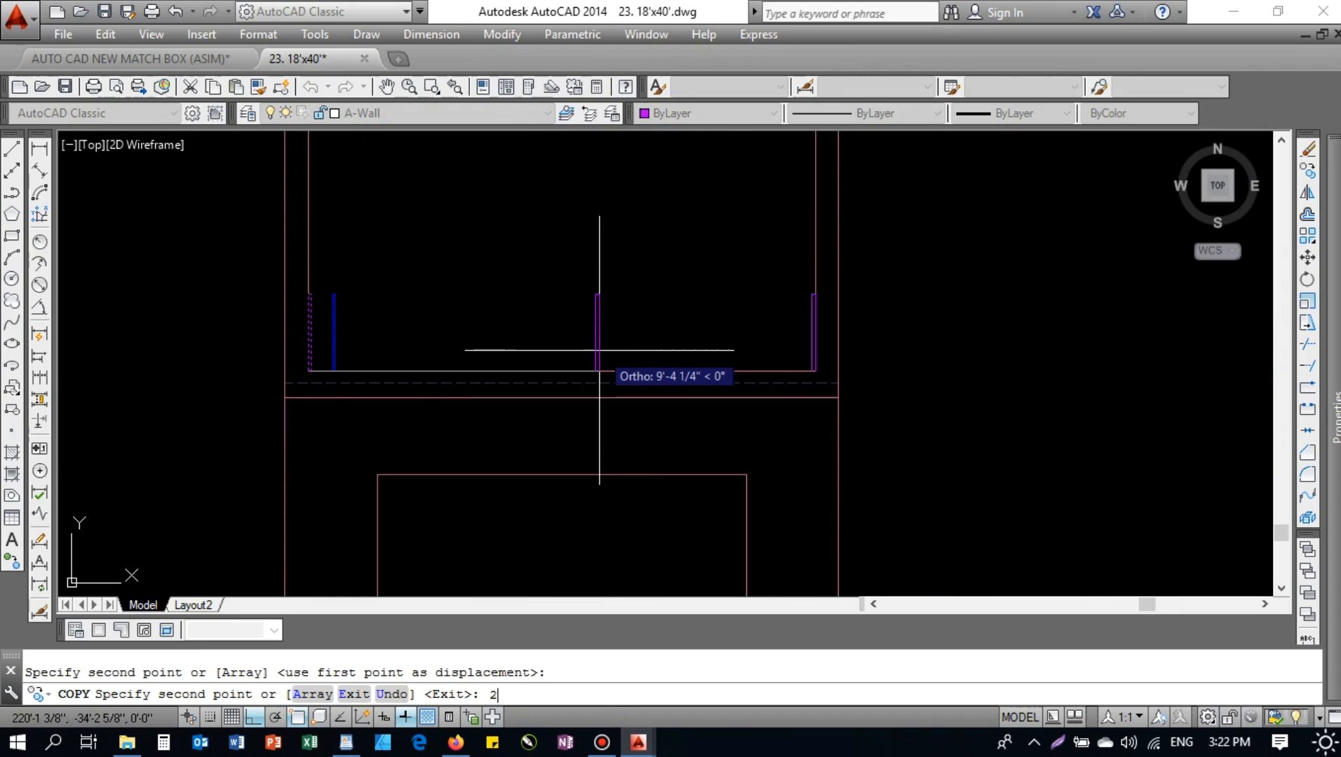
pyautogui.write('4')
pyautogui.press('Return')
pyautogui.hotkey('ctrl', 'z')
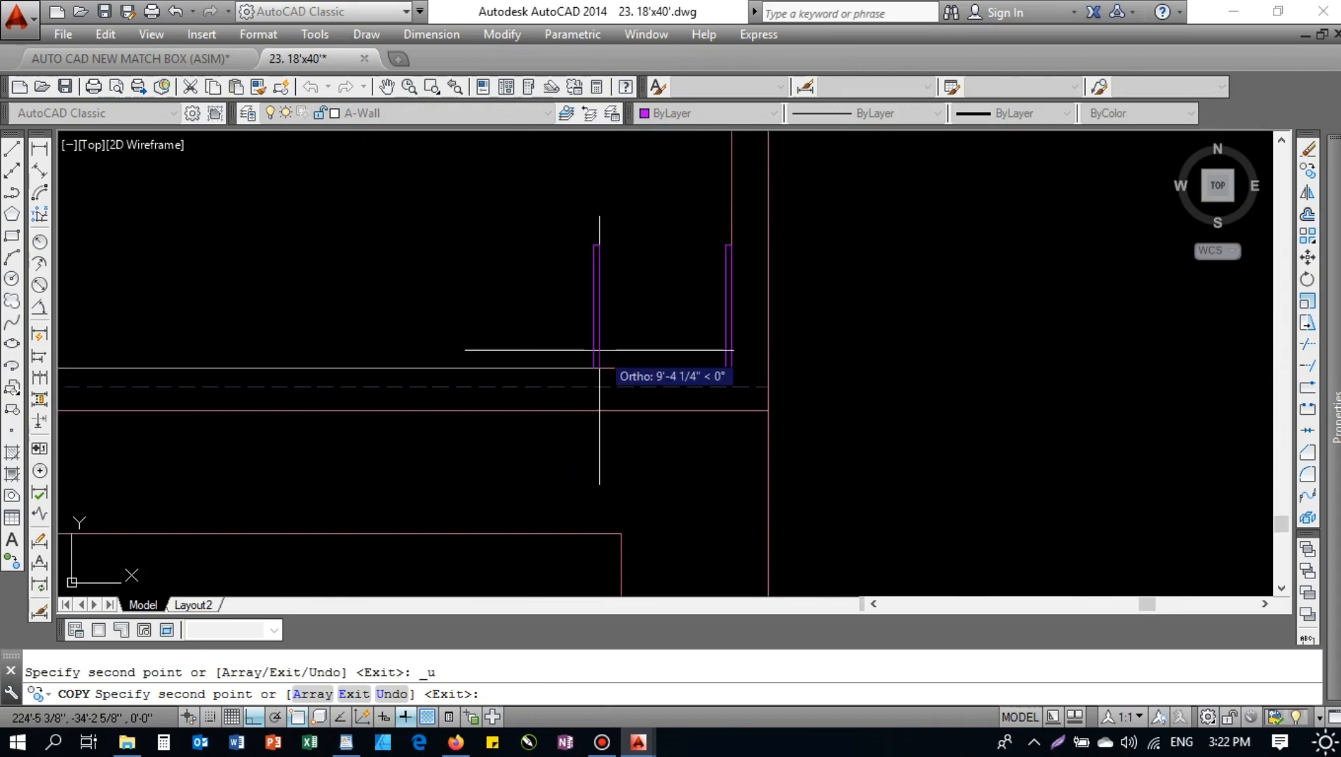
pyautogui.scroll(-3, 581, 342)
pyautogui.scroll(1, 546, 337)
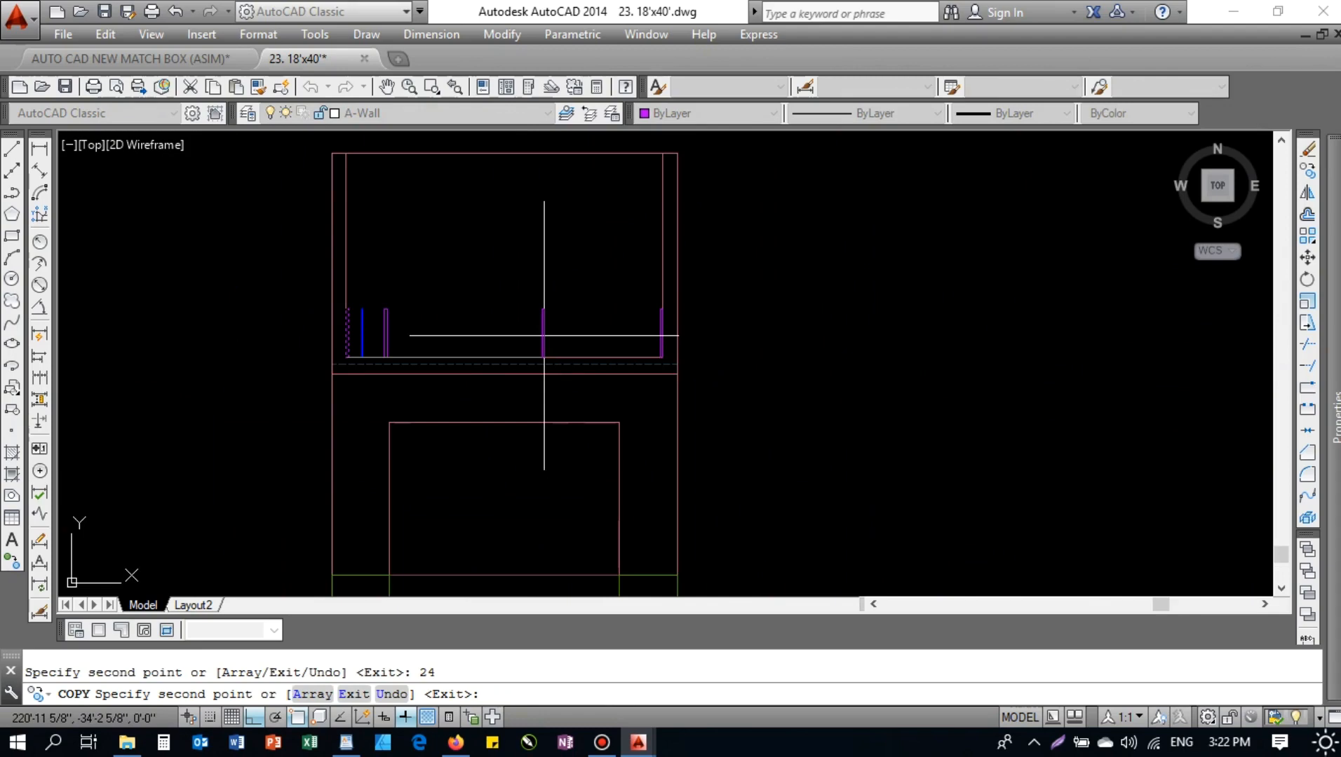
pyautogui.hotkey('ctrl', 'z')
pyautogui.scroll(-2, 541, 326)
pyautogui.moveTo(565, 325); pyautogui.dragTo(633, 324, button='middle')
pyautogui.scroll(1, 584, 323)
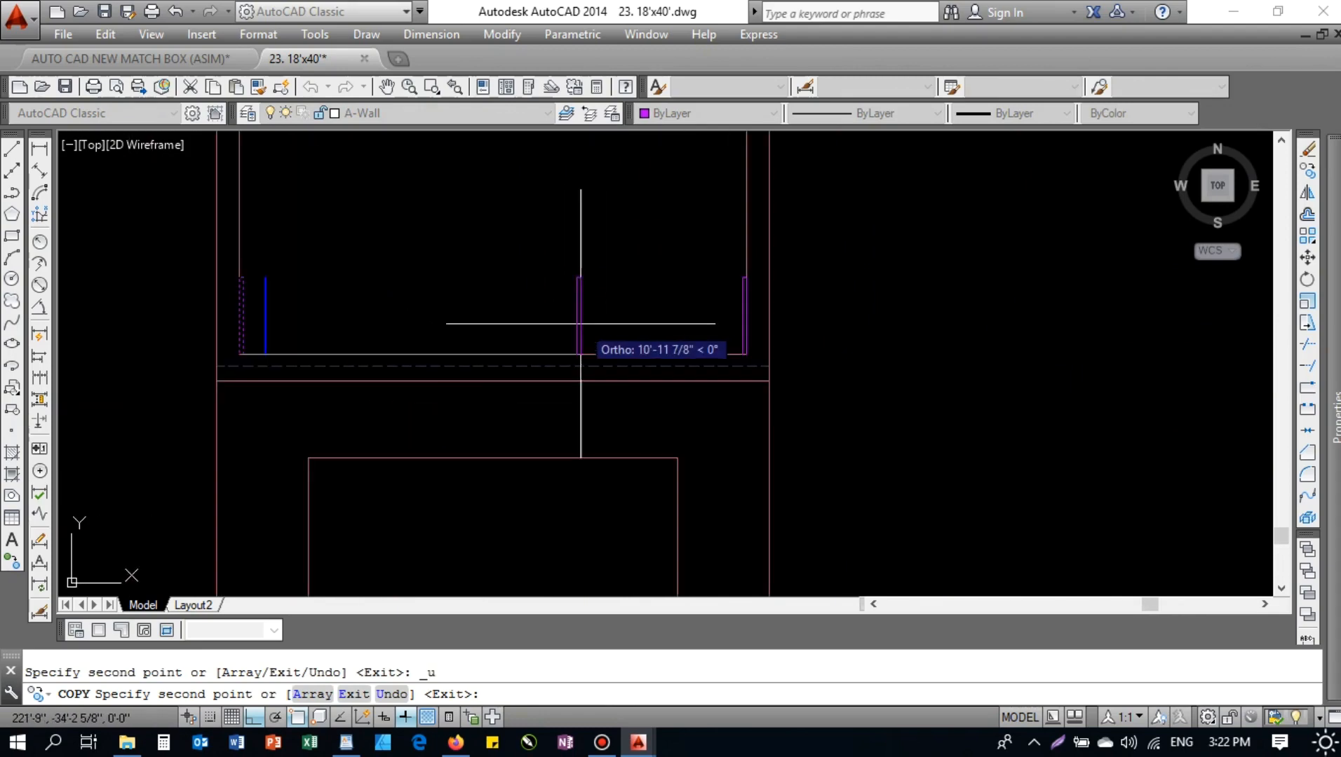
pyautogui.press('Escape')
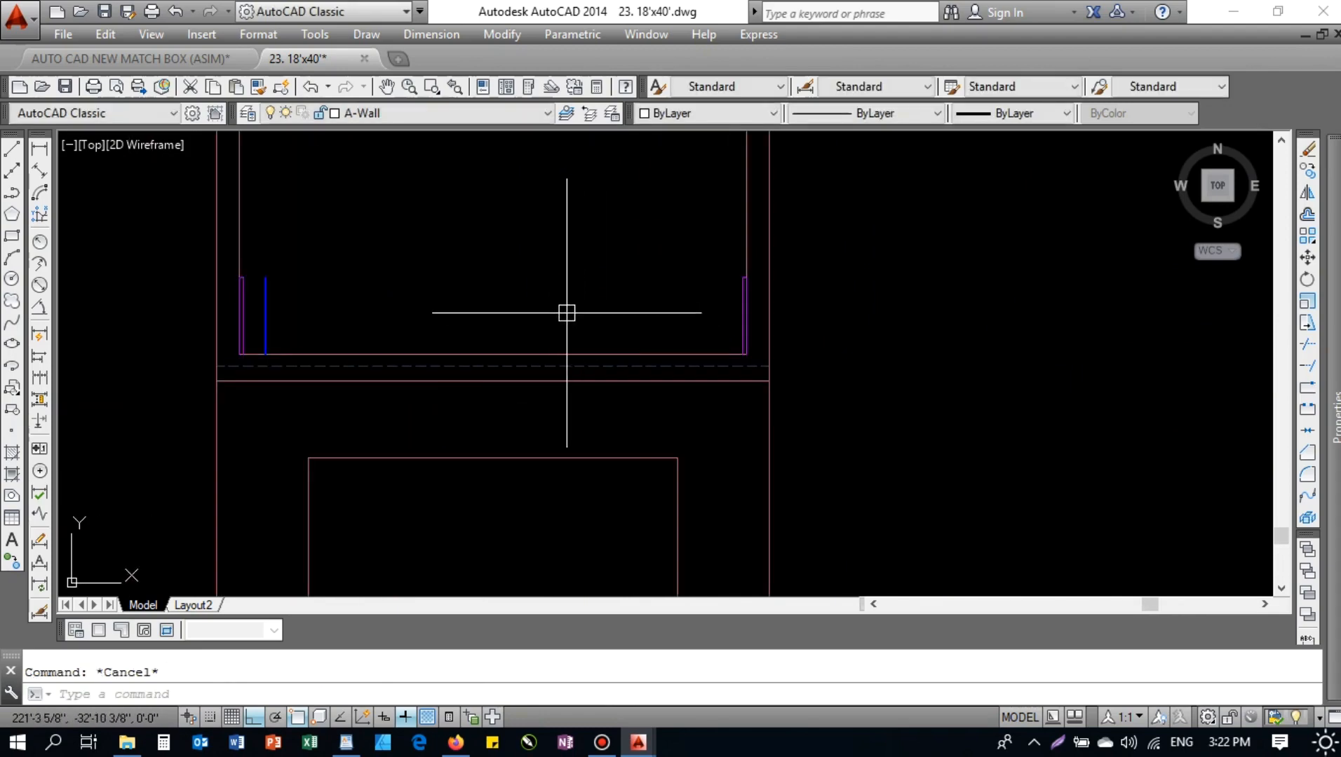
# - Draw a horizontal line above the posts from the left inner wall and extend it to the right inner wall
pyautogui.write('l')
pyautogui.press('Return')
pyautogui.click(239, 227)
pyautogui.click(718, 238)
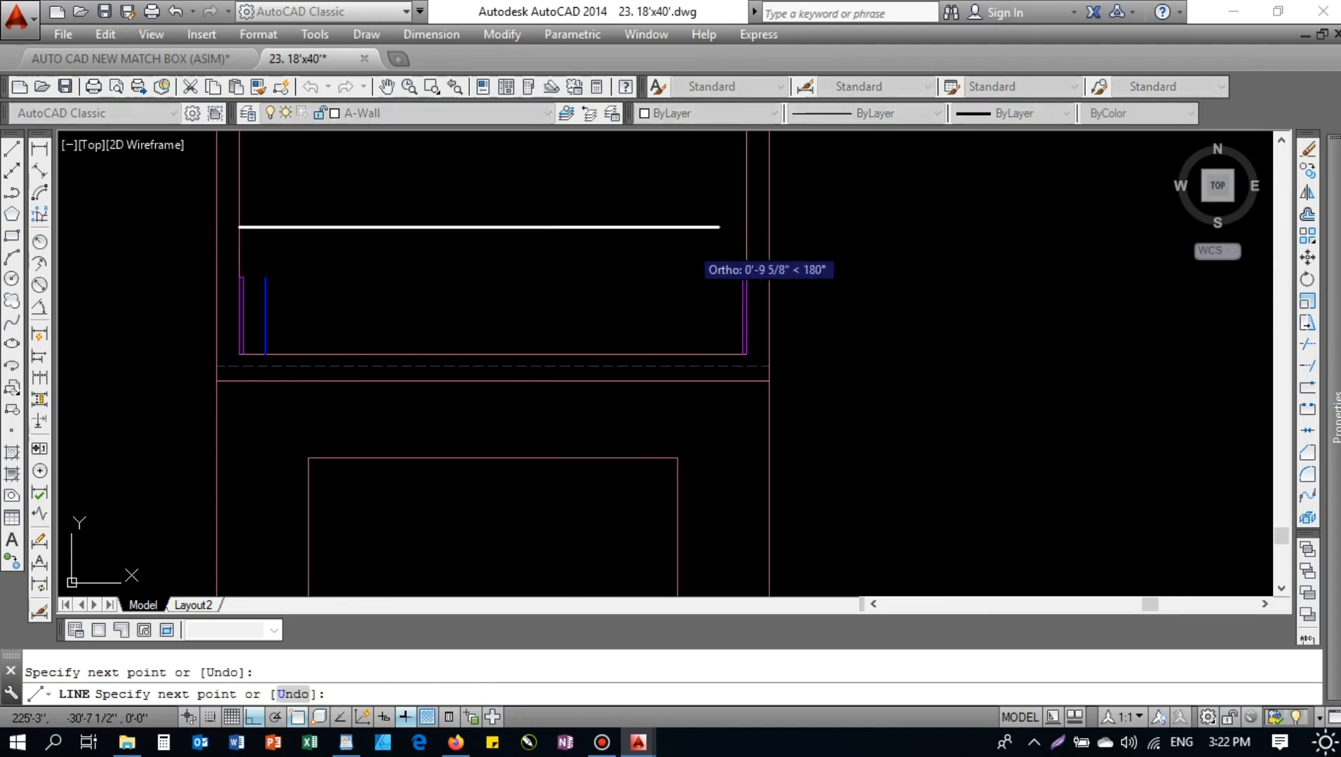
pyautogui.press('Escape')
pyautogui.write('ex')
pyautogui.press('Return')
pyautogui.press('Return')
pyautogui.click(683, 227)
pyautogui.press('Escape')
pyautogui.press('Escape')
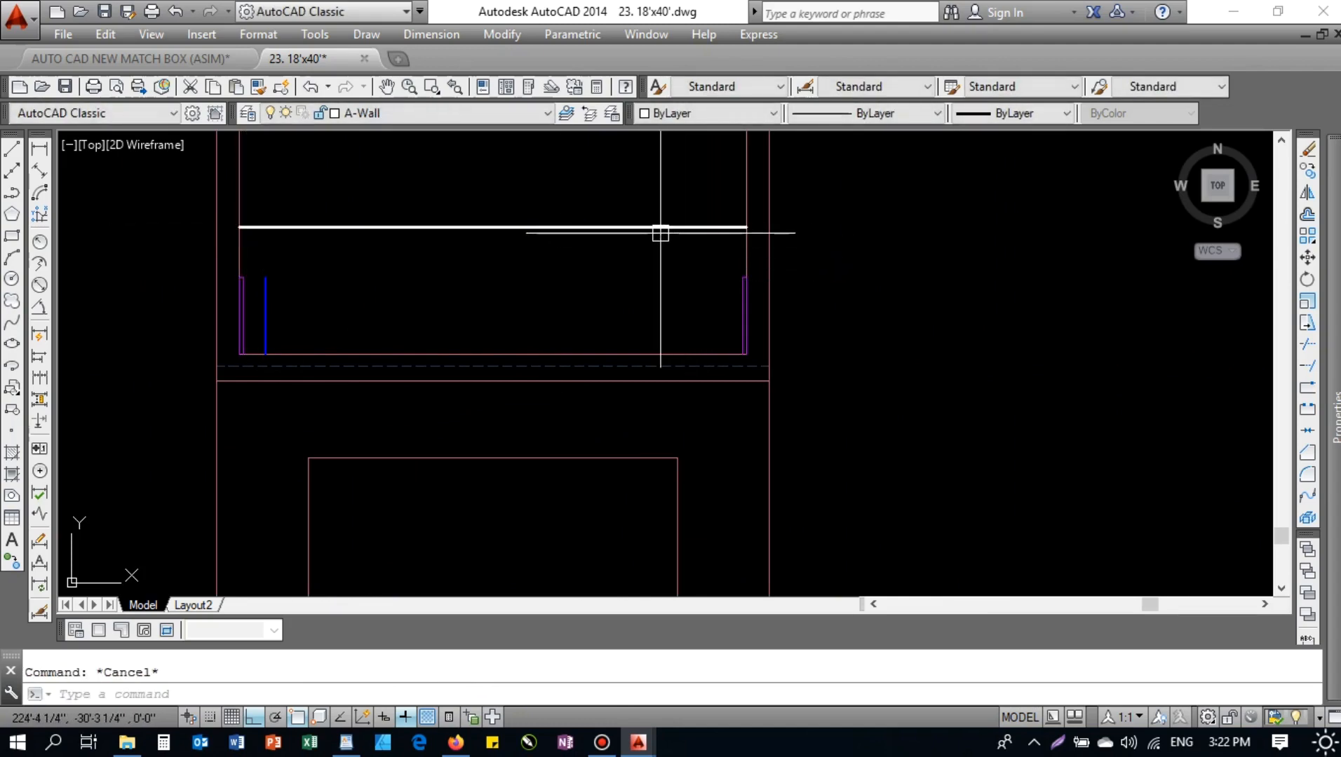
# - Divide the horizontal line between the inner walls into 6 equal segments
pyautogui.write('div')
pyautogui.press('Return')
pyautogui.click(620, 226)
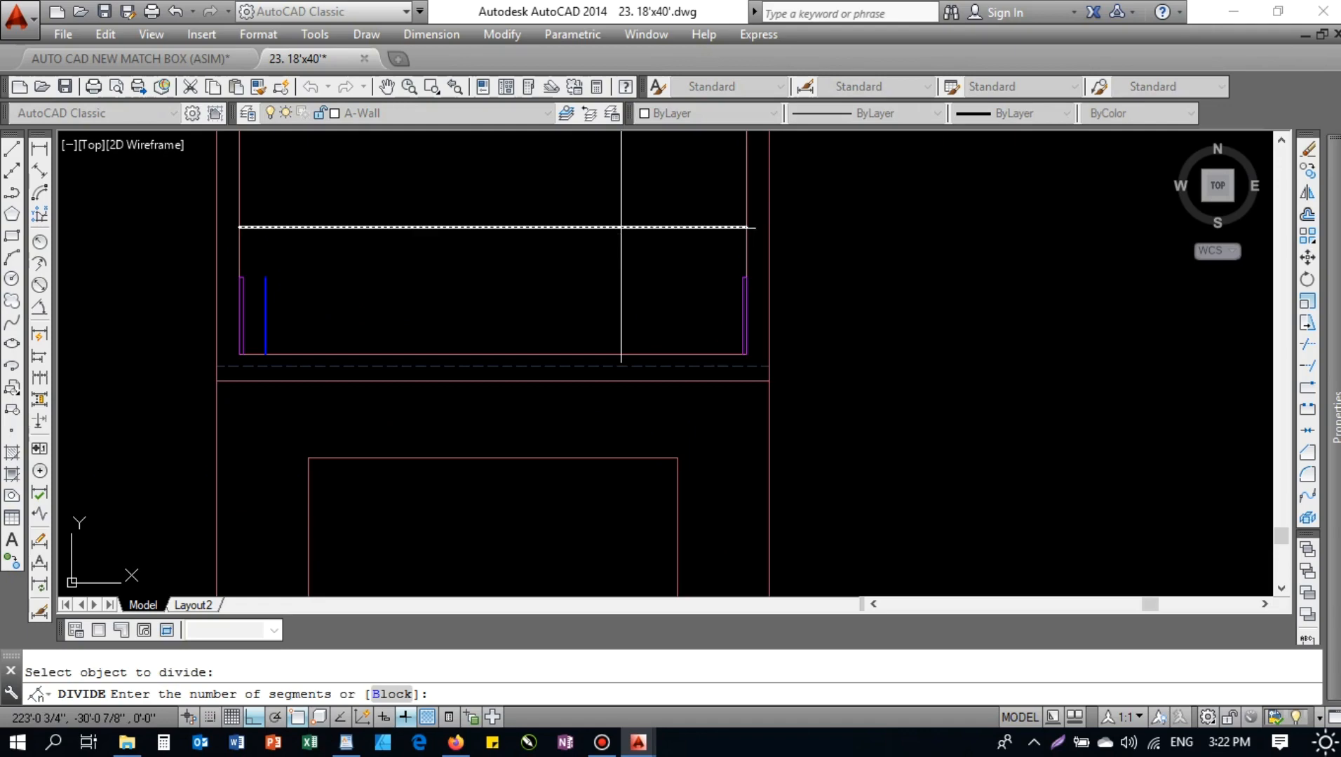
pyautogui.press('Return')
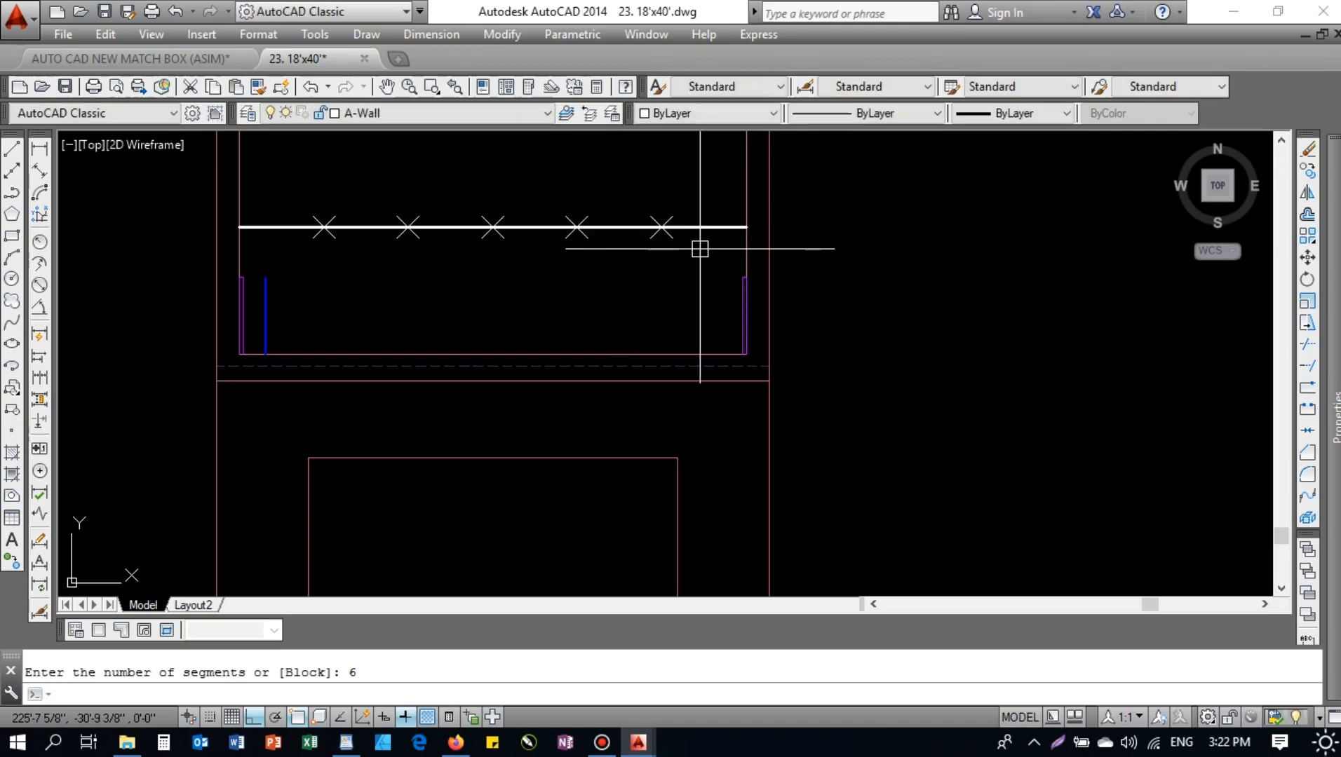
pyautogui.press('Escape')
pyautogui.scroll(4, 261, 288)
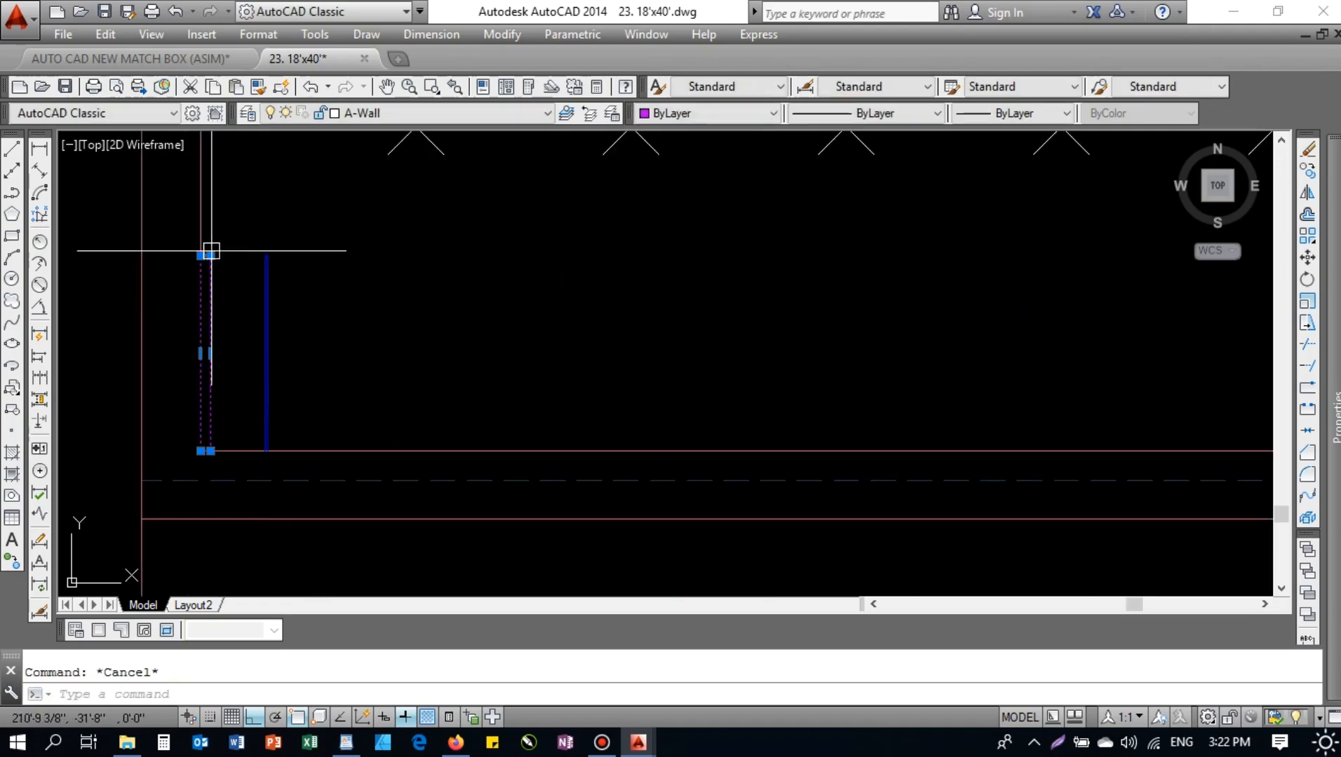
pyautogui.click(211, 316)
pyautogui.moveTo(320, 294); pyautogui.dragTo(345, 451, button='middle')
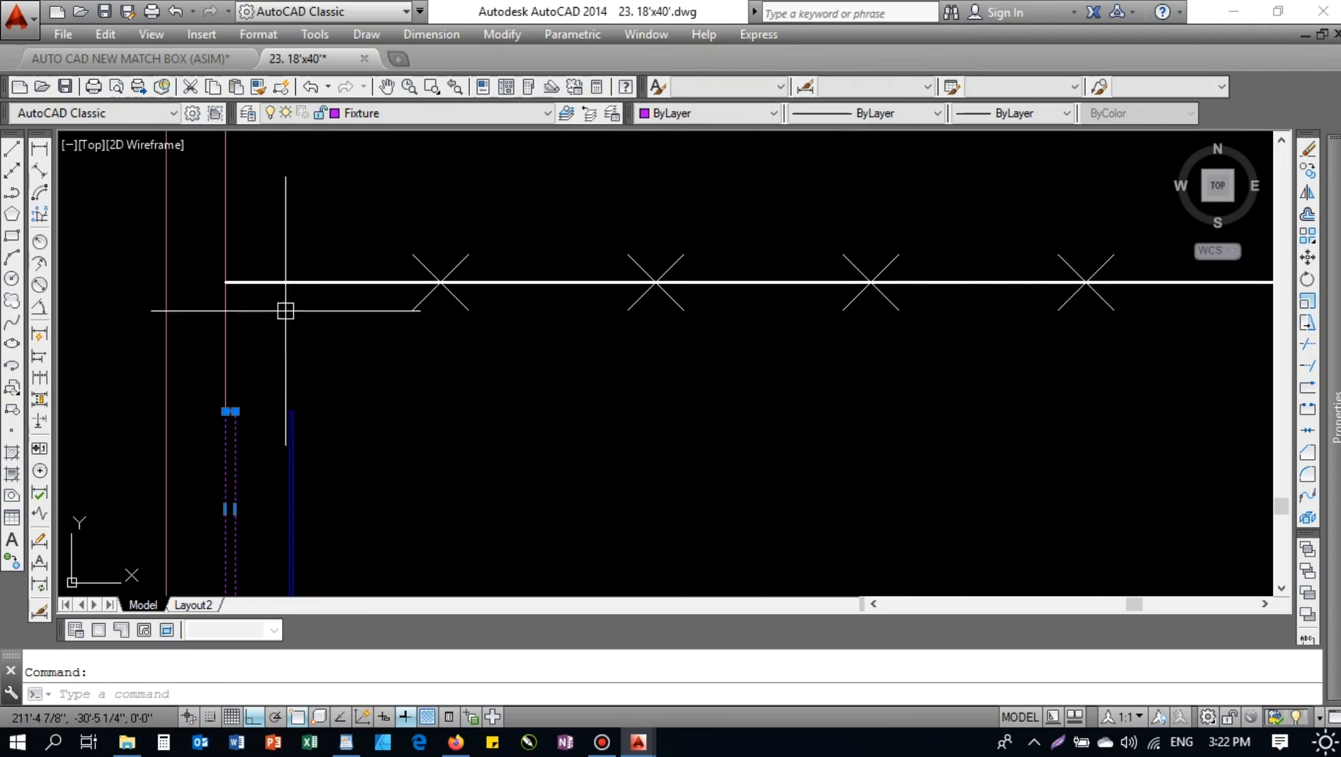
pyautogui.press('Escape')
pyautogui.scroll(-7, 607, 201)
pyautogui.scroll(5, 521, 228)
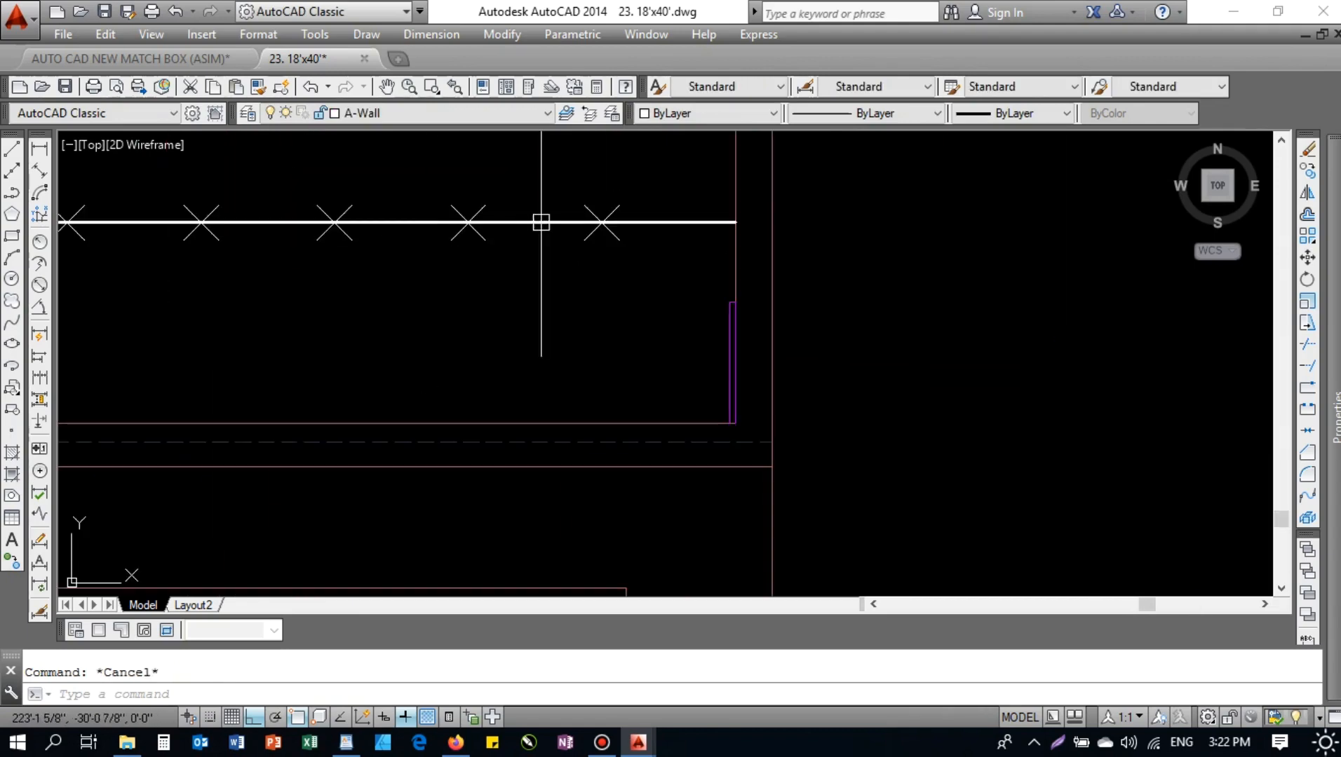
# - Erase the wall-to-wall horizontal line together with its division points
pyautogui.click(632, 177)
pyautogui.moveTo(434, 274)
pyautogui.mouseDown(button='middle')
pyautogui.moveTo(470, 312)
pyautogui.moveTo(734, 410)
pyautogui.mouseUp(button='middle')
pyautogui.click(315, 402)
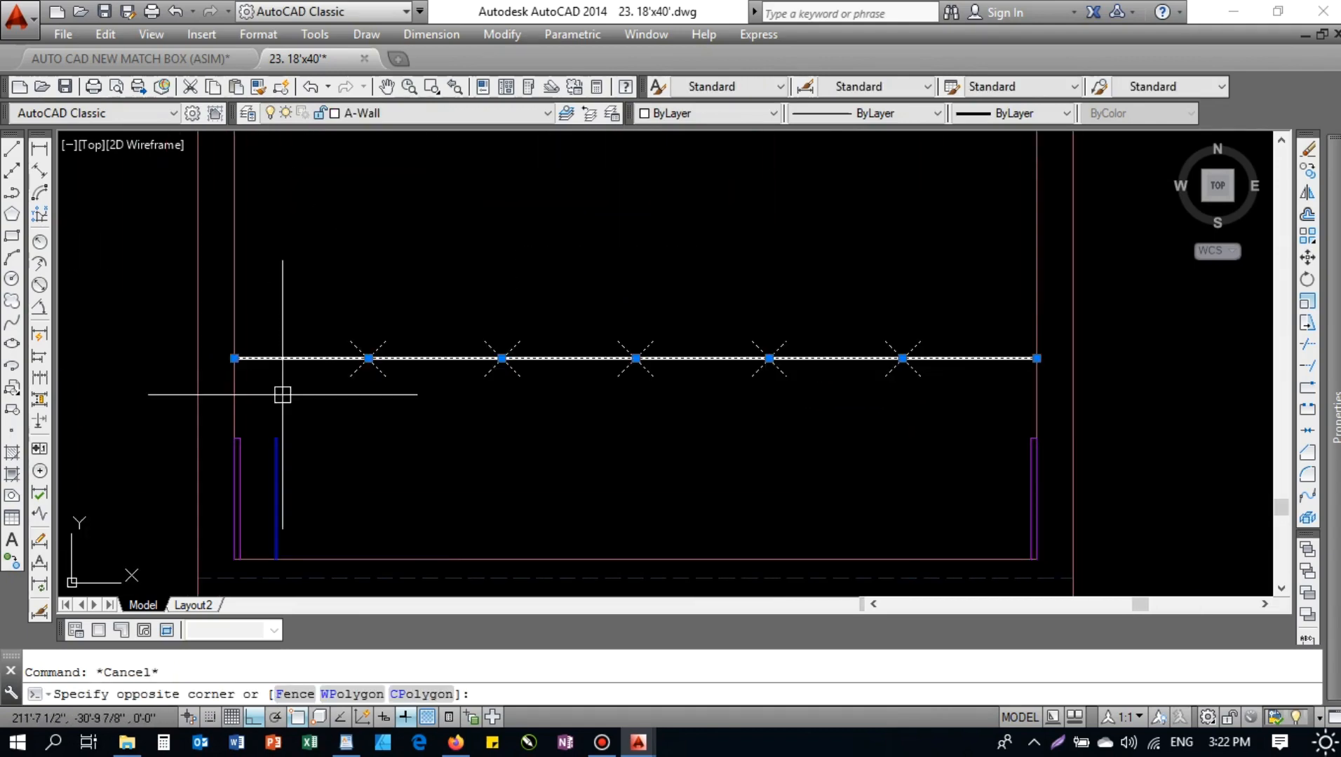
pyautogui.press('Delete')
pyautogui.press('Escape')
# - Draw a horizontal line from the top midpoint of the left railing post to the top midpoint of the right railing post
pyautogui.write('l')
pyautogui.press('Return')
pyautogui.scroll(6, 300, 443)
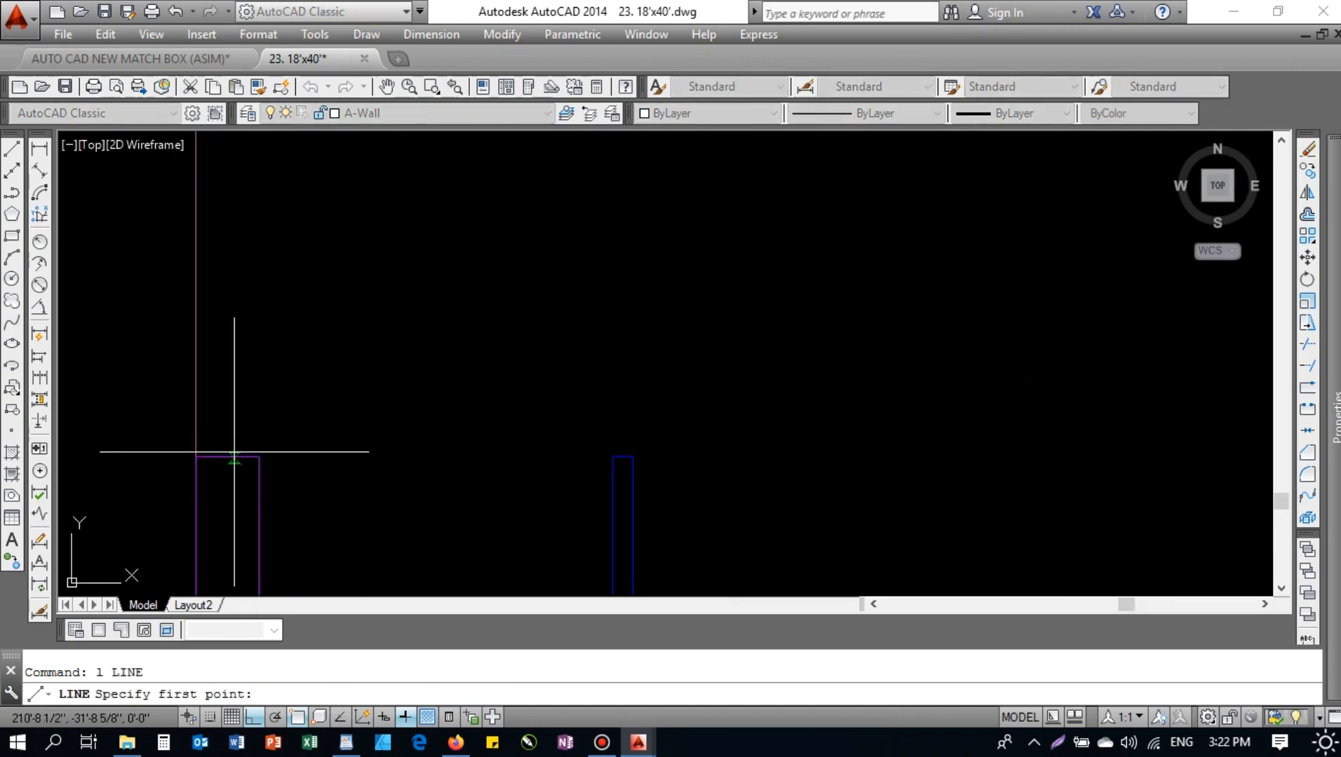
pyautogui.press('Escape')
pyautogui.press('Return')
pyautogui.click(227, 458)
pyautogui.scroll(-5, 300, 422)
pyautogui.moveTo(589, 437); pyautogui.dragTo(490, 440, button='middle')
pyautogui.scroll(-2, 670, 437)
pyautogui.moveTo(874, 442); pyautogui.dragTo(661, 427, button='middle')
pyautogui.scroll(3, 719, 440)
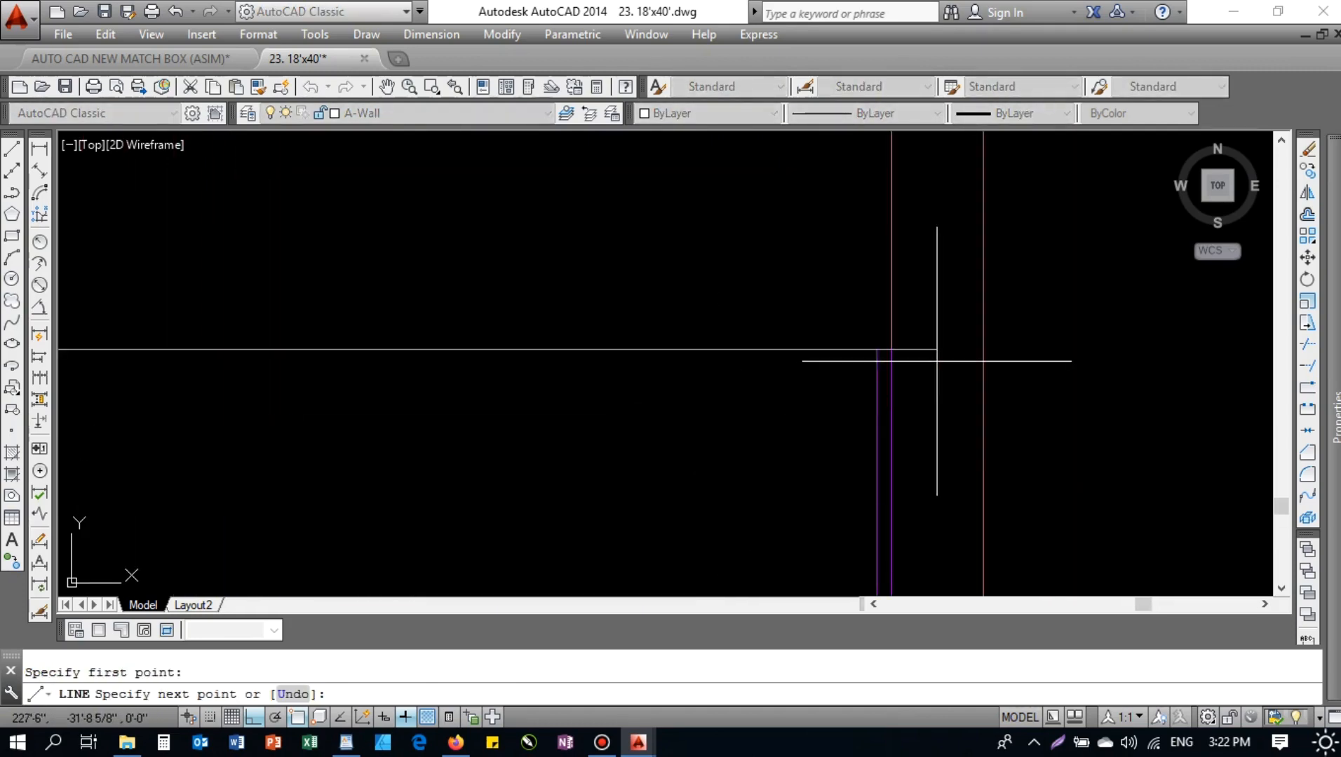
pyautogui.click(883, 349)
pyautogui.press('Escape')
# - Move the horizontal line between the posts straight up, clear of the post tops
pyautogui.click(684, 384)
pyautogui.click(596, 323)
pyautogui.scroll(-4, 564, 324)
pyautogui.moveTo(485, 316); pyautogui.dragTo(609, 375, button='middle')
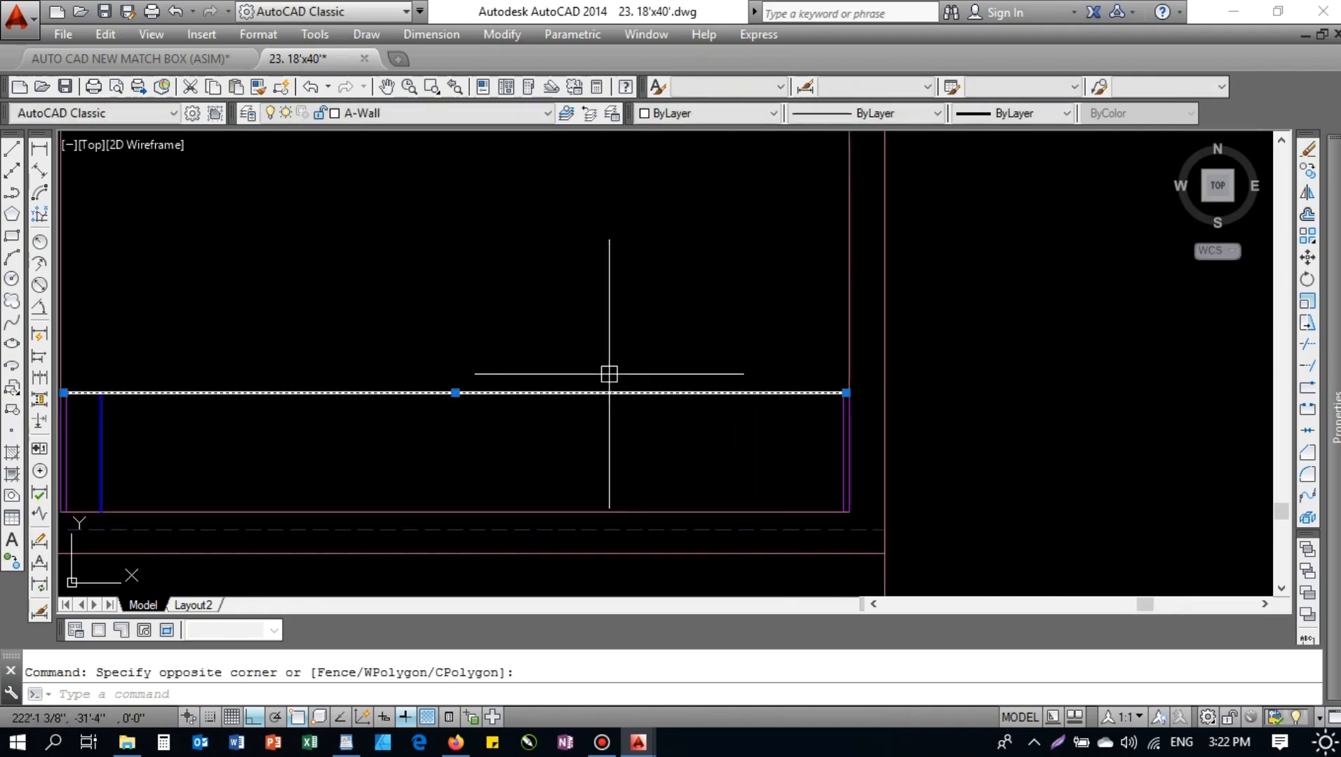
pyautogui.write('m')
pyautogui.press('Return')
pyautogui.click(570, 257)
pyautogui.click(568, 181)
# - Divide the raised horizontal line into 4 equal segments
pyautogui.moveTo(393, 335); pyautogui.dragTo(565, 352, button='middle')
pyautogui.click(594, 383)
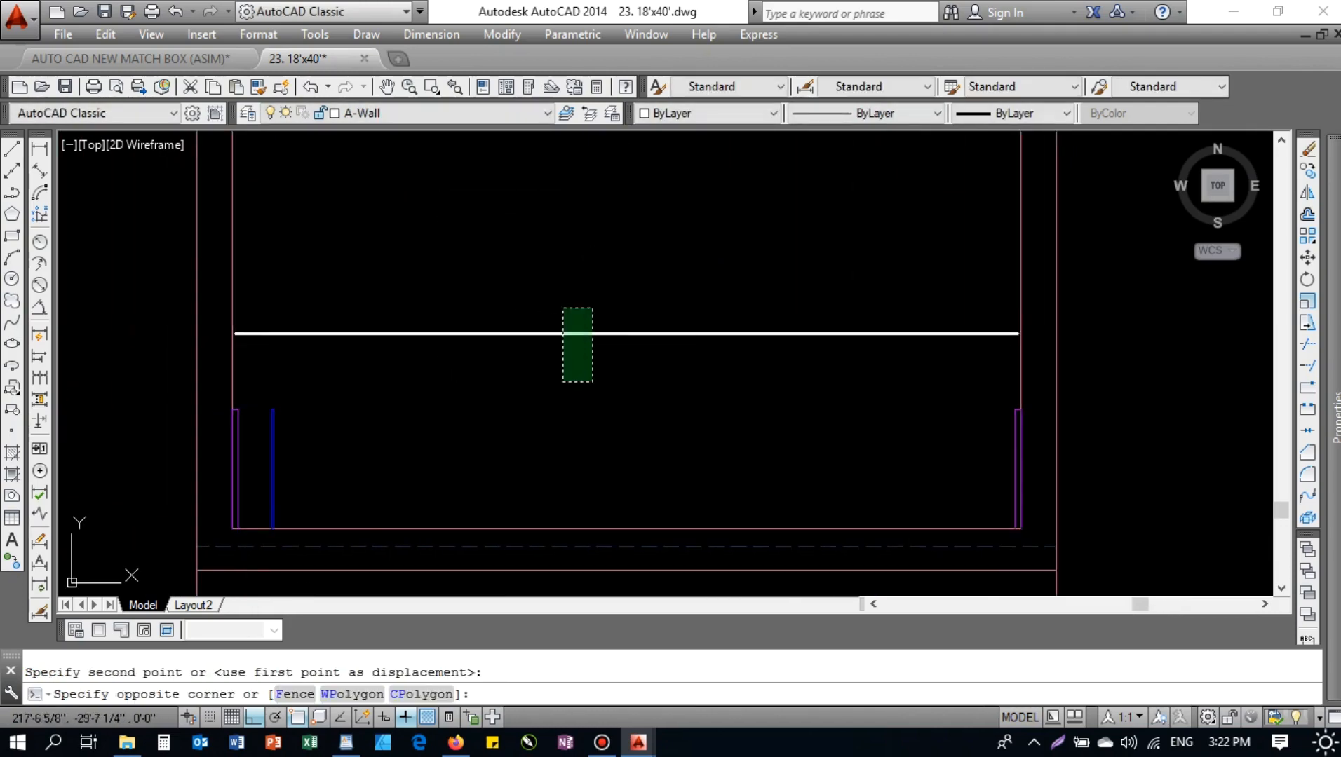
pyautogui.click(554, 291)
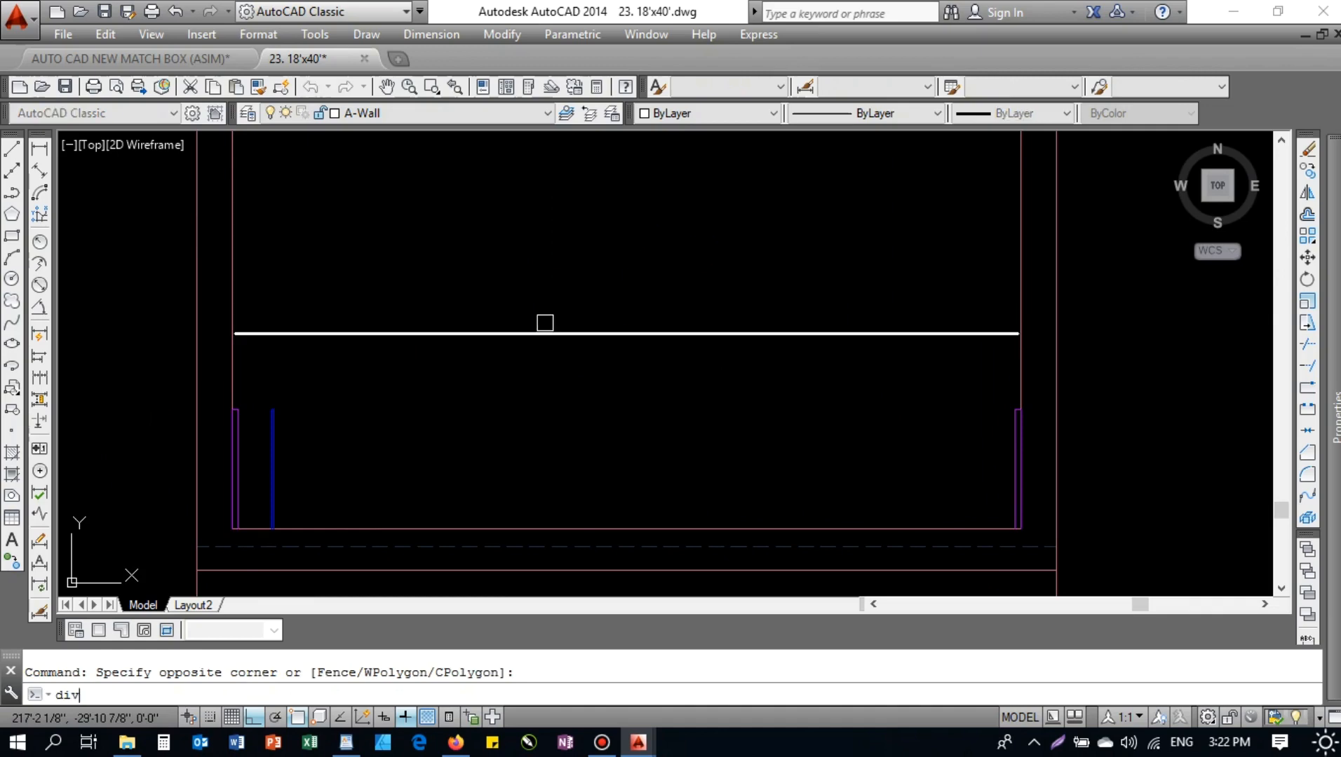
pyautogui.write('div')
pyautogui.press('Return')
pyautogui.click(535, 334)
pyautogui.press('Return')
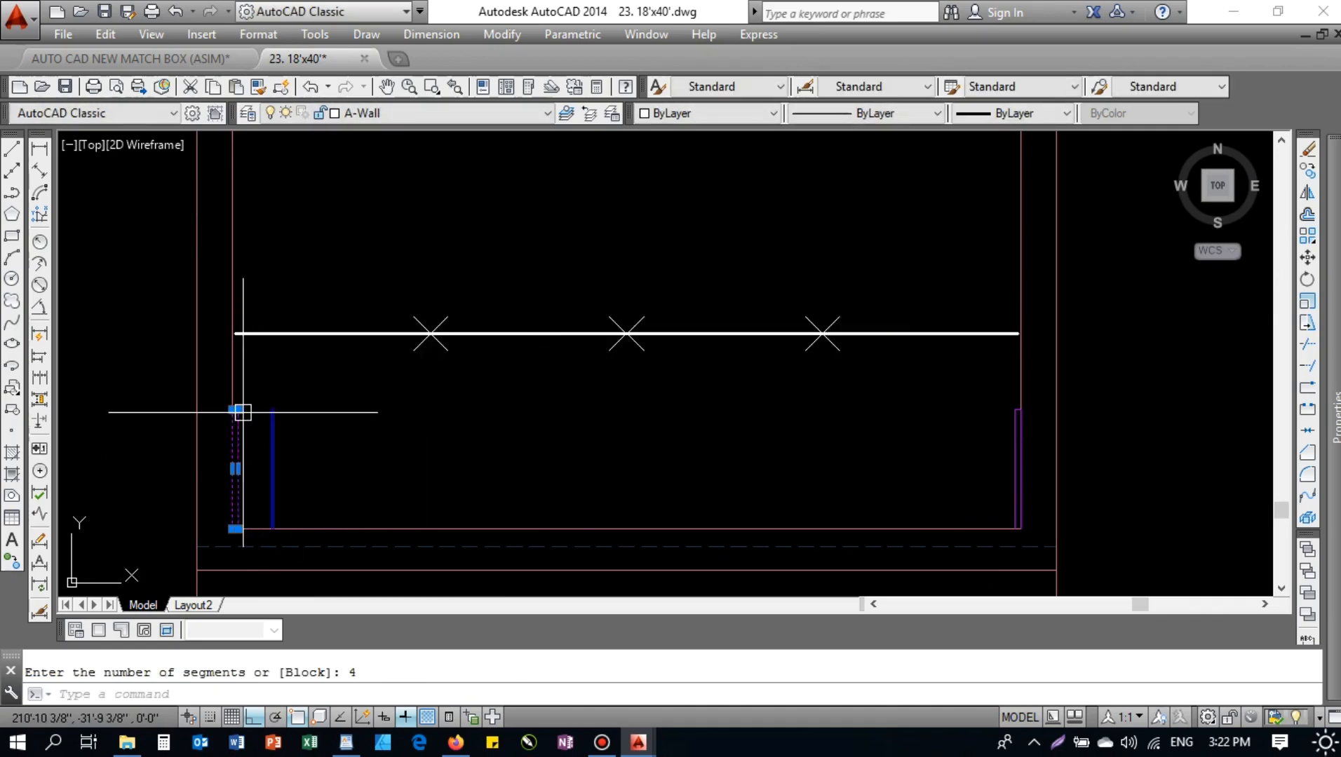
# - Copy the left railing post to the three division points, using the line's left endpoint as the base point
pyautogui.write('co')
pyautogui.press('Return')
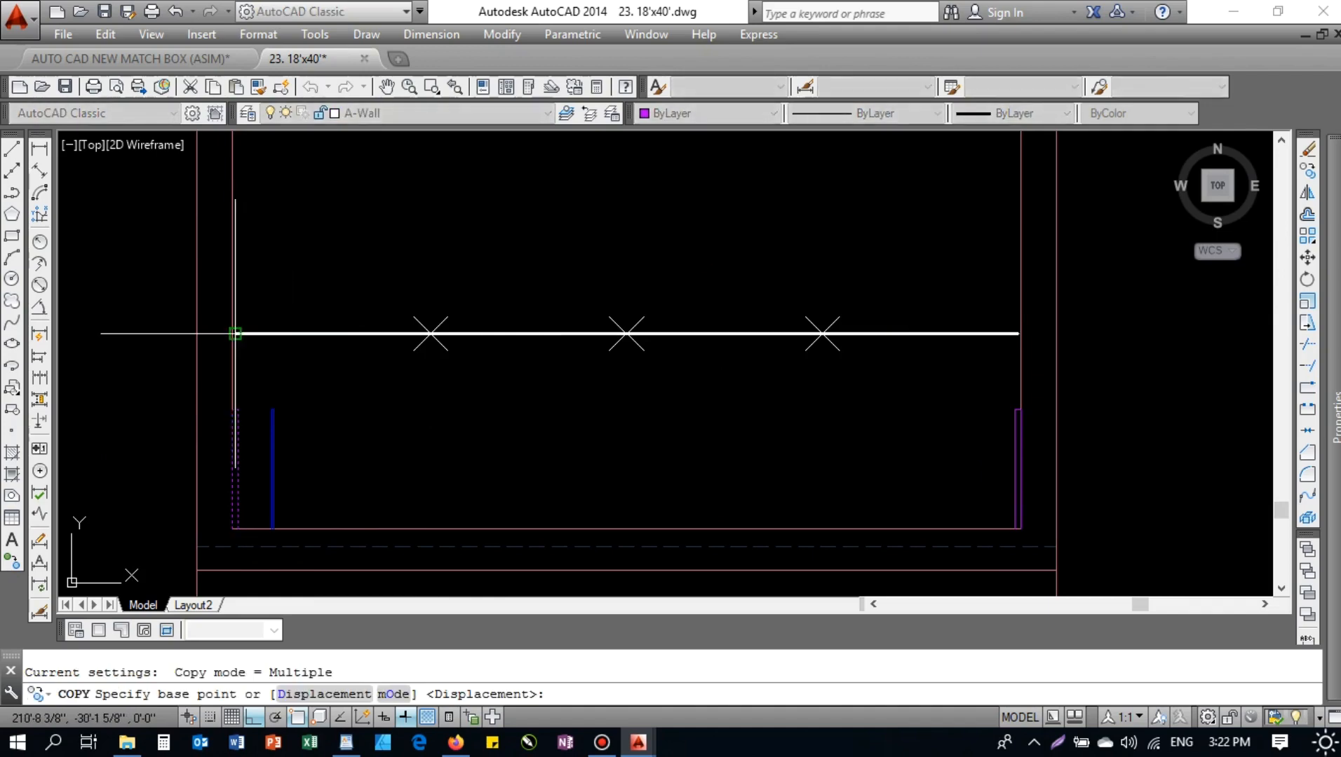
pyautogui.click(234, 333)
pyautogui.click(431, 334)
pyautogui.click(626, 334)
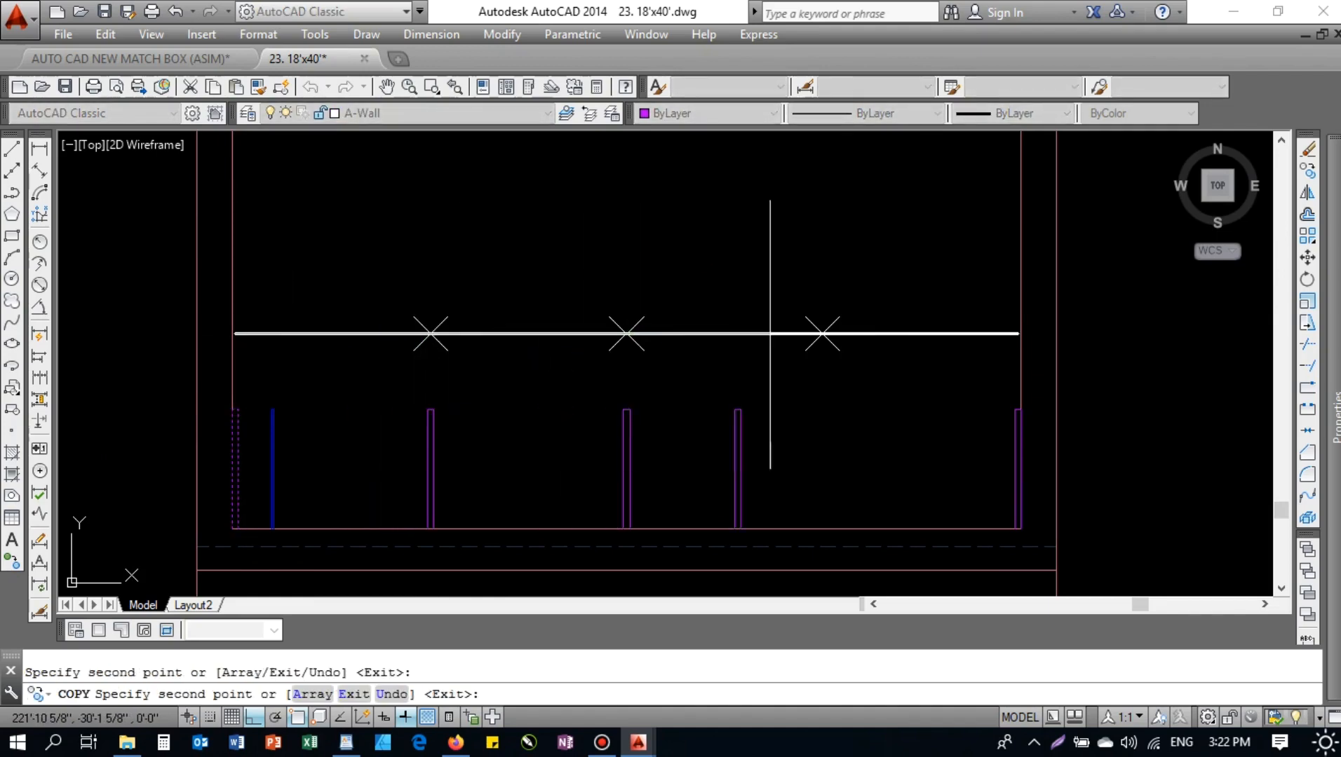
pyautogui.click(822, 334)
pyautogui.press('Escape')
# - Erase the horizontal construction line and its three division points
pyautogui.click(898, 276)
pyautogui.click(419, 351)
pyautogui.write('e')
pyautogui.press('Return')
# - Draw a 1-inch square bracket outline with lines from the left post's upper right corner back to its right edge
pyautogui.scroll(3, 266, 420)
pyautogui.click(296, 425)
pyautogui.click(299, 415)
pyautogui.moveTo(258, 479); pyautogui.dragTo(319, 335, button='middle')
pyautogui.click(327, 315)
pyautogui.scroll(3, 287, 290)
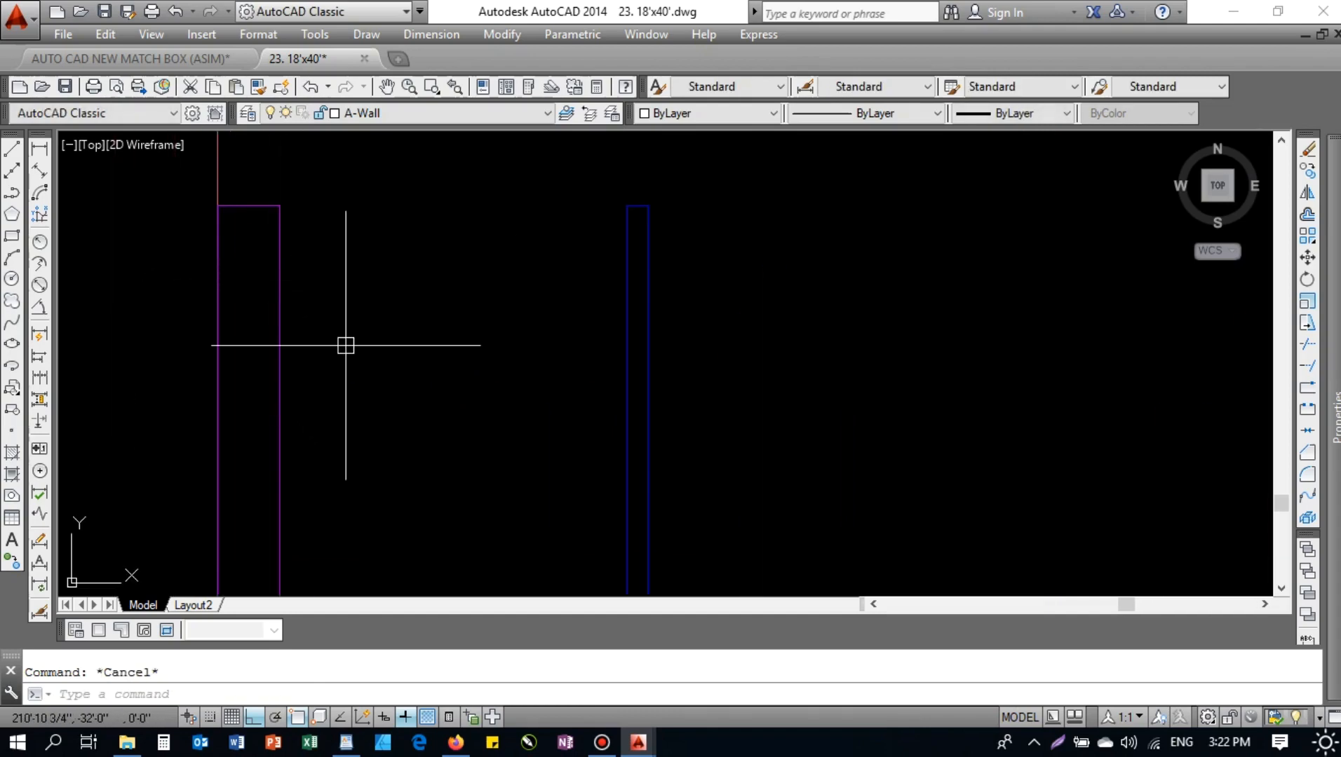
pyautogui.press('Return')
pyautogui.click(281, 206)
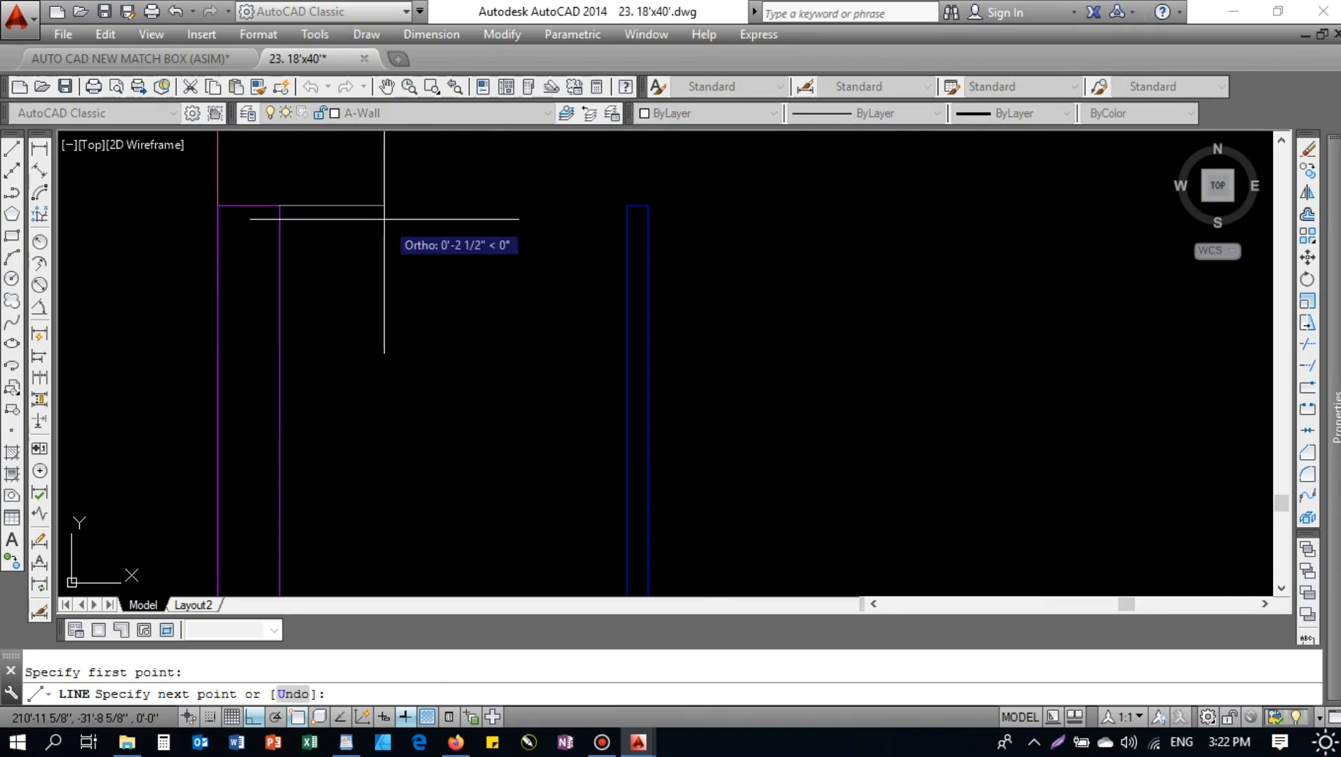
pyautogui.hotkey('ctrl', 'z')
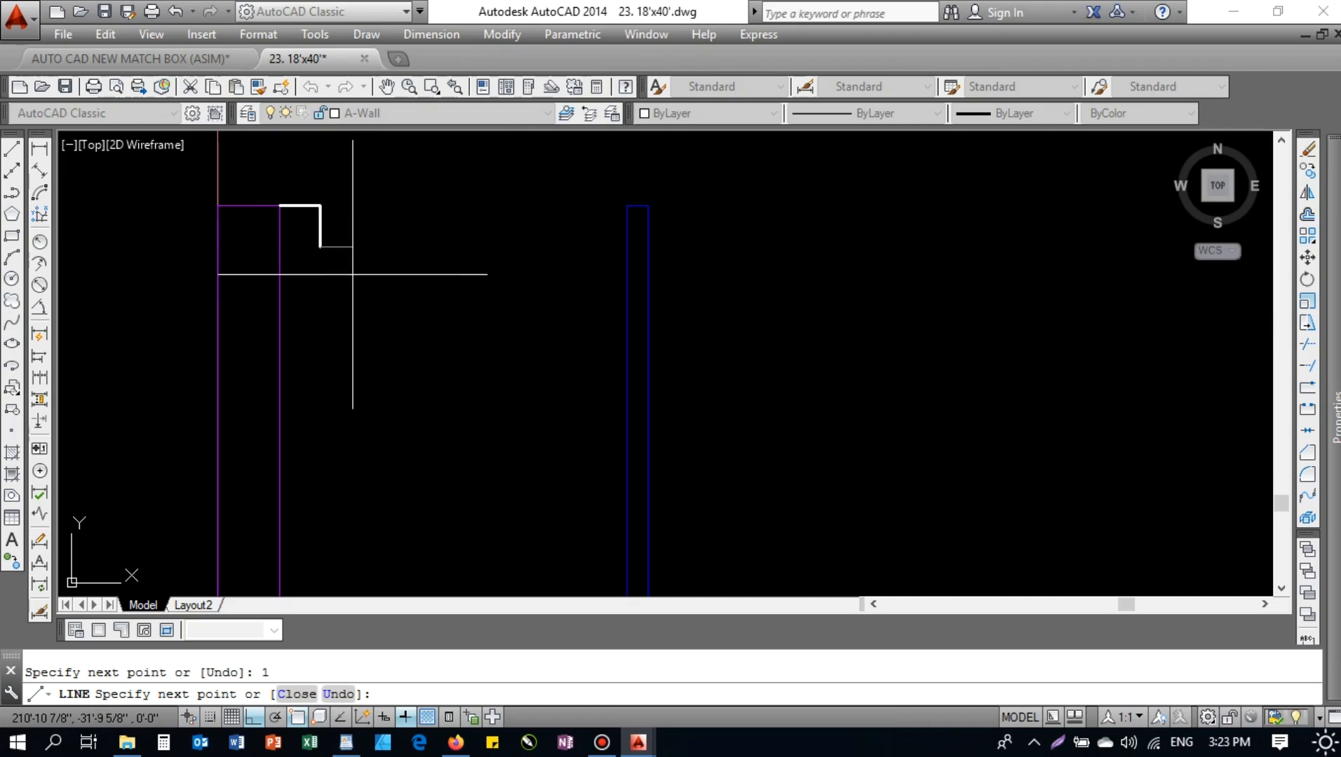
pyautogui.click(281, 246)
pyautogui.press('Escape')
# - Match the bracket lines' properties to the purple Fixture-layer railing post
pyautogui.write('ma')
pyautogui.press('space')
pyautogui.click(302, 202)
pyautogui.press('Escape')
pyautogui.press('space')
pyautogui.click(280, 278)
pyautogui.click(342, 272)
pyautogui.click(310, 200)
pyautogui.press('Escape')
pyautogui.press('Escape')
# - Join the three bracket lines into a single polyline
pyautogui.click(321, 242)
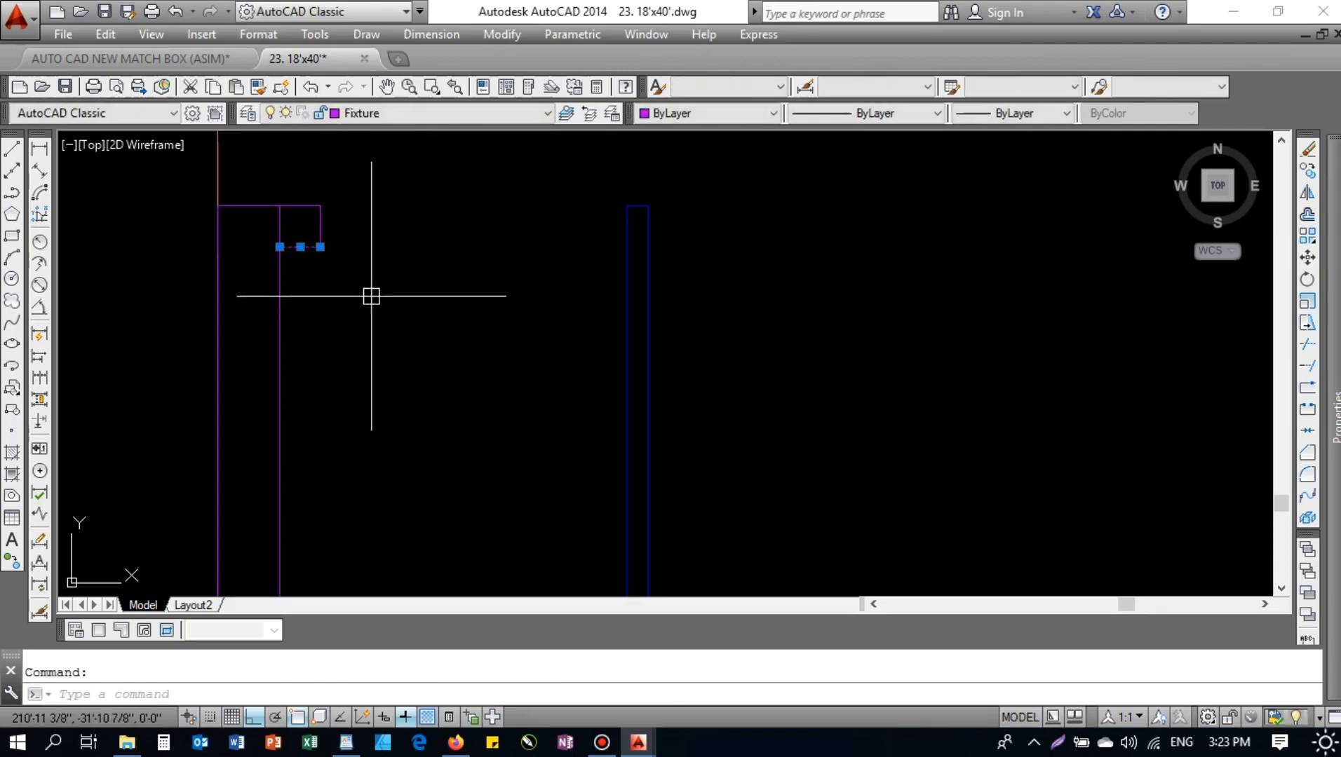
pyautogui.click(362, 300)
pyautogui.click(307, 185)
pyautogui.write('j')
pyautogui.press('space')
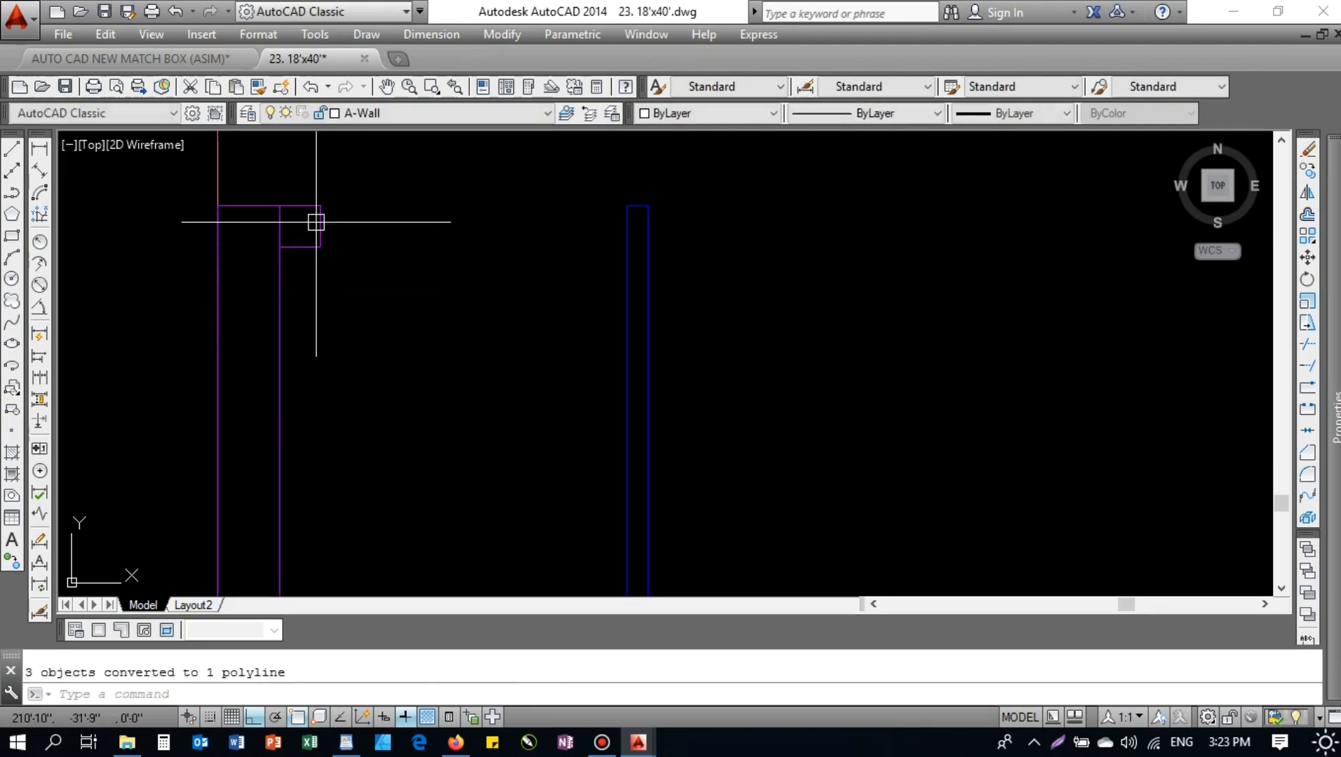
# - Move the bracket 2 inches down along the left post
pyautogui.write('m')
pyautogui.press('space')
pyautogui.click(459, 262)
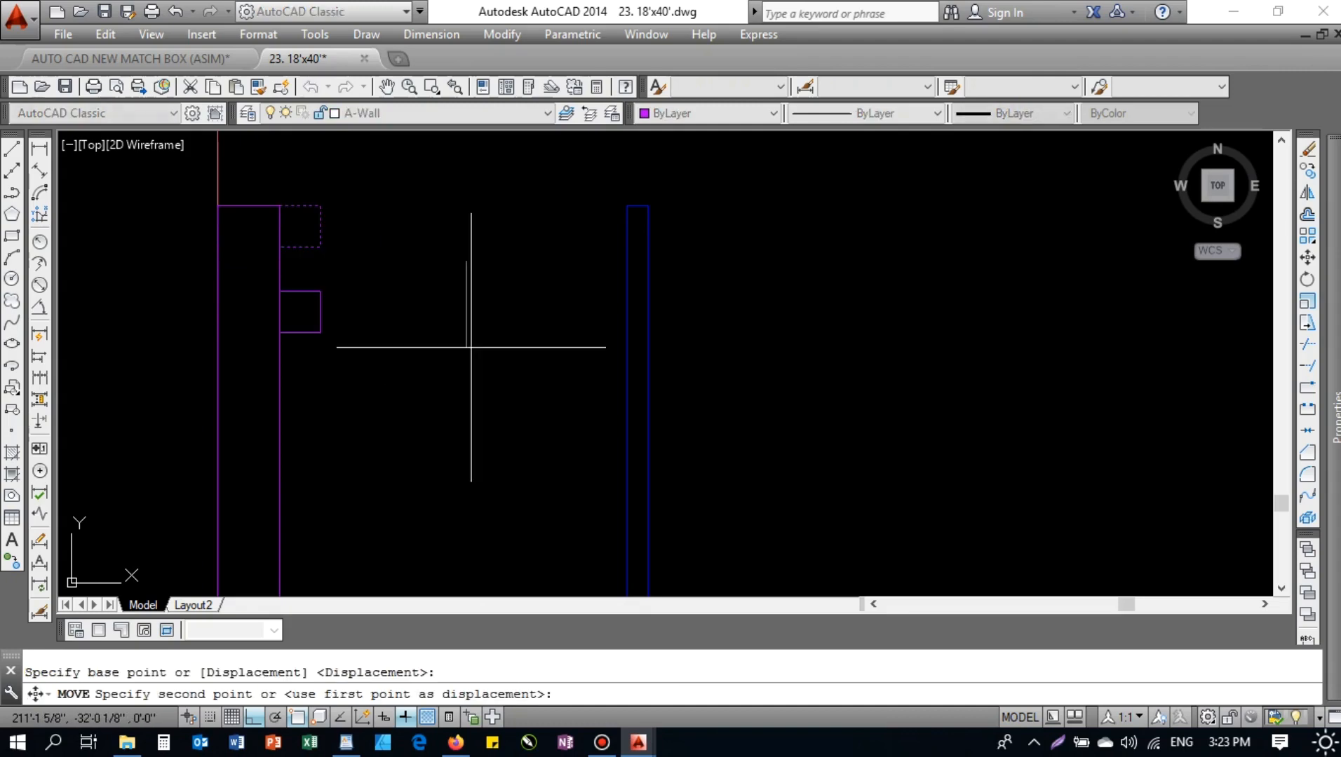
pyautogui.write('2')
pyautogui.press('Return')
pyautogui.scroll(-4, 321, 242)
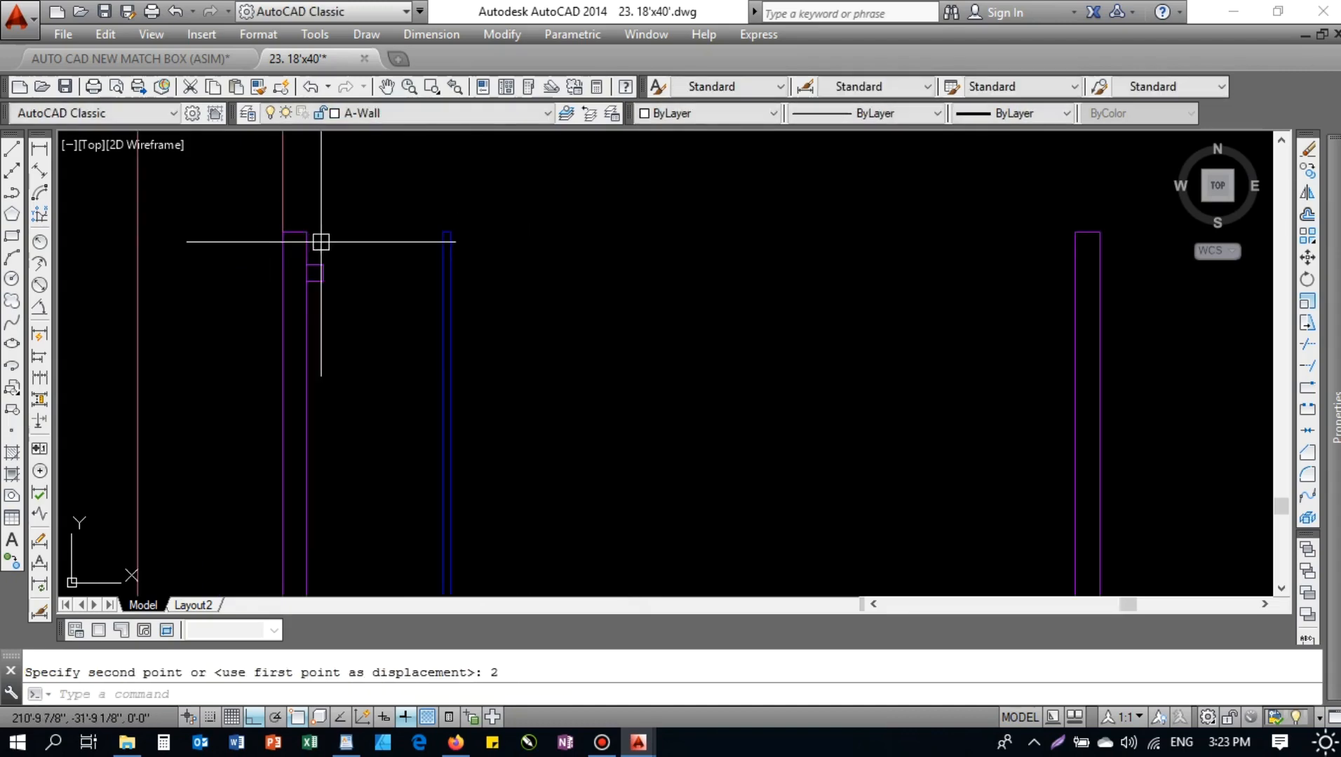
# - Mirror the bracket to the lower end of the left post about a horizontal line through the post's midpoint, keeping the original
pyautogui.moveTo(315, 265); pyautogui.dragTo(323, 177, button='middle')
pyautogui.write('mi')
pyautogui.press('space')
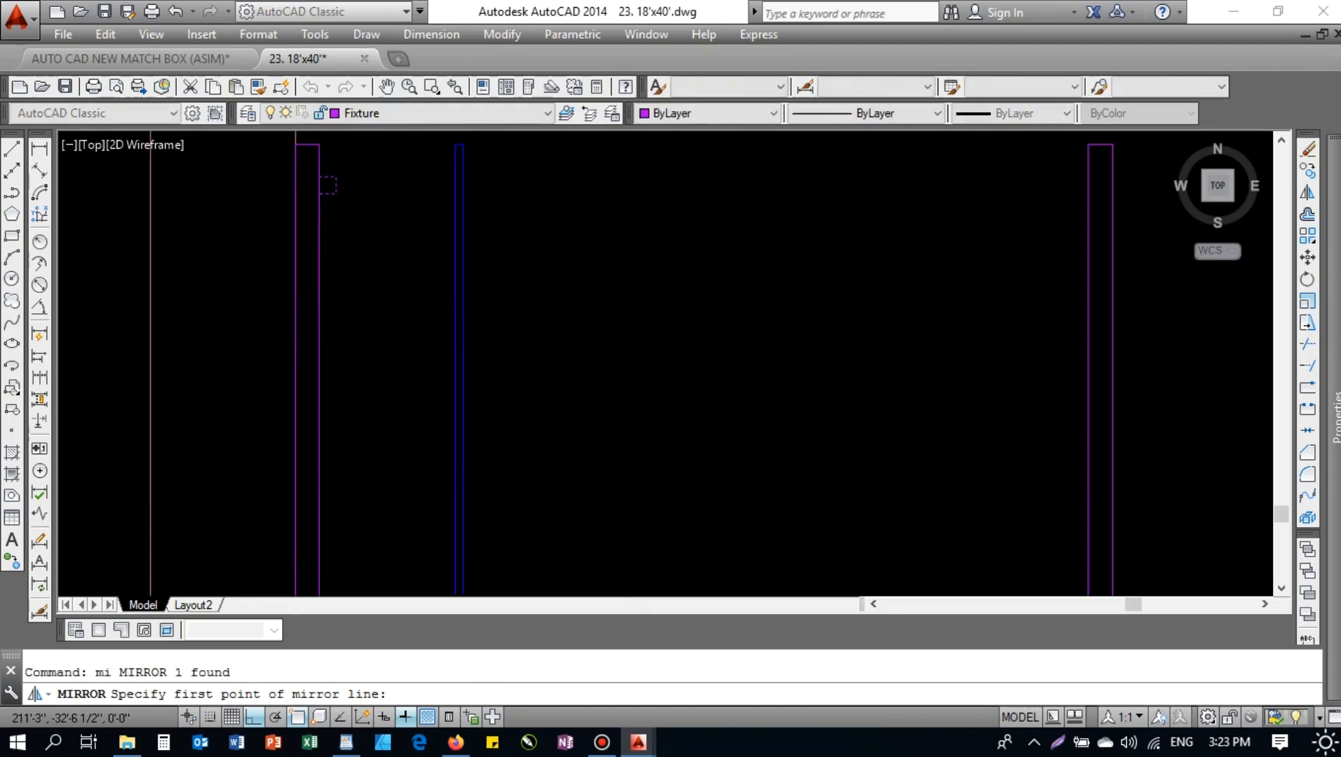
pyautogui.scroll(-2, 336, 356)
pyautogui.click(337, 357)
pyautogui.click(539, 359)
pyautogui.scroll(2, 456, 480)
pyautogui.press('Return')
# - Move the blue A-windows panel strip so its left edge meets the midpoint of the upper bracket's outer side
pyautogui.moveTo(456, 480); pyautogui.dragTo(404, 440)
pyautogui.scroll(-1, 410, 449)
pyautogui.scroll(3, 451, 289)
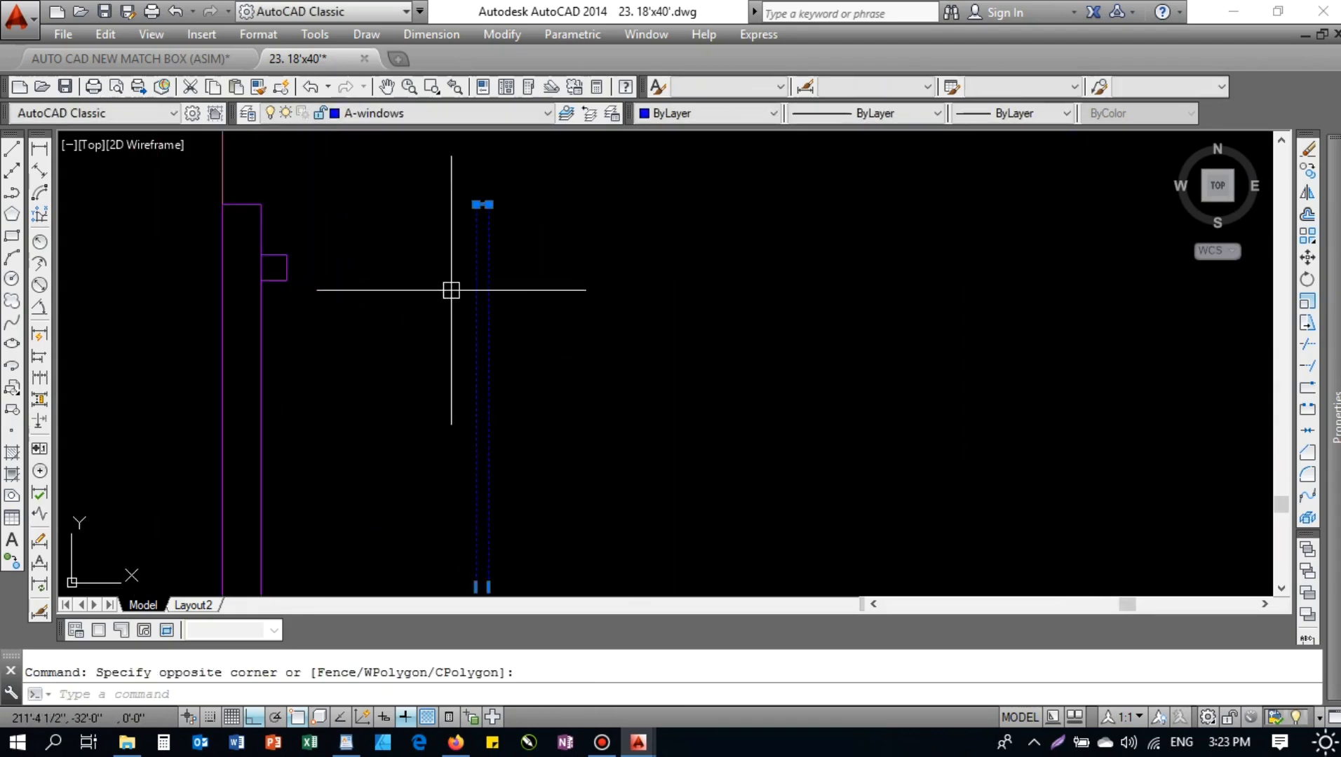
pyautogui.write('m')
pyautogui.press('space')
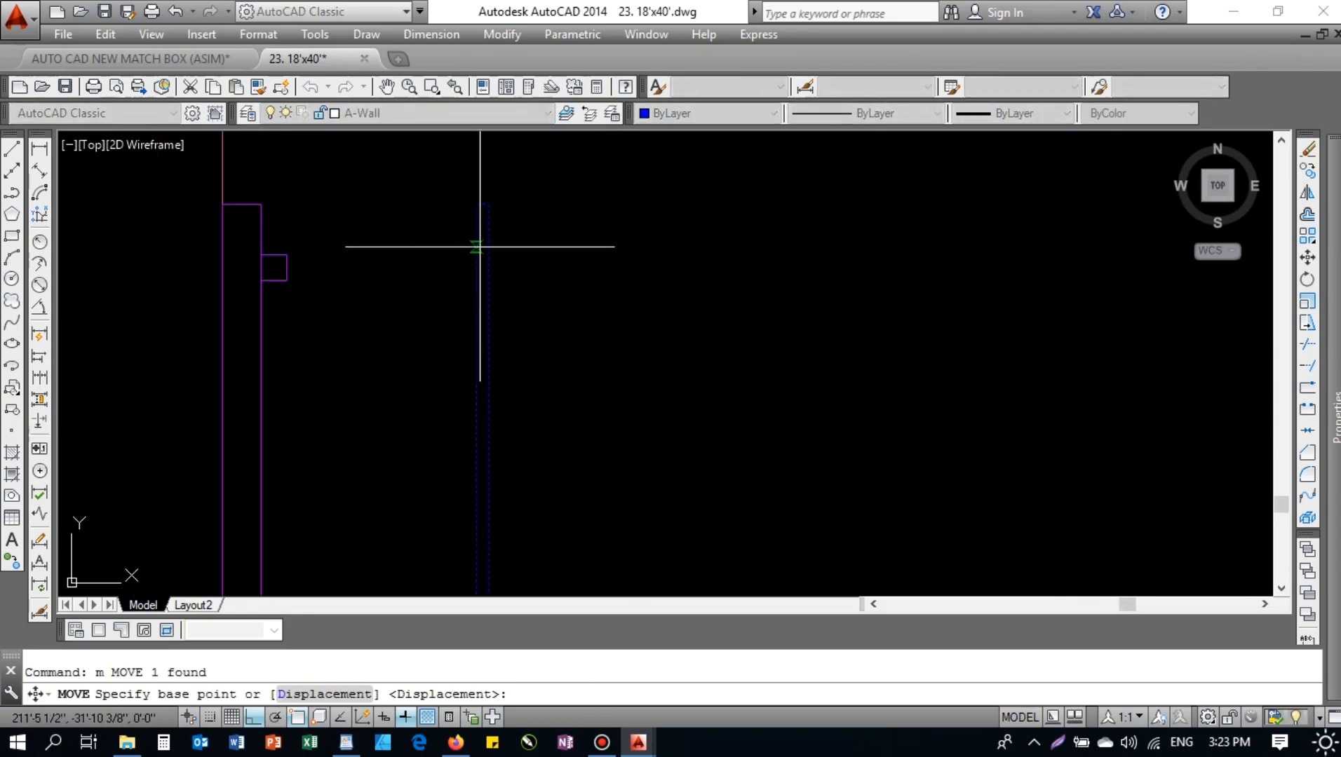
pyautogui.click(477, 267)
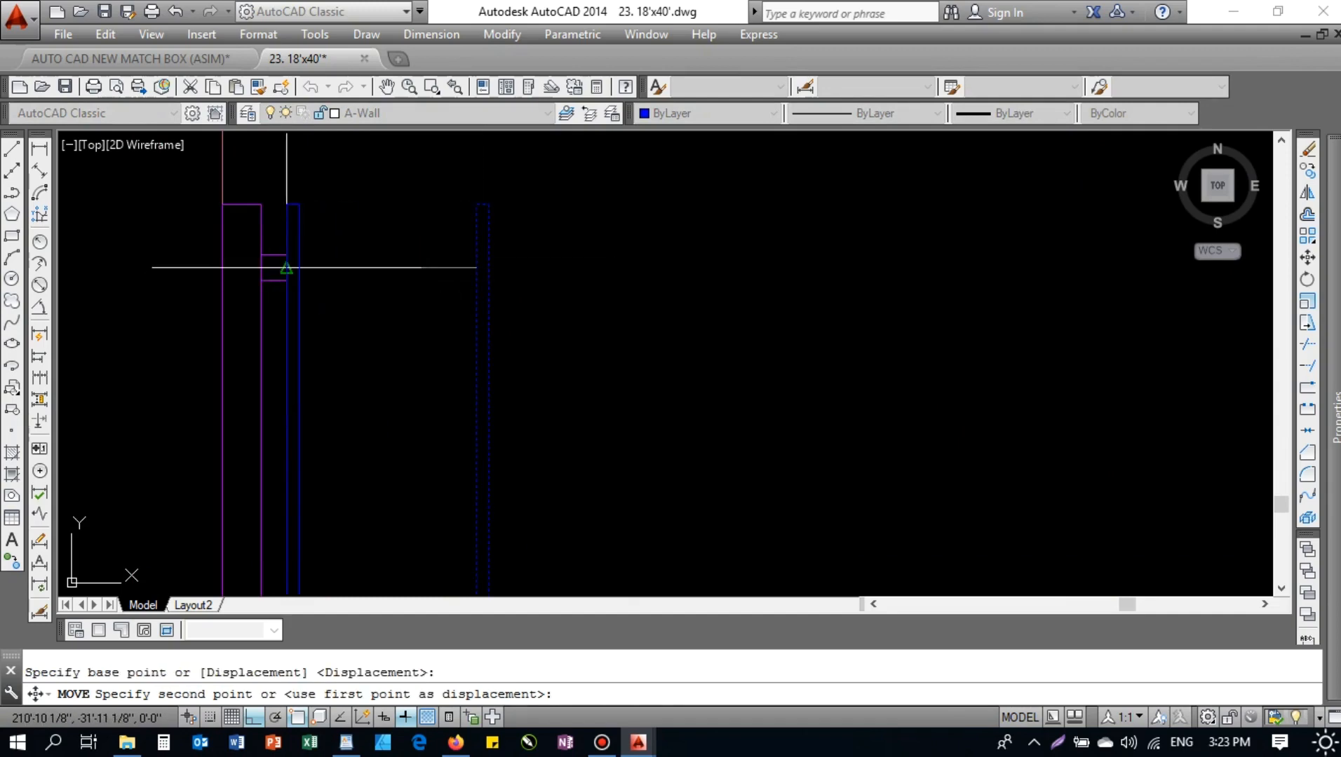
pyautogui.click(286, 267)
# - Move the blue panel strip 0.5 inches left so it overlaps the brackets
pyautogui.scroll(5, 284, 246)
pyautogui.click(305, 278)
pyautogui.write('m')
pyautogui.press('space')
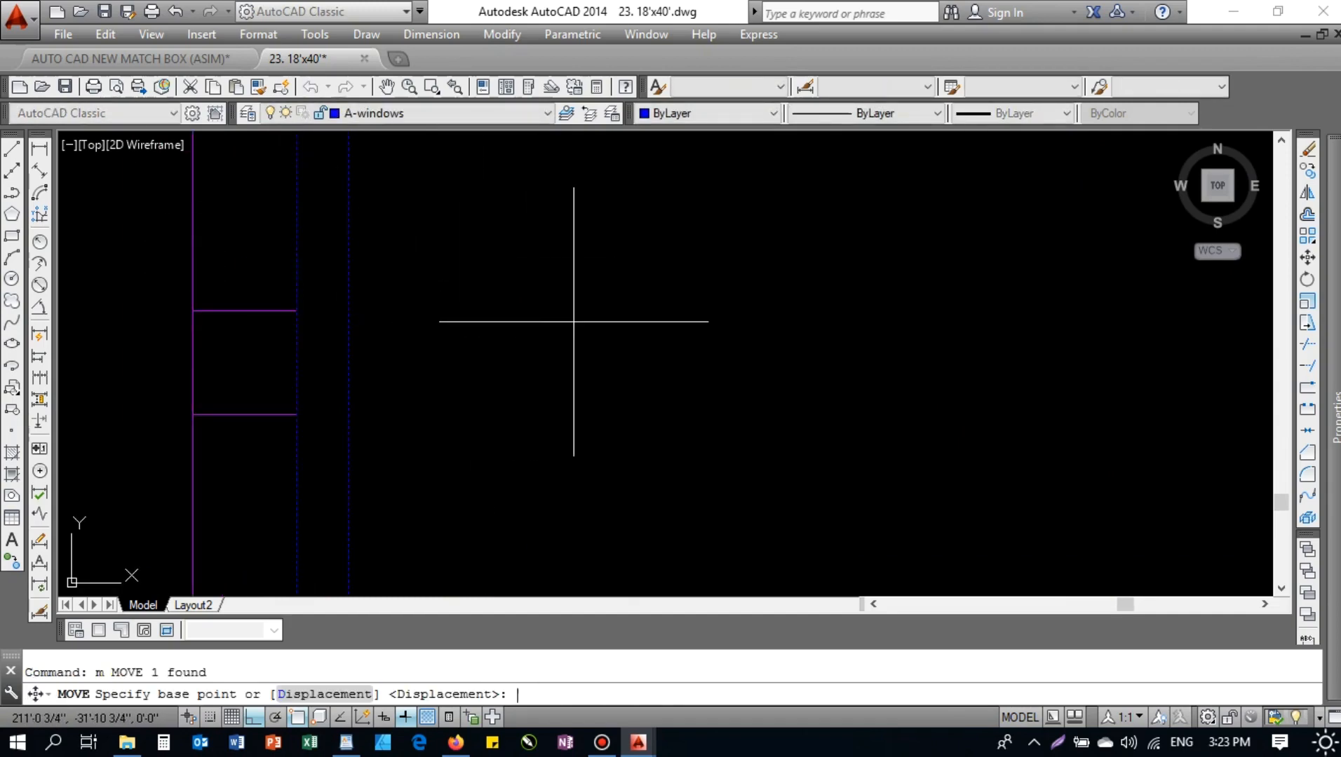
pyautogui.click(574, 322)
pyautogui.write('.5')
pyautogui.press('Return')
pyautogui.scroll(-3, 310, 330)
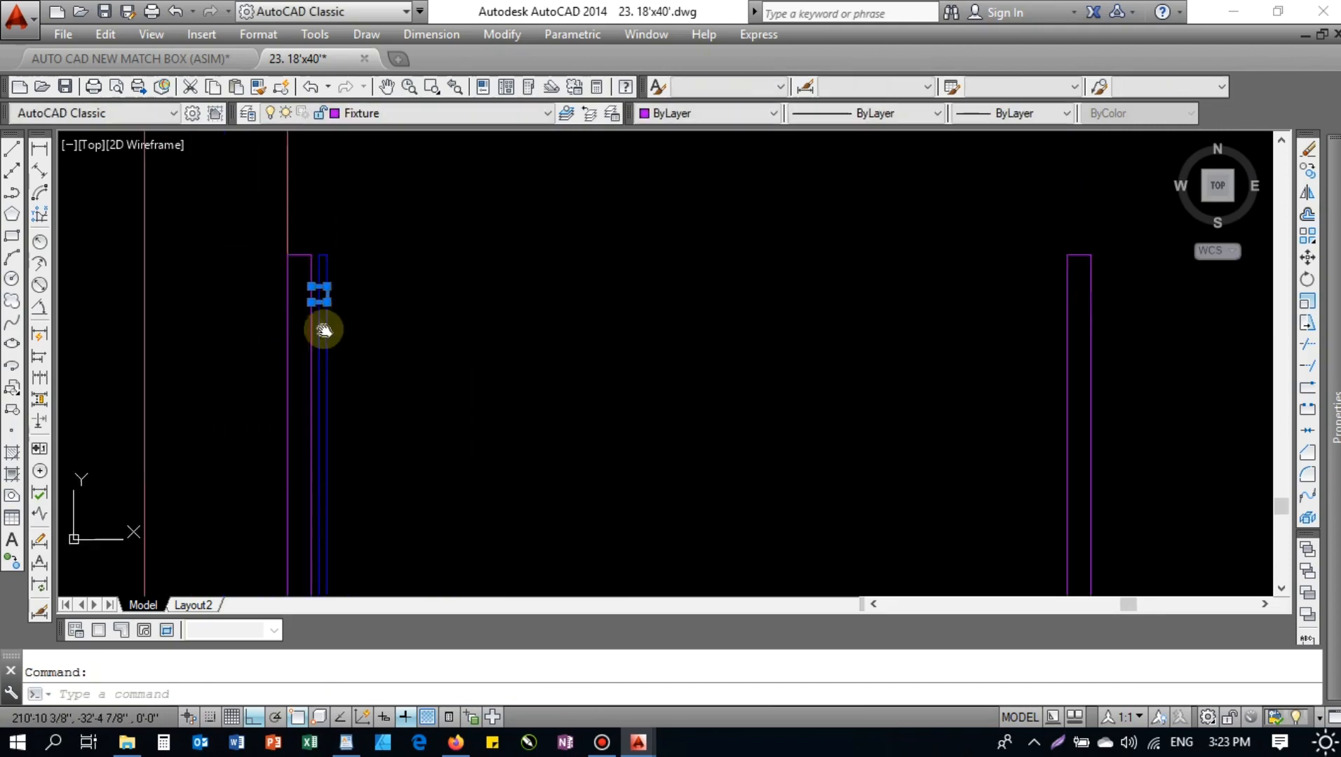
# - Mirror the two left post brackets about a vertical line midway between the first and second posts
pyautogui.press('Escape')
pyautogui.scroll(3, 495, 341)
pyautogui.write('mi')
pyautogui.press('Return')
pyautogui.write('m2')
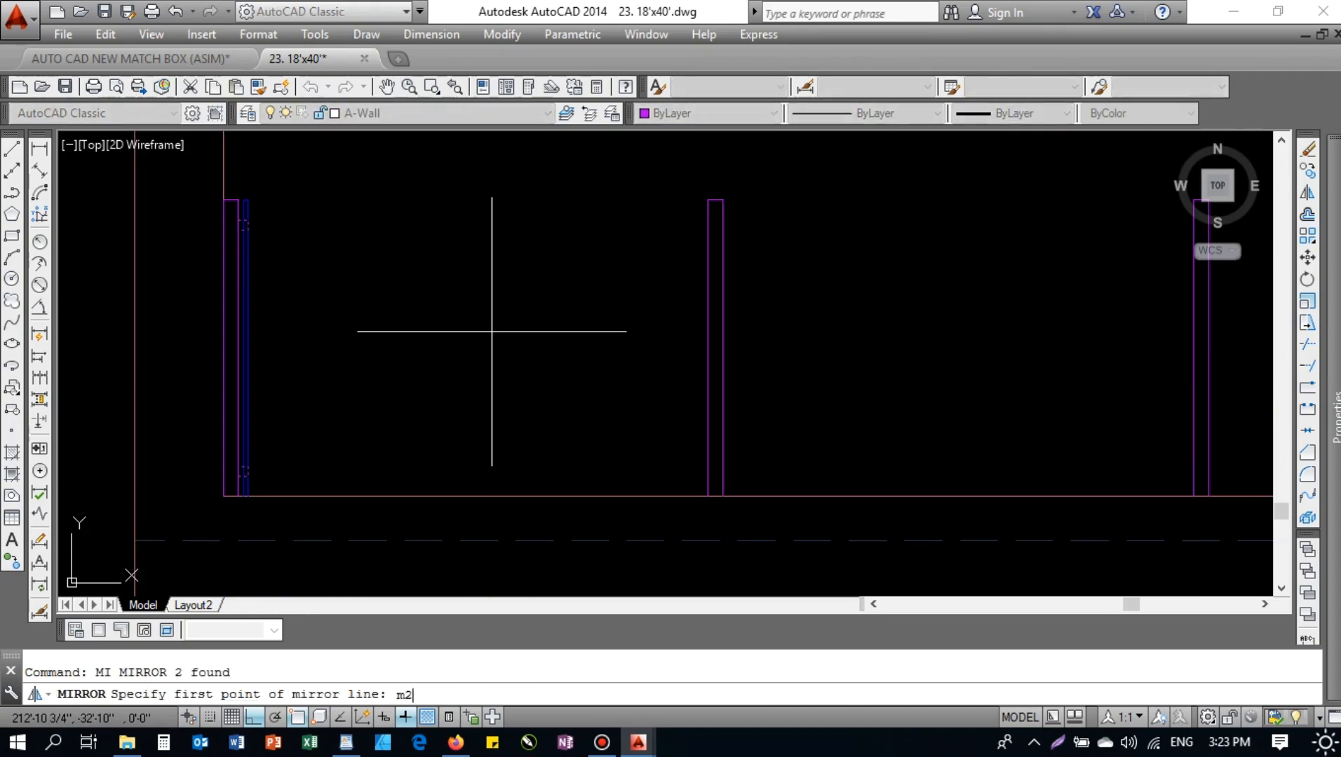
pyautogui.write('p')
pyautogui.press('Return')
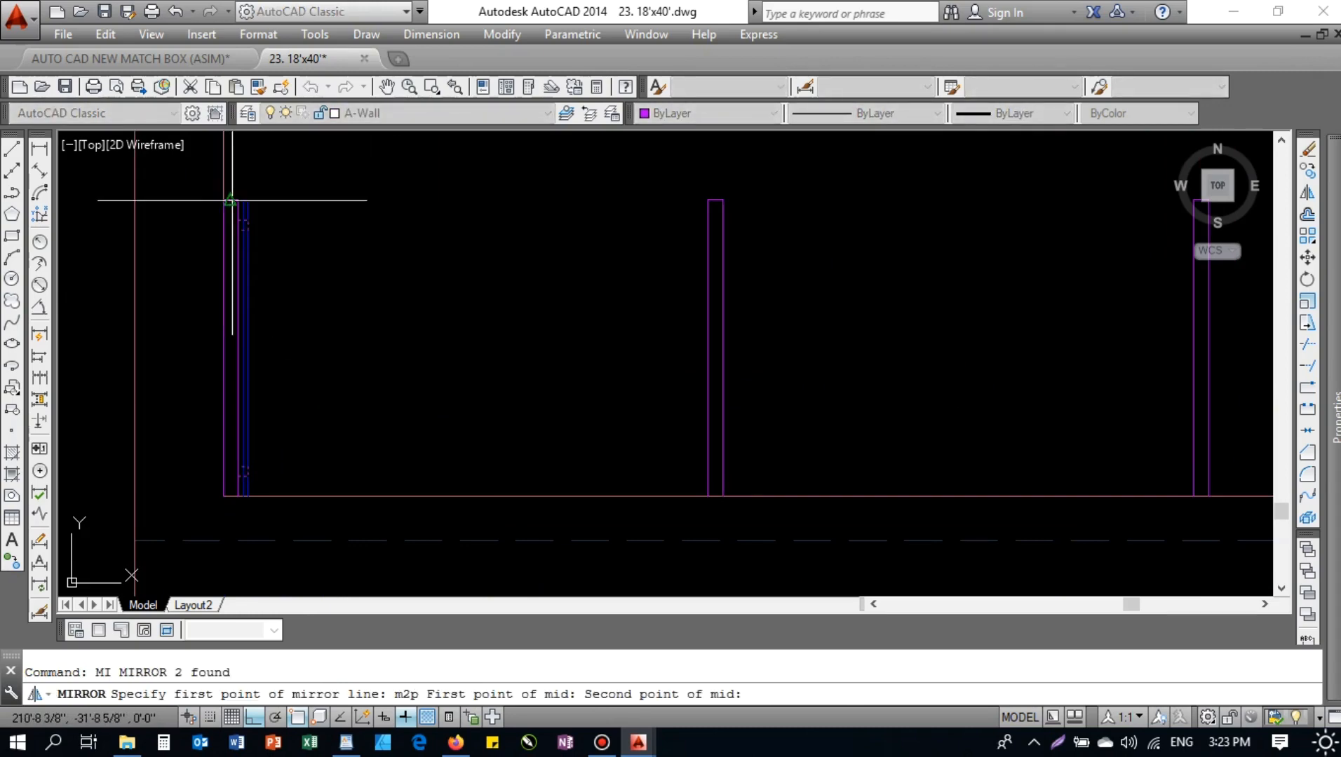
pyautogui.click(713, 203)
pyautogui.scroll(-4, 569, 293)
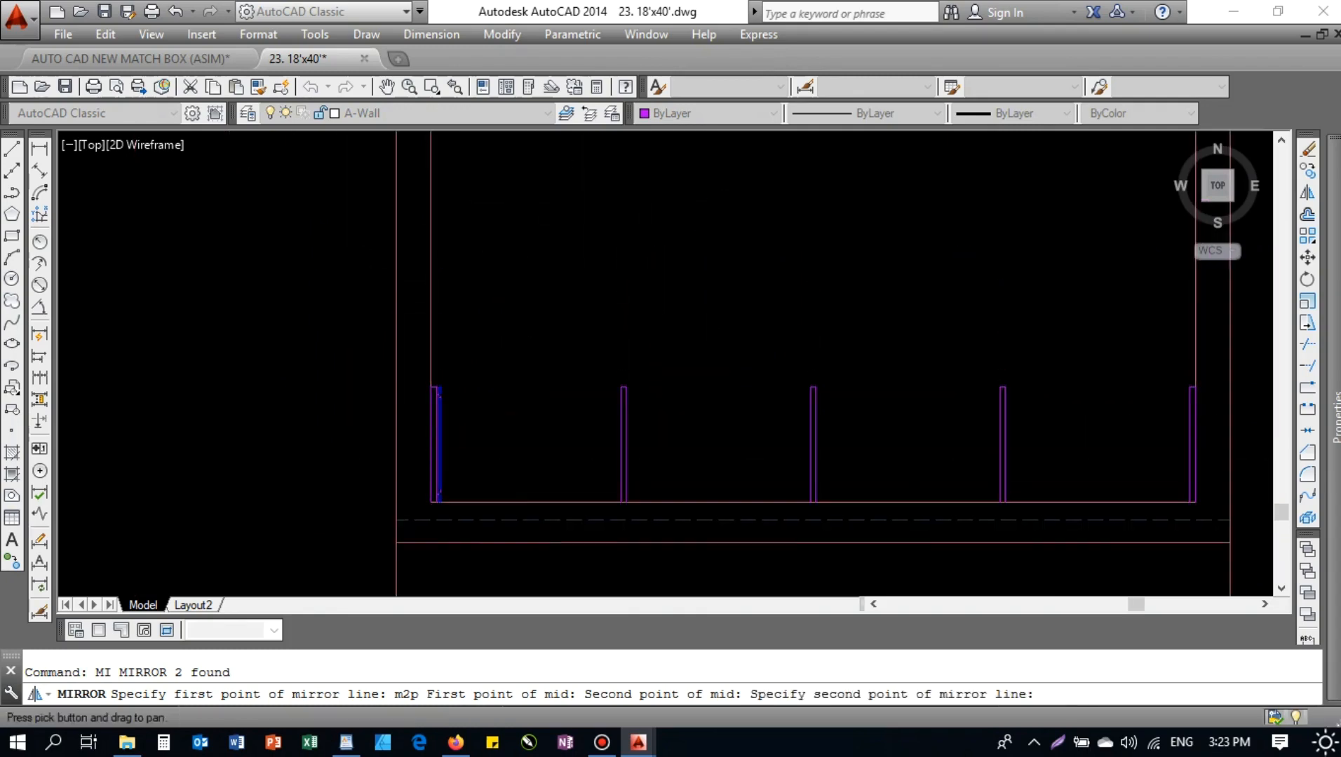
# - Mirror the two small glass clips from the leftmost post onto the second post, and mirror those across the second post's centreline, keeping the originals
pyautogui.click(563, 182)
pyautogui.press('Return')
pyautogui.scroll(3, 545, 264)
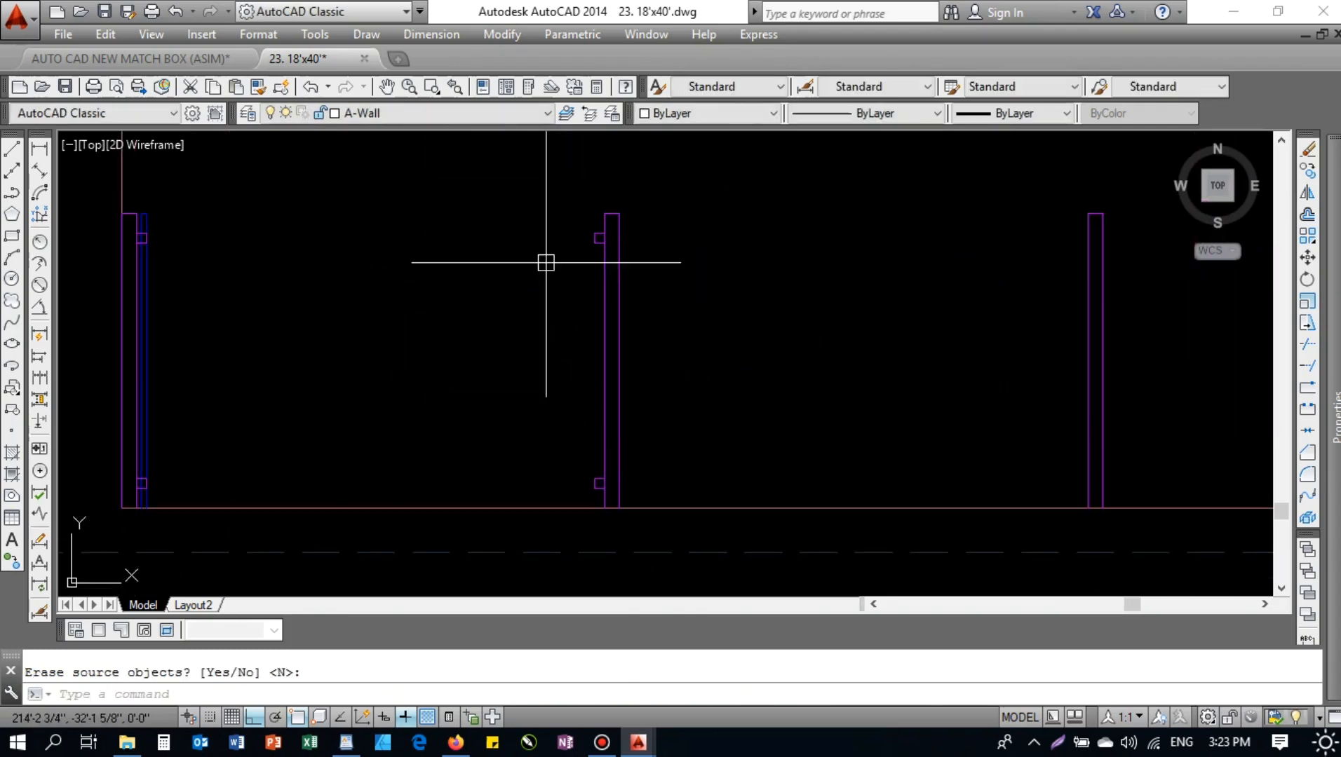
pyautogui.click(552, 213)
pyautogui.click(736, 509)
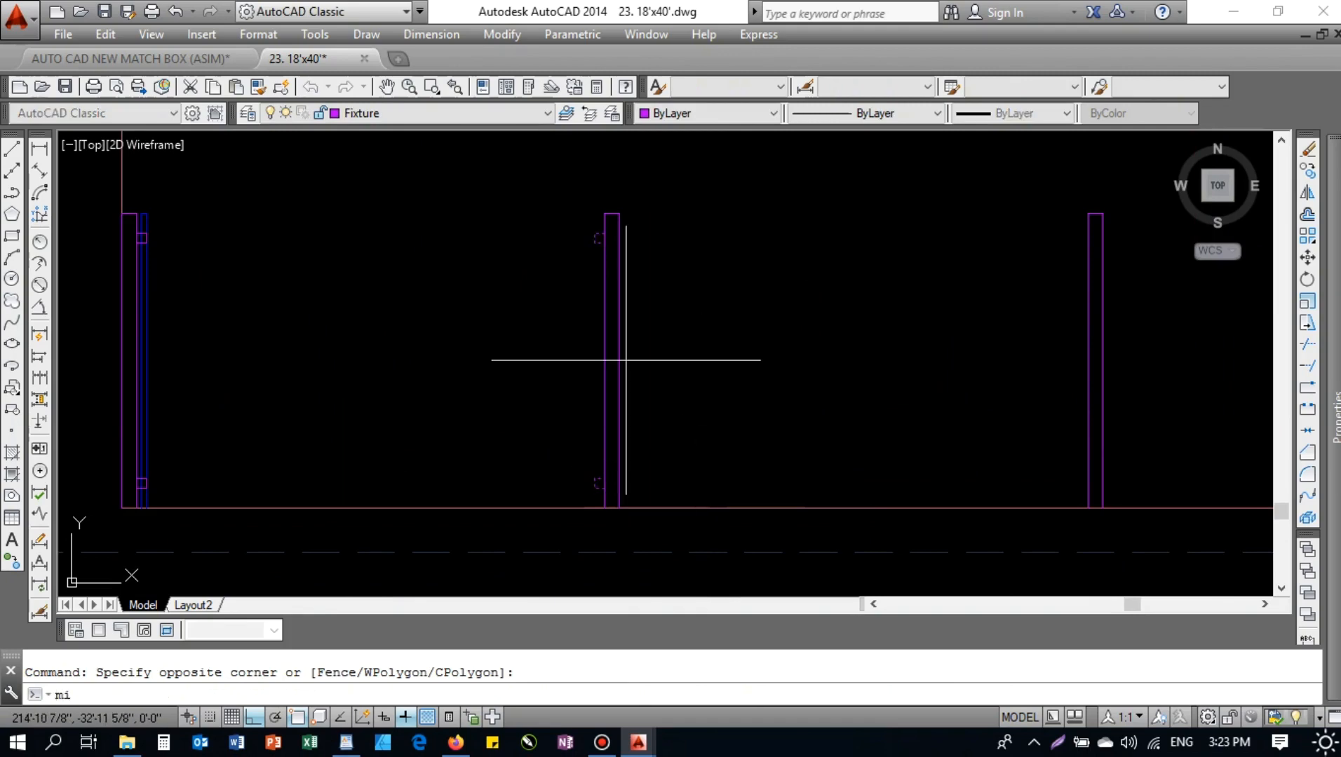
pyautogui.write('mi')
pyautogui.press('Return')
pyautogui.click(613, 214)
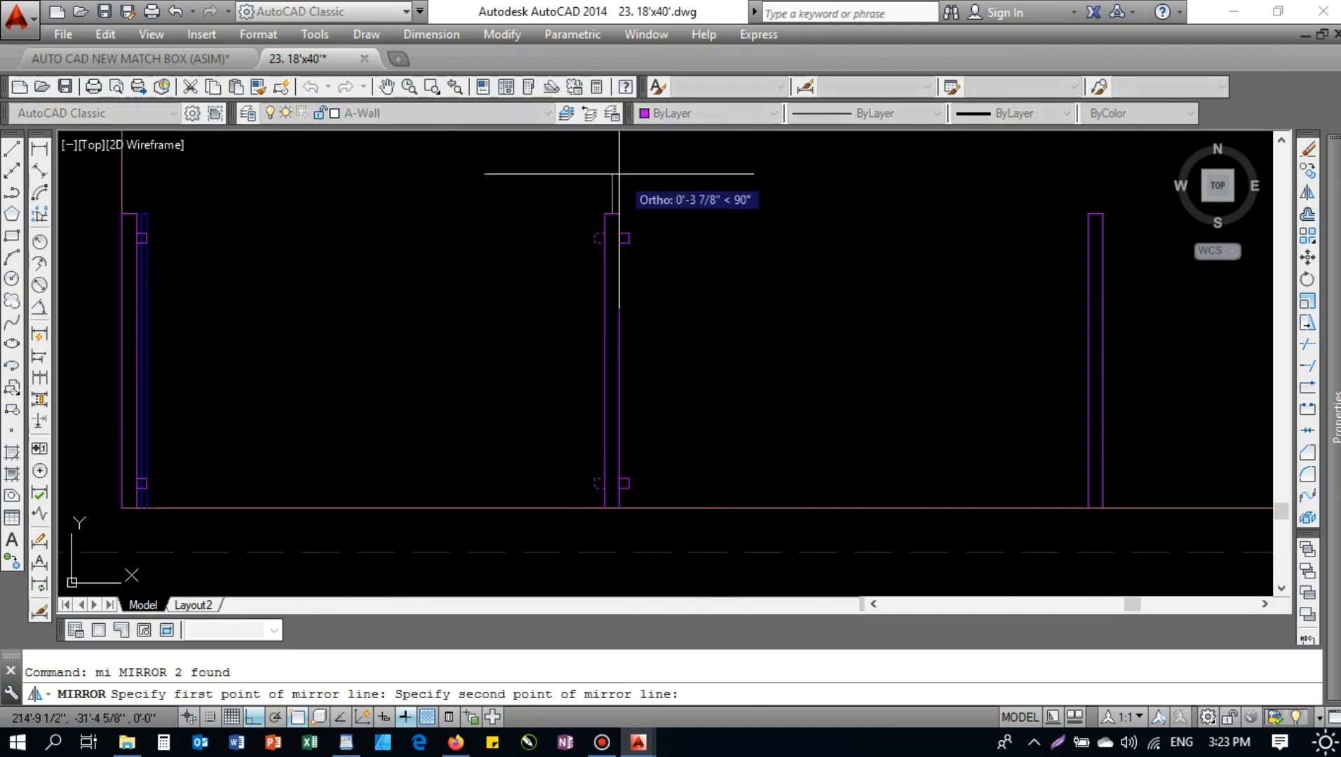
pyautogui.click(614, 176)
pyautogui.press('Return')
# - Copy the second post's four clips onto the third, fourth and rightmost posts, using the midpoint of the post top as base point
pyautogui.click(557, 191)
pyautogui.click(735, 510)
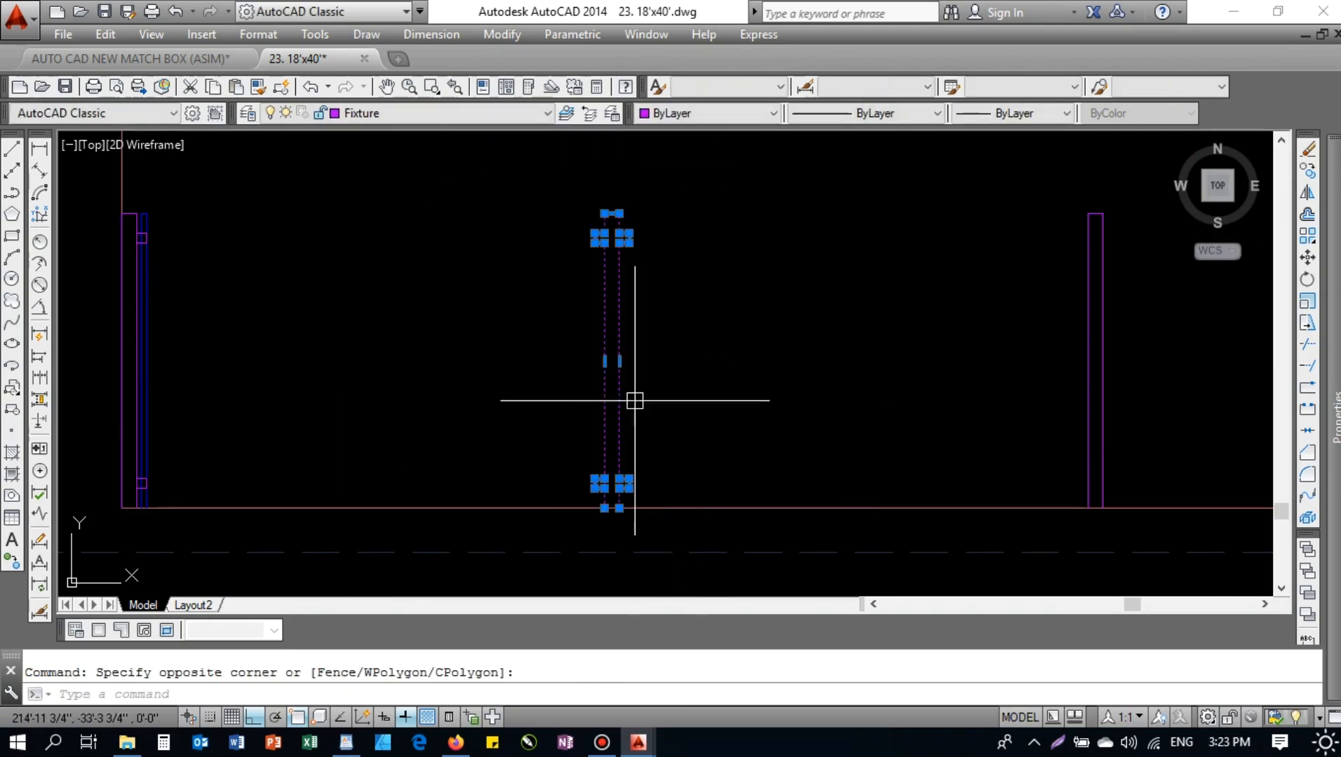
pyautogui.write('co')
pyautogui.press('Return')
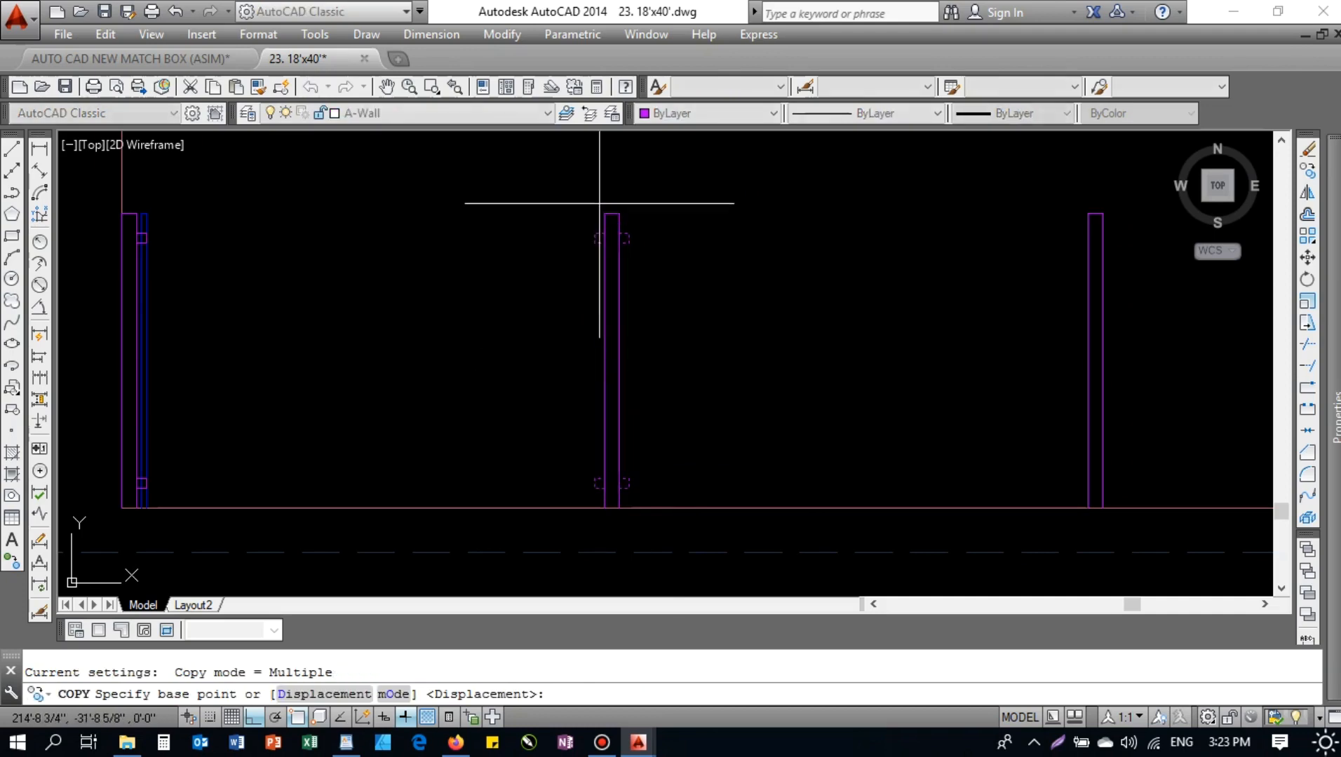
pyautogui.click(612, 213)
pyautogui.moveTo(1057, 217); pyautogui.dragTo(770, 257, button='middle')
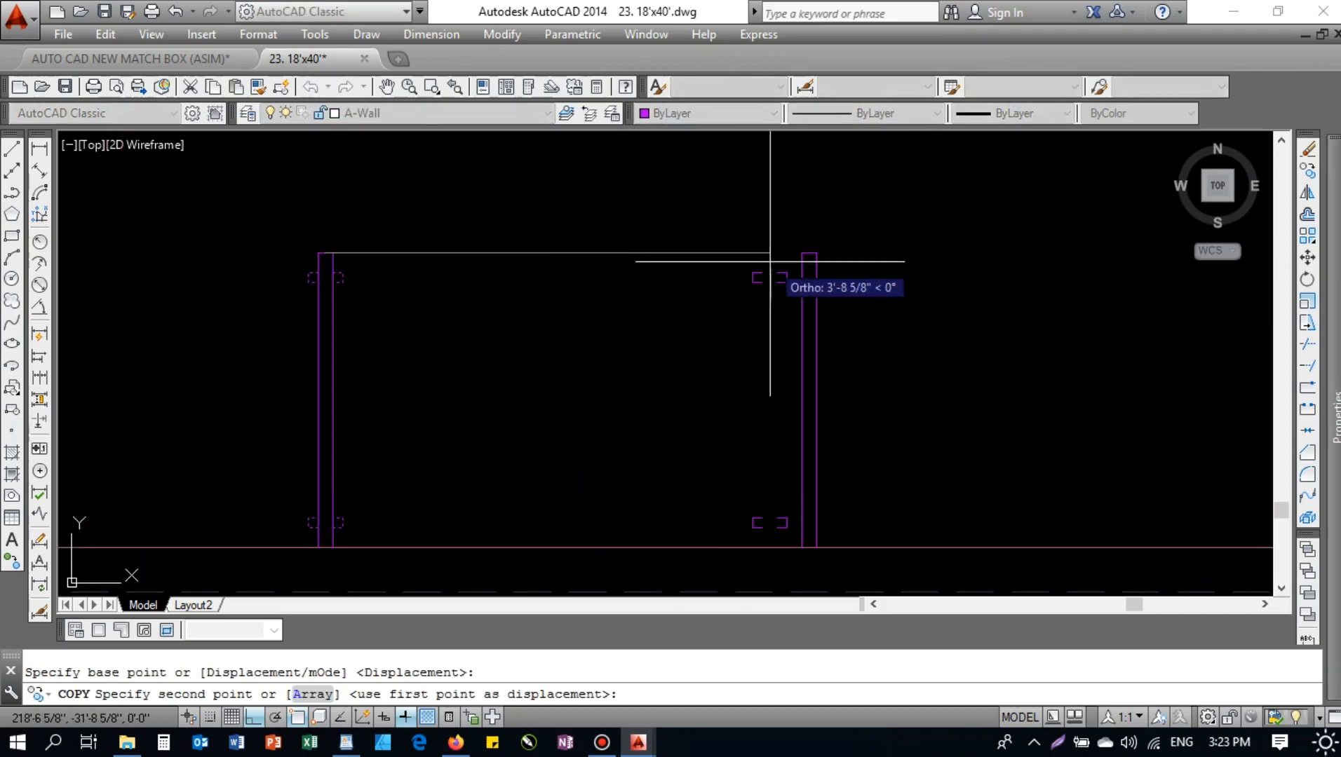
pyautogui.click(808, 252)
pyautogui.moveTo(887, 264); pyautogui.dragTo(650, 321, button='middle')
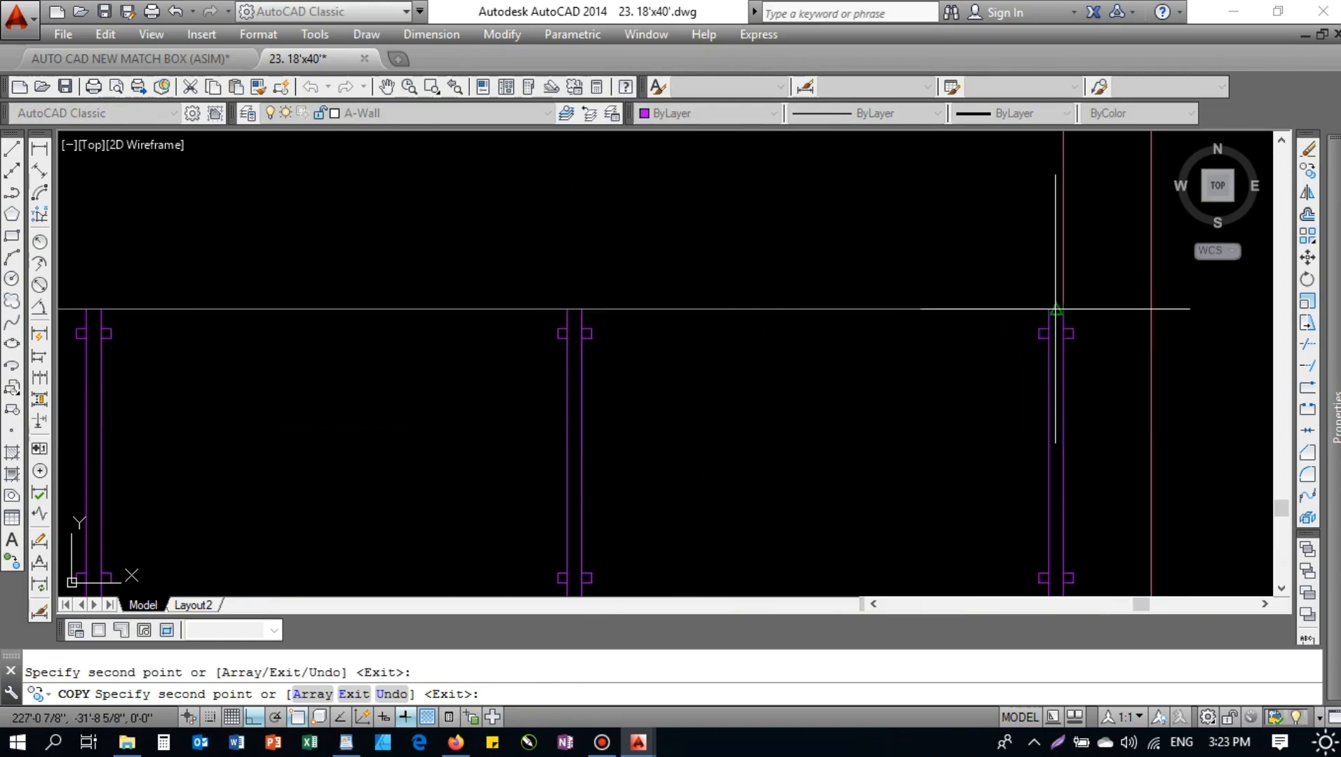
pyautogui.press('Escape')
# - Erase the two surplus clips on the wall side of the rightmost railing post
pyautogui.click(1068, 334)
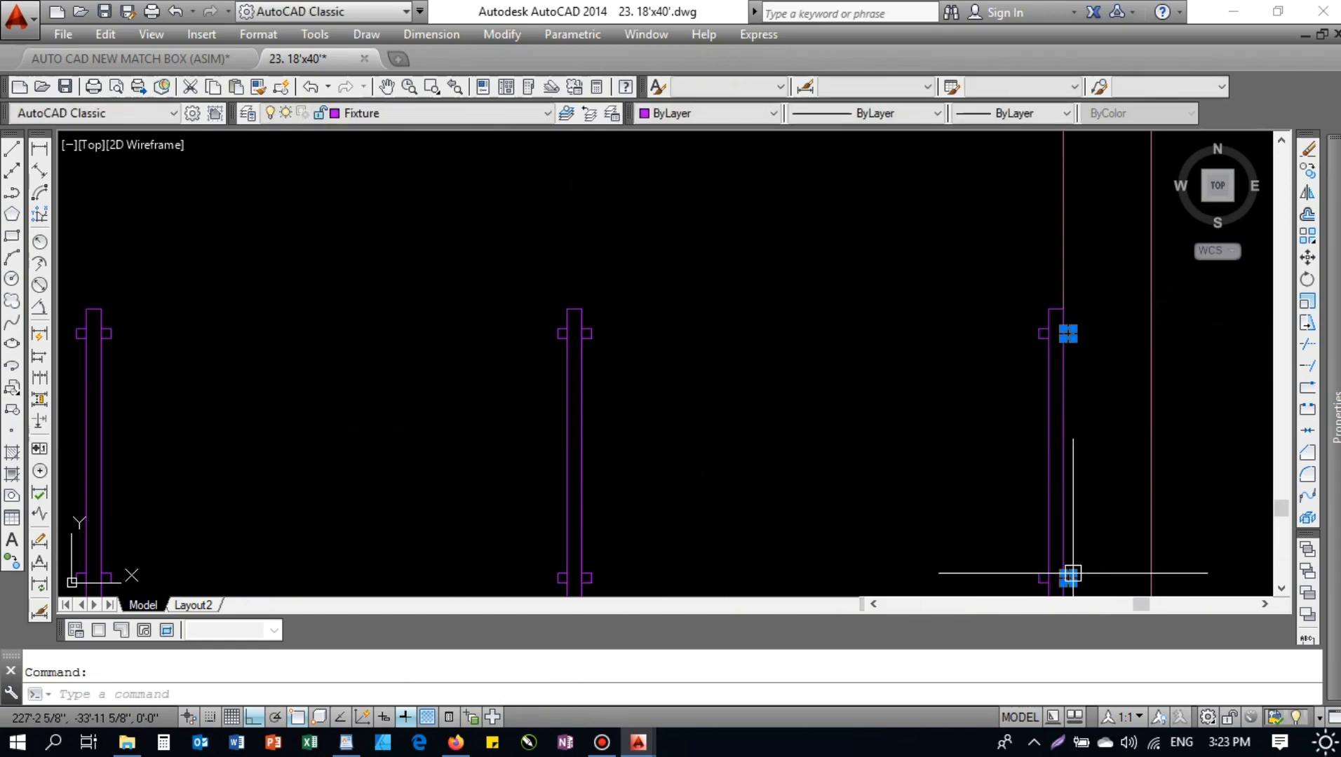
pyautogui.write('e')
pyautogui.press('Return')
# - Stretch the right edge of the narrow blue glass panel about 3'-10" across the first bay to the clips on the second post
pyautogui.scroll(-3, 766, 375)
pyautogui.moveTo(766, 375)
pyautogui.mouseDown(button='middle')
pyautogui.moveTo(314, 323)
pyautogui.moveTo(392, 305)
pyautogui.mouseUp(button='middle')
pyautogui.scroll(5, 362, 298)
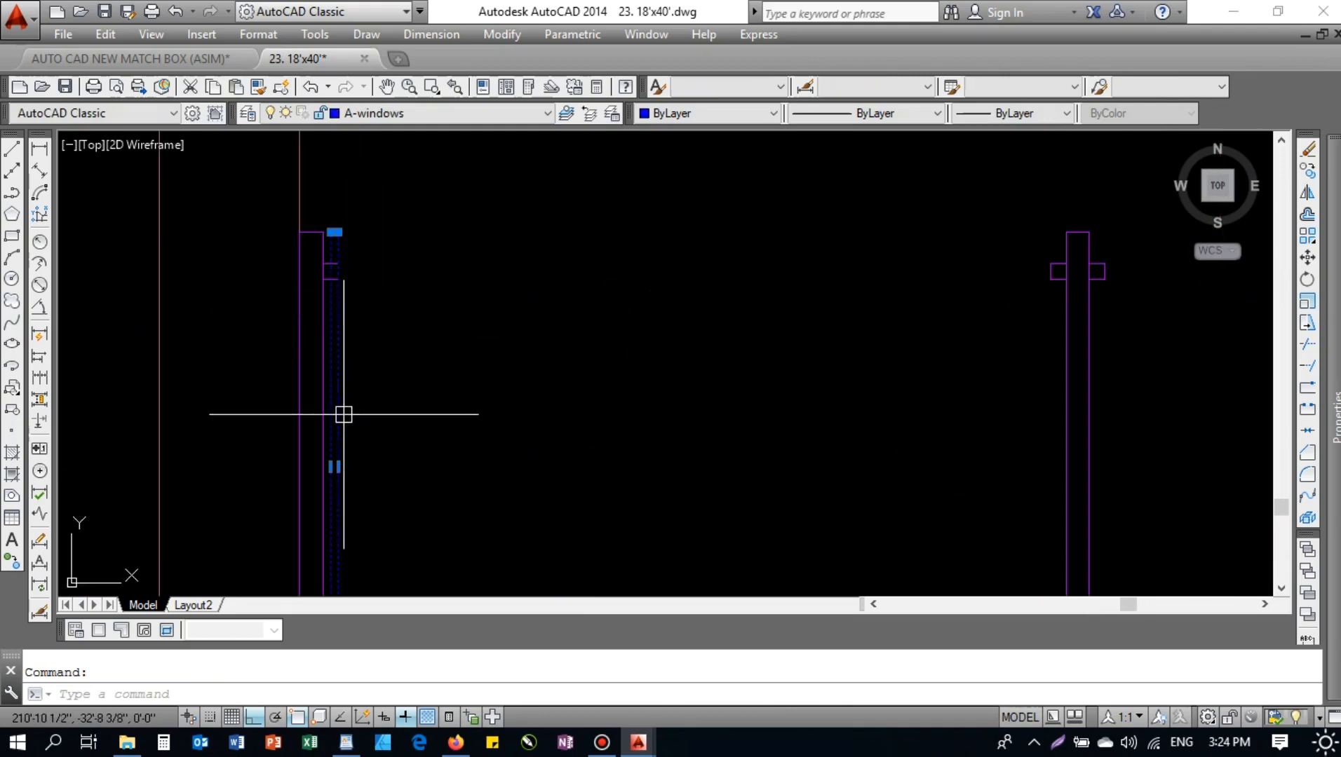
pyautogui.click(338, 466)
pyautogui.scroll(2, 1063, 425)
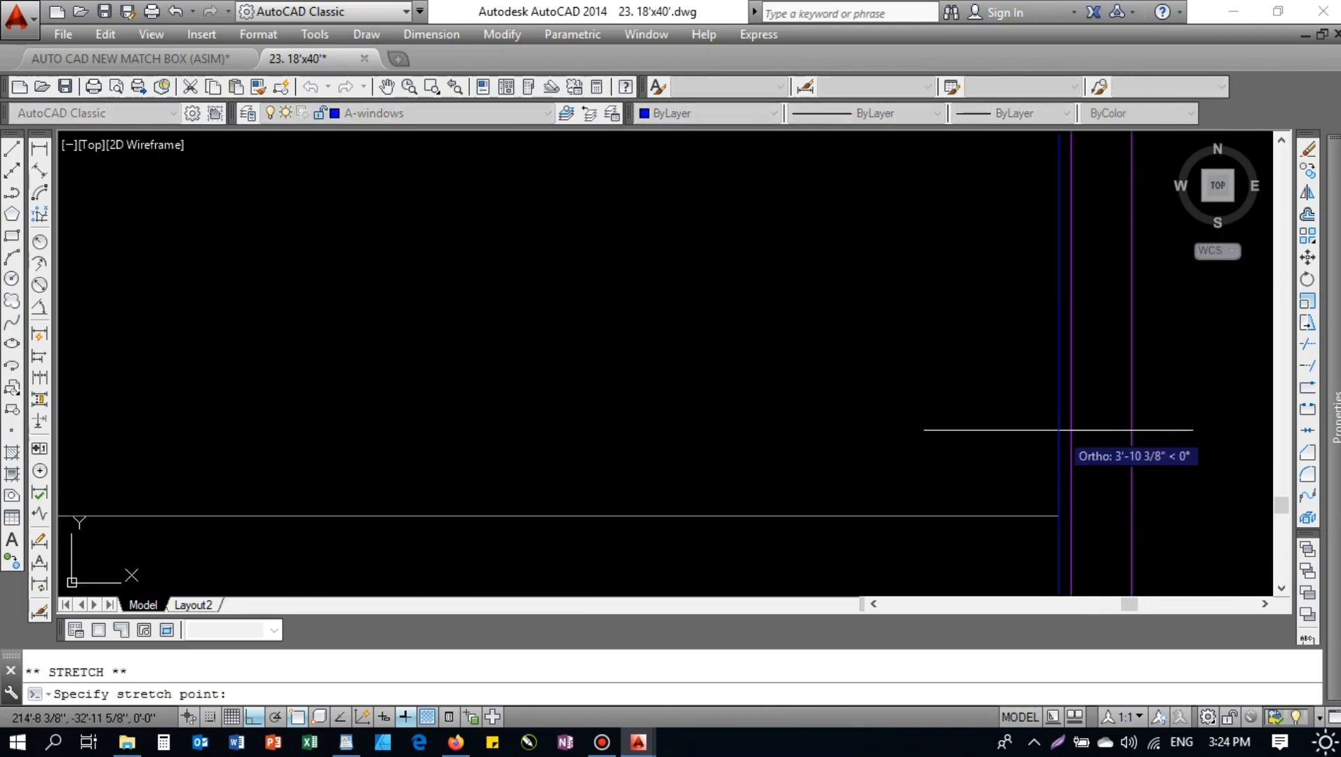
pyautogui.scroll(-3, 1006, 455)
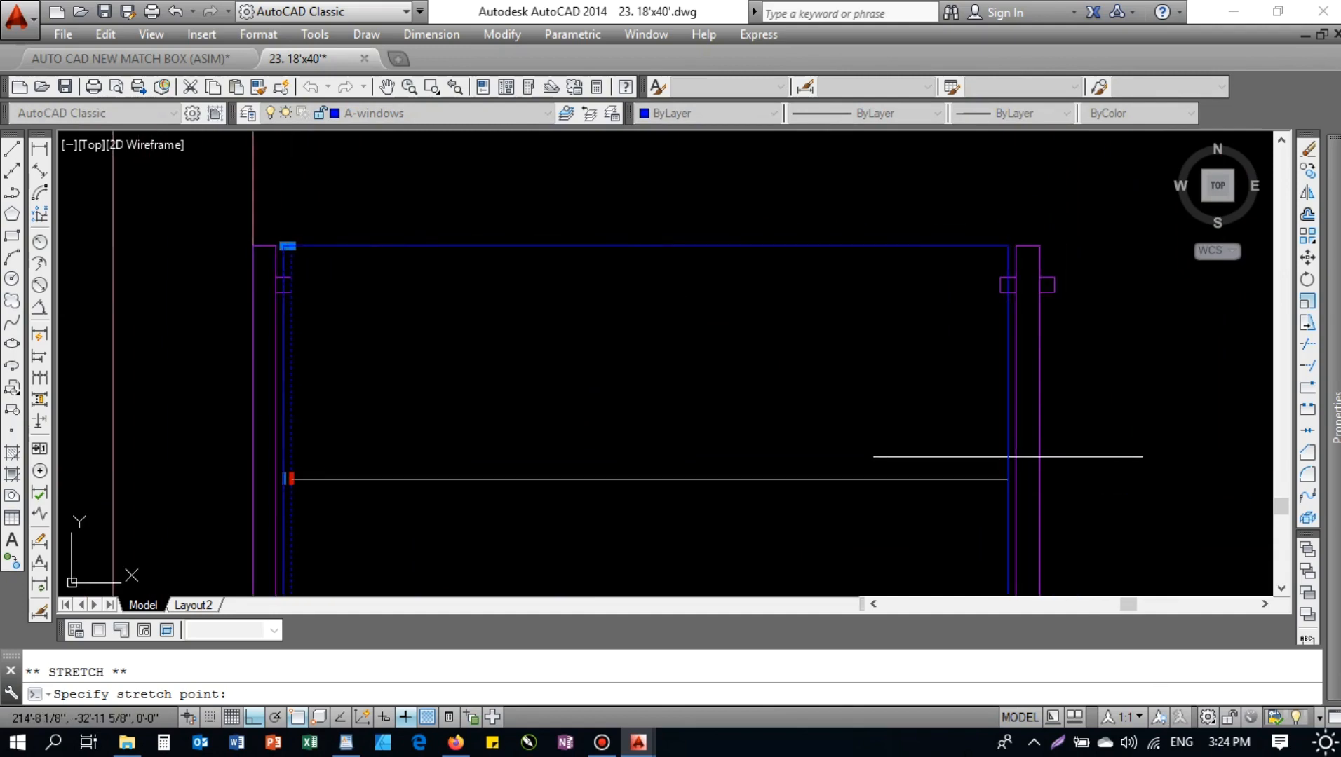
pyautogui.scroll(2, 1008, 456)
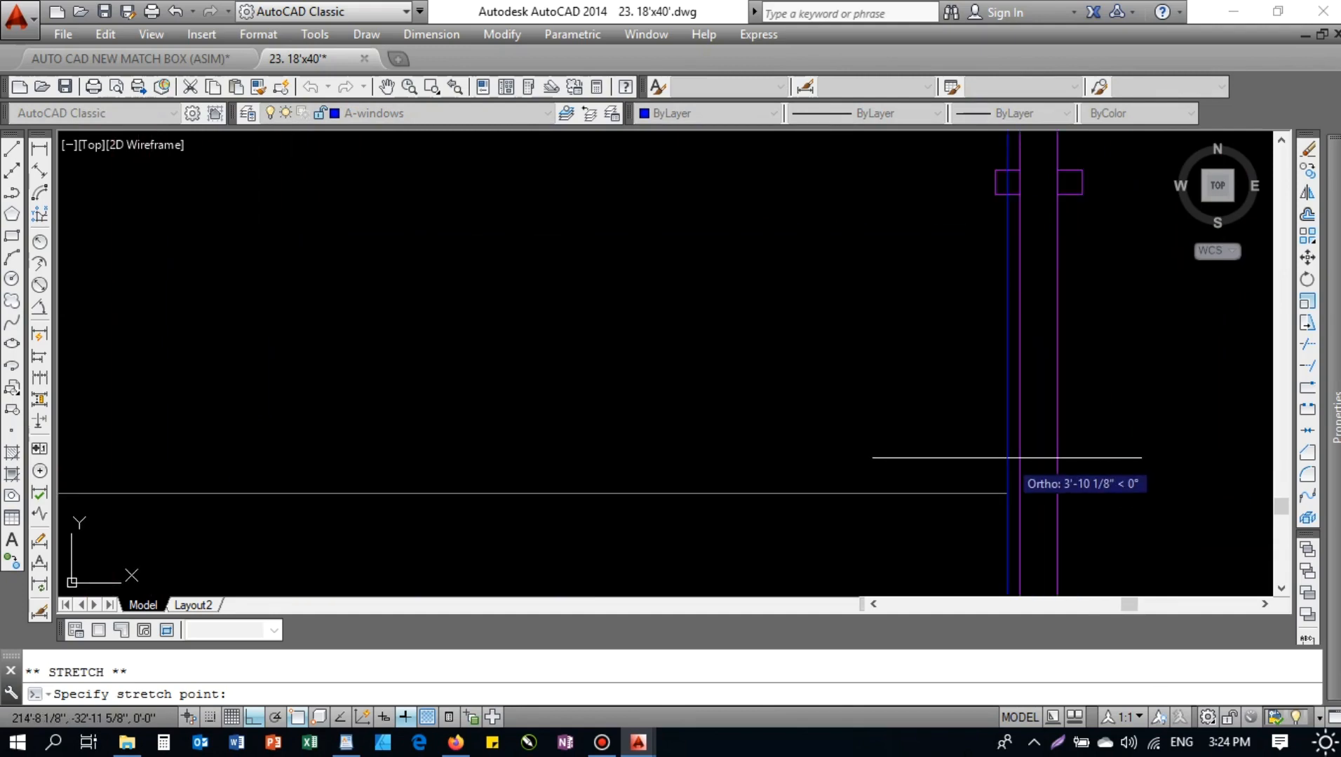
pyautogui.click(1006, 462)
pyautogui.scroll(-4, 750, 404)
pyautogui.moveTo(753, 407); pyautogui.dragTo(749, 409, button='middle')
pyautogui.press('Escape')
# - Copy the first bay's glass panel into the three remaining bays, using the second post's top right corner as base point
pyautogui.click(628, 342)
pyautogui.click(588, 279)
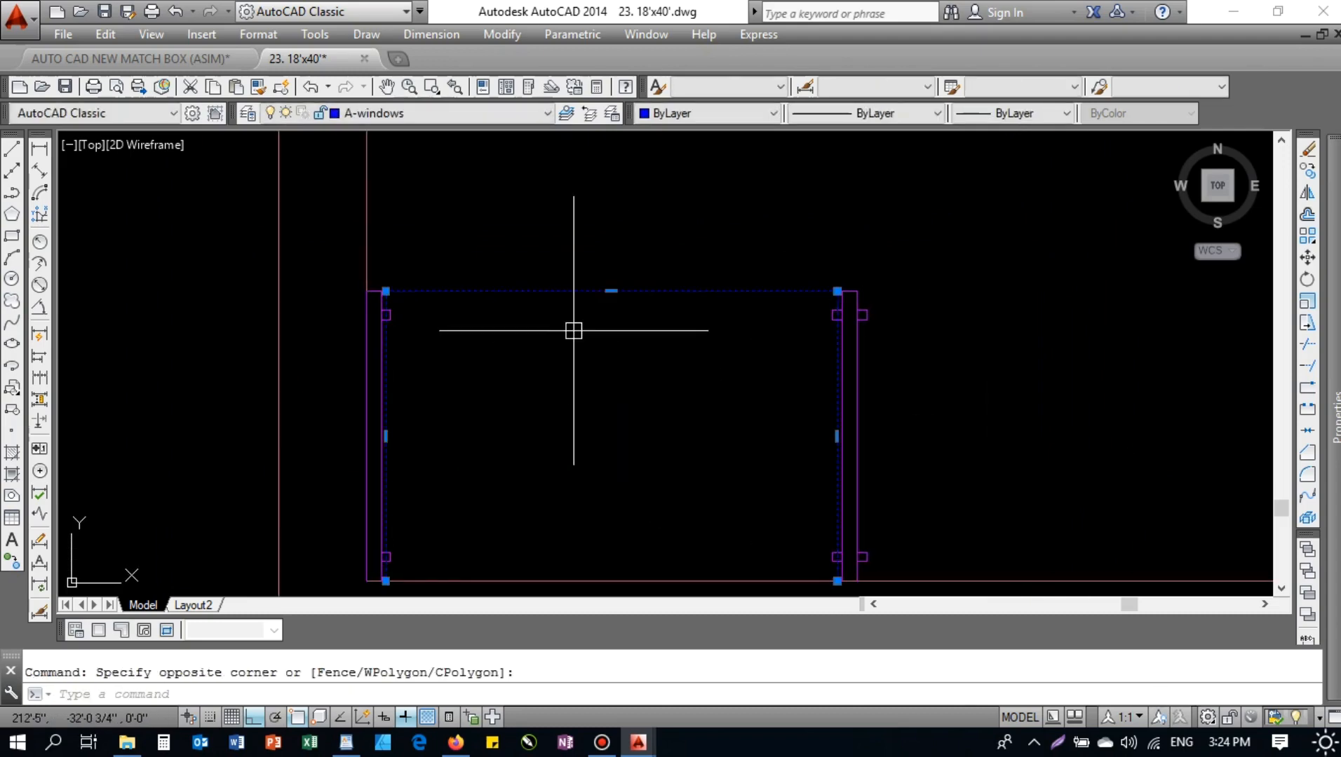
pyautogui.write('co')
pyautogui.press('Return')
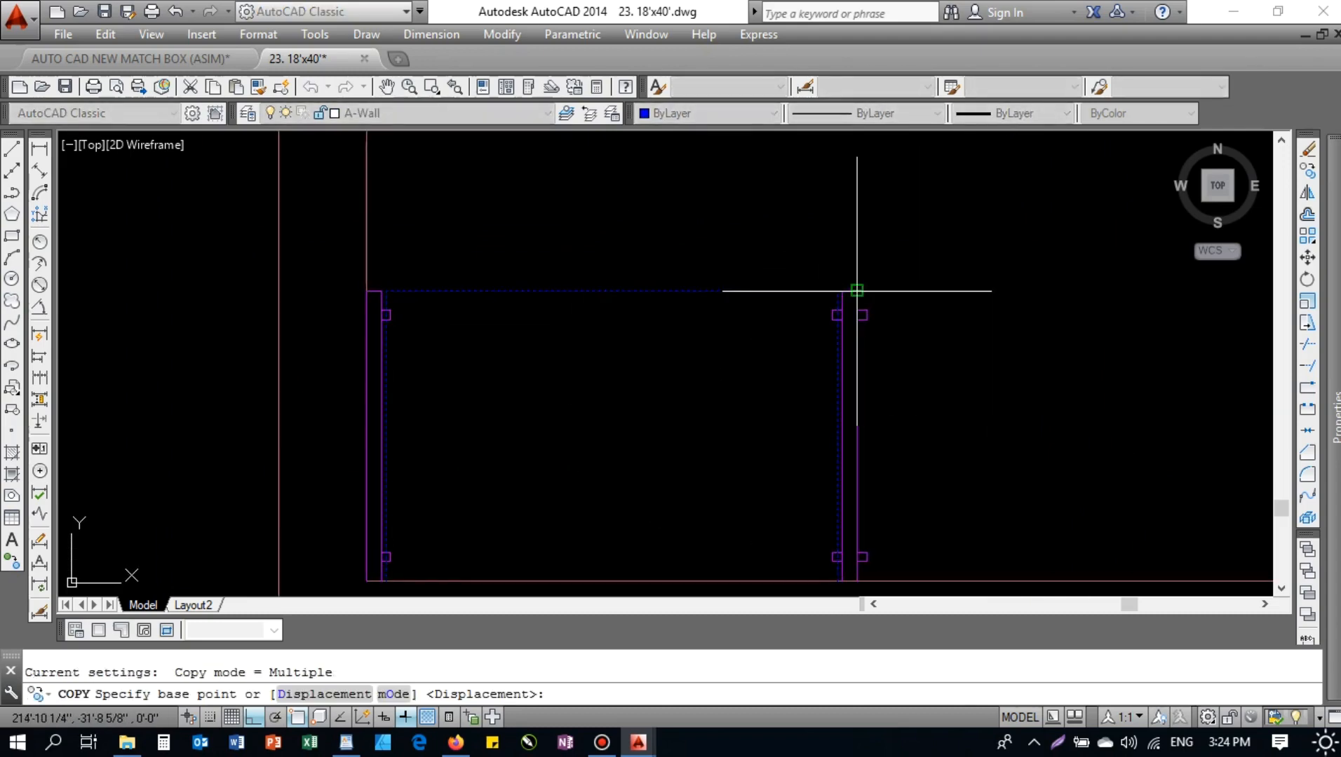
pyautogui.click(859, 290)
pyautogui.scroll(-3, 722, 300)
pyautogui.scroll(4, 722, 300)
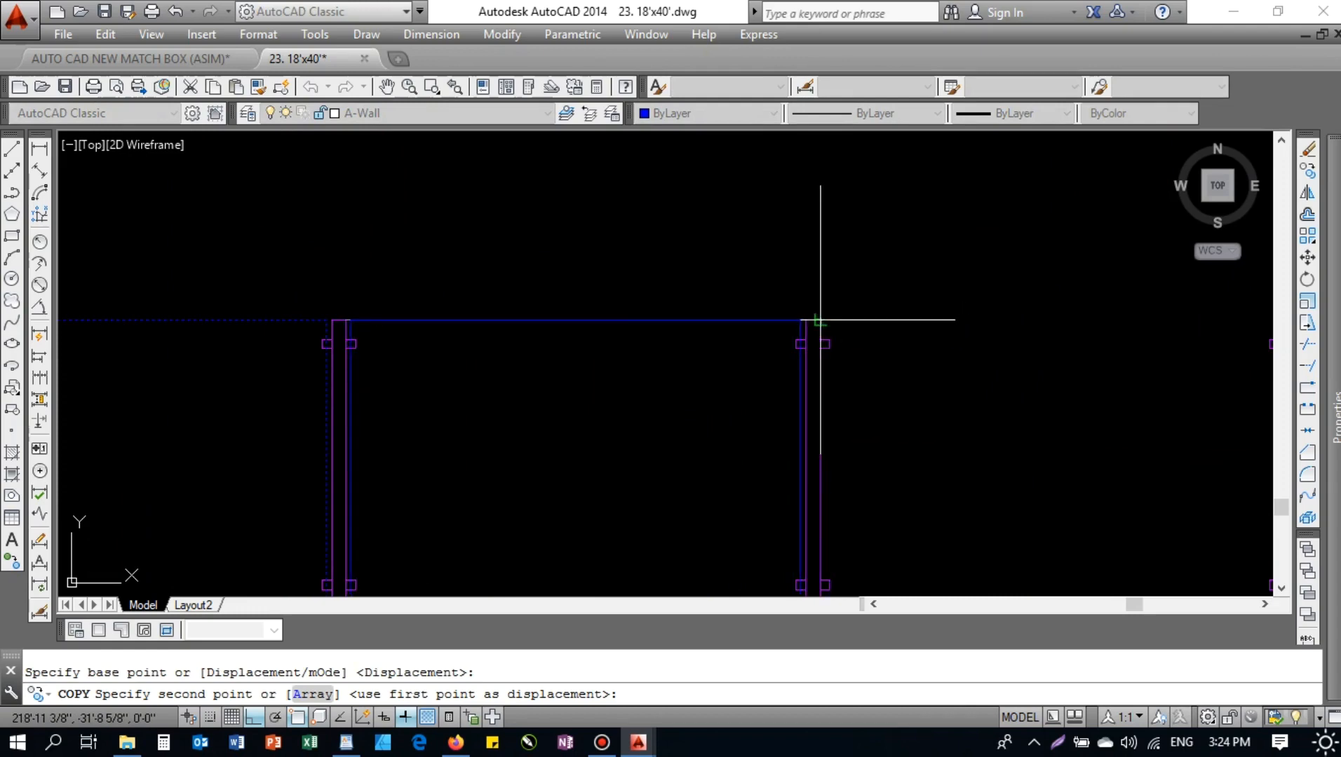
pyautogui.click(814, 320)
pyautogui.scroll(-4, 876, 305)
pyautogui.scroll(4, 825, 326)
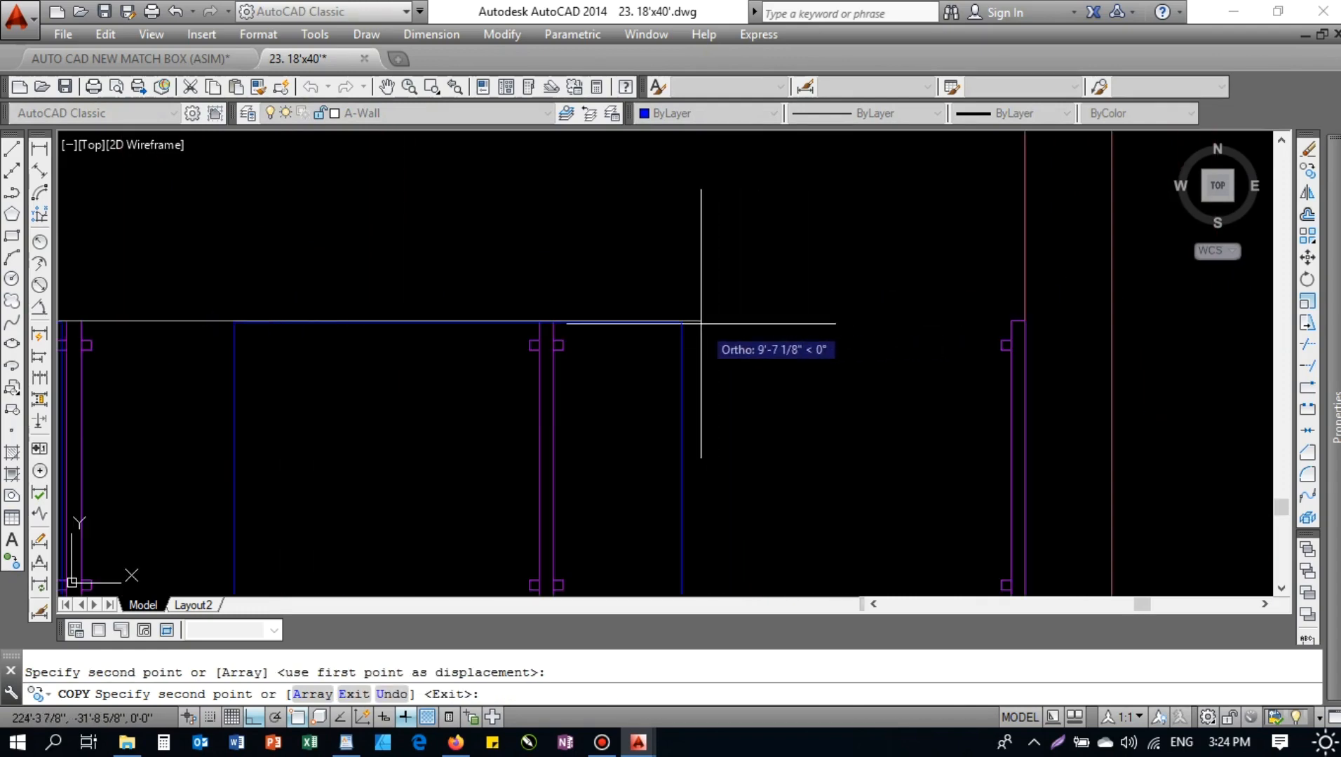
pyautogui.click(551, 320)
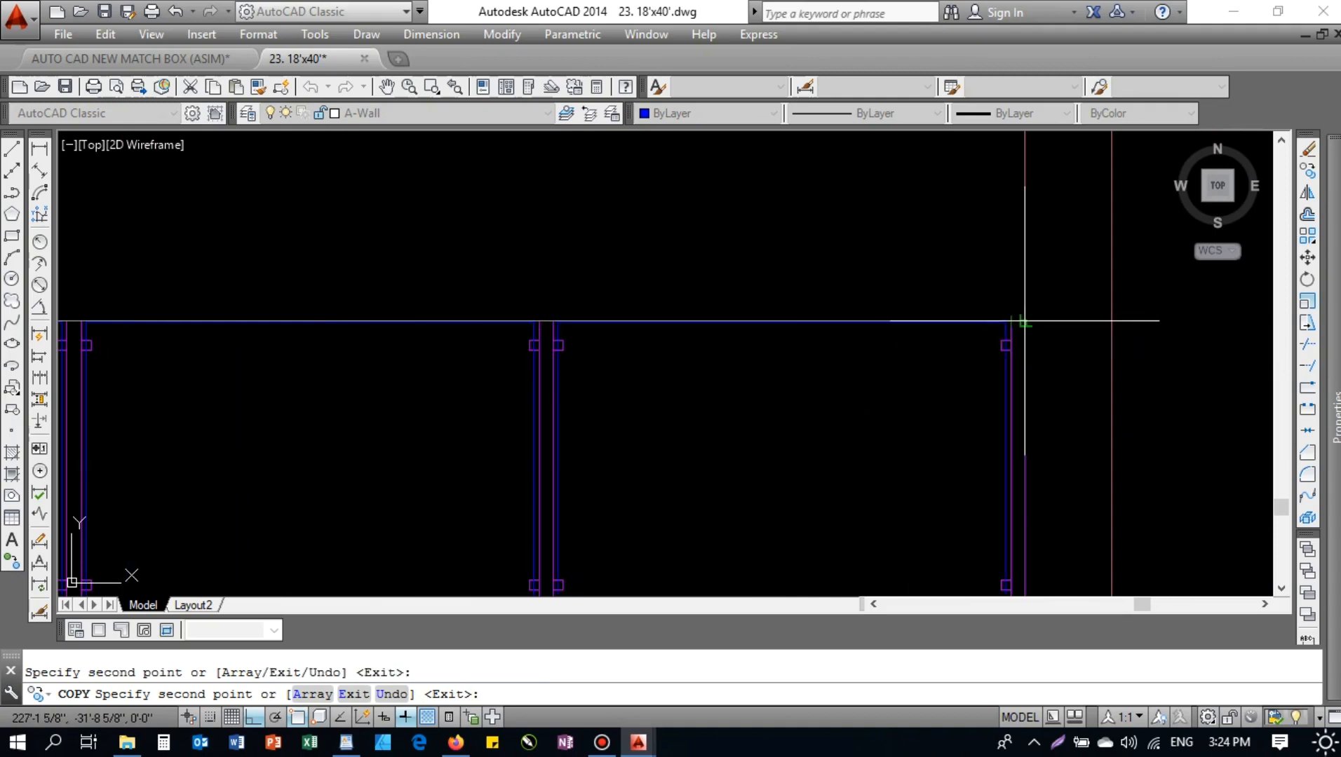
pyautogui.press('Escape')
pyautogui.scroll(-8, 689, 243)
pyautogui.middleClick(828, 338)
pyautogui.middleClick(828, 338)
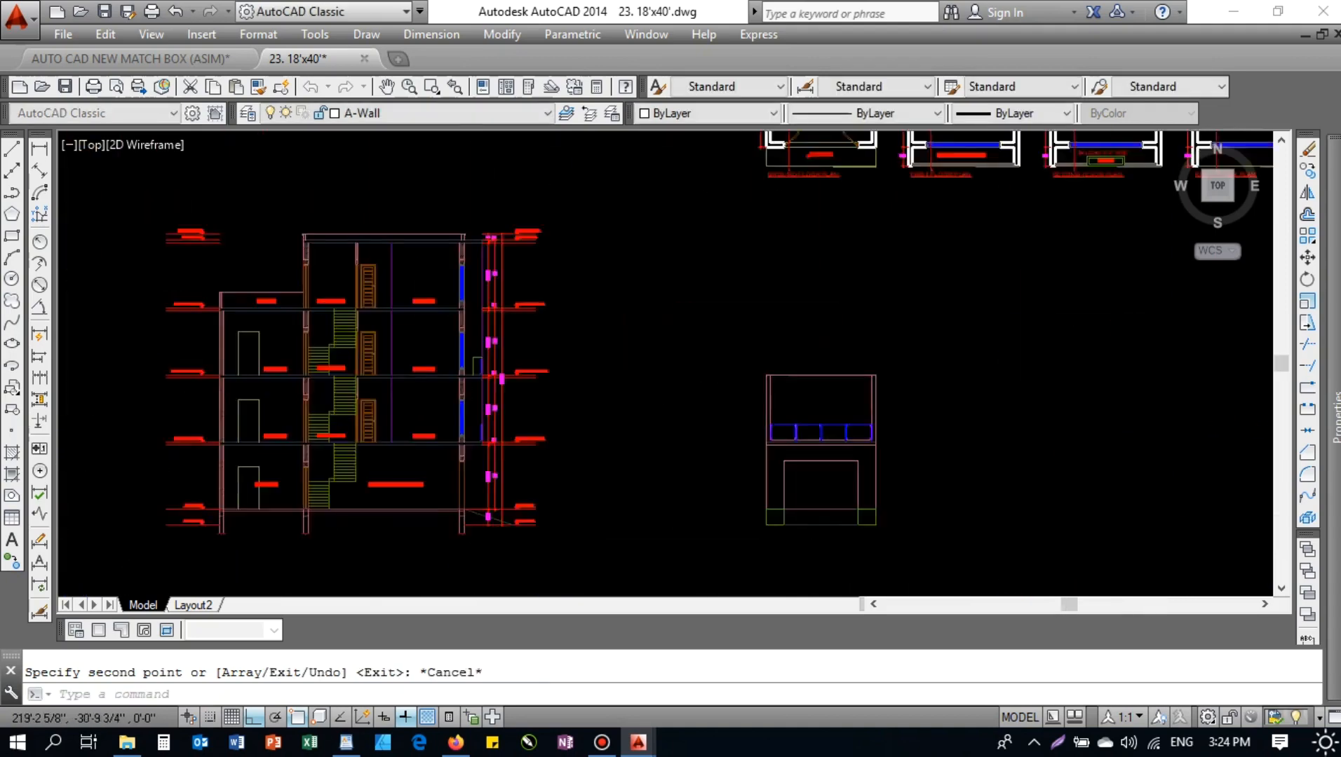
pyautogui.scroll(10, 802, 371)
pyautogui.moveTo(798, 440); pyautogui.dragTo(730, 413, button='middle')
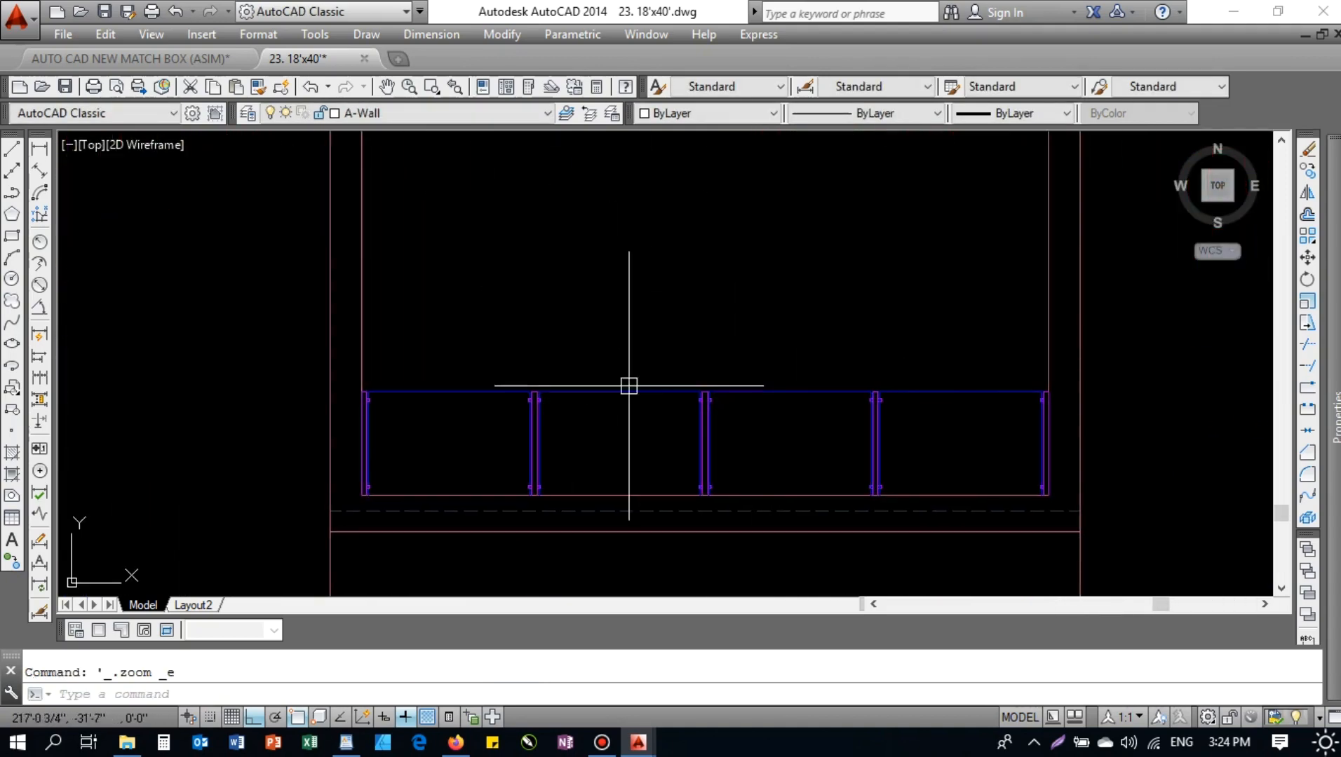
pyautogui.click(944, 352)
pyautogui.click(452, 434)
pyautogui.press('Escape')
pyautogui.click(658, 412)
pyautogui.click(627, 350)
pyautogui.press('Escape')
# - Offset the dashed floor line below the railing upward by 12 inches
pyautogui.write('o')
pyautogui.press('Return')
pyautogui.write('12')
pyautogui.press('Return')
pyautogui.click(589, 517)
pyautogui.click(665, 328)
pyautogui.press('Escape')
# - Offset the same dashed floor line upward by 84 inches
pyautogui.press('Return')
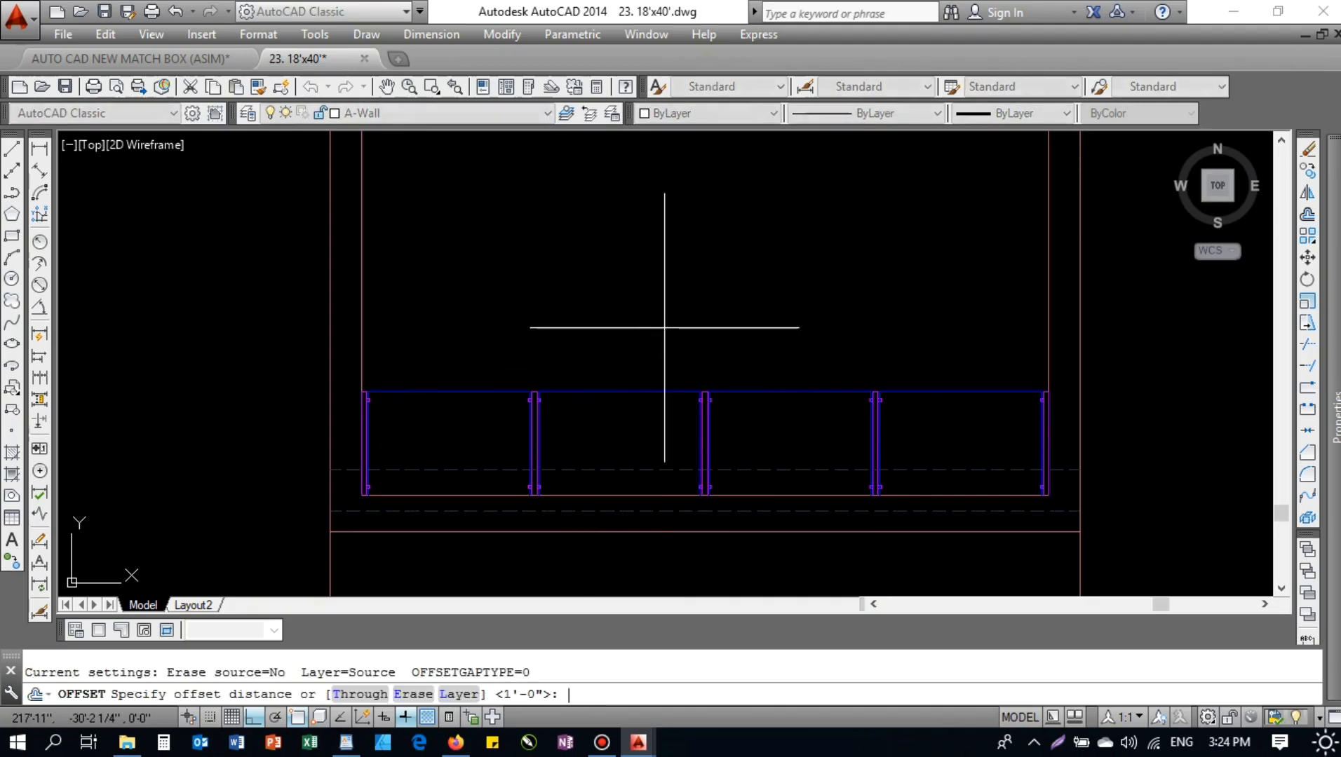
pyautogui.write('84')
pyautogui.press('Return')
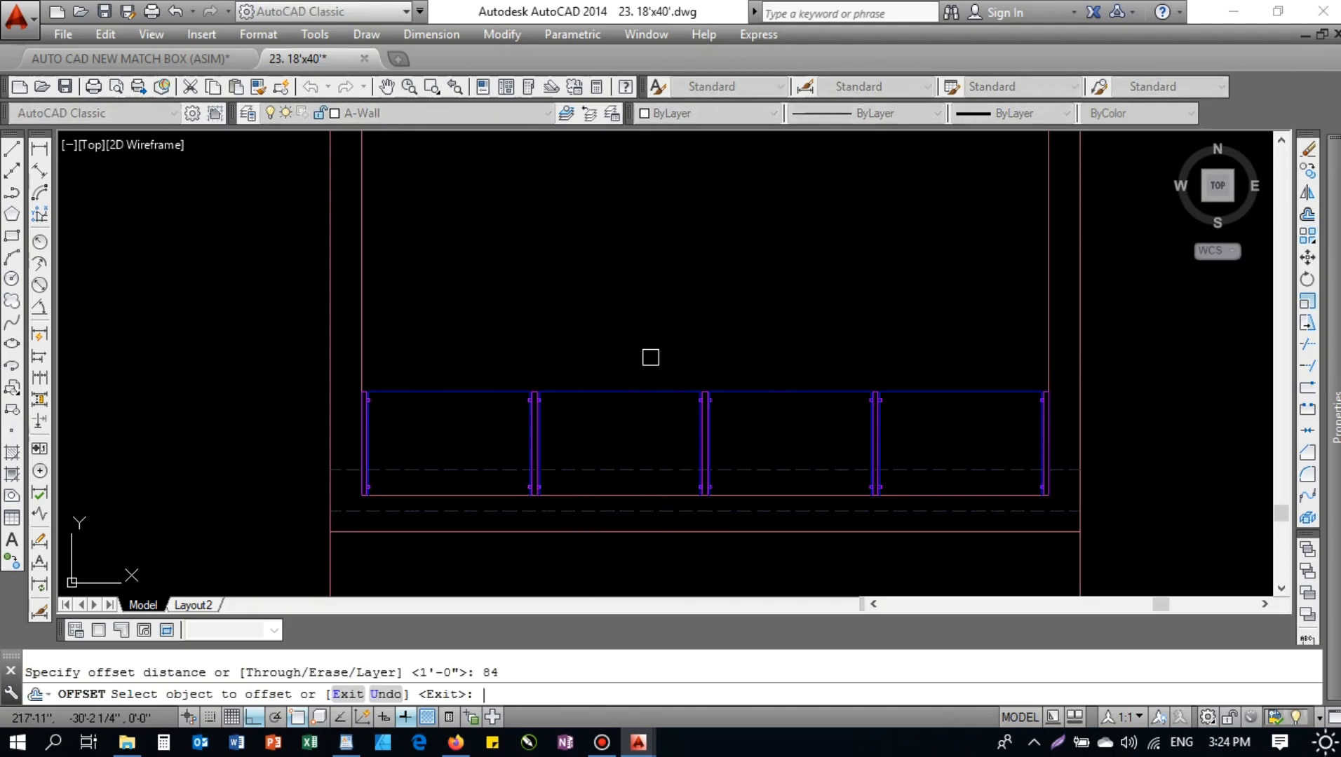
pyautogui.click(602, 514)
pyautogui.click(633, 345)
pyautogui.moveTo(652, 290); pyautogui.dragTo(640, 334, button='middle')
pyautogui.press('Escape')
pyautogui.press('Escape')
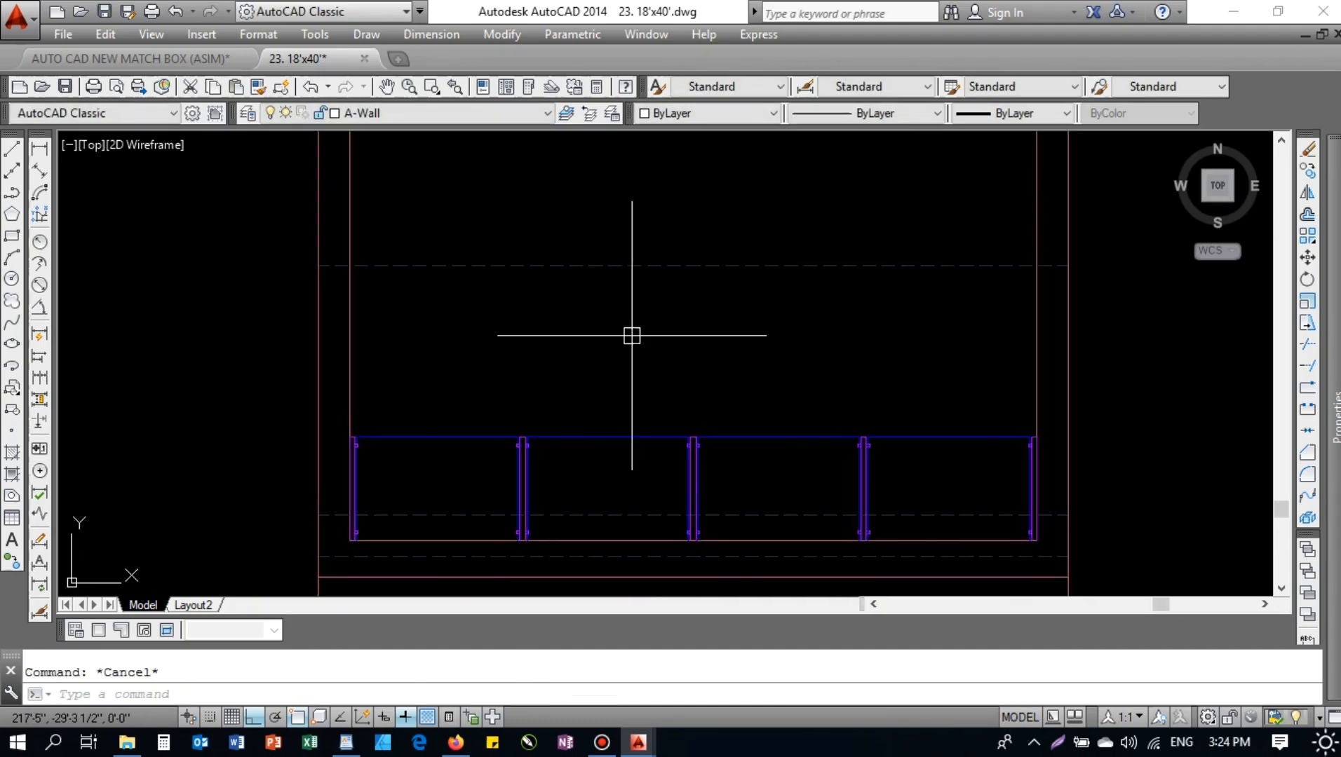
# - Draw a vertical guide line upward from the top left corner of the lower opening to above the upper dashed line
pyautogui.scroll(-7, 632, 336)
pyautogui.scroll(5, 575, 410)
pyautogui.press('Return')
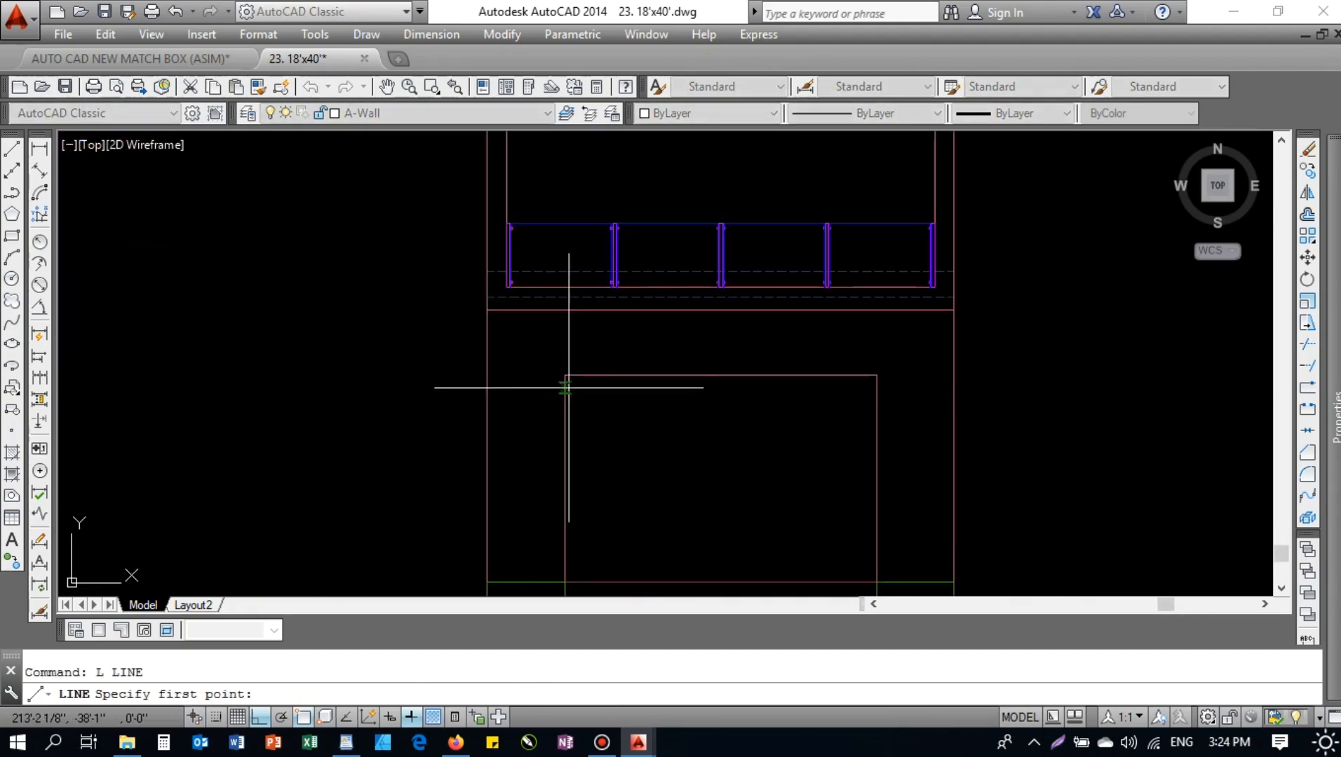
pyautogui.click(566, 376)
pyautogui.moveTo(569, 280); pyautogui.dragTo(571, 441, button='middle')
pyautogui.click(581, 212)
pyautogui.press('Escape')
pyautogui.write('re')
pyautogui.press('Escape')
# - Draw a matching vertical guide line upward from the top right corner of the lower opening
pyautogui.write('l')
pyautogui.press('Return')
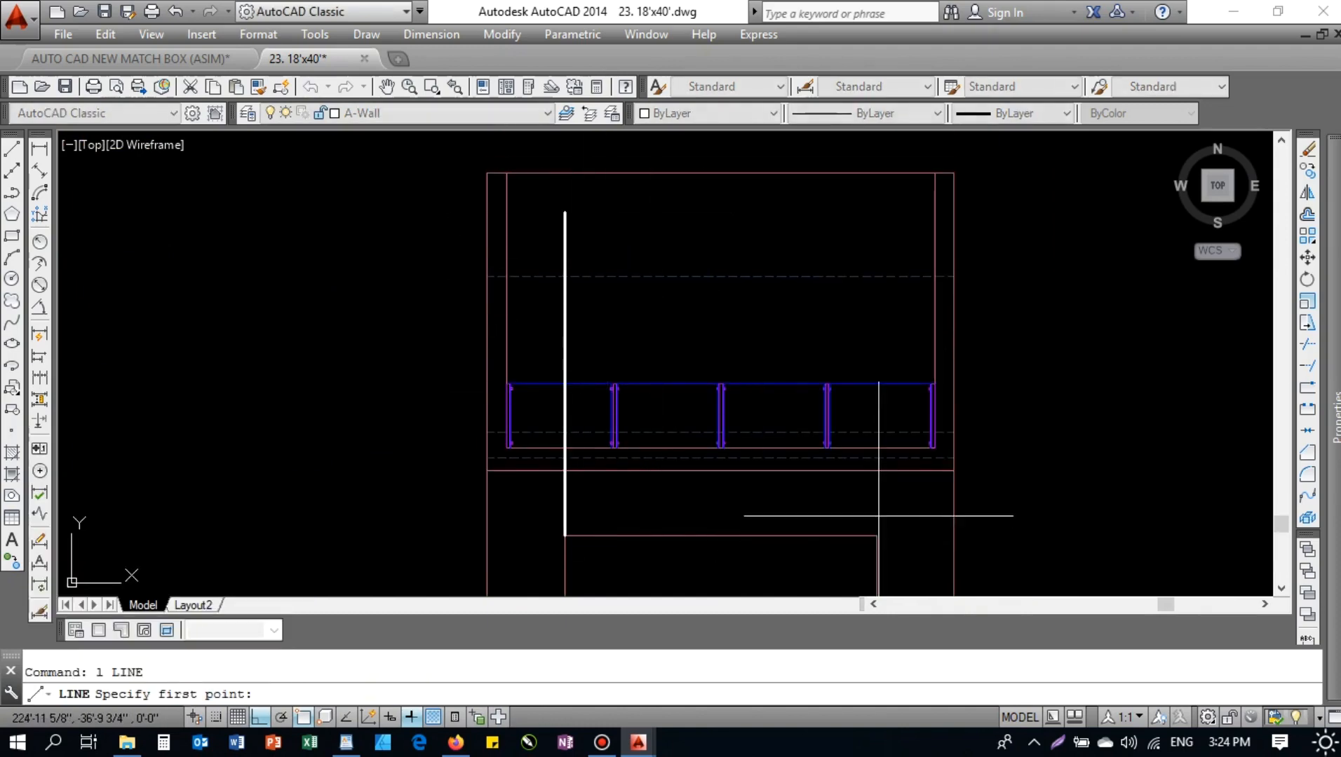
pyautogui.click(876, 537)
pyautogui.click(876, 203)
pyautogui.press('Escape')
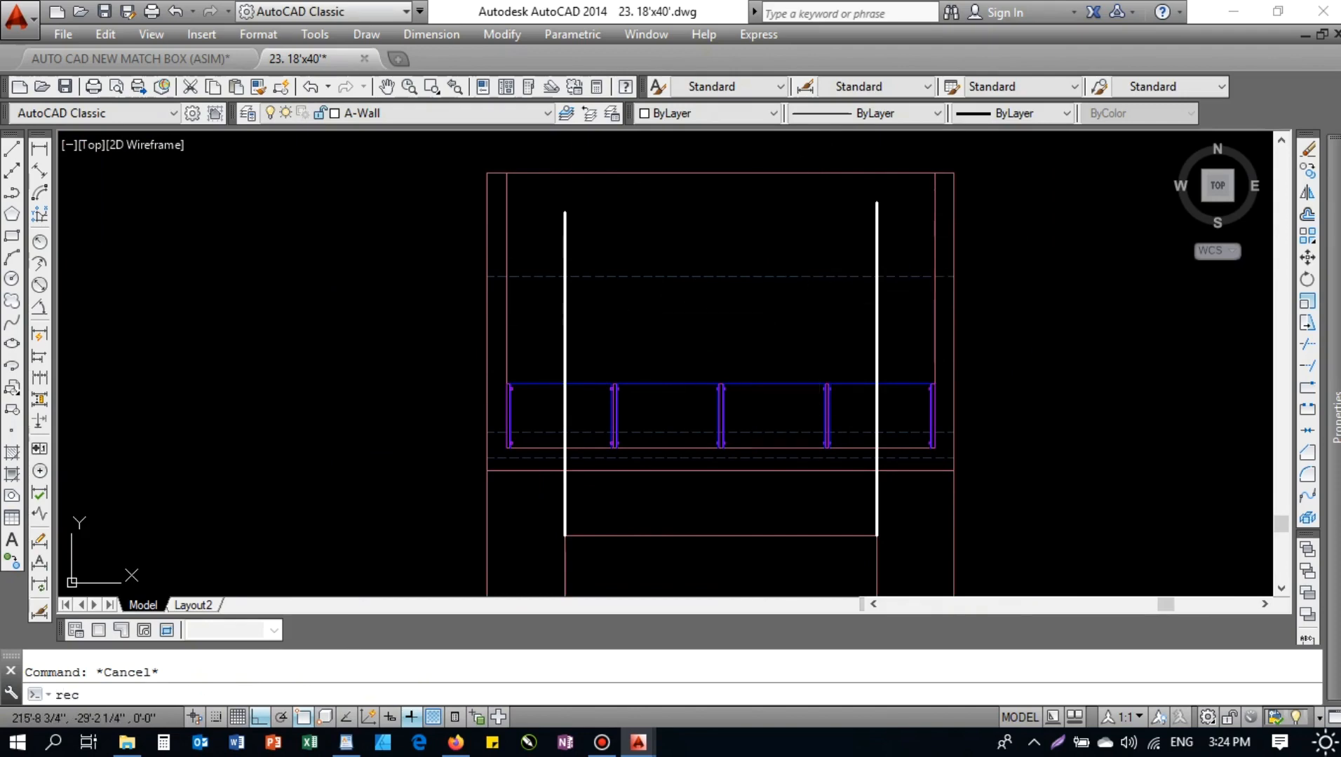
# - Draw a window rectangle between the two vertical guide lines, spanning from the upper offset dashed line down to the lower one
pyautogui.write('rec')
pyautogui.press('Return')
pyautogui.click(565, 276)
pyautogui.scroll(4, 886, 445)
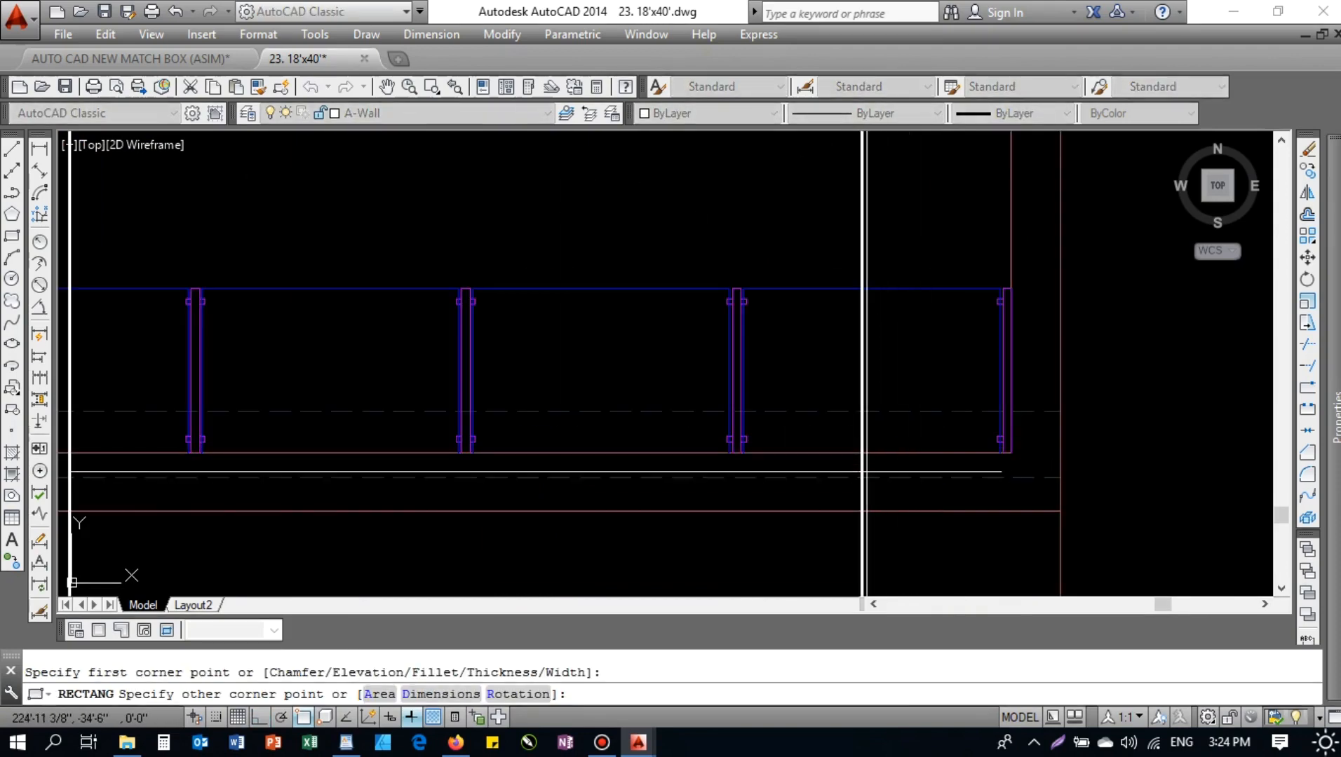
pyautogui.press('Escape')
# - Erase the two vertical guide lines beside the window rectangle
pyautogui.scroll(-6, 869, 371)
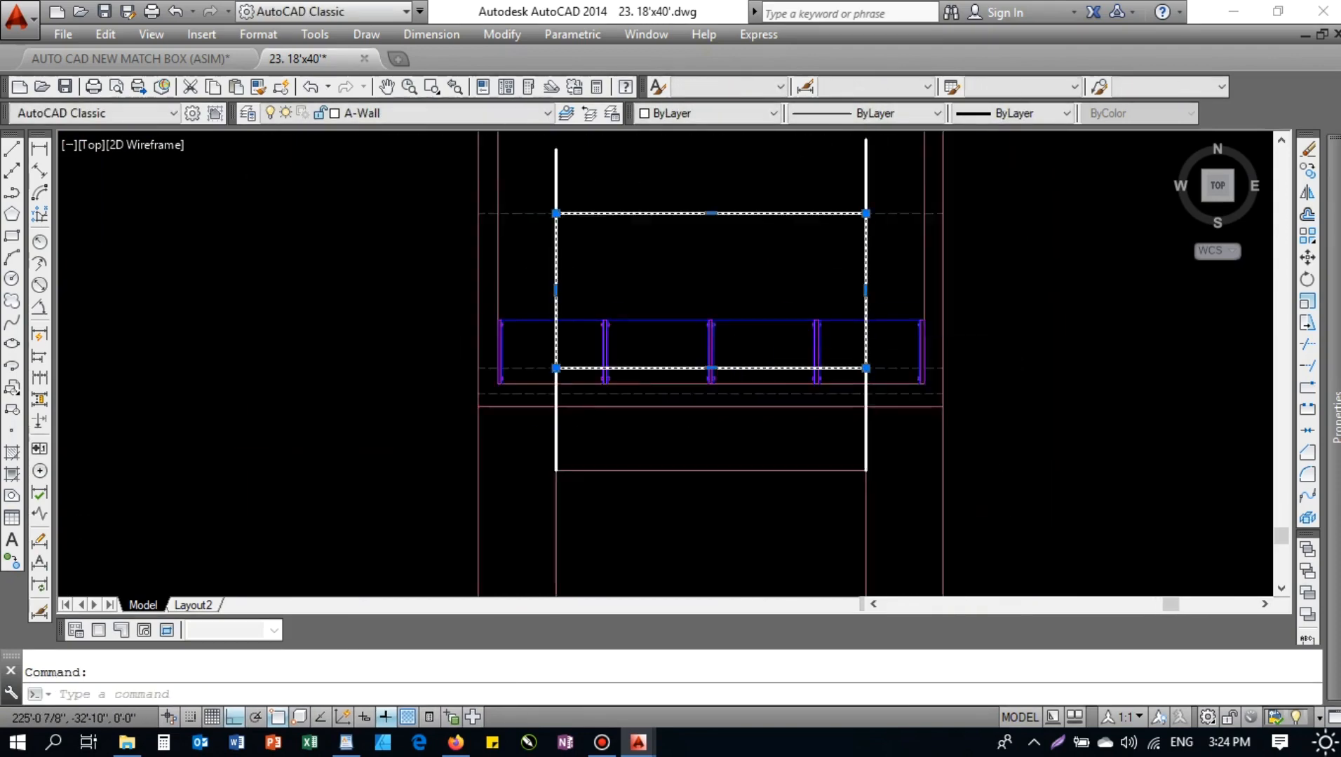
pyautogui.click(892, 405)
pyautogui.click(674, 403)
pyautogui.write('e')
pyautogui.press('Return')
# - Erase the two offset dashed lines at the window rectangle's top and bottom edges
pyautogui.scroll(6, 663, 330)
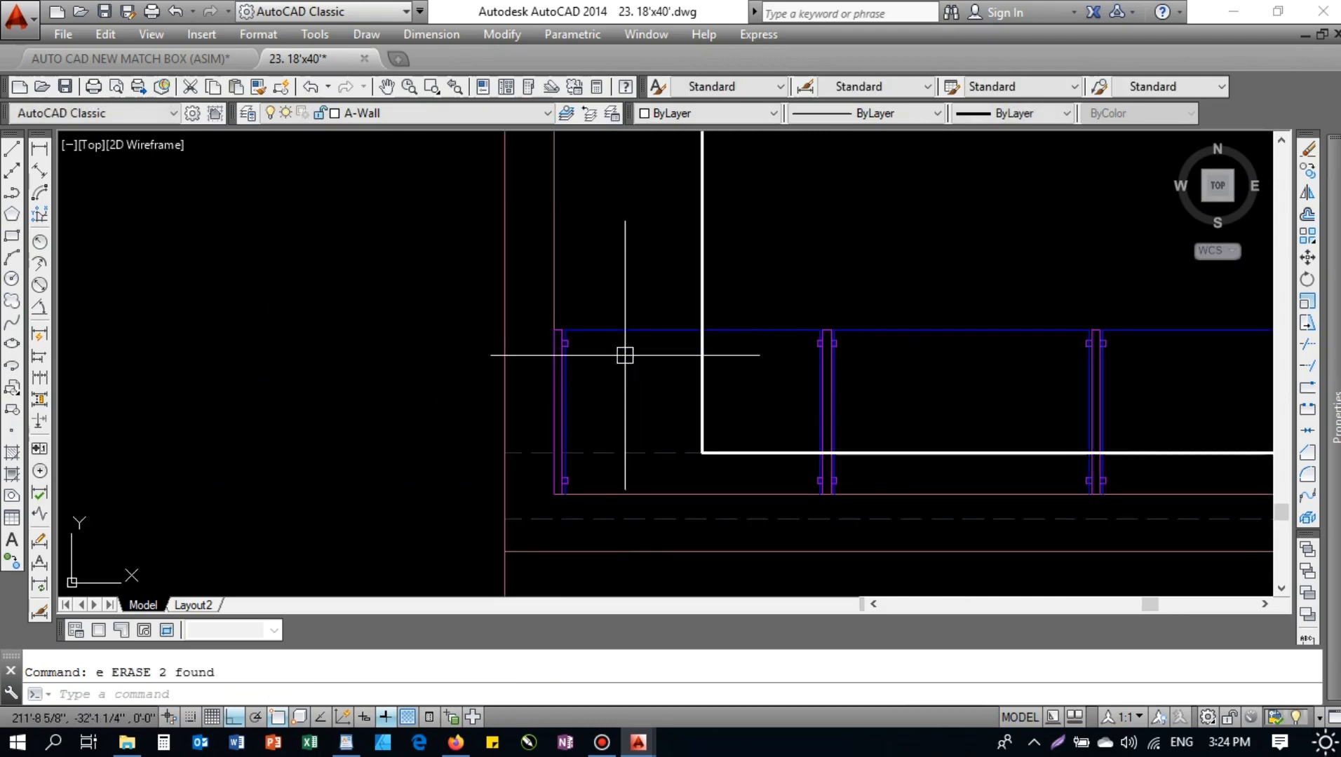
pyautogui.click(620, 449)
pyautogui.scroll(-6, 615, 381)
pyautogui.click(610, 303)
pyautogui.write('e')
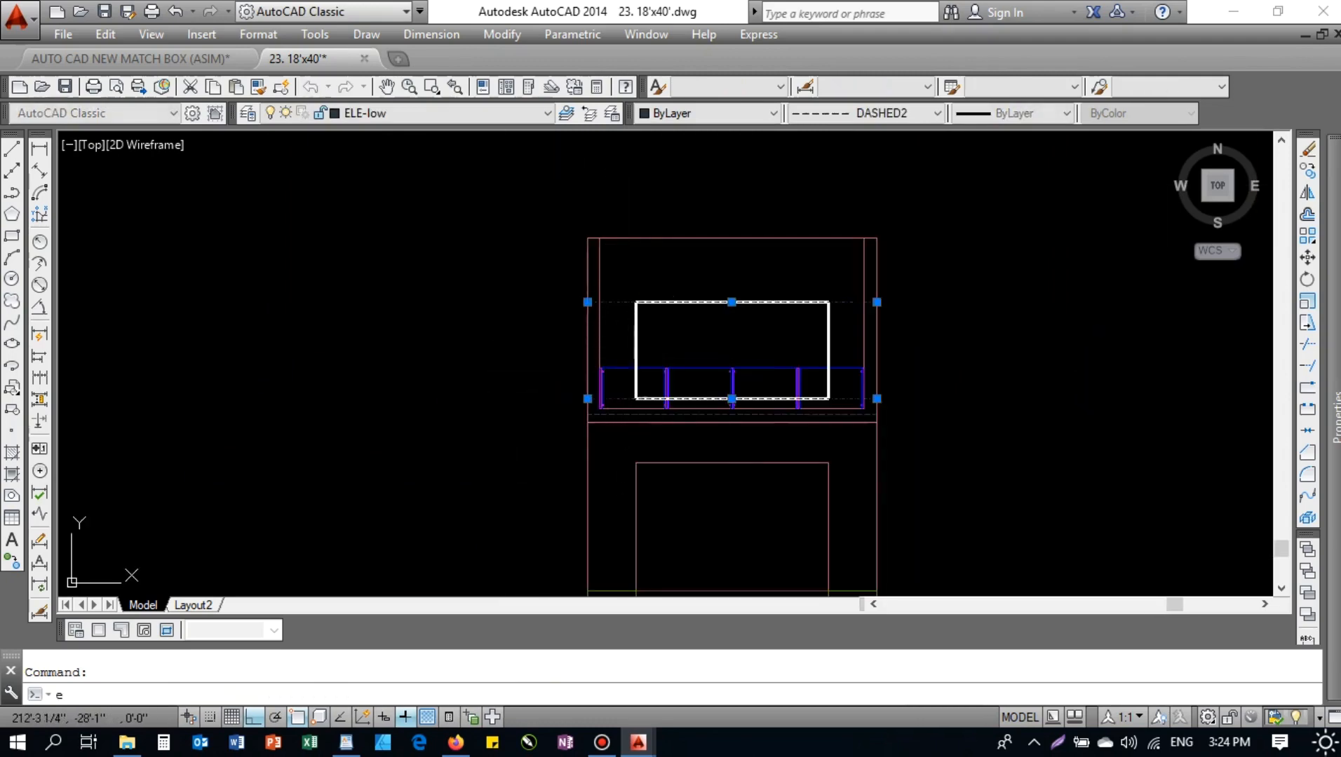
pyautogui.press('Return')
# - Move the window rectangle to the A-windows layer
pyautogui.click(652, 303)
pyautogui.click(464, 116)
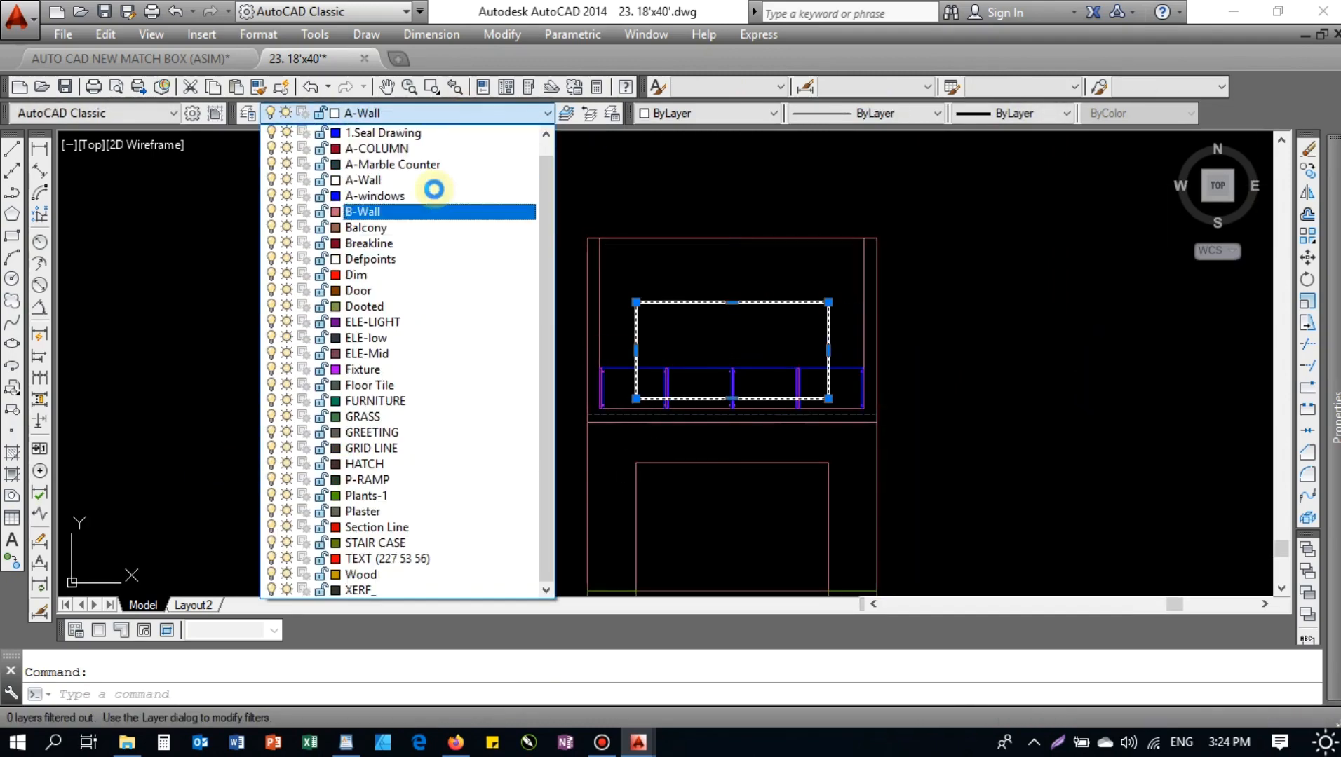
pyautogui.click(434, 189)
pyautogui.press('Escape')
# - Offset the window rectangle inward by 2 inches to form its frame
pyautogui.scroll(4, 683, 335)
pyautogui.write('o')
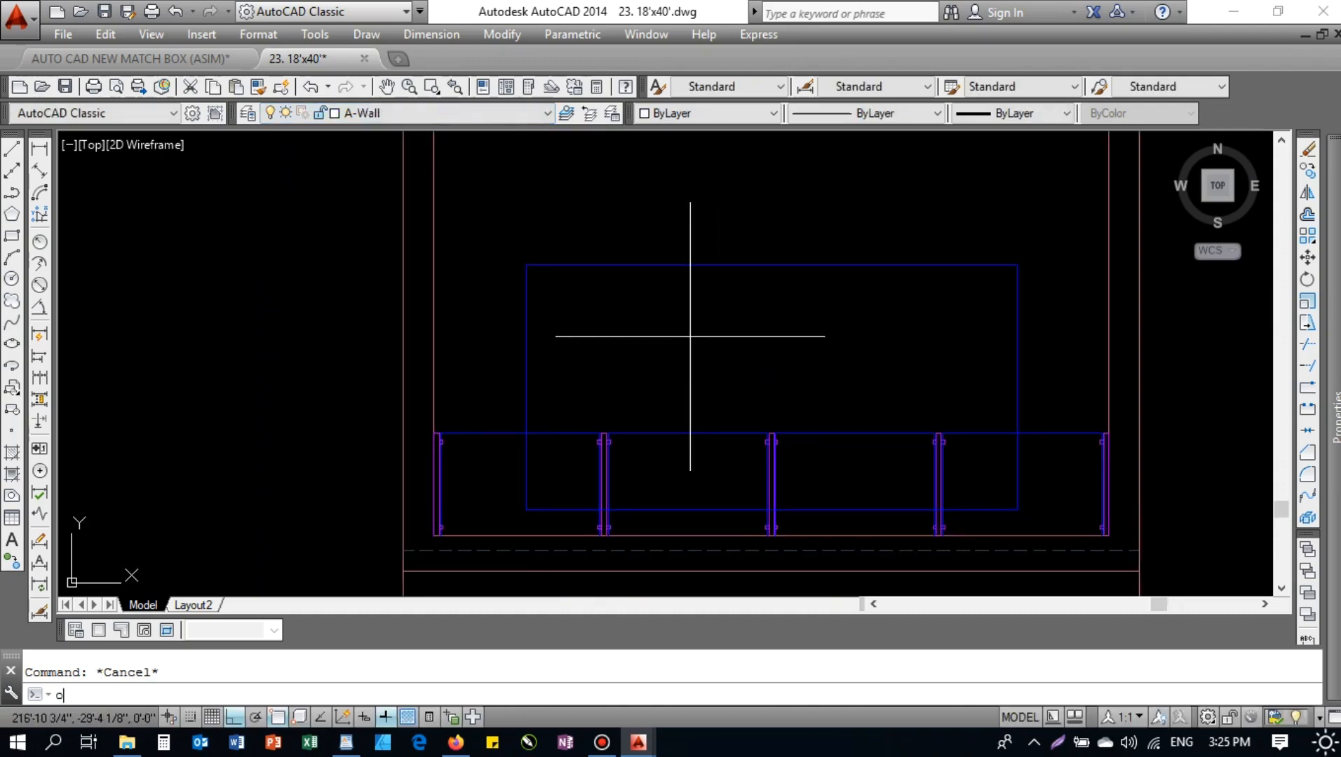
pyautogui.press('Return')
pyautogui.write('2')
pyautogui.press('Return')
pyautogui.click(679, 265)
pyautogui.click(680, 280)
pyautogui.press('Escape')
# - Explode the inner window rectangle into separate lines and select its top edge
pyautogui.click(786, 272)
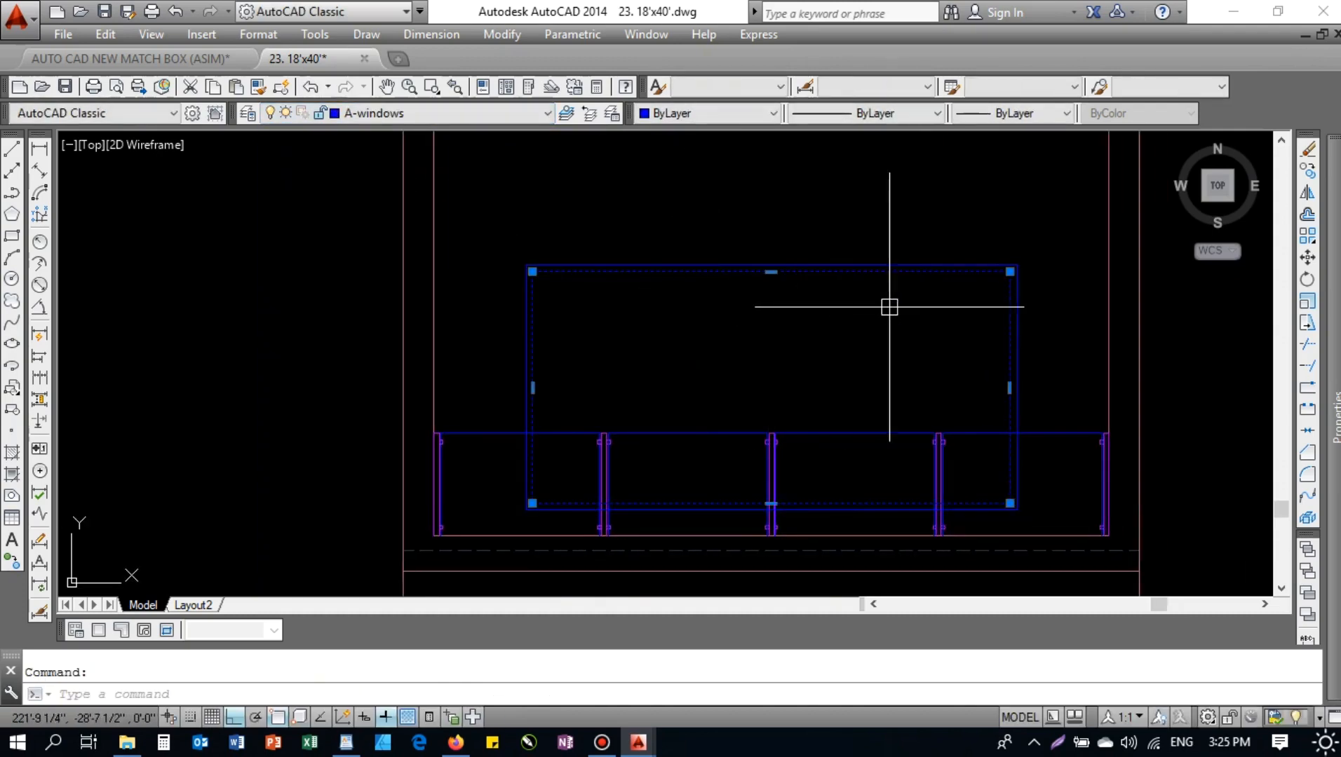
pyautogui.moveTo(802, 315); pyautogui.dragTo(727, 313, button='middle')
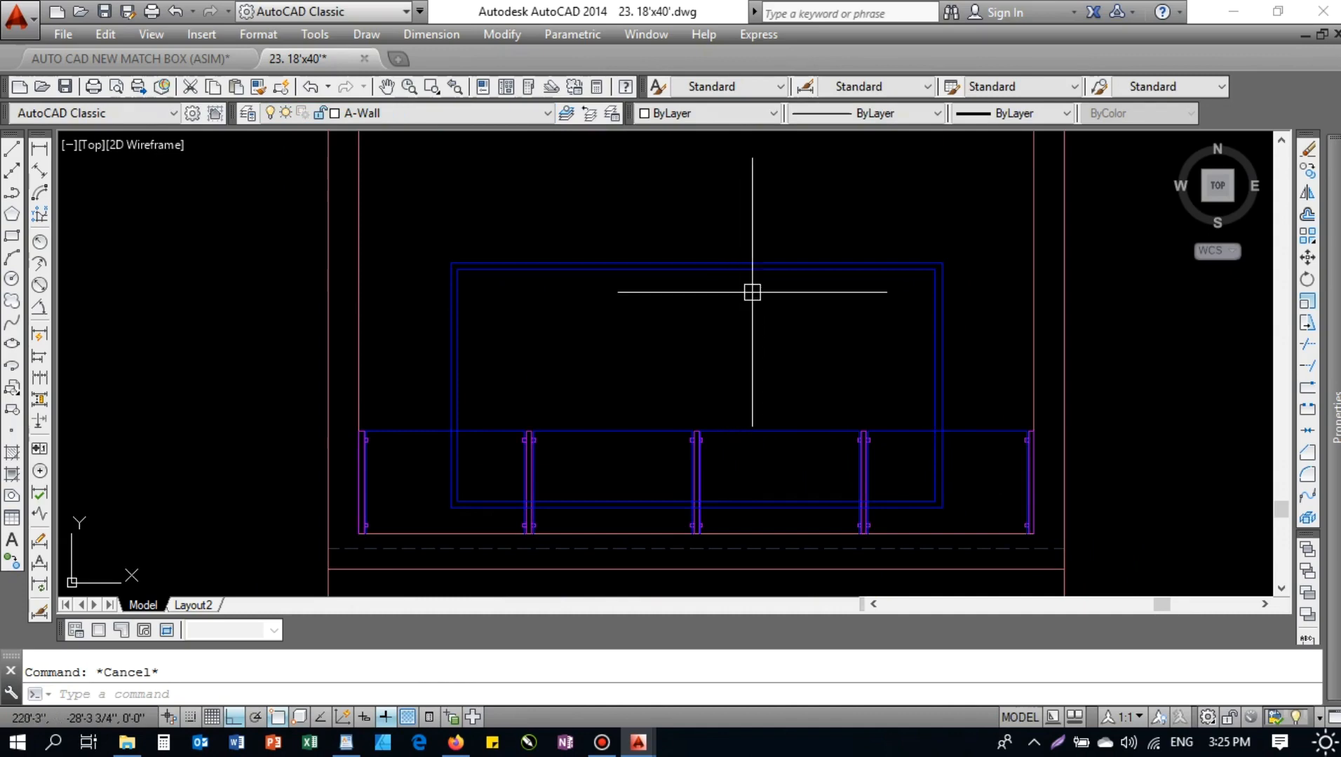
pyautogui.click(823, 270)
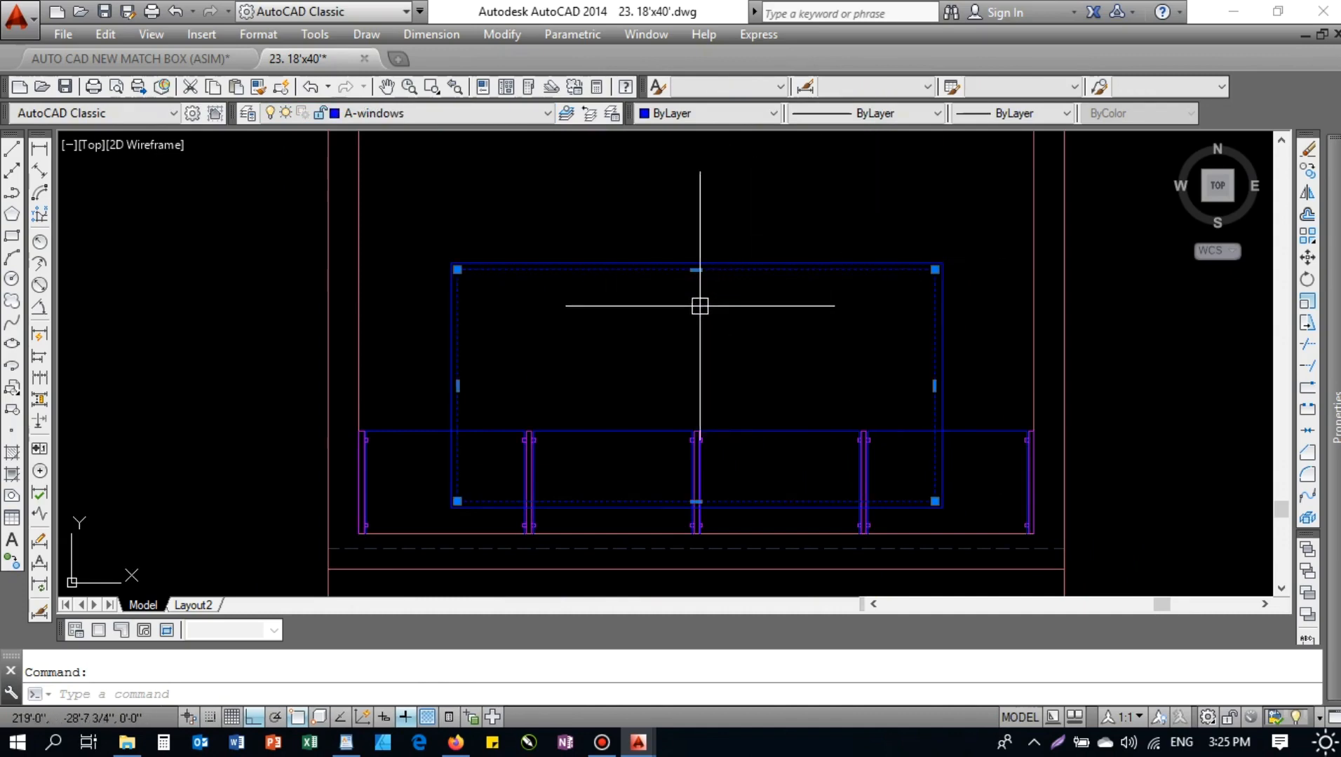
pyautogui.write('x')
pyautogui.press('Return')
pyautogui.click(686, 269)
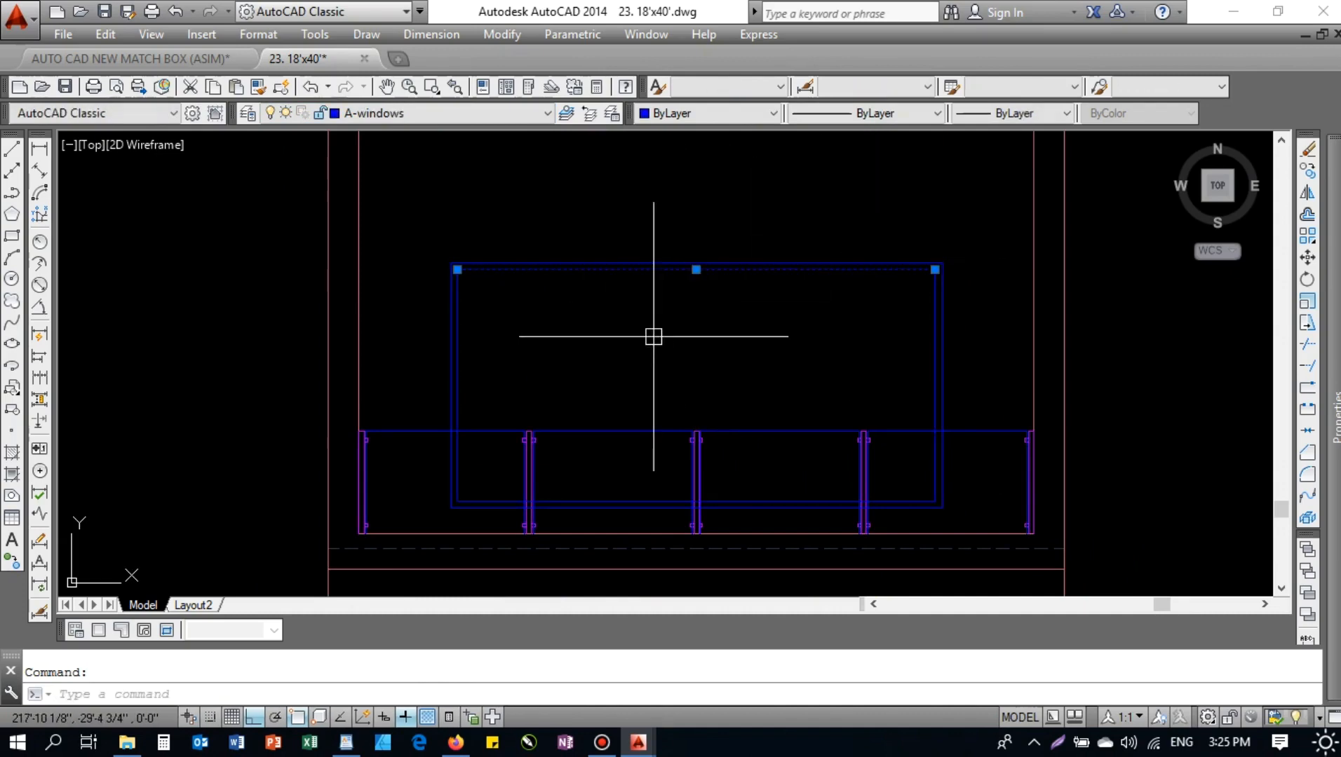
# - Try to divide the window's inner top edge into 3 equal segments
pyautogui.click(657, 315)
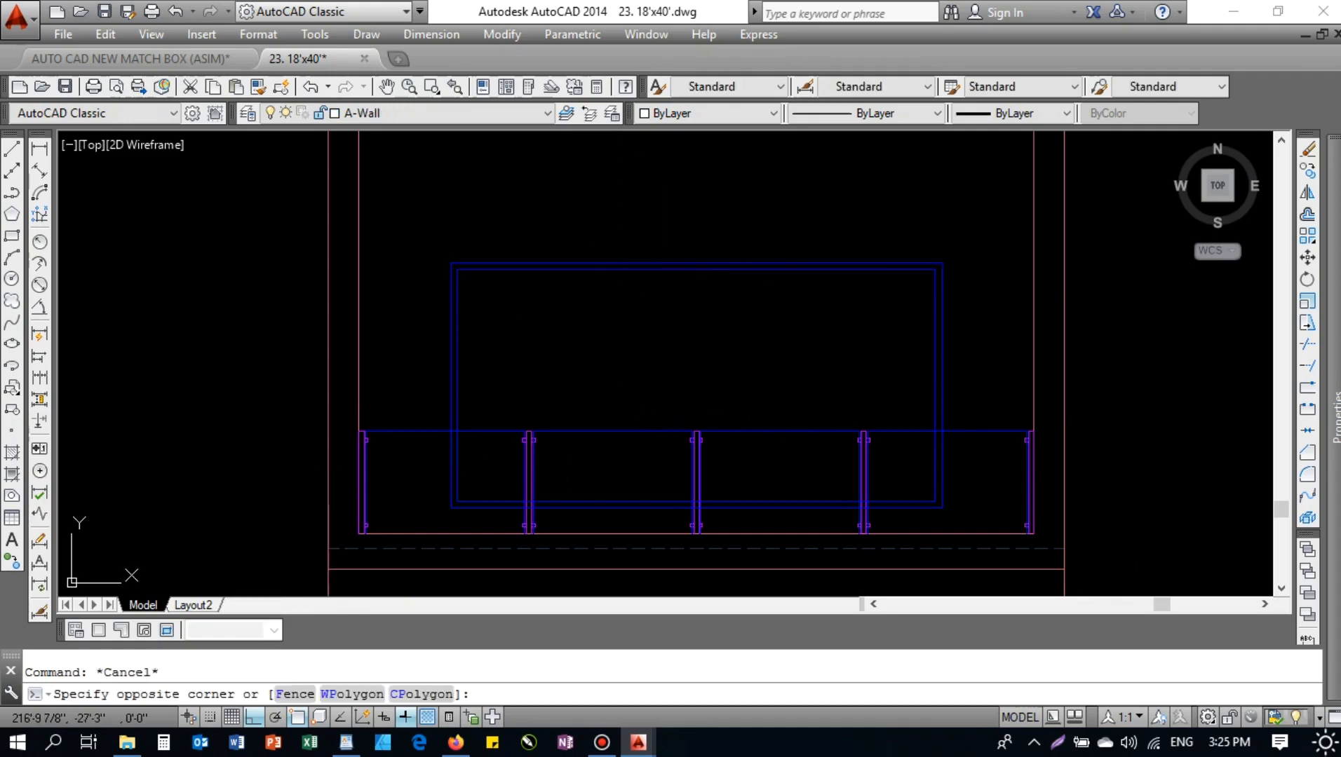
pyautogui.press('Escape')
pyautogui.write('div')
pyautogui.press('Return')
pyautogui.click(737, 270)
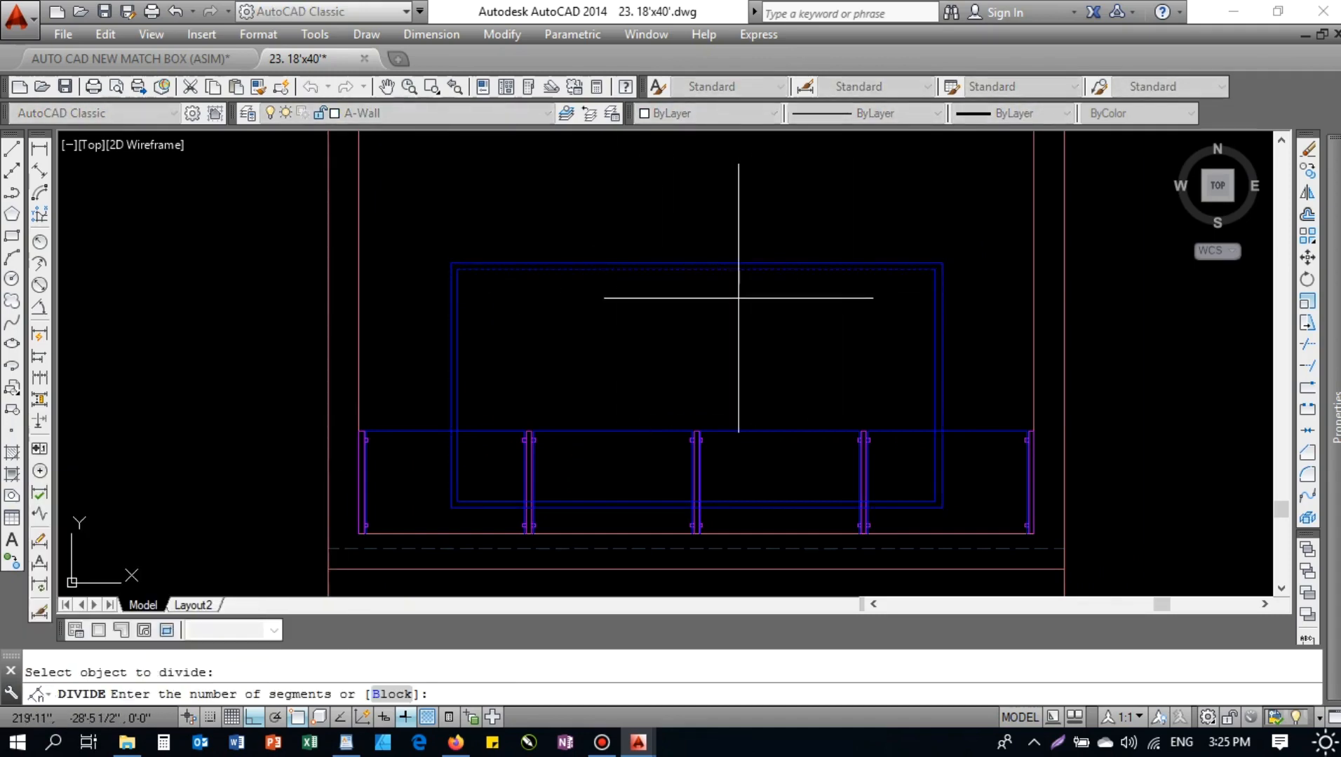
pyautogui.write('3')
pyautogui.press('Return')
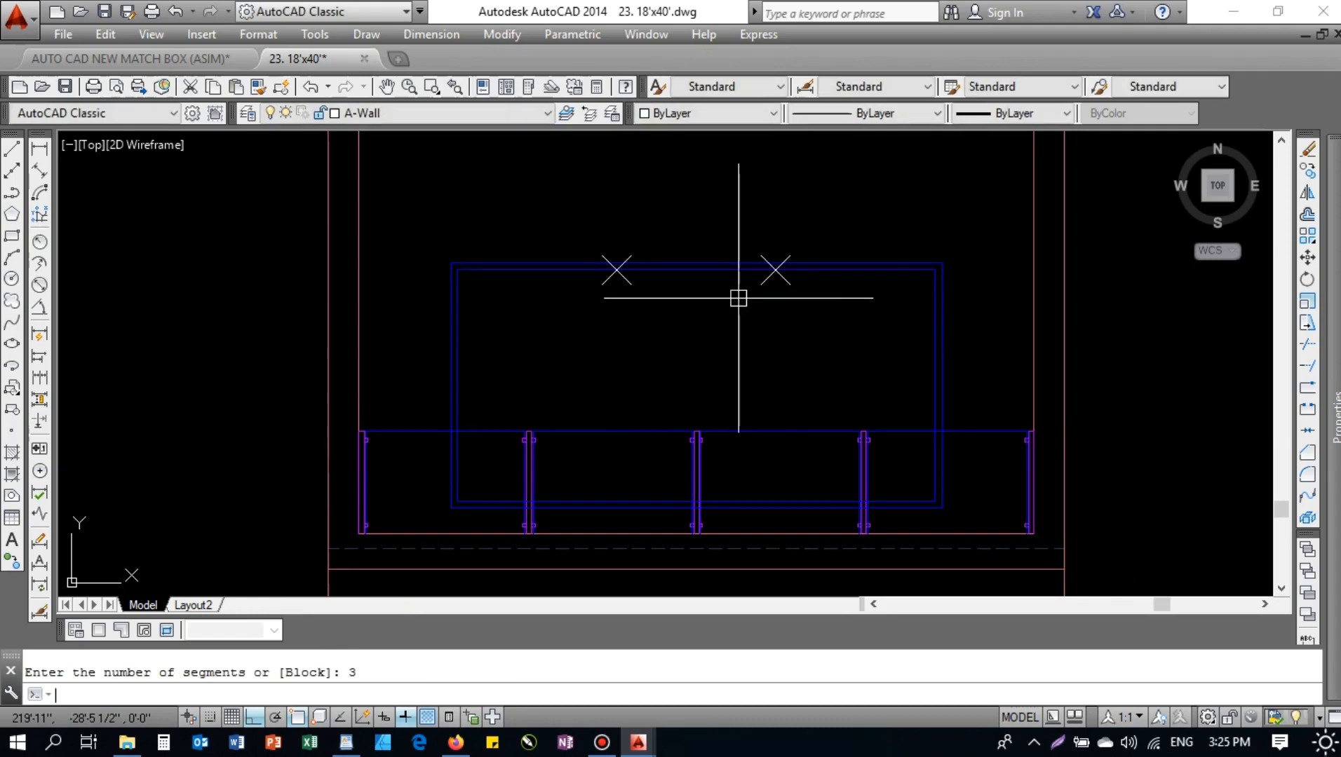
pyautogui.scroll(3, 737, 295)
pyautogui.hotkey('ctrl', 'z')
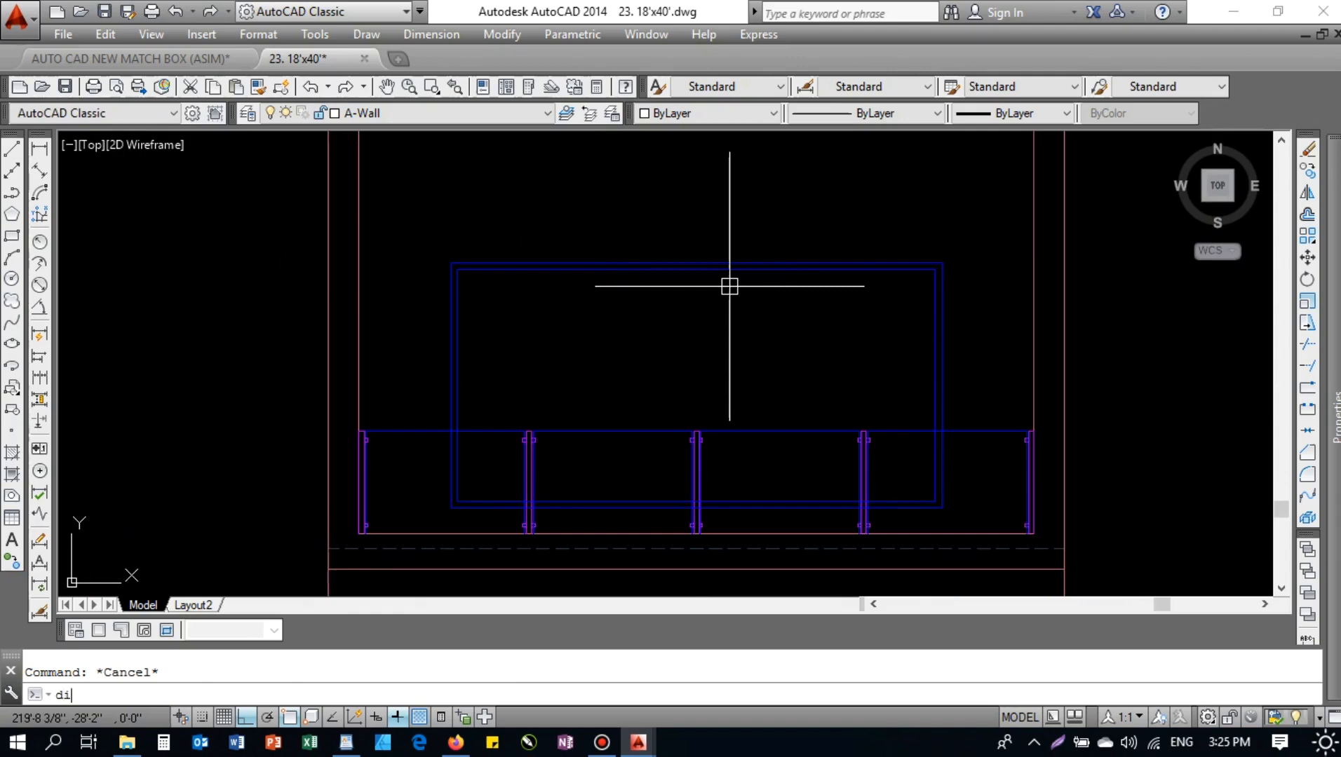
# - Divide the window's inner top edge into 4 equal segments
pyautogui.press('Return')
pyautogui.click(734, 270)
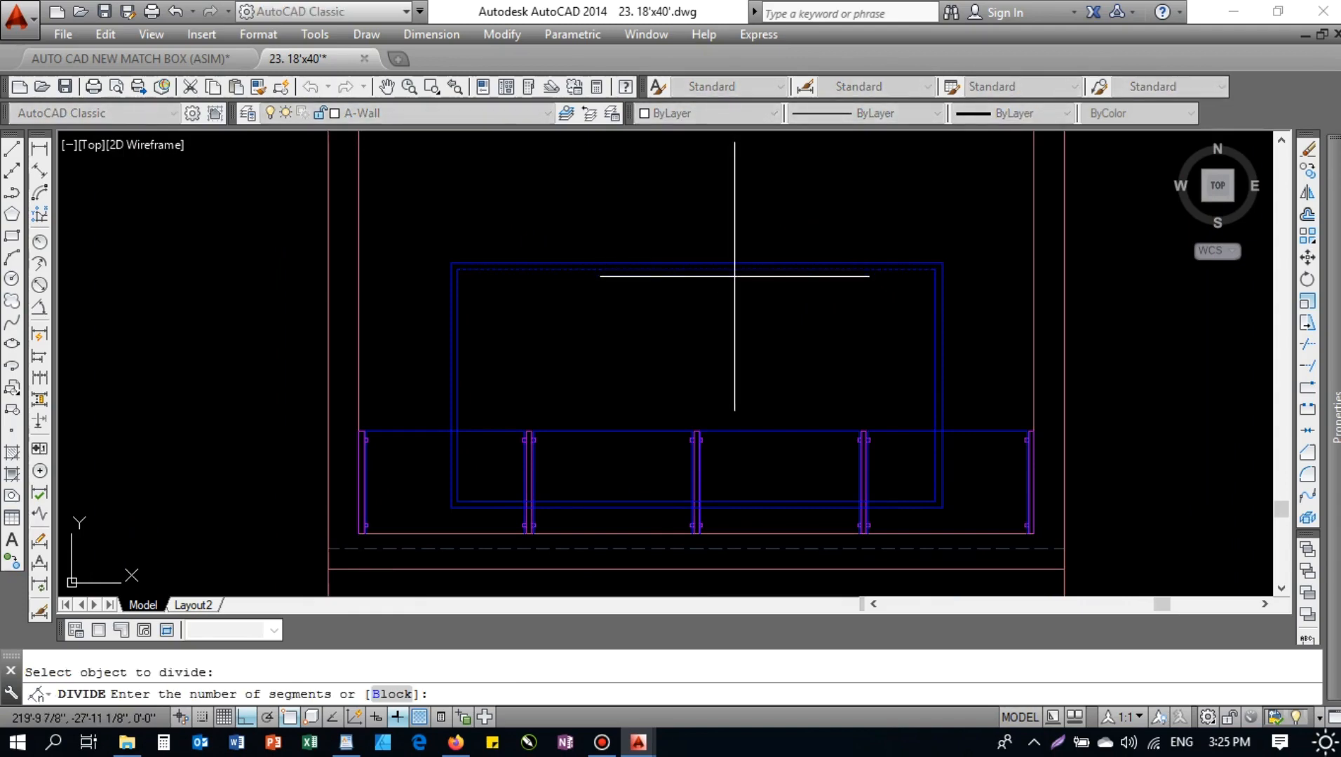
pyautogui.write('4')
pyautogui.press('Return')
pyautogui.press('Escape')
# - Draw vertical lines from the three division points down to the window's inner bottom edge
pyautogui.write('l')
pyautogui.press('Return')
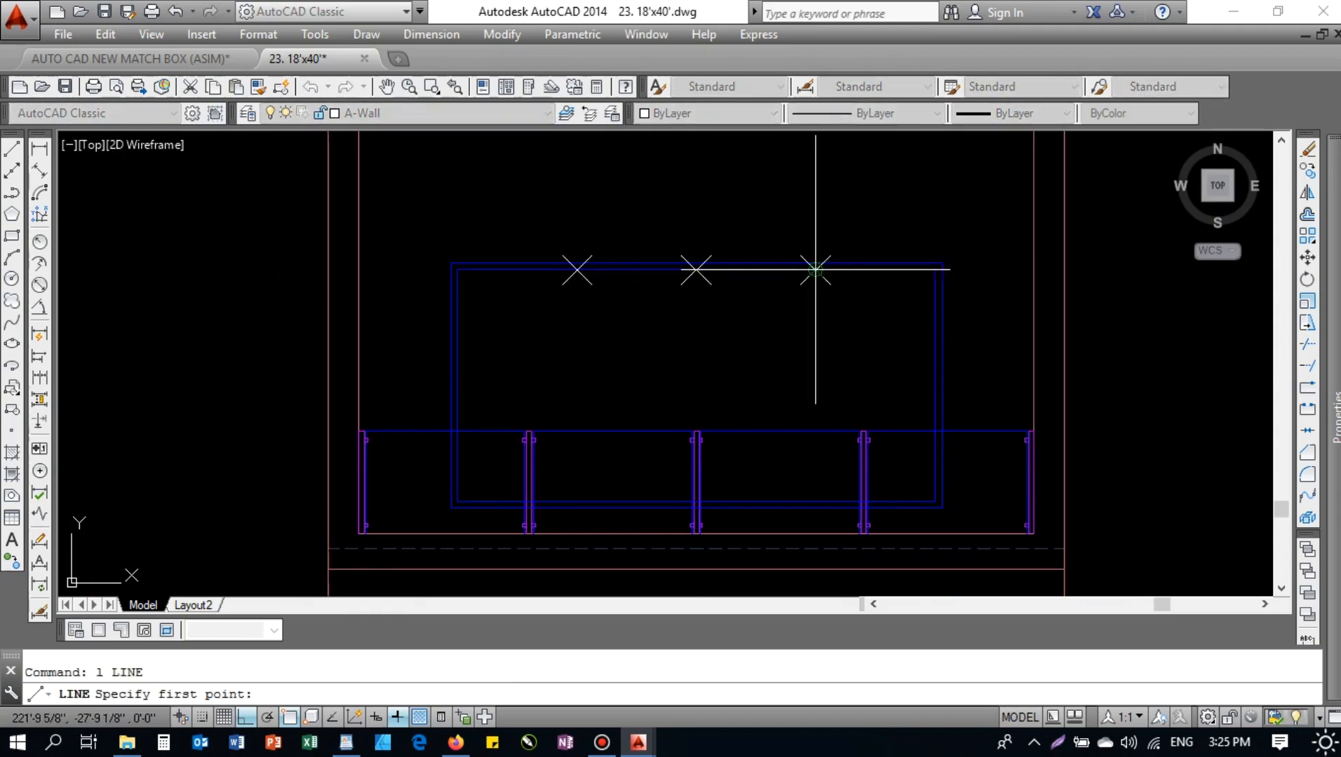
pyautogui.click(815, 269)
pyautogui.click(816, 502)
pyautogui.press('Return')
pyautogui.press('Return')
pyautogui.click(692, 269)
pyautogui.scroll(5, 695, 491)
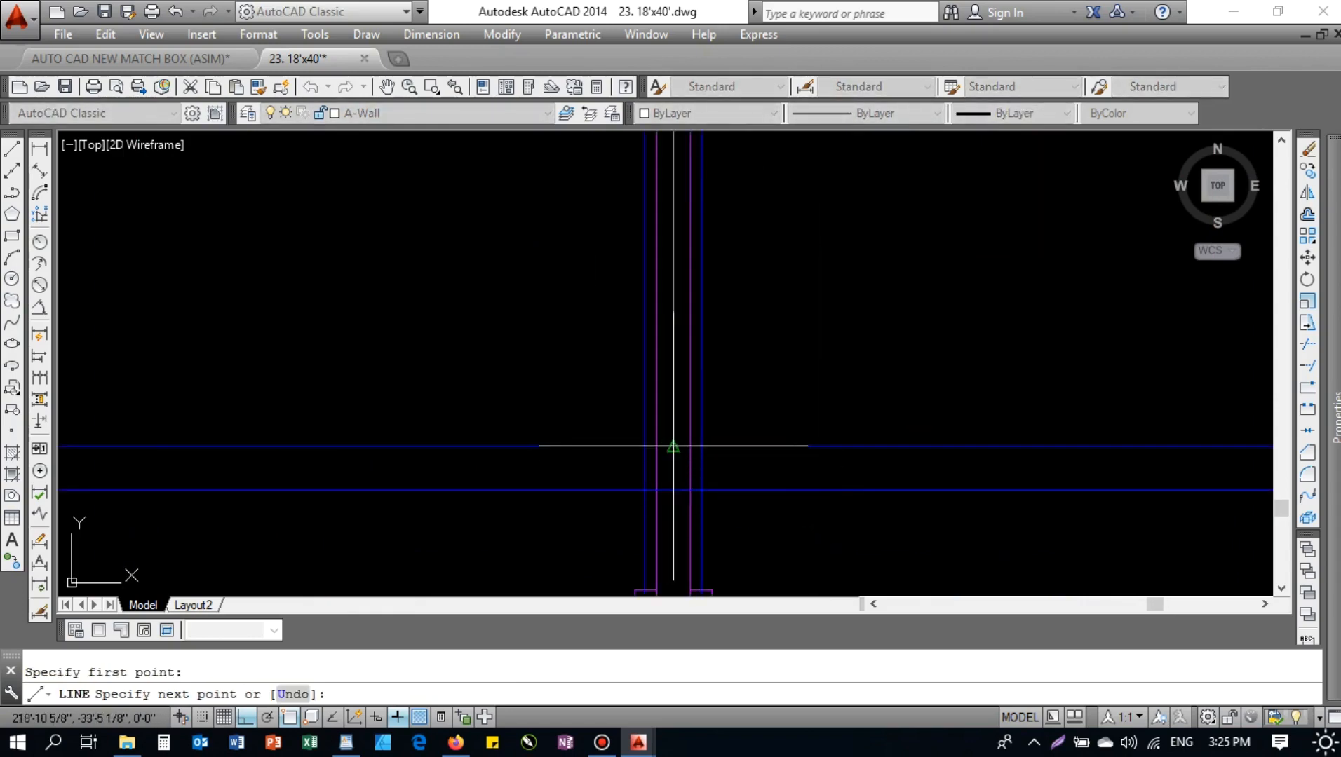
pyautogui.click(673, 446)
pyautogui.press('Return')
pyautogui.press('Return')
pyautogui.scroll(-6, 437, 227)
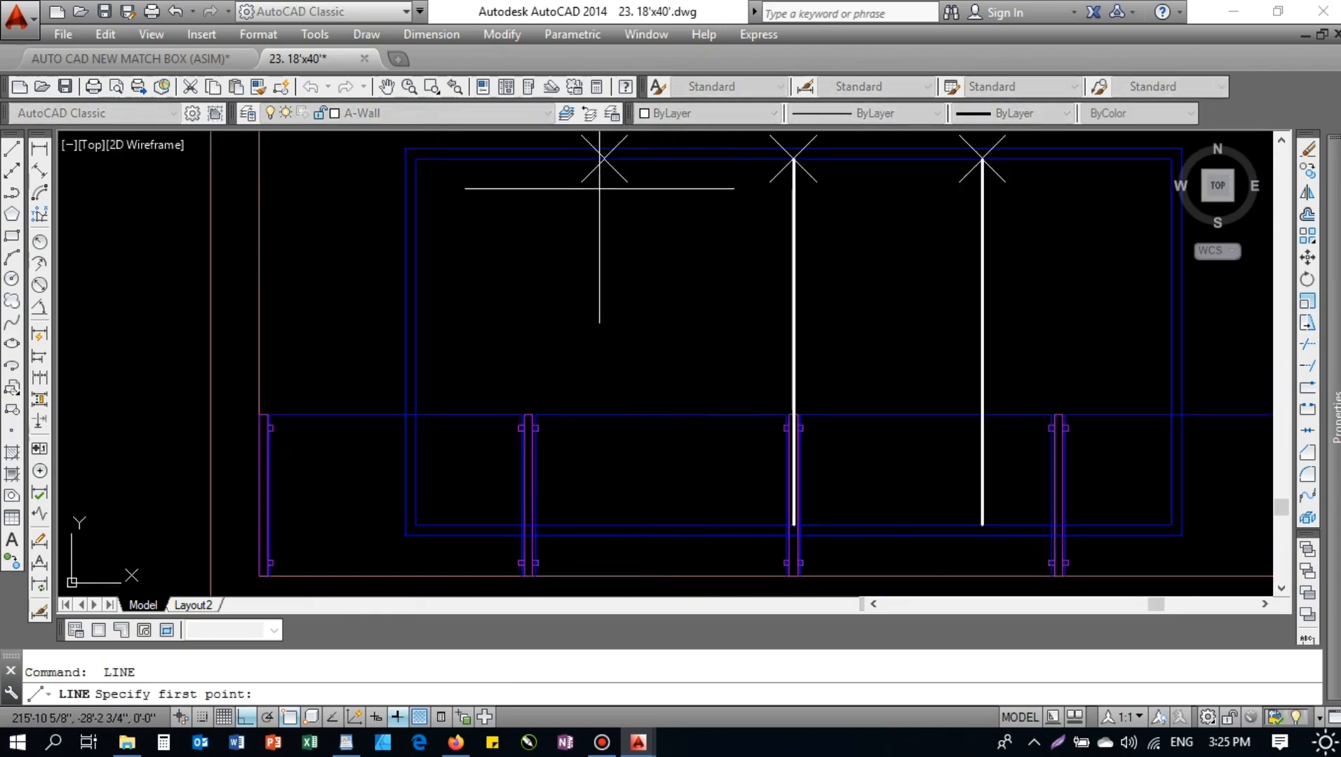
pyautogui.click(604, 159)
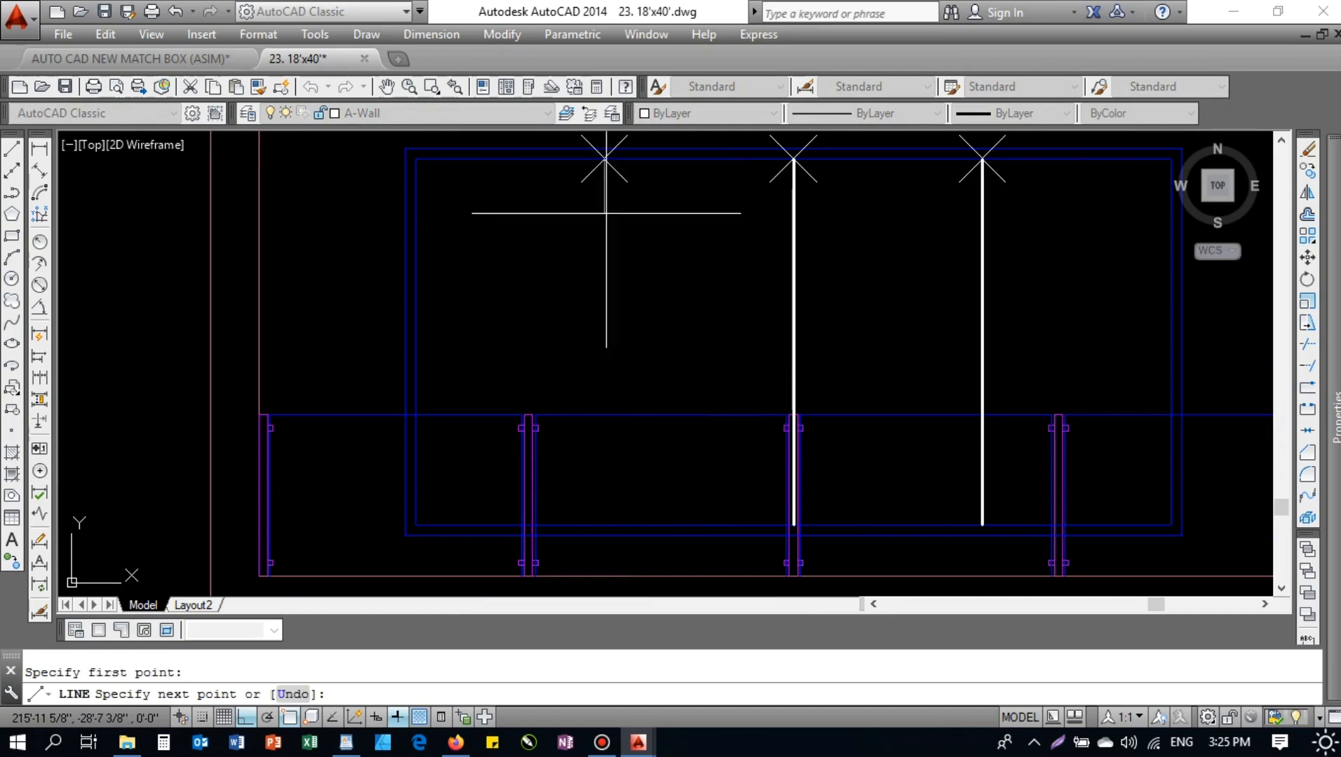
pyautogui.click(604, 524)
pyautogui.press('Escape')
pyautogui.press('Escape')
# - Draw a rectangle over the window's first bay, from the inner frame's upper corner to the foot of the first dividing line
pyautogui.press('Return')
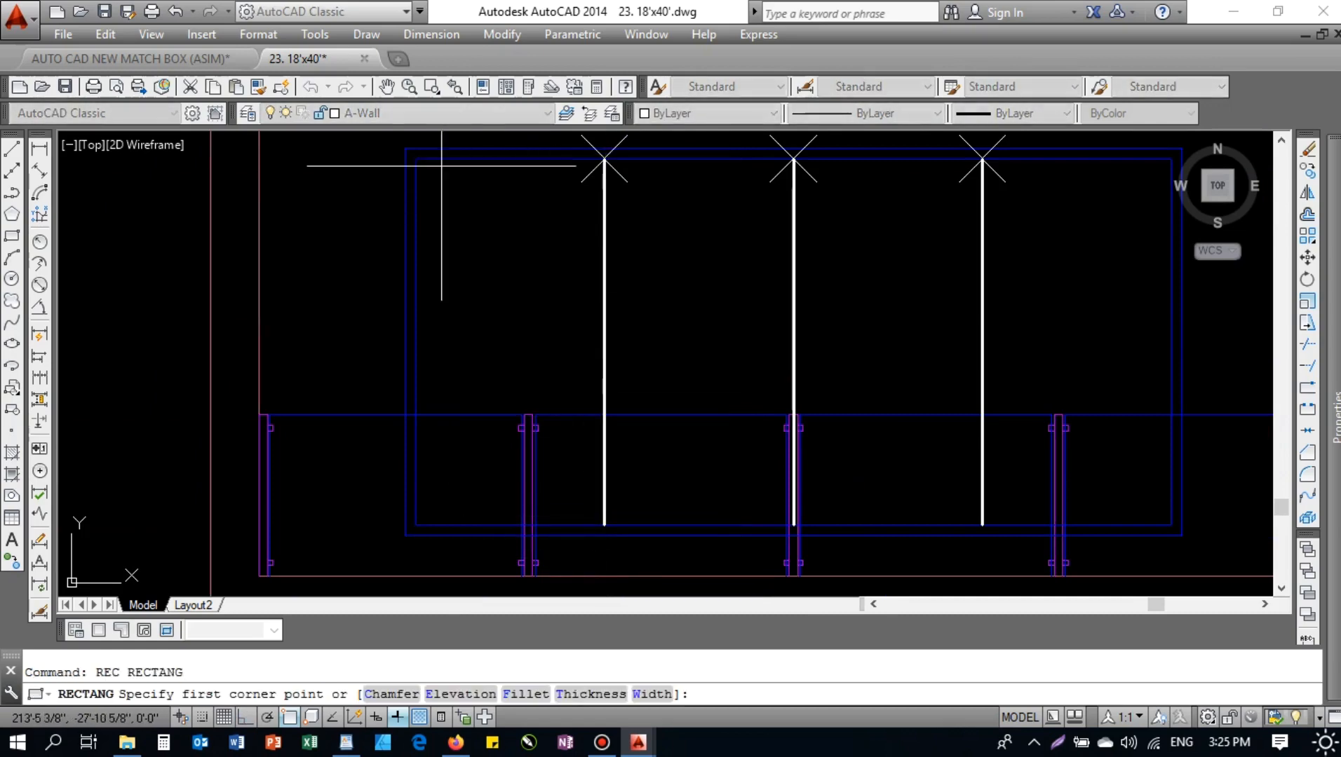
pyautogui.click(415, 159)
pyautogui.click(603, 525)
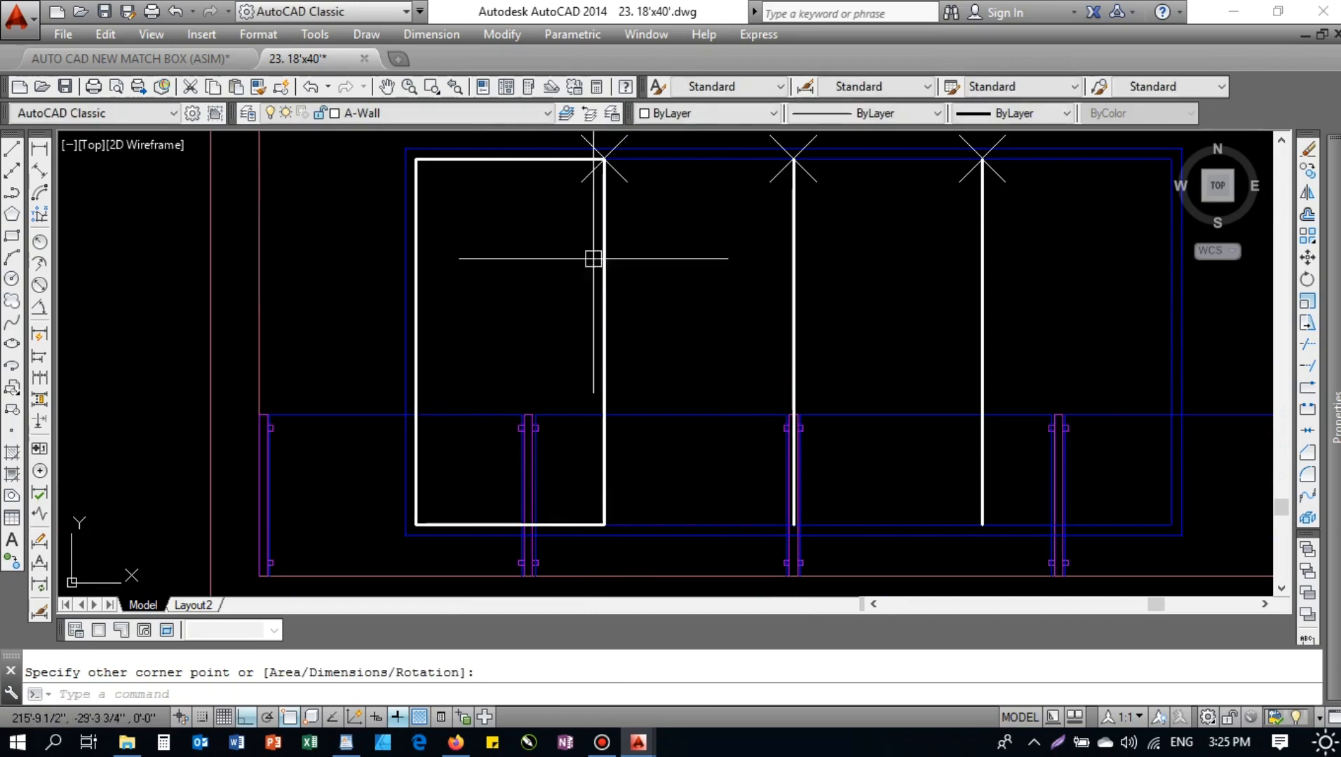
# - Erase the three vertical dividing lines and the three division point markers, keeping the first bay's rectangle
pyautogui.scroll(-2, 584, 245)
pyautogui.click(569, 180)
pyautogui.click(655, 390)
pyautogui.scroll(2, 672, 249)
pyautogui.click(678, 240)
pyautogui.click(616, 261)
pyautogui.click(892, 231)
pyautogui.click(608, 267)
pyautogui.moveTo(730, 256); pyautogui.dragTo(718, 386, button='middle')
pyautogui.click(612, 207)
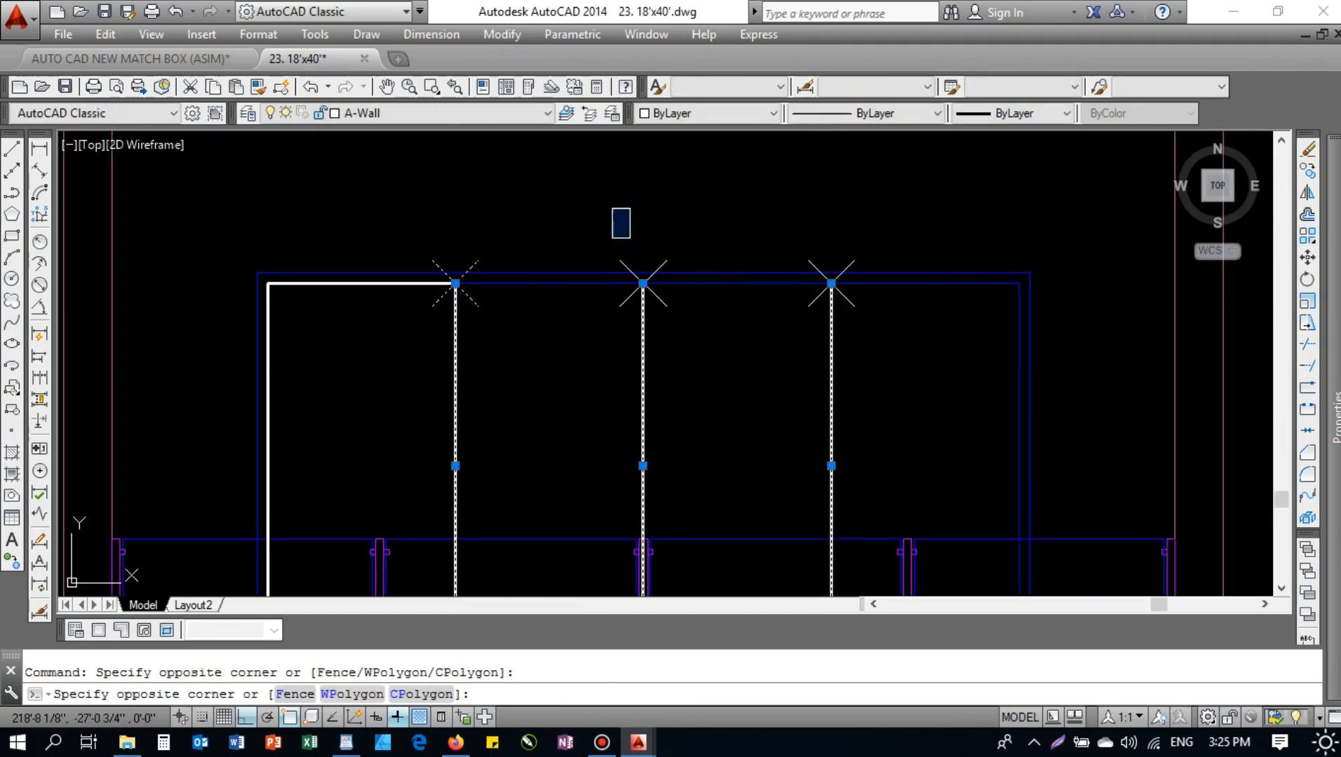
pyautogui.click(894, 351)
pyautogui.write('e')
pyautogui.press('Return')
pyautogui.moveTo(591, 430); pyautogui.dragTo(622, 325, button='middle')
pyautogui.scroll(-4, 670, 359)
pyautogui.scroll(4, 669, 370)
pyautogui.scroll(-2, 664, 233)
pyautogui.click(223, 306)
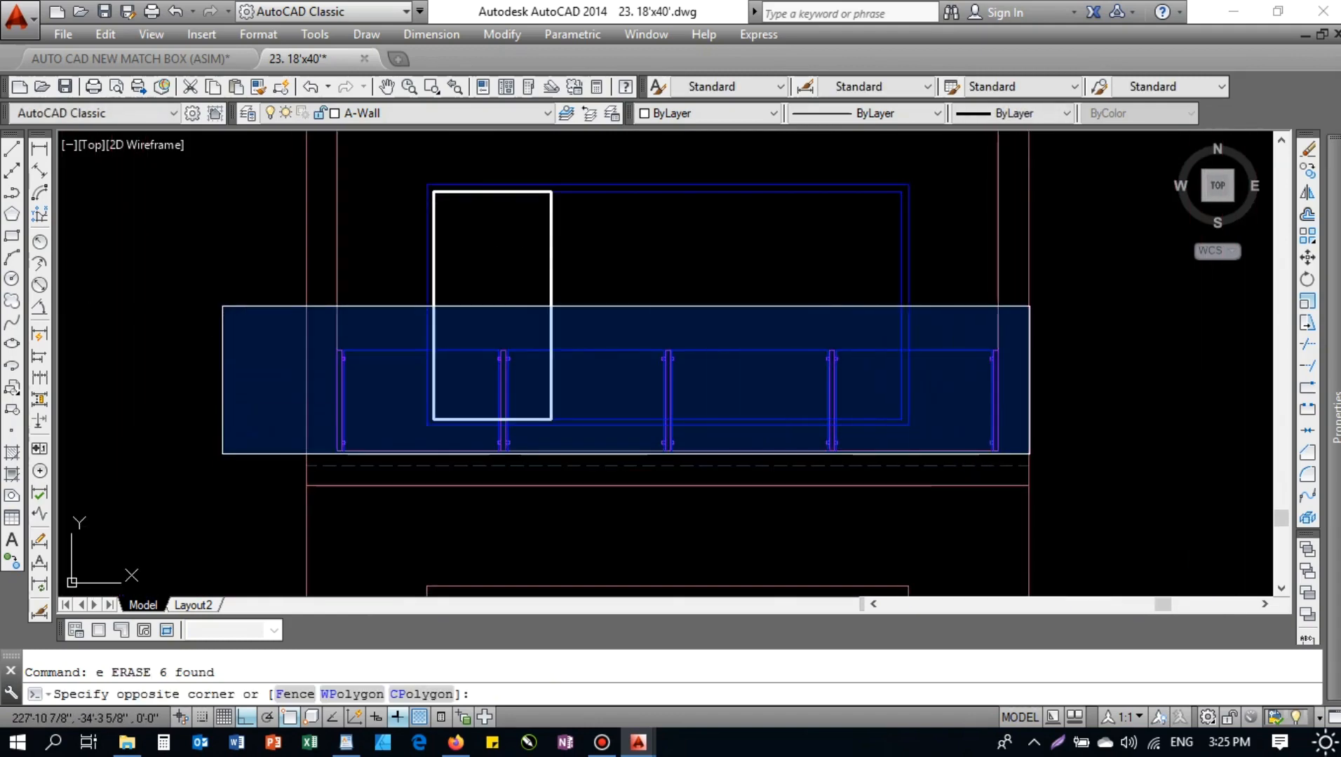
pyautogui.click(1013, 462)
pyautogui.scroll(5, 929, 450)
pyautogui.keyDown('shift'); pyautogui.click(948, 482); pyautogui.keyUp('shift')
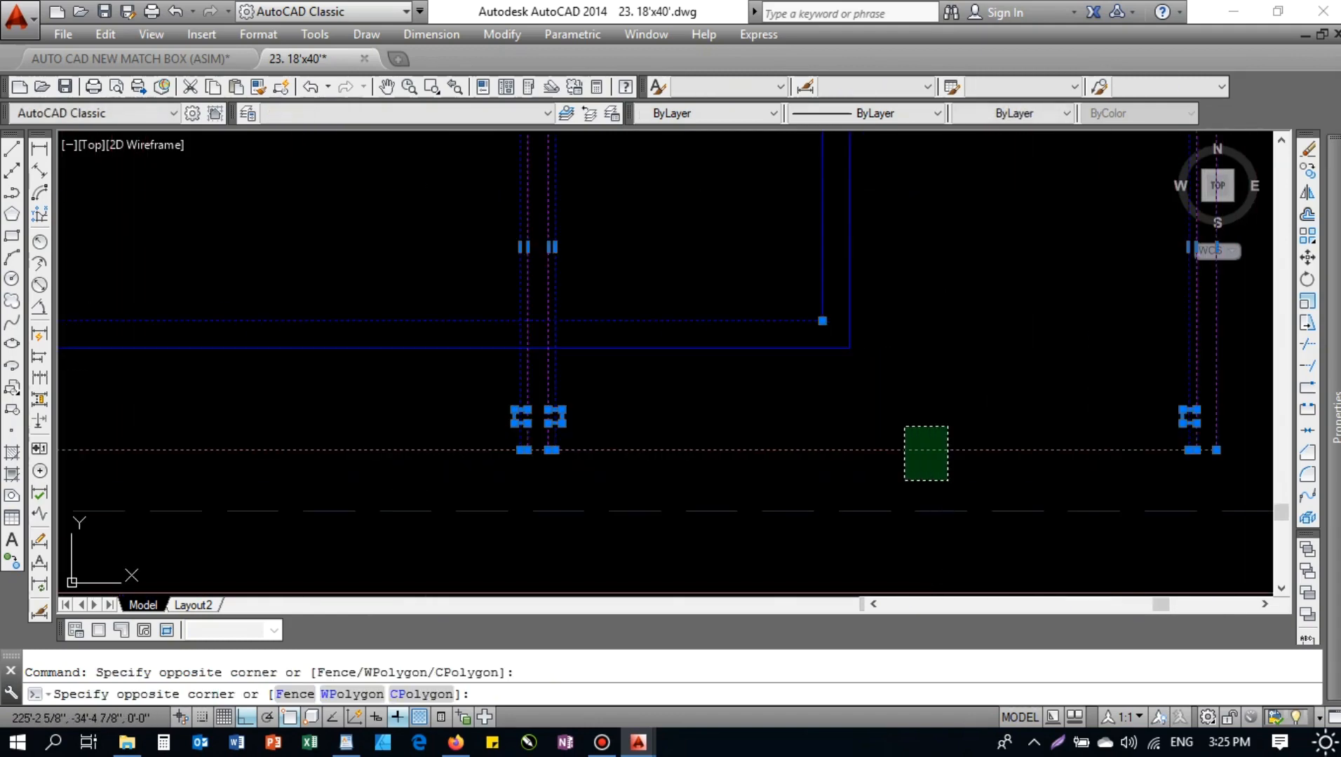
pyautogui.keyDown('shift'); pyautogui.click(904, 425); pyautogui.keyUp('shift')
pyautogui.scroll(-4, 838, 425)
pyautogui.scroll(2, 778, 392)
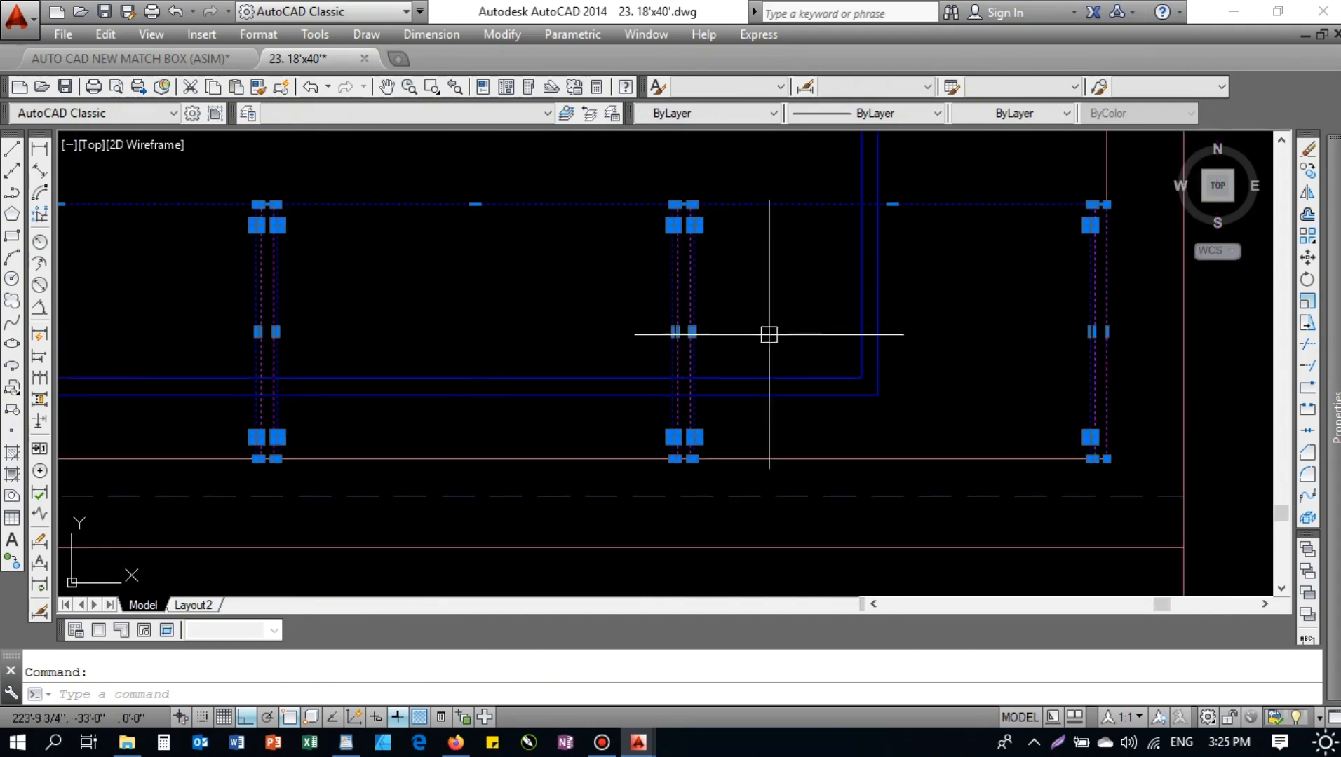
pyautogui.scroll(-4, 769, 332)
pyautogui.scroll(2, 608, 353)
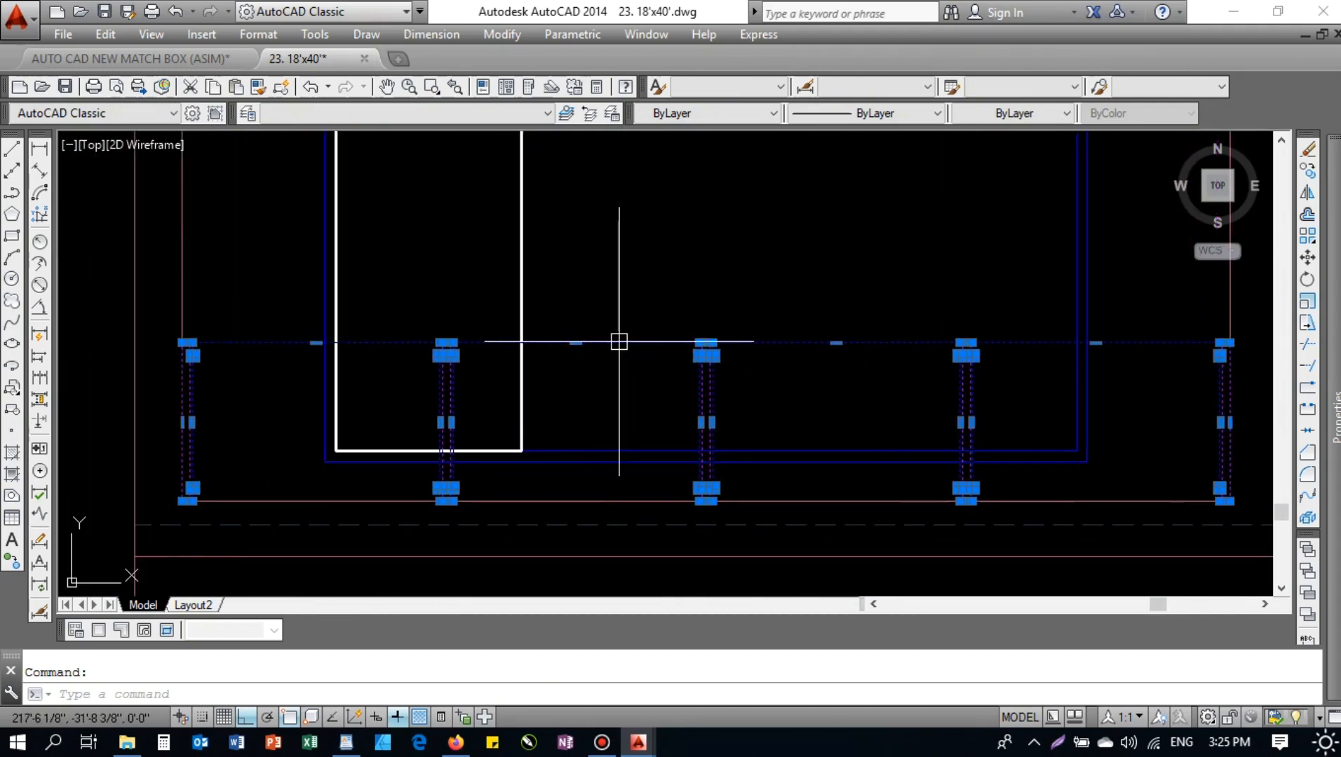
pyautogui.press('BackSpace')
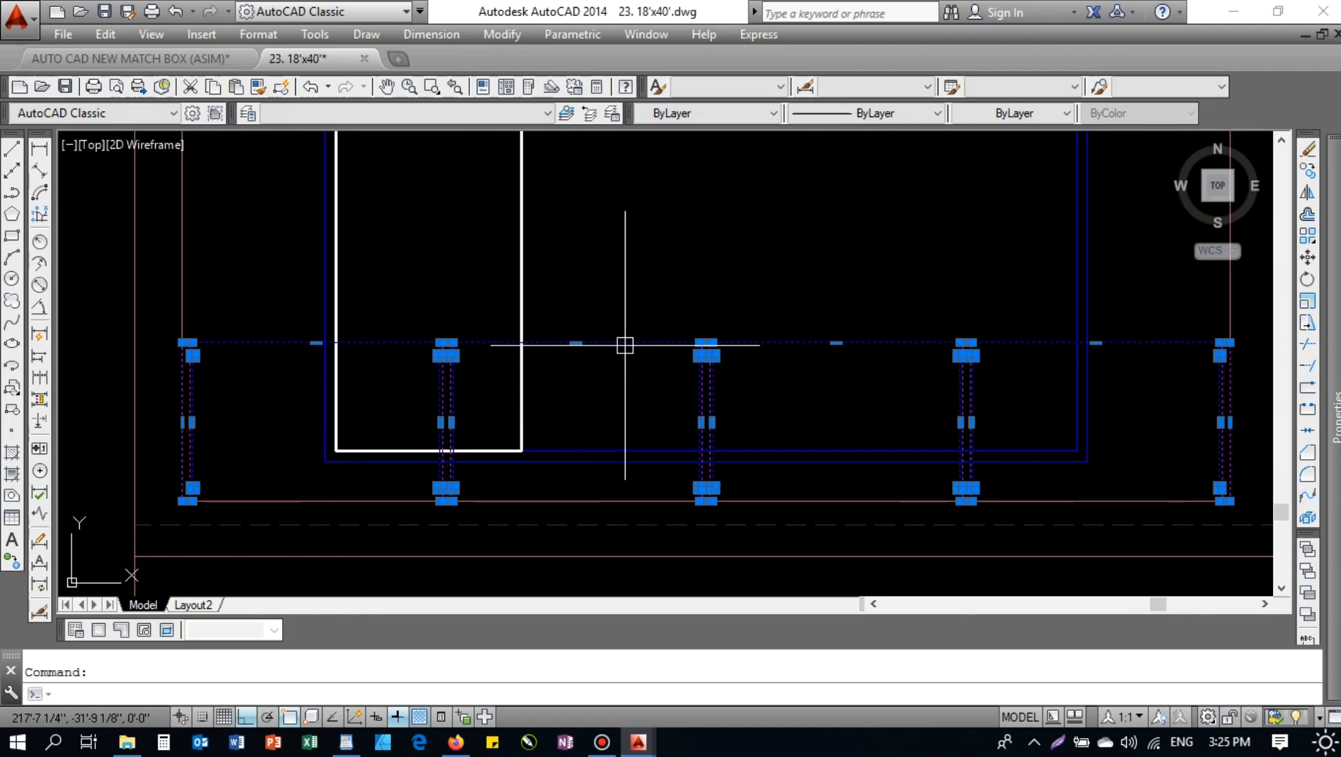
pyautogui.press('Return')
pyautogui.click(624, 345)
pyautogui.scroll(-4, 645, 368)
pyautogui.moveTo(644, 338); pyautogui.dragTo(600, 338, button='middle')
pyautogui.scroll(4, 659, 355)
pyautogui.press('Escape')
pyautogui.click(638, 399)
pyautogui.scroll(-3, 638, 399)
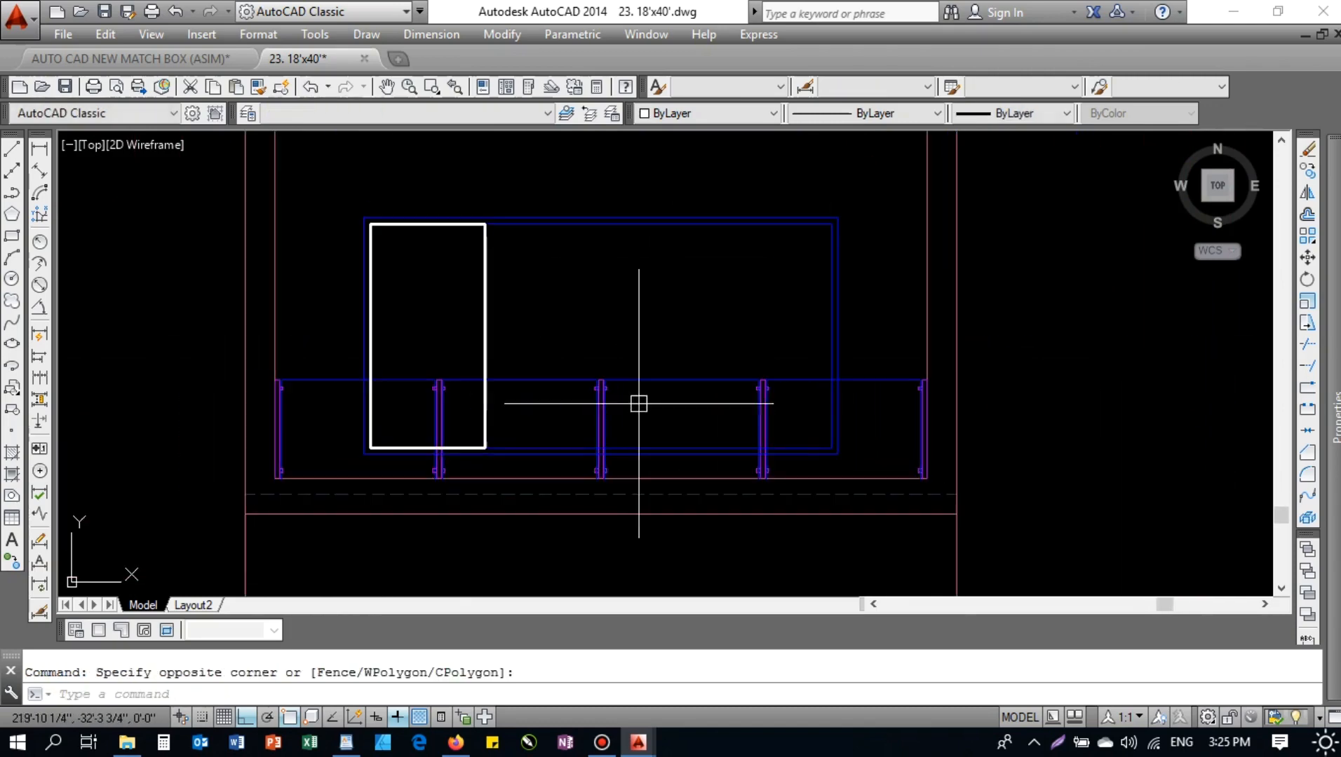
pyautogui.click(727, 457)
pyautogui.press('Escape')
pyautogui.click(575, 340)
pyautogui.click(651, 425)
pyautogui.press('Escape')
pyautogui.click(491, 320)
pyautogui.press('Escape')
# - Copy the first bay's rectangle side by side into the other three bays of the window
pyautogui.click(483, 280)
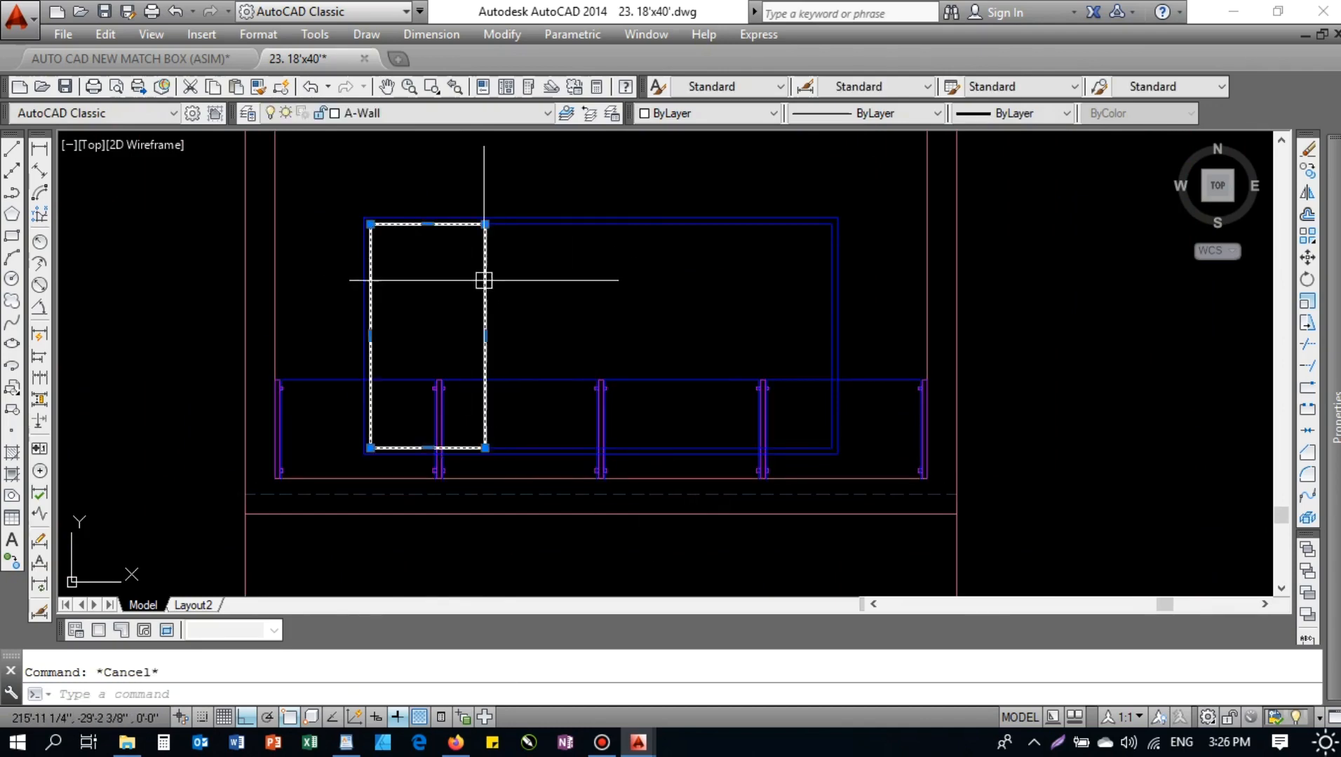
pyautogui.scroll(2, 405, 212)
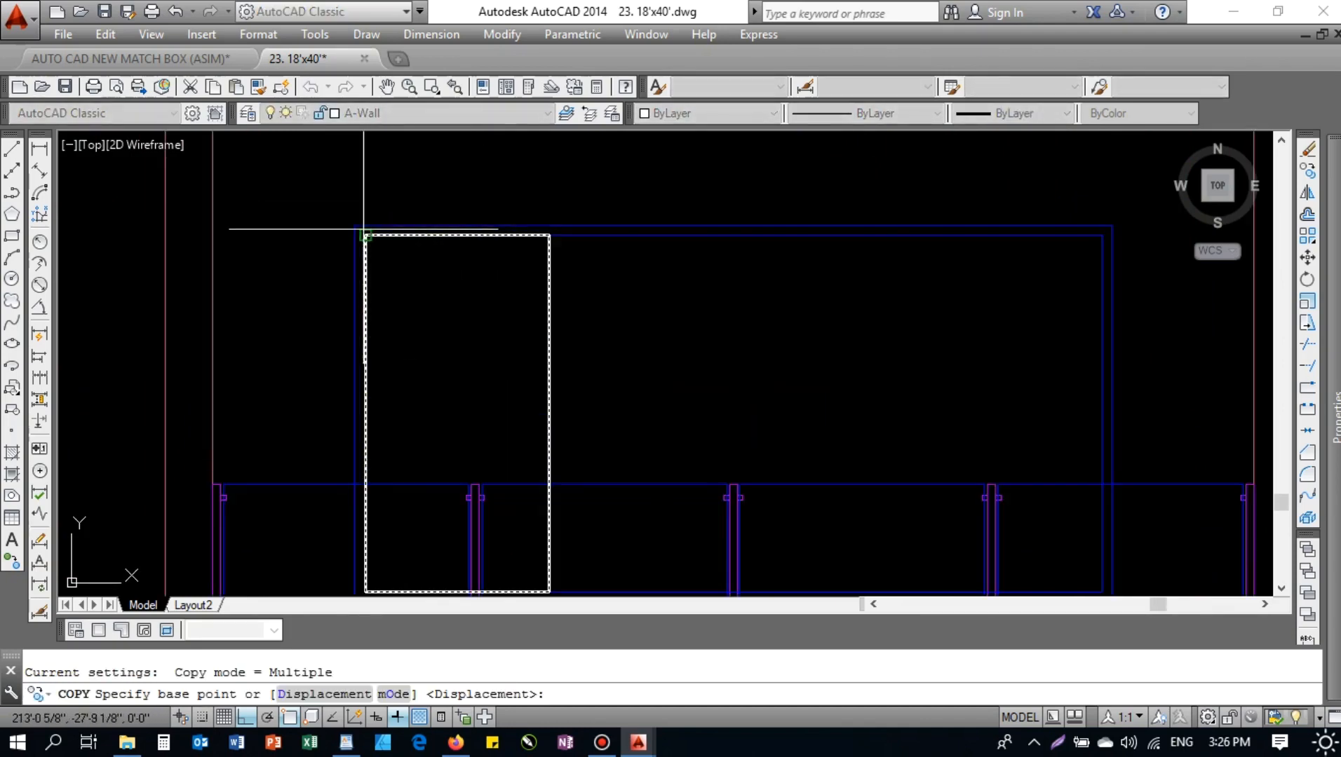
pyautogui.click(366, 235)
pyautogui.click(550, 235)
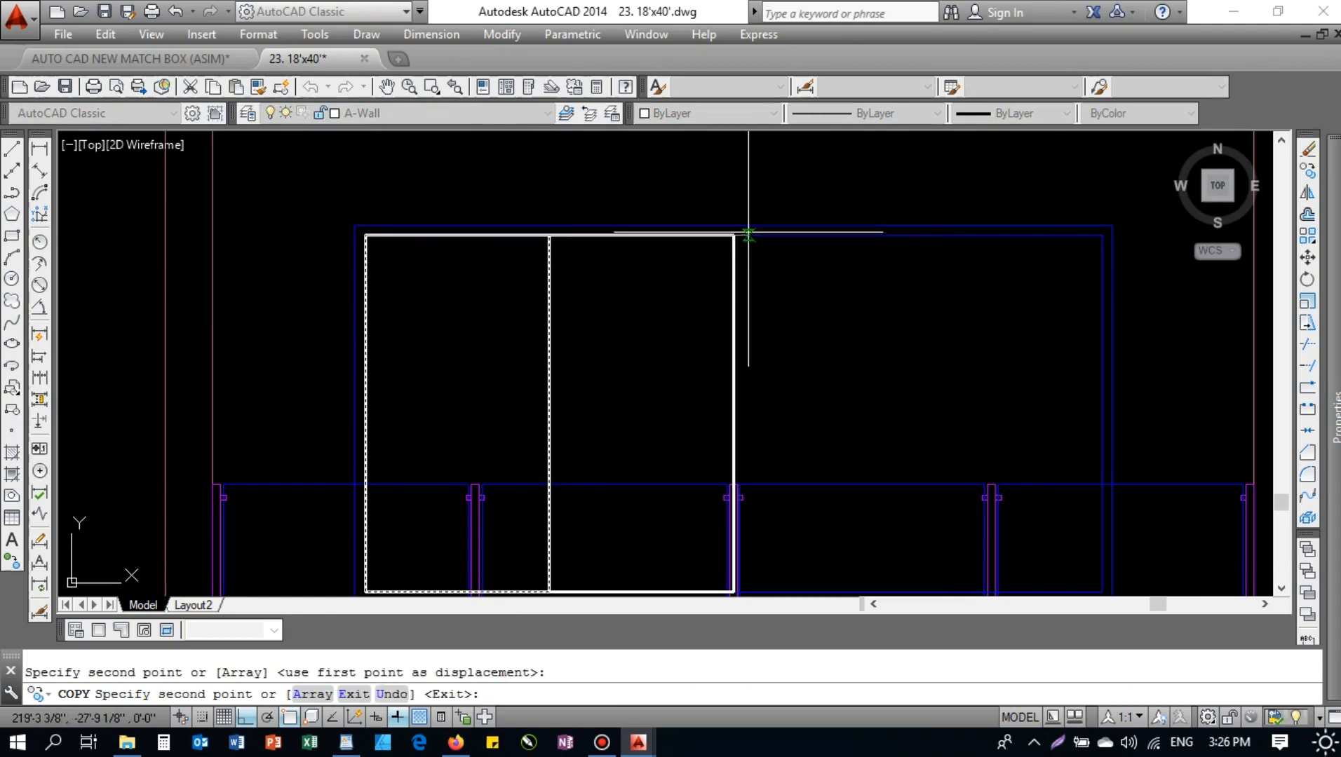
pyautogui.click(734, 235)
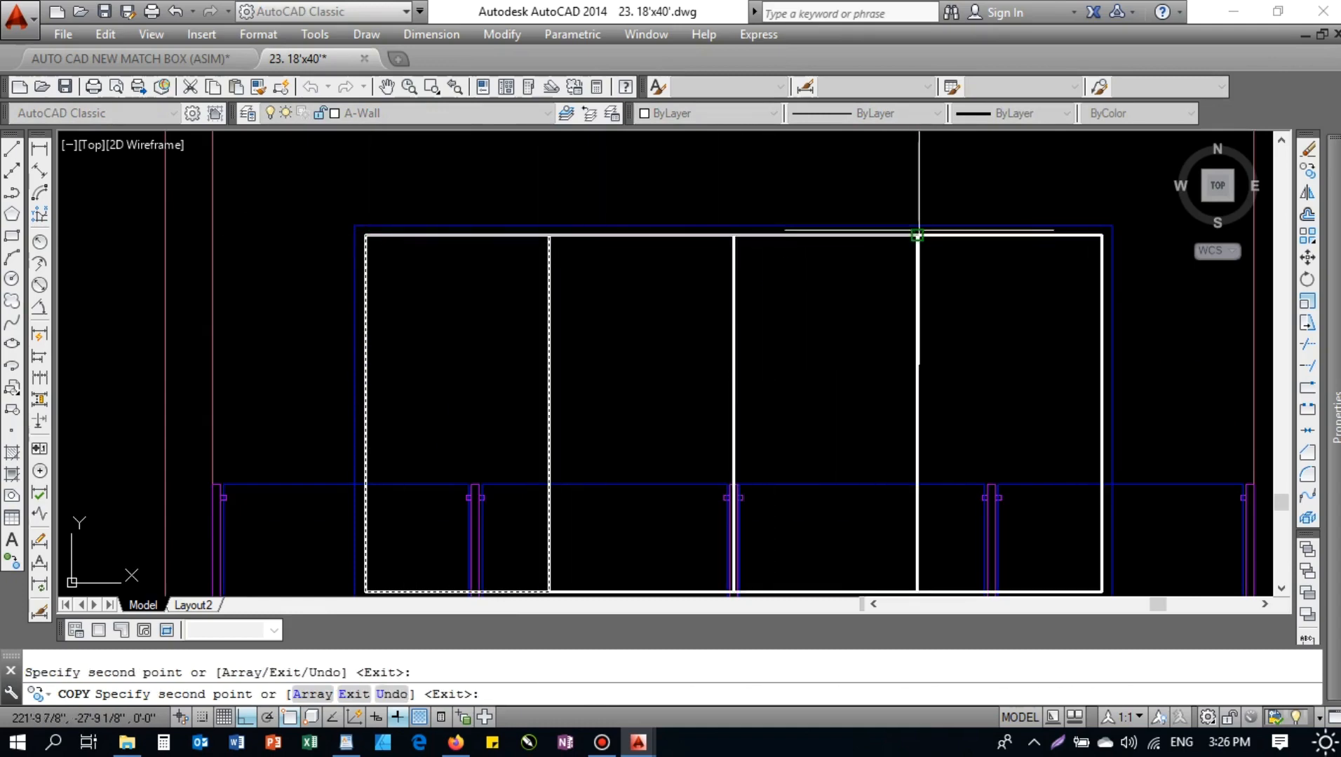
pyautogui.click(917, 235)
pyautogui.press('Escape')
# - Stretch the adjoining edges of the third and fourth panels 1 inch apart from their shared line on each side
pyautogui.moveTo(945, 307); pyautogui.dragTo(874, 256, button='middle')
pyautogui.scroll(4, 845, 300)
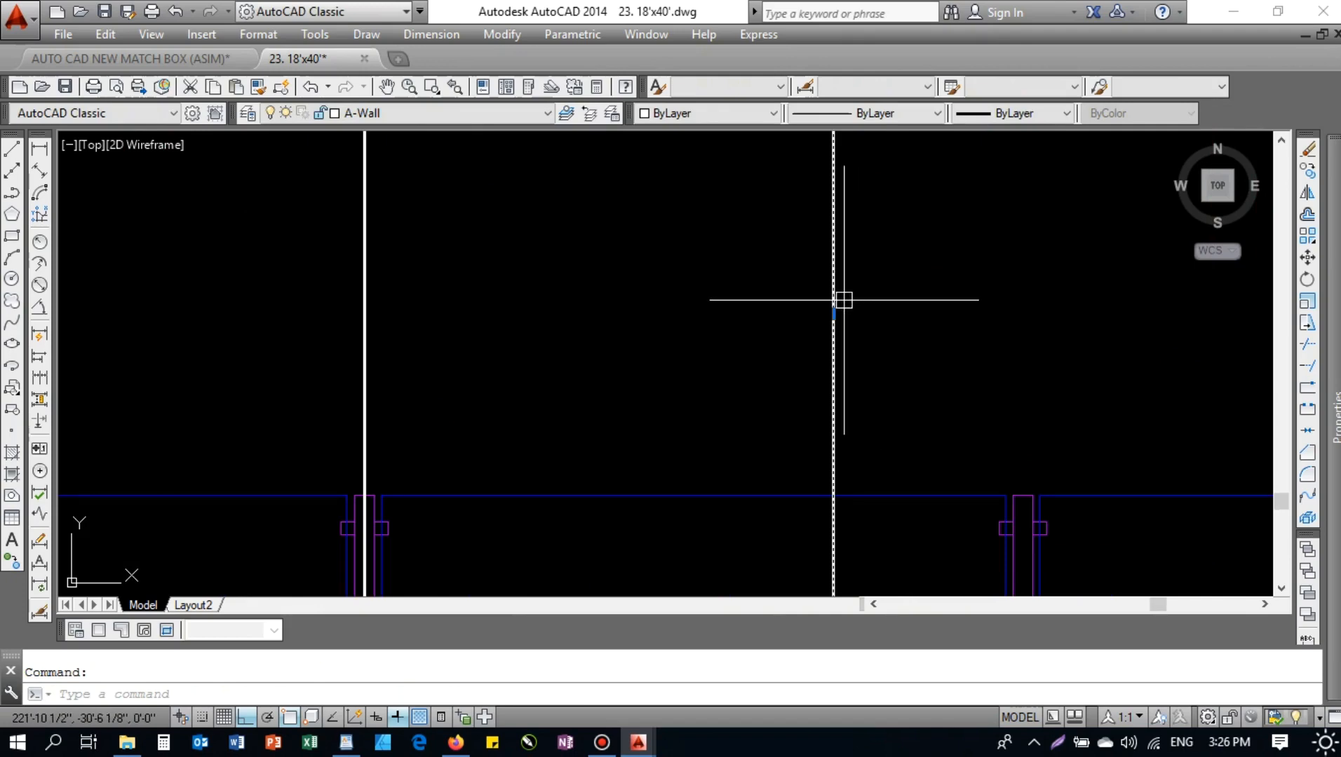
pyautogui.click(834, 314)
pyautogui.write('1')
pyautogui.press('Return')
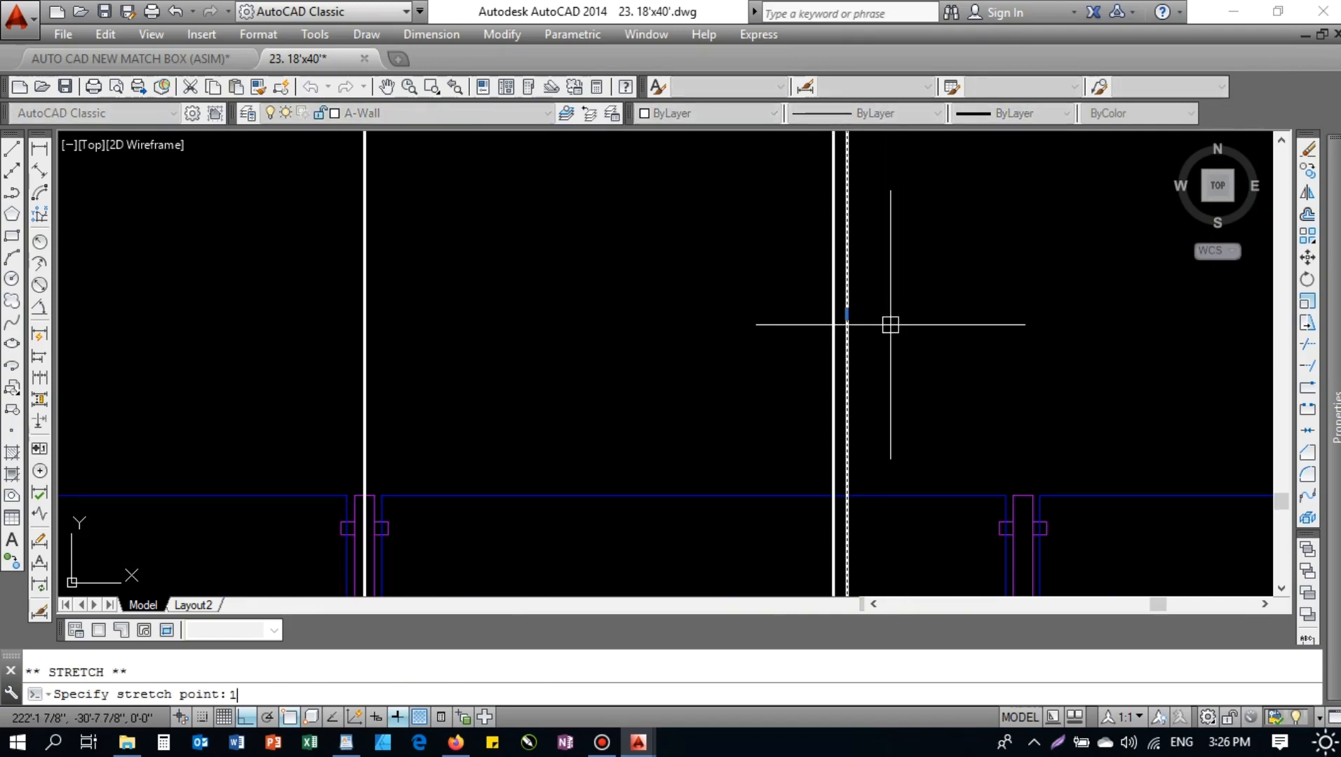
pyautogui.click(833, 313)
pyautogui.write('1')
pyautogui.press('Return')
pyautogui.press('Escape')
# - Stretch the adjoining edges of the second and third panels 1 inch back from the window's centre line
pyautogui.scroll(-3, 743, 327)
pyautogui.scroll(1, 691, 214)
pyautogui.click(618, 365)
pyautogui.write('1')
pyautogui.press('Return')
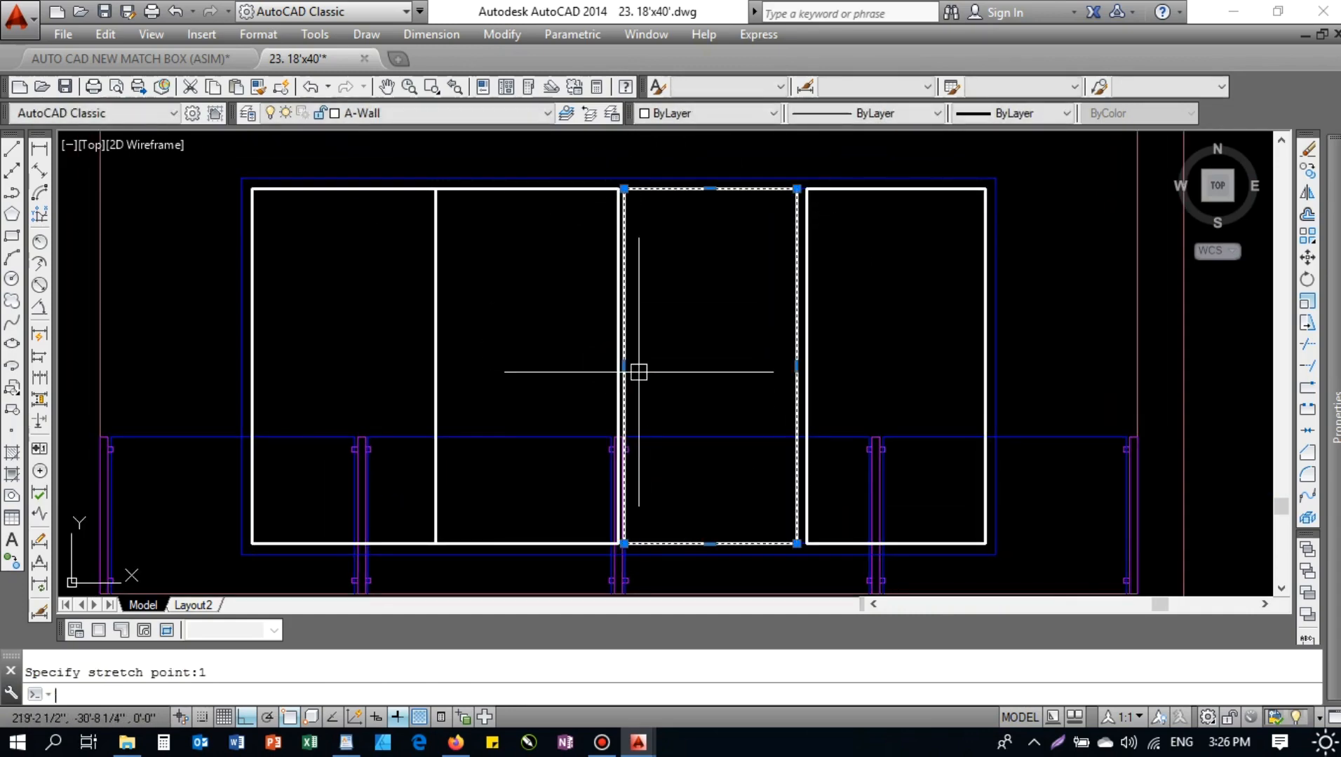
pyautogui.scroll(4, 558, 353)
pyautogui.click(713, 390)
pyautogui.write('1')
pyautogui.press('Return')
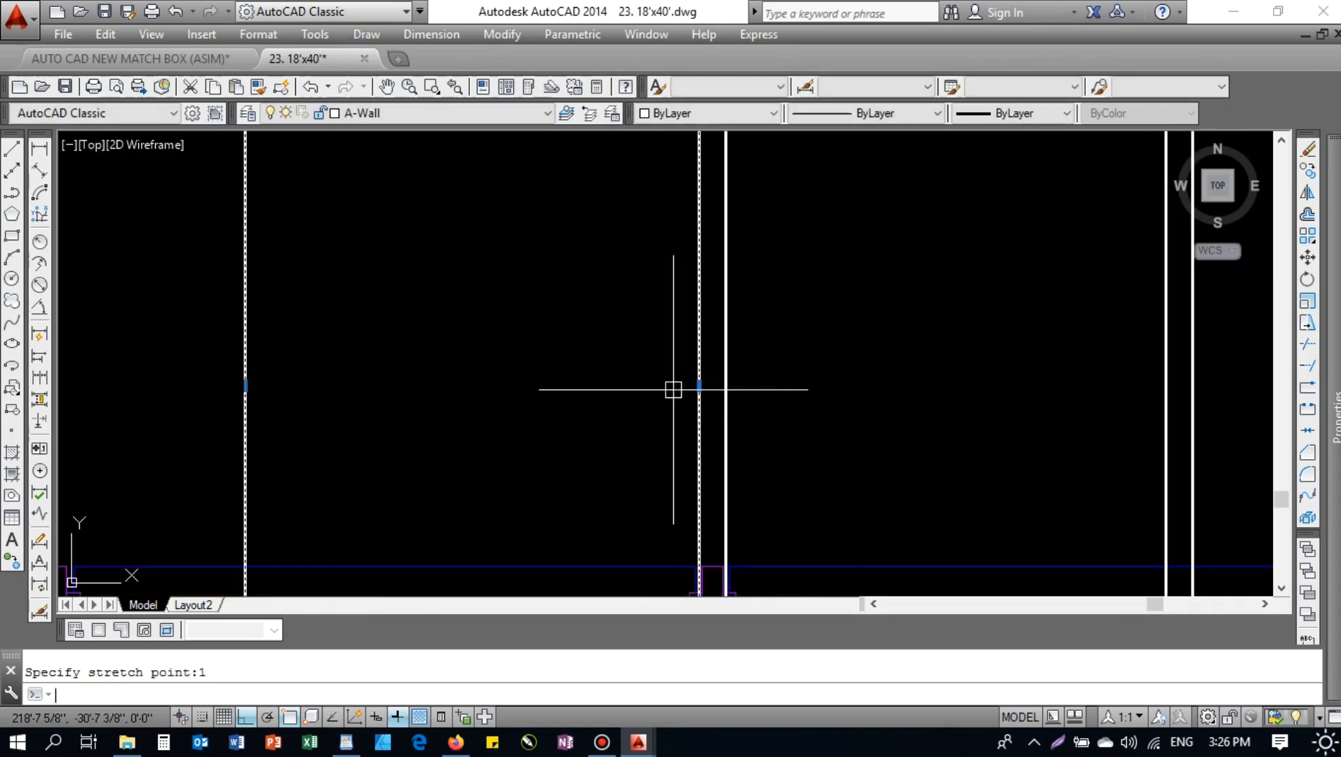
# - Stretch the adjoining edges of the first and second panels 1 inch back from their shared line
pyautogui.press('Escape')
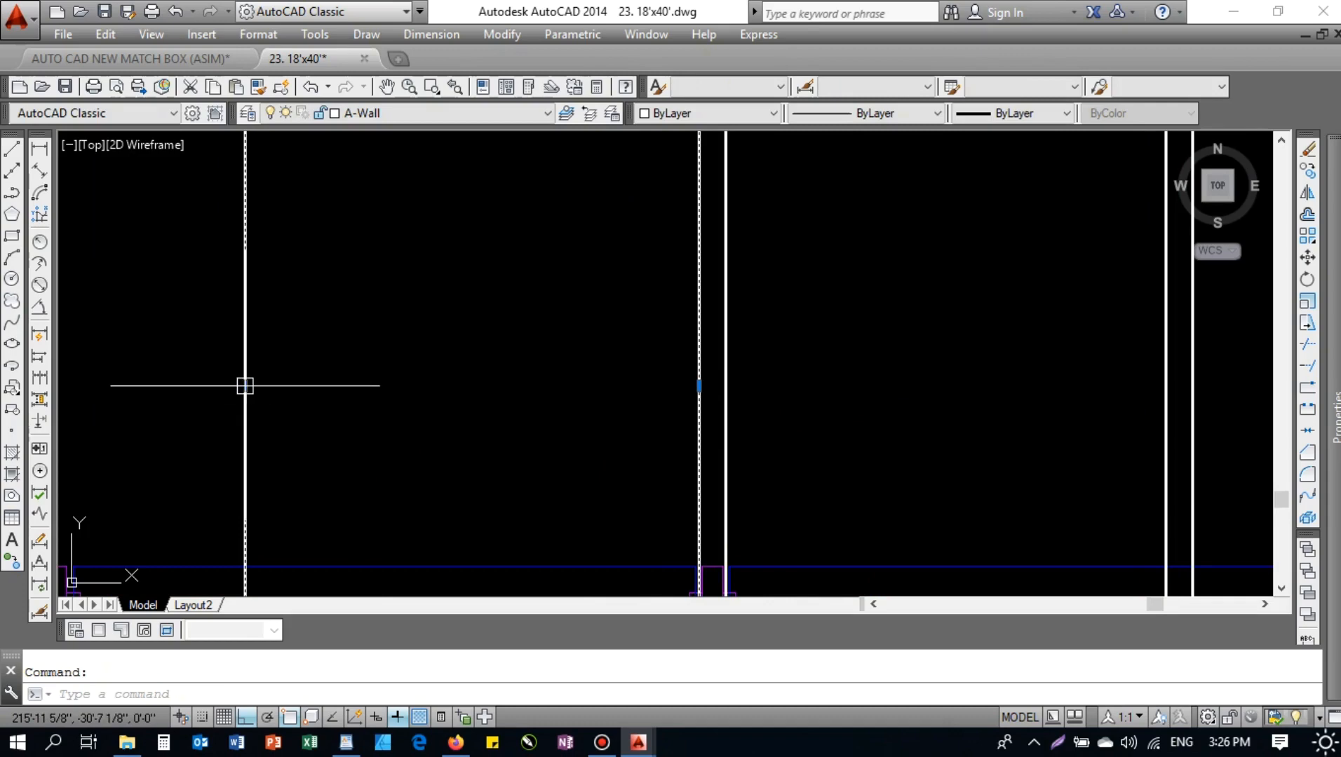
pyautogui.click(245, 385)
pyautogui.write('1')
pyautogui.press('Return')
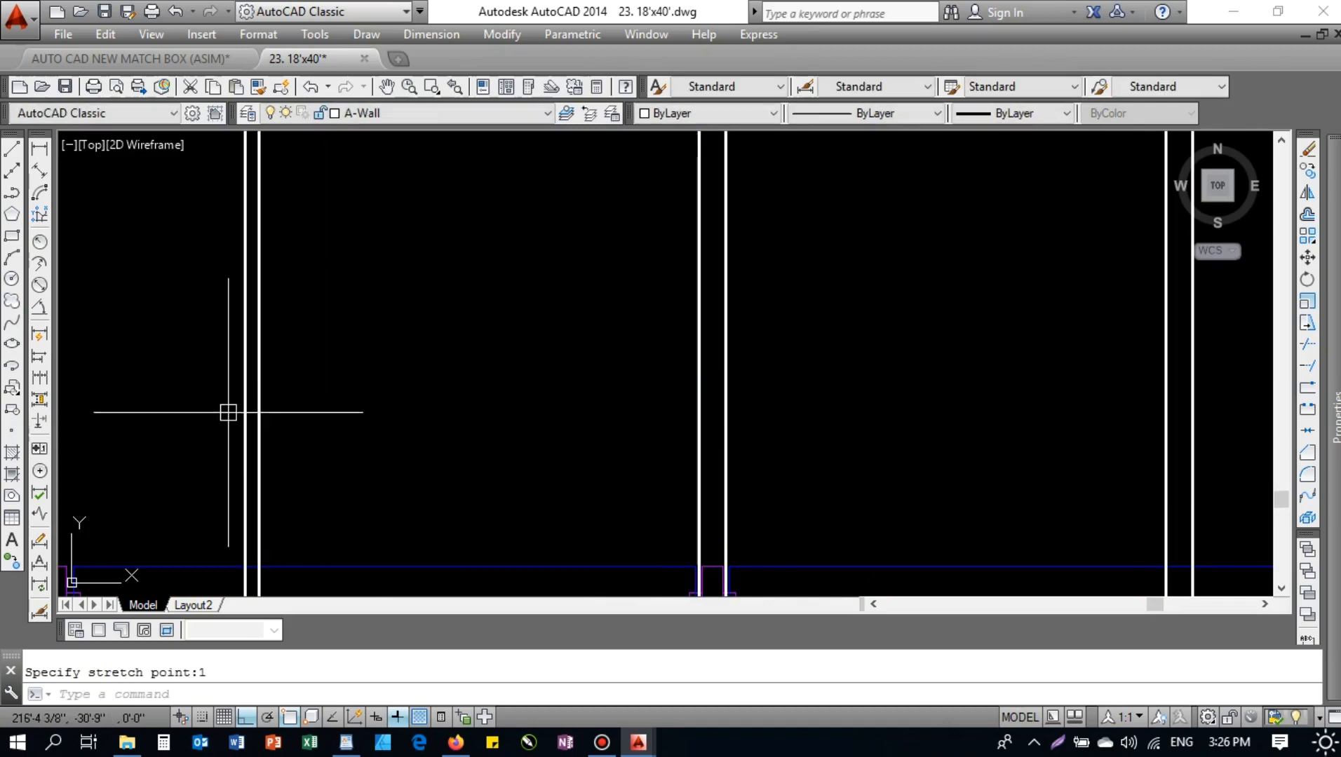
pyautogui.click(244, 385)
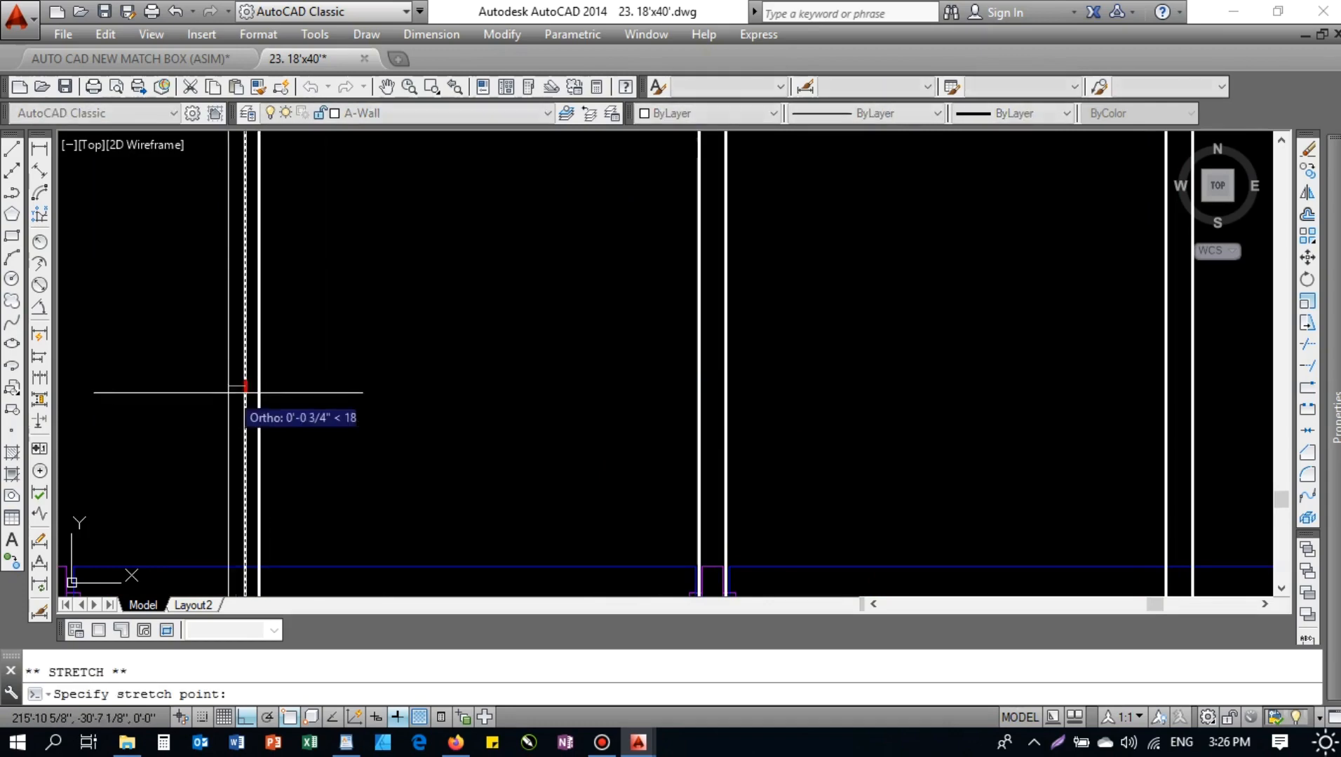
pyautogui.write('1')
pyautogui.press('Escape')
# - Match the four white panel rectangles to the properties of the blue window frame
pyautogui.scroll(-3, 220, 396)
pyautogui.write('ma')
pyautogui.press('Return')
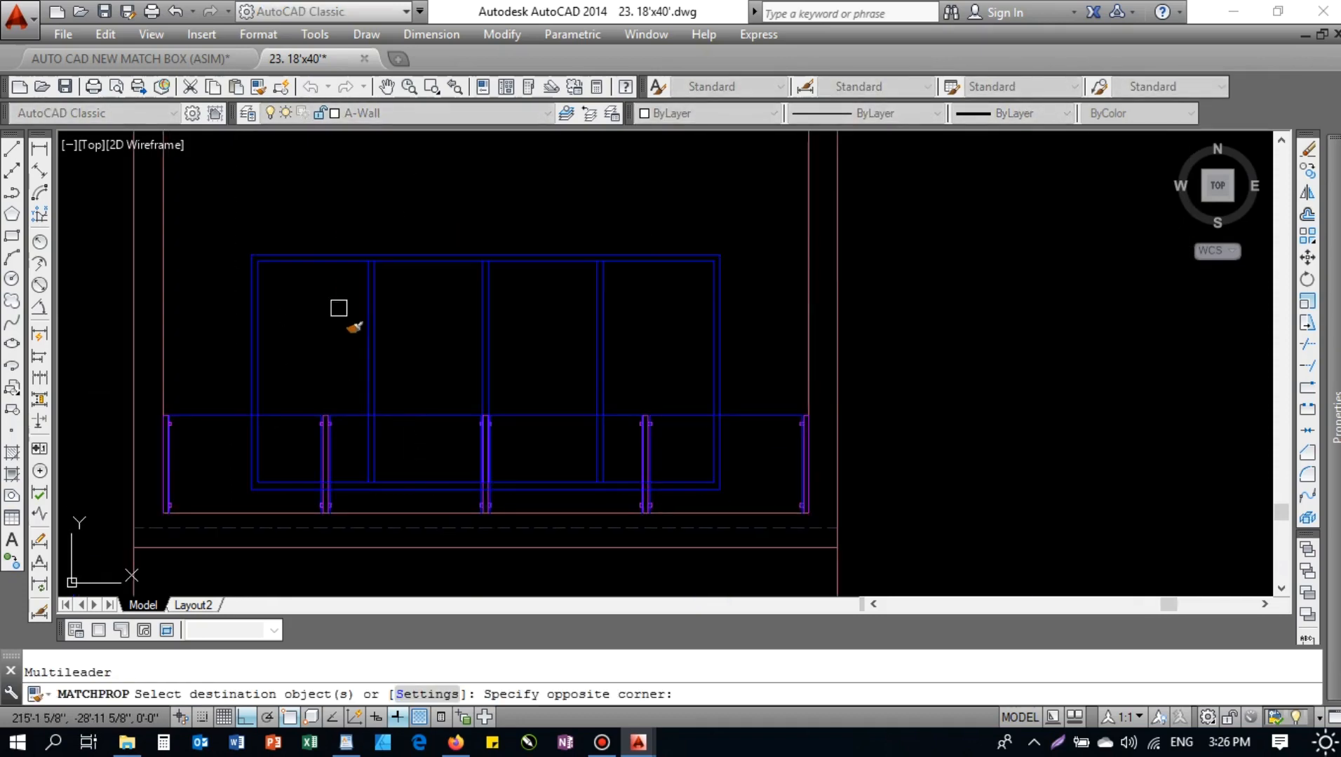
pyautogui.press('Escape')
# - Erase the leftover exploded line along the window's inner top edge
pyautogui.click(257, 206)
pyautogui.click(635, 278)
pyautogui.click(218, 215)
pyautogui.click(758, 290)
pyautogui.write('e')
pyautogui.press('Return')
# - Erase the remaining exploded inner frame lines at the window's sides and bottom, keeping the panel rectangles
pyautogui.moveTo(675, 233); pyautogui.dragTo(693, 184, button='middle')
pyautogui.click(693, 185)
pyautogui.click(778, 455)
pyautogui.press('Escape')
pyautogui.click(248, 176)
pyautogui.click(302, 479)
pyautogui.press('Escape')
pyautogui.click(247, 414)
pyautogui.click(820, 454)
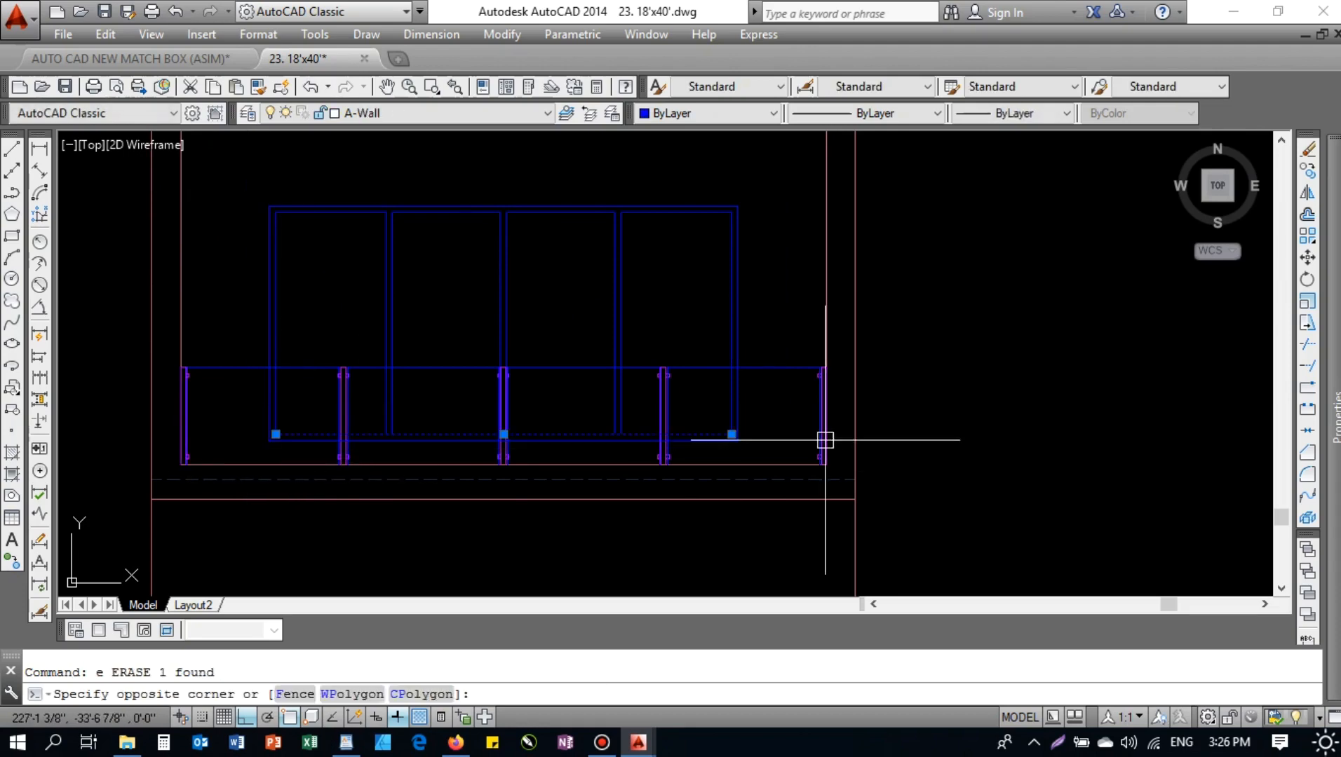
pyautogui.write('E')
pyautogui.press('Return')
pyautogui.scroll(4, 568, 436)
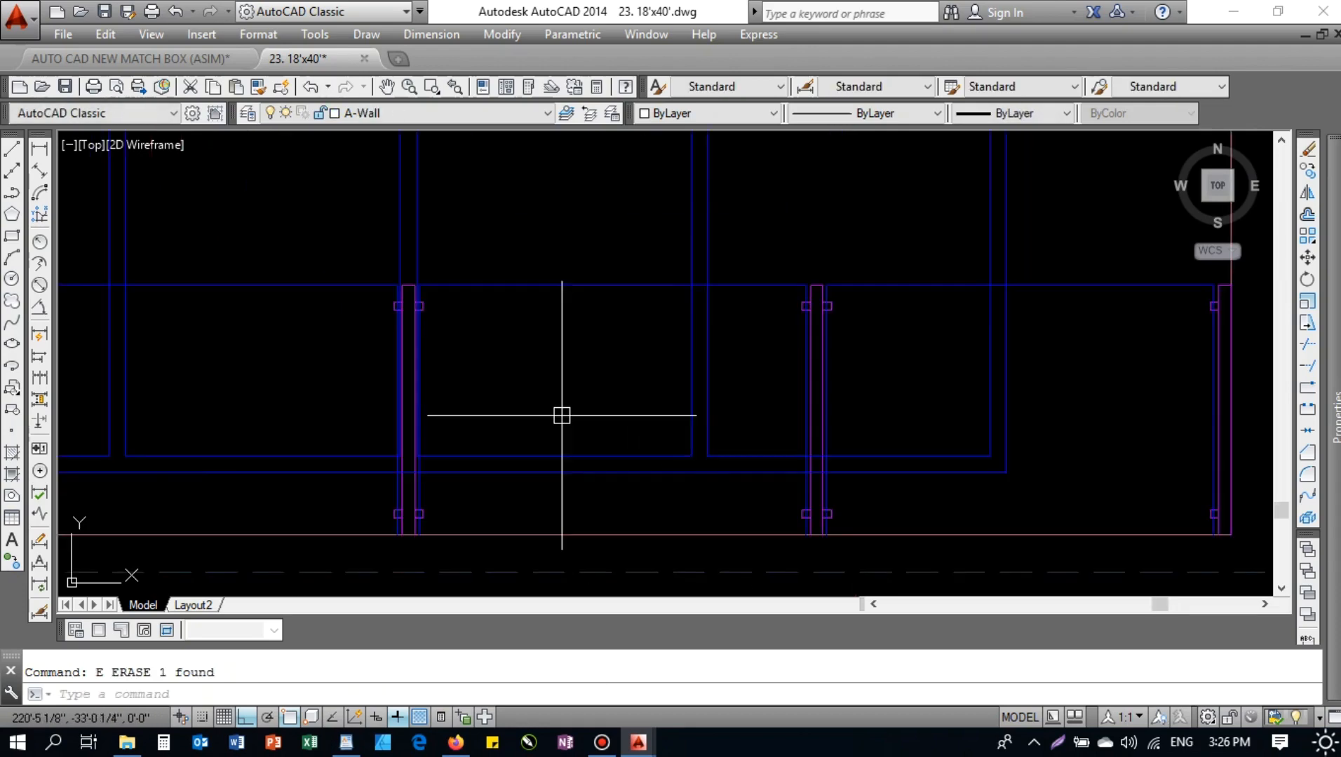
pyautogui.scroll(-2, 733, 456)
pyautogui.scroll(5, 779, 447)
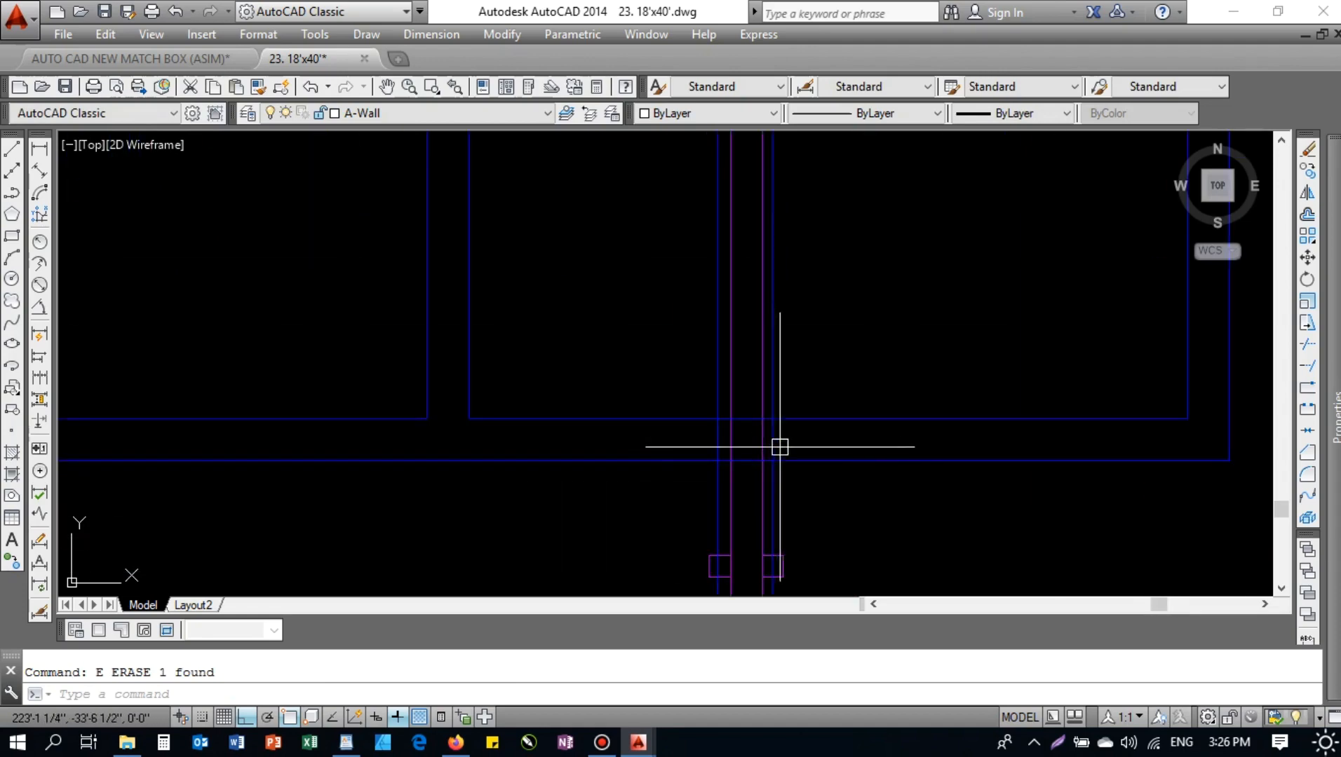
pyautogui.write('tr')
pyautogui.press('Return')
pyautogui.press('Escape')
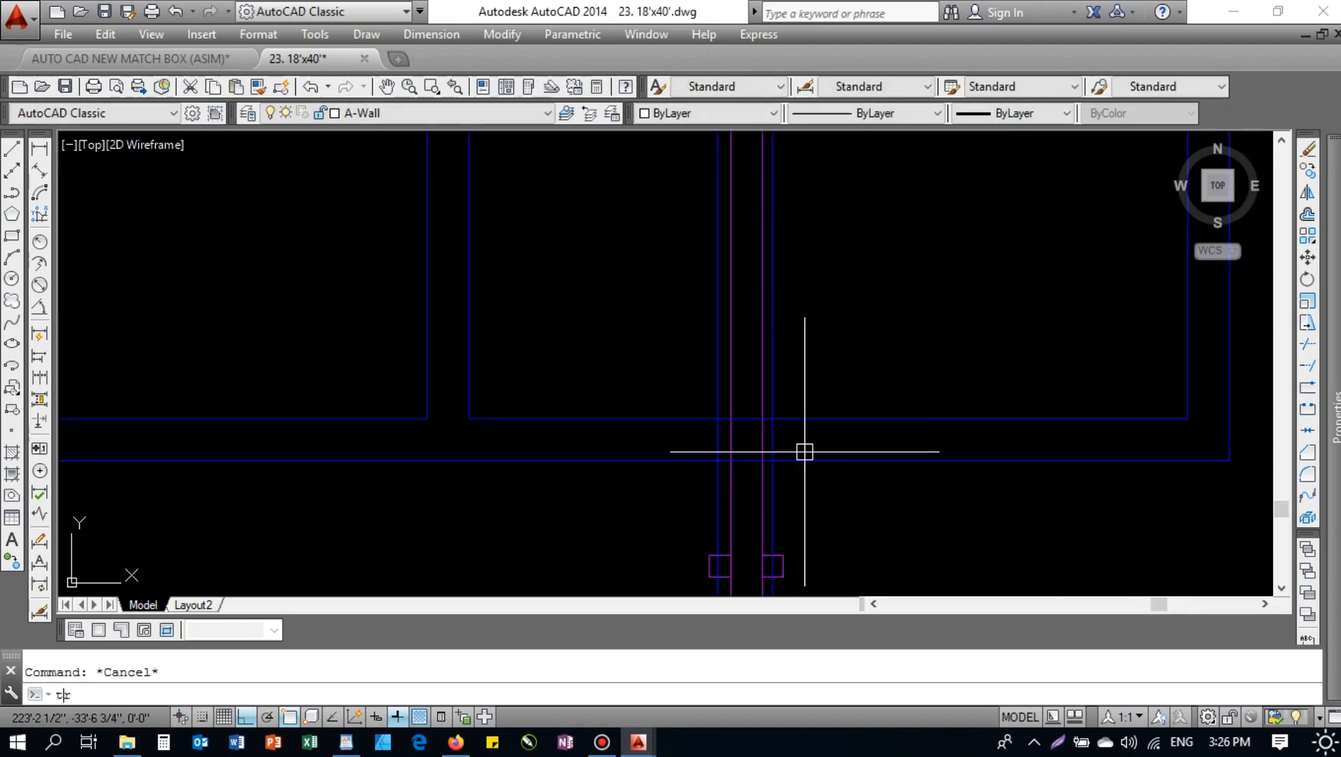
# - Trim the window's bottom frame and panel lines where they pass behind the glass railing's posts
pyautogui.write('tr')
pyautogui.press('Return')
pyautogui.press('Return')
pyautogui.scroll(4, 772, 451)
pyautogui.click(745, 461)
pyautogui.scroll(-8, 705, 390)
pyautogui.scroll(6, 623, 393)
pyautogui.scroll(-4, 595, 416)
pyautogui.scroll(4, 693, 465)
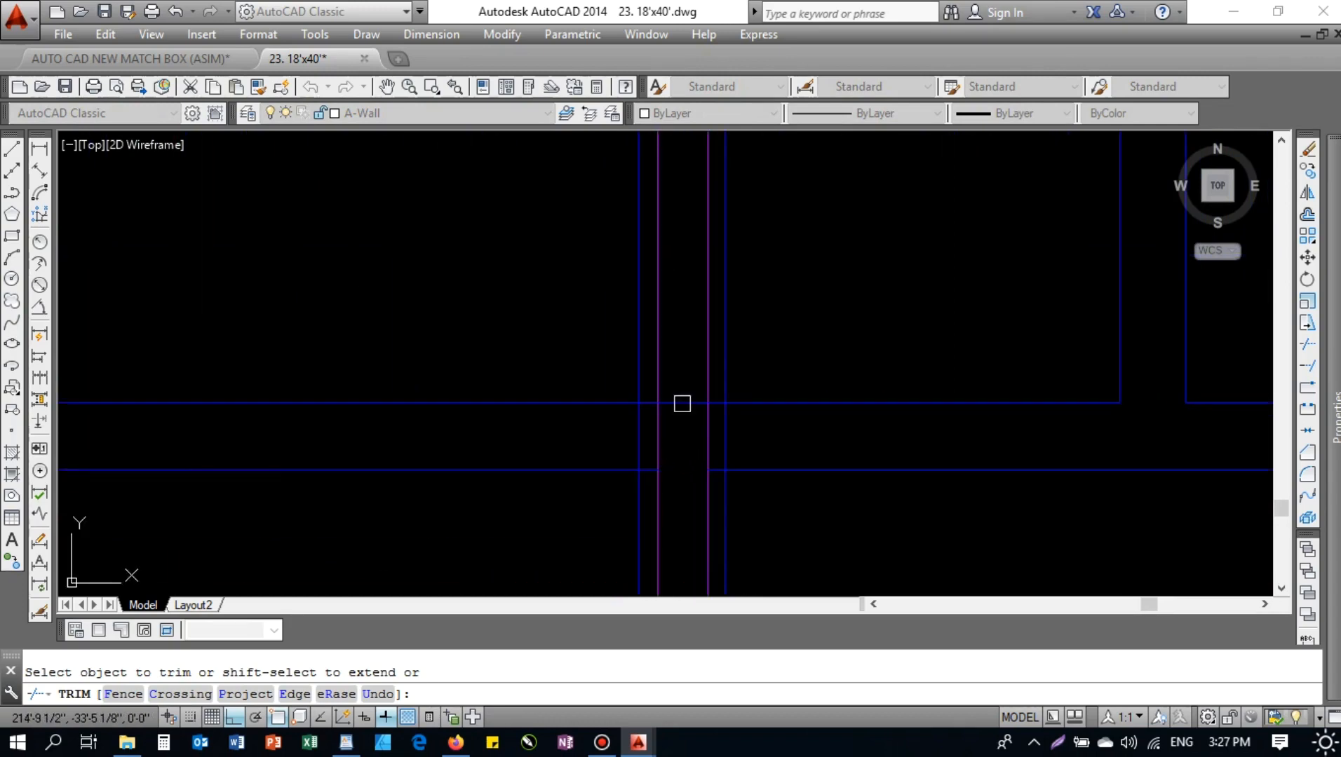
pyautogui.scroll(-4, 812, 431)
pyautogui.scroll(4, 772, 399)
pyautogui.scroll(-4, 701, 420)
pyautogui.scroll(2, 565, 441)
pyautogui.scroll(1, 564, 441)
pyautogui.scroll(2, 760, 434)
pyautogui.scroll(2, 828, 397)
pyautogui.scroll(-4, 638, 389)
pyautogui.press('Escape')
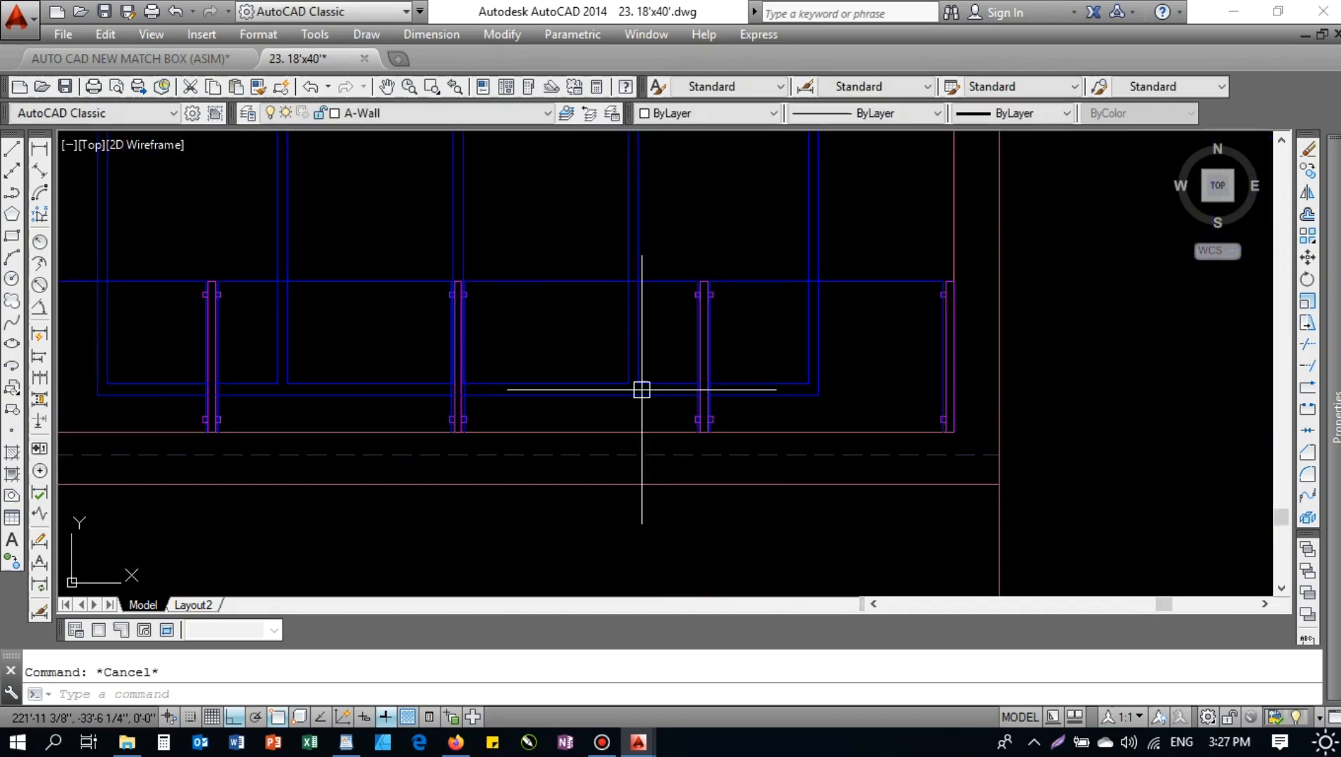
pyautogui.write('tr')
pyautogui.press('Return')
pyautogui.scroll(-3, 642, 389)
pyautogui.scroll(3, 614, 290)
pyautogui.click(789, 277)
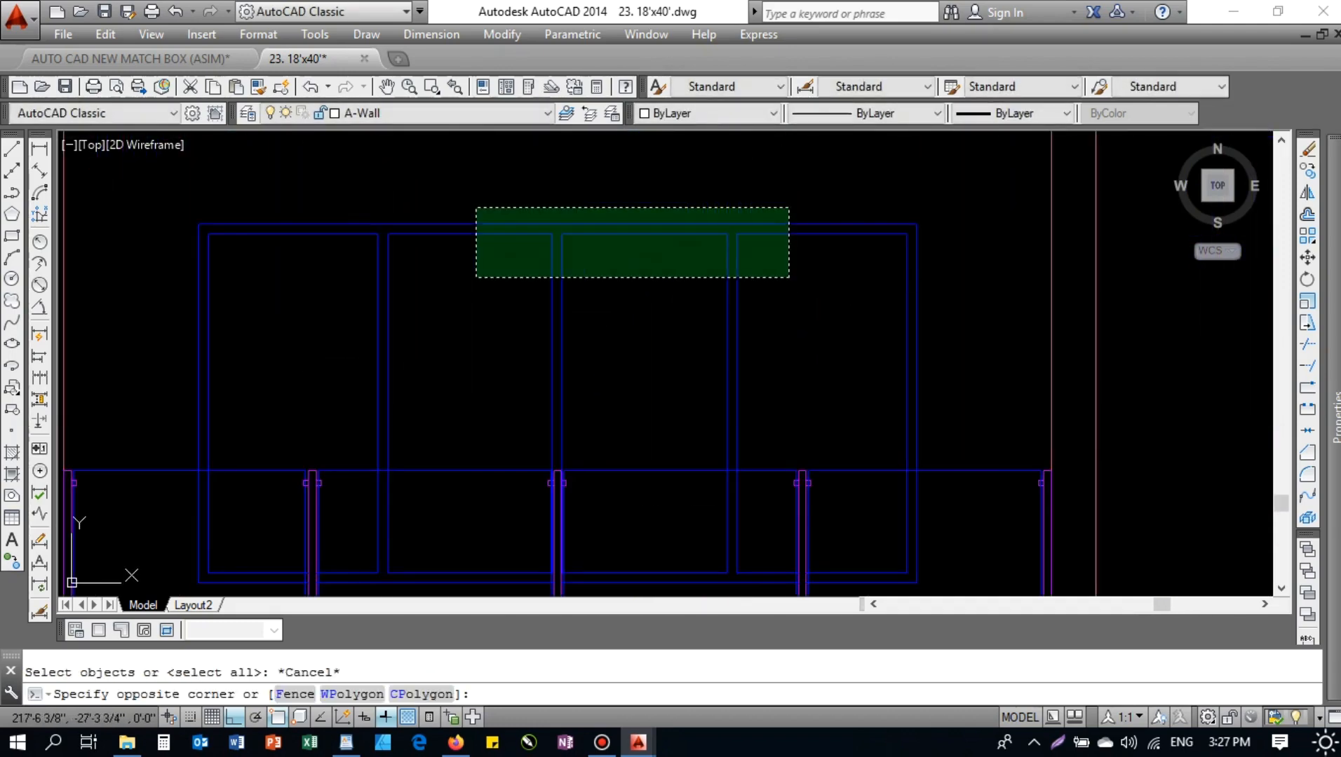
pyautogui.click(215, 187)
pyautogui.scroll(-2, 357, 263)
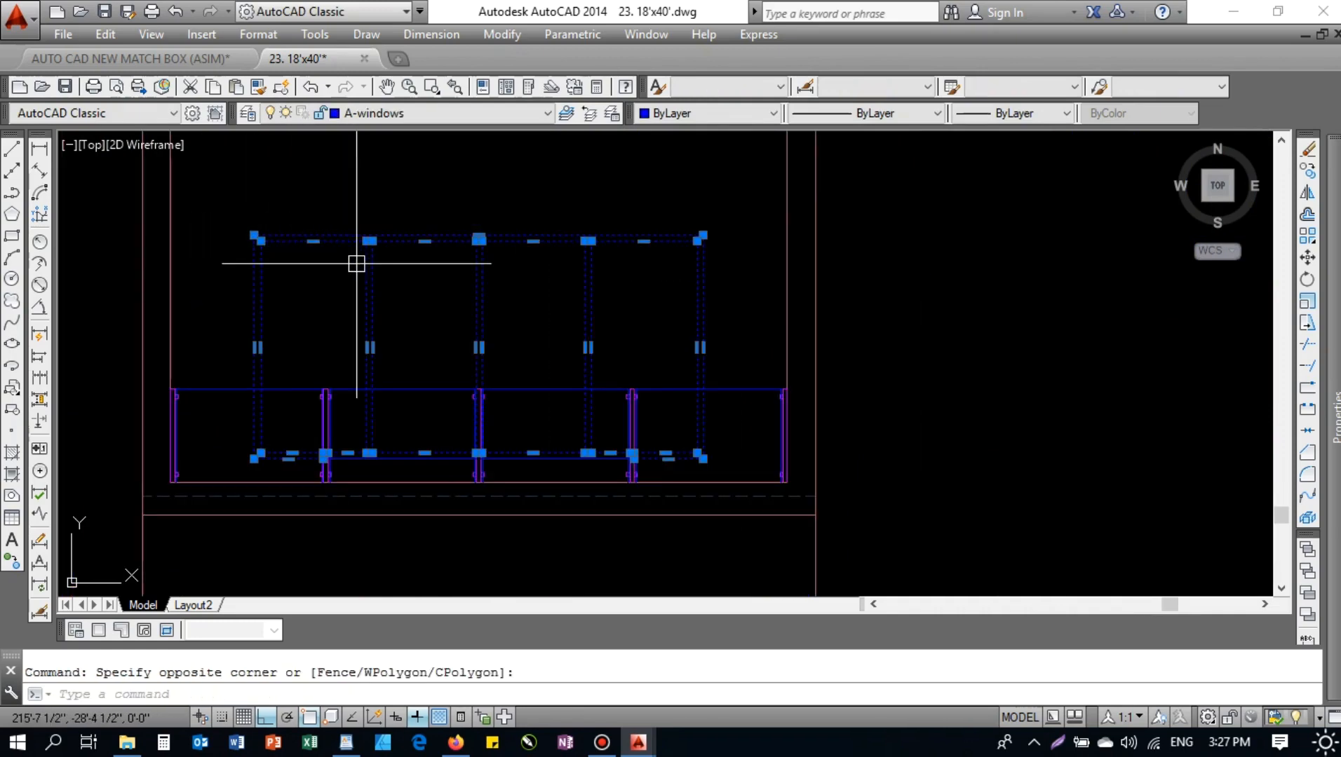
pyautogui.scroll(-2, 485, 315)
pyautogui.press('Escape')
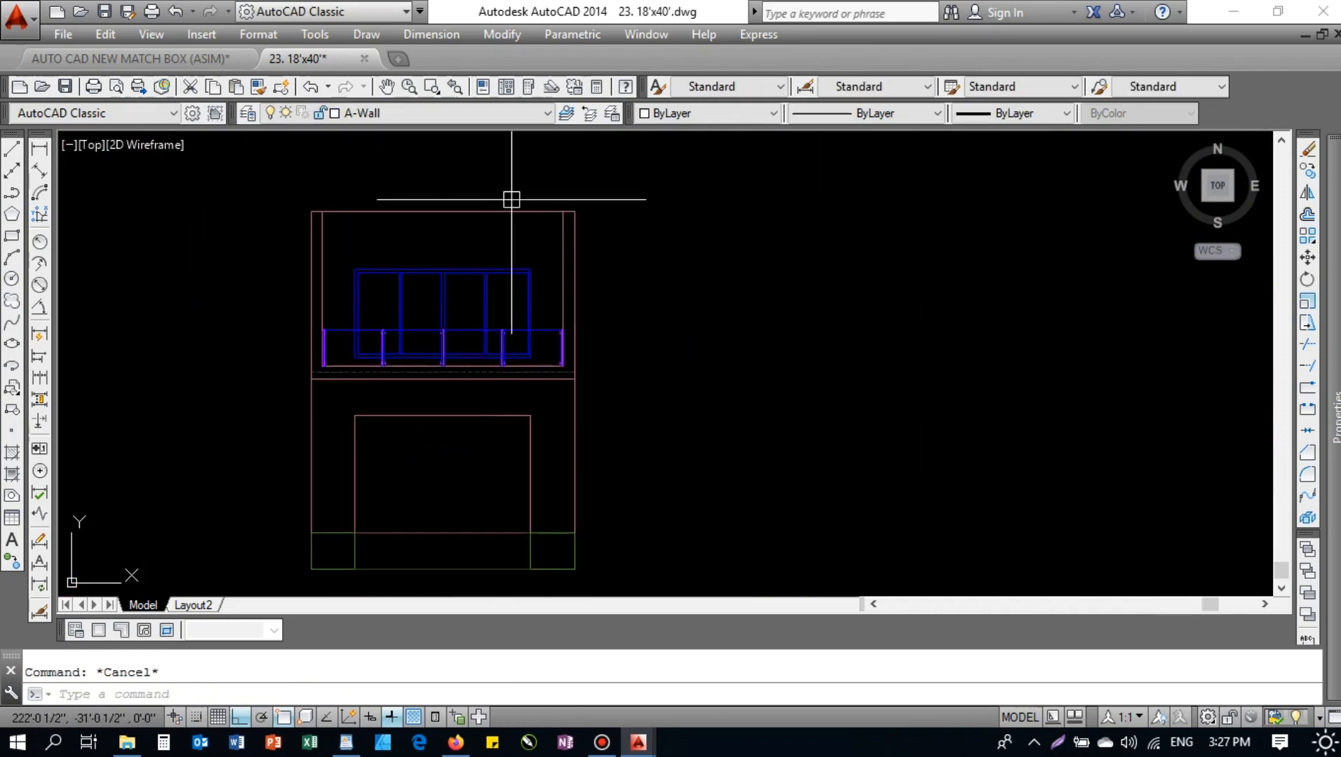
# - Offset the top horizontal line of the elevation 6 inches downward
pyautogui.scroll(2, 633, 318)
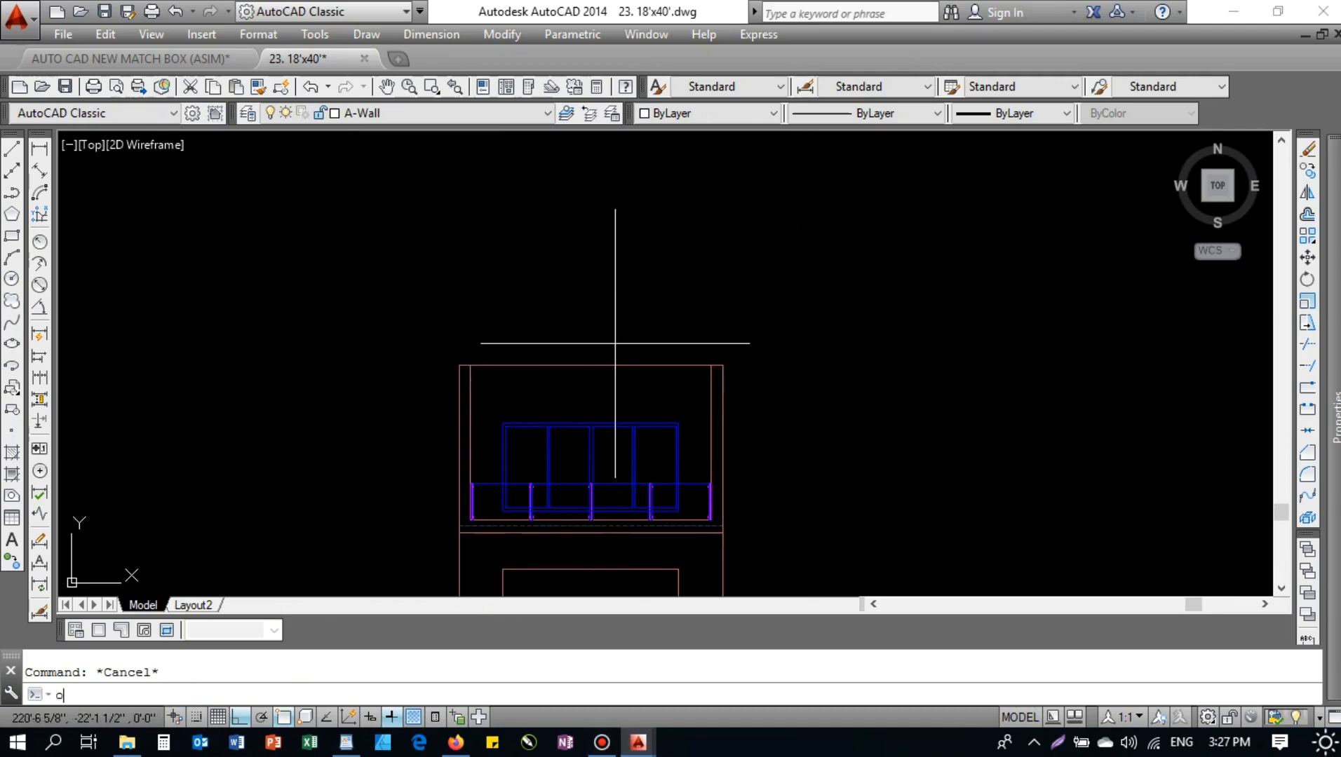
pyautogui.write('o')
pyautogui.press('Return')
pyautogui.press('Return')
pyautogui.click(597, 367)
pyautogui.scroll(4, 522, 368)
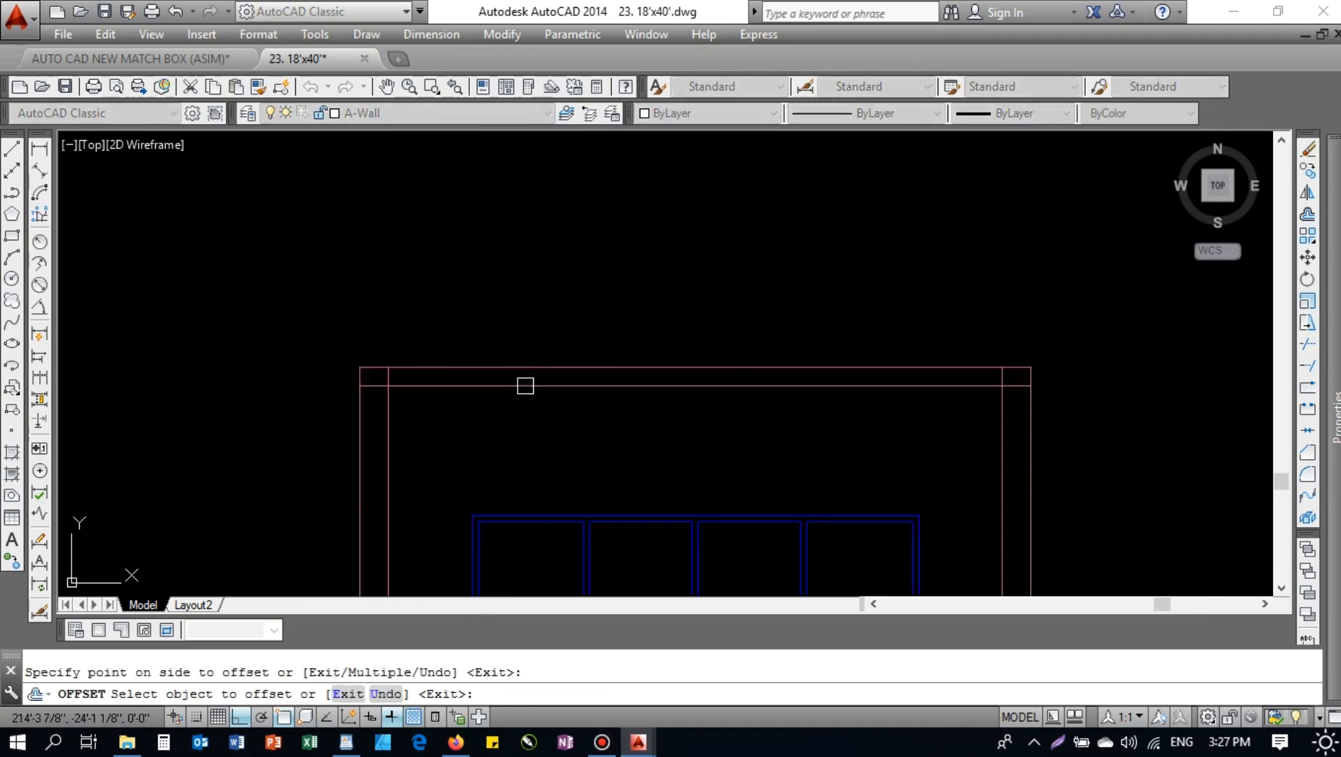
pyautogui.press('Escape')
# - Match the top horizontal line to the properties of the dashed floor line below the balcony
pyautogui.write('ma')
pyautogui.press('Return')
pyautogui.scroll(-6, 613, 448)
pyautogui.scroll(5, 607, 225)
pyautogui.click(600, 232)
pyautogui.scroll(-4, 596, 280)
pyautogui.scroll(5, 587, 361)
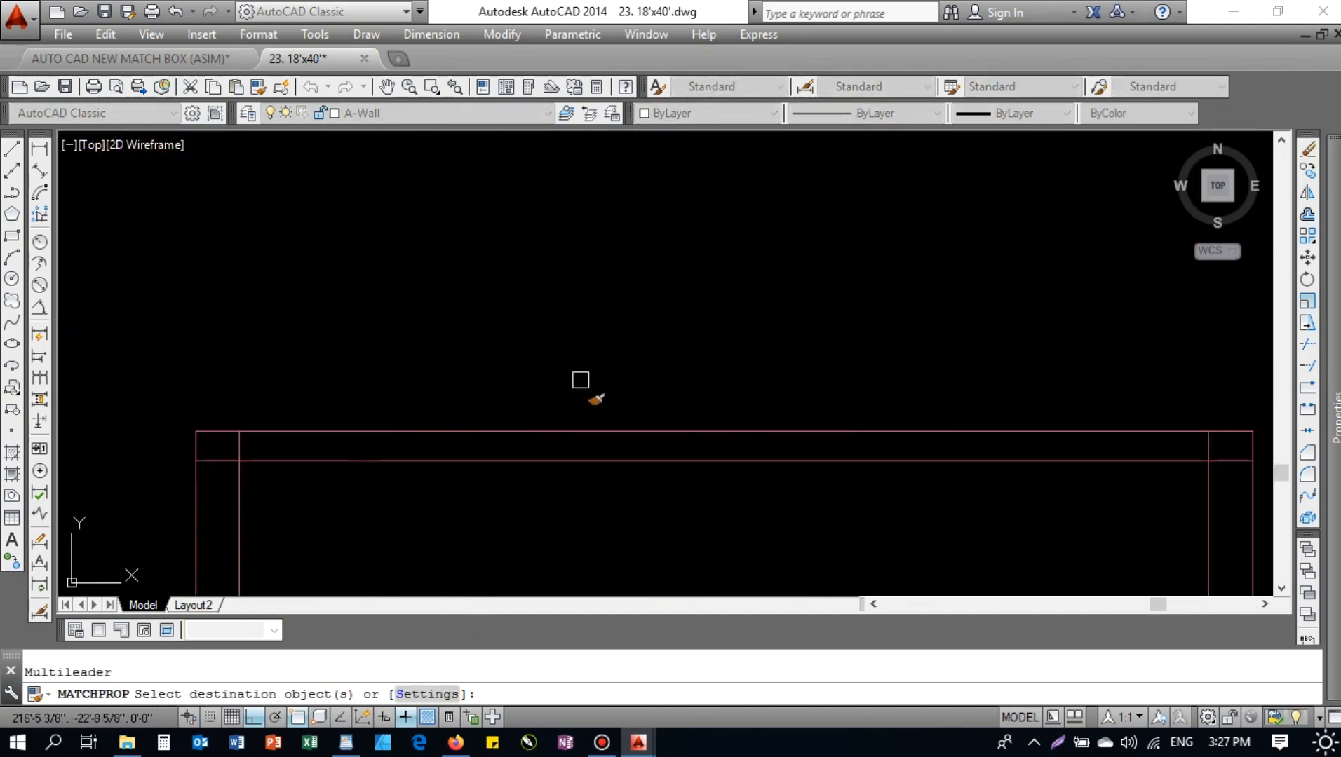
pyautogui.click(472, 443)
pyautogui.press('Escape')
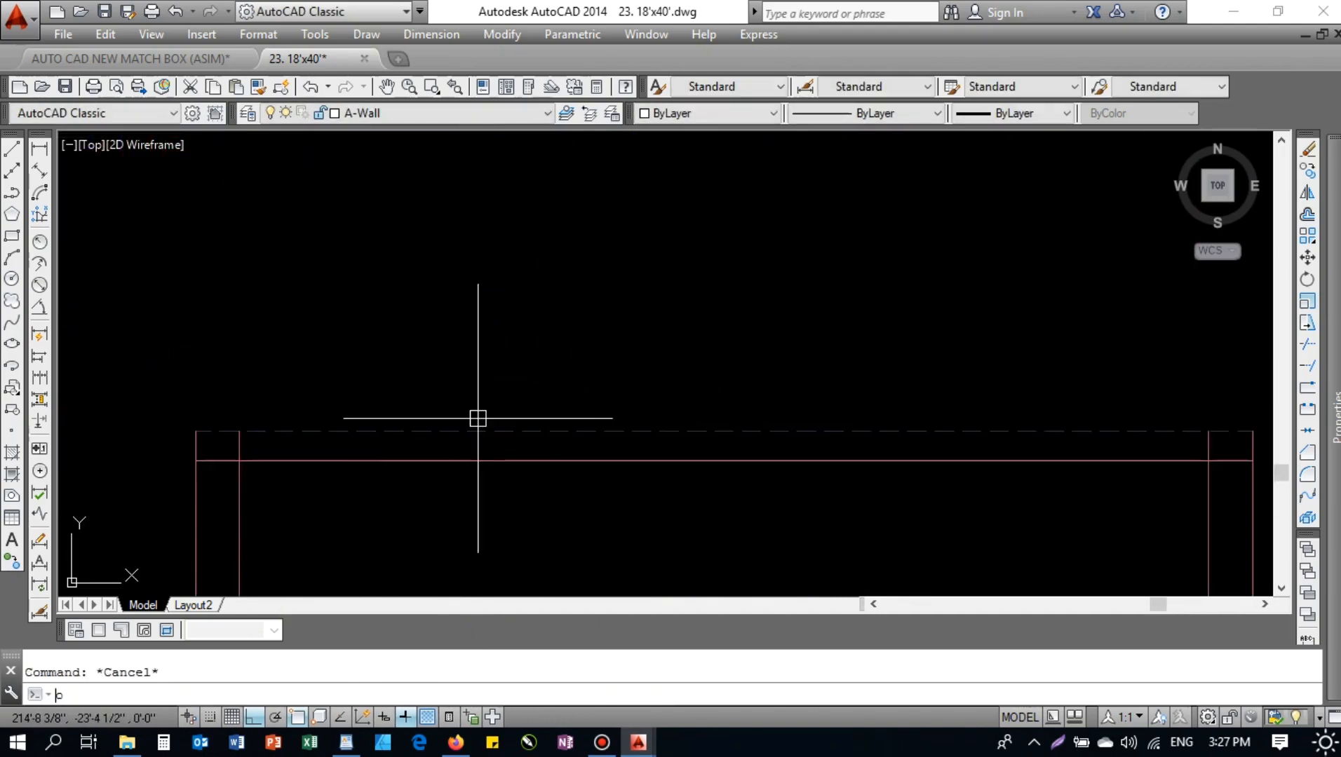
# - Offset the dashed line at the top of the elevation 11 feet upward
pyautogui.write('o')
pyautogui.press('Return')
pyautogui.write('11')
pyautogui.press('Return')
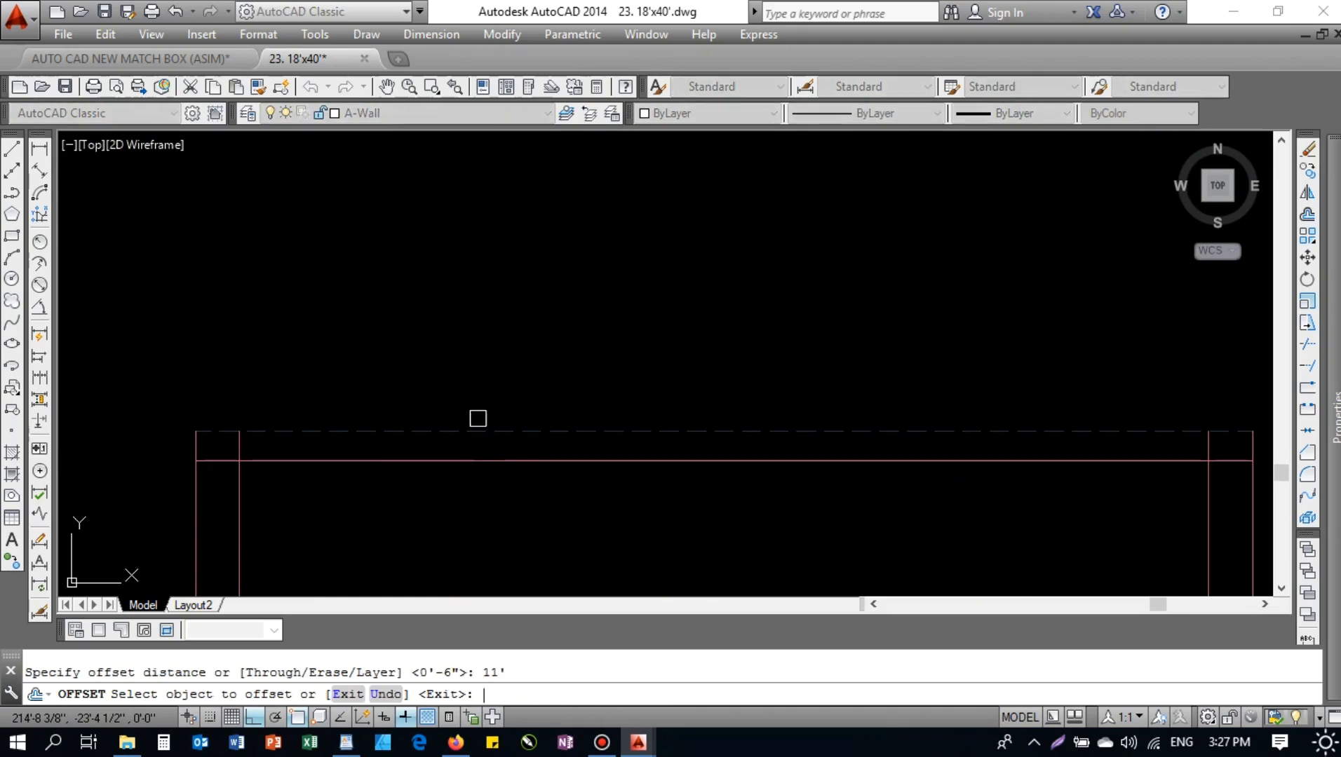
pyautogui.click(489, 432)
pyautogui.click(514, 380)
pyautogui.scroll(-4, 602, 465)
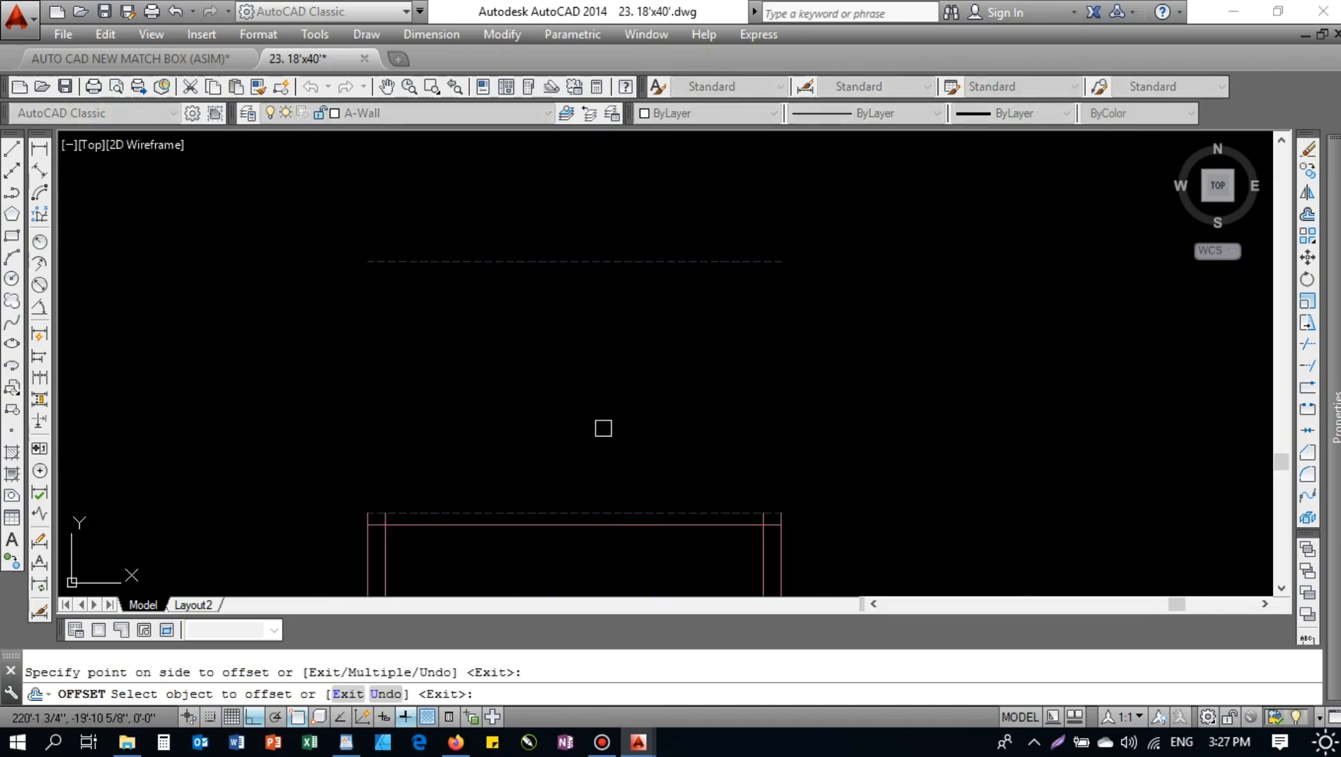
pyautogui.press('Escape')
# - Extend the vertical wall lines on both sides up to the new upper dashed line
pyautogui.write('ex')
pyautogui.press('Return')
pyautogui.click(622, 199)
pyautogui.click(558, 297)
pyautogui.press('Return')
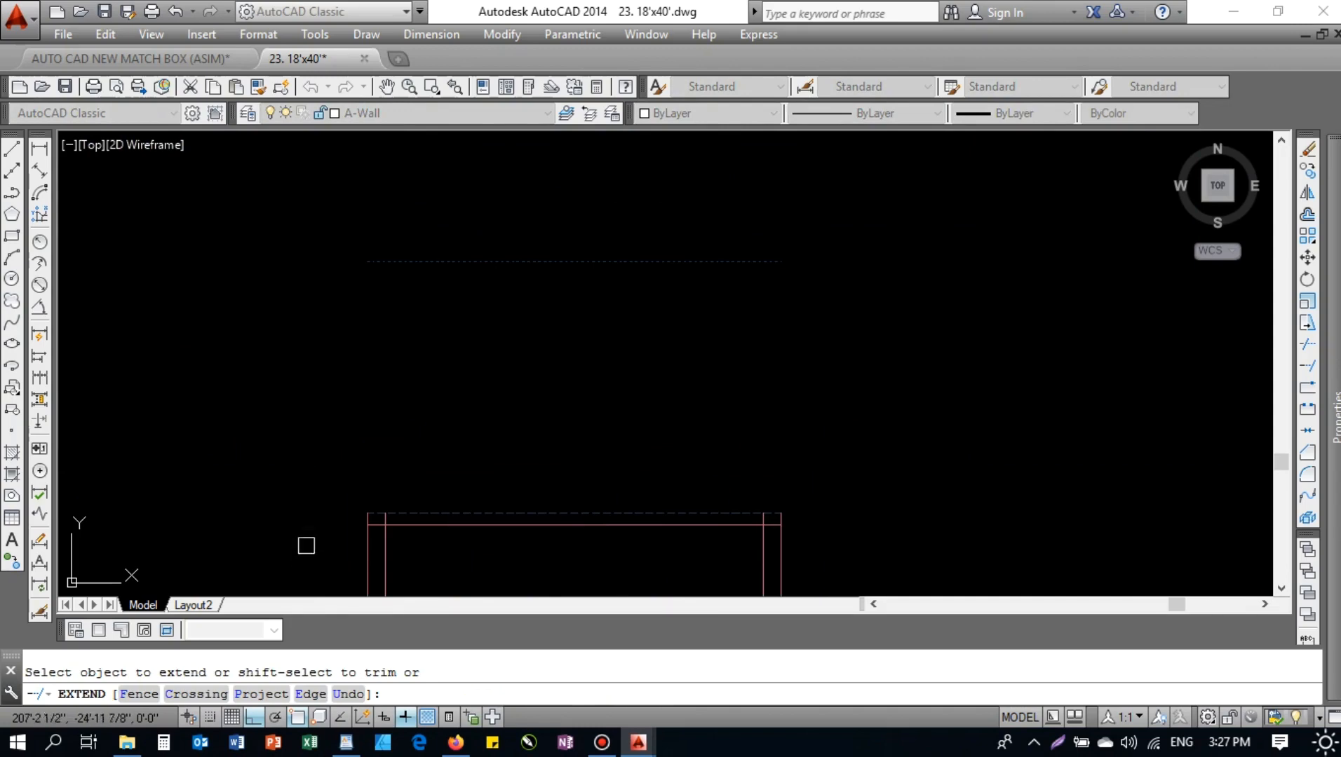
pyautogui.click(308, 547)
pyautogui.press('Escape')
# - Trim the solid line below the lower dashed floor line out of both side wall thicknesses
pyautogui.write('tr')
pyautogui.press('Return')
pyautogui.press('Return')
pyautogui.scroll(4, 359, 438)
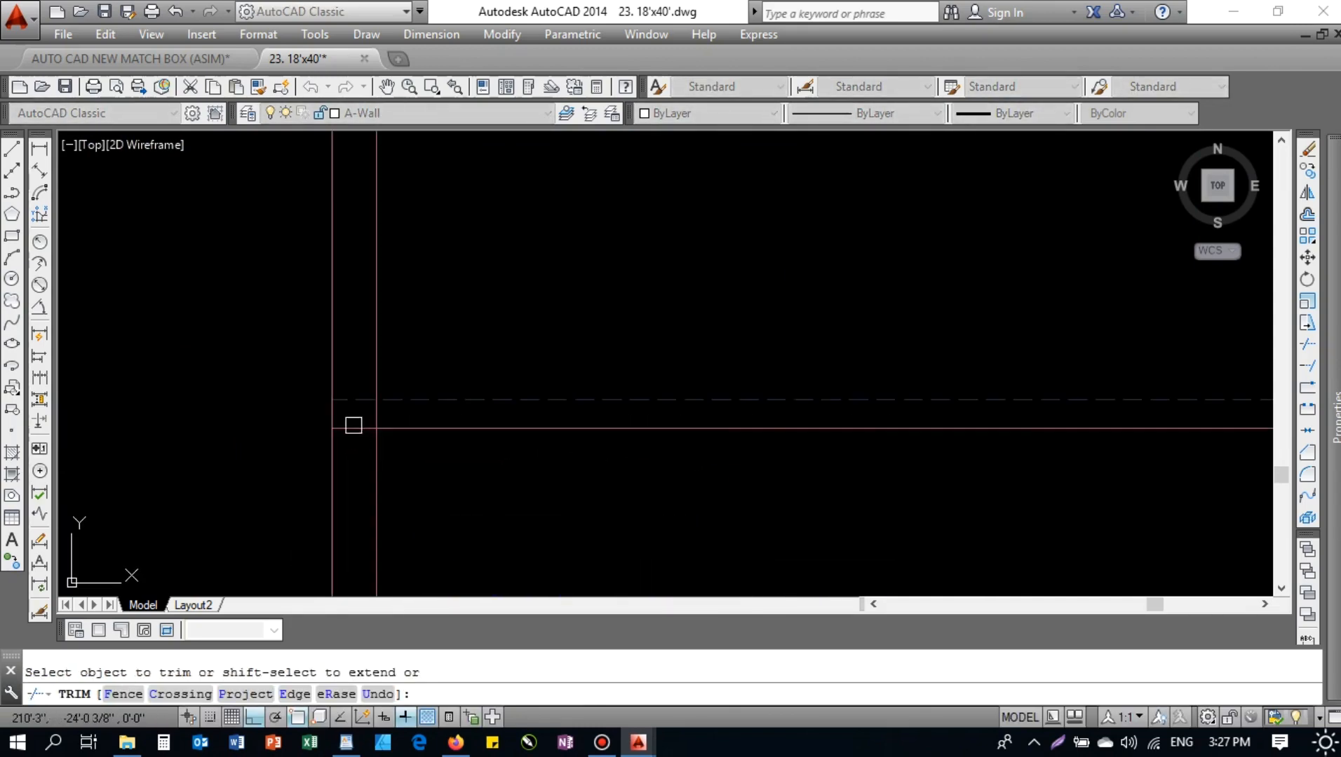
pyautogui.scroll(-3, 509, 446)
pyautogui.scroll(3, 608, 441)
pyautogui.scroll(-3, 620, 404)
pyautogui.scroll(3, 336, 406)
pyautogui.scroll(-2, 433, 401)
pyautogui.moveTo(432, 401); pyautogui.dragTo(404, 463, button='middle')
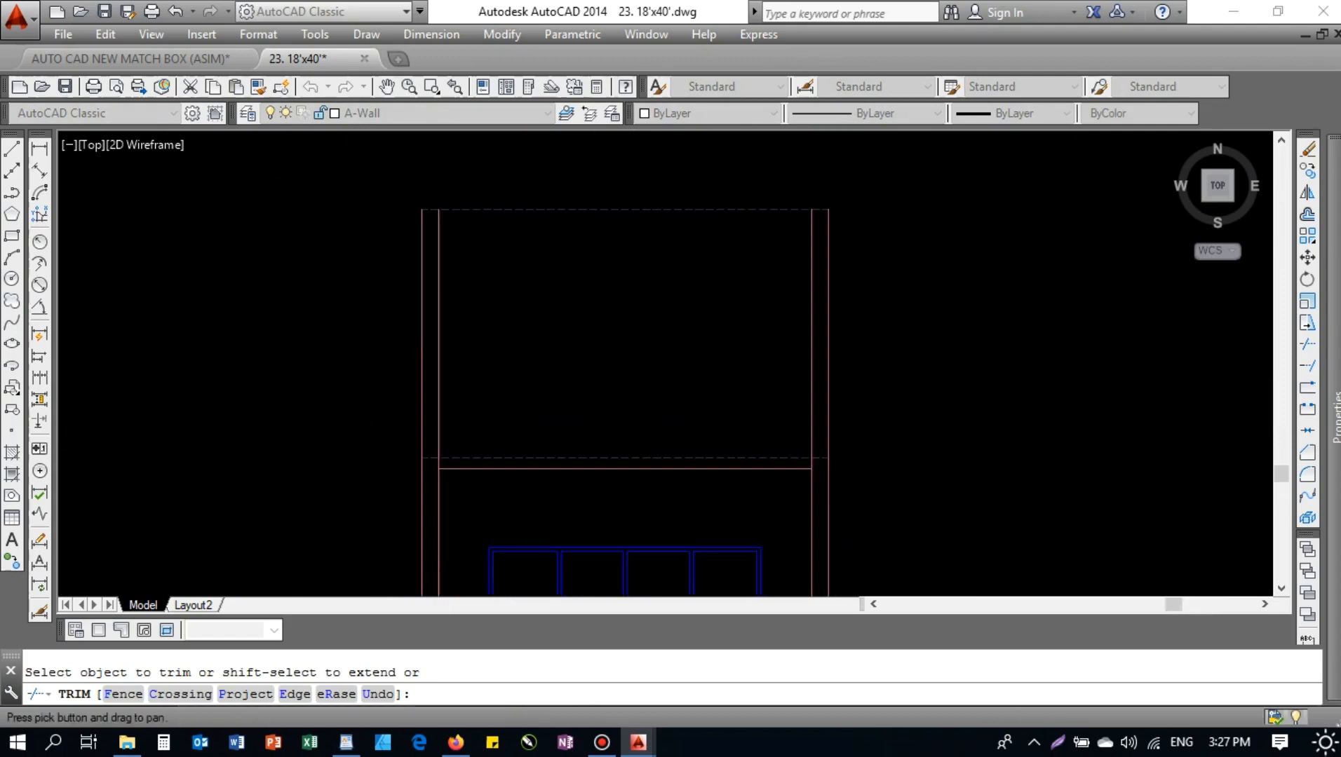
pyautogui.press('Escape')
pyautogui.write('o')
pyautogui.press('Return')
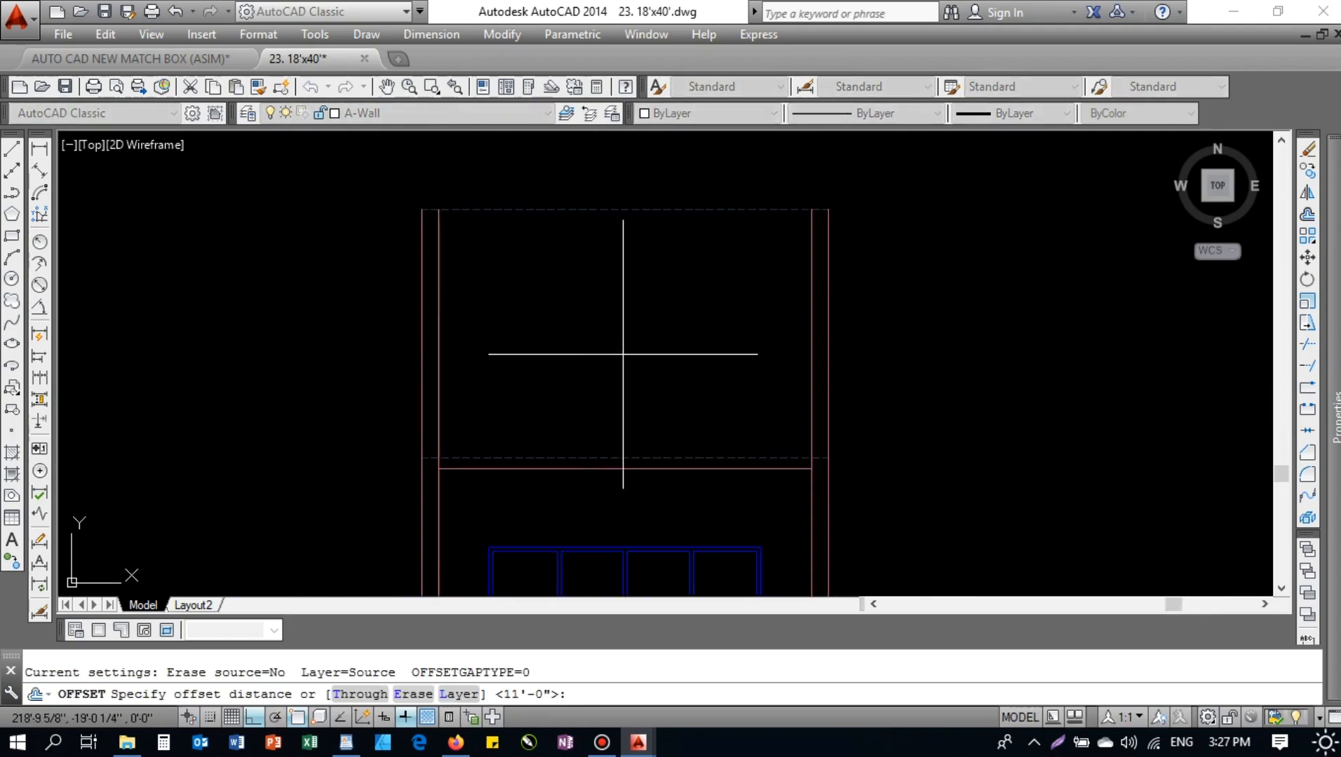
pyautogui.press('Escape')
# - Offset the uppermost dashed line 6 inches downward
pyautogui.write('o 6')
pyautogui.press('Return')
pyautogui.click(631, 211)
pyautogui.click(628, 267)
pyautogui.press('Escape')
pyautogui.press('Escape')
# - Trim the ends of the uppermost dashed line's offset copy where it crosses both side walls
pyautogui.write('tr')
pyautogui.press('Return')
pyautogui.press('Return')
pyautogui.scroll(5, 424, 222)
pyautogui.click(434, 215)
pyautogui.moveTo(649, 268); pyautogui.dragTo(344, 266, button='middle')
pyautogui.moveTo(717, 265); pyautogui.dragTo(526, 278, button='middle')
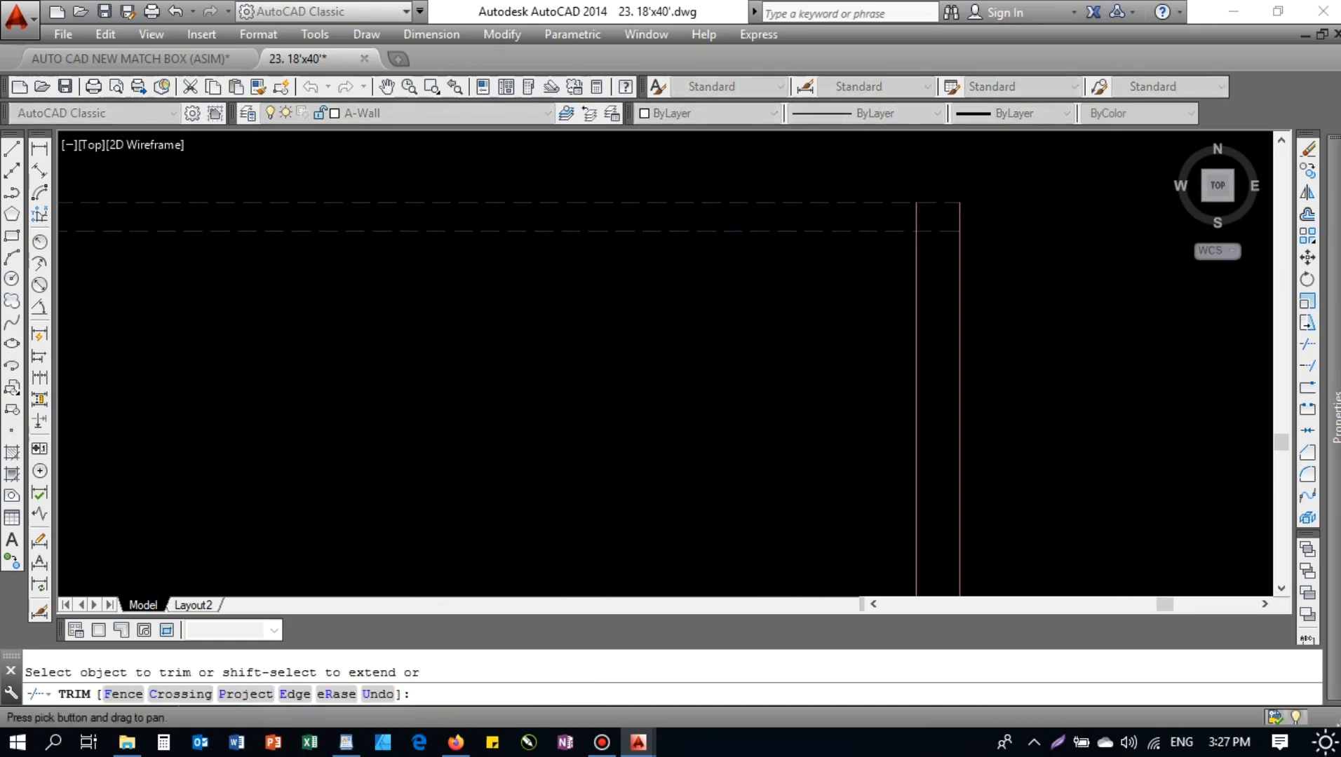
pyautogui.click(941, 229)
pyautogui.scroll(-5, 699, 246)
pyautogui.moveTo(610, 428); pyautogui.dragTo(637, 328, button='middle')
pyautogui.press('Escape')
pyautogui.press('Escape')
pyautogui.moveTo(545, 452); pyautogui.dragTo(531, 311, button='middle')
pyautogui.click(455, 289)
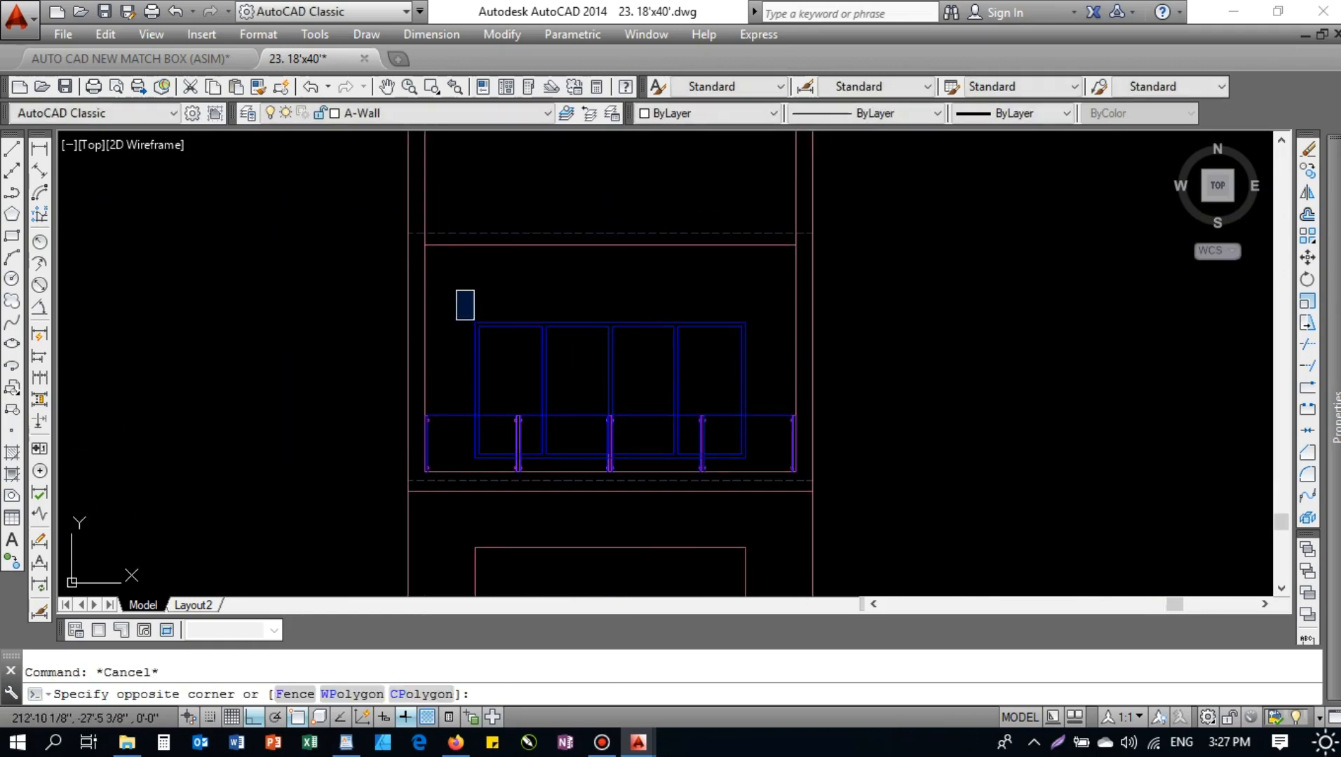
pyautogui.click(774, 456)
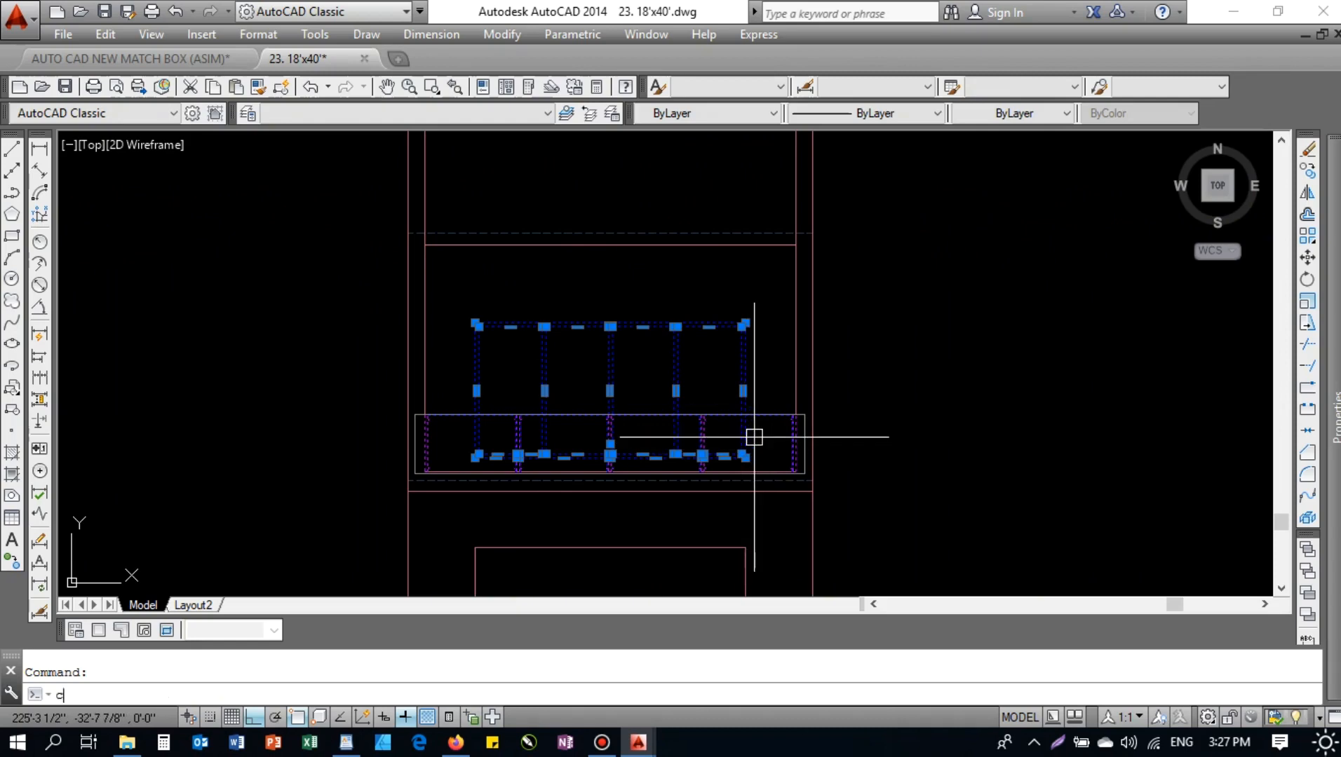
pyautogui.write('o')
pyautogui.press('Return')
pyautogui.scroll(4, 791, 463)
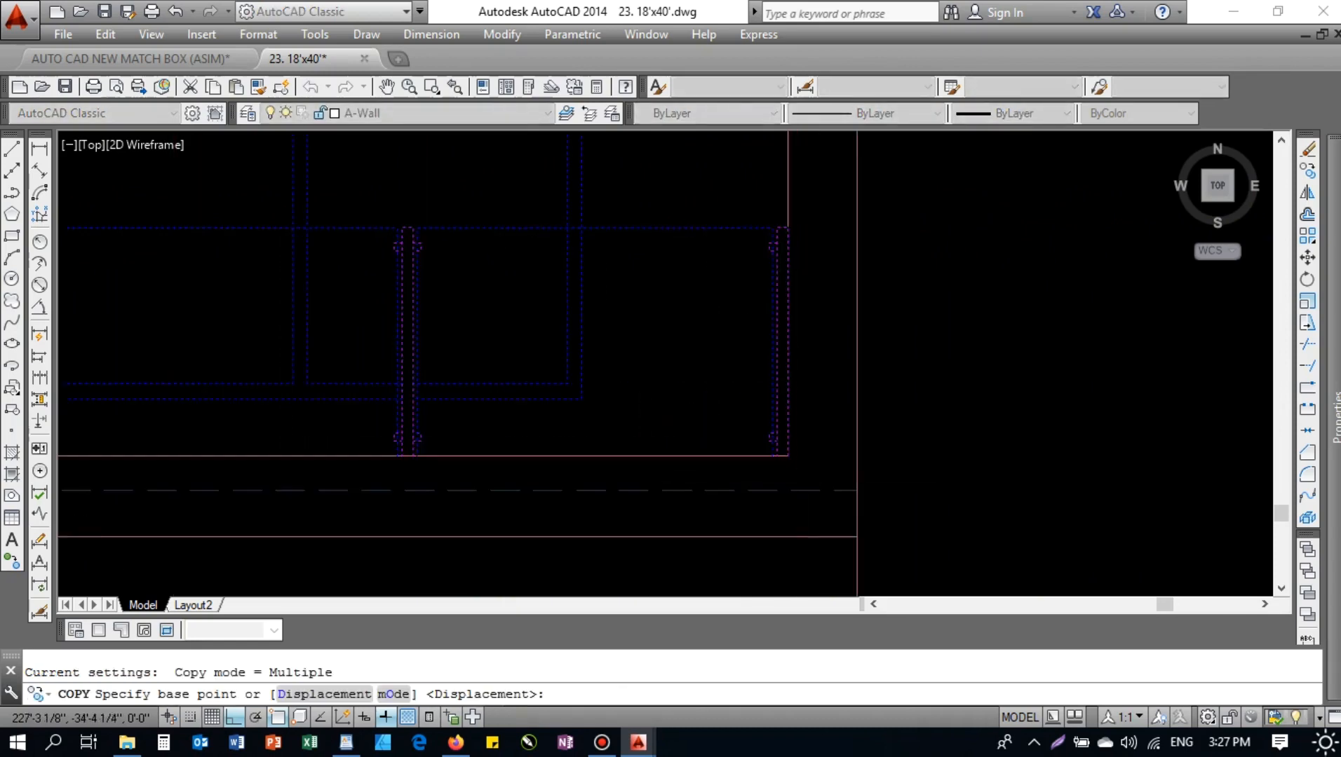
pyautogui.click(784, 447)
pyautogui.scroll(-6, 798, 357)
pyautogui.moveTo(799, 347); pyautogui.dragTo(784, 517, button='middle')
pyautogui.scroll(5, 797, 309)
pyautogui.scroll(2, 774, 251)
pyautogui.press('Escape')
# - Offset the dashed floor line above the window 4.5 inches upward
pyautogui.write('o')
pyautogui.press('Return')
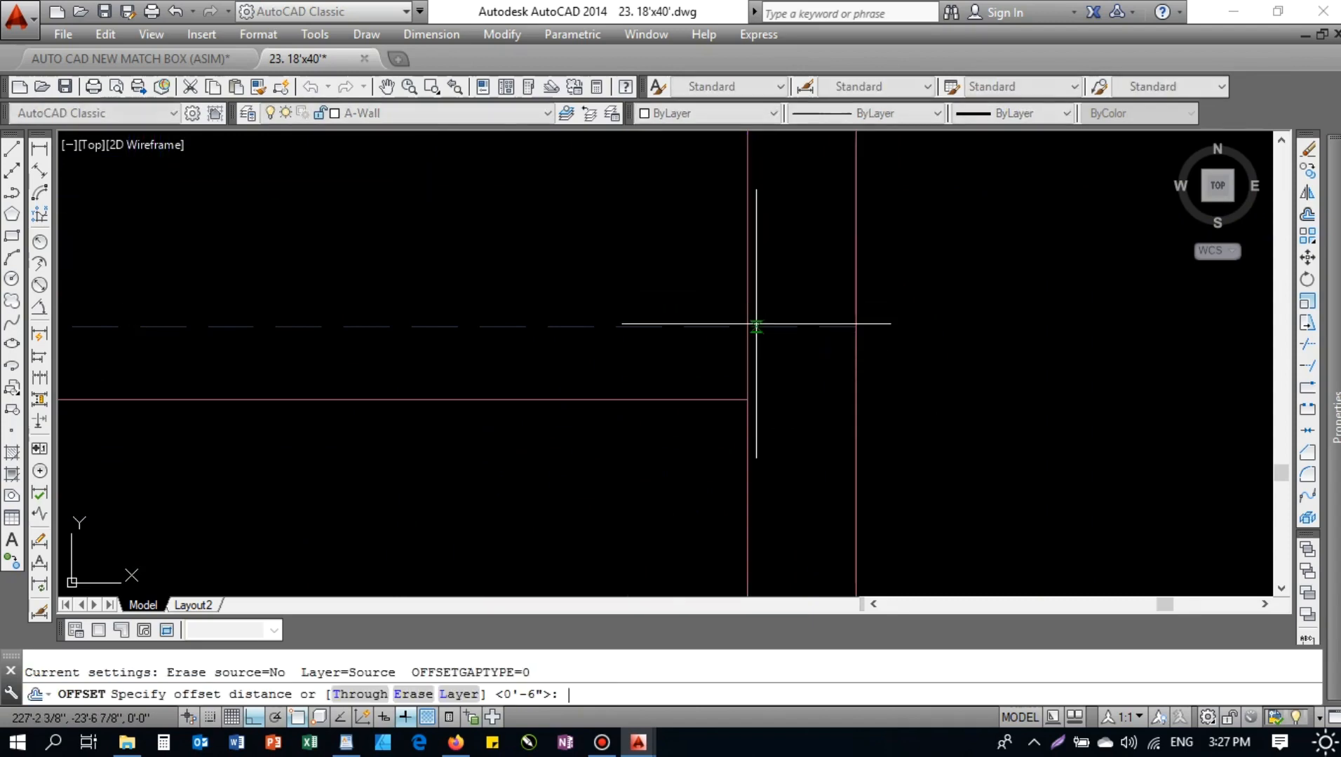
pyautogui.write('4.5')
pyautogui.press('Return')
pyautogui.scroll(-3, 631, 315)
pyautogui.scroll(-2, 501, 330)
pyautogui.press('Escape')
pyautogui.press('BackSpace')
pyautogui.write('vlide')
pyautogui.press('Return')
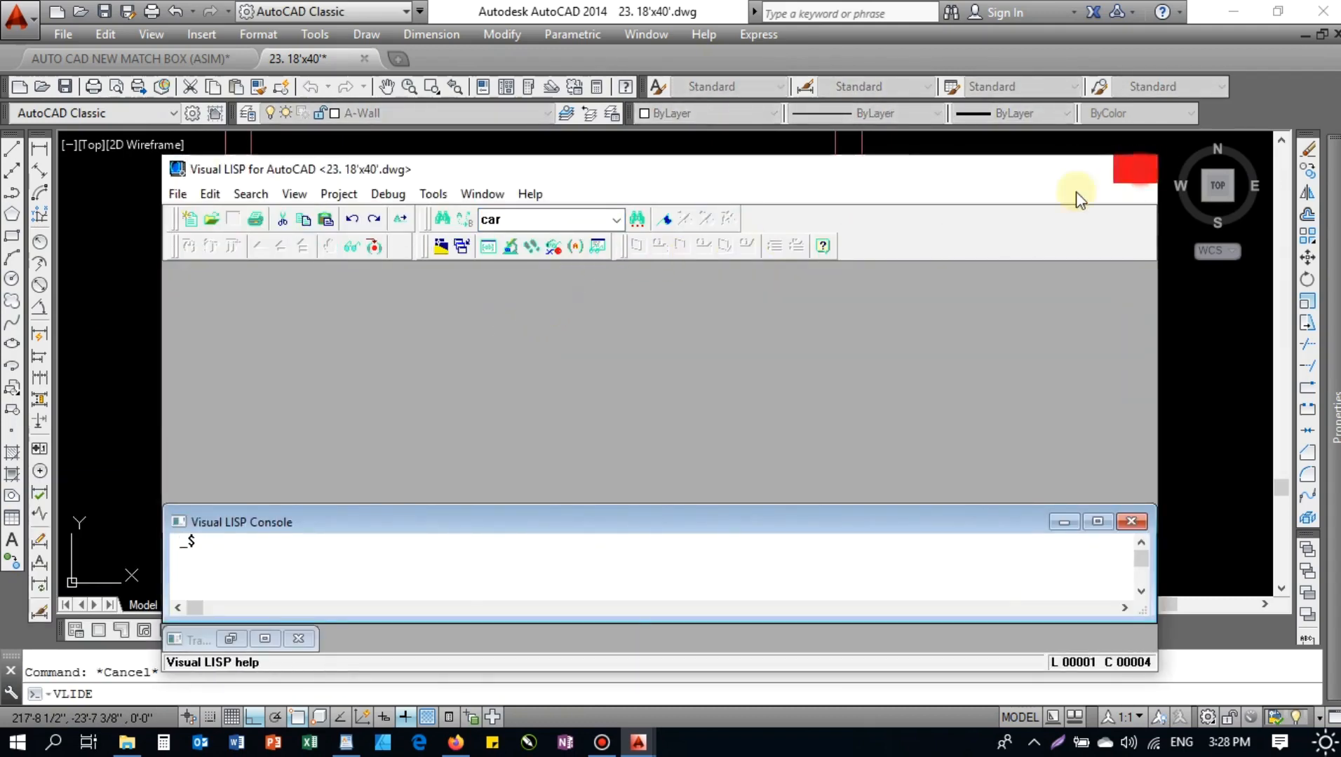
pyautogui.click(1135, 168)
pyautogui.press('BackSpace')
pyautogui.write('xl')
pyautogui.press('Return')
pyautogui.write('v')
pyautogui.press('Return')
pyautogui.scroll(-5, 575, 381)
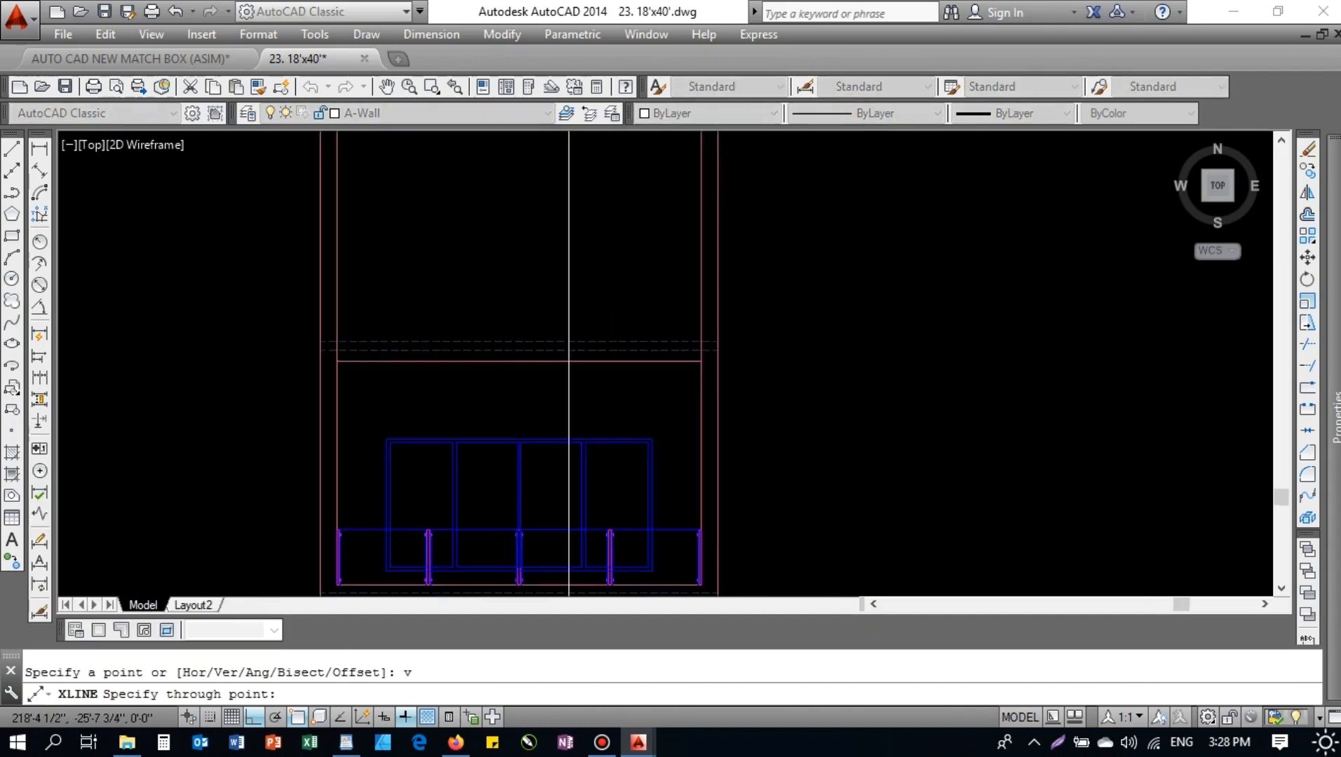
# - Measure the length of the balcony planter in the second floor plan
pyautogui.scroll(5, 481, 247)
pyautogui.scroll(6, 474, 351)
pyautogui.moveTo(601, 505); pyautogui.dragTo(560, 352, button='middle')
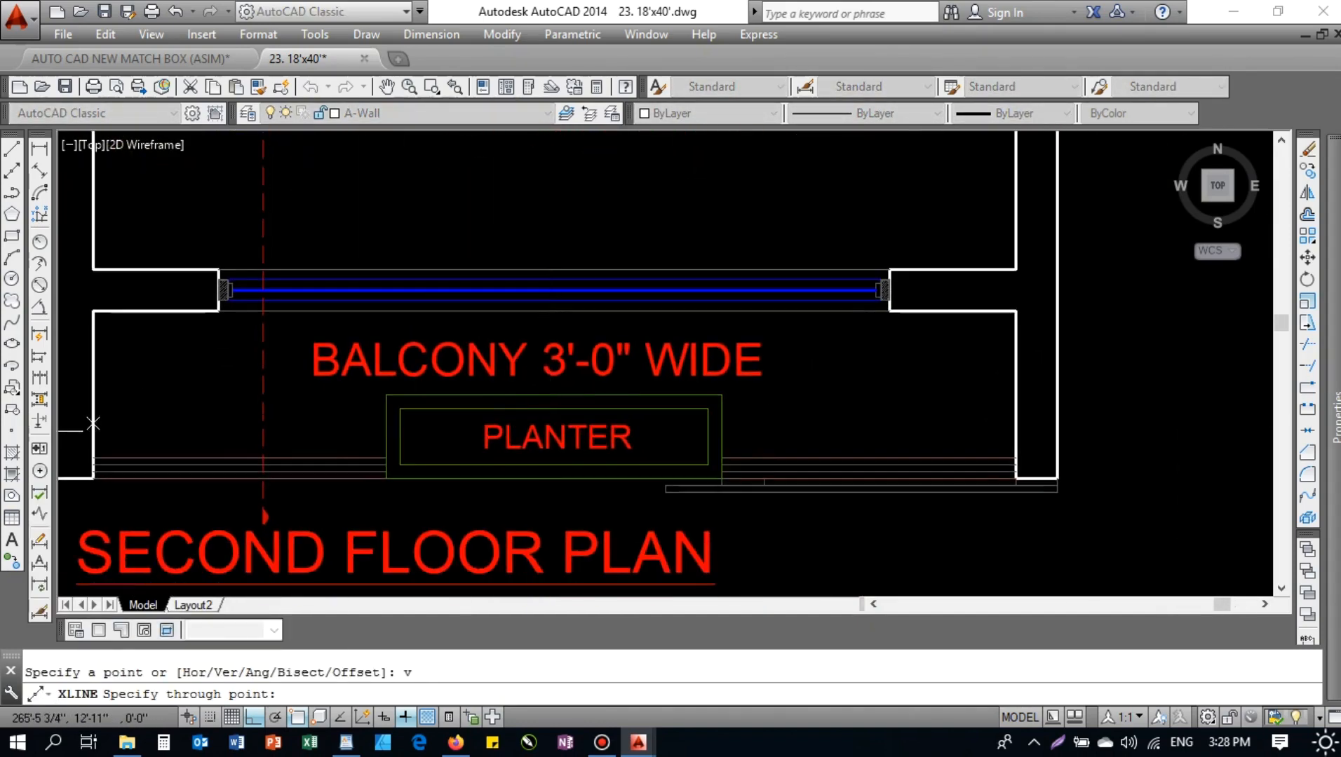
pyautogui.press('Escape')
pyautogui.write('dal')
pyautogui.press('Return')
pyautogui.press('Return')
pyautogui.click(555, 393)
pyautogui.click(556, 396)
pyautogui.press('Escape')
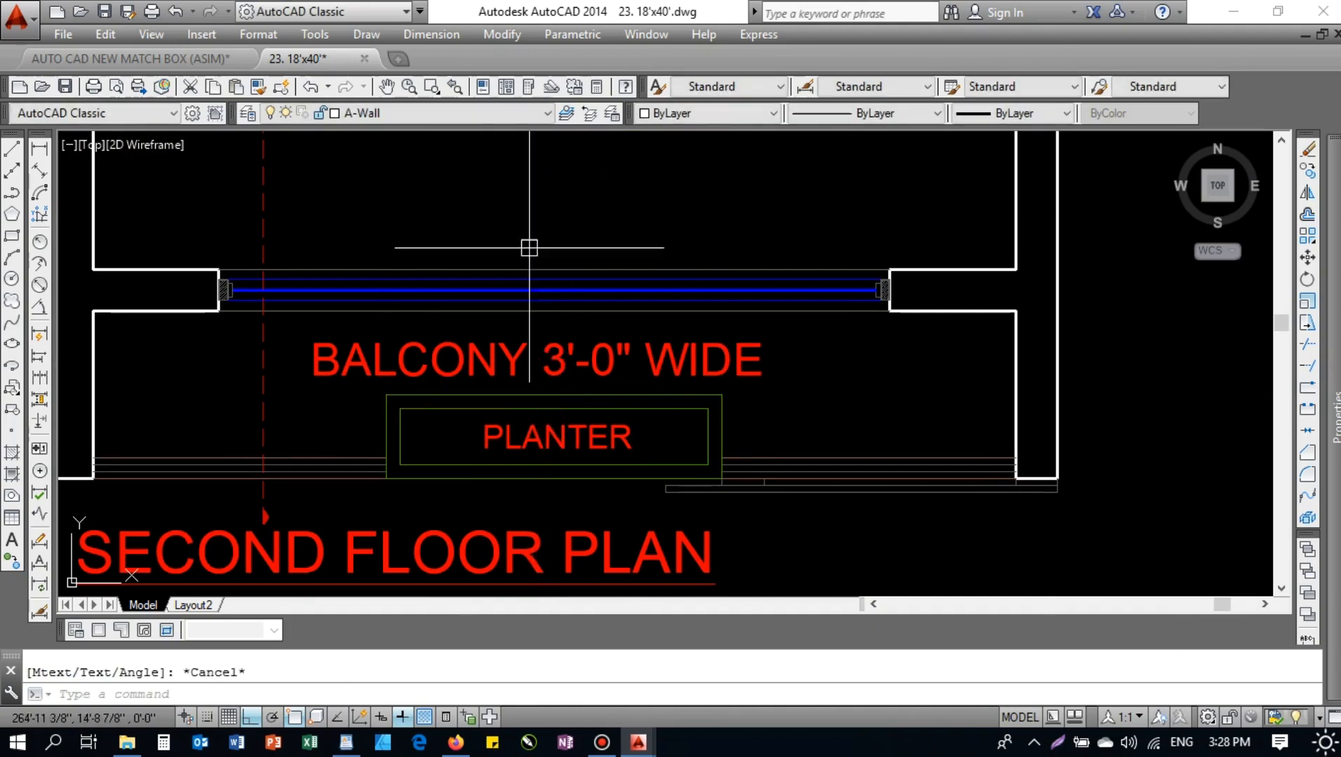
pyautogui.press('Escape')
# - Draw a vertical construction line through the midpoint of the upper dashed floor line above the window
pyautogui.scroll(-6, 469, 422)
pyautogui.scroll(10, 718, 390)
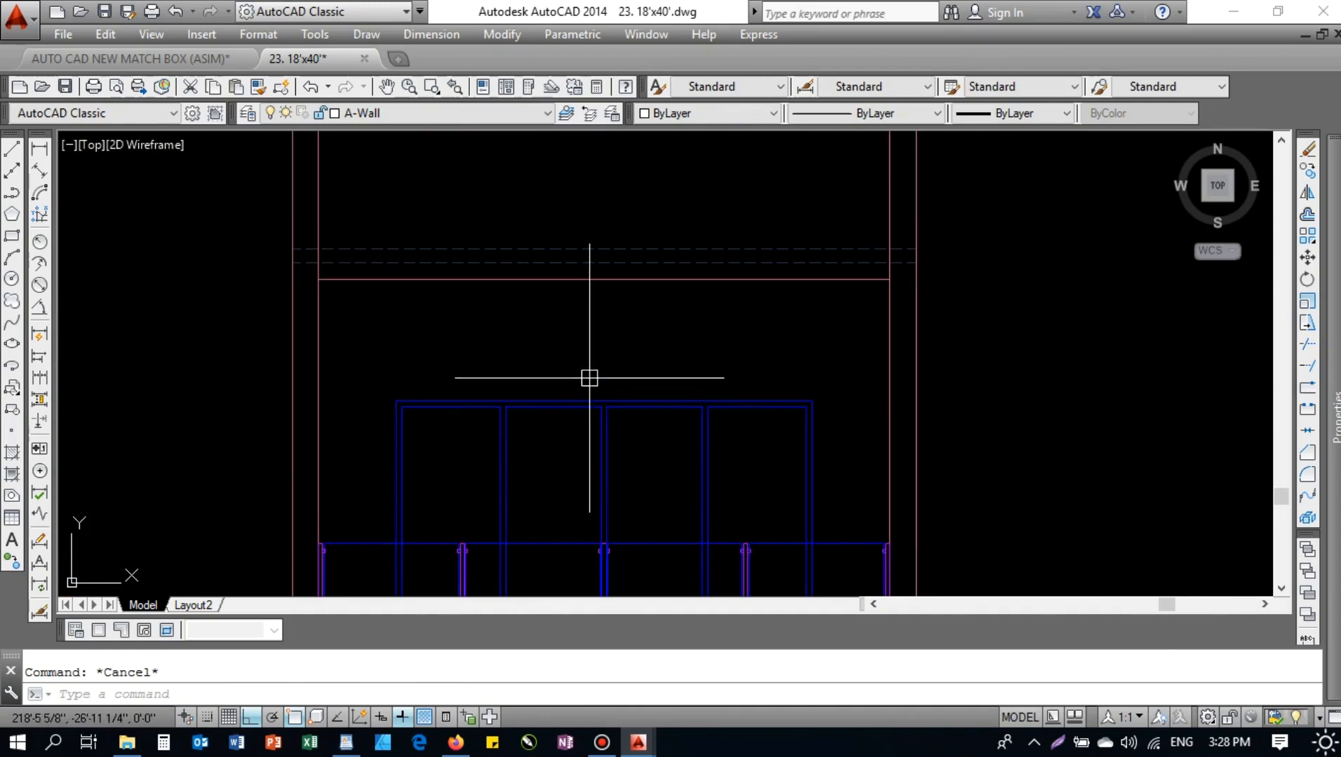
pyautogui.write('xl')
pyautogui.press('Return')
pyautogui.write('v')
pyautogui.press('Return')
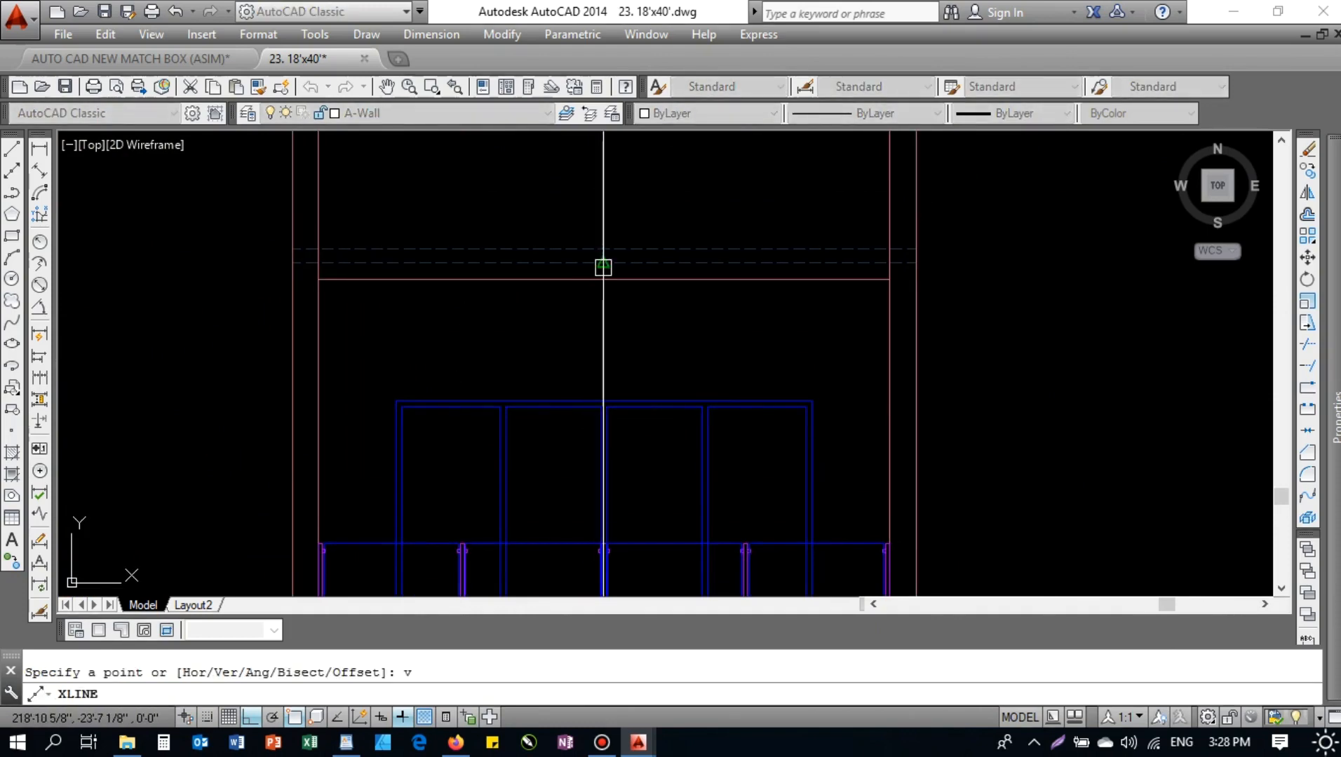
pyautogui.click(604, 249)
pyautogui.press('Escape')
pyautogui.write('o')
pyautogui.press('Return')
pyautogui.write('3')
pyautogui.press('Return')
pyautogui.press('Escape')
# - Offset the vertical construction line 36 inches to both sides
pyautogui.write('o')
pyautogui.press('Return')
pyautogui.write('36')
pyautogui.press('Return')
pyautogui.click(603, 168)
pyautogui.click(674, 176)
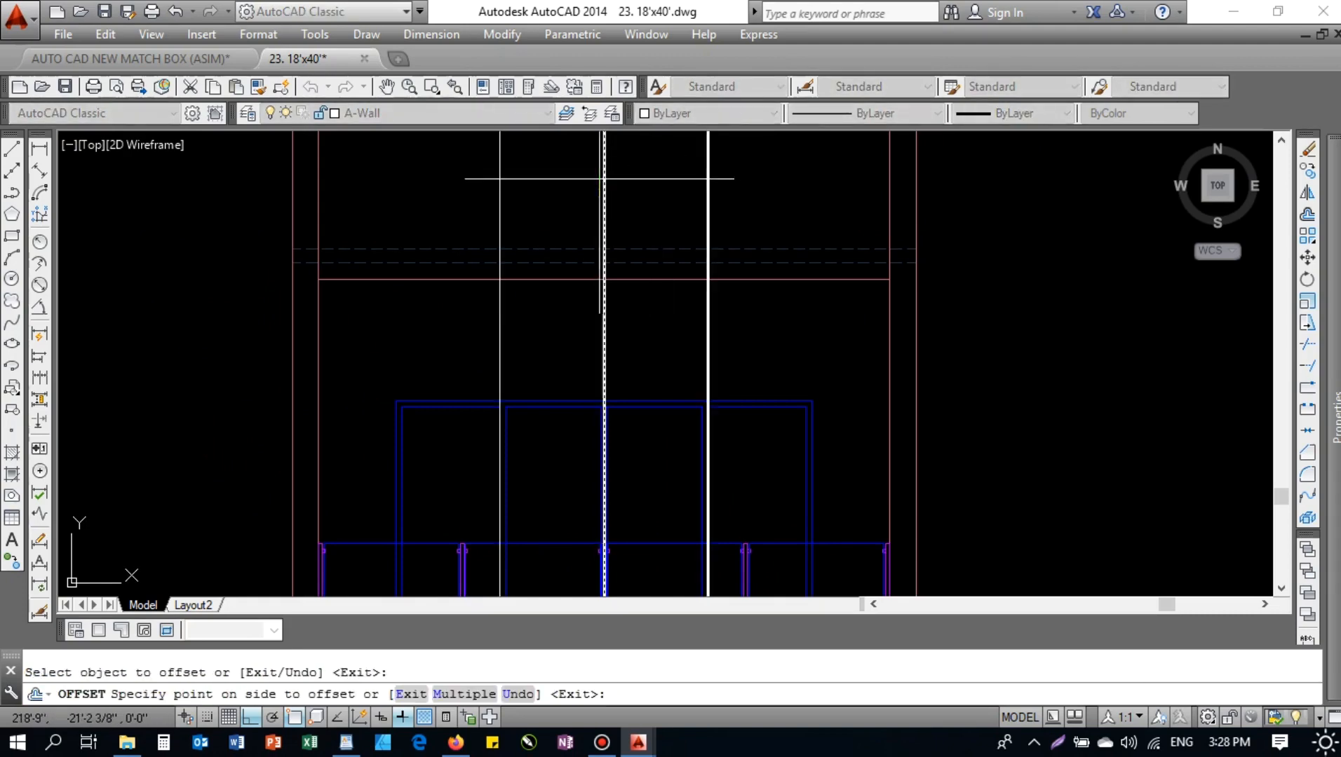
pyautogui.click(604, 192)
pyautogui.click(540, 196)
pyautogui.press('Escape')
# - Offset the upper dashed floor line above the window 30 inches upward
pyautogui.scroll(4, 598, 163)
pyautogui.write('o')
pyautogui.press('Return')
pyautogui.write('30')
pyautogui.press('Return')
pyautogui.scroll(-12, 613, 364)
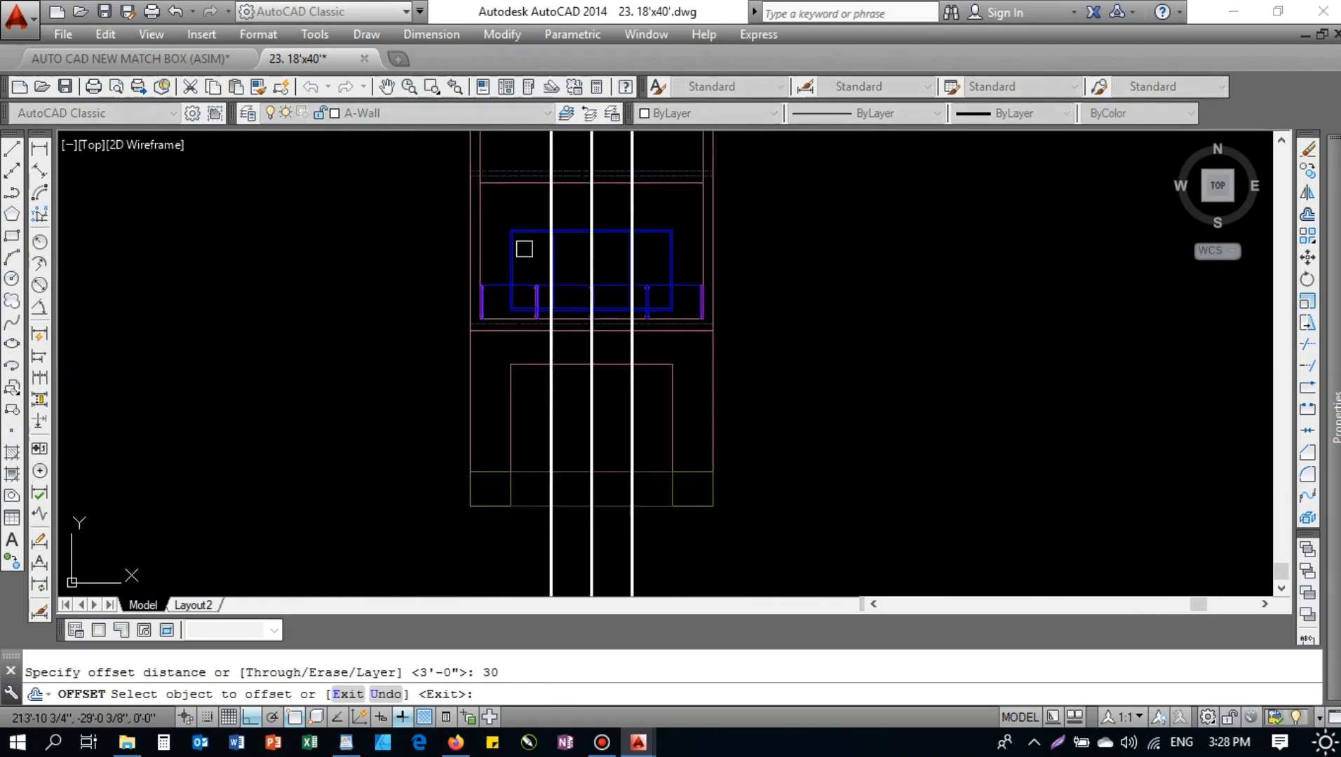
pyautogui.moveTo(314, 161); pyautogui.dragTo(262, 408, button='middle')
pyautogui.scroll(6, 513, 371)
pyautogui.scroll(4, 637, 421)
pyautogui.click(610, 489)
pyautogui.click(603, 461)
pyautogui.press('Escape')
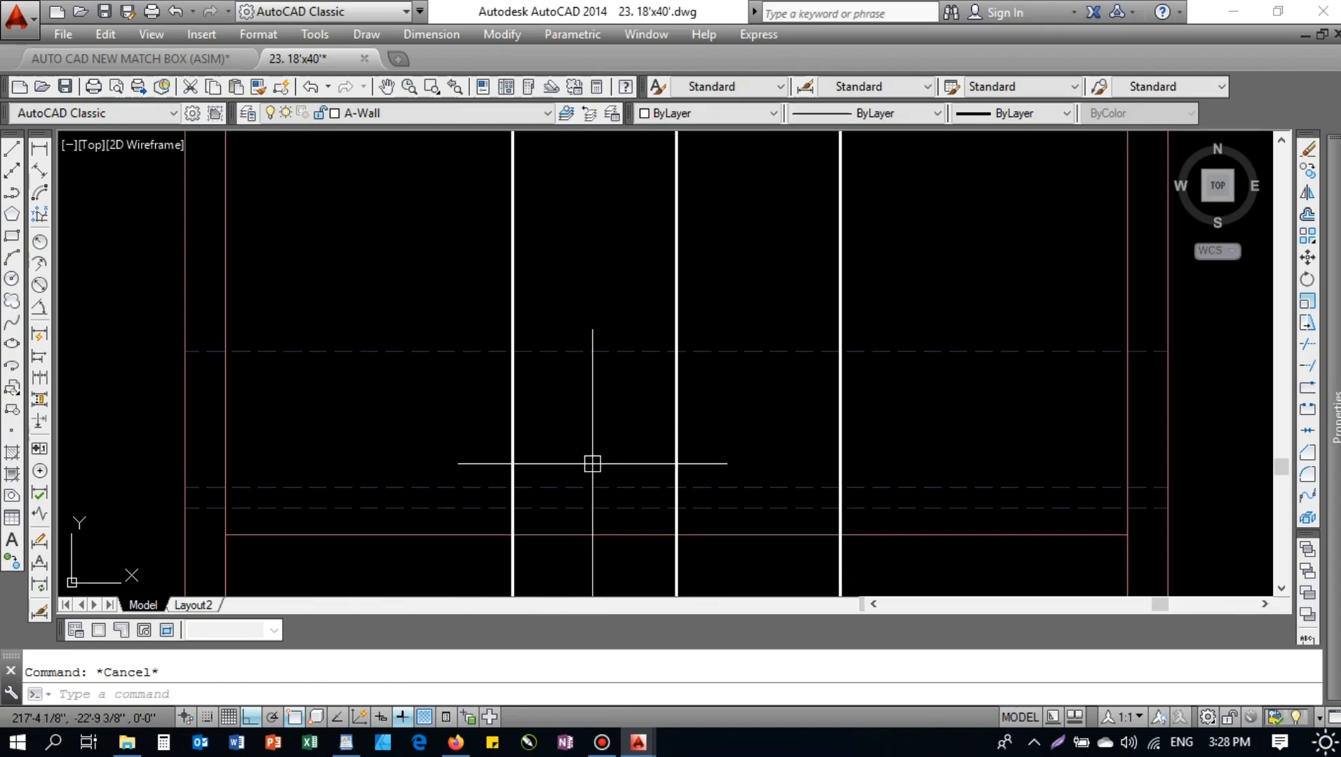
# - Draw the planter rectangle between the outer construction lines, from the 30-inch offset line down to the lower dashed floor line
pyautogui.write('rec')
pyautogui.press('Return')
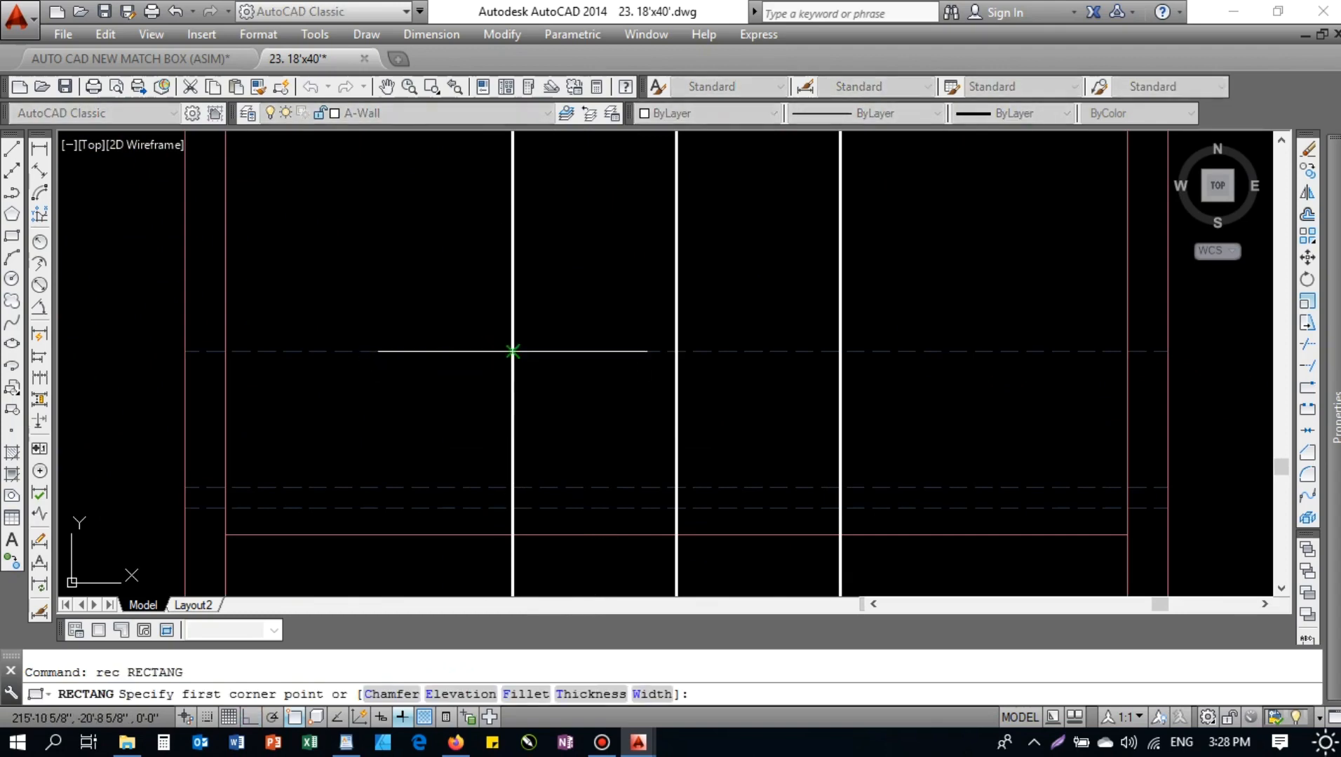
pyautogui.click(514, 352)
pyautogui.click(841, 508)
pyautogui.click(764, 485)
pyautogui.press('Escape')
# - Delete the three vertical construction lines crossing the planter rectangle
pyautogui.write('tr')
pyautogui.press('Return')
pyautogui.press('Escape')
pyautogui.click(889, 243)
pyautogui.click(411, 288)
pyautogui.press('Delete')
# - Trim the upper dashed floor line inside the planter rectangle and delete the dashed guide line along its top edge
pyautogui.write('tr')
pyautogui.press('Return')
pyautogui.press('Return')
pyautogui.click(658, 493)
pyautogui.press('Escape')
pyautogui.click(915, 353)
pyautogui.press('Delete')
# - Match the upper dashed floor line segments on both sides of the planter to the solid line below them
pyautogui.moveTo(854, 413); pyautogui.dragTo(628, 323, button='middle')
pyautogui.scroll(-2, 629, 355)
pyautogui.click(692, 388)
pyautogui.press('Escape')
pyautogui.write('ma')
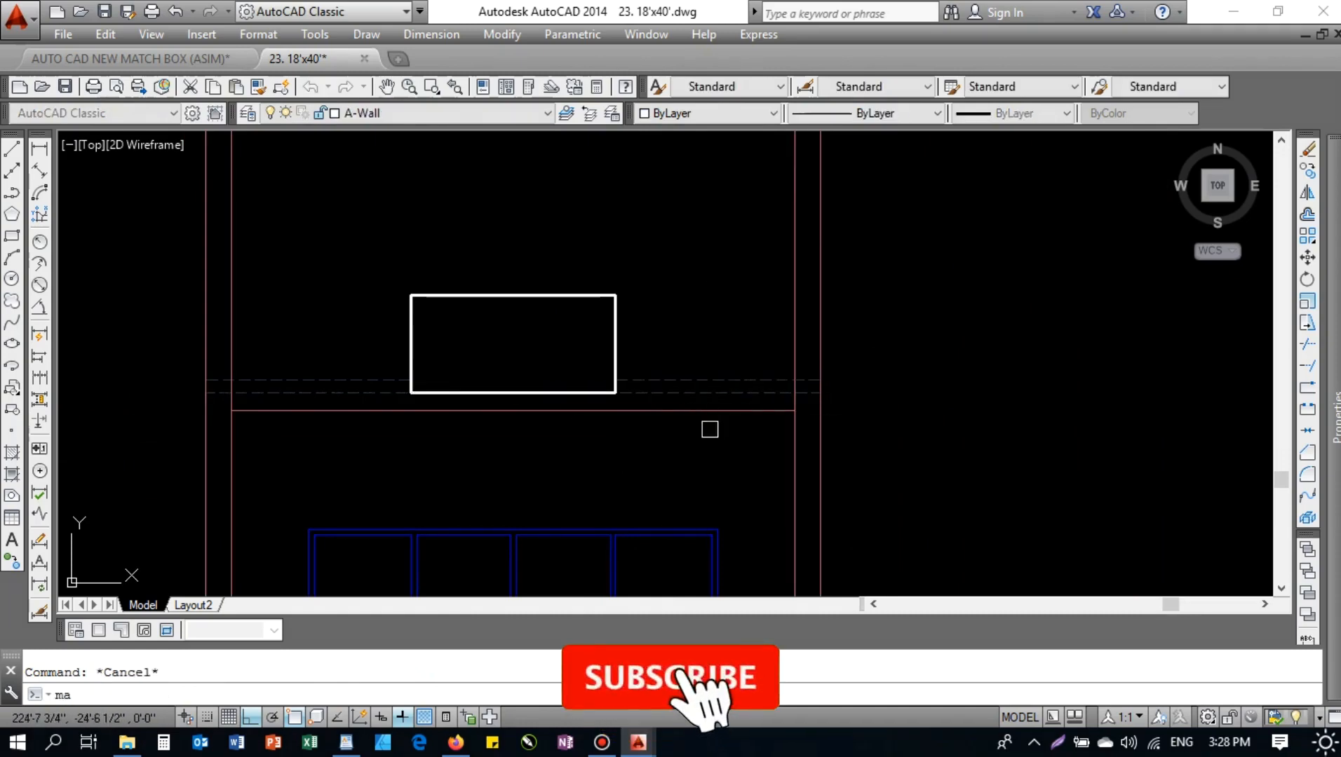
pyautogui.press('Return')
pyautogui.click(700, 410)
pyautogui.scroll(3, 700, 401)
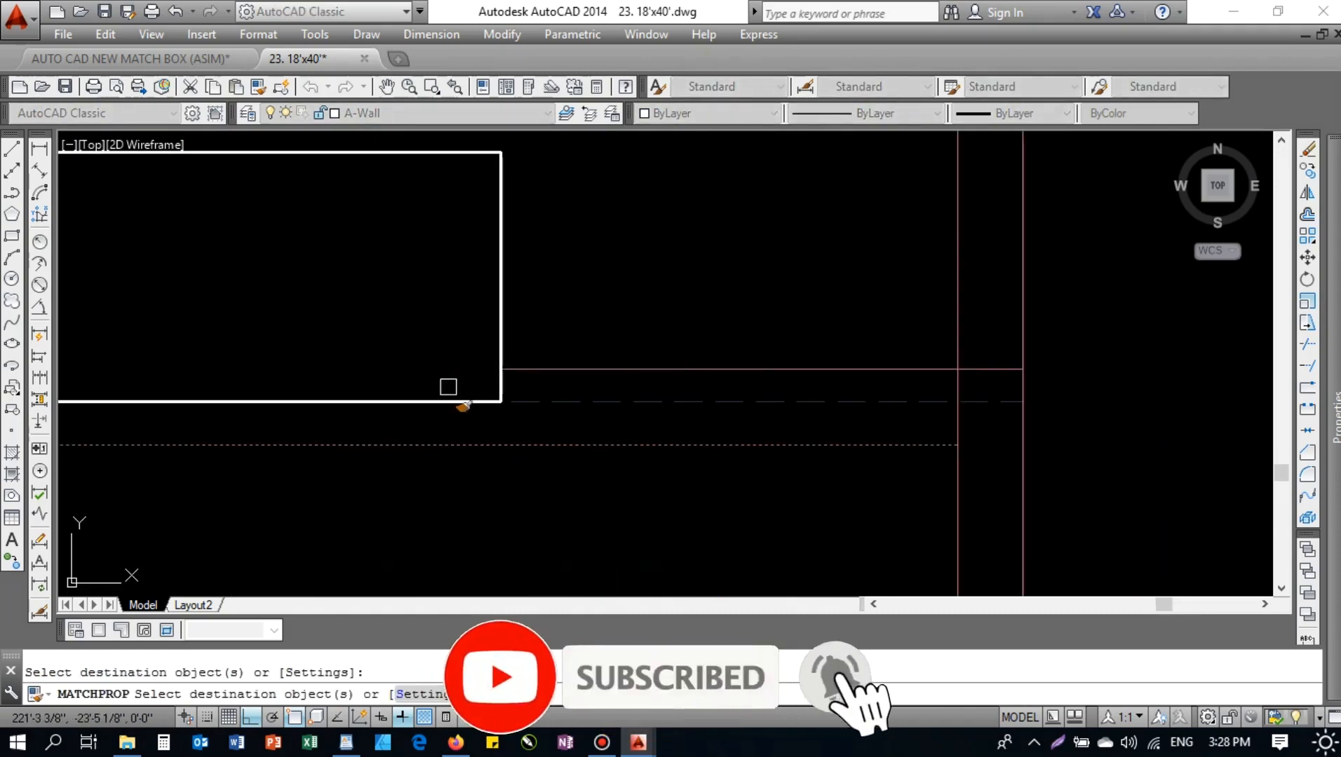
pyautogui.scroll(-3, 456, 392)
pyautogui.scroll(2, 491, 390)
pyautogui.press('Escape')
# - Trim the ends of the solid floor line beside the planter back to the inner faces of both side walls
pyautogui.write('tr')
pyautogui.press('Return')
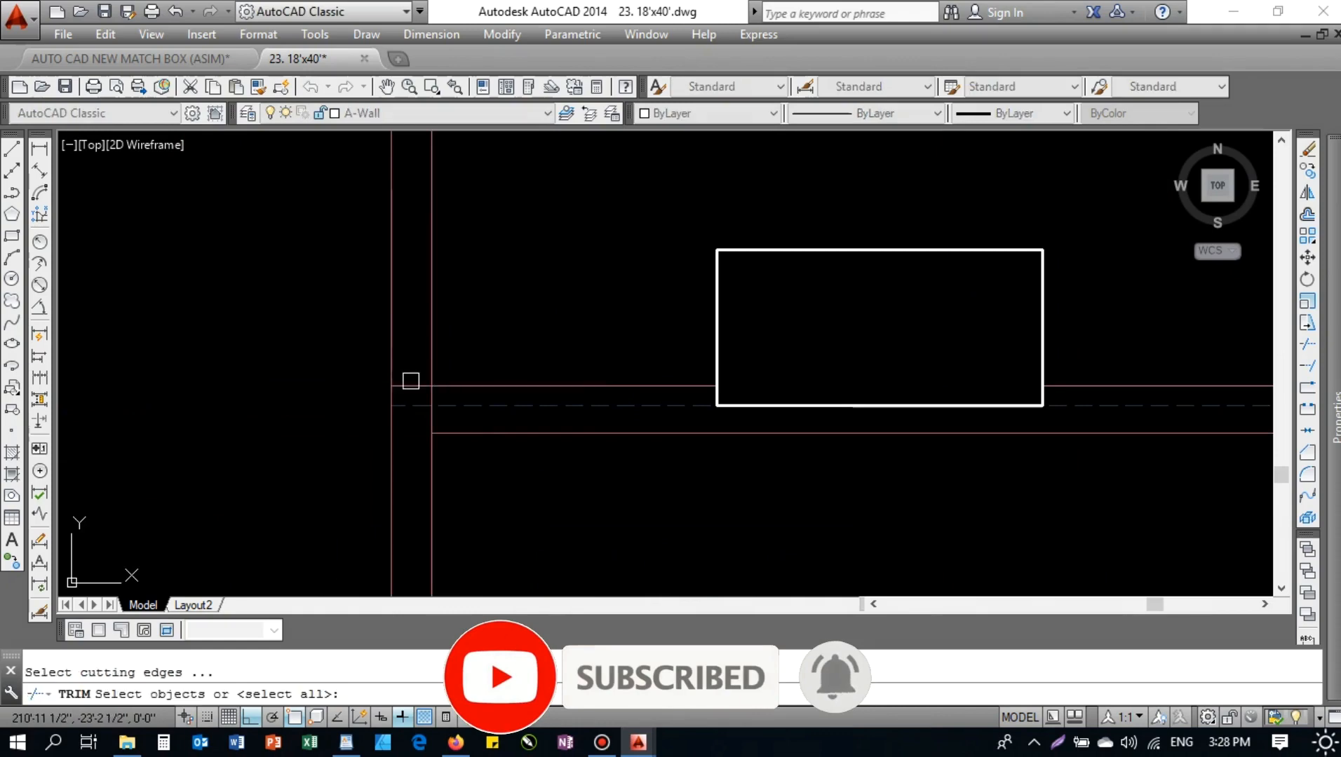
pyautogui.press('Return')
pyautogui.scroll(-3, 581, 398)
pyautogui.scroll(4, 602, 386)
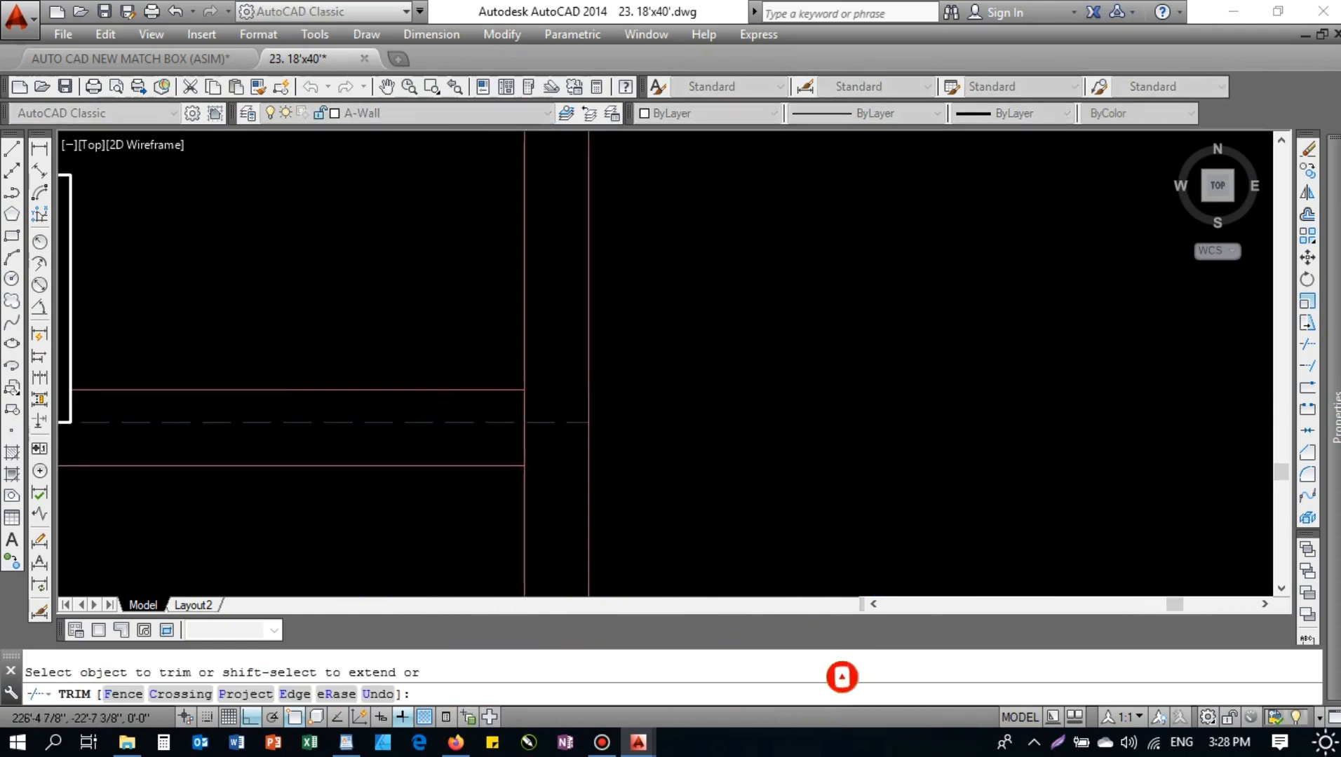
pyautogui.press('Escape')
# - Copy the balcony railing in front of the window to the empty space beside the elevation
pyautogui.scroll(-3, 592, 404)
pyautogui.scroll(3, 692, 489)
pyautogui.scroll(-3, 710, 413)
pyautogui.click(617, 377)
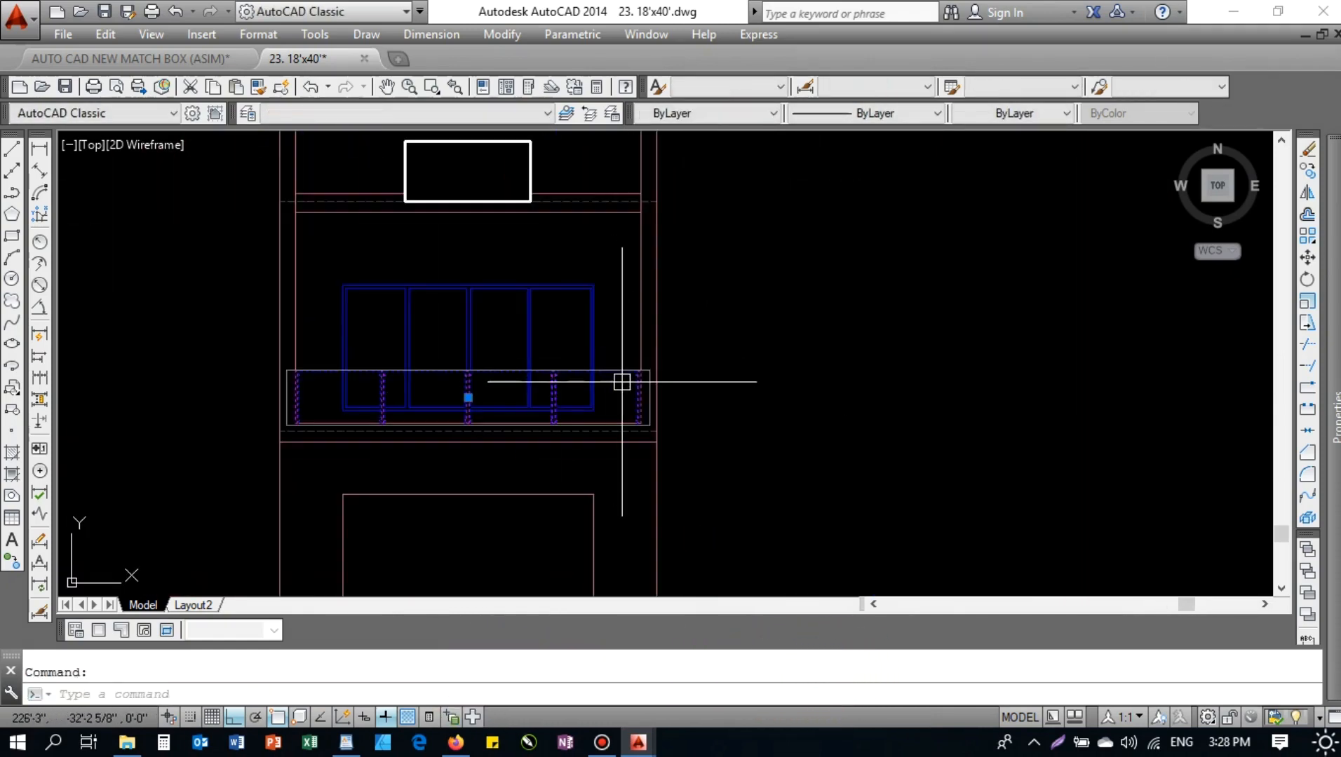
pyautogui.write('co')
pyautogui.press('Return')
pyautogui.click(622, 383)
pyautogui.click(1038, 404)
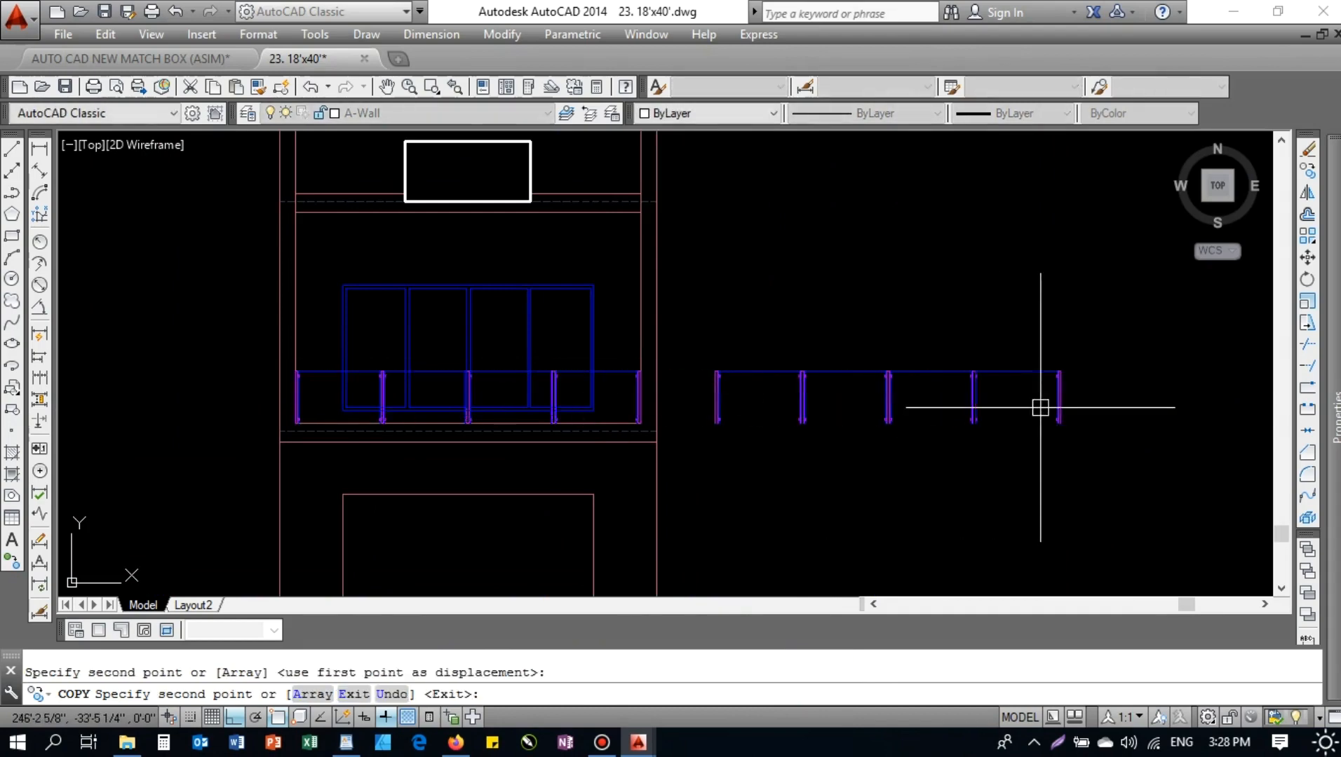
pyautogui.moveTo(1012, 408); pyautogui.dragTo(883, 389, button='middle')
pyautogui.press('Escape')
# - Ungroup the copied railing beside the elevation
pyautogui.click(863, 356)
pyautogui.rightClick(863, 357)
pyautogui.moveTo(971, 473)
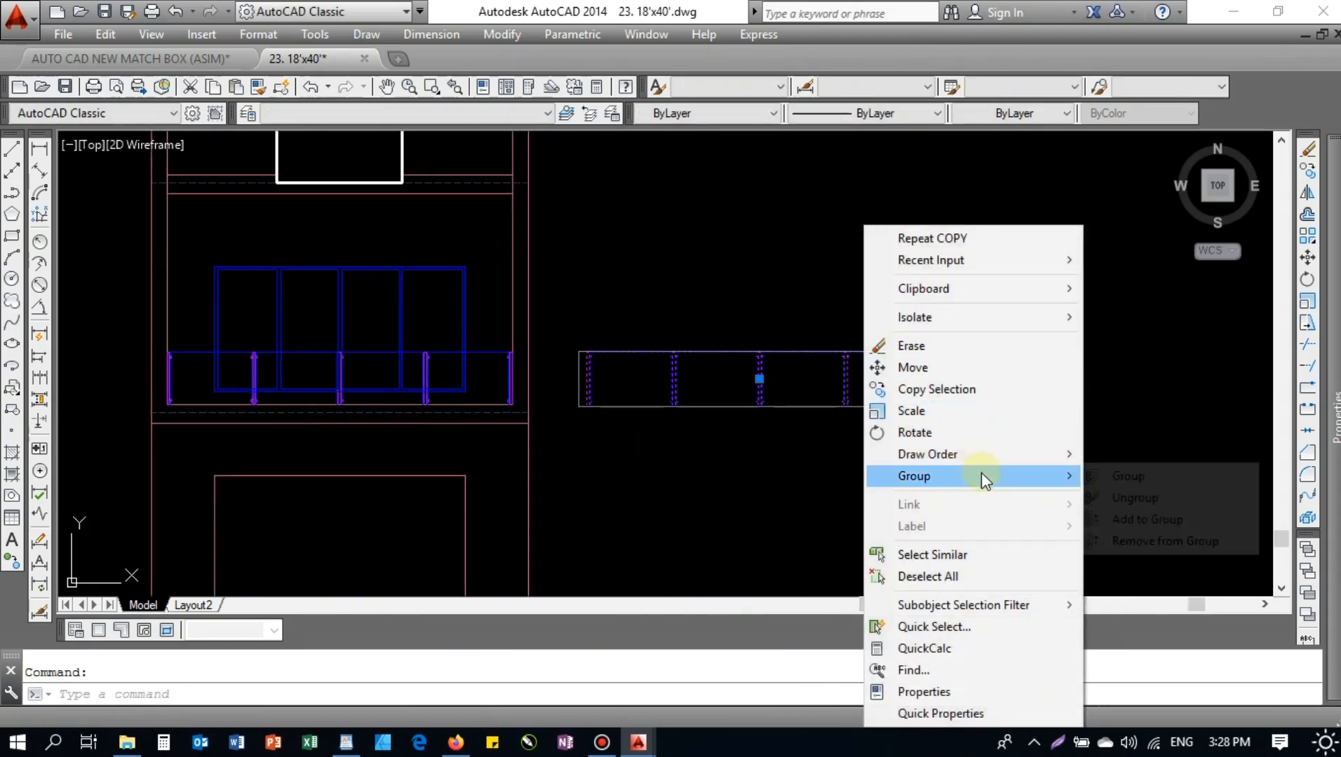
pyautogui.click(1104, 494)
# - Copy the right end post of the ungrouped railing onto the upper floor line against the right side wall's inner face
pyautogui.scroll(4, 904, 354)
pyautogui.click(946, 316)
pyautogui.click(1094, 513)
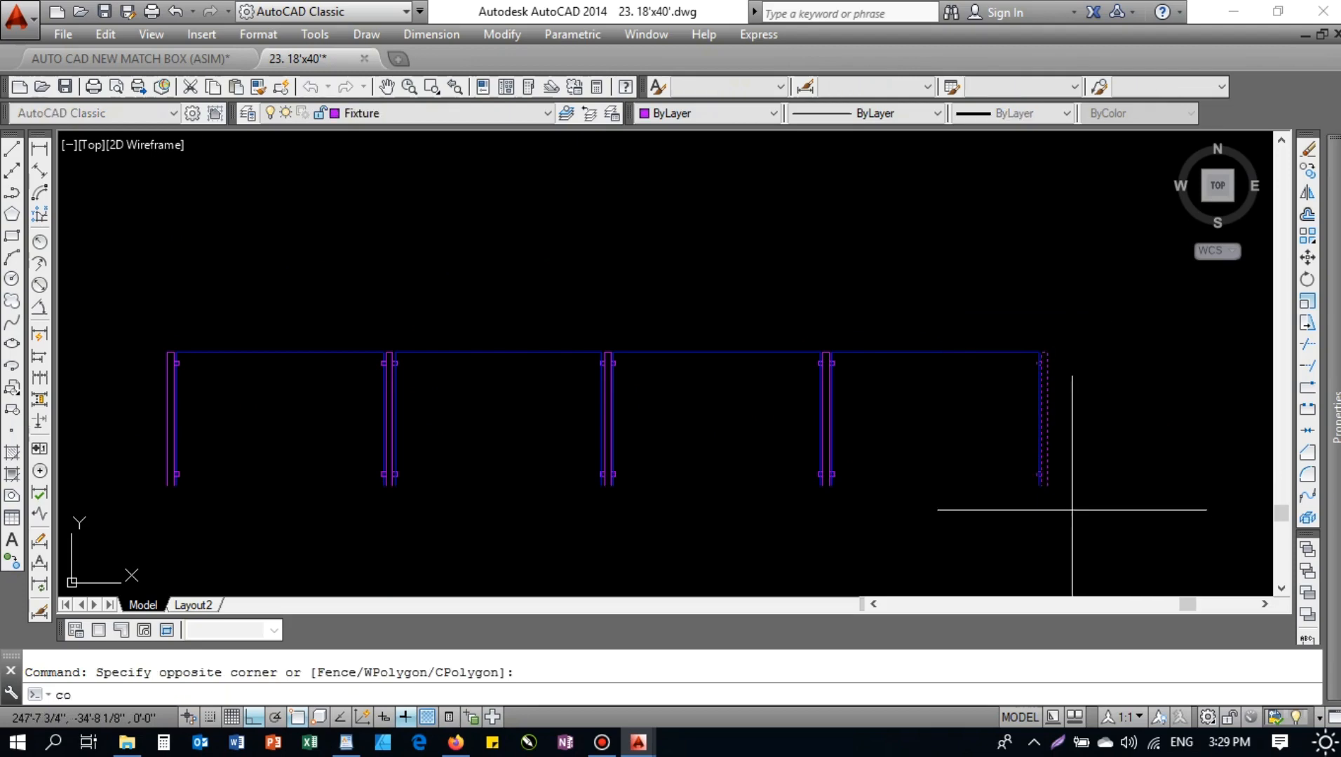
pyautogui.press('Return')
pyautogui.scroll(4, 1071, 509)
pyautogui.click(1010, 509)
pyautogui.scroll(-12, 883, 448)
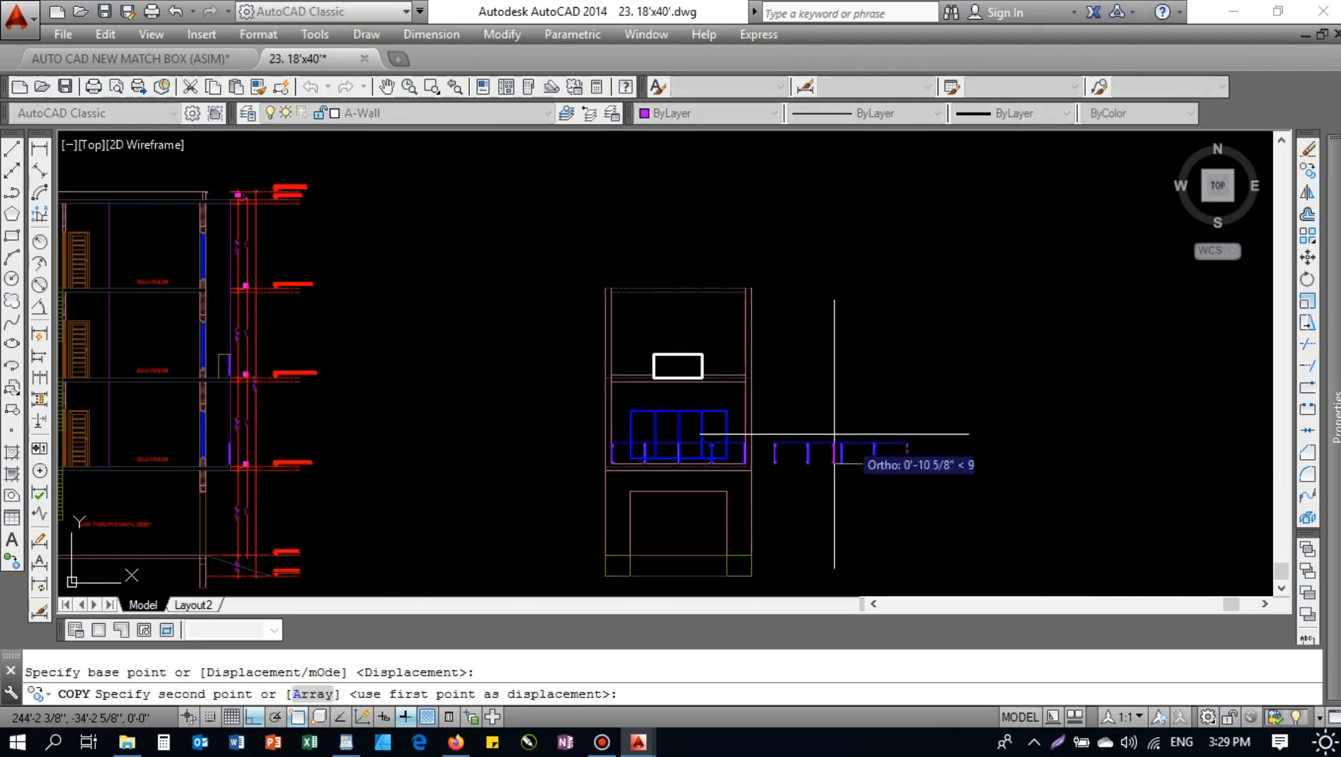
pyautogui.scroll(8, 701, 365)
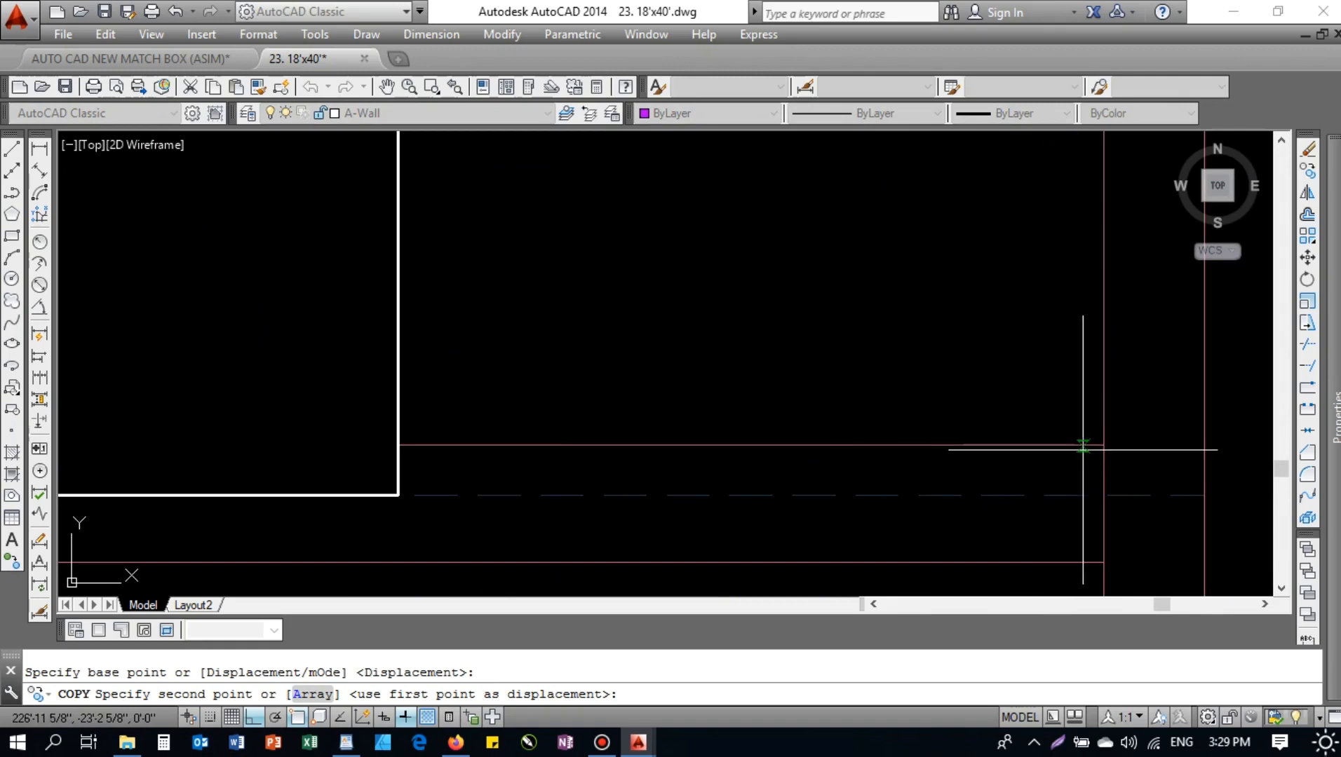
pyautogui.click(1024, 444)
pyautogui.press('Escape')
pyautogui.scroll(-3, 1013, 366)
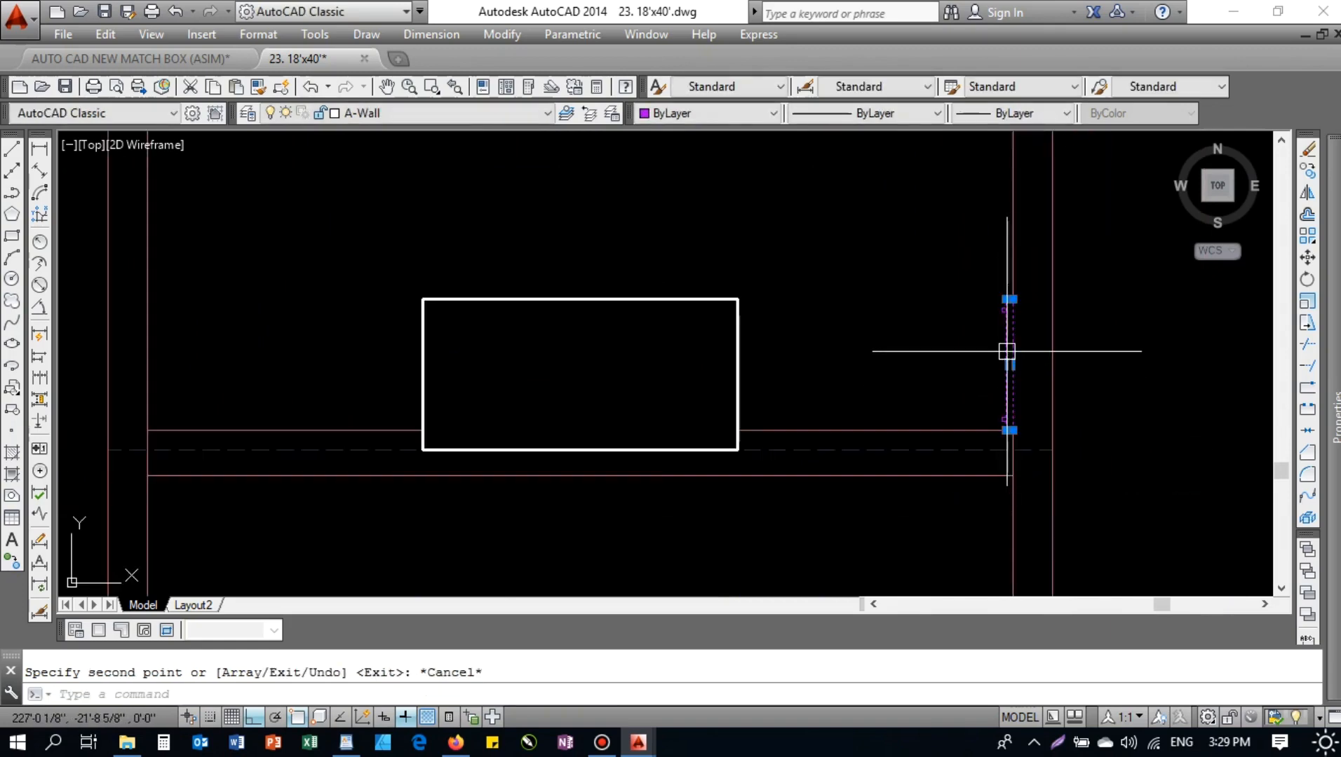
# - Mirror the upper balcony's end post to the planter's right edge, keeping the original
pyautogui.click(972, 264)
pyautogui.click(1052, 449)
pyautogui.write('m')
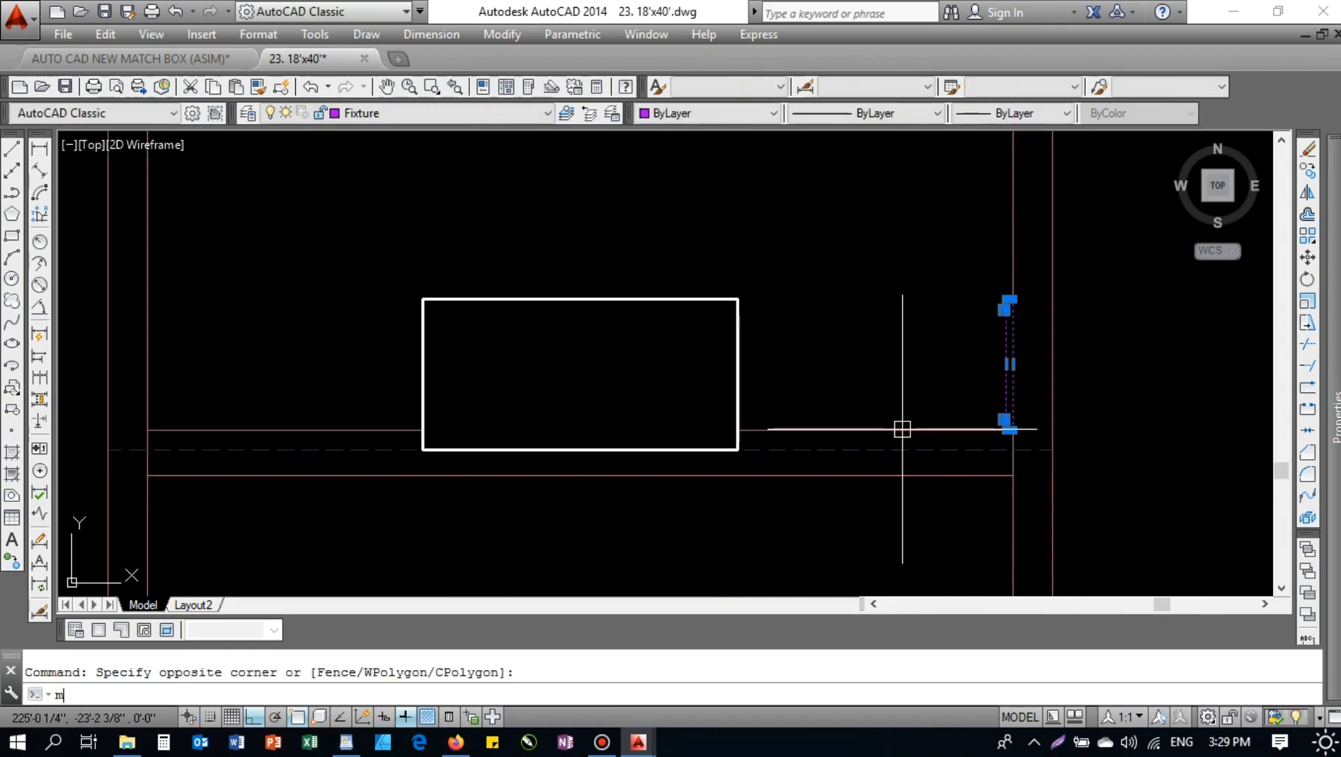
pyautogui.write('i')
pyautogui.press('Return')
pyautogui.click(884, 328)
pyautogui.press('Return')
# - Copy the last panel of the ungrouped railing to the upper balcony, aligned with the post at the right side wall
pyautogui.moveTo(836, 379); pyautogui.dragTo(581, 356, button='middle')
pyautogui.scroll(-2, 581, 356)
pyautogui.moveTo(565, 307); pyautogui.dragTo(468, 173, button='middle')
pyautogui.scroll(2, 913, 428)
pyautogui.click(898, 405)
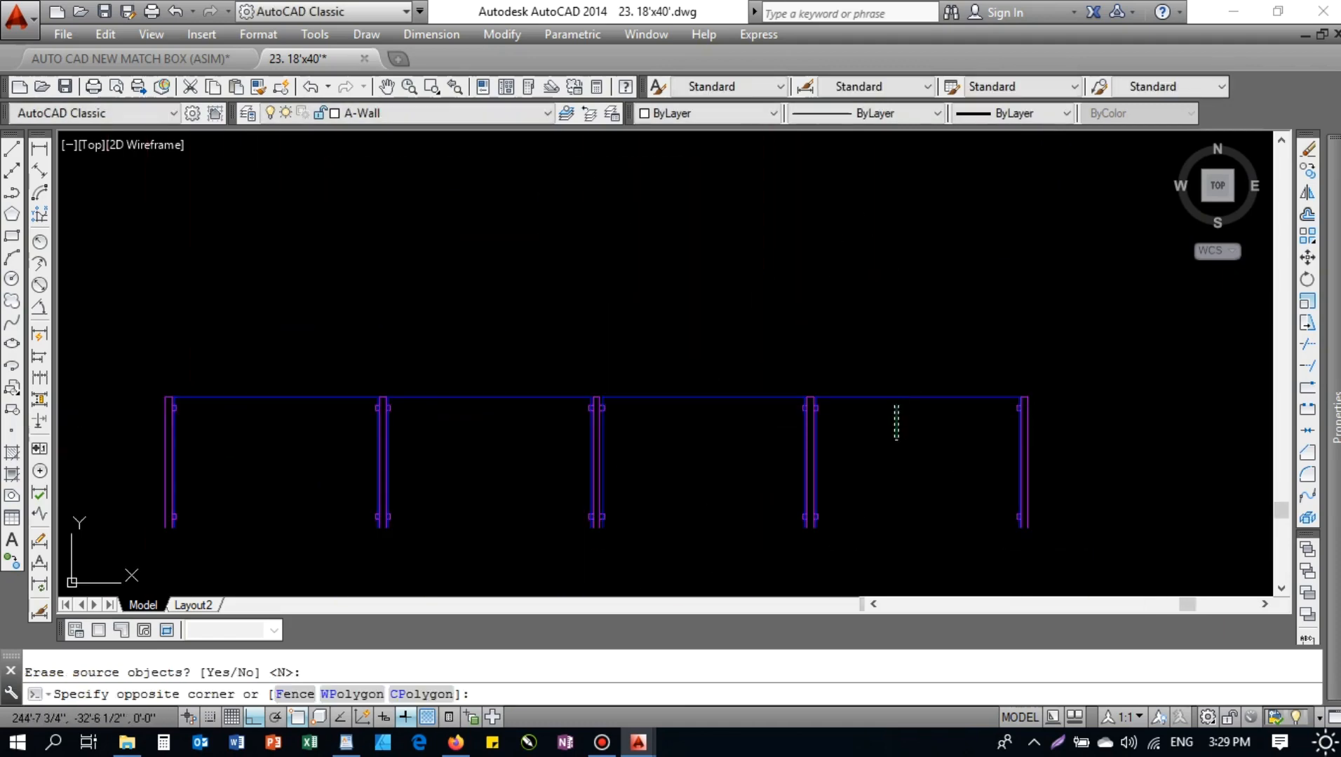
pyautogui.click(874, 355)
pyautogui.moveTo(902, 446); pyautogui.dragTo(835, 393, button='middle')
pyautogui.press('Return')
pyautogui.scroll(3, 954, 331)
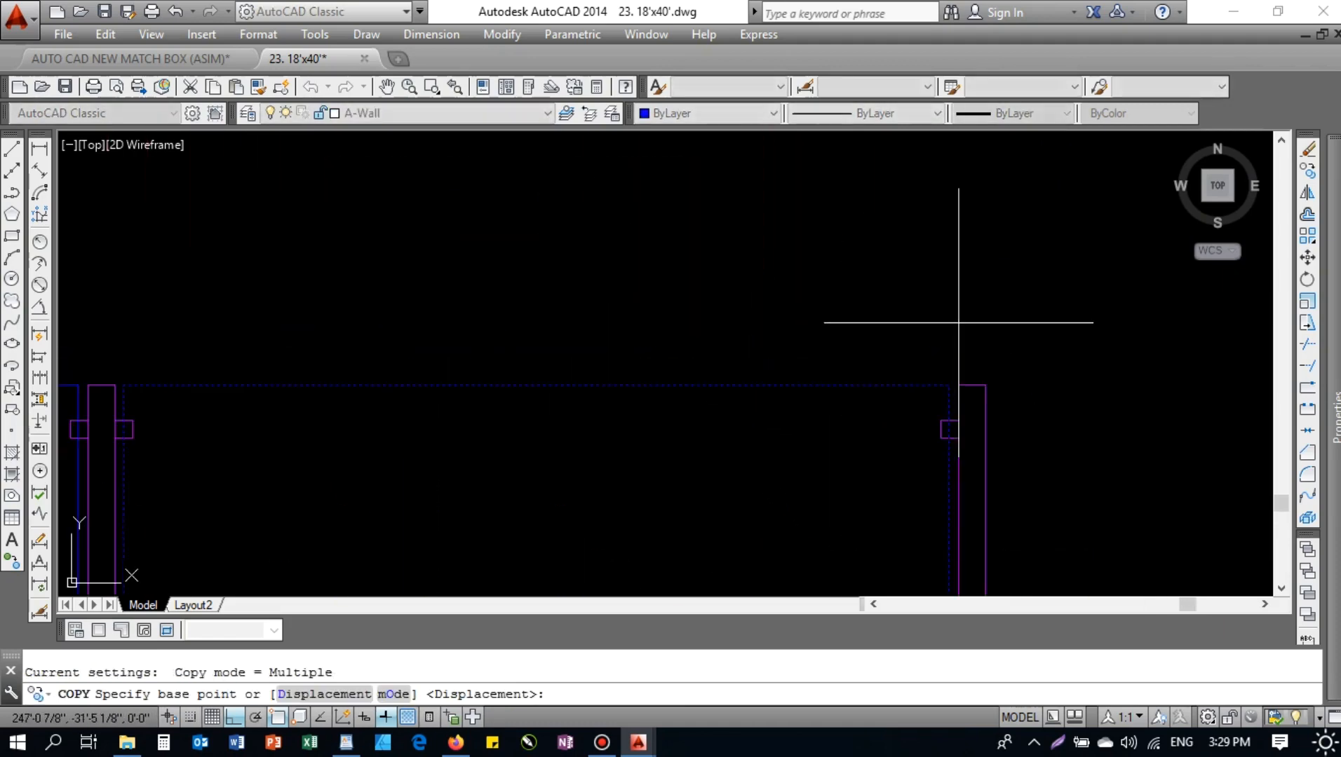
pyautogui.click(959, 383)
pyautogui.scroll(-5, 861, 349)
pyautogui.moveTo(692, 403); pyautogui.dragTo(778, 489, button='middle')
pyautogui.scroll(-2, 778, 490)
pyautogui.scroll(10, 624, 320)
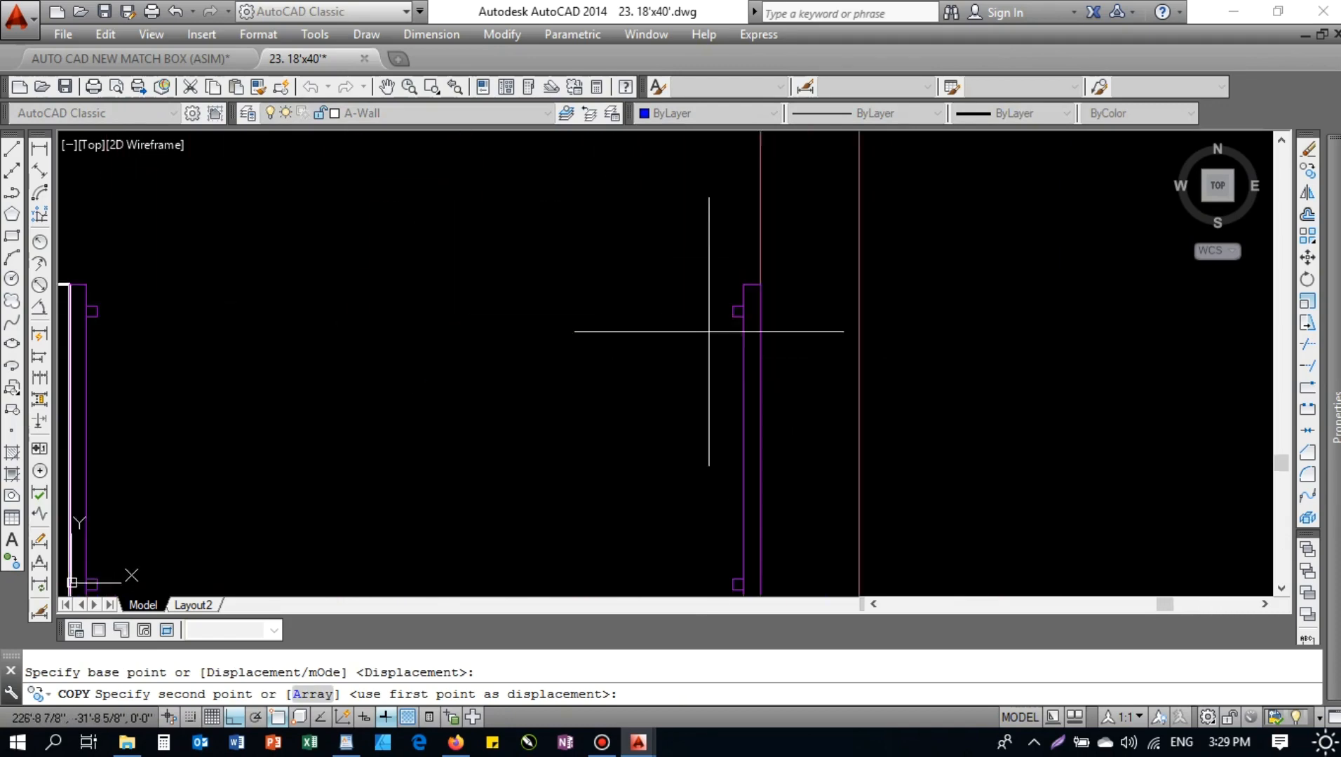
pyautogui.scroll(4, 700, 327)
pyautogui.click(812, 227)
pyautogui.press('Escape')
# - Stretch the left edge of the copied railing panel to the post beside the planter
pyautogui.scroll(-6, 615, 305)
pyautogui.moveTo(378, 356); pyautogui.dragTo(560, 281, button='middle')
pyautogui.scroll(2, 507, 279)
pyautogui.click(545, 337)
pyautogui.click(550, 335)
pyautogui.scroll(3, 413, 284)
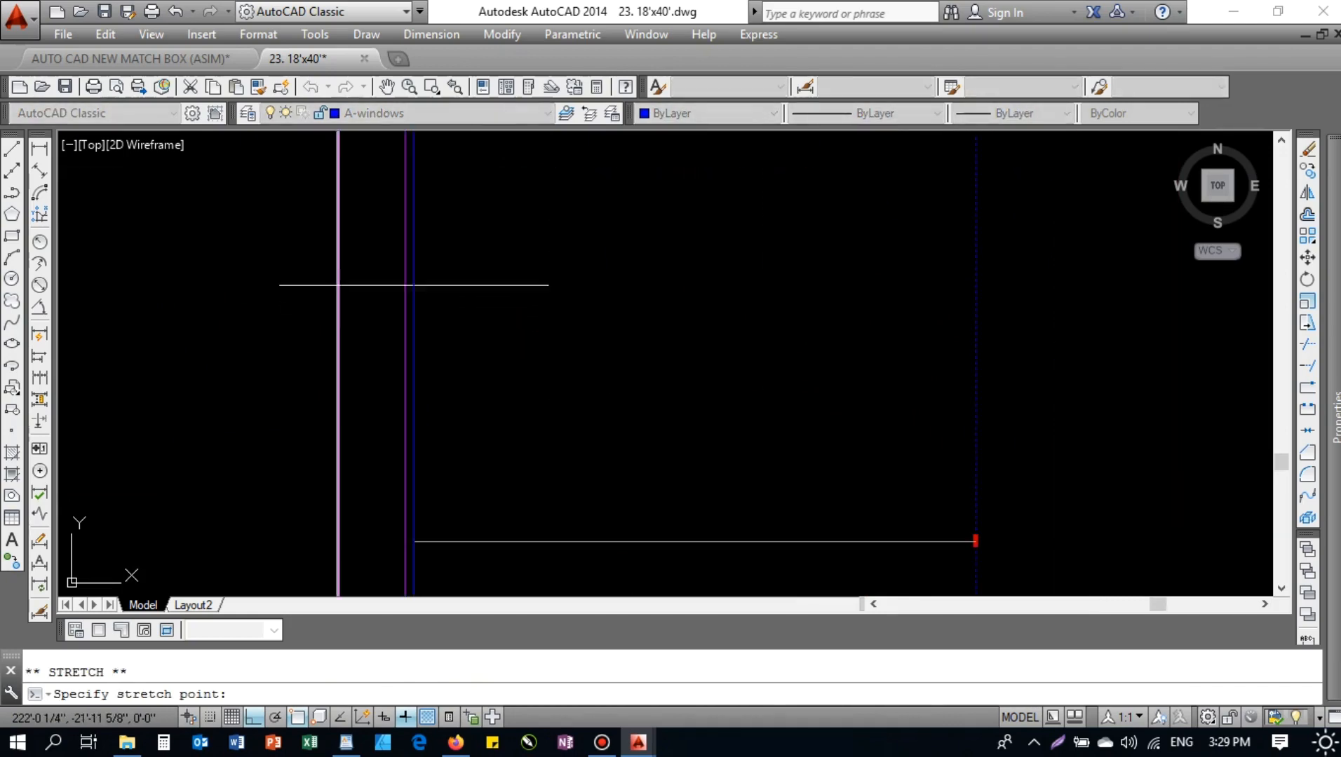
pyautogui.click(424, 379)
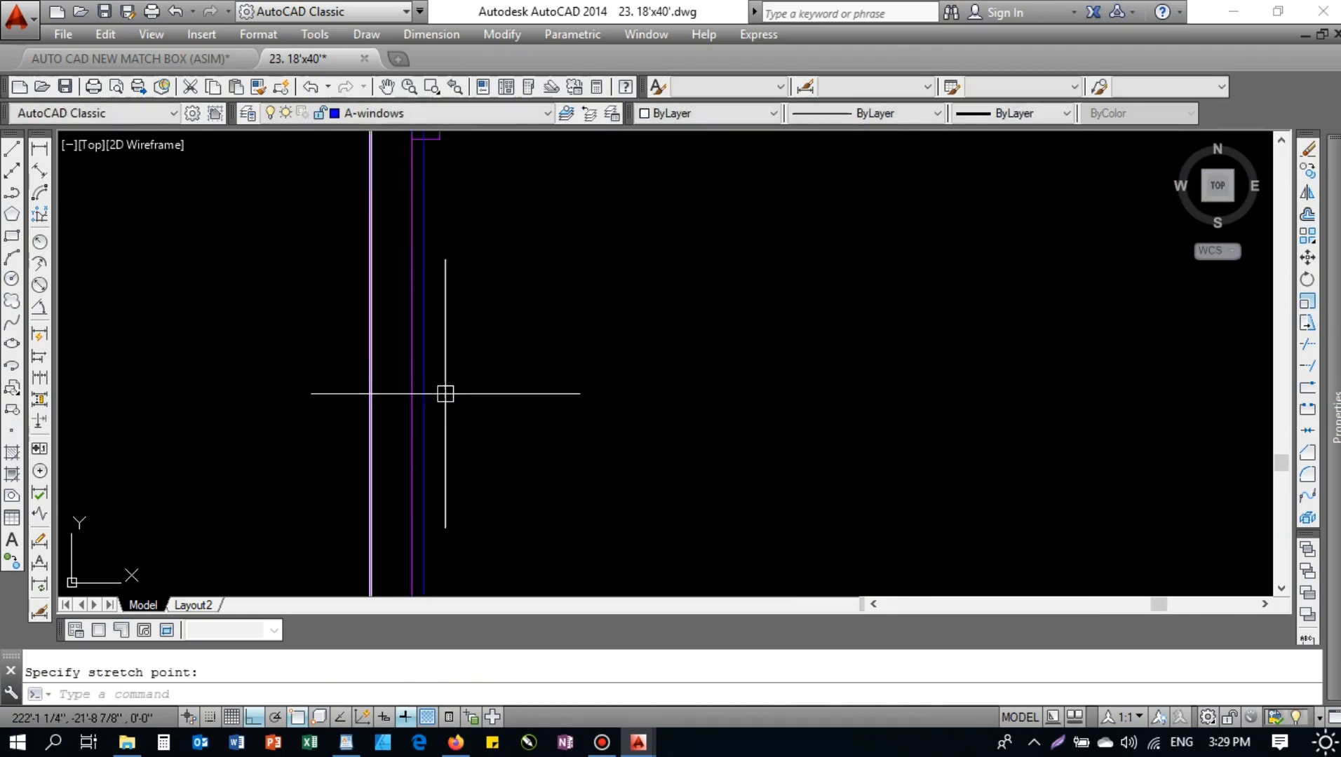
pyautogui.press('Escape')
# - Mirror the railing section right of the planter to its left side about the planter's vertical centreline
pyautogui.scroll(-6, 484, 389)
pyautogui.click(458, 278)
pyautogui.click(784, 440)
pyautogui.scroll(-3, 458, 386)
pyautogui.scroll(3, 623, 428)
pyautogui.scroll(-4, 588, 403)
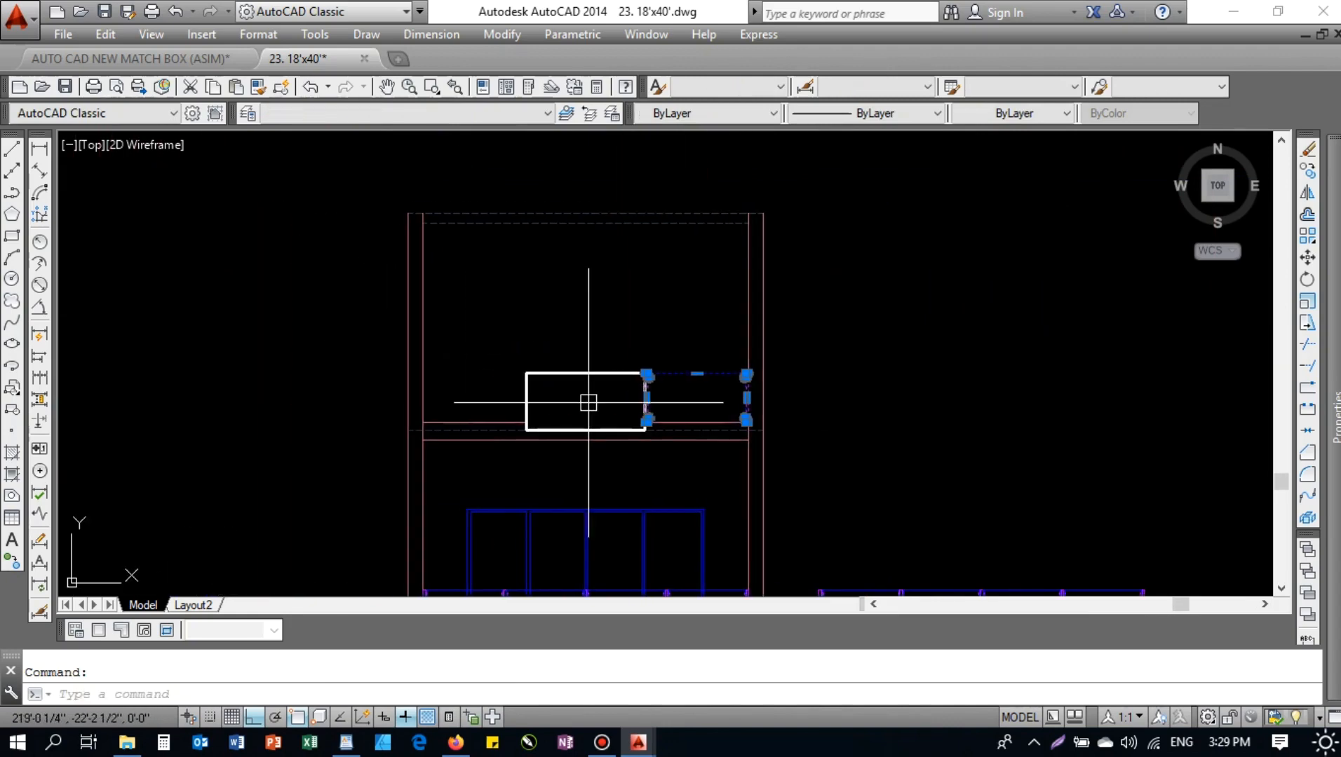
pyautogui.press('Return')
pyautogui.click(585, 372)
pyautogui.click(579, 333)
pyautogui.press('Escape')
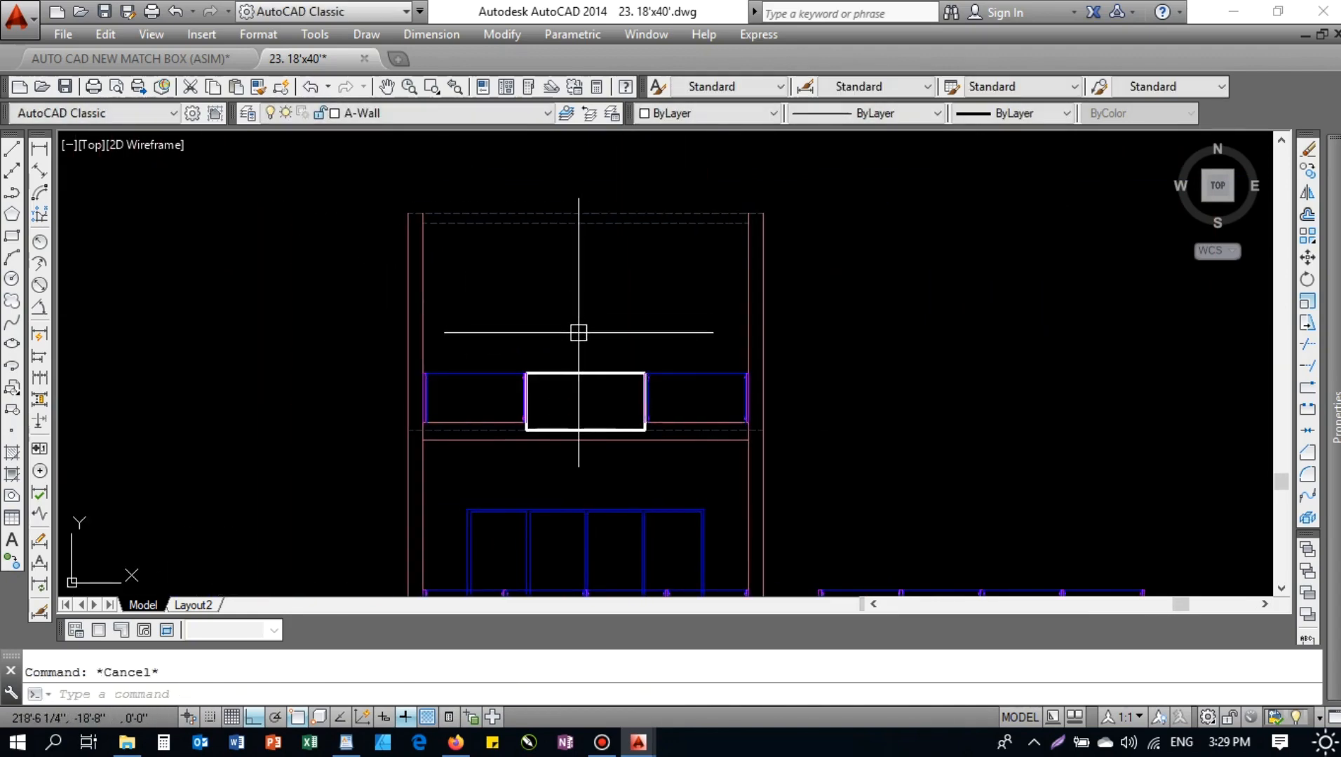
# - Match the planter rectangle's properties to the green box at the foot of the elevation
pyautogui.press('Return')
pyautogui.scroll(5, 425, 386)
pyautogui.scroll(-8, 392, 410)
pyautogui.scroll(6, 499, 397)
pyautogui.scroll(-3, 575, 378)
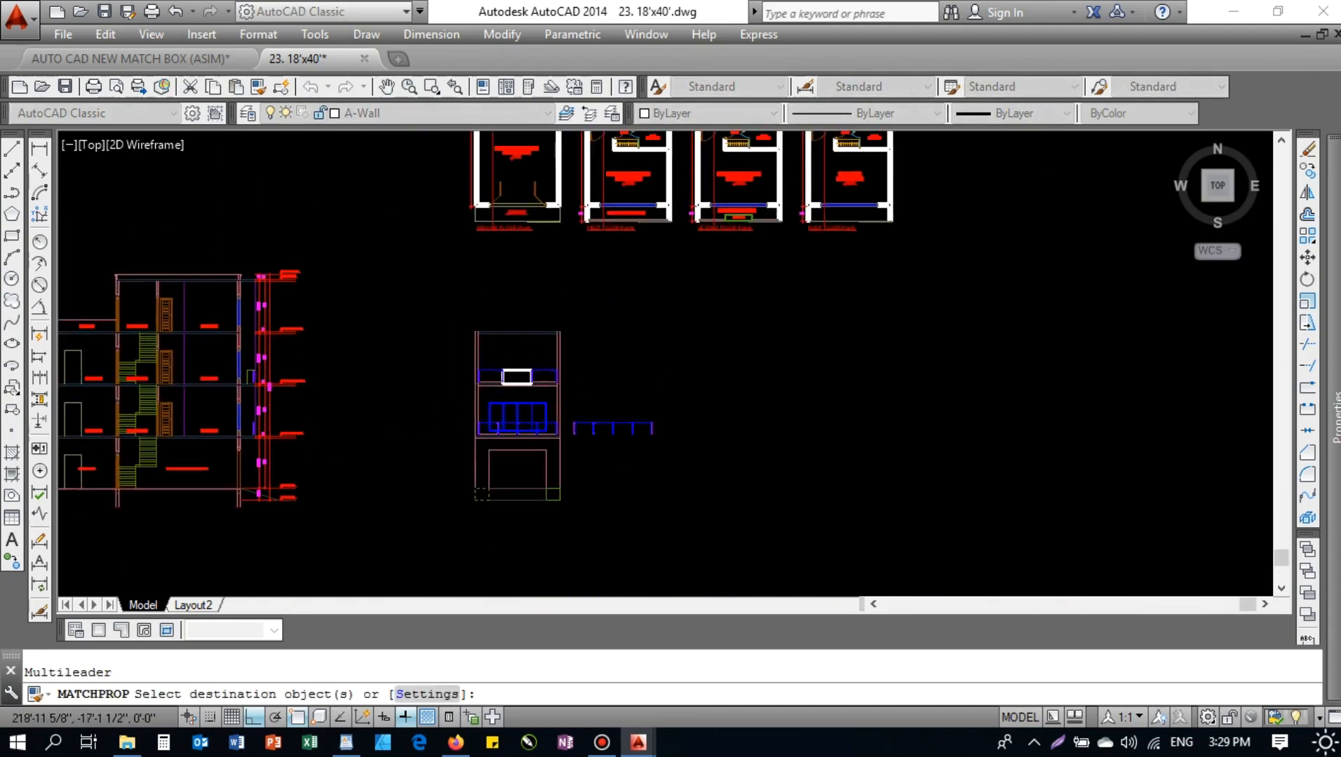
pyautogui.scroll(5, 578, 359)
pyautogui.click(533, 371)
pyautogui.press('Escape')
# - Bring the planter rectangle to the front of the draw order
pyautogui.scroll(6, 509, 390)
pyautogui.scroll(-4, 502, 328)
pyautogui.click(531, 344)
pyautogui.click(525, 287)
pyautogui.write('dr')
pyautogui.press('Return')
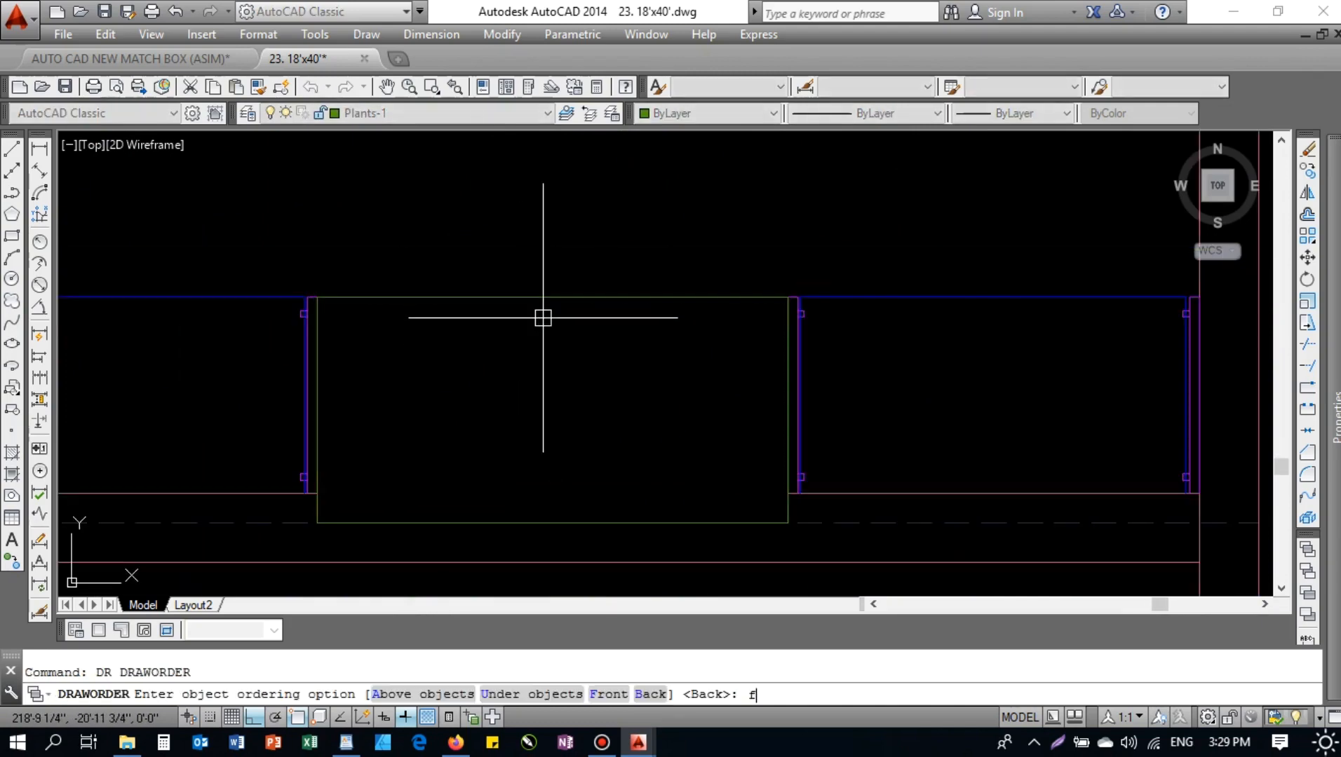
pyautogui.press('Escape')
# - Draw a polyline from the planter's upper-left corner, 4" inward, 4" down, and straight across to the right edge
pyautogui.write('pl')
pyautogui.press('Return')
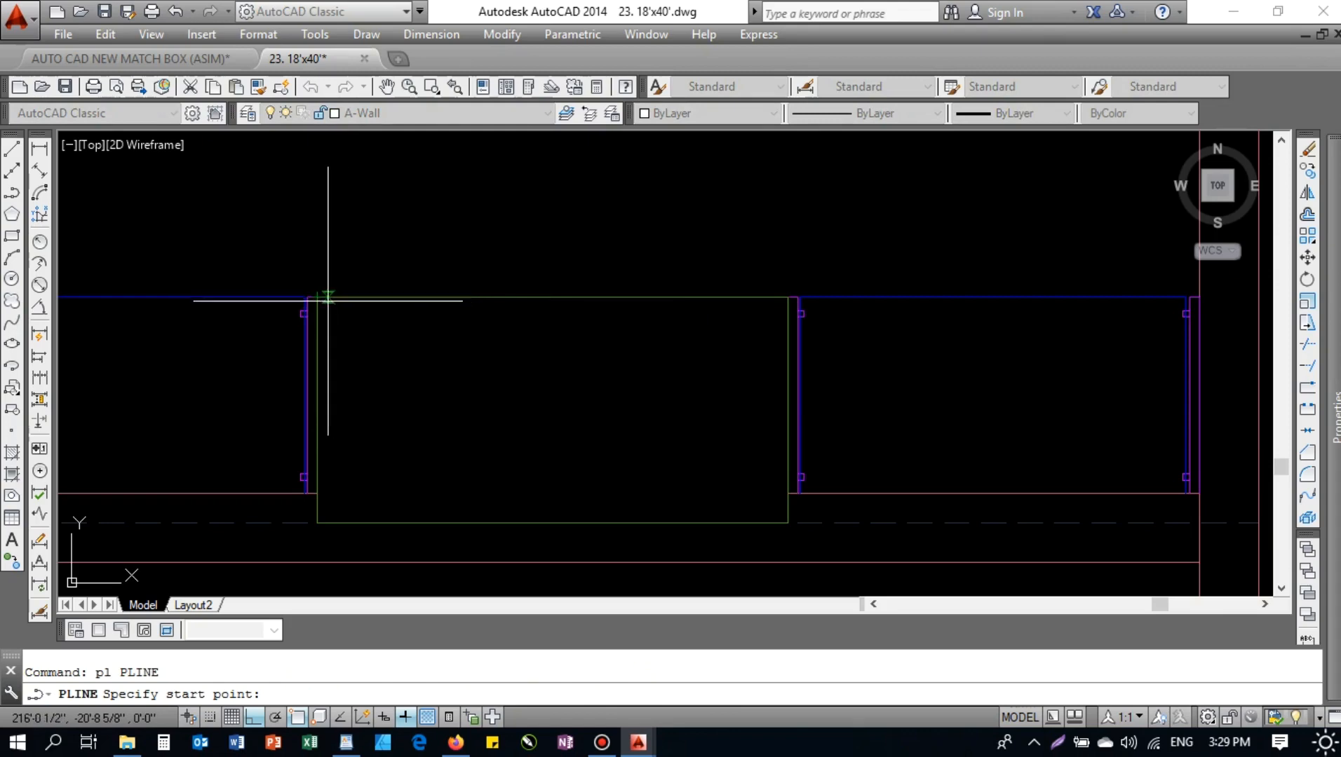
pyautogui.click(328, 297)
pyautogui.write('4')
pyautogui.press('Return')
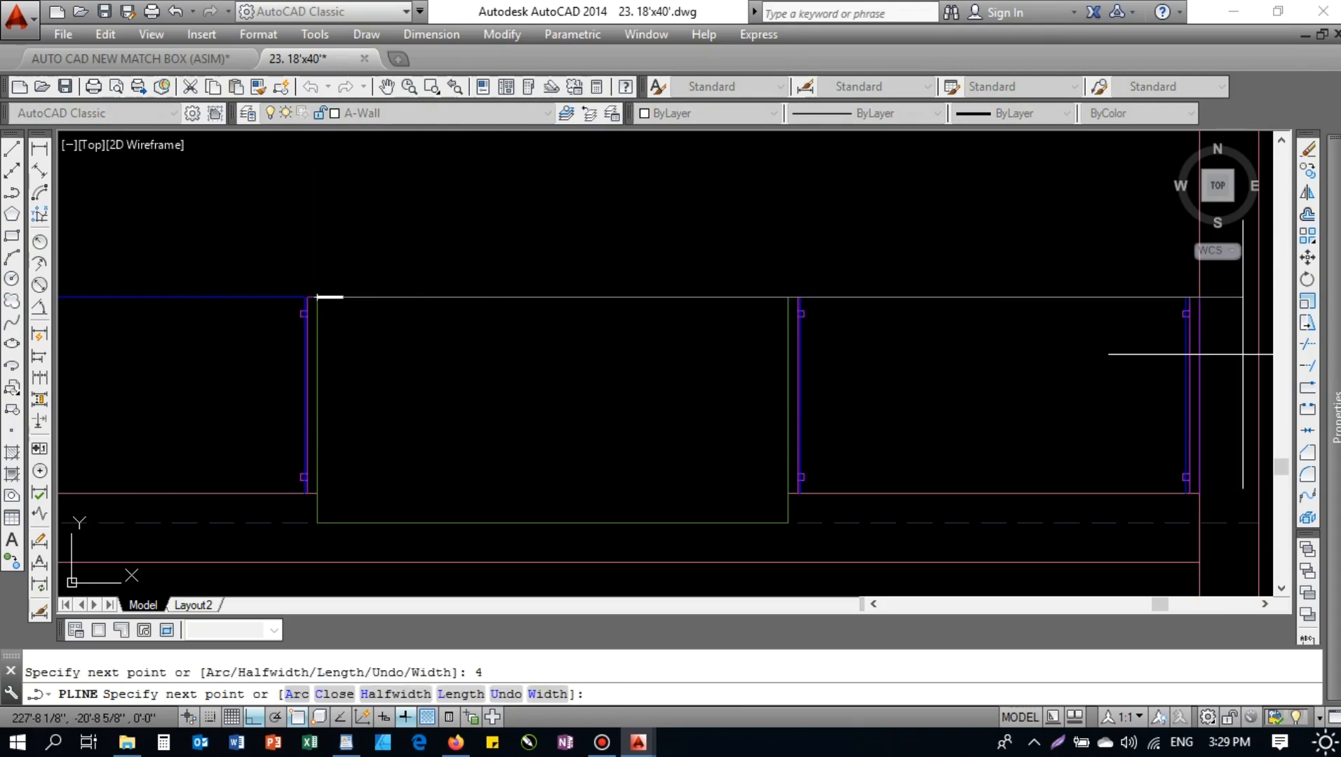
pyautogui.scroll(4, 356, 337)
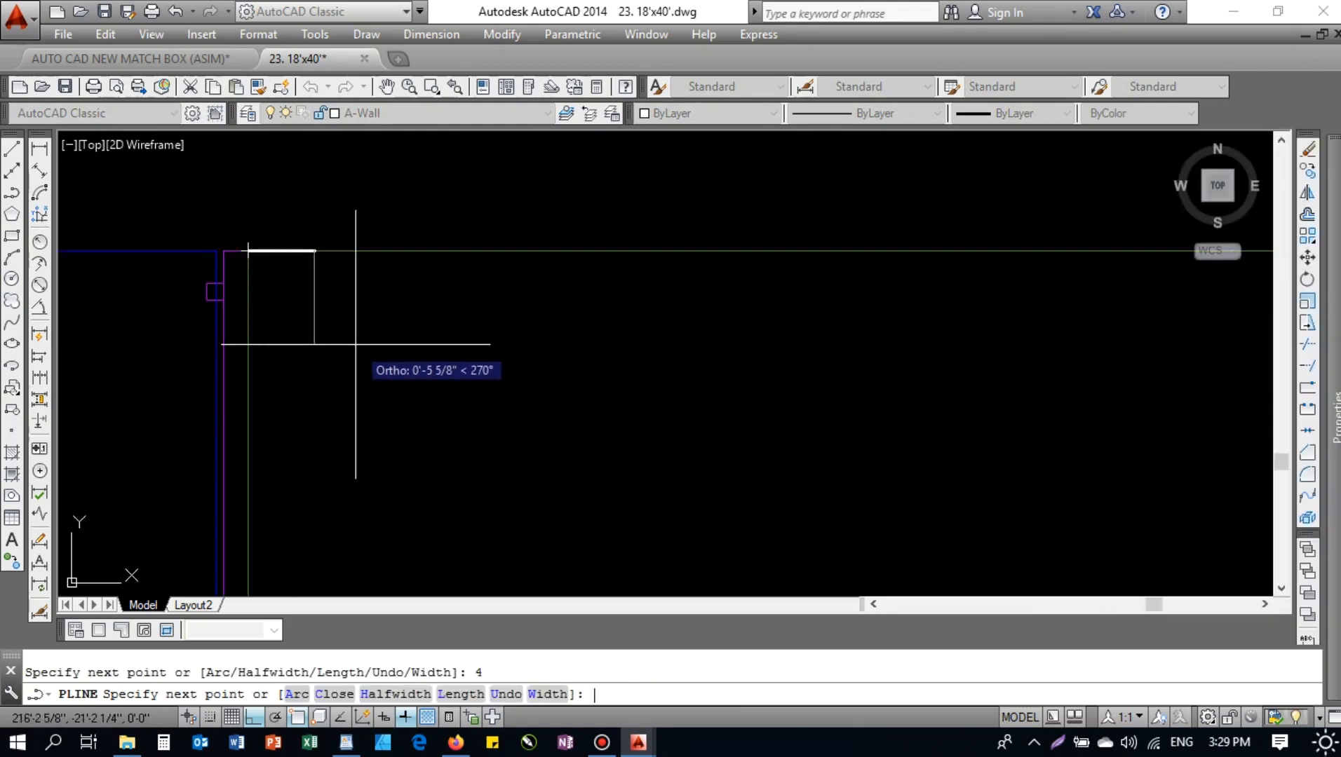
pyautogui.scroll(-3, 356, 344)
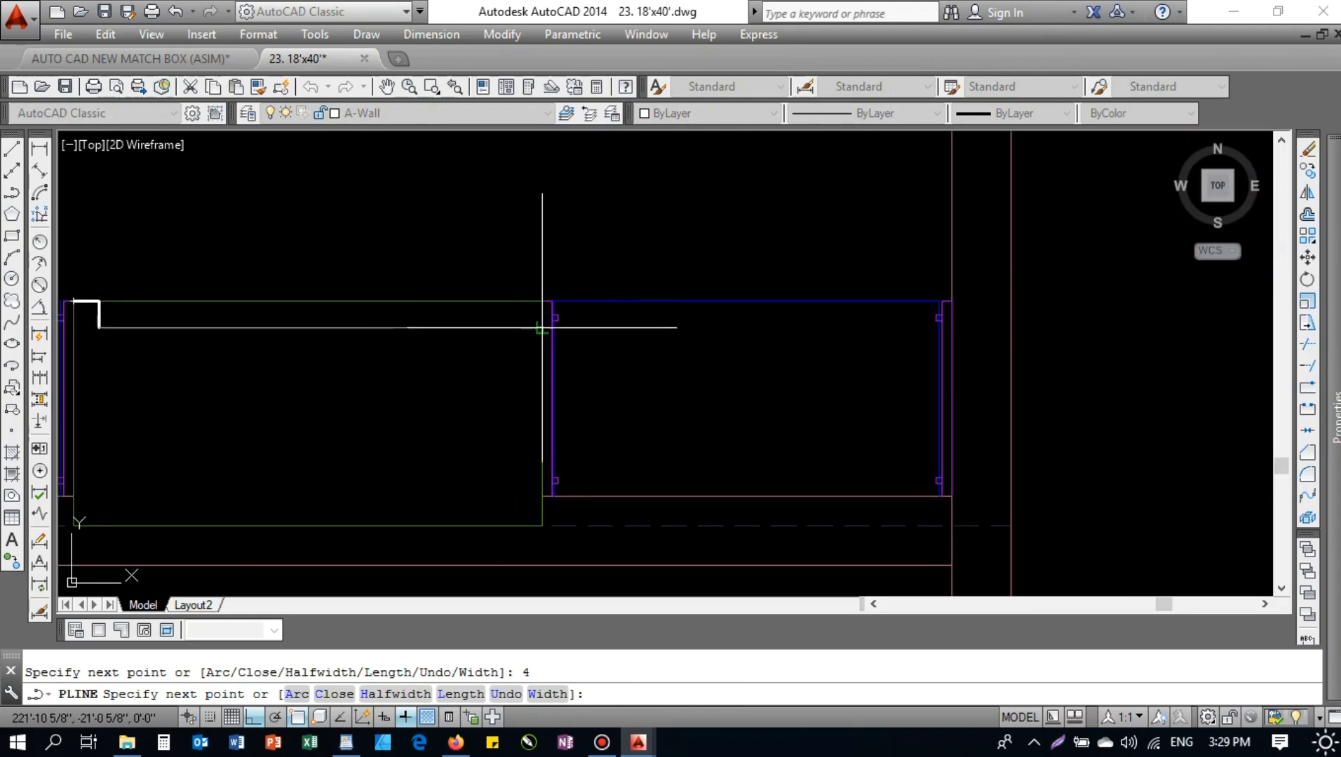
pyautogui.press('Escape')
# - Draw a second polyline from the planter's upper-right corner, 4" inward and down past the horizontal line
pyautogui.press('Return')
pyautogui.scroll(2, 516, 299)
pyautogui.click(553, 299)
pyautogui.write('4')
pyautogui.press('Return')
pyautogui.click(511, 372)
pyautogui.press('Escape')
# - Fillet the two polylines into a sharp corner near the planter's right side
pyautogui.write('f')
pyautogui.press('Return')
pyautogui.click(520, 322)
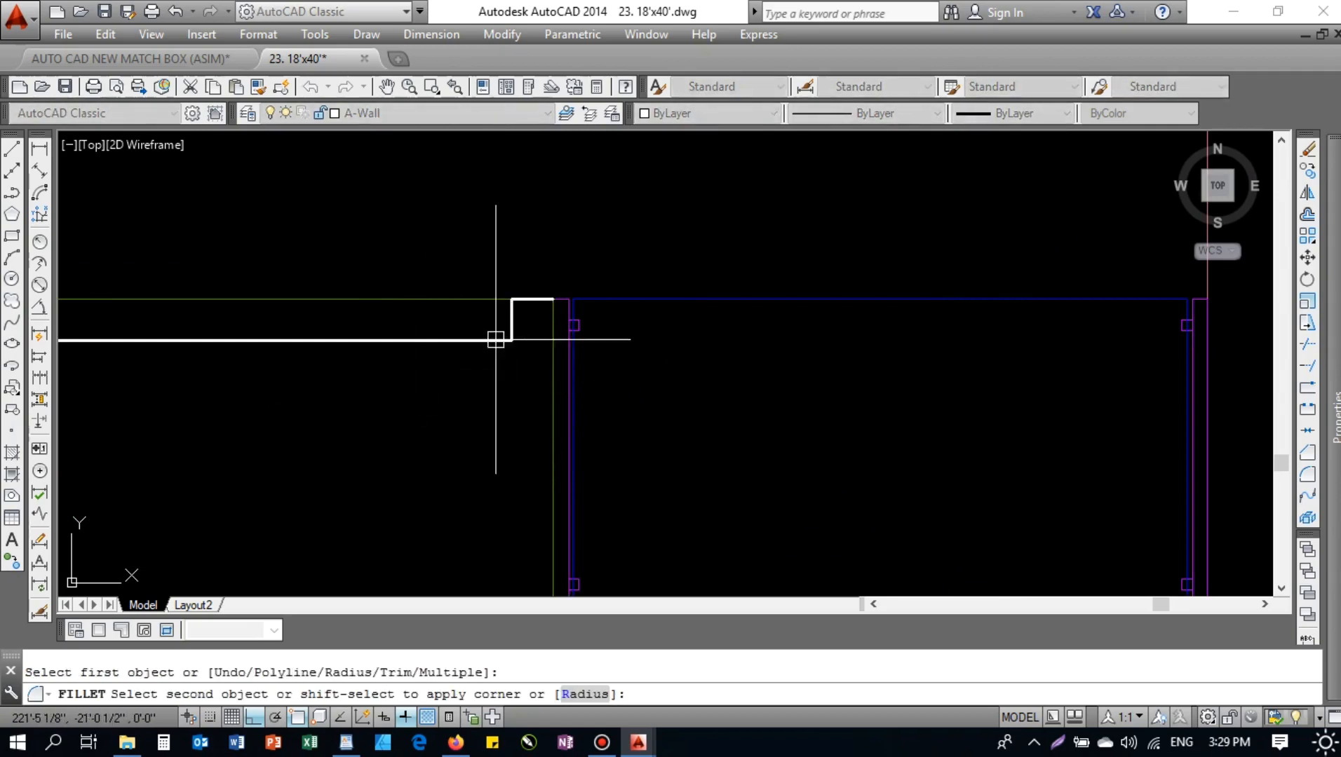
pyautogui.click(495, 339)
pyautogui.click(512, 341)
# - Trim the short pieces along the planter's top edge at both ends of the inner outline
pyautogui.write('tr')
pyautogui.press('Return')
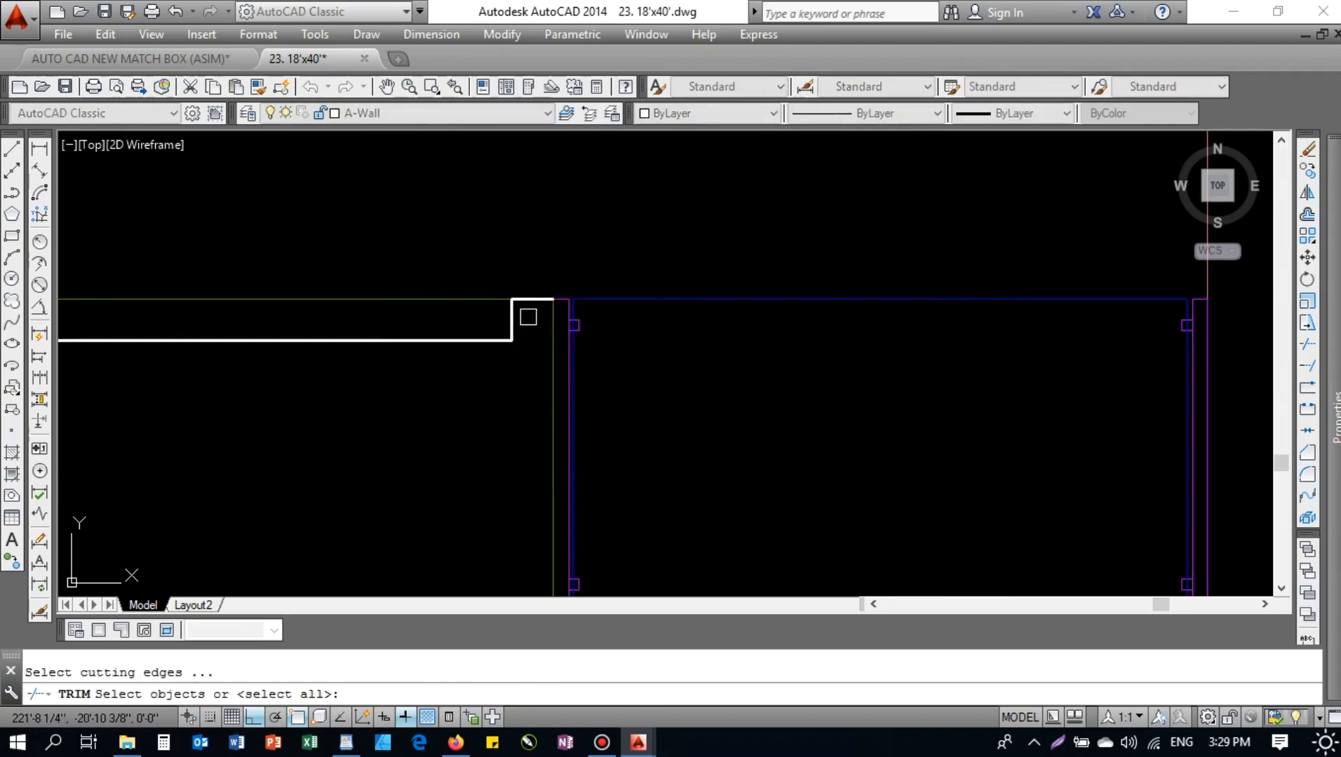
pyautogui.press('Return')
pyautogui.click(528, 300)
pyautogui.scroll(-6, 512, 335)
pyautogui.moveTo(512, 335); pyautogui.dragTo(723, 318, button='middle')
pyautogui.scroll(6, 571, 312)
pyautogui.scroll(3, 353, 314)
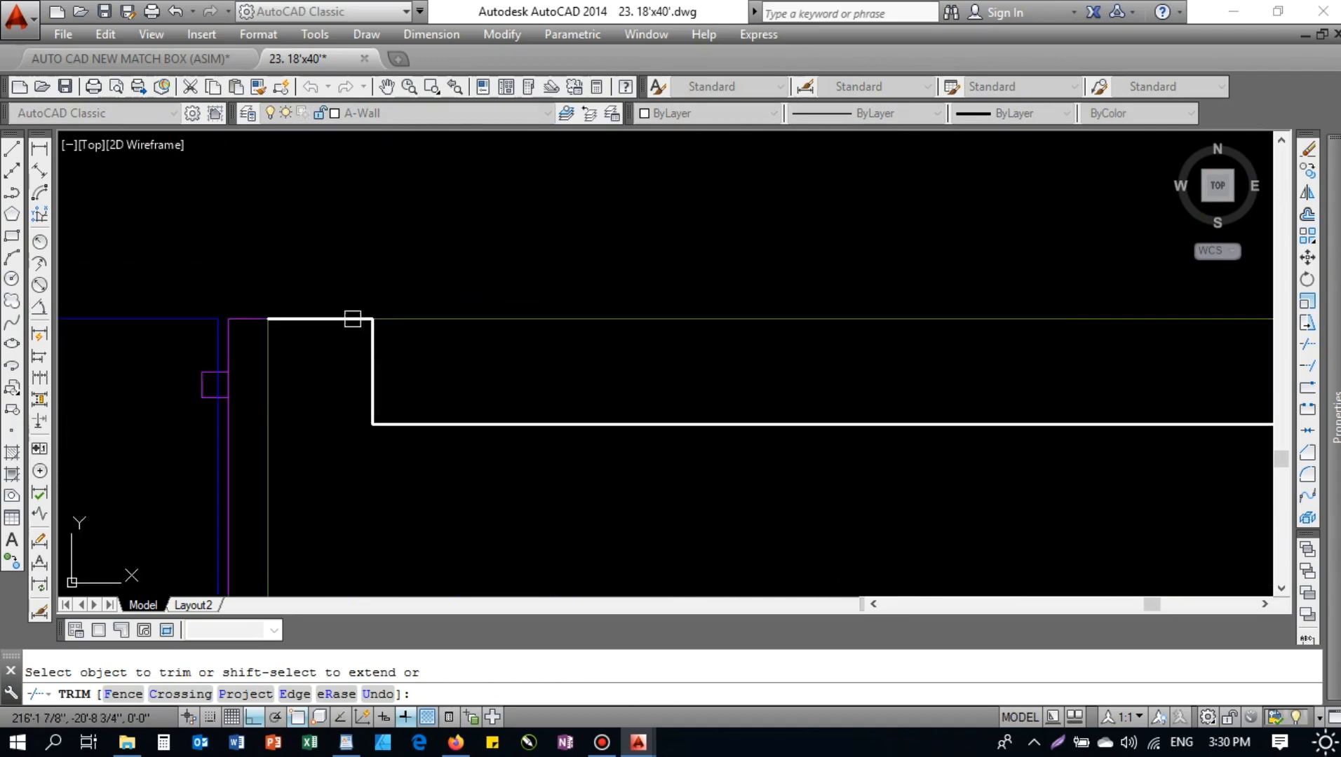
pyautogui.press('Escape')
# - Match the inner outline's properties to the green planter rectangle
pyautogui.click(389, 418)
pyautogui.scroll(-2, 417, 421)
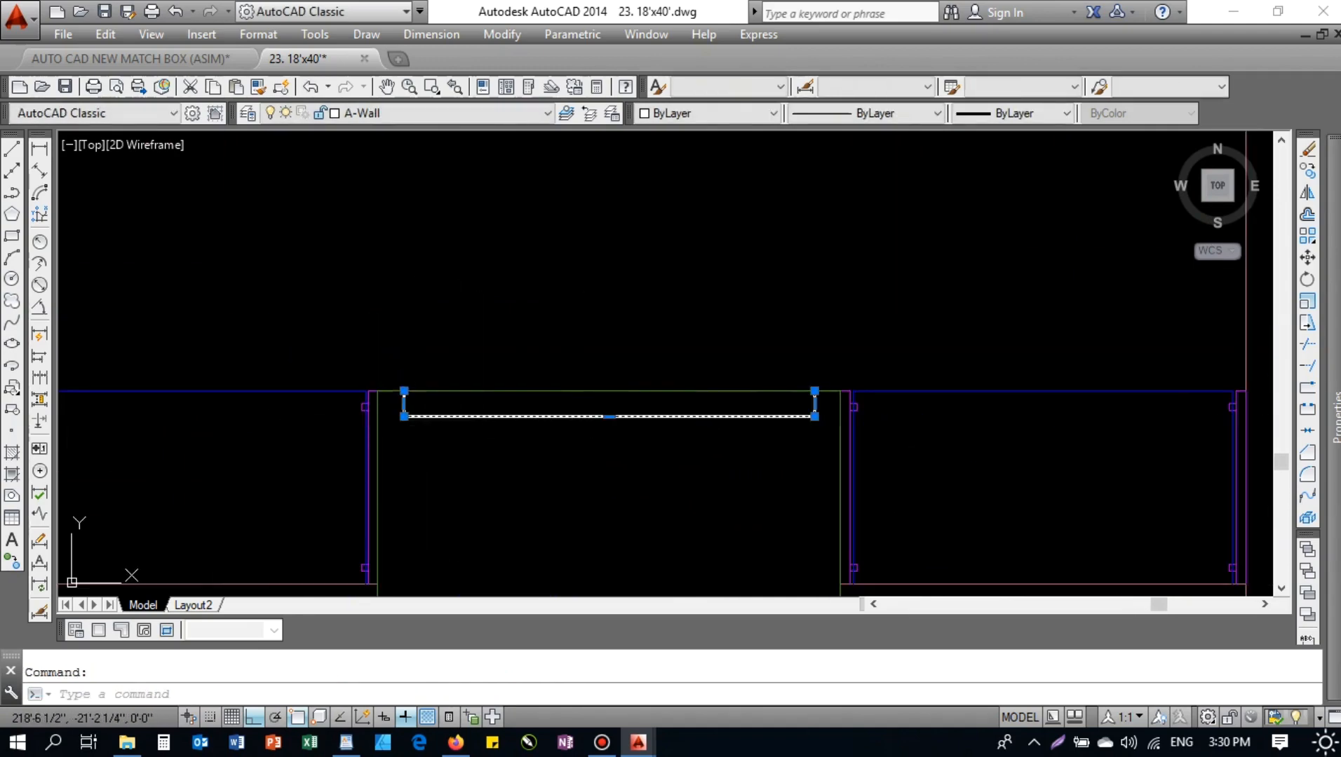
pyautogui.press('Return')
pyautogui.click(590, 383)
pyautogui.click(583, 391)
pyautogui.click(581, 405)
pyautogui.click(537, 425)
pyautogui.press('Escape')
# - Set the inner outline's linetype to DASHED2
pyautogui.click(567, 416)
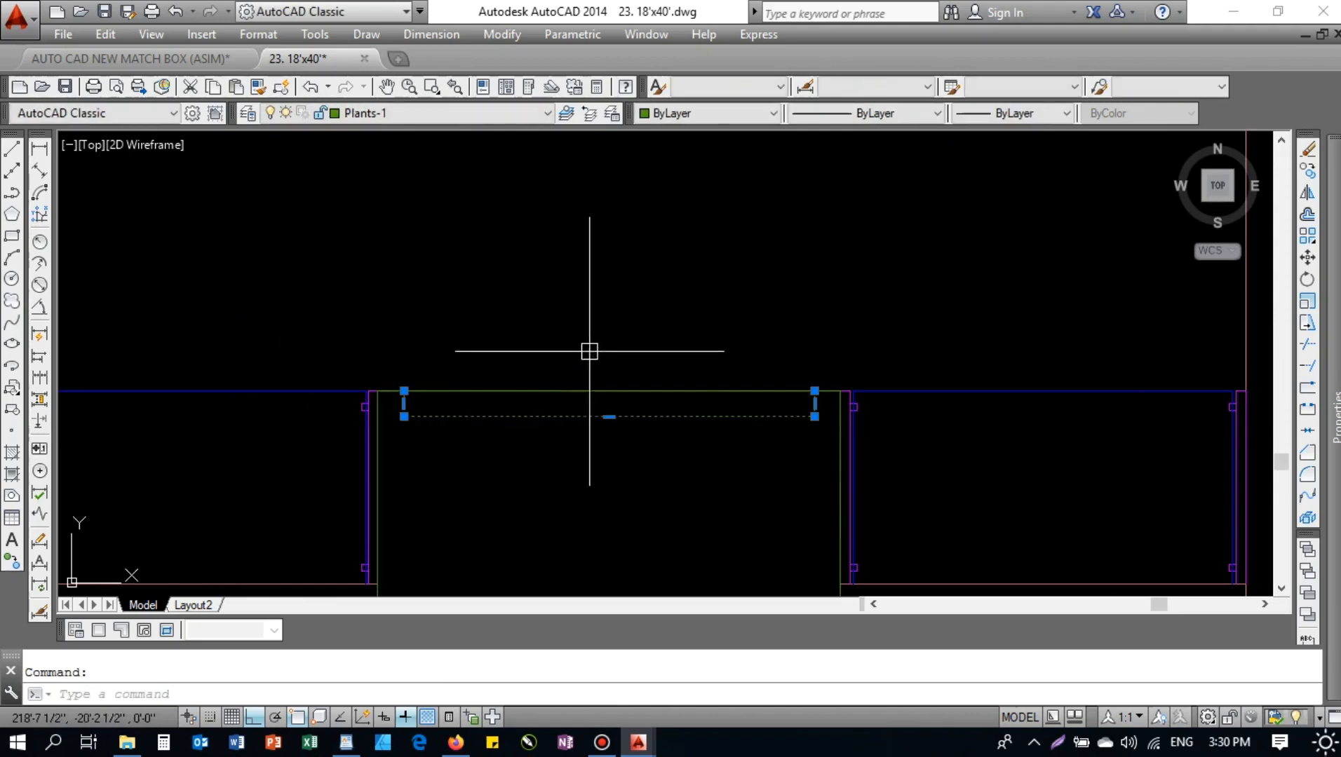
pyautogui.click(864, 113)
pyautogui.click(883, 196)
pyautogui.press('Escape')
# - Copy the dashed outline from the planter's upper-left corner to the upper-left corner of the left green box at the elevation's foot
pyautogui.scroll(-4, 540, 306)
pyautogui.click(547, 312)
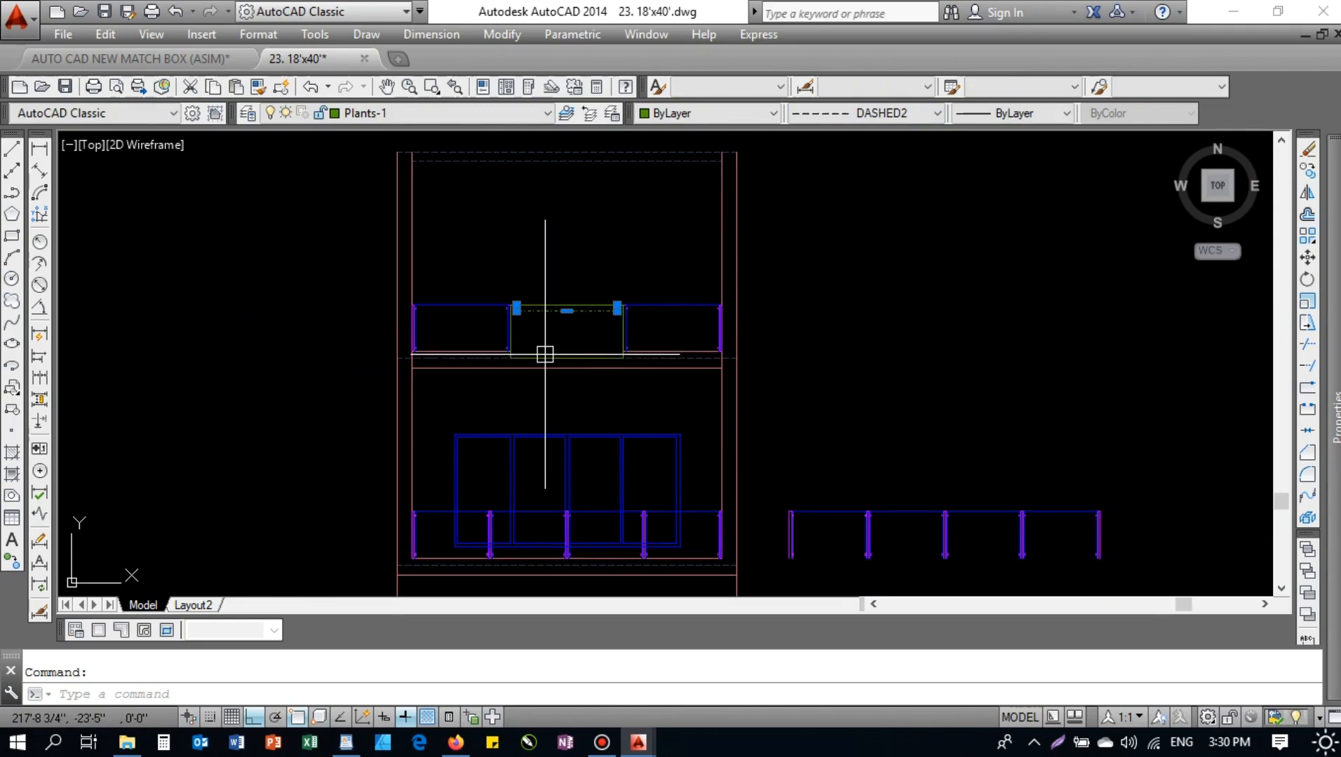
pyautogui.write('c')
pyautogui.press('Return')
pyautogui.scroll(4, 481, 328)
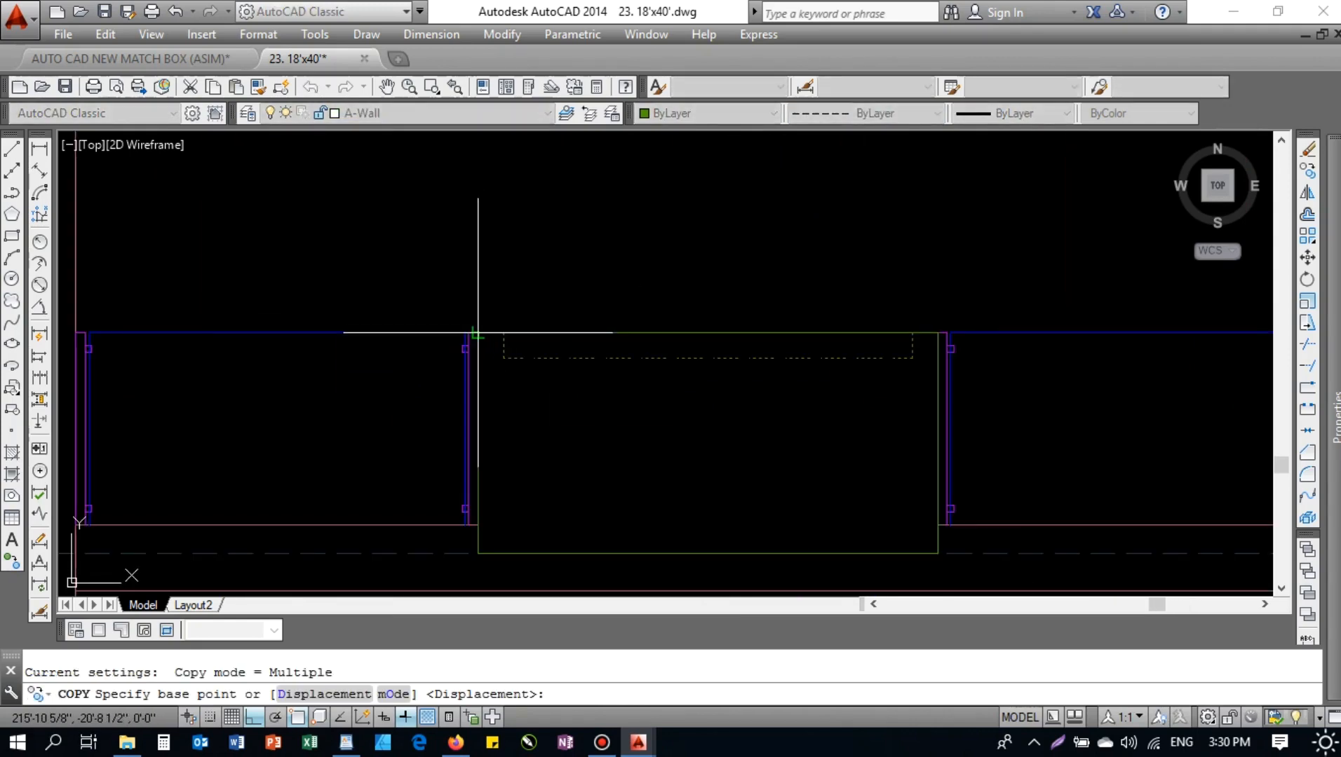
pyautogui.click(478, 332)
pyautogui.scroll(-4, 484, 281)
pyautogui.scroll(5, 495, 219)
pyautogui.click(510, 264)
pyautogui.press('Escape')
# - Draw a vertical guide line along the left box's right edge, extending above and below the box's top
pyautogui.click(703, 284)
pyautogui.click(700, 309)
pyautogui.press('Escape')
pyautogui.press('Return')
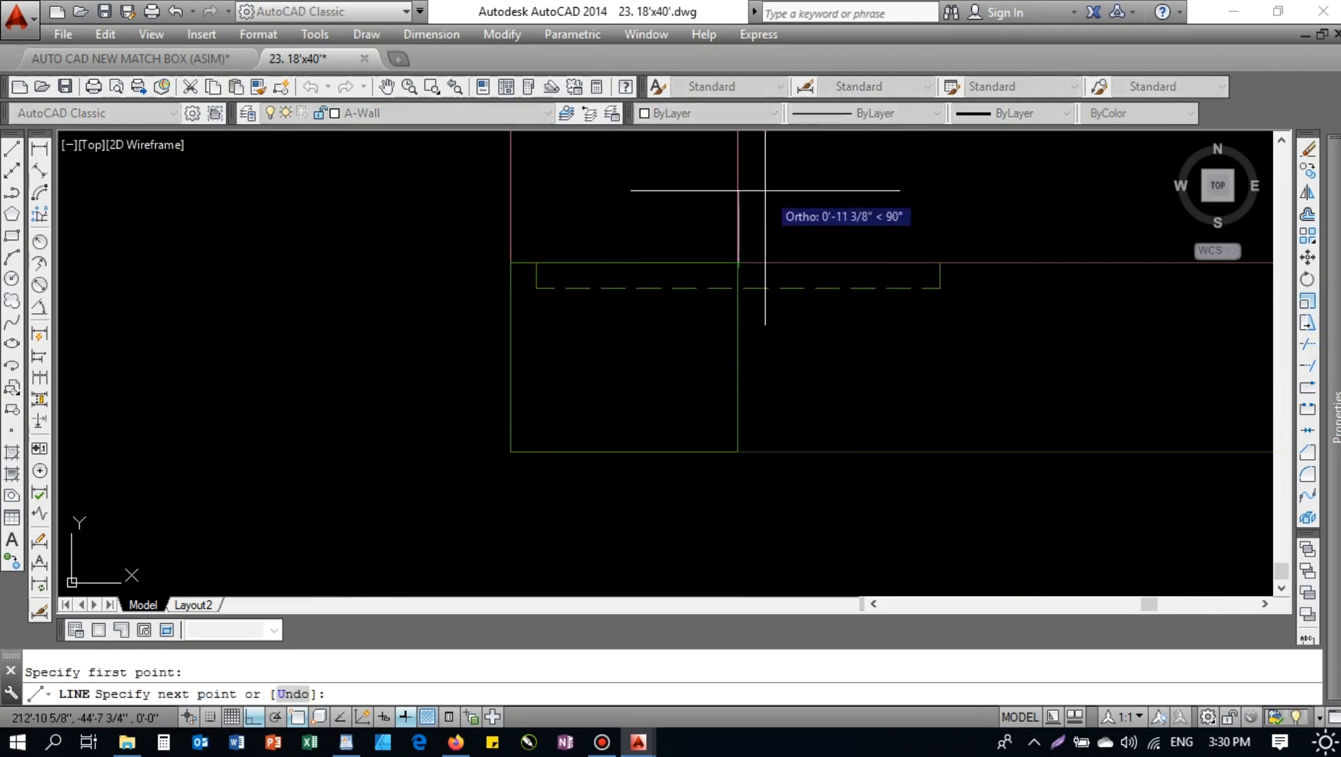
pyautogui.press('Escape')
pyautogui.click(736, 245)
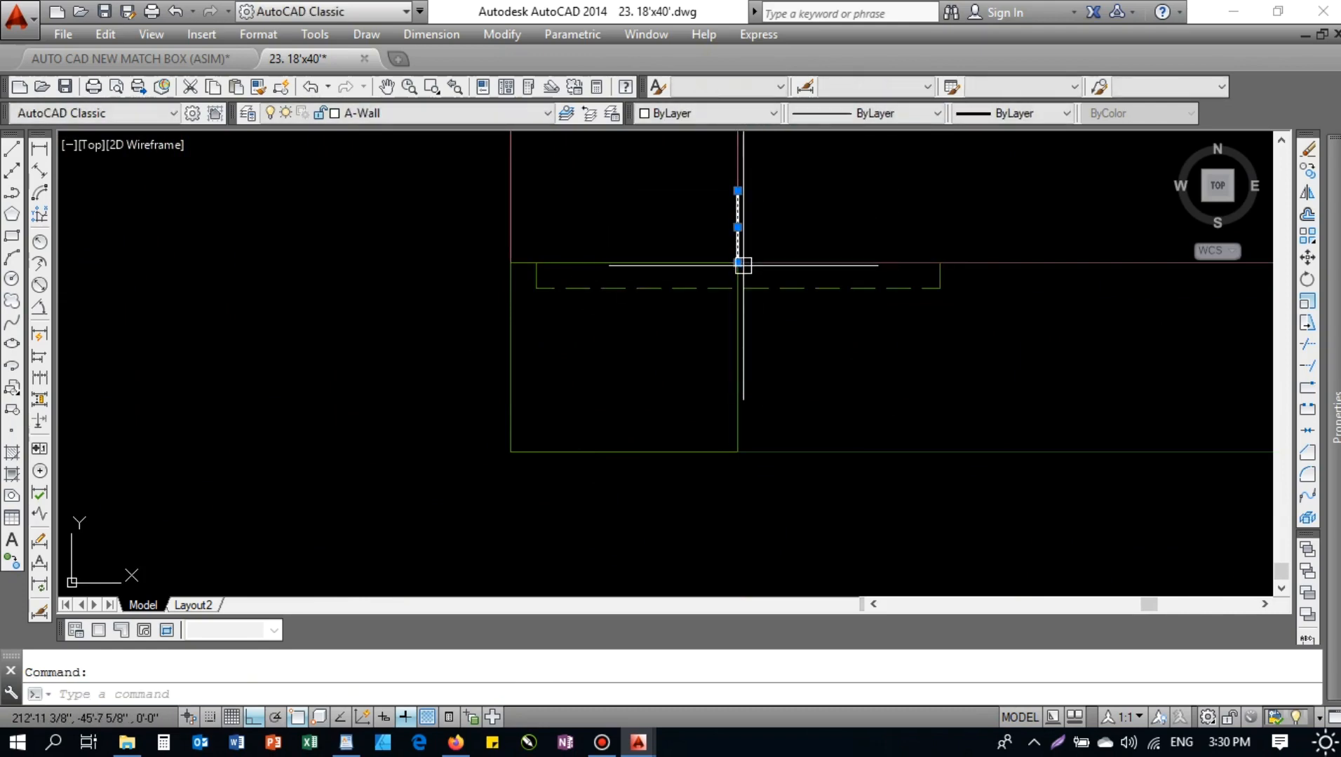
pyautogui.click(737, 263)
pyautogui.click(738, 327)
pyautogui.press('Escape')
# - Move the guide line 4" into the box
pyautogui.write('m')
pyautogui.press('Return')
pyautogui.click(814, 339)
pyautogui.write('4')
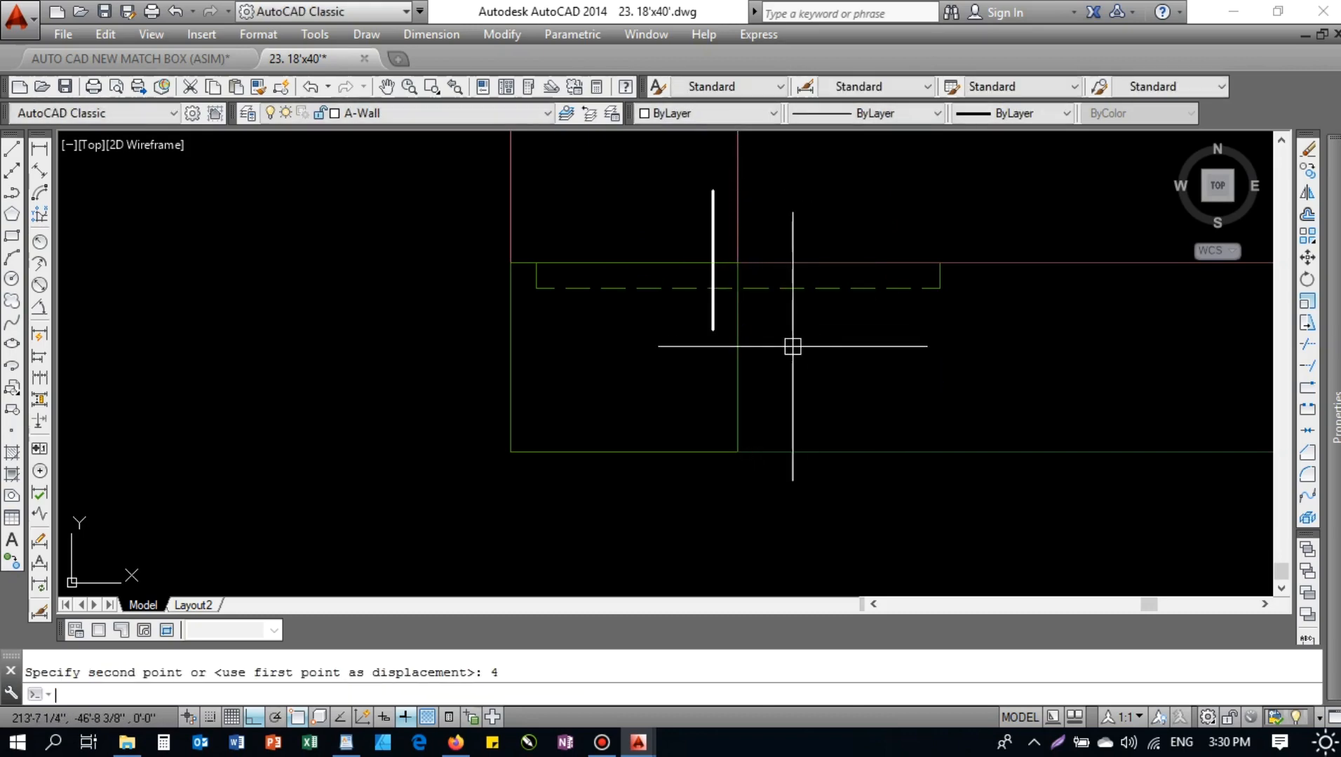
pyautogui.press('Return')
# - Stretch the dashed outline's right end to the guide line and erase the guide line
pyautogui.click(946, 282)
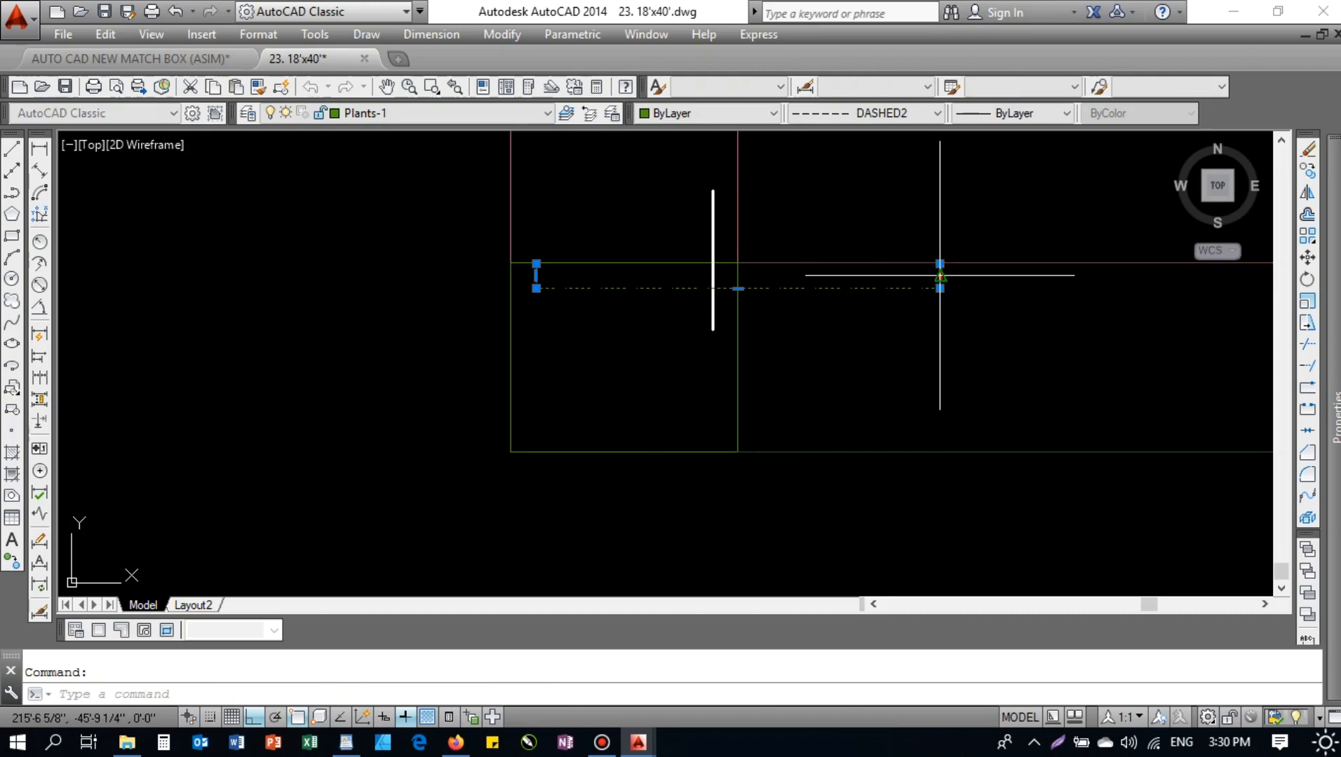
pyautogui.click(939, 276)
pyautogui.click(713, 242)
# - Mirror the shortened dashed outline onto the right green box about the elevation's vertical centreline, keeping the original
pyautogui.scroll(-4, 543, 287)
pyautogui.moveTo(642, 335); pyautogui.dragTo(614, 321, button='middle')
pyautogui.scroll(-3, 626, 320)
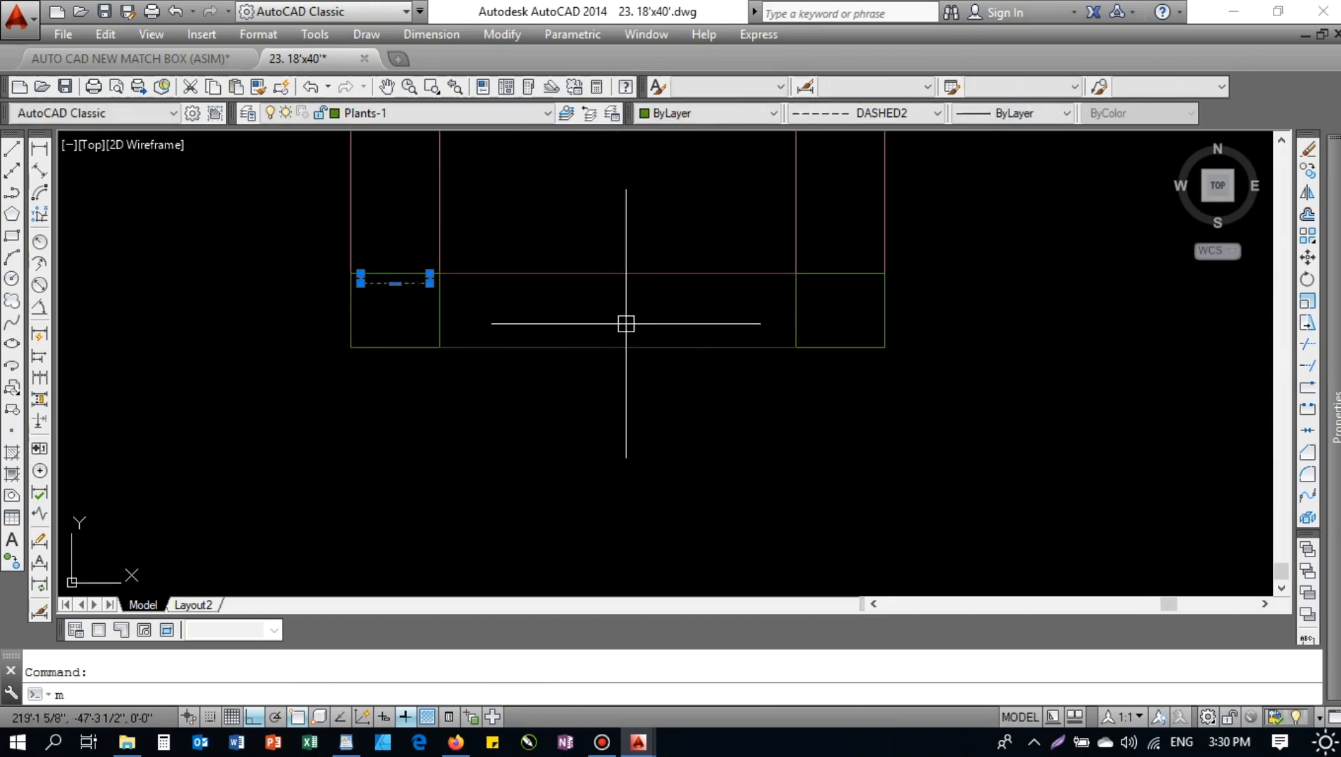
pyautogui.write('mi')
pyautogui.press('Return')
pyautogui.click(624, 274)
pyautogui.click(637, 254)
# - Erase the spare railing copy to the right of the elevation
pyautogui.scroll(-4, 636, 254)
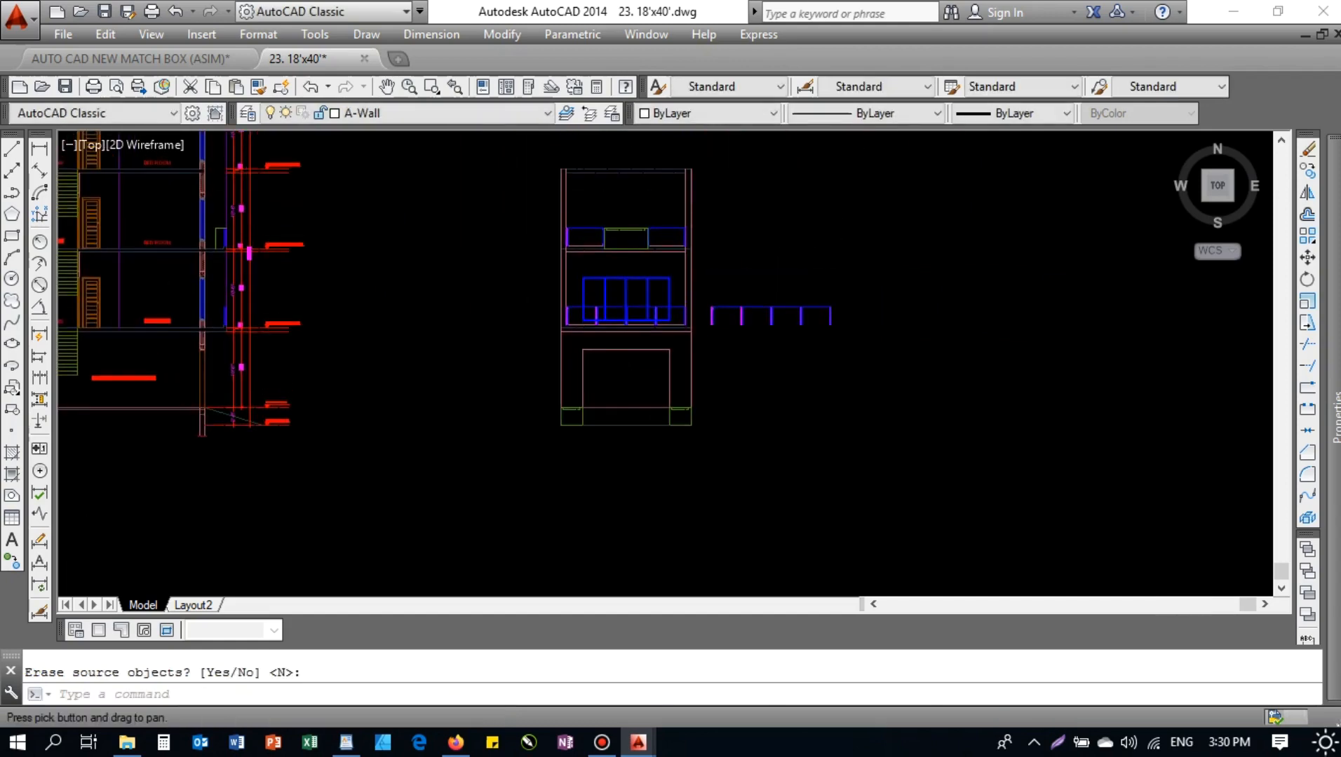
pyautogui.scroll(3, 749, 293)
pyautogui.click(664, 311)
pyautogui.click(1033, 414)
pyautogui.write('e')
pyautogui.press('Return')
# - Copy the complete four-pane window to the upper floor, using the inner wall corner beneath the slab as the reference point
pyautogui.scroll(-3, 850, 381)
pyautogui.scroll(3, 700, 359)
pyautogui.moveTo(701, 359)
pyautogui.mouseDown(button='middle')
pyautogui.moveTo(655, 378)
pyautogui.moveTo(674, 333)
pyautogui.mouseUp(button='middle')
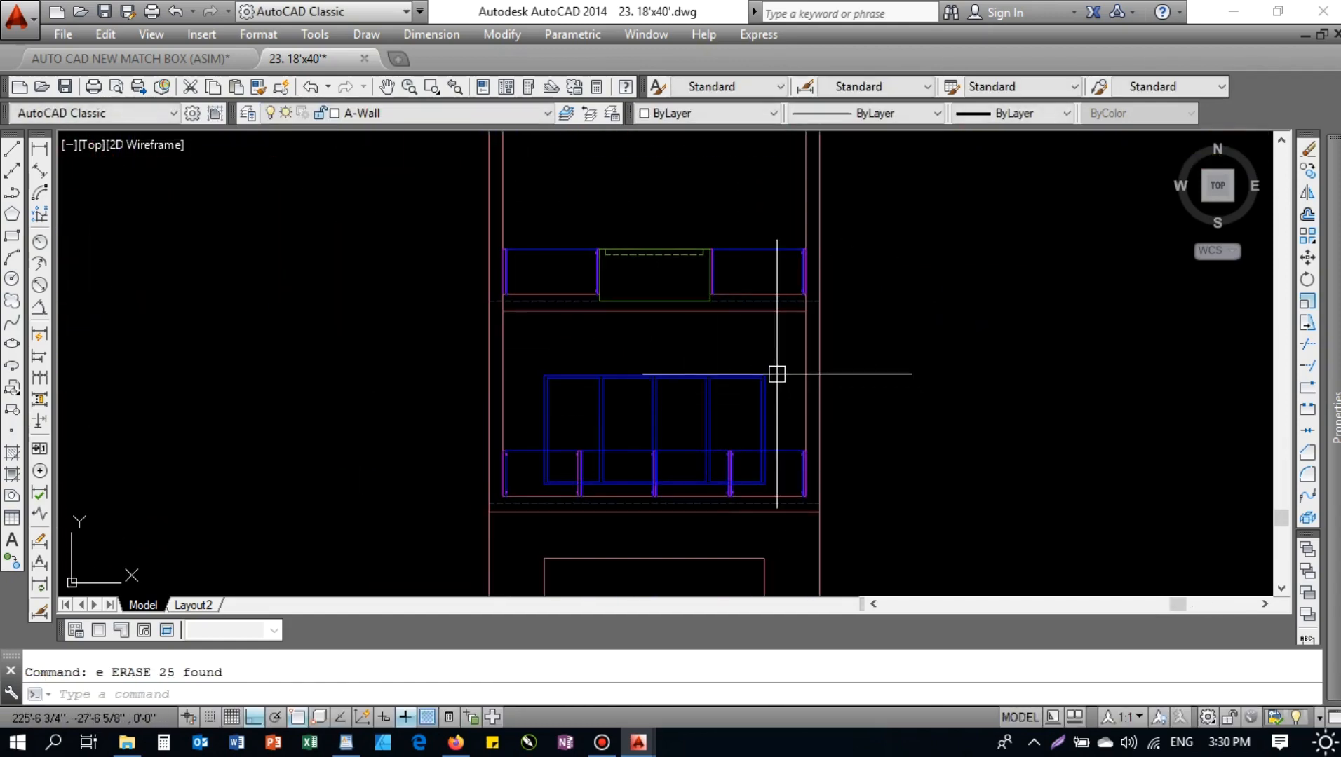
pyautogui.click(780, 350)
pyautogui.click(520, 407)
pyautogui.scroll(4, 601, 489)
pyautogui.click(718, 473)
pyautogui.click(695, 400)
pyautogui.moveTo(1068, 456); pyautogui.dragTo(760, 416, button='middle')
pyautogui.click(894, 350)
pyautogui.click(876, 430)
pyautogui.scroll(-4, 834, 430)
pyautogui.moveTo(839, 429); pyautogui.dragTo(778, 427, button='middle')
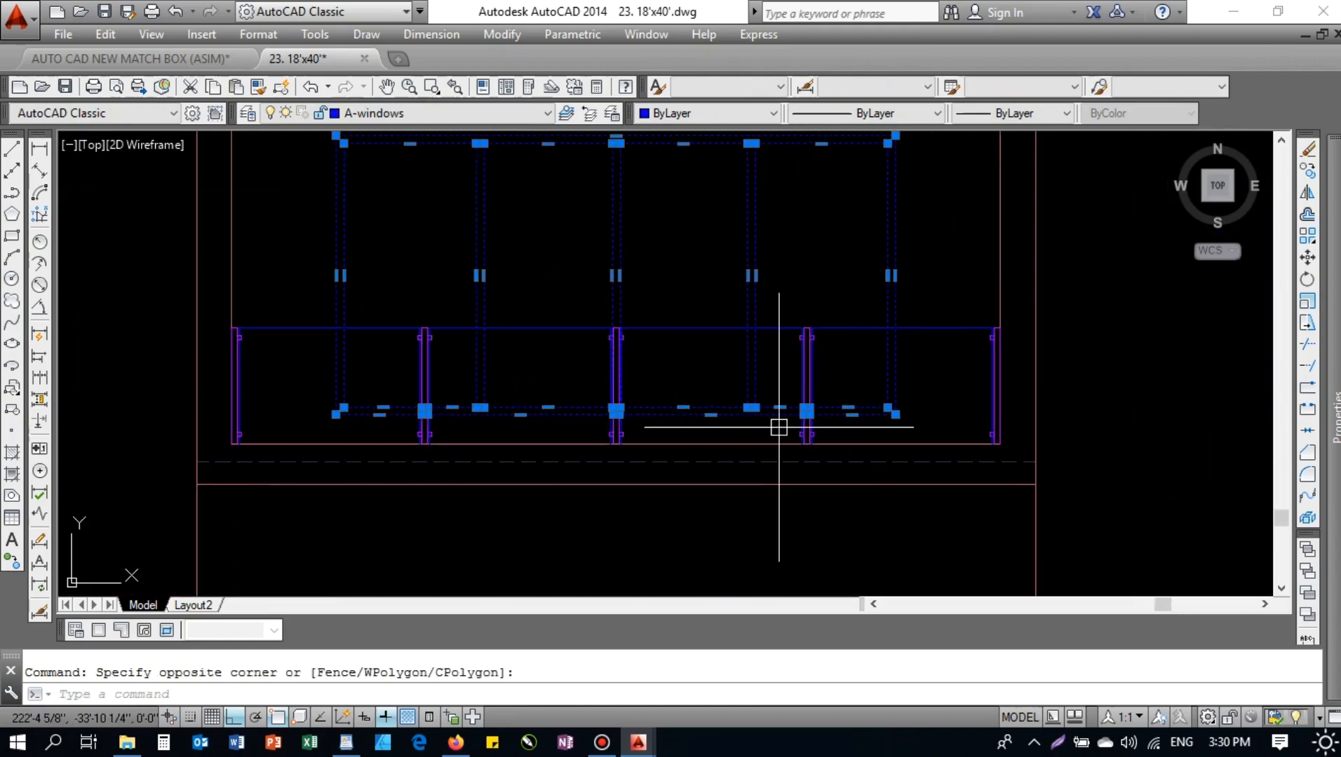
pyautogui.write('o')
pyautogui.press('Return')
pyautogui.scroll(-4, 898, 300)
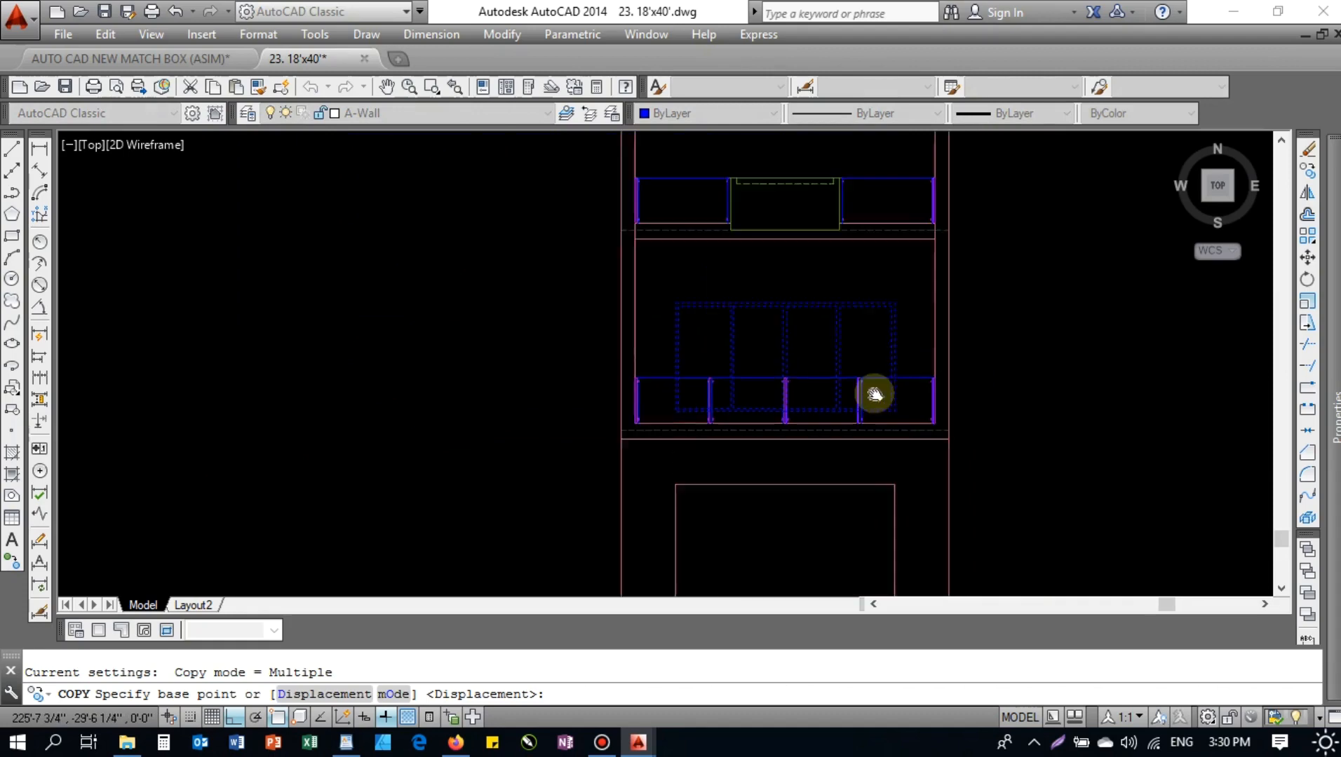
pyautogui.scroll(5, 908, 304)
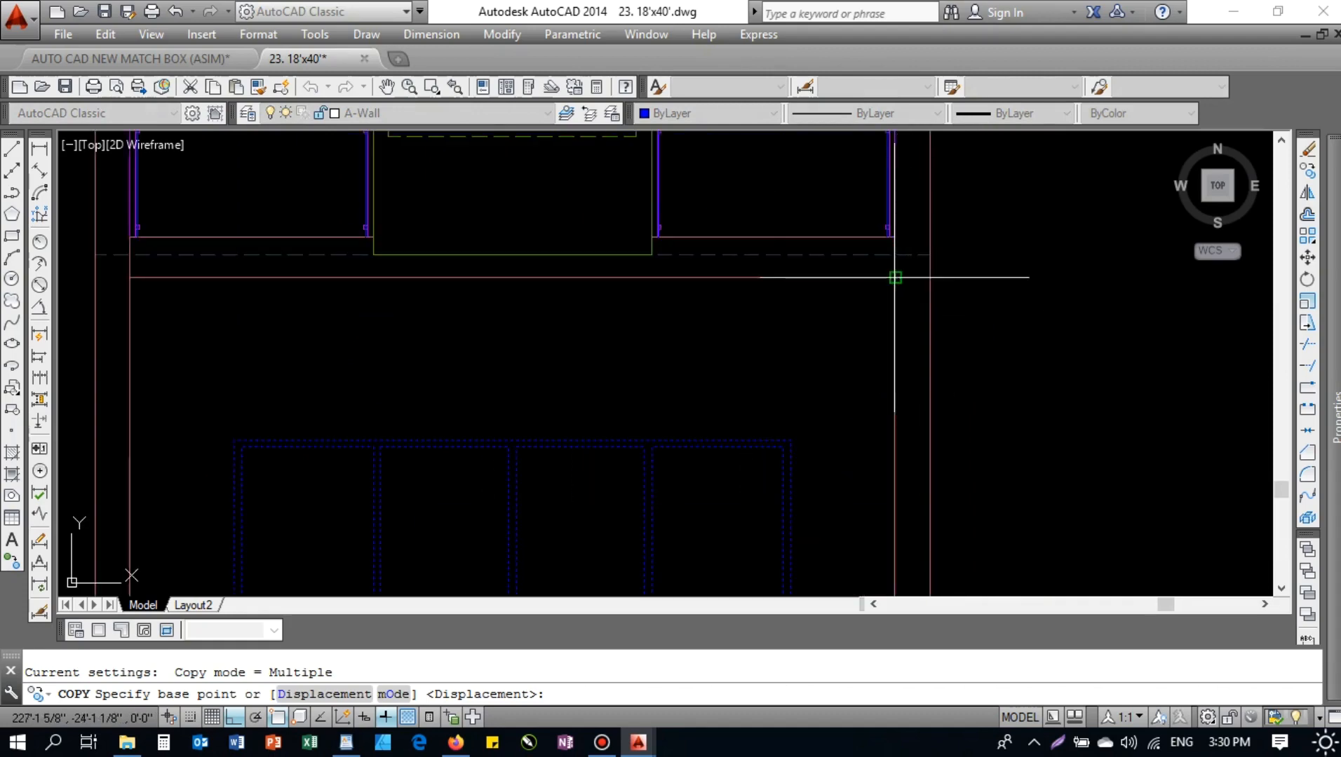
pyautogui.click(895, 278)
pyautogui.scroll(-4, 890, 439)
pyautogui.scroll(4, 844, 290)
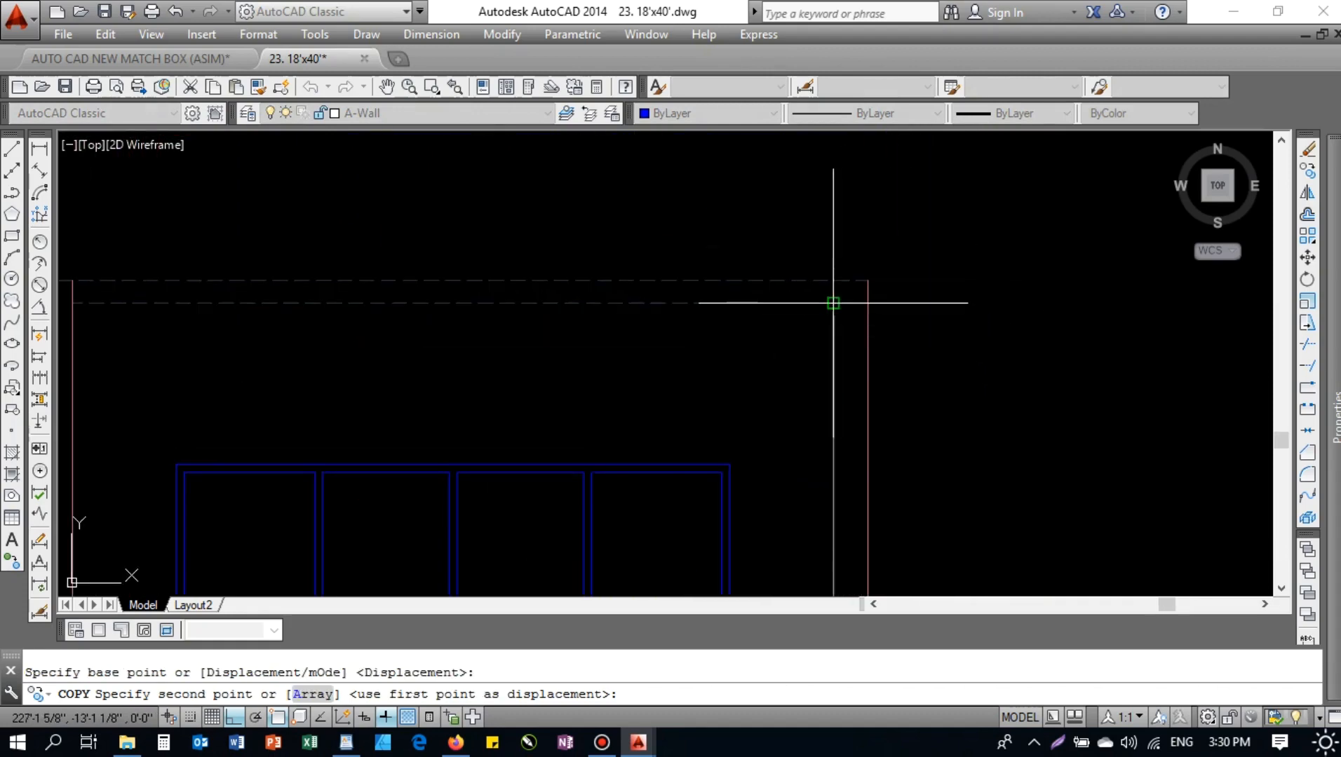
pyautogui.click(833, 303)
pyautogui.scroll(-4, 808, 309)
pyautogui.press('Escape')
pyautogui.scroll(2, 604, 369)
pyautogui.write('tr')
pyautogui.press('Return')
pyautogui.scroll(6, 589, 482)
pyautogui.press('Escape')
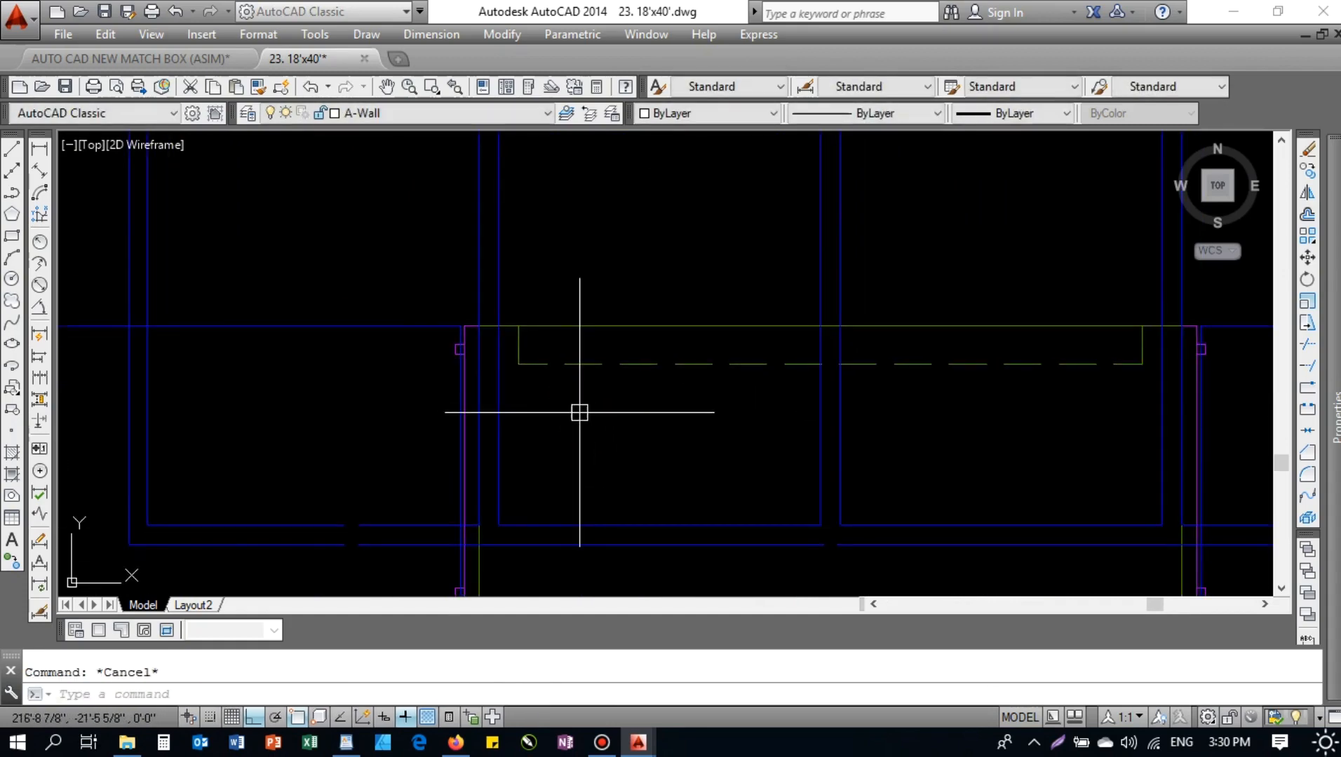
pyautogui.write('re')
pyautogui.press('Return')
pyautogui.scroll(4, 533, 435)
pyautogui.click(584, 370)
pyautogui.click(558, 463)
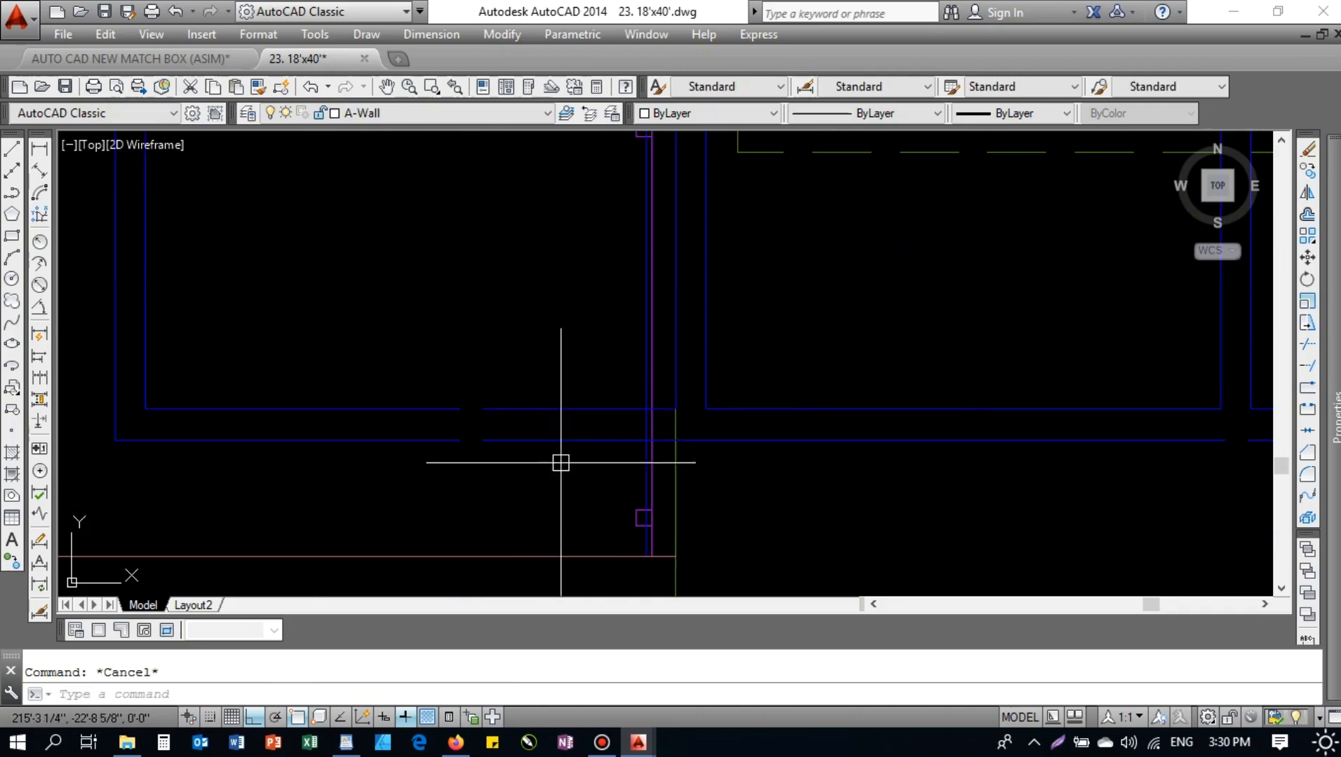
# - Trim the copied window's lines where they cross the planter's left edge and the adjoining railing post
pyautogui.scroll(3, 586, 406)
pyautogui.write('tr')
pyautogui.press('Return')
pyautogui.press('Return')
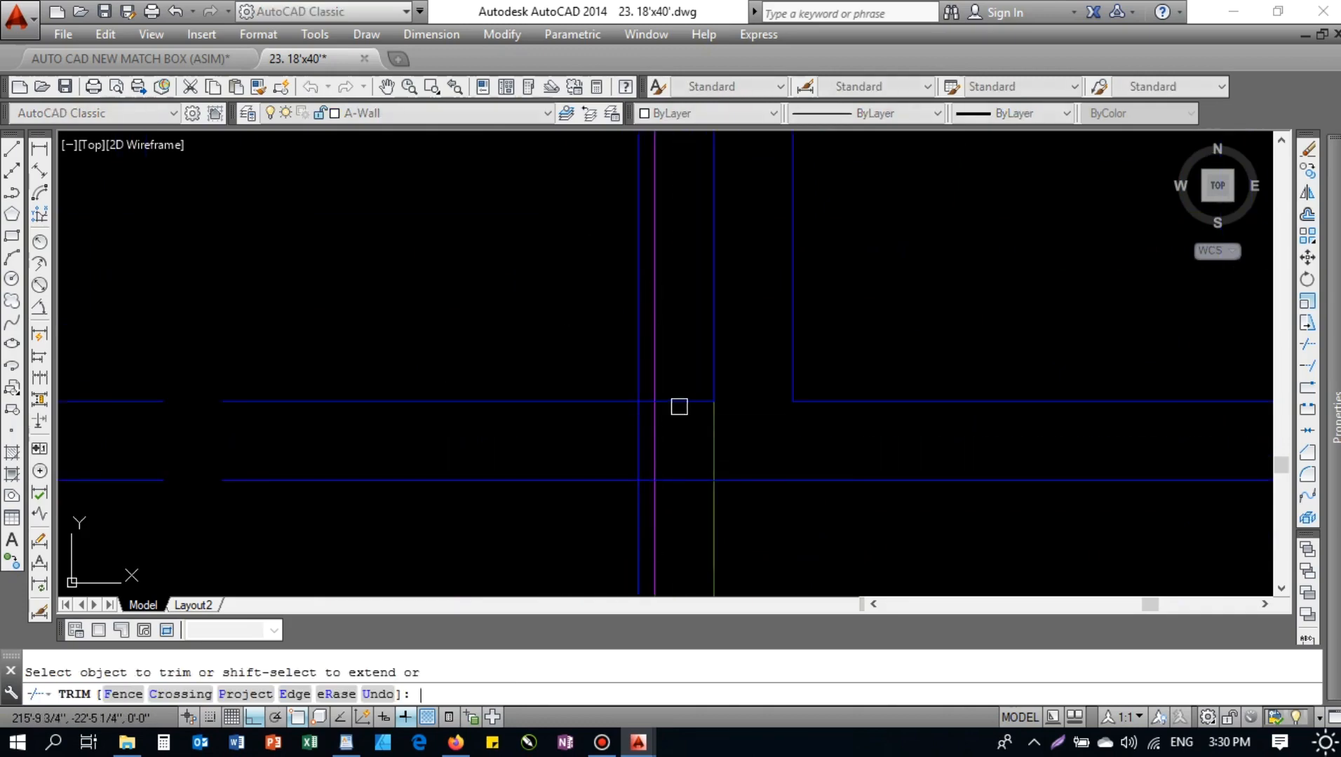
pyautogui.scroll(-4, 714, 375)
pyautogui.scroll(1, 683, 405)
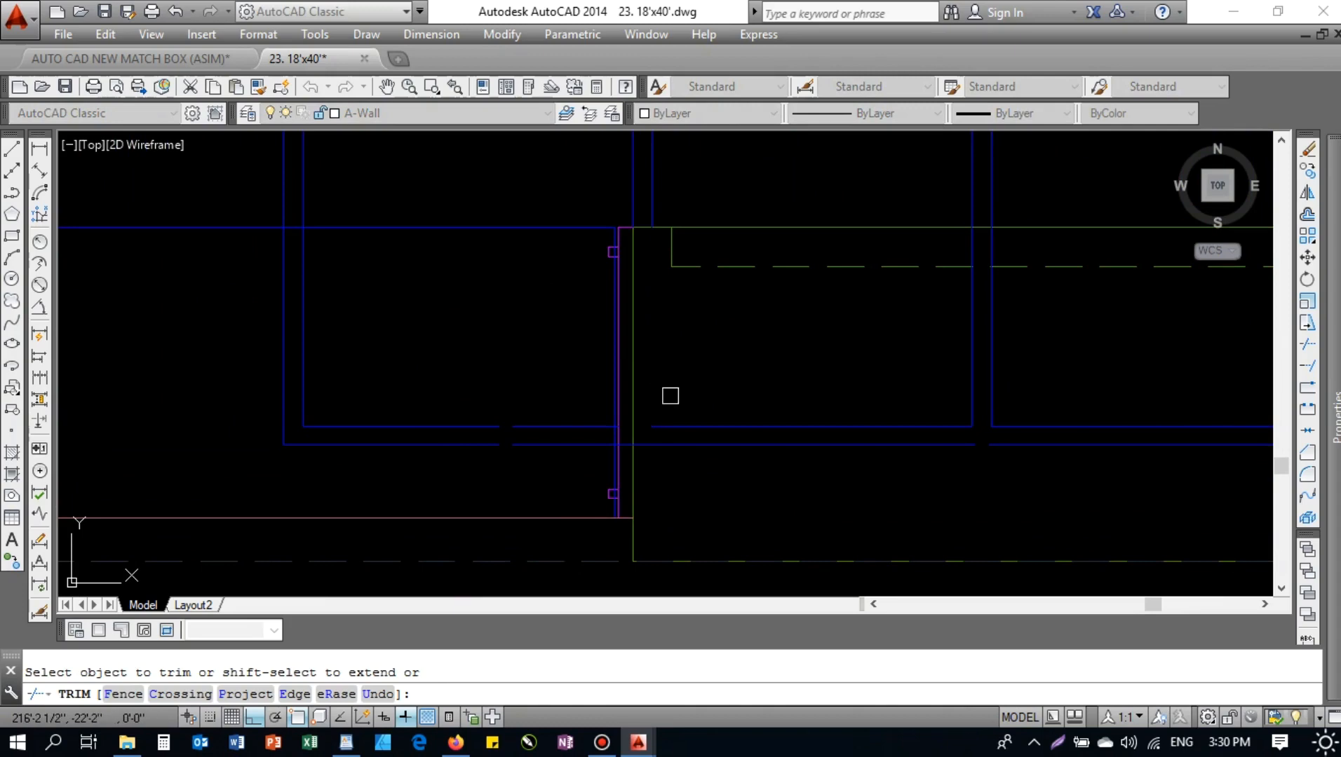
pyautogui.scroll(4, 629, 446)
pyautogui.click(627, 446)
# - Trim the copied window's lines where they cross the planter's right edge and the adjoining railing post
pyautogui.scroll(-4, 635, 444)
pyautogui.moveTo(904, 340); pyautogui.dragTo(673, 343, button='middle')
pyautogui.moveTo(1012, 316)
pyautogui.mouseDown(button='middle')
pyautogui.moveTo(757, 329)
pyautogui.moveTo(760, 353)
pyautogui.moveTo(676, 302)
pyautogui.mouseUp(button='middle')
pyautogui.scroll(4, 774, 260)
pyautogui.scroll(-4, 810, 249)
pyautogui.scroll(4, 724, 379)
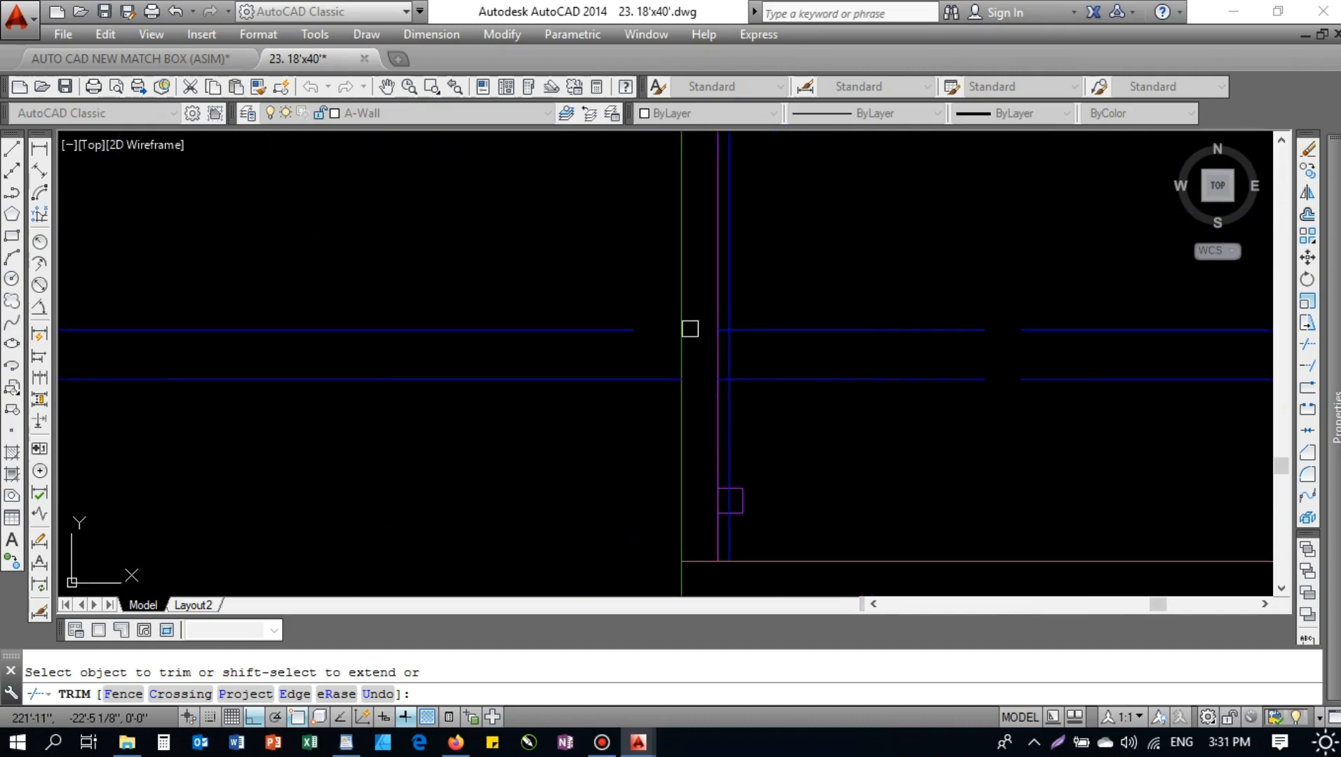
pyautogui.scroll(-4, 745, 341)
pyautogui.press('Escape')
pyautogui.press('Escape')
# - Erase the short leftover window sill pieces beside the railing post right of the planter
pyautogui.click(754, 324)
pyautogui.click(724, 384)
pyautogui.write('e')
pyautogui.press('space')
pyautogui.press('Escape')
# - Extend the right window pane's two bottom lines to the railing post beside the planter
pyautogui.write('ex')
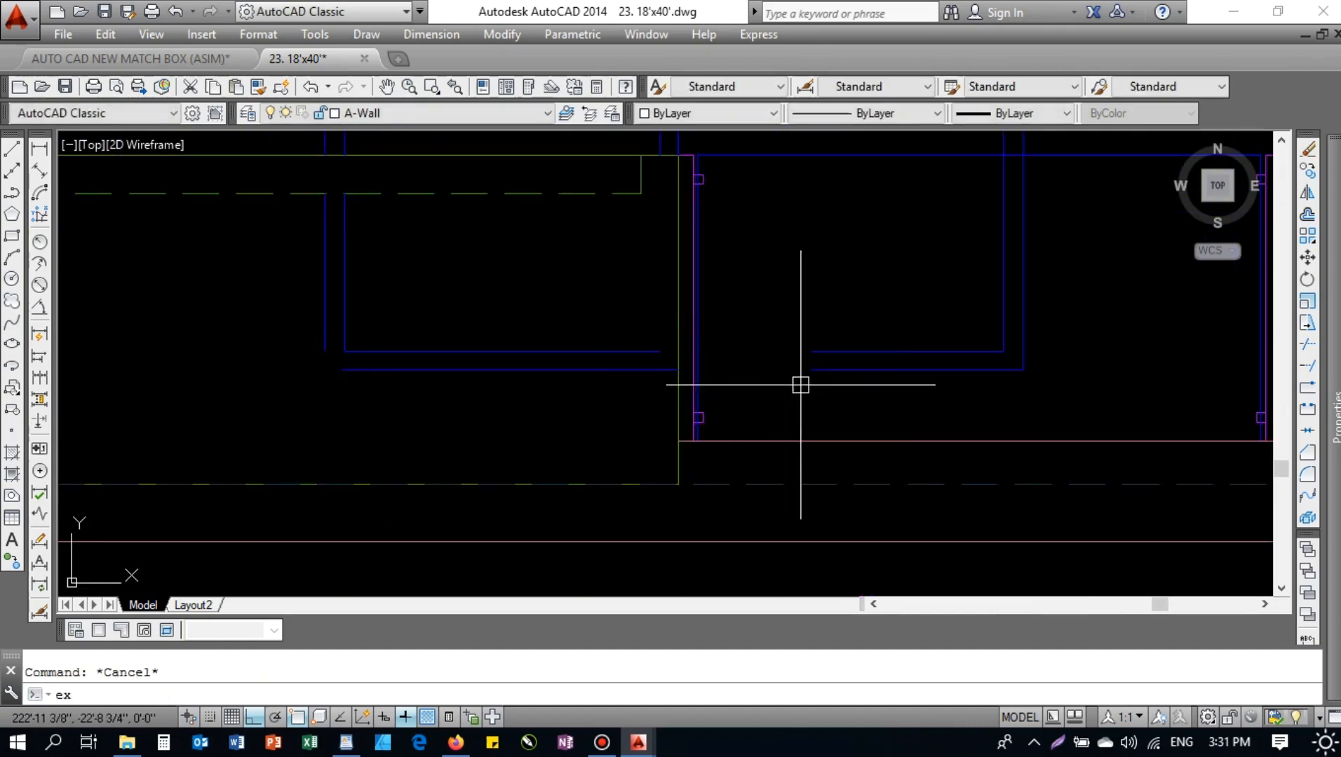
pyautogui.press('space')
pyautogui.press('space')
pyautogui.click(814, 354)
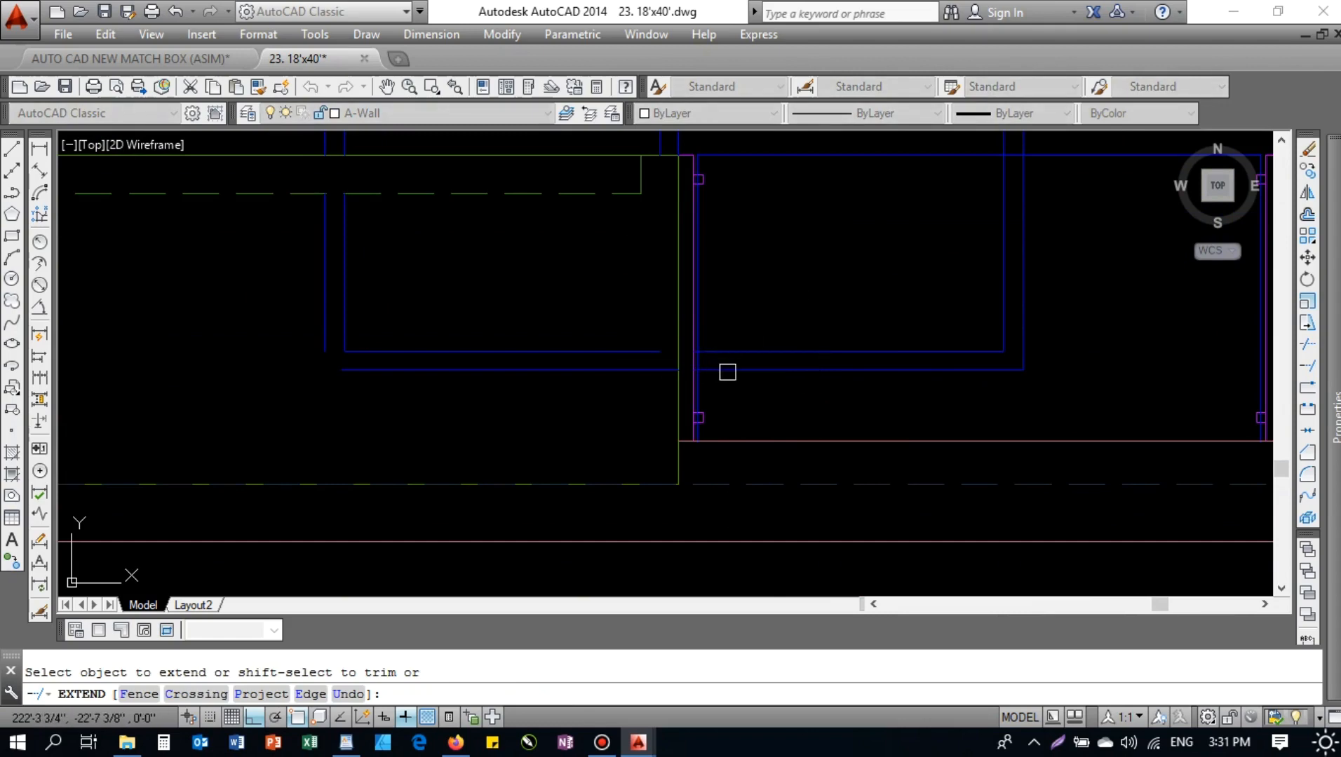
# - Erase the remaining window frame lines inside the planter rectangle
pyautogui.scroll(-4, 701, 378)
pyautogui.press('Escape')
pyautogui.click(665, 382)
pyautogui.click(580, 346)
pyautogui.write('e')
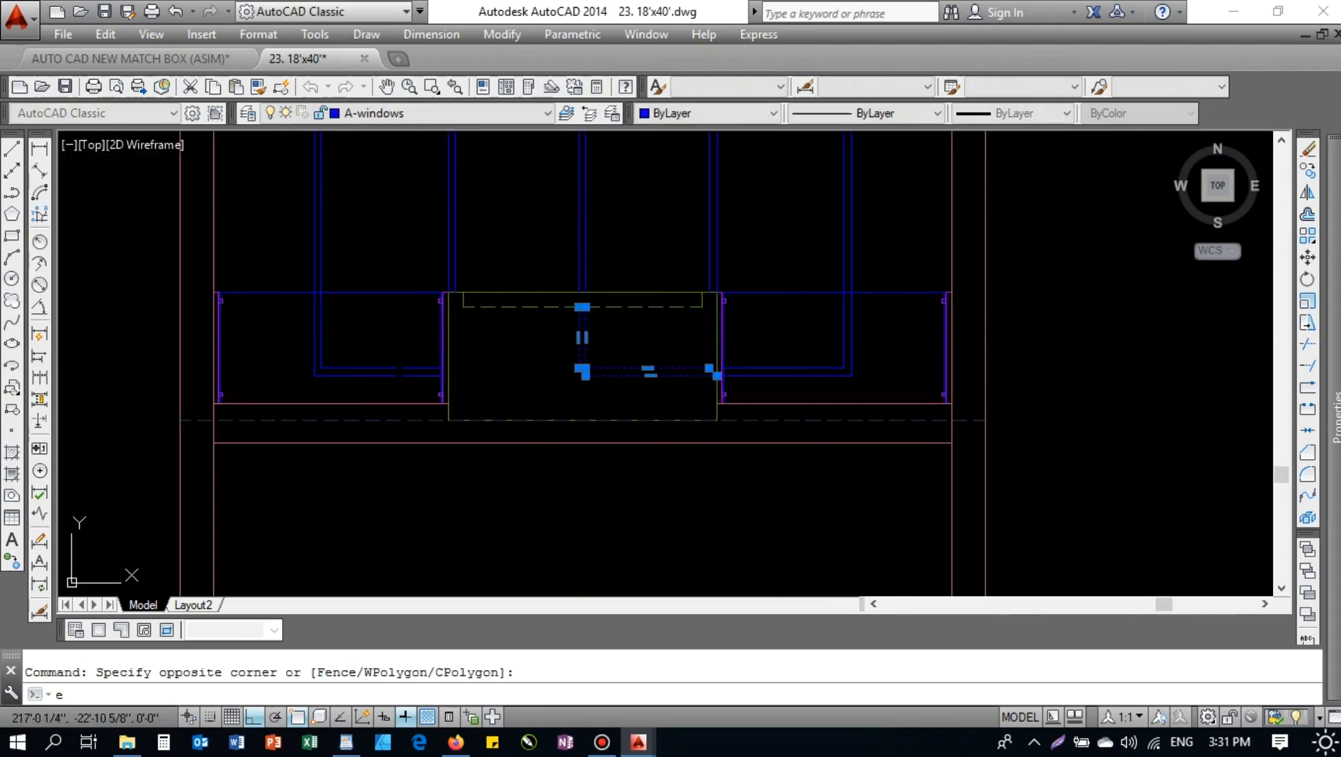
pyautogui.press('space')
# - Erase the short leftover window sill pieces beside the railing post left of the planter
pyautogui.moveTo(384, 383); pyautogui.dragTo(650, 367, button='middle')
pyautogui.scroll(5, 677, 361)
pyautogui.press('Escape')
pyautogui.write('e')
pyautogui.click(707, 326)
pyautogui.click(691, 398)
pyautogui.write('e')
pyautogui.press('space')
# - Extend the left window pane's two bottom lines to the railing post beside the planter
pyautogui.press('Escape')
pyautogui.write('ex')
pyautogui.press('space')
pyautogui.press('space')
pyautogui.click(609, 325)
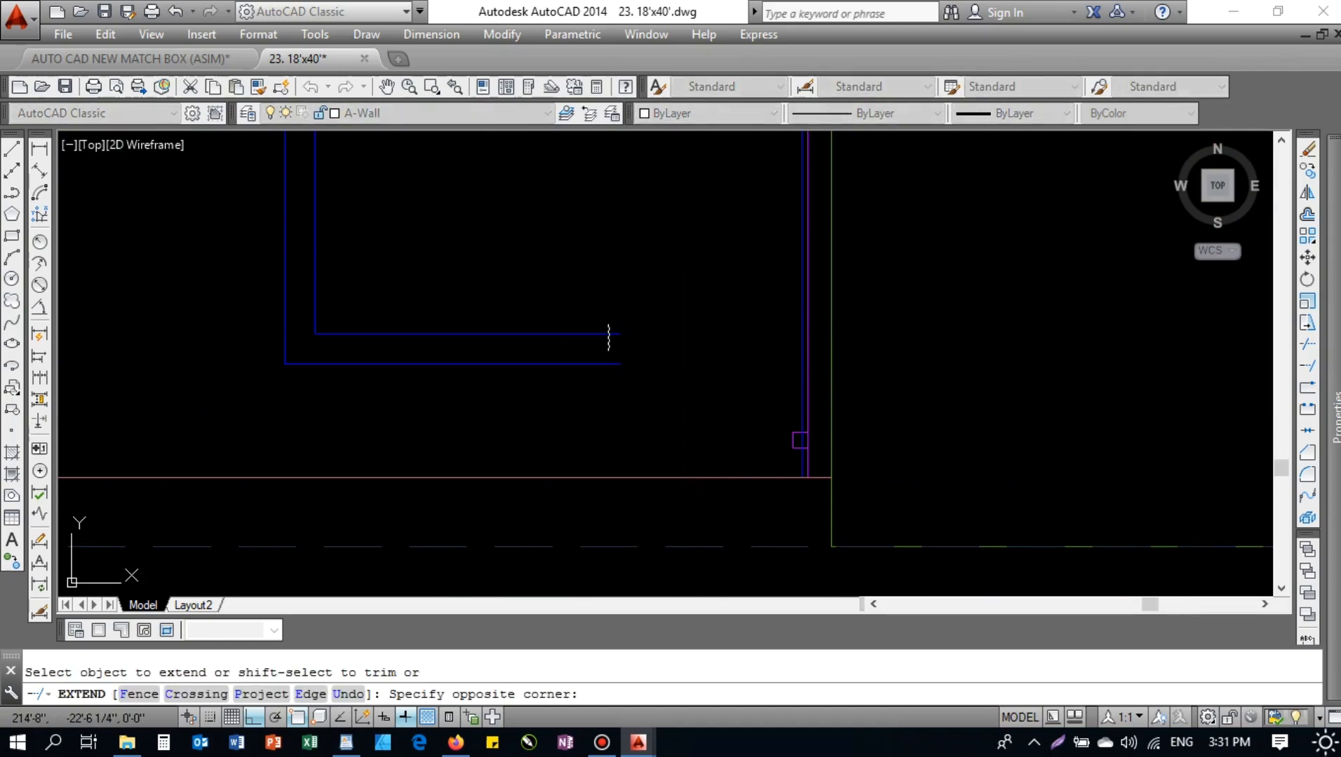
pyautogui.scroll(4, 797, 363)
pyautogui.press('Escape')
# - Trim the leftover window line ends at the railing post left of the planter and regenerate the drawing
pyautogui.write('tr')
pyautogui.press('space')
pyautogui.press('space')
pyautogui.press('Escape')
pyautogui.write('re')
pyautogui.press('space')
pyautogui.write('e')
pyautogui.press('space')
pyautogui.scroll(-6, 631, 340)
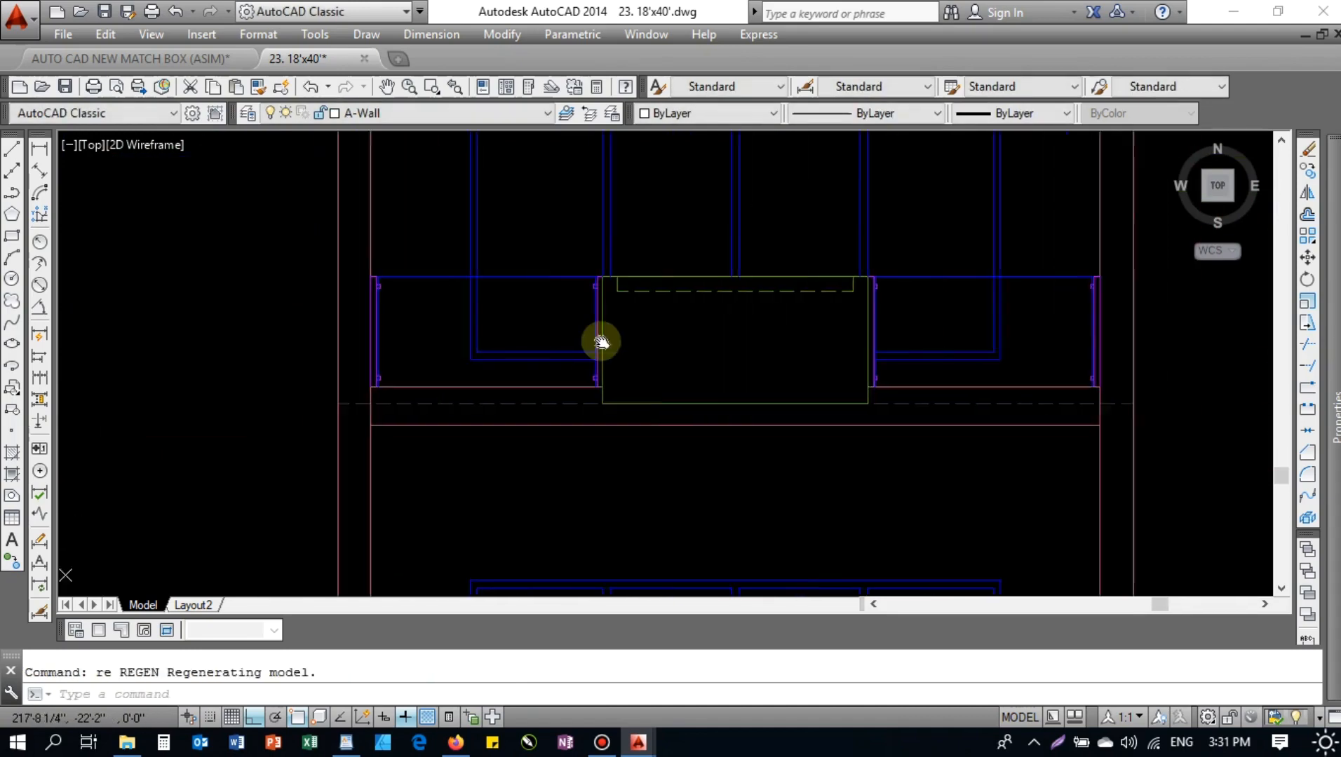
pyautogui.press('Escape')
pyautogui.scroll(2, 619, 254)
pyautogui.click(839, 214)
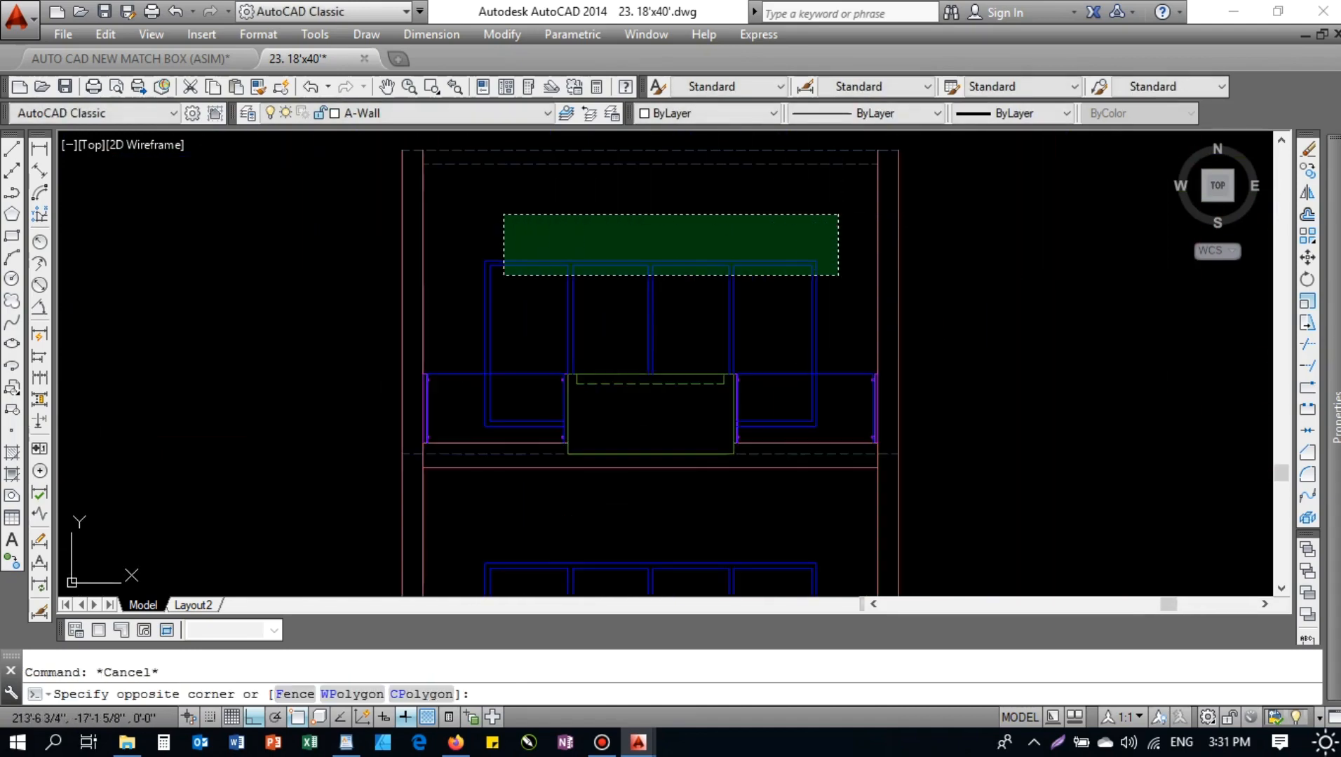
pyautogui.click(459, 280)
pyautogui.moveTo(624, 178); pyautogui.dragTo(631, 263, button='middle')
pyautogui.press('Escape')
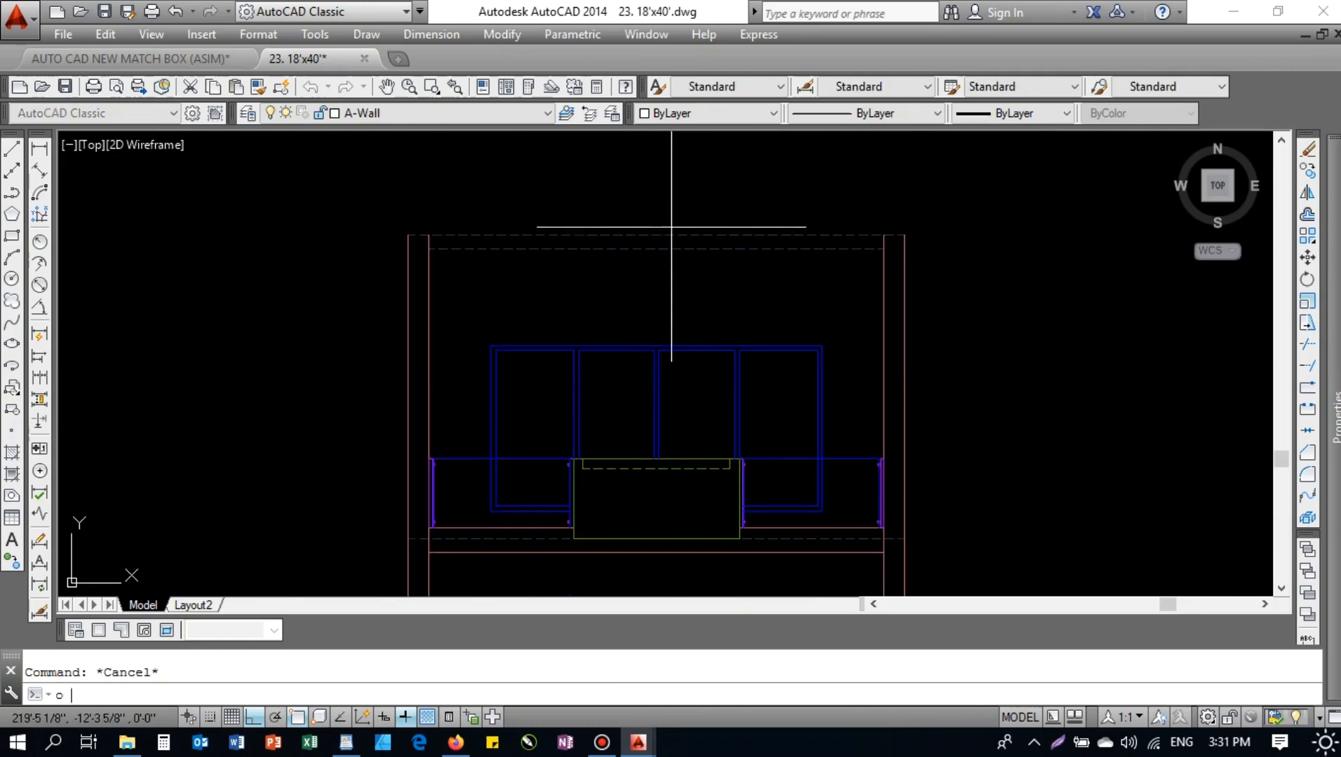
# - Offset the topmost dashed slab line 11' upward to set the next floor level
pyautogui.press('space')
pyautogui.write("11'")
pyautogui.press('space')
pyautogui.click(663, 227)
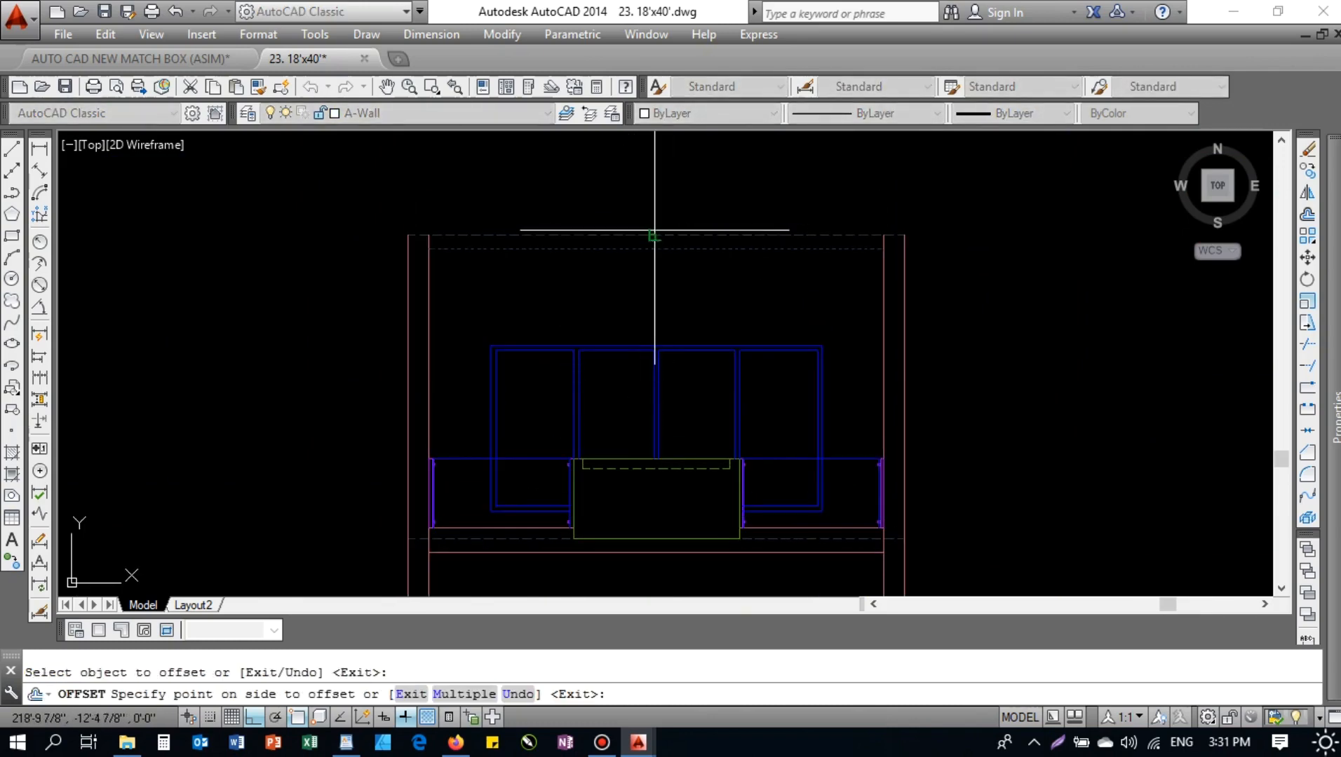
pyautogui.press('Escape')
pyautogui.press('space')
pyautogui.press('space')
pyautogui.click(659, 232)
pyautogui.click(677, 195)
pyautogui.moveTo(664, 259); pyautogui.dragTo(665, 300, button='middle')
pyautogui.press('Escape')
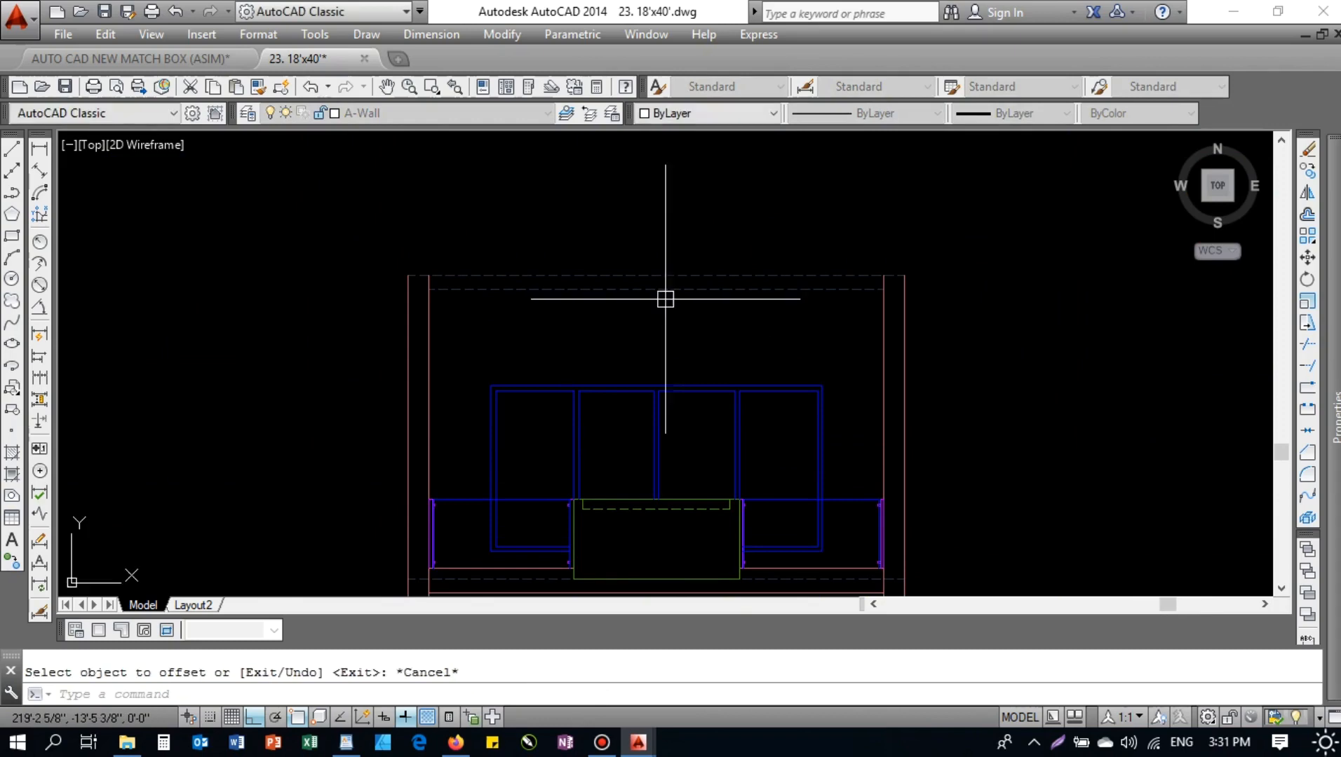
pyautogui.press('Escape')
pyautogui.write('ma')
pyautogui.press('space')
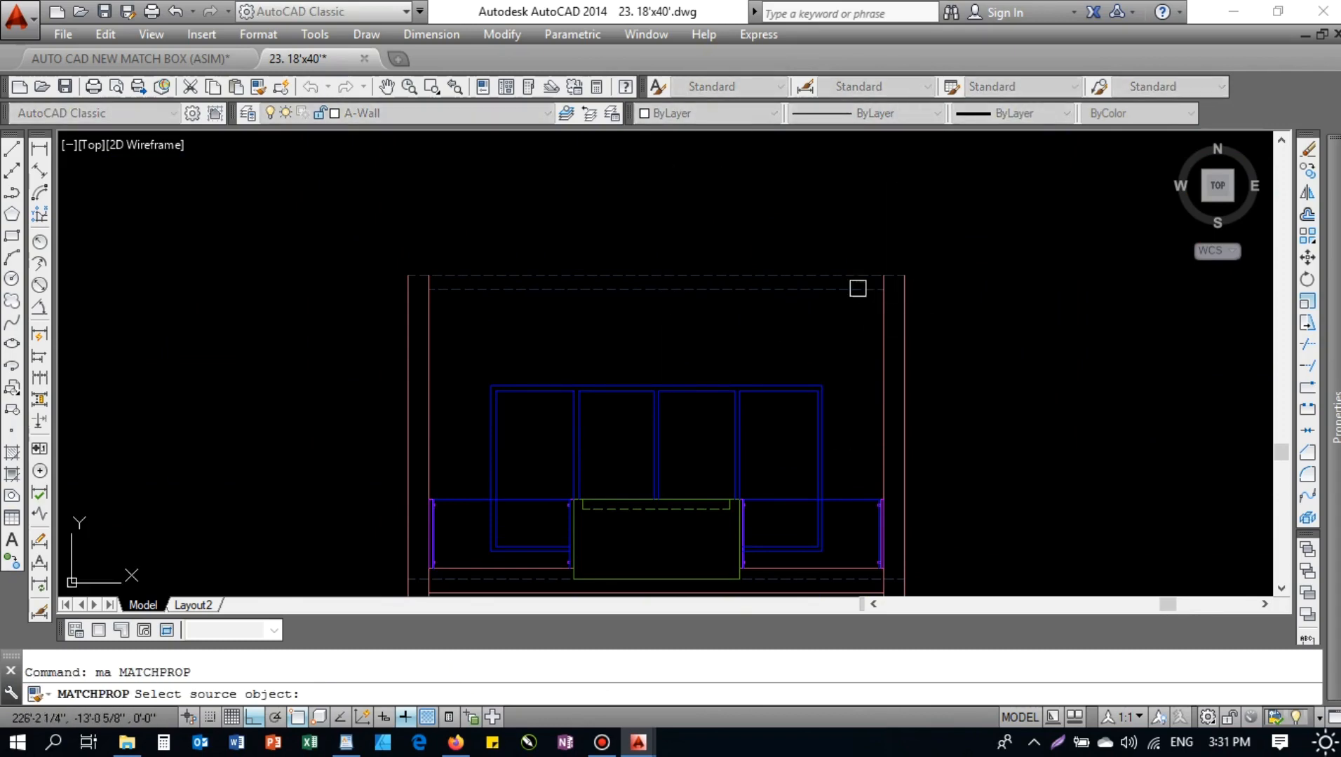
pyautogui.scroll(-6, 491, 289)
pyautogui.scroll(4, 547, 351)
pyautogui.press('Escape')
# - Extend the vertical lines of both side walls up to the new top level line
pyautogui.write('ex')
pyautogui.press('space')
pyautogui.press('space')
pyautogui.click(711, 431)
pyautogui.click(808, 443)
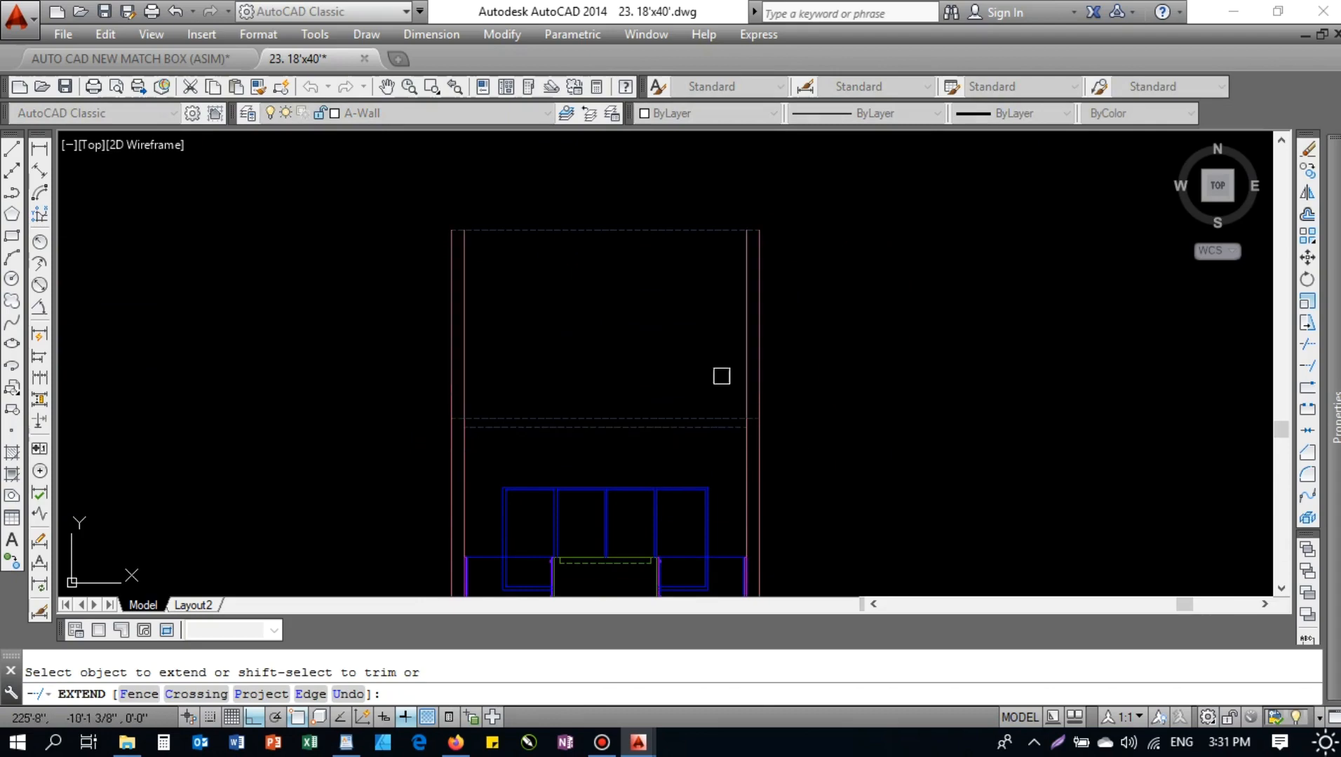
pyautogui.moveTo(692, 311); pyautogui.dragTo(696, 347, button='middle')
pyautogui.press('Escape')
pyautogui.press('Escape')
# - Trim the ends of the dashed slab line above the upper window back to the inner wall lines
pyautogui.click(690, 433)
pyautogui.click(612, 472)
pyautogui.press('Escape')
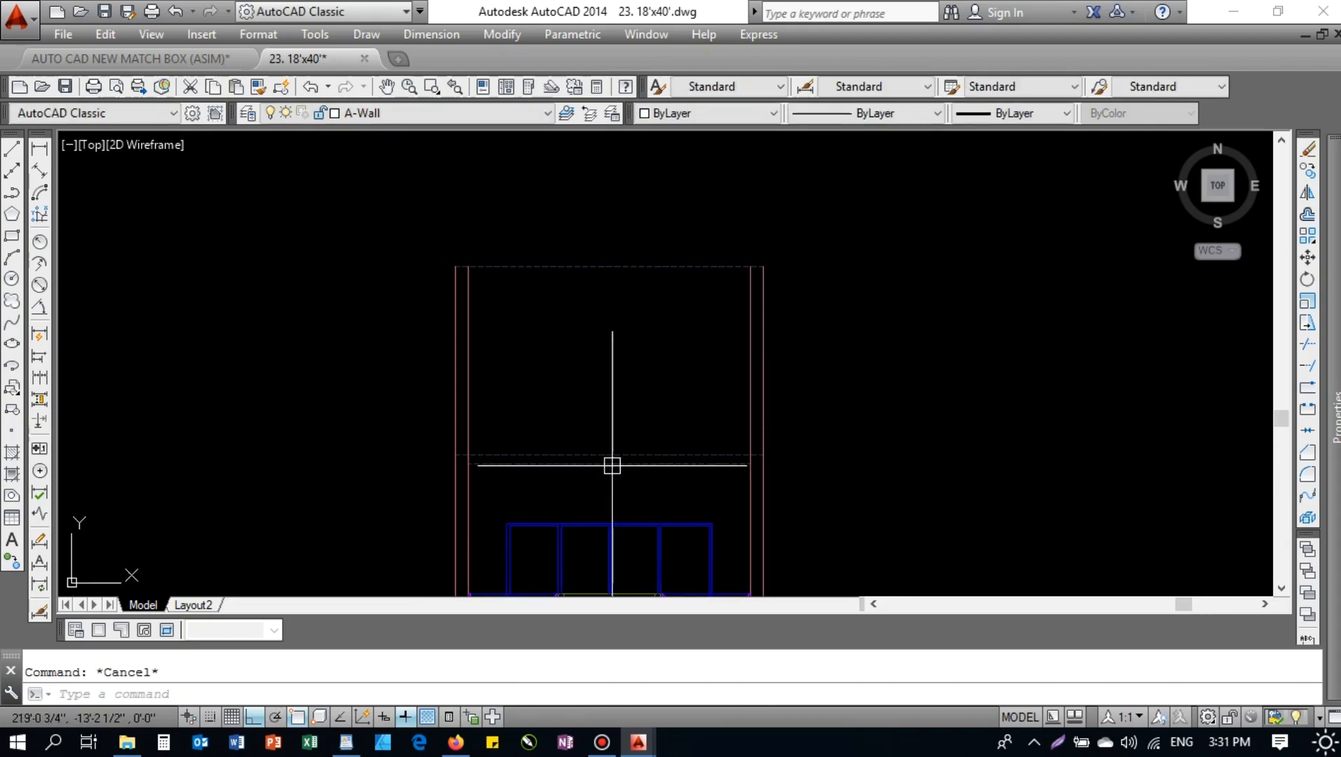
pyautogui.write('tr')
pyautogui.press('space')
pyautogui.scroll(4, 482, 457)
pyautogui.click(323, 447)
pyautogui.scroll(-5, 451, 429)
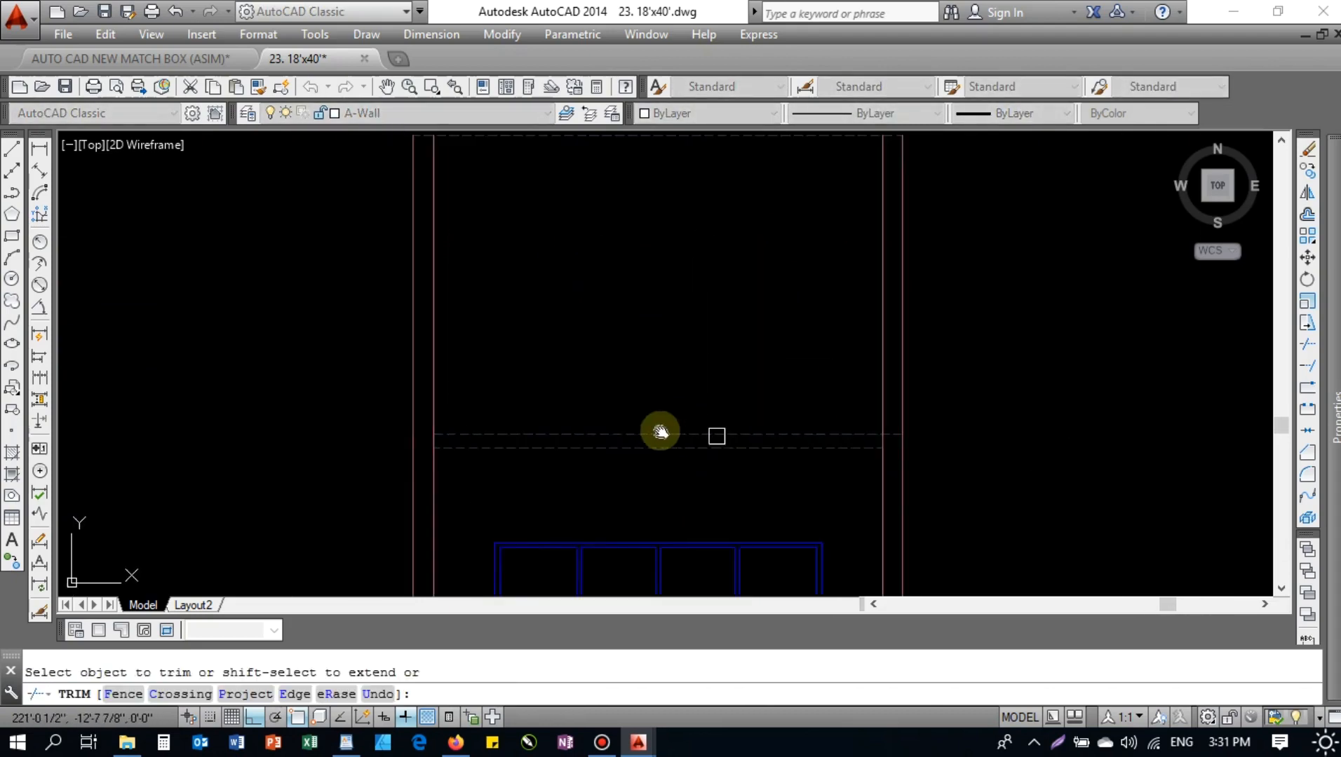
pyautogui.scroll(4, 929, 442)
pyautogui.scroll(-5, 681, 395)
# - Trim the dashed slab line ends that run into the side walls at the lower floor levels
pyautogui.scroll(4, 629, 288)
pyautogui.scroll(1, 560, 338)
pyautogui.scroll(-1, 557, 380)
pyautogui.scroll(5, 521, 282)
pyautogui.scroll(-6, 503, 269)
pyautogui.scroll(5, 921, 286)
pyautogui.scroll(-5, 751, 380)
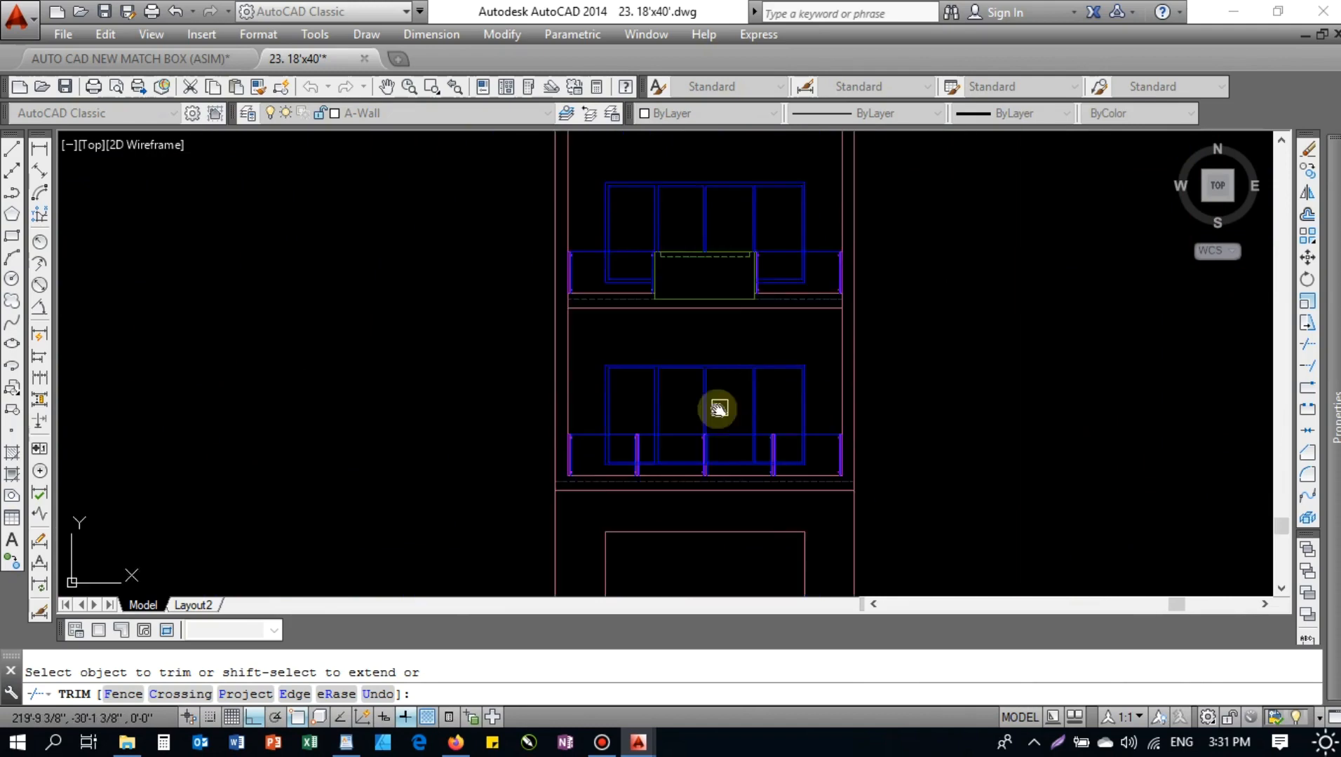
pyautogui.scroll(5, 535, 426)
pyautogui.scroll(-5, 574, 424)
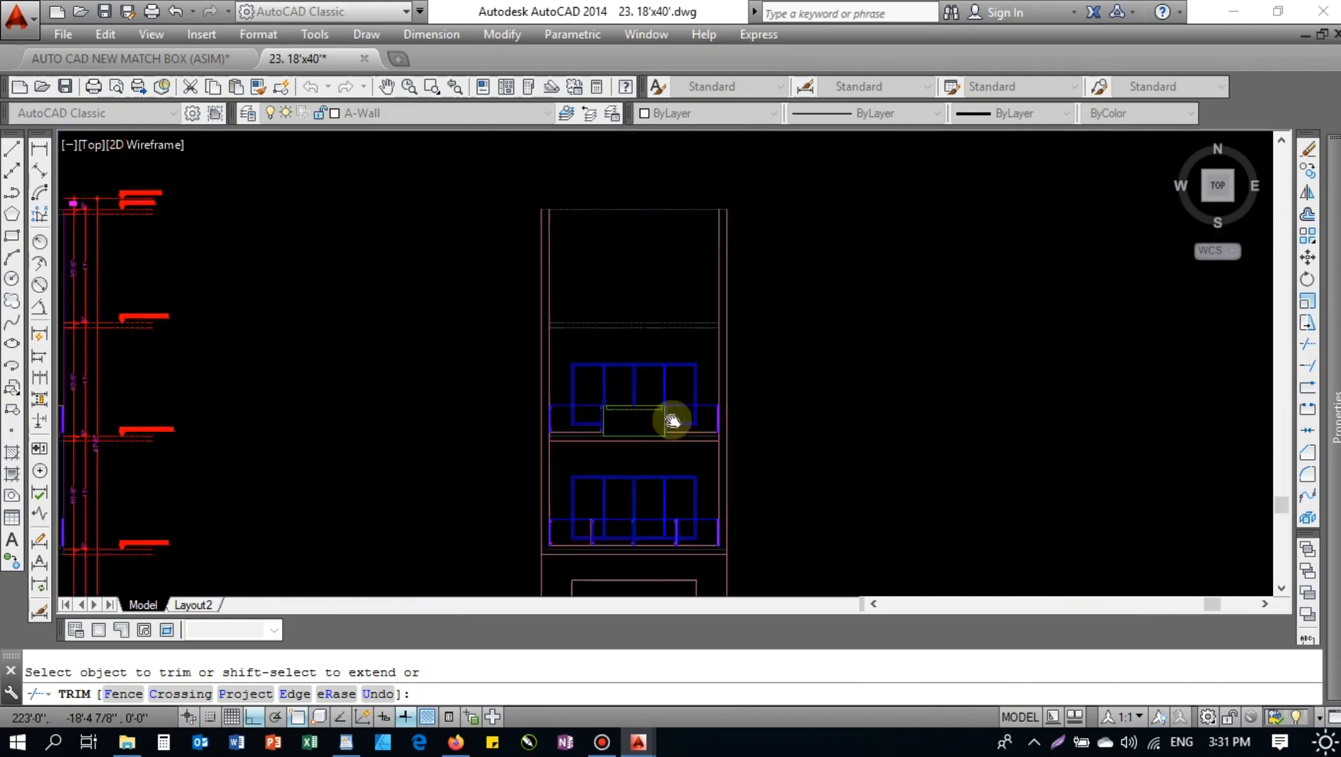
pyautogui.scroll(6, 604, 300)
pyautogui.press('Escape')
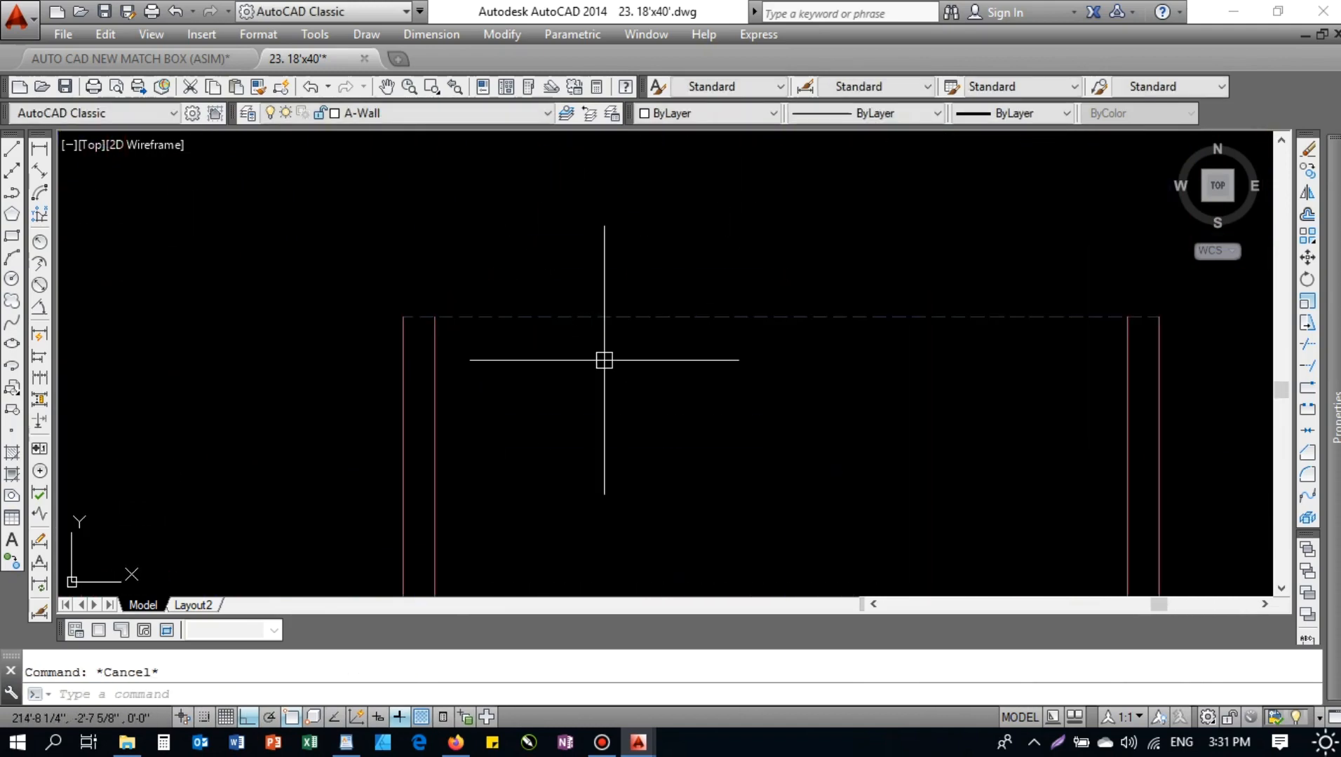
# - Offset the new top dashed level line 6" downward
pyautogui.write('o')
pyautogui.press('Return')
pyautogui.write('6')
pyautogui.press('Return')
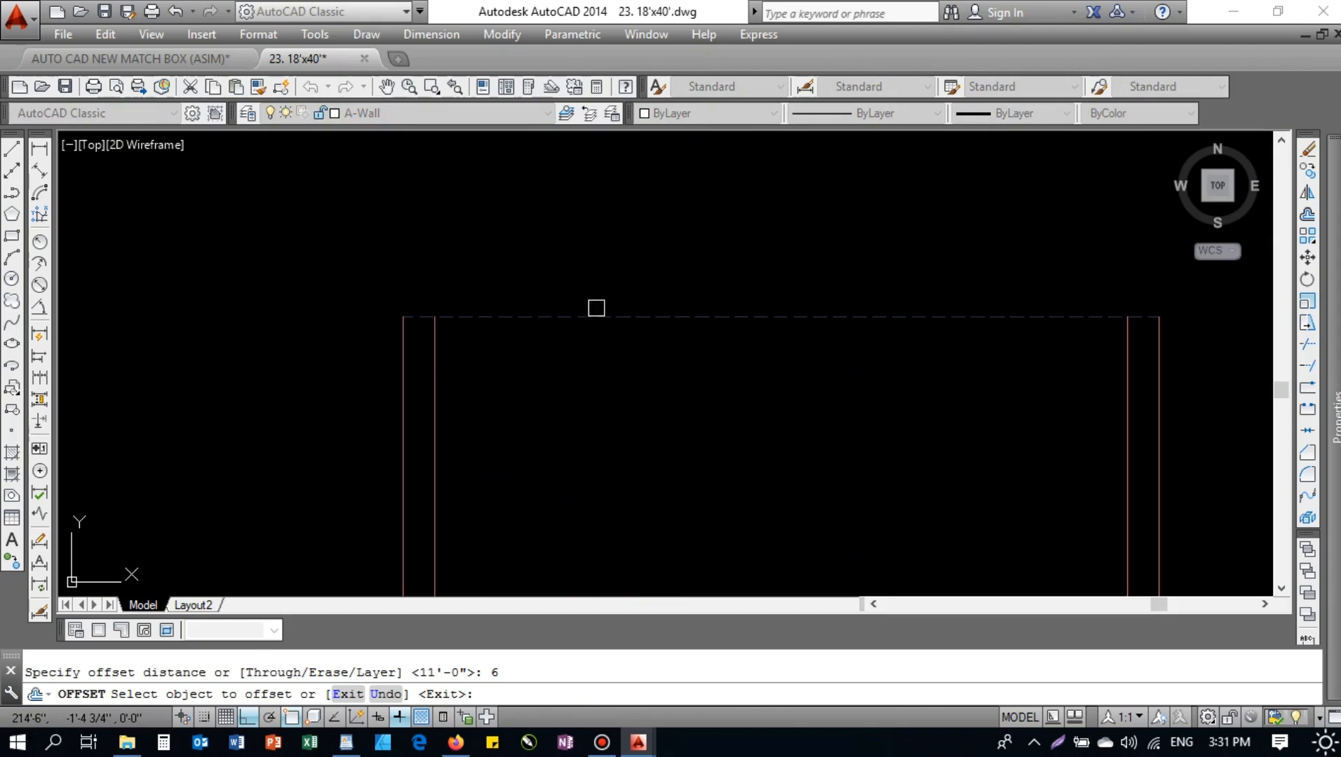
pyautogui.click(589, 325)
pyautogui.click(637, 371)
pyautogui.press('Escape')
pyautogui.write('f')
pyautogui.press('Return')
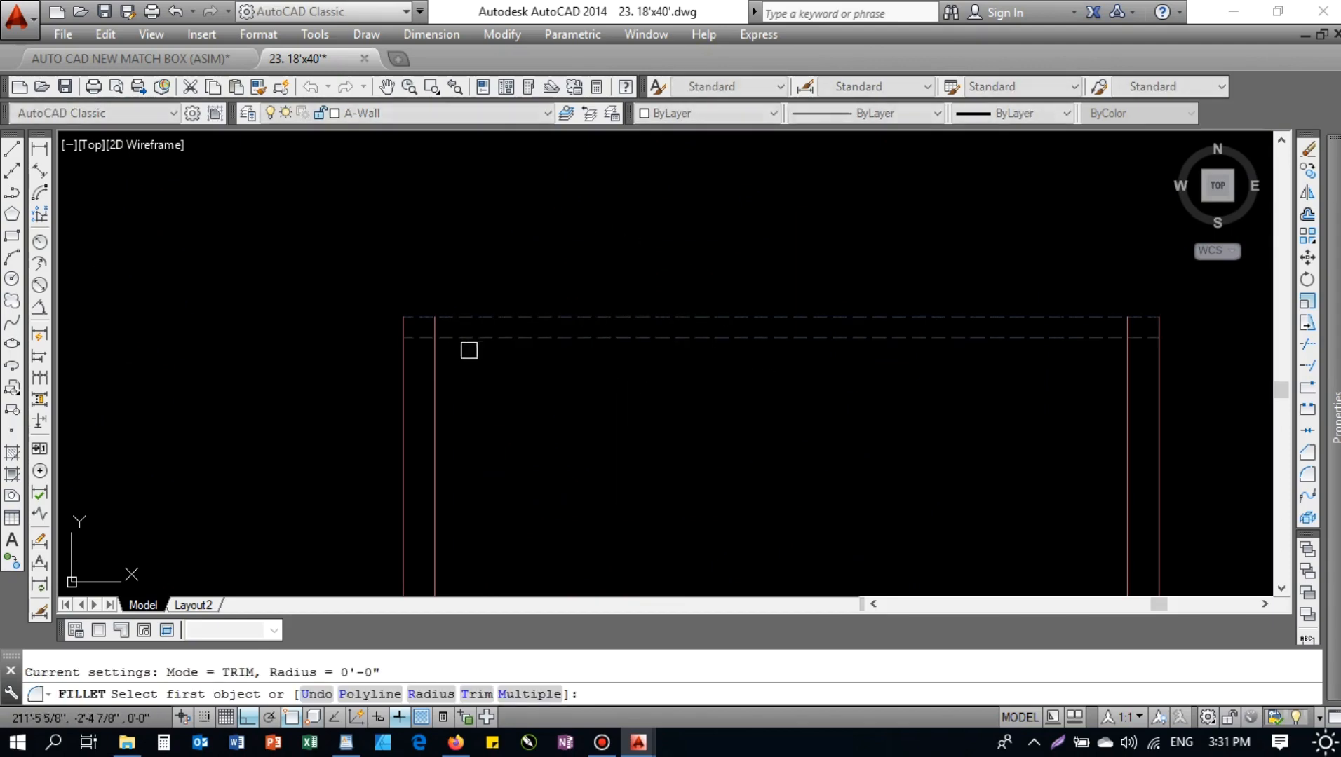
pyautogui.click(434, 338)
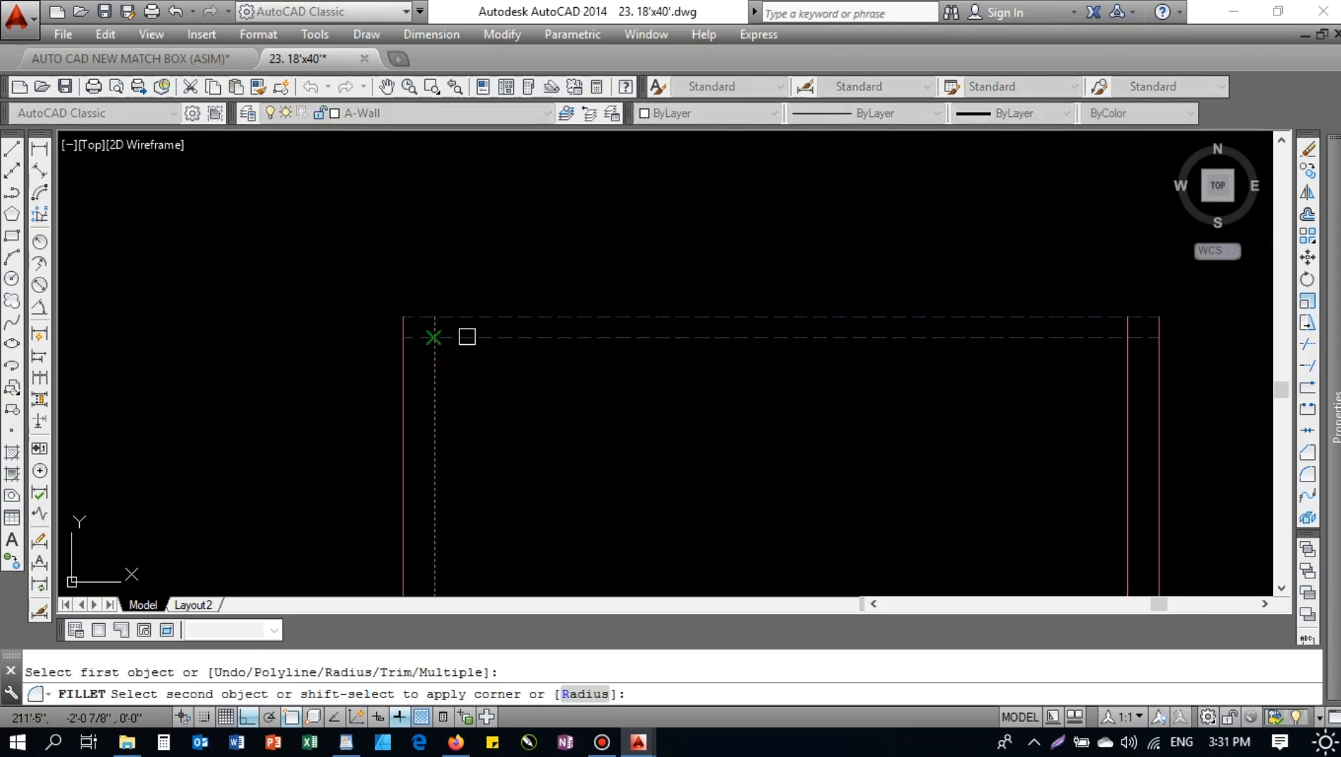
pyautogui.press('Escape')
pyautogui.click(479, 383)
pyautogui.press('Escape')
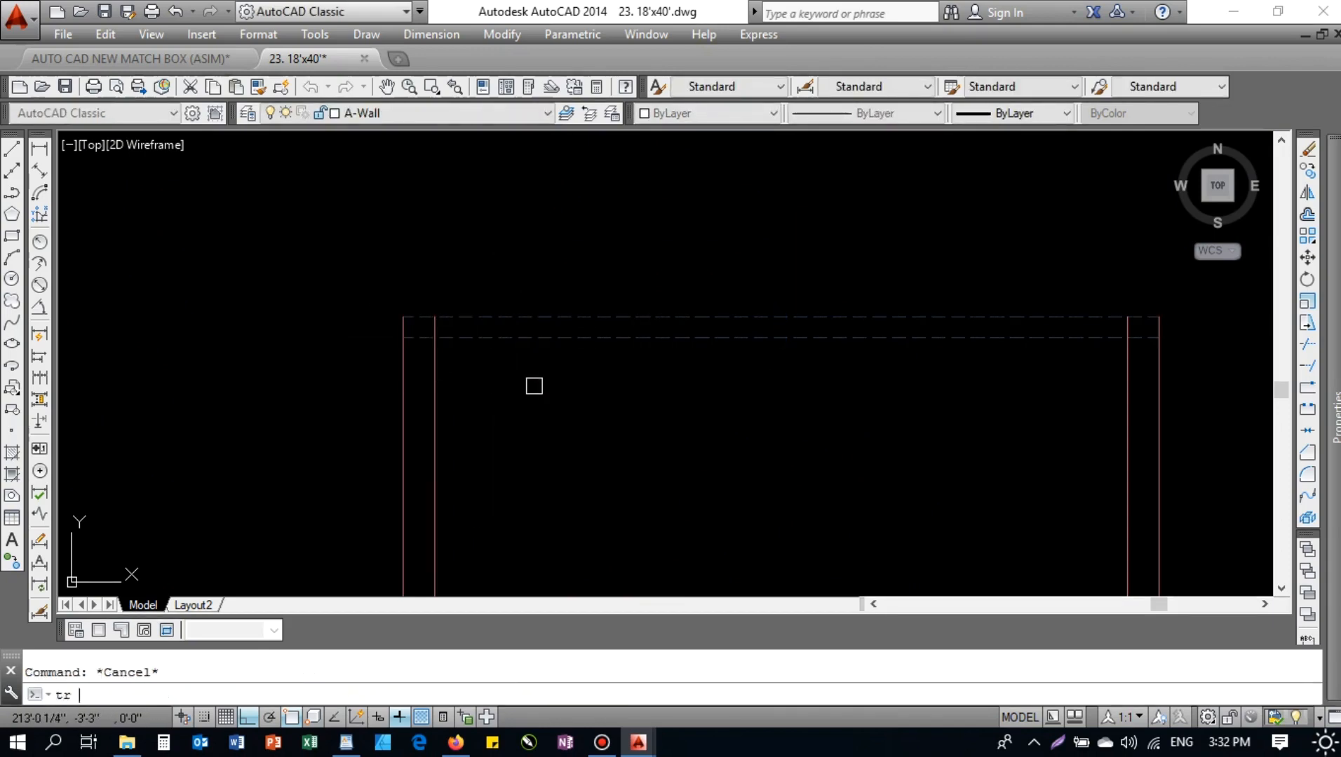
# - Trim both ends of the lower dashed line at the top level back to the inner wall lines
pyautogui.write('tr')
pyautogui.press('Return')
pyautogui.press('Return')
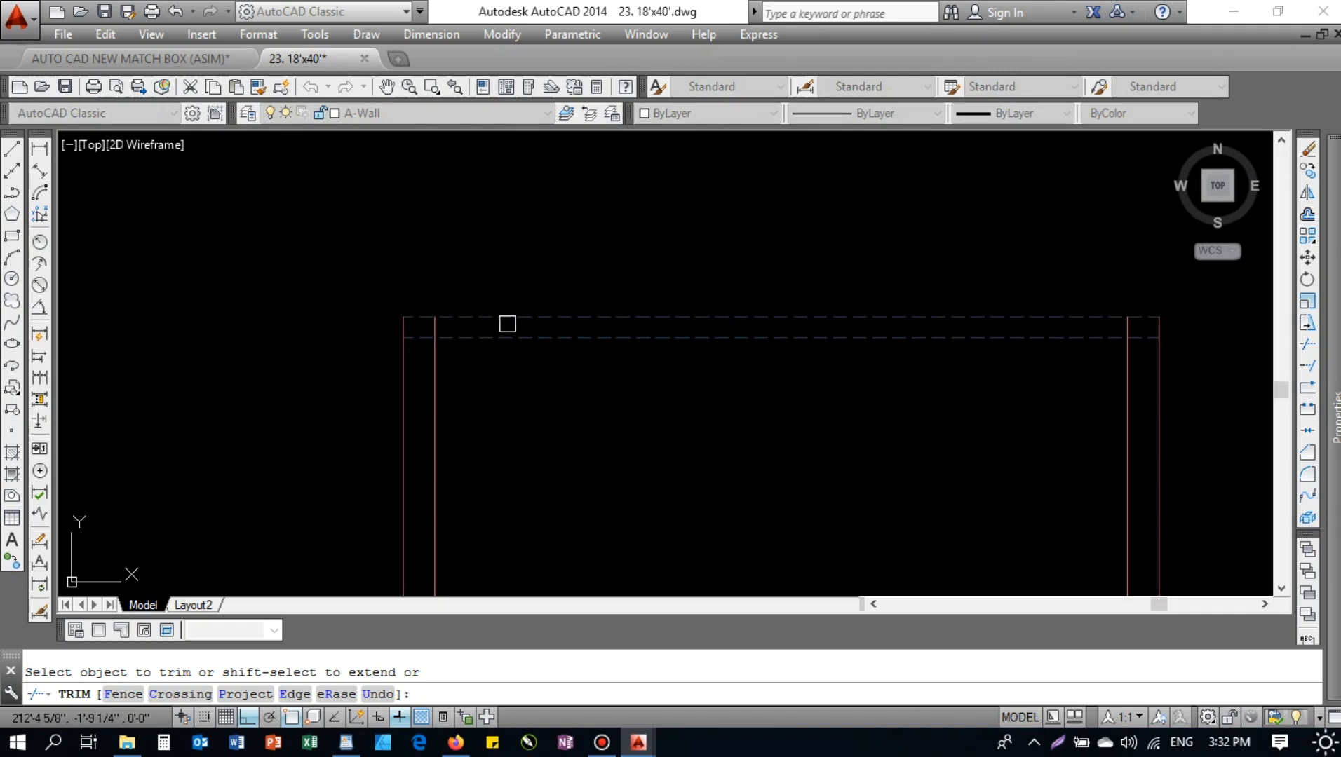
pyautogui.scroll(2, 446, 341)
pyautogui.press('Escape')
pyautogui.write('tr')
pyautogui.press('Return')
pyautogui.press('Return')
pyautogui.click(416, 335)
pyautogui.scroll(-4, 417, 335)
pyautogui.moveTo(926, 342); pyautogui.dragTo(783, 366, button='middle')
pyautogui.scroll(-3, 548, 384)
pyautogui.scroll(2, 625, 375)
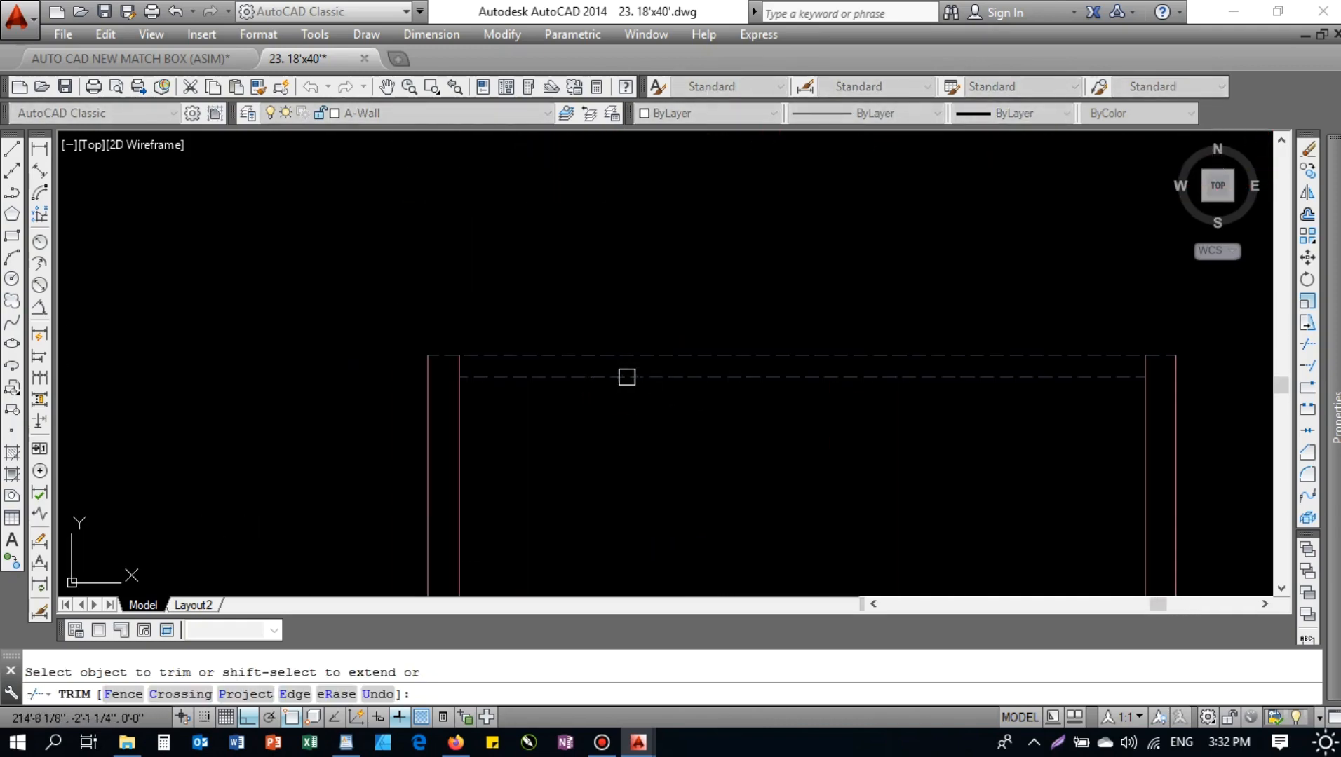
# - Offset the top dashed level line 4" downward
pyautogui.press('Escape')
pyautogui.write('o')
pyautogui.press('Return')
pyautogui.write('4')
pyautogui.press('Return')
pyautogui.scroll(2, 625, 357)
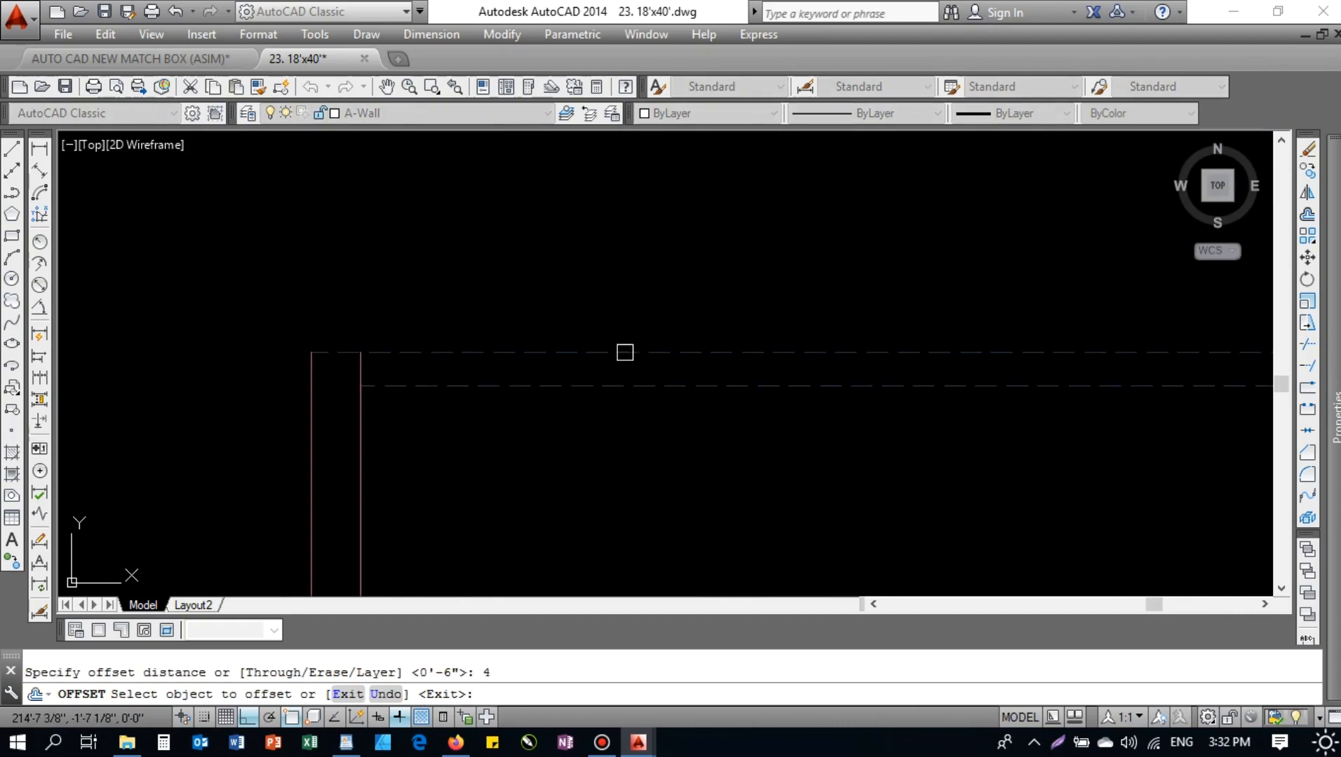
pyautogui.press('Escape')
pyautogui.click(615, 375)
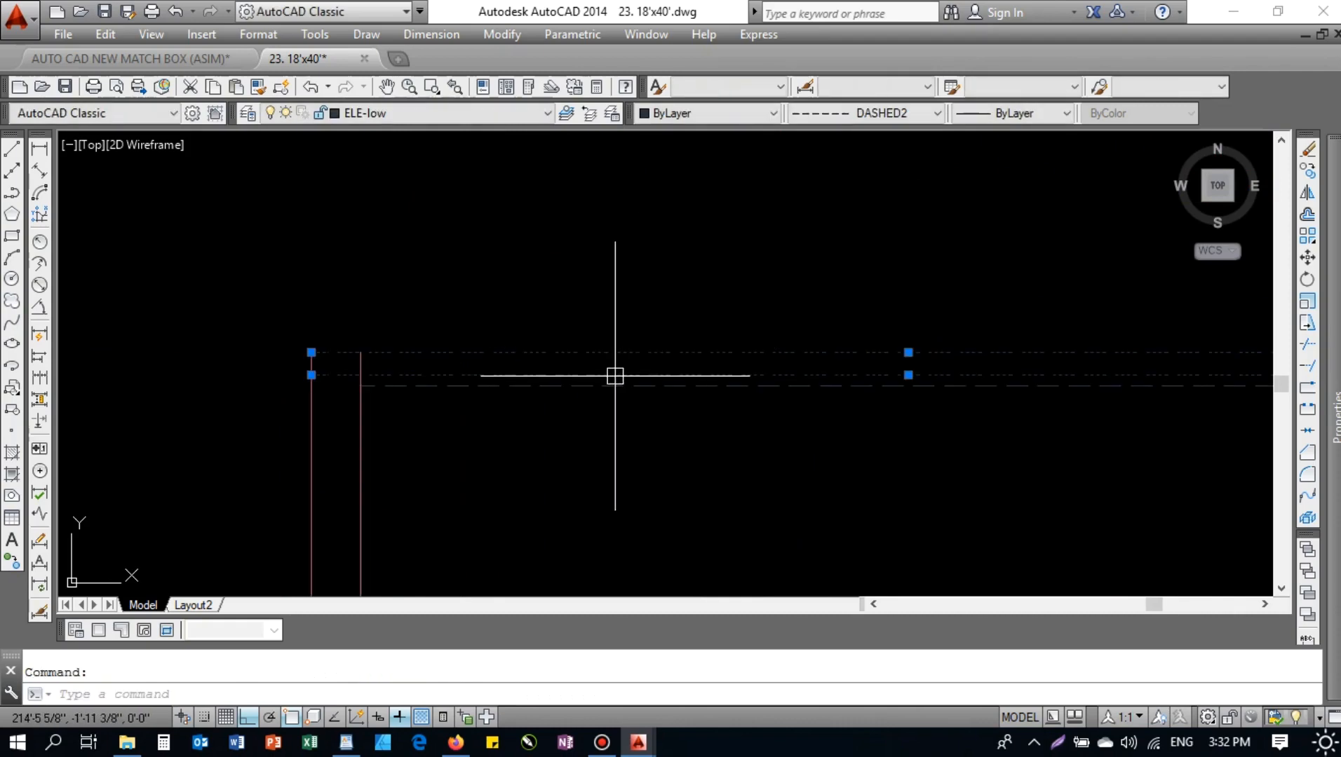
pyautogui.press('Escape')
# - Move the top dashed line and its 4" offset copy to the GREETING layer
pyautogui.click(405, 371)
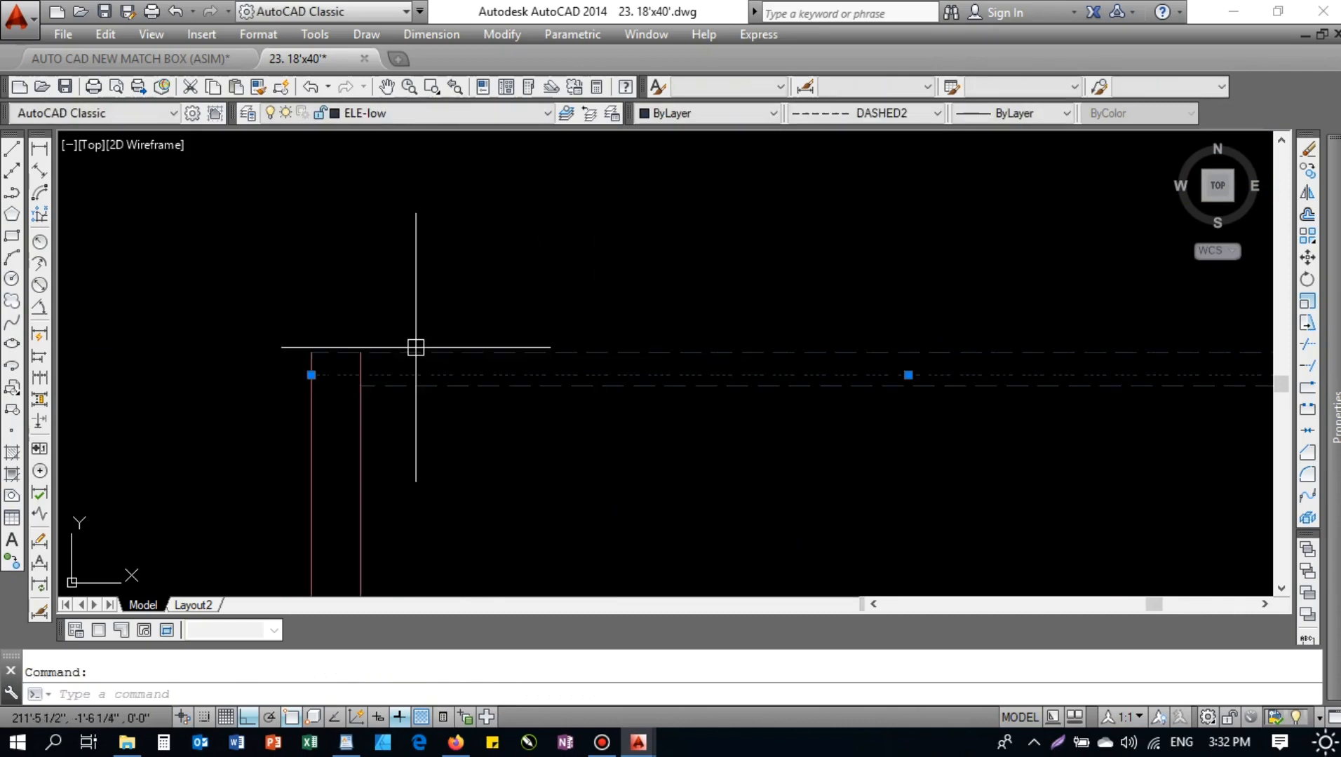
pyautogui.click(464, 115)
pyautogui.scroll(1, 407, 337)
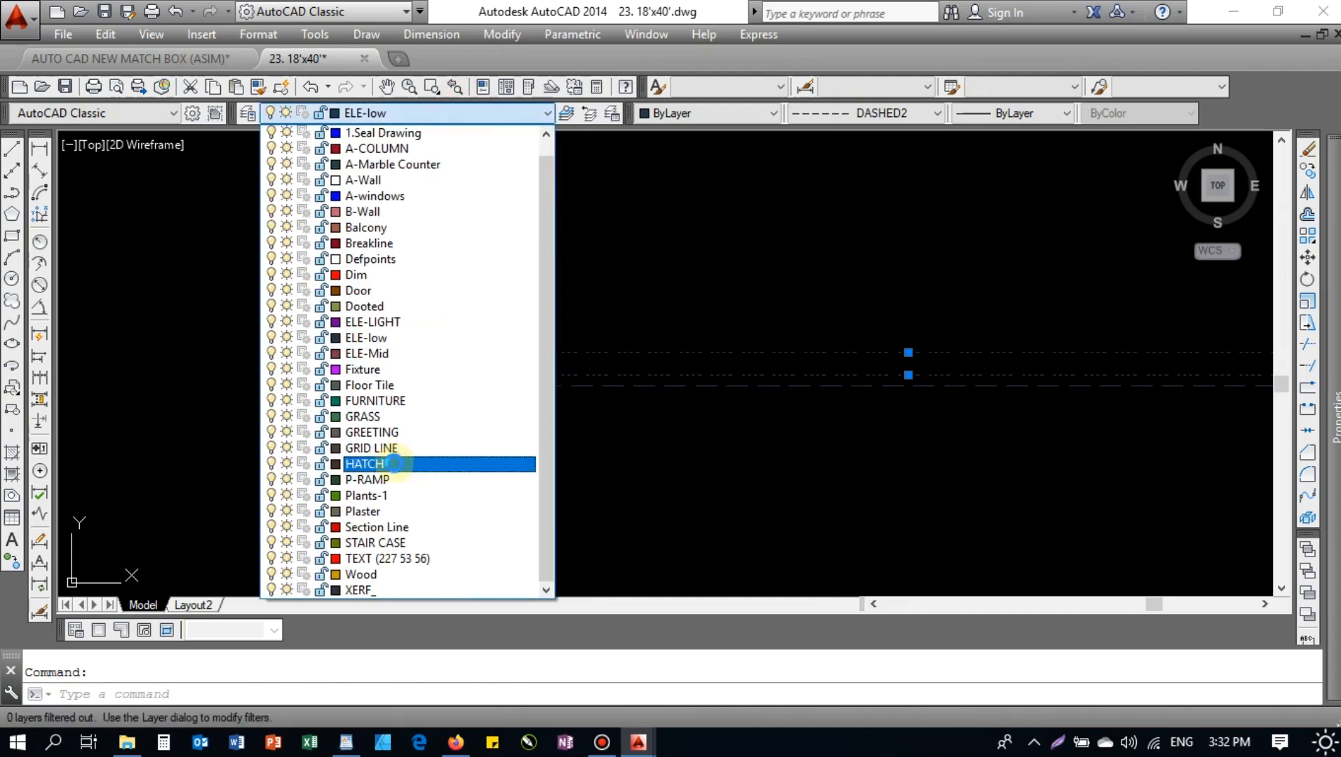
pyautogui.click(389, 428)
pyautogui.press('Escape')
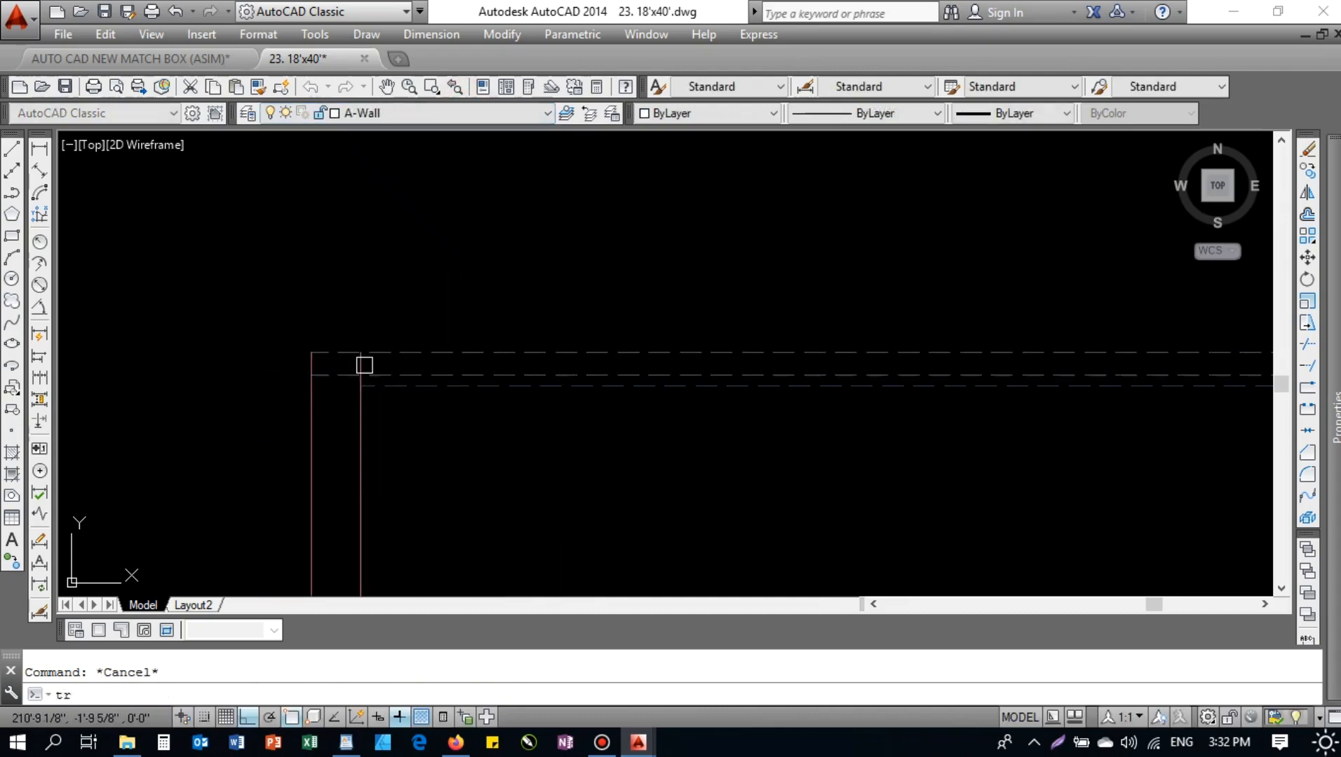
# - Trim the two upper dashed lines out of the left wall's top
pyautogui.write('tr')
pyautogui.press('Return')
pyautogui.press('Return')
pyautogui.press('Escape')
# - Draw a line closing the top of the left wall between its inner and outer lines
pyautogui.write('l')
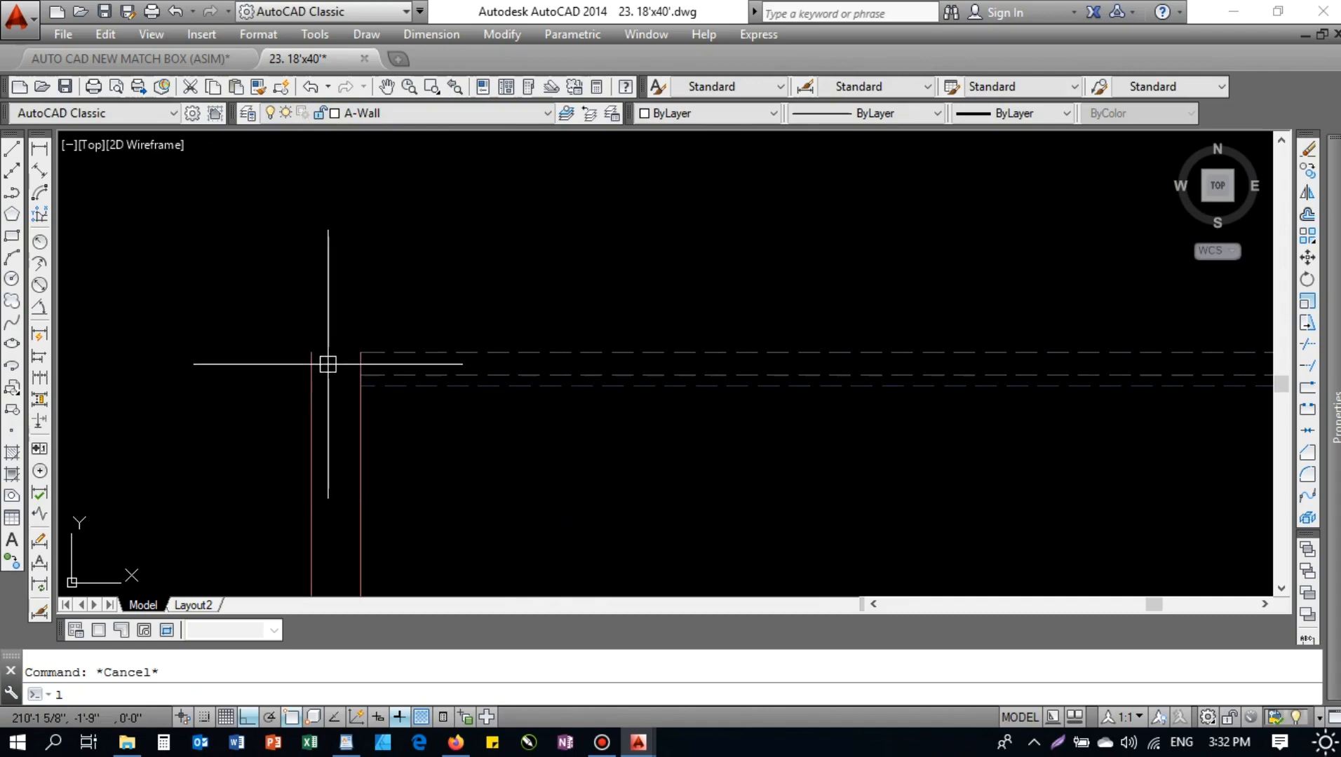
pyautogui.press('Return')
pyautogui.click(360, 352)
pyautogui.press('Escape')
# - Match the left wall's top line to the properties of the B-Wall wall lines
pyautogui.click(312, 371)
pyautogui.click(322, 366)
pyautogui.click(302, 335)
pyautogui.press('Escape')
pyautogui.click(320, 366)
pyautogui.click(292, 311)
pyautogui.scroll(-5, 339, 339)
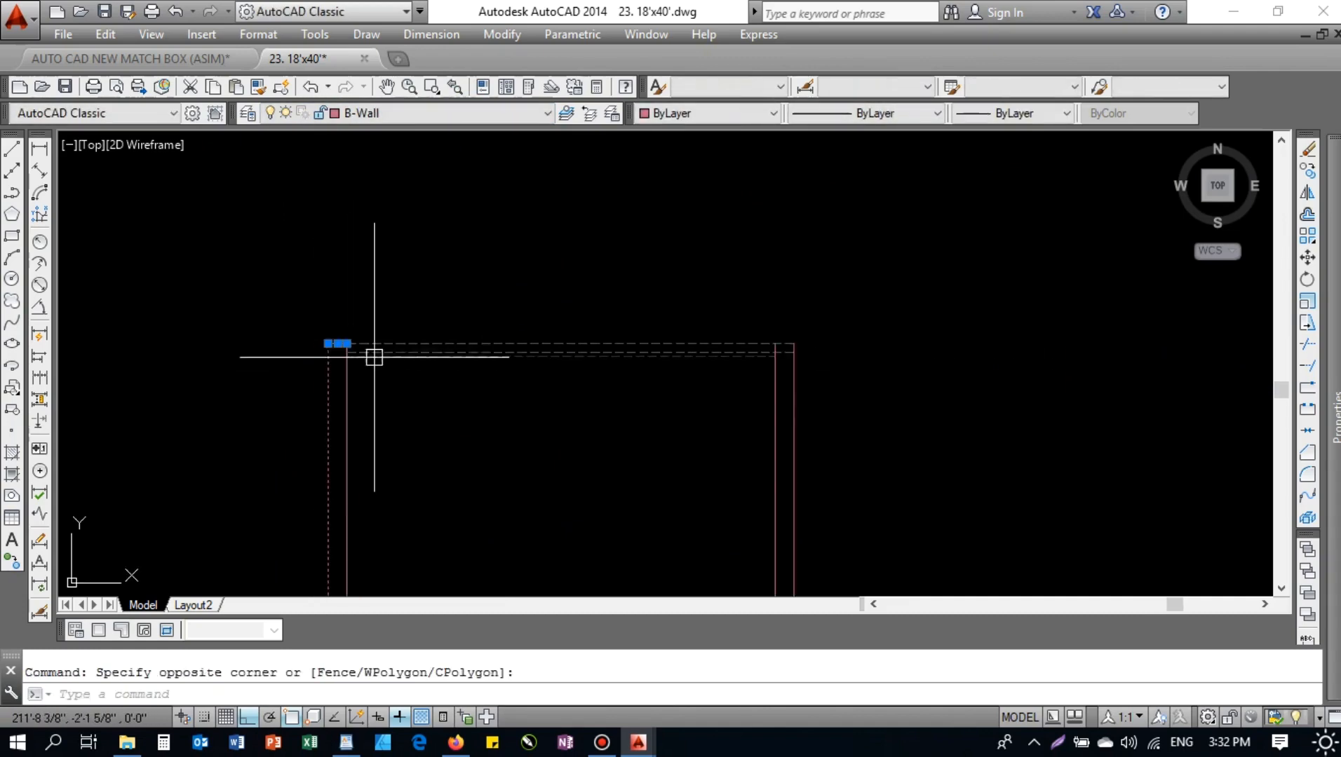
pyautogui.press('Escape')
pyautogui.scroll(3, 800, 359)
pyautogui.write('ma')
pyautogui.press('Return')
pyautogui.scroll(2, 661, 317)
pyautogui.press('Escape')
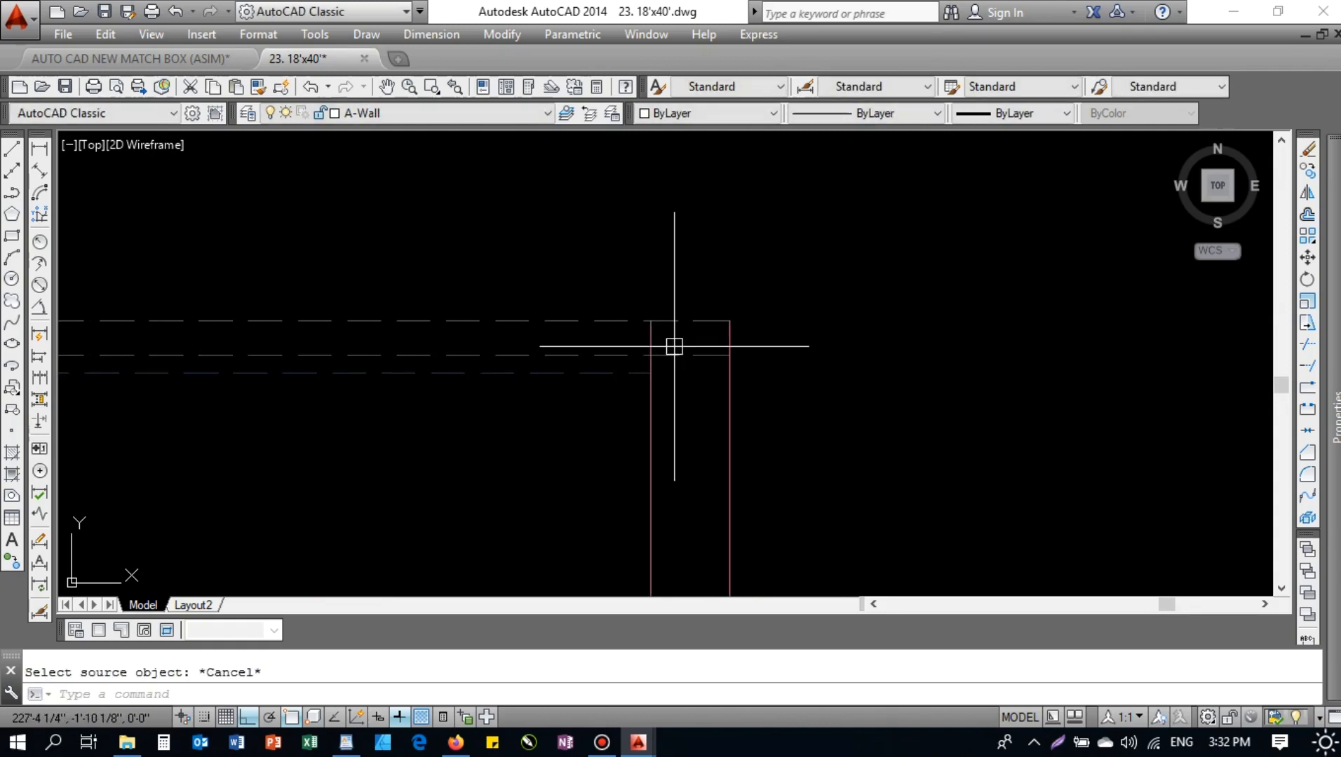
# - Trim the two upper dashed lines out of the right wall's top
pyautogui.write('tr')
pyautogui.press('Return')
pyautogui.press('Return')
pyautogui.press('Escape')
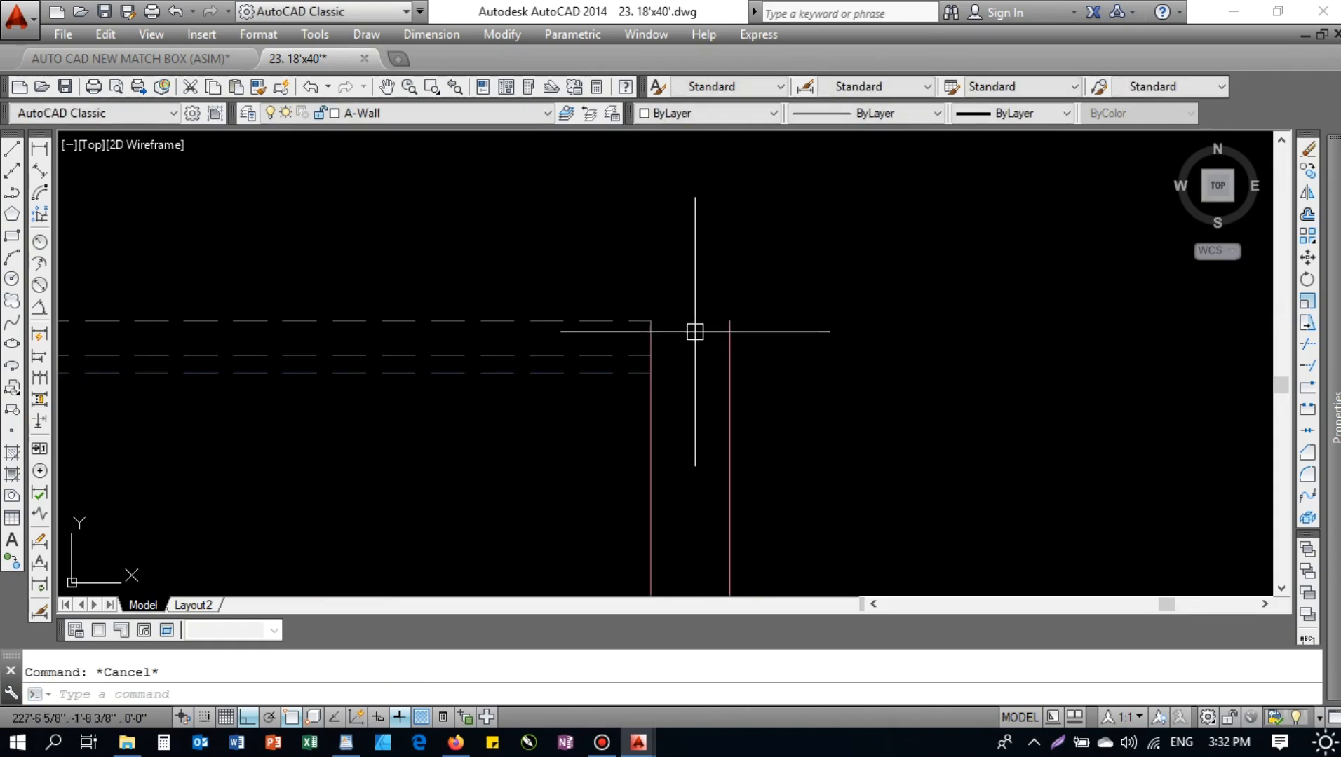
# - Draw a line closing the top of the right wall between its inner and outer lines
pyautogui.write('l')
pyautogui.press('Return')
pyautogui.click(651, 321)
pyautogui.click(729, 320)
pyautogui.press('Escape')
# - Match the right wall's top line to the properties of the adjoining wall line
pyautogui.write('ma')
pyautogui.press('Return')
pyautogui.click(724, 339)
pyautogui.click(708, 285)
pyautogui.click(700, 358)
pyautogui.press('Escape')
# - Try to start the parapet by offsetting the right wall's top line 12 inches upward
pyautogui.write('o')
pyautogui.press('Return')
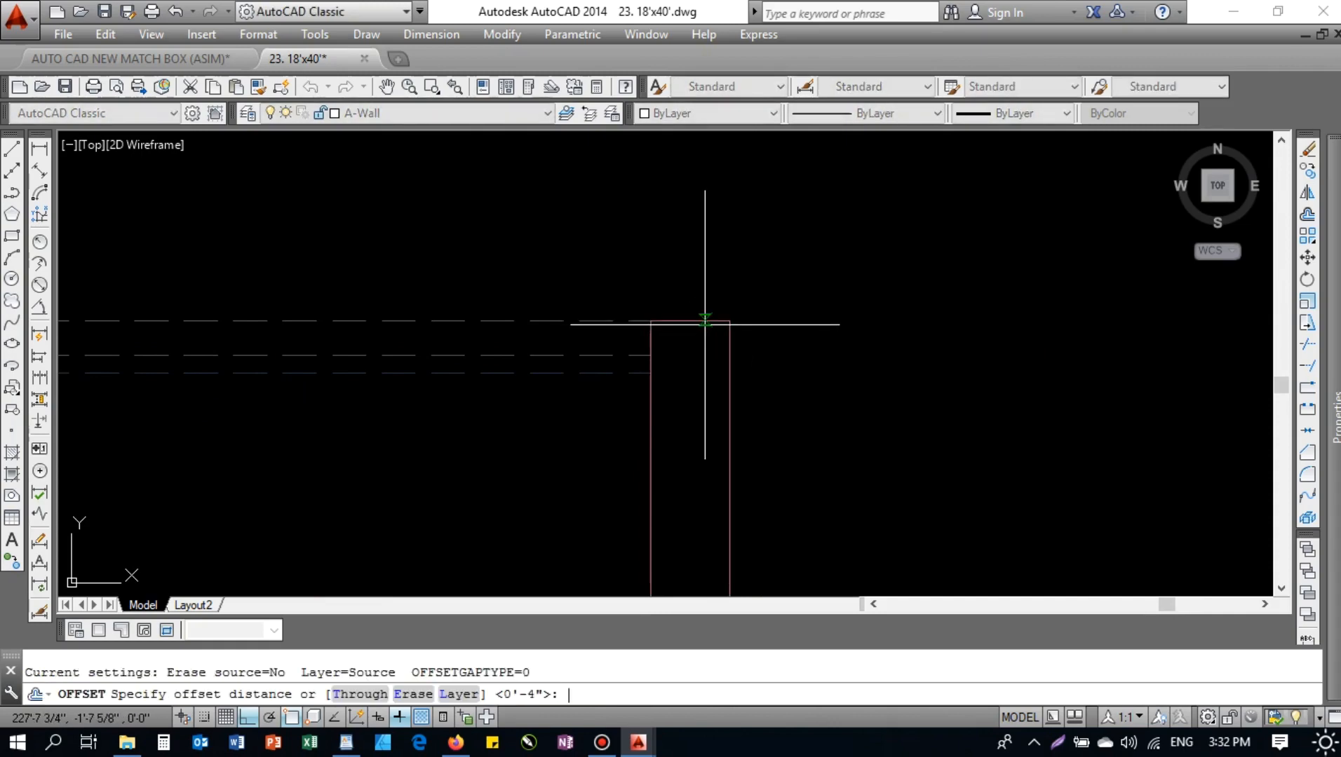
pyautogui.write('12')
pyautogui.press('Return')
pyautogui.click(703, 323)
pyautogui.click(611, 299)
pyautogui.scroll(-5, 727, 378)
pyautogui.moveTo(727, 379); pyautogui.dragTo(765, 350, button='middle')
pyautogui.scroll(3, 821, 342)
pyautogui.press('Escape')
pyautogui.press('Escape')
pyautogui.click(869, 327)
pyautogui.write('e')
pyautogui.press('Return')
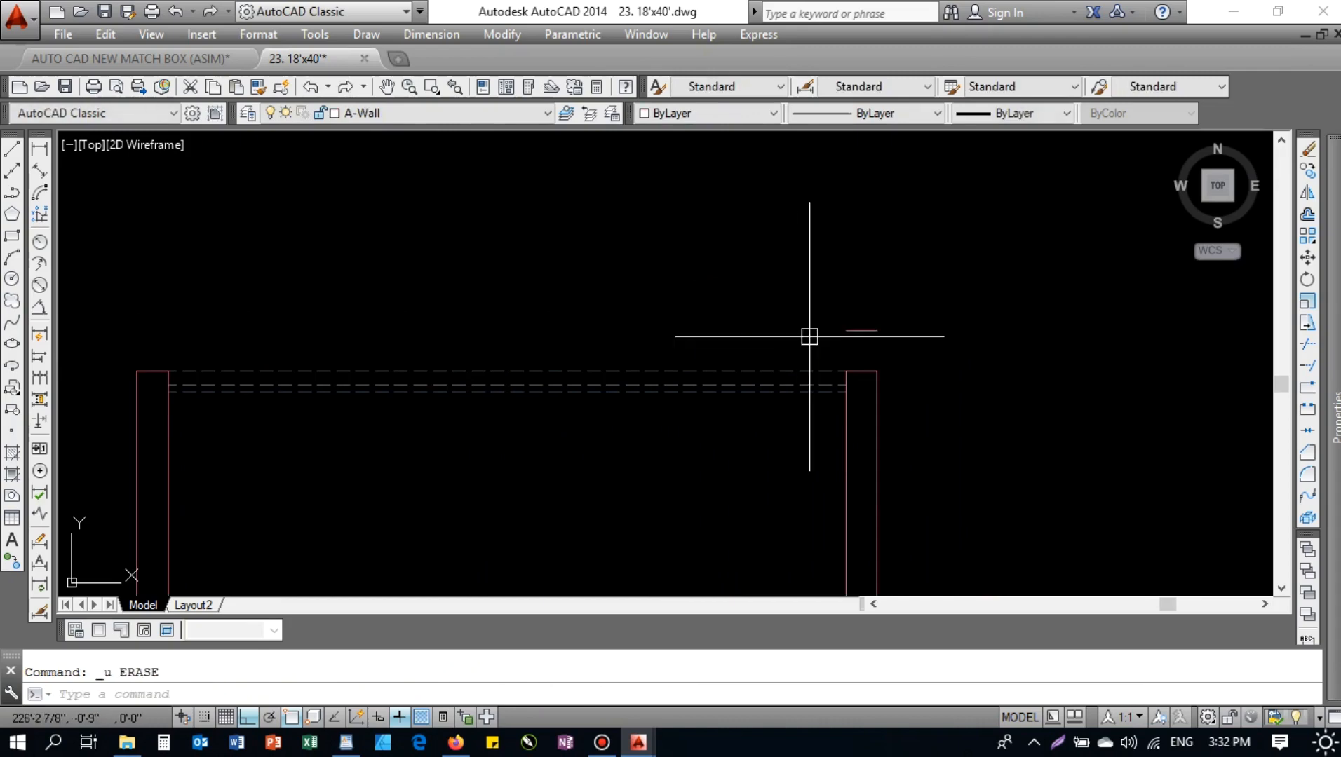
pyautogui.click(862, 331)
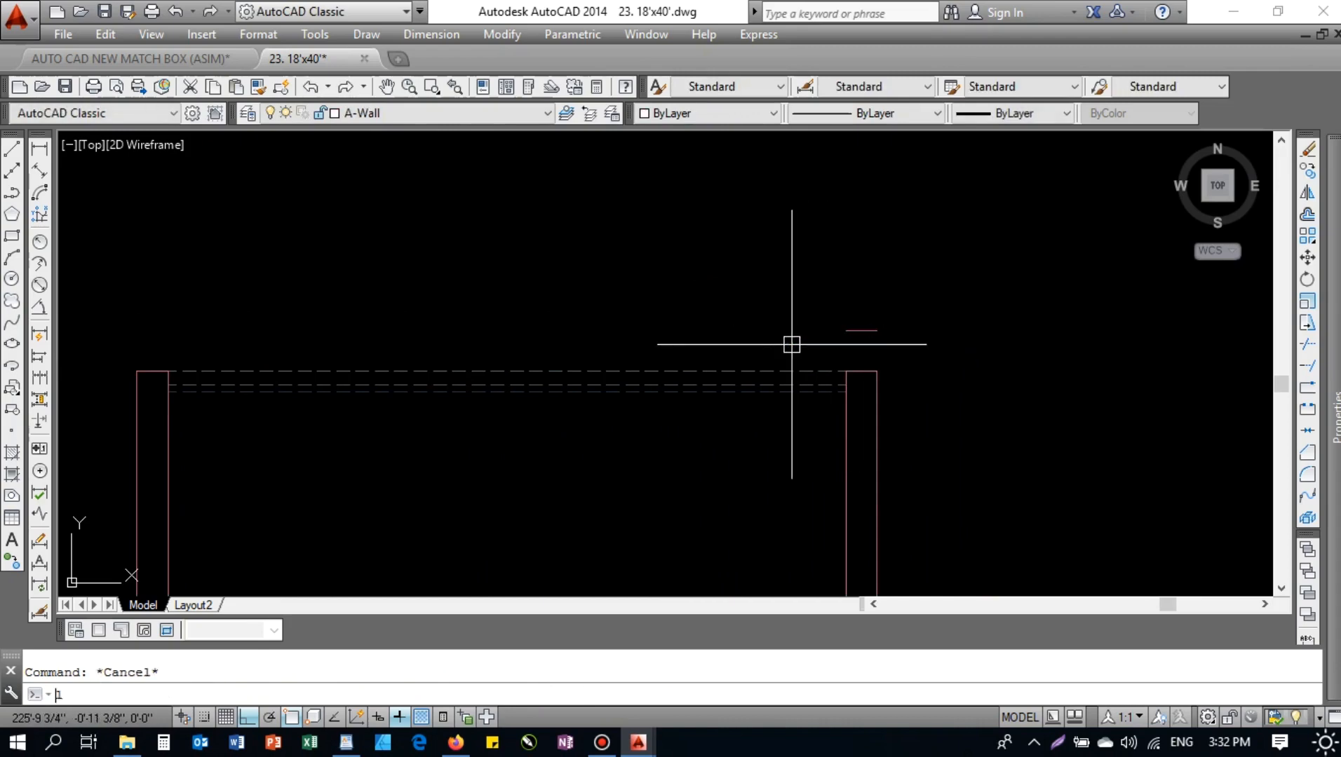
# - Draw a vertical line up from the right wall's outer top corner and erase it together with the offset line
pyautogui.press('Return')
pyautogui.click(876, 371)
pyautogui.click(914, 282)
pyautogui.press('Escape')
pyautogui.press('Escape')
pyautogui.click(901, 337)
pyautogui.click(859, 324)
pyautogui.write('e')
pyautogui.press('Return')
# - Copy the parapet profile from the section's roof edge onto the outer top corner of the elevation's right wall
pyautogui.scroll(-5, 720, 287)
pyautogui.scroll(6, 386, 325)
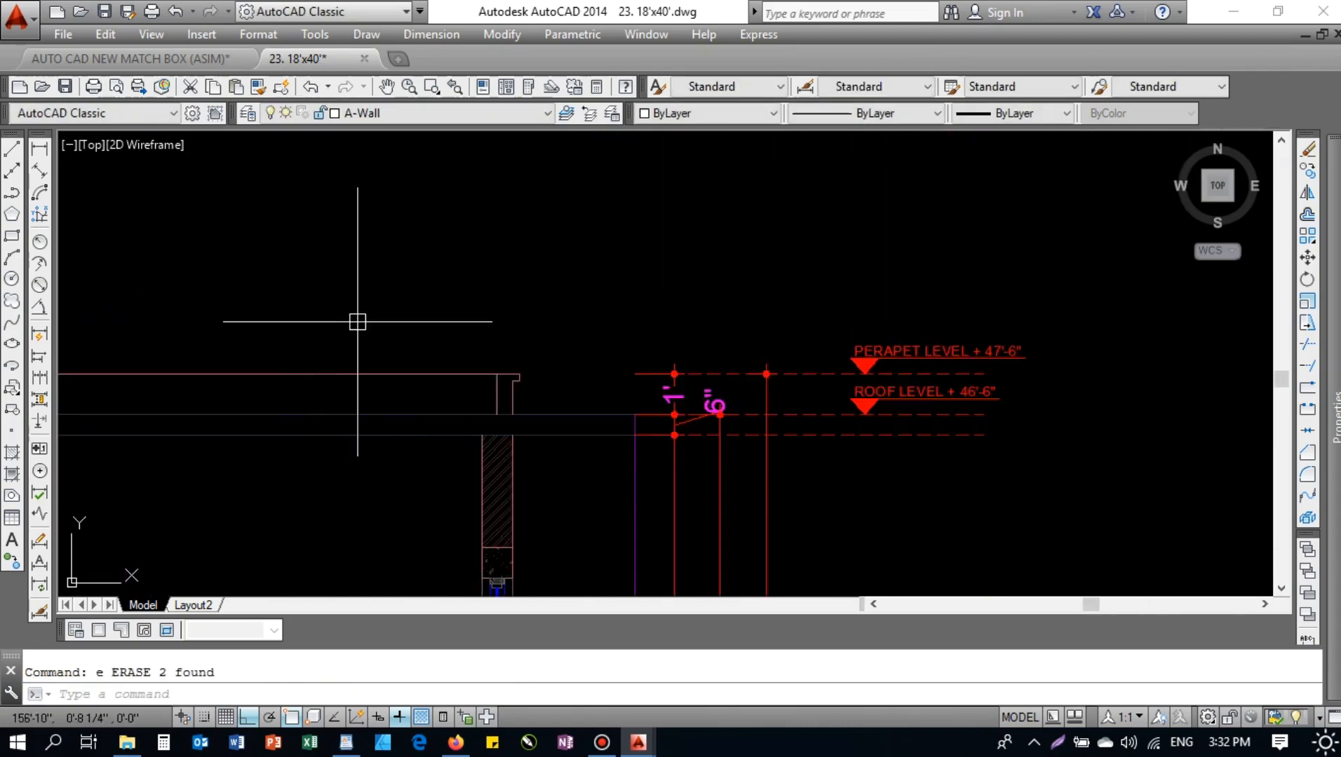
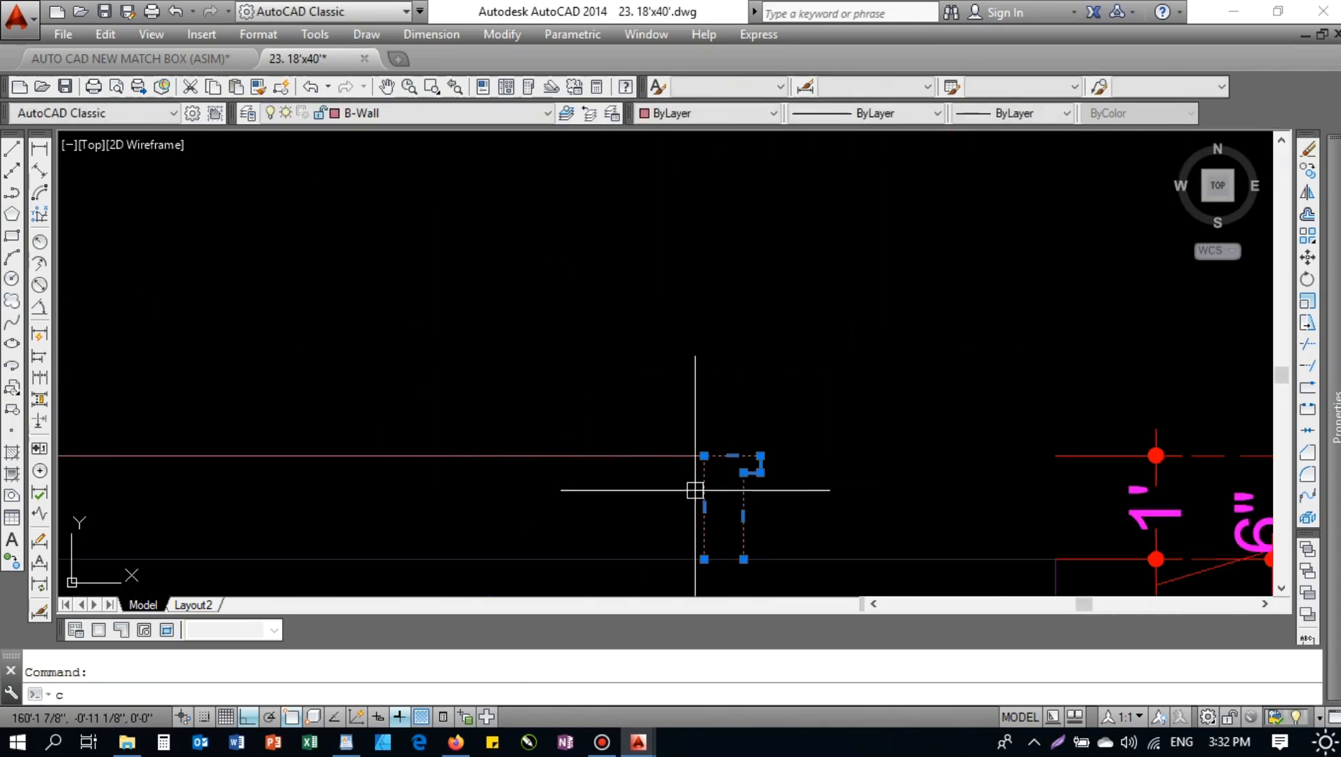
pyautogui.write('p')
pyautogui.press('space')
pyautogui.click(743, 559)
pyautogui.scroll(-5, 744, 401)
pyautogui.moveTo(1196, 423); pyautogui.dragTo(795, 420, button='middle')
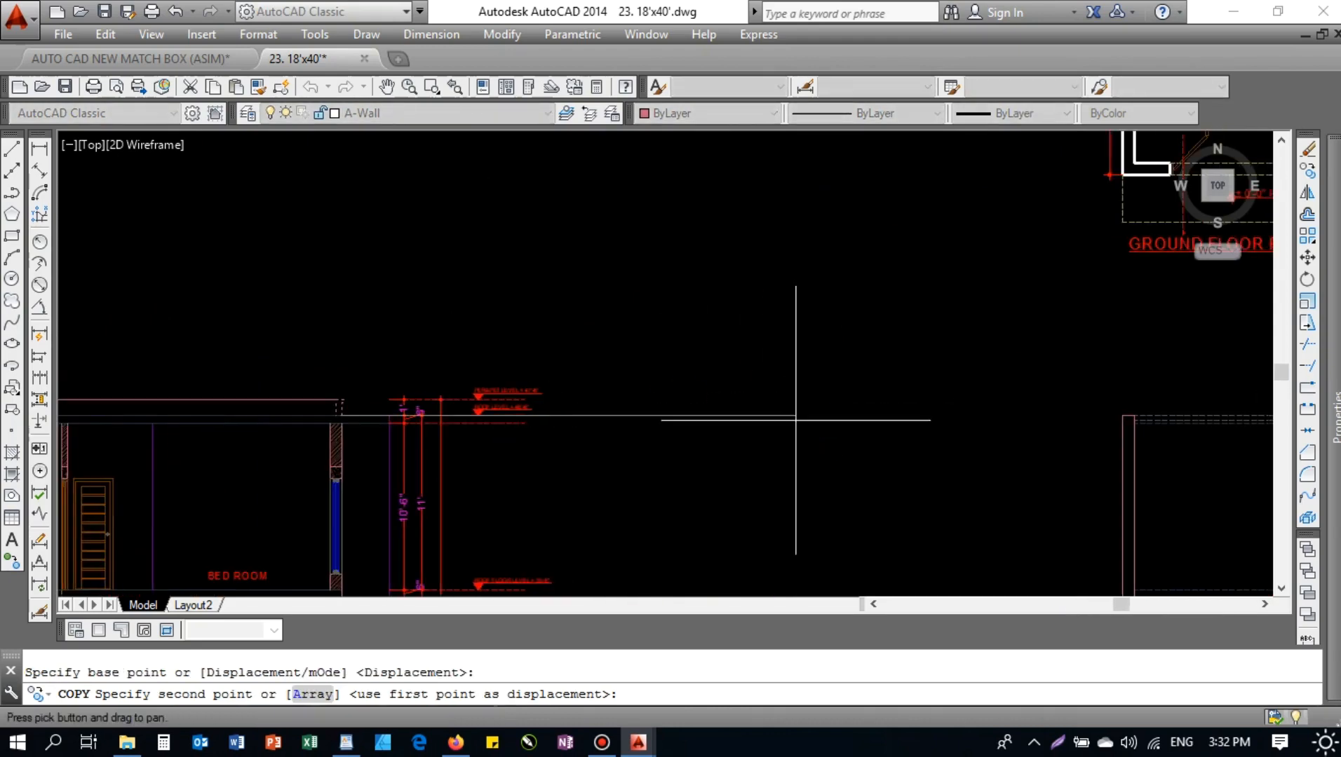
pyautogui.scroll(-2, 827, 395)
pyautogui.moveTo(970, 399); pyautogui.dragTo(723, 398, button='middle')
pyautogui.scroll(6, 970, 385)
pyautogui.click(792, 484)
pyautogui.press('Escape')
pyautogui.moveTo(781, 463); pyautogui.dragTo(868, 384, button='middle')
# - Mirror the parapet profile about the roof slab's vertical centreline onto the left wall, keeping the original
pyautogui.click(868, 385)
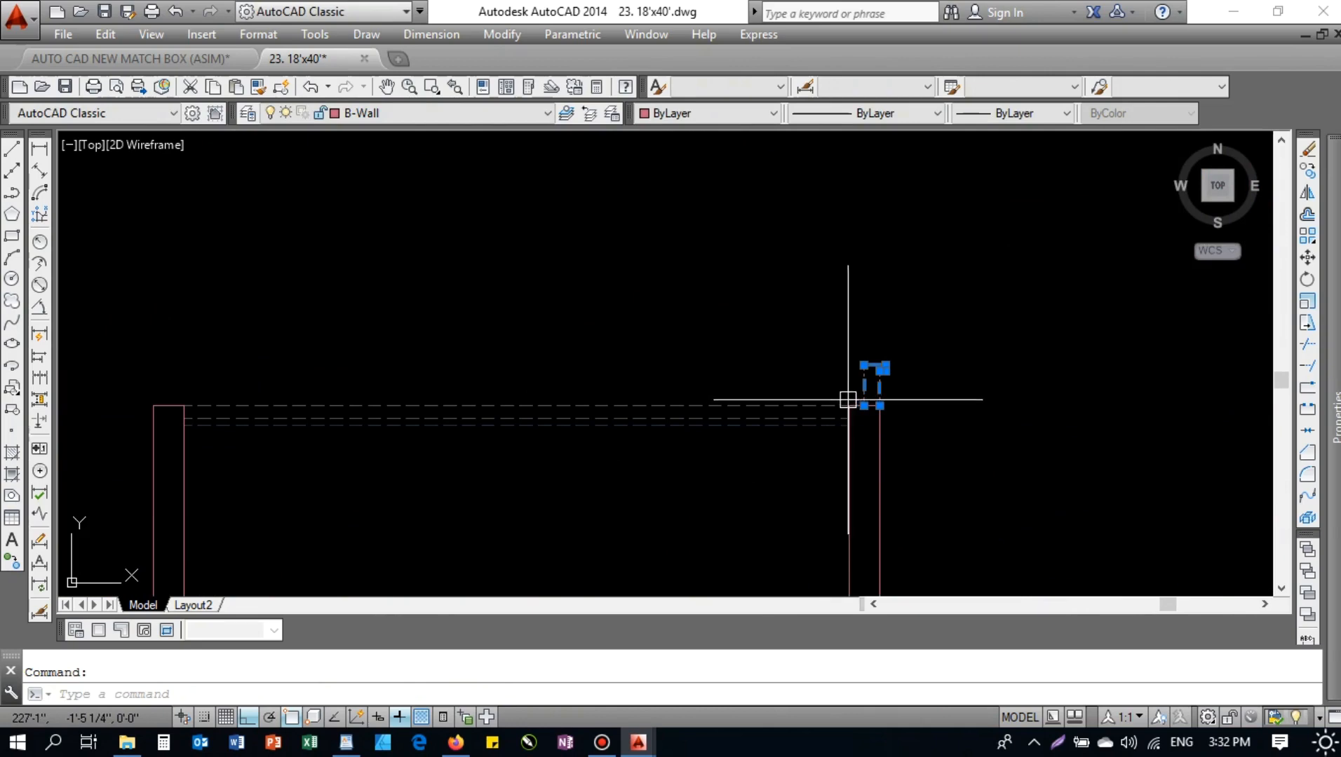
pyautogui.write('mi')
pyautogui.press('space')
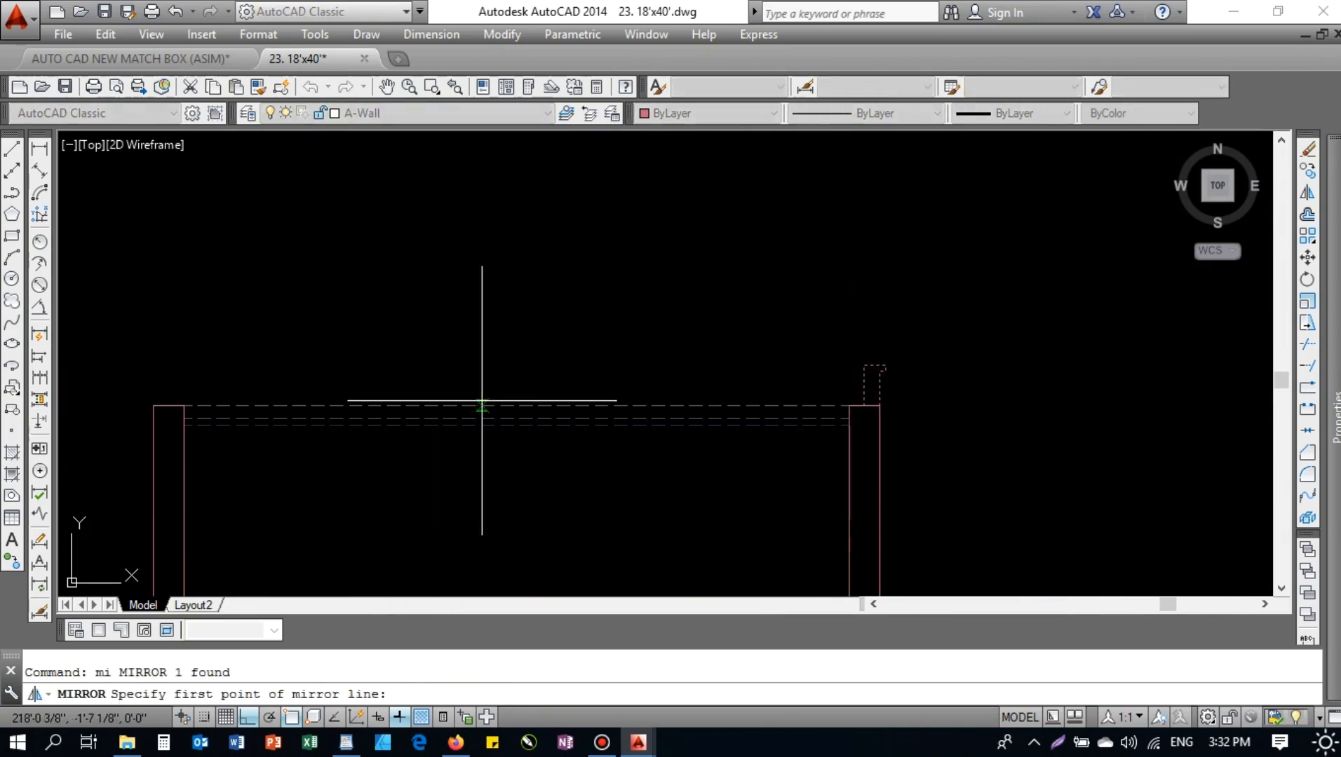
pyautogui.click(516, 405)
pyautogui.click(539, 299)
pyautogui.press('Return')
pyautogui.press('Escape')
# - Trim the inner vertical lines off both parapet profiles and extend the coping's top line across the full width
pyautogui.write('tr')
pyautogui.press('space')
pyautogui.press('space')
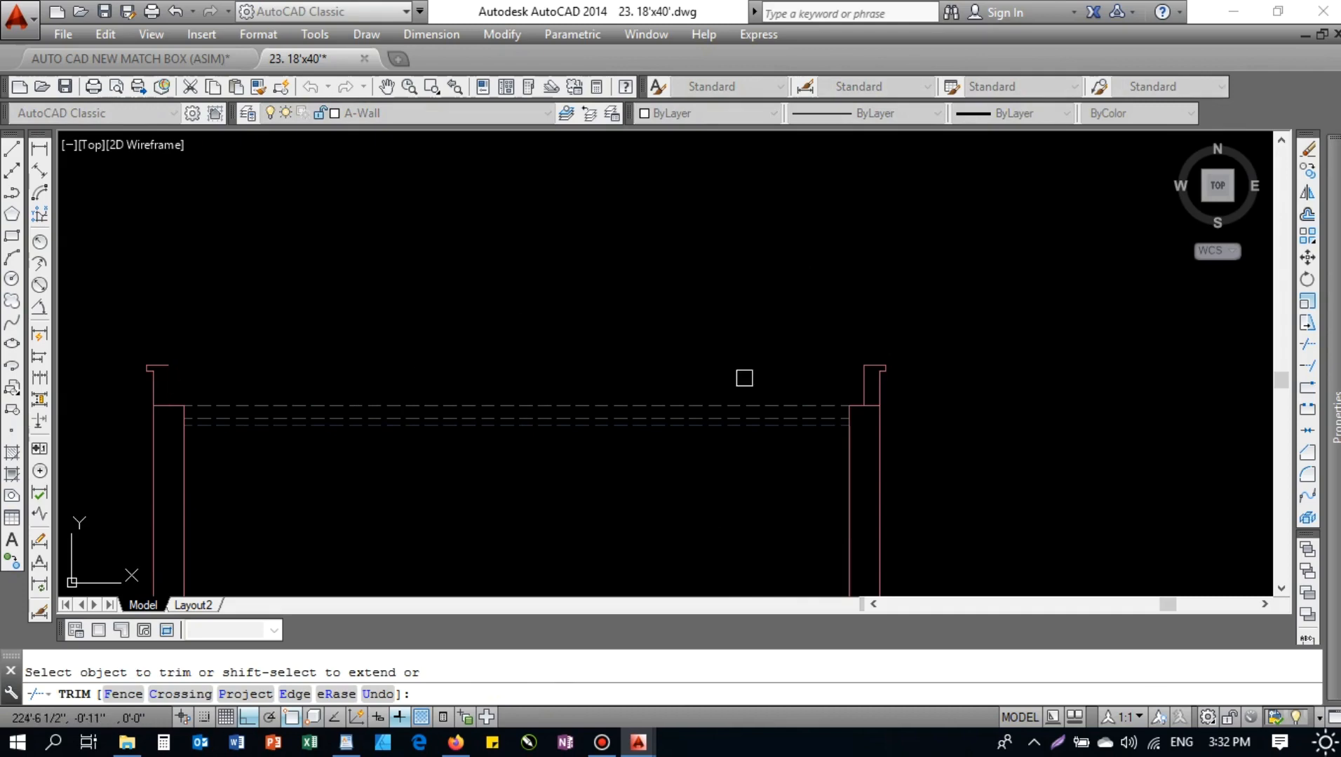
pyautogui.press('Escape')
pyautogui.write('ex')
pyautogui.press('space')
pyautogui.press('space')
pyautogui.click(168, 366)
pyautogui.press('Escape')
# - Join the left and right parapet lines into a single outline
pyautogui.moveTo(877, 383); pyautogui.dragTo(817, 374, button='middle')
pyautogui.click(817, 374)
pyautogui.click(761, 323)
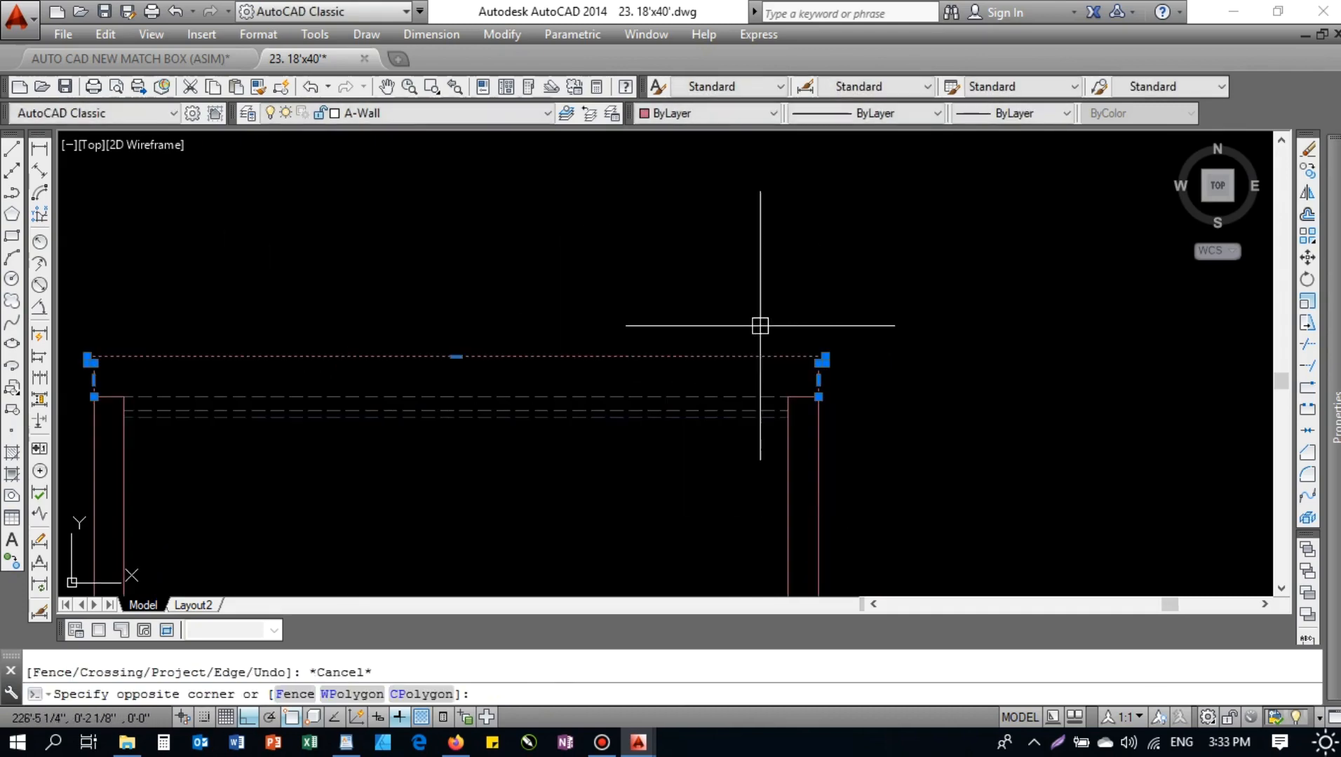
pyautogui.write('j')
pyautogui.press('space')
pyautogui.scroll(-4, 761, 354)
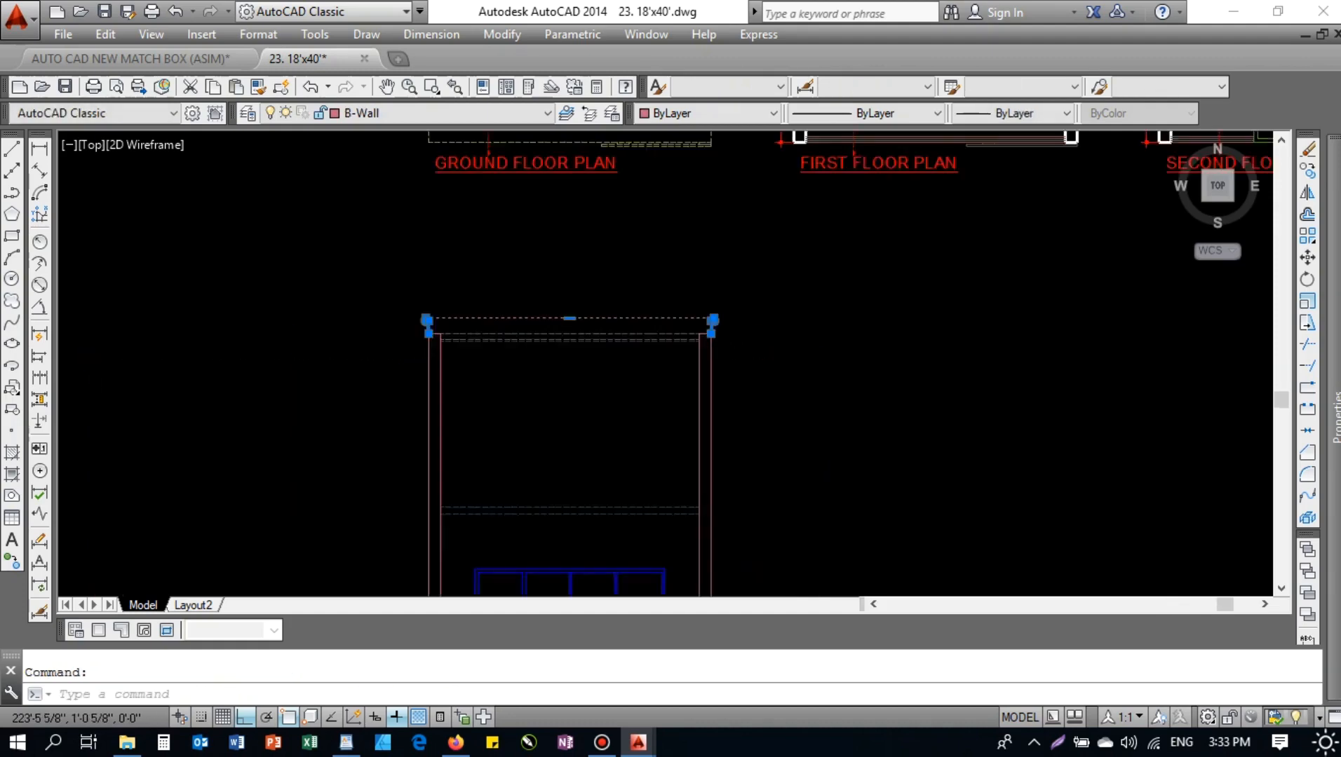
pyautogui.press('Escape')
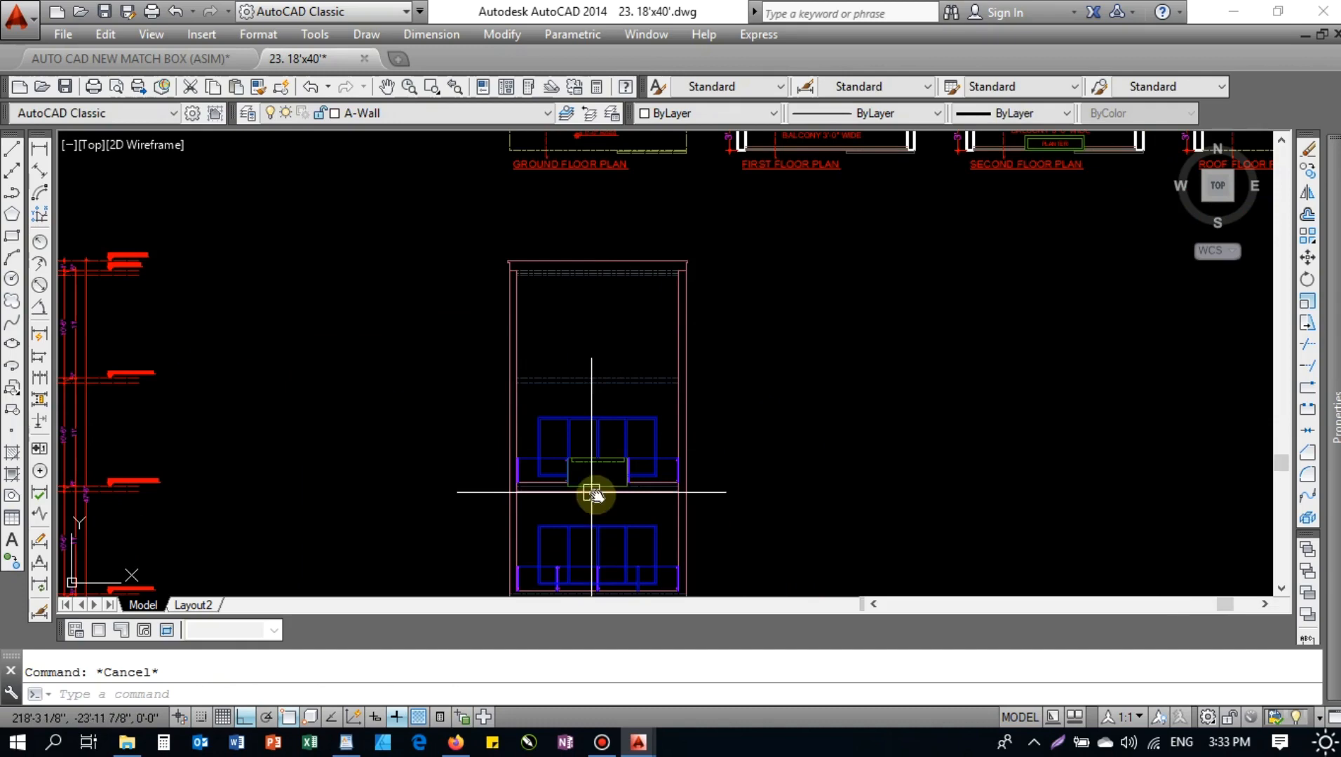
# - Copy the lowest four-panel window to the top floor, using the inner wall corner at the slab underside as base point
pyautogui.scroll(4, 593, 494)
pyautogui.click(750, 380)
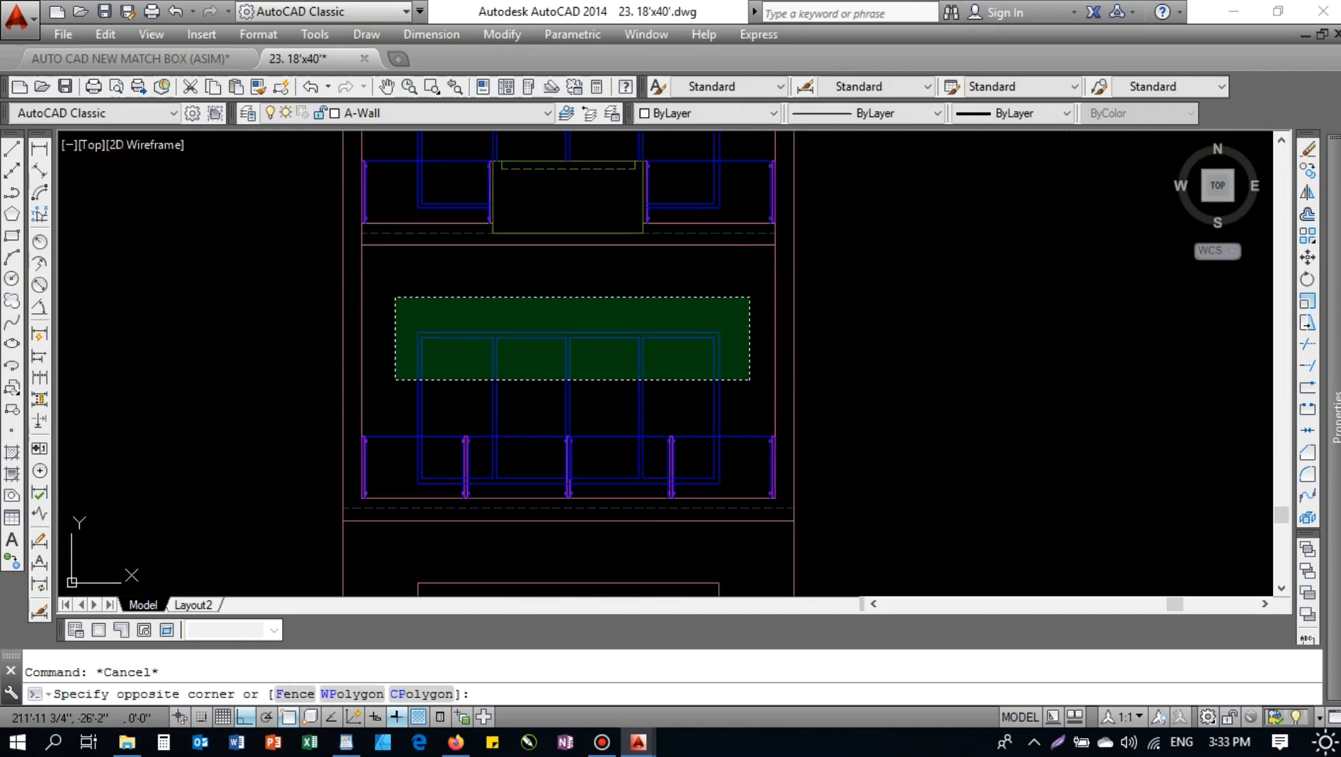
pyautogui.click(395, 298)
pyautogui.scroll(6, 515, 512)
pyautogui.click(872, 391)
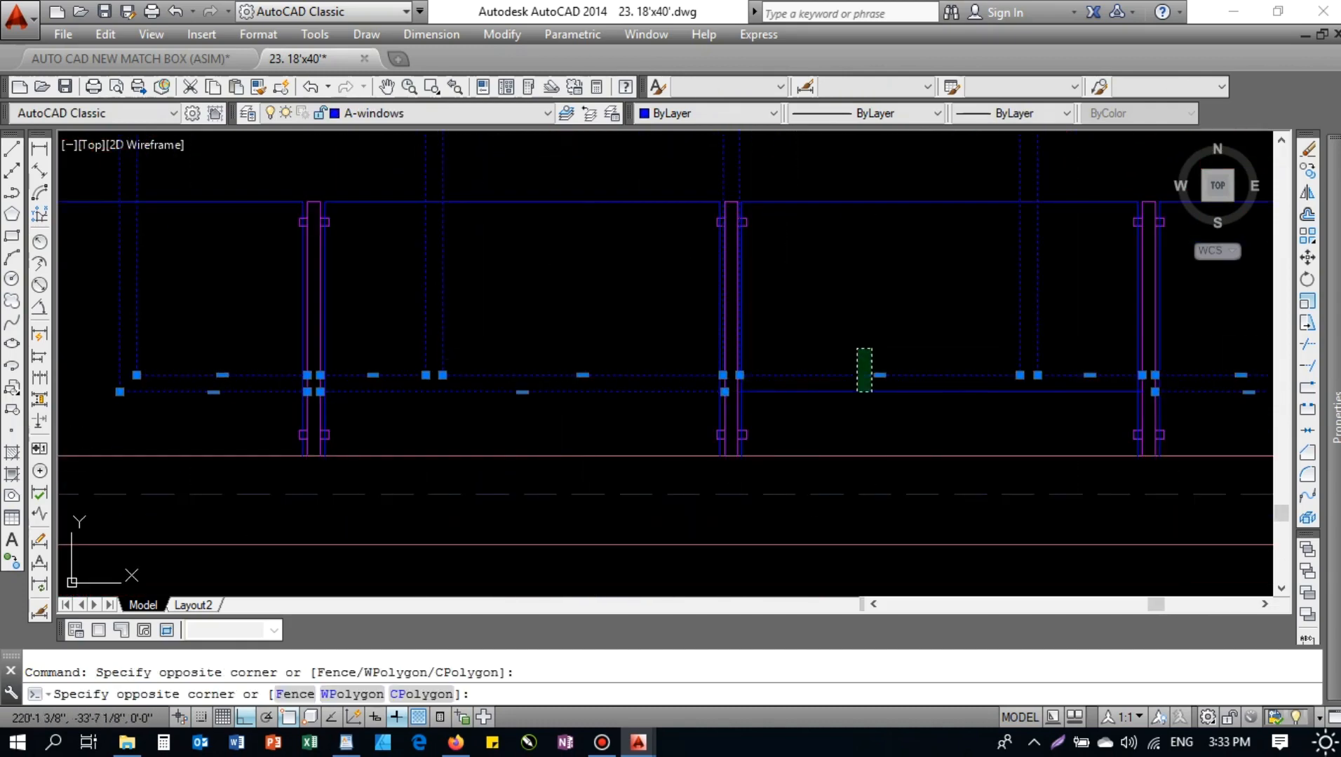
pyautogui.click(857, 348)
pyautogui.scroll(-4, 809, 366)
pyautogui.write('cp')
pyautogui.press('Return')
pyautogui.scroll(-3, 711, 394)
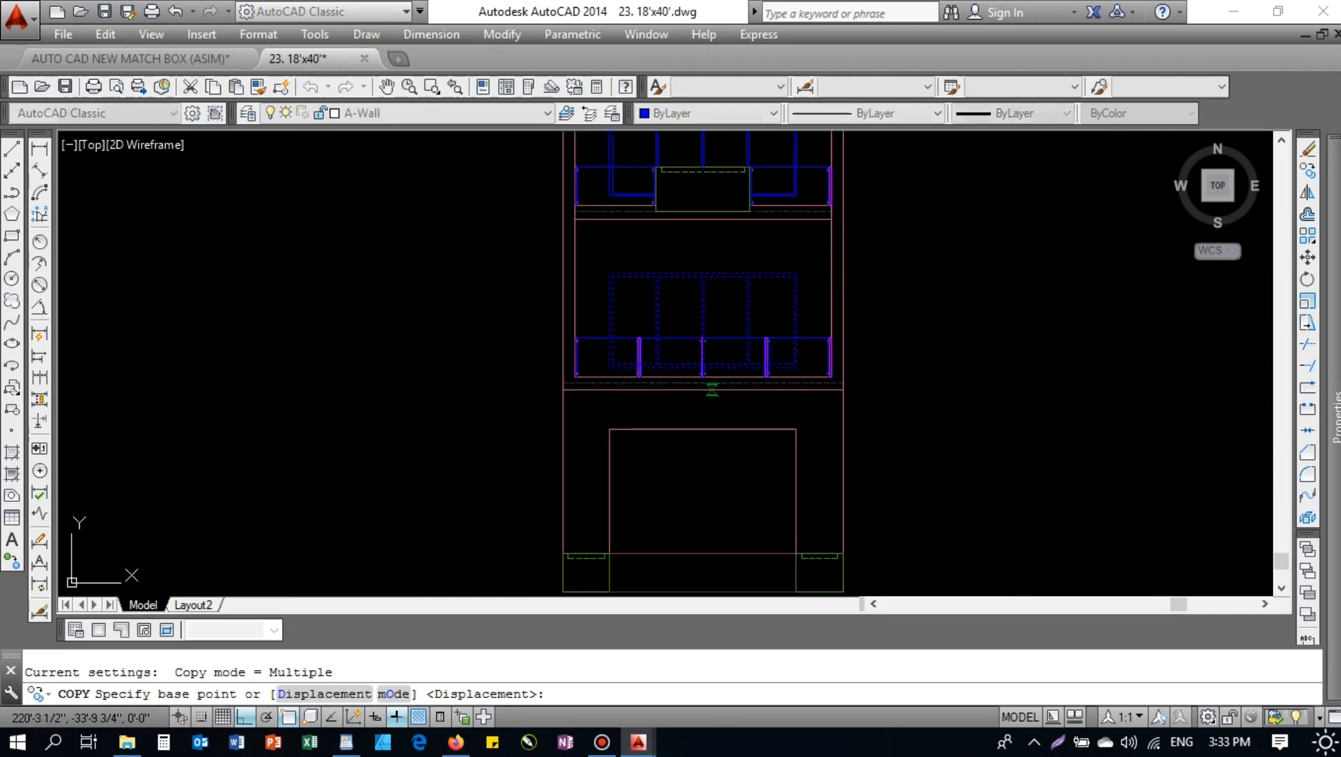
pyautogui.scroll(4, 780, 340)
pyautogui.click(780, 350)
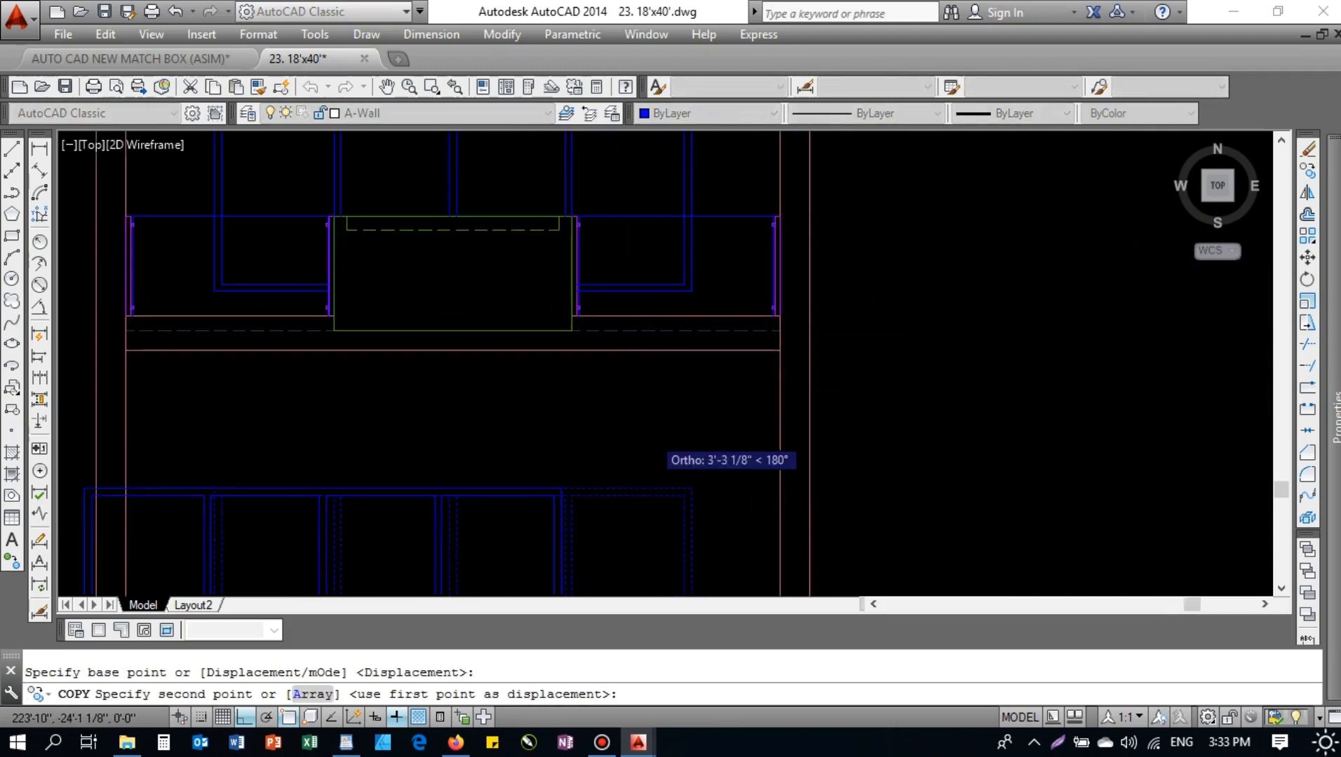
pyautogui.scroll(-4, 666, 392)
pyautogui.scroll(5, 652, 382)
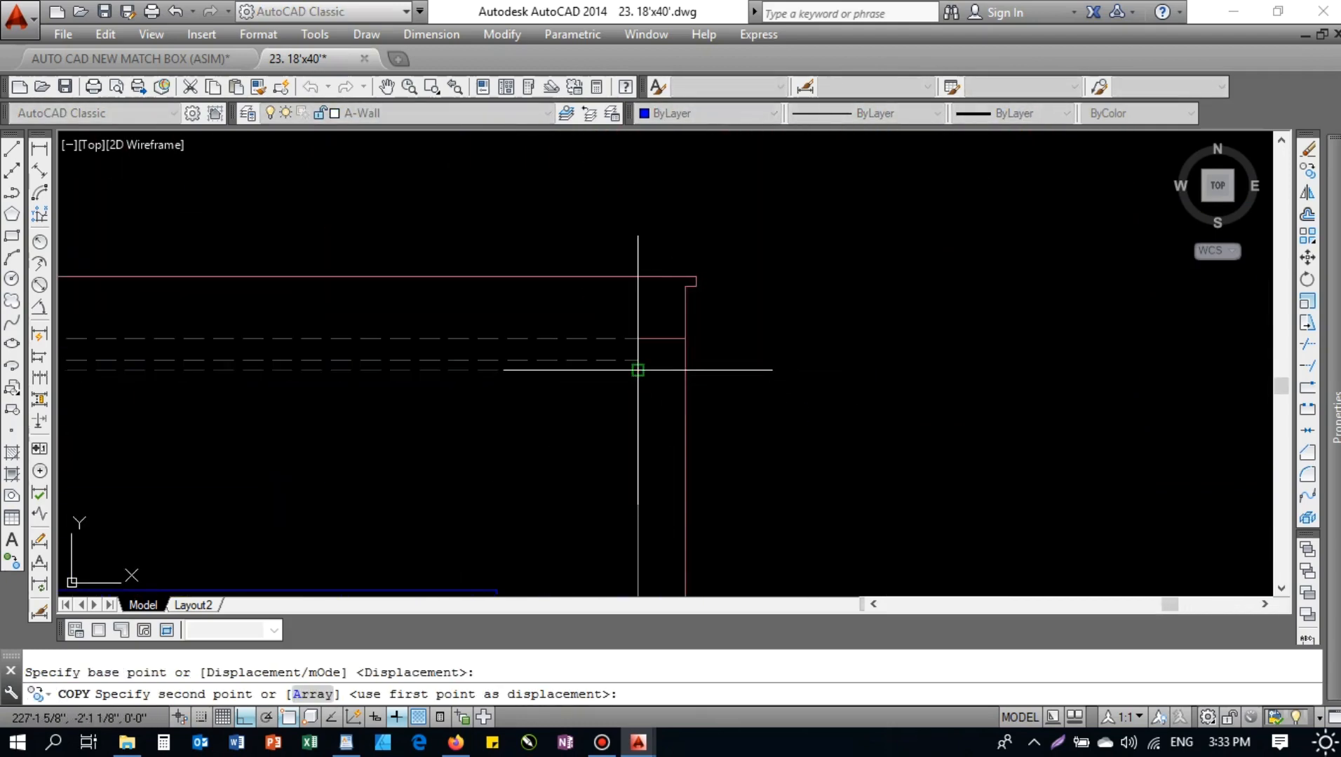
pyautogui.click(638, 371)
pyautogui.scroll(-4, 554, 373)
pyautogui.press('Escape')
# - Measure the gap between the copied window's bottom and the dashed floor line with a temporary aligned dimension, and erase it
pyautogui.scroll(5, 583, 308)
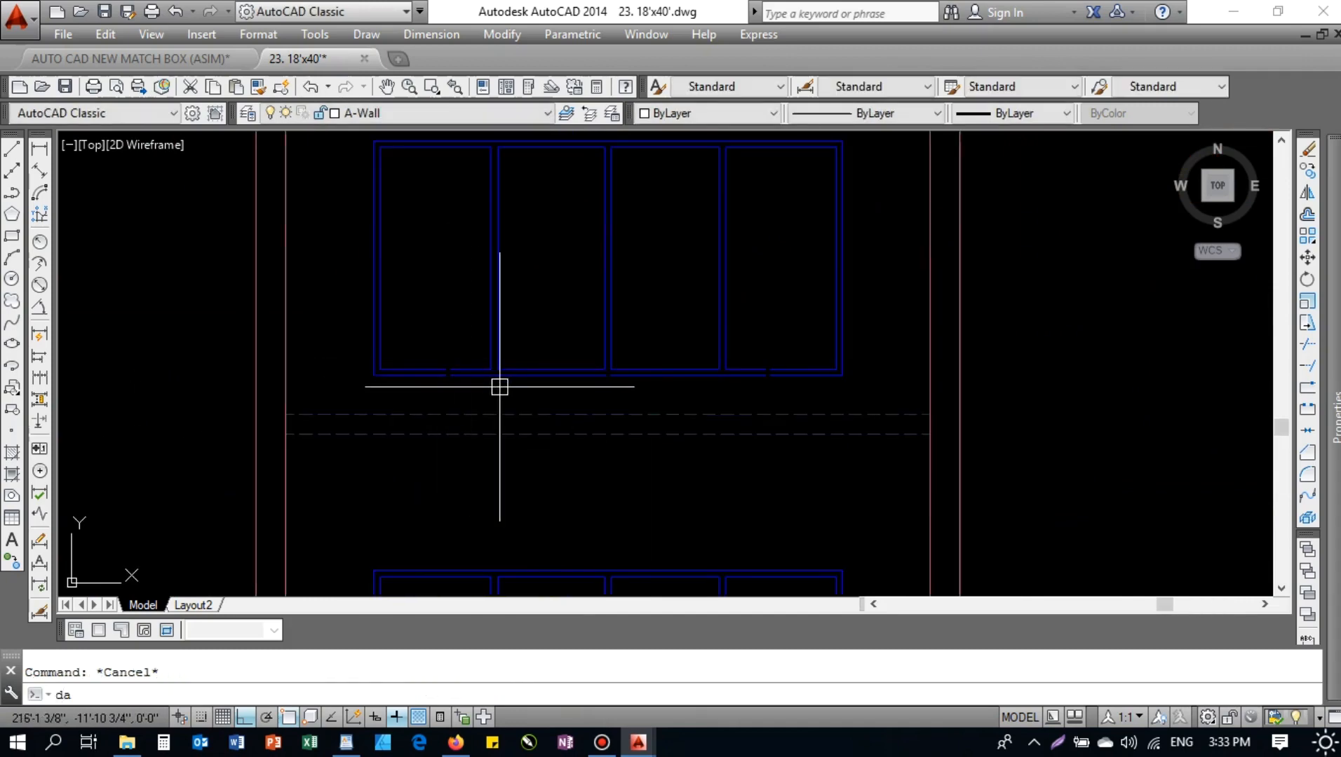
pyautogui.write('dal')
pyautogui.press('Return')
pyautogui.scroll(4, 512, 378)
pyautogui.click(519, 344)
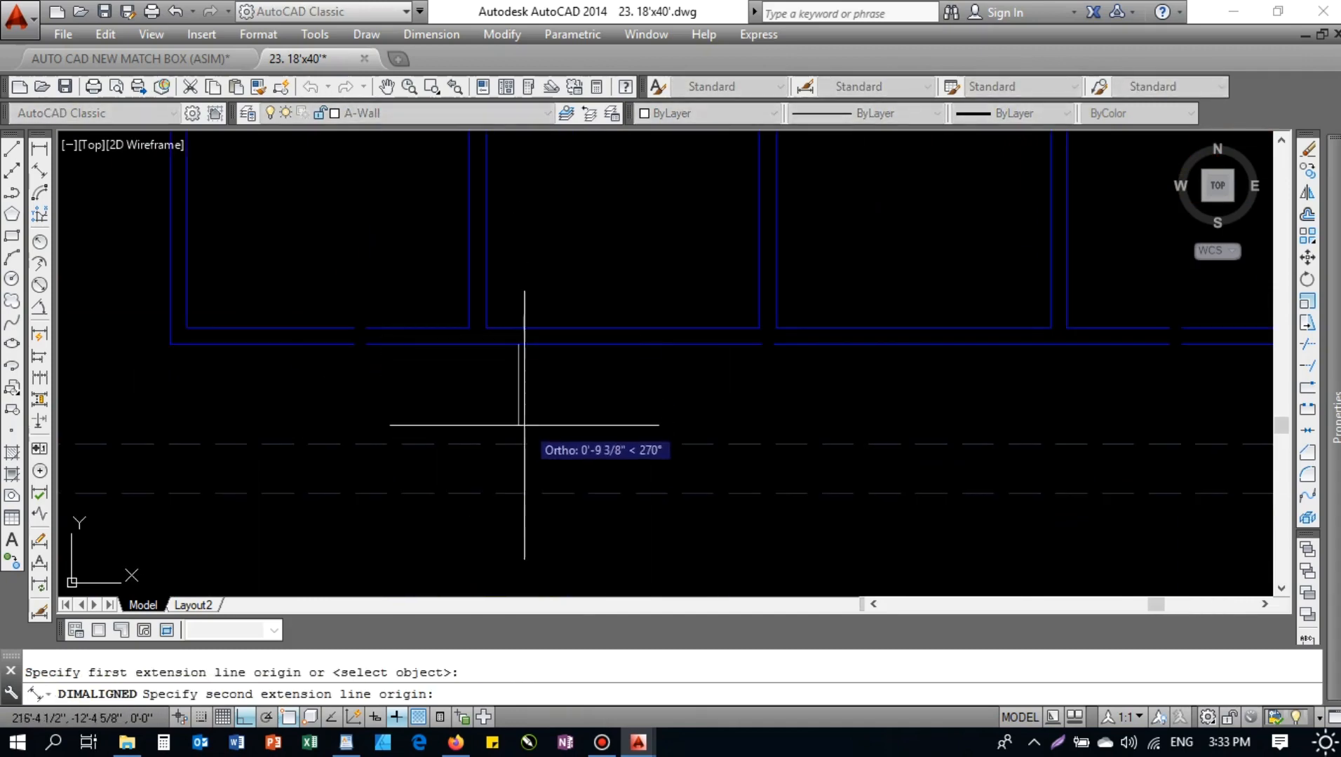
pyautogui.click(518, 444)
pyautogui.click(503, 393)
pyautogui.click(587, 391)
pyautogui.click(439, 412)
pyautogui.write('e')
pyautogui.press('Return')
# - Try to erase the bottom frame lines at the copied window's left panel, and undo the erasure
pyautogui.click(417, 308)
pyautogui.click(401, 338)
pyautogui.write('e')
pyautogui.press('Return')
pyautogui.hotkey('ctrl', 'z')
pyautogui.press('Return')
pyautogui.press('Return')
pyautogui.click(399, 332)
pyautogui.press('Escape')
pyautogui.press('Return')
pyautogui.press('Escape')
# - Erase the selected segments of the copied window's broken outer bottom line
pyautogui.click(334, 342)
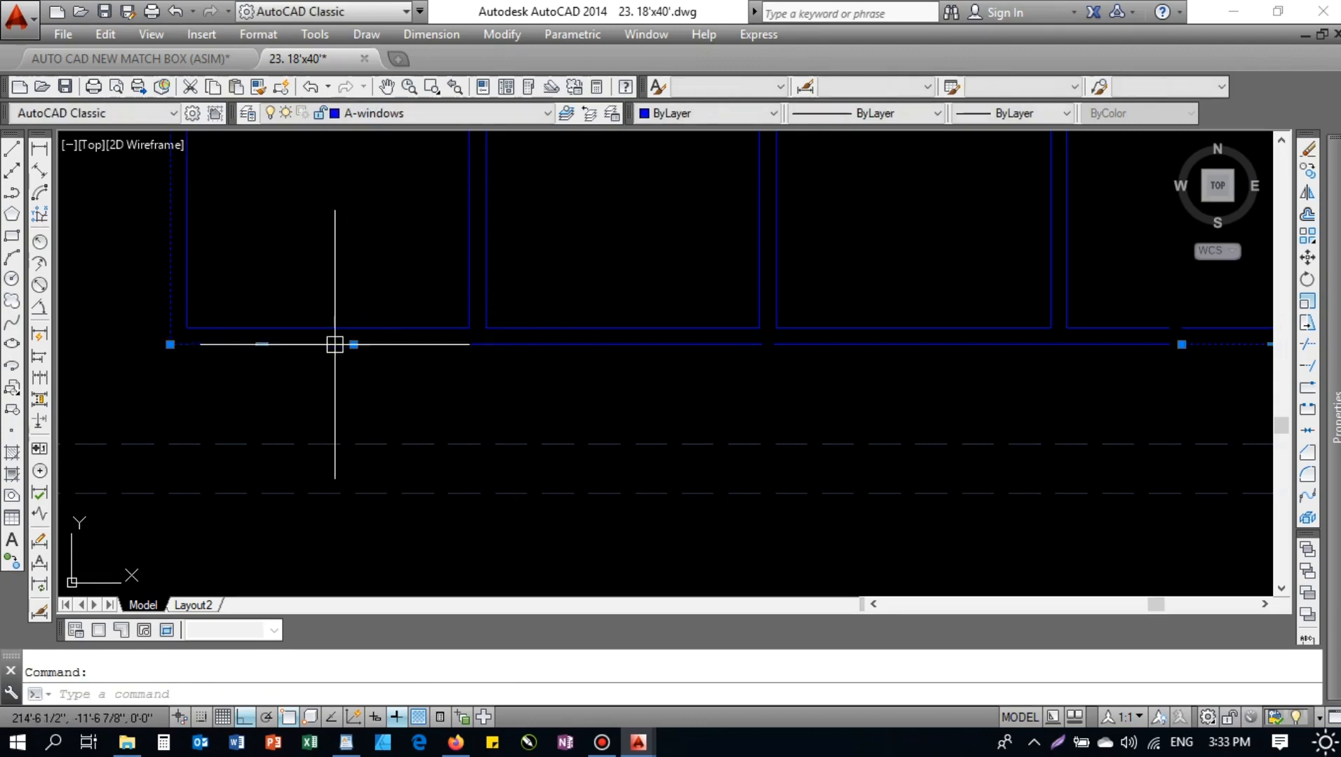
pyautogui.moveTo(907, 356); pyautogui.dragTo(605, 380, button='middle')
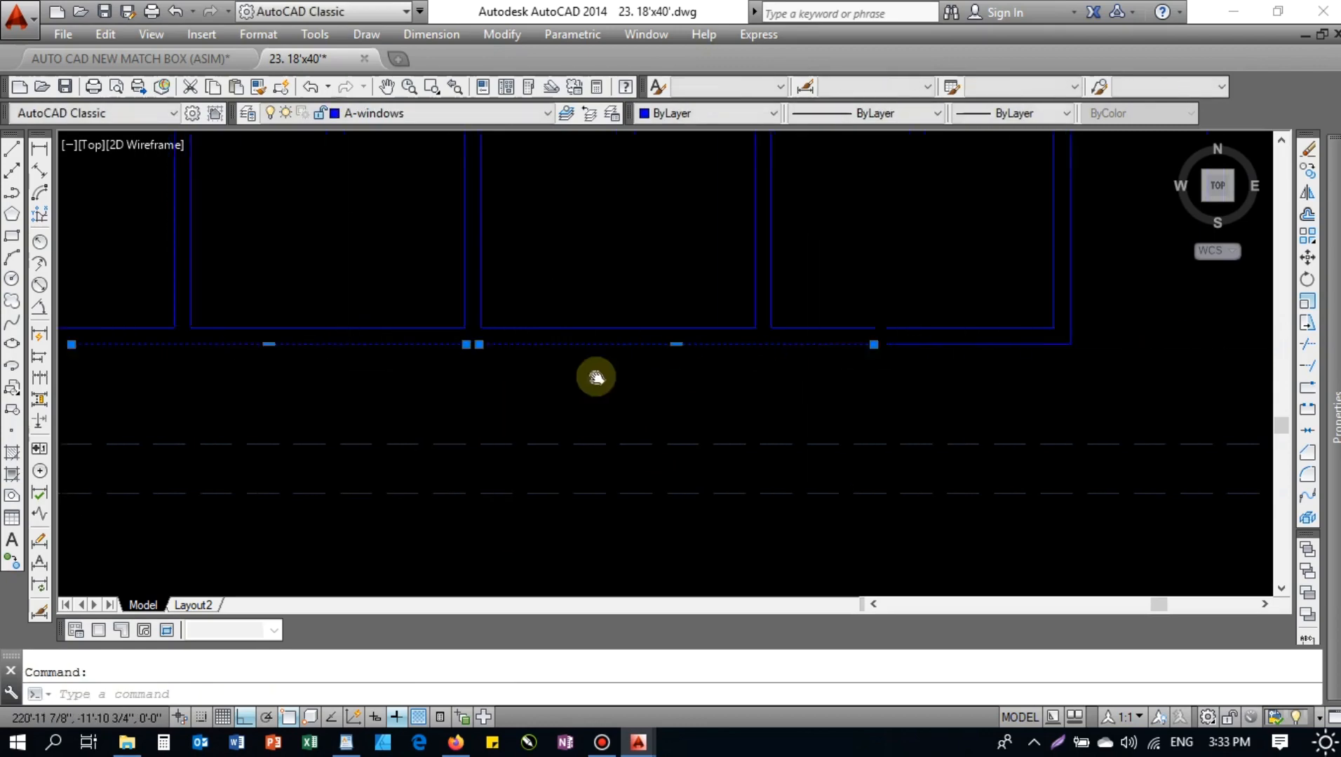
pyautogui.write('e')
pyautogui.press('Return')
# - Trim and extend the copied window's bottom frame lines to close their gaps
pyautogui.write('tr')
pyautogui.press('Return')
pyautogui.press('Return')
pyautogui.click(838, 342)
pyautogui.click(763, 334)
pyautogui.press('Escape')
pyautogui.write('ex')
pyautogui.press('Return')
pyautogui.press('Return')
pyautogui.click(813, 328)
pyautogui.moveTo(698, 372)
pyautogui.mouseDown(button='middle')
pyautogui.moveTo(852, 347)
pyautogui.moveTo(832, 348)
pyautogui.mouseUp(button='middle')
pyautogui.scroll(-5, 371, 353)
pyautogui.press('Escape')
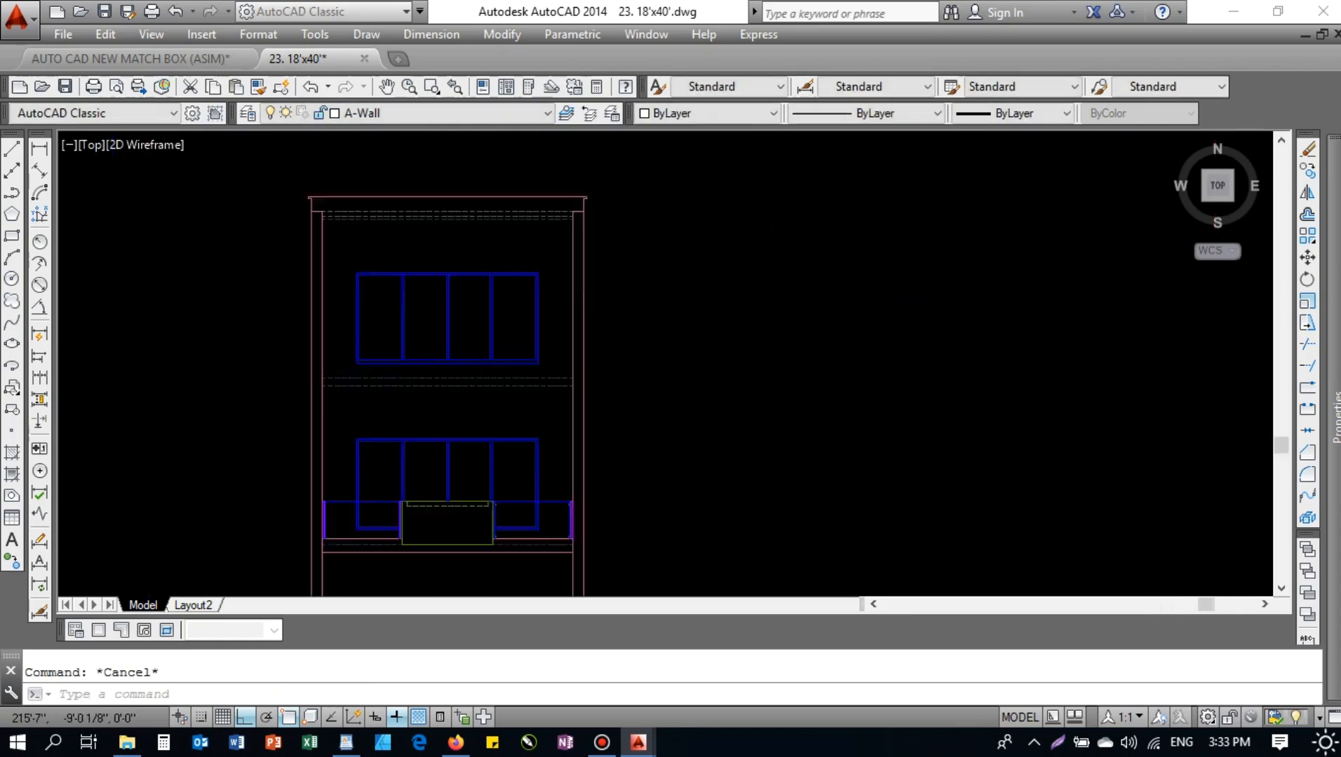
# - Review the front elevation beside the section and inspect the section's level markers and height dimensions
pyautogui.middleClick(484, 363)
pyautogui.middleClick(484, 362)
pyautogui.scroll(8, 491, 363)
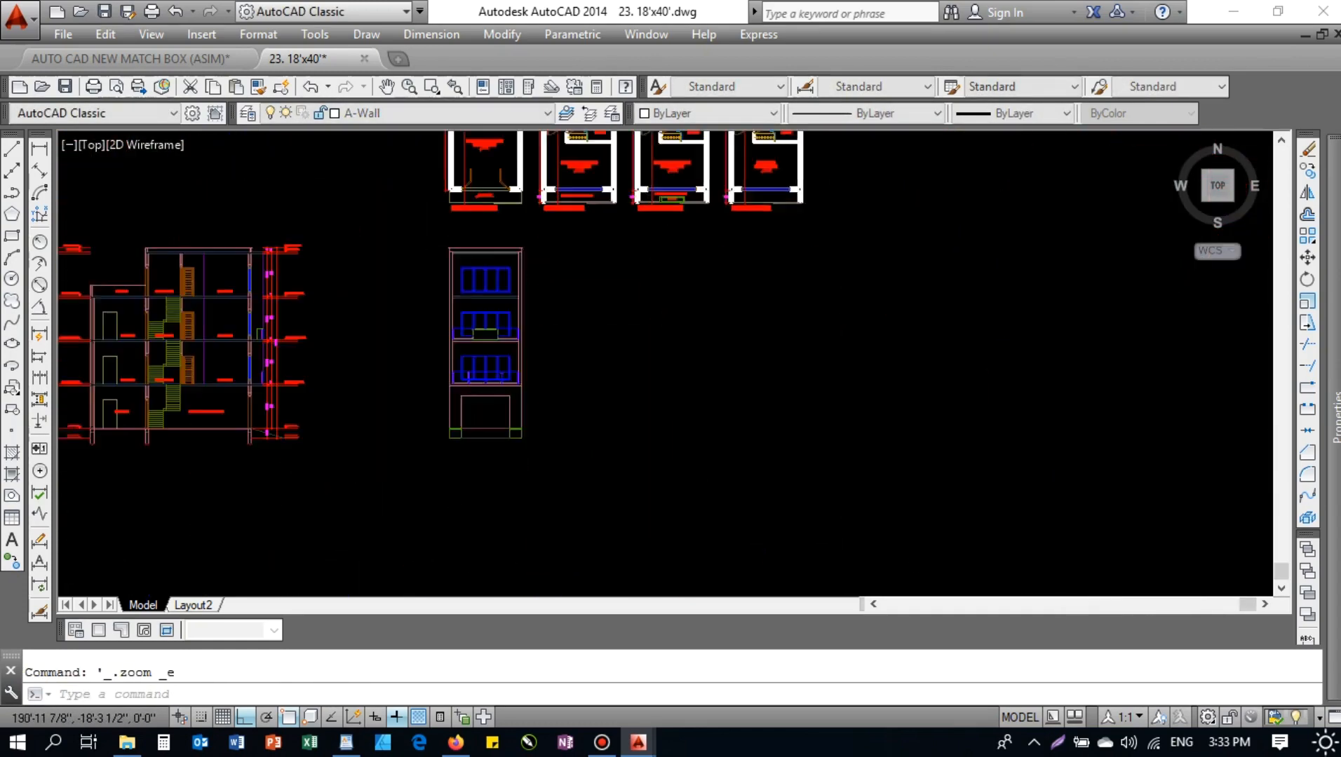
pyautogui.scroll(-4, 499, 364)
pyautogui.scroll(2, 329, 309)
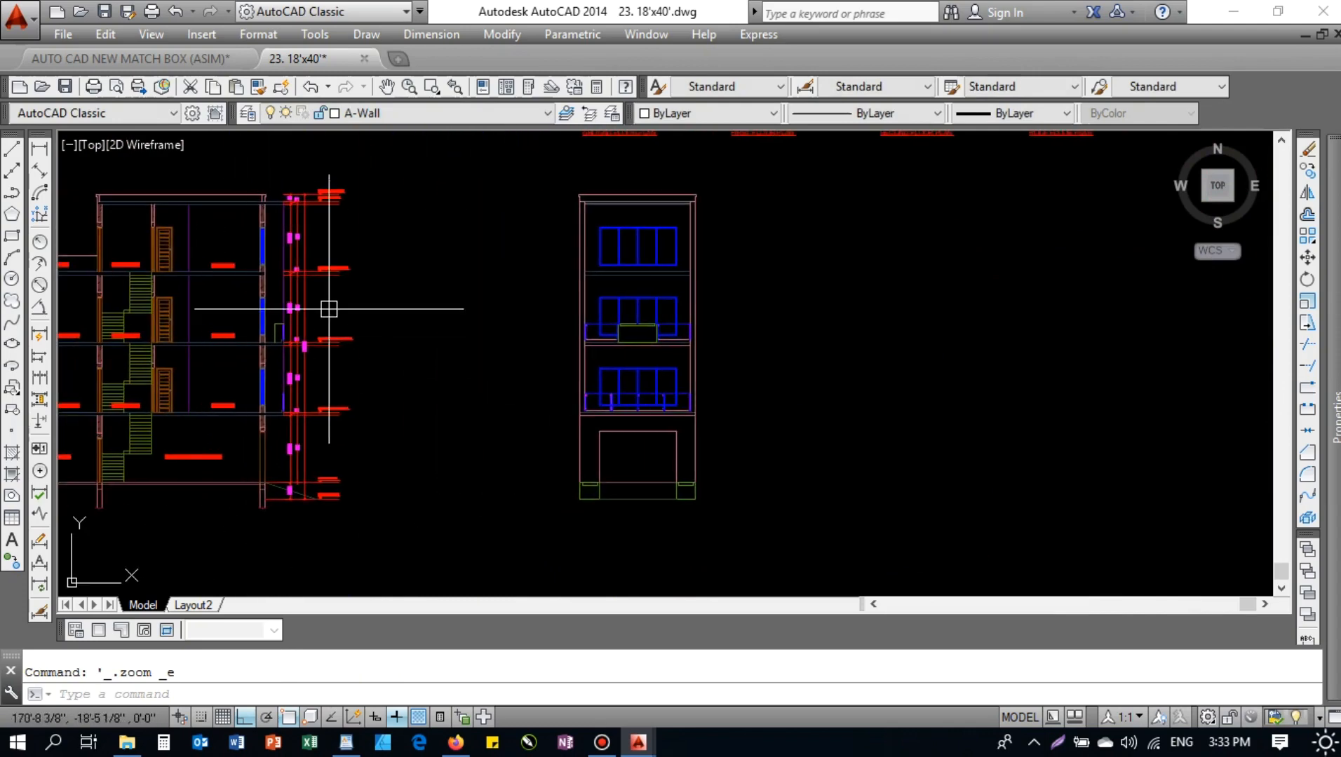
pyautogui.scroll(4, 262, 204)
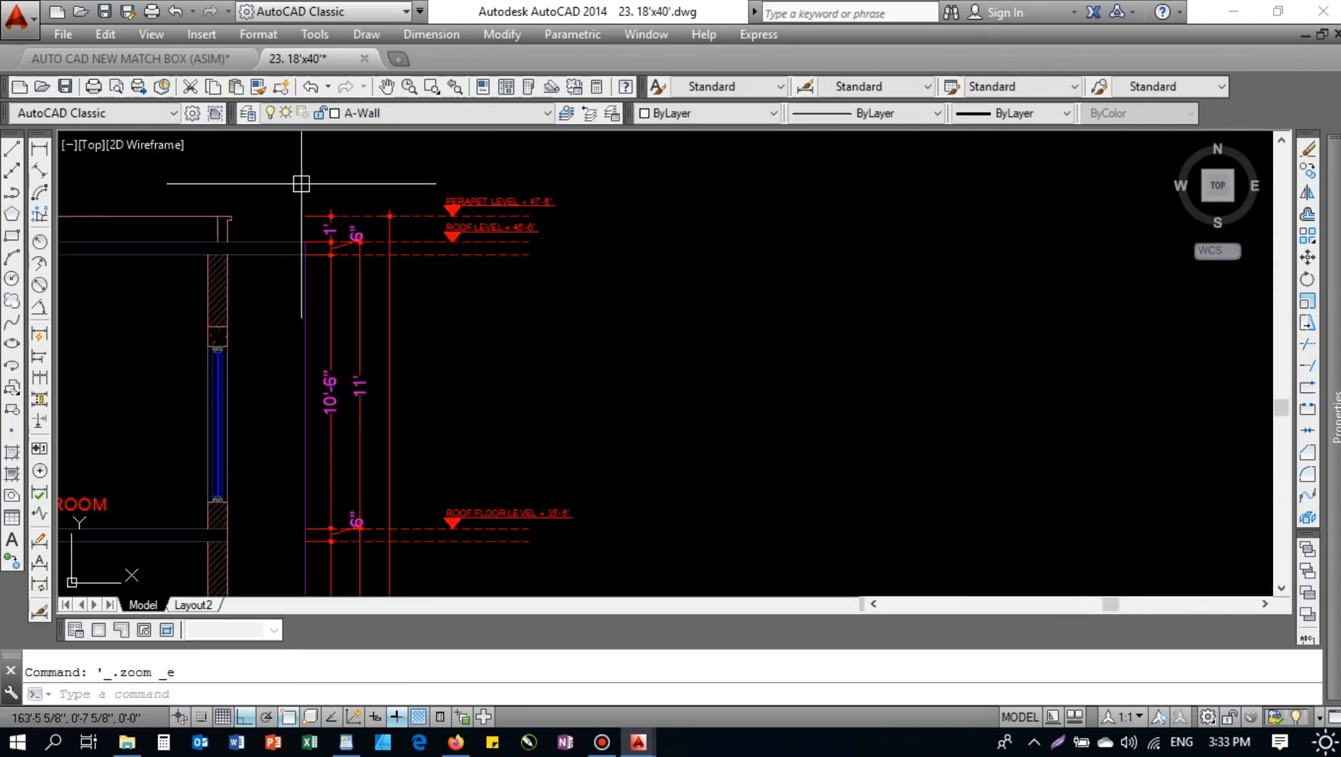
pyautogui.click(301, 184)
pyautogui.scroll(-2, 505, 239)
pyautogui.press('Escape')
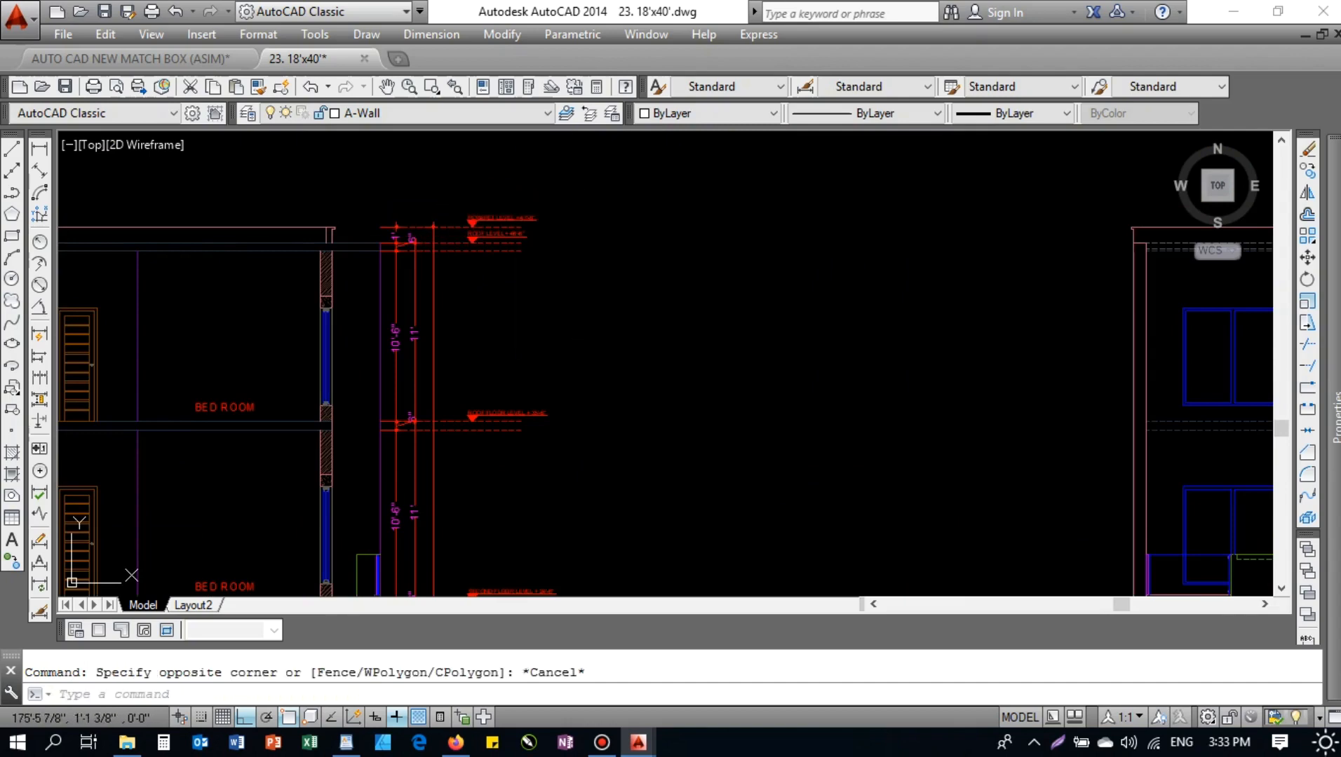
# - Copy all the section's height dimensions and level markers beside the front elevation's right wall, aligned at the first floor slab
pyautogui.click(574, 200)
pyautogui.click(392, 471)
pyautogui.moveTo(440, 499); pyautogui.dragTo(423, 274, button='middle')
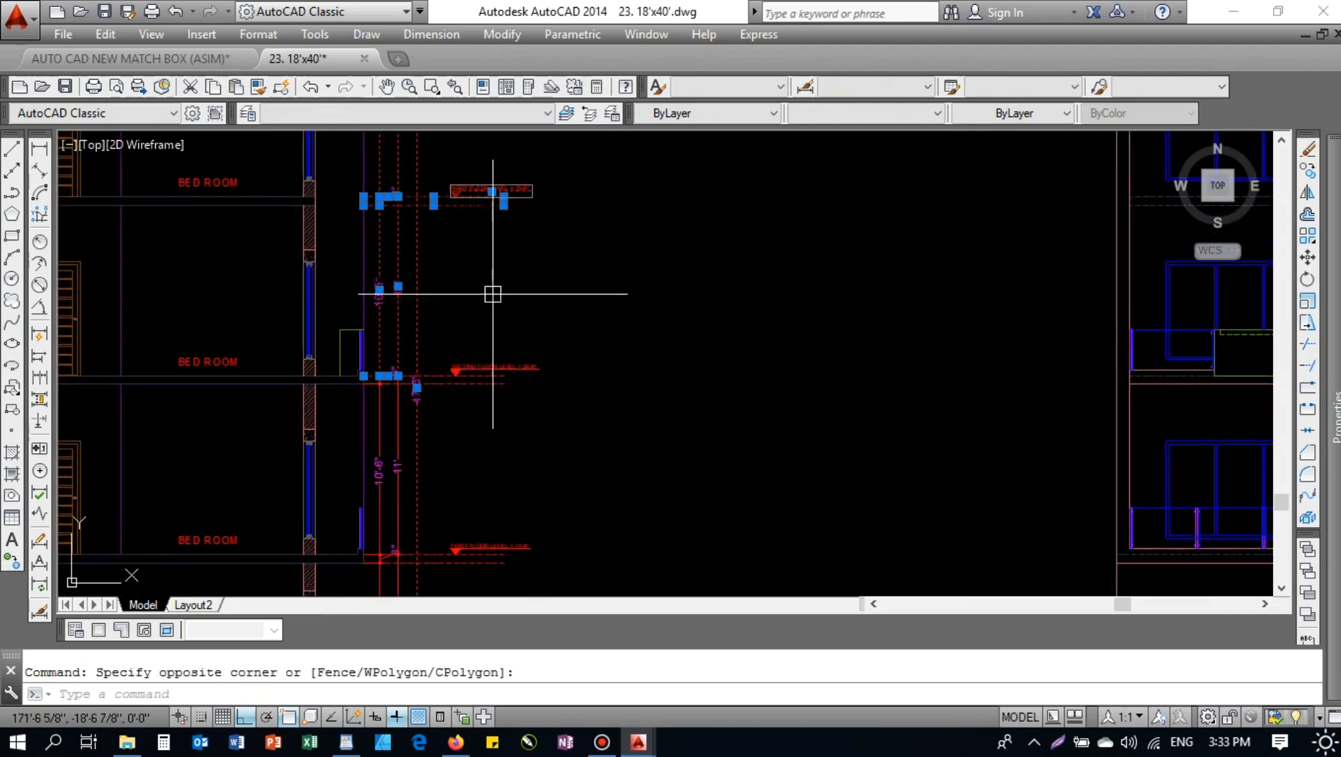
pyautogui.click(520, 302)
pyautogui.click(379, 486)
pyautogui.moveTo(531, 322); pyautogui.dragTo(527, 347, button='middle')
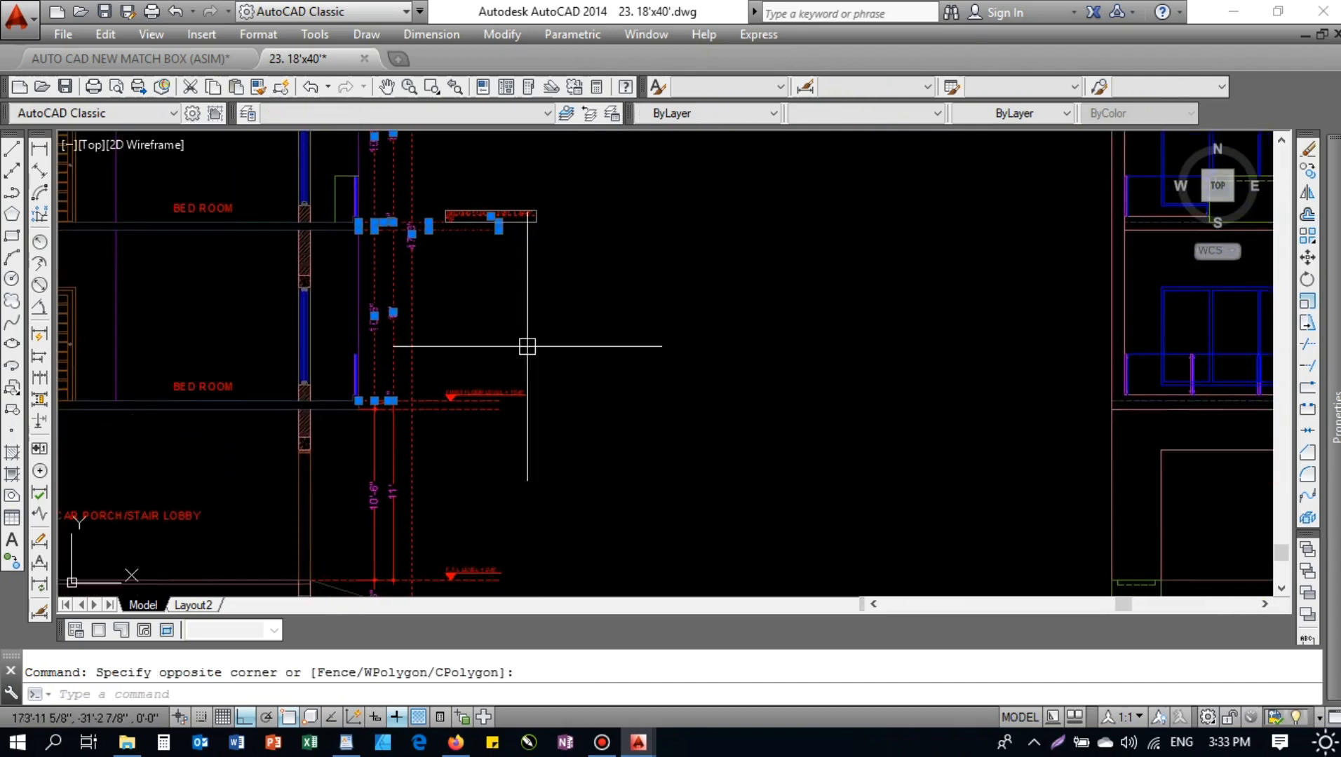
pyautogui.click(549, 332)
pyautogui.click(368, 481)
pyautogui.moveTo(469, 446); pyautogui.dragTo(479, 302, button='middle')
pyautogui.click(515, 383)
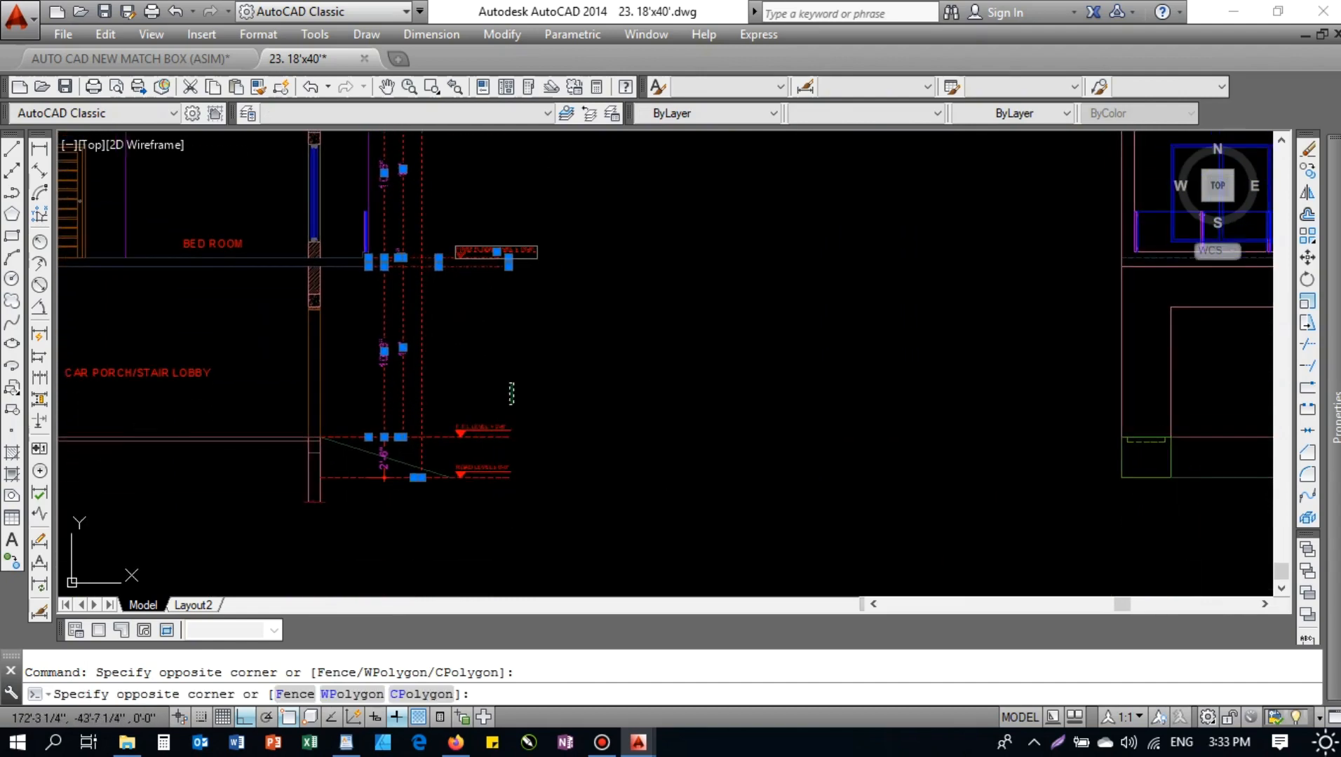
pyautogui.click(465, 495)
pyautogui.scroll(2, 361, 494)
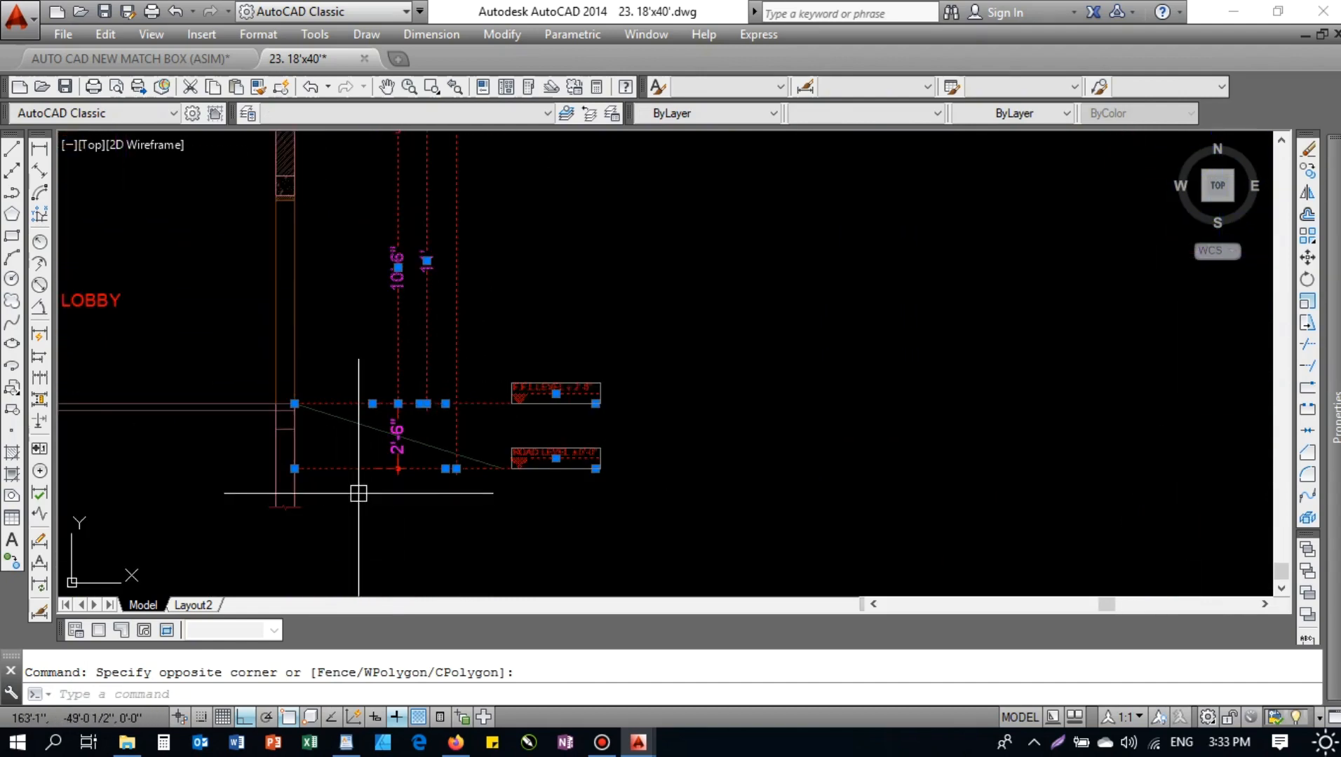
pyautogui.click(354, 484)
pyautogui.write('co')
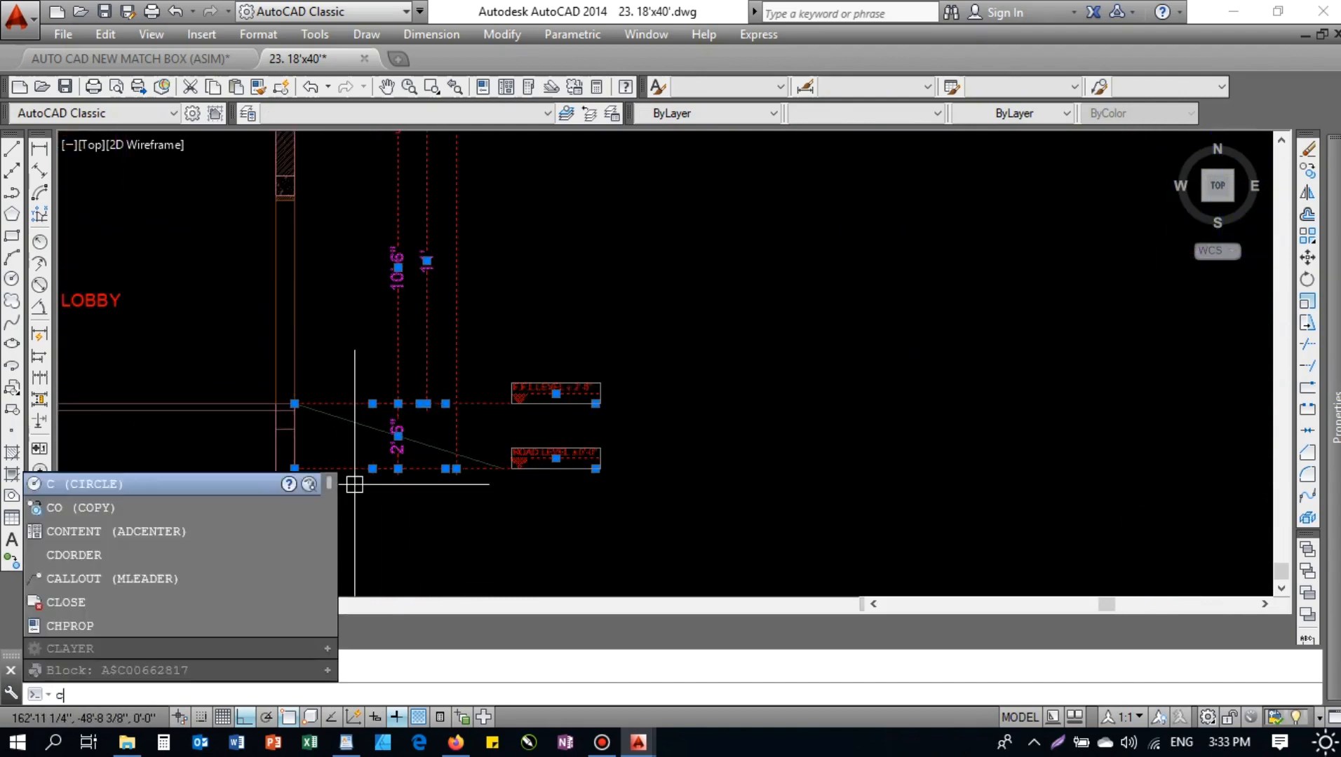
pyautogui.press('Return')
pyautogui.scroll(-3, 355, 483)
pyautogui.scroll(4, 362, 343)
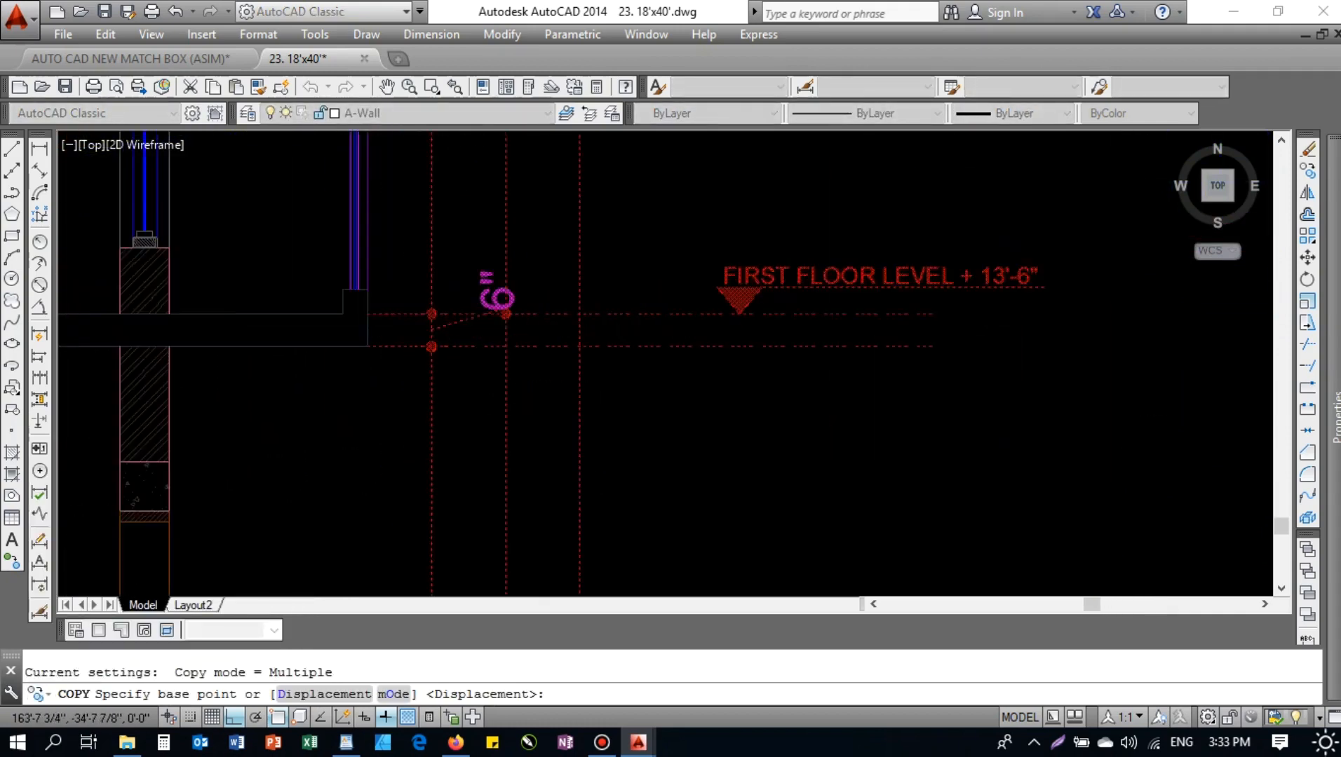
pyautogui.click(366, 309)
pyautogui.scroll(-5, 491, 336)
pyautogui.scroll(4, 548, 330)
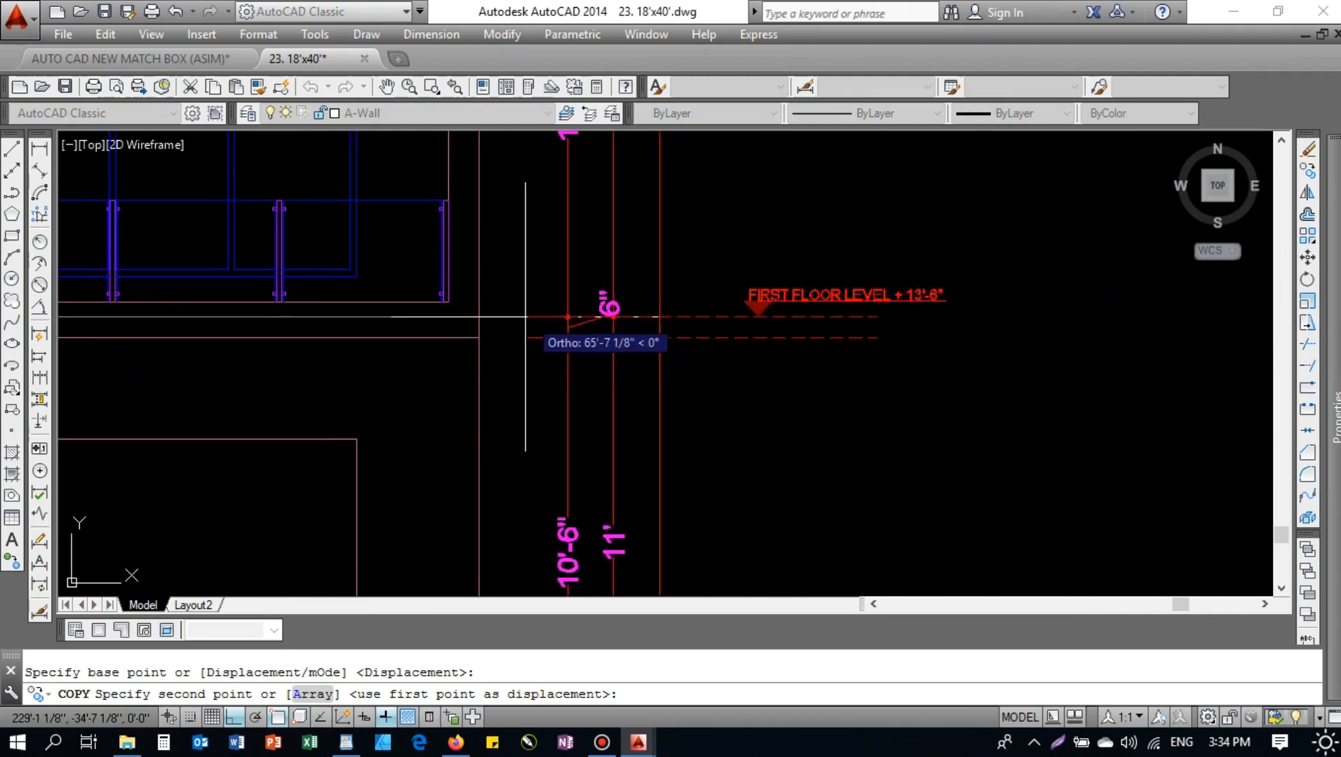
pyautogui.click(440, 337)
pyautogui.press('Return')
pyautogui.scroll(-4, 515, 419)
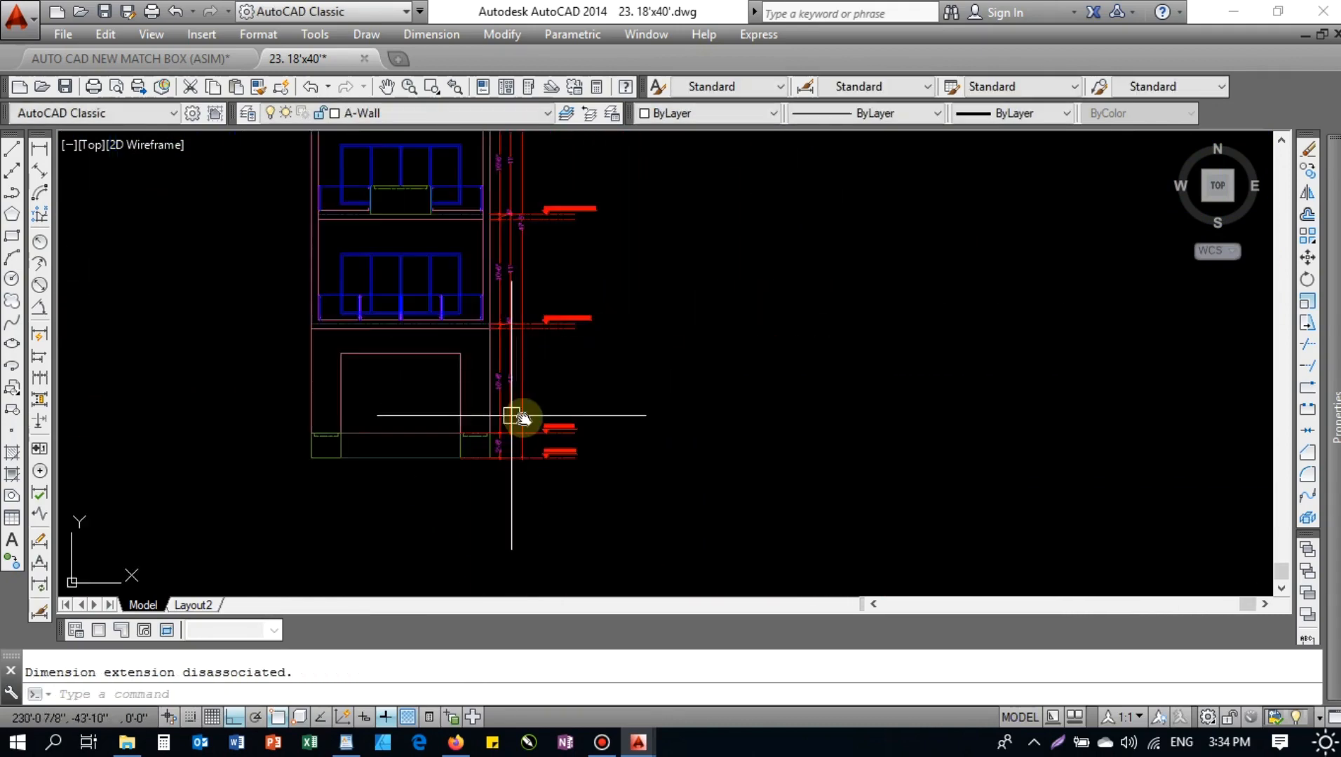
pyautogui.scroll(3, 526, 389)
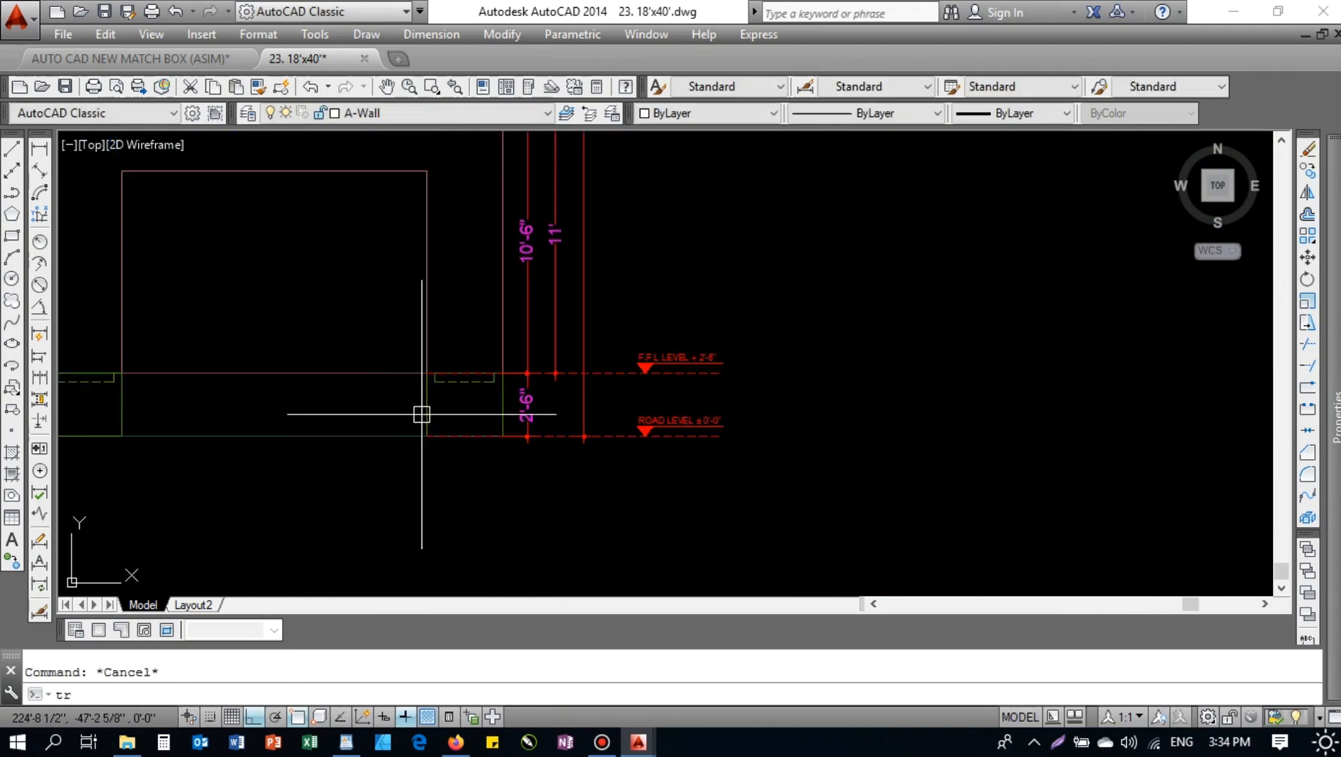
pyautogui.press('Return')
pyautogui.scroll(4, 364, 394)
pyautogui.click(521, 383)
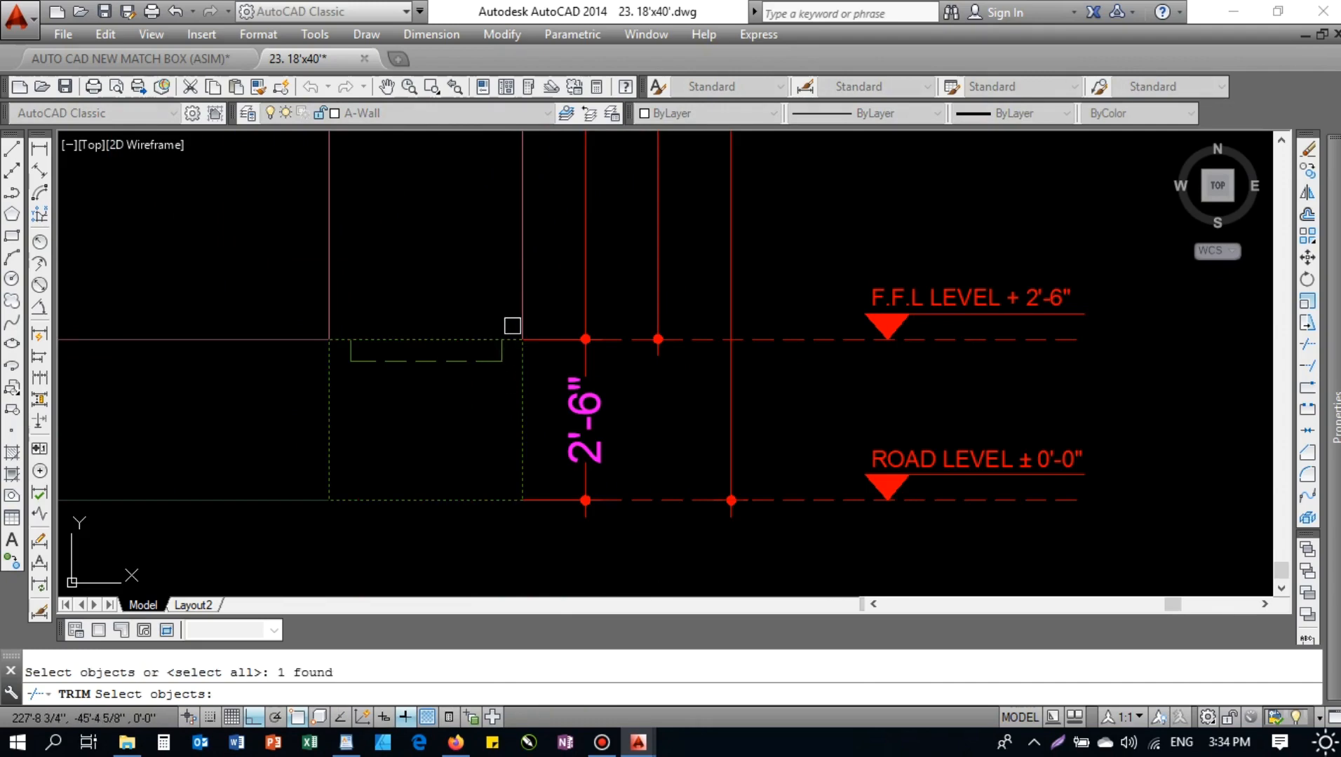
pyautogui.press('Return')
pyautogui.press('Escape')
# - Shorten the F.F.L level line by moving its inner end to the right plinth's outer edge
pyautogui.click(701, 339)
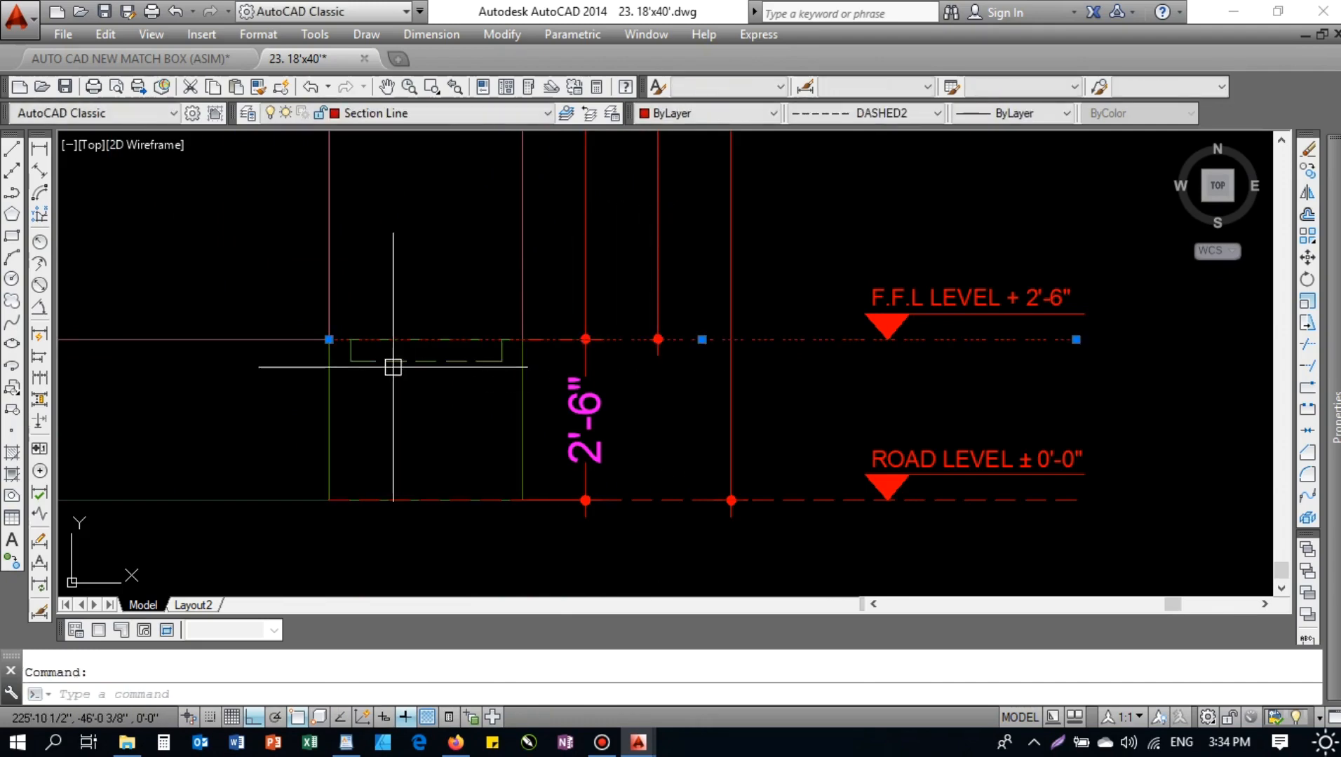
pyautogui.click(329, 340)
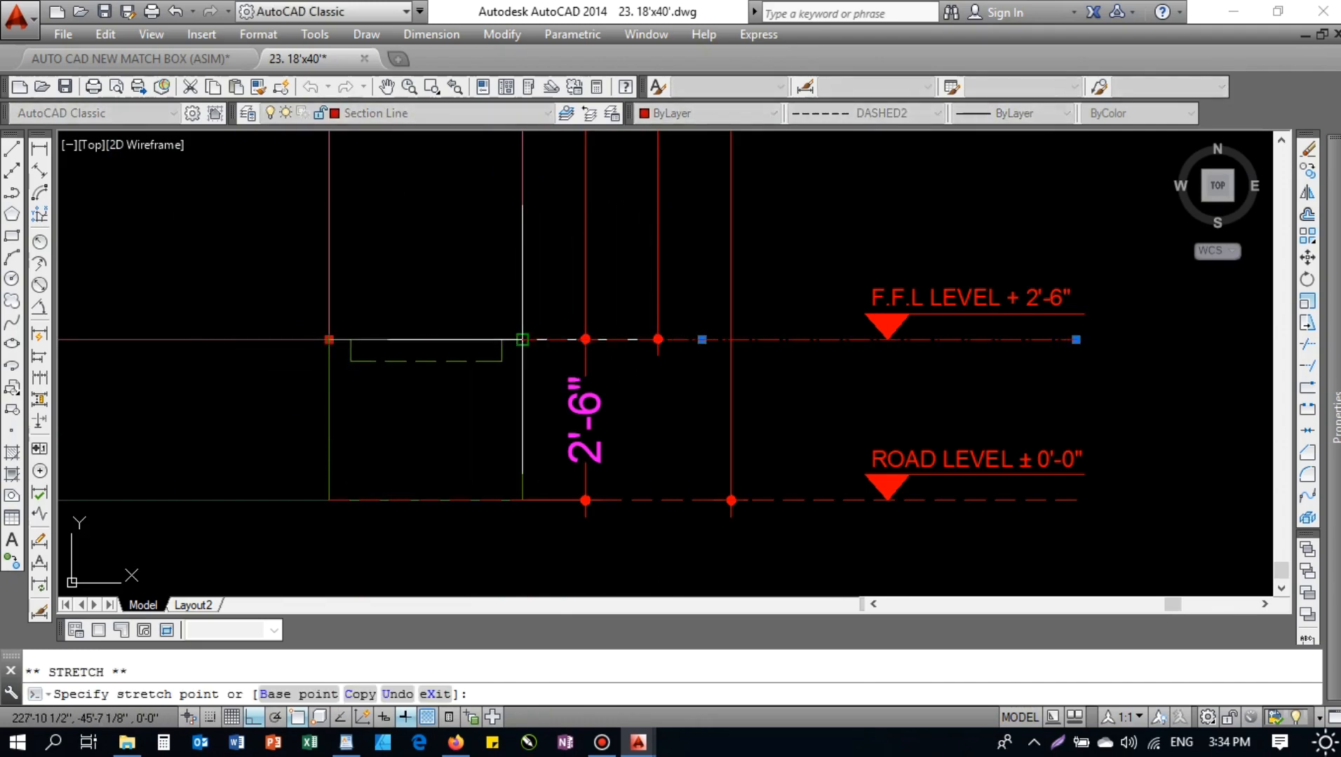
pyautogui.click(420, 485)
pyautogui.press('Escape')
# - Try to shorten the road level line by stretching its inner end to the right plinth's outer corner
pyautogui.click(329, 500)
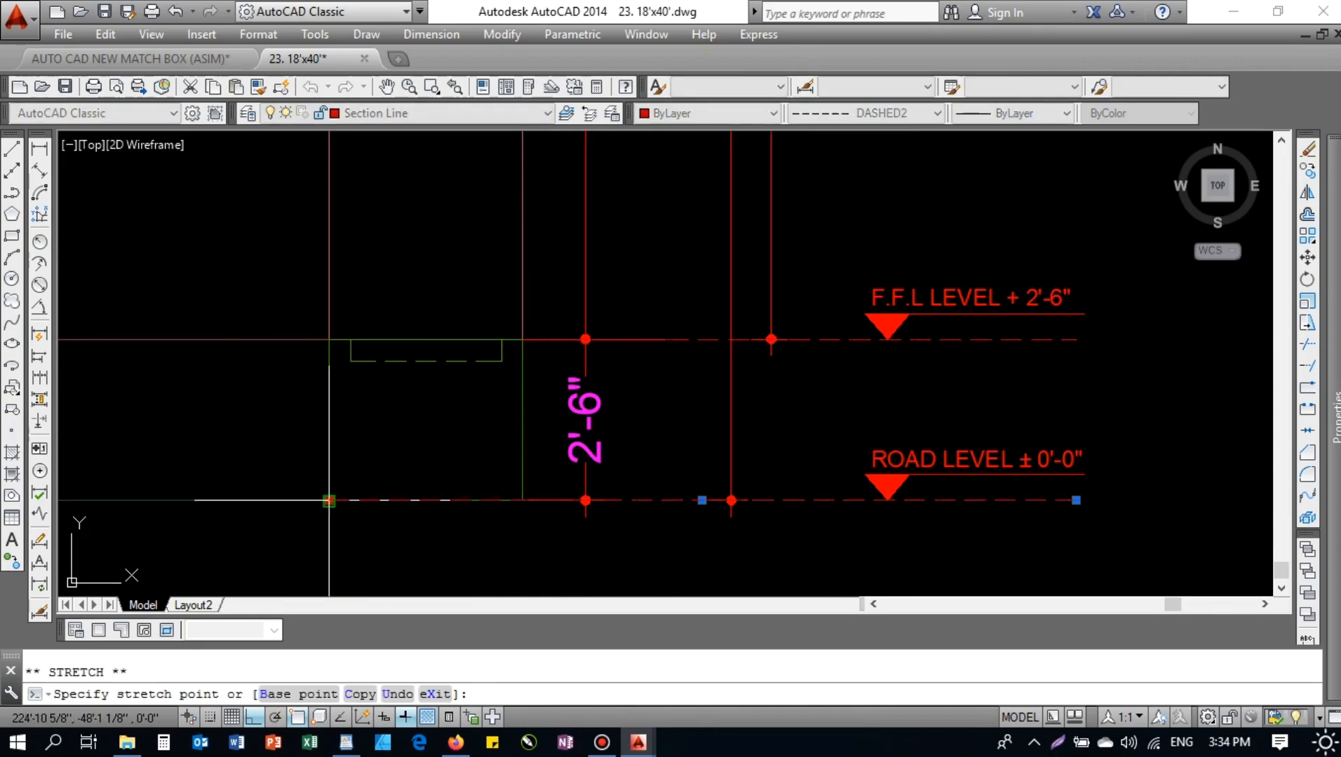
pyautogui.click(523, 500)
pyautogui.press('Escape')
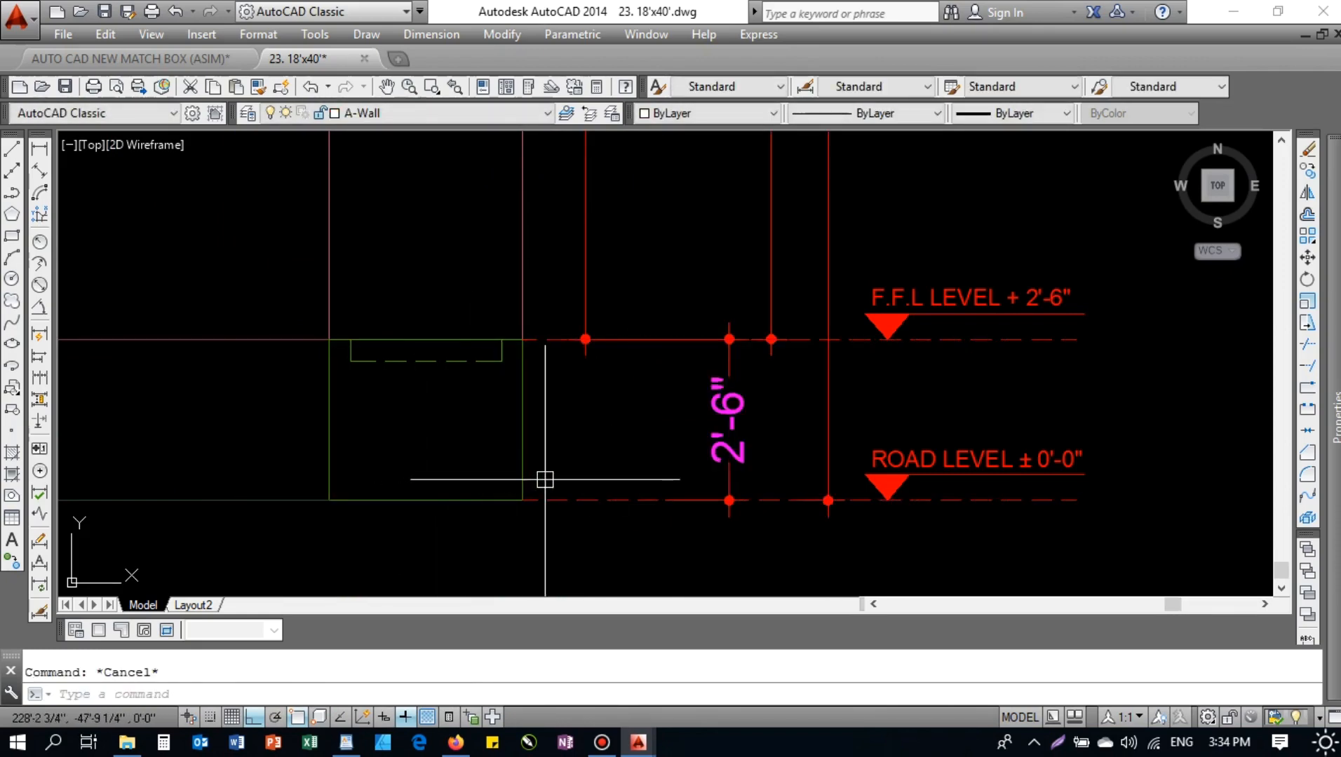
pyautogui.hotkey('ctrl', 'z')
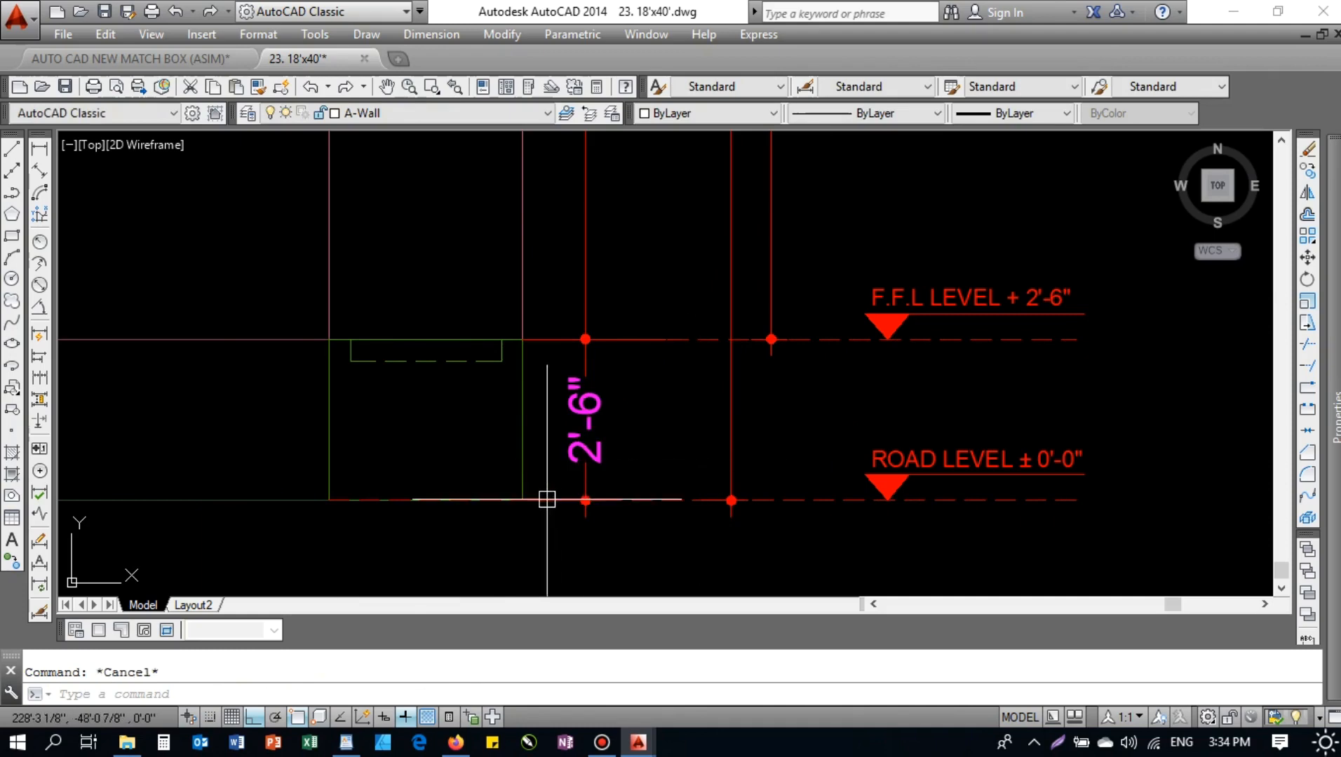
# - Trim away the part of the road level line that overlaps the right plinth's base
pyautogui.write('l')
pyautogui.press('Return')
pyautogui.click(522, 500)
pyautogui.press('Escape')
pyautogui.press('Return')
pyautogui.press('Return')
pyautogui.click(479, 505)
pyautogui.press('Return')
pyautogui.write('e')
pyautogui.press('Return')
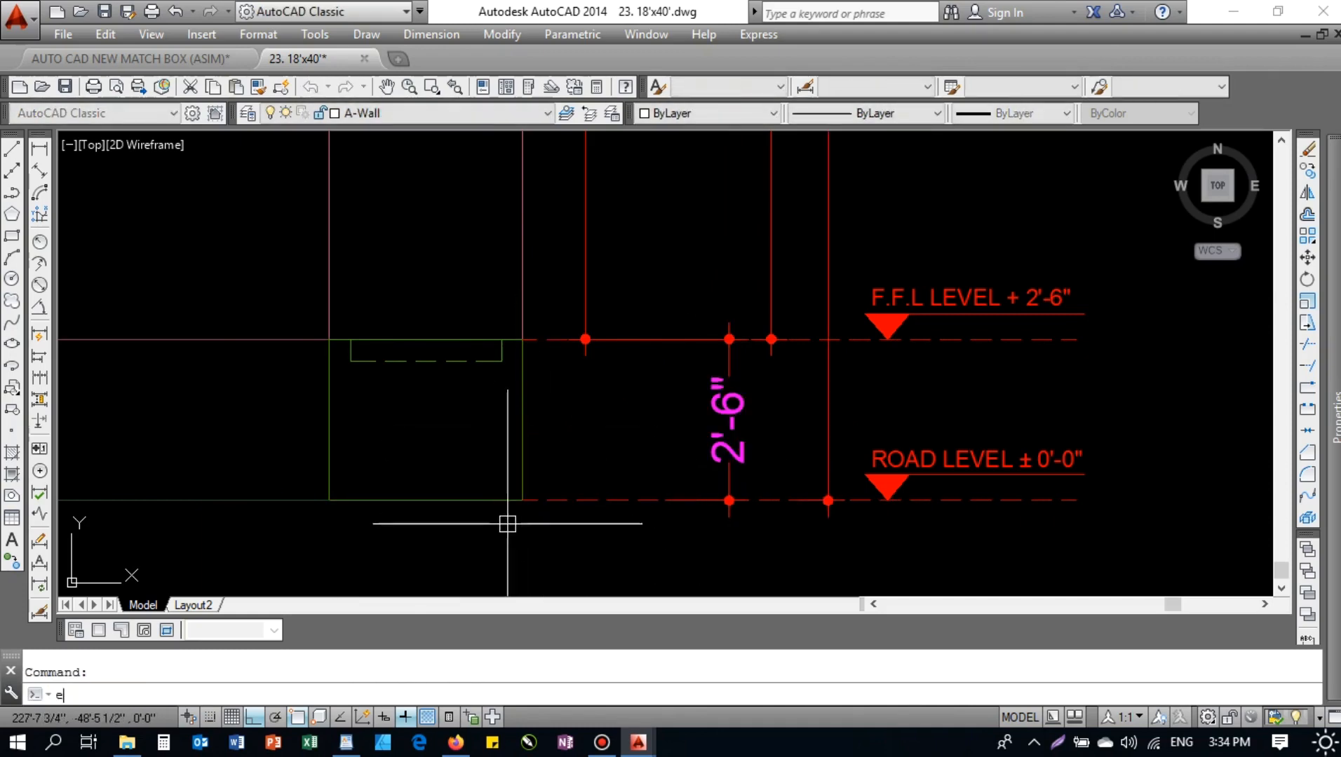
# - Move the ground floor's 11' dimension and the overall height dimension horizontally back toward the elevation's wall
pyautogui.scroll(-5, 705, 442)
pyautogui.scroll(4, 718, 379)
pyautogui.click(702, 392)
pyautogui.click(599, 424)
pyautogui.moveTo(692, 422); pyautogui.dragTo(640, 452, button='middle')
pyautogui.write('m')
pyautogui.press('Return')
pyautogui.click(587, 449)
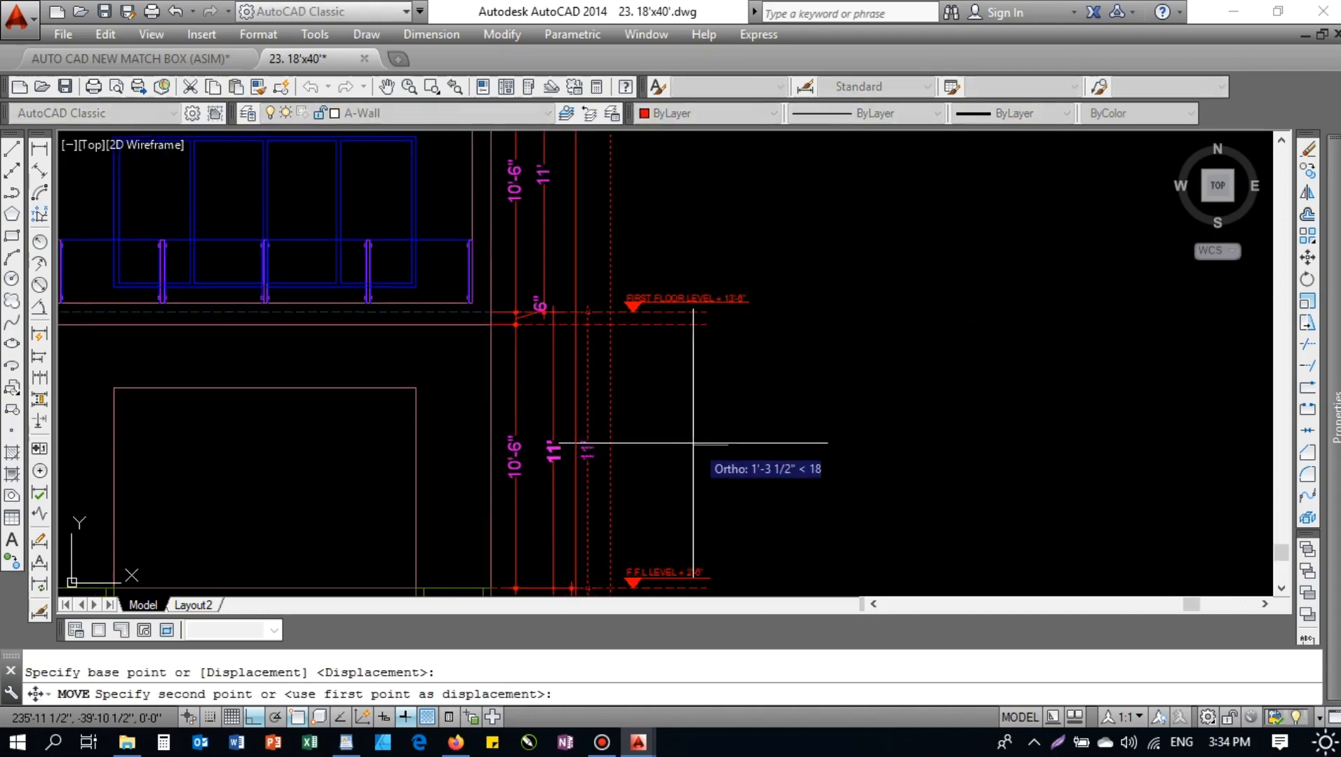
pyautogui.click(684, 443)
# - Move the 2'-6" plinth dimension about 1'-1" toward the elevation, in line with the 11' dimension above it
pyautogui.scroll(-3, 626, 410)
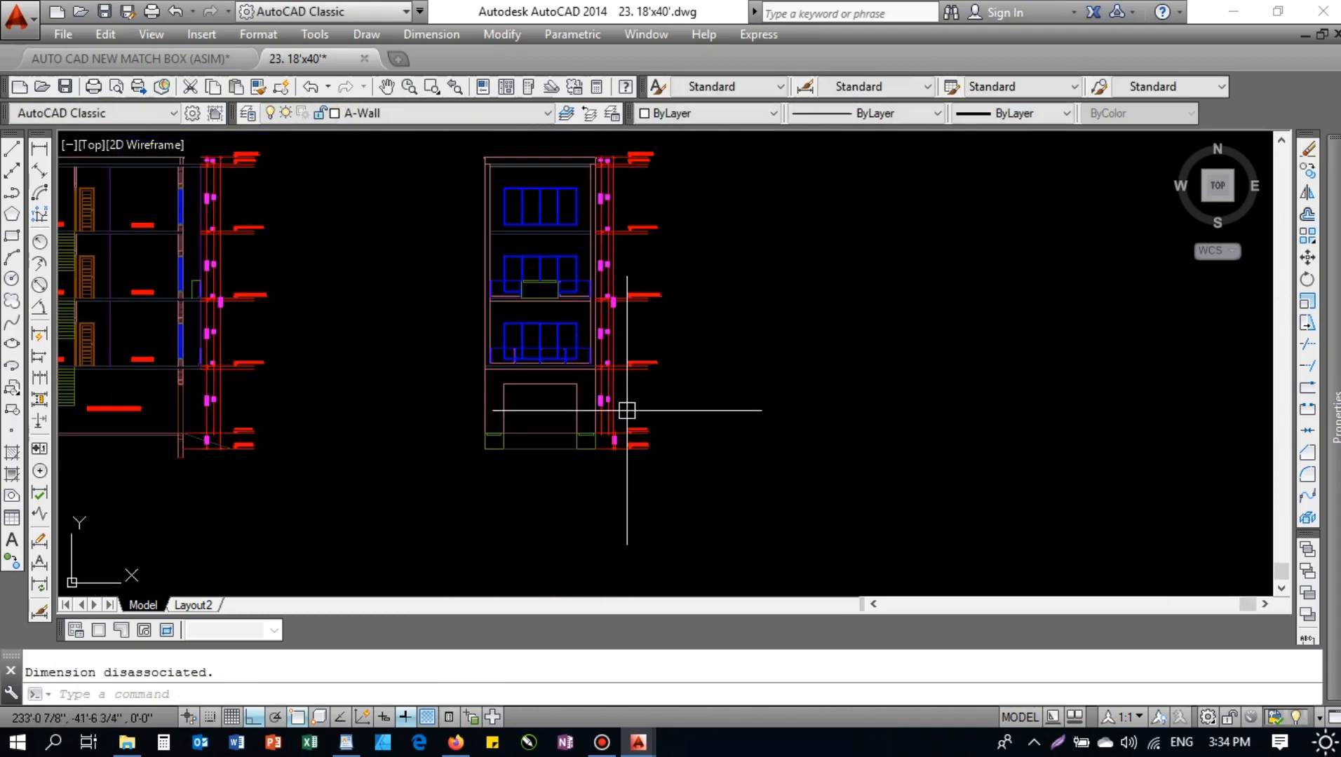
pyautogui.scroll(5, 631, 408)
pyautogui.write('m')
pyautogui.press('Return')
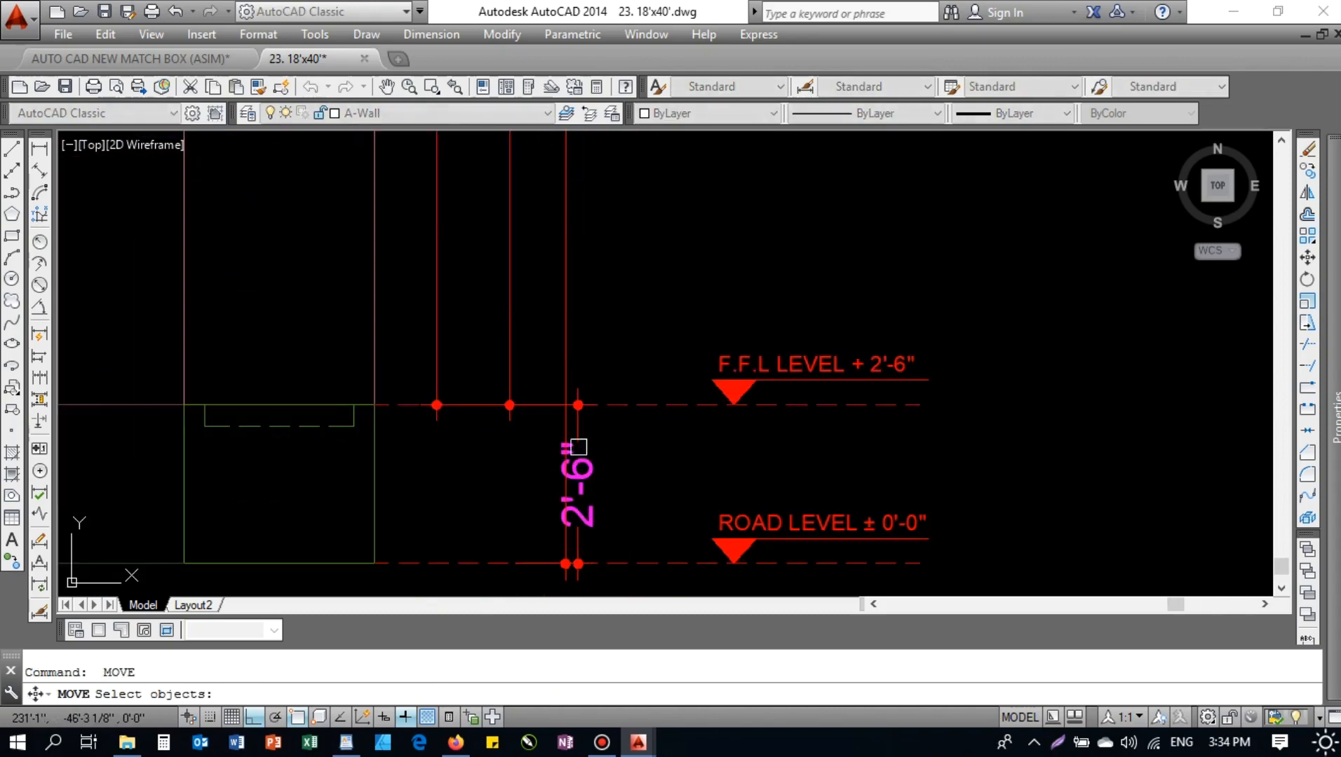
pyautogui.click(581, 452)
pyautogui.press('Return')
pyautogui.click(1055, 448)
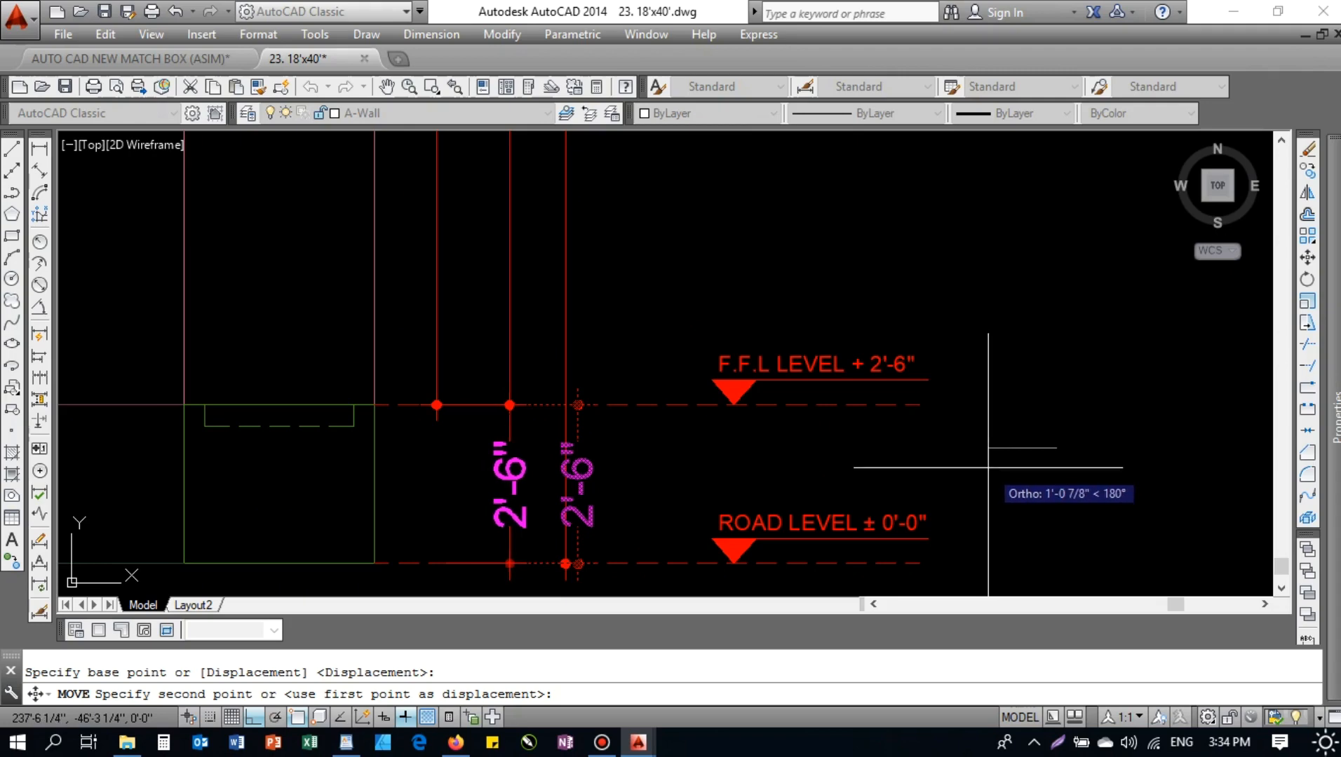
pyautogui.click(988, 468)
# - Try to stretch the column of level markers about 1' closer to the front elevation
pyautogui.scroll(-5, 769, 444)
pyautogui.press('Escape')
pyautogui.write('s')
pyautogui.press('Return')
pyautogui.click(759, 184)
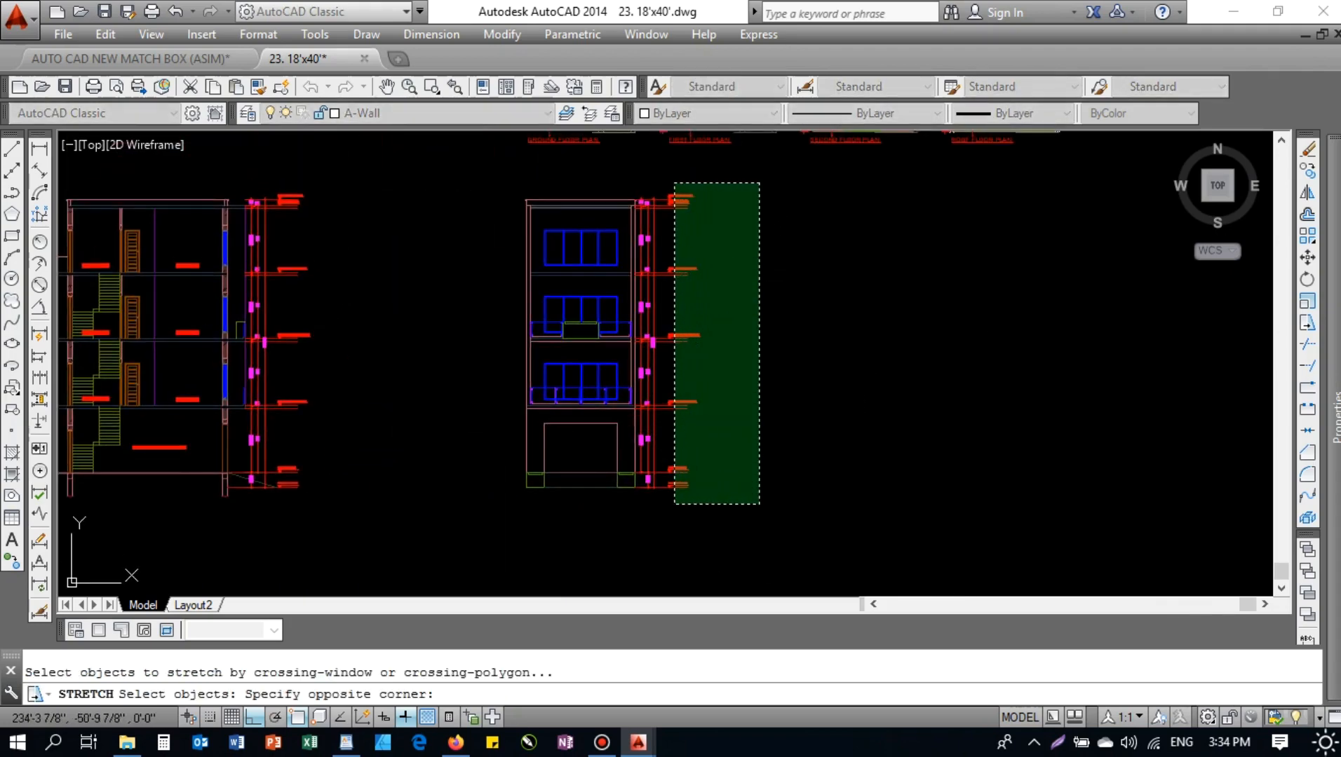
pyautogui.click(662, 538)
pyautogui.press('Return')
pyautogui.click(770, 519)
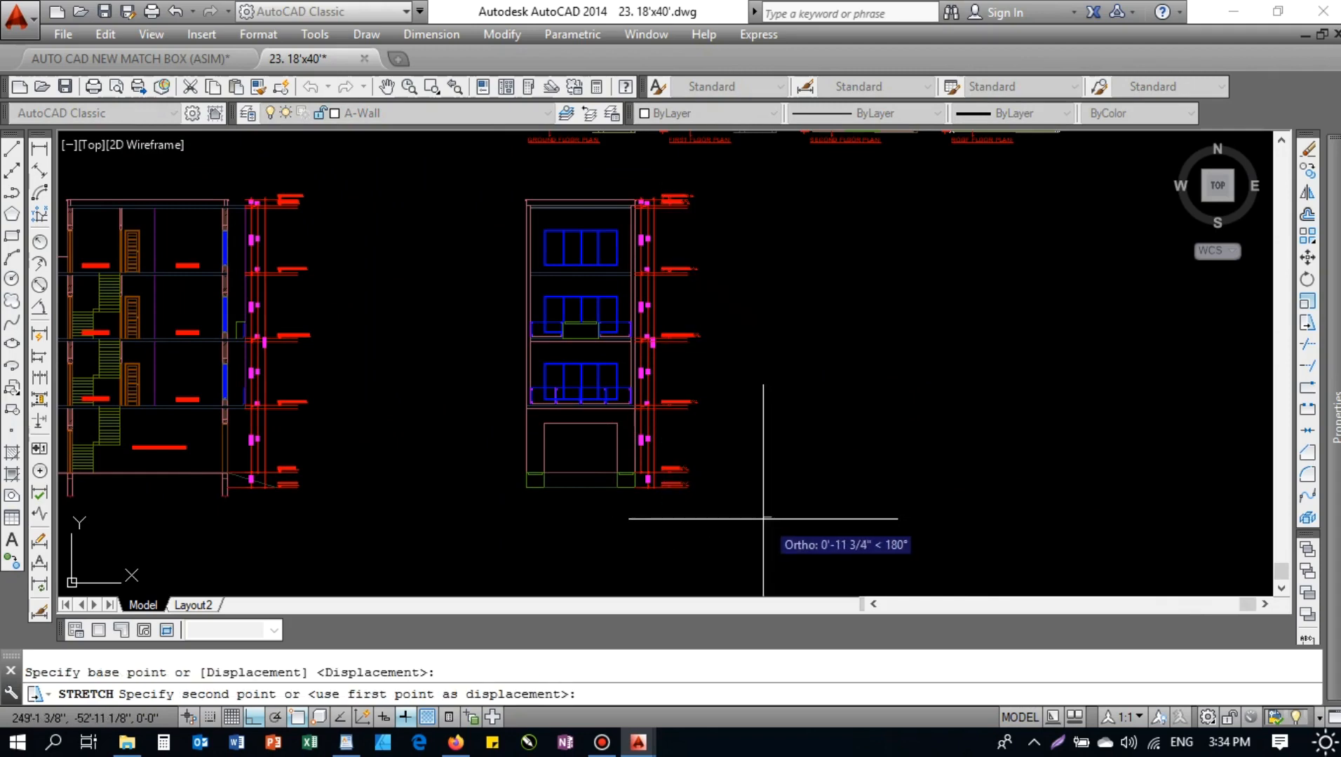
pyautogui.click(762, 519)
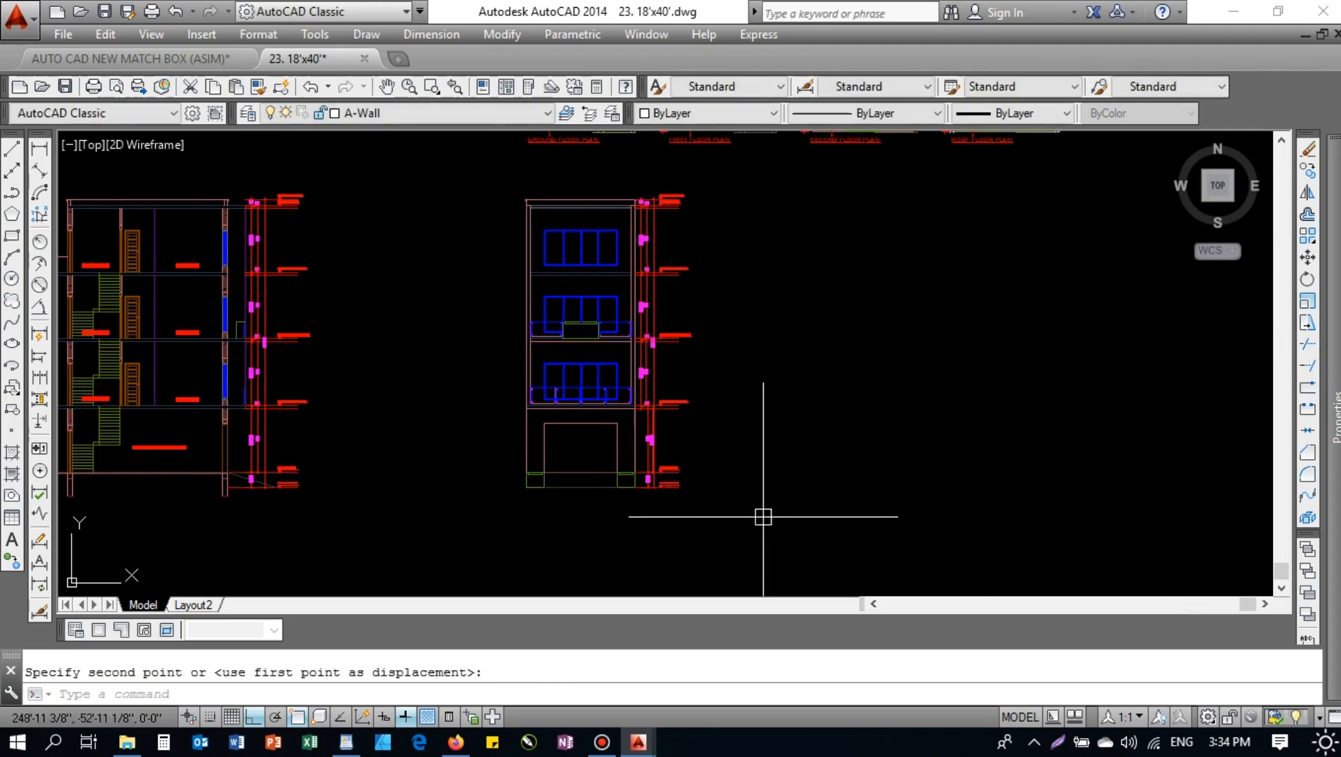
pyautogui.hotkey('ctrl', 'z')
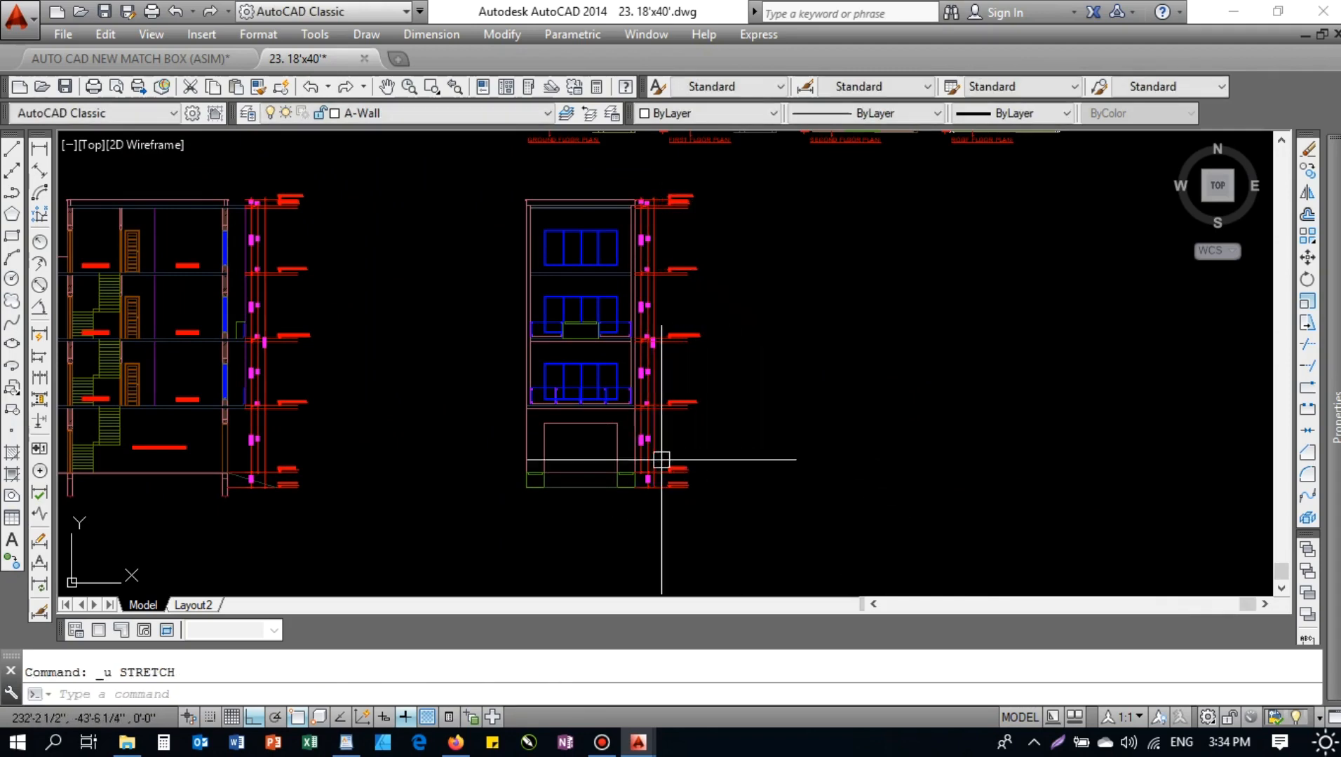
# - Examine the dimensions and level markers beside the front elevation, ending at the ground-floor opening
pyautogui.scroll(5, 674, 458)
pyautogui.scroll(-7, 712, 425)
pyautogui.scroll(2, 517, 380)
pyautogui.scroll(4, 675, 298)
pyautogui.moveTo(633, 288)
pyautogui.mouseDown(button='middle')
pyautogui.moveTo(619, 320)
pyautogui.moveTo(624, 293)
pyautogui.mouseUp(button='middle')
pyautogui.scroll(-4, 618, 295)
pyautogui.scroll(6, 638, 397)
pyautogui.moveTo(639, 397); pyautogui.dragTo(649, 226, button='middle')
pyautogui.moveTo(553, 429); pyautogui.dragTo(553, 379, button='middle')
pyautogui.press('Escape')
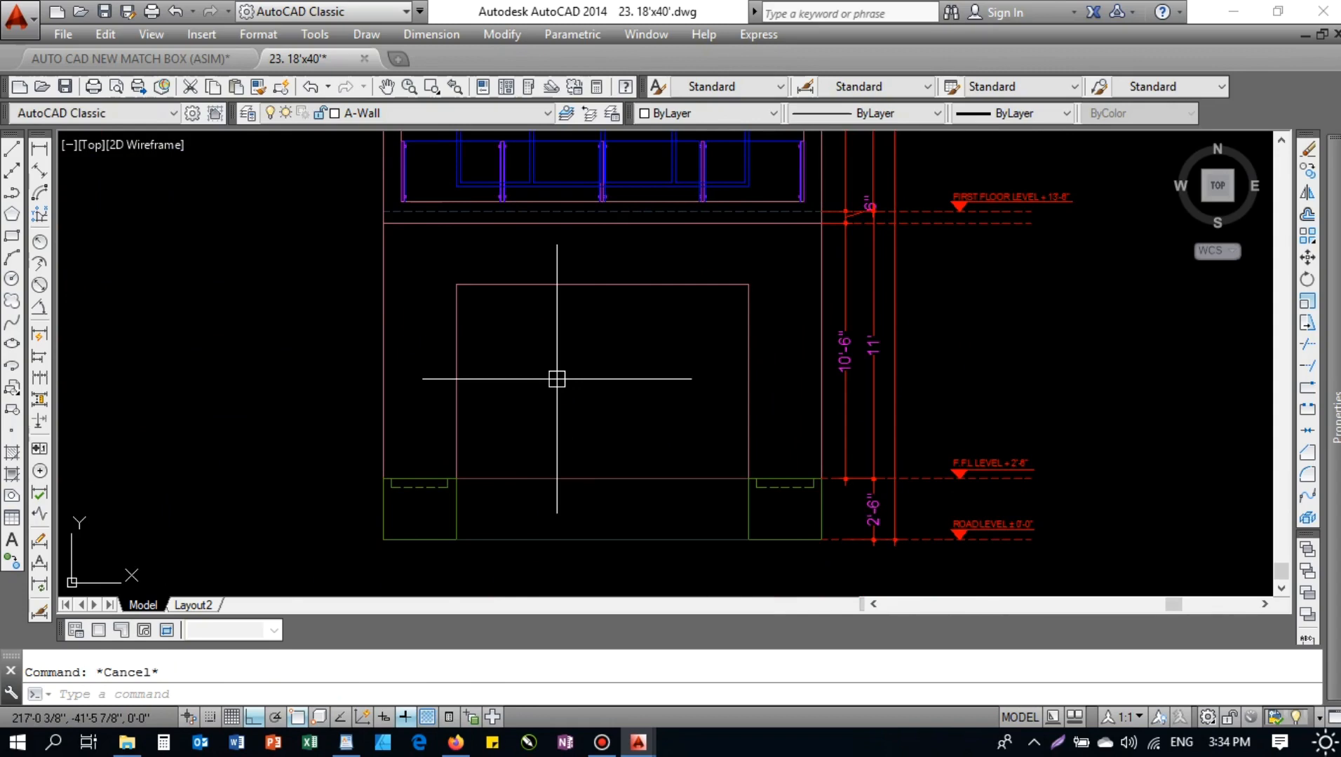
pyautogui.write('rec')
pyautogui.press('Return')
pyautogui.press('Escape')
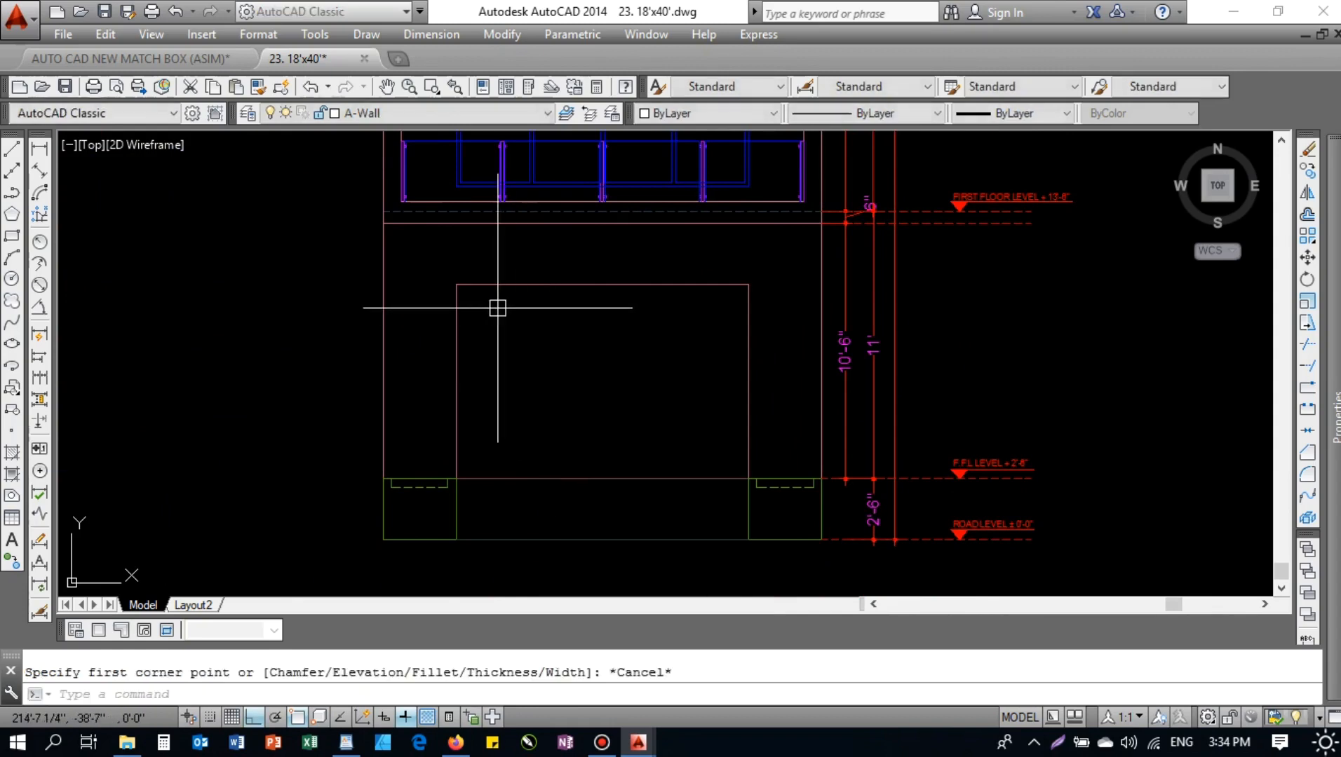
# - Join the side and top lines of the ground-floor opening into one polyline
pyautogui.scroll(3, 494, 315)
pyautogui.click(479, 243)
pyautogui.press('Escape')
pyautogui.click(463, 301)
pyautogui.click(326, 213)
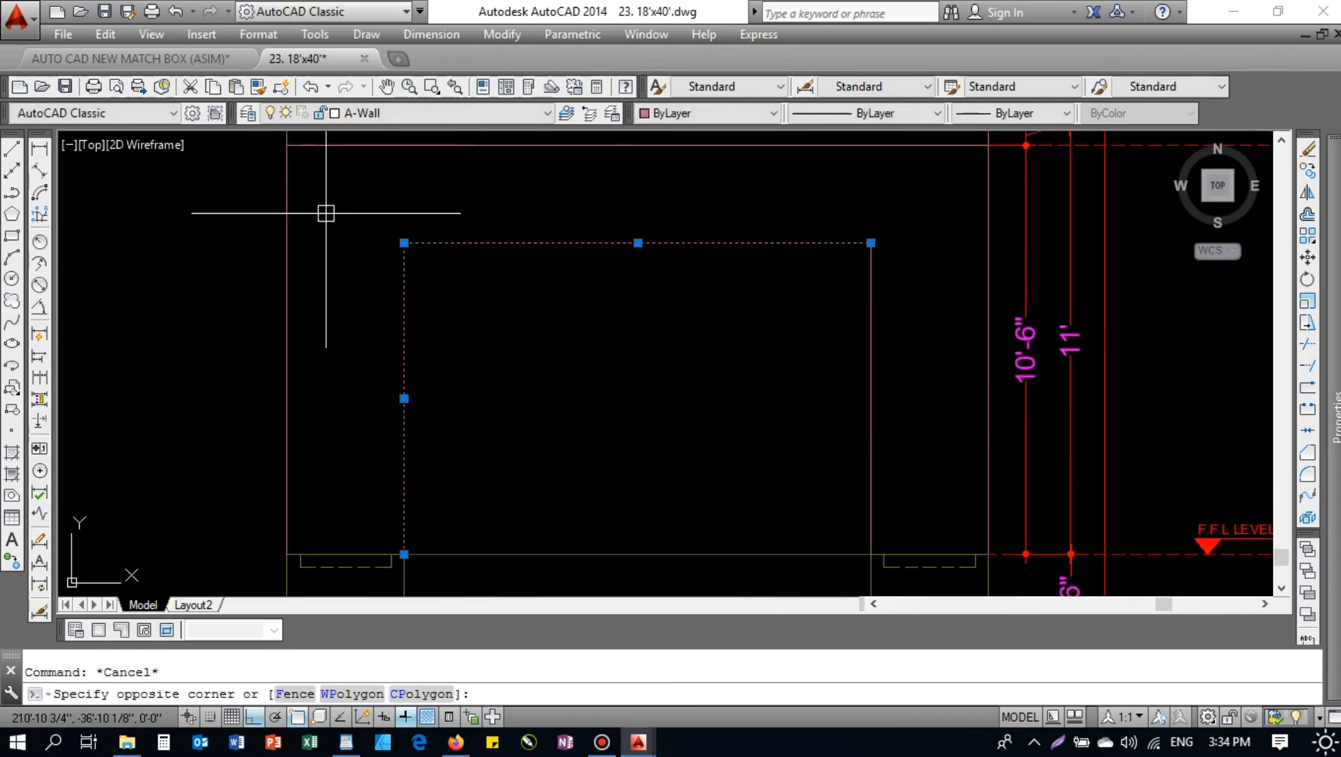
pyautogui.click(910, 232)
pyautogui.click(774, 318)
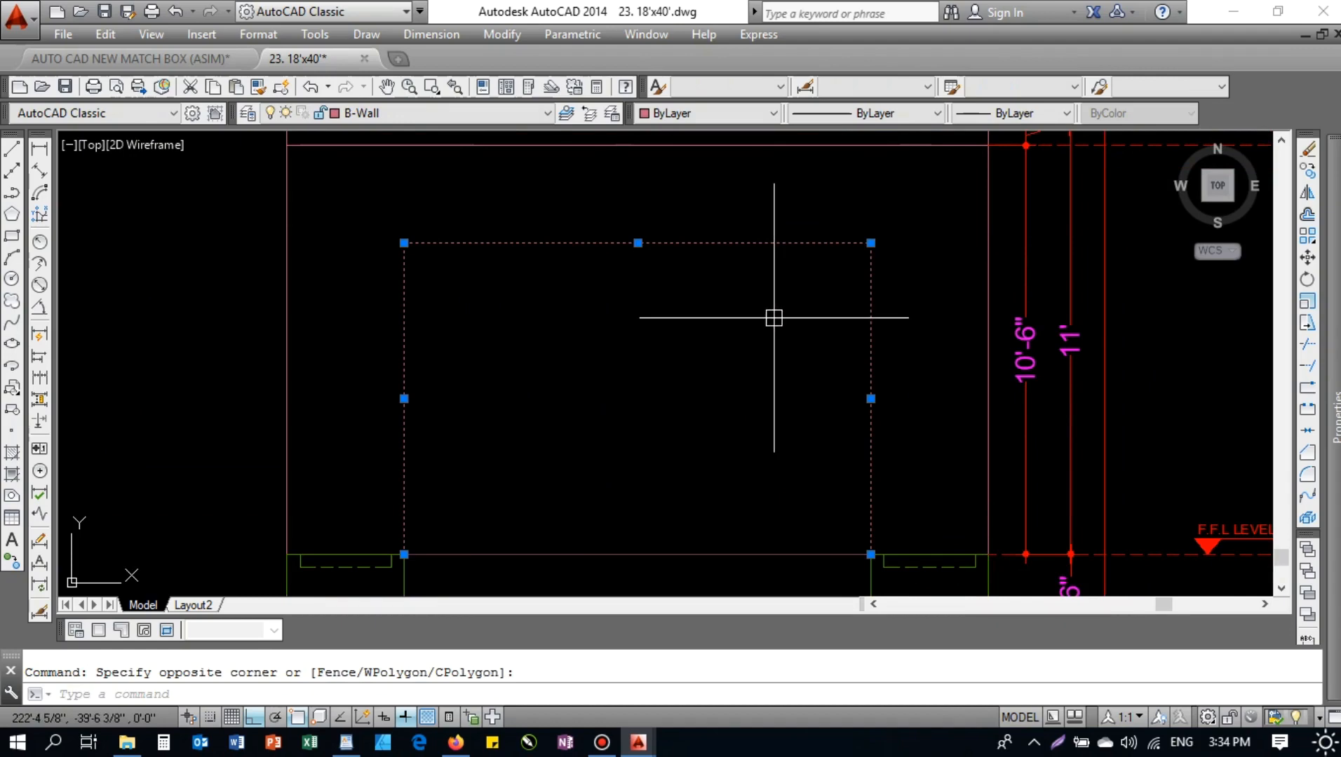
pyautogui.press('Return')
pyautogui.press('Escape')
pyautogui.click(774, 318)
pyautogui.click(359, 332)
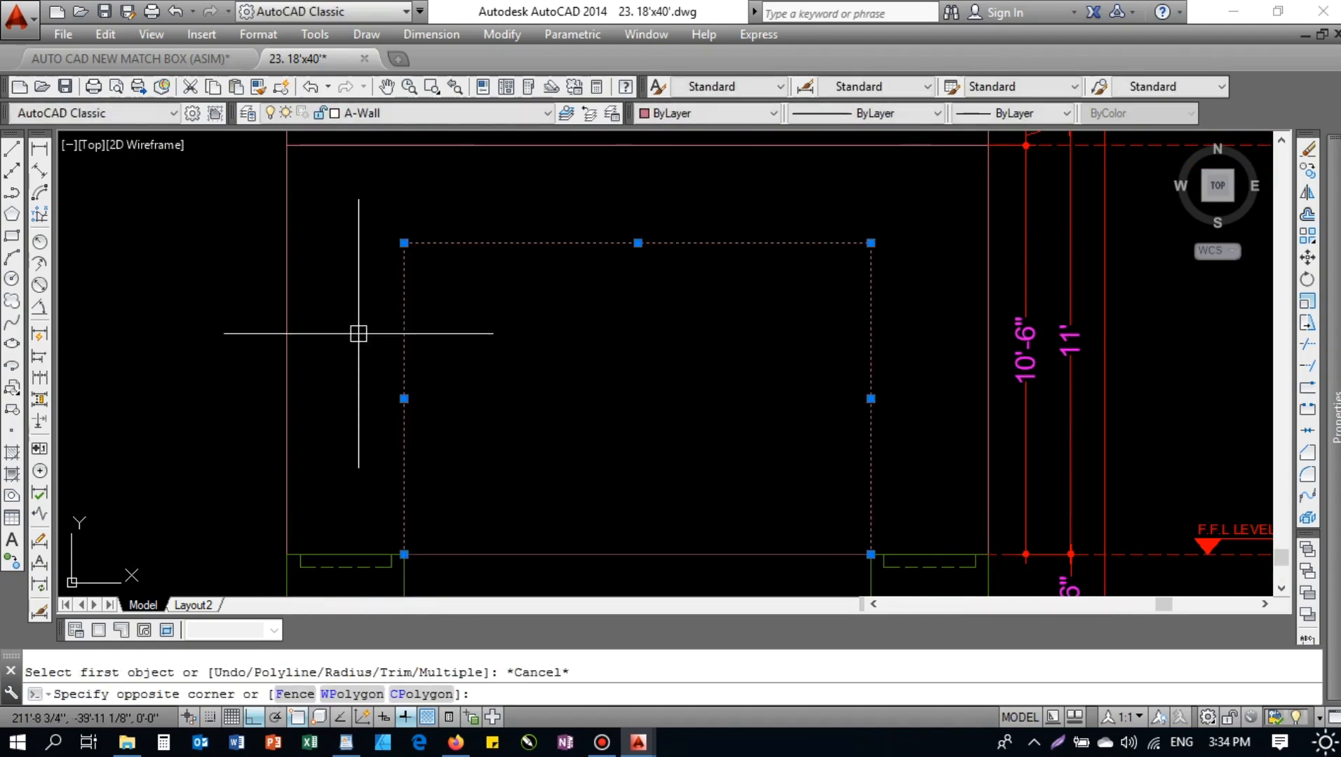
pyautogui.press('Escape')
# - Offset the ground-floor opening outline 2" inward to form the gate frame
pyautogui.write('o')
pyautogui.press('Return')
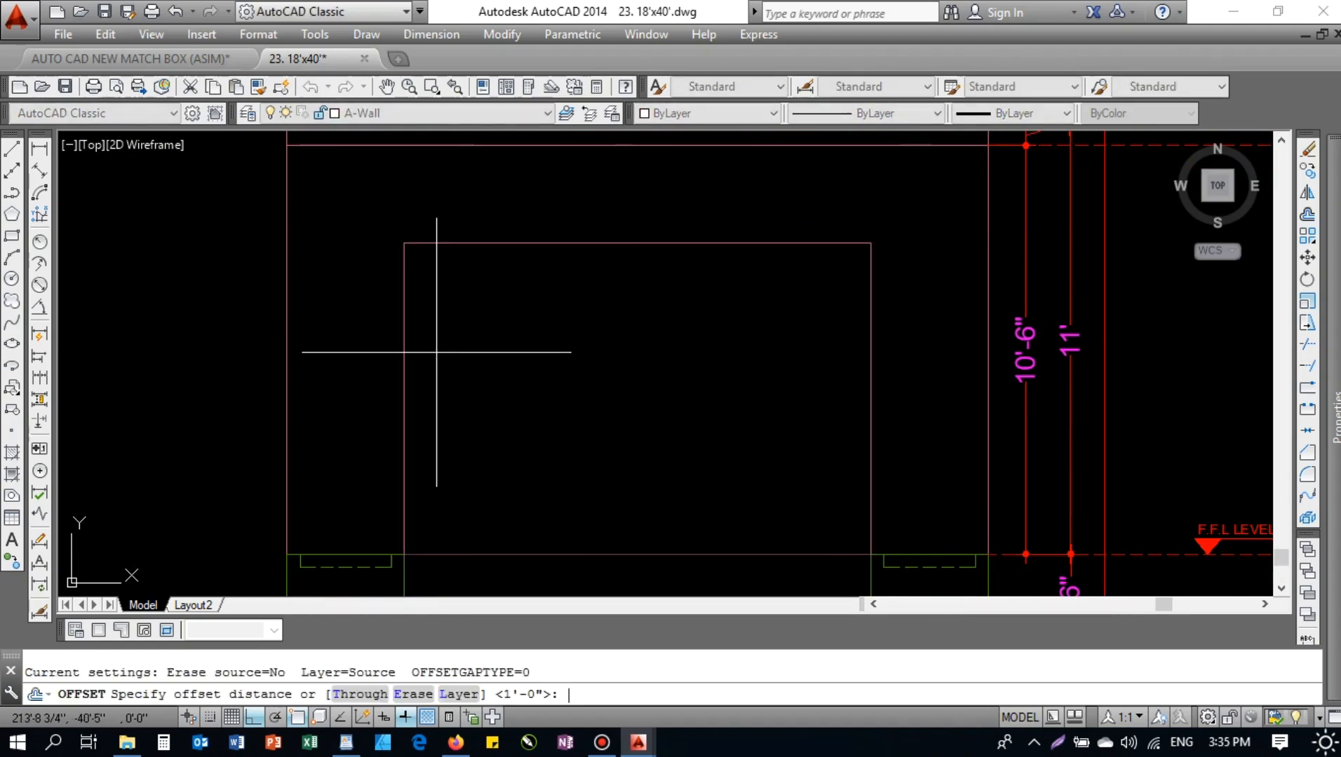
pyautogui.write('2')
pyautogui.press('Return')
pyautogui.click(403, 270)
pyautogui.click(512, 327)
pyautogui.press('Escape')
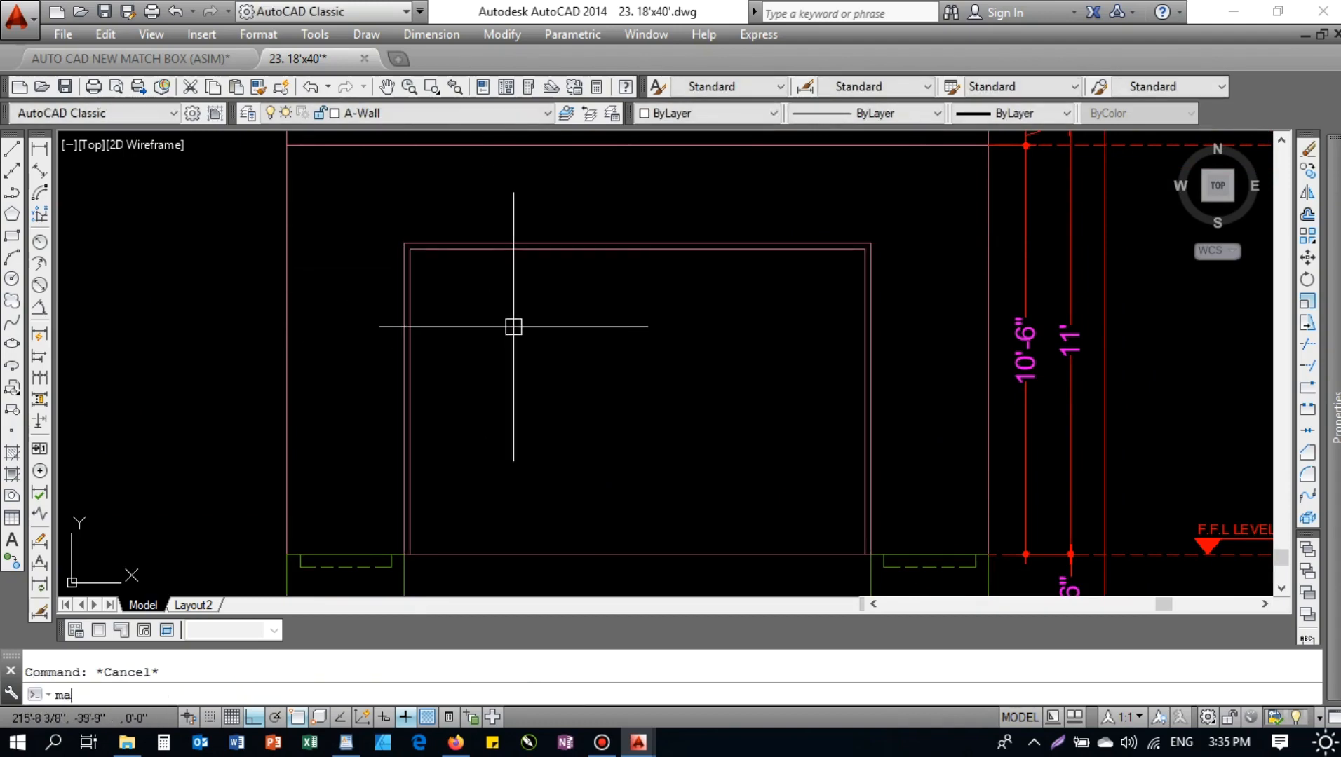
# - Match the properties of both gate frame outlines to the door lines in the section
pyautogui.press('Escape')
pyautogui.write('ma')
pyautogui.press('Return')
pyautogui.scroll(-4, 568, 434)
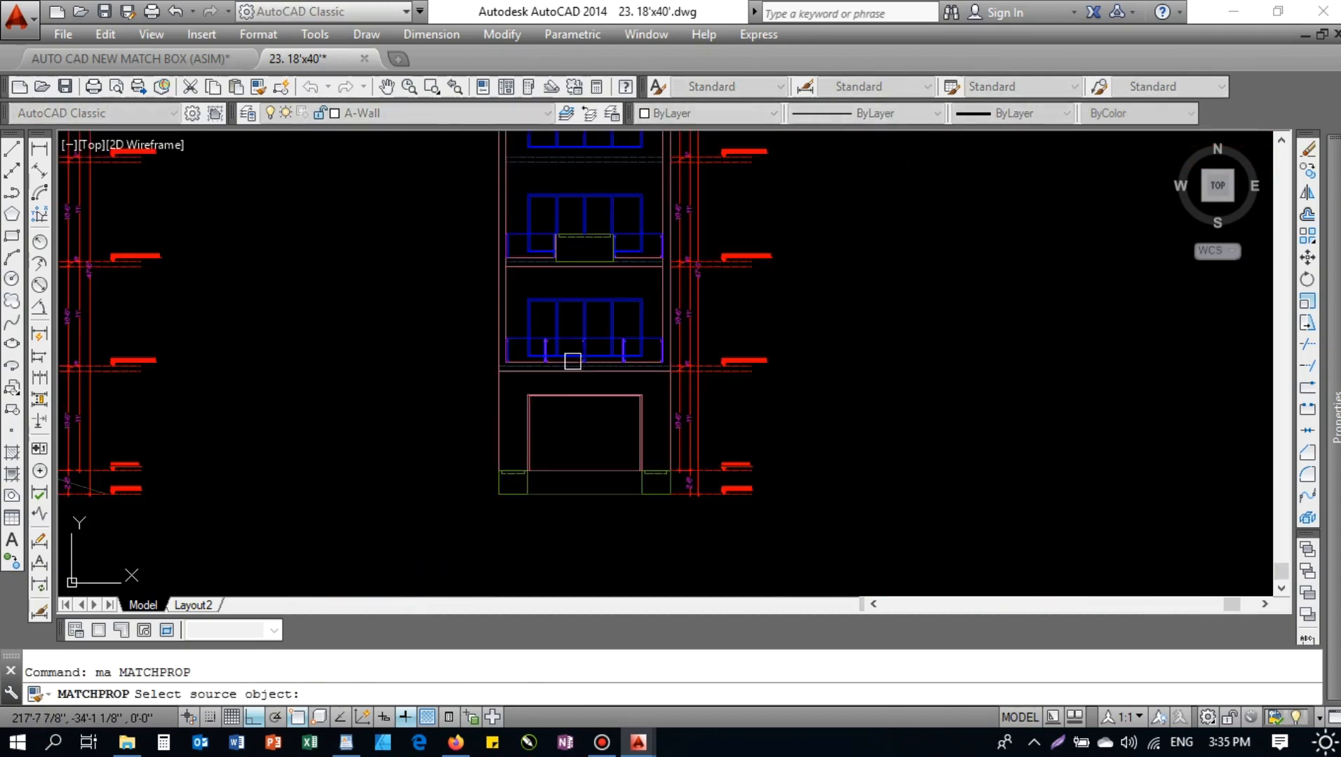
pyautogui.moveTo(583, 285); pyautogui.dragTo(622, 371, button='middle')
pyautogui.moveTo(218, 331); pyautogui.dragTo(553, 288, button='middle')
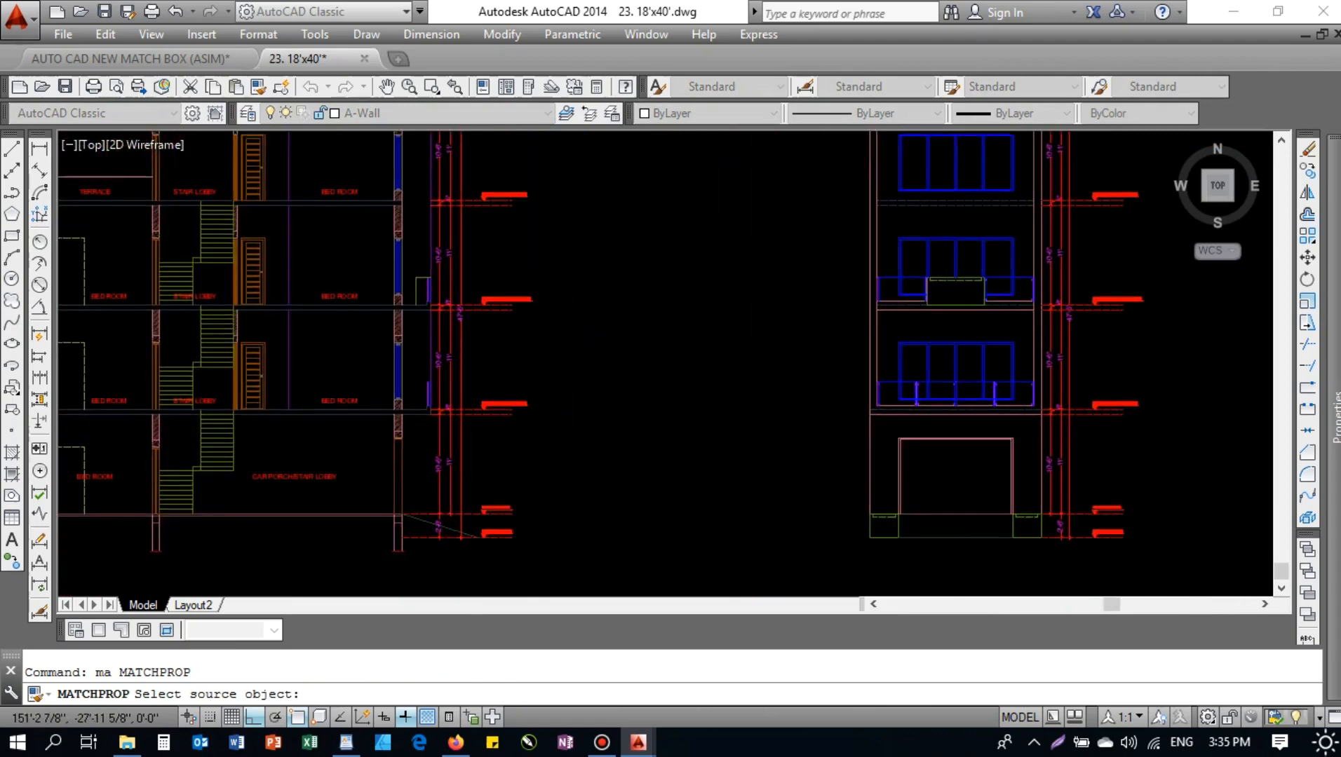
pyautogui.scroll(5, 302, 345)
pyautogui.click(194, 346)
pyautogui.scroll(-5, 482, 332)
pyautogui.scroll(8, 697, 365)
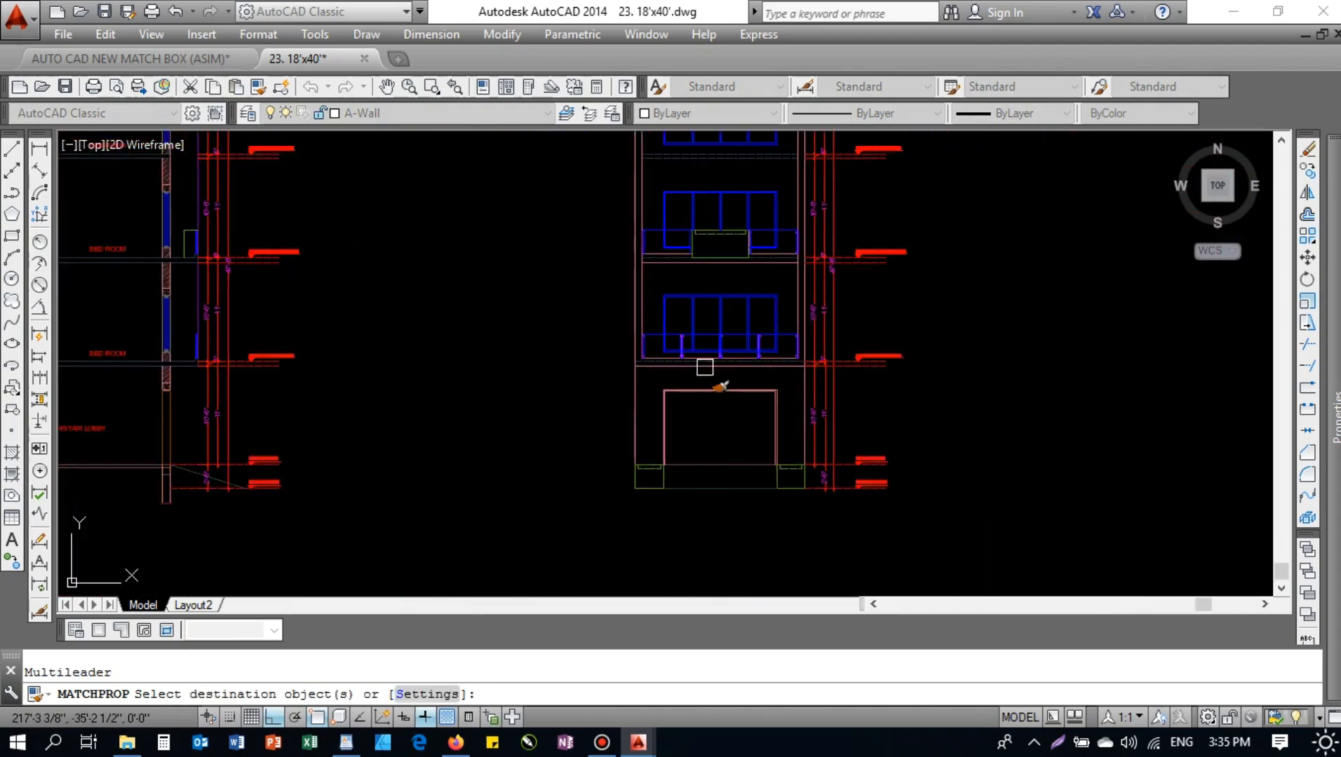
pyautogui.click(677, 406)
pyautogui.click(631, 425)
pyautogui.scroll(-4, 586, 449)
pyautogui.moveTo(570, 466); pyautogui.dragTo(560, 361, button='middle')
pyautogui.press('Escape')
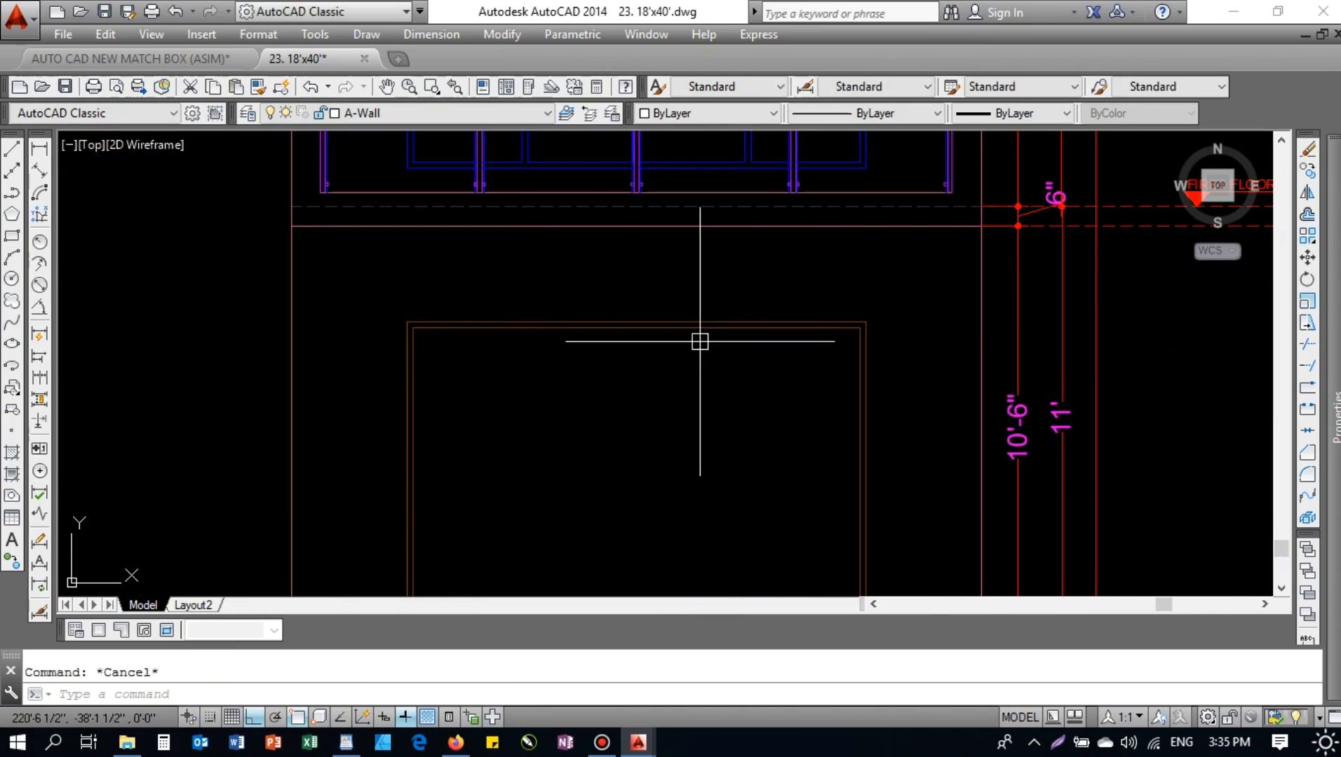
pyautogui.moveTo(577, 296); pyautogui.dragTo(525, 153, button='middle')
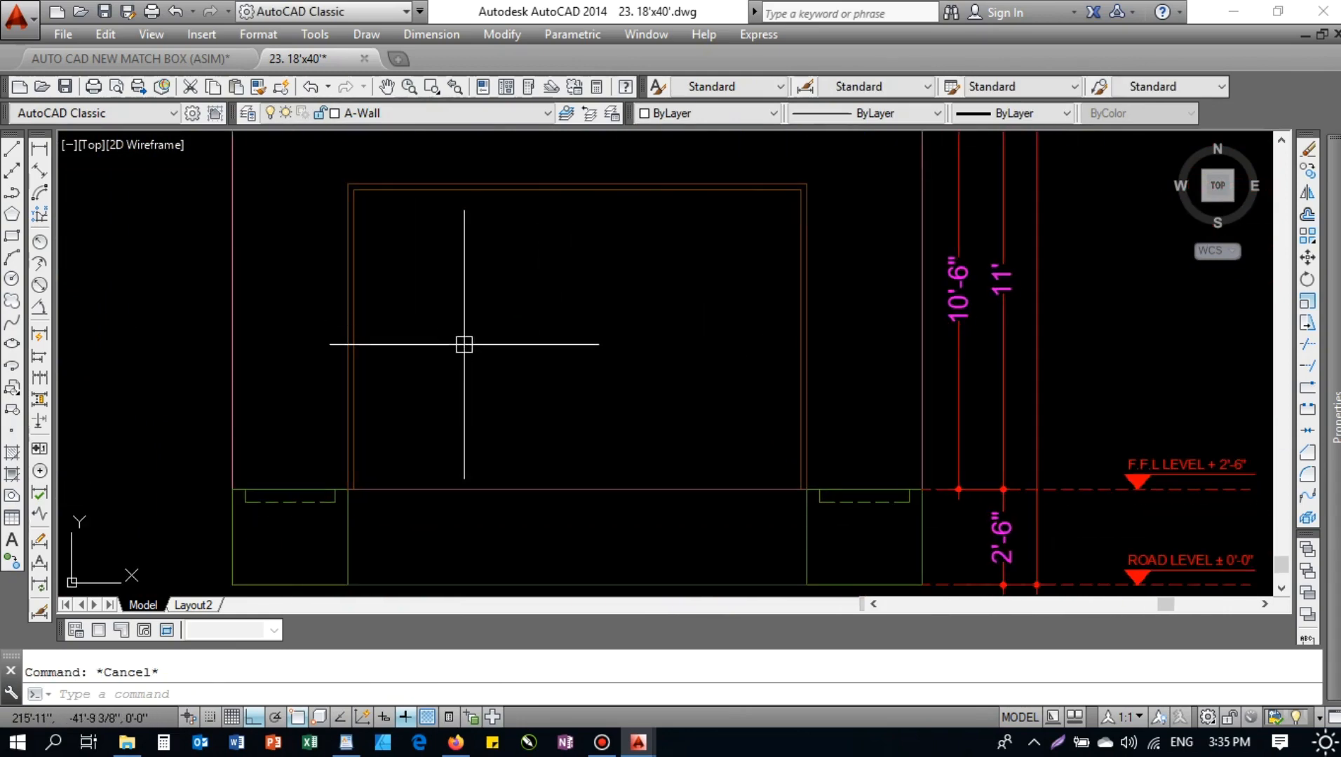
pyautogui.moveTo(464, 344); pyautogui.dragTo(464, 383, button='middle')
pyautogui.write('rec')
pyautogui.press('Return')
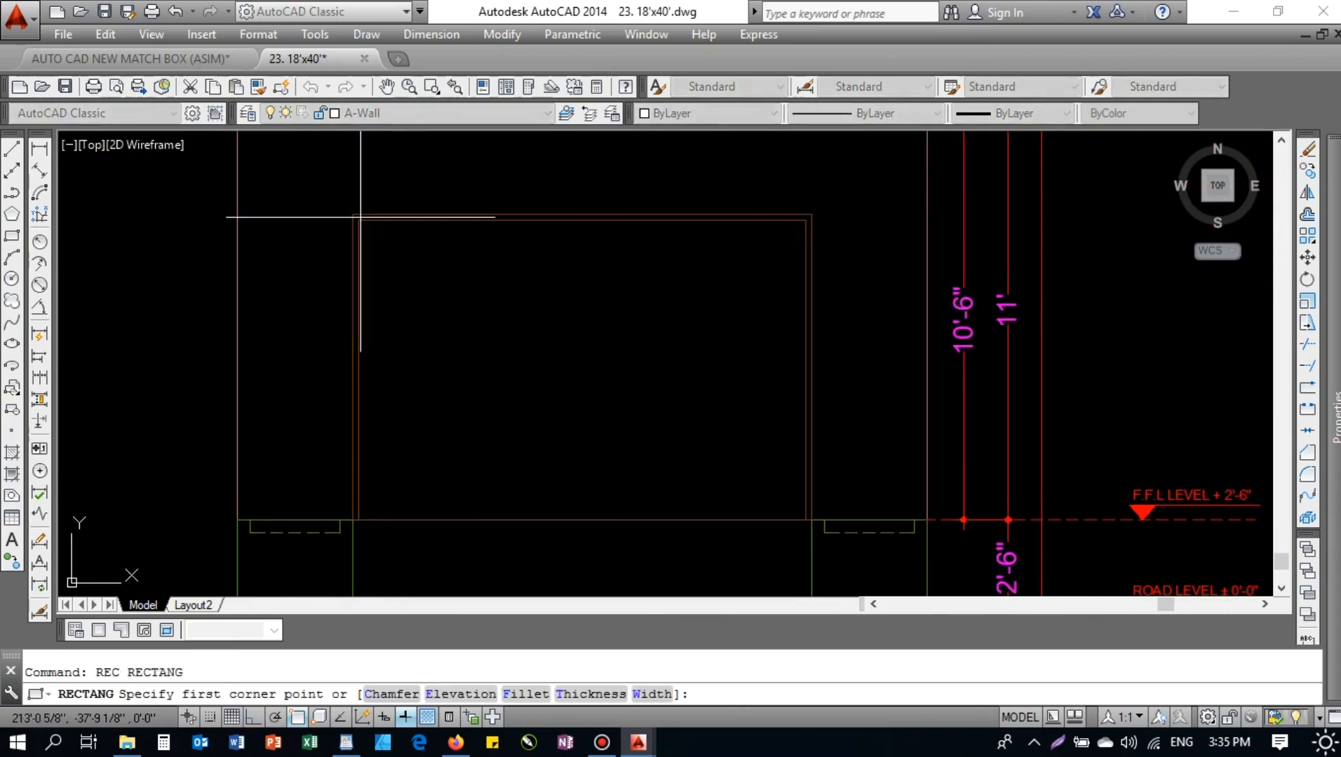
pyautogui.press('Escape')
# - Draw a horizontal line across the gate slightly above mid-height and extend it to the frame's opposite inner side
pyautogui.write('l')
pyautogui.press('Return')
pyautogui.click(358, 347)
pyautogui.press('F8')
pyautogui.click(491, 371)
pyautogui.press('Escape')
pyautogui.write('ex')
pyautogui.press('Return')
pyautogui.press('Return')
pyautogui.click(489, 346)
pyautogui.press('Escape')
pyautogui.press('Escape')
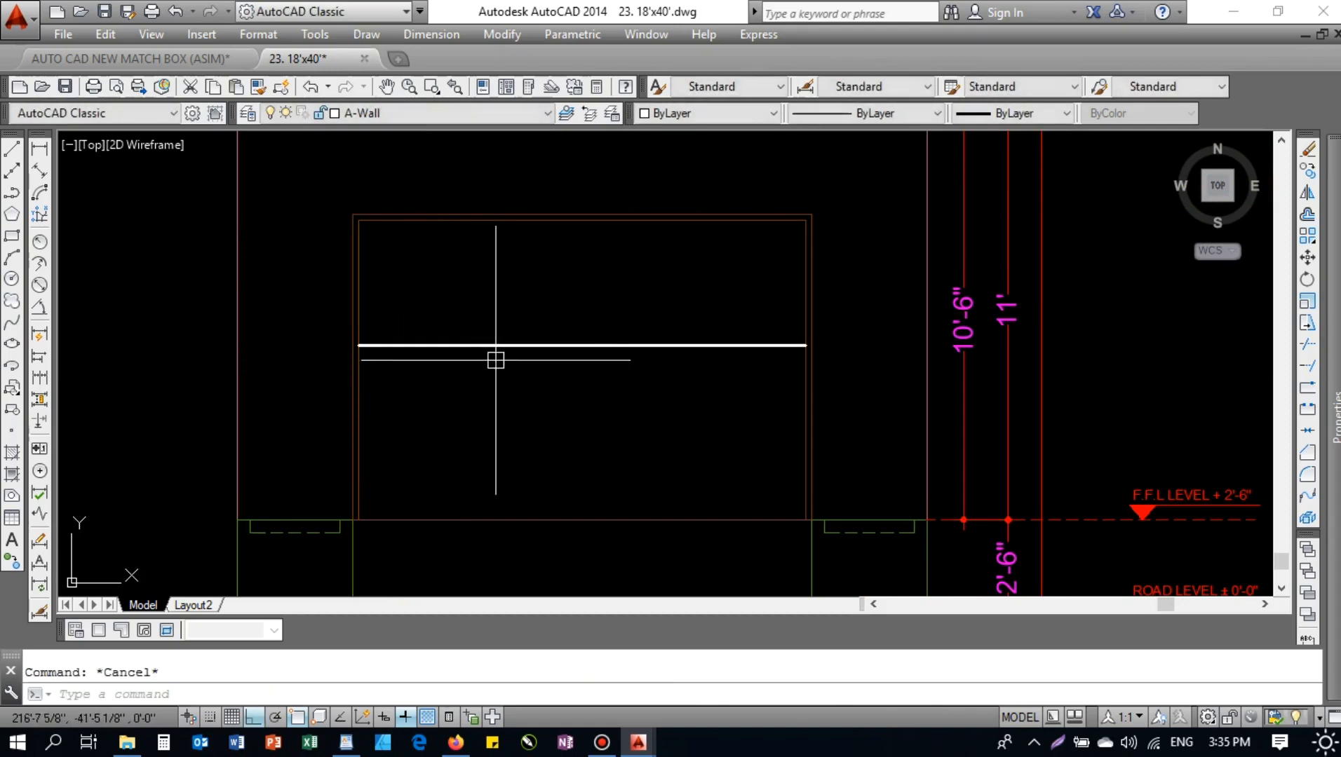
# - Match the gate's horizontal line to the properties of the inner frame outline
pyautogui.write('ma')
pyautogui.press('Return')
pyautogui.click(739, 293)
pyautogui.click(804, 284)
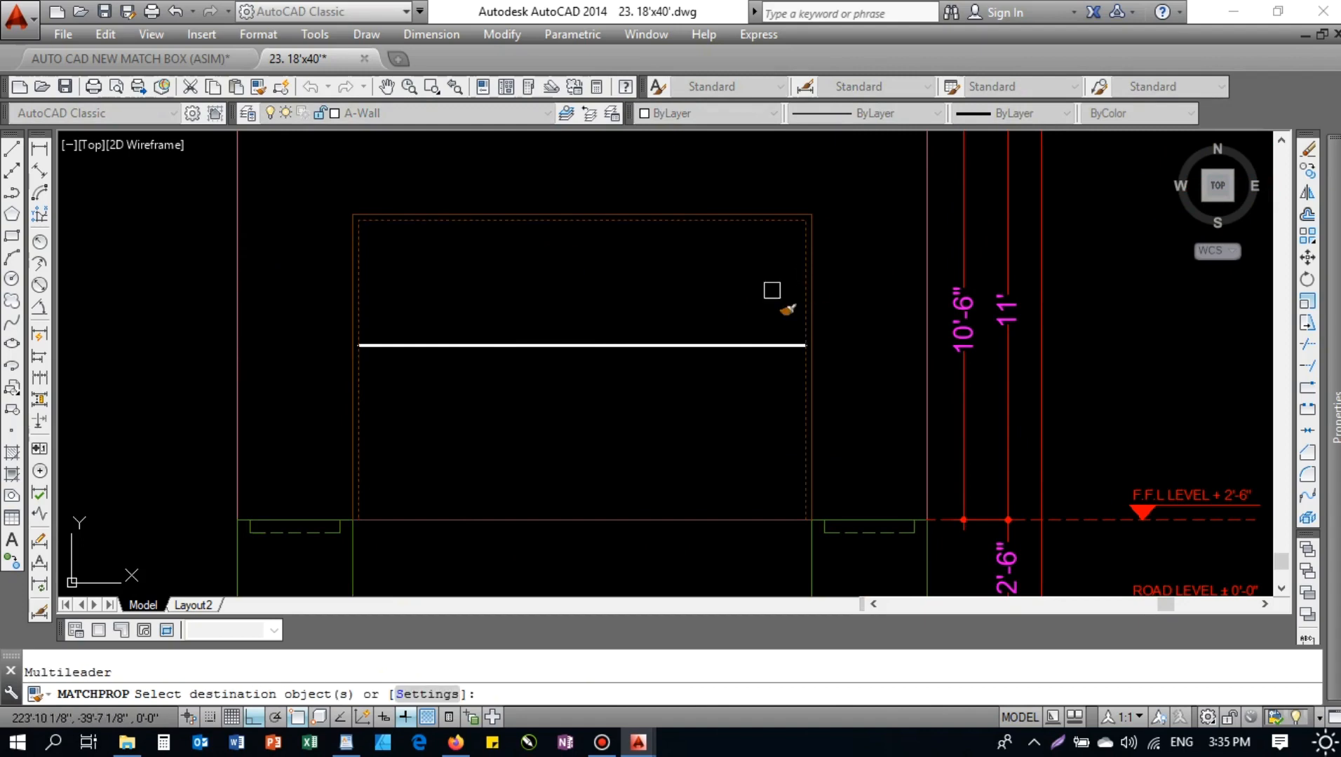
pyautogui.click(673, 345)
pyautogui.press('Escape')
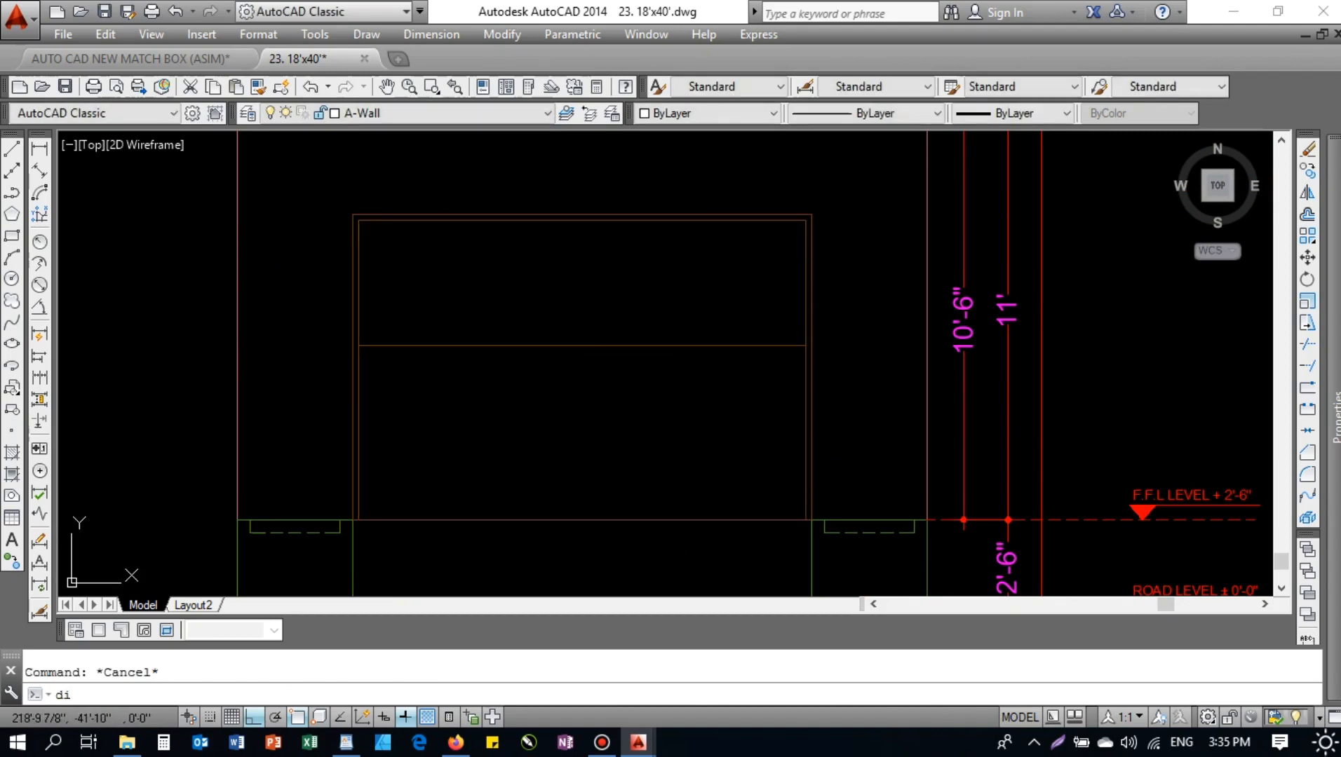
# - Divide the gate's horizontal line into 4 equal segments with point markers
pyautogui.press('Return')
pyautogui.click(536, 345)
pyautogui.press('Escape')
pyautogui.write('div')
pyautogui.press('Return')
pyautogui.click(543, 344)
pyautogui.write('4')
pyautogui.press('Return')
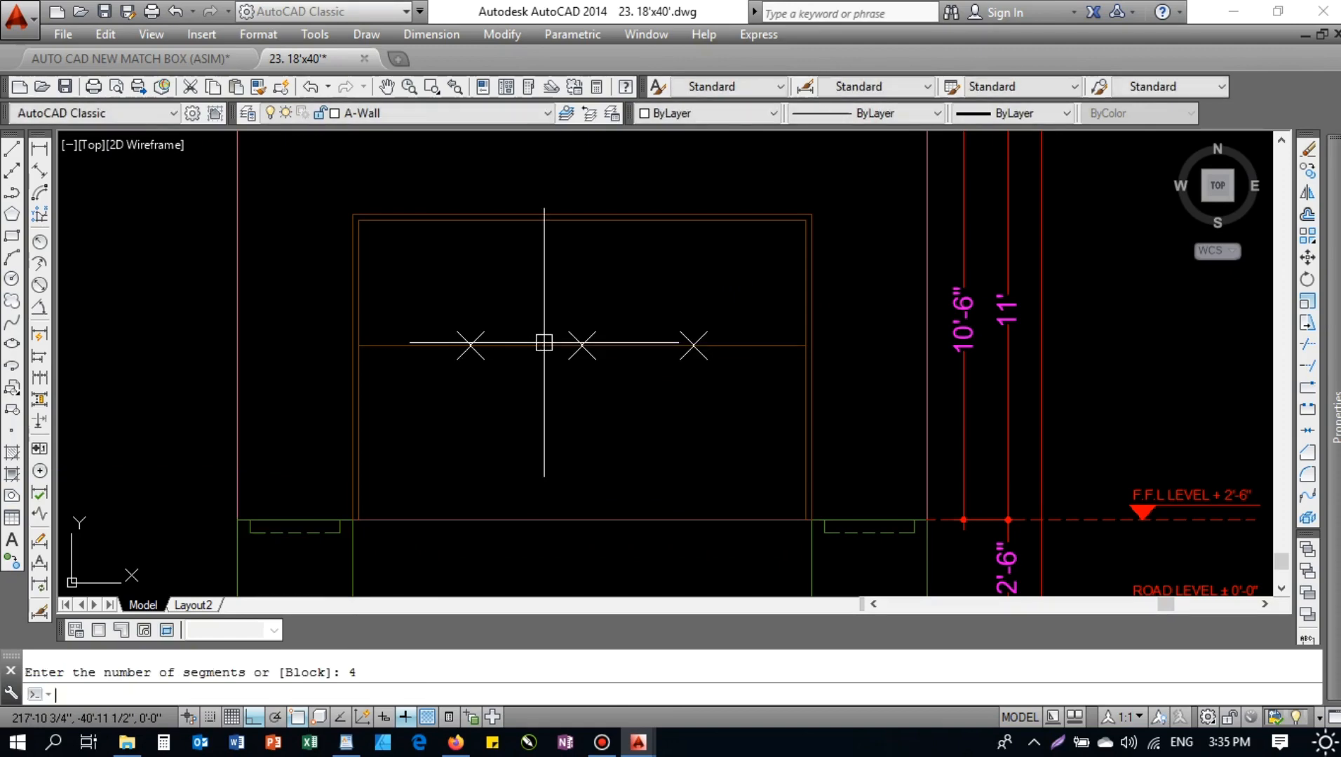
# - Draw a vertical line through the gate's leftmost division point and extend it to the frame's top and the floor line
pyautogui.write('l')
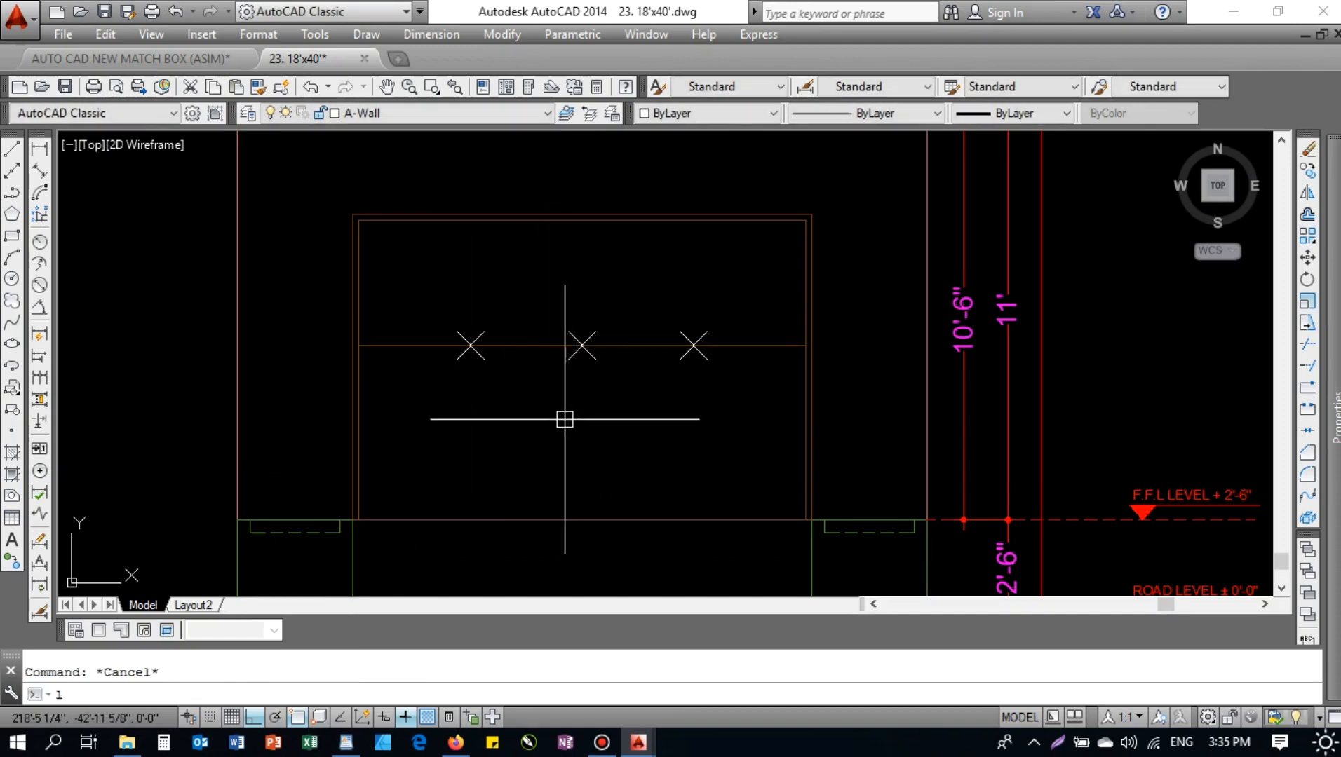
pyautogui.press('Return')
pyautogui.click(469, 345)
pyautogui.click(470, 447)
pyautogui.press('Escape')
pyautogui.write('ex')
pyautogui.press('Return')
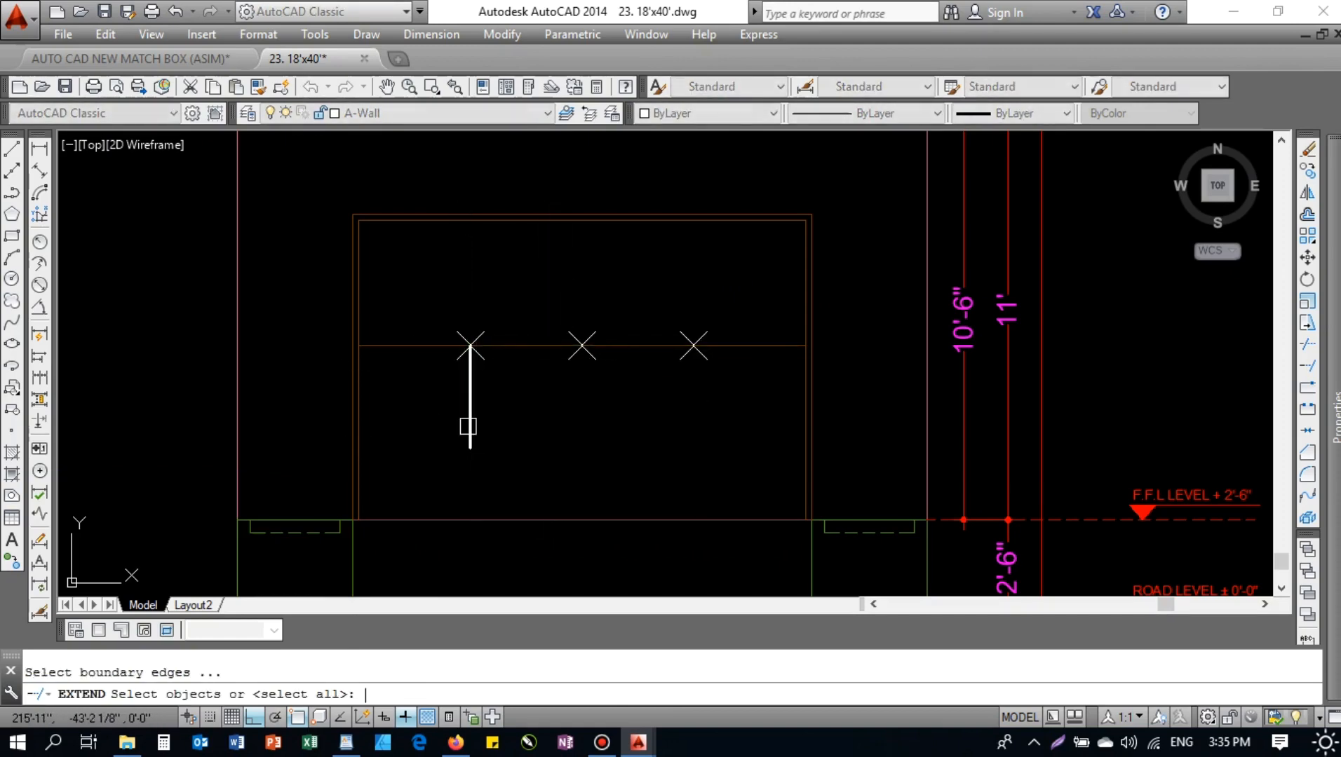
pyautogui.press('Return')
pyautogui.click(468, 427)
pyautogui.click(460, 383)
pyautogui.press('Escape')
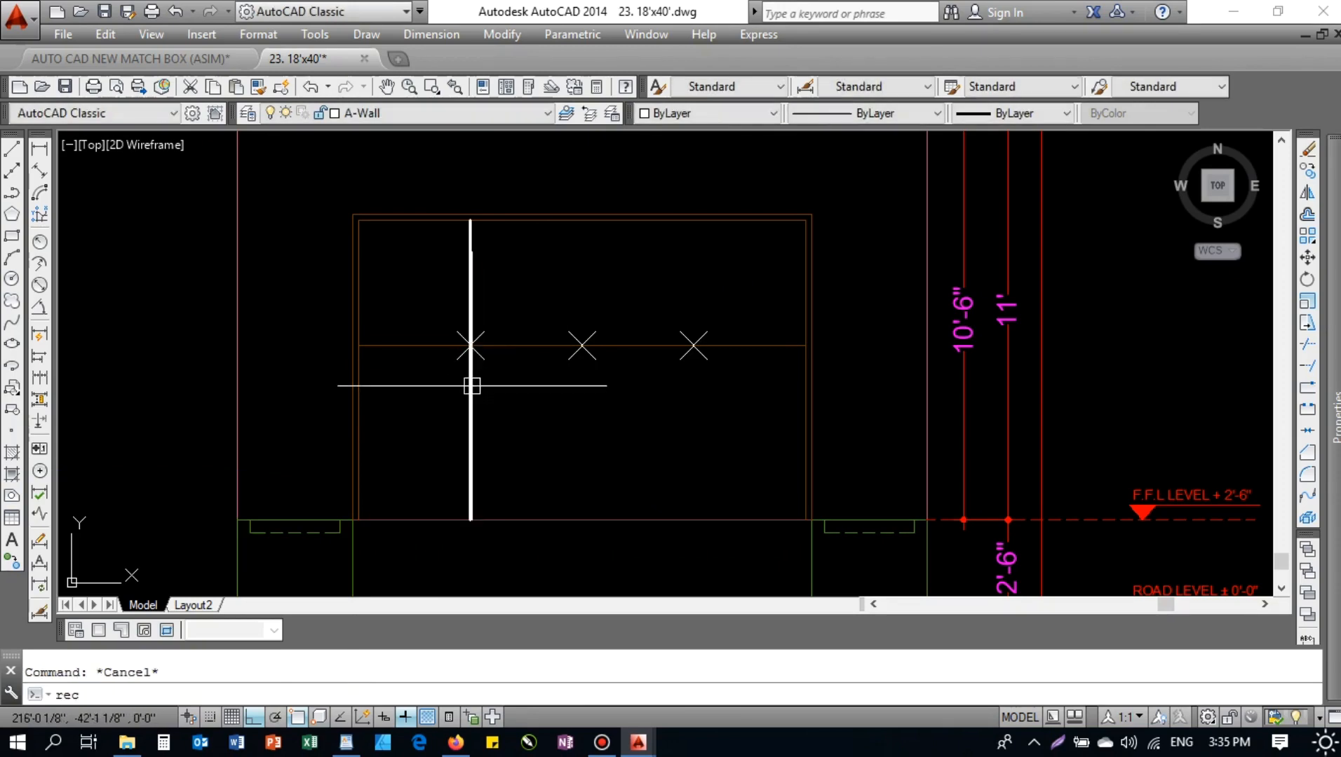
# - Draw a rectangle over the gate's leftmost quarter, from the inner frame's upper corner to the foot of the vertical division line
pyautogui.write('rec')
pyautogui.press('Return')
pyautogui.click(359, 220)
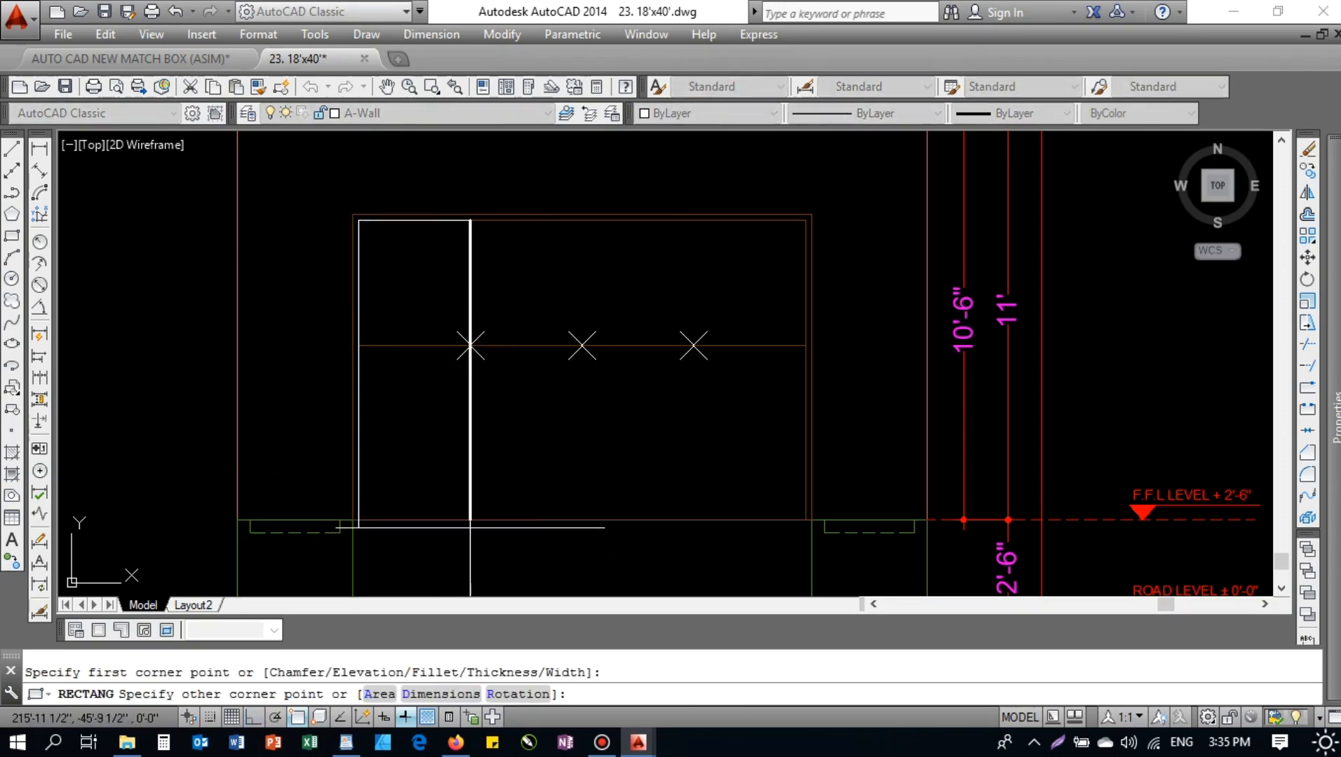
pyautogui.click(470, 519)
# - Delete the gate's vertical division line, the point markers and the horizontal line, keeping the rectangle and frame
pyautogui.click(482, 422)
pyautogui.click(468, 414)
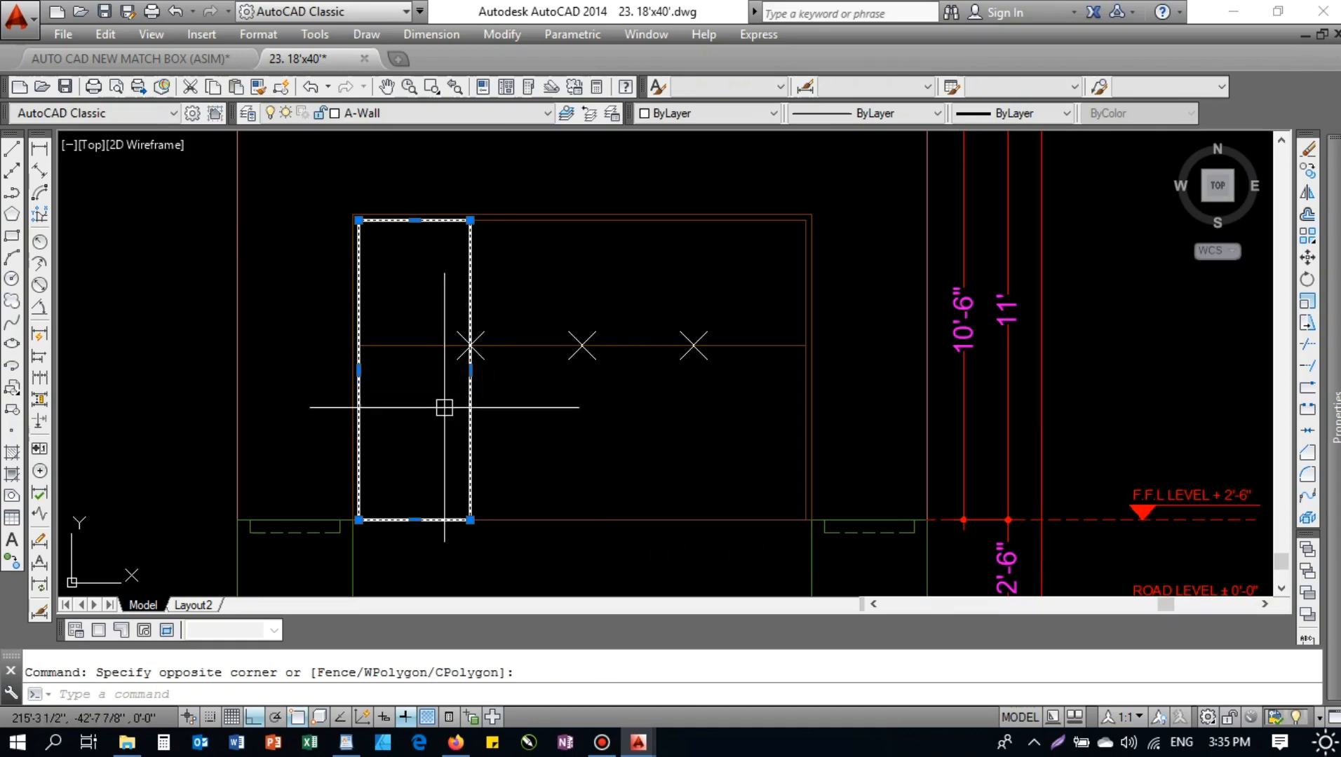
pyautogui.click(446, 181)
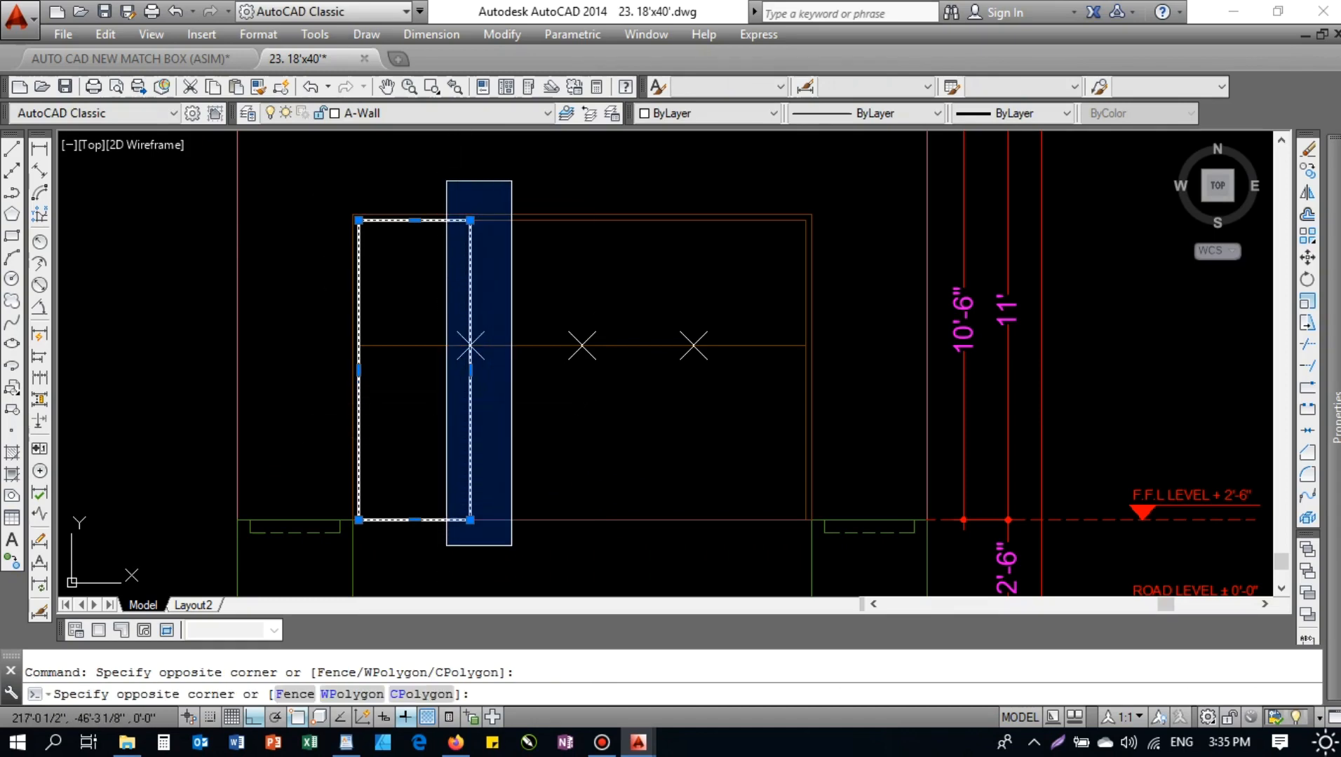
pyautogui.press('Escape')
pyautogui.press('Escape')
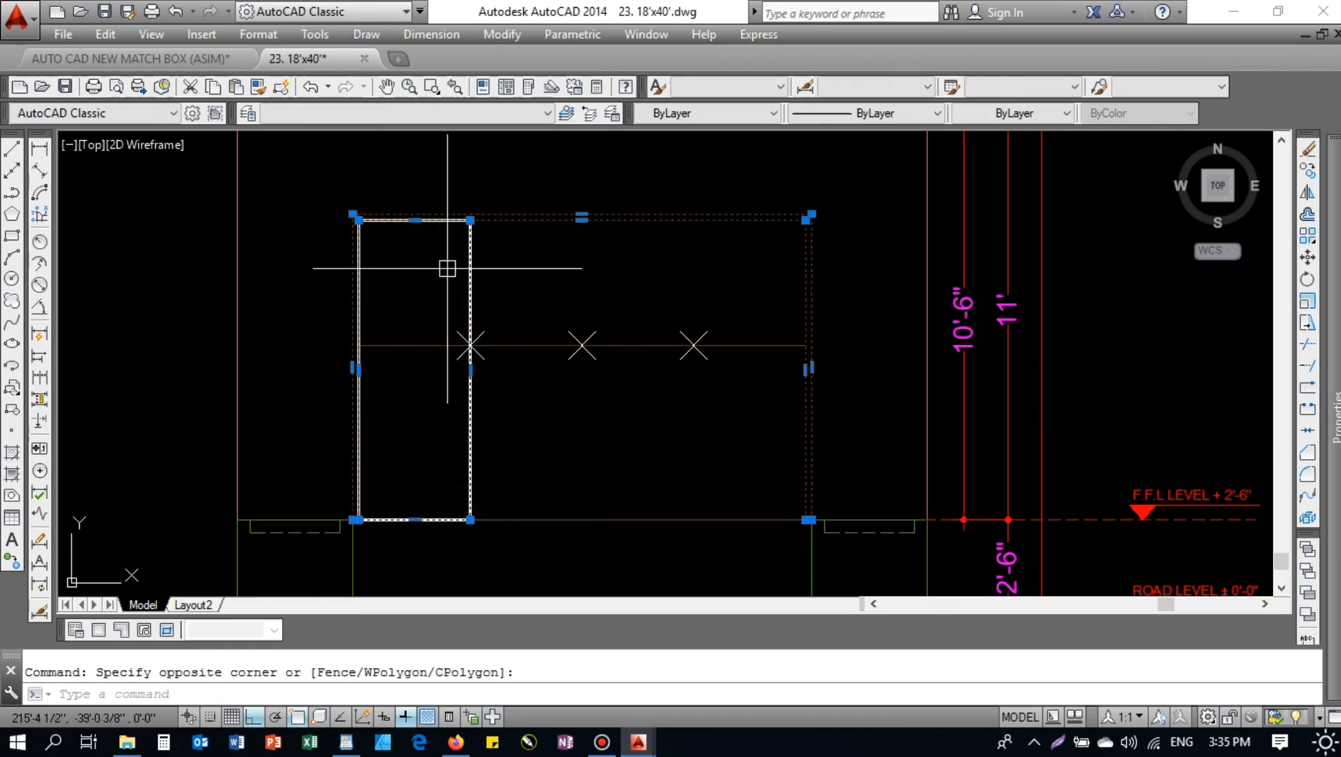
pyautogui.click(446, 182)
pyautogui.click(547, 541)
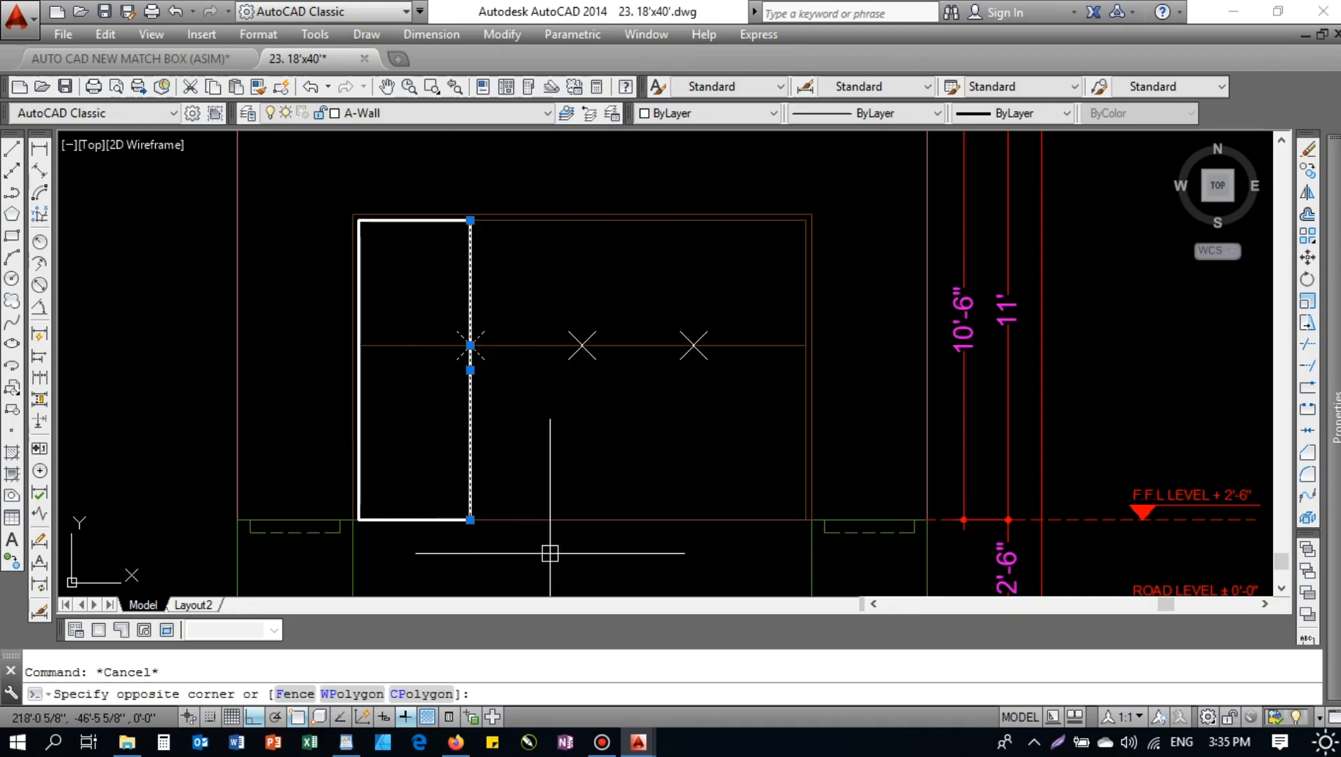
pyautogui.press('Delete')
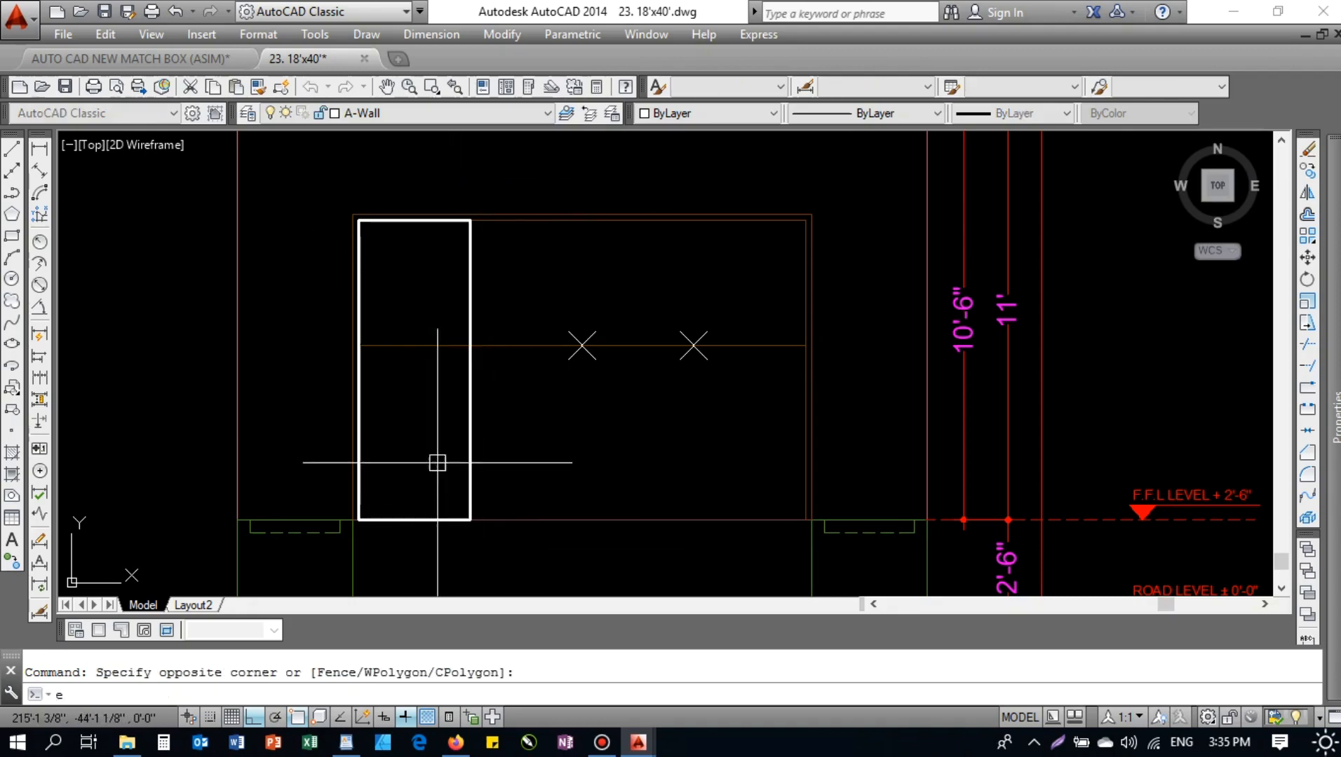
pyautogui.click(452, 403)
pyautogui.click(738, 300)
pyautogui.press('Delete')
# - Copy the panel rectangle side by side across the gate so that four equal panels fill the inner frame
pyautogui.click(470, 293)
pyautogui.write('co')
pyautogui.press('Return')
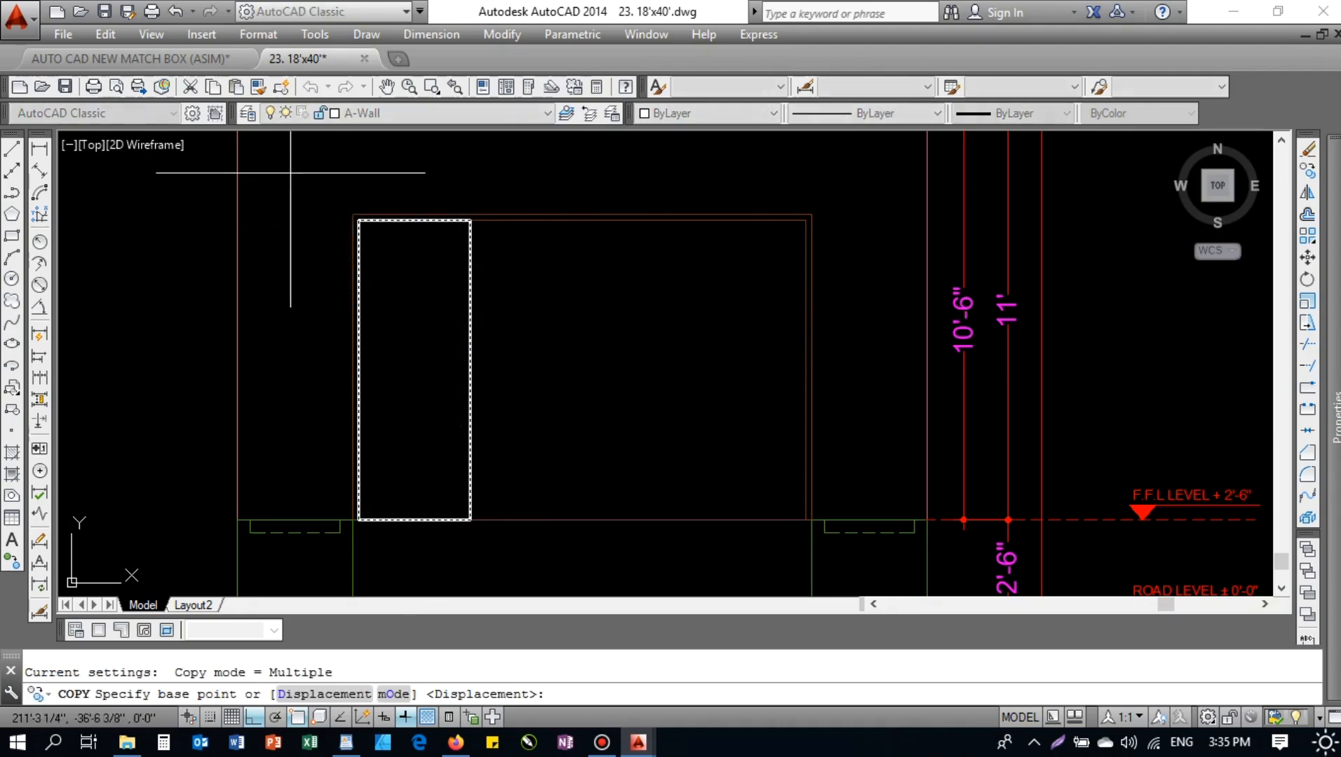
pyautogui.click(448, 214)
pyautogui.click(581, 220)
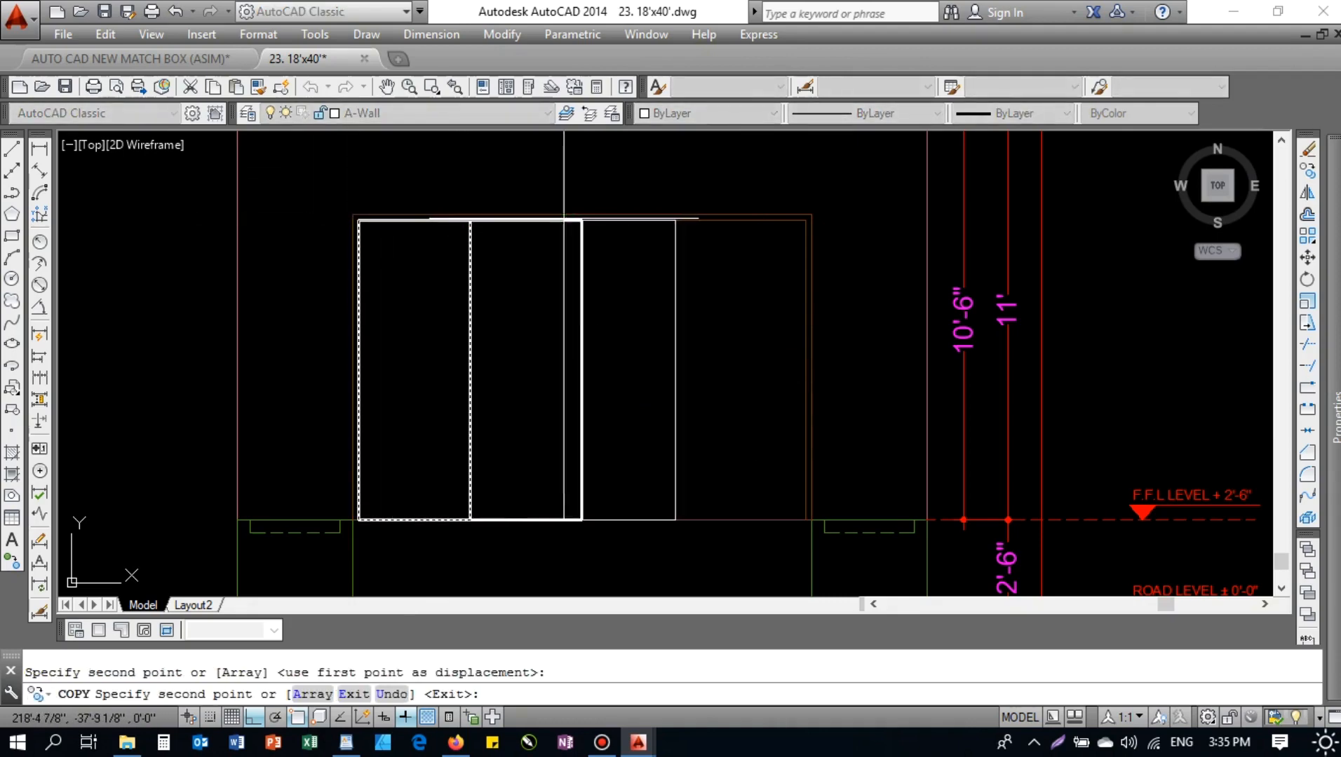
pyautogui.click(695, 220)
pyautogui.press('Escape')
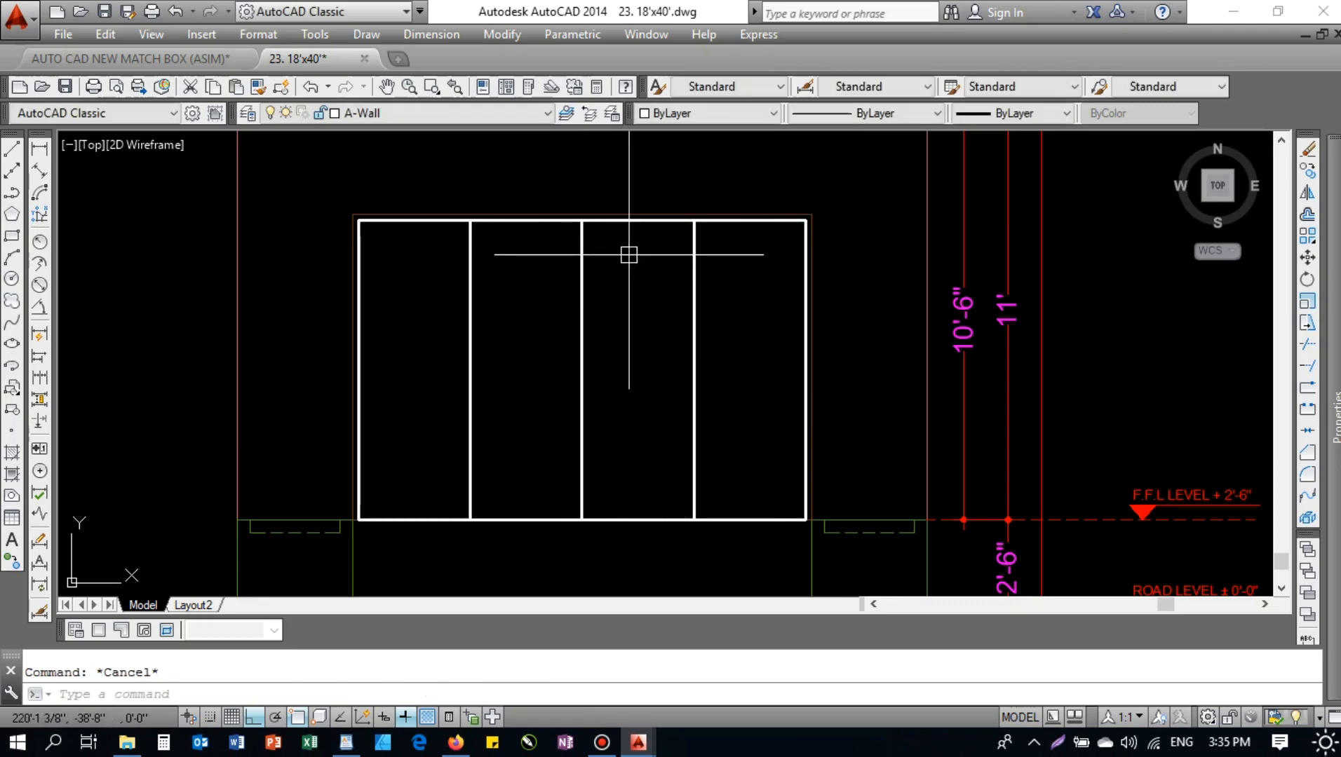
# - Match the properties of the four panel rectangles to the gate's frame outline
pyautogui.press('Return')
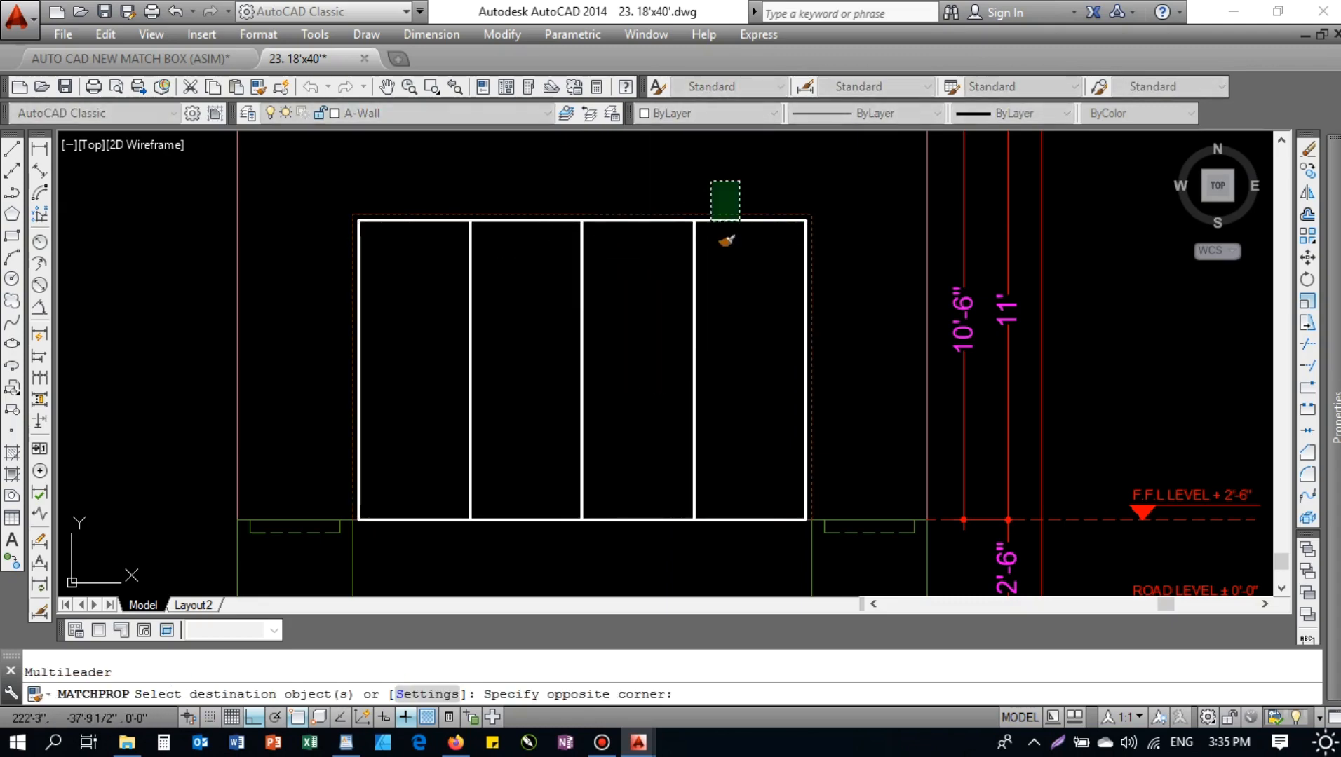
pyautogui.click(427, 312)
pyautogui.moveTo(686, 274); pyautogui.dragTo(569, 329, button='middle')
pyautogui.press('Escape')
pyautogui.press('Escape')
# - Offset each of the four gate panel rectangles inward to form an inner outline
pyautogui.write('o')
pyautogui.press('Return')
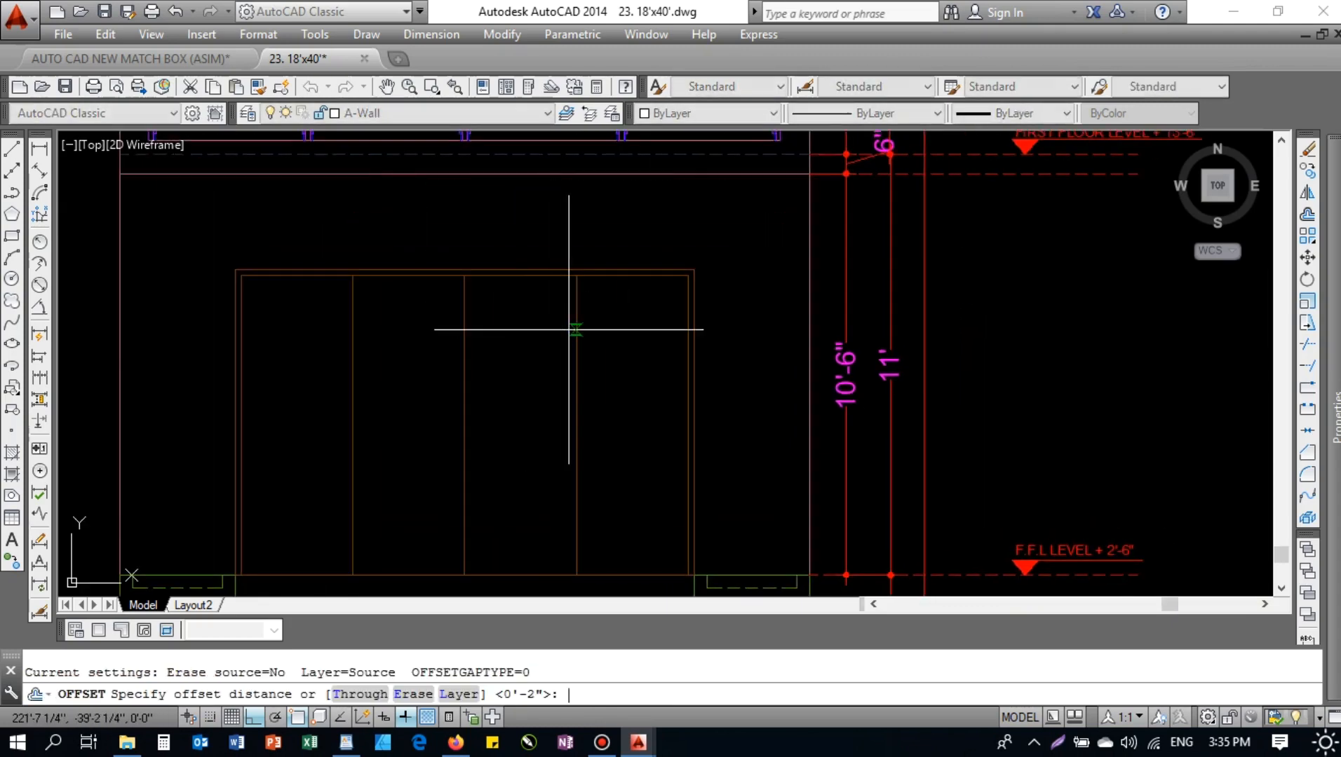
pyautogui.press('Return')
pyautogui.click(575, 324)
pyautogui.click(582, 312)
pyautogui.click(555, 278)
pyautogui.click(526, 302)
pyautogui.click(418, 275)
pyautogui.click(374, 312)
pyautogui.click(293, 278)
pyautogui.click(297, 315)
pyautogui.scroll(-2, 483, 203)
pyautogui.scroll(2, 373, 293)
pyautogui.press('Escape')
pyautogui.press('Escape')
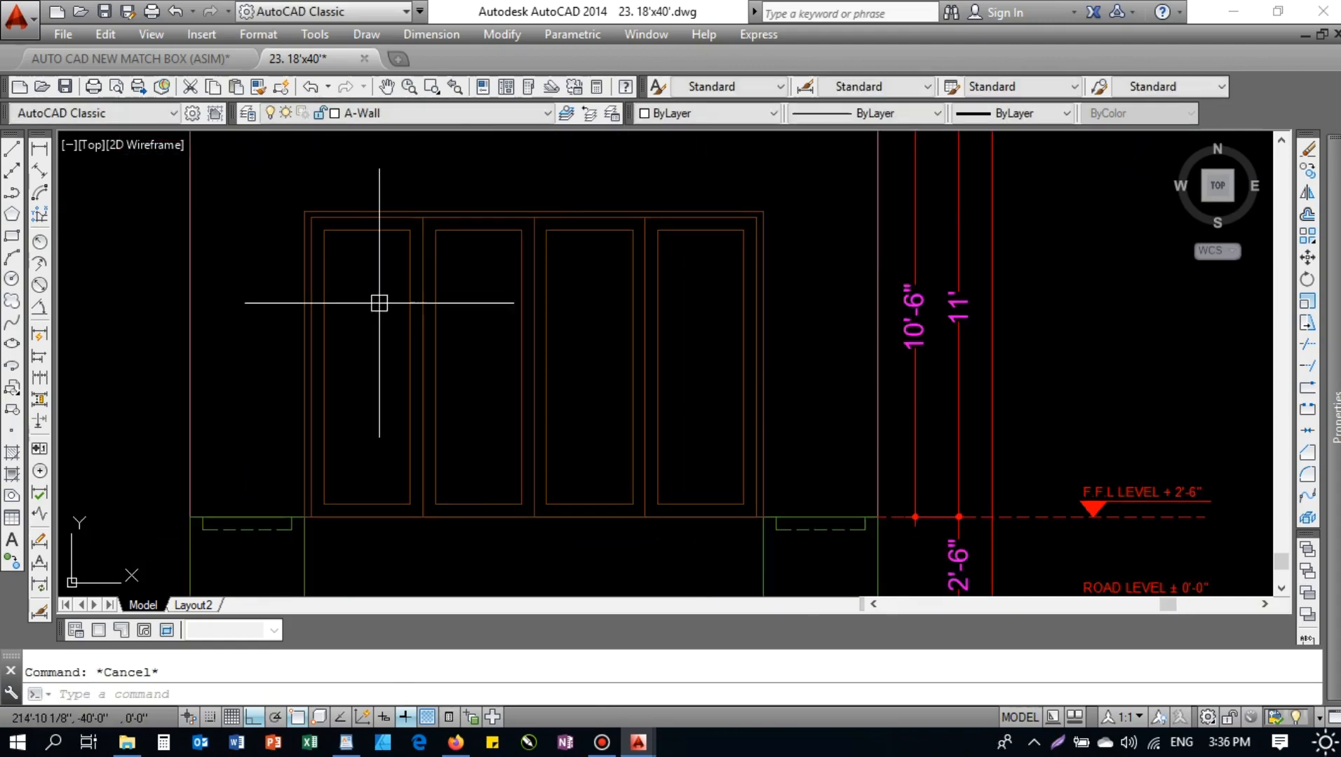
# - Stretch the lower edges of the gate's inner frame, panels and inner outlines upward by 1", leaving the outer frame out
pyautogui.press('Return')
pyautogui.press('Escape')
pyautogui.scroll(3, 751, 453)
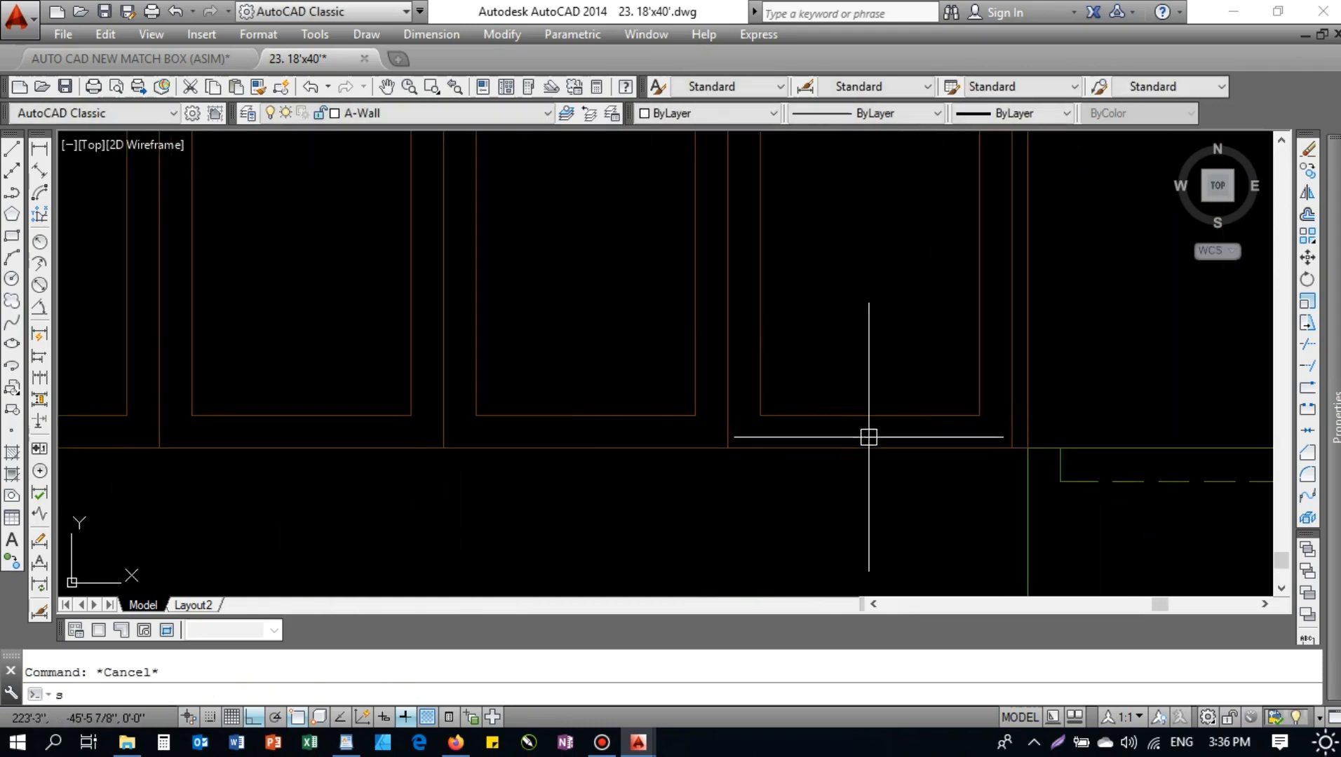
pyautogui.press('Return')
pyautogui.scroll(-2, 1027, 411)
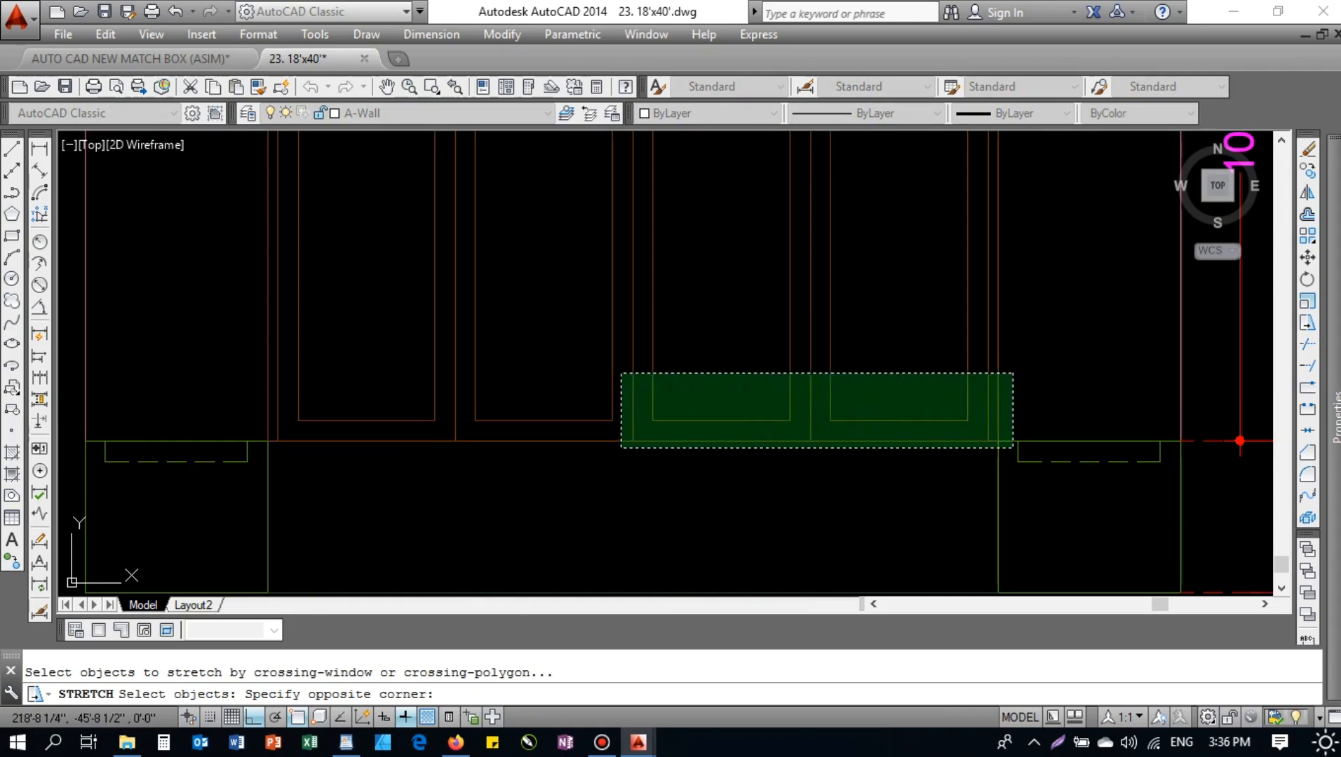
pyautogui.click(274, 447)
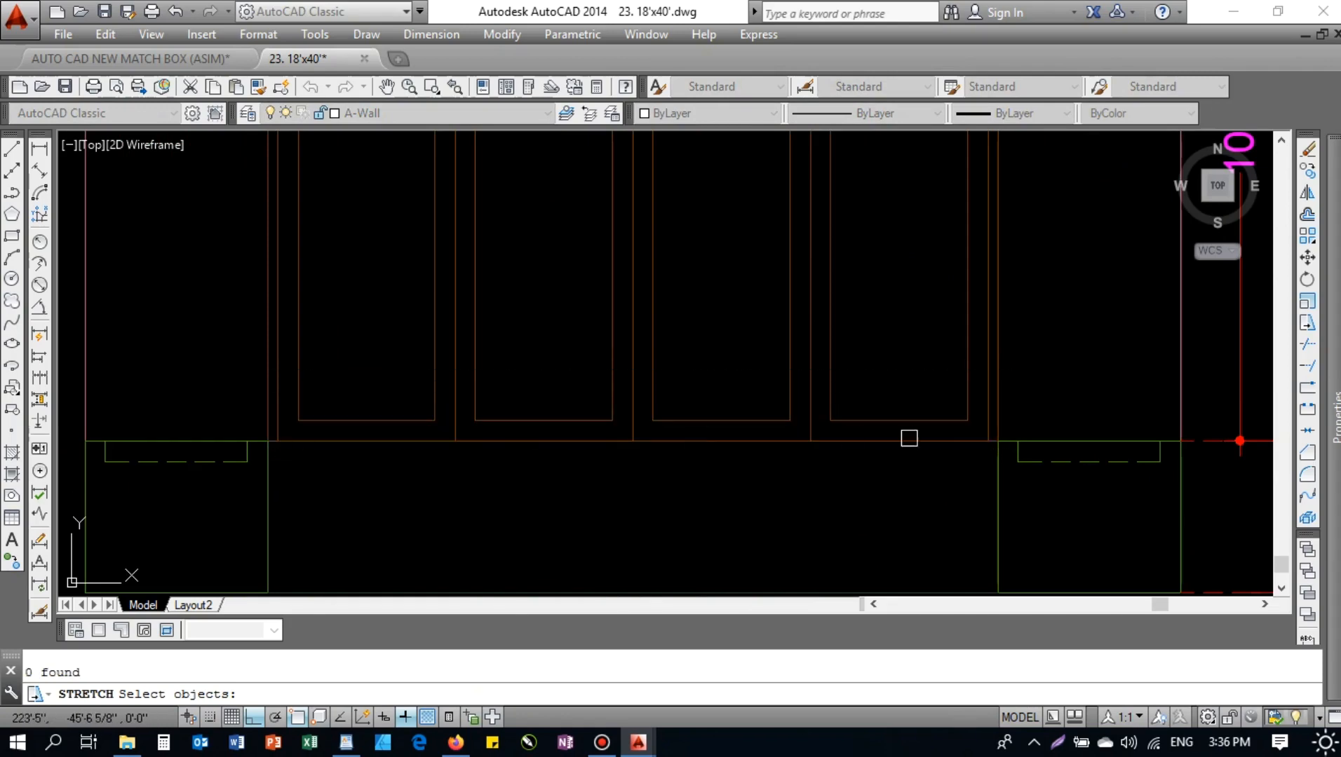
pyautogui.scroll(3, 1023, 444)
pyautogui.scroll(-3, 881, 418)
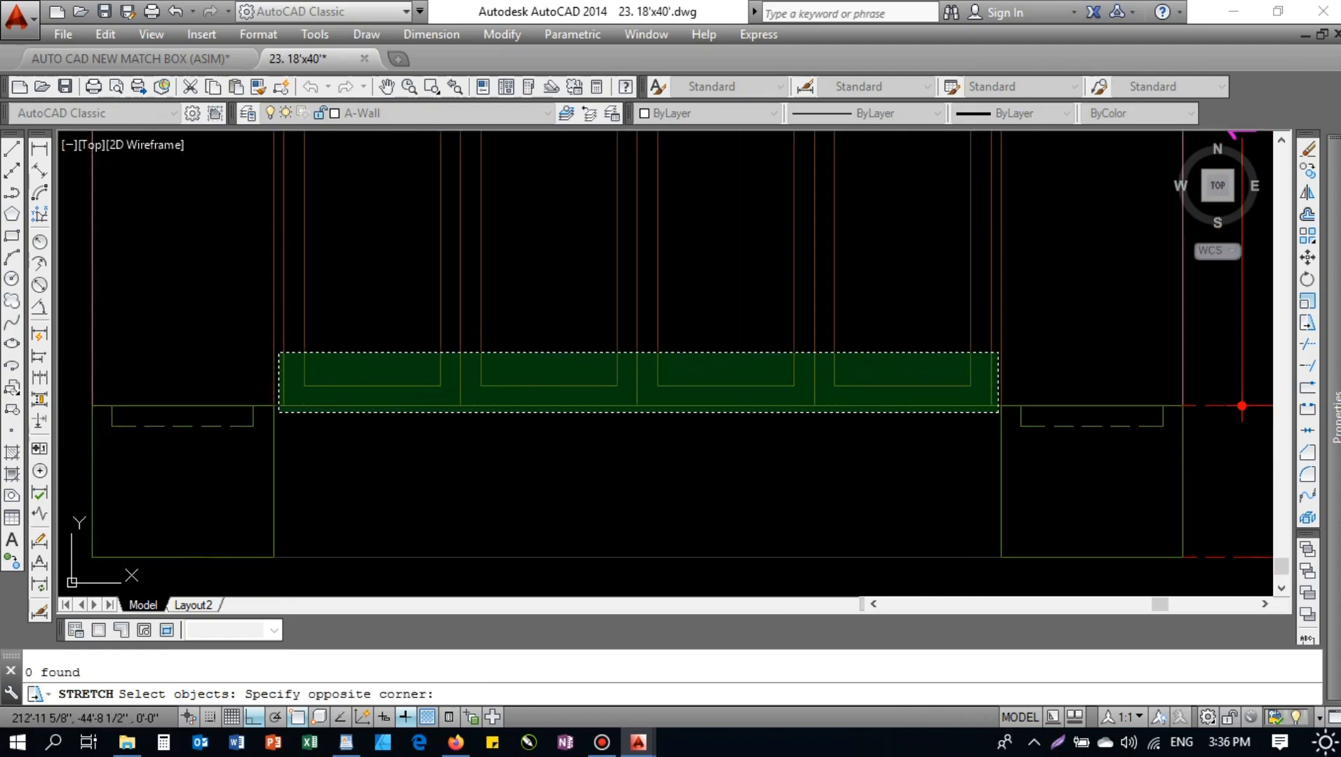
pyautogui.click(279, 353)
pyautogui.scroll(5, 273, 388)
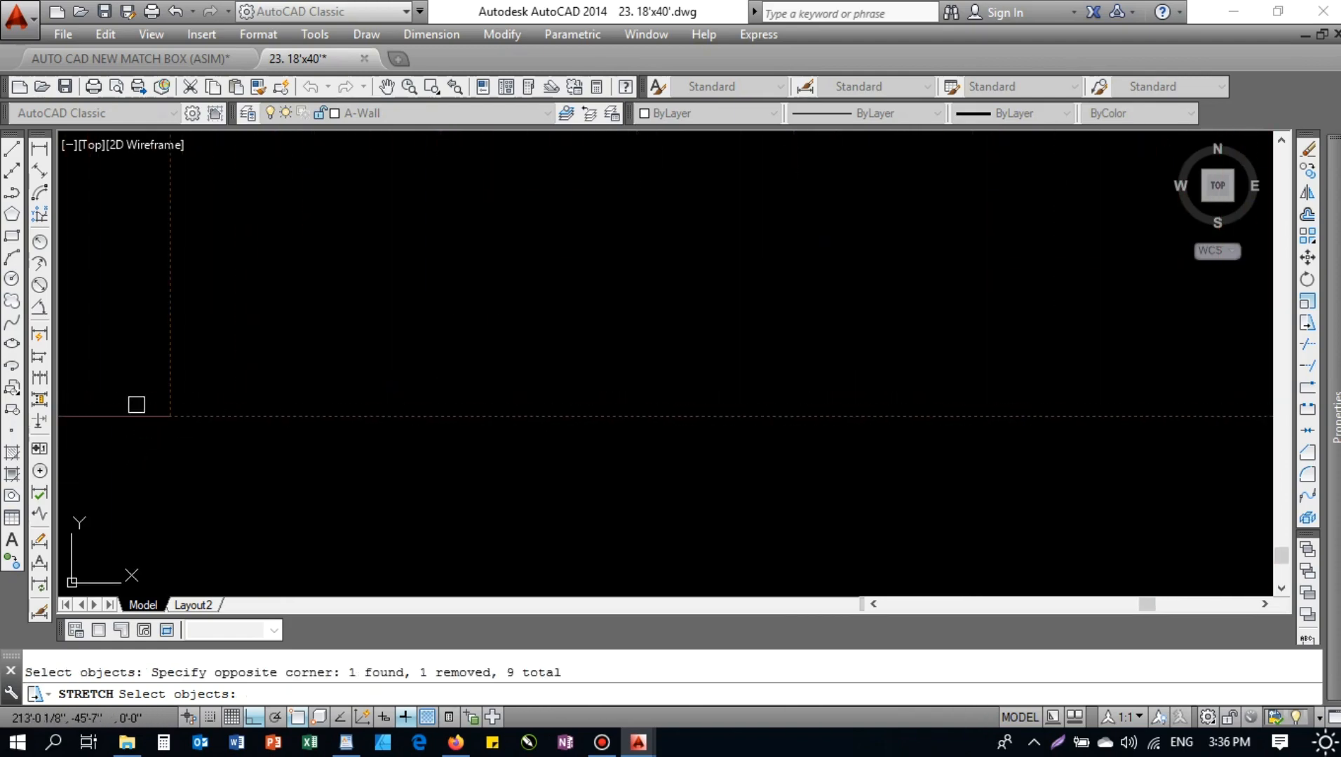
pyautogui.scroll(-5, 448, 403)
pyautogui.scroll(2, 579, 432)
pyautogui.rightClick(652, 440)
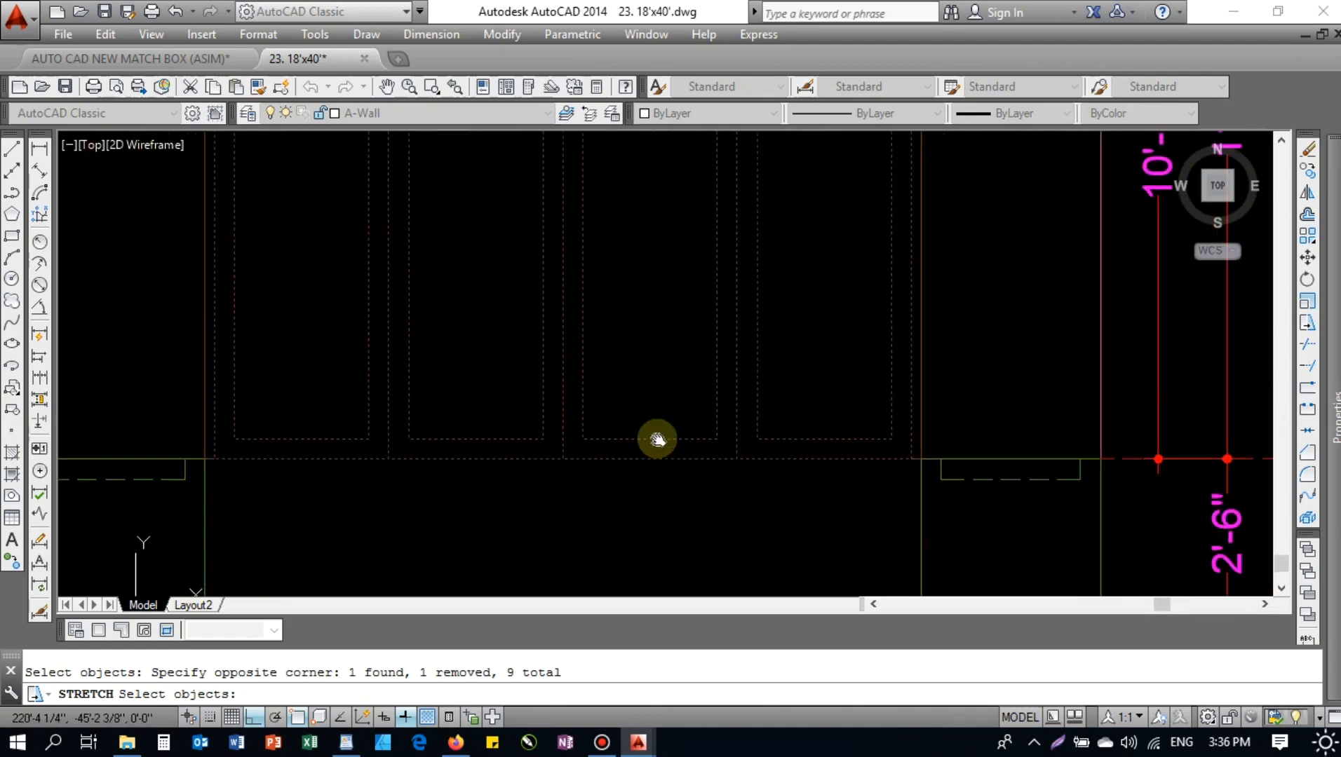
pyautogui.click(664, 412)
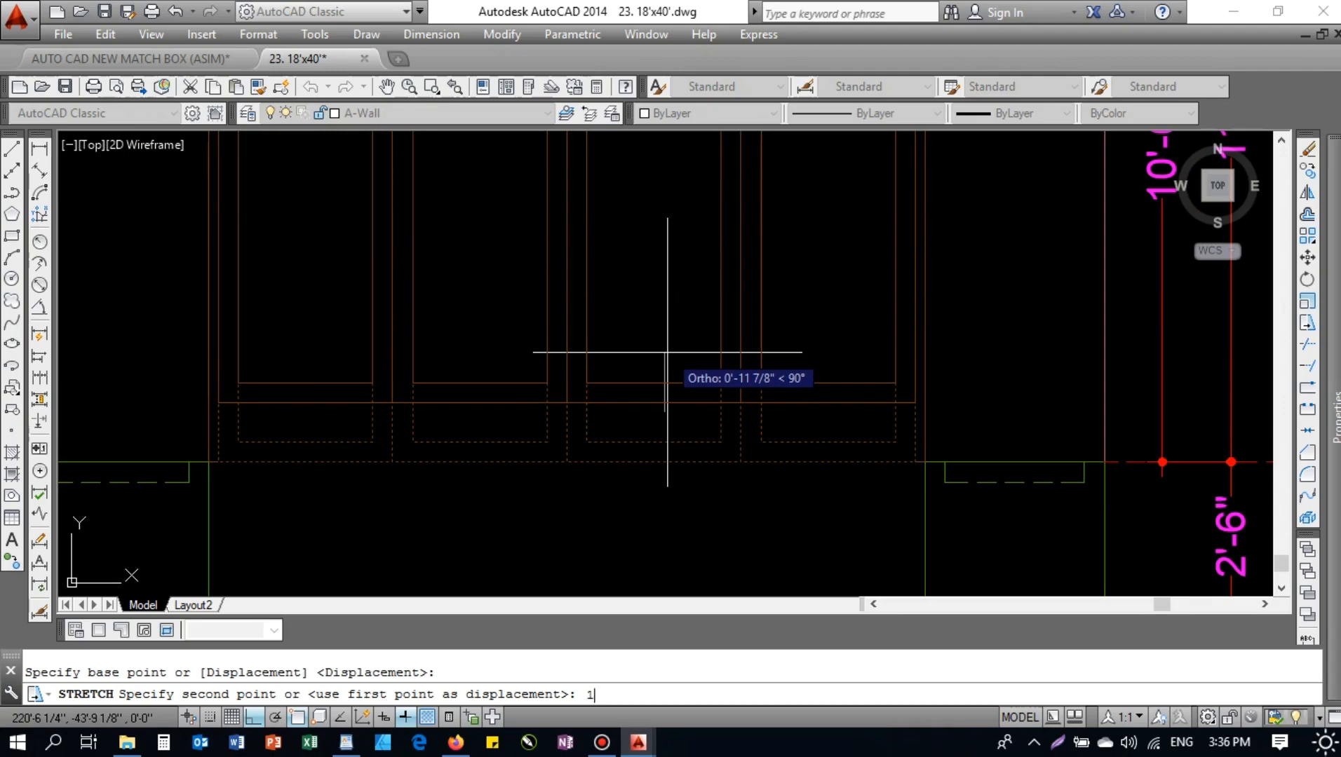
pyautogui.press('Return')
pyautogui.scroll(-2, 642, 529)
pyautogui.press('Escape')
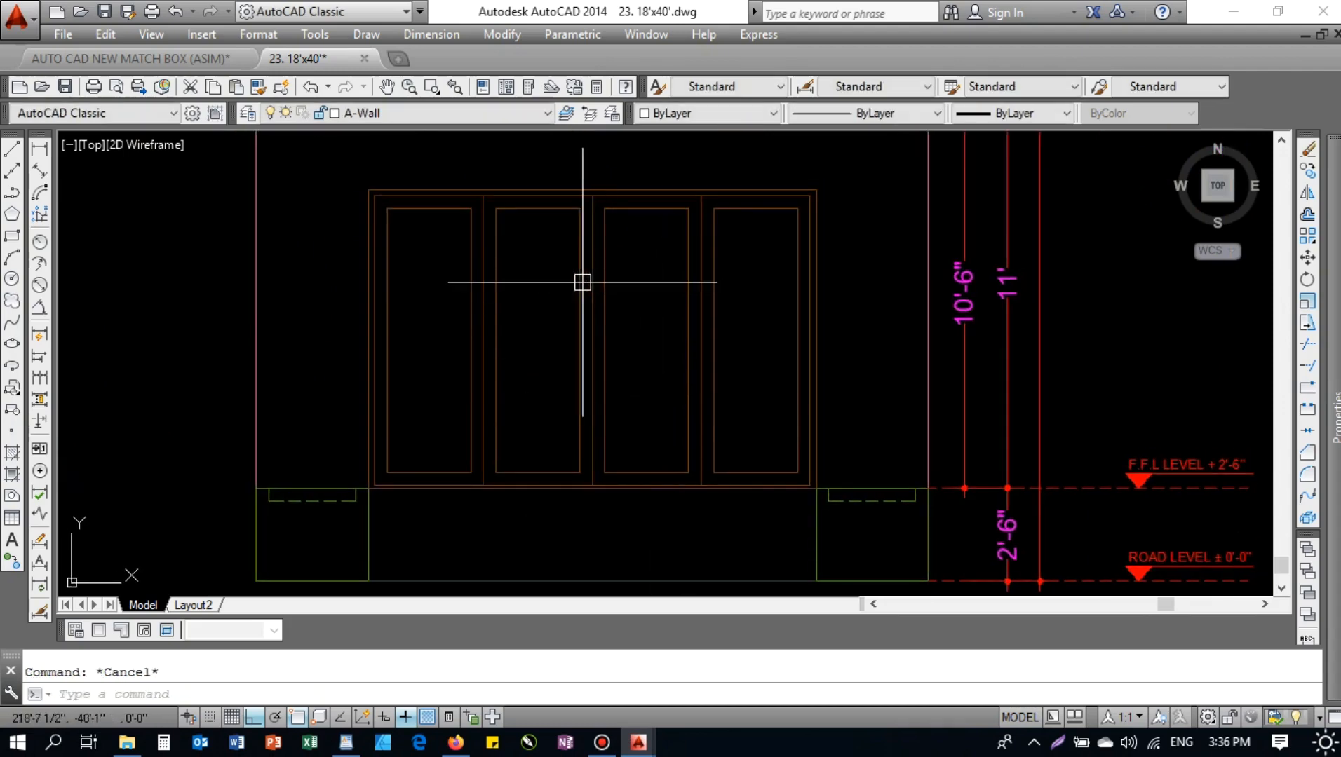
# - Draw a line along the top edge of the leftmost panel's inner outline, from corner to corner
pyautogui.write('l')
pyautogui.press('Return')
pyautogui.scroll(2, 354, 200)
pyautogui.click(405, 213)
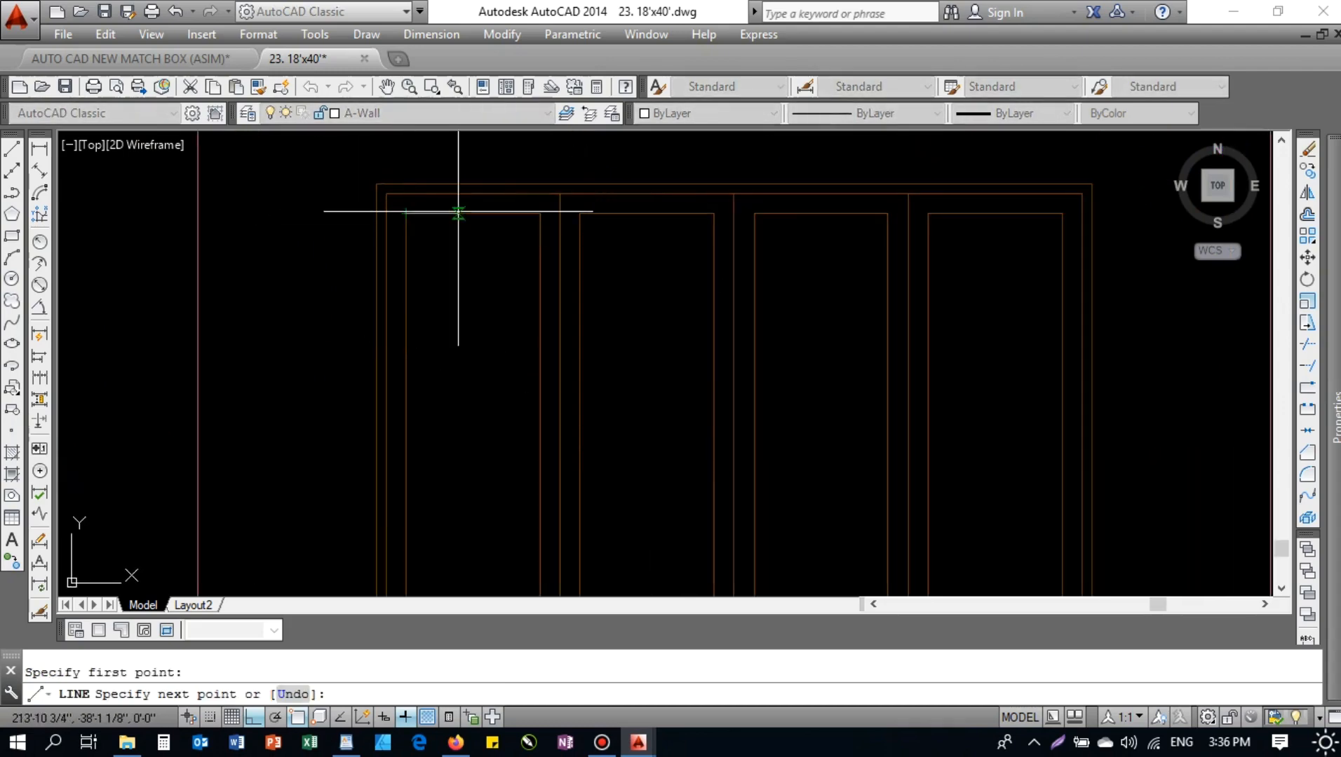
pyautogui.click(540, 214)
pyautogui.press('Escape')
# - Measure the height of the leftmost panel's inner outline with an aligned dimension and delete that dimension
pyautogui.write('da')
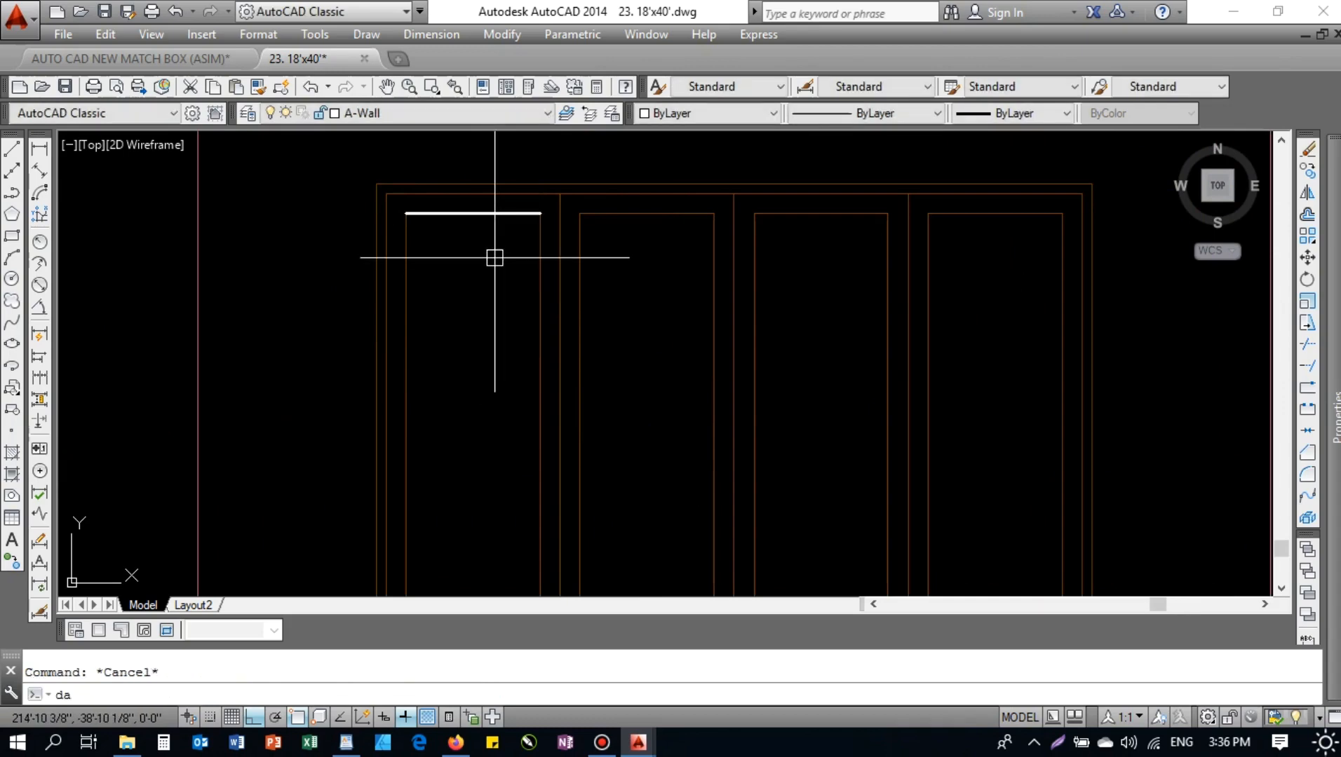
pyautogui.write('l')
pyautogui.press('Return')
pyautogui.click(493, 214)
pyautogui.scroll(-2, 449, 359)
pyautogui.scroll(2, 507, 339)
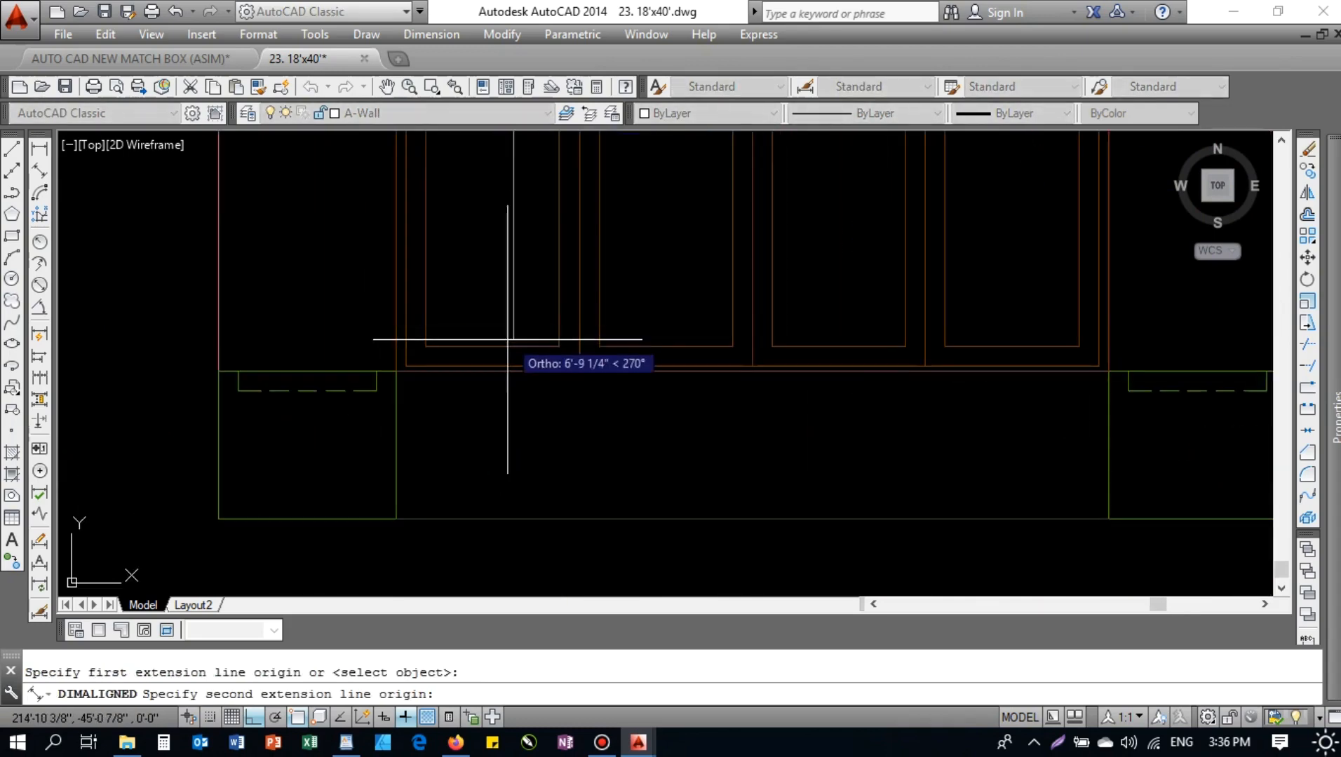
pyautogui.click(509, 343)
pyautogui.click(500, 290)
pyautogui.scroll(-2, 508, 421)
pyautogui.scroll(2, 514, 281)
pyautogui.moveTo(515, 338); pyautogui.dragTo(490, 251)
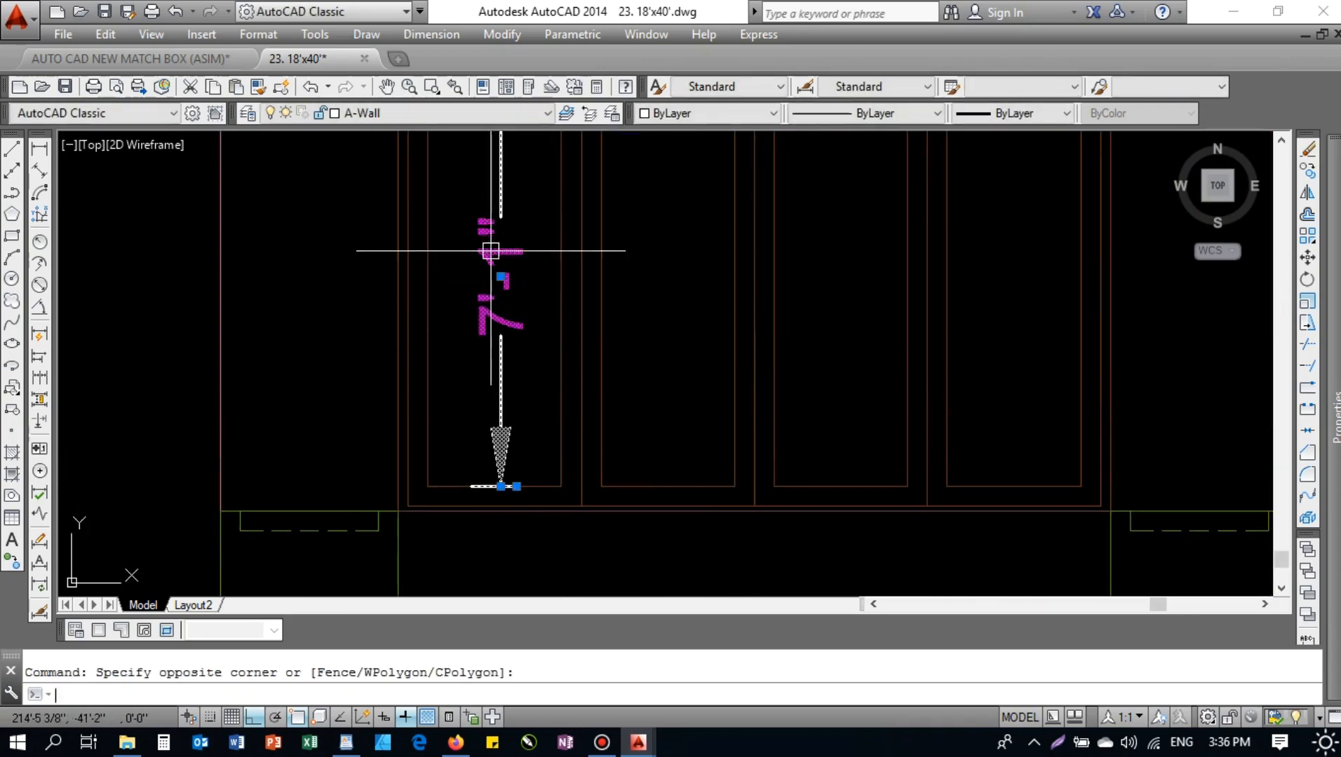
pyautogui.press('Delete')
# - Offset the line at the top of the leftmost panel downward by 1"
pyautogui.scroll(-2, 490, 281)
pyautogui.press('Escape')
pyautogui.write('o')
pyautogui.press('Return')
pyautogui.write('1')
pyautogui.press('Return')
pyautogui.press('Escape')
pyautogui.scroll(3, 496, 282)
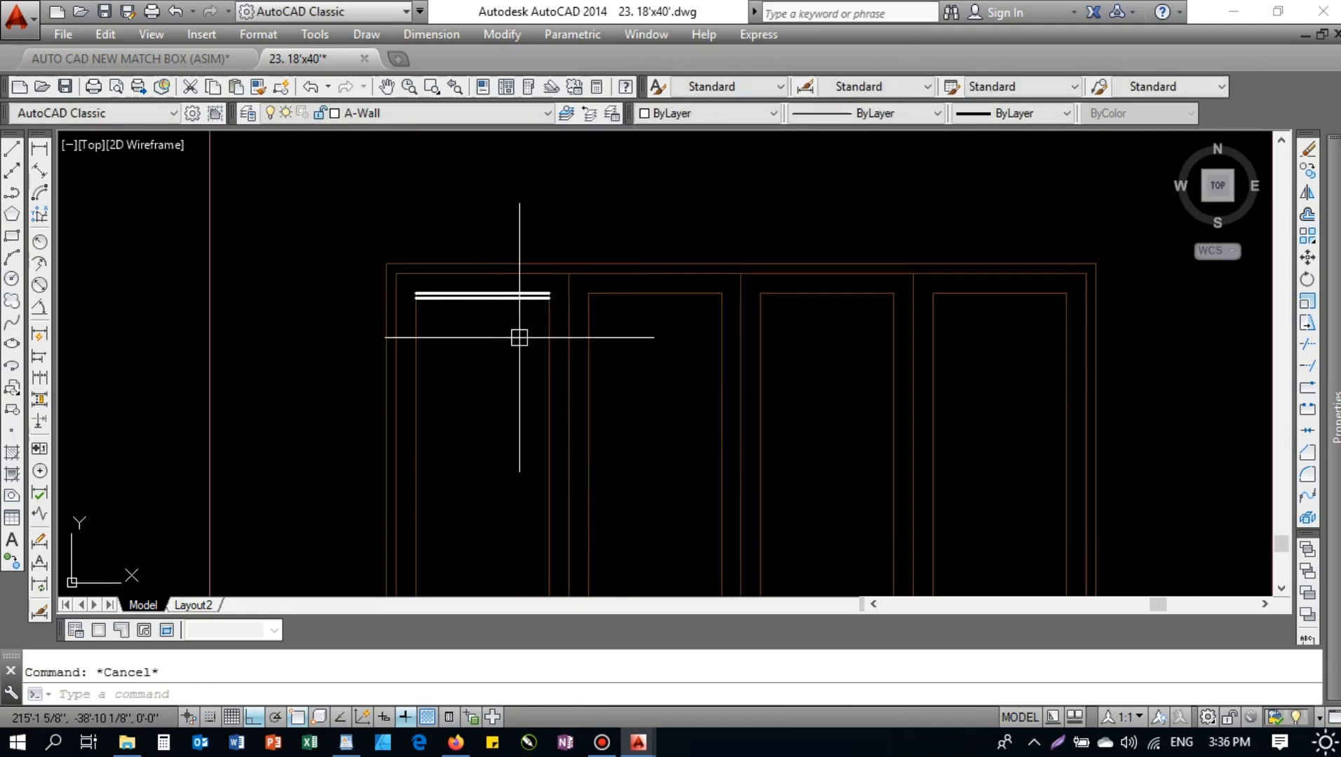
# - Match the properties of the two slat lines to the leftmost panel's inner outline
pyautogui.write('ma')
pyautogui.press('Return')
pyautogui.click(550, 334)
pyautogui.click(522, 325)
pyautogui.click(490, 284)
pyautogui.press('Escape')
pyautogui.click(377, 267)
pyautogui.click(596, 326)
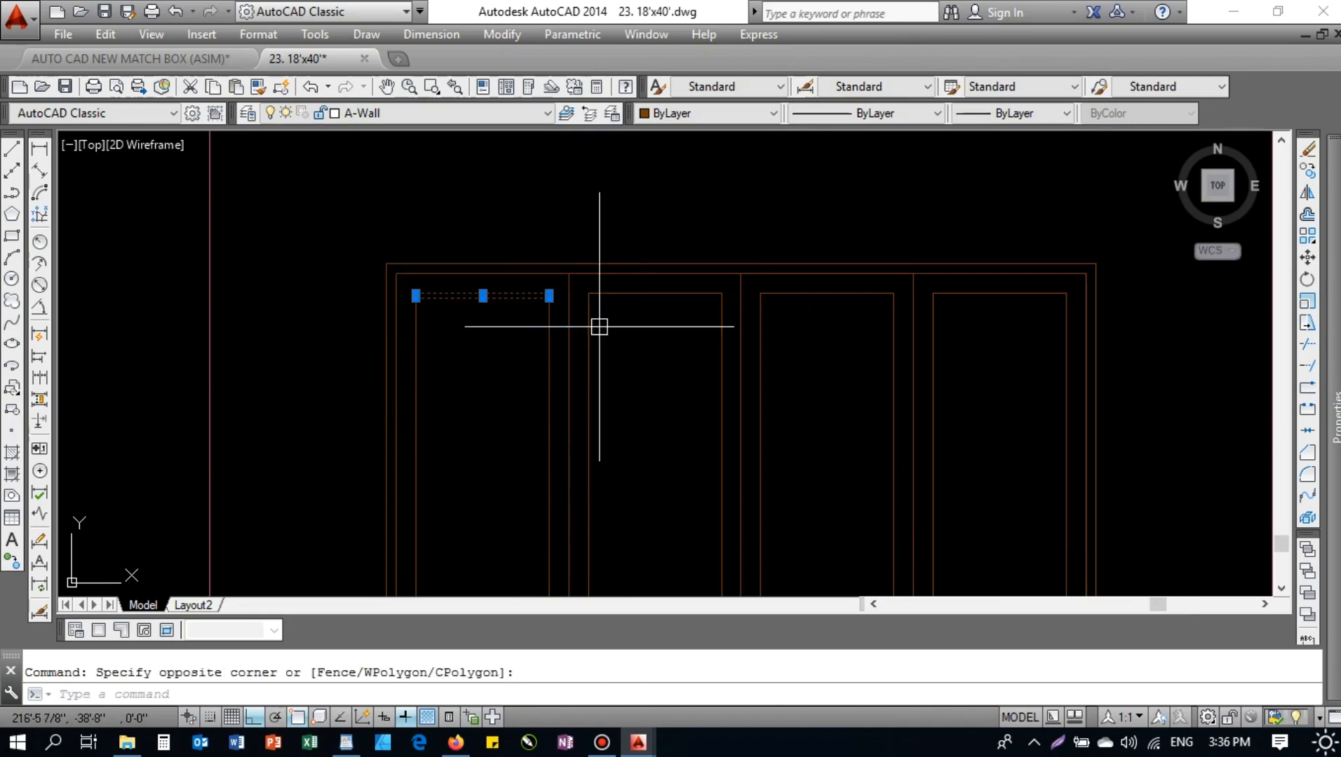
pyautogui.write('m')
pyautogui.press('Return')
pyautogui.click(280, 299)
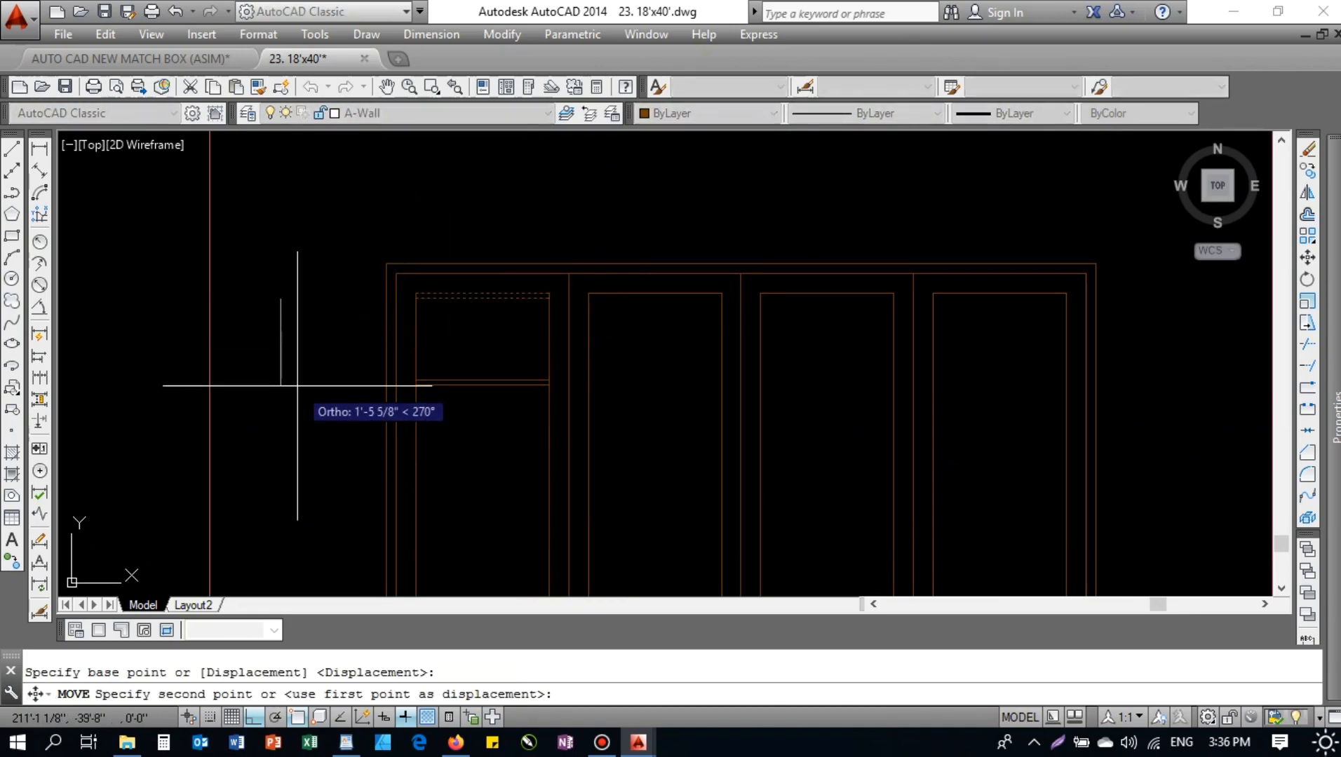
pyautogui.click(297, 385)
# - Move the pair of slat lines 6" down from the top of the leftmost panel's inner outline
pyautogui.click(351, 288)
pyautogui.click(554, 327)
pyautogui.write('m')
pyautogui.press('Return')
pyautogui.click(468, 334)
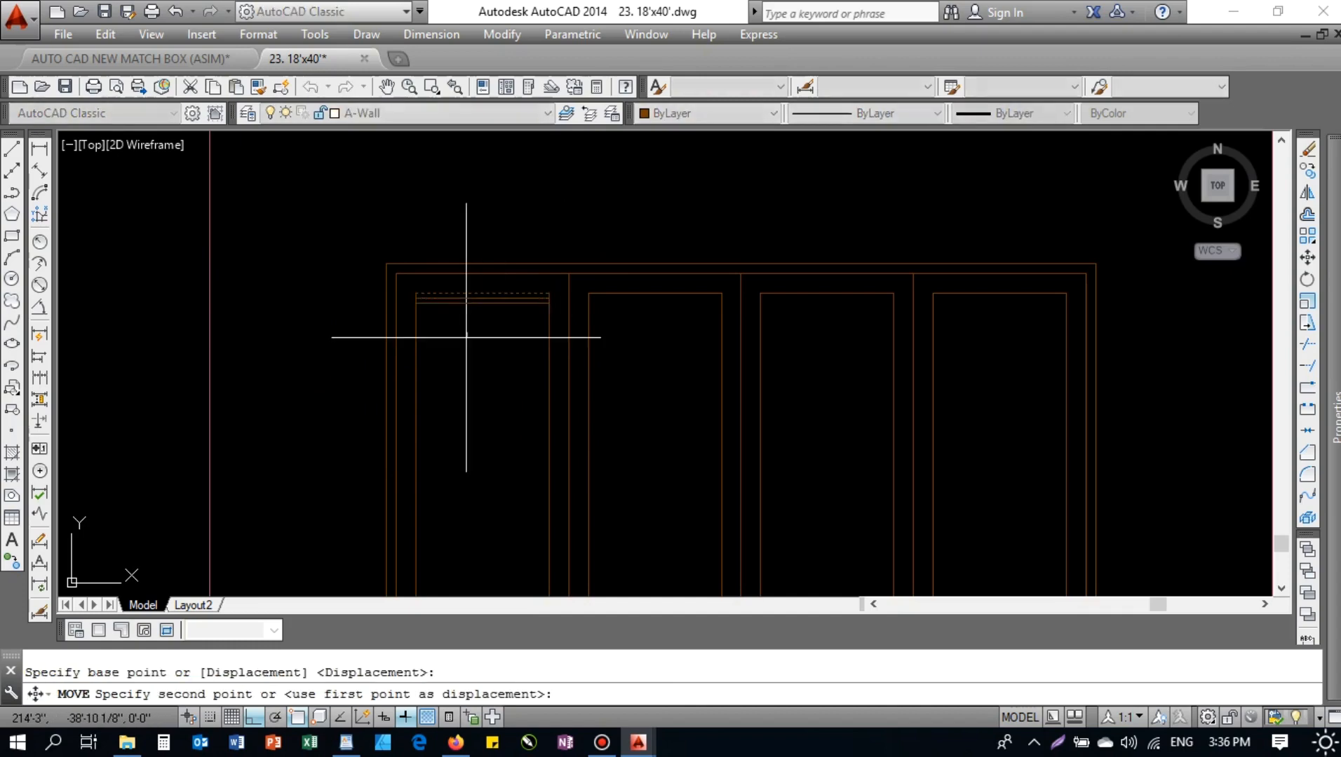
pyautogui.write('6')
pyautogui.press('Return')
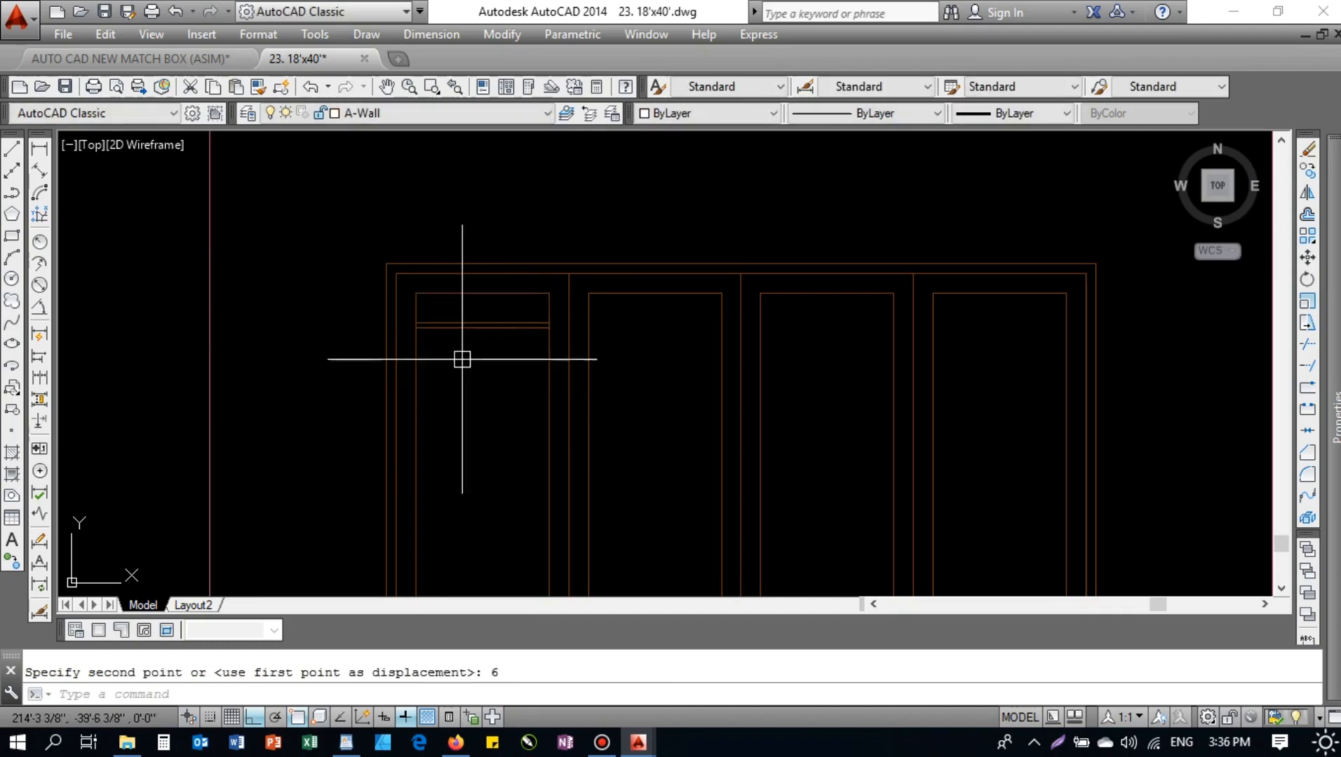
# - Copy the pair of slat lines repeatedly down the leftmost panel, keeping the same gap as between the panel top and first slat
pyautogui.scroll(4, 421, 337)
pyautogui.click(281, 276)
pyautogui.click(695, 383)
pyautogui.write('co')
pyautogui.press('Return')
pyautogui.click(742, 229)
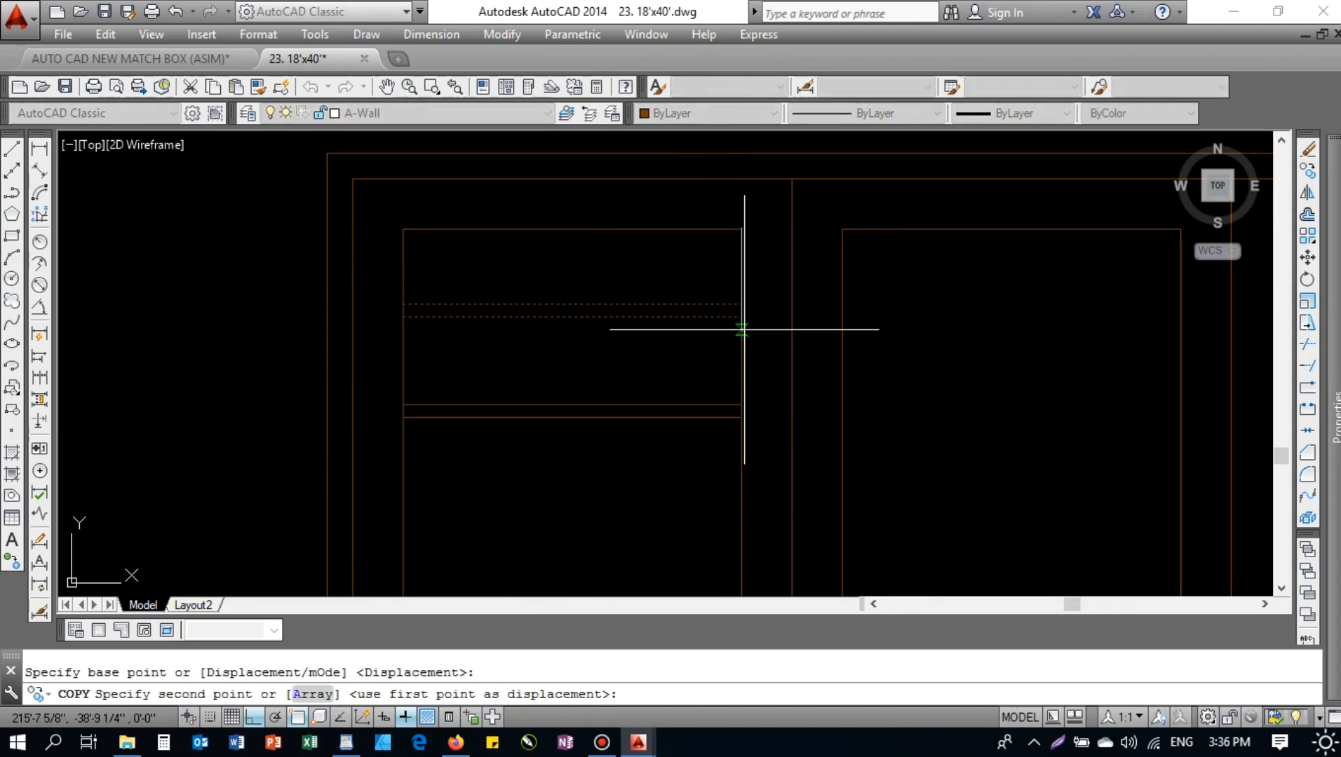
pyautogui.click(741, 317)
pyautogui.click(741, 405)
pyautogui.scroll(-3, 651, 272)
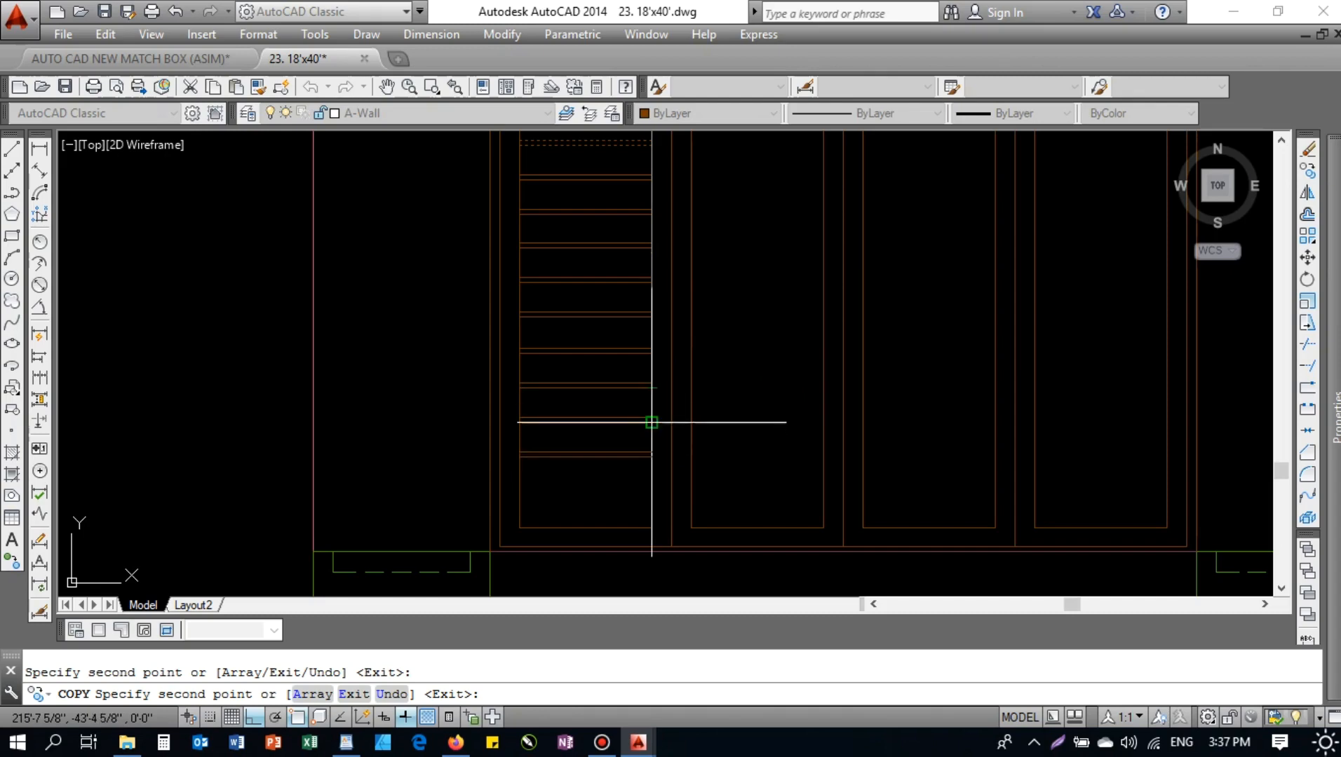
pyautogui.scroll(-5, 524, 479)
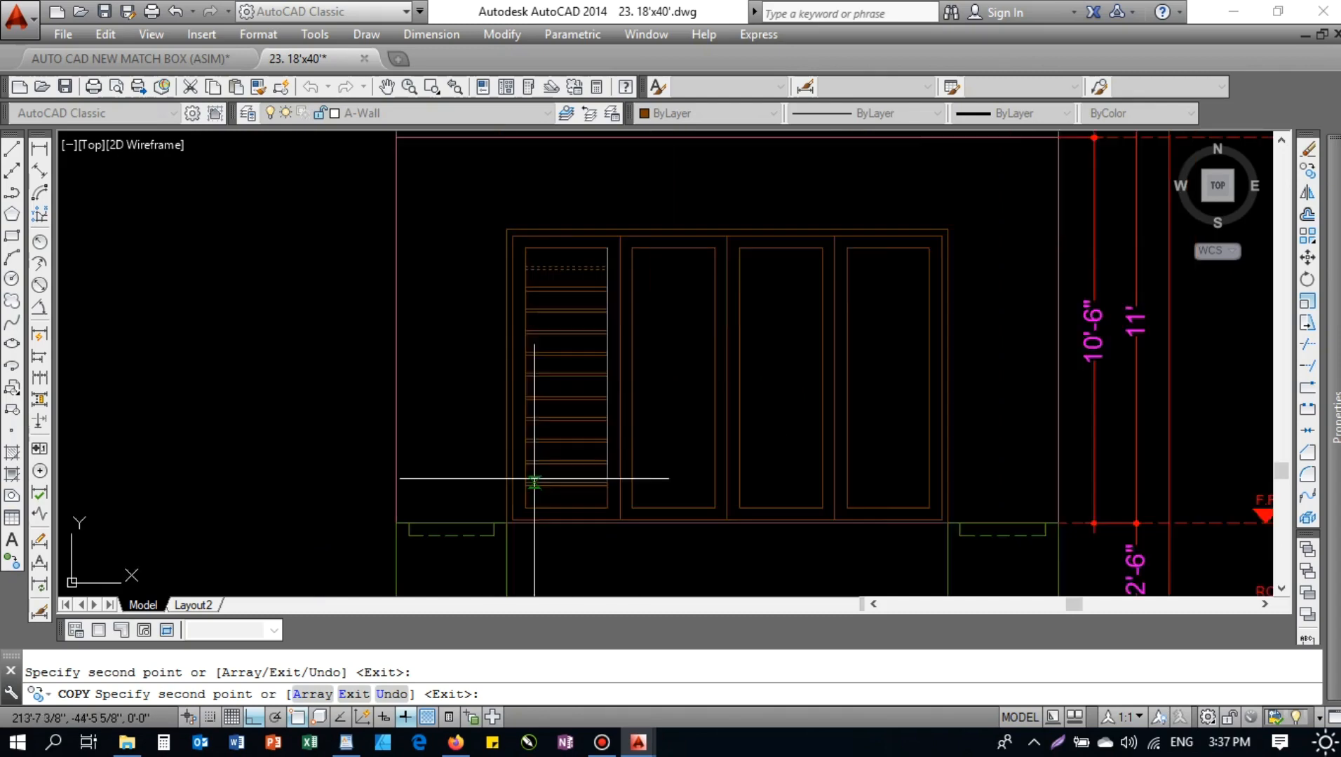
pyautogui.press('Escape')
# - Copy all slats of the leftmost gate panel into the other three panels, aligned by the inner outlines' upper corners
pyautogui.click(501, 298)
pyautogui.click(597, 486)
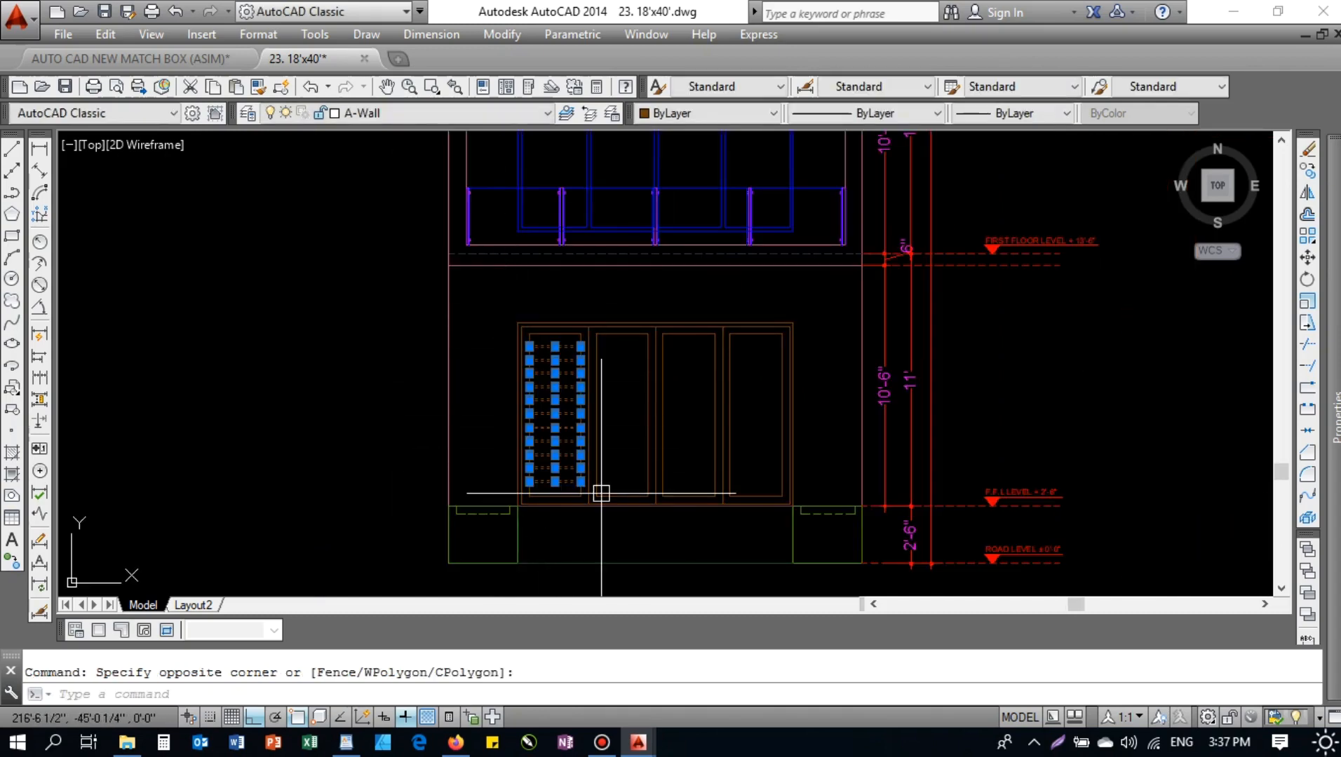
pyautogui.write('co')
pyautogui.press('Return')
pyautogui.click(528, 333)
pyautogui.click(595, 334)
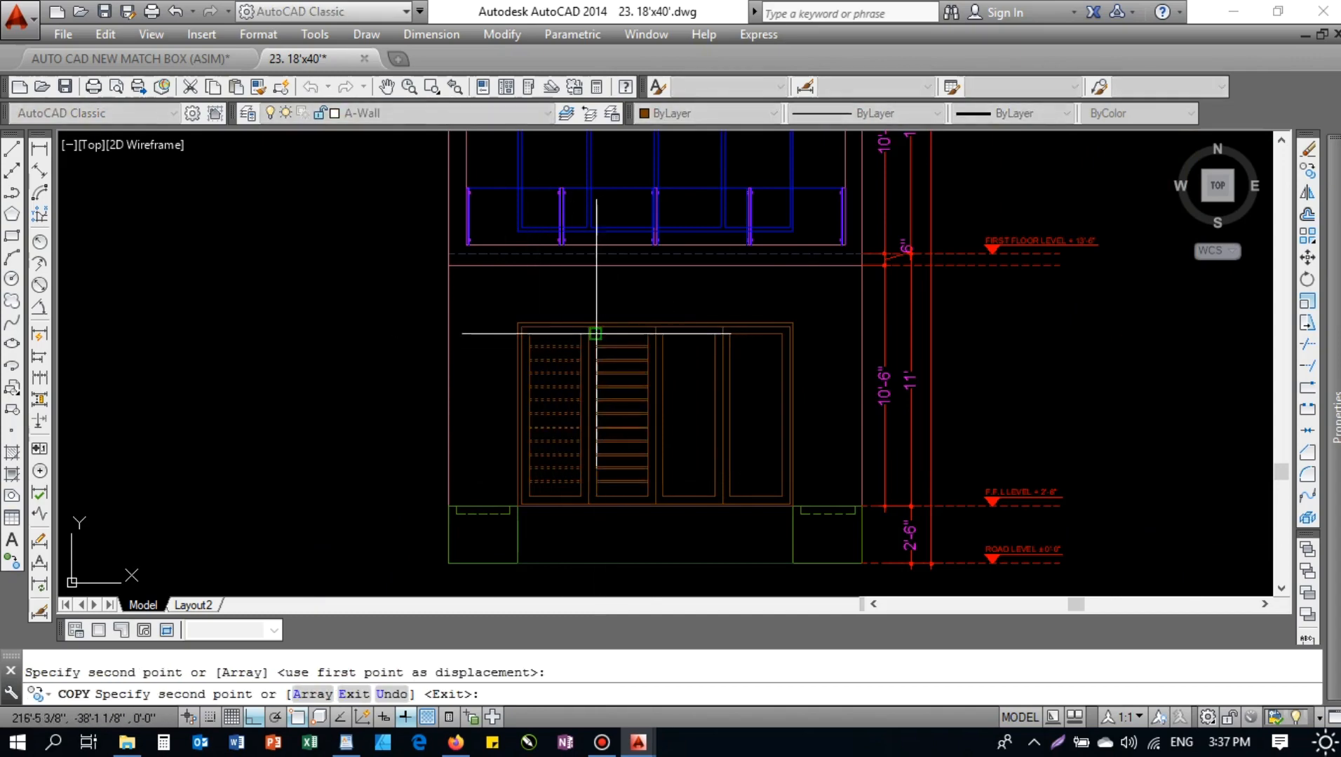
pyautogui.click(730, 334)
pyautogui.press('Escape')
pyautogui.scroll(-3, 729, 334)
pyautogui.scroll(3, 637, 413)
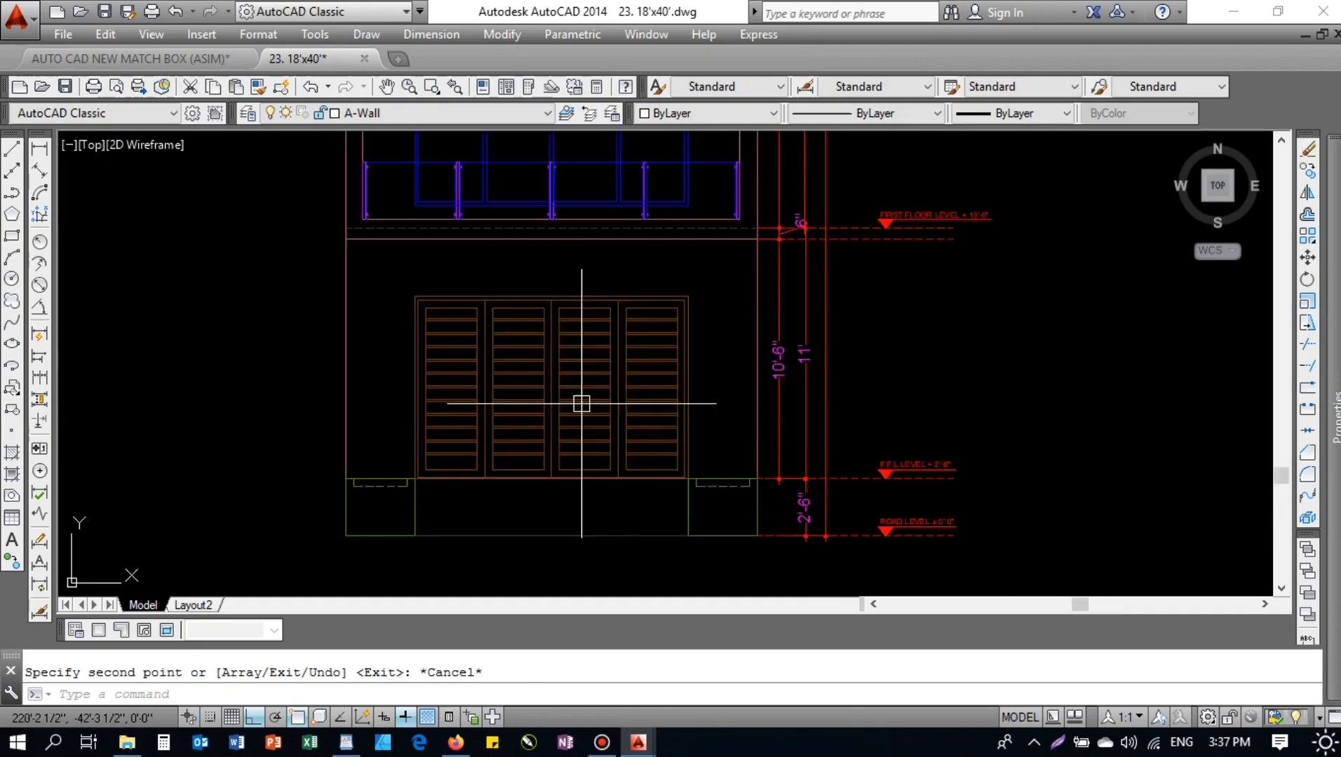
# - Save the elevation drawing and bring the upper-floor windows into view
pyautogui.scroll(-4, 624, 404)
pyautogui.middleClick(790, 370)
pyautogui.middleClick(790, 370)
pyautogui.moveTo(907, 386); pyautogui.dragTo(452, 316, button='middle')
pyautogui.scroll(4, 510, 343)
pyautogui.moveTo(505, 386)
pyautogui.mouseDown(button='middle')
pyautogui.moveTo(592, 290)
pyautogui.moveTo(653, 298)
pyautogui.mouseUp(button='middle')
pyautogui.press('Escape')
pyautogui.hotkey('ctrl', 's')
pyautogui.scroll(4, 580, 203)
pyautogui.moveTo(604, 230); pyautogui.dragTo(594, 270, button='middle')
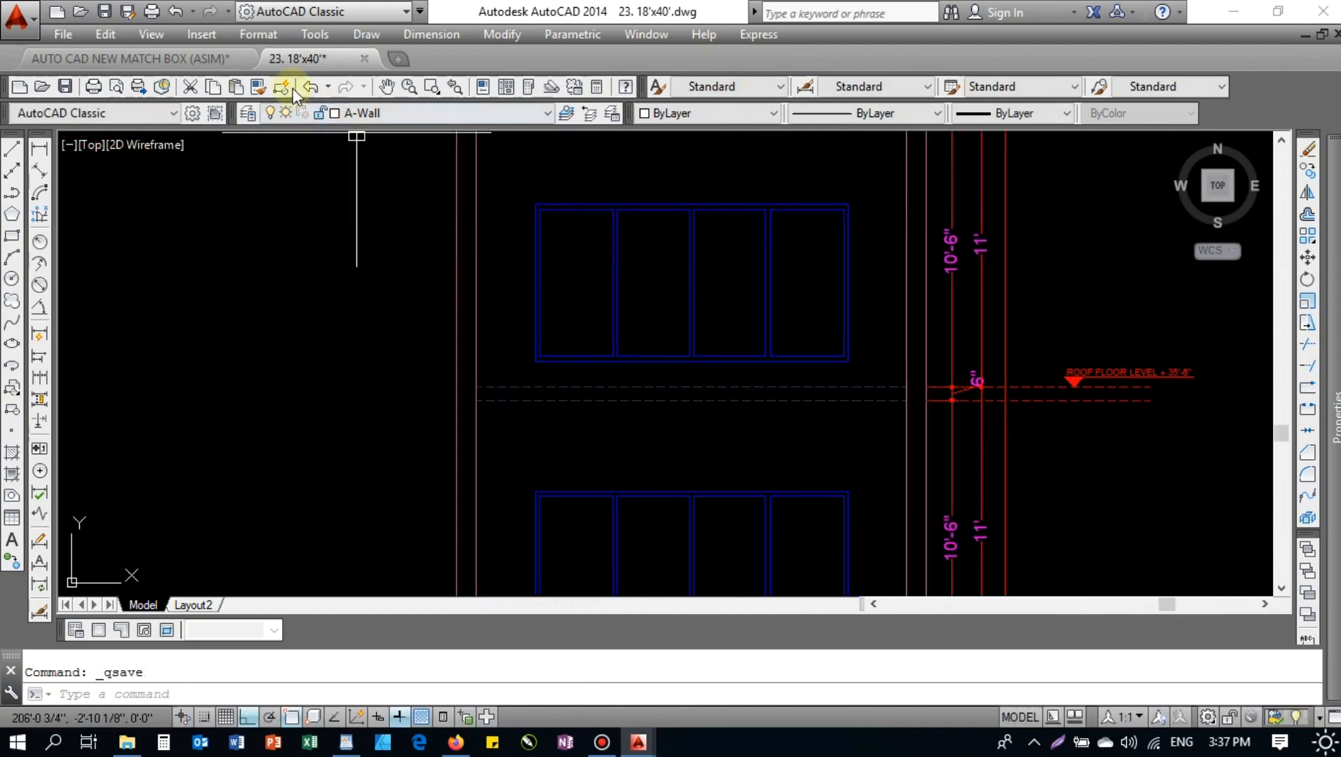
# - Look through the template drawing AUTO CAD NEW MATCH BOX (ASIM) for window details, and return to the 23. 18'x40' drawing
pyautogui.click(172, 59)
pyautogui.click(554, 291)
pyautogui.scroll(-10, 554, 291)
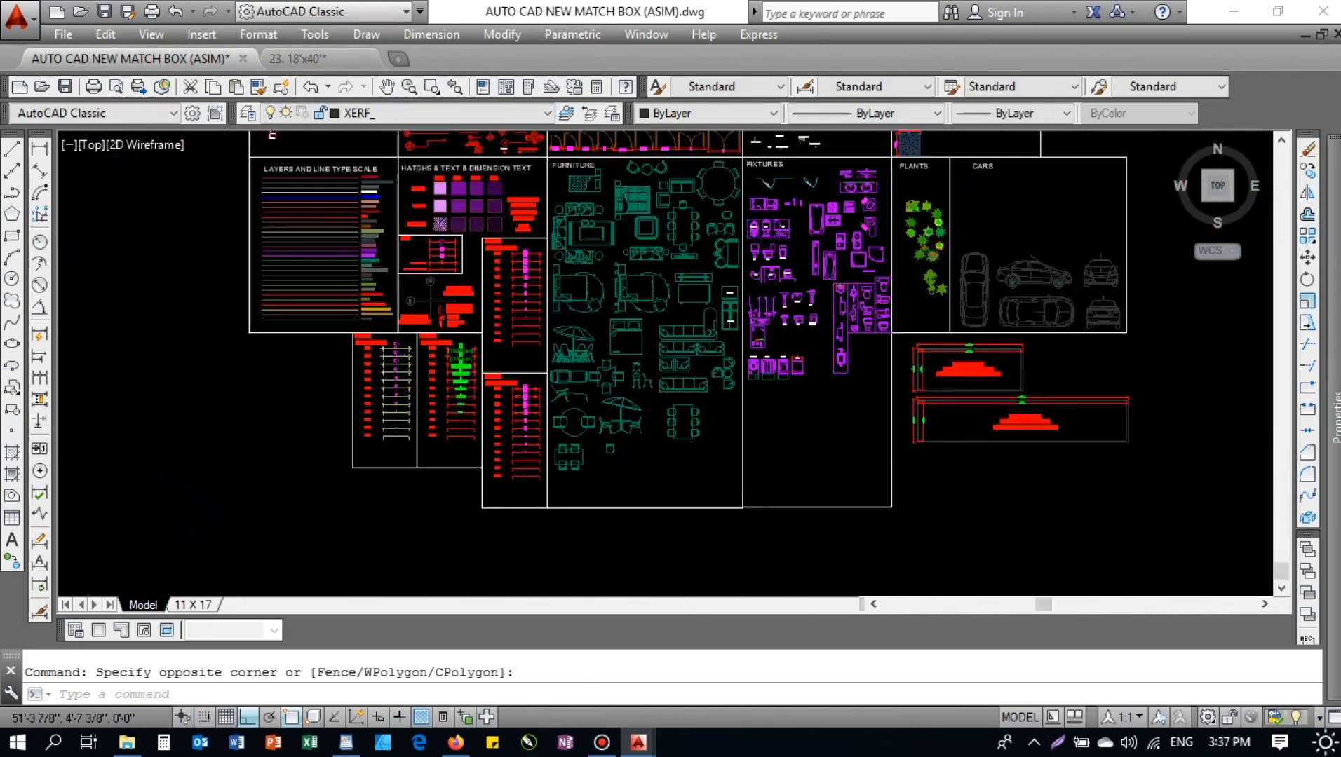
pyautogui.scroll(8, 561, 290)
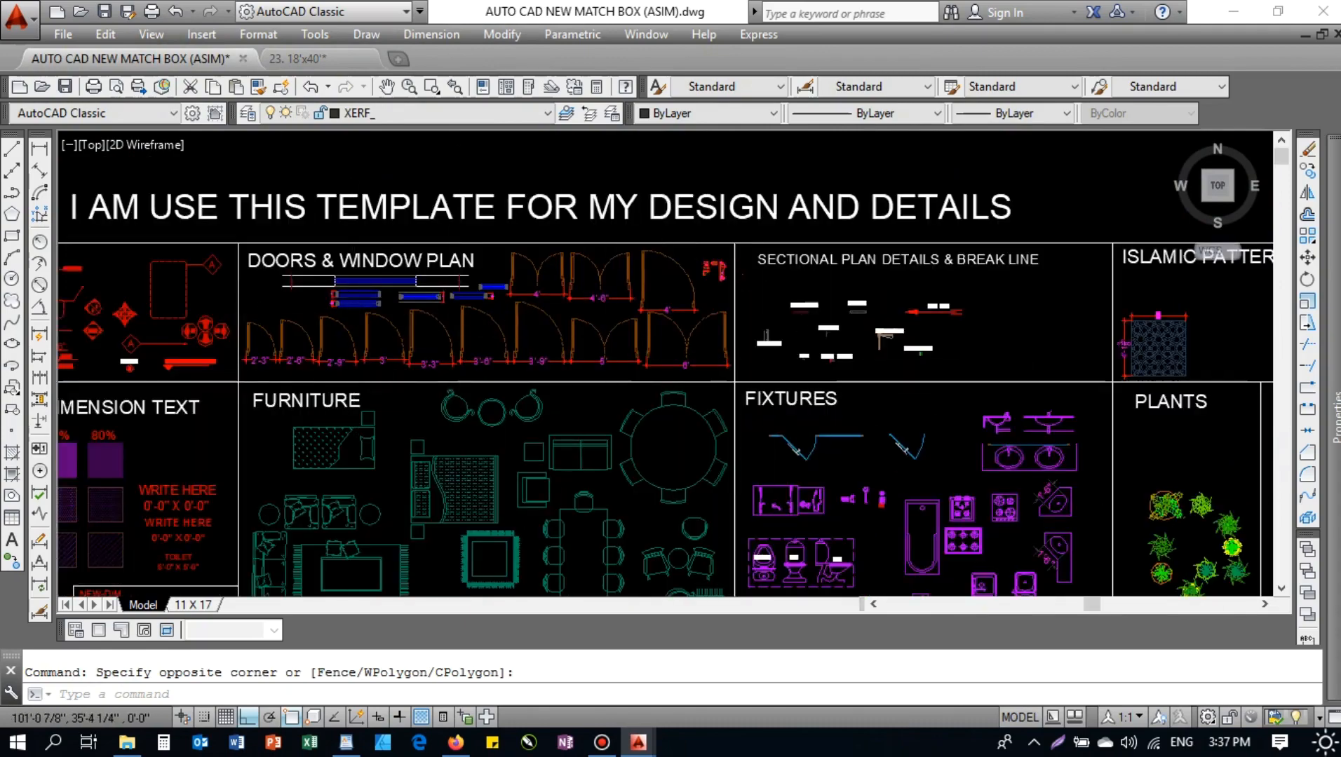
pyautogui.scroll(6, 823, 354)
pyautogui.scroll(-9, 793, 449)
pyautogui.scroll(7, 812, 345)
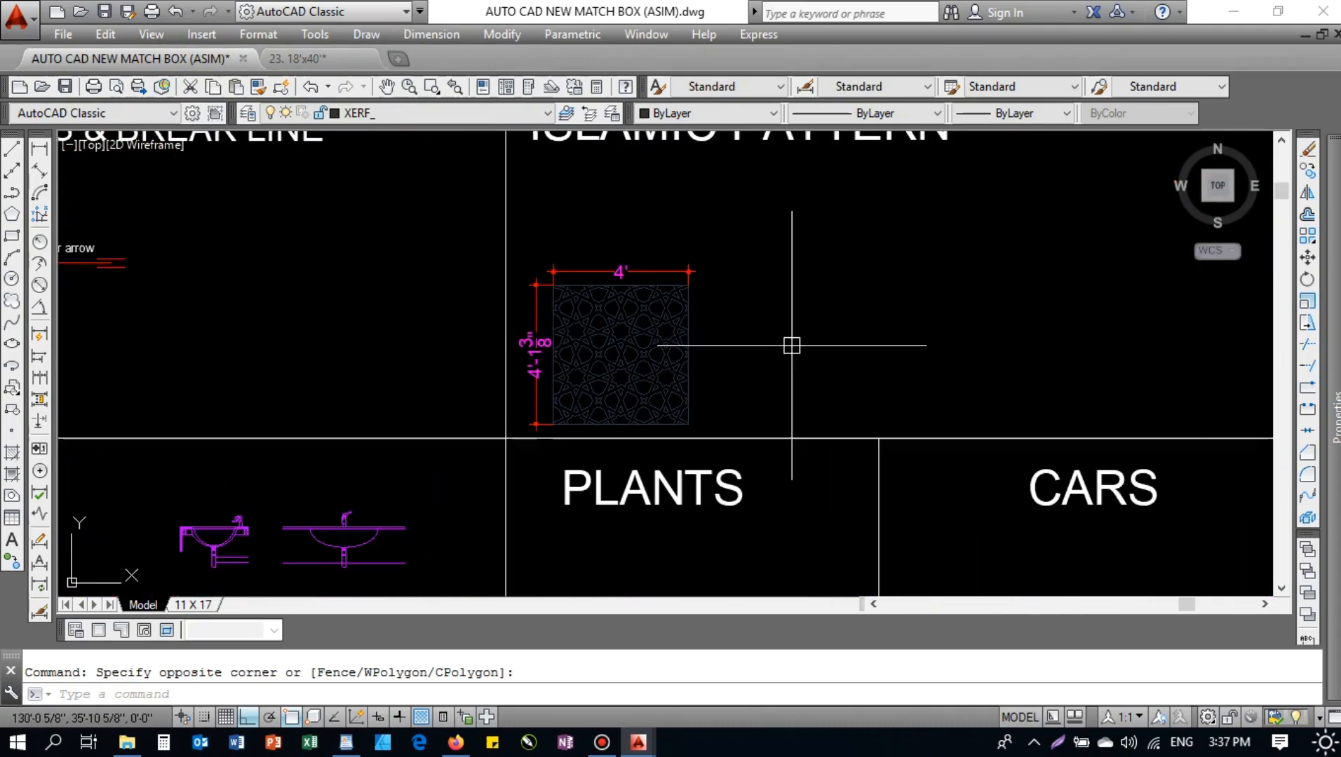
pyautogui.click(294, 59)
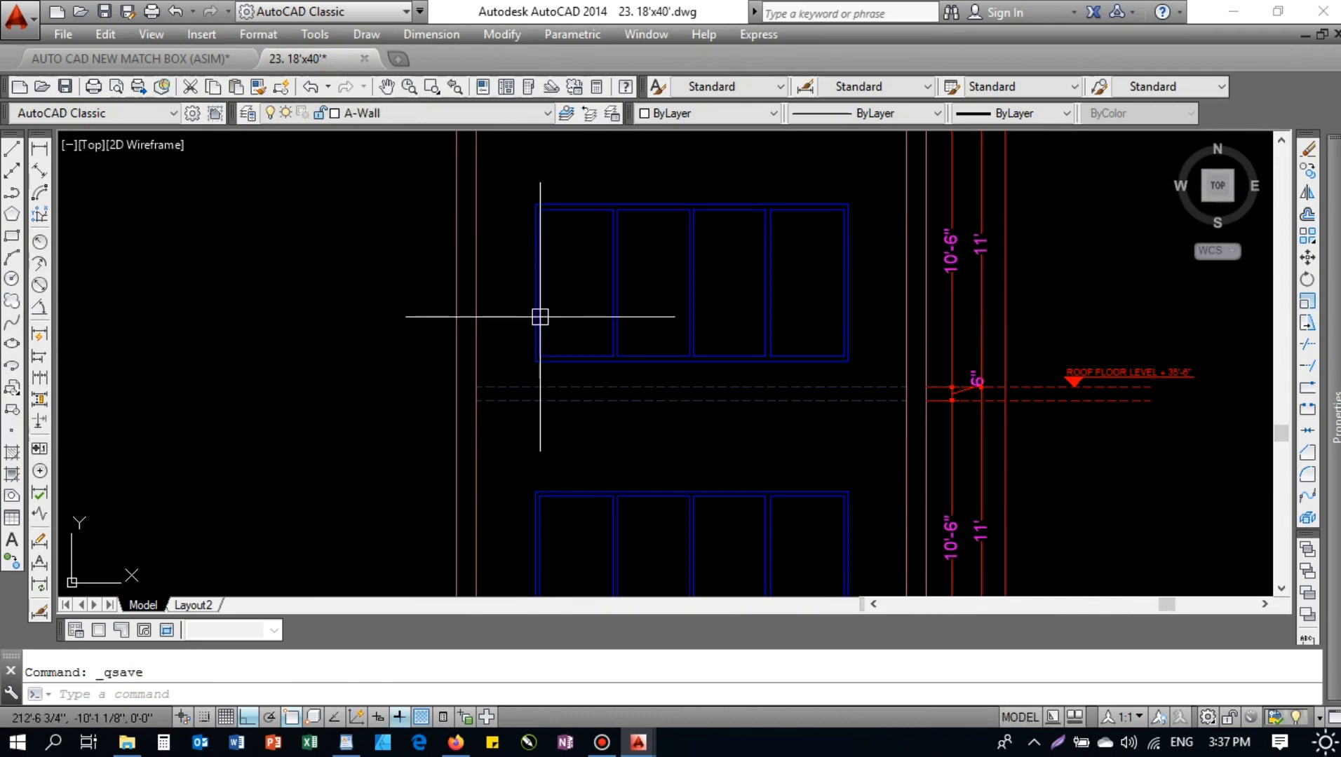
pyautogui.write('x')
pyautogui.press('Escape')
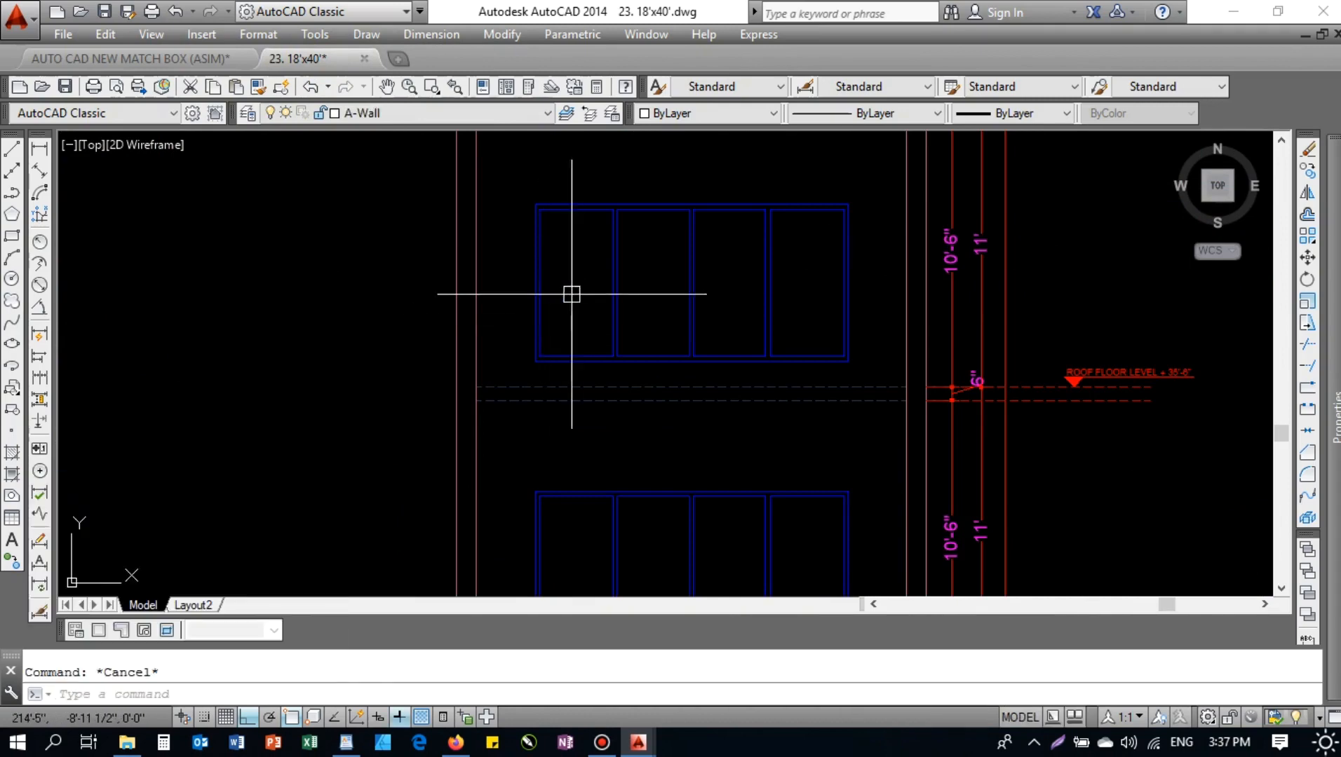
# - Draw a vertical line about 1'-6" long inside the leftmost panel of the window above the roof floor level
pyautogui.scroll(4, 560, 302)
pyautogui.write('l')
pyautogui.press('Return')
pyautogui.click(554, 408)
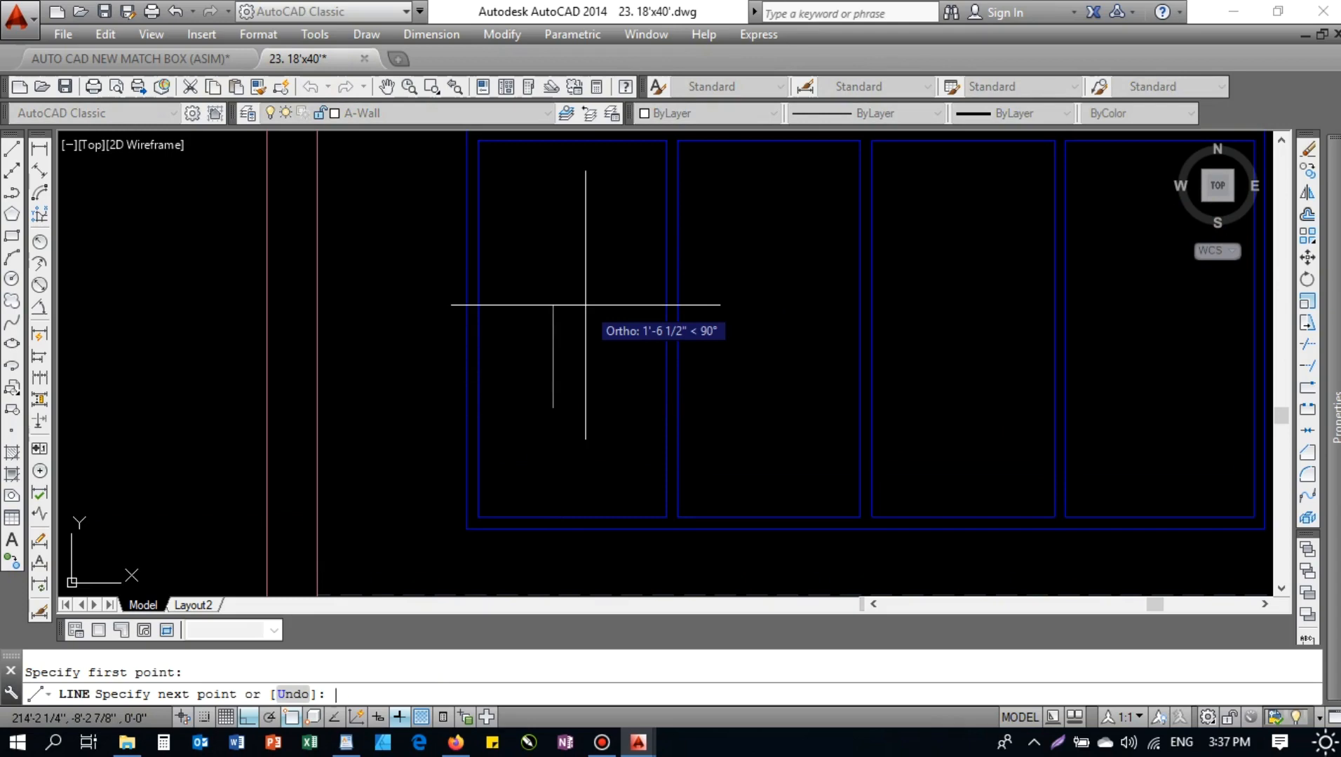
pyautogui.press('Escape')
pyautogui.scroll(3, 561, 344)
pyautogui.press('Return')
pyautogui.press('Escape')
pyautogui.click(548, 351)
pyautogui.press('Escape')
# - Offset the vertical line in the leftmost window panel by 2" to both sides
pyautogui.write('o')
pyautogui.press('Return')
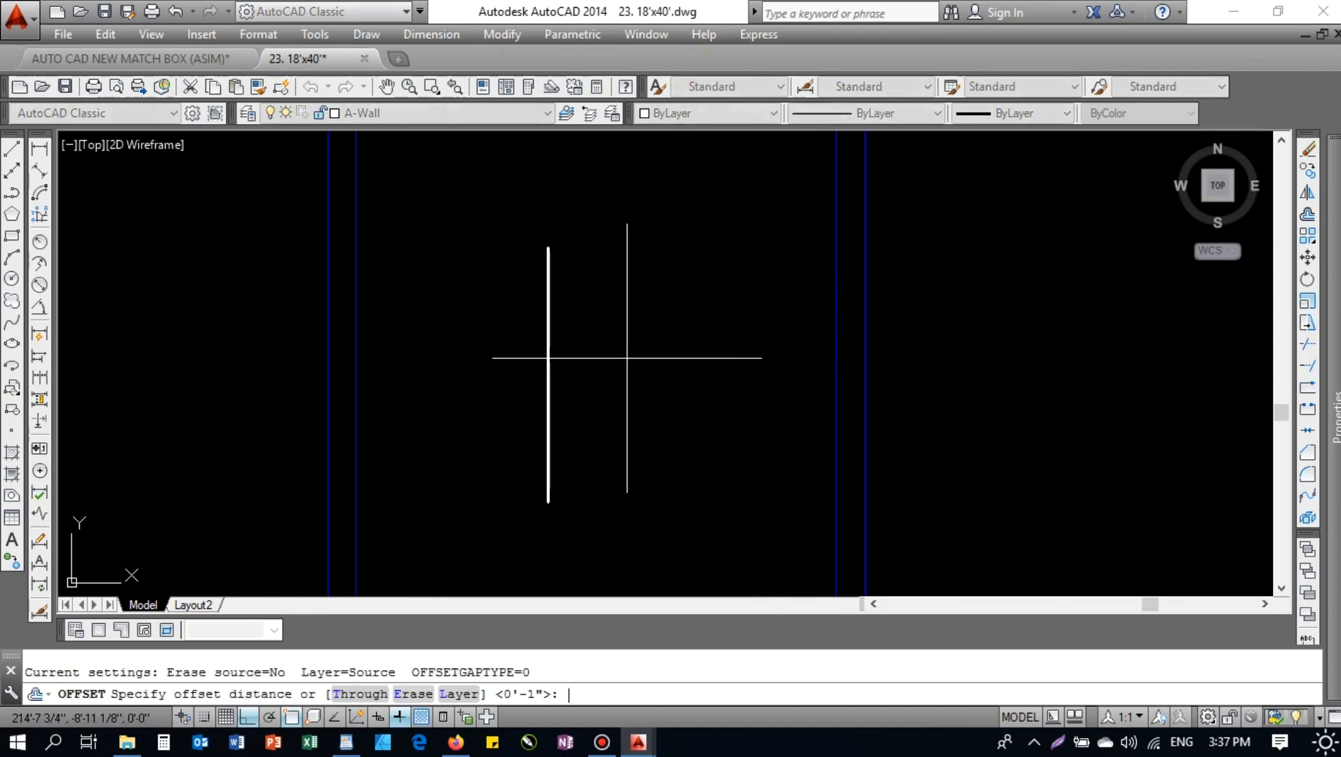
pyautogui.write('2')
pyautogui.press('Return')
pyautogui.click(548, 340)
pyautogui.click(564, 344)
pyautogui.click(541, 311)
pyautogui.click(529, 323)
pyautogui.press('Escape')
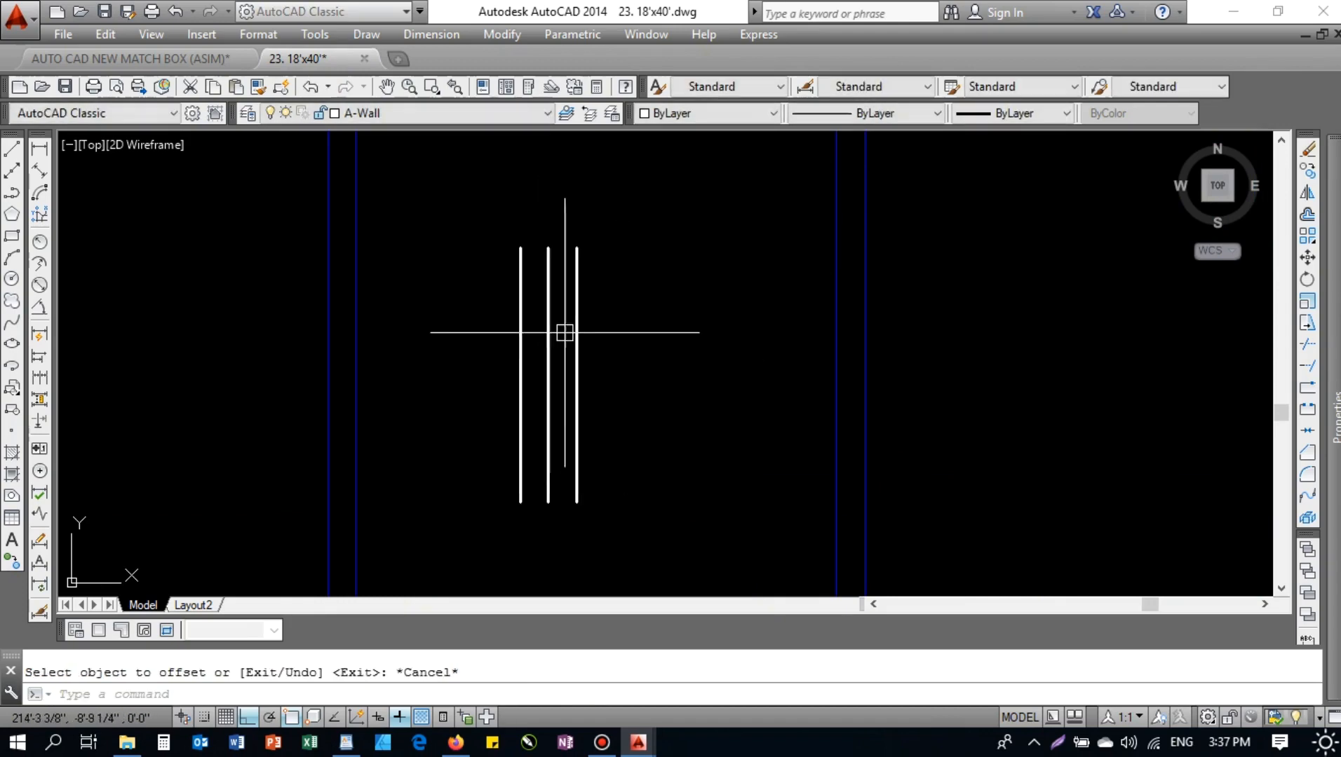
# - Draw a horizontal line joining the lower ends of the three vertical lines
pyautogui.write('l')
pyautogui.press('Return')
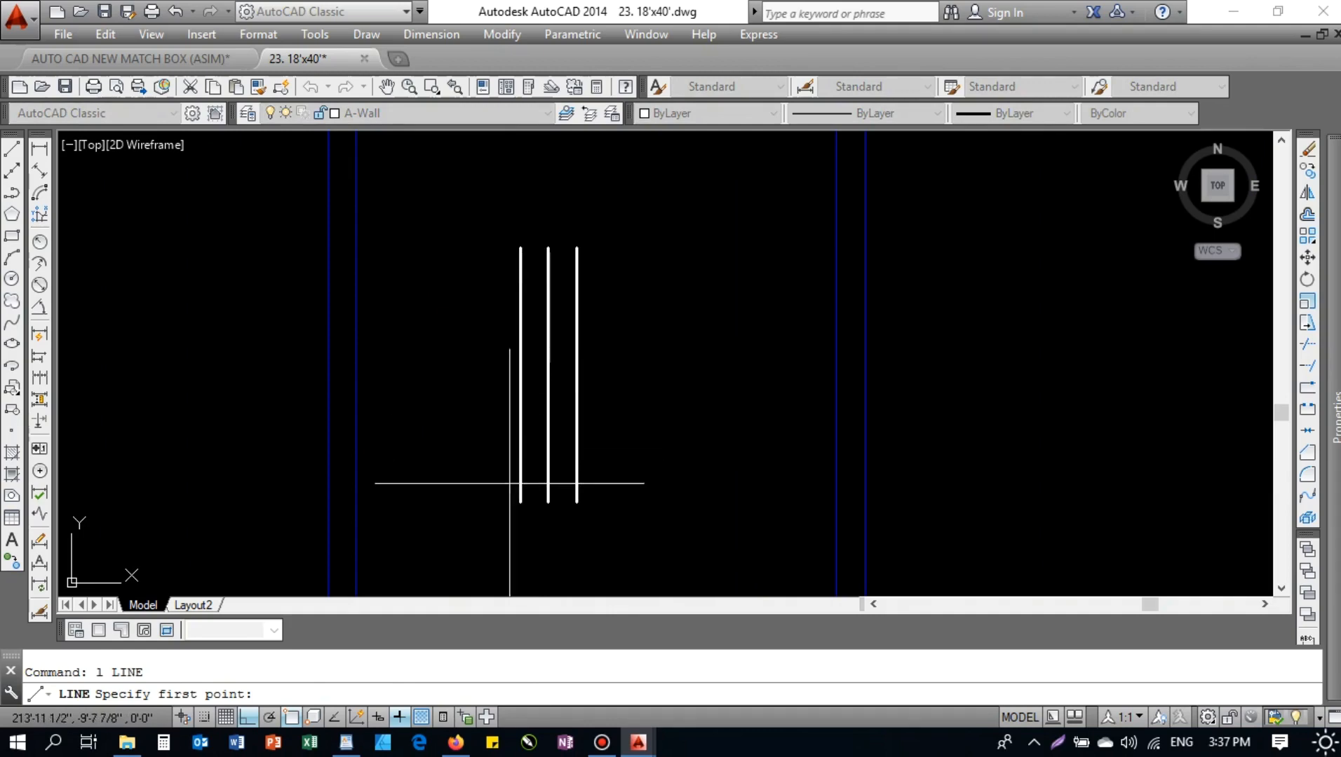
pyautogui.click(521, 502)
pyautogui.click(577, 502)
pyautogui.press('Escape')
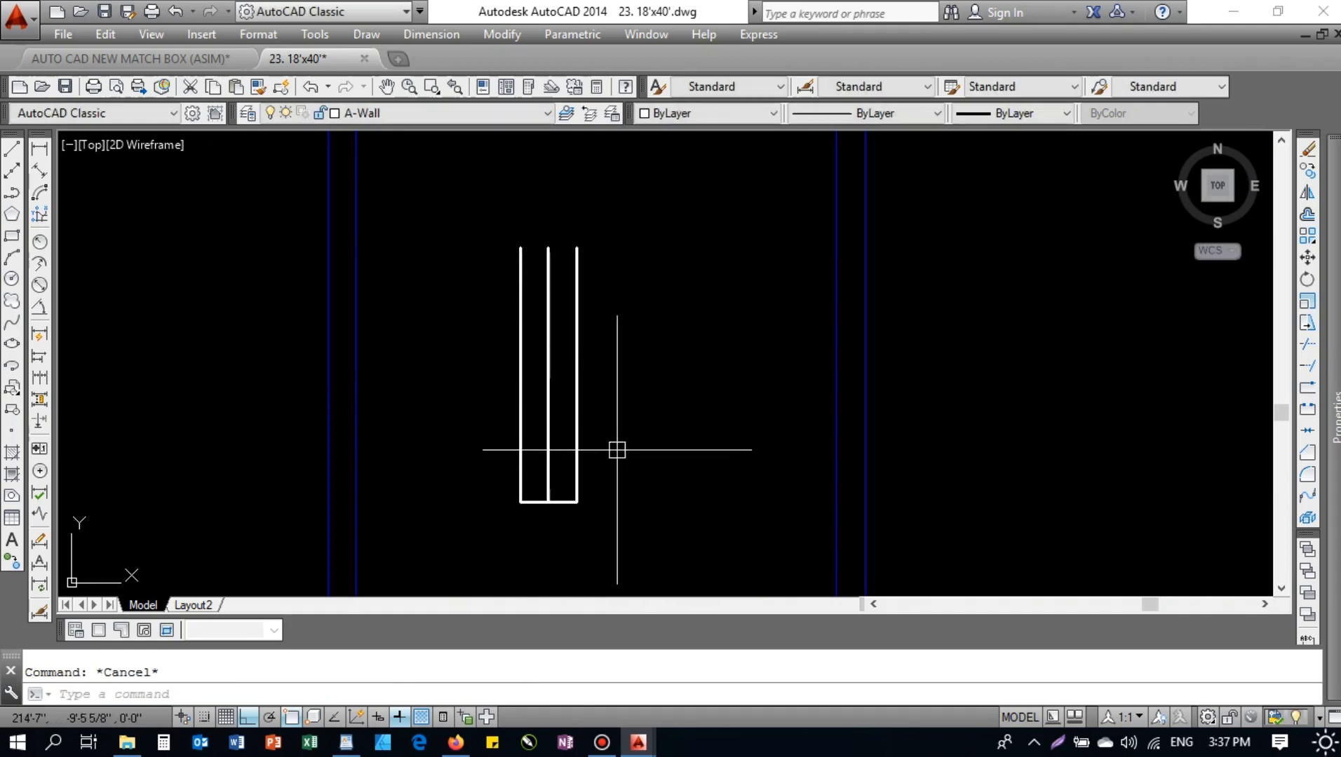
pyautogui.click(564, 496)
pyautogui.write('m')
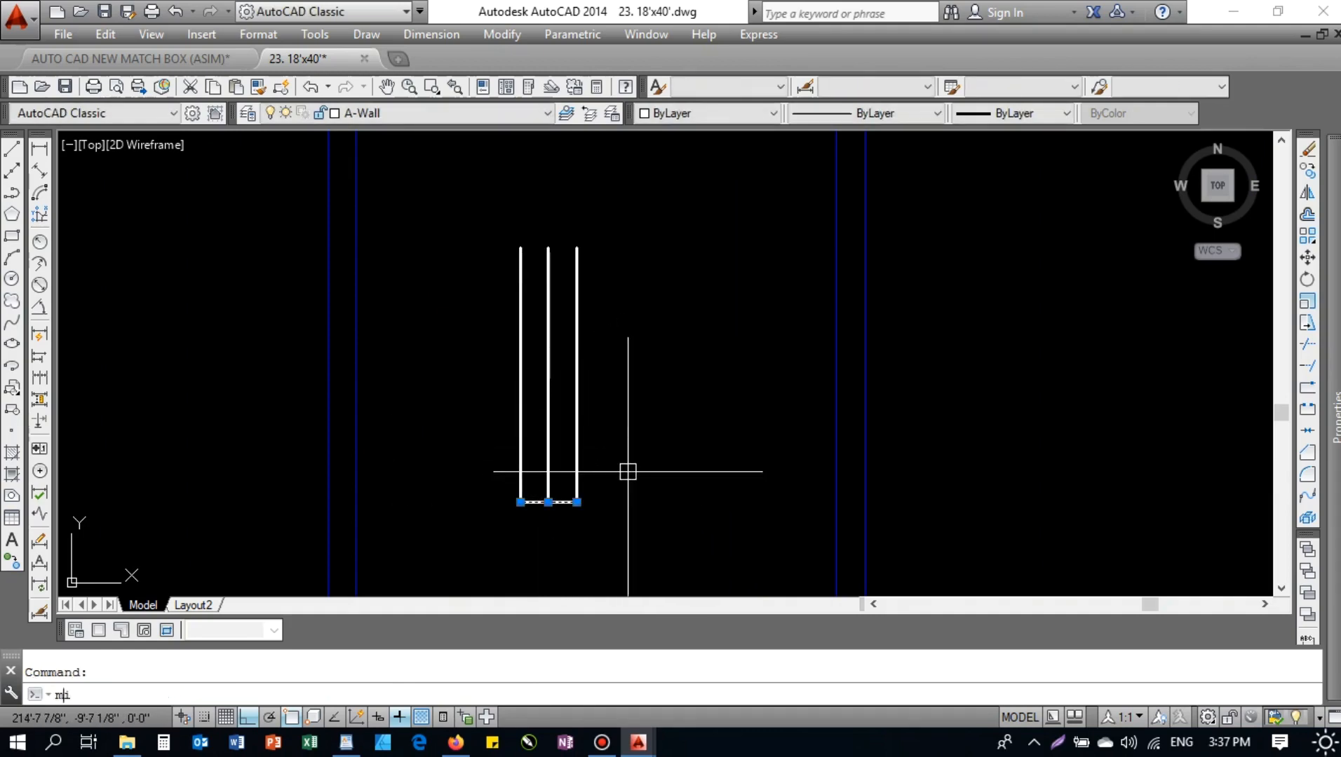
pyautogui.write('i')
pyautogui.press('Return')
pyautogui.press('Escape')
pyautogui.write('o')
pyautogui.press('Return')
pyautogui.press('Escape')
# - Move the horizontal line 3" up from the lower ends of the three vertical lines
pyautogui.click(571, 503)
pyautogui.write('m')
pyautogui.press('Return')
pyautogui.click(674, 489)
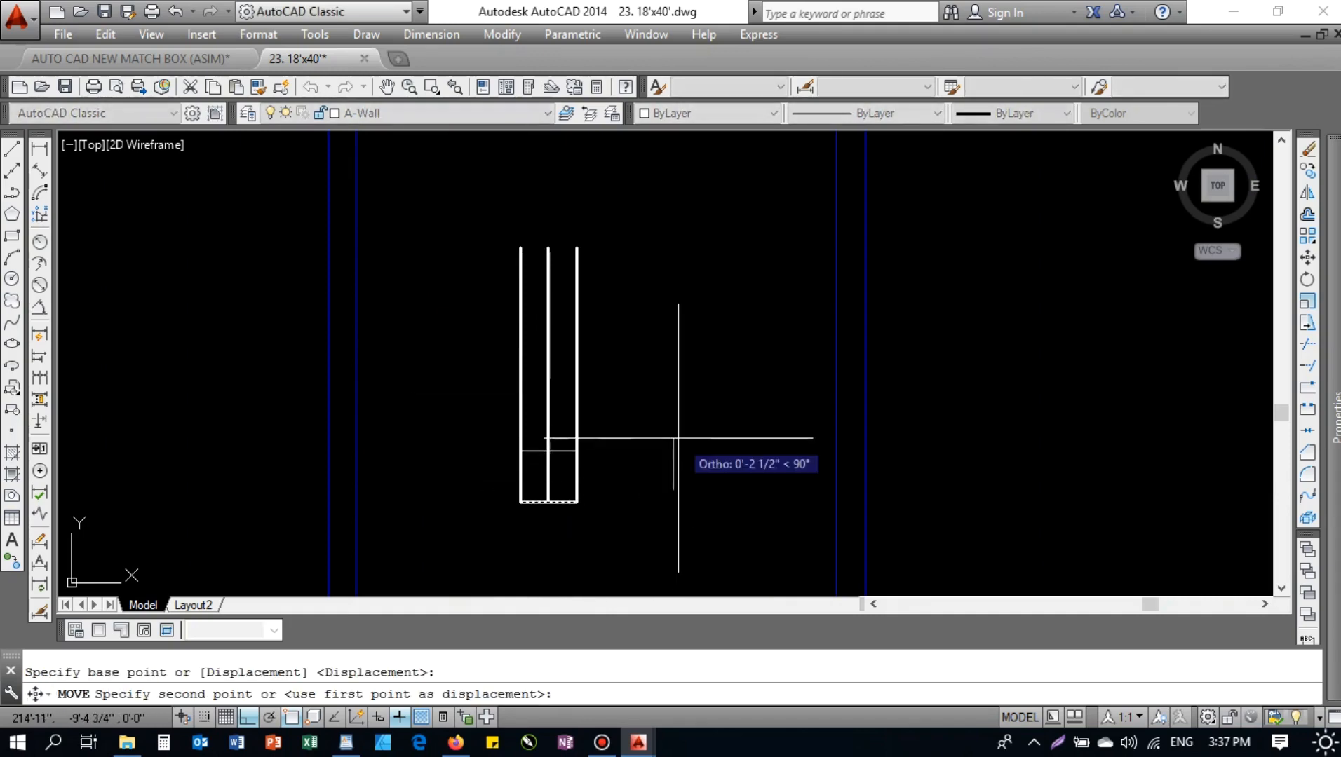
pyautogui.write('3')
pyautogui.press('Return')
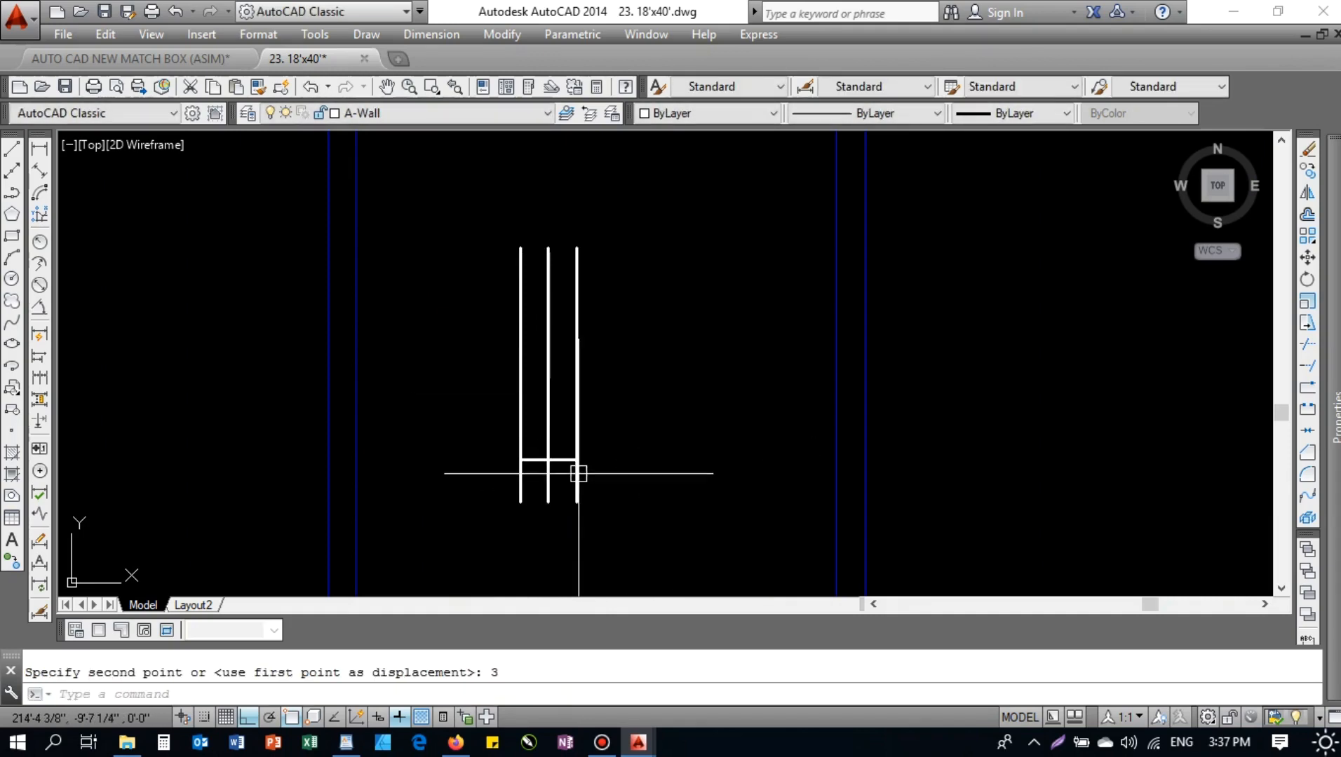
pyautogui.press('Return')
pyautogui.press('Escape')
# - Mirror the short horizontal line to the upper part of the vertical lines about the middle line's midpoint, keeping the original
pyautogui.click(567, 460)
pyautogui.write('mi')
pyautogui.press('Return')
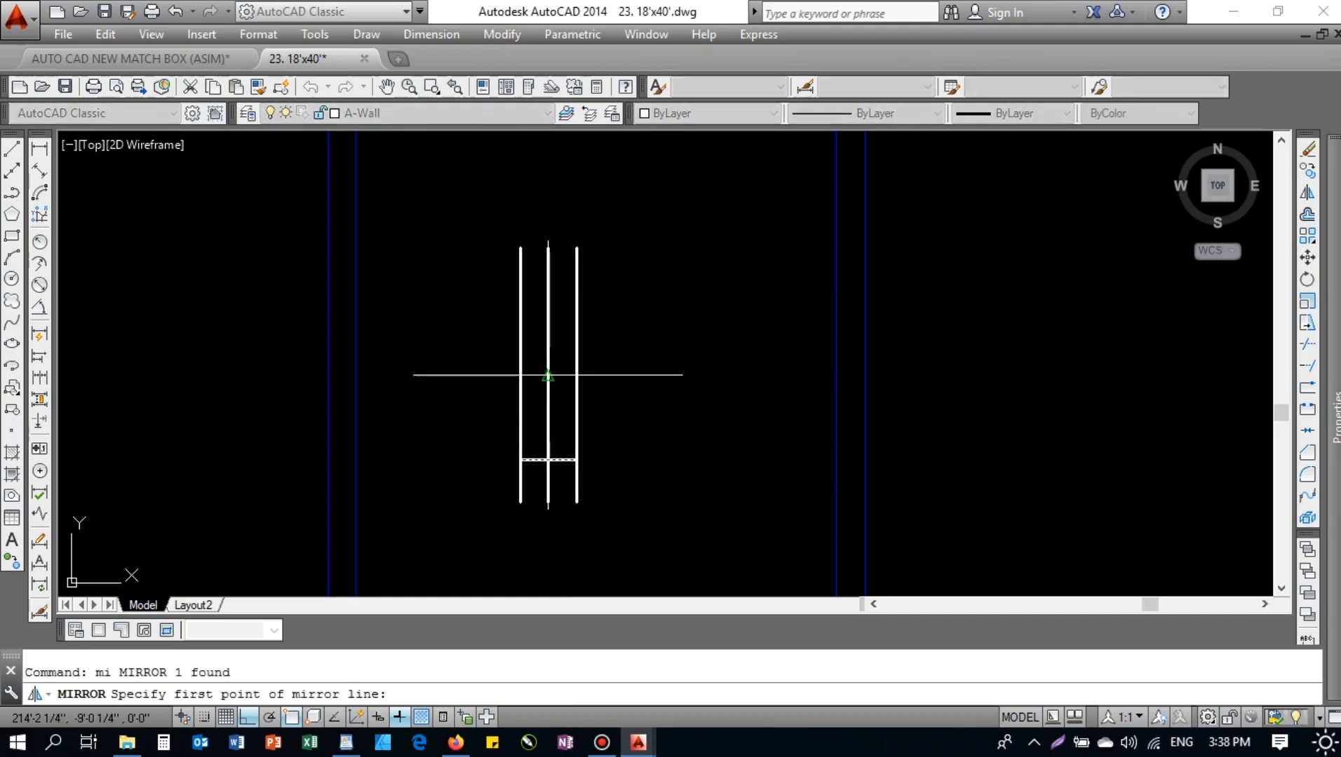
pyautogui.click(656, 388)
pyautogui.press('Return')
pyautogui.press('Escape')
# - Trim the two outer vertical lines beyond the horizontal lines, and erase both horizontal lines
pyautogui.write('tr')
pyautogui.press('Return')
pyautogui.press('Return')
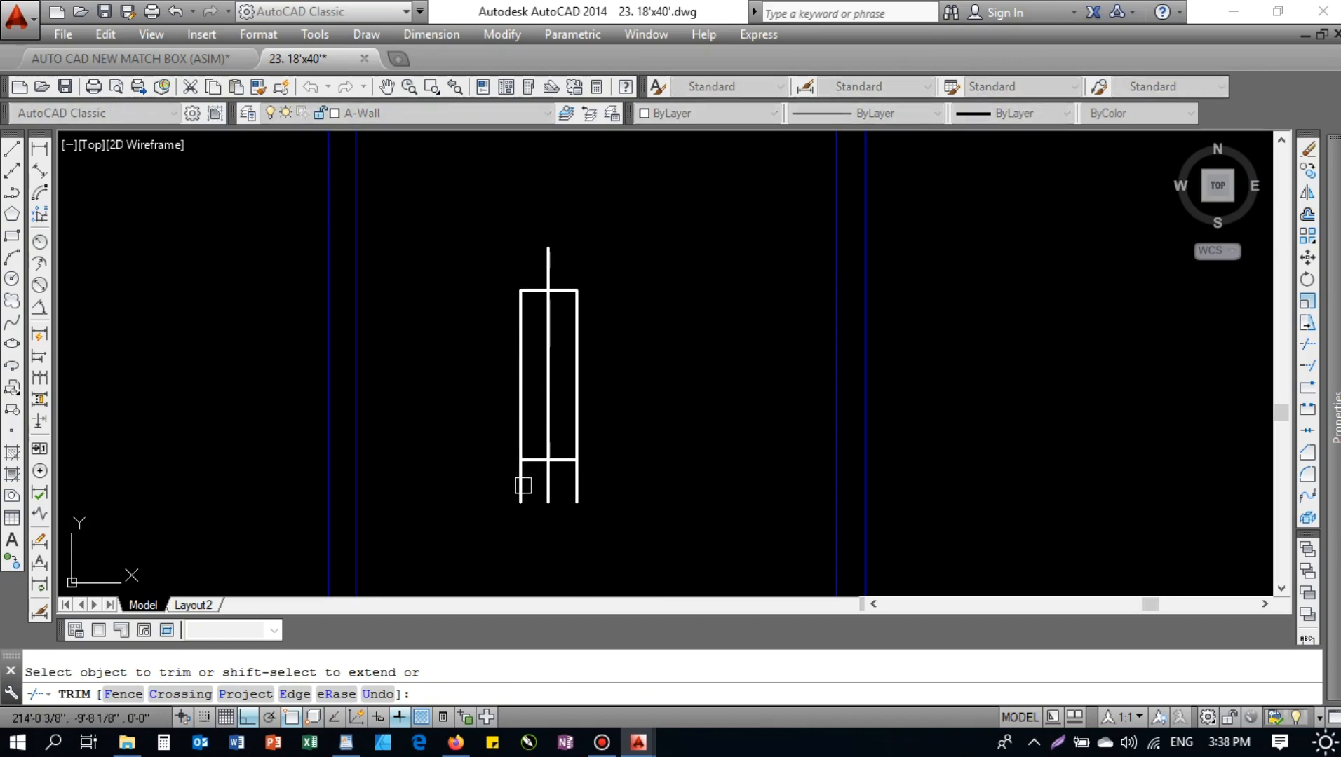
pyautogui.press('Escape')
pyautogui.click(490, 472)
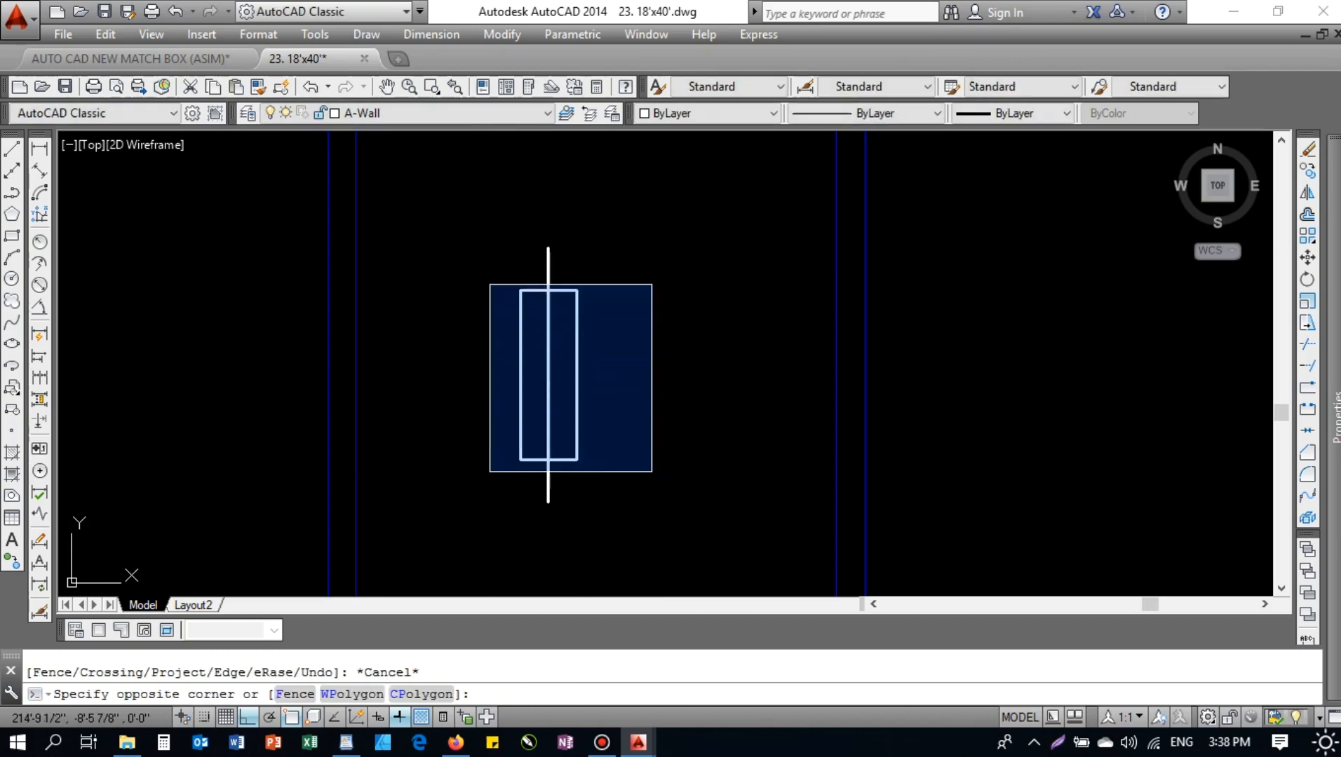
pyautogui.click(607, 284)
pyautogui.write('e')
pyautogui.press('Return')
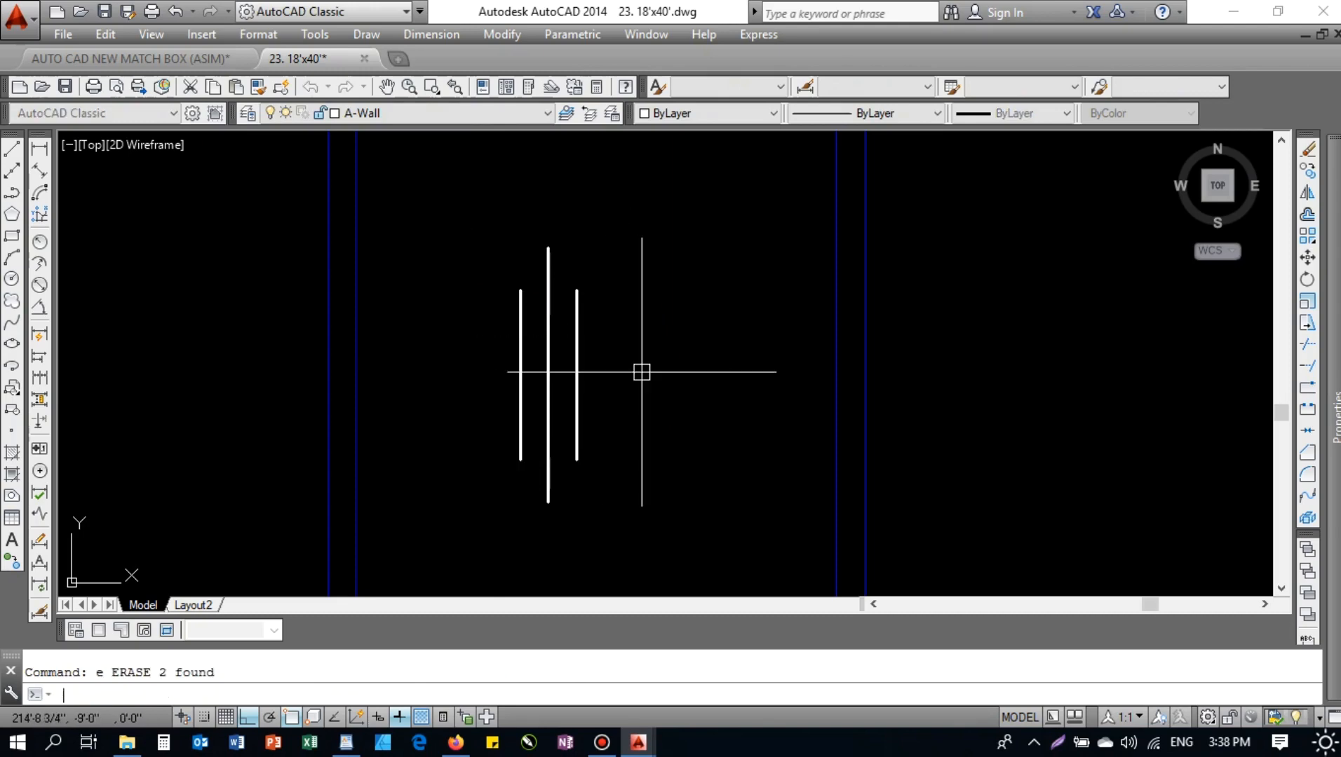
# - Match the properties of the three vertical lines to the leftmost window panel's outline
pyautogui.scroll(-3, 615, 343)
pyautogui.write('a')
pyautogui.press('Return')
pyautogui.click(687, 321)
pyautogui.click(617, 312)
pyautogui.click(533, 371)
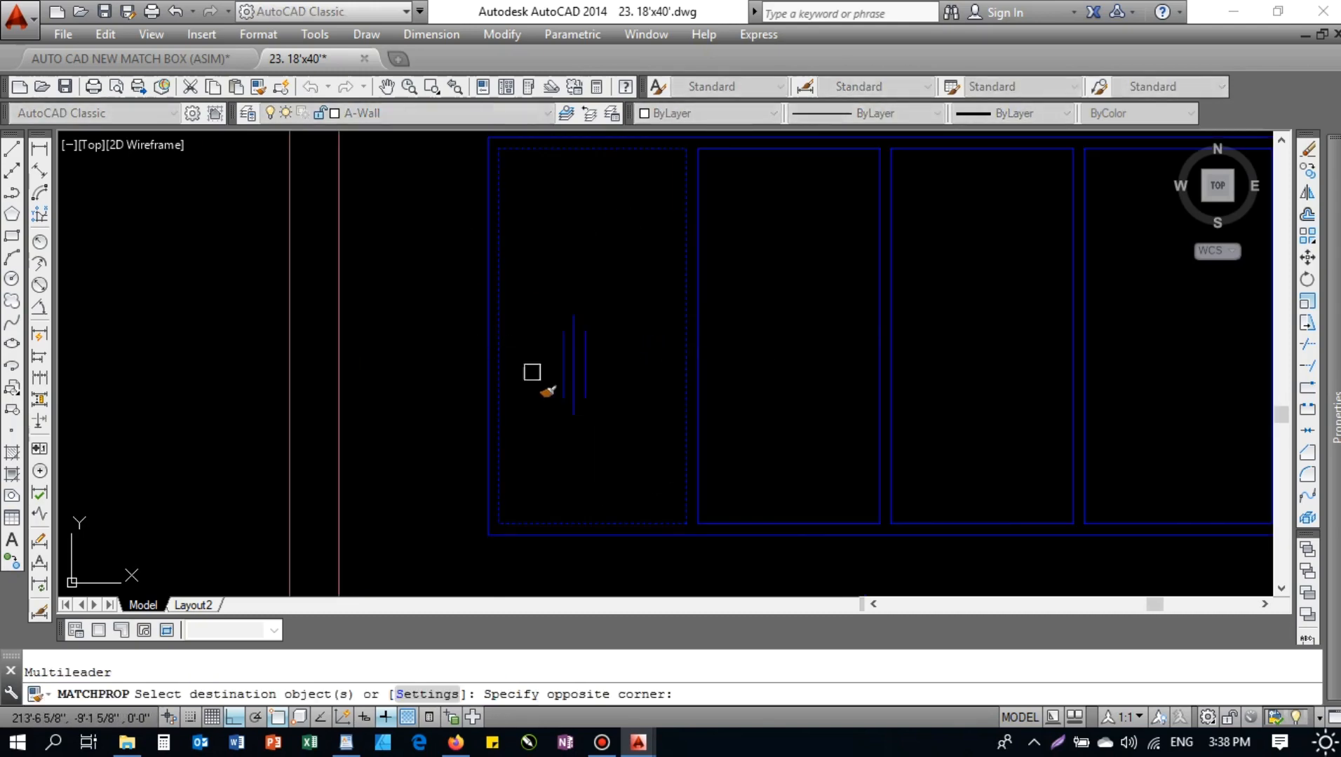
pyautogui.press('Escape')
# - Rotate the three vertical lines by 45° about the midpoint of the middle line
pyautogui.click(618, 294)
pyautogui.click(519, 418)
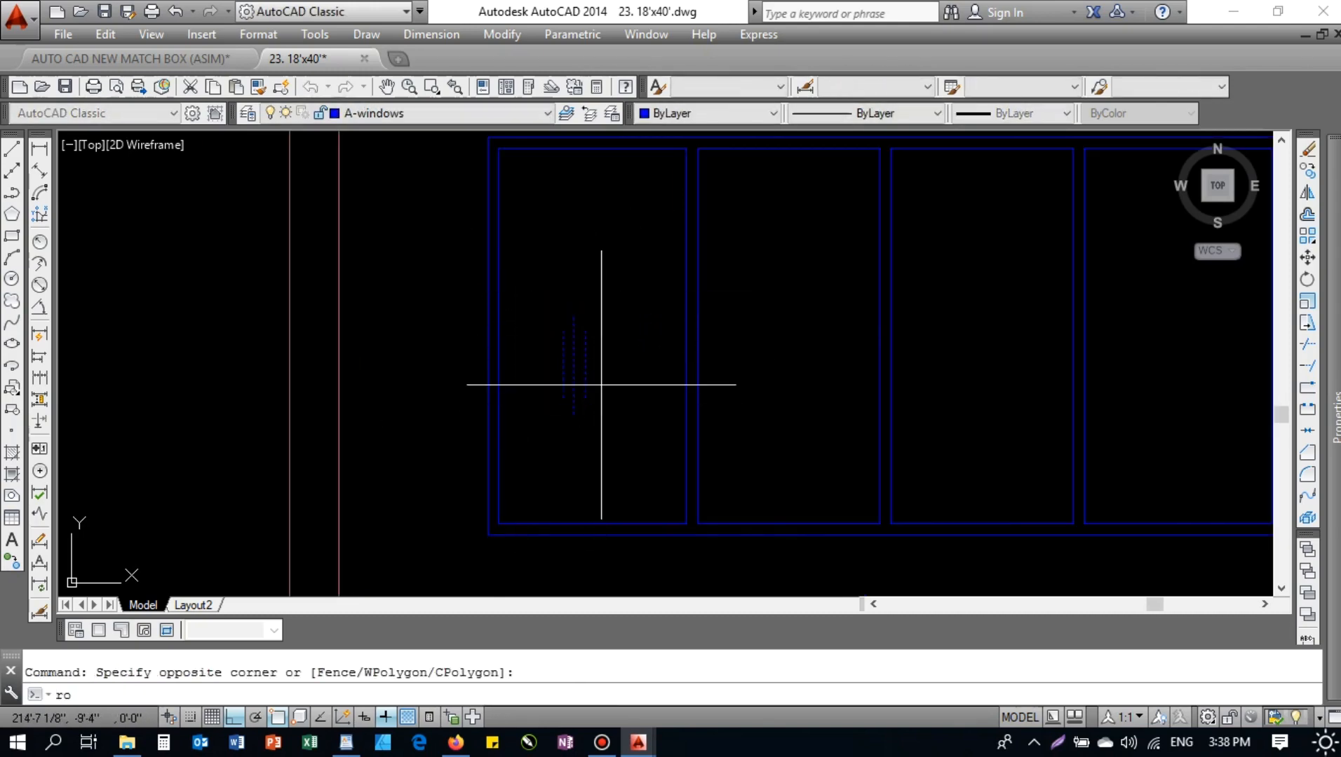
pyautogui.write('ro')
pyautogui.press('Return')
pyautogui.click(574, 364)
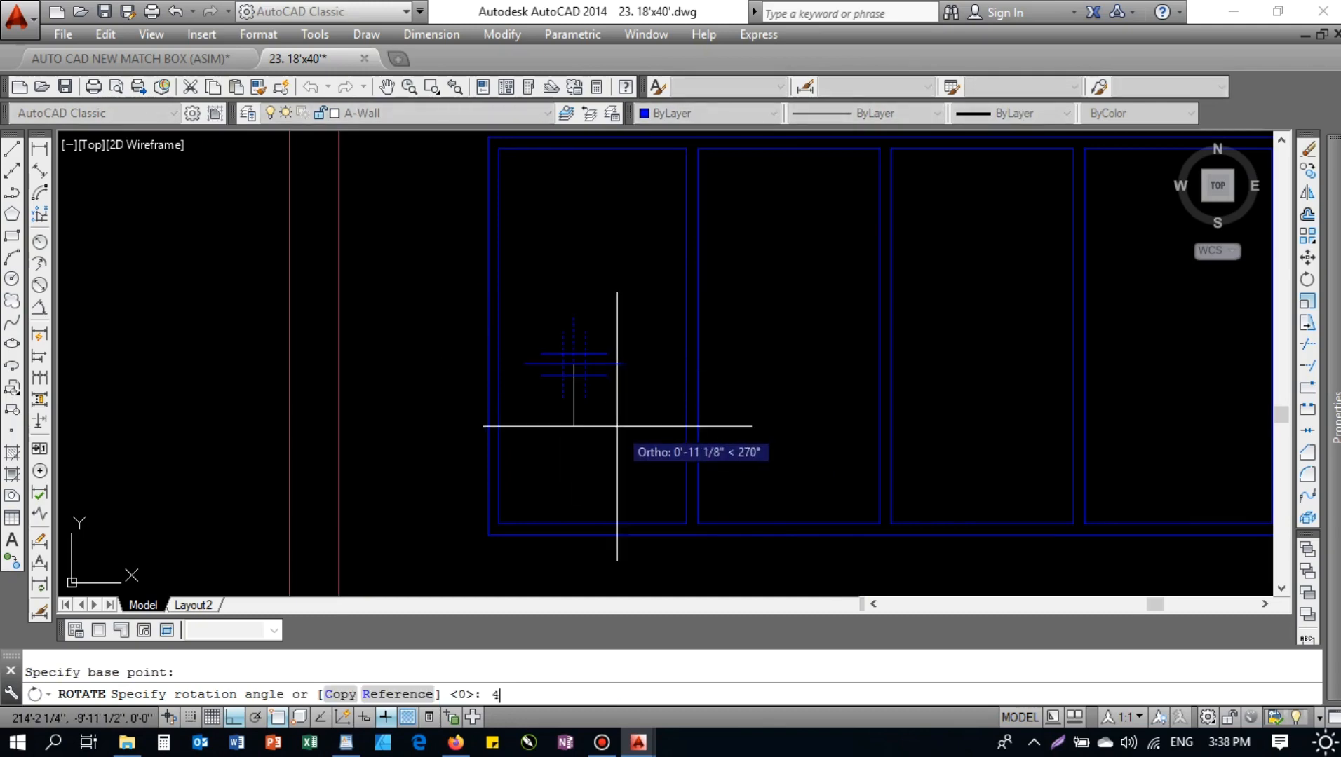
pyautogui.write('45')
pyautogui.press('Return')
# - Rotate the three slanted lines a further quarter turn about the middle line's midpoint so they rise to the right
pyautogui.click(623, 345)
pyautogui.click(538, 405)
pyautogui.write('ro')
pyautogui.press('Return')
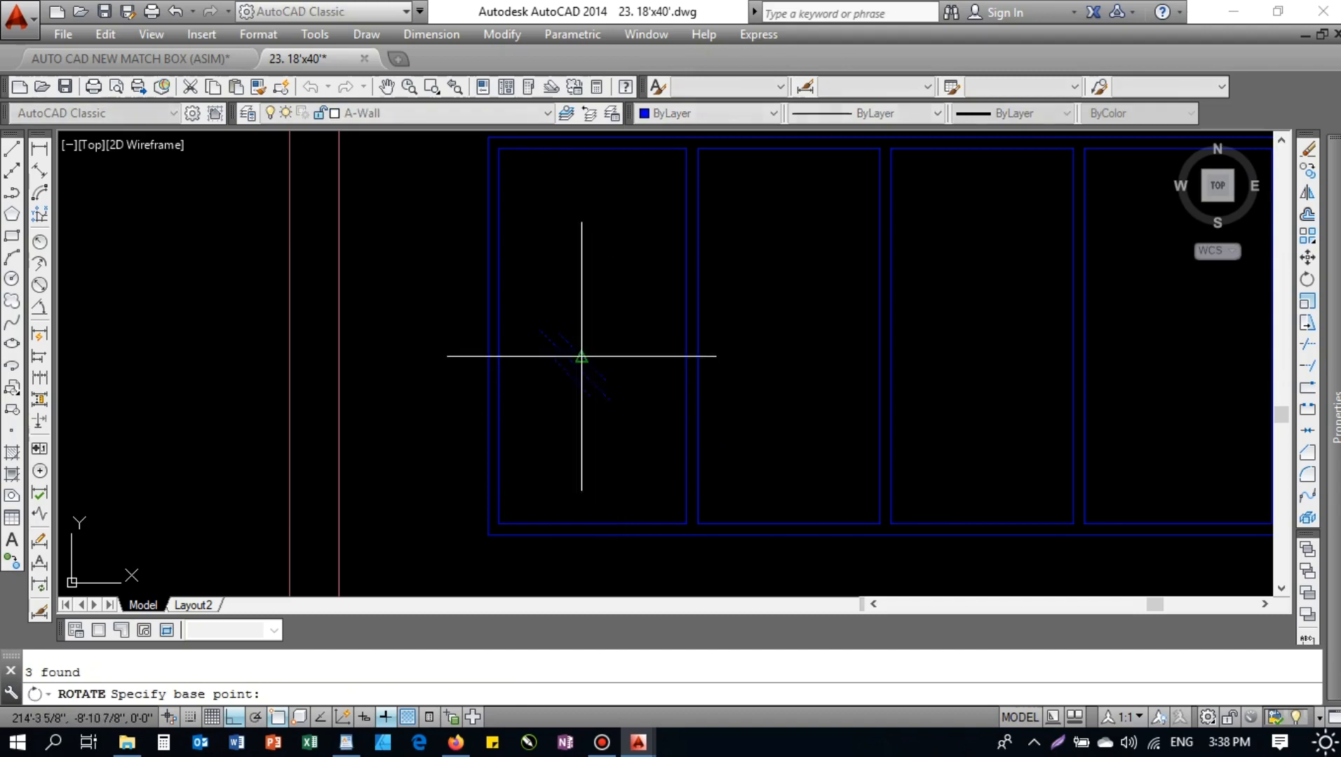
pyautogui.click(568, 364)
pyautogui.click(569, 472)
# - Move the three slanted lines diagonally up and to the right, towards the middle of the leftmost panel
pyautogui.click(619, 355)
pyautogui.click(564, 407)
pyautogui.scroll(-2, 623, 404)
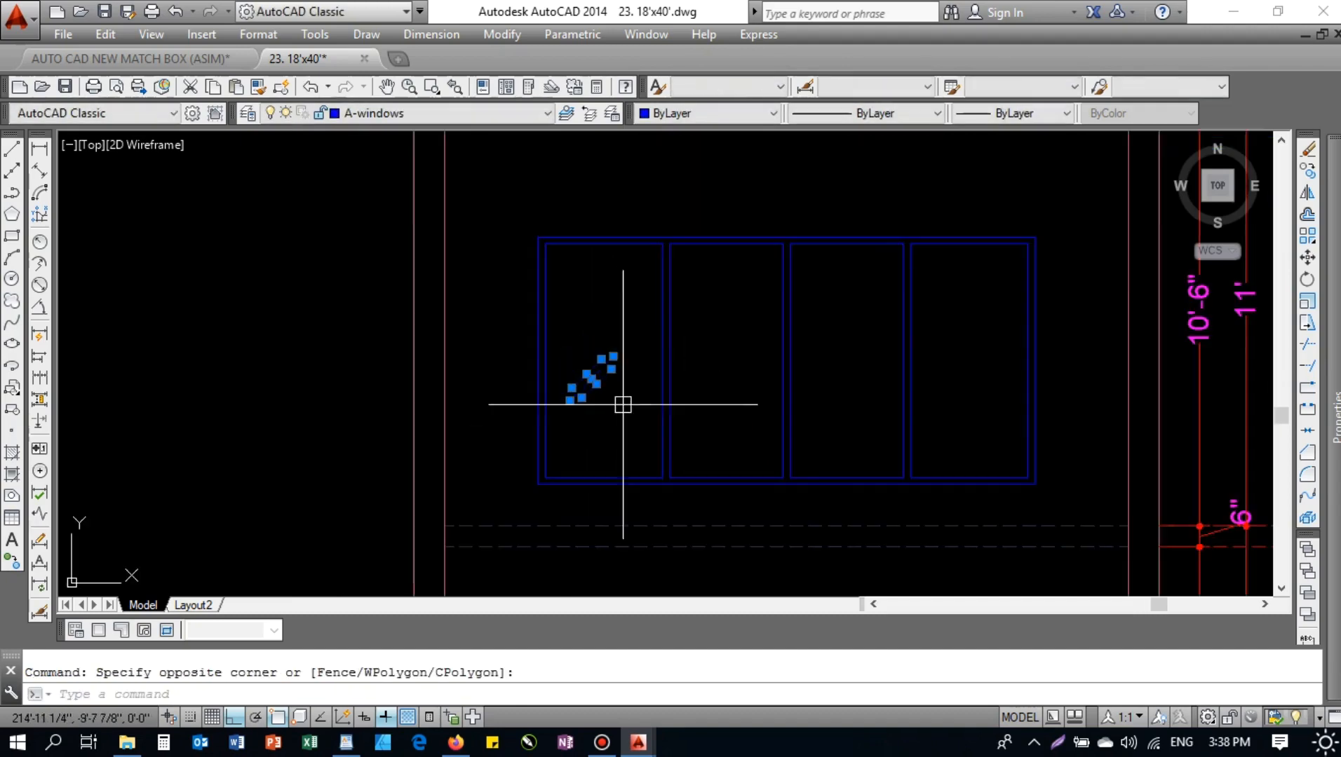
pyautogui.write('m')
pyautogui.press('Return')
pyautogui.click(587, 373)
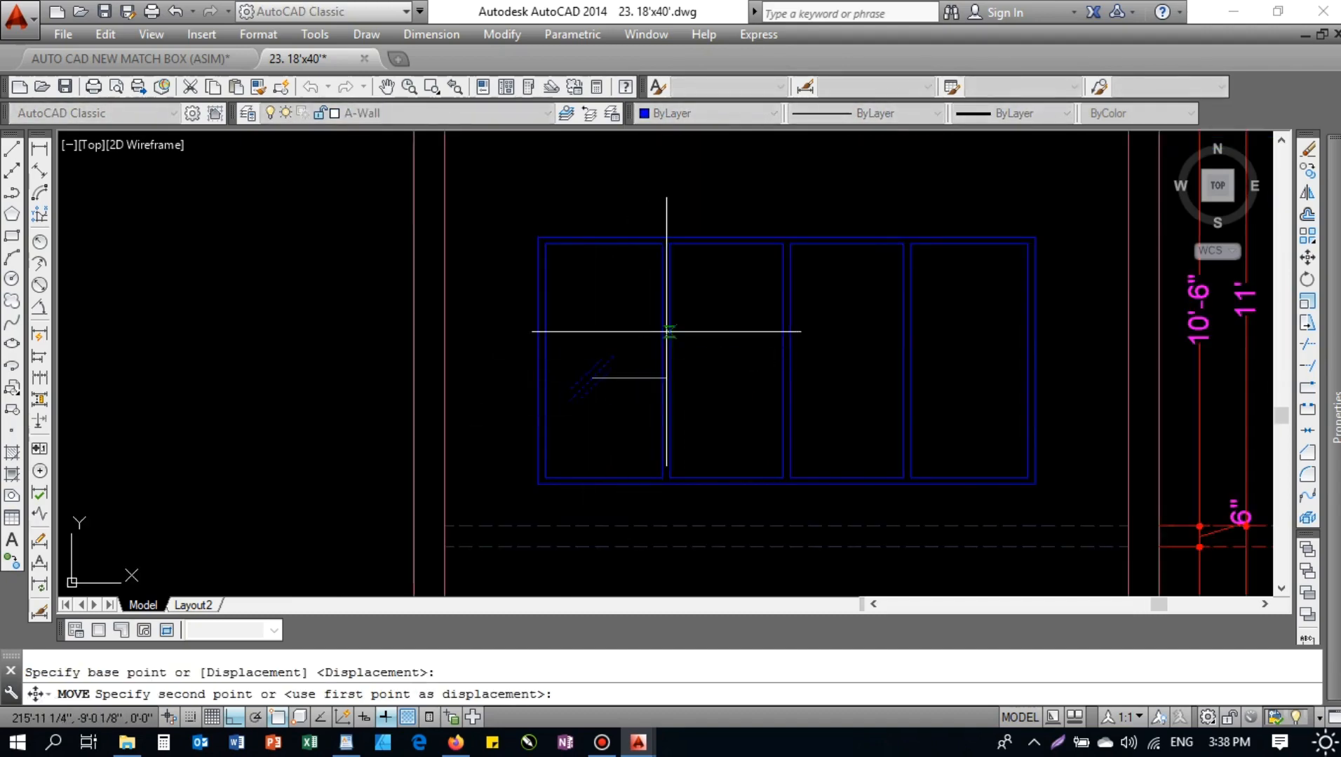
pyautogui.scroll(4, 613, 355)
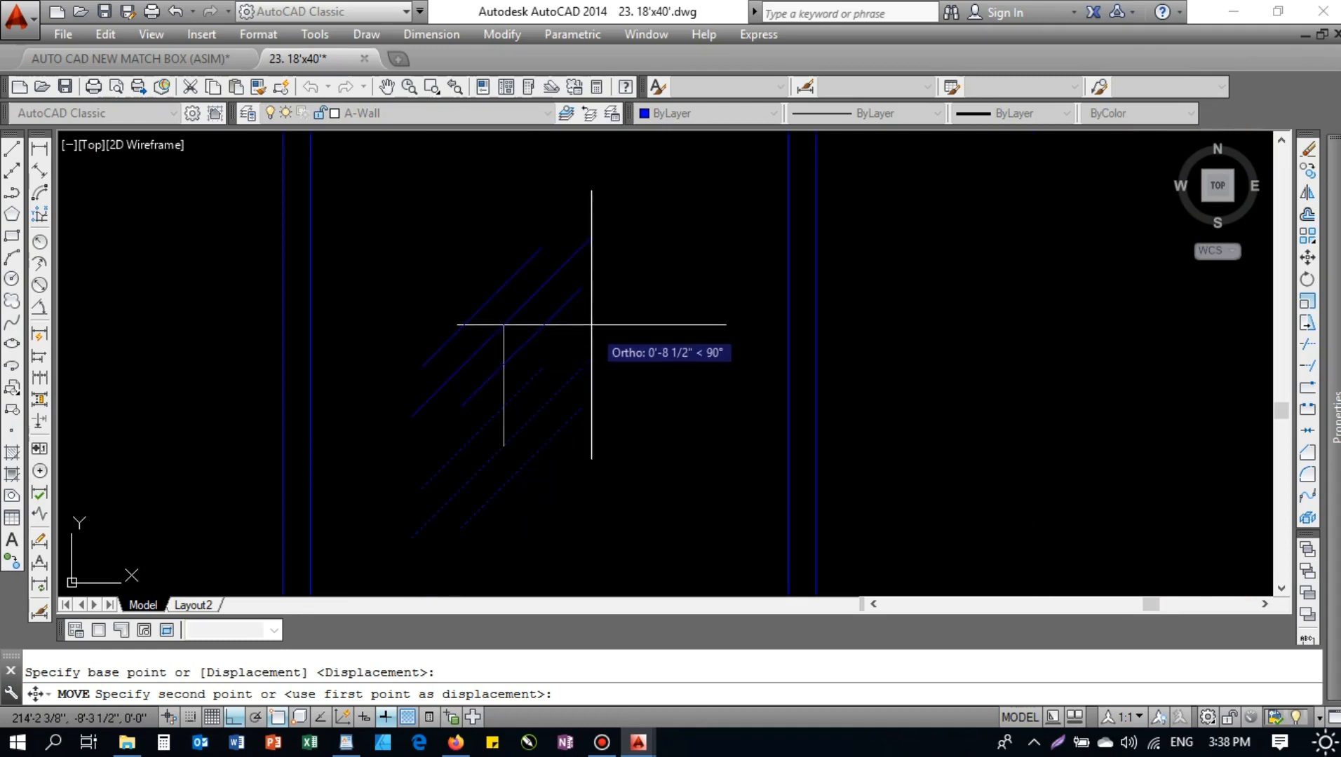
pyautogui.press('F8')
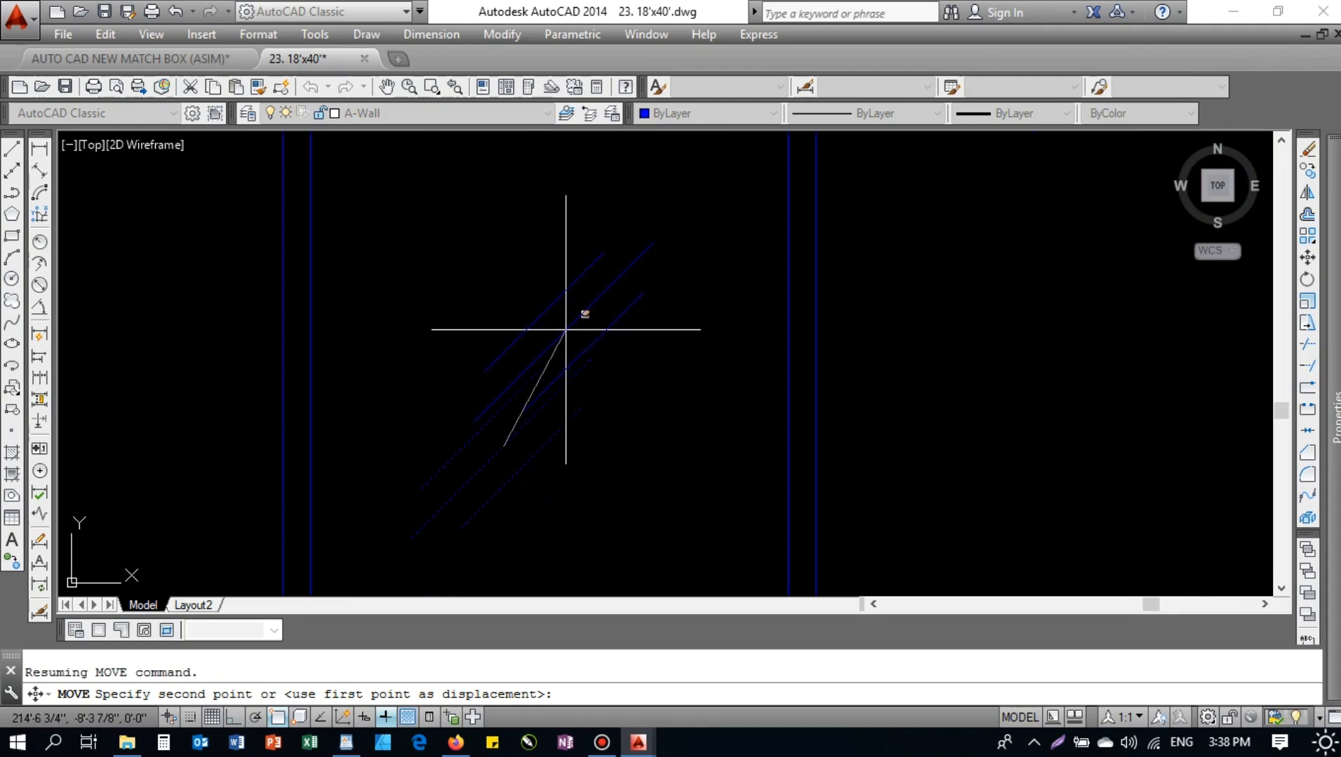
pyautogui.keyDown('shift'); pyautogui.click(566, 330); pyautogui.keyUp('shift')
# - Move the three slanted glass lines slightly down within the leftmost panel
pyautogui.scroll(-3, 550, 357)
pyautogui.moveTo(551, 383); pyautogui.dragTo(569, 356, button='middle')
pyautogui.scroll(2, 572, 331)
pyautogui.click(576, 337)
pyautogui.click(489, 244)
pyautogui.scroll(-3, 569, 344)
pyautogui.scroll(2, 569, 356)
pyautogui.write('m')
pyautogui.press('space')
pyautogui.click(577, 338)
pyautogui.click(573, 356)
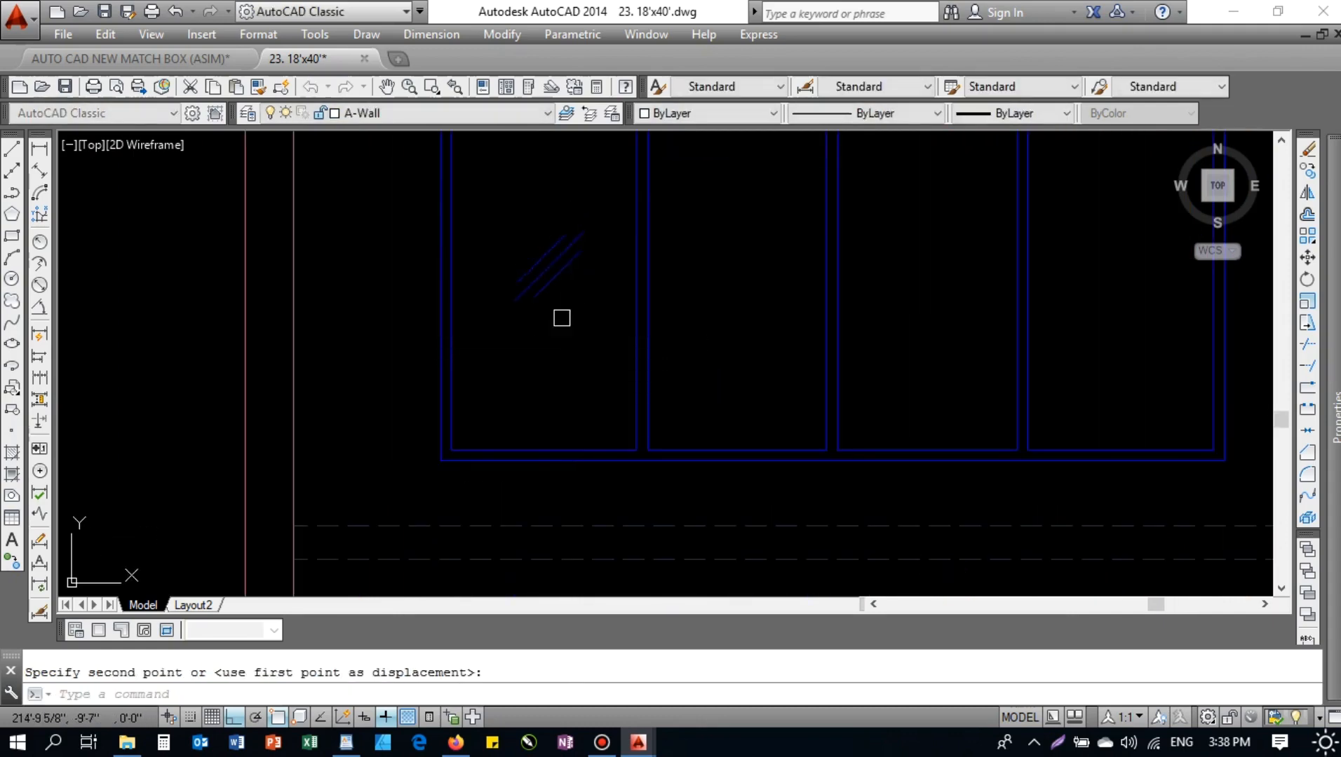
# - Move the three slanted glass lines slightly up within the leftmost panel
pyautogui.press('space')
pyautogui.scroll(-2, 557, 298)
pyautogui.moveTo(557, 298); pyautogui.dragTo(557, 342, button='middle')
pyautogui.scroll(2, 558, 342)
pyautogui.click(567, 345)
pyautogui.click(529, 256)
pyautogui.press('space')
pyautogui.click(538, 235)
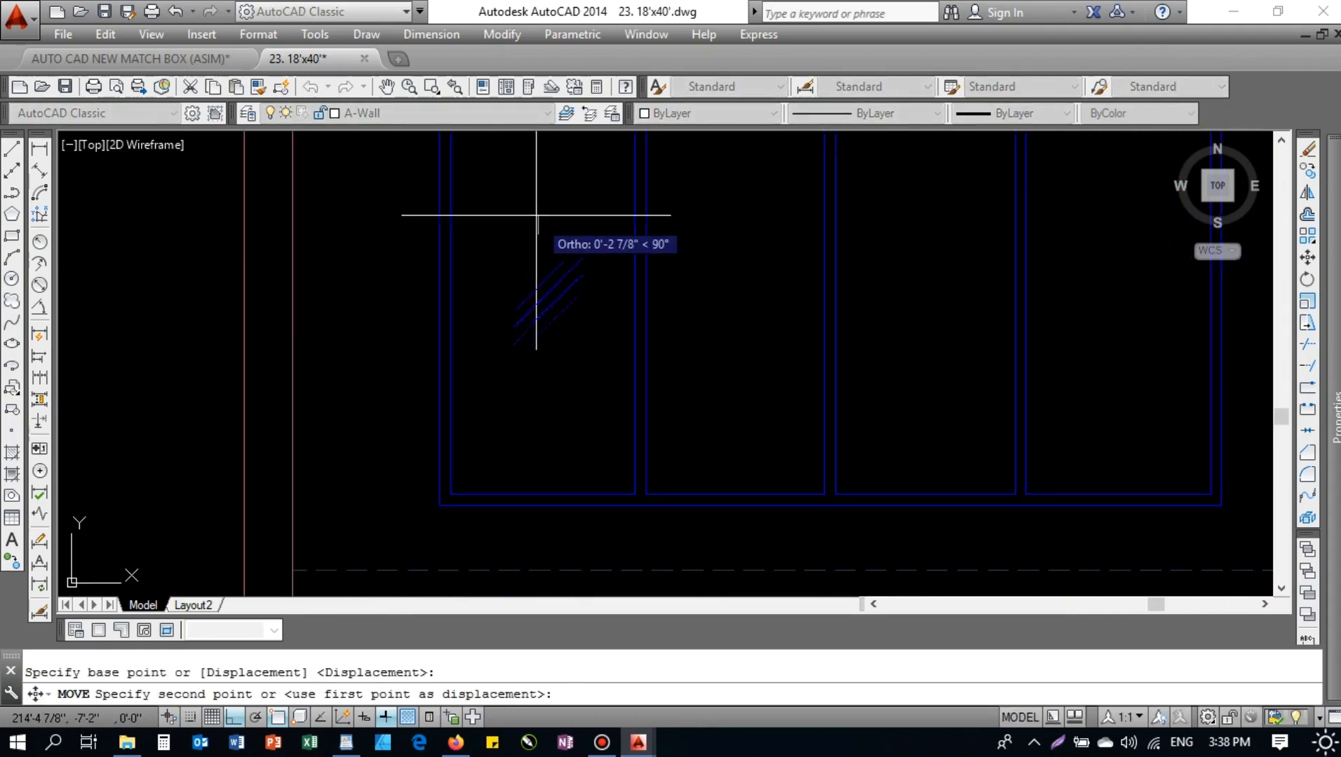
pyautogui.click(536, 205)
# - Nudge the three slanted glass lines slightly left and slightly down to centre them better in the leftmost panel
pyautogui.scroll(-2, 523, 303)
pyautogui.moveTo(522, 302); pyautogui.dragTo(526, 324, button='middle')
pyautogui.scroll(2, 527, 323)
pyautogui.click(556, 352)
pyautogui.click(489, 253)
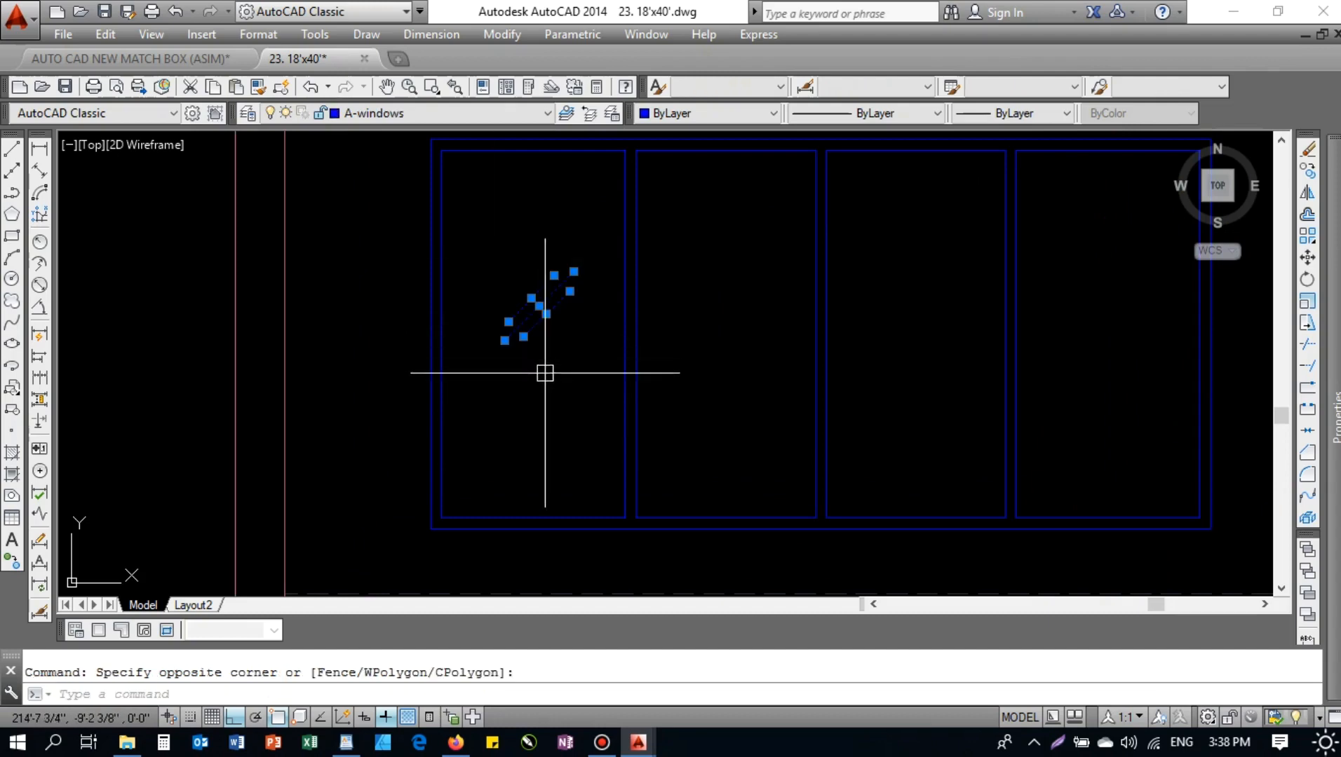
pyautogui.press('space')
pyautogui.click(573, 393)
pyautogui.click(569, 391)
pyautogui.press('space')
pyautogui.click(557, 352)
pyautogui.click(524, 260)
pyautogui.press('space')
pyautogui.click(577, 338)
pyautogui.click(569, 353)
# - Copy the three slanted glass lines into the other three window panels, aligned by the panels' upper-left inner corners
pyautogui.click(564, 354)
pyautogui.click(512, 260)
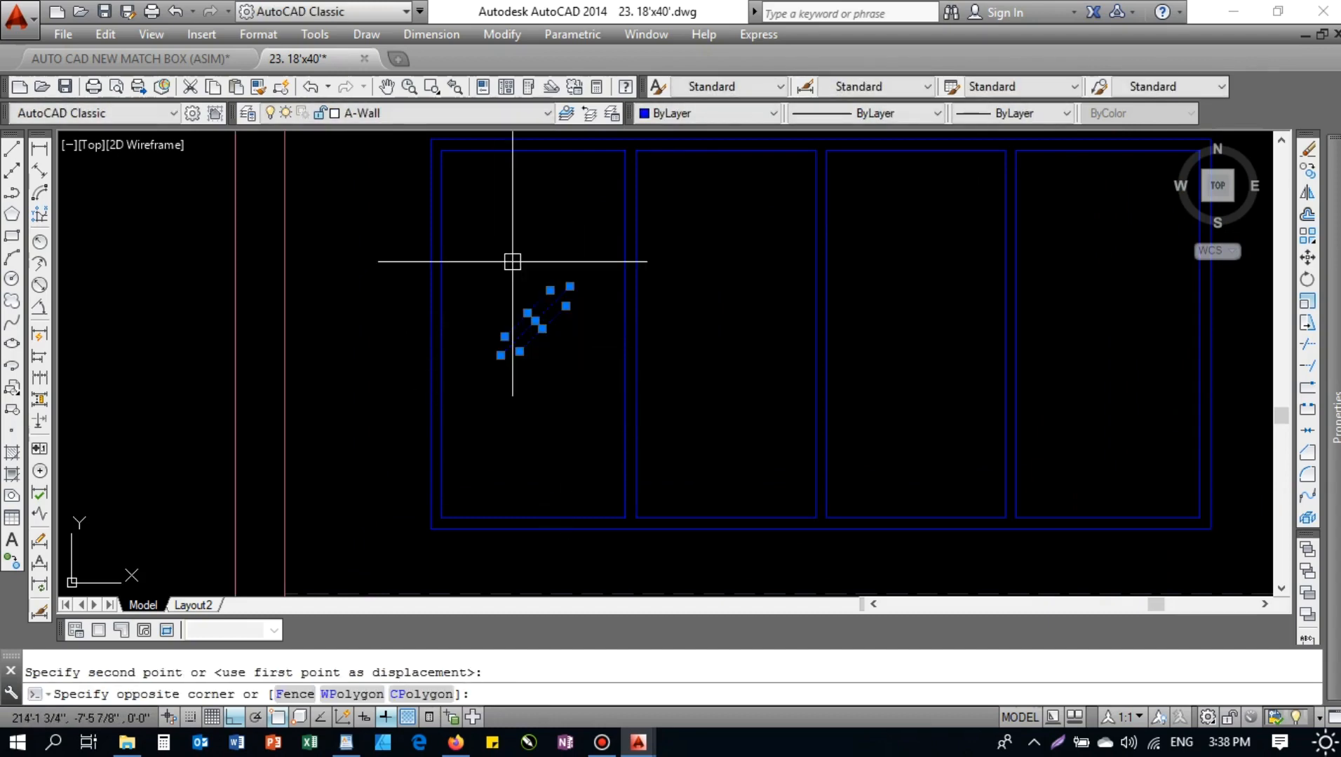
pyautogui.press('Return')
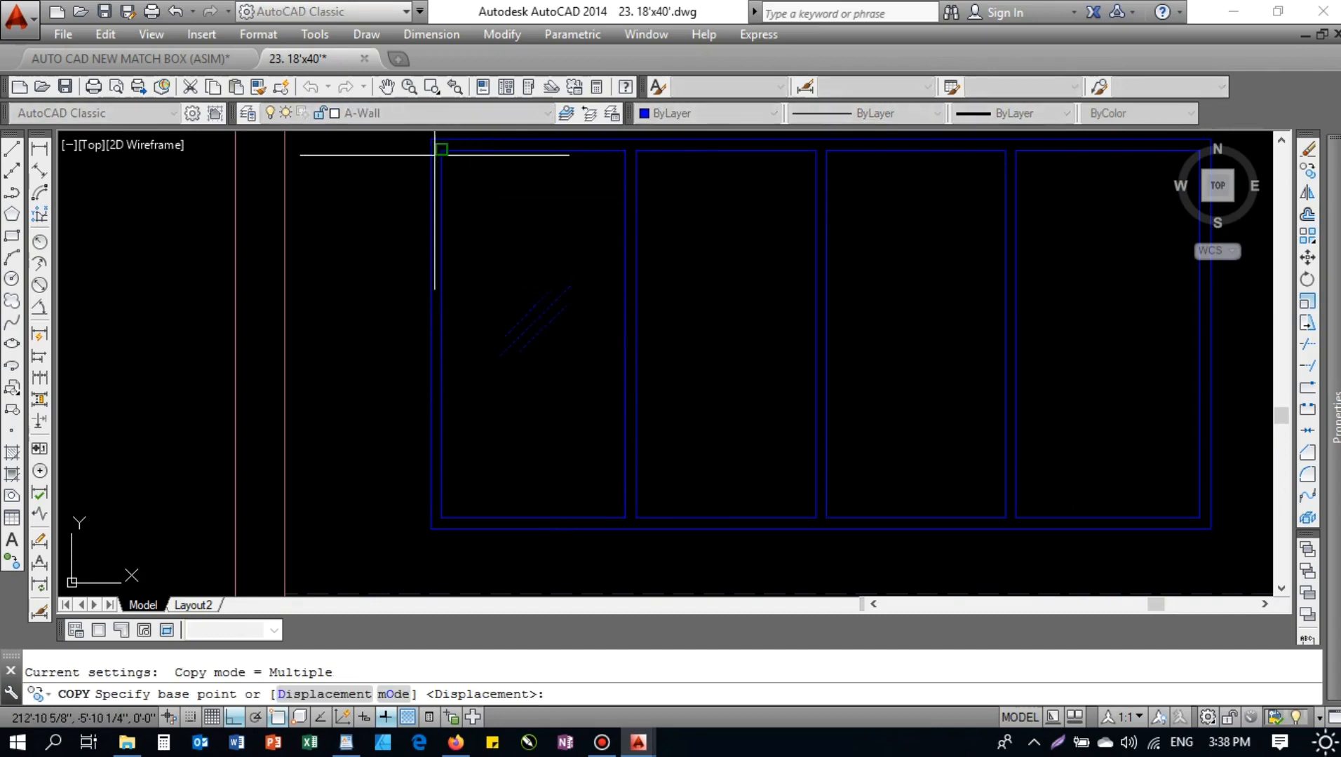
pyautogui.click(441, 149)
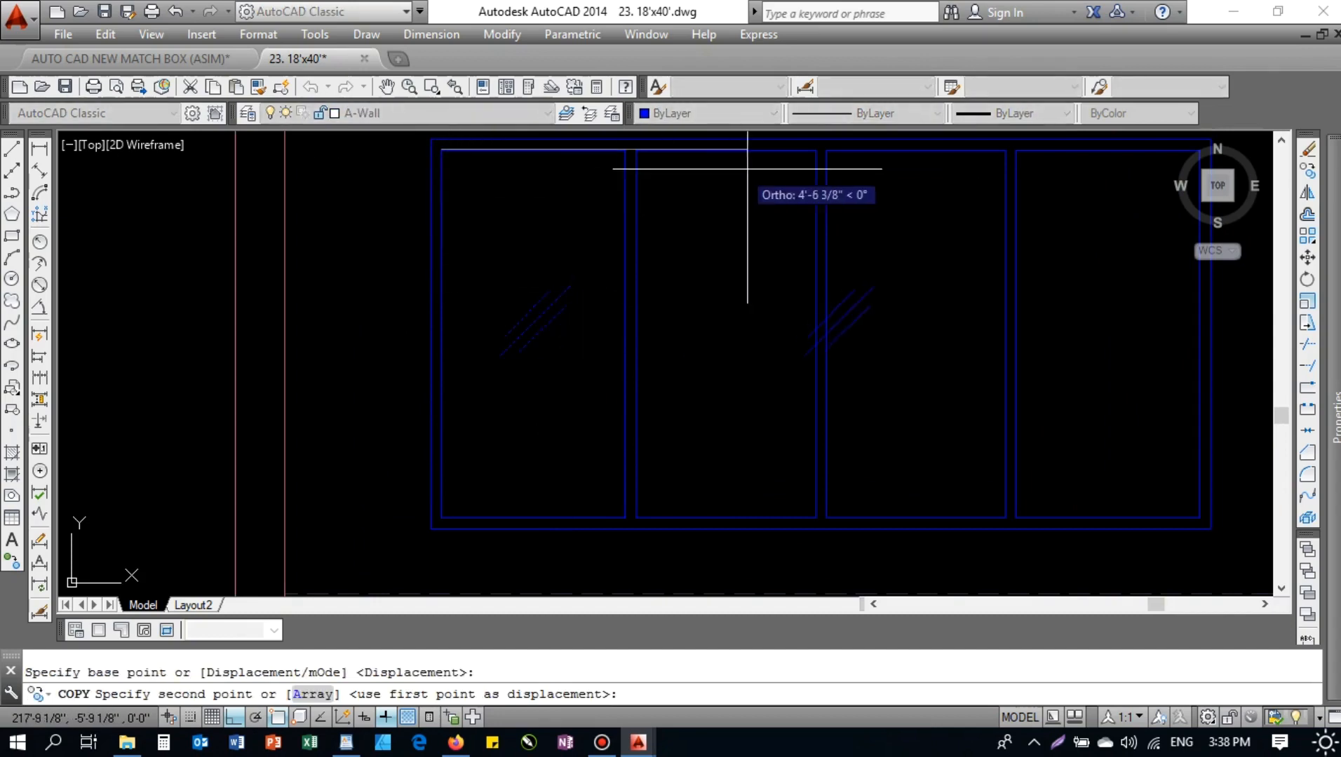
pyautogui.click(635, 150)
pyautogui.click(826, 149)
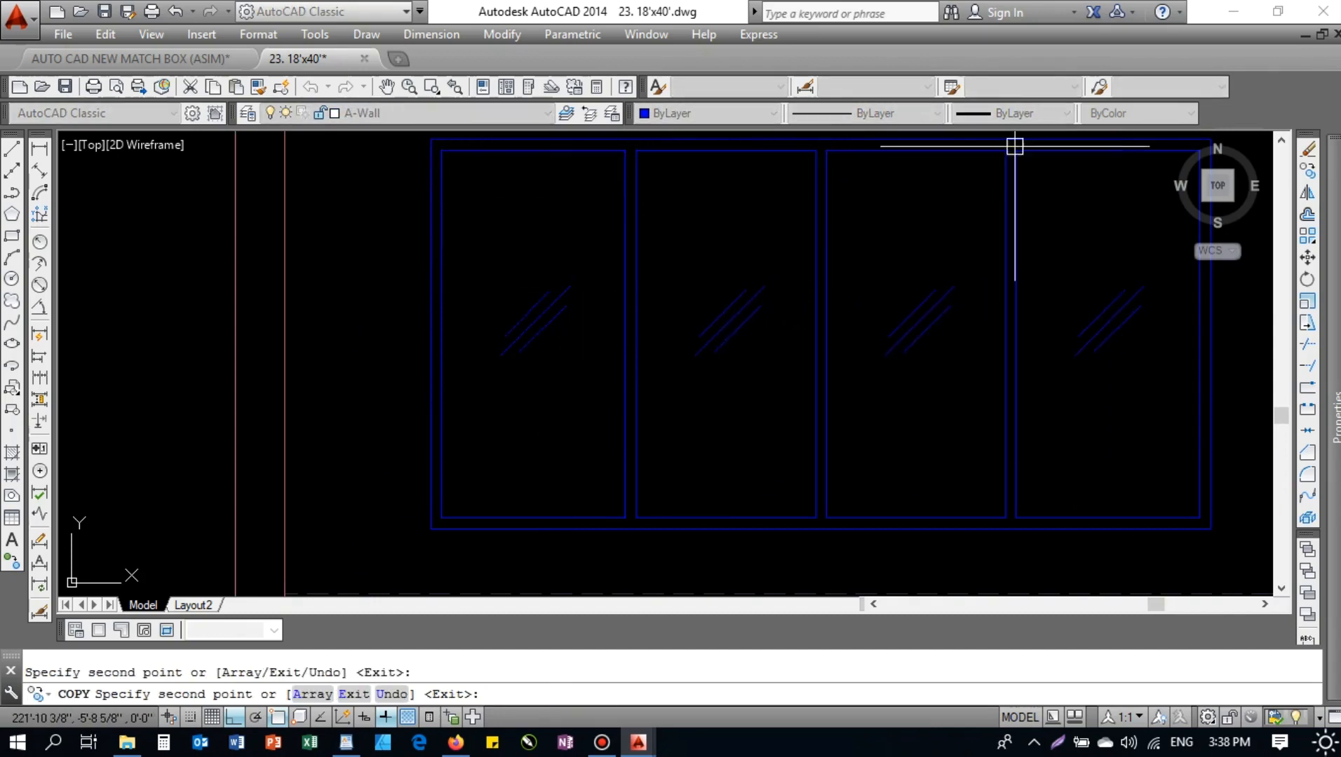
pyautogui.click(1015, 148)
pyautogui.press('Return')
# - Copy the glass lines of all four top-floor window panels into the second-floor and first-floor windows, aligned by each leftmost panel's upper-left inner corner
pyautogui.press('Return')
pyautogui.click(1133, 360)
pyautogui.click(1076, 269)
pyautogui.click(966, 330)
pyautogui.click(893, 269)
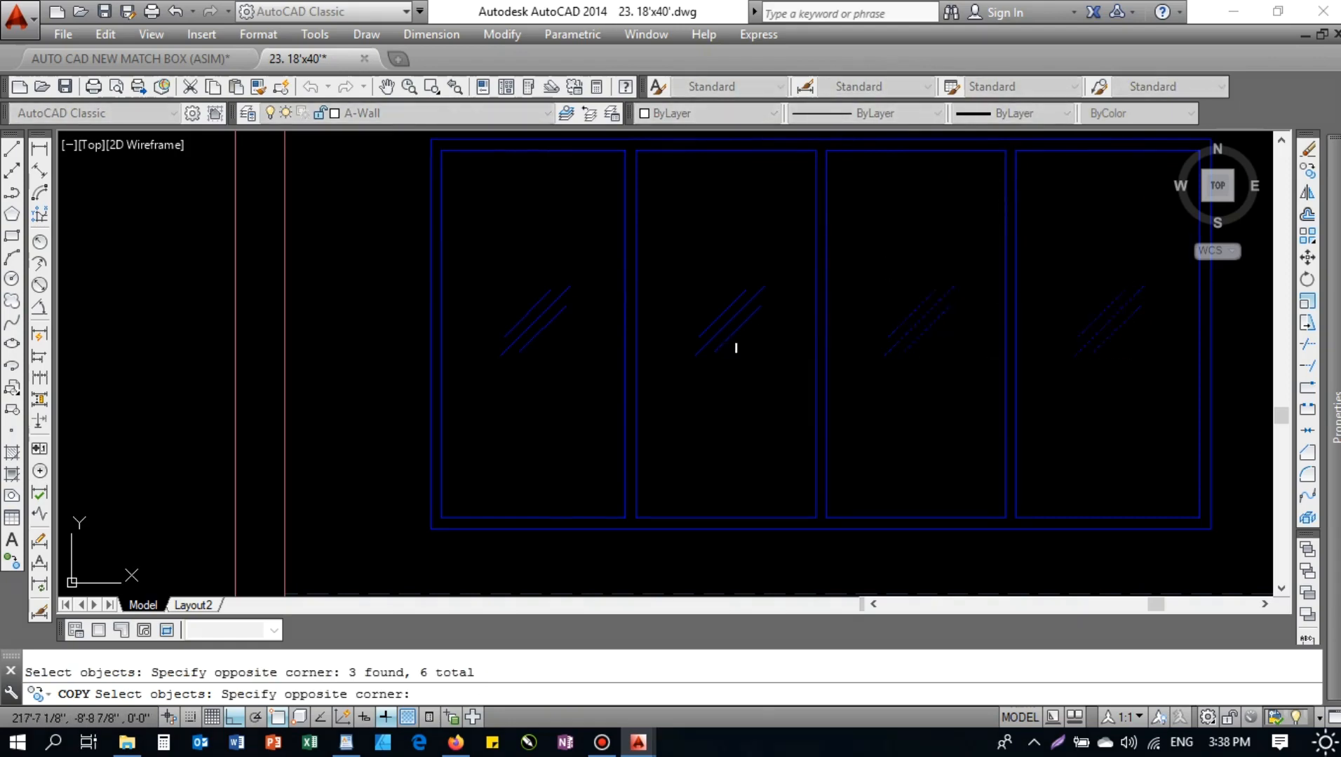
pyautogui.click(703, 277)
pyautogui.click(551, 335)
pyautogui.click(514, 260)
pyautogui.press('Return')
pyautogui.click(442, 150)
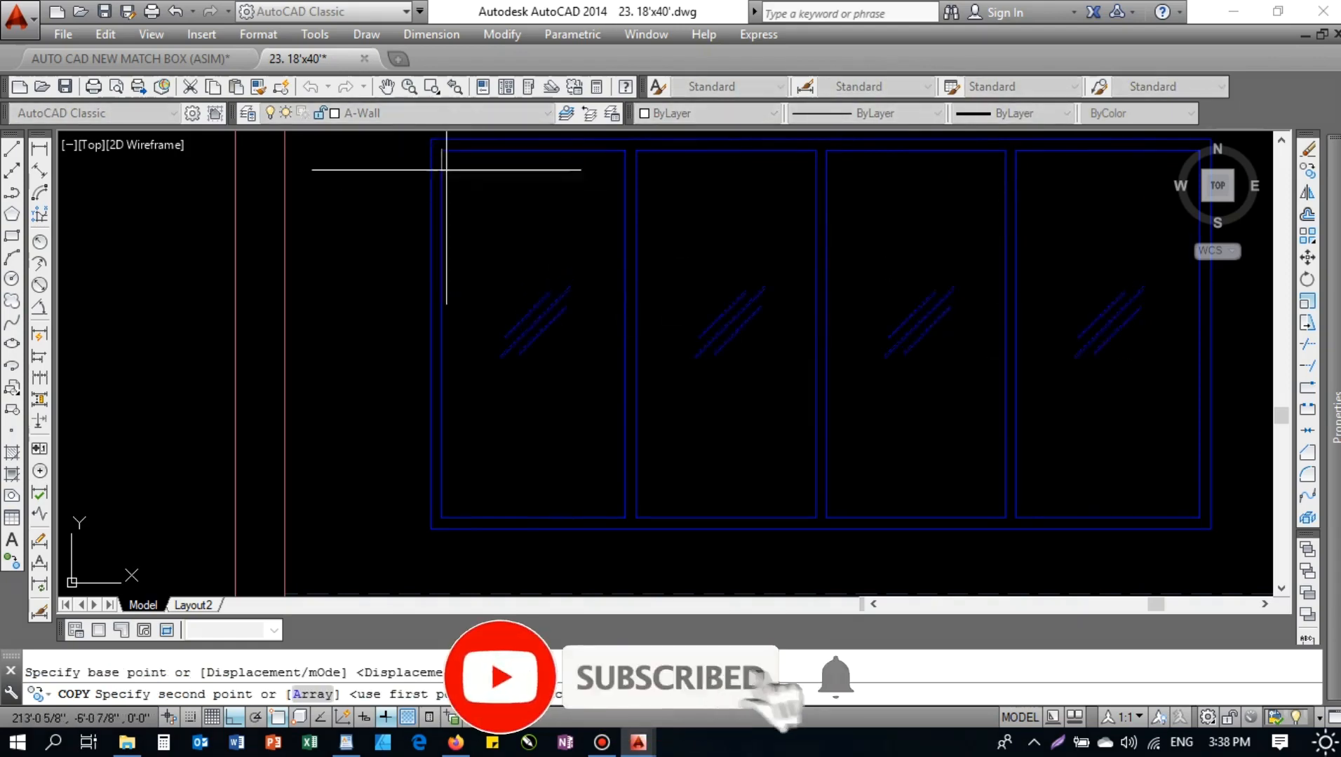
pyautogui.scroll(-3, 445, 168)
pyautogui.scroll(3, 478, 335)
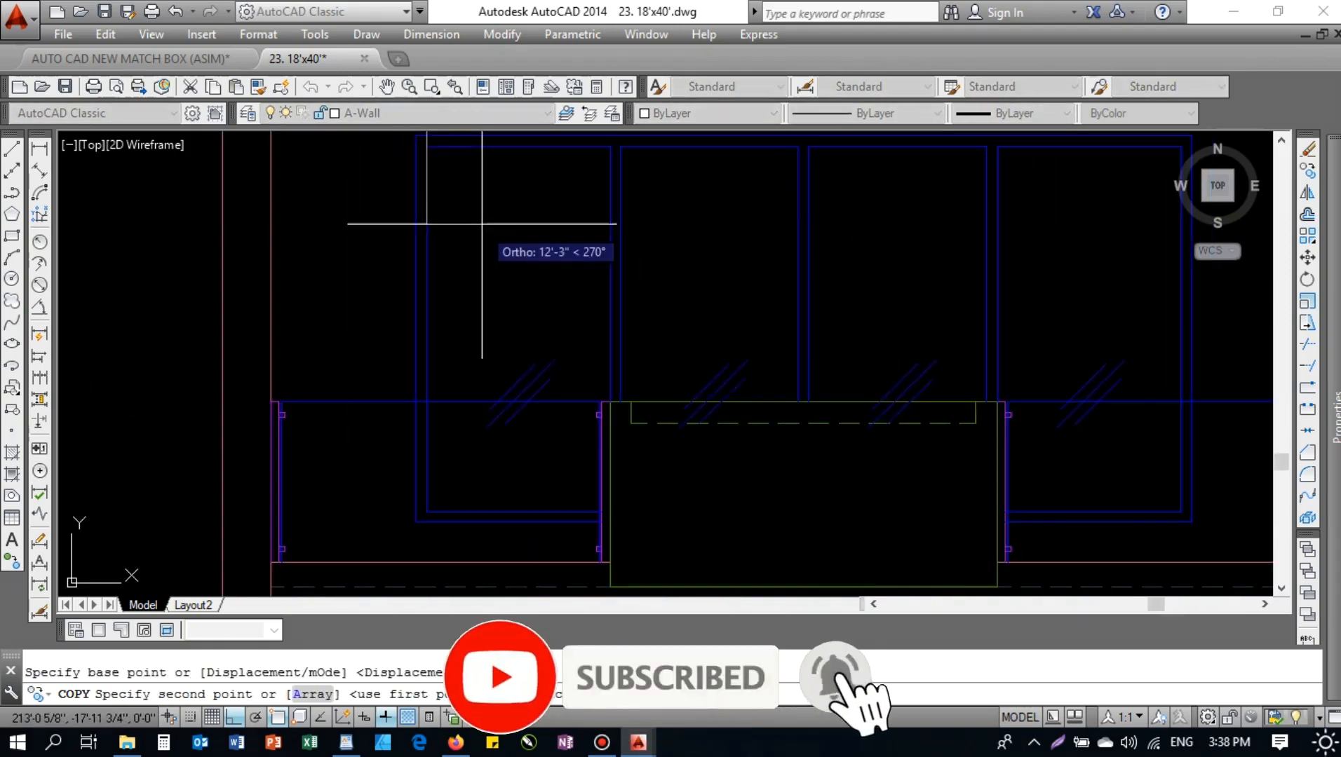
pyautogui.click(426, 146)
pyautogui.scroll(-3, 435, 278)
pyautogui.scroll(3, 448, 224)
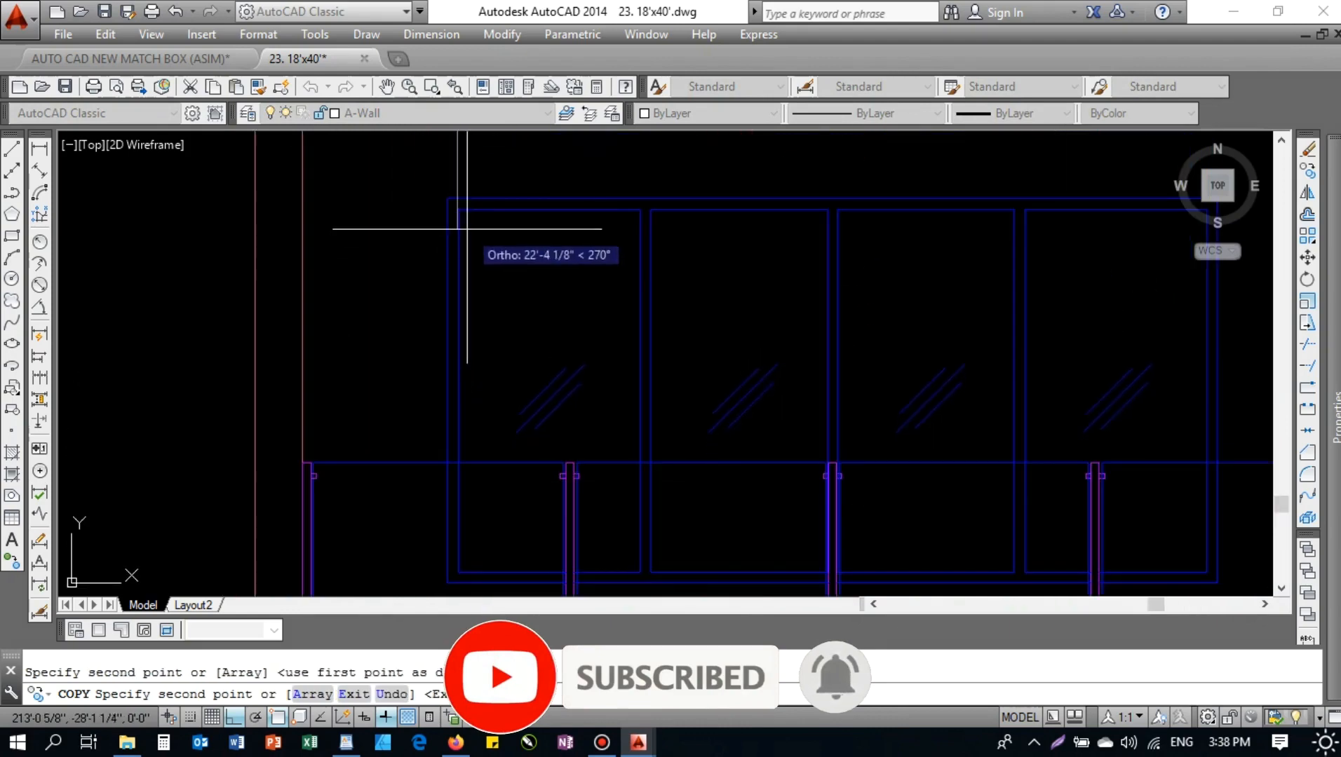
pyautogui.click(458, 208)
pyautogui.scroll(-3, 533, 279)
pyautogui.scroll(-2, 493, 380)
pyautogui.moveTo(637, 479); pyautogui.dragTo(654, 365, button='middle')
pyautogui.press('Escape')
# - Copy three slanted glass lines from the first-floor window's leftmost panel into each of the four first-floor balcony railing panels
pyautogui.scroll(3, 678, 346)
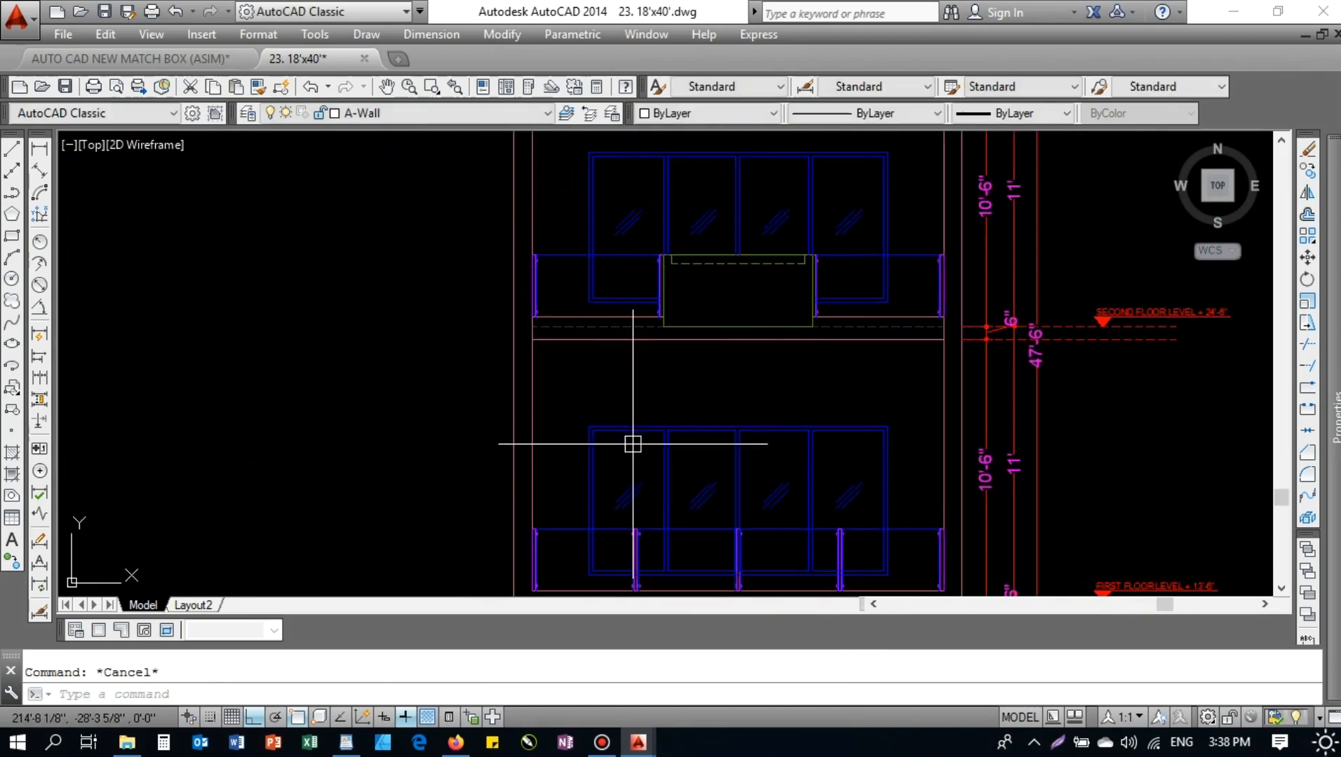
pyautogui.scroll(2, 662, 510)
pyautogui.press('space')
pyautogui.click(629, 520)
pyautogui.click(521, 430)
pyautogui.press('space')
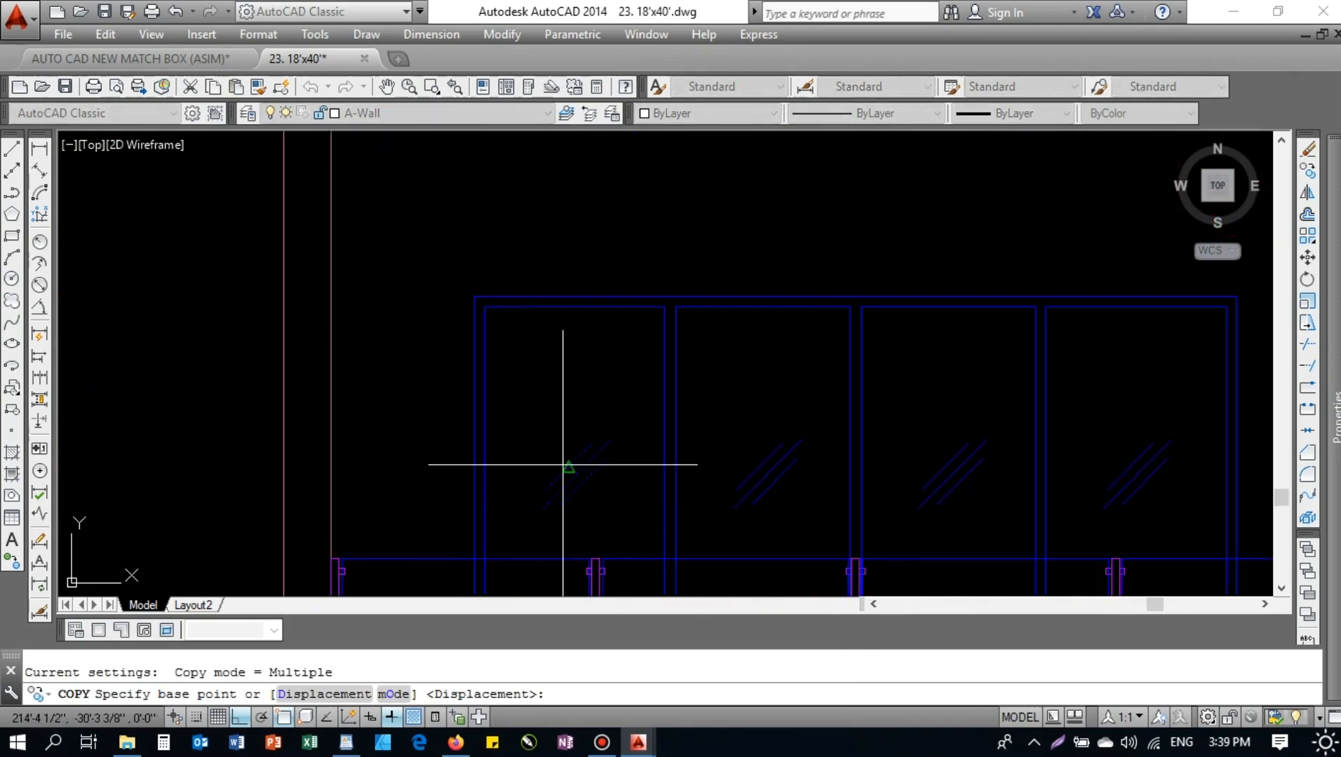
pyautogui.click(576, 473)
pyautogui.scroll(-4, 603, 463)
pyautogui.scroll(2, 561, 435)
pyautogui.scroll(2, 479, 374)
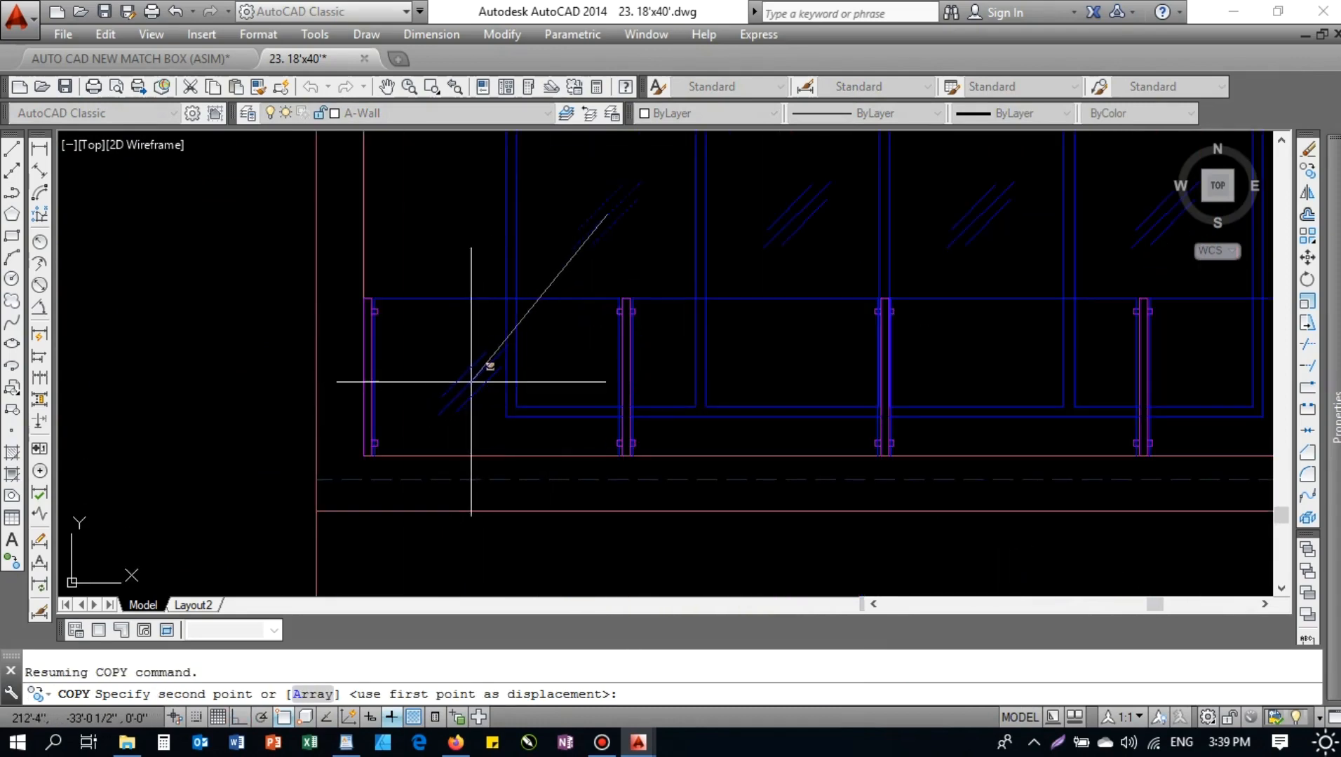
pyautogui.click(472, 382)
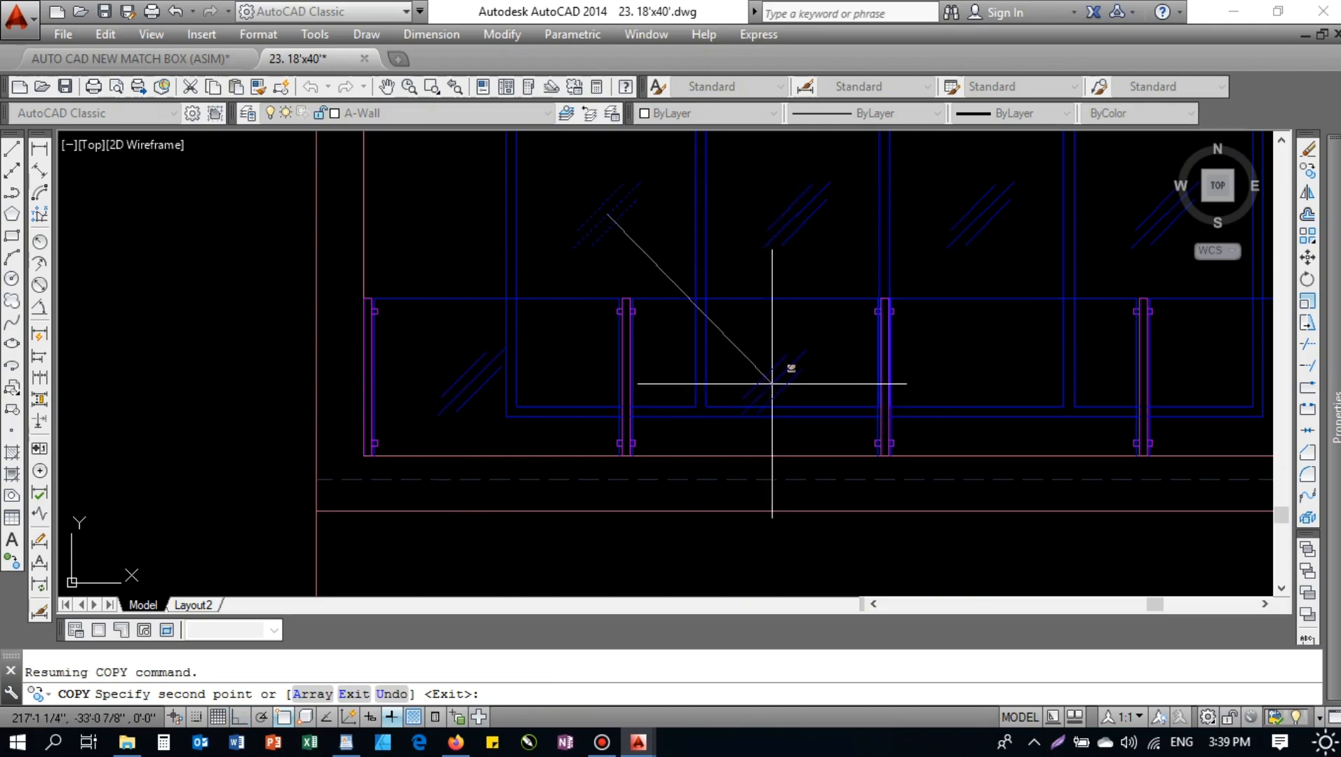
pyautogui.moveTo(765, 383); pyautogui.dragTo(454, 383, button='middle')
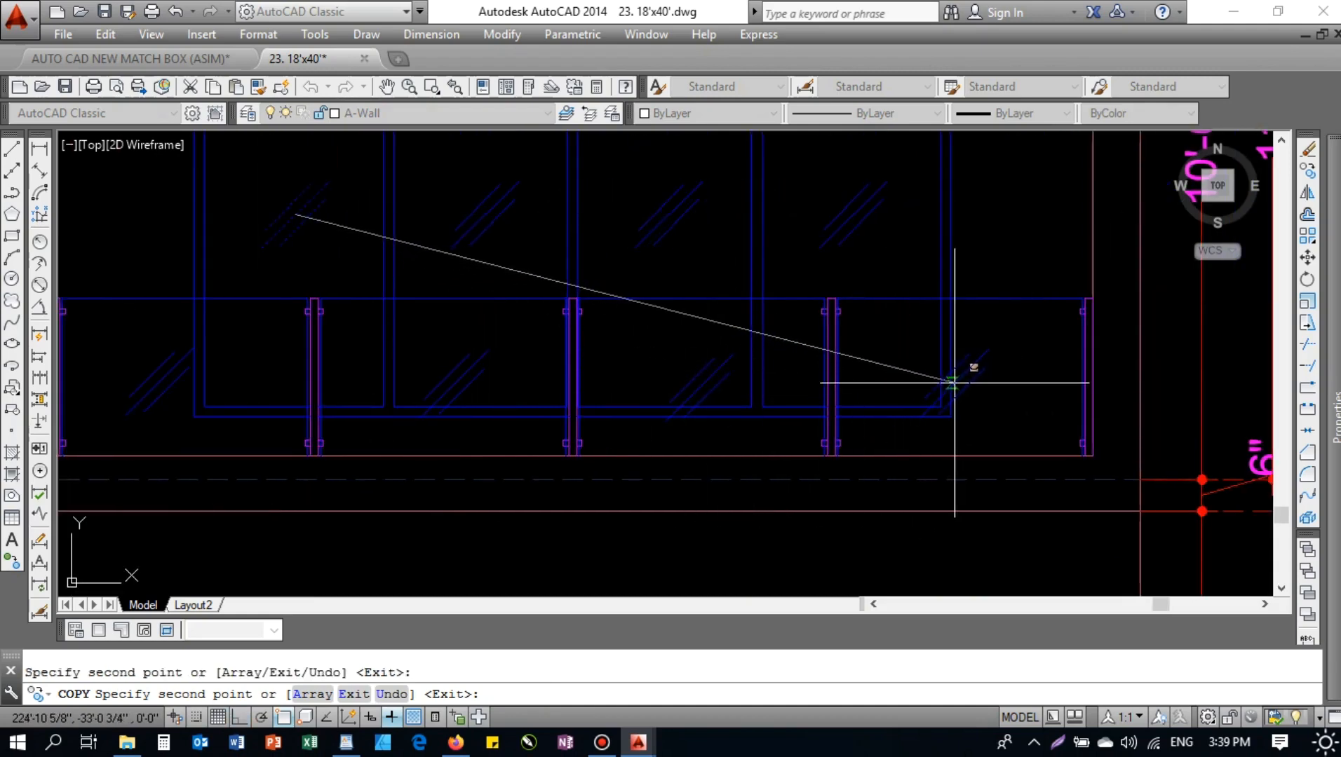
# - Copy the same three glass lines into the left and right railing panels of the second-floor balcony
pyautogui.scroll(-3, 952, 380)
pyautogui.scroll(5, 806, 354)
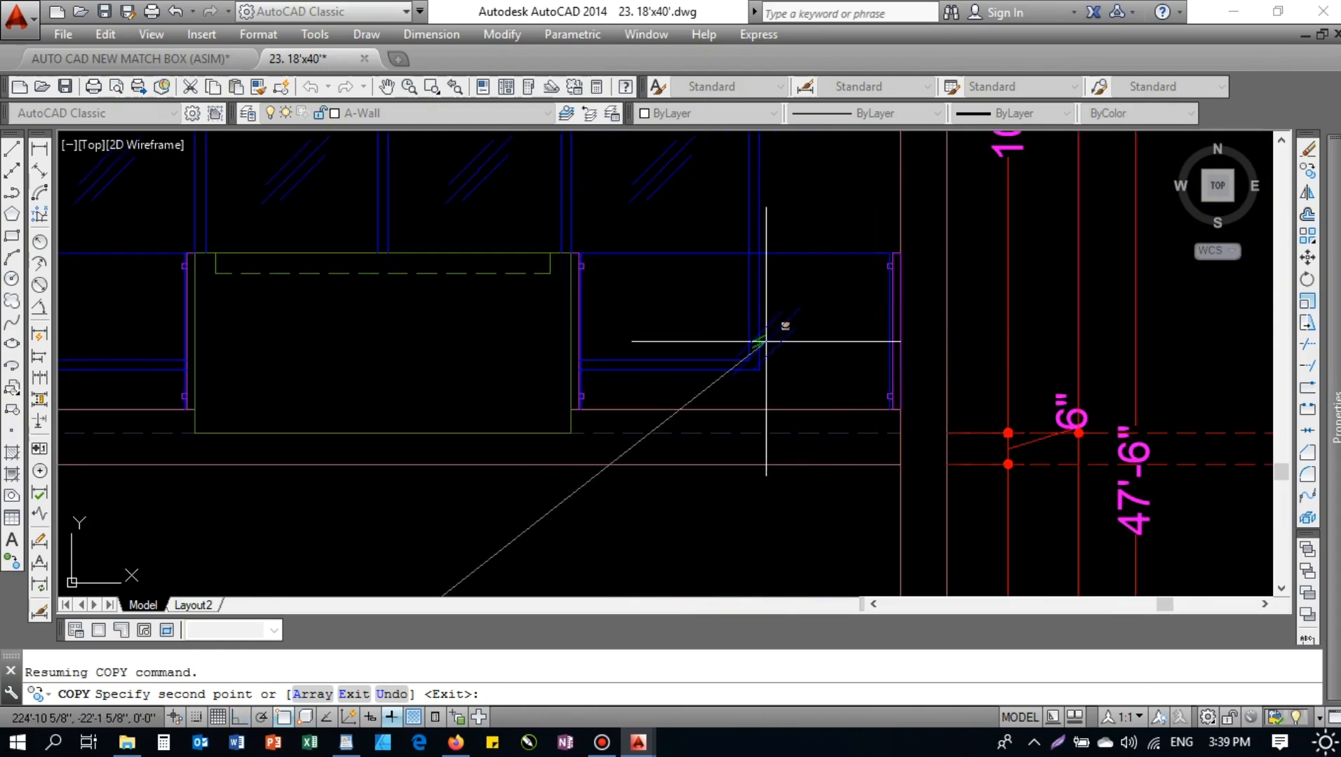
pyautogui.scroll(-2, 284, 344)
pyautogui.scroll(2, 293, 343)
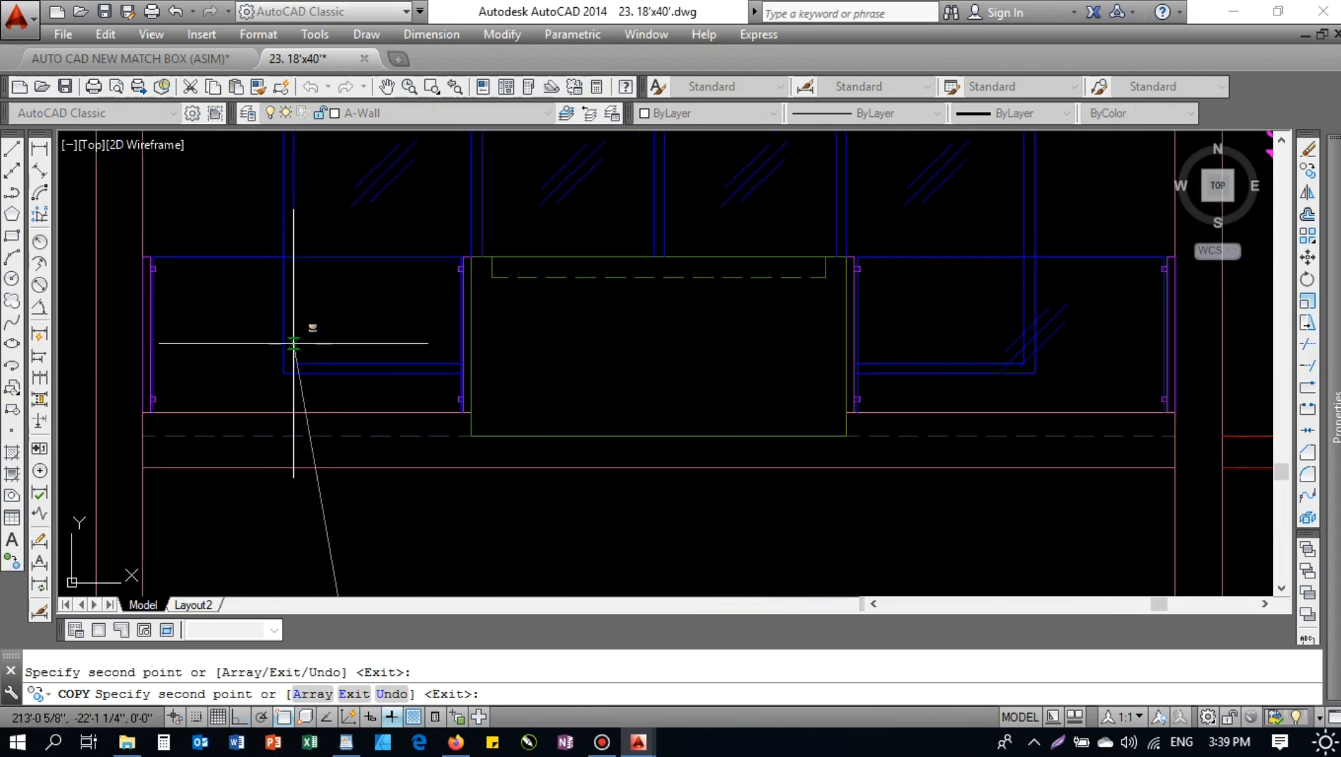
pyautogui.press('Escape')
# - Assign the second-floor window's frame and panel outlines to the GREETING layer
pyautogui.scroll(-3, 542, 324)
pyautogui.scroll(3, 484, 273)
pyautogui.click(493, 279)
pyautogui.click(411, 238)
pyautogui.click(697, 276)
pyautogui.click(514, 224)
pyautogui.click(927, 264)
pyautogui.click(824, 239)
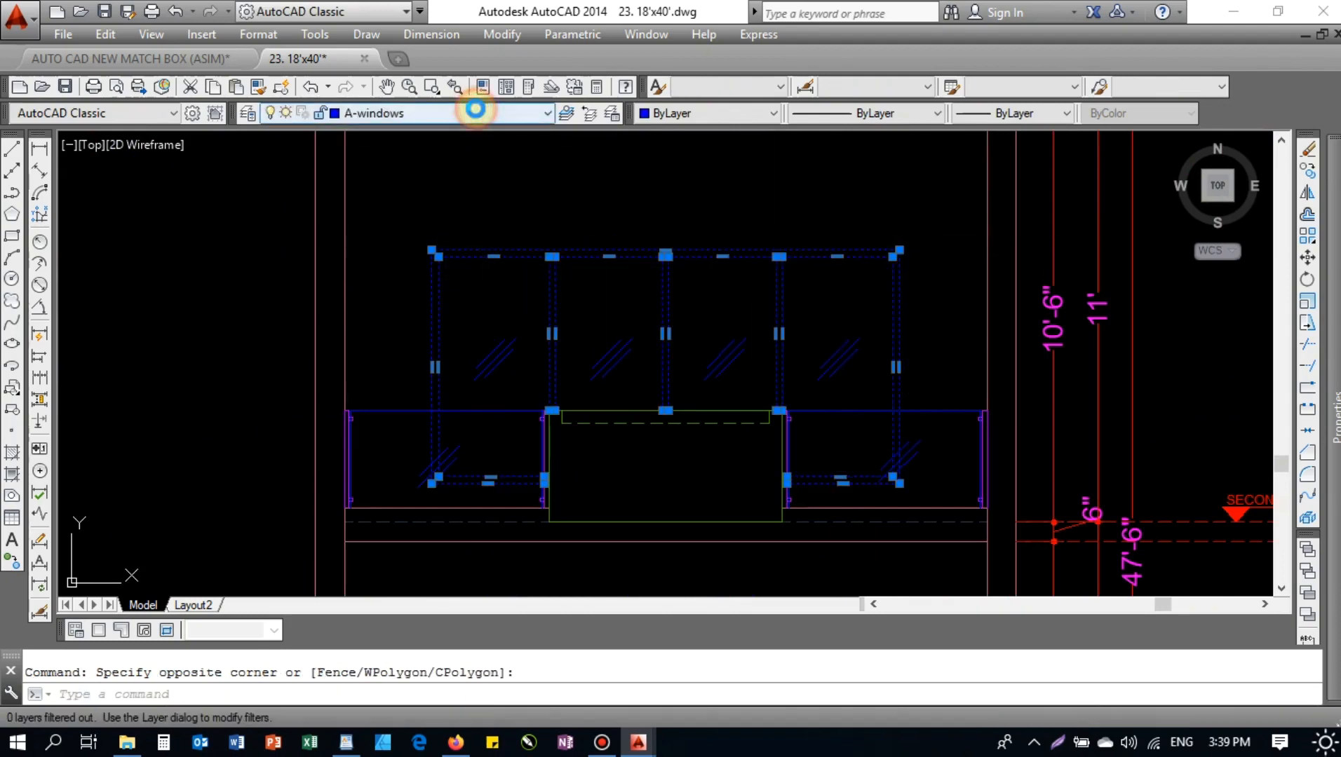
pyautogui.click(473, 113)
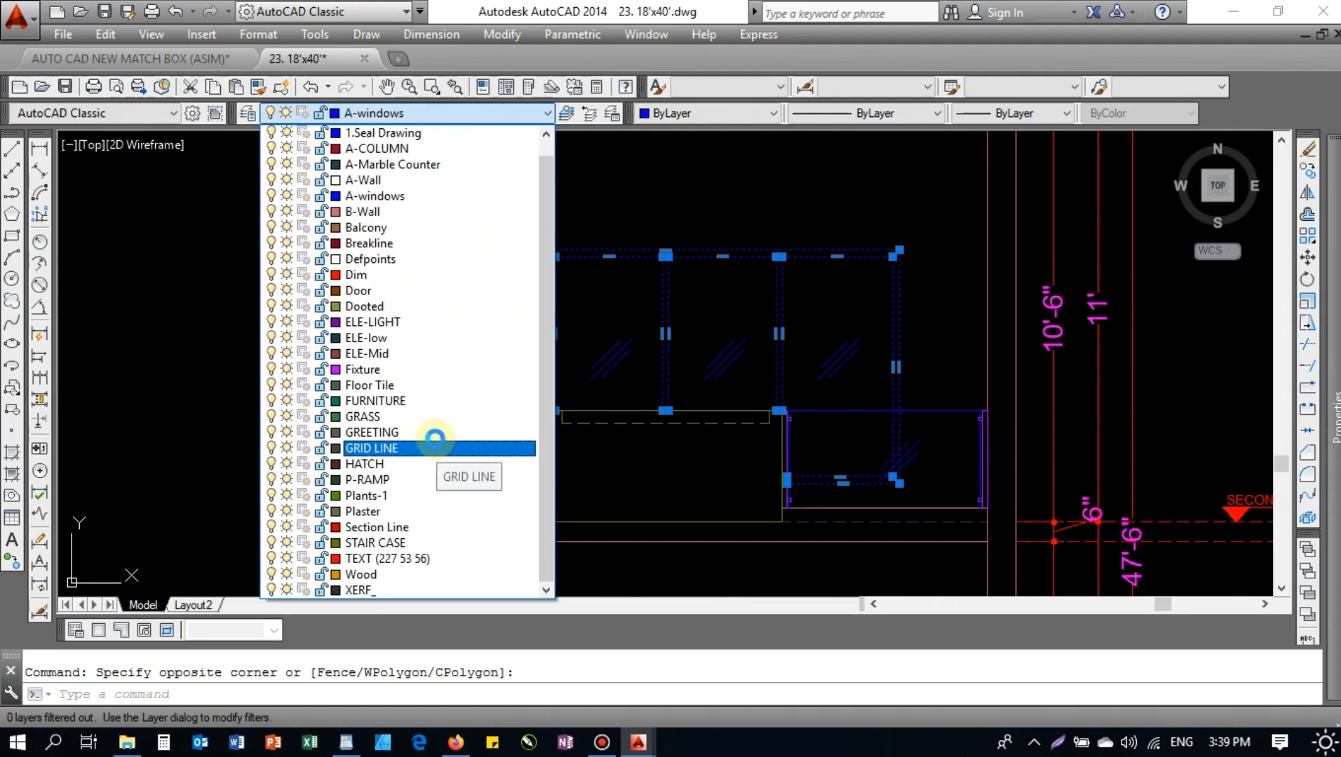
pyautogui.click(432, 434)
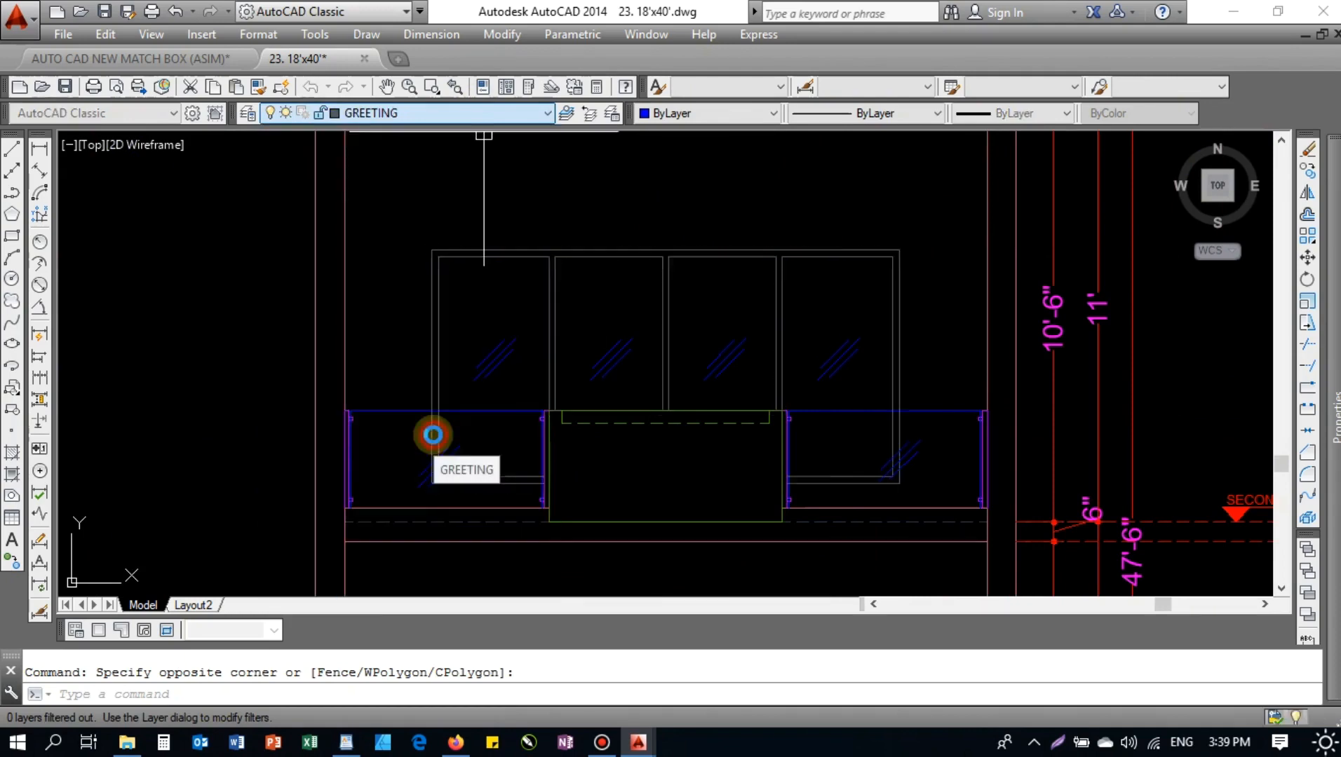
pyautogui.press('Escape')
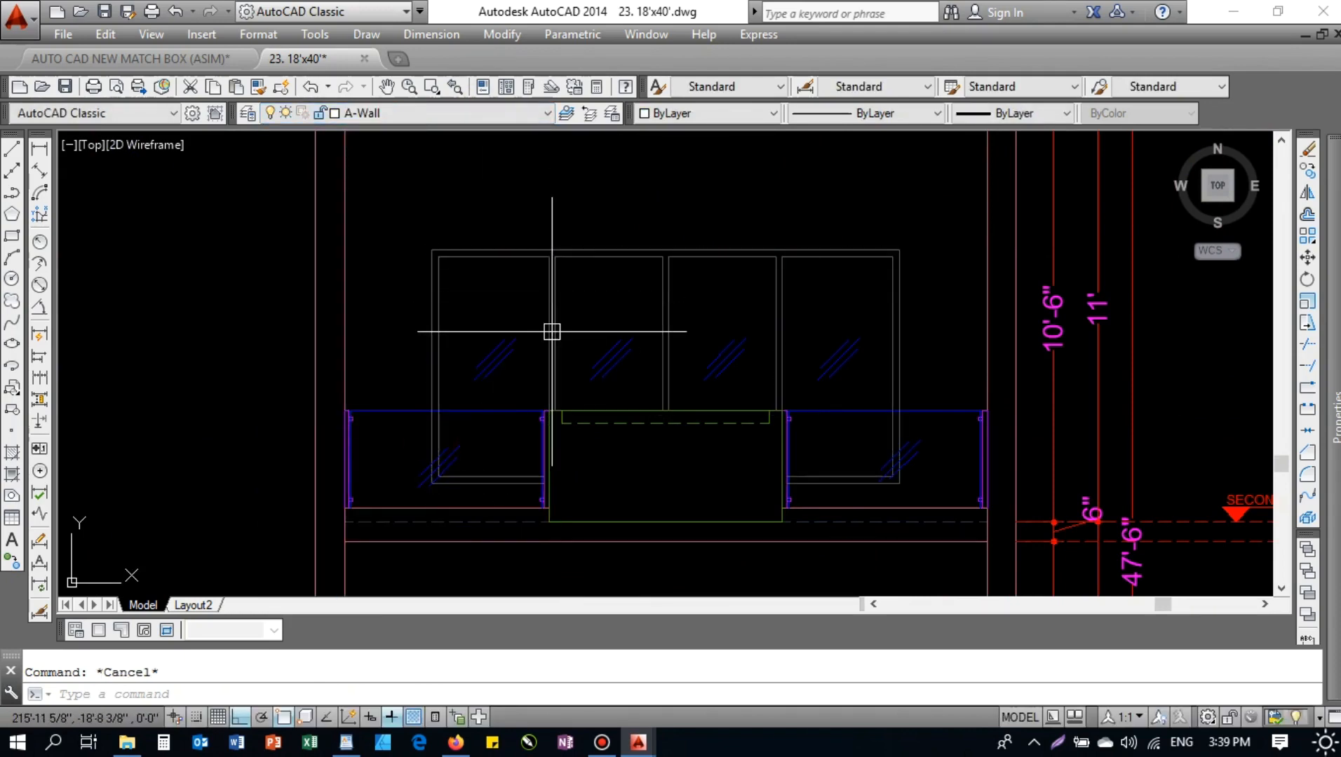
# - Match the top-floor window's frame and panel outlines to the properties of the second-floor window frame
pyautogui.write('ma')
pyautogui.press('space')
pyautogui.click(557, 267)
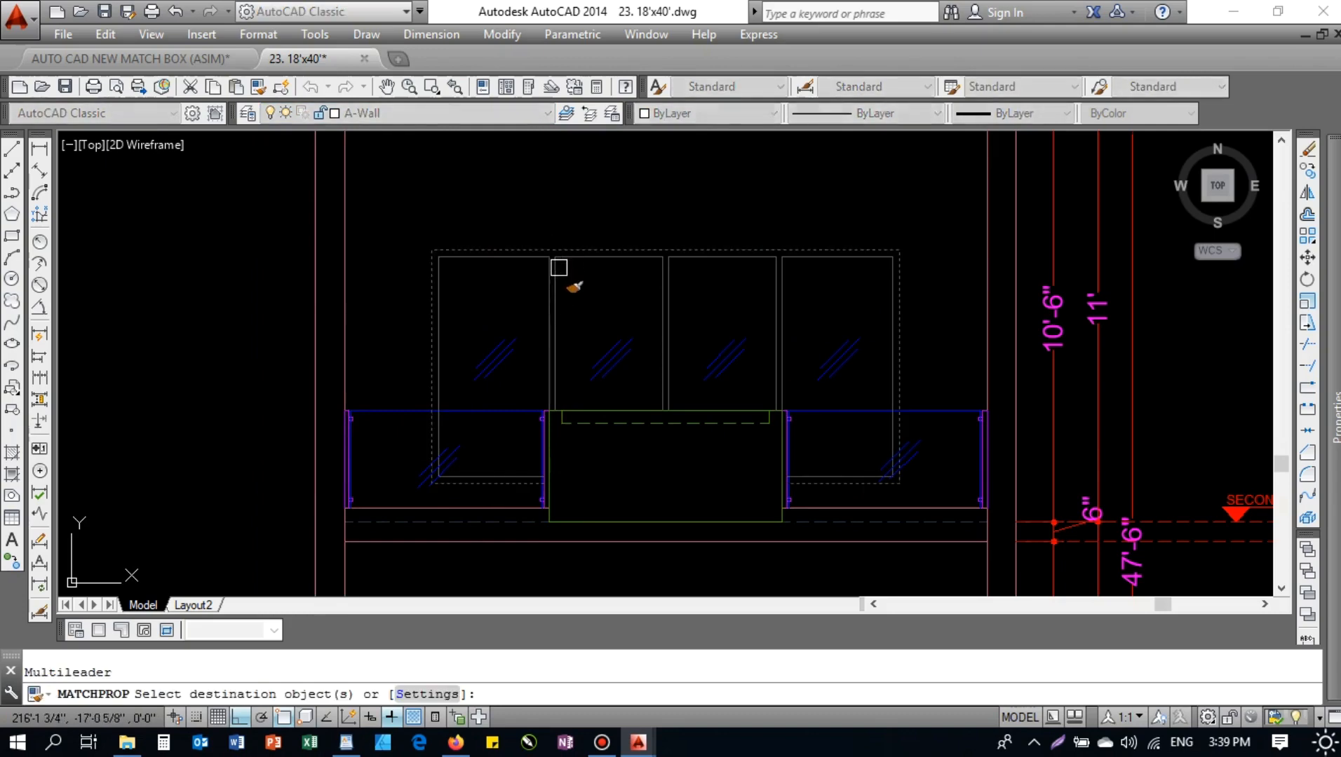
pyautogui.scroll(-5, 592, 483)
pyautogui.scroll(5, 580, 237)
pyautogui.click(970, 169)
pyautogui.click(428, 241)
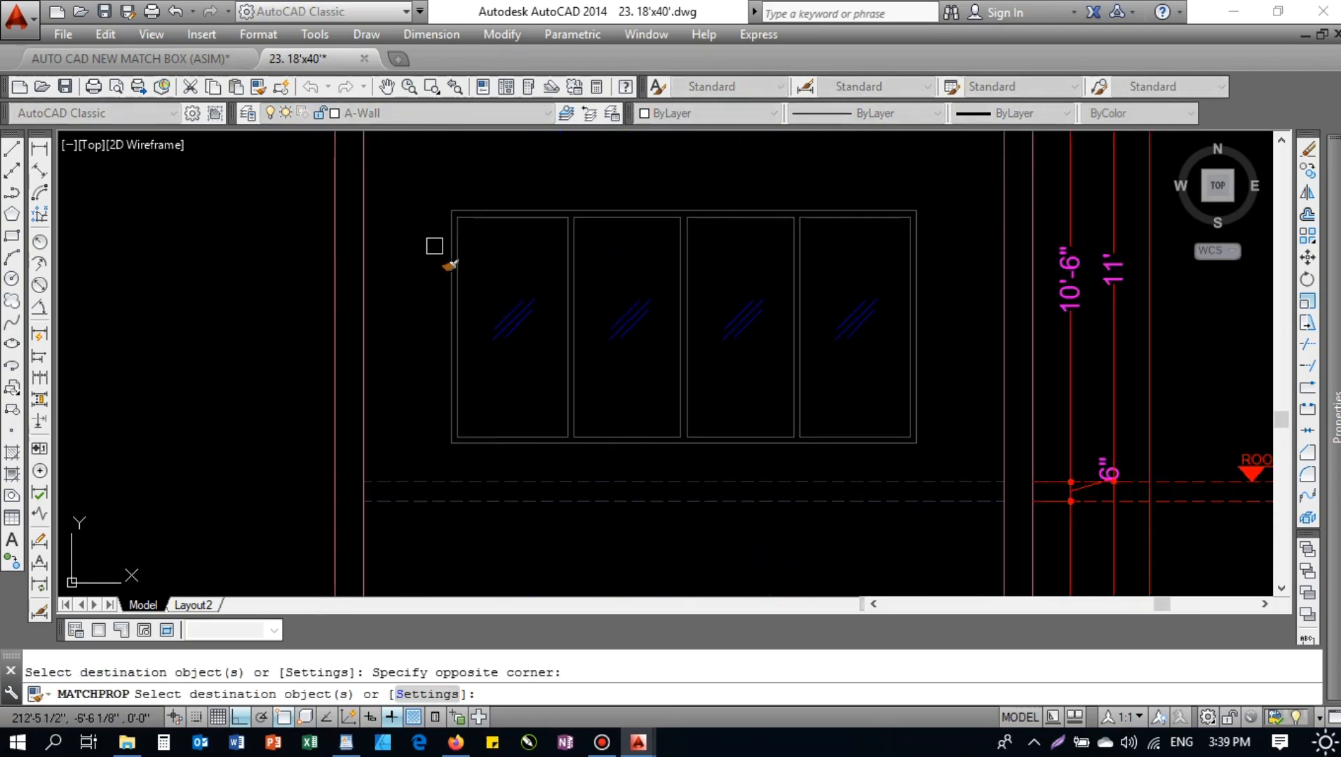
pyautogui.scroll(-4, 587, 223)
pyautogui.scroll(6, 593, 484)
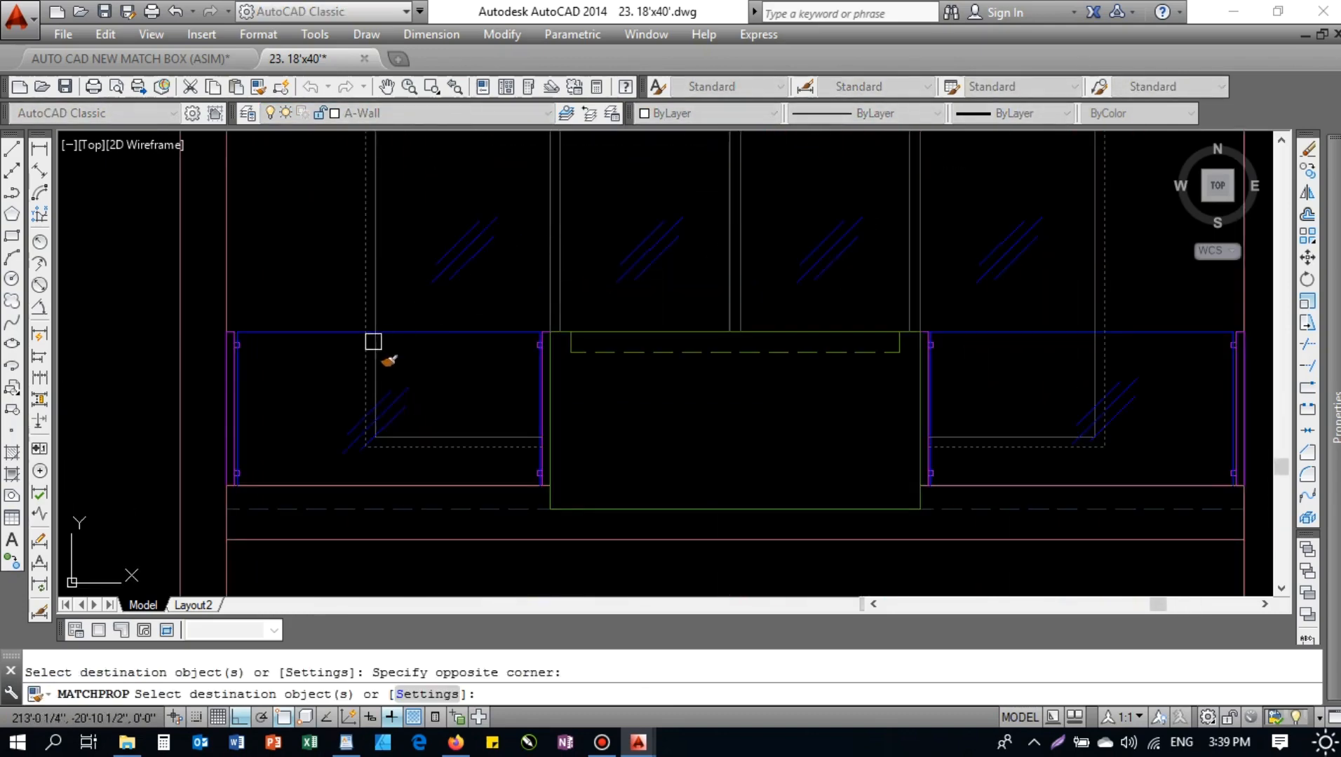
pyautogui.scroll(4, 203, 358)
pyautogui.press('Escape')
# - Match the second-floor window's frame and panel outlines to the properties of the balcony's leftmost railing post on the Fixture layer
pyautogui.press('space')
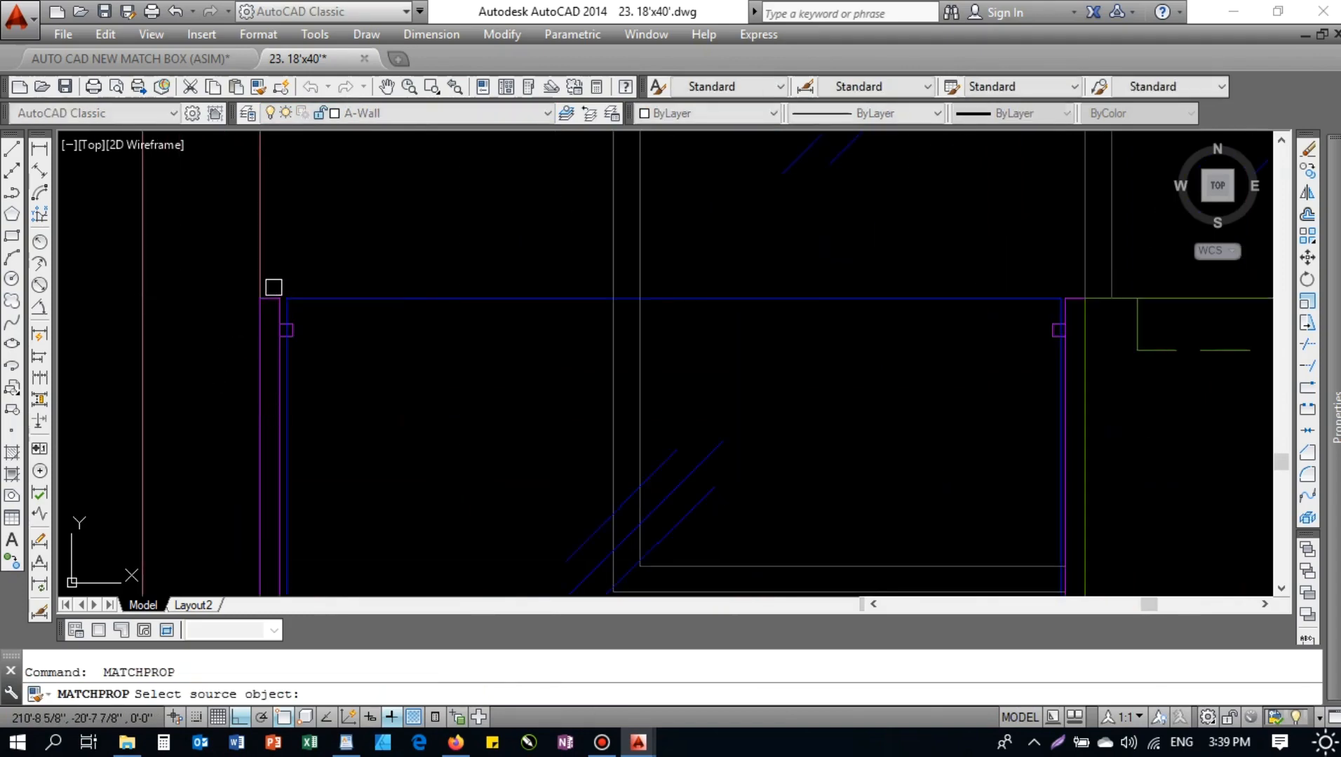
pyautogui.click(273, 300)
pyautogui.press('Escape')
pyautogui.click(270, 303)
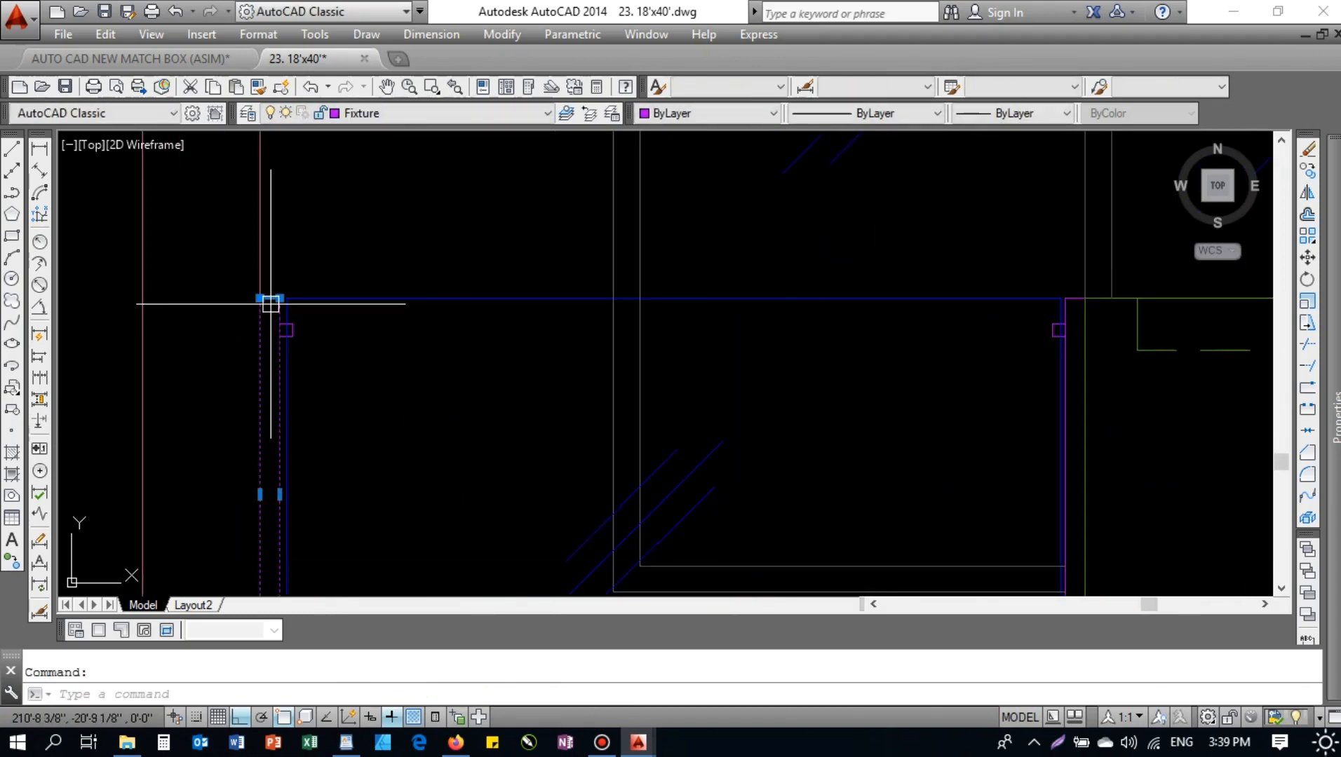
pyautogui.write('ma')
pyautogui.press('Return')
pyautogui.scroll(-4, 557, 276)
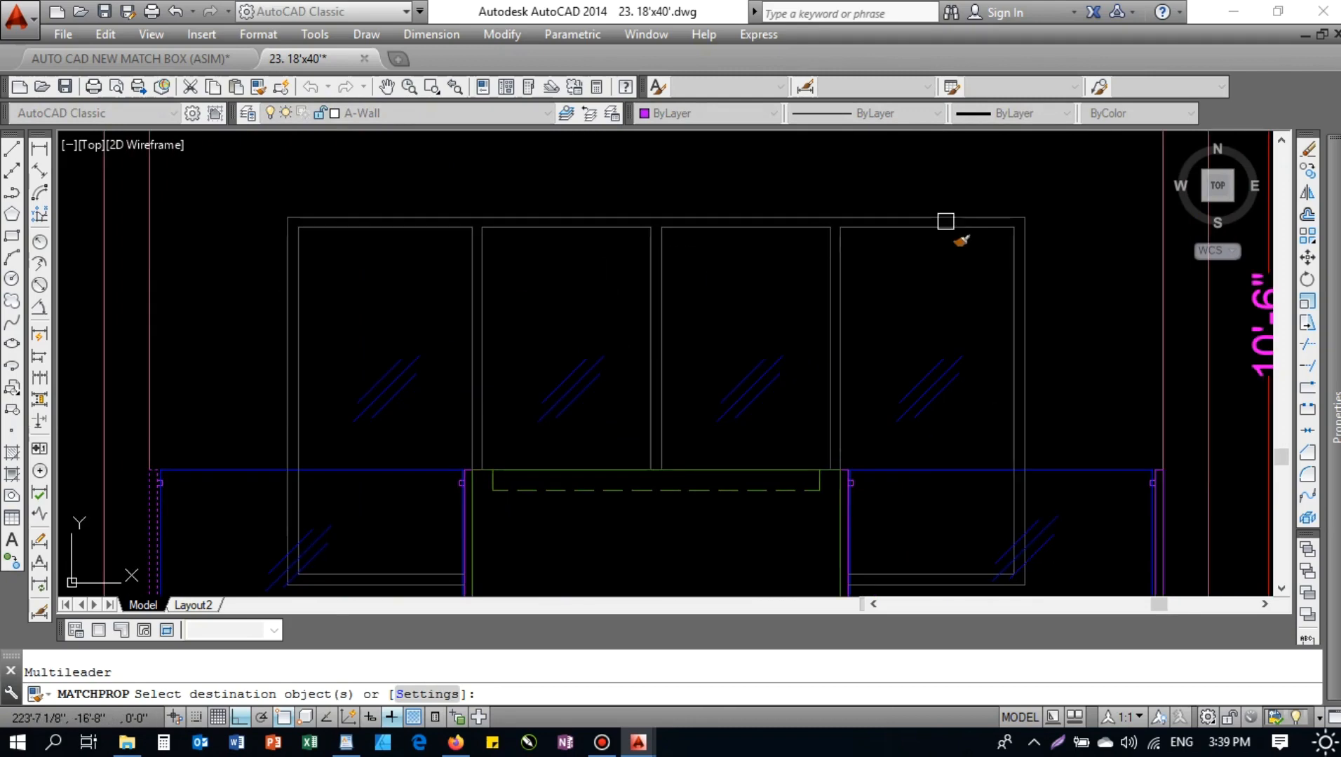
pyautogui.click(257, 271)
pyautogui.moveTo(470, 281); pyautogui.dragTo(476, 163, button='middle')
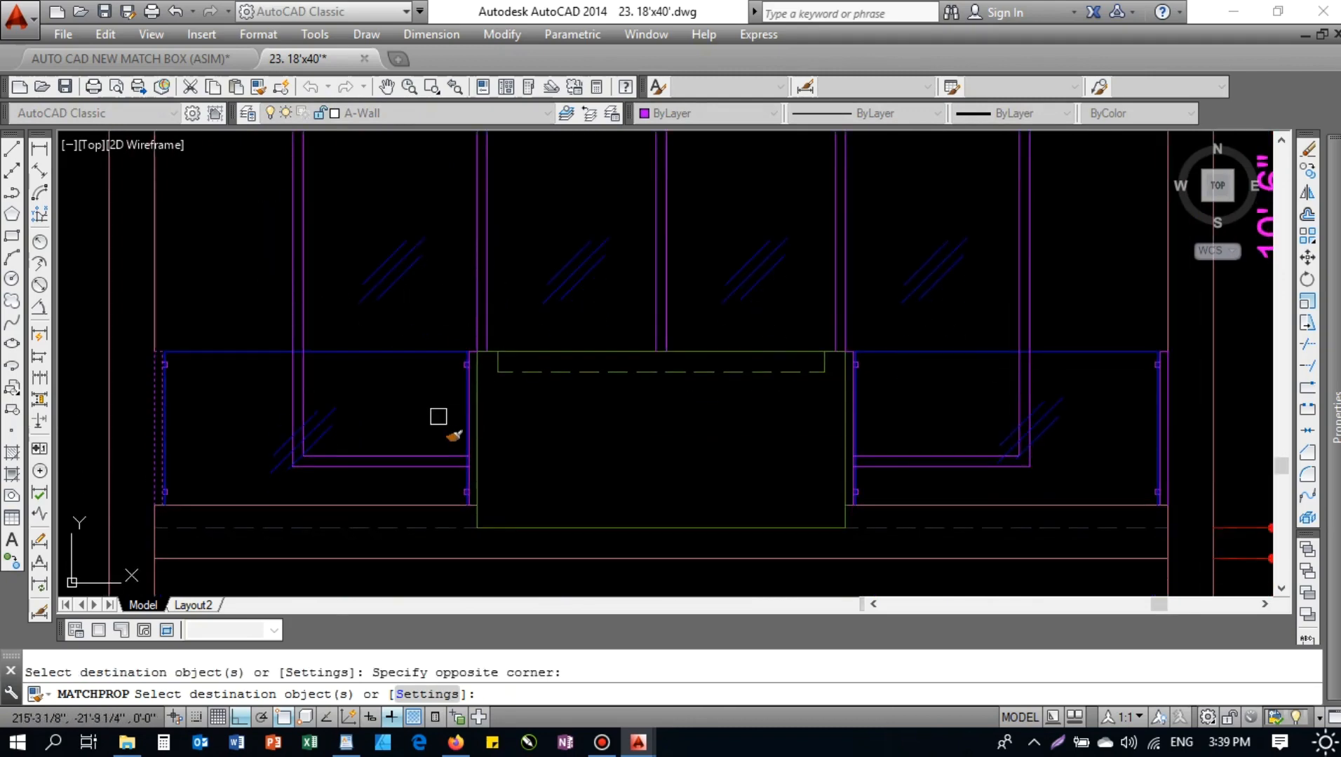
# - Apply the railing post's matched properties to the top-floor window's frame and panel outlines
pyautogui.scroll(-4, 799, 428)
pyautogui.scroll(2, 807, 365)
pyautogui.click(937, 319)
pyautogui.click(549, 344)
# - Apply the railing post's matched properties to the first-floor window's frame and panel outlines, including the bottom frame segments between the railing posts
pyautogui.scroll(-3, 631, 364)
pyautogui.scroll(3, 624, 295)
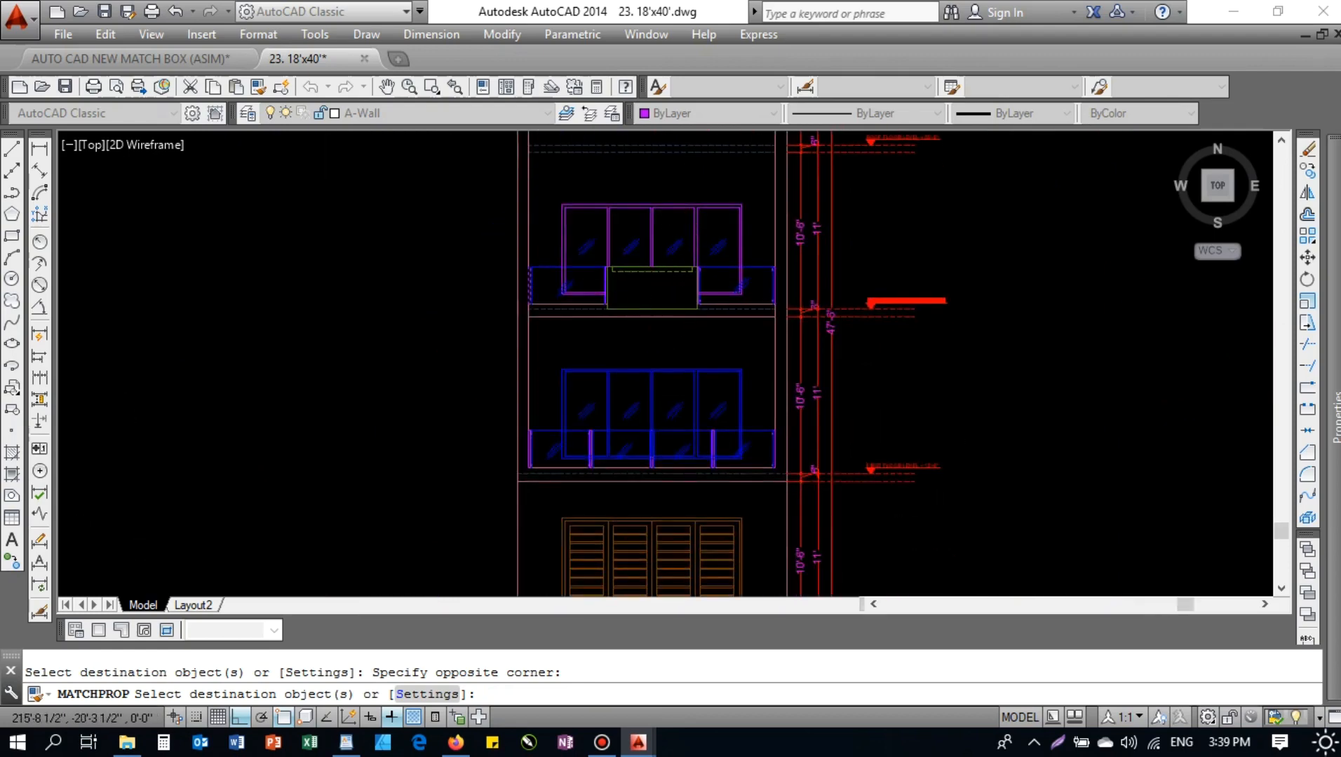
pyautogui.moveTo(694, 431); pyautogui.dragTo(681, 247, button='middle')
pyautogui.scroll(2, 712, 262)
pyautogui.click(970, 272)
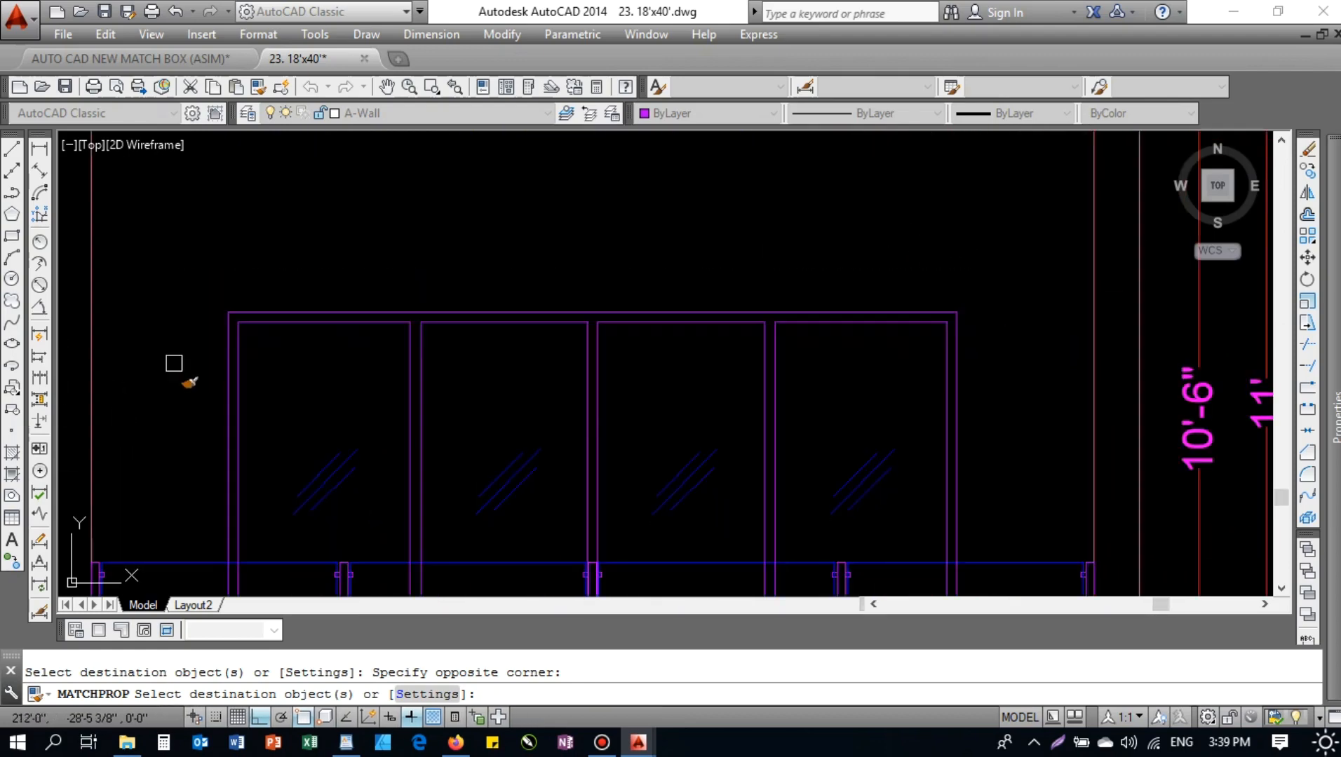
pyautogui.click(174, 364)
pyautogui.scroll(-2, 477, 399)
pyautogui.moveTo(486, 420); pyautogui.dragTo(453, 351, button='middle')
pyautogui.scroll(5, 453, 353)
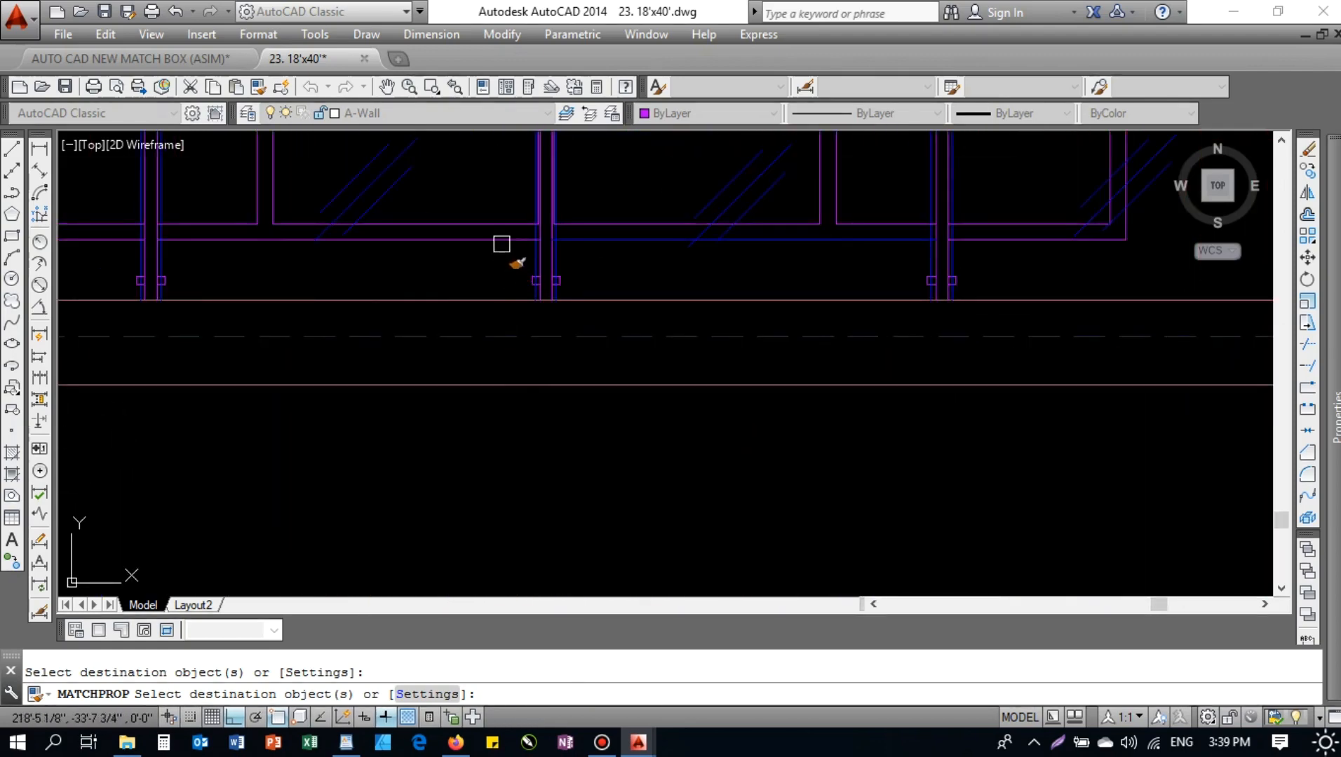
pyautogui.scroll(-3, 653, 266)
pyautogui.press('Escape')
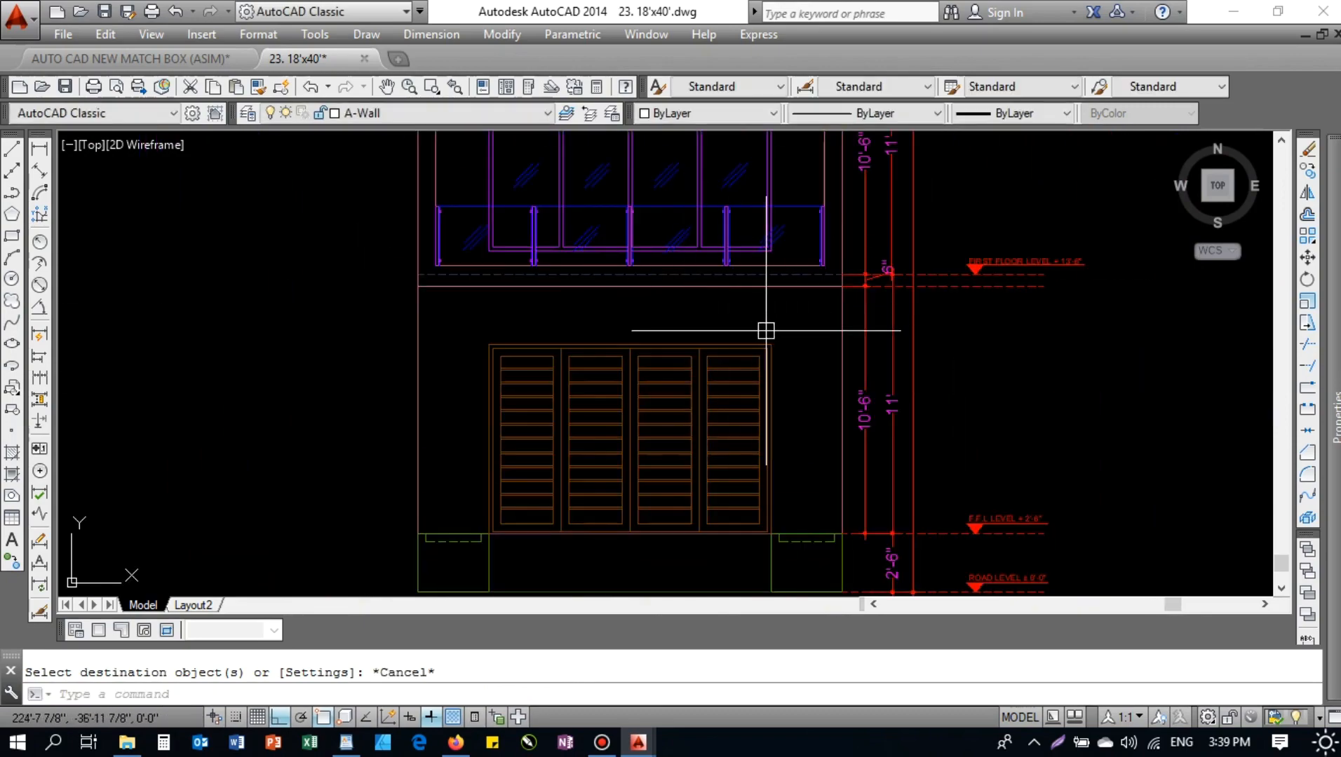
# - Check the whole front elevation beside the section and save the drawing
pyautogui.scroll(-6, 771, 325)
pyautogui.middleClick(745, 386)
pyautogui.middleClick(745, 386)
pyautogui.scroll(8, 745, 387)
pyautogui.moveTo(811, 392); pyautogui.dragTo(763, 367, button='middle')
pyautogui.scroll(-2, 763, 367)
pyautogui.moveTo(762, 367); pyautogui.dragTo(740, 345, button='middle')
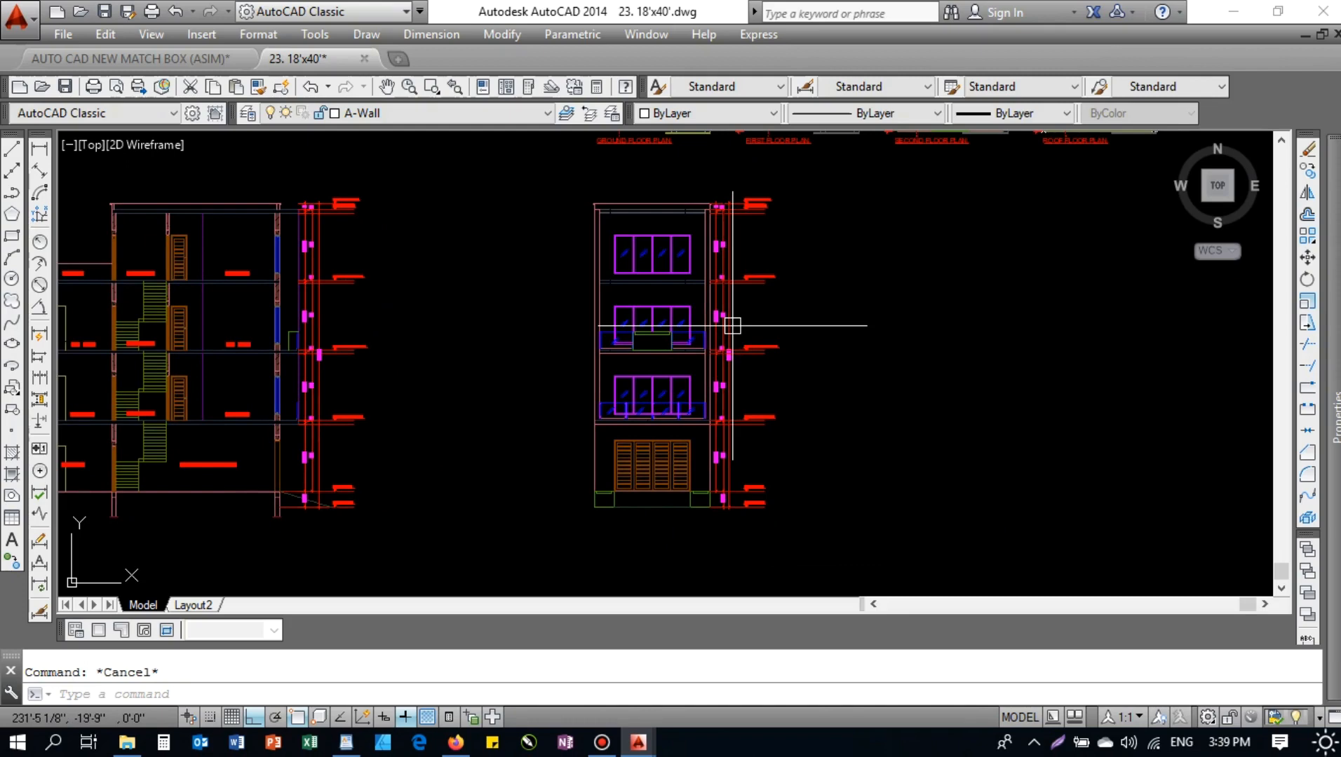
pyautogui.hotkey('ctrl', 's')
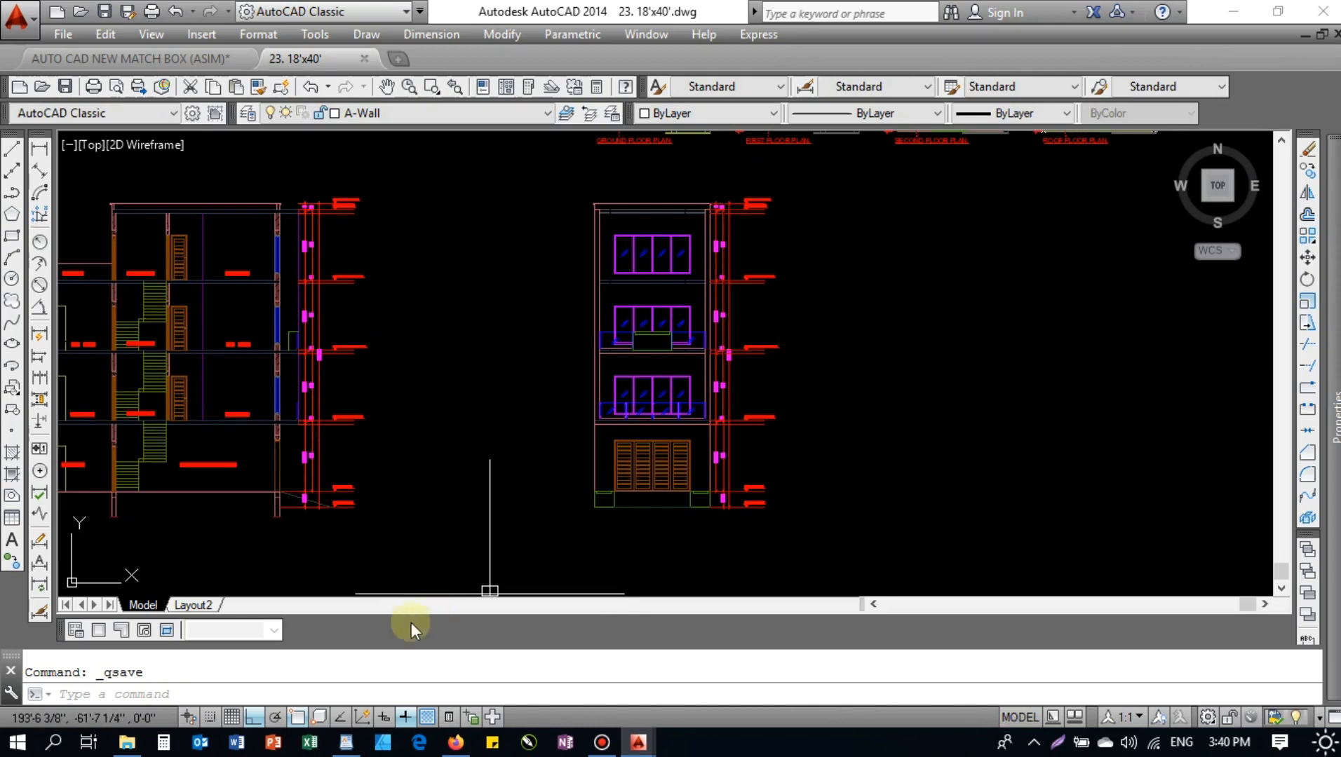
# - In Layout2, copy the roof floor plan viewport onto the empty A3 sheet, aligned by the sheets' lower-right inner corners
pyautogui.click(203, 606)
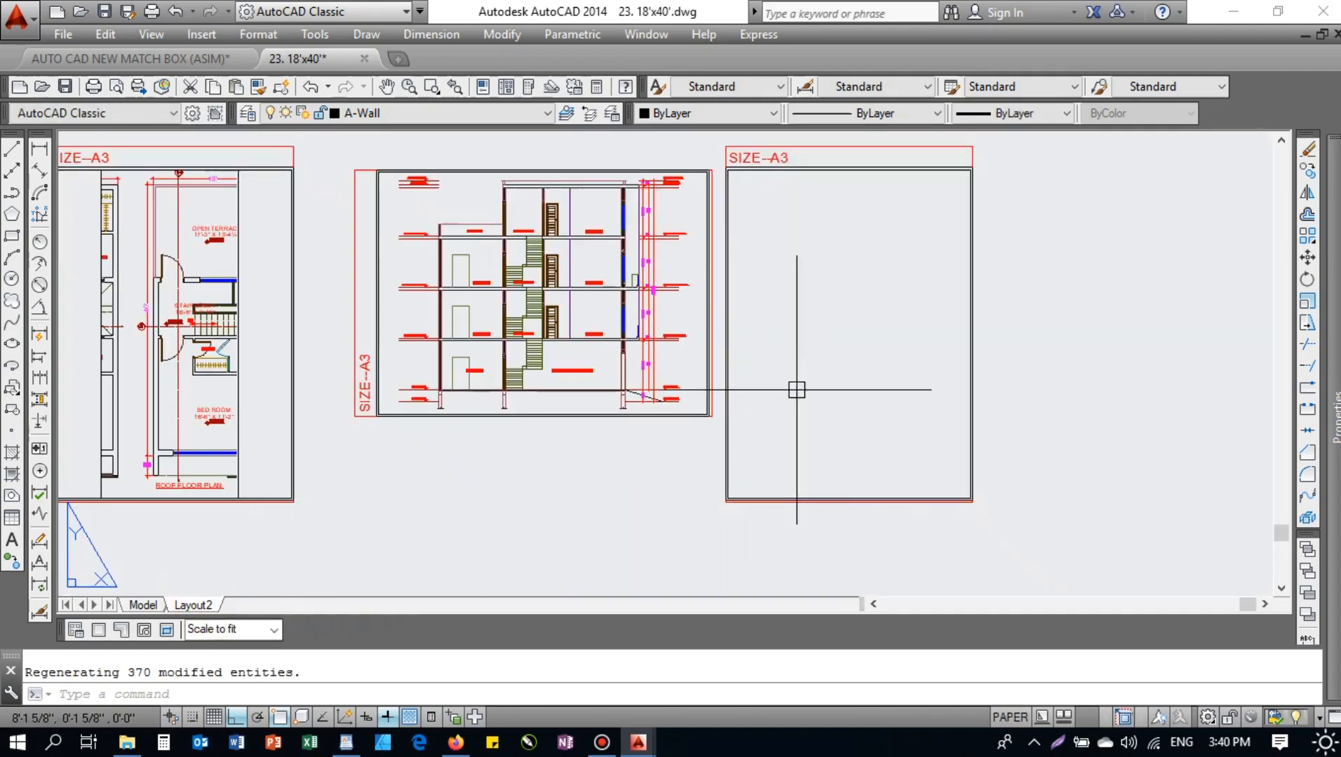
pyautogui.scroll(4, 778, 404)
pyautogui.scroll(-4, 731, 371)
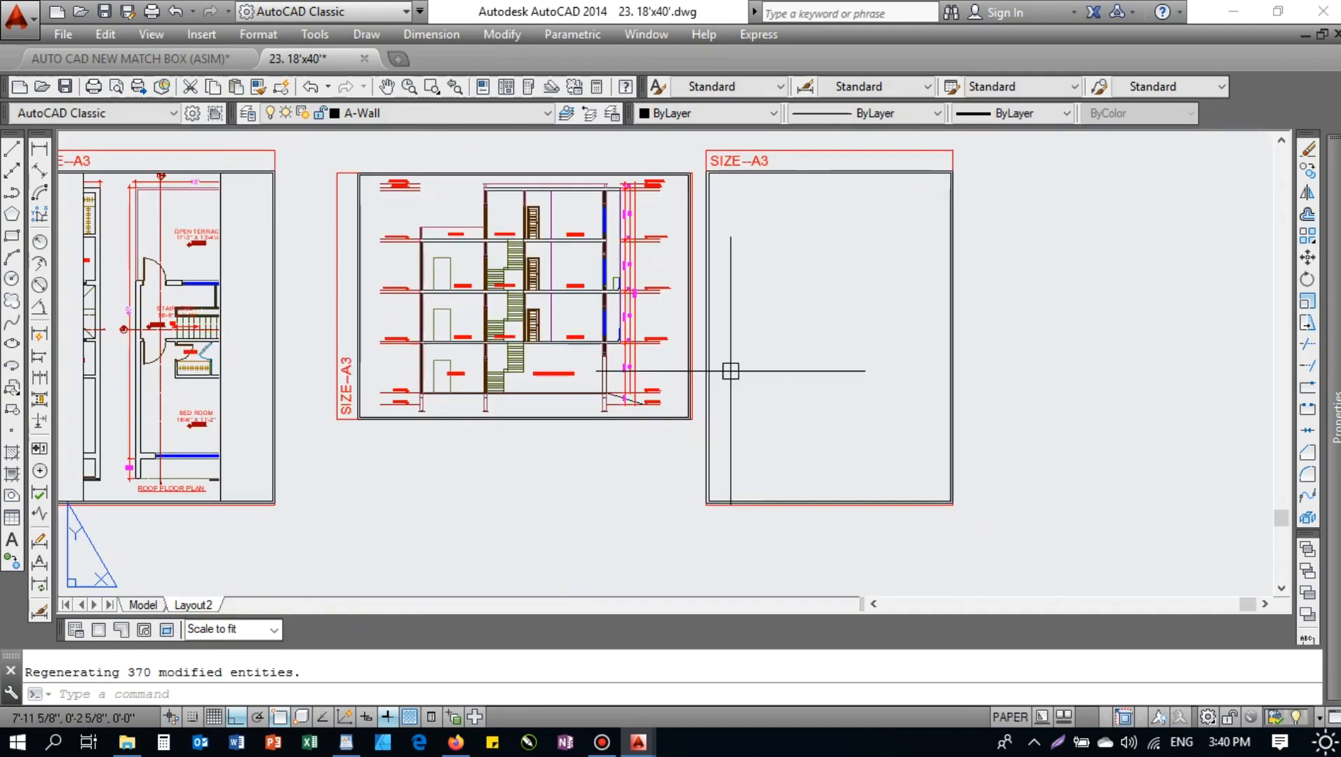
pyautogui.click(221, 367)
pyautogui.moveTo(186, 395); pyautogui.dragTo(350, 388, button='middle')
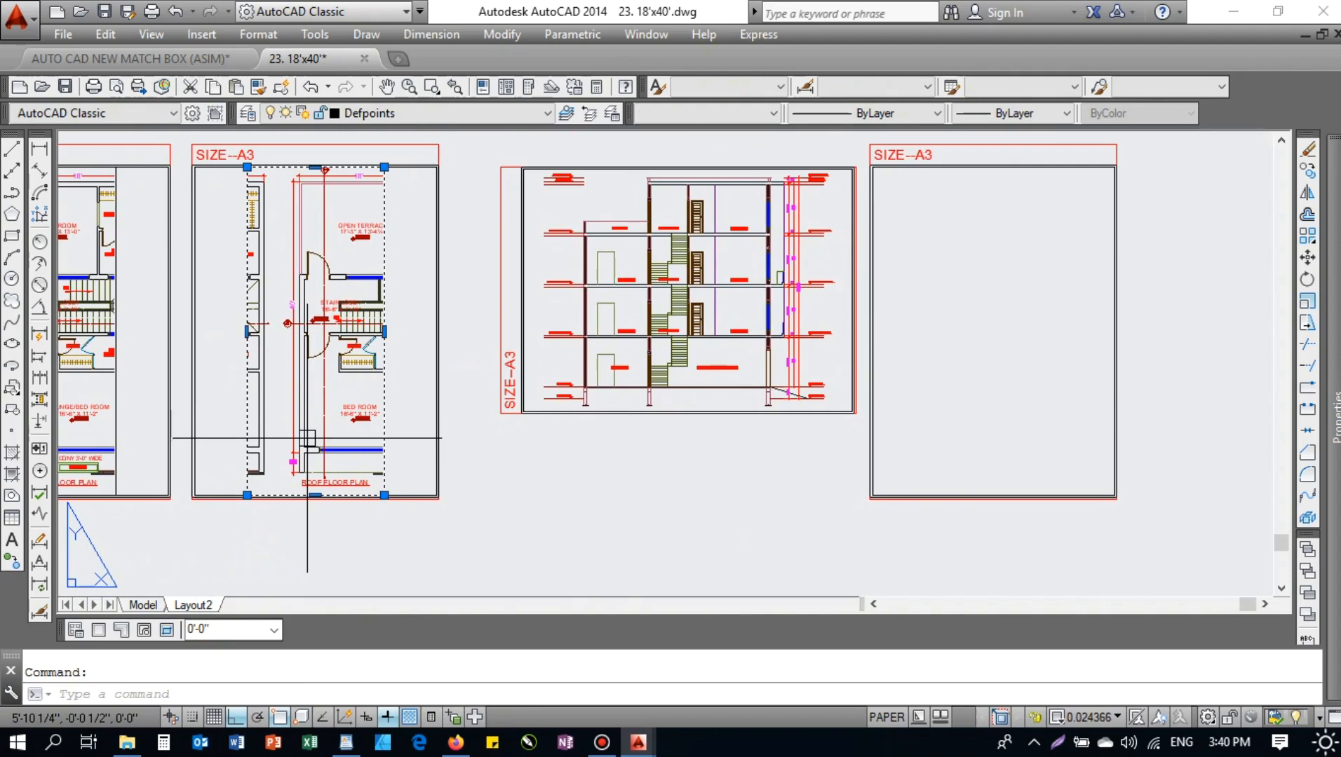
pyautogui.press('Return')
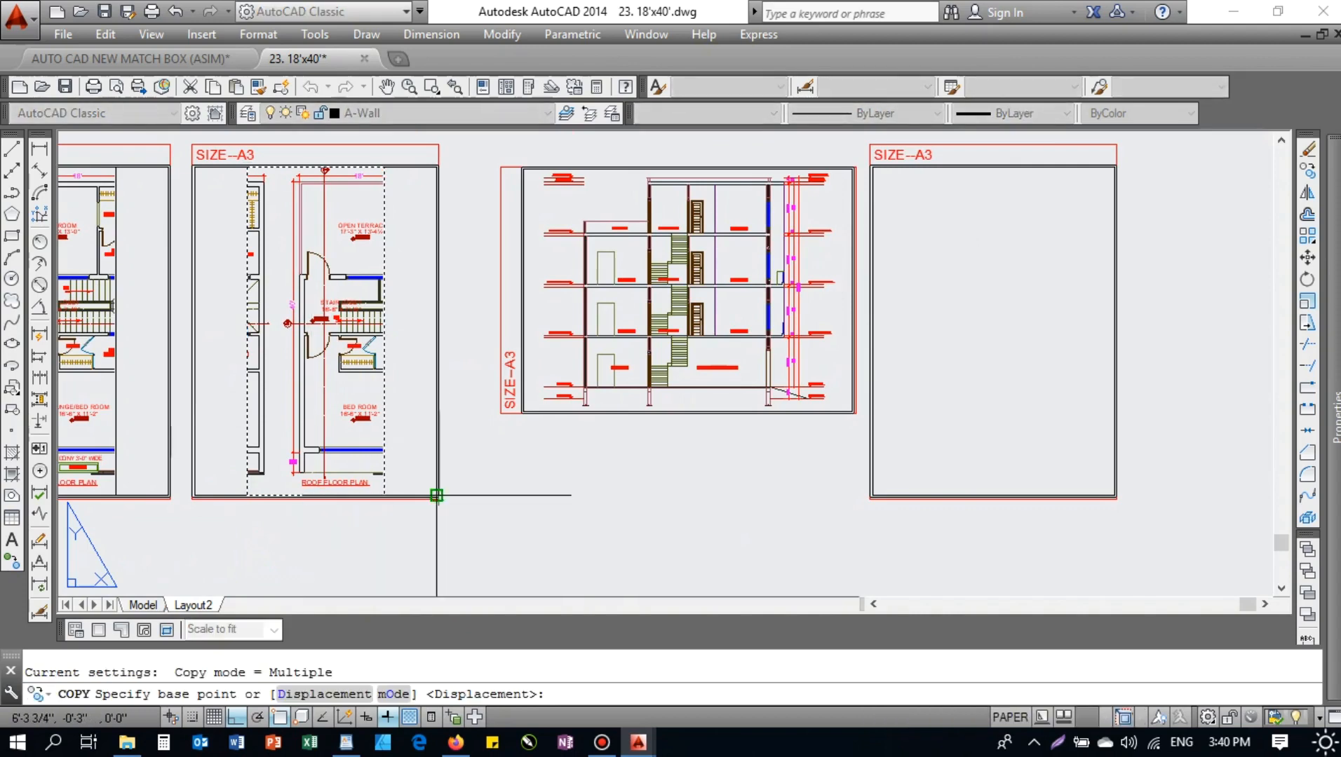
pyautogui.click(436, 495)
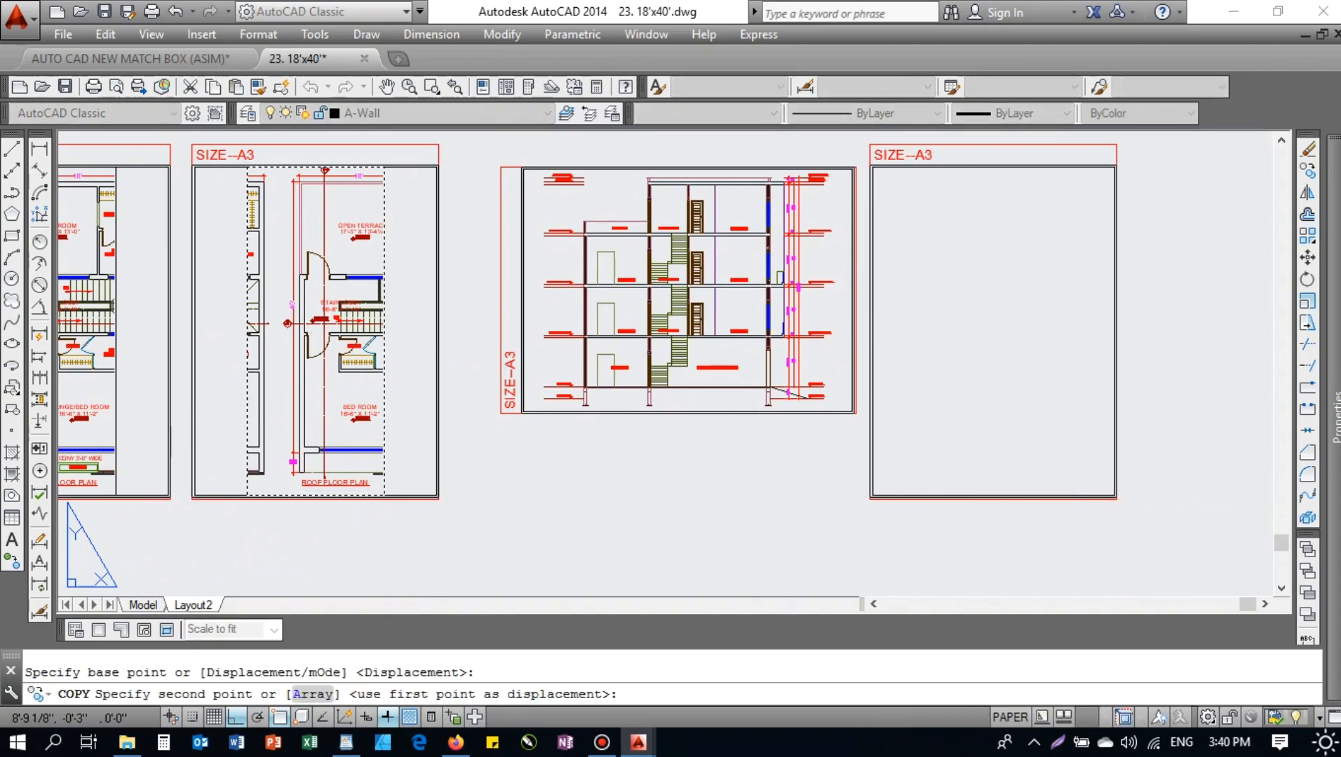
pyautogui.click(1114, 495)
pyautogui.press('Escape')
# - Shift and rescale the copied viewport's view so it shows the whole front elevation, and return to paper space
pyautogui.moveTo(997, 352)
pyautogui.mouseDown(button='middle')
pyautogui.moveTo(869, 418)
pyautogui.moveTo(785, 418)
pyautogui.moveTo(812, 415)
pyautogui.mouseUp(button='middle')
pyautogui.doubleClick(868, 419)
pyautogui.moveTo(909, 416); pyautogui.dragTo(825, 414, button='middle')
pyautogui.moveTo(904, 414); pyautogui.dragTo(821, 413, button='middle')
pyautogui.moveTo(901, 438); pyautogui.dragTo(888, 397, button='middle')
pyautogui.scroll(-5, 889, 389)
pyautogui.scroll(2, 840, 377)
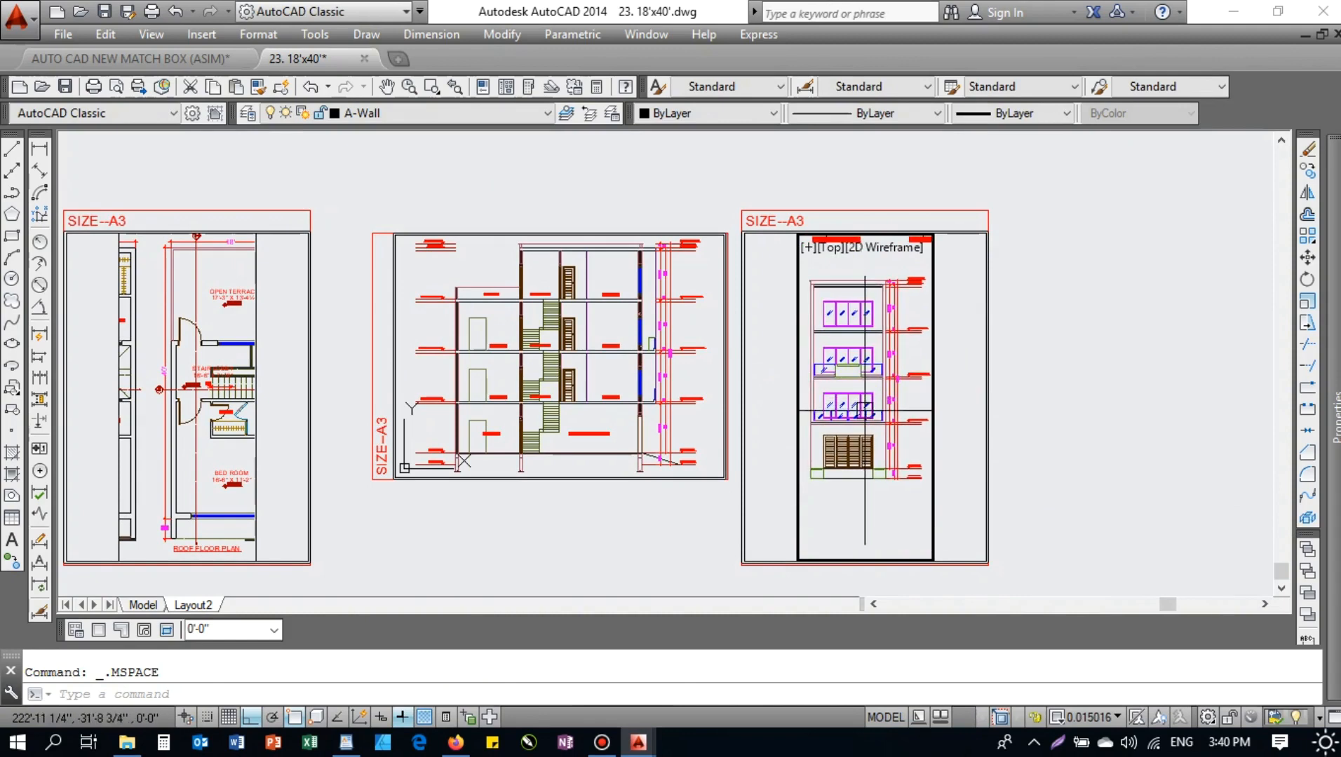
pyautogui.doubleClick(1045, 456)
# - Stretch both vertical sides of the front elevation viewport out to the inner frame of its A3 sheet
pyautogui.click(935, 373)
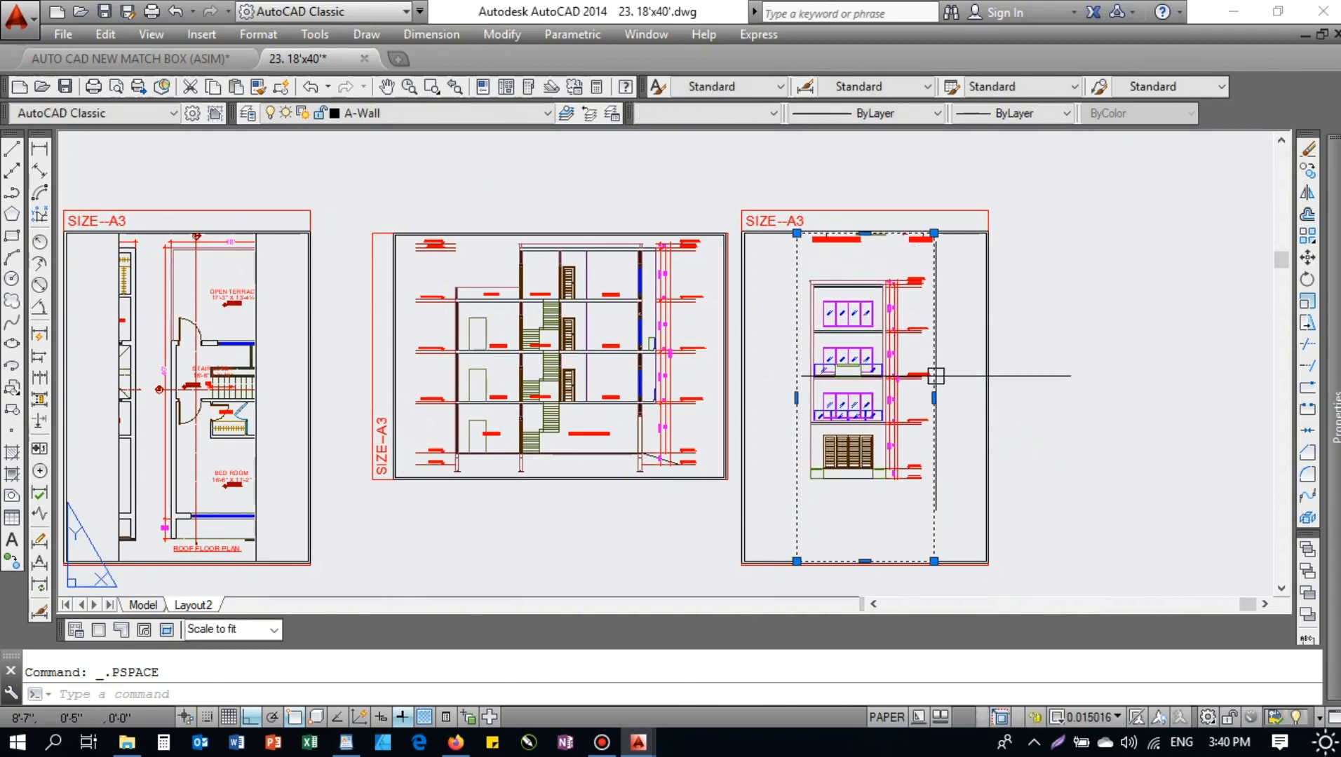
pyautogui.click(933, 397)
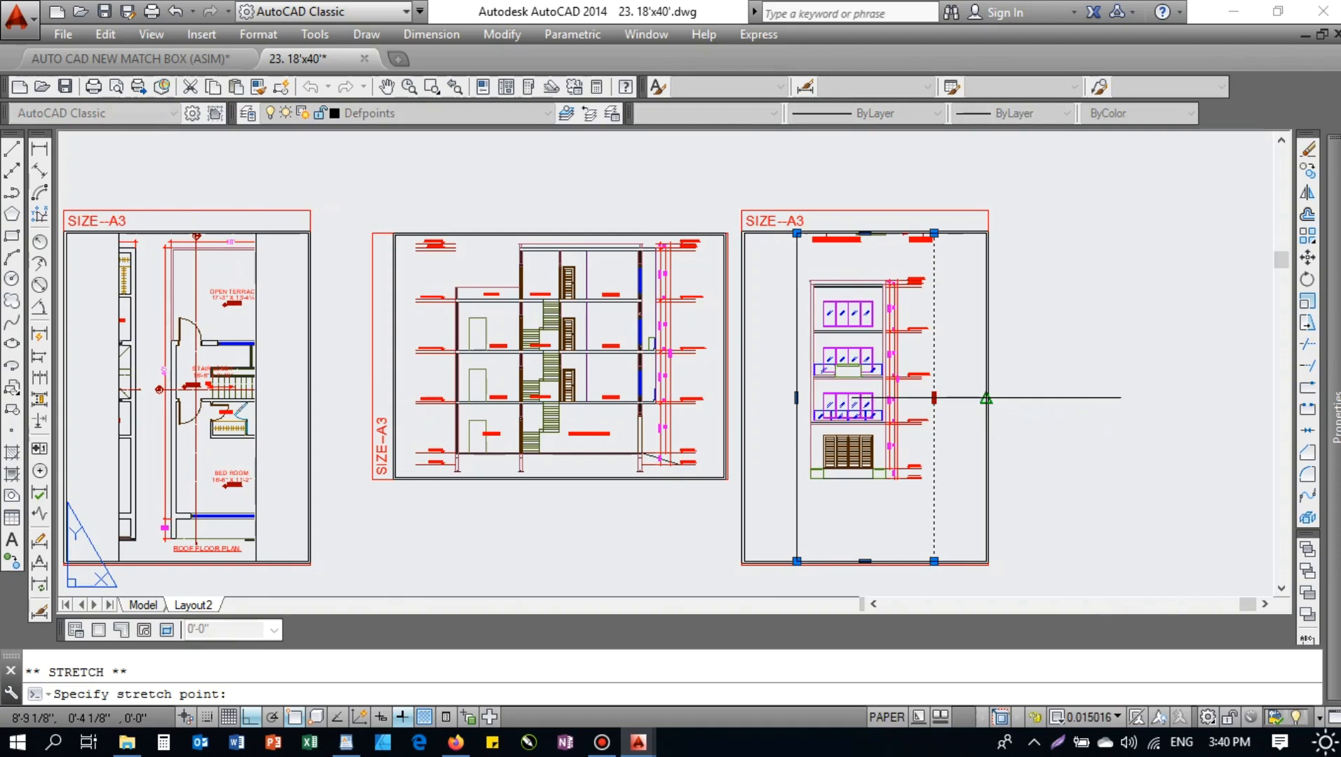
pyautogui.click(986, 398)
pyautogui.click(796, 398)
pyautogui.click(745, 398)
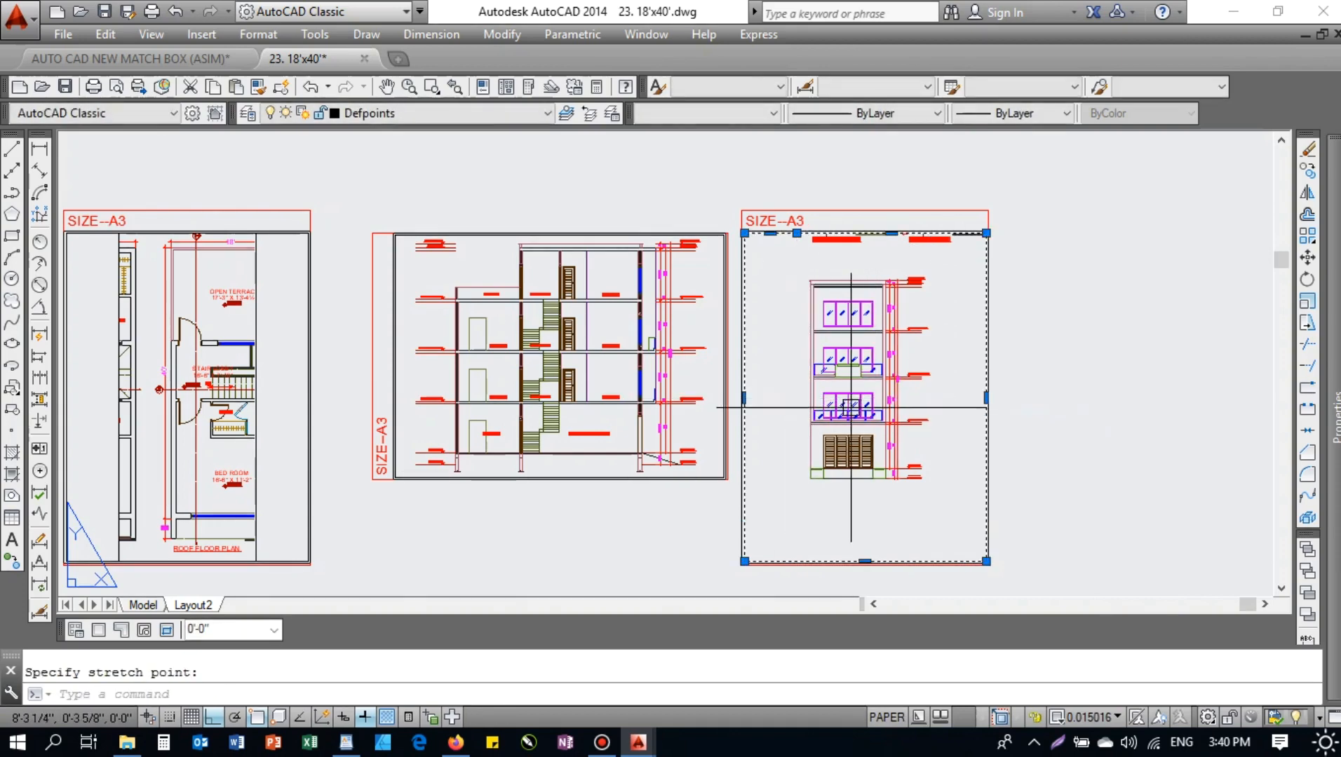
# - Enlarge and centre the front elevation inside the widened viewport so it fills the sheet's height, and return to paper space
pyautogui.doubleClick(876, 433)
pyautogui.write('z')
pyautogui.press('Return')
pyautogui.press('Return')
pyautogui.moveTo(879, 393); pyautogui.dragTo(925, 242)
pyautogui.moveTo(892, 364)
pyautogui.mouseDown()
pyautogui.moveTo(894, 386)
pyautogui.moveTo(913, 344)
pyautogui.moveTo(899, 366)
pyautogui.mouseUp()
pyautogui.moveTo(888, 377); pyautogui.dragTo(892, 374, button='middle')
pyautogui.moveTo(893, 353); pyautogui.dragTo(887, 357)
pyautogui.press('Escape')
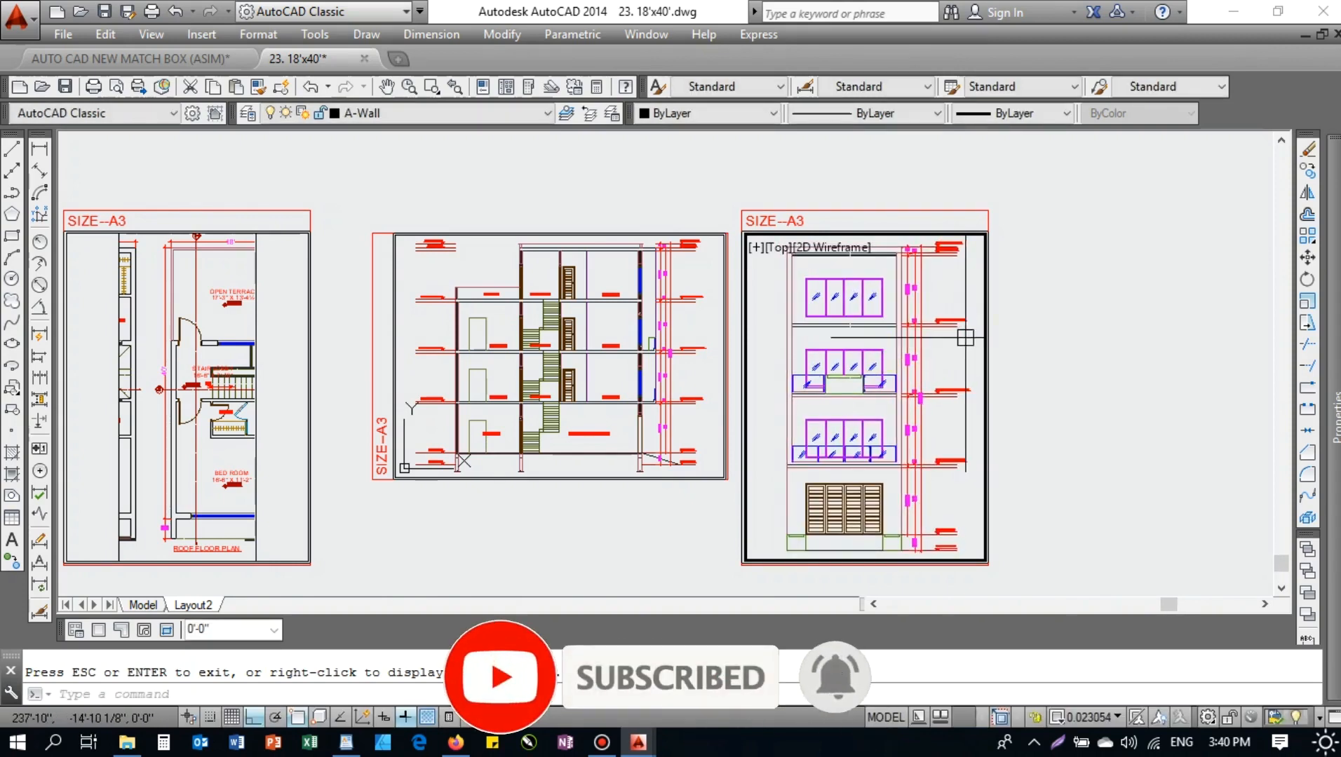
pyautogui.moveTo(907, 363); pyautogui.dragTo(912, 363, button='middle')
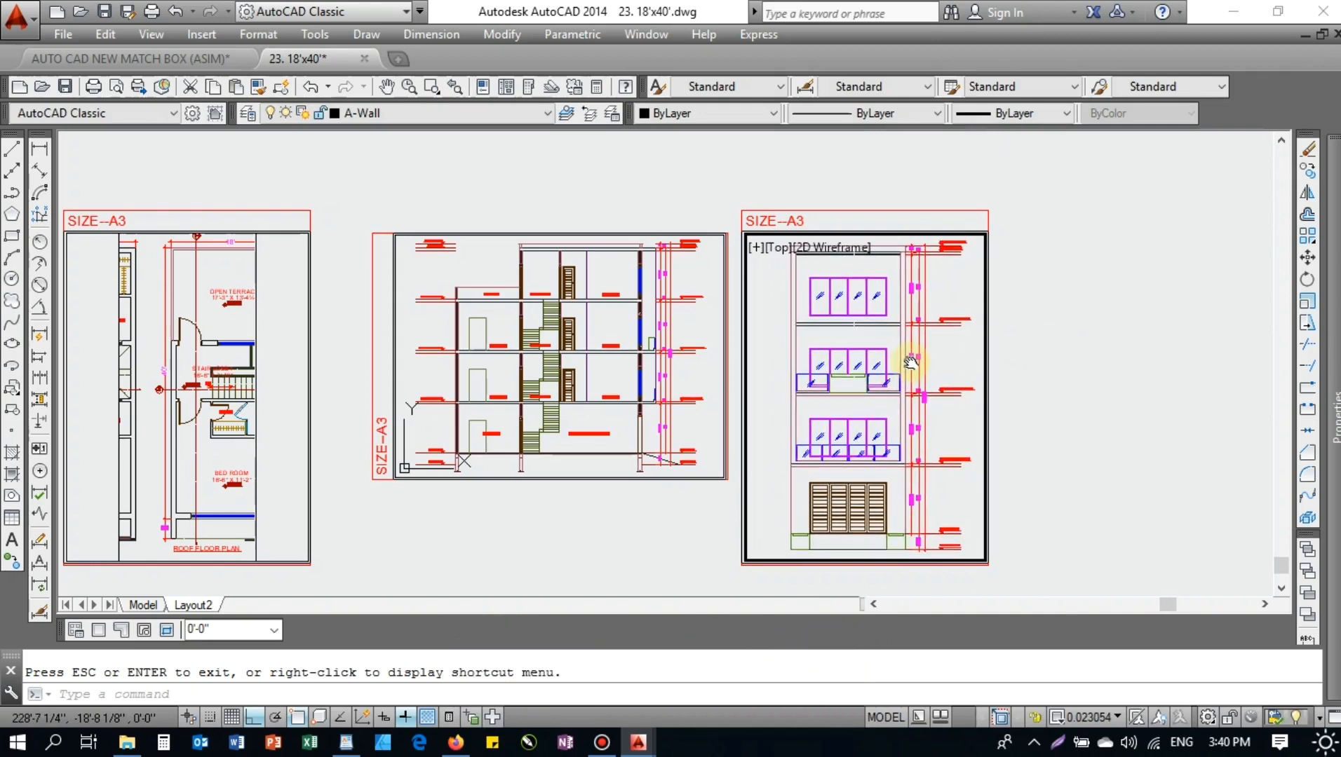
pyautogui.doubleClick(1052, 362)
# - Review the section and front elevation sheets side by side in Layout2 and save the drawing
pyautogui.middleClick(1023, 377)
pyautogui.middleClick(1023, 377)
pyautogui.moveTo(1238, 380); pyautogui.dragTo(858, 374, button='middle')
pyautogui.scroll(6, 846, 333)
pyautogui.moveTo(724, 362); pyautogui.dragTo(739, 528, button='middle')
pyautogui.scroll(-2, 586, 247)
pyautogui.moveTo(737, 316); pyautogui.dragTo(775, 143, button='middle')
pyautogui.moveTo(448, 275); pyautogui.dragTo(547, 392, button='middle')
pyautogui.scroll(2, 401, 278)
pyautogui.scroll(-2, 406, 278)
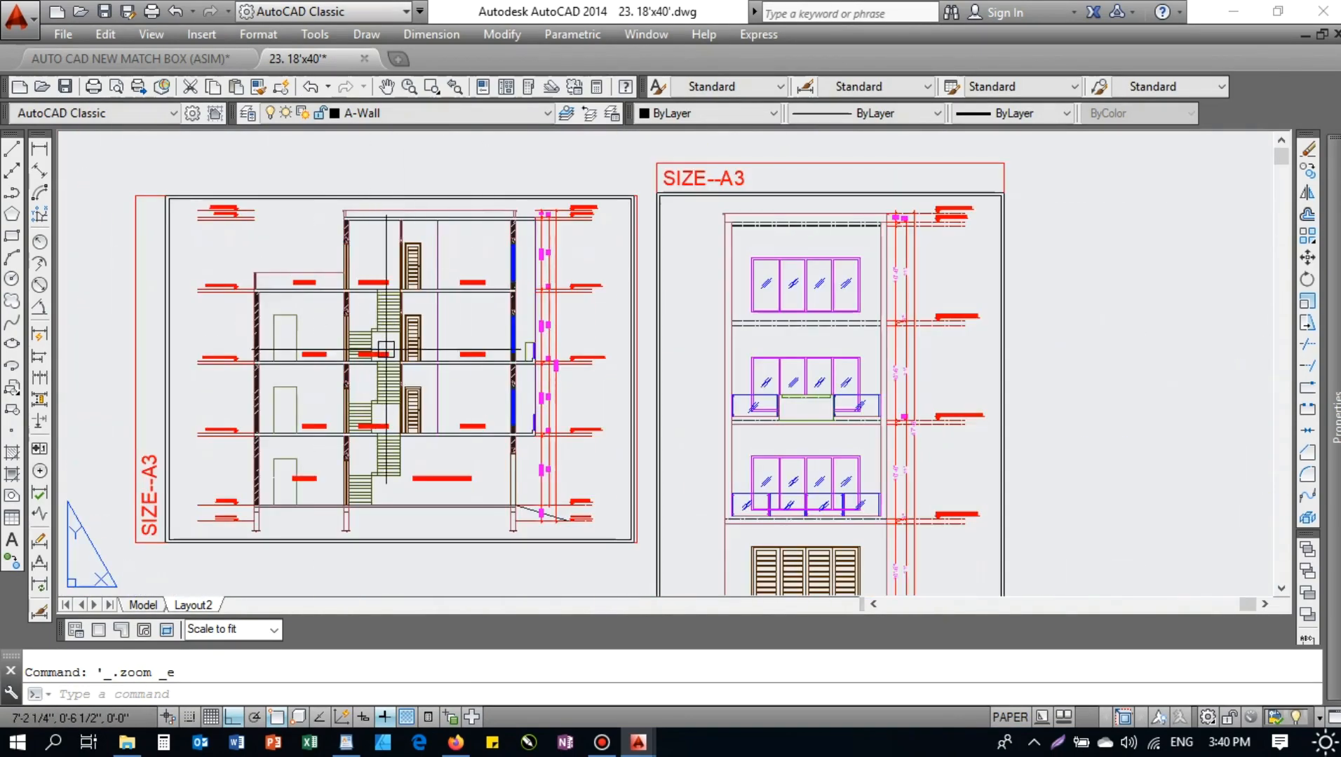
pyautogui.scroll(-3, 729, 357)
pyautogui.scroll(2, 745, 351)
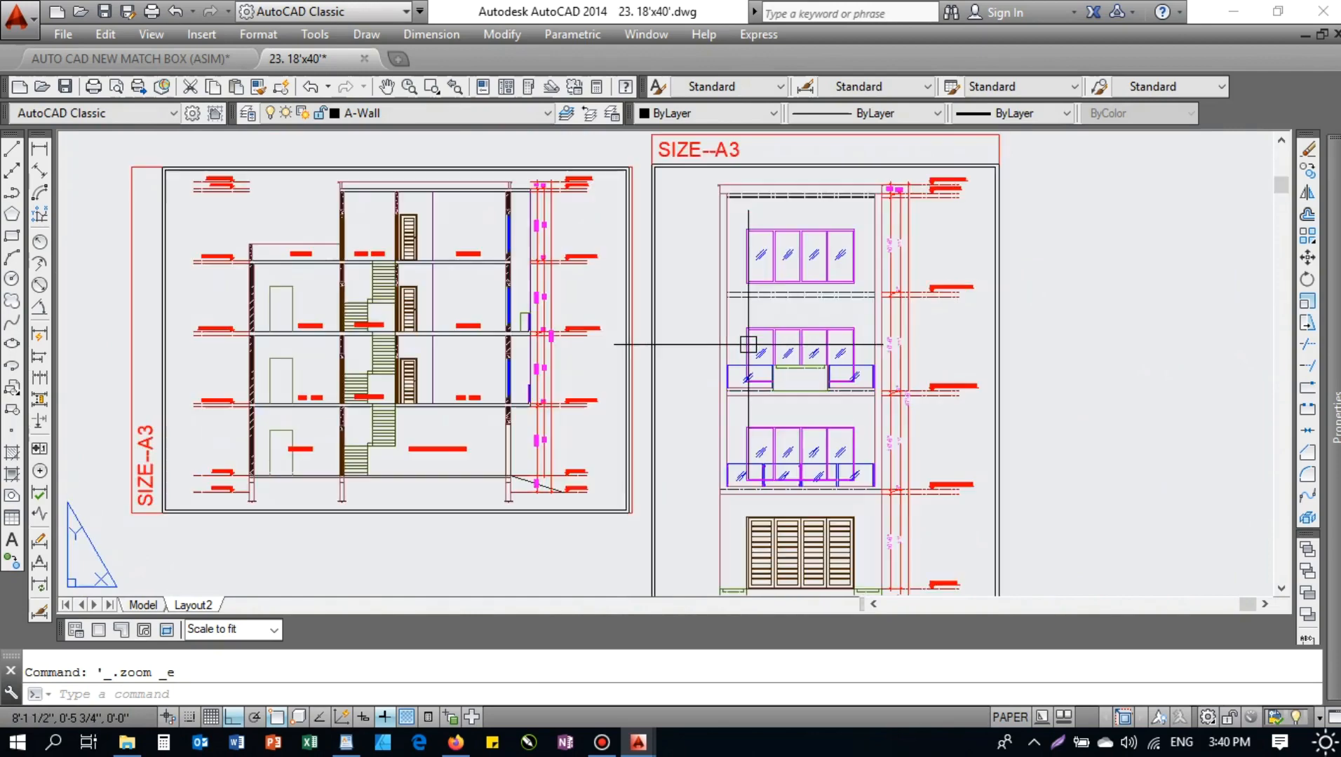
pyautogui.press('Escape')
pyautogui.hotkey('ctrl', 's')
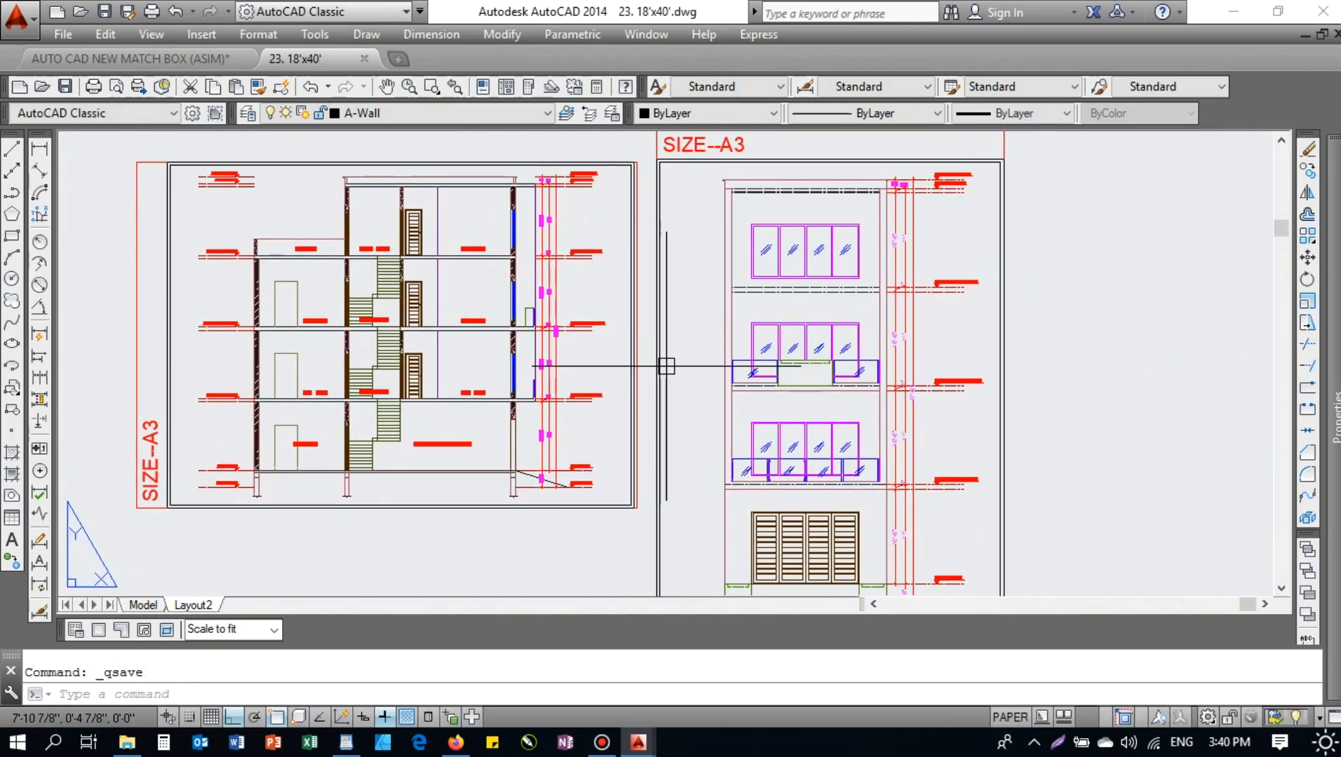